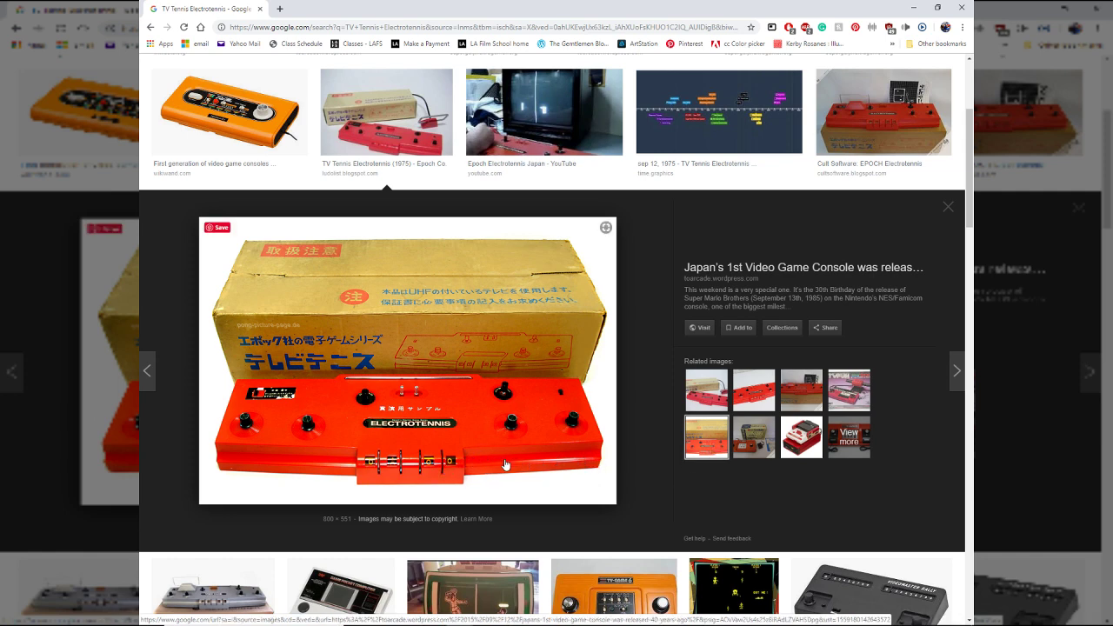
Examine reference photos of the TV Tennis Electrotennis console and its box from several angles in the image results.
left_click(746, 424)
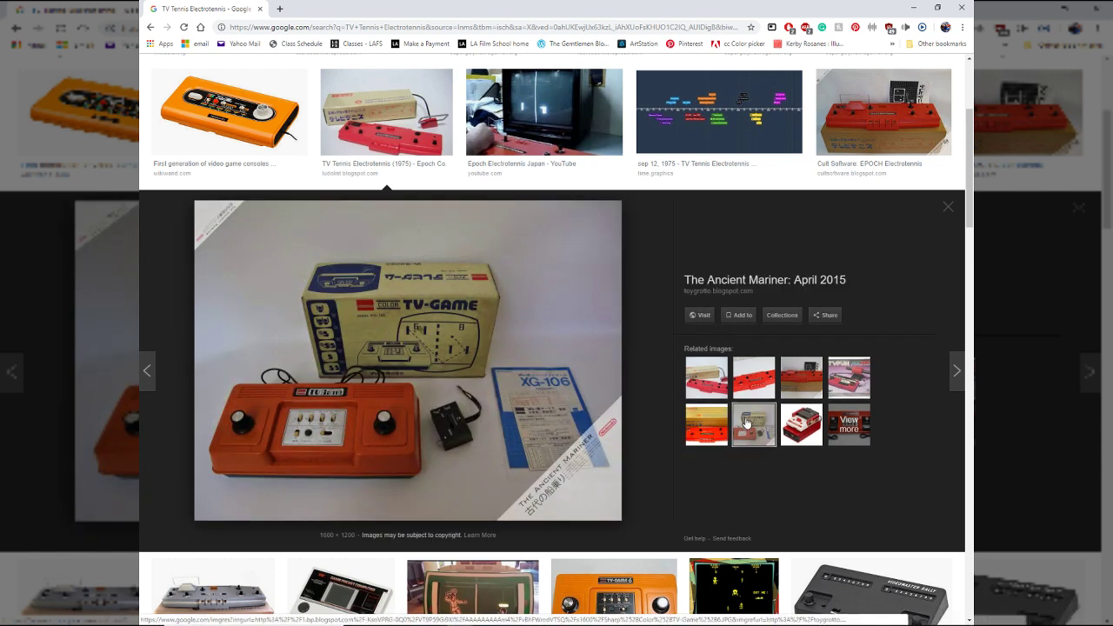
left_click(754, 379)
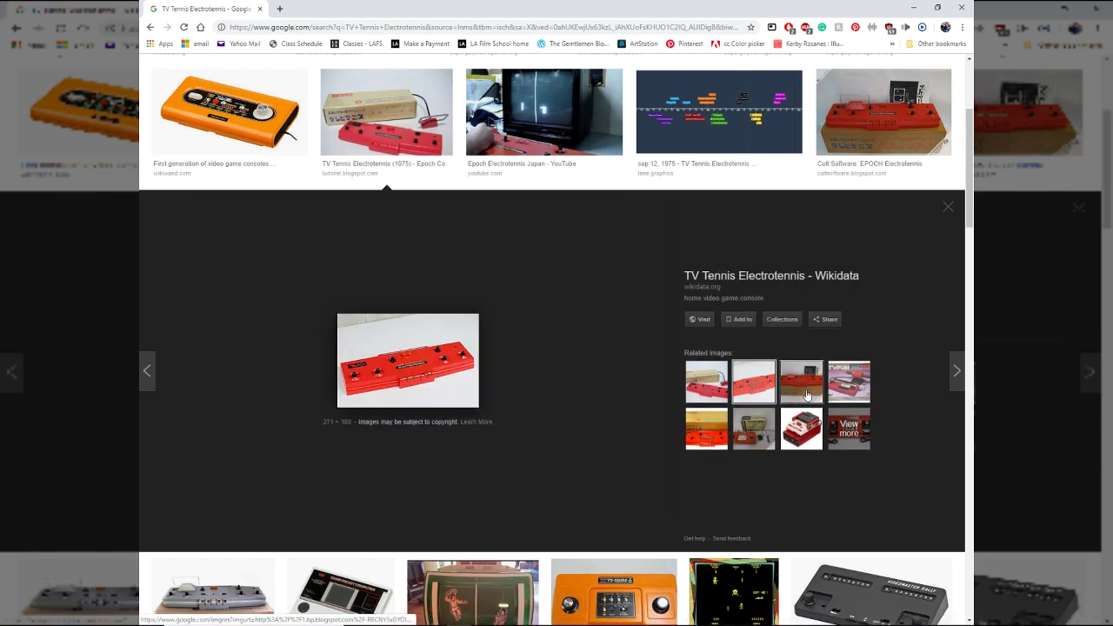
left_click(806, 396)
left_click(860, 396)
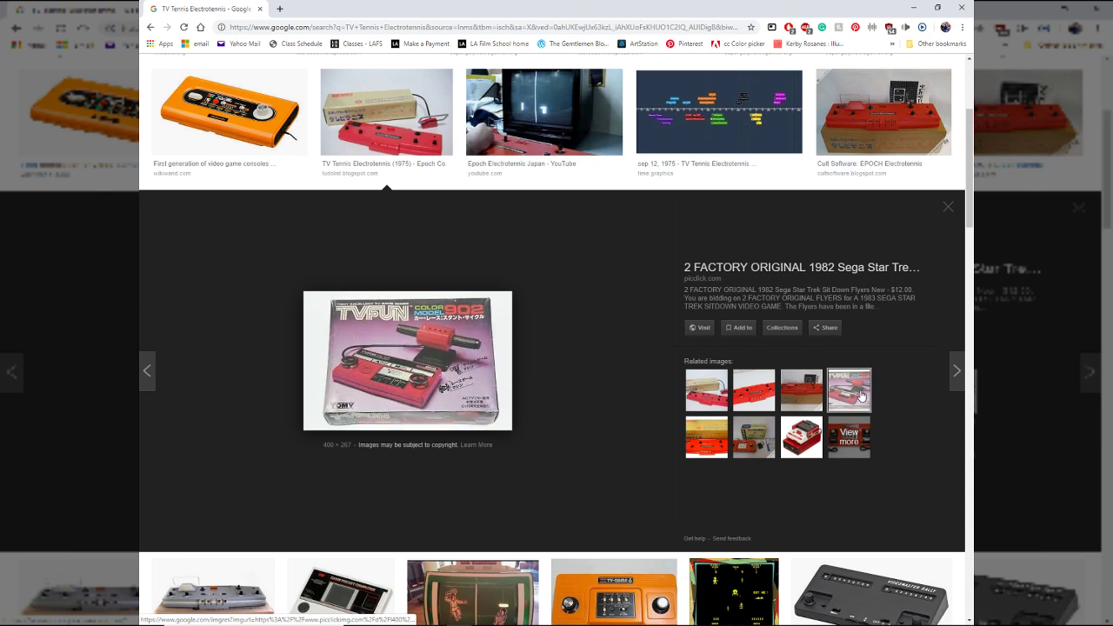
scroll(440, 413, "down", 5)
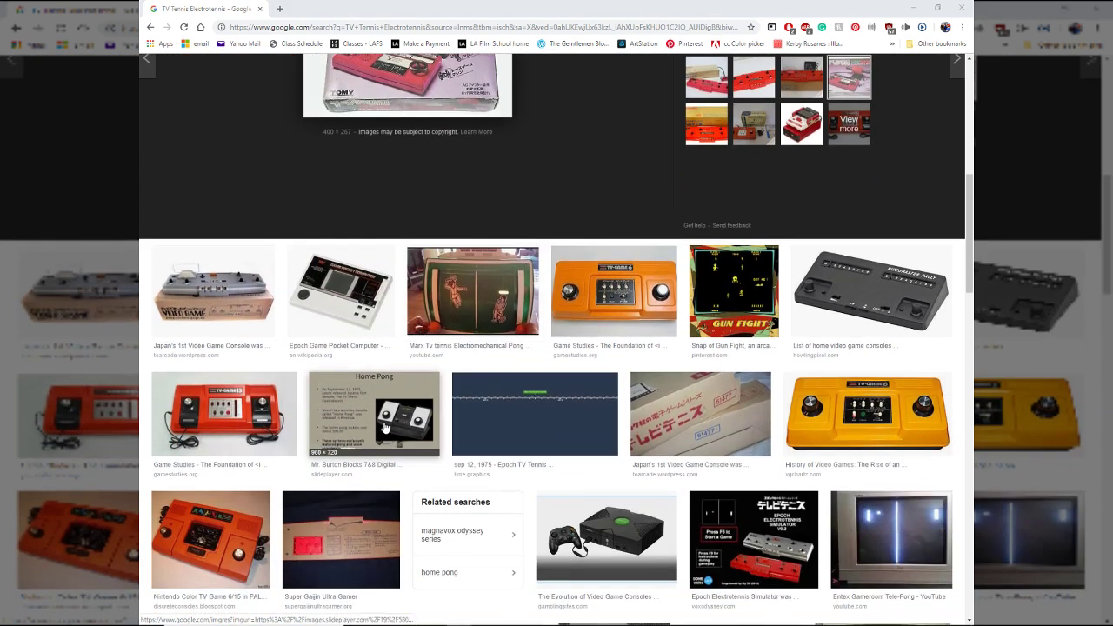
left_click(370, 551)
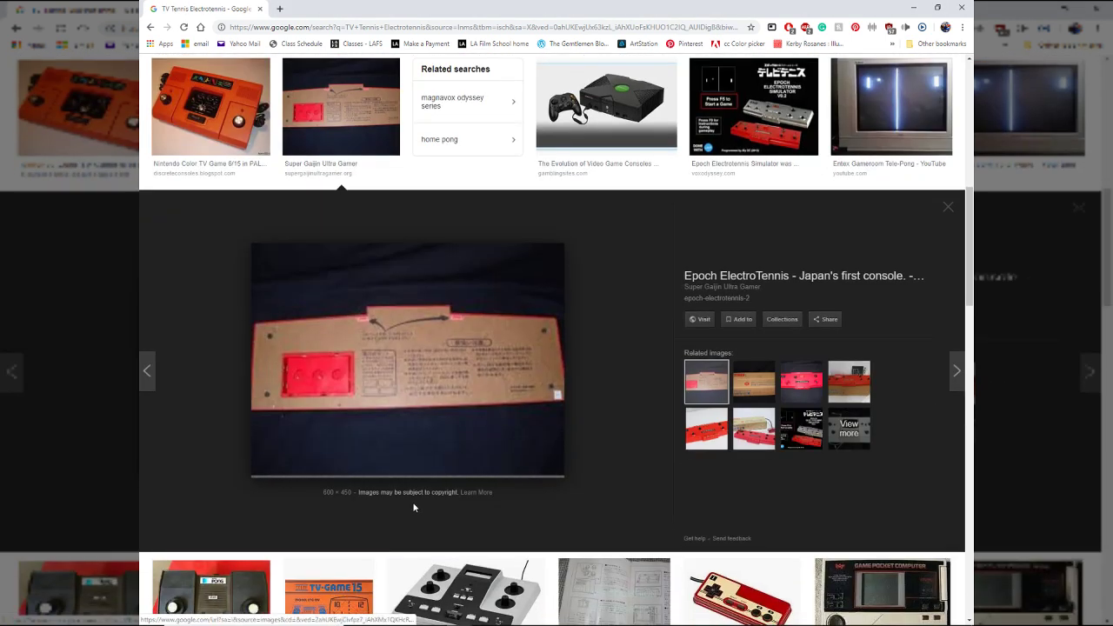
left_click(707, 430)
left_click(753, 430)
left_click(749, 393)
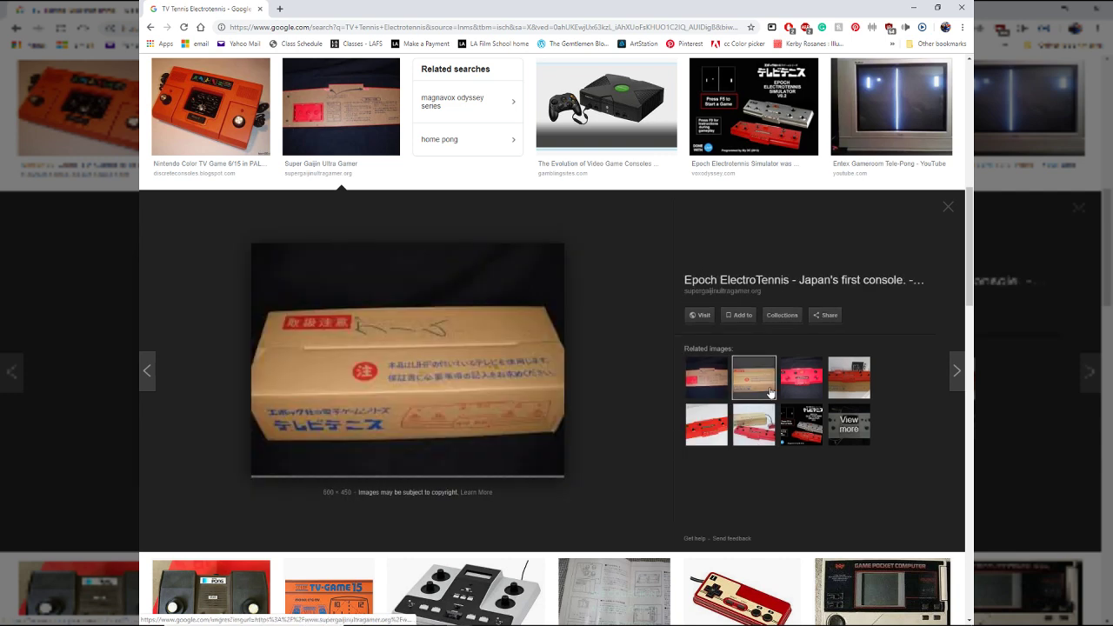
left_click(789, 391)
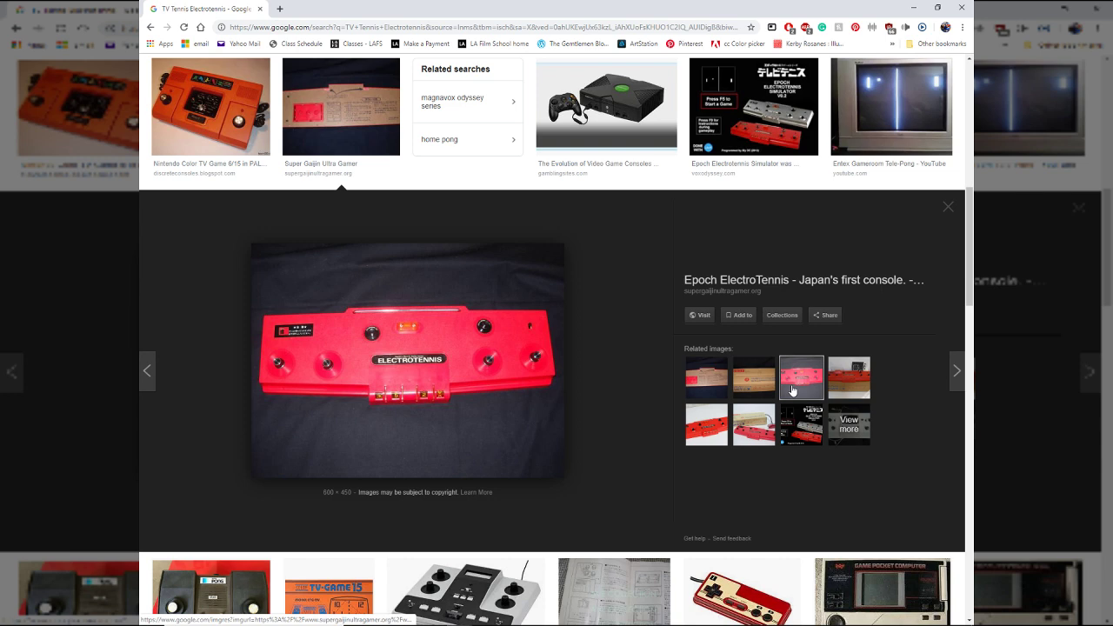
left_click(833, 388)
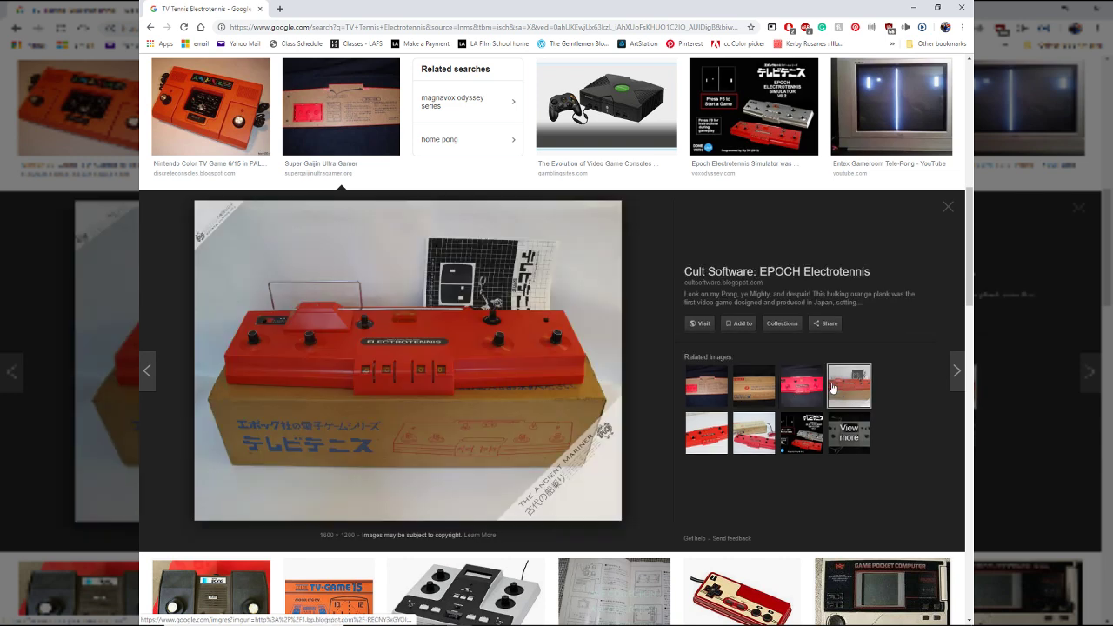
left_click(804, 441)
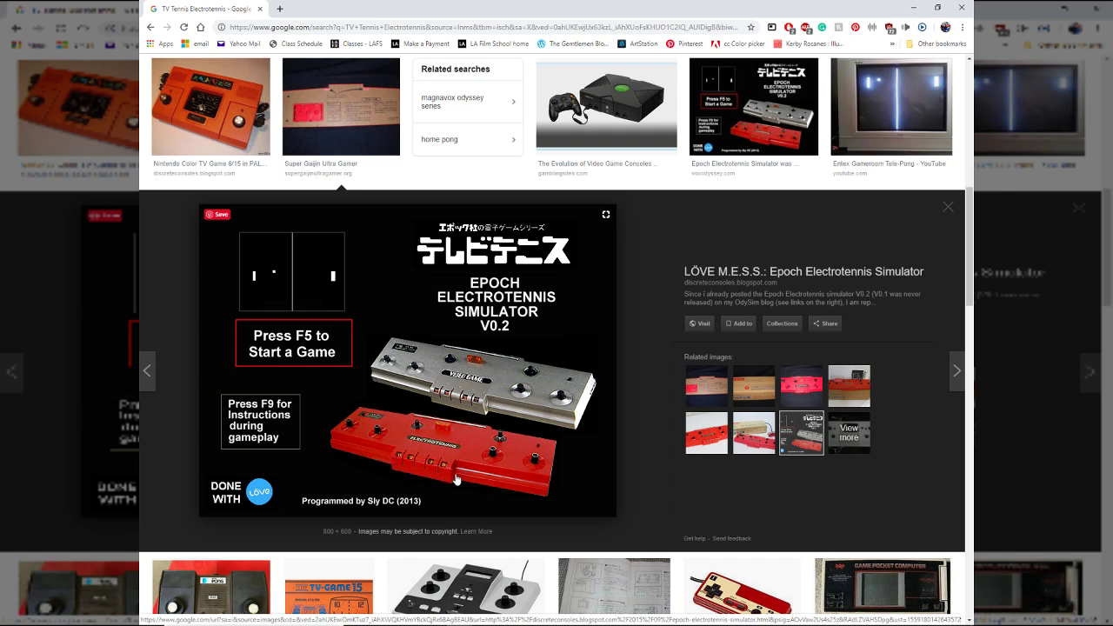
scroll(458, 469, "down", 2)
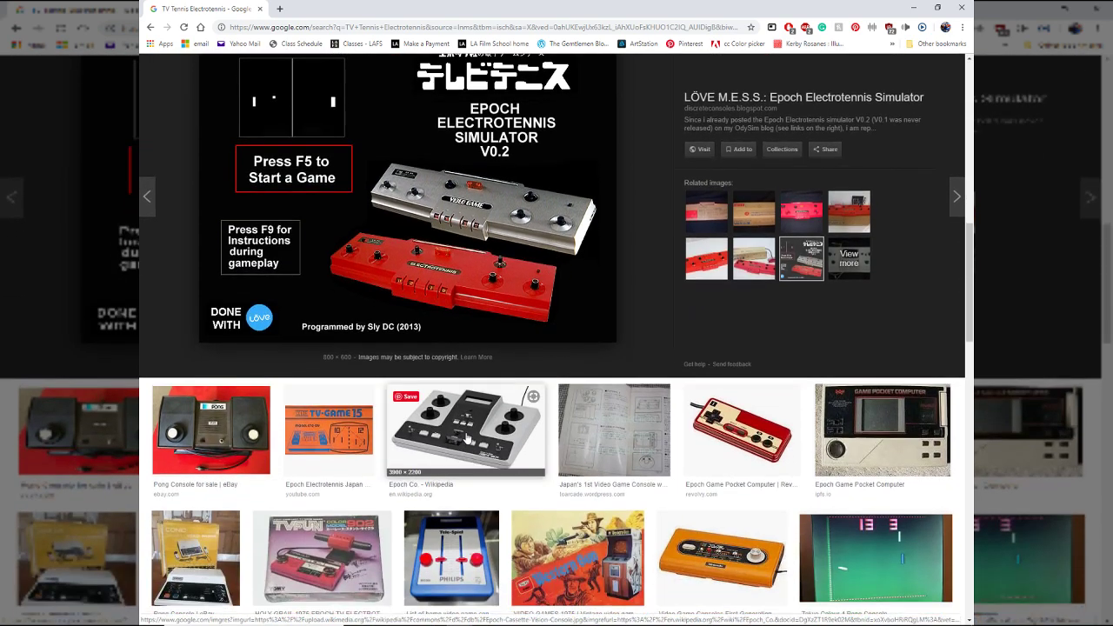
scroll(461, 435, "up", 4)
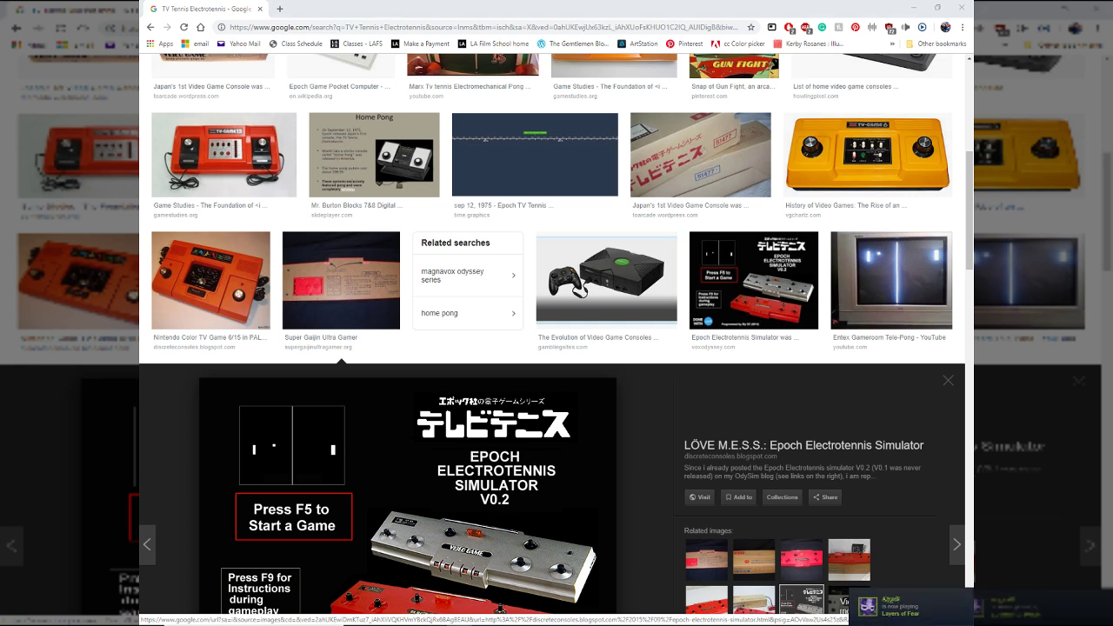
Switch to Autodesk Maya and start a new project in the Project Window.
mouse_move(491, 620)
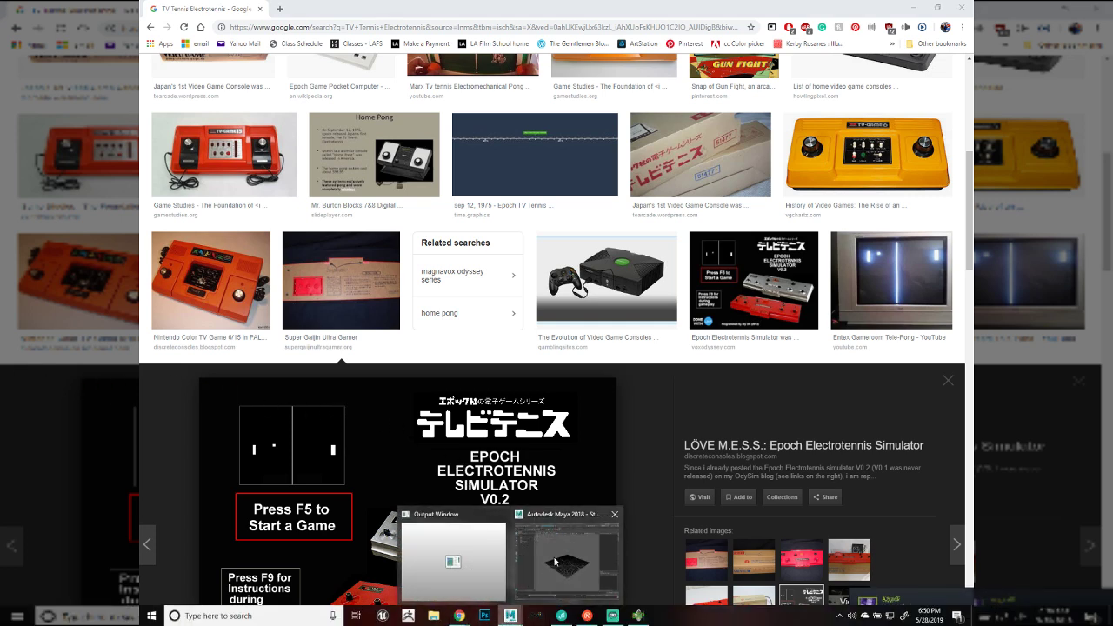
left_click(510, 616)
left_click(158, 17)
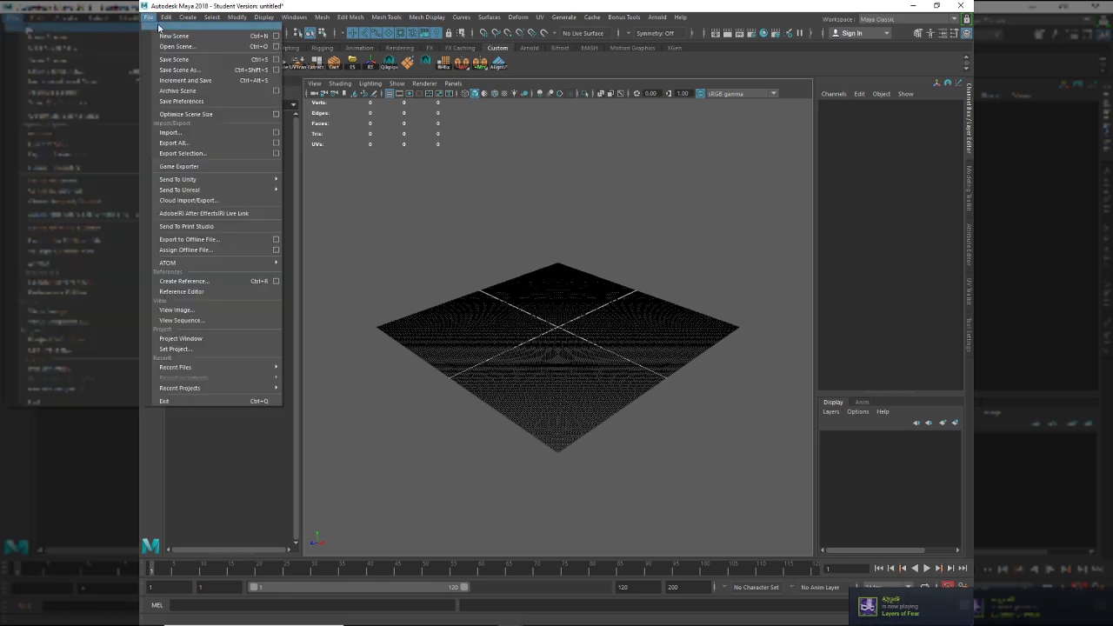
left_click(236, 341)
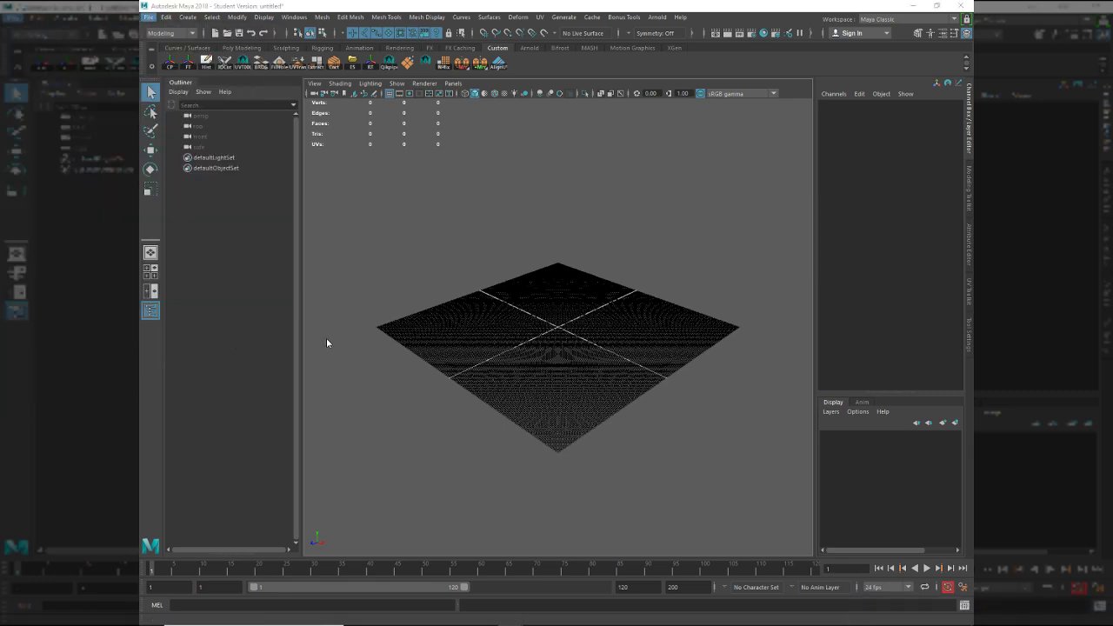
left_click(693, 239)
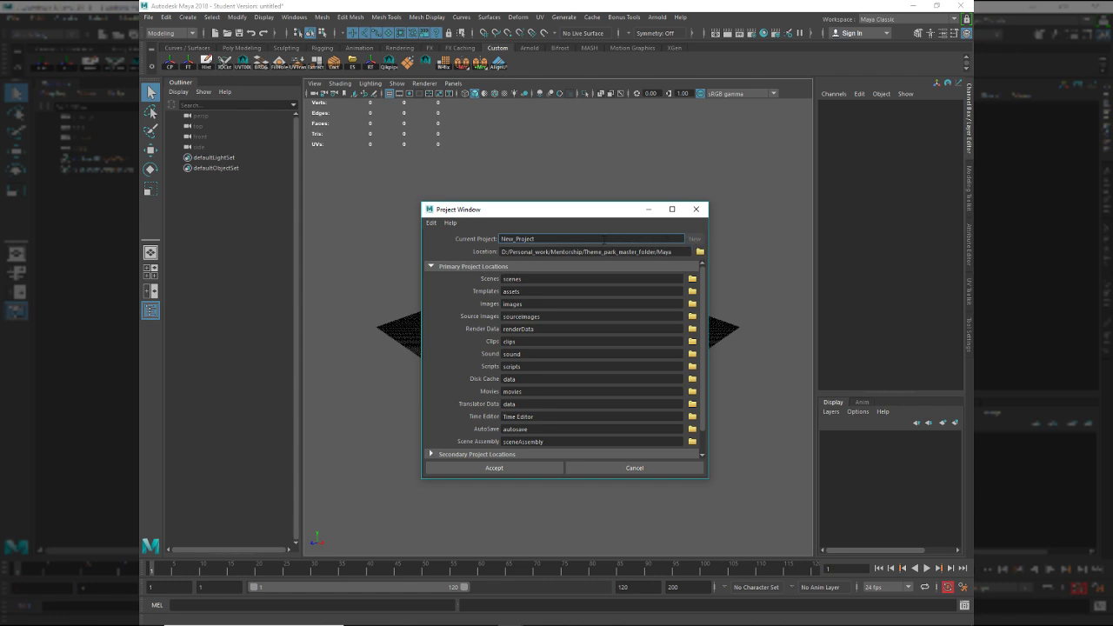
Name the current project TV Tennis Electrotennis.
double_click(604, 238)
type("Creating the TV Tennis Electrotennis (Part 1) (Speed run?)")
left_click_drag(598, 239, 711, 240)
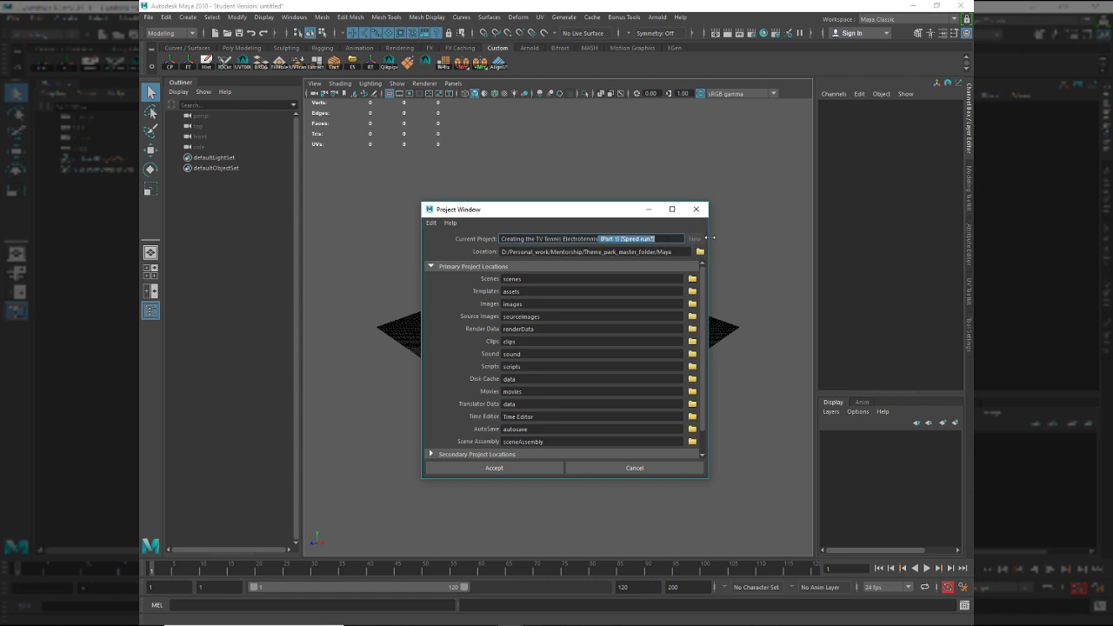
key("BackSpace")
left_click_drag(536, 238, 398, 236)
key("BackSpace")
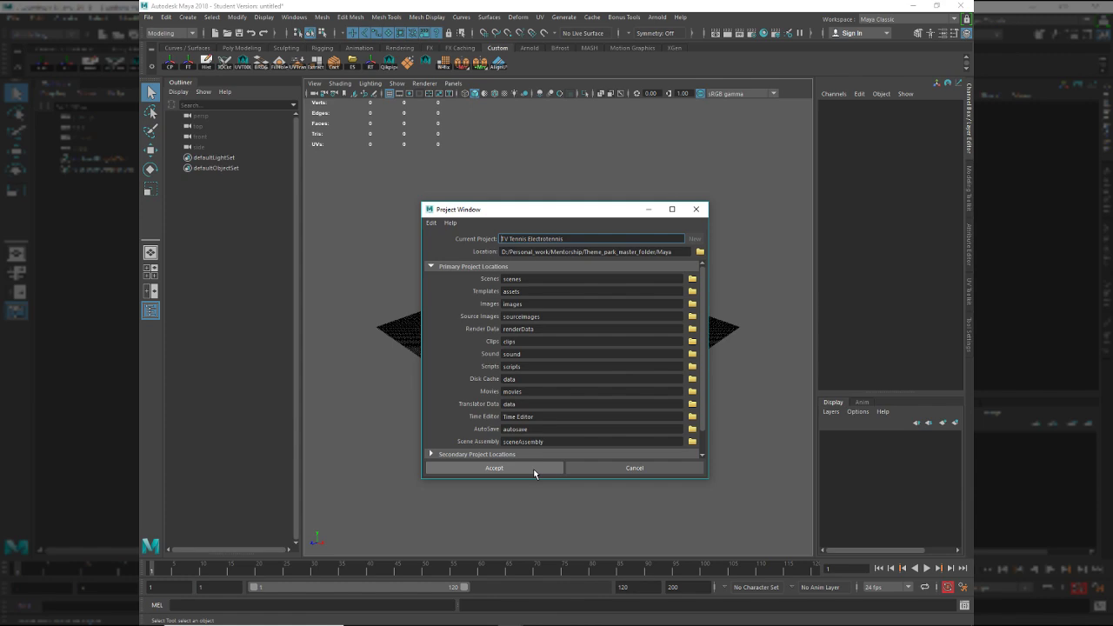
Browse for the project location and open the Maya_scenes folder inside Streaming_stuff.
left_click(700, 251)
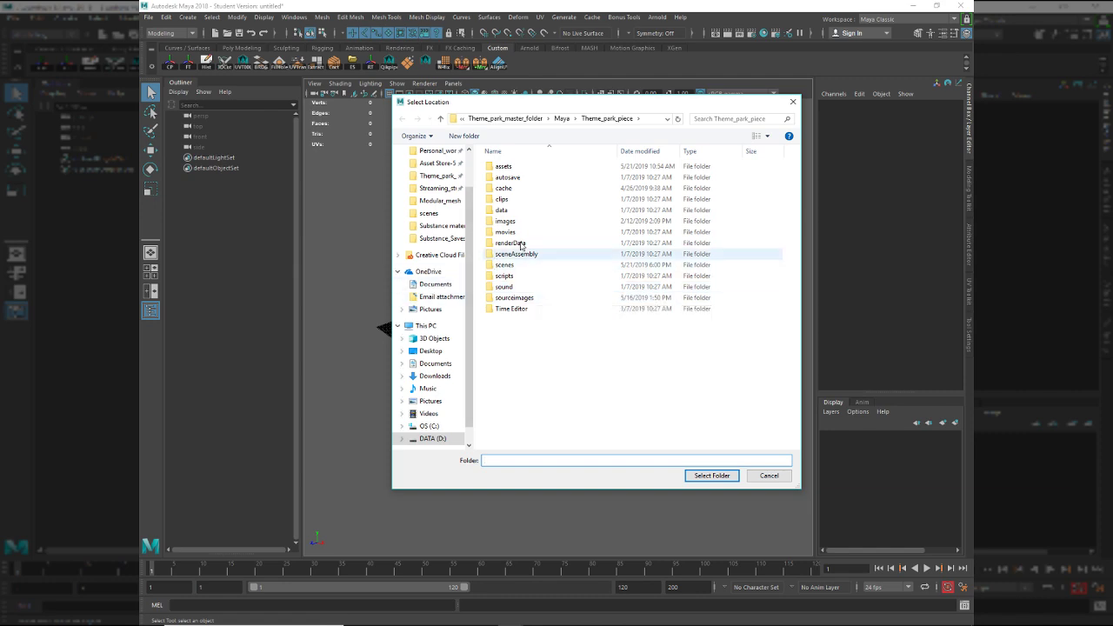
left_click(436, 189)
double_click(512, 189)
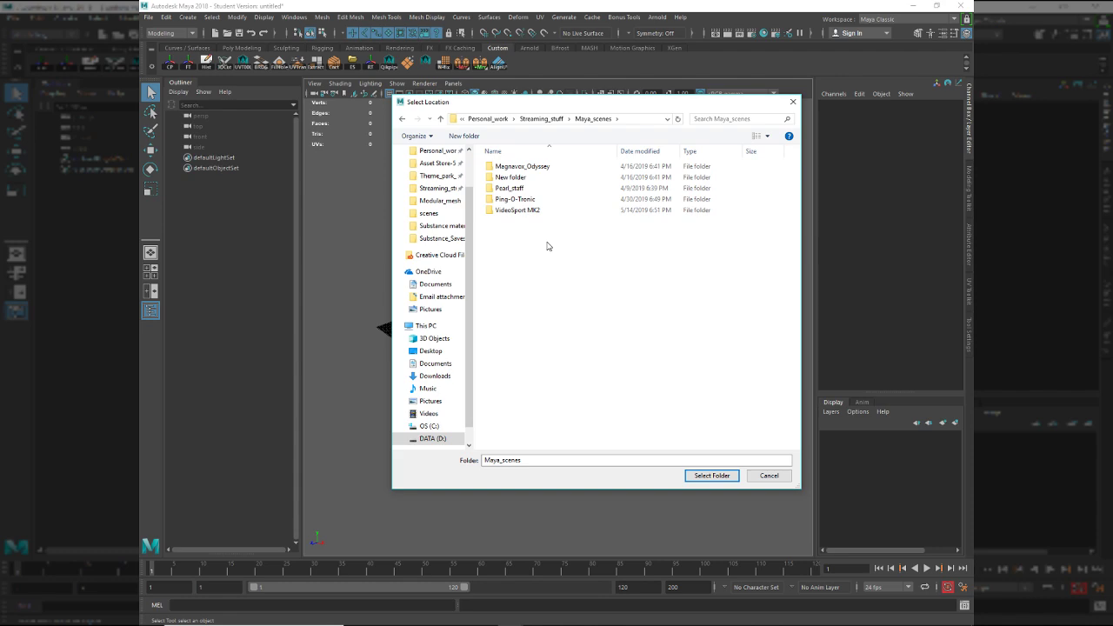
key("ctrl+shift+n")
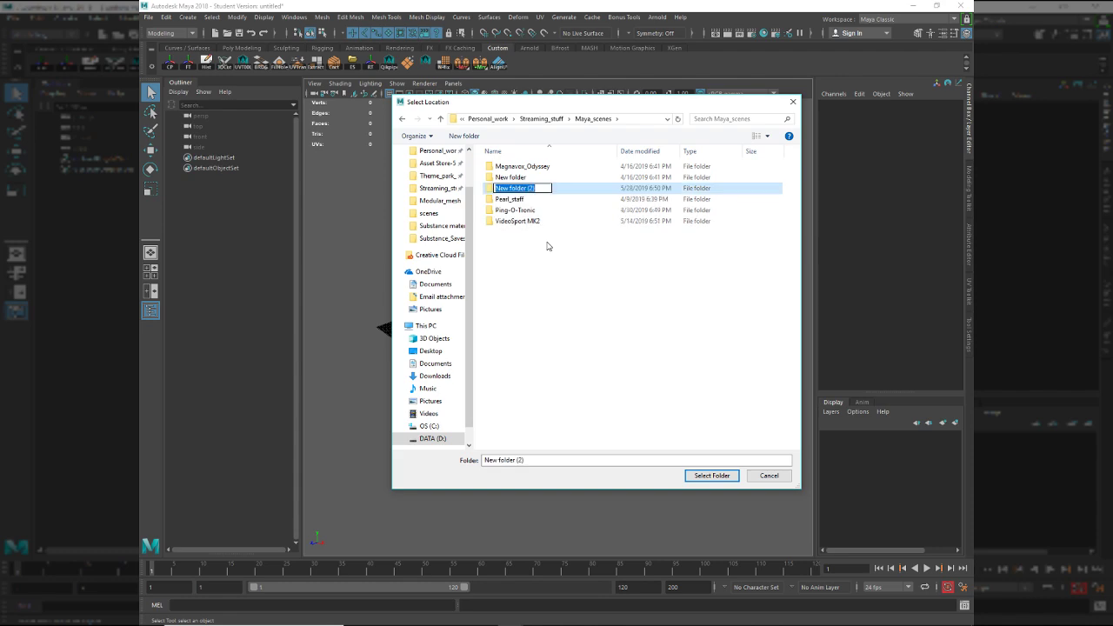
key("Return")
key("Delete")
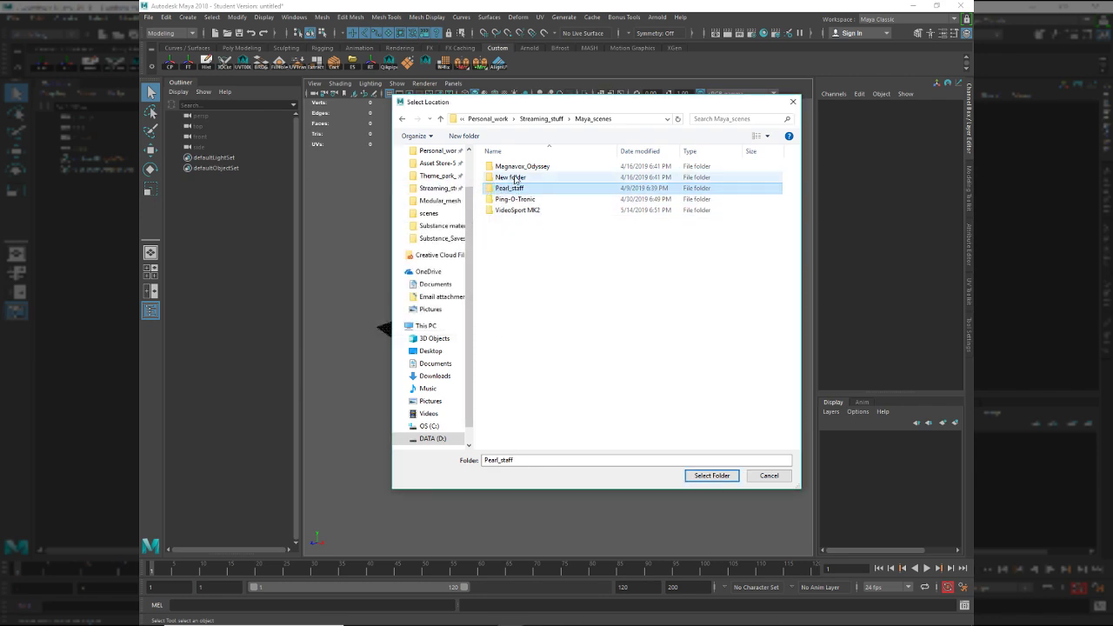
Check the contents of the existing New folder in Maya_scenes and rename it TV Tennis Electrotennis.
left_click(515, 178)
double_click(514, 178)
key("BackSpace")
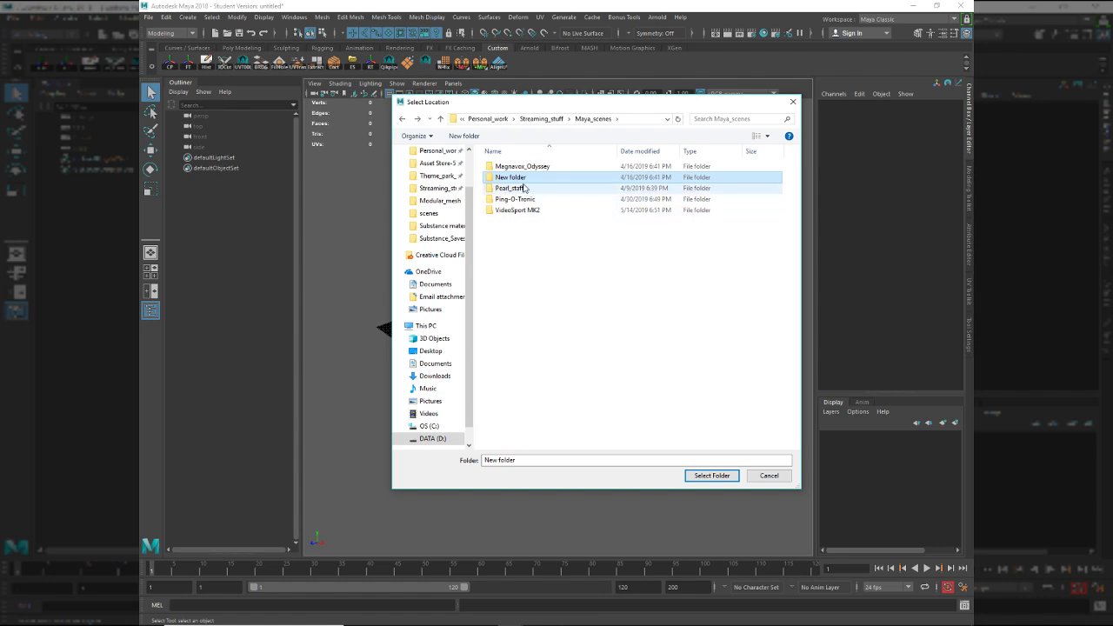
left_click(515, 177)
type("Creating the TV Tennis Electrotennis  (Part 1) [Speed run]")
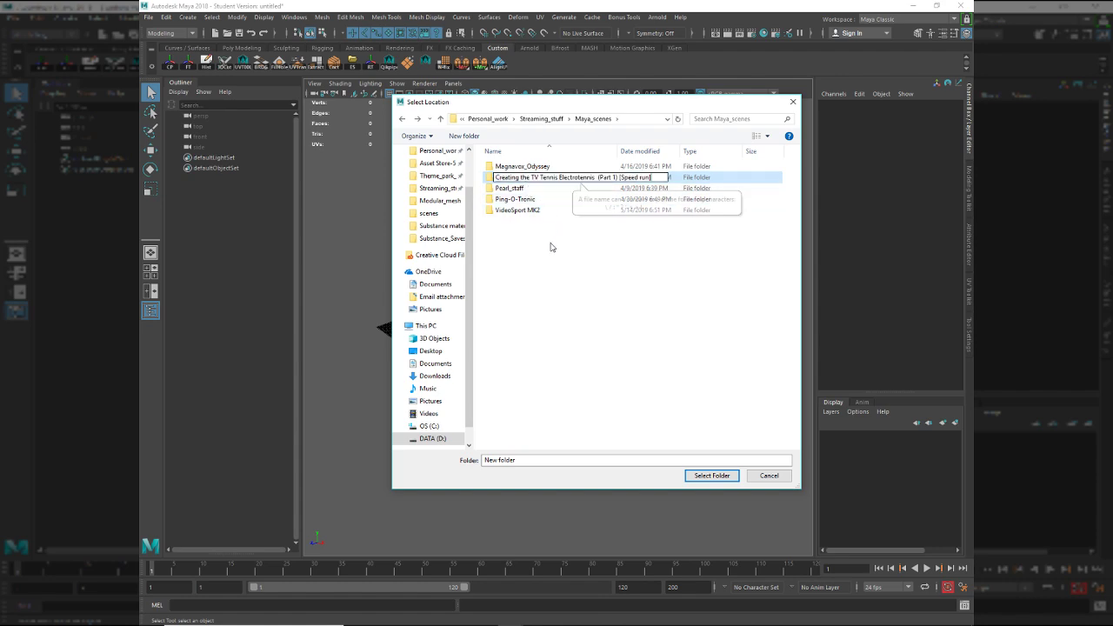
left_click_drag(534, 177, 688, 189)
key("BackSpace")
key("BackSpace")
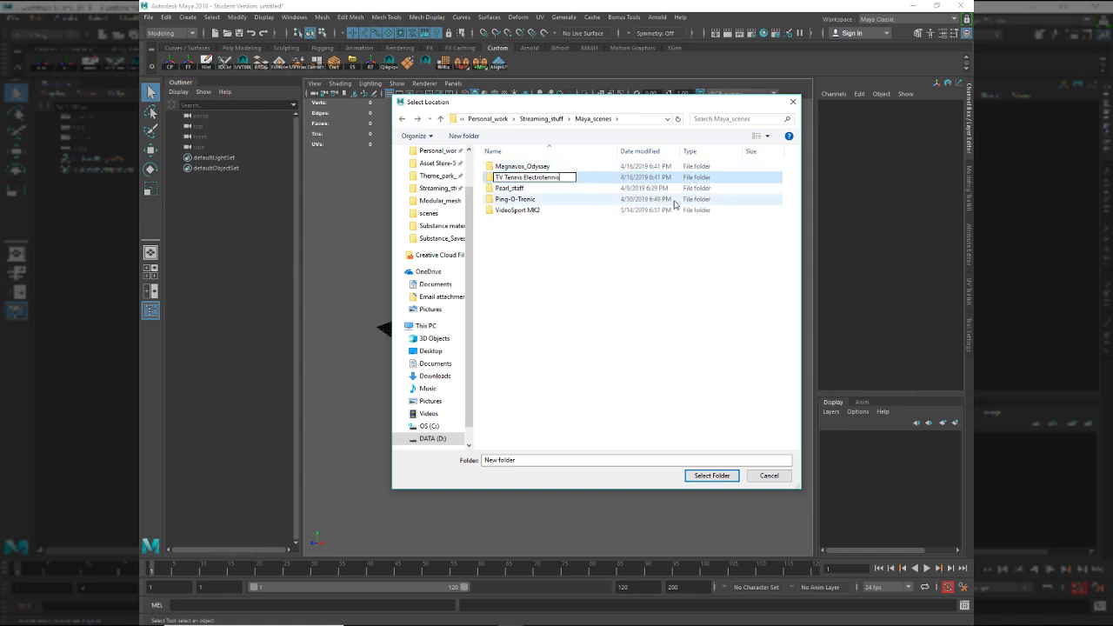
key("Return")
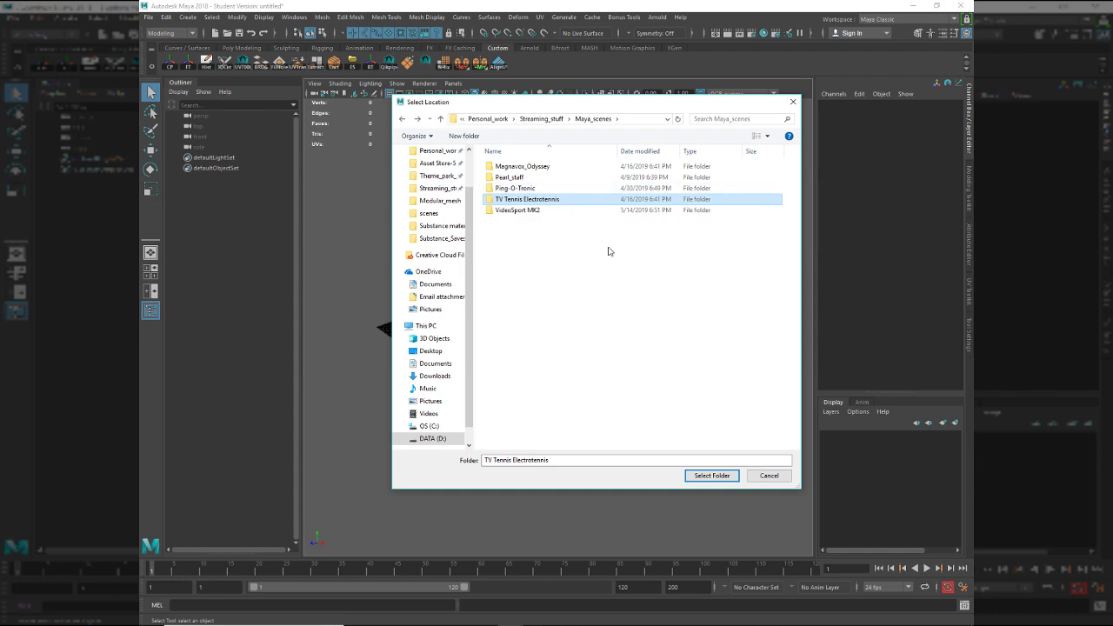
Use the TV Tennis Electrotennis folder as the project location and accept the project settings.
left_click(711, 475)
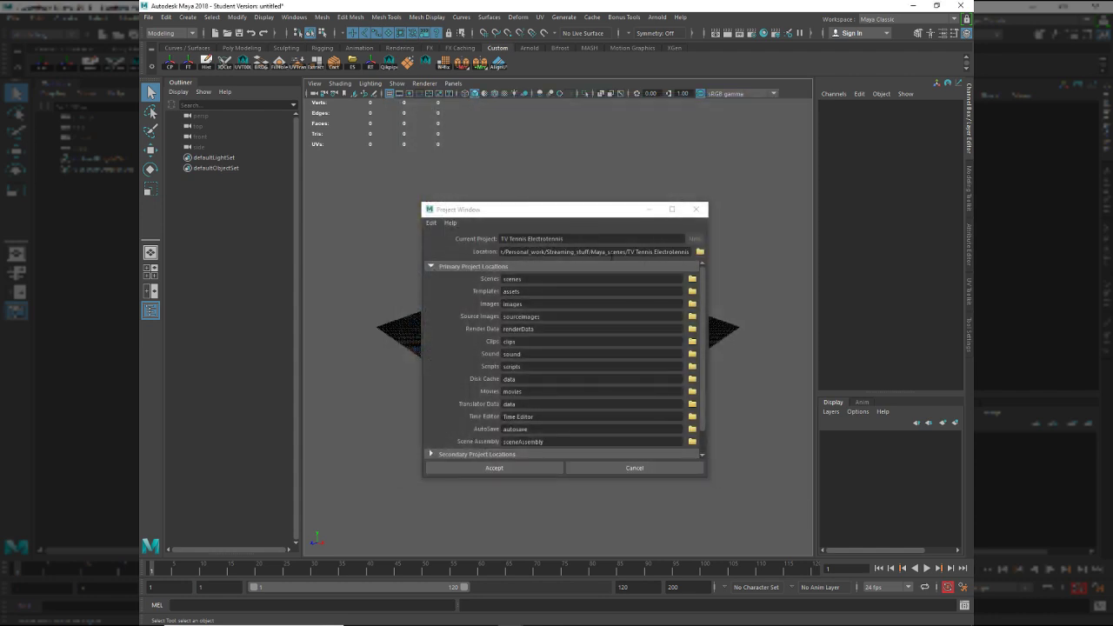
left_click(537, 468)
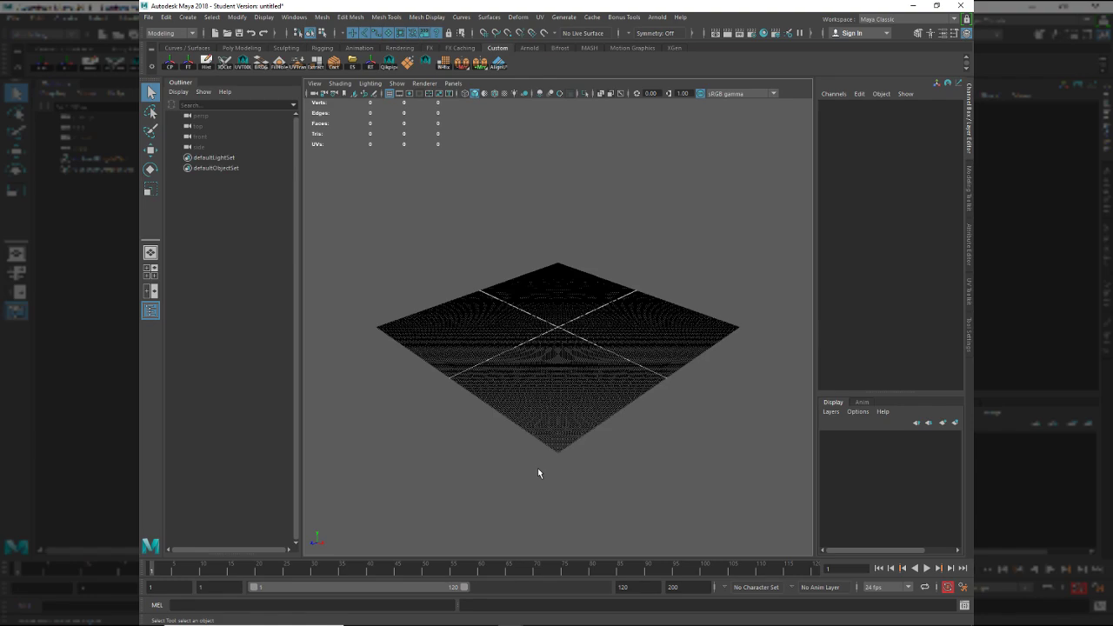
left_click_drag(542, 336, 584, 332, "alt")
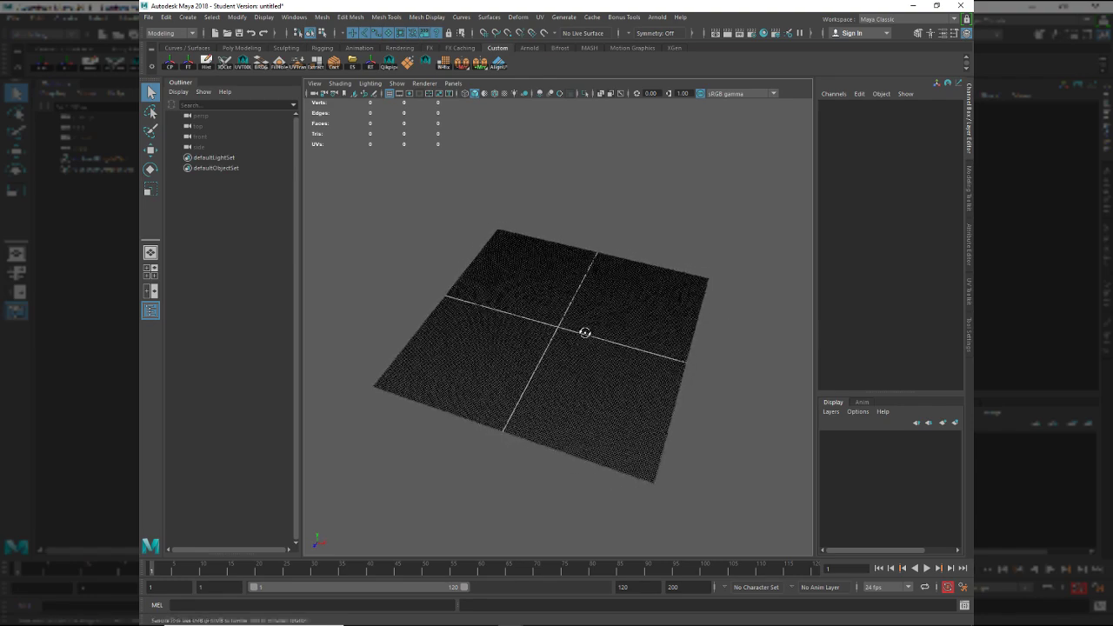
scroll(585, 332, "up", 6)
key("alt+Tab")
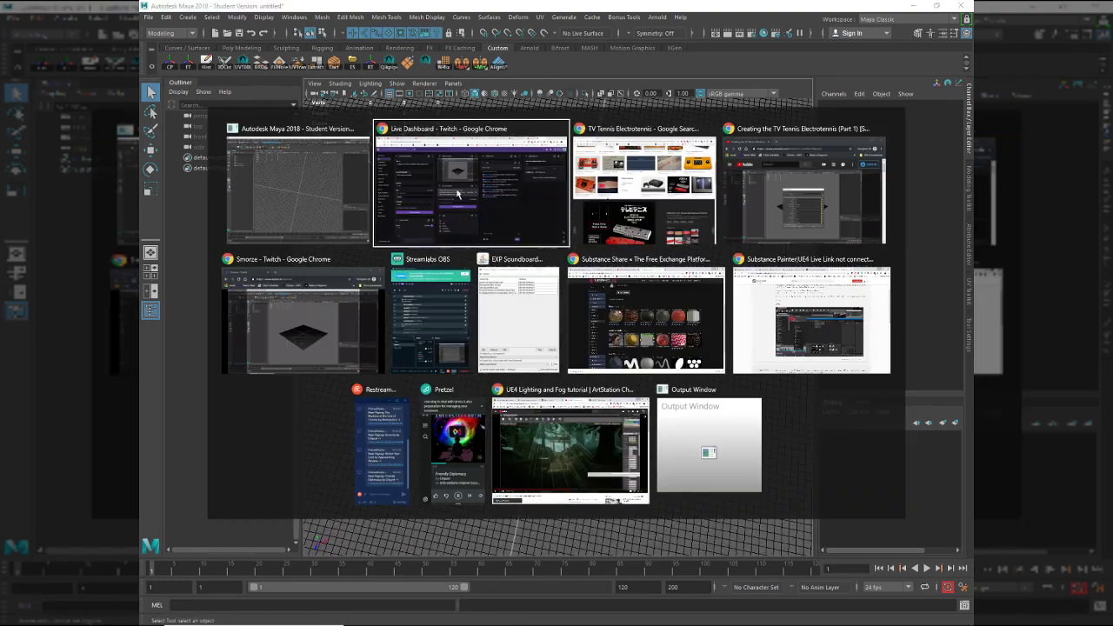
left_click(352, 193)
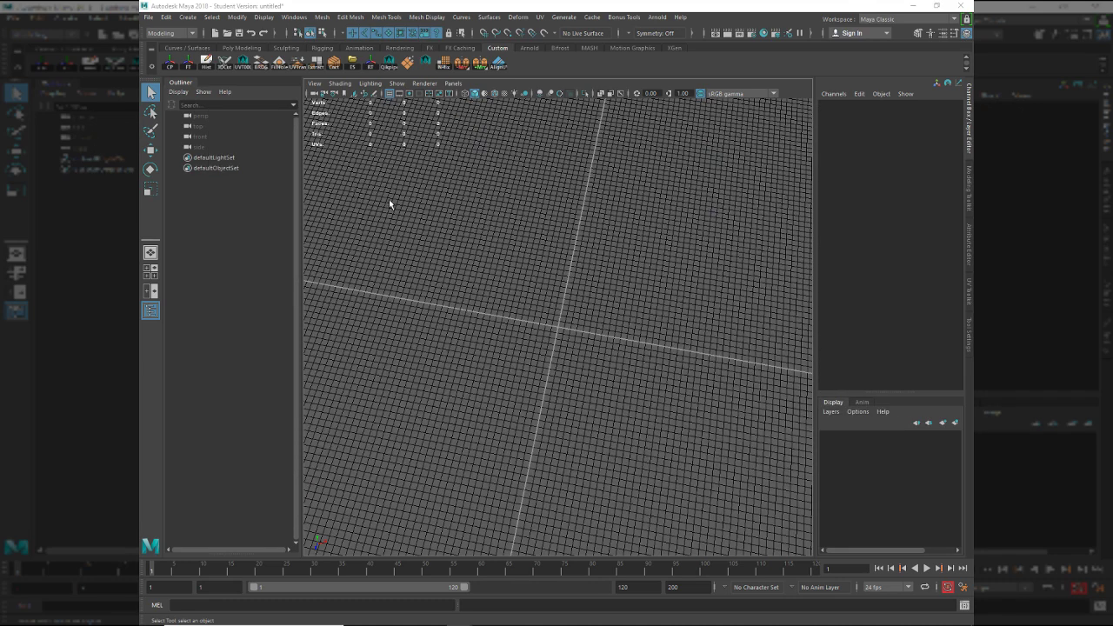
In File Explorer, open Streaming_stuff > Maya_scenes > Magnavox_Odyssey > assets and copy the SK_Mannequin file.
key("super+e")
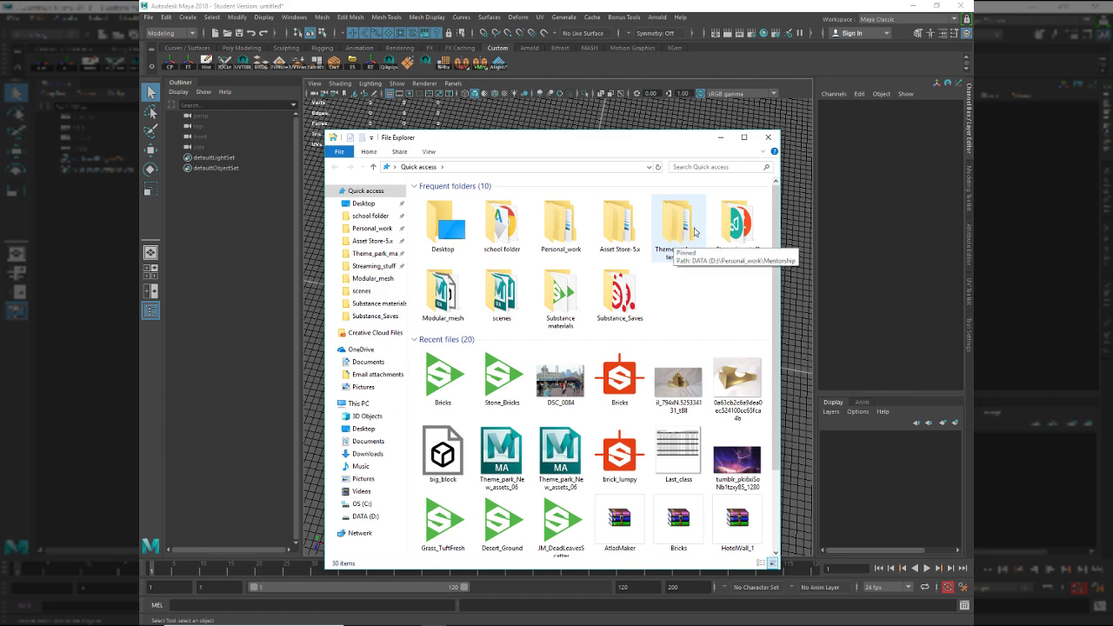
left_click(376, 272)
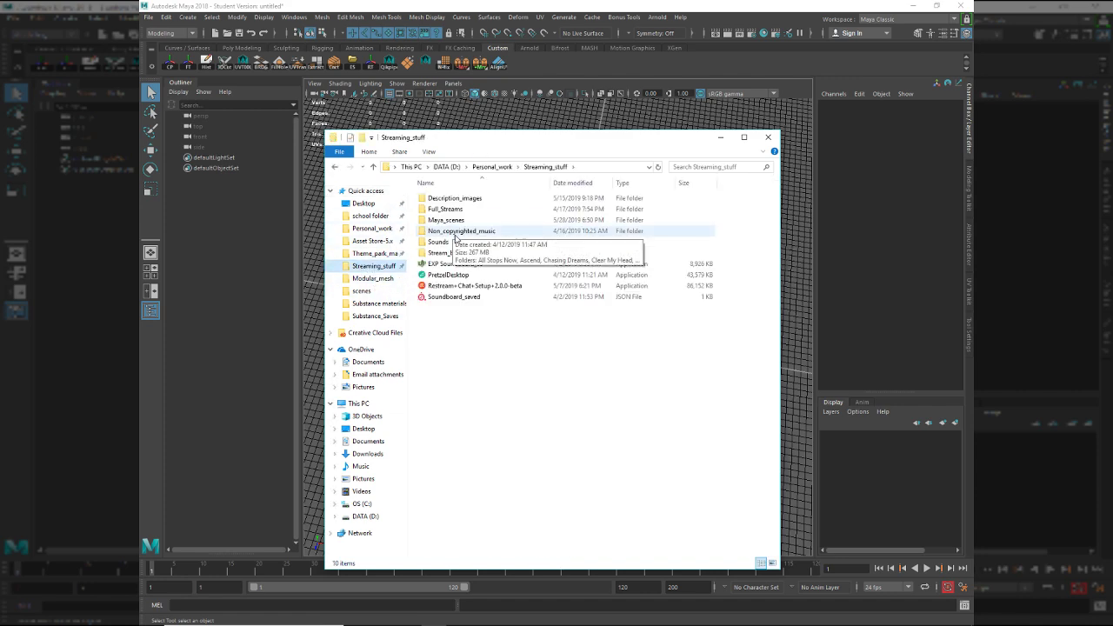
double_click(461, 219)
double_click(462, 200)
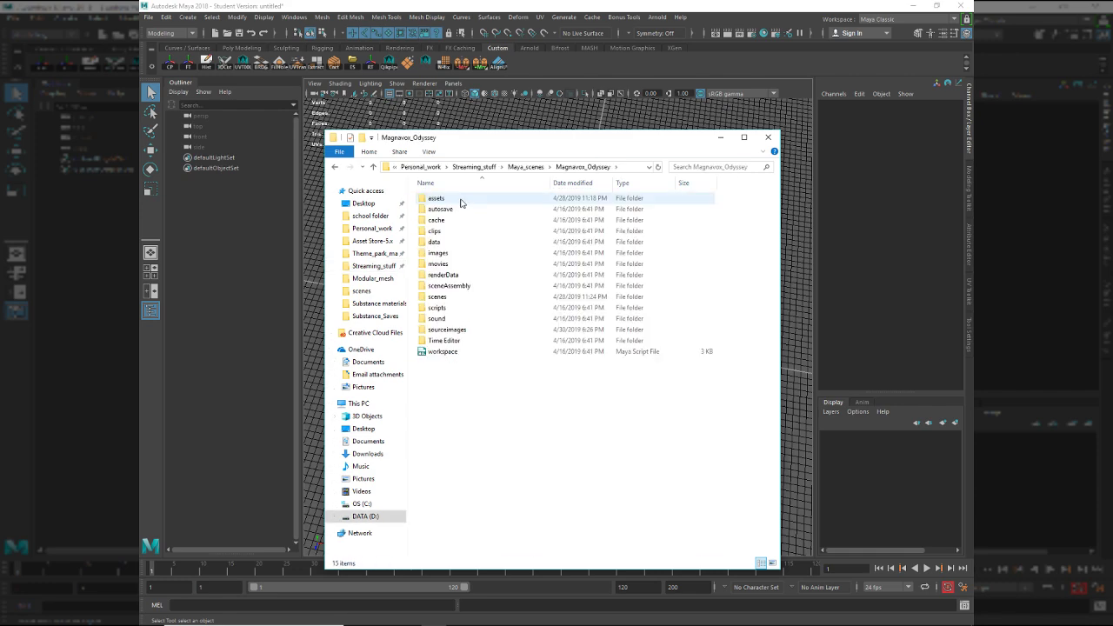
double_click(462, 204)
scroll(487, 254, "down", 1)
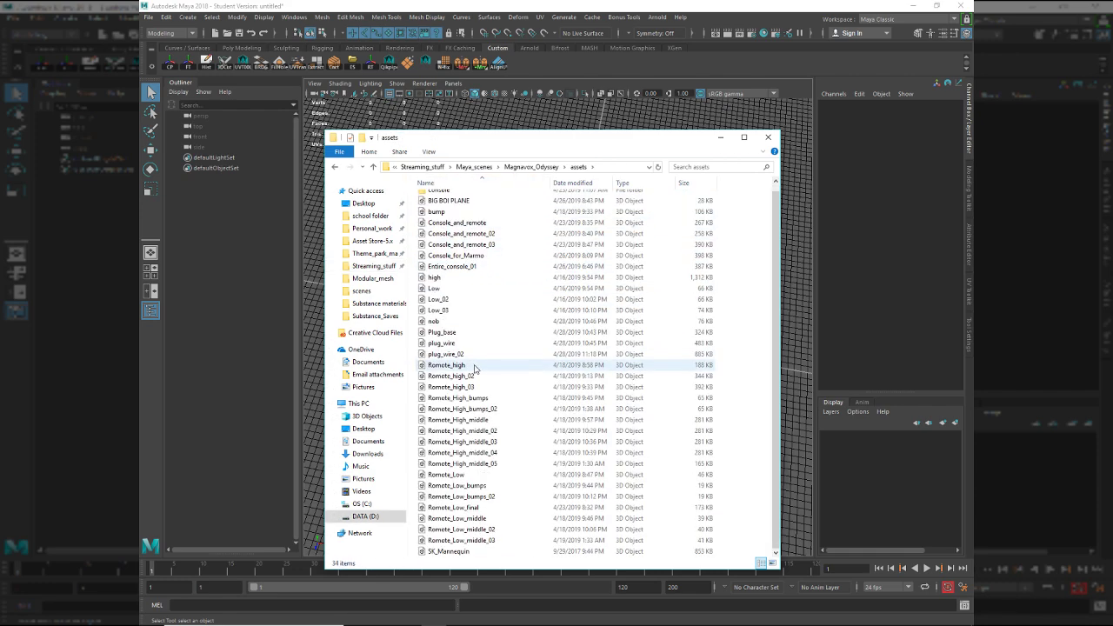
left_click(474, 552)
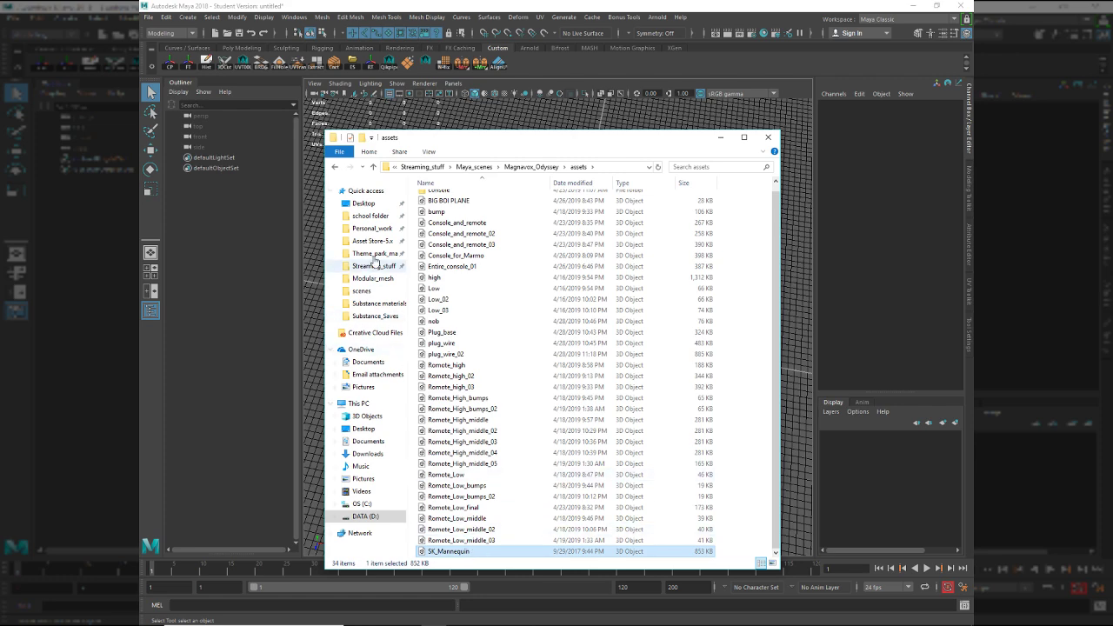
Paste SK_Mannequin into the assets folder of the TV Tennis Electrotennis project inside Maya_scenes.
left_click(481, 172)
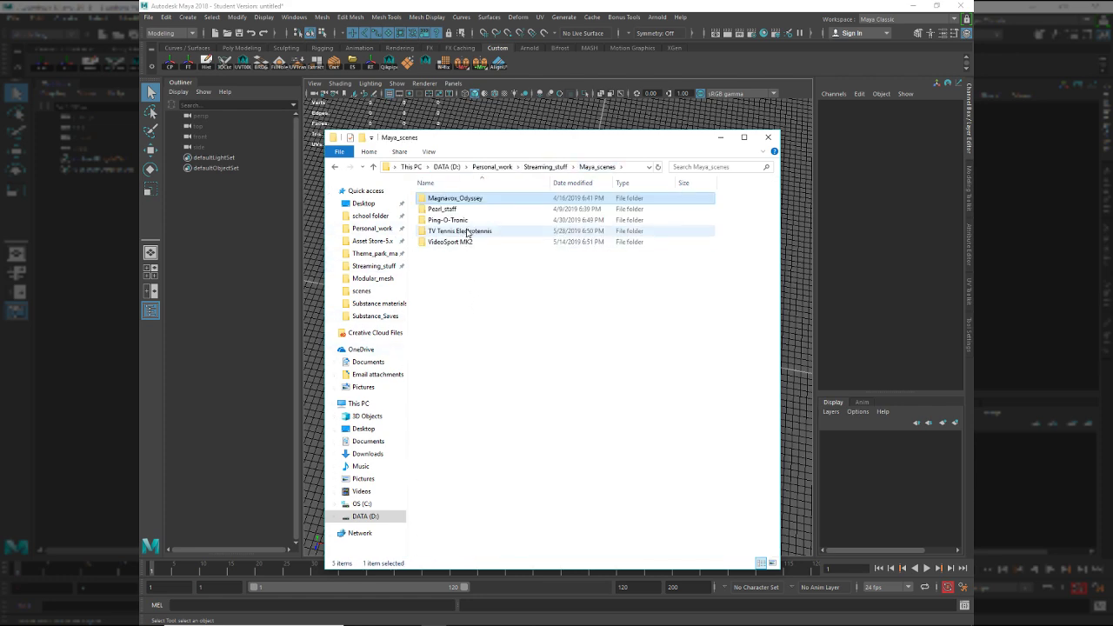
double_click(466, 235)
double_click(461, 201)
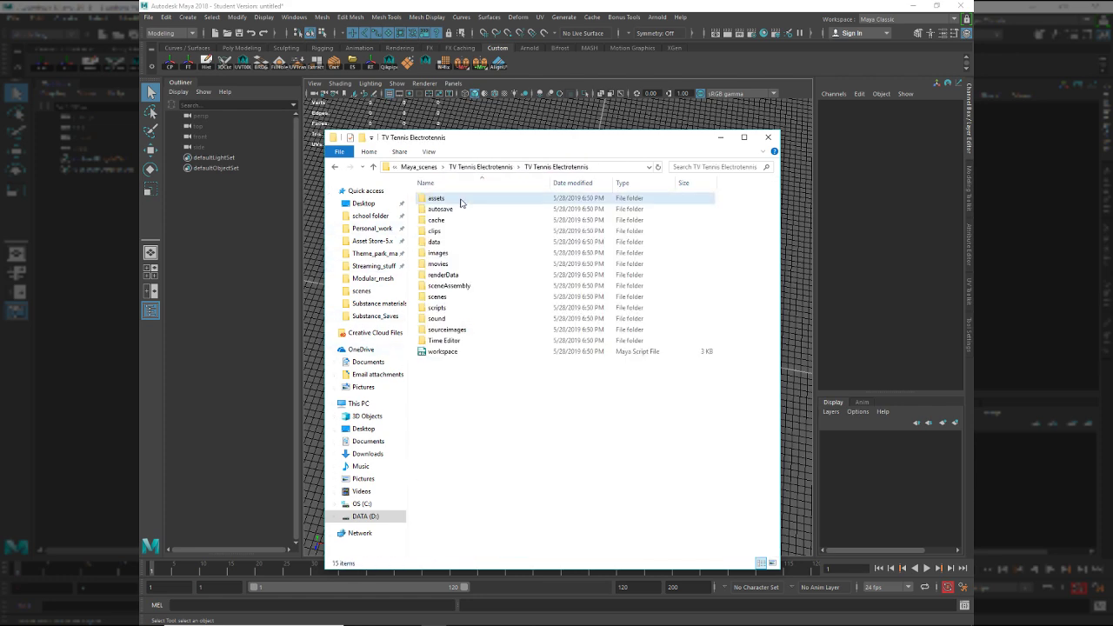
double_click(461, 202)
key("ctrl+v")
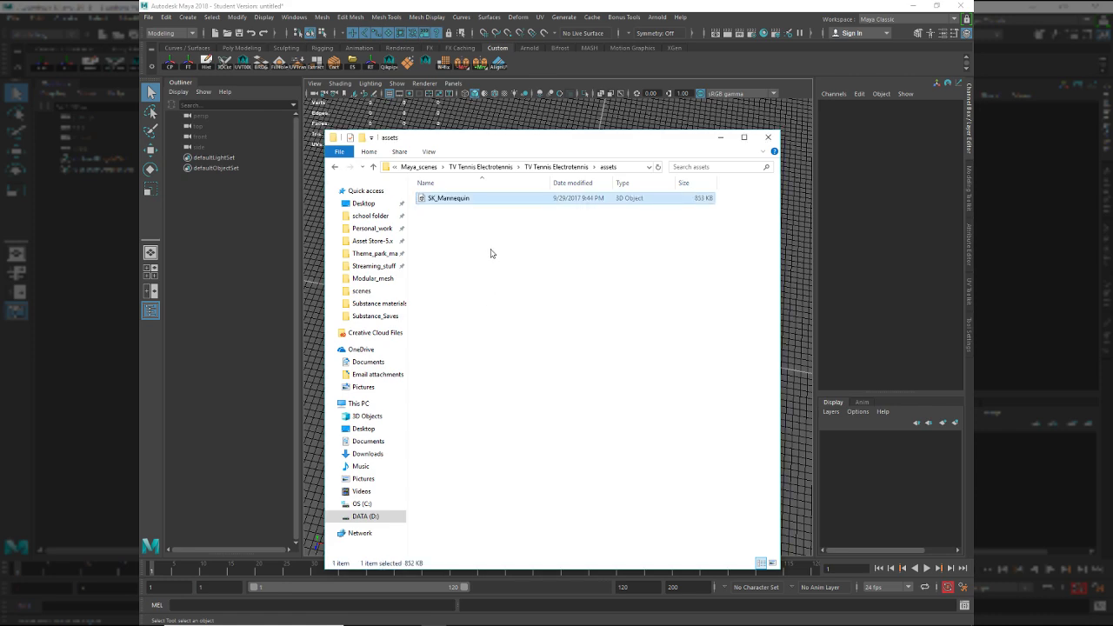
left_click(492, 252)
Import the SK_Mannequin file from the project's assets folder into the open Maya scene.
left_click_drag(601, 149, 489, 199)
left_click_drag(438, 251, 736, 305)
left_click_drag(527, 255, 715, 304)
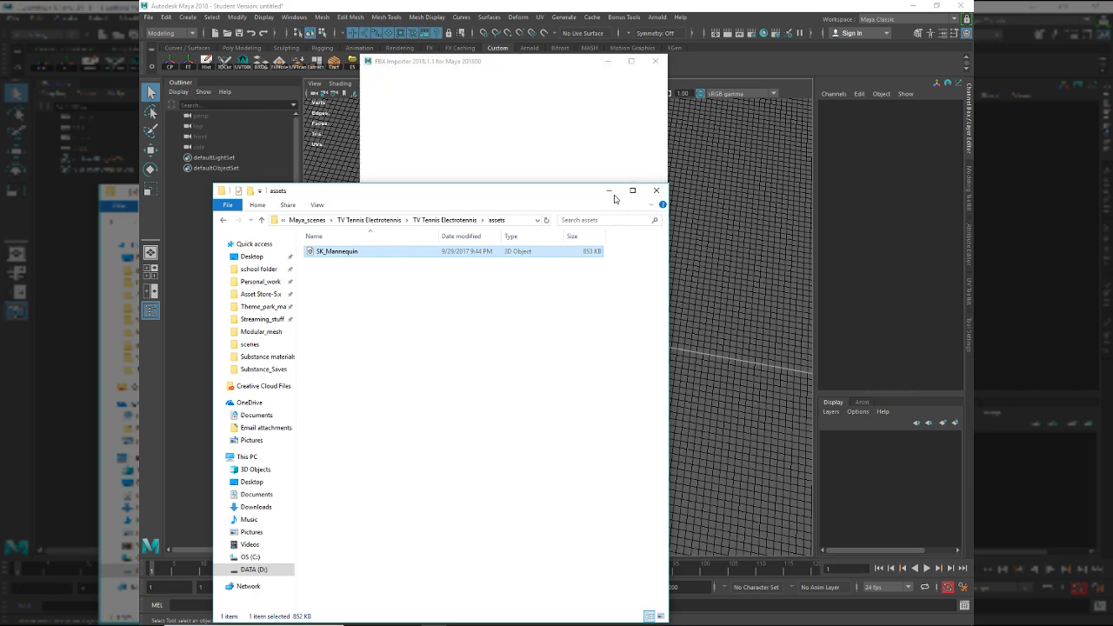
left_click(574, 422)
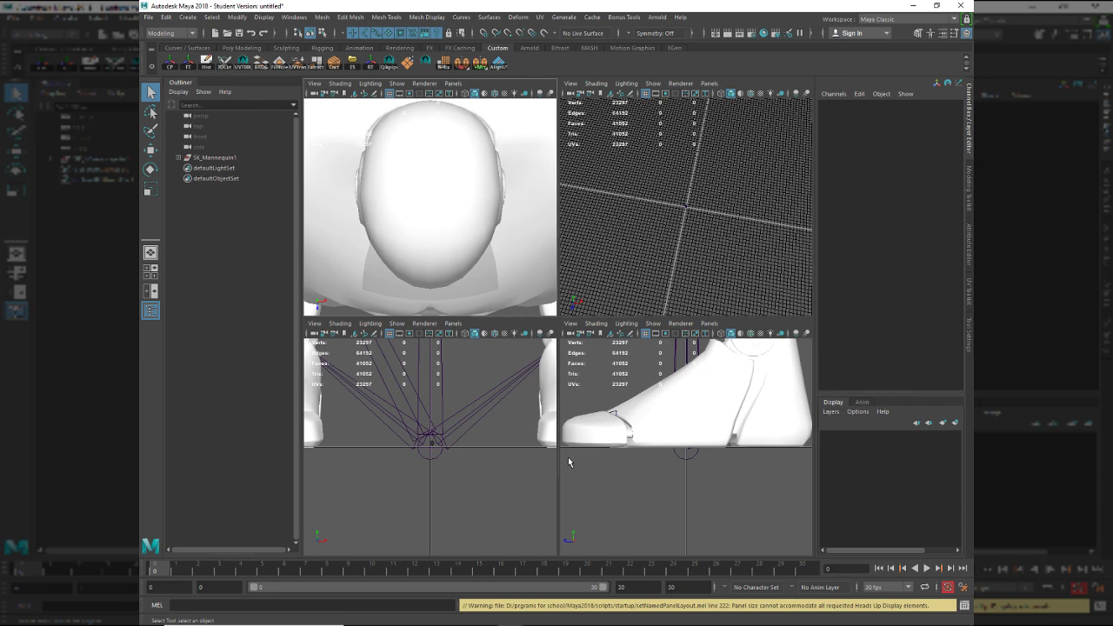
Switch the maximised side view to perspective and frame the whole mannequin.
key("space")
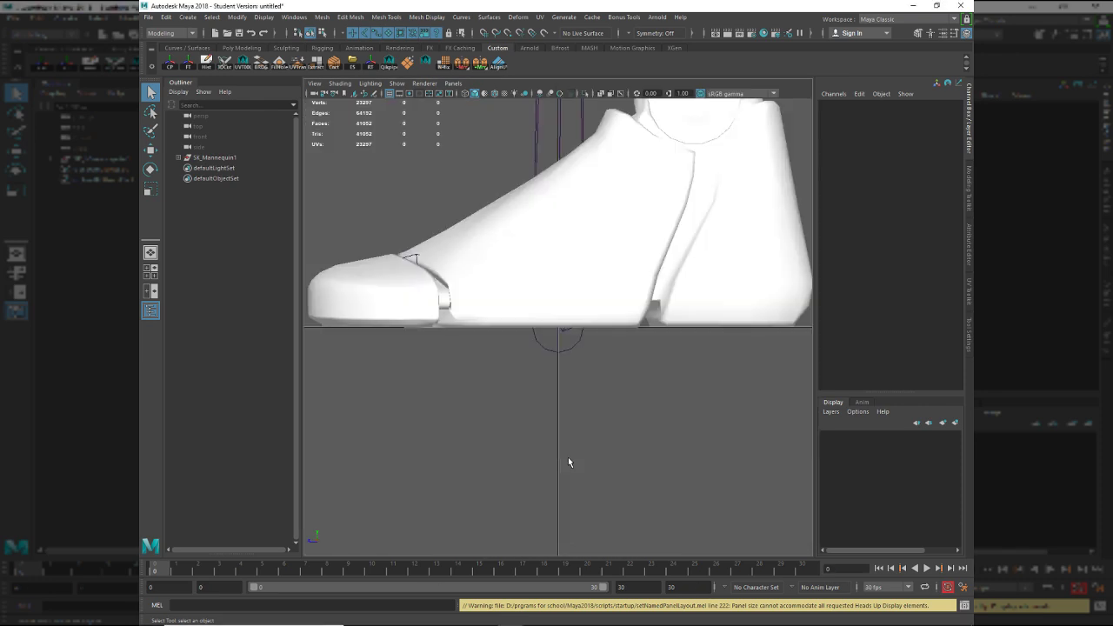
key("space")
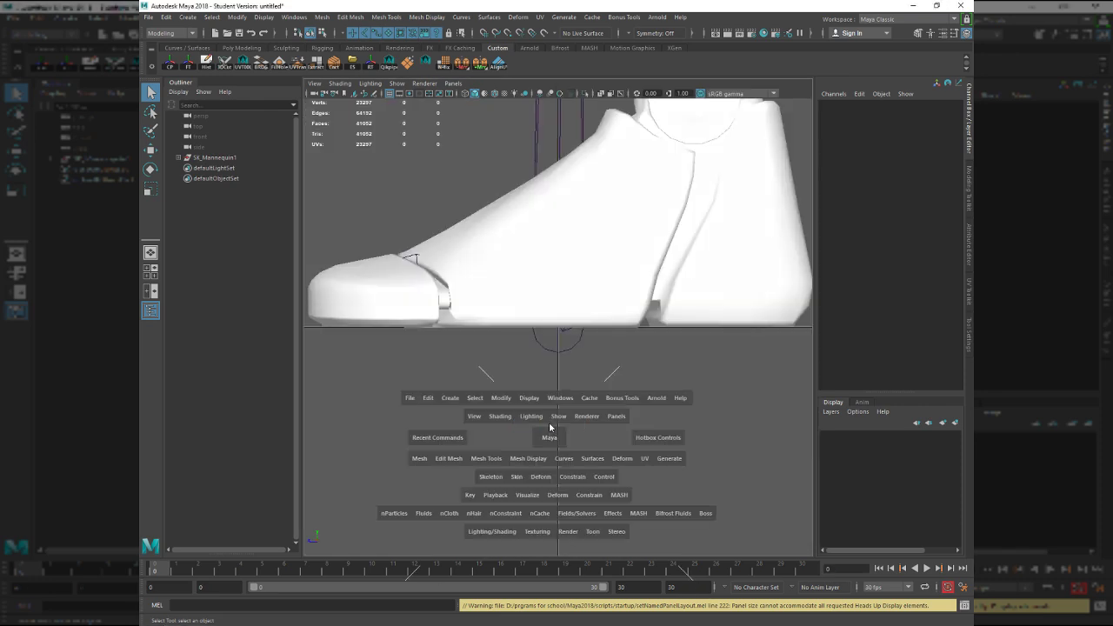
left_click_drag(549, 434, 639, 407)
scroll(639, 407, "up", 5)
left_click_drag(615, 344, 540, 317)
key("f")
left_click_drag(579, 374, 556, 297, "alt")
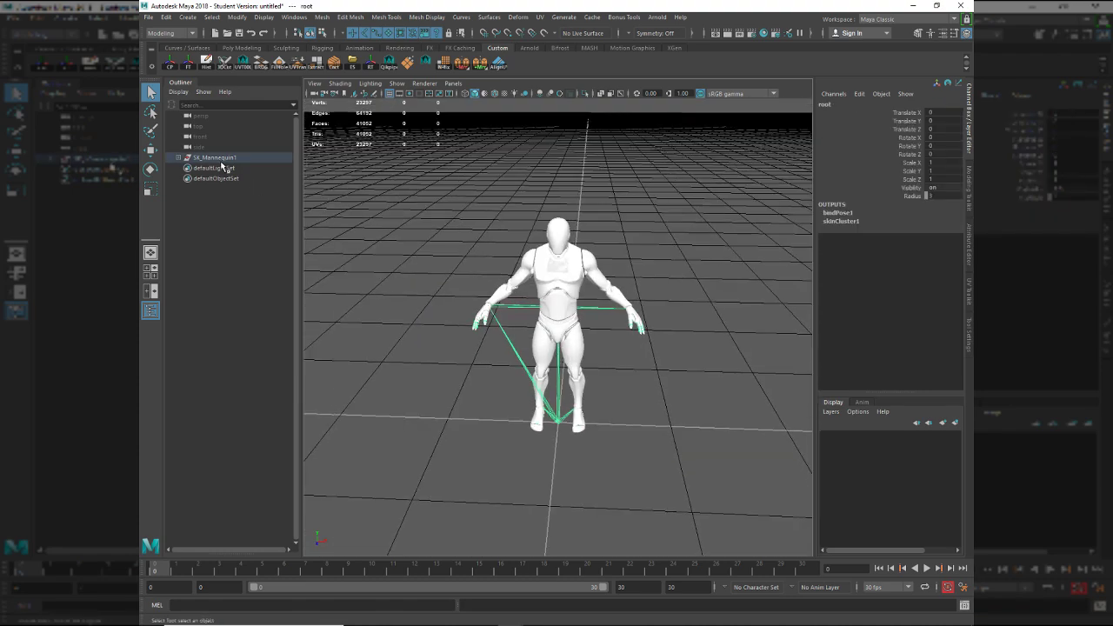
Expand the SK_Mannequin1 group and delete its root skeleton, leaving the SK_Mannequin2 mesh.
left_click(178, 157)
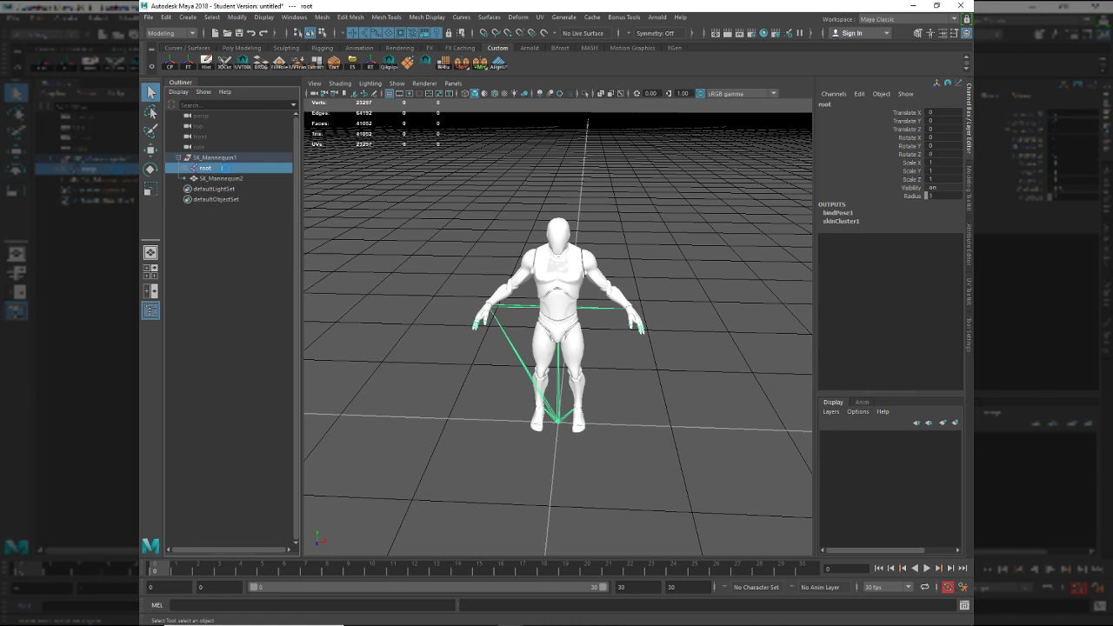
left_click(228, 173)
left_click(224, 168)
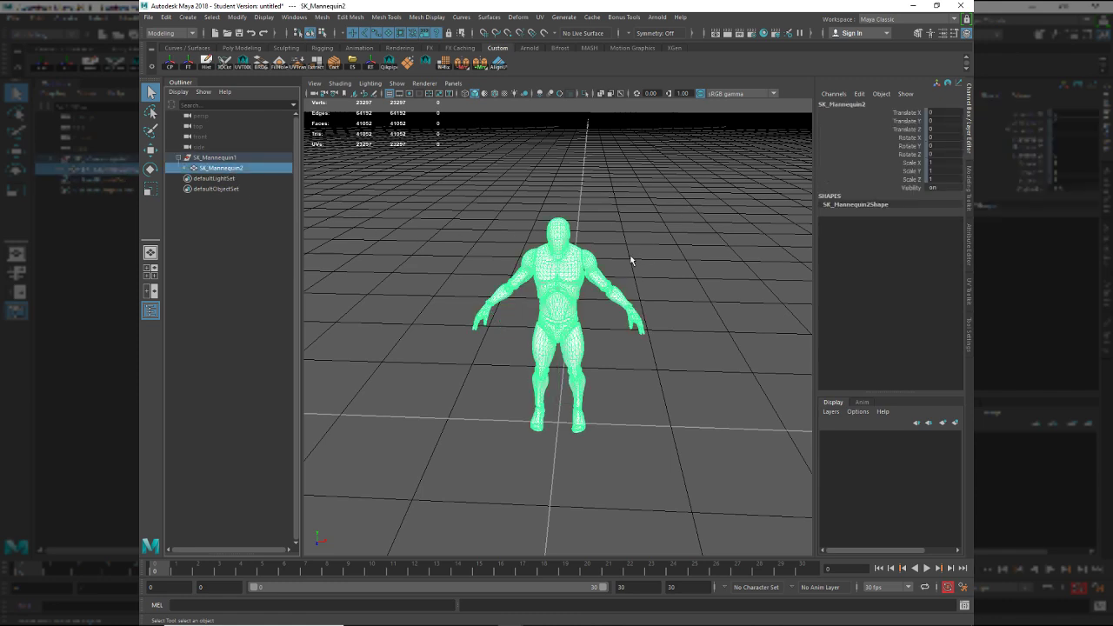
Unlock all translate, rotate and scale channels of the SK_Mannequin2 mesh.
key("w")
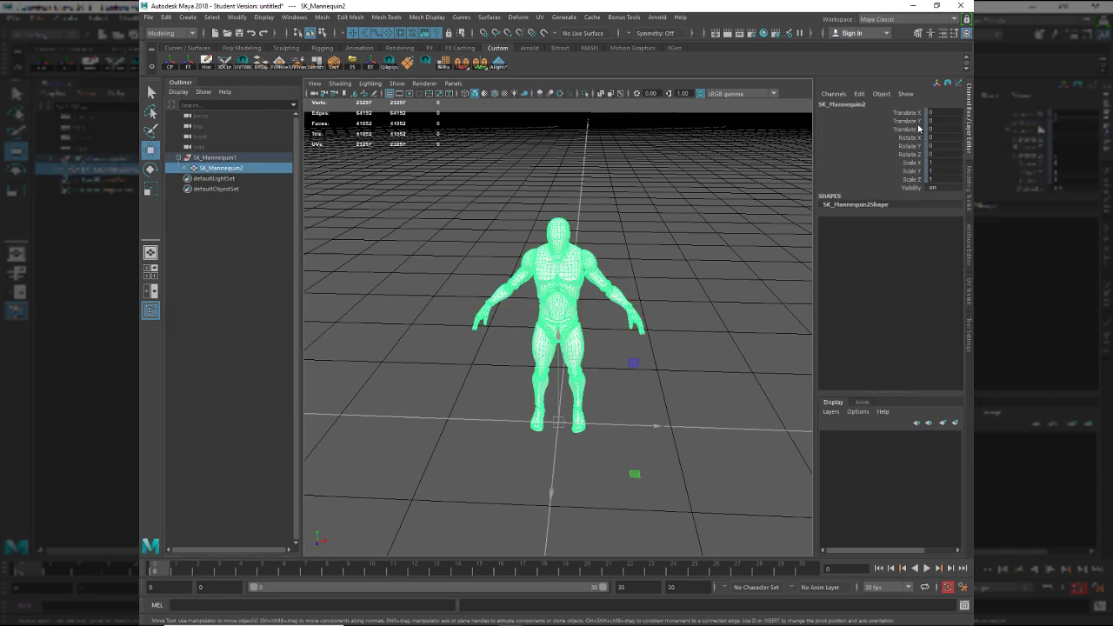
left_click_drag(918, 112, 918, 181)
right_click(918, 181)
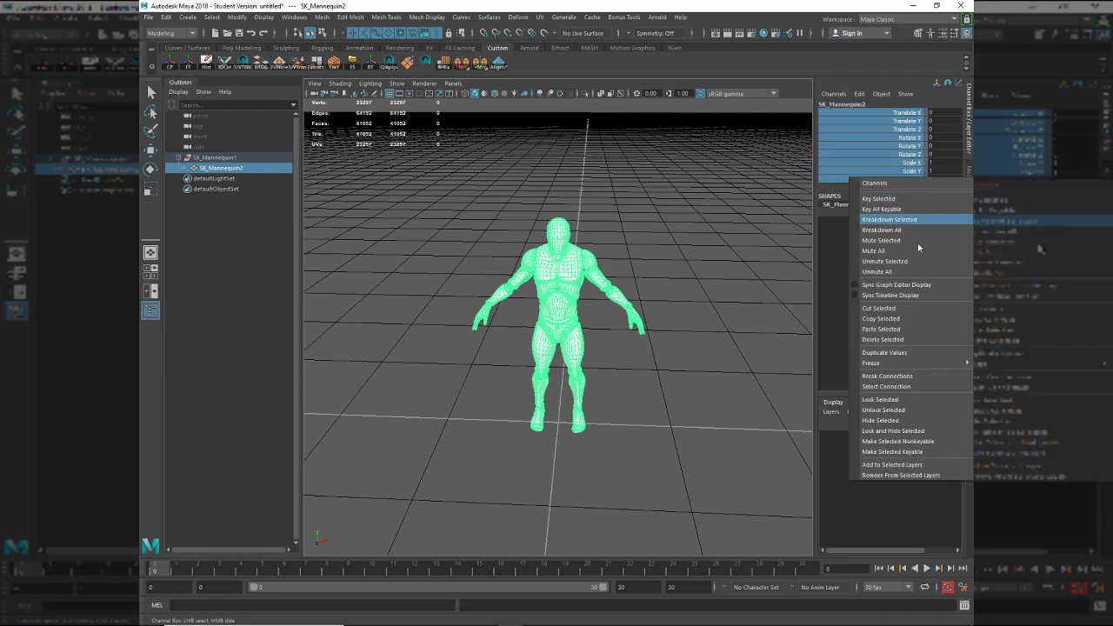
left_click(907, 410)
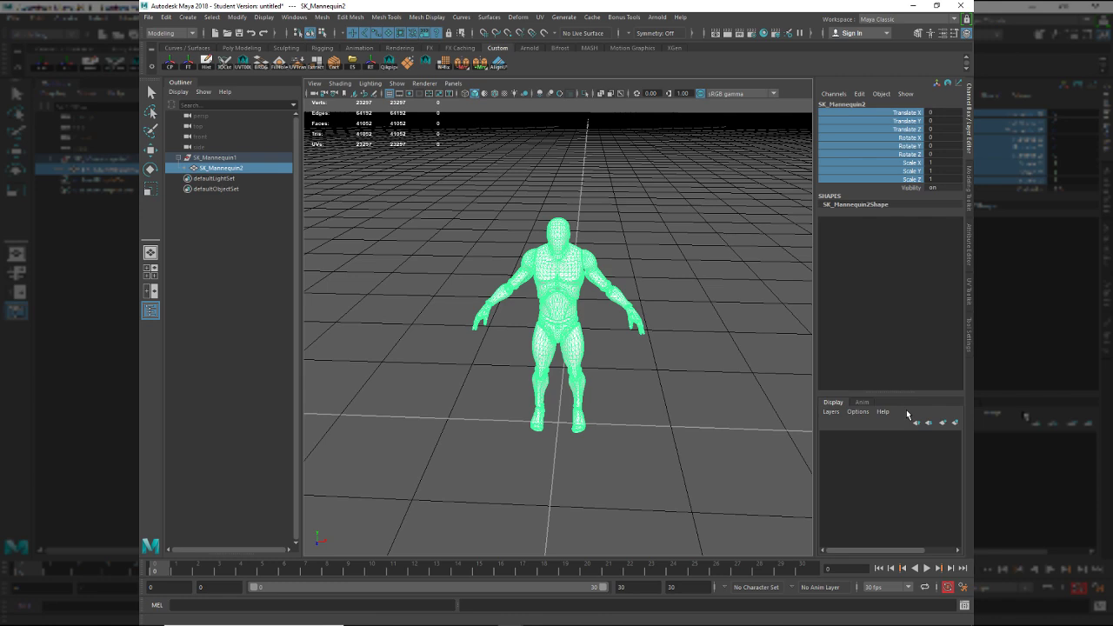
Reselect the mannequin mesh, try moving it freely, and undo that move.
left_click(674, 405)
mouse_move(673, 406)
left_mouse_down("alt")
mouse_move(683, 355)
mouse_move(681, 394)
left_mouse_up("alt")
right_click_drag(681, 393, 673, 444, "alt")
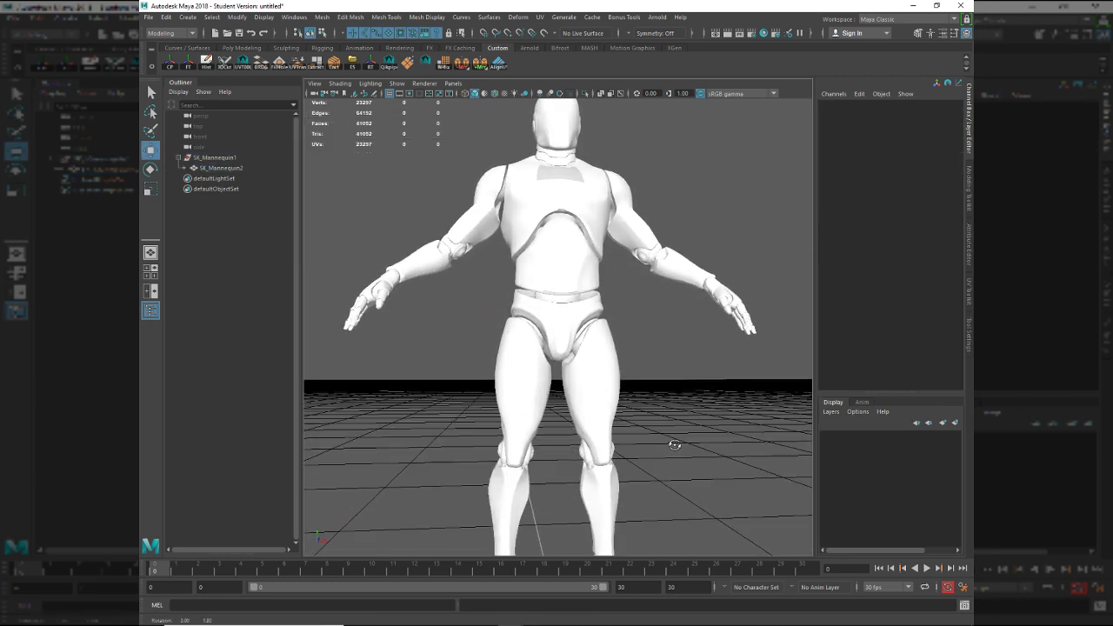
left_click_drag(673, 444, 656, 461, "alt")
left_click_drag(634, 309, 611, 278, "alt")
right_click_drag(612, 278, 588, 275, "alt")
left_click(588, 275)
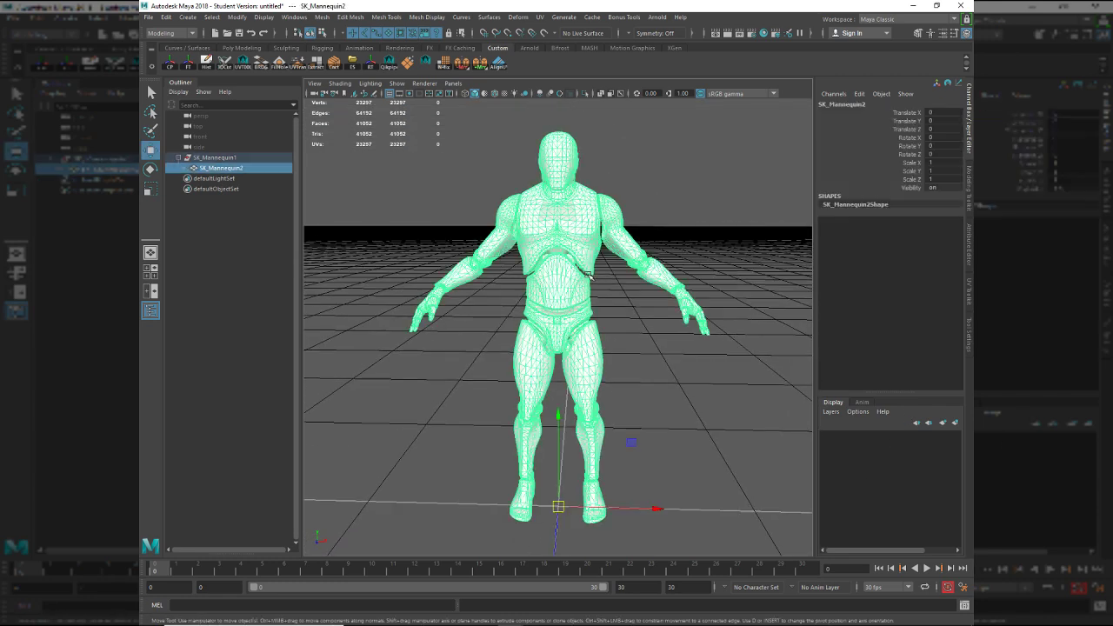
mouse_move(744, 447)
middle_mouse_down()
mouse_move(731, 447)
mouse_move(841, 388)
mouse_move(757, 441)
middle_mouse_up()
key("ctrl+z")
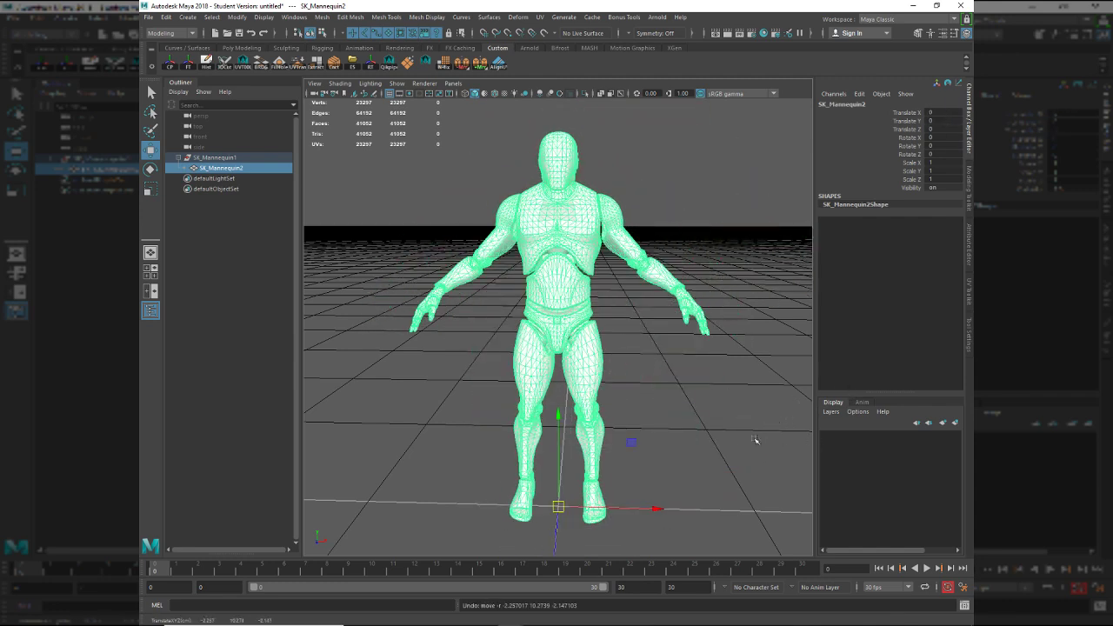
Examine the mannequin mesh from several angles, from the torso down to the feet on the grid.
right_click_drag(691, 371, 712, 407, "alt")
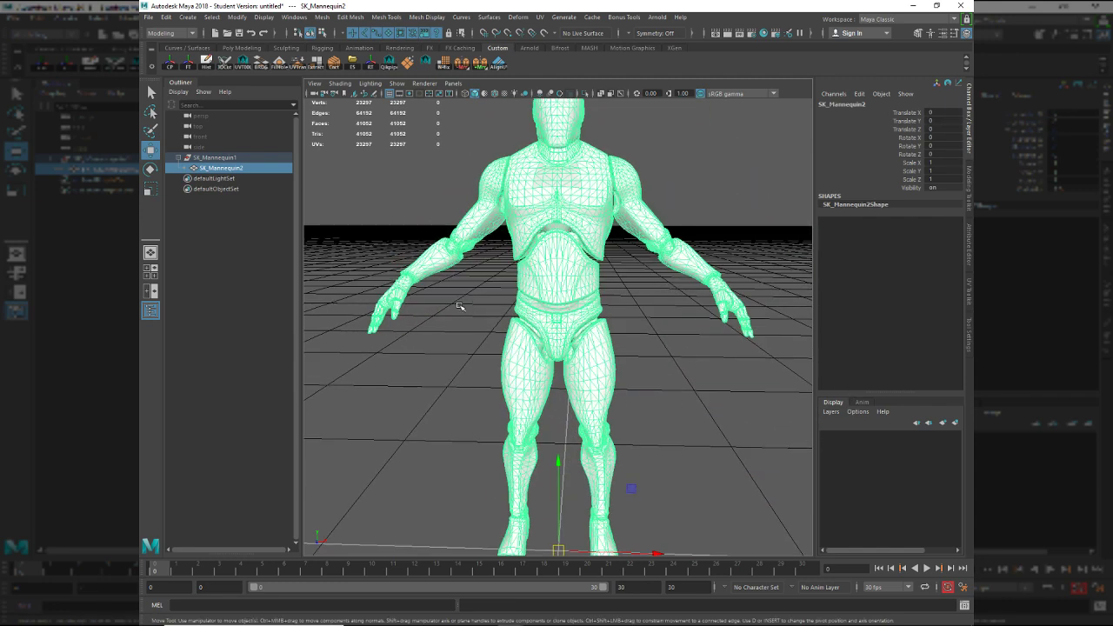
right_click_drag(638, 418, 659, 419, "alt")
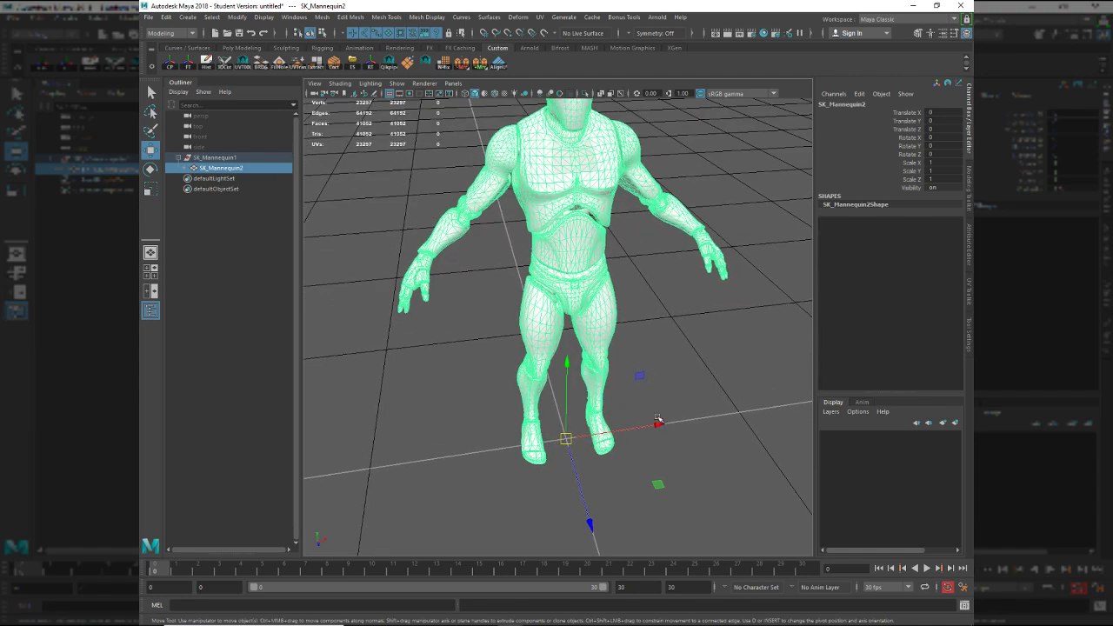
left_click_drag(658, 419, 649, 388, "alt")
right_click_drag(649, 388, 702, 447, "alt")
left_click_drag(701, 447, 679, 430, "alt")
left_click_drag(660, 350, 664, 348, "alt")
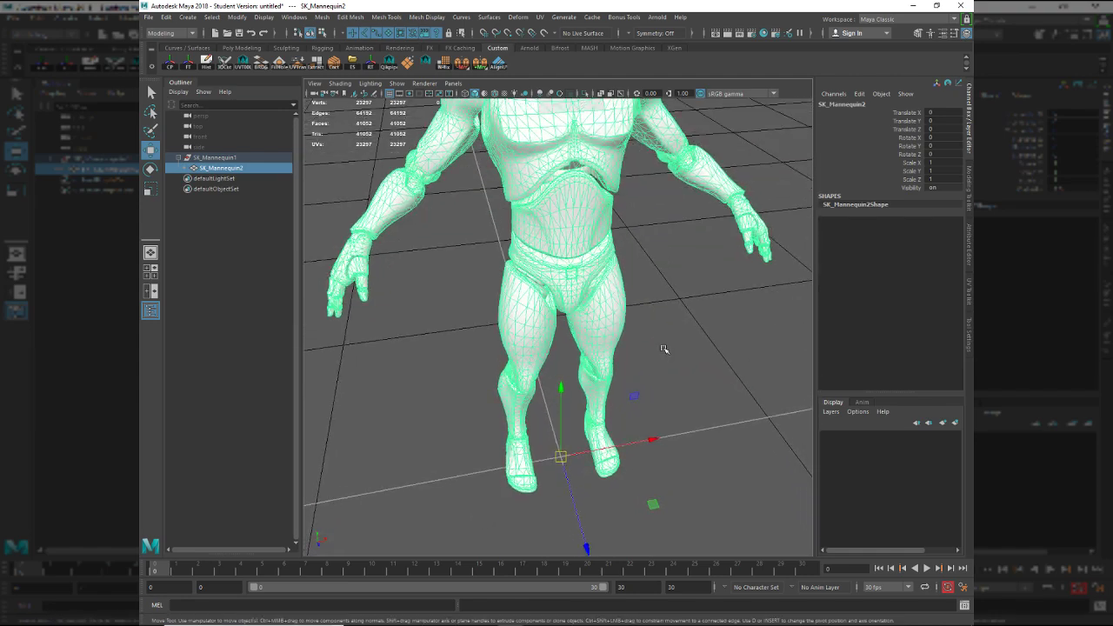
right_click_drag(664, 348, 688, 382, "alt")
left_click_drag(688, 383, 677, 359, "alt")
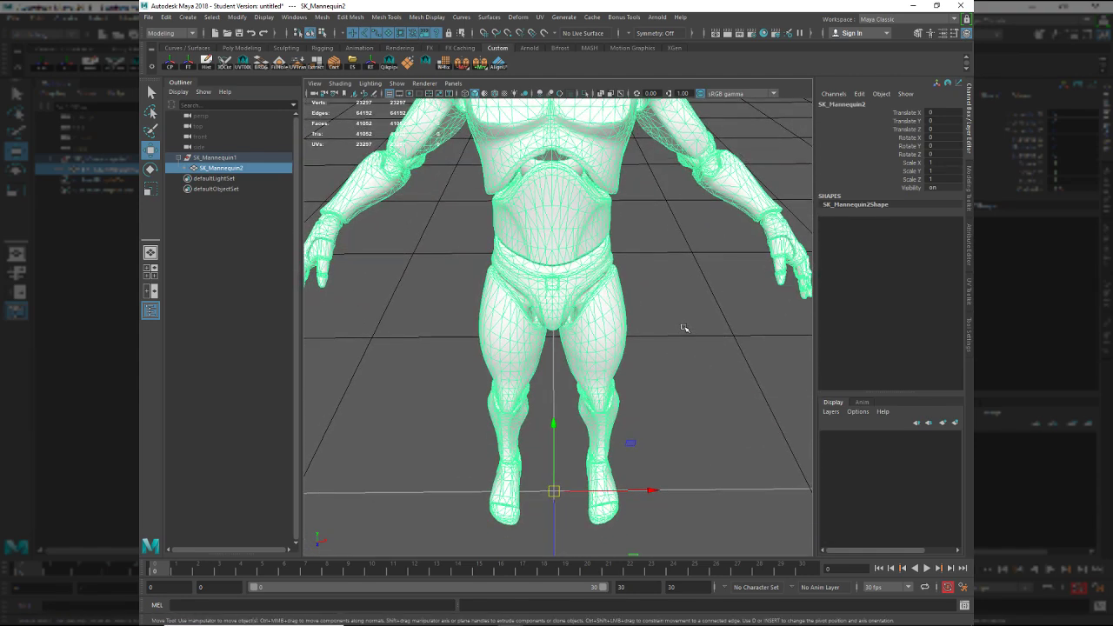
mouse_move(927, 621)
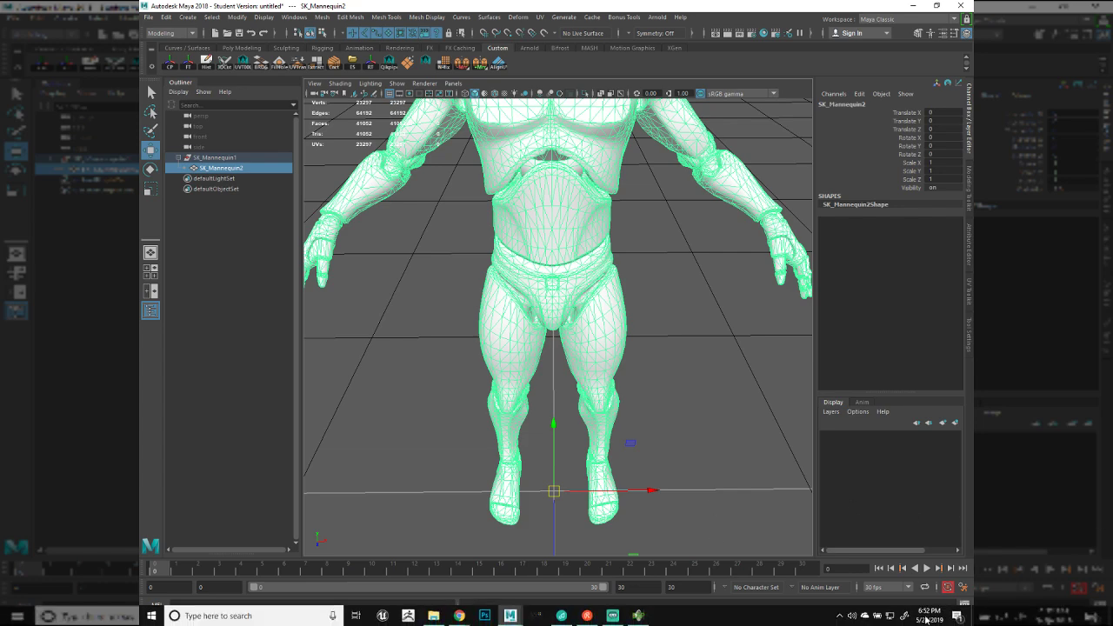
left_click(857, 619)
left_click(852, 615)
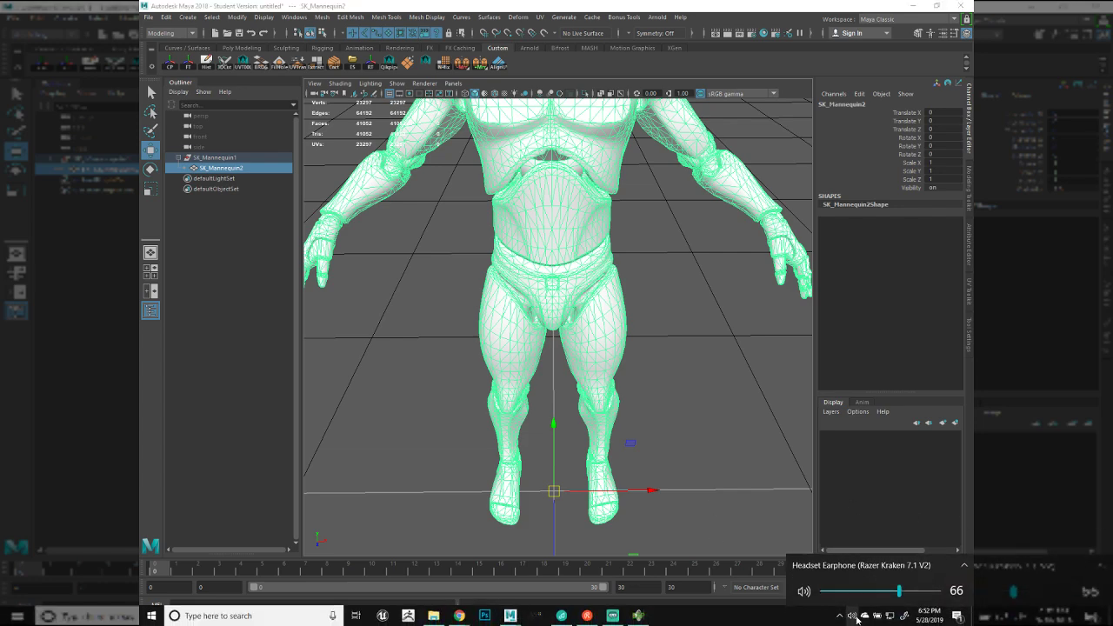
left_click(852, 616)
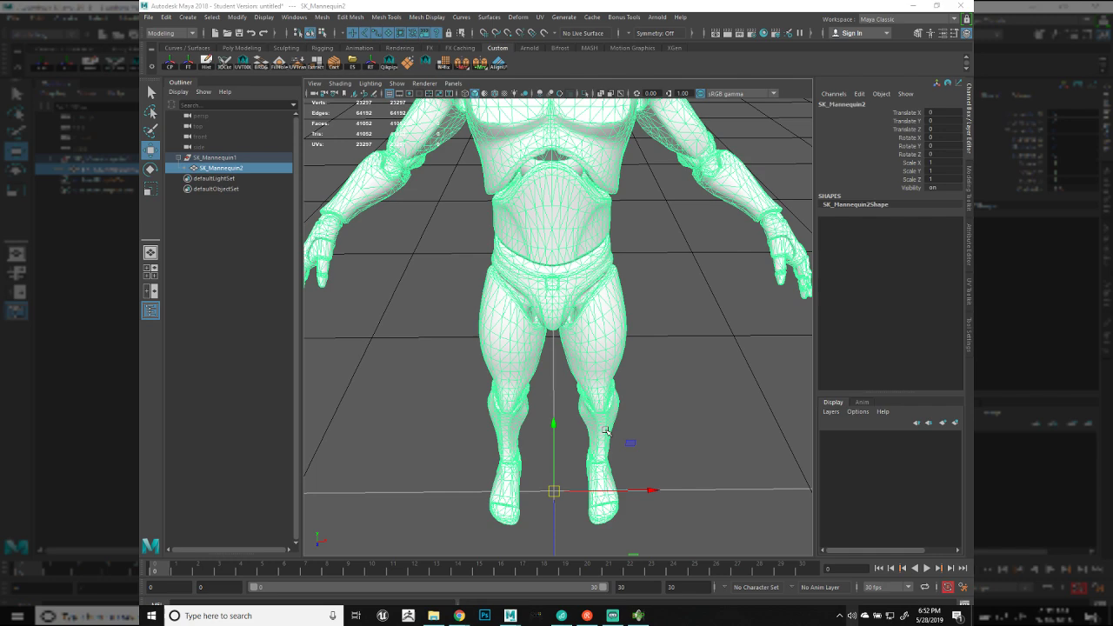
Deselect the mannequin, check it in the four-view layout and maximise the perspective view.
left_click(657, 444)
key("space")
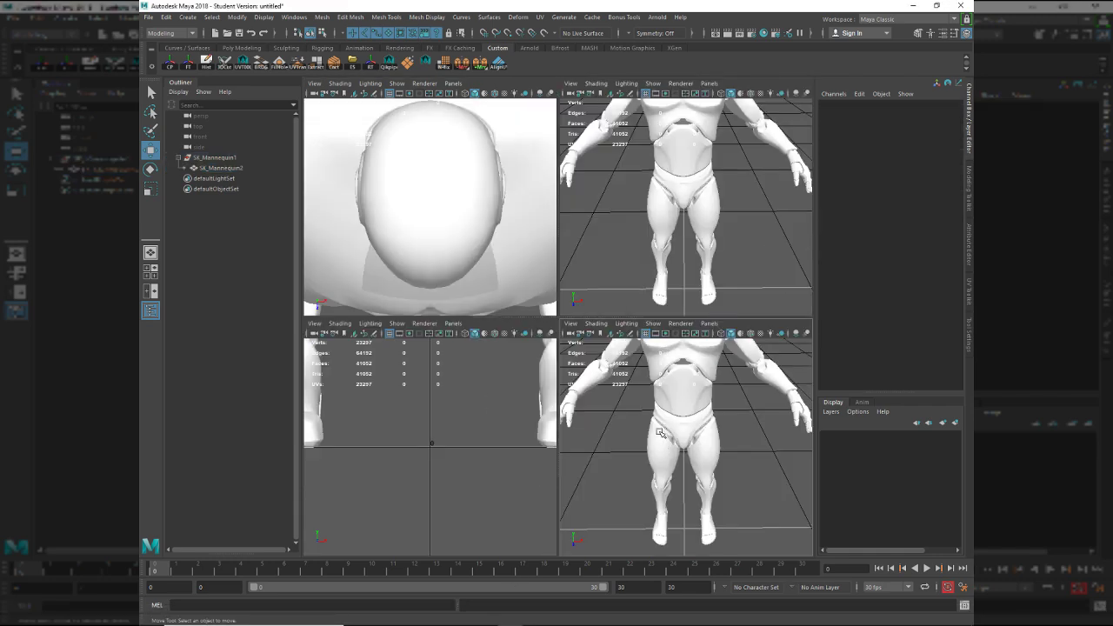
key("space")
key("space")
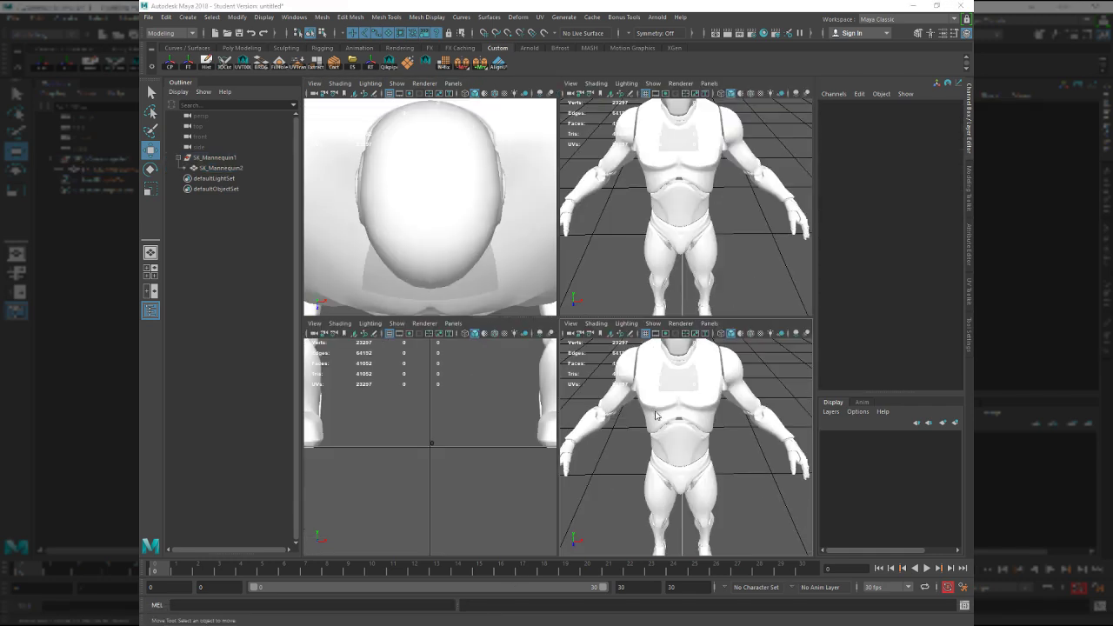
left_click_drag(666, 418, 655, 358, "alt")
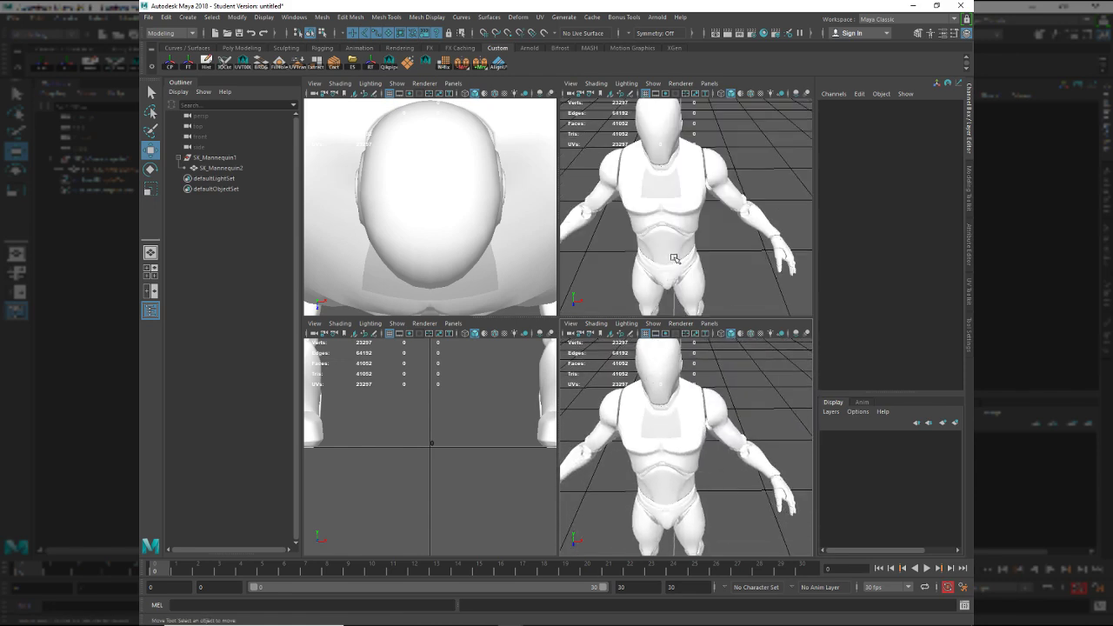
mouse_move(674, 260)
left_mouse_down("alt")
mouse_move(643, 264)
mouse_move(683, 269)
mouse_move(677, 244)
left_mouse_up("alt")
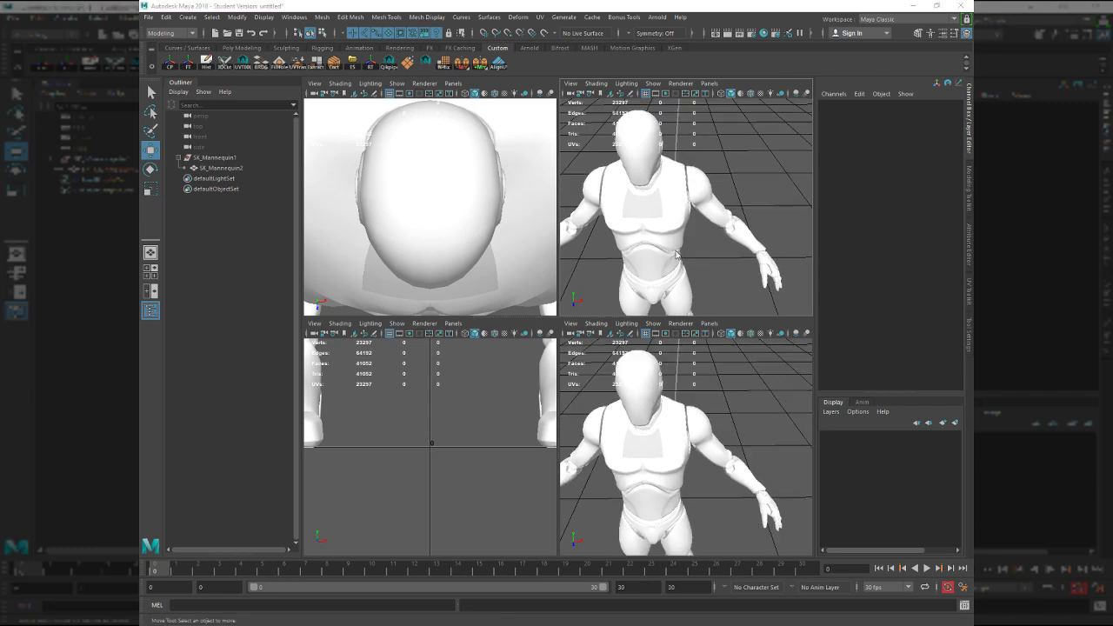
key("space")
left_click_drag(630, 283, 548, 306, "alt")
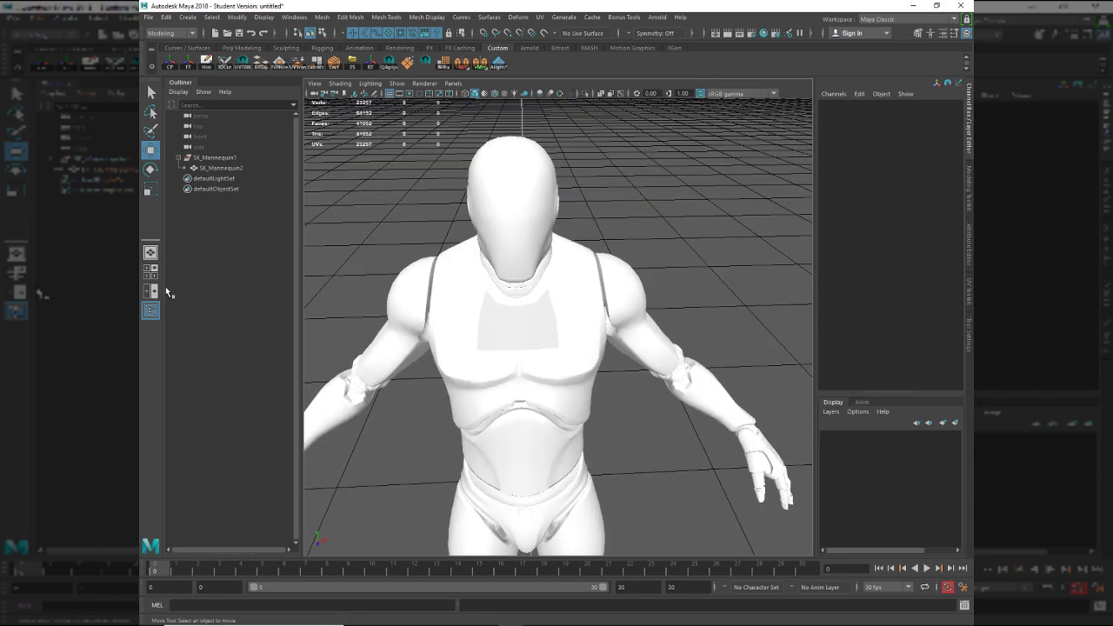
Return from the split UV editor layout to a single perspective view showing the whole mannequin.
key("space")
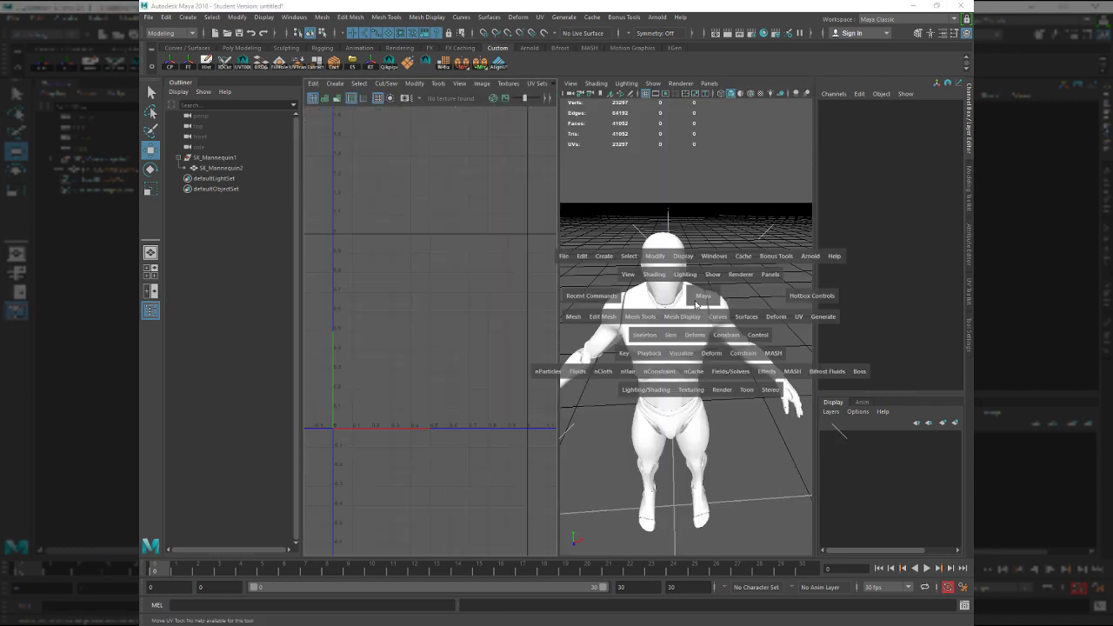
key("space")
right_click_drag(625, 389, 551, 319, "alt")
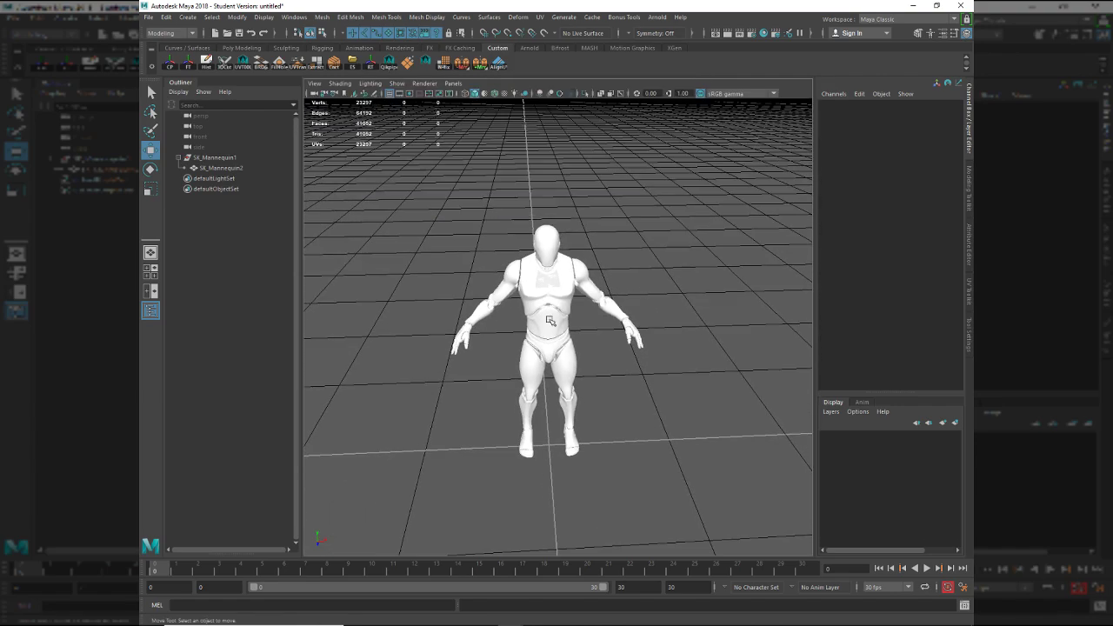
Switch to the Chrome image search and show more images related to the Epoch Electrotennis Simulator result.
left_click_drag(557, 378, 570, 339, "alt")
right_click_drag(570, 383, 595, 420, "alt")
scroll(594, 421, "up", 3)
key("alt+Tab")
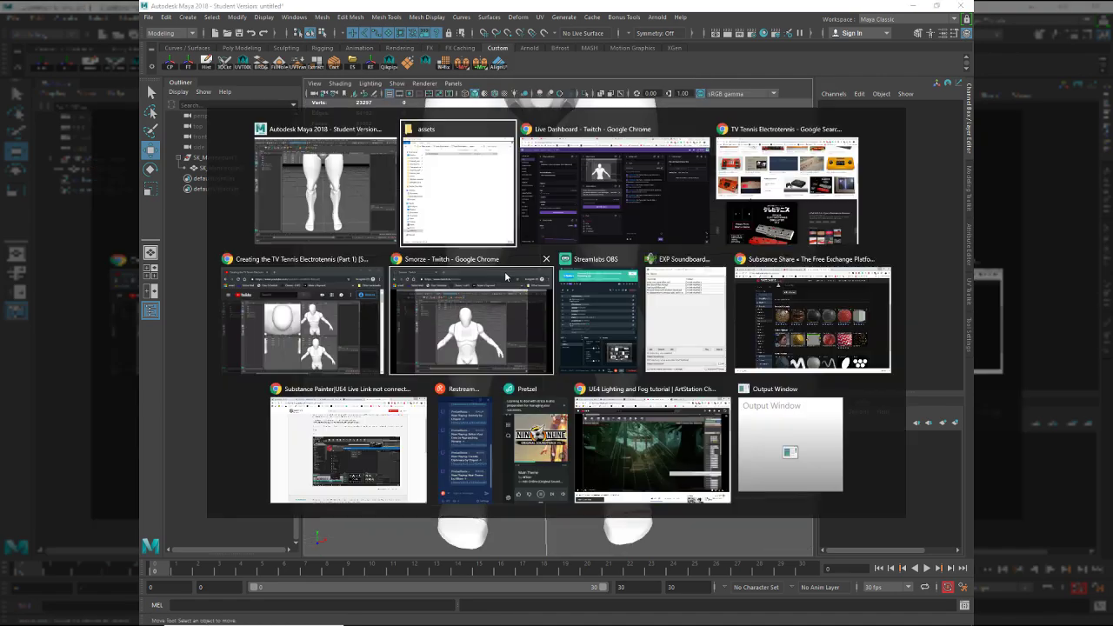
left_click(788, 187)
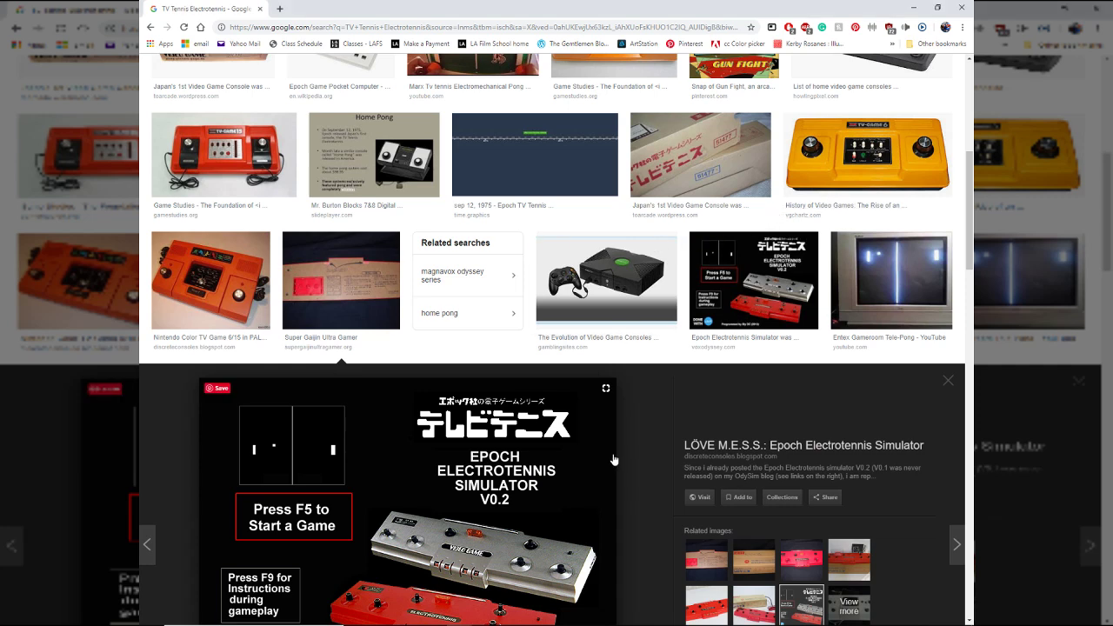
scroll(580, 444, "down", 2)
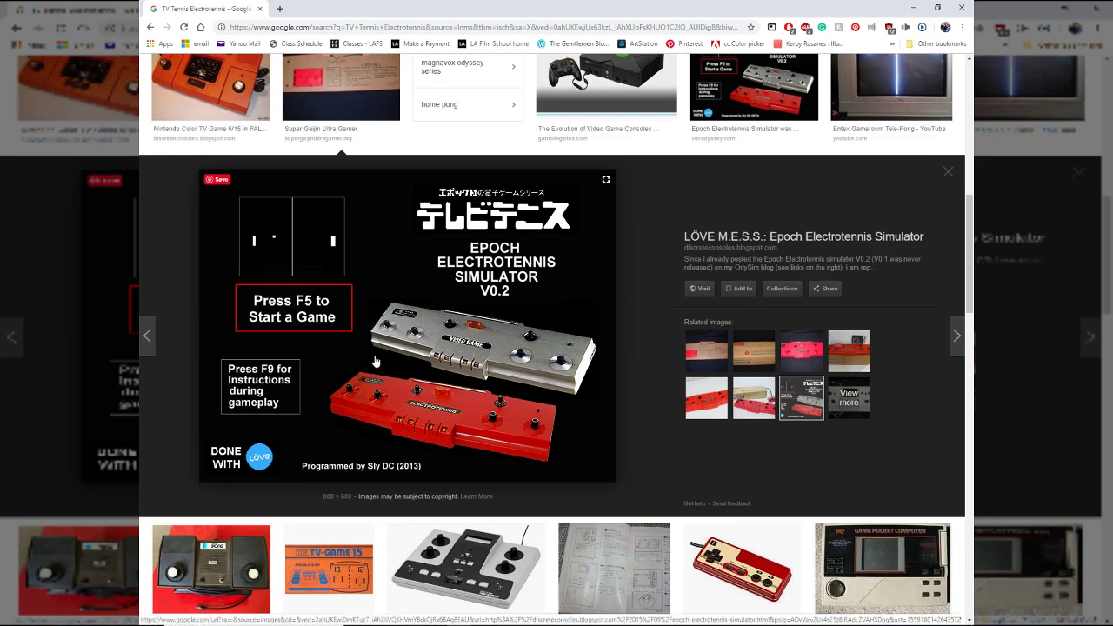
right_click(377, 358)
left_click(857, 403)
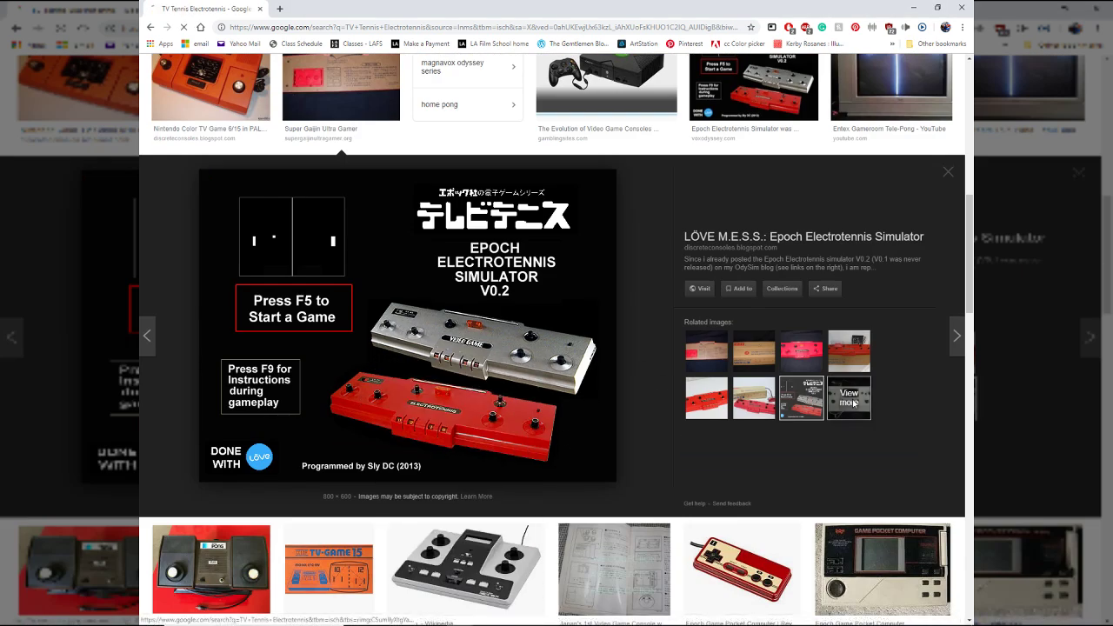
left_click(858, 403)
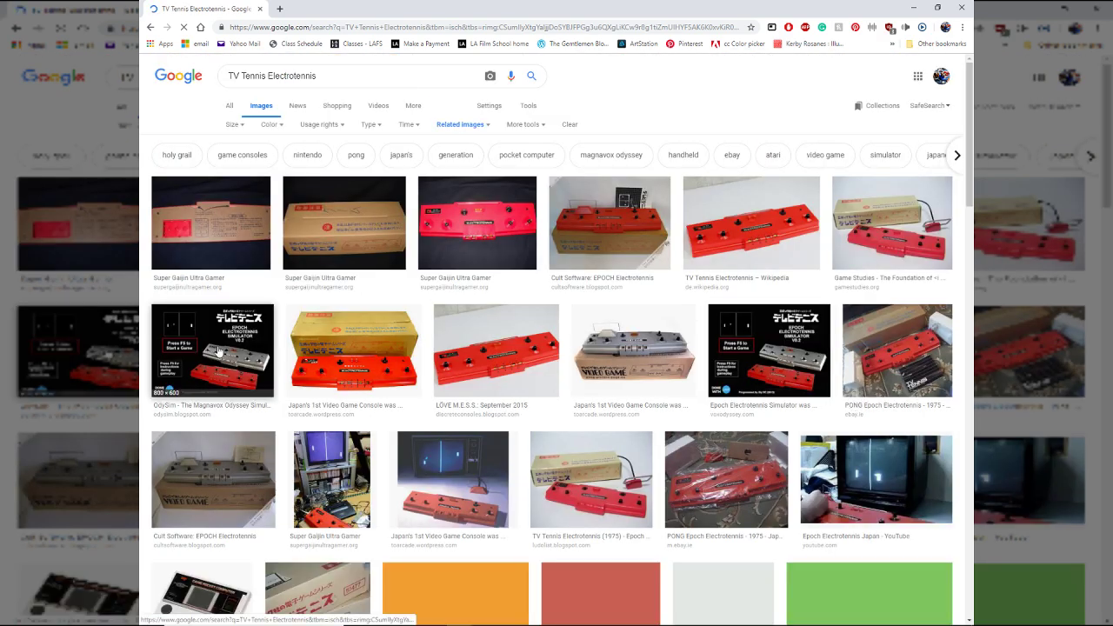
Compare the preview photos showing the red Electrotennis console in front of a television.
left_click(456, 525)
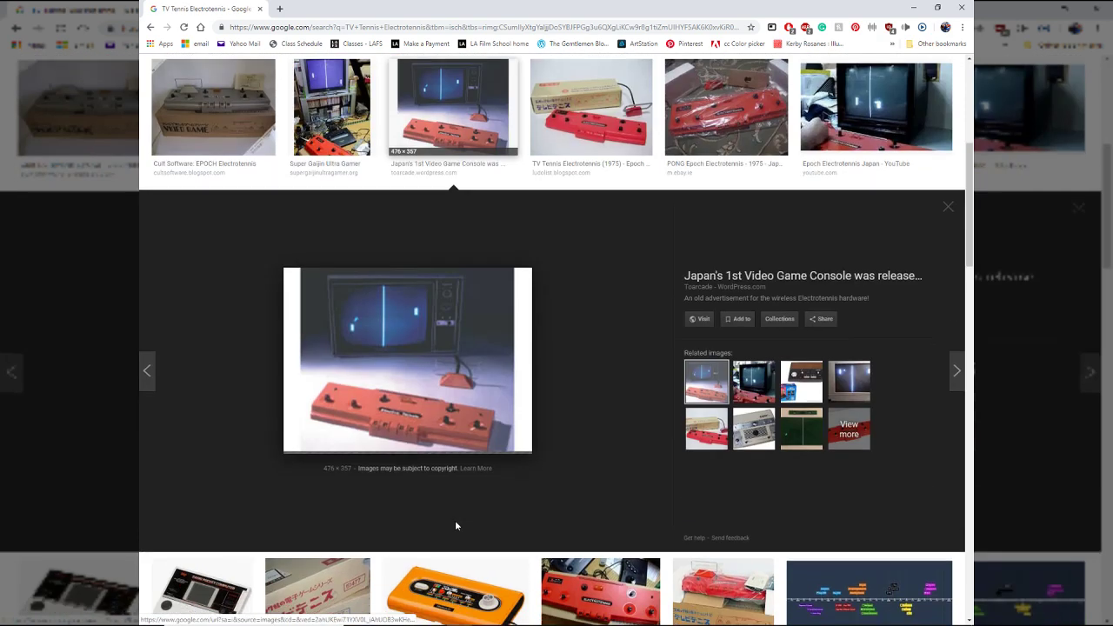
left_click(754, 383)
scroll(393, 371, "down", 1)
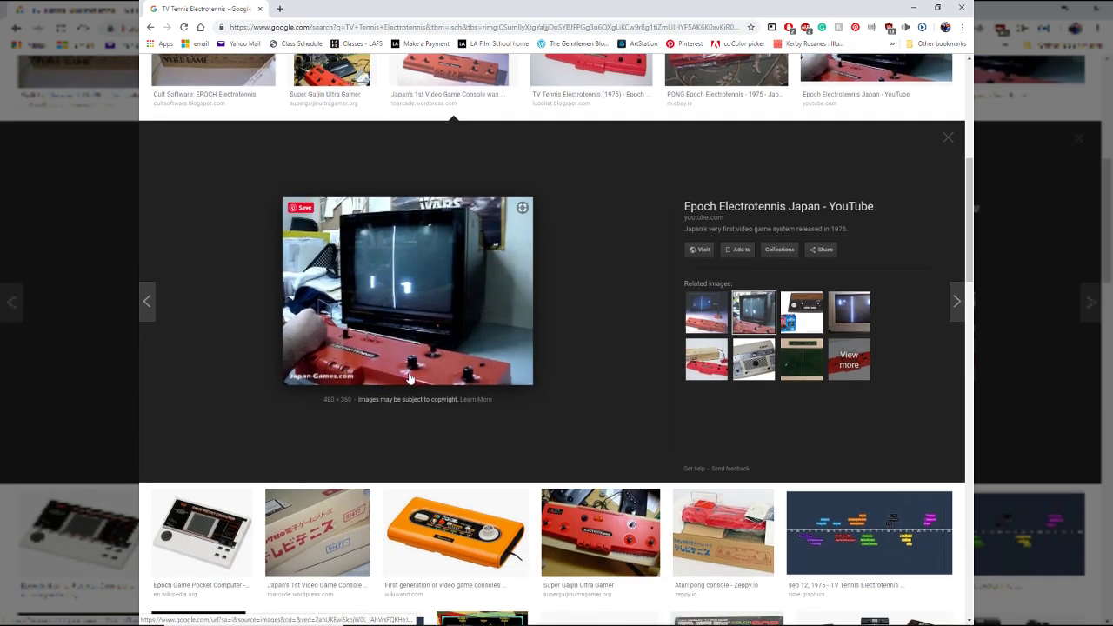
left_click(706, 312)
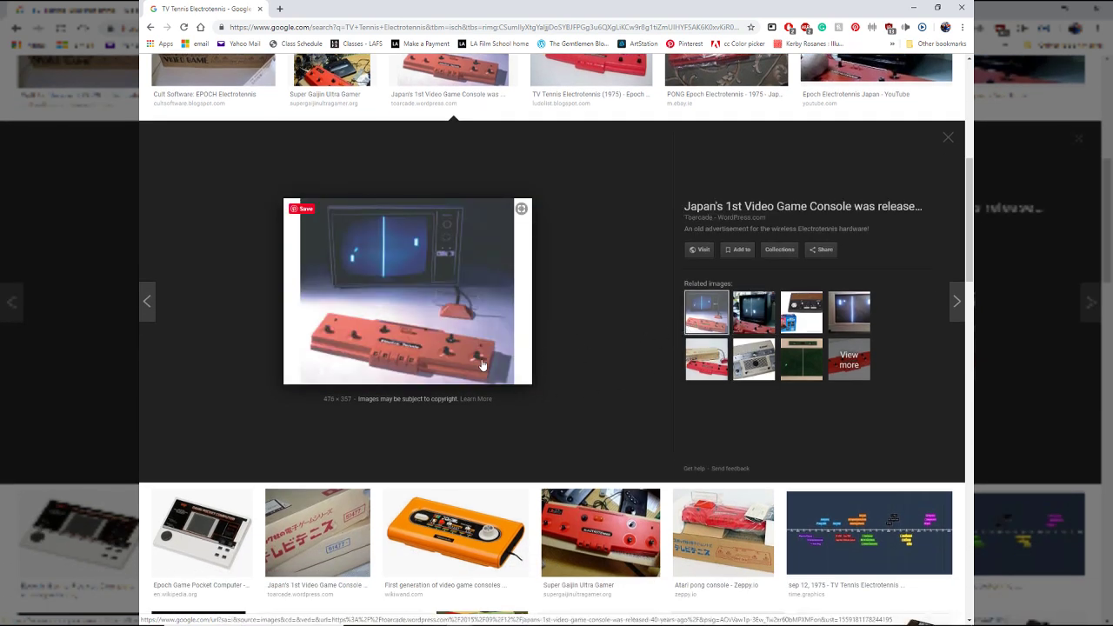
scroll(483, 366, "up", 2)
left_click(436, 220)
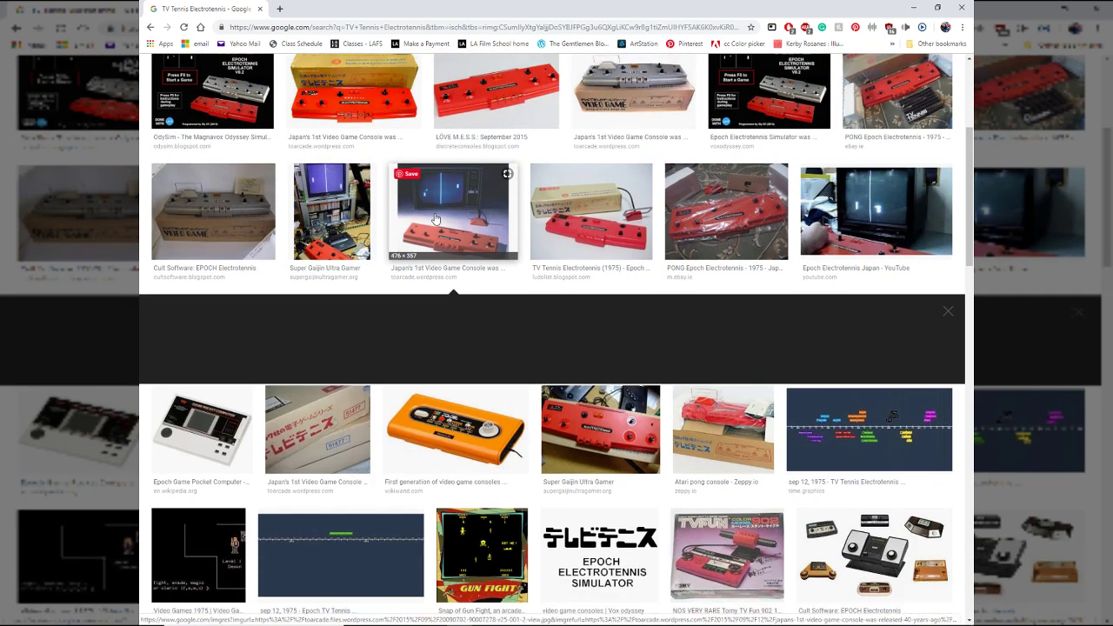
left_click(435, 219)
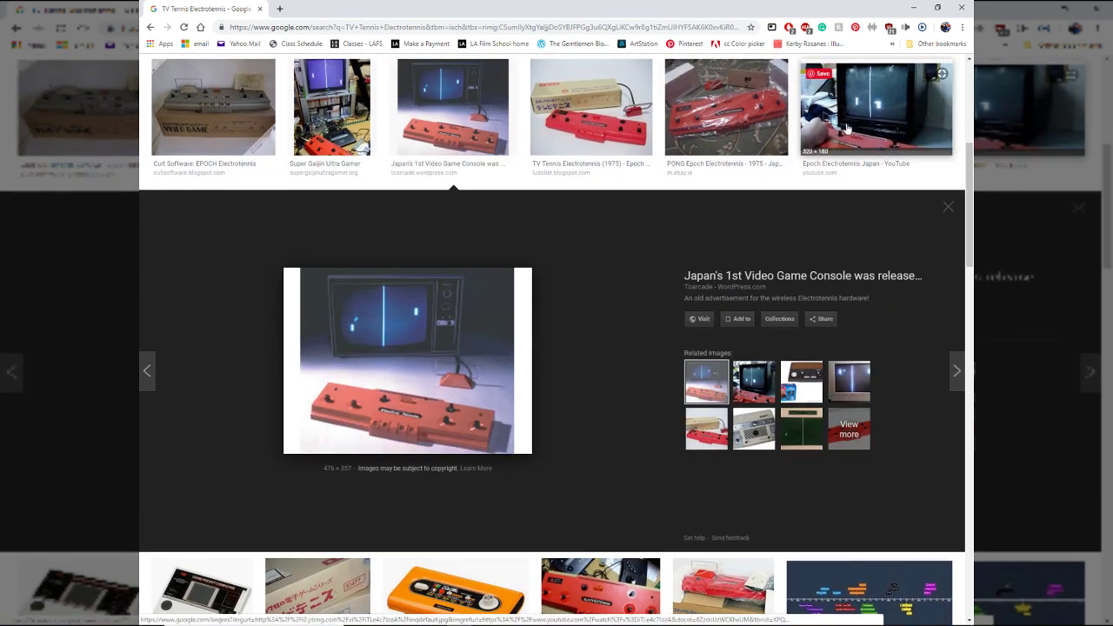
mouse_move(452, 140)
left_mouse_down()
mouse_move(439, 122)
mouse_move(455, 157)
left_mouse_up()
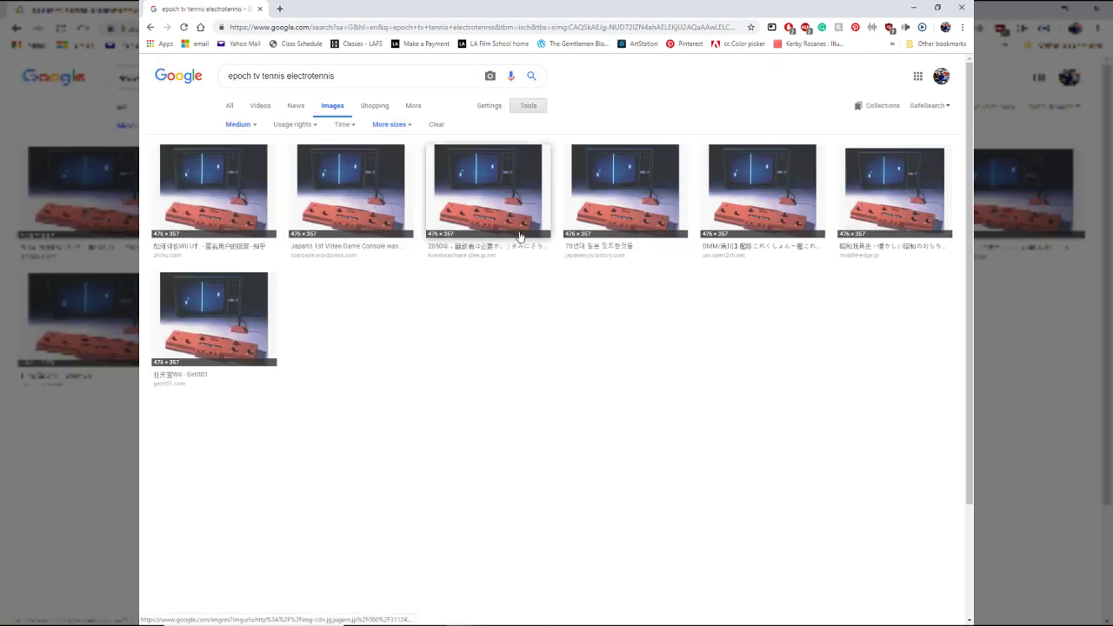
Preview the first two console-and-television results and open the Toarcade article on Japan's first video game console.
left_click(187, 207)
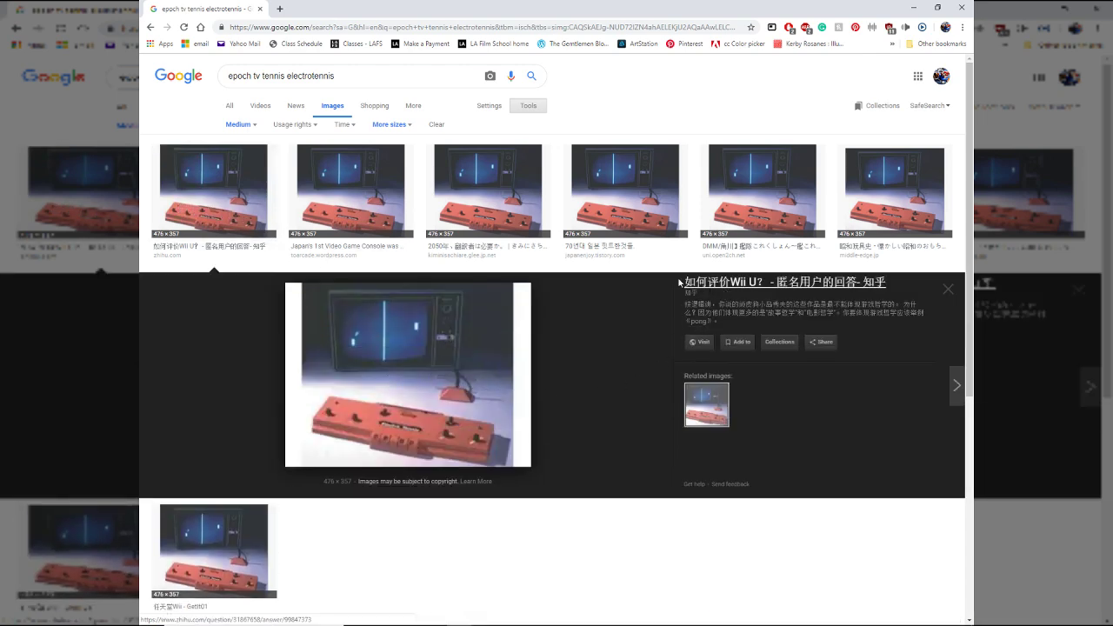
left_click(369, 204)
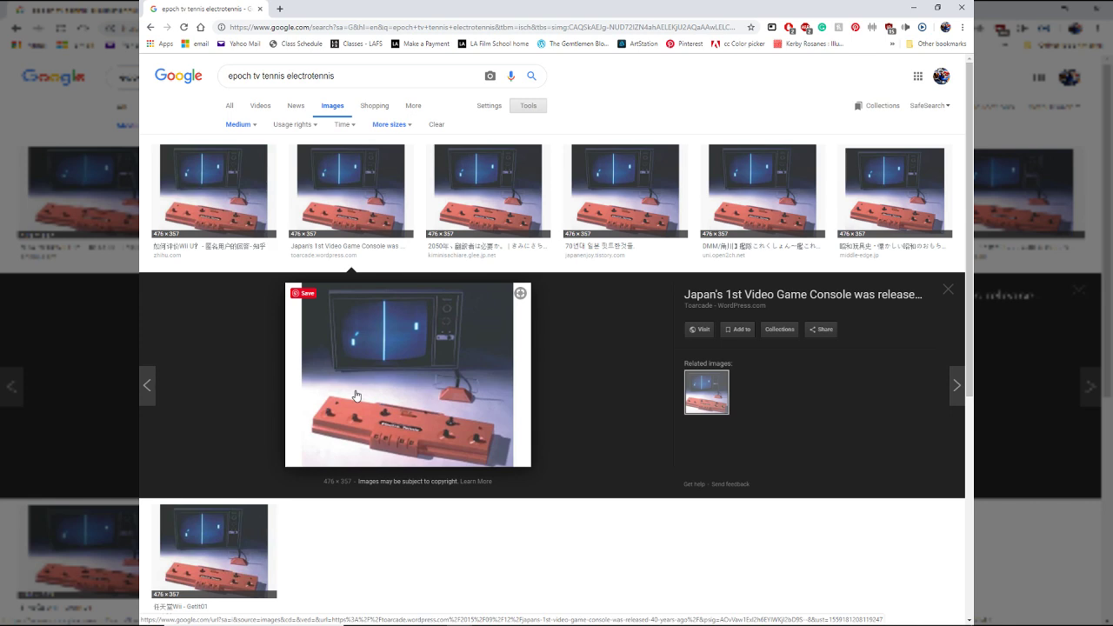
left_click(355, 396)
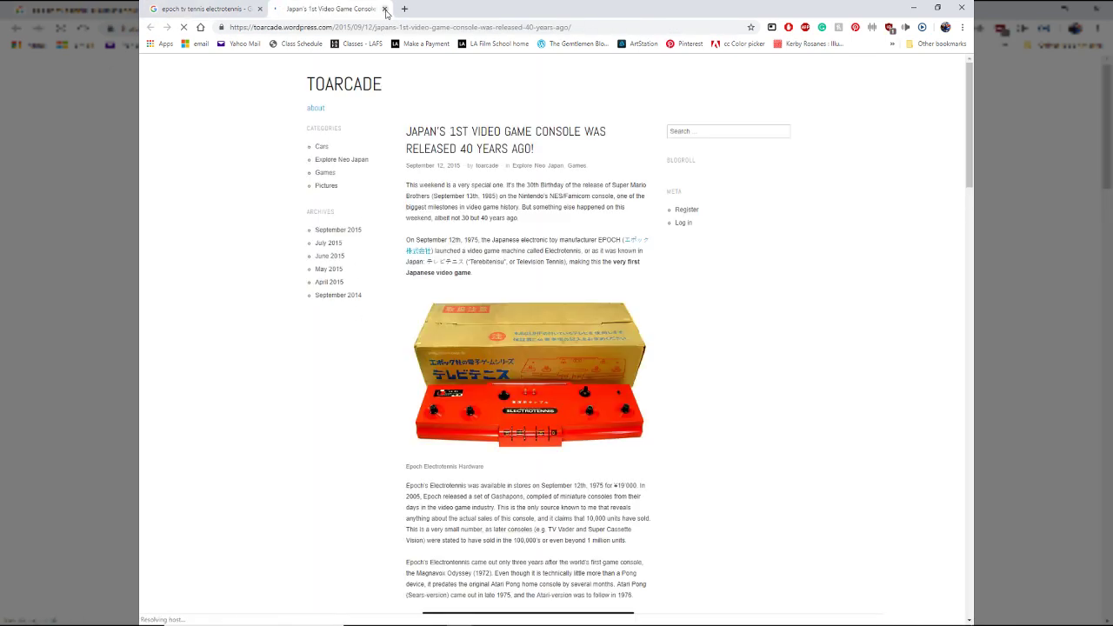
Look through the Toarcade article's console photos, enlarging the one of the red console in its opened box.
scroll(547, 357, "down", 10)
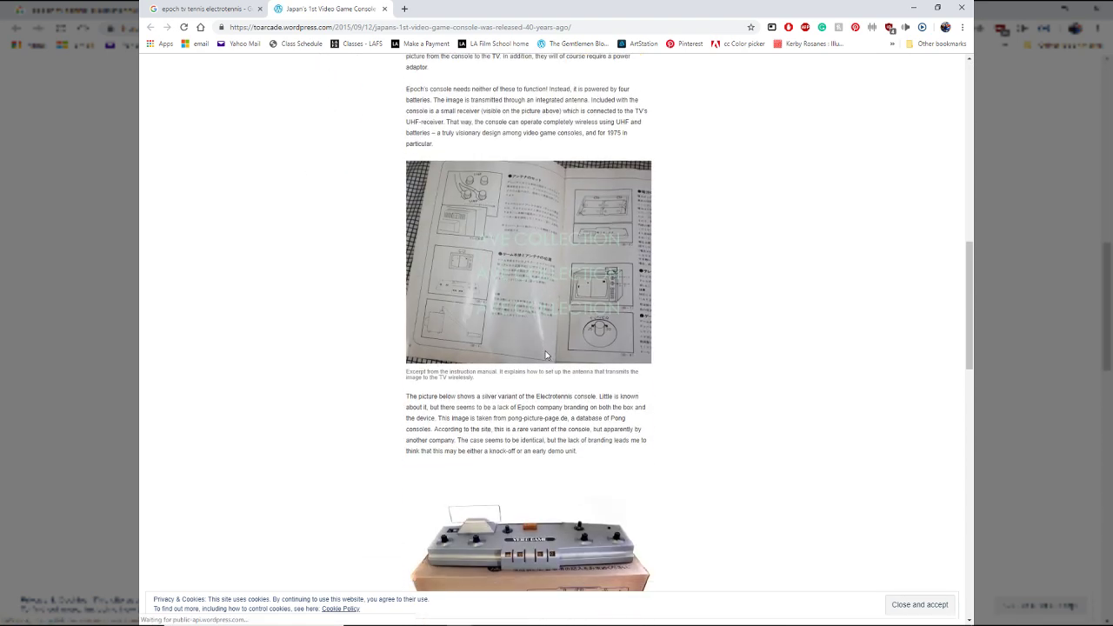
scroll(516, 339, "down", 2)
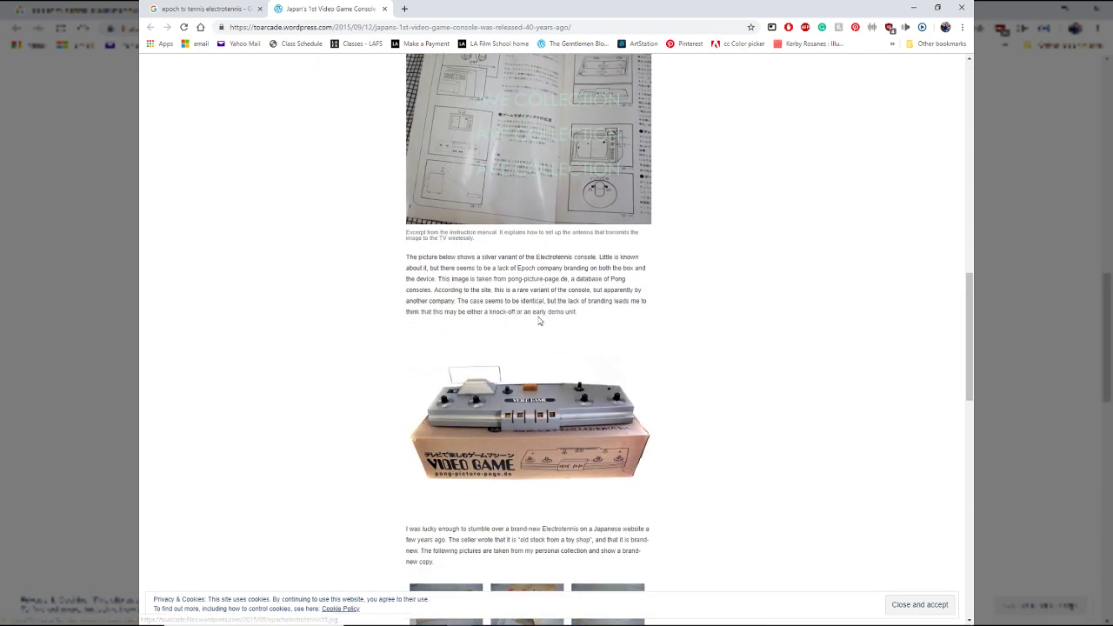
scroll(560, 421, "down", 1)
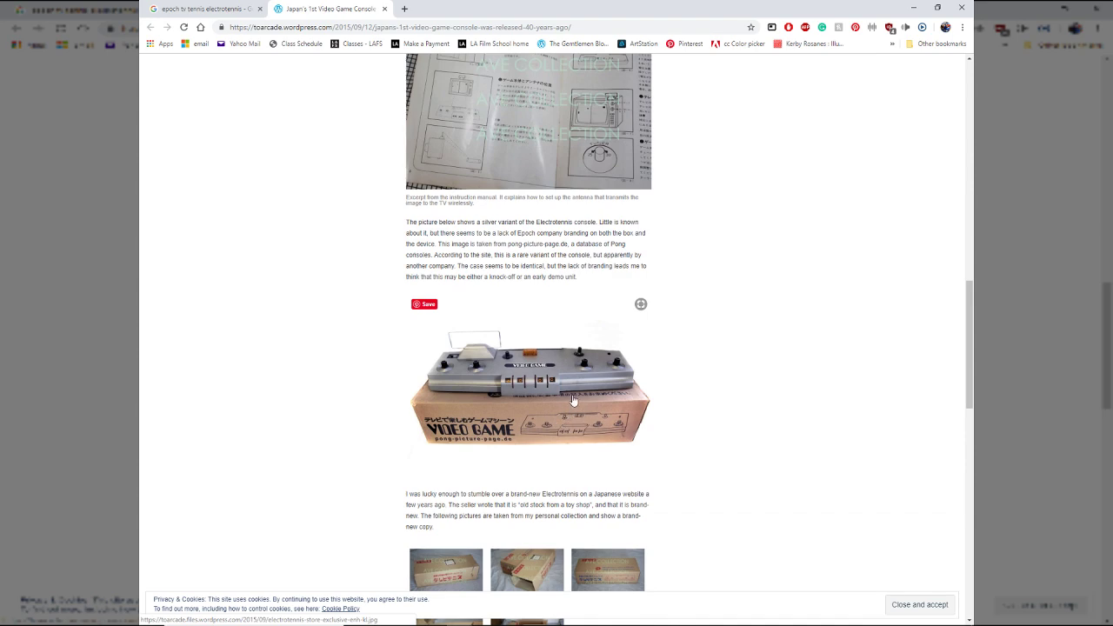
scroll(519, 374, "down", 4)
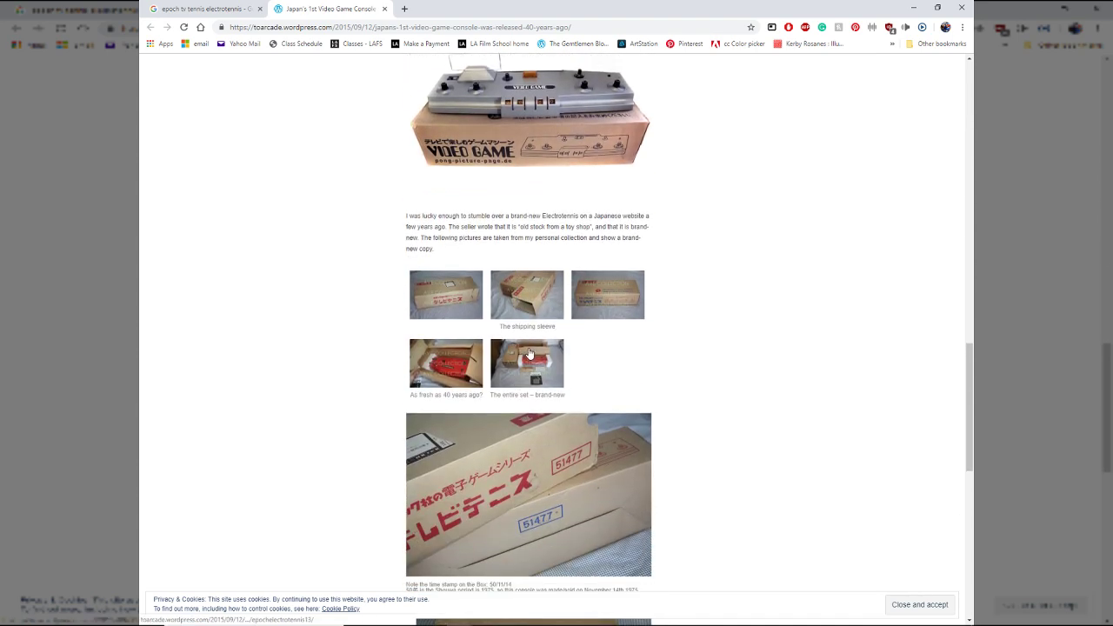
scroll(530, 354, "down", 3)
left_click(453, 191)
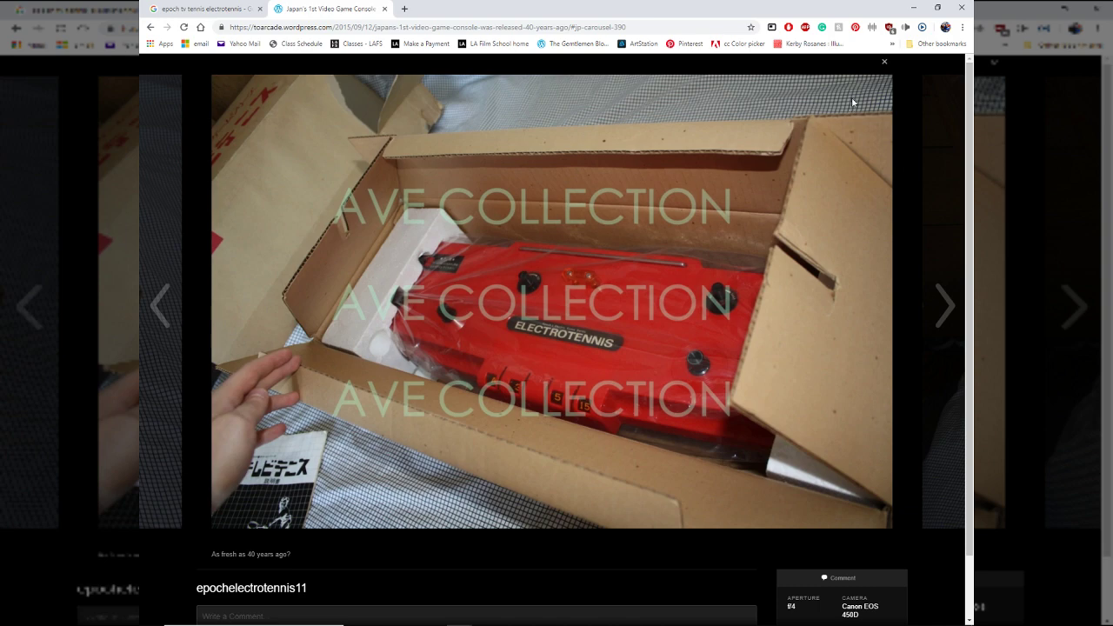
left_click(885, 61)
scroll(561, 370, "down", 5)
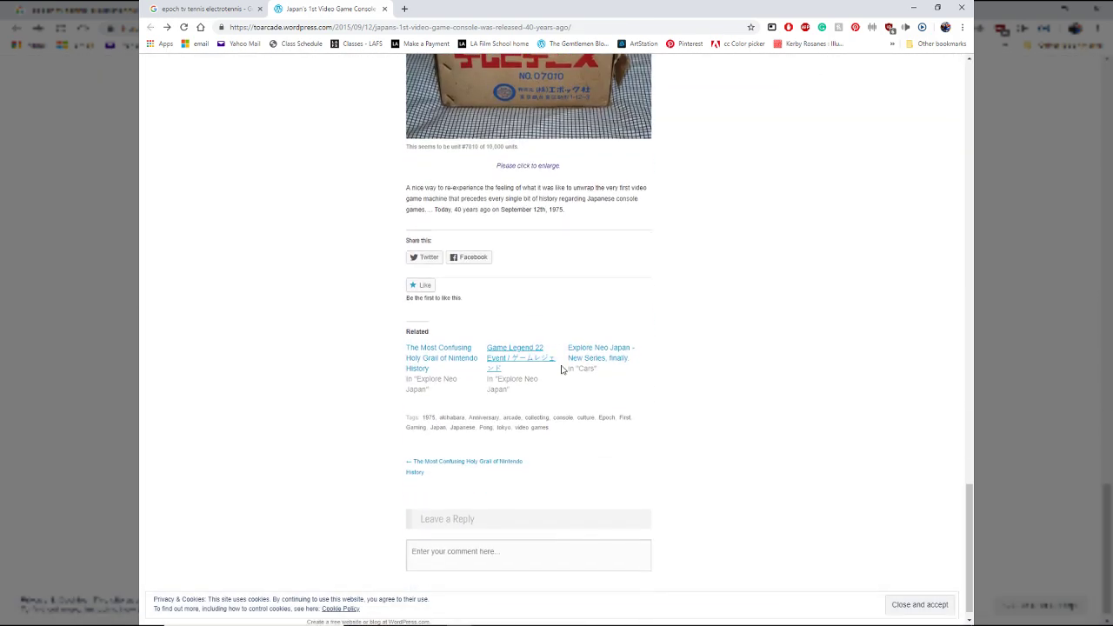
scroll(561, 369, "up", 15)
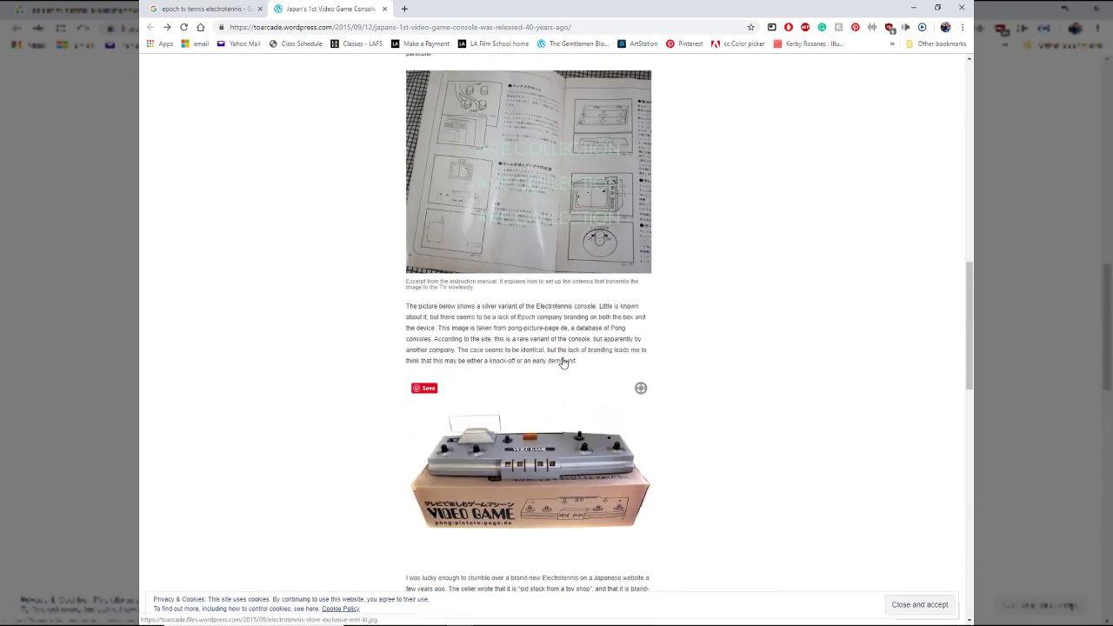
Open the article's silver Video Game console photo at full size and start saving the image.
left_click(528, 502)
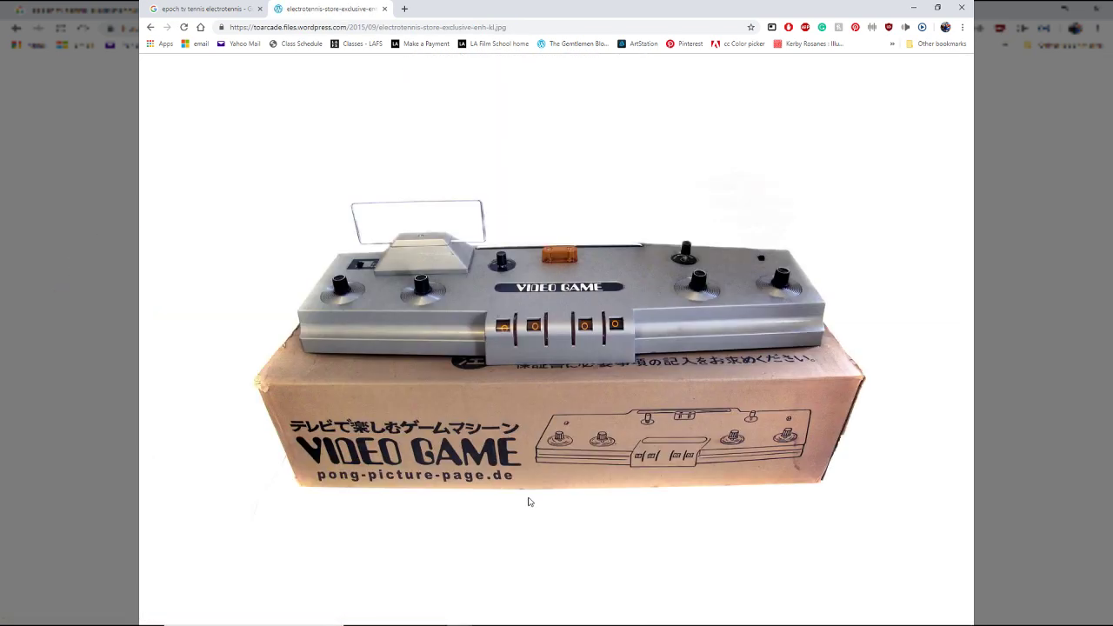
right_click(559, 302)
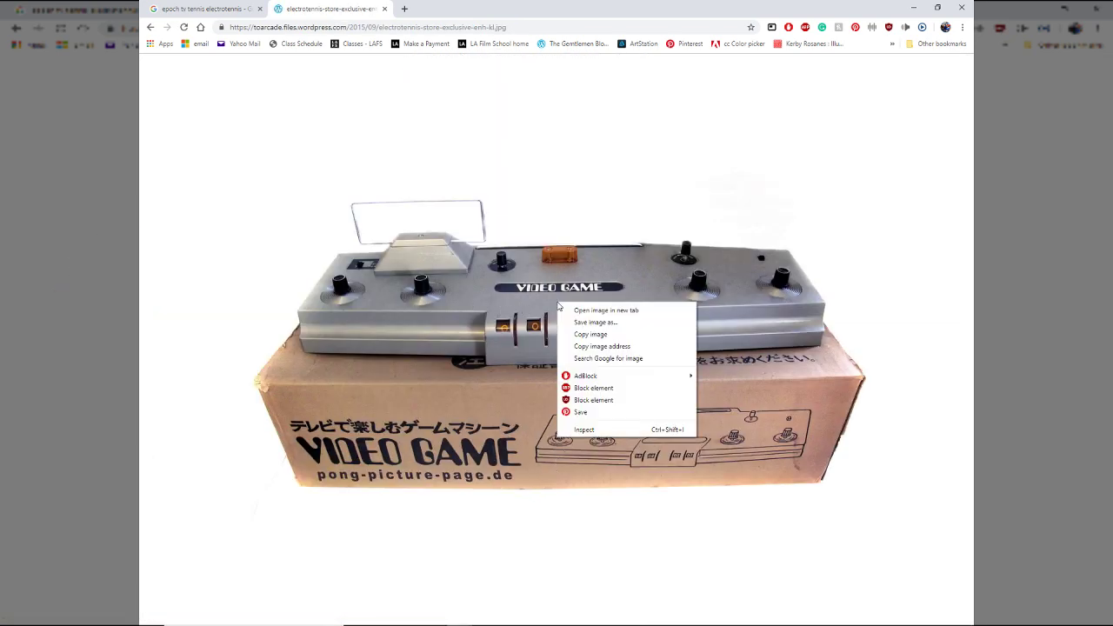
left_click(597, 328)
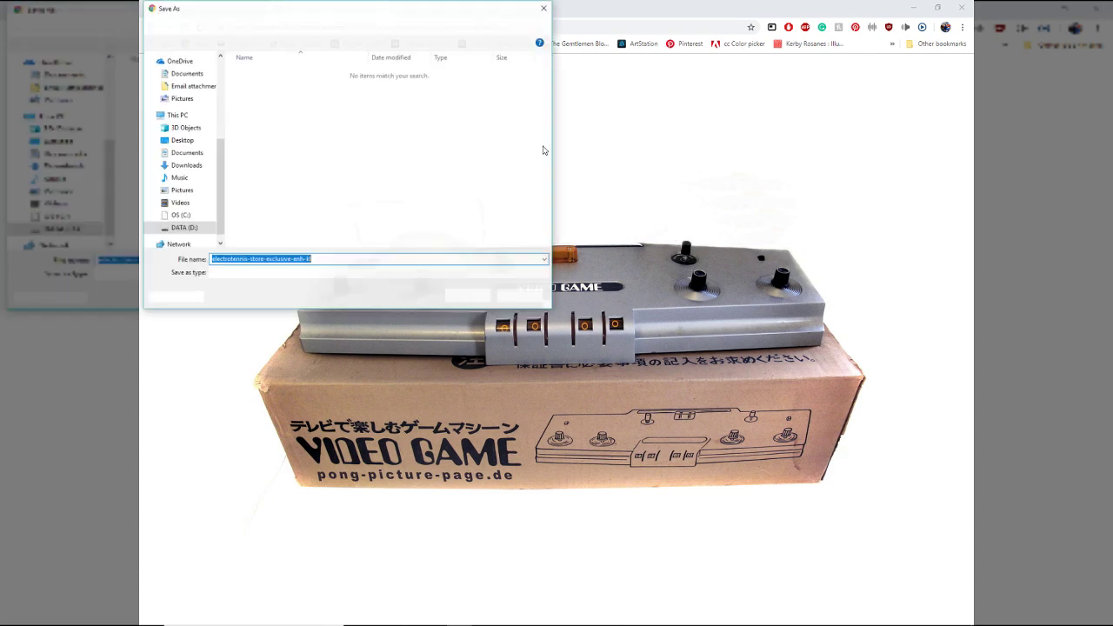
Browse to the Maya_scenes folder inside Streaming_stuff for the saved image.
scroll(204, 161, "up", 2)
scroll(203, 161, "up", 1)
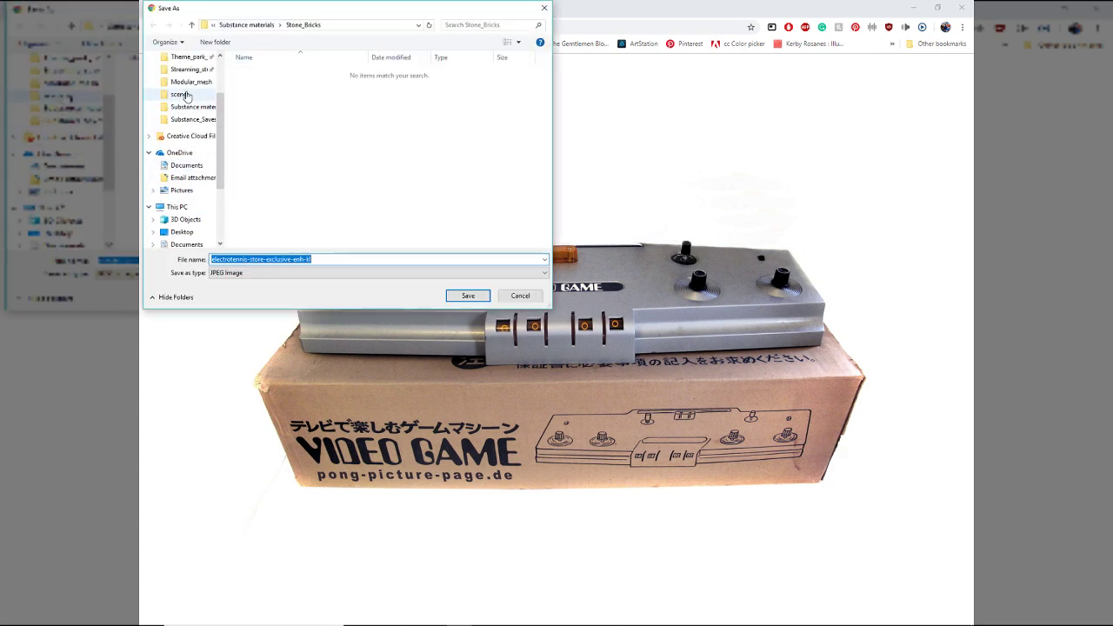
left_click(189, 69)
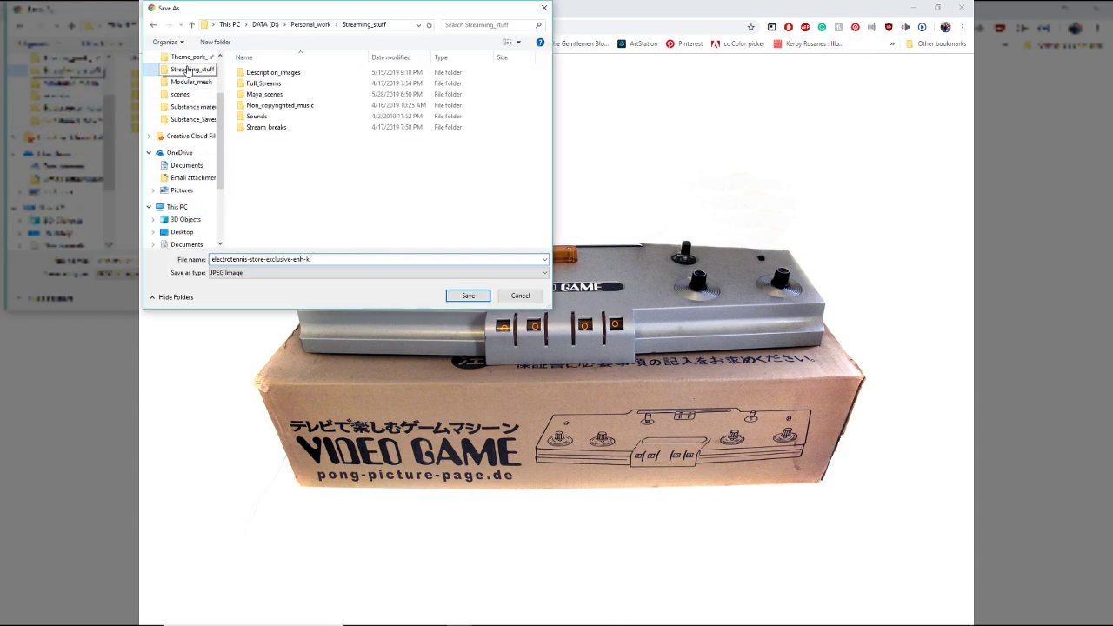
double_click(264, 94)
left_click(280, 117)
double_click(281, 117)
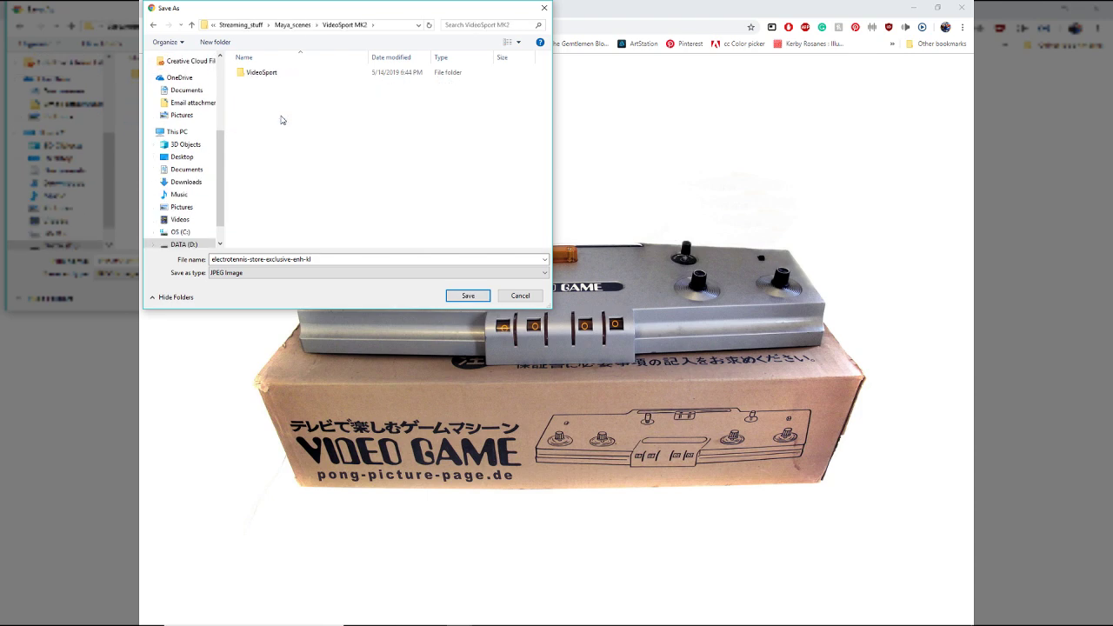
double_click(294, 74)
key("alt+Left")
key("alt+Left")
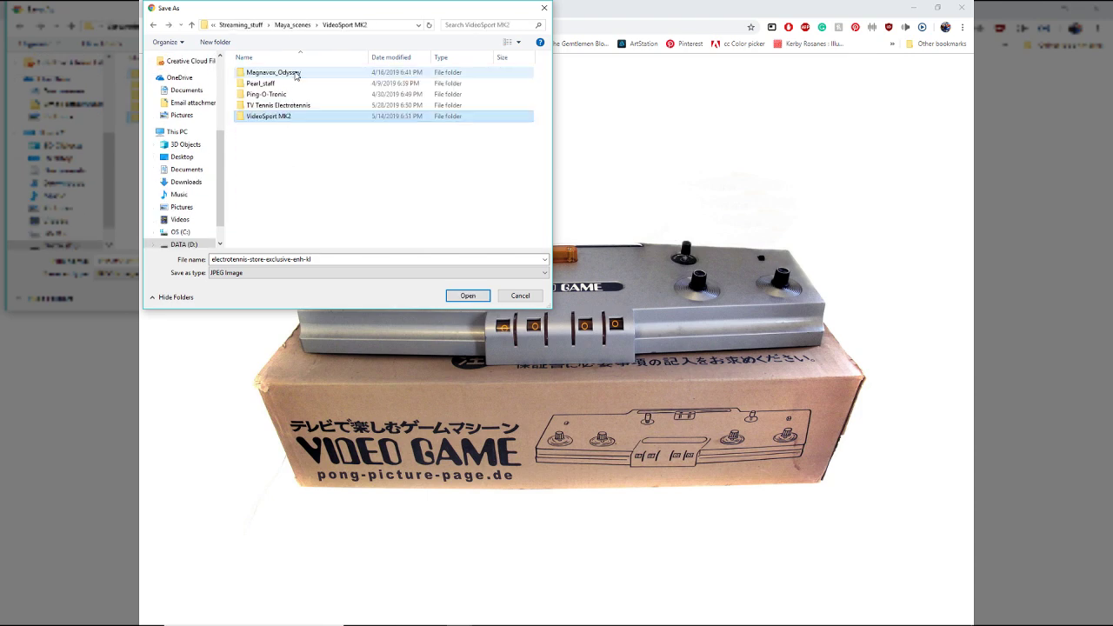
Create a folder named Reference_images in the sourceimages folder of the TV Tennis Electrotennis project.
double_click(278, 105)
double_click(276, 74)
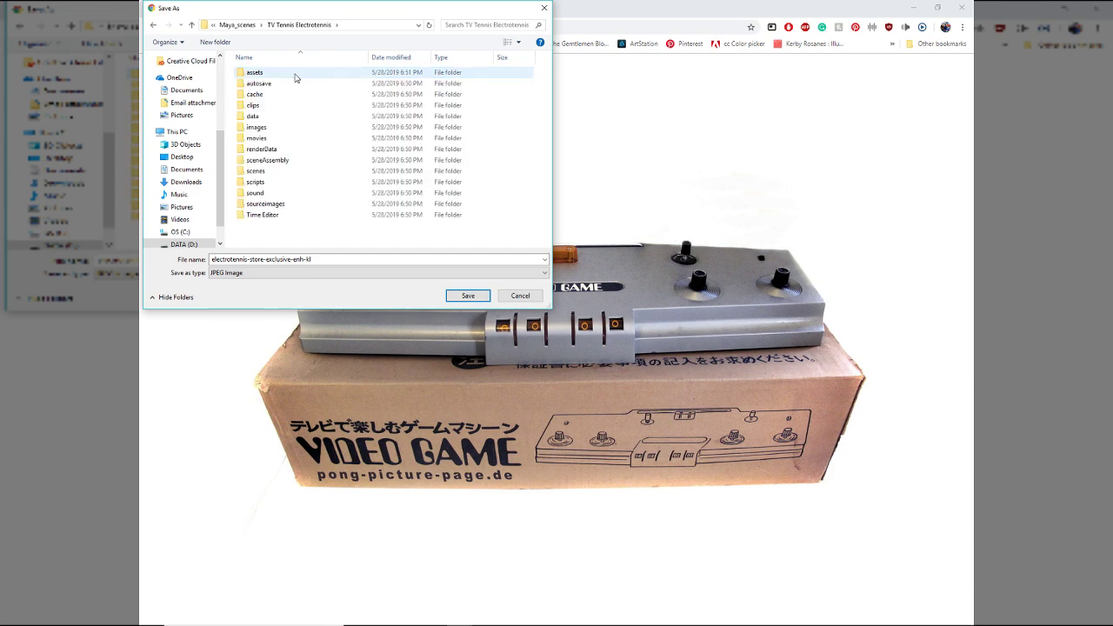
double_click(285, 205)
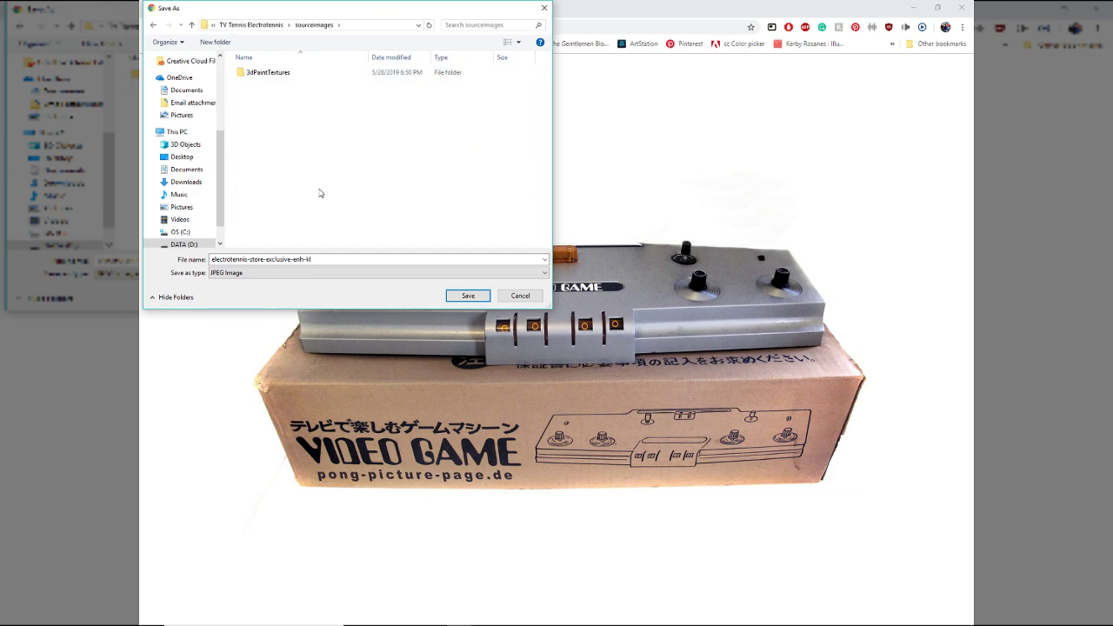
key("ctrl+shift+n")
type("Refere")
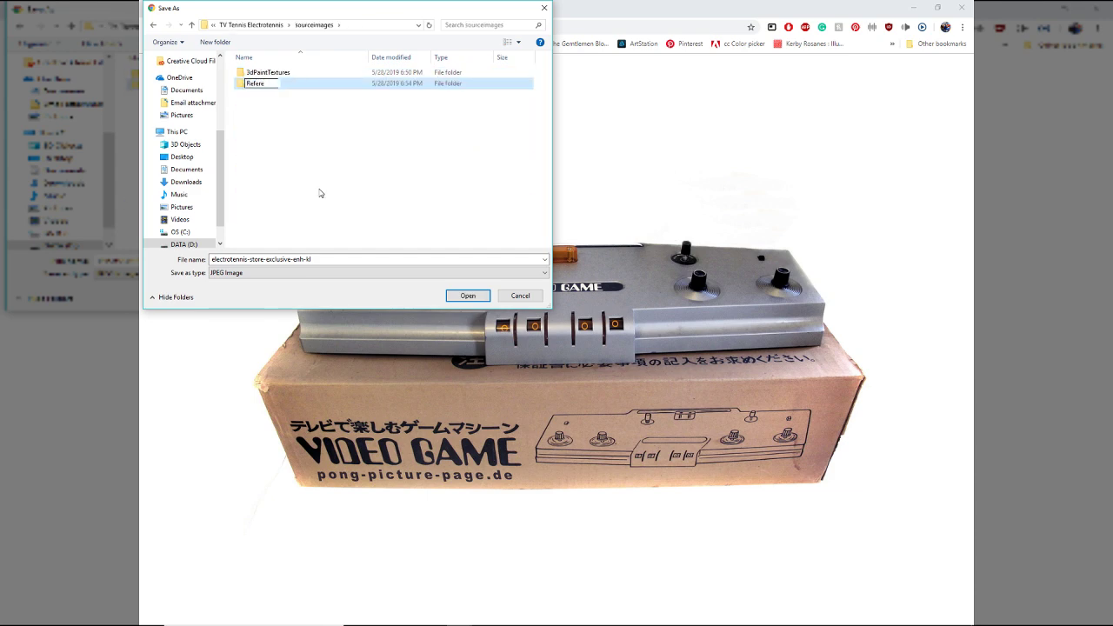
type("nce_images")
key("Return")
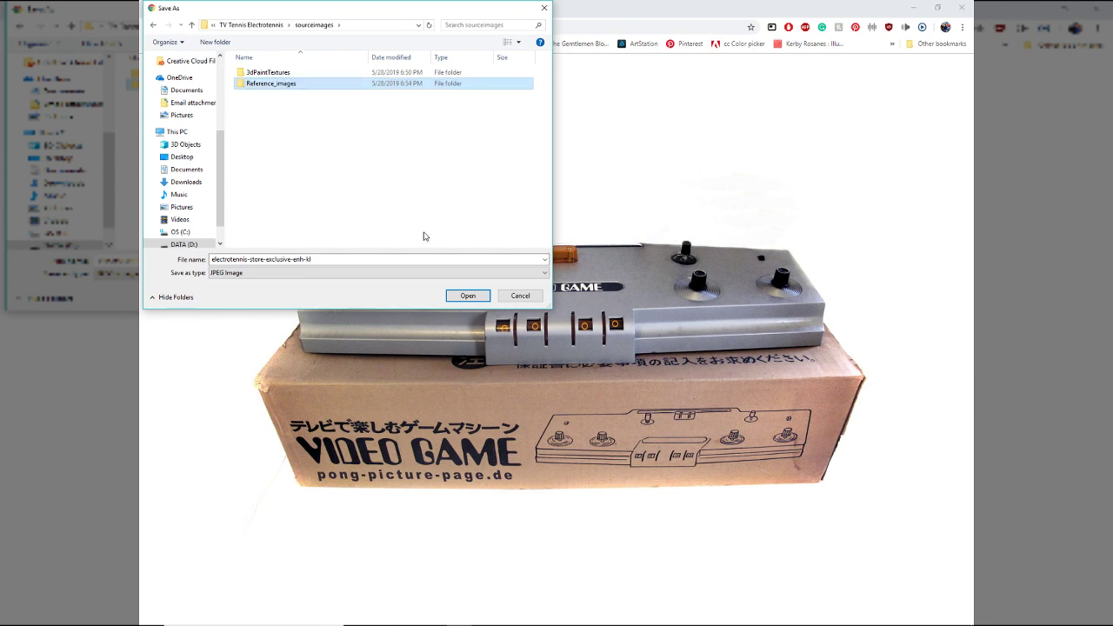
Save the silver console photo as JPEG electrotennis-store-exclusive-enh-kl in Reference_images and close its browser tab.
left_click(465, 294)
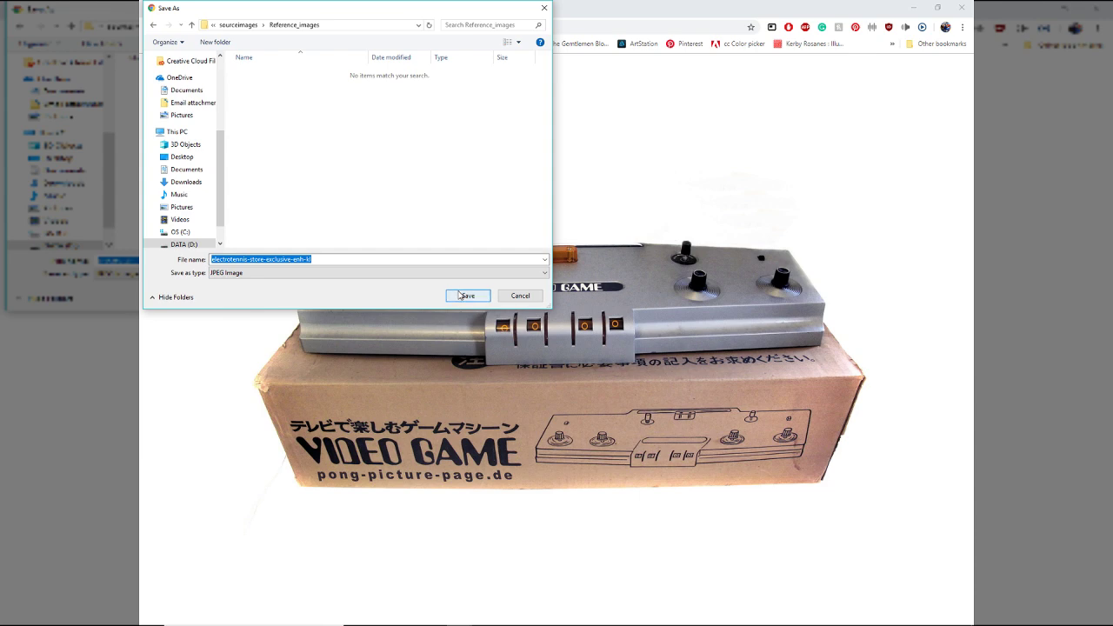
left_click(467, 296)
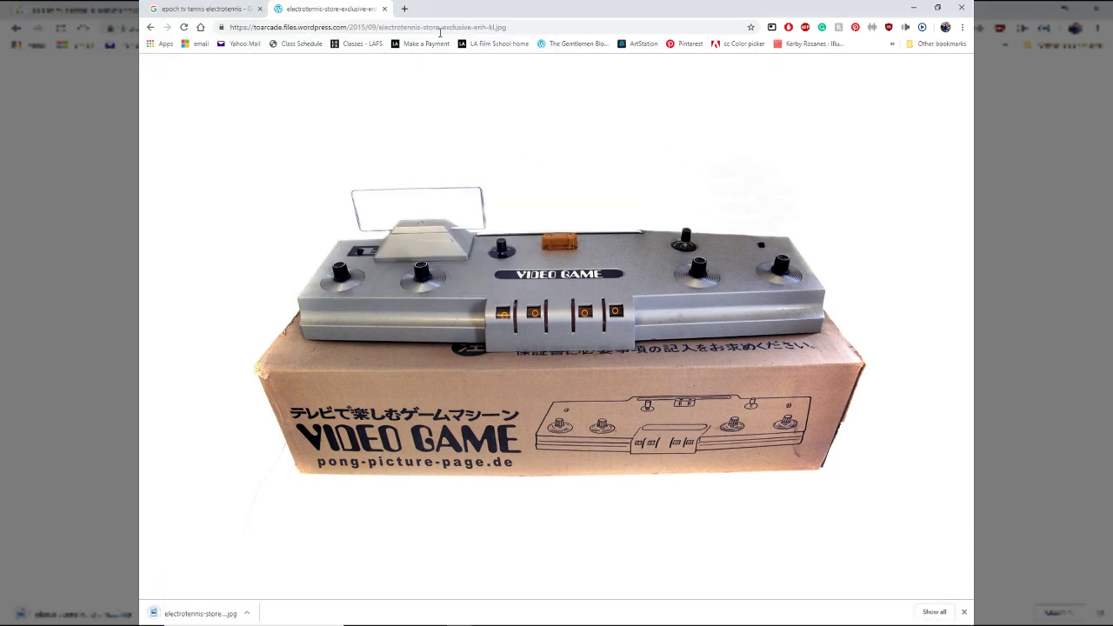
left_click(384, 9)
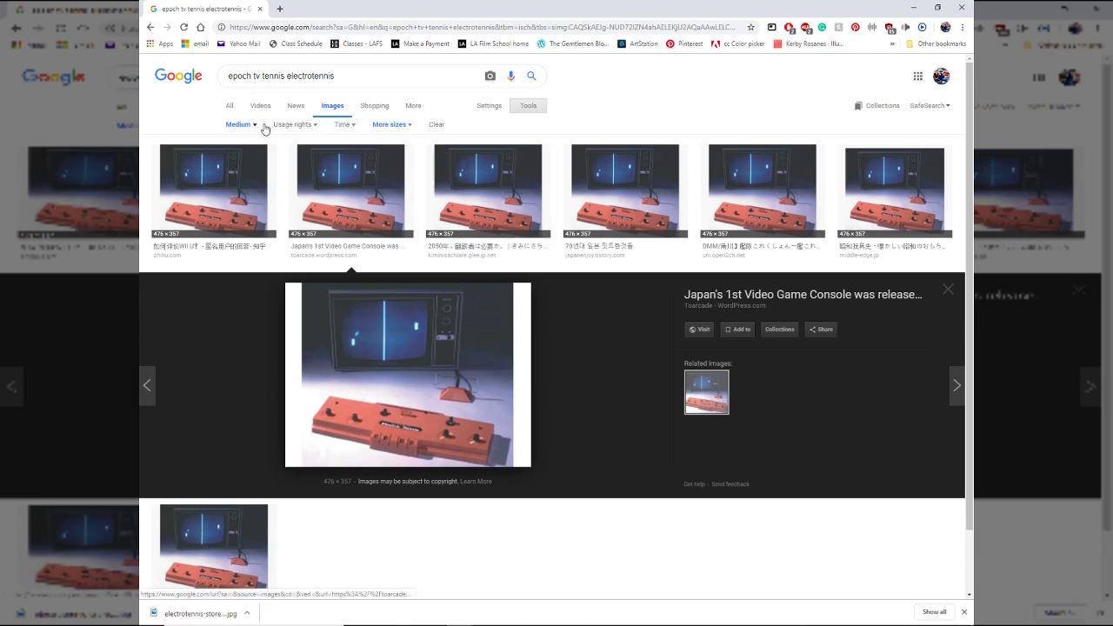
Return to the TV Tennis Electrotennis image results and preview the OdySim Epoch Electrotennis Simulator picture showing the silver and red consoles.
key("alt+Left")
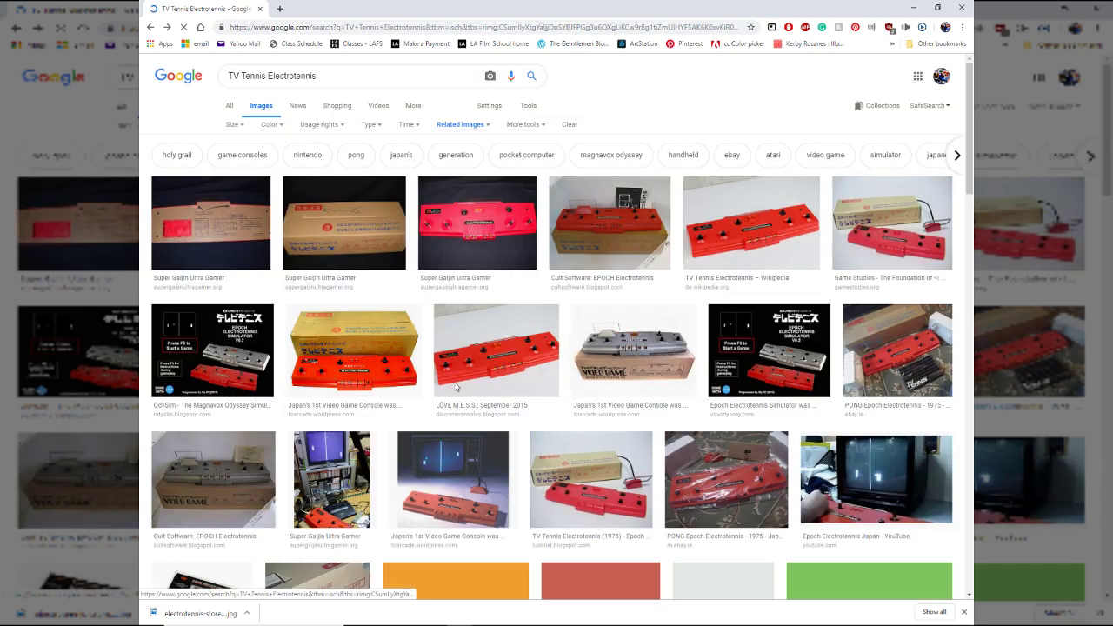
left_click(453, 479)
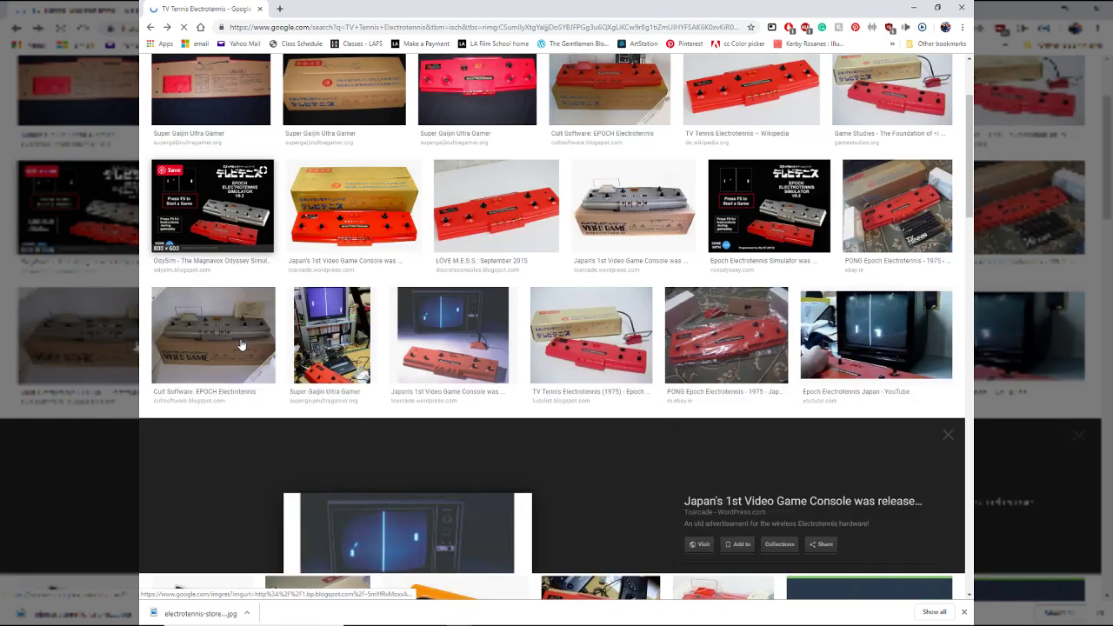
scroll(200, 348, "up", 2)
left_click(200, 348)
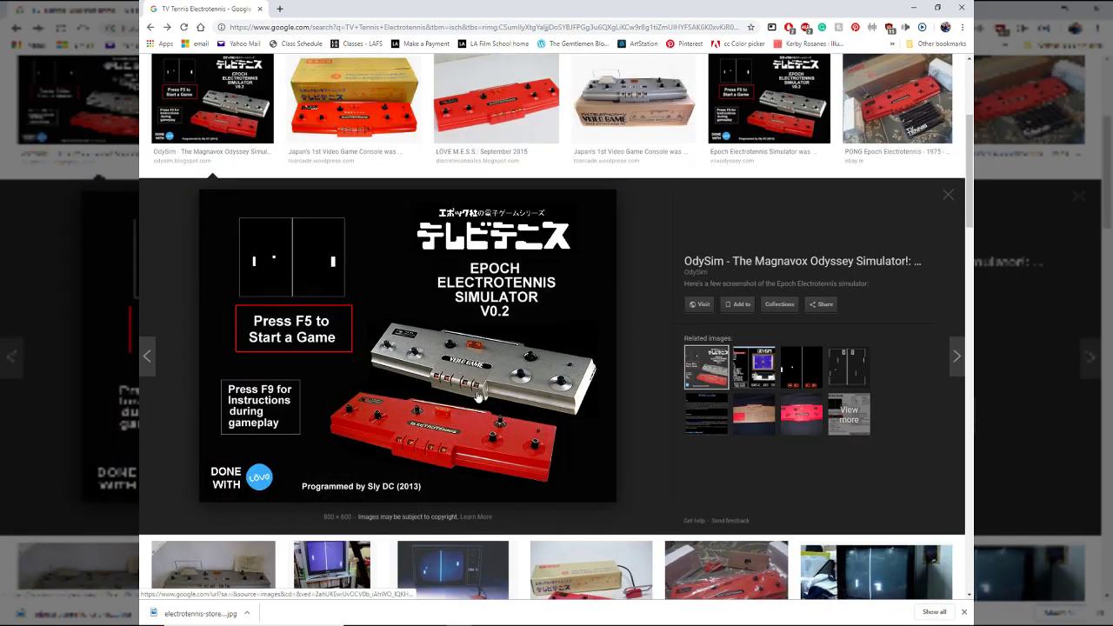
left_click(753, 367)
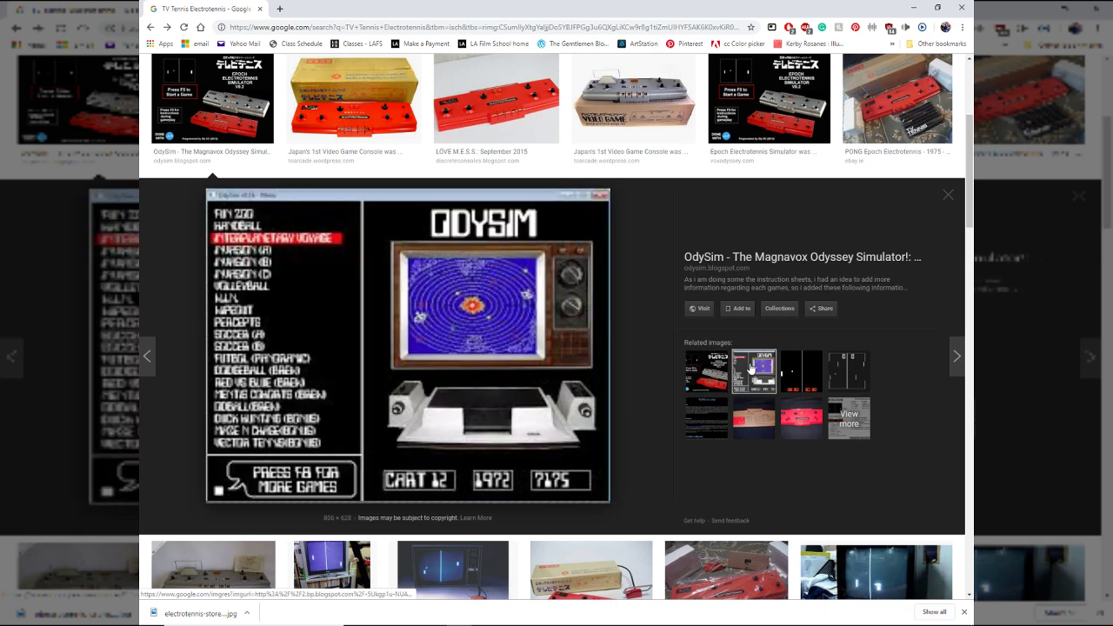
left_click(703, 385)
Visit the OdySim blog's 2015 page, look through its posts for Electrotennis photos, and close the page.
right_click(397, 377)
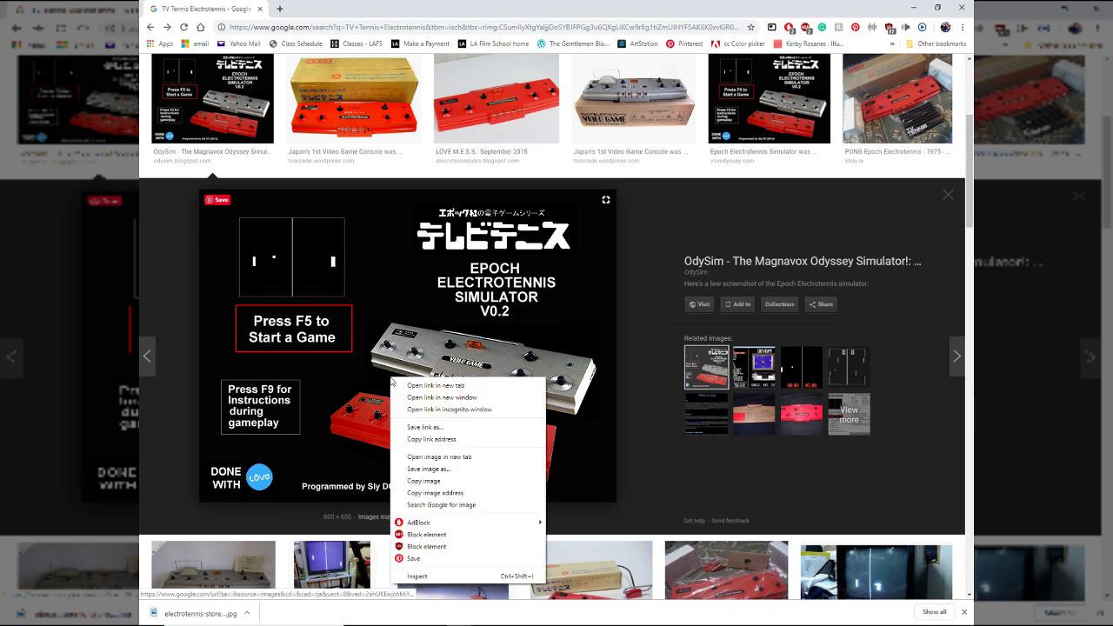
left_click(301, 392)
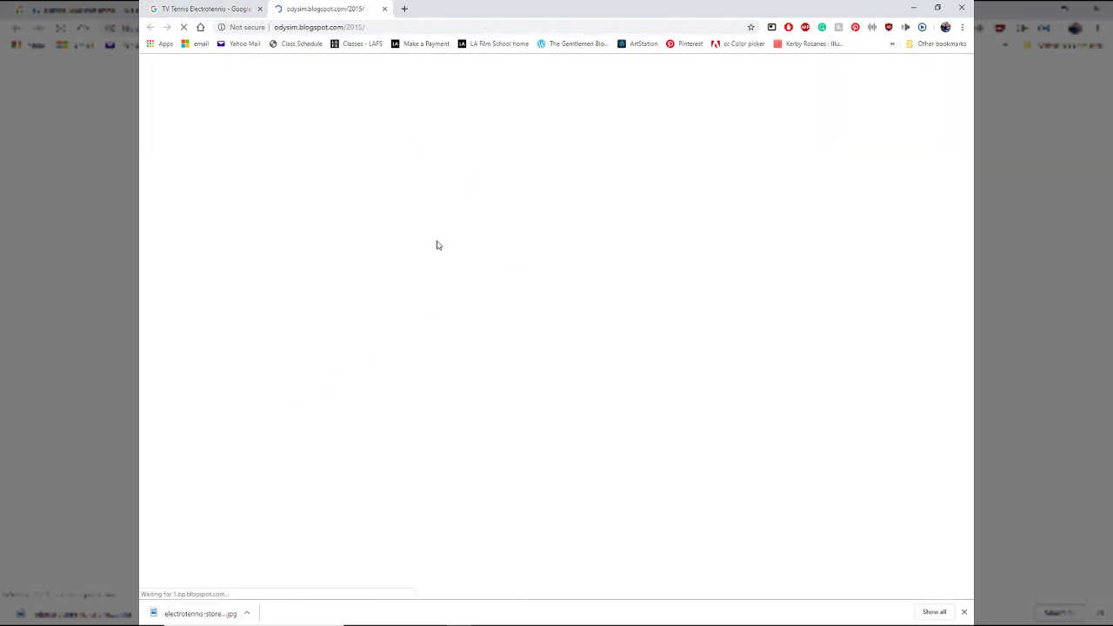
scroll(557, 261, "down", 15)
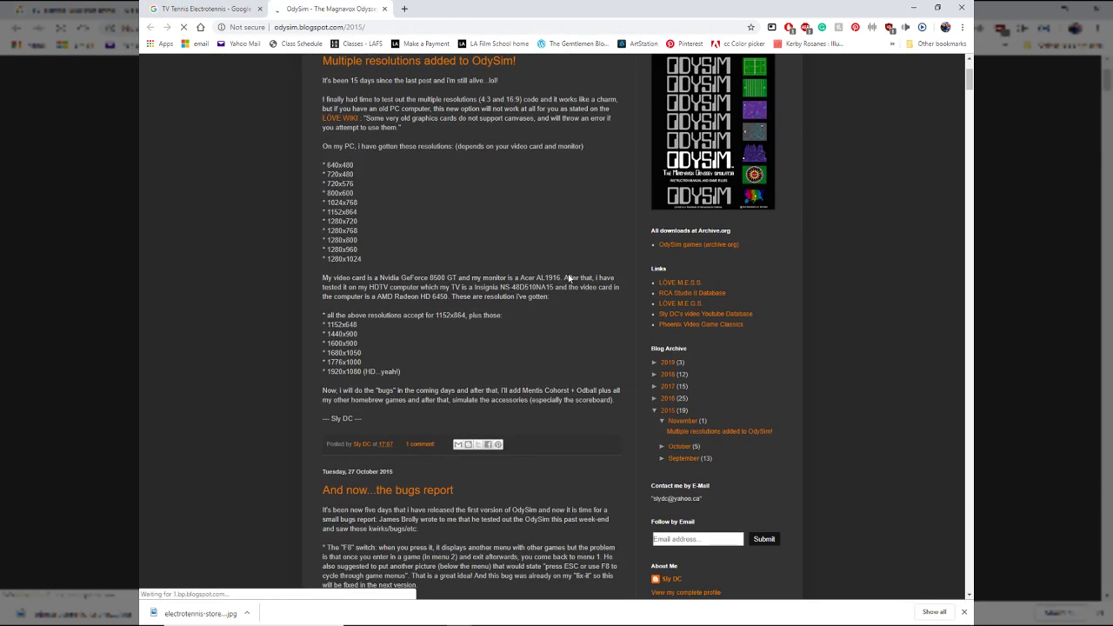
scroll(556, 330, "down", 15)
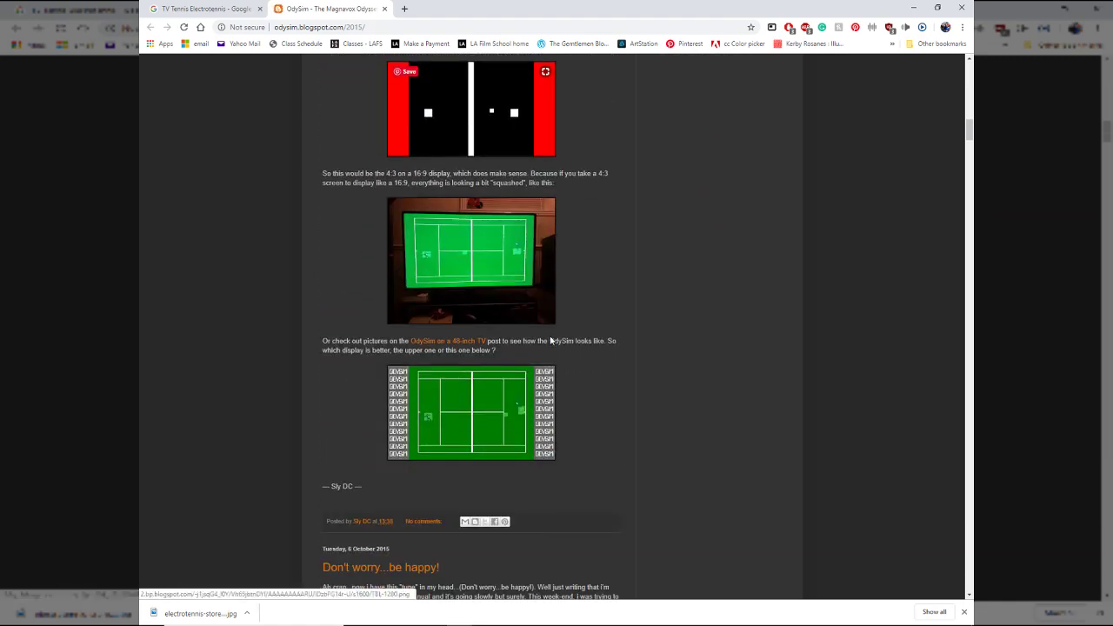
scroll(547, 347, "down", 15)
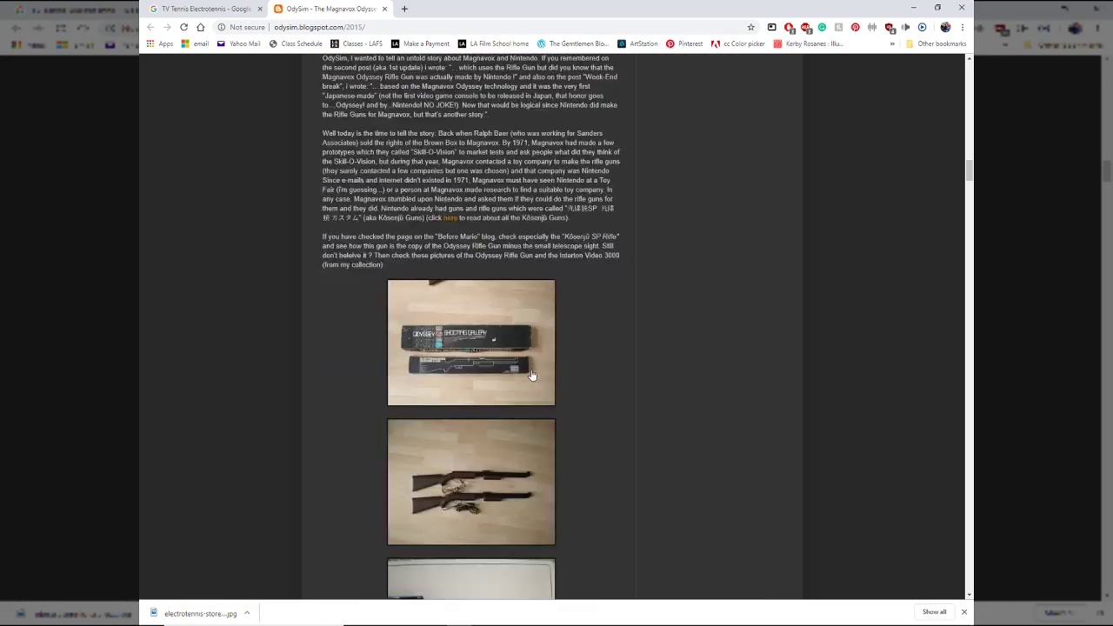
scroll(532, 364, "down", 15)
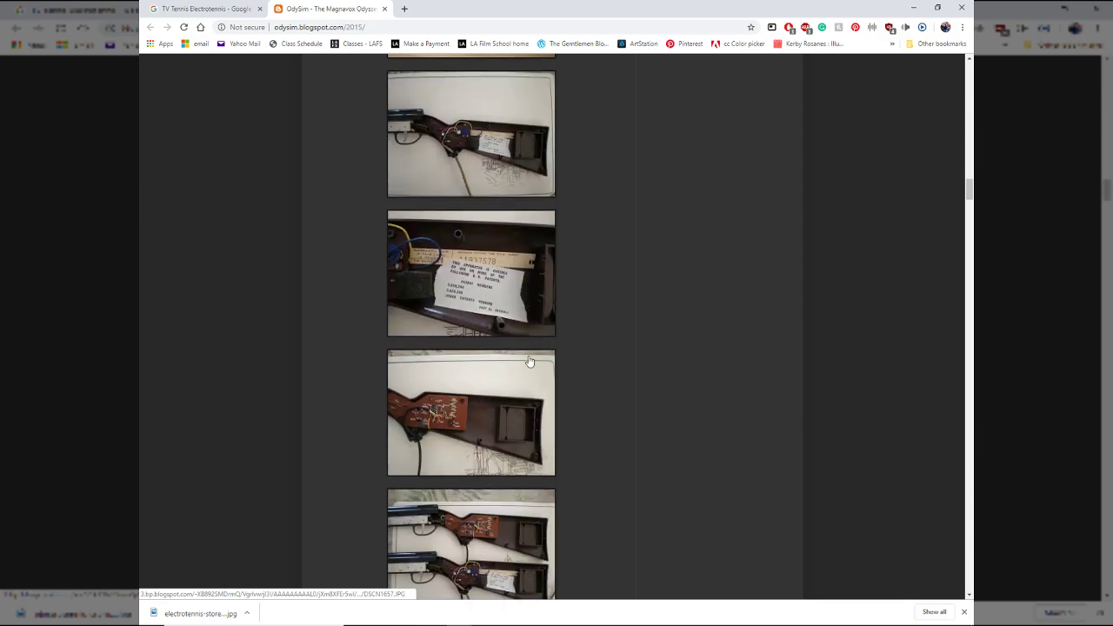
scroll(534, 359, "down", 15)
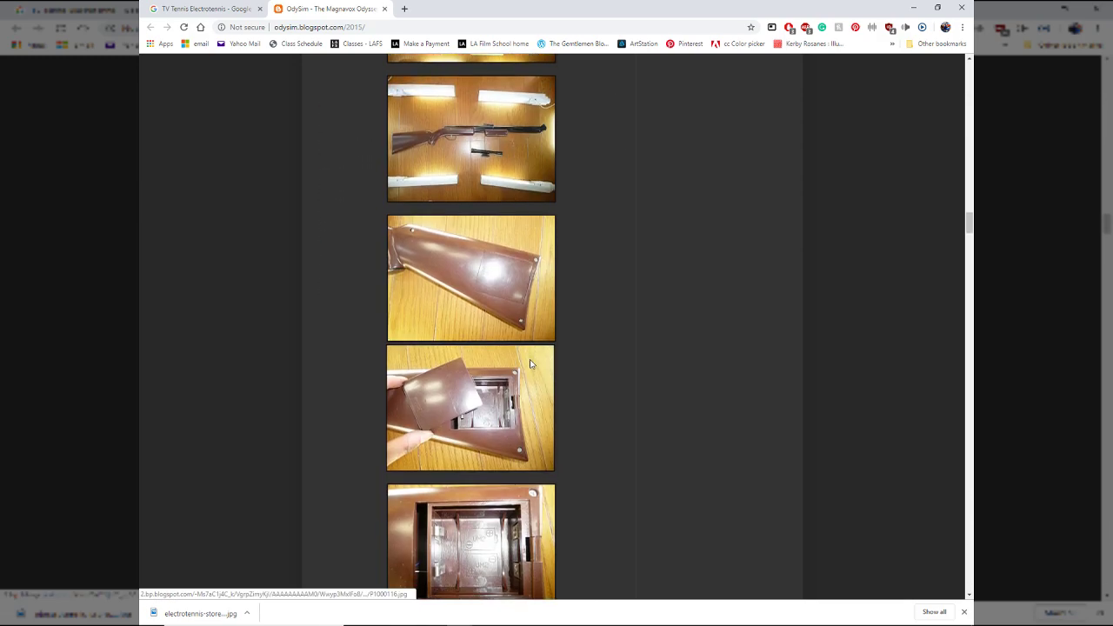
scroll(526, 386, "down", 8)
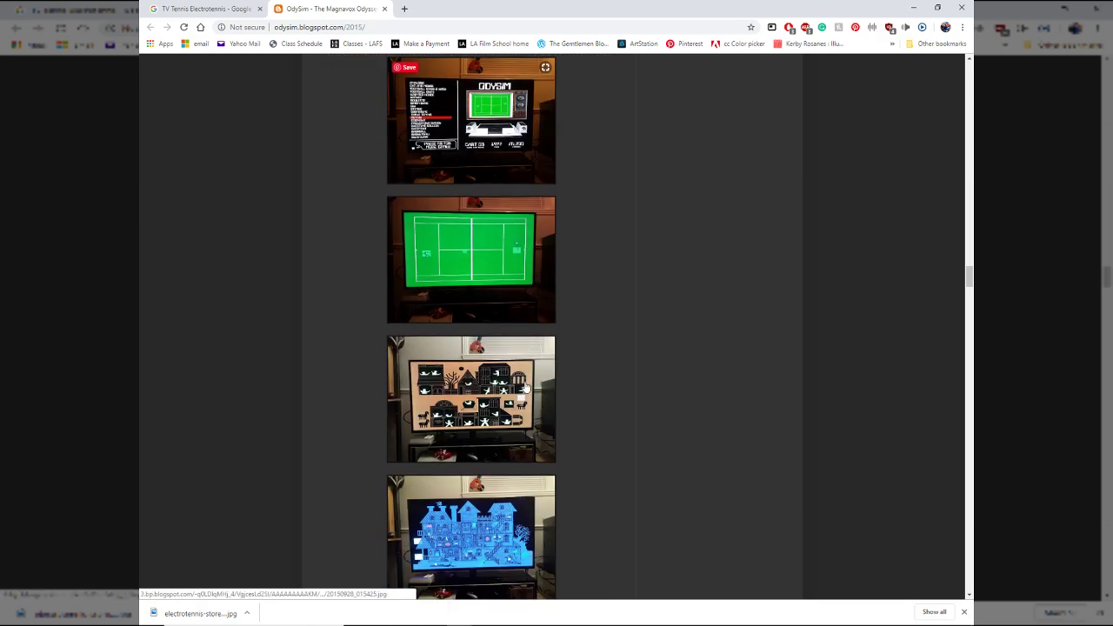
left_click(385, 9)
Open the Electrotennis Simulator picture at full size, save it as PNG intro in Reference_images, and close its browser tab.
right_click(421, 359)
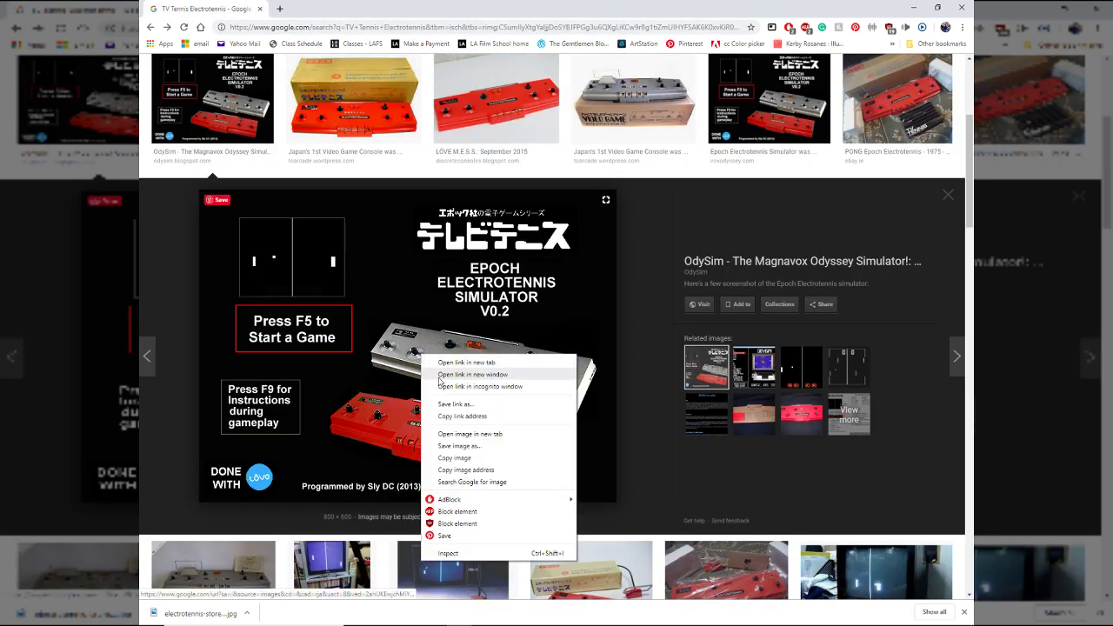
left_click(470, 432)
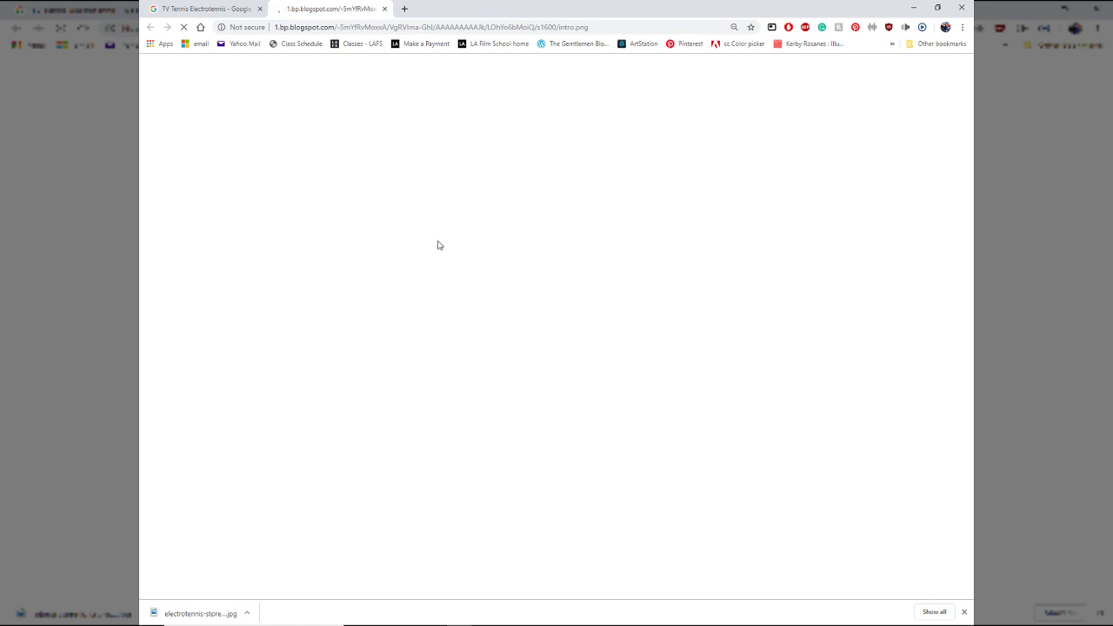
right_click(516, 293)
left_click(548, 316)
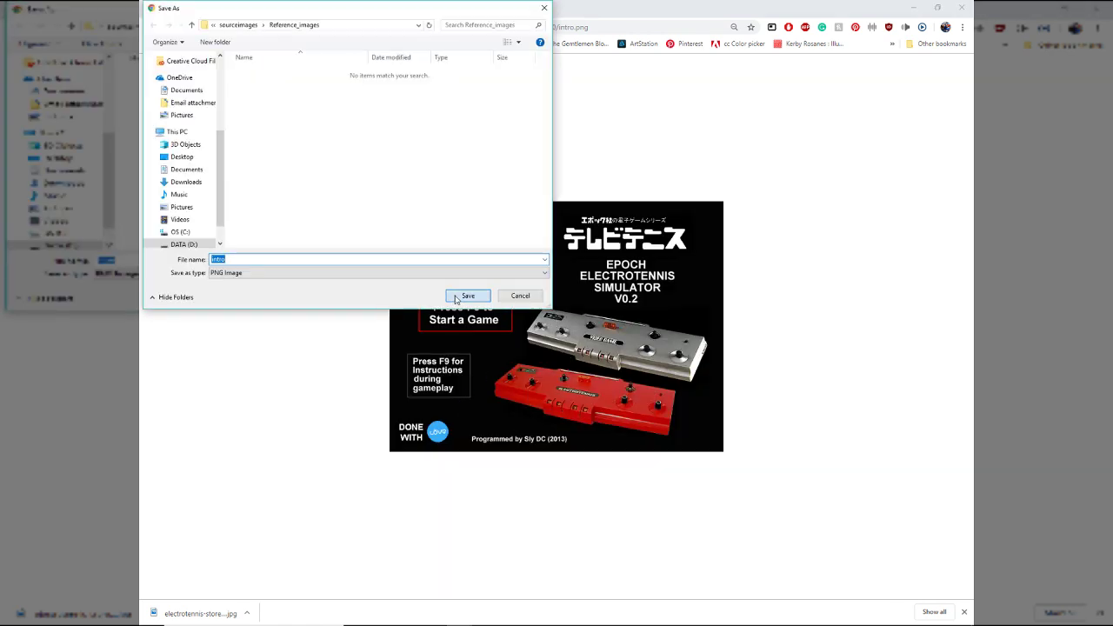
left_click(456, 299)
key("ctrl+w")
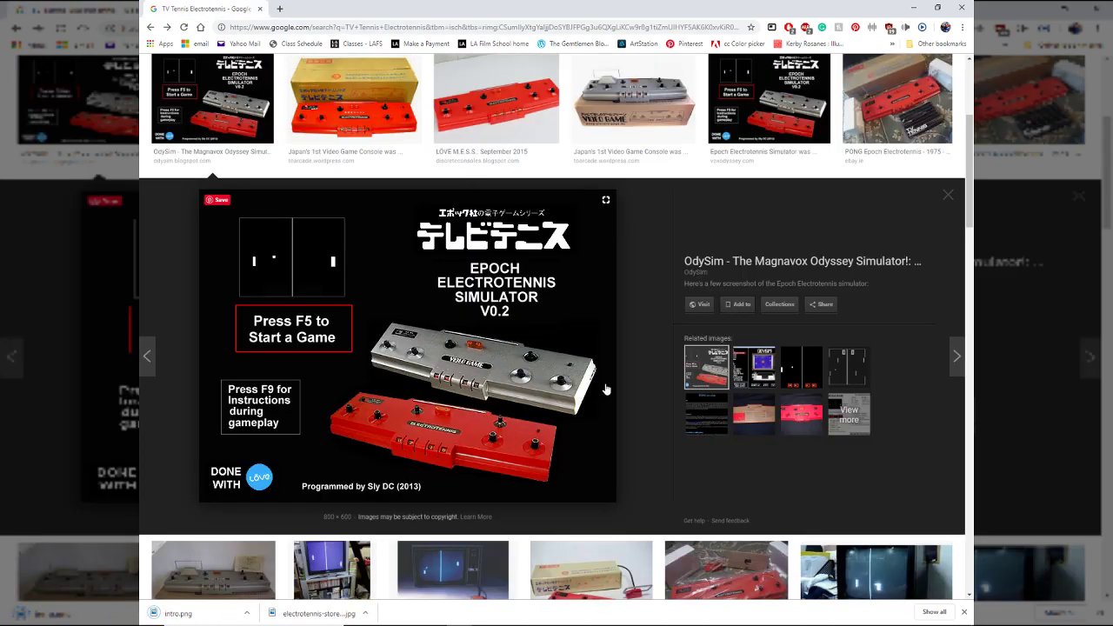
left_click(754, 366)
left_click(794, 422)
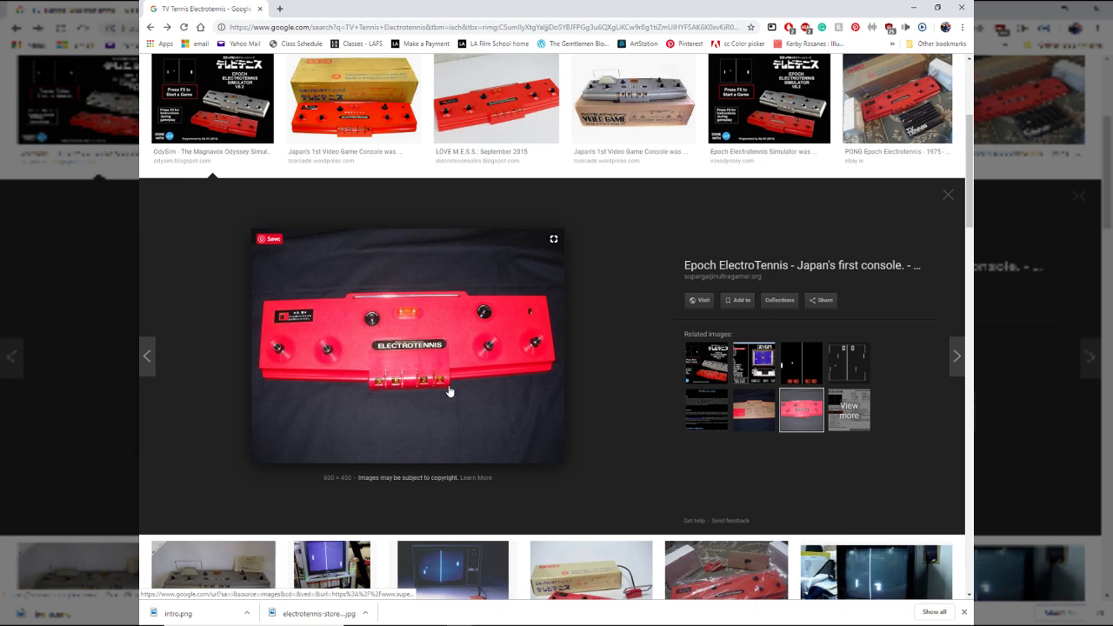
left_click(496, 98)
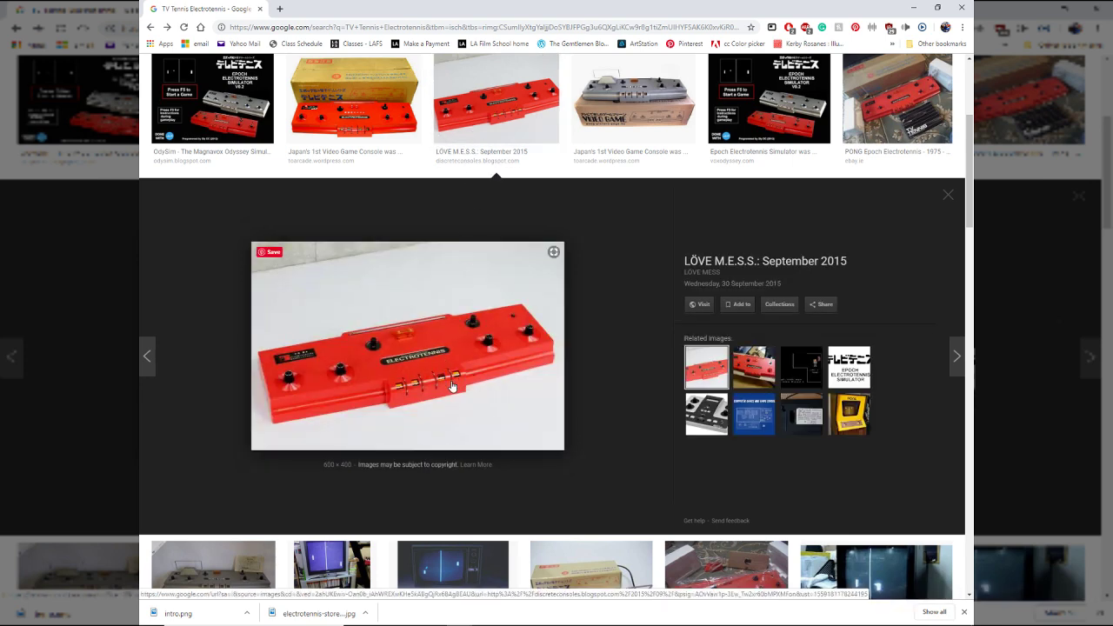
right_click(452, 386)
left_click(492, 461)
left_click(355, 9)
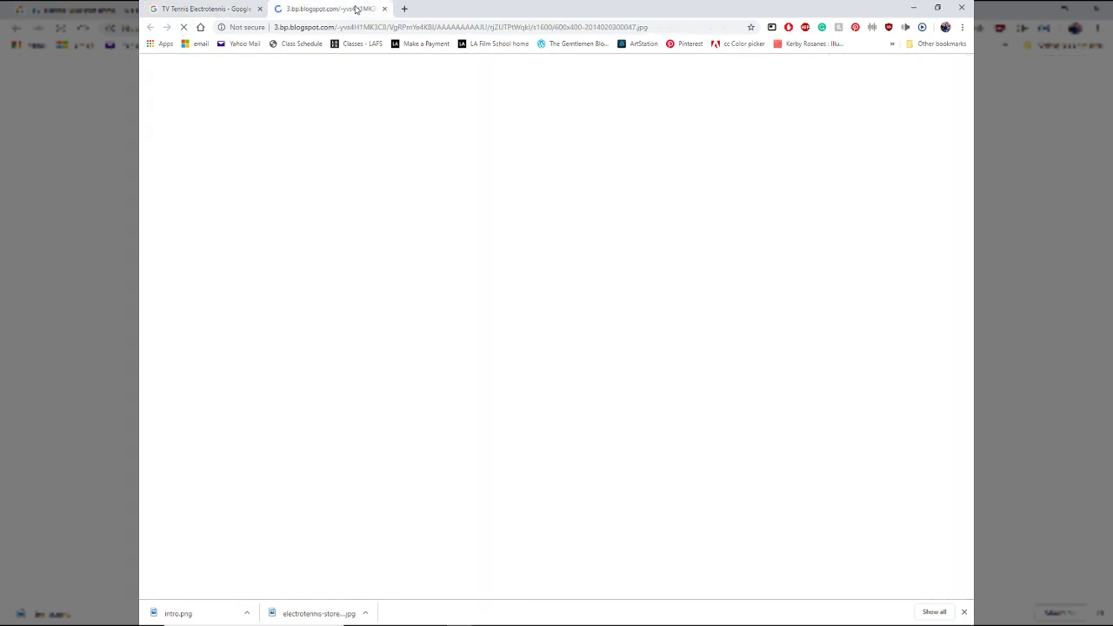
right_click(432, 286)
left_click(461, 301)
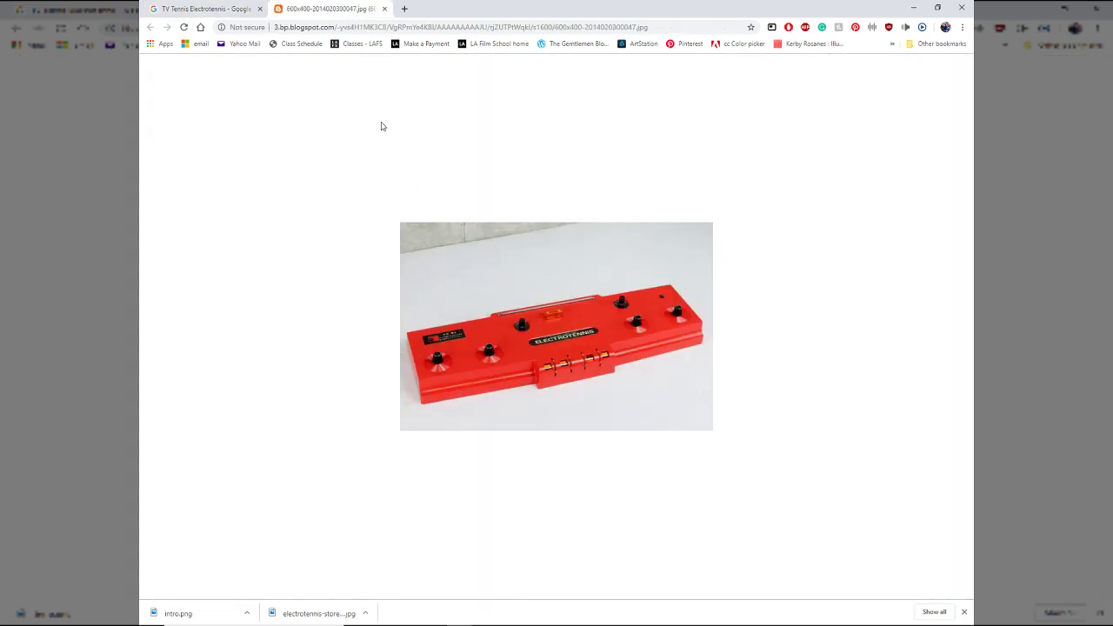
left_click(484, 299)
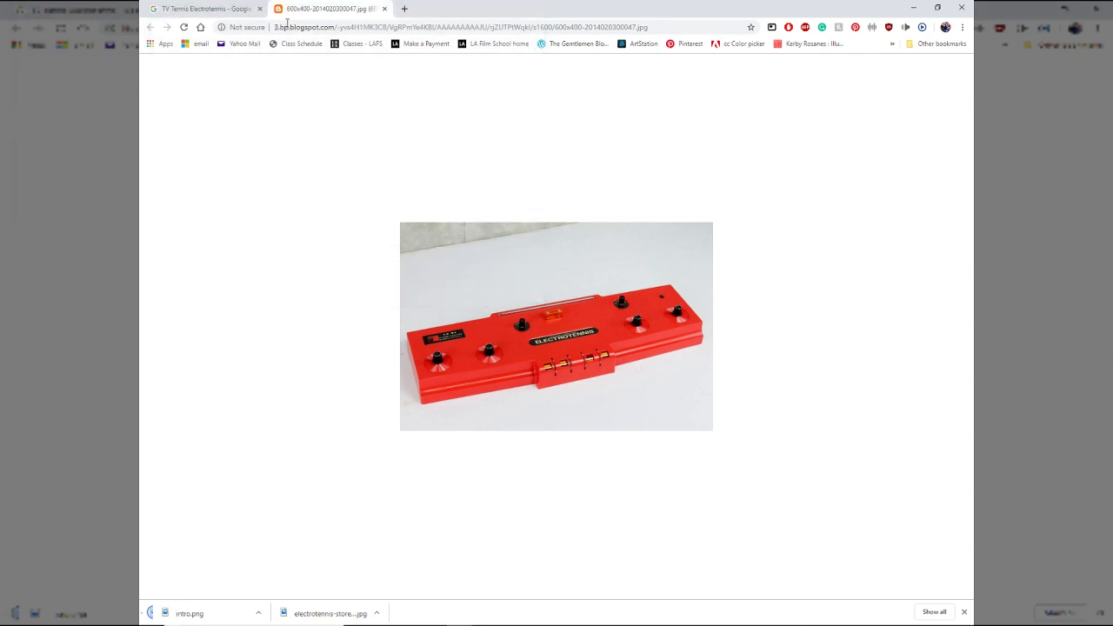
left_click(241, 9)
left_click(384, 10)
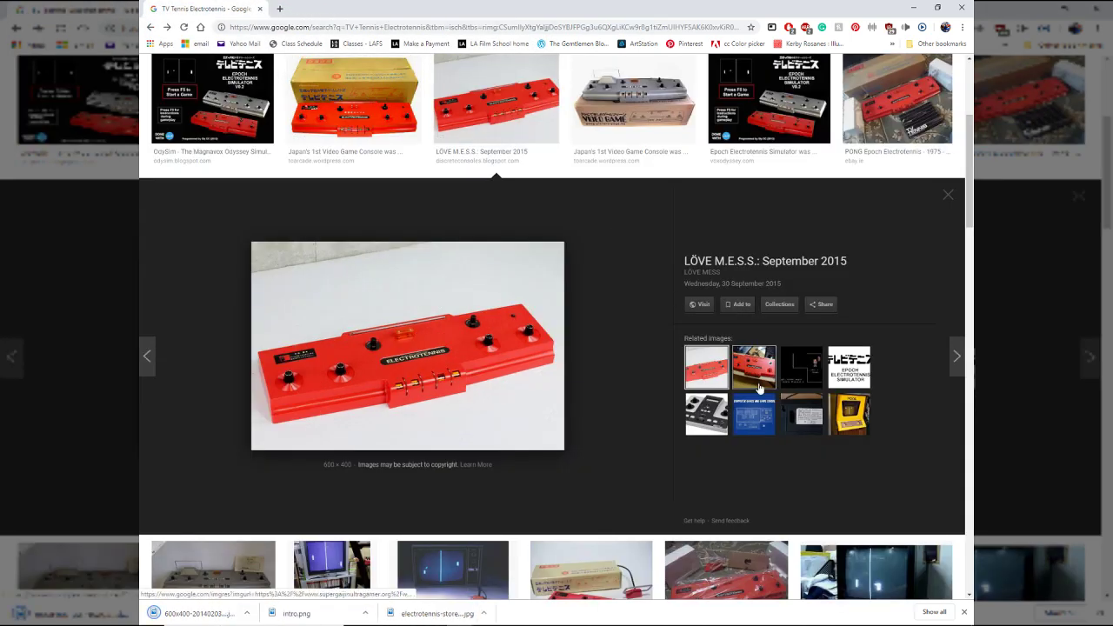
Save the related Super Gaijin Ultra Gamer photo at full size as JPEG epoch-electrotennis-japan-terabi-game in Reference_images and close its browser tab.
left_click(757, 382)
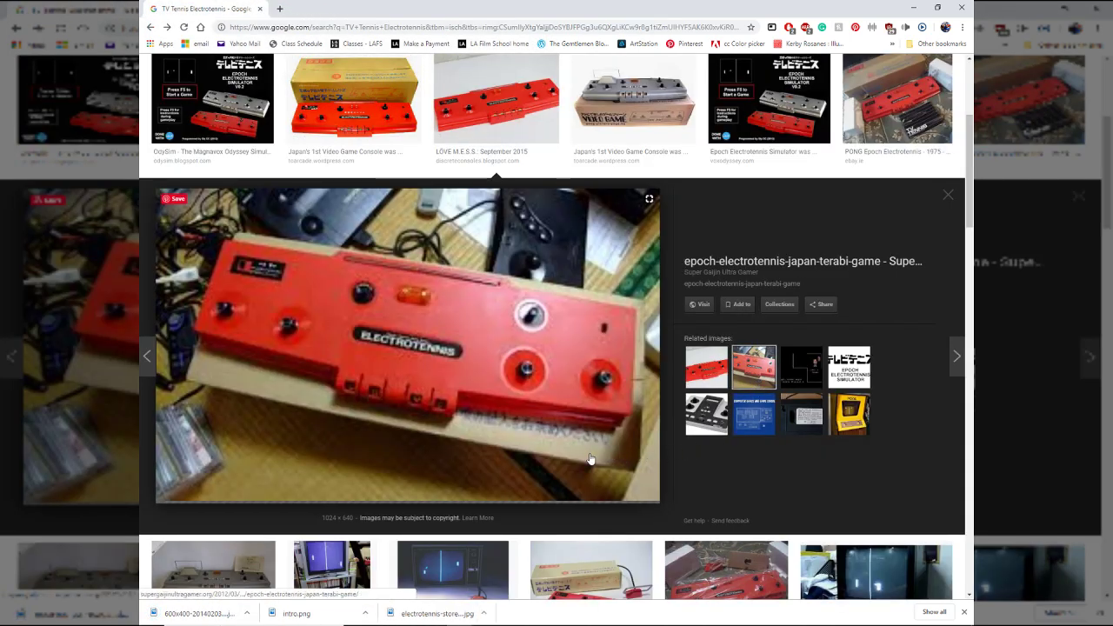
right_click(428, 360)
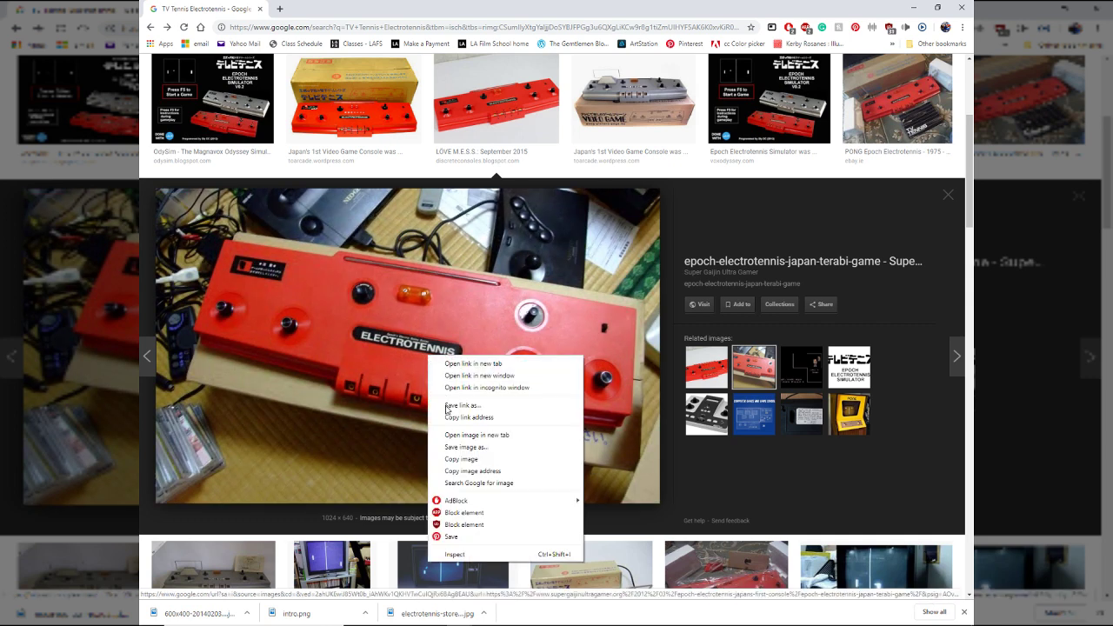
left_click(480, 437)
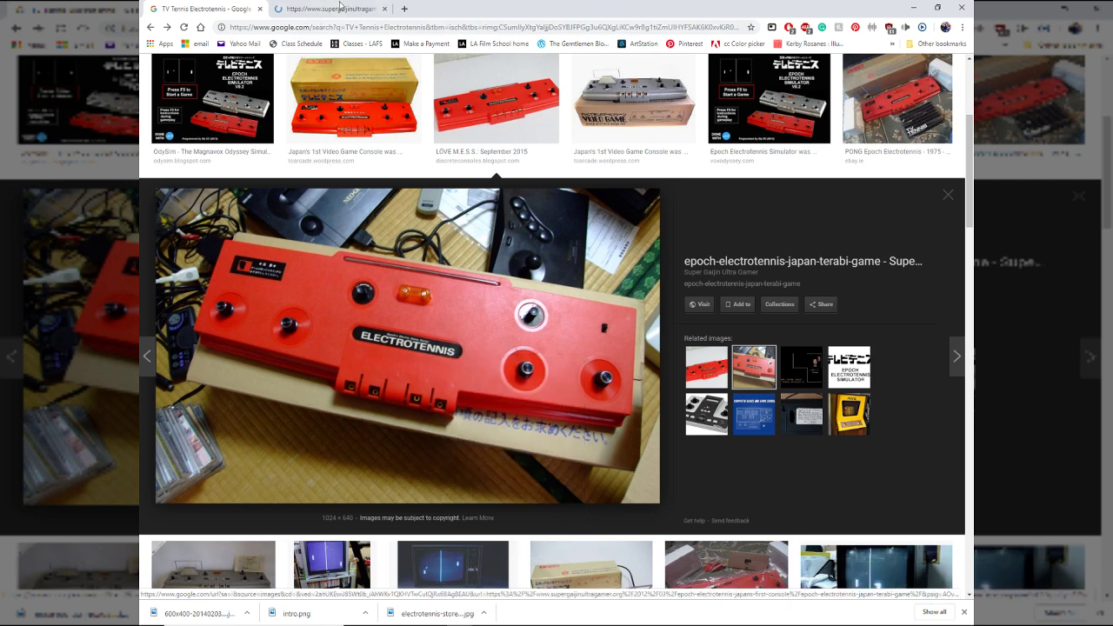
left_click(330, 9)
right_click(414, 271)
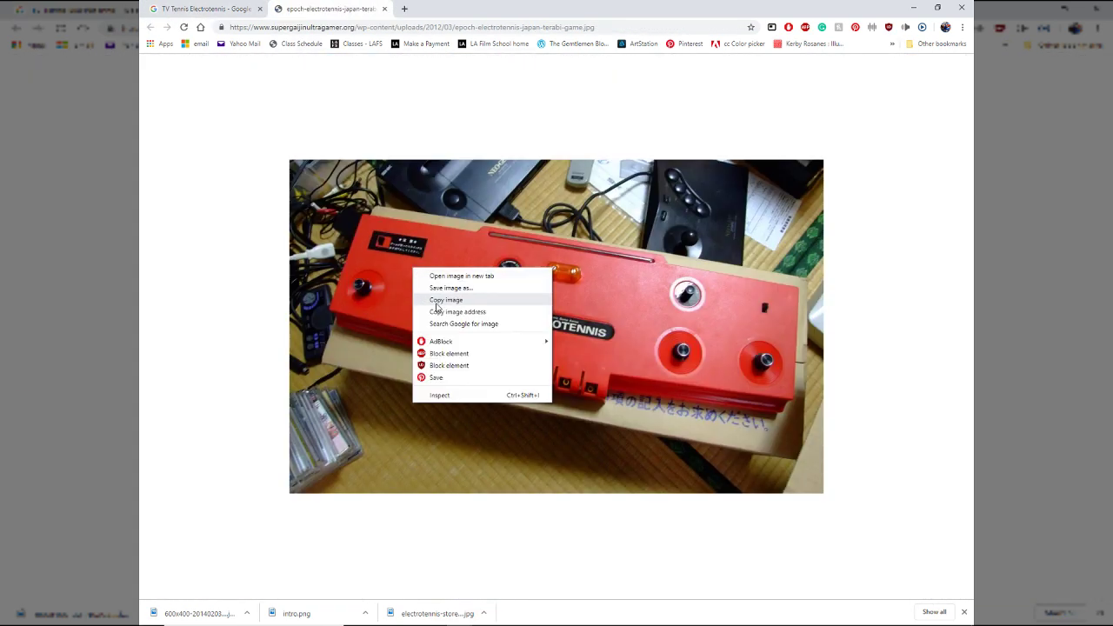
left_click(447, 289)
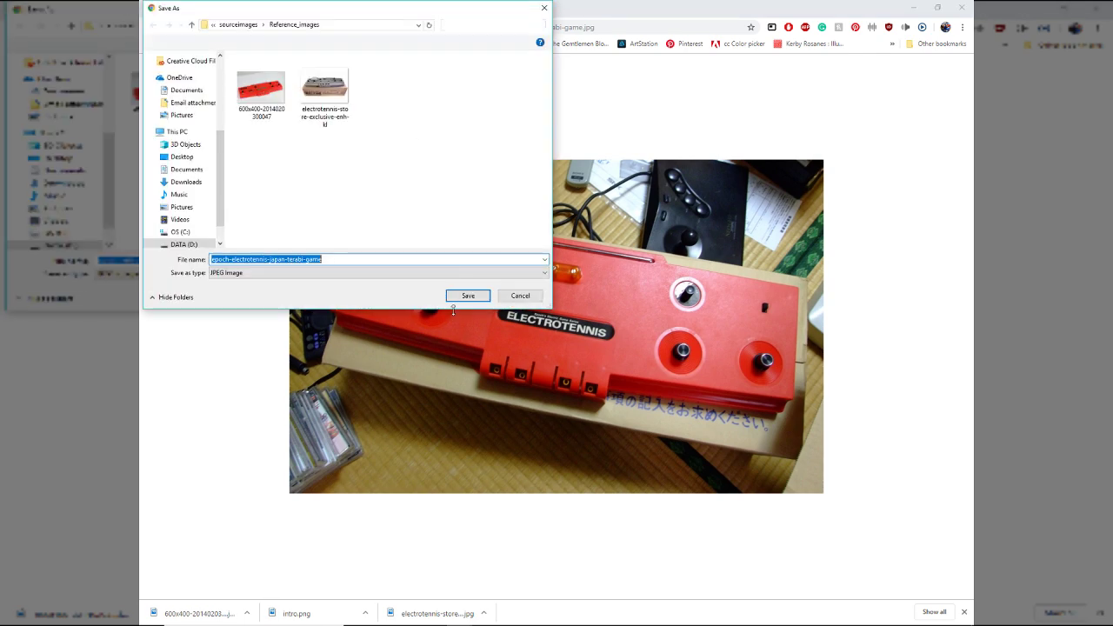
left_click(464, 298)
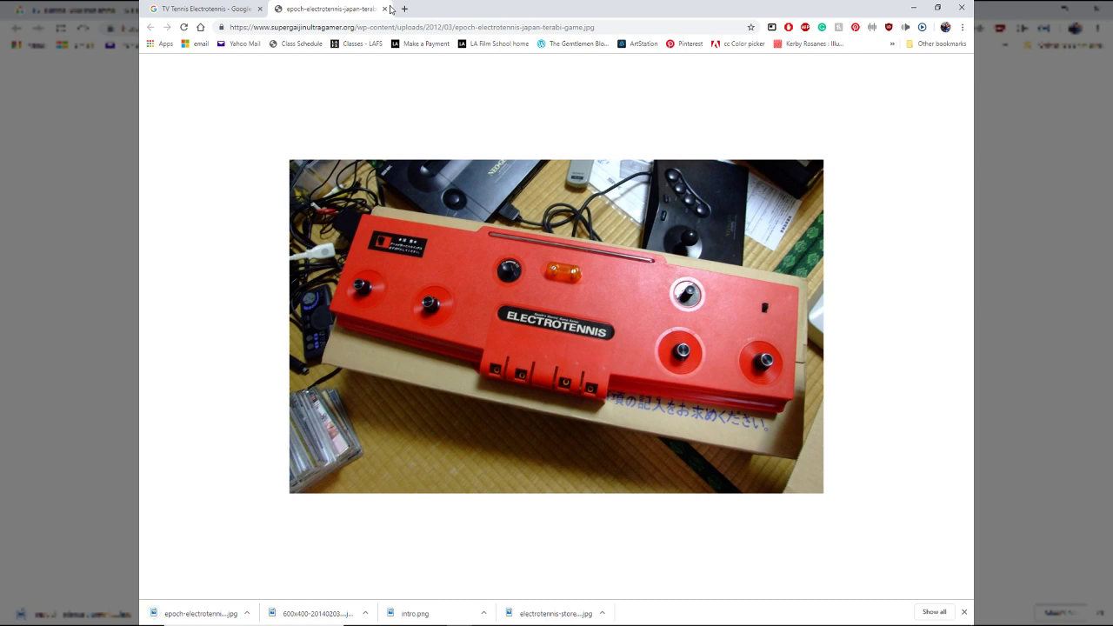
left_click(385, 9)
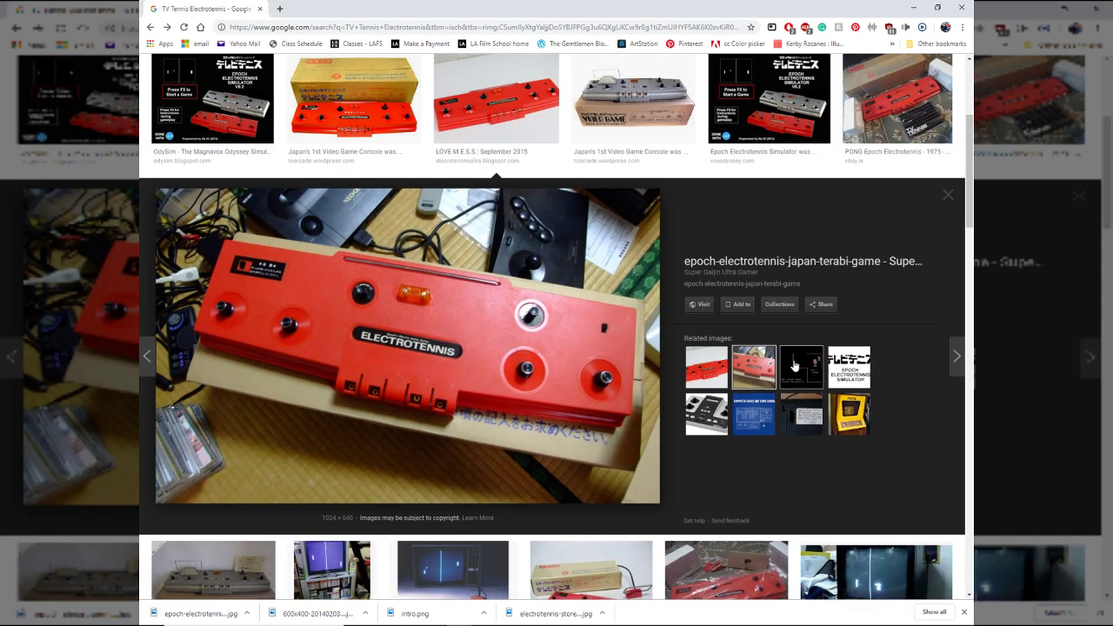
Look through the image results for more Electrotennis photos and preview the related TV Tennis Electrotennis picture from Wikidata.
scroll(241, 316, "down", 3)
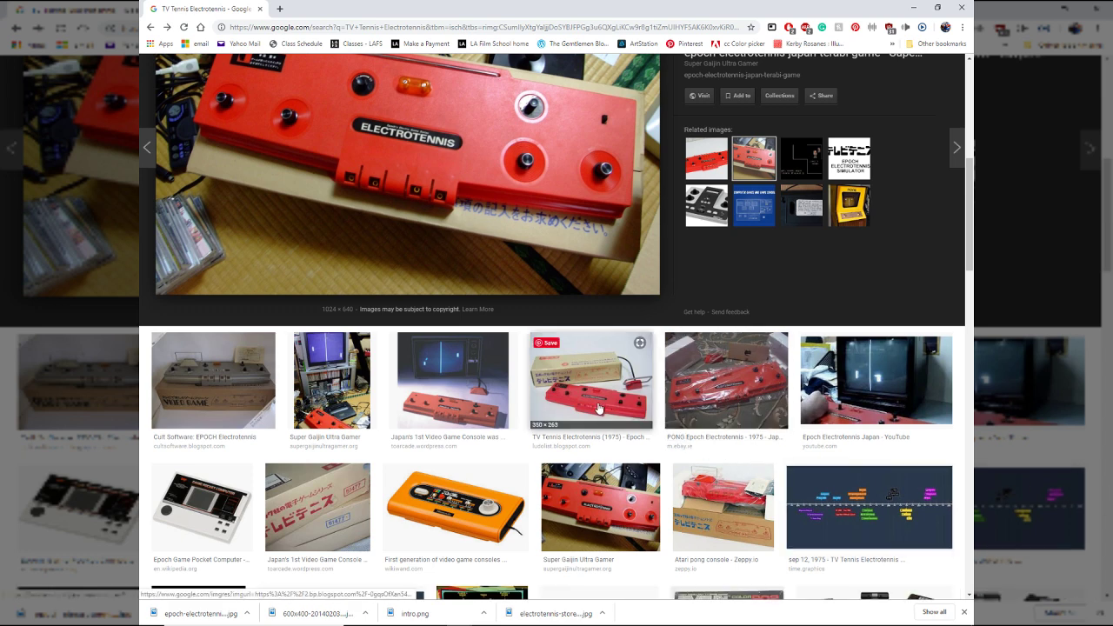
scroll(510, 355, "down", 2)
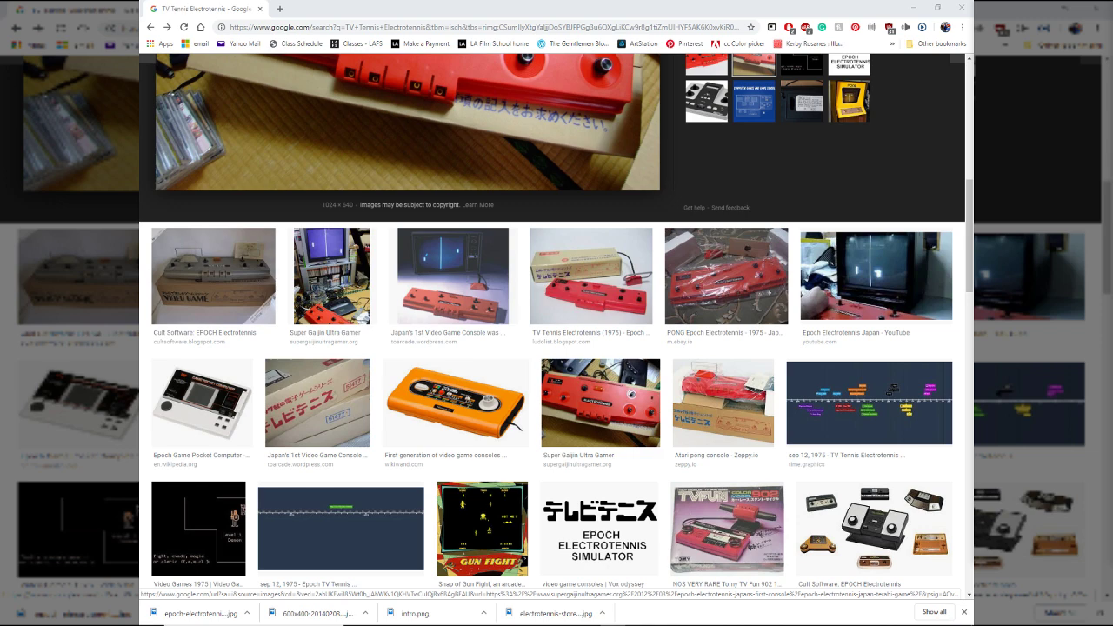
mouse_move(559, 439)
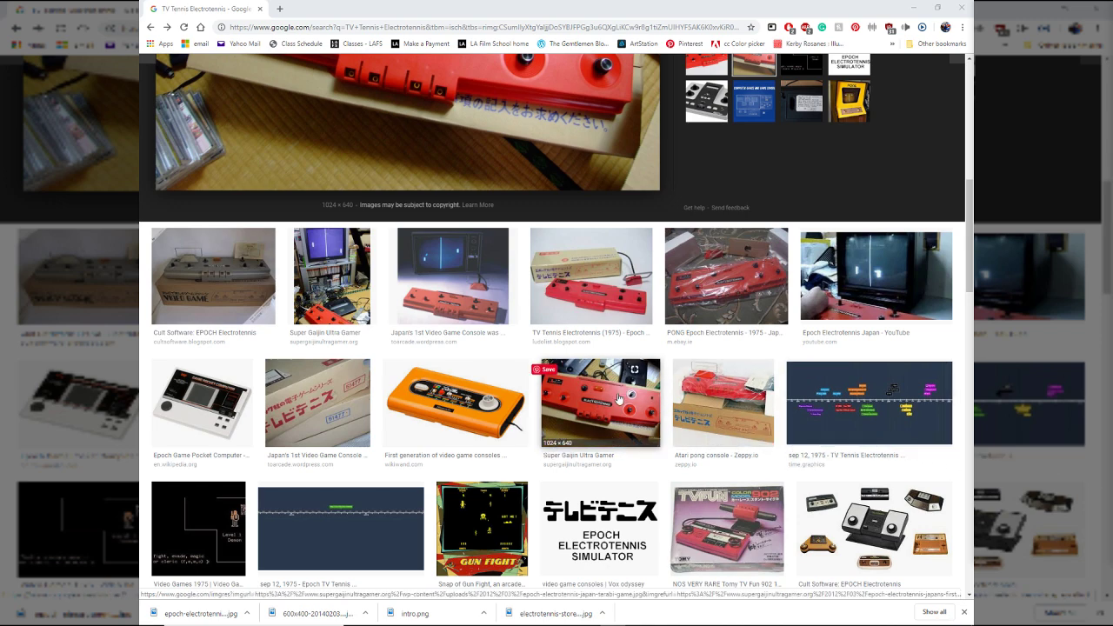
scroll(619, 398, "down", 5)
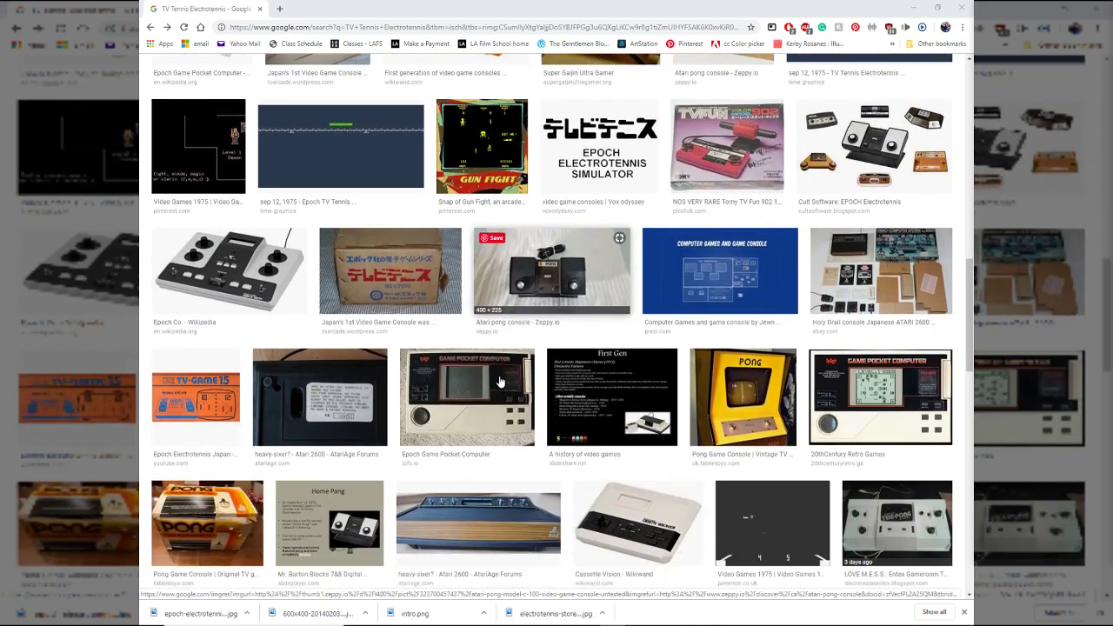
scroll(500, 381, "down", 3)
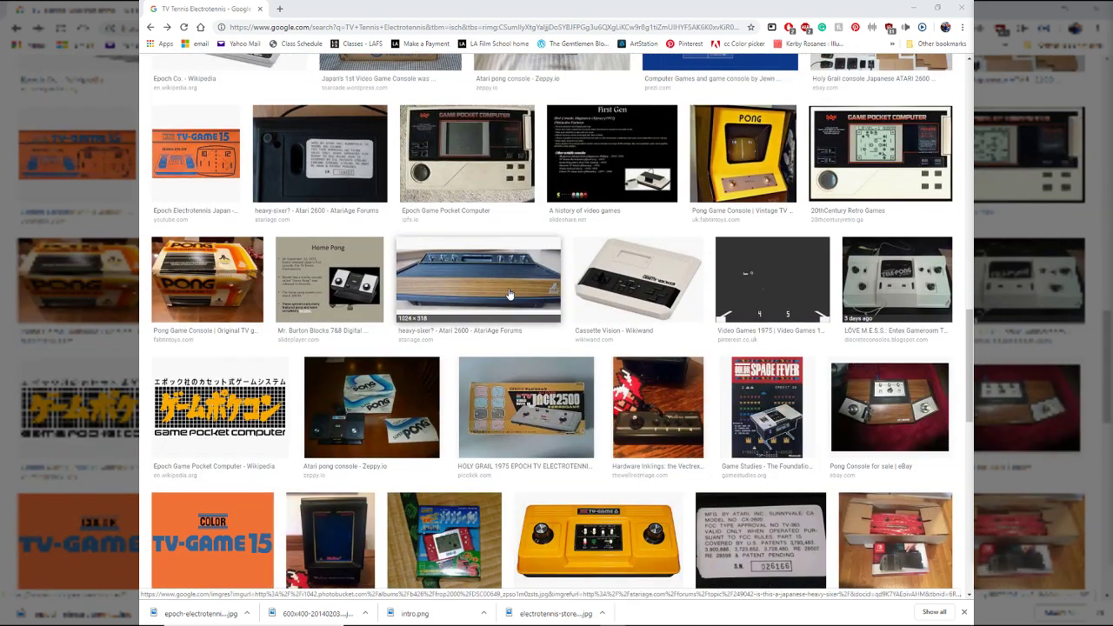
scroll(513, 300, "down", 5)
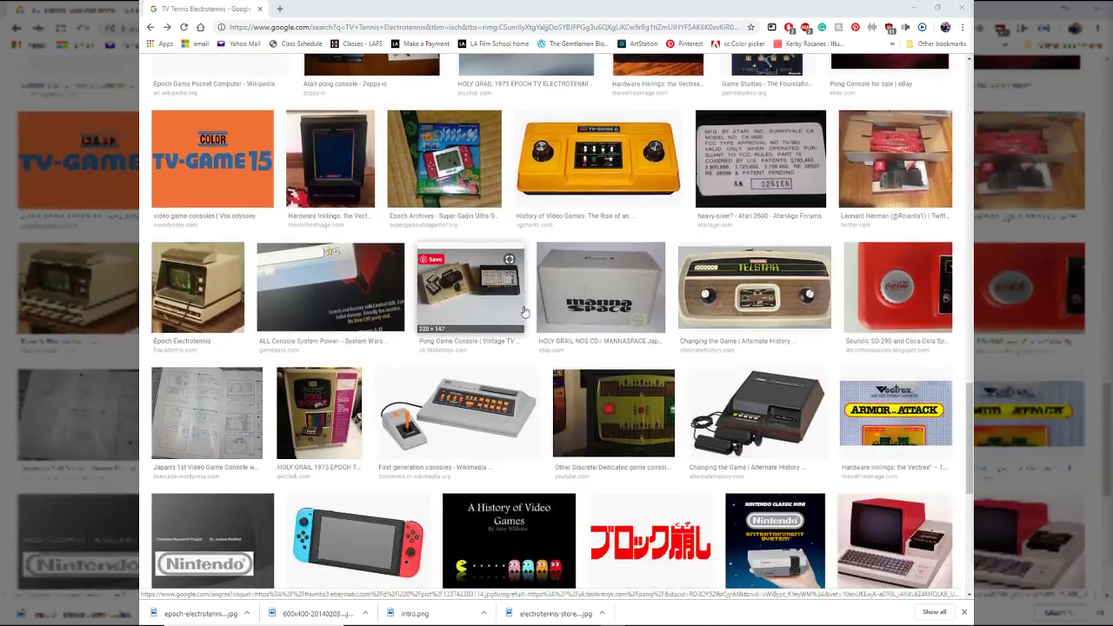
scroll(533, 311, "down", 3)
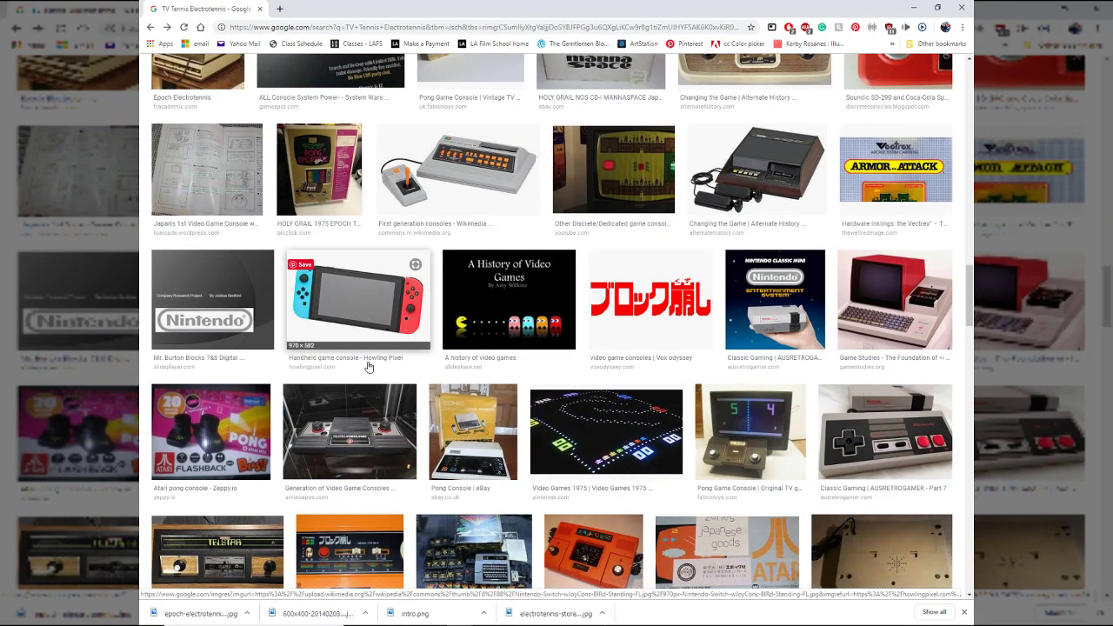
left_click(369, 364)
scroll(449, 380, "up", 10)
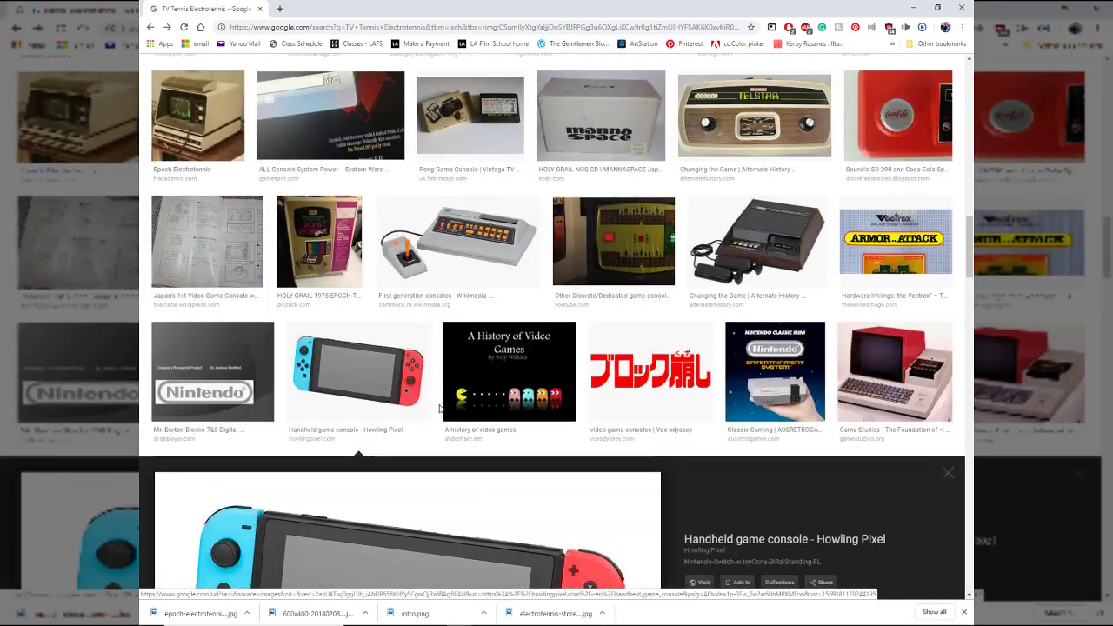
scroll(440, 384, "up", 15)
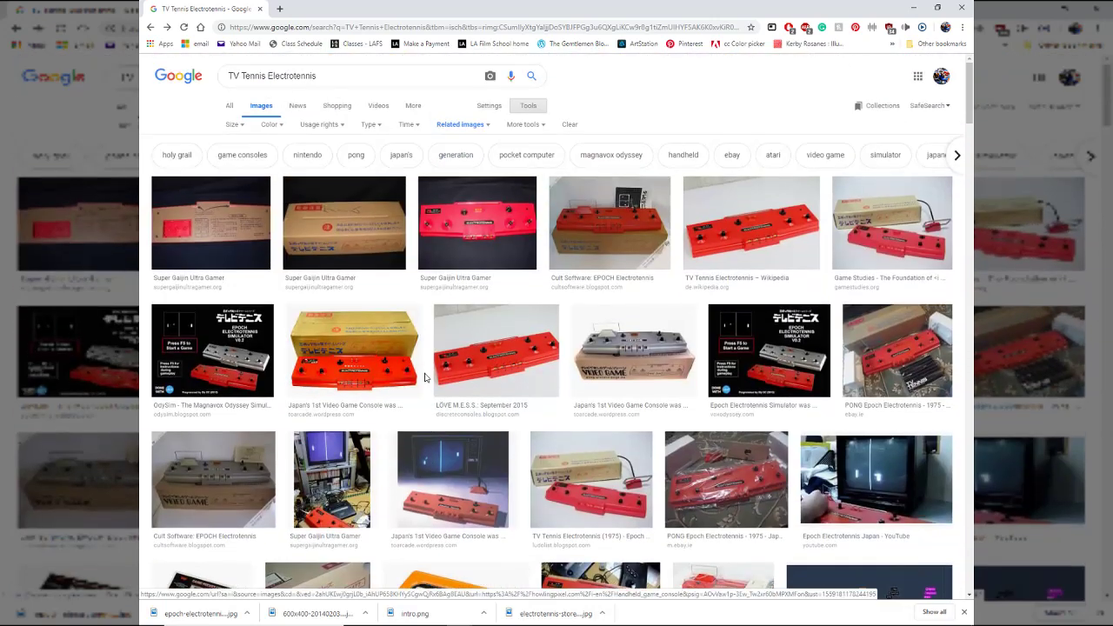
left_click(490, 218)
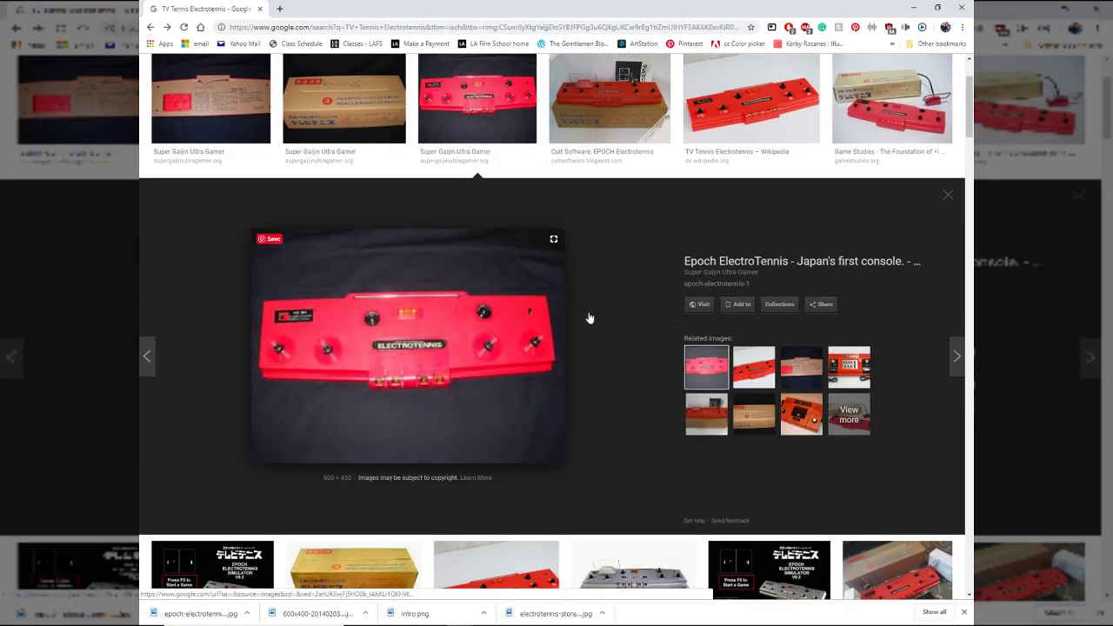
left_click(753, 367)
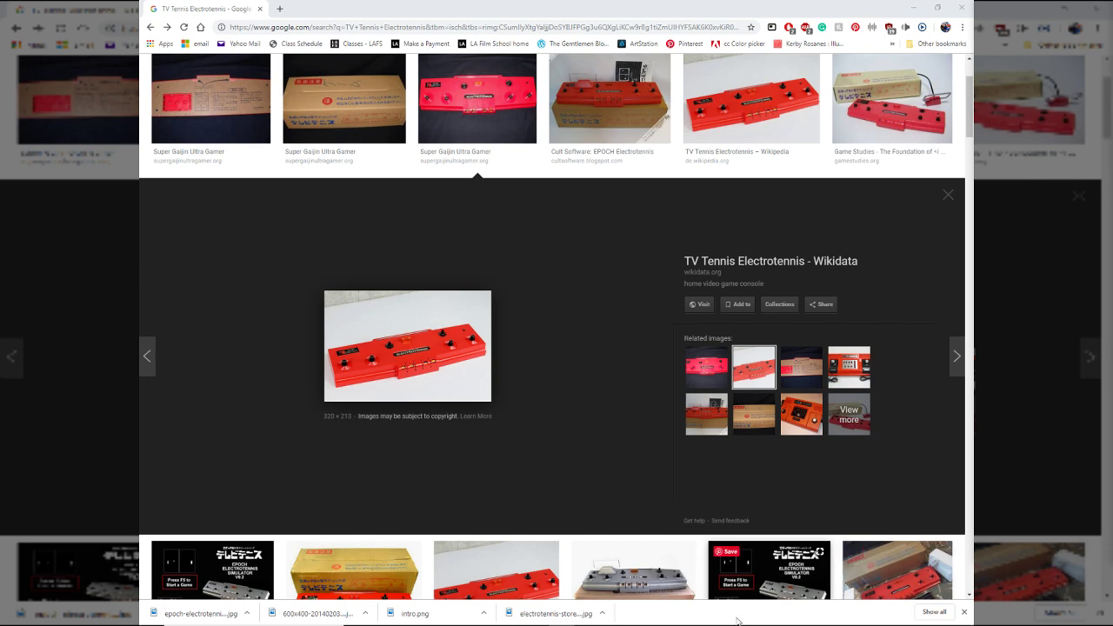
Lower the headset earphone volume to 47 and close the volume control.
left_click(852, 620)
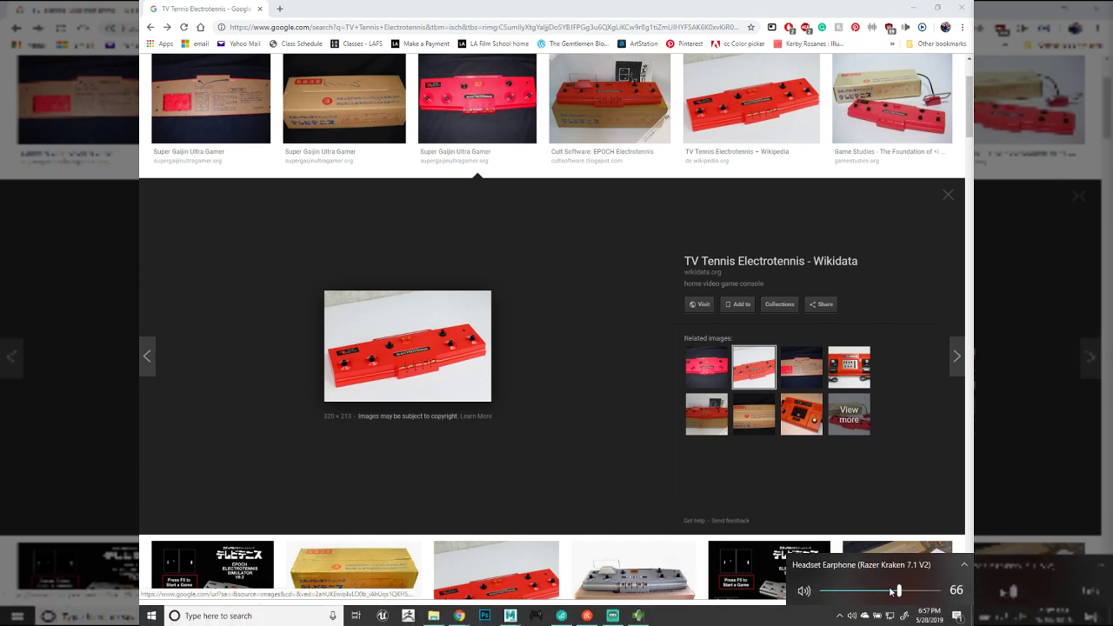
left_click_drag(898, 593, 872, 595)
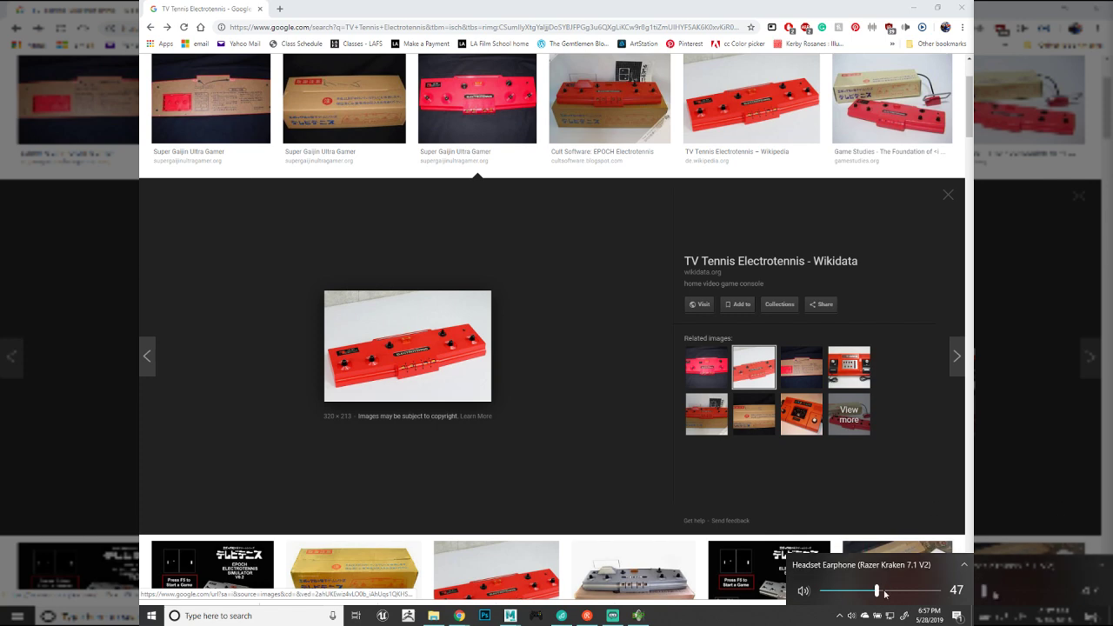
left_click(905, 443)
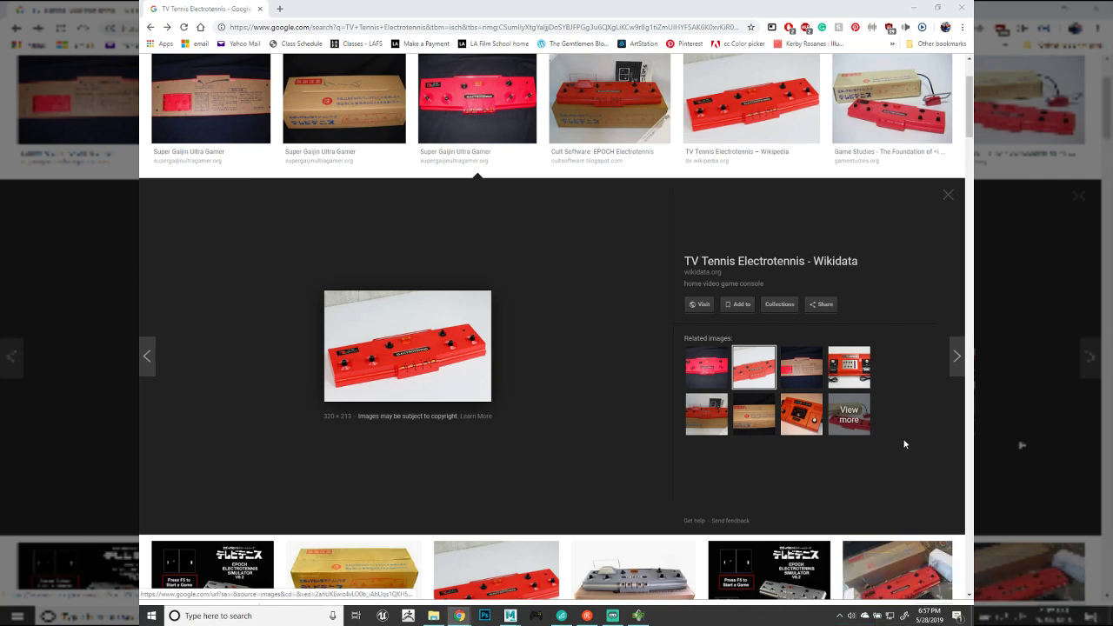
left_click(851, 616)
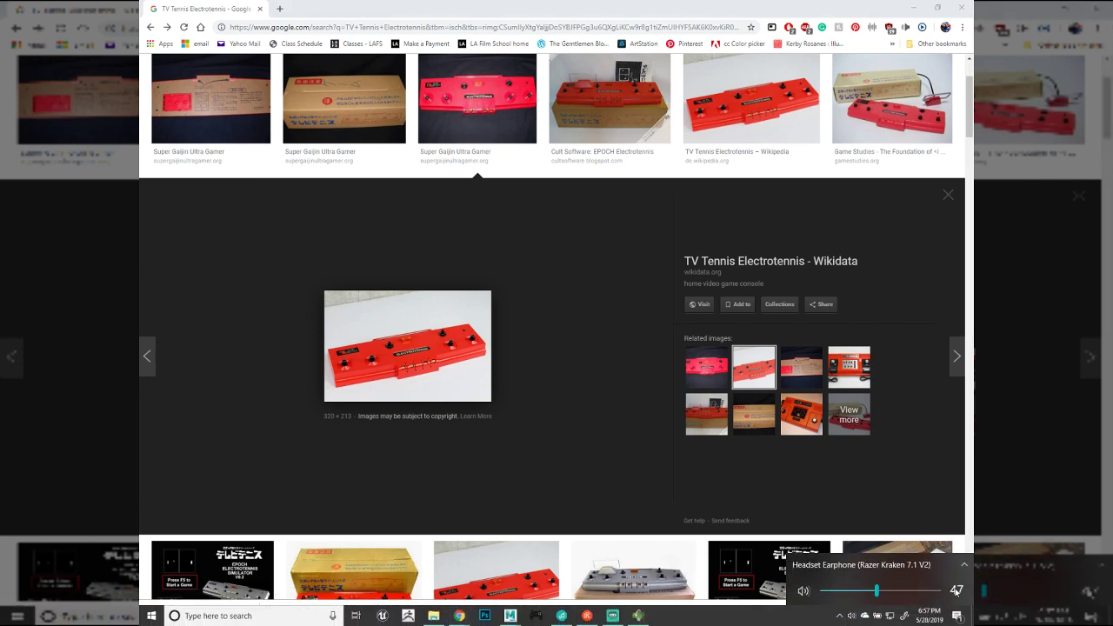
left_click(885, 596)
left_click(940, 471)
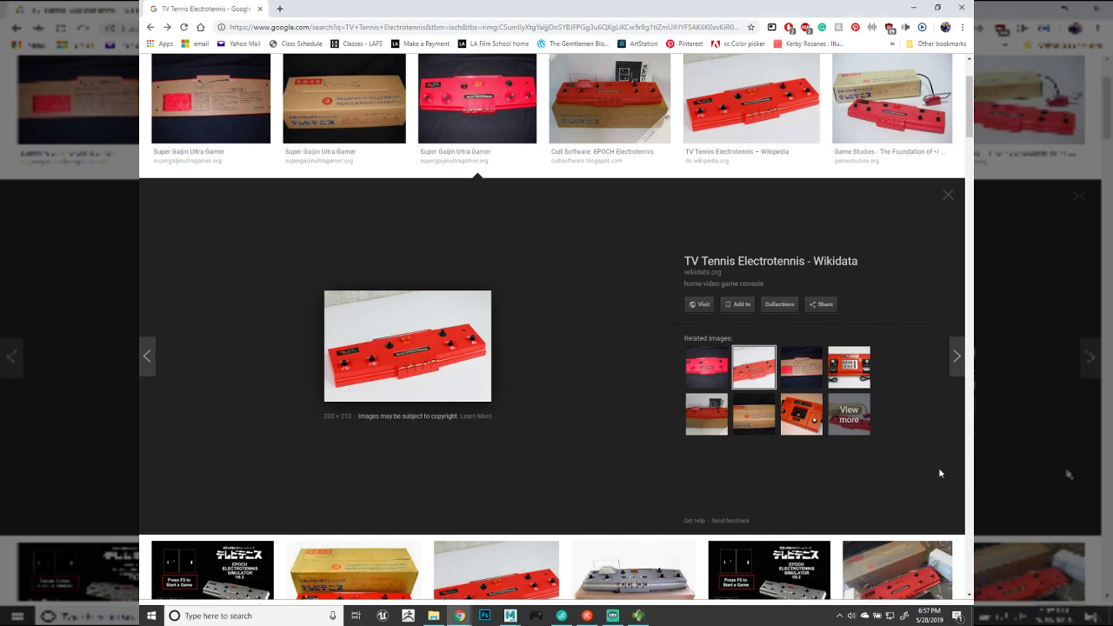
Visit and close the Wikidata page, and preview the Wikipedia result with its related boxed-console and Super Gaijin Ultra Gamer photos.
left_click(592, 318)
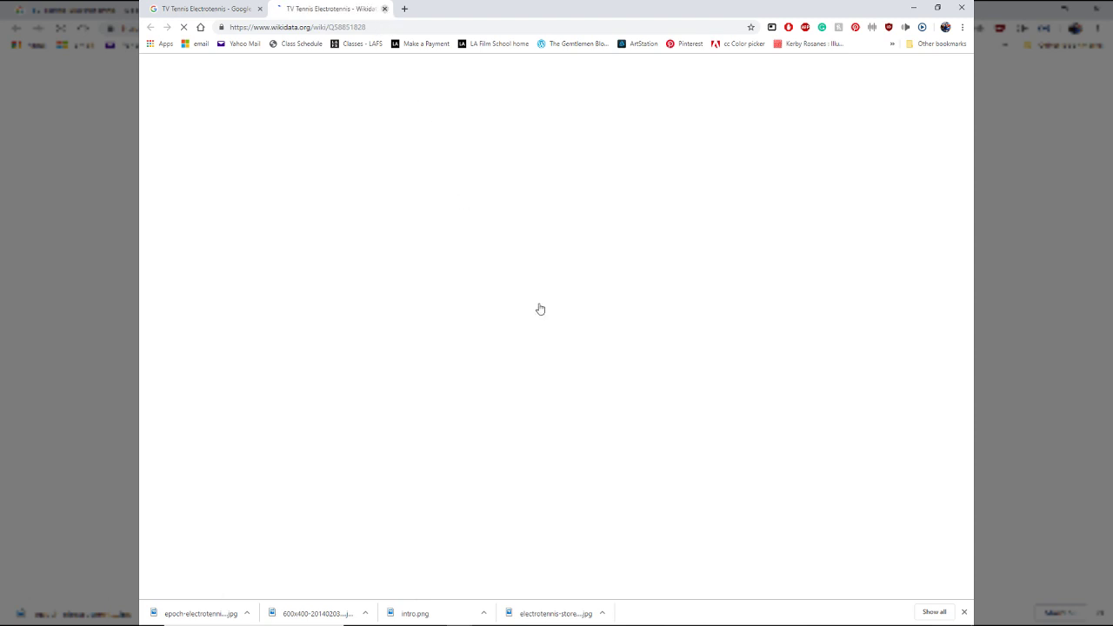
key("ctrl+w")
scroll(430, 264, "up", 2)
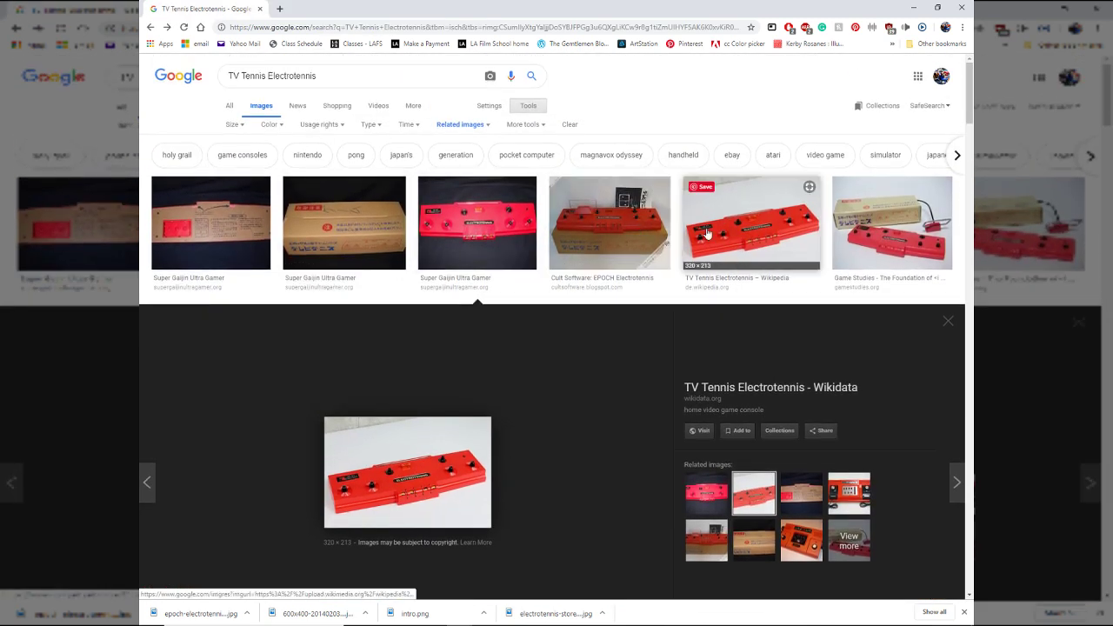
left_click(738, 228)
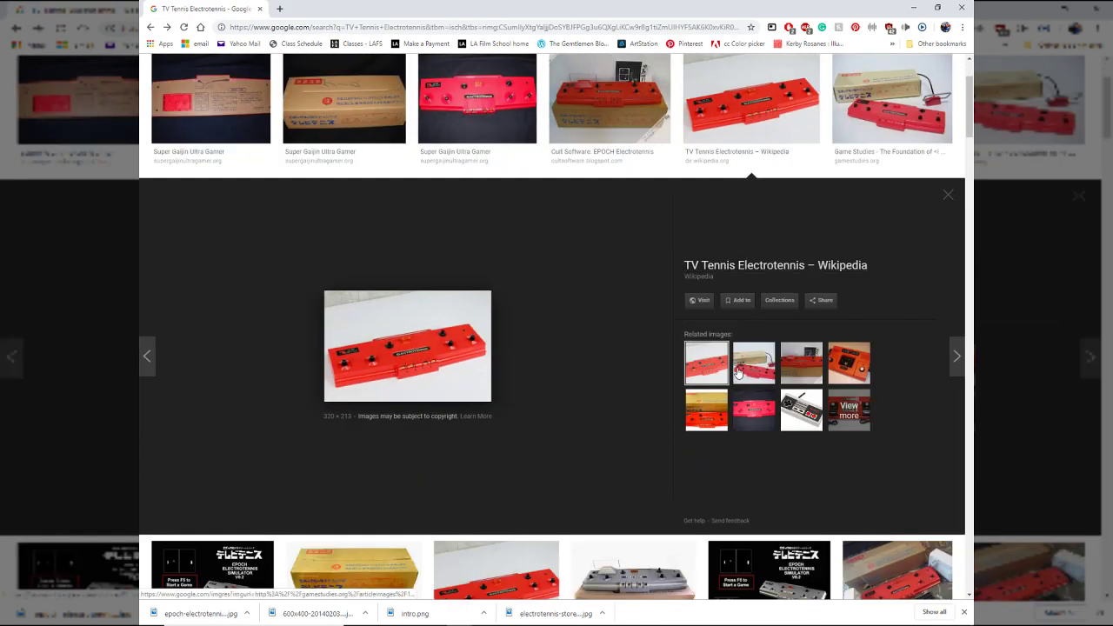
left_click(706, 413)
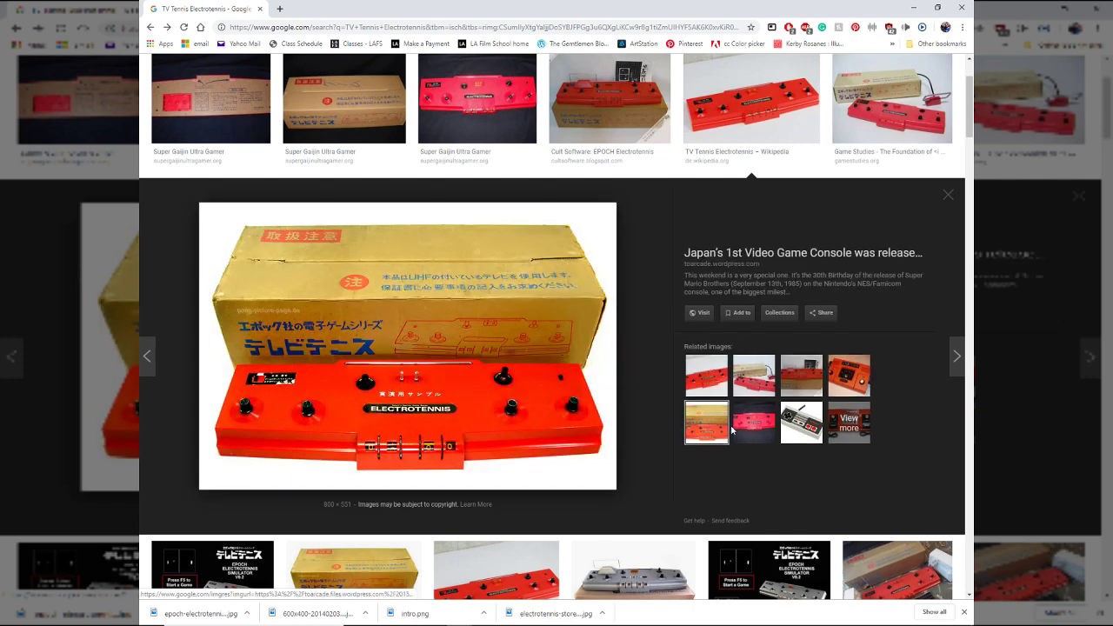
left_click(759, 430)
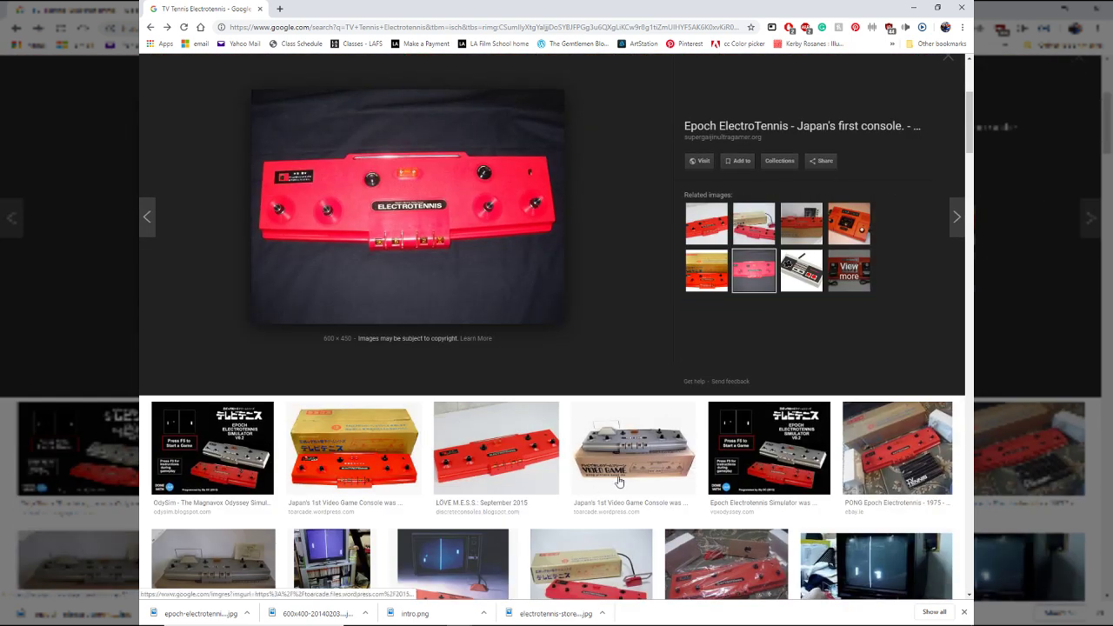
Check the eBay, Super Gaijin Ultra Gamer and Zeppy.io console photos in the results, close the preview, and return to the first results.
scroll(598, 467, "down", 2)
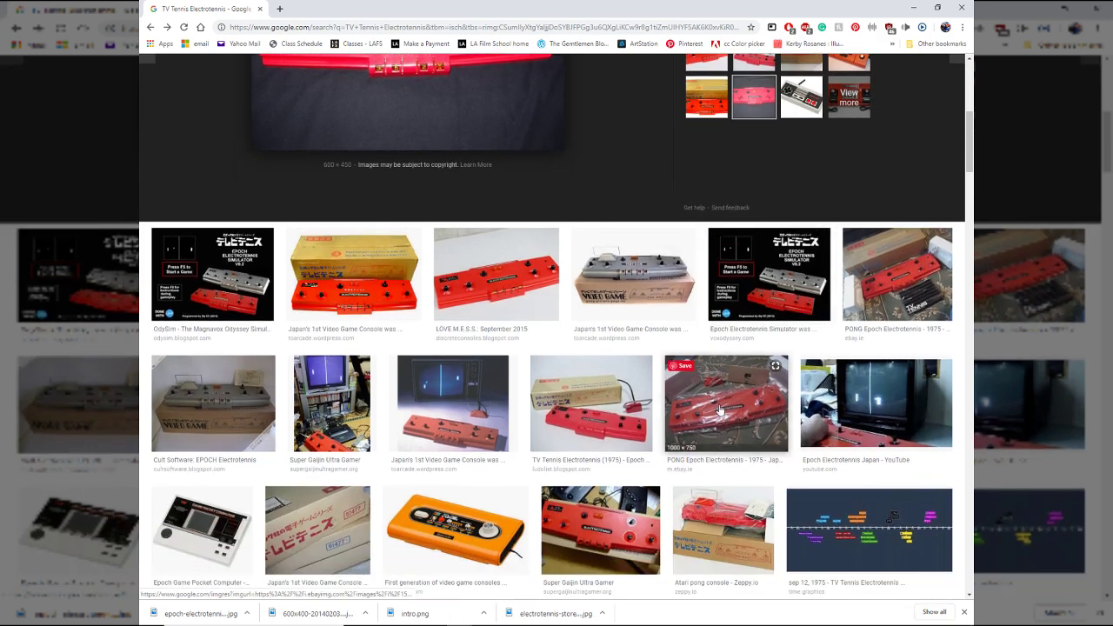
left_click(726, 408)
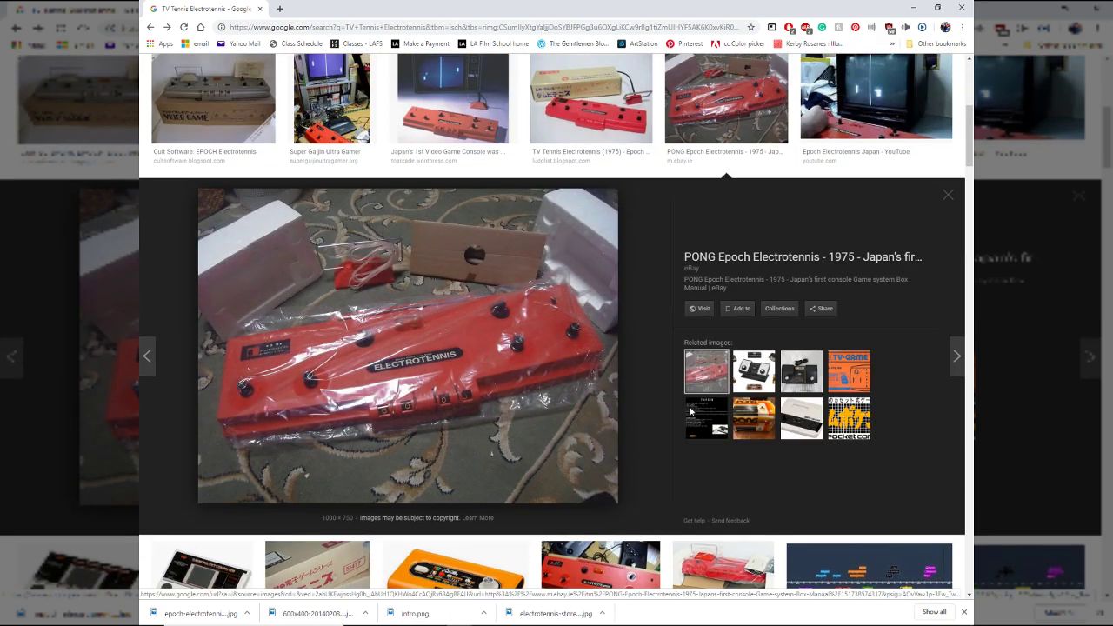
scroll(692, 411, "down", 2)
left_click(625, 411)
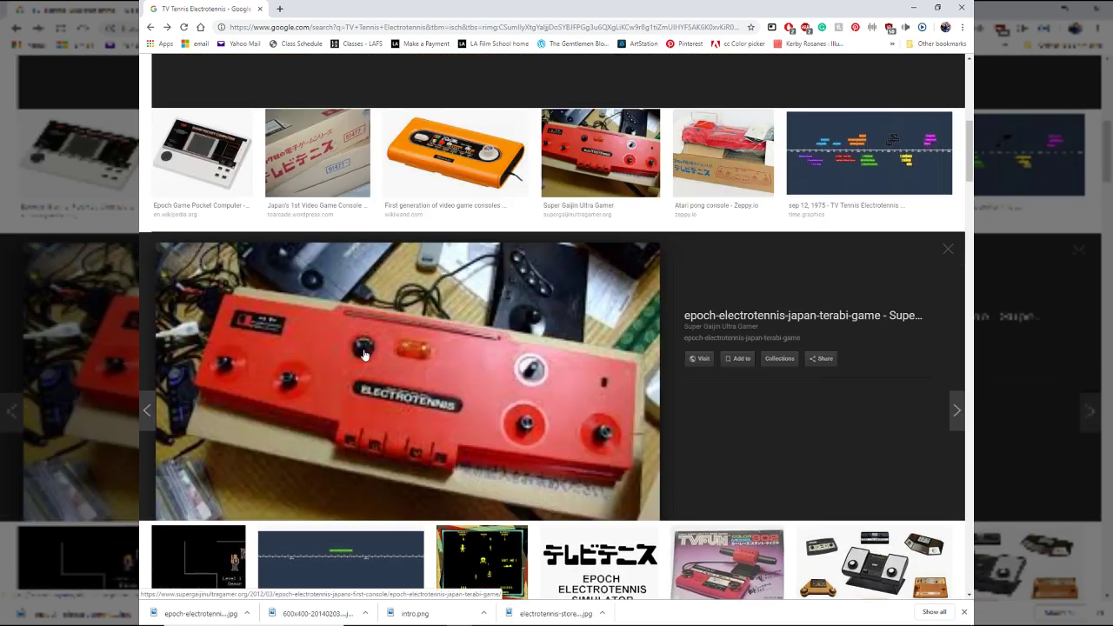
scroll(365, 354, "down", 1)
left_click(723, 100)
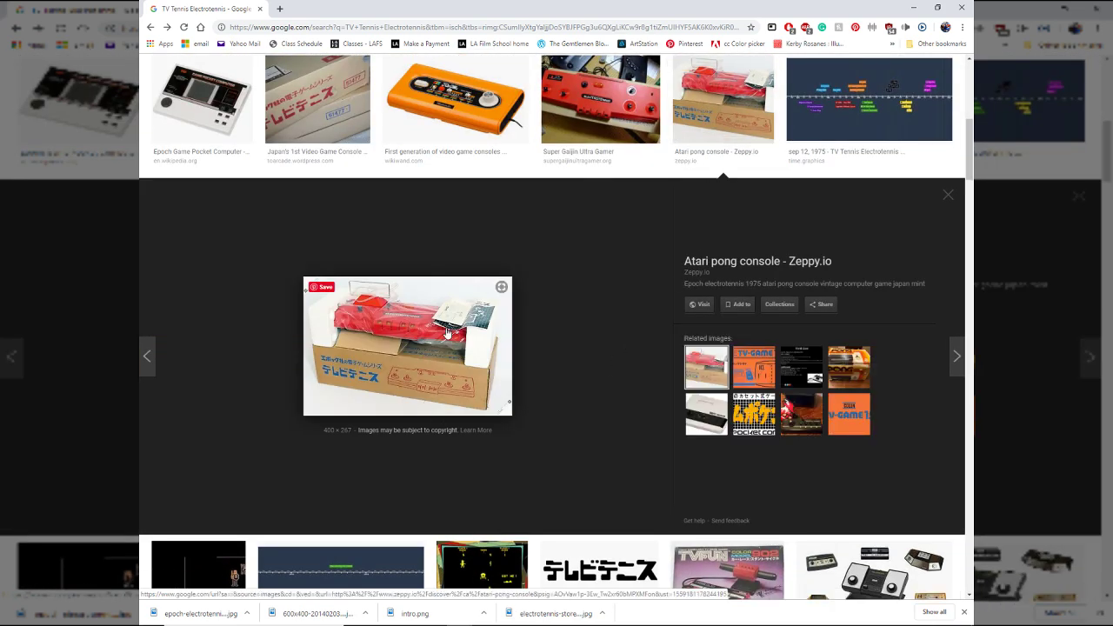
scroll(551, 385, "down", 5)
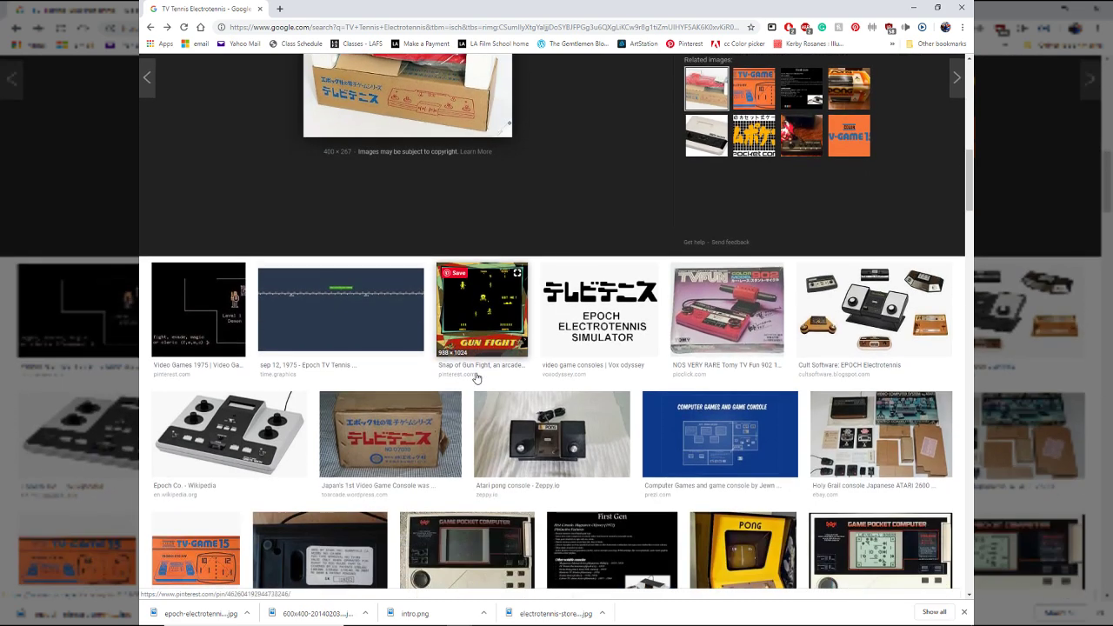
scroll(477, 377, "down", 2)
scroll(590, 354, "up", 6)
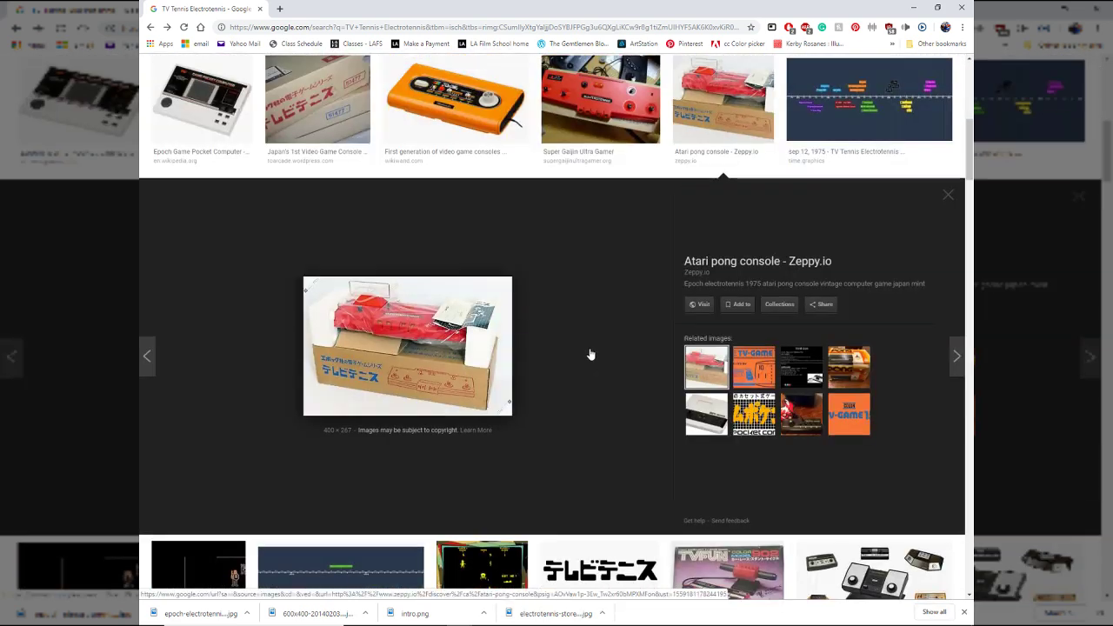
key("Escape")
scroll(348, 304, "up", 6)
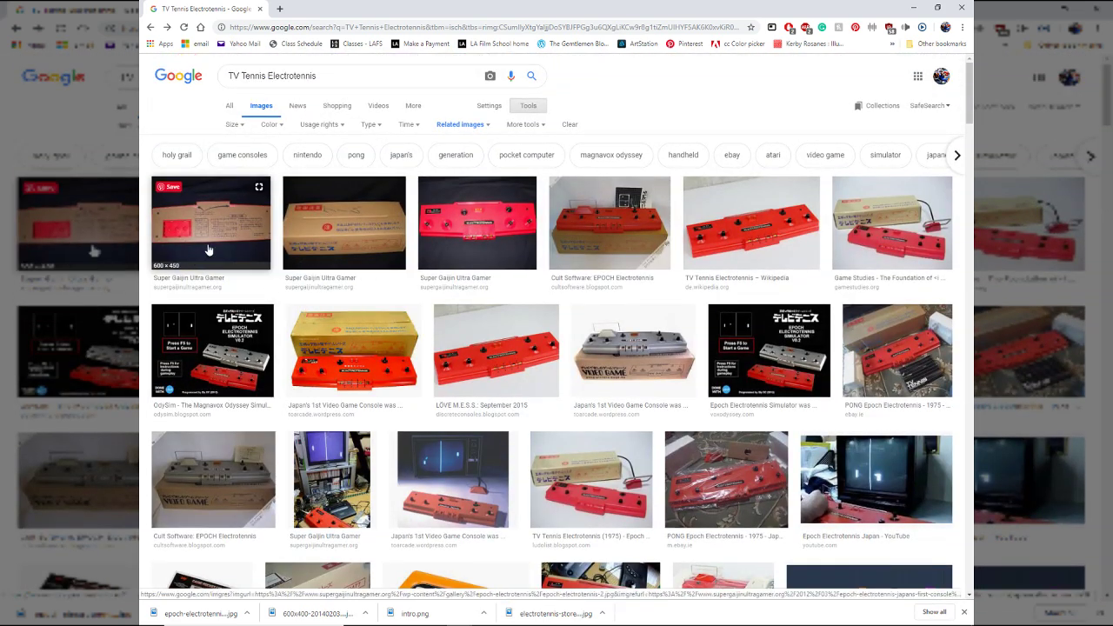
Preview the Cult Software: EPOCH Electrotennis photo among the related images, and close the blog page it links to.
left_click(208, 250)
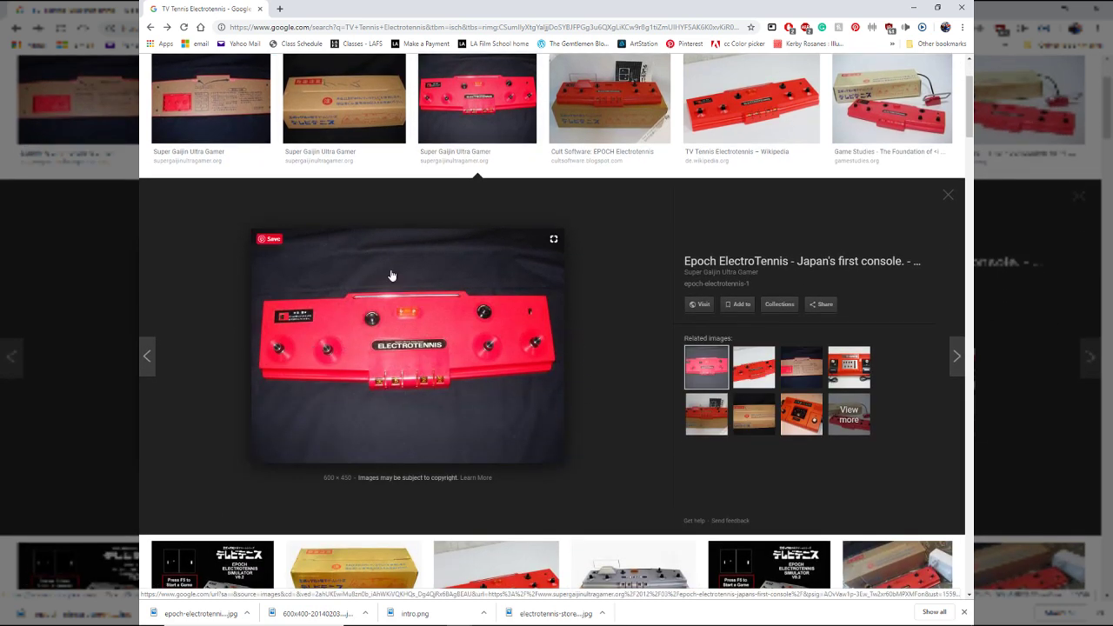
left_click(754, 367)
left_click(709, 419)
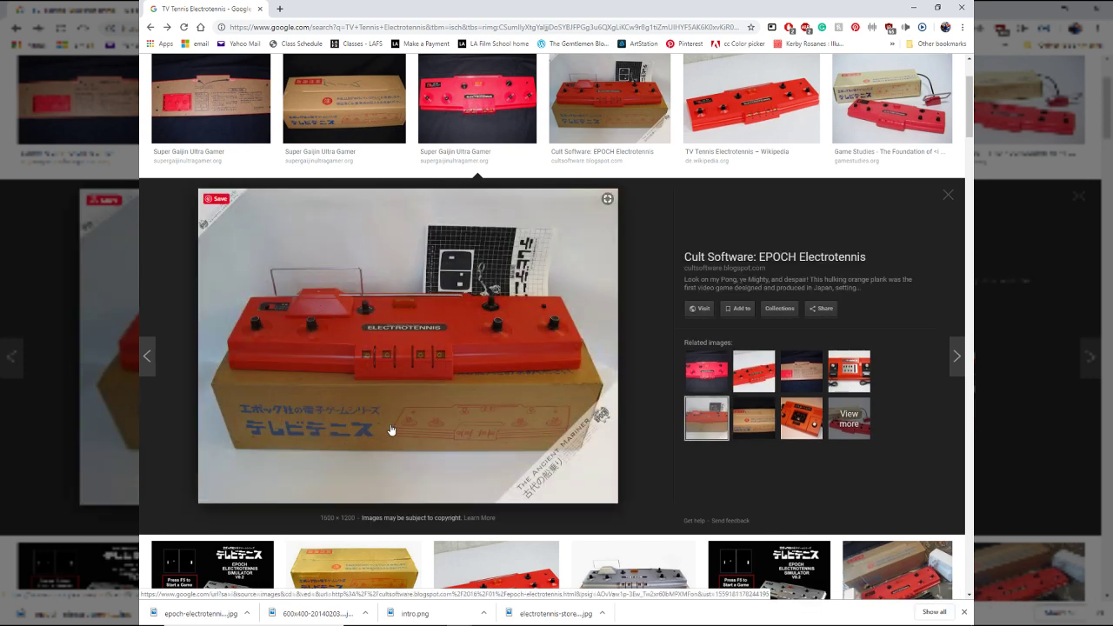
left_click(451, 381)
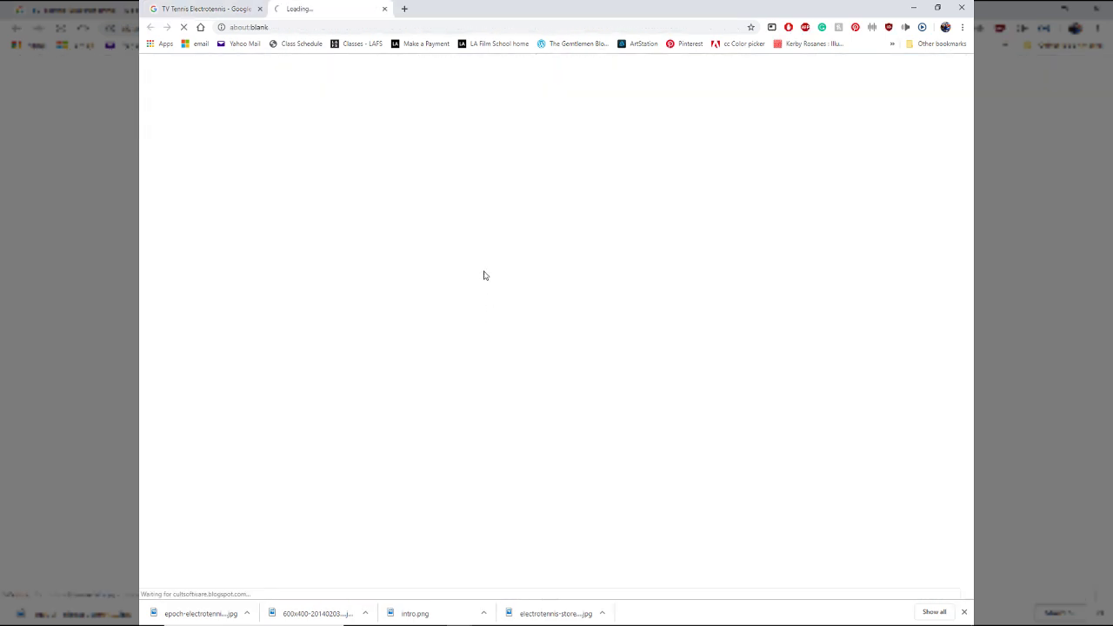
left_click(384, 8)
Open the Cult Software photo of the red console at full size, save it as Electrotennis.JPG, and close its browser tab.
right_click(451, 380)
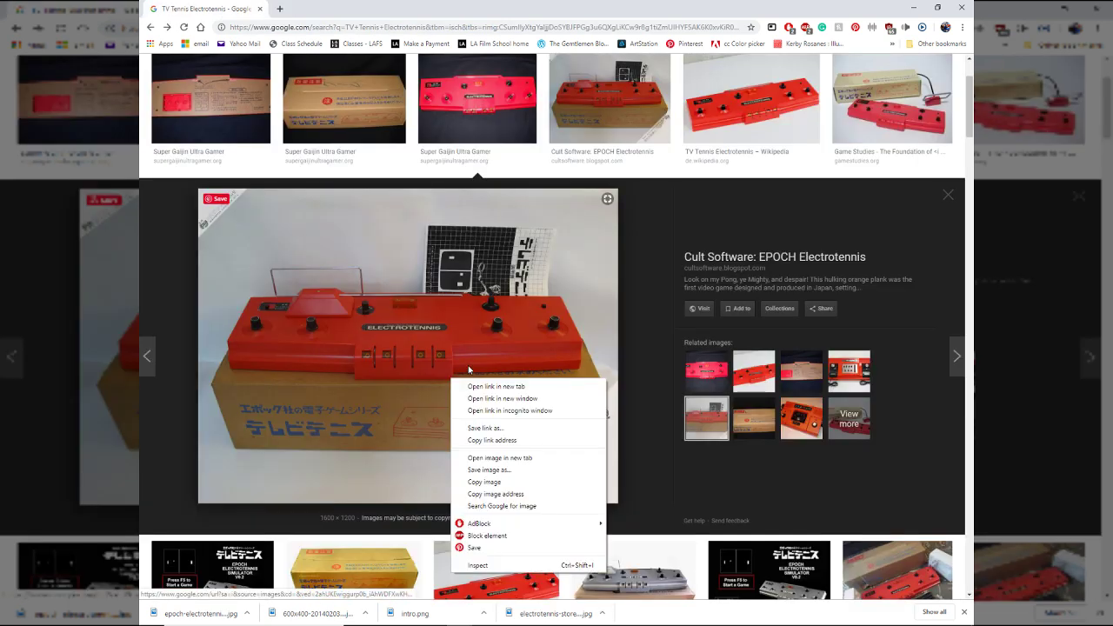
left_click(500, 458)
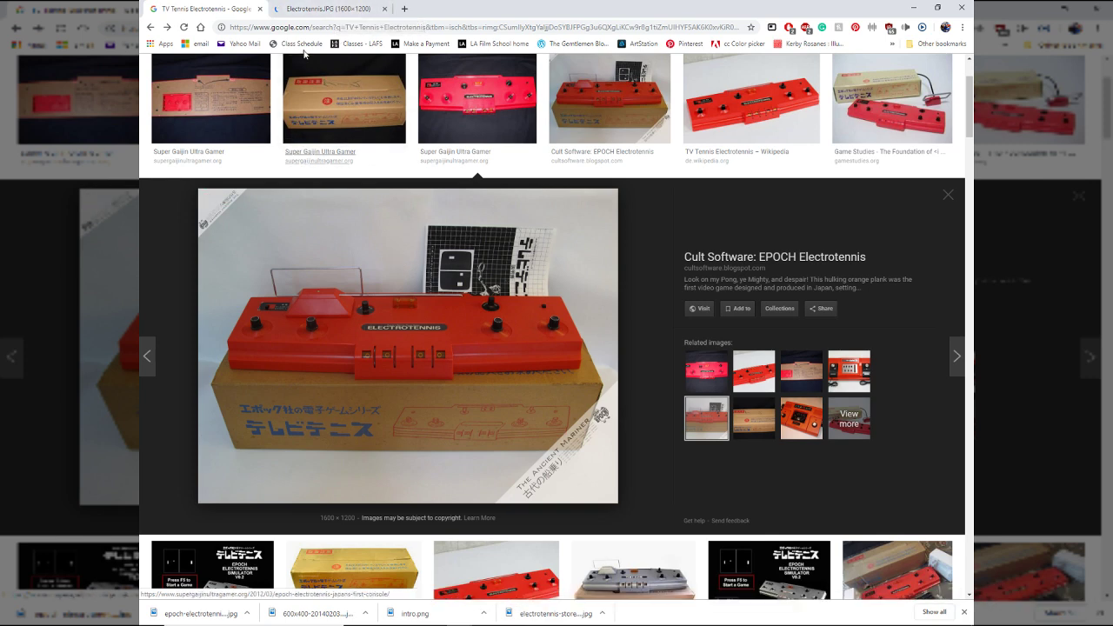
left_click(334, 11)
right_click(402, 324)
left_click(484, 348)
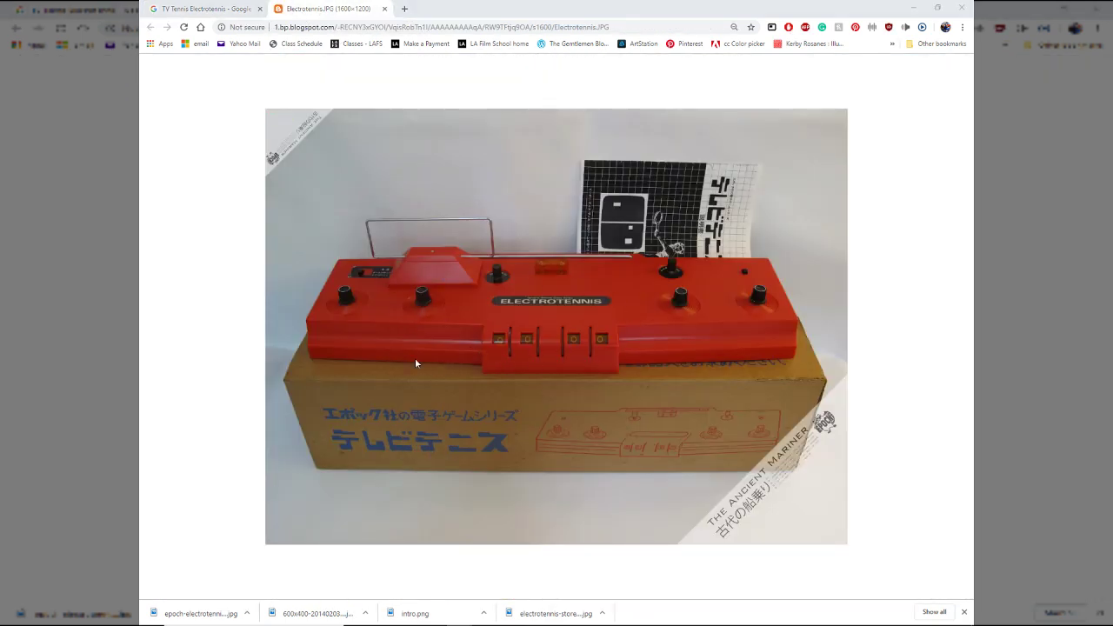
left_click(468, 296)
key("ctrl+w")
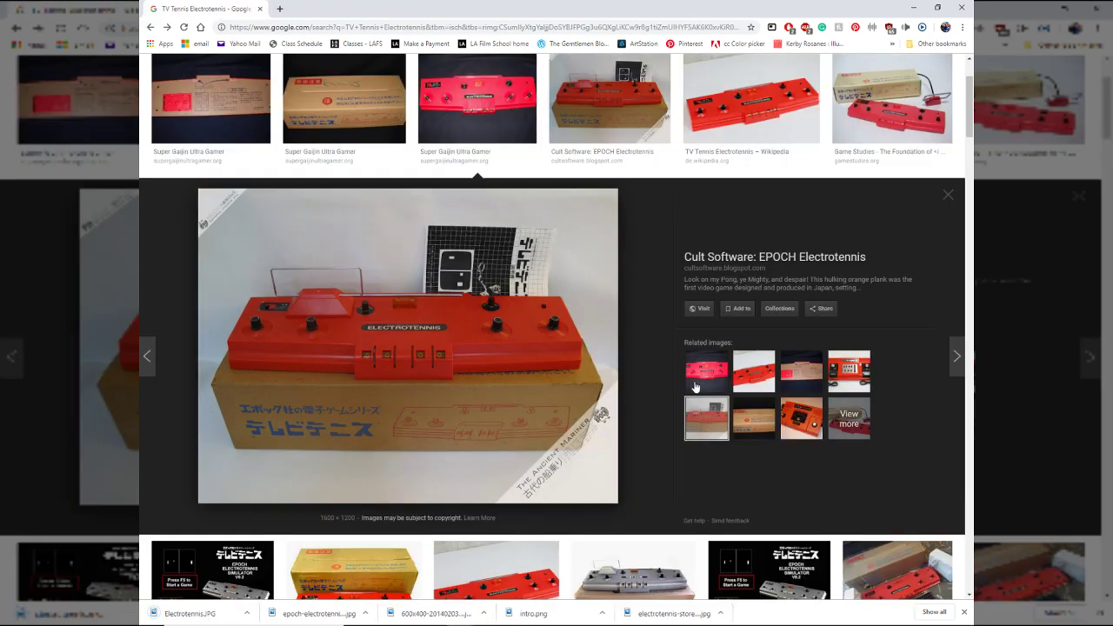
Open the related Super Gaijin Ultra Gamer photo of the console's top at full size, save it as epoch-electrotennis-1.jpg, and close its browser tab.
left_click(695, 386)
right_click(400, 330)
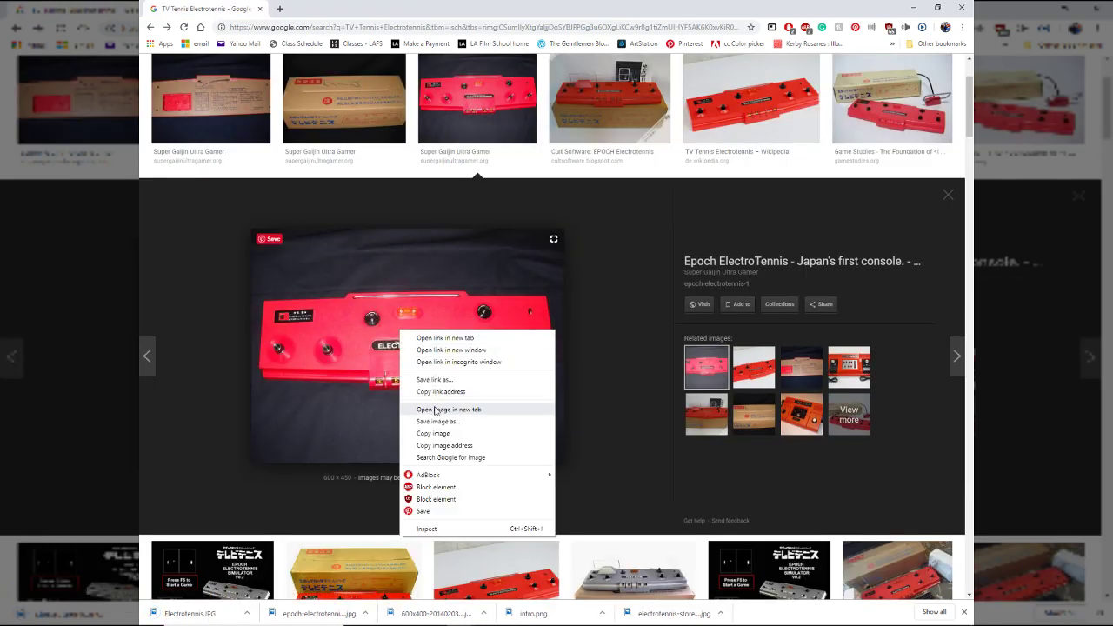
left_click(436, 410)
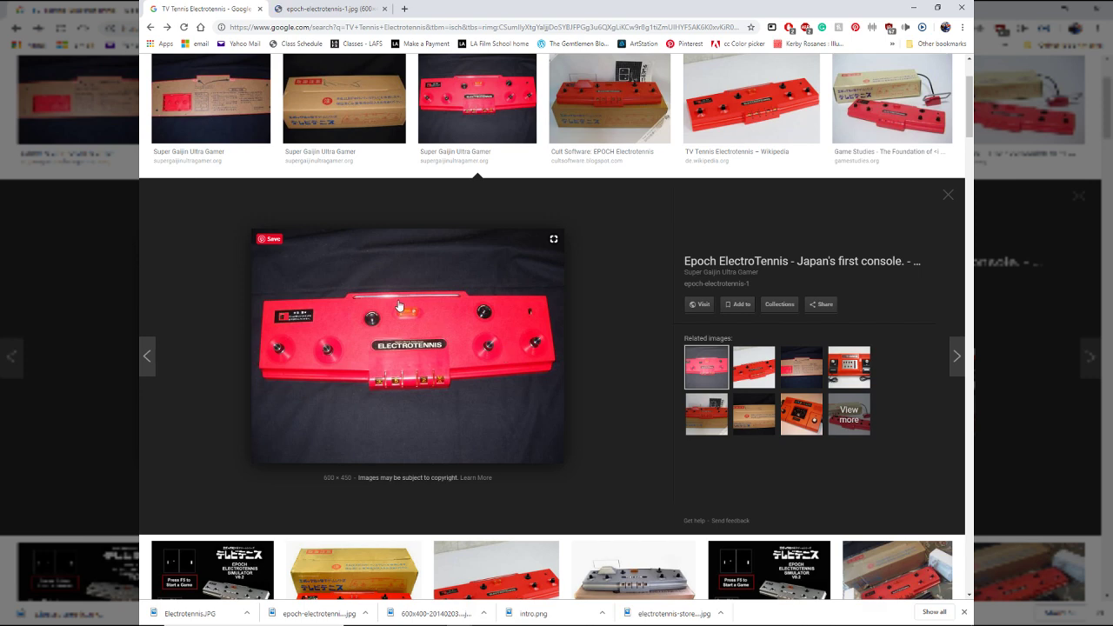
left_click(322, 8)
right_click(592, 300)
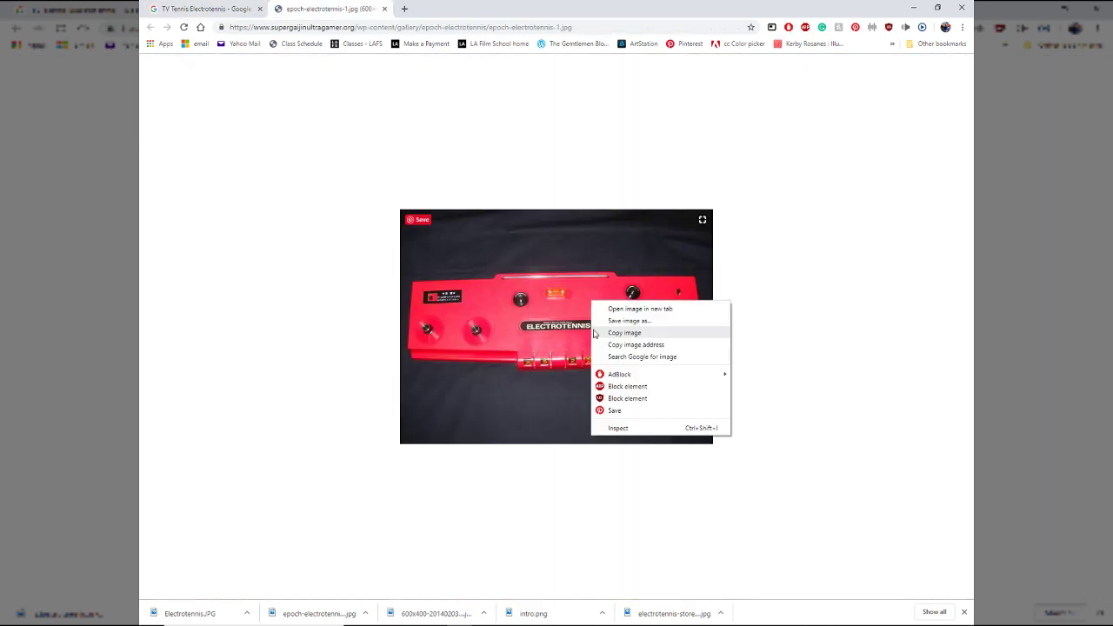
left_click(599, 331)
left_click(483, 298)
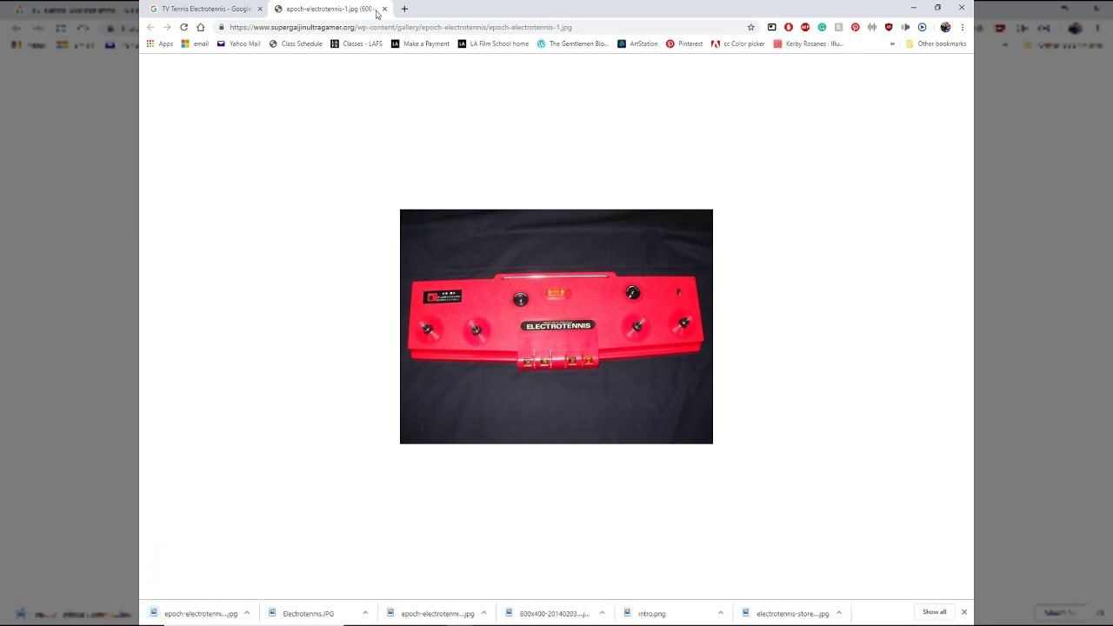
left_click(385, 9)
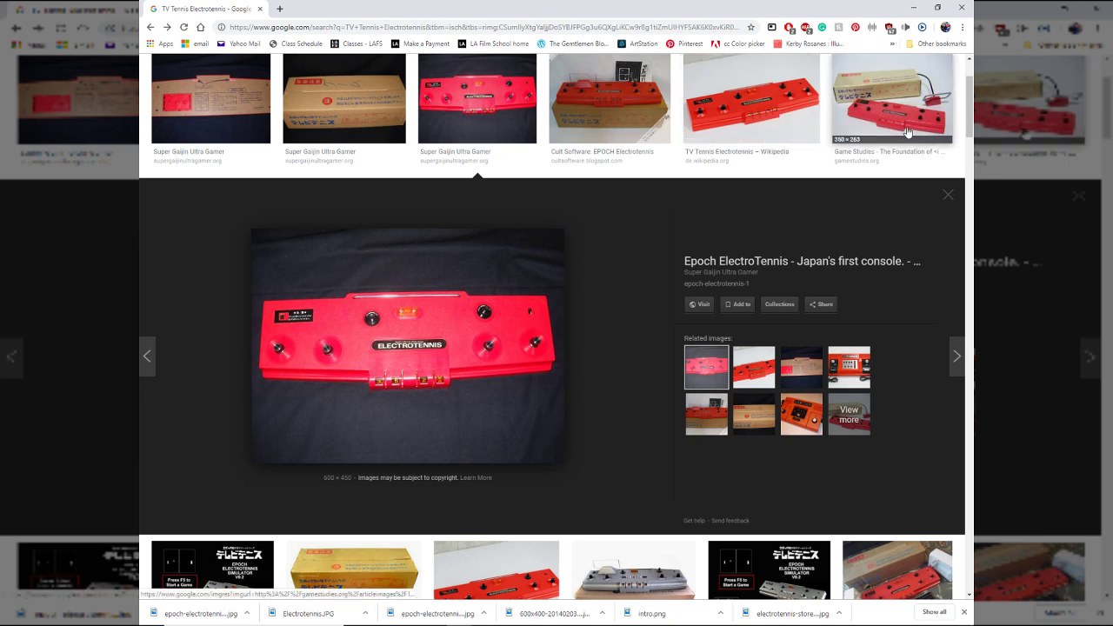
Search images for "TV Tennis Electrotennis back", preview the console's underside photo and the related Wikidata photo, and close the preview.
scroll(464, 374, "up", 2)
left_click(343, 76)
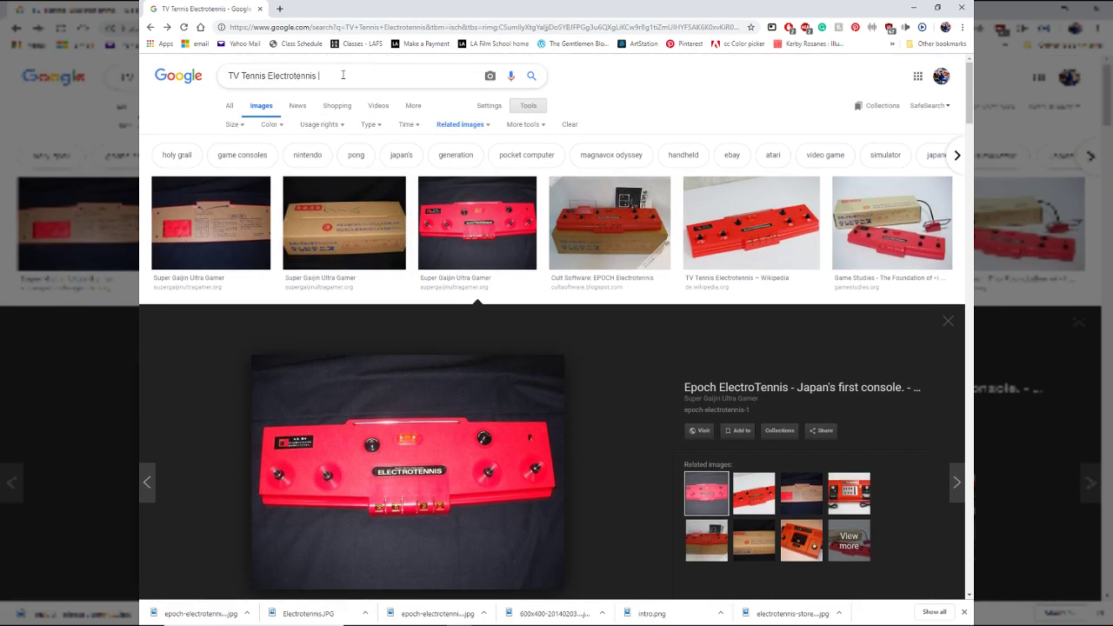
type("back")
key("Return")
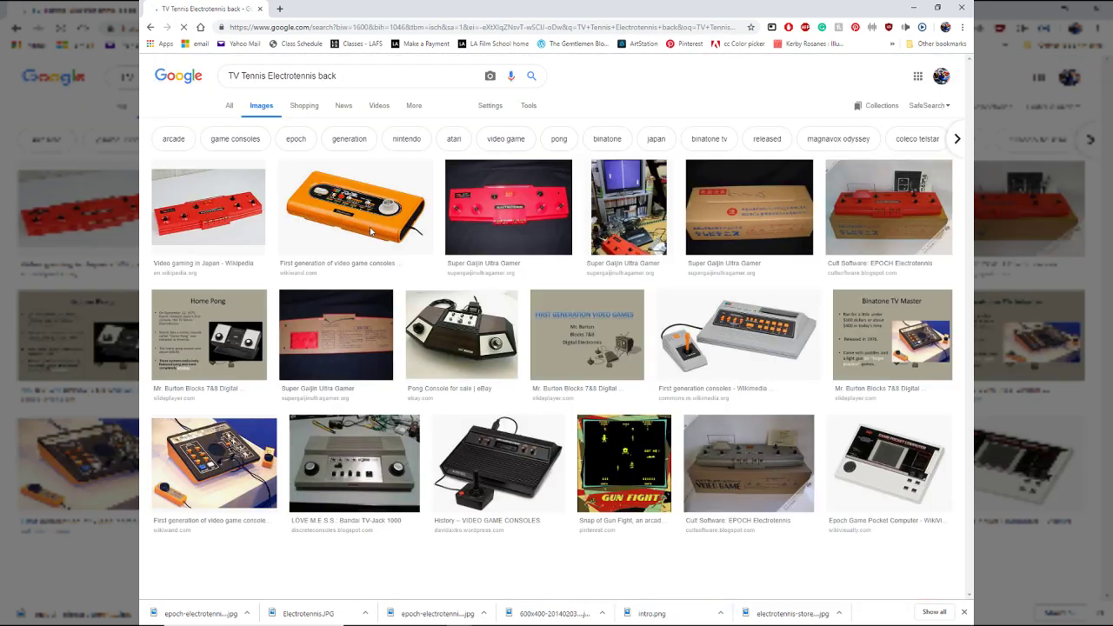
left_click(383, 340)
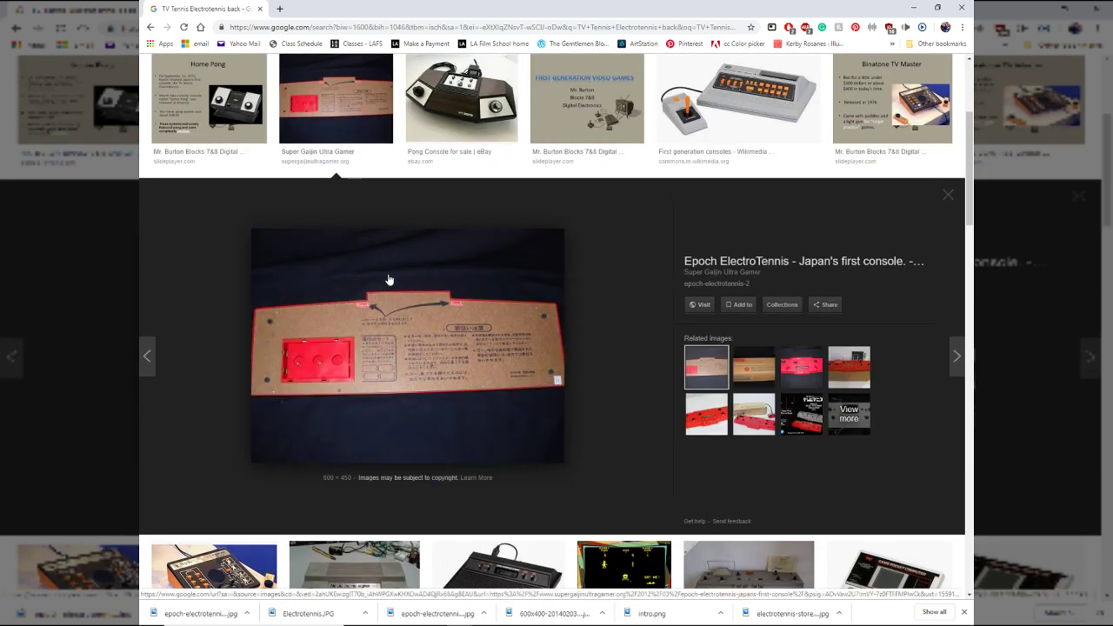
left_click(706, 414)
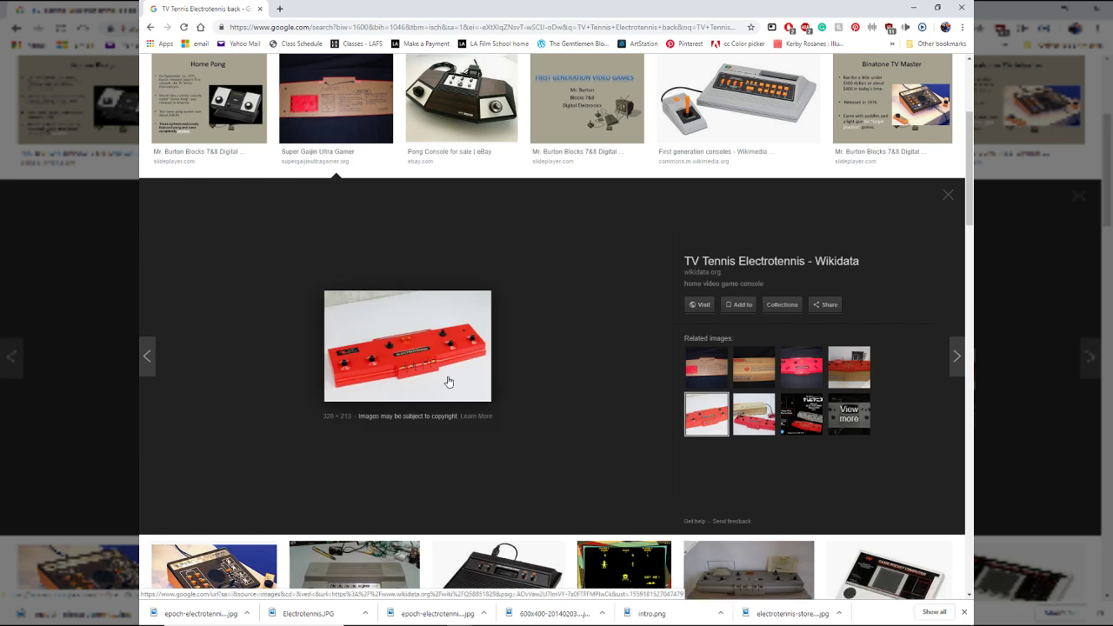
left_click(341, 125)
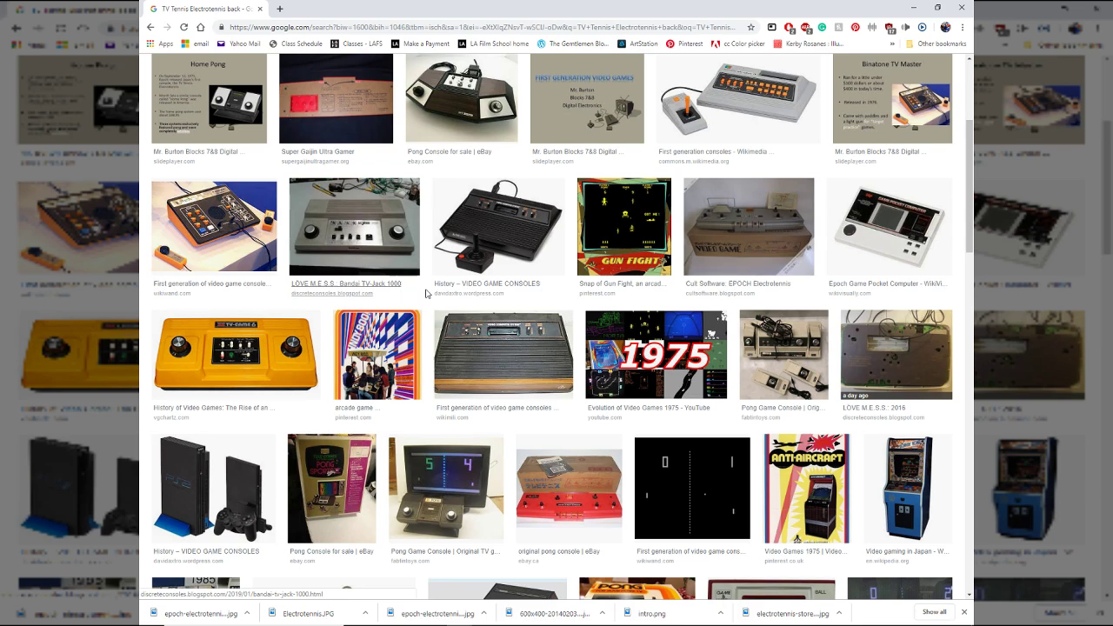
Look through the image results for photos showing the back of the Electrotennis console.
scroll(426, 294, "up", 3)
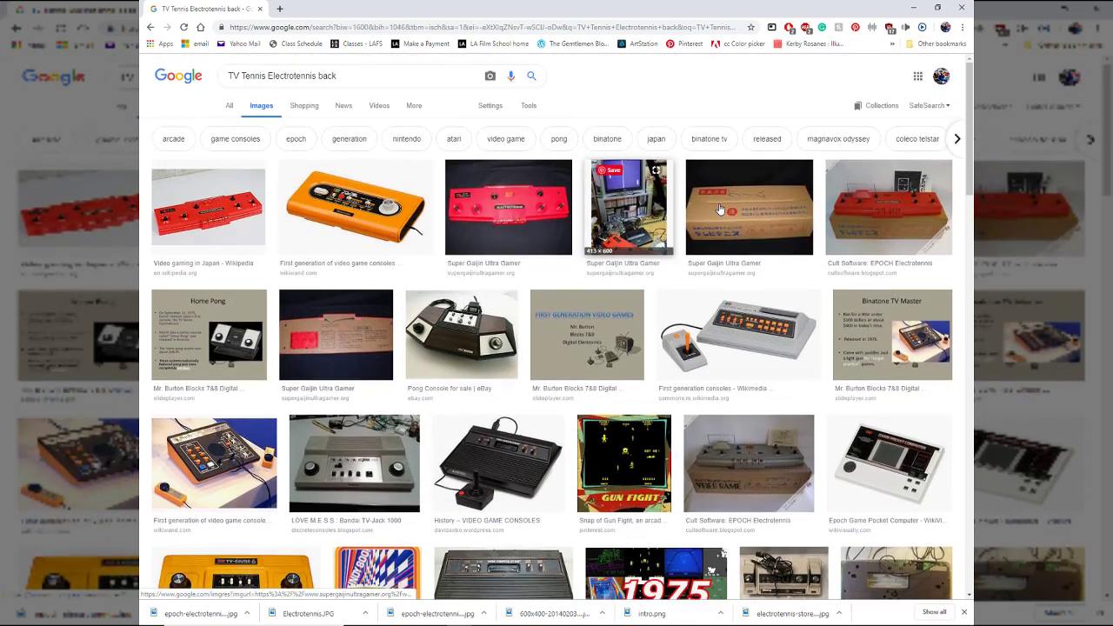
scroll(479, 406, "down", 2)
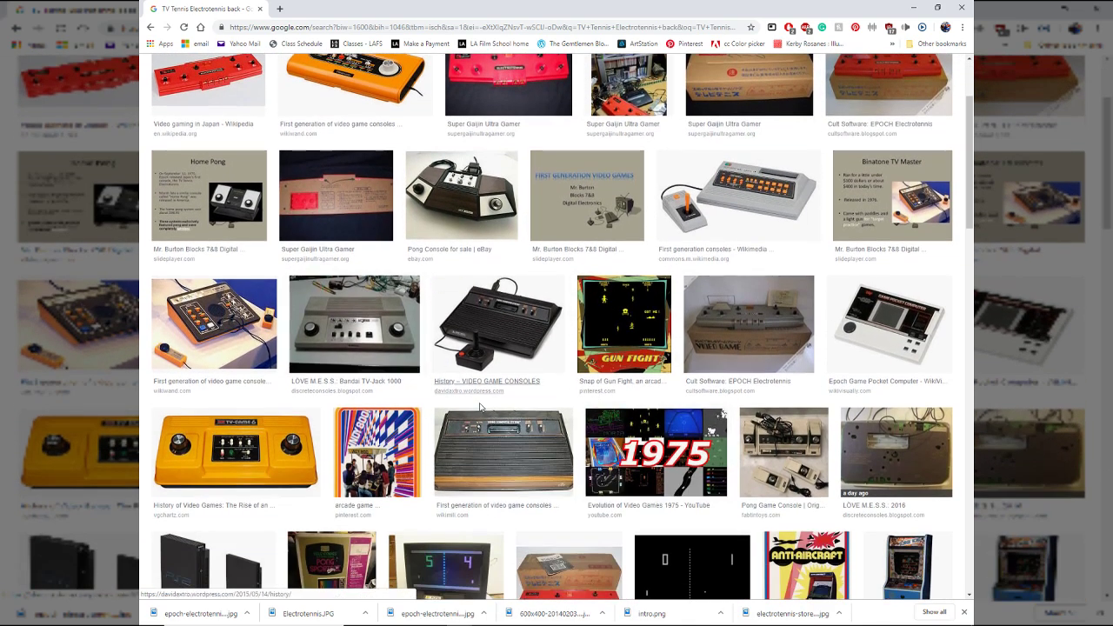
scroll(479, 407, "down", 2)
scroll(423, 336, "down", 4)
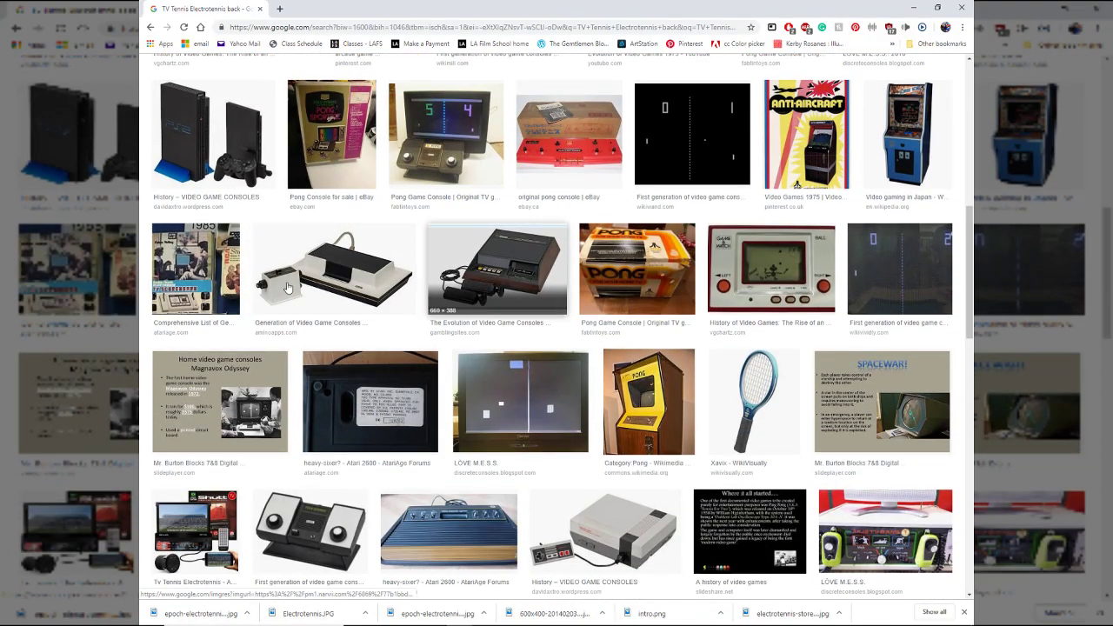
scroll(532, 372, "up", 3)
scroll(532, 373, "up", 5)
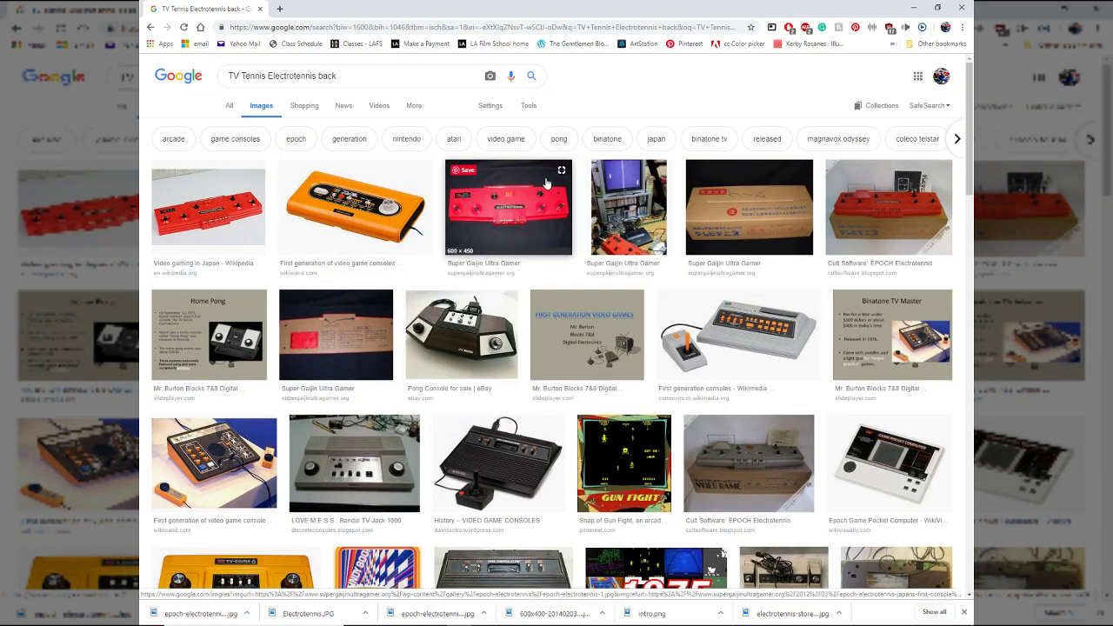
scroll(463, 223, "down", 2)
scroll(463, 223, "up", 2)
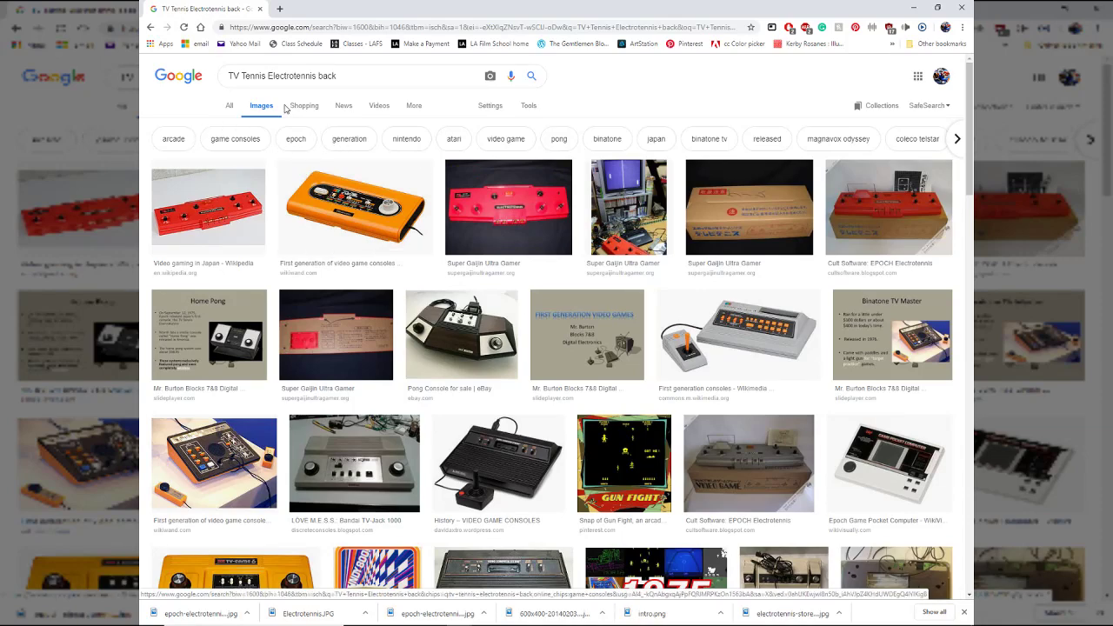
scroll(392, 226, "down", 8)
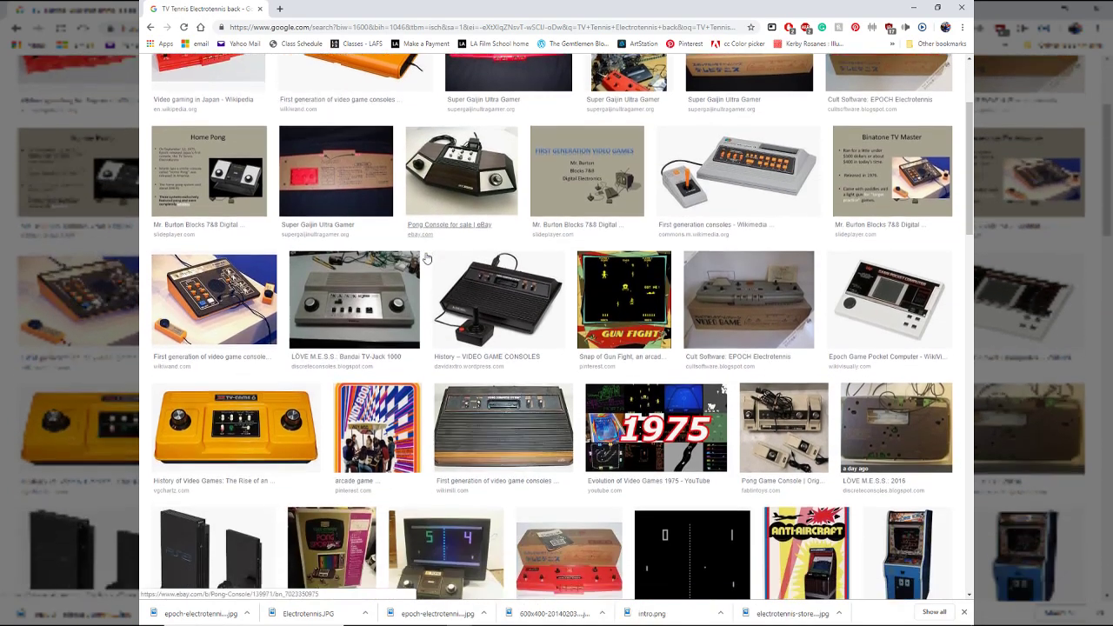
scroll(452, 254, "down", 4)
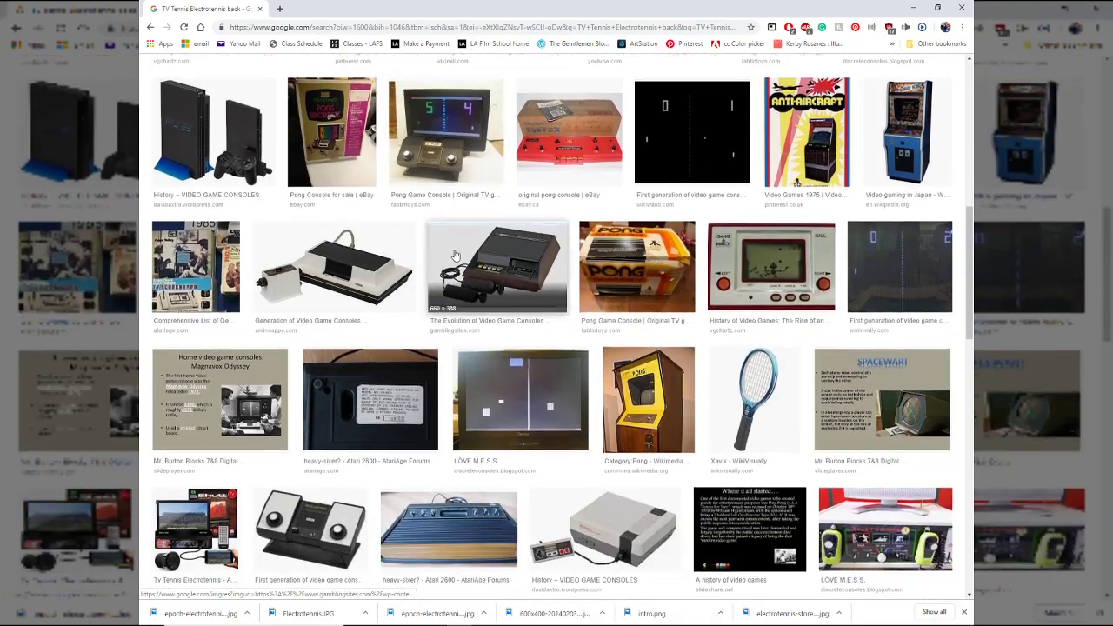
scroll(466, 251, "up", 10)
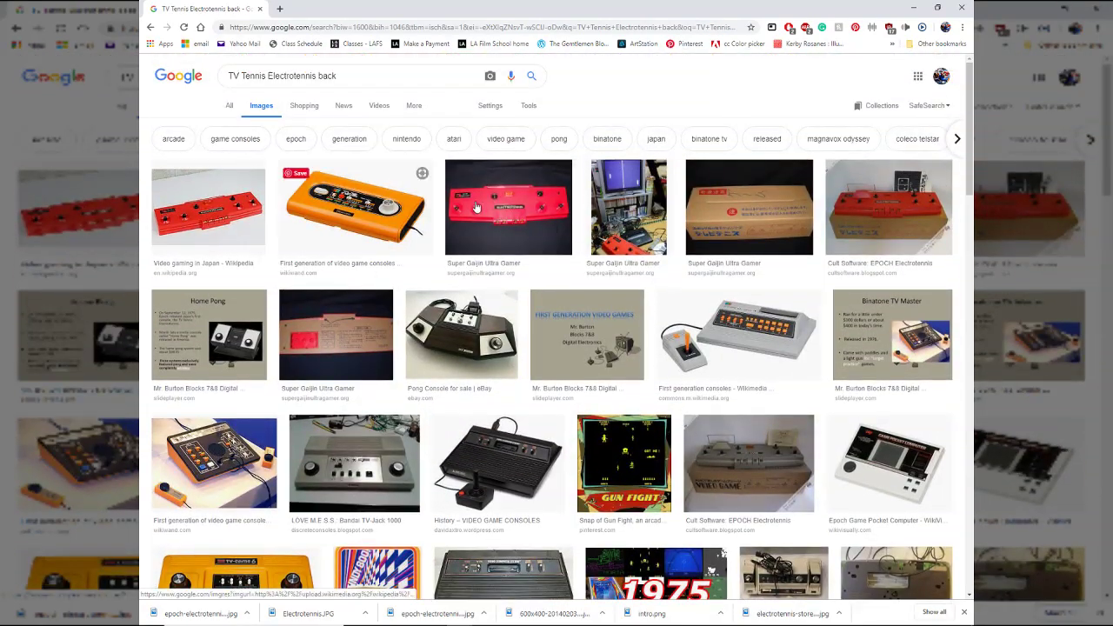
Preview the Super Gaijin Ultra Gamer photos and the Cult Software: EPOCH Electrotennis photo from the first row of results.
left_click(478, 207)
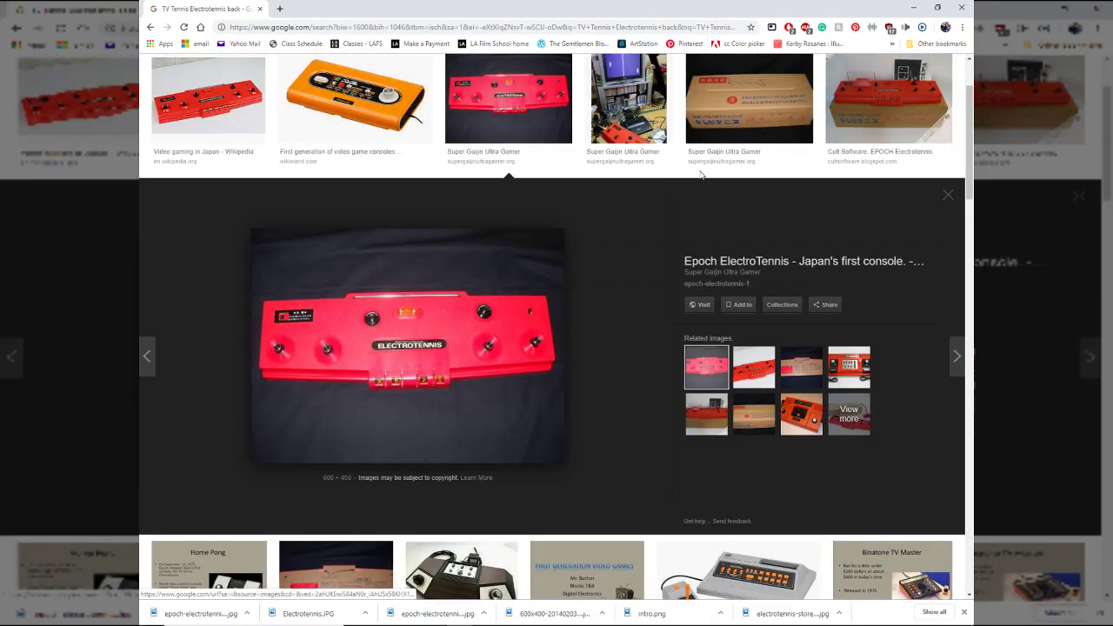
left_click(628, 100)
left_click(887, 100)
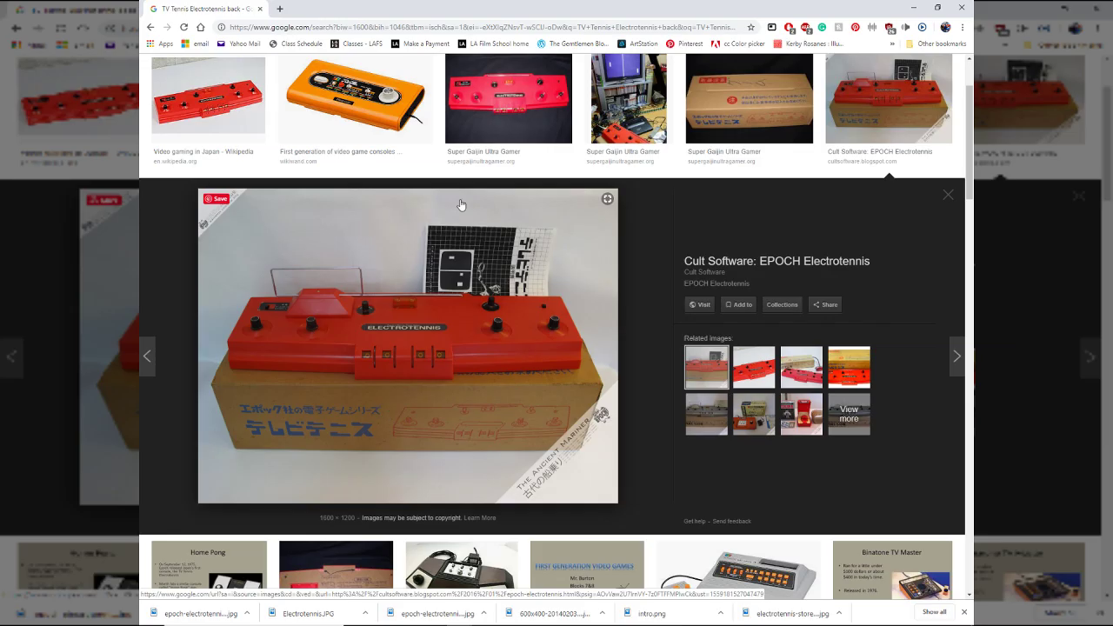
Switch to Maya and create a polygon cube at the grid's origin between the mannequin's feet.
key("alt+Tab")
key("alt+Tab")
key("alt+Tab")
left_click_drag(543, 321, 644, 330, "alt")
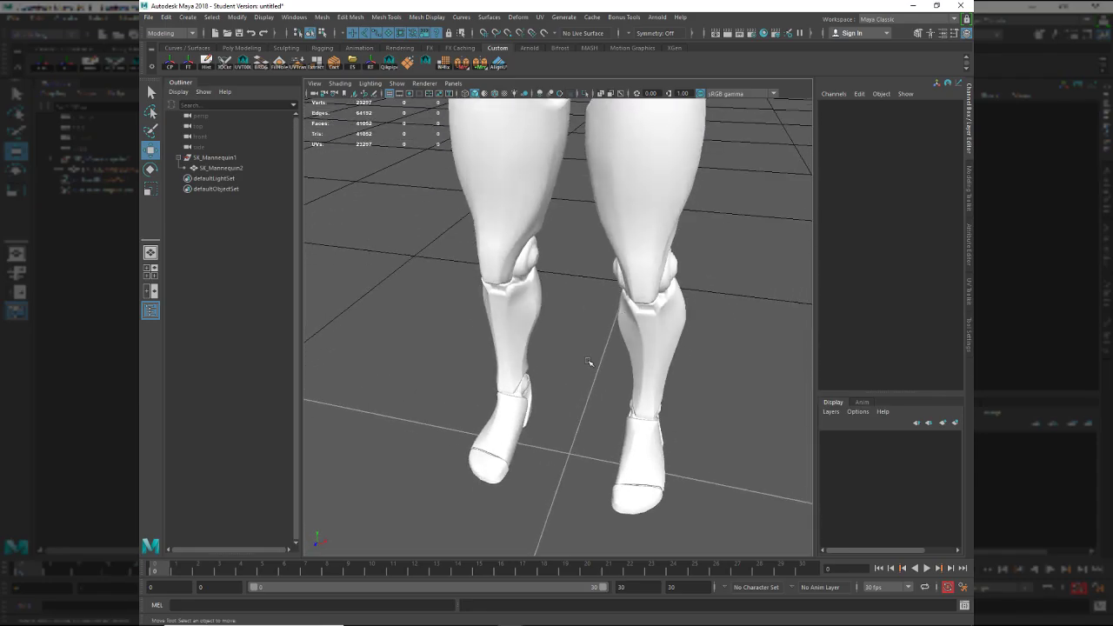
left_click_drag(589, 362, 582, 387, "alt")
right_click_drag(542, 386, 585, 389, "alt")
left_click_drag(585, 389, 536, 388, "alt")
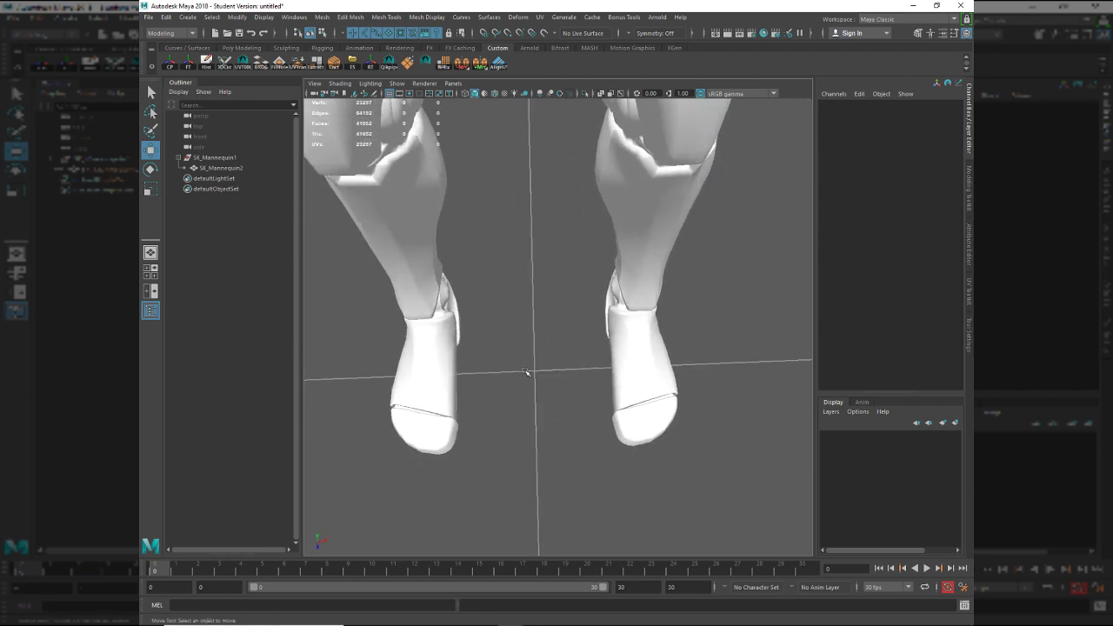
right_click_drag(525, 373, 676, 520, "shift")
key("ctrl+z")
key("f")
scroll(549, 399, "down", 15)
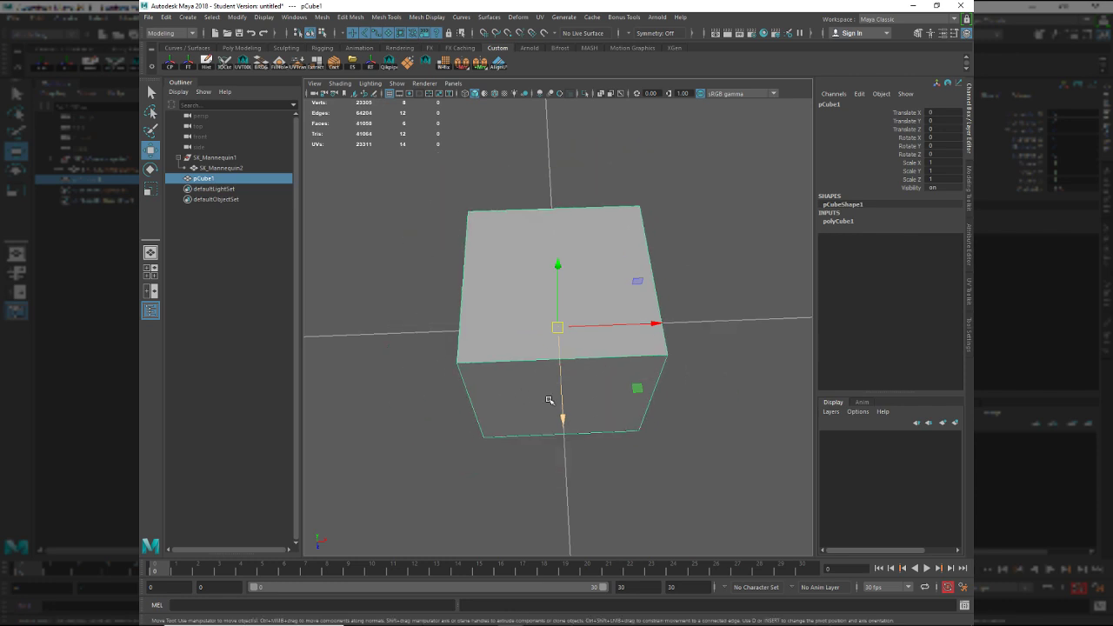
middle_click_drag(589, 386, 570, 391, "alt")
Scale the cube into a flat slab of about 21.95 in X, 1.51 in Y and 12.3 in Z.
key("r")
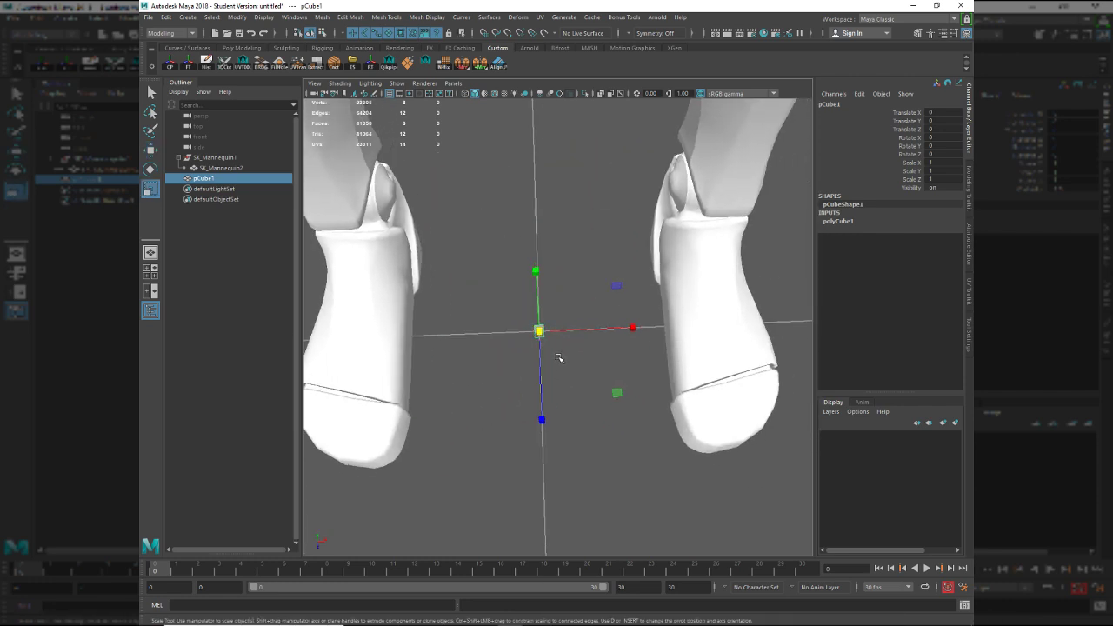
left_click_drag(624, 396, 667, 470)
left_click_drag(648, 468, 556, 265, "alt")
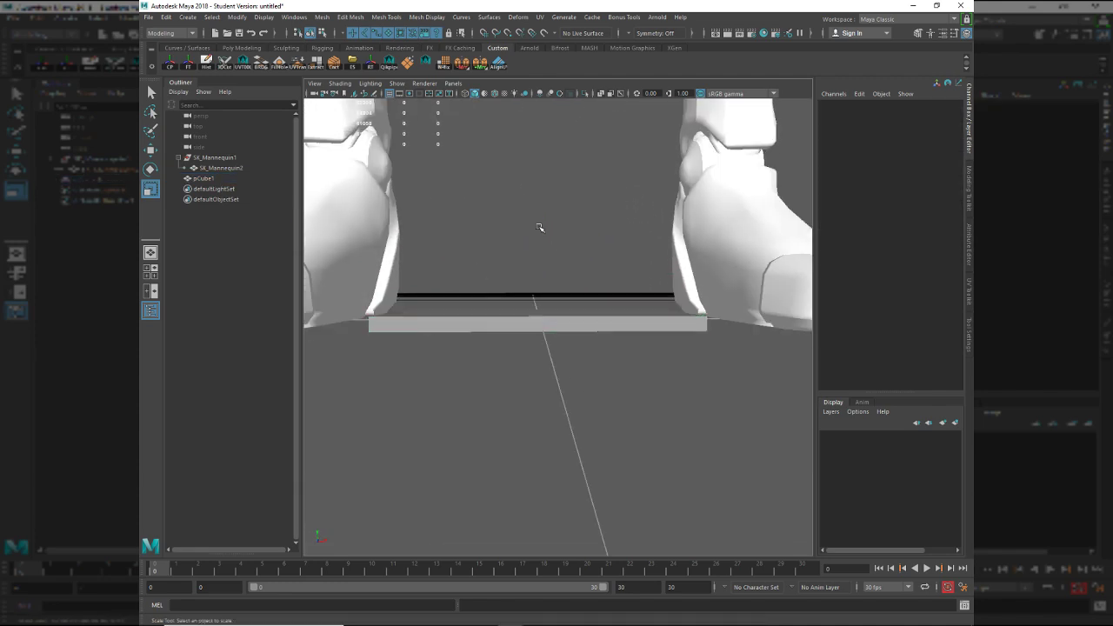
left_click_drag(539, 226, 538, 176)
Move the slab's pivot straight down to its bottom face.
key("w")
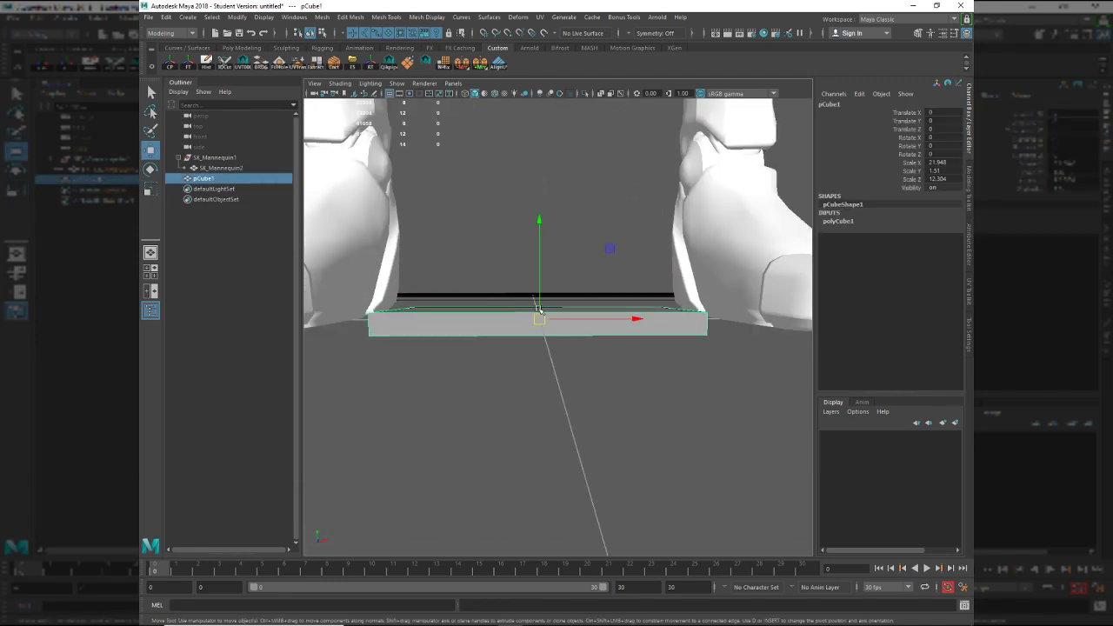
left_click(540, 221)
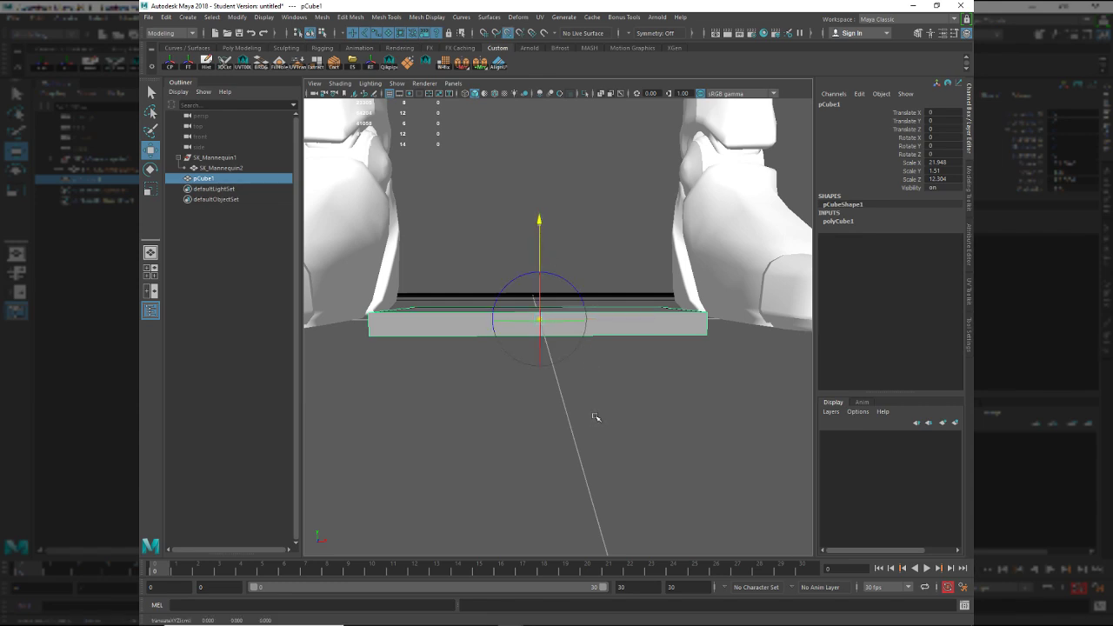
key("super")
key("super")
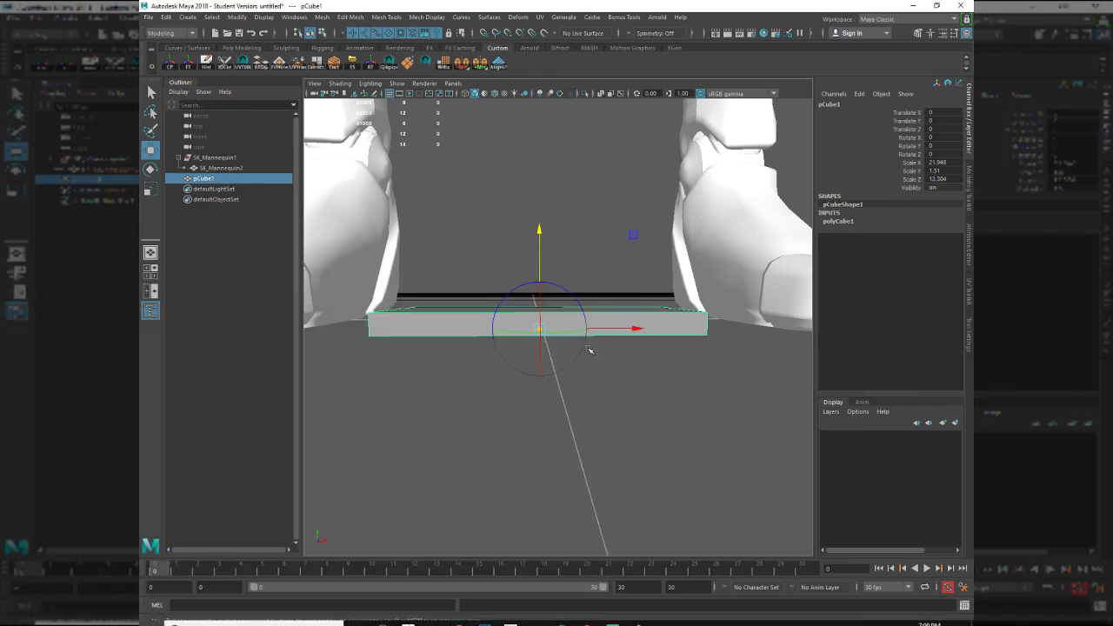
left_click_drag(582, 379, 555, 359, "alt")
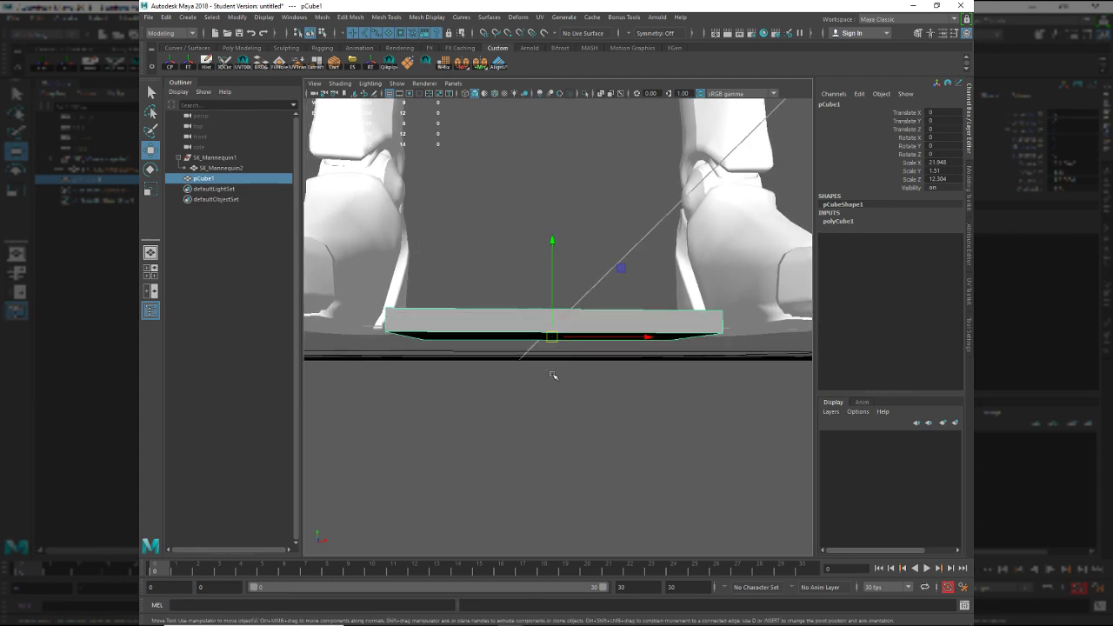
Snap the slab to the grid so its base rests on the floor at the origin, with Translate Y at 0.755.
key("x")
middle_click_drag(554, 374, 553, 334)
key("x")
scroll(553, 342, "up", 3)
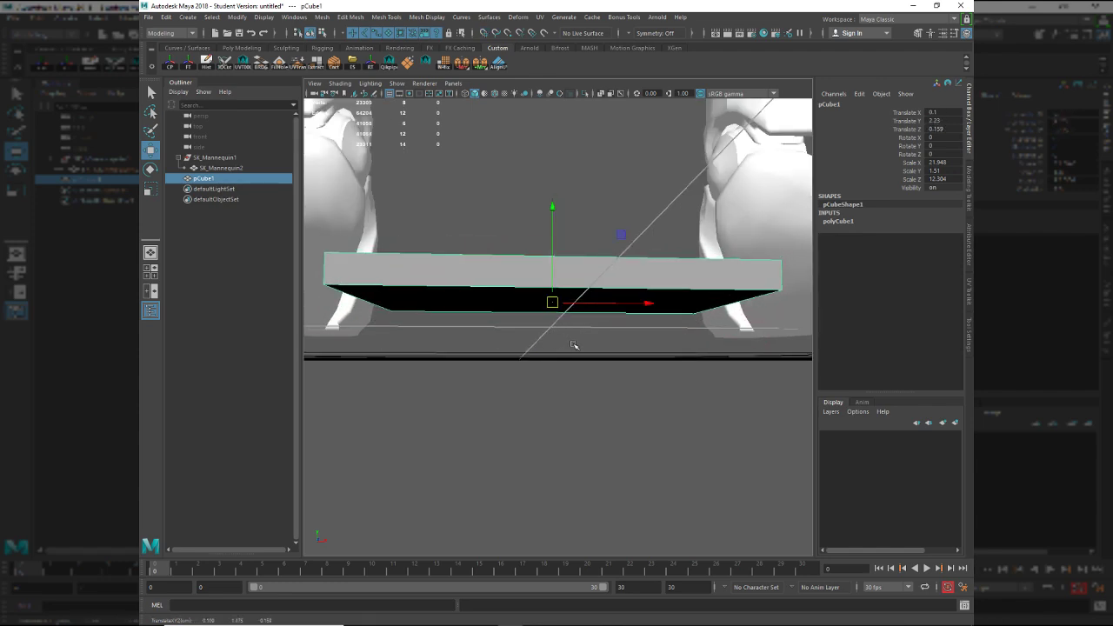
mouse_move(574, 346)
left_mouse_down("alt")
mouse_move(586, 382)
mouse_move(573, 365)
left_mouse_up("alt")
key("x")
middle_click_drag(570, 355, 565, 347)
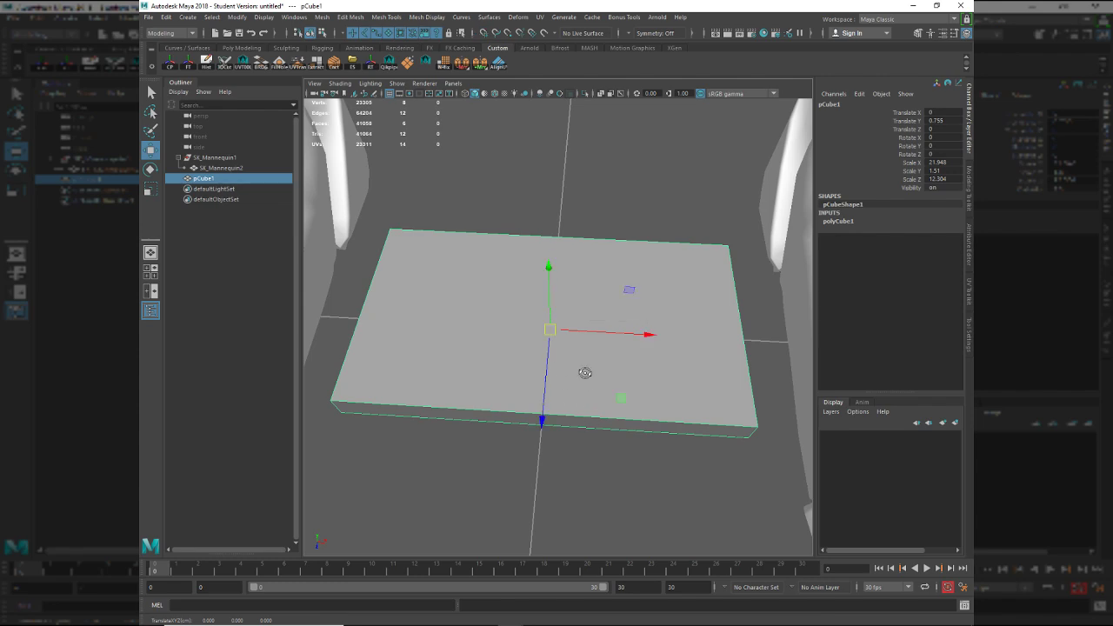
Switch to the browser and compare the slab's proportions with the Cult Software and Super Gaijin Ultra Gamer console photos.
left_click_drag(587, 374, 543, 324, "alt")
scroll(568, 337, "down", 3)
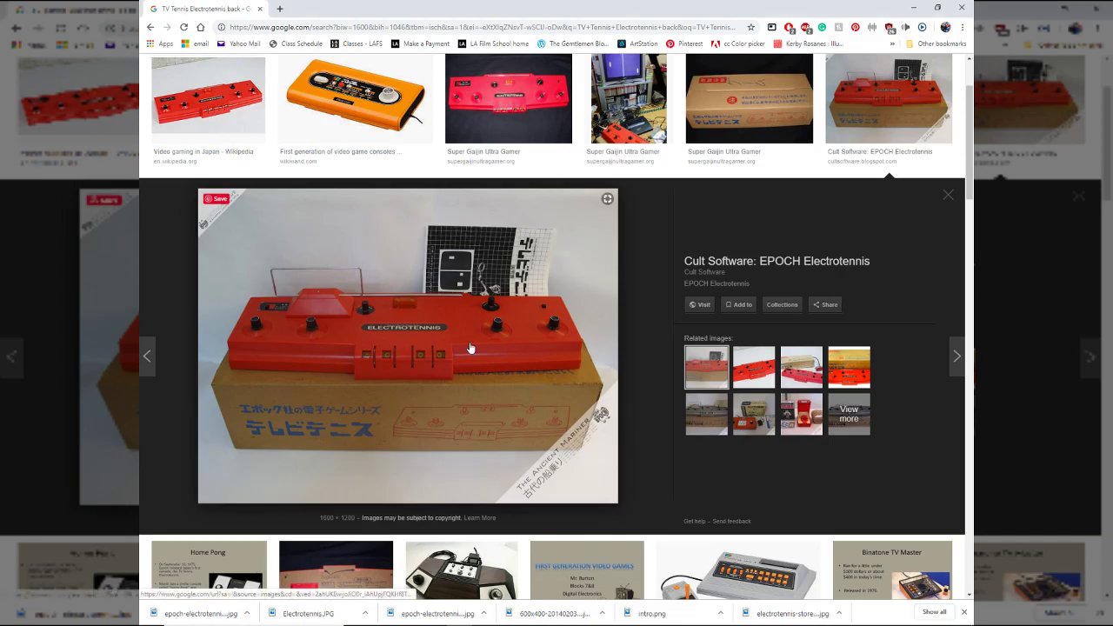
left_click(508, 99)
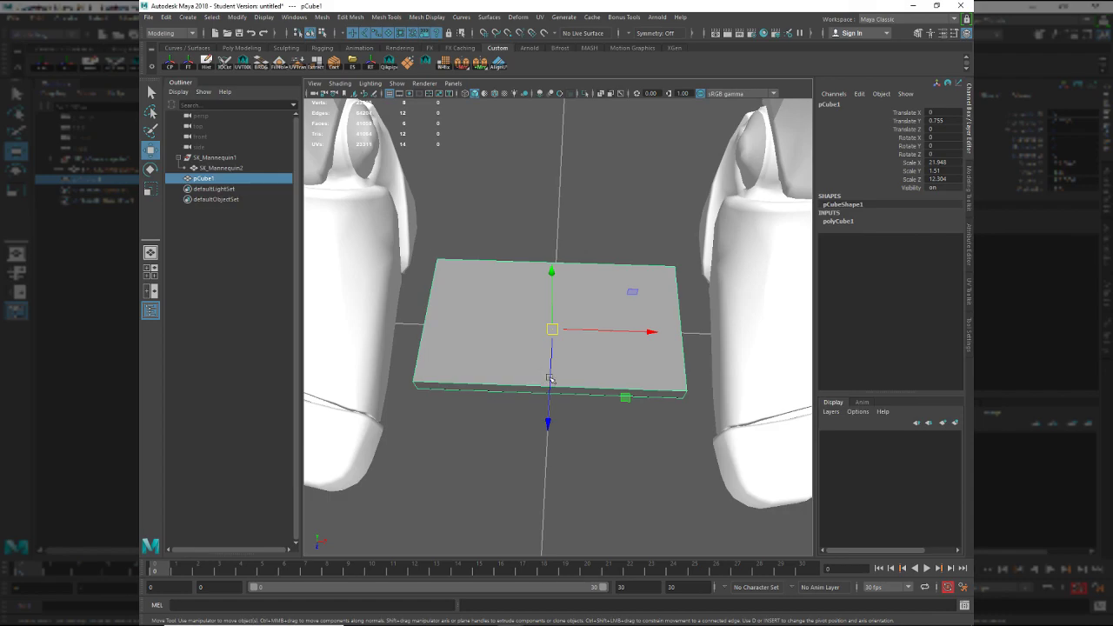
Return to Maya and narrow the slab's depth to a Z scale of about 8.15.
left_click_drag(609, 409, 666, 427, "alt")
scroll(669, 400, "up", 3)
scroll(670, 365, "down", 3)
scroll(689, 326, "up", 2)
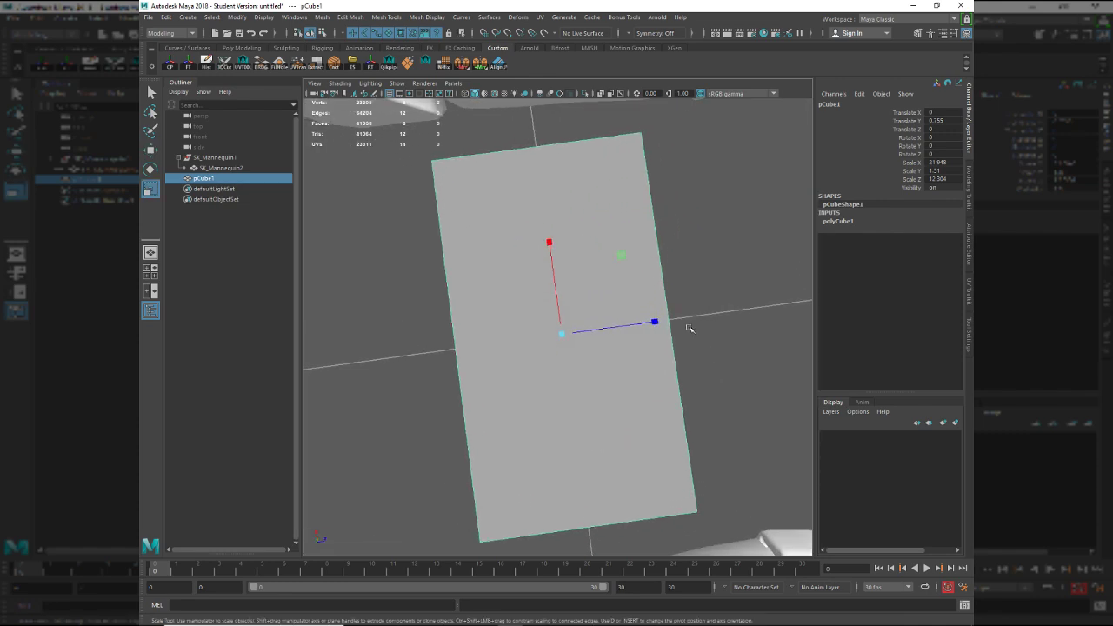
left_click_drag(653, 322, 624, 334)
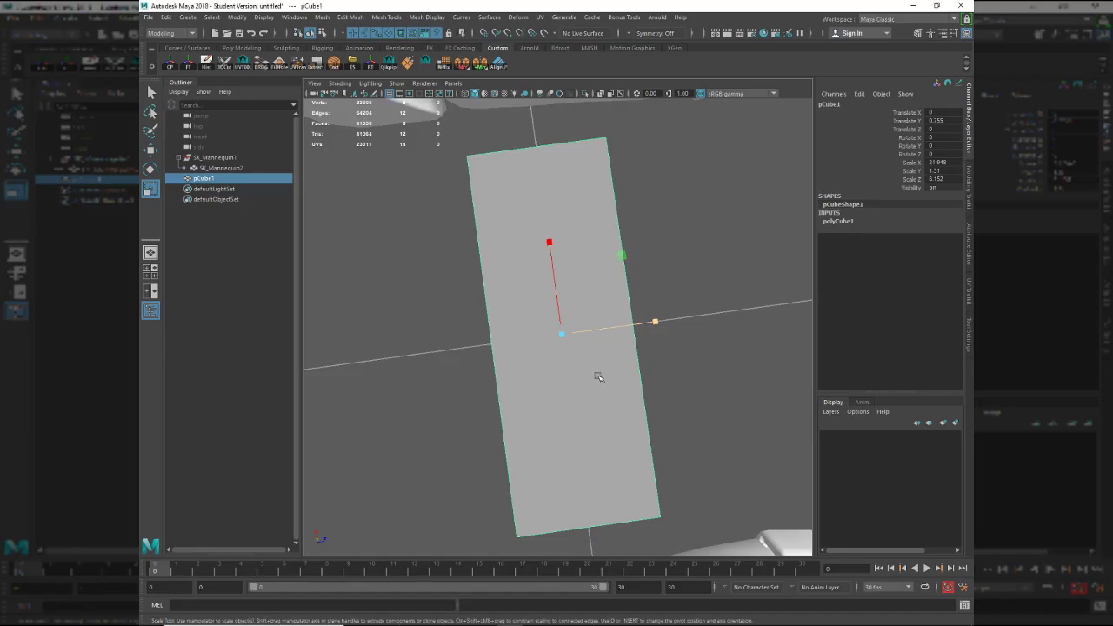
Launch PureRef to get an empty reference board.
left_click_drag(597, 375, 656, 403, "alt")
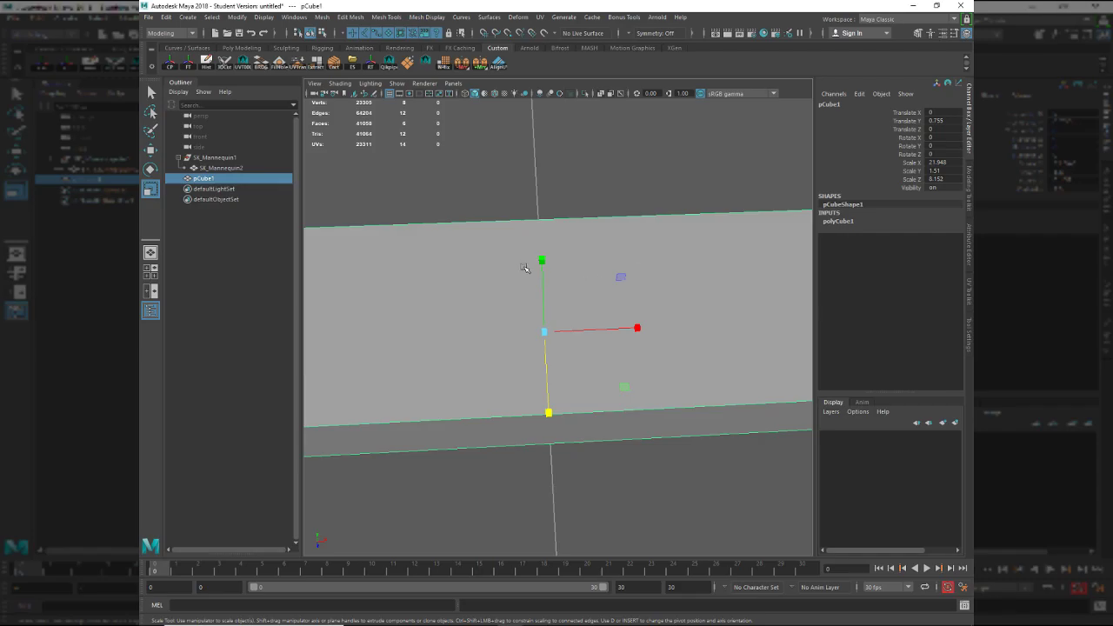
key("super")
type("pure")
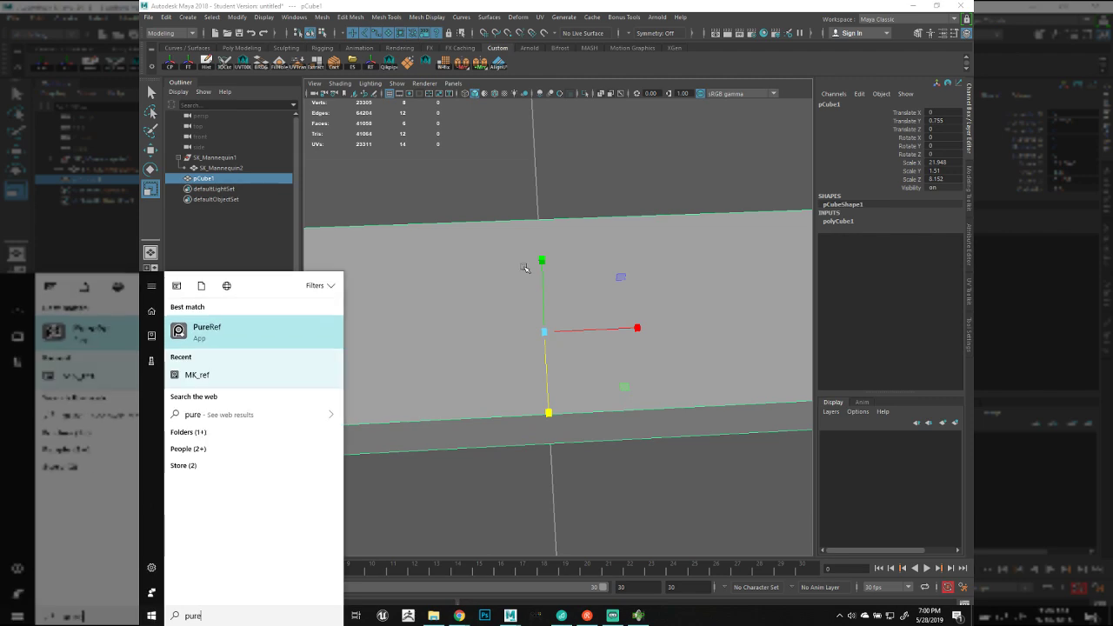
key("Return")
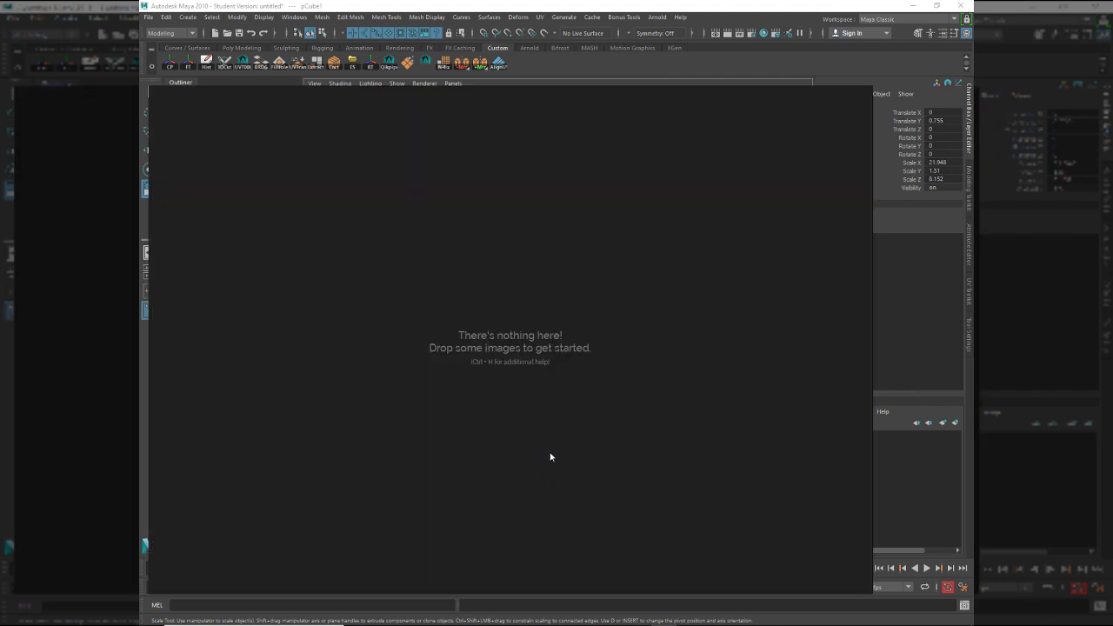
Open the project's Reference_images folder inside sourceimages in File Explorer, with its window clear of the empty PureRef board.
key("alt+Tab")
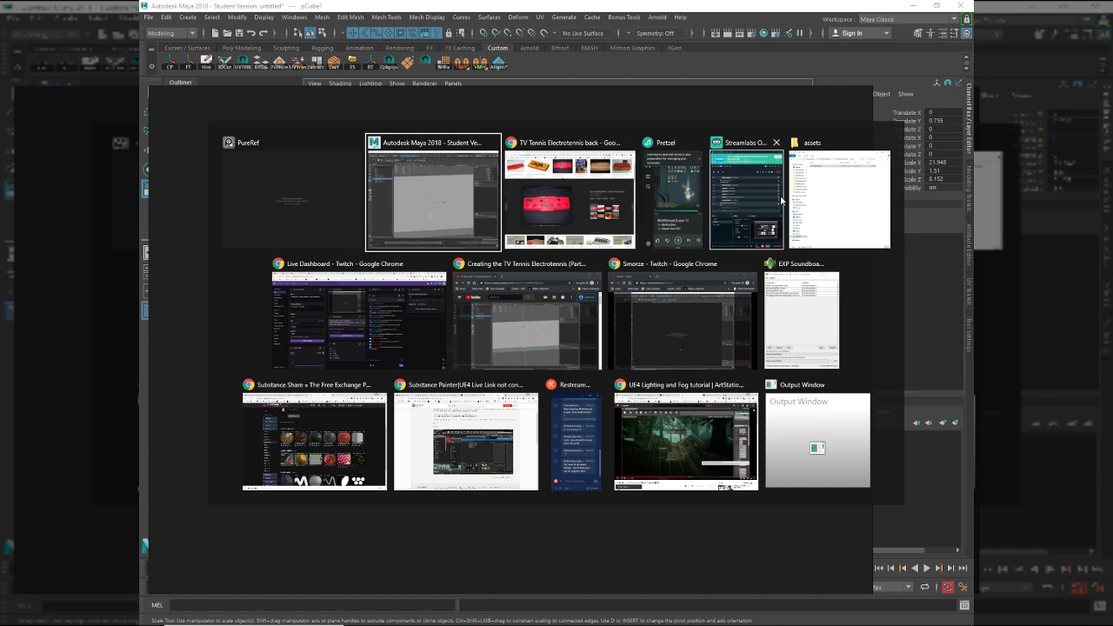
left_click(833, 198)
left_click_drag(449, 196, 485, 176)
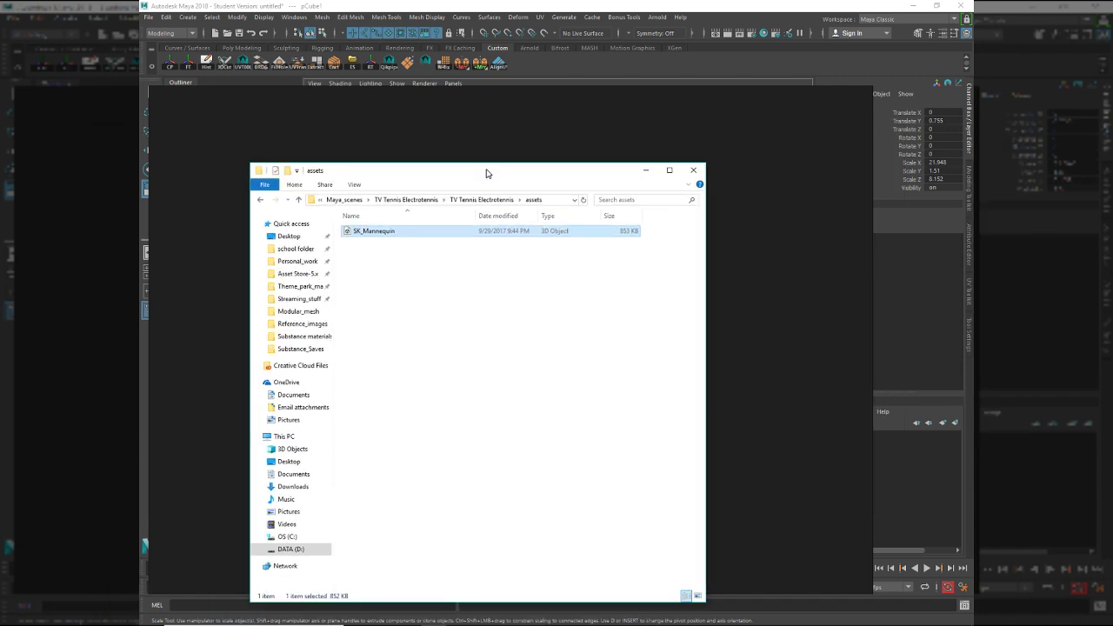
left_click(482, 200)
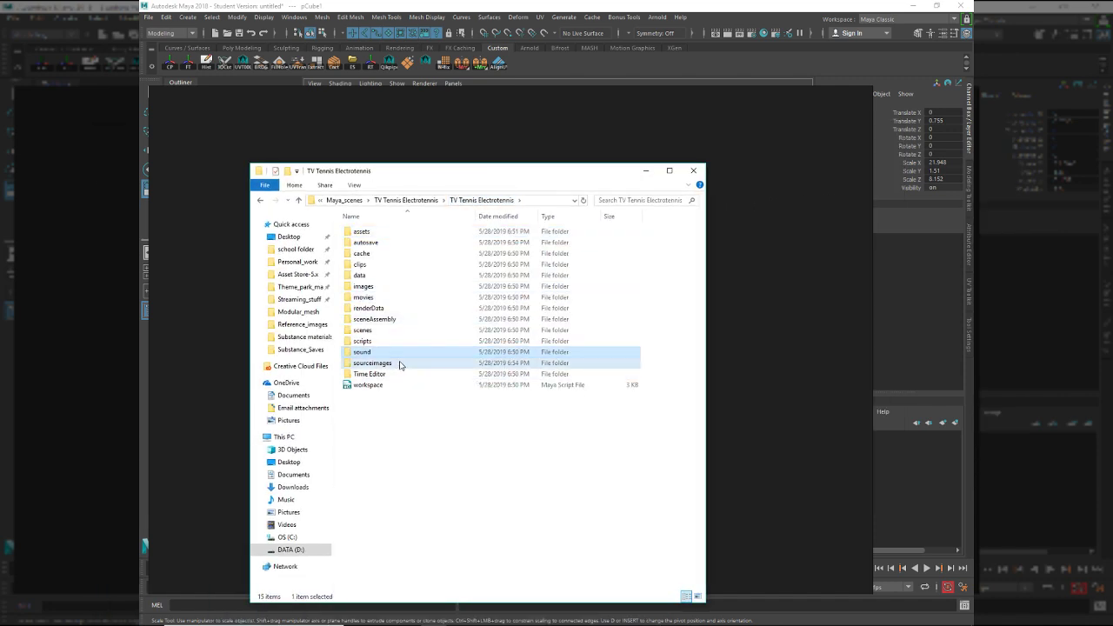
double_click(405, 362)
left_click_drag(447, 175, 679, 325)
double_click(478, 287)
Add all the console images from Reference_images to the PureRef board and bring the whole set into view.
left_click(551, 399)
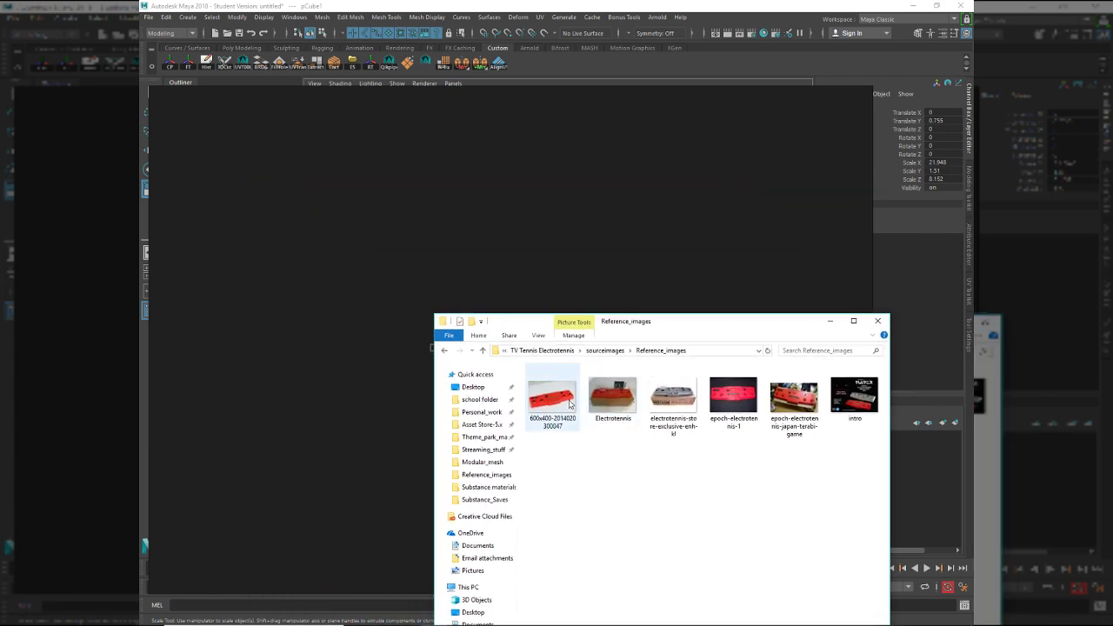
left_click(855, 396, "shift")
left_click_drag(855, 396, 534, 235)
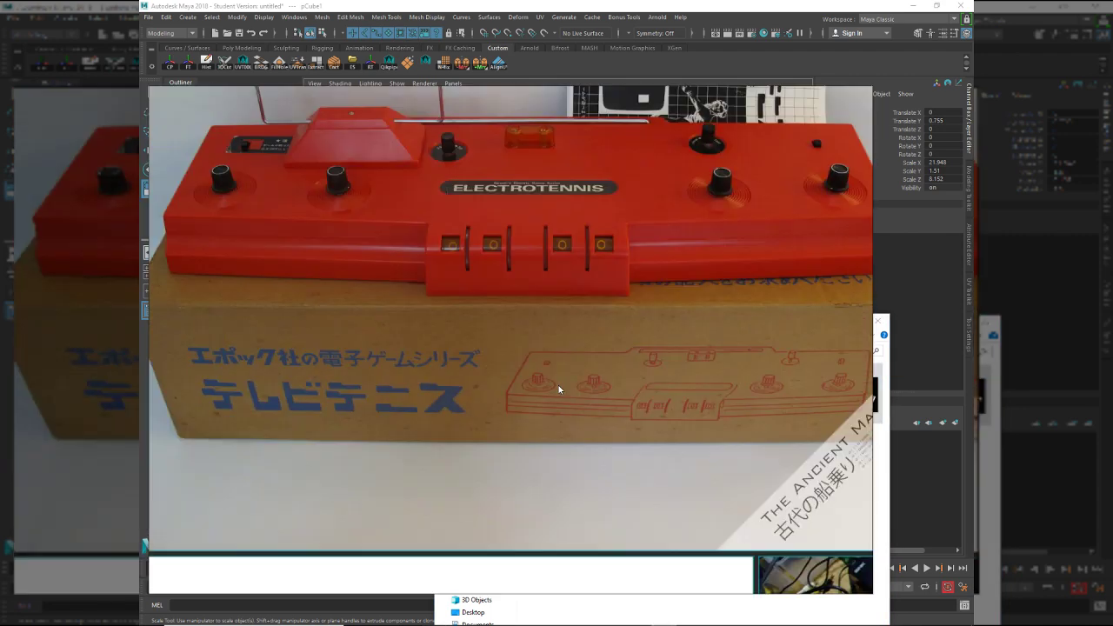
scroll(561, 384, "up", 1)
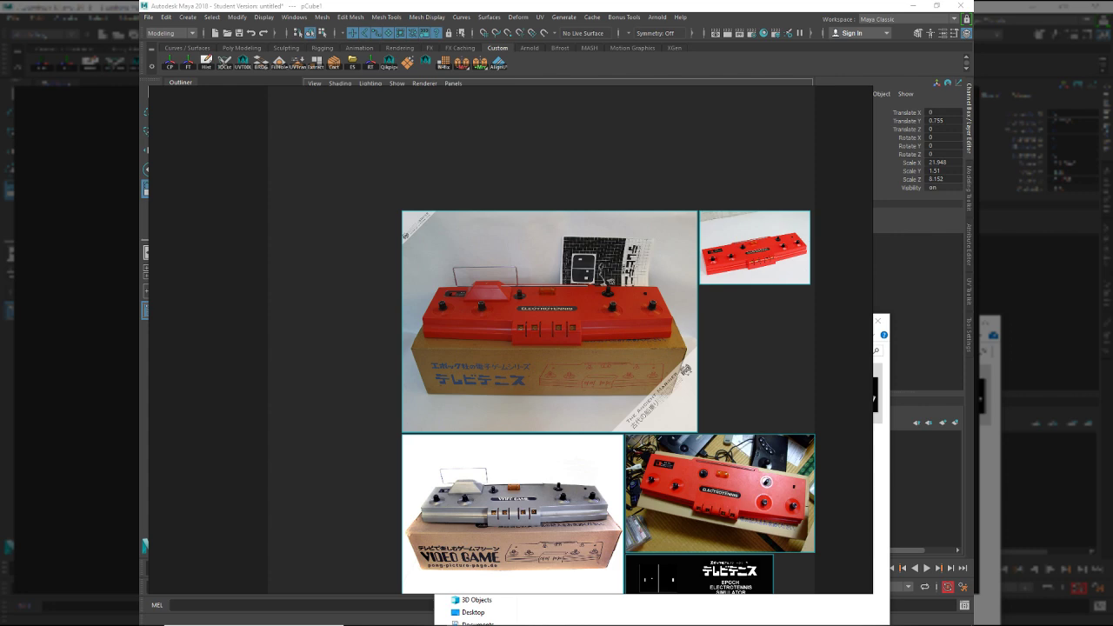
left_click_drag(141, 105, 892, 87)
left_click(899, 74)
scroll(546, 139, "down", 3)
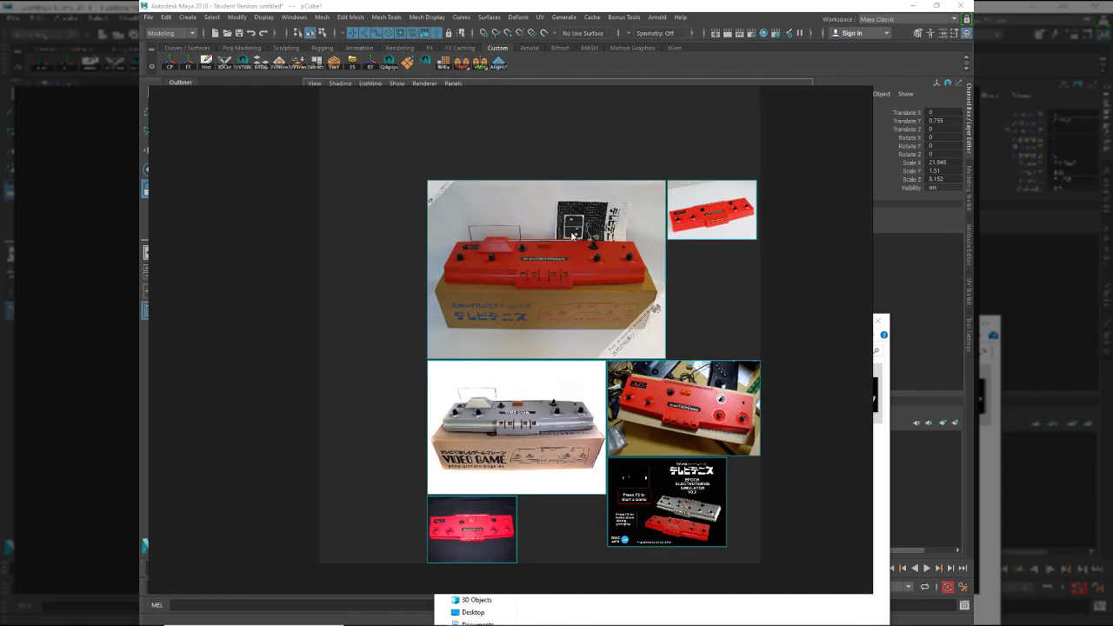
Optimize the PureRef canvas around the reference images.
right_click(699, 310)
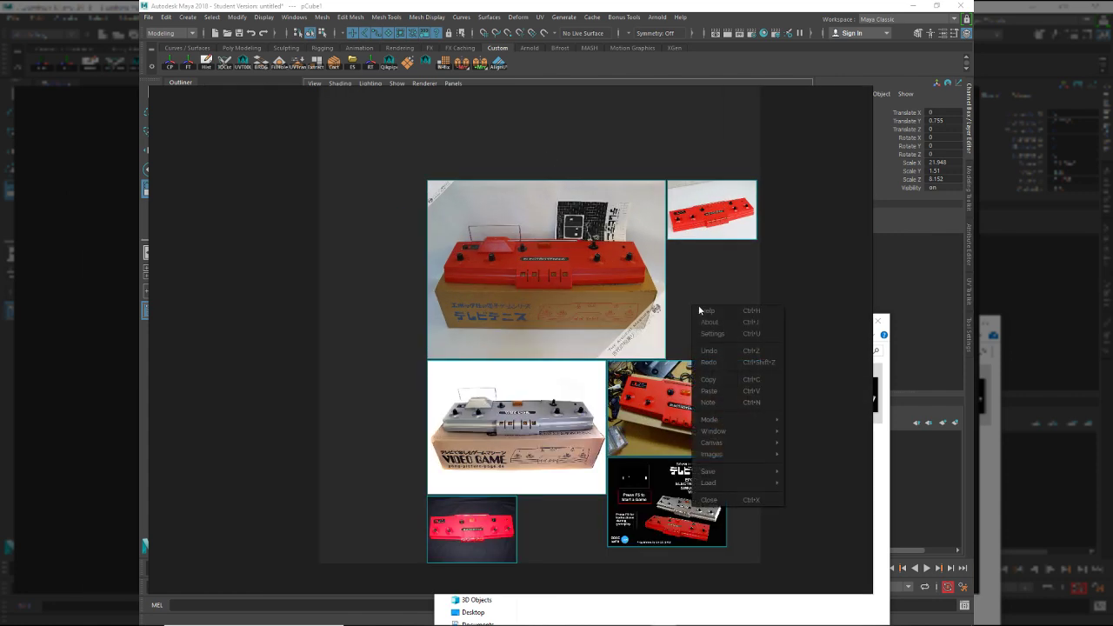
mouse_move(733, 432)
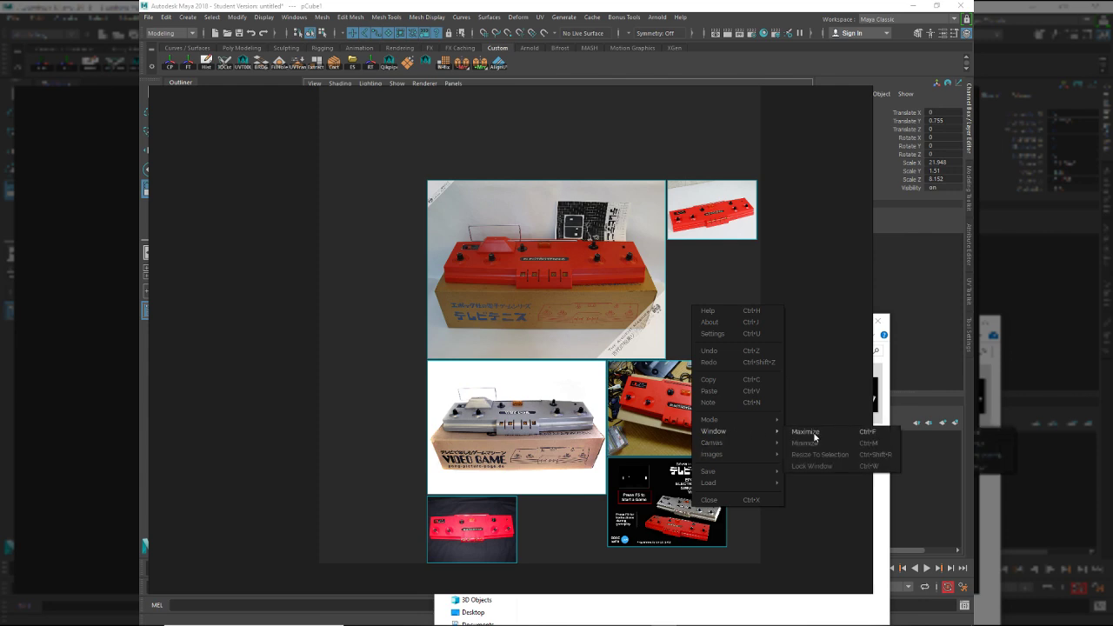
mouse_move(736, 454)
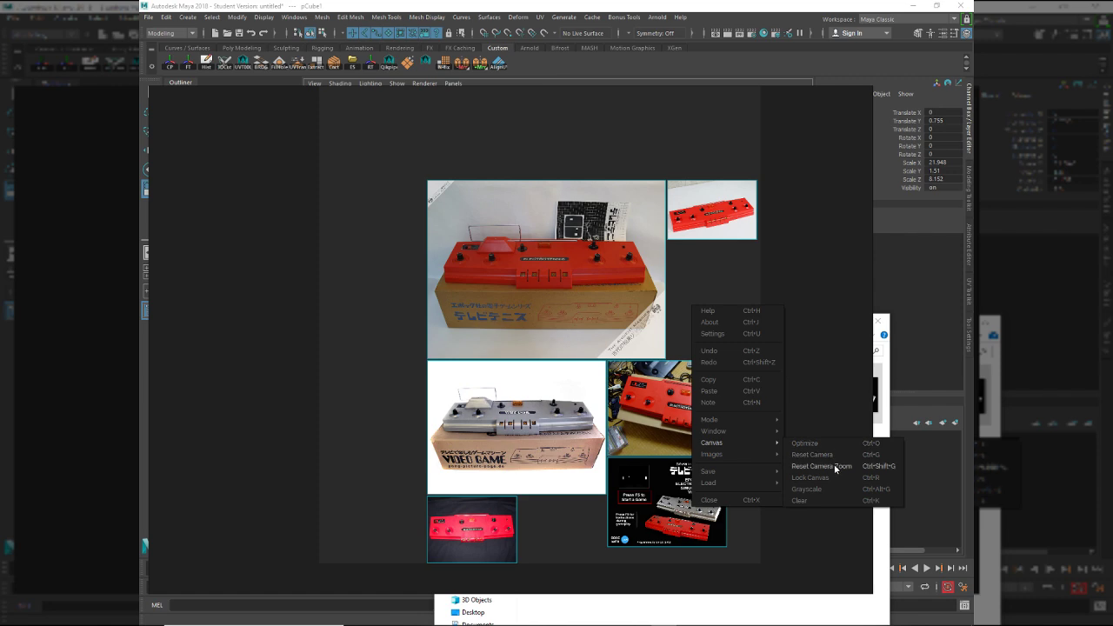
left_click(822, 451)
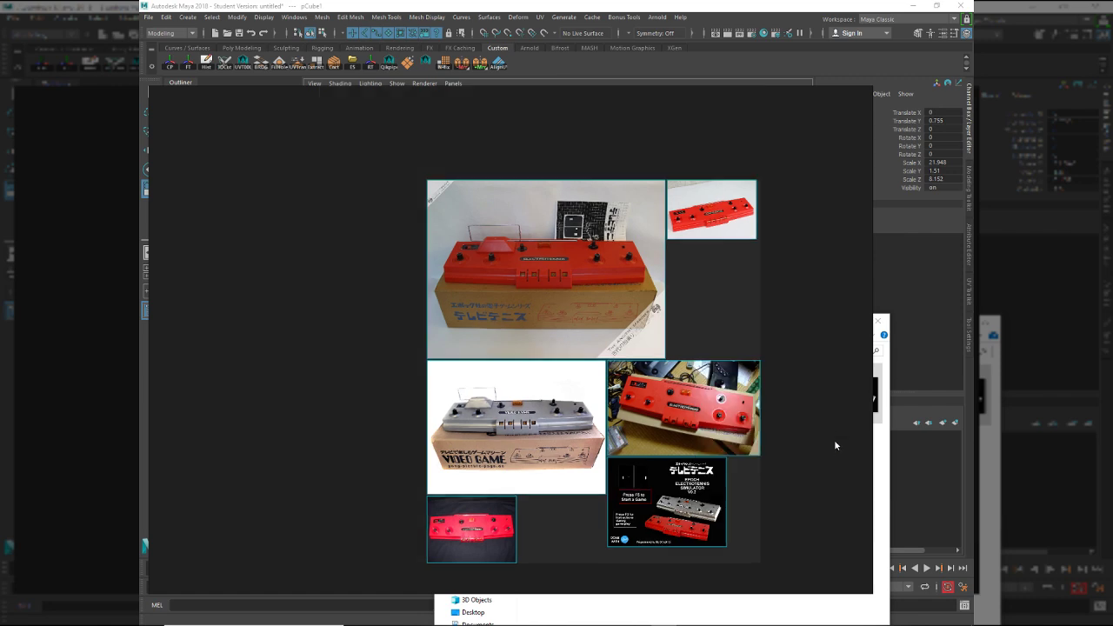
Arrange the reference images by name and bring the overhead photo of the red Electrotennis into close view.
right_click(691, 313)
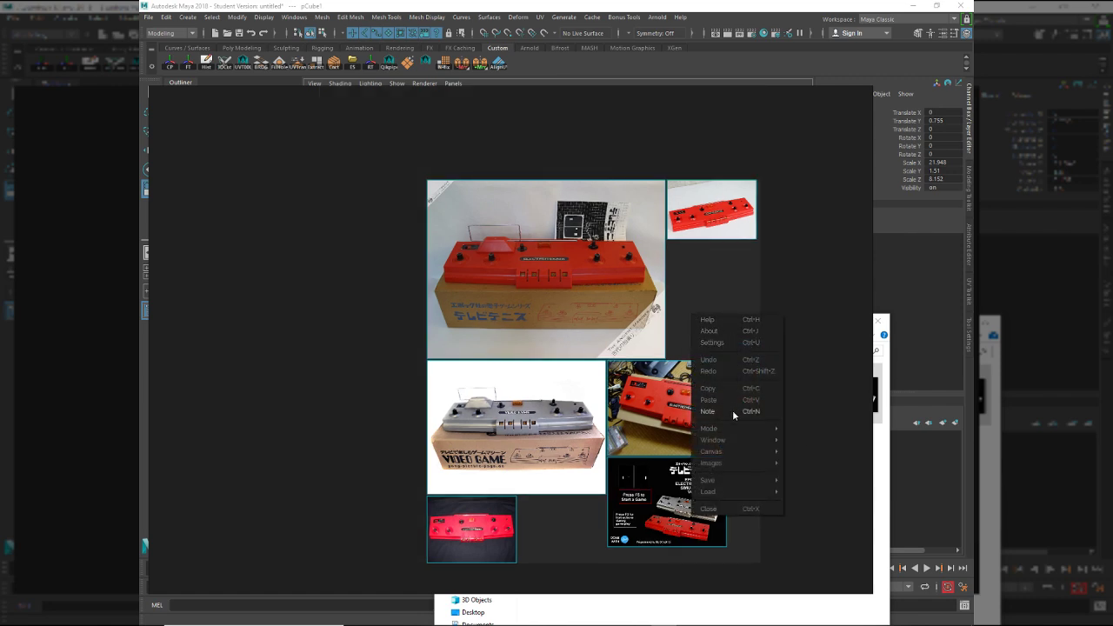
mouse_move(732, 430)
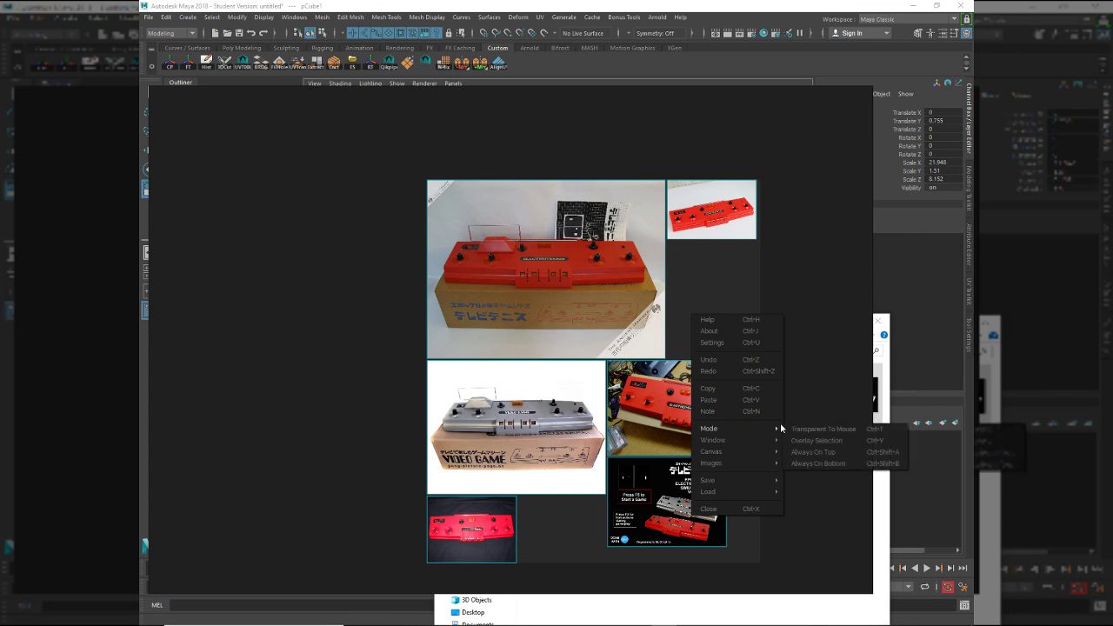
mouse_move(758, 444)
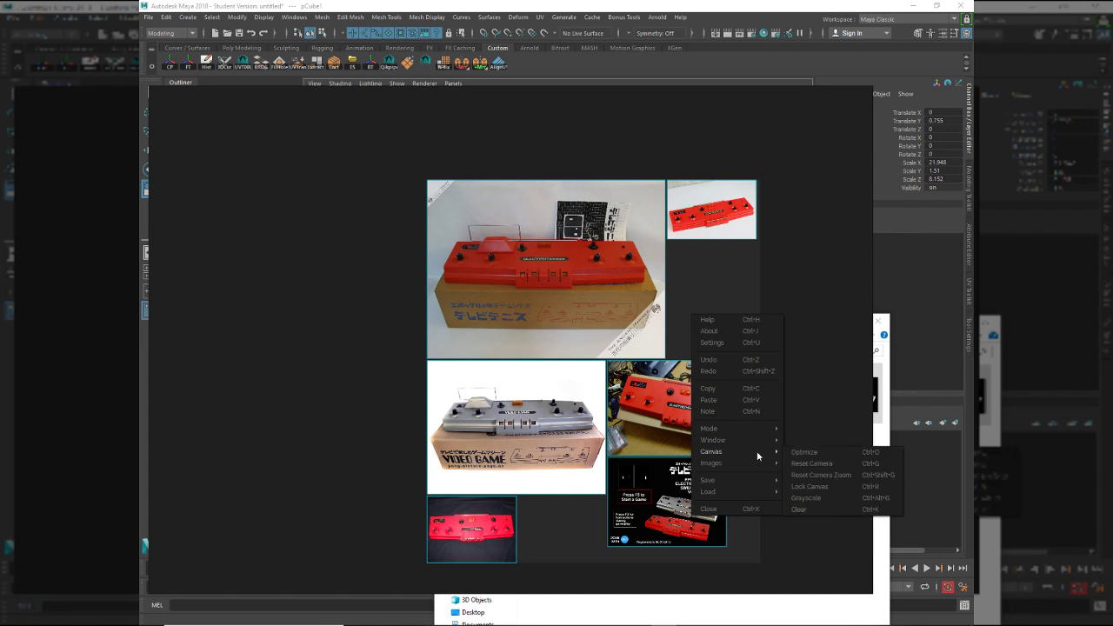
mouse_move(760, 466)
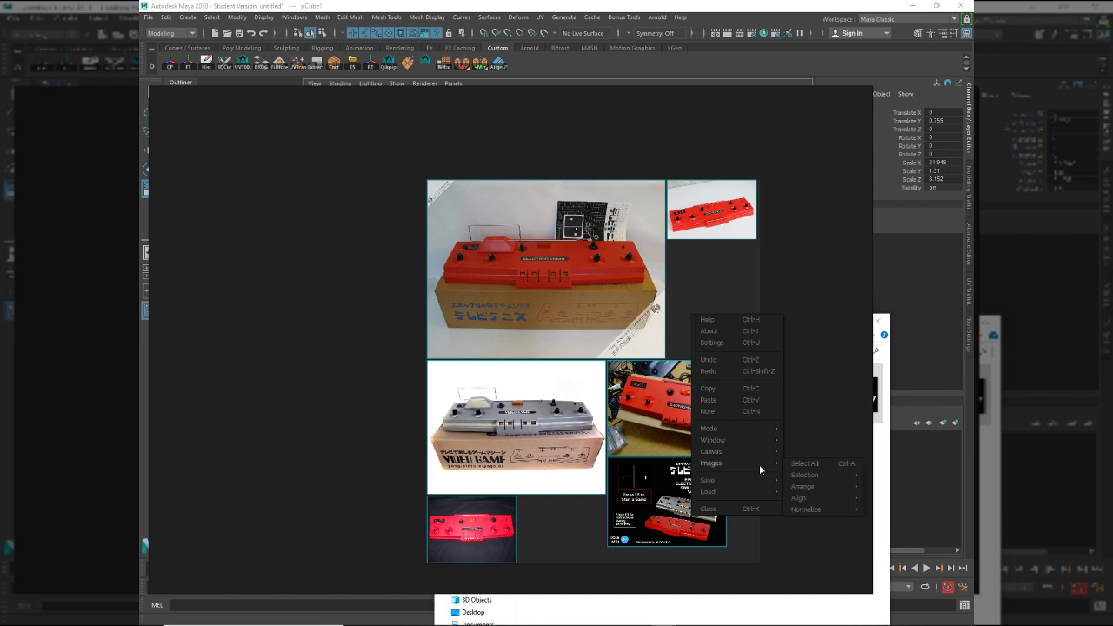
mouse_move(822, 492)
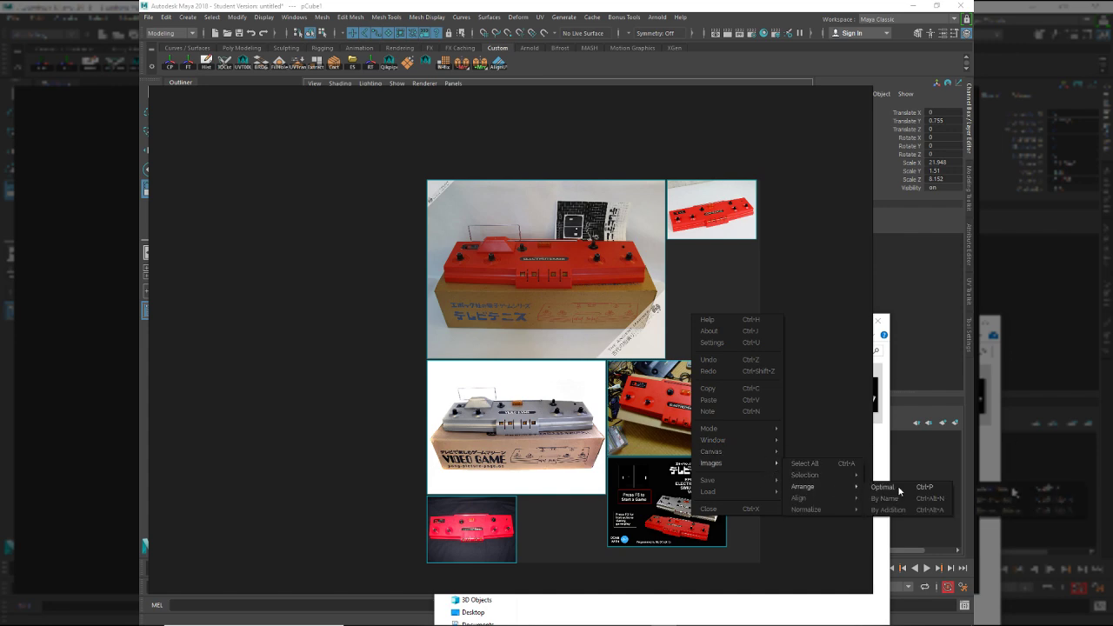
left_click(886, 498)
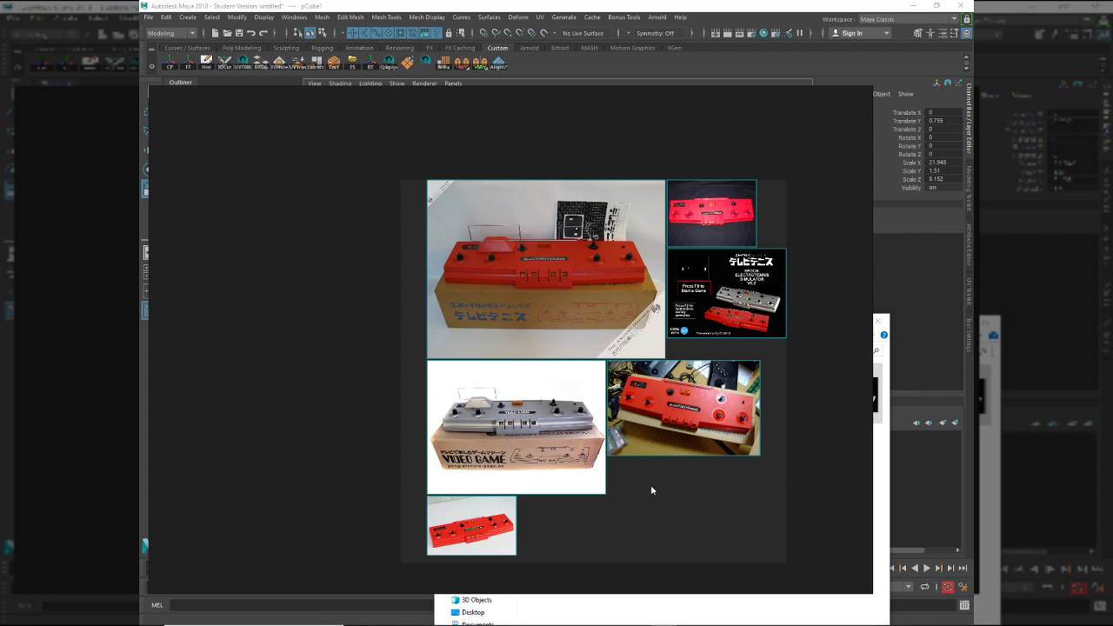
scroll(655, 422, "up", 6)
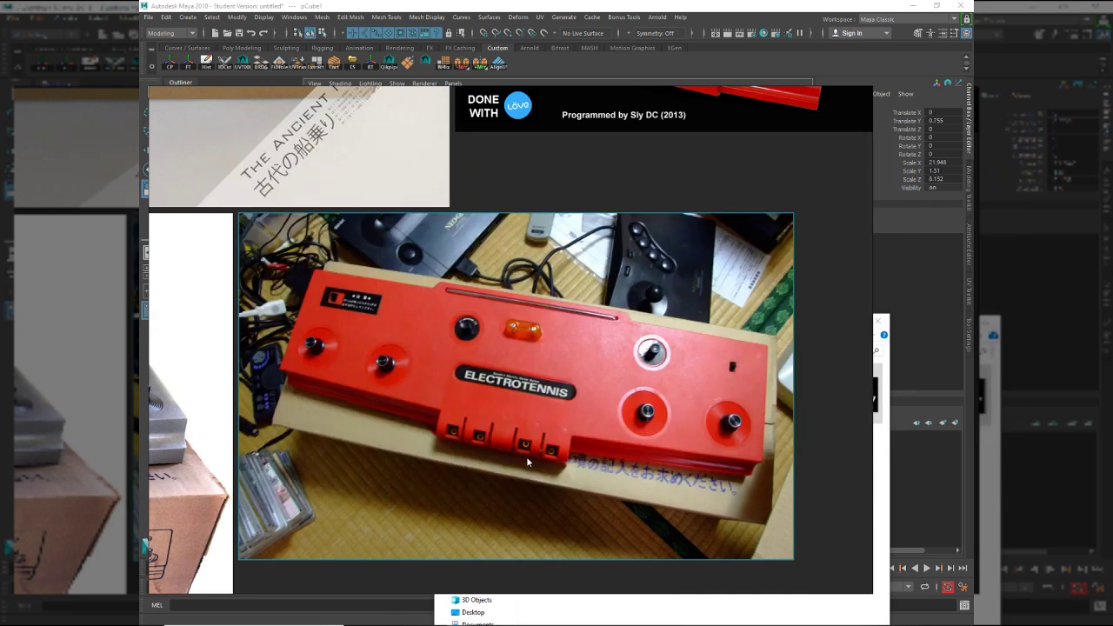
Switch to Maya and cut an edge loop across the middle of the slab's length with Multi-Cut.
key("alt+Tab")
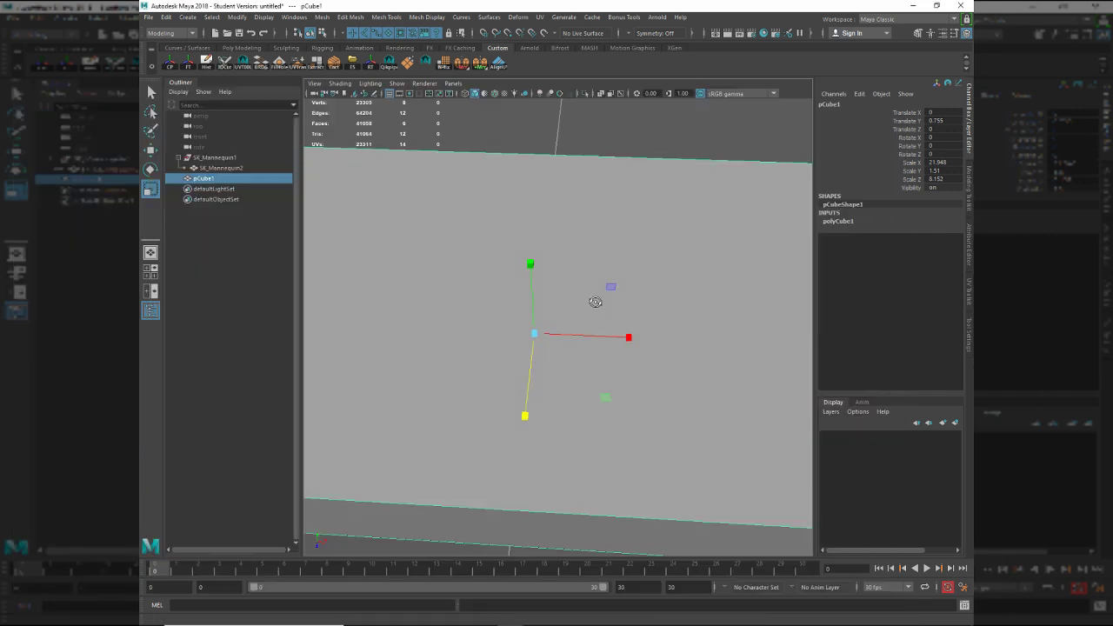
right_click_drag(596, 302, 557, 288, "alt")
mouse_move(557, 289)
left_mouse_down("alt")
mouse_move(547, 287)
mouse_move(554, 299)
left_mouse_up("alt")
key("ctrl+shift+x")
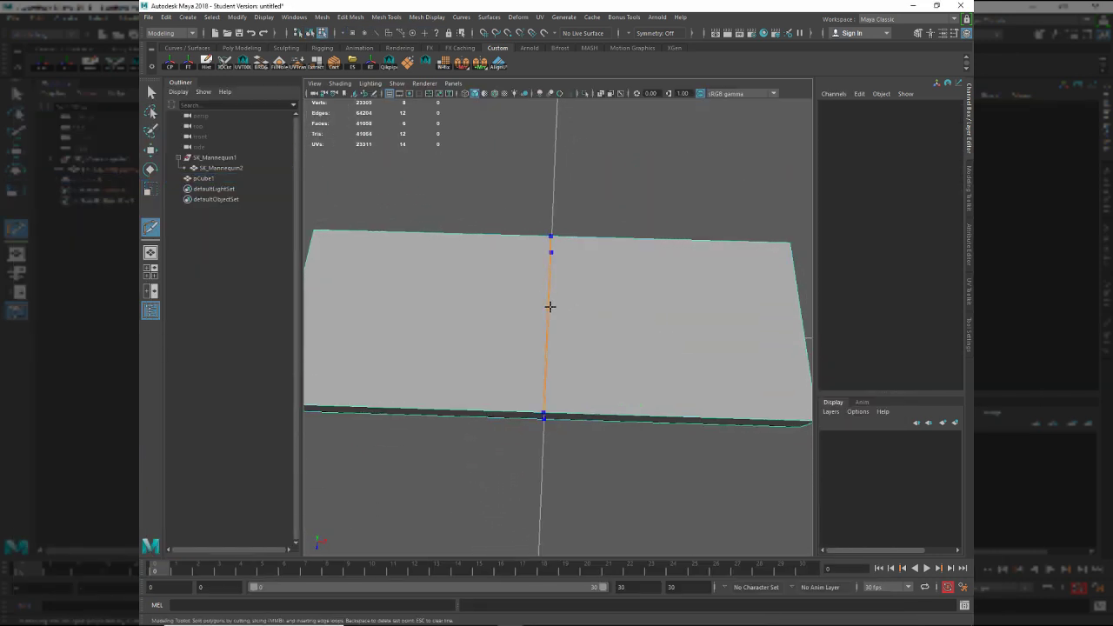
key("q")
Set the transform constraint to Off and move the front face's central vertical edge outward along Z to a shallow point.
left_click_drag(546, 425, 555, 371, "alt")
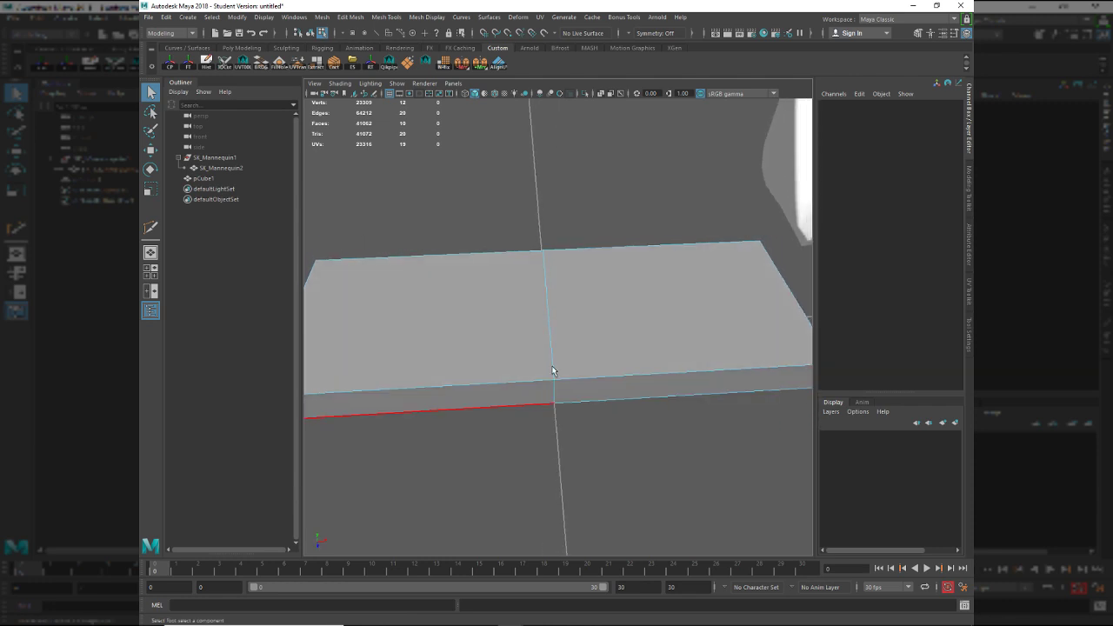
left_click(551, 399)
left_click_drag(617, 433, 679, 427, "alt")
key("w")
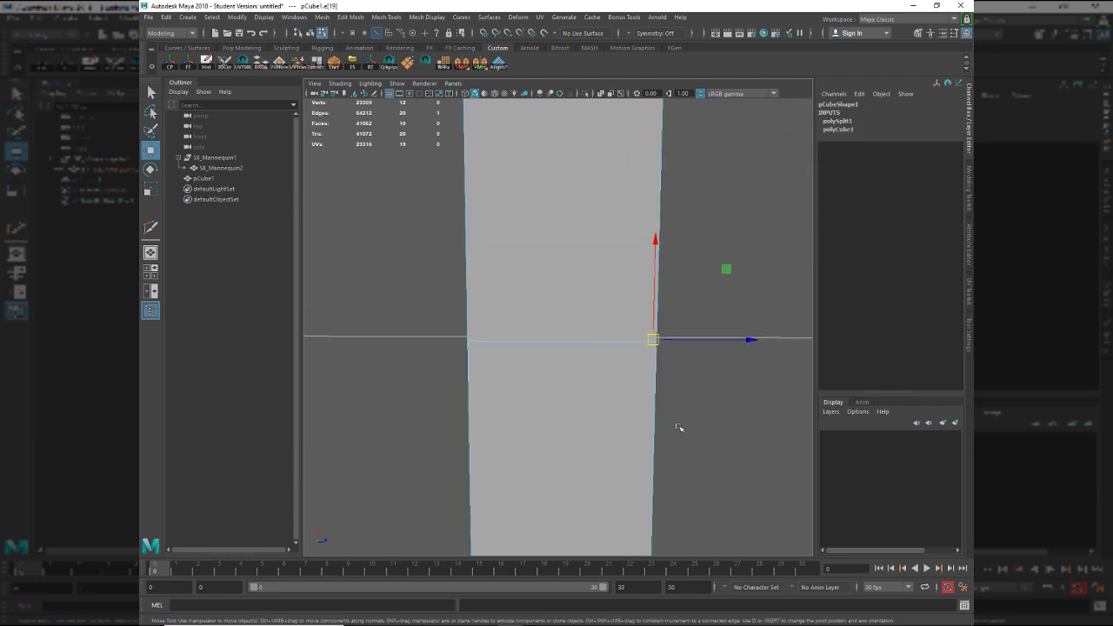
middle_click_drag(678, 427, 624, 384, "alt")
left_click_drag(632, 350, 635, 350, "ctrl+shift")
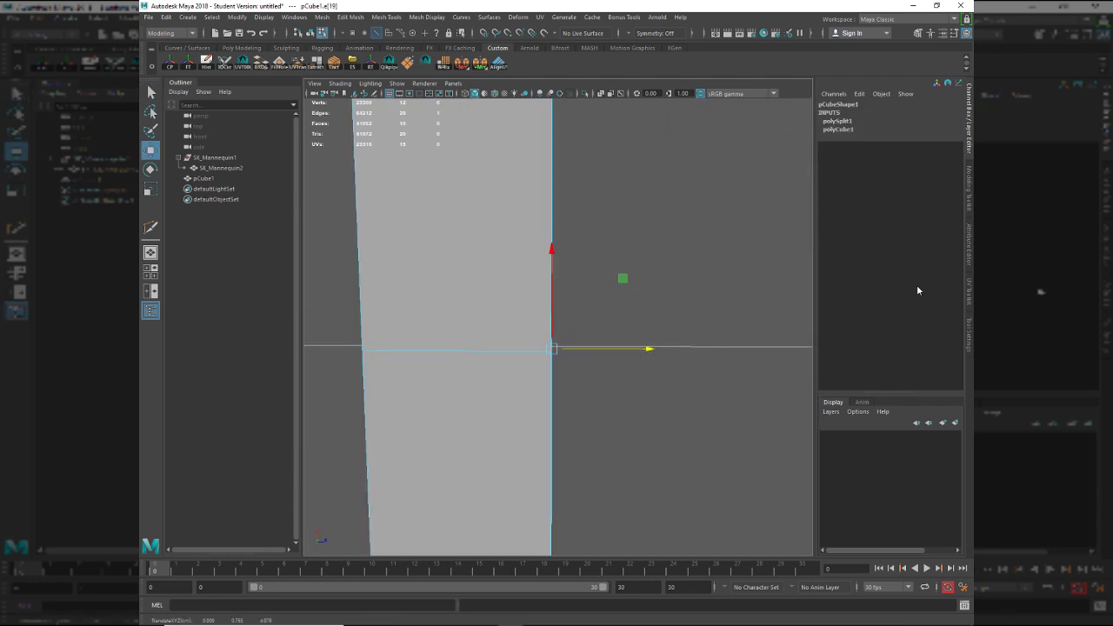
left_click(970, 290)
left_click(909, 194)
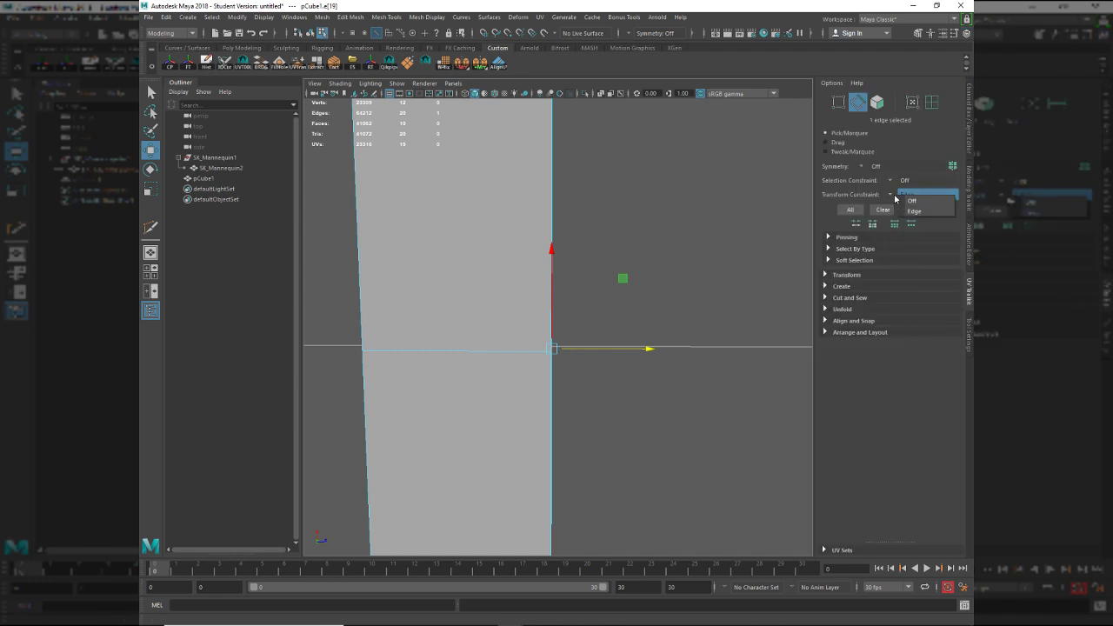
left_click(909, 202)
left_click_drag(648, 348, 542, 386)
Bevel the slab's central edge loop with 4 segments and a fraction of 0.5 to round the pointed front.
key("F8")
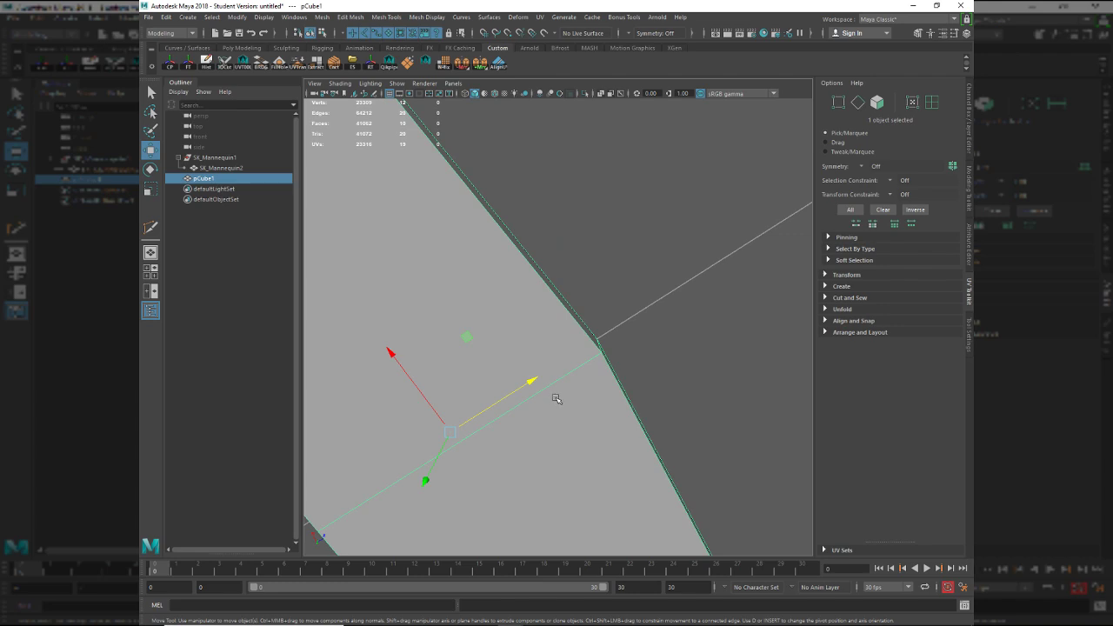
key("F10")
double_click(571, 371)
left_click_drag(459, 434, 530, 406, "alt")
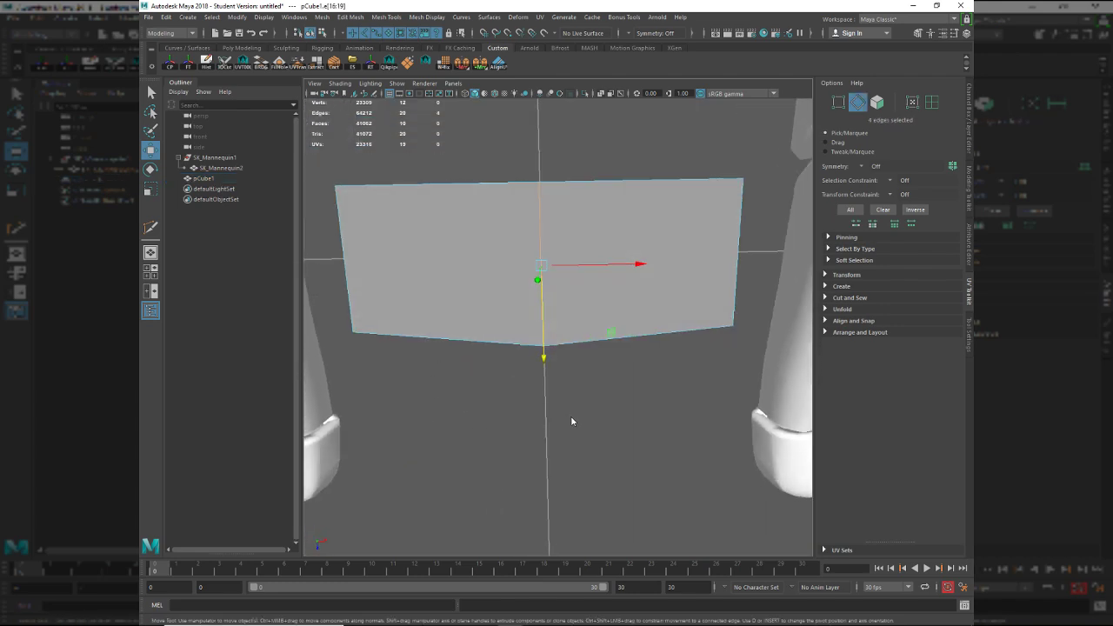
key("ctrl+b")
middle_click_drag(573, 422, 541, 428)
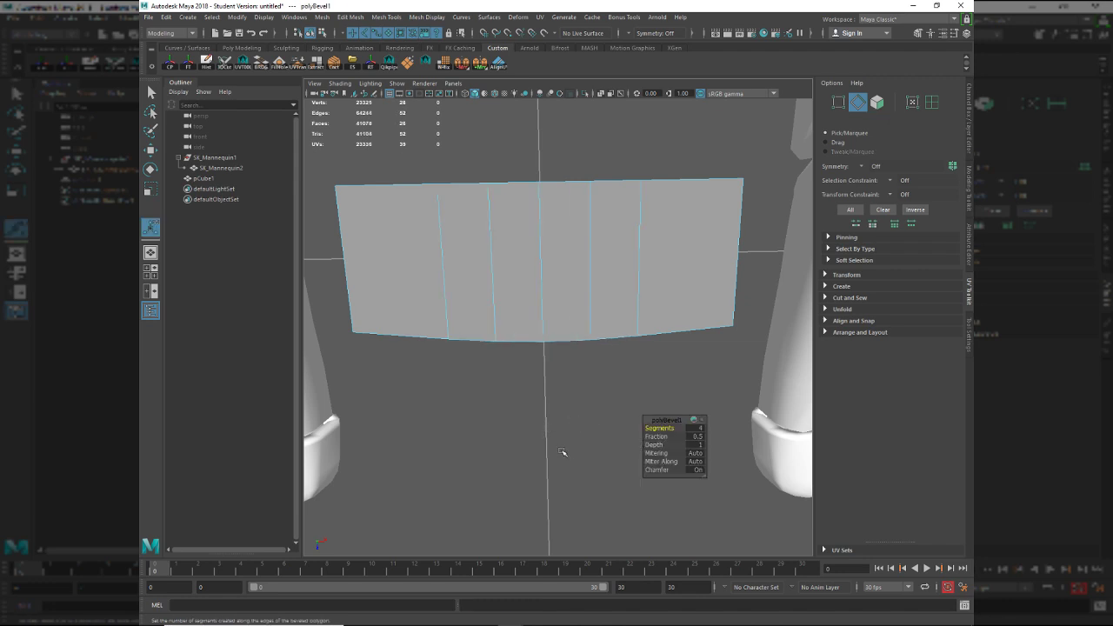
Return to object mode, clear the selection and check the slab's curved front from several angles.
left_click_drag(562, 452, 565, 344, "alt")
scroll(557, 398, "up", 2)
left_click_drag(558, 398, 585, 470, "alt")
key("q")
right_click_drag(534, 332, 604, 273)
left_click(519, 374)
left_click_drag(518, 370, 597, 380, "alt")
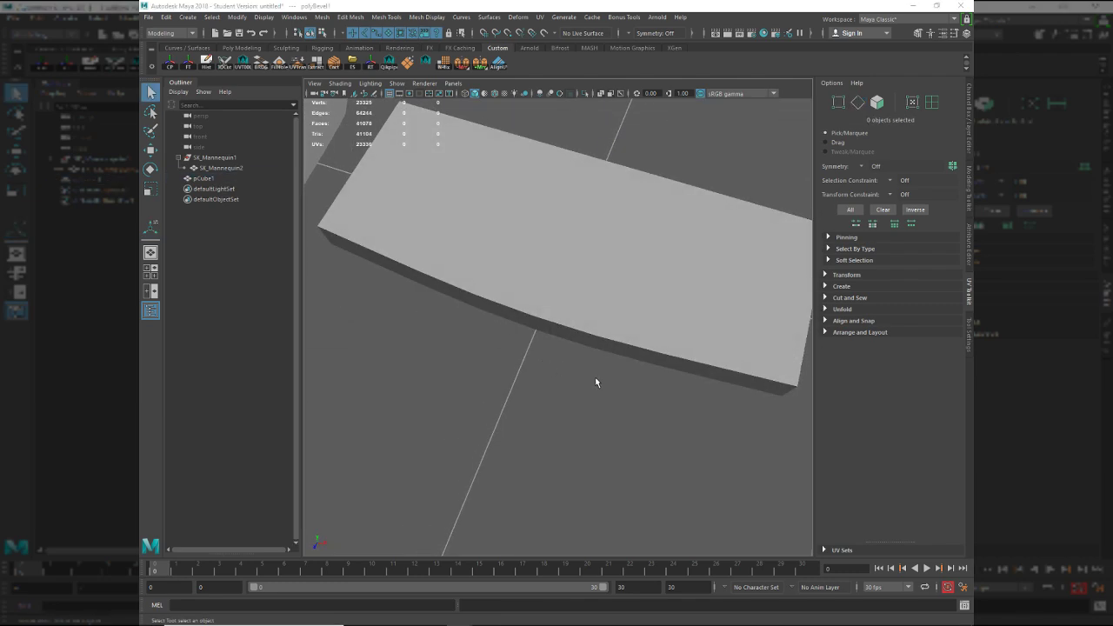
Compare the slab's curved front with the overhead Electrotennis photo in PureRef, and return to Maya.
key("alt+Tab")
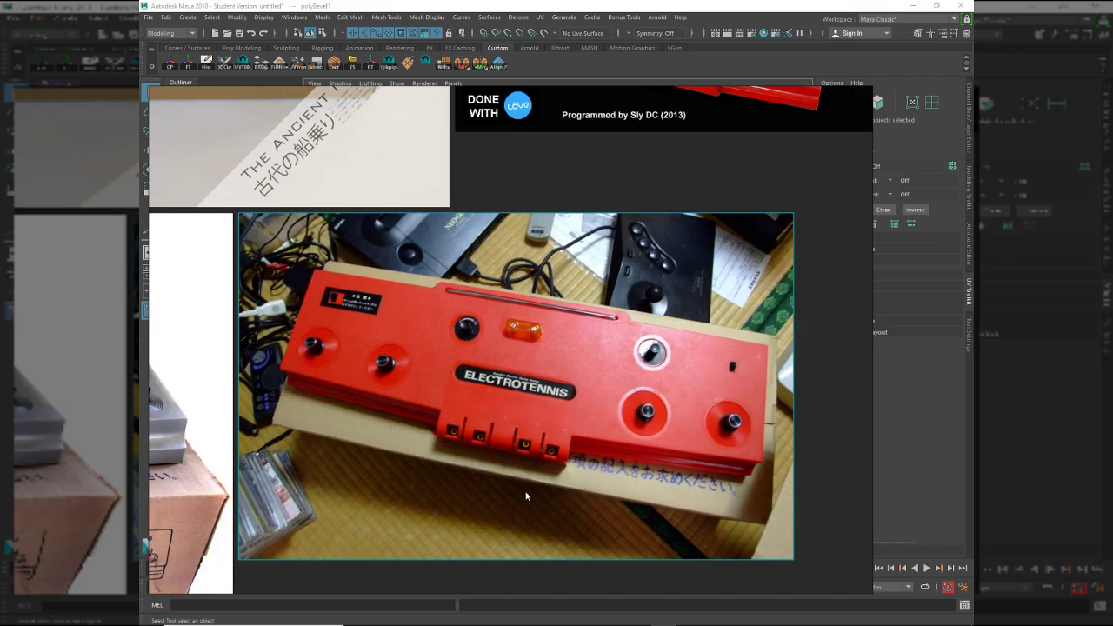
key("alt+Tab")
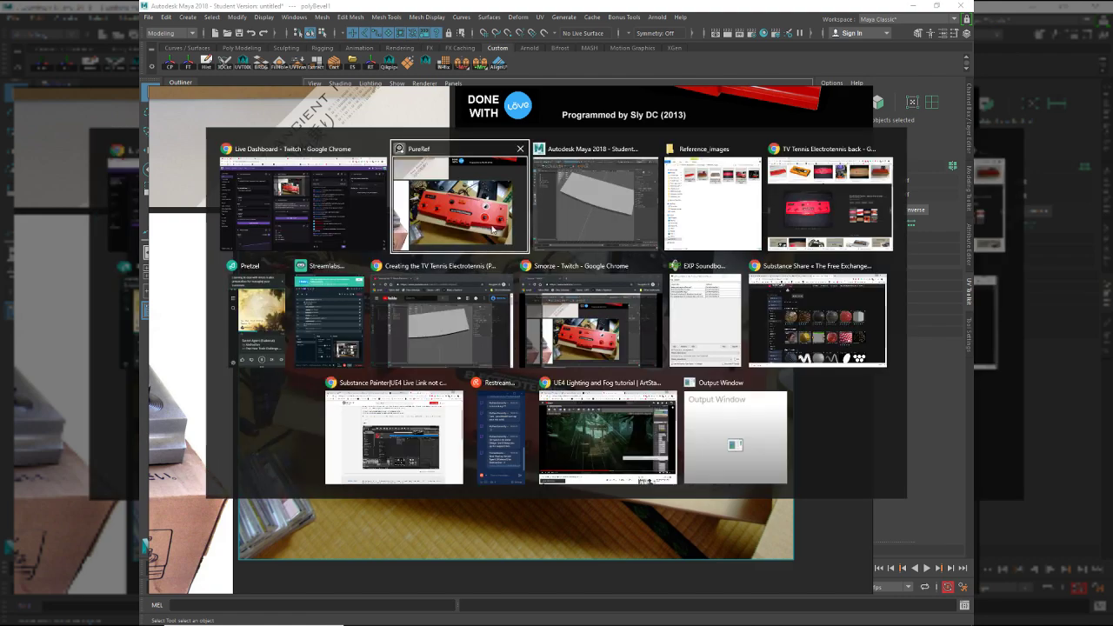
left_click(558, 205)
key("alt+Tab")
left_click(558, 221)
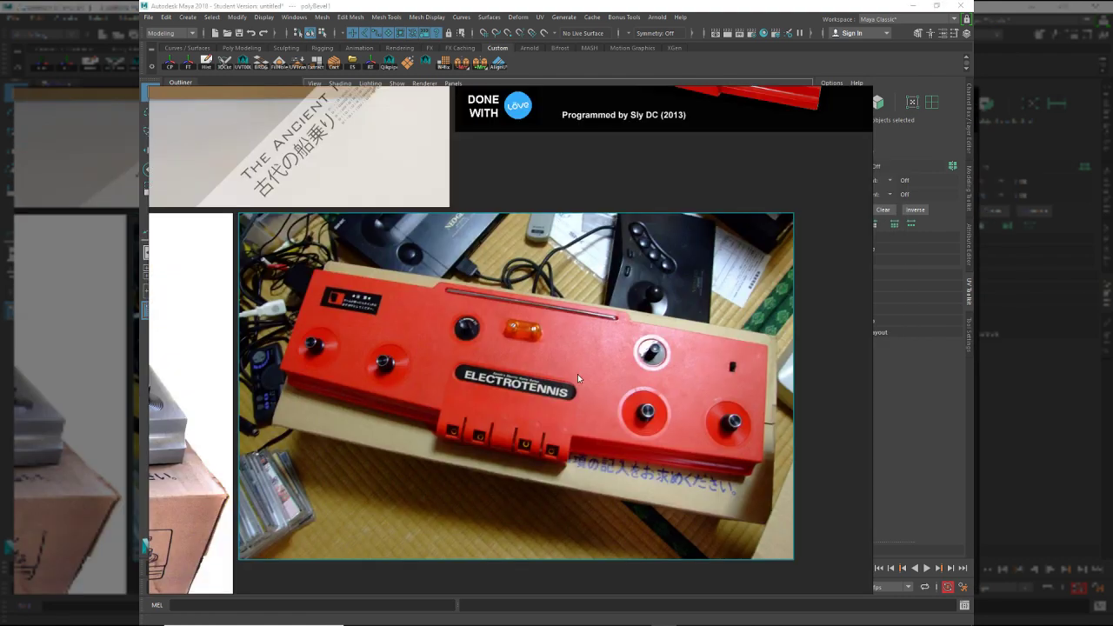
key("alt+Tab")
left_click_drag(505, 359, 529, 372, "alt")
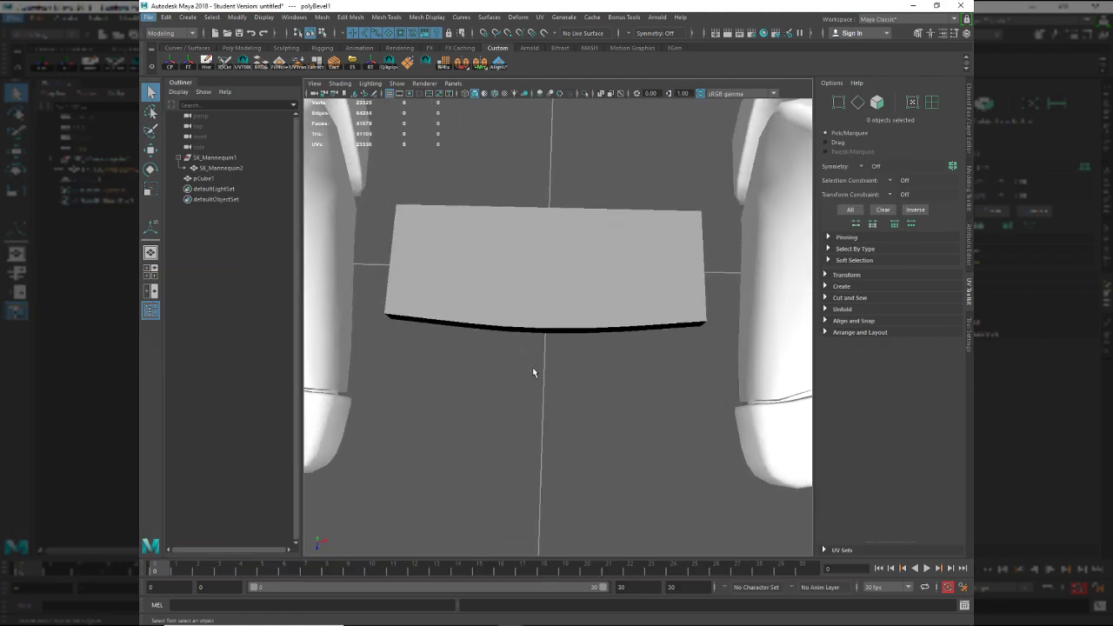
Check the slab's outline and front curve against the red Electrotennis photo, switching between PureRef and Maya.
key("alt+Tab")
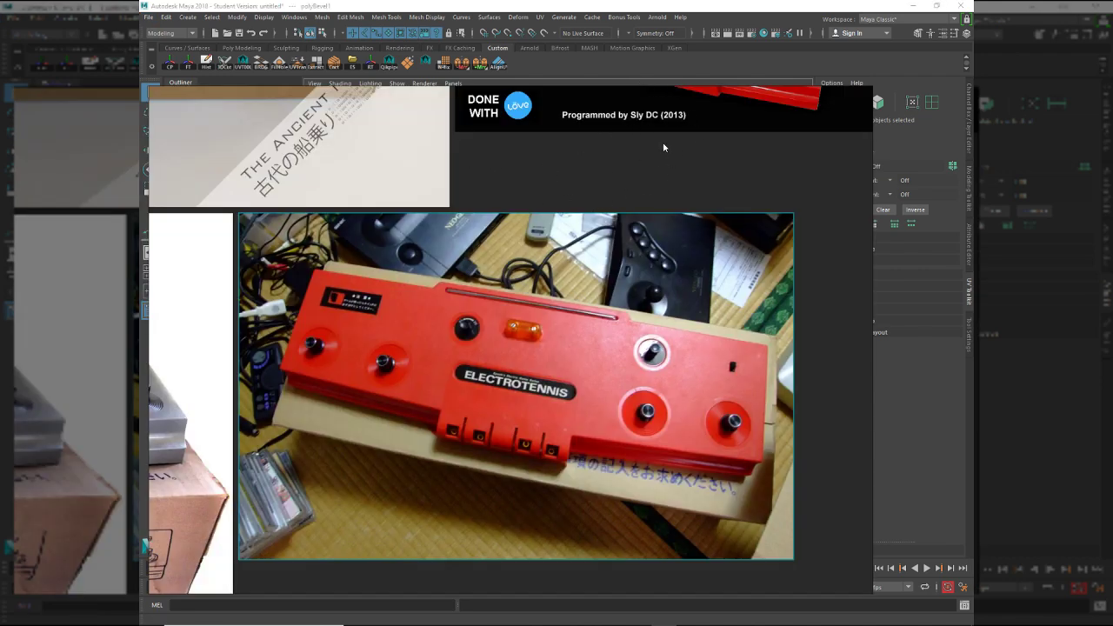
key("alt+Tab")
right_click_drag(577, 273, 598, 321, "alt")
key("alt+Tab")
key("alt+Tab")
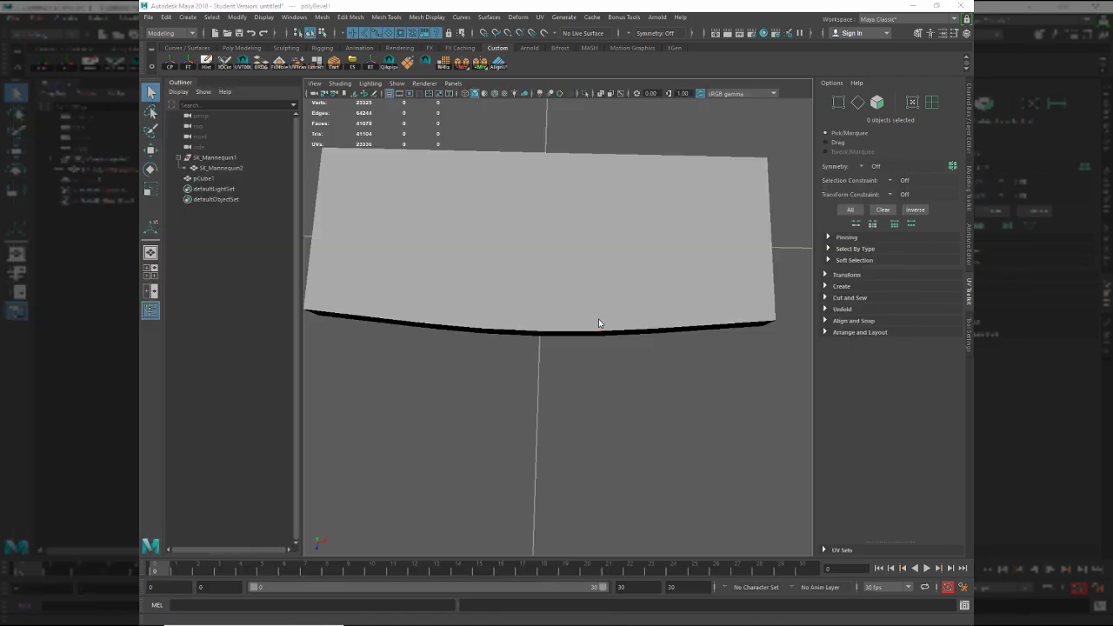
key("alt+Tab")
key("alt+Tab")
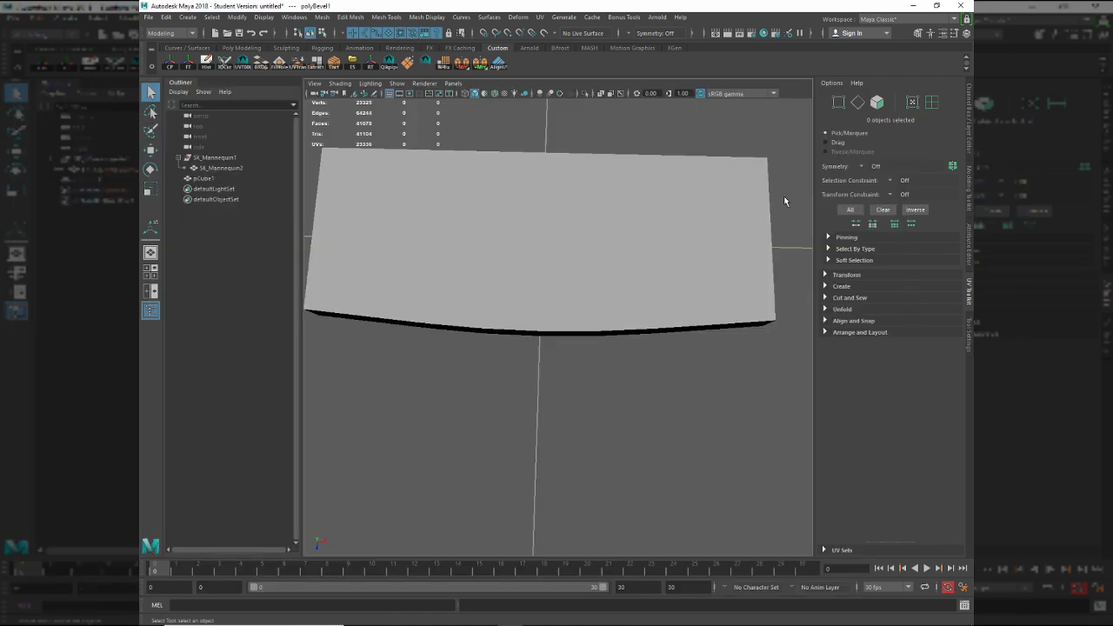
right_click_drag(598, 237, 560, 258, "alt")
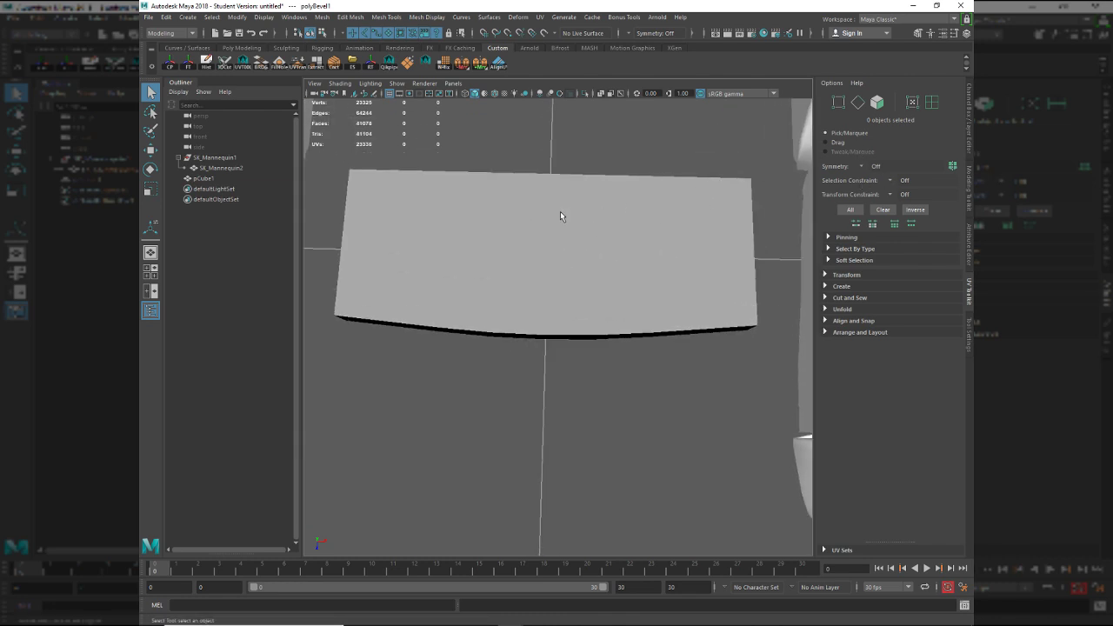
key("alt+Tab")
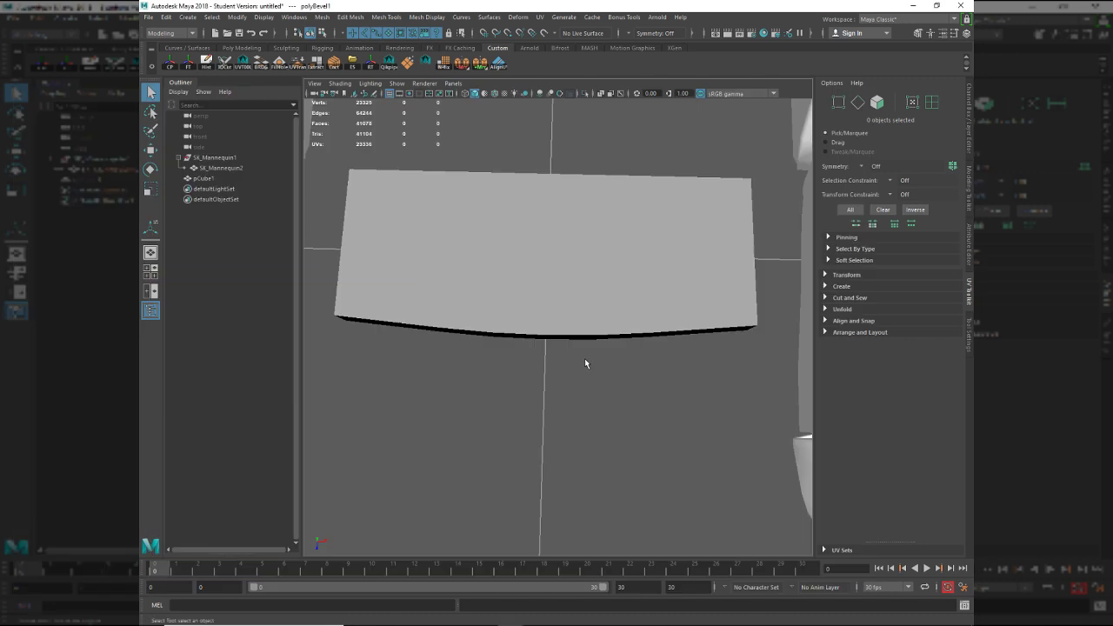
Switch the slab to face mode and select the four narrow faces at the centre of its curved front.
left_click_drag(584, 360, 609, 355, "alt")
left_click(582, 254)
middle_click_drag(610, 355, 611, 320, "alt")
key("alt+Tab")
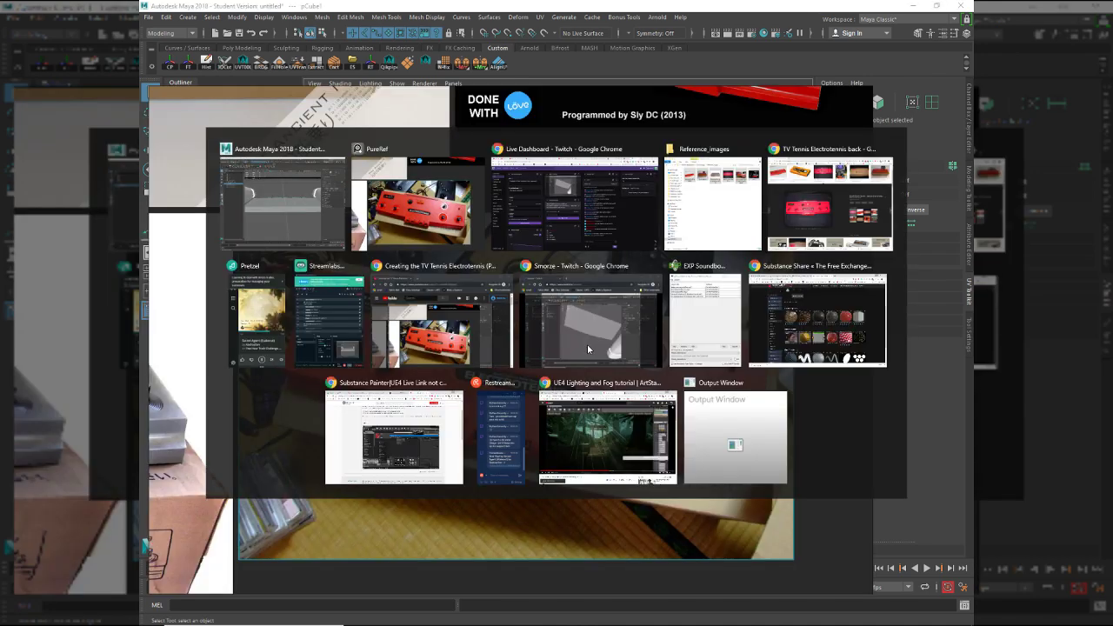
key("alt+Tab")
left_click_drag(589, 354, 516, 358, "alt")
key("F11")
left_click(491, 351)
left_click(566, 350, "shift")
left_click(619, 350, "shift")
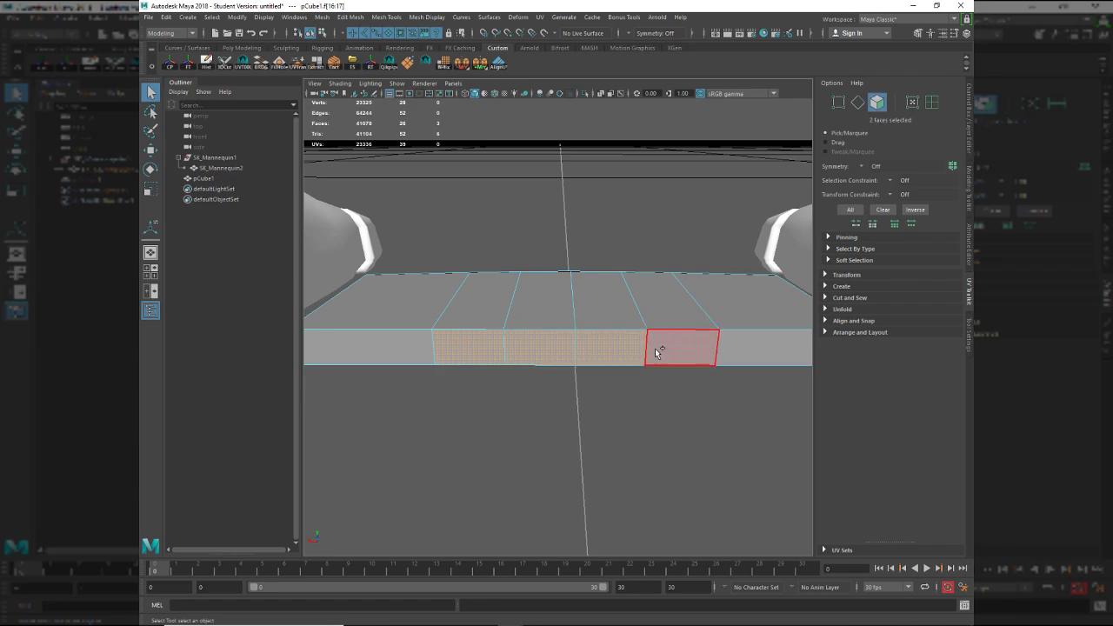
left_click(660, 352, "shift")
Switch to the Chrome image results for TV Tennis Electrotennis back and open the photo of the console's underside.
key("alt+Tab")
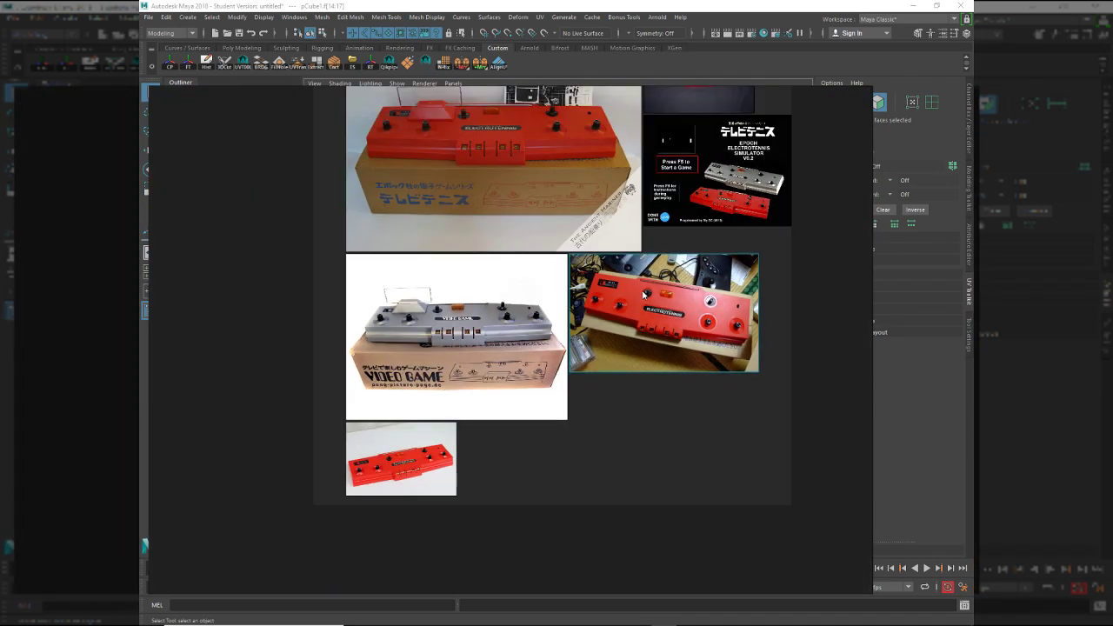
key("alt+Tab")
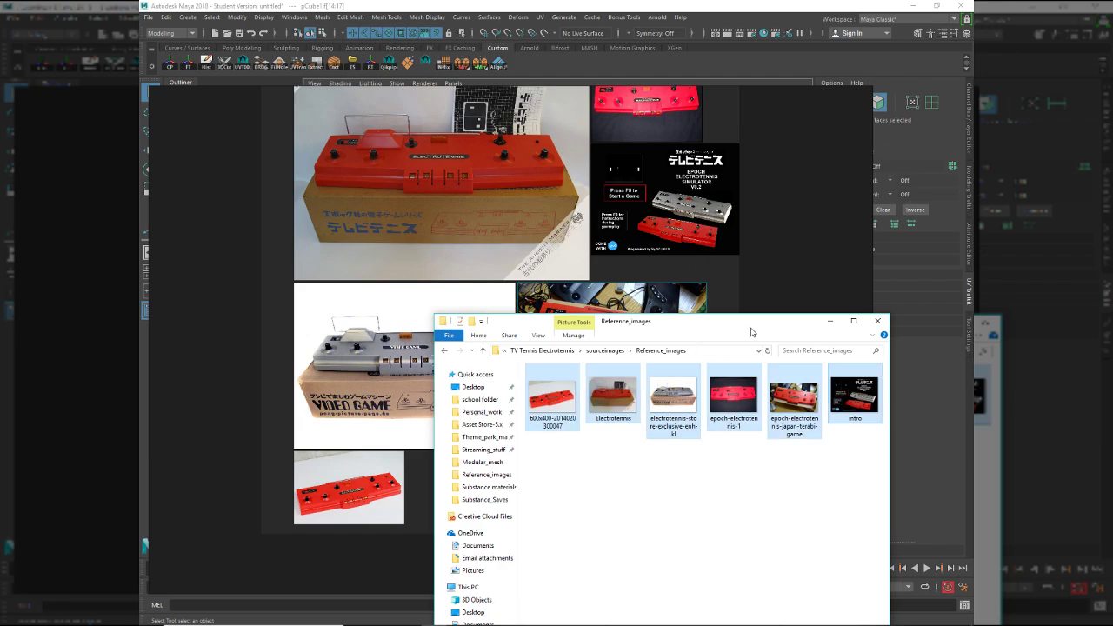
key("alt+Tab")
left_click(833, 226)
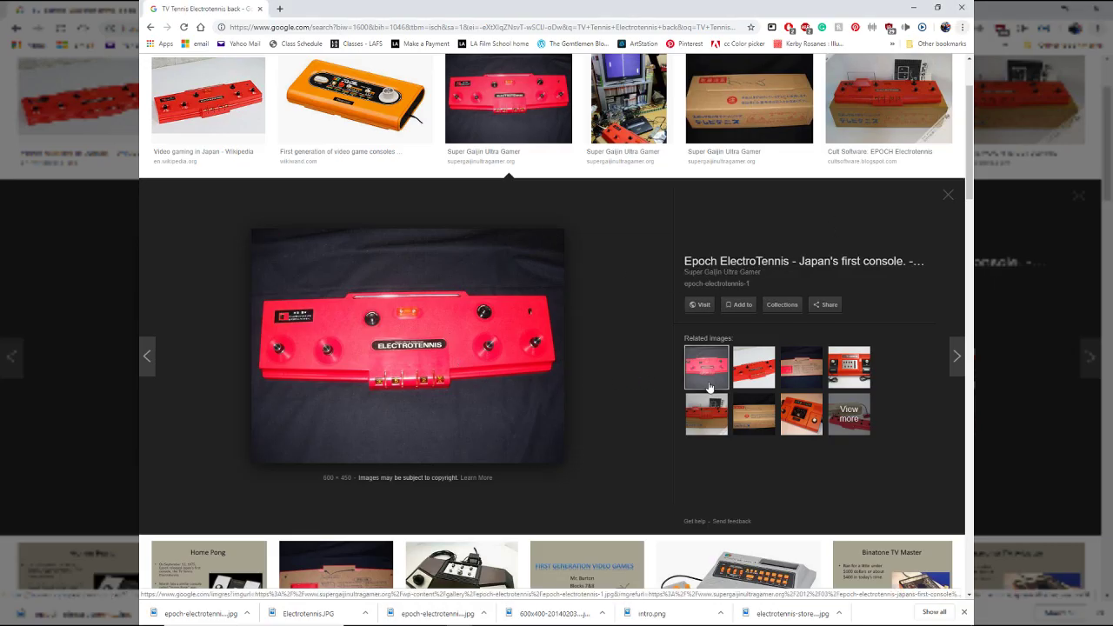
left_click(699, 402)
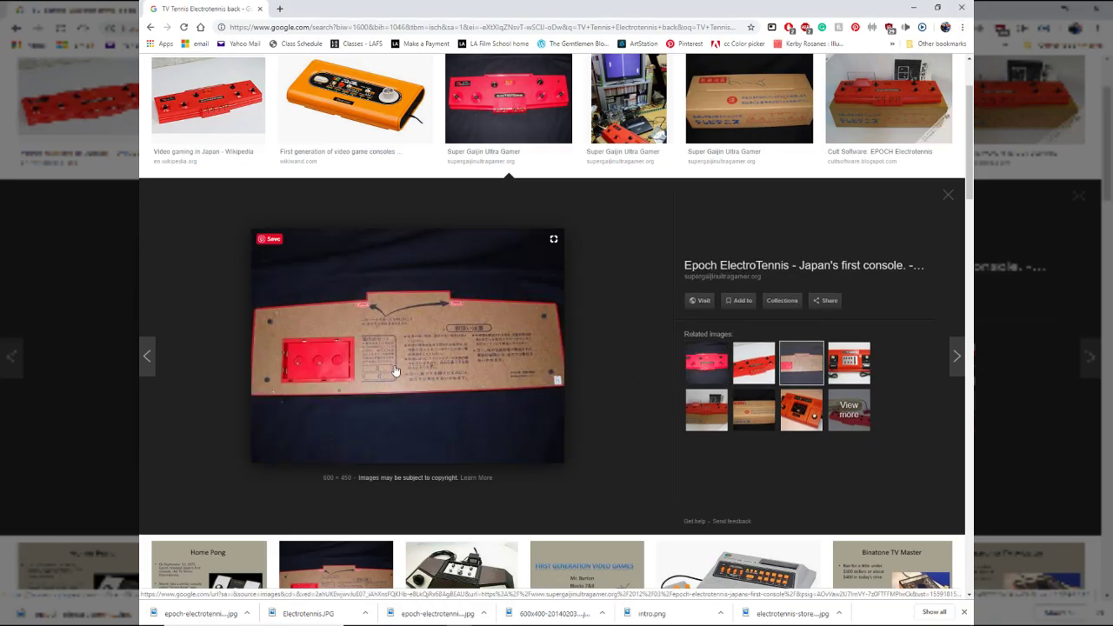
Open the underside photo in its own tab and save it as epoch-electrotennis-2 in the Reference_images folder.
right_click(398, 362)
left_click(446, 429)
left_click(322, 9)
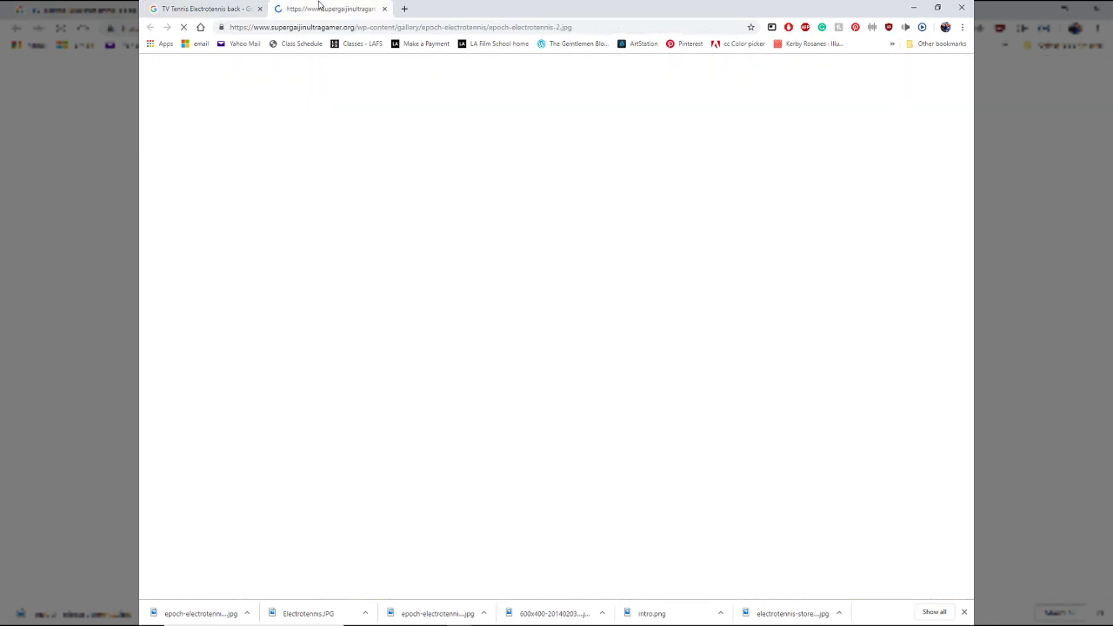
right_click(521, 325)
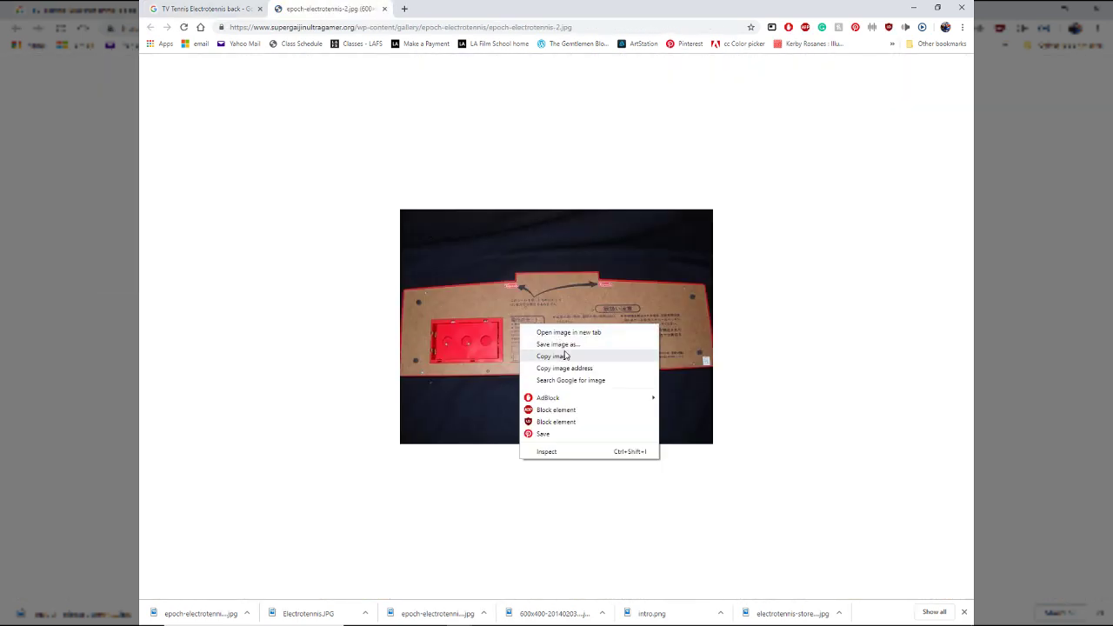
left_click(571, 348)
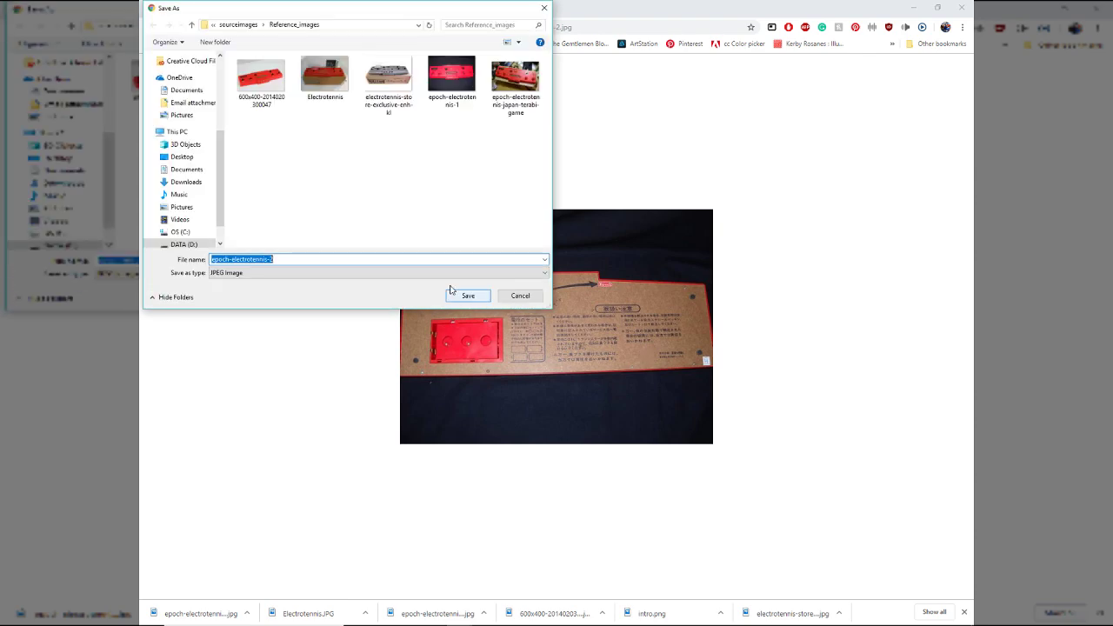
left_click(467, 294)
Add the epoch-electrotennis-2 image from the Reference_images folder to the PureRef board.
key("alt+Tab")
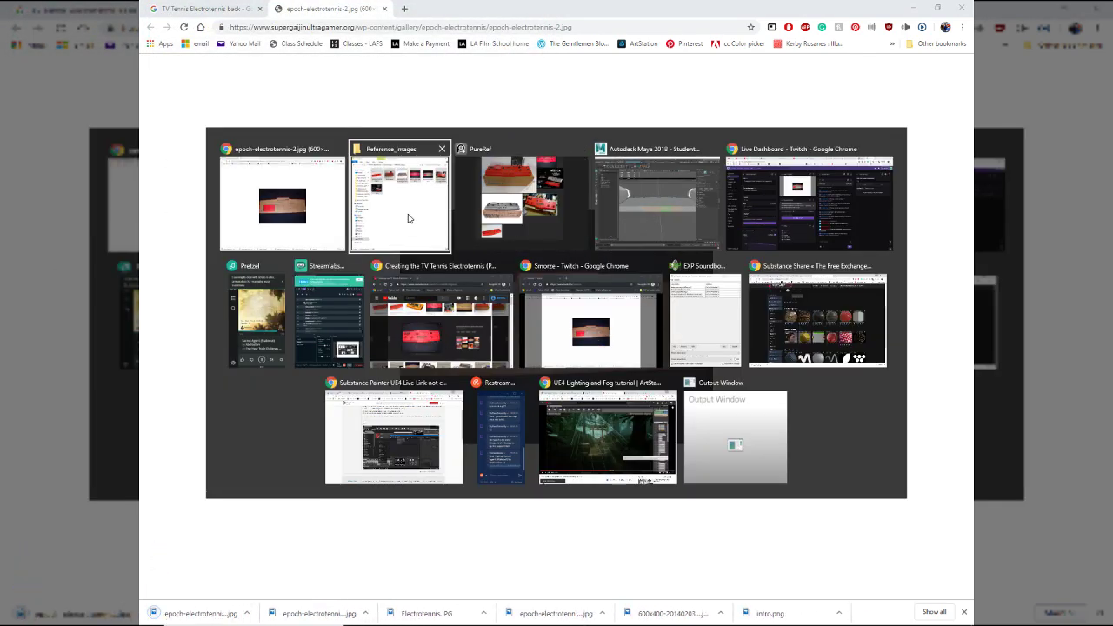
key("alt+Tab")
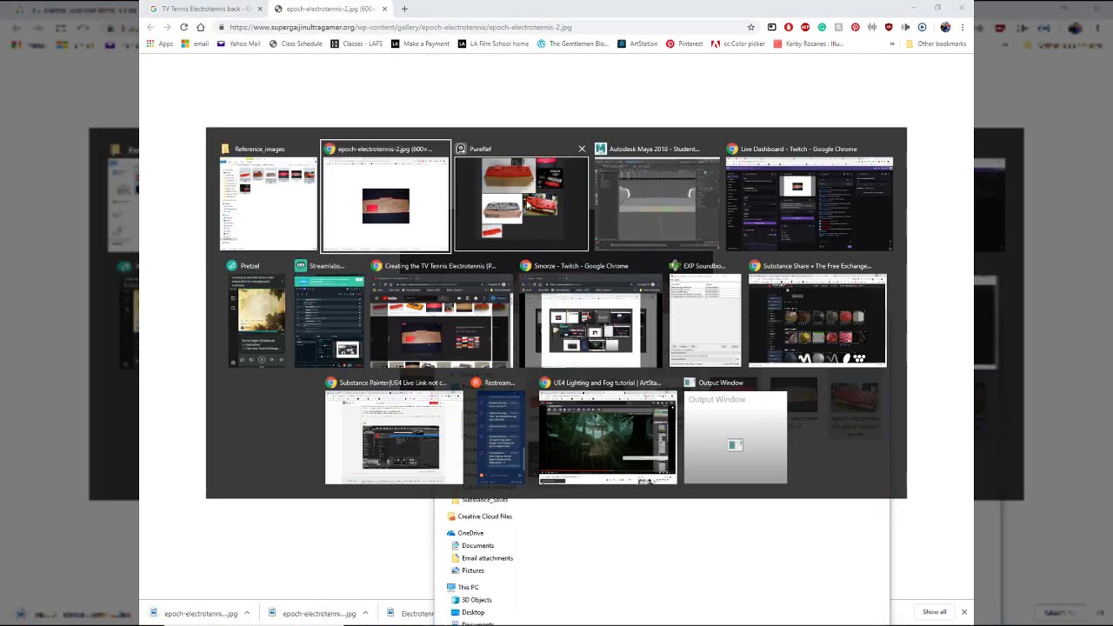
key("alt+Tab")
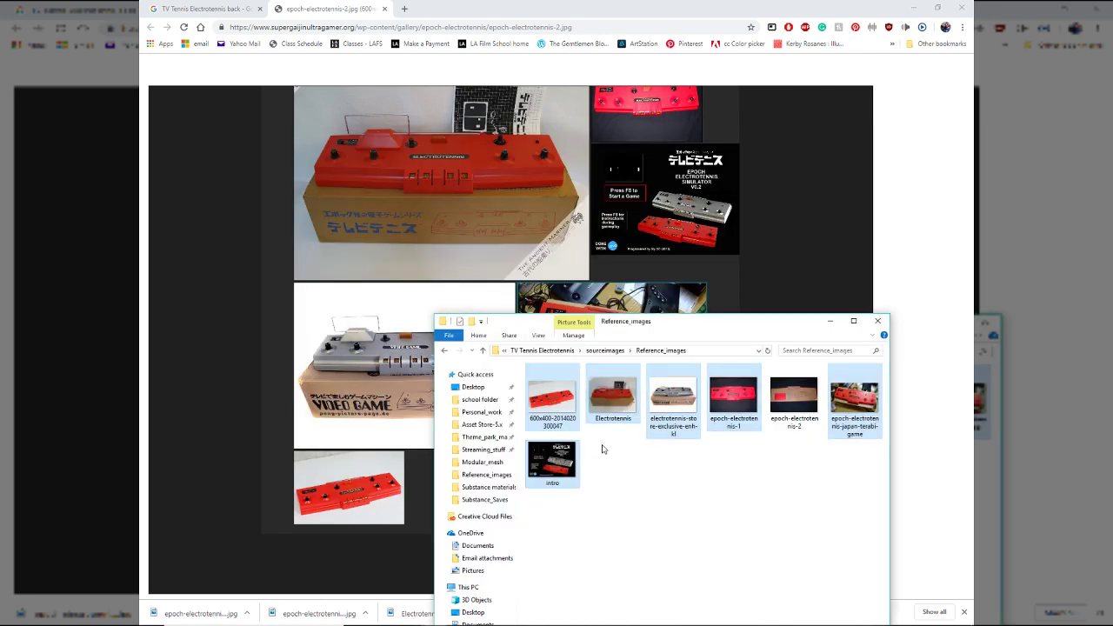
left_click_drag(778, 413, 481, 280)
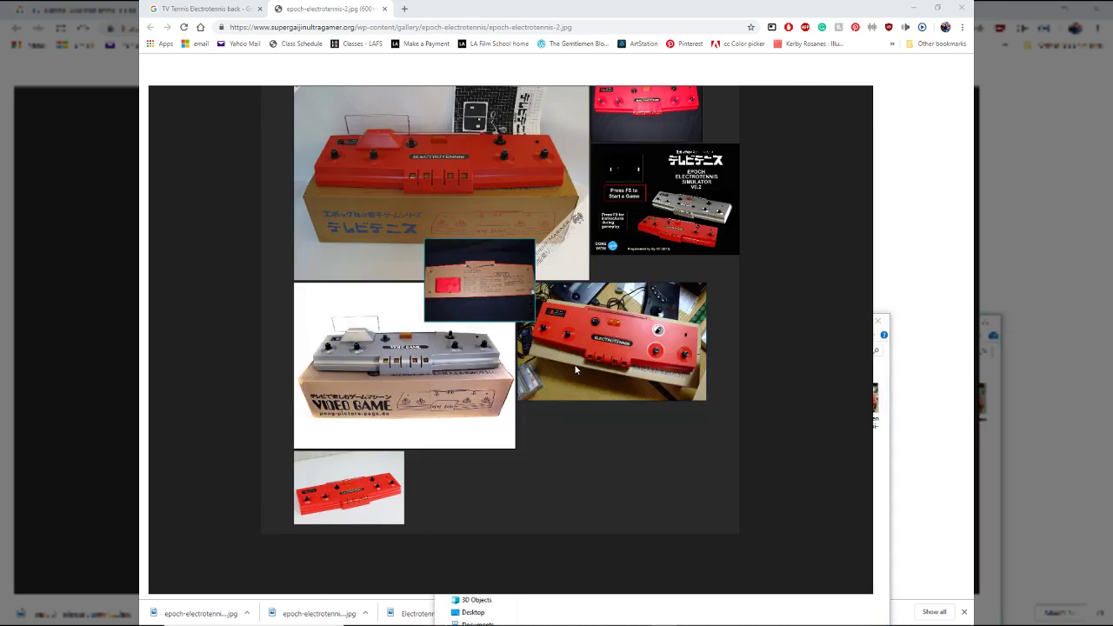
Arrange the images on the PureRef board with the Optimal layout.
scroll(644, 418, "down", 3)
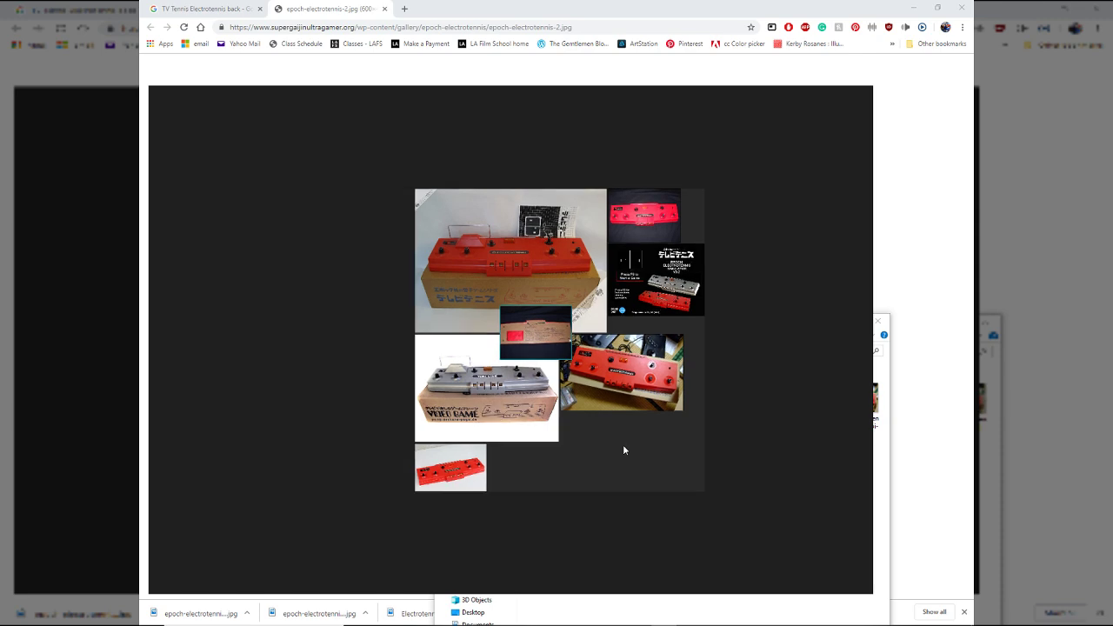
key("alt+Tab")
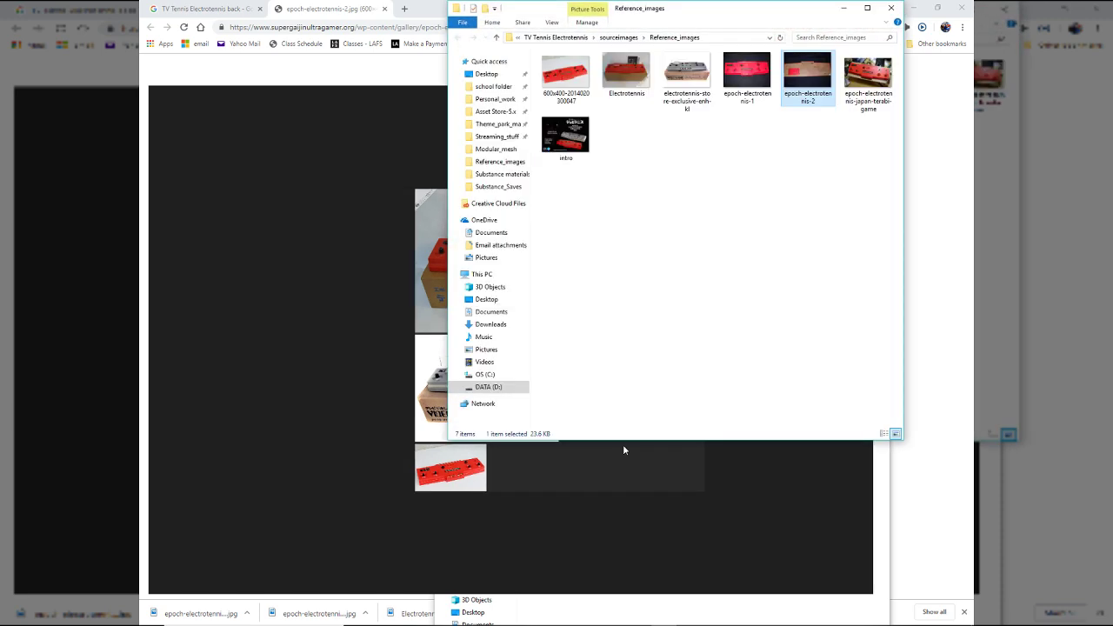
left_click(630, 462)
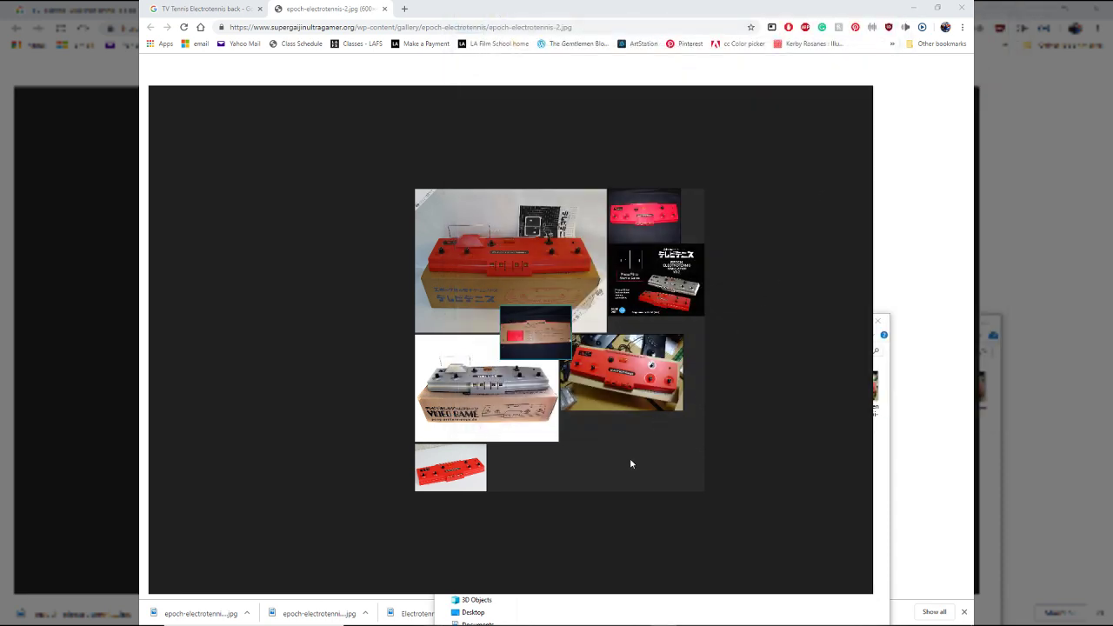
right_click(630, 463)
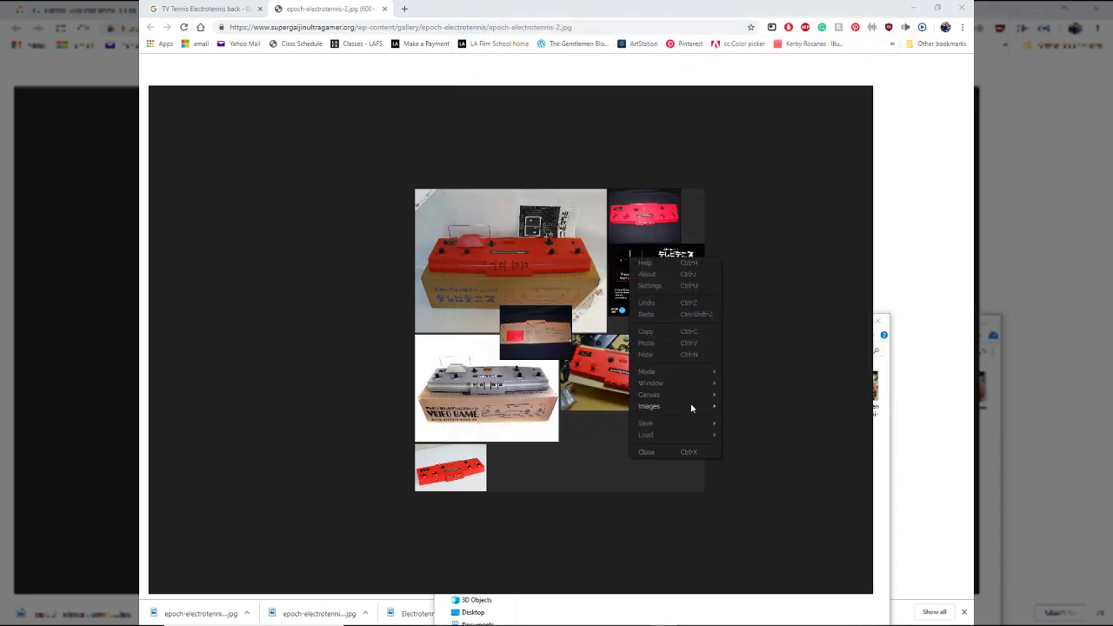
mouse_move(687, 407)
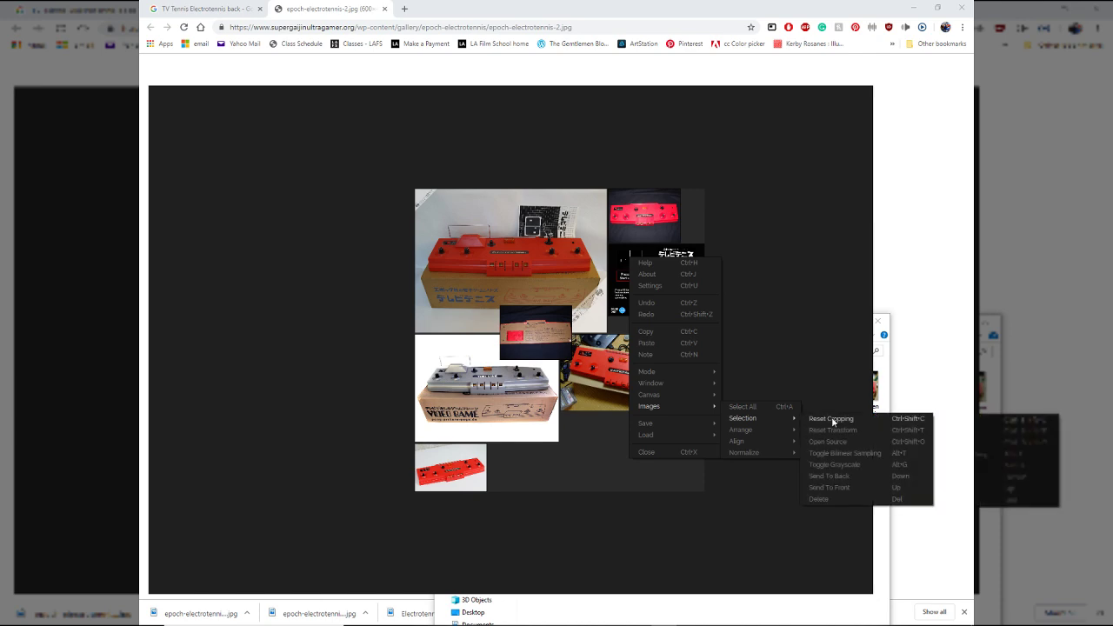
mouse_move(749, 430)
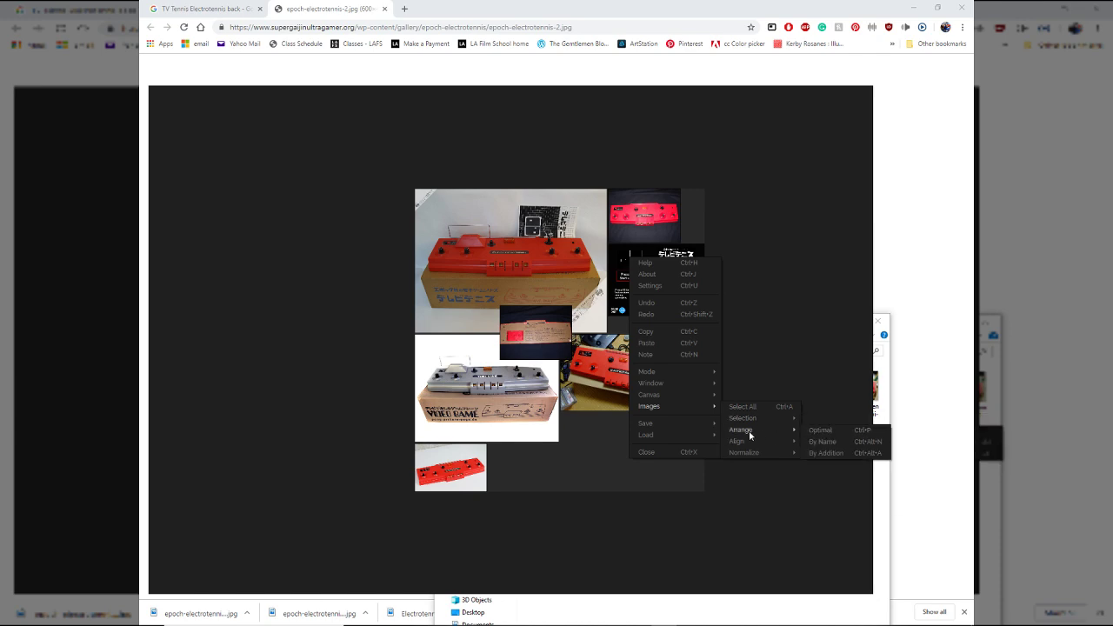
left_click(838, 437)
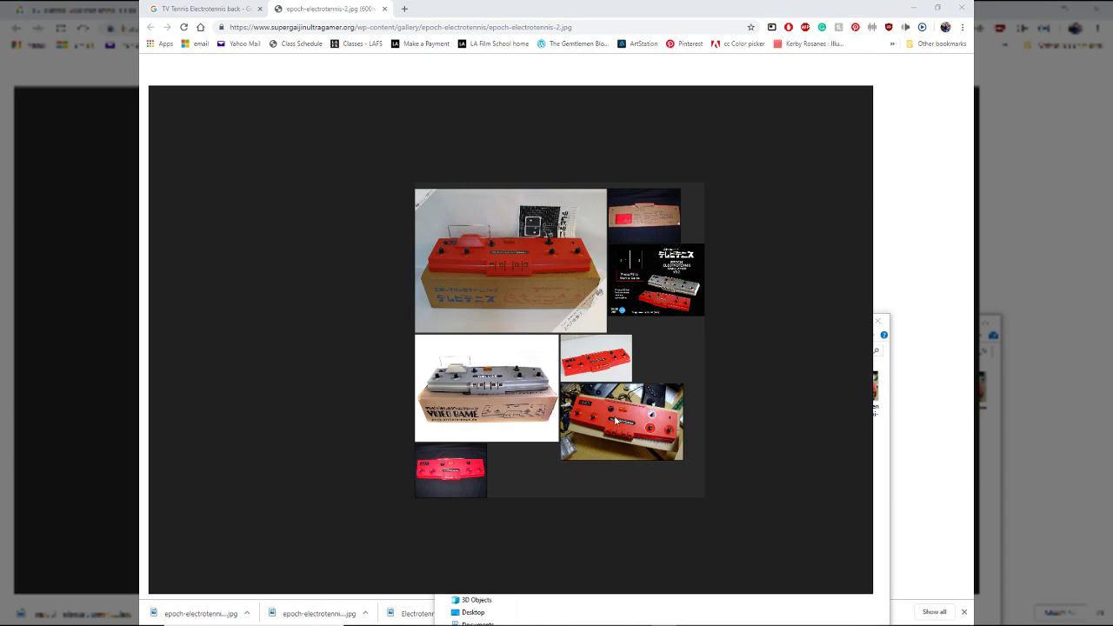
Examine the silver Video Game console's front centre panel up close in PureRef, and return to Maya.
scroll(615, 421, "up", 6)
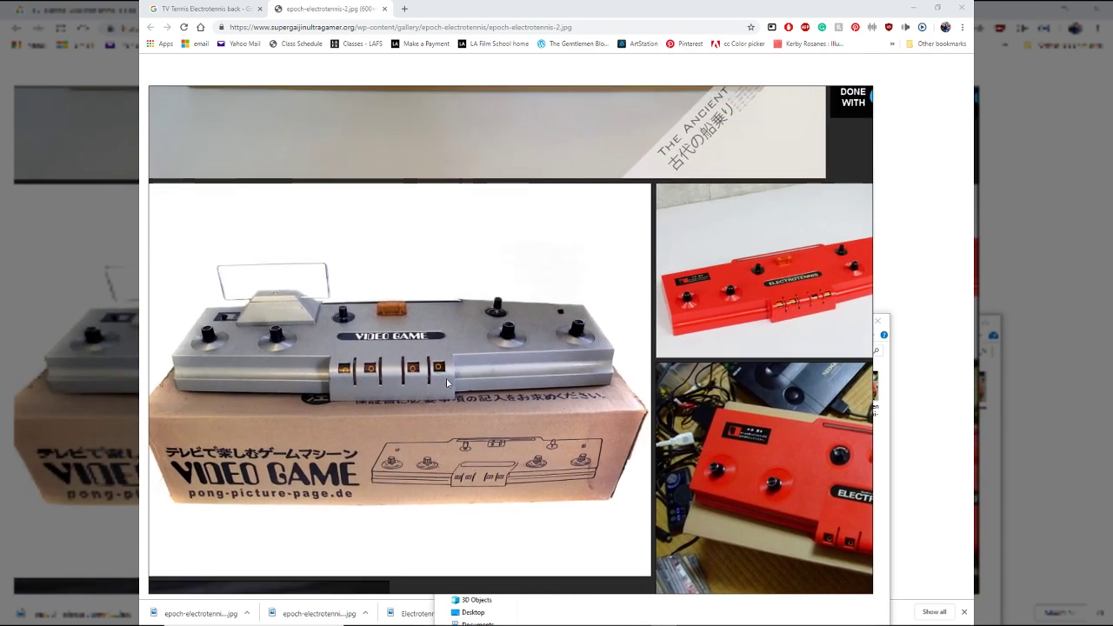
scroll(363, 299, "up", 4)
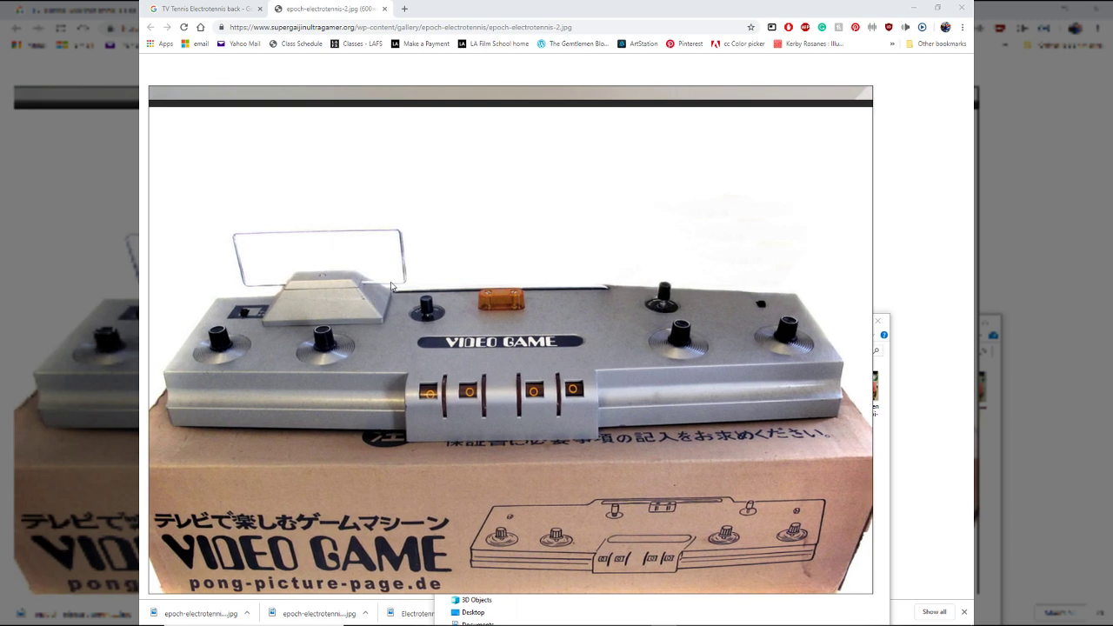
key("alt+Tab")
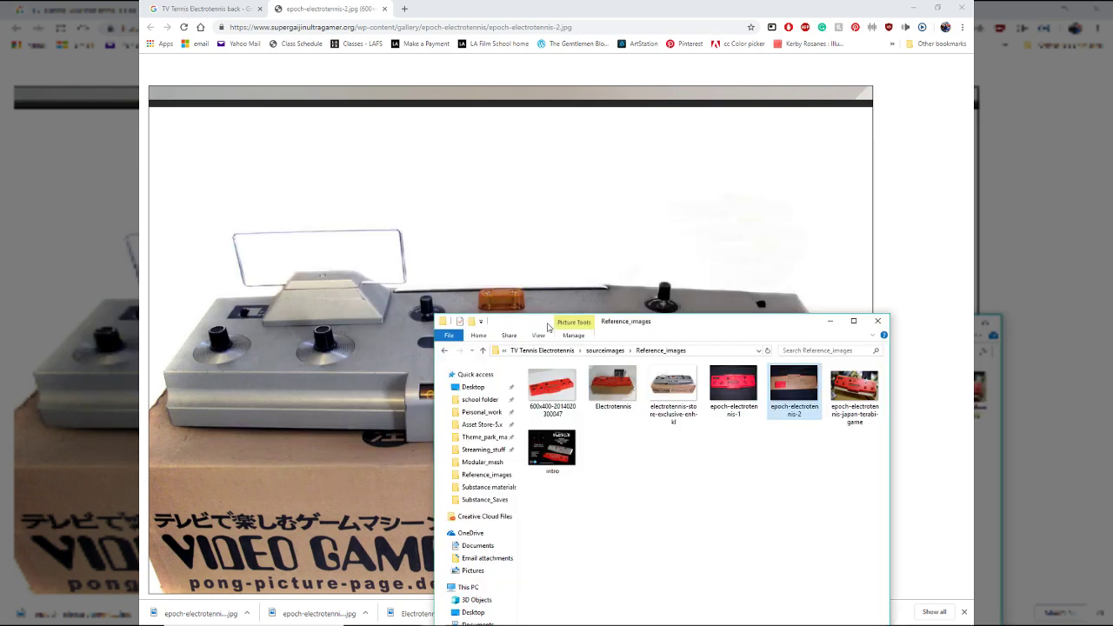
key("alt+Tab")
left_click(627, 197)
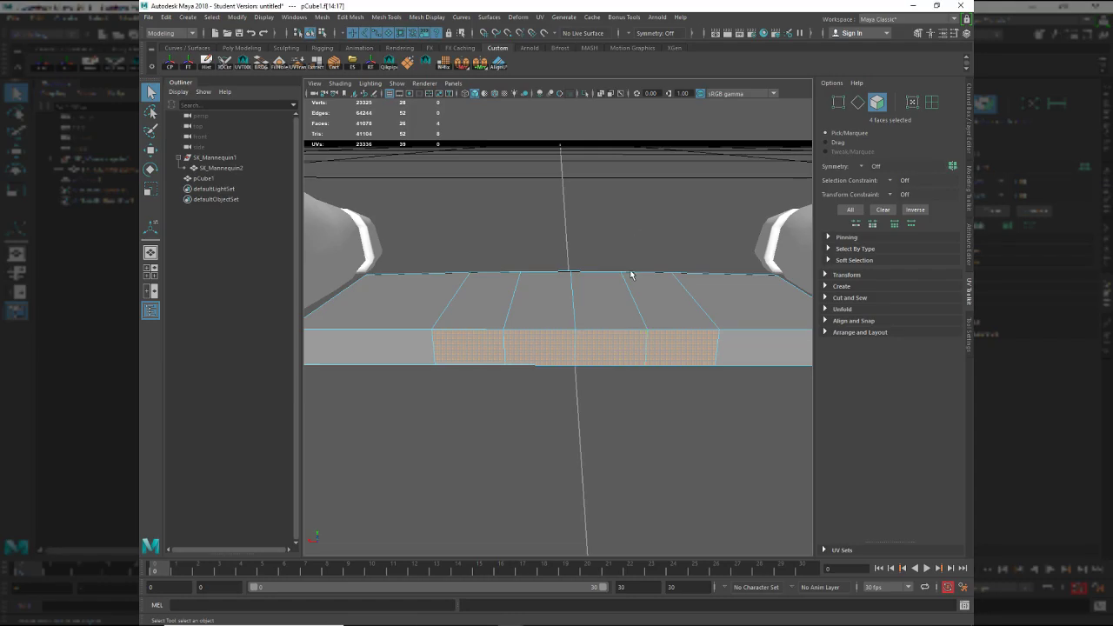
Compare the four selected front faces in Maya with the front centre panel in the PureRef console photos.
left_click_drag(618, 342, 589, 381, "alt")
key("alt+Tab")
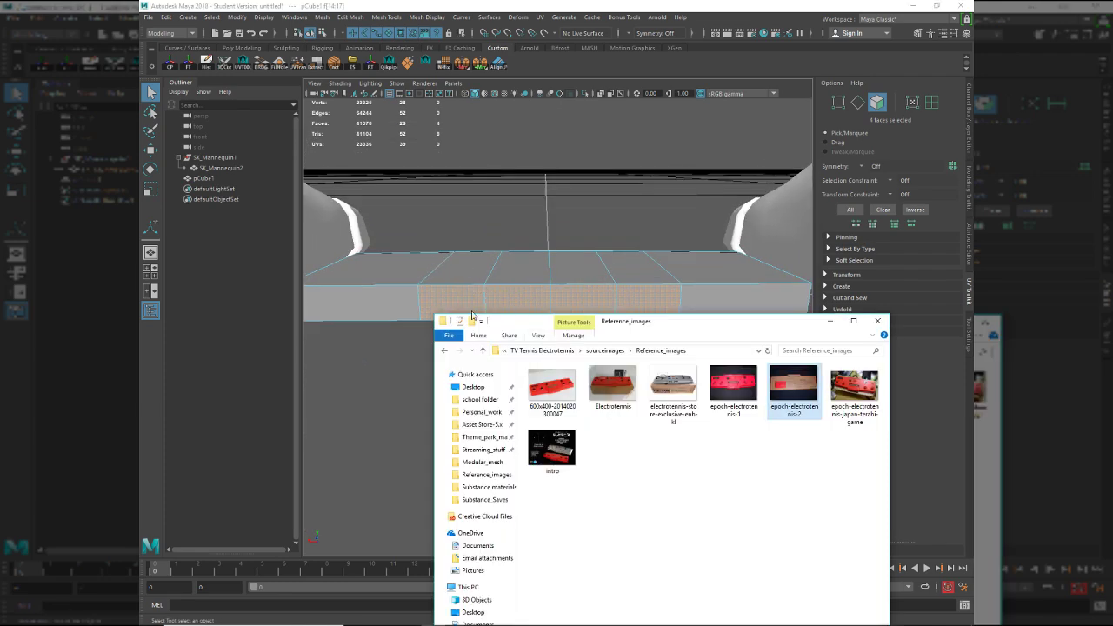
key("alt+Tab")
left_click(559, 248)
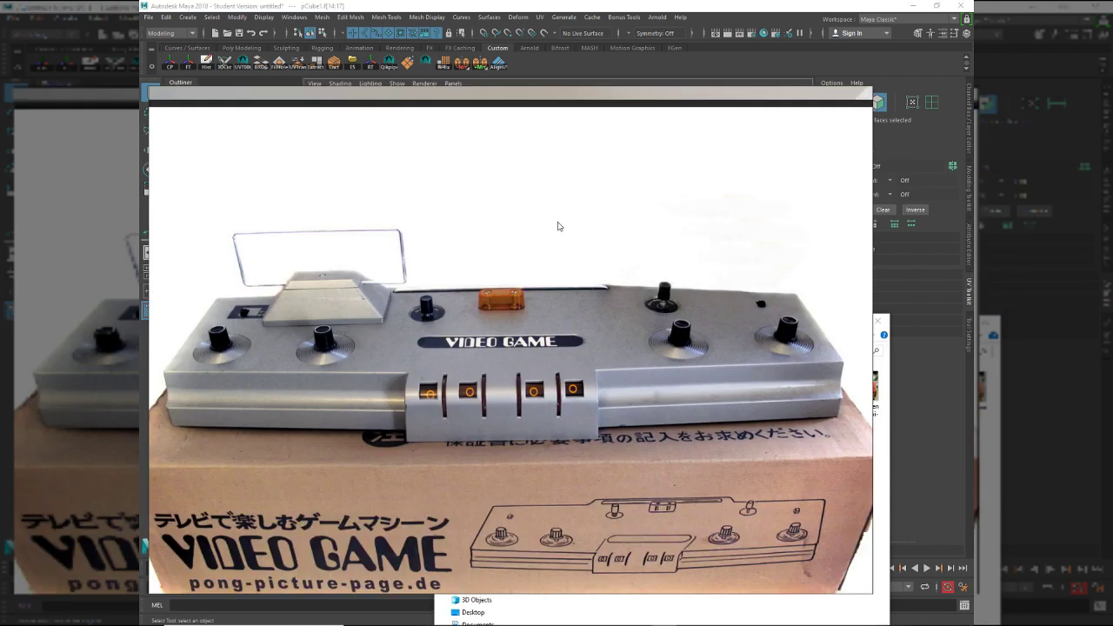
key("alt+Tab")
left_click(560, 220)
key("alt+Tab")
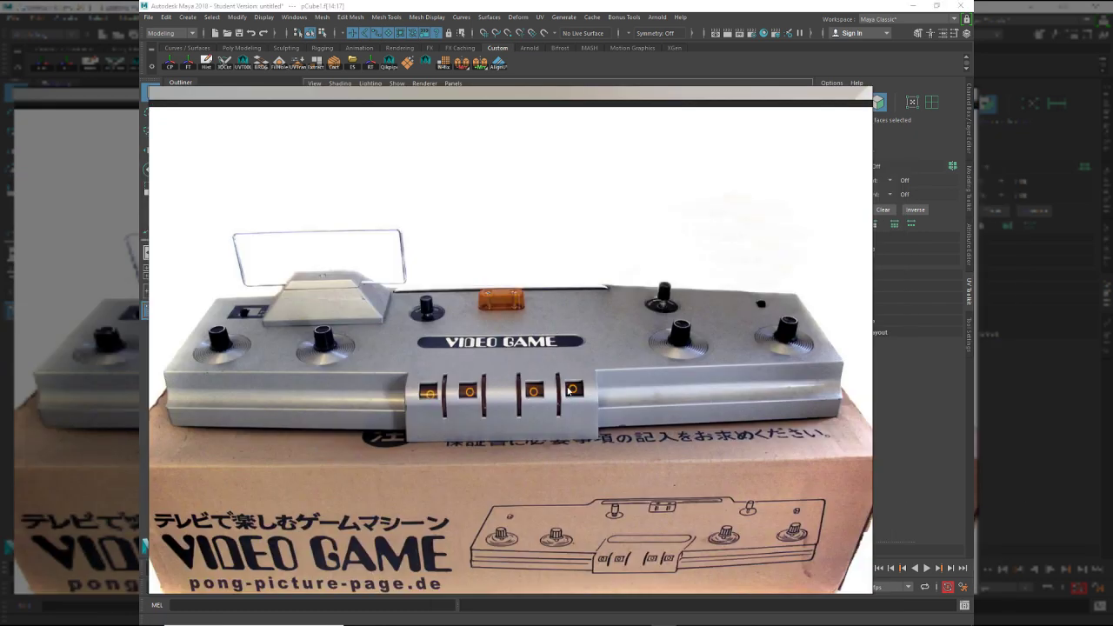
scroll(541, 378, "down", 8)
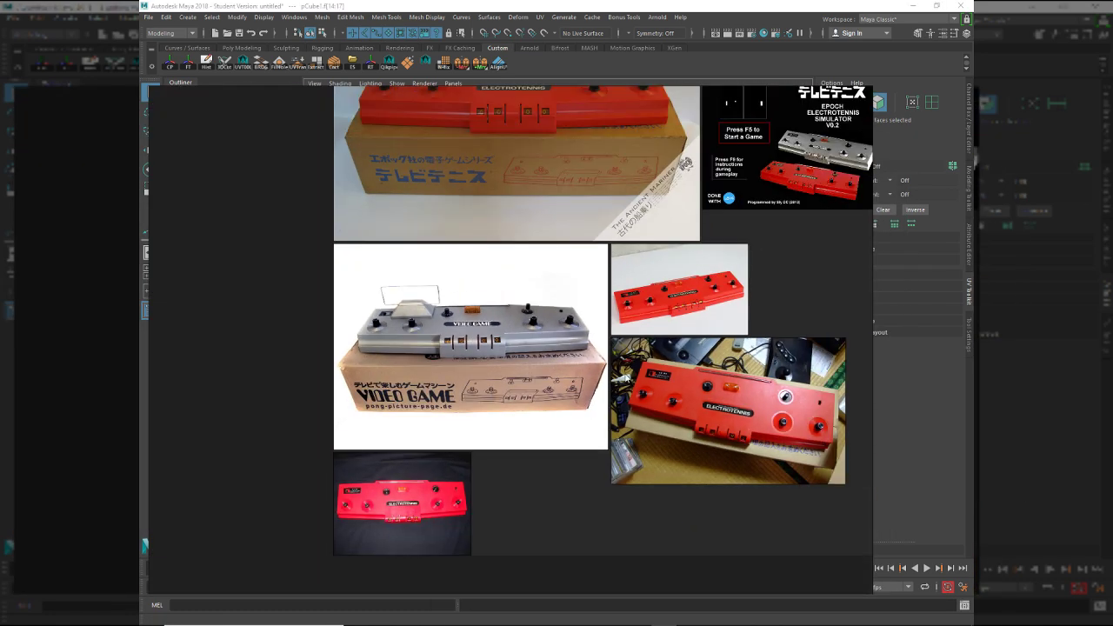
middle_click_drag(620, 378, 528, 363)
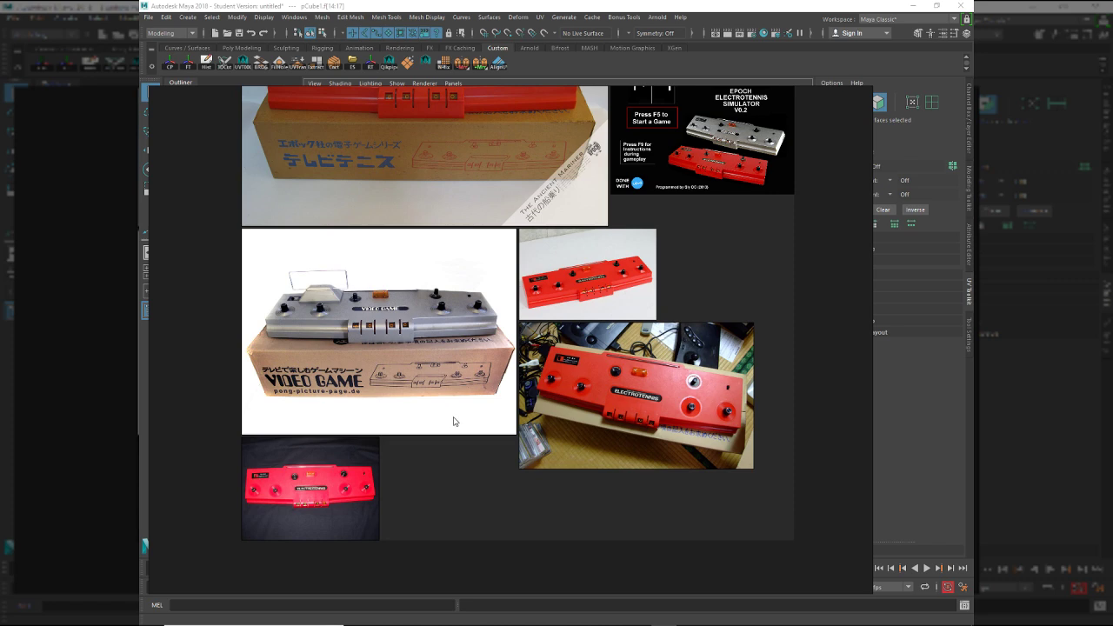
scroll(447, 365, "down", 1)
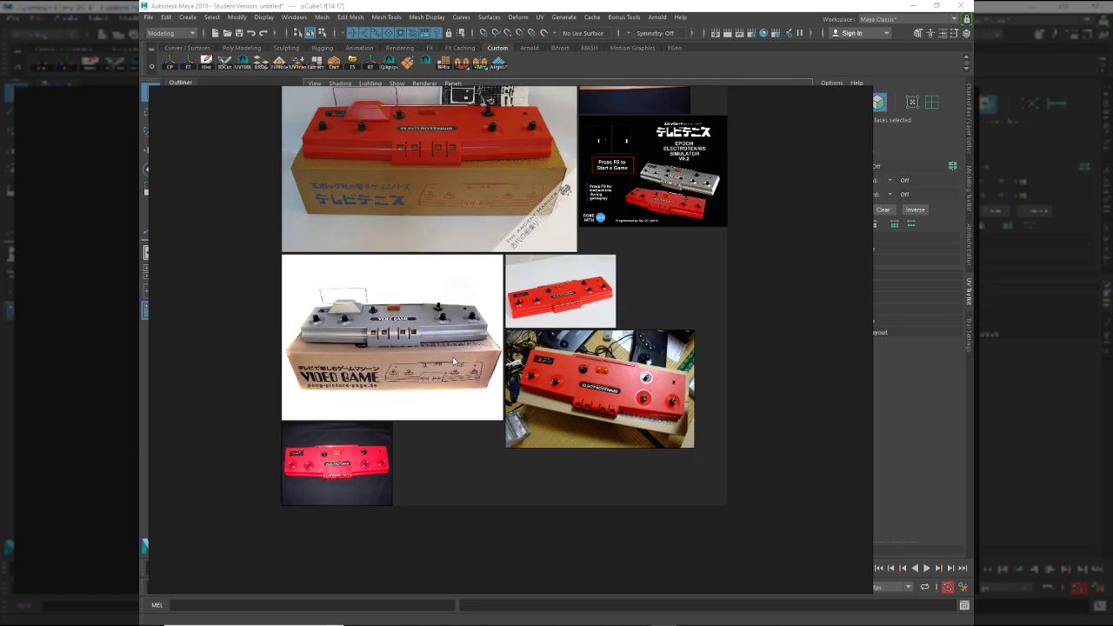
Compare the console's underside photo in PureRef with the four selected front faces in Maya.
scroll(520, 357, "up", 1)
middle_click_drag(520, 357, 409, 605)
scroll(563, 275, "up", 8)
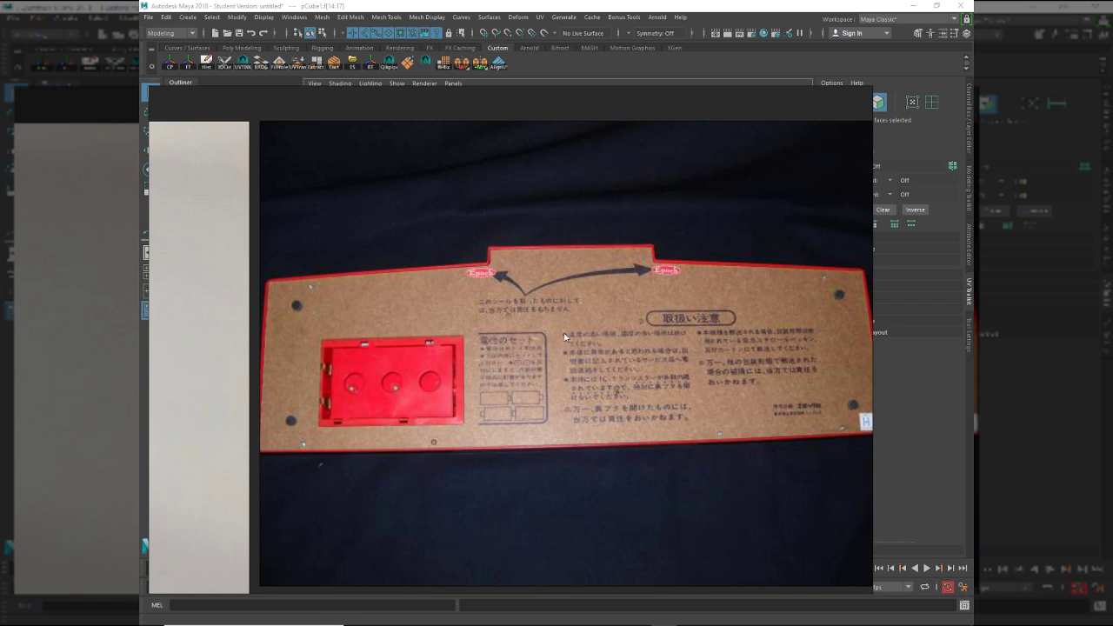
key("alt+Tab")
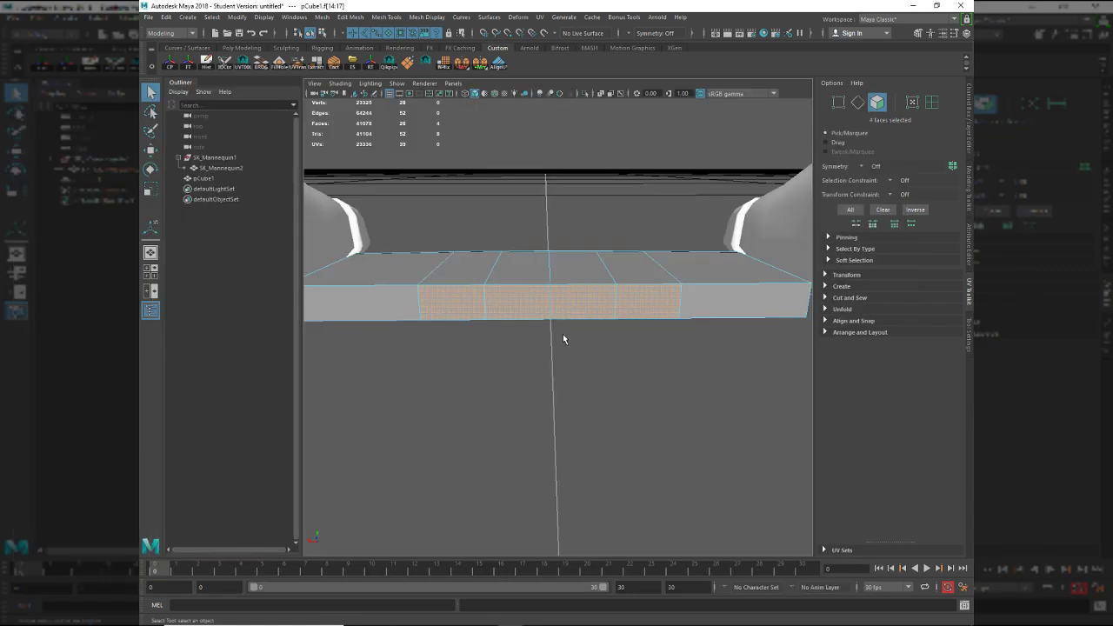
left_click_drag(566, 338, 560, 296, "alt")
key("alt+Tab")
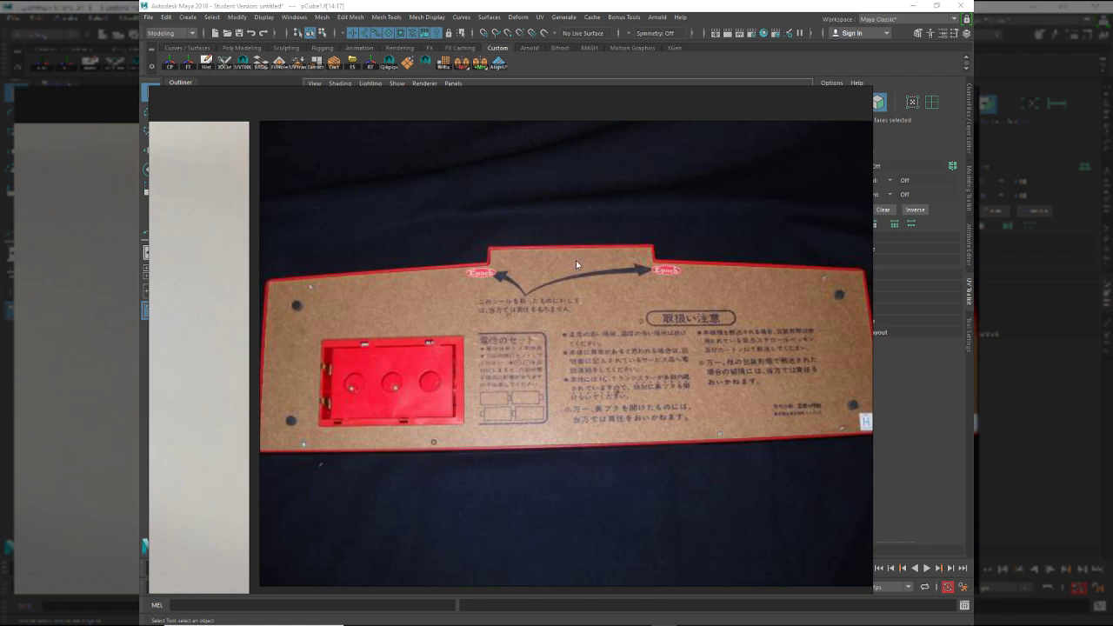
Extrude the four selected front faces outward as the centre panel and check the outline against the underside photo in PureRef.
key("alt+Tab")
left_click_drag(577, 341, 666, 393, "alt")
key("space")
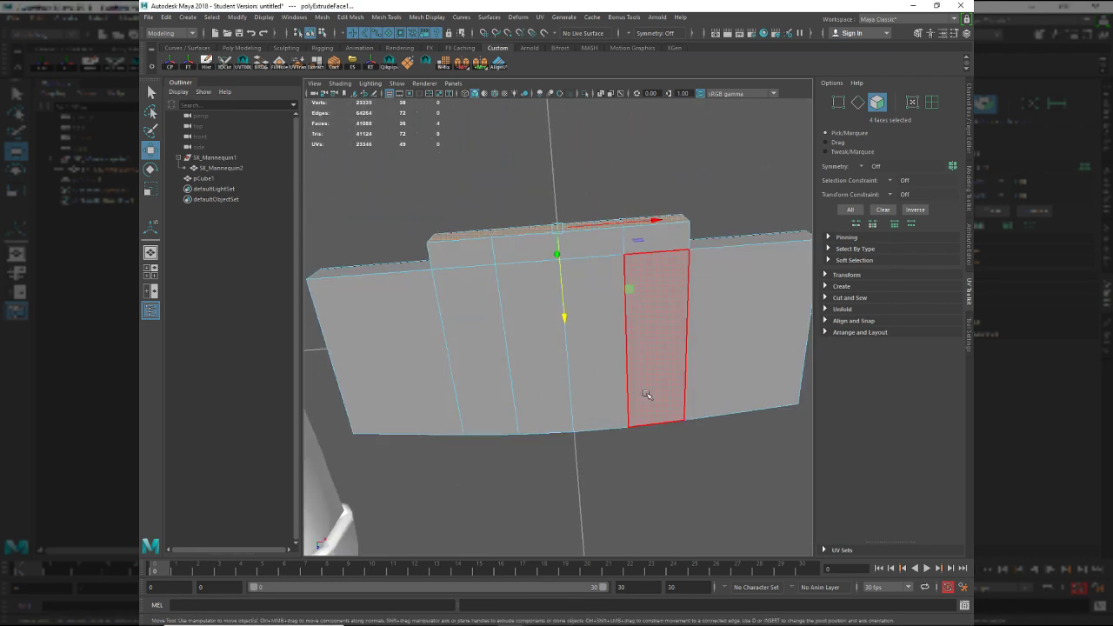
scroll(646, 395, "down", 4)
left_click_drag(643, 403, 604, 412, "alt")
scroll(603, 412, "up", 6)
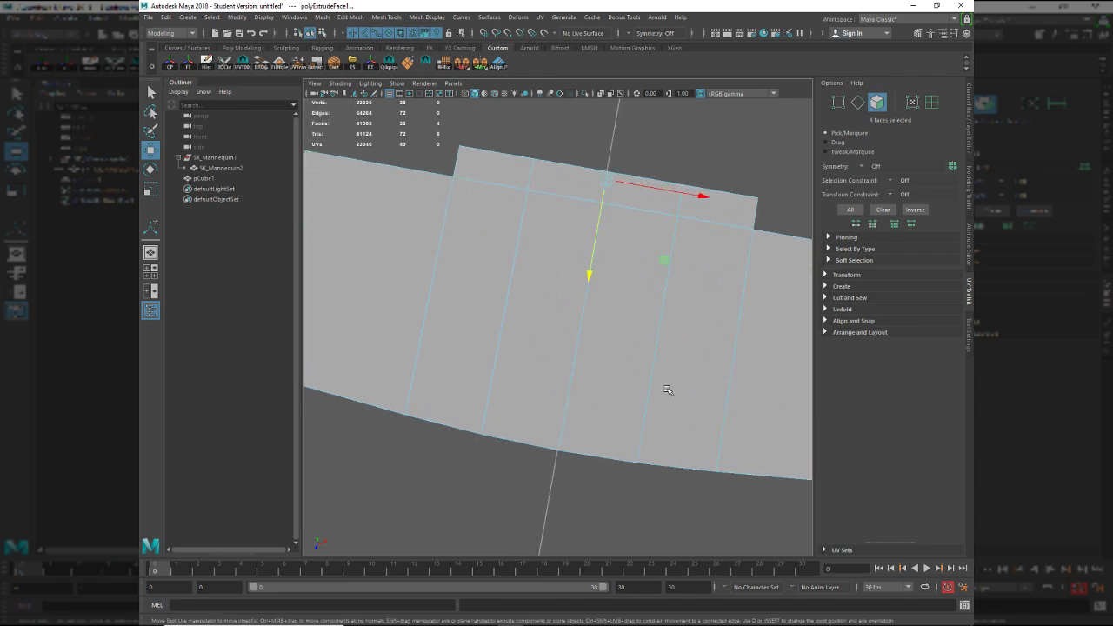
left_click_drag(668, 390, 624, 397, "alt")
scroll(623, 397, "up", 2)
key("alt+Tab")
key("alt+Tab")
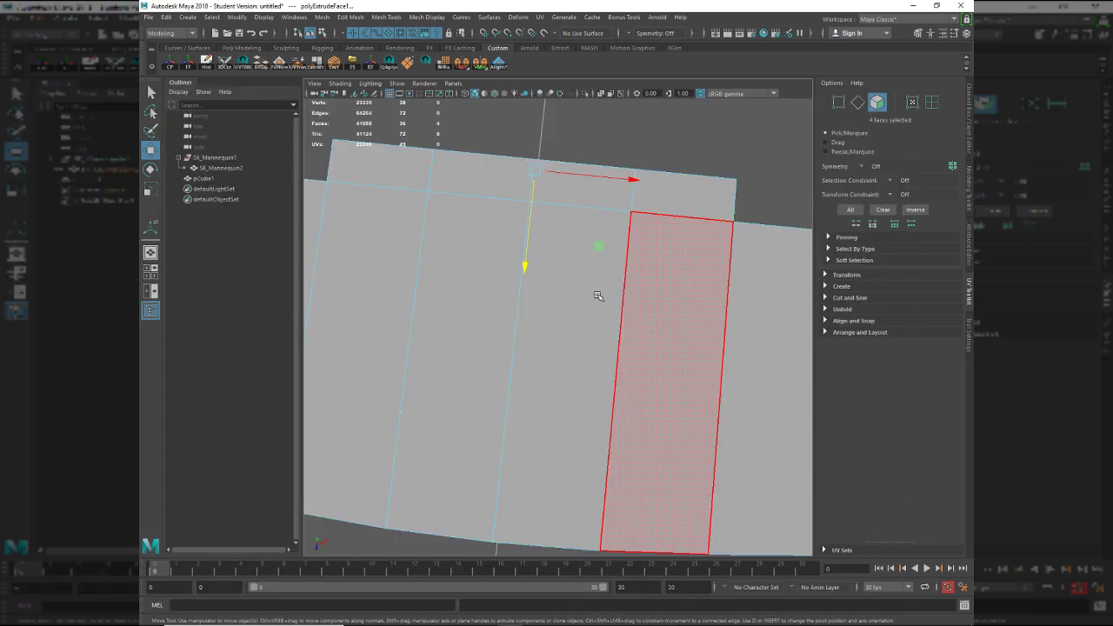
scroll(577, 316, "down", 3)
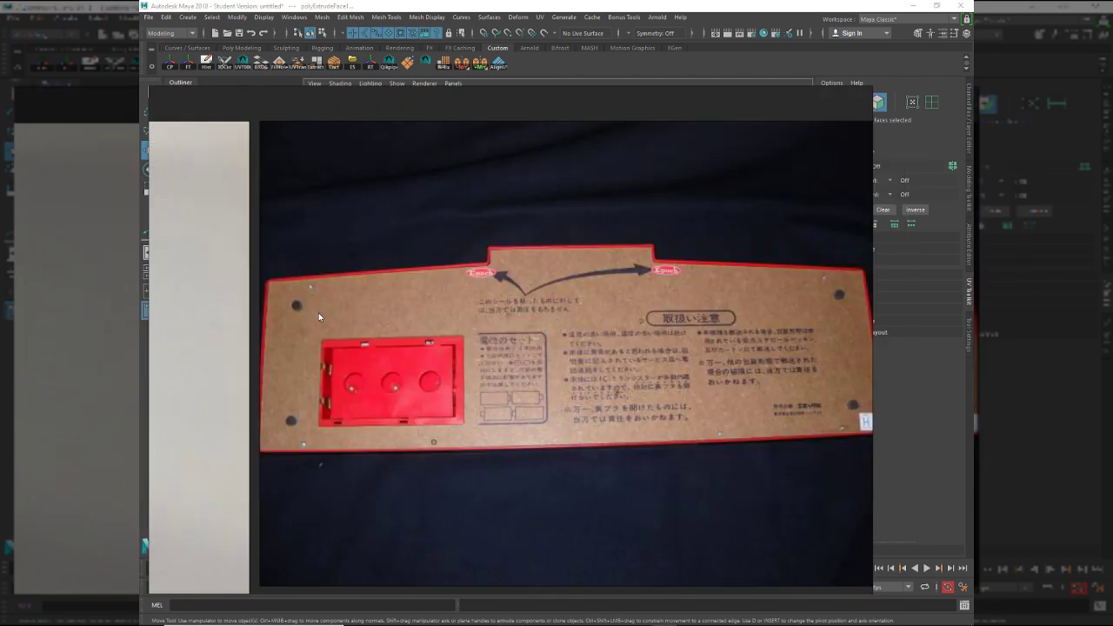
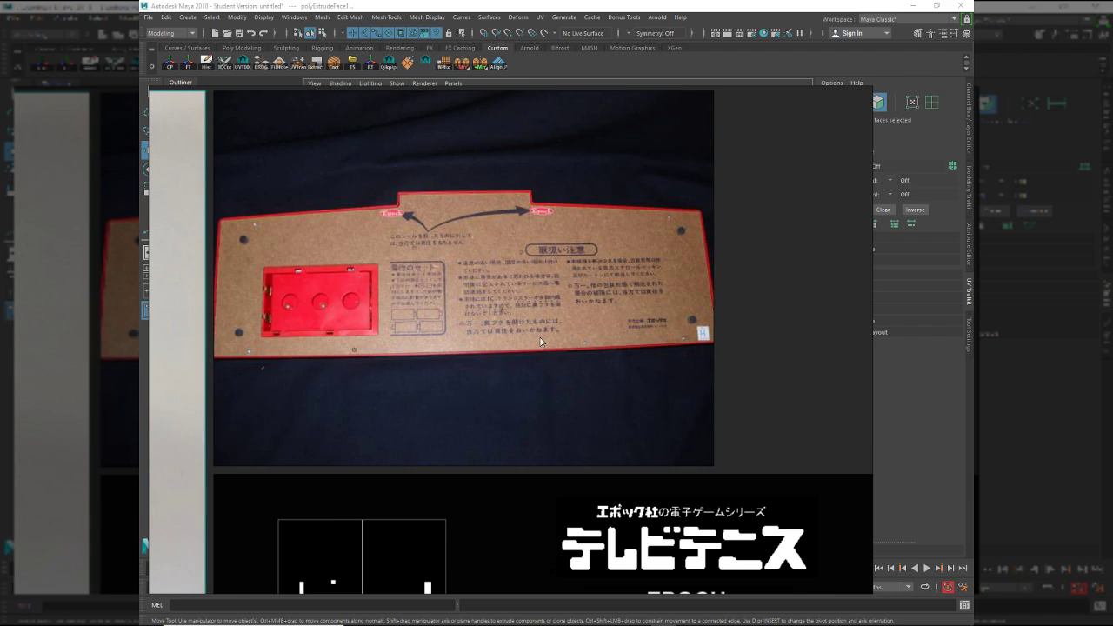
Switch to the Google Images results in Chrome and open the source page of the underside photo in a new tab.
key("alt+Tab")
key("alt+Tab")
key("alt+Tab")
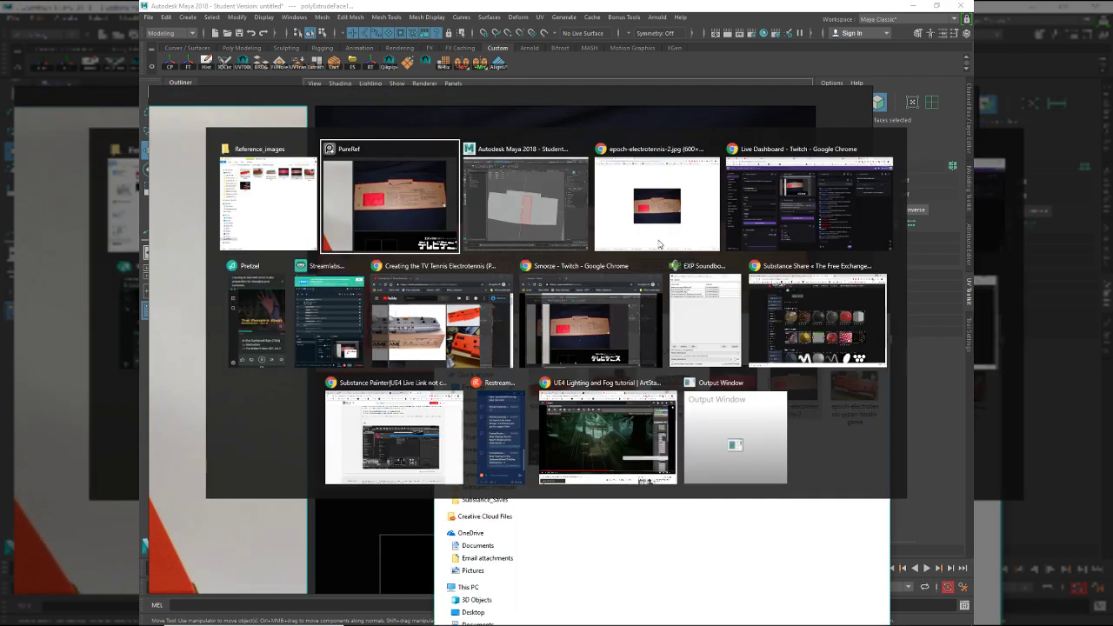
left_click(659, 244)
left_click(391, 11)
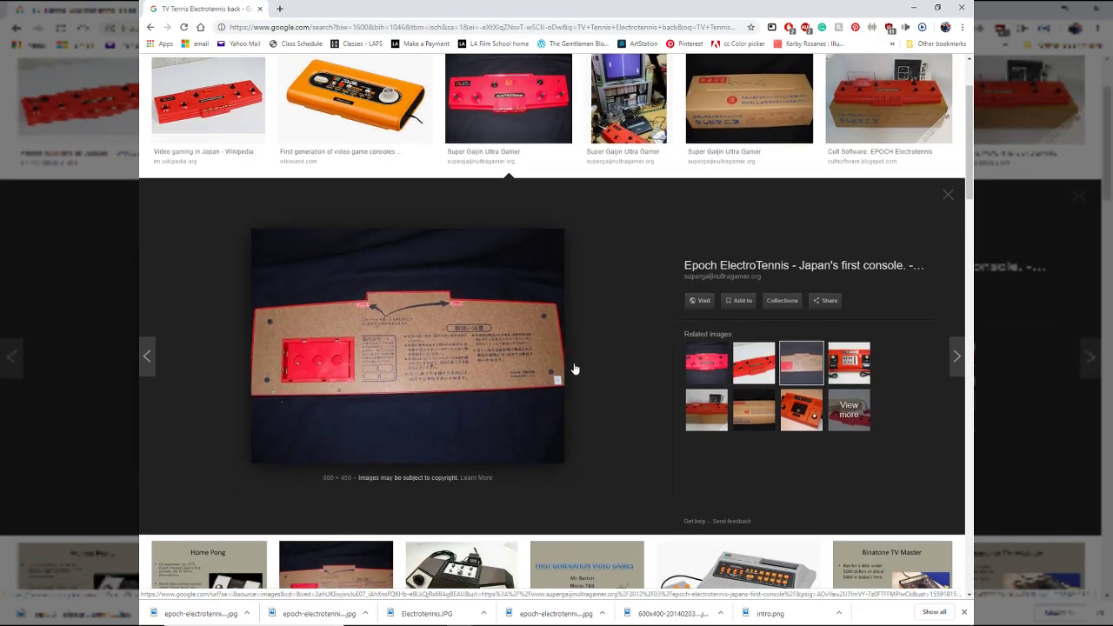
middle_click(708, 298)
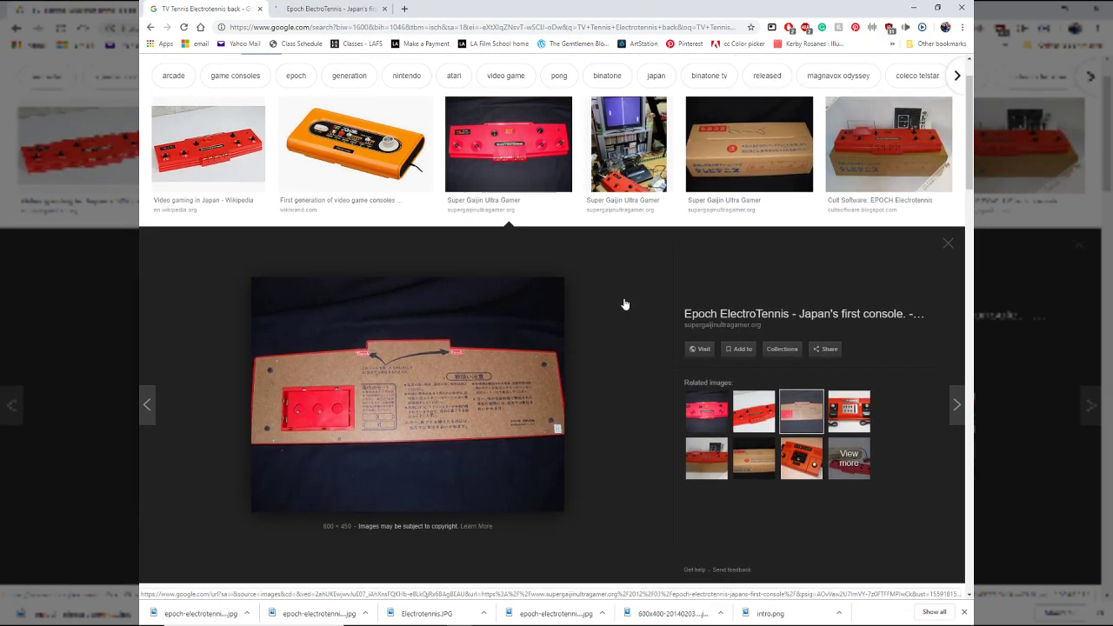
Compare the underside photo with the related photos of the red console's top in the image results.
scroll(625, 304, "up", 1)
left_click(493, 224)
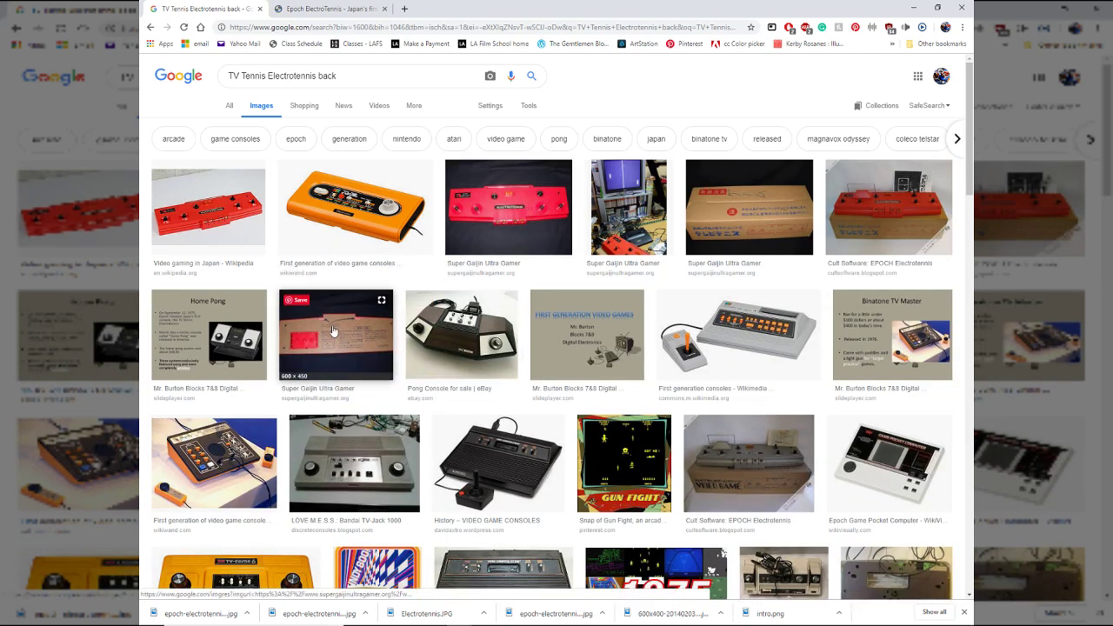
left_click(333, 331)
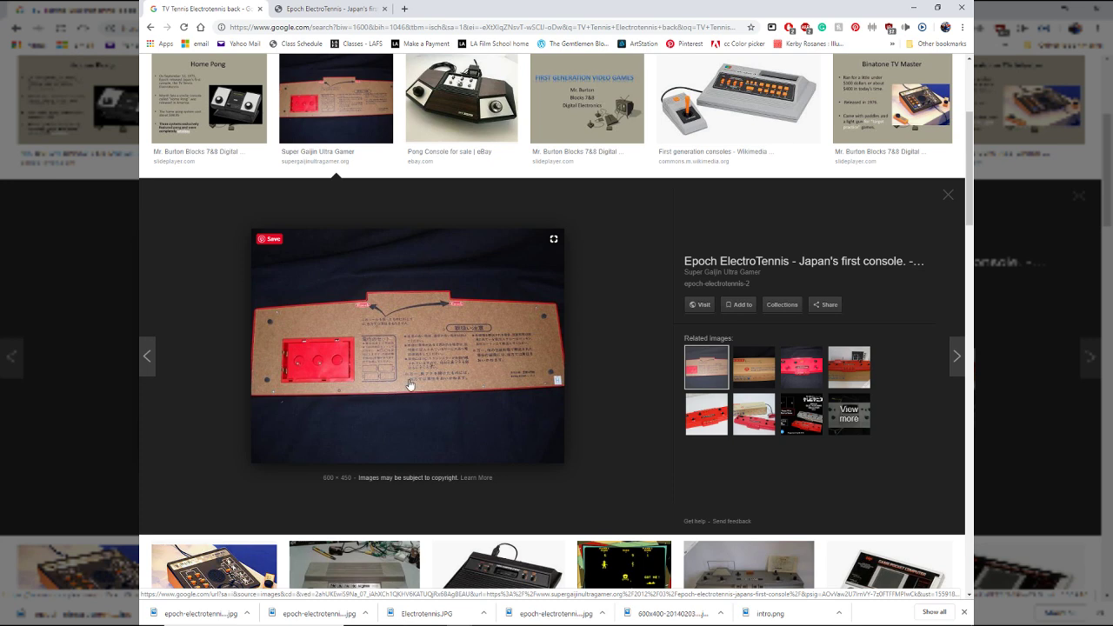
left_click(754, 413)
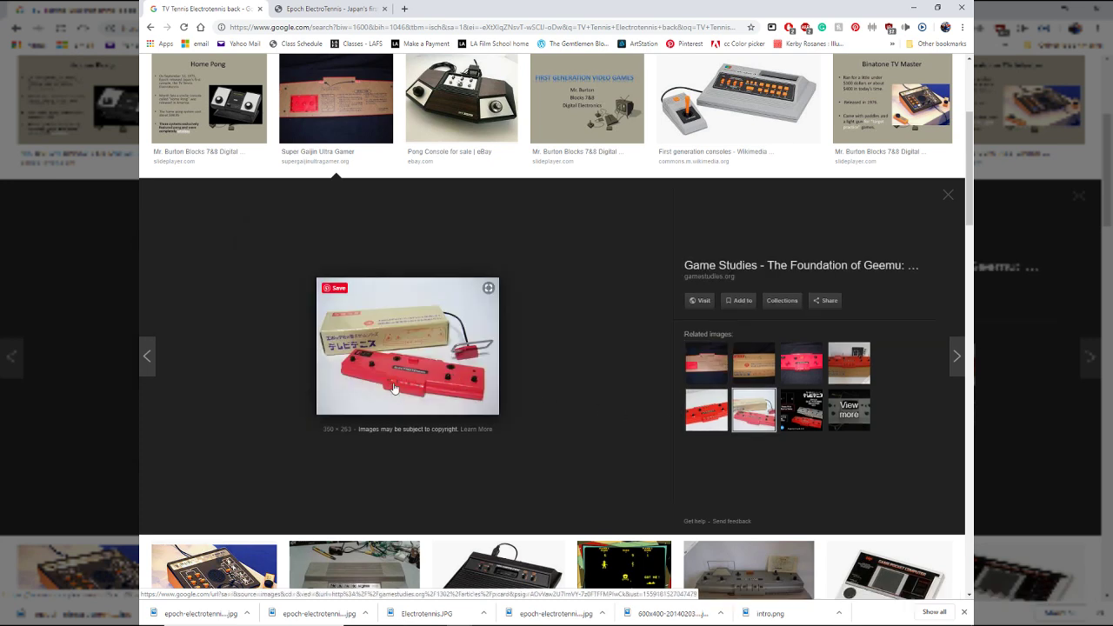
left_click(802, 363)
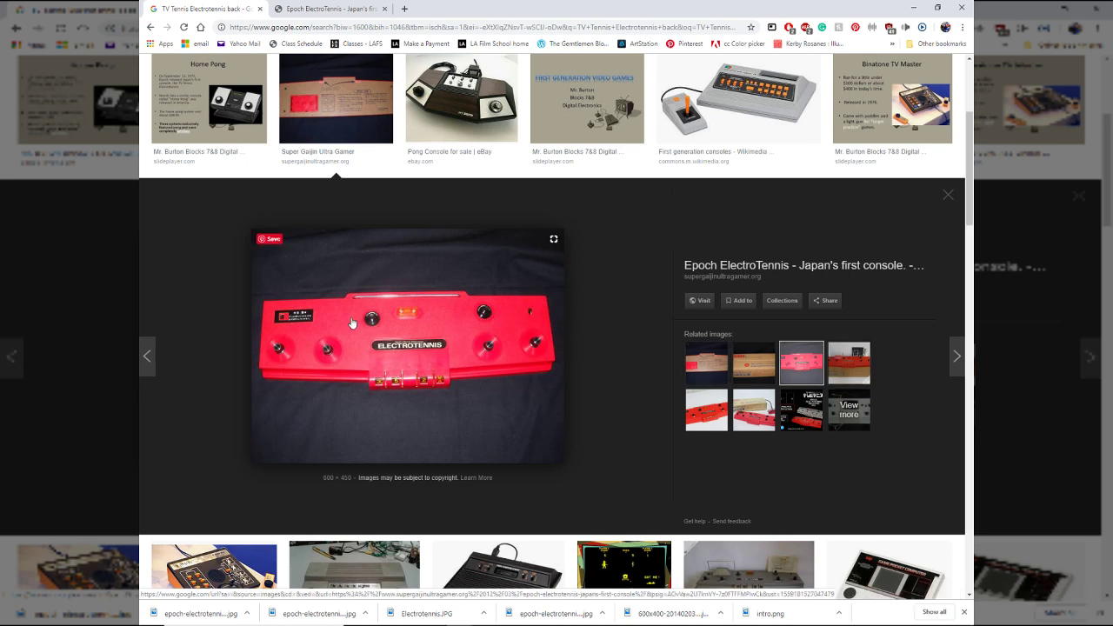
scroll(475, 261, "up", 5)
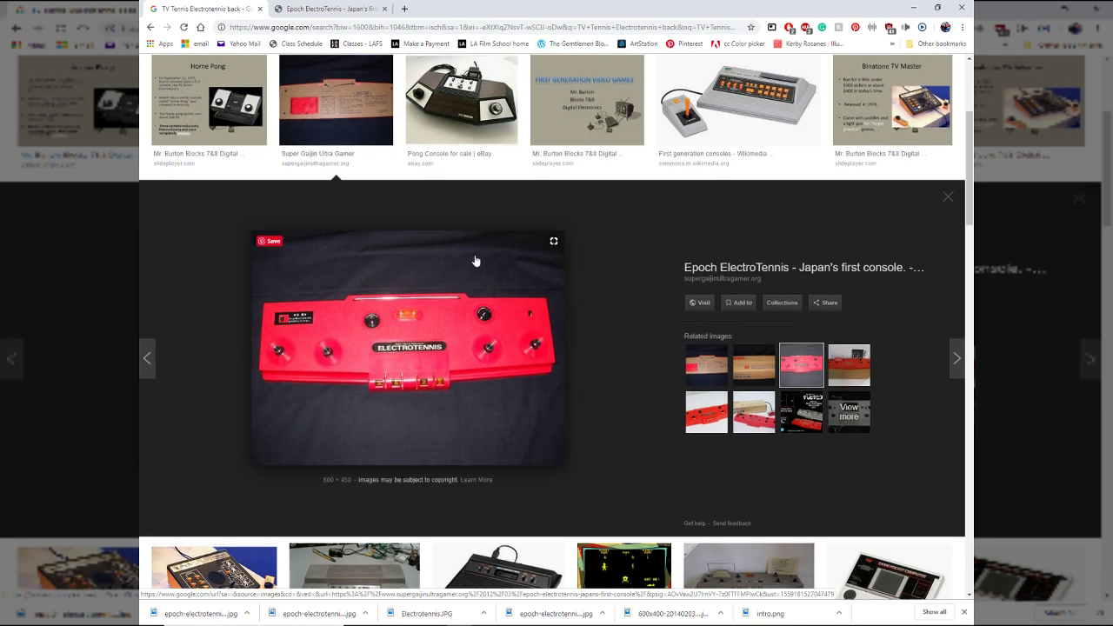
left_click(345, 310)
left_click(373, 296)
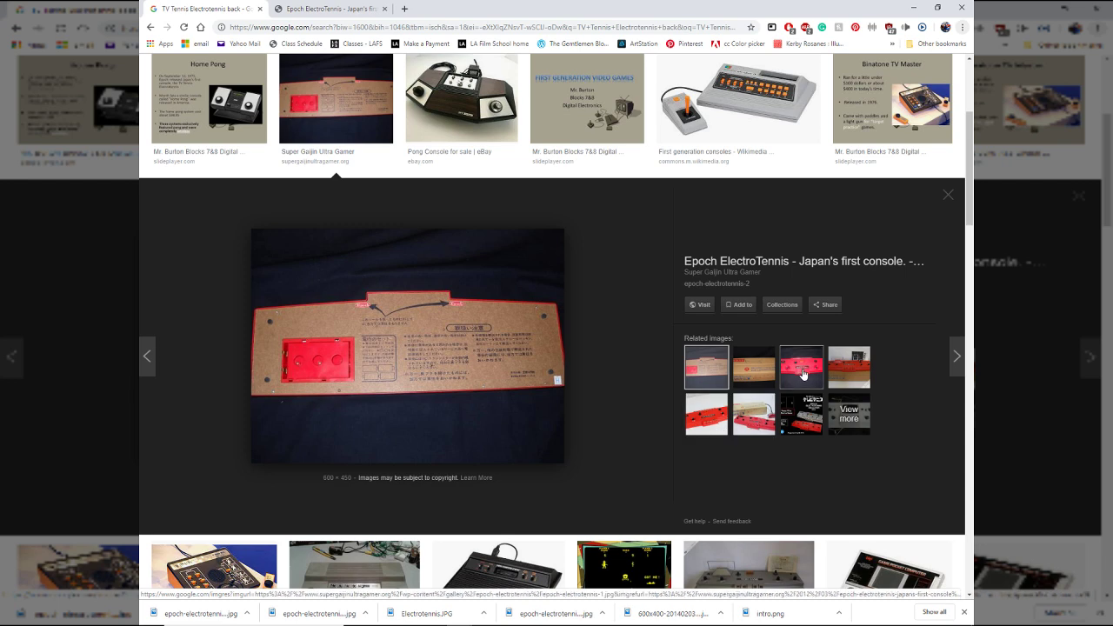
left_click(804, 372)
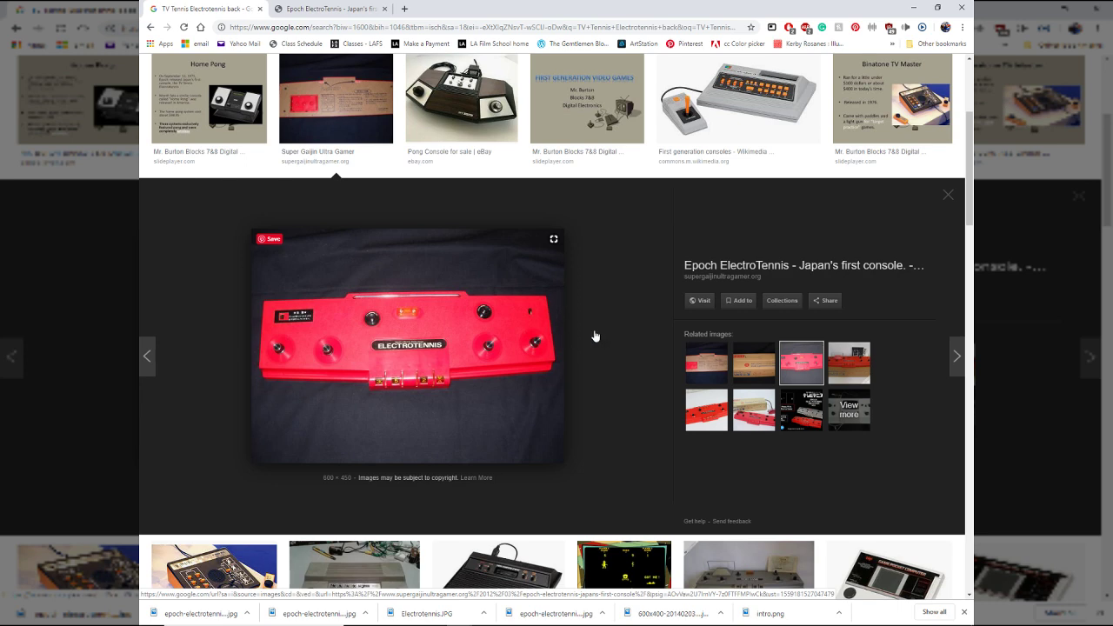
left_click(360, 122)
left_click(349, 127)
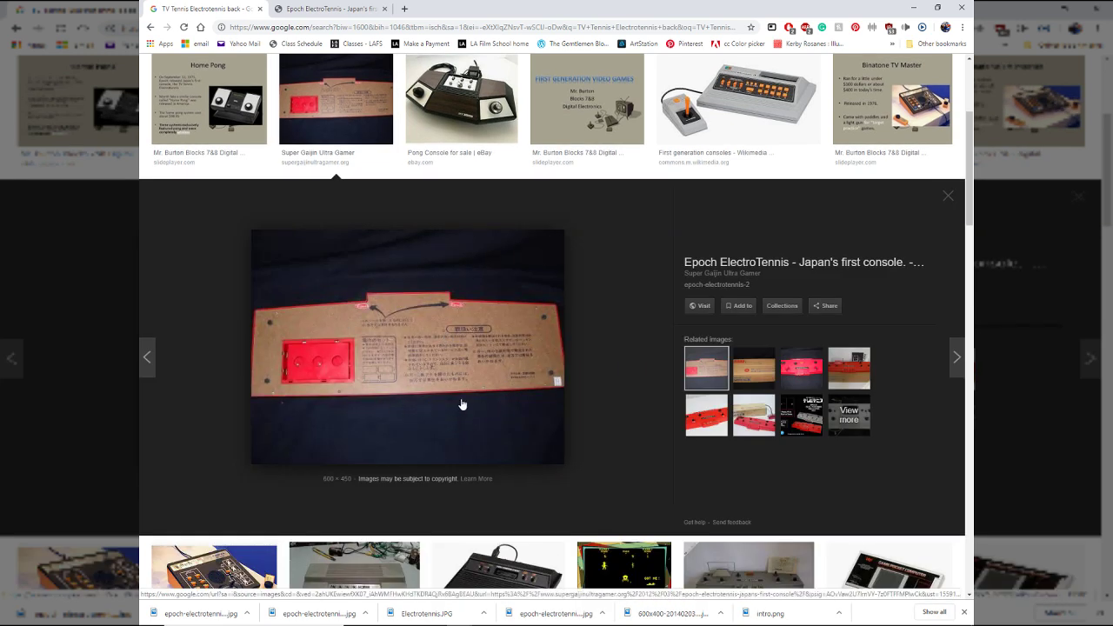
Examine the underside photo and the silver console's front edge and side profile up close in PureRef, and return to Maya.
key("alt+Tab")
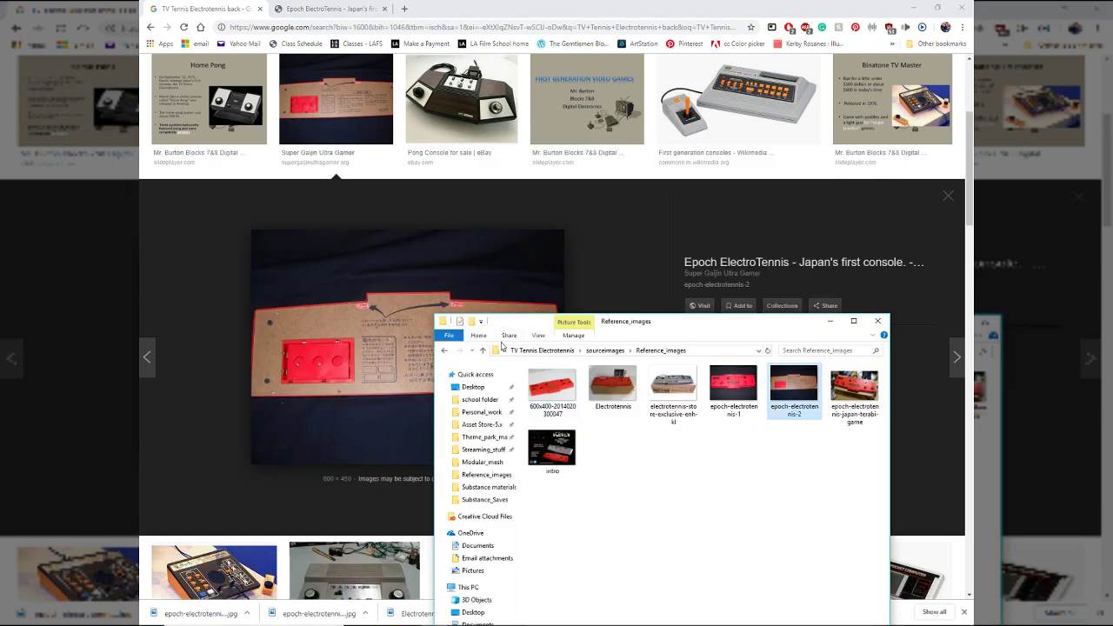
key("alt+Tab")
scroll(434, 263, "up", 4)
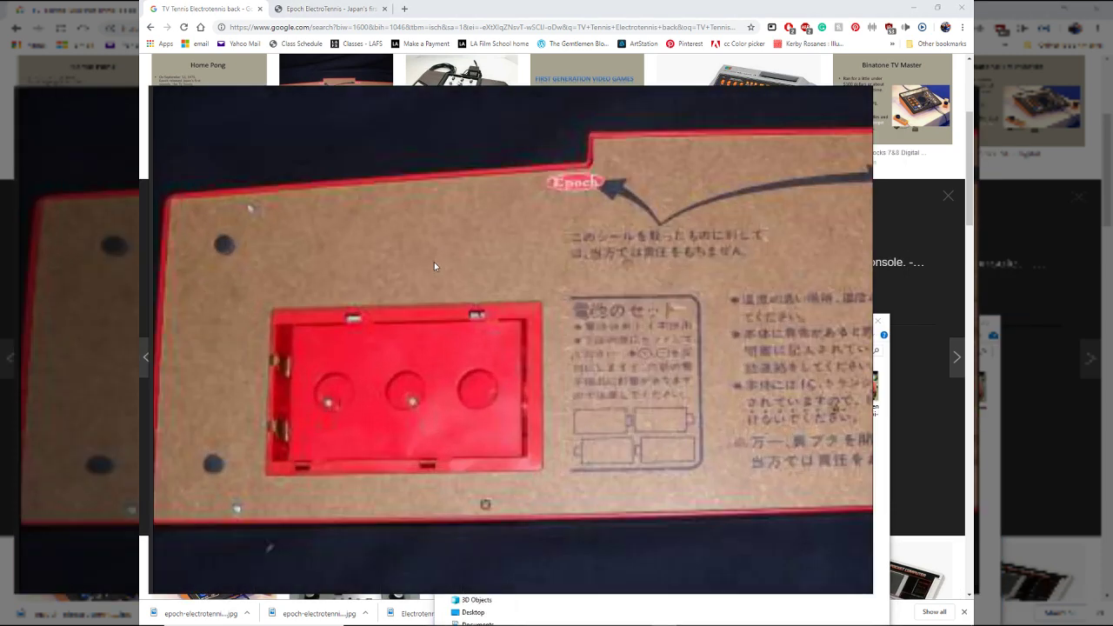
scroll(436, 265, "down", 8)
scroll(519, 488, "up", 3)
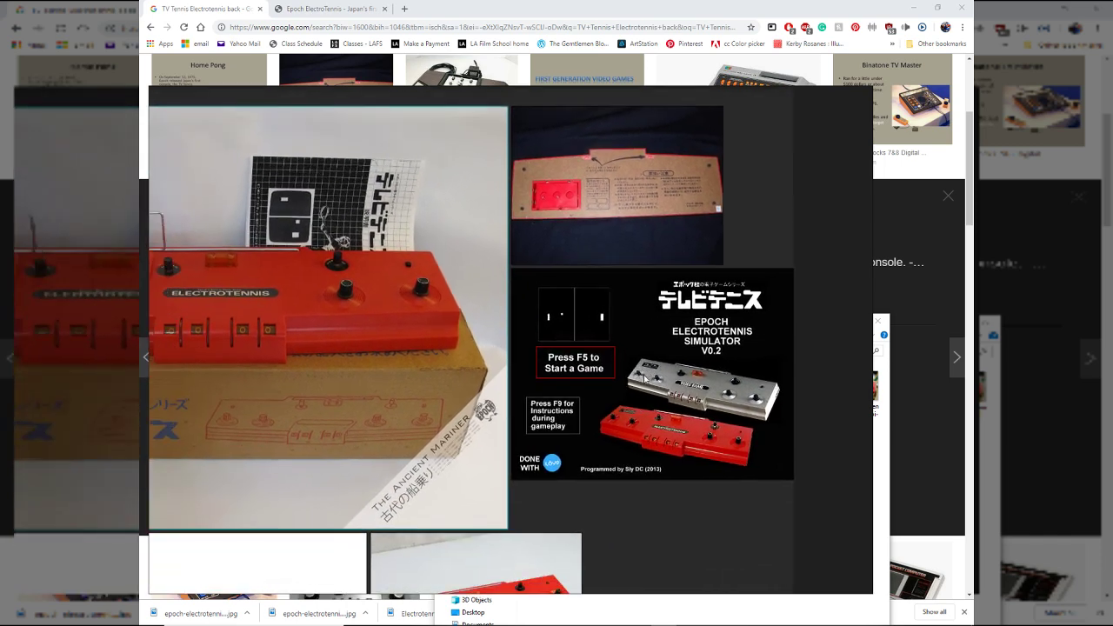
scroll(568, 389, "down", 3)
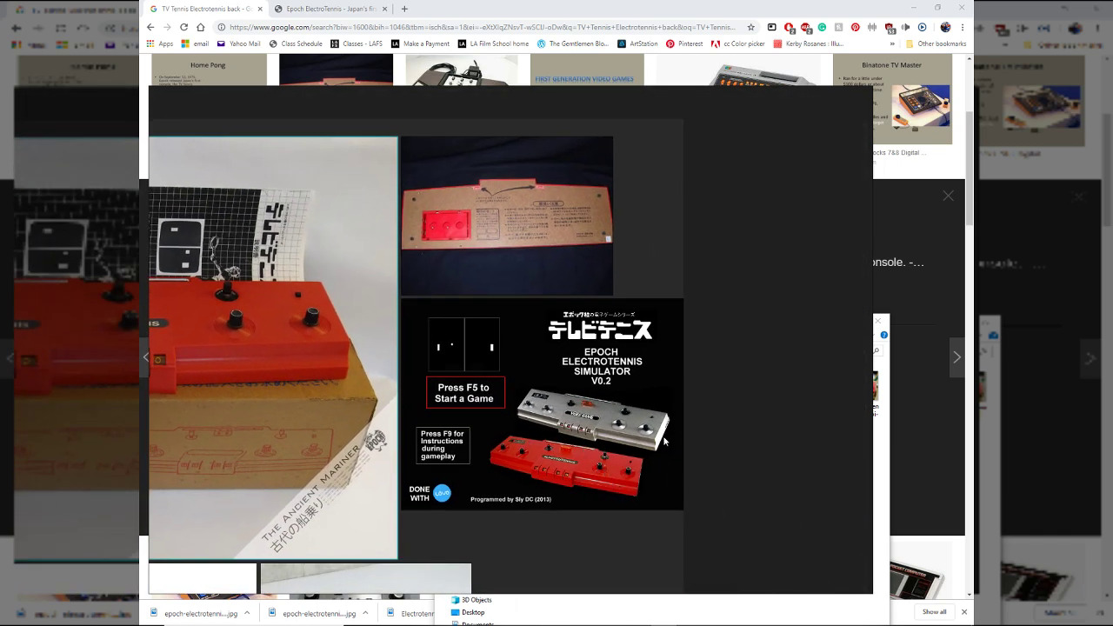
scroll(660, 459, "up", 4)
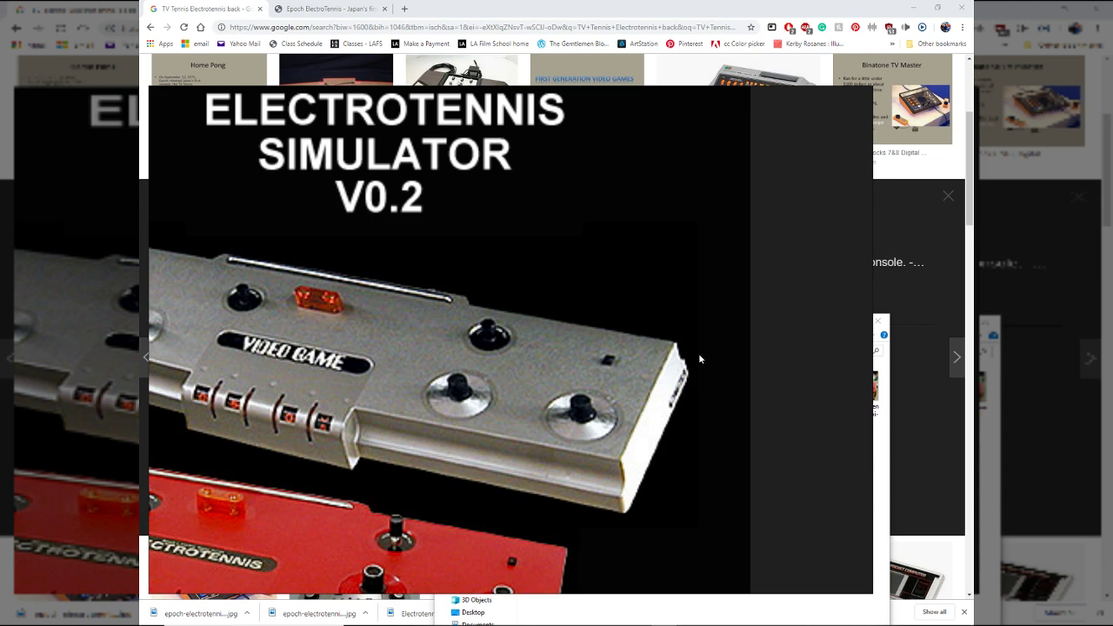
key("alt+Tab")
key("alt+Tab")
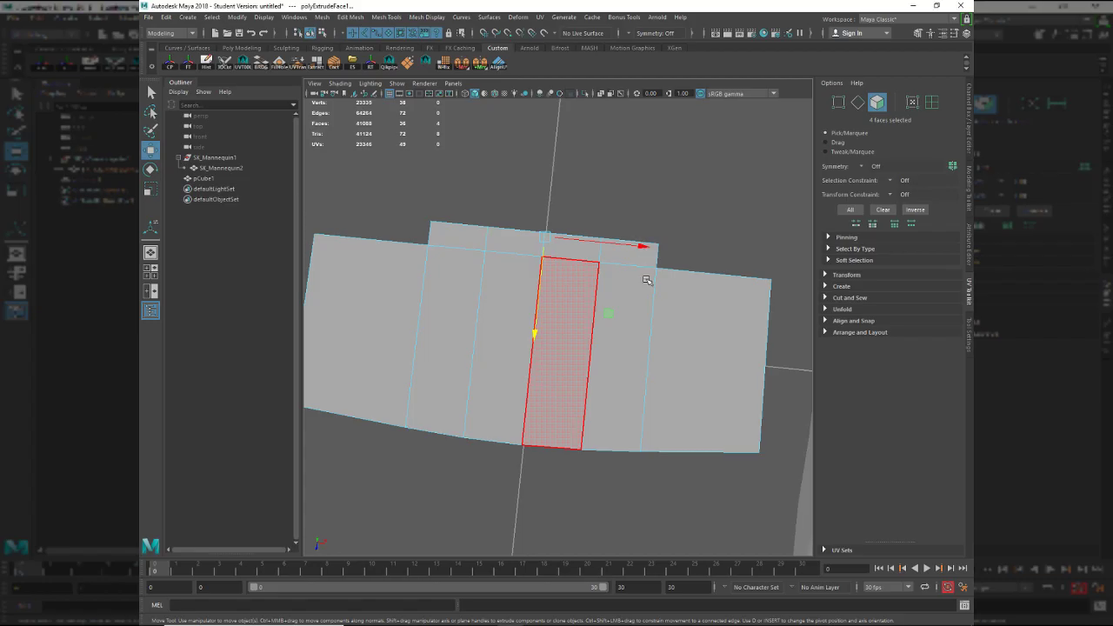
Undo the extrusion of the four front faces.
left_click_drag(595, 340, 493, 296, "alt")
right_click_drag(494, 295, 522, 278)
key("alt+h")
left_click_drag(522, 304, 517, 375, "alt")
key("ctrl+z")
key("ctrl+z")
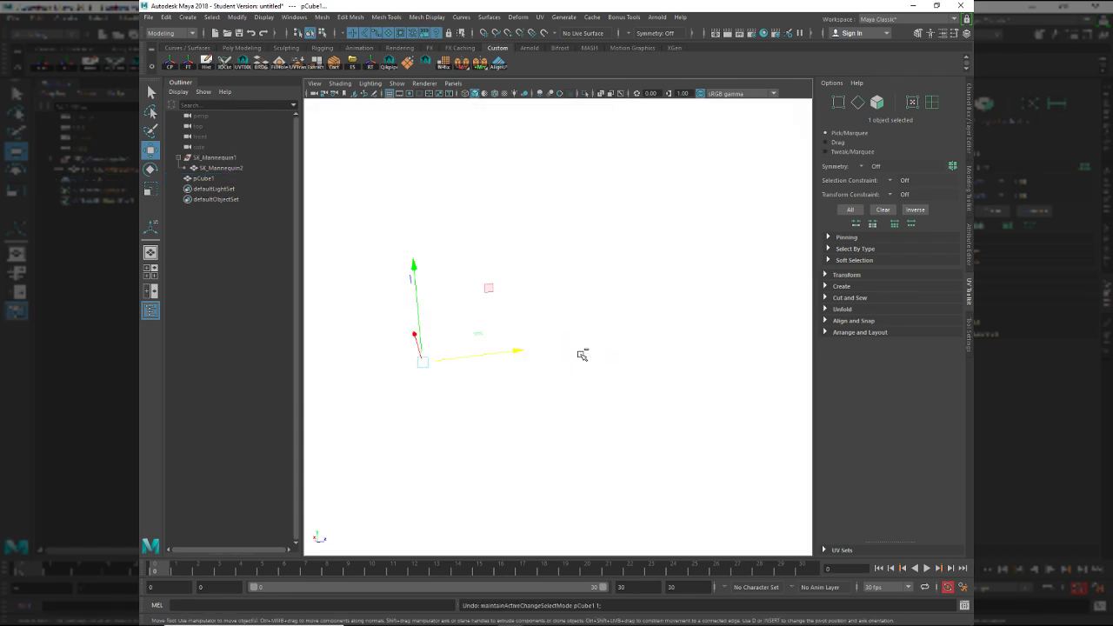
left_click_drag(582, 353, 548, 370, "alt")
key("ctrl+z")
key("ctrl+z")
key("ctrl+z")
Insert an edge loop halfway up the side faces all around the console base with the Multi-Cut tool.
right_click_drag(548, 370, 544, 367, "alt")
left_click_drag(542, 367, 471, 333, "alt")
key("ctrl+shift+x")
middle_click(590, 322, "ctrl")
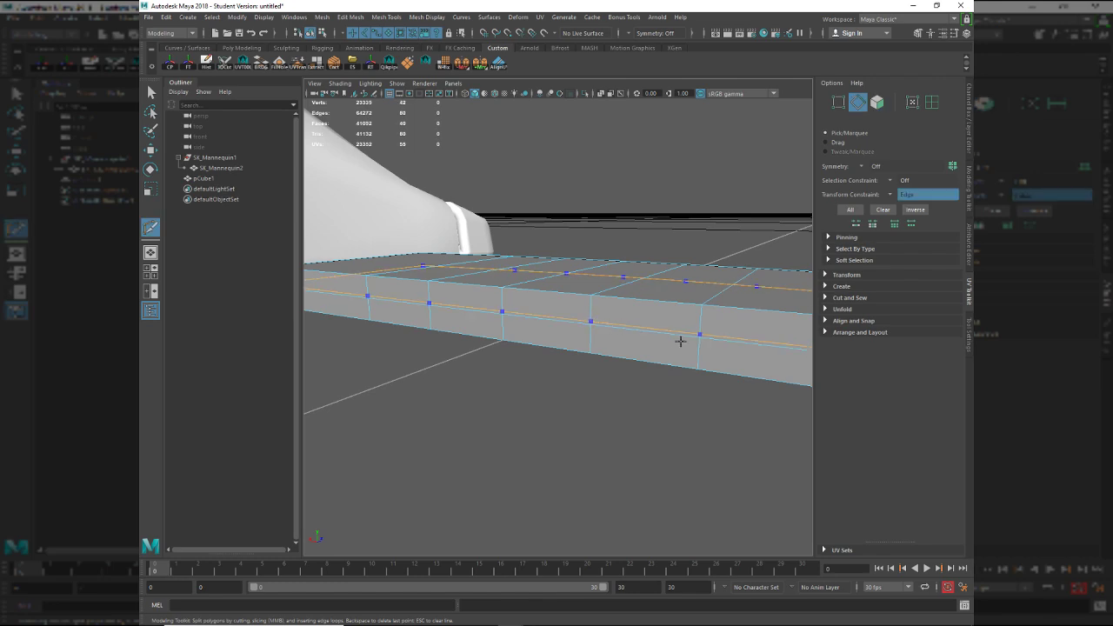
left_click_drag(606, 371, 602, 375, "alt")
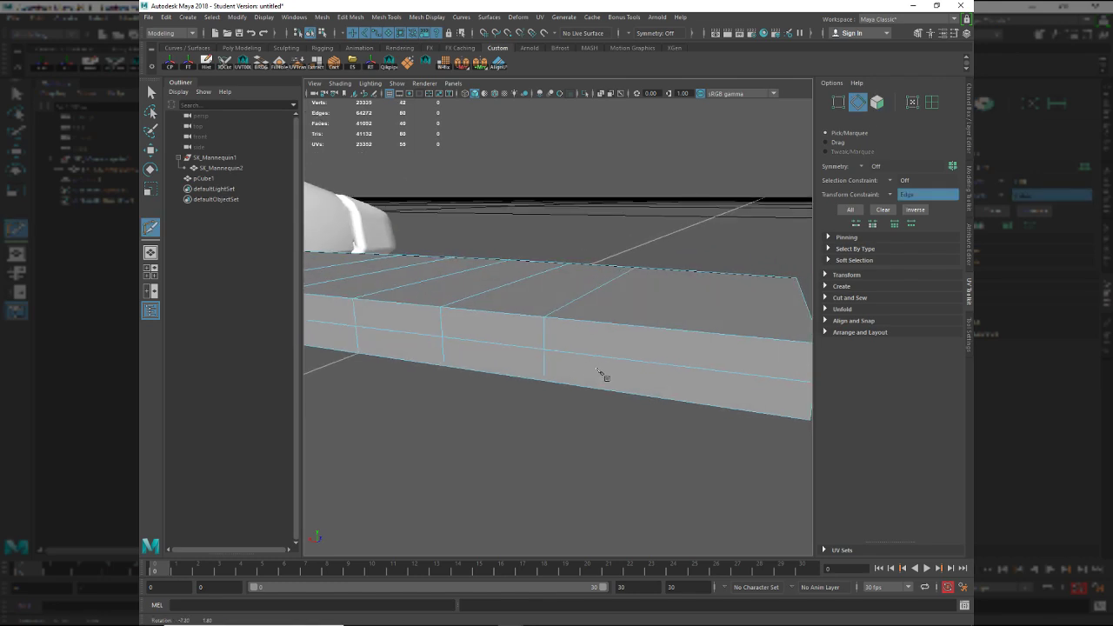
Select the new horizontal edge loop around the base and slide it down closer to the bottom edge.
key("q")
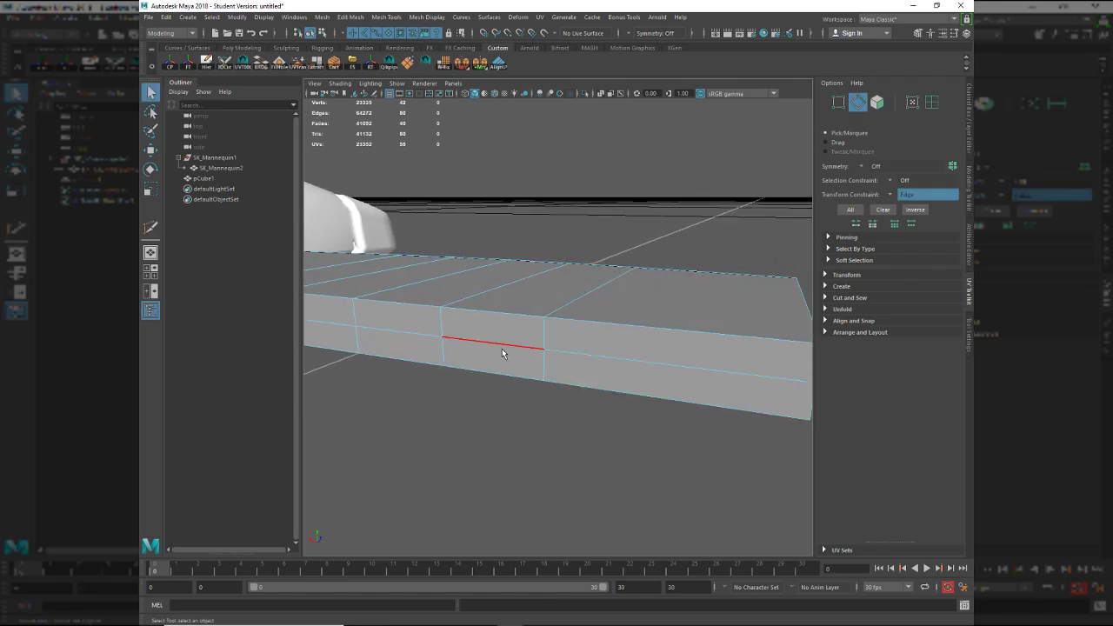
key("w")
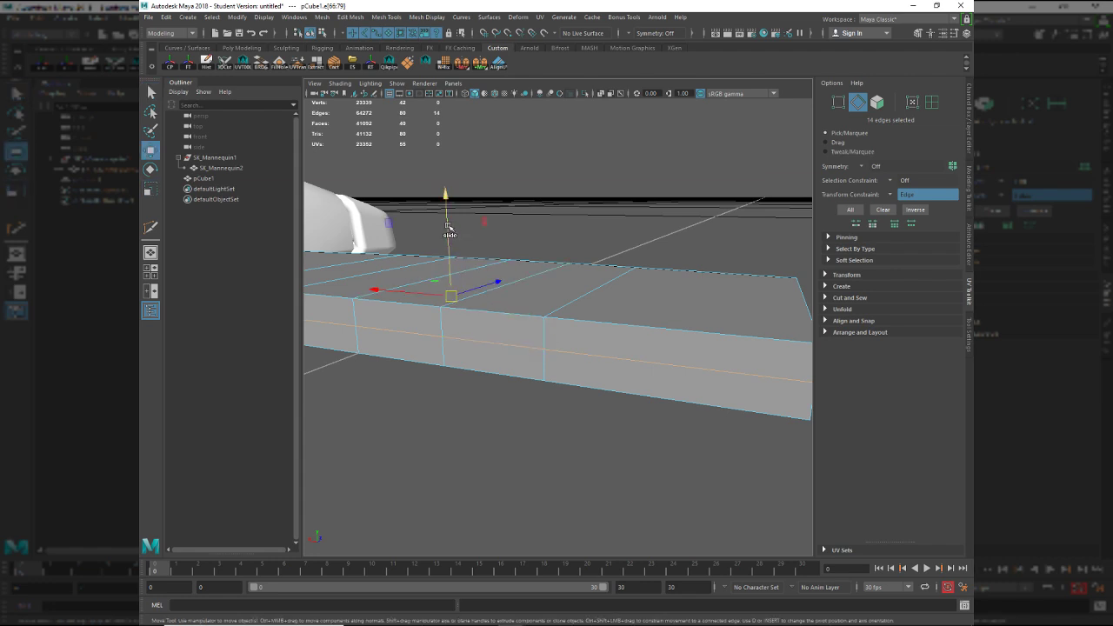
left_click_drag(448, 227, 450, 240)
Turn the transform constraint off and scale the horizontal edge loop slightly inward along the base's depth.
key("r")
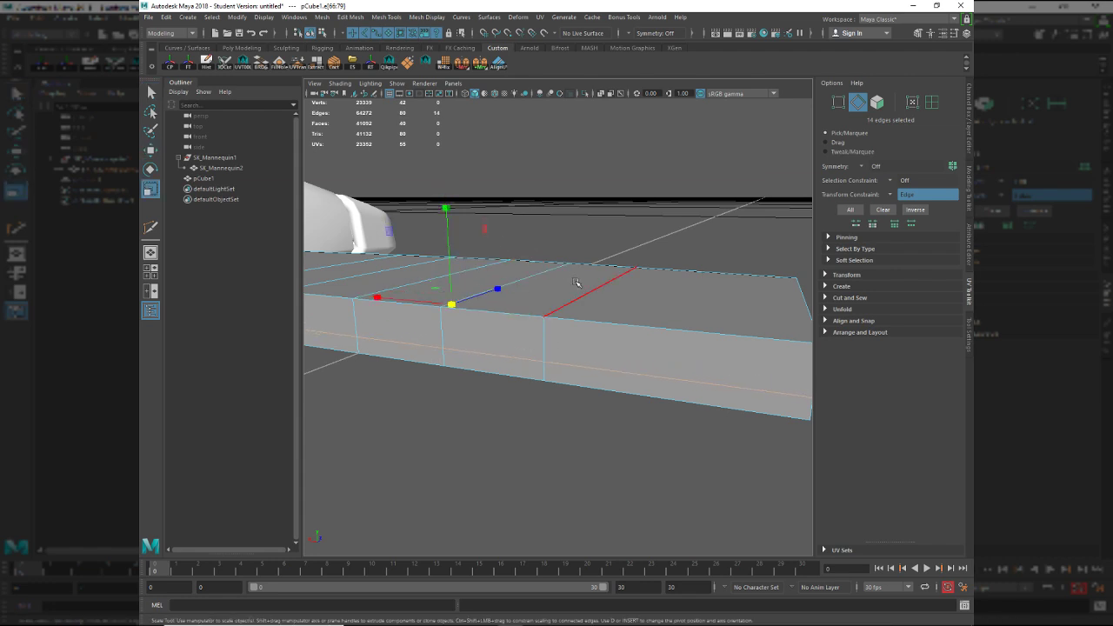
left_click_drag(498, 288, 500, 290)
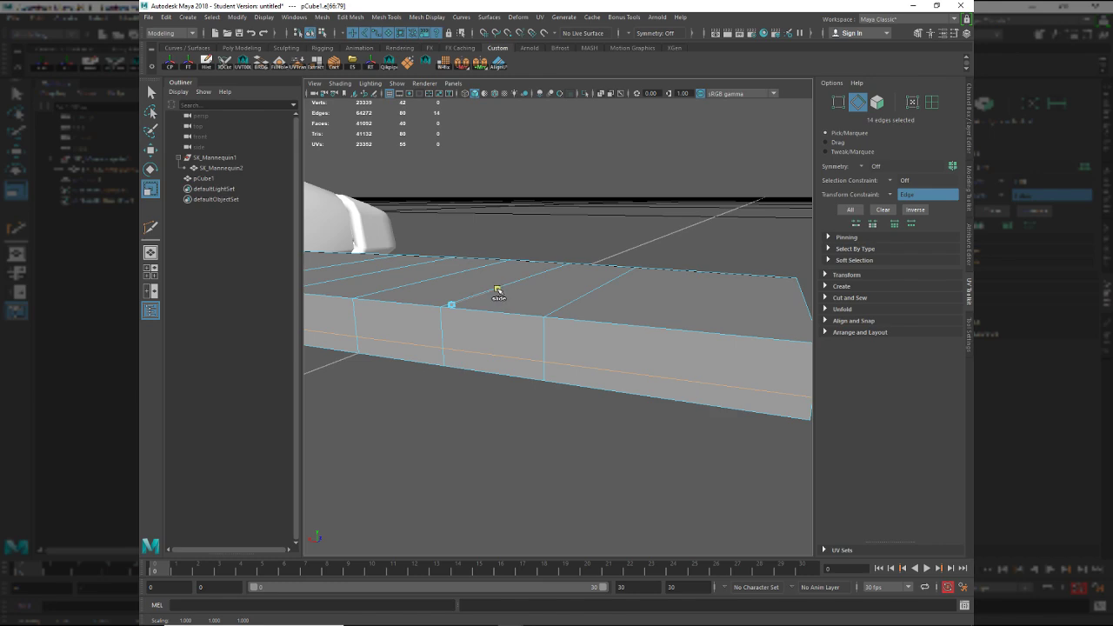
left_click(892, 209)
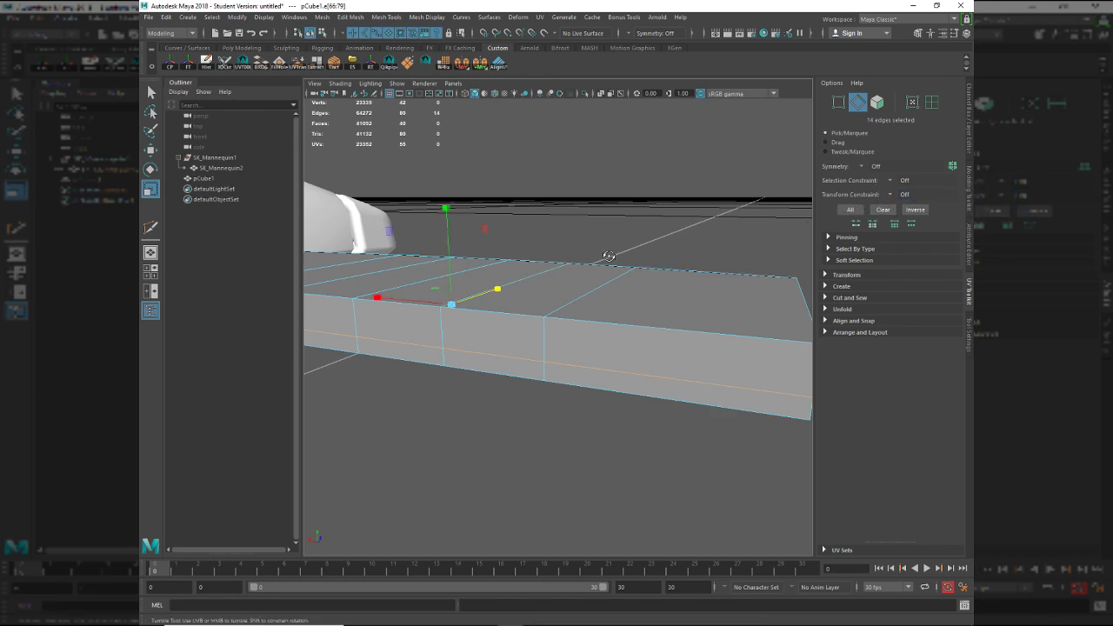
left_click_drag(607, 254, 556, 273, "alt")
left_click_drag(448, 287, 488, 287, "alt")
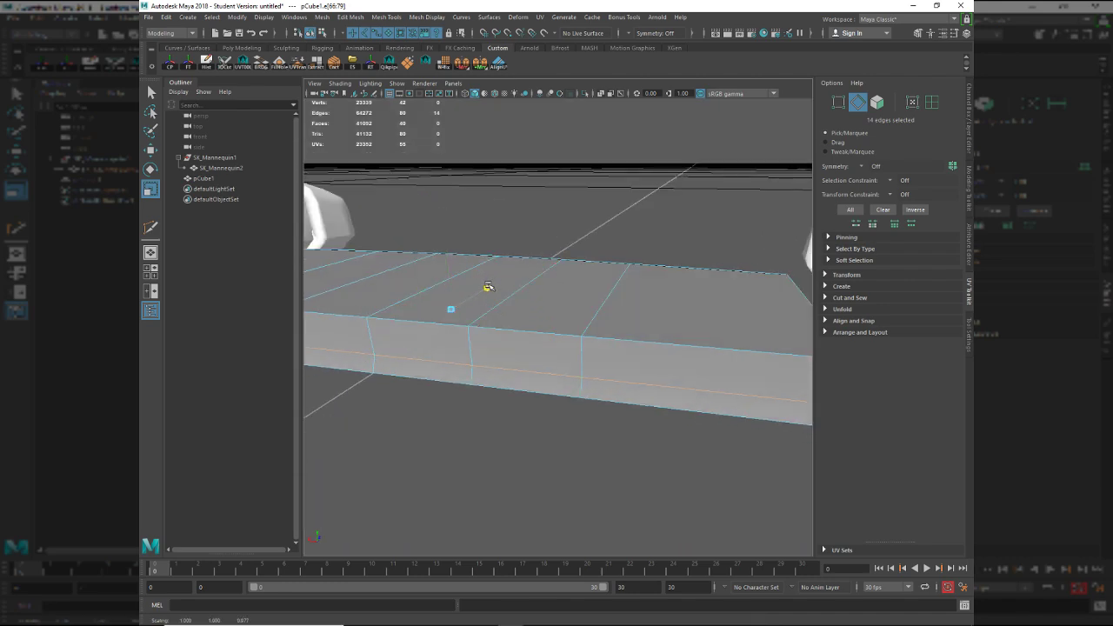
left_click_drag(669, 286, 615, 315, "alt")
key("F8")
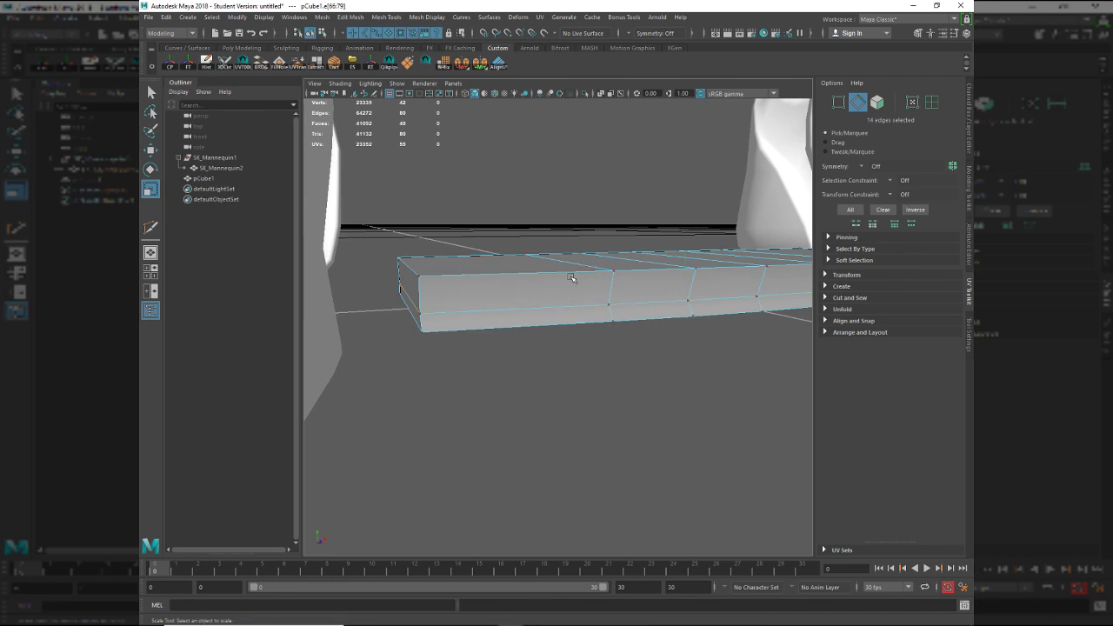
key("alt+h")
key("ctrl+z")
left_click(580, 270)
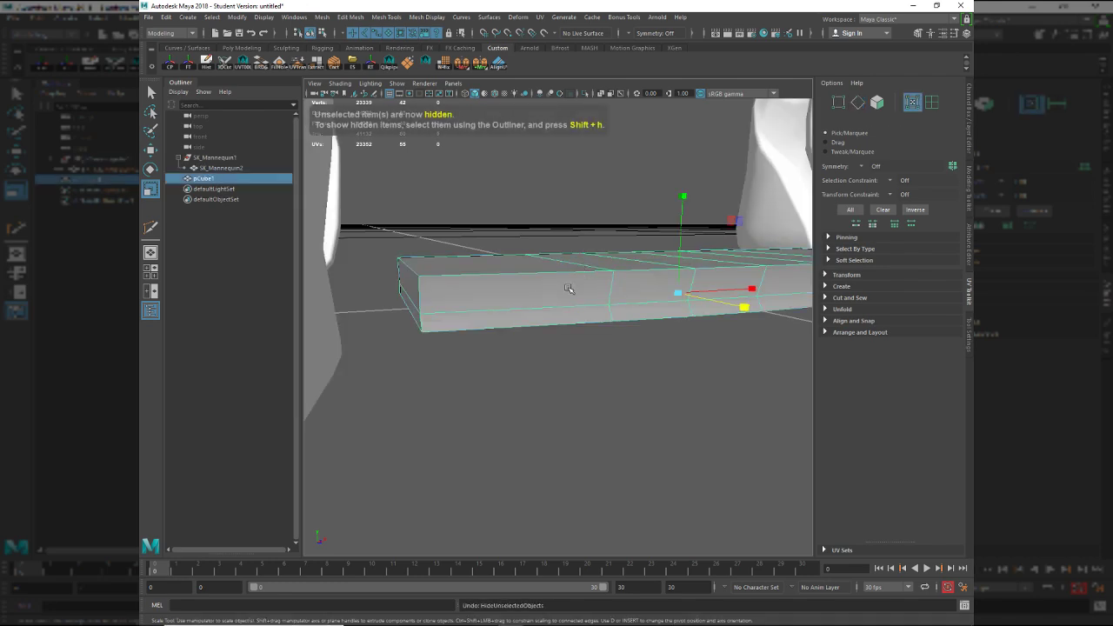
key("alt+h")
left_click_drag(517, 325, 607, 321, "alt")
key("F10")
double_click(638, 319)
key("F8")
key("ctrl+shift+h")
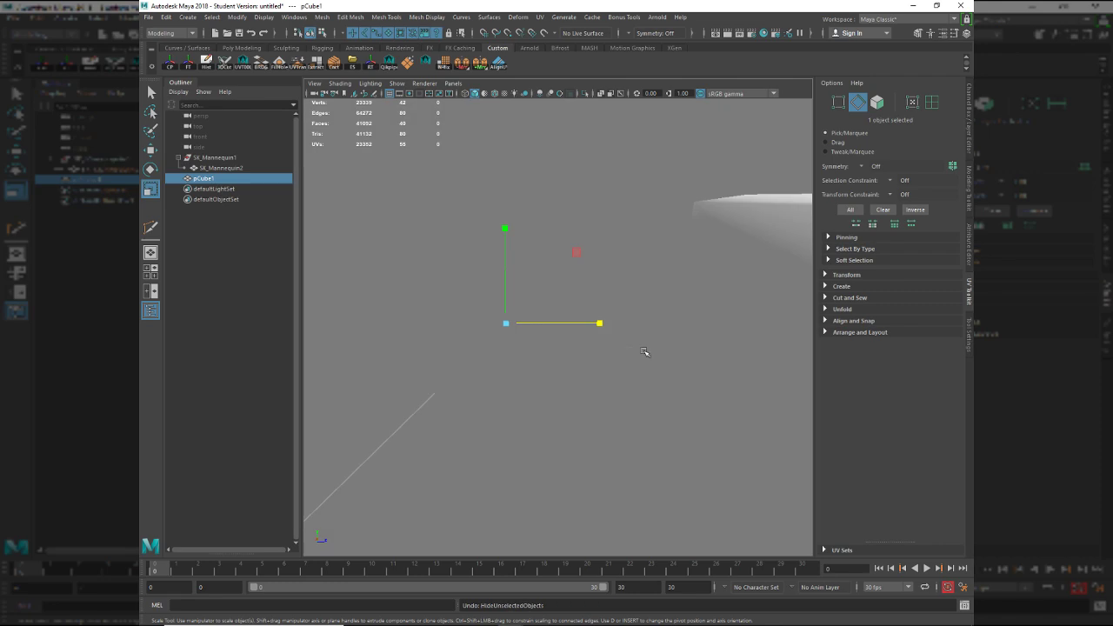
left_click_drag(646, 352, 579, 301, "alt")
key("F10")
key("F11")
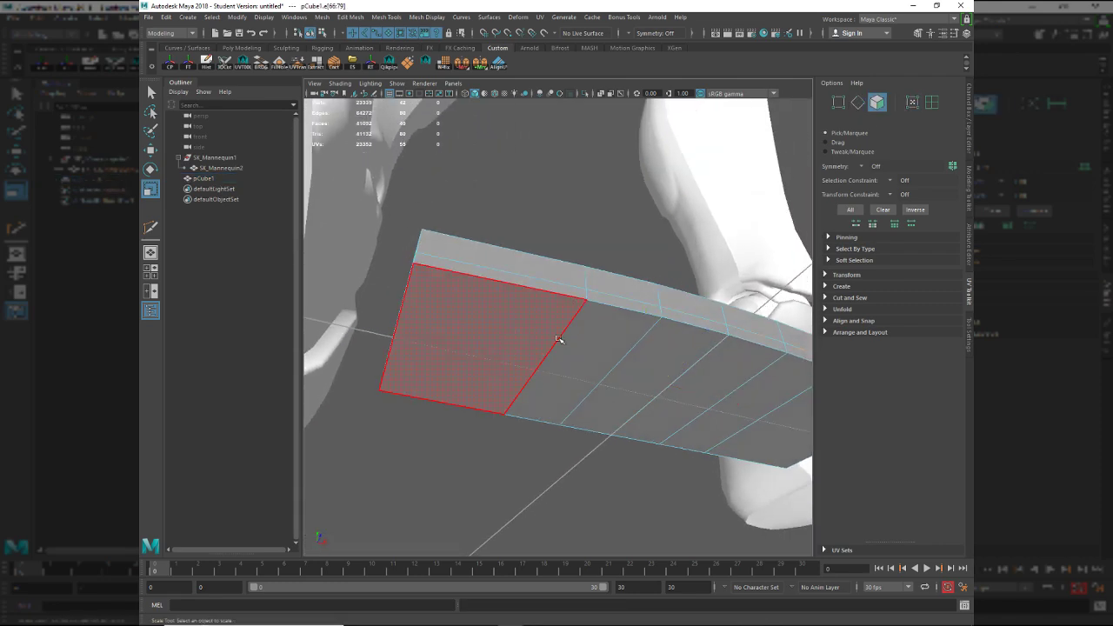
Select the lower strip of faces beneath the horizontal edge loop along both long sides of the base.
left_click_drag(519, 324, 511, 334, "alt")
left_click(516, 316)
middle_click_drag(606, 320, 465, 347, "alt")
left_click_drag(752, 359, 756, 385, "alt")
double_click(683, 376, "shift")
right_click_drag(756, 385, 523, 386, "alt")
middle_click_drag(515, 388, 542, 387, "alt")
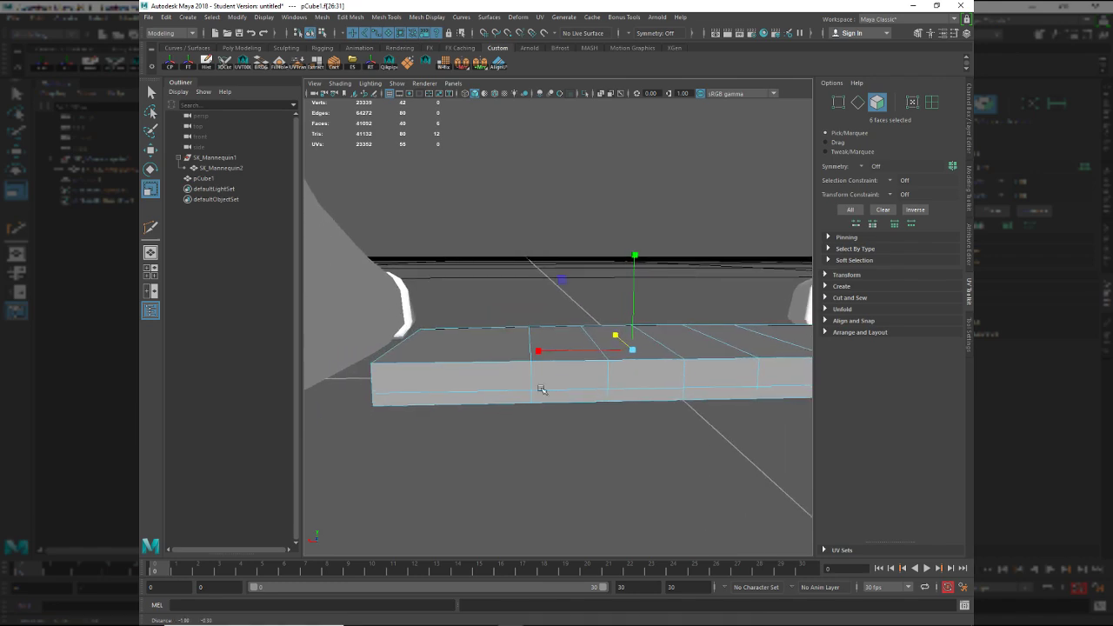
left_click(512, 397, "shift")
middle_click_drag(663, 394, 514, 403, "alt")
double_click(639, 409, "shift")
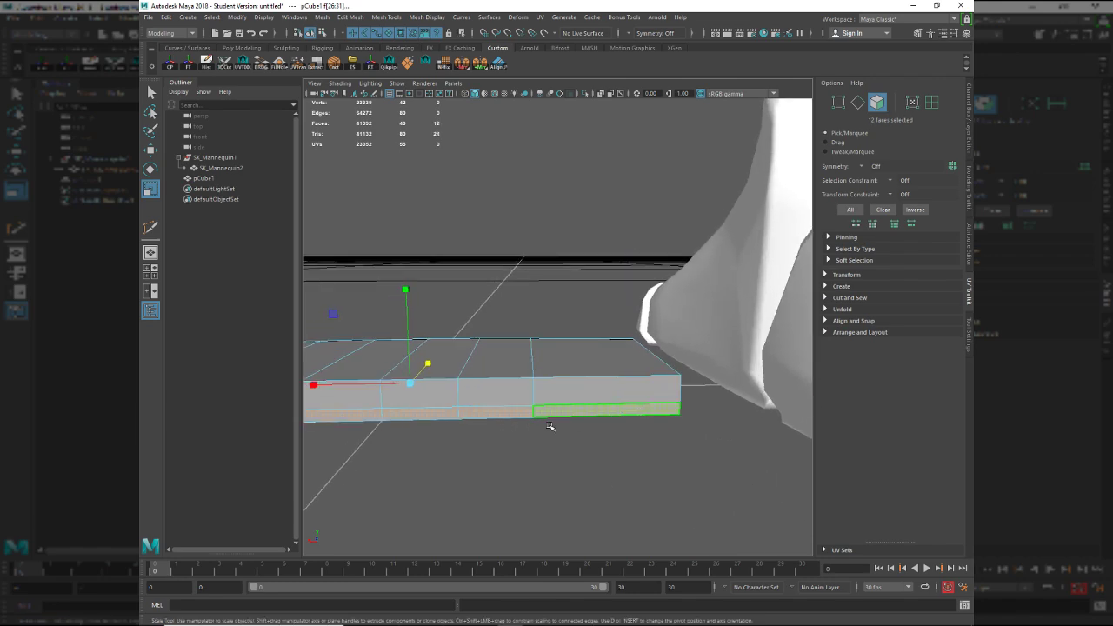
left_click_drag(552, 427, 596, 404, "alt")
left_click_drag(597, 405, 593, 359, "alt")
Return to the horizontal edge loop selection and scale it along the base's depth so the bottom edge flares outward.
key("F10")
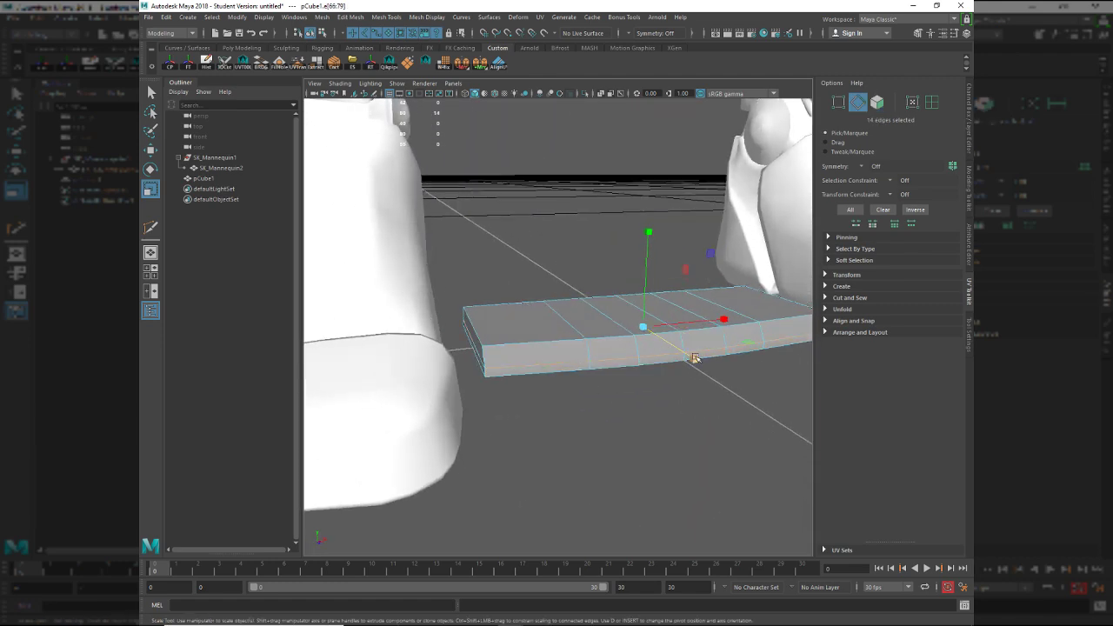
left_click_drag(694, 357, 785, 368)
key("f")
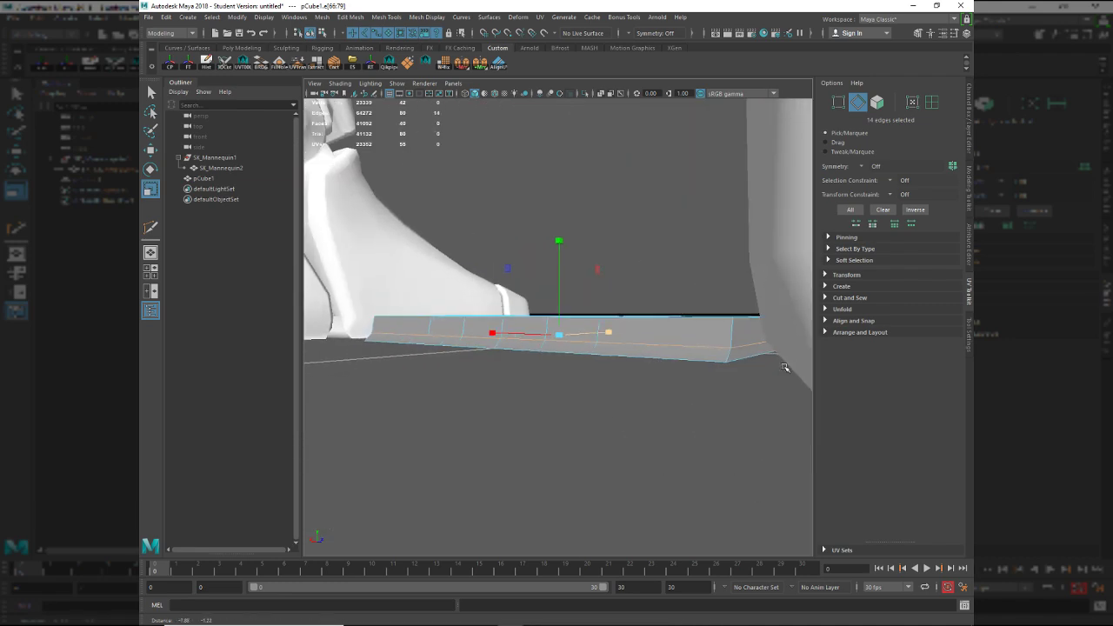
scroll(785, 368, "up", 2)
mouse_move(705, 388)
left_mouse_down("alt")
mouse_move(725, 382)
mouse_move(703, 381)
left_mouse_up("alt")
Select the mannequin mesh and rename it Daddy_SK.
right_click_drag(727, 315, 764, 273)
left_click(798, 310)
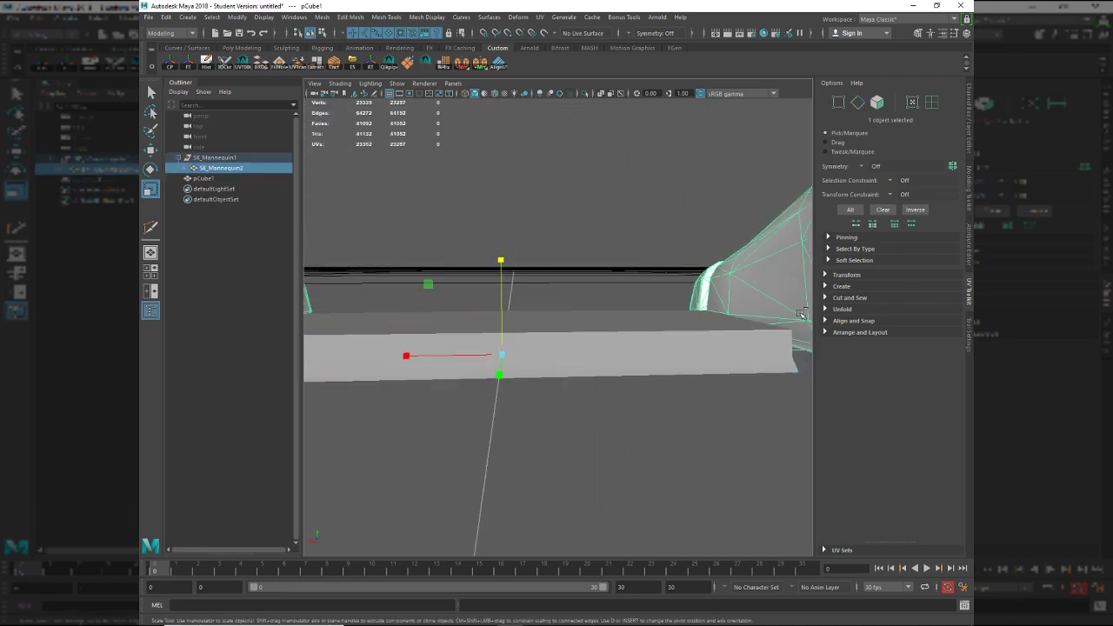
key("ctrl+a")
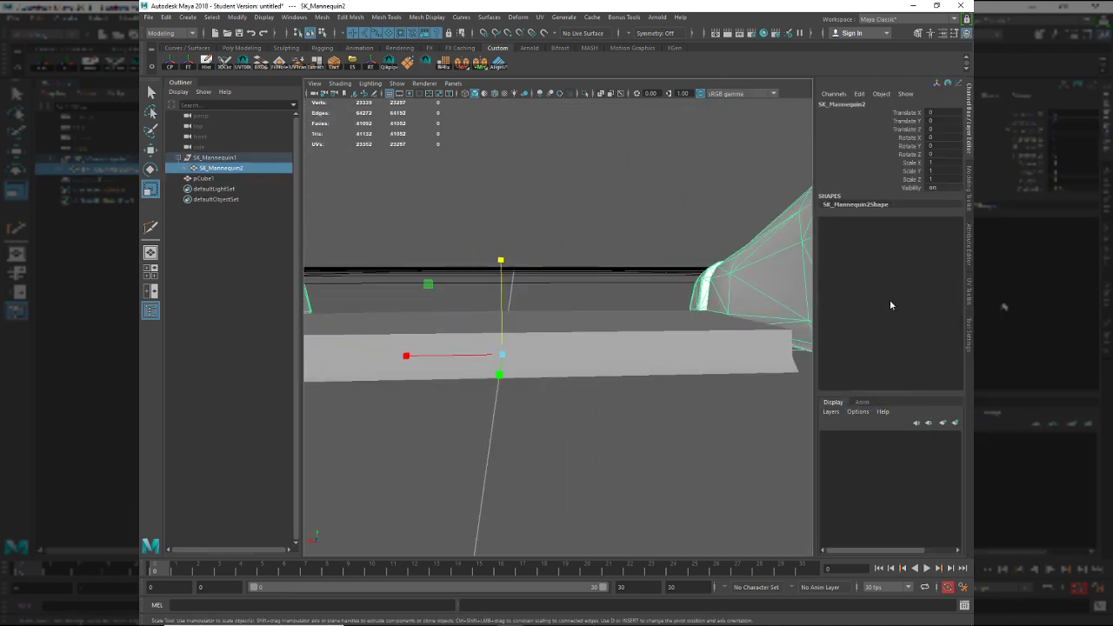
double_click(237, 169)
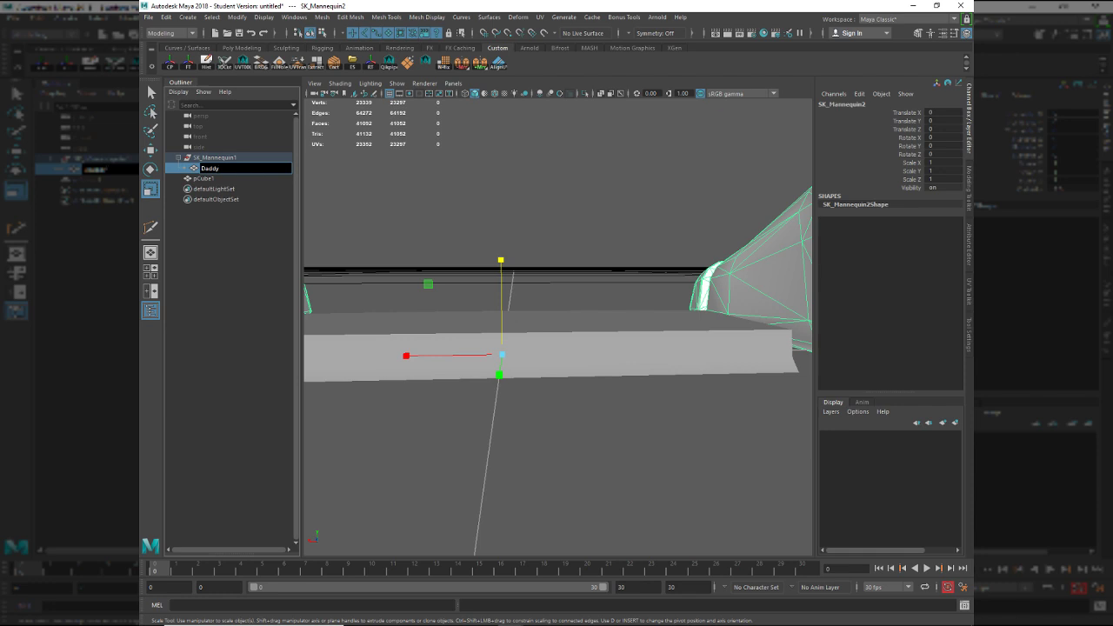
type("Daddy_SK")
key("Return")
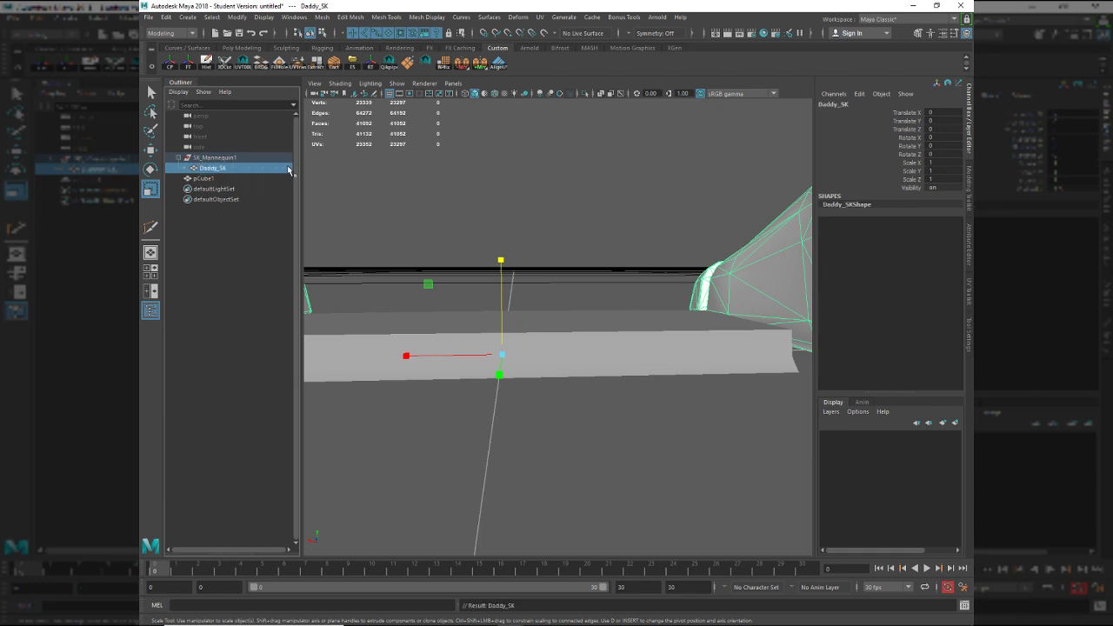
Put the mannequin on a new display layer named SK_lyr and hide that layer.
left_click(957, 423)
double_click(881, 438)
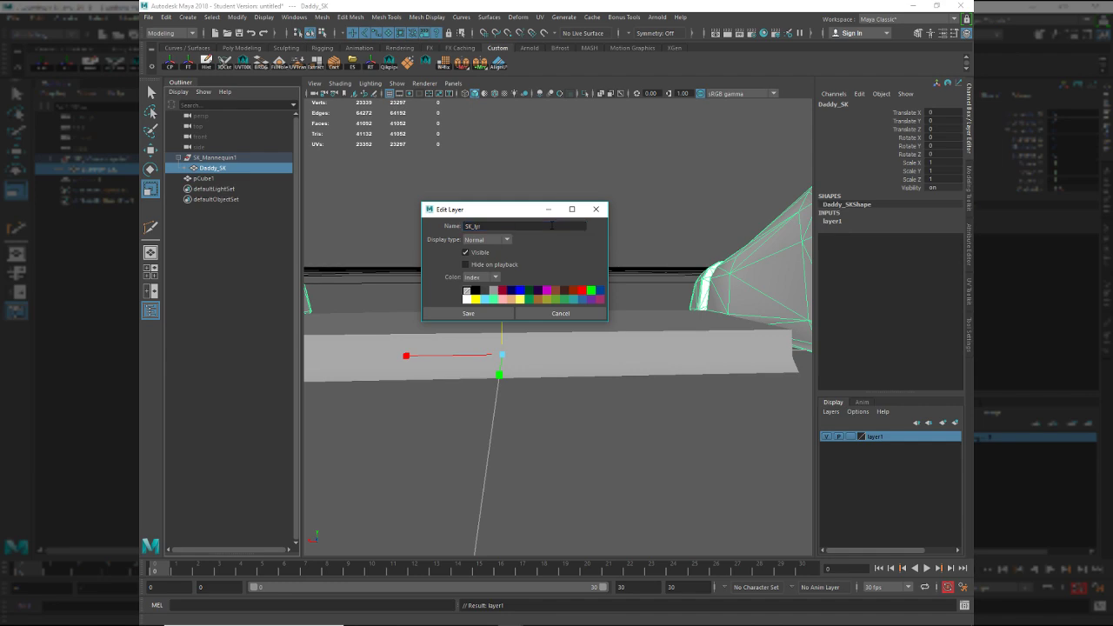
left_click(468, 313)
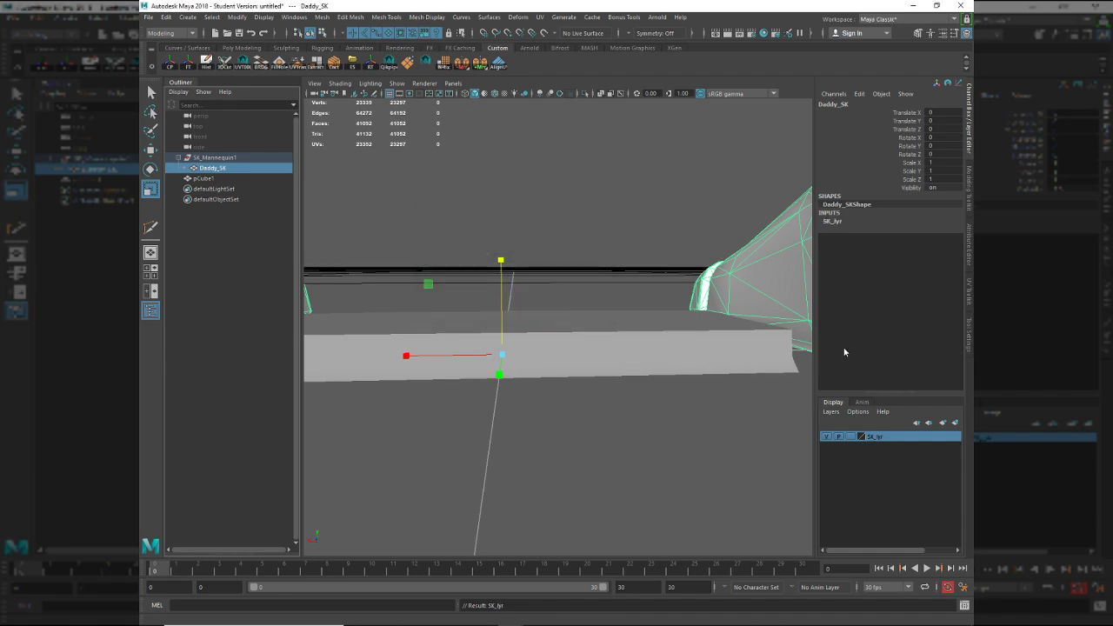
left_click_drag(644, 343, 532, 253, "alt")
left_click(828, 437)
Select the full horizontal edge loop around the lower part of the console base.
left_click_drag(630, 382, 555, 336, "alt")
left_click(624, 300)
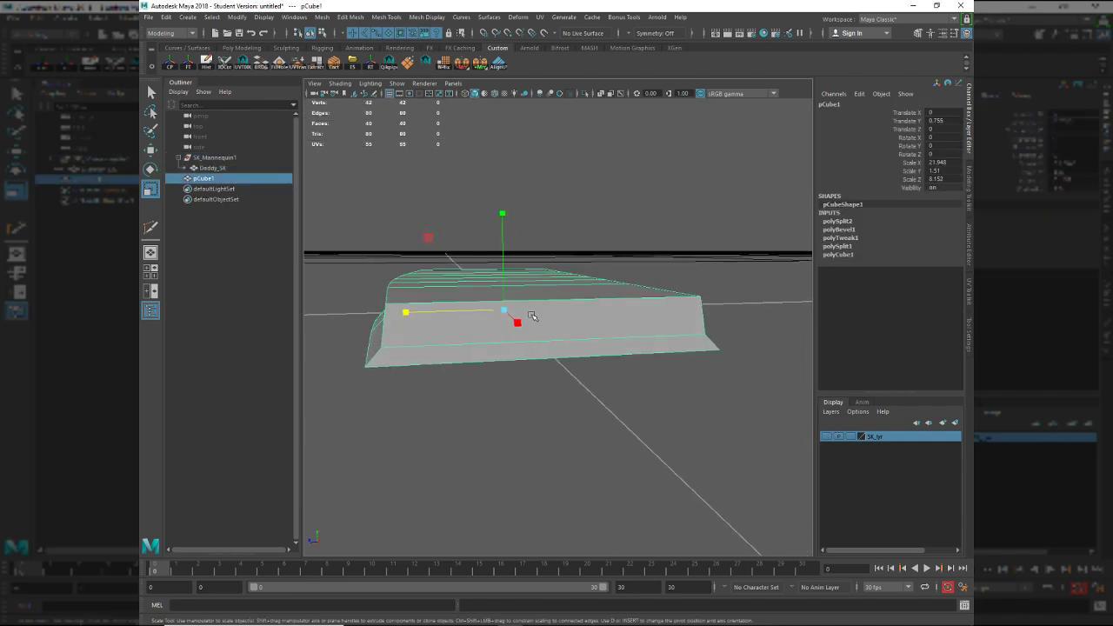
double_click(556, 336)
Try bevelling the horizontal edge loop with 3 segments.
right_click_drag(532, 407, 608, 401, "shift")
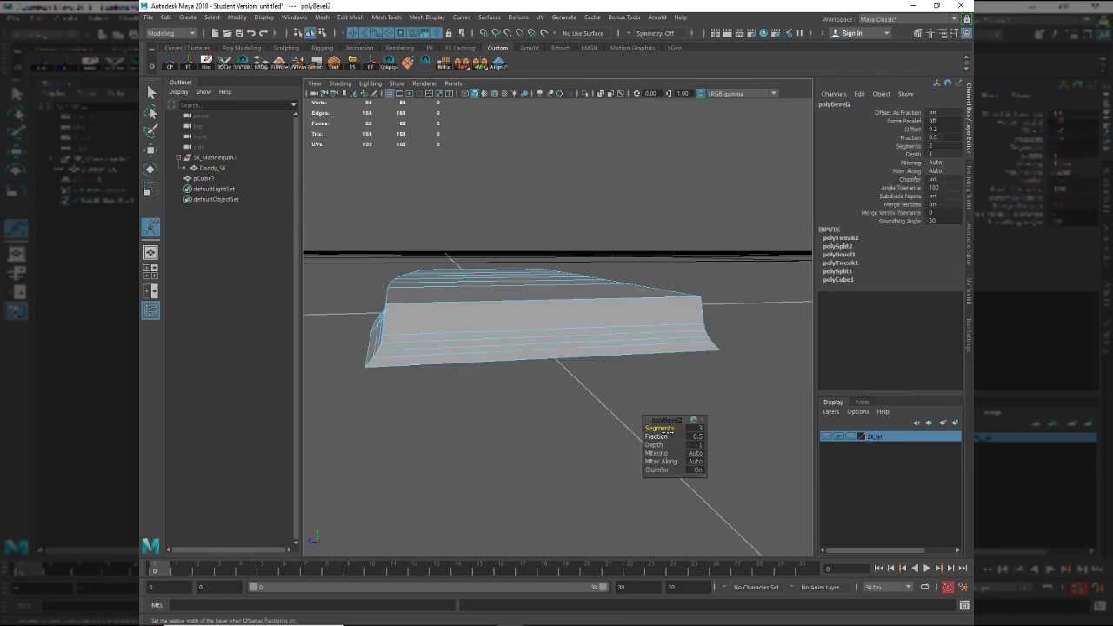
left_click_drag(667, 433, 605, 431)
key("ctrl+z")
Scale the horizontal edge loop further inward along the base's depth and bevel it into a smoothly curved groove.
key("r")
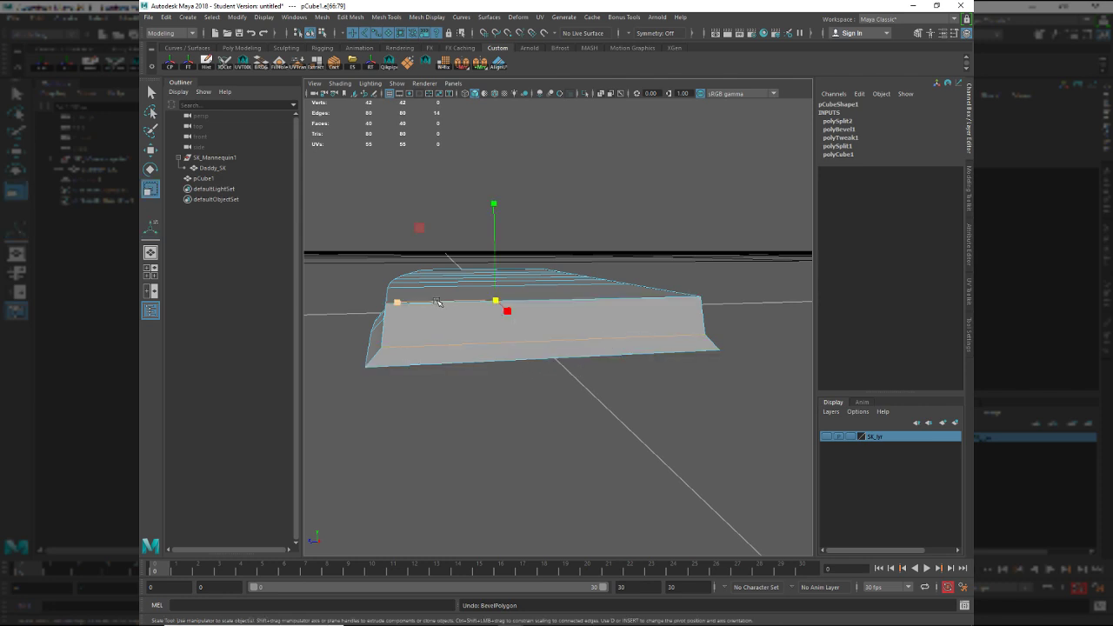
left_click_drag(437, 302, 443, 304)
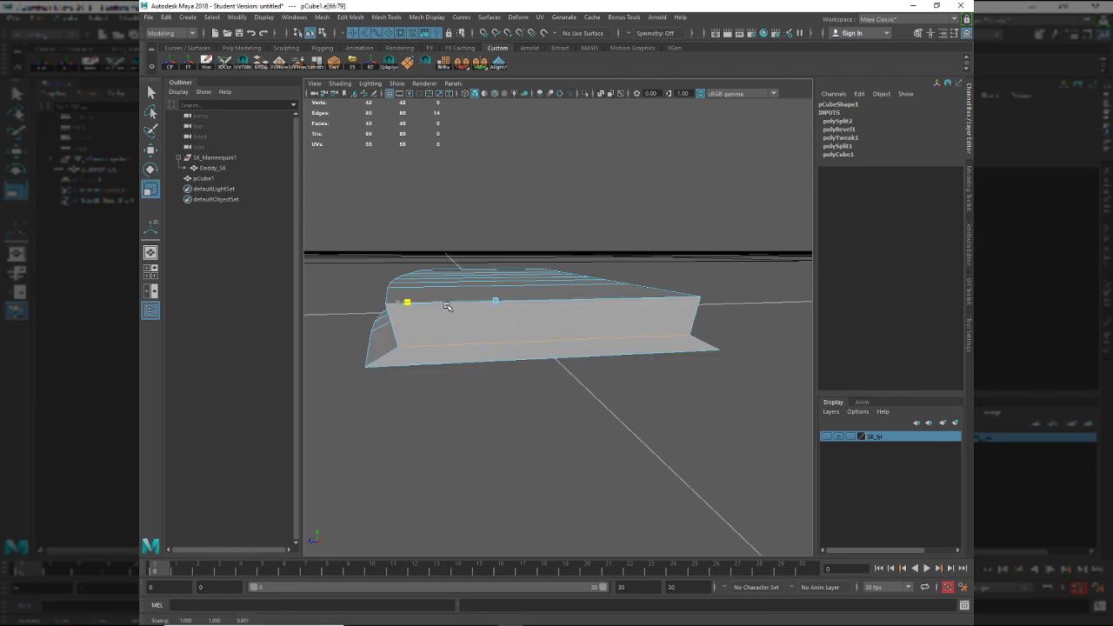
left_click_drag(444, 309, 506, 346, "alt")
right_click_drag(506, 346, 532, 415, "shift")
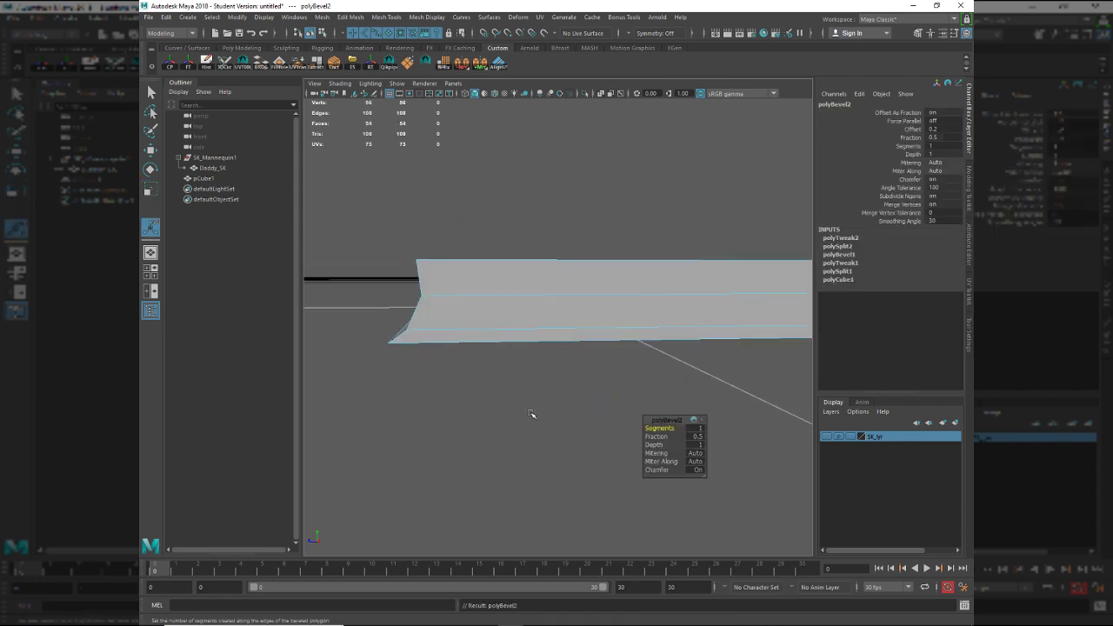
left_click_drag(557, 413, 575, 353, "alt")
right_click(587, 328)
left_click(533, 277)
Switch between the browser and the reference board to examine the console's back outline and side profile.
key("alt+Tab")
key("alt+Tab")
left_click(646, 215)
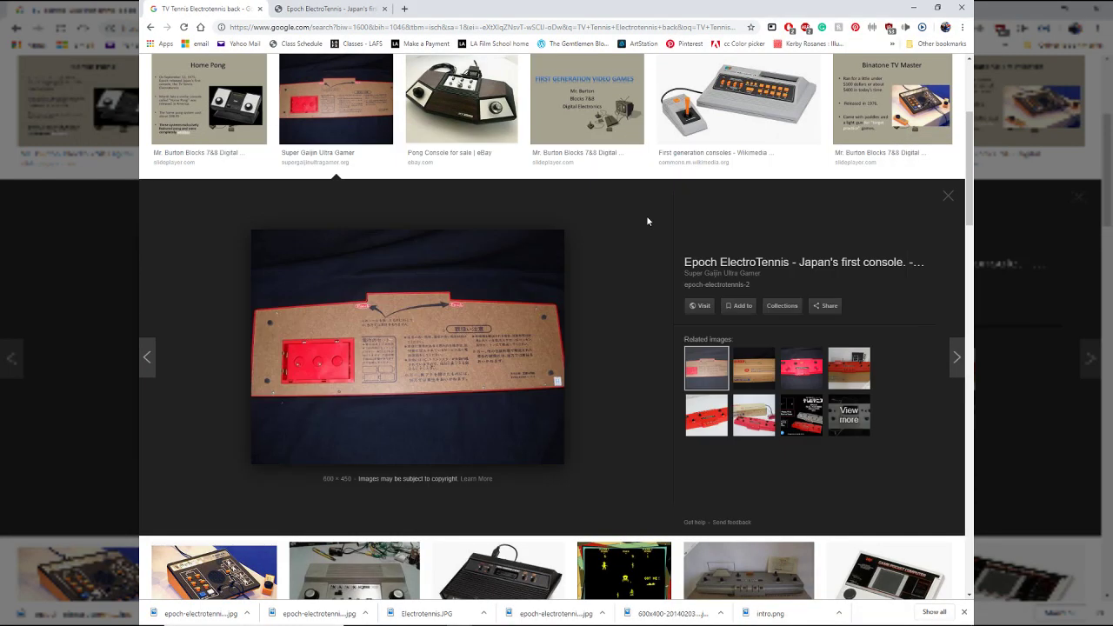
key("alt+Tab")
left_click(590, 233)
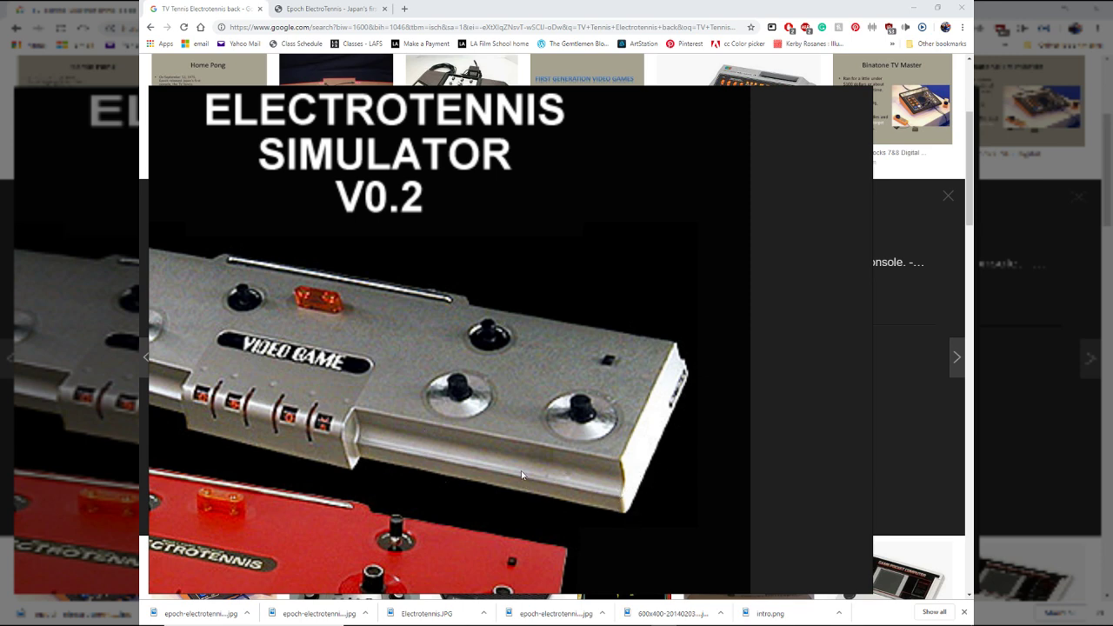
key("alt+Tab")
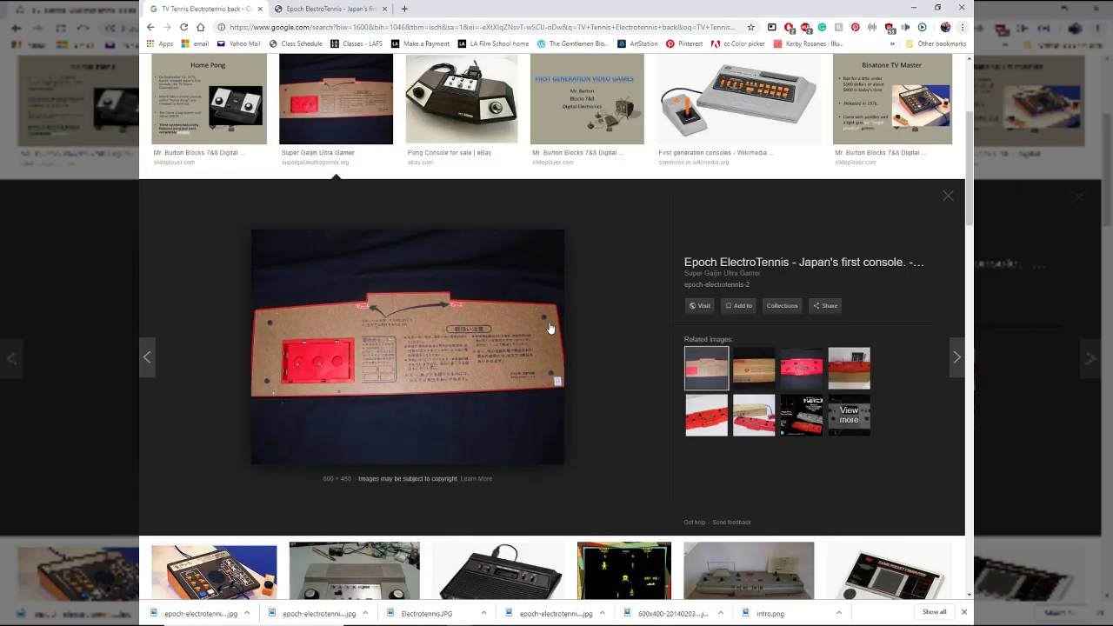
key("alt+Tab")
key("alt+Tab")
Extrude the two upper centre faces on the back side and move them slightly outward in the top view.
left_click_drag(479, 342, 491, 366, "alt")
key("alt+F9")
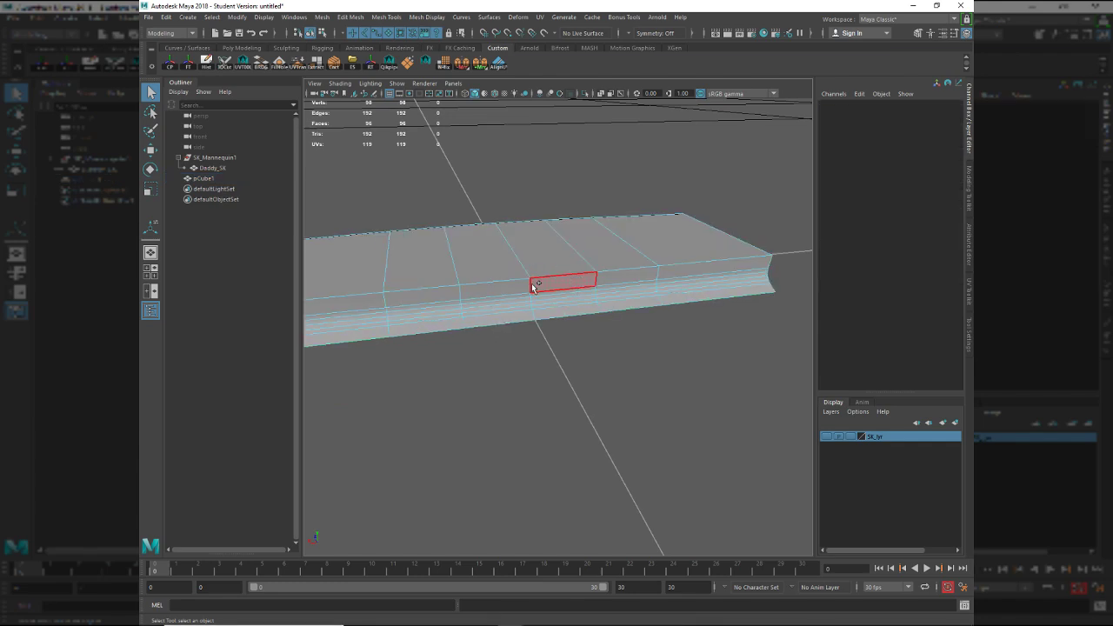
left_click(534, 287)
key("w")
left_click_drag(584, 318, 608, 355, "alt")
key("space")
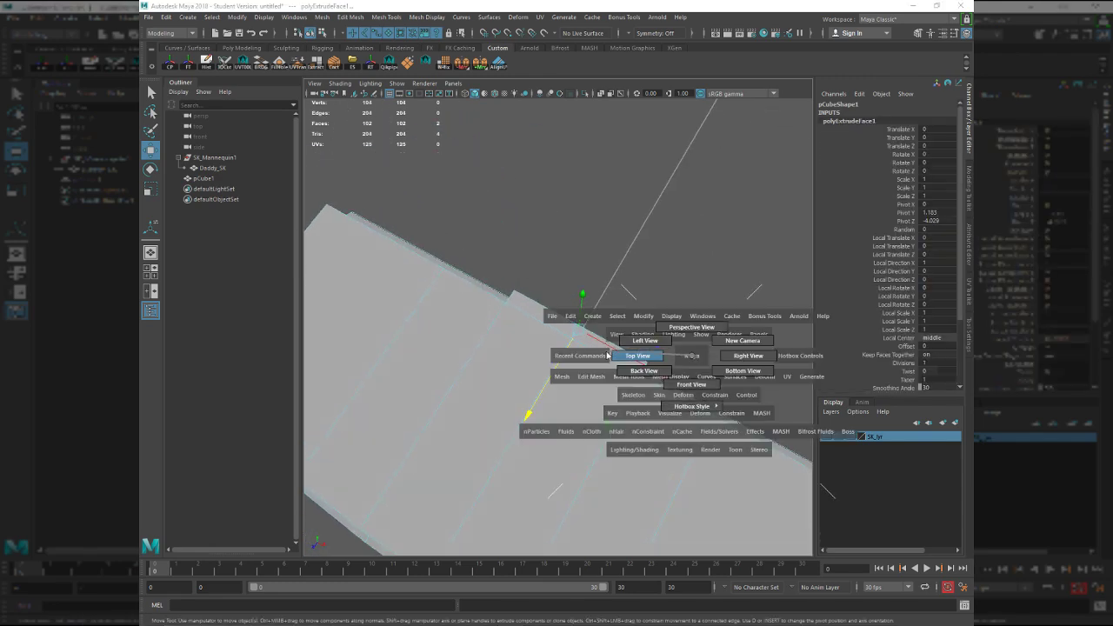
left_click(620, 356)
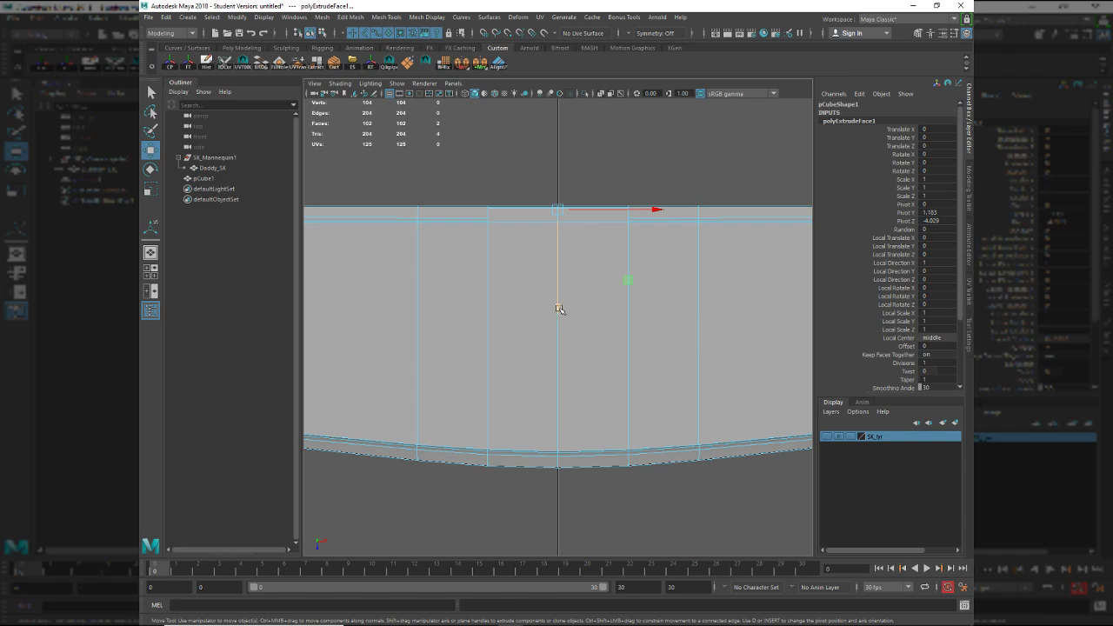
key("space")
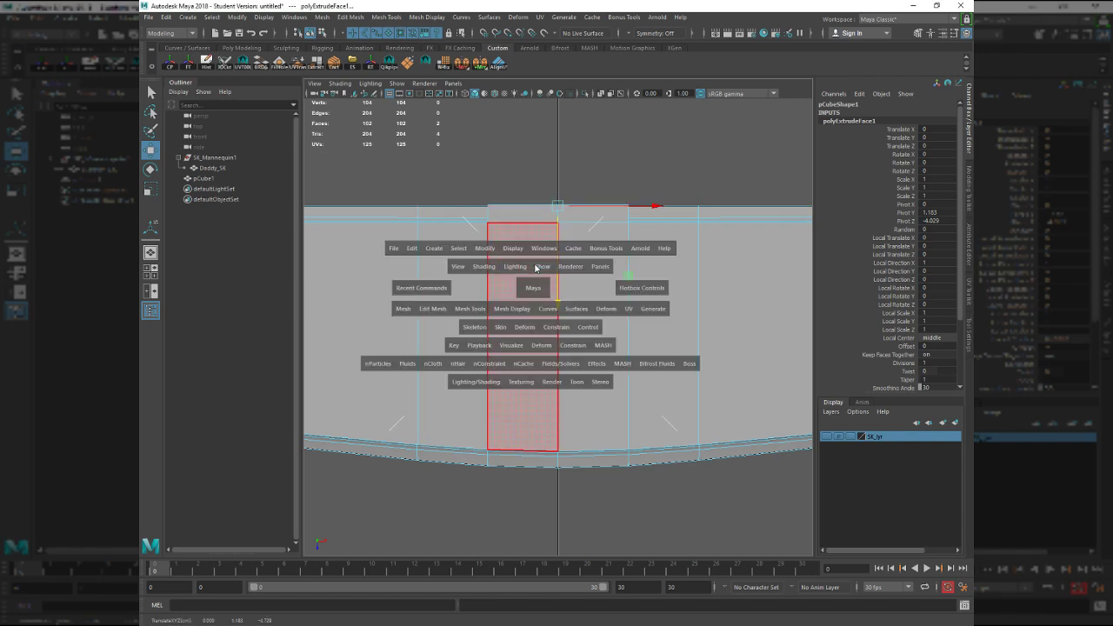
Return to the perspective view and select the two vertical inner-corner edges of the back extrusion.
left_click_drag(533, 288, 402, 273)
left_click(417, 284)
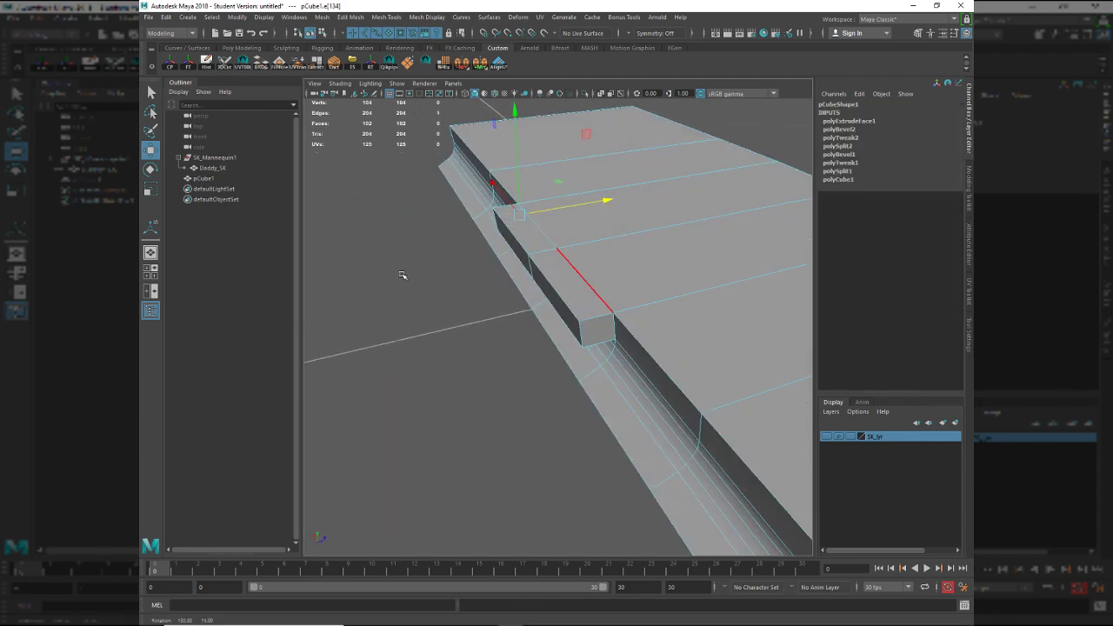
left_click(614, 327, "shift")
Try moving the two inner-corner edges outward and bevelling them with 2 segments.
left_click_drag(609, 249, 611, 248)
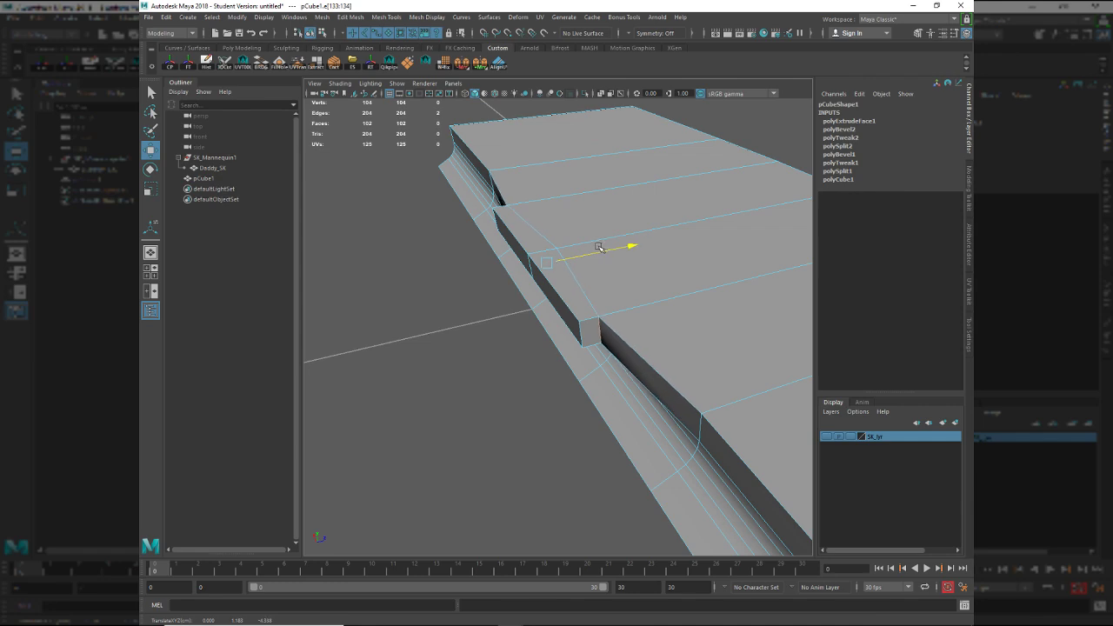
key("ctrl+b")
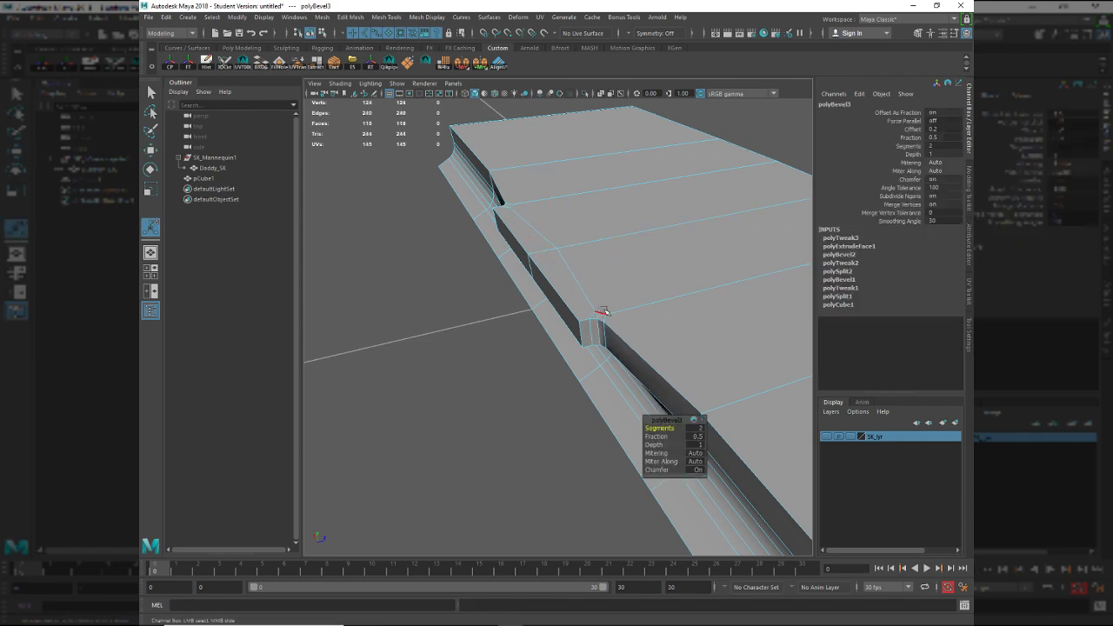
left_click_drag(602, 311, 641, 318, "alt")
key("ctrl+z")
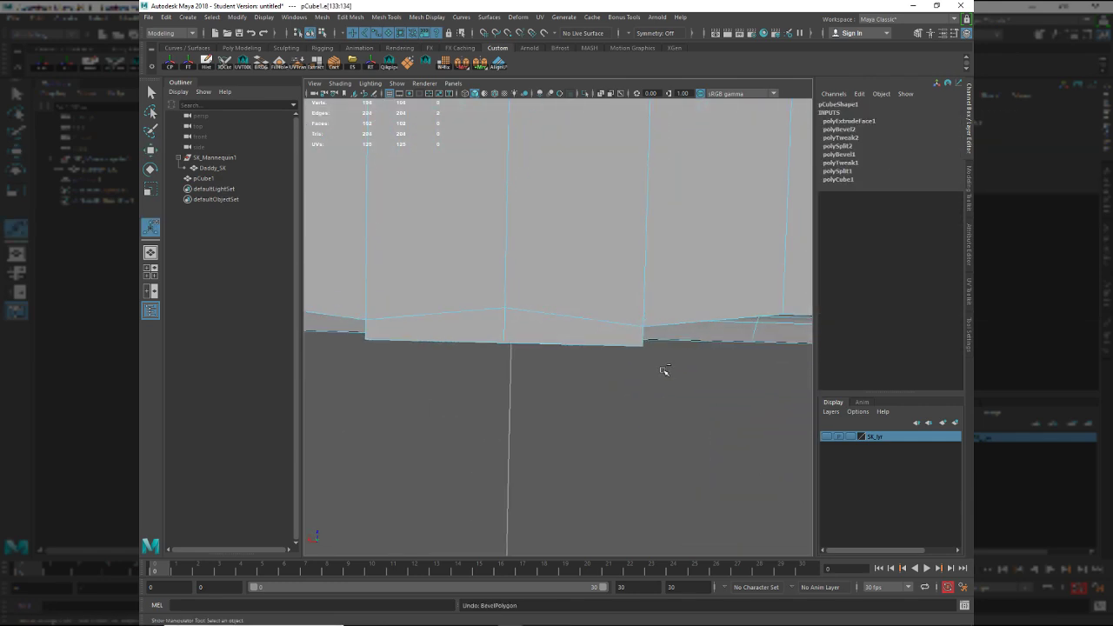
Bevel the two inner-corner edges of the back extrusion with 2 segments and a fraction of 0.7.
left_click_drag(583, 290, 664, 309, "alt")
key("ctrl+b")
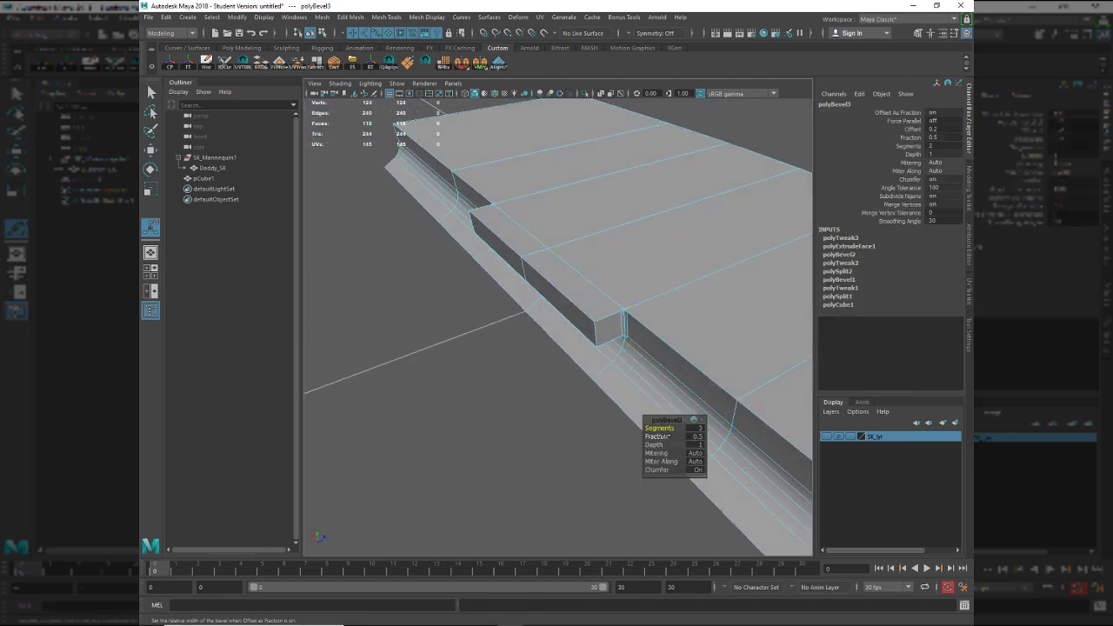
left_click_drag(661, 436, 671, 436)
left_click_drag(629, 307, 509, 293, "alt")
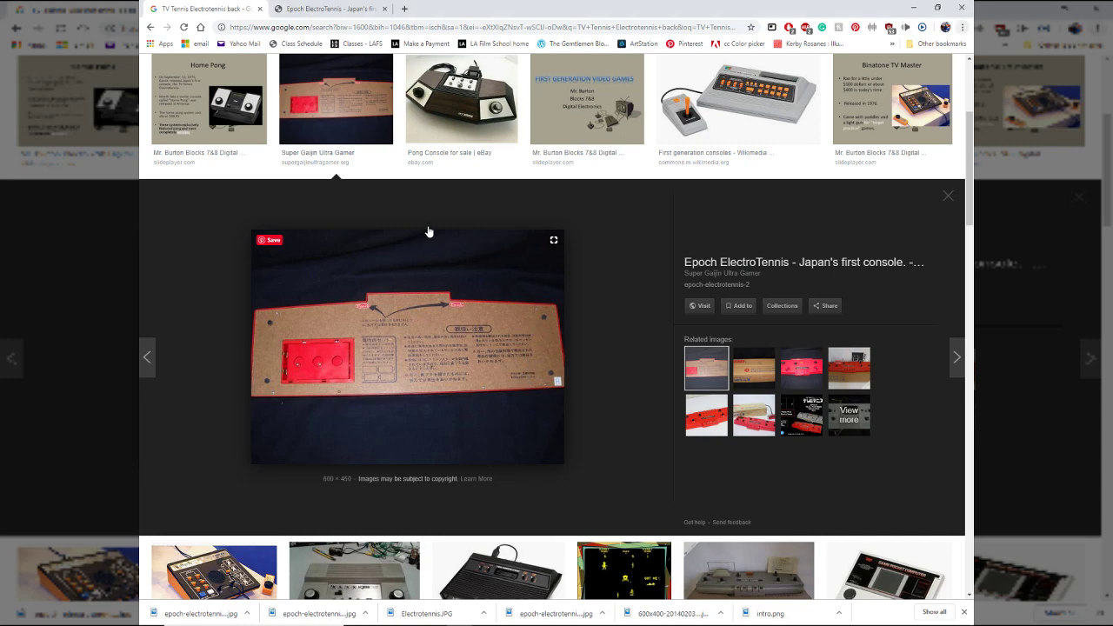
Compare the back extrusion's shape and corners with the console's reference photos.
key("alt+Tab")
key("alt+Tab")
key("alt+Tab")
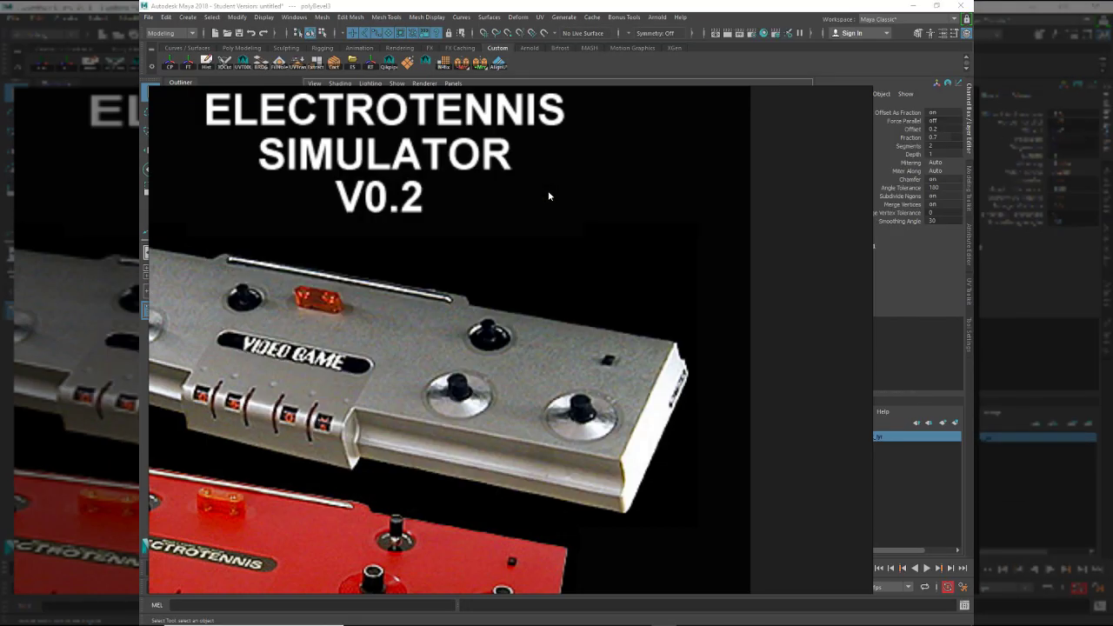
key("alt+Tab")
key("alt+Tab")
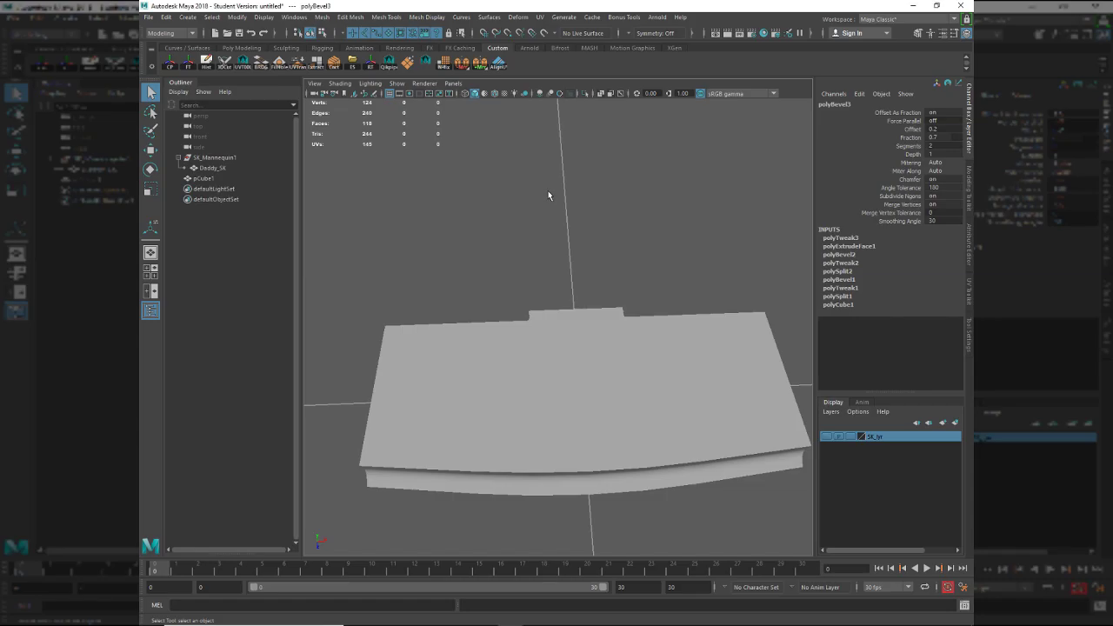
key("alt+Tab")
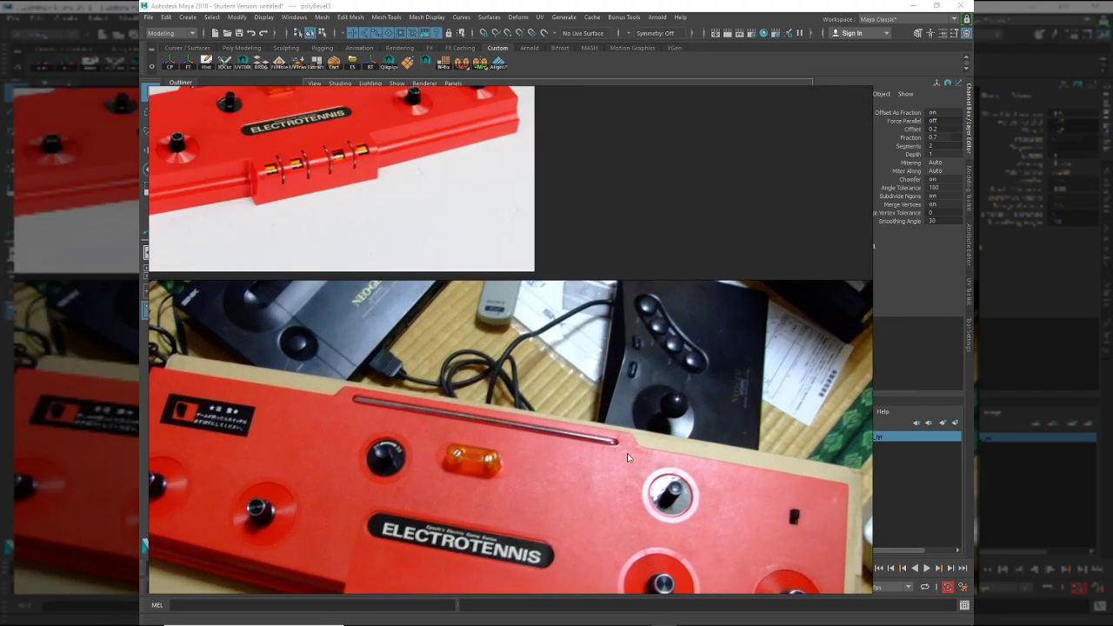
key("alt+Tab")
scroll(569, 406, "up", 5)
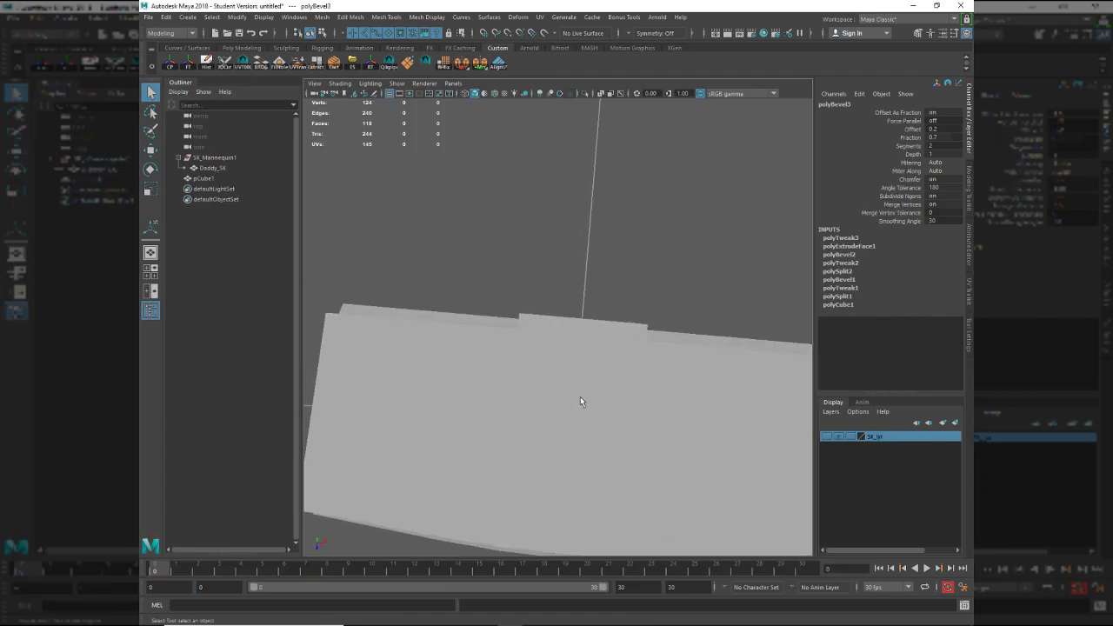
Bevel the back extrusion's two outer vertical corner edges with 2 segments, trying fractions of 0.6 and 0.1.
left_click(526, 310)
left_click_drag(509, 319, 617, 394, "alt")
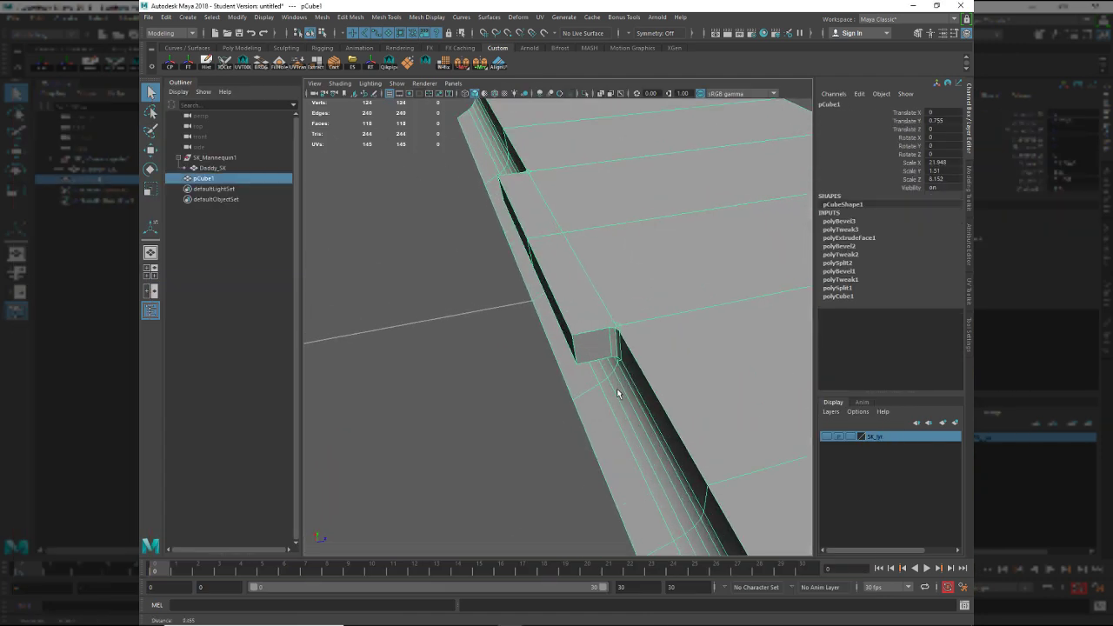
key("F10")
left_click(571, 350)
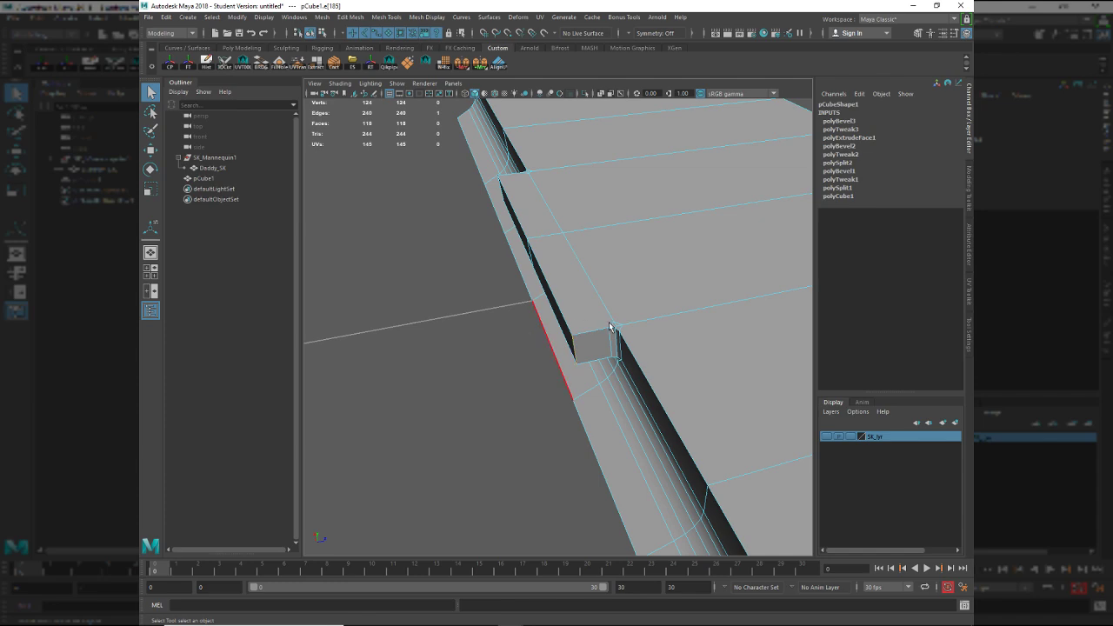
mouse_move(610, 327)
left_mouse_down("alt")
mouse_move(442, 299)
mouse_move(462, 314)
mouse_move(616, 318)
left_mouse_up("alt")
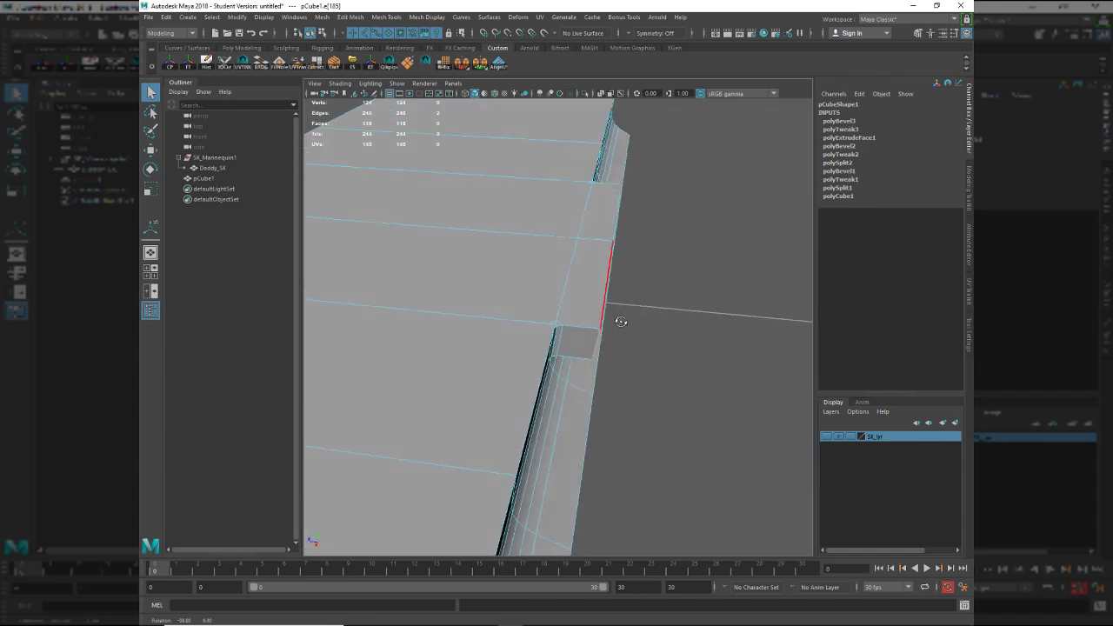
key("ctrl+b")
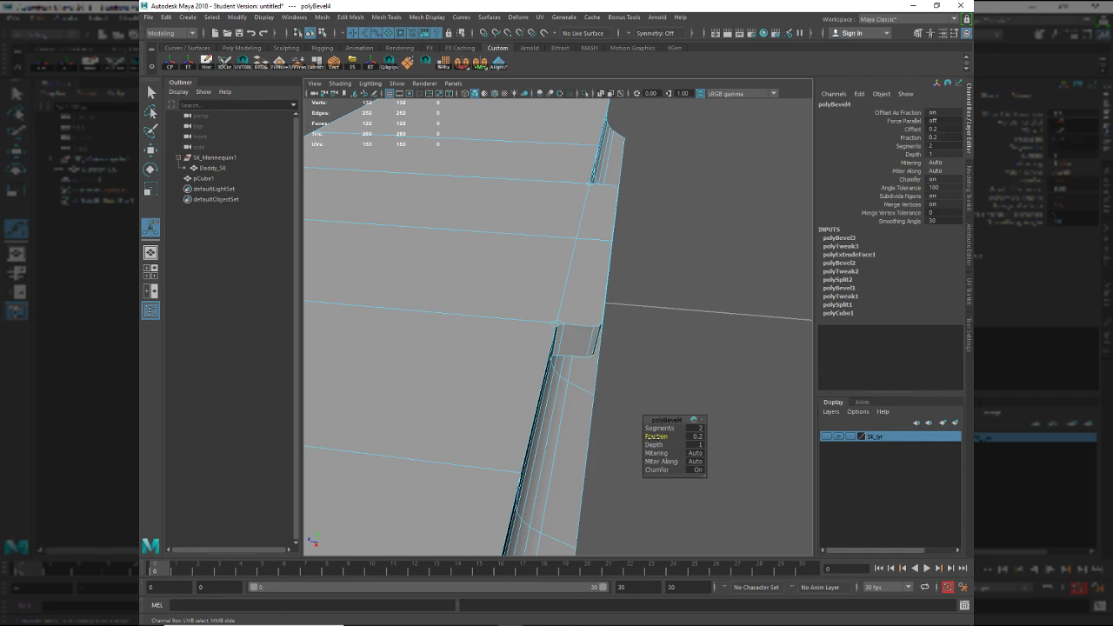
left_click_drag(574, 390, 470, 426, "alt")
middle_click_drag(470, 425, 473, 426)
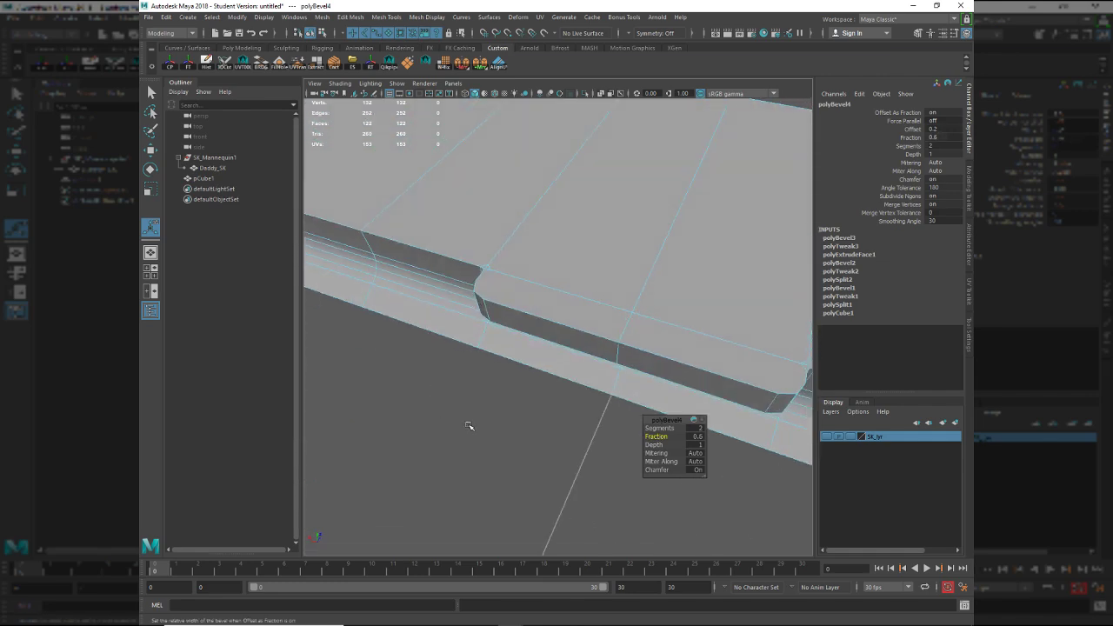
left_click_drag(526, 423, 479, 423, "alt")
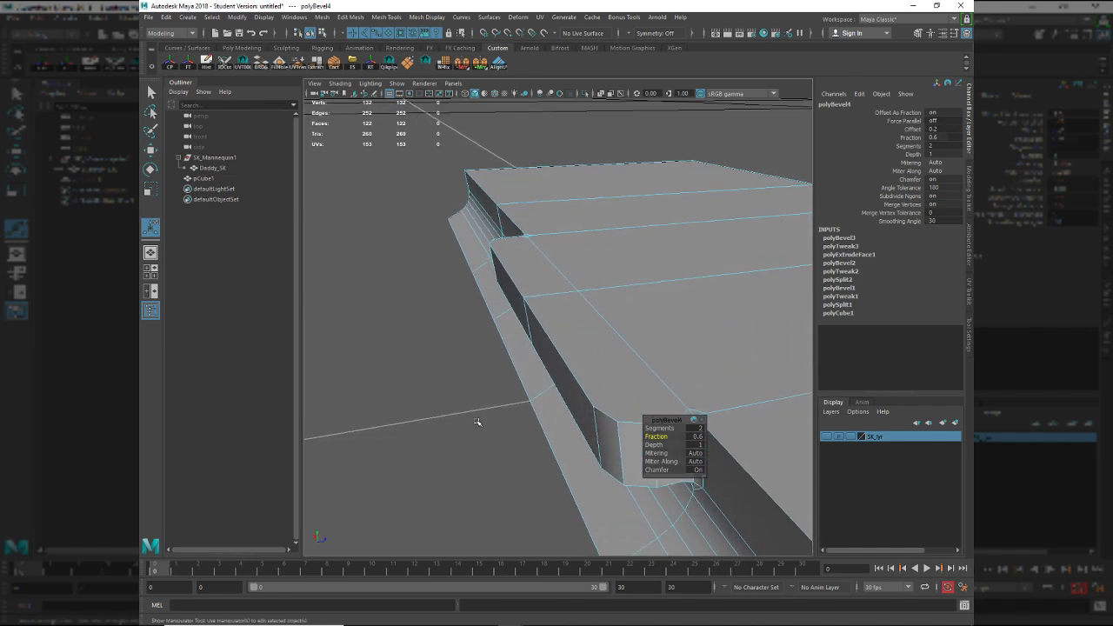
middle_click_drag(480, 423, 426, 378, "alt")
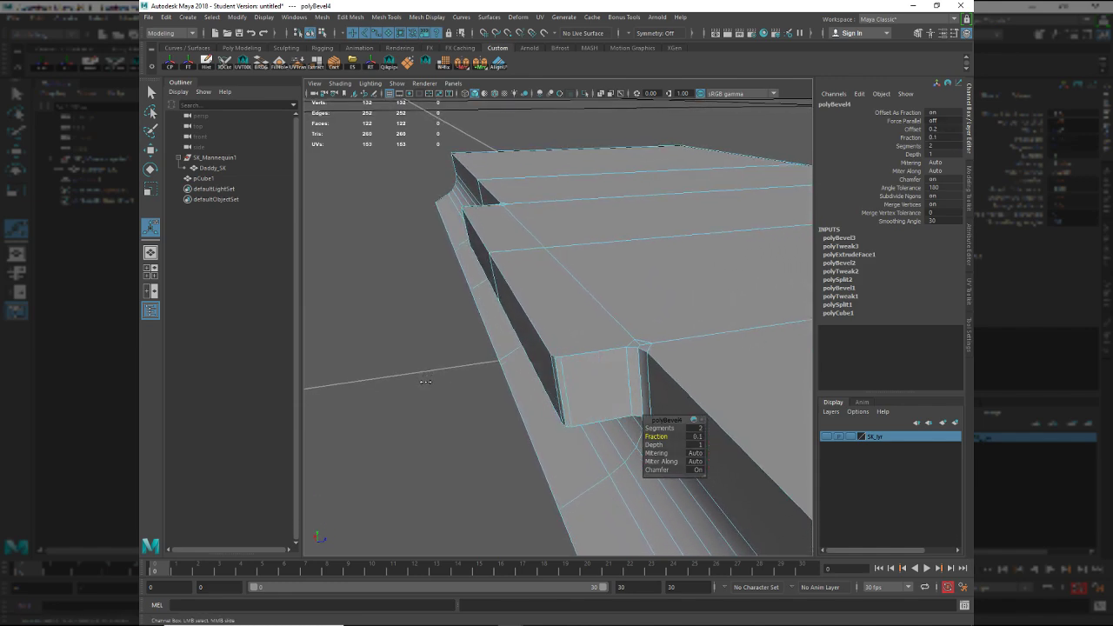
Check the outer corners from above, reopen their bevel settings and try fractions of 0.9 and 0.7.
left_click_drag(570, 350, 648, 289, "alt")
right_click_drag(648, 290, 648, 290)
key("q")
key("alt+d")
left_click_drag(602, 296, 687, 359, "alt")
left_click(534, 311)
left_click(554, 336, "ctrl")
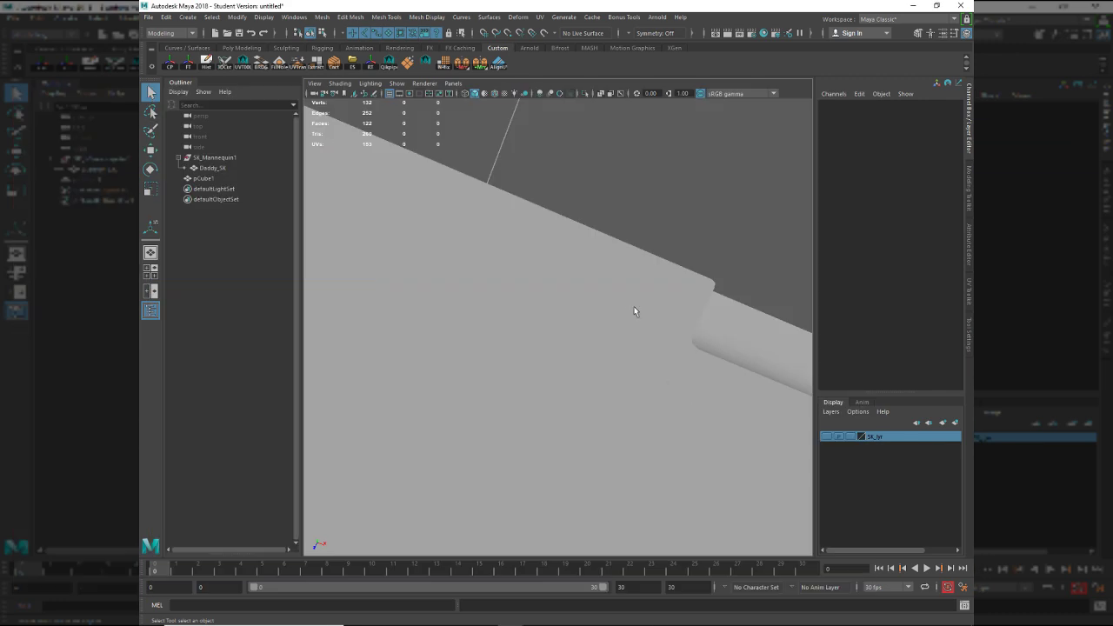
key("t")
left_click(653, 306)
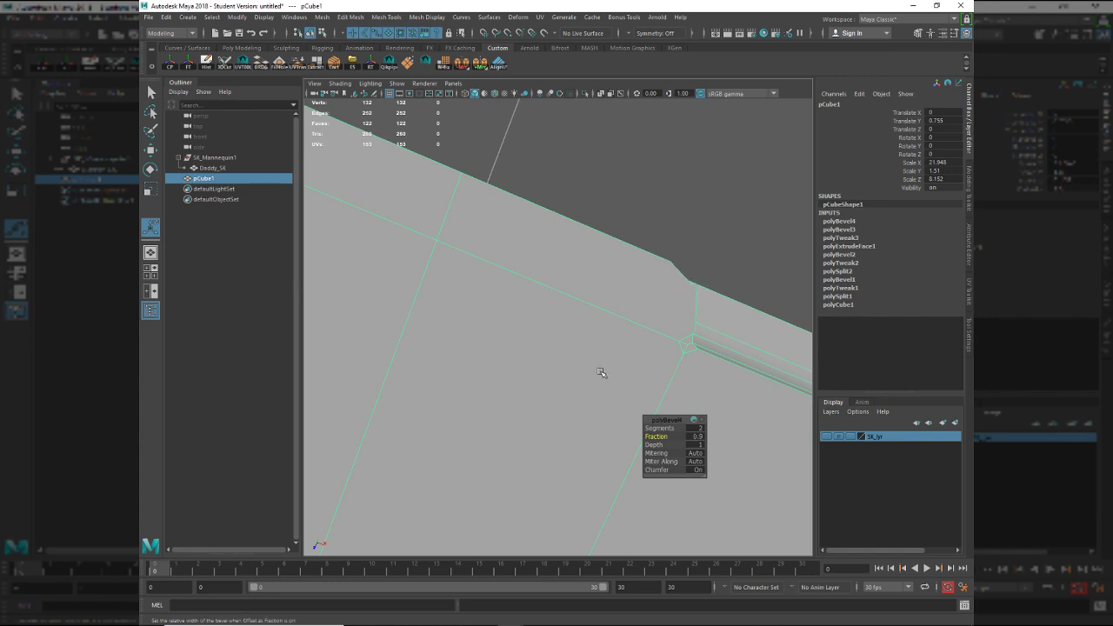
left_click_drag(601, 372, 683, 412, "alt")
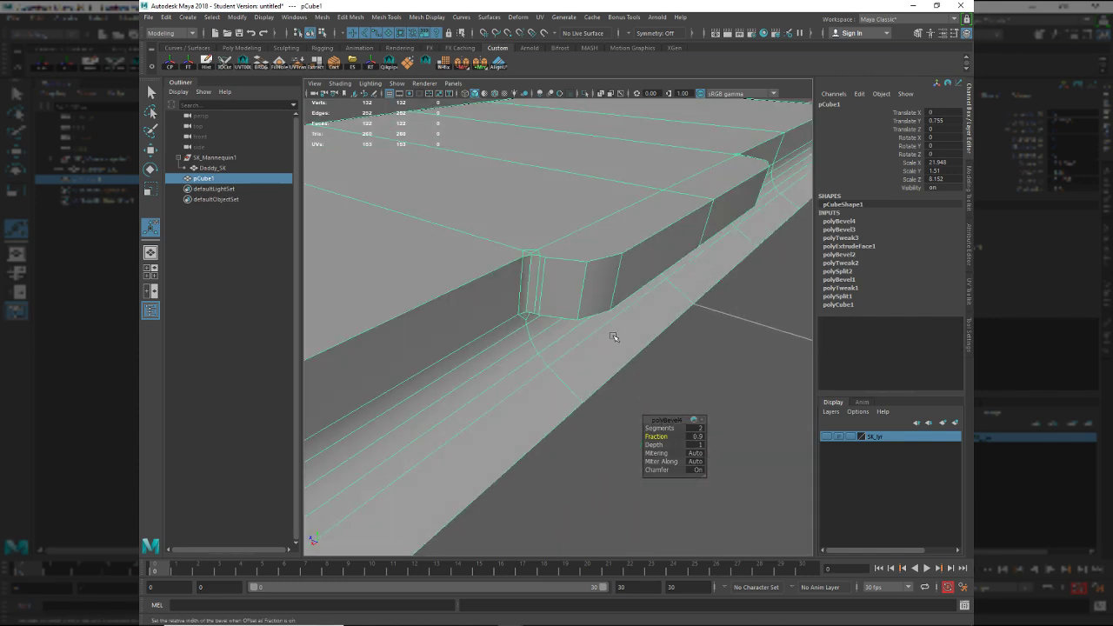
middle_click_drag(613, 337, 625, 361)
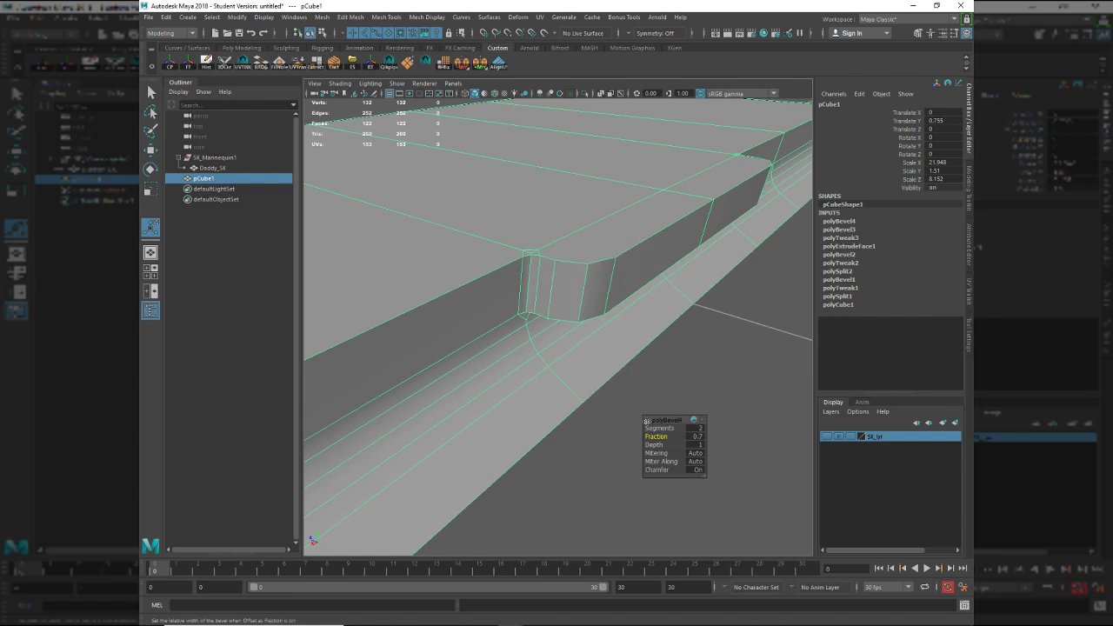
middle_click_drag(645, 428, 649, 428)
left_click_drag(625, 372, 747, 286, "alt")
Undo the bevel on the back extrusion's outer corner edges.
key("ctrl+z")
key("ctrl+z")
key("ctrl+z")
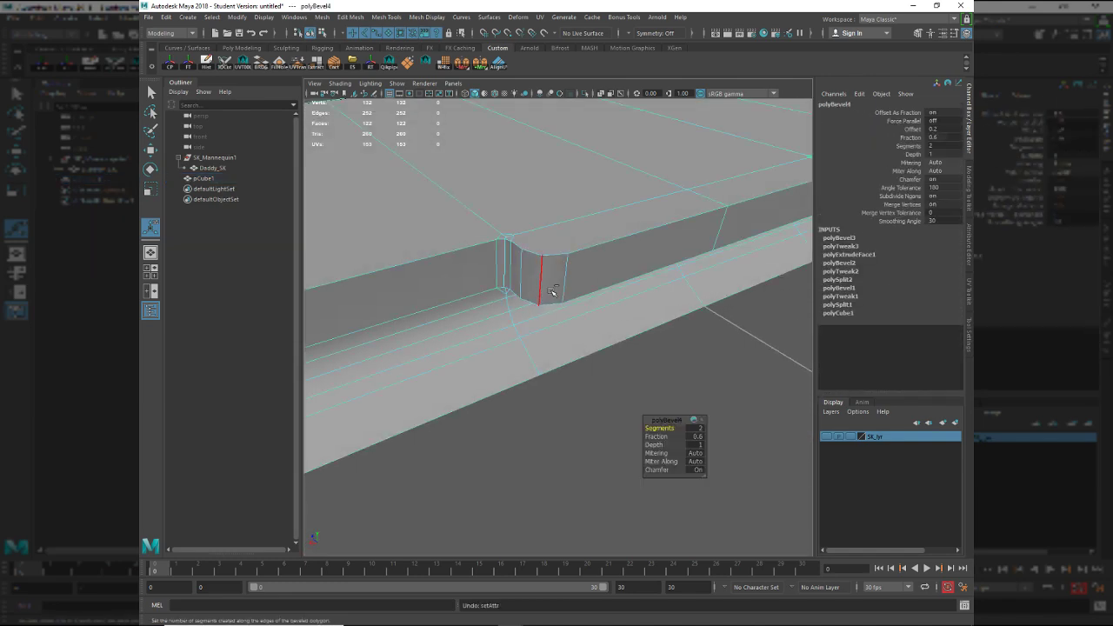
Select the back extrusion's two rear faces and move them inward to make the extrusion shallower.
key("q")
key("F11")
left_click(630, 251)
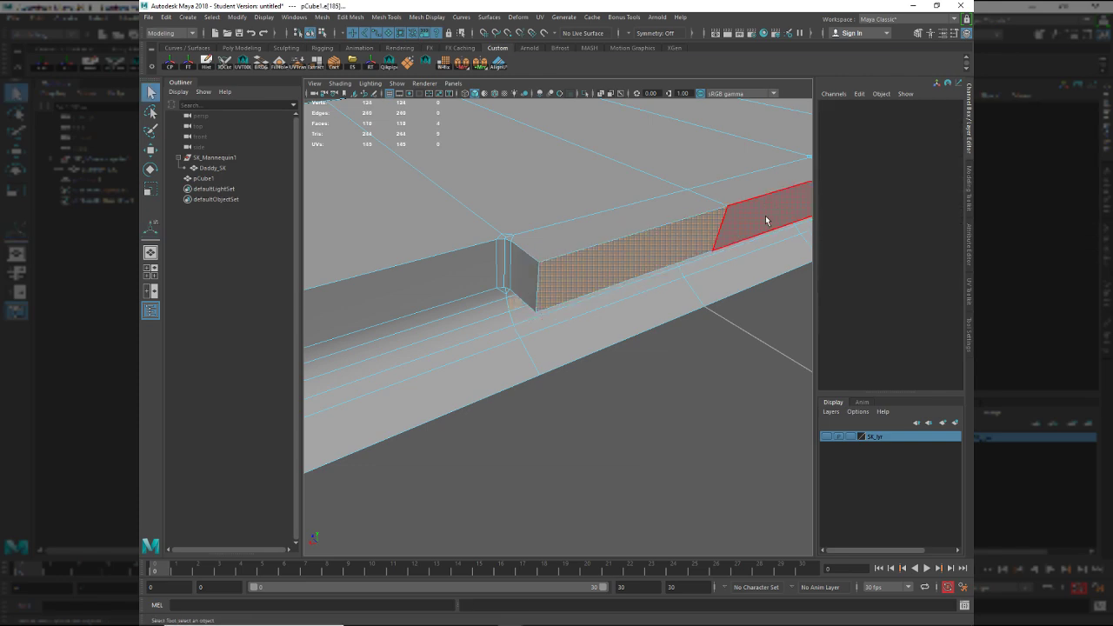
left_click(768, 219, "shift")
key("w")
left_click_drag(630, 263, 661, 263, "alt")
left_click(635, 238)
left_click(710, 244, "shift")
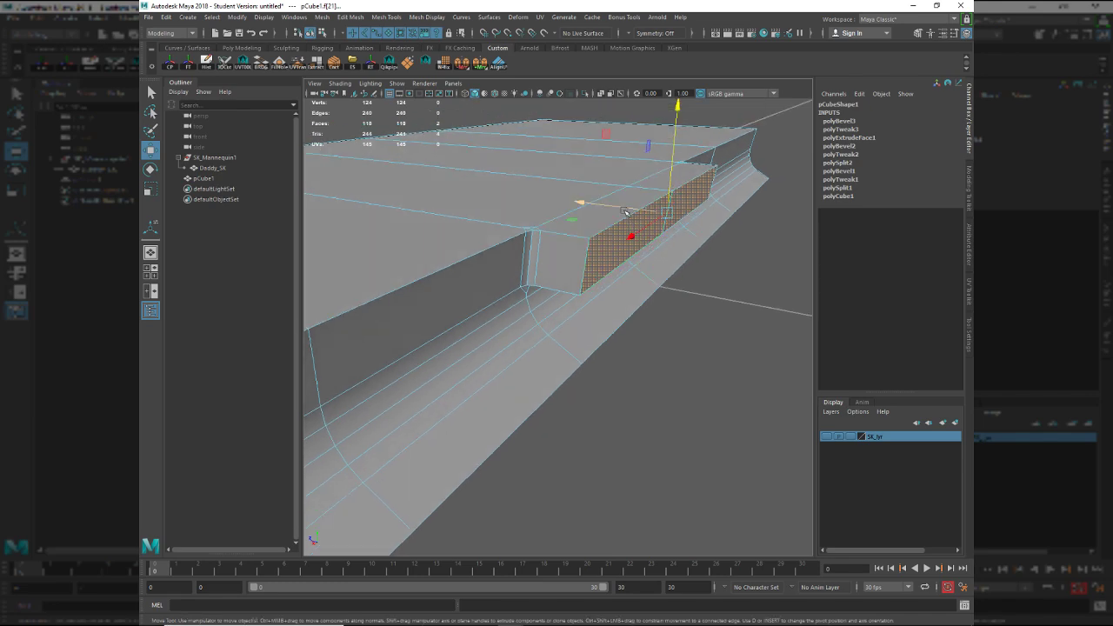
left_click_drag(625, 211, 607, 208)
Try bevelling the shallower extrusion's two outer corner edges with 4 segments and a fraction of 1.
key("ctrl+b")
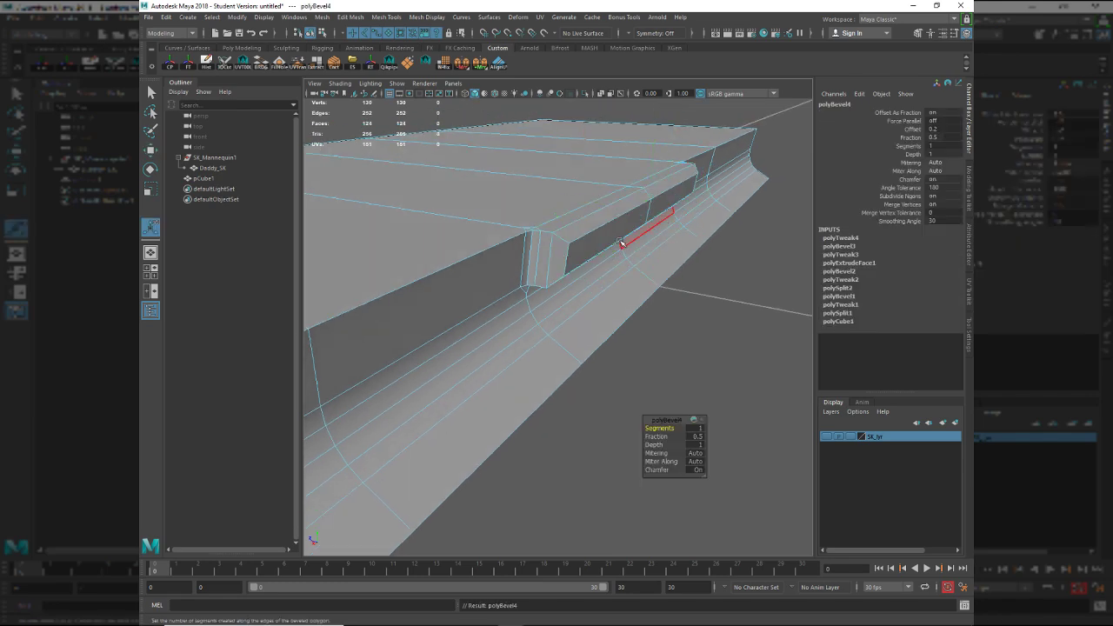
key("ctrl+z")
key("F10")
left_click(564, 251)
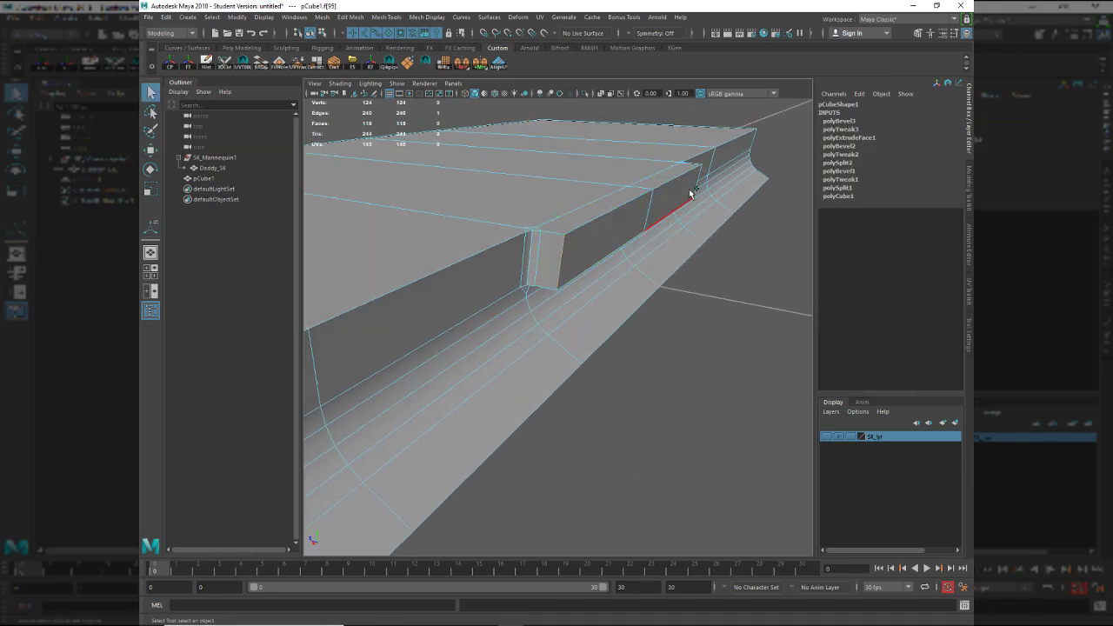
key("ctrl+b")
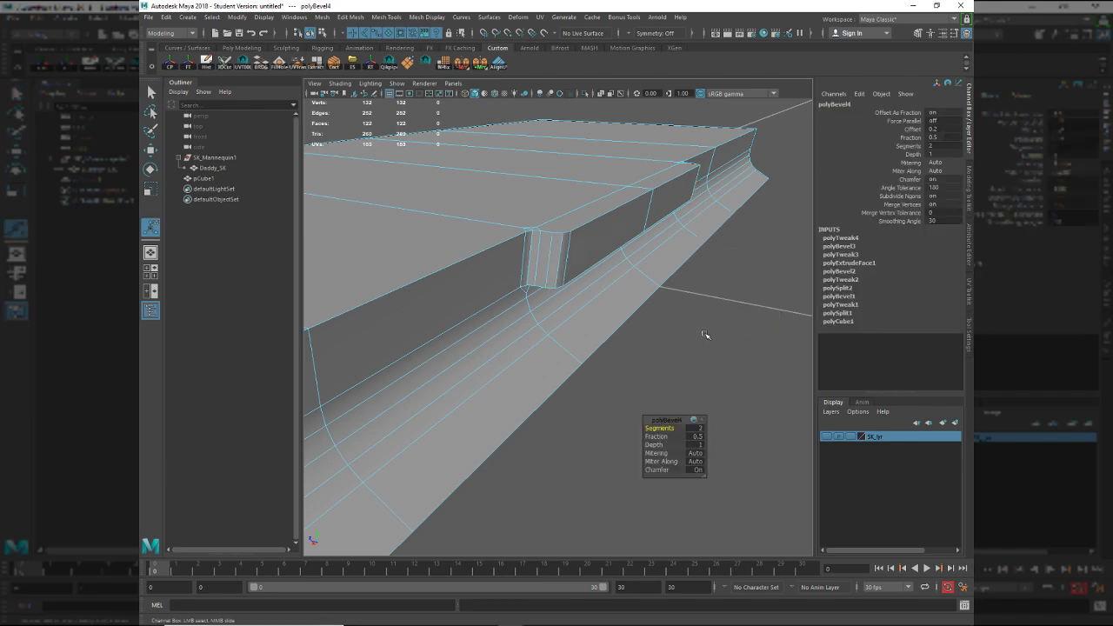
left_click_drag(703, 330, 649, 361, "alt")
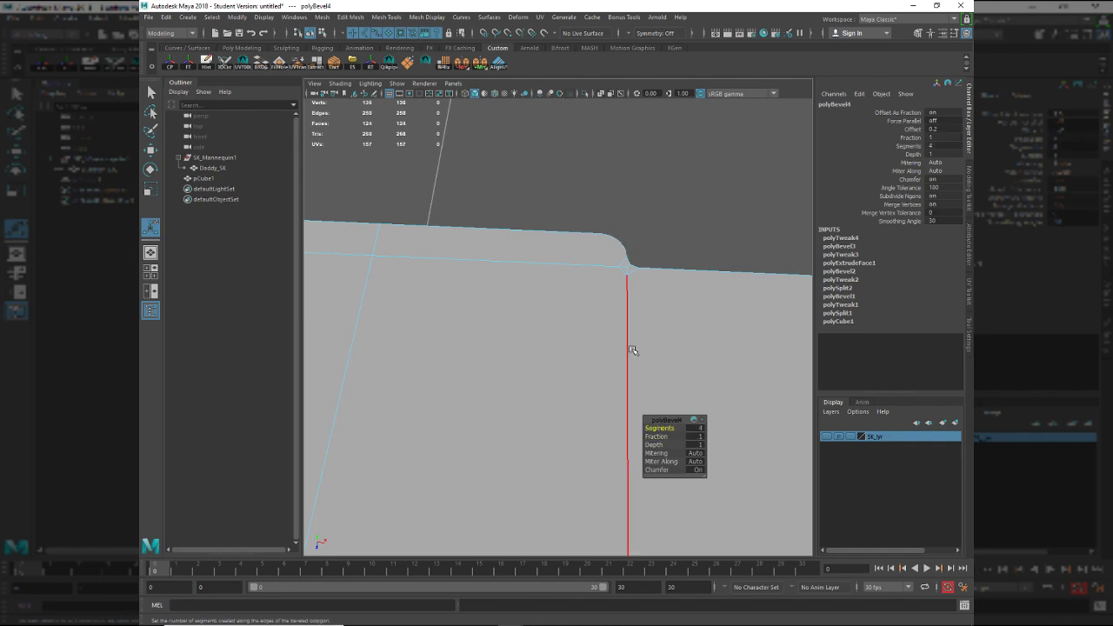
left_click_drag(634, 348, 655, 361, "alt")
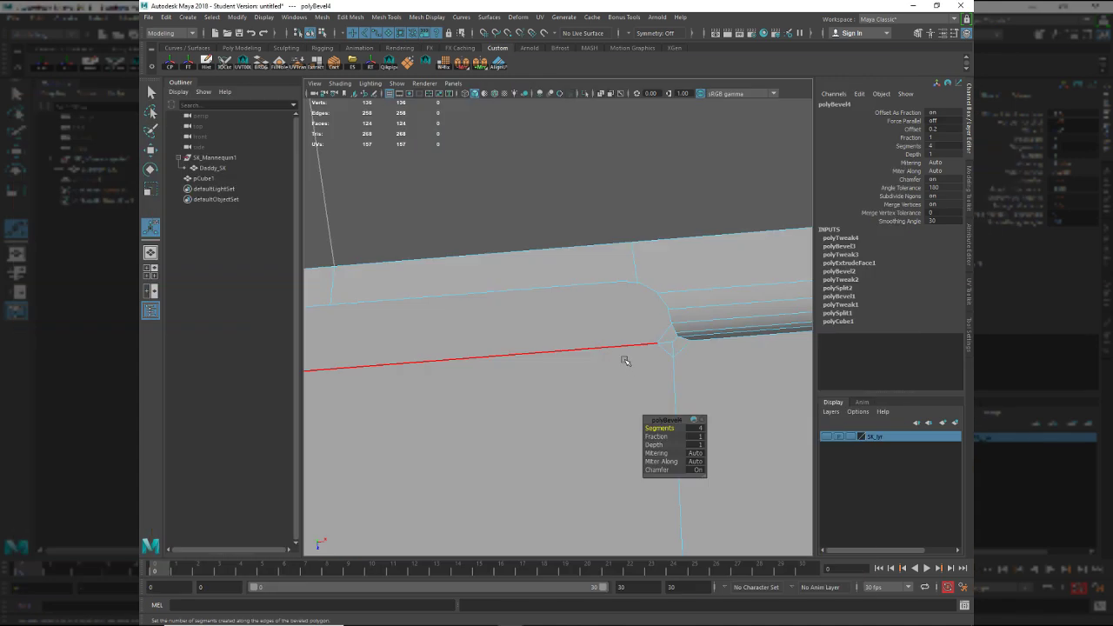
key("ctrl+z")
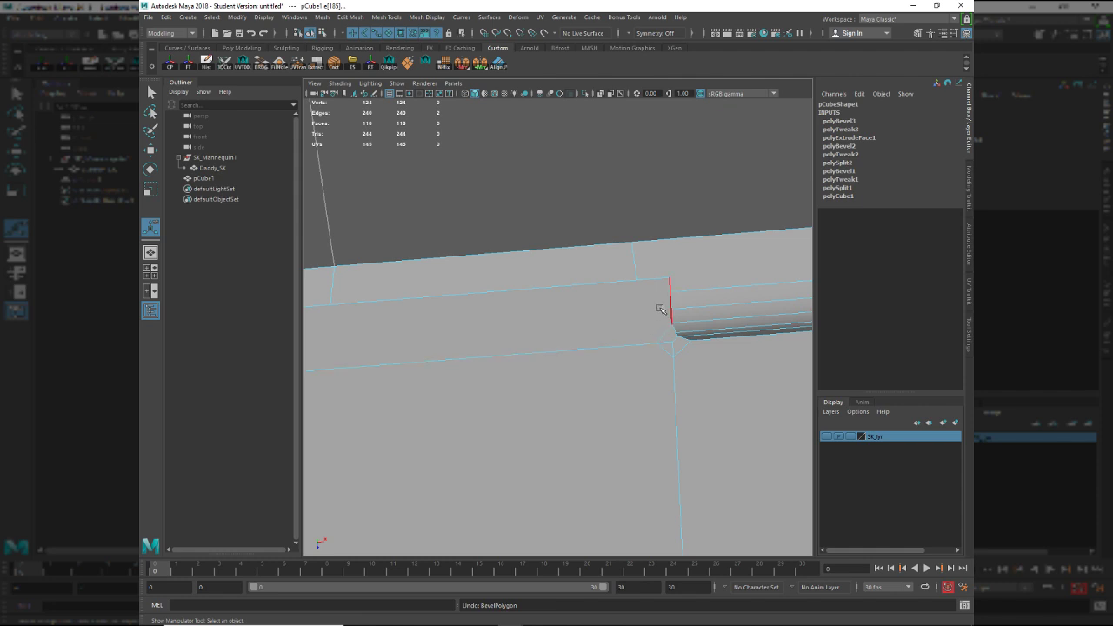
Scale the two outer corner edges toward each other along the extrusion's length to about 0.94, slanting its ends.
left_click_drag(659, 310, 659, 338, "alt")
key("r")
left_click_drag(350, 353, 359, 357)
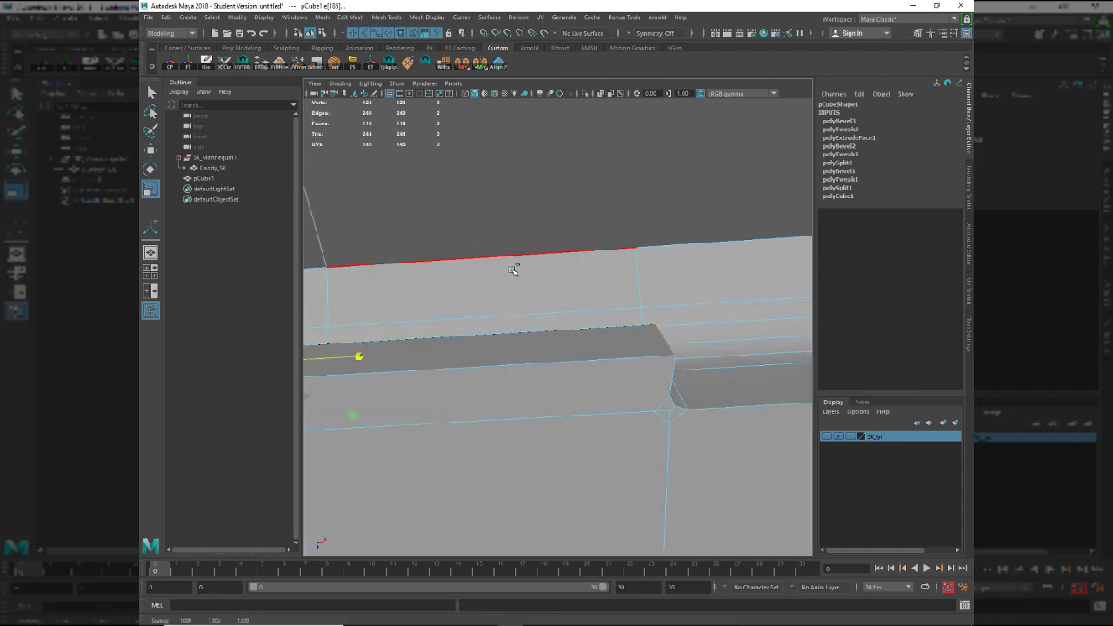
middle_click_drag(553, 248, 545, 246)
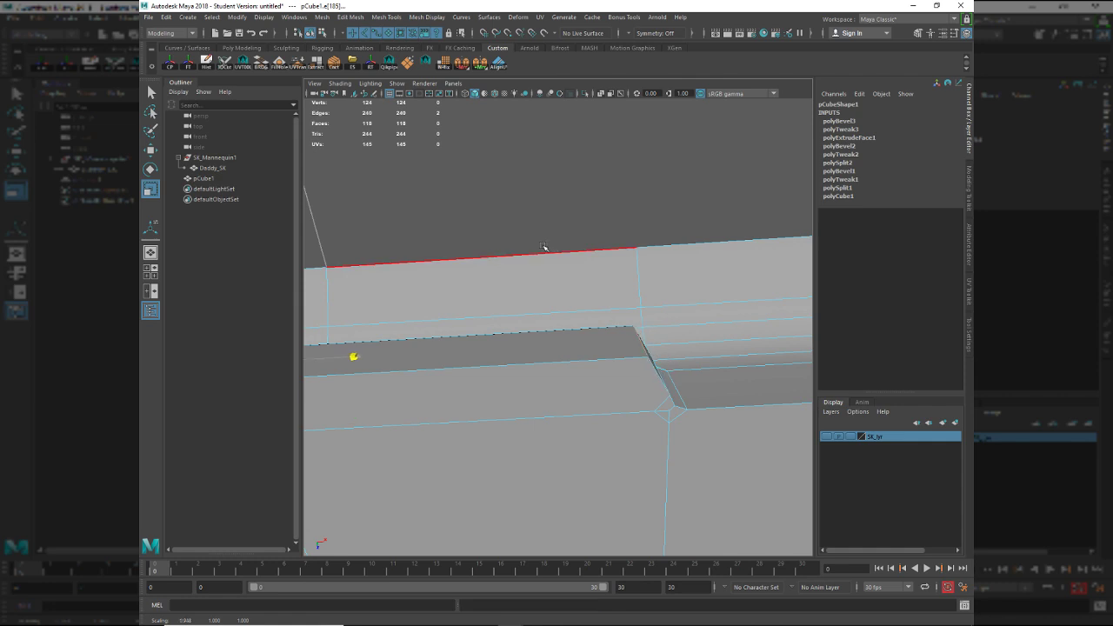
Bevel the slanted extrusion's two outer corner edges with 2 segments and adjust the bevel's fraction.
key("ctrl+b")
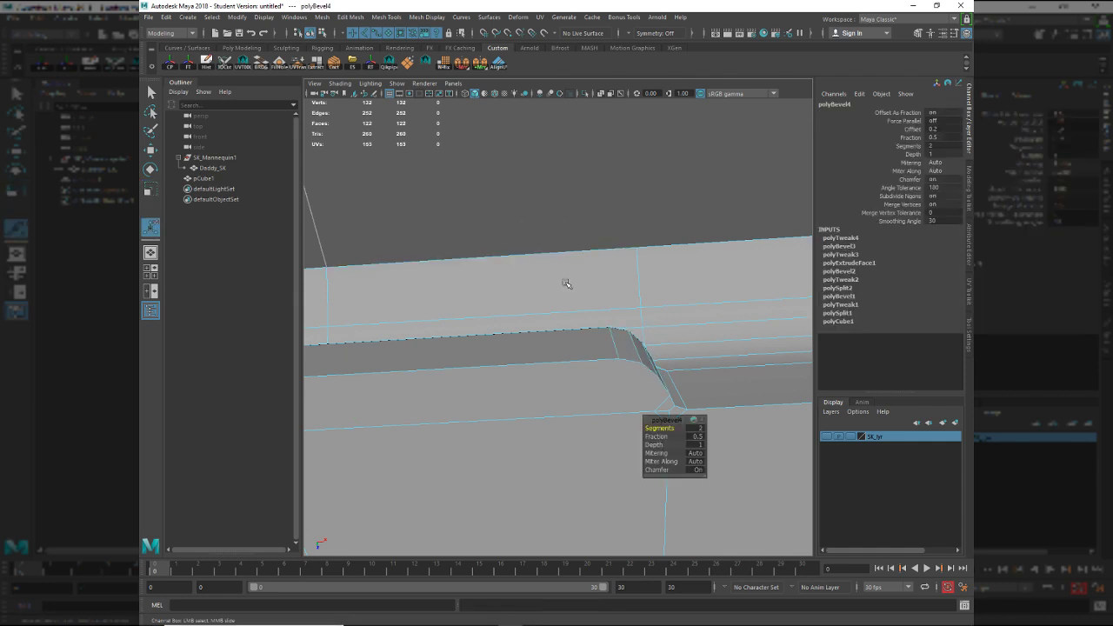
left_click_drag(657, 436, 641, 433)
left_click_drag(607, 428, 606, 401)
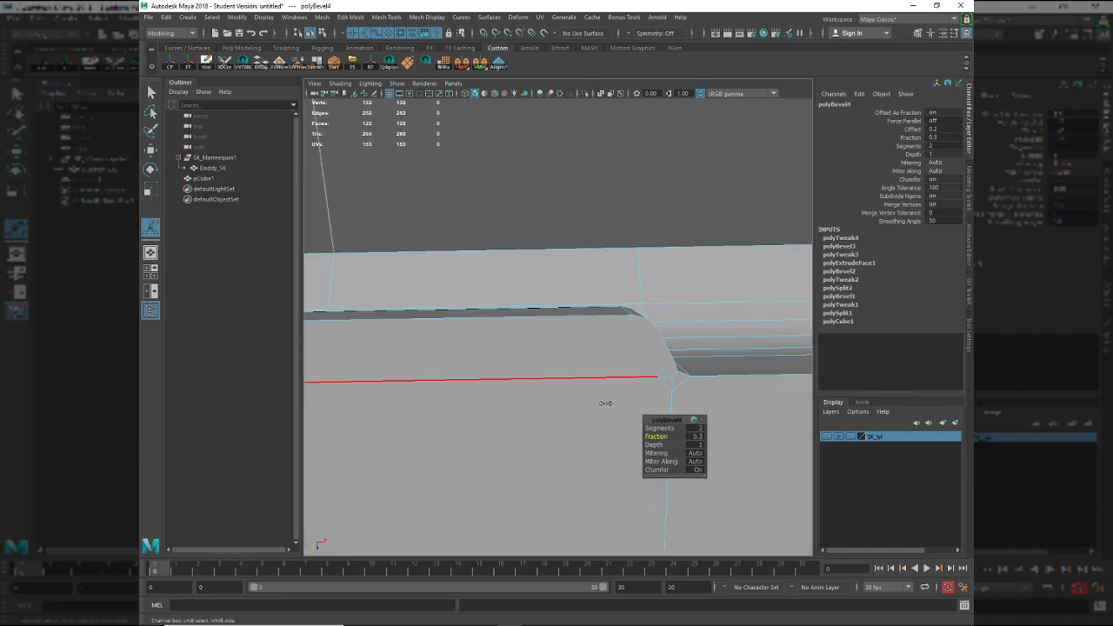
right_click_drag(580, 406, 601, 349)
key("q")
In the top view, try the inner-corner bevel with 3 segments and a larger offset.
left_click_drag(583, 385, 548, 342, "alt")
key("space")
left_click(602, 326)
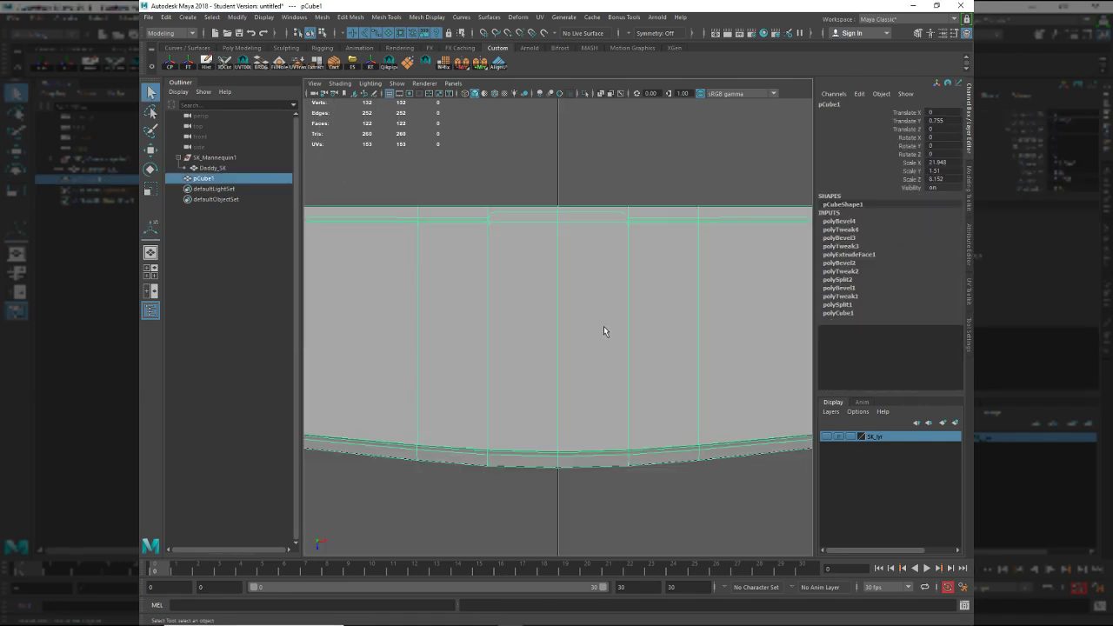
scroll(612, 332, "up", 4)
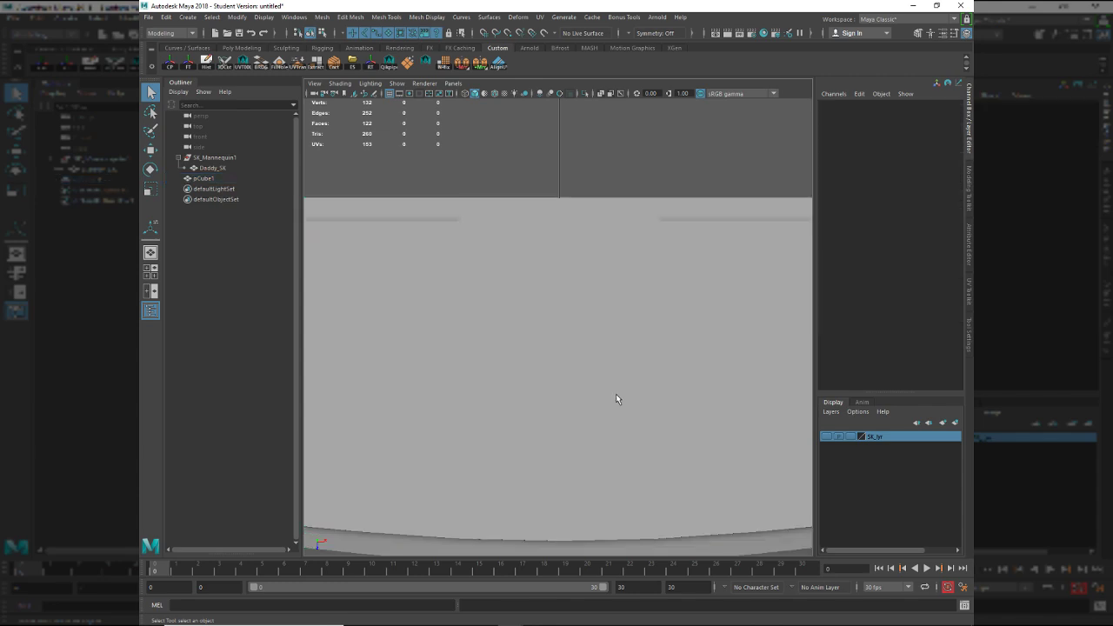
middle_click_drag(617, 400, 596, 462, "alt")
scroll(639, 329, "up", 5)
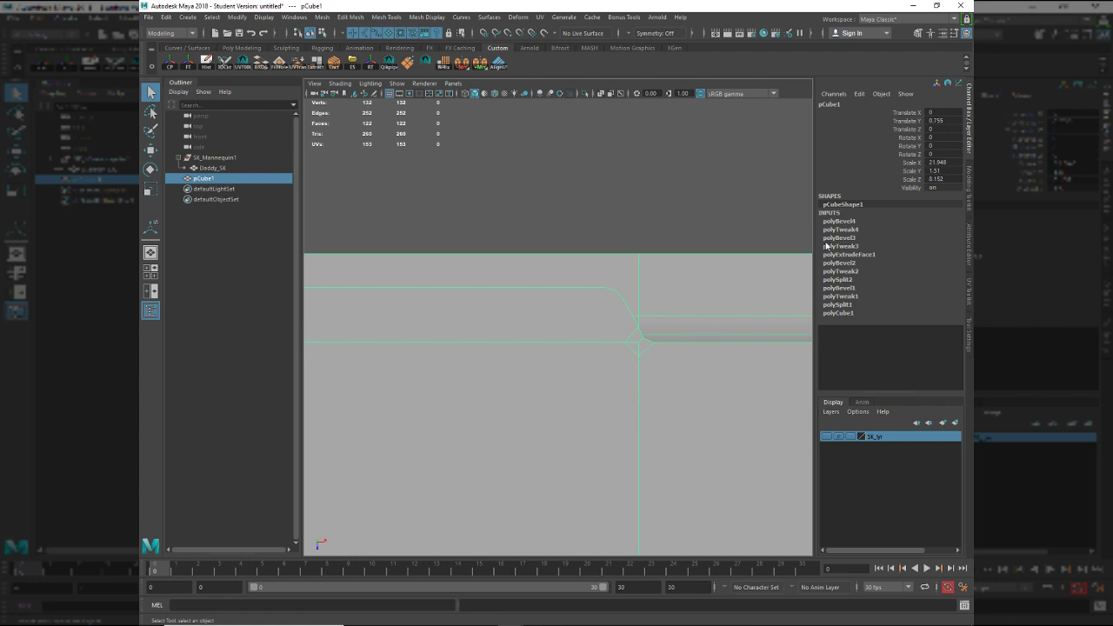
left_click(837, 238)
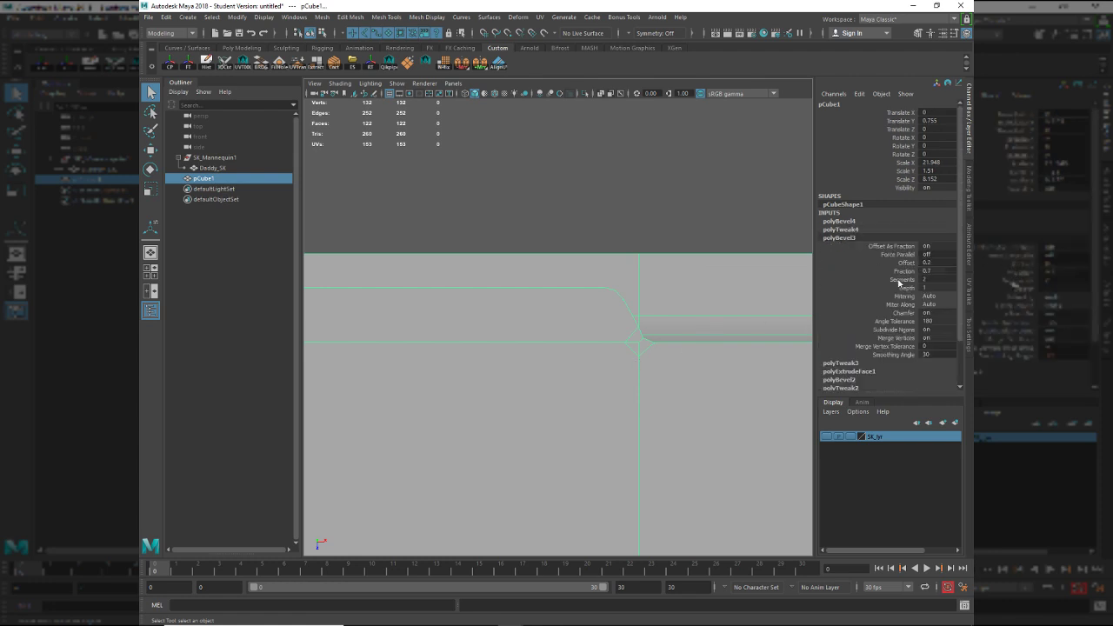
left_click(900, 280)
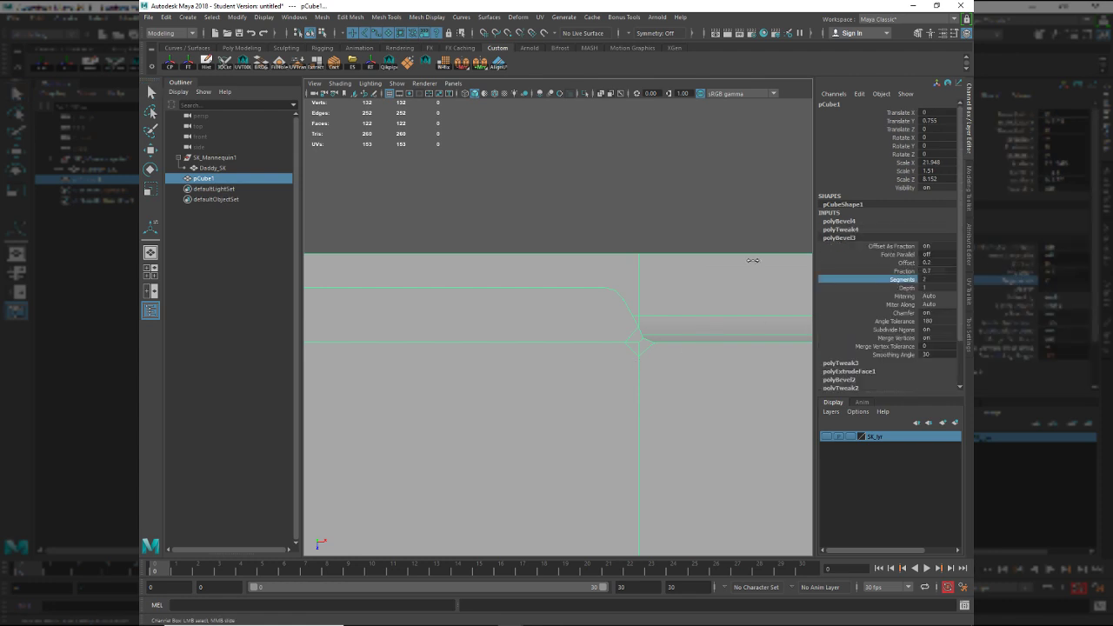
left_click(888, 269)
left_click(888, 263)
middle_click_drag(763, 253, 755, 253)
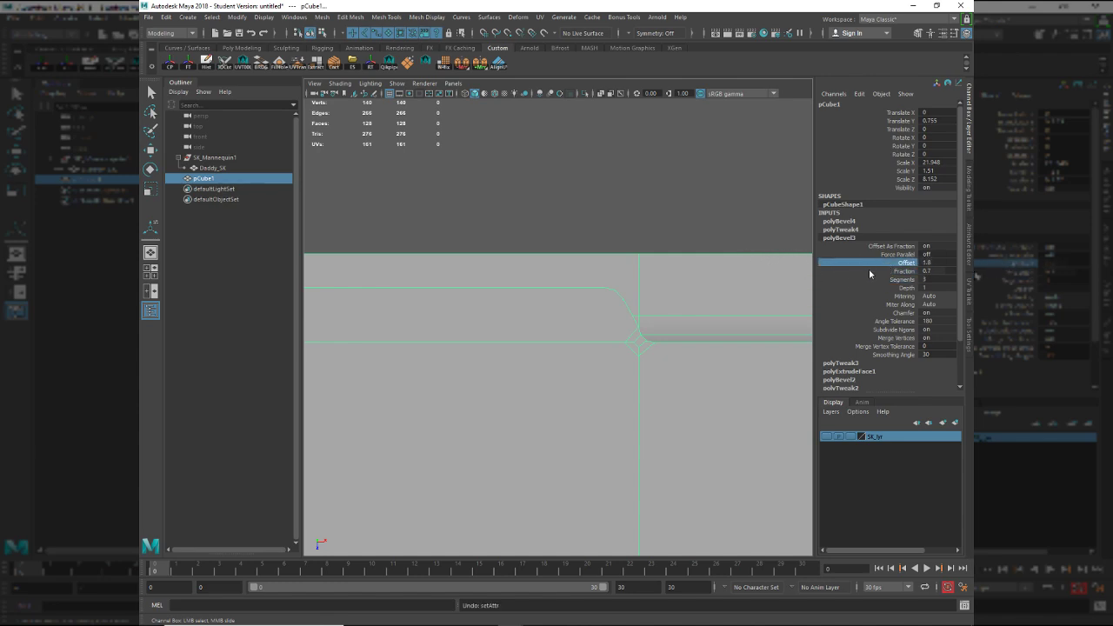
left_click(891, 280)
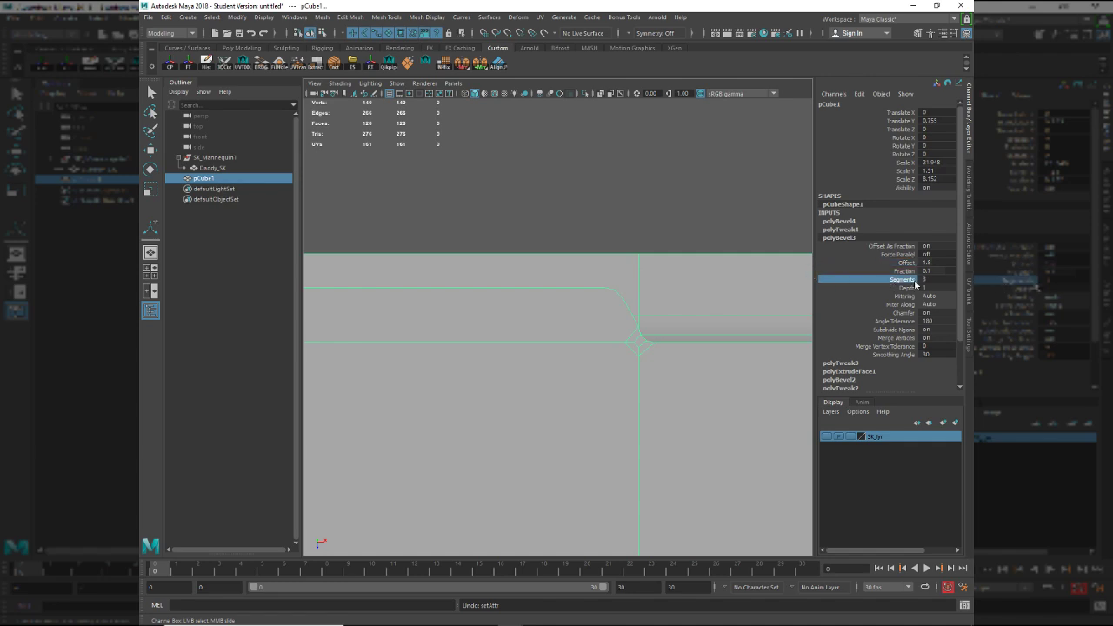
left_click(905, 271)
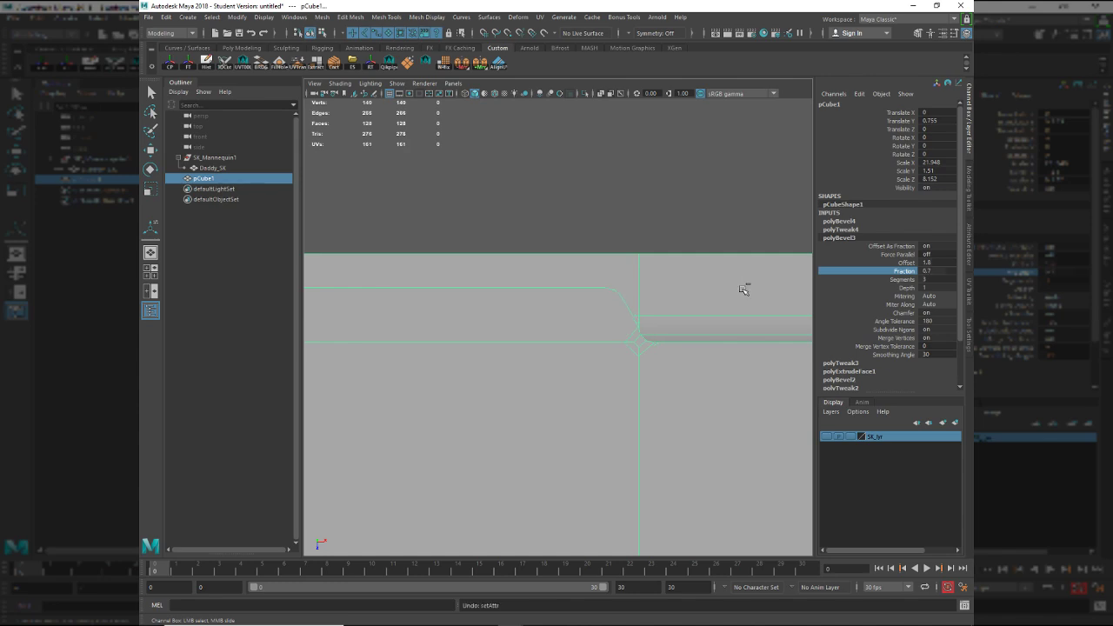
Undo the outer-corner bevel, the slanting of the extrusion's ends and the inner-corner bevel's settings.
key("ctrl+z")
key("ctrl+z")
key("ctrl+z")
key("ctrl+z")
key("ctrl+z")
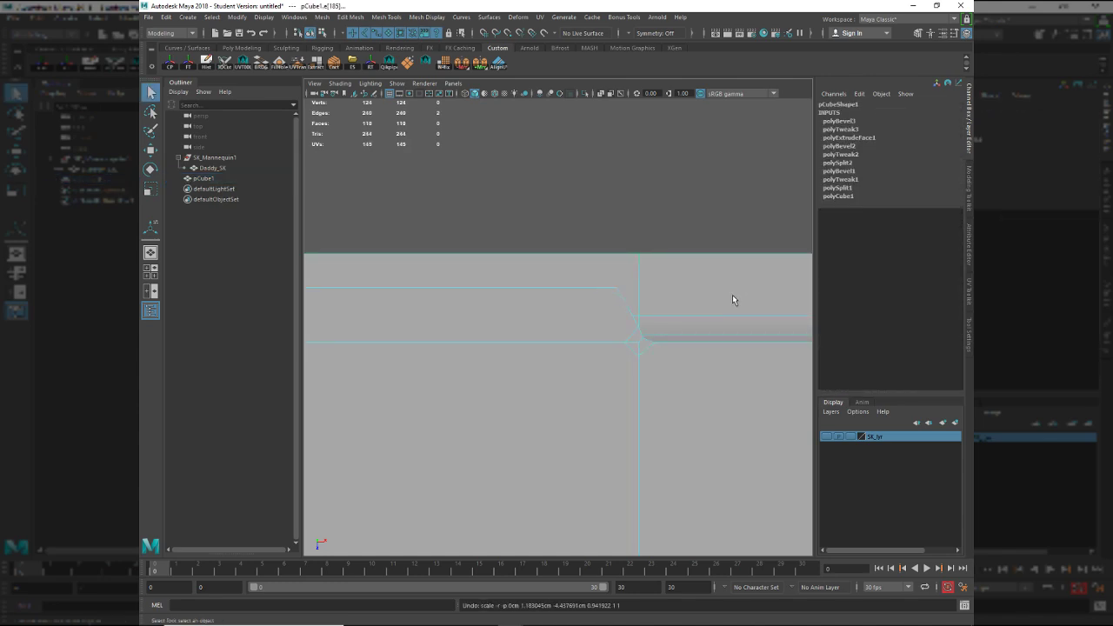
key("ctrl+z")
key("ctrl+z")
key("ctrl+z")
key("ctrl+z")
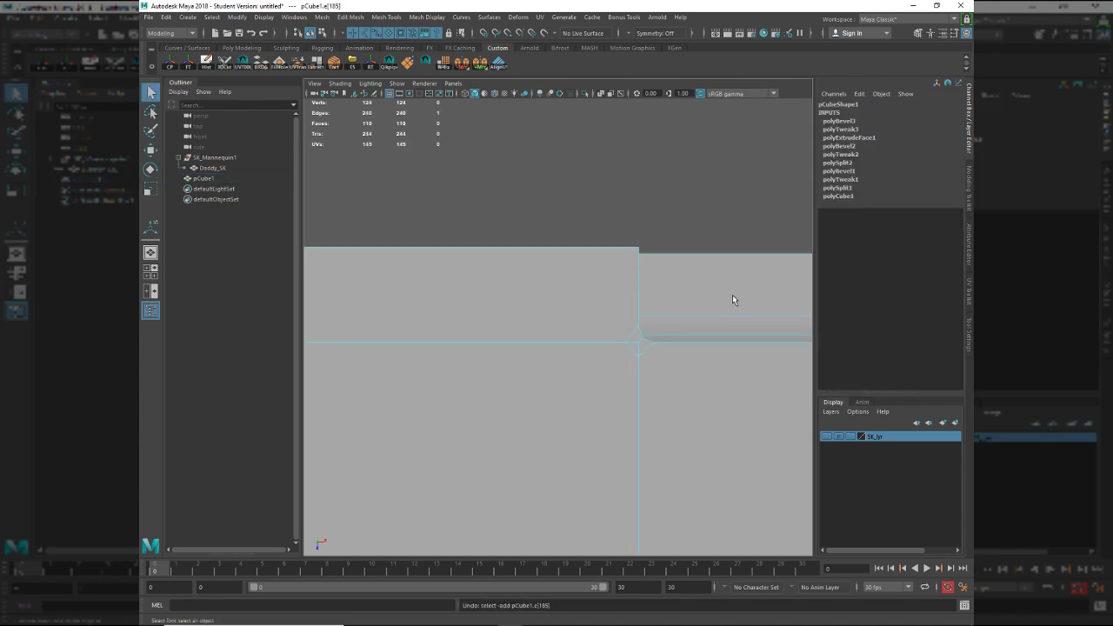
key("ctrl+z")
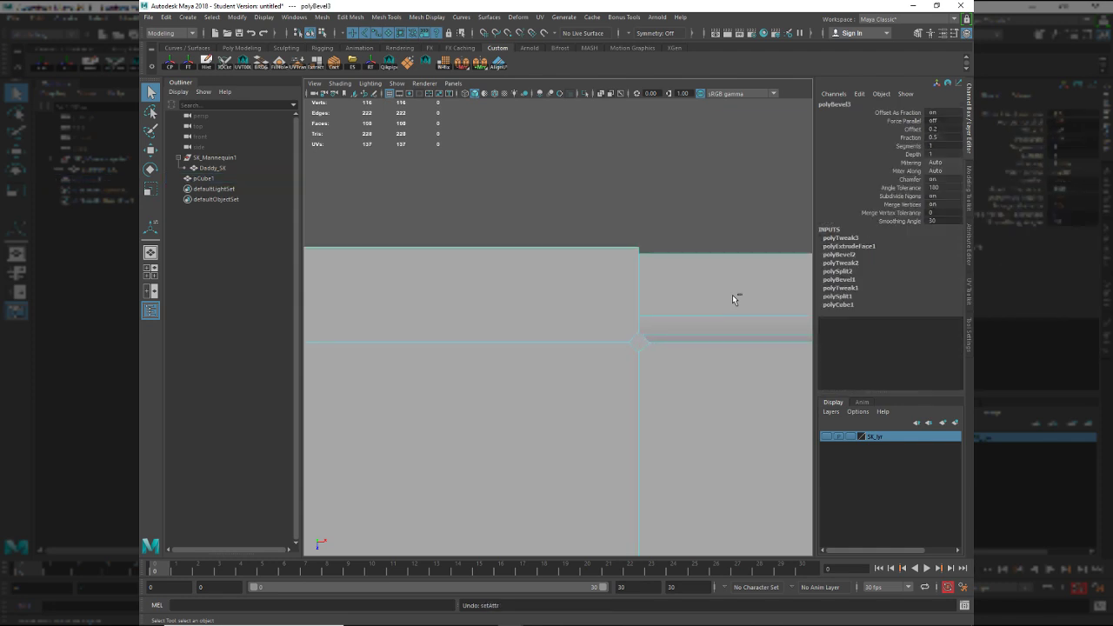
Try the inner-corner bevel with 3 segments and a fraction of 1, and slant the extrusion's ends inward.
key("t")
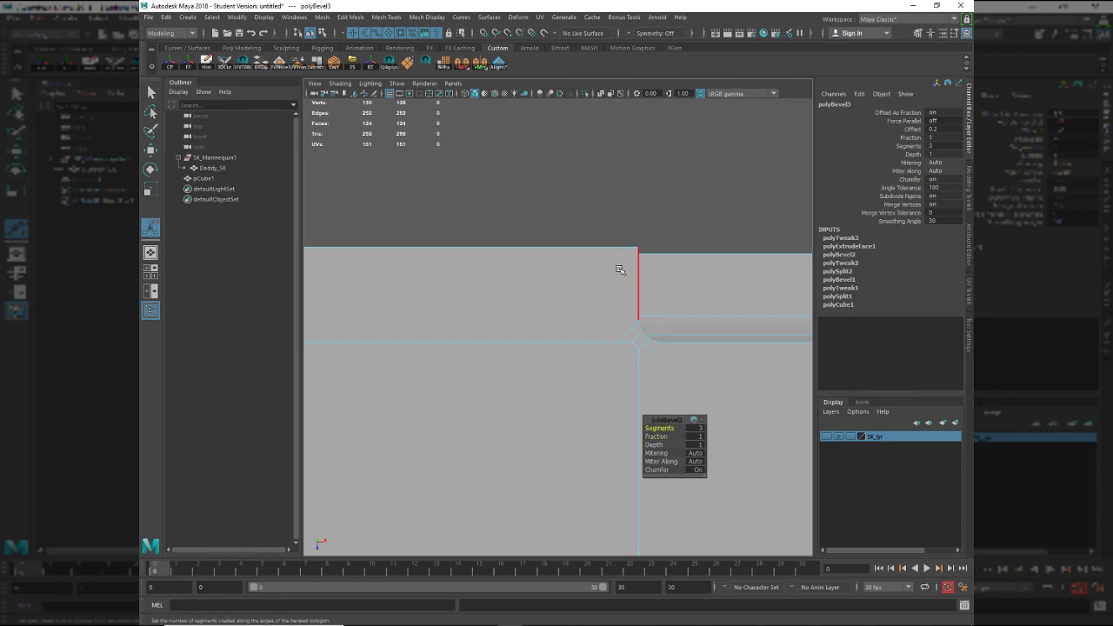
left_click_drag(609, 297, 616, 258, "alt")
left_click(536, 303)
key("F11")
left_click(615, 259)
double_click(478, 269, "shift")
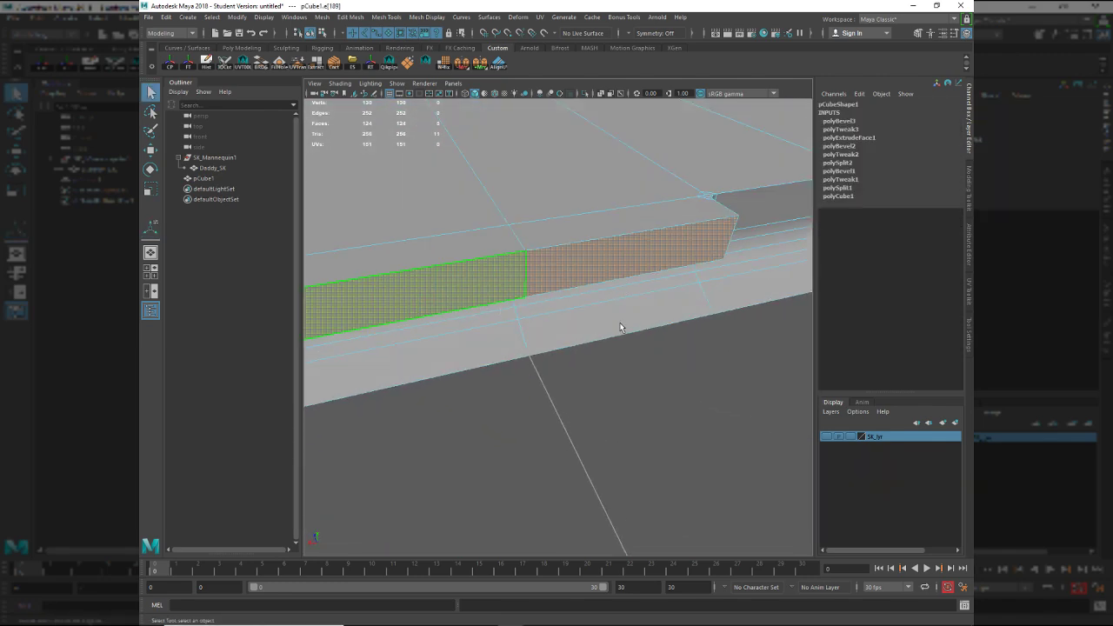
key("ctrl+z")
key("ctrl+z")
key("ctrl+z")
key("ctrl+z")
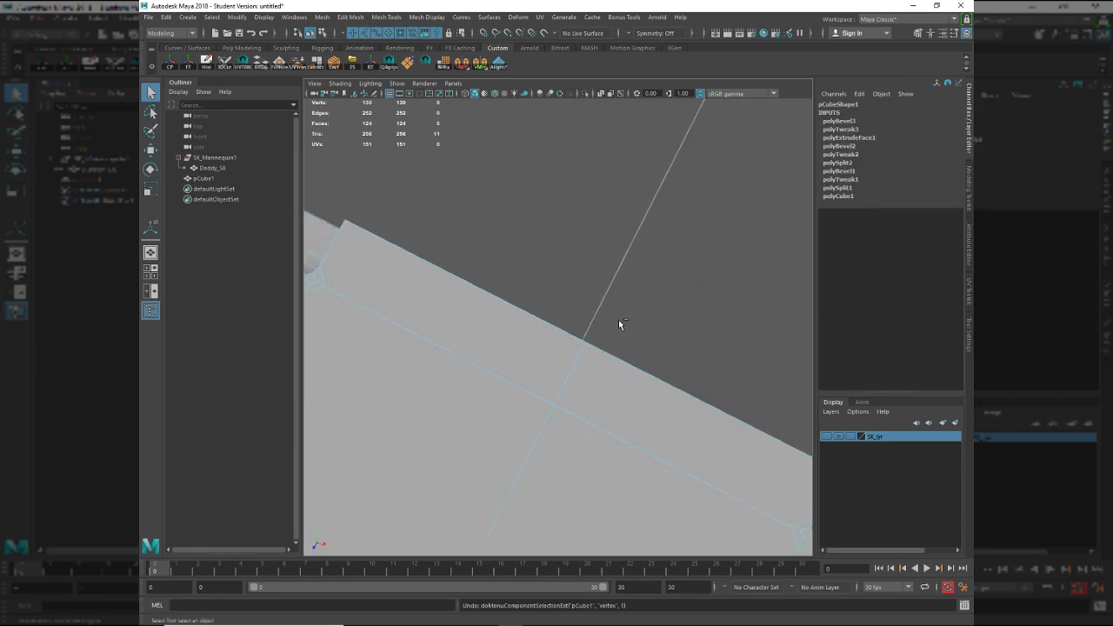
Try moving the centre extrusion's two rear faces inward to make the extrusion shallower.
left_click_drag(599, 337, 460, 245, "alt")
key("w")
middle_click_drag(310, 228, 336, 234, "alt")
middle_click_drag(475, 278, 583, 294, "alt")
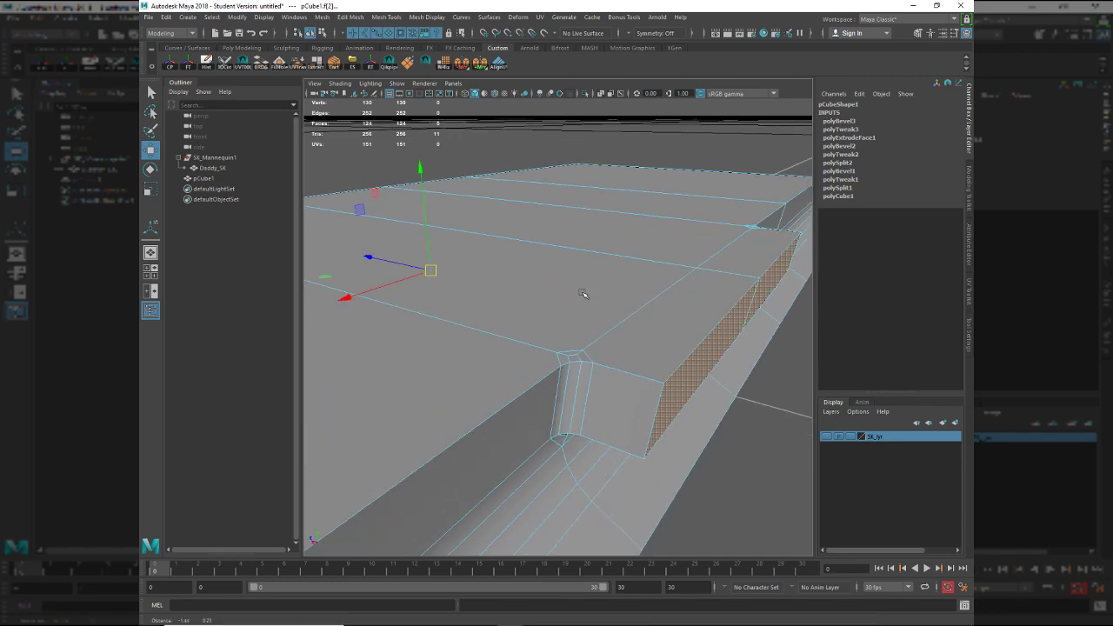
left_click(703, 369)
left_click(701, 375)
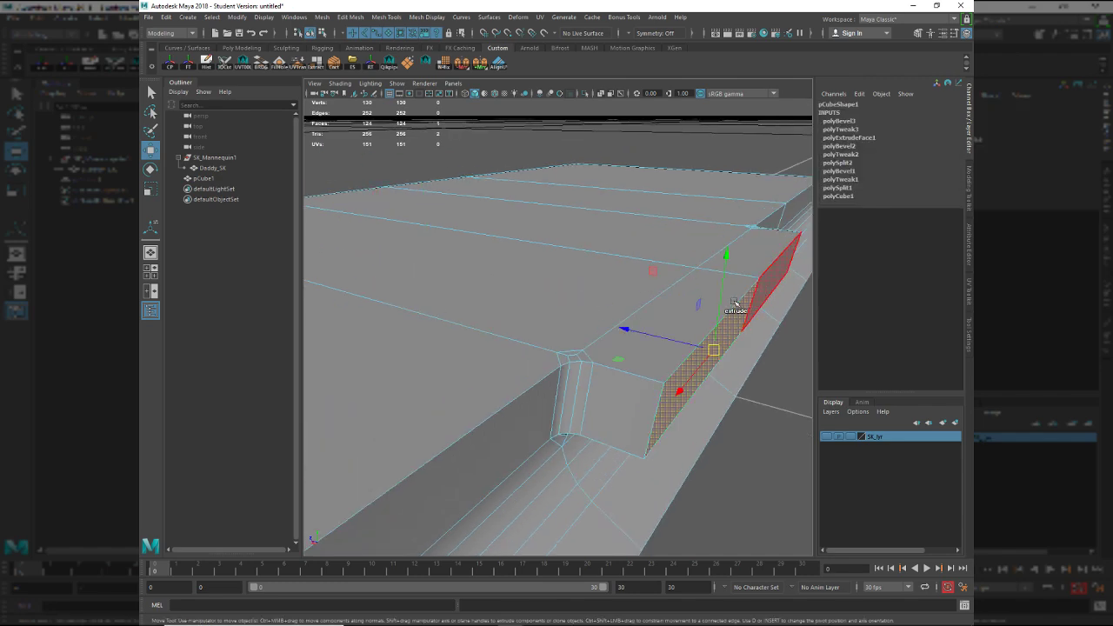
left_click(755, 296, "shift")
left_click_drag(749, 308, 716, 300)
left_click_drag(675, 336, 752, 380, "alt")
middle_click_drag(709, 365, 747, 426, "alt")
key("r")
left_click_drag(649, 237, 648, 237)
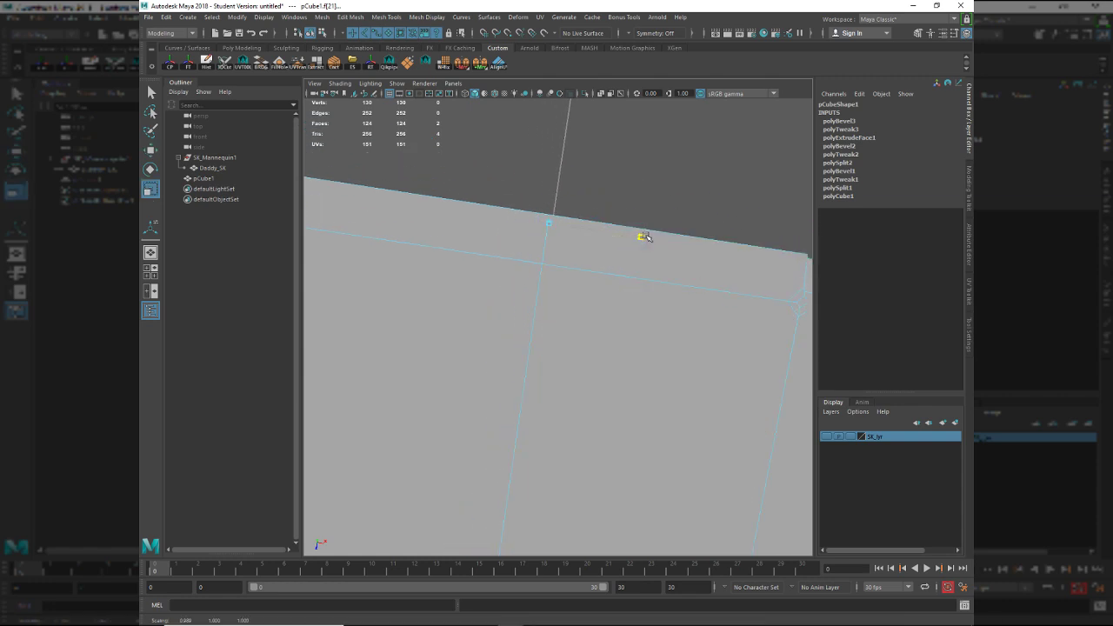
key("w")
left_click(545, 261)
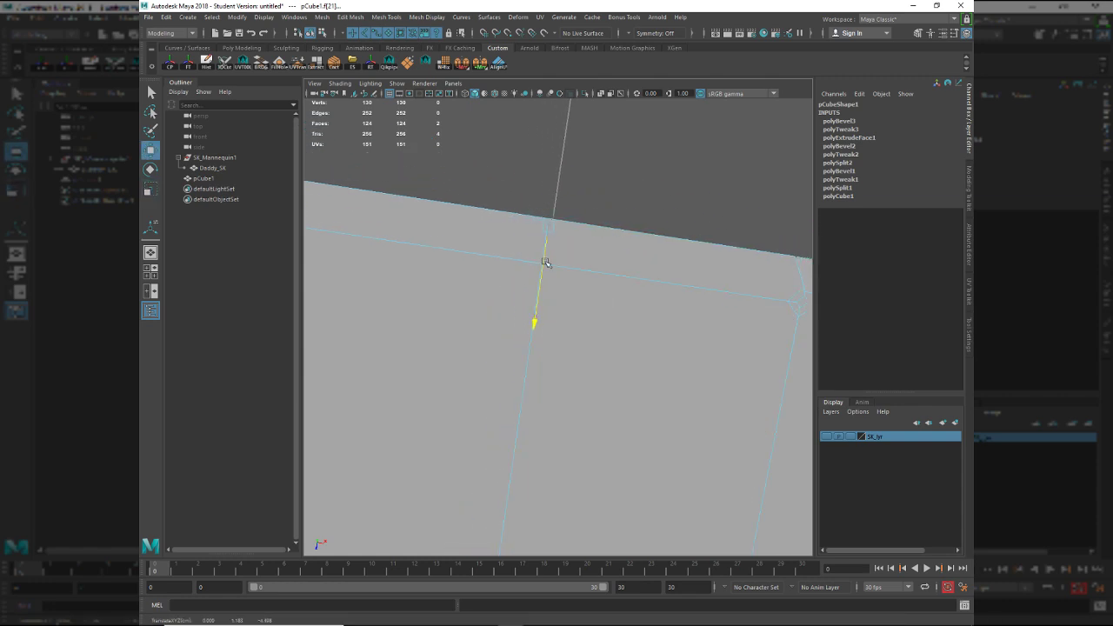
Try bevelling the shallower extrusion's two outer corner edges with 2 segments.
left_click_drag(588, 259, 628, 286, "alt")
key("F10")
left_click(486, 399)
left_click(738, 254, "shift")
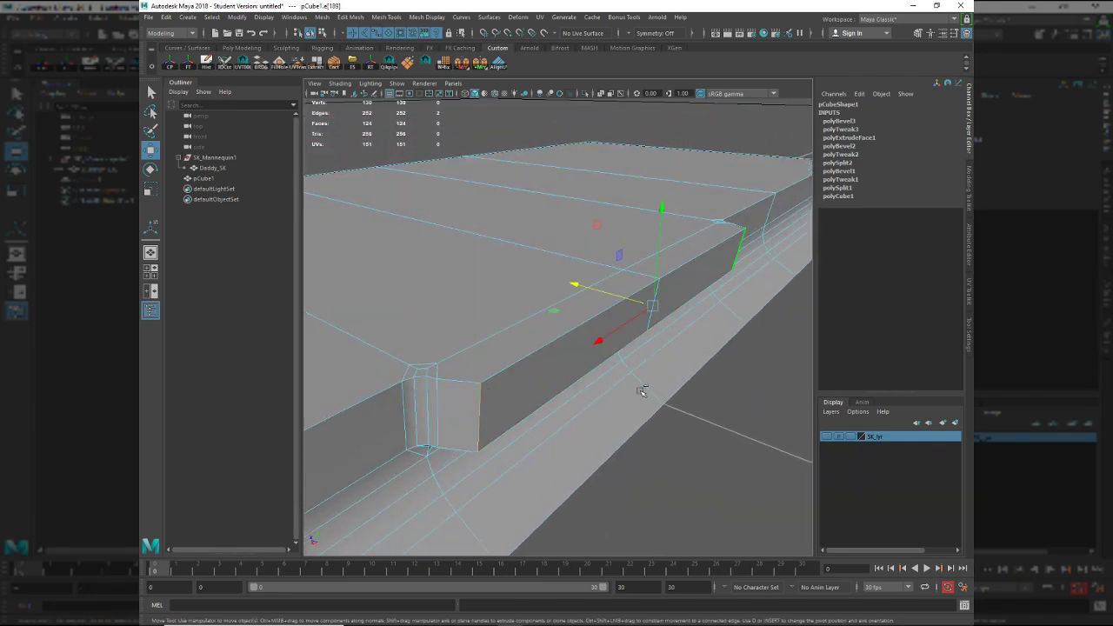
right_click_drag(683, 385, 748, 434, "shift")
left_click_drag(632, 447, 780, 481, "alt")
mouse_move(642, 380)
middle_mouse_down()
mouse_move(654, 381)
mouse_move(652, 398)
middle_mouse_up()
In the top view, try different fractions on the outer-corner bevel, including 0.5.
key("space")
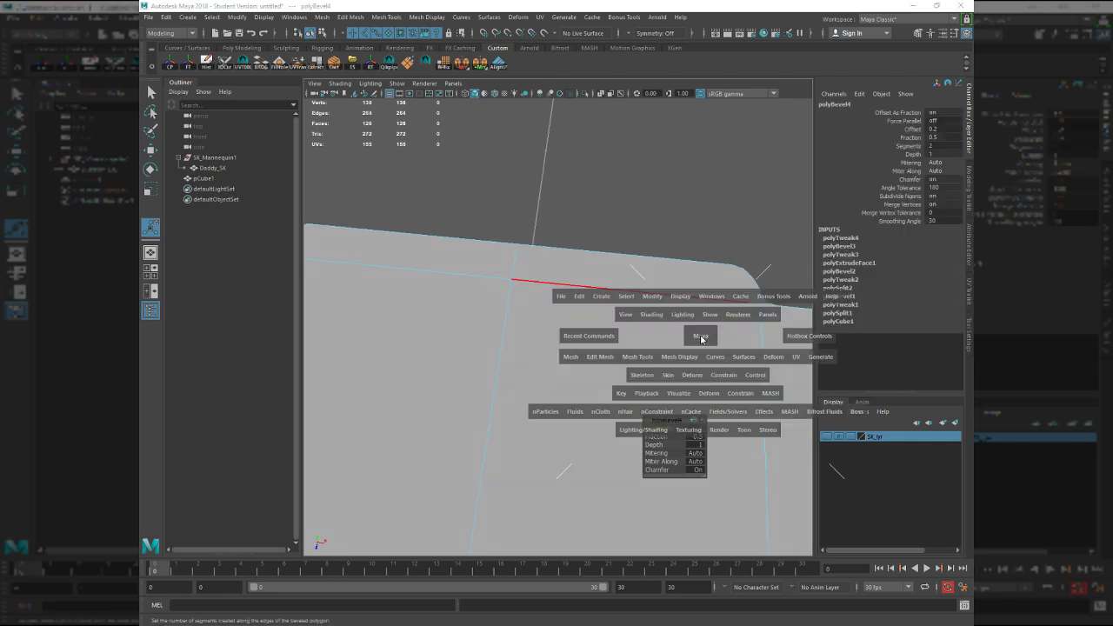
left_click_drag(701, 336, 659, 337)
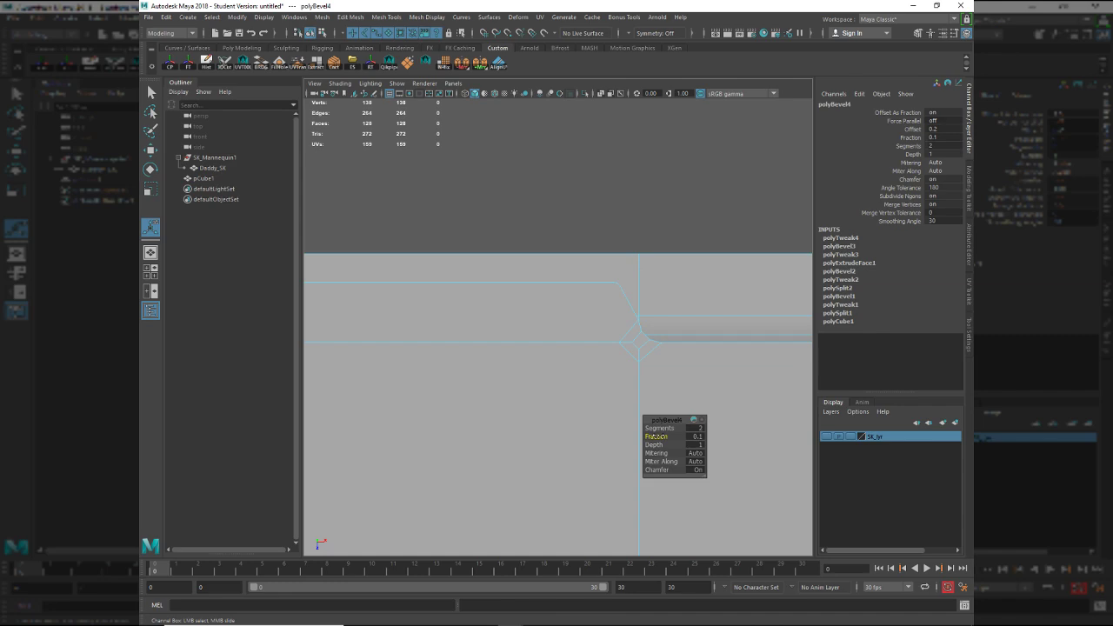
left_click_drag(658, 437, 602, 401)
right_click_drag(583, 314, 619, 282)
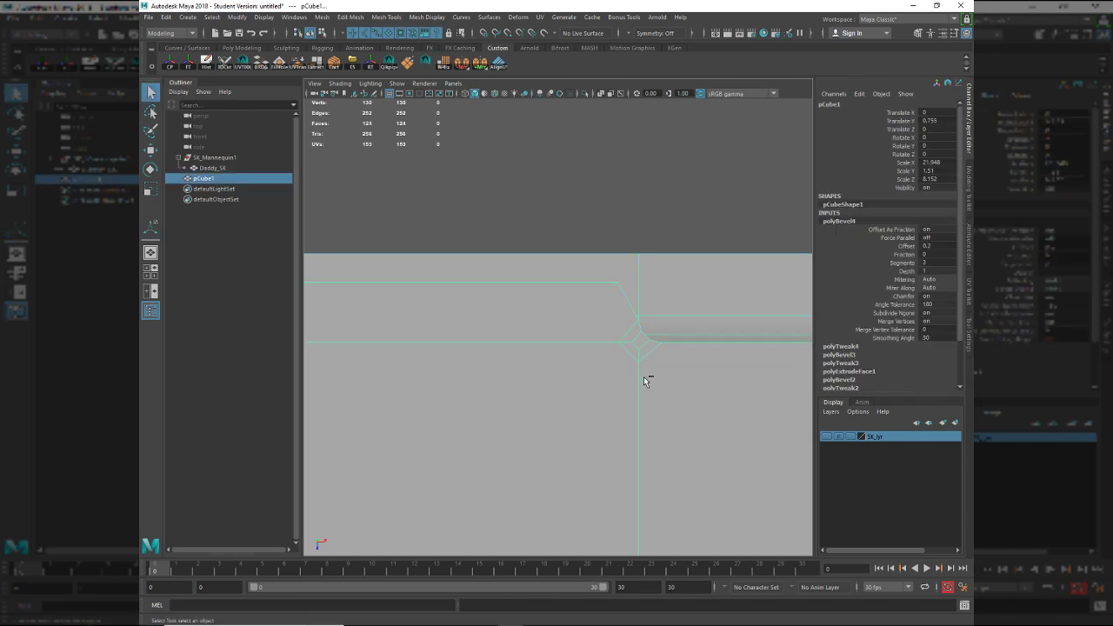
key("ctrl+z")
key("t")
left_click_drag(664, 437, 672, 437)
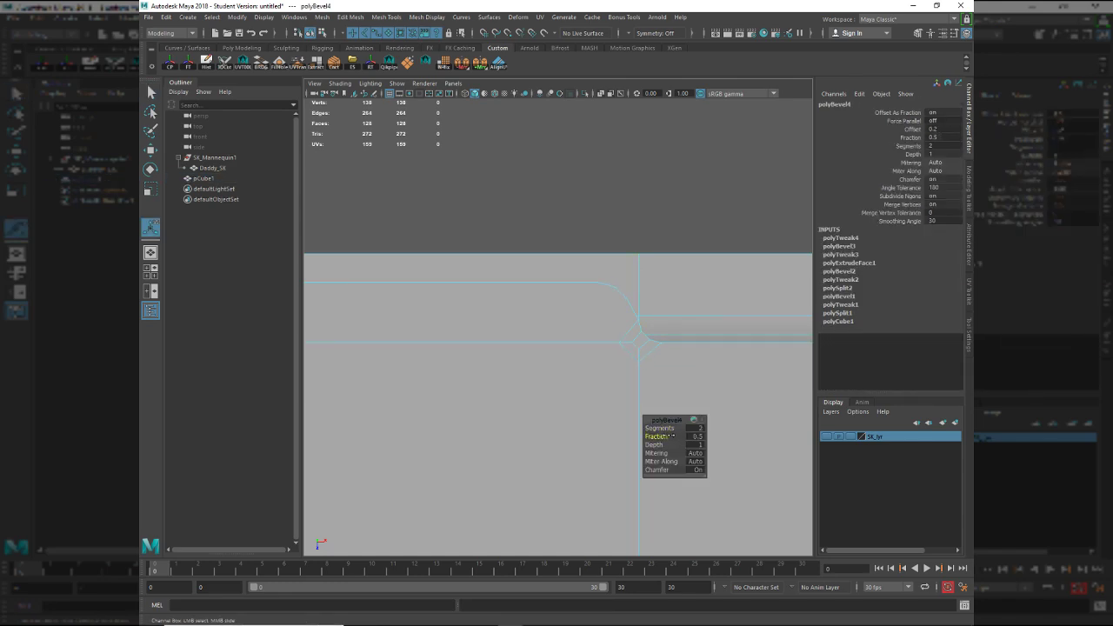
key("q")
left_click(587, 341)
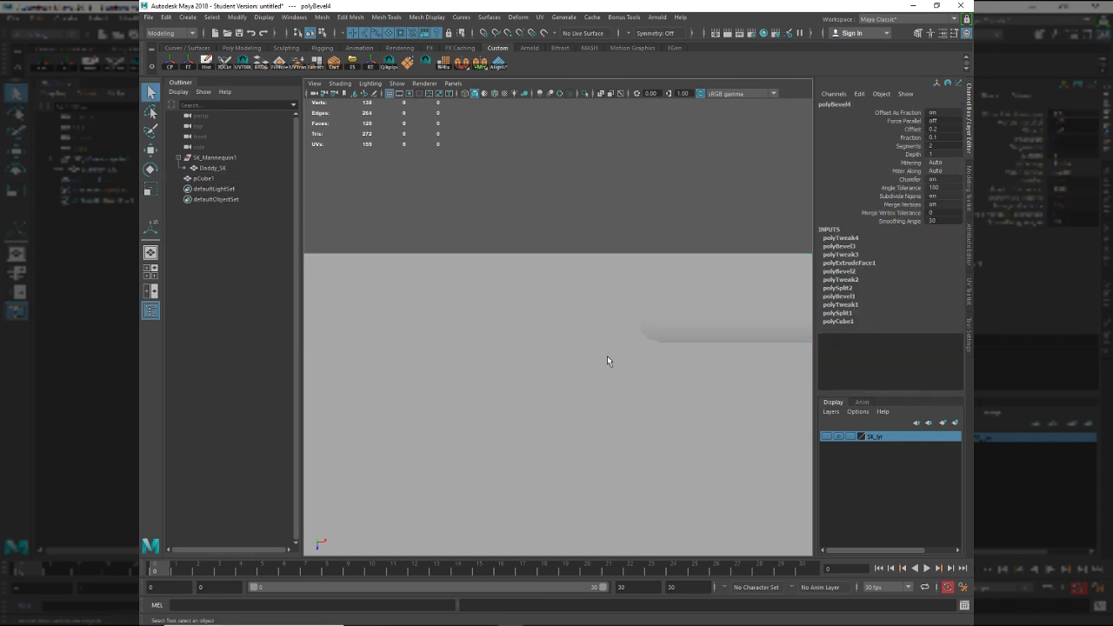
Undo the outer-corner bevel, the rear face move, the slanted ends and the inner-corner bevel, and return to the perspective view.
key("ctrl+z")
key("ctrl+z")
key("ctrl+z")
key("ctrl+z")
key("ctrl+z")
key("ctrl+z")
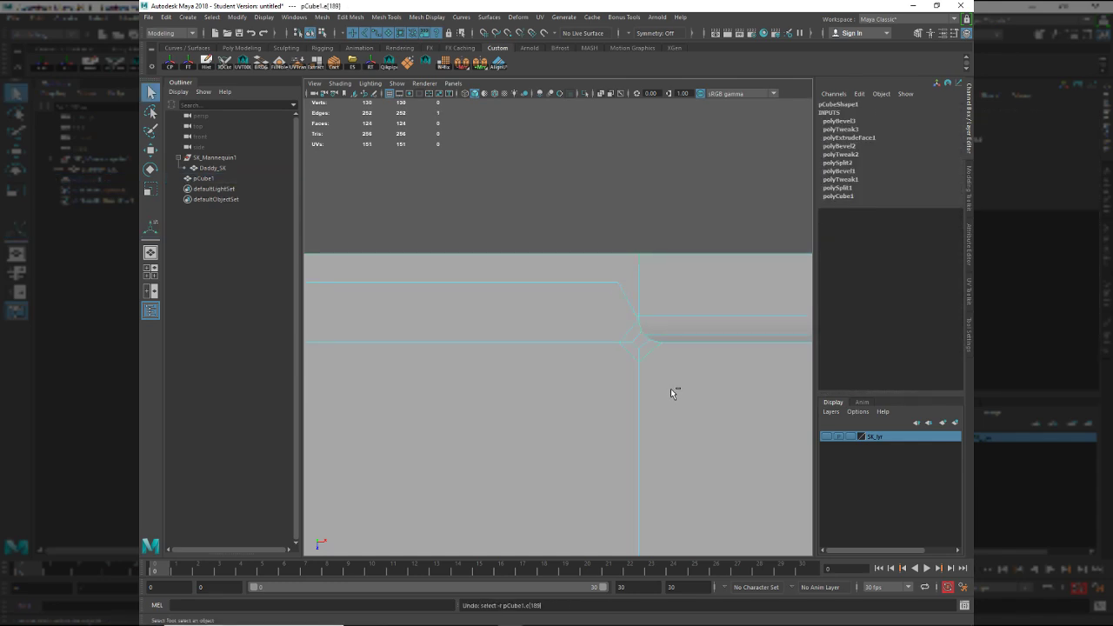
key("ctrl+z")
key("ctrl+z")
key("ctrl+z")
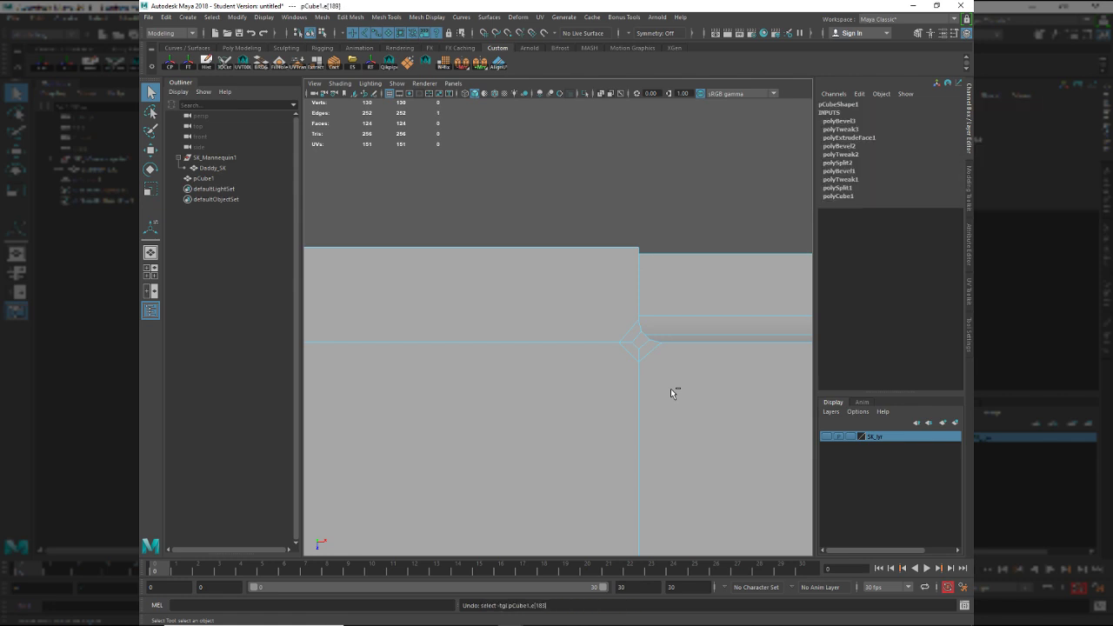
key("ctrl+z")
key("ctrl+z")
key("ctrl+z")
key("space")
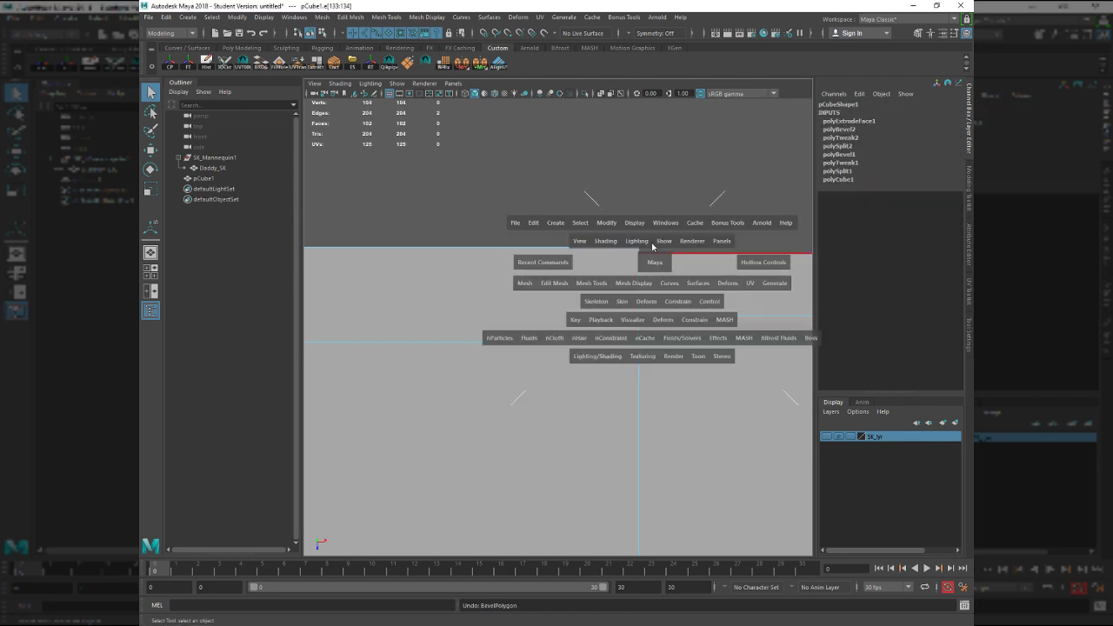
left_click_drag(587, 294, 509, 262, "alt")
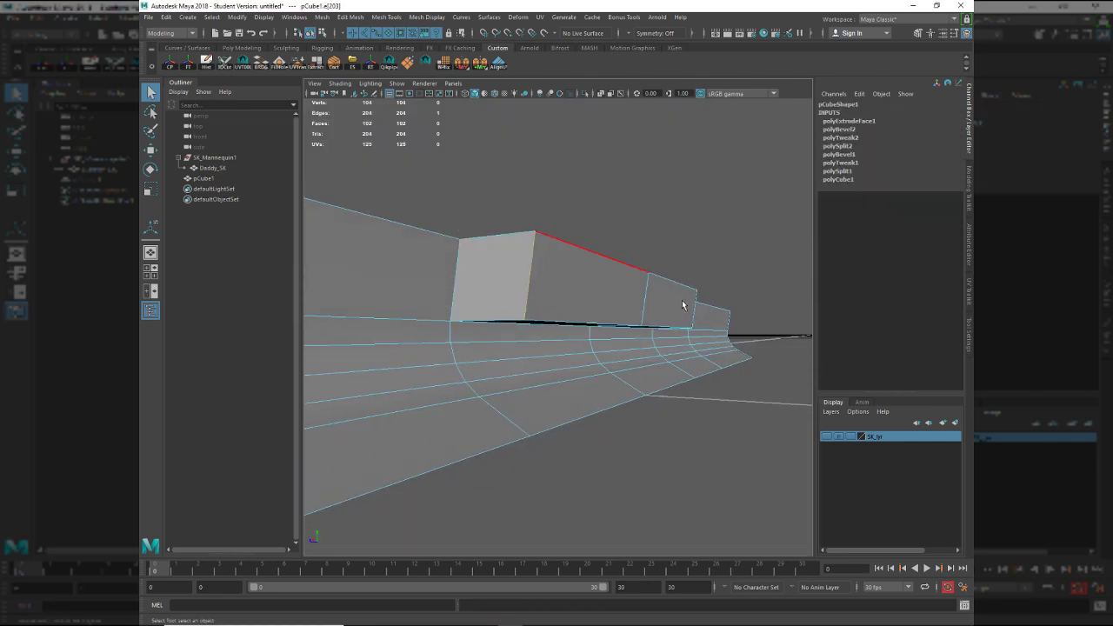
Examine the extruded front block's faces from the perspective and top views.
right_click_drag(664, 298, 654, 344)
left_click(609, 300)
left_click_drag(631, 365, 697, 372, "alt")
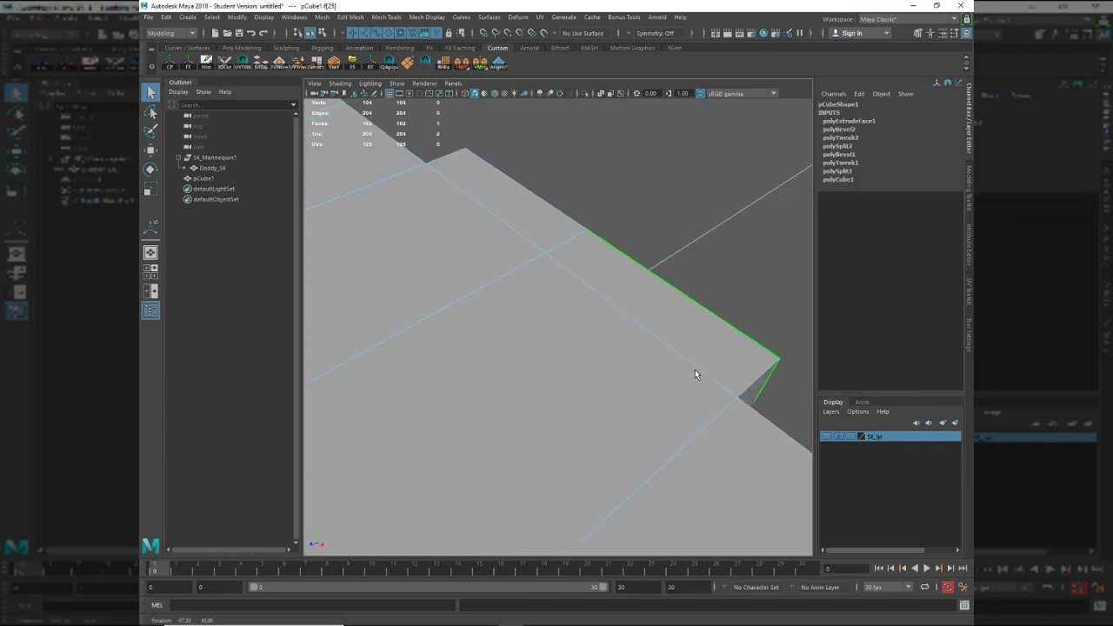
key("space")
double_click(639, 373, "shift")
key("ctrl+space")
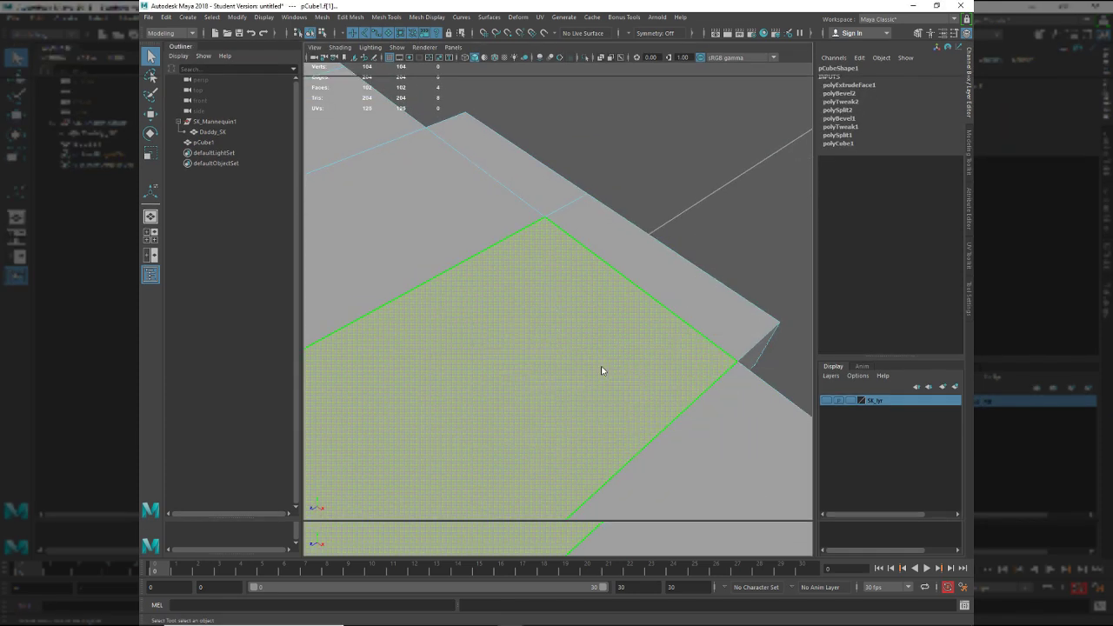
key("space")
left_click_drag(617, 370, 606, 366)
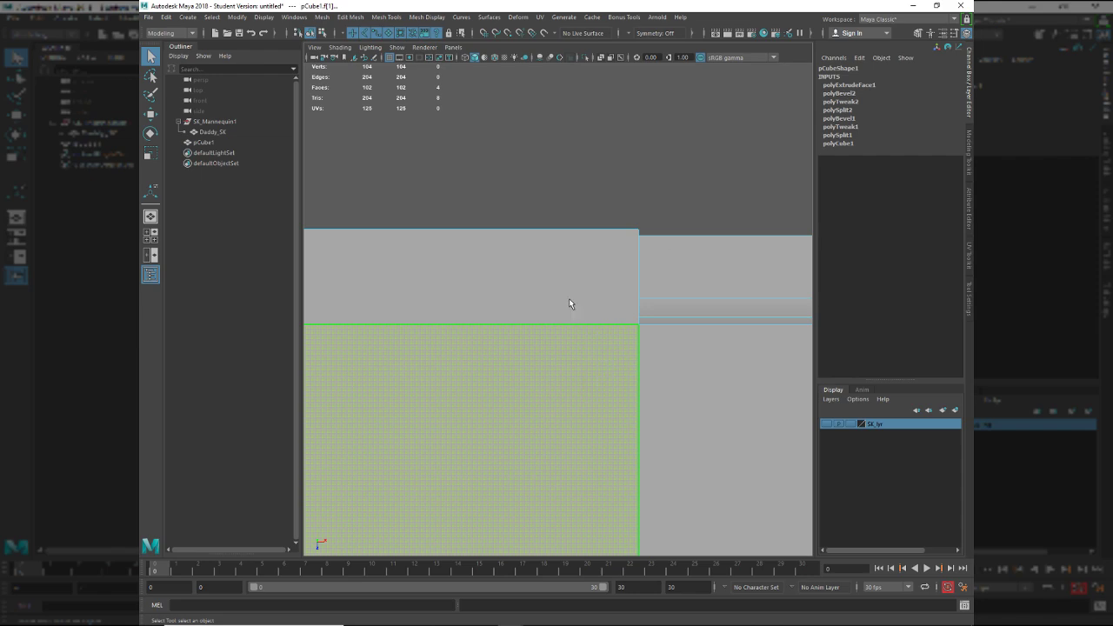
middle_click_drag(611, 292, 771, 341, "alt")
key("w")
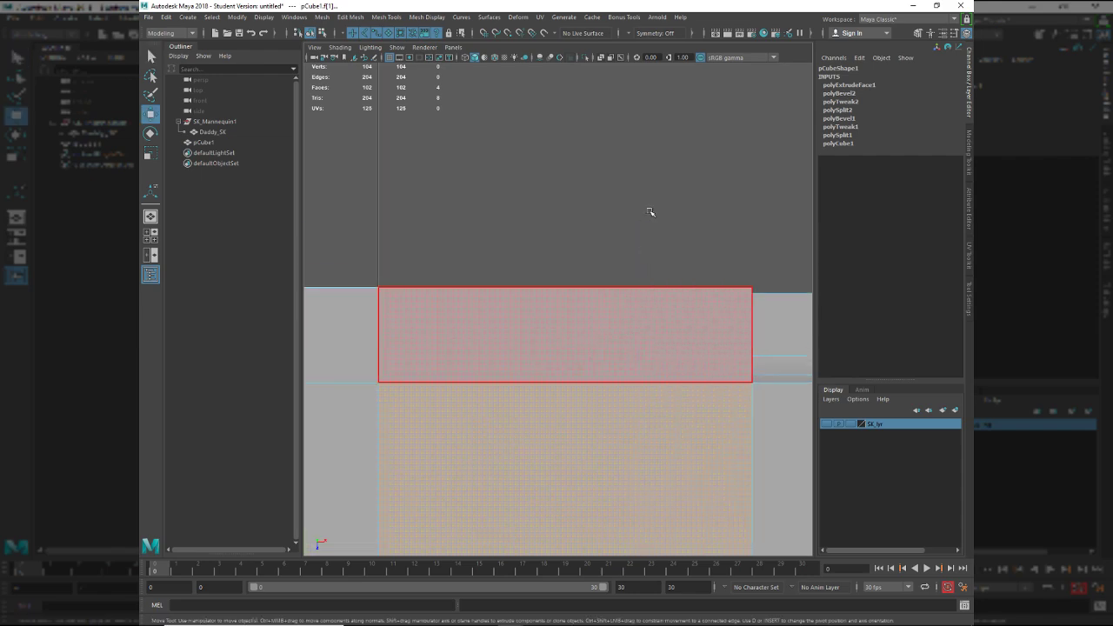
left_click(651, 213)
key("space")
left_click_drag(654, 275, 525, 323)
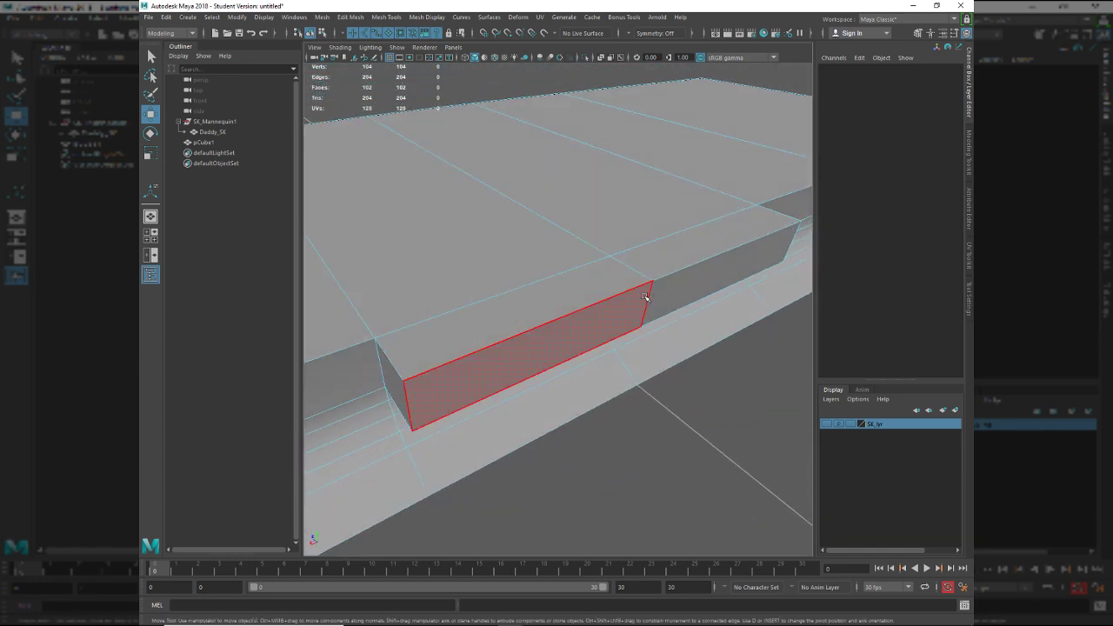
Select the two front faces of the extruded block and scale them narrower along X to about 0.9.
left_click(606, 342)
left_click_drag(607, 342, 657, 350, "alt")
left_click_drag(617, 277, 598, 273)
key("t")
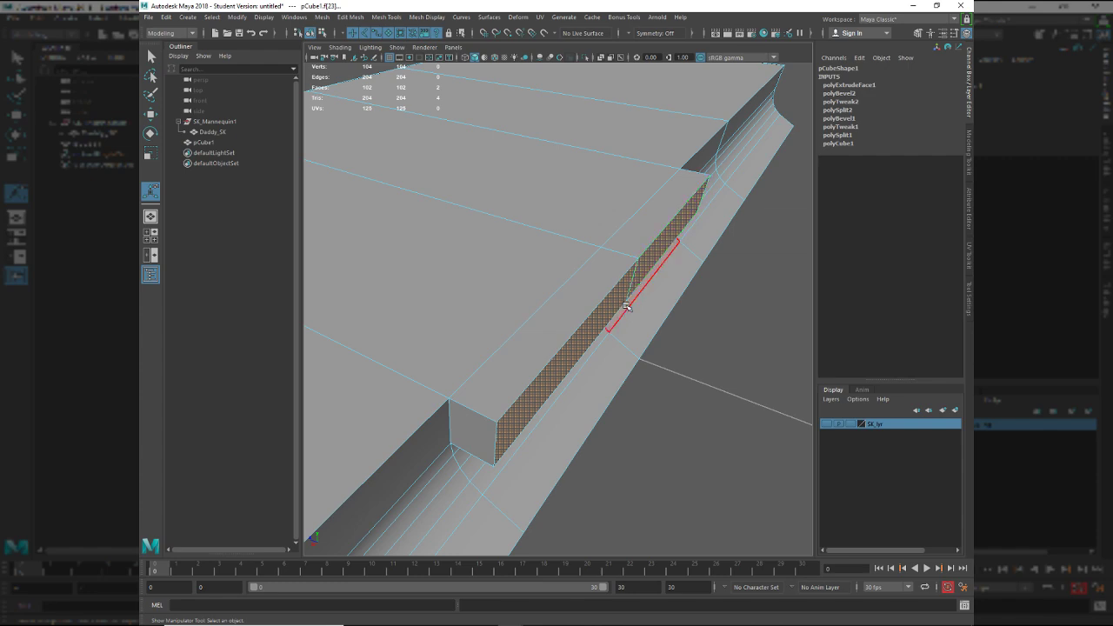
key("r")
left_click_drag(588, 332, 720, 386)
key("space")
left_click_drag(711, 383, 676, 377)
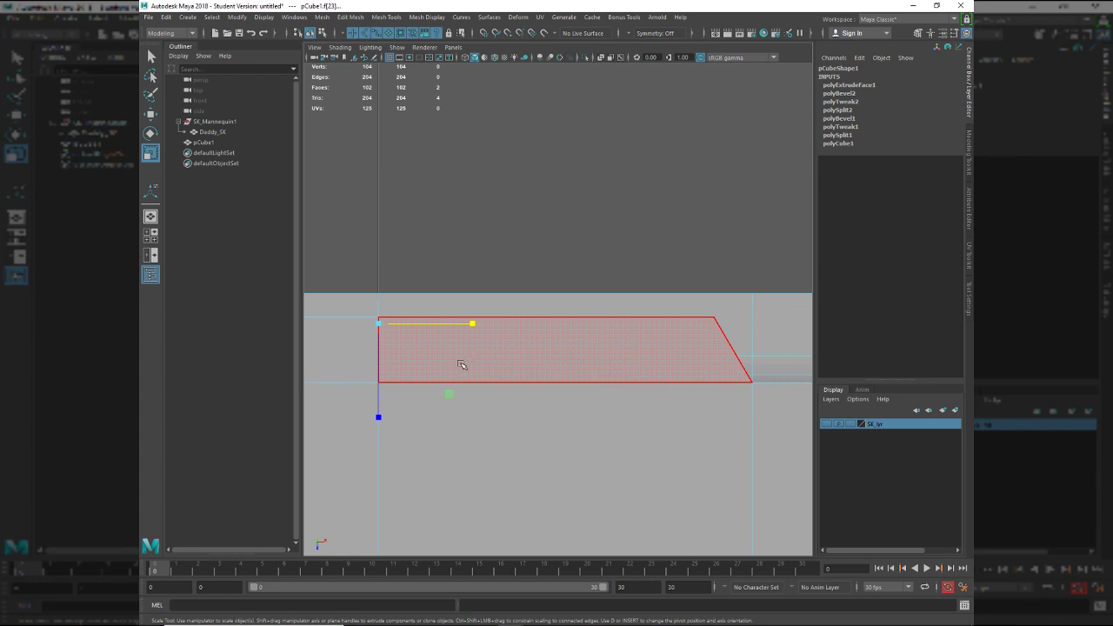
Move the narrowed front faces of the block slightly back toward the body along Z.
key("w")
left_click_drag(378, 406, 376, 411)
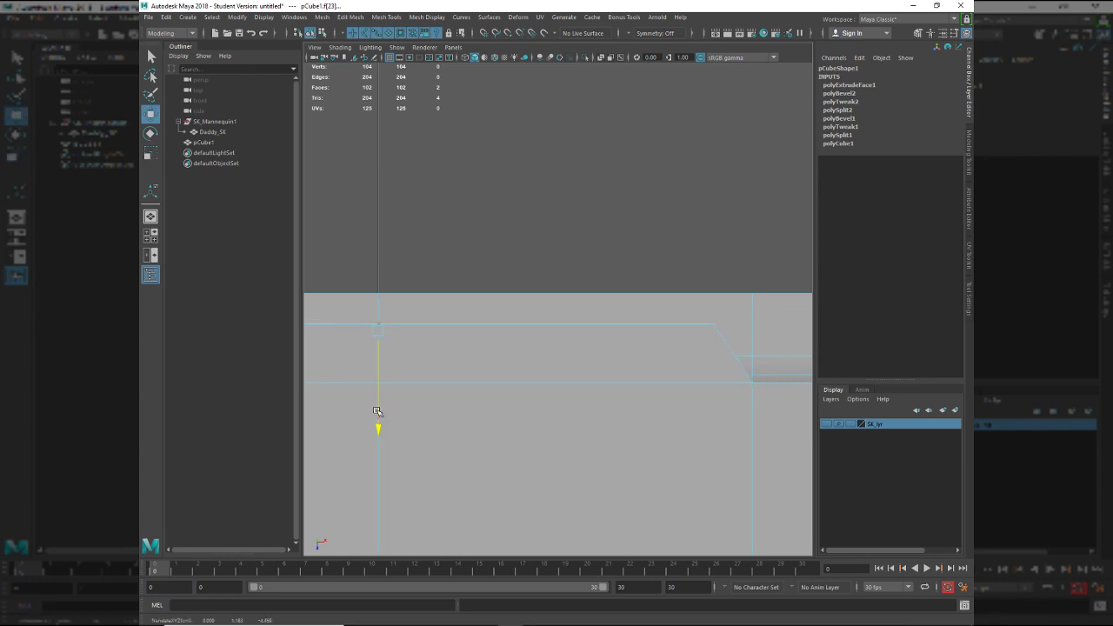
key("space")
left_click_drag(539, 394, 546, 366)
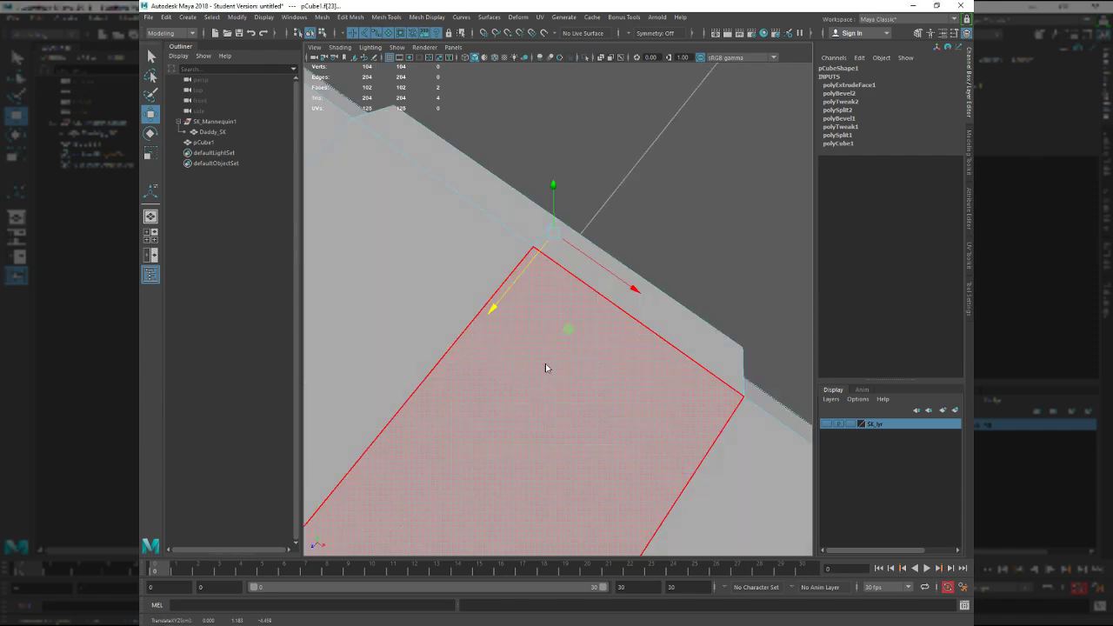
Bevel the block's two outer vertical corner edges with 2 segments and a fraction of 0.1.
left_click_drag(490, 409, 719, 264, "alt")
key("F10")
left_click(729, 262, "shift")
key("ctrl+b")
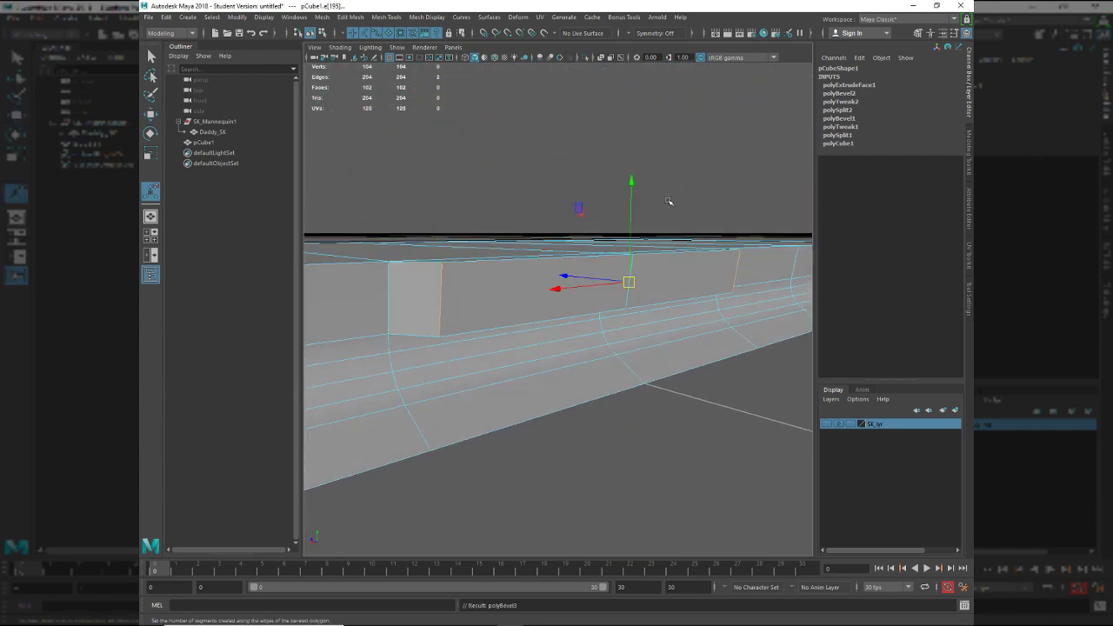
left_click_drag(664, 211, 727, 250, "alt")
middle_click_drag(645, 253, 664, 254)
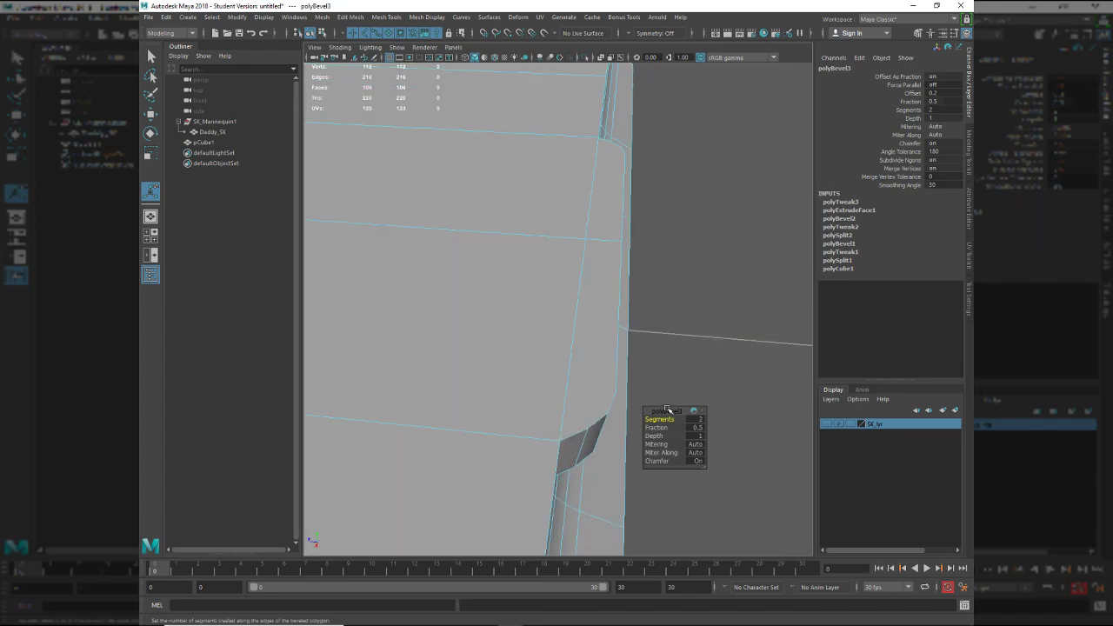
left_click_drag(665, 427, 659, 428)
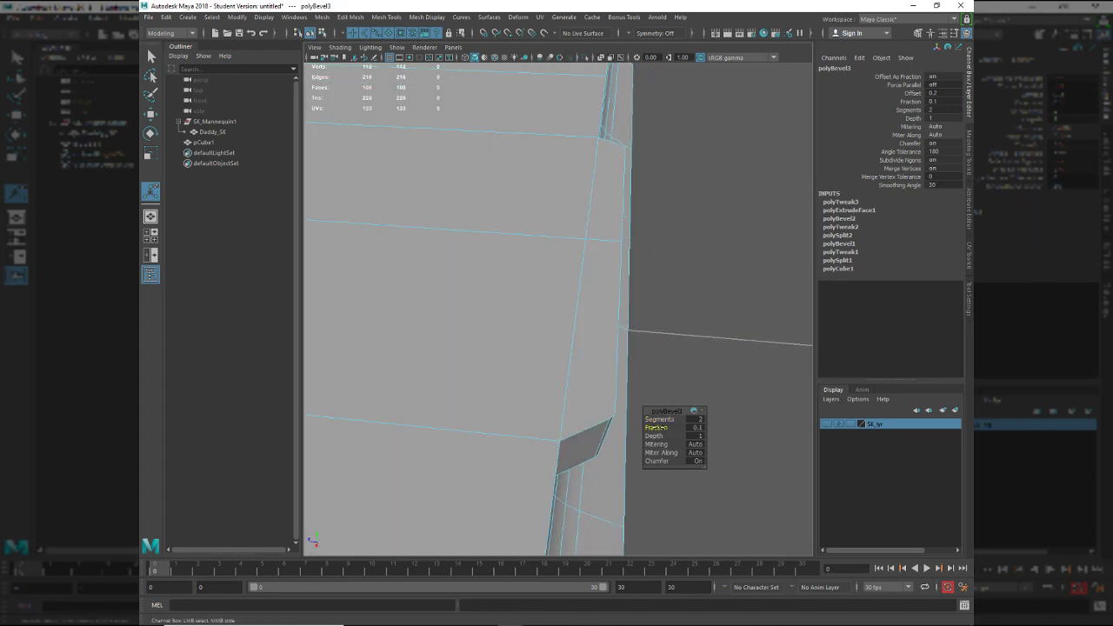
Set the outer corner bevel to 3 segments with a fraction of 0.2.
key("space")
key("space")
left_click_drag(551, 410, 544, 408)
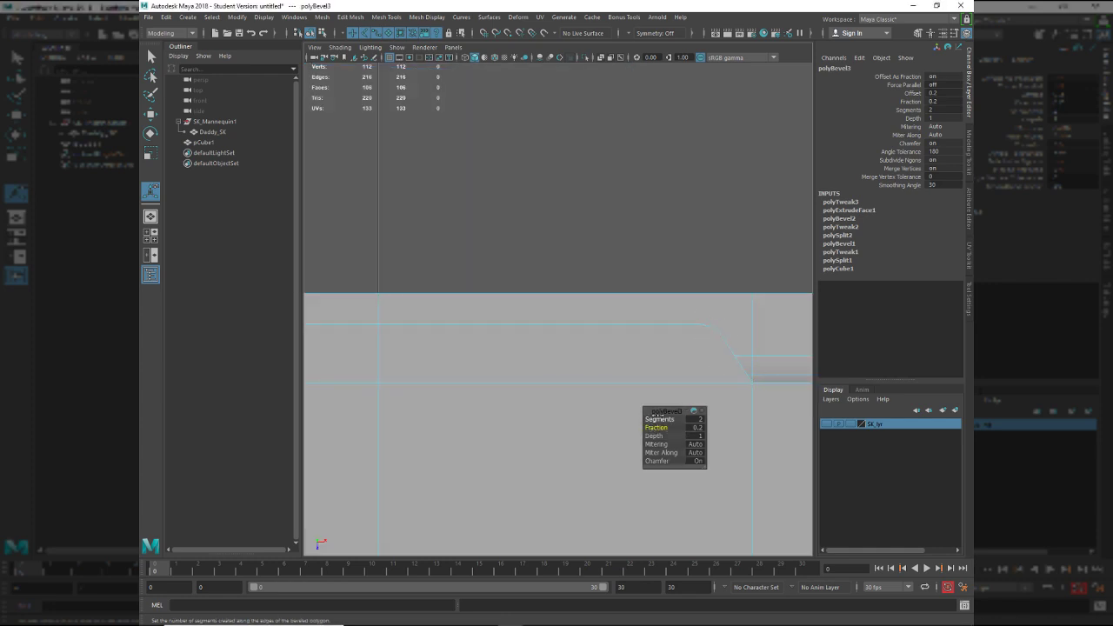
left_click(661, 419)
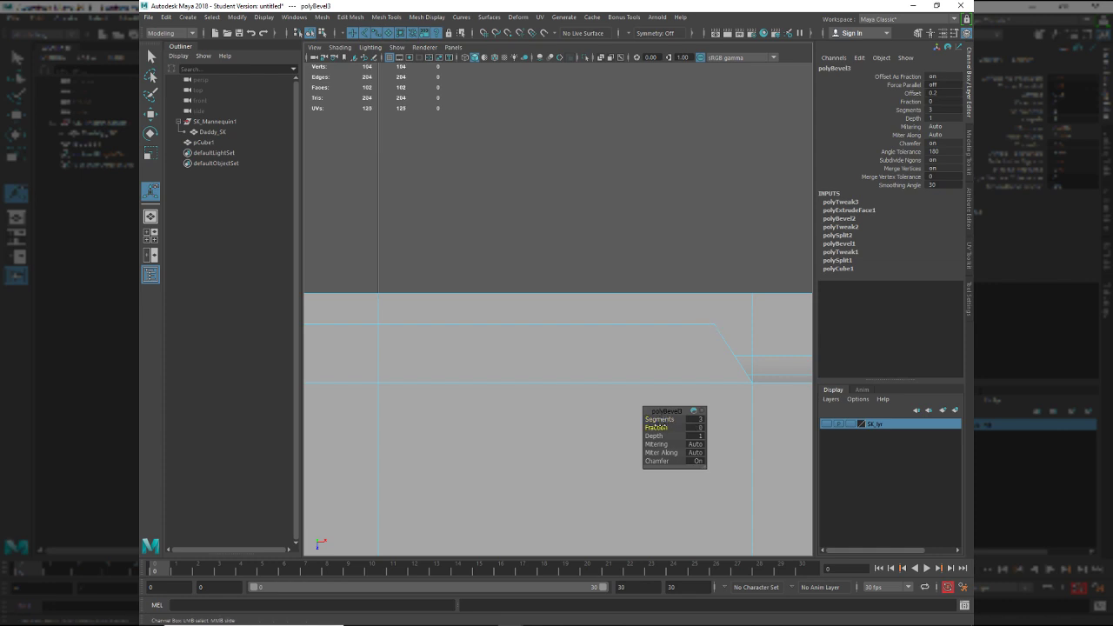
key("ctrl+z")
left_click_drag(692, 369, 729, 349, "alt")
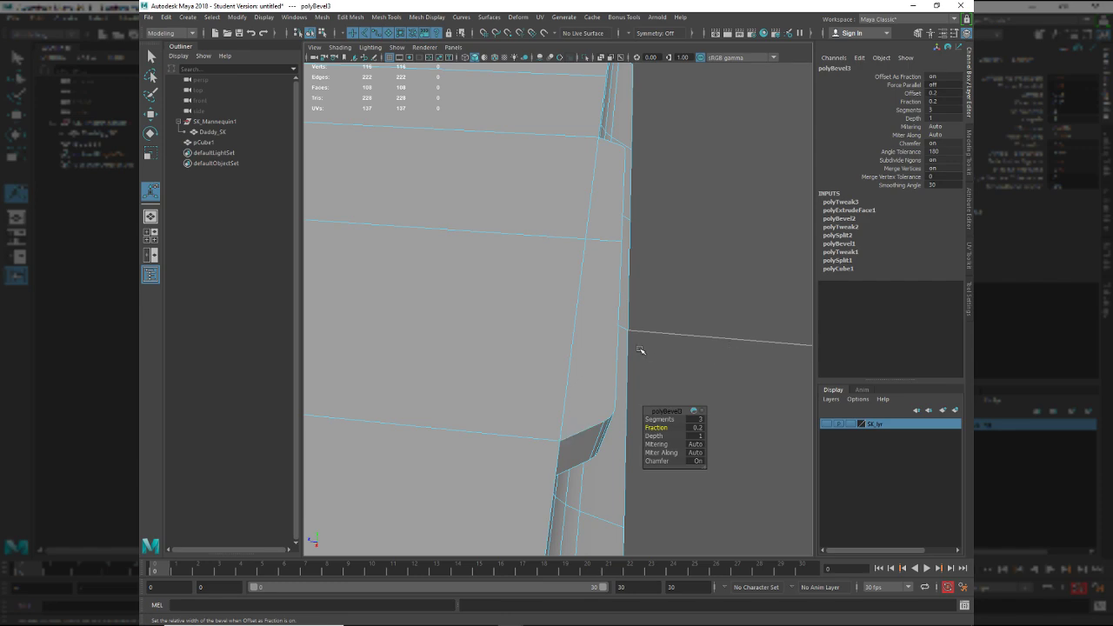
mouse_move(640, 351)
left_mouse_down("alt")
mouse_move(624, 330)
mouse_move(631, 310)
mouse_move(649, 316)
mouse_move(634, 359)
mouse_move(642, 353)
left_mouse_up("alt")
Select the two inner vertical edges where the block meets the body and bevel them.
left_click(520, 334)
left_click_drag(633, 316, 526, 231, "alt")
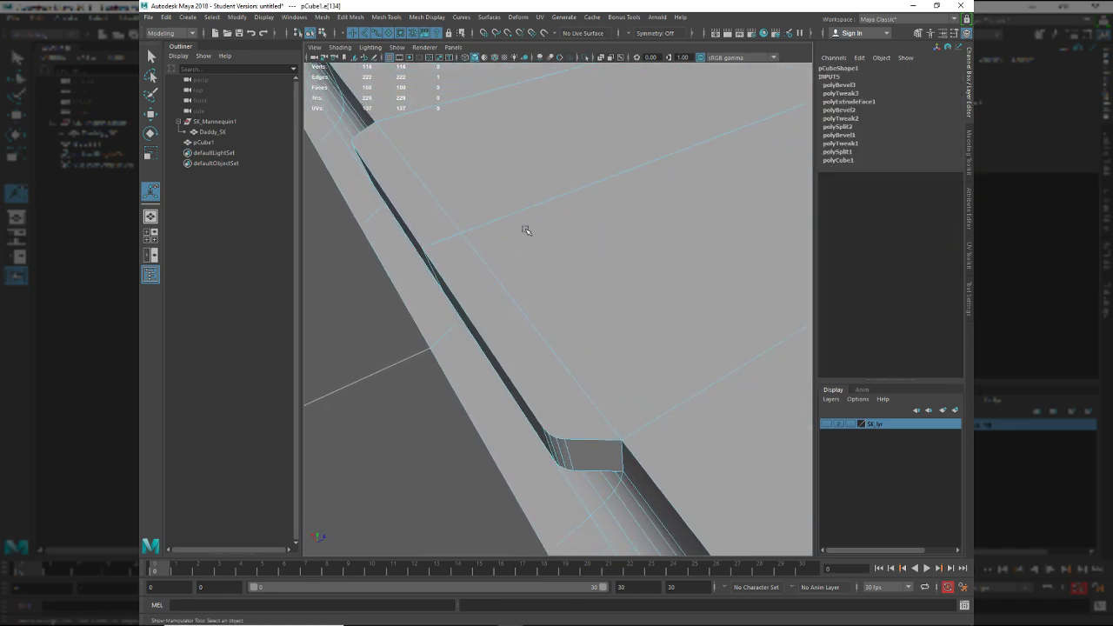
left_click_drag(538, 417, 770, 419, "alt")
left_click_drag(588, 402, 639, 396, "alt")
key("space")
key("r")
scroll(633, 369, "down", 5)
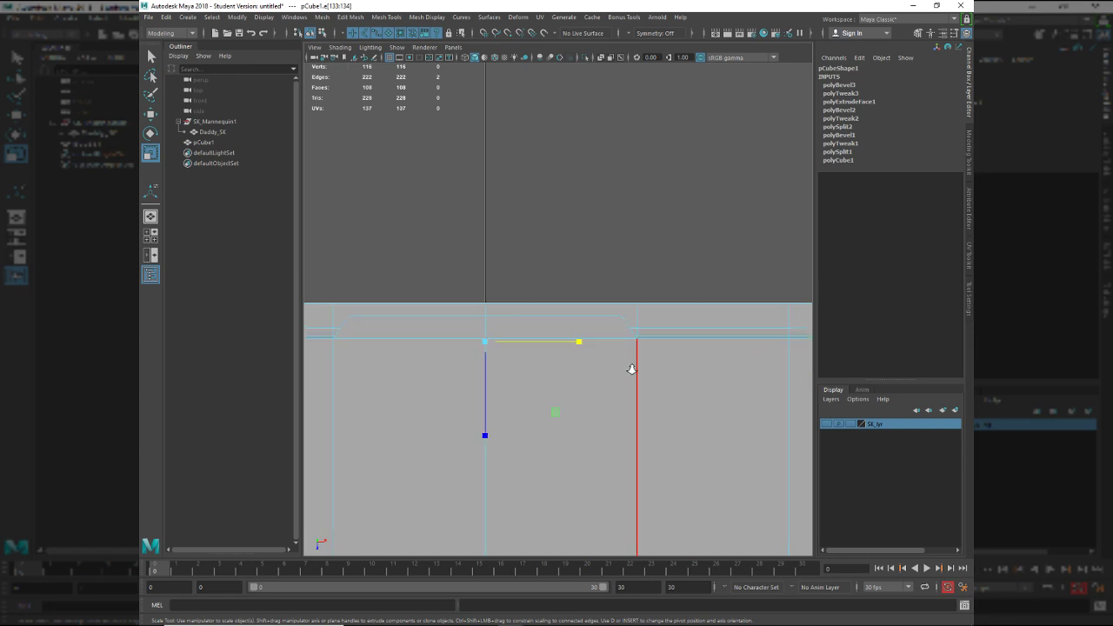
scroll(618, 328, "up", 3)
scroll(661, 344, "down", 3)
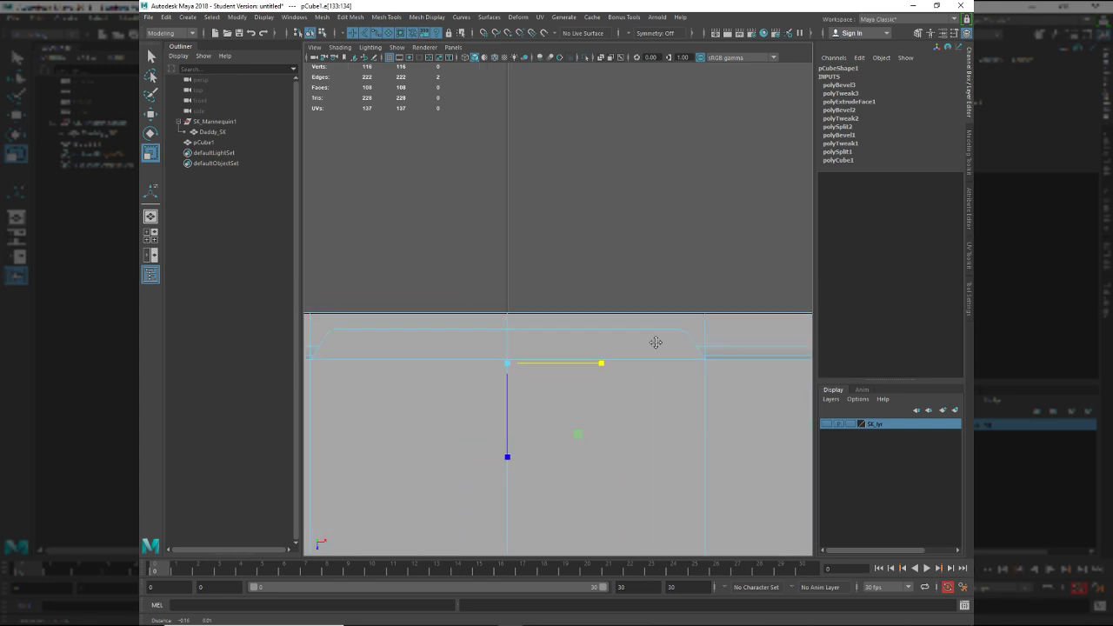
key("ctrl+b")
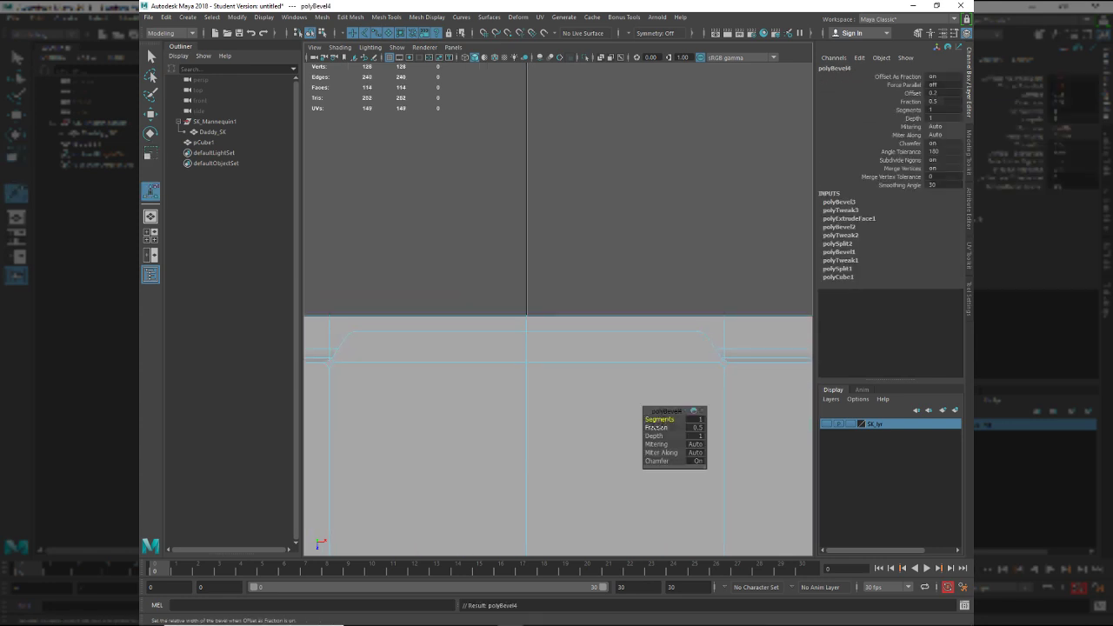
Set the inner edge bevel to 2 segments with a fraction of 1, reduce the fraction, and return to object mode.
left_click_drag(656, 428, 687, 427)
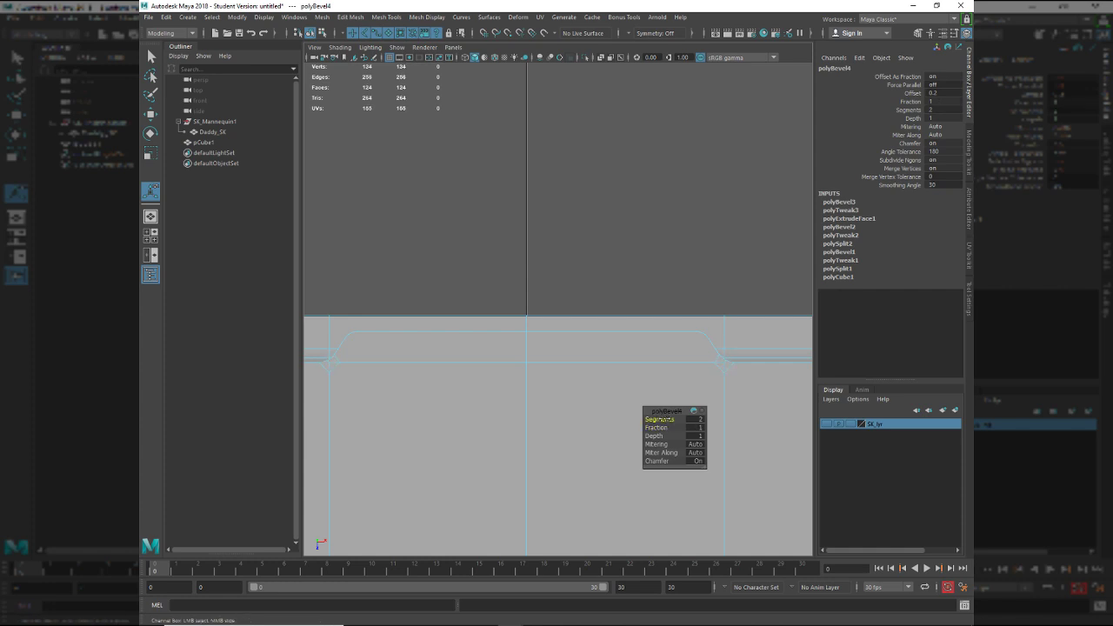
scroll(708, 356, "up", 5)
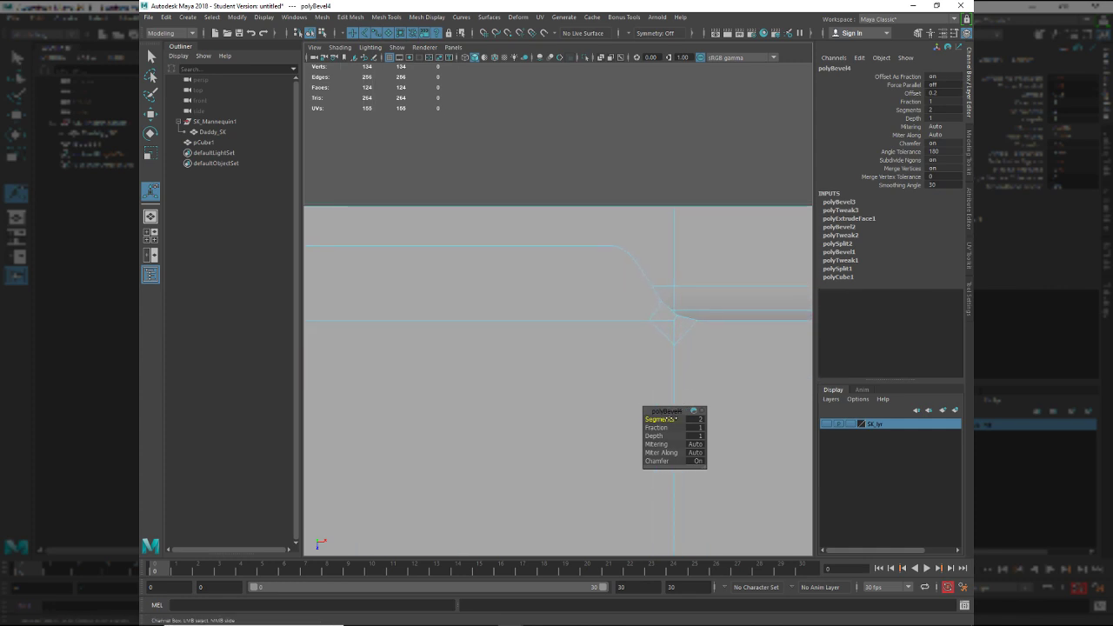
left_click_drag(670, 428, 664, 428)
right_click_drag(633, 354, 635, 366)
Examine the beveled block corners from below and compare the block's shape with the reference photos of the console.
key("space")
left_click_drag(636, 396, 573, 377)
scroll(509, 317, "down", 5)
left_click(597, 364)
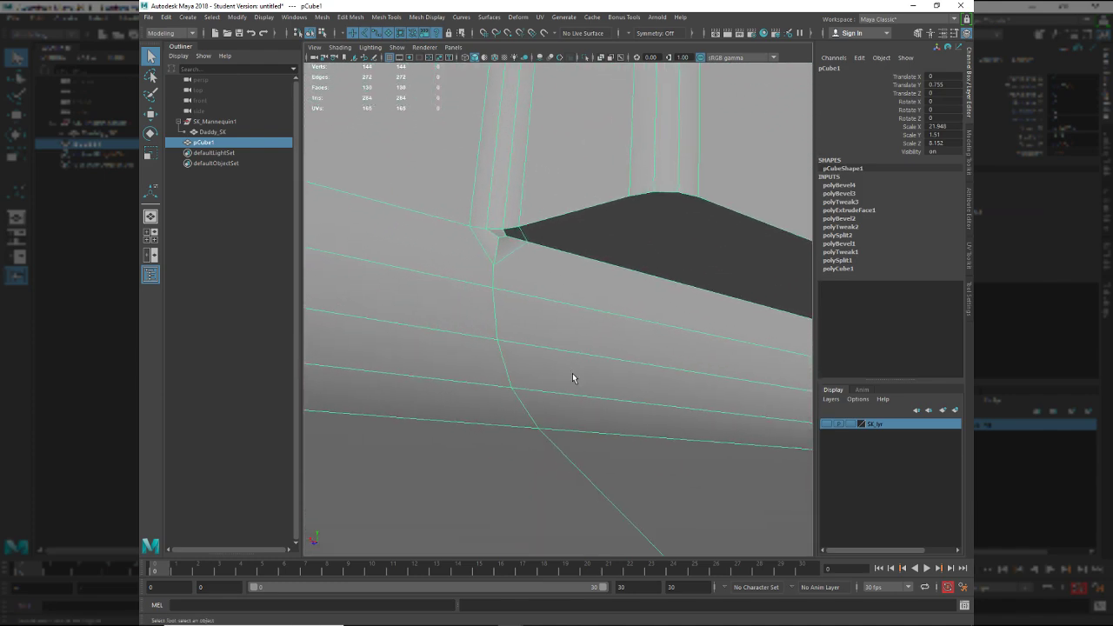
left_click_drag(635, 339, 586, 398, "alt")
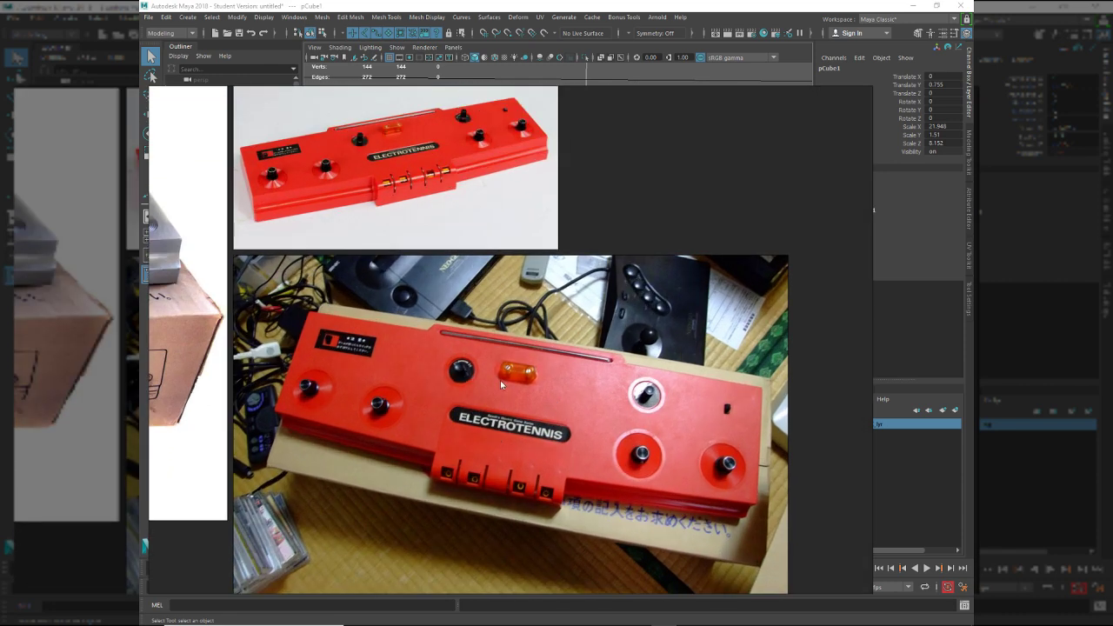
key("alt+Tab")
left_click_drag(593, 352, 593, 381, "alt")
scroll(593, 380, "up", 5)
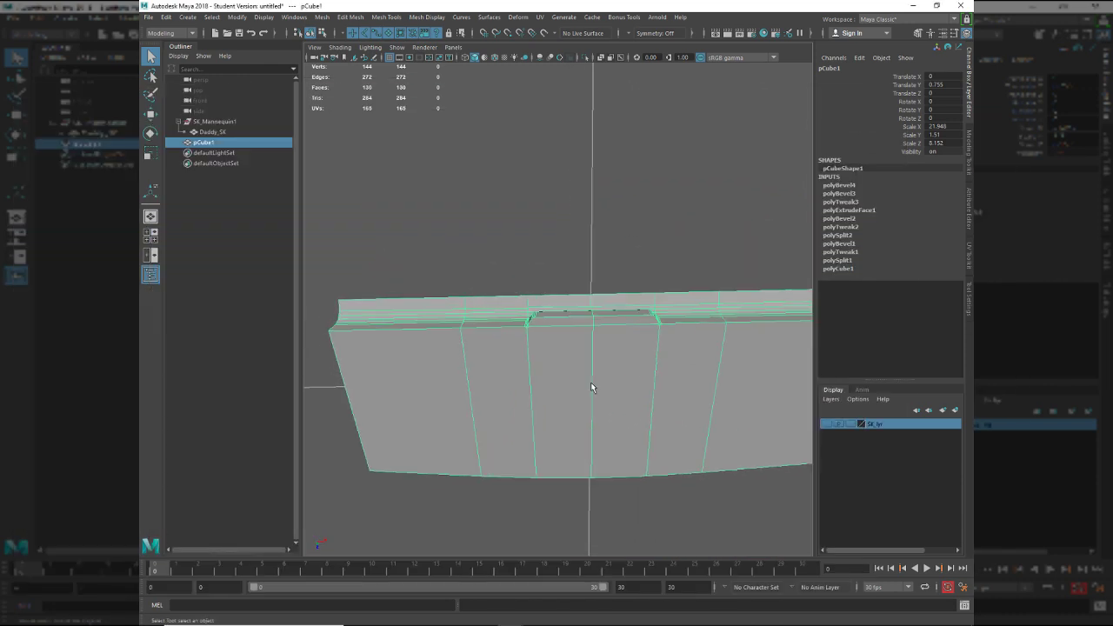
Undo the block's bevels and the scaling of its front faces.
key("ctrl+z")
key("ctrl+z")
key("ctrl+z")
key("ctrl+z")
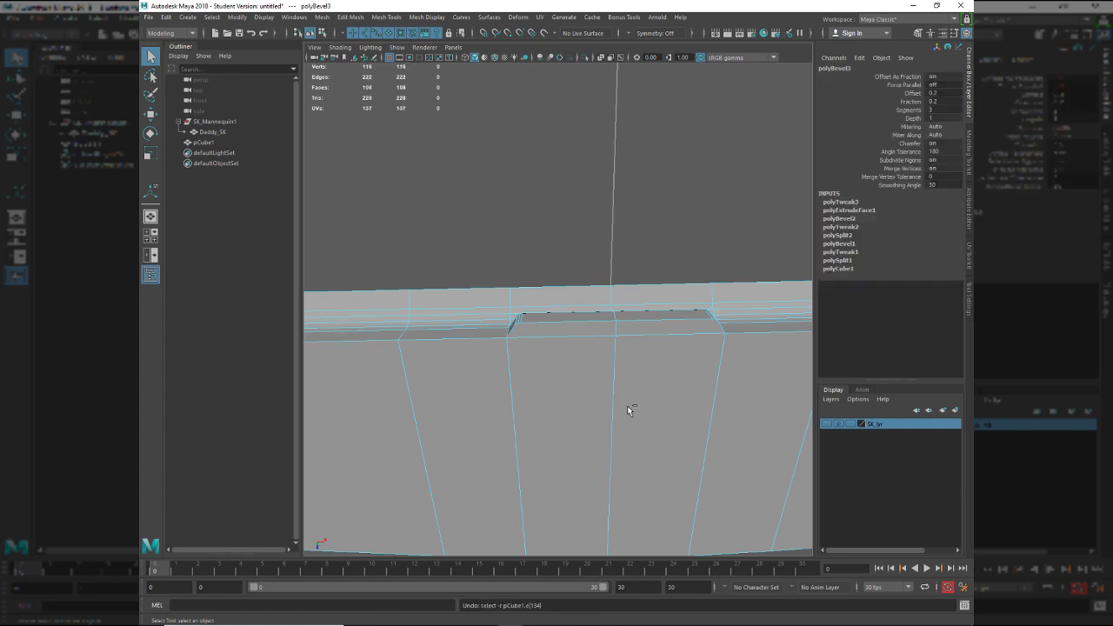
key("ctrl+z")
key("ctrl+z")
key("ctrl+z")
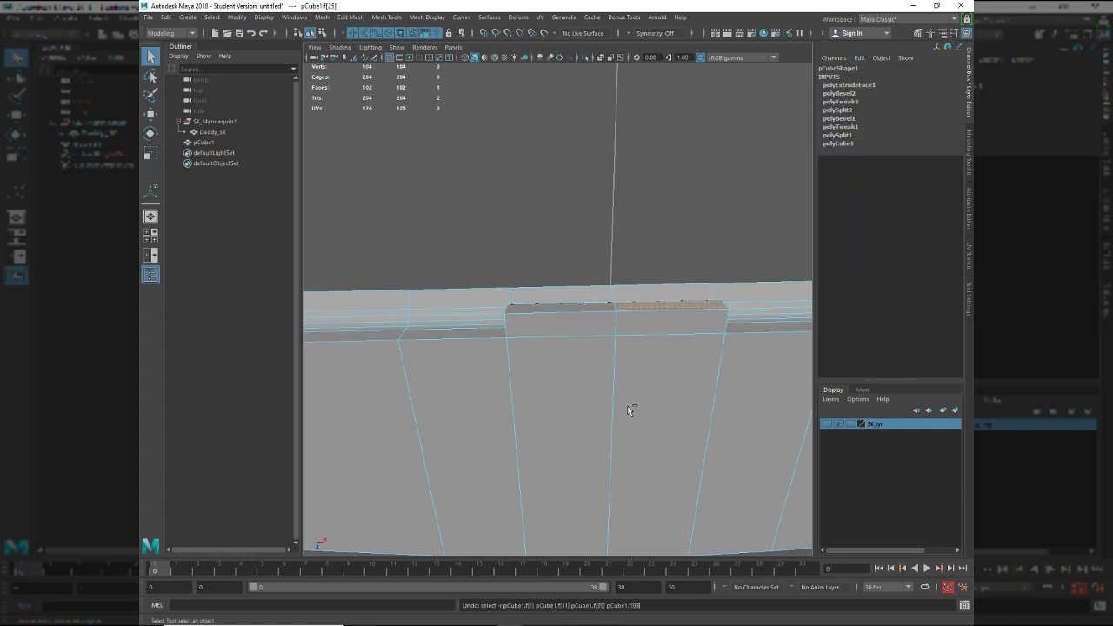
Redo the front face scaling and both corner bevels on the block.
key("ctrl+y")
key("ctrl+y")
key("ctrl+y")
key("ctrl+y")
key("ctrl+y")
key("ctrl+y")
key("ctrl+y")
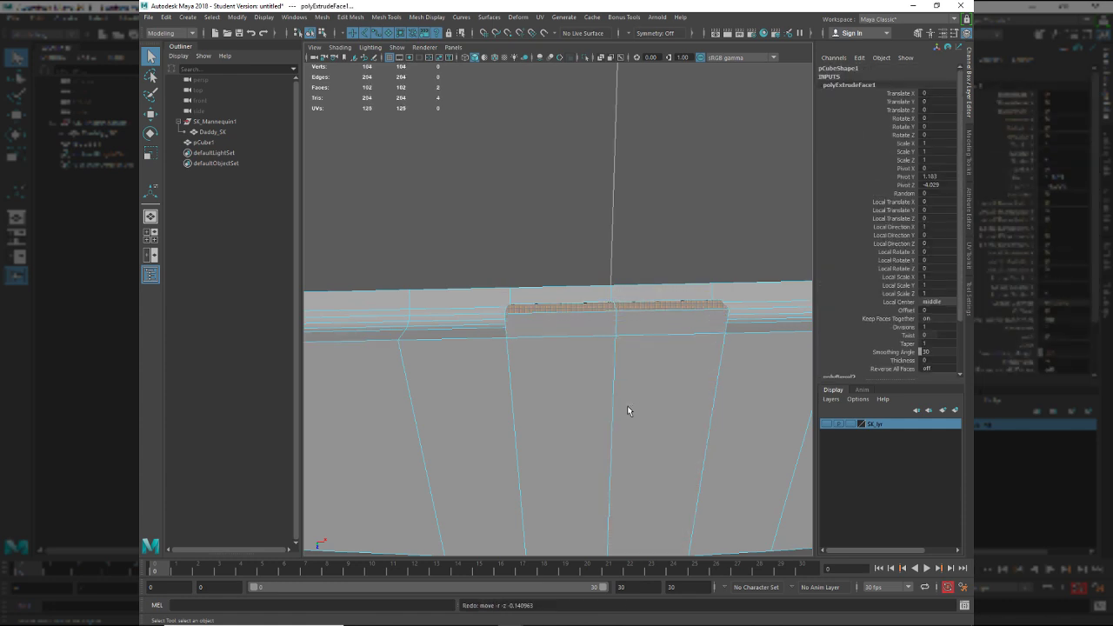
key("shift+z")
key("shift+z")
key("shift+z")
key("shift+z")
key("shift+z")
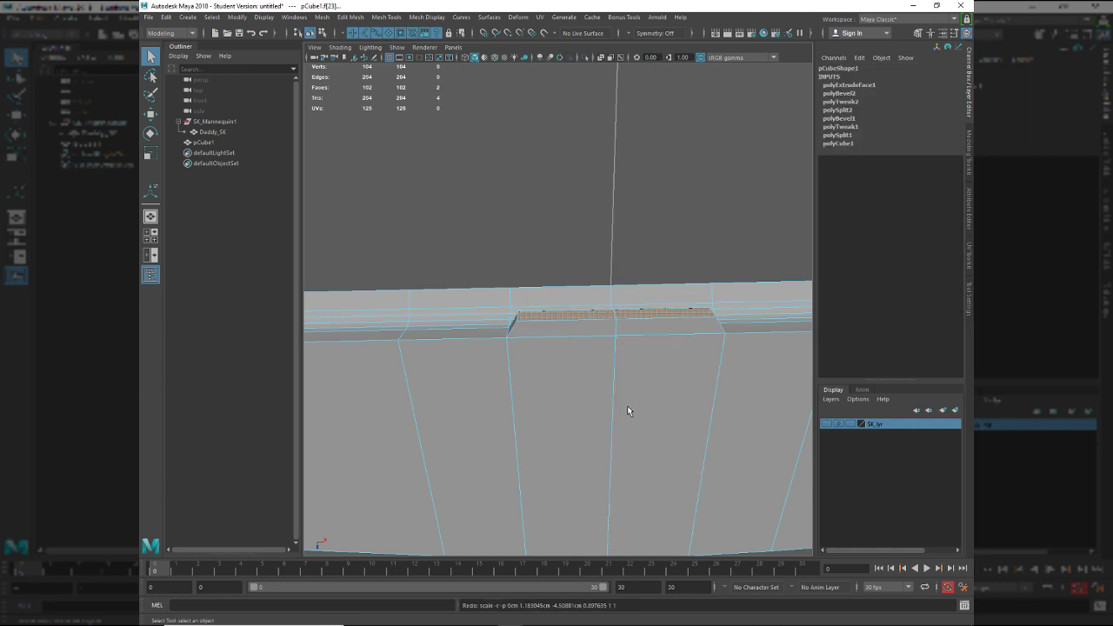
key("shift+z")
key("shift+z")
key("shift+z")
key("shift+z")
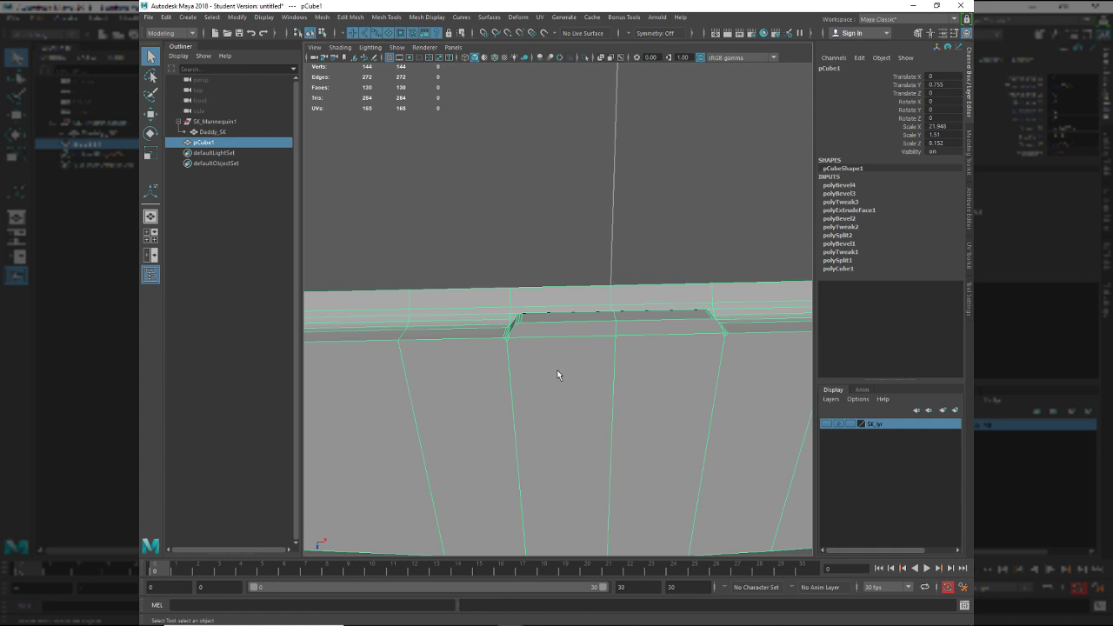
Undo the block's bevels, the front face scaling and move, and the face extrusion.
left_click_drag(560, 373, 645, 468, "alt")
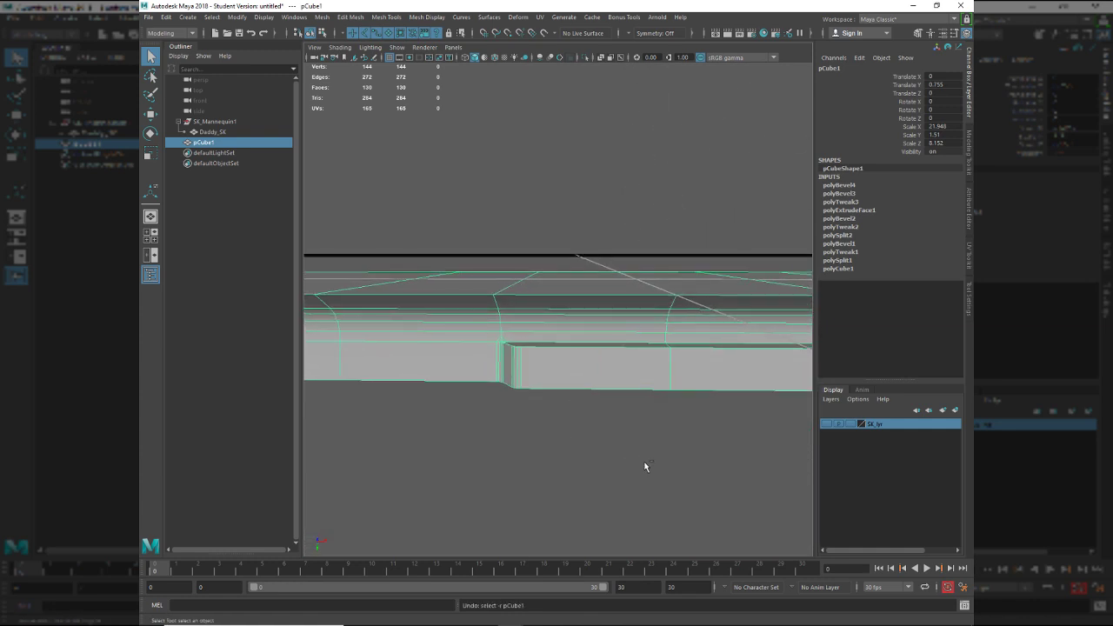
key("z")
key("z")
key("z")
key("z")
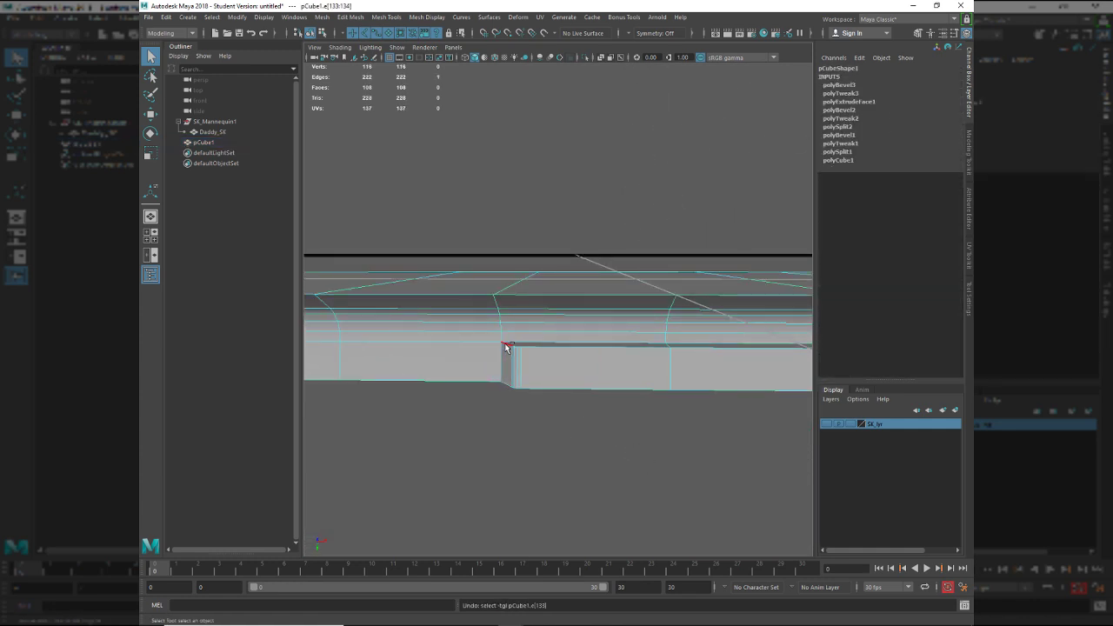
key("z")
key("z")
key("z")
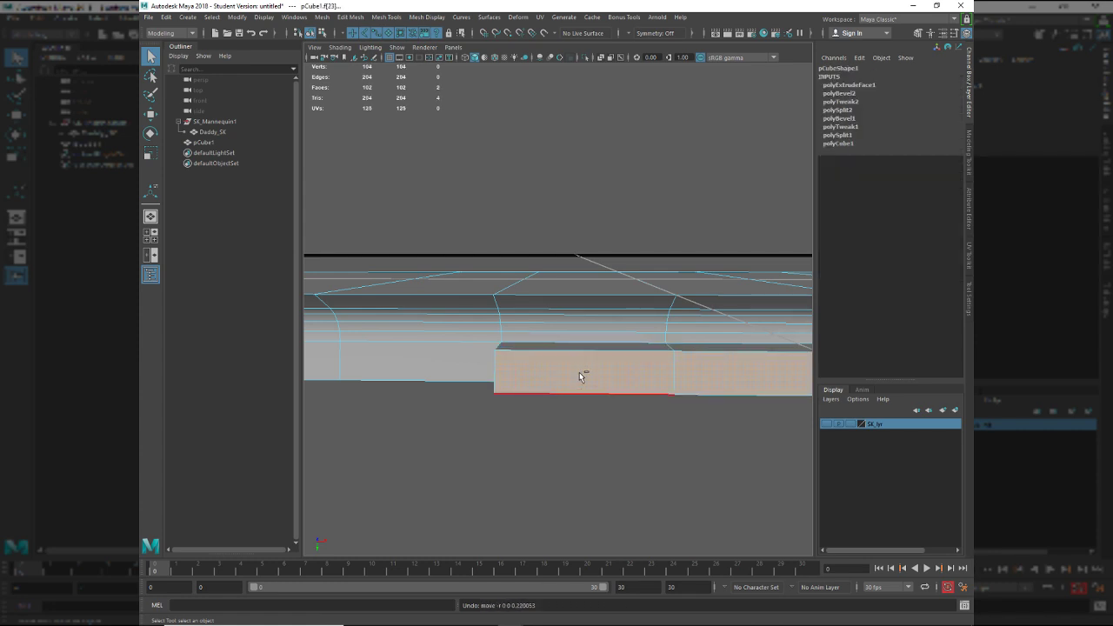
key("z")
key("z")
key("z")
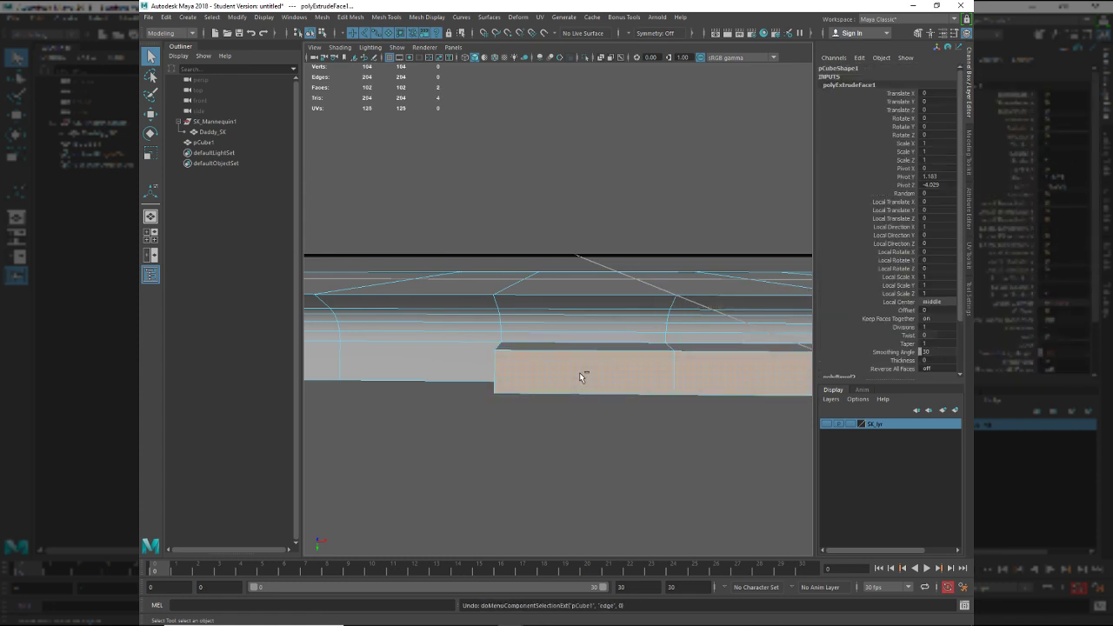
Extrude the four lower middle front faces of the cube body and move them outward along Z by about 0.7.
left_click(453, 360)
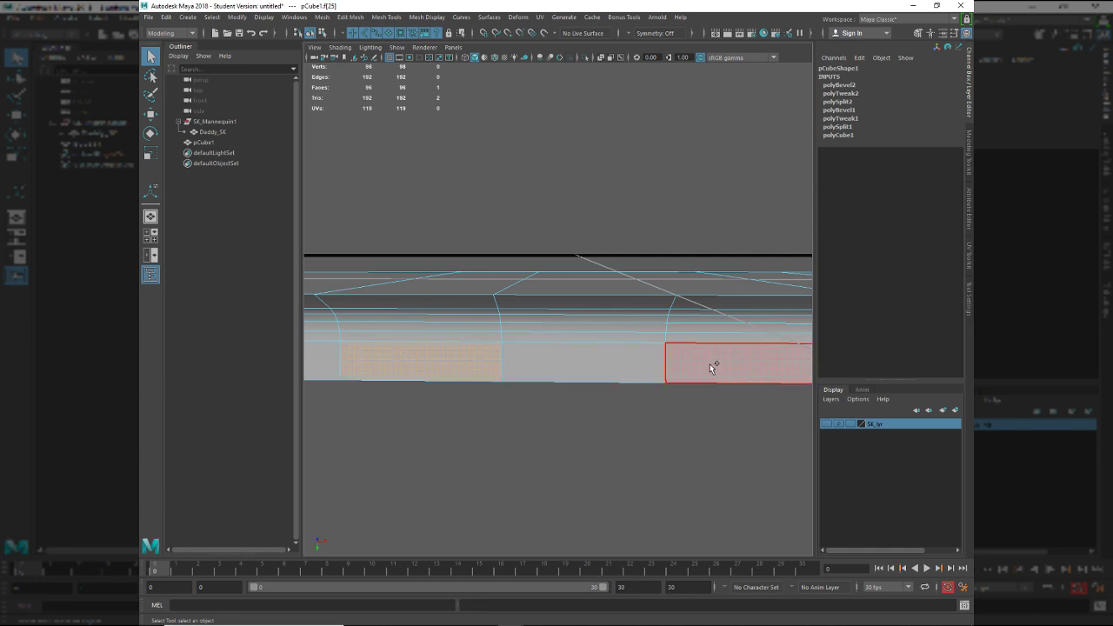
middle_click_drag(731, 364, 556, 359, "alt")
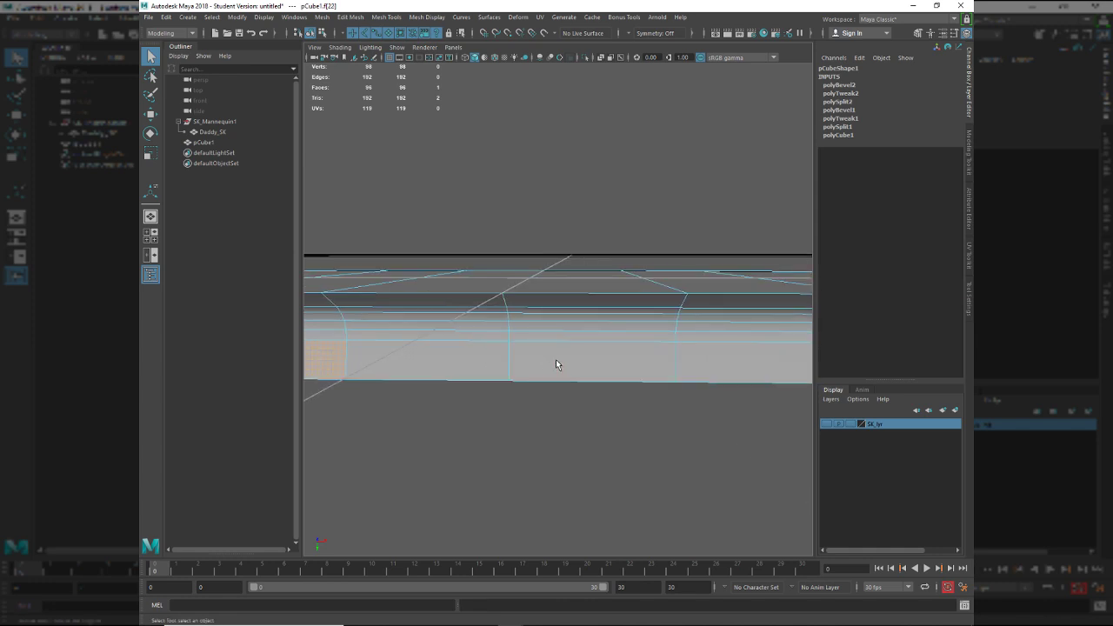
right_click_drag(671, 365, 629, 347, "alt")
double_click(691, 357, "shift")
left_click_drag(690, 357, 649, 328, "alt")
key("space")
left_click_drag(649, 328, 526, 336)
scroll(568, 331, "down", 10)
key("w")
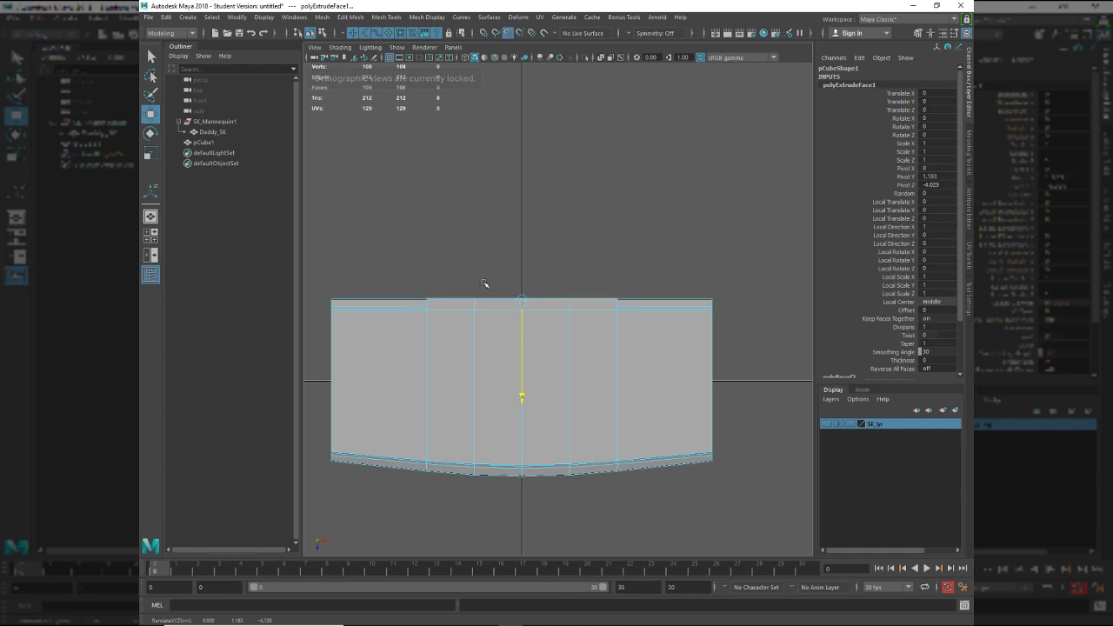
Try widening the extruded block along X, first by its front faces and then with its side faces, checking against the reference photos.
key("alt+Tab")
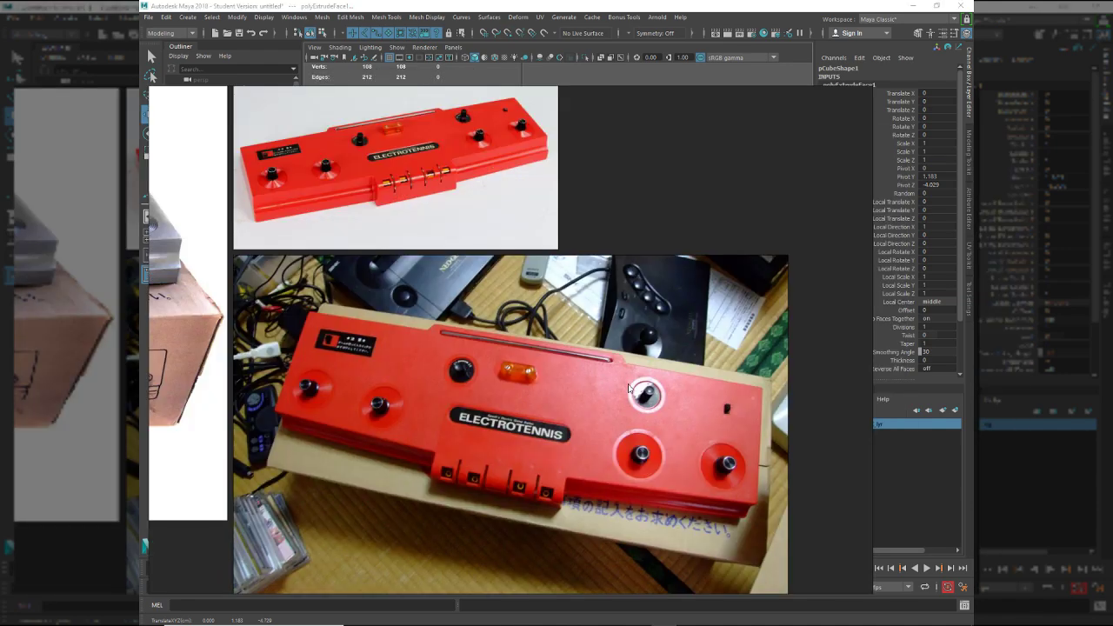
key("alt+Tab")
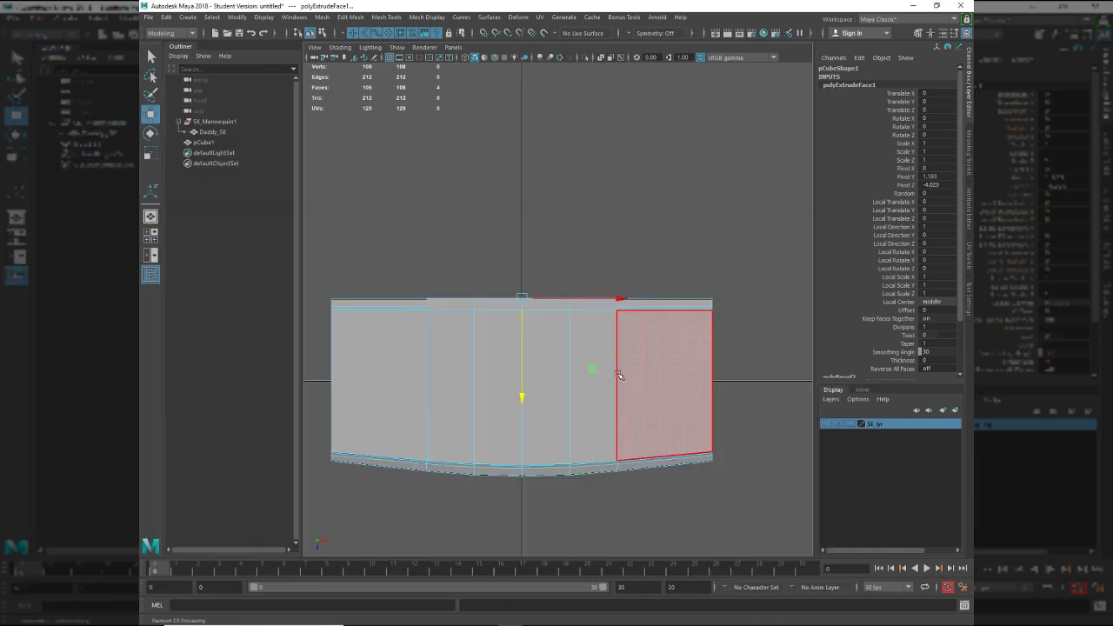
scroll(629, 330, "up", 3)
key("r")
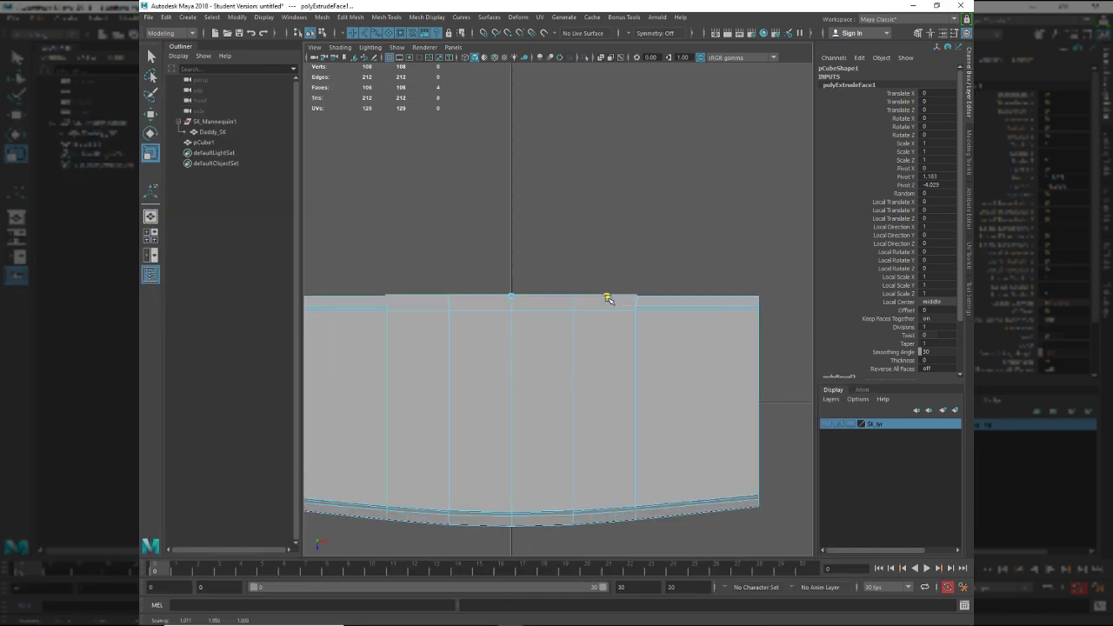
left_click_drag(607, 298, 609, 298)
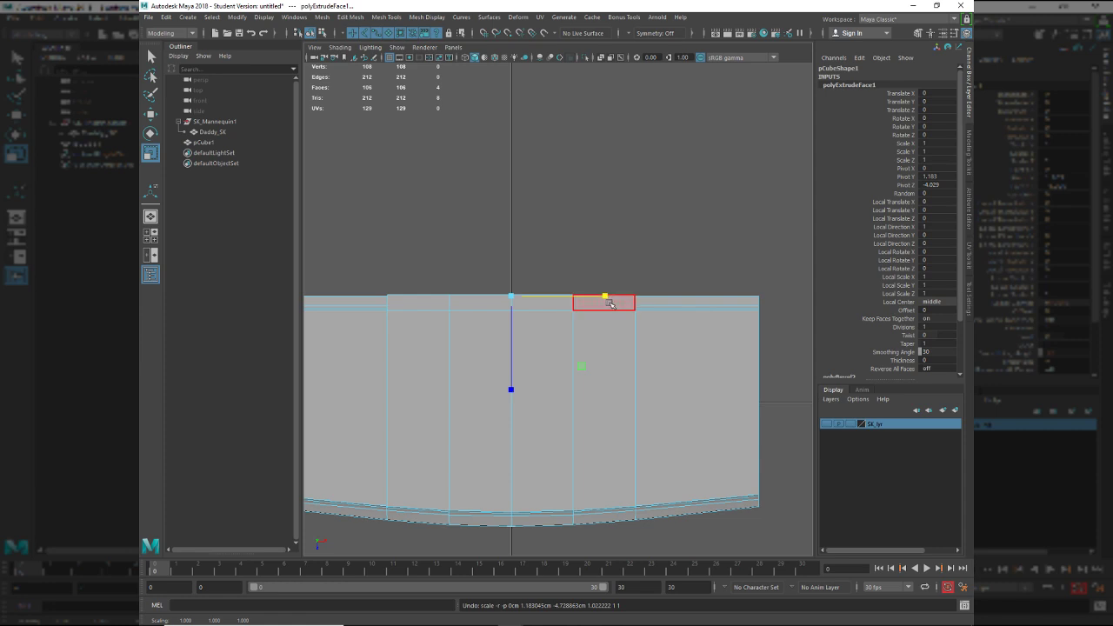
key("shift+period")
key("ctrl+z")
key("ctrl+shift+period")
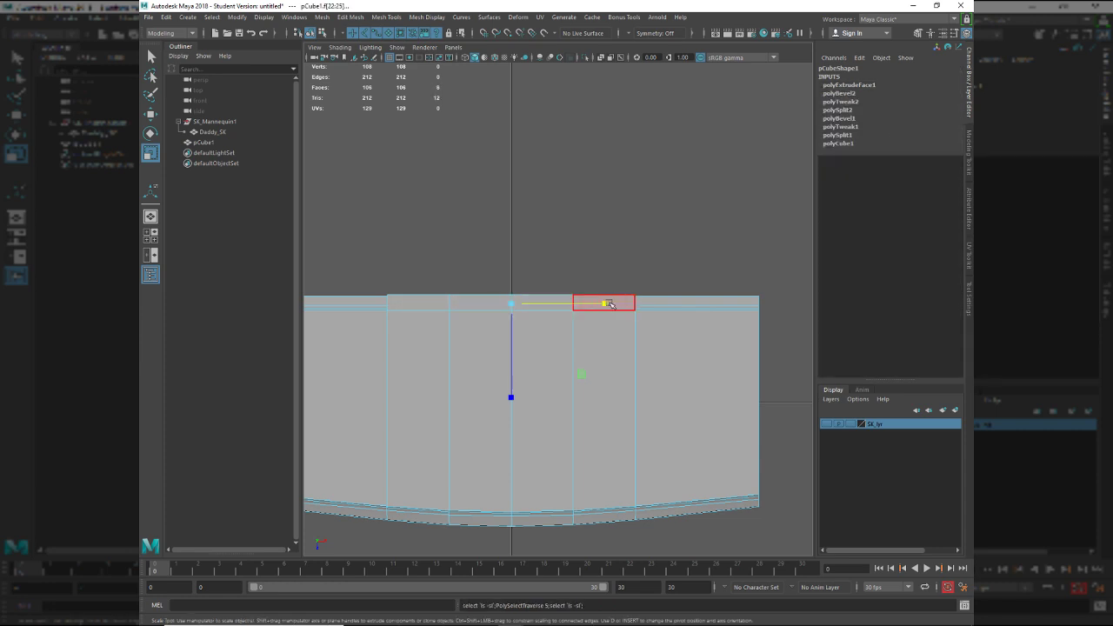
left_click_drag(609, 304, 611, 305)
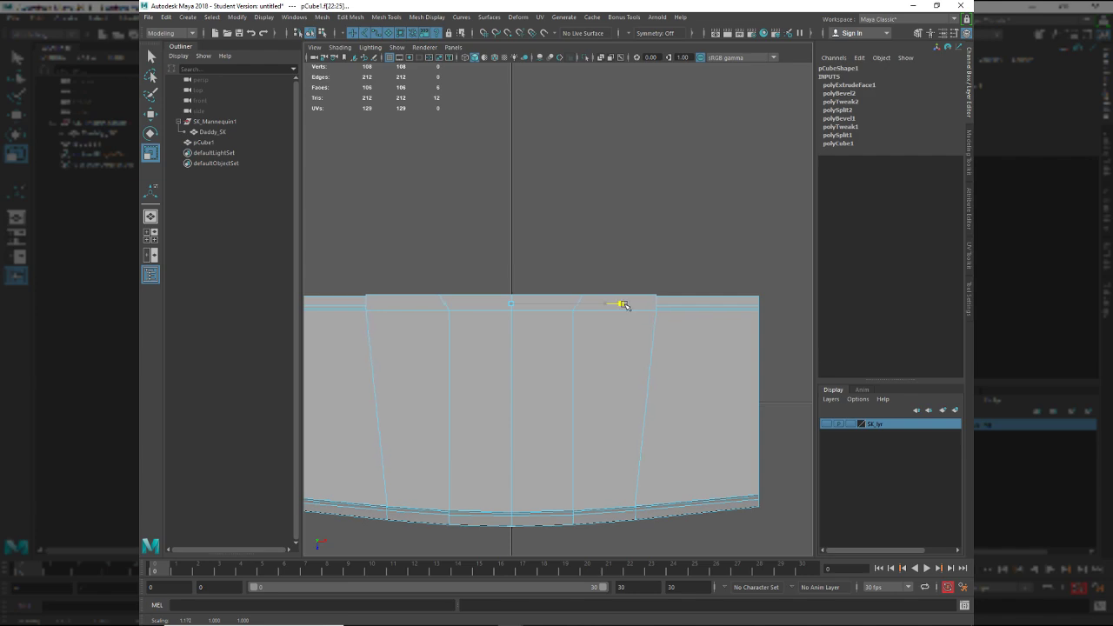
key("alt+Tab")
key("alt+Tab")
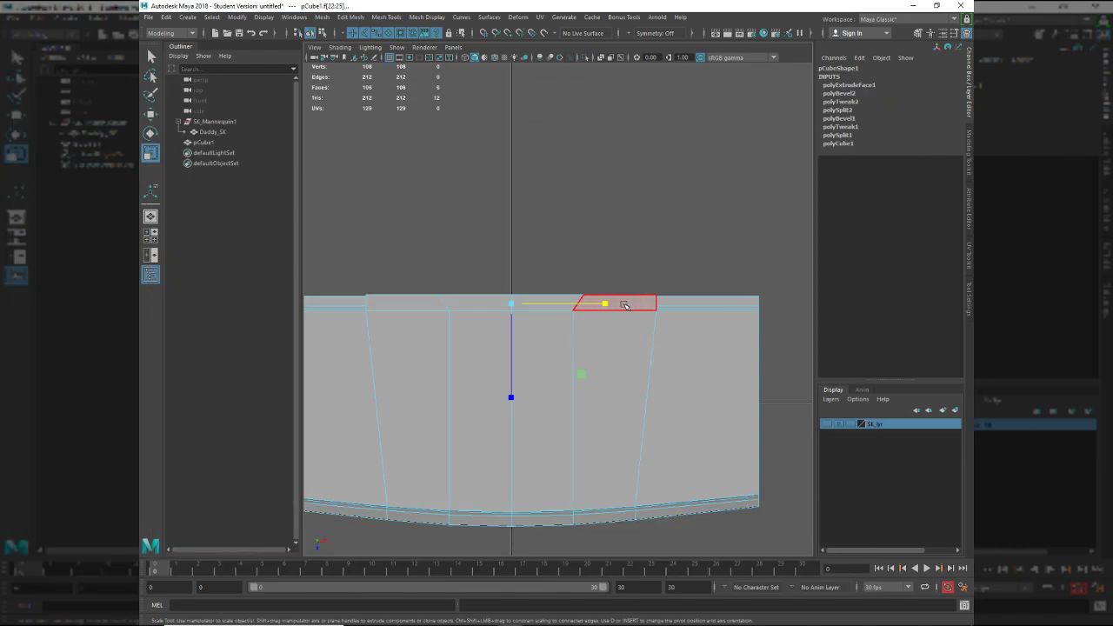
left_click_drag(610, 306, 596, 304)
key("alt+Tab")
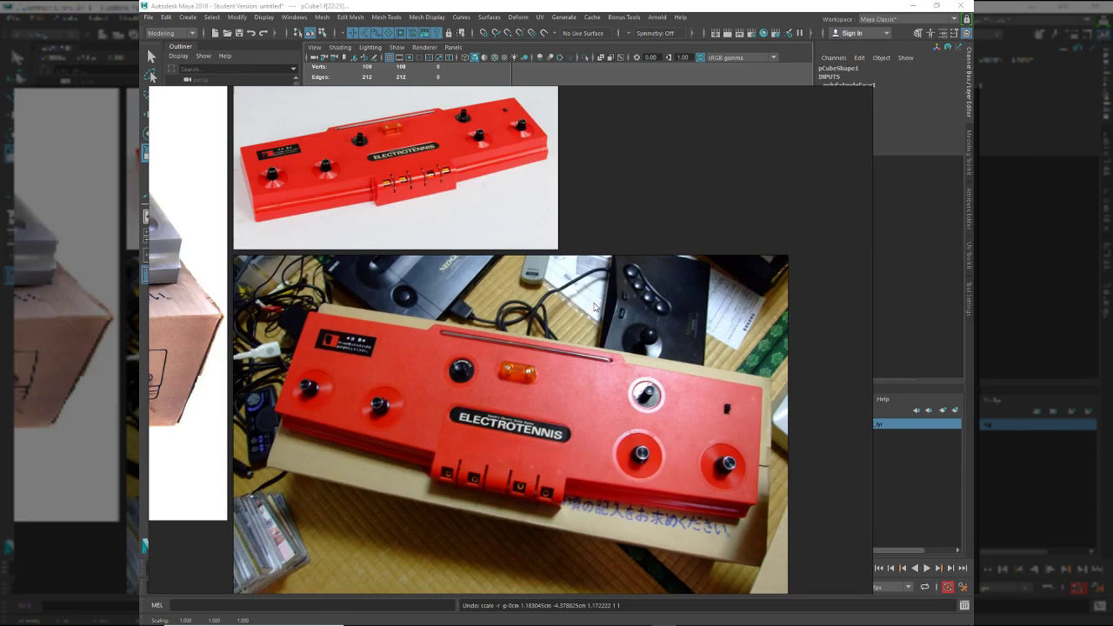
key("alt+Tab")
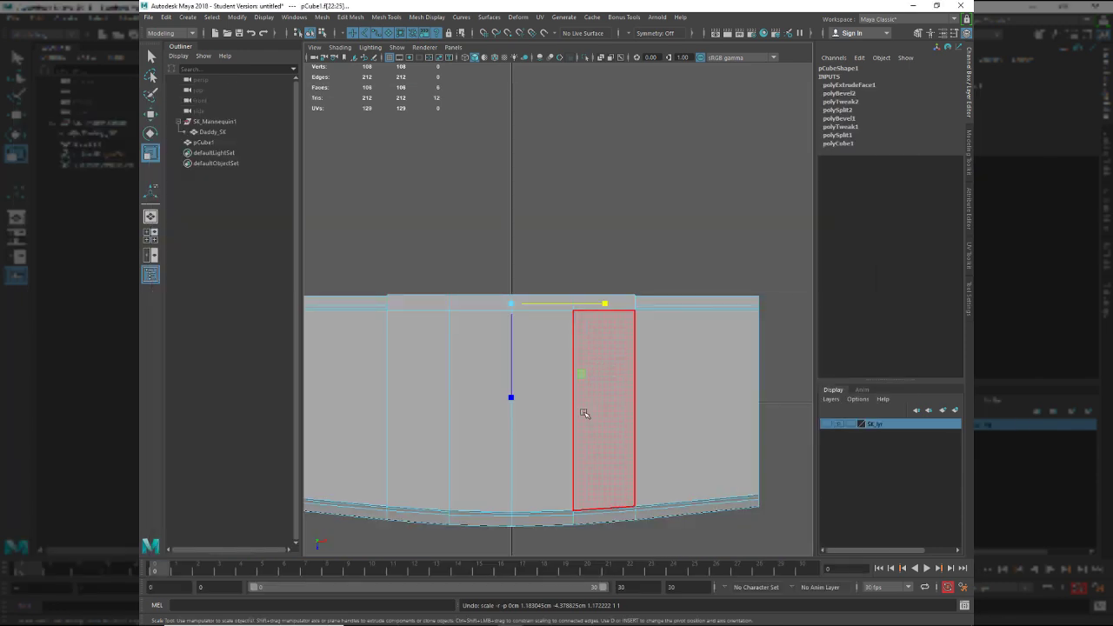
Widen the whole cube body along X to a scale of 34.056, checking its proportions against the reference photos.
middle_click_drag(595, 418, 658, 415, "alt")
right_click_drag(659, 415, 636, 406, "alt")
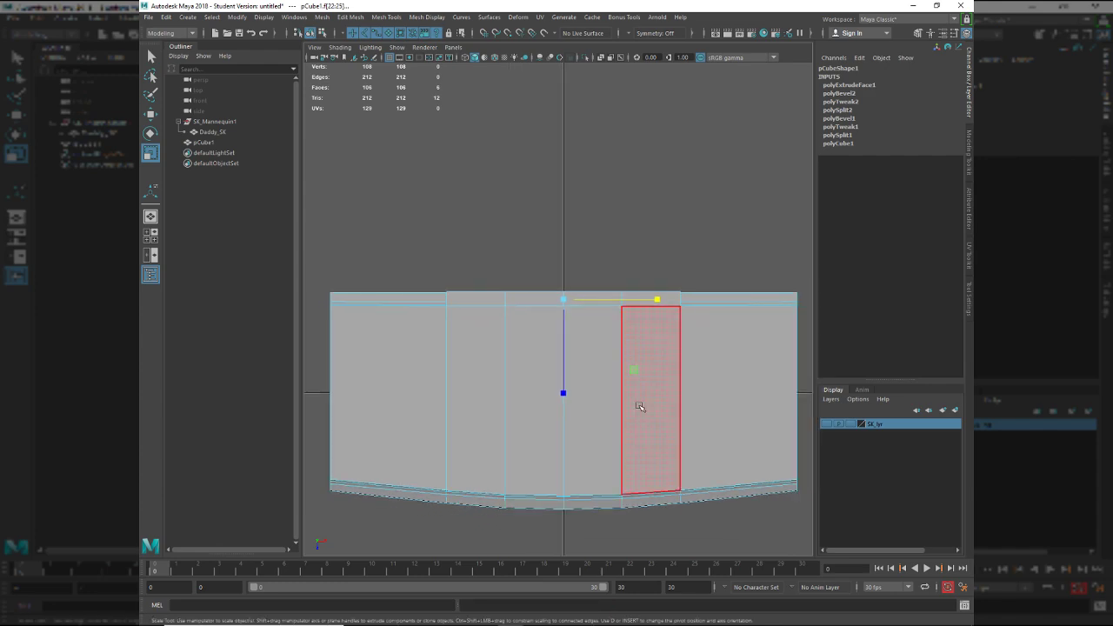
key("alt+Tab")
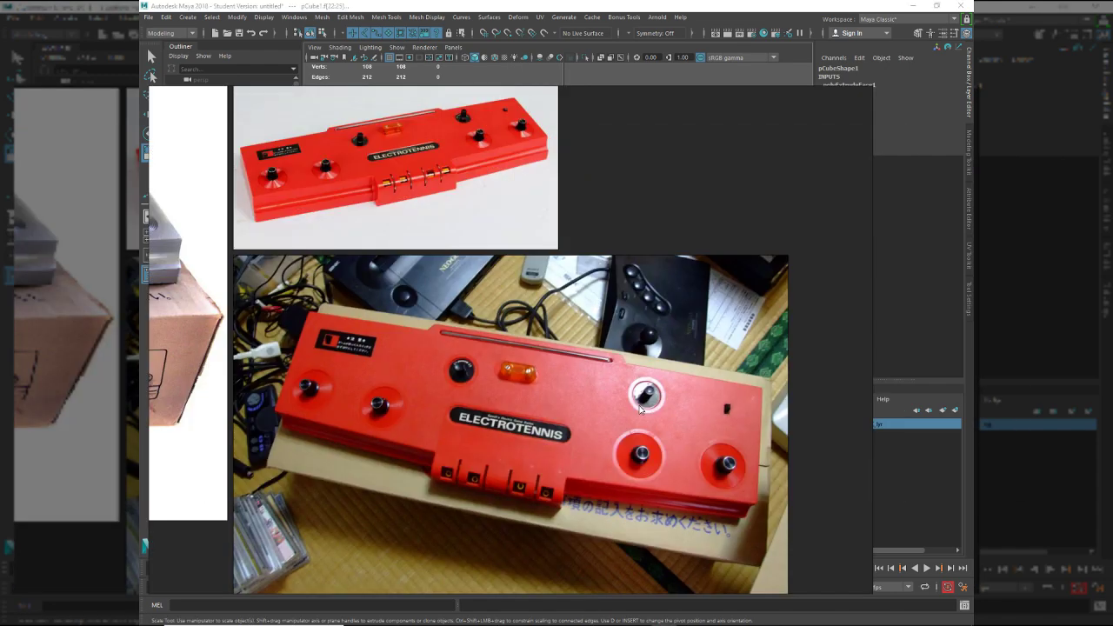
key("alt+Tab")
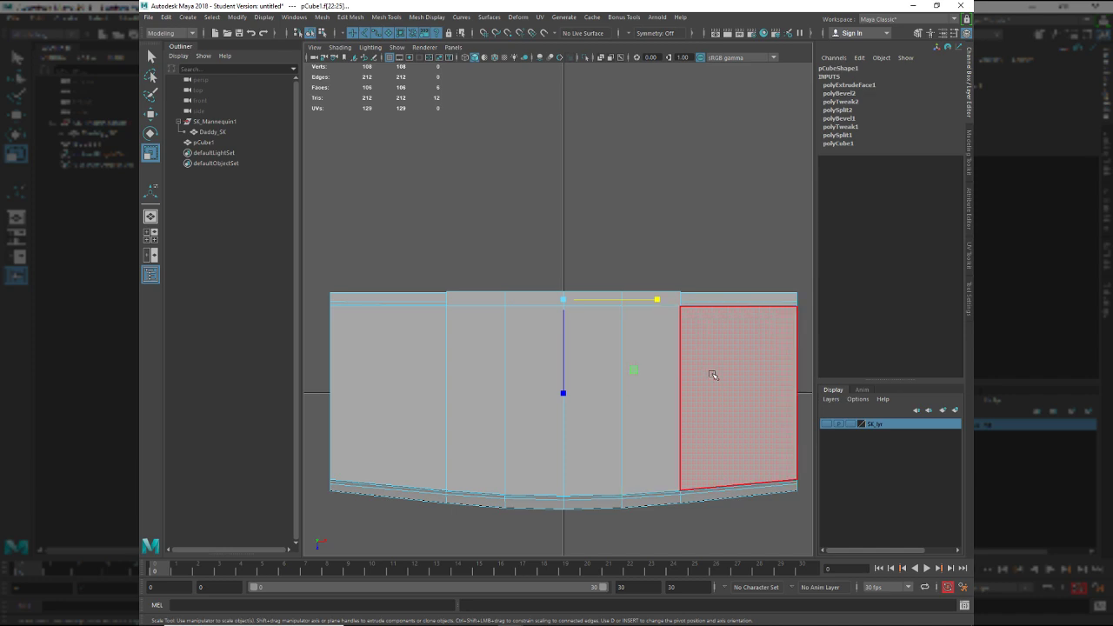
scroll(744, 380, "down", 3)
left_click_drag(374, 263, 473, 497)
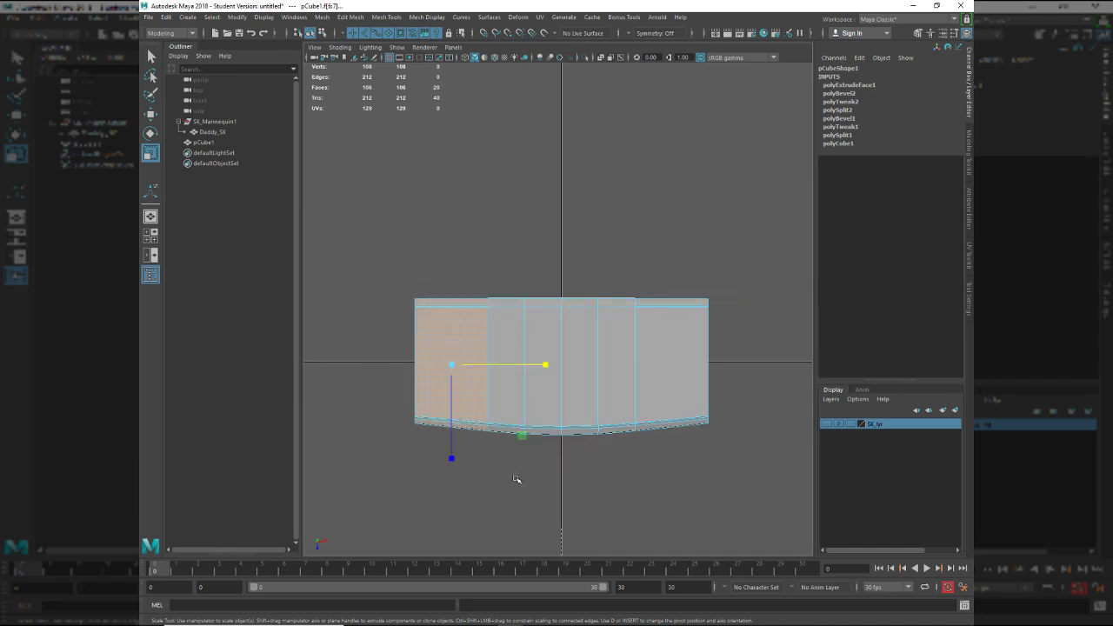
left_click_drag(636, 235, 677, 488, "ctrl")
key("F8")
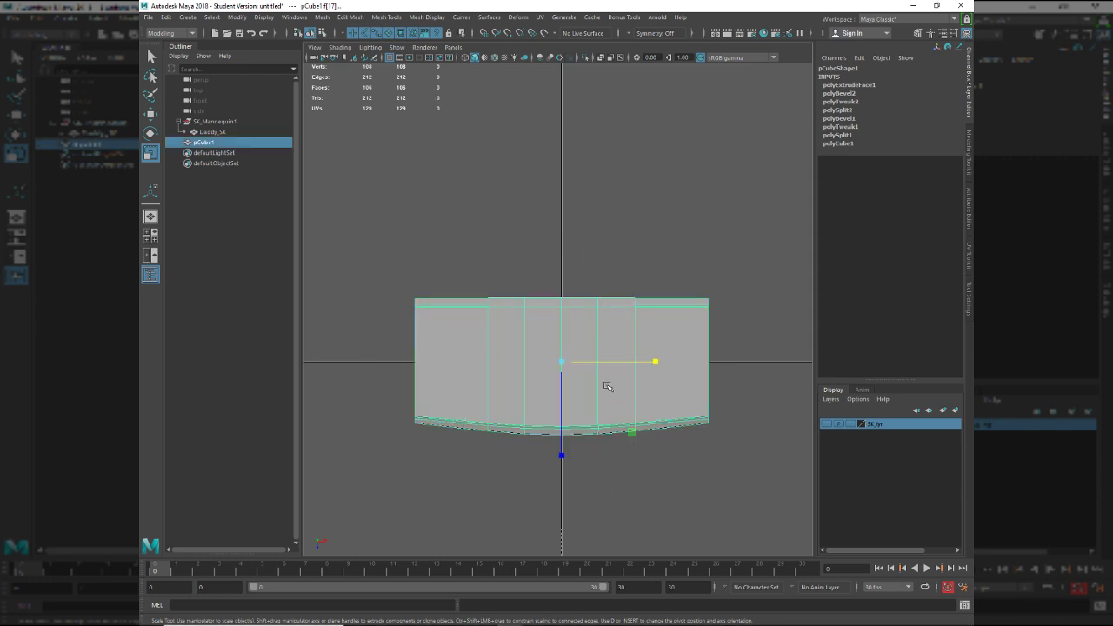
left_click_drag(661, 366, 706, 370)
key("alt+Tab")
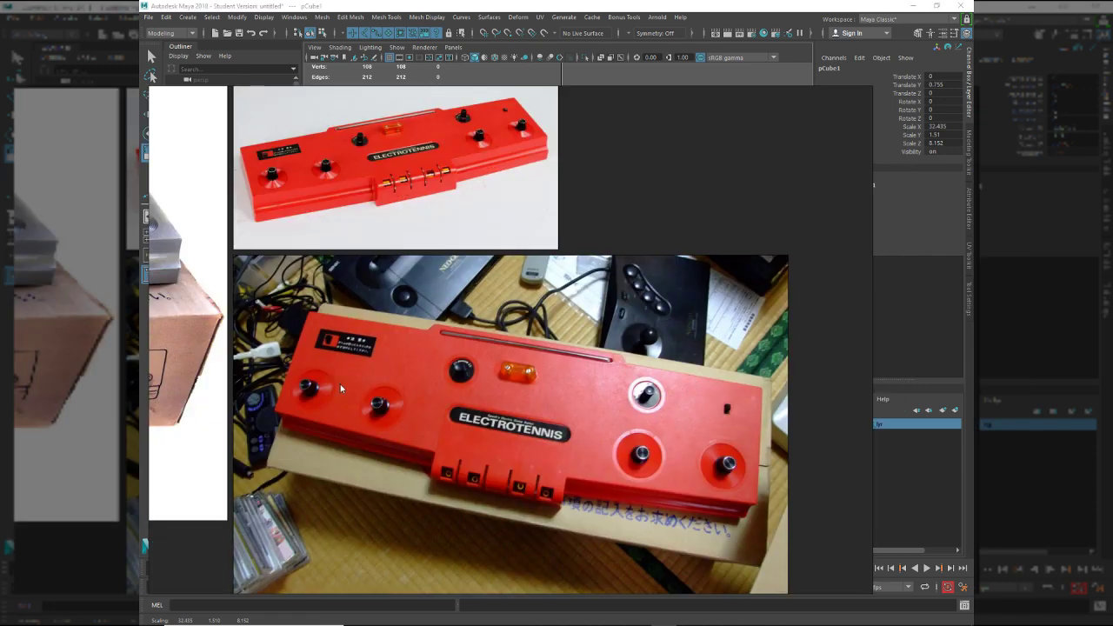
key("alt+Tab")
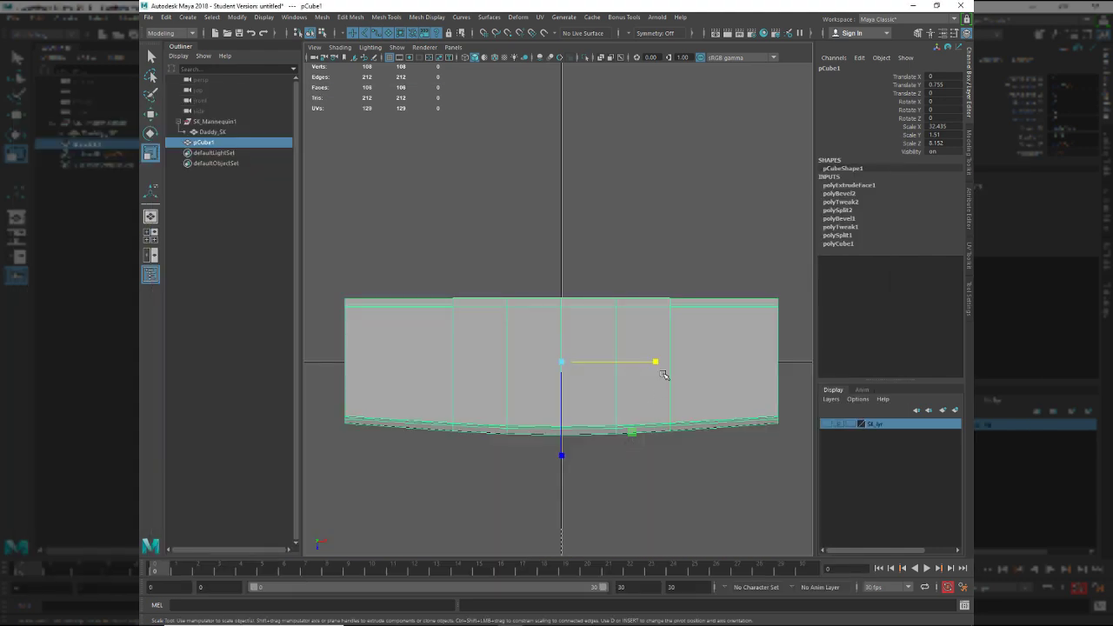
left_click_drag(661, 366, 679, 382)
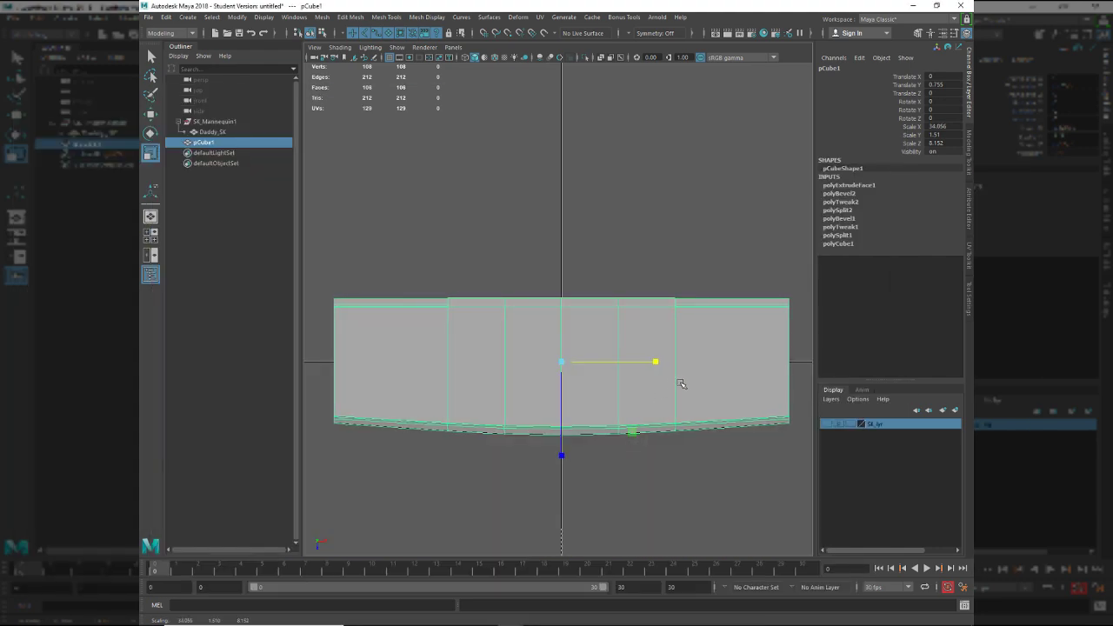
Compare the body's length and block width with the reference photos, and widen the body to an X scale of 35.002.
key("alt+Tab")
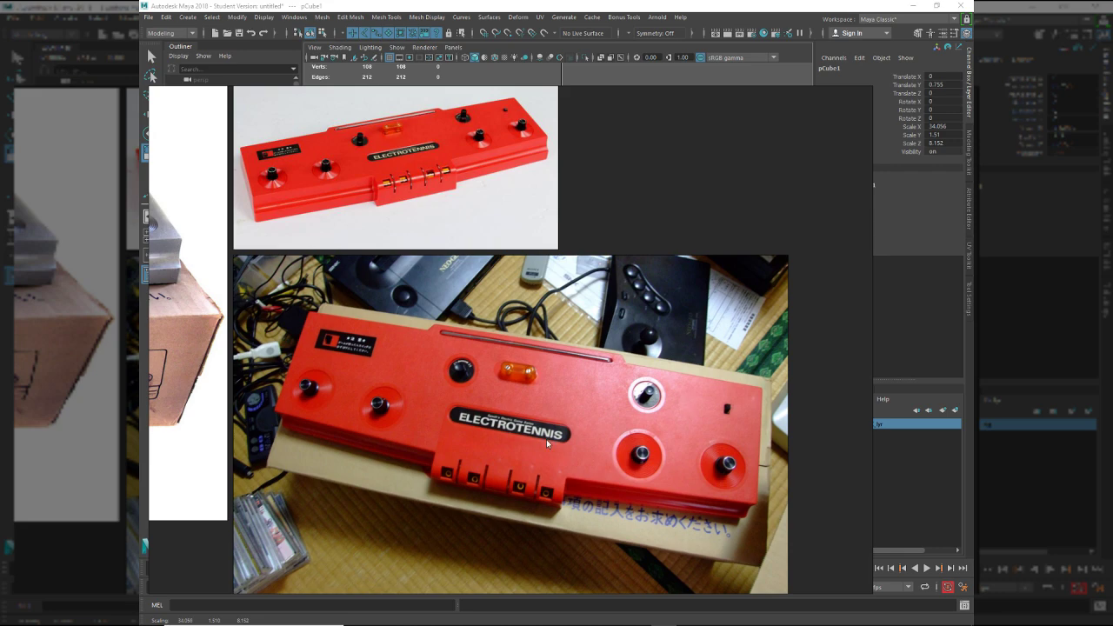
key("alt+Tab")
key("alt+Tab")
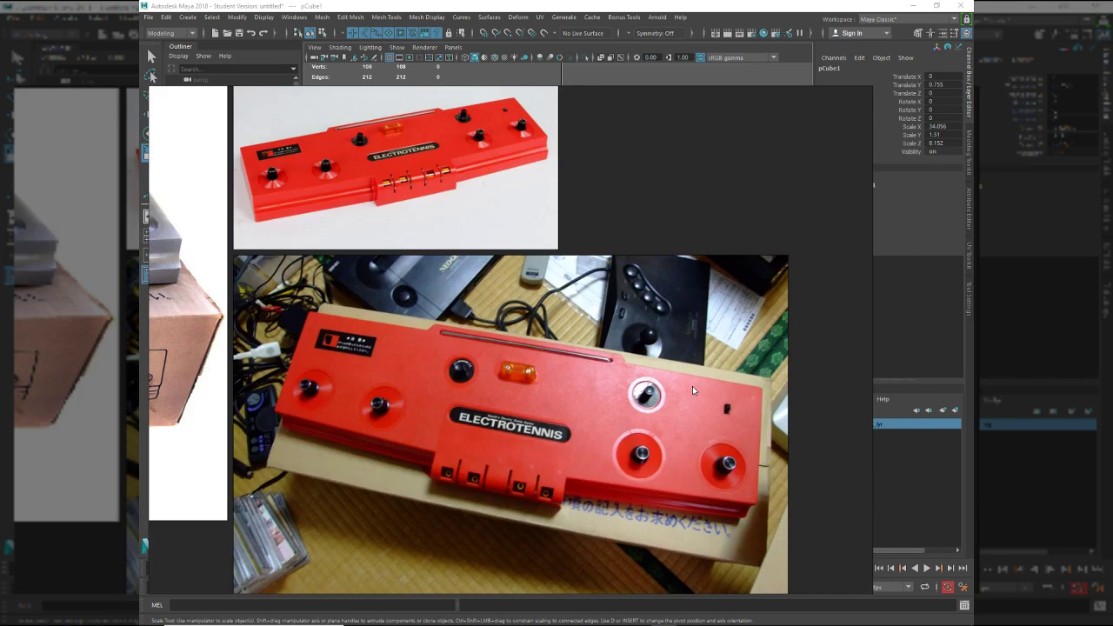
key("alt+Tab")
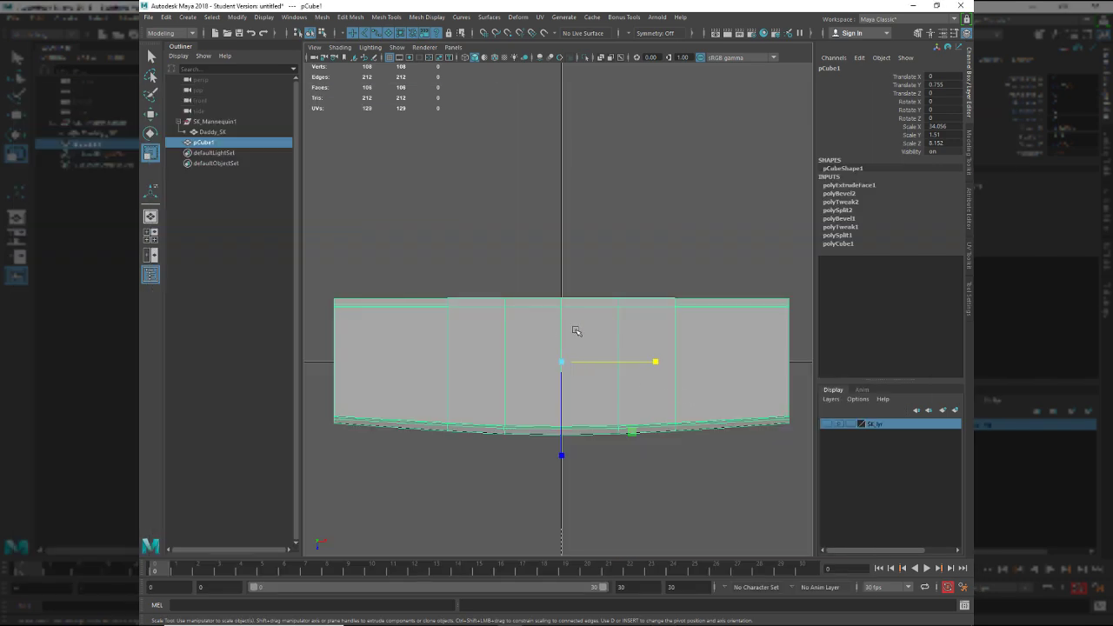
key("alt+Tab")
key("alt+Tab")
key("alt+Tab")
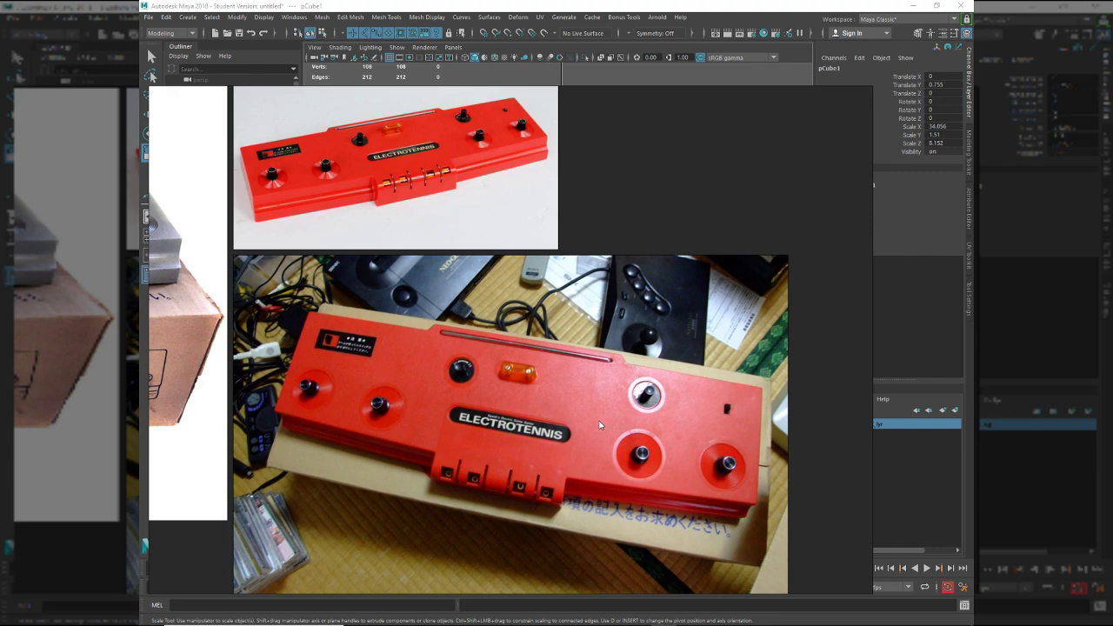
key("alt+Tab")
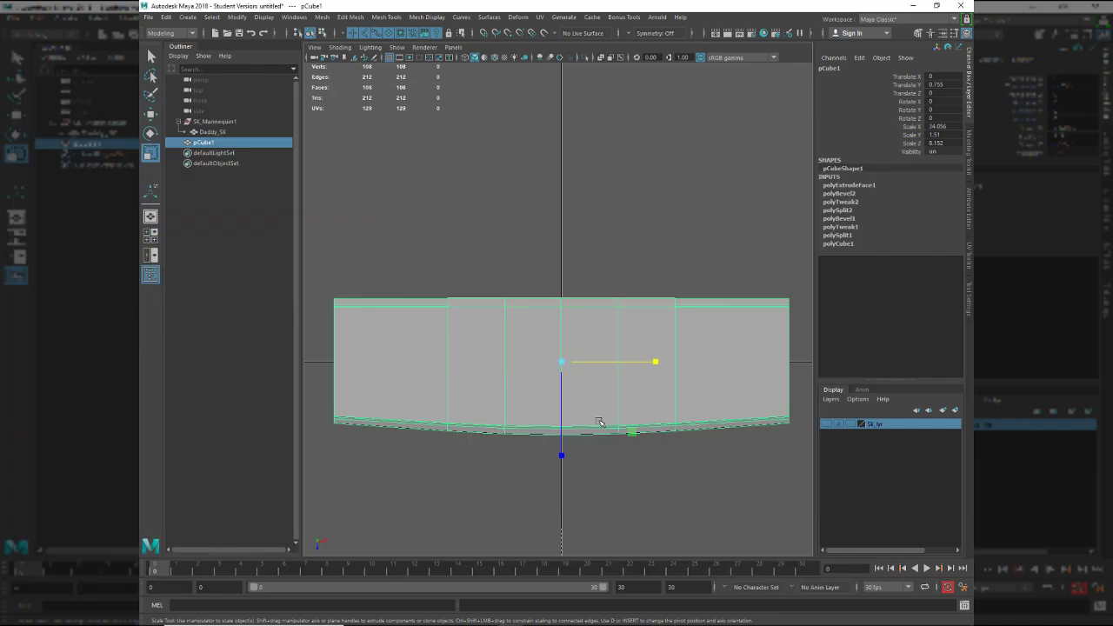
key("alt+Tab")
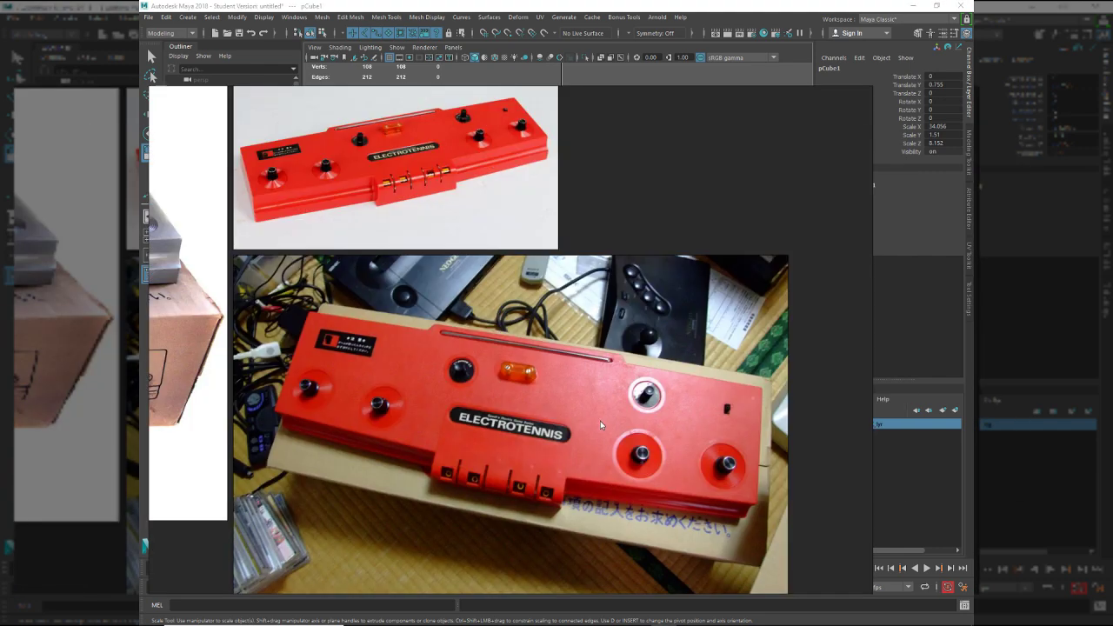
key("alt+Tab")
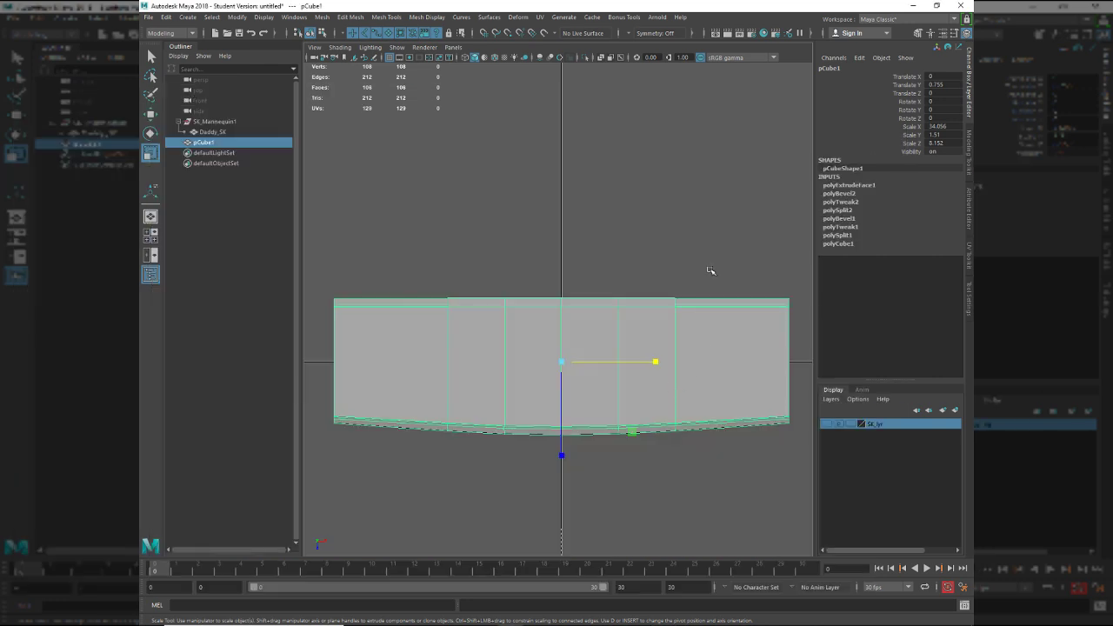
left_click_drag(655, 360, 654, 341)
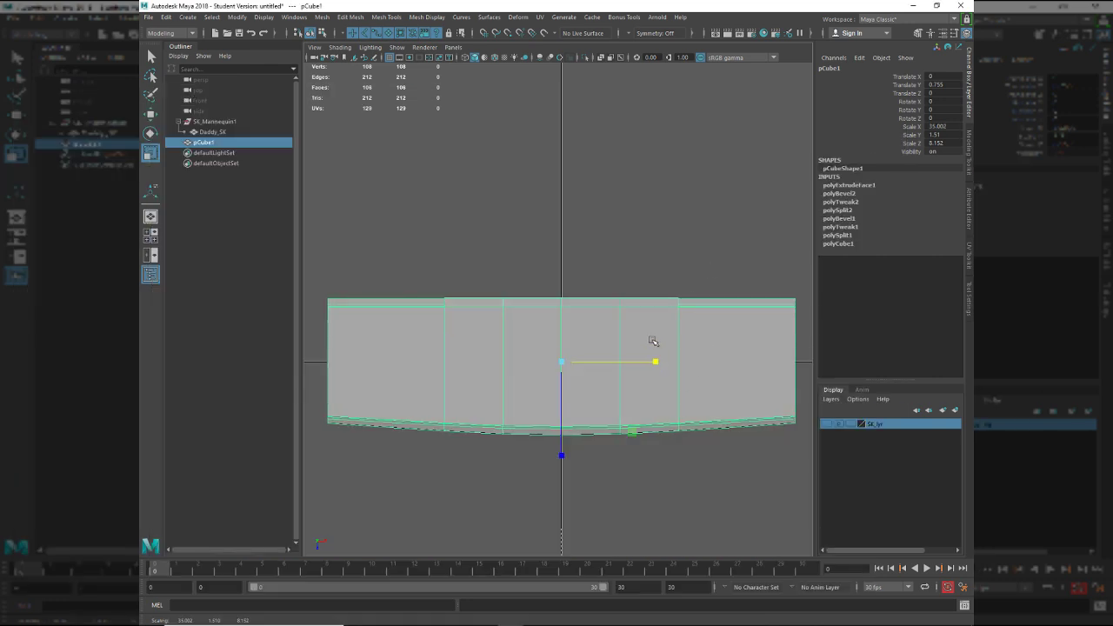
Select the four front faces of the extruded block on the cube body.
key("F11")
key("space")
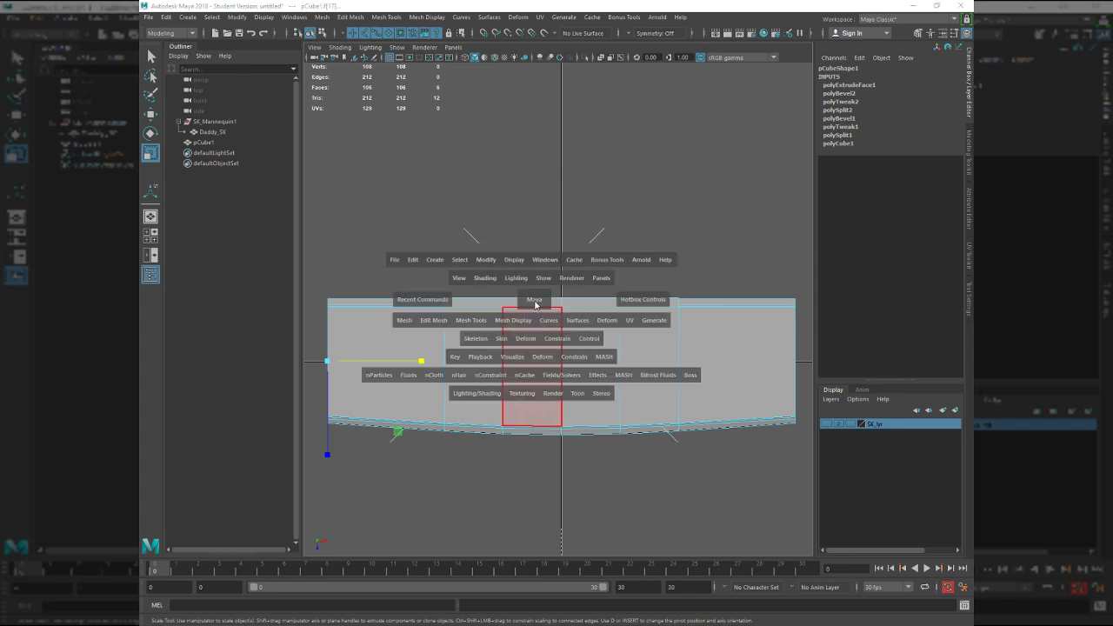
left_click(542, 314)
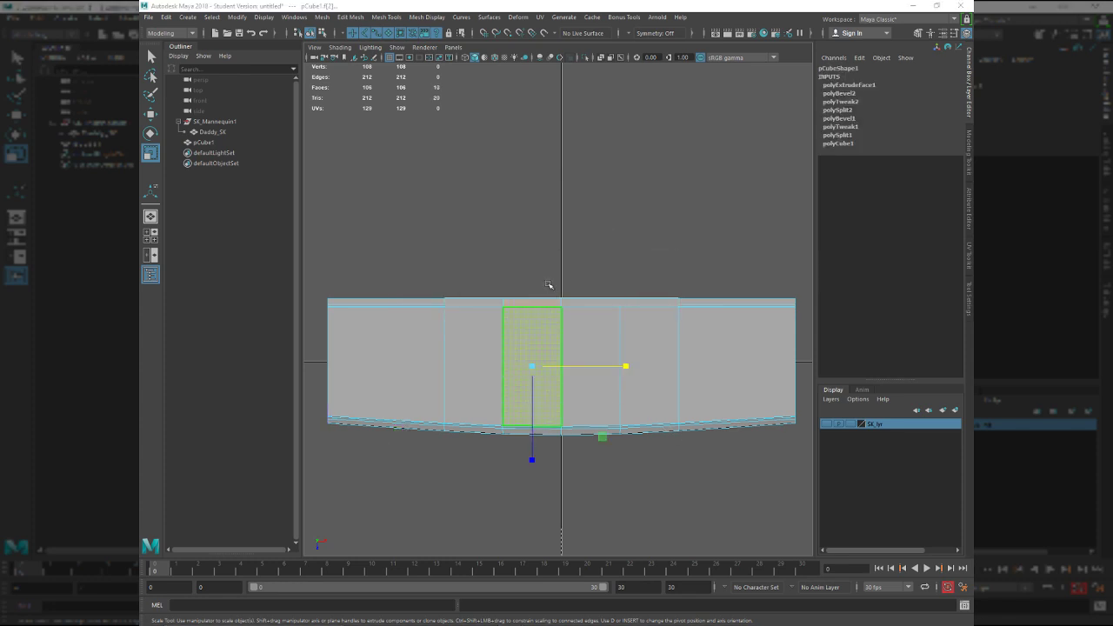
key("space")
left_click(542, 321)
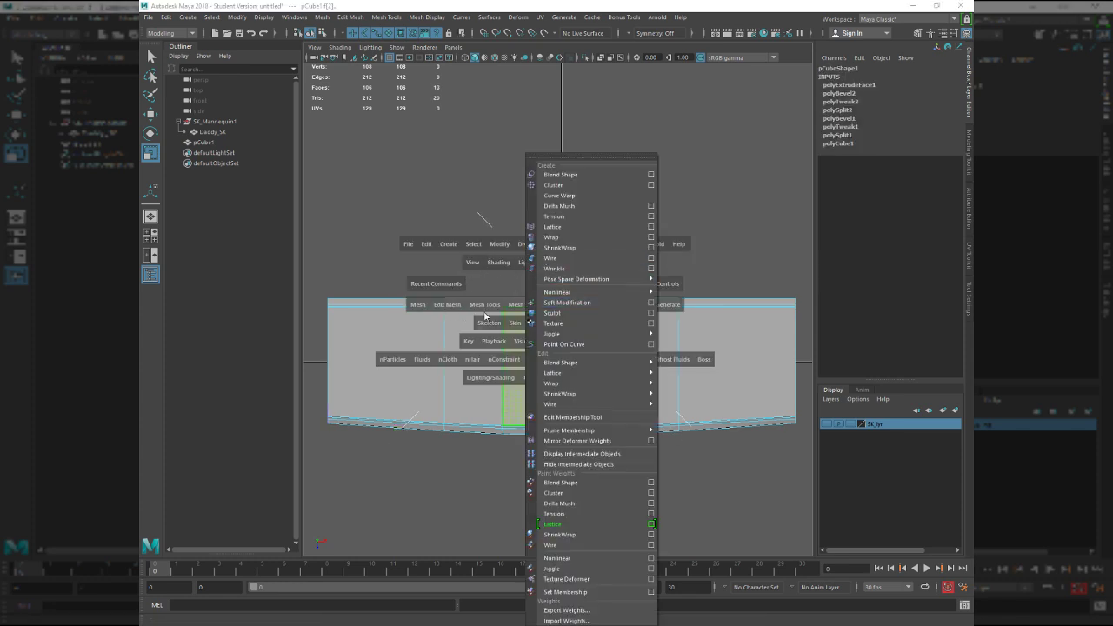
left_click(508, 287)
key("space")
left_click_drag(552, 311, 524, 310)
scroll(524, 310, "down", 3)
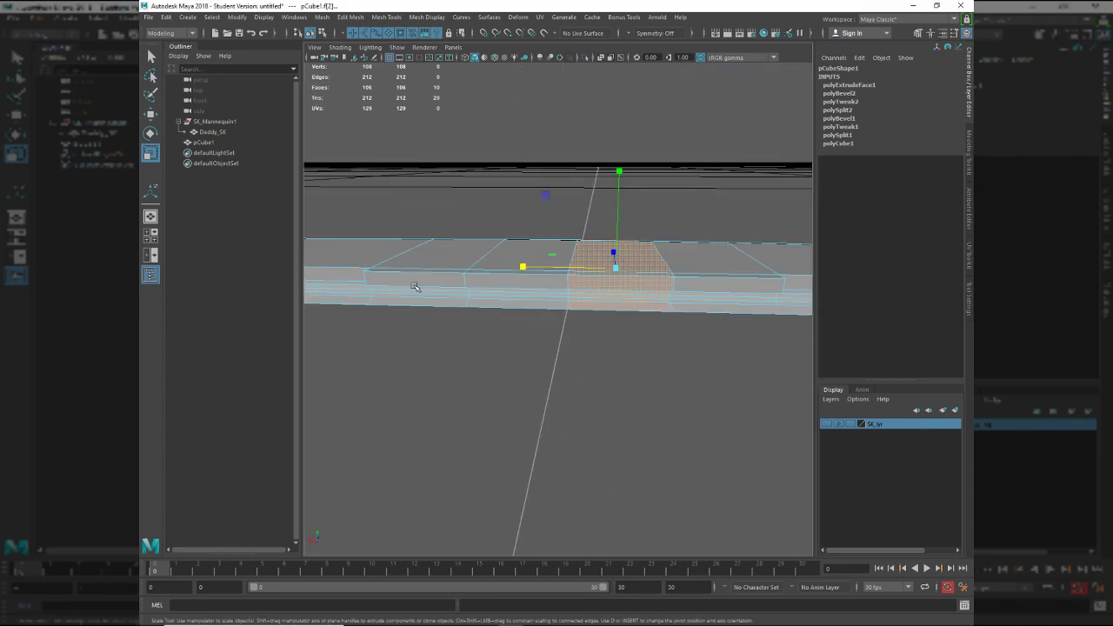
left_click(416, 283)
double_click(741, 287, "shift")
Narrow the extruded block slightly along X in the top view, scaling its four front faces together with its two side faces.
left_click_drag(652, 365, 684, 362, "alt")
key("space")
left_click_drag(684, 362, 655, 356)
scroll(640, 323, "up", 2)
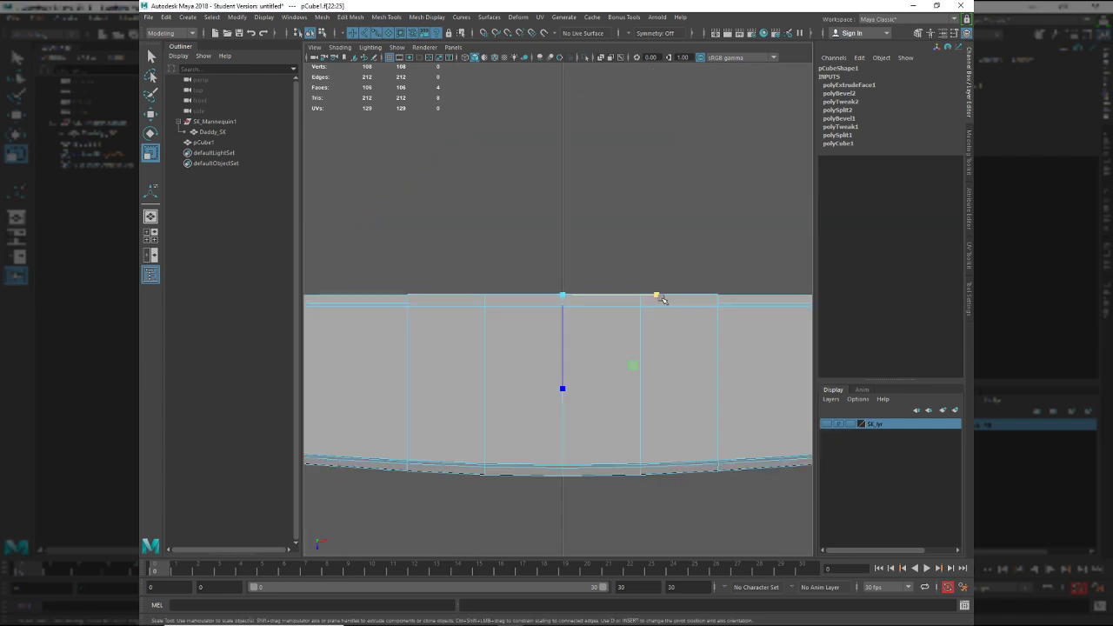
left_click(658, 296)
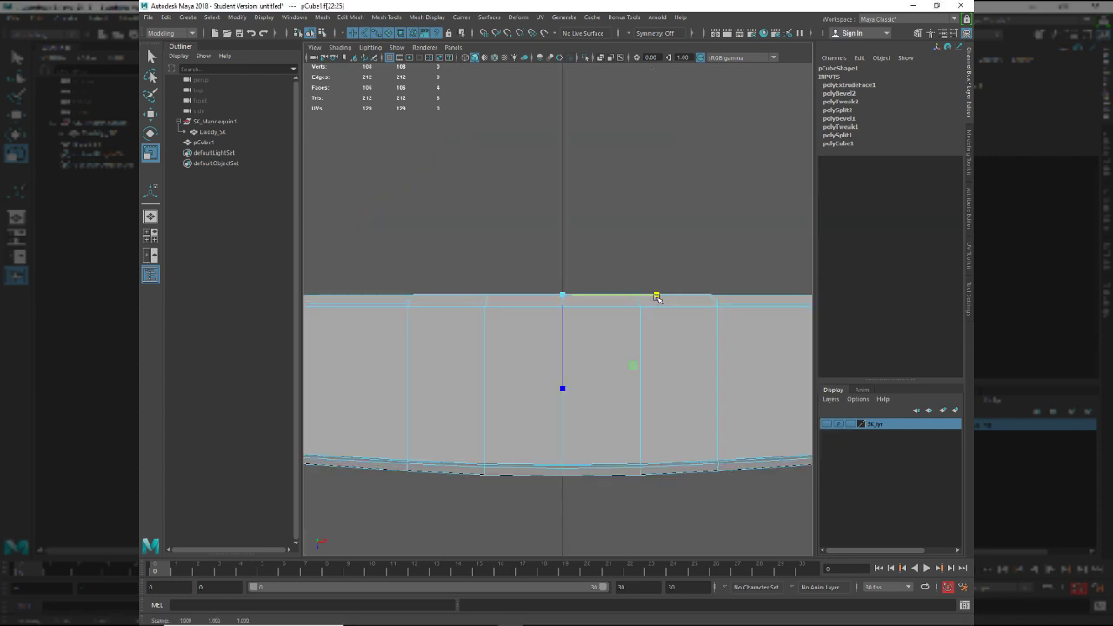
key("ctrl+shift+period")
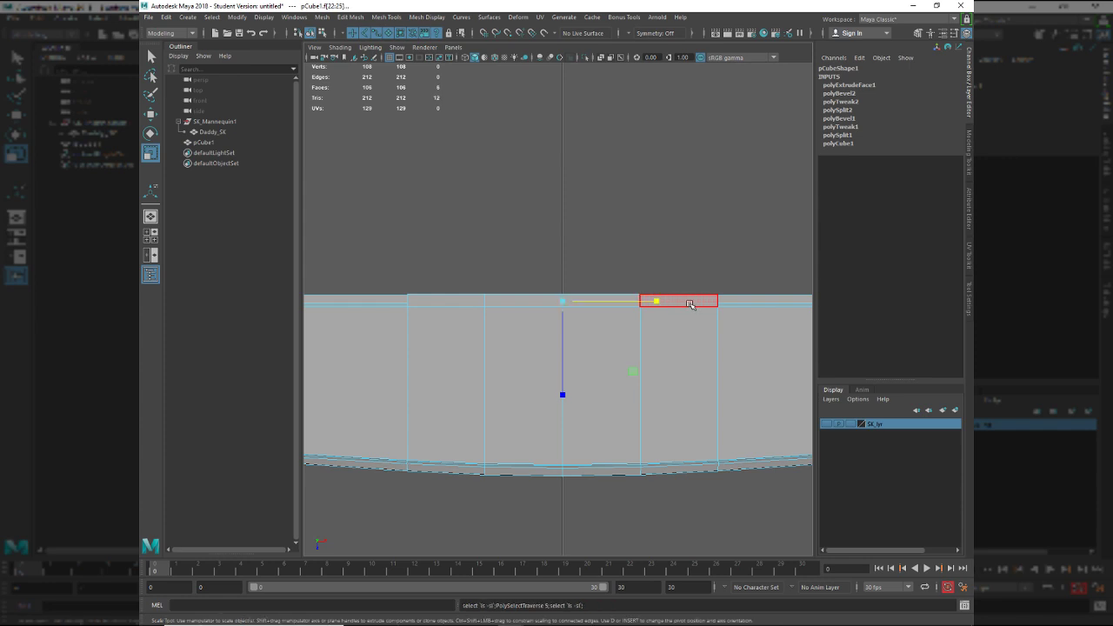
left_click_drag(659, 300, 656, 299)
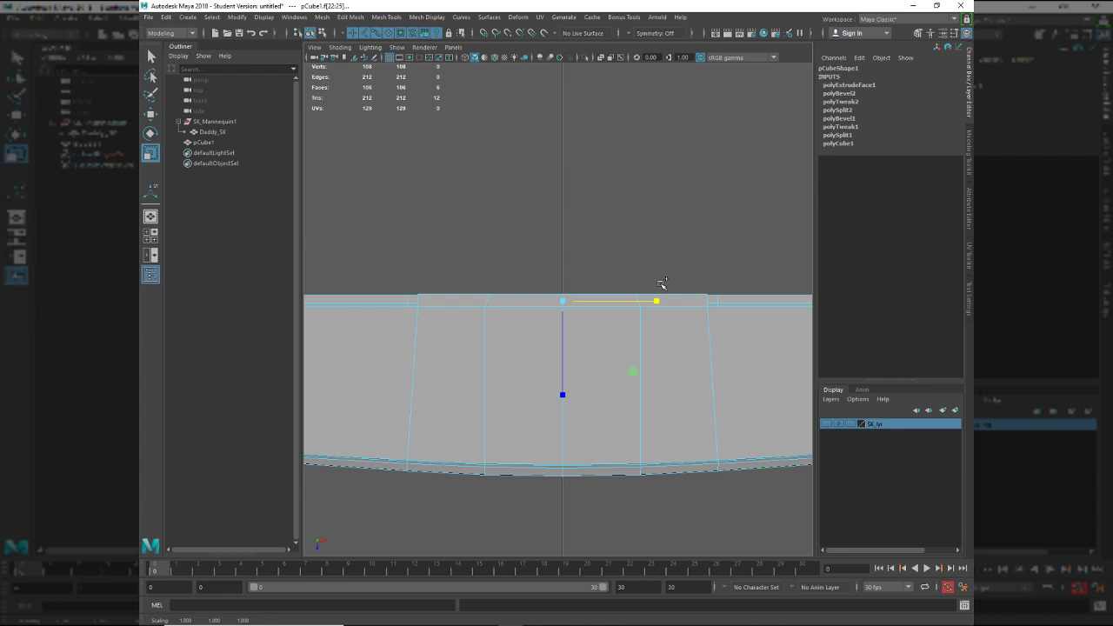
Scale only the block's four front faces narrower along X to slant its sides, checking the shape against the reference photos.
key("ctrl+shift+comma")
left_click_drag(659, 294, 660, 294)
mouse_move(663, 314)
left_mouse_down("alt")
mouse_move(651, 319)
mouse_move(653, 307)
left_mouse_up("alt")
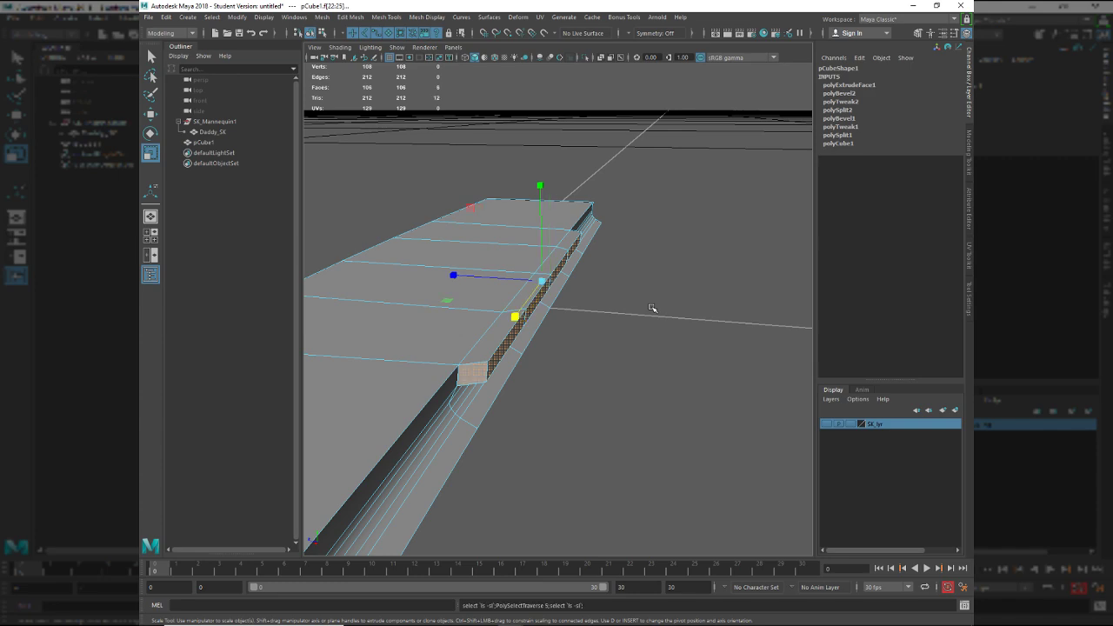
right_click_drag(651, 308, 562, 373, "alt")
mouse_move(562, 372)
left_mouse_down("alt")
mouse_move(597, 345)
mouse_move(544, 360)
left_mouse_up("alt")
key("space")
left_click(621, 315)
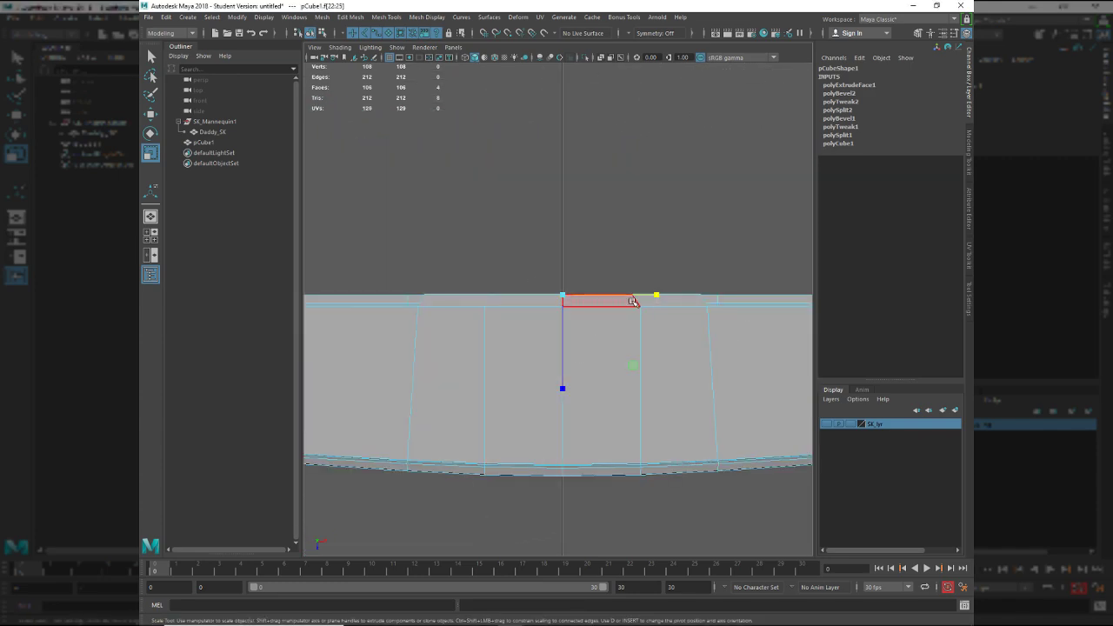
left_click(674, 343)
key("alt+Tab")
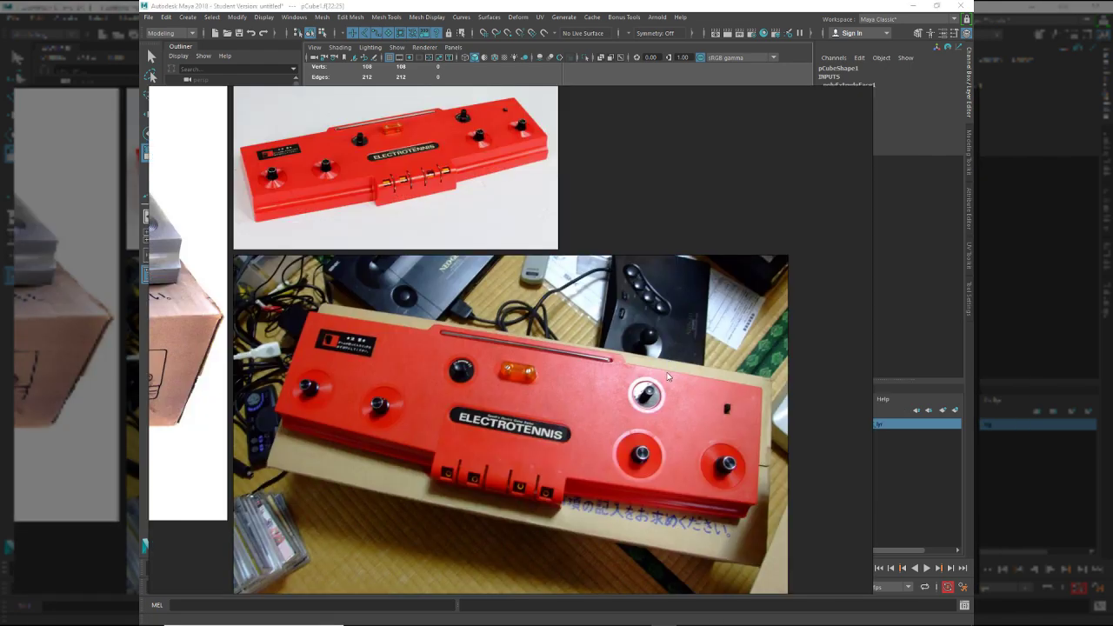
key("alt+Tab")
Bevel the two outer vertical corner edges of the extruded block.
key("space")
left_click_drag(644, 370, 499, 319)
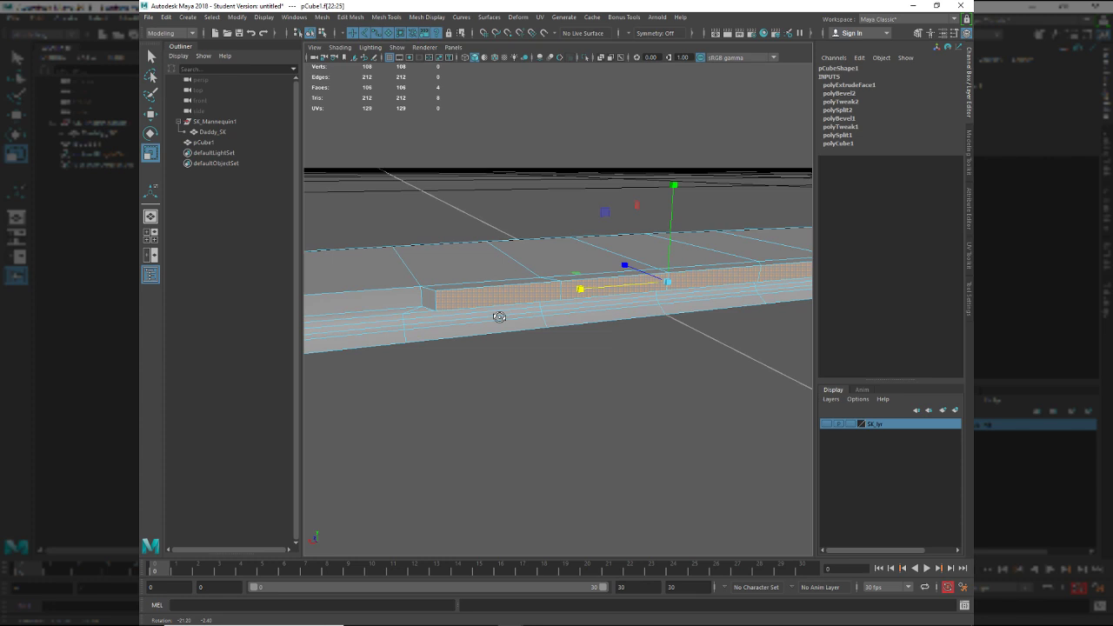
left_click(446, 296)
right_click_drag(447, 275, 446, 252)
left_click(436, 300)
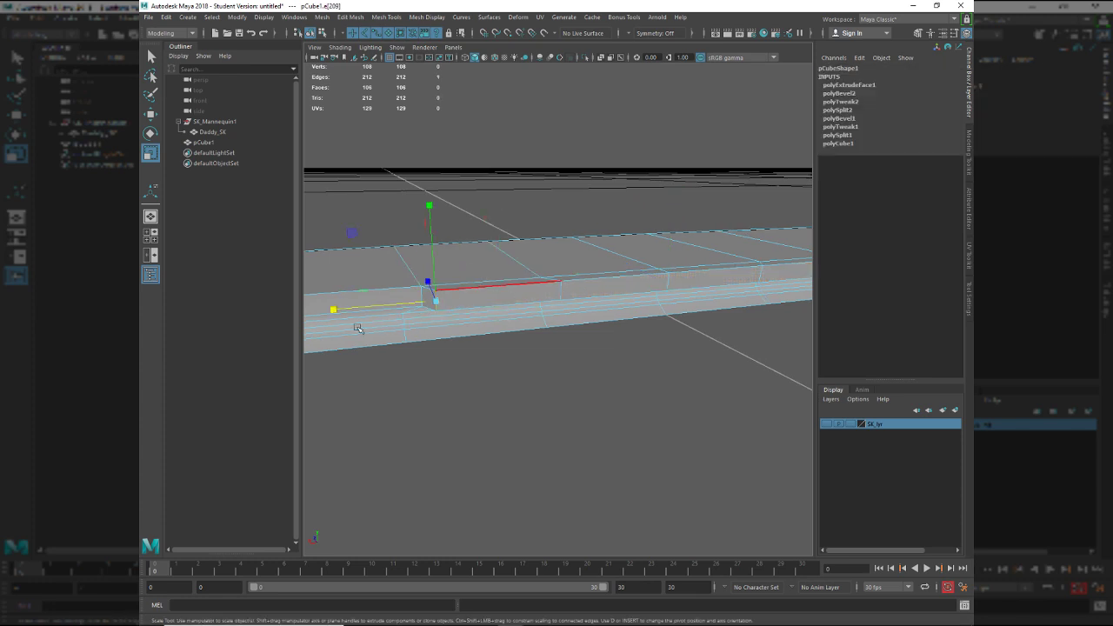
middle_click_drag(505, 288, 405, 313, "alt")
left_click(656, 300, "shift")
key("space")
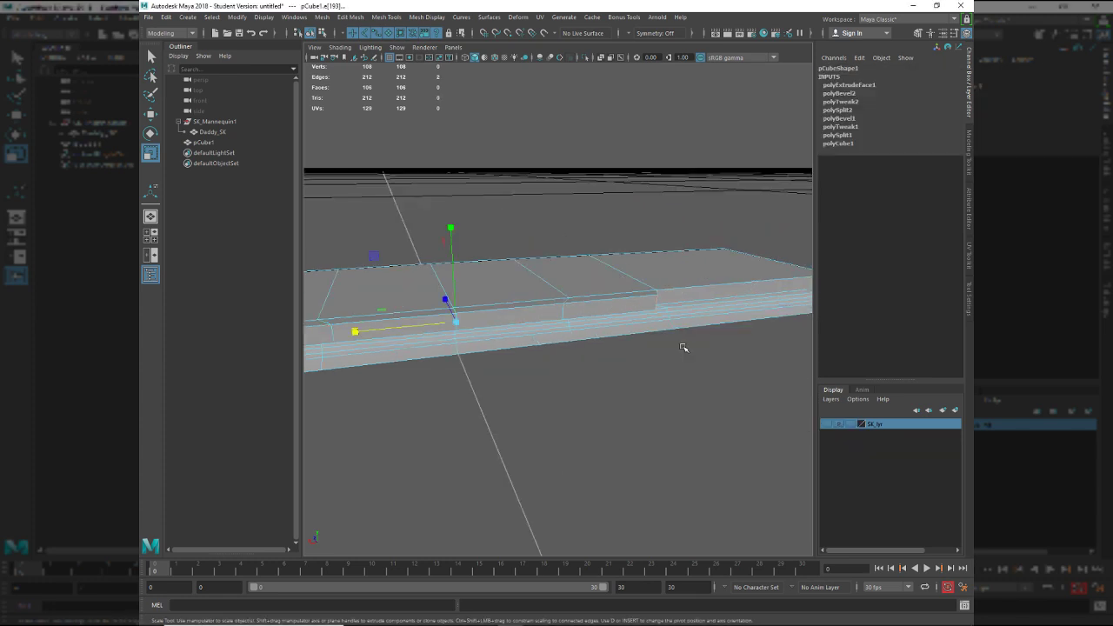
key("space")
left_click_drag(684, 349, 606, 383)
key("ctrl+b")
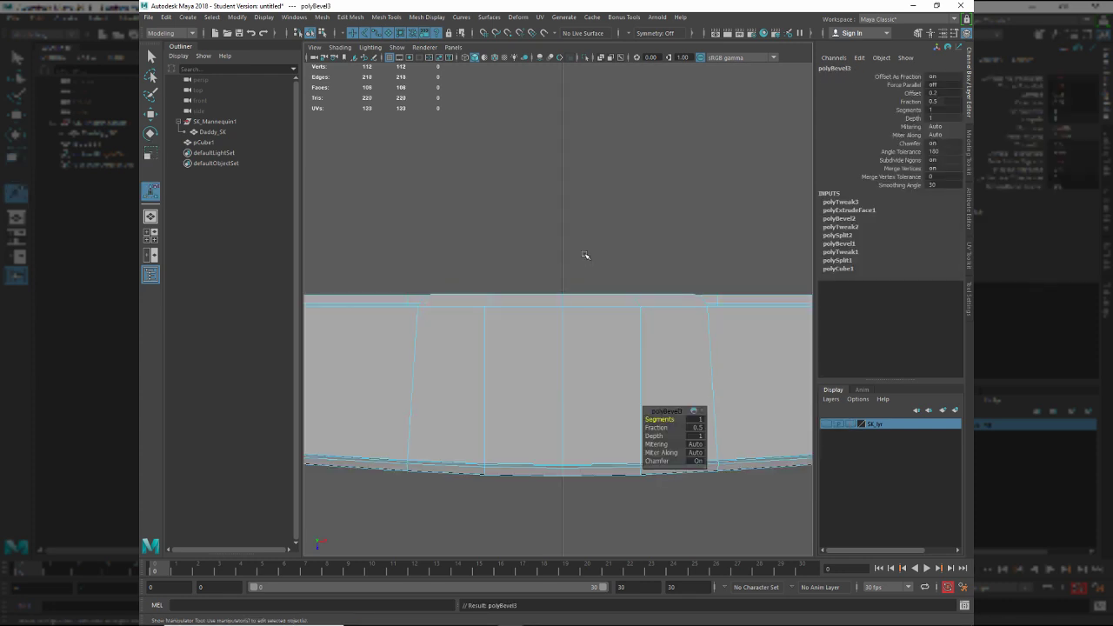
Set the outer corner bevel to 2 segments and a fraction of 0.2.
scroll(612, 279, "up", 3)
middle_click_drag(524, 308, 387, 359, "alt")
key("ctrl+z")
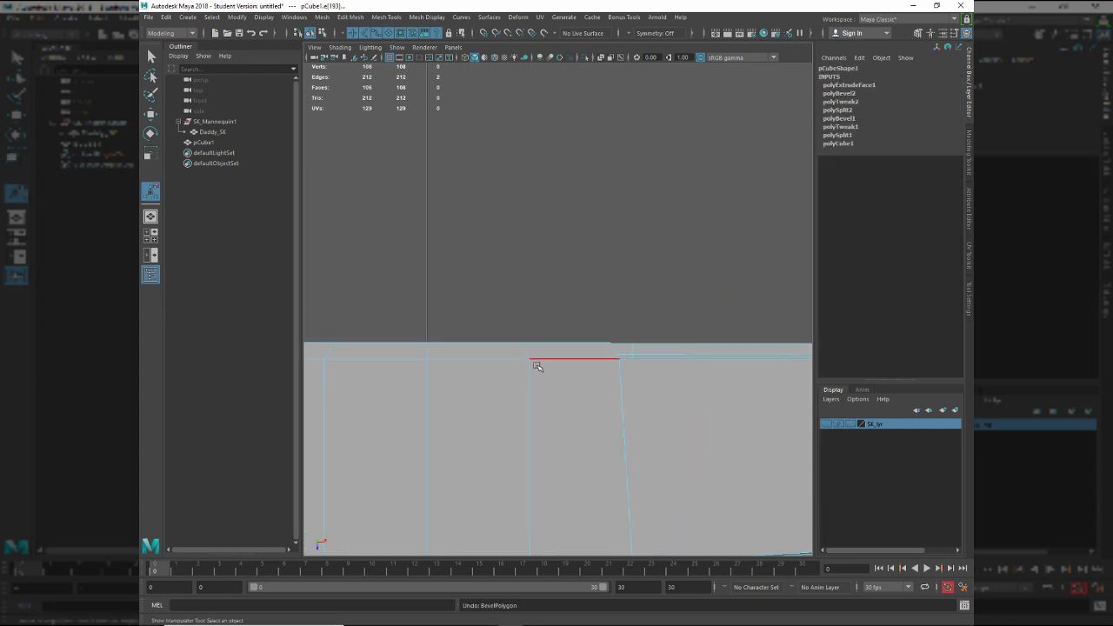
key("ctrl+y")
scroll(606, 348, "up", 3)
scroll(609, 348, "up", 1)
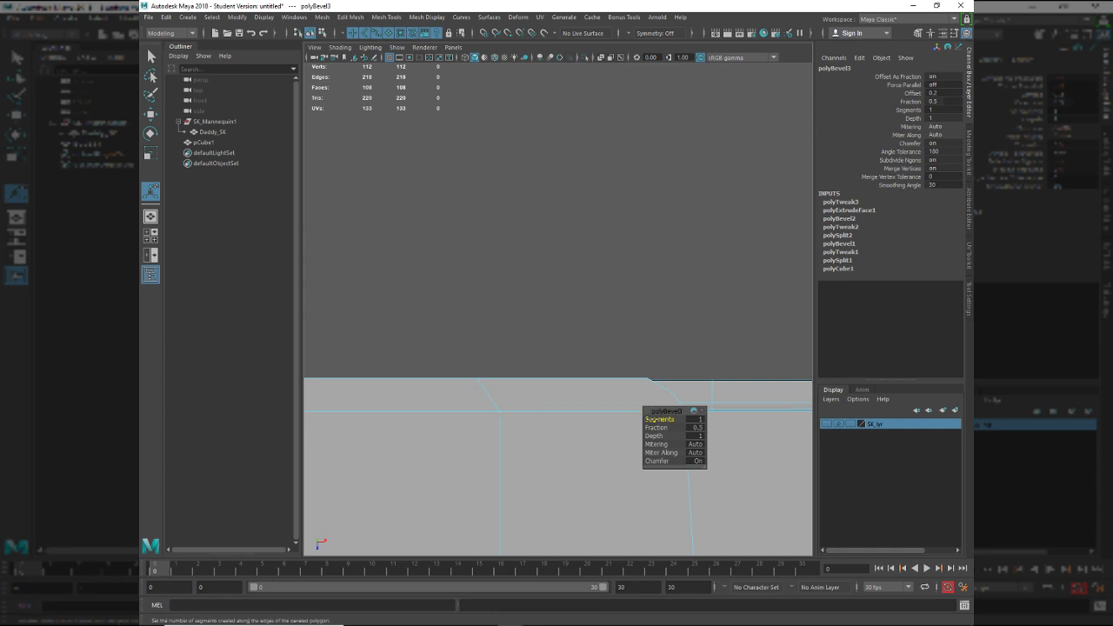
left_click_drag(654, 420, 664, 420)
middle_click_drag(611, 416, 562, 382, "alt")
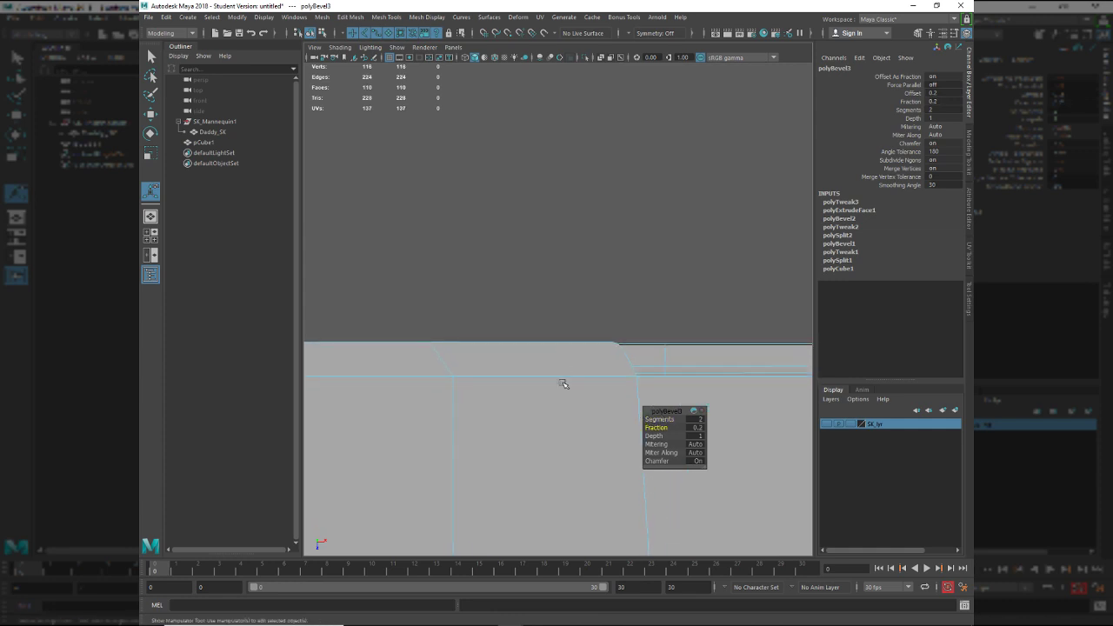
Bevel the two inner vertical edges where the sides of the extruded block meet the body.
key("space")
left_click(566, 388)
left_click_drag(553, 388, 513, 396, "alt")
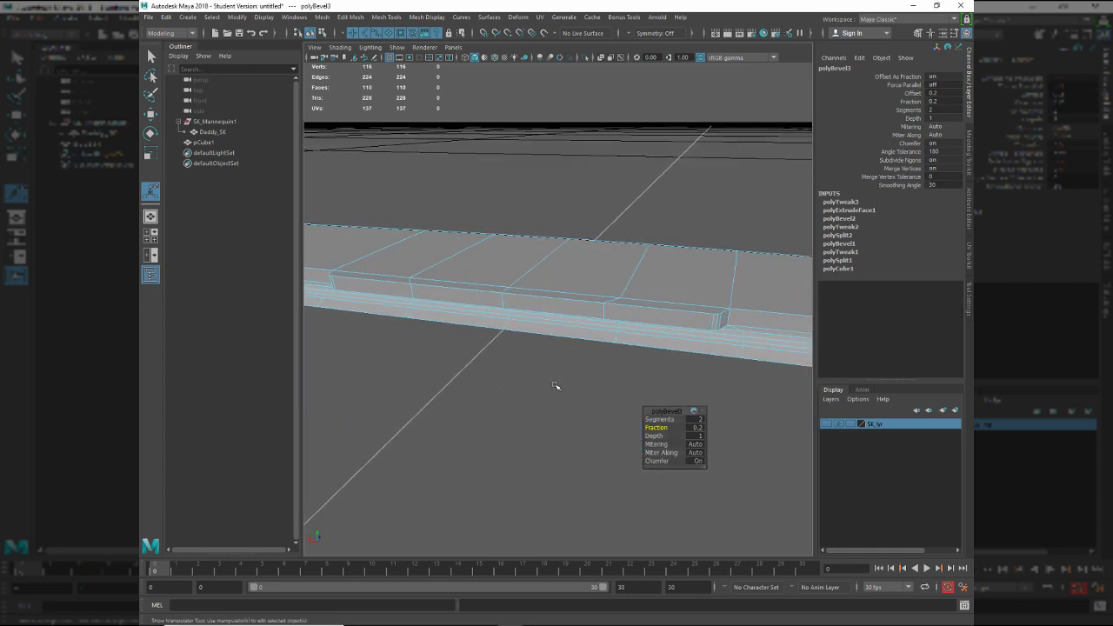
middle_click_drag(600, 379, 551, 371, "alt")
scroll(552, 370, "up", 2)
key("q")
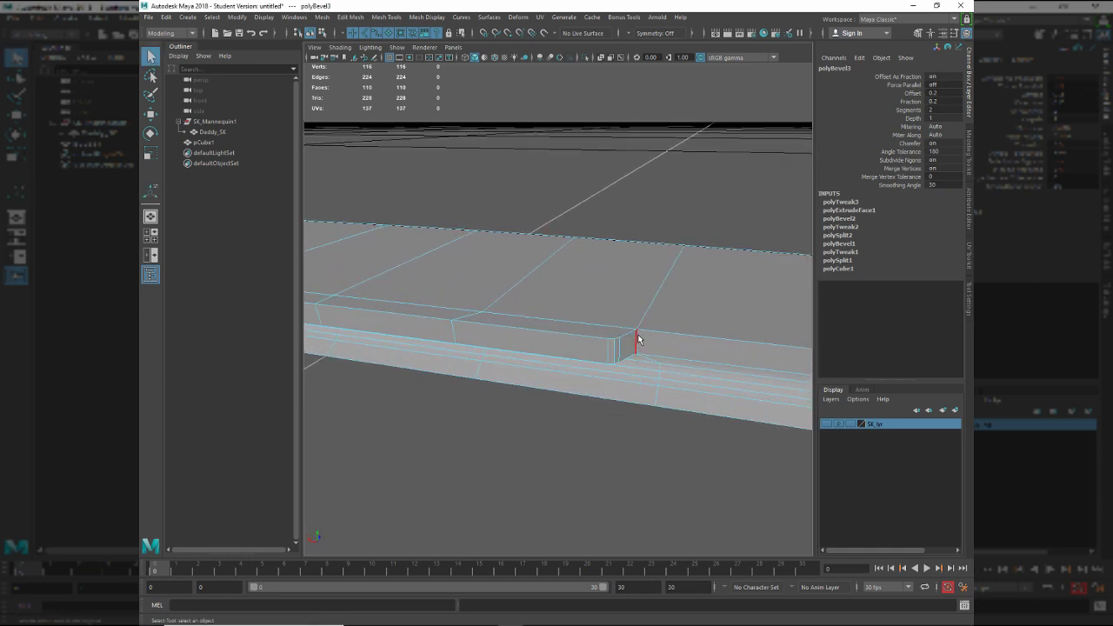
left_click(637, 338)
left_click_drag(544, 361, 563, 363, "alt")
middle_click_drag(383, 352, 485, 341, "alt")
left_click_drag(484, 340, 557, 357, "alt")
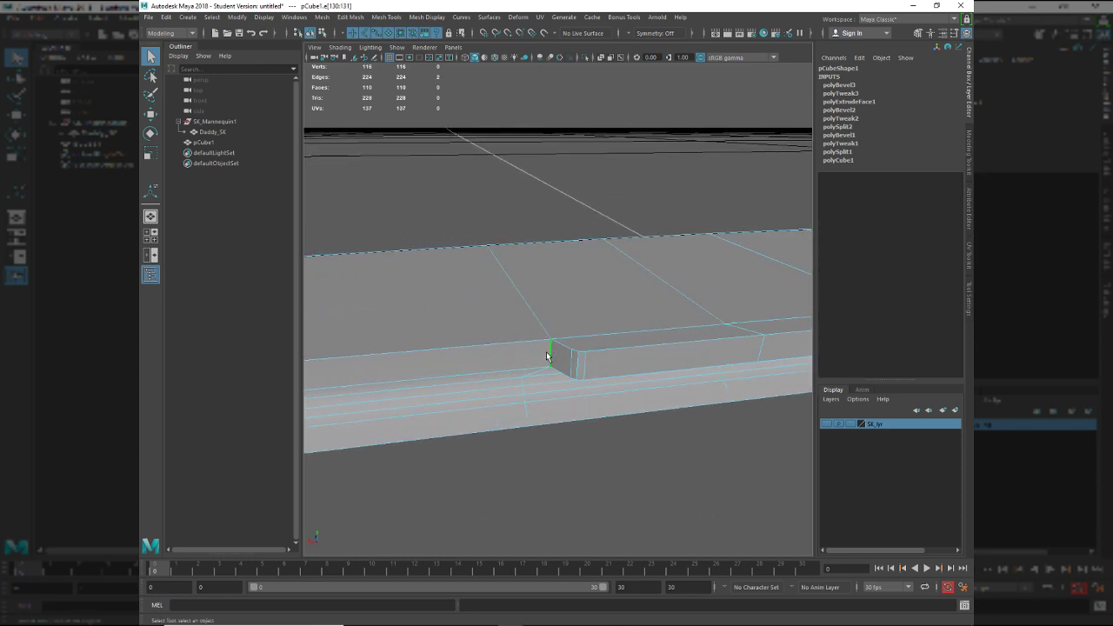
scroll(547, 356, "up", 2)
left_click(551, 360)
key("ctrl+b")
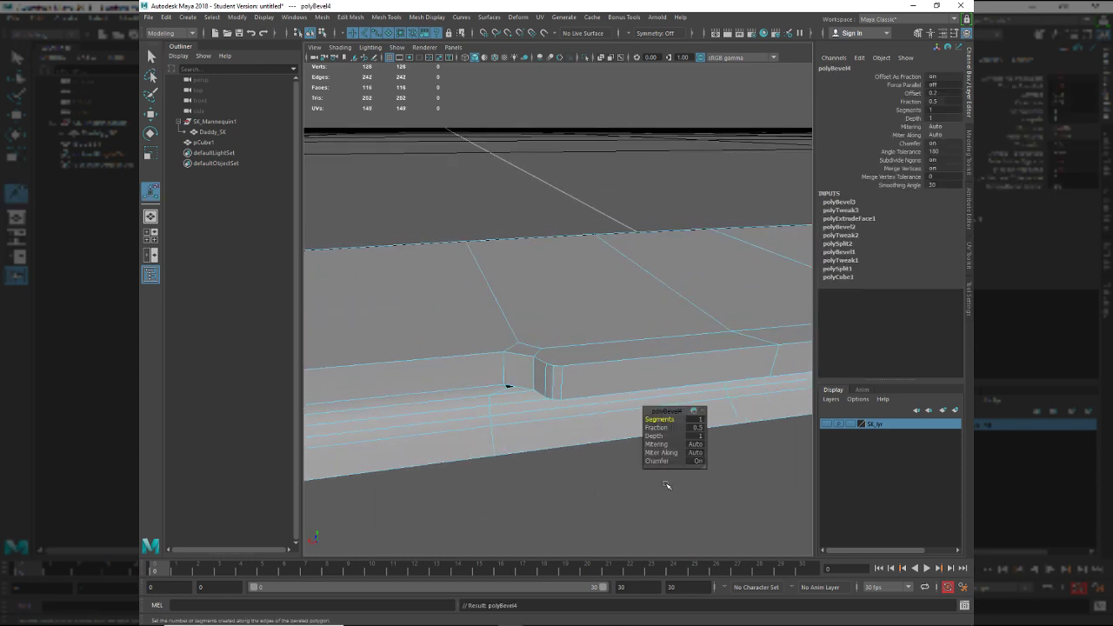
Set the inner corner bevel to 2 segments and a fraction of 0.2, and inspect both ends of the block.
middle_click_drag(628, 497, 632, 495)
left_click_drag(604, 483, 644, 489, "alt")
left_click_drag(659, 428, 656, 428)
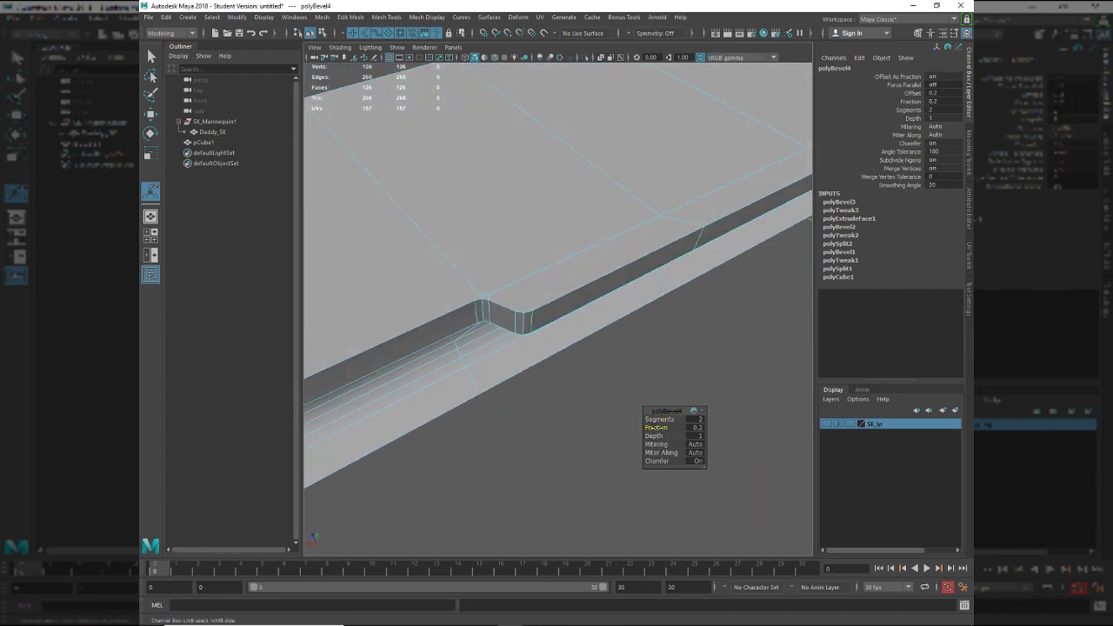
left_click_drag(538, 394, 496, 430, "alt")
middle_click_drag(454, 350, 383, 370, "alt")
middle_click_drag(628, 346, 548, 374, "alt")
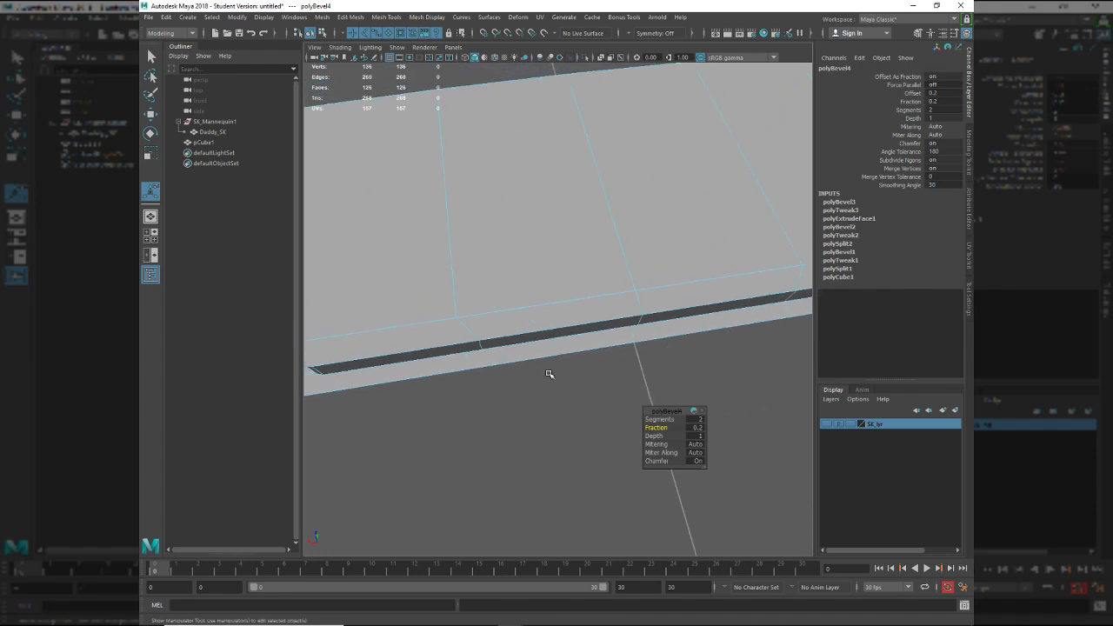
left_click_drag(548, 374, 504, 401, "alt")
Snap the block's lower front vertices along the depth axis into line with its upper front vertices, making the front face vertical.
key("q")
left_click_drag(505, 401, 455, 373, "alt")
key("w")
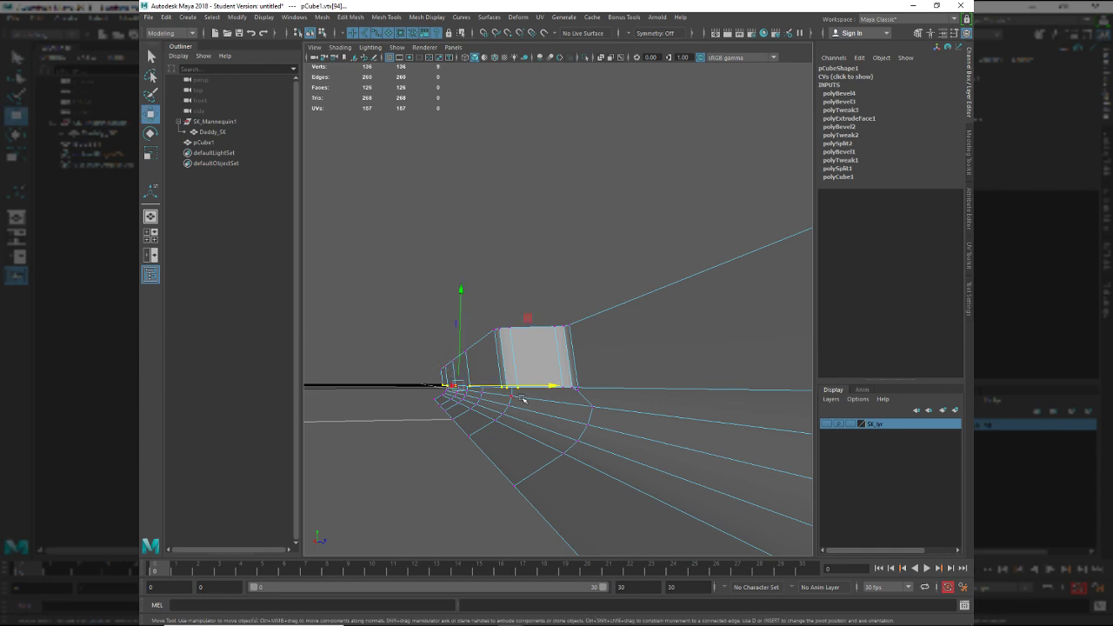
left_click_drag(522, 397, 552, 420, "alt")
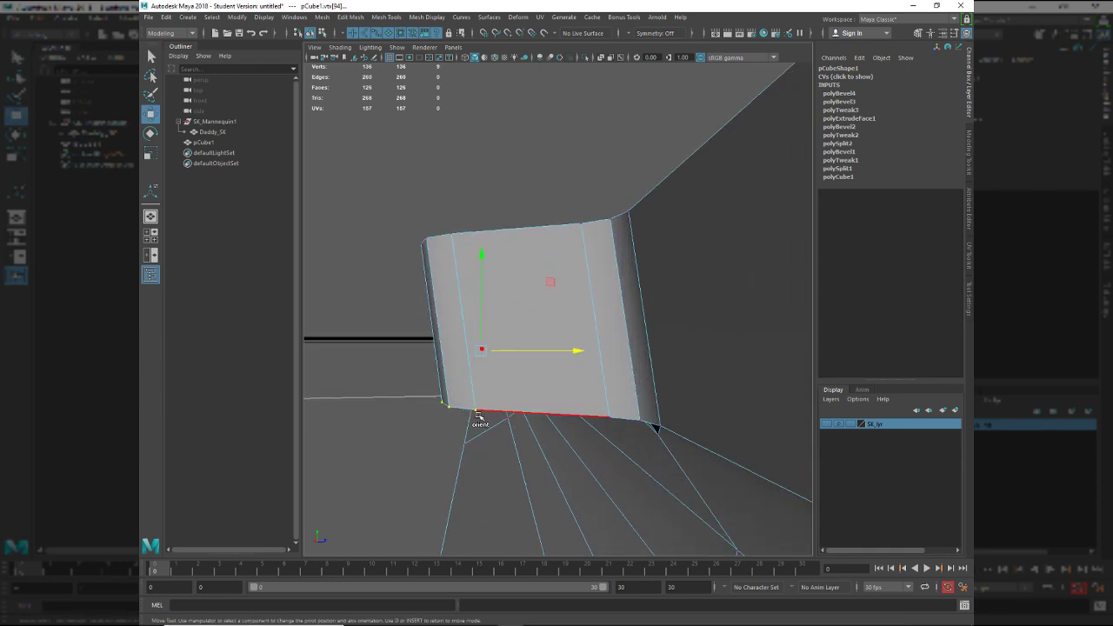
key("d")
key("v")
middle_click_drag(507, 417, 496, 414)
left_click(516, 408)
key("v")
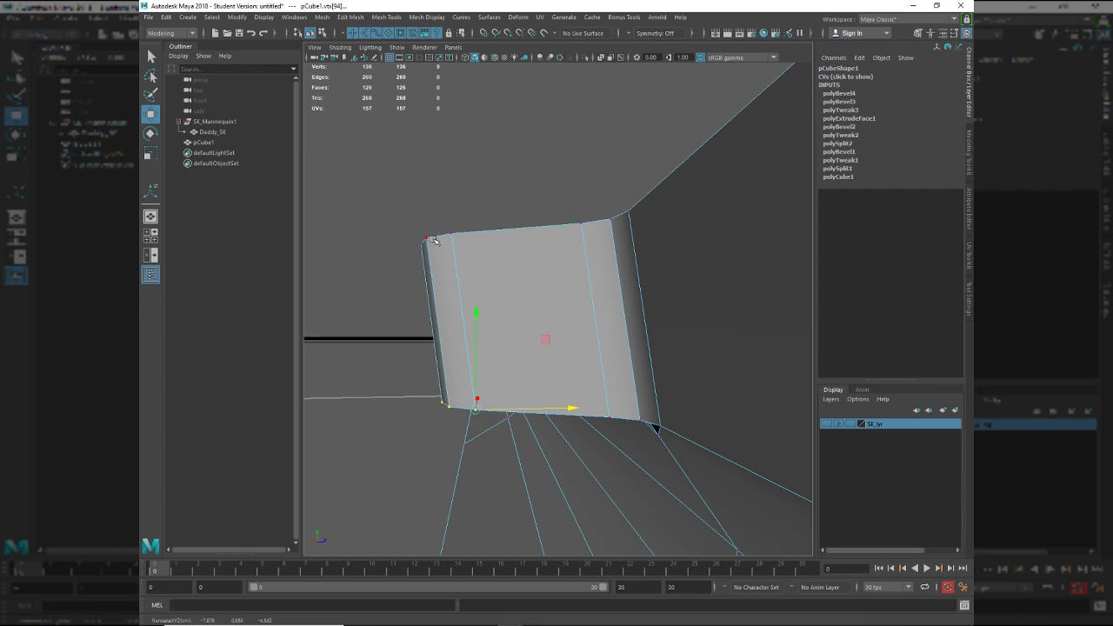
middle_click_drag(453, 231, 455, 234)
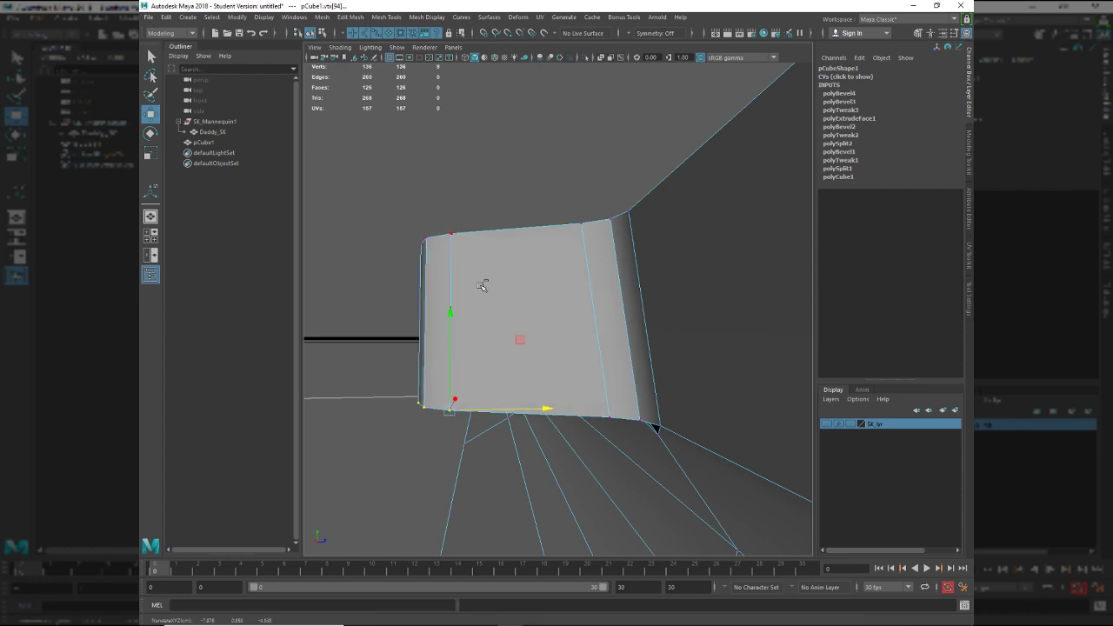
left_click_drag(496, 345, 567, 361, "alt")
Snap the lower inner corner vertices of the block along the depth axis into line with the upper ones in the side view.
key("space")
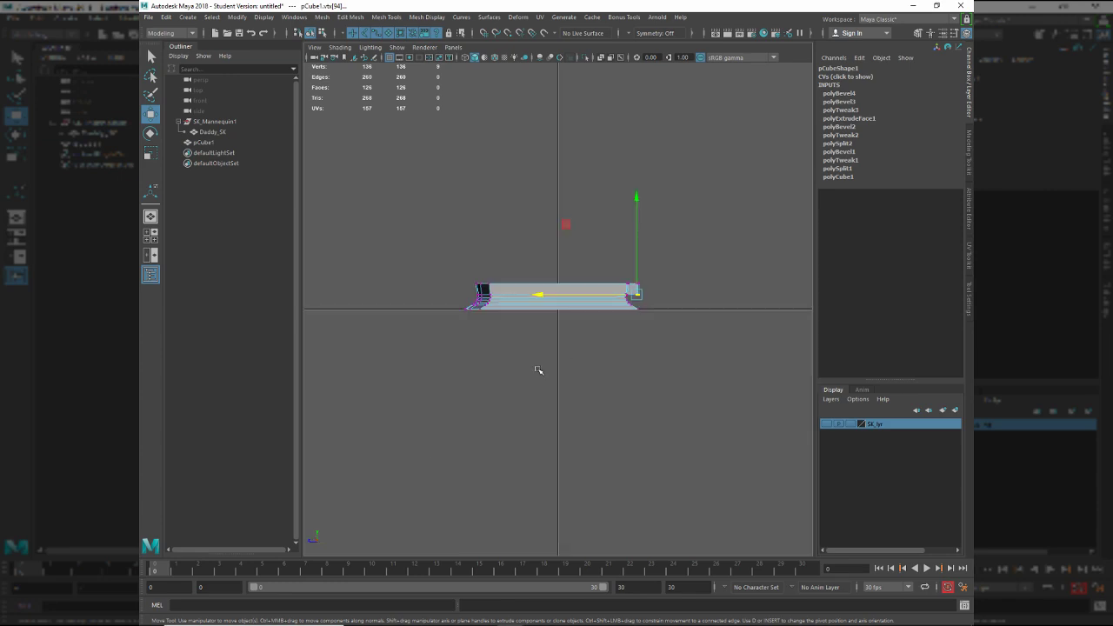
scroll(574, 369, "up", 12)
middle_click_drag(742, 311, 687, 240, "alt")
scroll(619, 349, "up", 2)
scroll(619, 349, "up", 1)
scroll(597, 384, "down", 11)
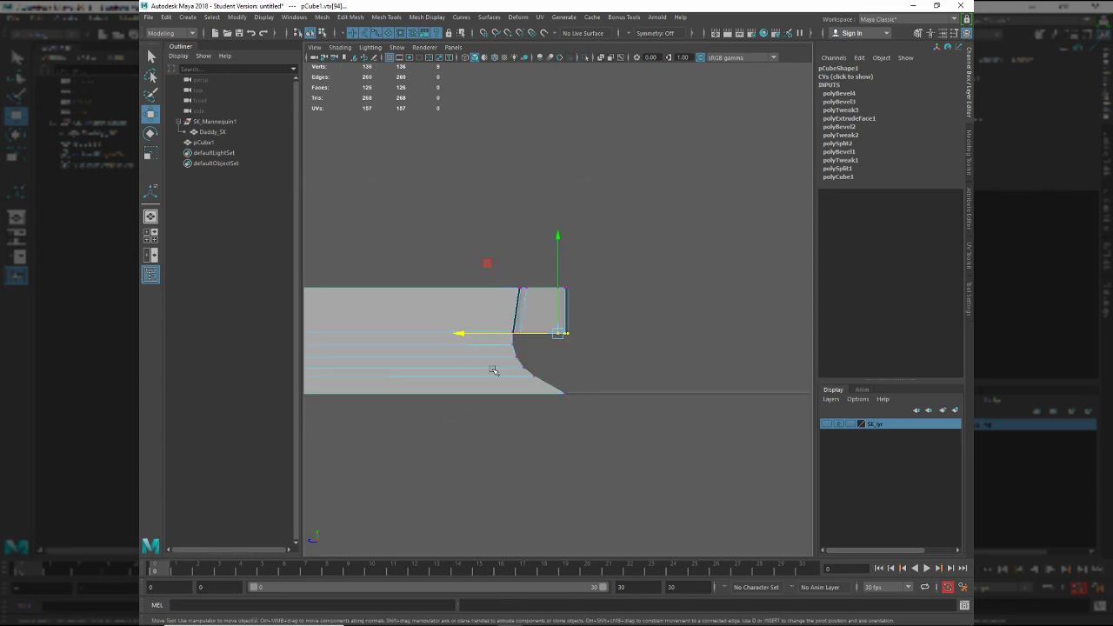
scroll(511, 357, "up", 5)
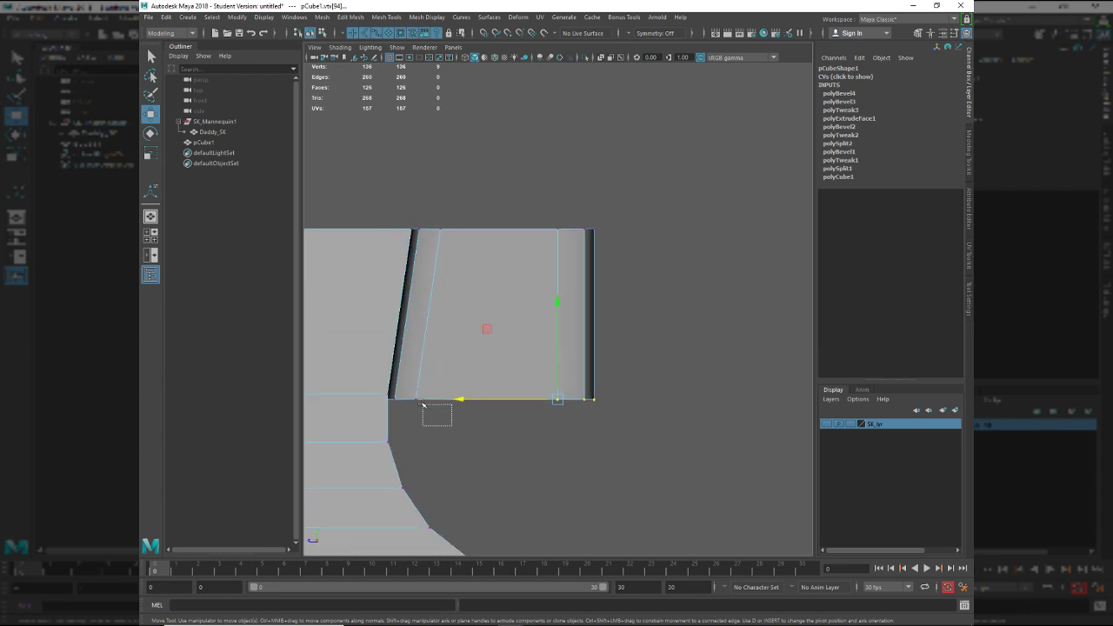
left_click_drag(424, 405, 394, 388)
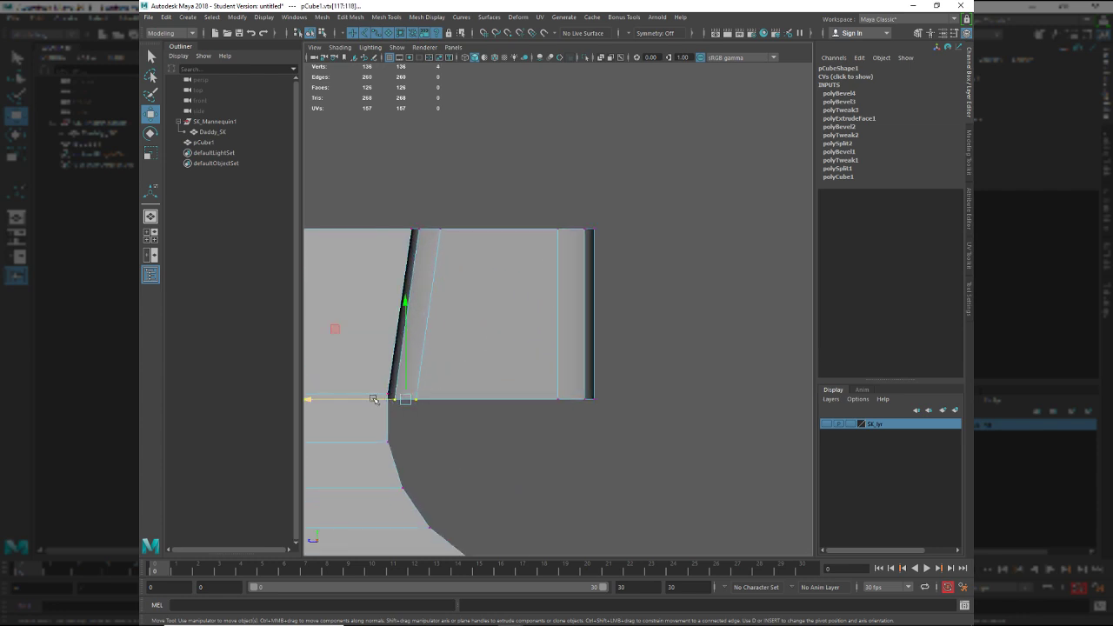
key("d")
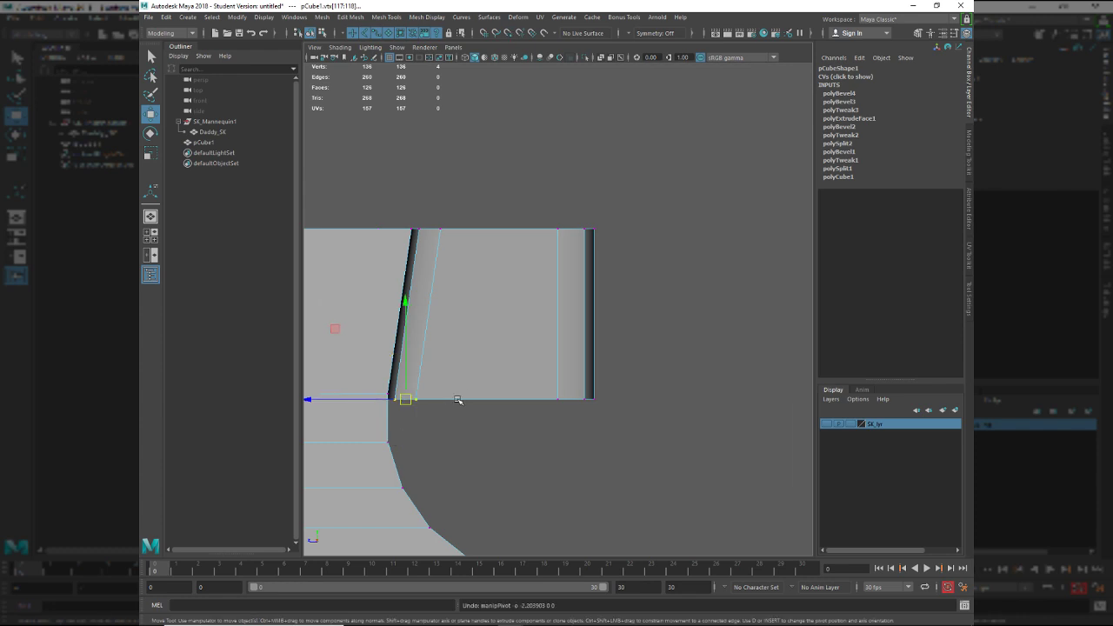
key("d")
left_click_drag(406, 400, 445, 241)
key("v")
Apply Soften/Harden Edges at the vertical inner bevel of the block's corner, and return to object mode.
key("space")
left_click_drag(507, 348, 484, 368)
right_click_drag(484, 368, 600, 311)
left_click(607, 320)
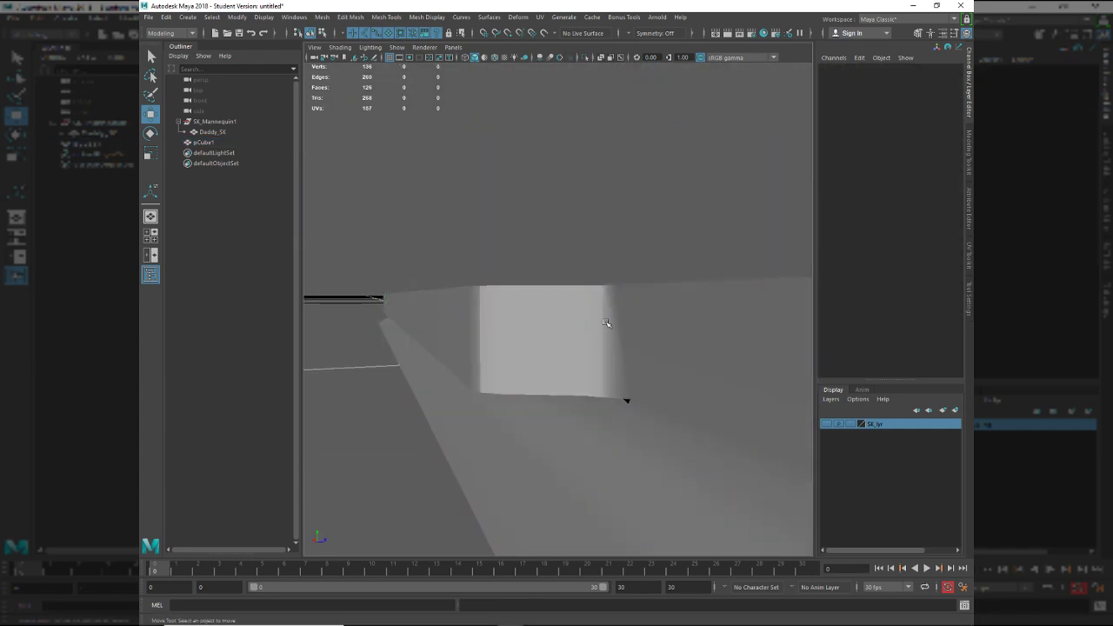
left_click_drag(601, 346, 580, 390, "alt")
left_click(578, 393)
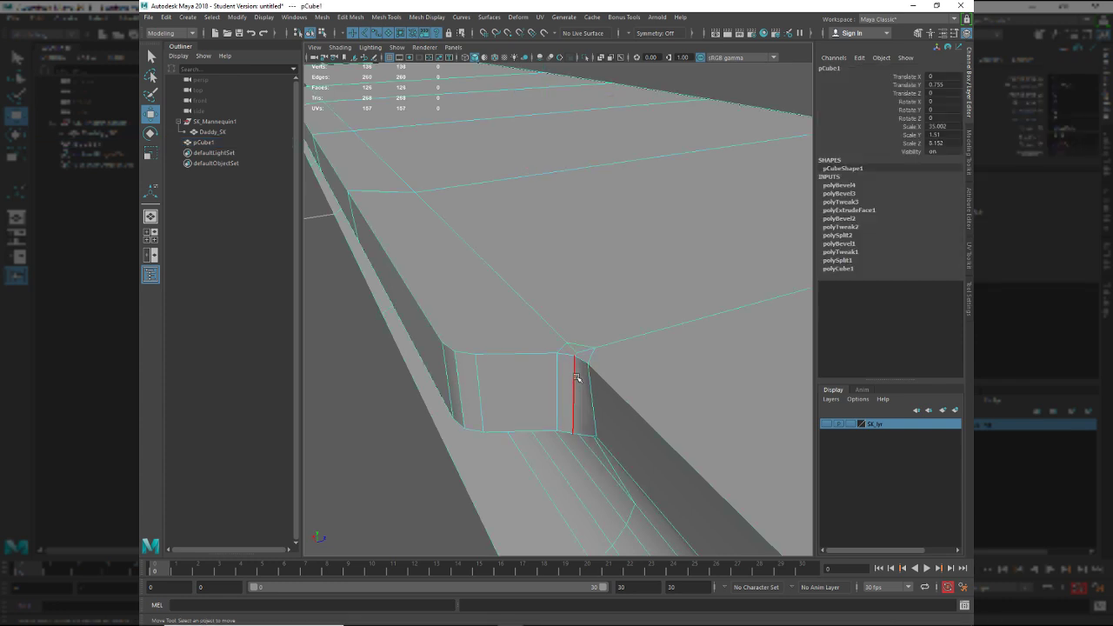
right_click_drag(521, 366, 661, 391, "shift")
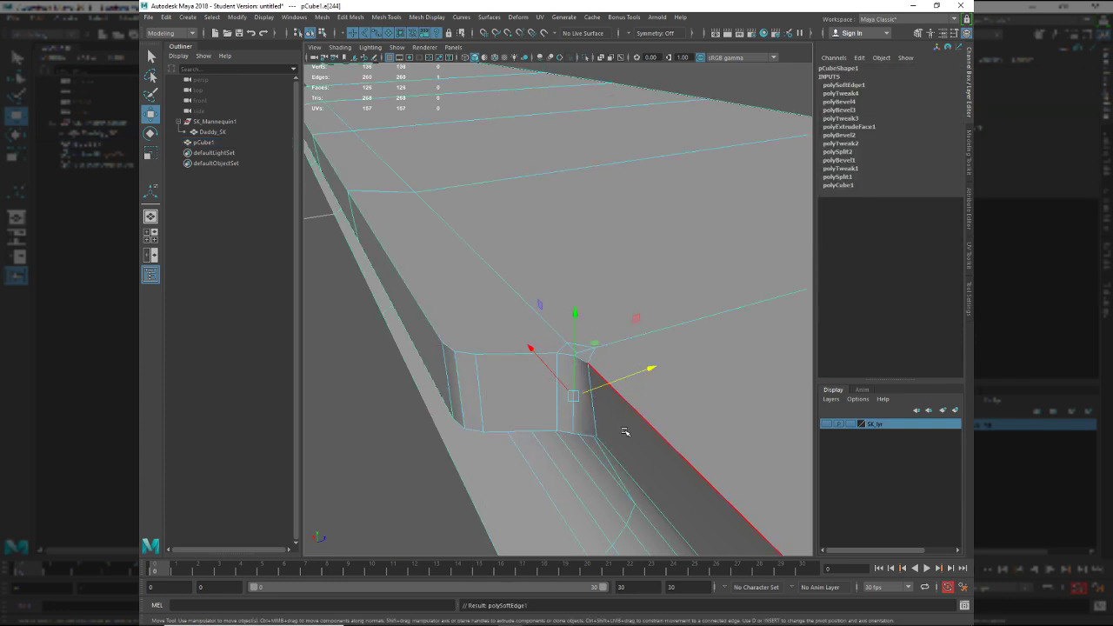
key("F8")
Compare the overall shape of the console body and its bevelled block with the Electrotennis reference photos.
left_click_drag(632, 443, 648, 337, "alt")
right_click_drag(648, 337, 403, 308, "alt")
left_click_drag(402, 308, 593, 357, "alt")
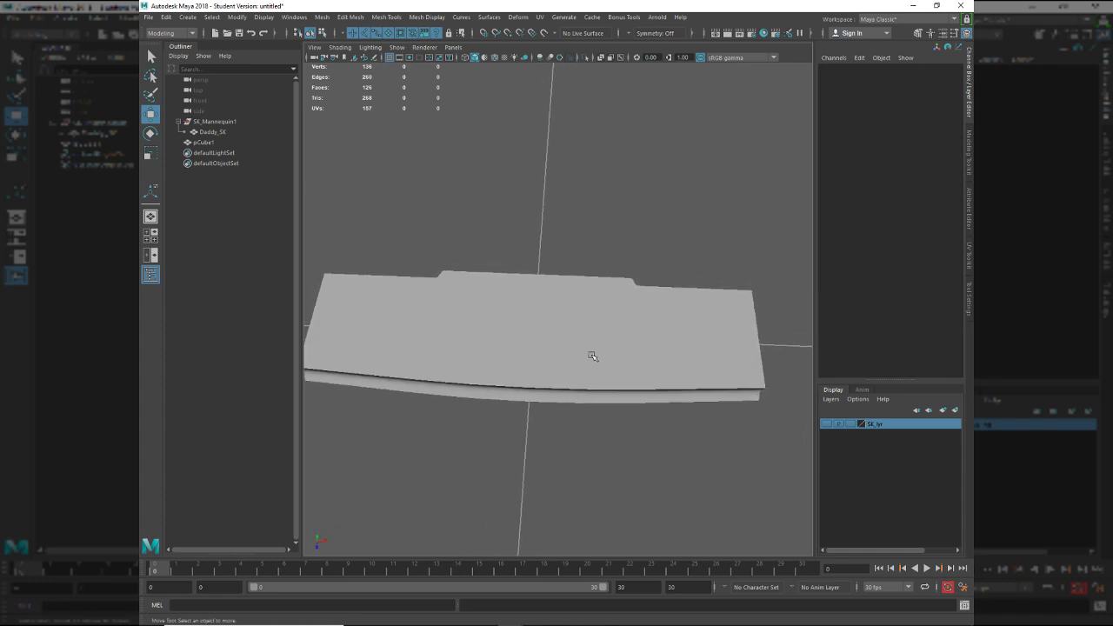
key("alt+Tab")
key("alt+Tab")
key("alt+Tab")
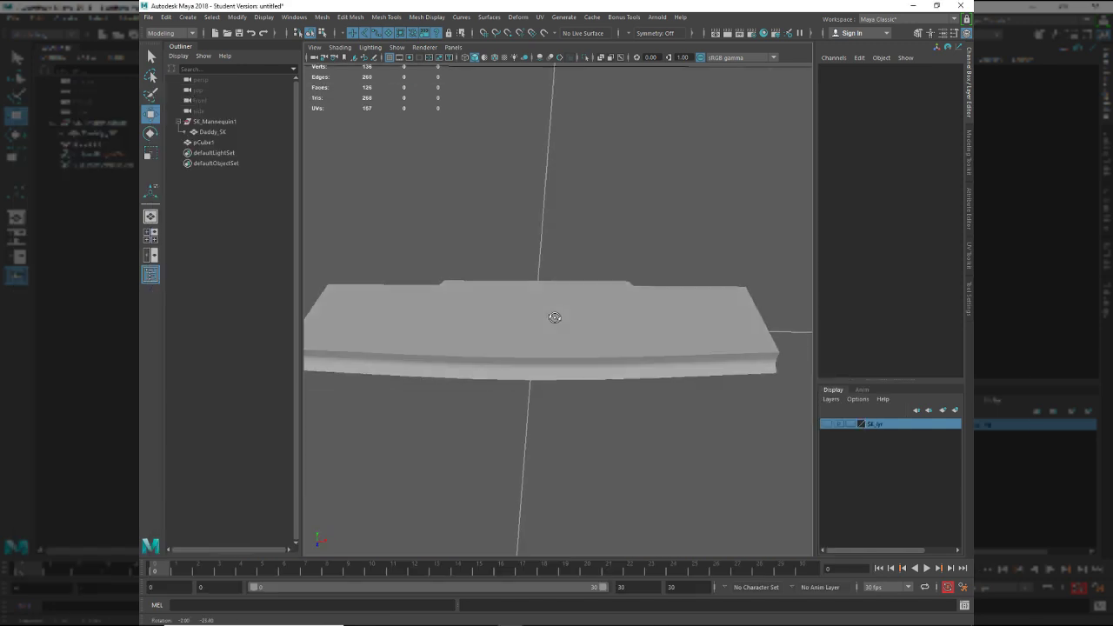
left_click_drag(522, 331, 575, 353, "alt")
left_click(575, 353)
left_click_drag(692, 379, 704, 409, "alt")
left_click(707, 496)
left_click_drag(703, 456, 670, 366, "alt")
key("alt+Tab")
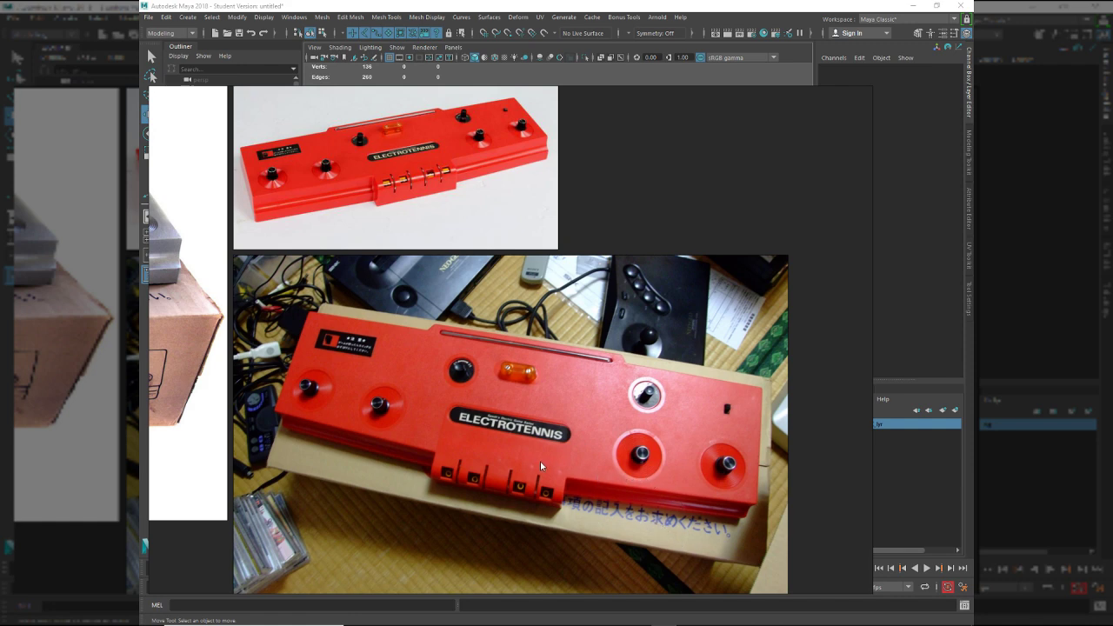
Switch back to Maya and select the vertical centre edges across the console body's front band.
key("alt+Tab")
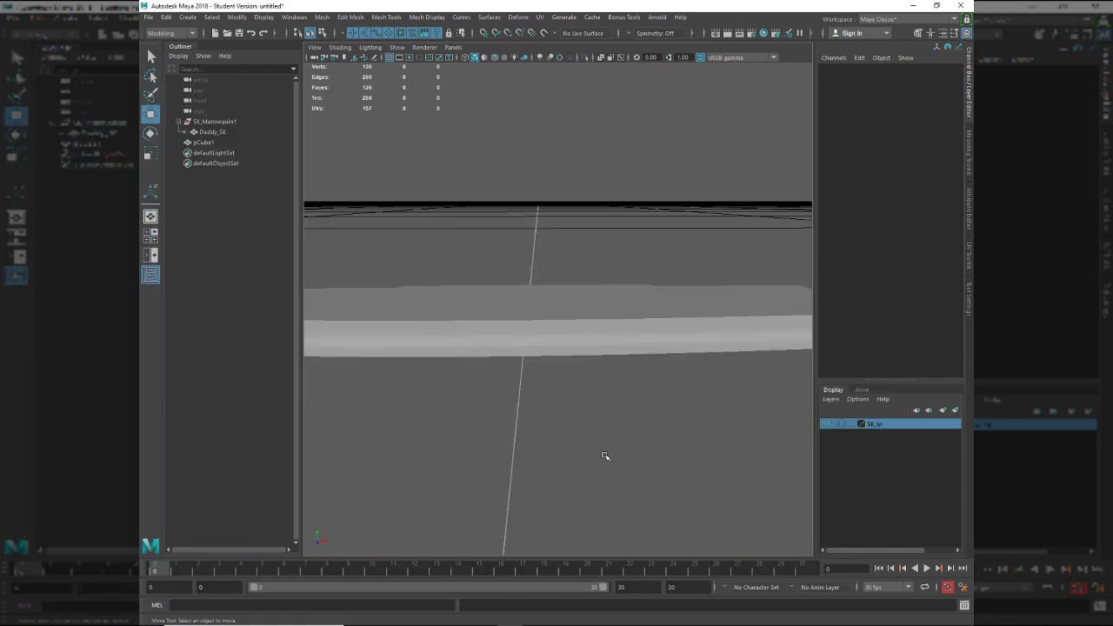
left_click_drag(525, 438, 500, 475, "alt")
left_click(471, 394)
left_click_drag(456, 377, 468, 400, "alt")
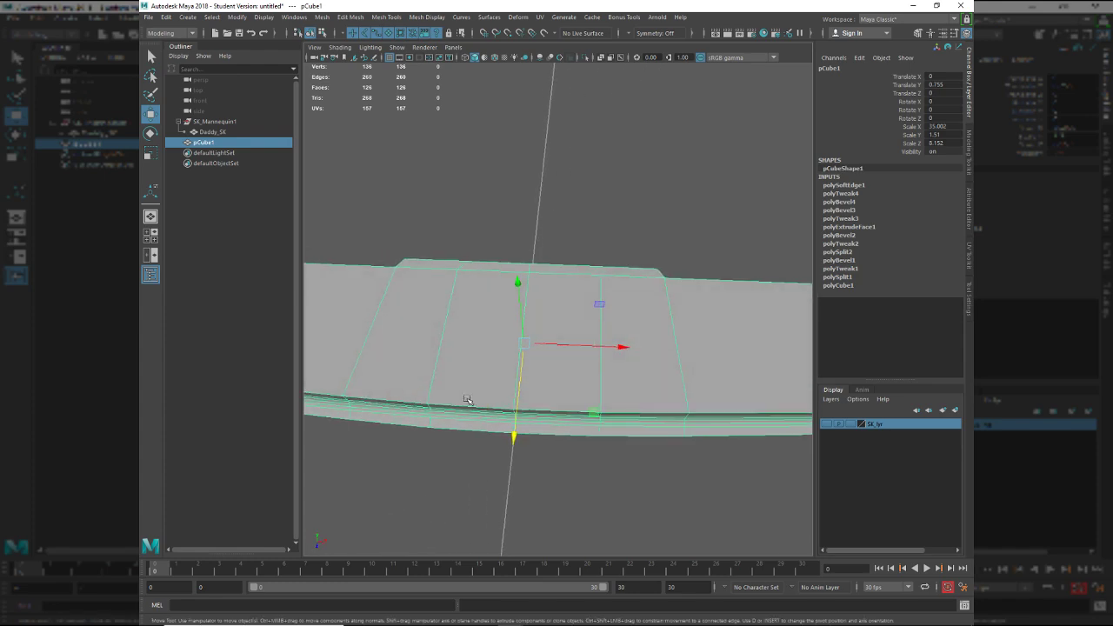
right_click_drag(468, 400, 476, 440)
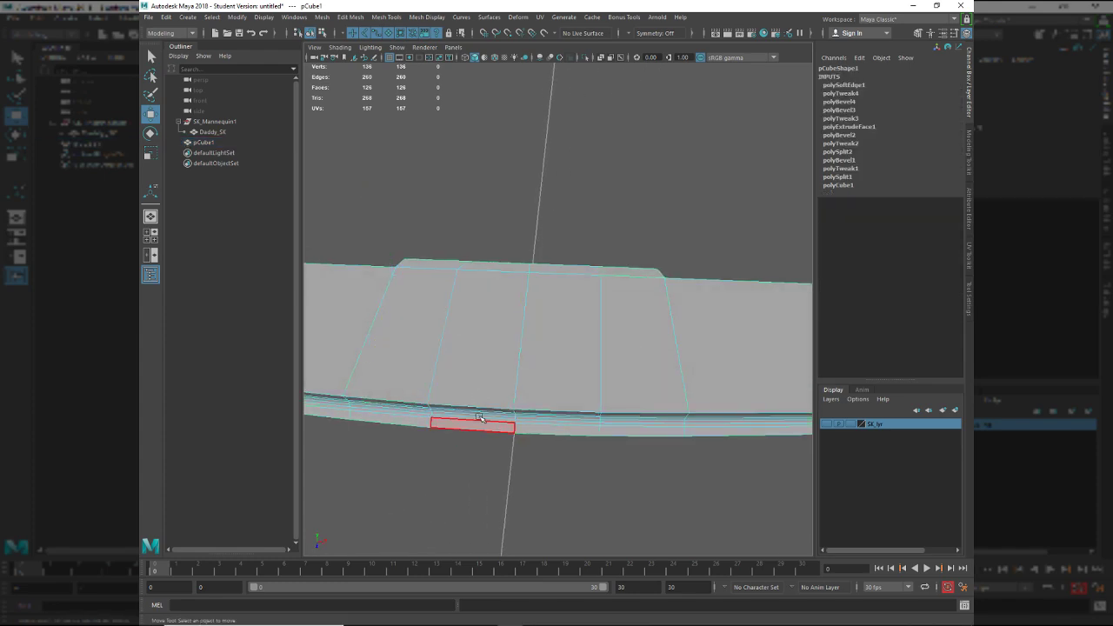
left_click(486, 409)
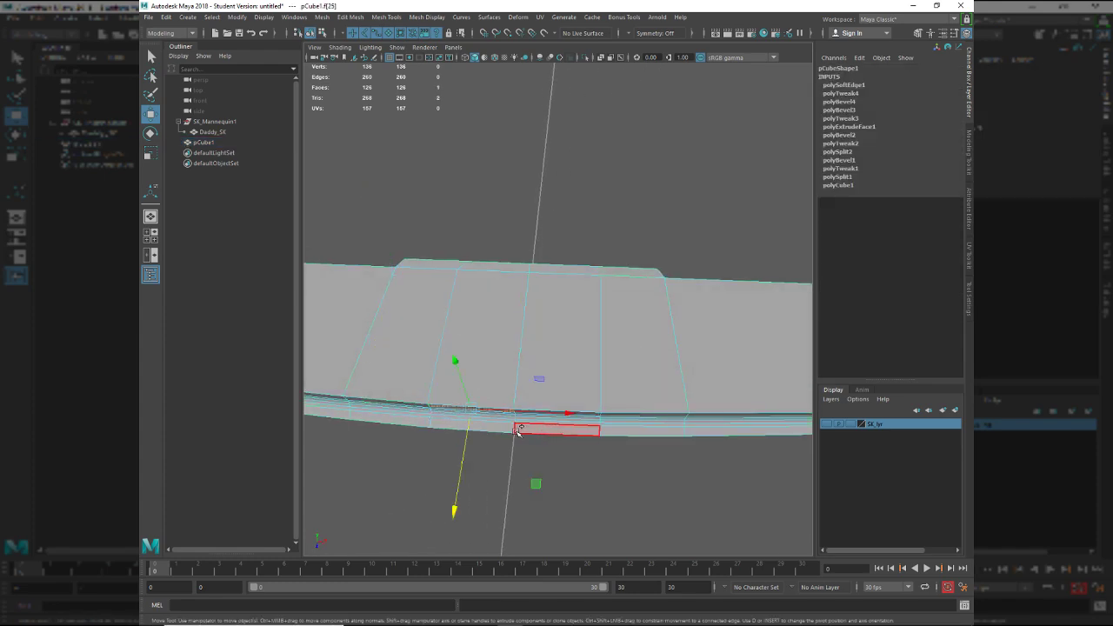
left_click_drag(515, 431, 559, 333, "alt")
right_click_drag(561, 338, 562, 321)
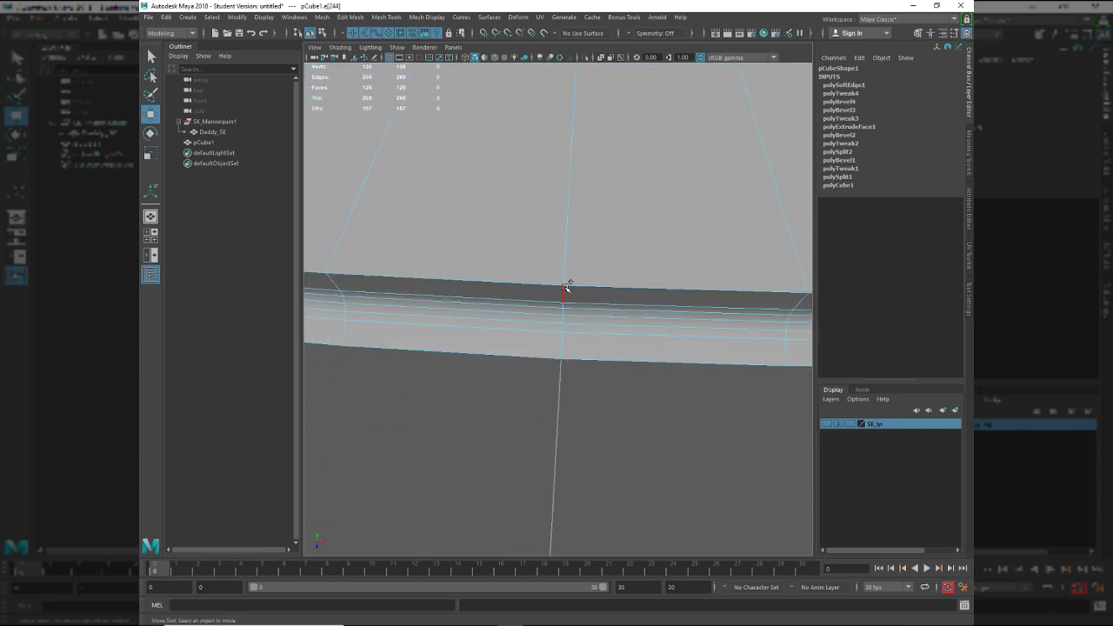
double_click(564, 290)
key("ctrl+F11")
left_click(572, 363)
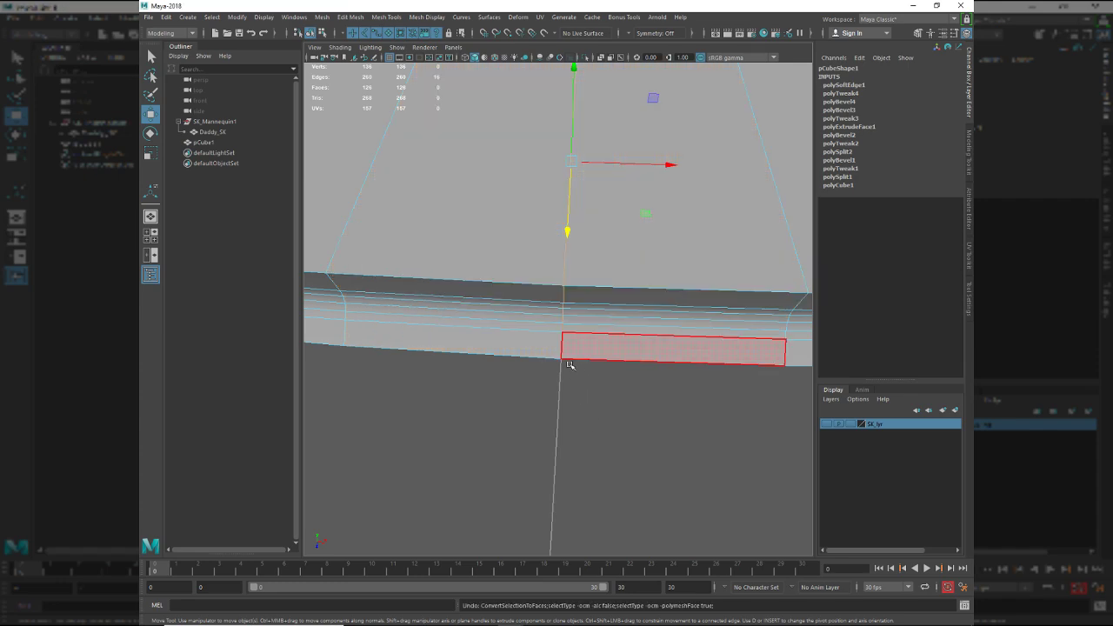
key("F10")
left_click(566, 298)
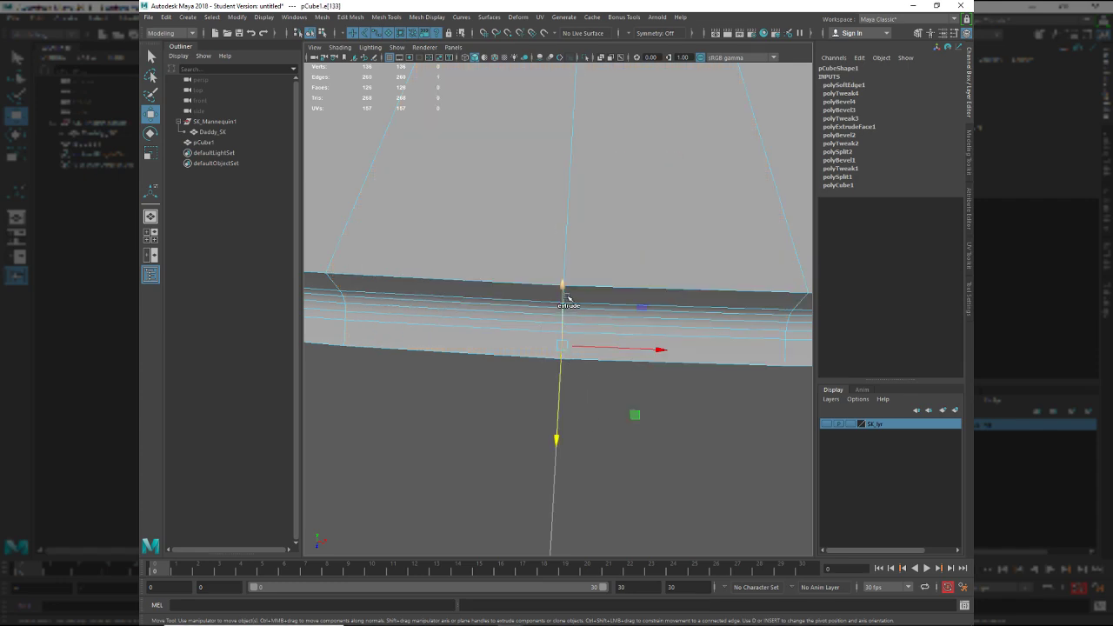
key("q")
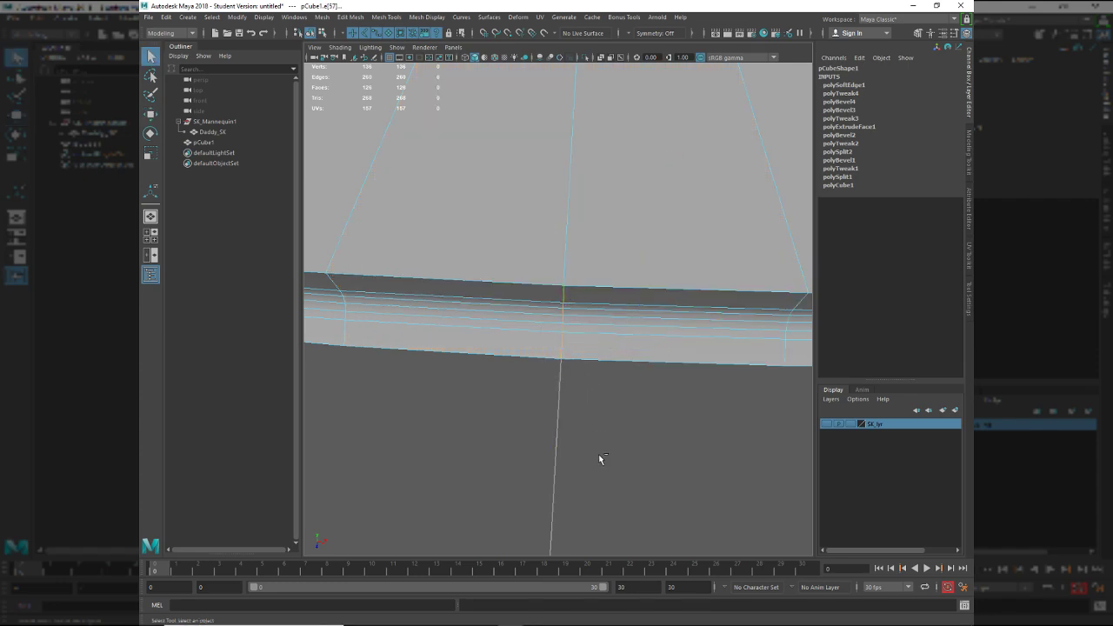
Convert the centre edges of the front band to their adjoining faces and try to extrude these middle faces outward.
right_click_drag(599, 457, 646, 391, "ctrl")
key("ctrl+F11")
key("f")
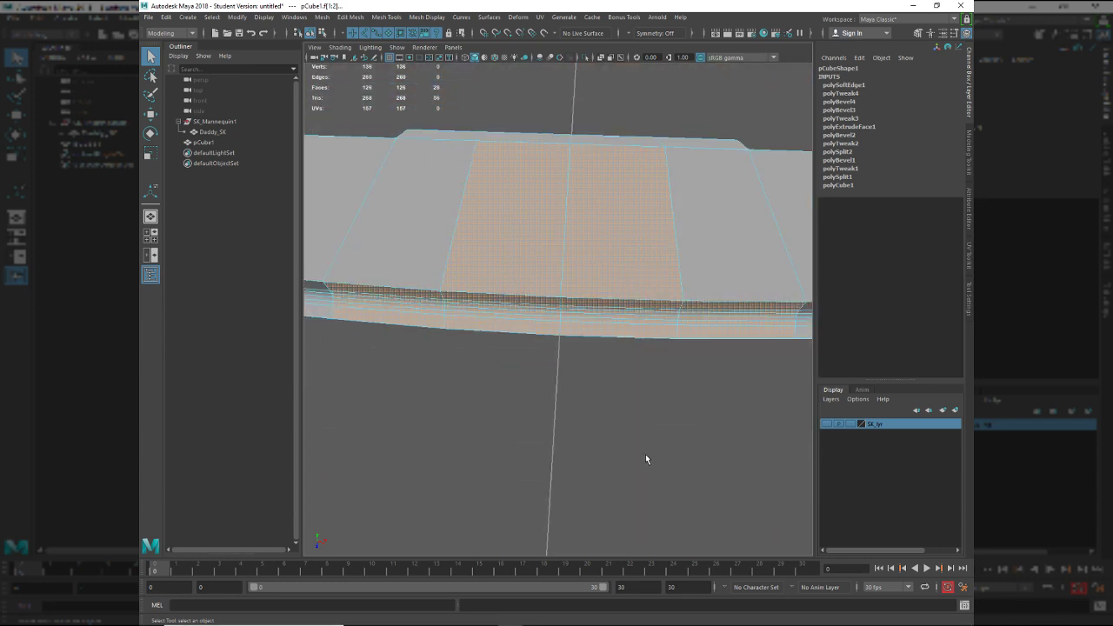
left_click(645, 454)
scroll(570, 402, "up", 5)
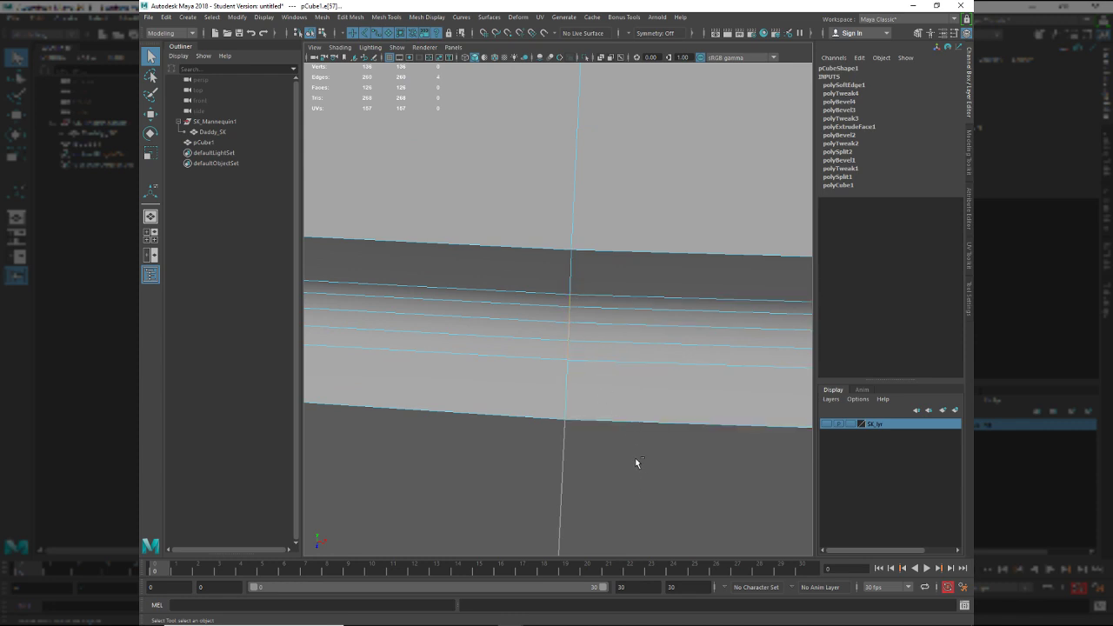
right_click_drag(636, 459, 632, 492, "ctrl")
key("ctrl+shift+period")
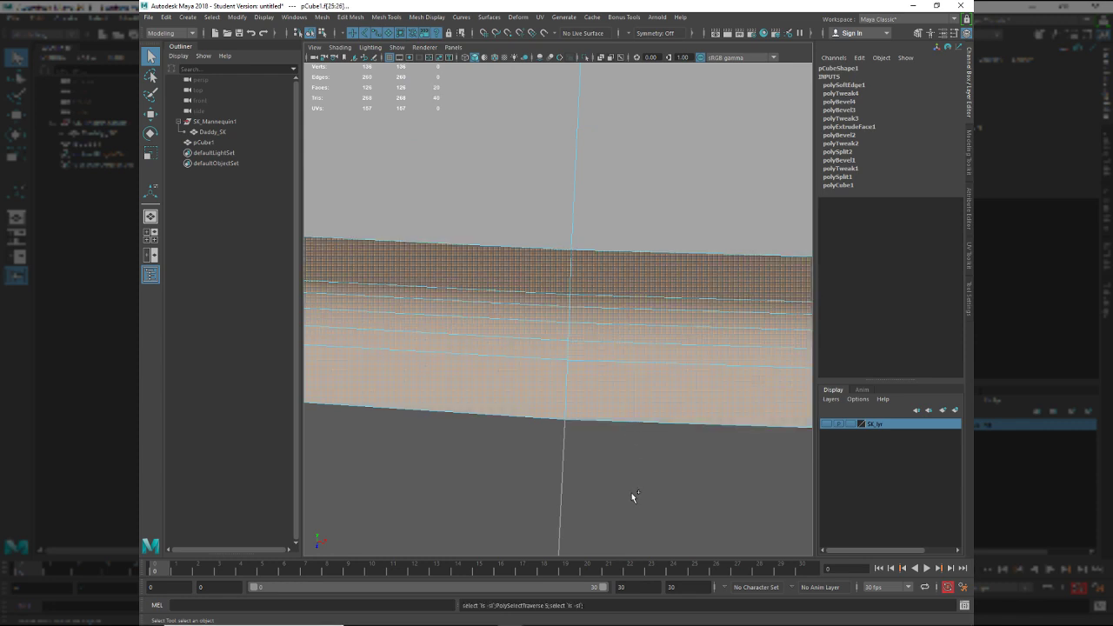
left_click_drag(632, 493, 553, 451, "alt")
left_click_drag(659, 375, 488, 372, "alt")
key("w")
Compare the extruded middle section of the front with the silver and red console reference photos.
key("alt+Tab")
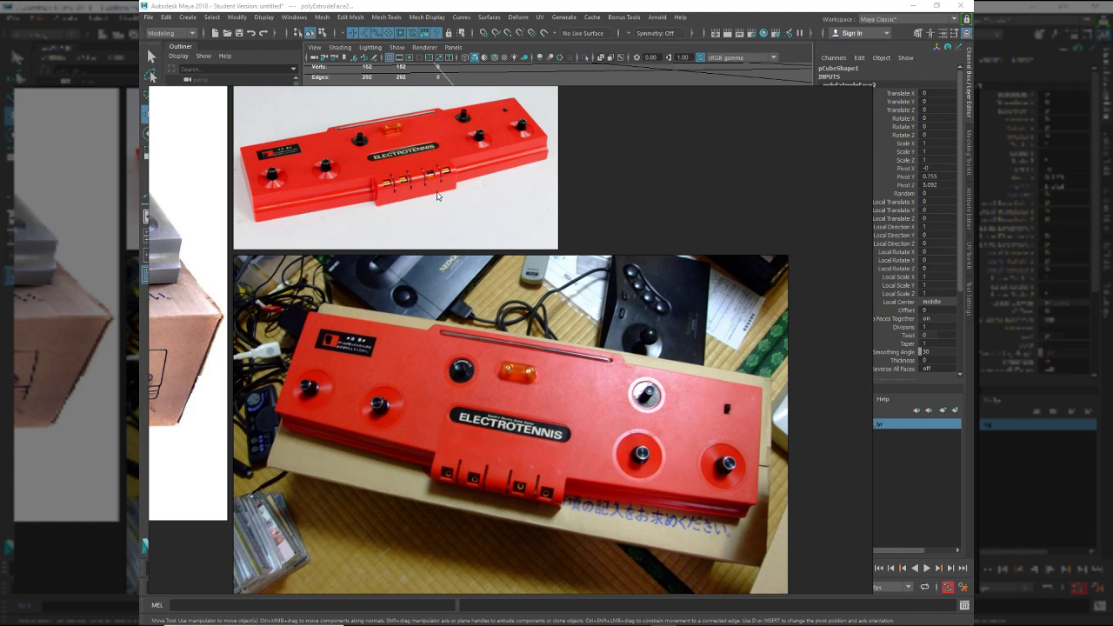
mouse_move(272, 369)
middle_mouse_down()
mouse_move(559, 356)
mouse_move(596, 365)
middle_mouse_up()
middle_click_drag(284, 321, 431, 372)
scroll(428, 317, "down", 5)
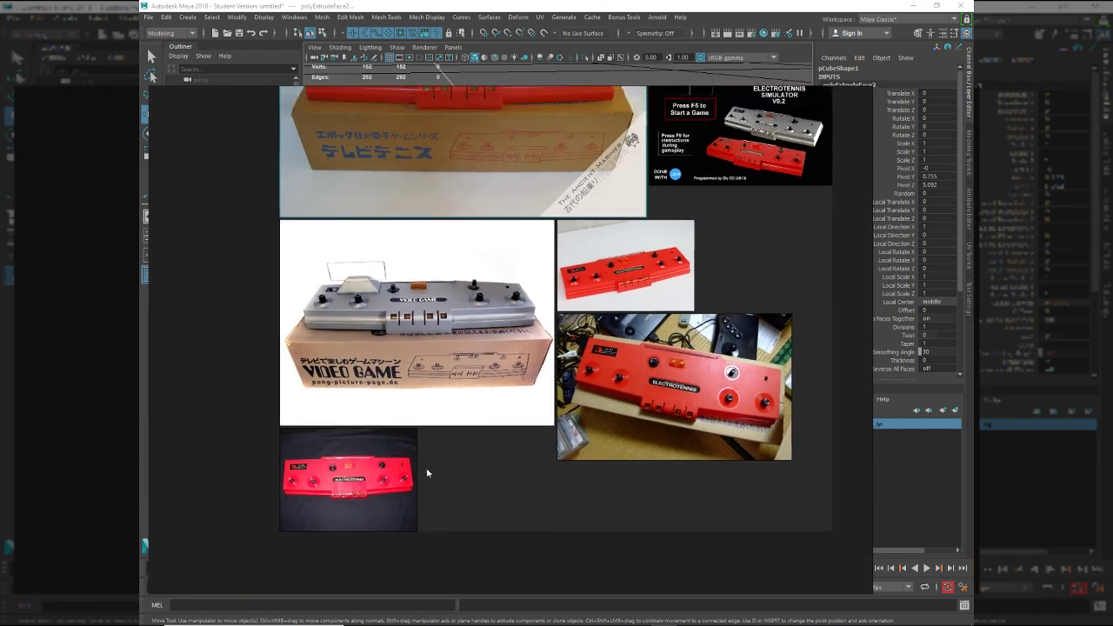
middle_click_drag(426, 473, 414, 612)
scroll(722, 304, "up", 2)
middle_click_drag(761, 332, 604, 414)
scroll(604, 414, "up", 8)
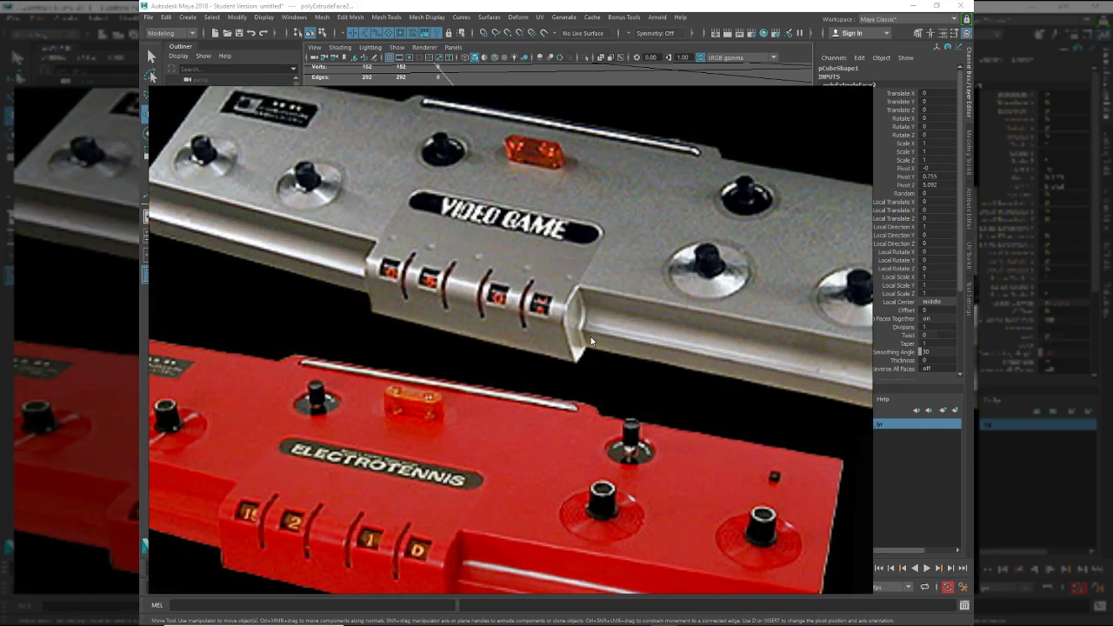
key("alt+Tab")
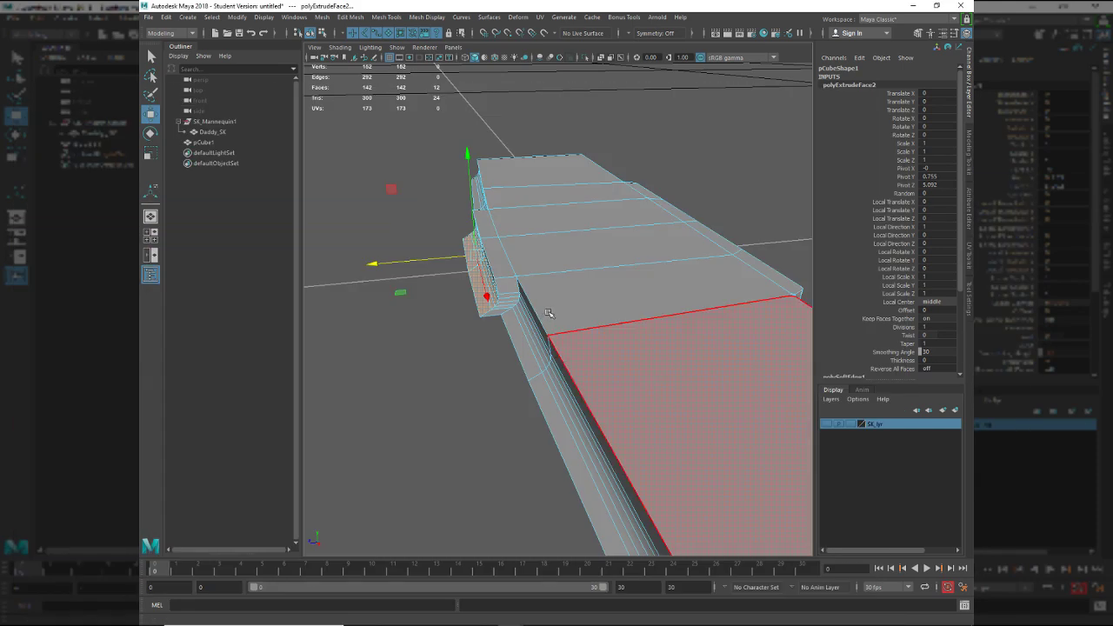
middle_click_drag(549, 314, 567, 253, "alt")
right_click_drag(567, 252, 603, 380, "alt")
key("alt+Tab")
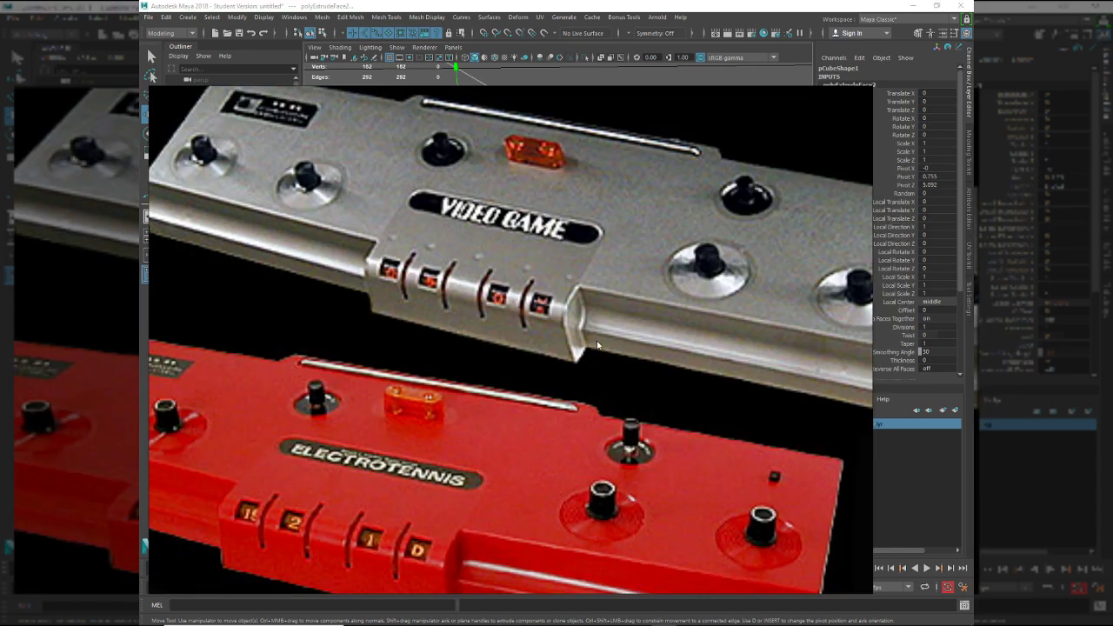
key("alt+Tab")
left_click_drag(600, 342, 489, 339, "alt")
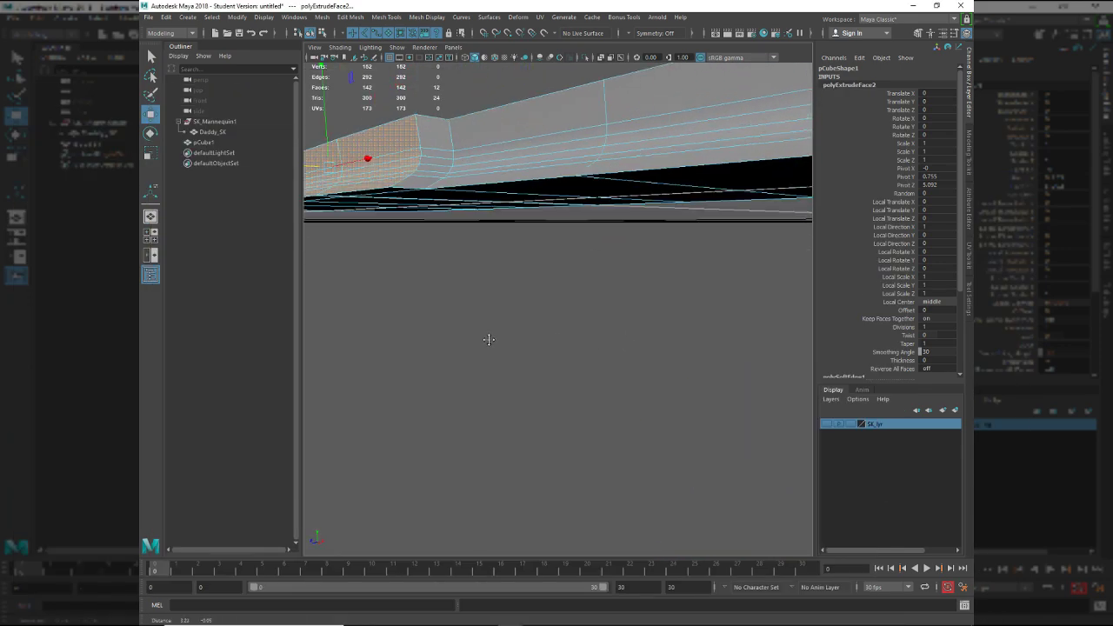
Undo the extrusion of the middle front faces.
key("ctrl+z")
key("ctrl+z")
key("ctrl+z")
Select all the underside faces of the console body, extrude them downward and check the side profile against the reference photos.
left_click_drag(574, 311, 535, 285, "alt")
left_click(575, 254)
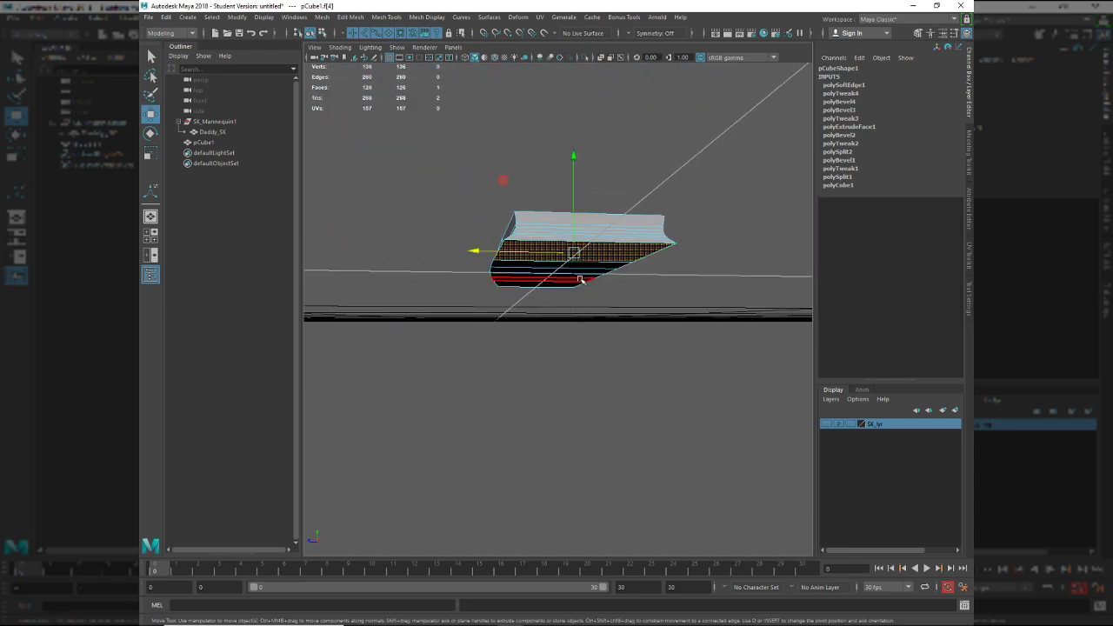
double_click(565, 285, "shift")
left_click_drag(549, 207, 513, 279, "shift")
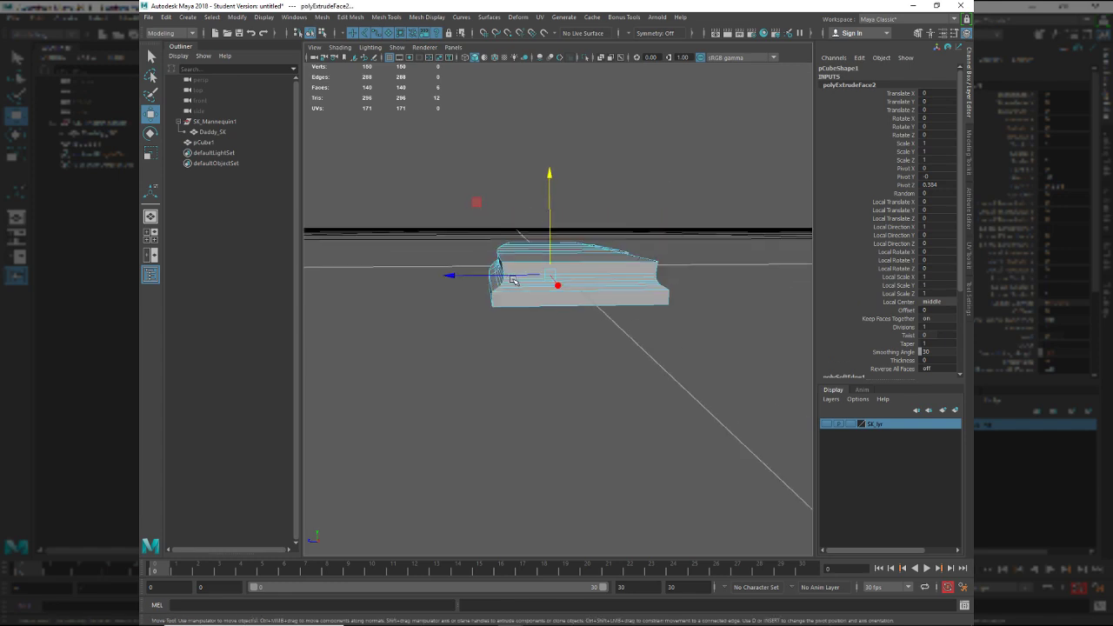
right_click_drag(513, 280, 556, 379, "alt")
key("alt+Tab")
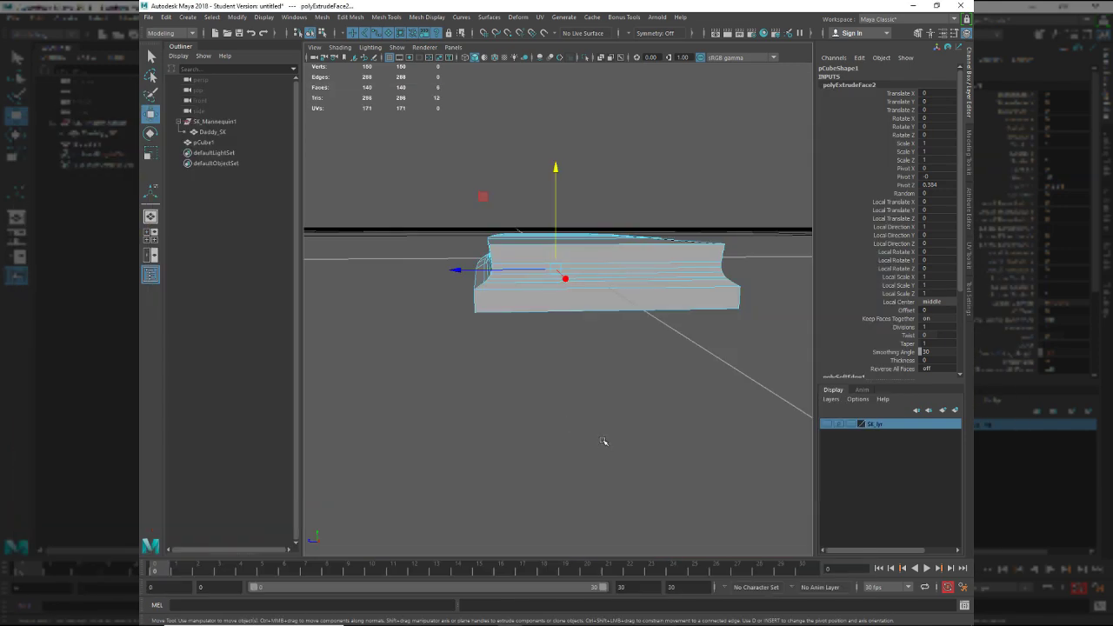
right_click_drag(604, 441, 624, 418, "alt")
left_click_drag(624, 418, 595, 415, "alt")
key("alt+Tab")
key("alt+Tab")
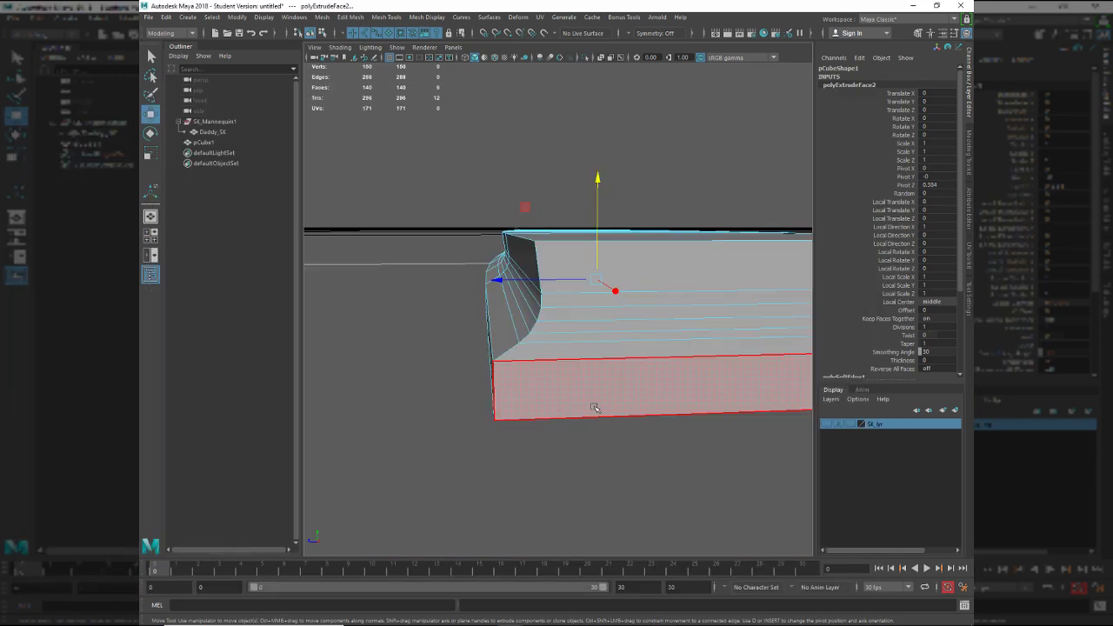
Try to scale the body's rear vertices along the depth axis, and undo the last scaling.
middle_click_drag(595, 410, 577, 377, "alt")
left_click_drag(577, 378, 468, 261, "alt")
key("F9")
left_click_drag(405, 166, 566, 427)
key("r")
left_click_drag(450, 261, 484, 325)
left_click_drag(623, 390, 600, 280, "alt")
left_click_drag(469, 248, 485, 247)
key("ctrl+z")
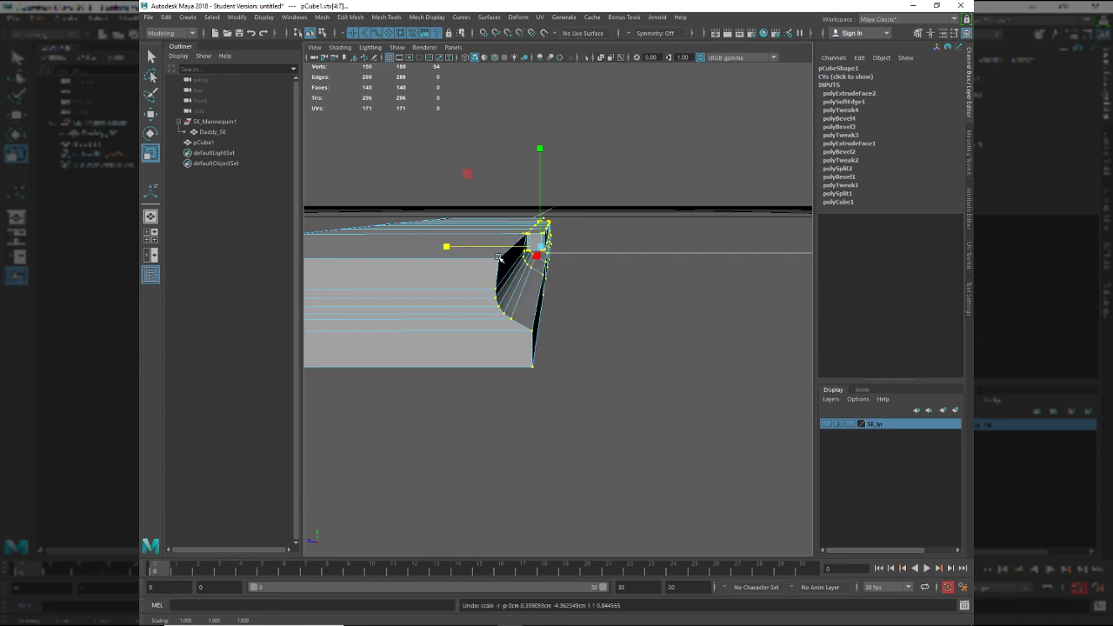
Switch the viewport from the perspective to the top view, focused on the rear of the body.
right_click_drag(605, 293, 664, 348, "alt")
middle_click_drag(623, 303, 637, 333, "alt")
left_click_drag(637, 333, 626, 305, "alt")
key("space")
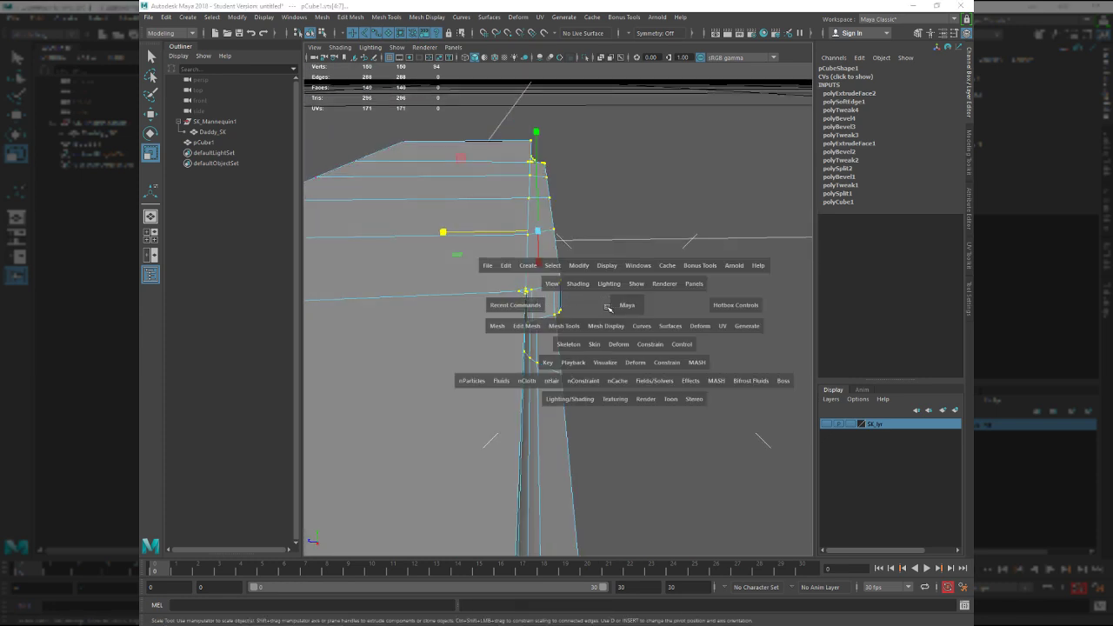
left_click(609, 308)
key("space")
left_click_drag(622, 306, 574, 392)
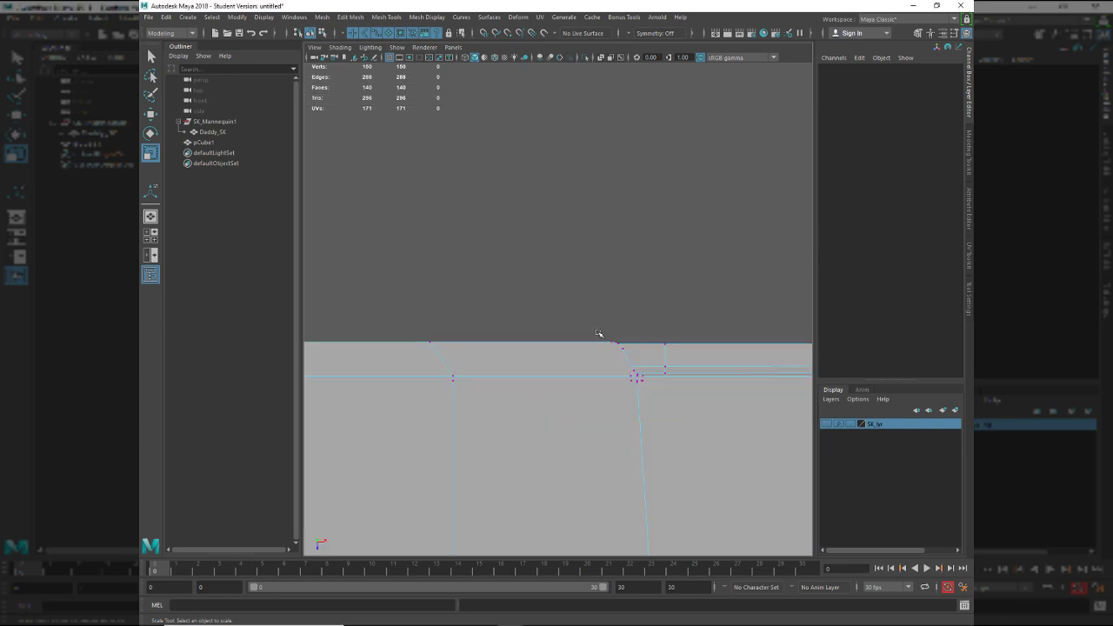
Select all vertices along the body's rear edge in the top view, including those of the bevelled block.
key("space")
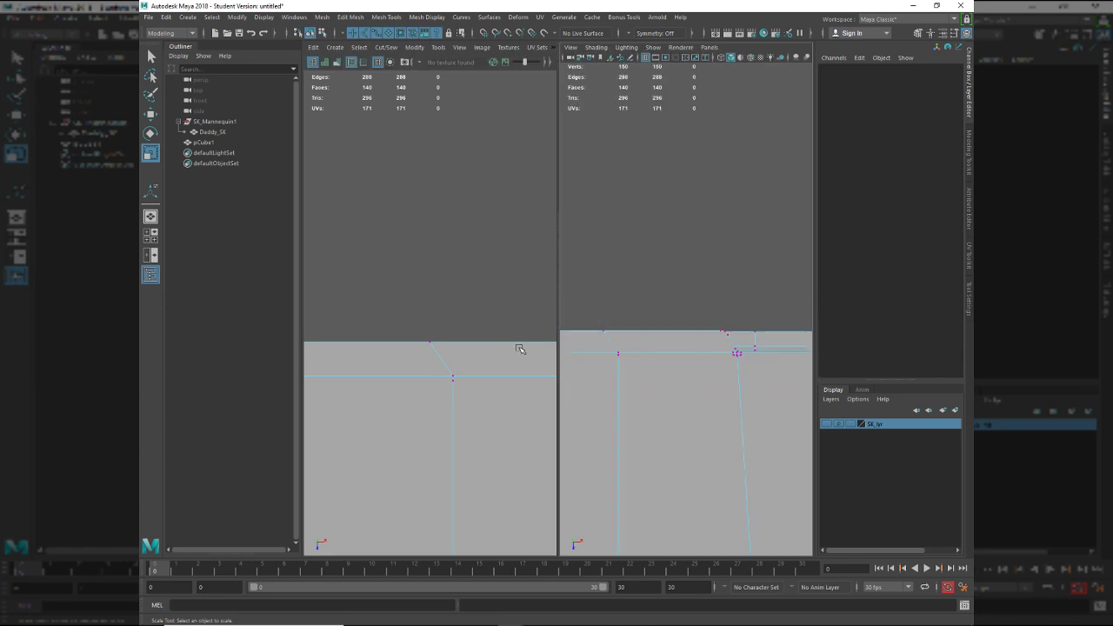
key("f")
key("space")
right_click_drag(562, 314, 468, 280, "alt")
middle_click_drag(468, 280, 577, 280, "alt")
middle_click_drag(389, 292, 440, 283, "alt")
right_click_drag(440, 283, 413, 296, "alt")
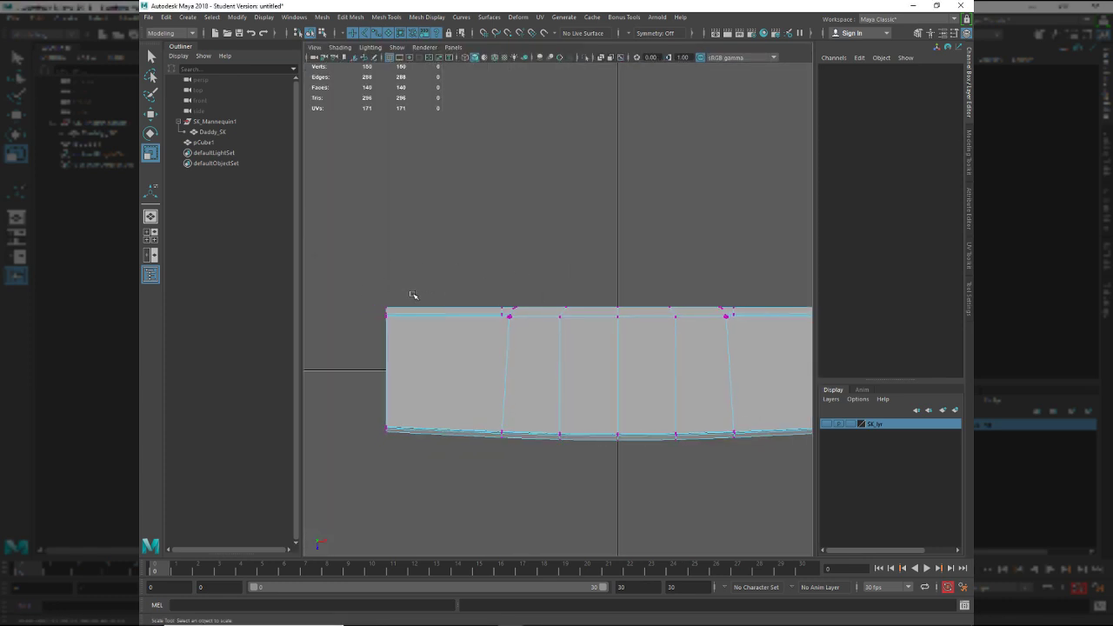
left_click_drag(345, 278, 840, 340)
key("f")
scroll(485, 304, "up", 1)
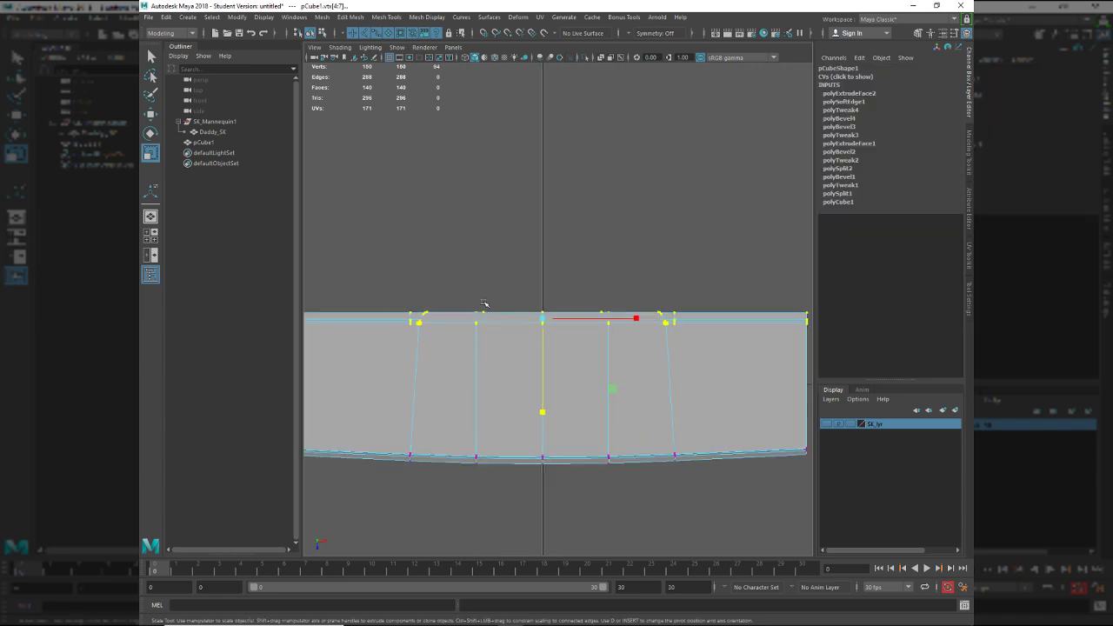
Try to remove the block's protruding outer vertices from the rear-edge selection, and undo the deselection.
left_click_drag(453, 308, 522, 277)
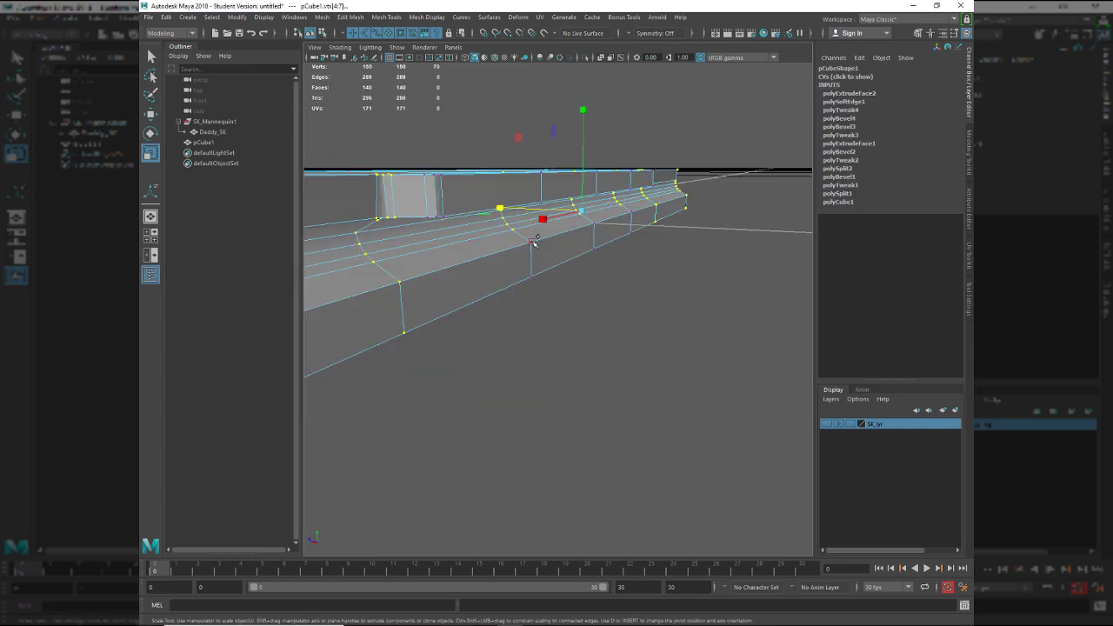
left_click_drag(597, 222, 640, 212)
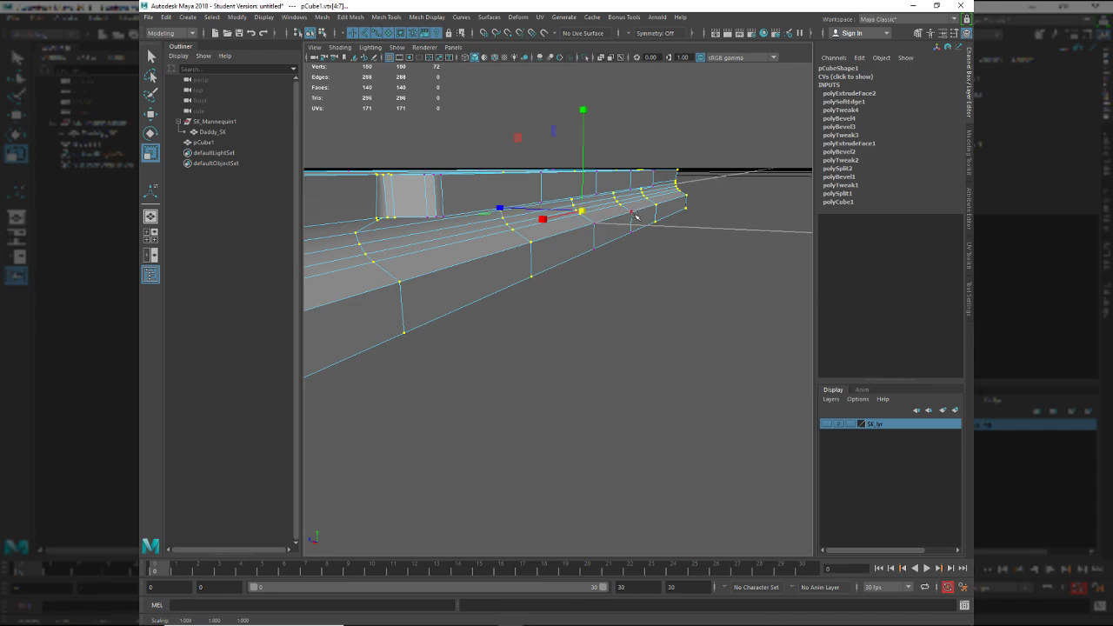
key("q")
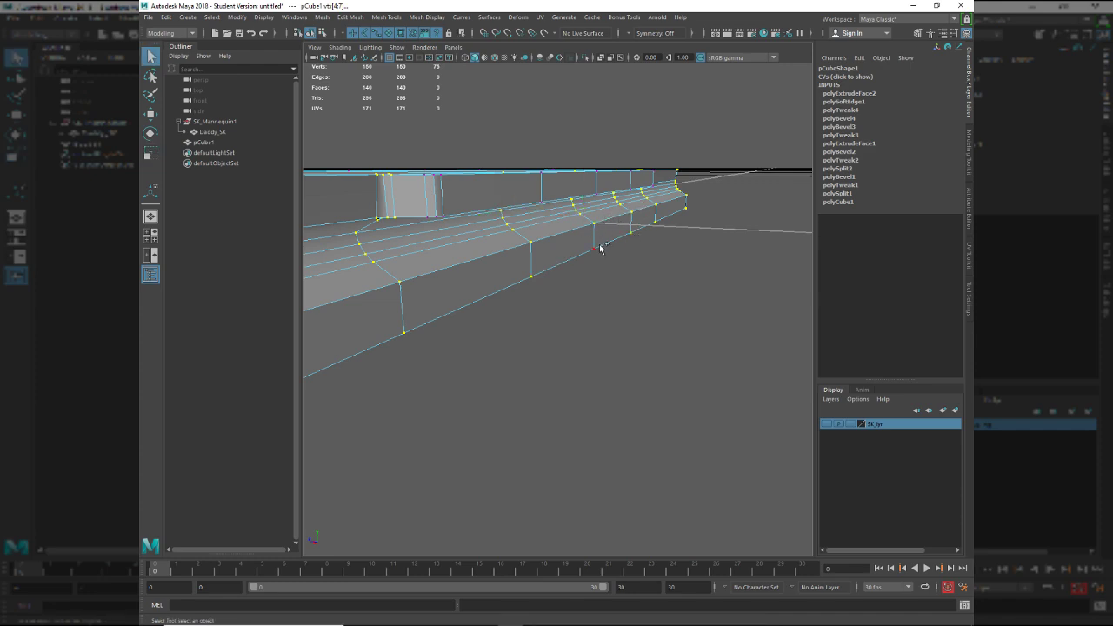
left_click_drag(601, 249, 571, 323, "alt")
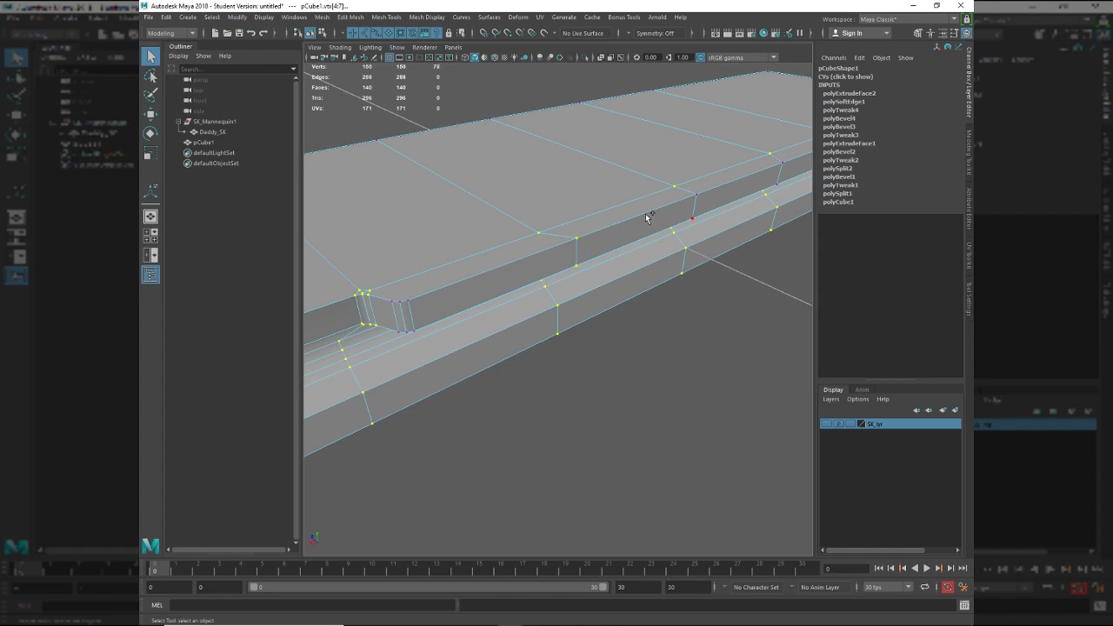
left_click_drag(689, 212, 582, 263, "alt")
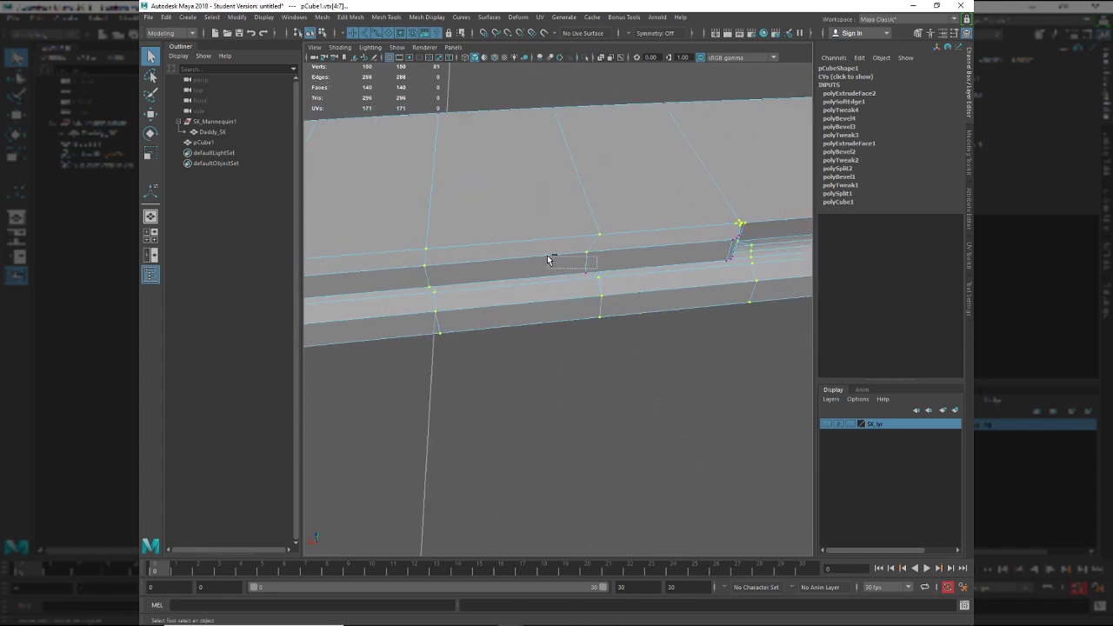
left_click_drag(557, 301, 544, 264, "alt")
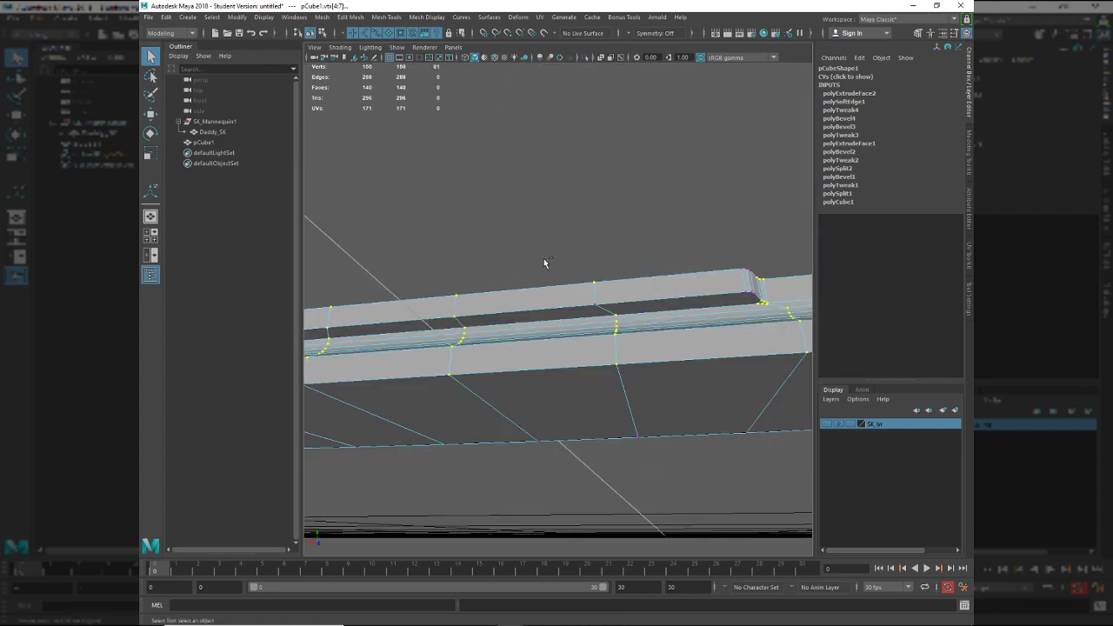
left_click_drag(597, 324, 516, 294, "alt")
key("ctrl+z")
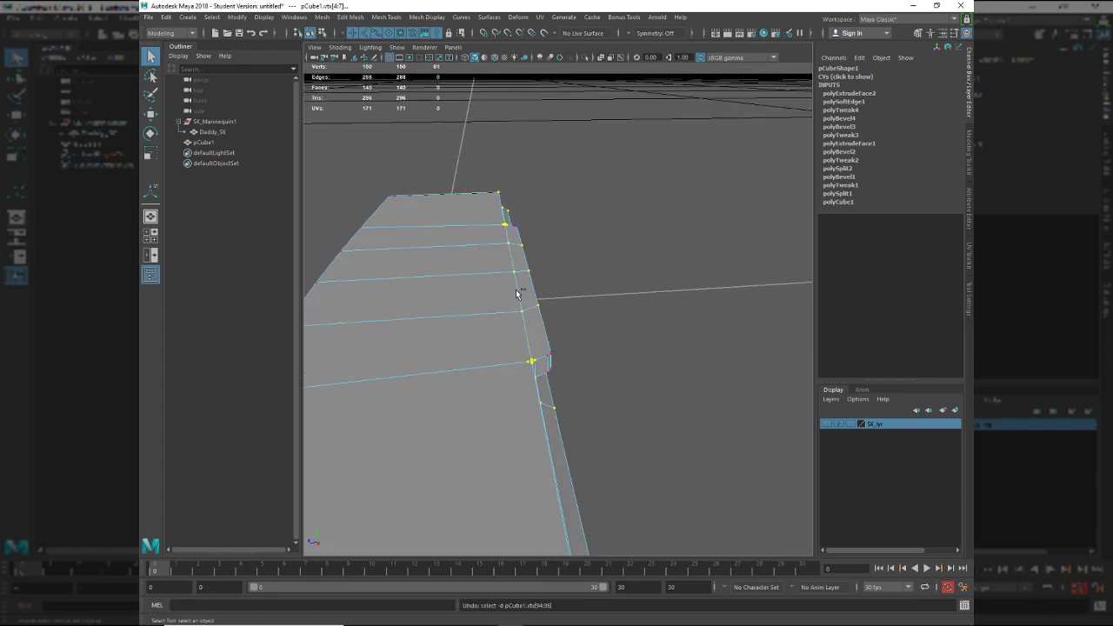
Flatten the selected rear-edge vertices along the depth axis by scaling them from a pivot snapped to the body's edge corner.
left_click_drag(517, 359, 546, 340, "alt")
key("r")
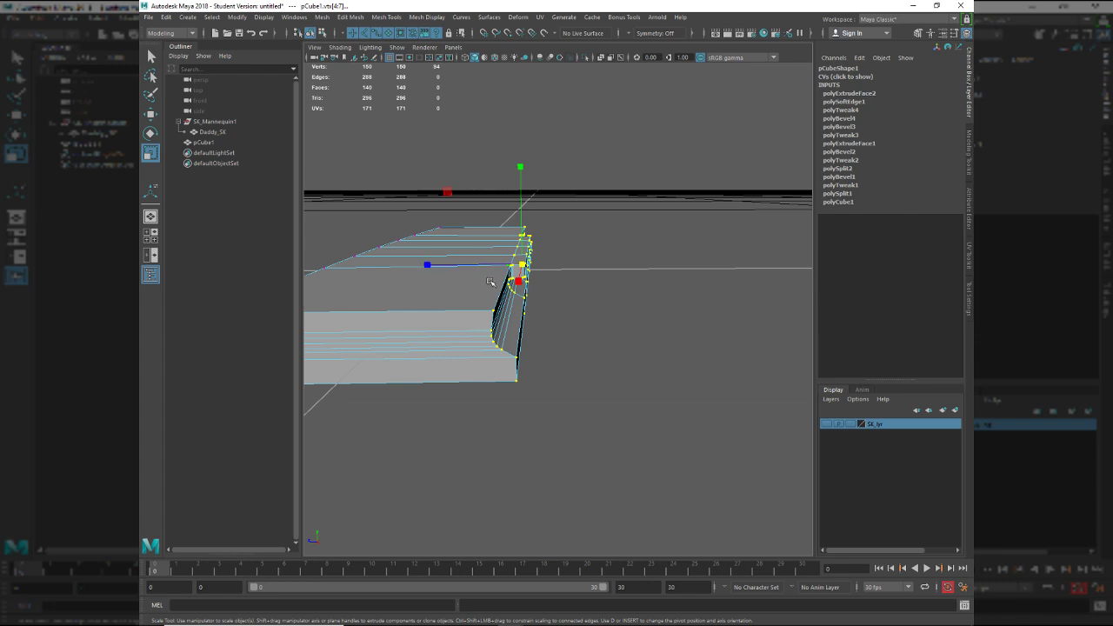
key("d")
left_click(492, 311)
key("d")
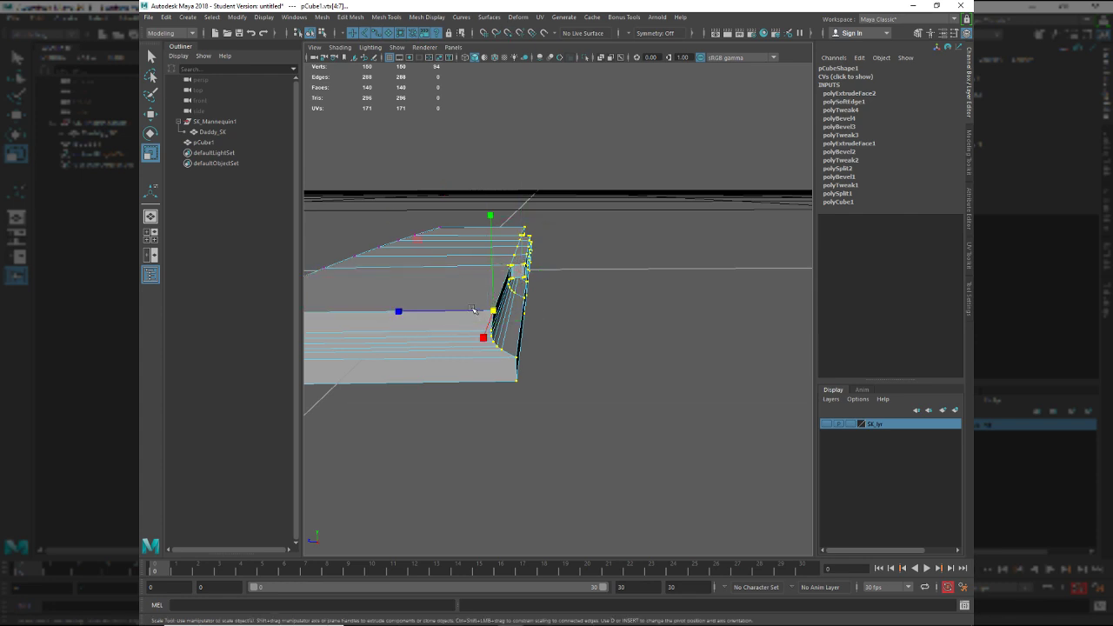
left_click_drag(452, 312, 479, 321)
left_click_drag(563, 367, 570, 356, "alt")
right_click_drag(529, 345, 547, 330)
Select the faces in the middle of the body's rear side and extrude them outward along the depth axis.
left_click(437, 346)
left_click_drag(435, 345, 612, 355, "alt")
left_click(520, 339)
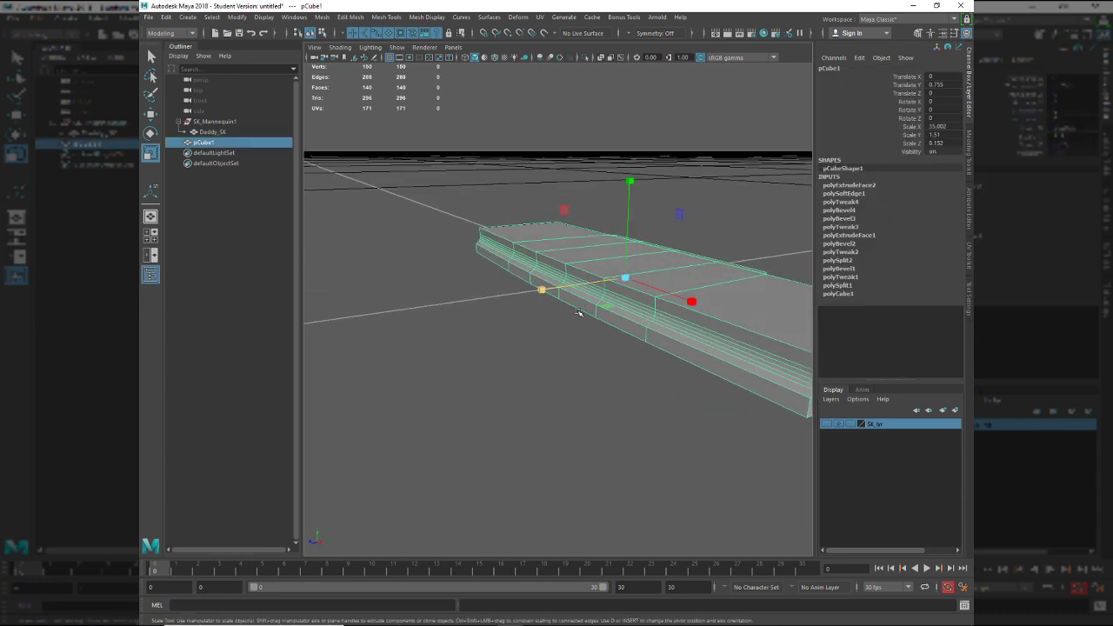
right_click_drag(569, 313, 570, 341)
left_click(581, 278)
left_click_drag(576, 305, 477, 353, "shift")
left_click(548, 258, "shift")
key("w")
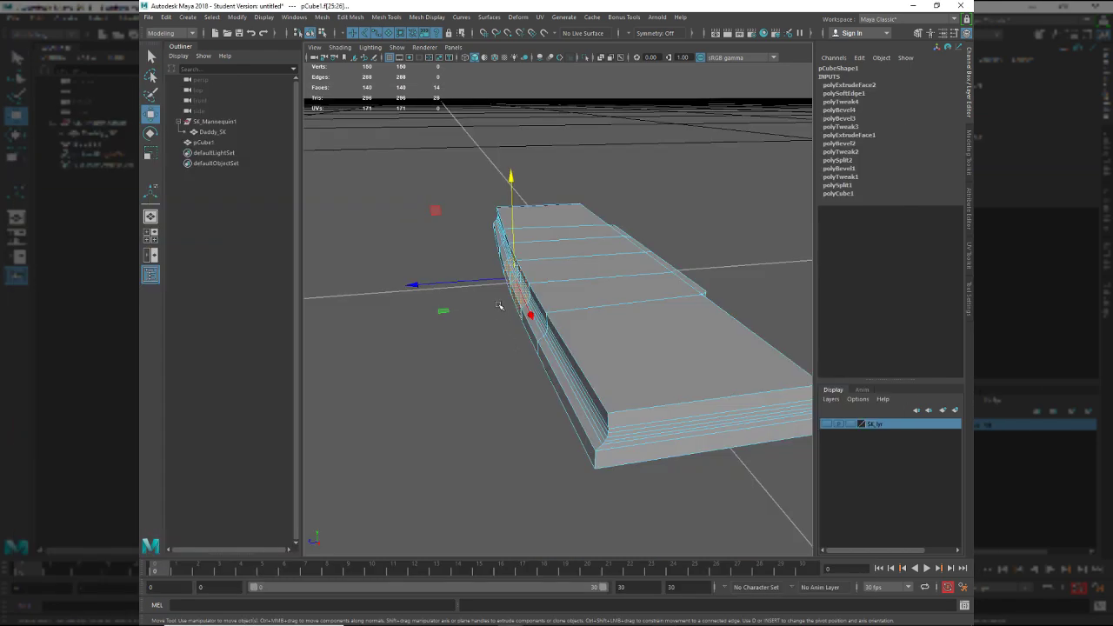
left_click_drag(492, 290, 478, 286, "shift")
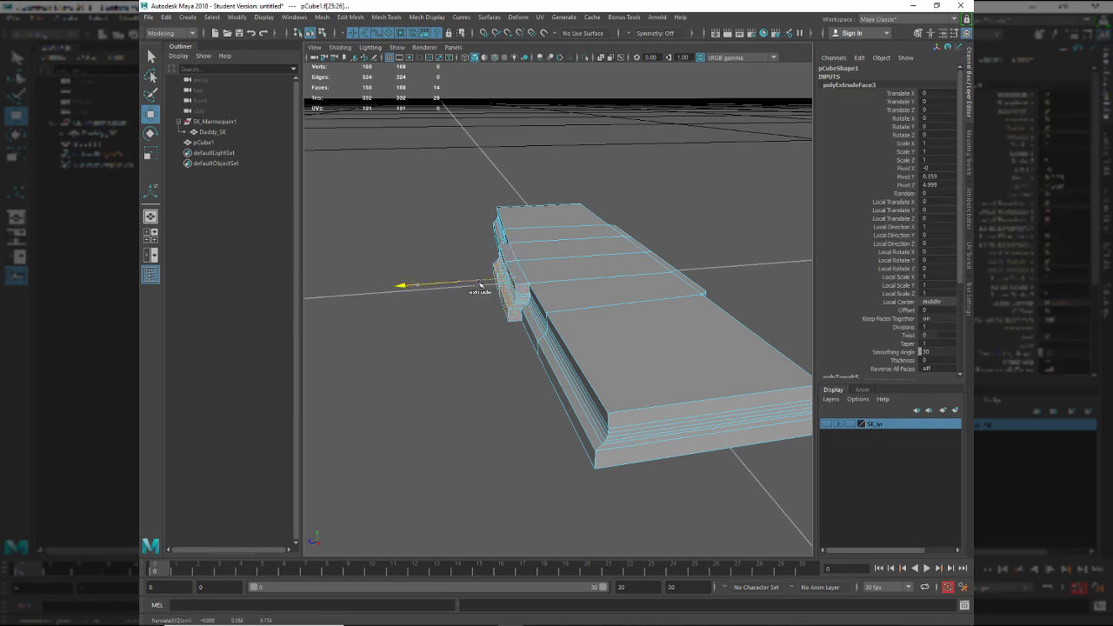
Check the reference photo, scale the extruded block's outer faces flat along the depth axis, and shift them slightly outward.
key("alt+Tab")
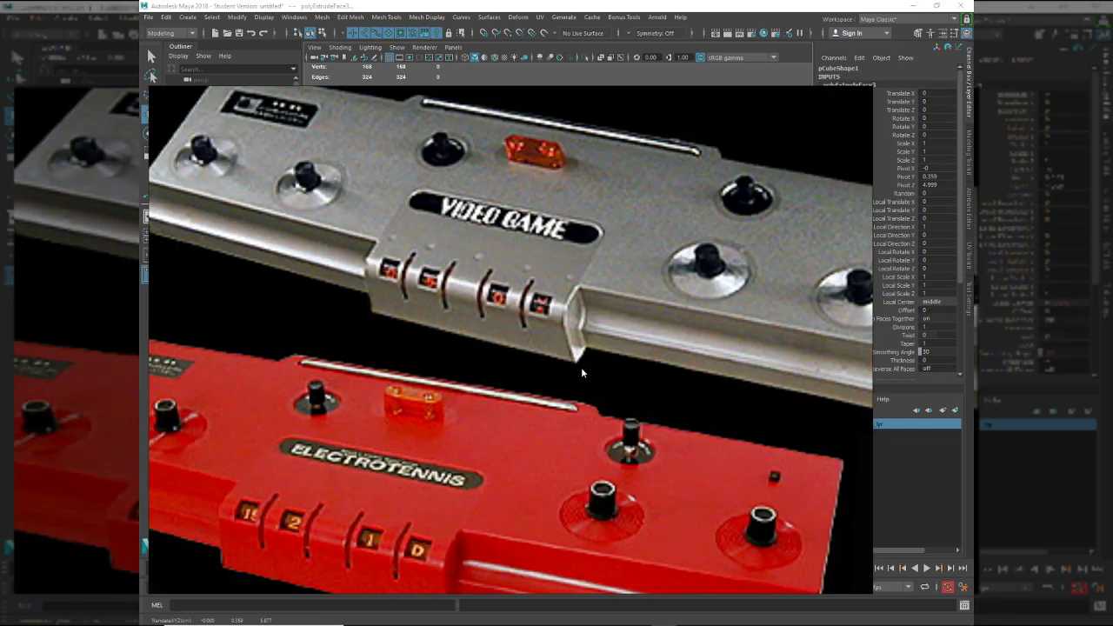
key("alt+Tab")
left_click_drag(536, 364, 562, 379, "alt")
middle_click_drag(563, 378, 599, 373, "alt")
key("r")
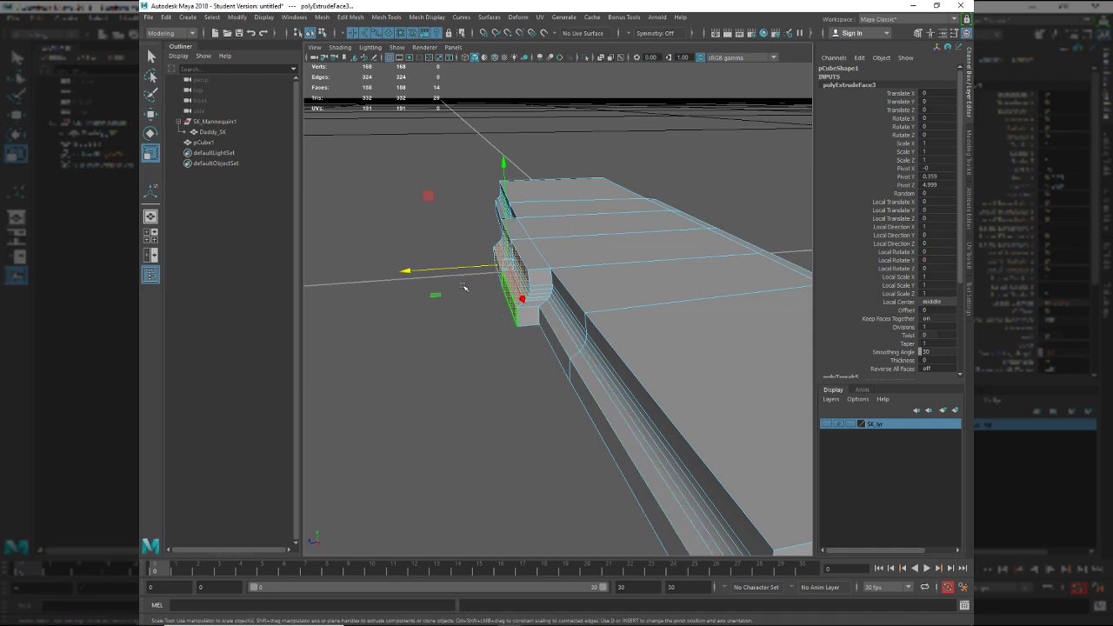
left_click_drag(439, 273, 616, 278)
right_click_drag(559, 319, 634, 381, "alt")
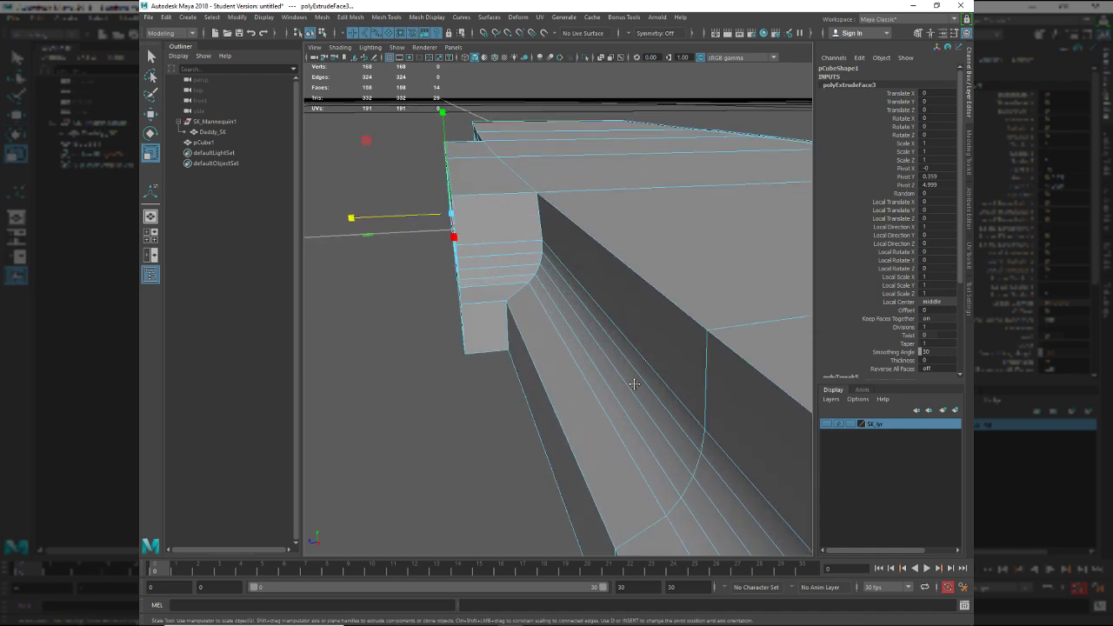
middle_click_drag(634, 381, 645, 371, "alt")
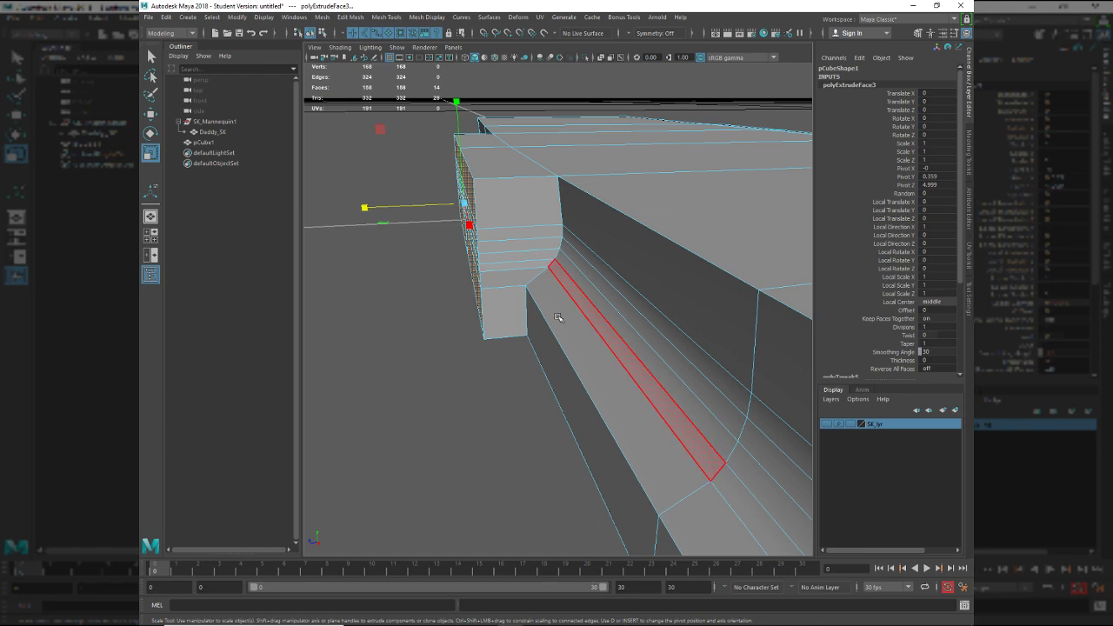
left_click_drag(560, 316, 610, 351, "alt")
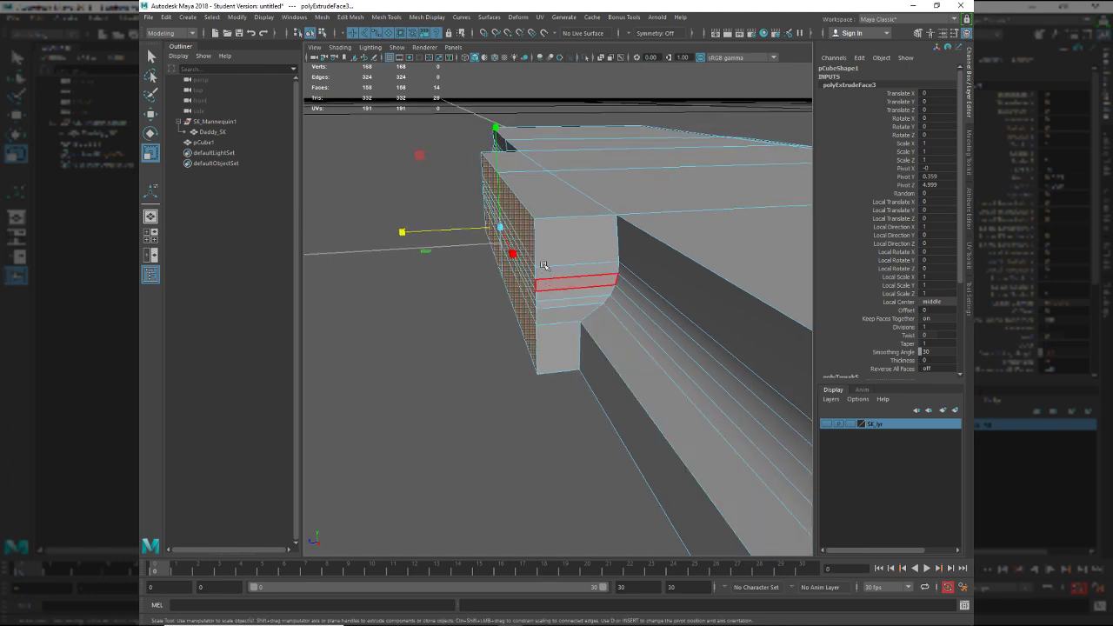
key("w")
left_click_drag(462, 233, 455, 232)
Bevel the two upper outer edges of the extruded block with 4 segments and a fraction of 0.4.
key("F10")
left_click(515, 202)
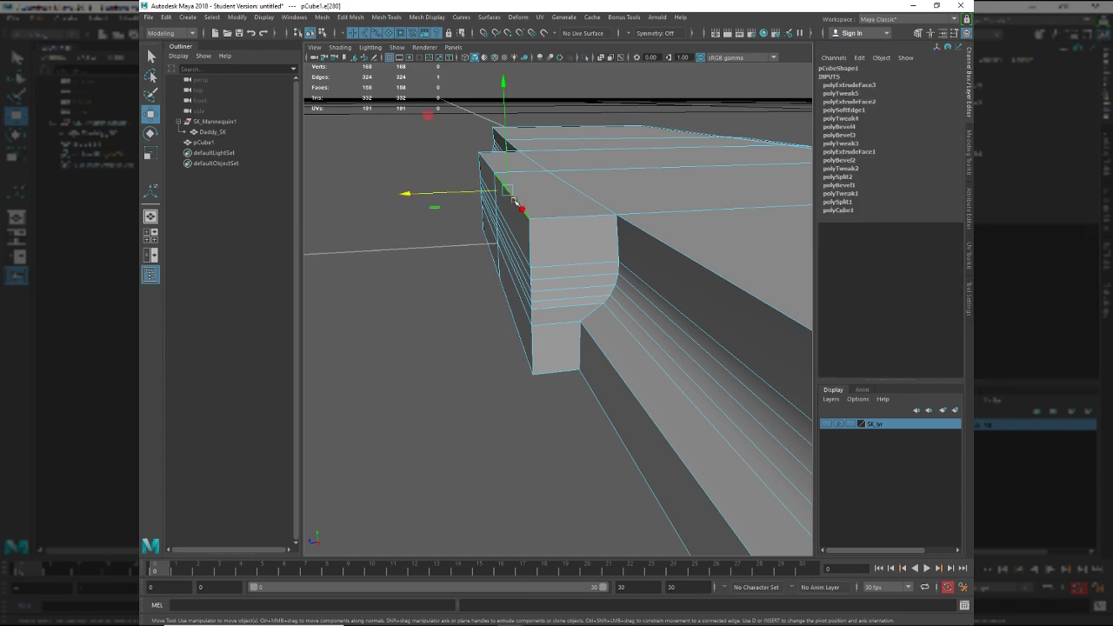
left_click(484, 161, "shift")
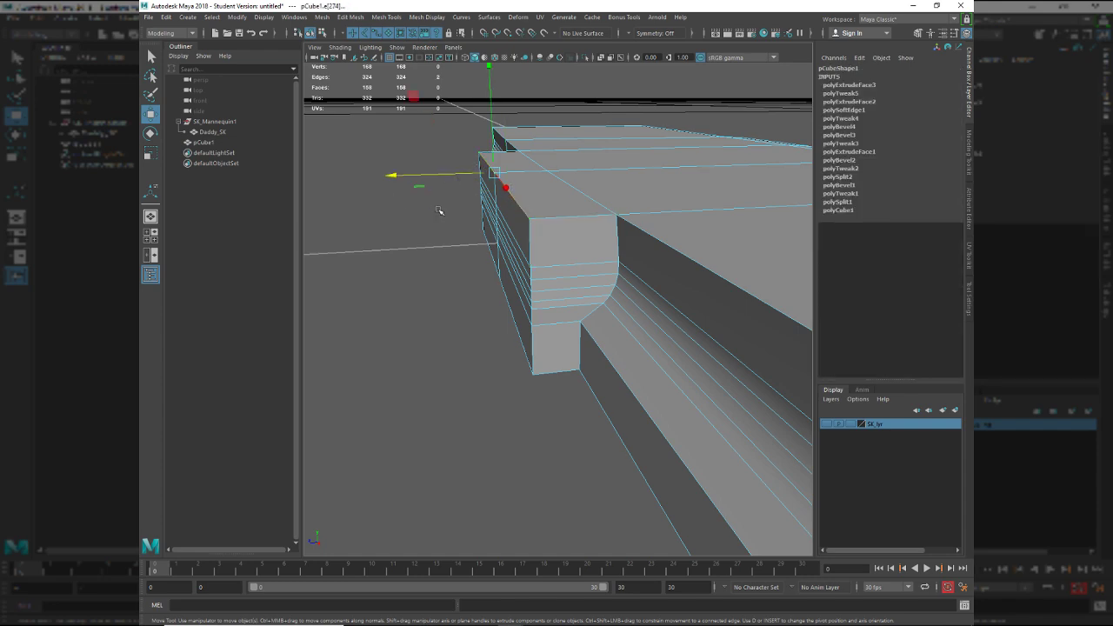
key("ctrl+b")
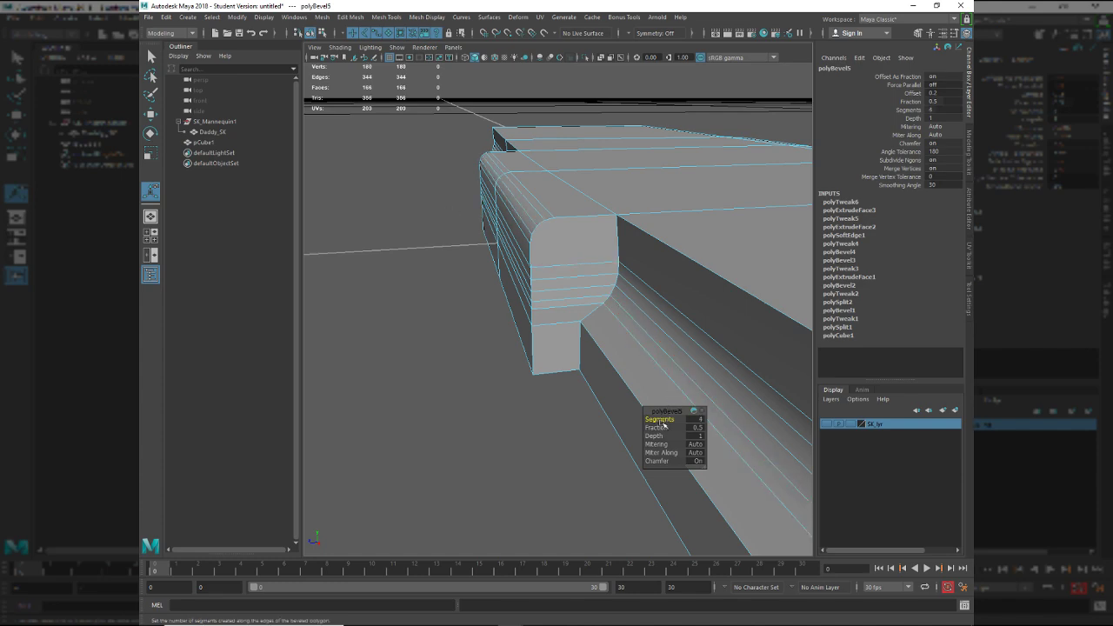
left_click_drag(665, 427, 662, 428)
key("q")
right_click_drag(589, 234, 605, 244)
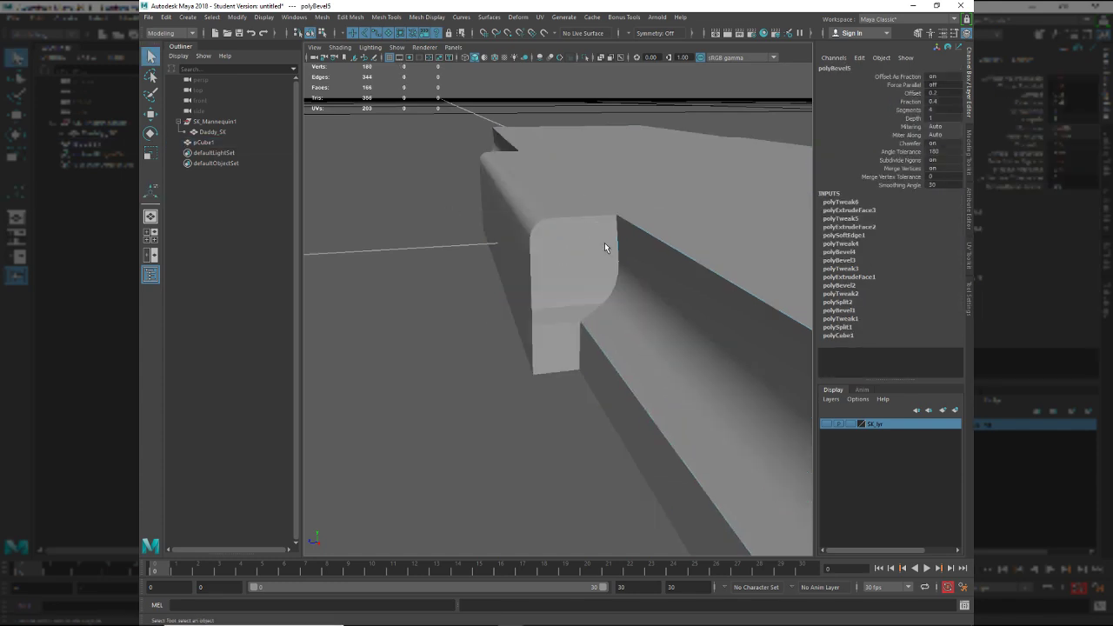
Select the strip of faces on one end of the extruded block and flatten it along the width axis with Scale.
left_click_drag(666, 275, 713, 304, "alt")
left_click(599, 291)
left_click_drag(600, 291, 590, 325, "alt")
key("F11")
left_click(598, 301)
double_click(608, 205, "shift")
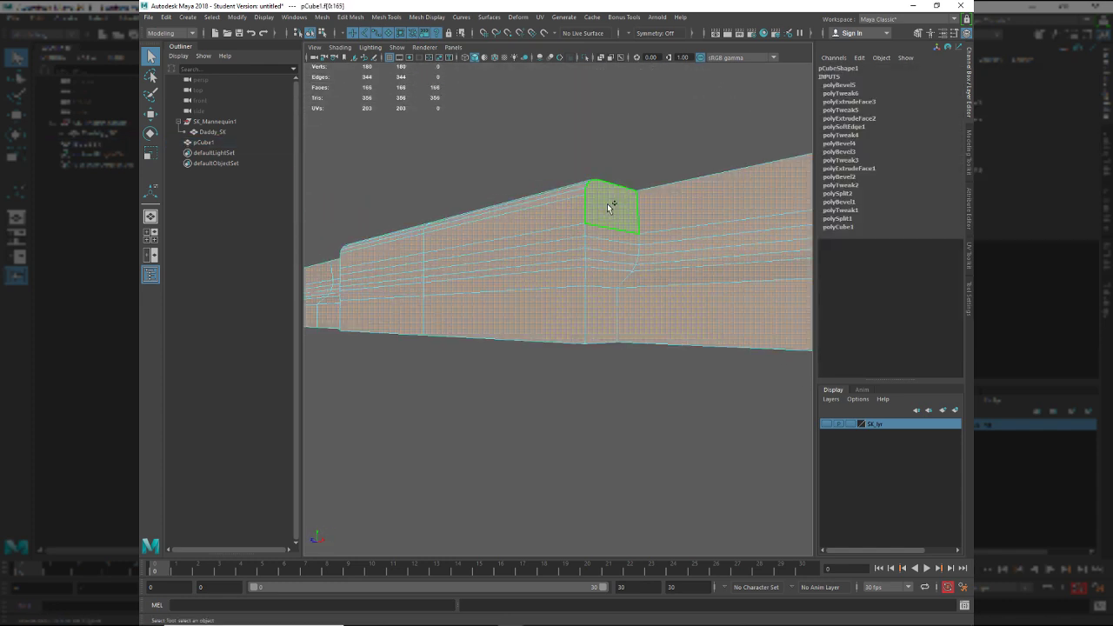
left_click(608, 198)
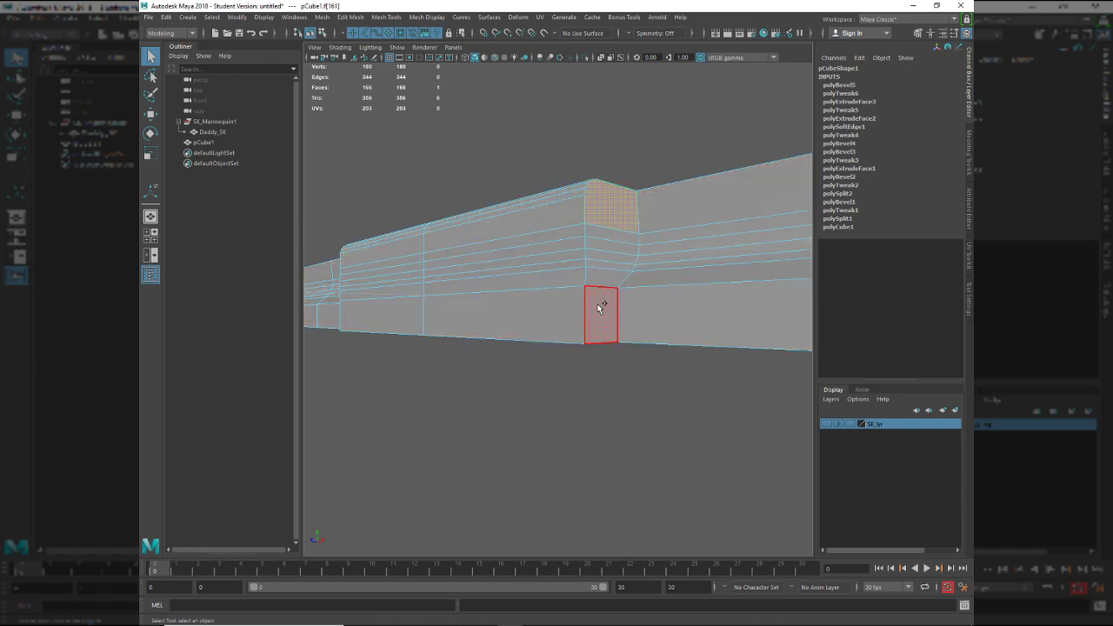
double_click(602, 239, "shift")
key("r")
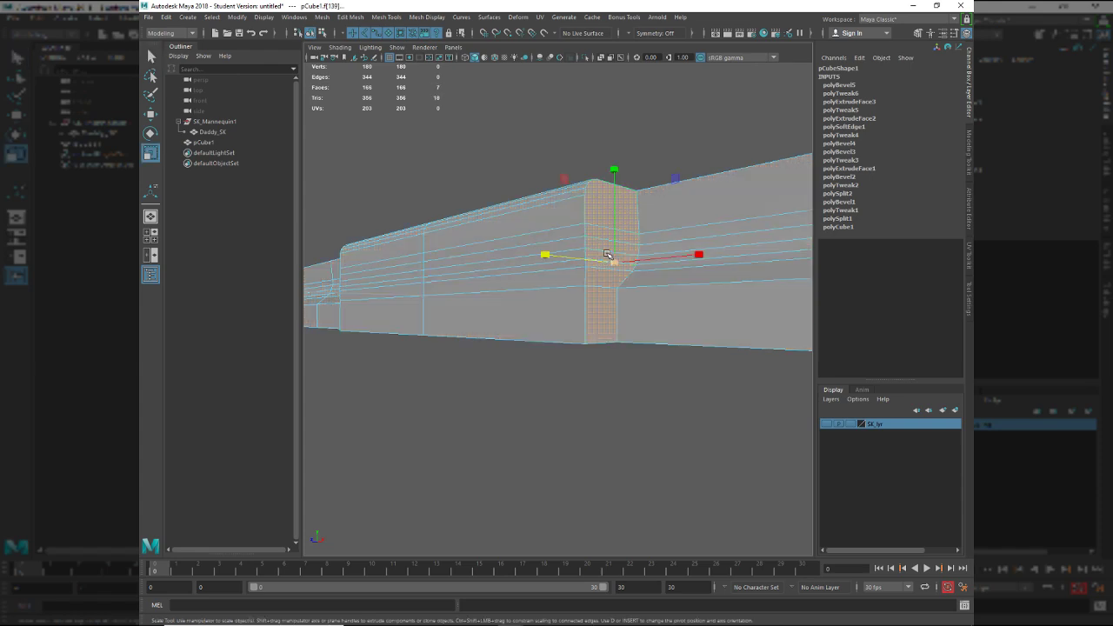
Flatten the strip of faces on the block's opposite end along the width axis and return to object selection.
left_click_drag(531, 267, 591, 300, "alt")
left_click(581, 313)
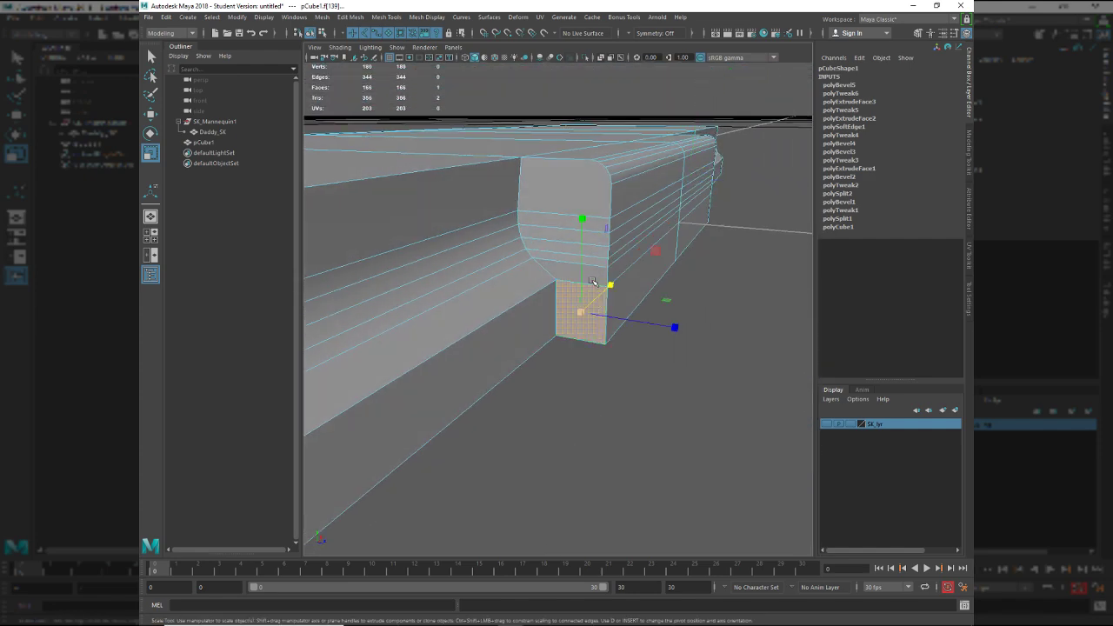
double_click(599, 193)
key("ctrl+z")
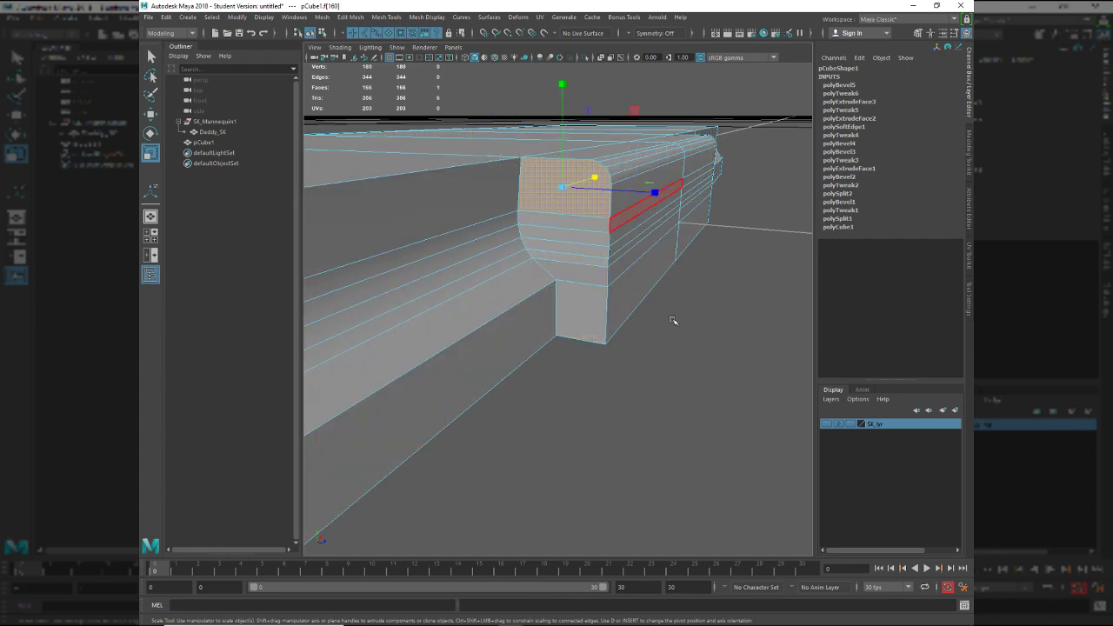
left_click(673, 320)
left_click_drag(576, 197, 588, 311)
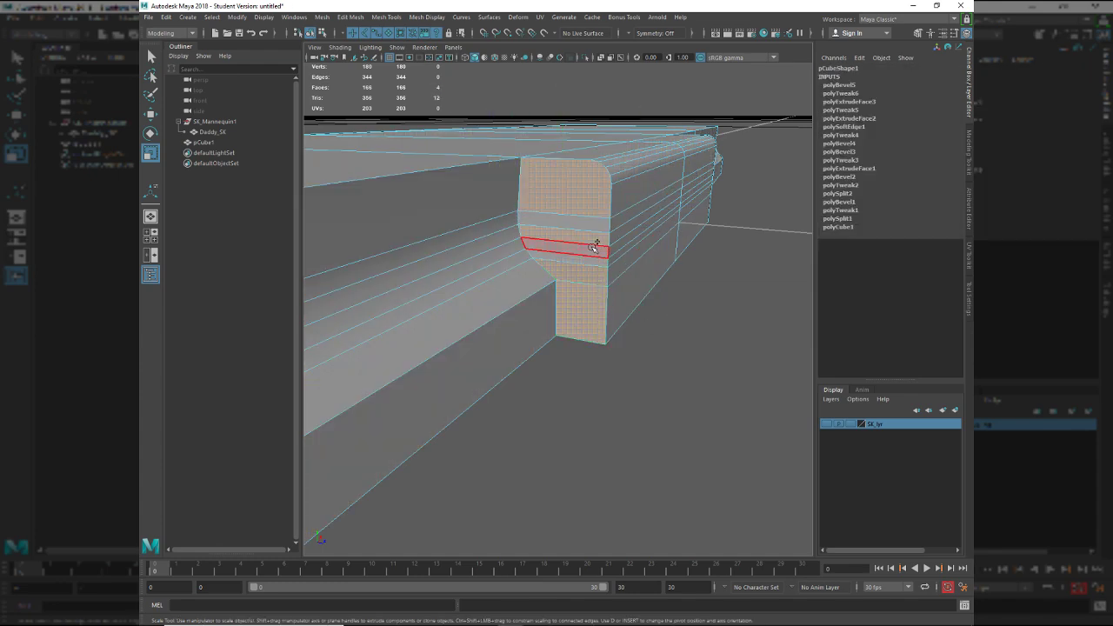
left_click(599, 185)
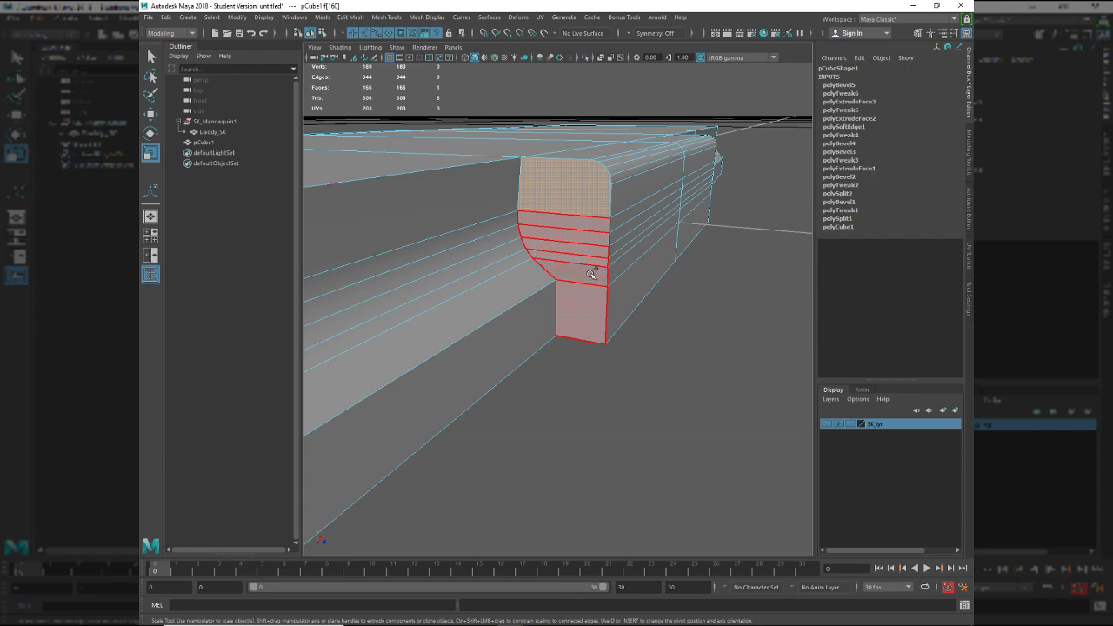
double_click(591, 275)
left_click_drag(620, 296, 408, 329, "alt")
middle_click_drag(408, 329, 339, 332, "alt")
left_click_drag(467, 333, 374, 291, "alt")
right_click_drag(541, 301, 589, 255)
left_click(596, 410)
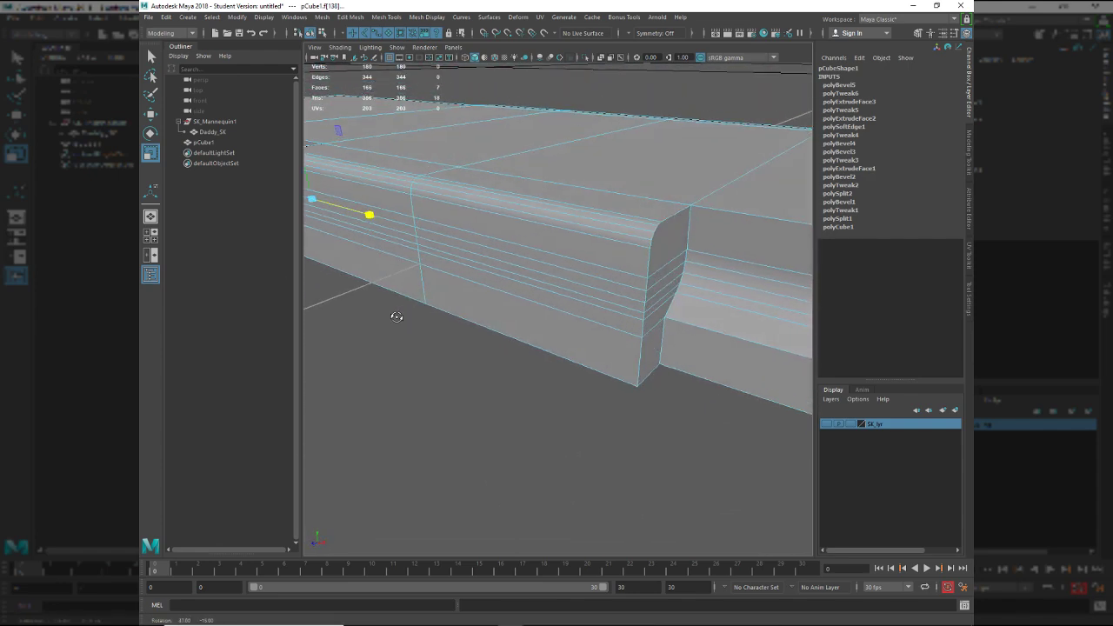
Compare the end profile of the extruded block with the console reference photos.
left_click_drag(620, 305, 554, 301, "alt")
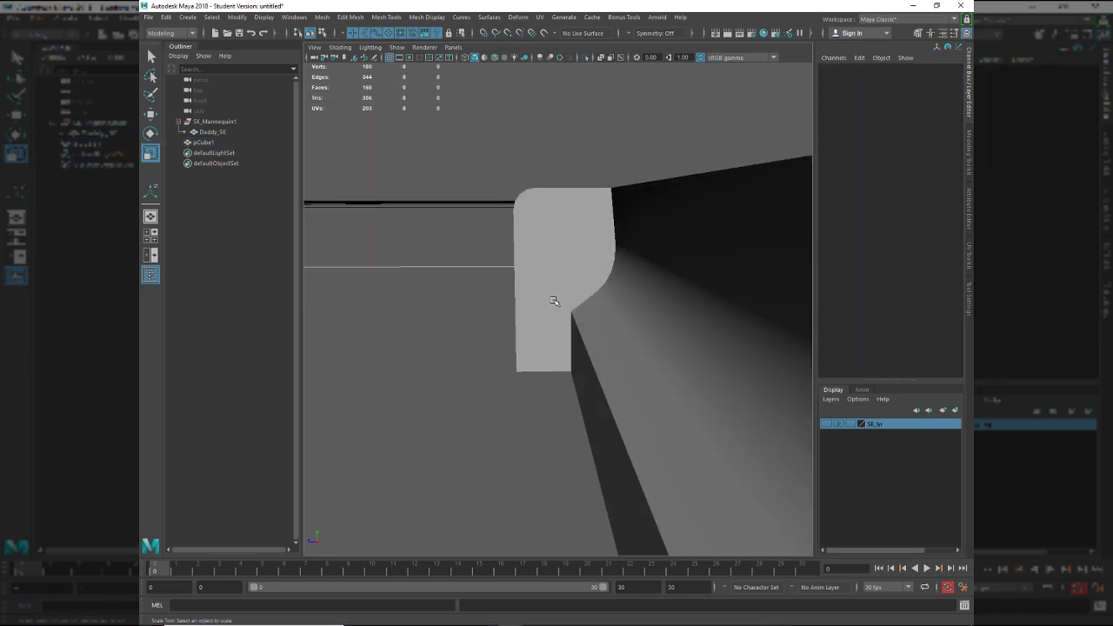
left_click(554, 302)
key("alt+Tab")
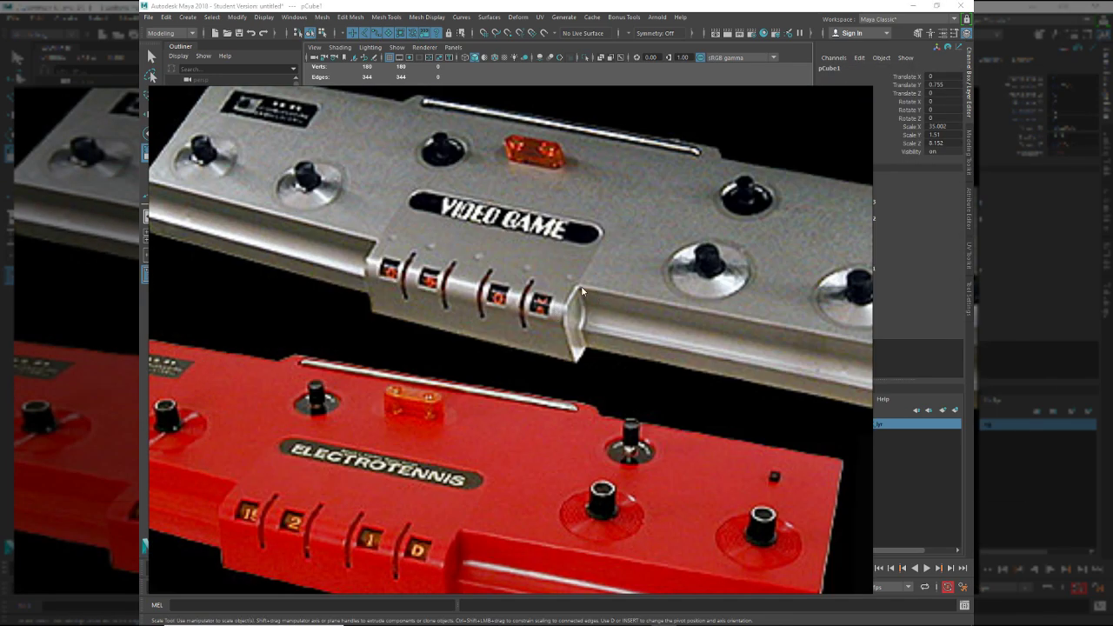
key("alt+Tab")
left_click_drag(584, 367, 583, 360, "alt")
key("alt+Tab")
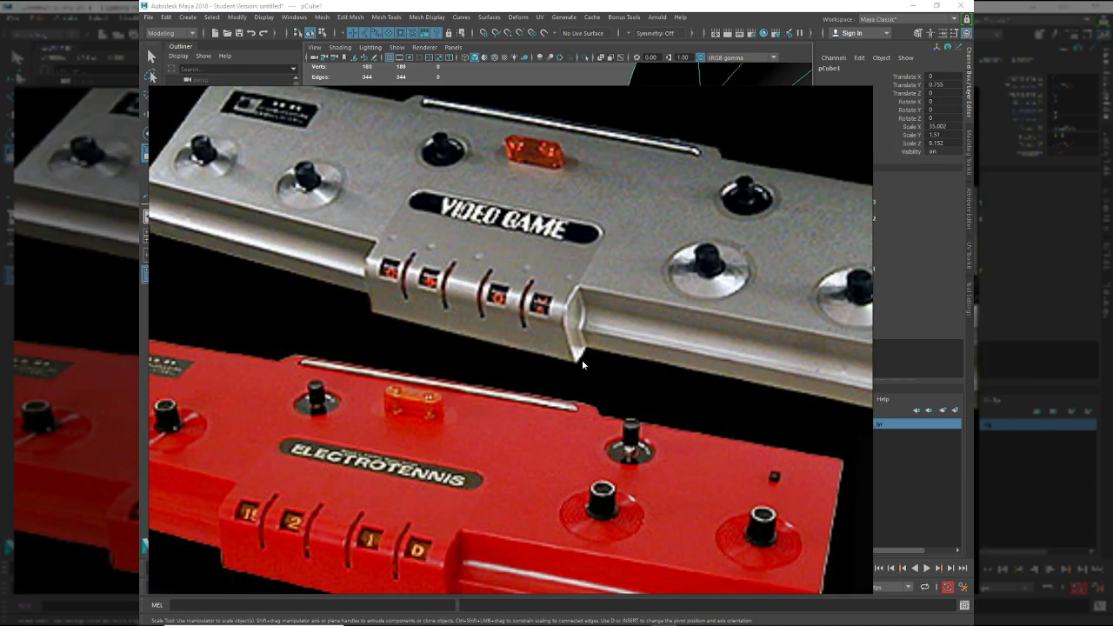
key("alt+Tab")
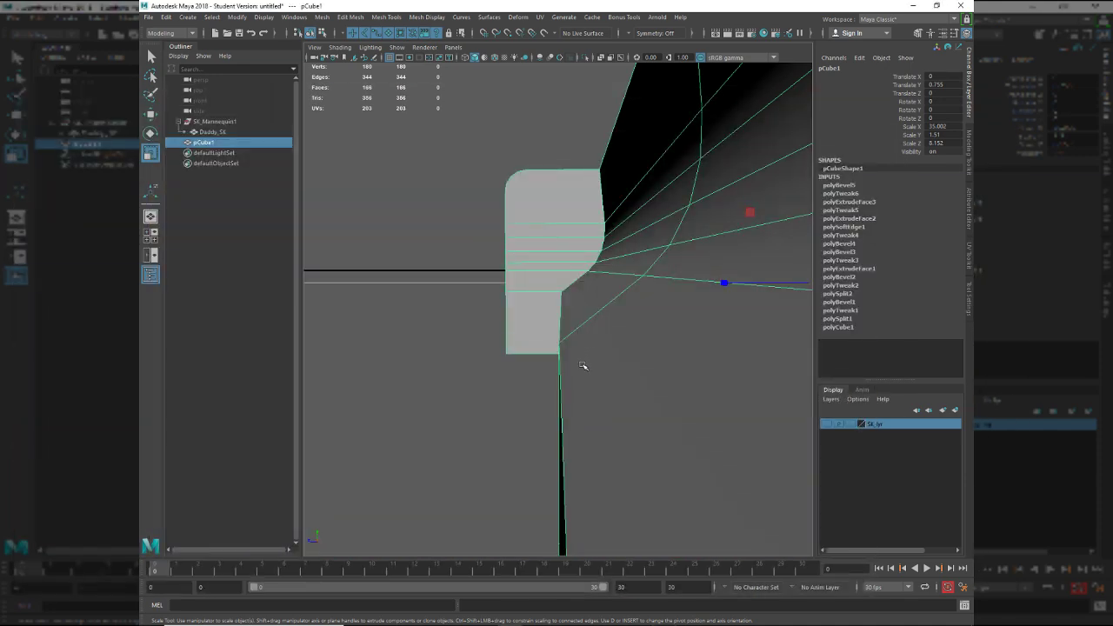
Select the edge loop where the curved recess meets the lower vertical side and raise it vertically.
right_click_drag(583, 362, 574, 316)
left_click(570, 322)
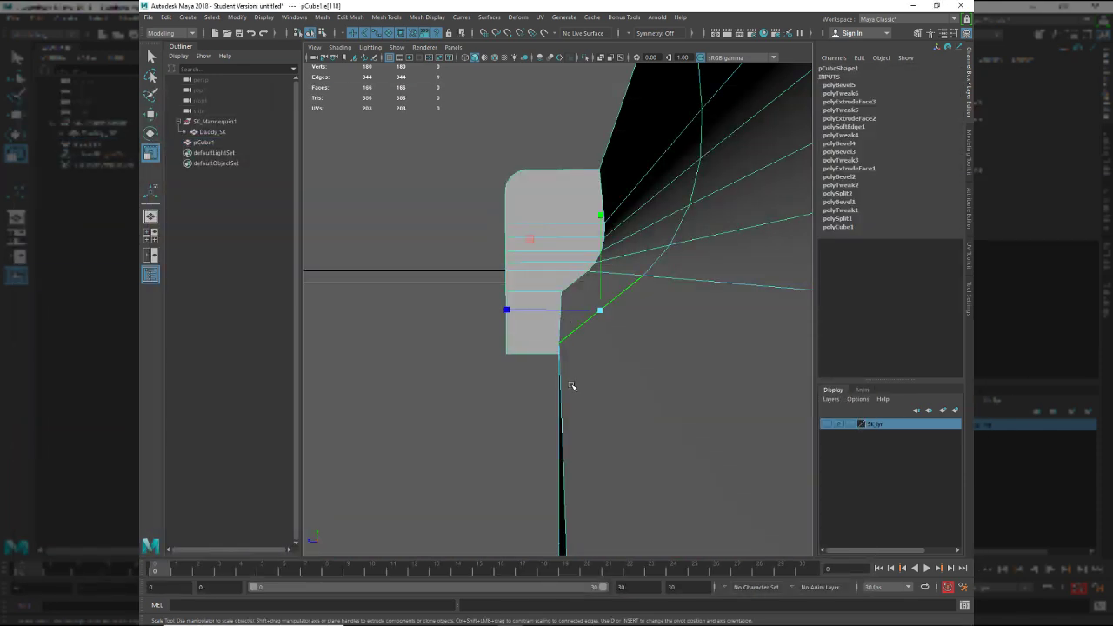
left_click_drag(572, 401, 600, 400, "alt")
double_click(580, 294)
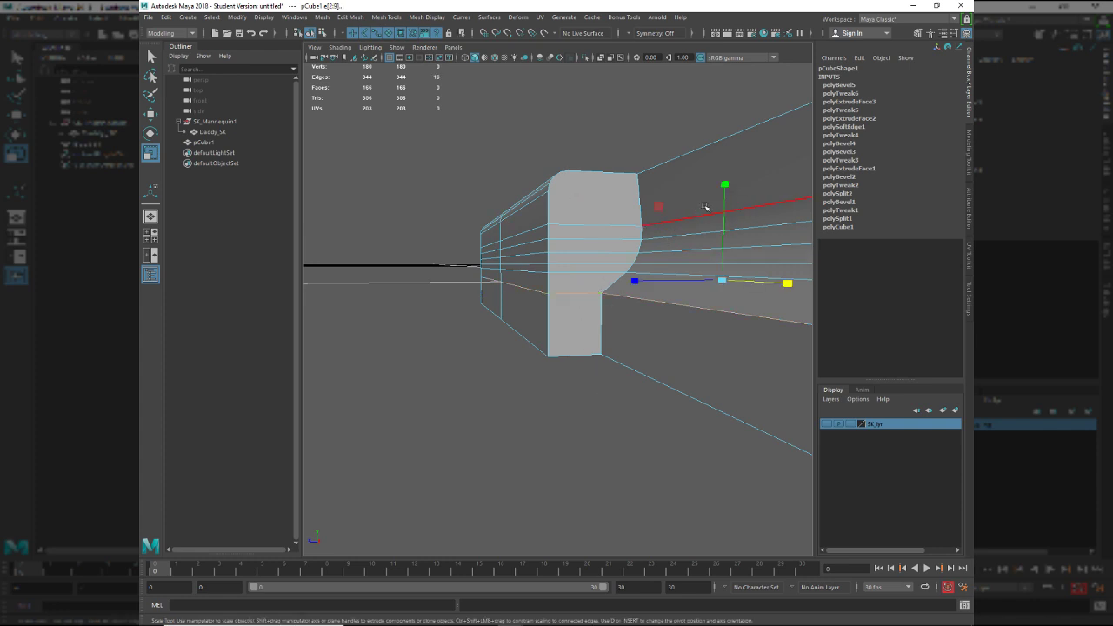
left_click_drag(723, 199, 724, 200)
key("w")
left_click_drag(727, 258, 660, 294)
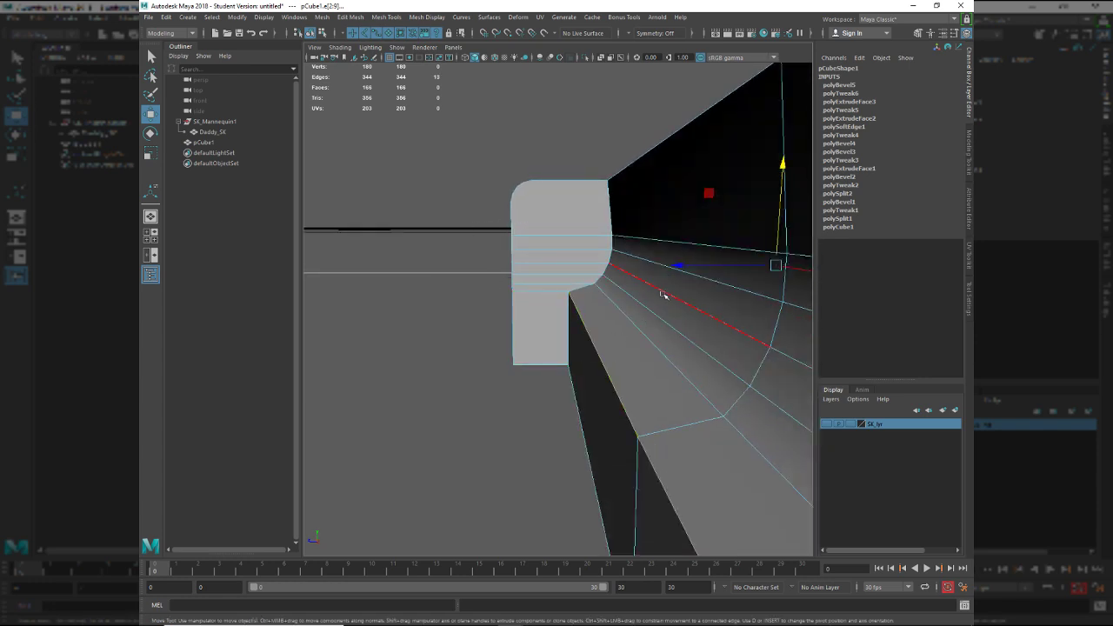
Try to scale the raised edge loop along the depth axis, and undo the scaling.
key("r")
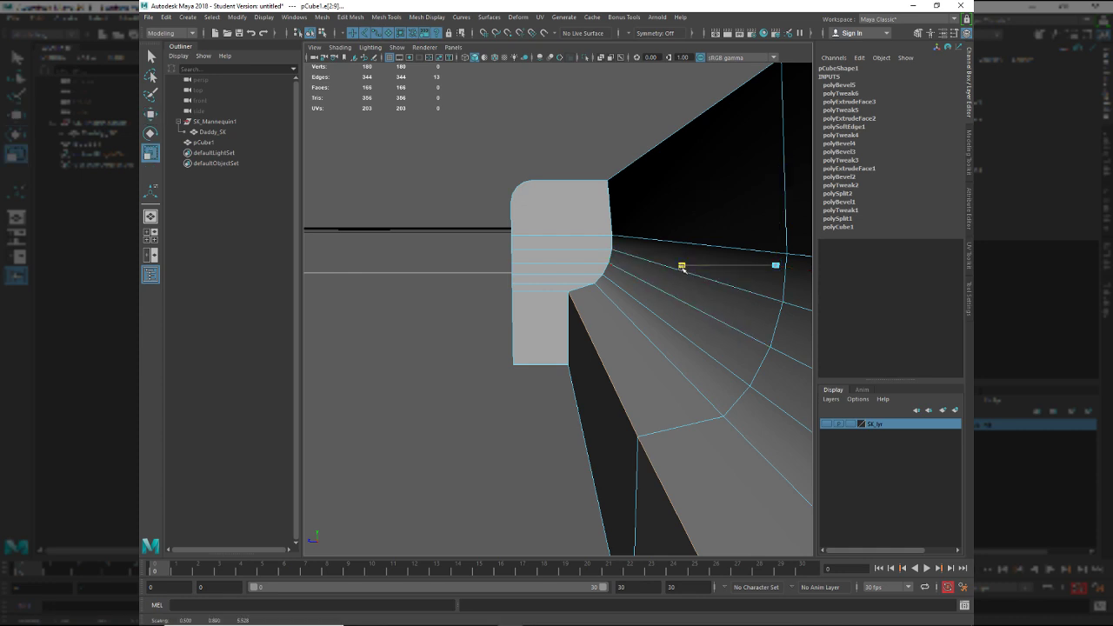
left_click_drag(684, 266, 684, 268)
left_click_drag(684, 268, 684, 267)
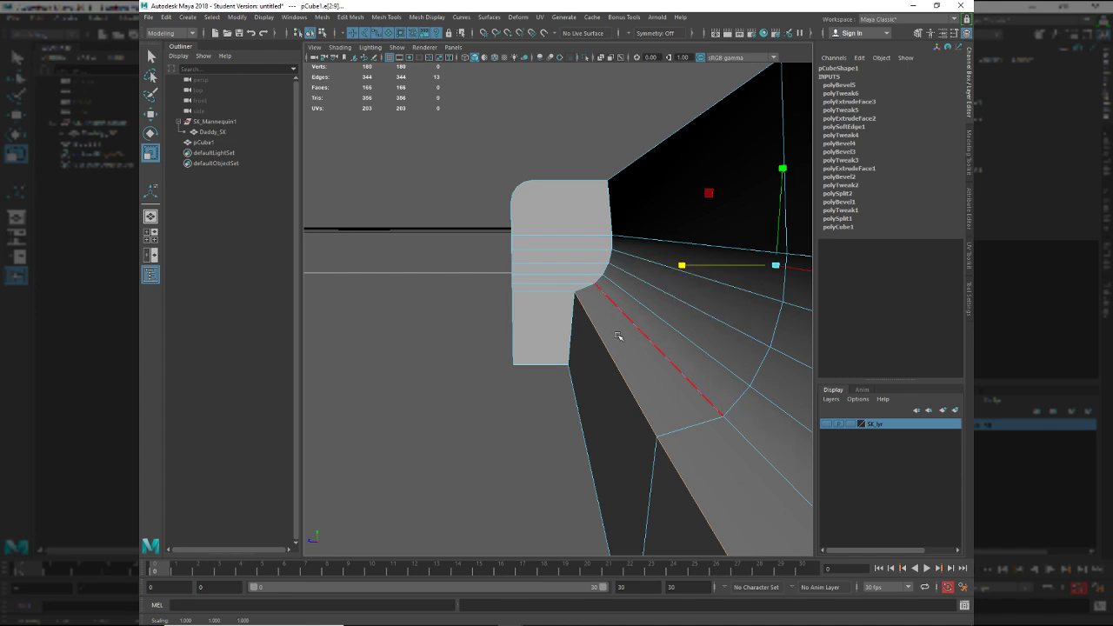
middle_click_drag(620, 336, 615, 302, "alt")
key("ctrl+z")
Select all underside faces of the body and convert the selection to the edges around their perimeter.
left_click_drag(582, 353, 646, 311, "alt")
left_click_drag(750, 351, 603, 253, "alt")
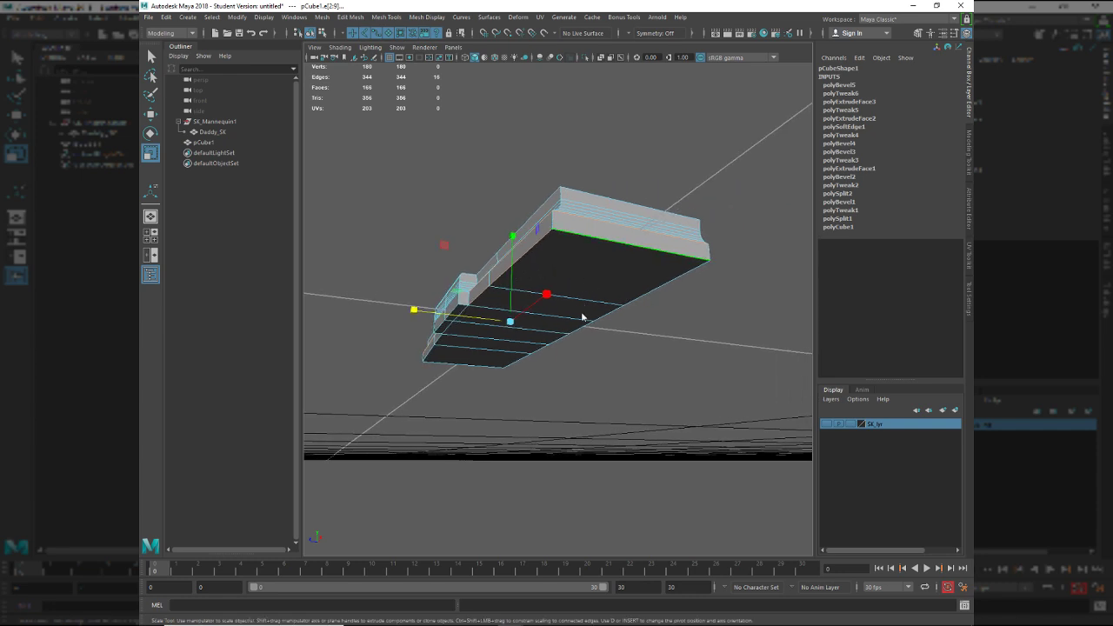
key("F11")
left_click(584, 289)
double_click(488, 365, "shift")
right_click_drag(553, 448, 576, 337, "ctrl")
left_click_drag(556, 348, 470, 329, "alt")
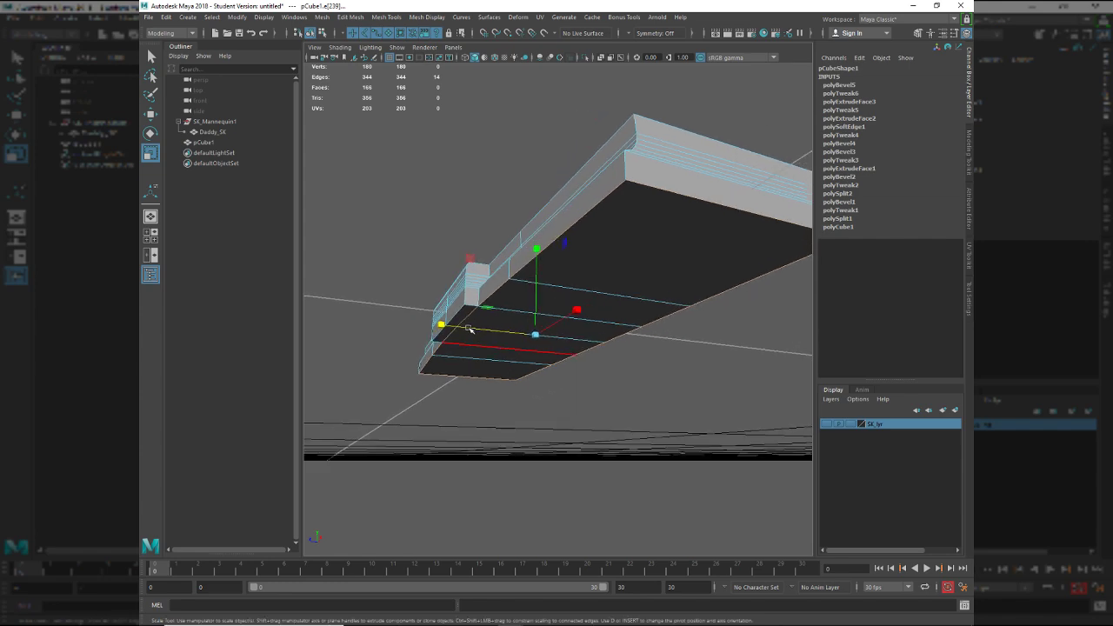
key("q")
key("ctrl+z")
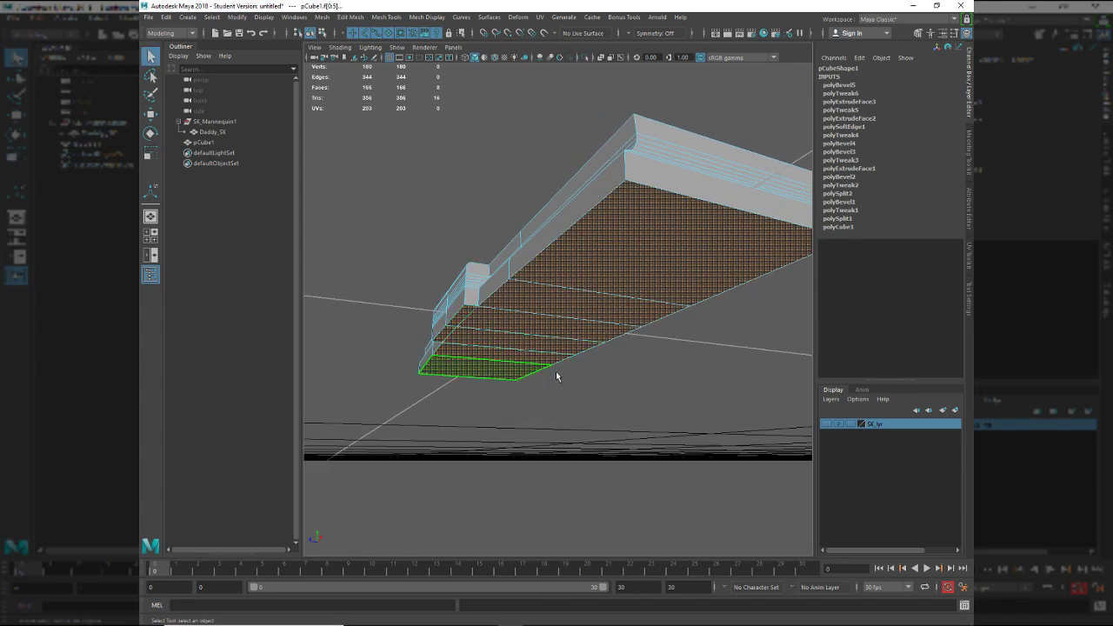
right_click_drag(557, 376, 607, 354, "ctrl")
left_click_drag(608, 354, 616, 459, "alt")
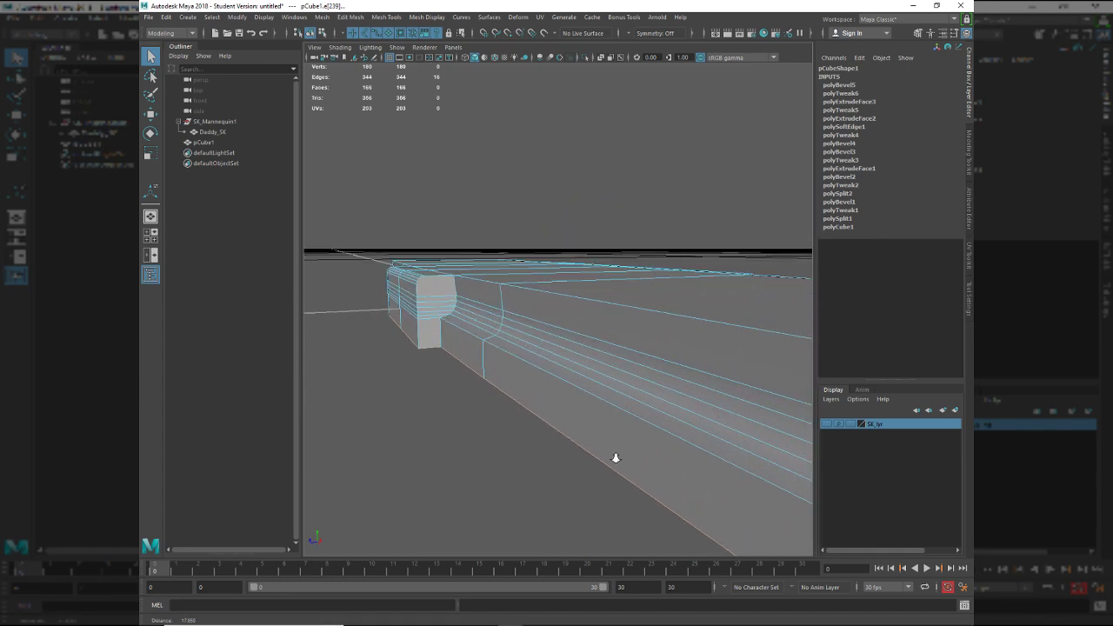
Add the edge loop where the curved recess meets the lower vertical side to the underside perimeter selection.
scroll(616, 459, "up", 1)
double_click(521, 383, "shift")
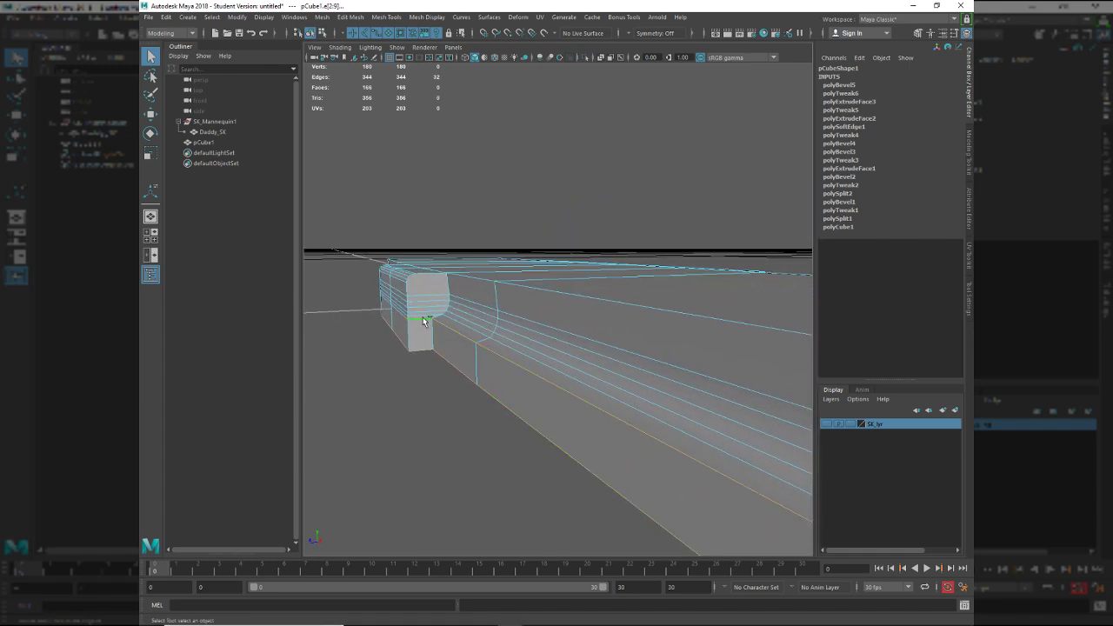
left_click_drag(423, 321, 434, 266, "alt")
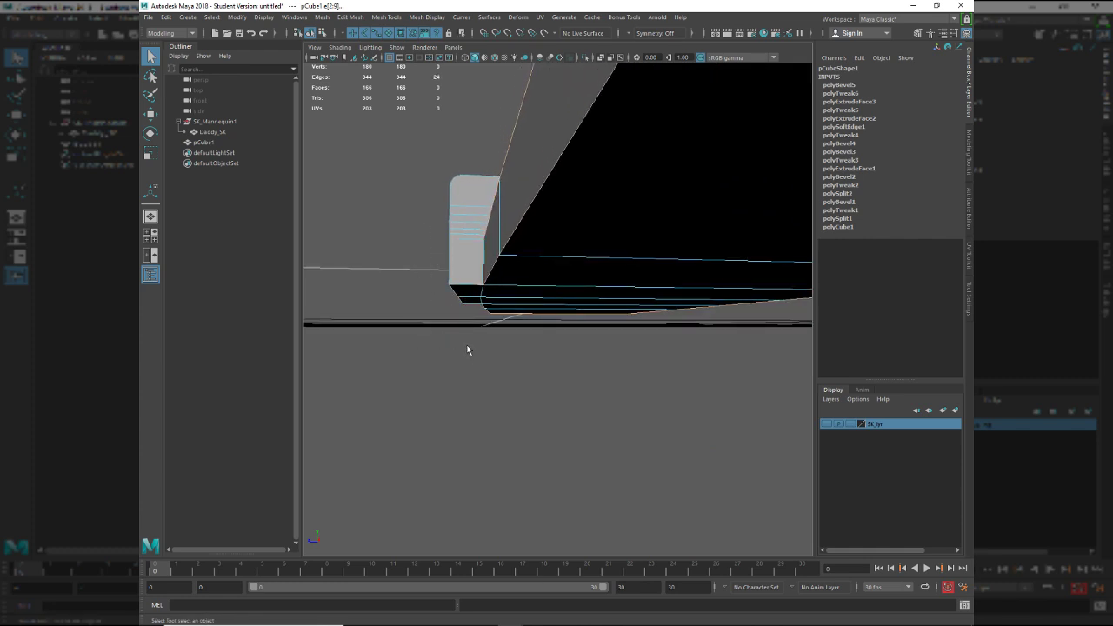
left_click_drag(467, 349, 561, 215, "alt")
key("w")
key("r")
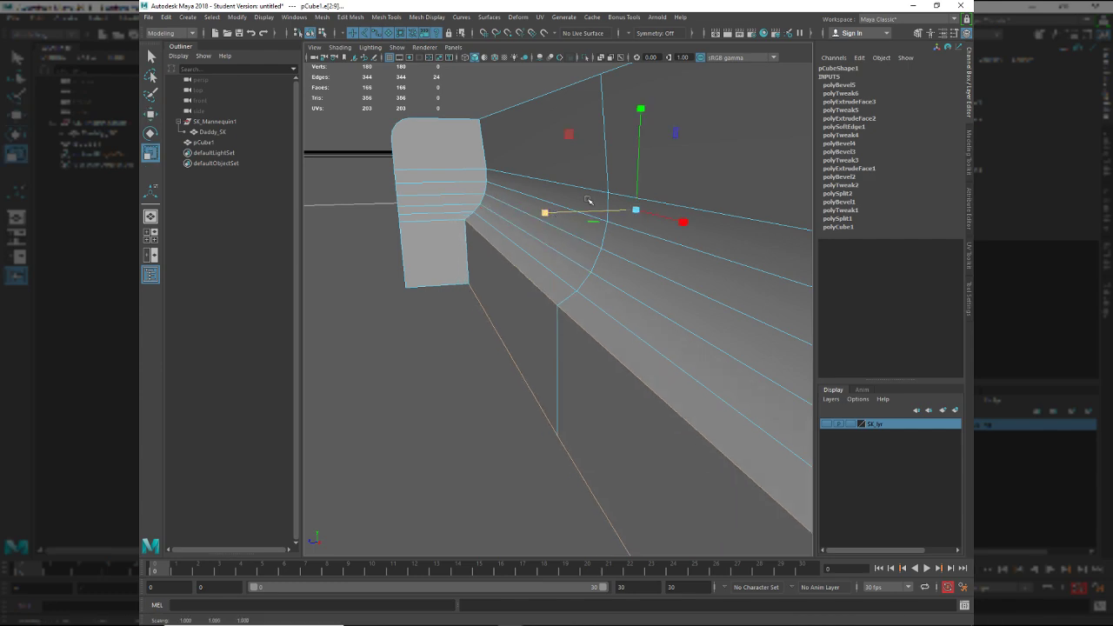
key("w")
left_click_drag(519, 272, 528, 259, "alt")
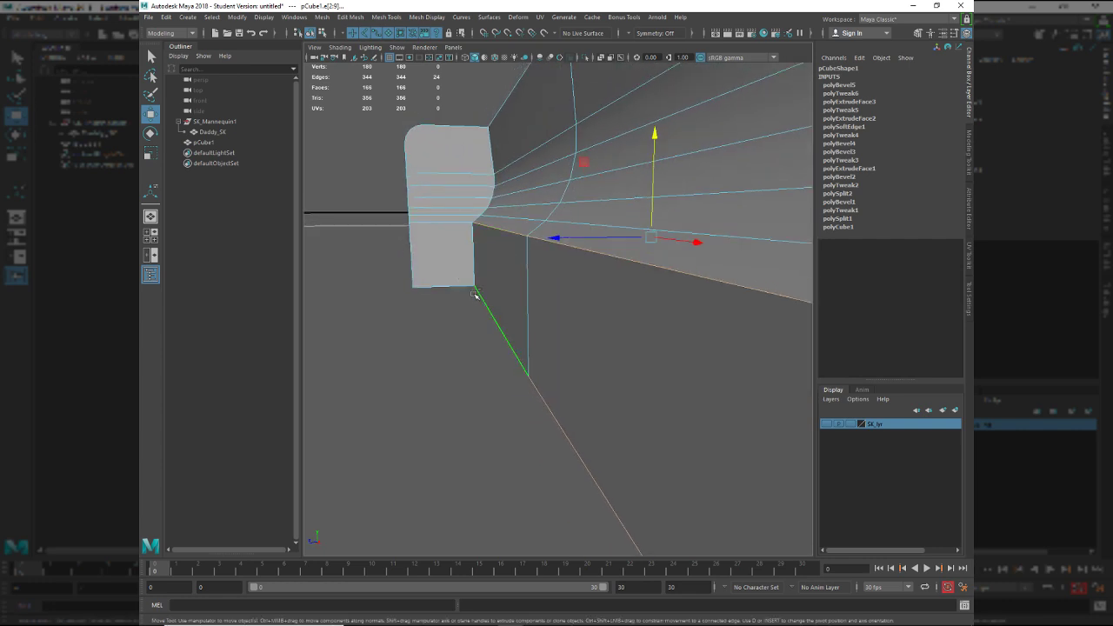
scroll(562, 337, "down", 5)
key("space")
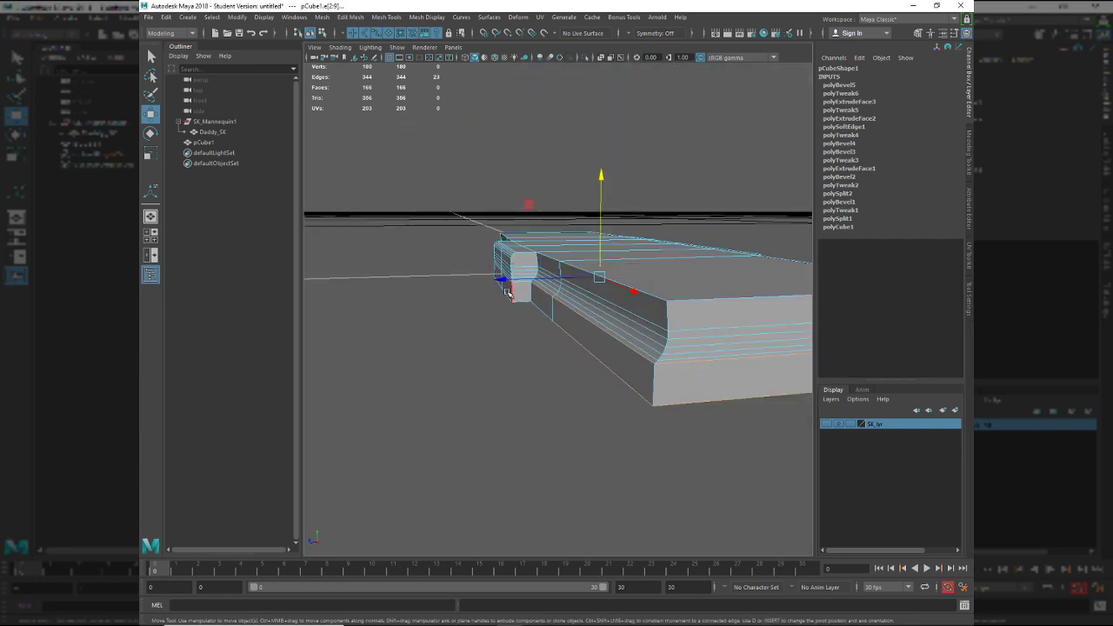
Switch to the side view and deselect the bottom perimeter edges, keeping the loop below the curved recess for scaling.
key("space")
left_click_drag(477, 310, 511, 323)
scroll(444, 363, "down", 5)
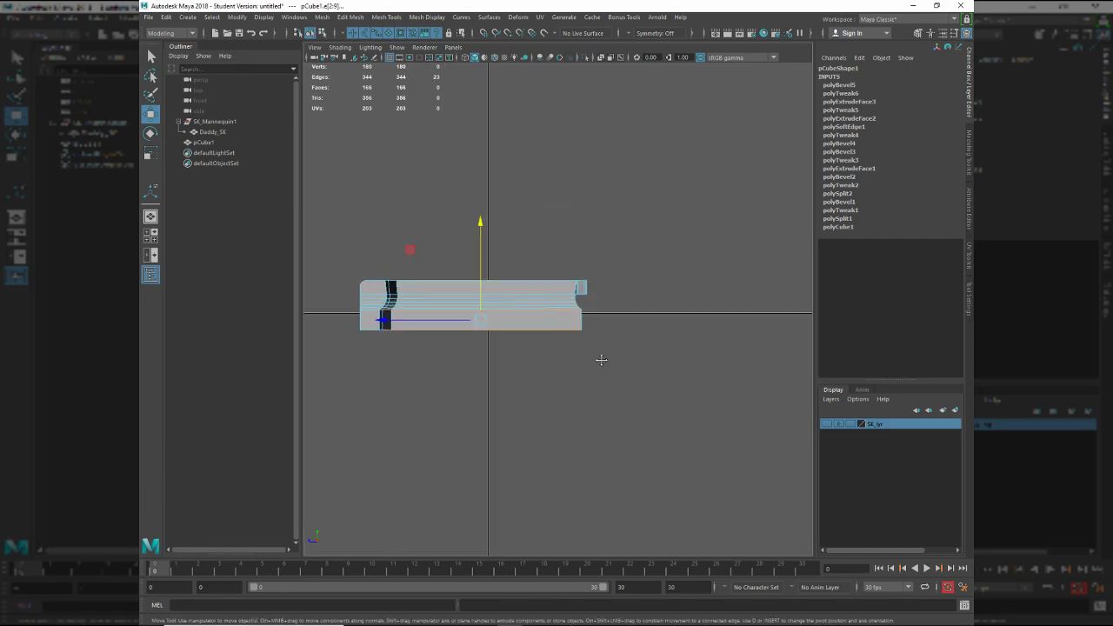
left_click_drag(652, 388, 409, 322)
key("space")
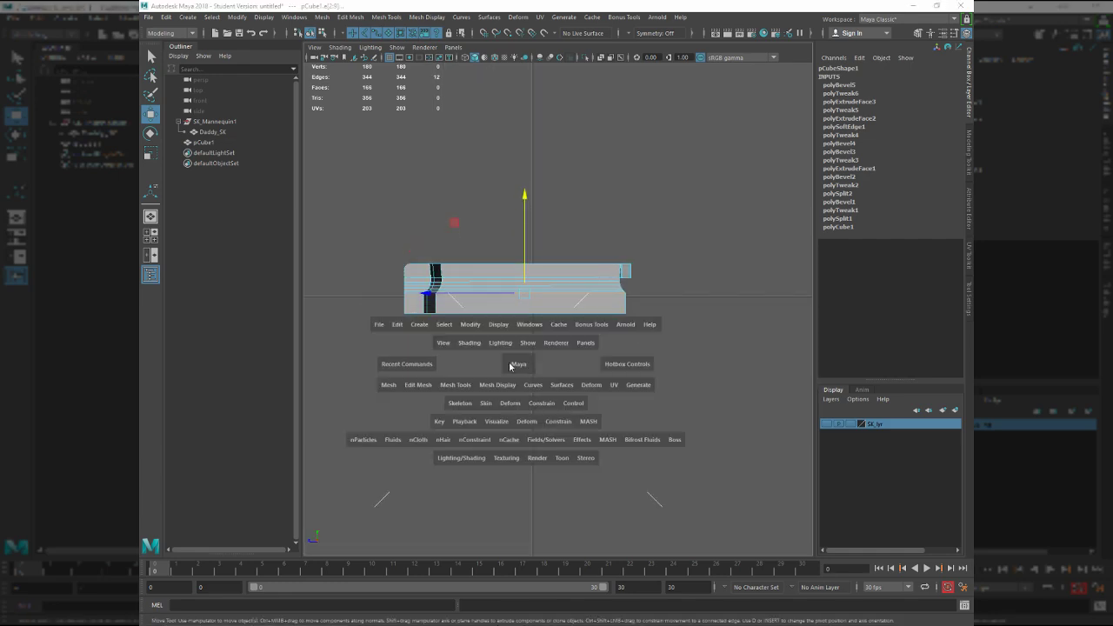
key("space")
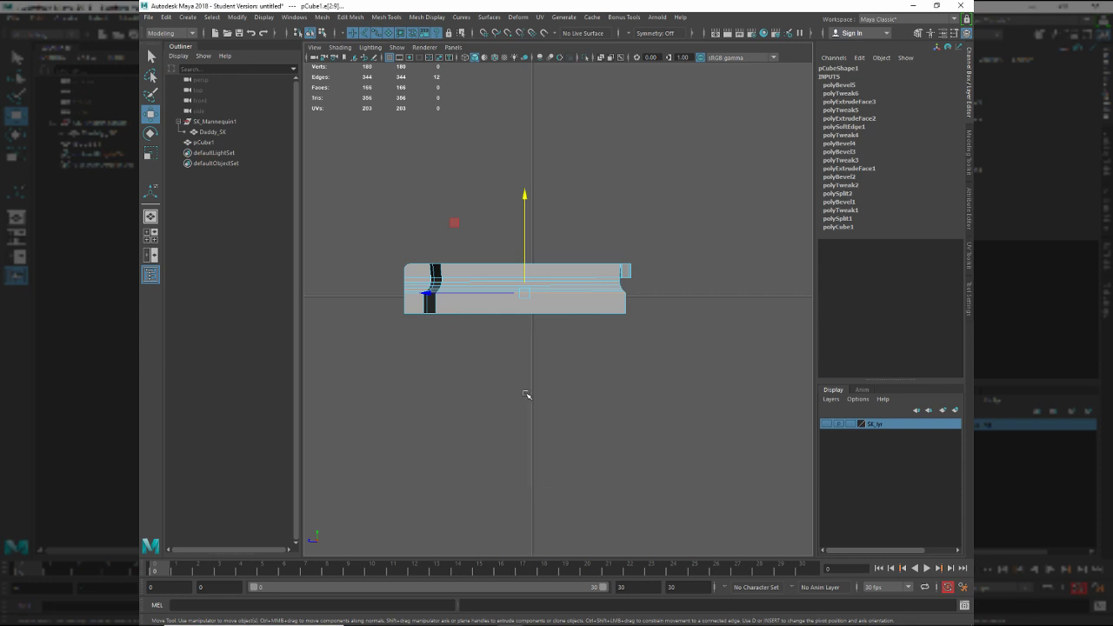
left_click_drag(528, 393, 533, 374)
mouse_move(584, 412)
left_mouse_down("alt")
mouse_move(556, 398)
mouse_move(552, 414)
mouse_move(572, 427)
mouse_move(582, 408)
left_mouse_up("alt")
right_click_drag(582, 408, 619, 260, "alt")
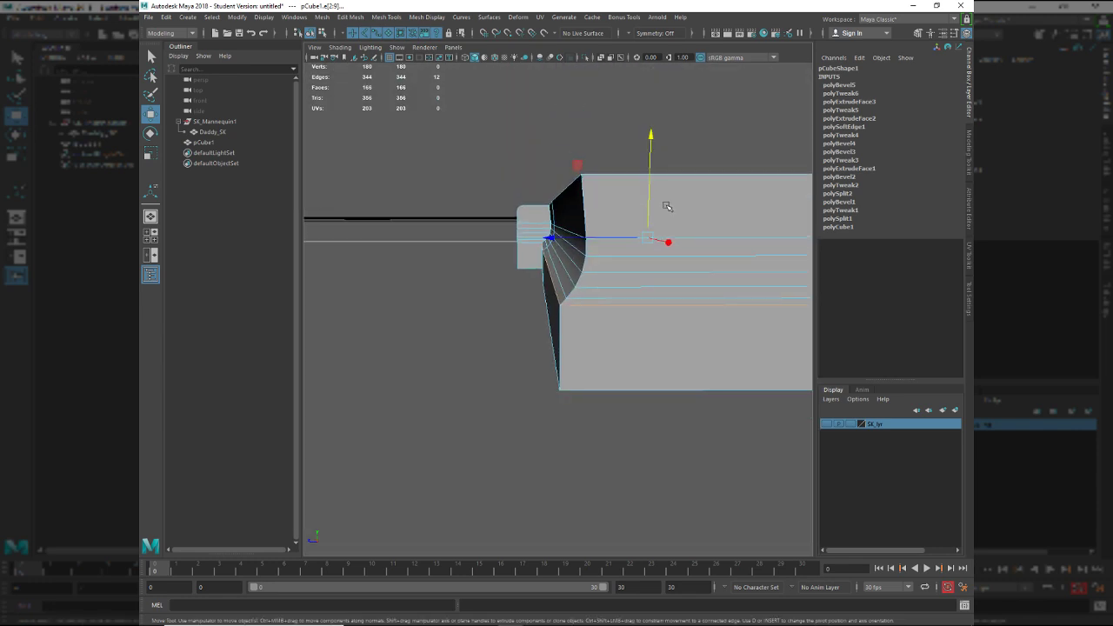
left_click_drag(649, 207, 649, 206)
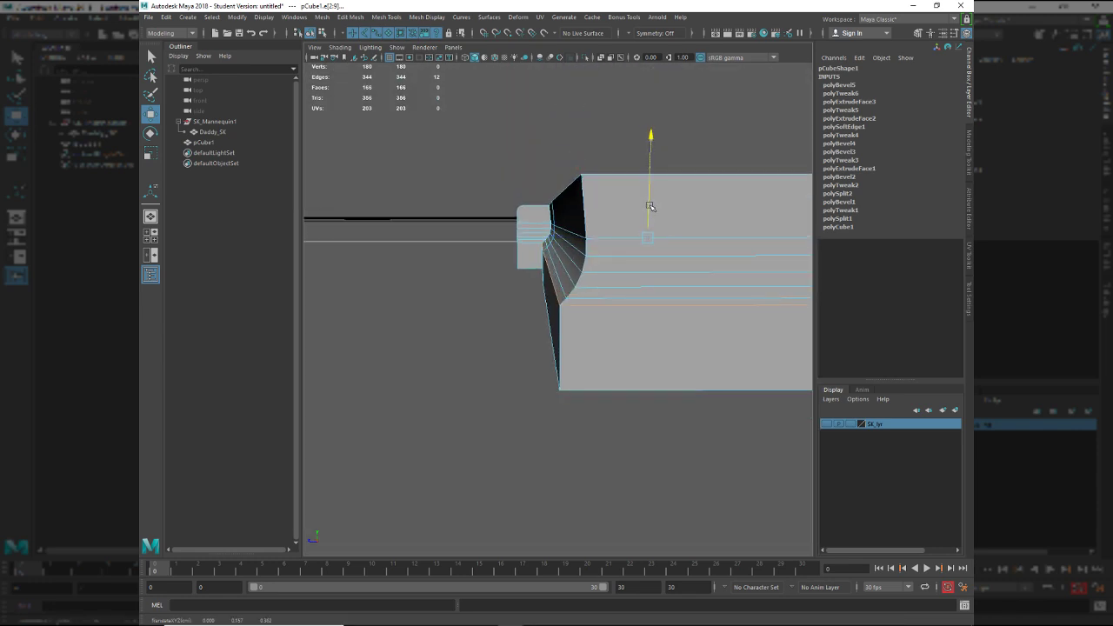
key("r")
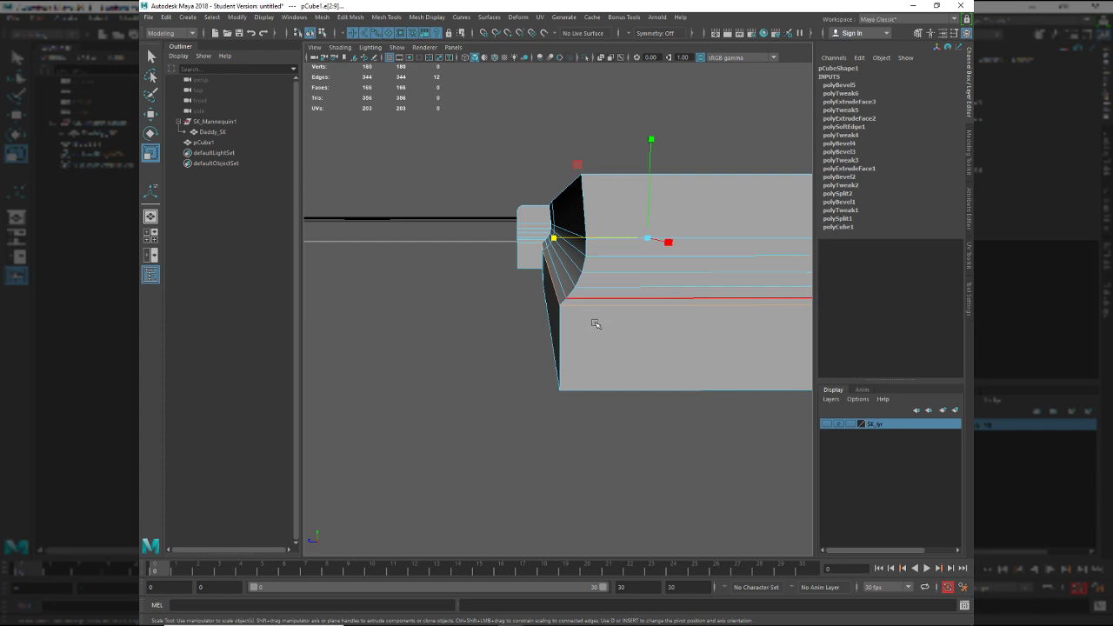
Select the lower vertical face loop without the block's end faces and scale it slightly outward along the depth axis.
key("F11")
left_click(612, 352)
left_click(547, 339, "shift")
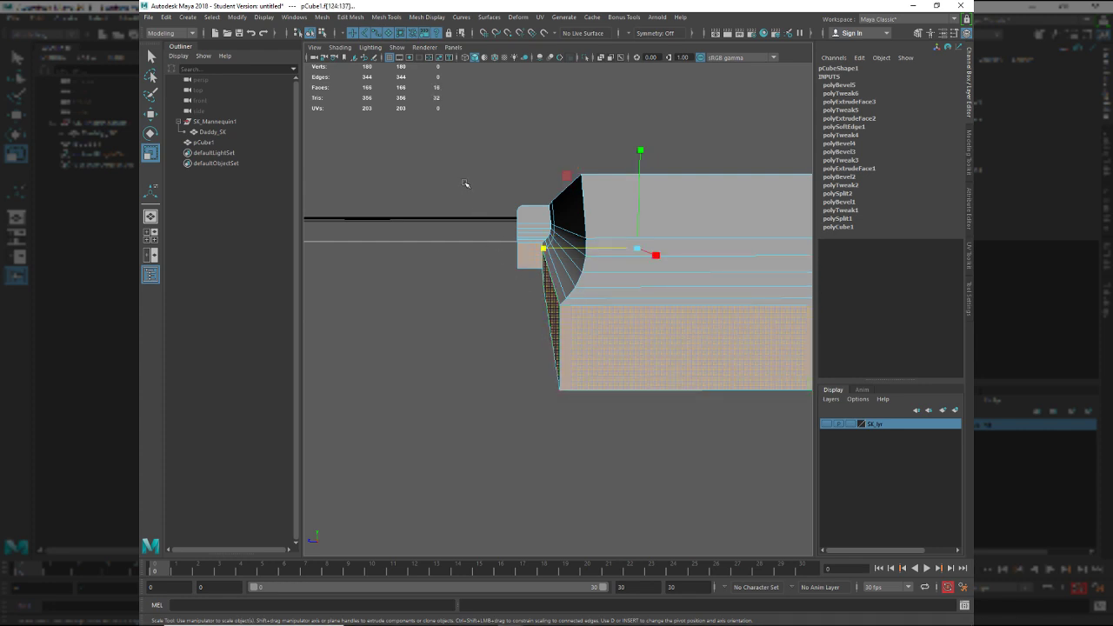
left_click_drag(526, 311, 527, 312, "ctrl")
key("w")
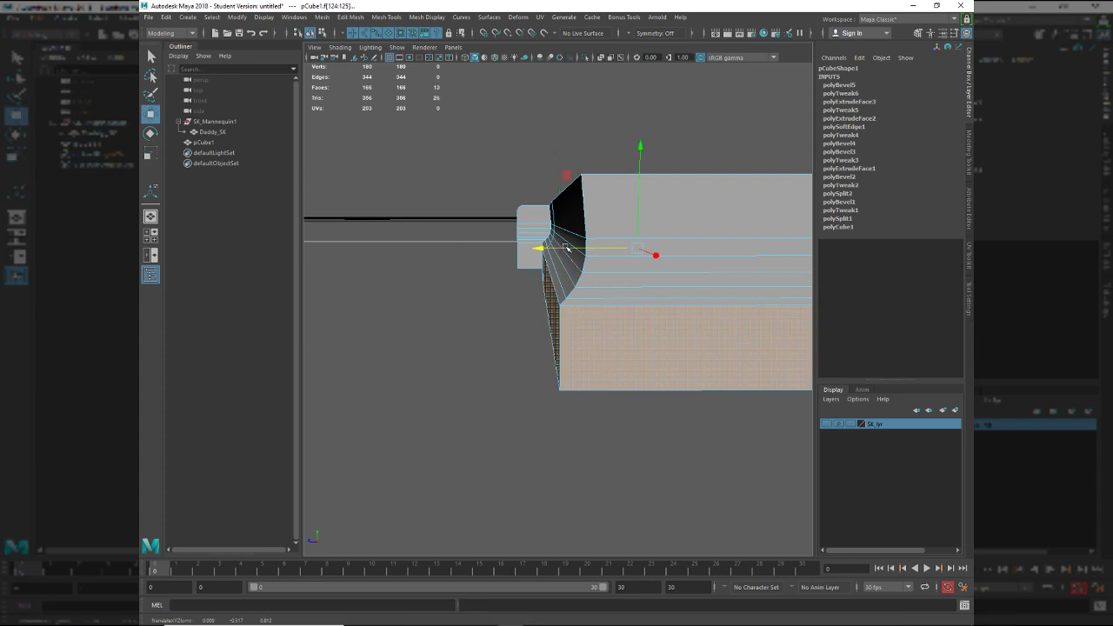
key("r")
left_click_drag(566, 248, 563, 250)
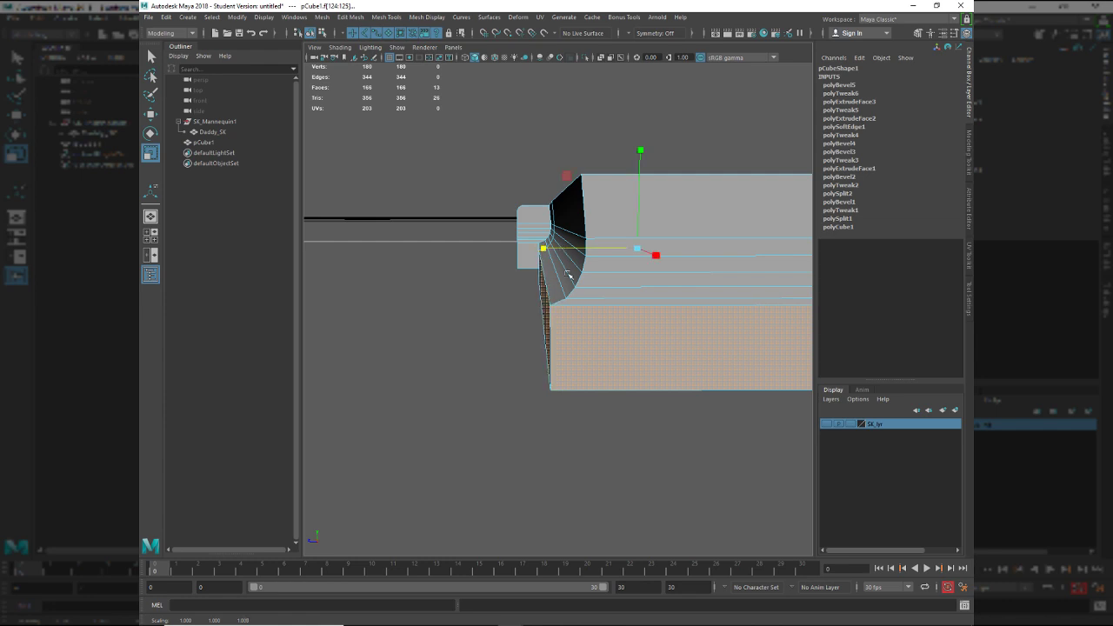
left_click_drag(567, 275, 575, 334, "alt")
key("alt+d")
key("alt+Tab")
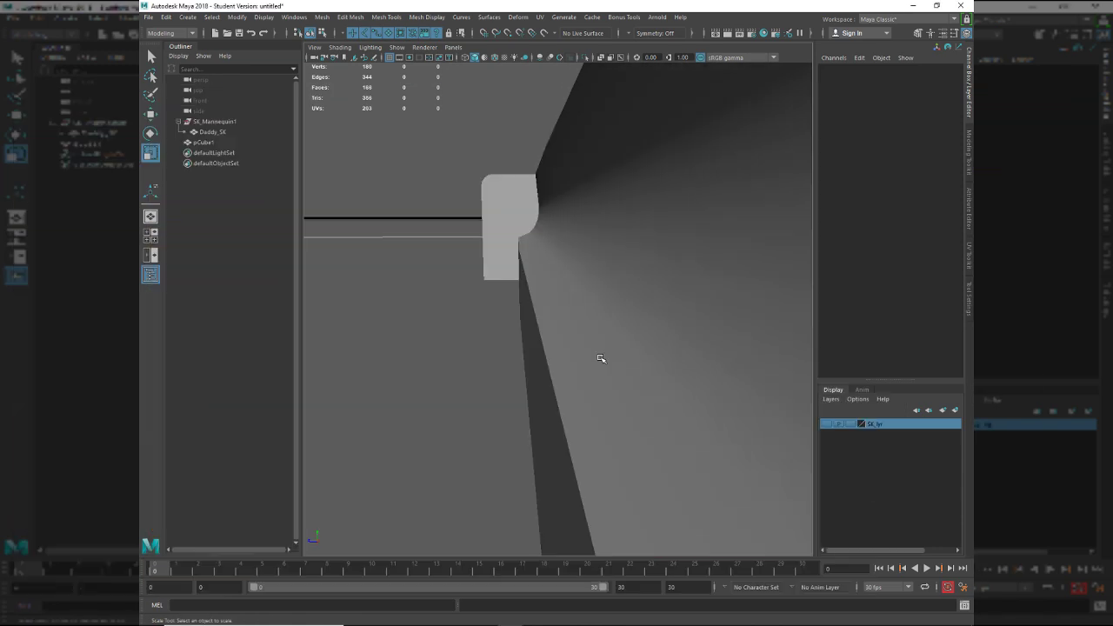
Mirror the whole body along the negative X axis using the custom shelf's mirror tool.
left_click_drag(601, 362, 657, 212, "alt")
left_click(570, 303)
key("w")
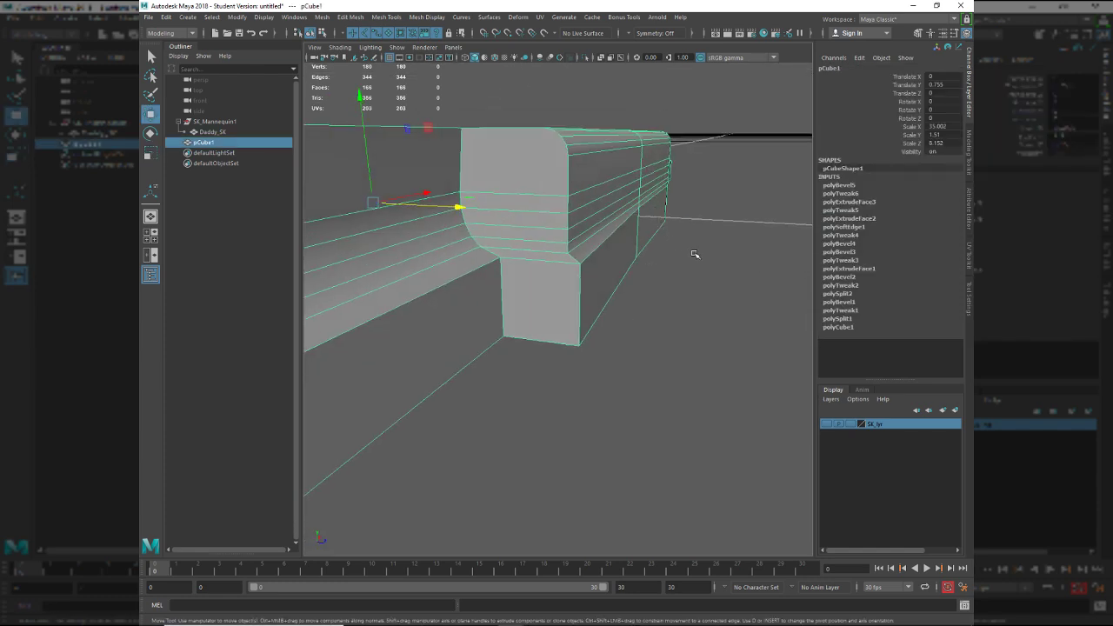
left_click_drag(694, 254, 619, 254, "alt")
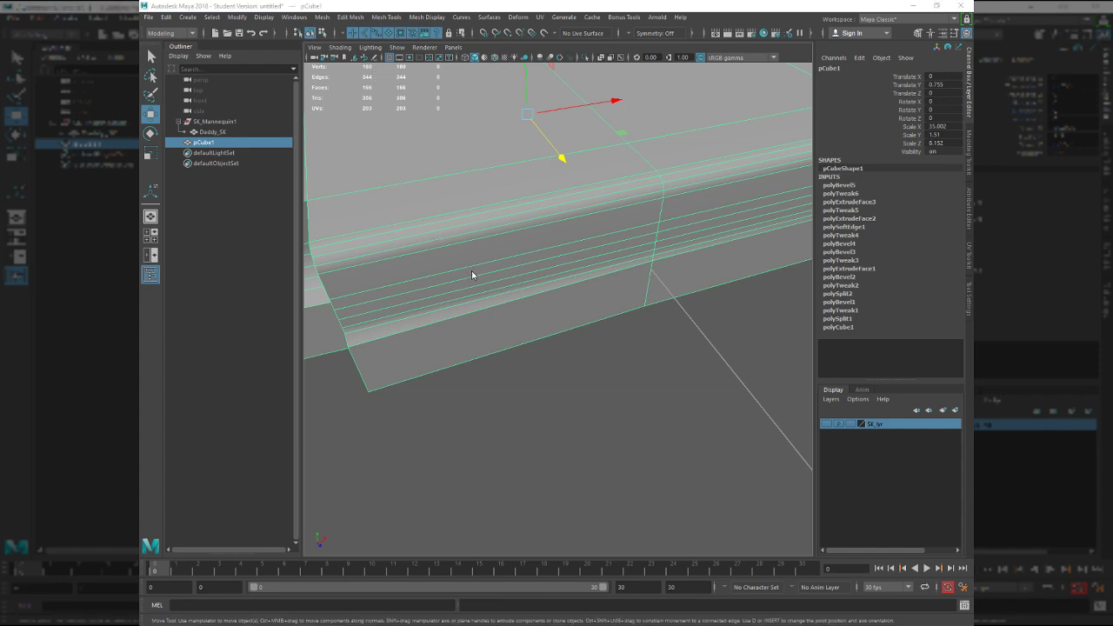
key("space")
left_click(648, 276)
left_click(613, 275)
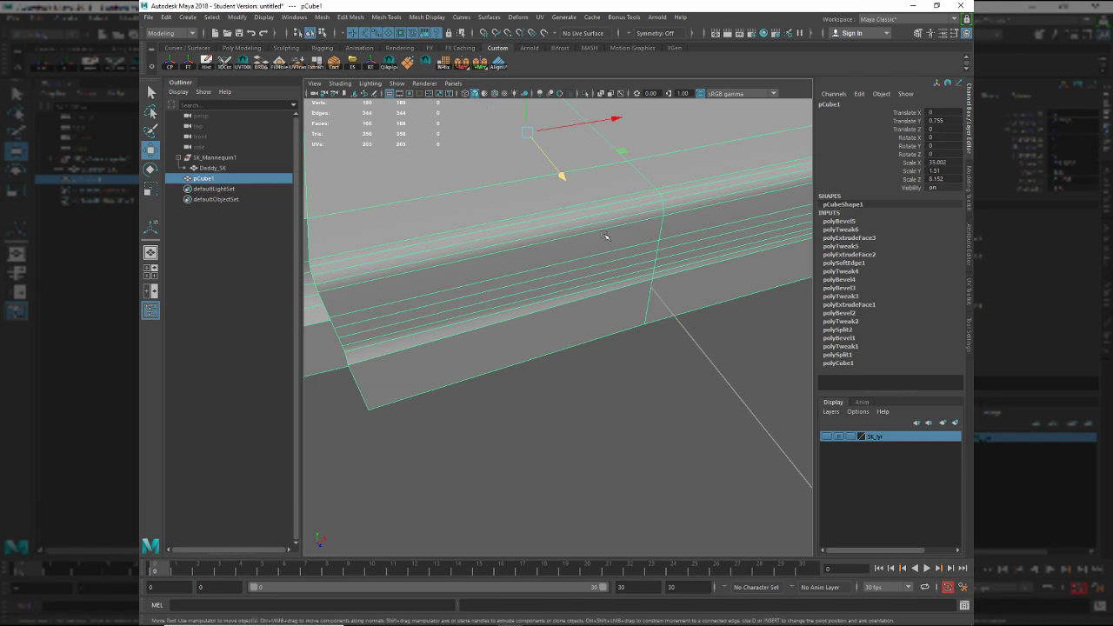
left_click_drag(604, 236, 549, 236, "alt")
right_click(466, 70)
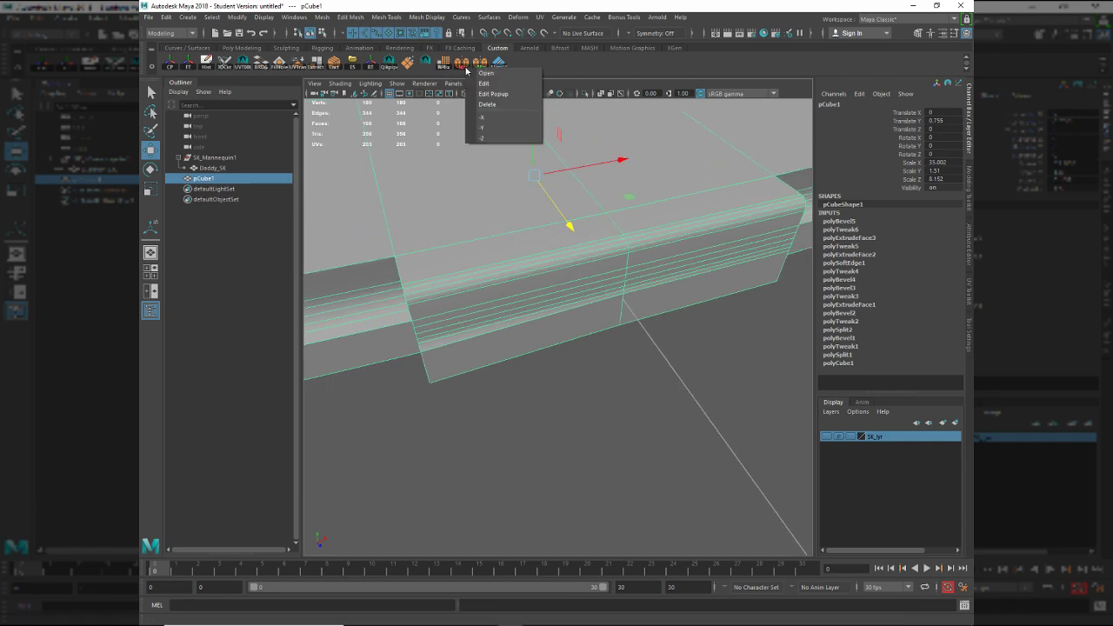
left_click(483, 117)
key("q")
left_click(532, 369)
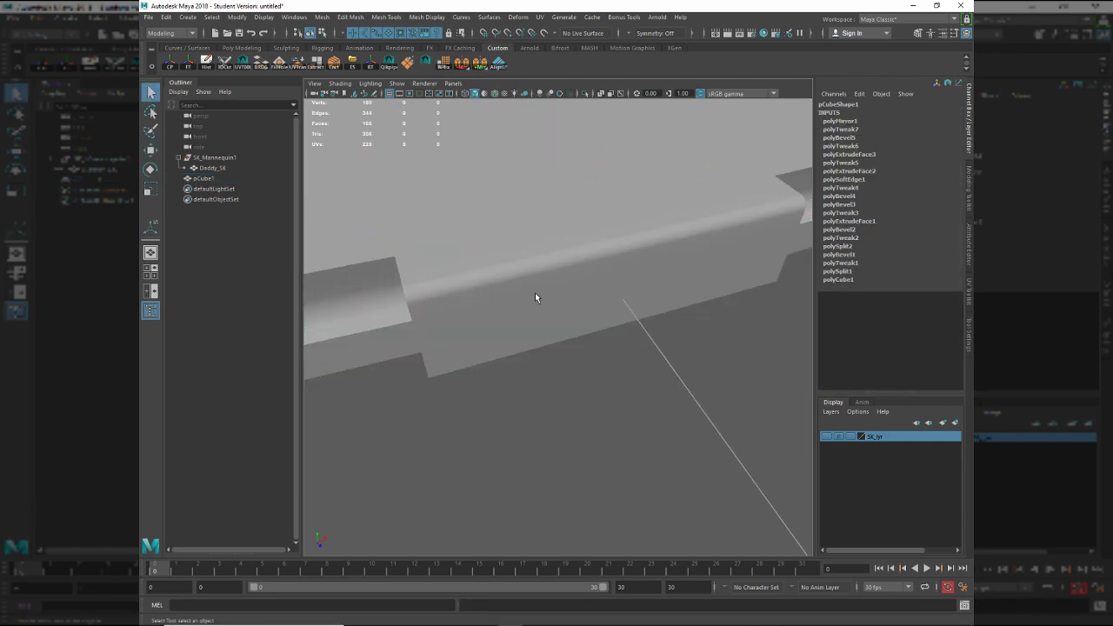
Connect the rounded top corner vertices of the block's end face to the uppermost vertex of the recess curve.
right_click_drag(535, 294, 418, 292, "alt")
left_click_drag(418, 291, 615, 309, "alt")
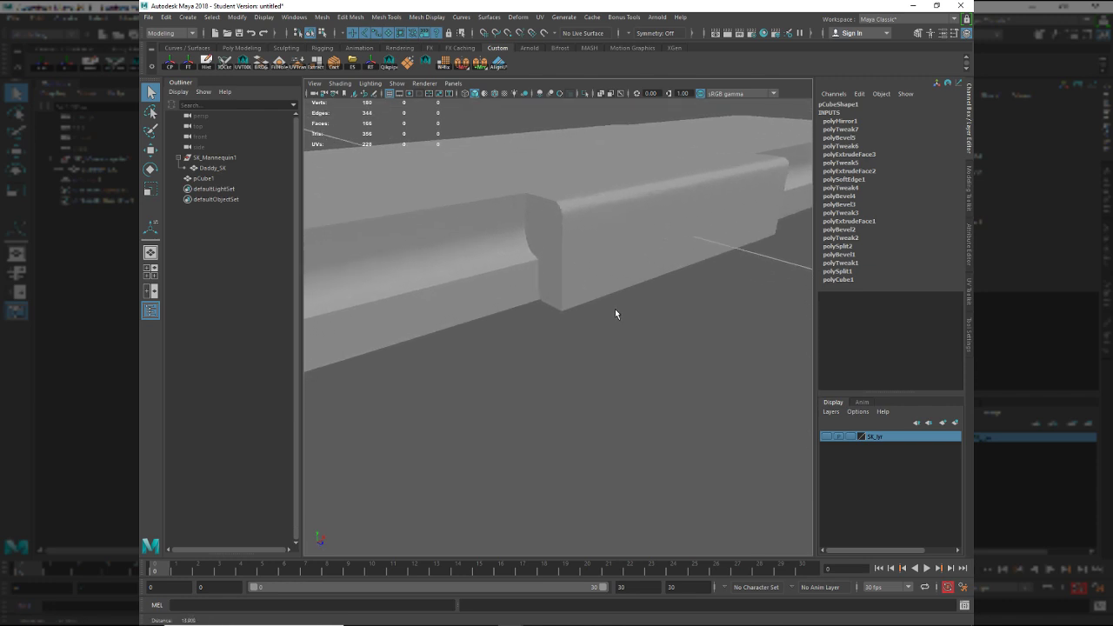
left_click(630, 263)
left_click_drag(630, 263, 670, 263, "alt")
right_click_drag(590, 250, 654, 312, "alt")
right_click_drag(631, 185, 576, 176)
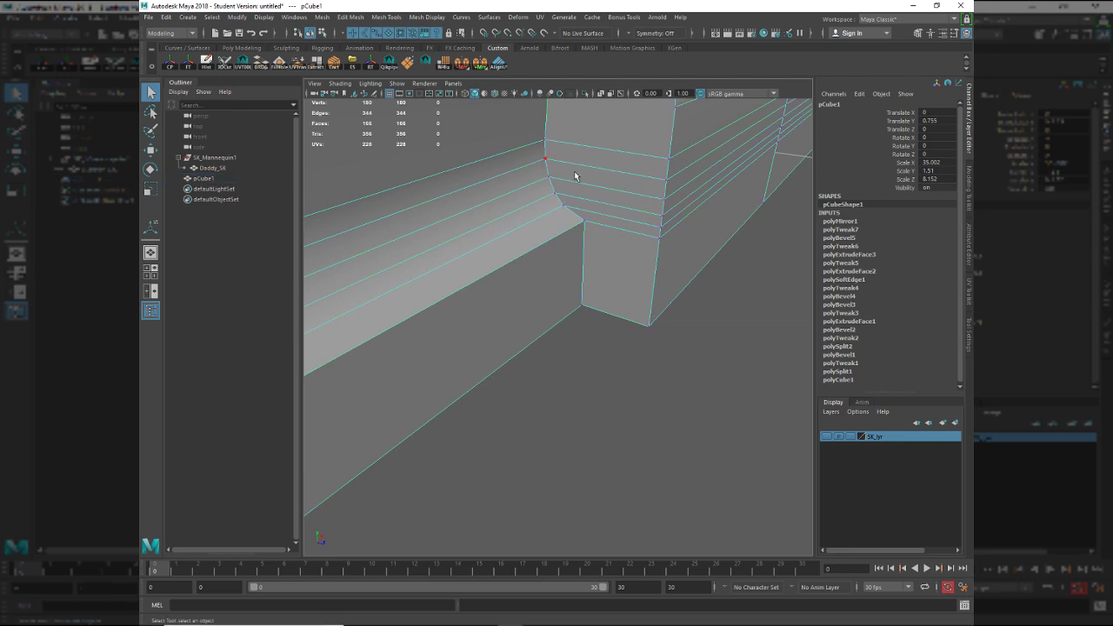
middle_click_drag(574, 144, 566, 194, "alt")
left_click(643, 179)
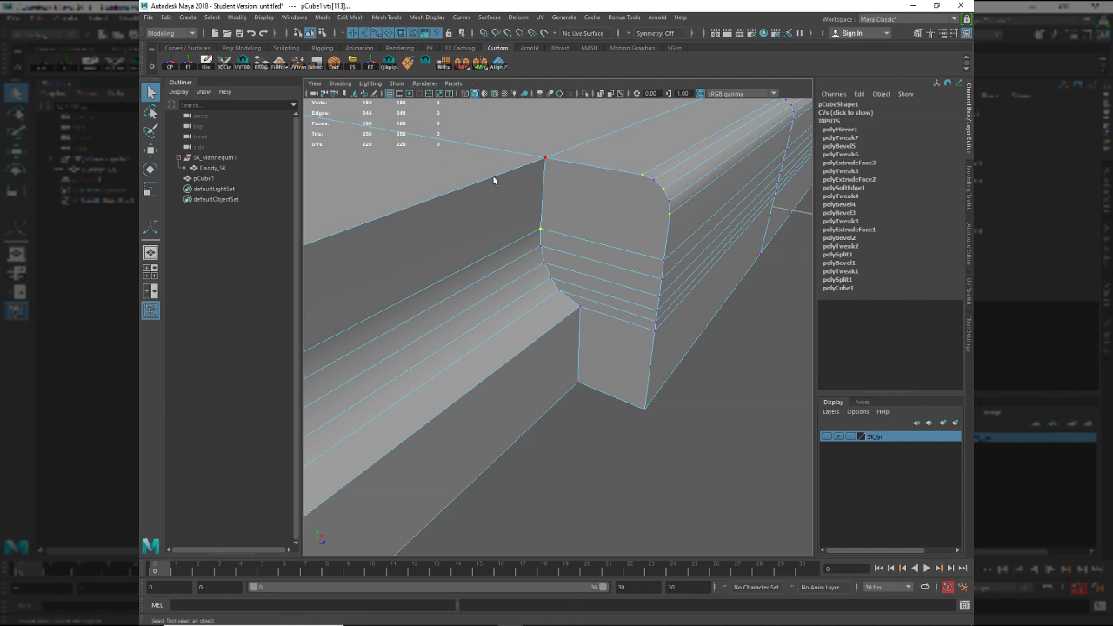
left_click(336, 65)
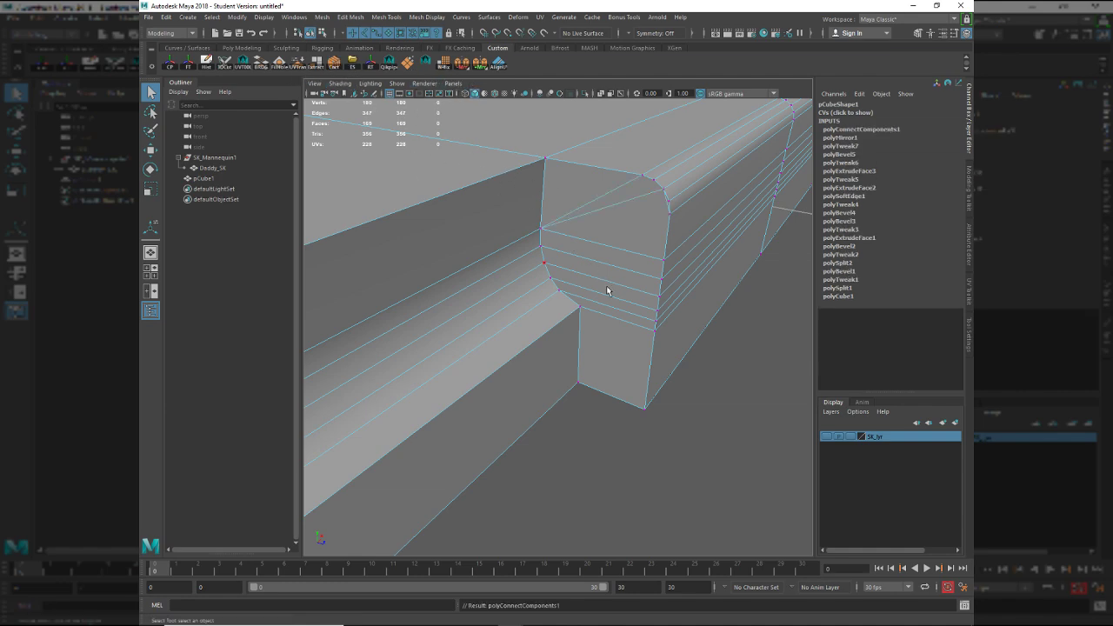
Connect the remaining bevel vertices on the block's end face and delete the surplus edge.
left_click(660, 210)
left_click(664, 206)
right_click_drag(707, 279, 657, 293, "shift")
Mirror the whole body along the X axis in the positive direction with a 0.001 merge threshold.
key("F8")
key("w")
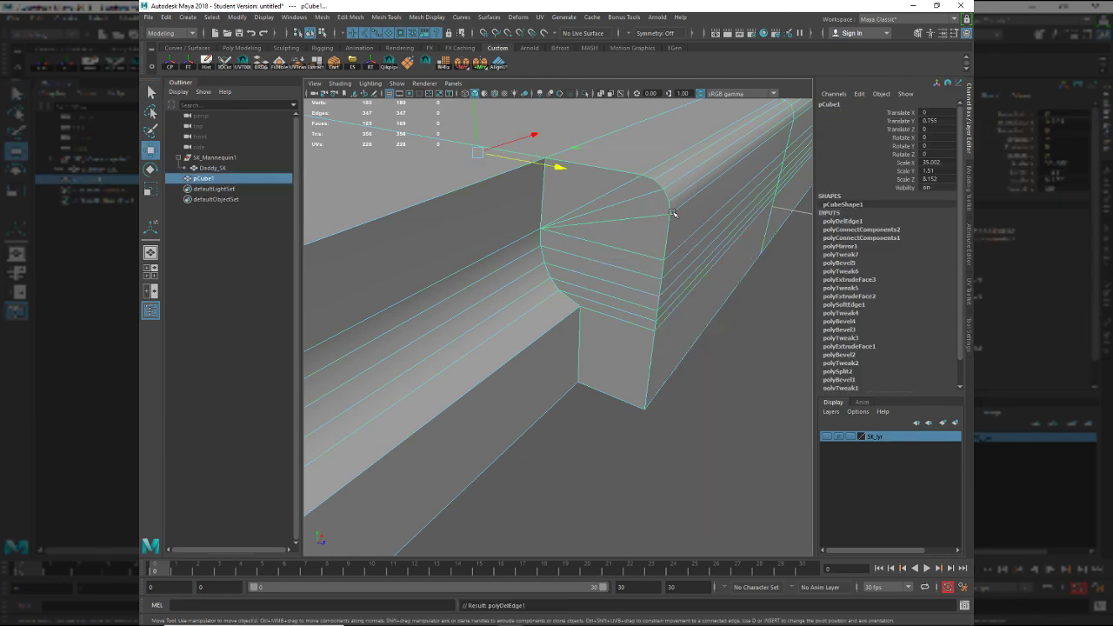
left_click(481, 62)
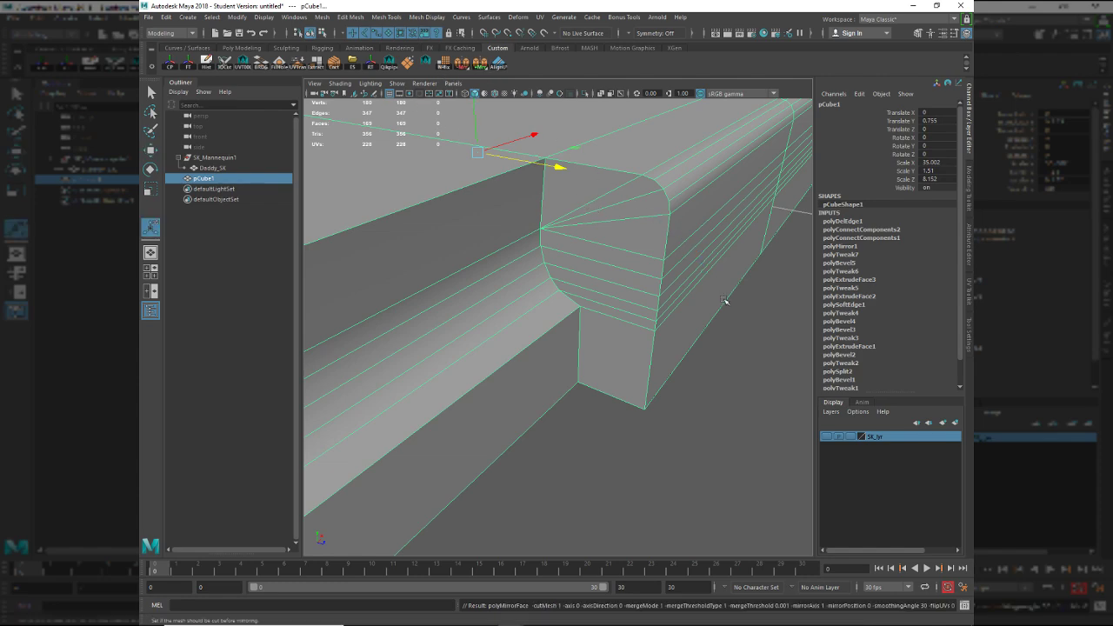
left_click_drag(723, 304, 694, 290, "alt")
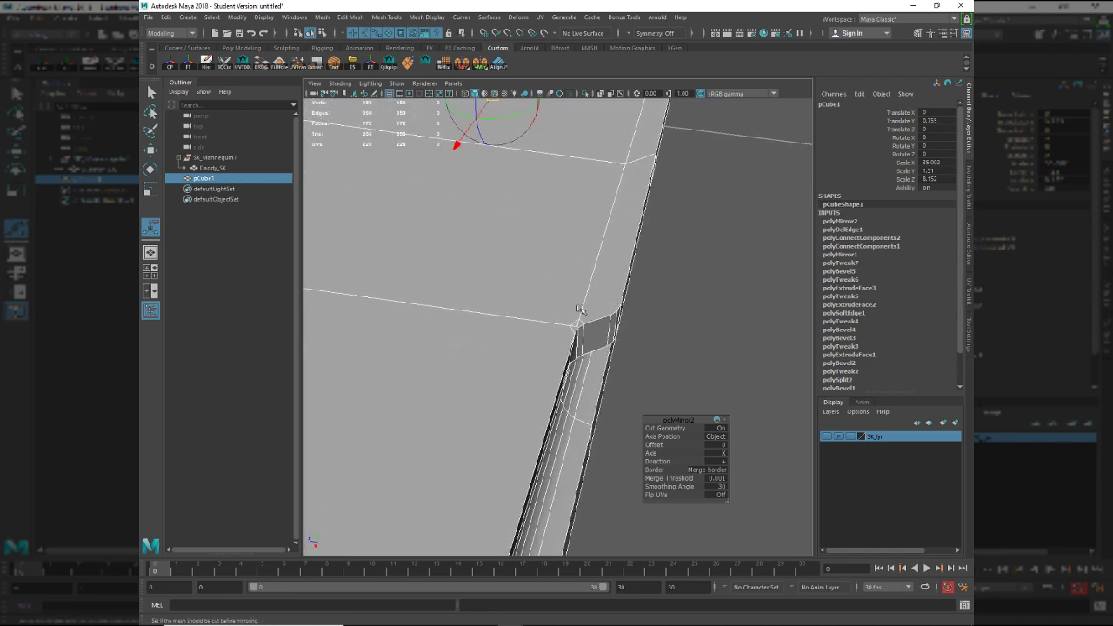
right_click_drag(580, 310, 688, 336, "alt")
middle_click_drag(718, 332, 598, 349, "alt")
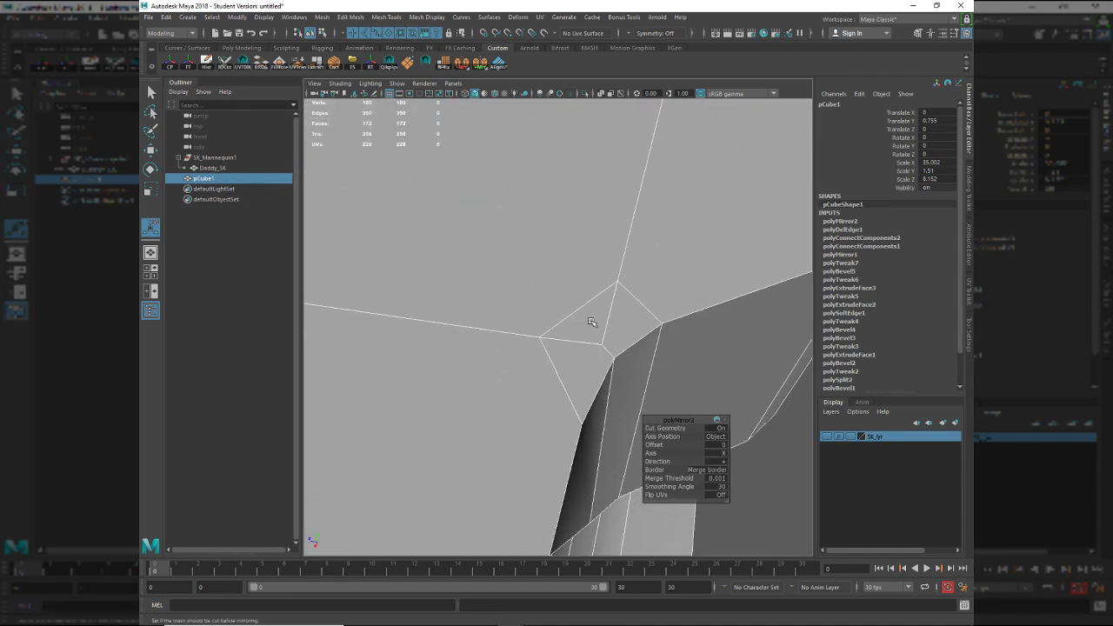
key("q")
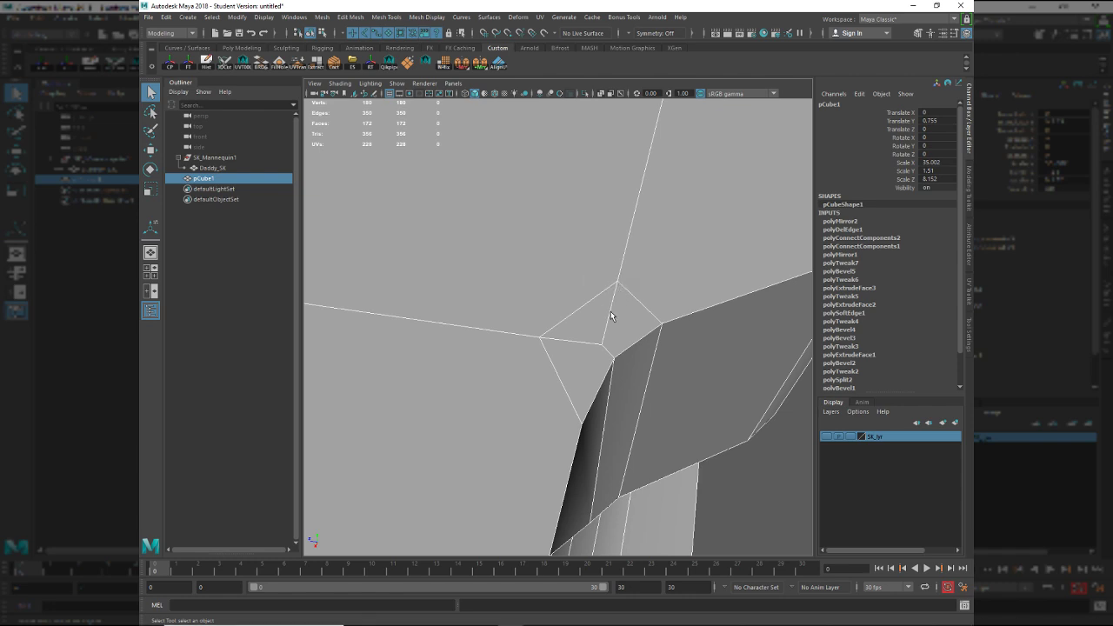
Target-weld the two stray vertices beside the recess corner on the top face onto the inner corner vertex.
right_click_drag(611, 313, 609, 285, "shift")
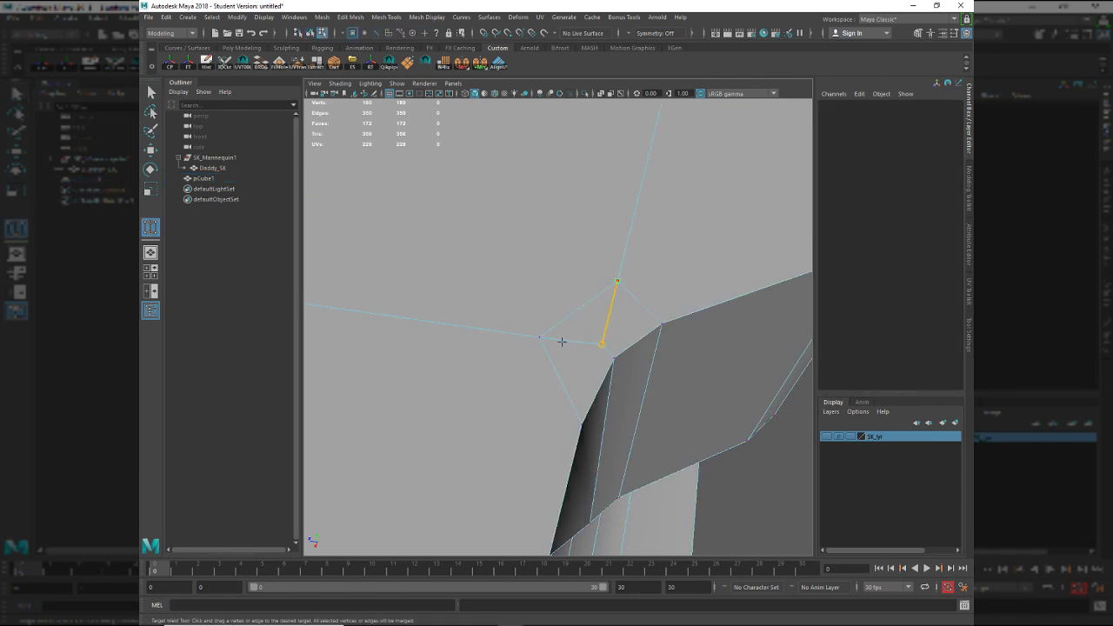
left_click_drag(562, 342, 600, 346)
right_click_drag(630, 336, 602, 332, "alt")
left_click_drag(648, 323, 528, 343, "alt")
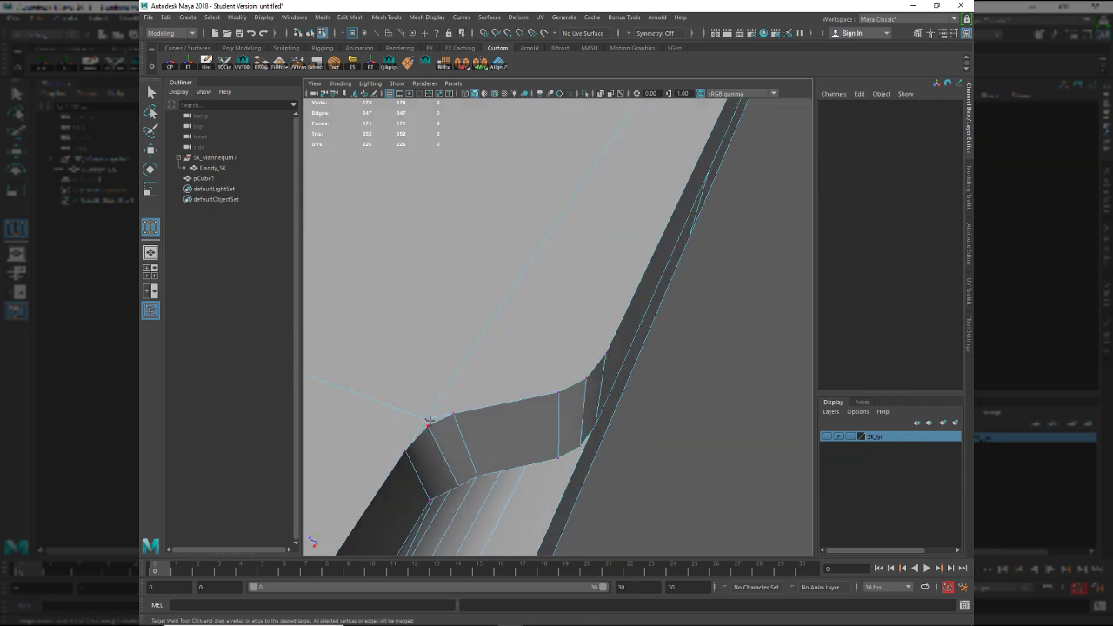
Try to target-weld the top face's corner vertex onto the rounded recess corner, and undo the weld.
left_click_drag(427, 423, 475, 476)
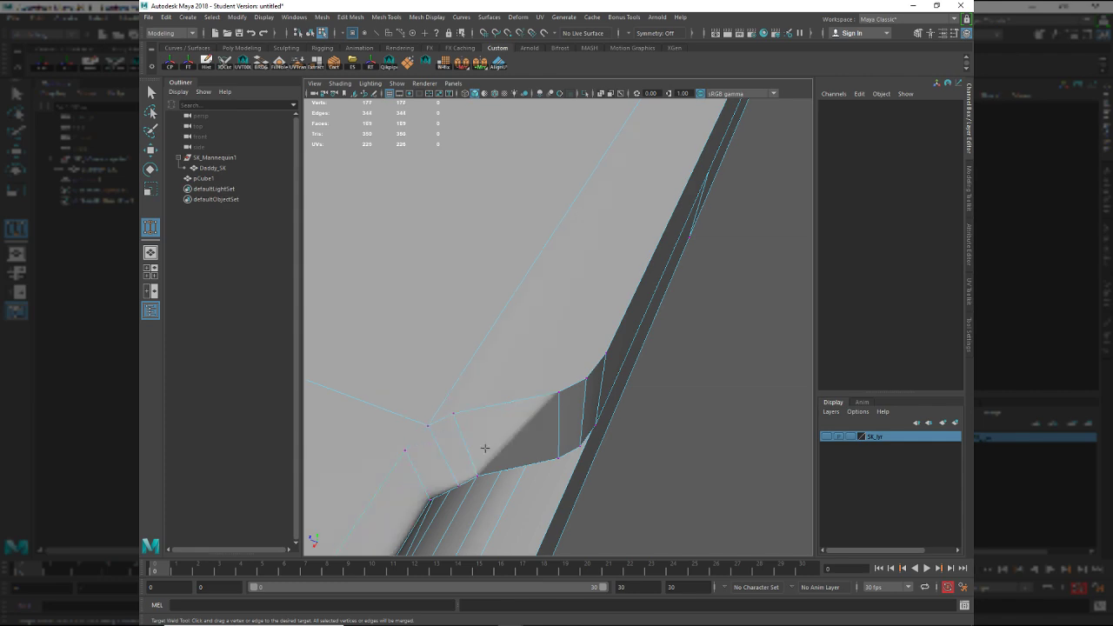
key("ctrl+z")
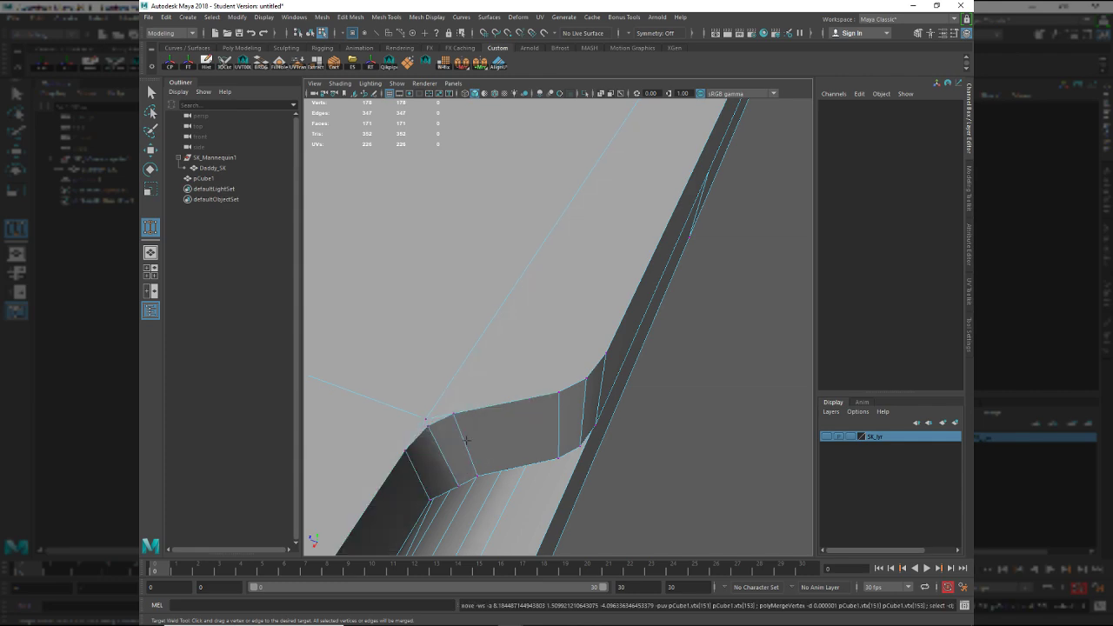
left_click_drag(446, 433, 478, 423, "alt")
right_click_drag(478, 423, 498, 429, "alt")
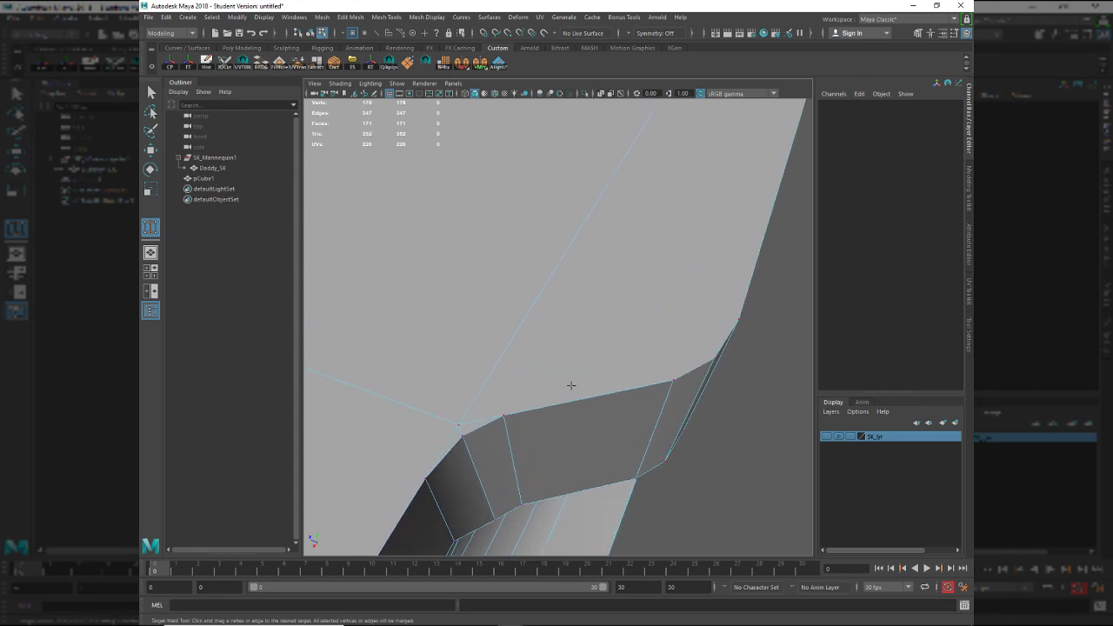
left_click_drag(571, 385, 459, 320, "alt")
key("w")
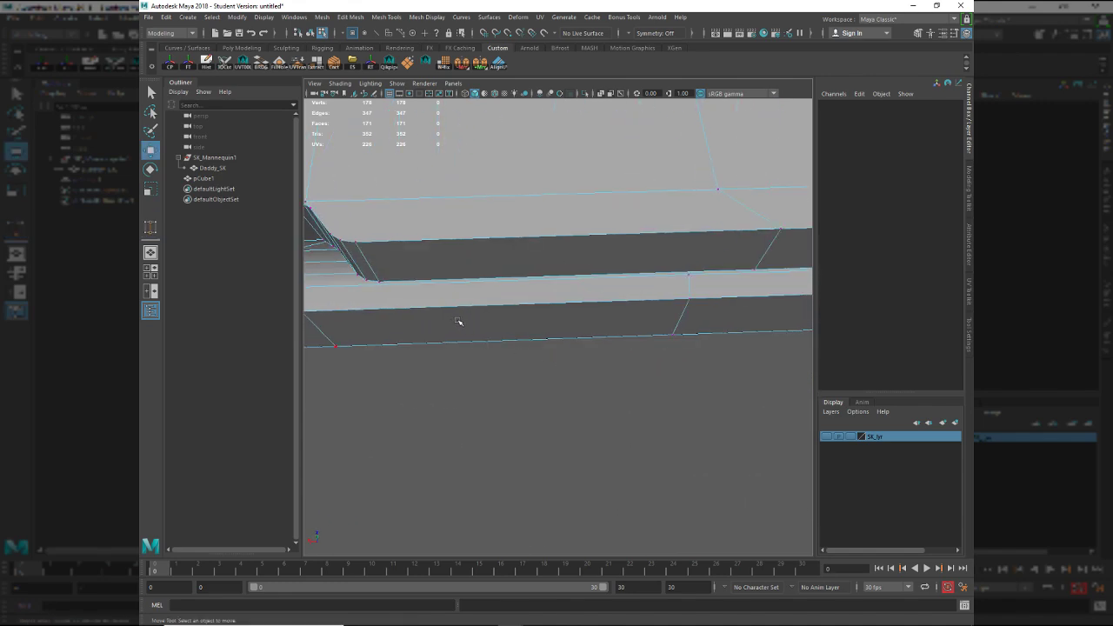
Connect the rounded recess corner vertices to the neighbouring top-face vertex and delete the surplus edge at the corner.
key("q")
middle_click_drag(383, 277, 472, 312, "alt")
right_click_drag(468, 283, 418, 269)
left_click(436, 281)
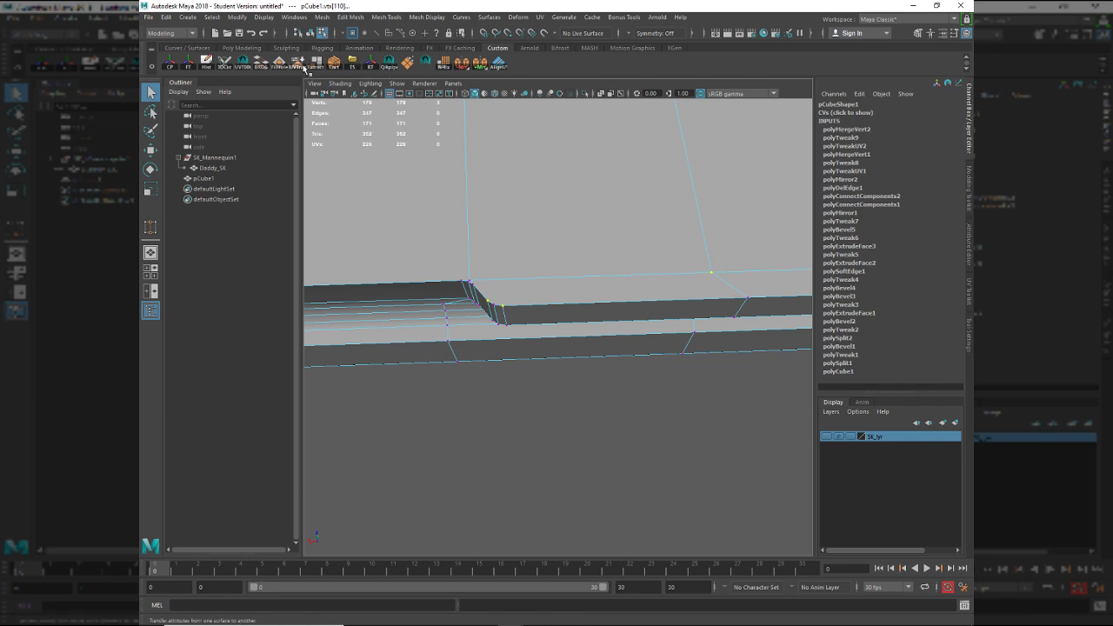
left_click(334, 62)
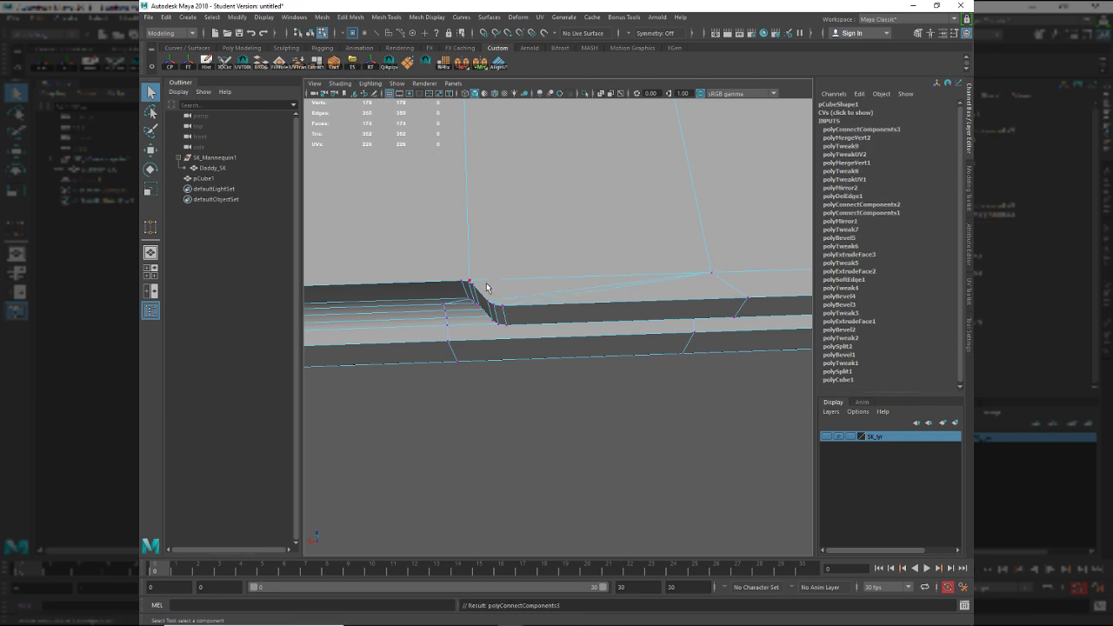
key("F10")
left_click(509, 322)
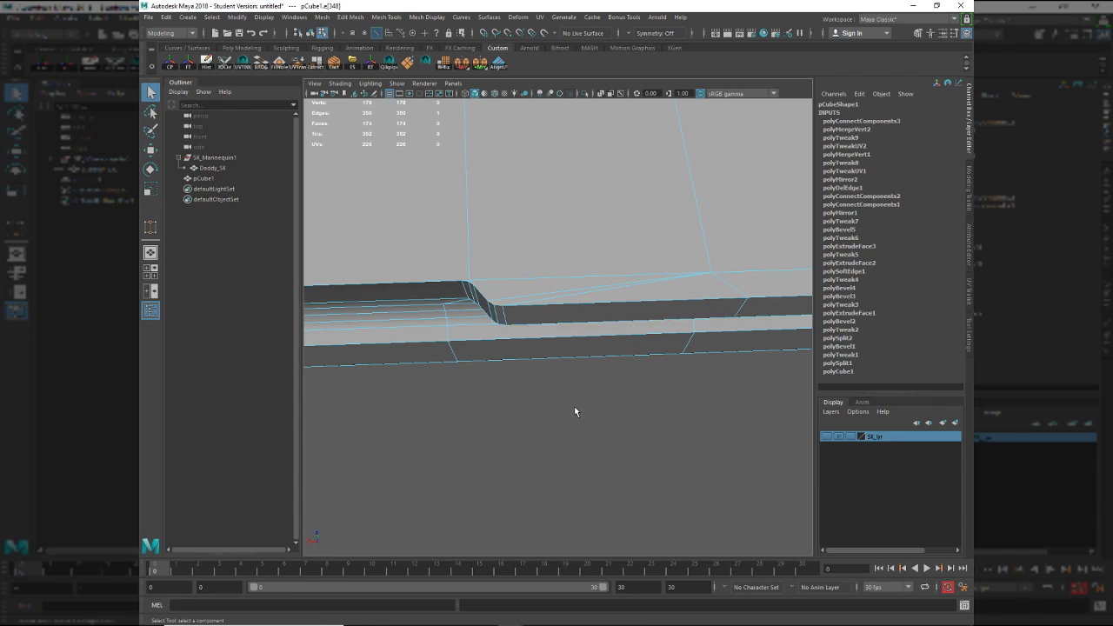
key("Delete")
Mirror the whole body along the X axis in the negative direction with a 0.001 merge threshold.
left_click_drag(530, 291, 485, 301, "alt")
key("F8")
key("w")
scroll(627, 266, "down", 3)
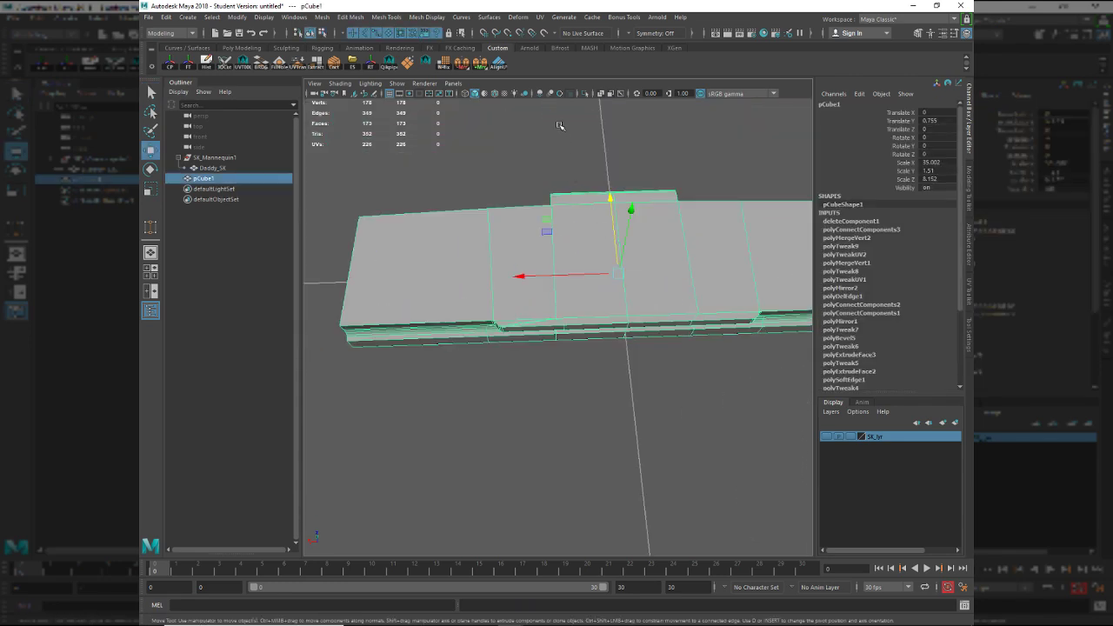
left_click(464, 67)
middle_click_drag(686, 395, 524, 365, "alt")
right_click_drag(524, 366, 711, 440, "alt")
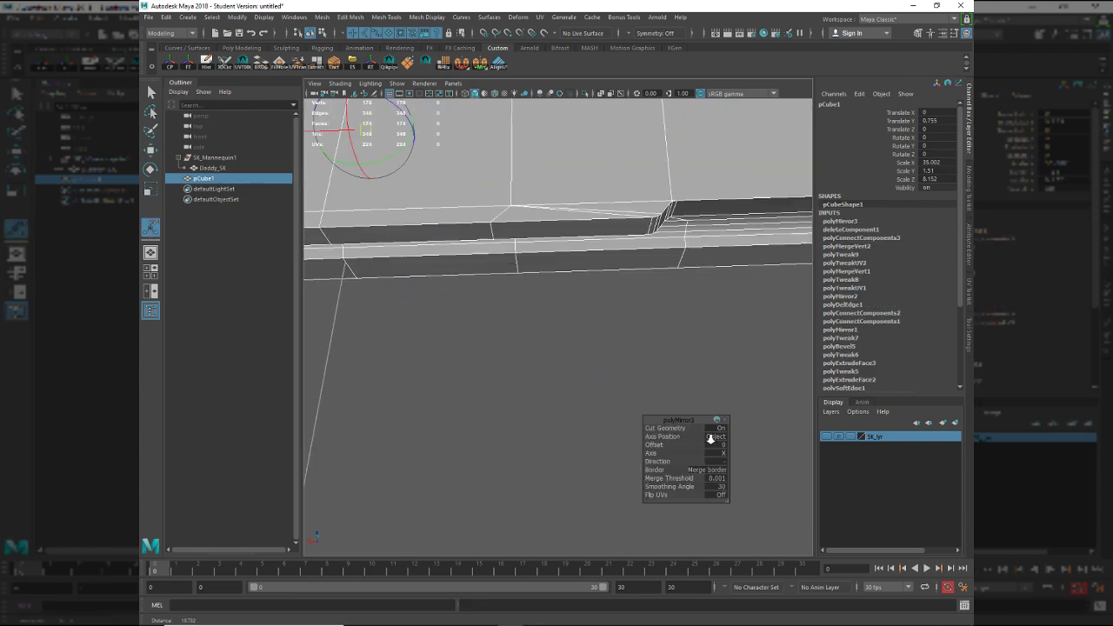
left_click_drag(711, 440, 587, 256, "alt")
Highlight the body's problem faces and examine the topology around the recess corner.
key("q")
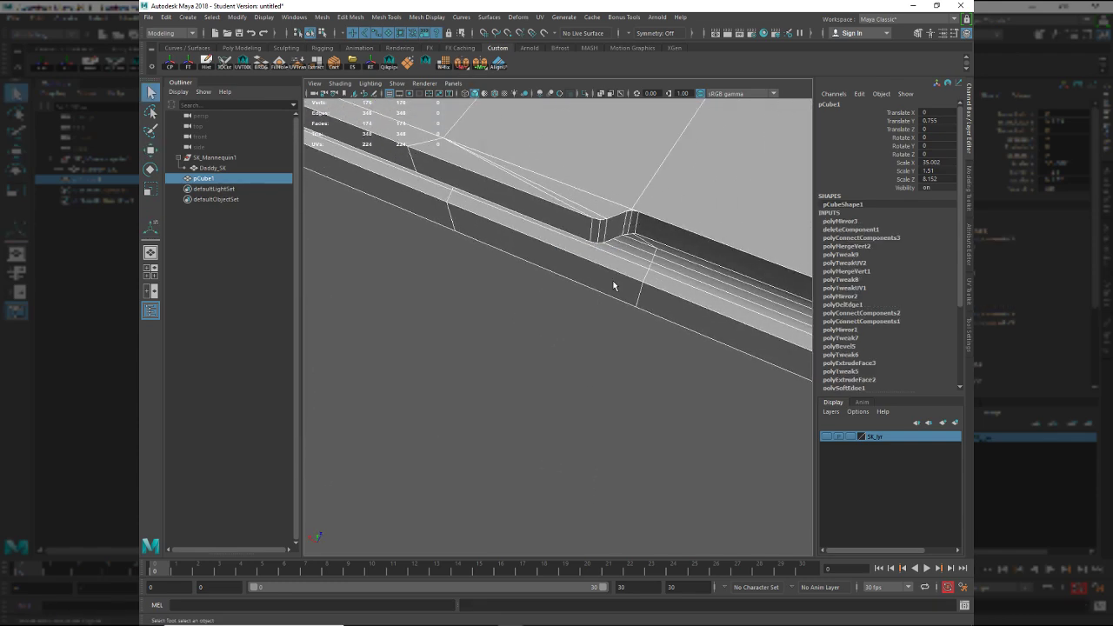
key("F11")
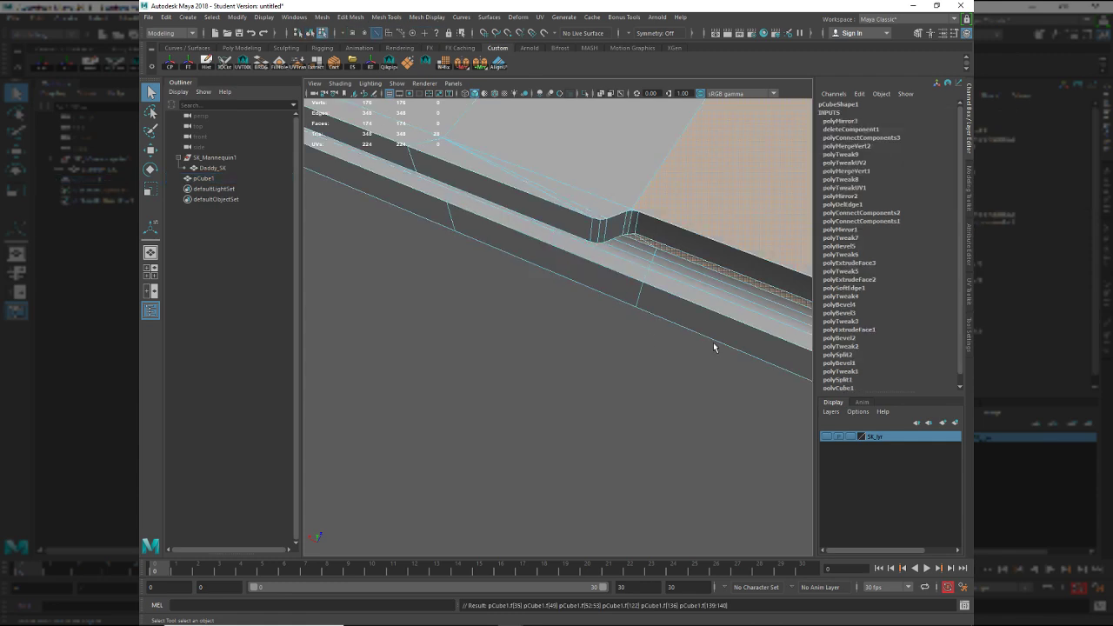
middle_click_drag(716, 348, 528, 340, "alt")
left_click_drag(528, 340, 589, 256, "alt")
middle_click_drag(589, 256, 750, 347, "alt")
left_click_drag(750, 346, 561, 346, "alt")
Target-weld the two close vertices at the tip of the recess corner into one vertex.
right_click_drag(561, 347, 522, 302)
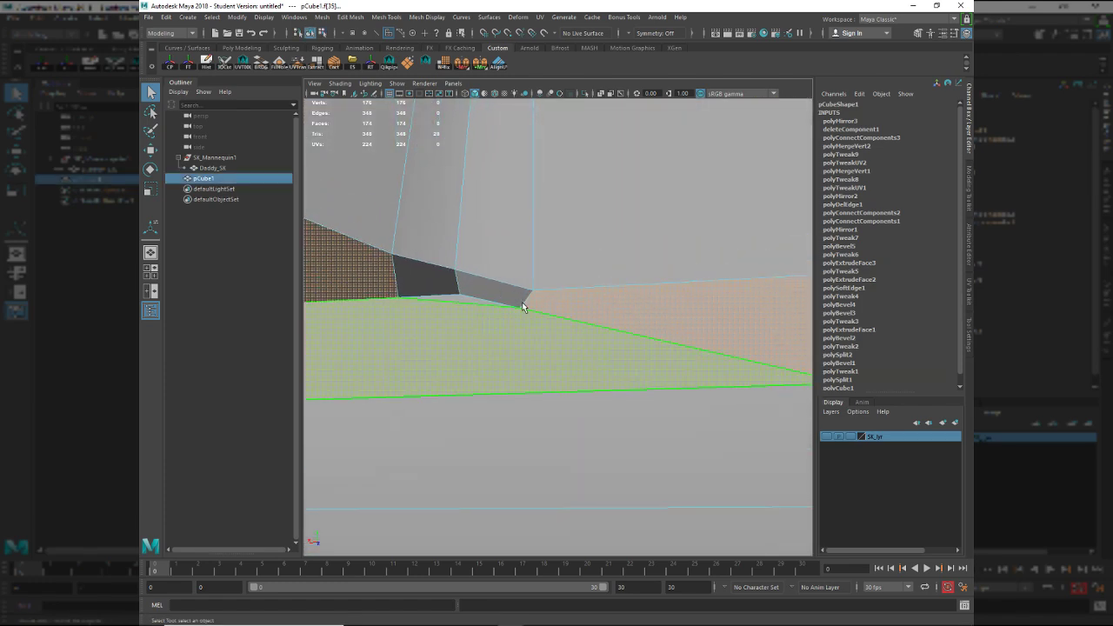
key("g")
key("ctrl+z")
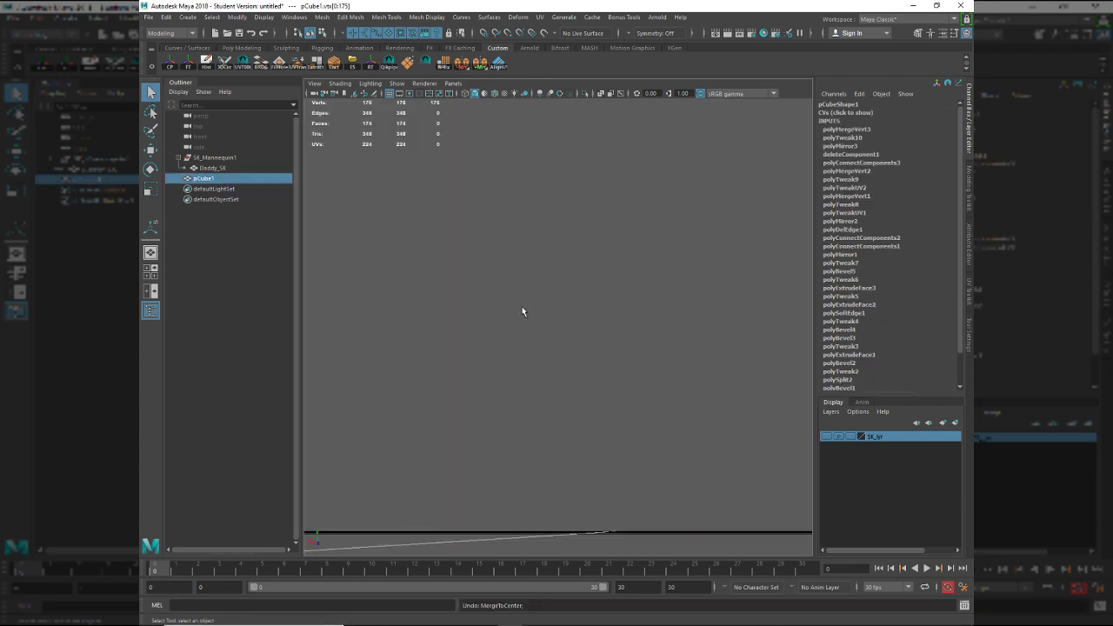
key("g")
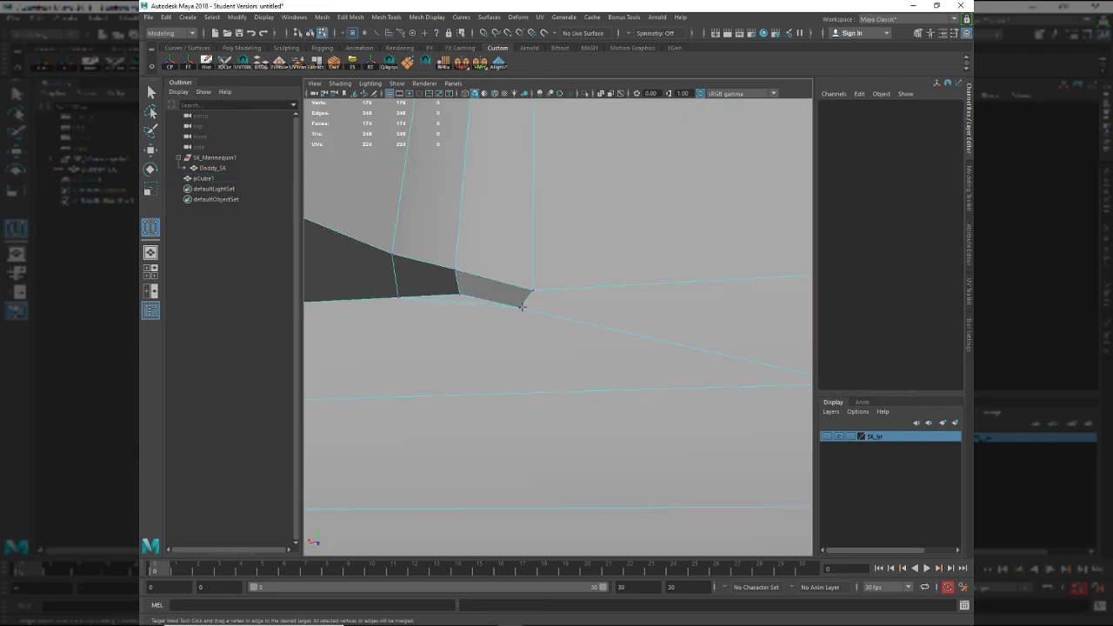
mouse_move(531, 289)
left_mouse_down()
mouse_move(497, 294)
mouse_move(518, 288)
left_mouse_up()
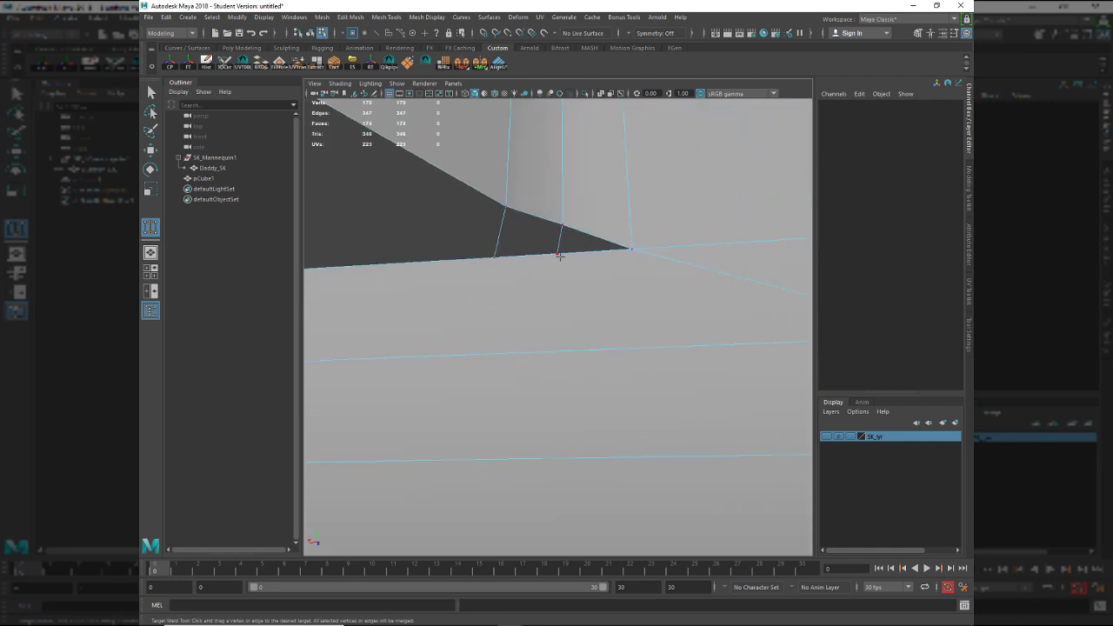
Try raising the rim vertex beside the recess corner tip, and undo the move.
key("q")
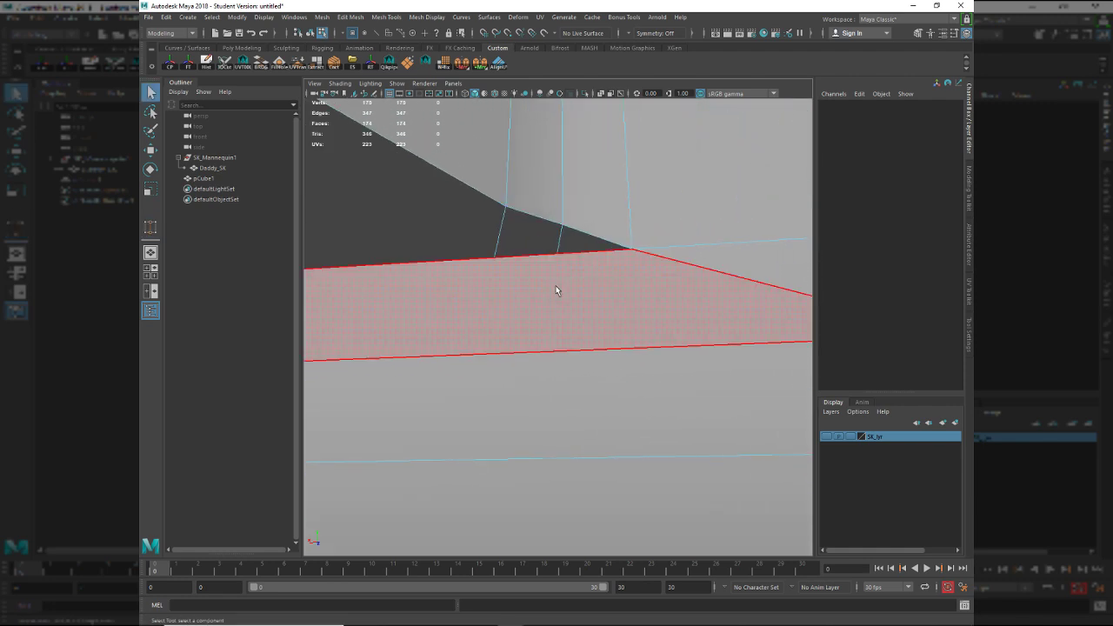
left_click(535, 243)
right_click_drag(548, 258, 508, 244)
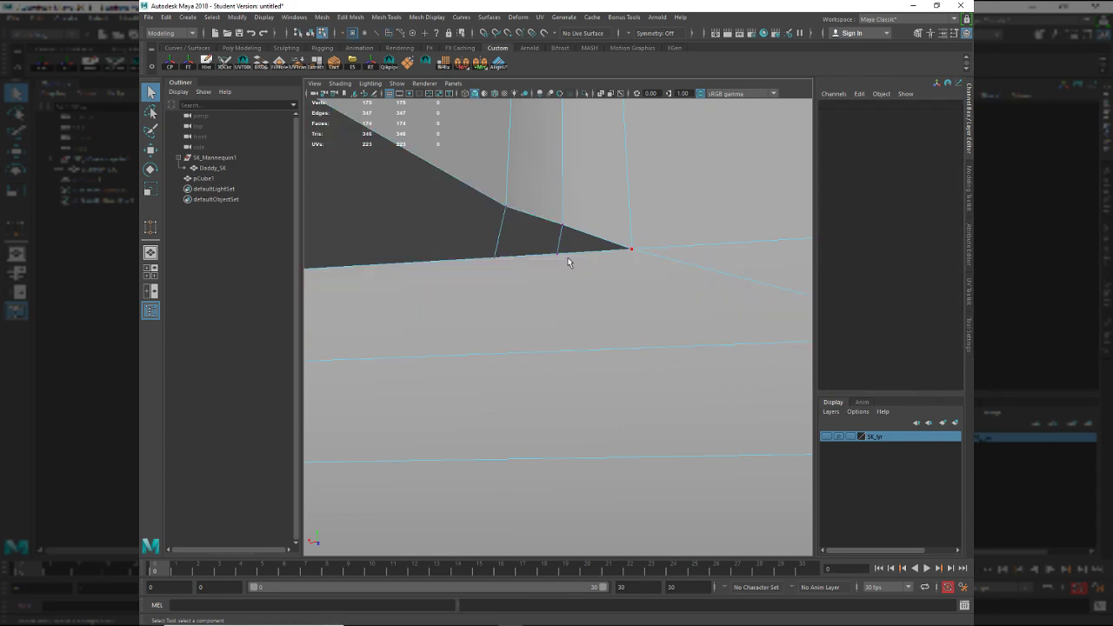
left_click(559, 257)
key("w")
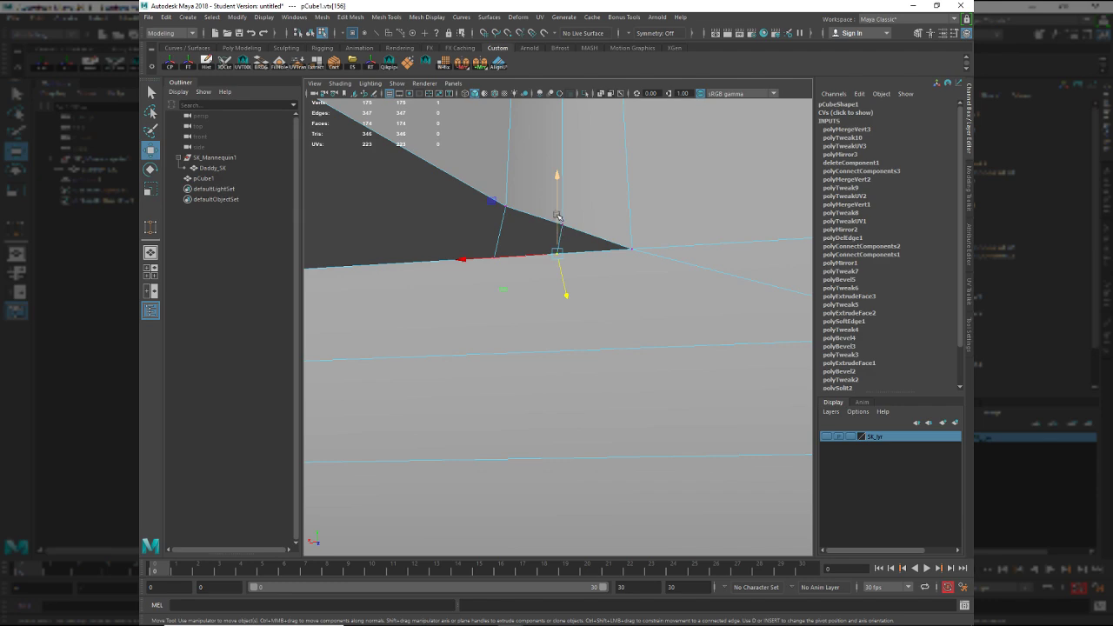
left_click_drag(558, 217, 558, 206)
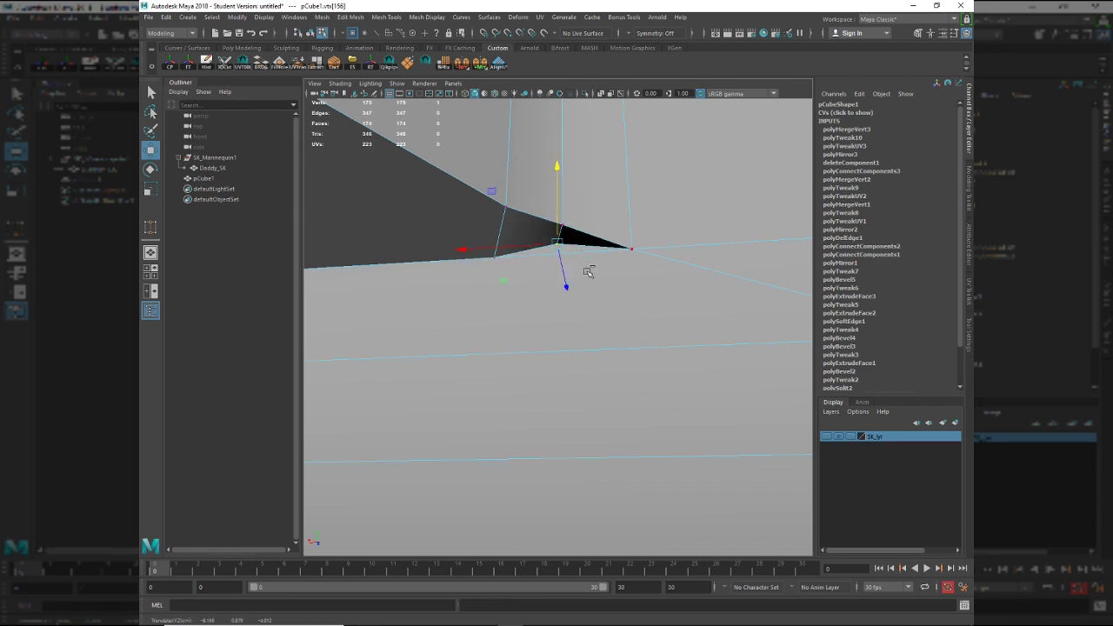
key("ctrl+z")
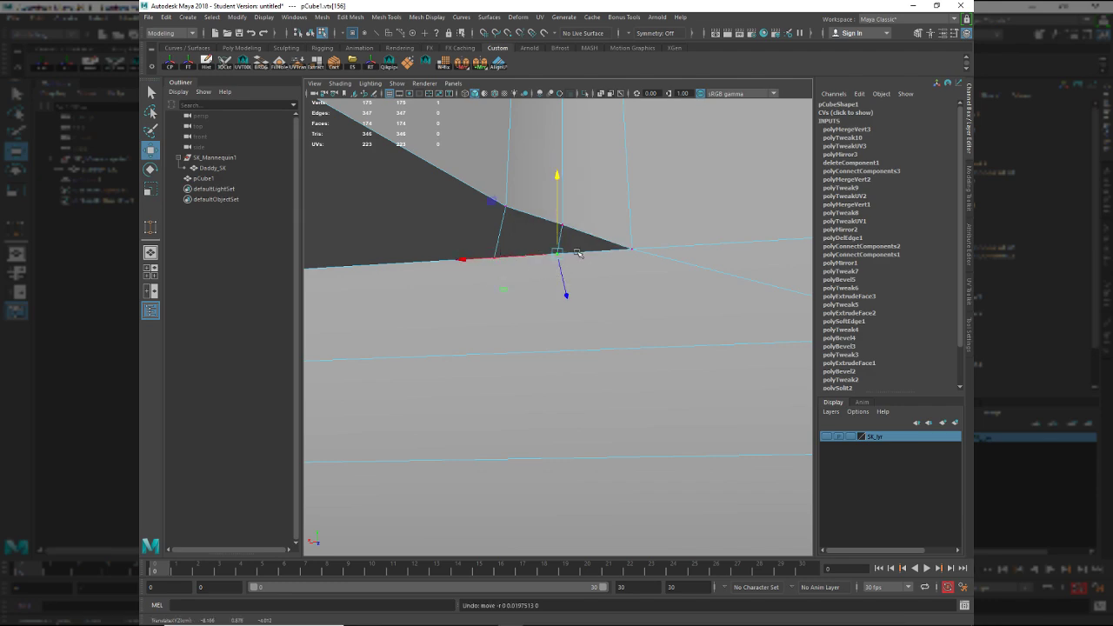
Try deleting the small wall faces beside the recess corner tip, and undo the deletion.
left_click_drag(521, 249, 521, 245, "alt")
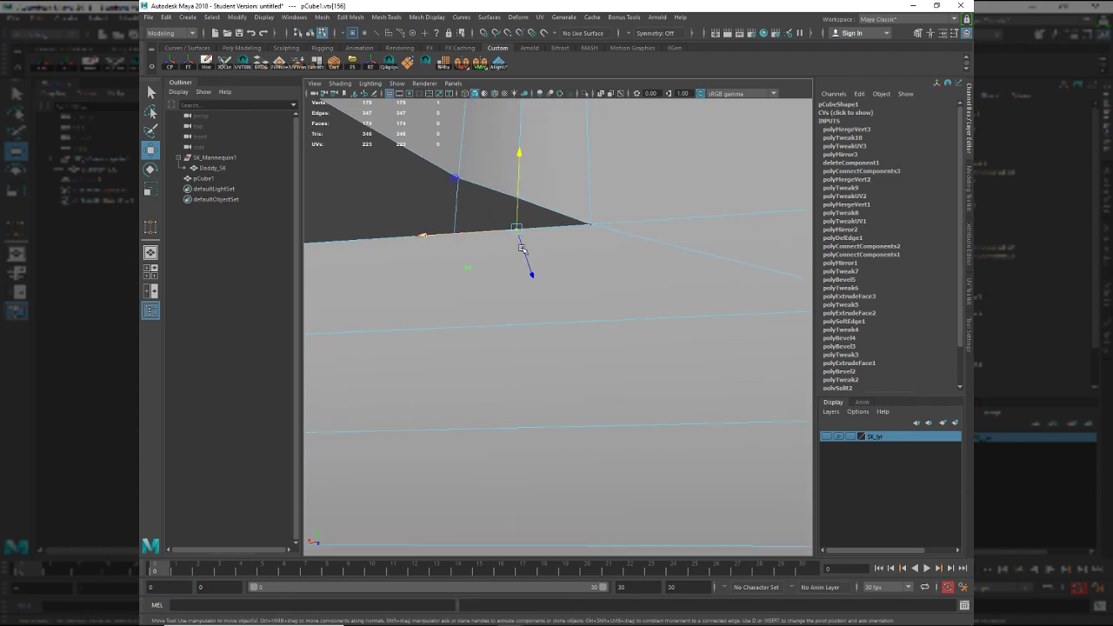
right_click_drag(578, 279, 558, 297, "alt")
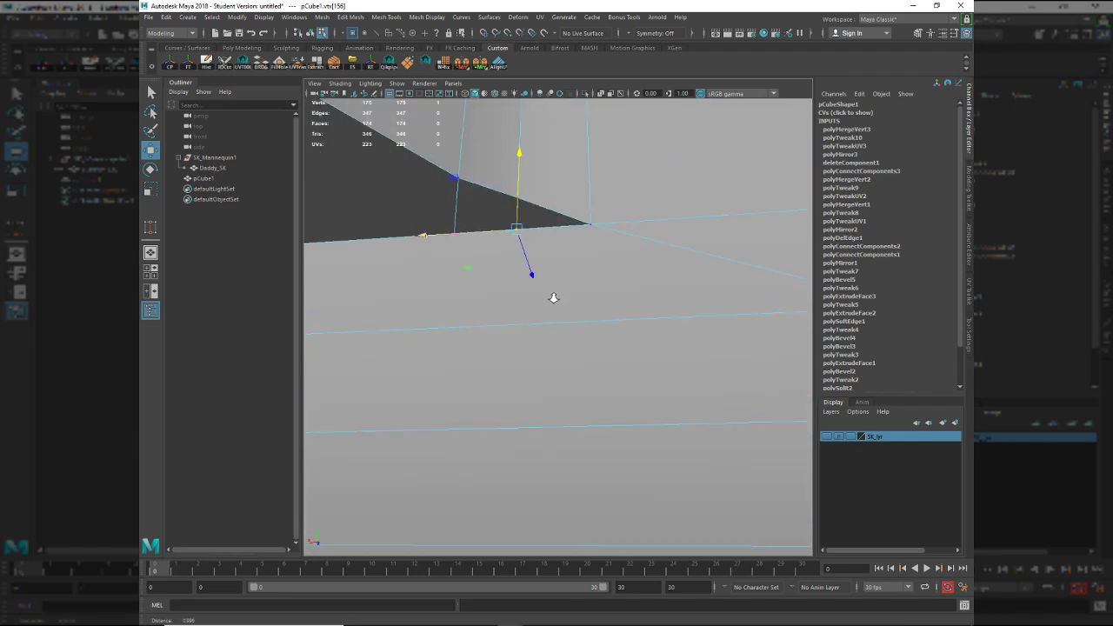
right_click_drag(546, 229, 551, 170)
left_click(527, 215)
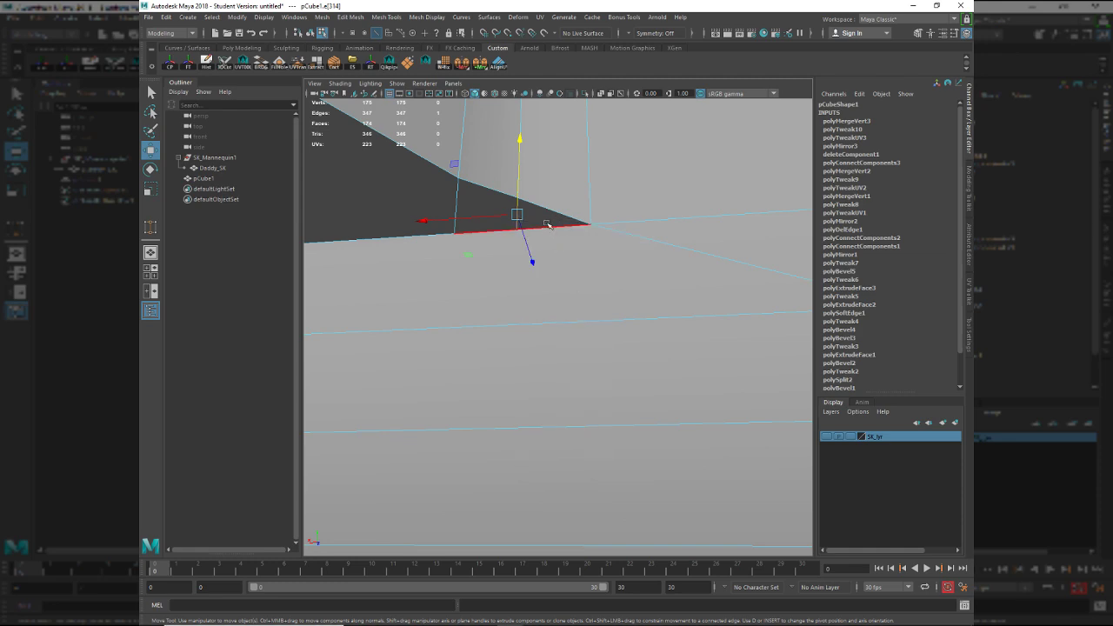
key("F11")
left_click(534, 222)
left_click(502, 223, "shift")
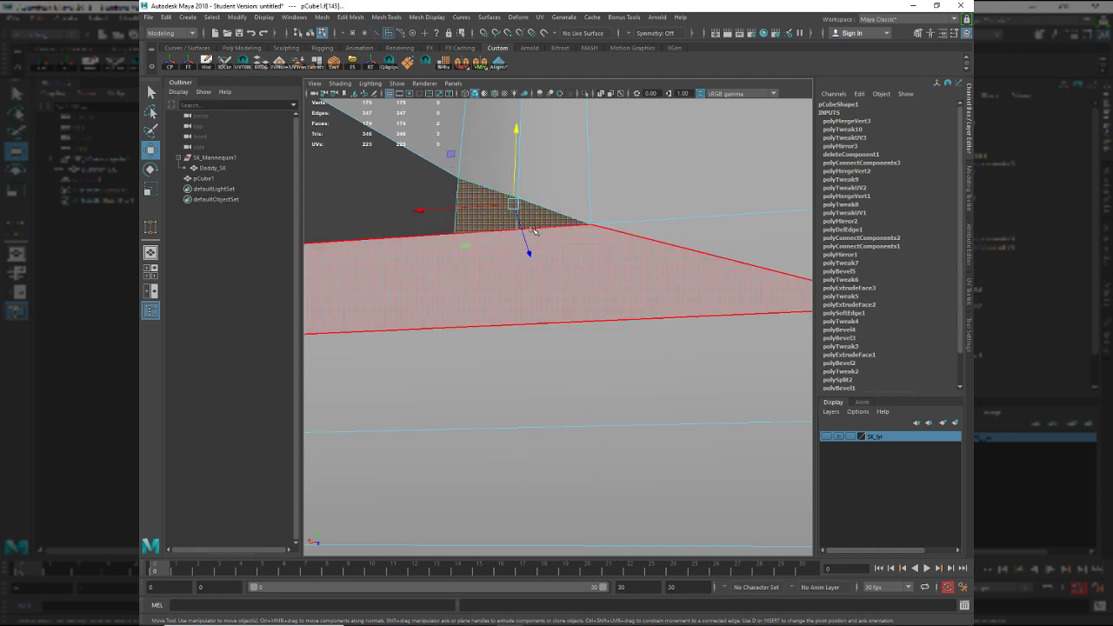
key("Delete")
key("ctrl+z")
Delete the hidden sliver face beneath the rim vertex beside the recess corner, shifting the vertex up for access and back.
key("F9")
left_click(517, 226)
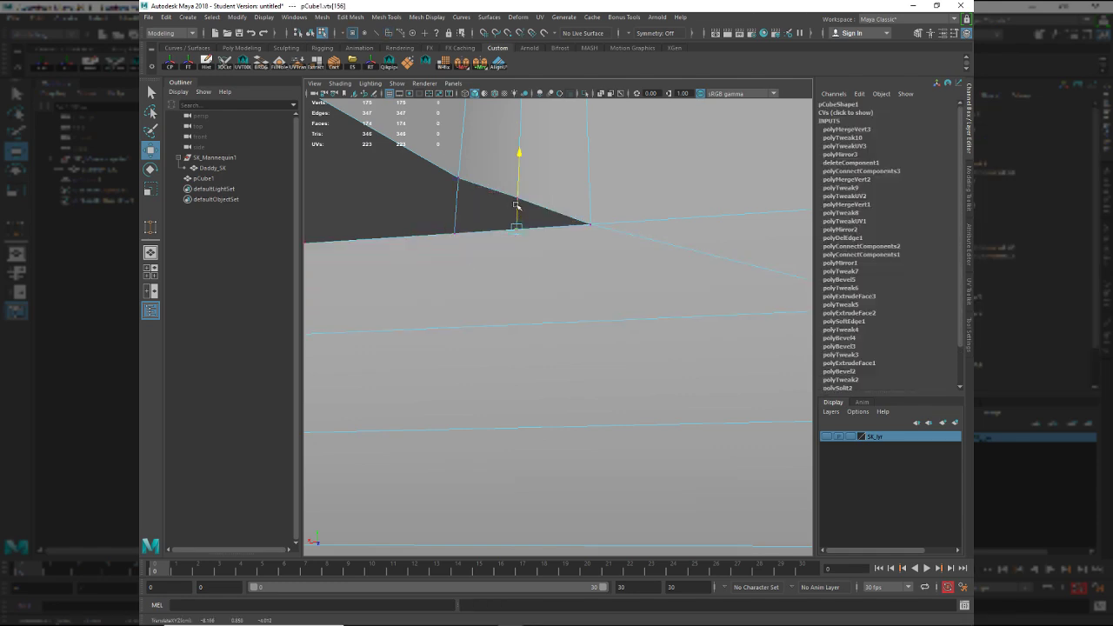
left_click_drag(517, 202, 518, 200)
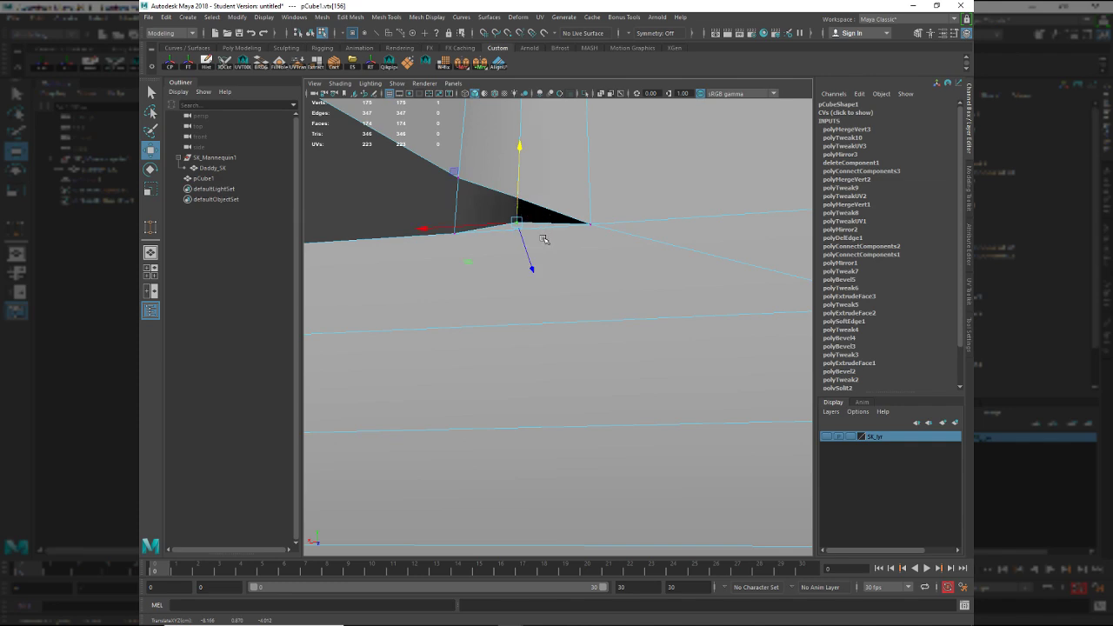
key("F11")
left_click(539, 227)
key("Delete")
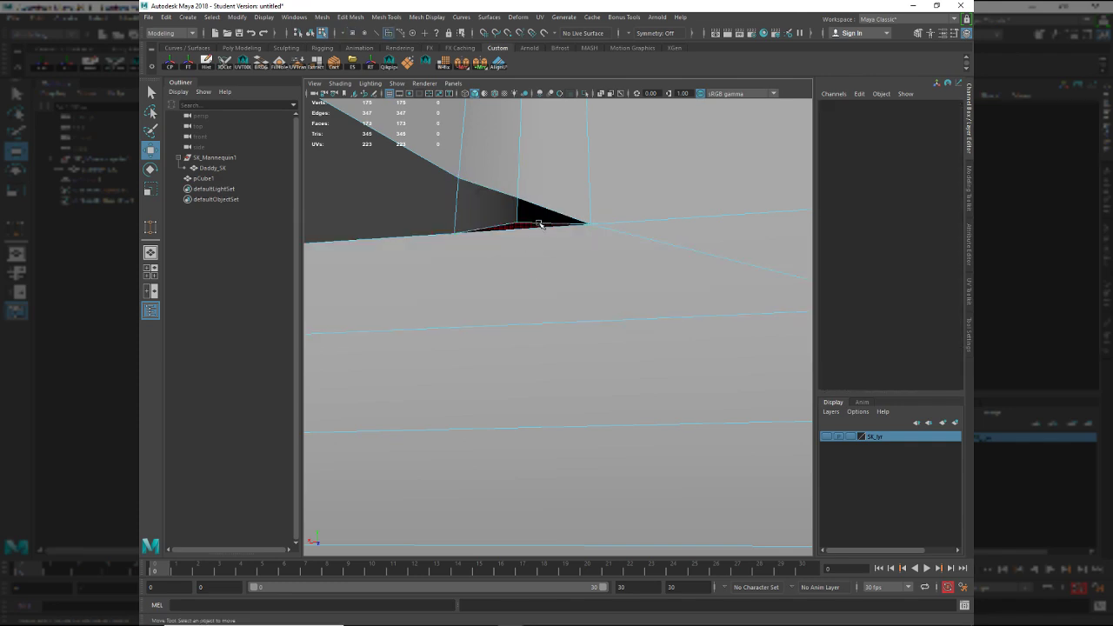
key("F9")
left_click(518, 225)
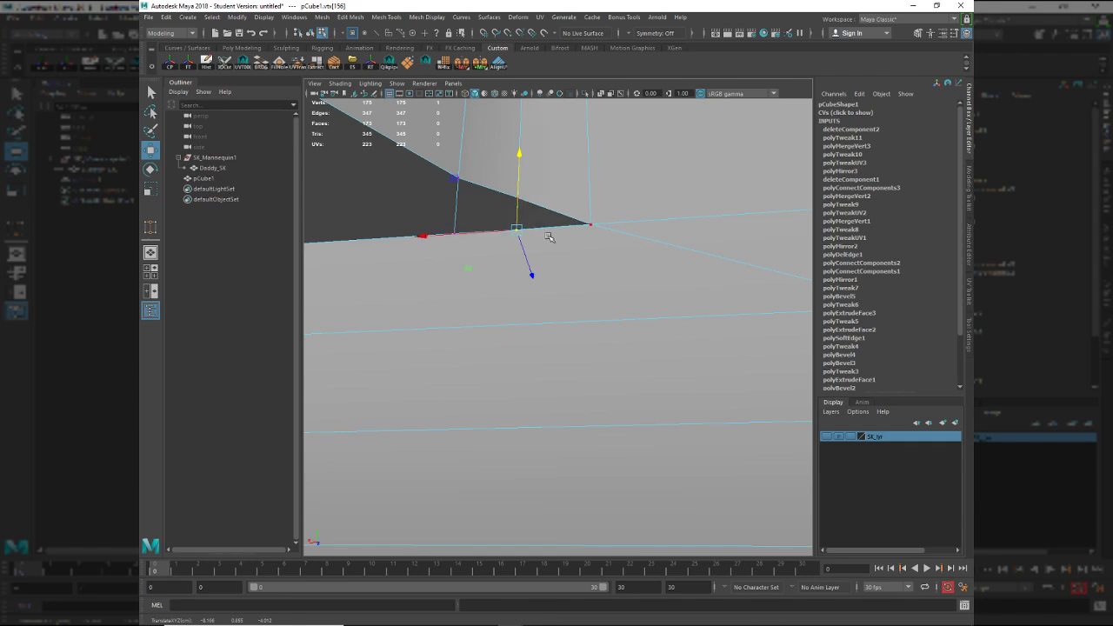
Cut a new edge across the top face from its outer vertex to the rim vertex beside the recess corner.
scroll(554, 248, "up", 5)
scroll(531, 242, "down", 8)
scroll(547, 276, "up", 2)
left_click_drag(546, 276, 591, 356, "alt")
middle_click_drag(606, 333, 607, 335, "alt")
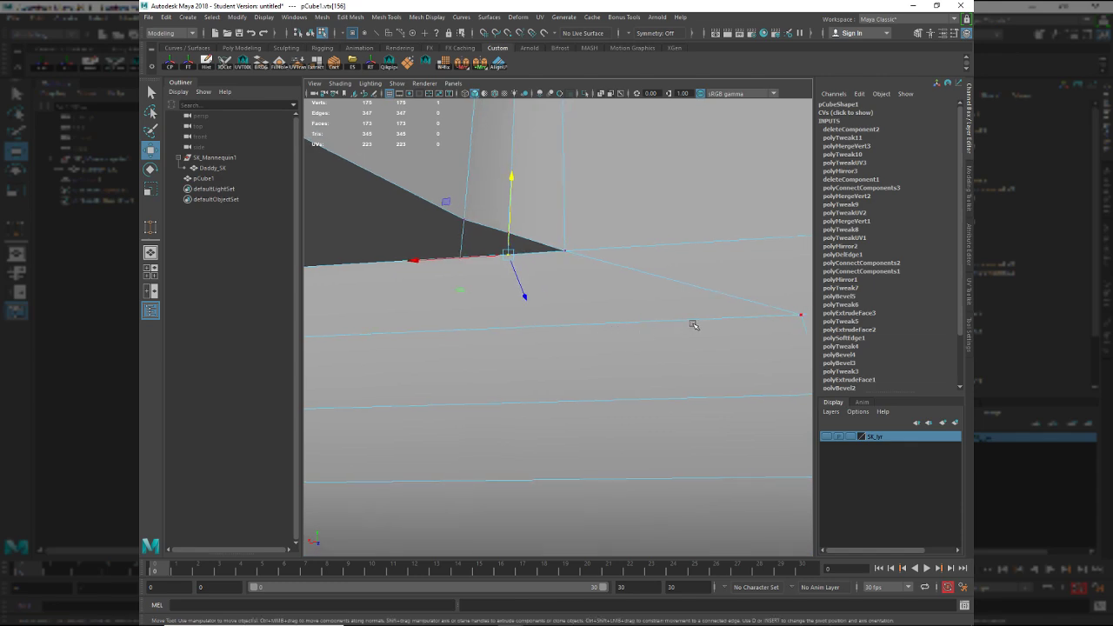
key("ctrl+shift+x")
left_click(800, 315)
left_click(574, 286)
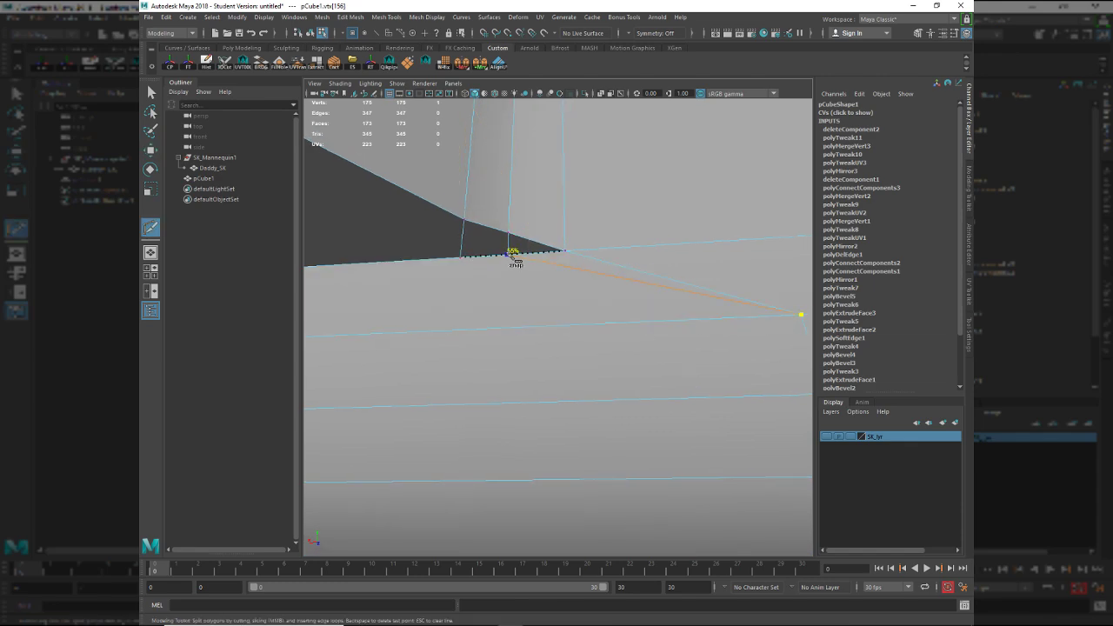
right_click_drag(515, 269, 503, 245, "alt")
middle_click_drag(502, 244, 519, 254, "alt")
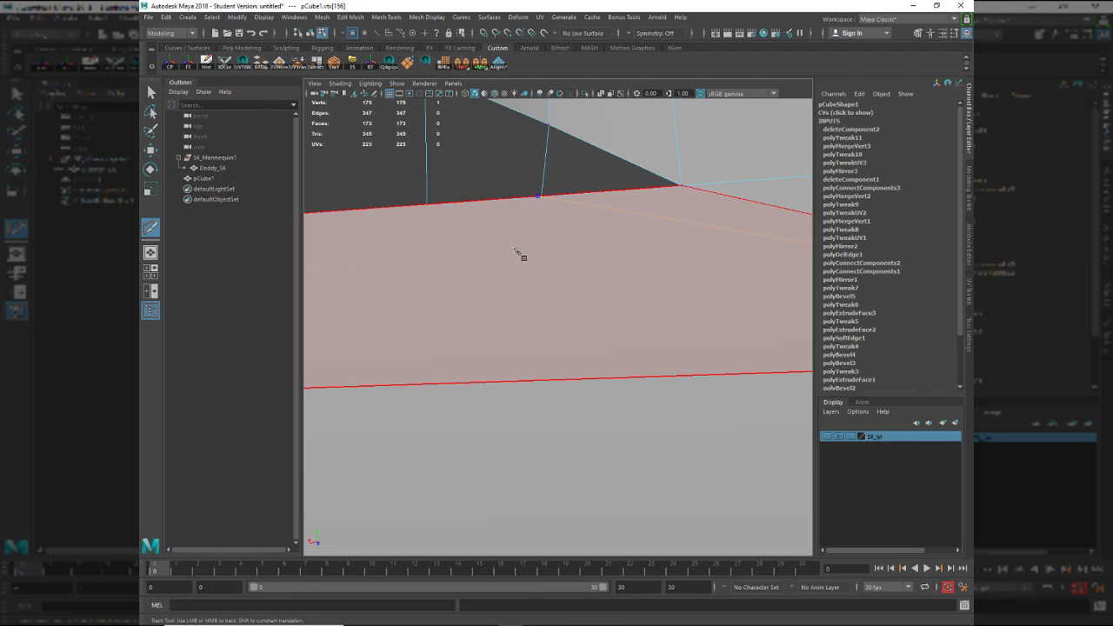
key("q")
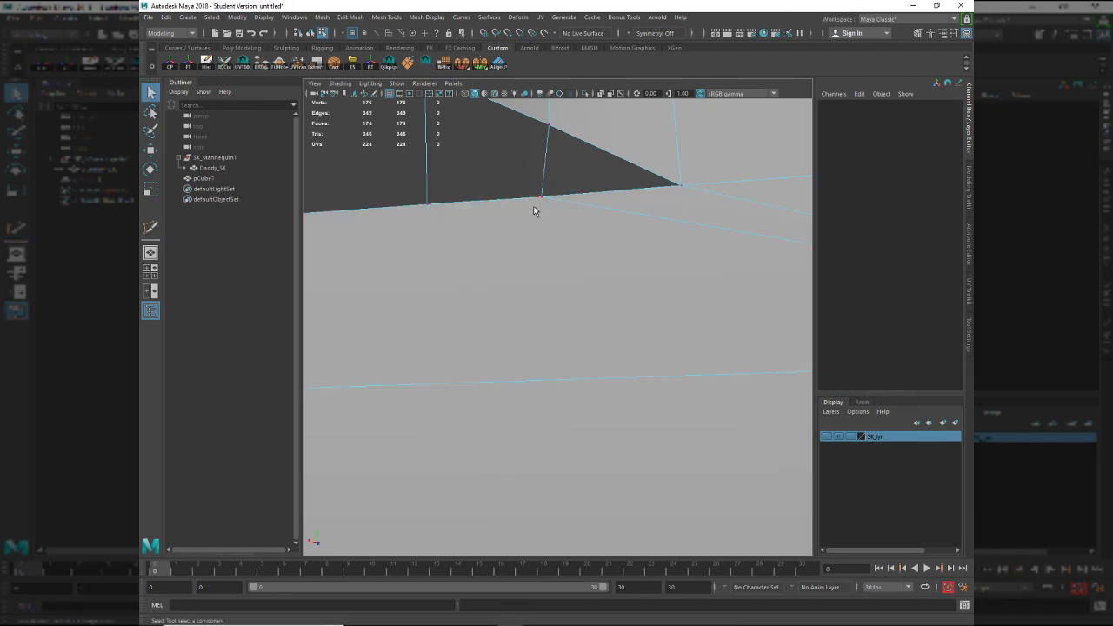
Target-weld the new cut's end vertex with the overlapping rim vertex beside the recess corner.
middle_click_drag(534, 208, 534, 218, "alt")
right_click_drag(535, 220, 578, 225, "alt")
key("F8")
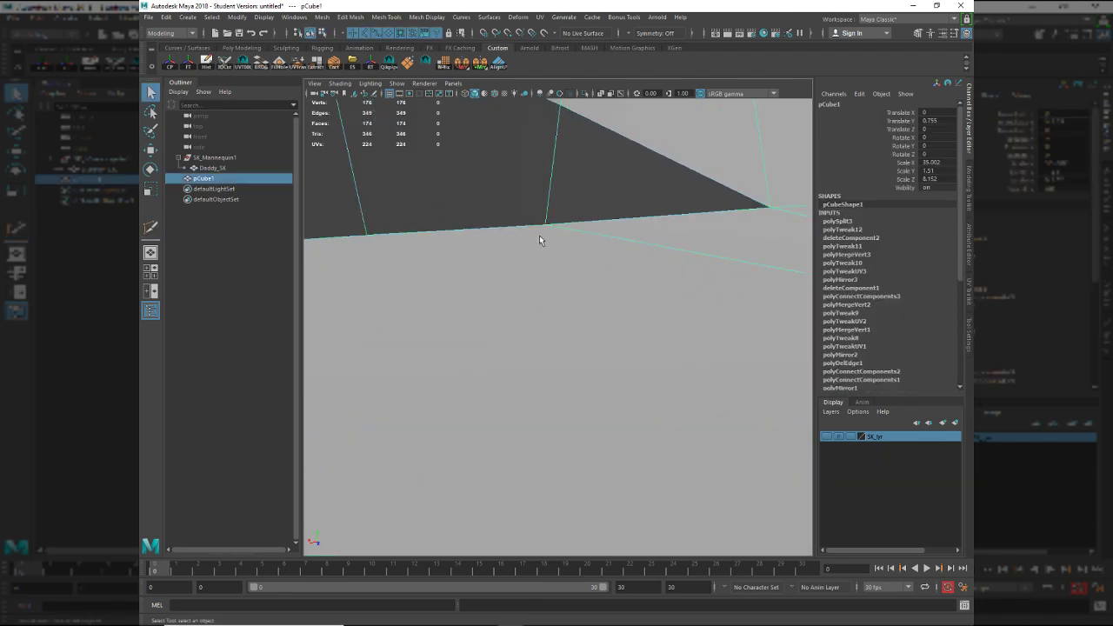
key("g")
scroll(544, 236, "up", 4)
middle_click_drag(544, 236, 546, 246, "alt")
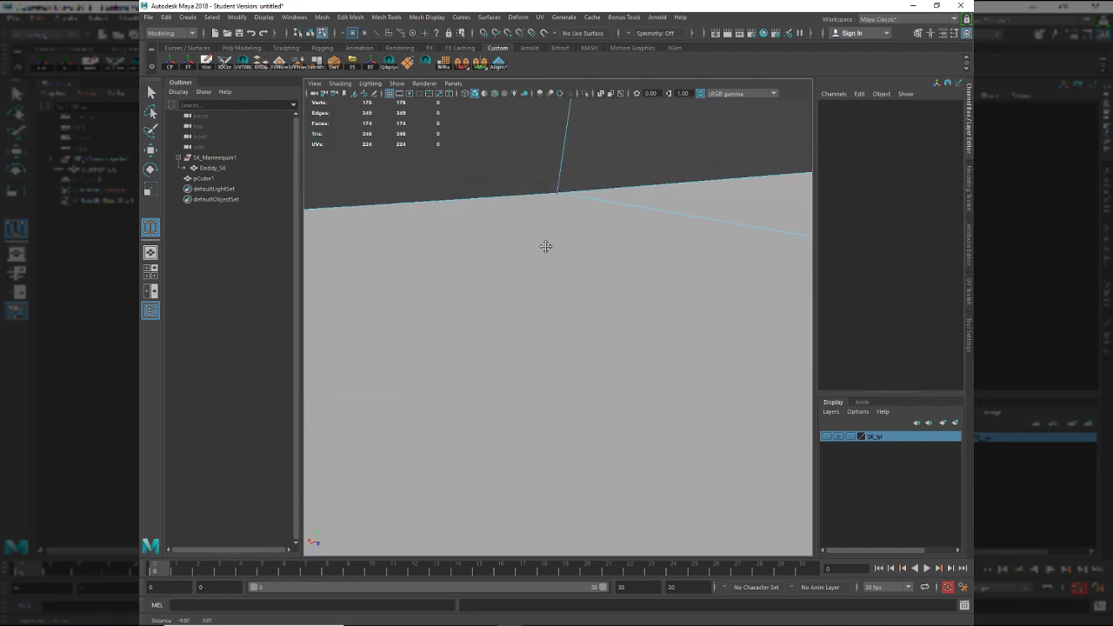
left_click_drag(545, 246, 557, 298, "alt")
key("q")
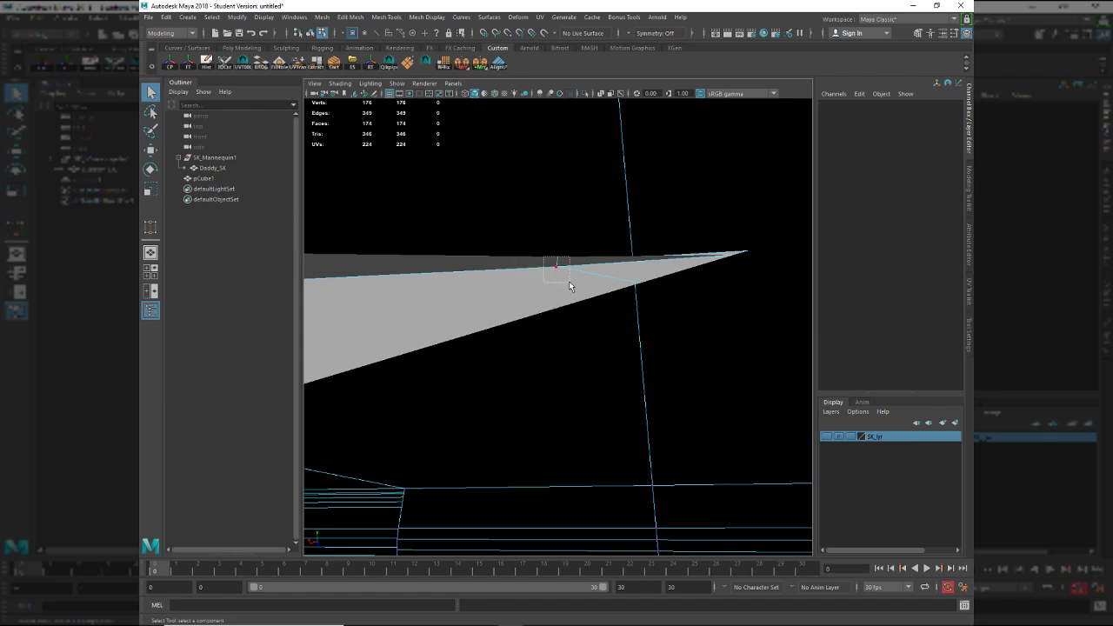
left_click(569, 279)
right_click_drag(556, 304, 531, 318, "alt")
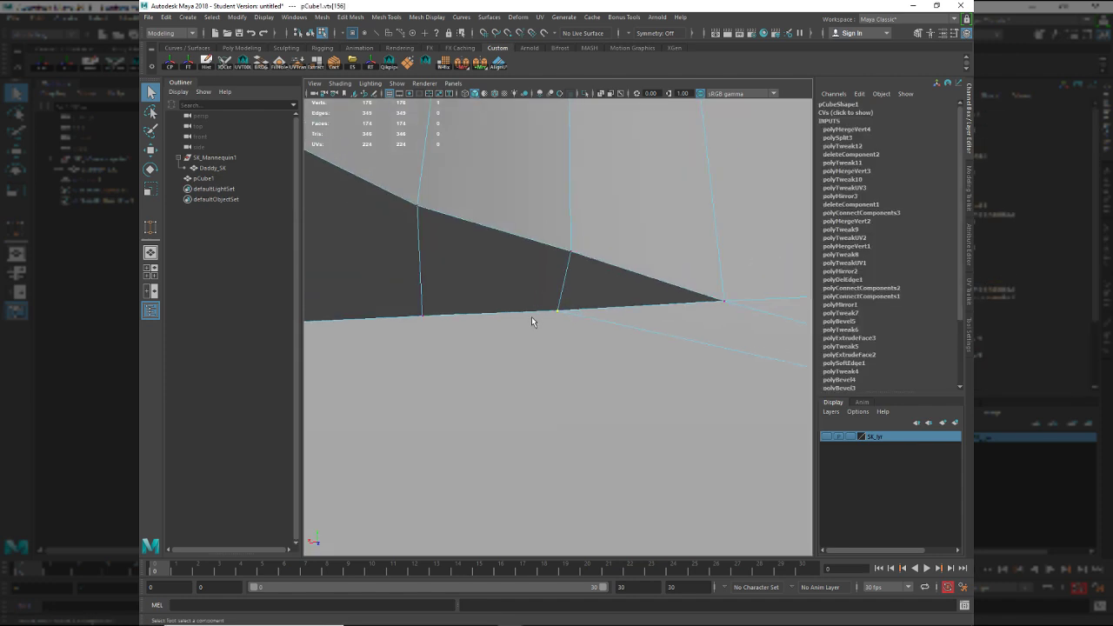
Target-weld the next vertex along the recess rim onto the rim vertex at the end of the cut.
key("y")
left_click_drag(424, 314, 565, 326)
key("q")
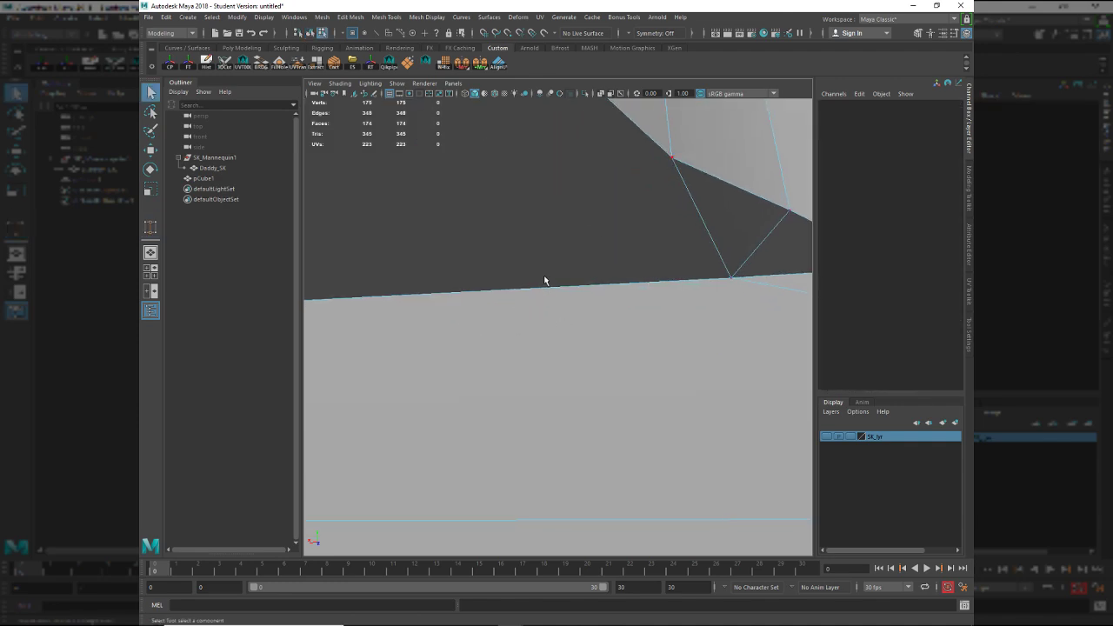
Try shifting the long rim edge beside the recess corner to expose hidden geometry.
left_click(540, 281)
key("w")
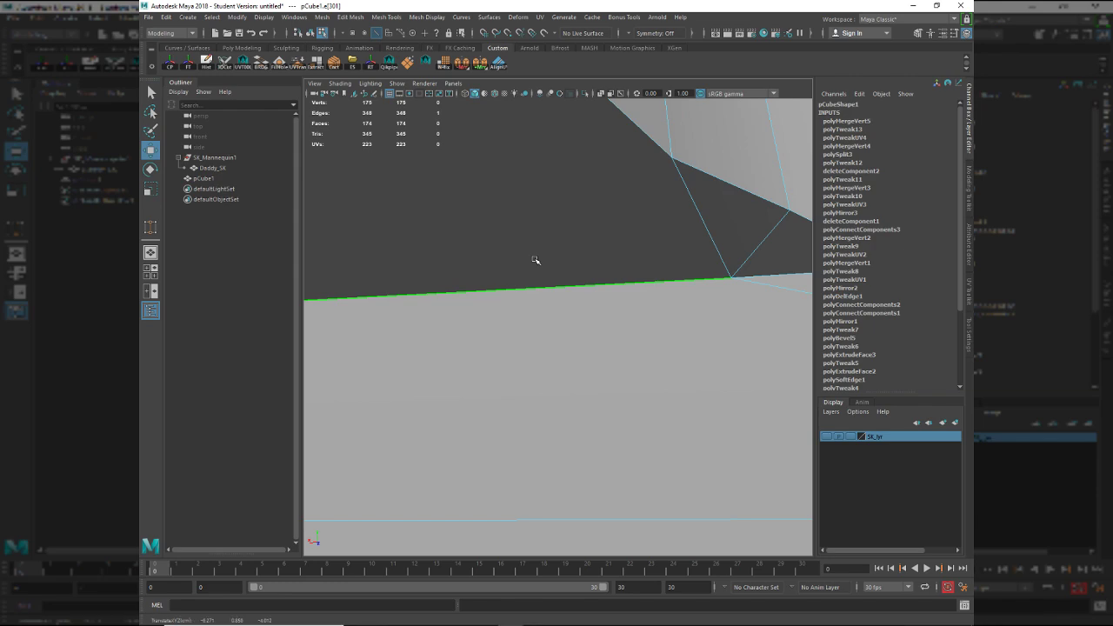
mouse_move(535, 260)
left_mouse_down("alt")
mouse_move(537, 248)
mouse_move(583, 258)
mouse_move(537, 264)
left_mouse_up("alt")
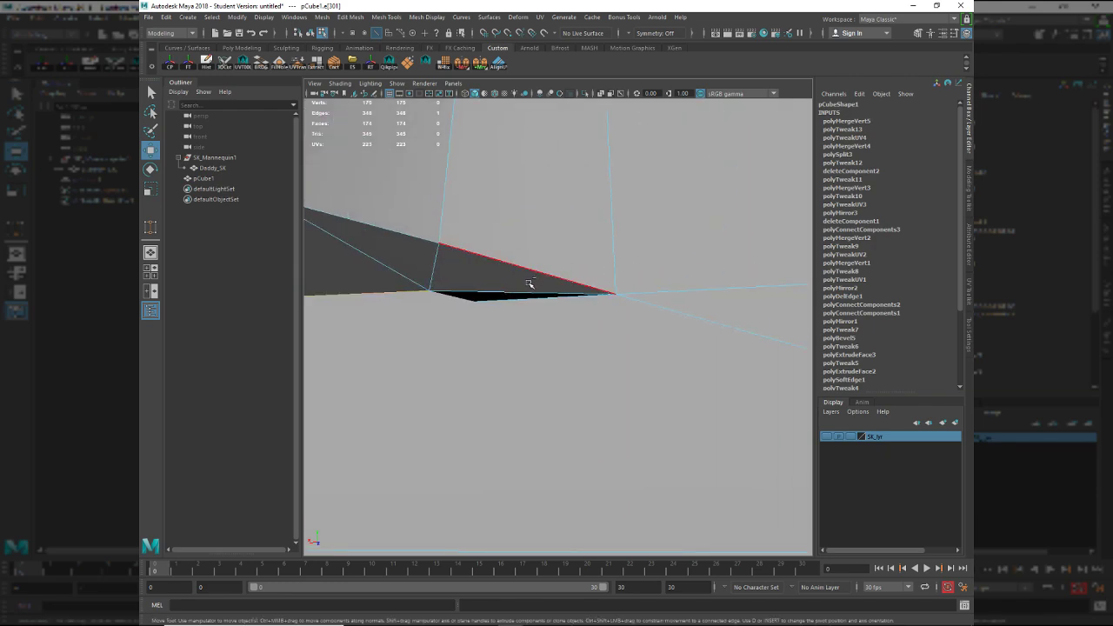
middle_click_drag(525, 288, 520, 295)
Delete the triangular face at the recess corner and fill the resulting hole with a new face.
key("F11")
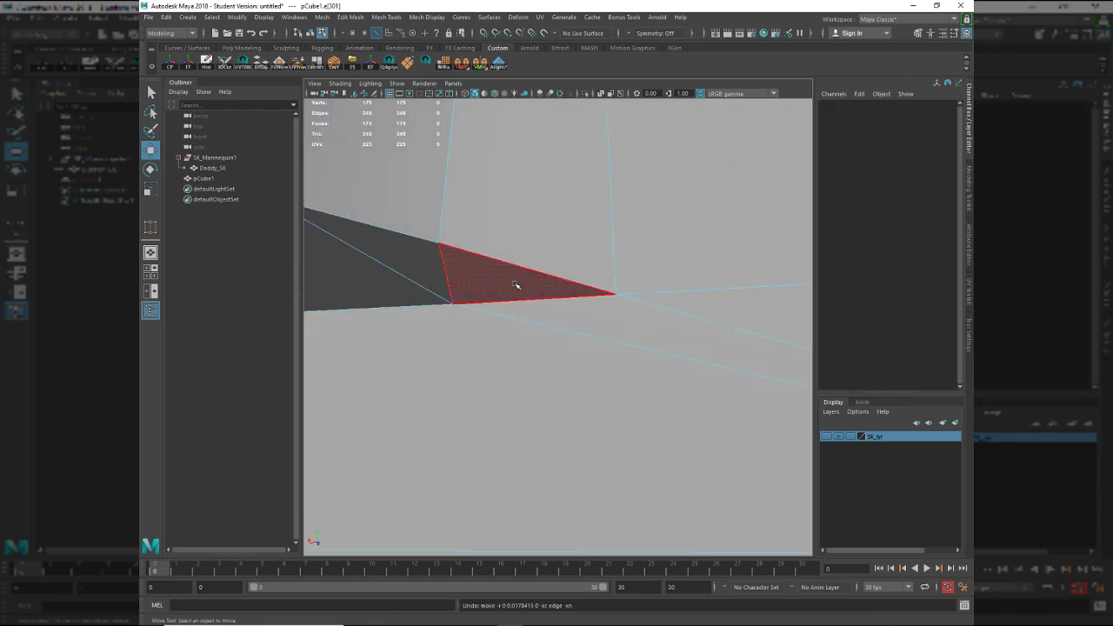
left_click(519, 286)
key("Delete")
left_click(536, 300)
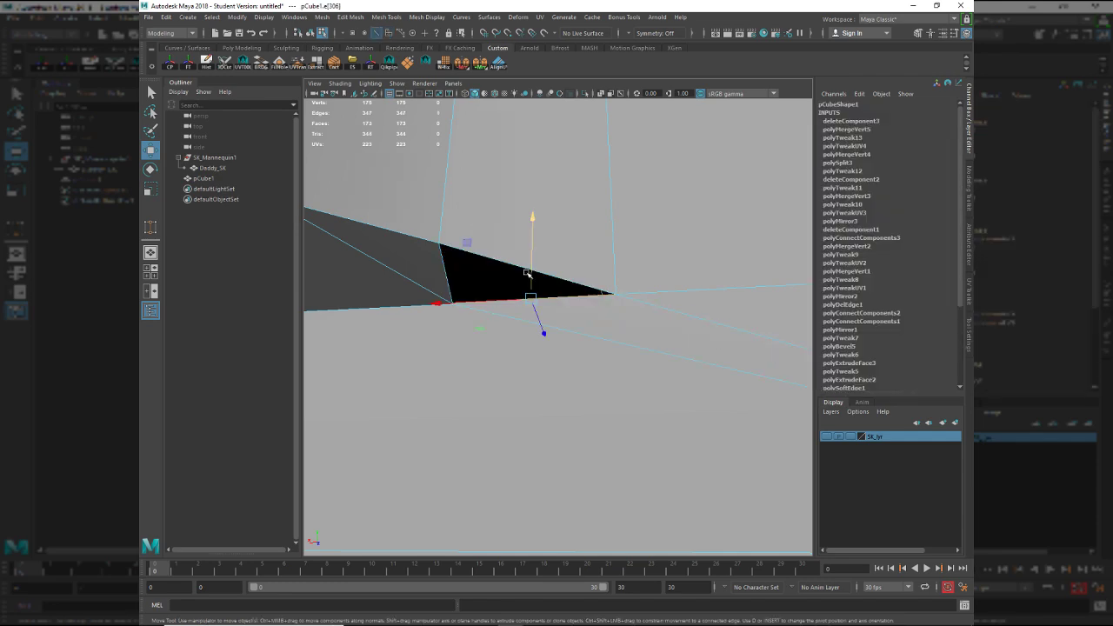
left_click(280, 62)
left_click(621, 250)
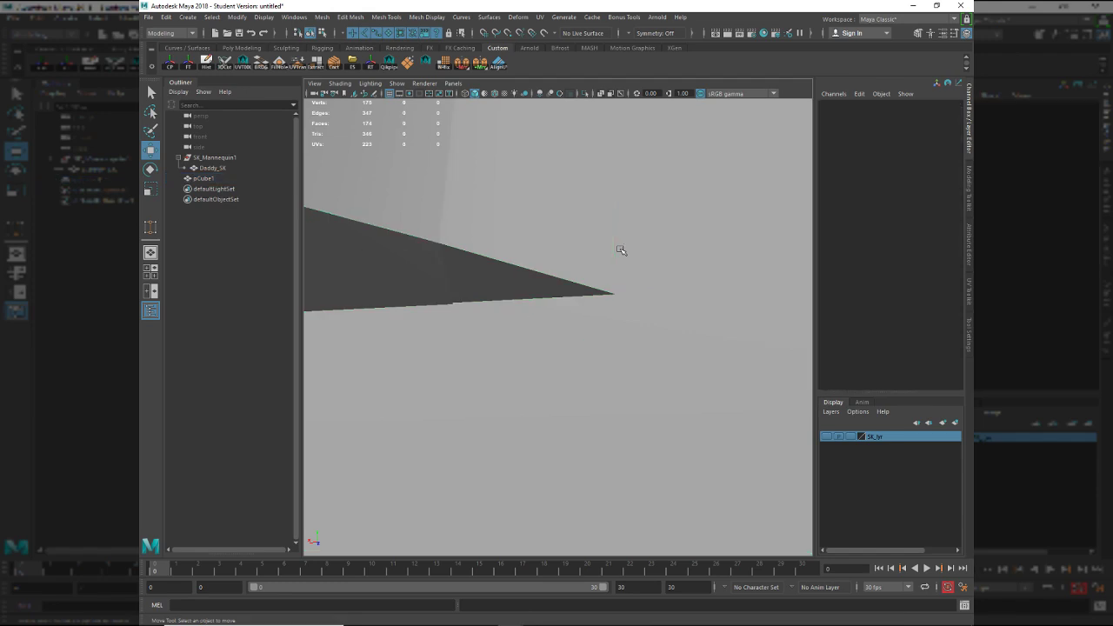
Merge the overlapping vertices where the triangular face meets the rim edge beside the recess corner.
left_click(482, 313)
right_click_drag(482, 313, 435, 300)
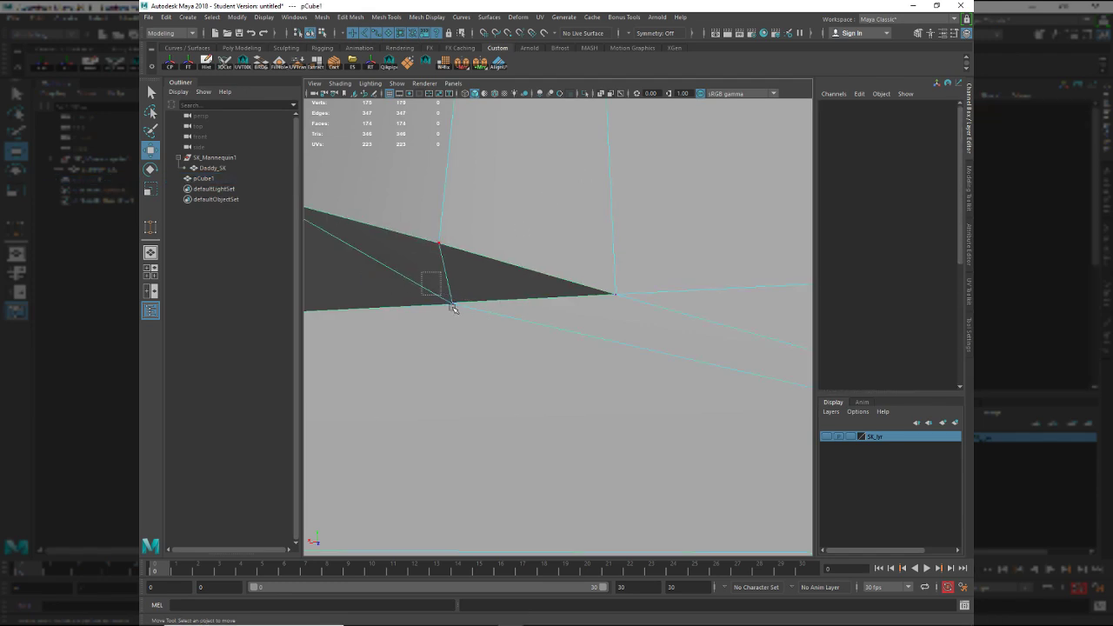
left_click_drag(428, 282, 459, 311)
right_click_drag(484, 199, 482, 216, "shift")
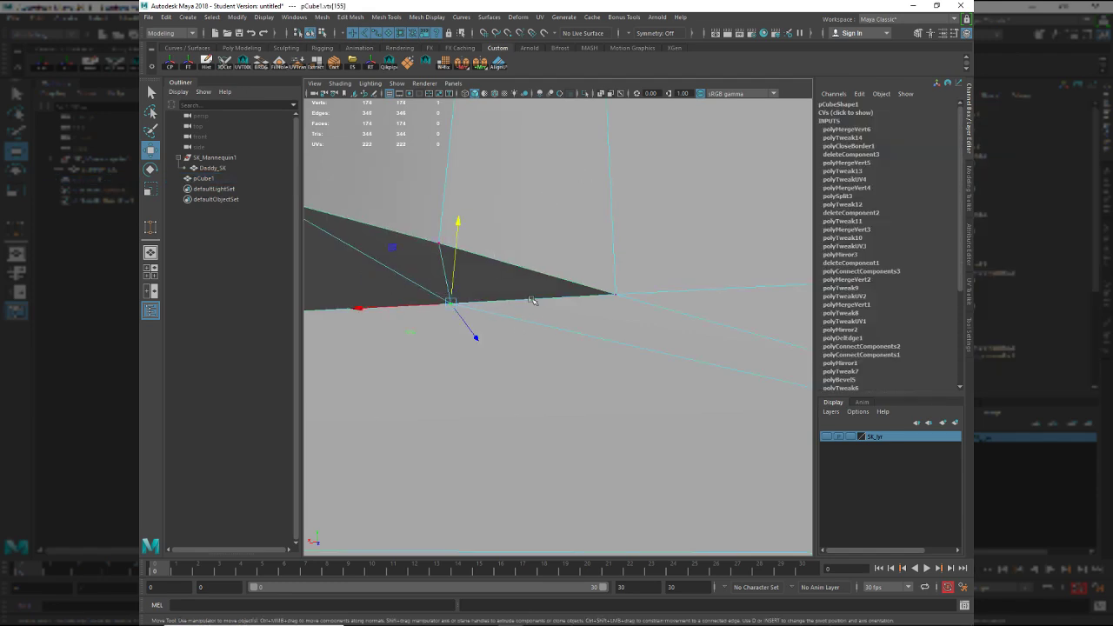
Try to delete the refilled triangular face at the recess corner.
key("F11")
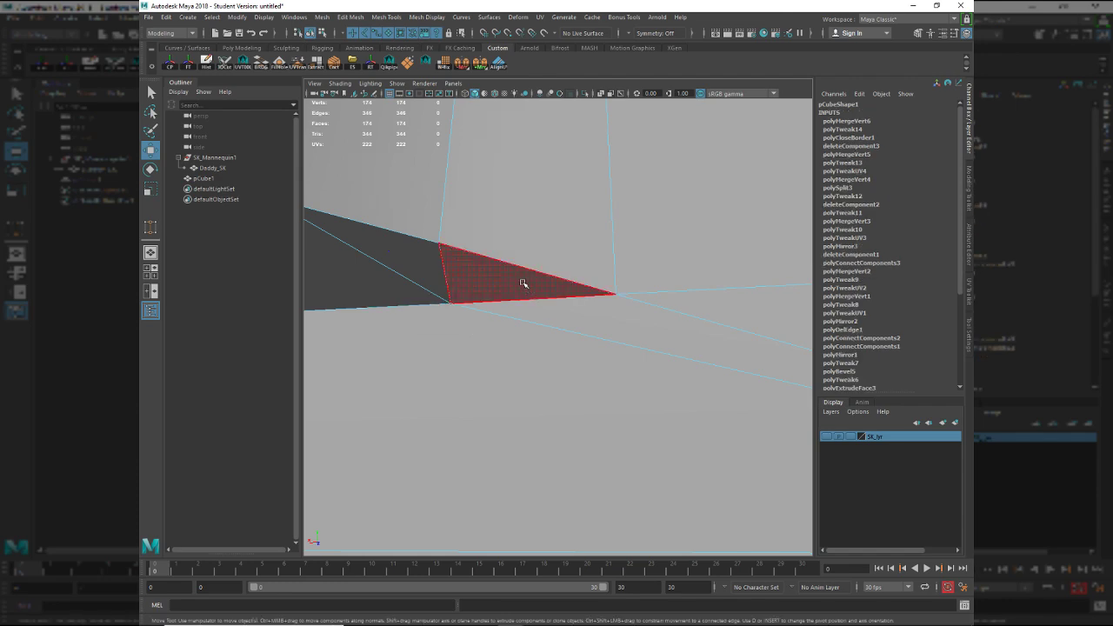
left_click(522, 284)
key("Delete")
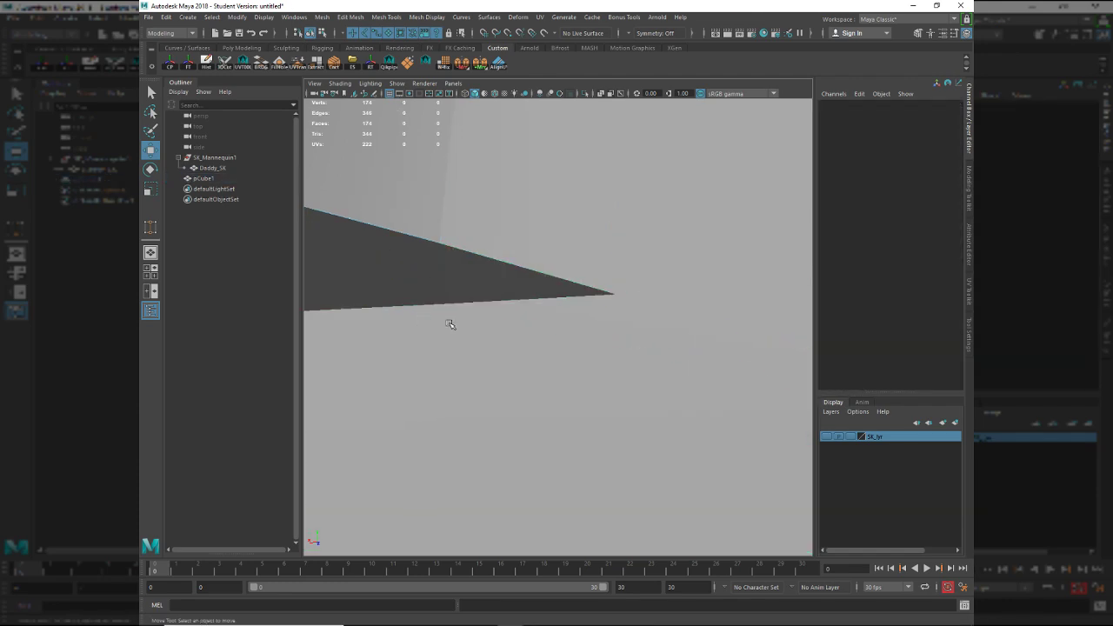
key("F8")
left_click_drag(488, 306, 552, 261, "alt")
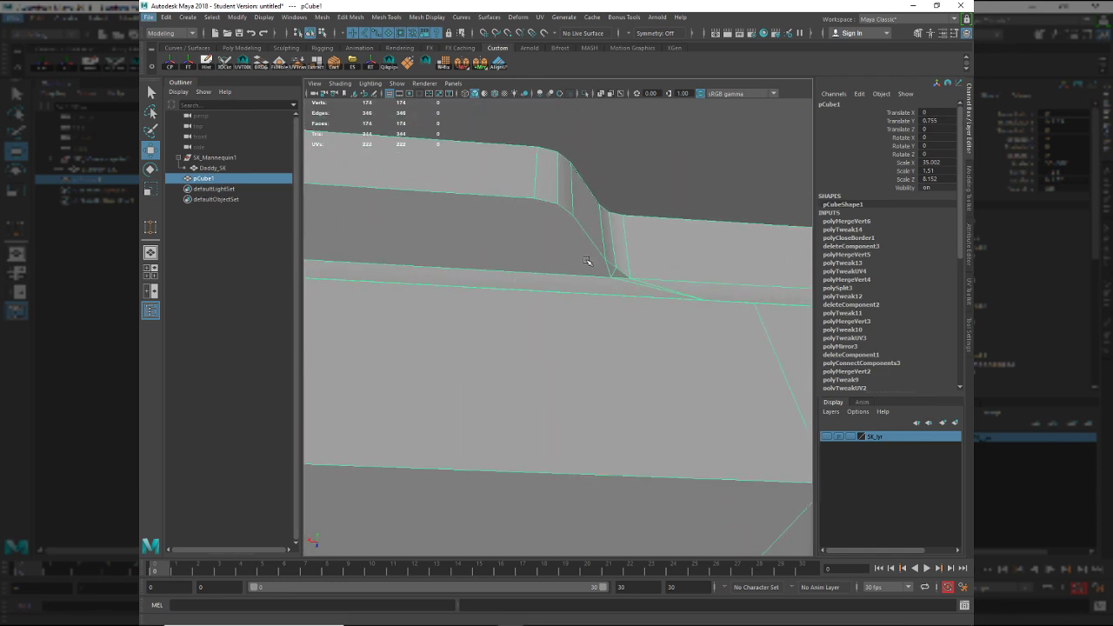
right_click_drag(575, 248, 517, 223)
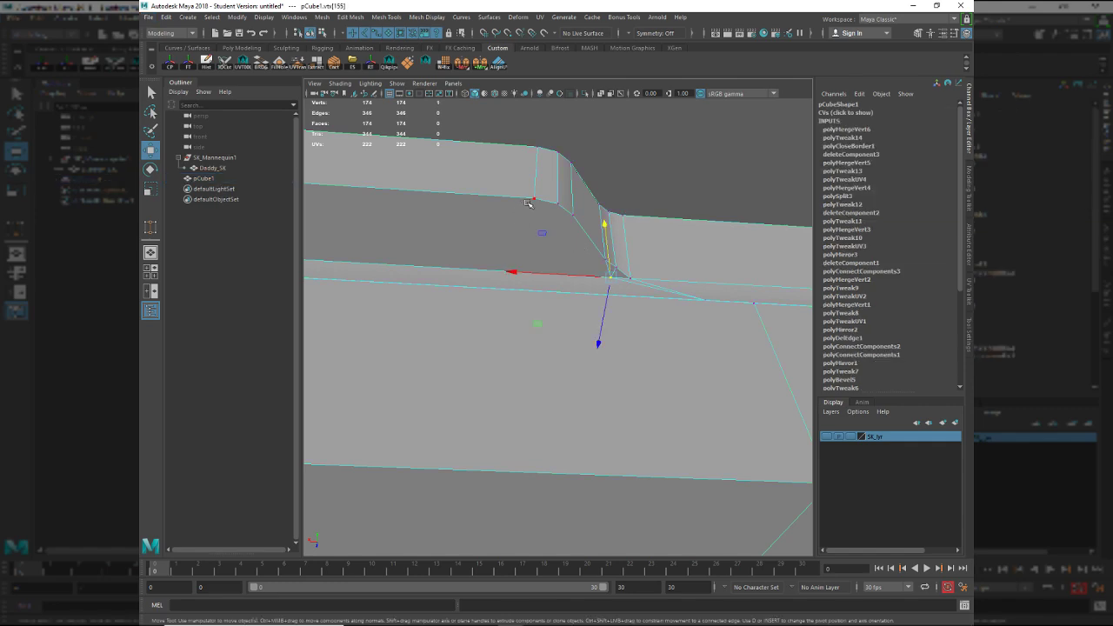
left_click(533, 199)
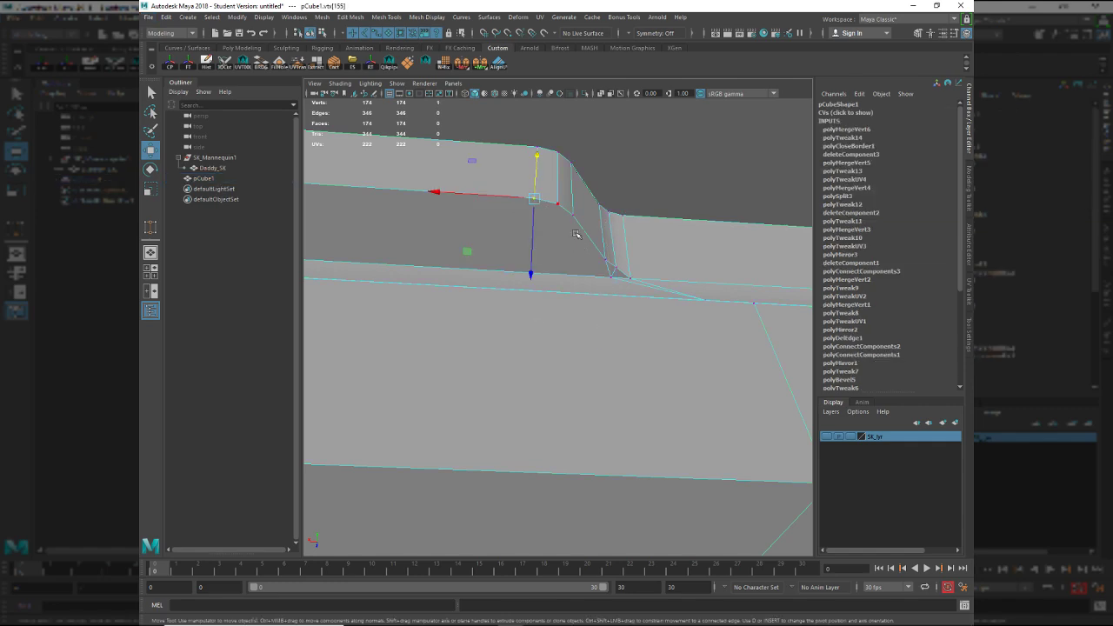
left_click(604, 261, "shift")
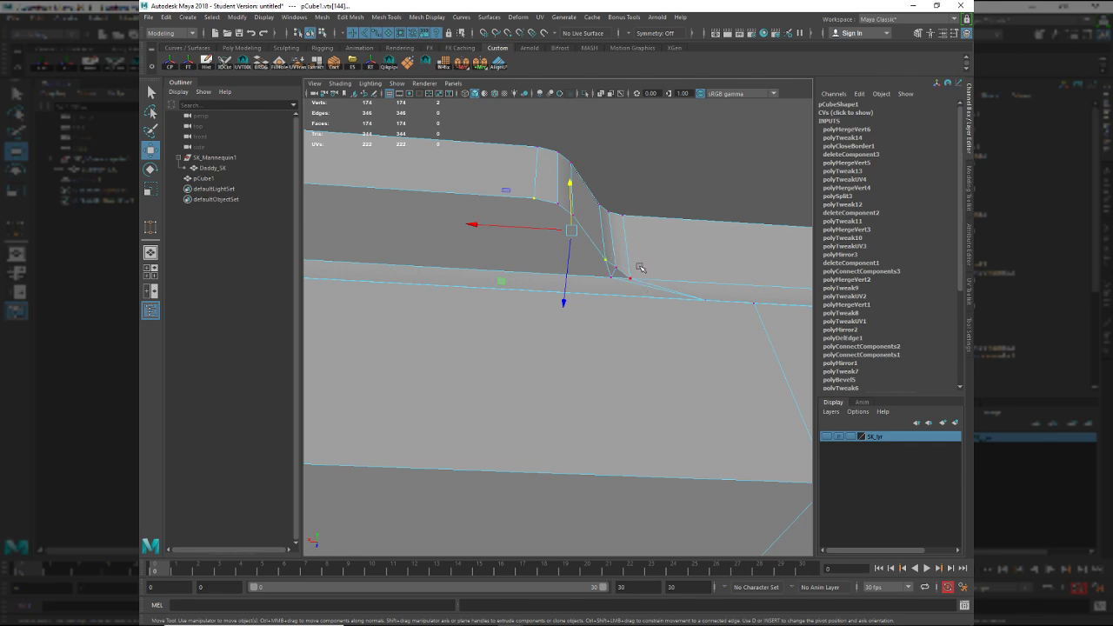
Connect the rim vertex beside the recess corner to the middle vertex of the curved outline across the flat face.
middle_click_drag(530, 277, 629, 264, "alt")
right_click_drag(629, 264, 529, 252, "alt")
middle_click_drag(529, 252, 458, 245, "alt")
right_click_drag(458, 246, 590, 318, "alt")
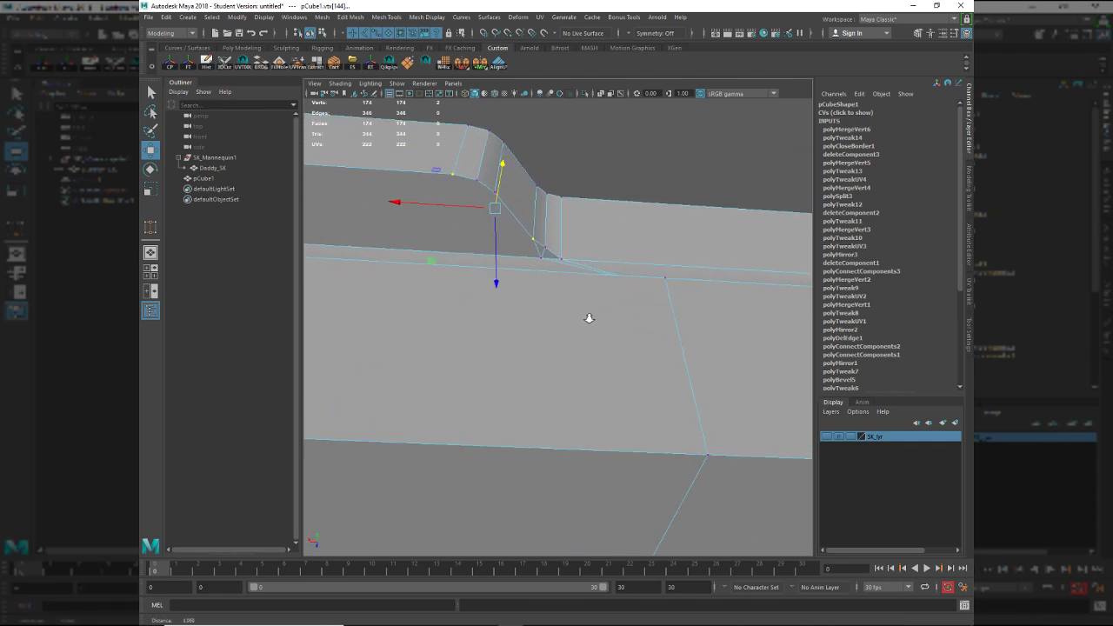
middle_click_drag(534, 249, 593, 316, "alt")
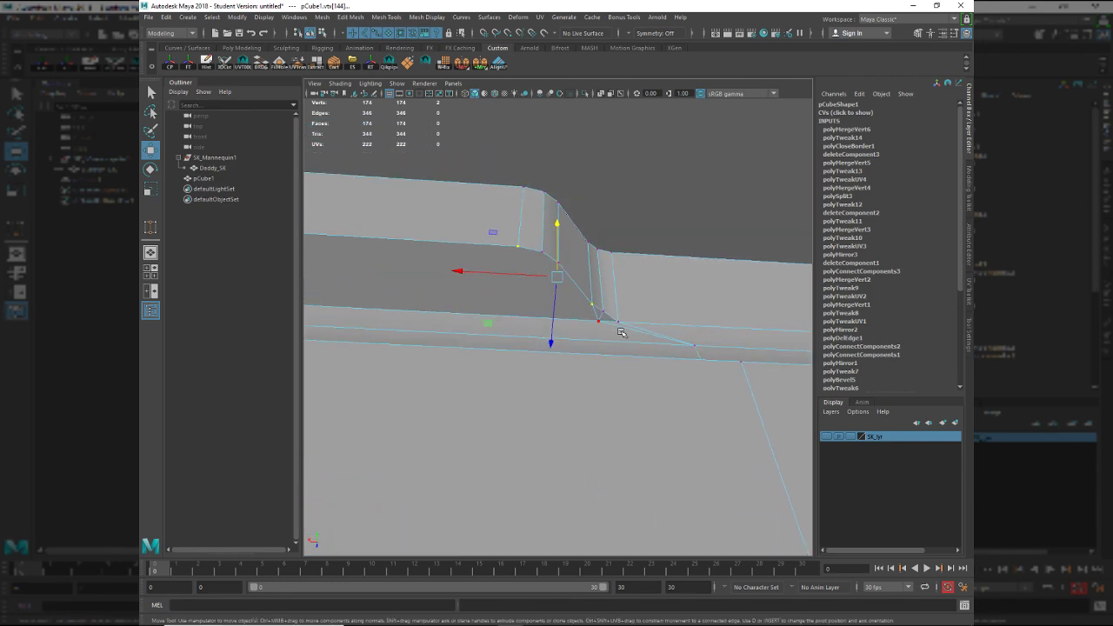
left_click_drag(615, 281, 626, 370, "alt")
right_click_drag(673, 288, 607, 288)
left_click(652, 310)
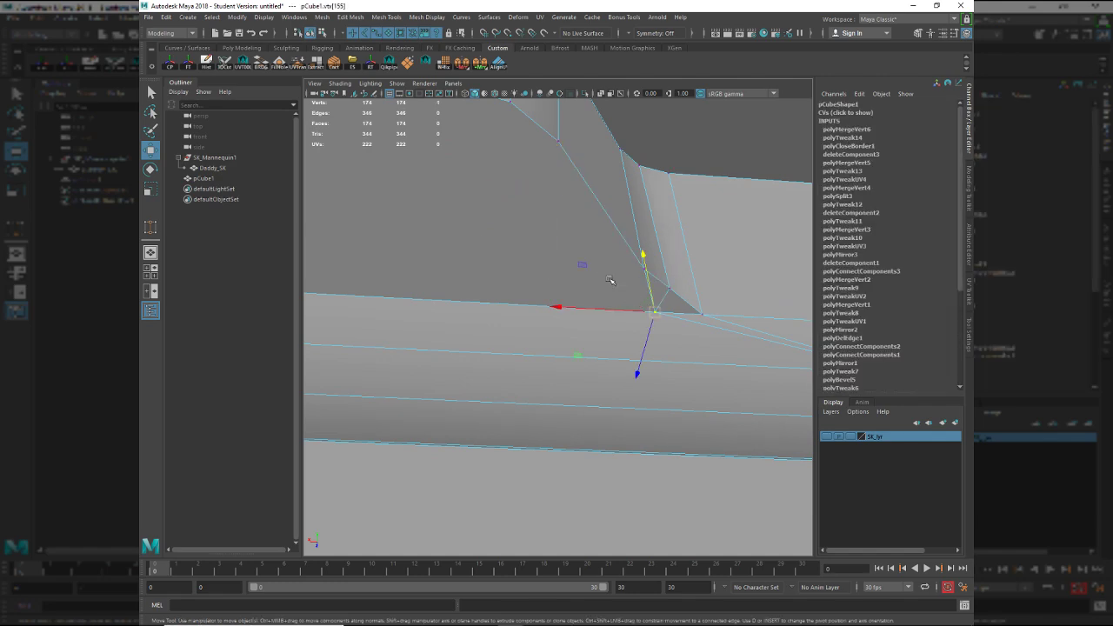
left_click(511, 118, "shift")
right_click_drag(524, 141, 500, 144, "alt")
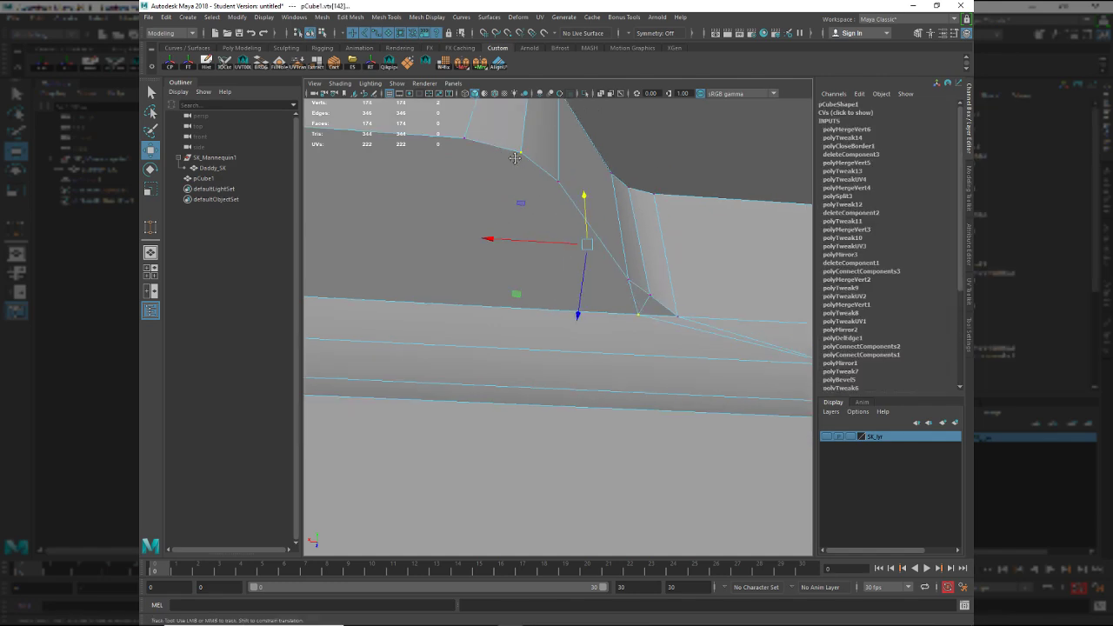
left_click_drag(514, 161, 527, 169, "alt")
left_click(334, 63)
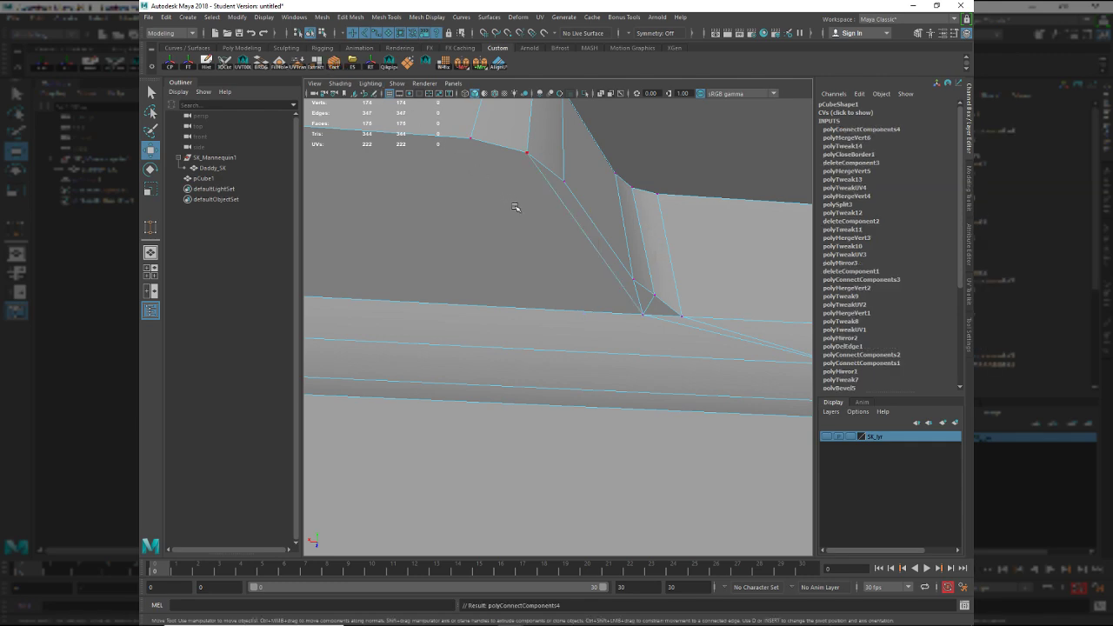
Connect the same rim vertex to the curved outline's outermost vertex, where the straight edge begins.
left_click(479, 150)
left_click(622, 311, "shift")
key("g")
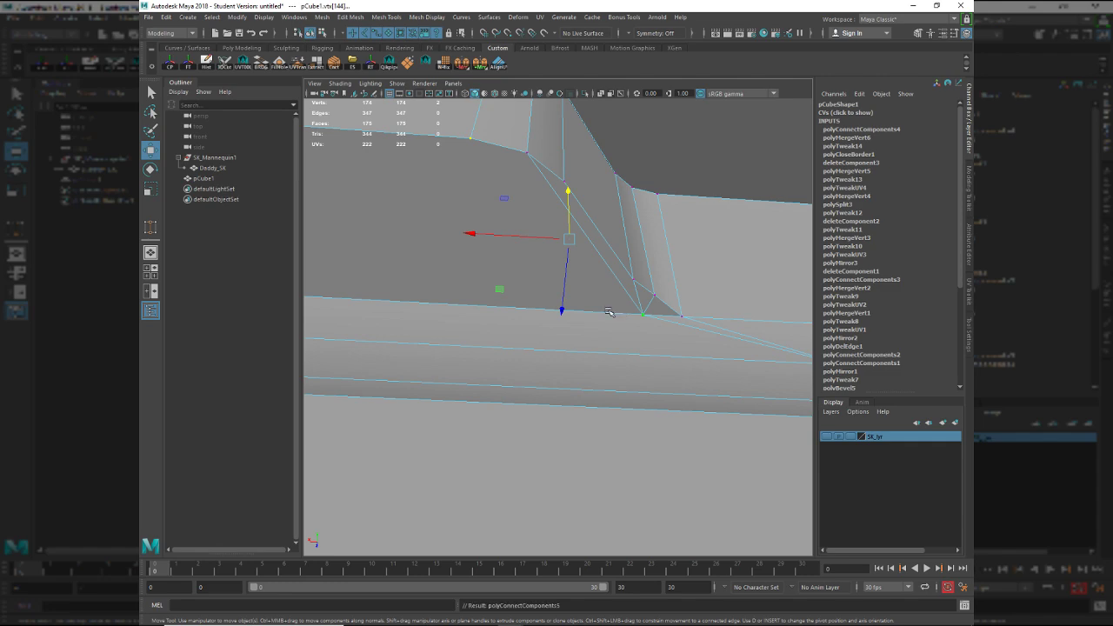
right_click_drag(614, 310, 656, 281)
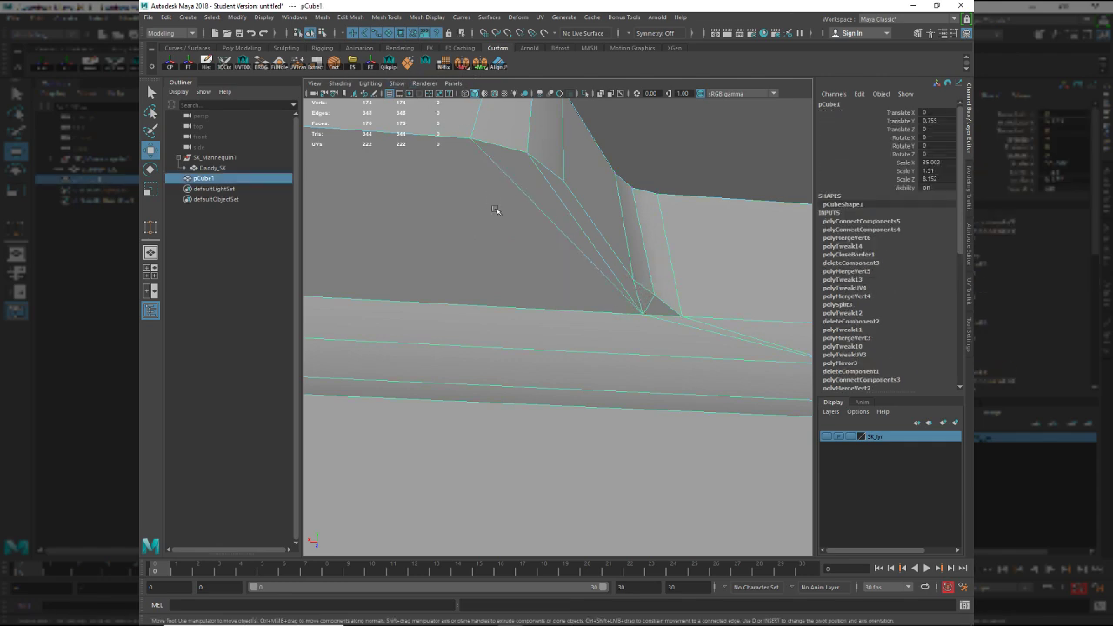
Mirror the console body across the object's X axis in the positive direction, cutting geometry and merging the border.
scroll(497, 214, "down", 8)
scroll(499, 221, "up", 3)
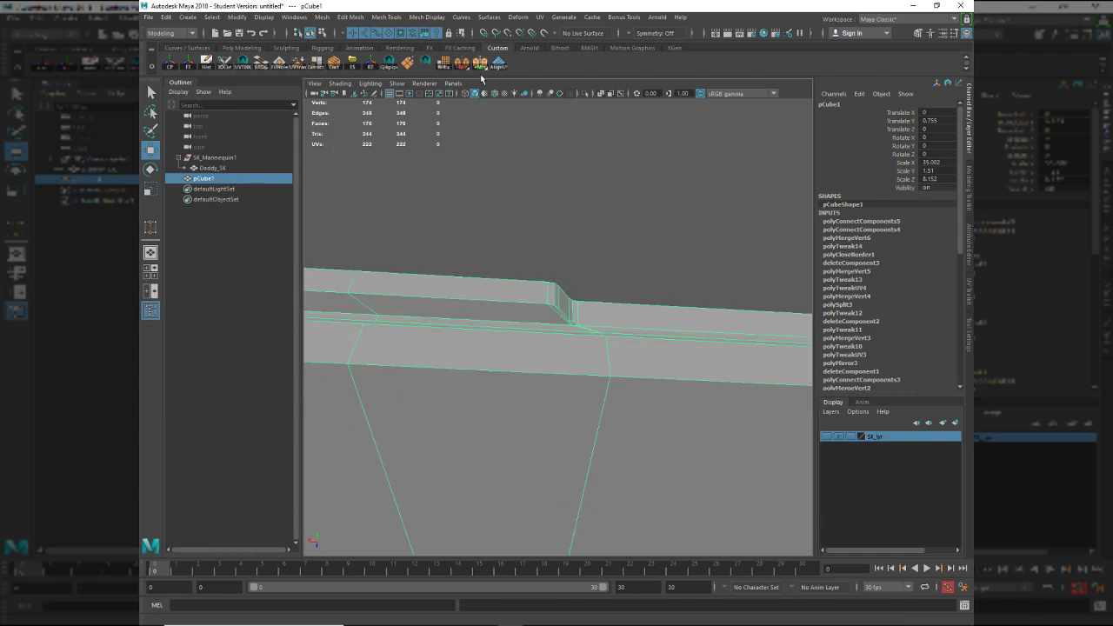
left_click(480, 66)
middle_click_drag(543, 290, 566, 340, "alt")
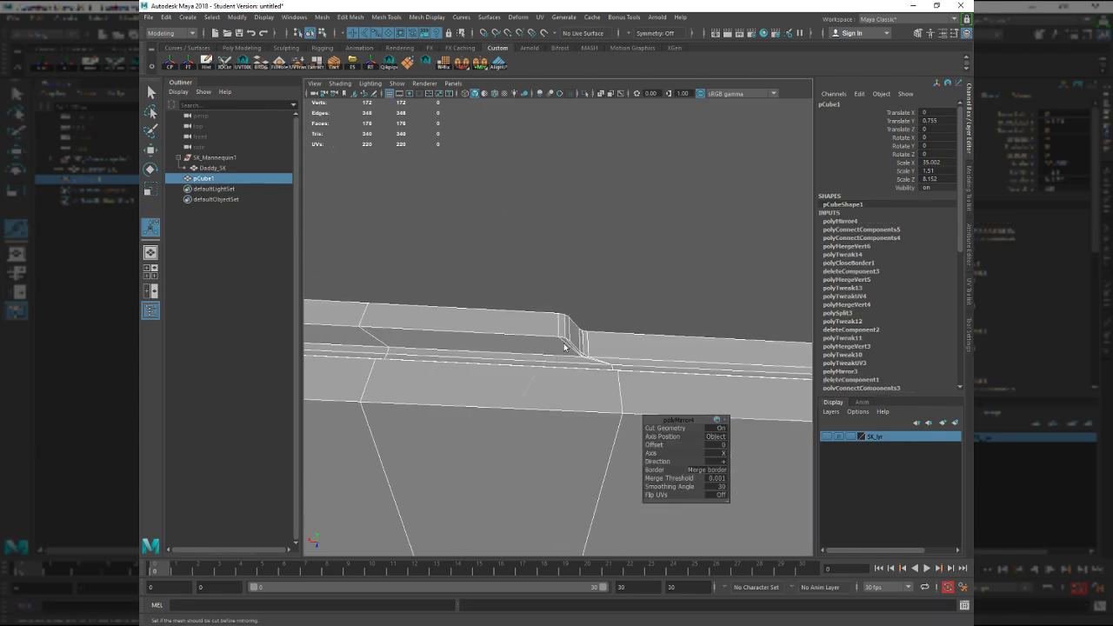
key("q")
left_click(563, 352)
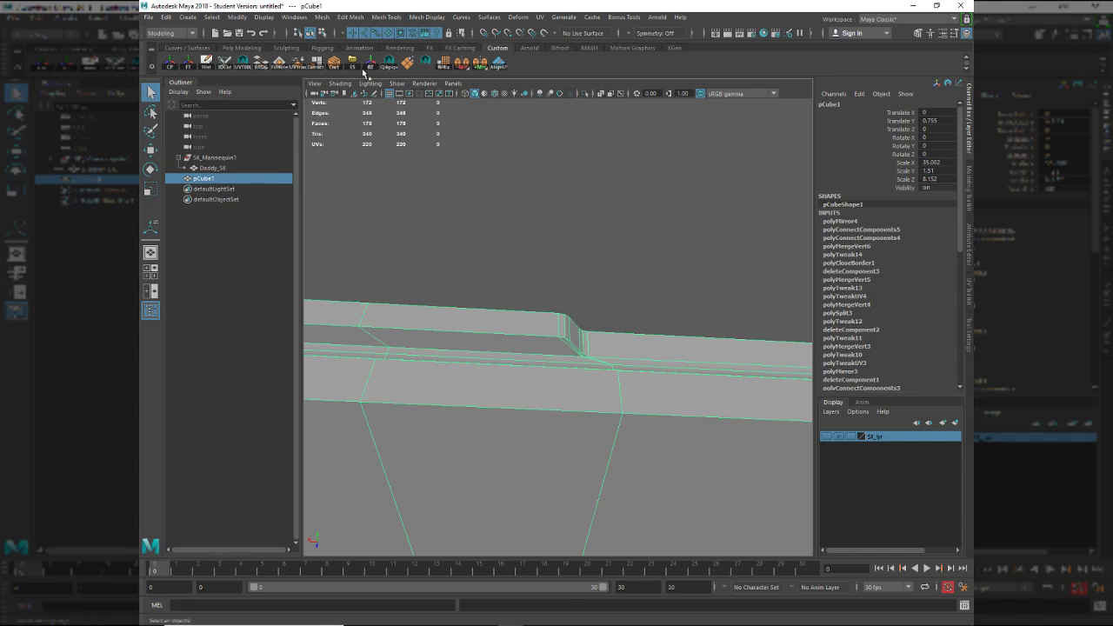
Run the Cleanup check to select n-sided faces on the body and examine the top faces around the recess corner.
key("F11")
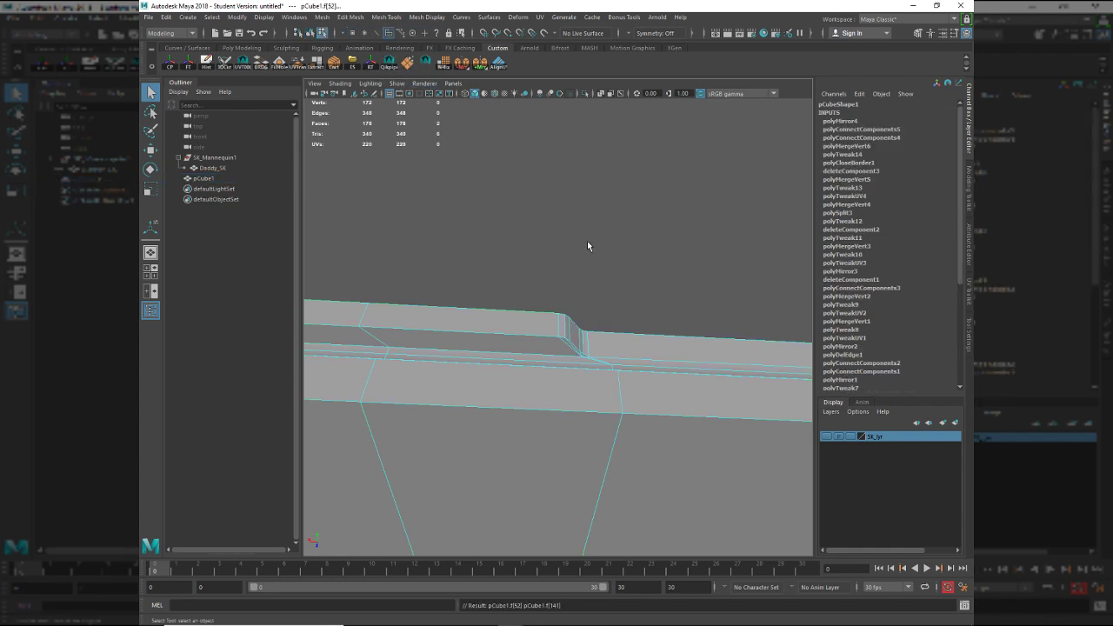
left_click_drag(588, 246, 618, 339, "alt")
scroll(618, 339, "up", 4)
middle_click_drag(619, 338, 597, 343, "alt")
left_click_drag(597, 343, 635, 365, "alt")
middle_click_drag(635, 365, 526, 329, "alt")
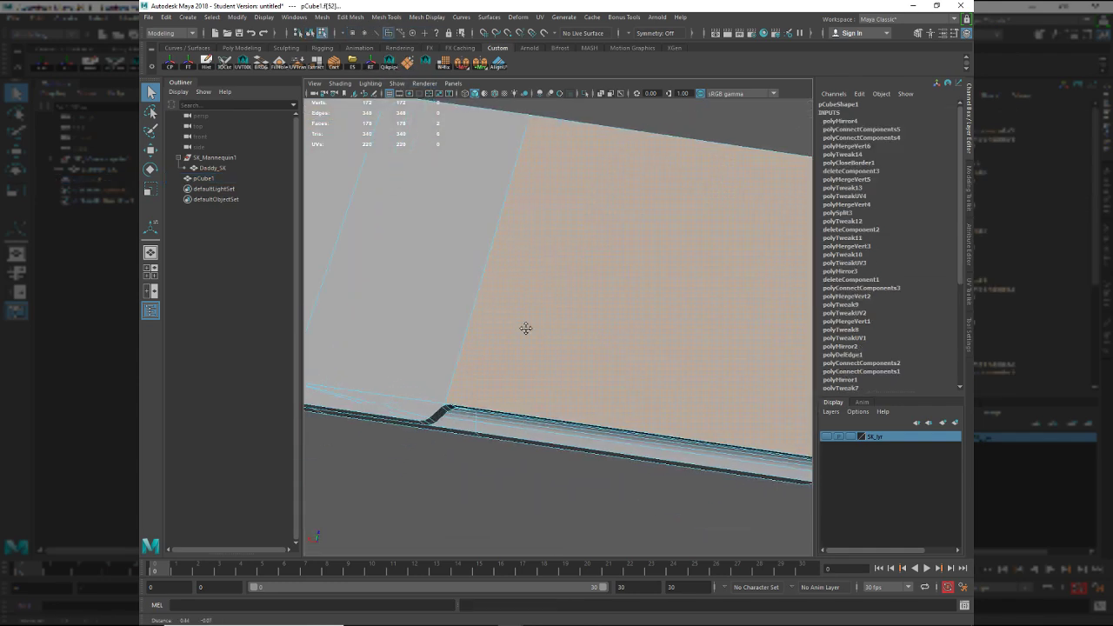
left_click_drag(526, 328, 643, 345, "alt")
left_click_drag(588, 309, 626, 279, "alt")
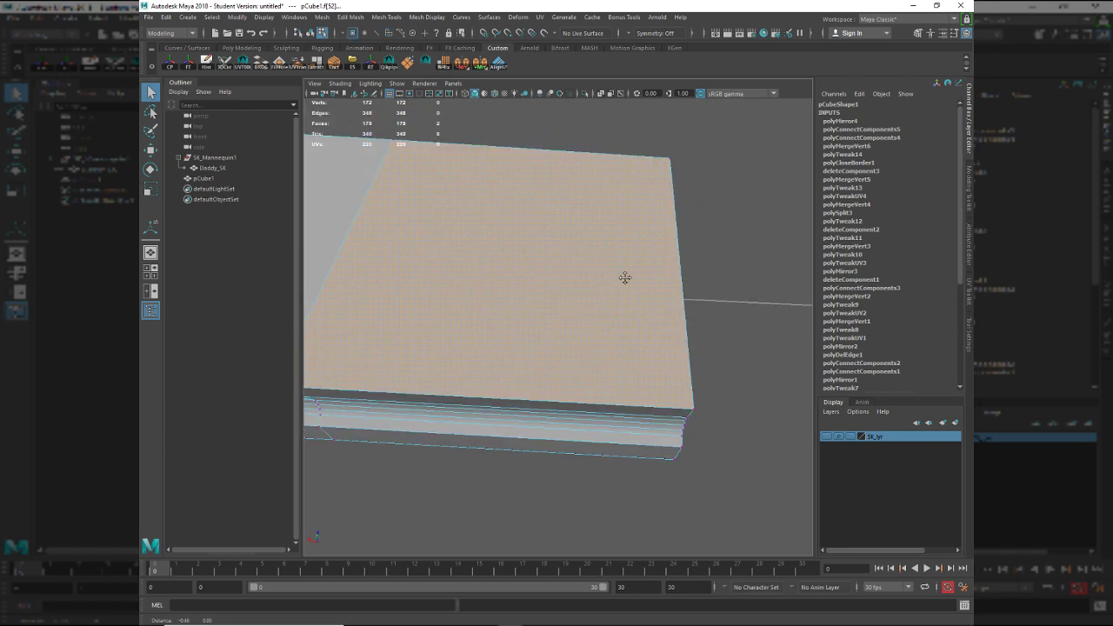
scroll(626, 279, "up", 3)
middle_click_drag(469, 339, 619, 336, "alt")
middle_click_drag(435, 317, 531, 380, "alt")
scroll(585, 329, "up", 3)
left_click_drag(531, 379, 652, 394, "alt")
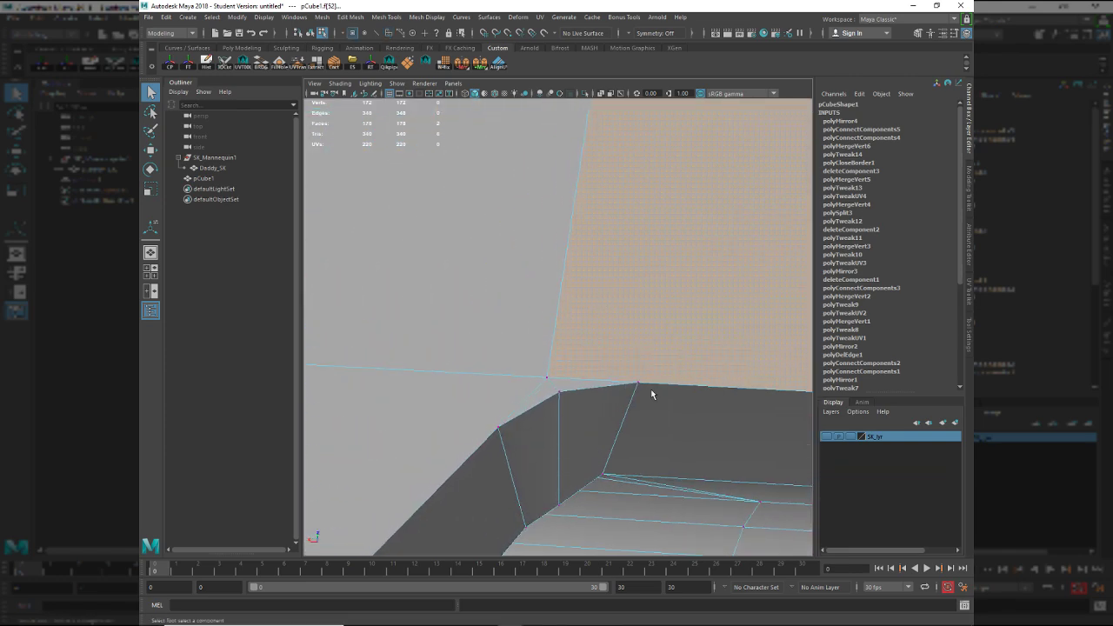
Connect the top face's recess-corner vertex diagonally to the vertex at the far outer corner of the body.
left_click(578, 363)
key("f")
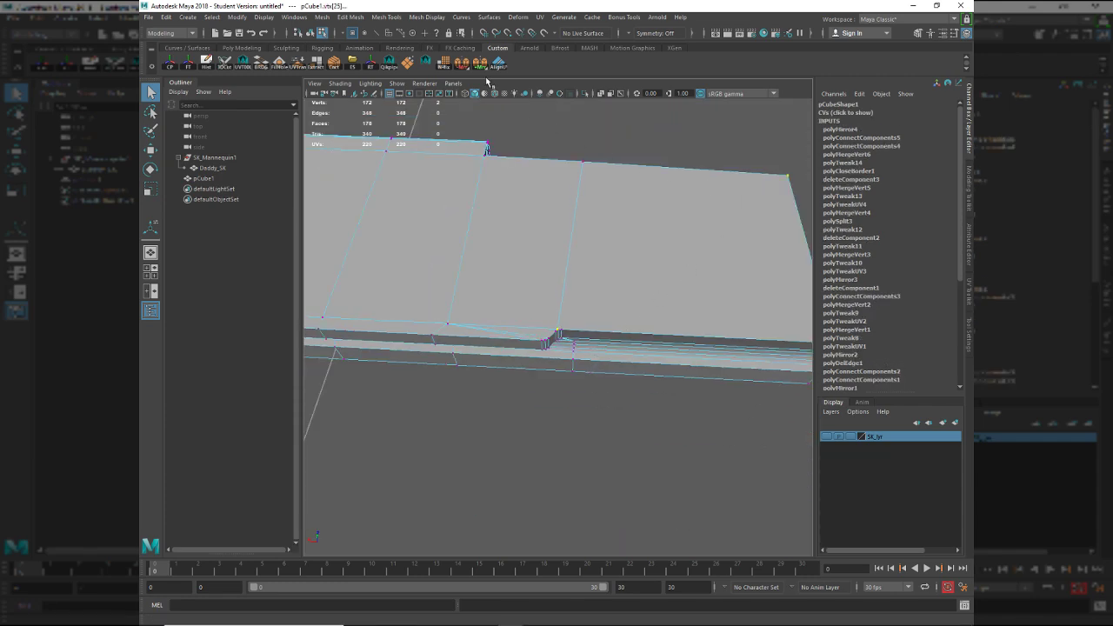
left_click(407, 65)
key("ctrl+z")
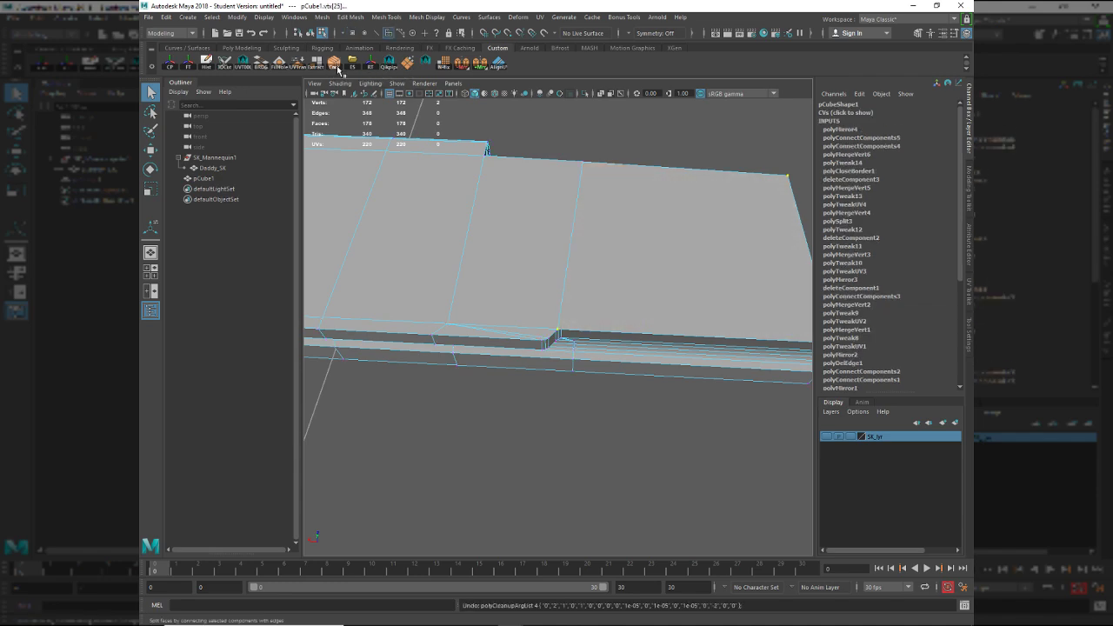
left_click(337, 68)
Mirror the body across X again to copy the new diagonal edge, and recheck it for n-sided faces.
key("F8")
left_click(480, 65)
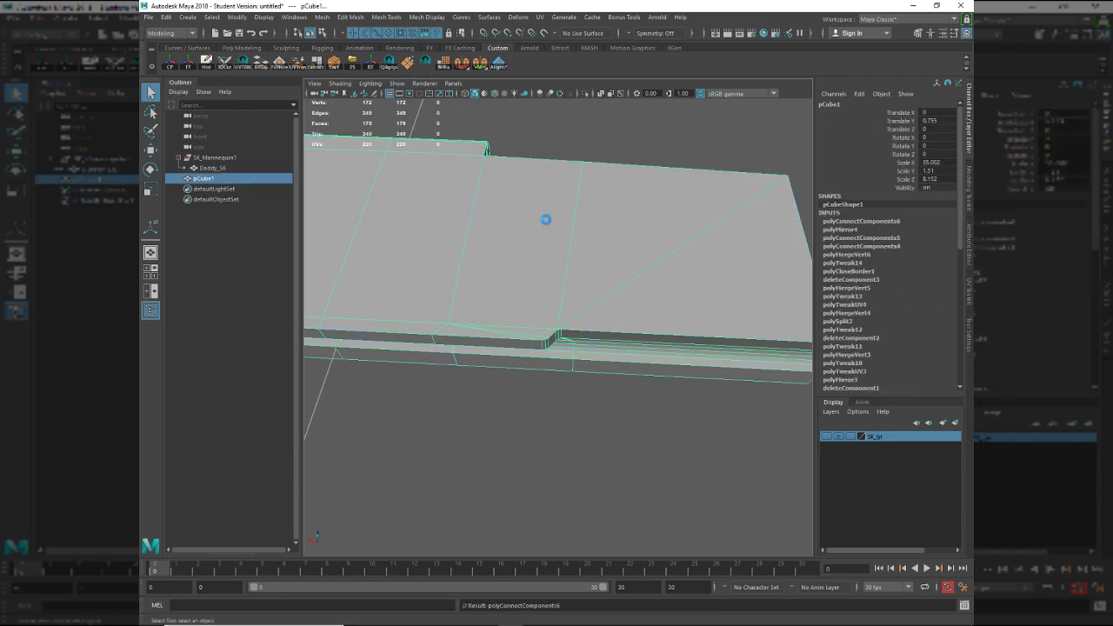
left_click(407, 64)
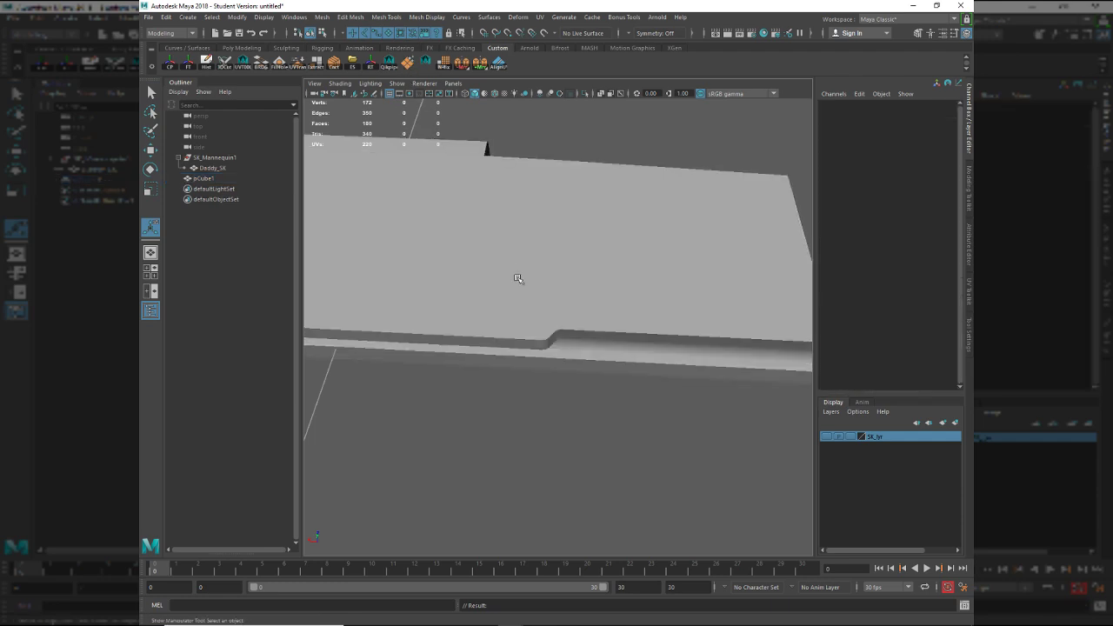
Examine the mirrored body's front side and the shading around its curved recess corner.
left_click(655, 306)
left_click(654, 306, "ctrl")
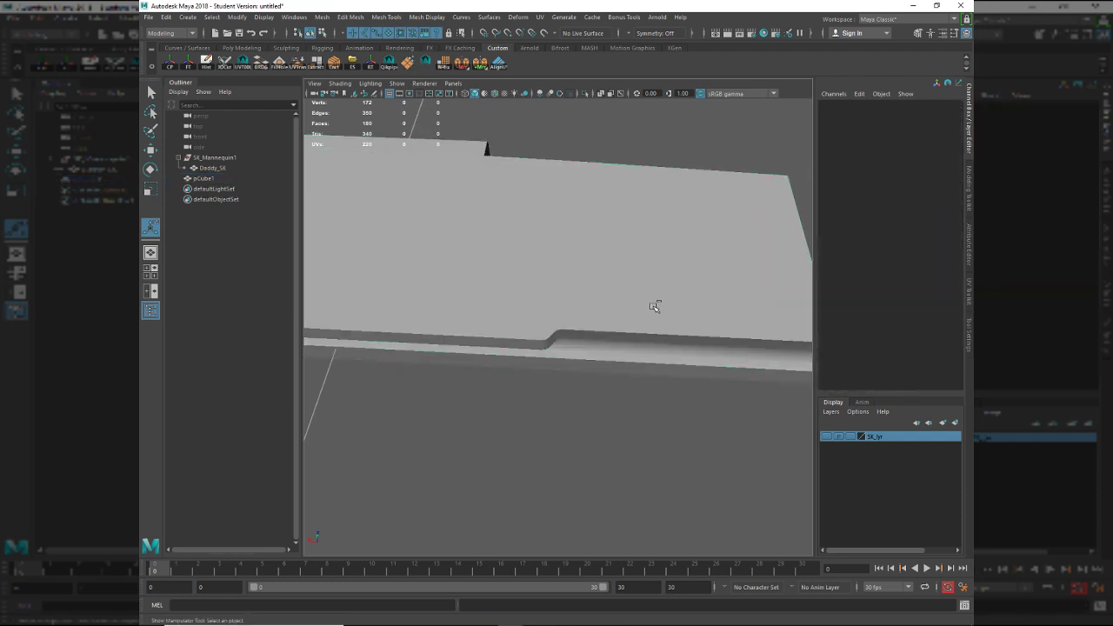
left_click(655, 308)
left_click_drag(661, 308, 360, 304, "alt")
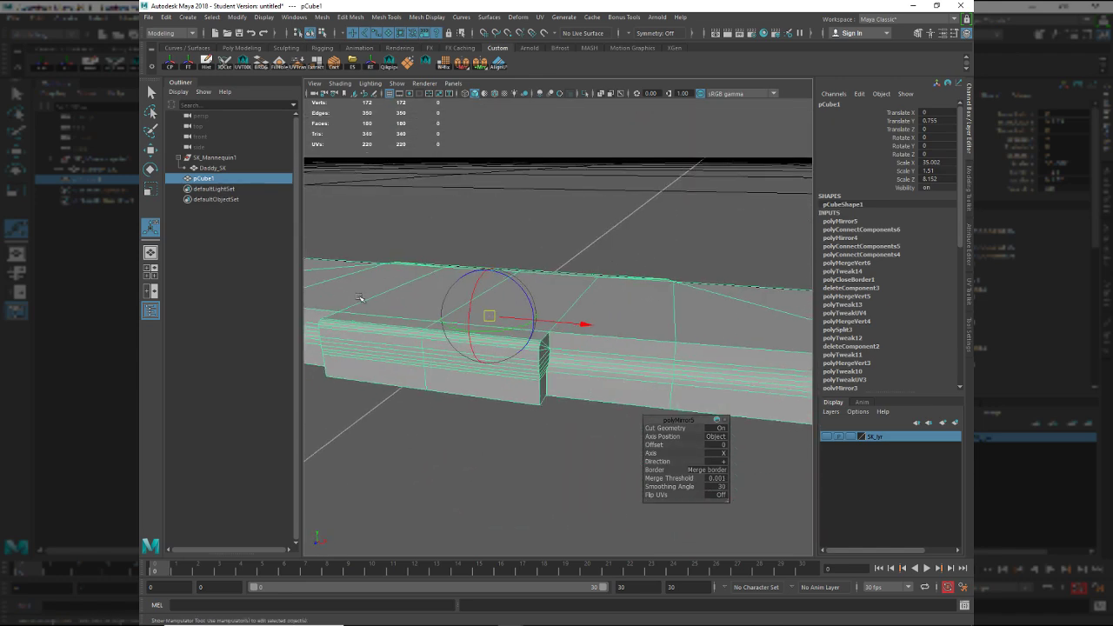
left_click_drag(622, 355, 515, 361, "alt")
key("q")
left_click(593, 363, "ctrl")
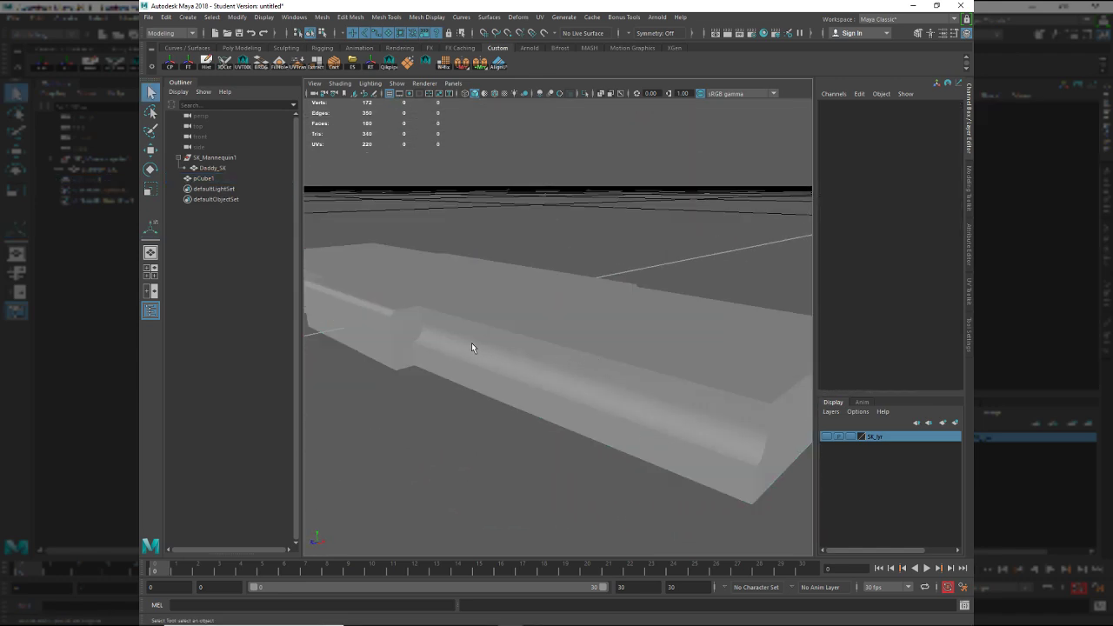
middle_click_drag(471, 343, 580, 305, "alt")
right_click_drag(581, 305, 634, 372, "alt")
middle_click_drag(634, 371, 566, 403, "alt")
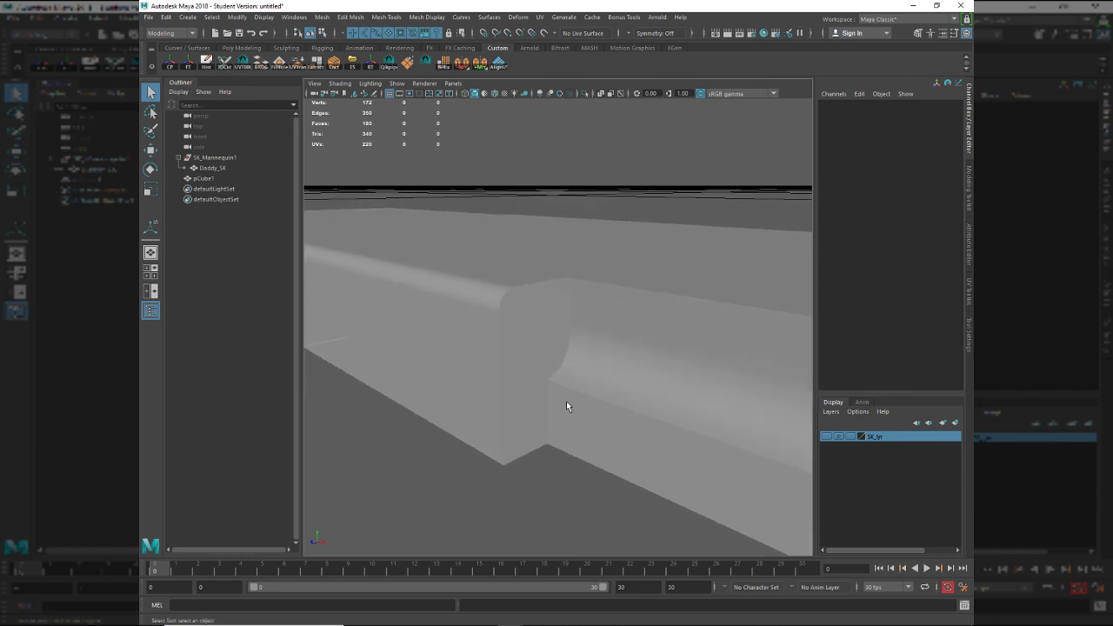
Select the edge loops along the body's upper rim, the recess step and the lower band, including the bottom edges.
left_click(582, 404)
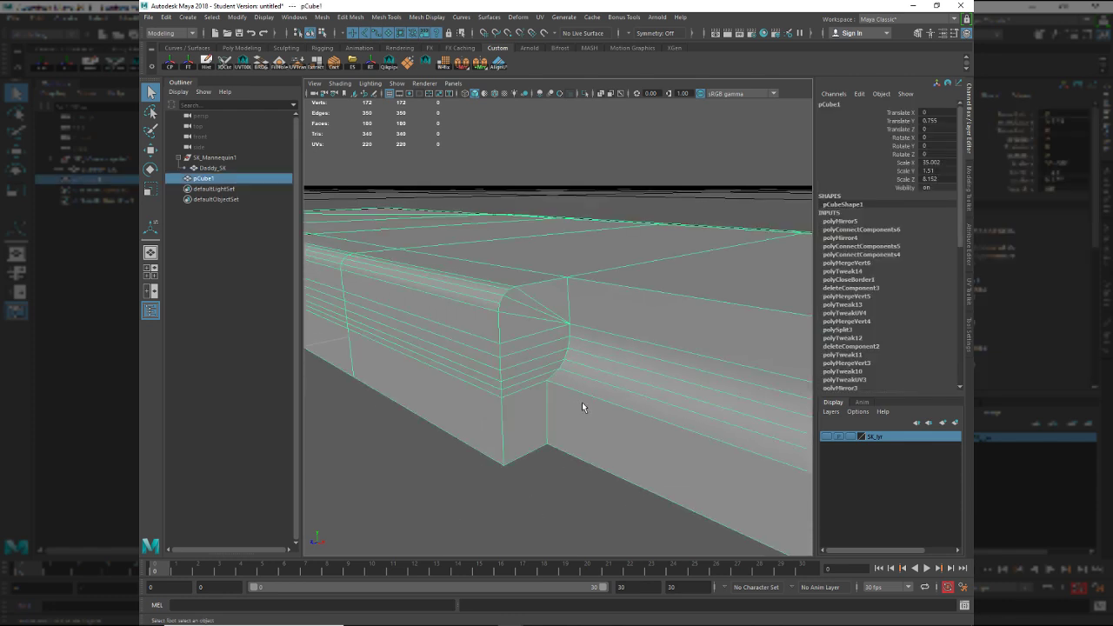
mouse_move(582, 404)
right_mouse_down()
mouse_move(591, 430)
mouse_move(587, 397)
right_mouse_up()
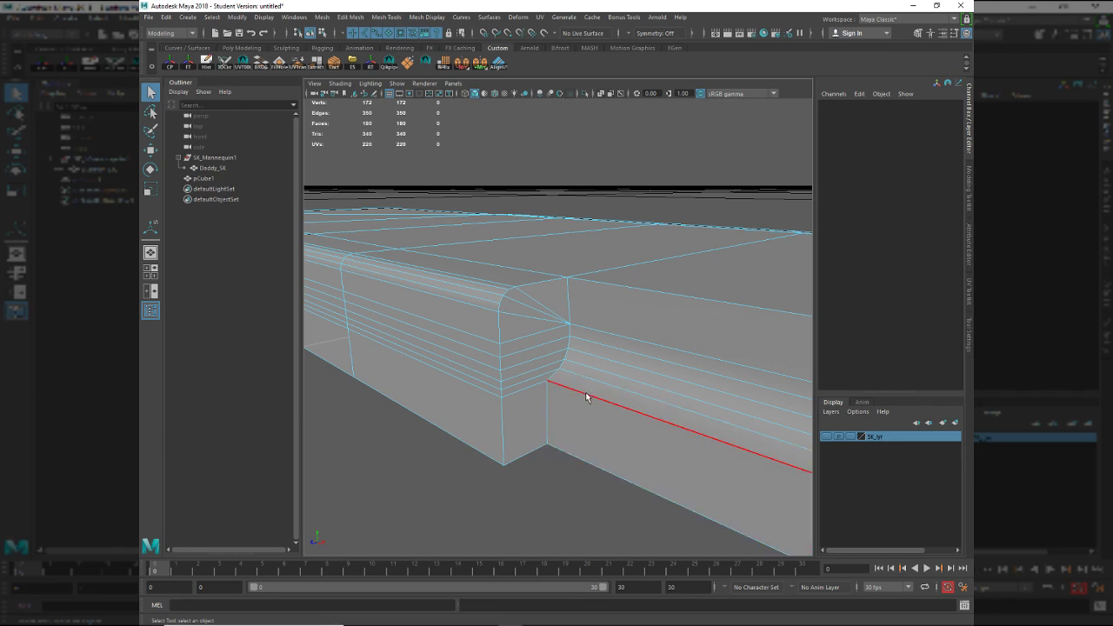
double_click(587, 399)
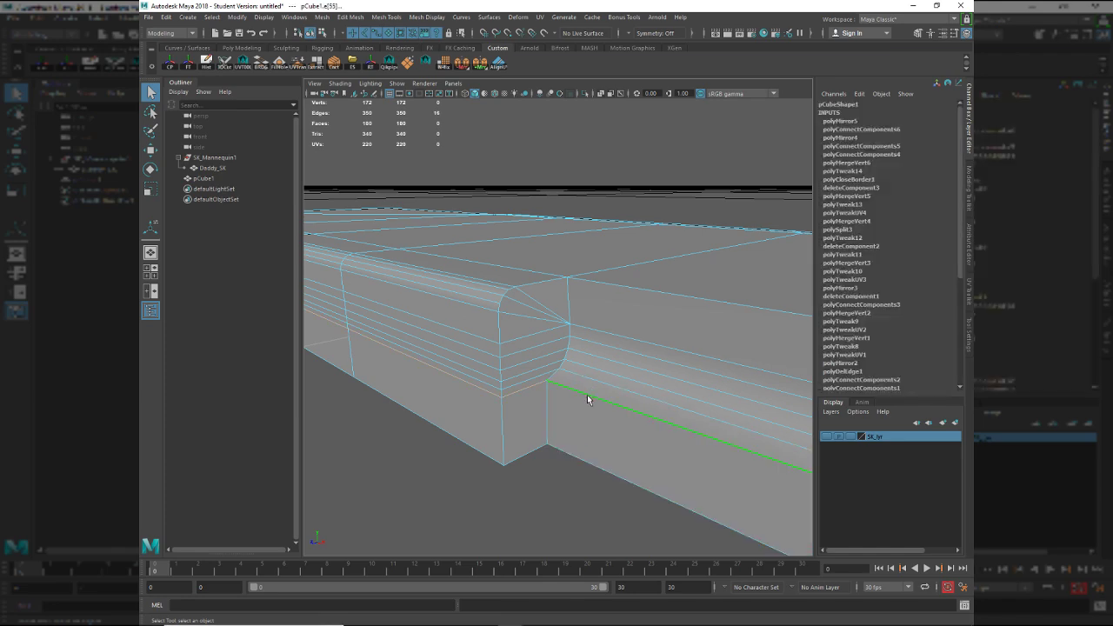
double_click(504, 333, "shift")
double_click(530, 295, "shift")
double_click(607, 287, "shift")
scroll(682, 329, "down", 4)
middle_click_drag(681, 348, 582, 371, "alt")
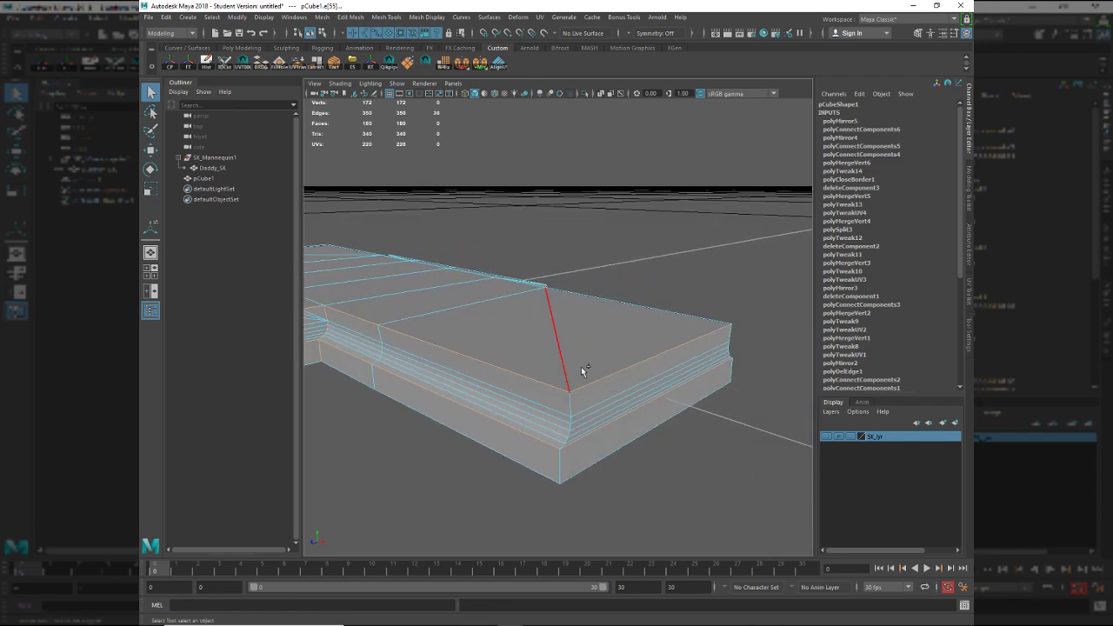
left_click(622, 441, "shift")
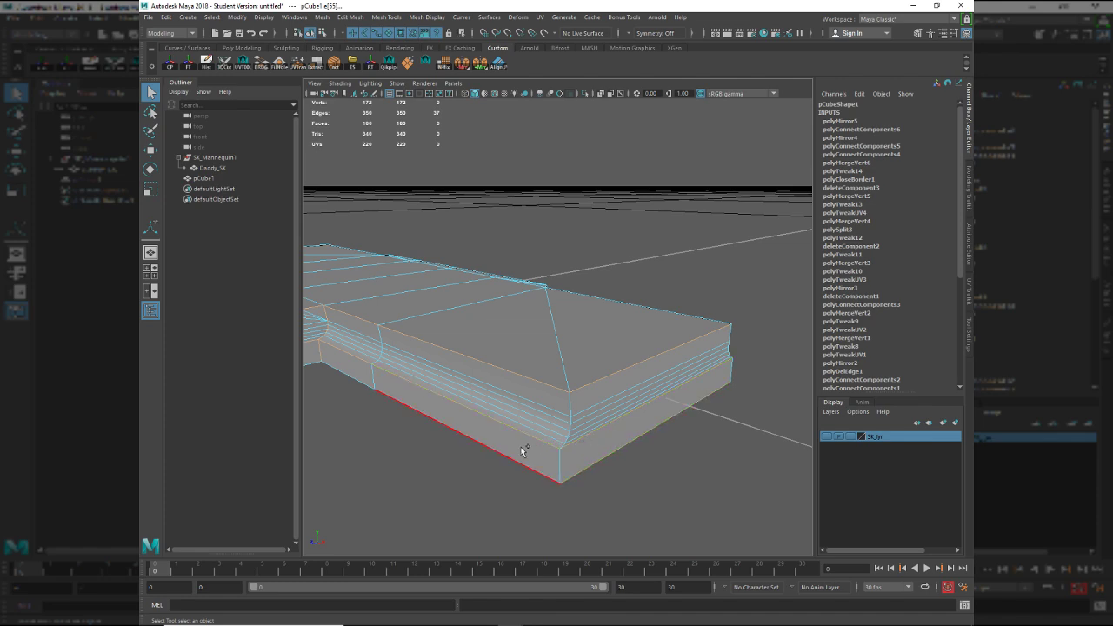
left_click_drag(385, 398, 541, 382, "alt")
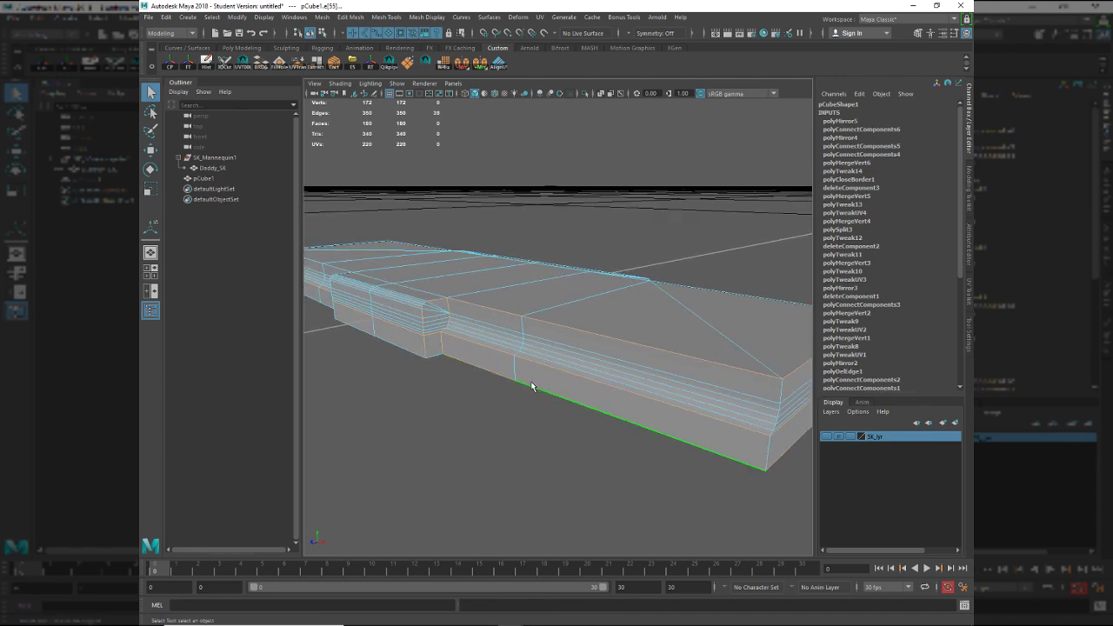
left_click(471, 367, "shift")
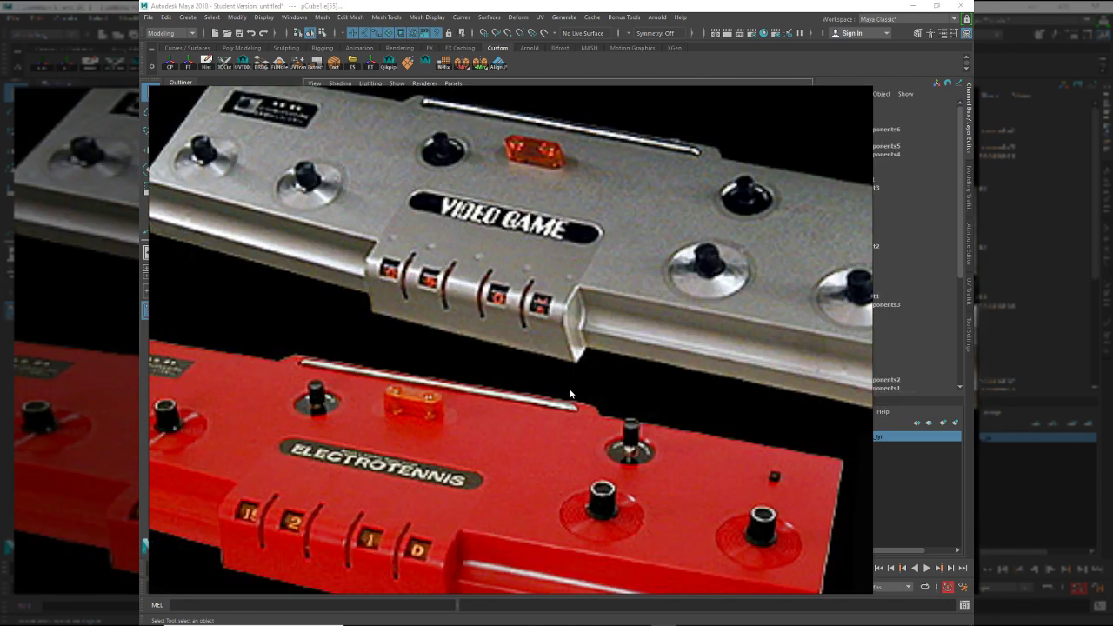
key("F11")
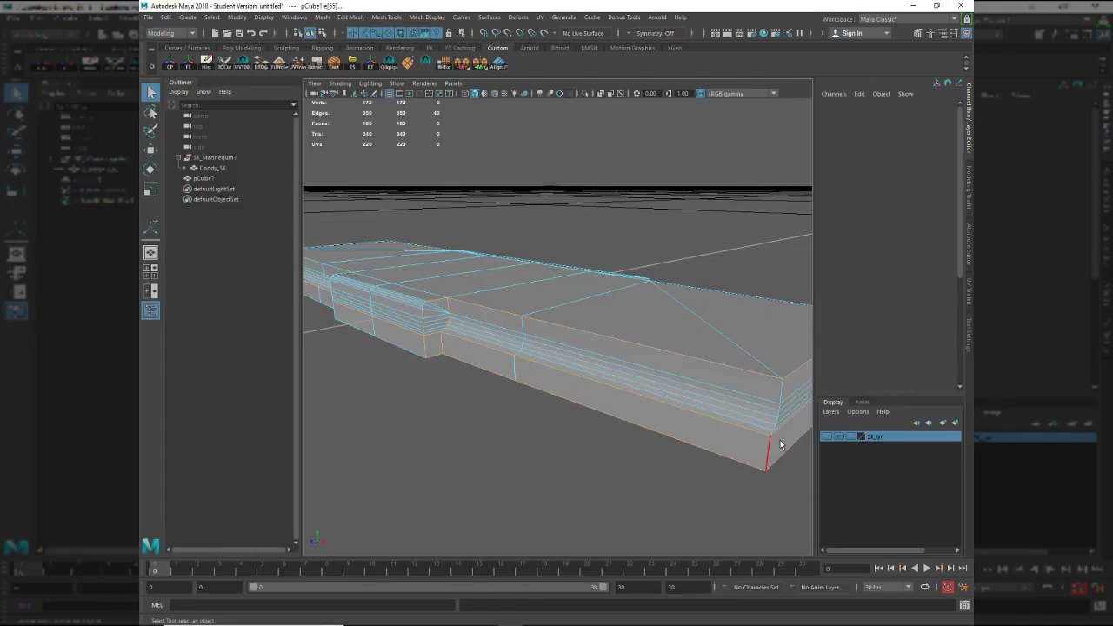
Select the face bands above and below the curved groove around the body's sides and convert them to their perimeter edges.
double_click(781, 444)
left_click(744, 438)
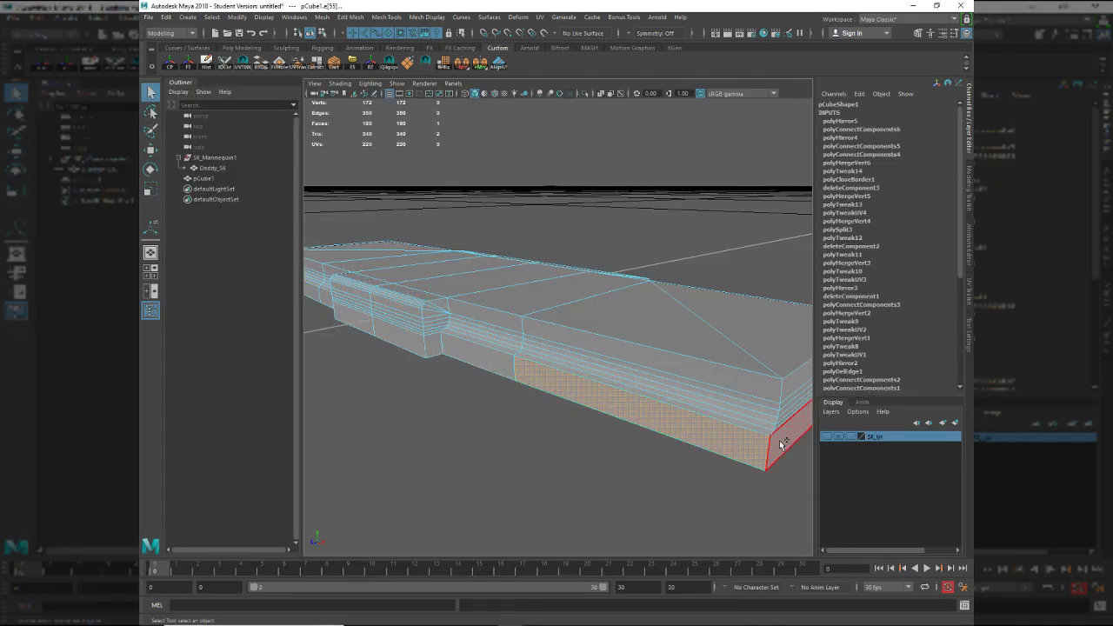
double_click(780, 441, "shift")
left_click(756, 385, "shift")
double_click(789, 387, "shift")
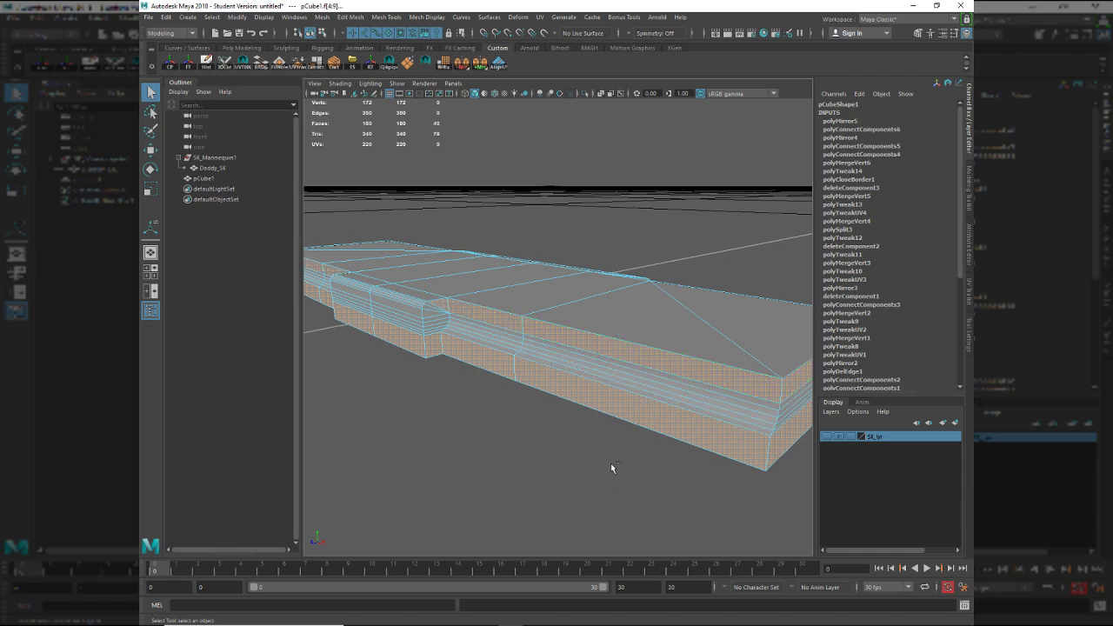
right_click_drag(609, 401, 674, 401, "ctrl")
Add the vertical recess-corner edge and the rounded profile edges at one end of the protruding front block to the selection.
left_click_drag(548, 410, 606, 411, "alt")
scroll(606, 409, "up", 5)
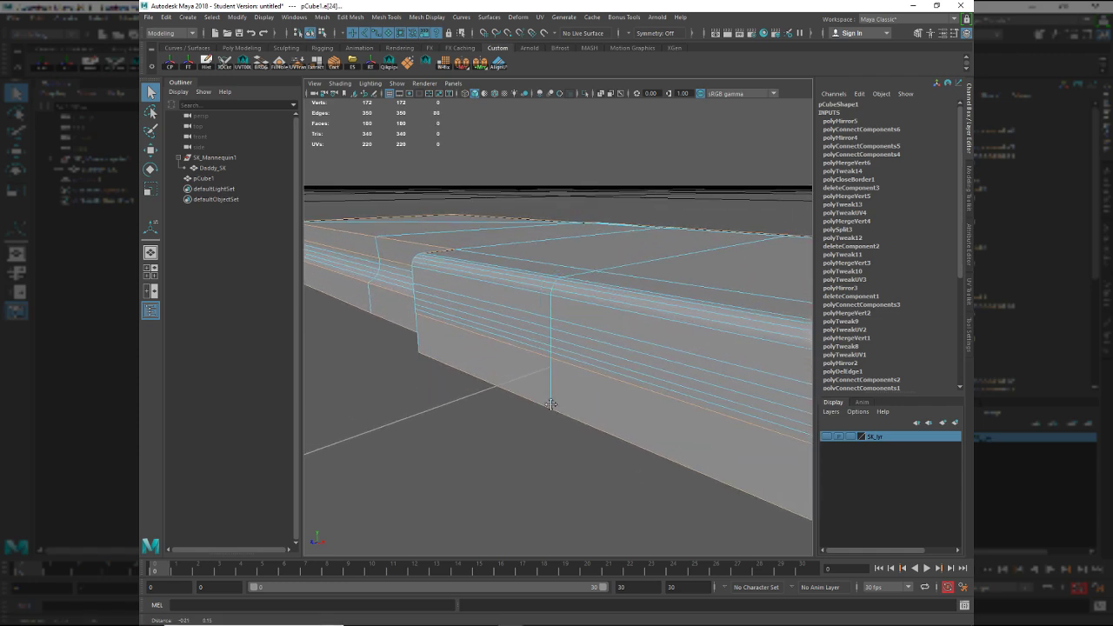
middle_click_drag(552, 405, 441, 377, "alt")
left_click(511, 263, "shift")
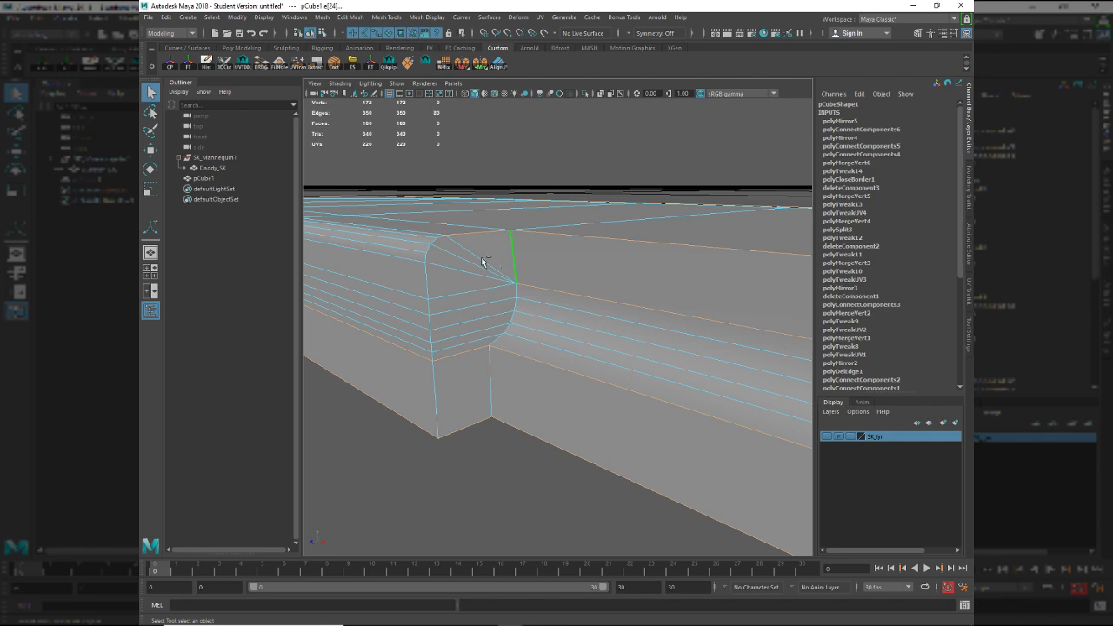
left_click(436, 242, "shift")
left_click(431, 252, "shift")
Add the matching rounded profile edges and vertical recess-corner edge at the front block's opposite end to the selection.
right_click_drag(506, 352, 407, 367, "alt")
left_click_drag(408, 367, 565, 357, "alt")
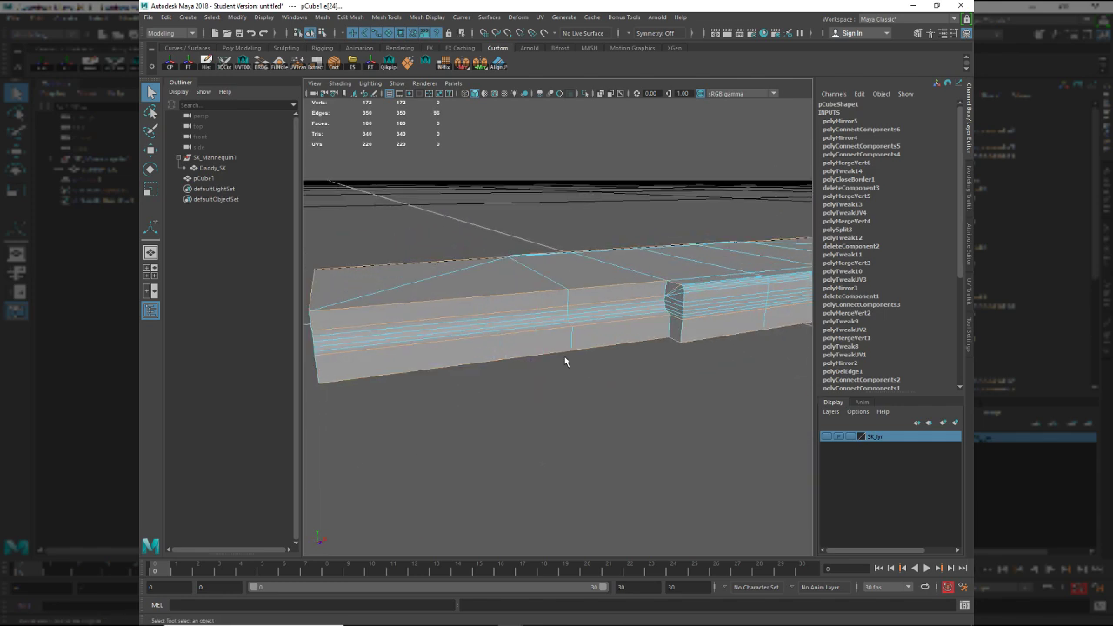
right_click_drag(564, 357, 588, 358, "alt")
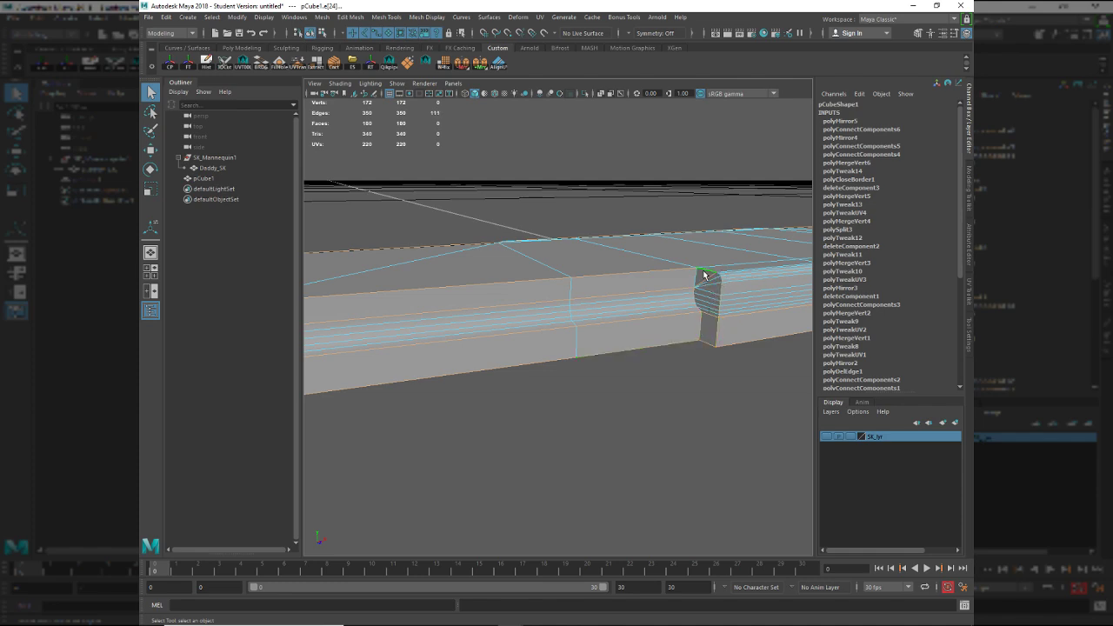
right_click_drag(661, 344, 710, 339, "alt")
middle_click_drag(709, 339, 557, 385, "alt")
right_click_drag(556, 384, 698, 392, "alt")
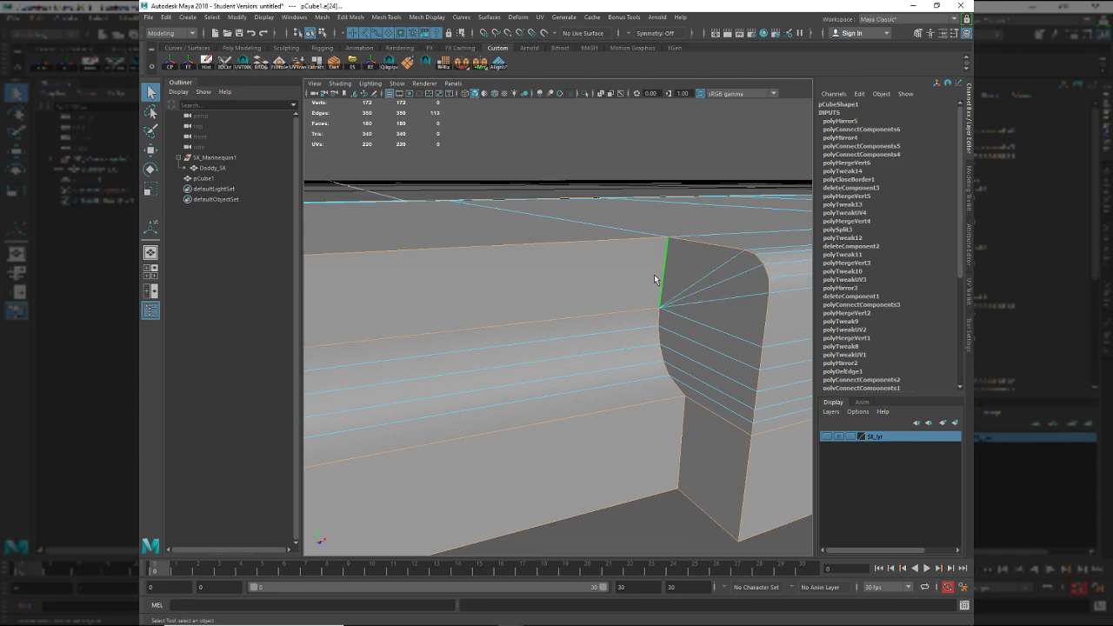
Compare both ends of the front block and add the missing rounded top edge at the first end to the selection.
right_click_drag(658, 279, 766, 290, "alt")
middle_click_drag(765, 289, 600, 339, "alt")
right_click_drag(600, 339, 497, 321, "alt")
left_click_drag(497, 321, 590, 357, "alt")
right_click_drag(591, 356, 614, 365, "alt")
middle_click_drag(613, 365, 604, 420, "alt")
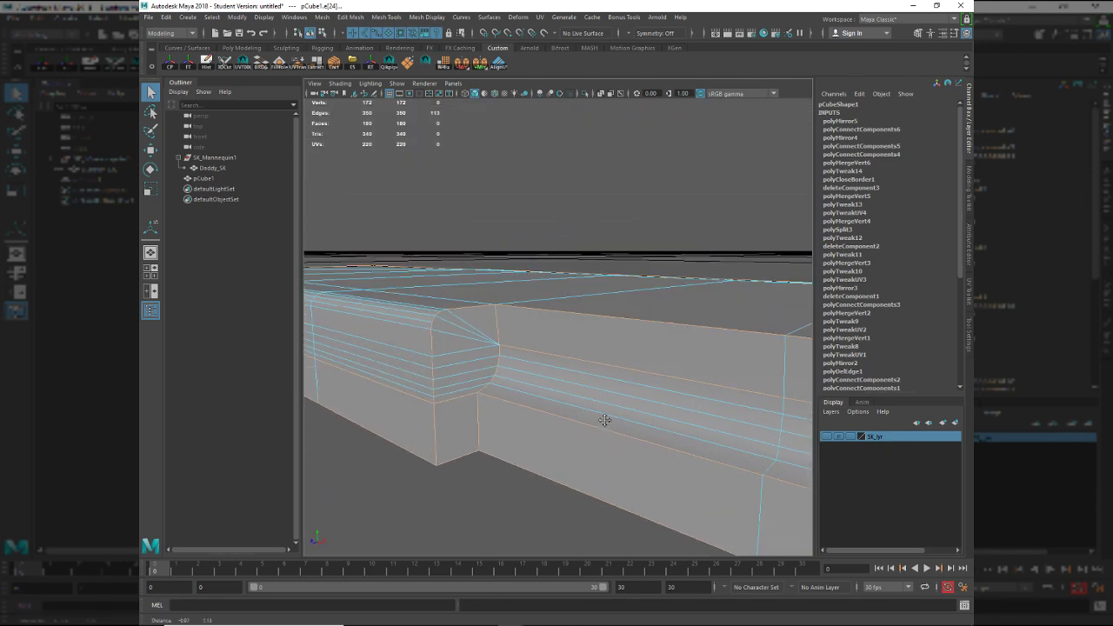
right_click_drag(461, 396, 516, 403, "alt")
middle_click_drag(517, 402, 609, 421, "alt")
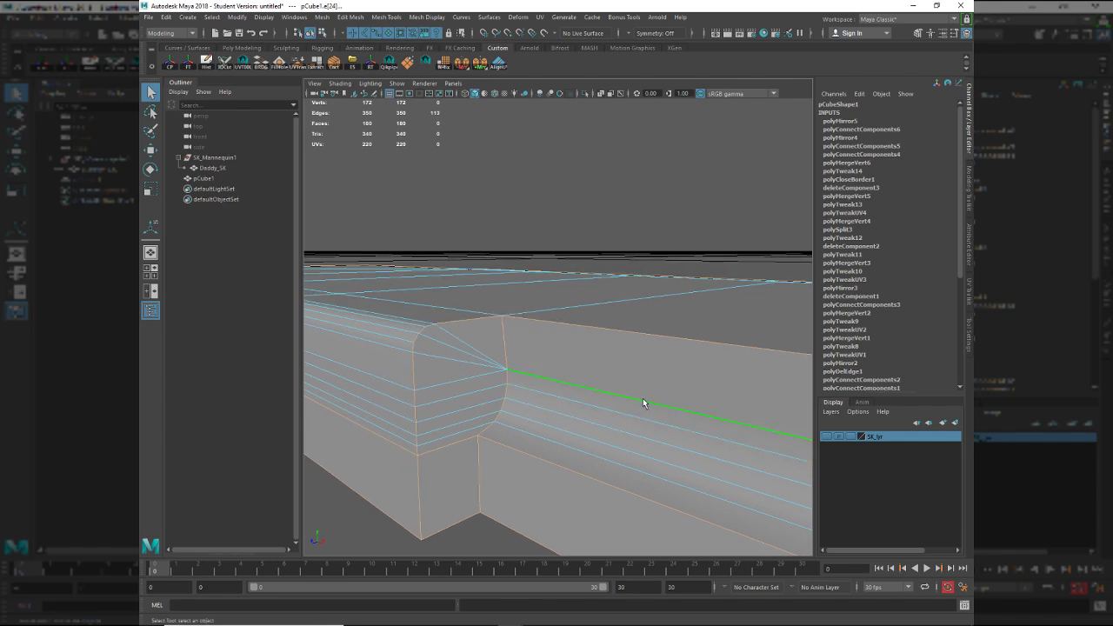
left_click(432, 326, "shift")
Add the edge loop around the body's rear side to the selection and check the outer corner edges.
right_click_drag(643, 419, 532, 415, "alt")
middle_click_drag(533, 415, 516, 408, "alt")
left_click_drag(516, 408, 509, 461, "alt")
right_click_drag(509, 462, 559, 415, "alt")
left_click_drag(560, 415, 502, 420, "alt")
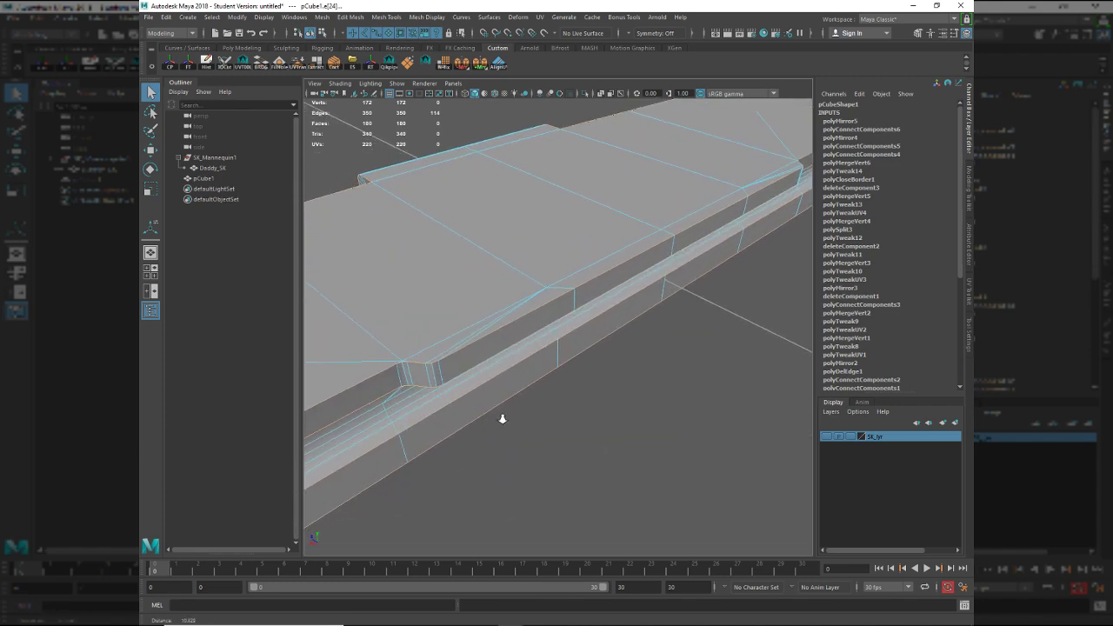
right_click_drag(502, 421, 522, 418, "alt")
middle_click_drag(522, 418, 562, 349, "alt")
left_click_drag(562, 349, 538, 401, "alt")
right_click_drag(537, 401, 455, 392, "alt")
left_click_drag(527, 416, 548, 372, "alt")
double_click(561, 380, "shift")
left_click_drag(446, 360, 527, 345, "alt")
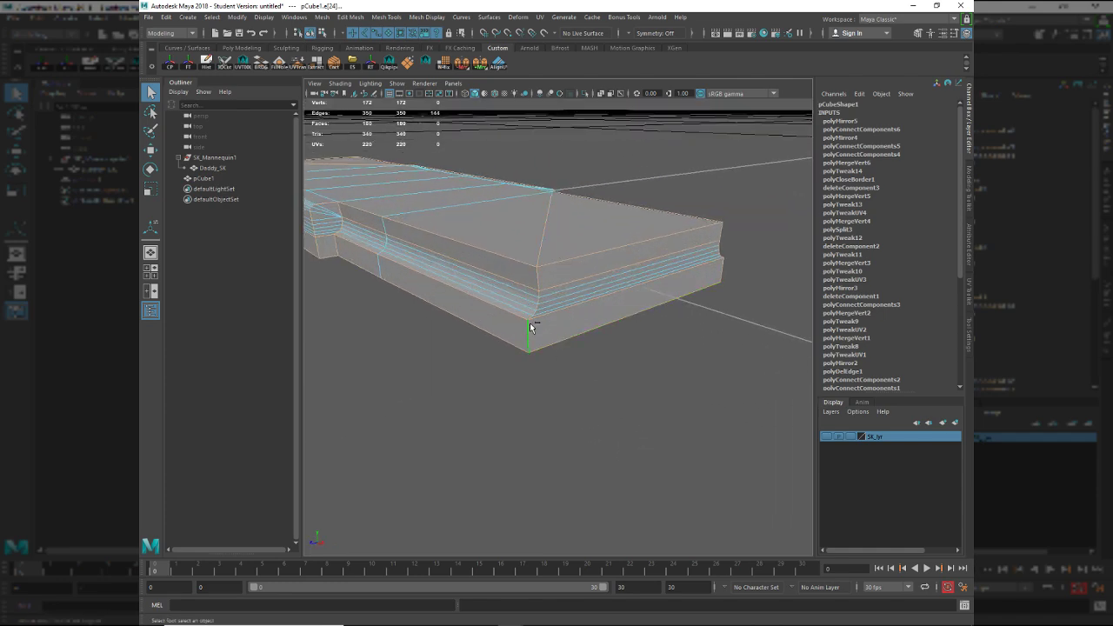
left_click_drag(621, 298, 535, 421, "alt")
Try to bevel the selected edges with 2 segments and a fraction of 3.
key("ctrl+b")
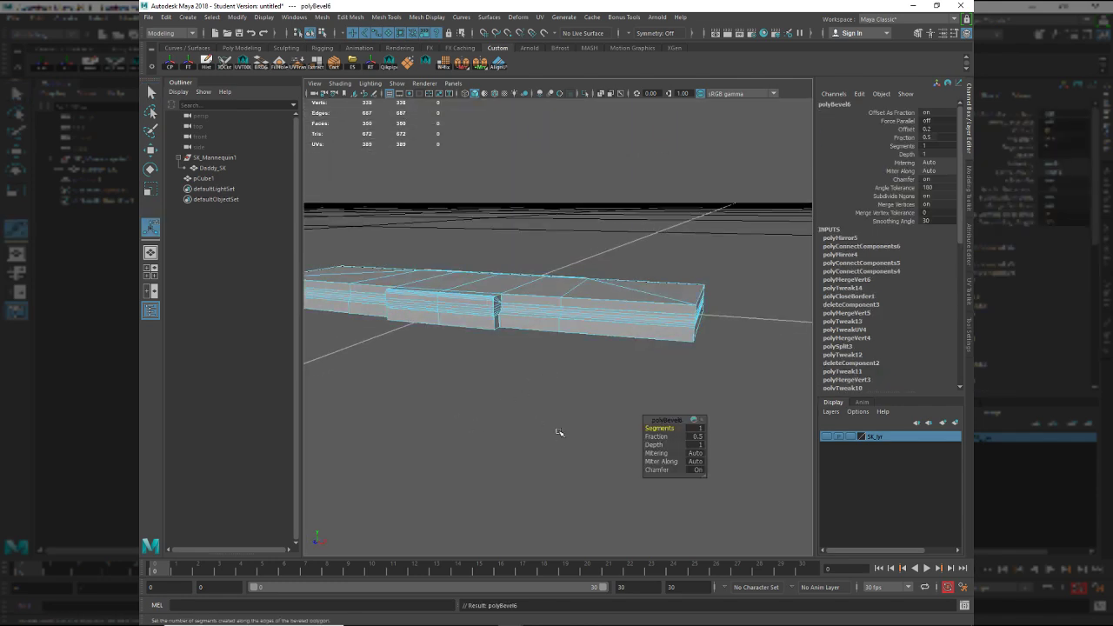
scroll(519, 357, "up", 12)
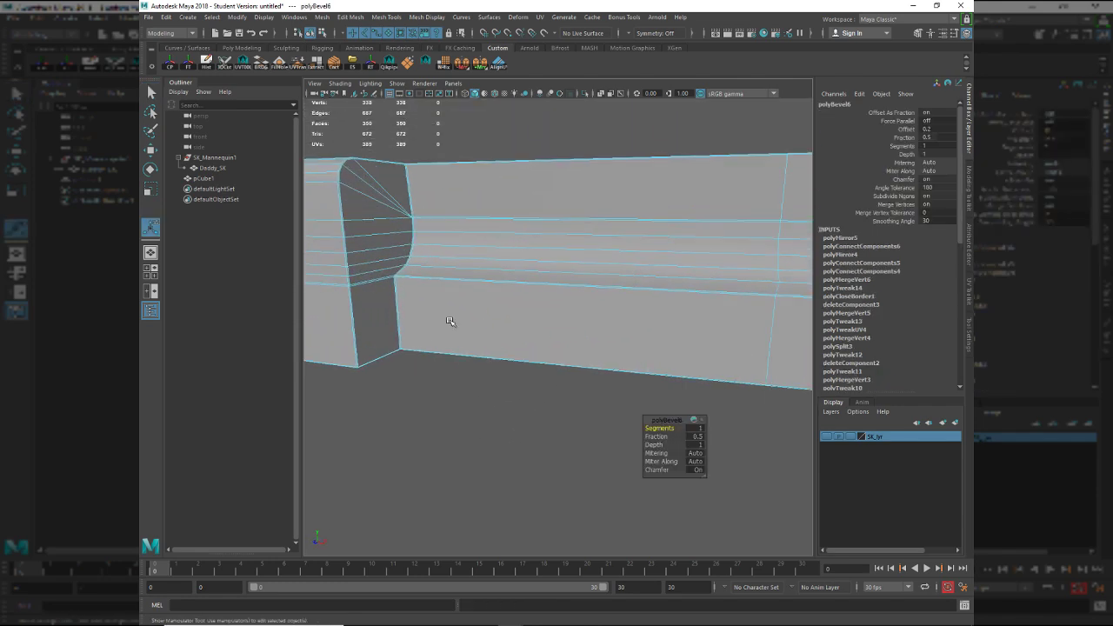
middle_click_drag(557, 370, 610, 388, "alt")
scroll(406, 323, "up", 3)
scroll(435, 318, "down", 5)
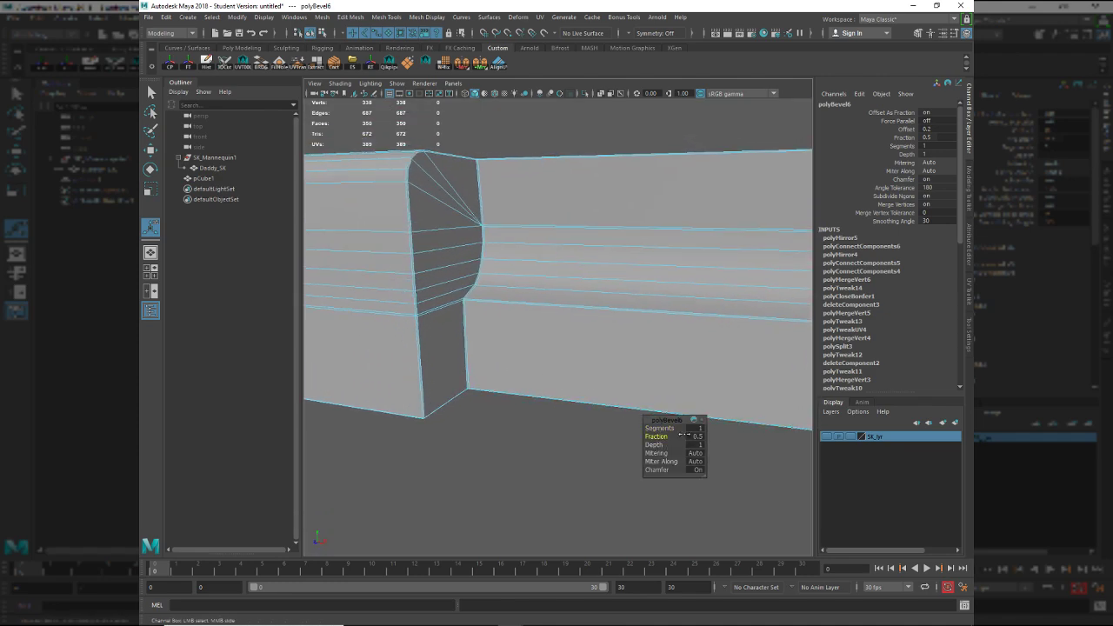
left_click_drag(684, 435, 669, 429)
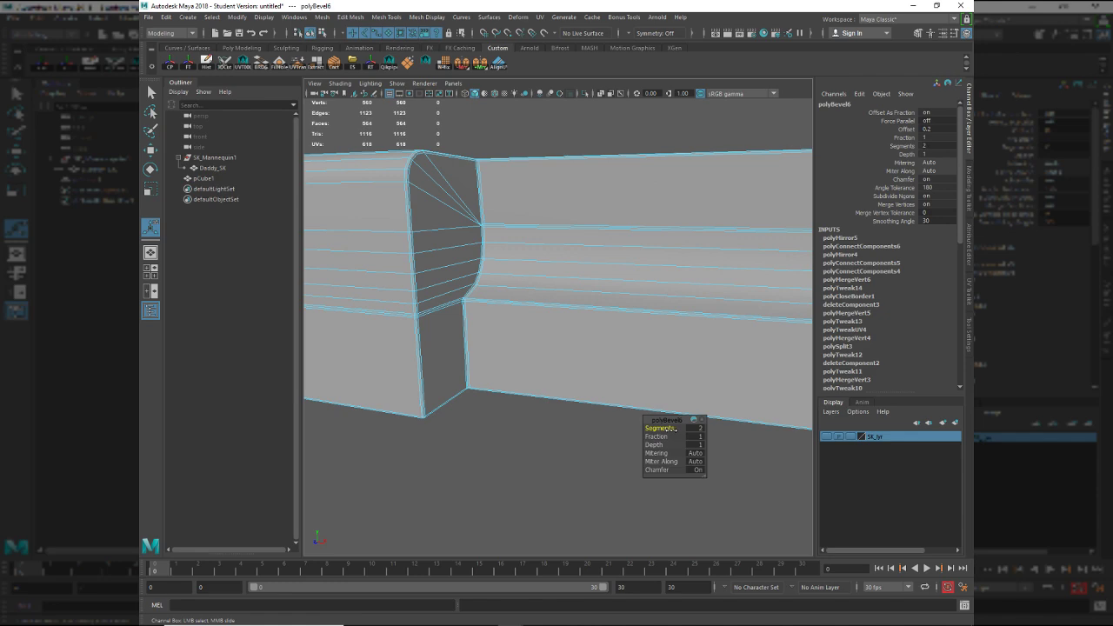
left_click_drag(609, 382, 653, 409, "alt")
left_click(696, 436)
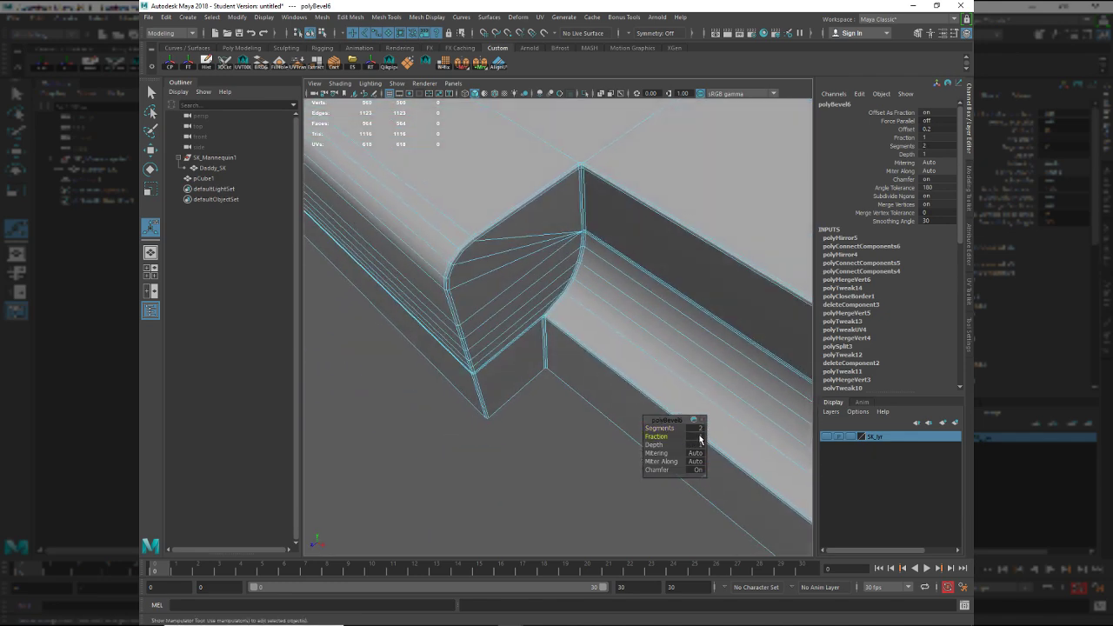
type("3")
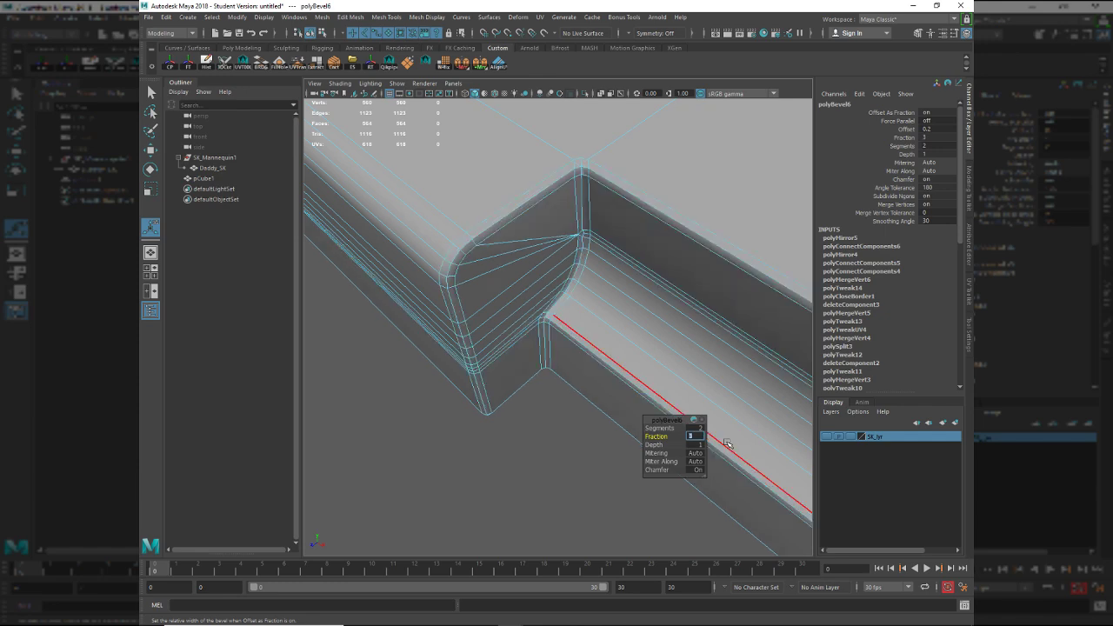
left_click_drag(622, 383, 562, 349, "alt")
Undo the bevel and its segment and fraction changes, returning to the edge selection.
key("ctrl+z")
key("ctrl+z")
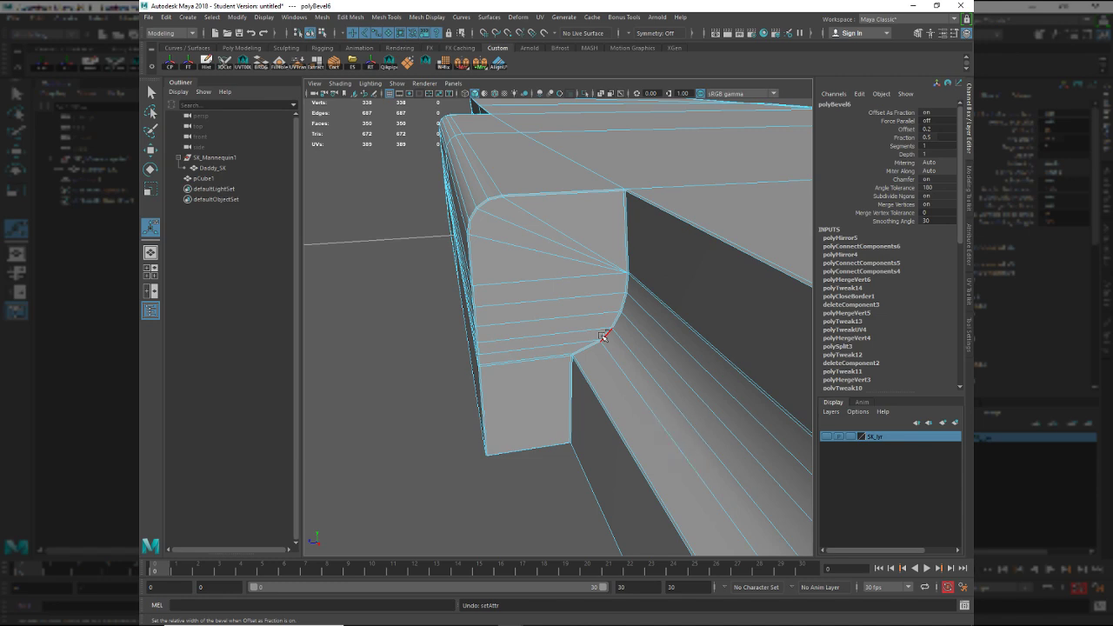
key("ctrl+z")
key("ctrl+z")
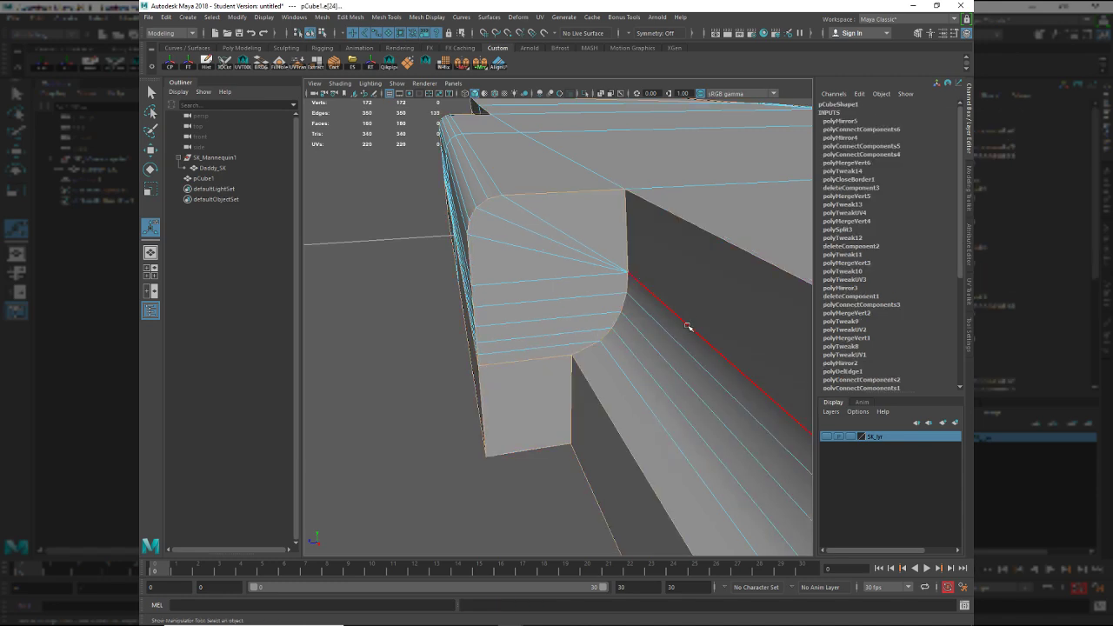
Examine the rear recess corner, try beveling the selected edges again and undo it.
left_click_drag(742, 366, 594, 278, "alt")
middle_click_drag(594, 278, 597, 337, "alt")
right_click_drag(597, 338, 595, 377, "alt")
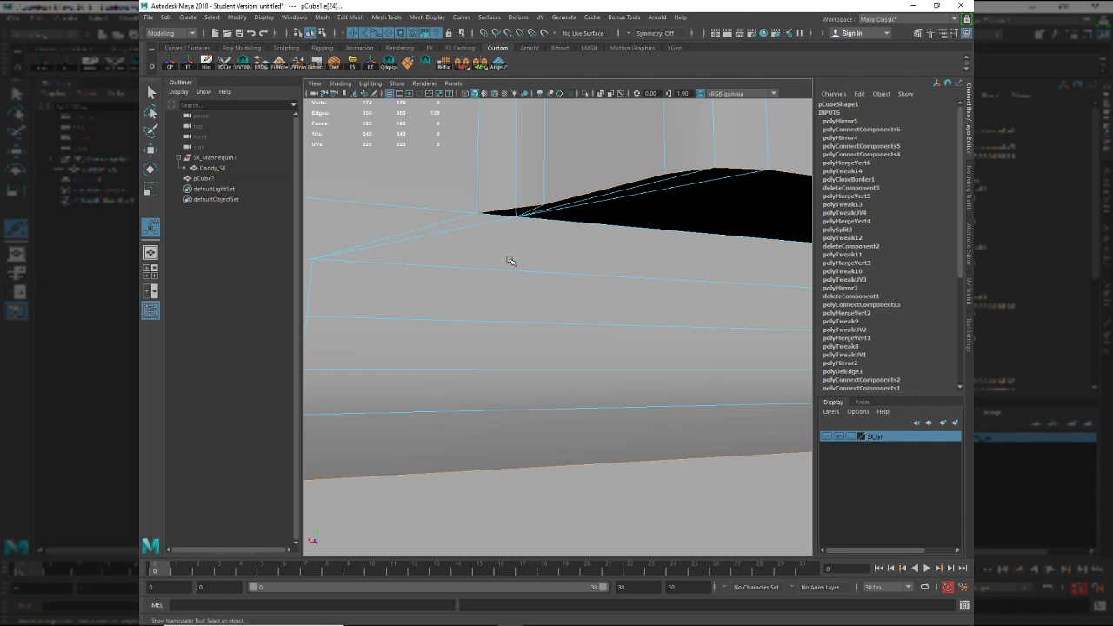
right_click_drag(511, 261, 567, 348, "alt")
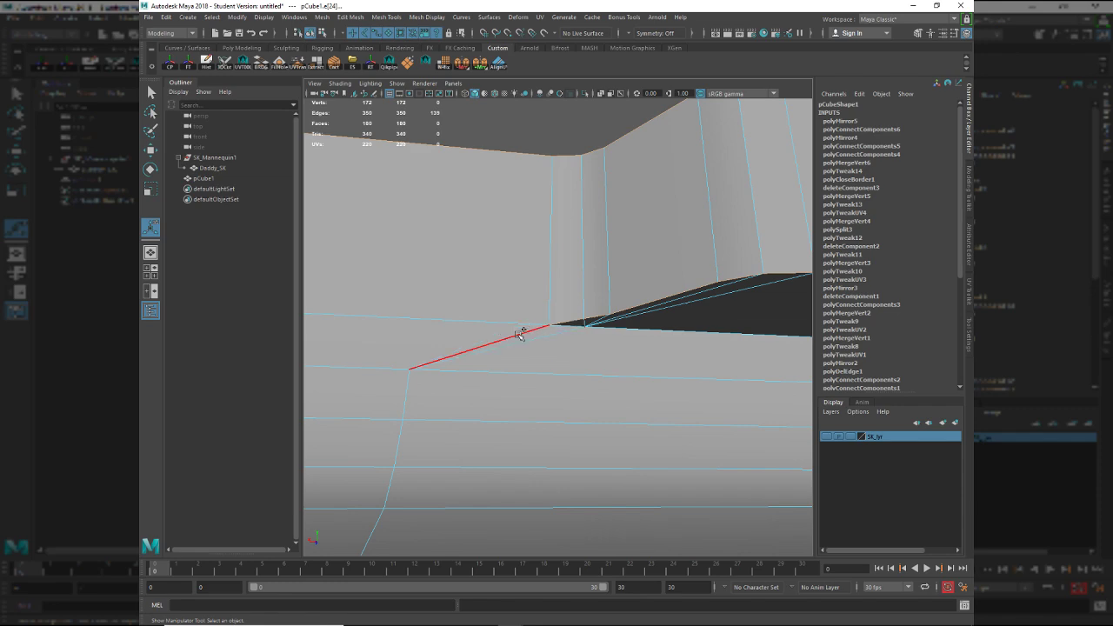
left_click_drag(520, 334, 560, 356, "alt")
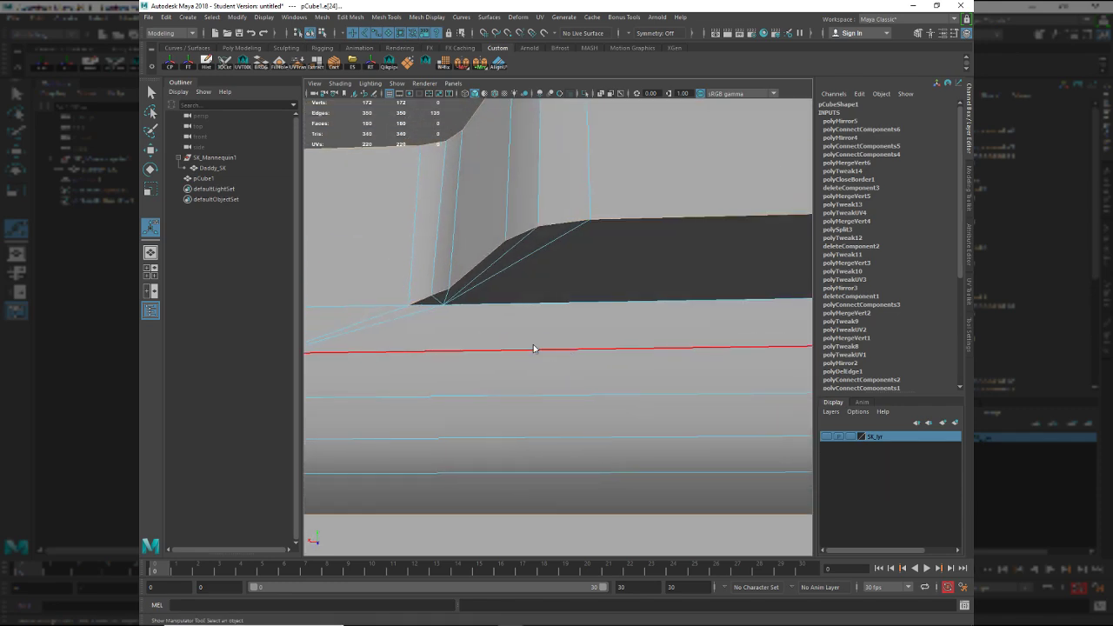
key("ctrl+b")
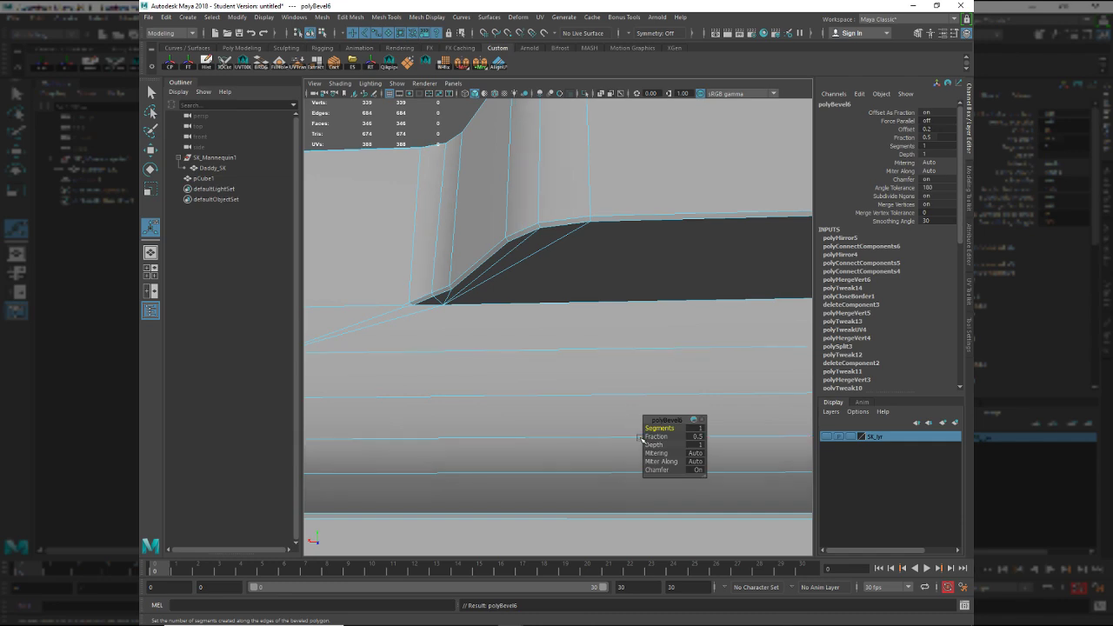
key("ctrl+z")
Extend the edge selection with the groove's upper edge loop, including the edge across the front block's end.
left_click_drag(489, 380, 497, 355, "alt")
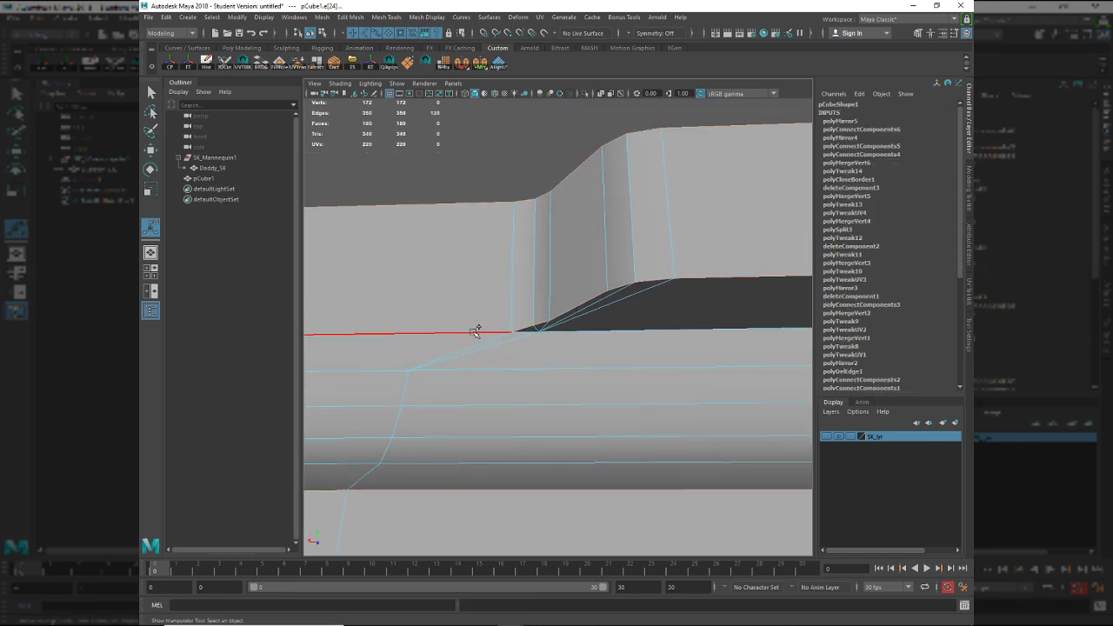
double_click(477, 333, "shift")
mouse_move(556, 374)
left_mouse_down("alt")
mouse_move(507, 343)
mouse_move(583, 366)
mouse_move(636, 354)
mouse_move(563, 385)
left_mouse_up("alt")
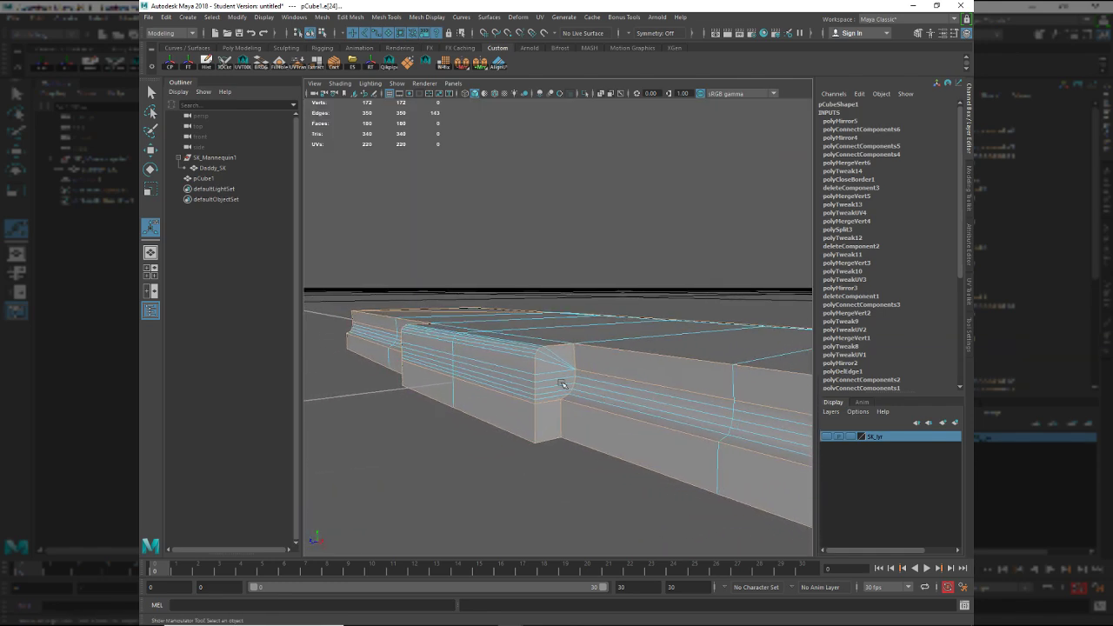
key("ctrl+z")
double_click(556, 372, "shift")
Try to bevel the selected edges with a fraction of 2 and 2 segments.
key("ctrl+b")
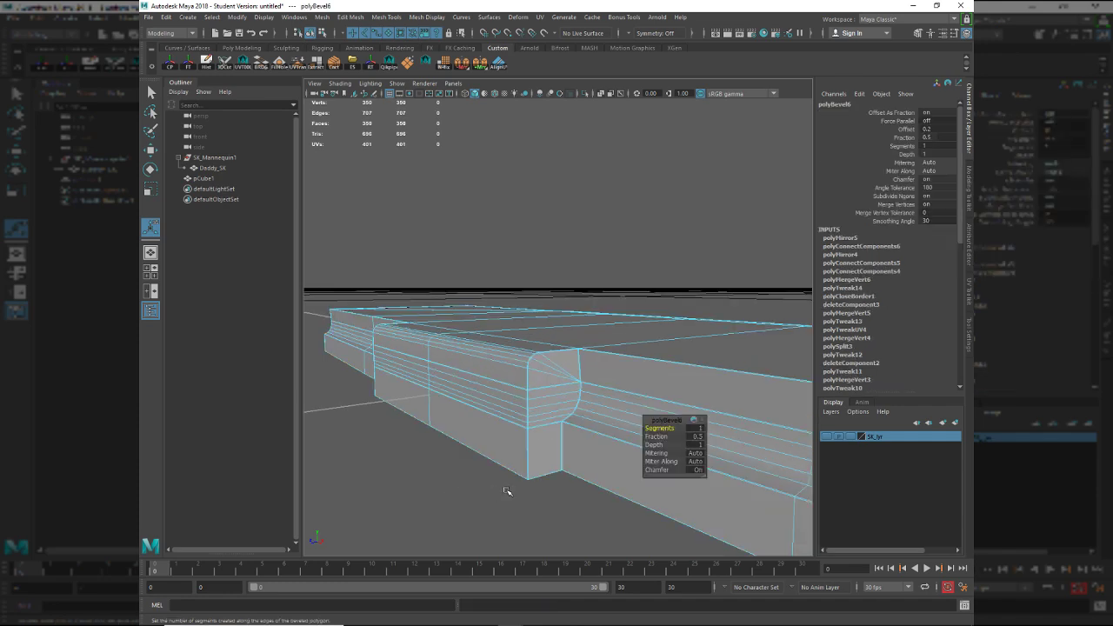
scroll(510, 490, "up", 5)
left_click_drag(665, 437, 726, 437)
left_click(695, 436)
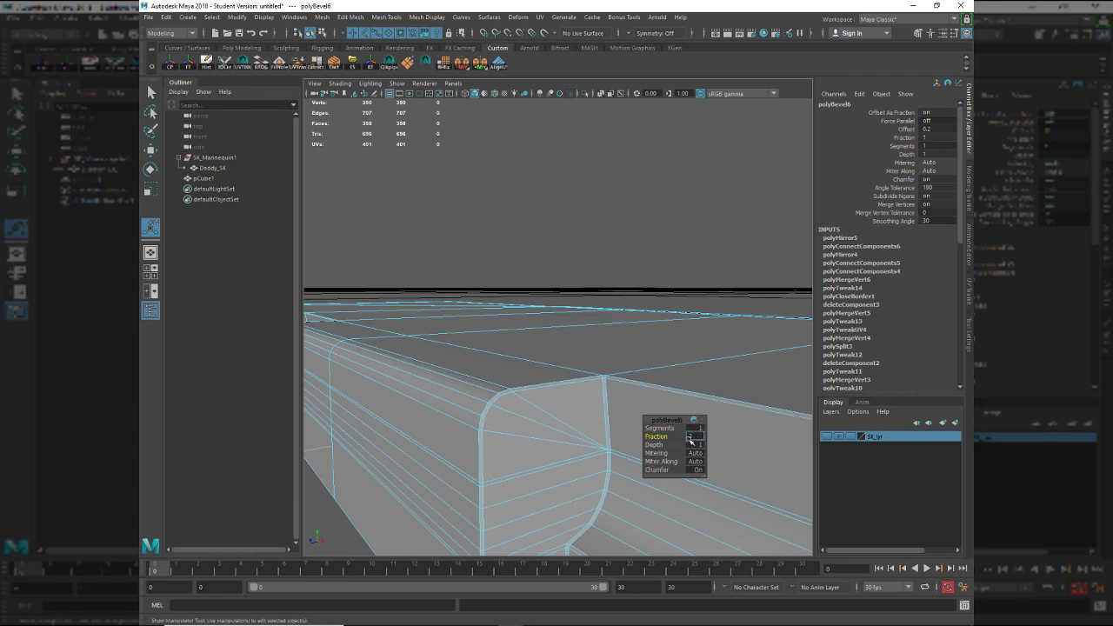
type("3")
key("Return")
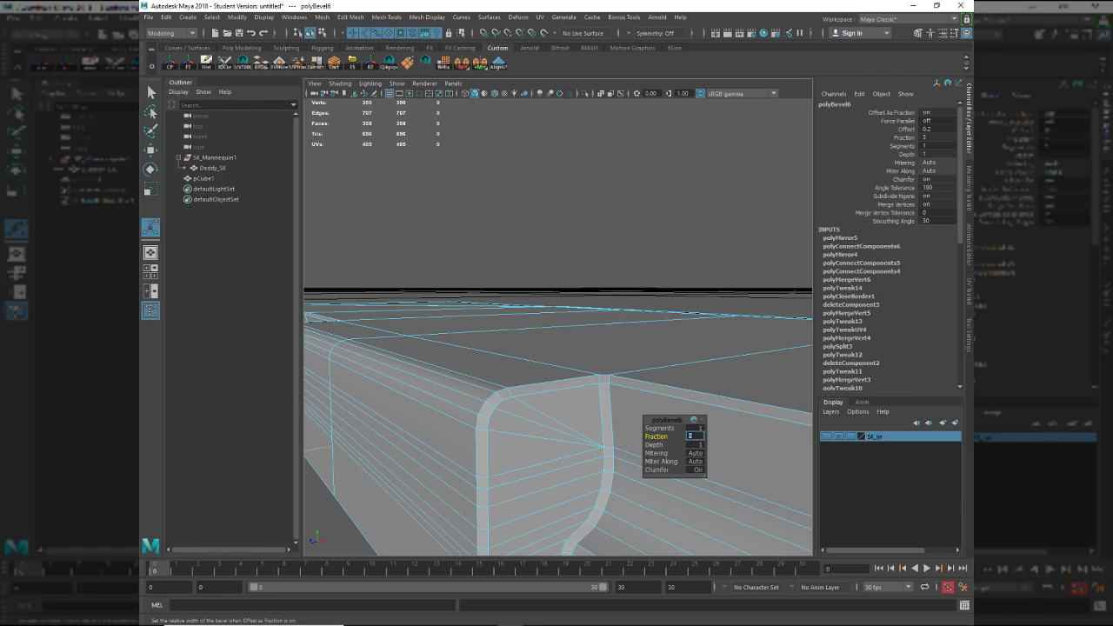
type("2")
key("Return")
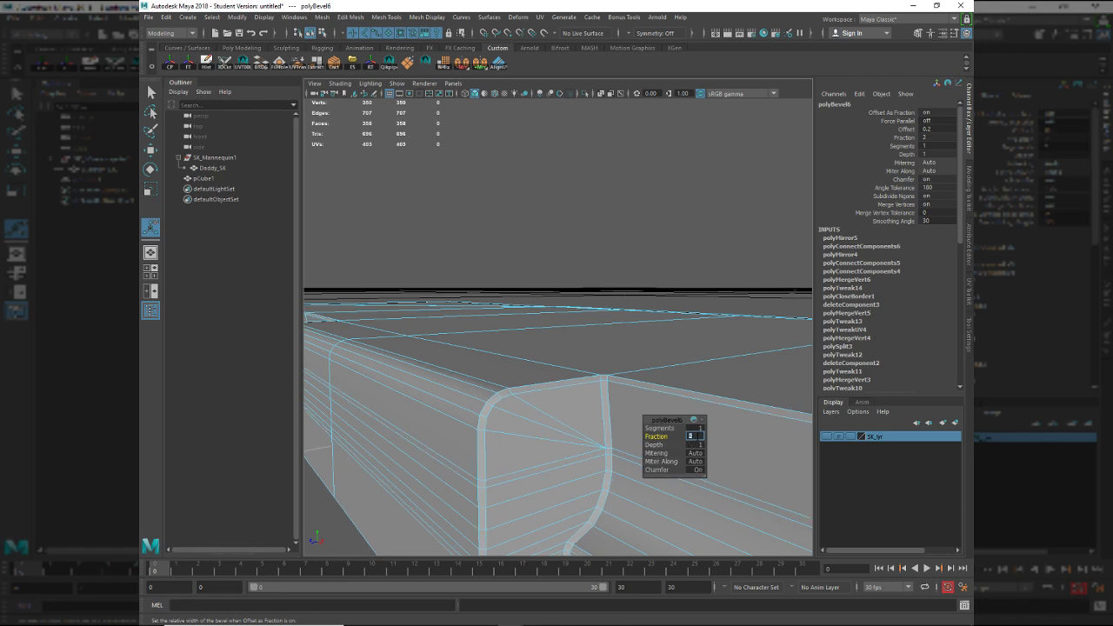
left_click_drag(657, 428, 661, 428)
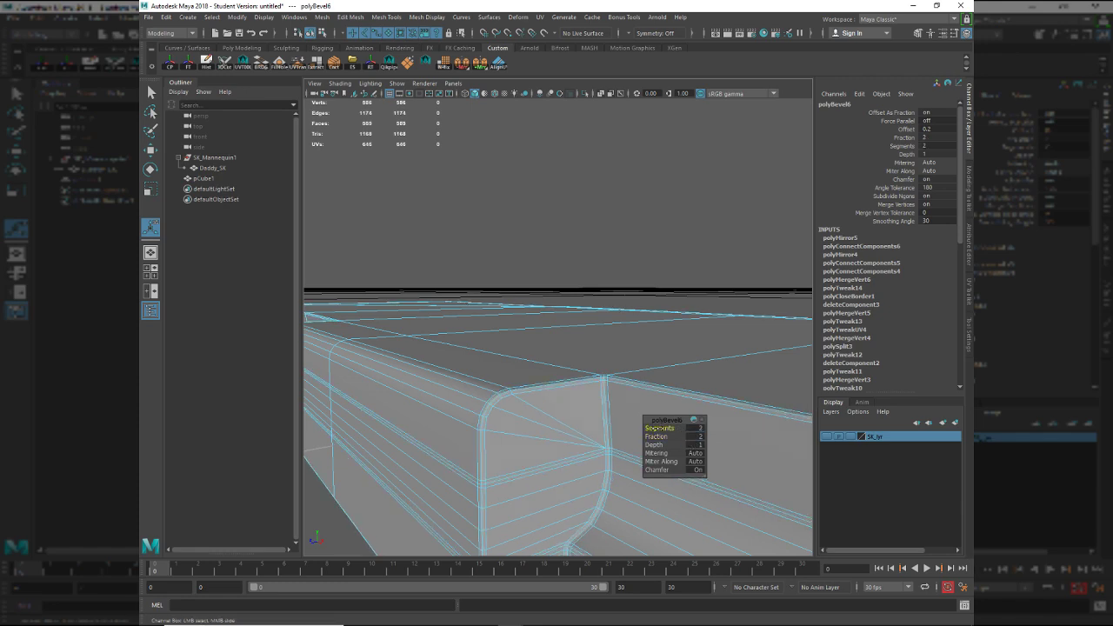
key("q")
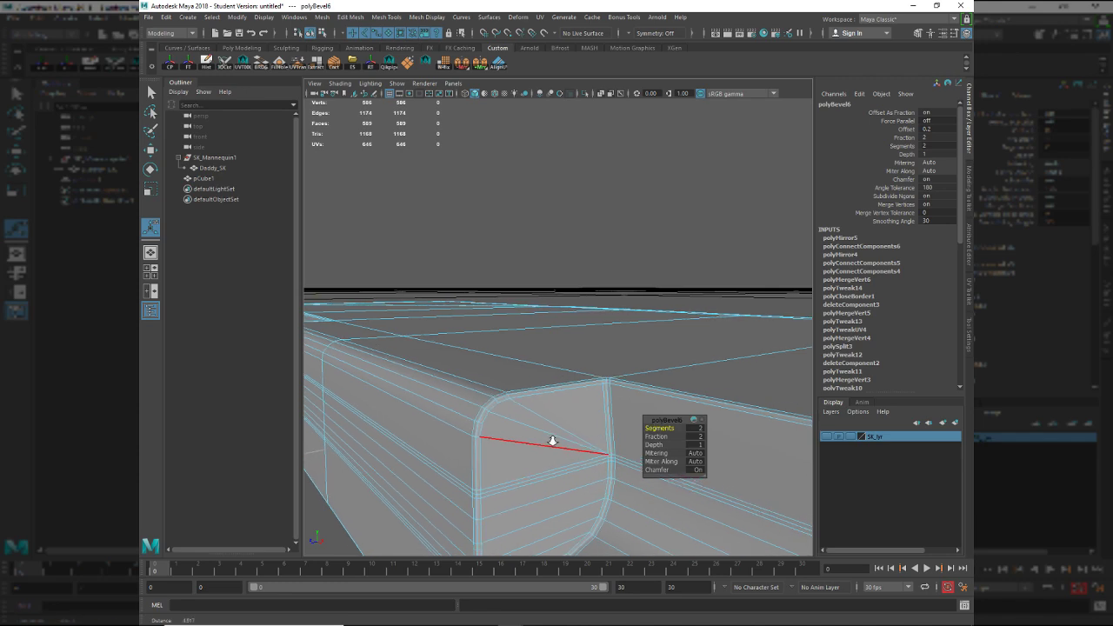
Examine the bevel around the recess corner and undo it together with its segment and fraction changes.
left_click_drag(585, 423, 615, 412, "alt")
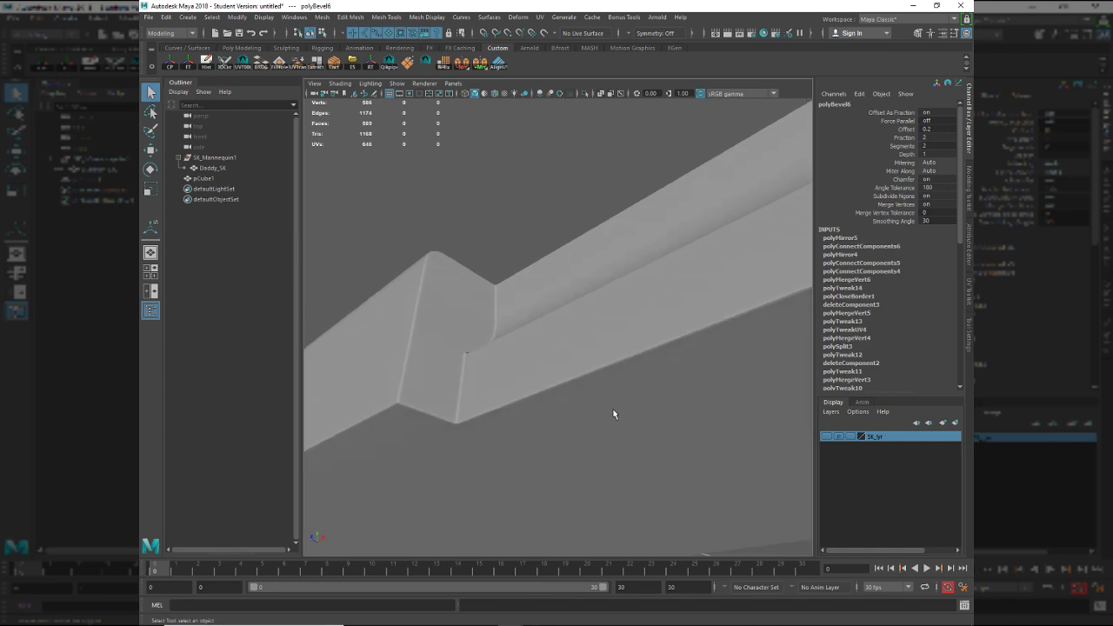
left_click(616, 412)
key("f")
left_click_drag(675, 442, 543, 293, "alt")
right_click_drag(542, 294, 482, 231, "alt")
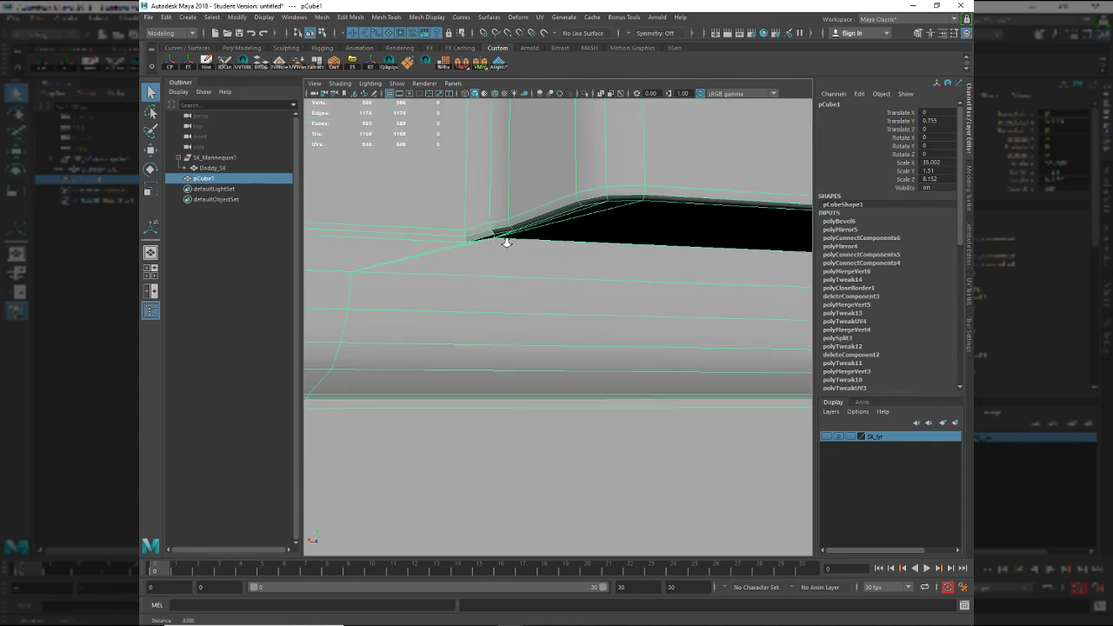
left_click_drag(504, 241, 502, 239, "alt")
right_click_drag(502, 238, 508, 242, "alt")
key("F10")
left_click(524, 275)
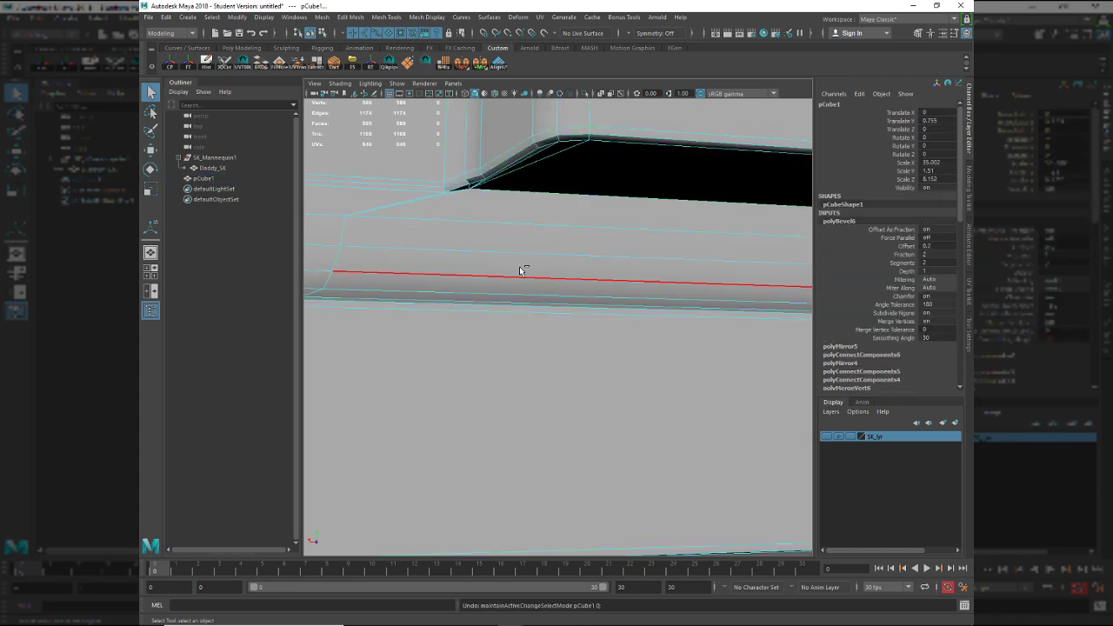
key("ctrl+z")
key("ctrl+z")
key("ctrl+z")
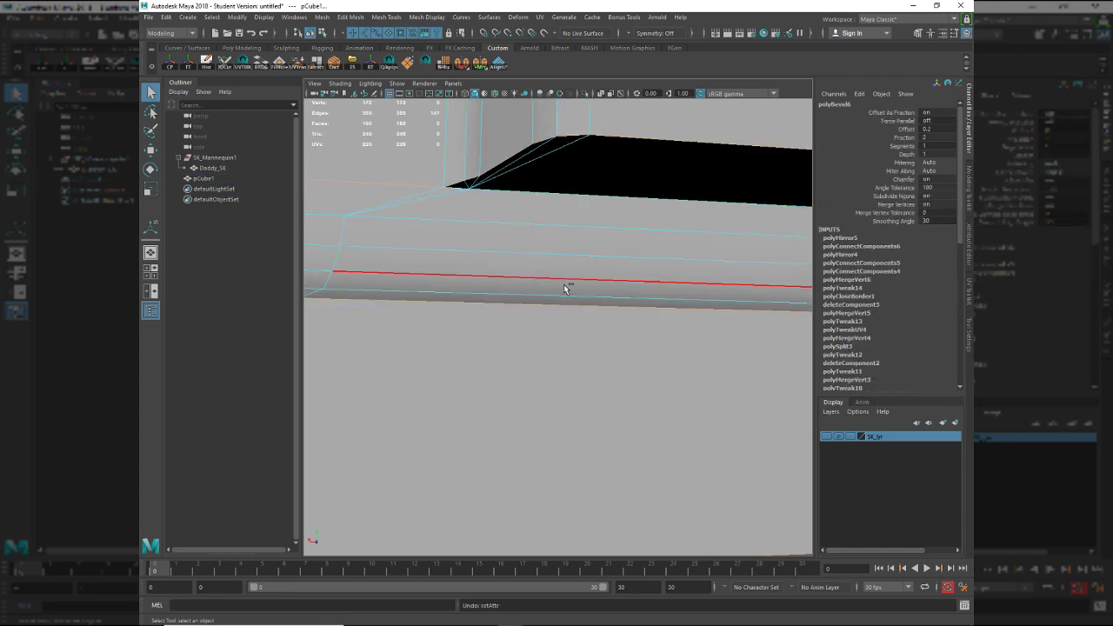
Delete the fan edges at the recess floor's corner and the diagonal edge running from it to the groove.
right_click_drag(524, 231, 581, 329, "alt")
middle_click_drag(581, 329, 619, 320, "alt")
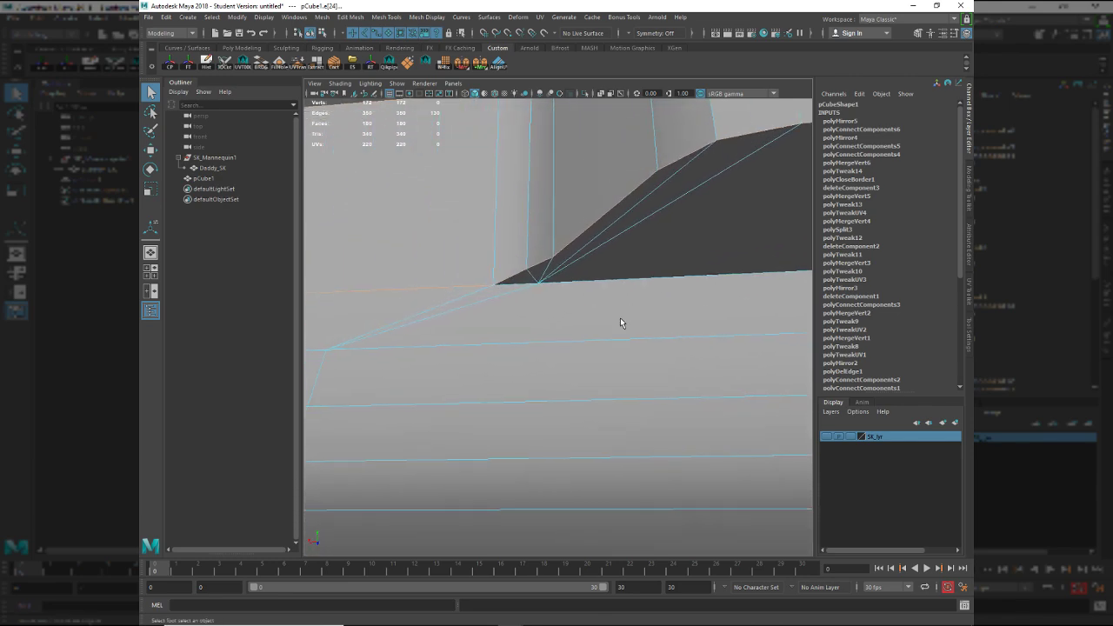
left_click(577, 271)
left_click(577, 269)
left_click(583, 250)
left_click(584, 251, "shift")
key("Caps_Lock")
right_click_drag(587, 286, 498, 311, "shift")
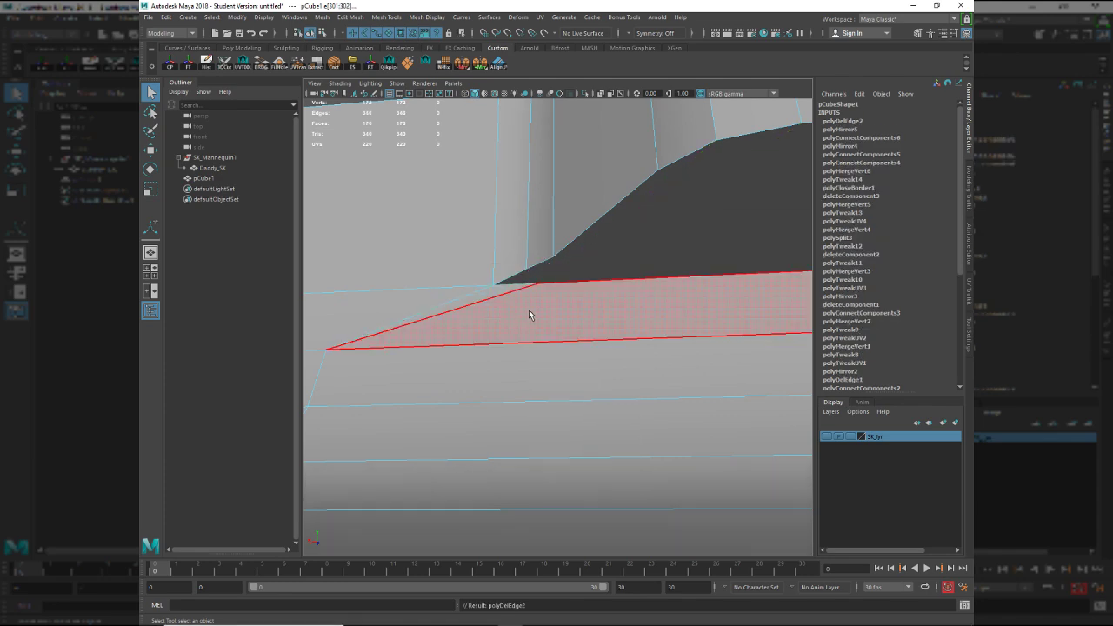
left_click(502, 296)
right_click_drag(570, 313, 489, 337, "shift")
Examine the recess floor and compare the edge layout at both of its corners.
scroll(611, 267, "down", 4)
left_click_drag(608, 270, 529, 273, "alt")
middle_click_drag(489, 299, 581, 285, "alt")
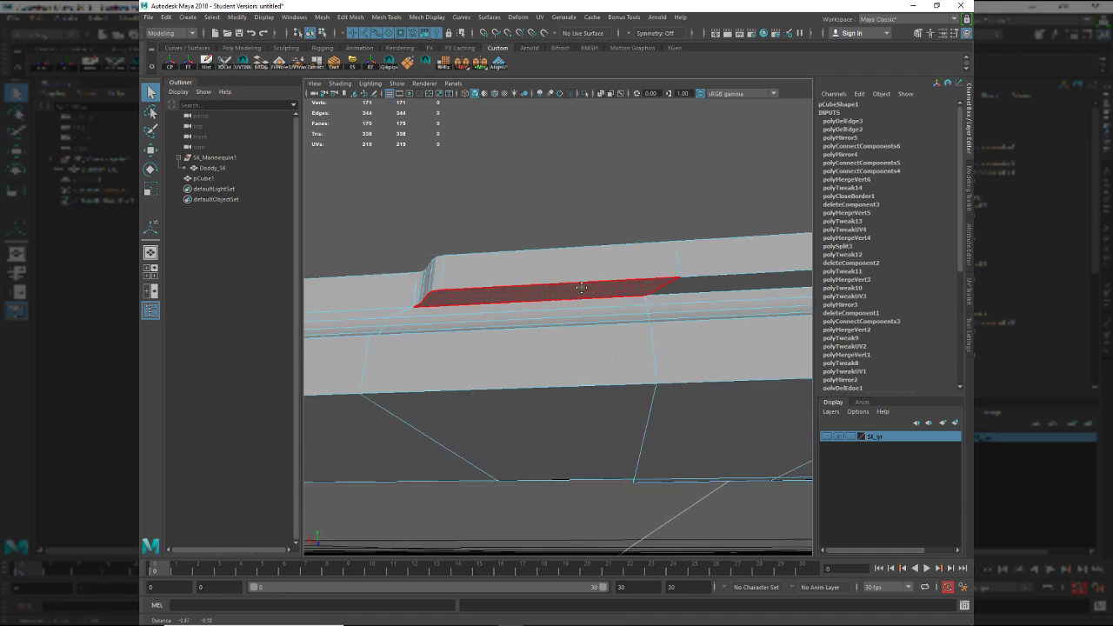
middle_click_drag(448, 295, 522, 276, "alt")
left_click_drag(522, 276, 557, 254, "alt")
right_click_drag(557, 254, 643, 222, "alt")
middle_click_drag(644, 222, 551, 386, "alt")
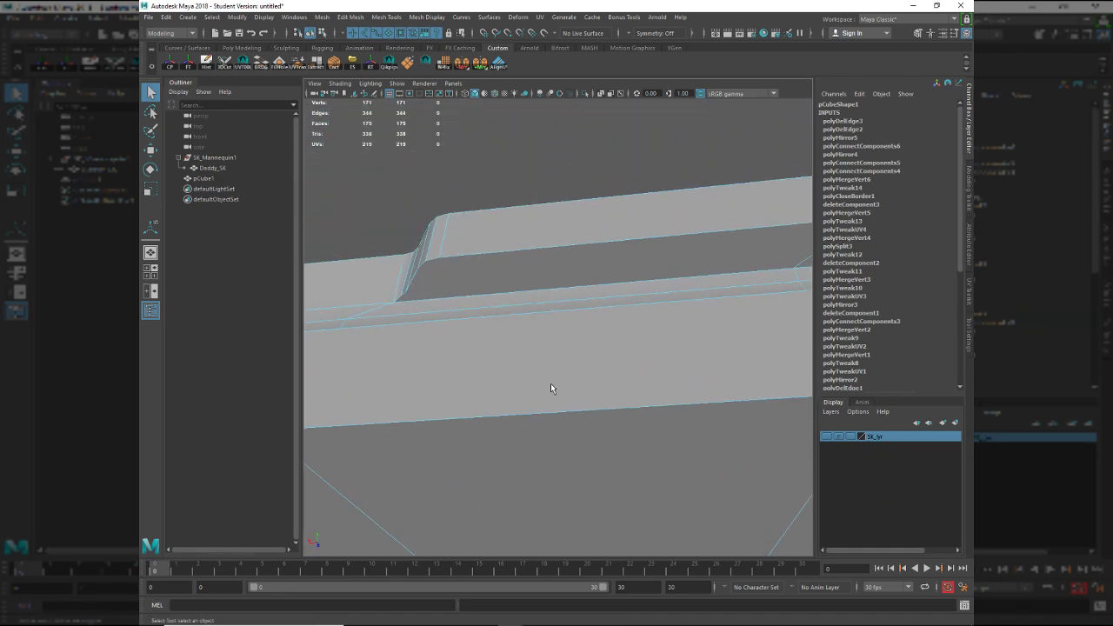
key("ctrl+shift+x")
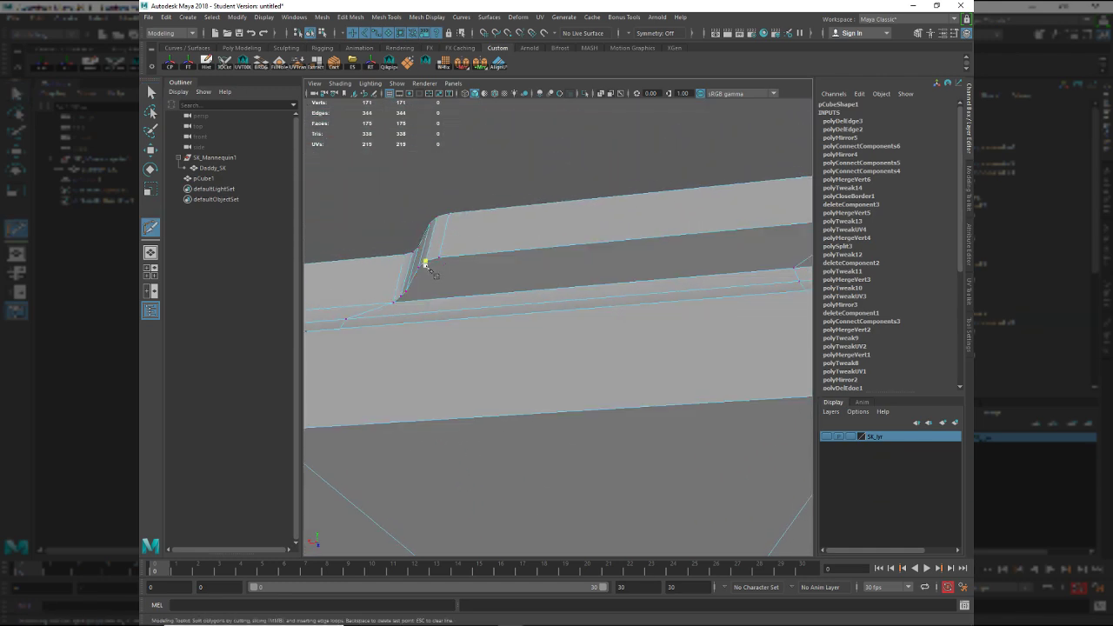
left_click_drag(439, 275, 635, 315, "alt")
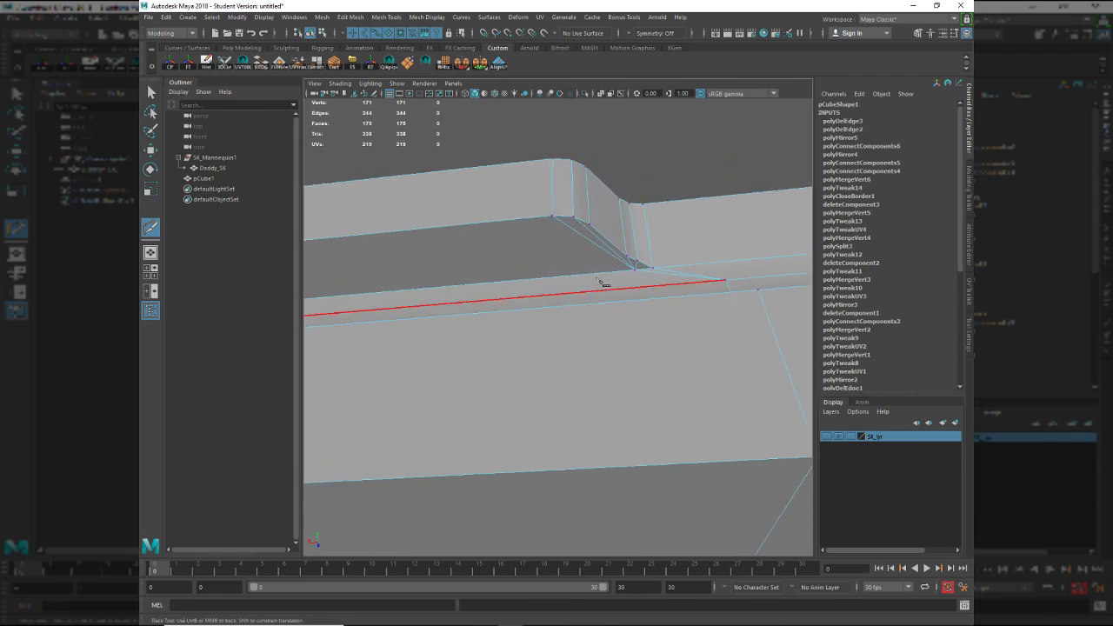
key("q")
Mirror the console body across the object X axis in the negative direction with merged borders and a 0.001 merge threshold.
right_click_drag(562, 242, 586, 239)
key("w")
scroll(584, 243, "down", 5)
left_click_drag(575, 278, 471, 78, "alt")
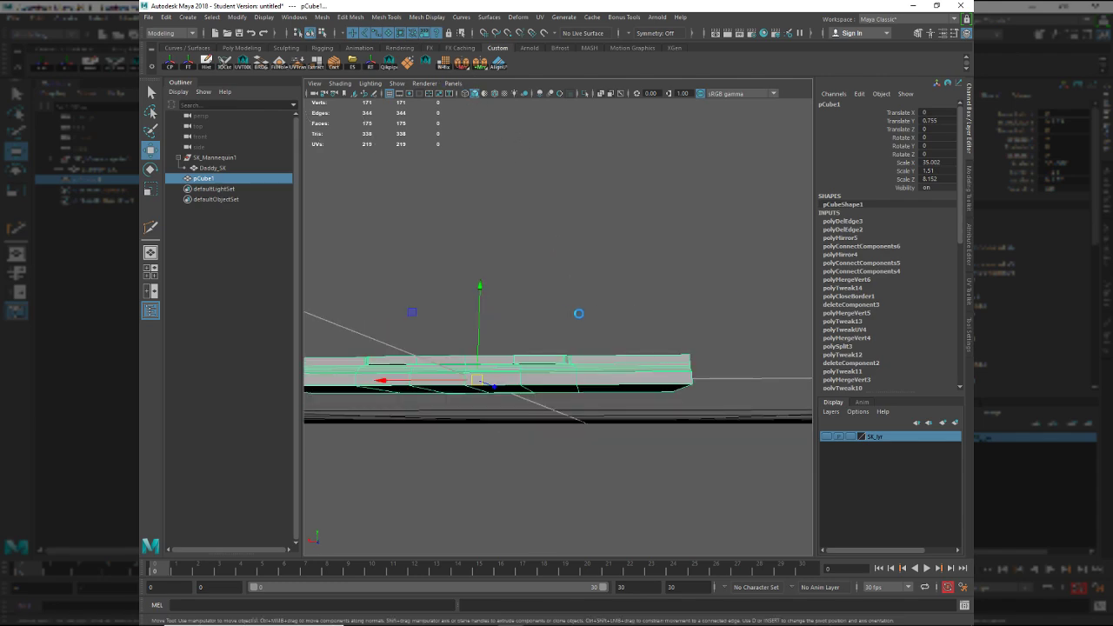
left_click_drag(569, 341, 564, 313, "alt")
right_click_drag(564, 313, 614, 320, "alt")
middle_click_drag(614, 320, 713, 420, "alt")
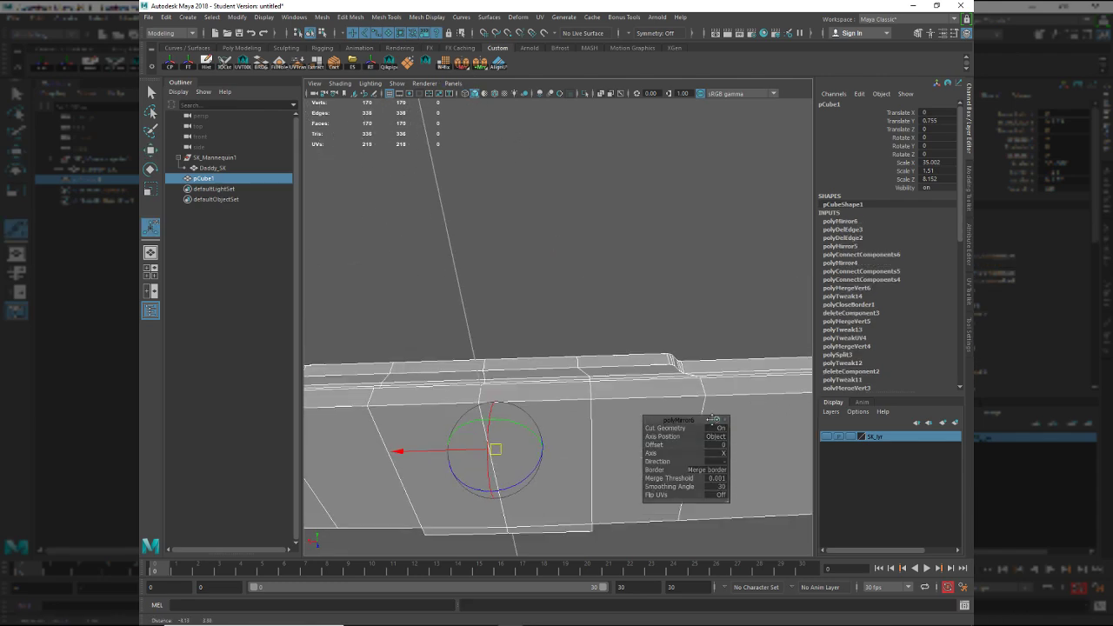
Delete the four floor faces along the full length of the recess.
left_click_drag(714, 420, 765, 313, "alt")
middle_click_drag(766, 313, 768, 297, "alt")
key("q")
right_click_drag(718, 293, 713, 322)
left_click(713, 323)
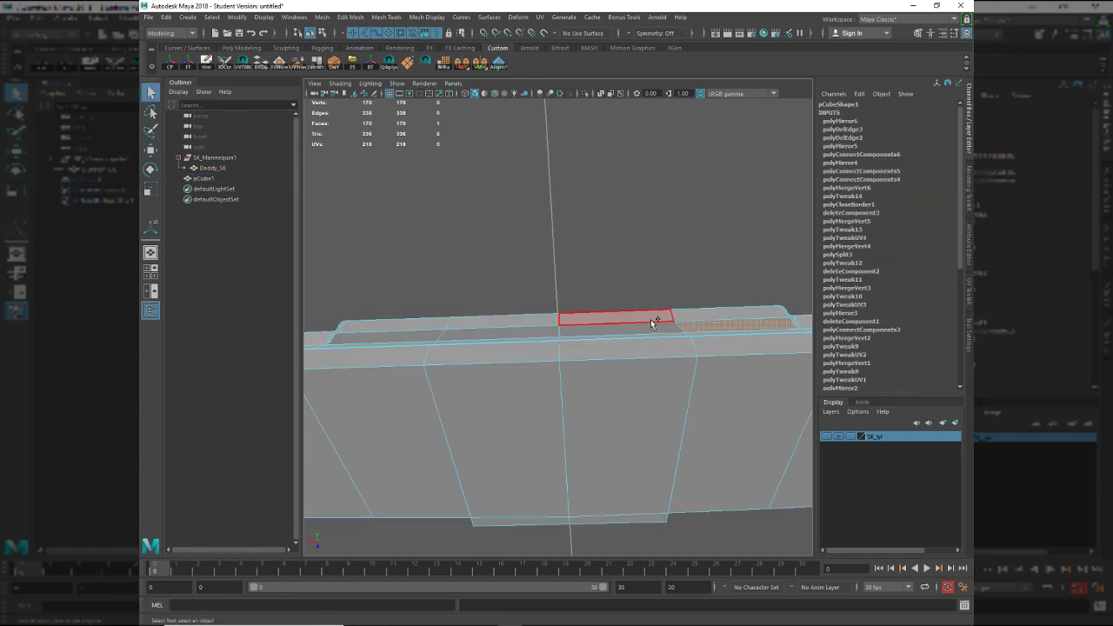
left_click(653, 323)
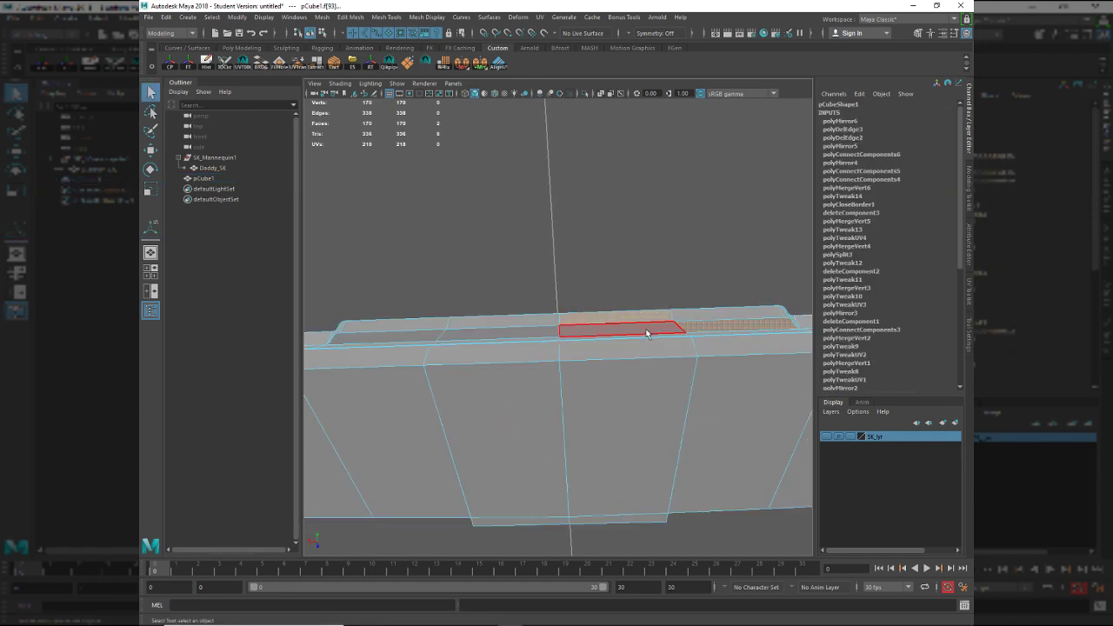
left_click(409, 338)
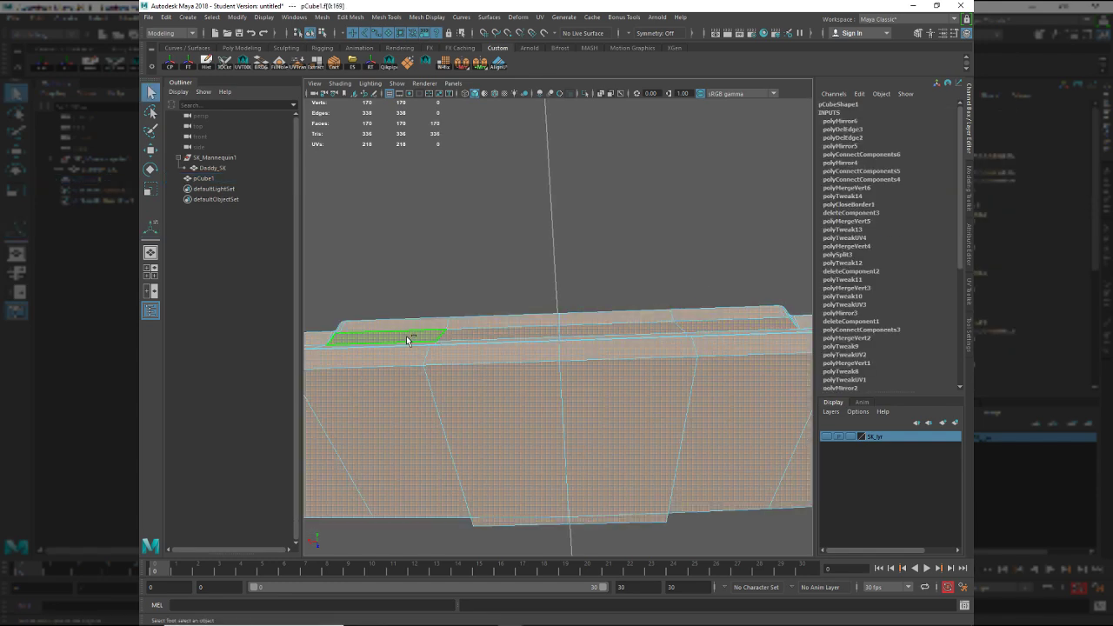
left_click(494, 339, "shift")
left_click(620, 327, "shift")
left_click(714, 329, "shift")
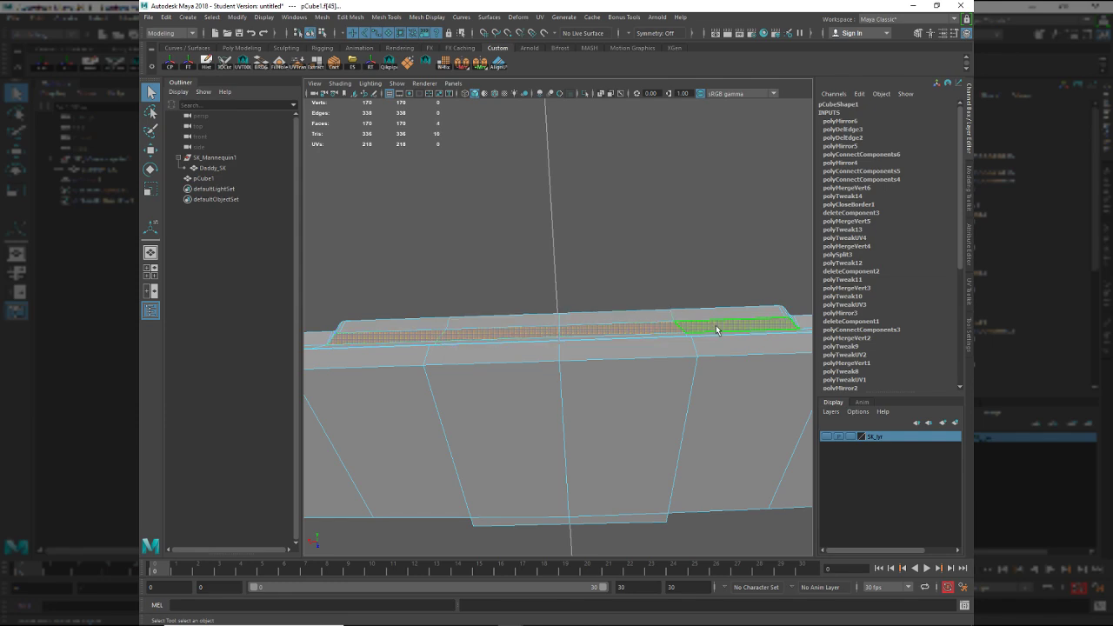
key("Delete")
Bridge the curved border edges at the two ends of the recess across the open floor, excluding the long border edges.
right_click_drag(463, 275, 576, 364, "alt")
double_click(511, 315)
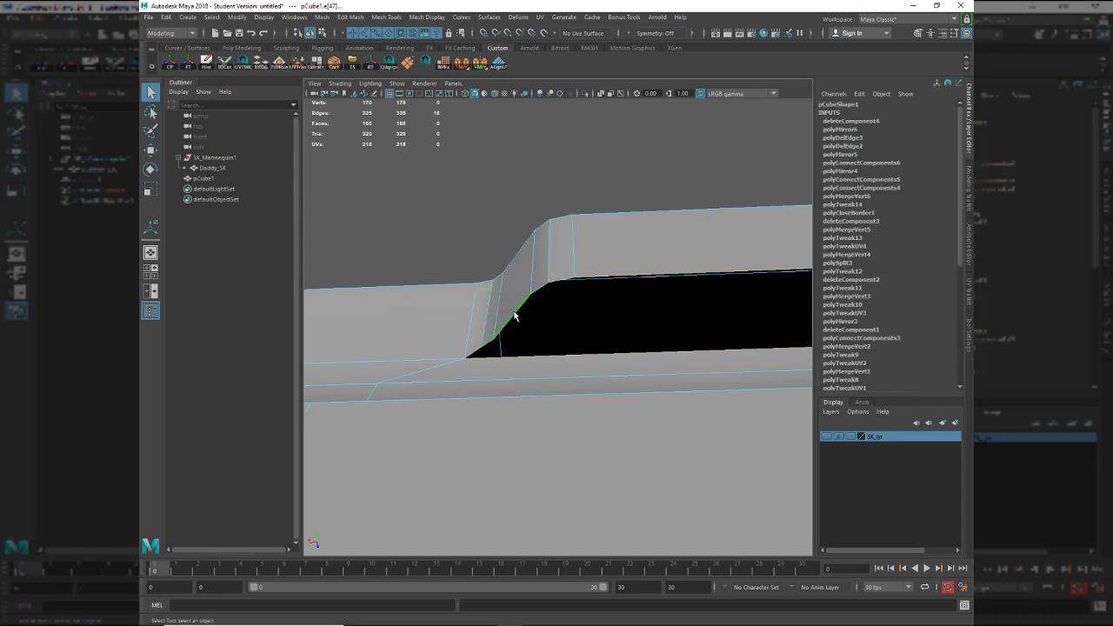
left_click_drag(748, 273, 497, 295, "alt")
left_click_drag(444, 249, 720, 365, "ctrl")
left_click_drag(632, 340, 667, 366, "alt")
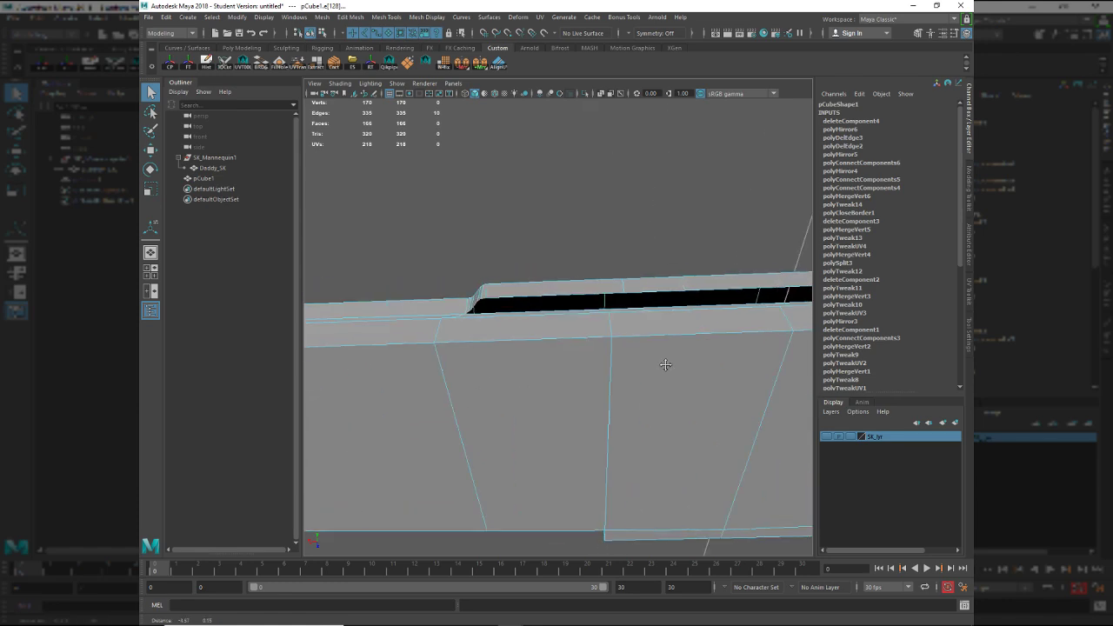
right_click_drag(582, 330, 631, 350, "alt")
left_click_drag(632, 351, 578, 345, "alt")
right_click_drag(577, 345, 552, 320, "alt")
middle_click_drag(551, 320, 565, 377, "alt")
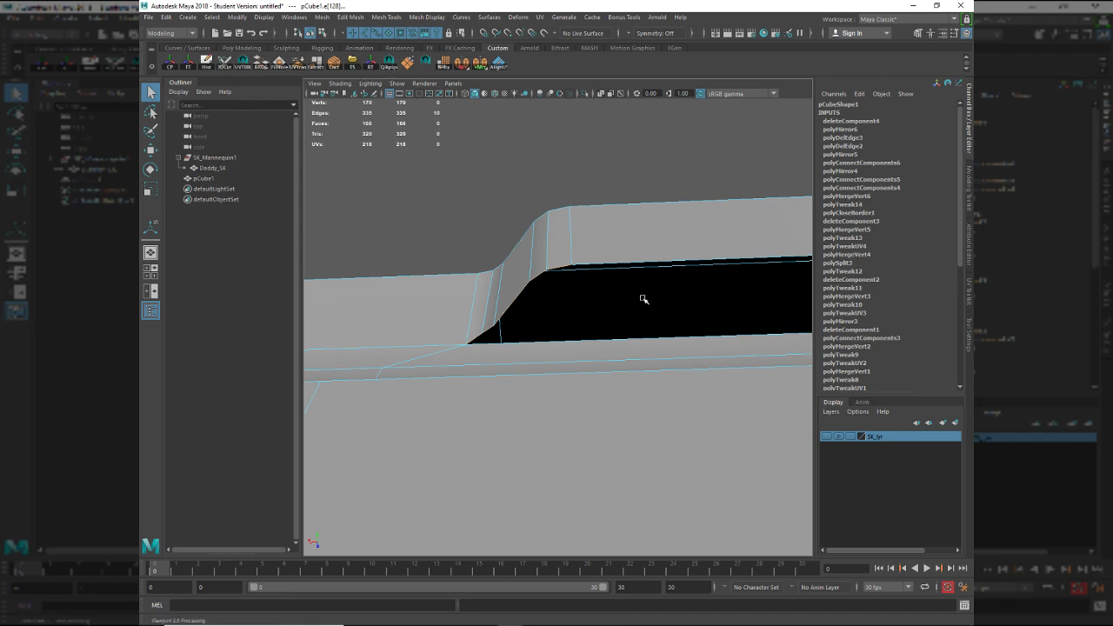
key("g")
Cut a line across the bridged recess floor strips near the cross edges of the groove and the wall above.
left_click_drag(652, 303, 469, 294, "alt")
scroll(557, 281, "down", 3)
left_click_drag(557, 281, 527, 296, "alt")
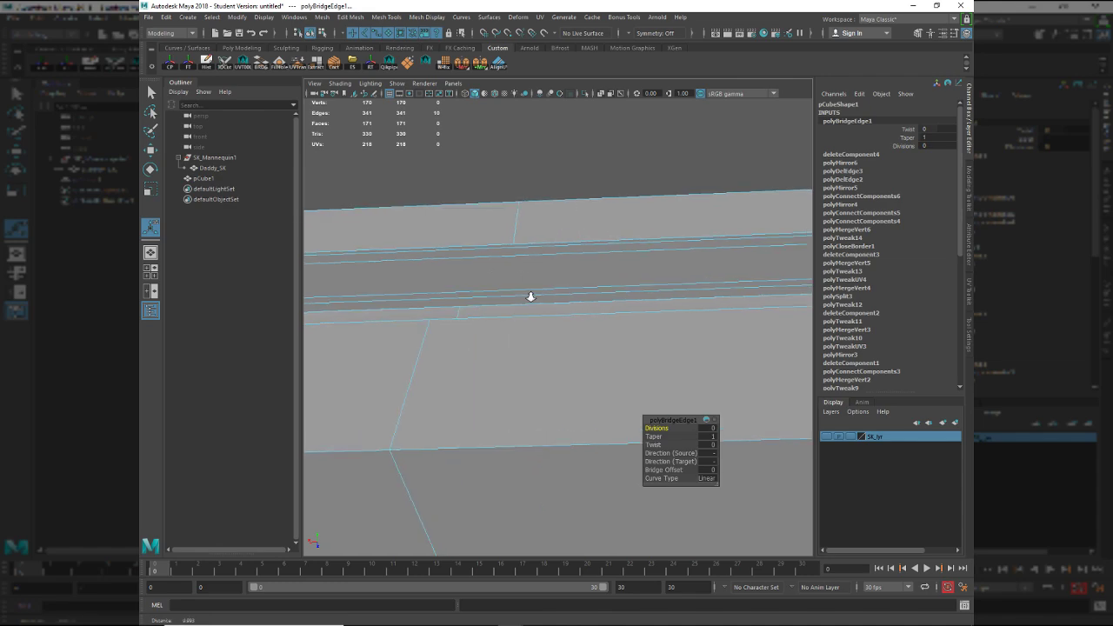
key("ctrl+shift+x")
left_click(459, 307)
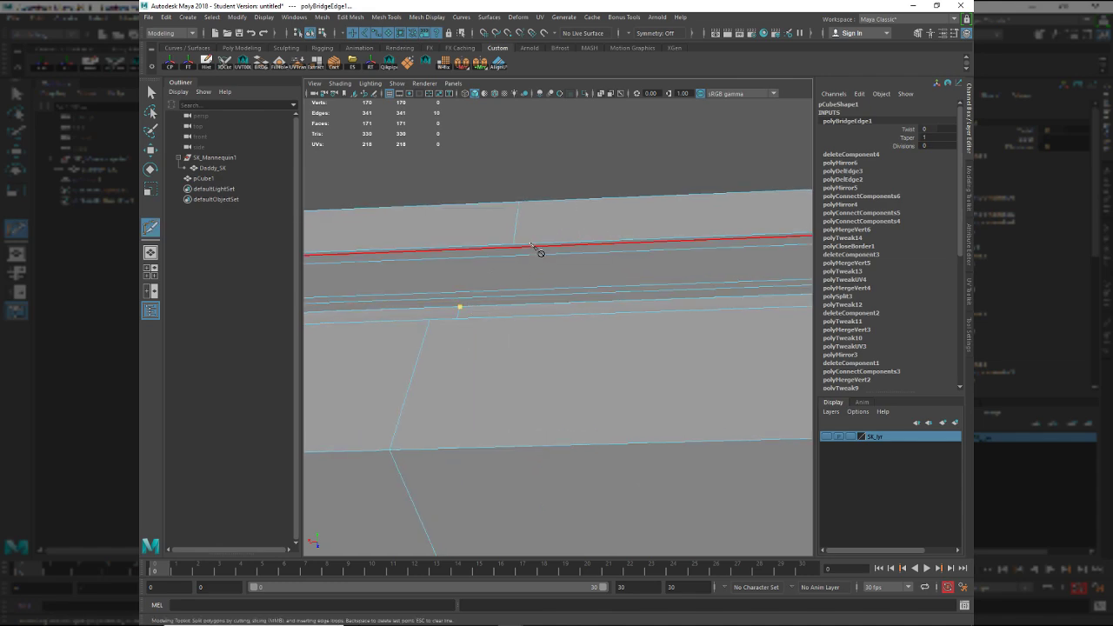
key("q")
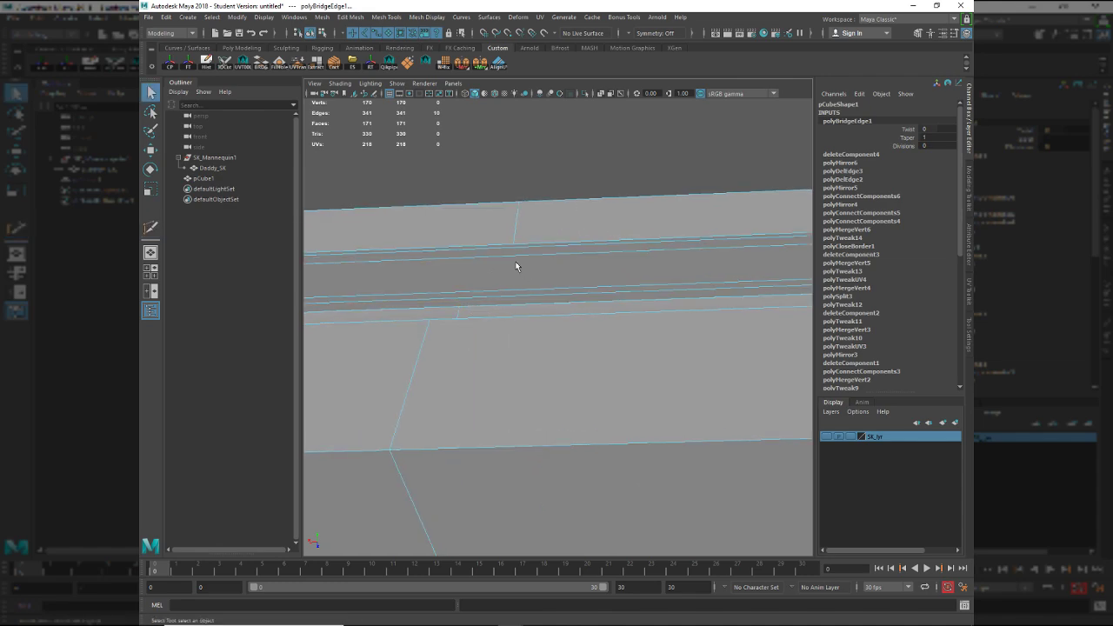
key("ctrl+shift+x")
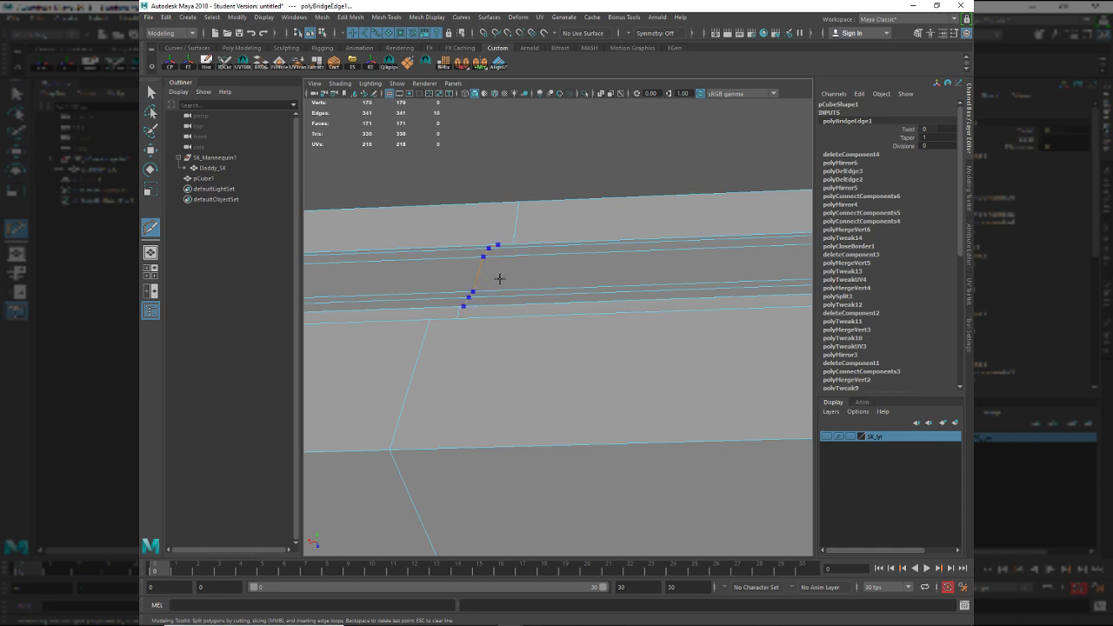
key("Escape")
left_click_drag(515, 282, 544, 293, "alt")
left_click(553, 282)
scroll(579, 309, "up", 4)
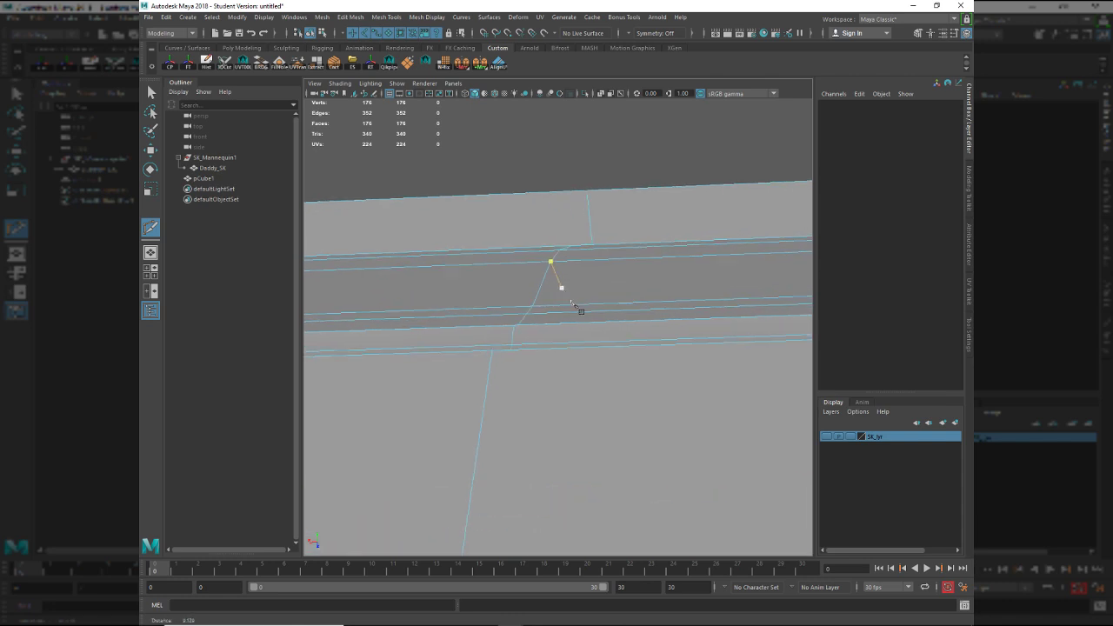
key("Escape")
Weld the cut's lower end vertex and the neighbouring cross-edge vertex on the groove's border.
key("q")
left_click(513, 320)
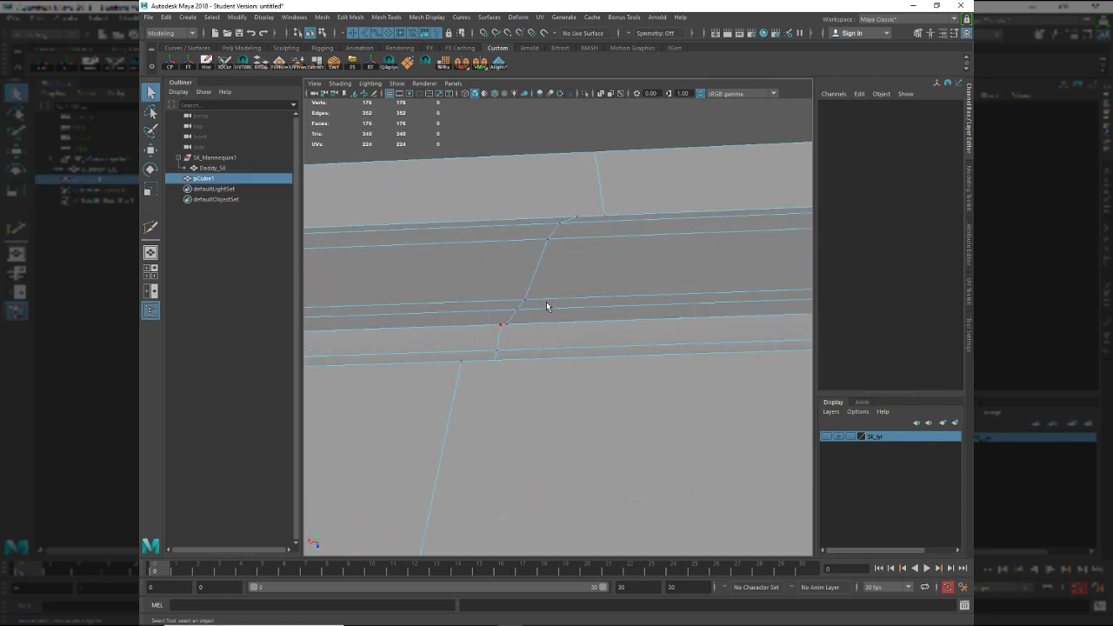
right_click_drag(522, 319, 522, 291, "shift")
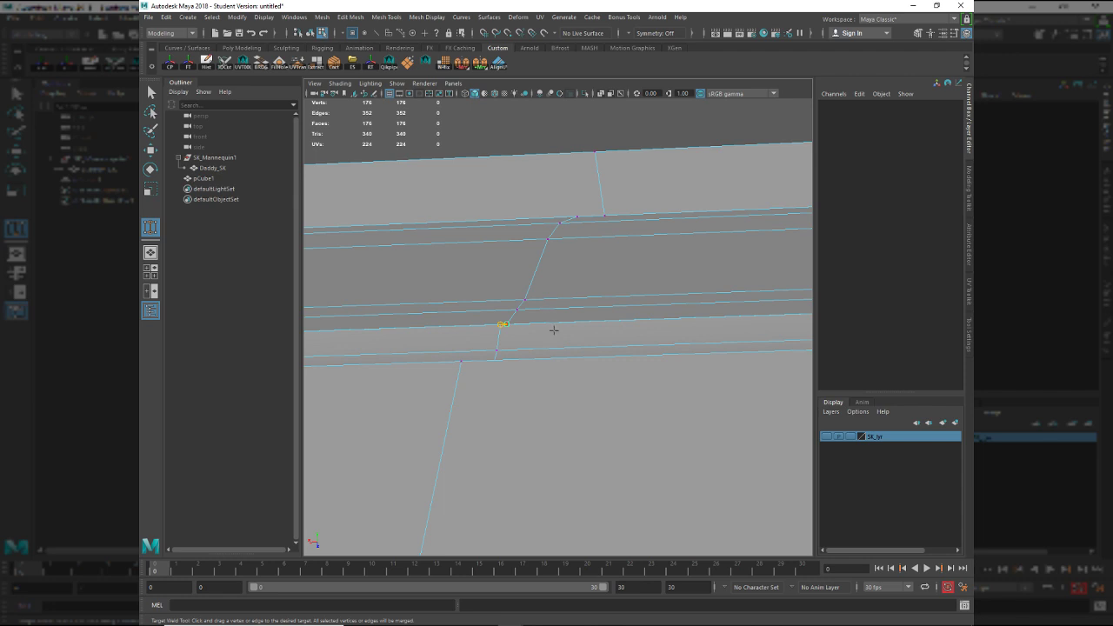
left_click_drag(554, 330, 554, 330)
key("q")
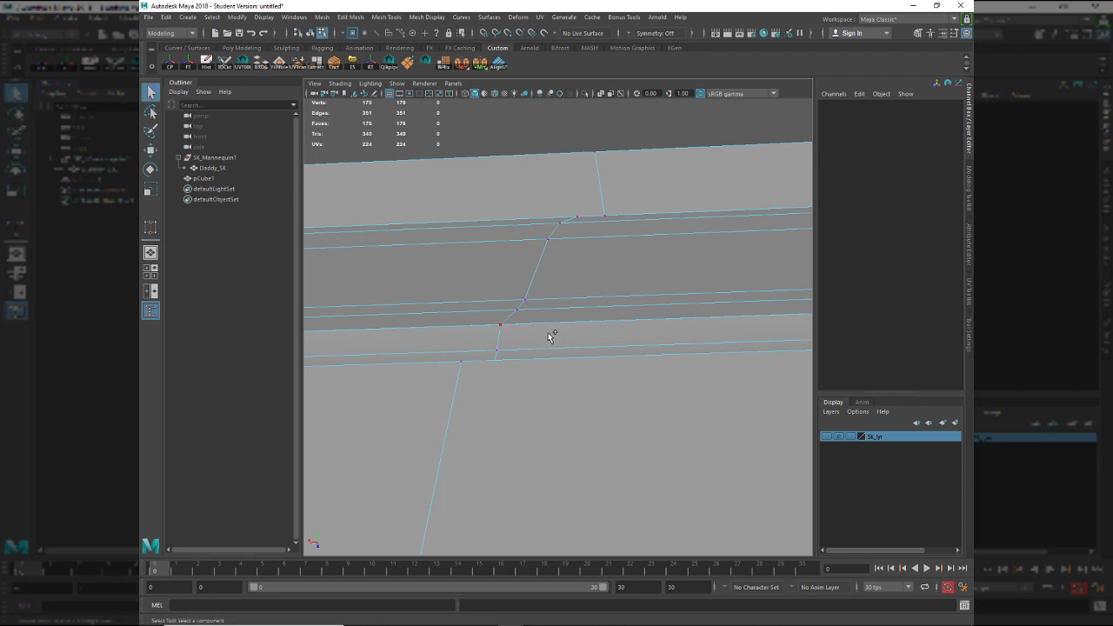
Start saving the untitled scene in the project's scenes folder.
key("ctrl+s")
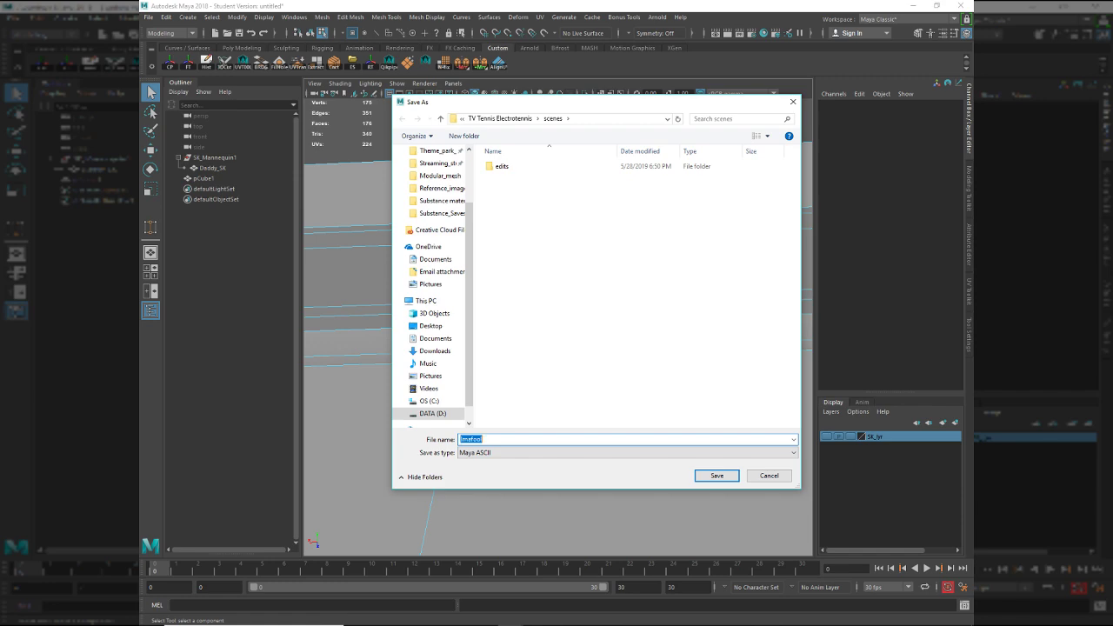
type("\"D:\\Personal_work\\Streaming_stuff\\Maya_scenes\\Magnavox_Odyssey\\assets\\SK_Mannequin.FBX\"")
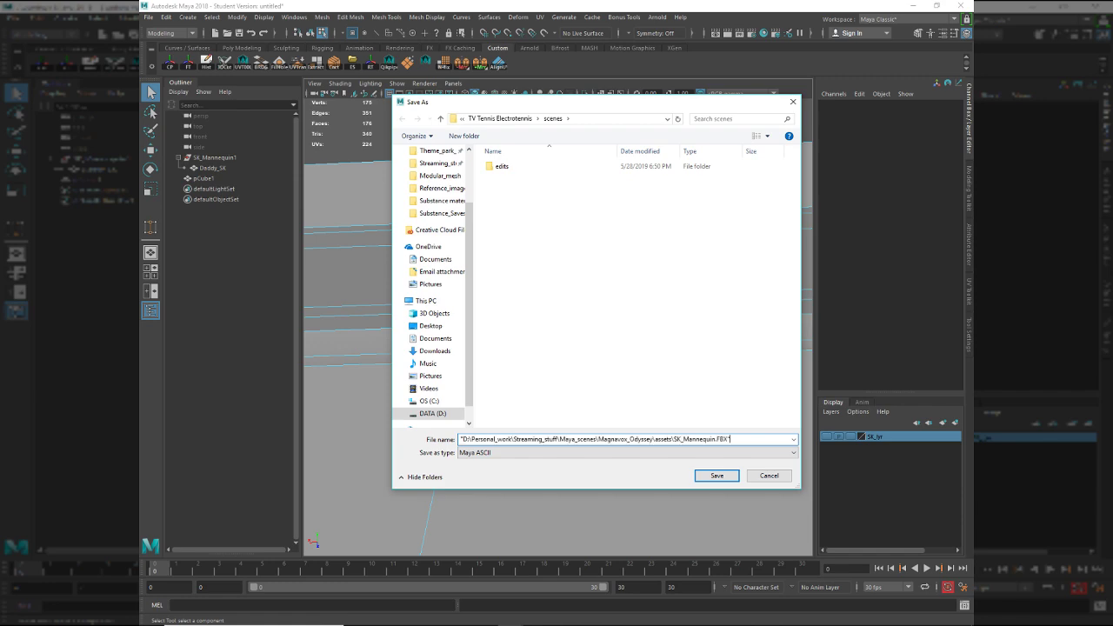
key("ctrl+z")
key("ctrl+z")
key("ctrl+z")
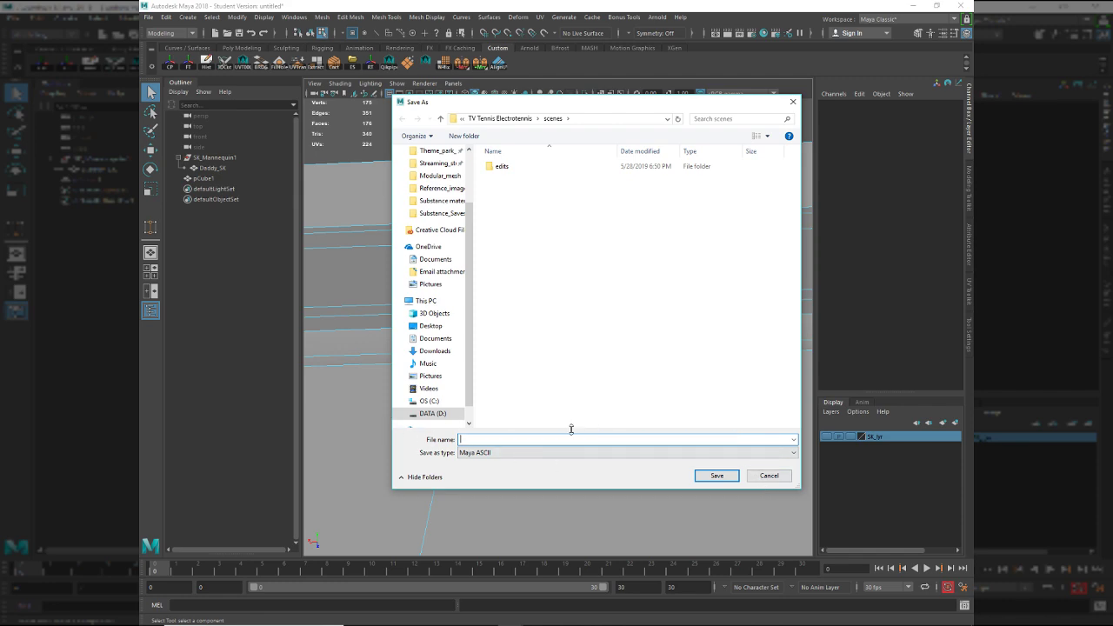
Reuse the project folder's name from its path and save the scene as TV Tennis Electrotennis_01 in the scenes folder.
right_click(519, 122)
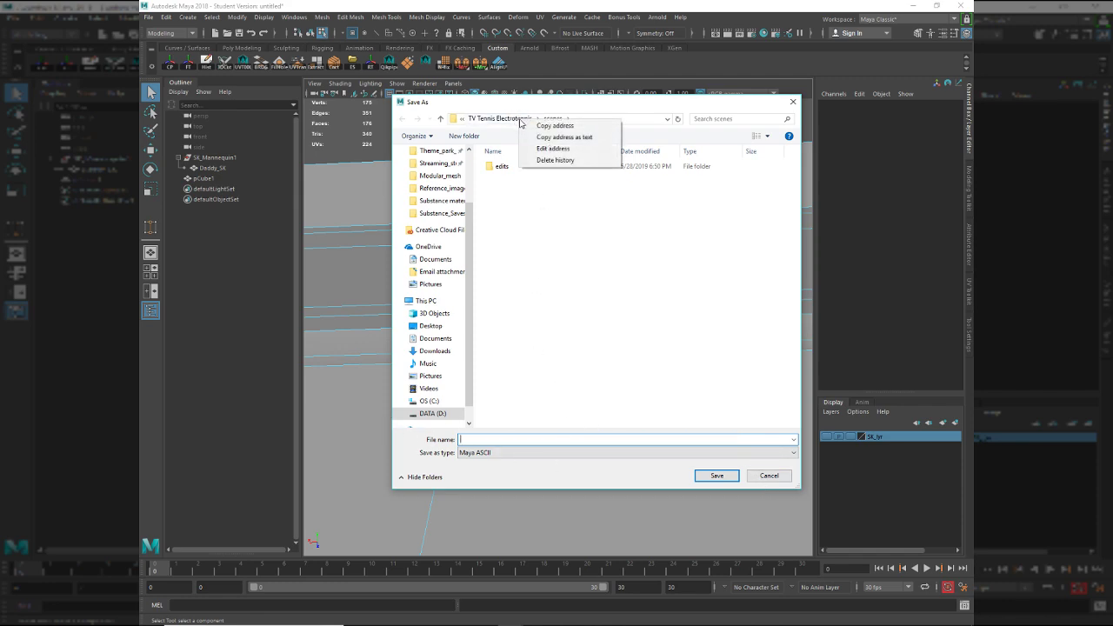
left_click(541, 137)
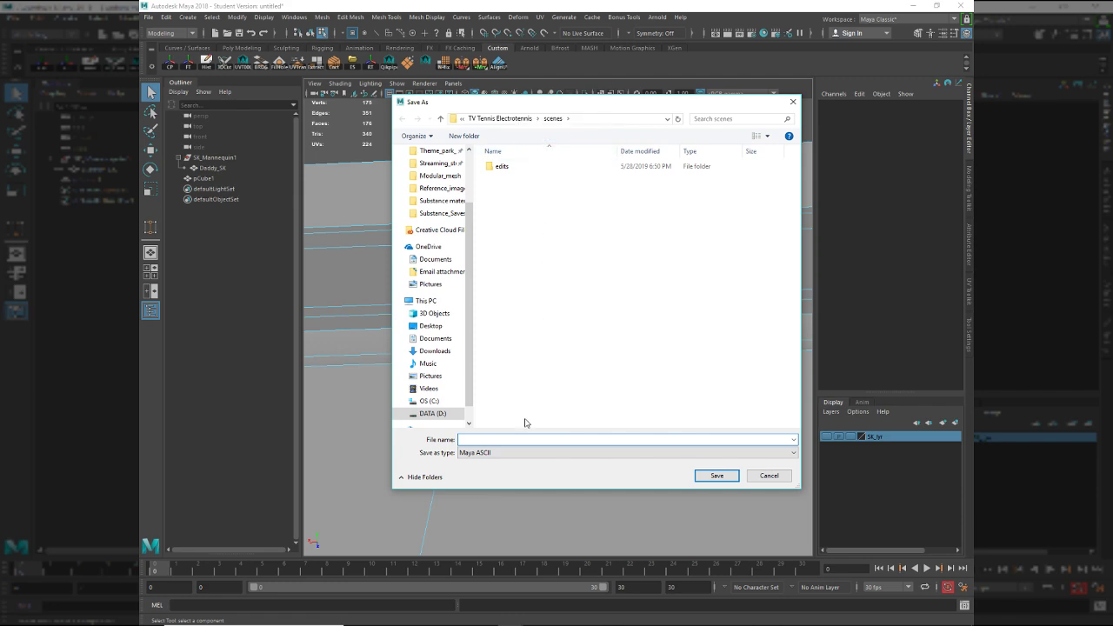
key("ctrl+v")
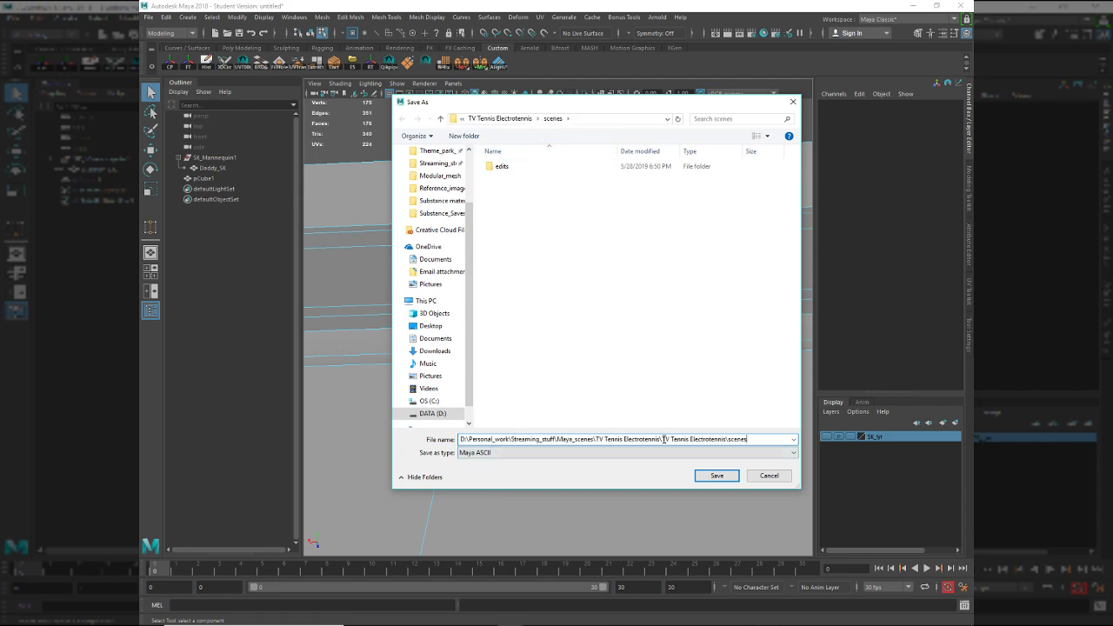
left_click_drag(664, 439, 361, 409)
key("BackSpace")
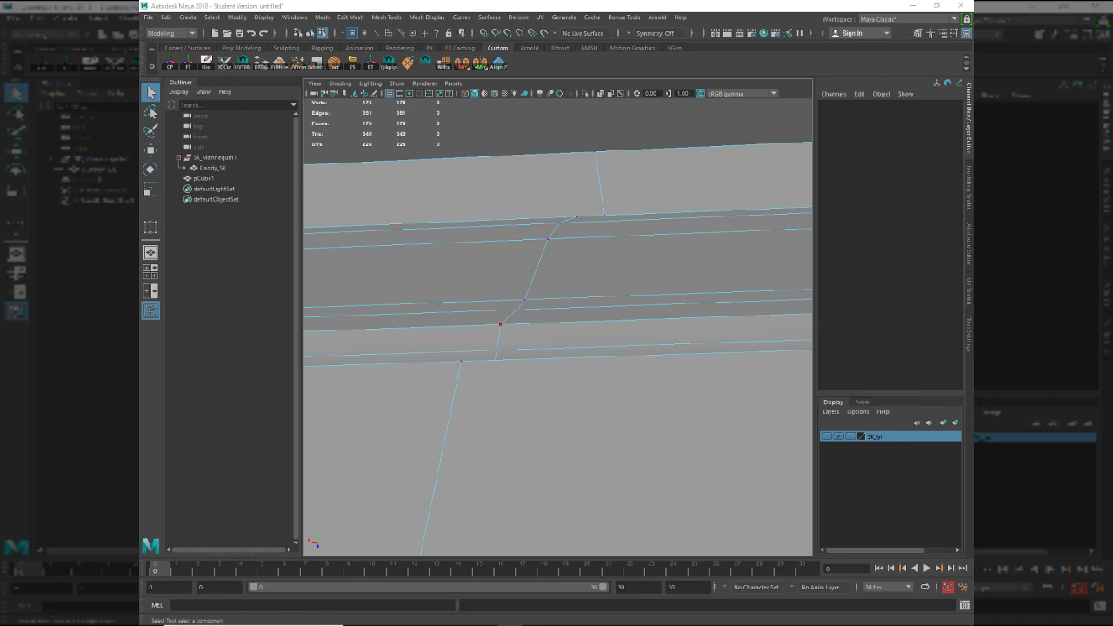
key("ctrl+s")
left_click(533, 325)
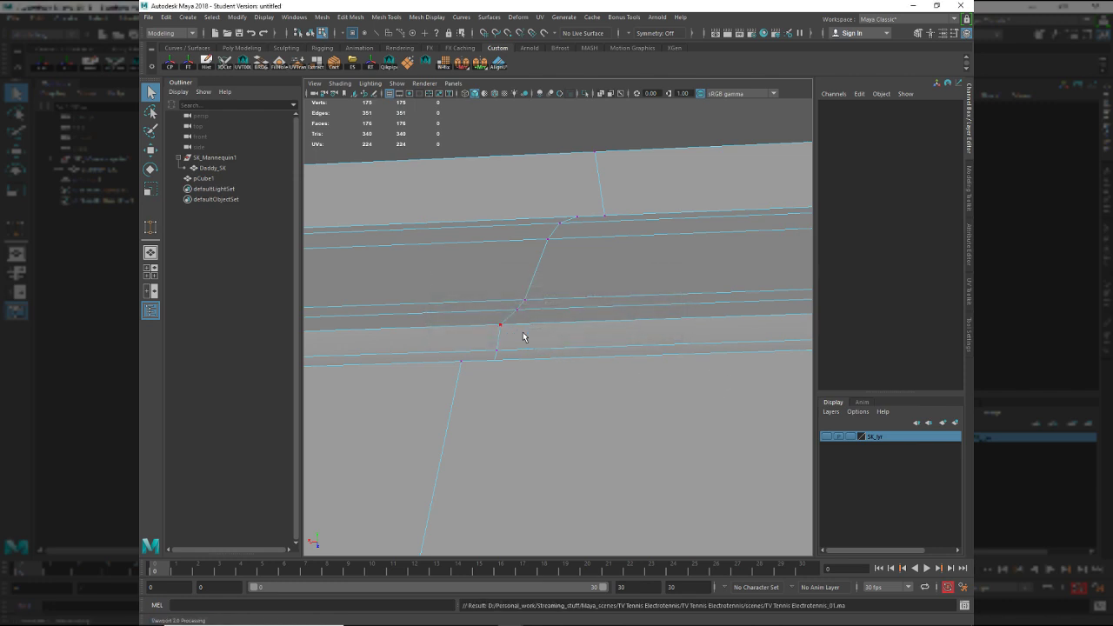
Weld the cut's upper end vertex and the neighbouring end vertex of the wall's cross edge on the groove's upper border.
left_click_drag(514, 340, 516, 357, "alt")
middle_click_drag(516, 357, 518, 333, "alt")
right_click_drag(518, 332, 484, 316, "alt")
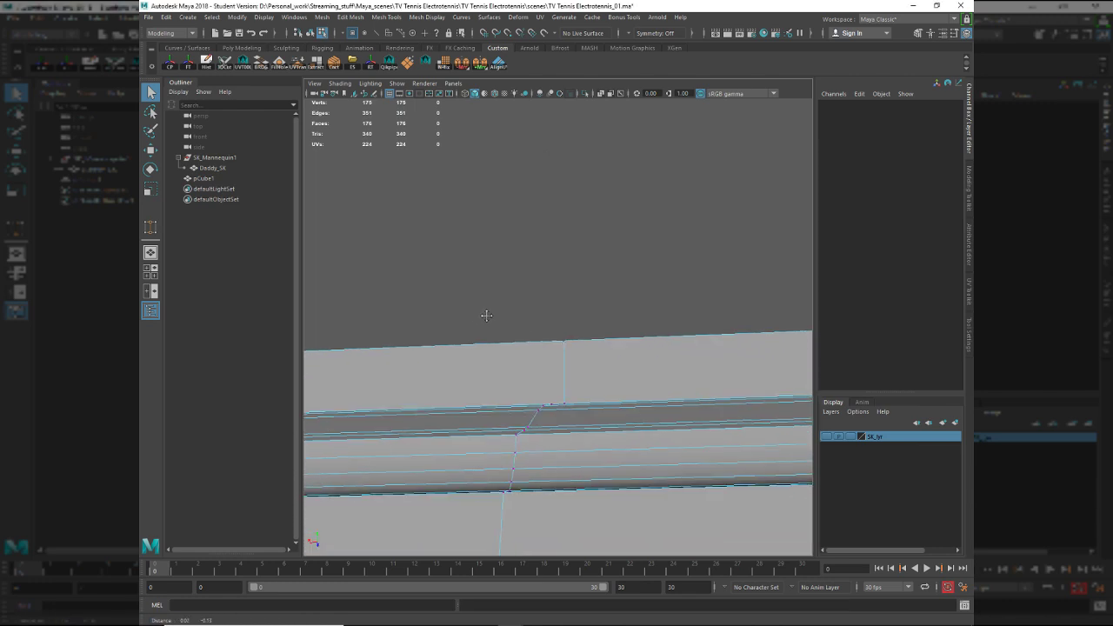
left_click_drag(485, 316, 495, 323, "alt")
right_click_drag(495, 322, 507, 353, "alt")
middle_click_drag(508, 370, 528, 351, "alt")
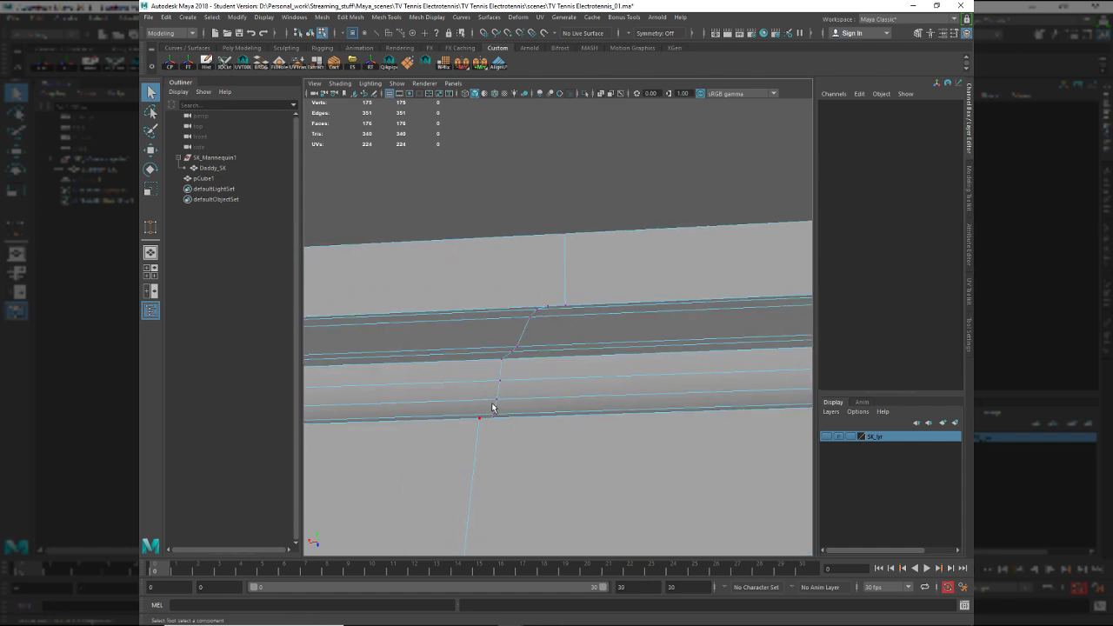
right_click_drag(493, 407, 537, 333)
left_click_drag(565, 305, 550, 307)
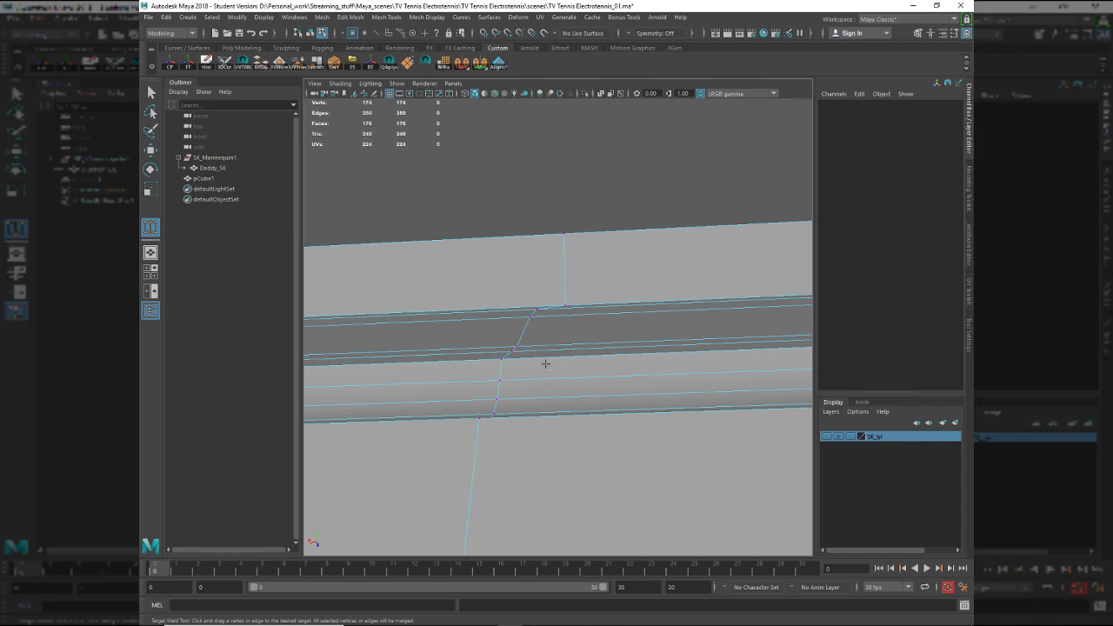
Try to merge the vertices where the cut line meets the groove's lower border so the edge loop continues through.
key("space")
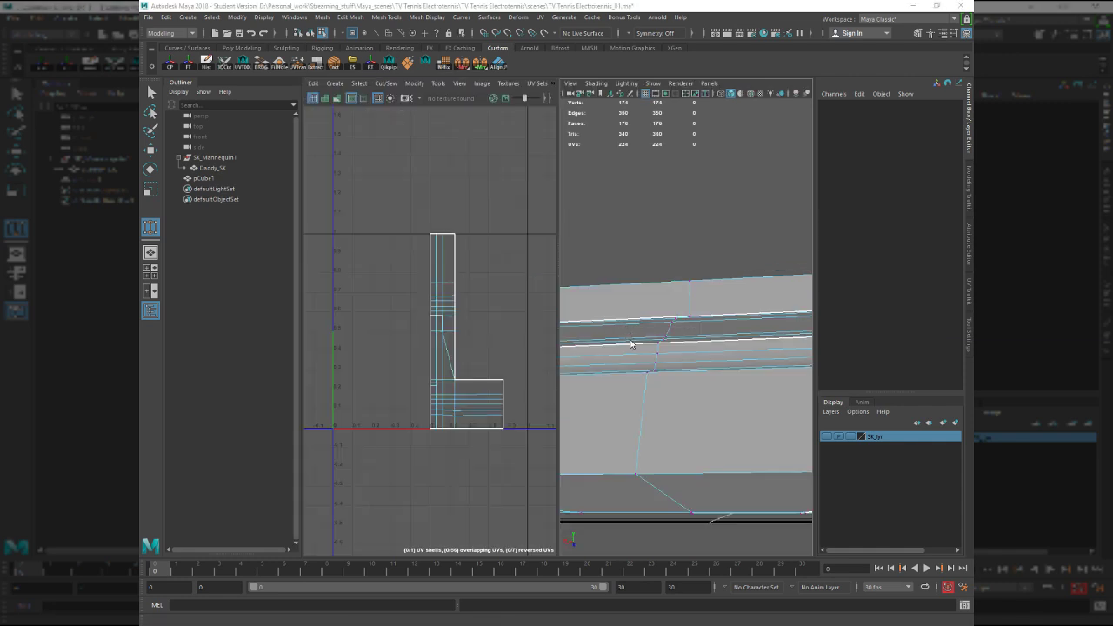
key("space")
left_click_drag(589, 391, 583, 375, "alt")
middle_click_drag(584, 375, 536, 293, "alt")
key("q")
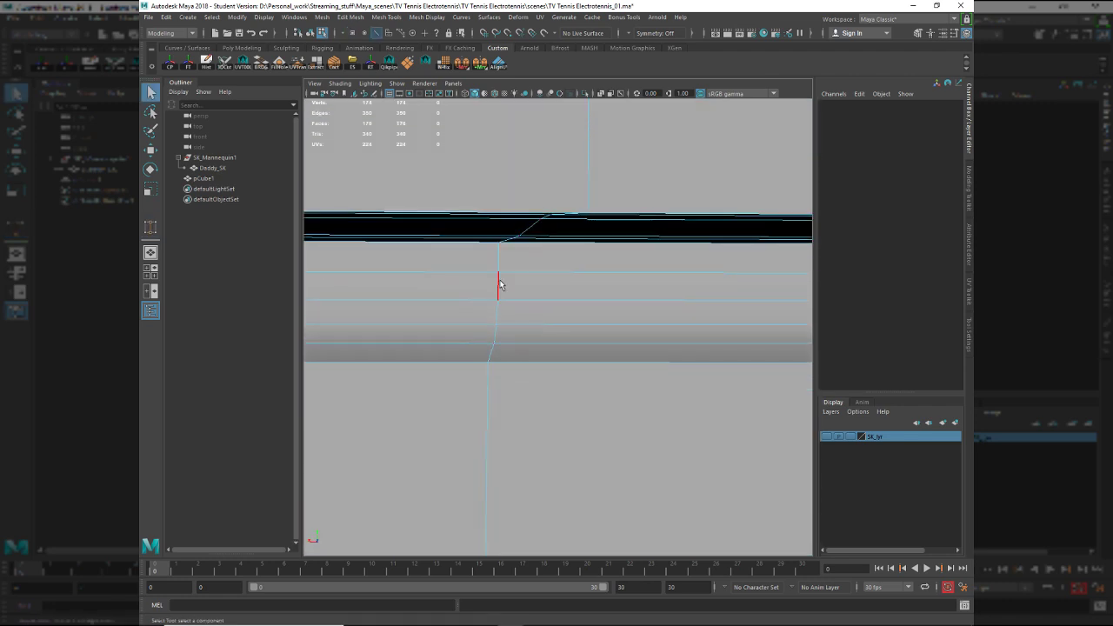
left_click(500, 285)
left_click_drag(499, 248, 517, 270, "alt")
left_click(503, 210)
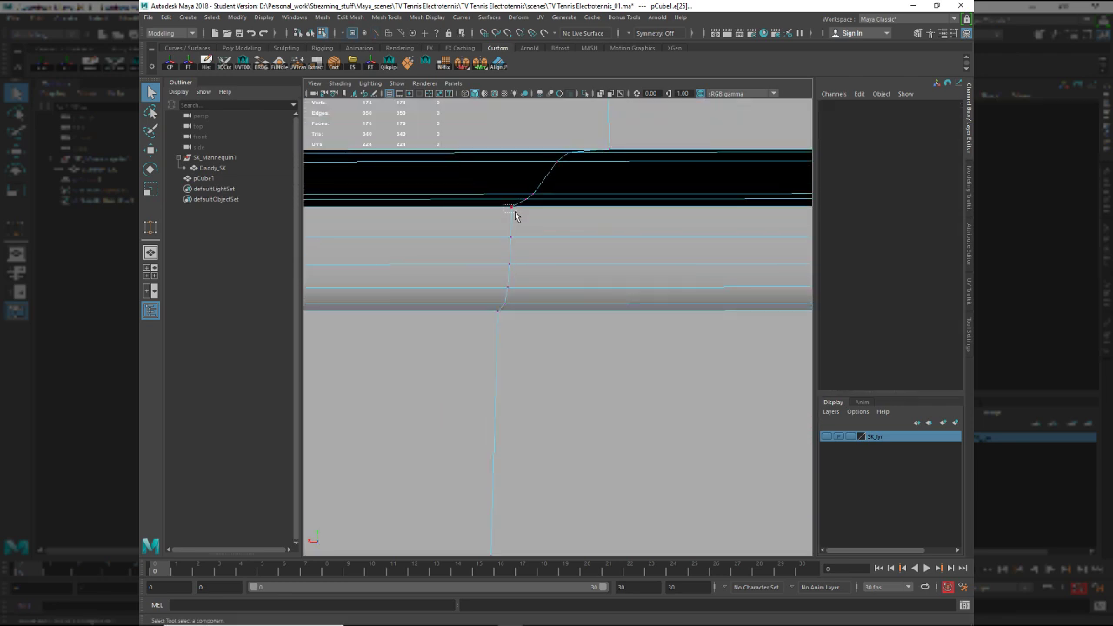
left_click(536, 204)
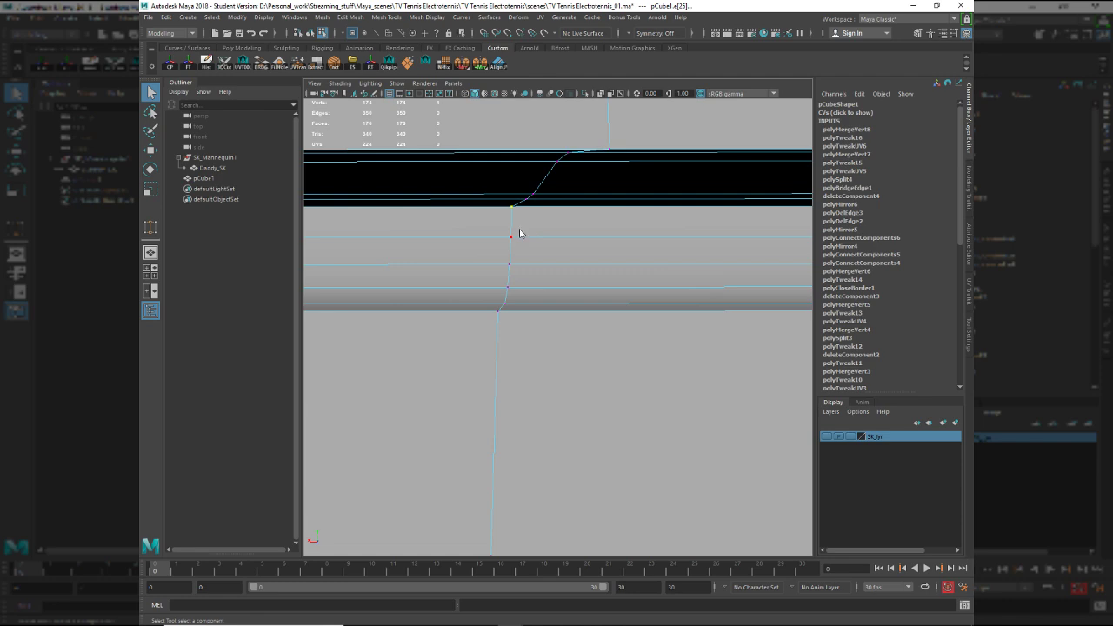
left_click_drag(511, 232, 511, 225)
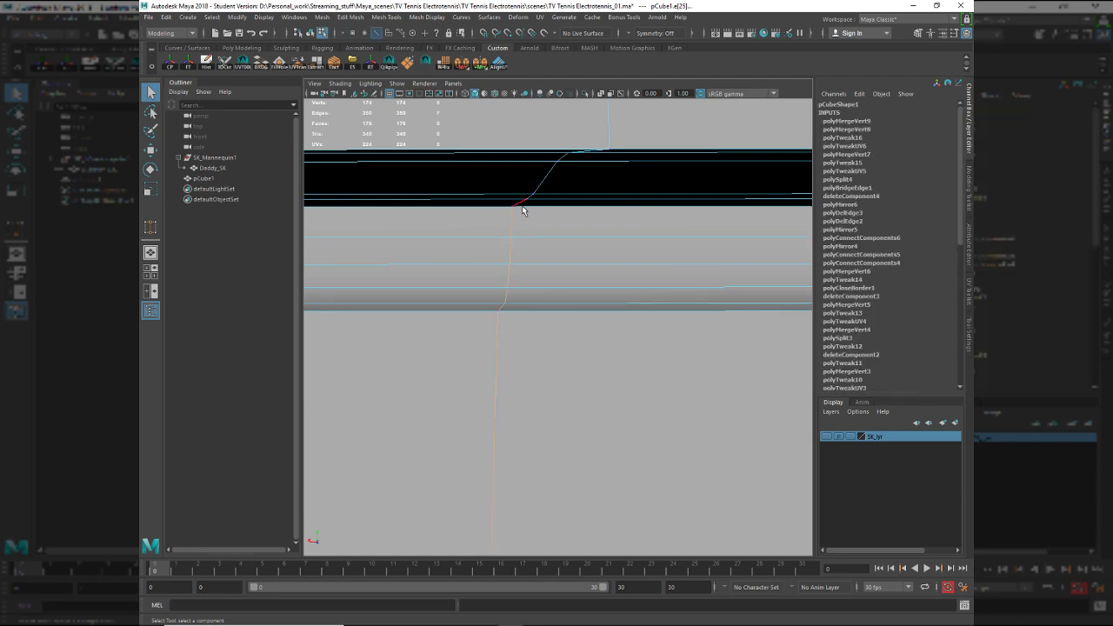
Repeat the vertex merge on the cut line's corner vertex at the groove's lower border.
left_click_drag(522, 231, 500, 242, "alt")
right_click_drag(500, 241, 579, 243, "alt")
left_click(580, 171)
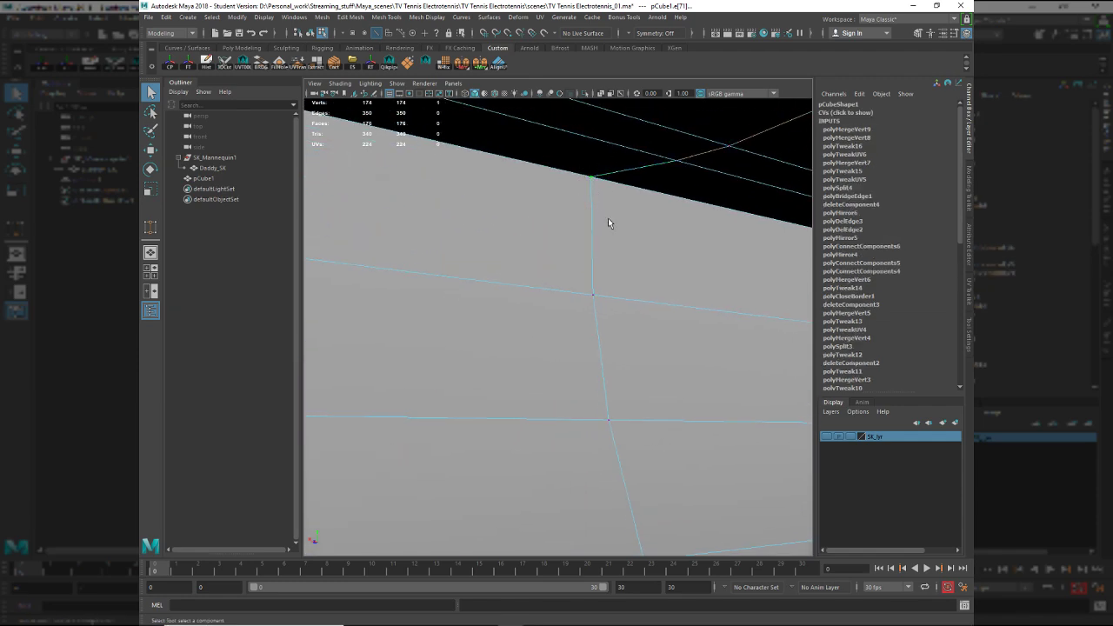
key("g")
key("F10")
left_click(610, 174)
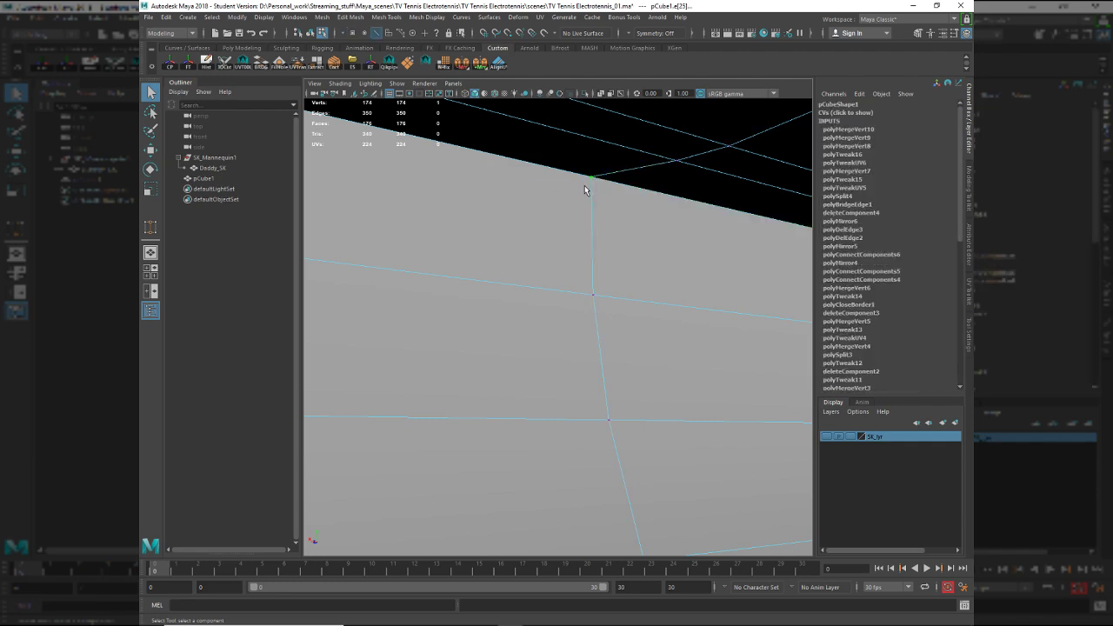
key("w")
left_click(593, 177)
mouse_move(595, 159)
left_mouse_down()
mouse_move(596, 179)
mouse_move(600, 156)
left_mouse_up()
key("ctrl+z")
right_click_drag(614, 178, 621, 167)
double_click(621, 173)
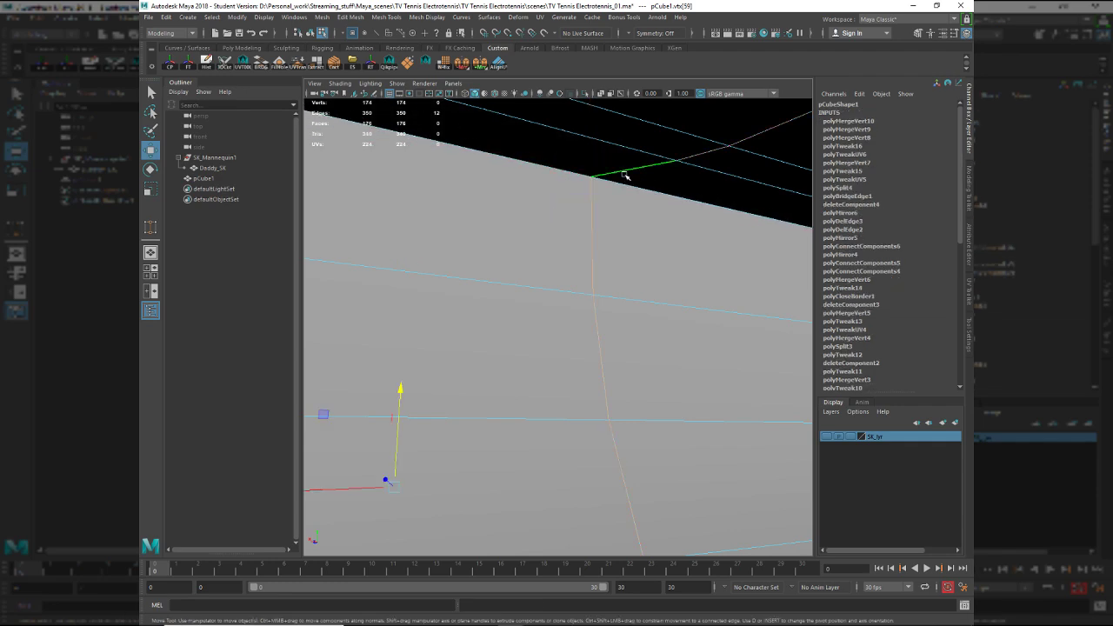
Delete the two narrow strip faces on either side of the cut line along the groove's lower border.
left_click_drag(598, 209, 656, 209, "alt")
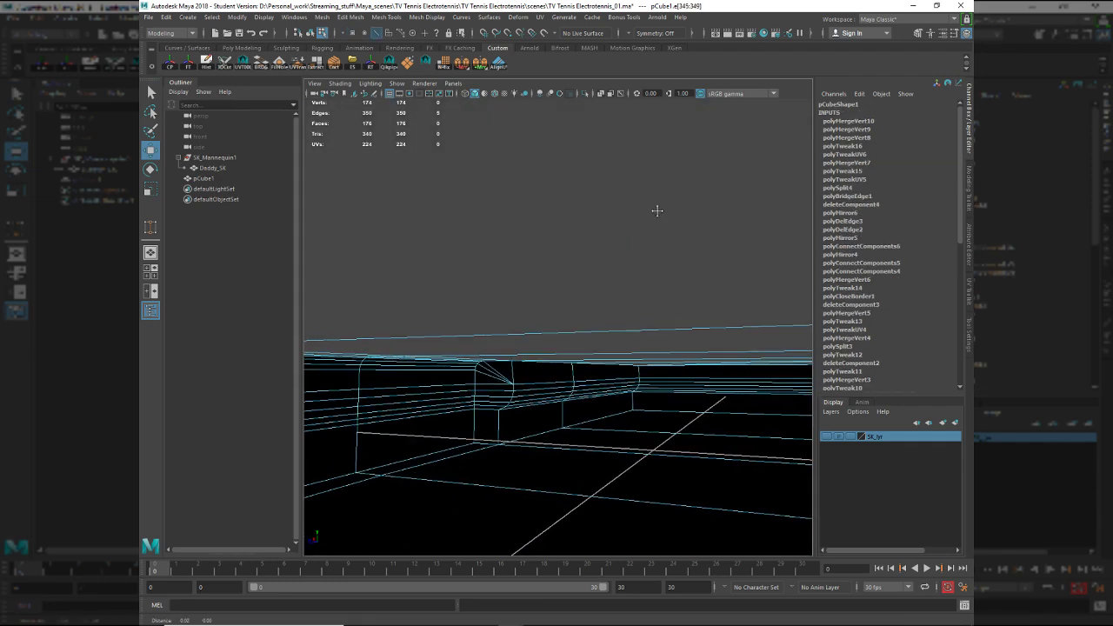
middle_click_drag(656, 209, 383, 163, "alt")
left_click_drag(383, 163, 552, 324, "alt")
right_click_drag(543, 305, 542, 334)
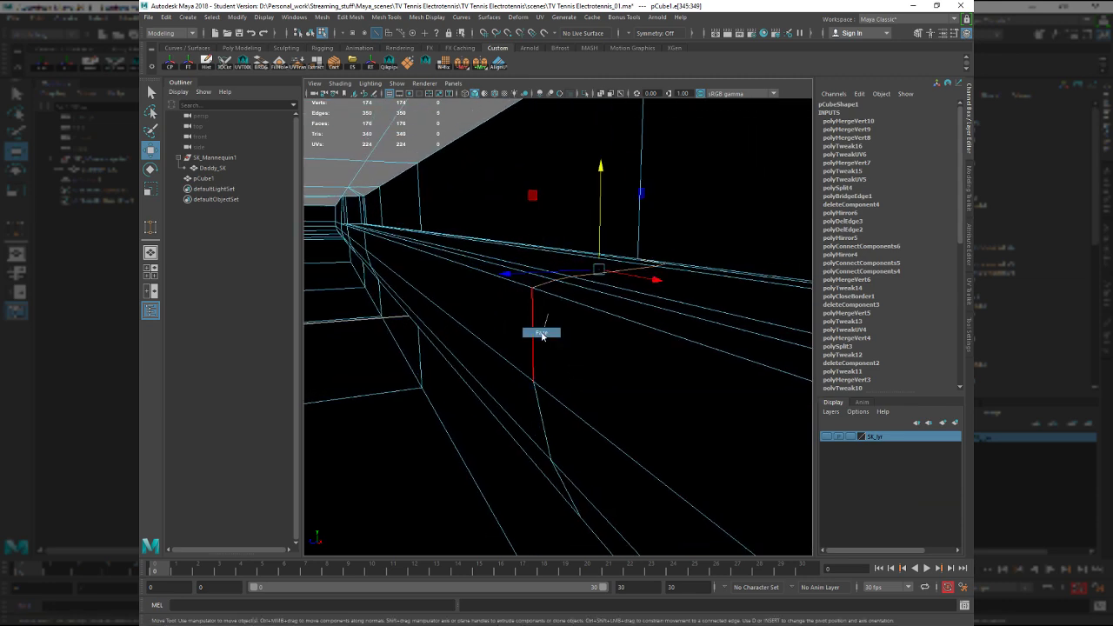
left_click(567, 296)
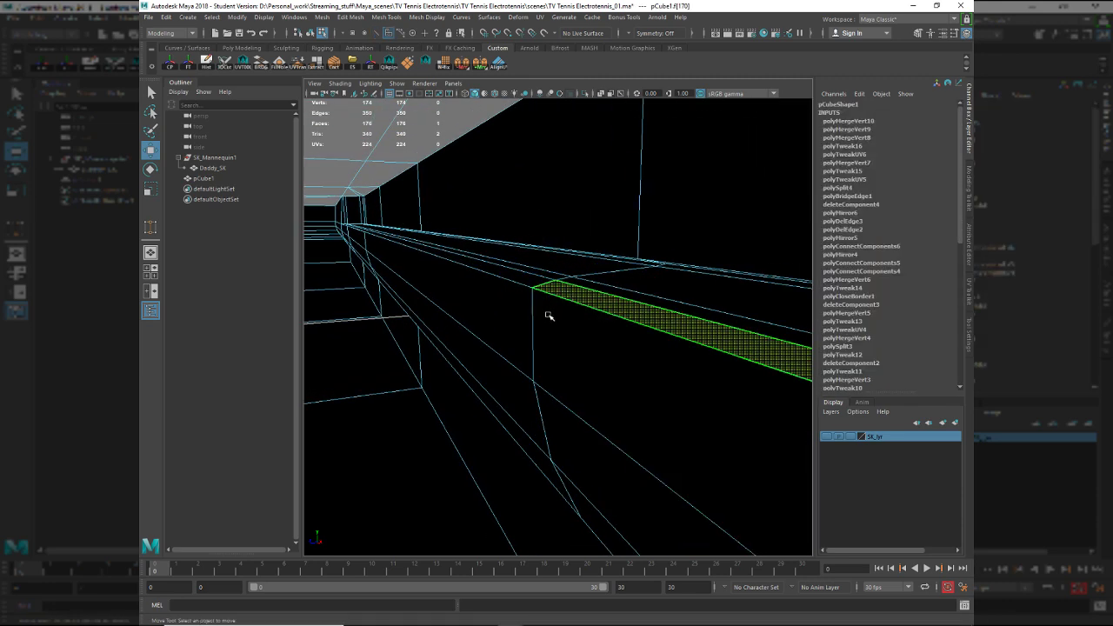
key("Delete")
right_click_drag(552, 328, 555, 294)
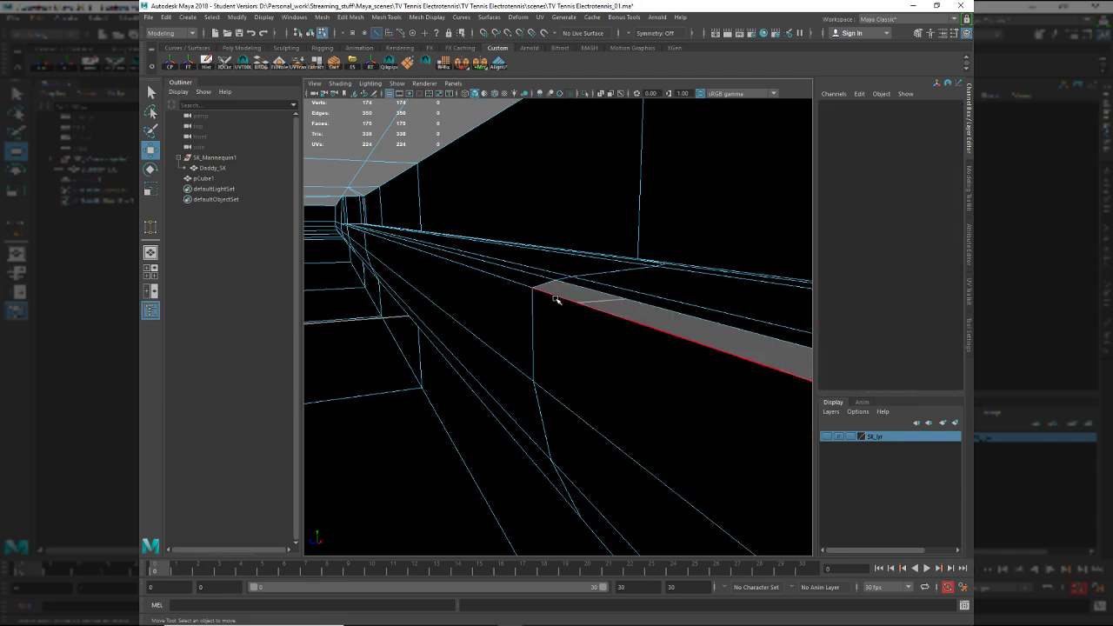
left_click_drag(570, 295, 507, 276, "alt")
right_click_drag(535, 301, 535, 332)
left_click(531, 298)
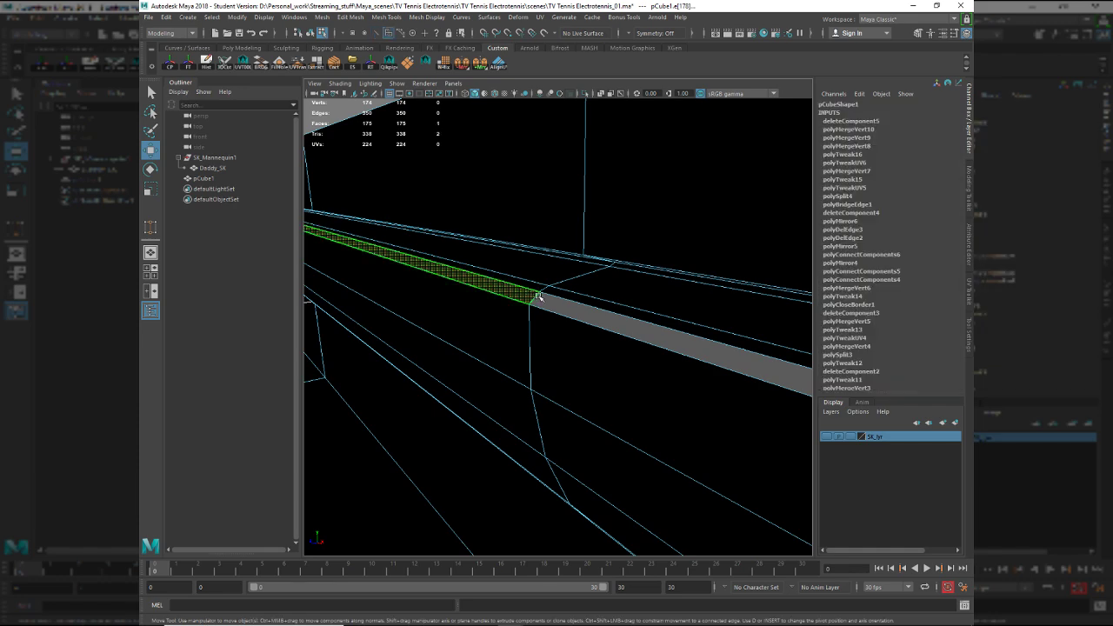
key("Delete")
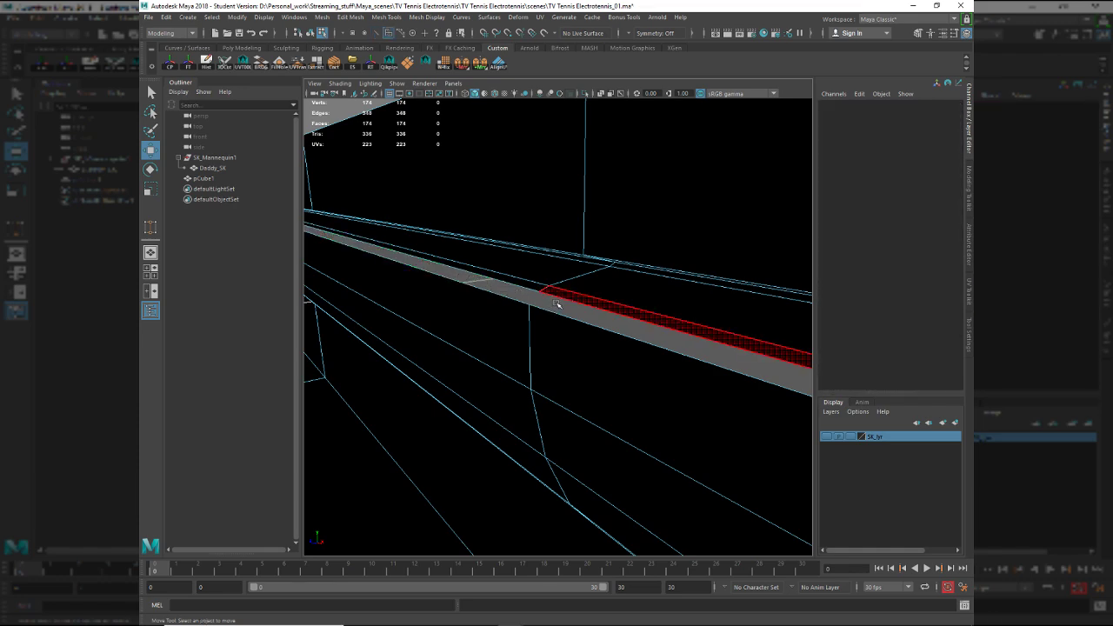
Bridge the open border edges along the groove's lower border to rebuild the strip on both sides of the cut line.
key("F10")
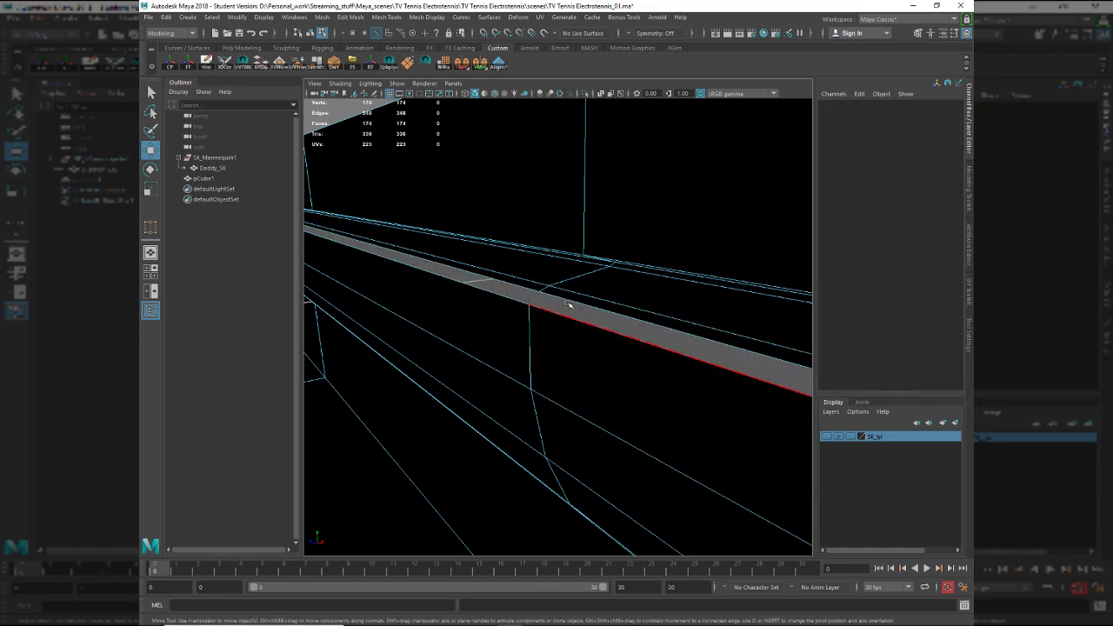
left_click(532, 306)
left_click(531, 288, "shift")
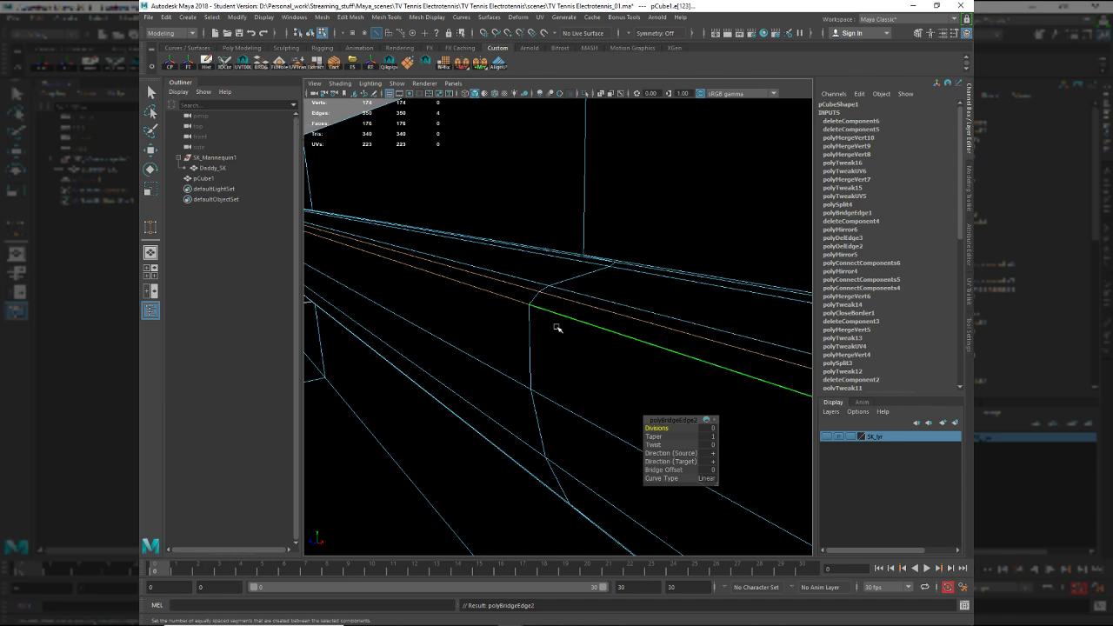
double_click(536, 301)
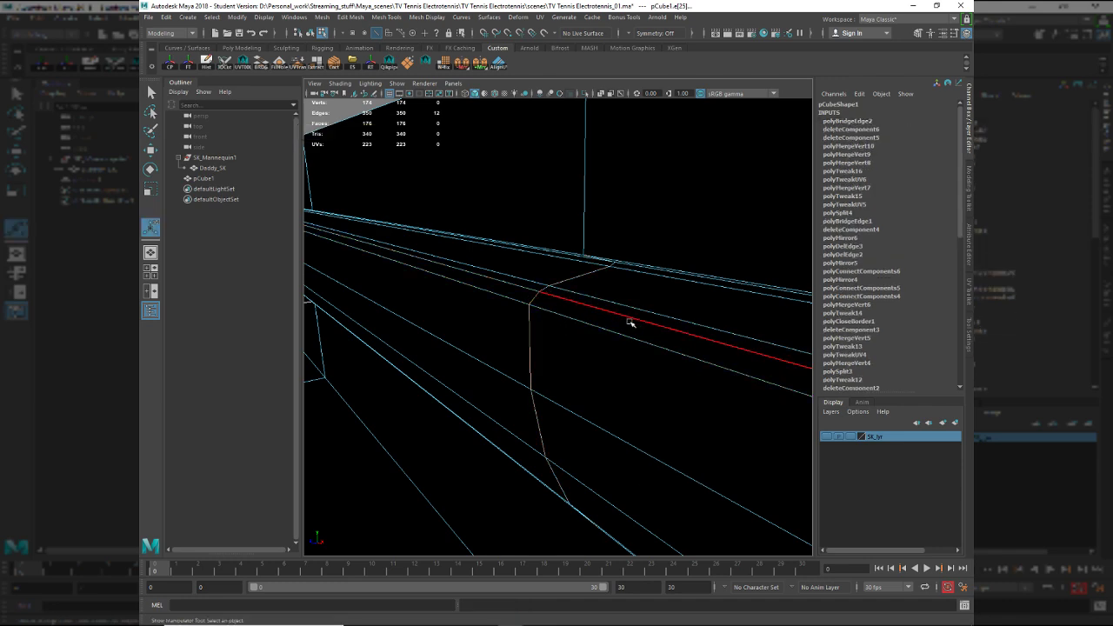
Delete the cut's edges across the groove and the curved recess surface together with their vertices.
left_click_drag(631, 323, 406, 268, "alt")
scroll(529, 353, "up", 5)
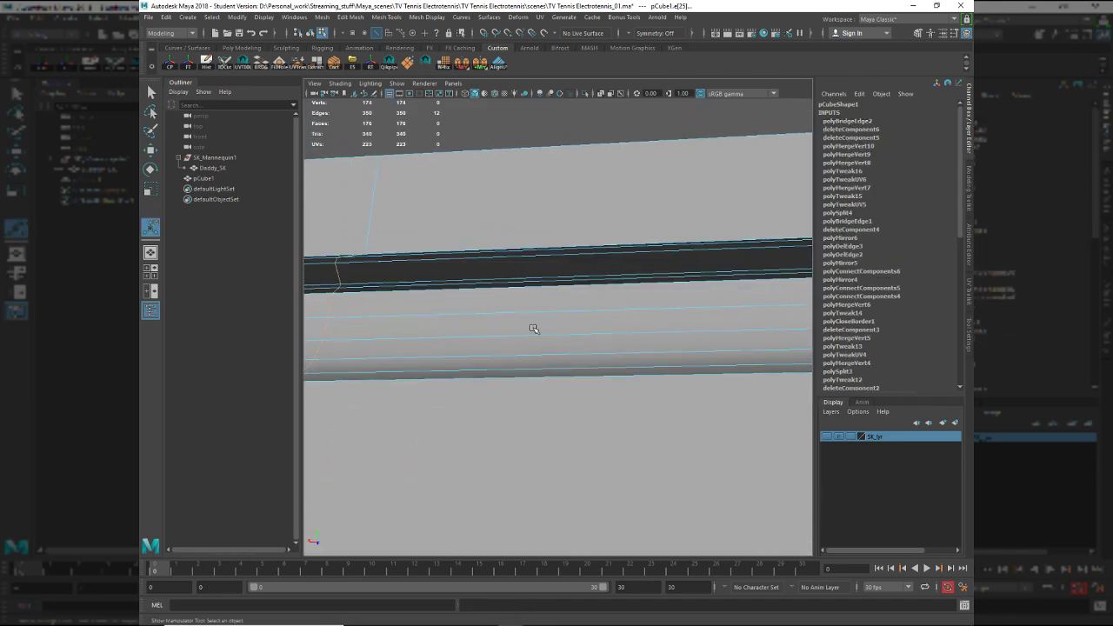
mouse_move(533, 329)
left_mouse_down("alt")
mouse_move(666, 303)
mouse_move(450, 313)
mouse_move(524, 319)
mouse_move(338, 293)
mouse_move(427, 301)
mouse_move(484, 322)
mouse_move(562, 309)
mouse_move(523, 246)
mouse_move(527, 383)
mouse_move(552, 403)
mouse_move(532, 397)
mouse_move(571, 397)
mouse_move(567, 340)
mouse_move(589, 362)
left_mouse_up("alt")
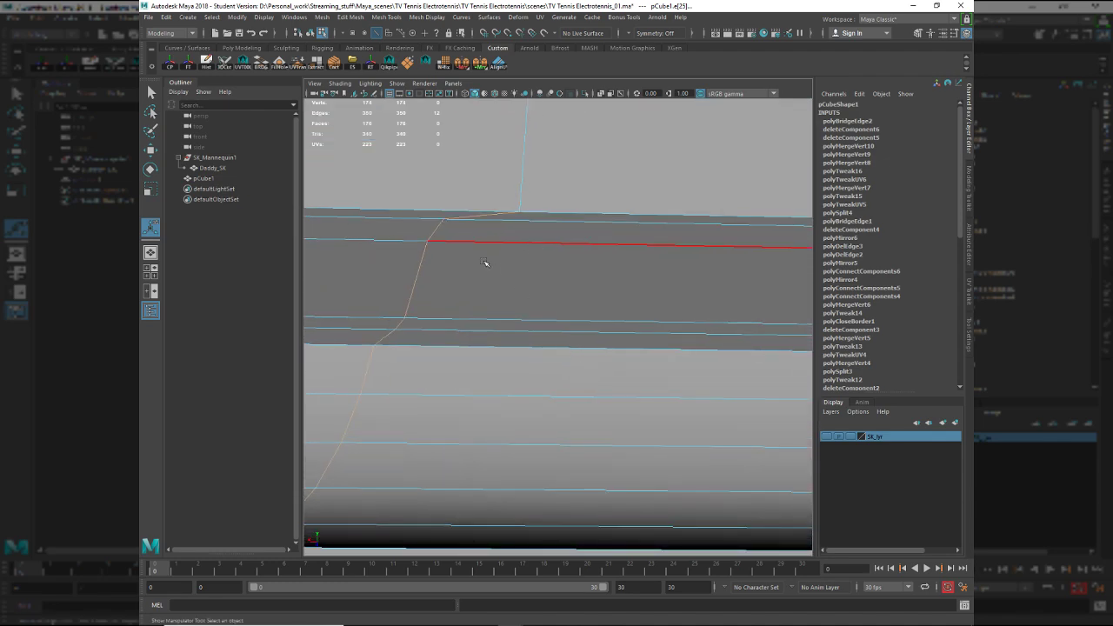
key("q")
left_click(463, 217)
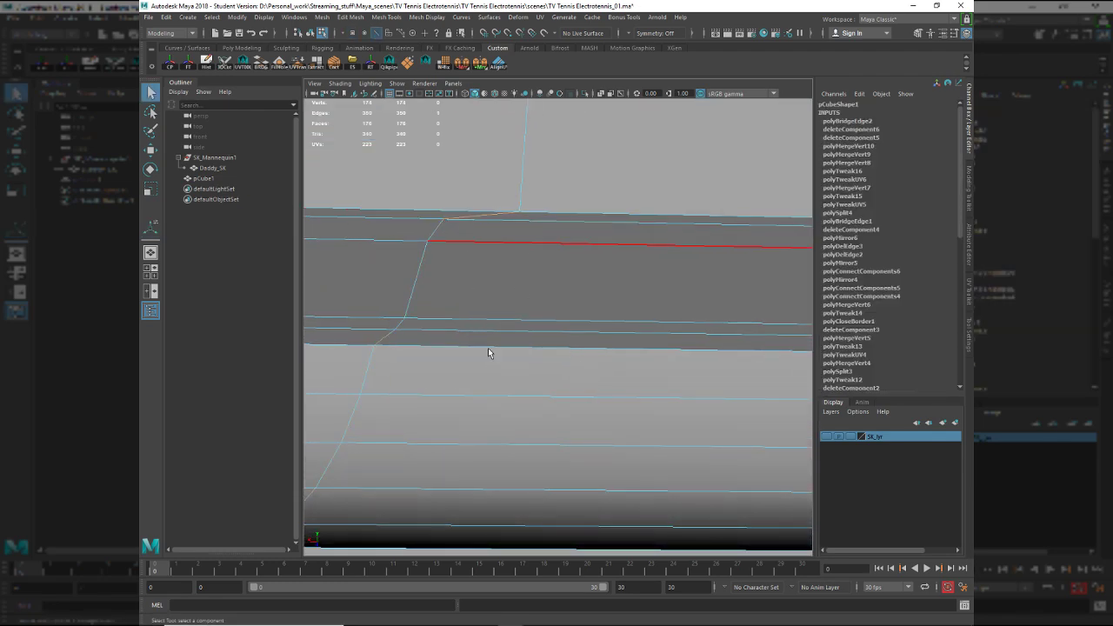
middle_click_drag(488, 352, 523, 339, "alt")
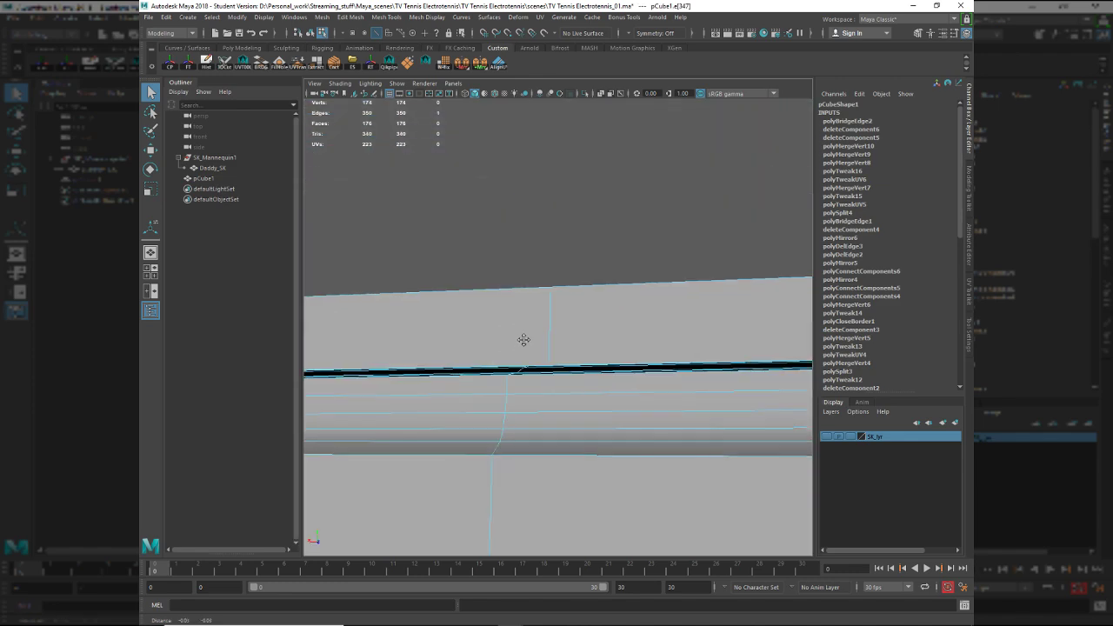
left_click_drag(524, 340, 532, 425, "alt")
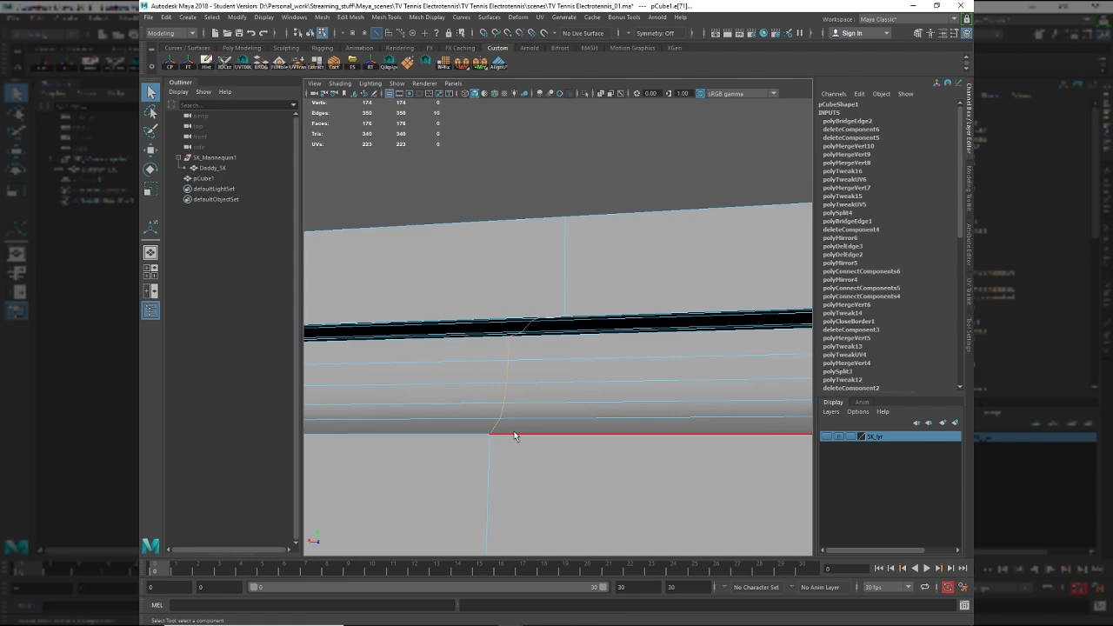
key("Delete")
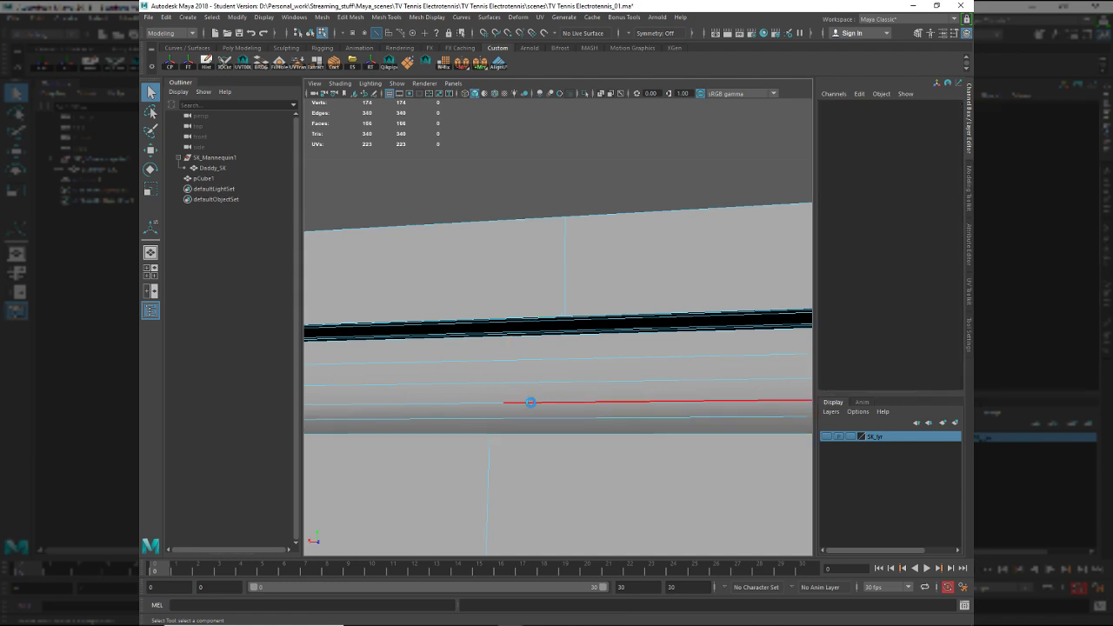
key("ctrl+z")
right_click_drag(562, 383, 419, 424)
key("ctrl+Delete")
Cut a new edge line from the vertex on the recess's lower border across the curved surface and groove to the groove's upper border vertex.
left_click_drag(508, 401, 515, 386, "alt")
key("ctrl+shift+x")
left_click(512, 331)
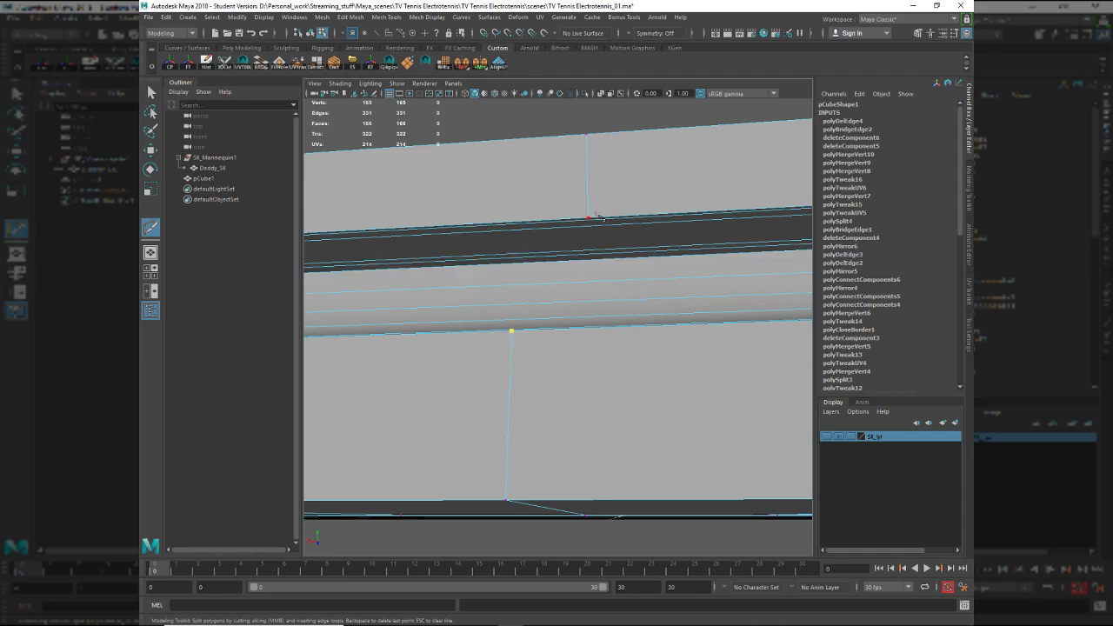
left_click(589, 218)
left_click_drag(621, 285, 627, 291, "alt")
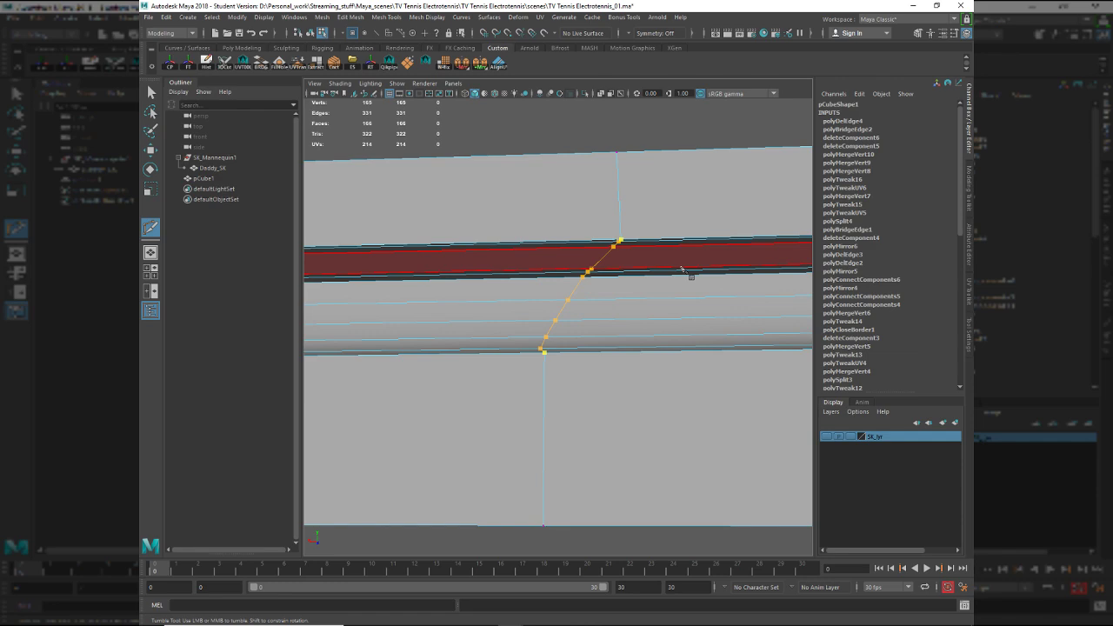
key("Return")
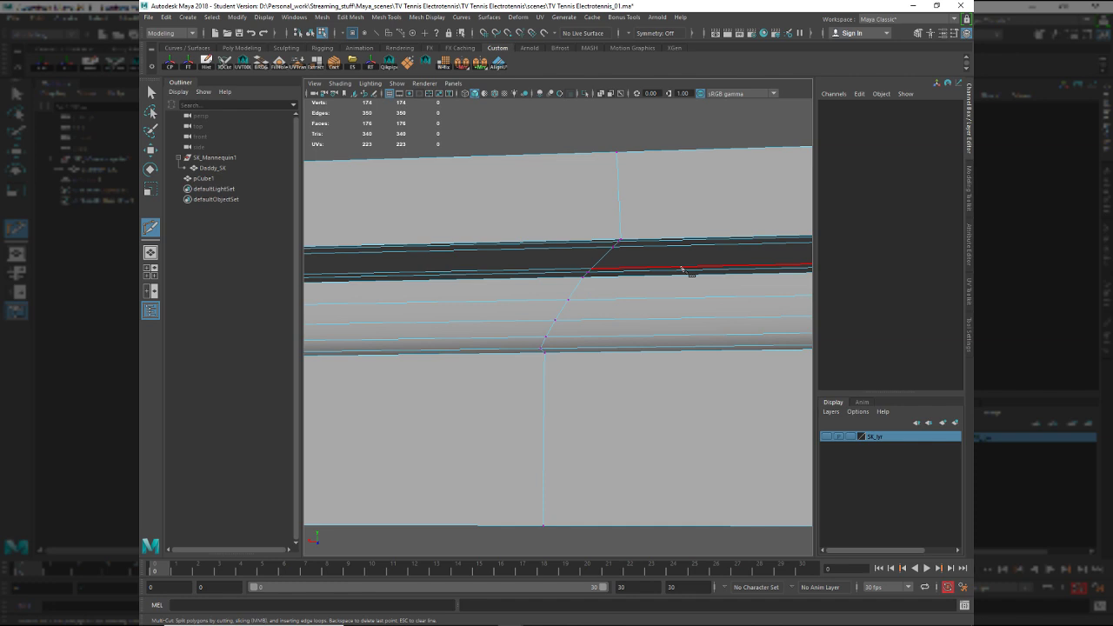
key("q")
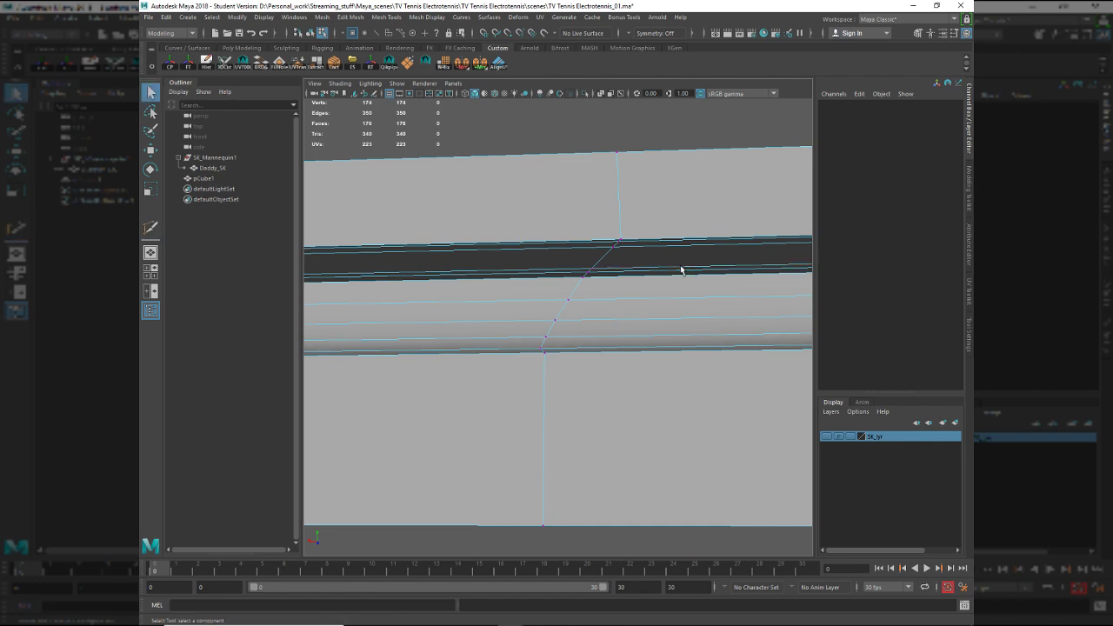
Mirror the console body mesh again to carry the new cut over to its other side.
left_click_drag(681, 270, 565, 357, "alt")
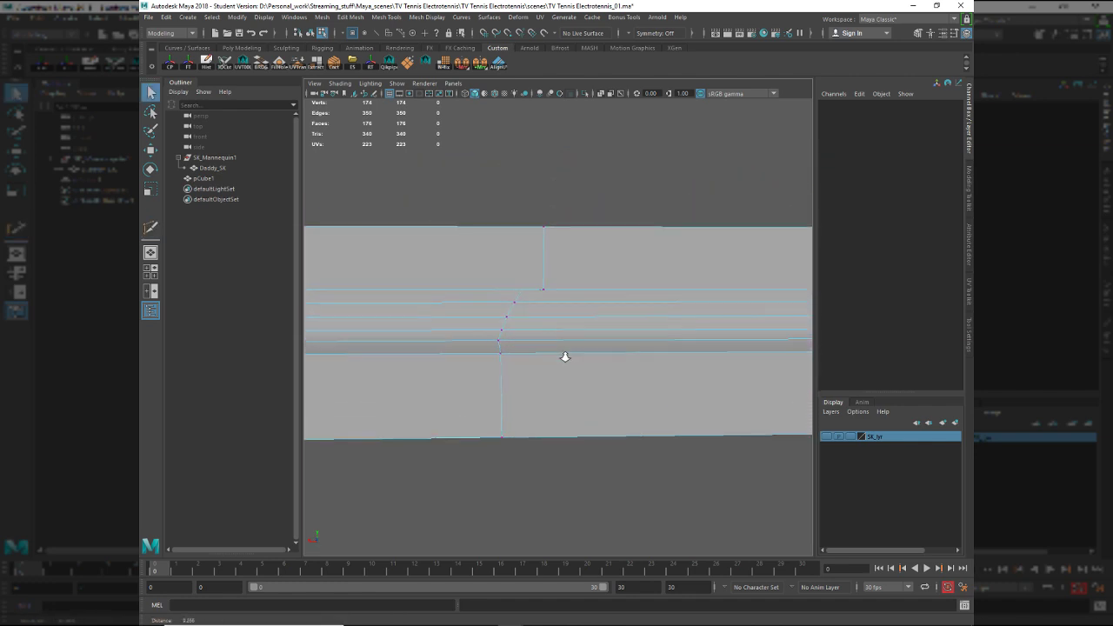
right_click_drag(566, 357, 568, 375, "alt")
mouse_move(568, 376)
left_mouse_down("alt")
mouse_move(557, 339)
mouse_move(579, 374)
left_mouse_up("alt")
right_click_drag(591, 335, 600, 327)
left_click_drag(601, 327, 519, 316, "alt")
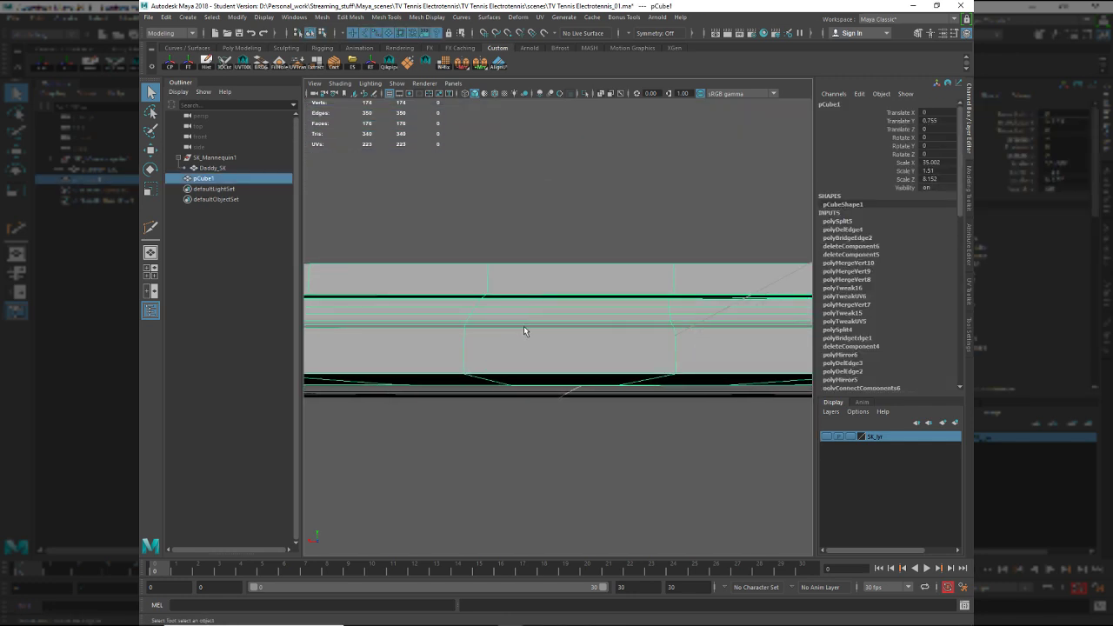
key("w")
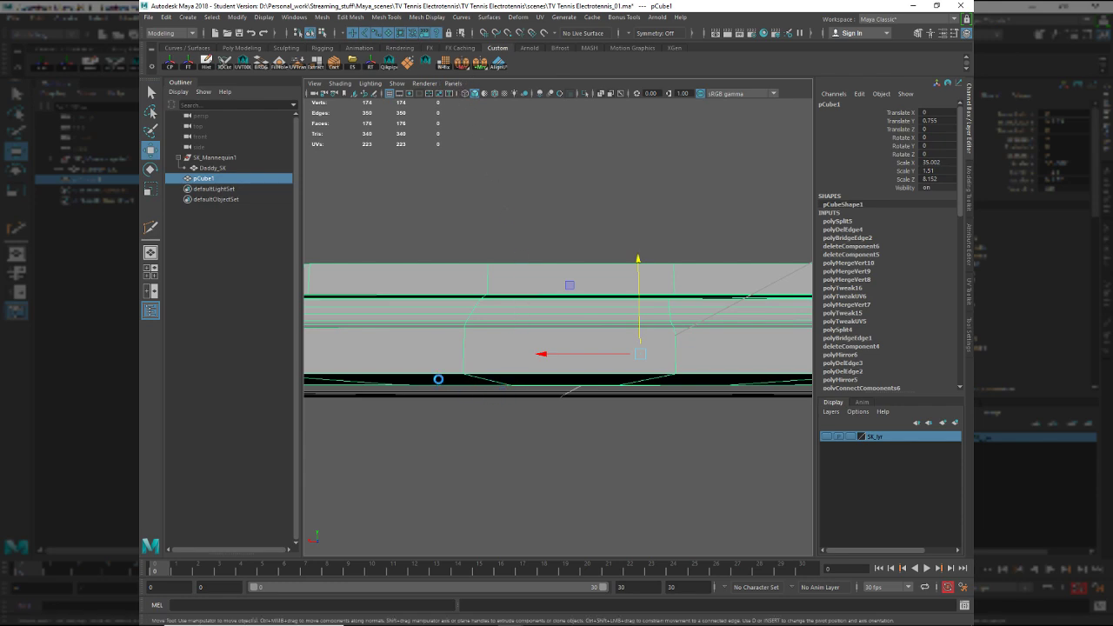
key("g")
left_click_drag(491, 411, 370, 356, "alt")
right_click_drag(372, 357, 447, 414, "alt")
left_click_drag(446, 414, 427, 351, "alt")
key("q")
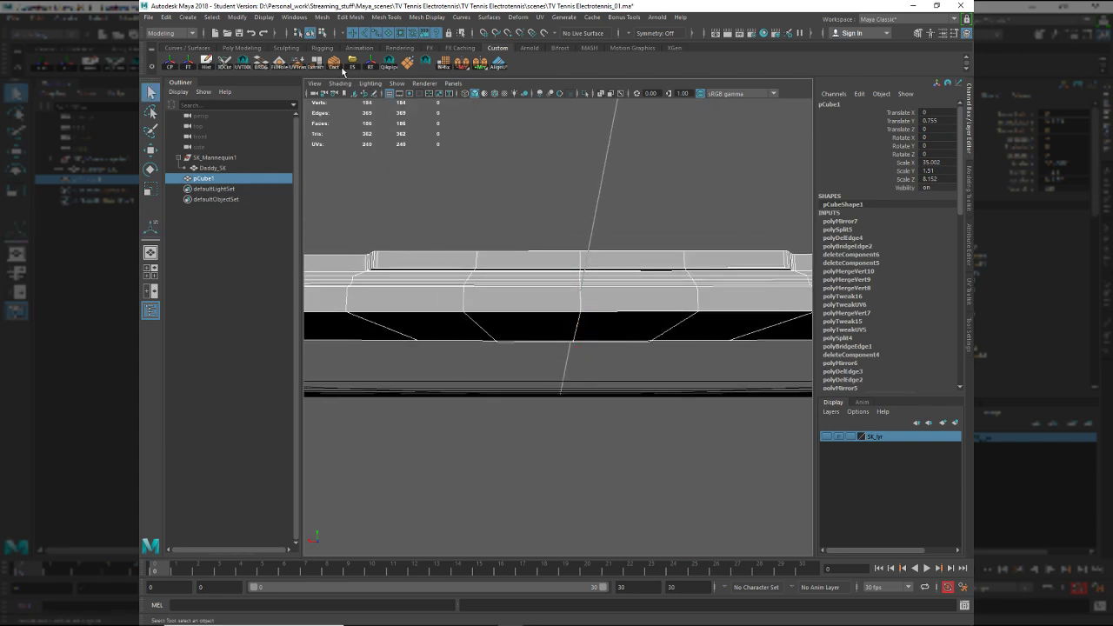
Delete the two strip faces on either side of the cut line directly below the groove on the curved surface.
key("F11")
right_click_drag(522, 311, 540, 357, "alt")
middle_click_drag(540, 357, 543, 365, "alt")
left_click_drag(543, 366, 710, 310, "alt")
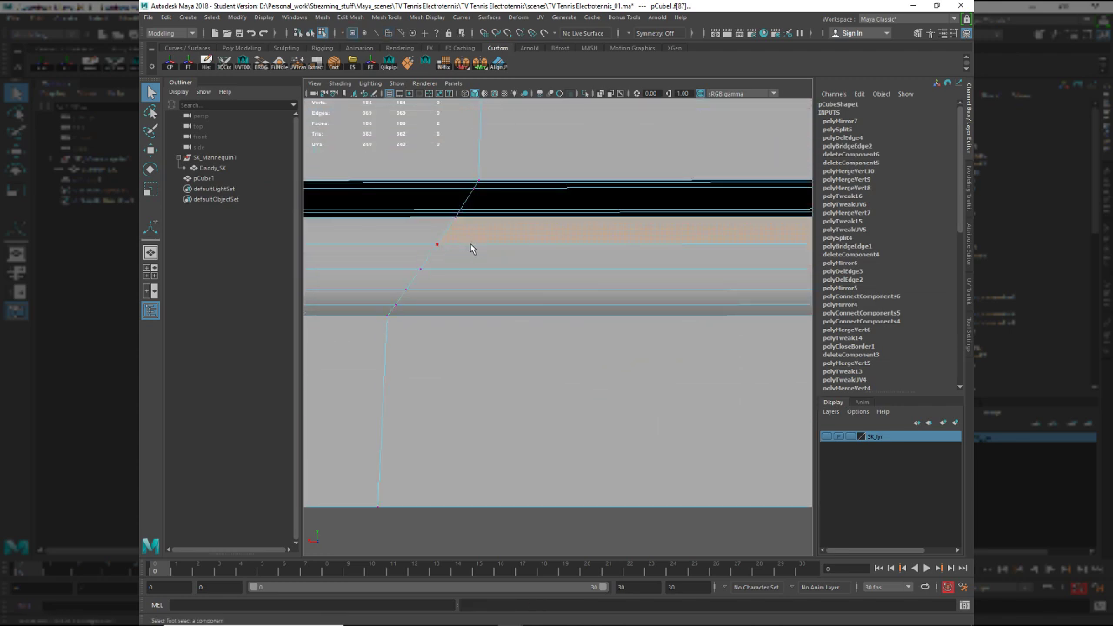
left_click_drag(471, 243, 543, 301, "alt")
left_click(562, 186)
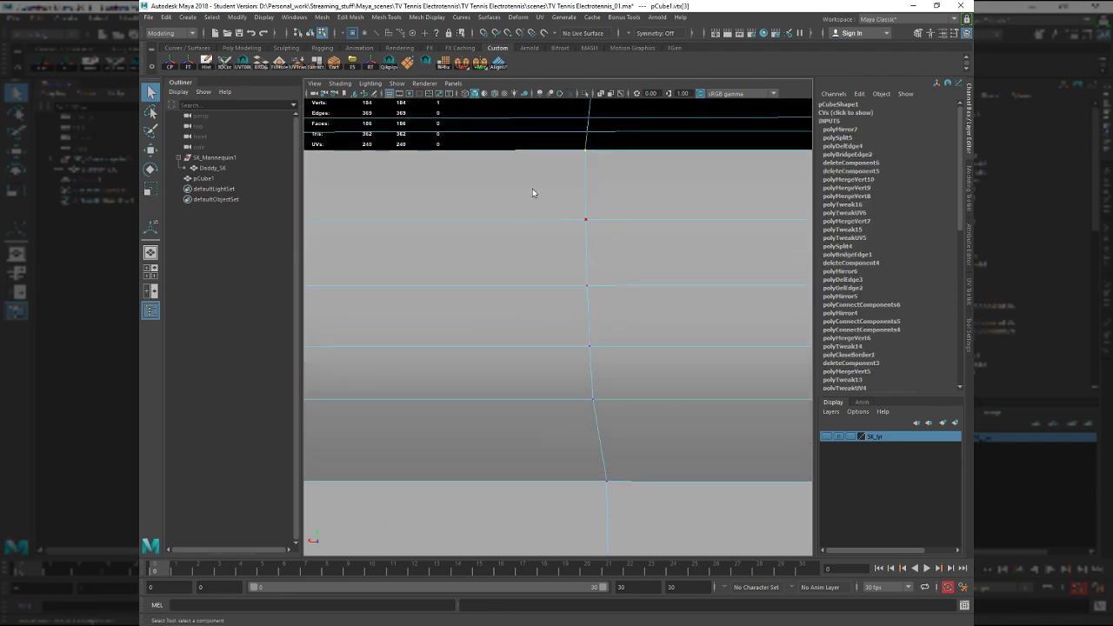
right_click_drag(624, 186, 563, 285)
scroll(541, 198, "down", 5)
left_click(543, 191)
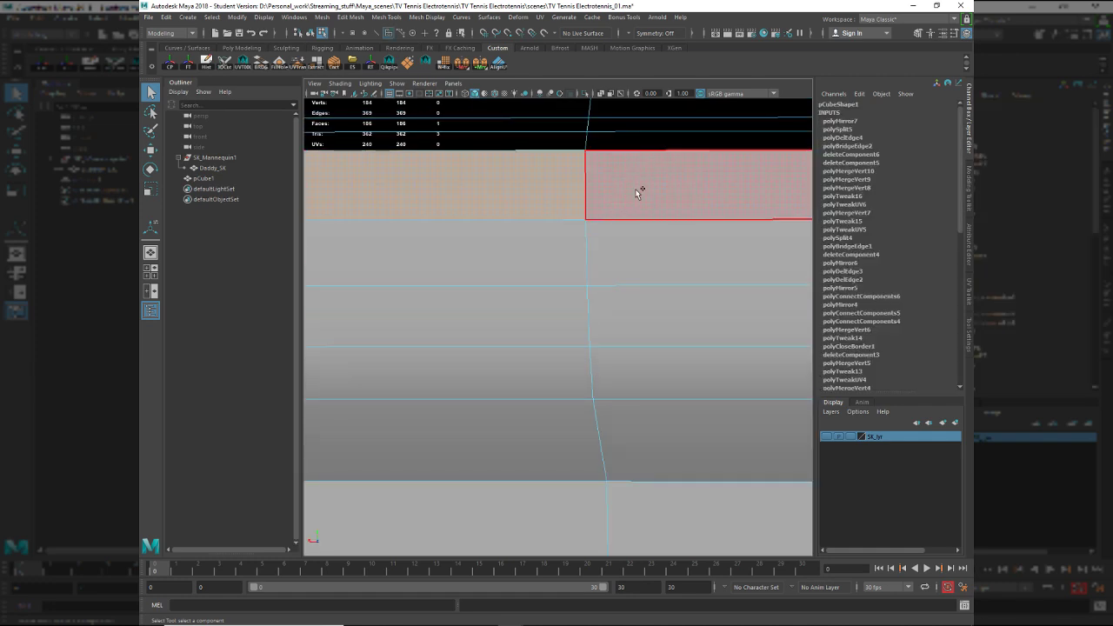
left_click(638, 192, "shift")
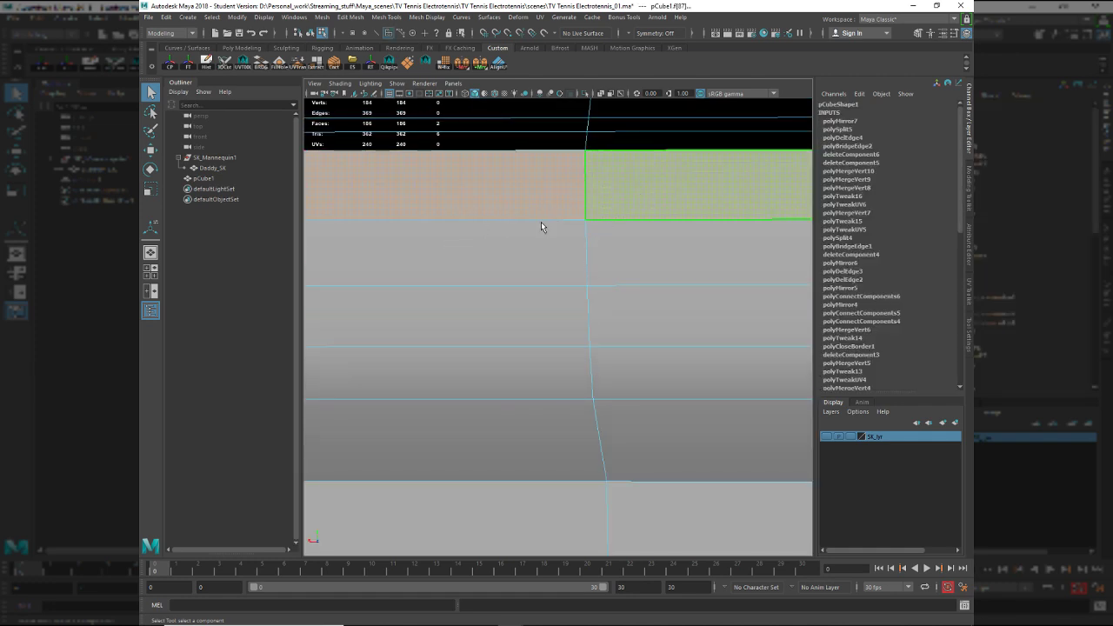
key("Delete")
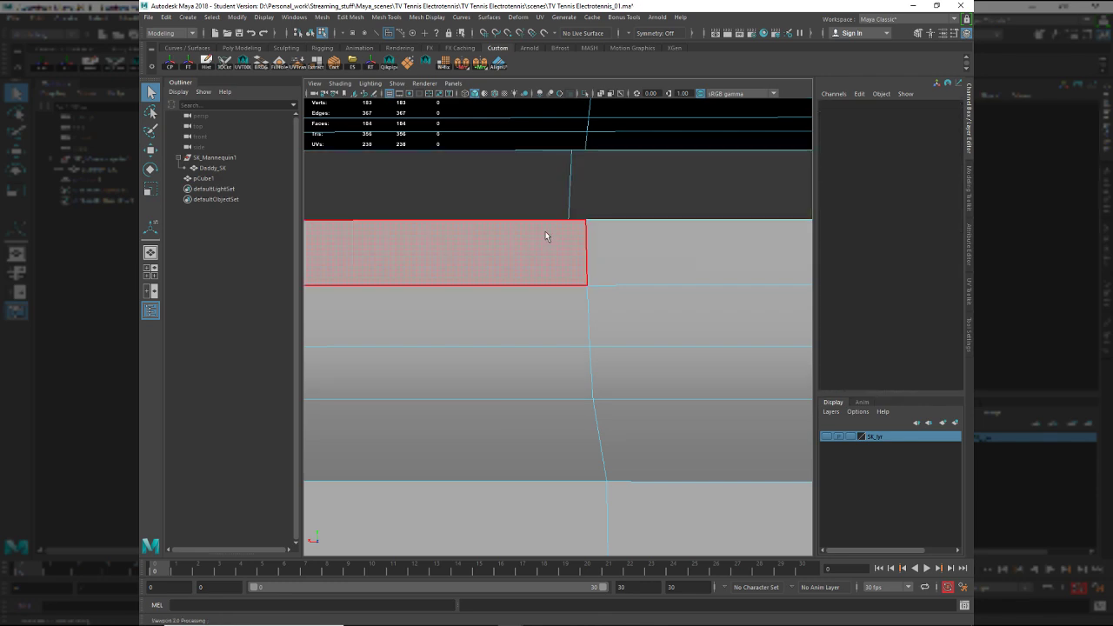
Bridge the open border edges below the groove with 0 divisions to rebuild both strip faces, and return to object selection.
double_click(544, 151)
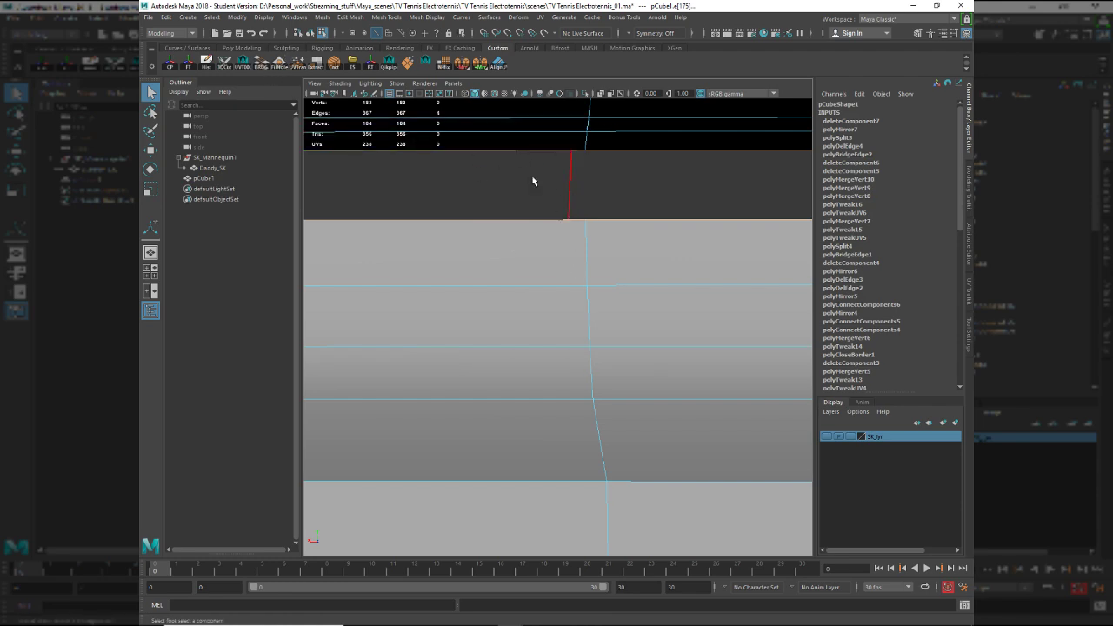
right_click_drag(579, 187, 607, 140, "shift")
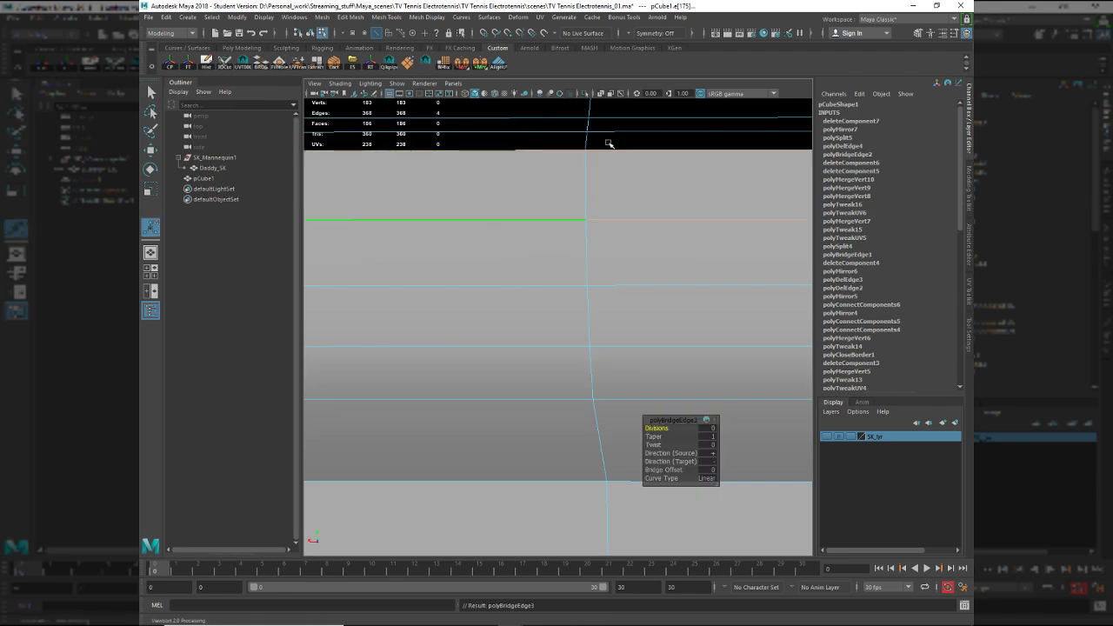
right_click_drag(531, 229, 590, 196)
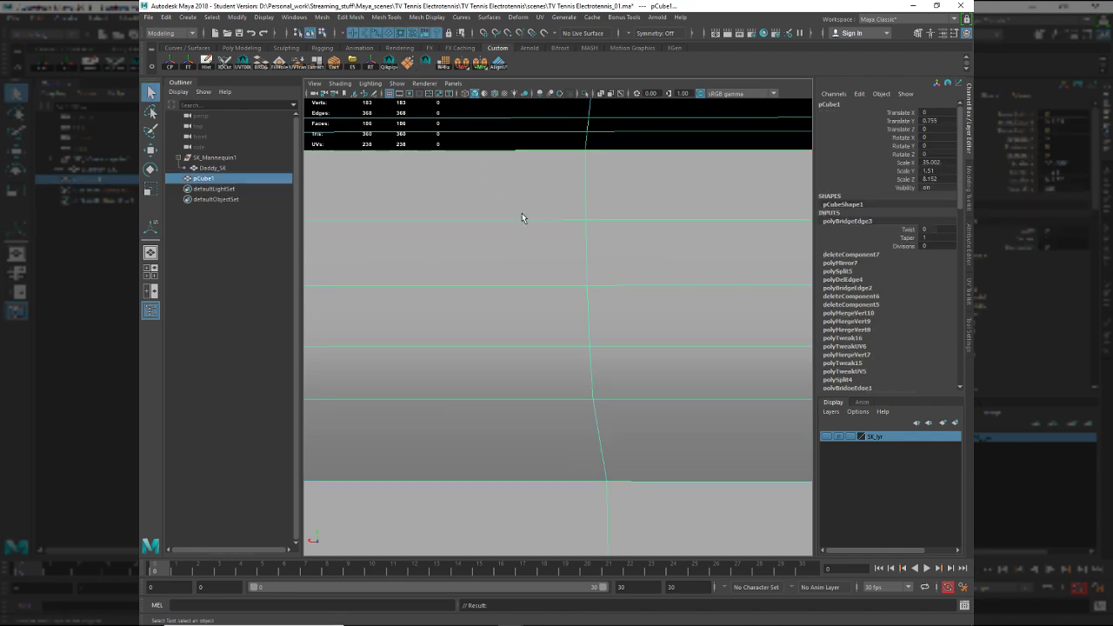
Select the edge loop running along the top of the curved surface and the groove's upper border.
left_click(565, 261)
left_click_drag(610, 308, 520, 311, "alt")
left_click(517, 338)
right_click_drag(517, 338, 504, 304)
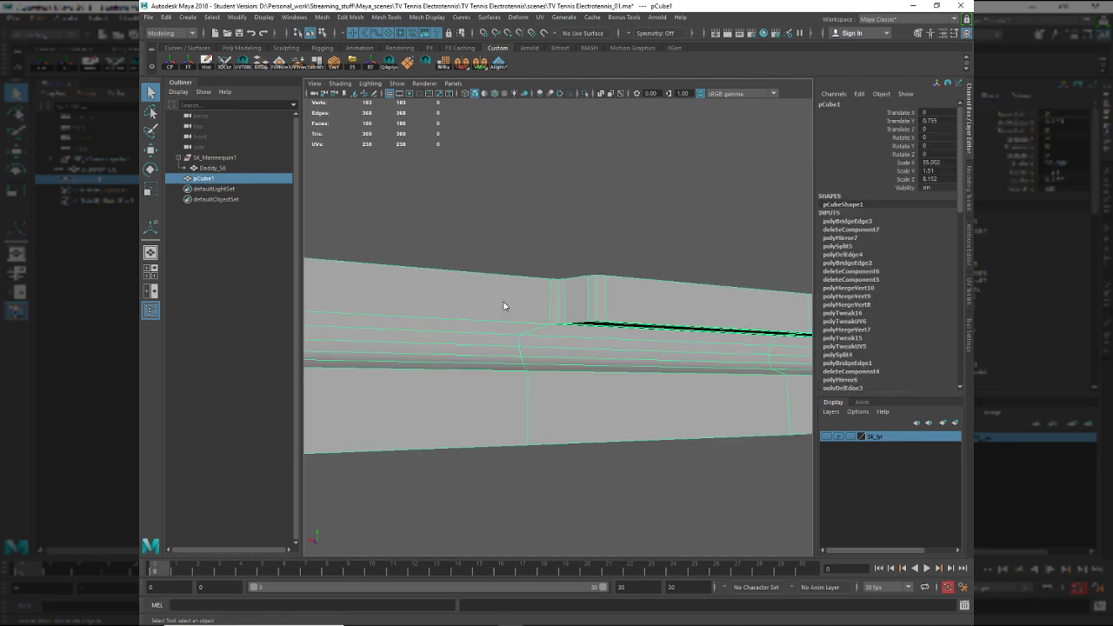
double_click(502, 314)
left_click_drag(583, 338, 574, 315, "alt")
scroll(574, 315, "up", 4)
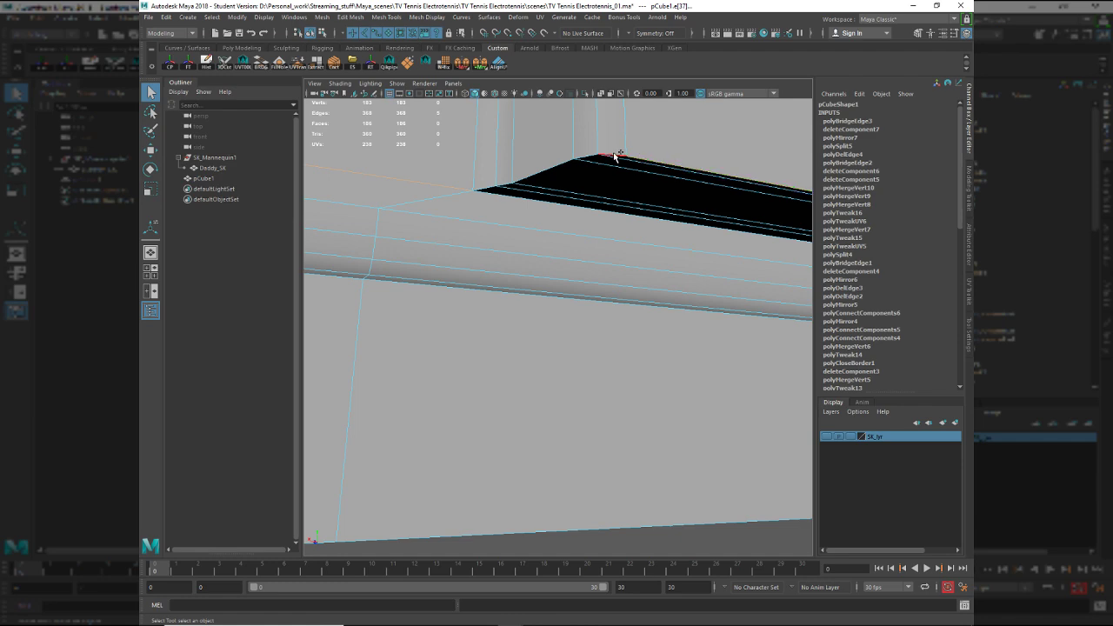
left_click_drag(592, 204, 505, 301, "alt")
right_click_drag(505, 301, 597, 380, "alt")
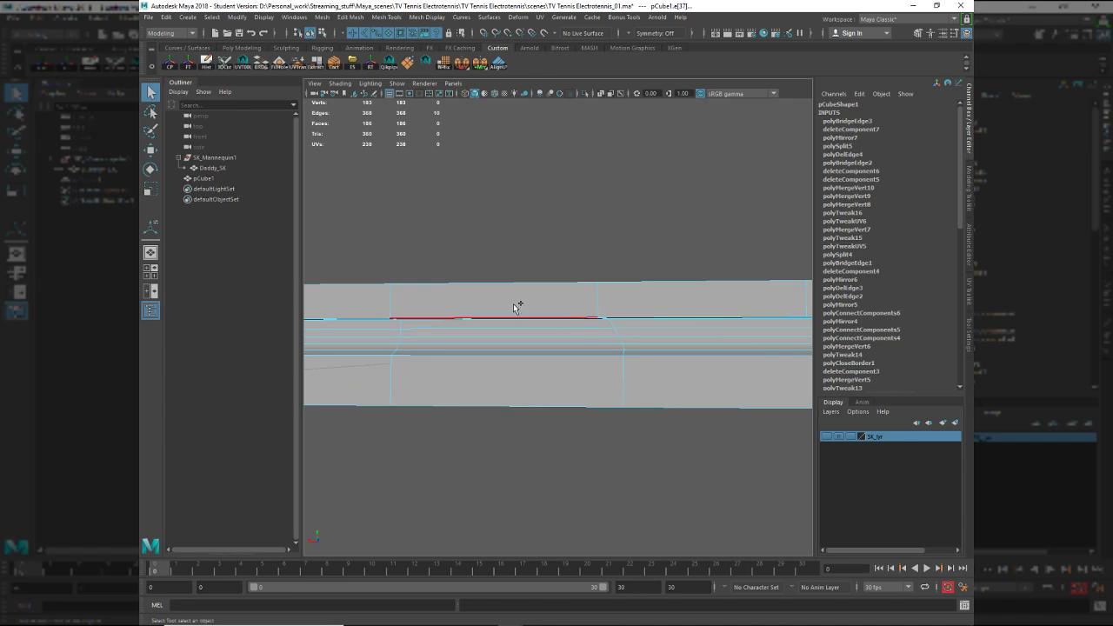
Add the long edges under the recessed lip and around its curved corner to the edge selection.
double_click(516, 311, "shift")
middle_click_drag(608, 296, 361, 282, "alt")
left_click_drag(361, 285, 408, 253, "alt")
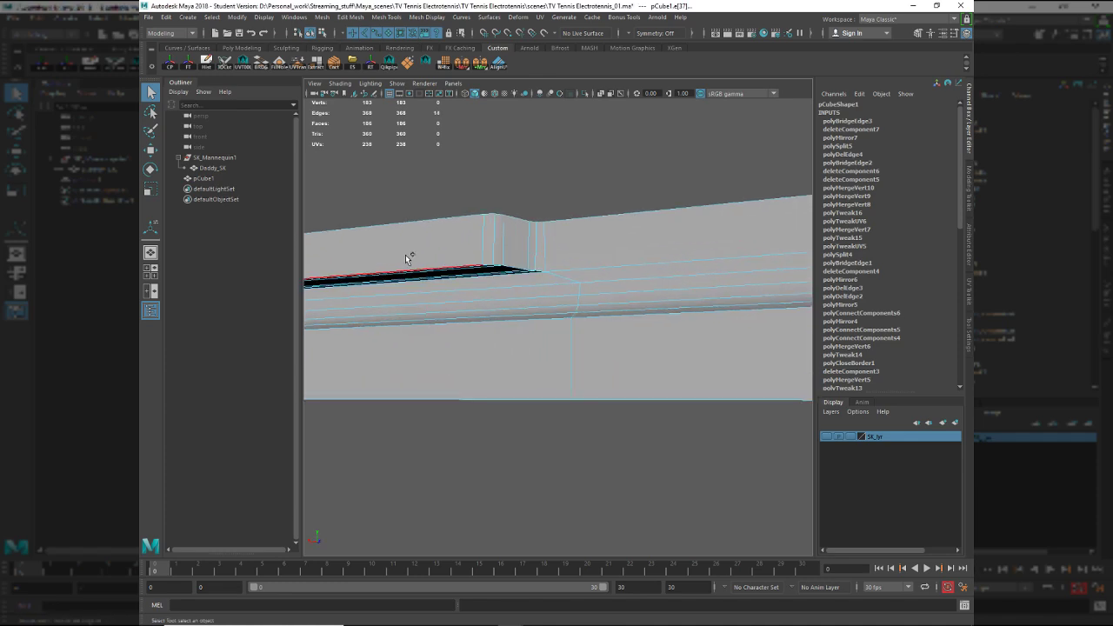
left_click(523, 269, "shift")
left_click_drag(523, 269, 483, 204, "alt")
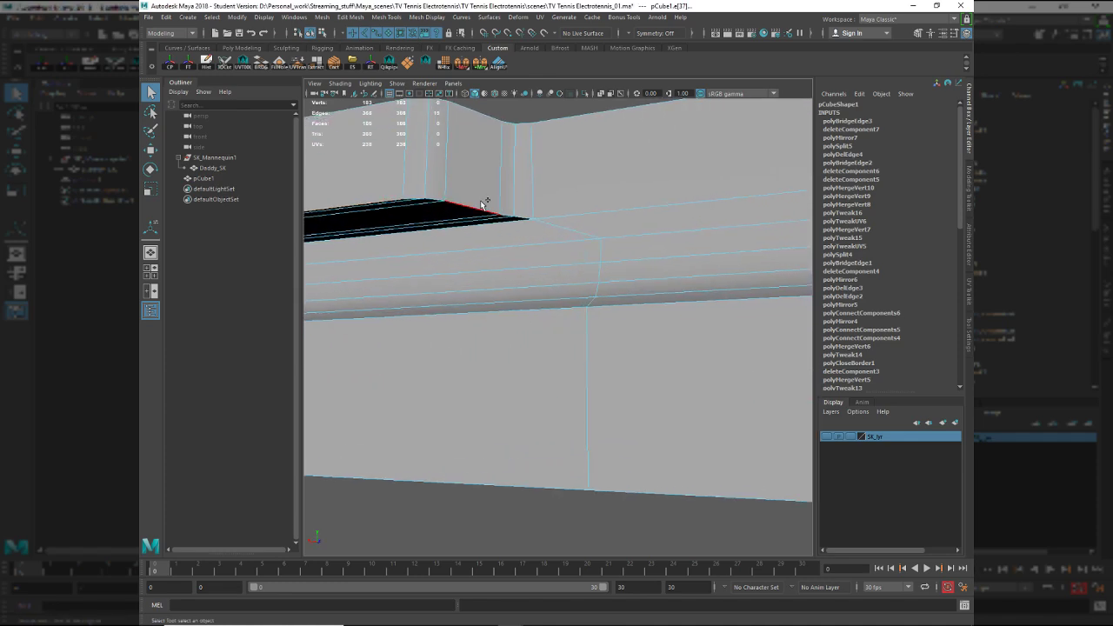
double_click(483, 203, "shift")
right_click_drag(684, 231, 427, 232, "alt")
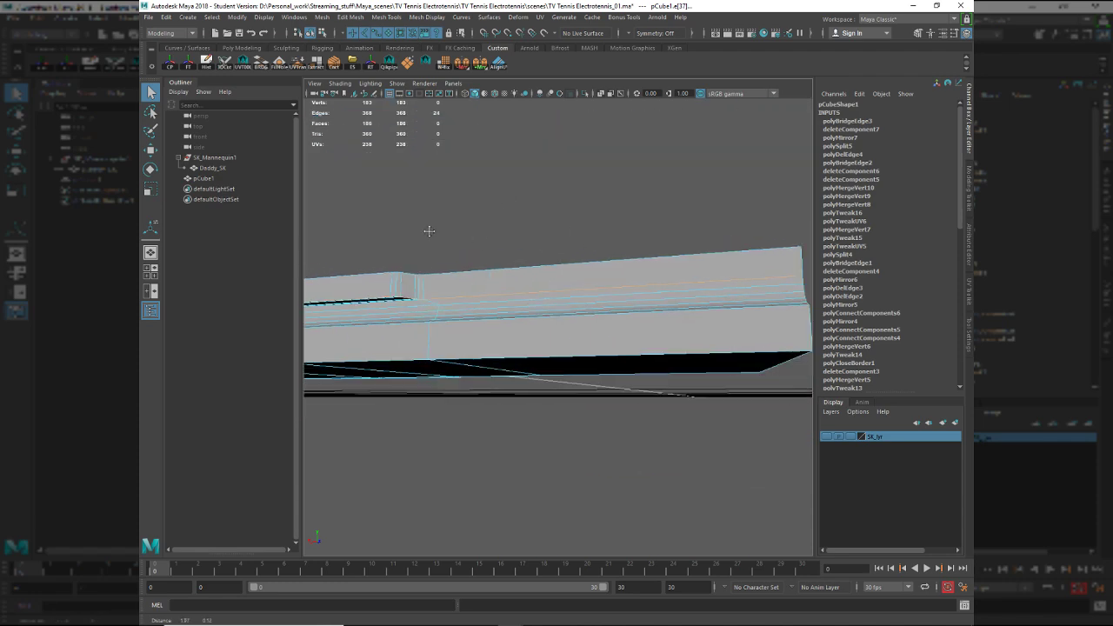
left_click_drag(427, 231, 297, 323, "alt")
middle_click_drag(579, 322, 420, 318, "alt")
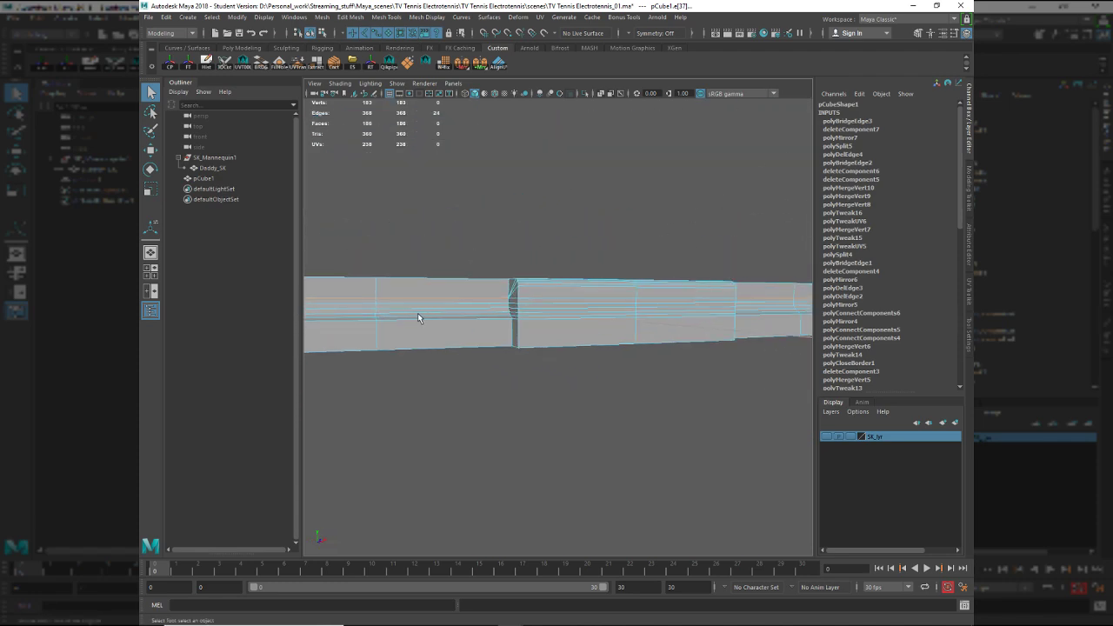
Add the outline edges of the rounded block's end profile, including its lower stepped part, to the selection.
right_click_drag(420, 319, 506, 286, "alt")
mouse_move(500, 266)
left_mouse_down("alt")
mouse_move(496, 275)
mouse_move(542, 278)
mouse_move(490, 266)
left_mouse_up("alt")
right_click_drag(489, 266, 559, 292, "alt")
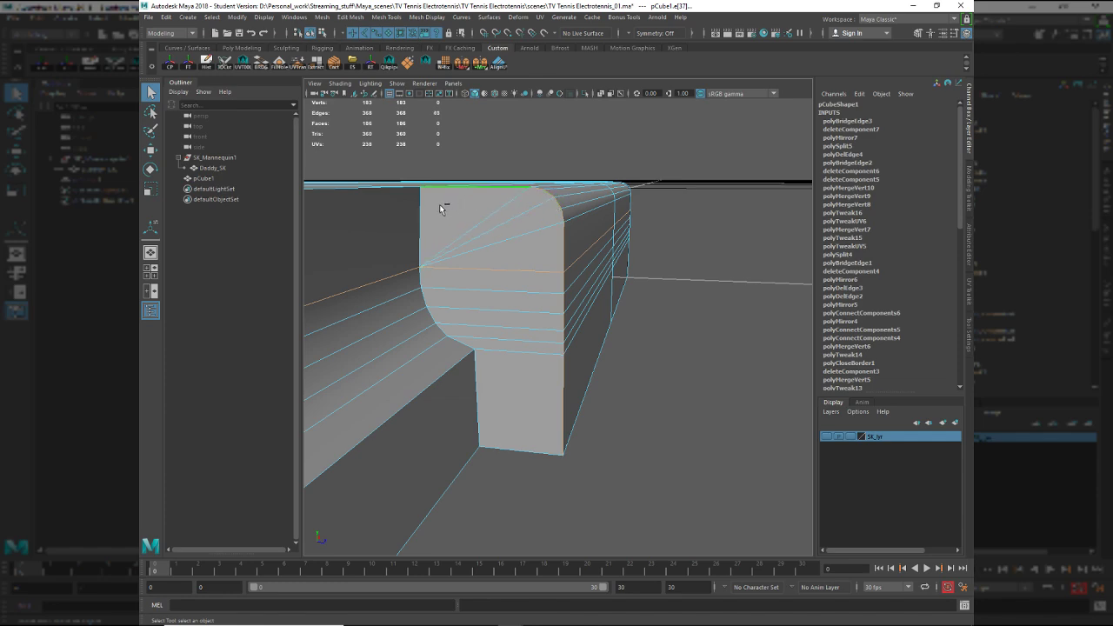
double_click(427, 285, "shift")
double_click(436, 290, "shift")
left_click_drag(543, 420, 473, 336, "alt")
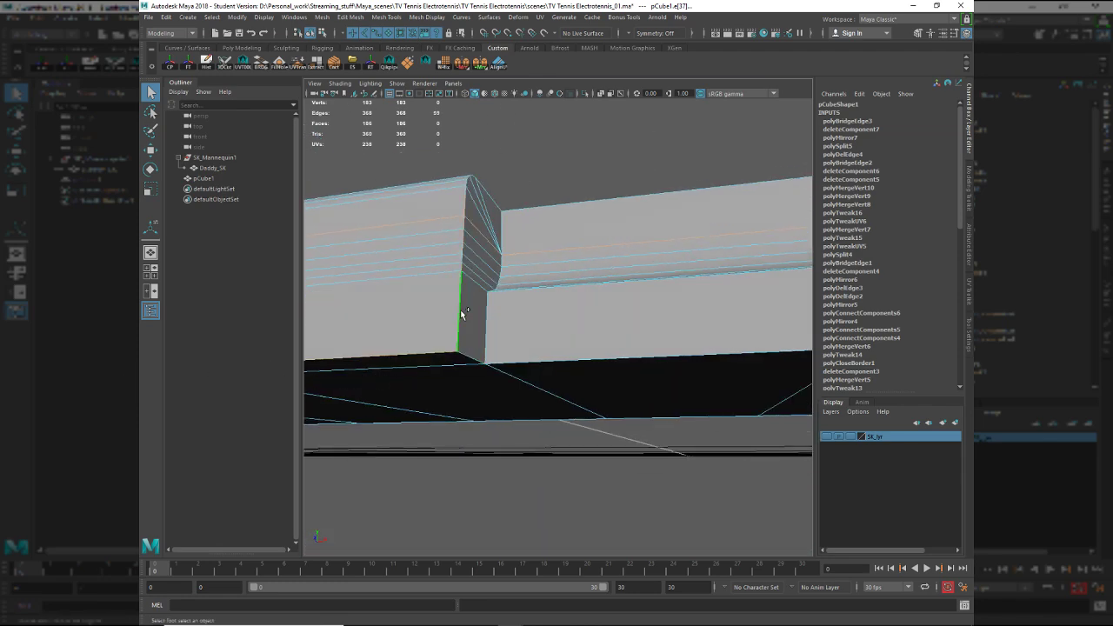
left_click(504, 366, "shift")
left_click_drag(474, 361, 484, 318, "alt")
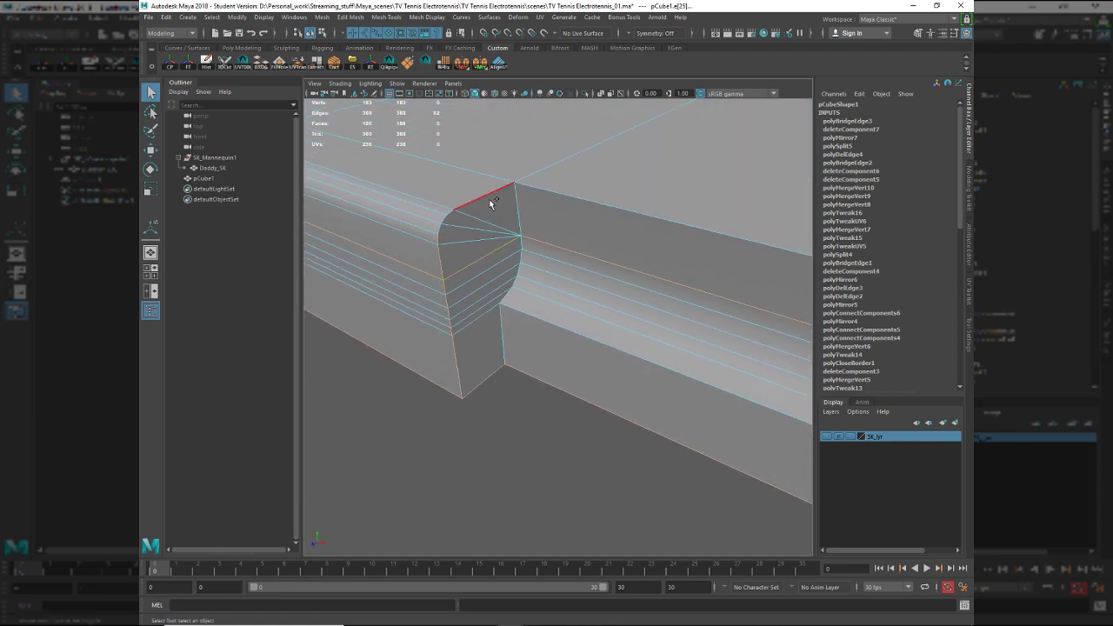
Add the outer rim edges along the long side and the vertical edges at its corner to the selection.
left_click_drag(482, 273, 446, 272, "alt")
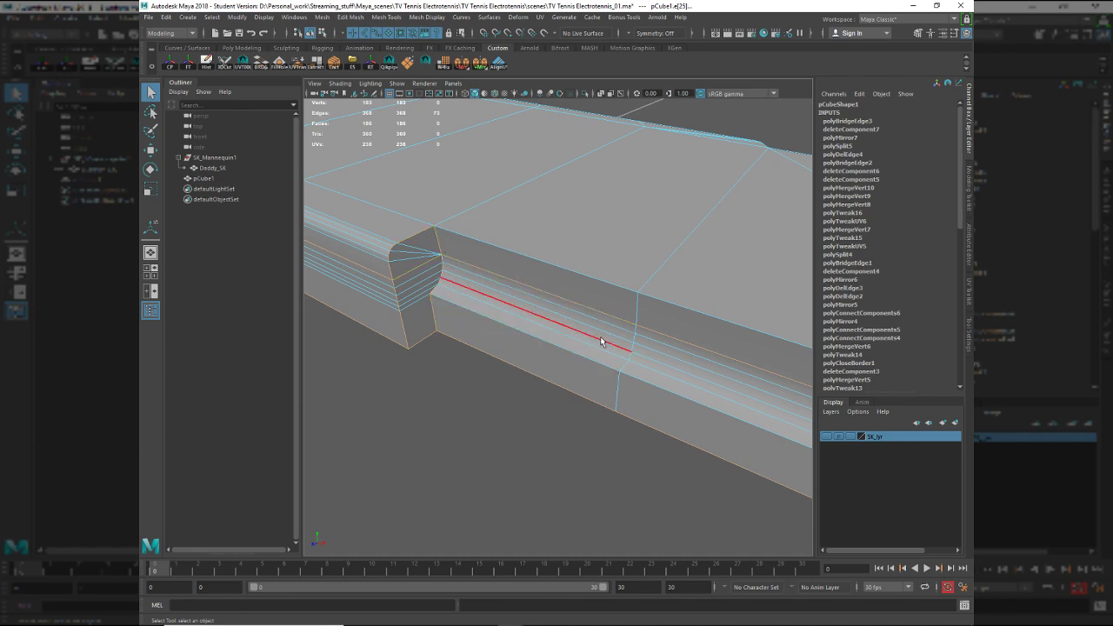
left_click(628, 293)
middle_click_drag(629, 293, 526, 266, "alt")
middle_click_drag(663, 339, 344, 277, "alt")
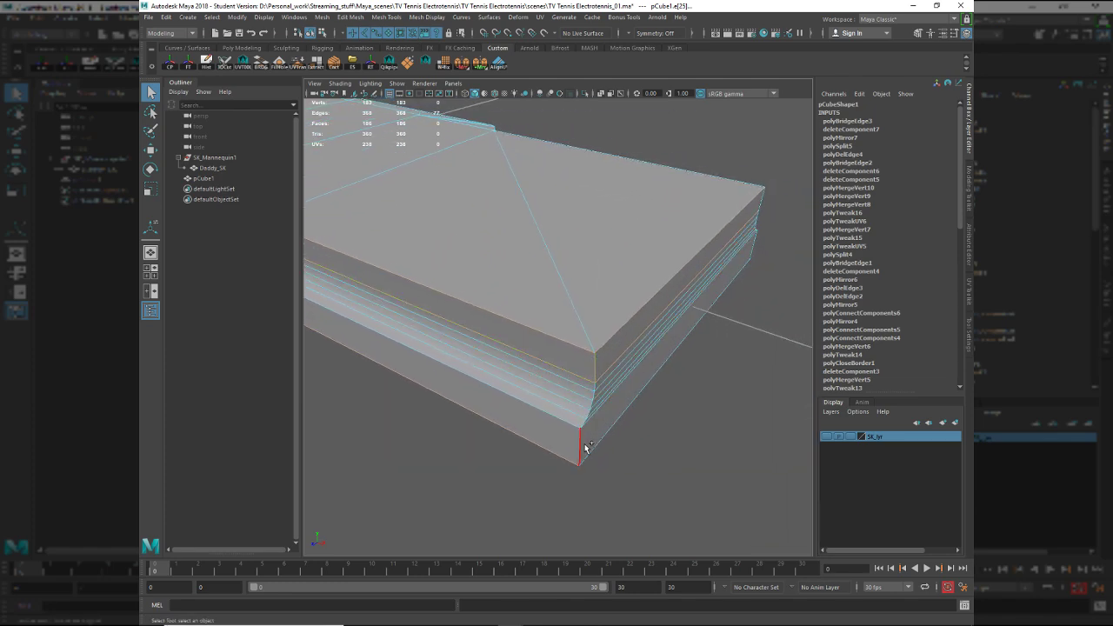
left_click_drag(596, 434, 469, 247, "alt")
left_click_drag(564, 252, 494, 297, "alt")
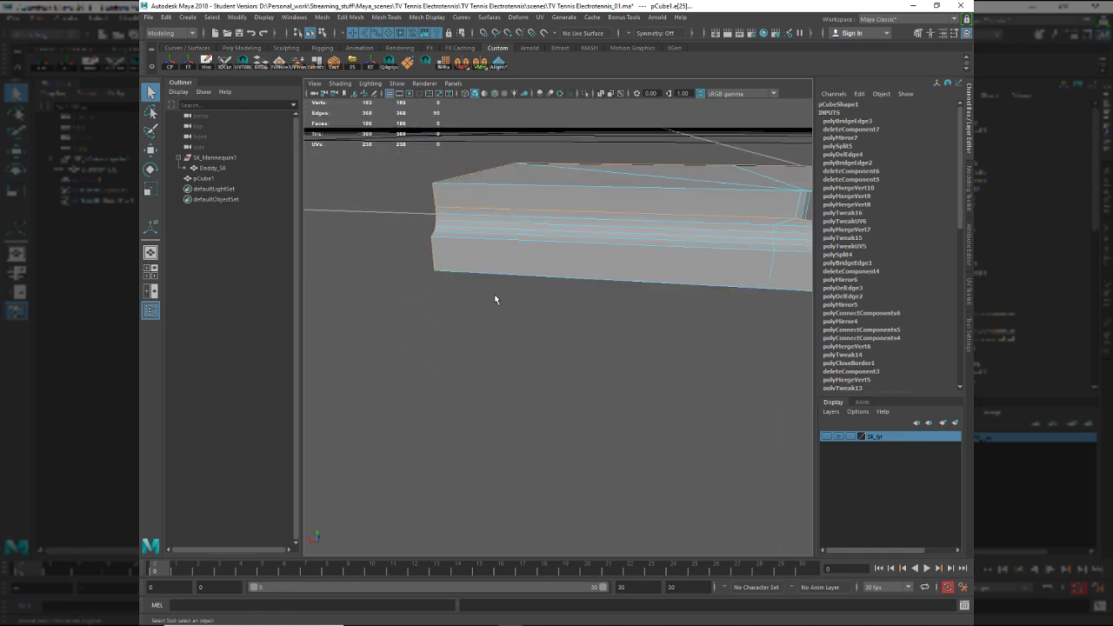
Add the edges at the curved recess corners and the upper rim edges of the short end to the selection.
middle_click_drag(495, 296, 441, 316, "alt")
left_click_drag(440, 316, 461, 300, "alt")
right_click_drag(460, 300, 555, 368, "alt")
left_click_drag(555, 368, 582, 386, "alt")
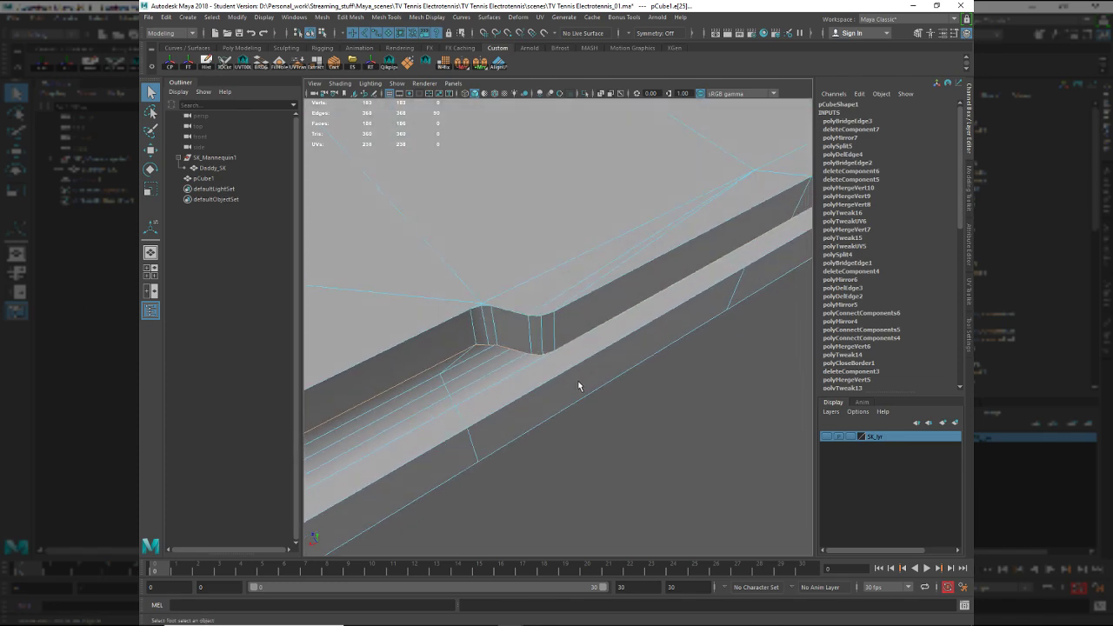
left_click(548, 312)
left_click_drag(528, 315, 252, 259, "alt")
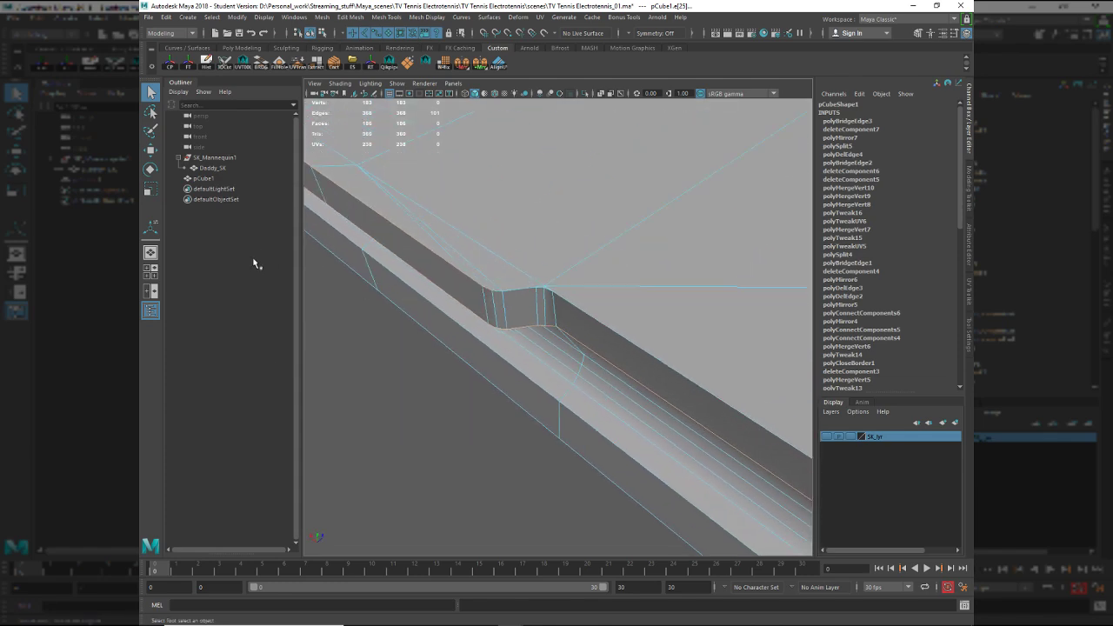
left_click_drag(580, 346, 560, 236, "alt")
left_click(561, 233)
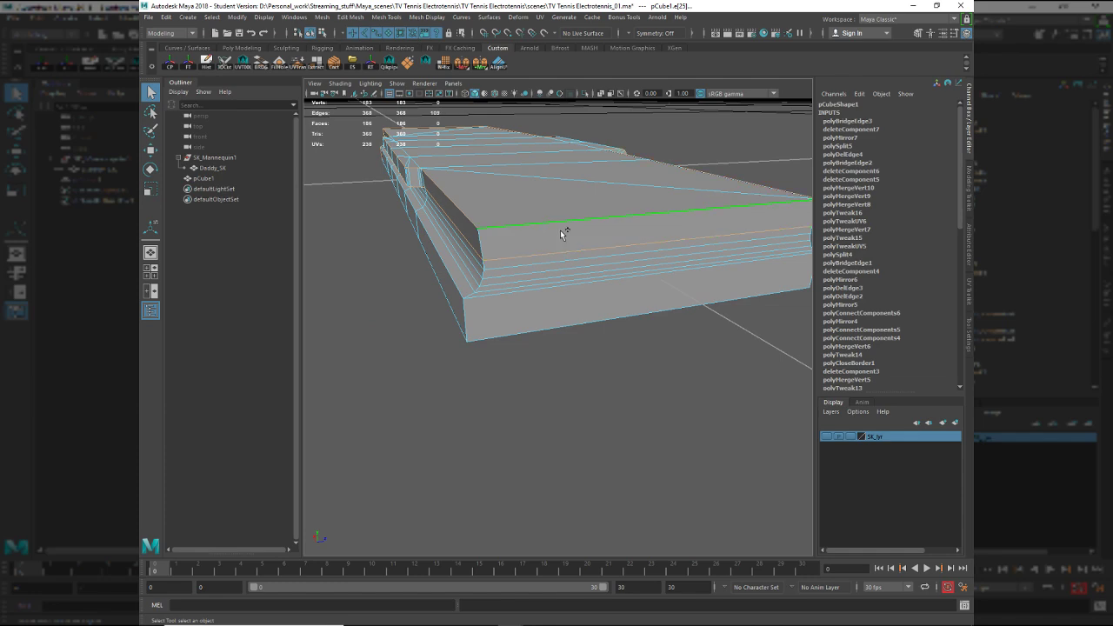
double_click(488, 246, "shift")
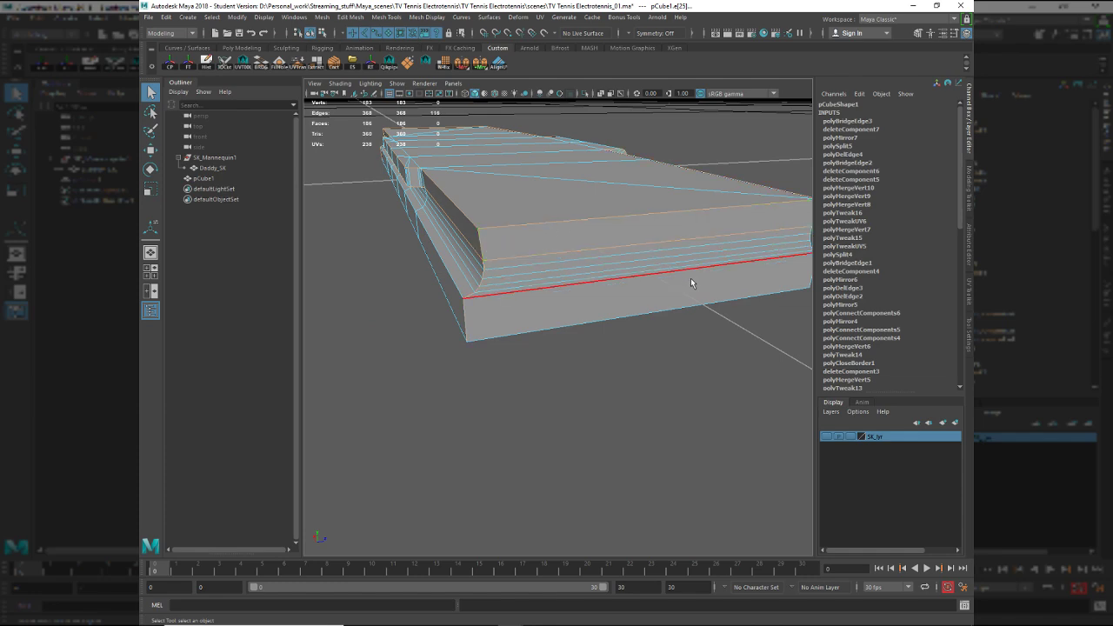
Add the border edges around the open underside of the body to the selection.
left_click_drag(691, 279, 494, 224, "alt")
left_click(529, 223, "shift")
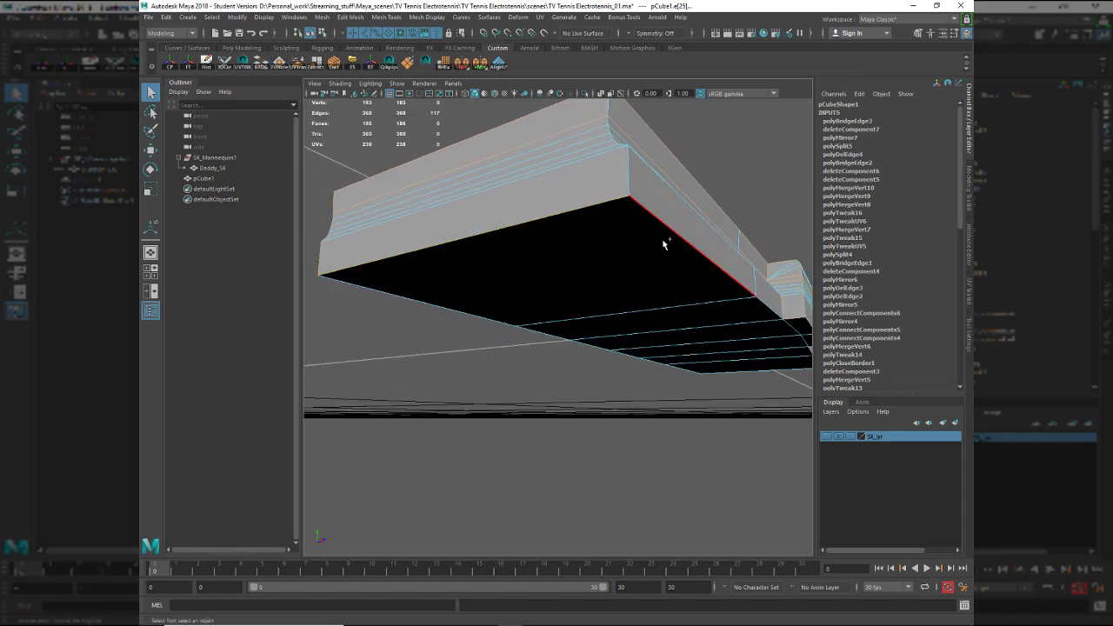
left_click_drag(670, 268, 565, 210, "alt")
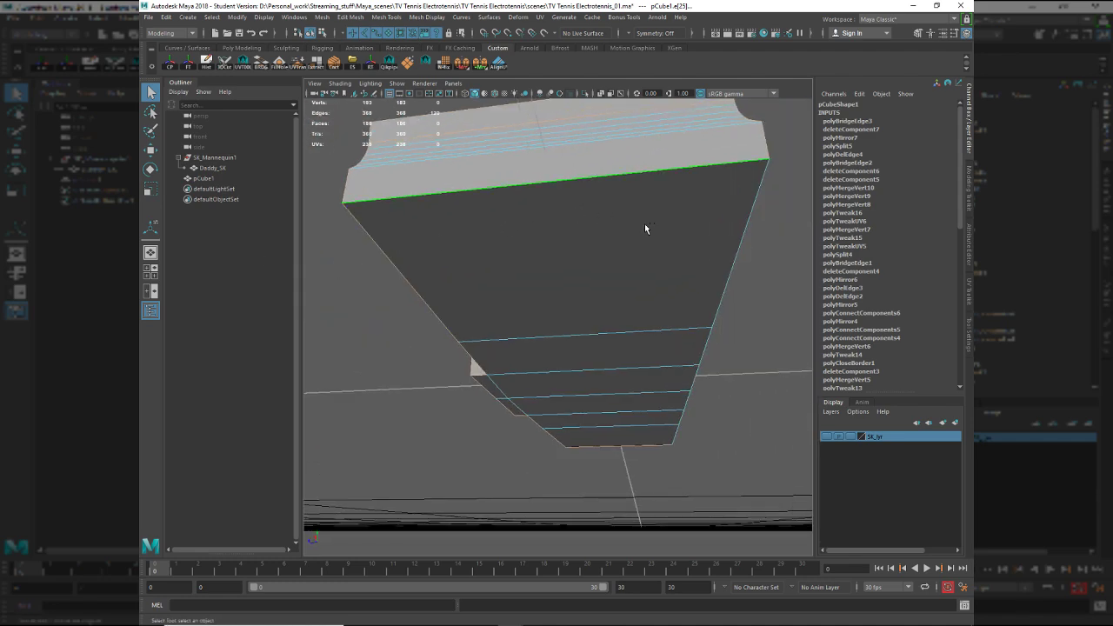
left_click_drag(738, 242, 457, 265, "alt")
left_click(516, 289, "shift")
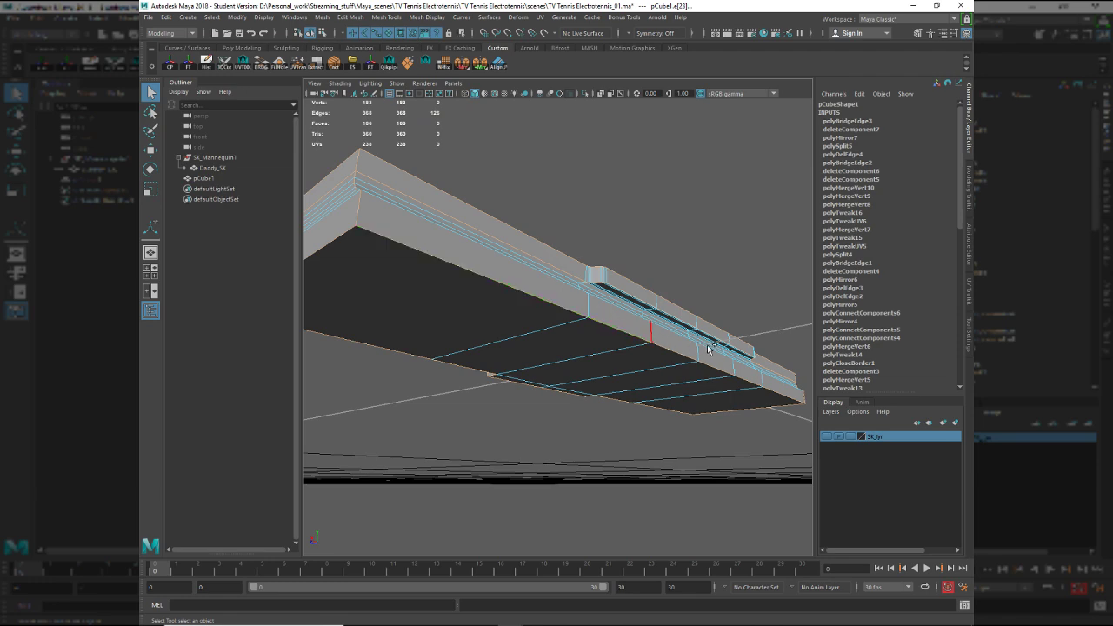
left_click_drag(709, 348, 442, 298, "alt")
left_click_drag(538, 422, 539, 318, "alt")
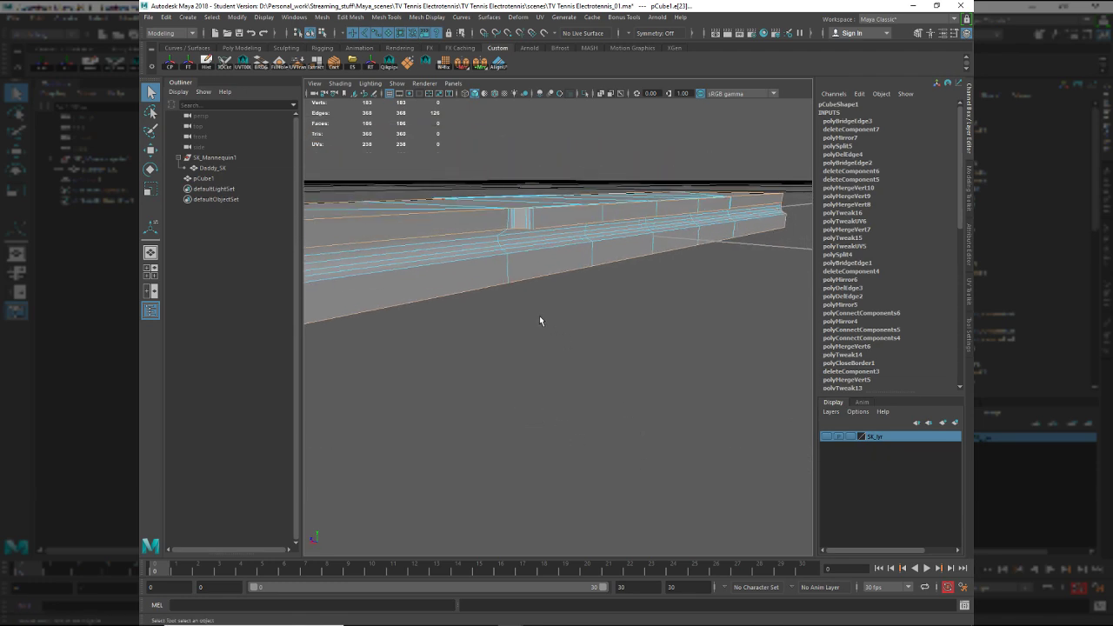
right_click_drag(539, 317, 676, 447, "alt")
left_click_drag(675, 447, 582, 422, "alt")
middle_click_drag(522, 375, 512, 371, "alt")
left_click_drag(511, 372, 548, 264, "alt")
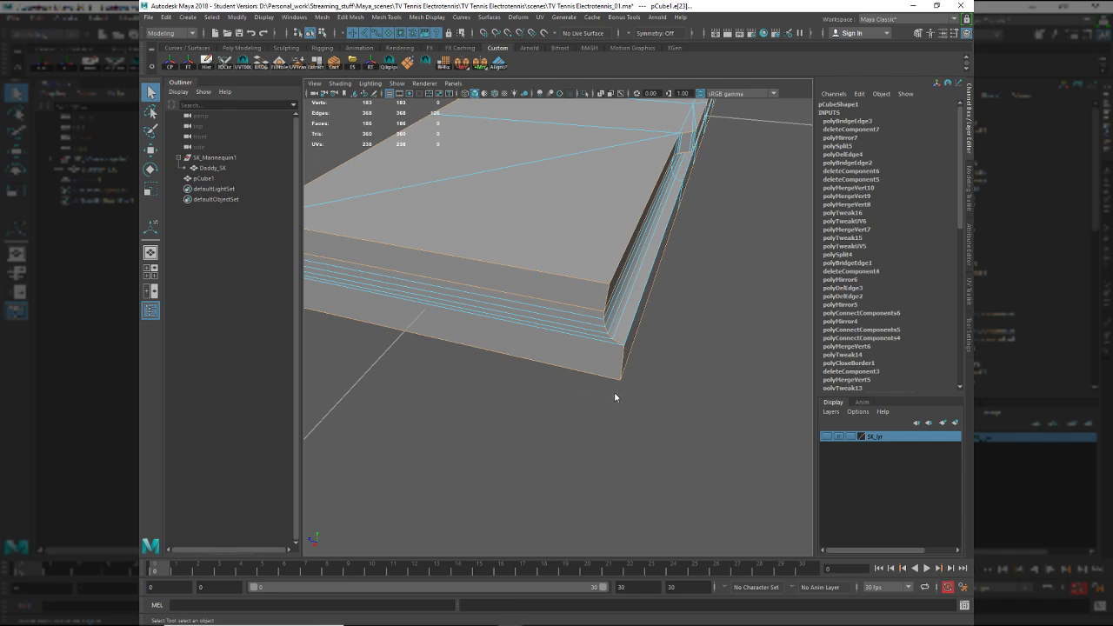
Try beveling the selected edges with 4 segments and a fraction of 2.
key("ctrl+b")
left_click_drag(659, 390, 654, 362, "alt")
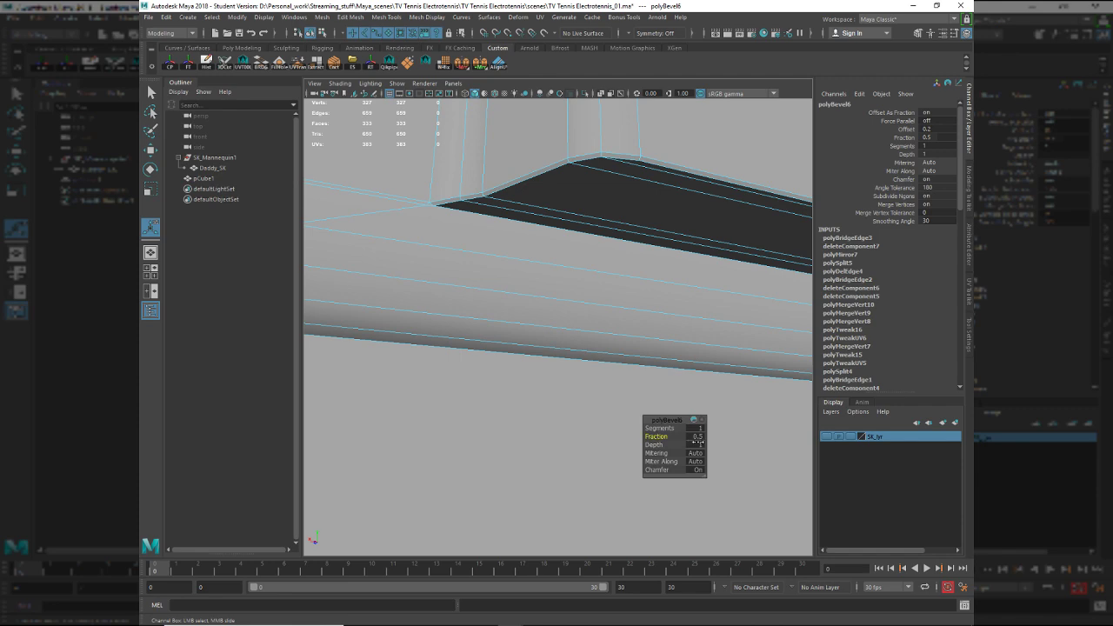
left_click_drag(699, 442, 696, 444)
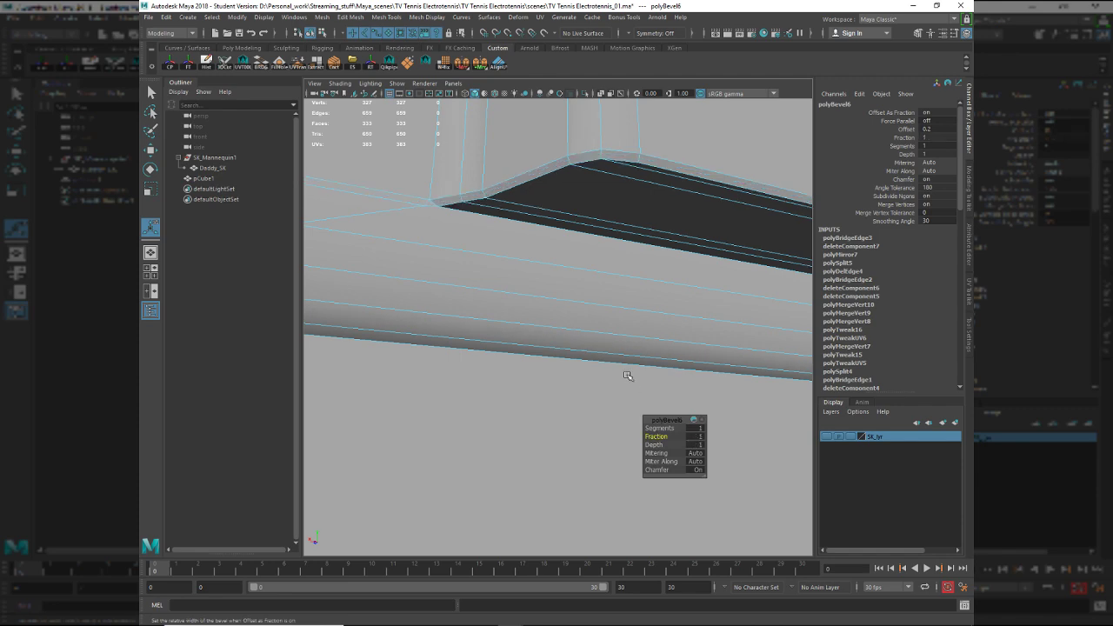
left_click_drag(578, 343, 522, 316, "alt")
left_click_drag(662, 429, 665, 428)
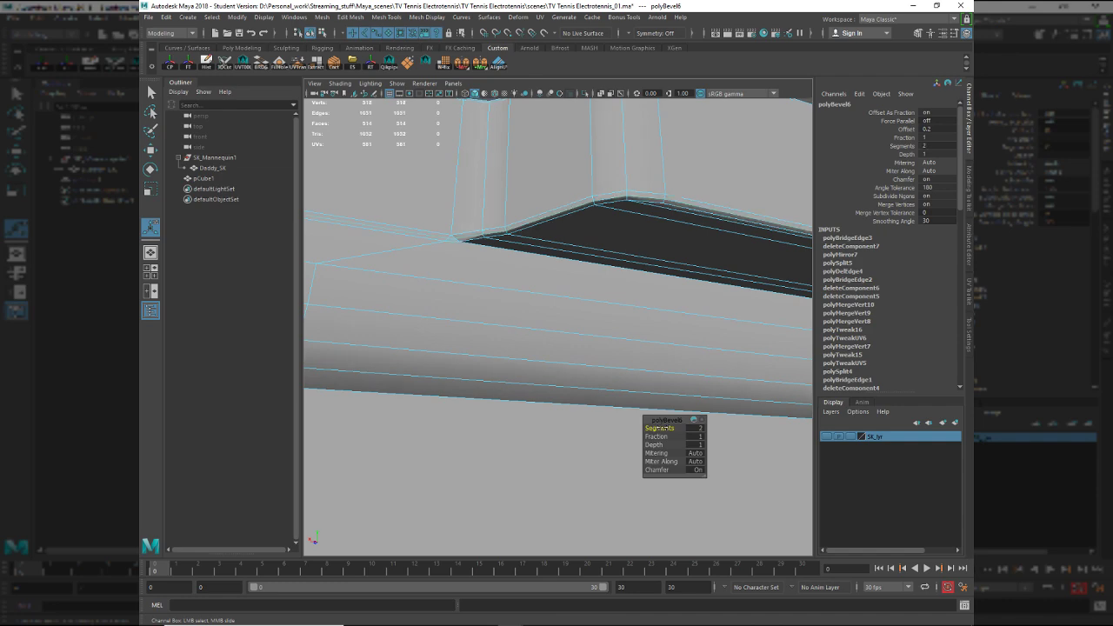
middle_click_drag(574, 248, 563, 350, "alt")
left_click_drag(562, 348, 634, 432, "alt")
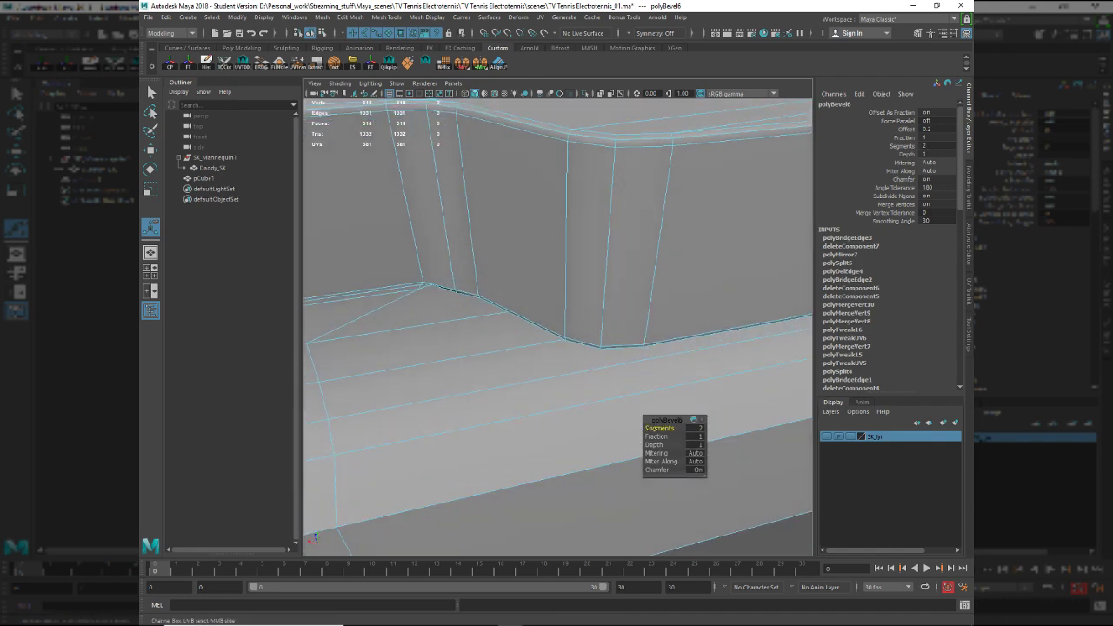
middle_click_drag(658, 428, 674, 428)
left_click_drag(604, 367, 598, 294, "alt")
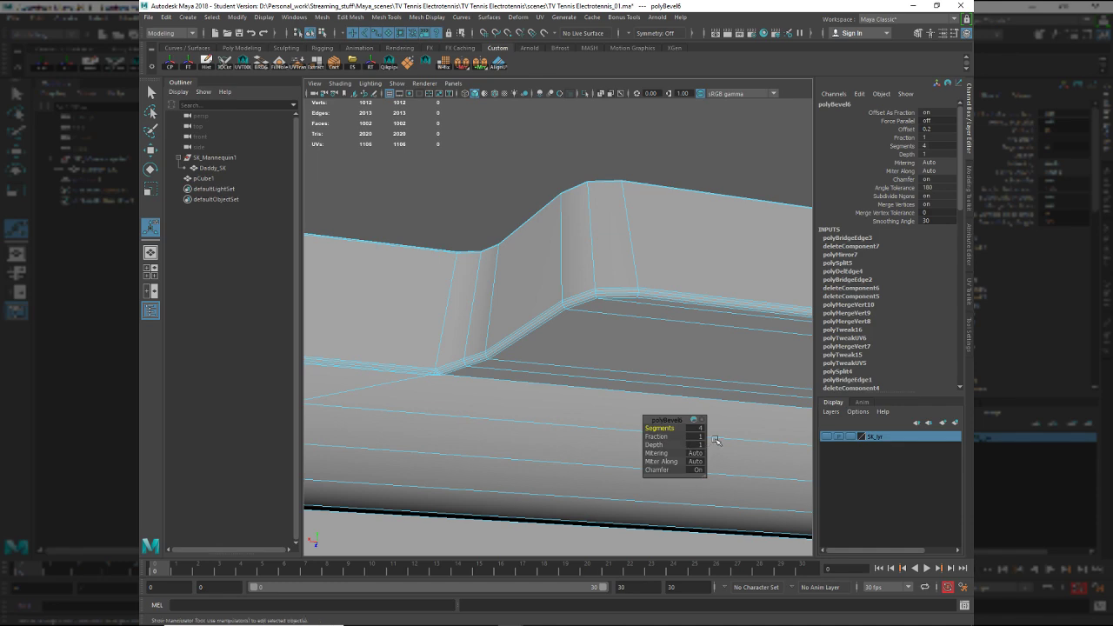
left_click(696, 437)
type("0.2")
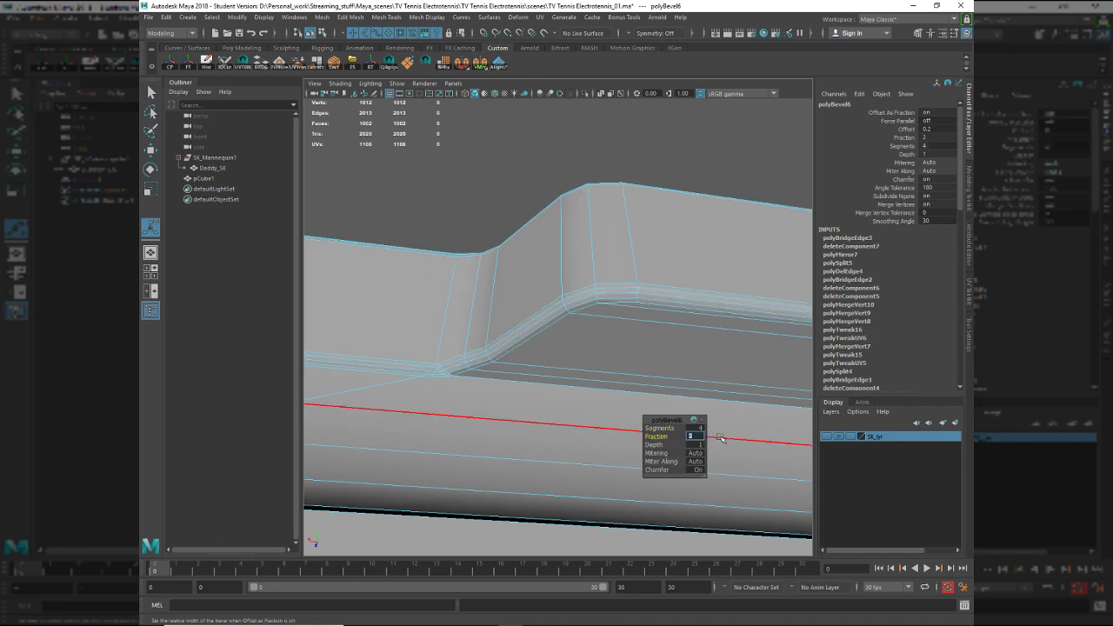
Undo the bevel and its setting changes, back to the original edge selection.
left_click_drag(606, 297, 600, 324, "alt")
left_click_drag(445, 340, 512, 358, "alt")
key("ctrl+z")
key("ctrl+z")
key("ctrl+z")
key("ctrl+z")
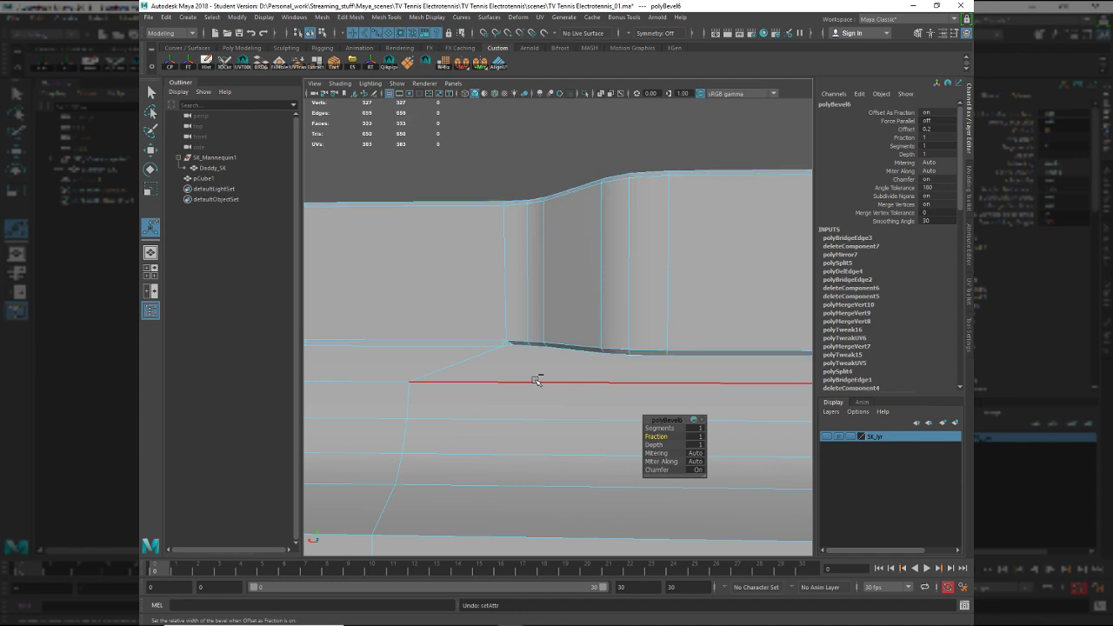
key("ctrl+z")
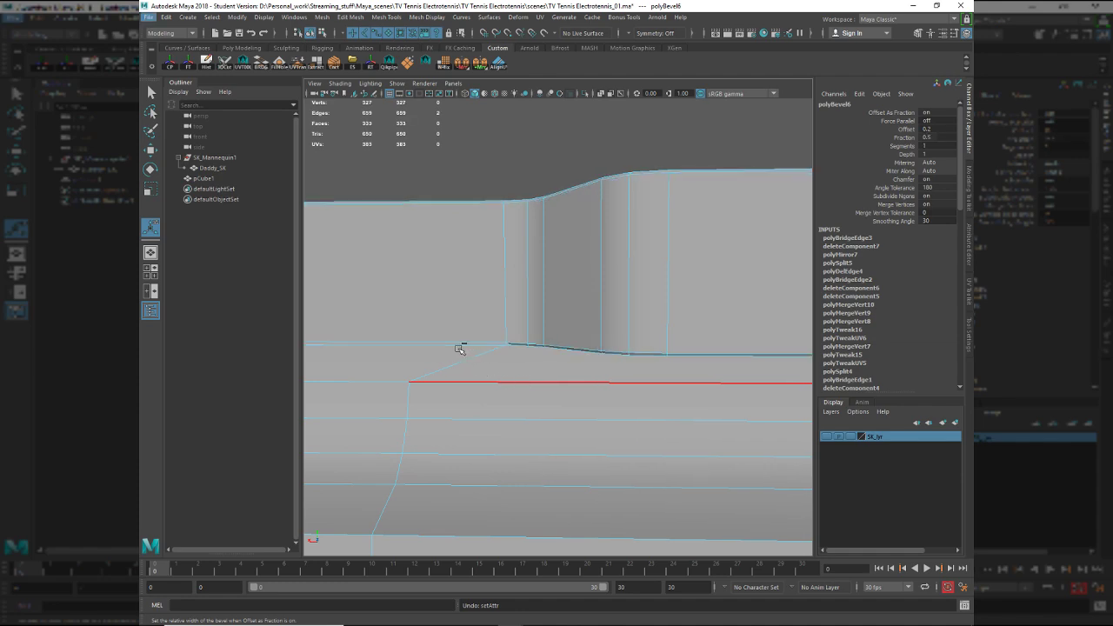
key("ctrl+z")
key("ctrl+z")
key("ctrl+z")
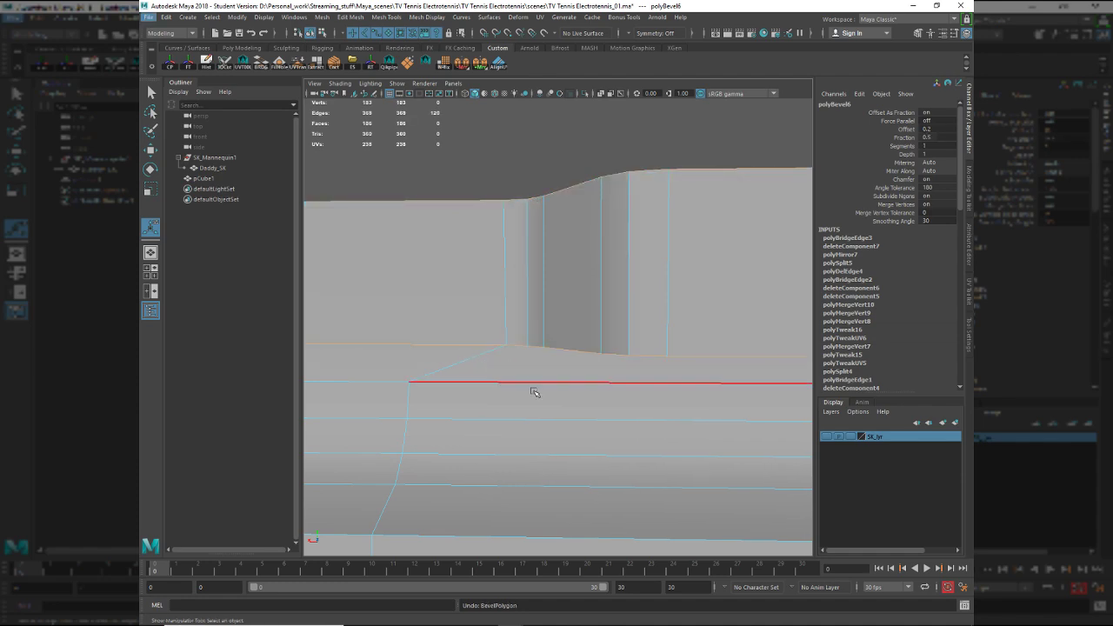
Remove the horizontal edges running midway along the body's sides from the selection.
left_click_drag(525, 339, 485, 377, "alt")
left_click_drag(549, 314, 579, 339, "alt")
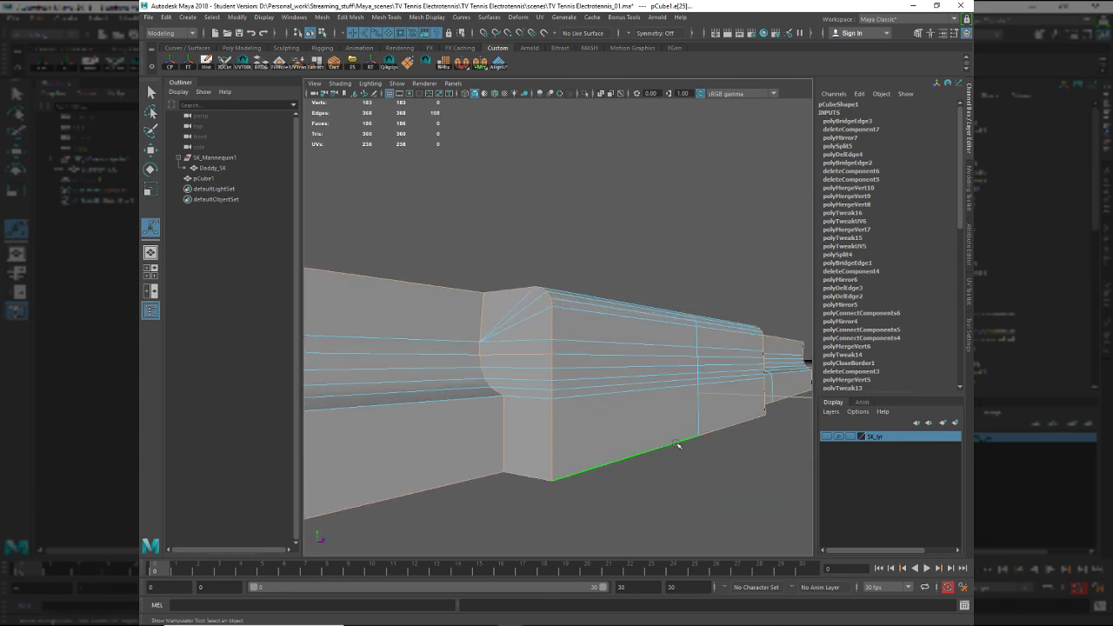
left_click_drag(679, 445, 417, 352, "alt")
left_click(413, 331, "ctrl")
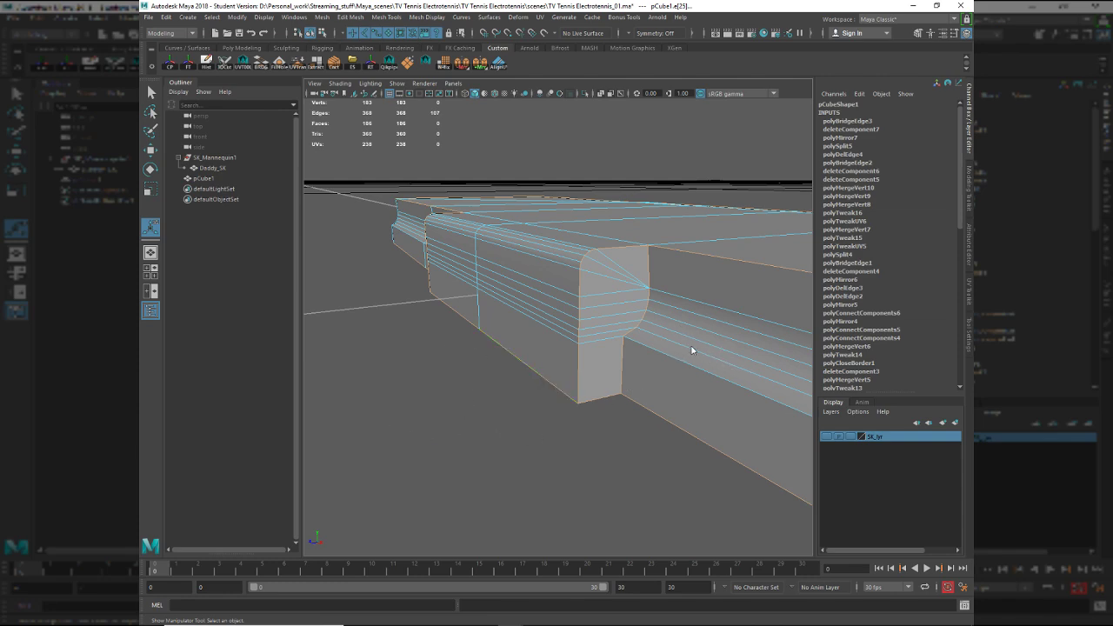
Try beveling the reduced edge selection with one segment and a fraction of 0.5.
left_click(588, 389)
key("ctrl+b")
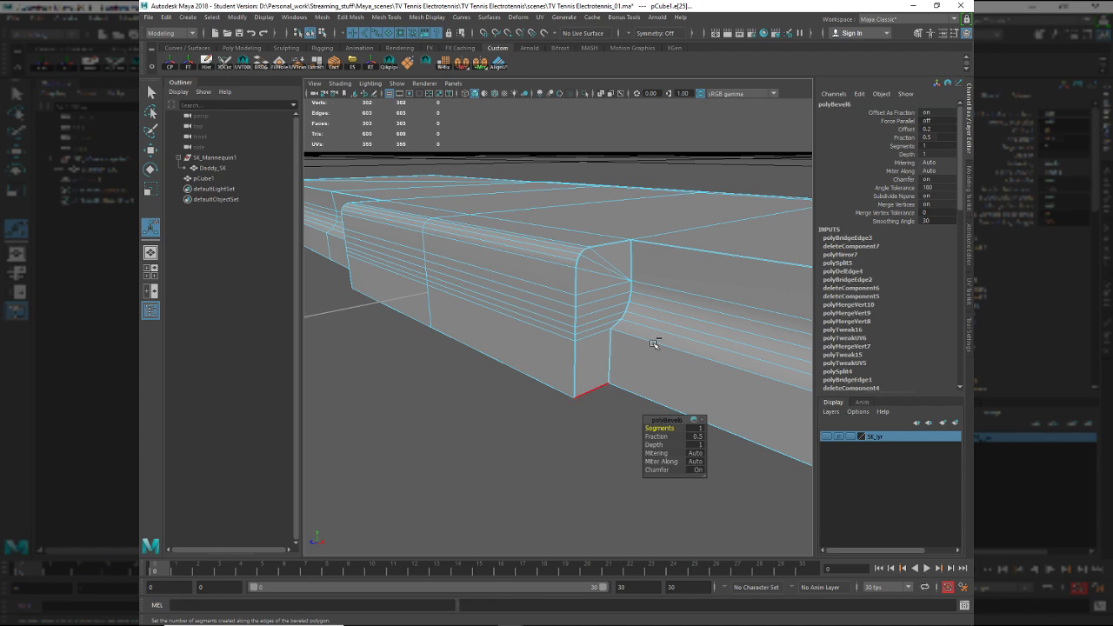
key("ctrl+z")
Add the edge loop along the lower ledge and the remaining outer corner edges to the selection.
left_click(718, 341)
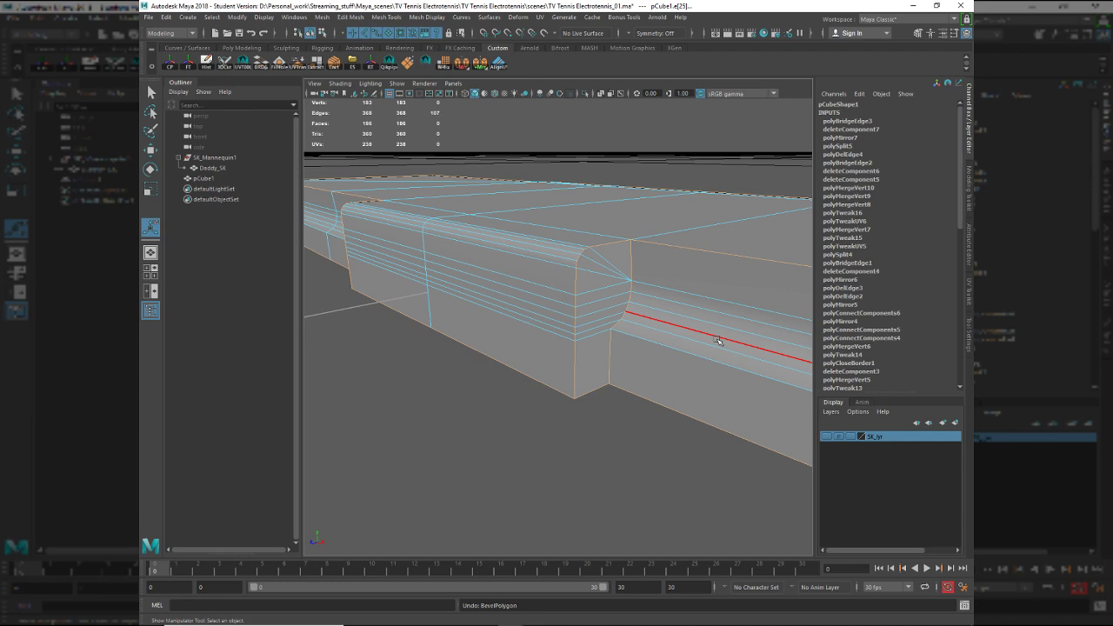
double_click(699, 358, "shift")
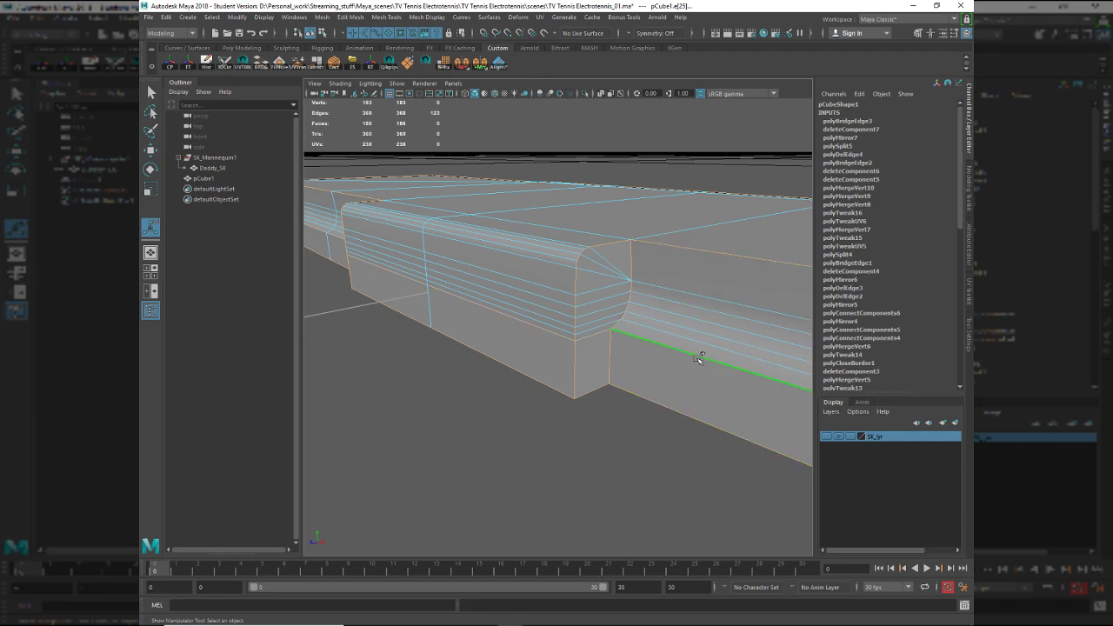
left_click_drag(485, 351, 440, 352, "alt")
left_click_drag(381, 387, 435, 363, "alt")
double_click(498, 346, "shift")
middle_click_drag(434, 363, 711, 368, "alt")
left_click_drag(709, 368, 577, 371, "alt")
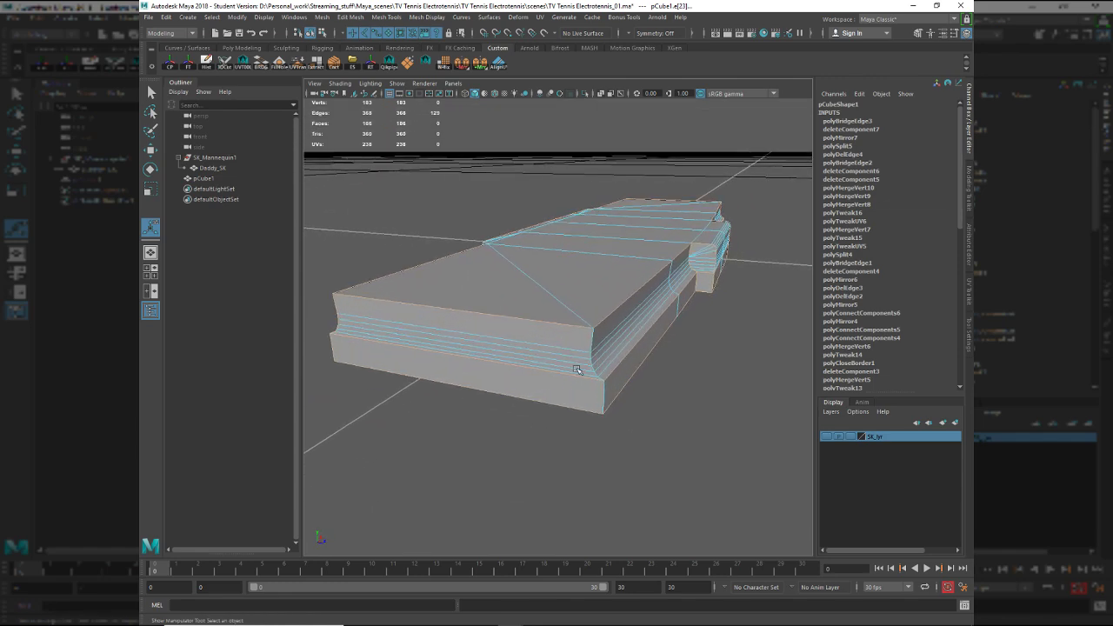
left_click_drag(514, 396, 618, 301, "alt")
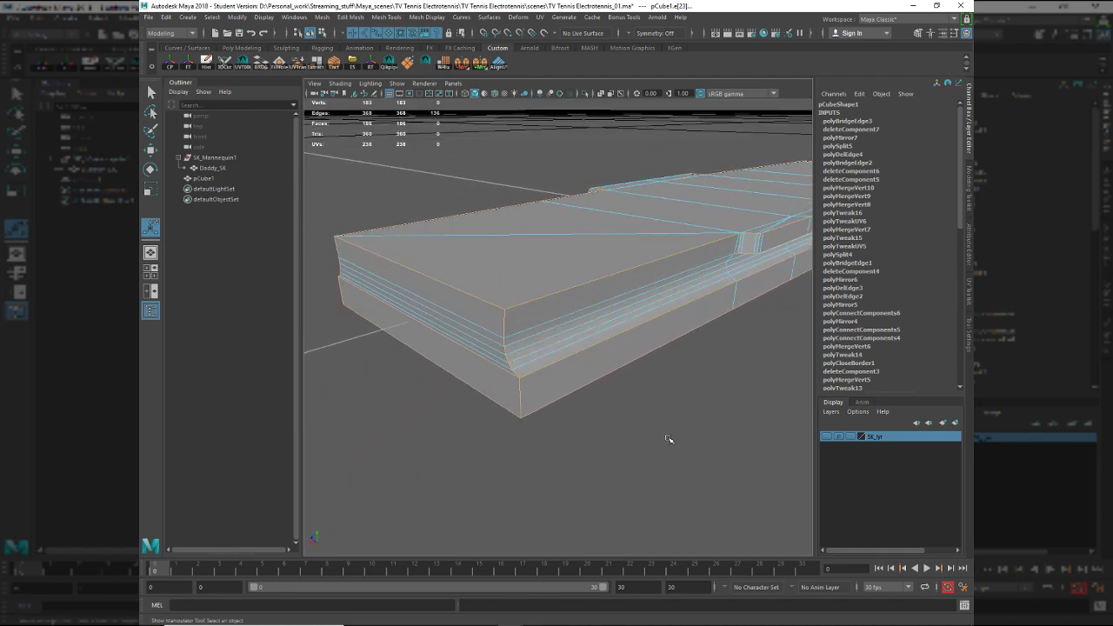
Try beveling the selected outer edges with one segment and a fraction of 1.
left_click_drag(666, 443, 619, 437, "alt")
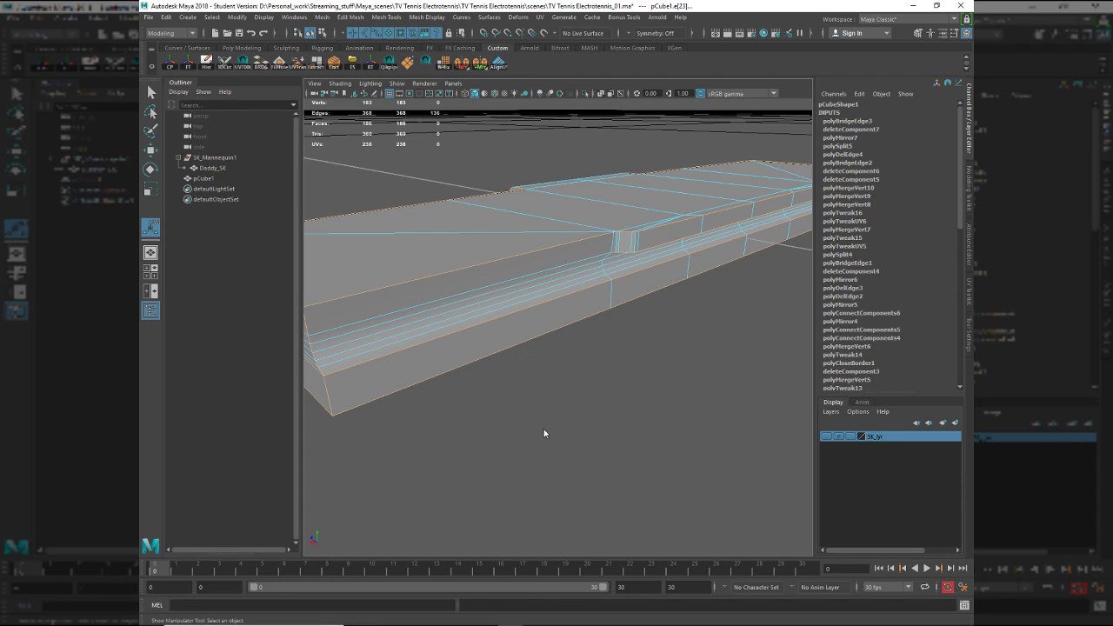
key("ctrl+b")
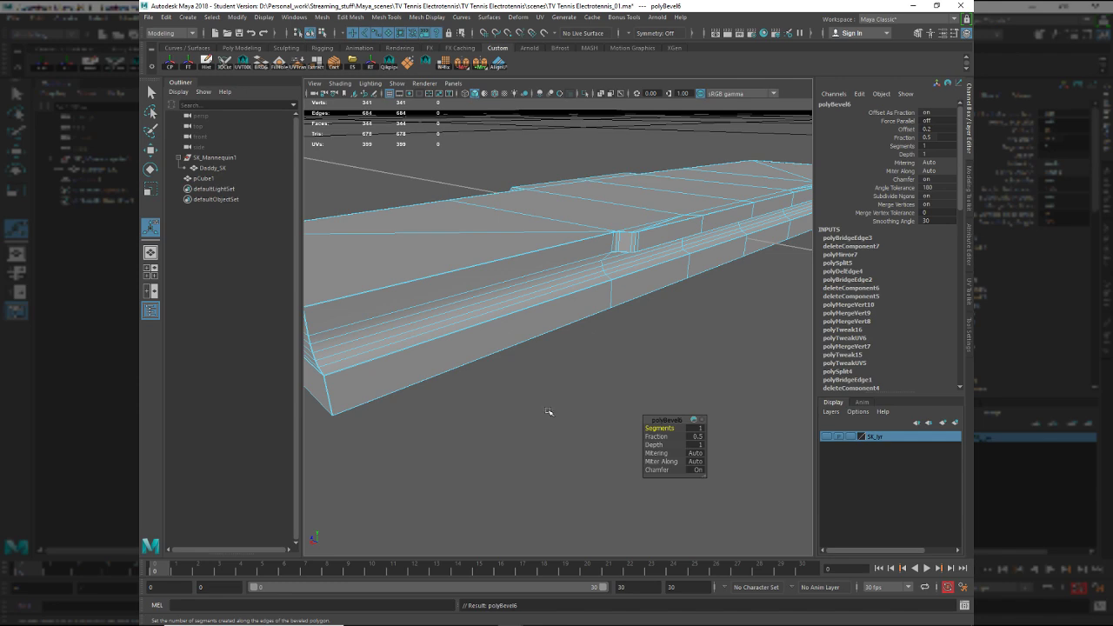
left_click_drag(549, 412, 679, 400, "alt")
right_click_drag(678, 400, 774, 425, "alt")
middle_click_drag(774, 424, 571, 400, "alt")
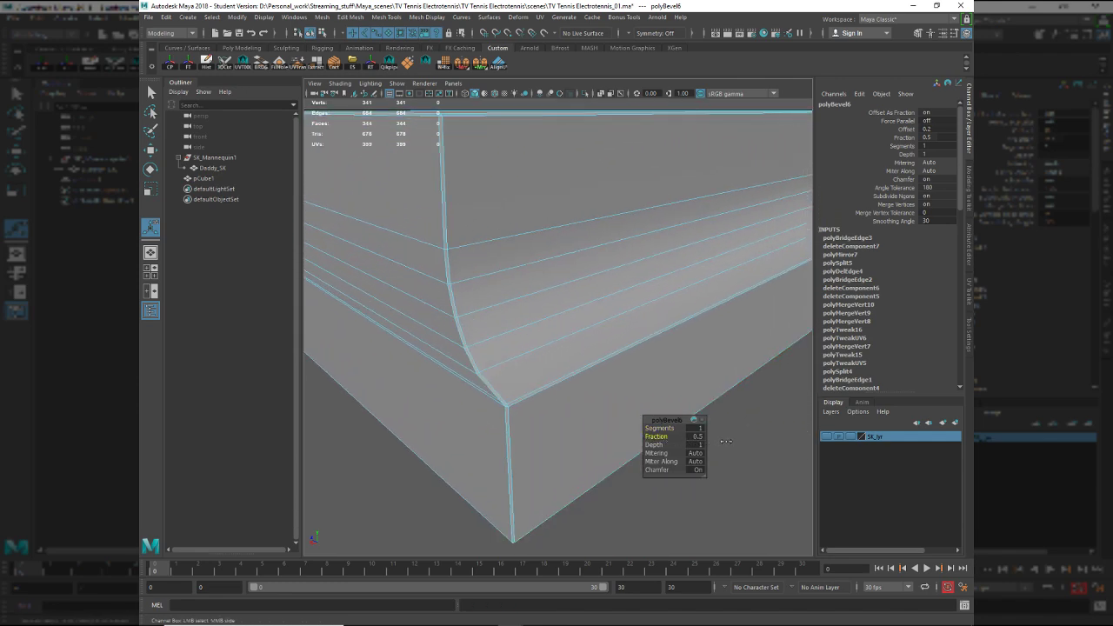
left_click_drag(663, 431, 670, 435)
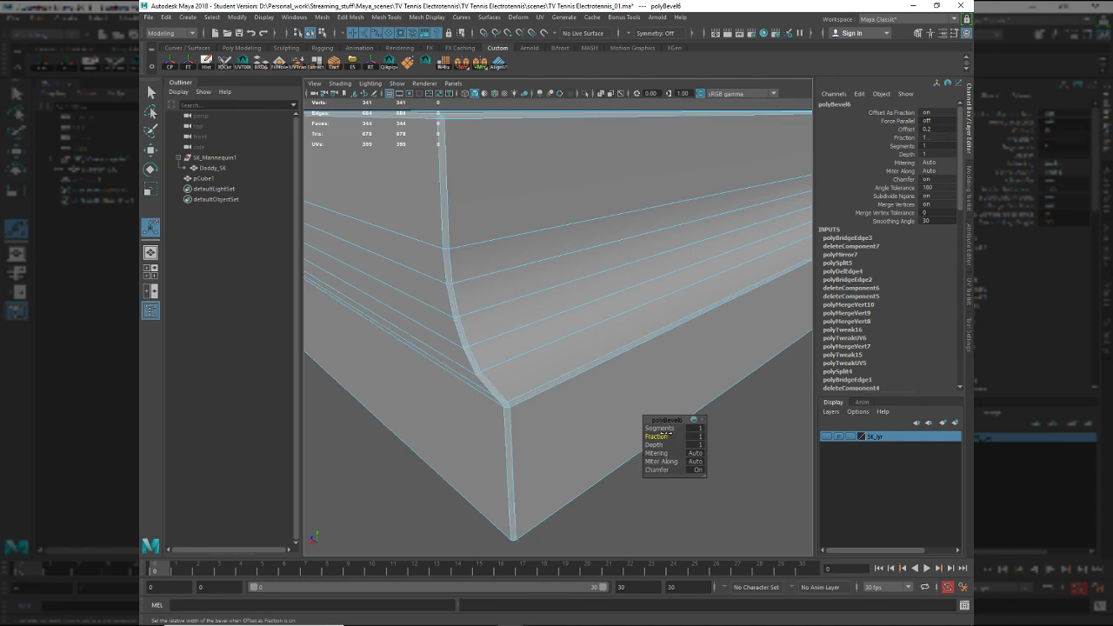
Set the bevel to 3 segments with a fraction of 2.
left_click_drag(548, 474, 570, 407, "alt")
middle_click_drag(570, 408, 548, 455, "alt")
left_click(697, 429)
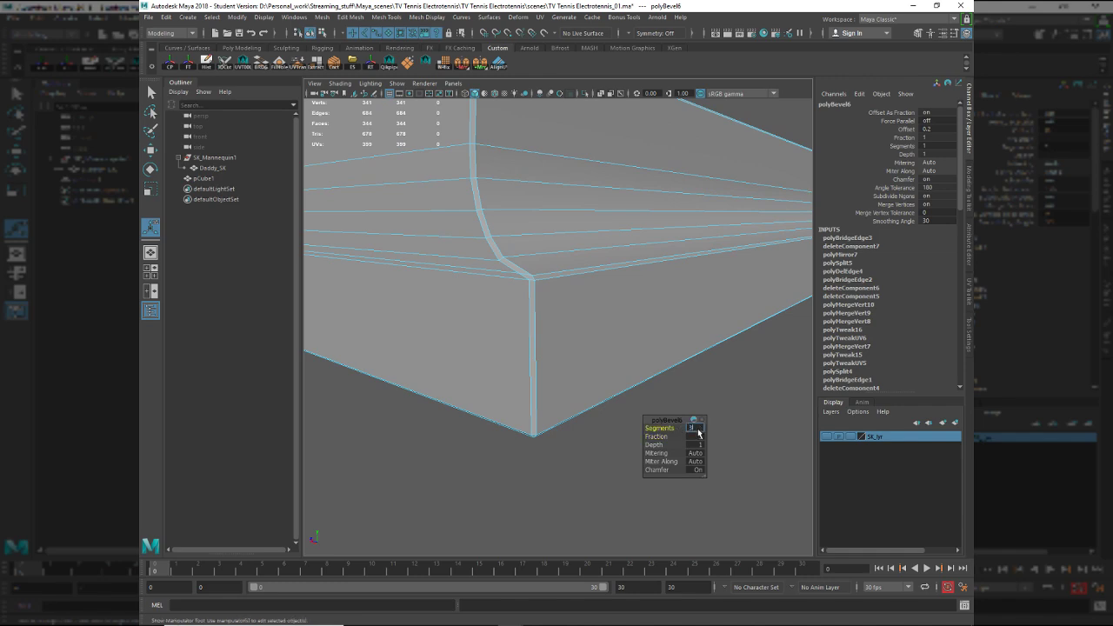
type("3")
key("Return")
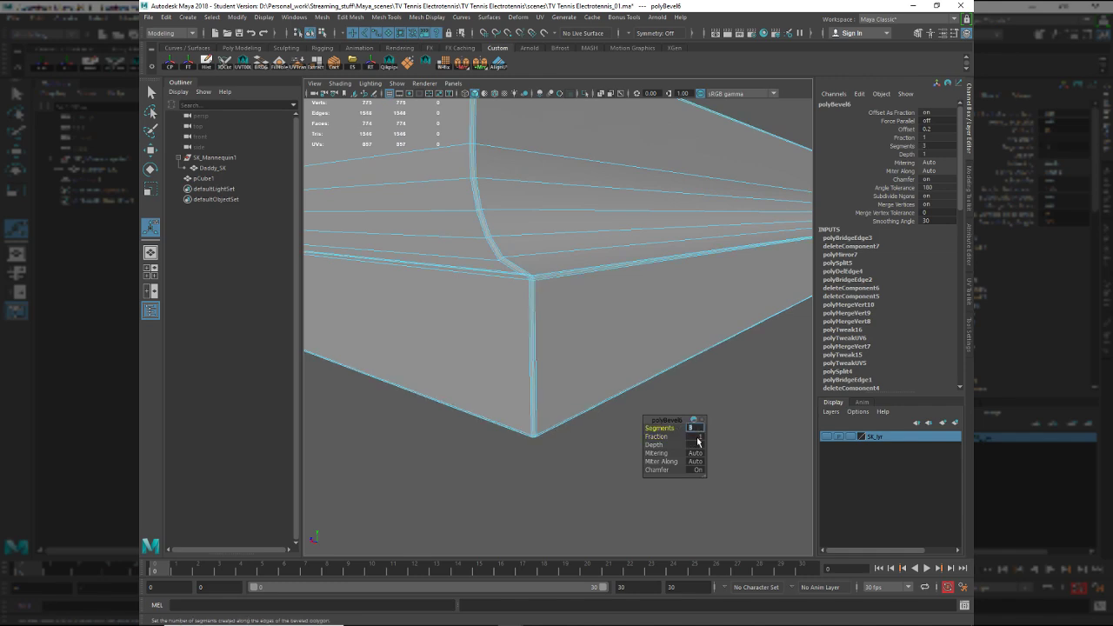
left_click(697, 438)
Undo the bevel's setting changes and the bevel itself, back to the outer edge selection.
key("ctrl+z")
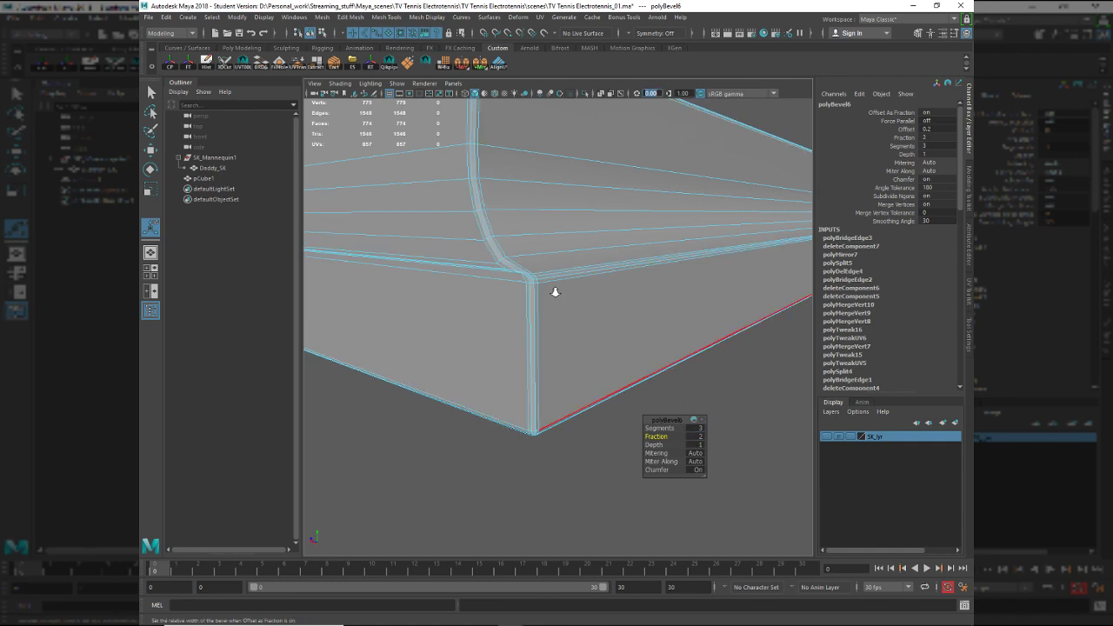
scroll(561, 305, "up", 3)
key("ctrl+z")
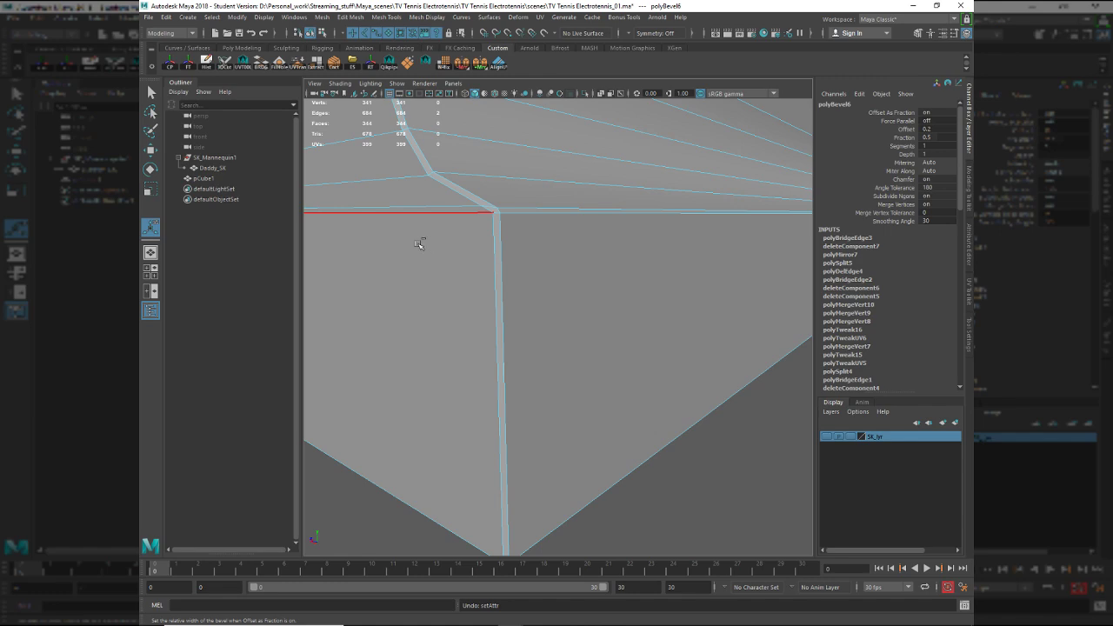
key("ctrl+z")
scroll(438, 257, "down", 4)
key("ctrl+z")
left_click_drag(439, 257, 569, 315, "alt")
scroll(423, 273, "up", 3)
scroll(475, 287, "up", 4)
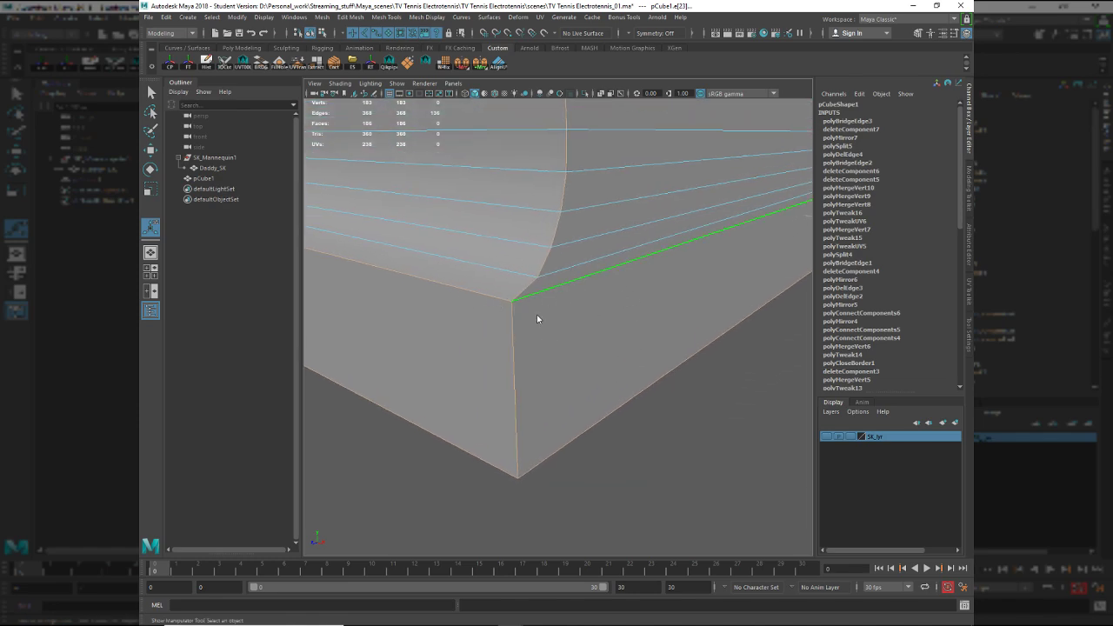
Try beveling the restored edge selection with one segment and a fraction of 2.
key("ctrl+b")
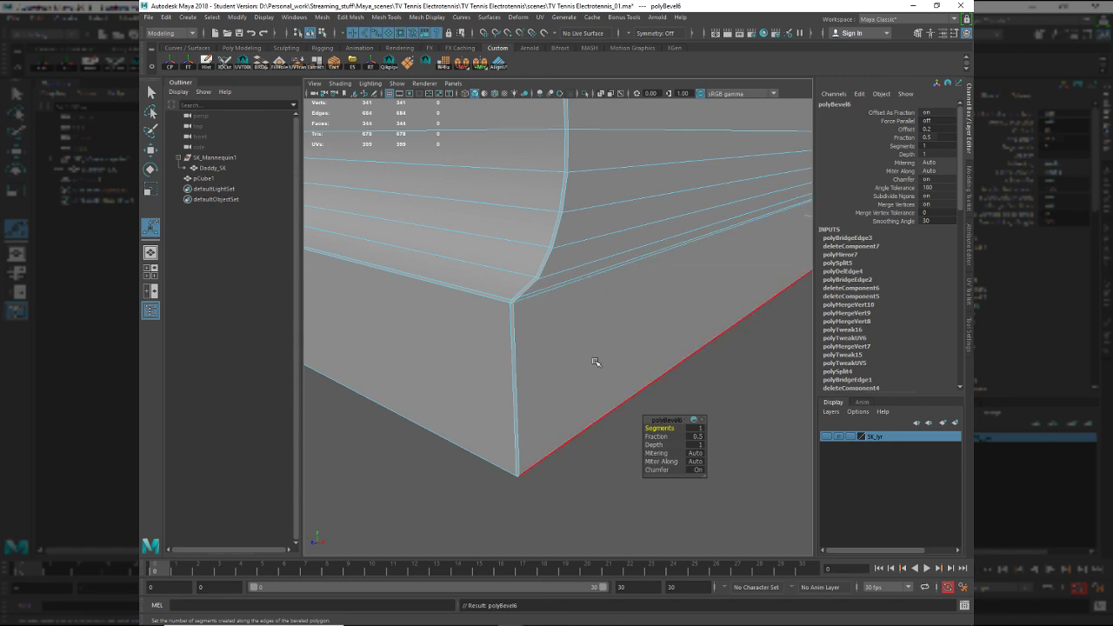
left_click(695, 436)
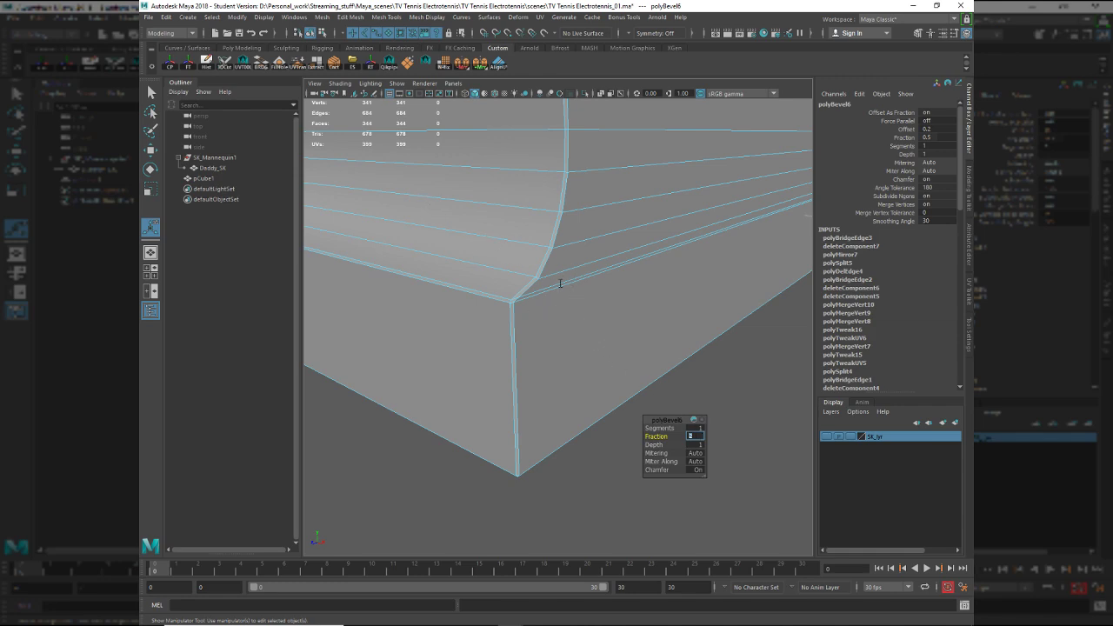
type("2")
key("Return")
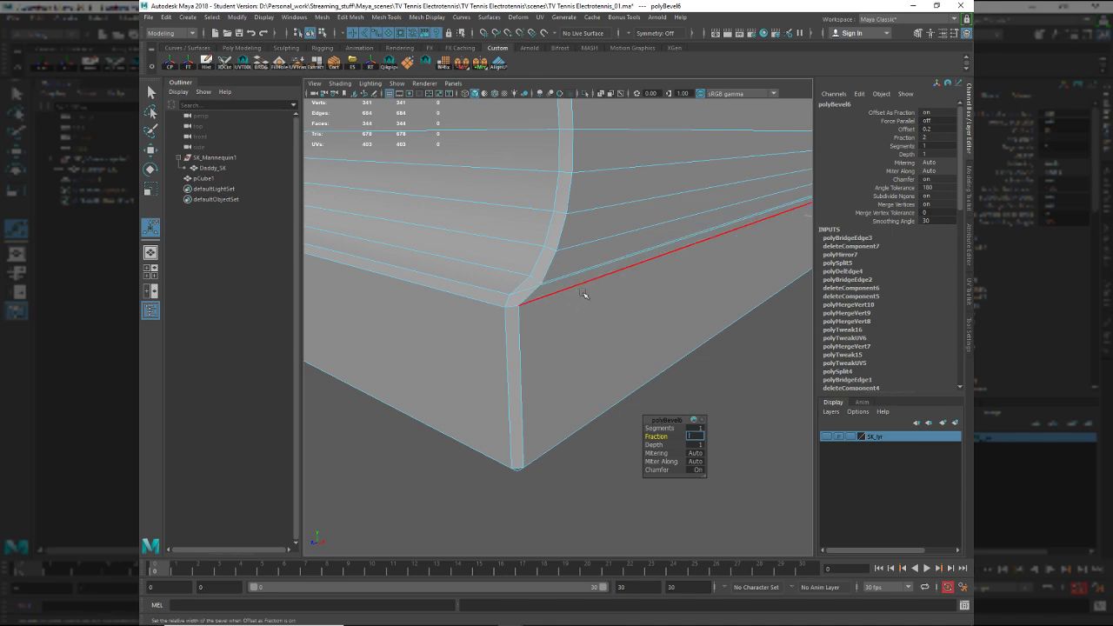
type("300")
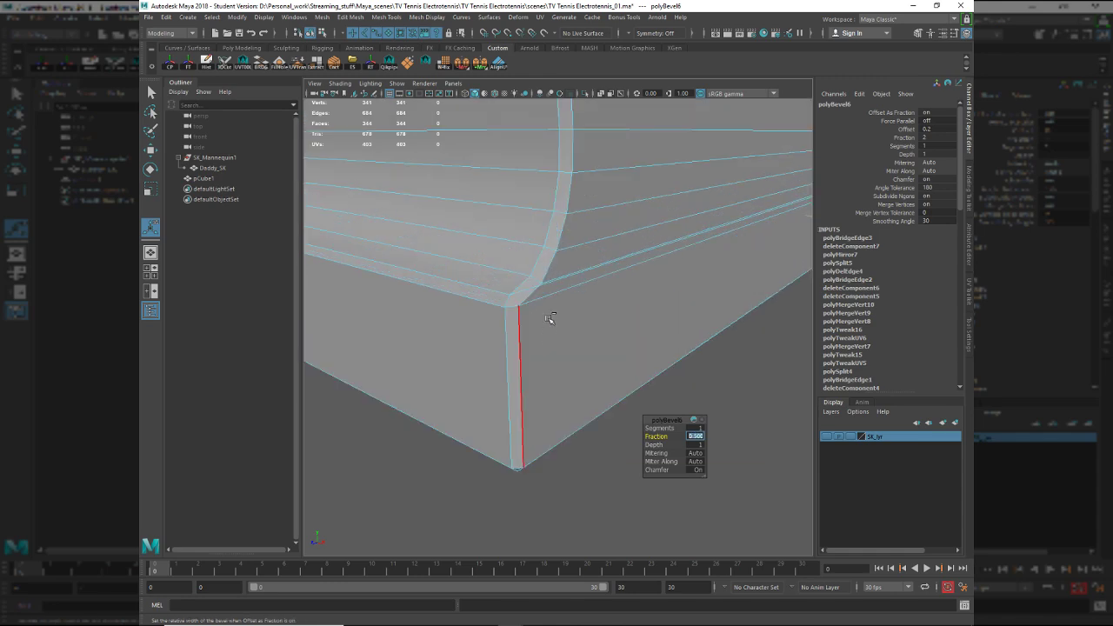
key("Return")
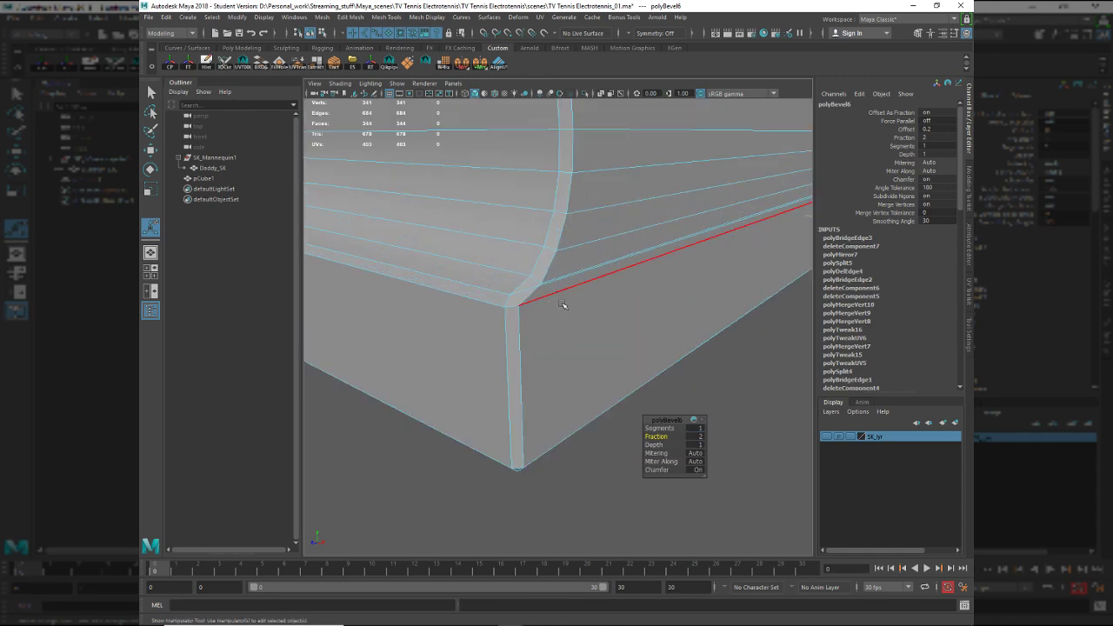
Undo the fraction changes and the one-segment bevel.
key("ctrl+z")
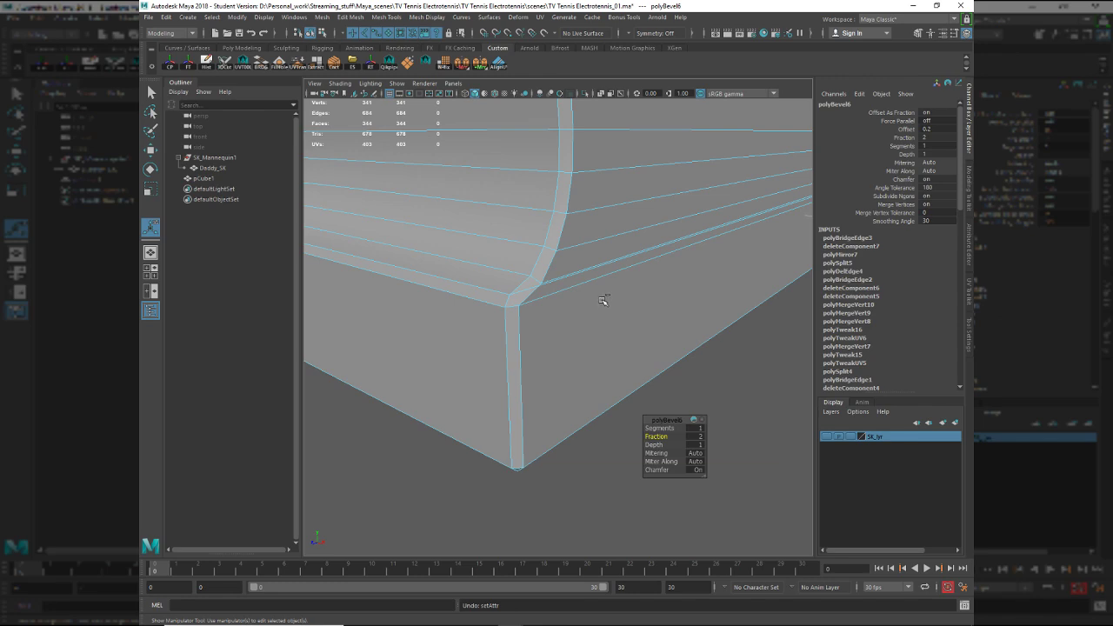
key("ctrl+z")
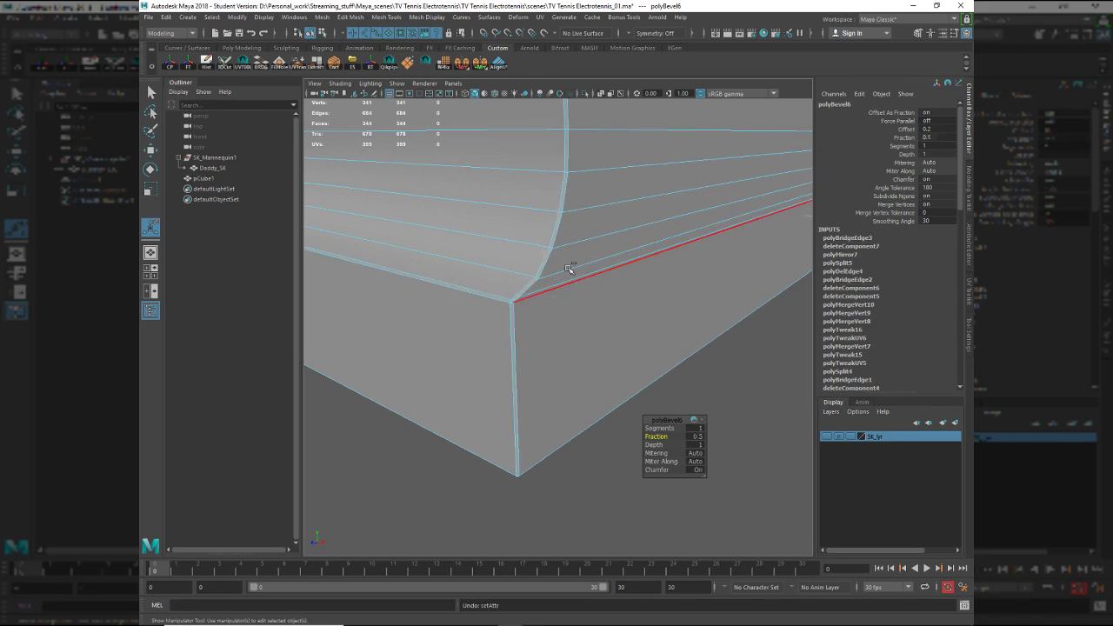
key("ctrl+z")
left_click_drag(524, 296, 597, 267, "alt")
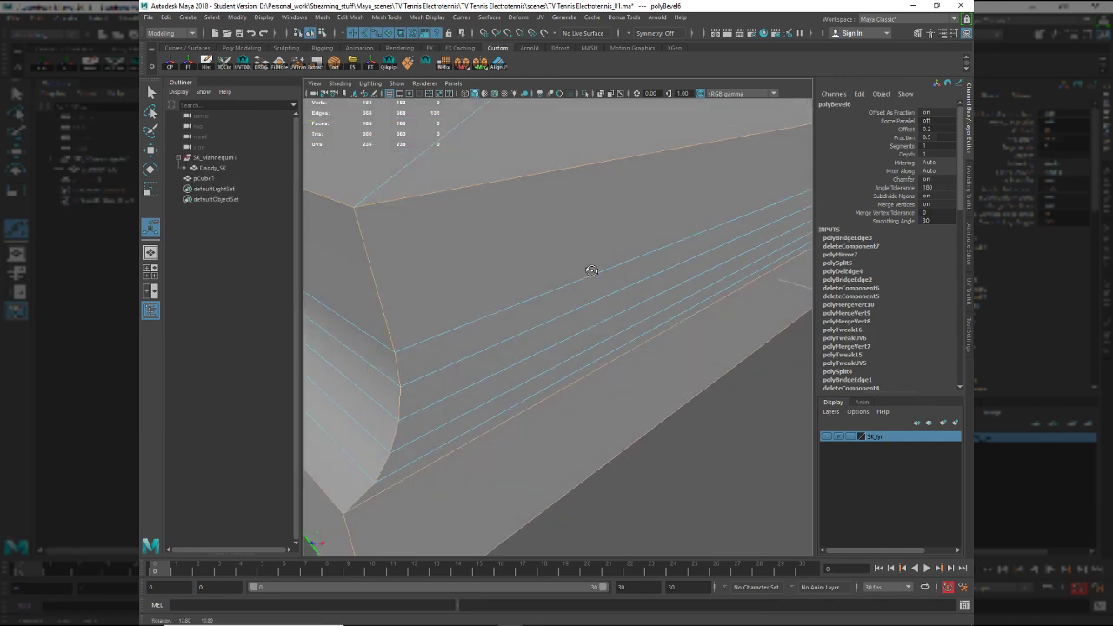
middle_click_drag(596, 267, 713, 165, "alt")
left_click_drag(713, 165, 649, 233, "alt")
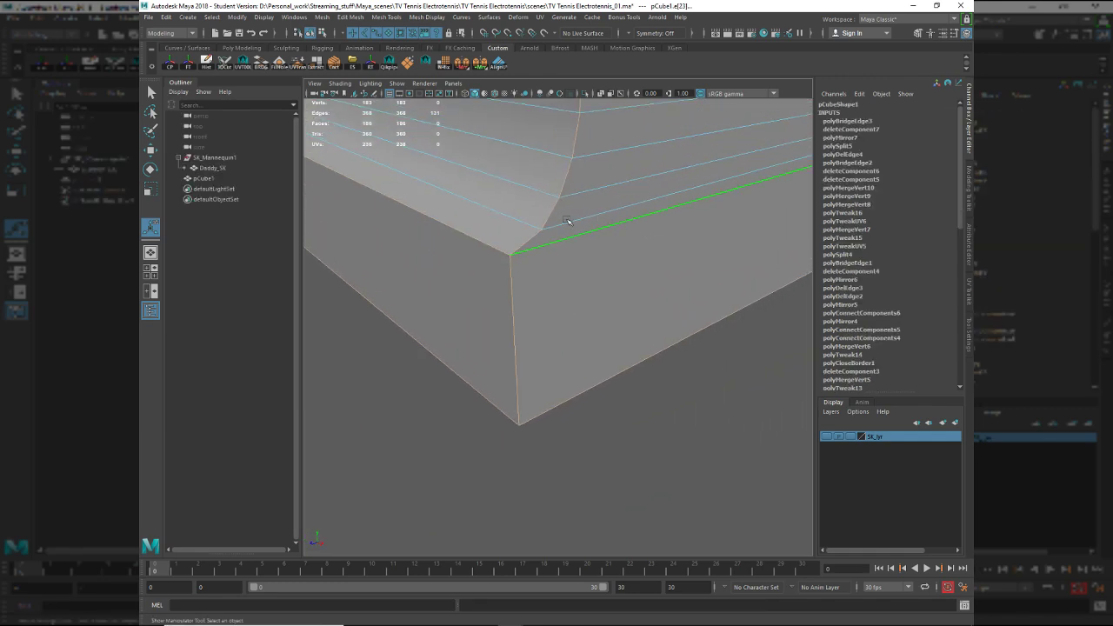
Select the row of vertices on the curved side profile just above the lower ledge.
key("q")
right_click_drag(566, 223, 548, 228)
left_click(549, 230)
scroll(514, 211, "down", 2)
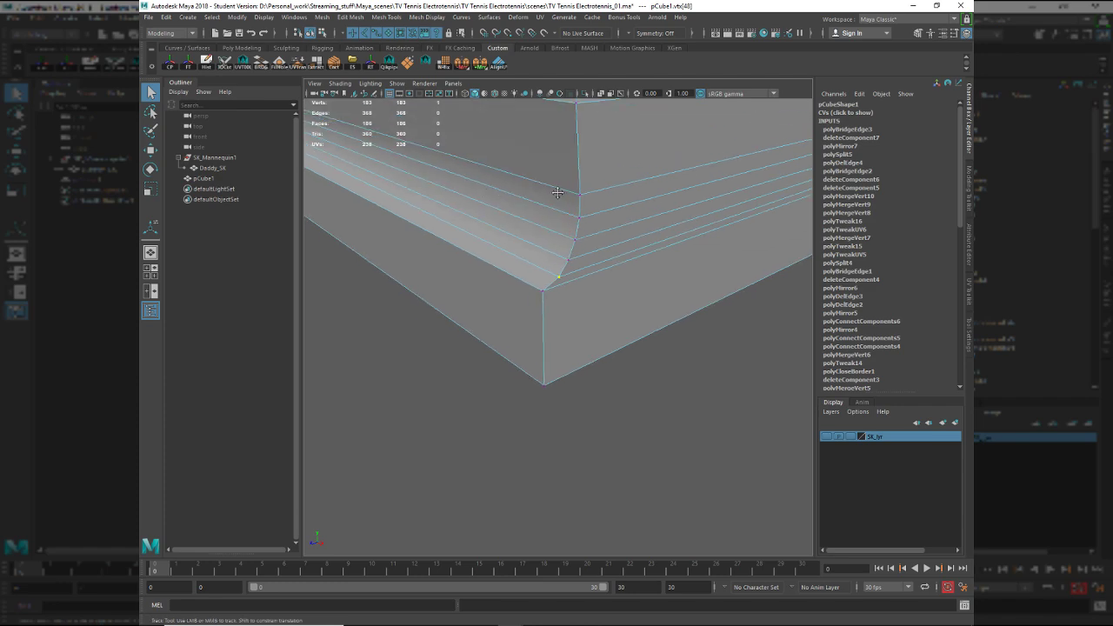
middle_click_drag(561, 196, 671, 233, "alt")
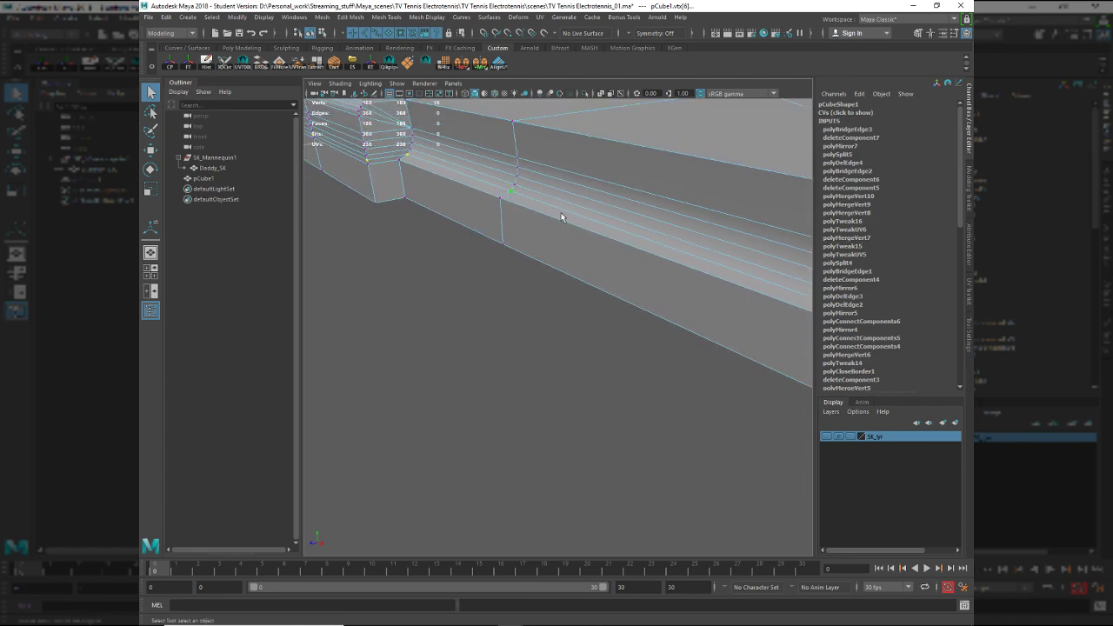
Slide the selected vertices slightly upward along their edges in the side view, and return to the outer edge selection in perspective.
key("space")
left_click_drag(561, 216, 536, 425)
key("a")
key("r")
key("w")
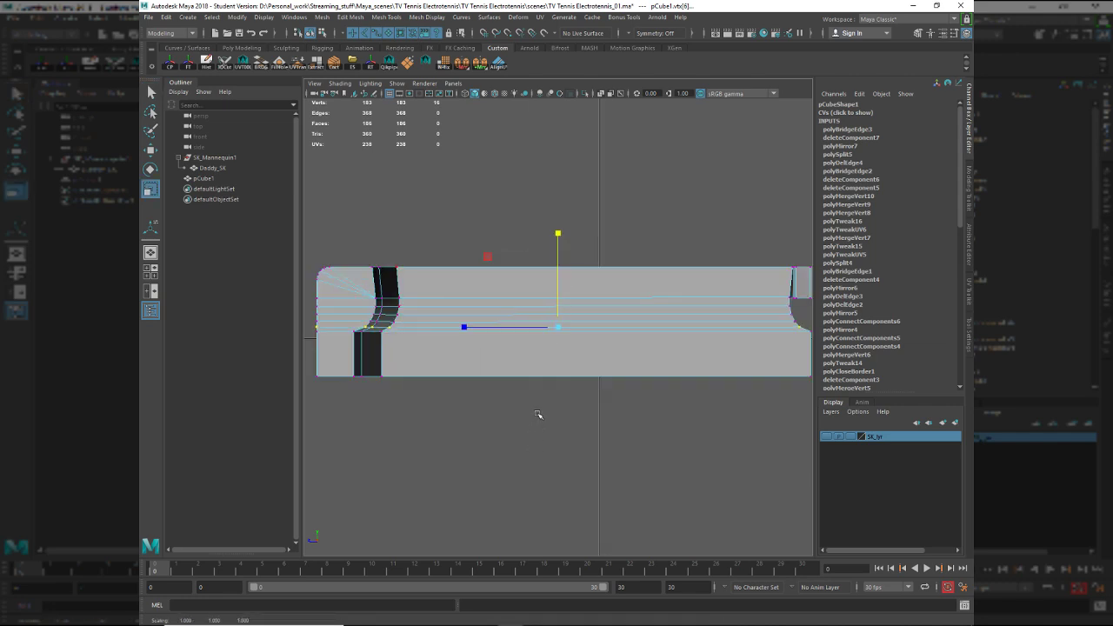
left_click_drag(560, 317, 557, 313, "ctrl+shift")
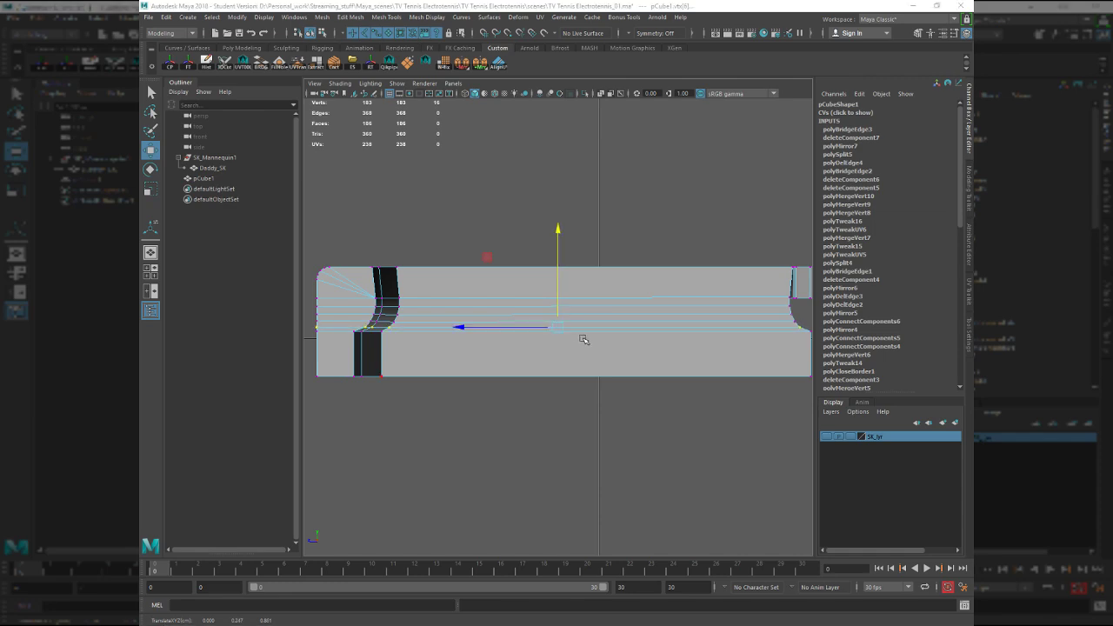
key("space")
left_click_drag(576, 358, 530, 383)
middle_click_drag(538, 393, 499, 370, "alt")
right_click_drag(499, 371, 547, 378, "alt")
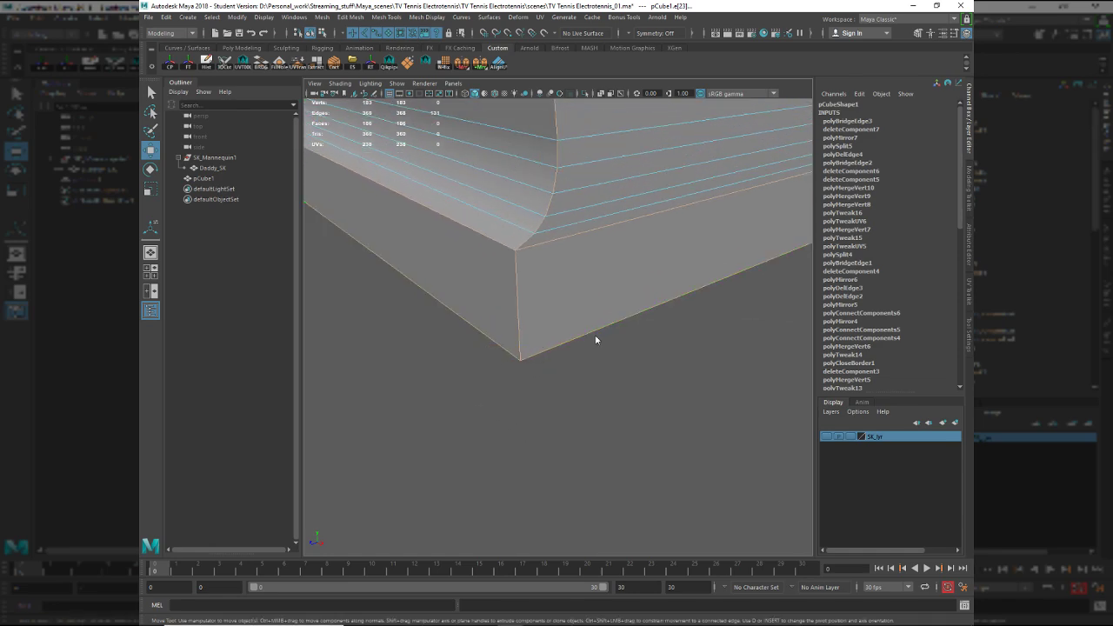
Bevel the selected outer edges with a fraction of 2 and 3 segments.
key("ctrl+b")
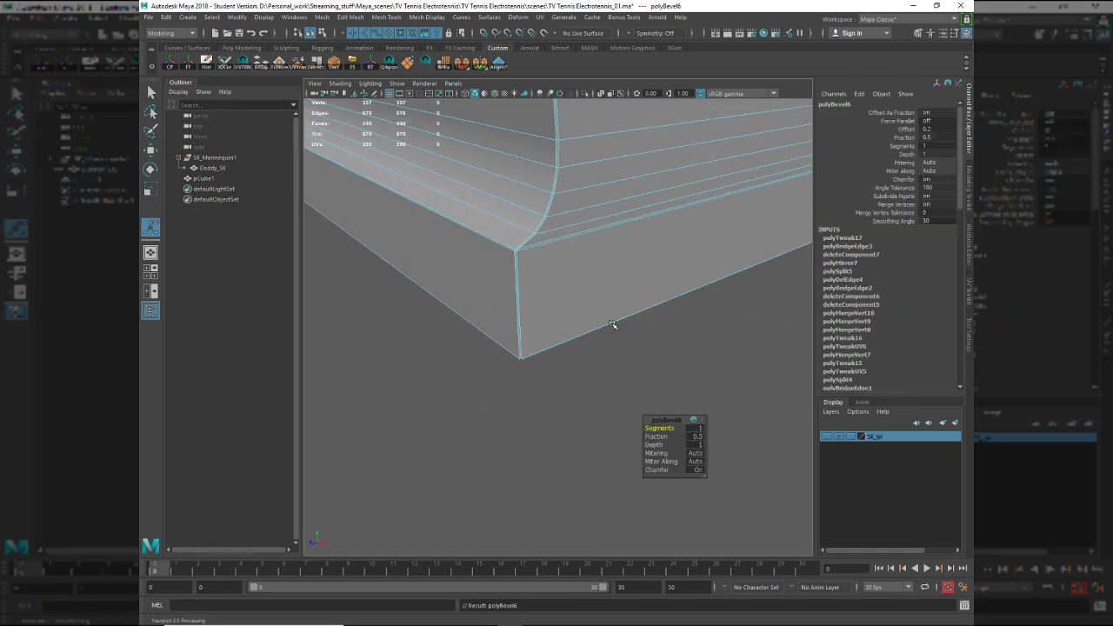
left_click(695, 437)
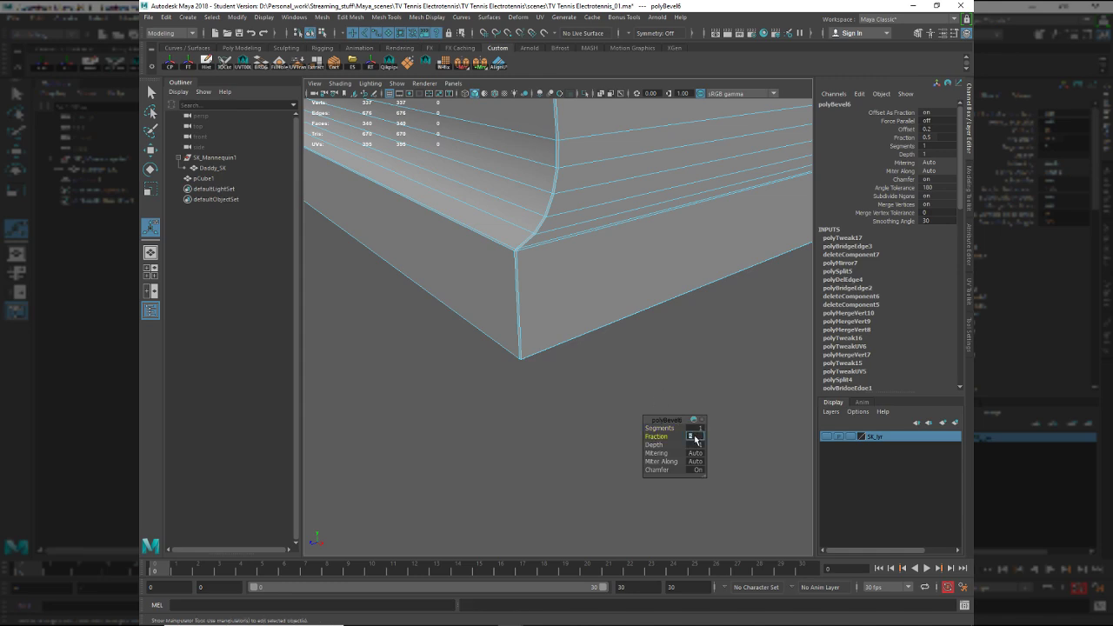
type("2")
key("Return")
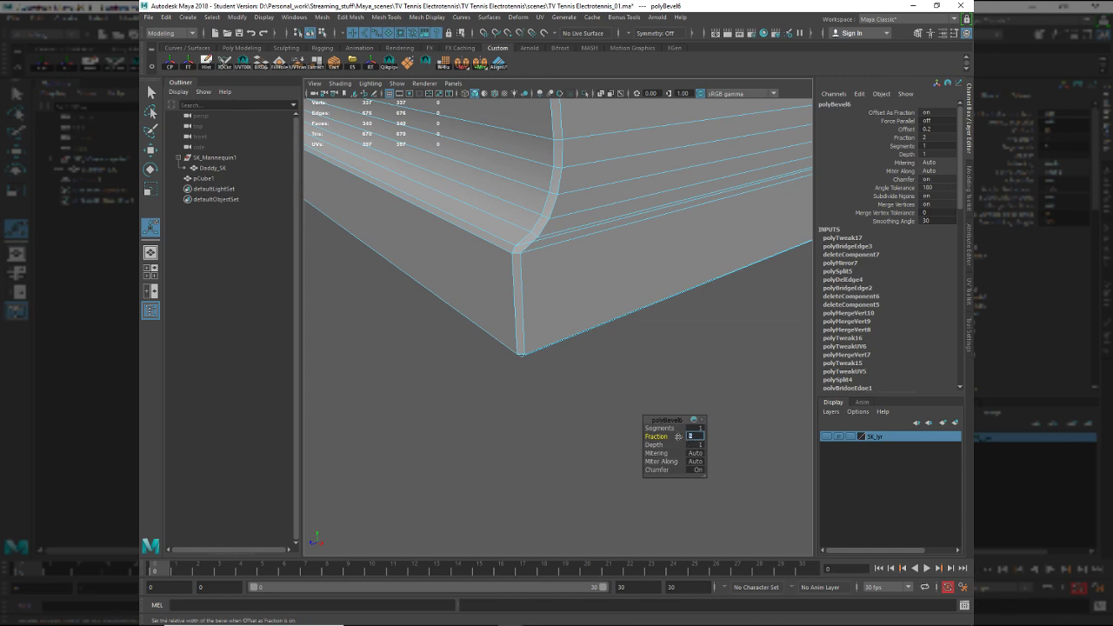
left_click(695, 428)
type("3")
key("Return")
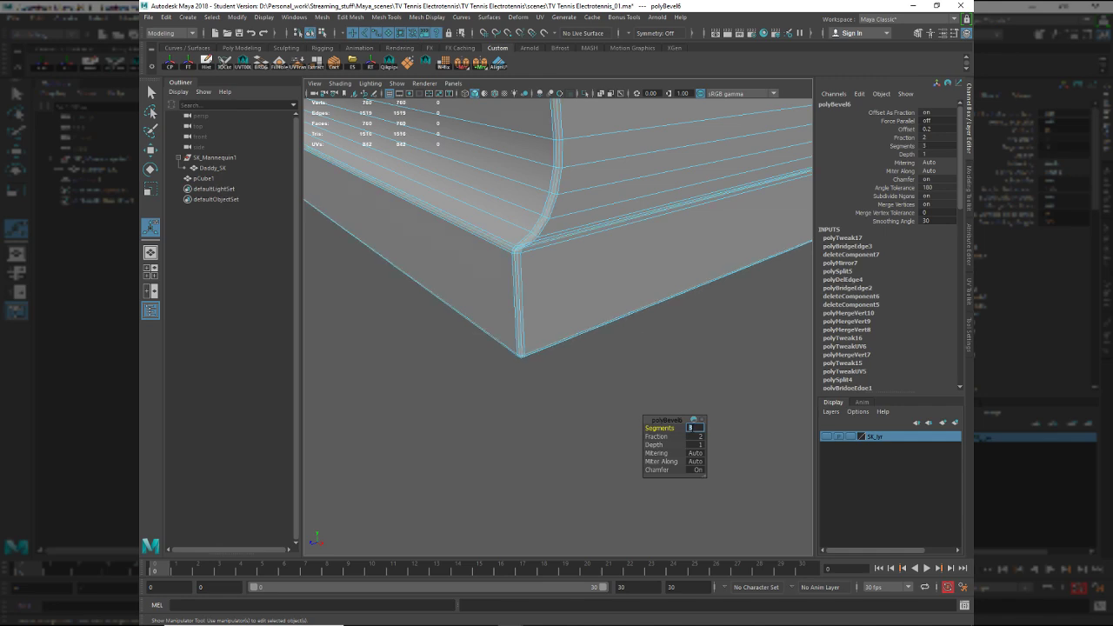
Inspect the beveled corner, and undo the bevel together with the vertex slide above the lower ledge.
scroll(635, 286, "up", 6)
middle_click_drag(634, 286, 621, 318, "alt")
scroll(636, 291, "down", 4)
scroll(609, 312, "down", 6)
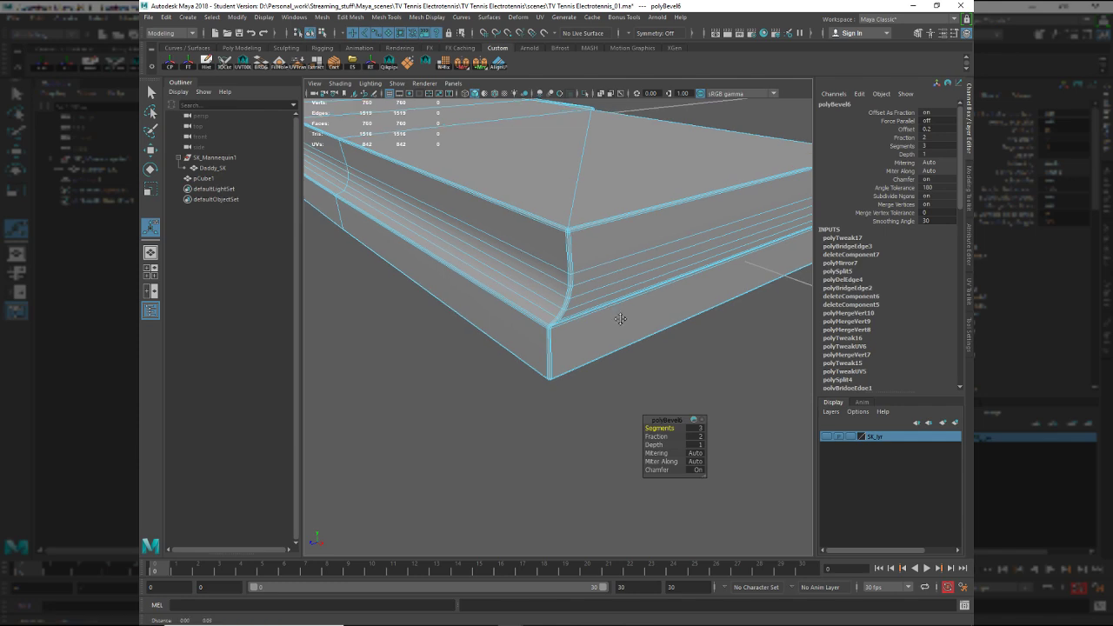
left_click_drag(621, 320, 593, 390, "alt")
key("ctrl+z")
key("ctrl+z")
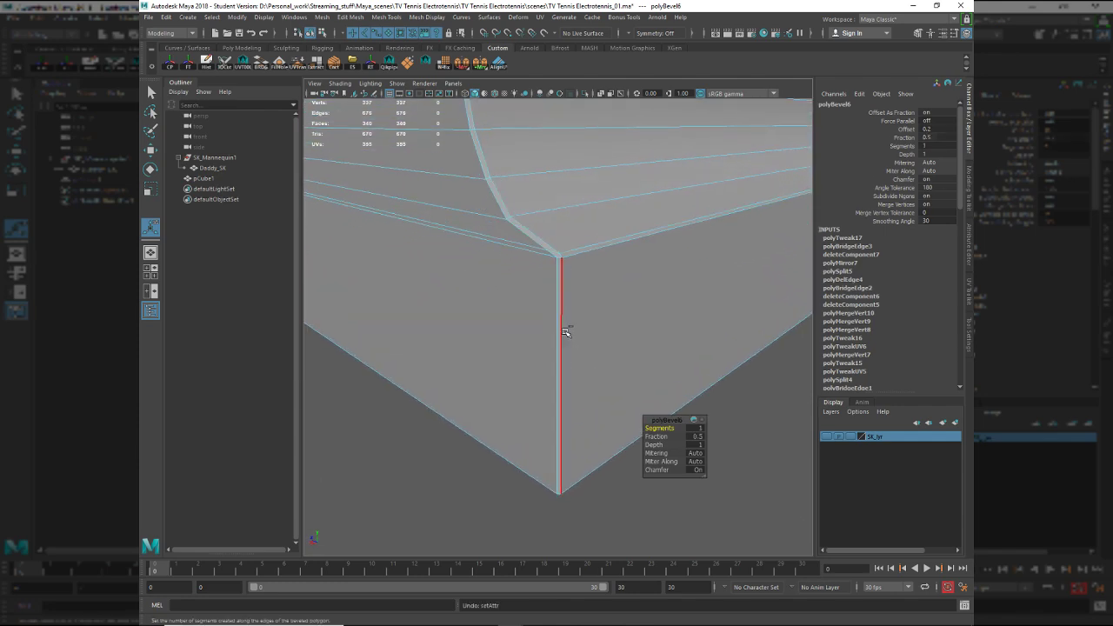
left_click(563, 330)
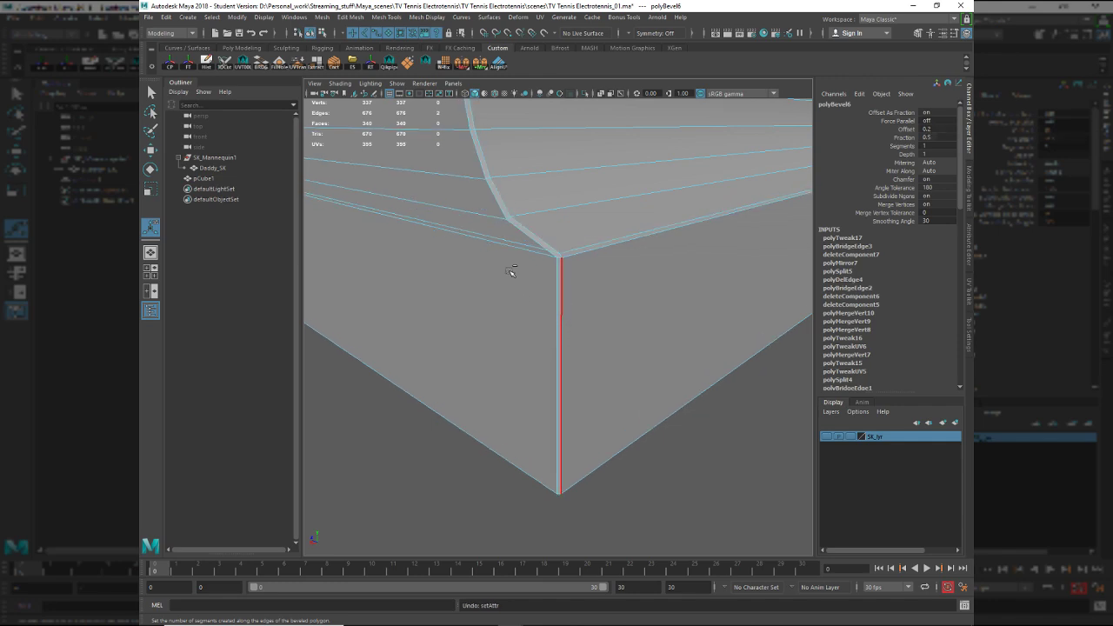
key("ctrl+z")
key("ctrl+z")
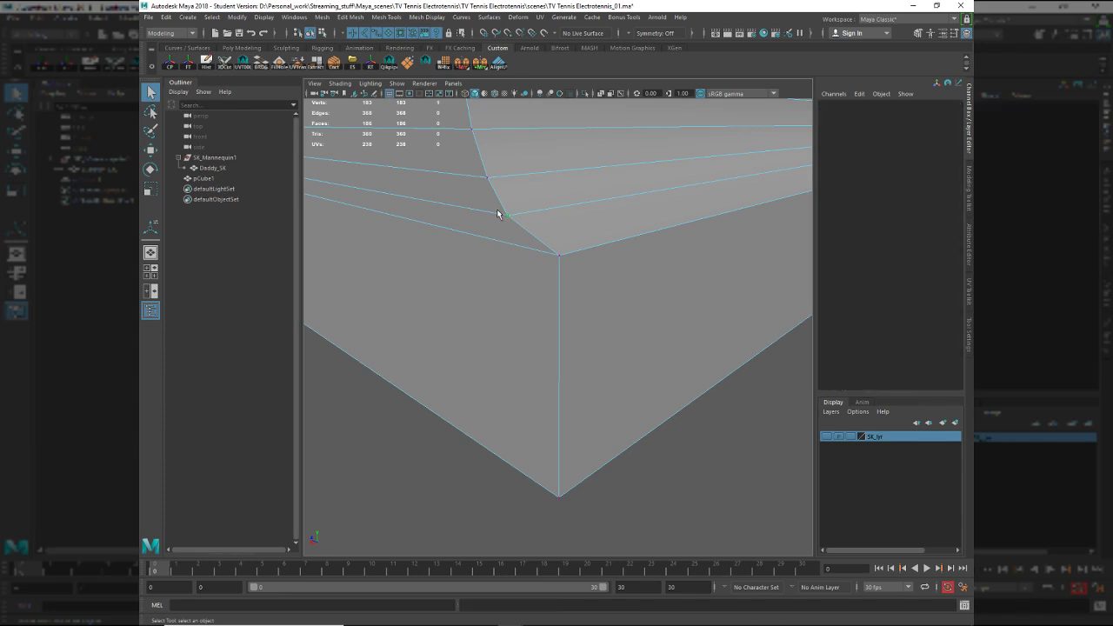
Reselect the lowest row of curve vertices above the ledge around the console body.
left_click(499, 214)
right_click_drag(499, 214, 311, 178, "alt")
left_click_drag(367, 174, 366, 220, "alt")
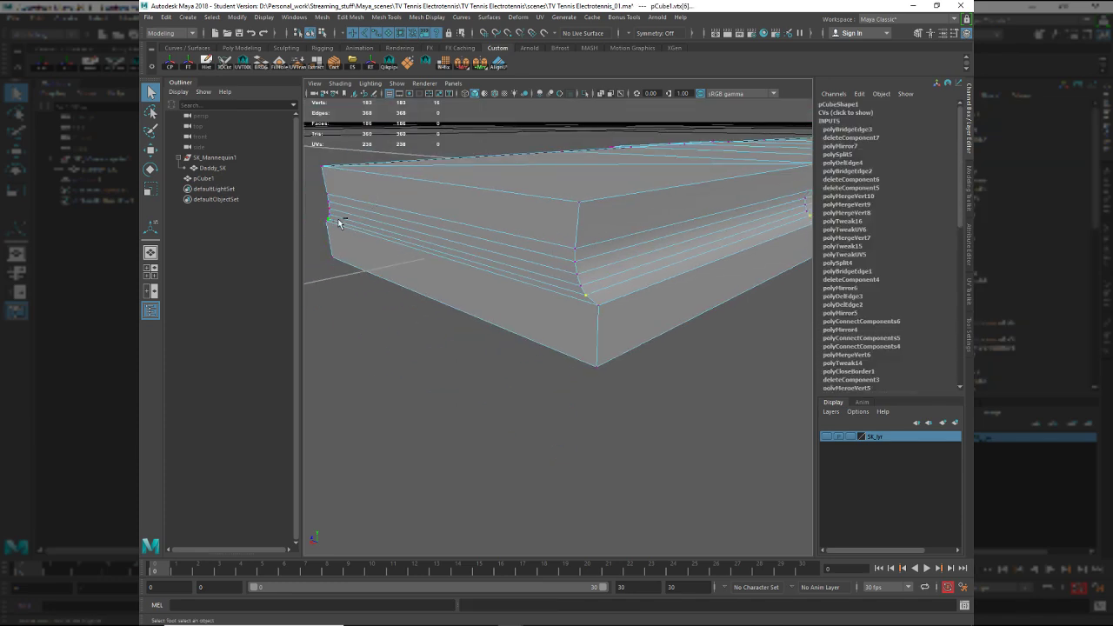
left_click_drag(596, 281, 595, 152, "alt")
Scale the selected vertex row along the vertical axis to level it, and return to the outer edge selection.
key("r")
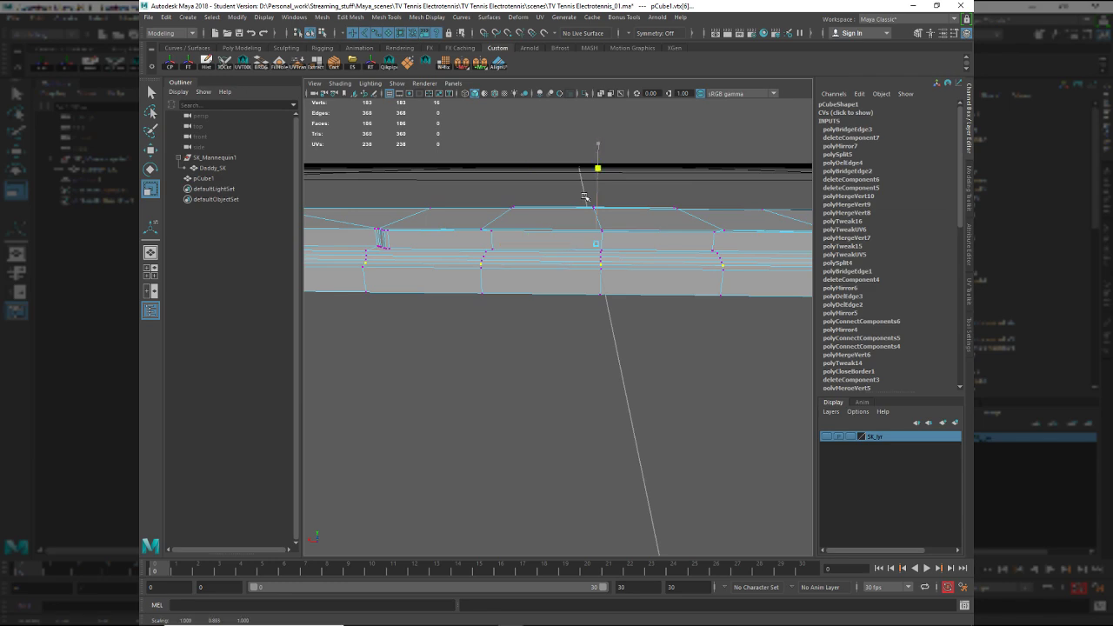
left_click_drag(597, 244, 645, 288, "alt")
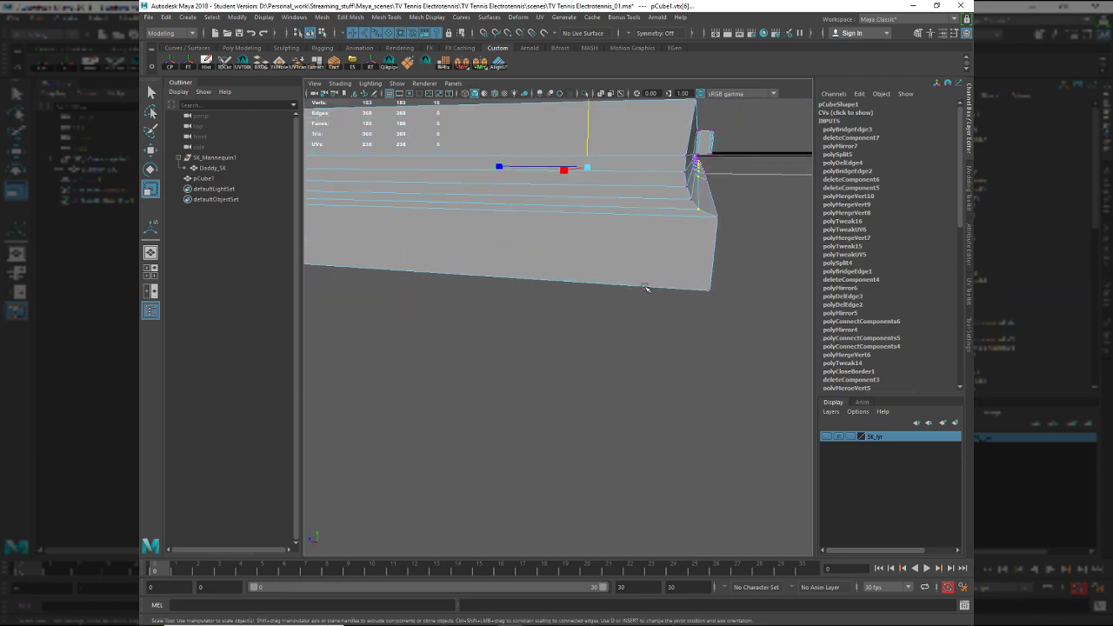
right_click_drag(661, 234, 672, 198)
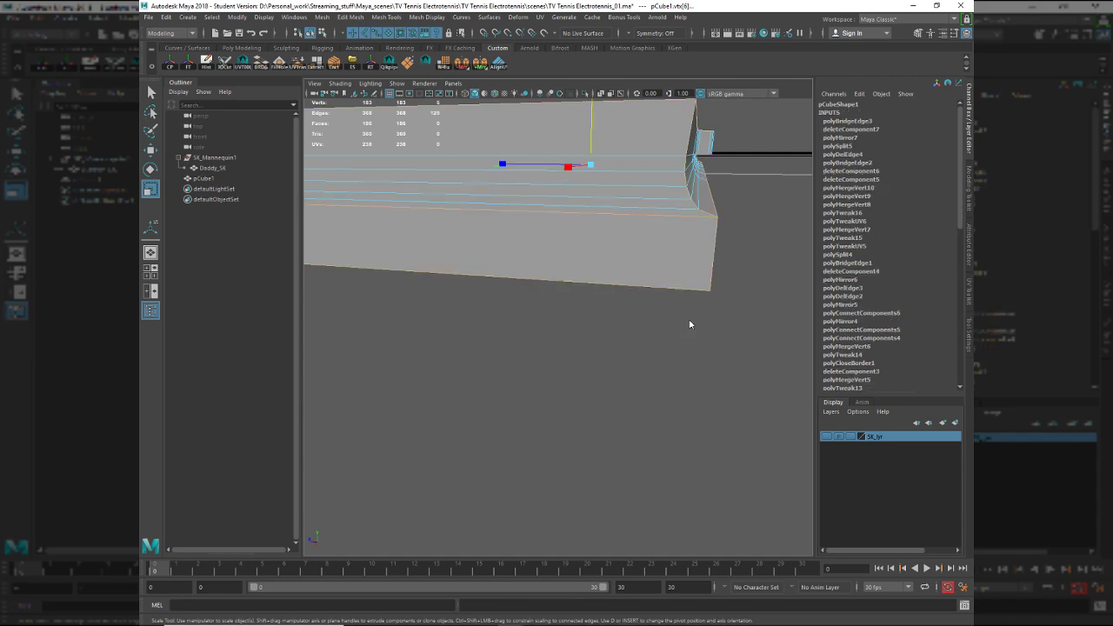
Bevel the selected outer edges of the console body with a fraction of 2 and 3 segments.
key("ctrl+b")
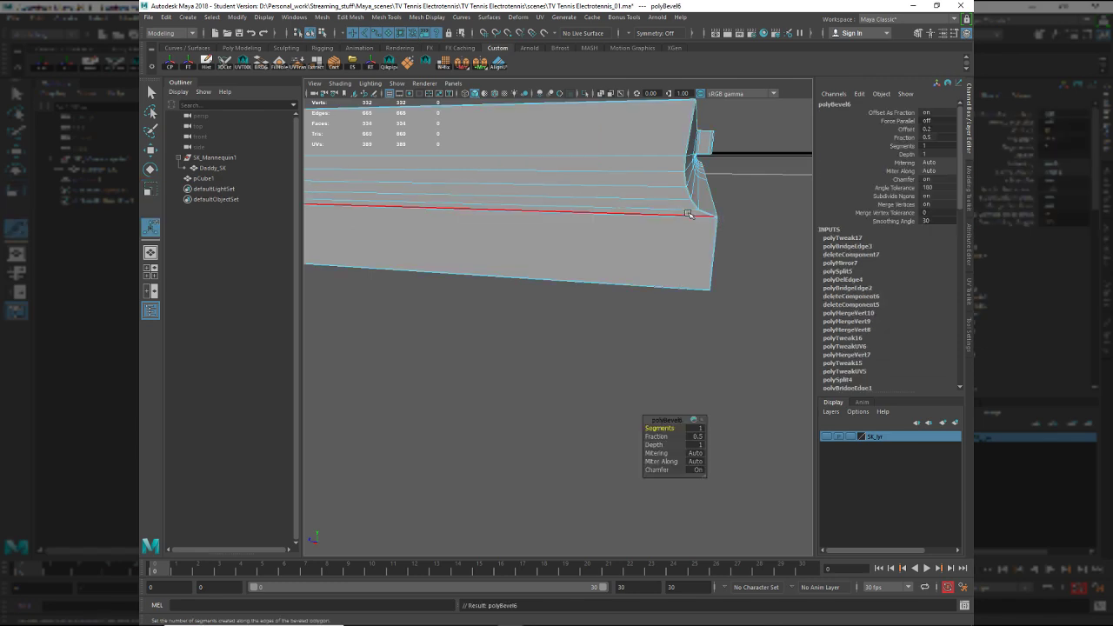
left_click_drag(736, 245, 661, 339, "alt")
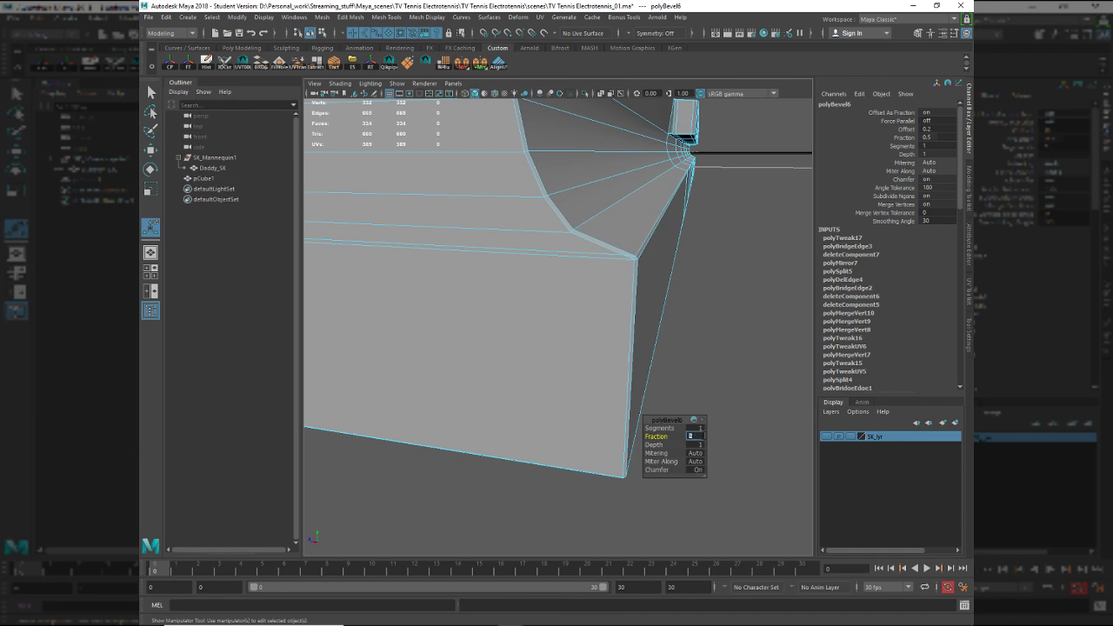
key("Return")
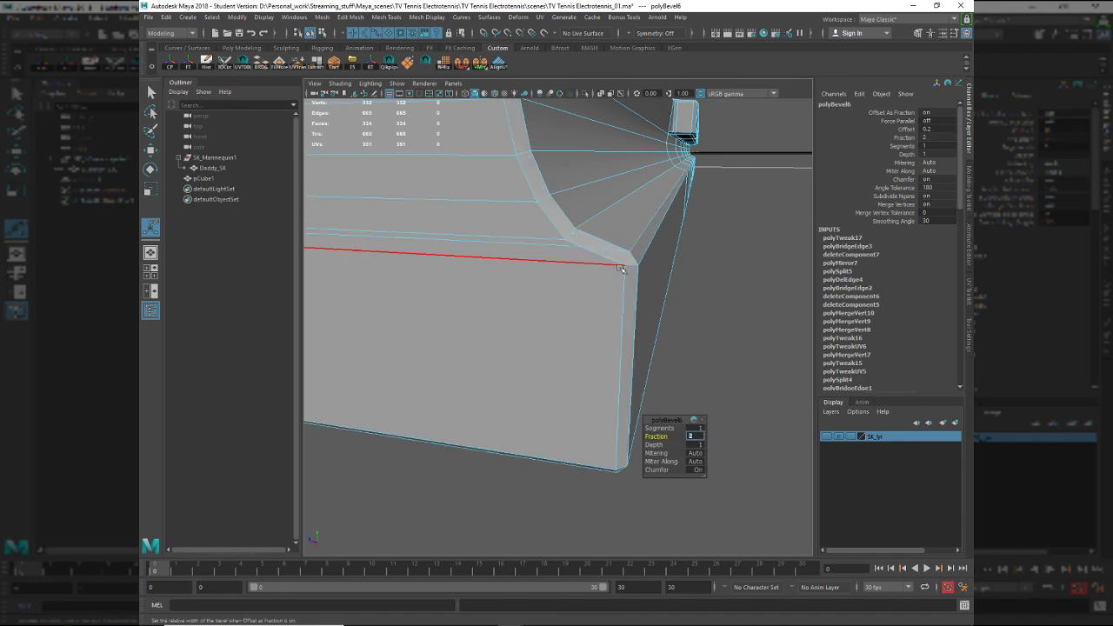
middle_click_drag(592, 272, 758, 280, "alt")
middle_click_drag(545, 277, 695, 284, "alt")
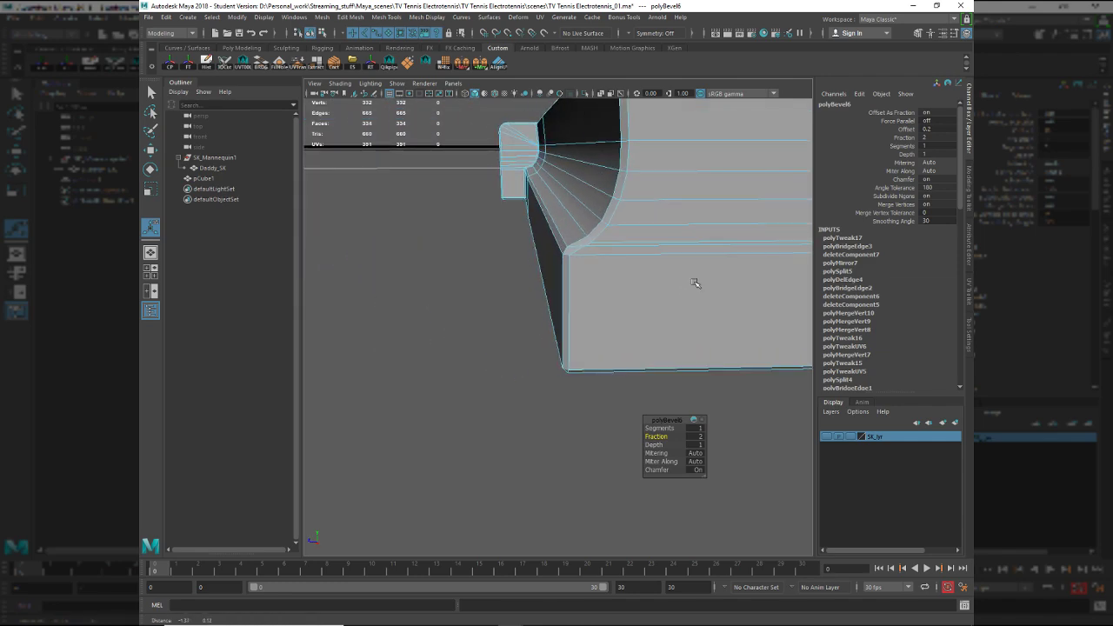
left_click_drag(696, 283, 666, 305, "alt")
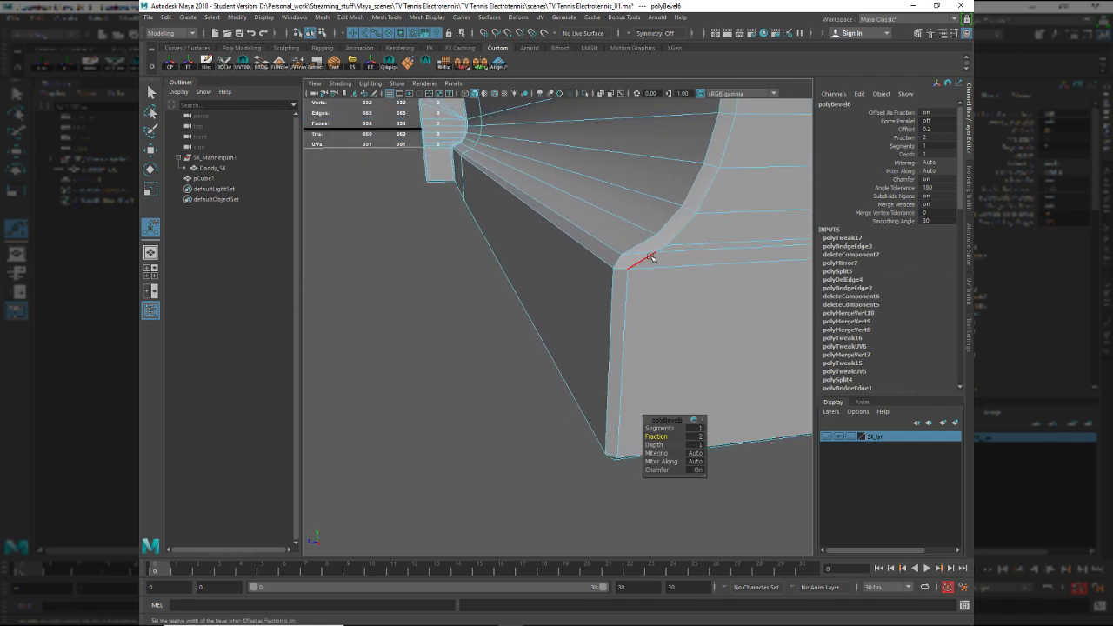
left_click(700, 428)
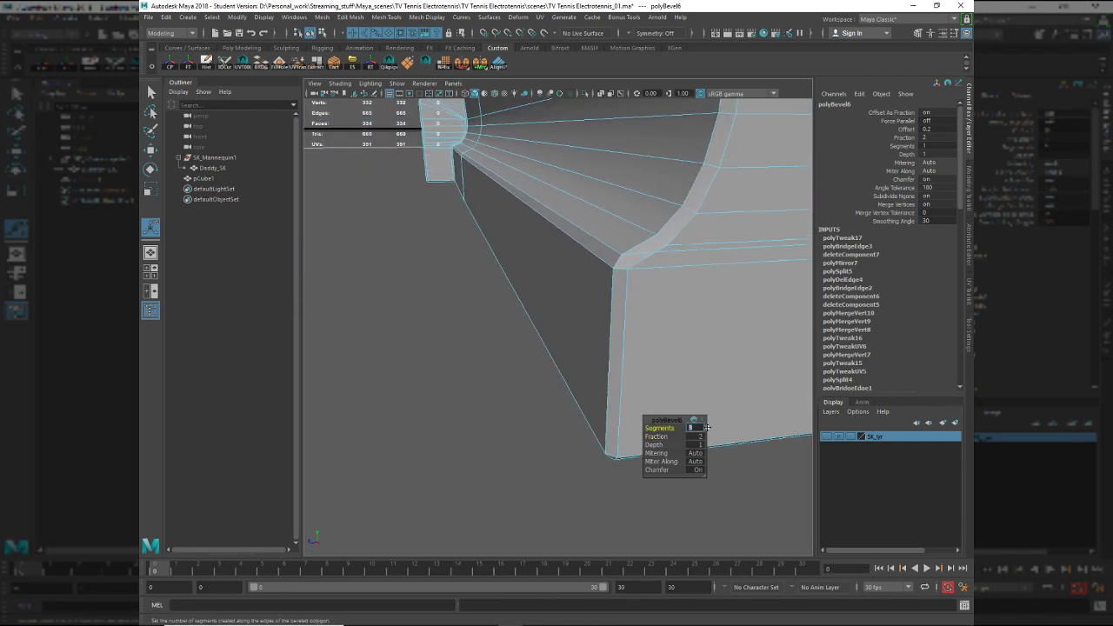
type("3")
key("Return")
Lower the vertex next to the beveled ledge corner slightly, and return to object mode with nothing selected.
scroll(691, 372, "up", 5)
scroll(688, 368, "down", 5)
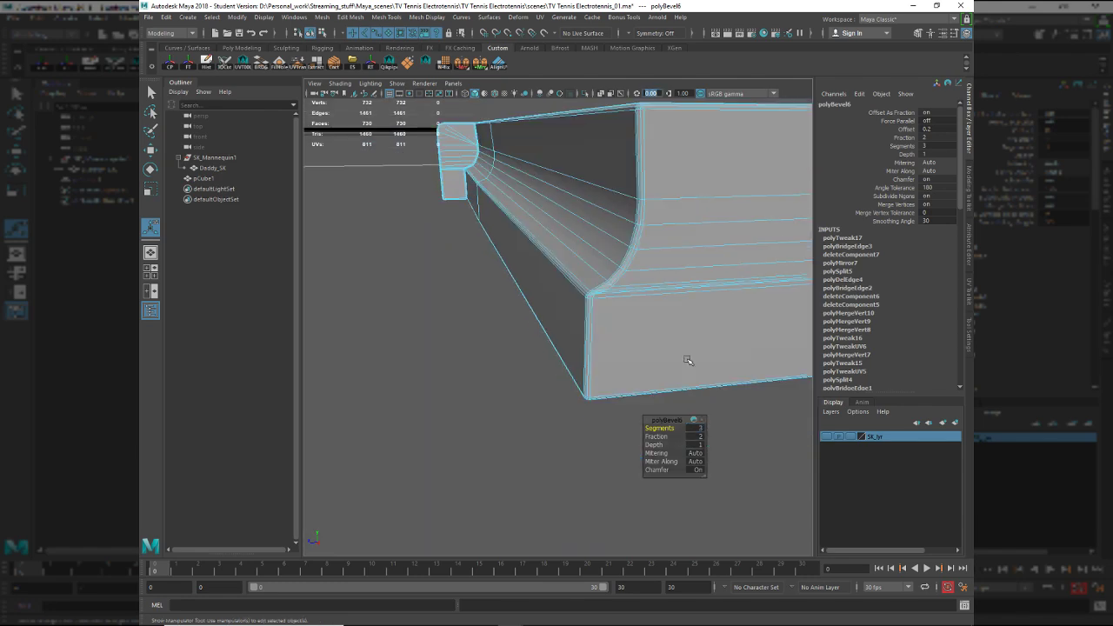
scroll(685, 356, "up", 4)
left_click_drag(681, 350, 666, 378, "alt")
scroll(692, 350, "up", 2)
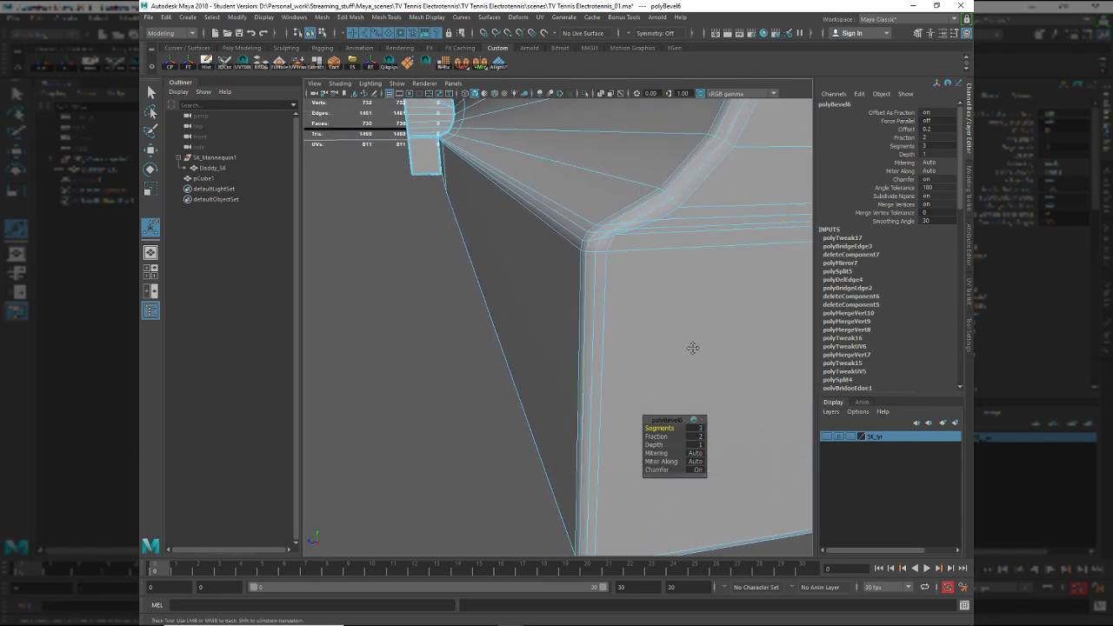
middle_click_drag(693, 348, 689, 351, "alt")
left_click_drag(689, 351, 691, 360, "alt")
scroll(690, 358, "up", 1)
key("F9")
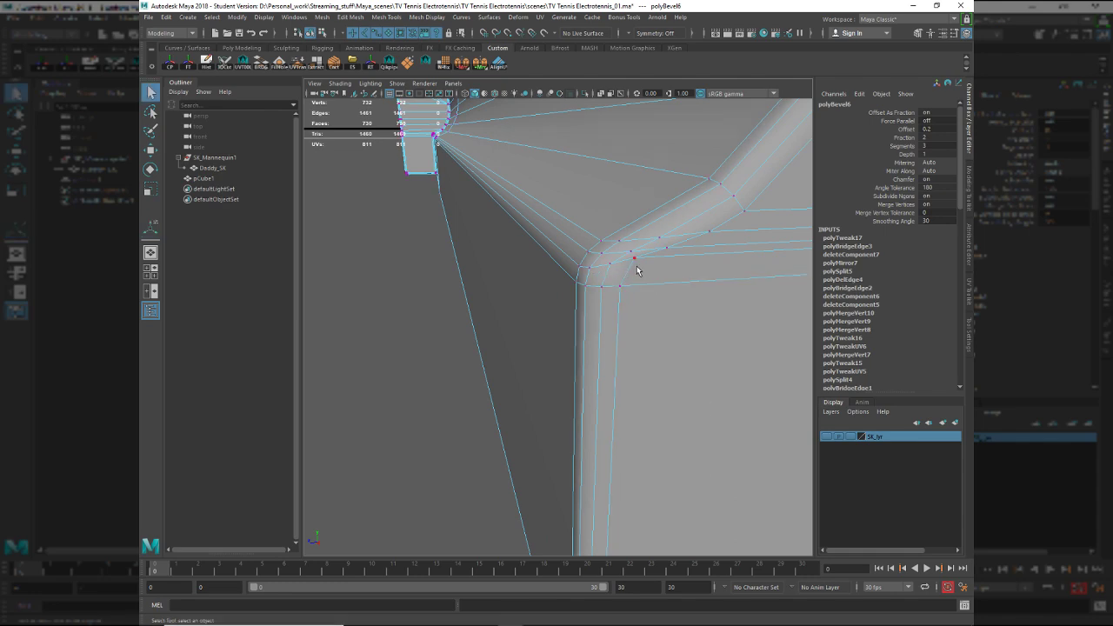
left_click(636, 260)
key("w")
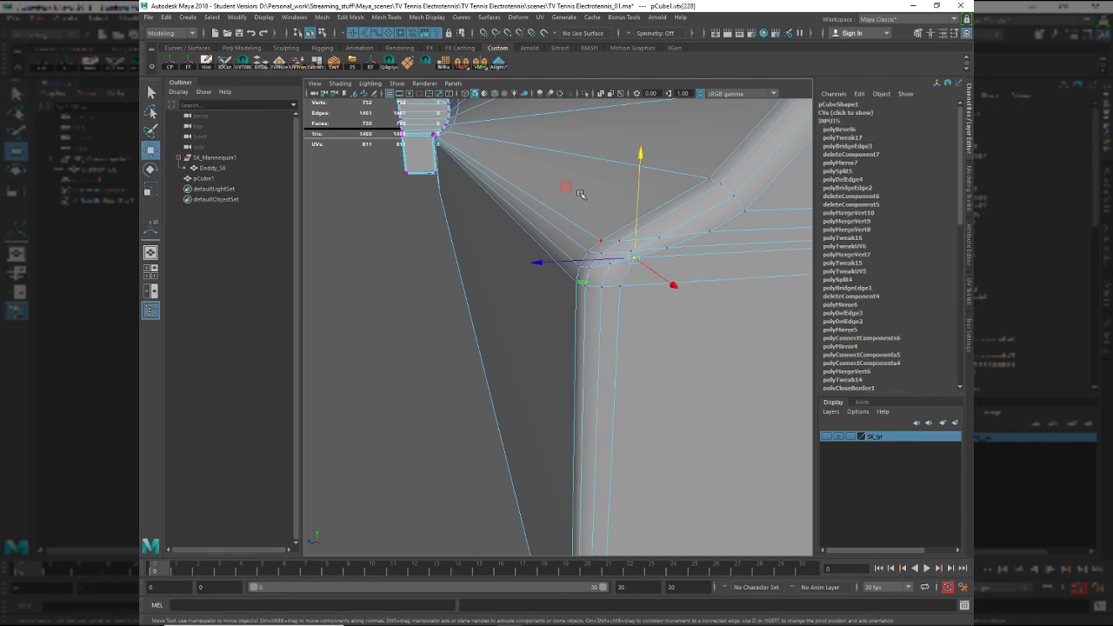
middle_click_drag(568, 186, 569, 192)
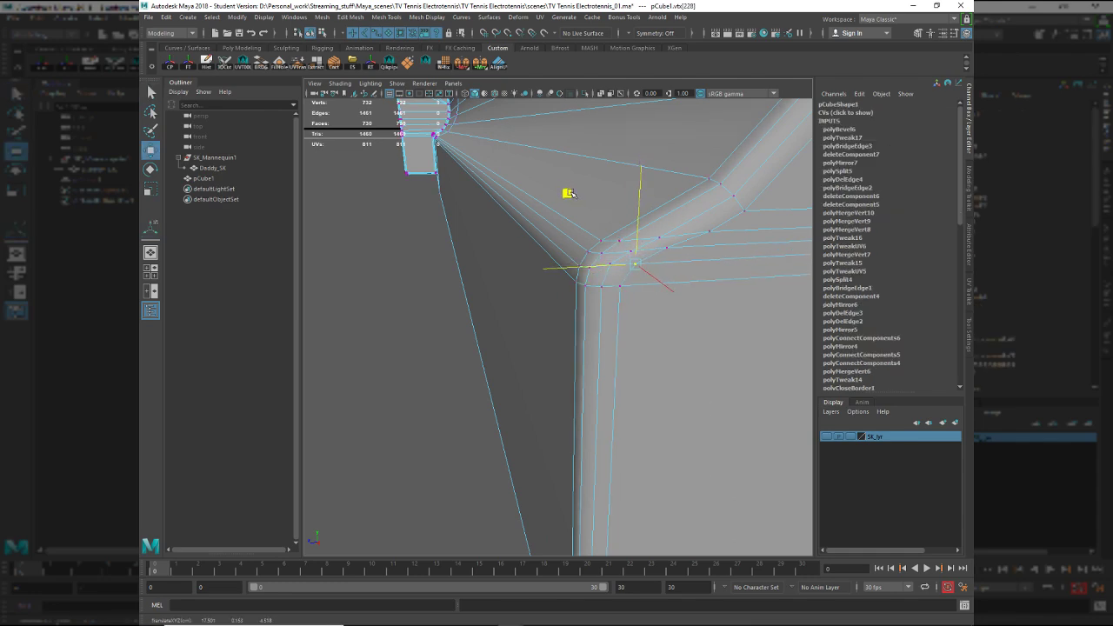
left_click_drag(570, 193, 570, 194)
key("F8")
key("alt+d")
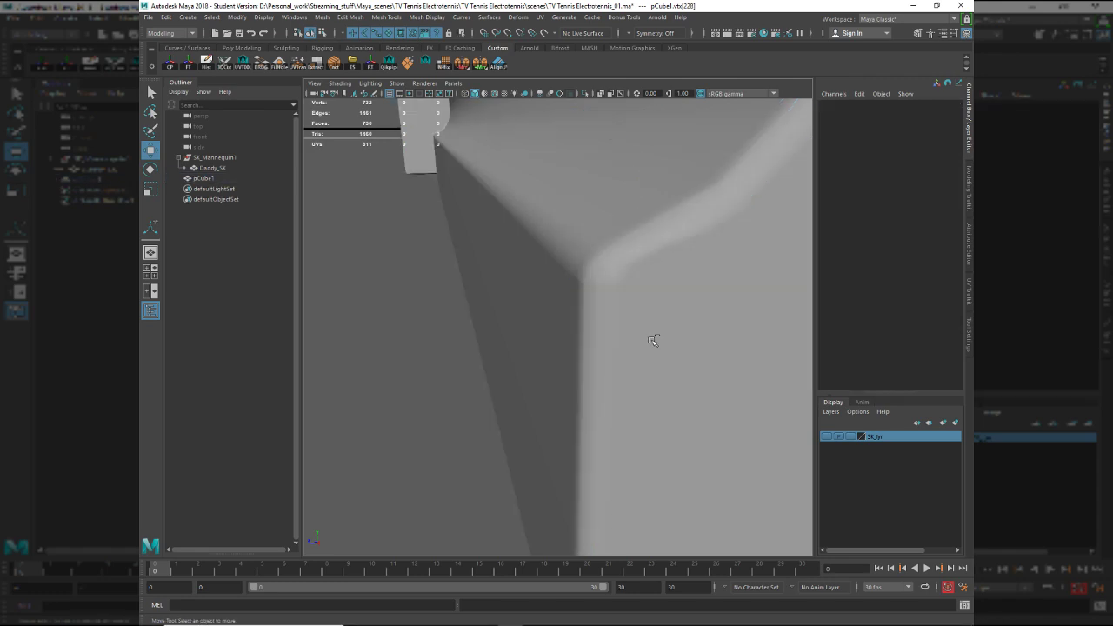
Examine the beveled console body from the side and select the whole mesh.
left_click_drag(673, 364, 705, 383, "alt")
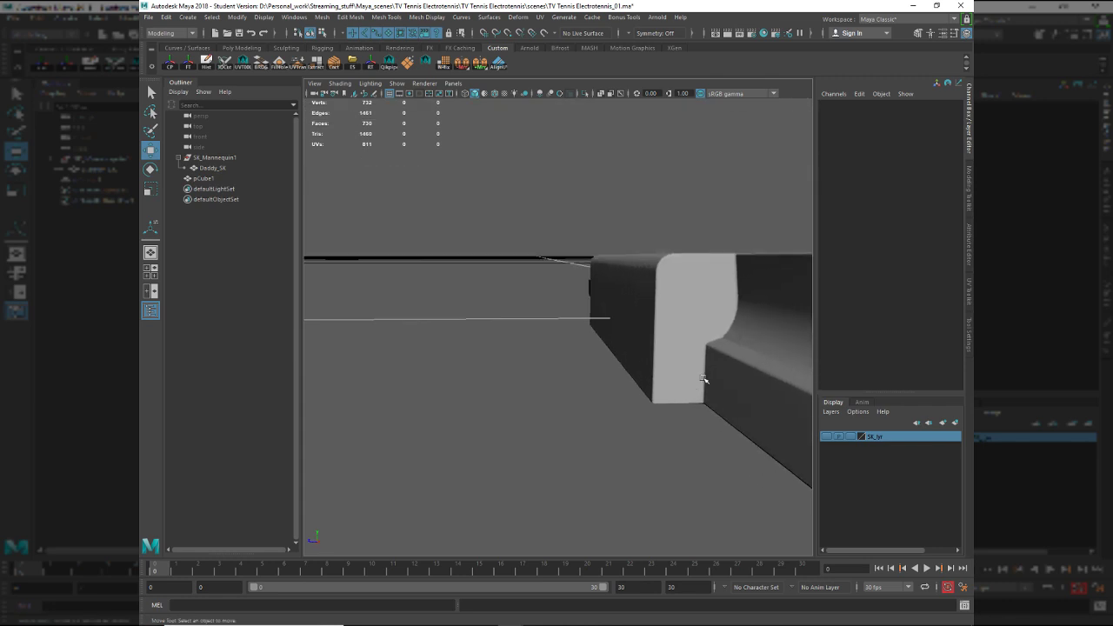
right_click_drag(706, 383, 644, 397, "alt")
mouse_move(644, 396)
left_mouse_down("alt")
mouse_move(719, 368)
mouse_move(638, 423)
mouse_move(606, 318)
mouse_move(589, 318)
mouse_move(599, 335)
mouse_move(620, 330)
mouse_move(663, 423)
mouse_move(634, 328)
mouse_move(537, 319)
mouse_move(500, 332)
mouse_move(577, 308)
mouse_move(564, 356)
mouse_move(588, 345)
mouse_move(606, 375)
mouse_move(636, 388)
left_mouse_up("alt")
left_click(606, 317)
left_click(579, 302, "ctrl")
left_click(634, 328)
left_click(622, 348)
left_click(589, 411)
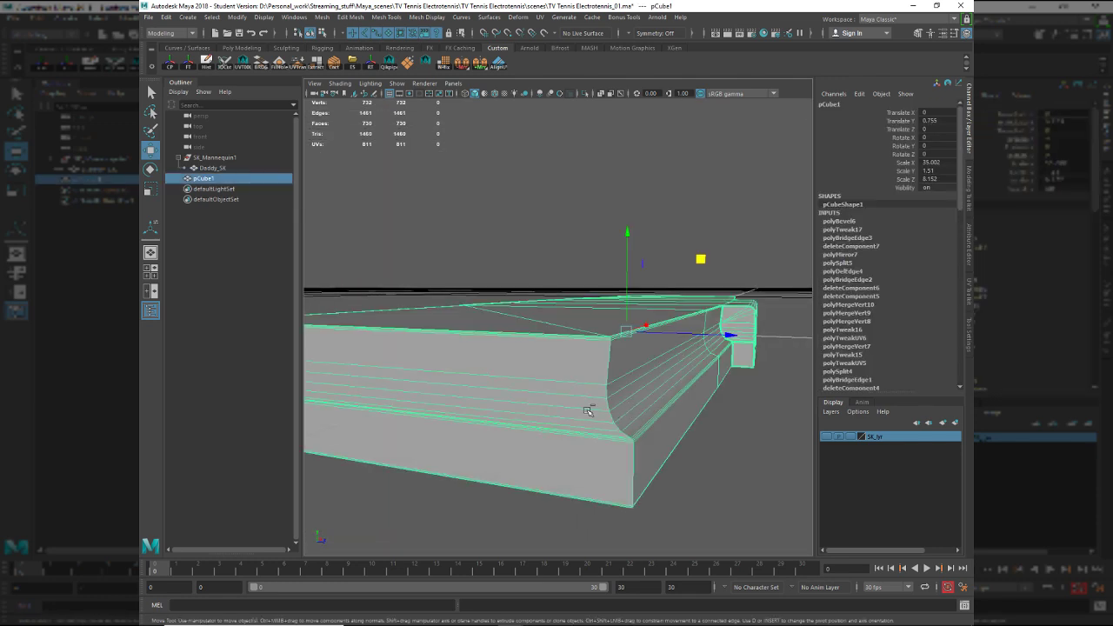
Undo the corner vertex move and the bevel, and restore the outer edge selection.
key("ctrl+z")
key("ctrl+z")
key("ctrl+z")
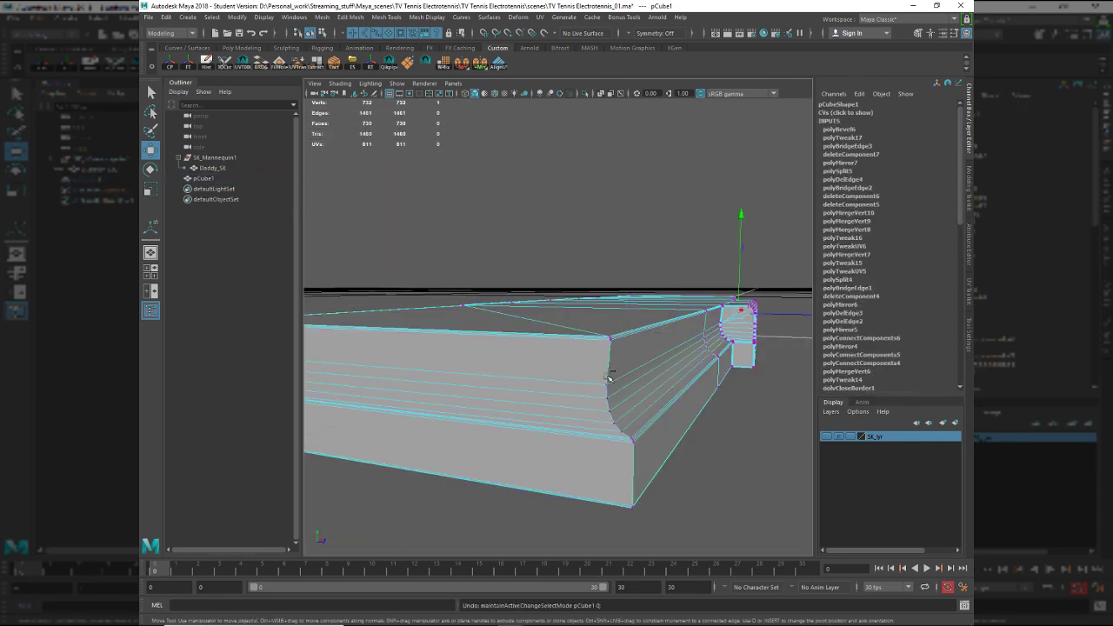
key("ctrl+z")
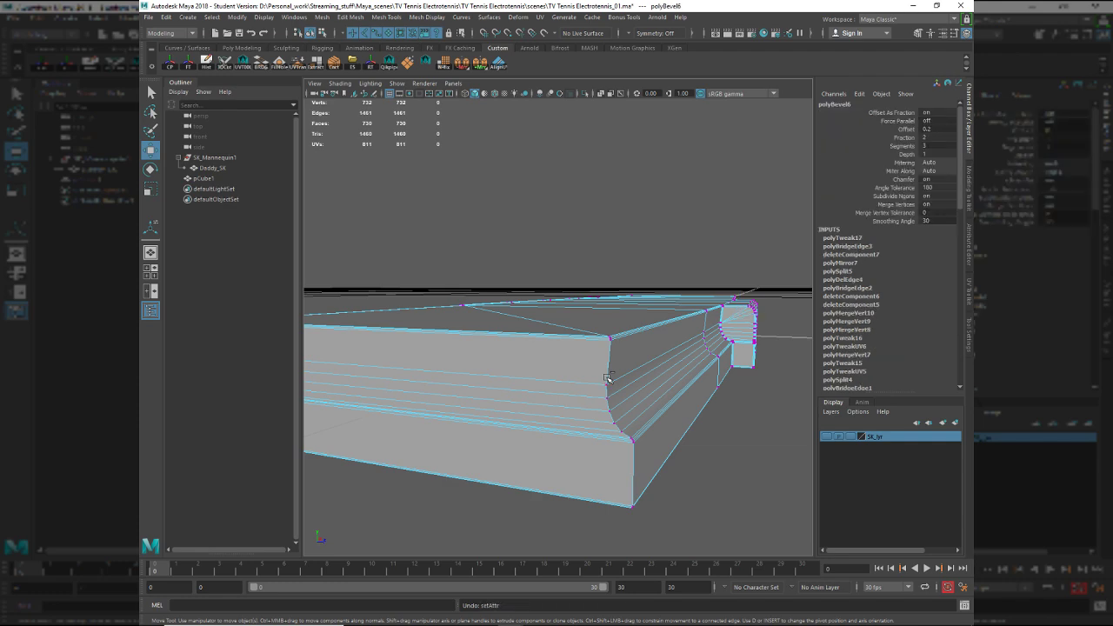
key("ctrl+z")
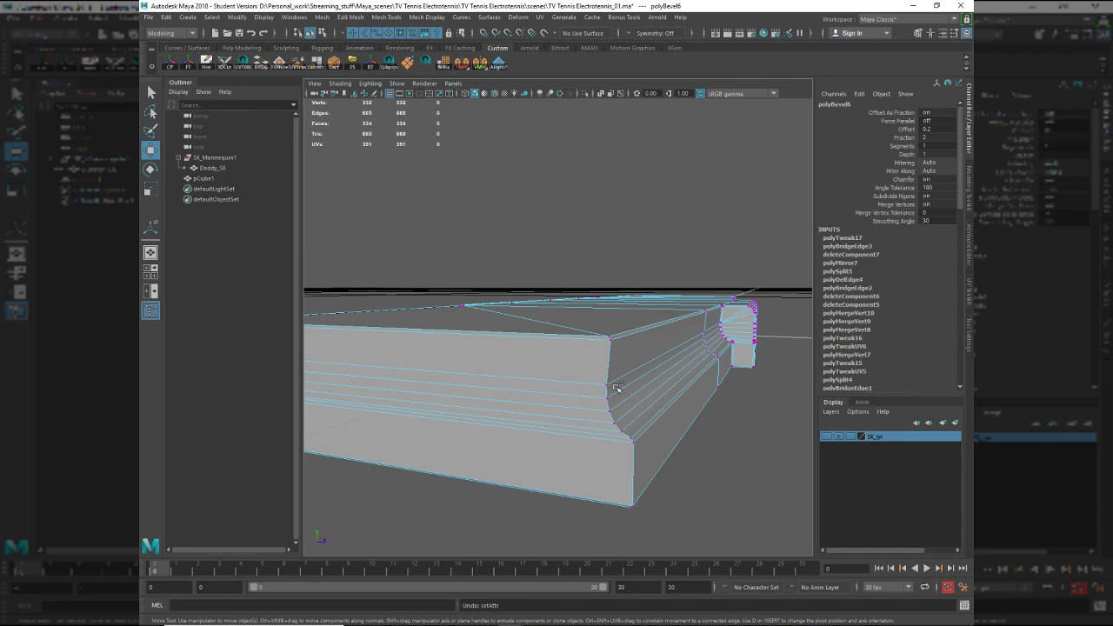
key("ctrl+z")
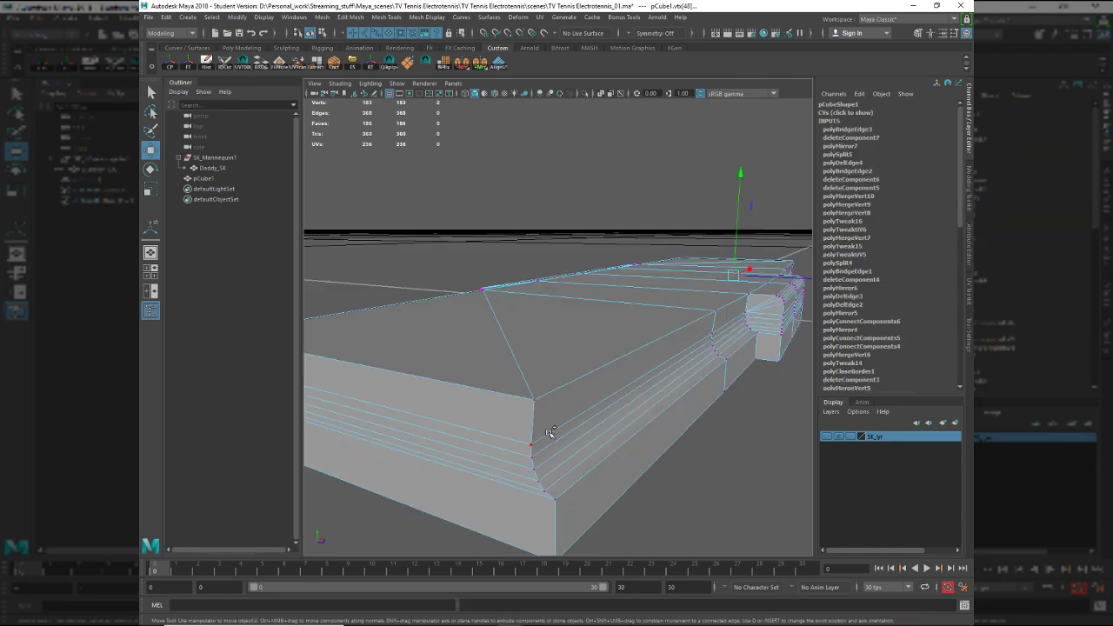
key("shift+z")
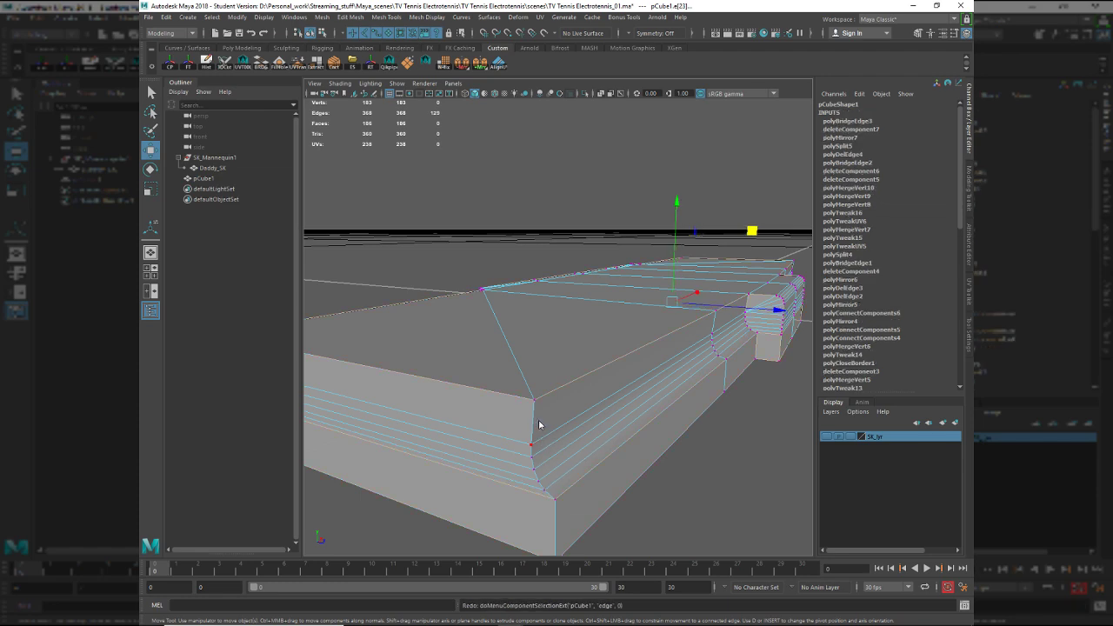
Add the vertical edge at the ledge corner to the selection, and bevel all selected edges with fraction 2 and 3 segments.
double_click(564, 521, "shift")
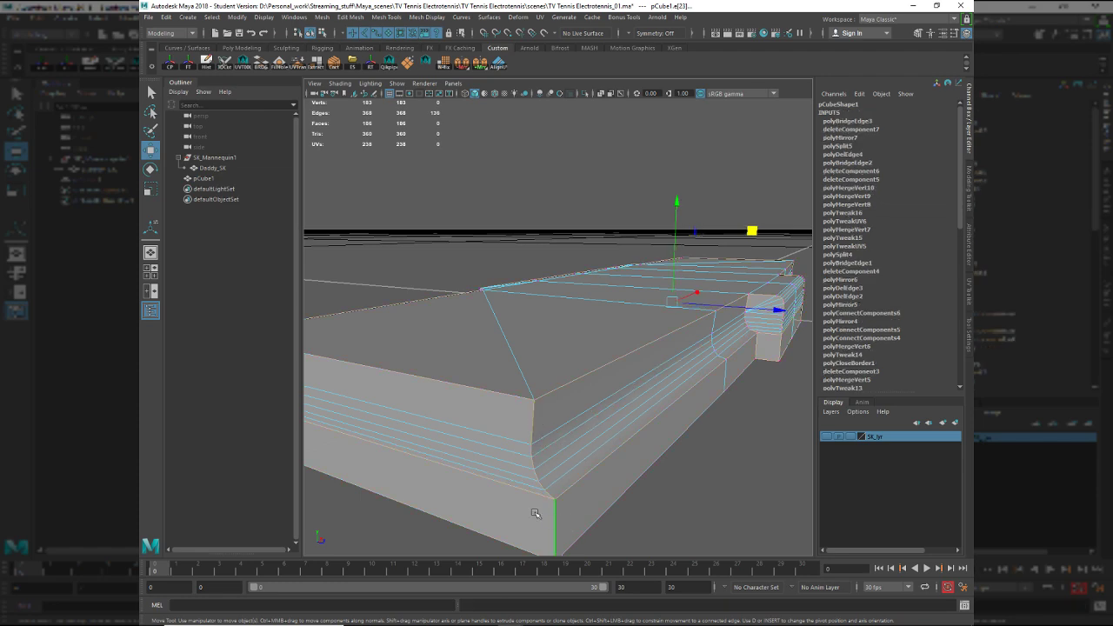
left_click_drag(534, 514, 572, 442, "alt")
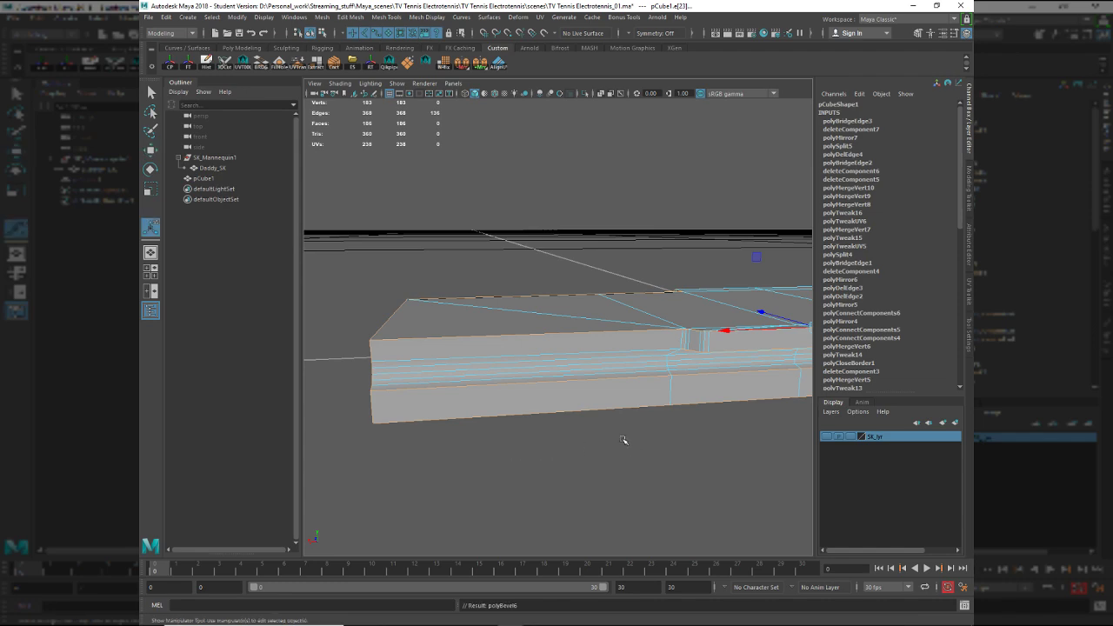
key("ctrl+b")
left_click(701, 438)
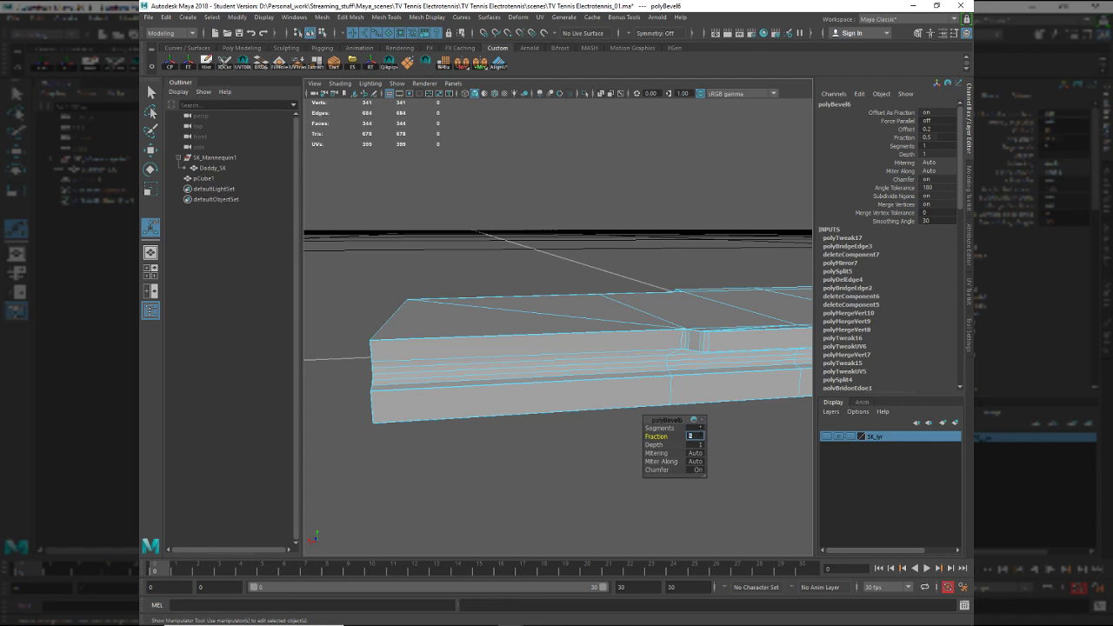
key("Return")
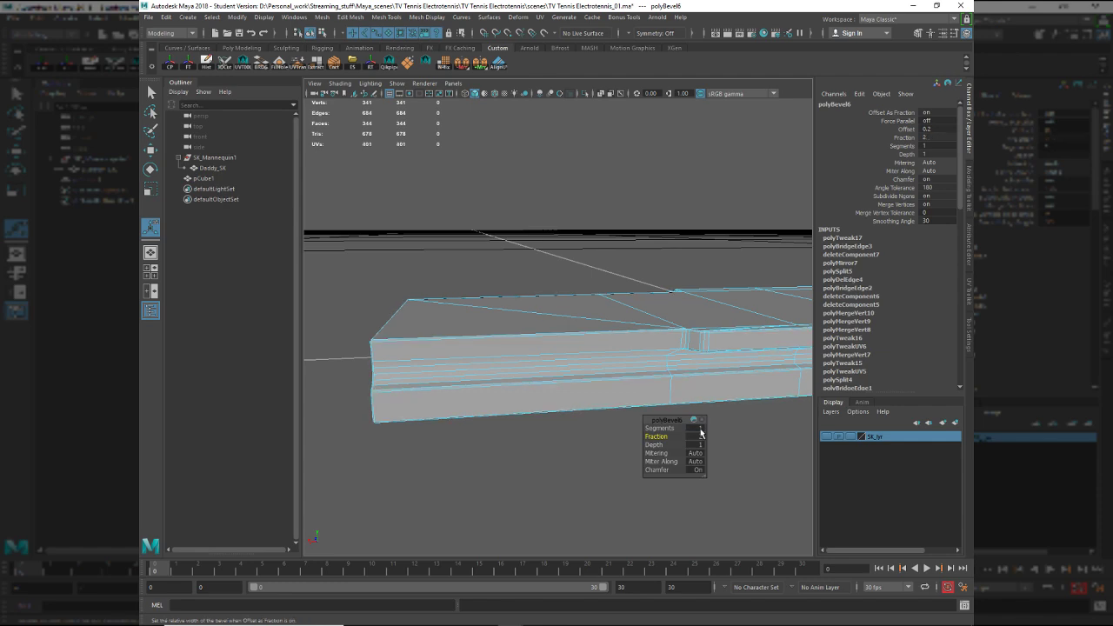
left_click(701, 430)
key("Return")
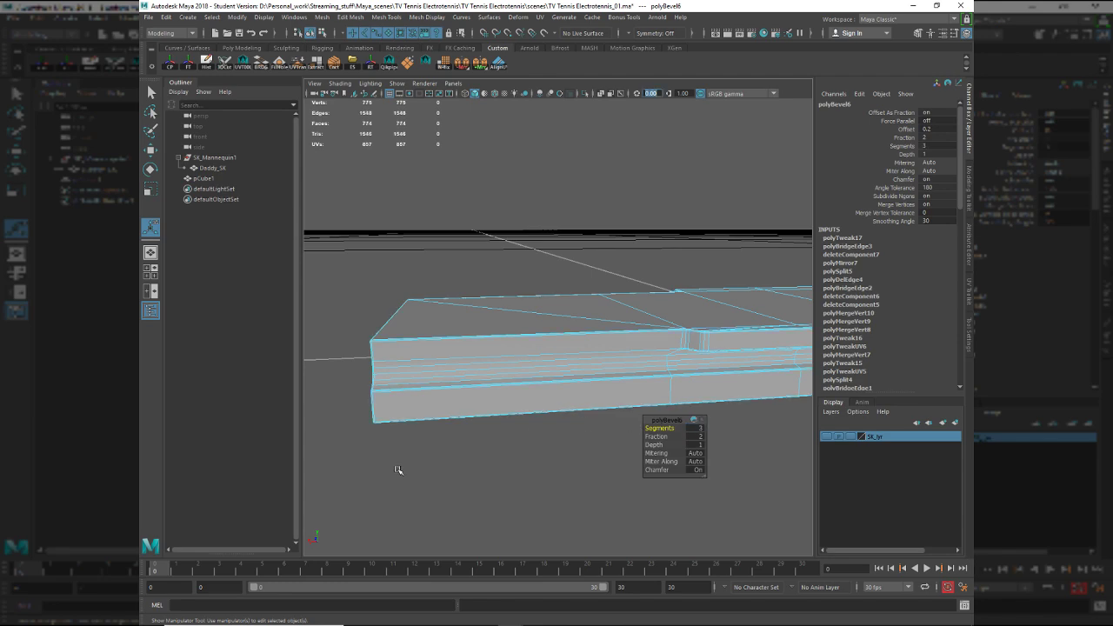
Inspect the beveled ledge corner, undo the bevel to check the original edges, and redo it.
left_click_drag(398, 470, 403, 450, "alt")
middle_click_drag(403, 449, 527, 356, "alt")
right_click_drag(527, 355, 569, 396, "alt")
middle_click_drag(570, 396, 578, 405, "alt")
left_click_drag(577, 403, 615, 446, "alt")
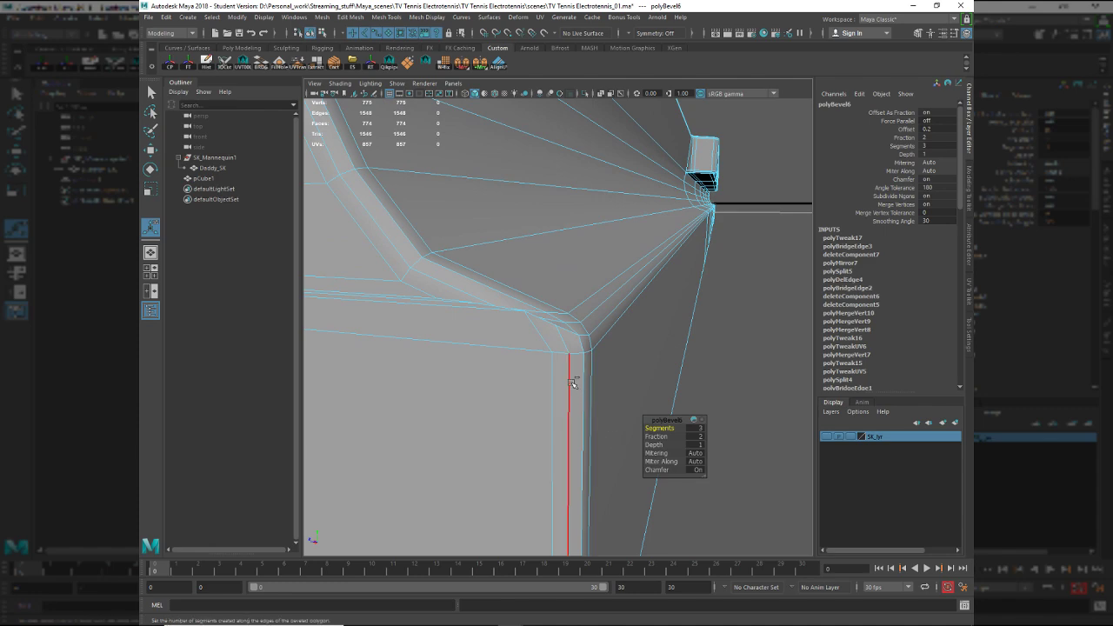
key("ctrl+z")
key("ctrl+z")
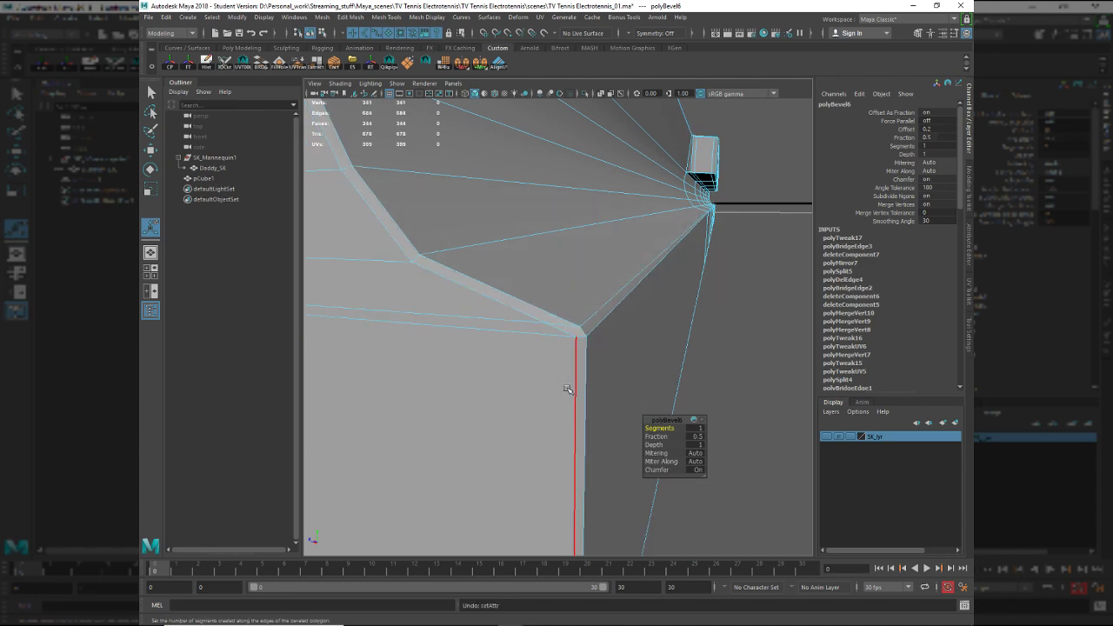
double_click(567, 389)
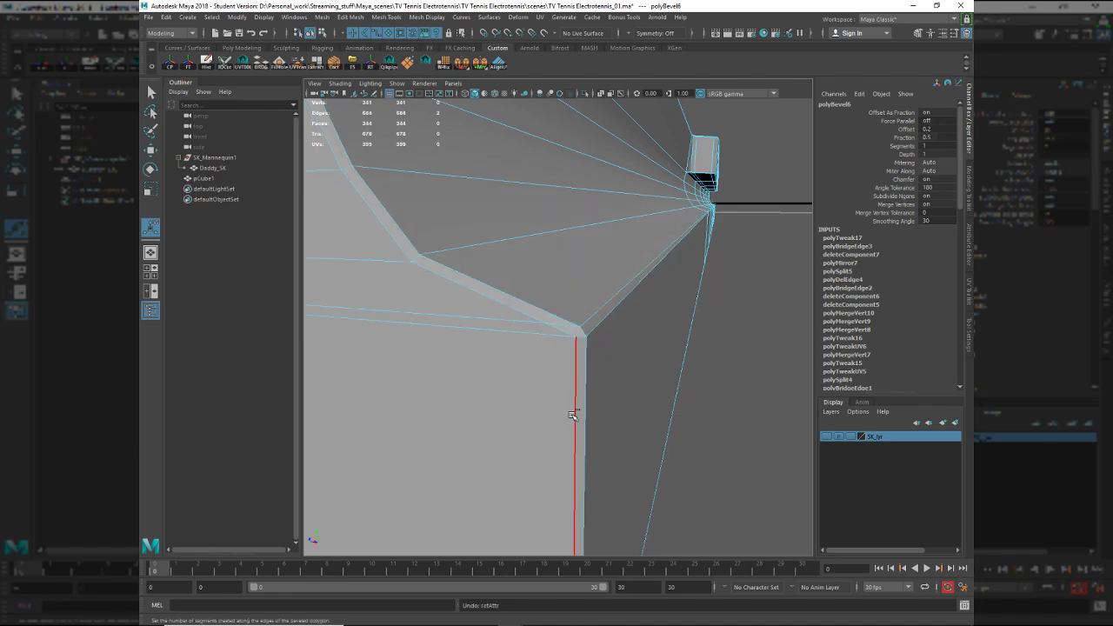
key("ctrl+z")
key("ctrl+z")
key("ctrl+z")
key("ctrl+z")
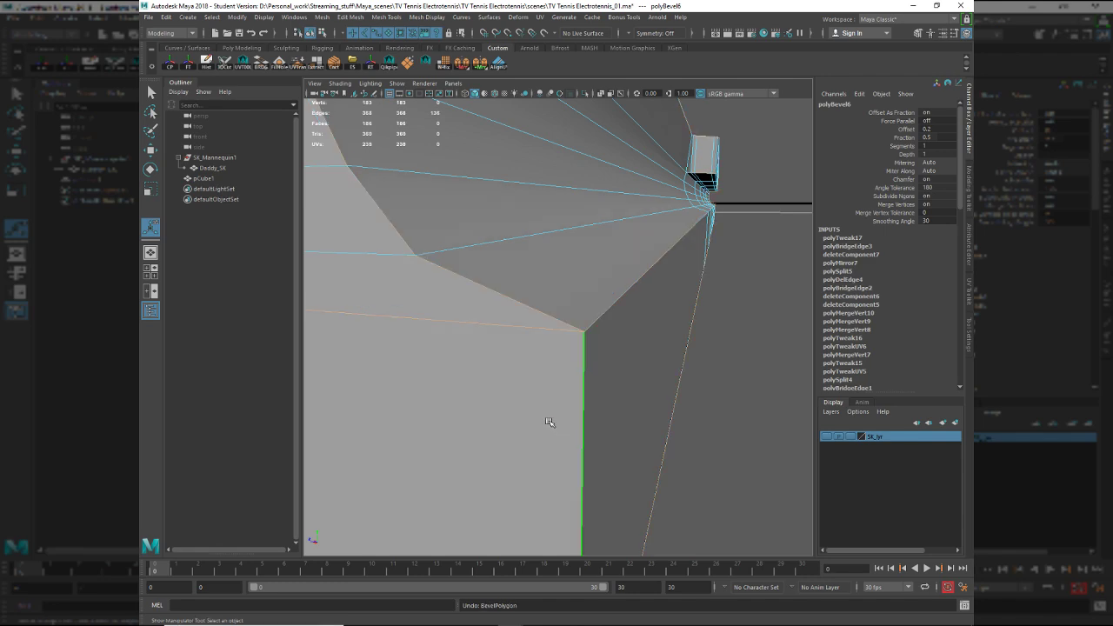
mouse_move(574, 432)
left_mouse_down("alt")
mouse_move(609, 401)
mouse_move(585, 418)
left_mouse_up("alt")
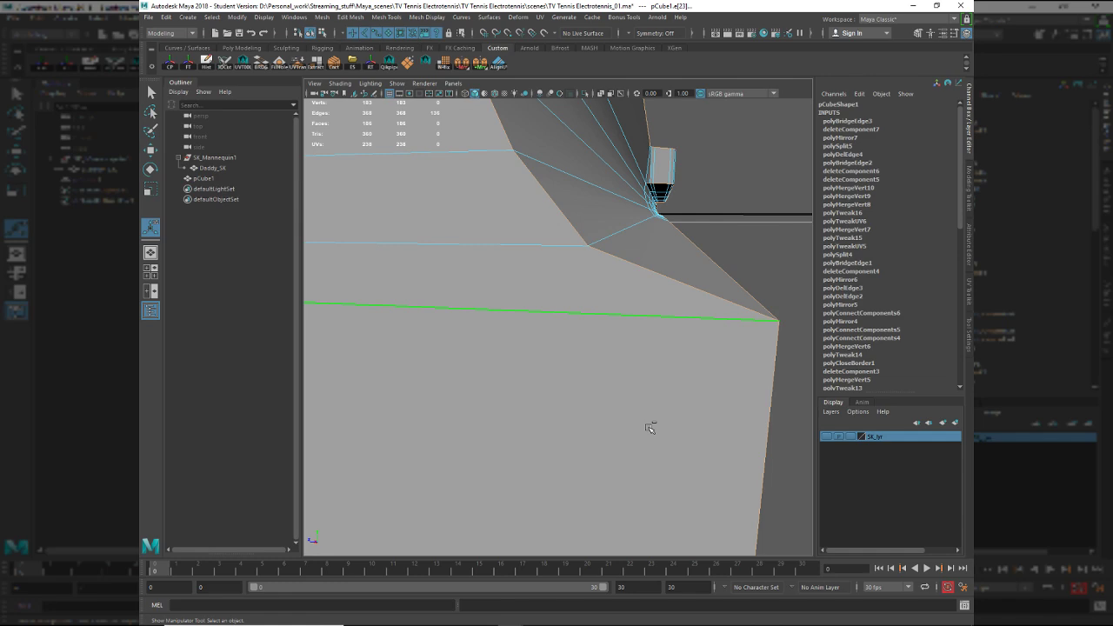
key("ctrl+shift+z")
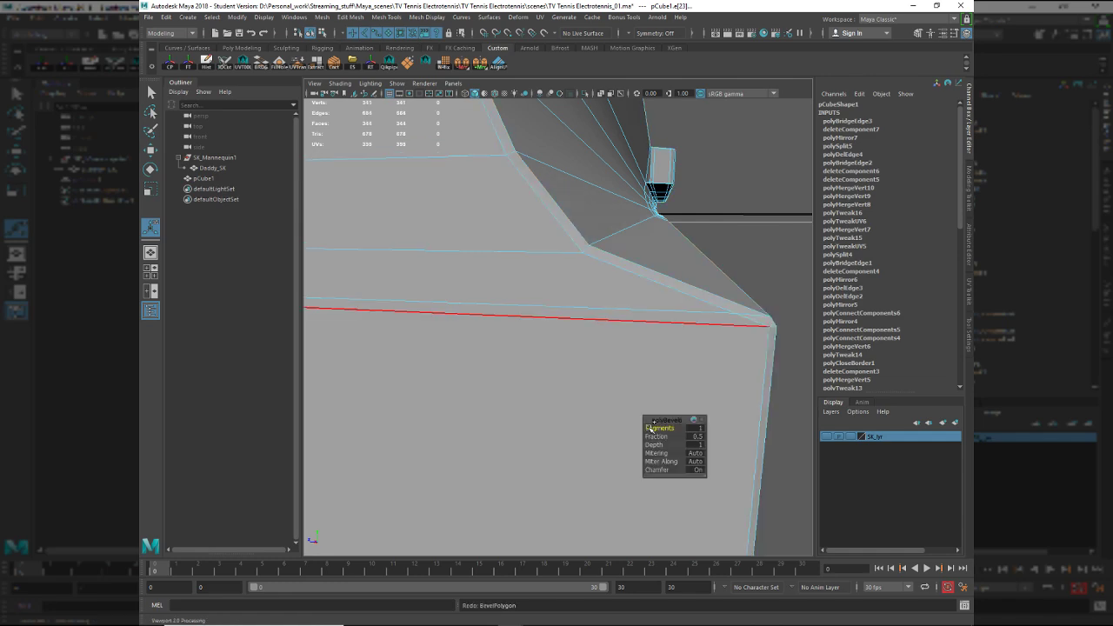
key("shift+z")
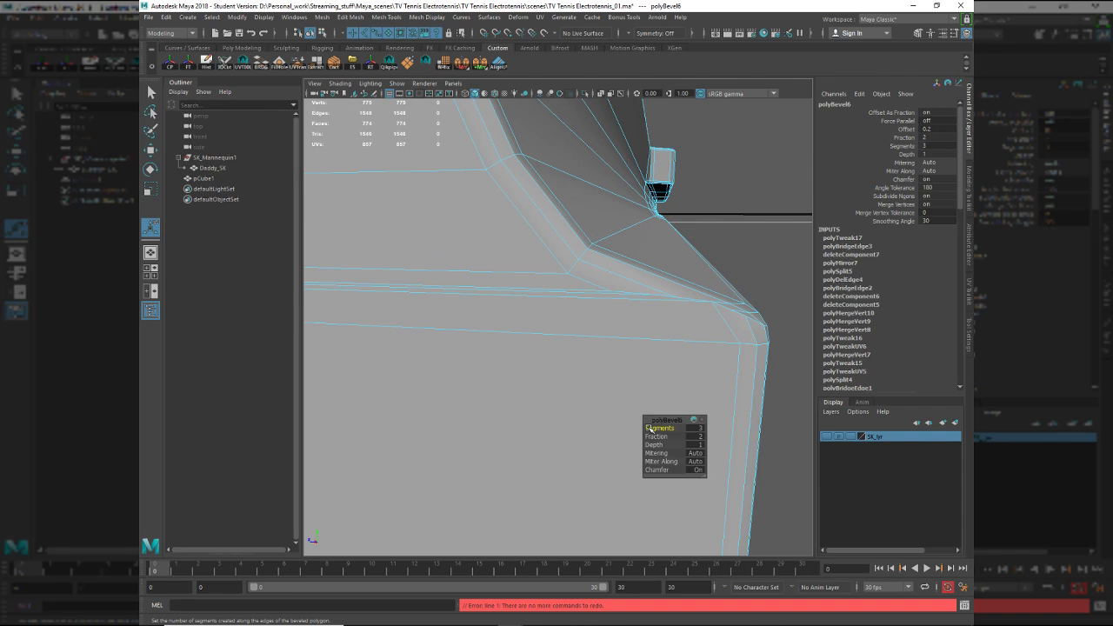
Move the inner bevel vertex at the ledge corner down and outward, toward the vertical corner edge.
key("F9")
left_click(711, 318)
key("w")
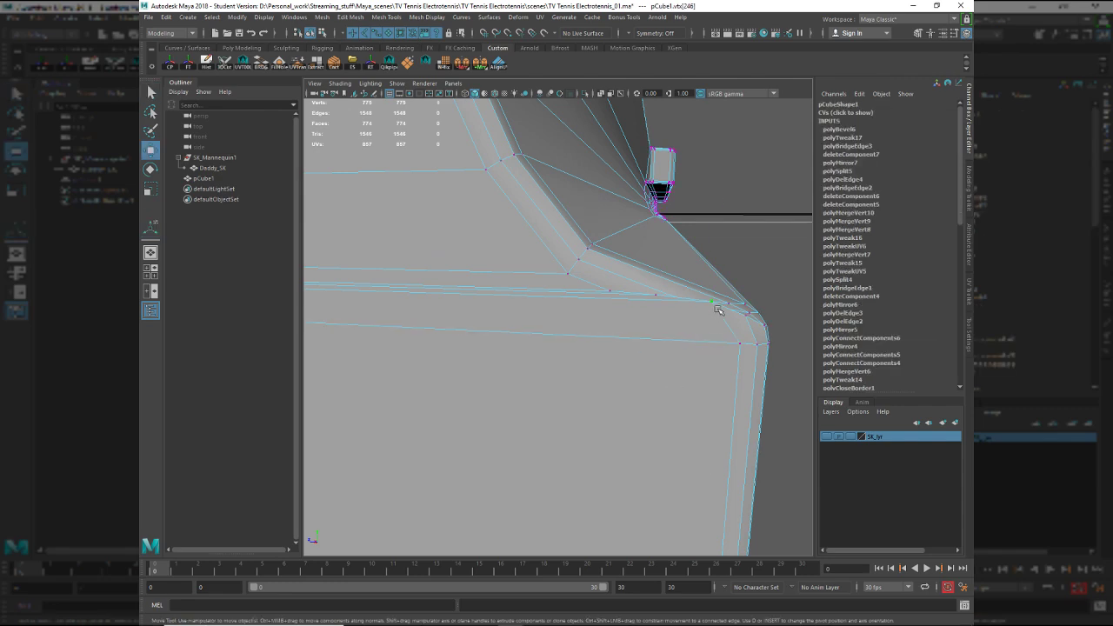
left_click_drag(715, 282, 722, 313, "ctrl+shift")
middle_click_drag(652, 250, 663, 252)
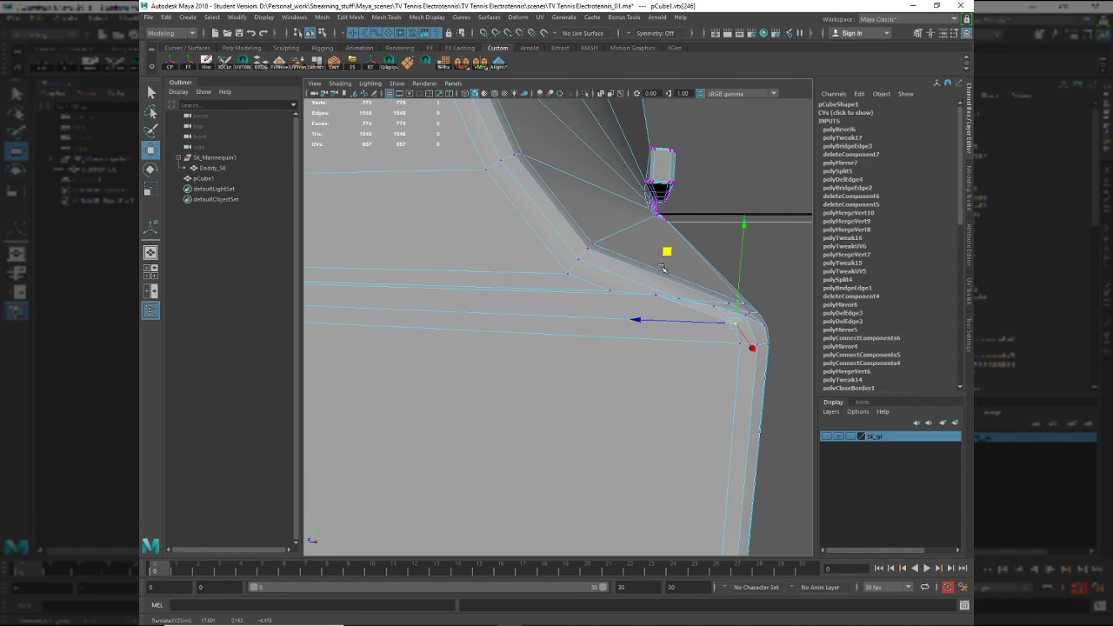
Move the neighbouring bevel vertex on the ledge's upper edge down and outward toward the corner.
left_click(655, 297)
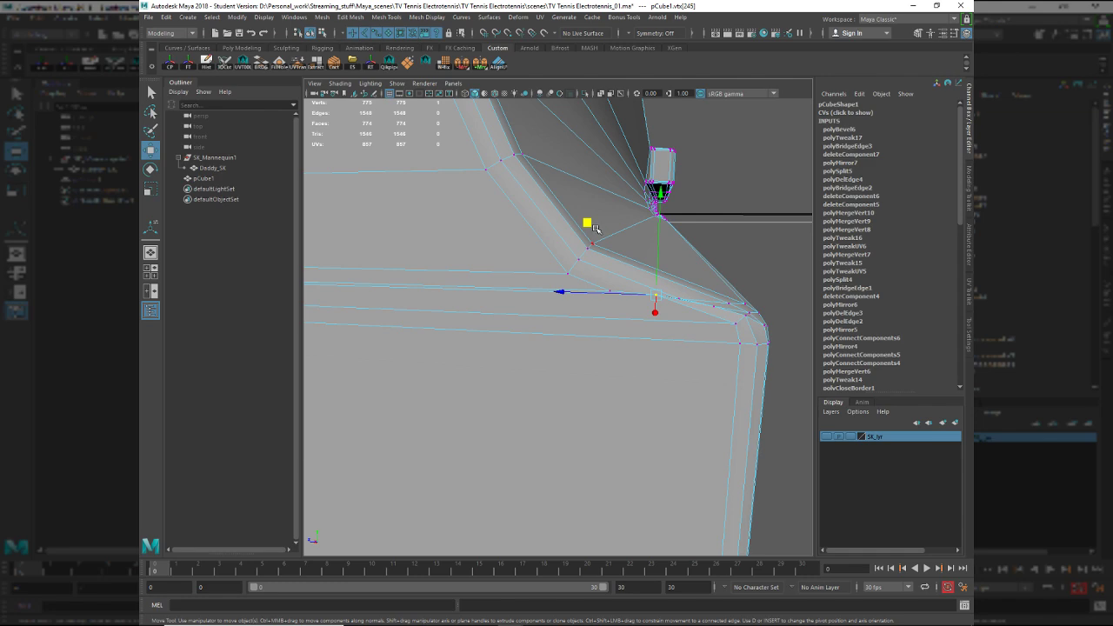
middle_click_drag(597, 232, 609, 240)
left_click_drag(728, 298, 640, 336, "alt")
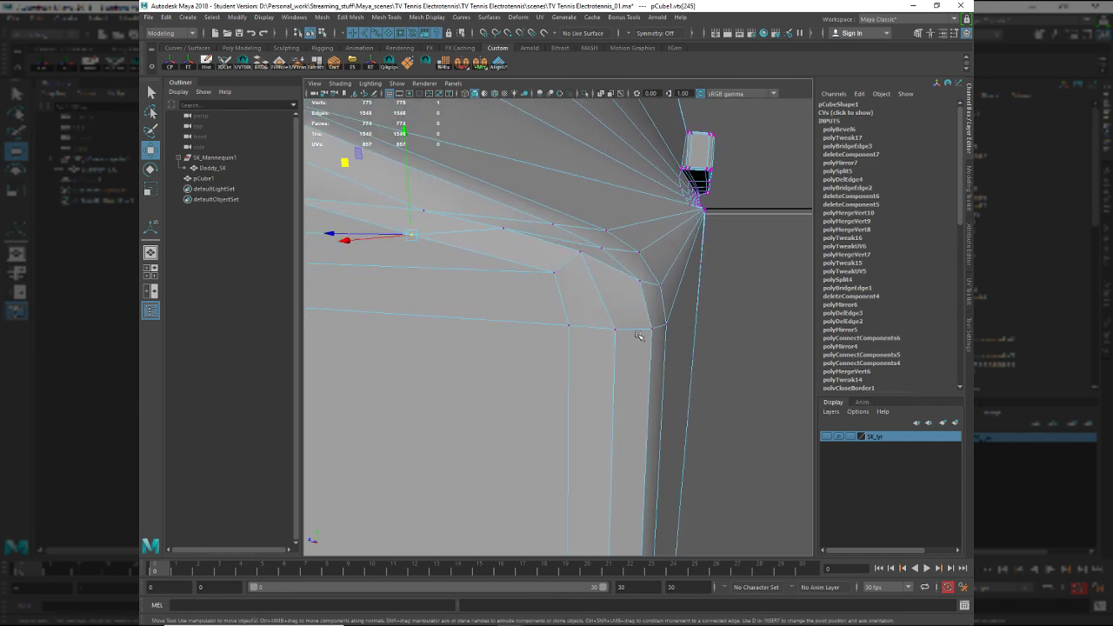
Move three middle-row bevel vertices at the ledge corner down and outward, toward the vertical corner edge.
left_click(588, 255)
middle_click_drag(524, 192, 533, 206)
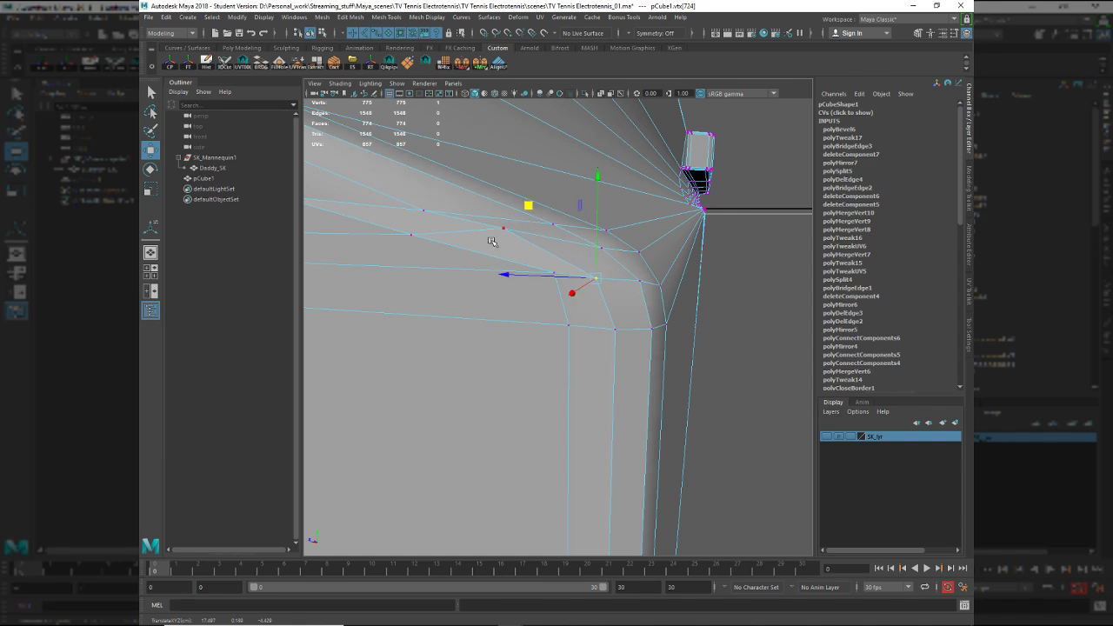
left_click(500, 231)
left_click_drag(433, 152, 463, 170)
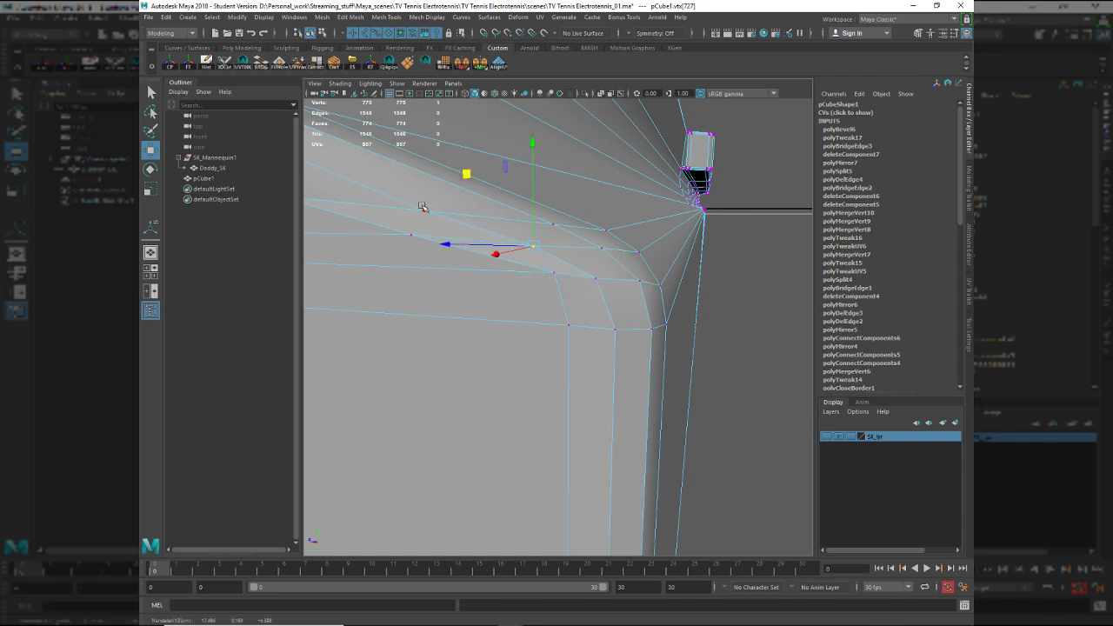
left_click(424, 210)
middle_click_drag(367, 143, 414, 155)
left_click_drag(413, 155, 416, 154)
left_click_drag(416, 154, 447, 192, "alt")
Space the lower-row bevel vertices at the ledge corner, pulling the nearest one slightly inward and the two farther ones outward toward the corner.
left_click(536, 264)
left_click(537, 265)
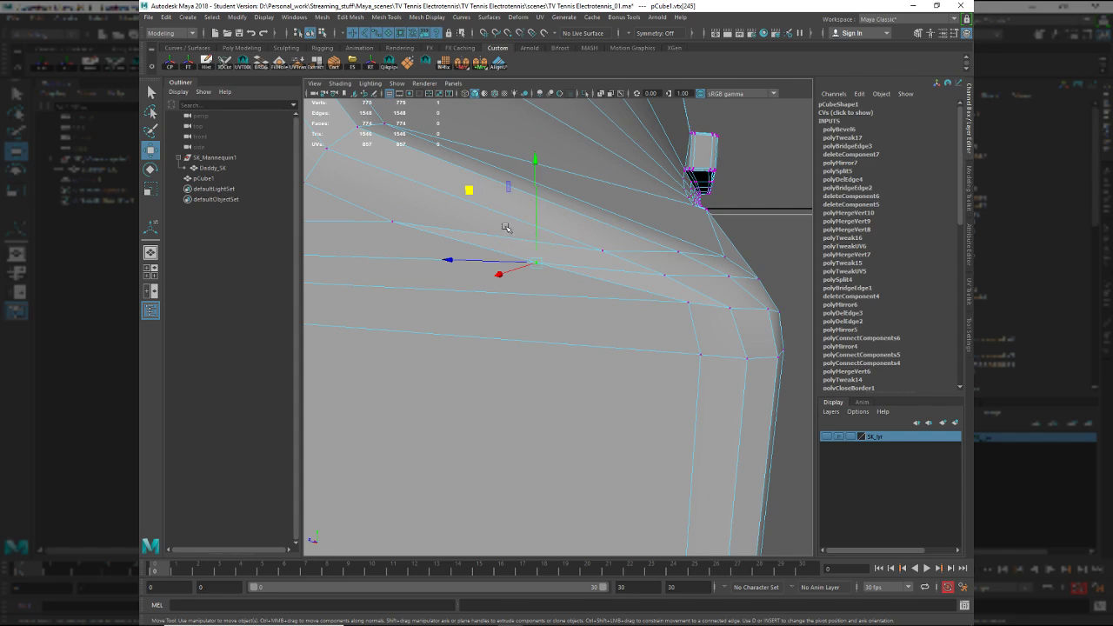
middle_click_drag(477, 191, 529, 202)
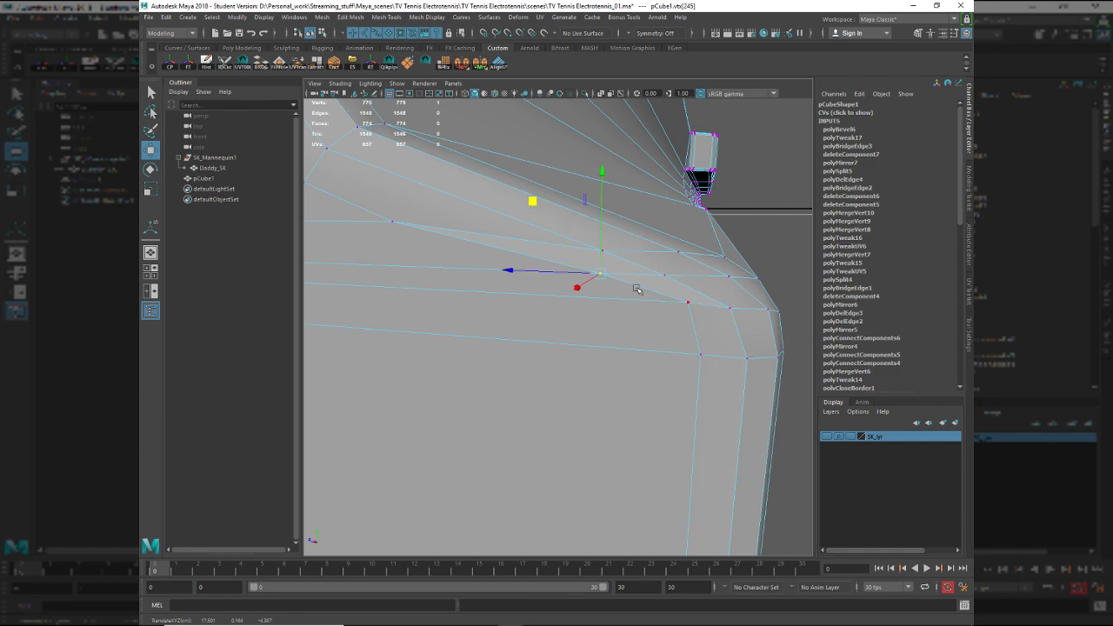
left_click(689, 301)
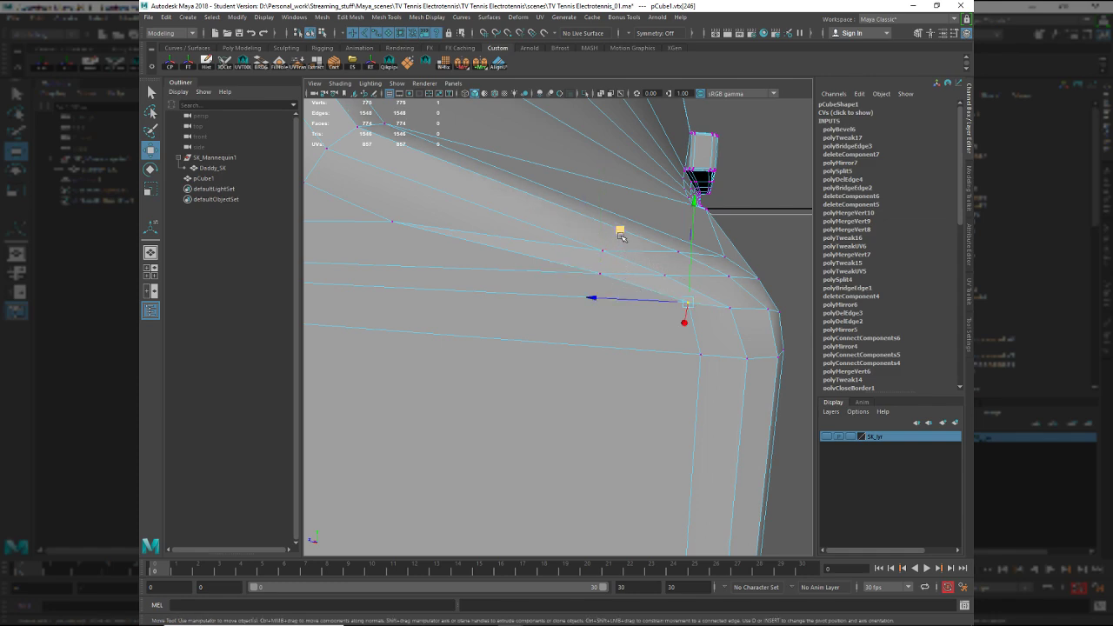
left_click_drag(622, 231, 619, 231)
middle_click_drag(620, 232, 604, 232)
left_click(392, 223)
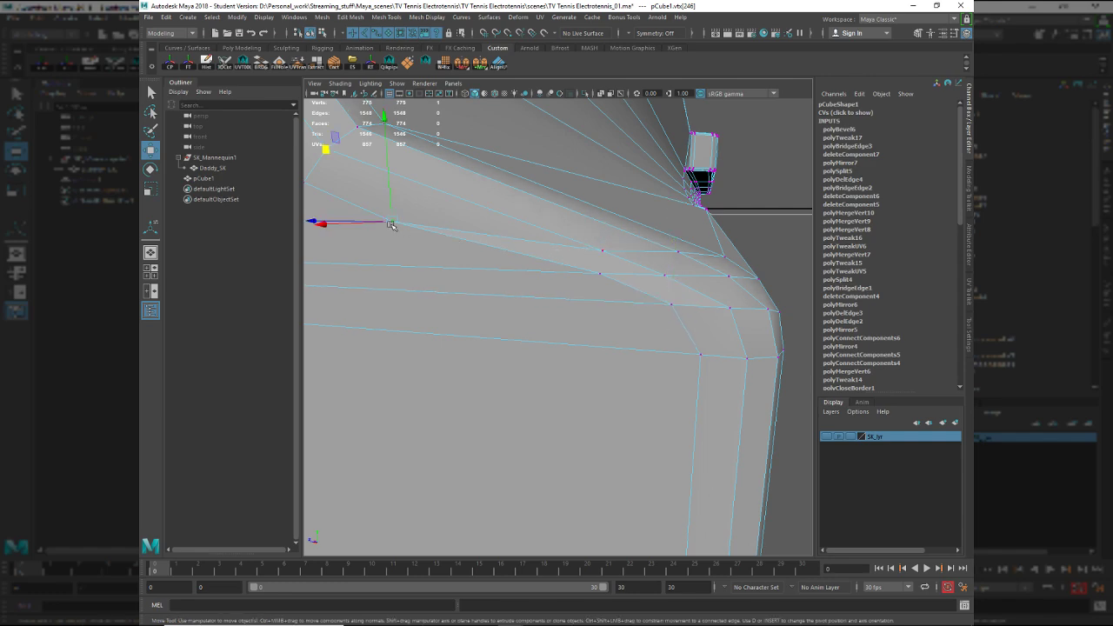
middle_click_drag(328, 165, 482, 183)
left_click_drag(669, 302, 556, 293, "alt")
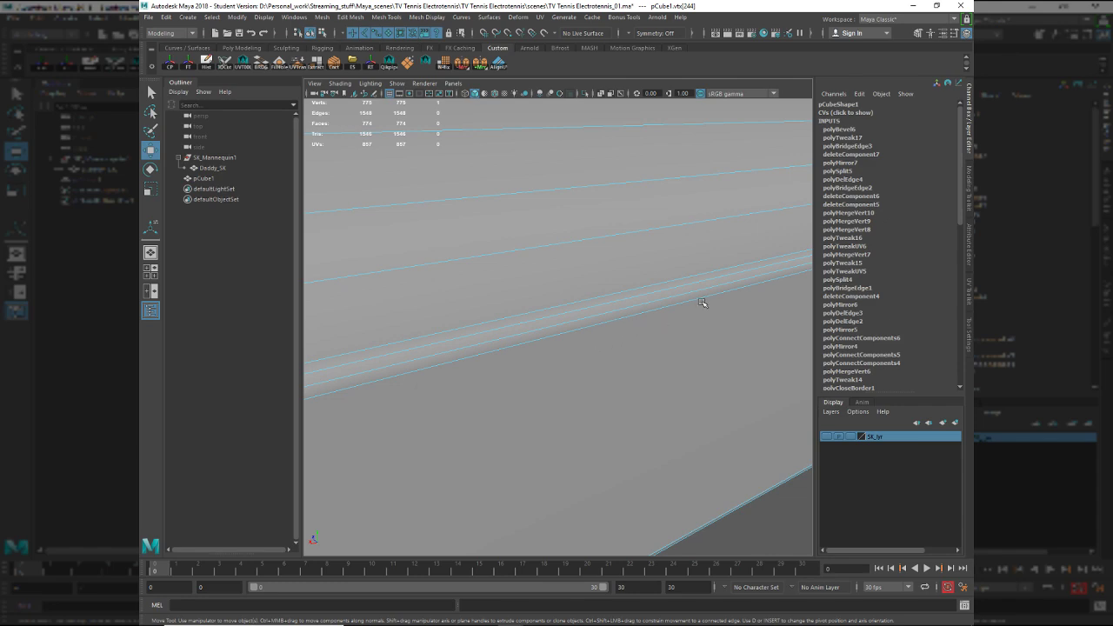
key("ctrl+b")
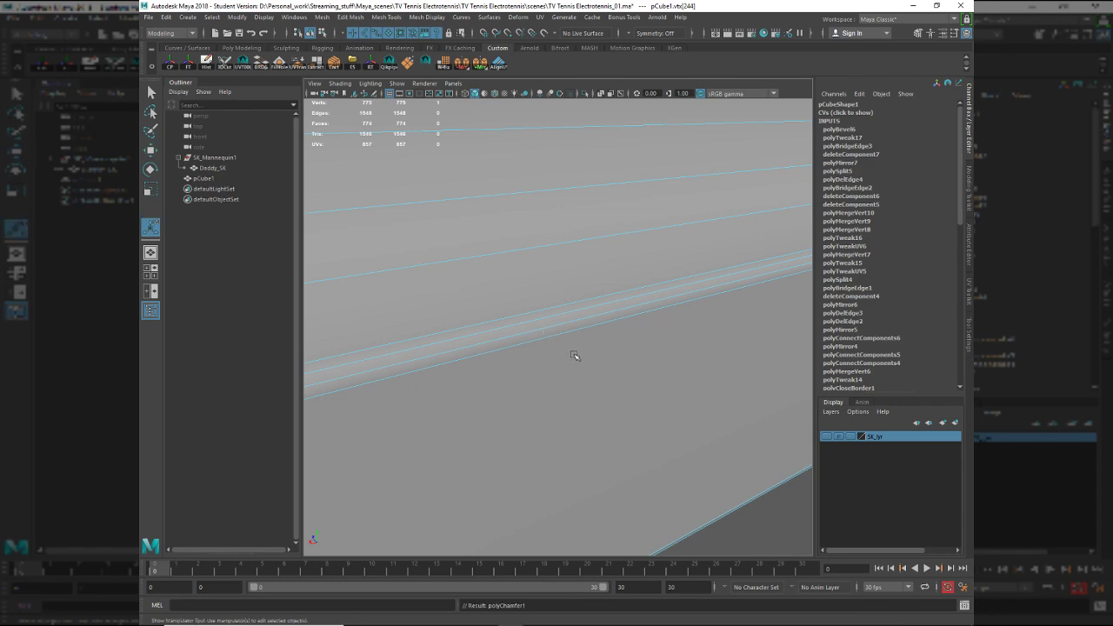
right_click_drag(576, 357, 517, 366, "alt")
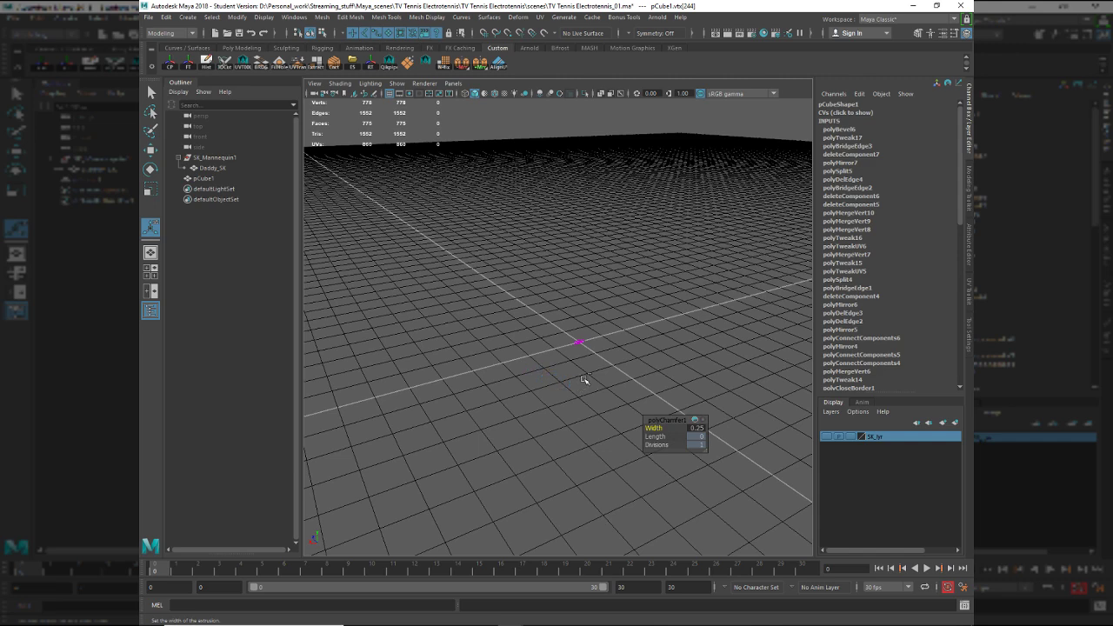
key("ctrl+z")
key("f")
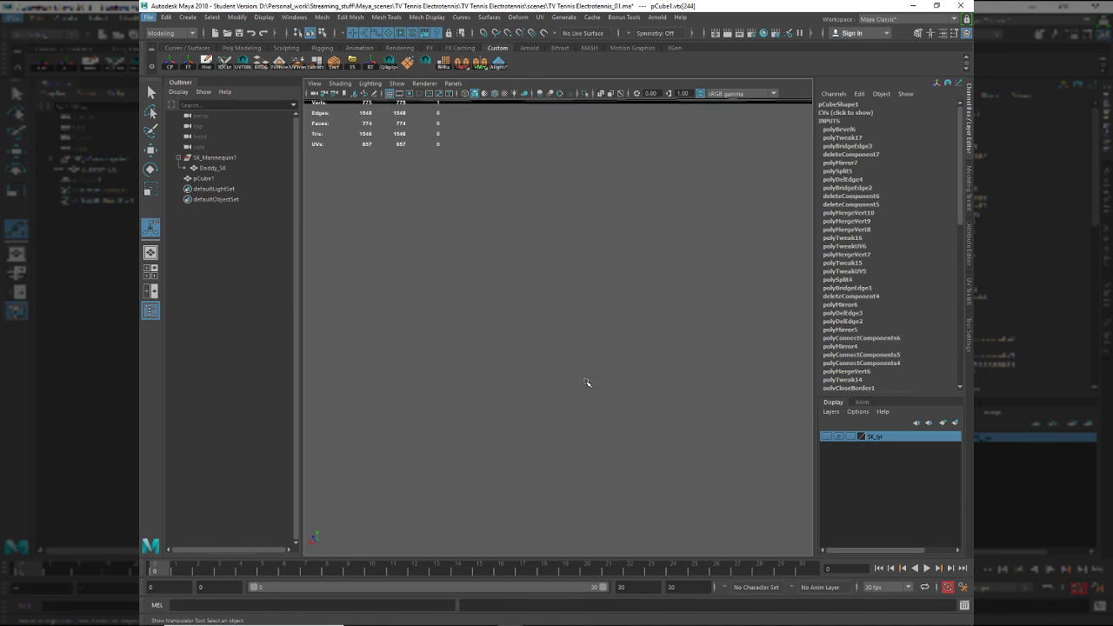
scroll(587, 383, "down", 5)
left_click_drag(587, 377, 564, 369, "alt")
Nudge the lower-row bevel vertices along the ledge corner, and undo the last nudge.
key("w")
key("f")
right_click_drag(612, 363, 627, 423, "alt")
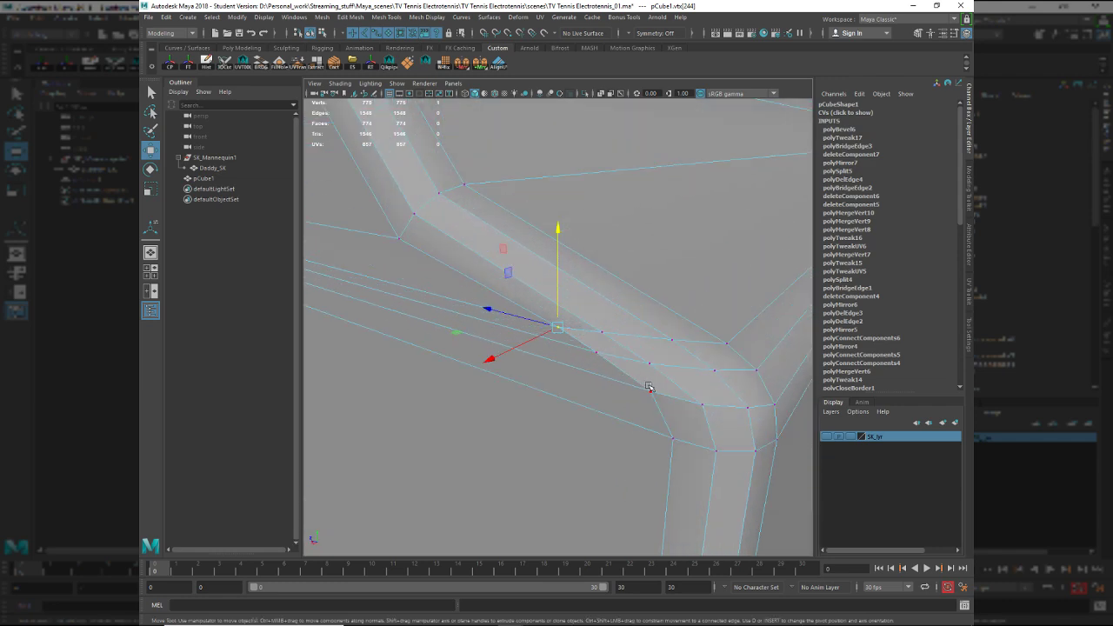
left_click_drag(649, 388, 593, 351, "ctrl+shift")
left_click(593, 354)
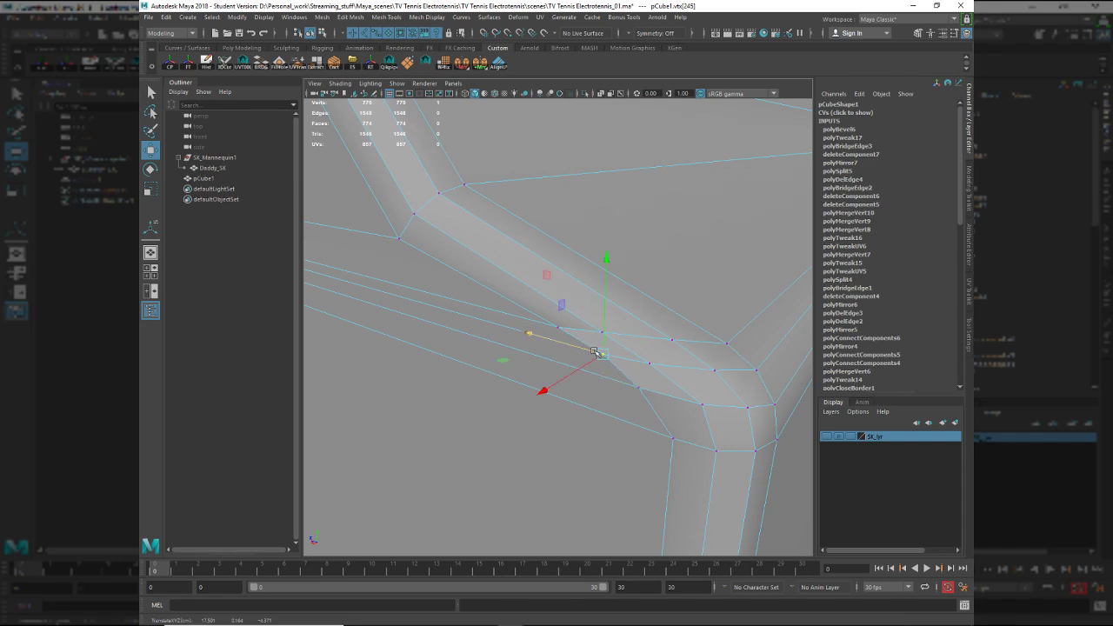
key("ctrl+z")
Return to object mode with nothing selected and inspect the beveled ledge corner and front edges of the console body.
right_click_drag(664, 386, 636, 336, "alt")
left_click(636, 336, "ctrl")
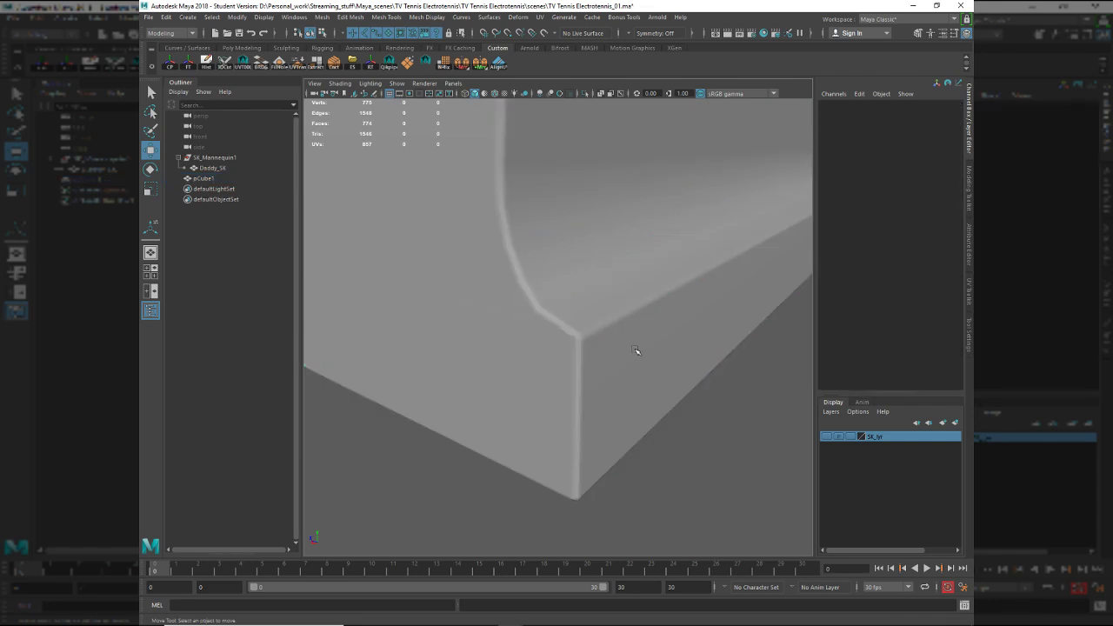
left_click_drag(636, 350, 587, 288, "alt")
right_click_drag(586, 288, 553, 306, "alt")
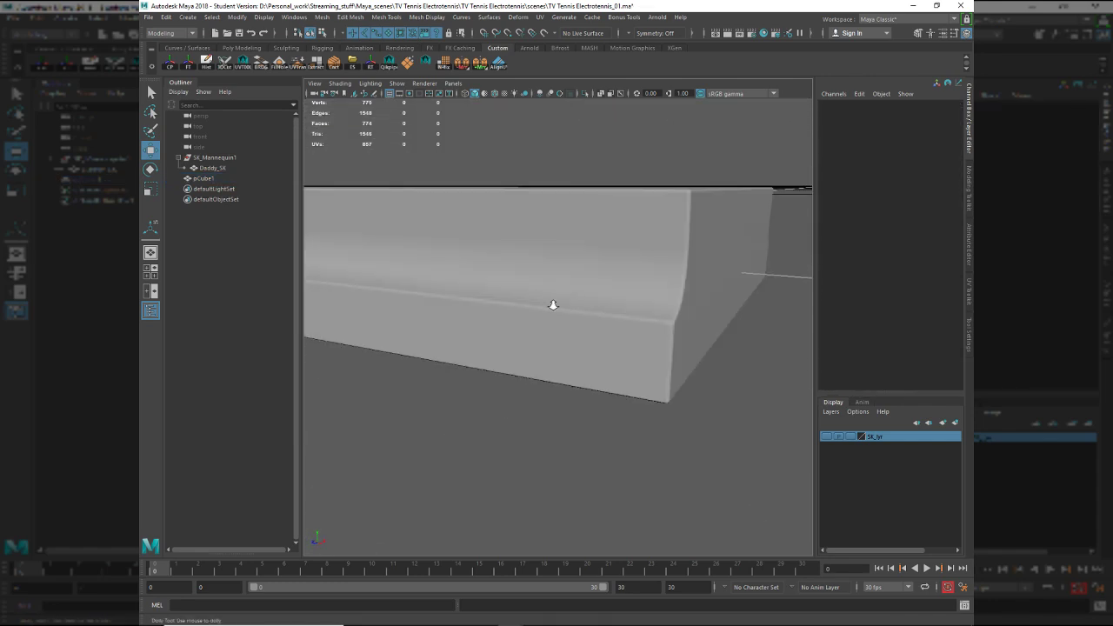
left_click_drag(553, 305, 528, 345, "alt")
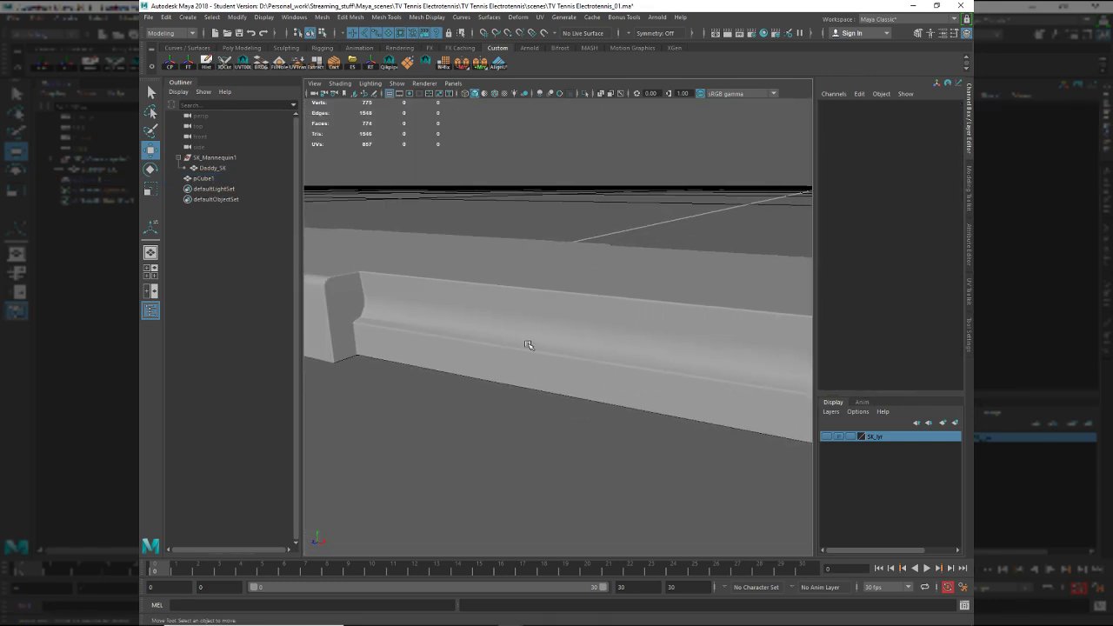
middle_click_drag(528, 345, 611, 339, "alt")
right_click_drag(611, 339, 688, 383, "alt")
middle_click_drag(688, 383, 611, 360, "alt")
right_click_drag(611, 360, 638, 398, "alt")
Select the console body, try 4 segments on its bevel, and inspect the inner corner where the ledge meets the front block.
left_click(597, 368)
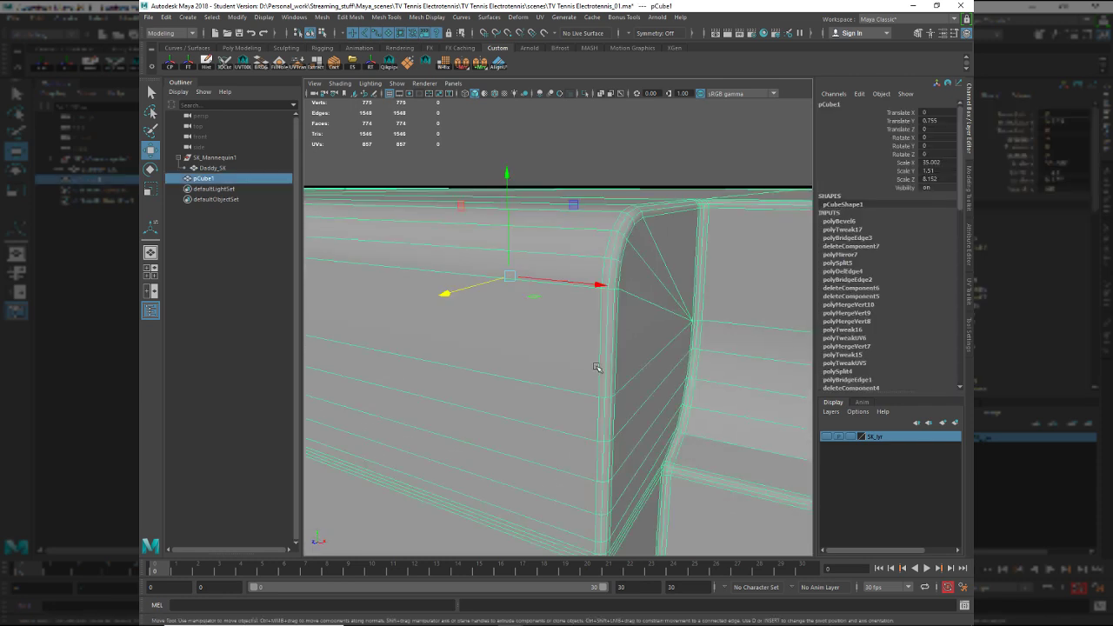
left_click_drag(616, 357, 601, 385, "alt")
key("t")
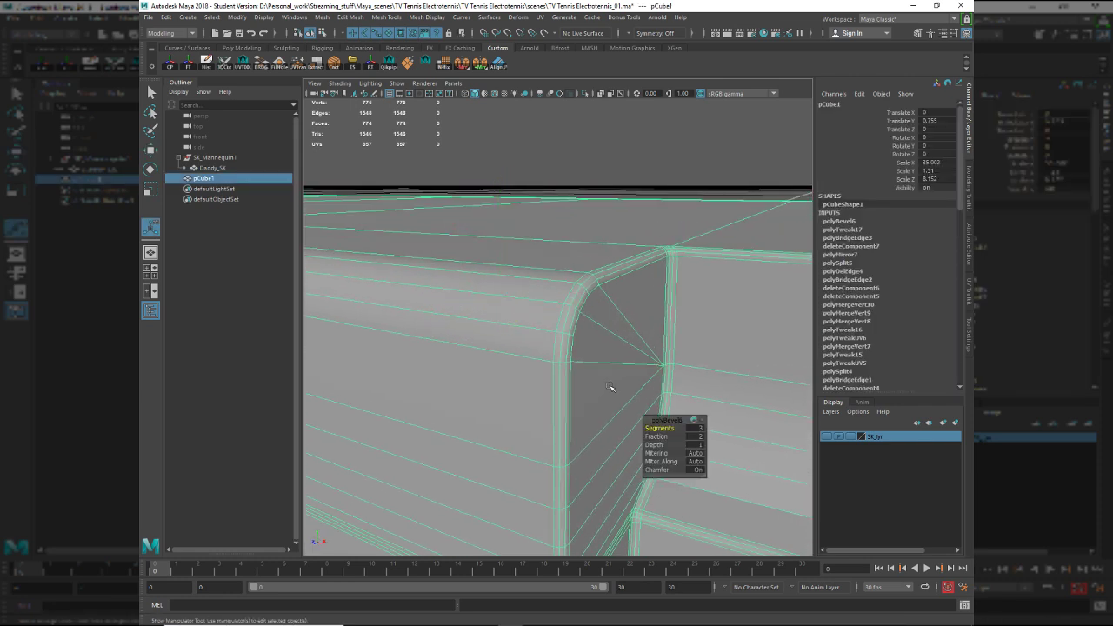
left_click(674, 430)
type("3")
key("Return")
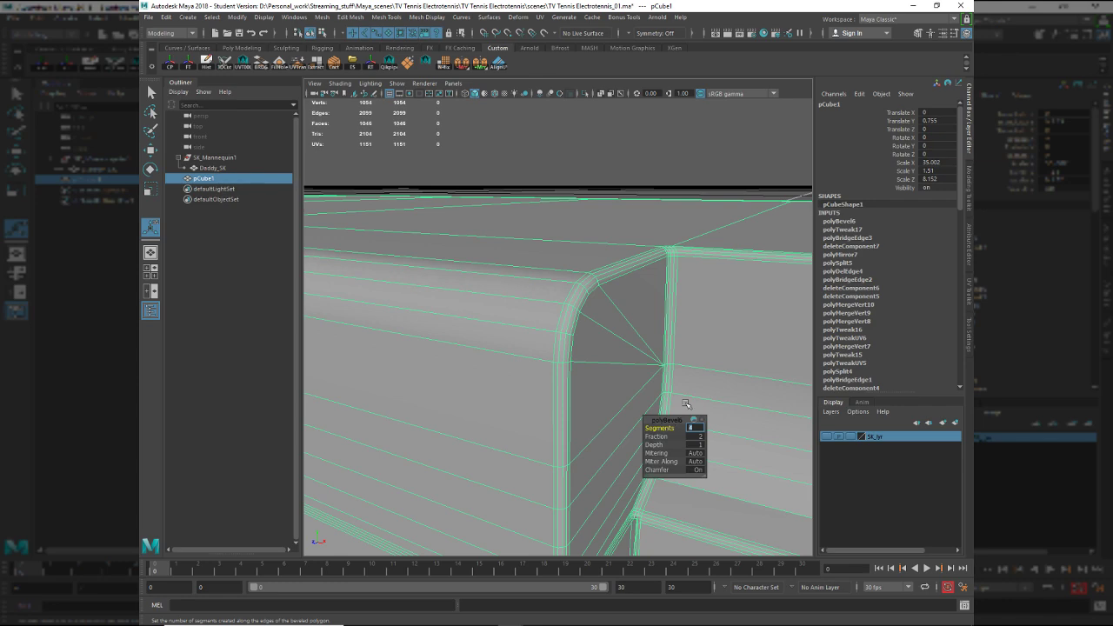
left_click_drag(699, 349, 641, 328, "alt")
middle_click_drag(642, 328, 647, 306, "alt")
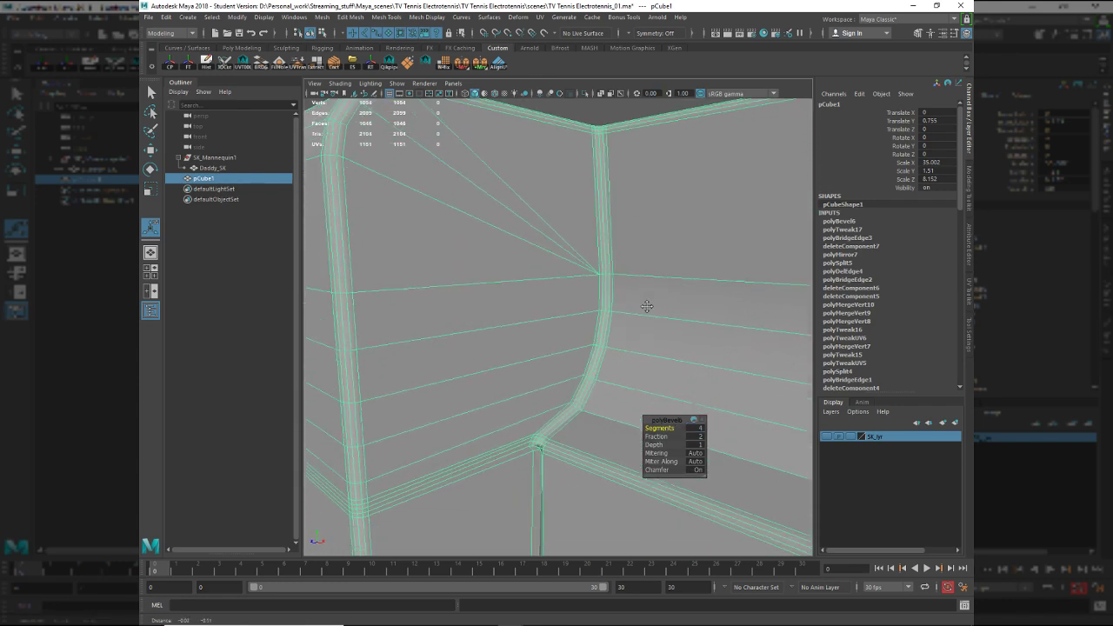
mouse_move(647, 306)
left_mouse_down("alt")
mouse_move(599, 301)
mouse_move(651, 313)
mouse_move(641, 306)
left_mouse_up("alt")
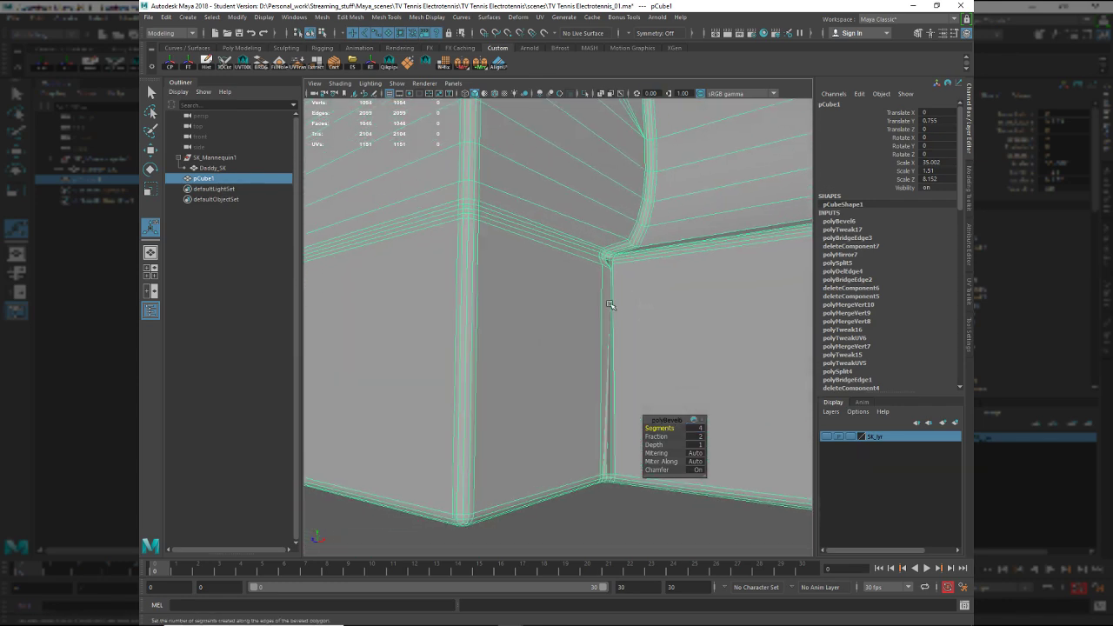
right_click_drag(612, 307, 664, 342, "alt")
Undo the change to the bevel's segment count.
key("ctrl+z")
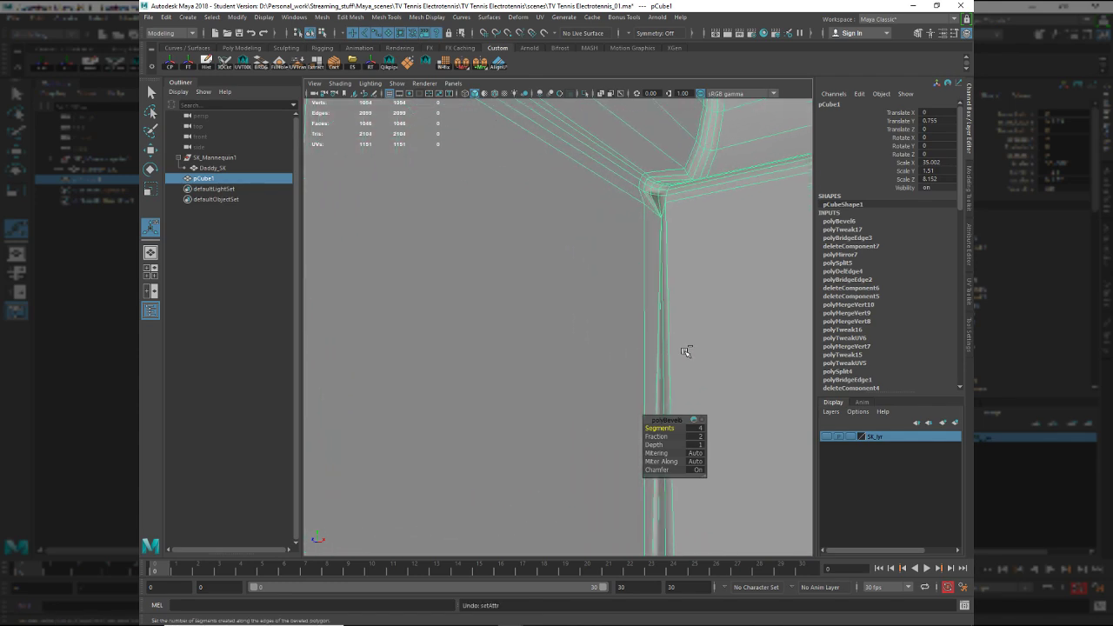
key("ctrl+z")
key("ctrl+z")
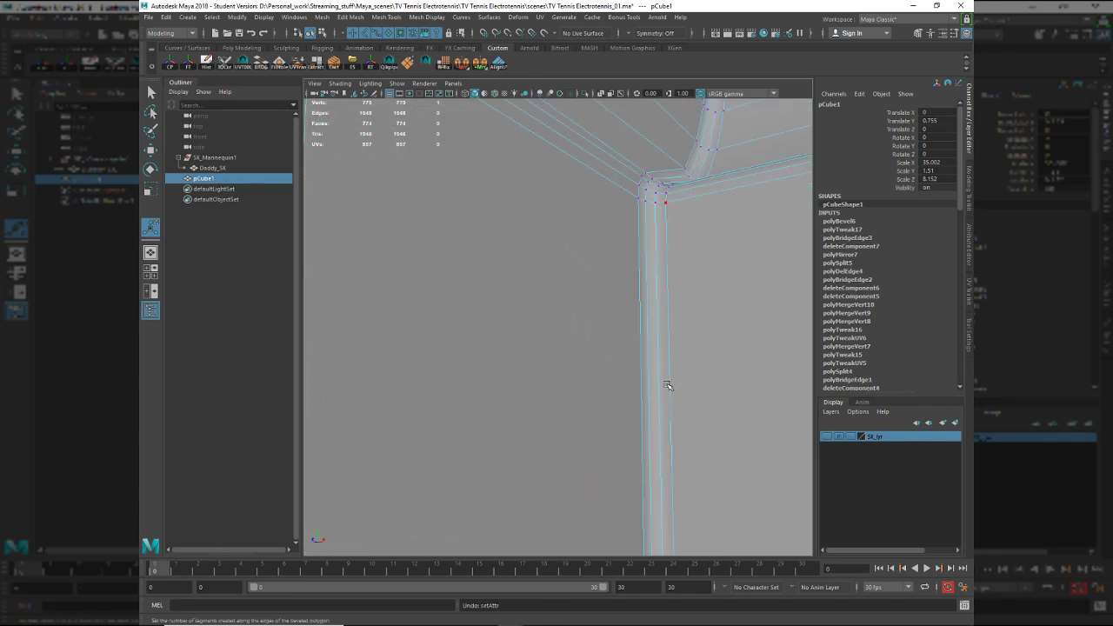
right_click_drag(668, 385, 629, 402, "alt")
key("ctrl+z")
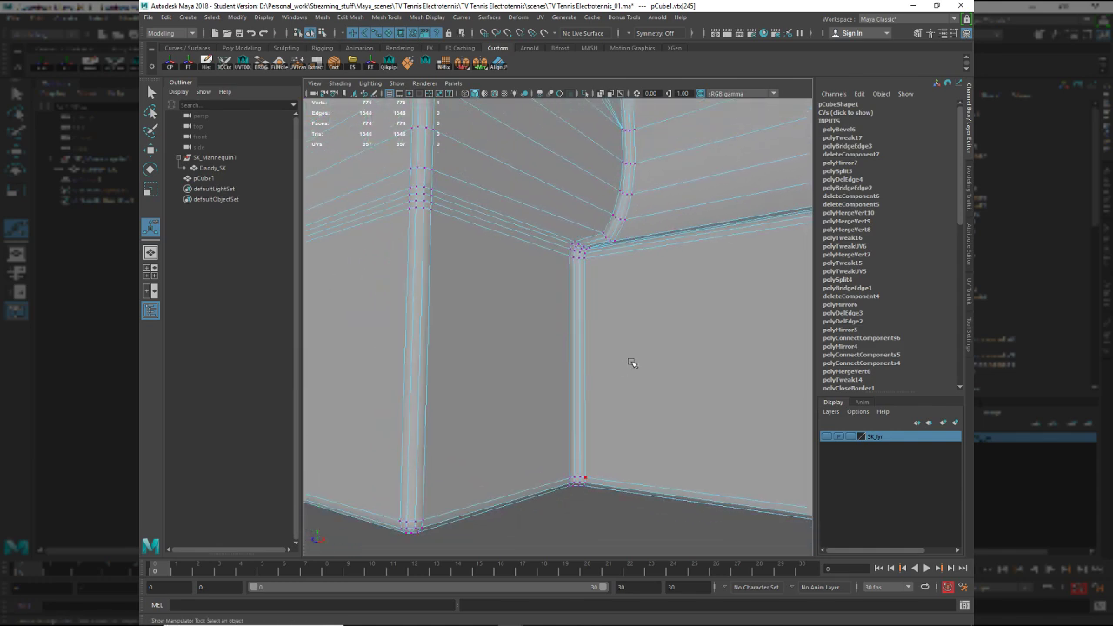
key("ctrl+z")
Try 4 segments on the console body's bevel again, and settle on 2 segments.
key("t")
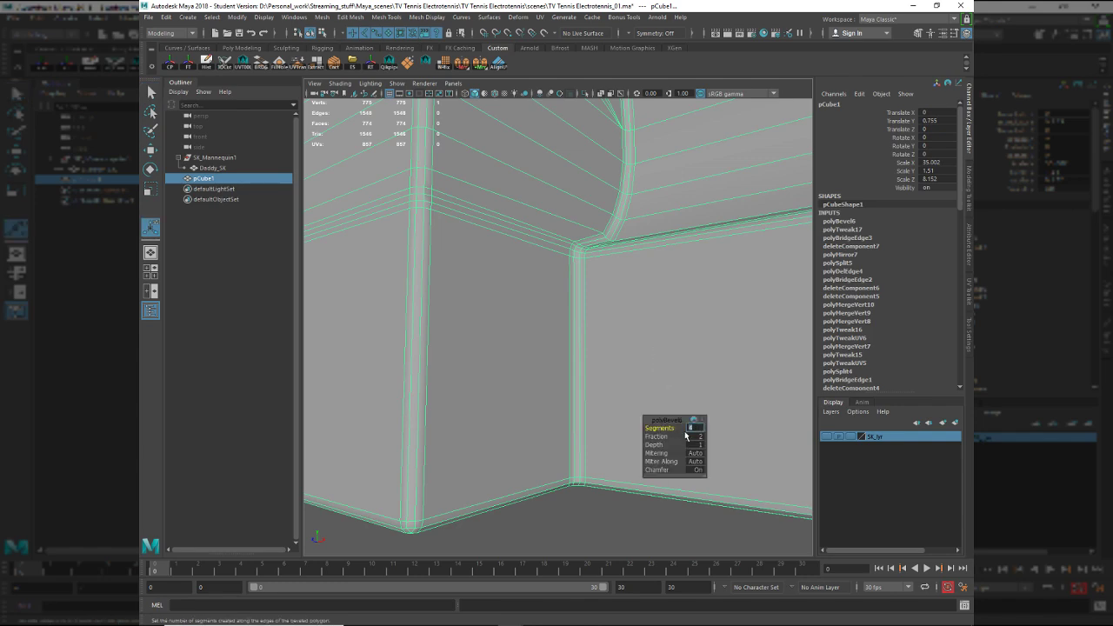
type("3")
key("Return")
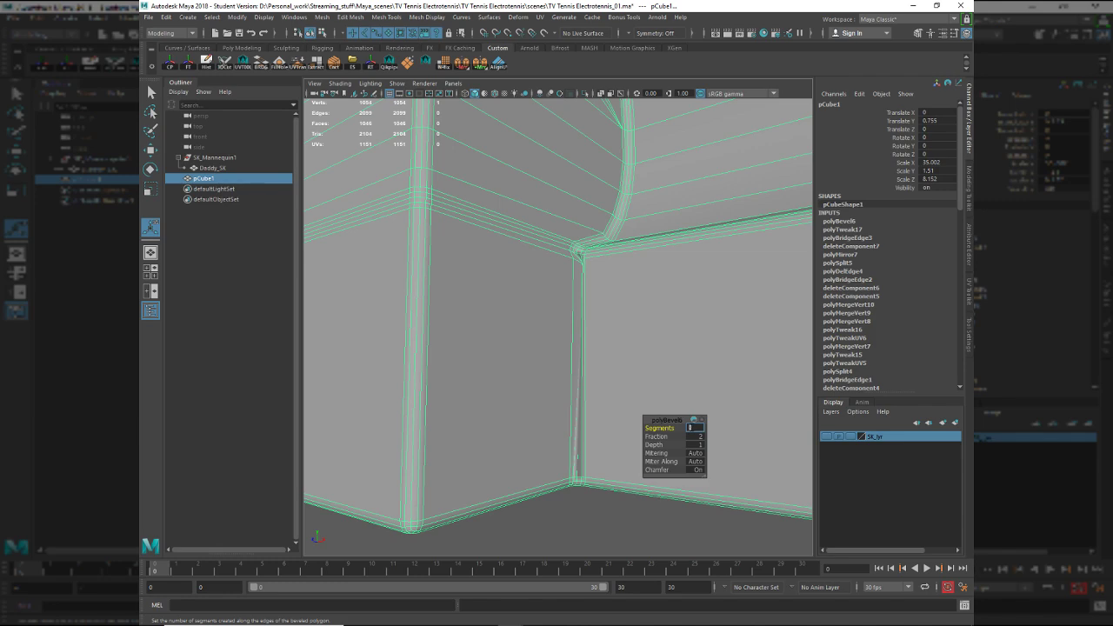
type("2")
key("Return")
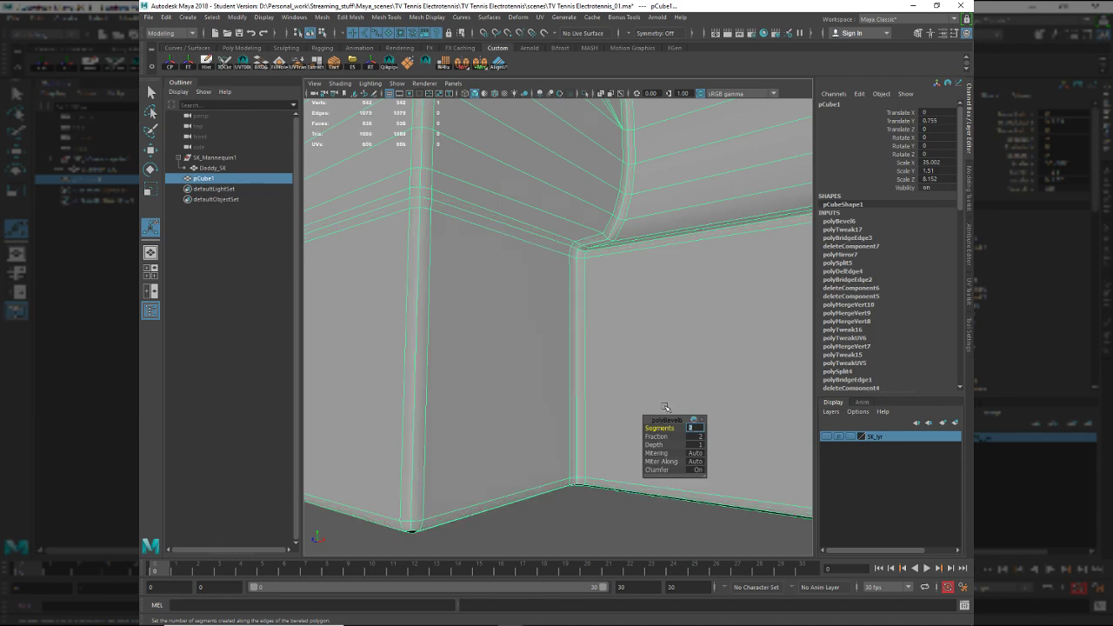
Select all edges of the console body, soften them, and return to object mode with nothing selected.
left_click_drag(596, 381, 588, 364, "alt")
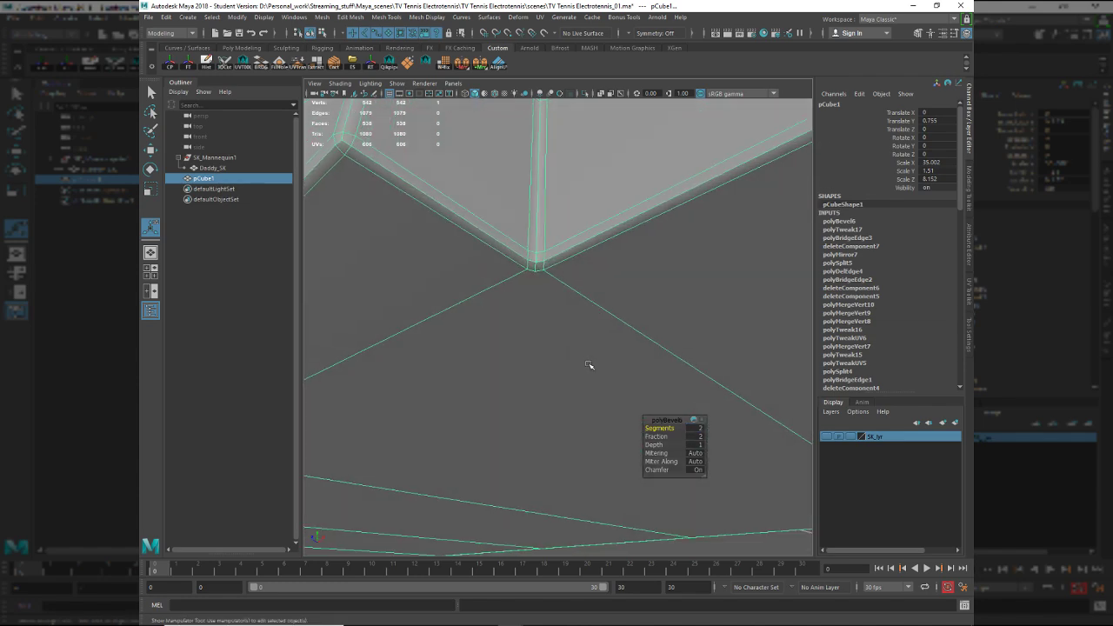
right_click_drag(562, 331, 619, 295)
left_click(620, 296, "ctrl")
left_click_drag(602, 274, 577, 417, "alt")
key("F8")
key("F11")
left_click(582, 453)
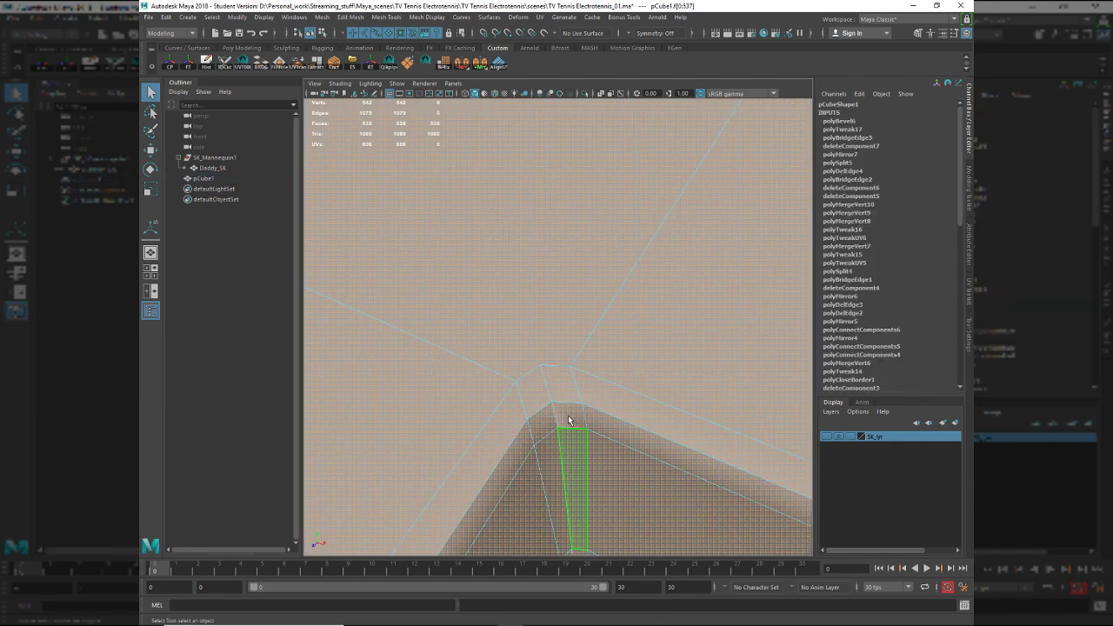
key("ctrl+F10")
right_click_drag(569, 416, 670, 438, "shift")
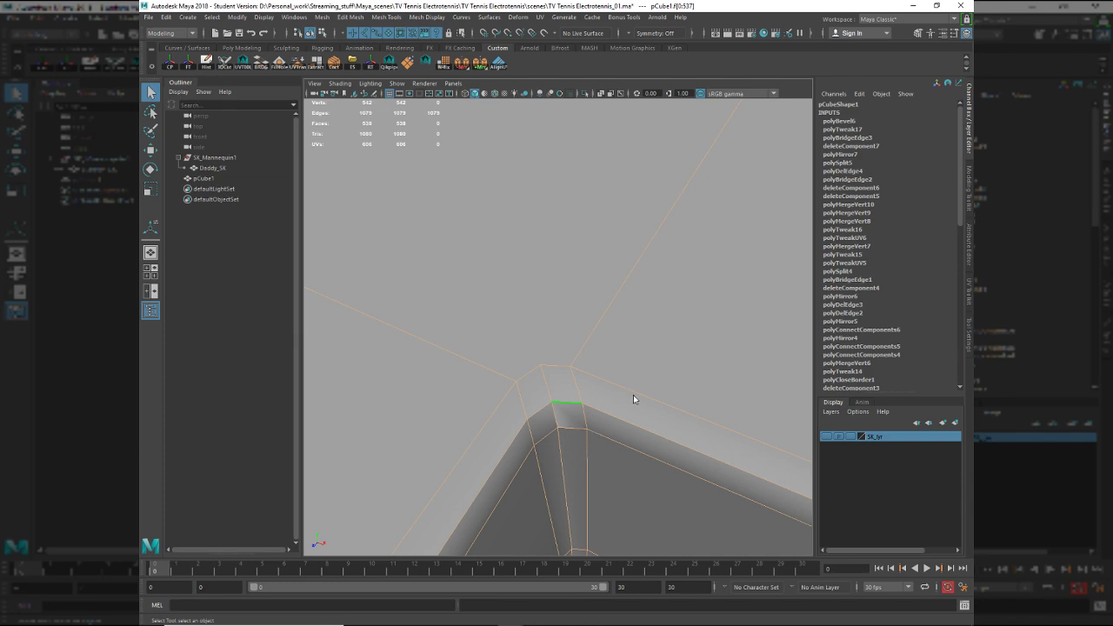
right_click_drag(625, 406, 665, 369)
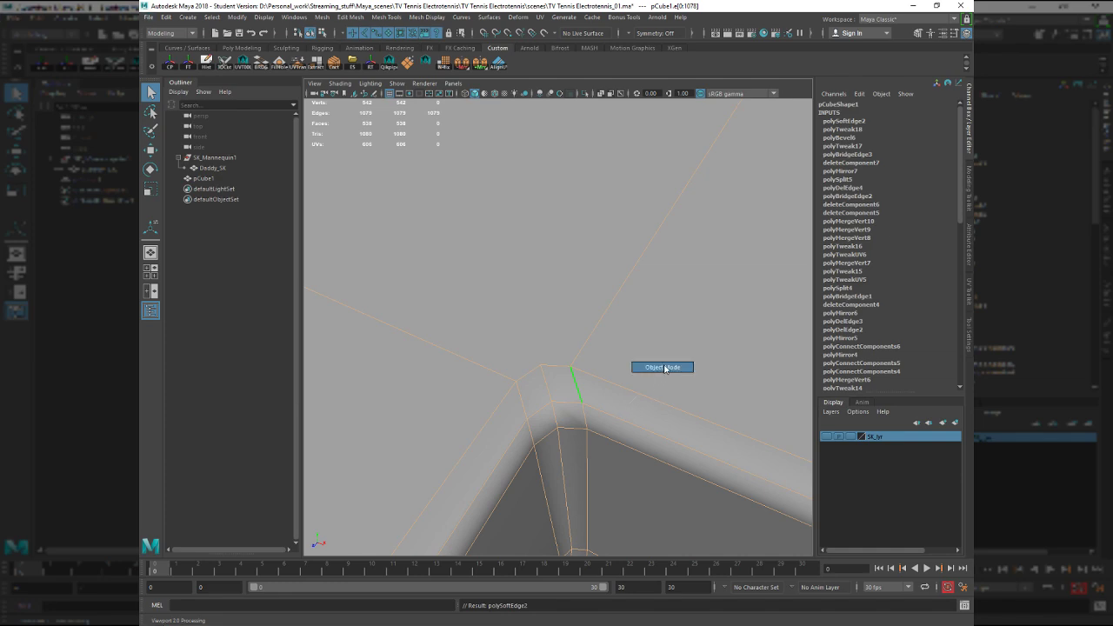
left_click(666, 397)
Compare the softened front block and ledge of the console body with the photos on the reference image board.
left_click_drag(667, 397, 520, 343, "alt")
right_click_drag(520, 343, 533, 353, "alt")
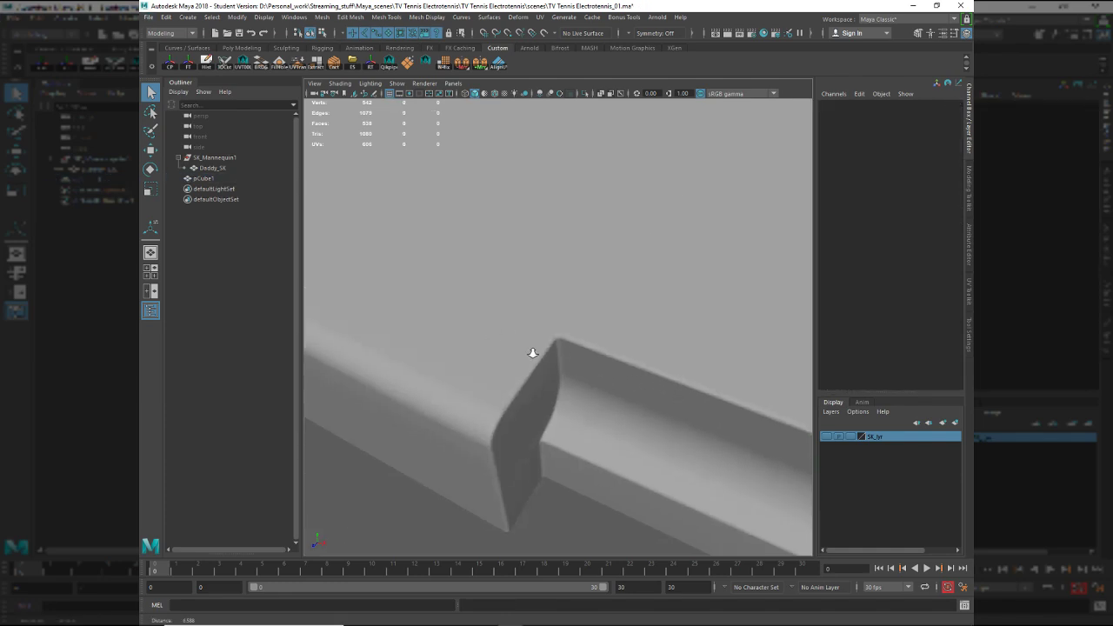
left_click_drag(533, 353, 513, 381, "alt")
key("alt+Tab")
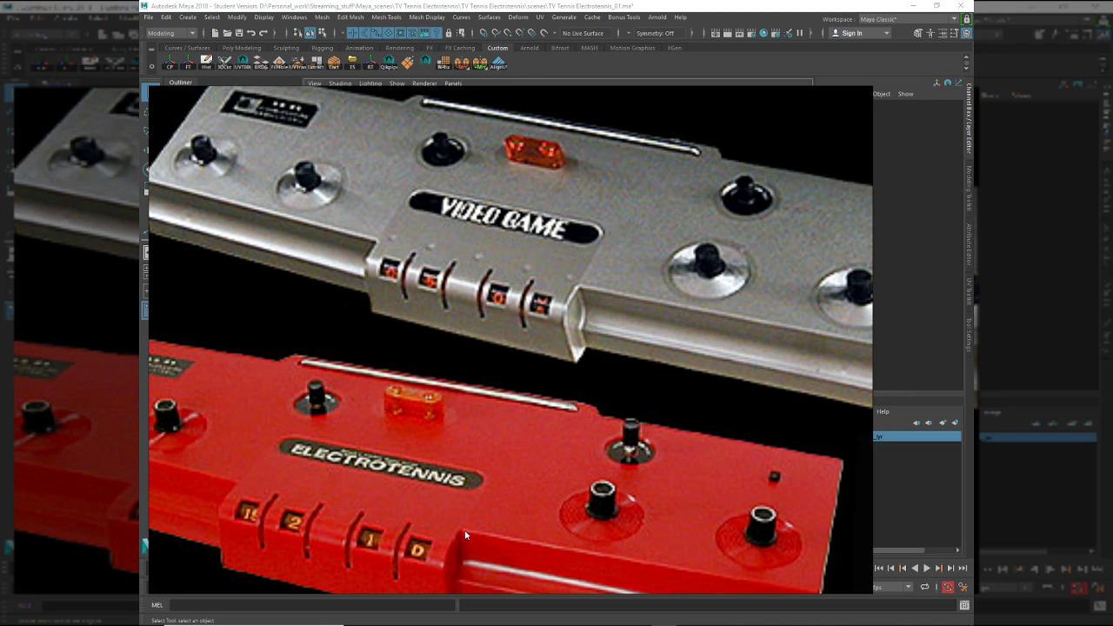
key("alt+Tab")
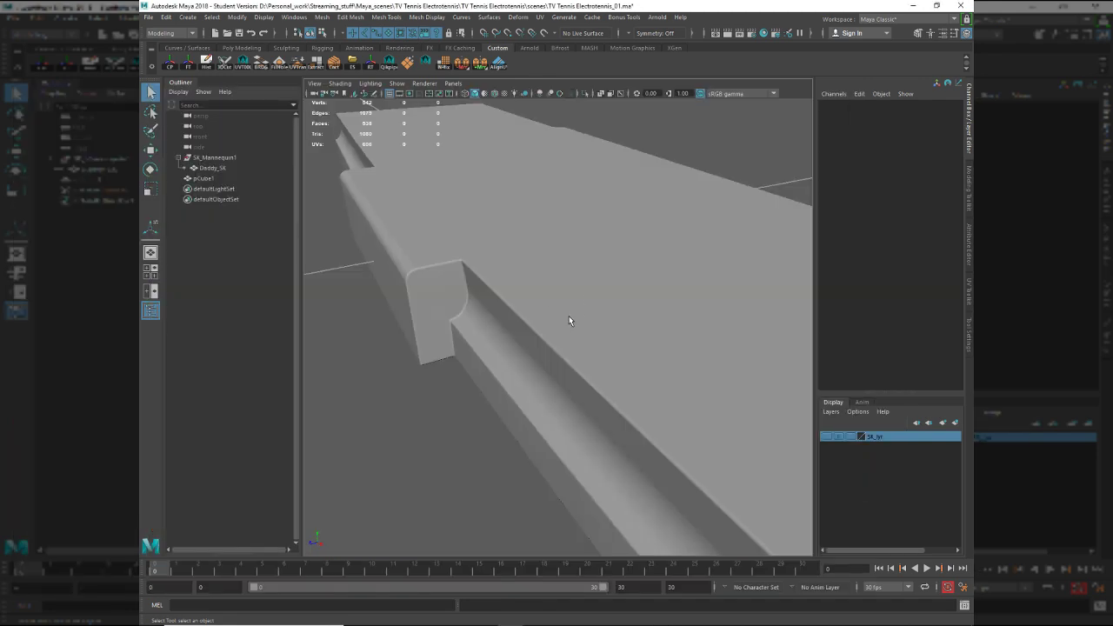
left_click(538, 300)
left_click_drag(538, 300, 591, 375, "alt")
key("alt+Tab")
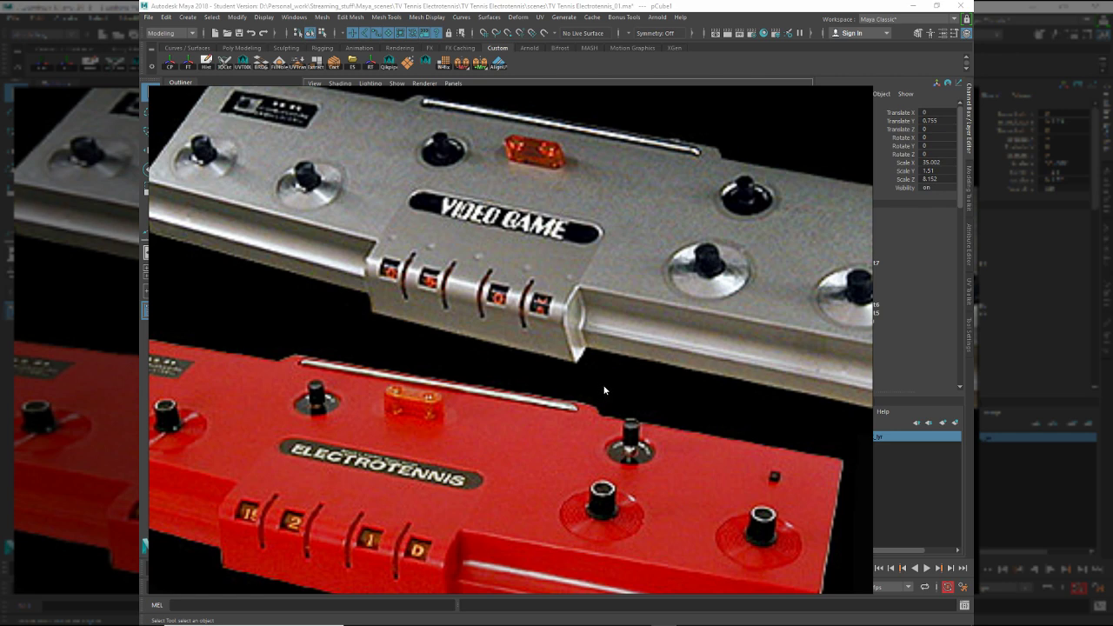
scroll(481, 487, "down", 7)
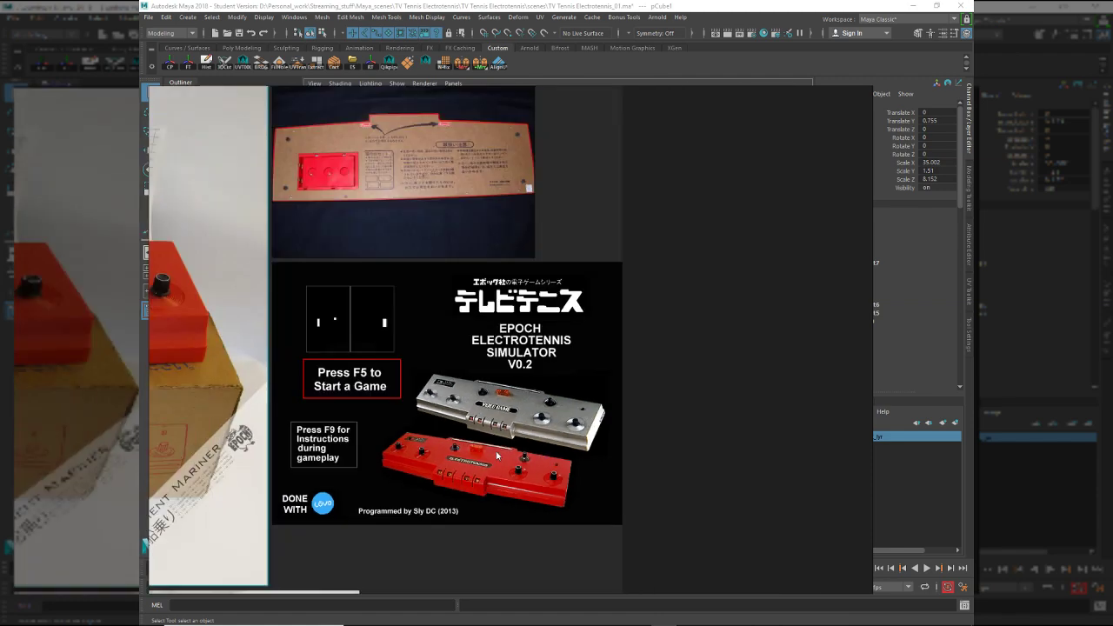
Examine the front block and ledge in the red and silver console photos on the reference board.
middle_click_drag(413, 290, 538, 281)
middle_click_drag(194, 339, 585, 395)
scroll(508, 382, "down", 5)
scroll(511, 385, "up", 15)
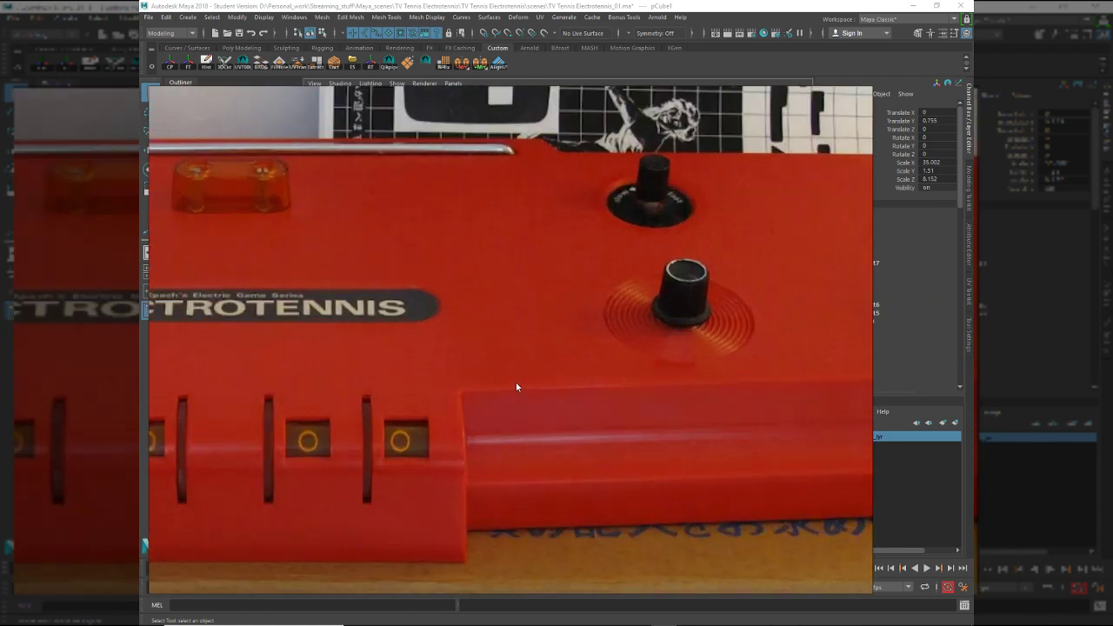
scroll(487, 387, "down", 5)
scroll(473, 348, "down", 5)
middle_click_drag(468, 515, 512, 108)
scroll(477, 471, "up", 5)
middle_click_drag(193, 535, 439, 447)
key("Right")
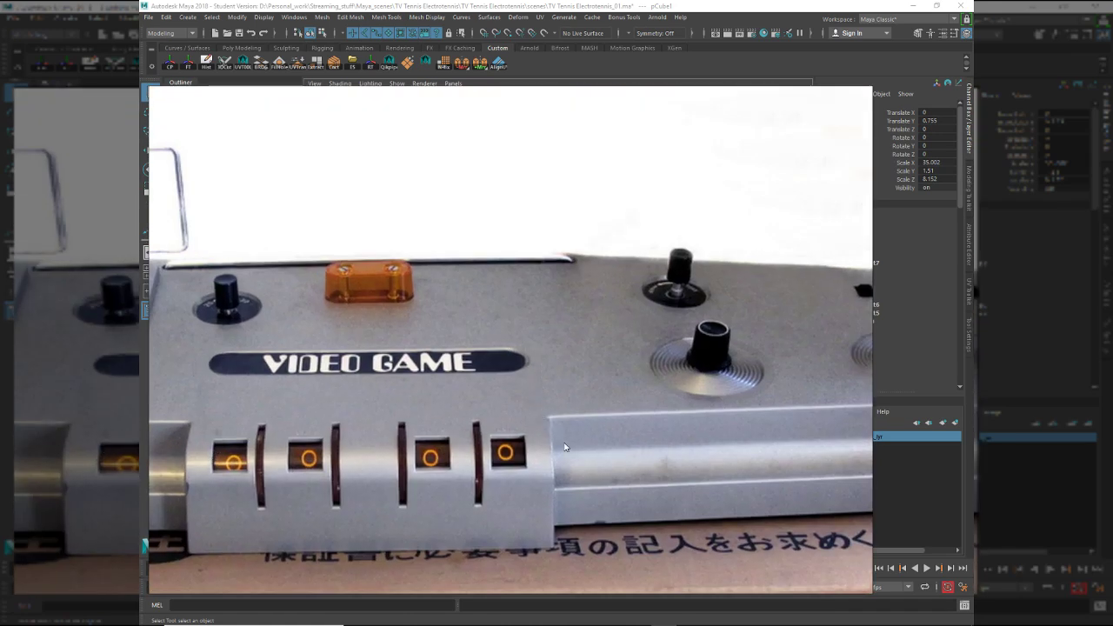
Compare the front block's junction with the top surface of the console model against the reference photos.
key("alt+Tab")
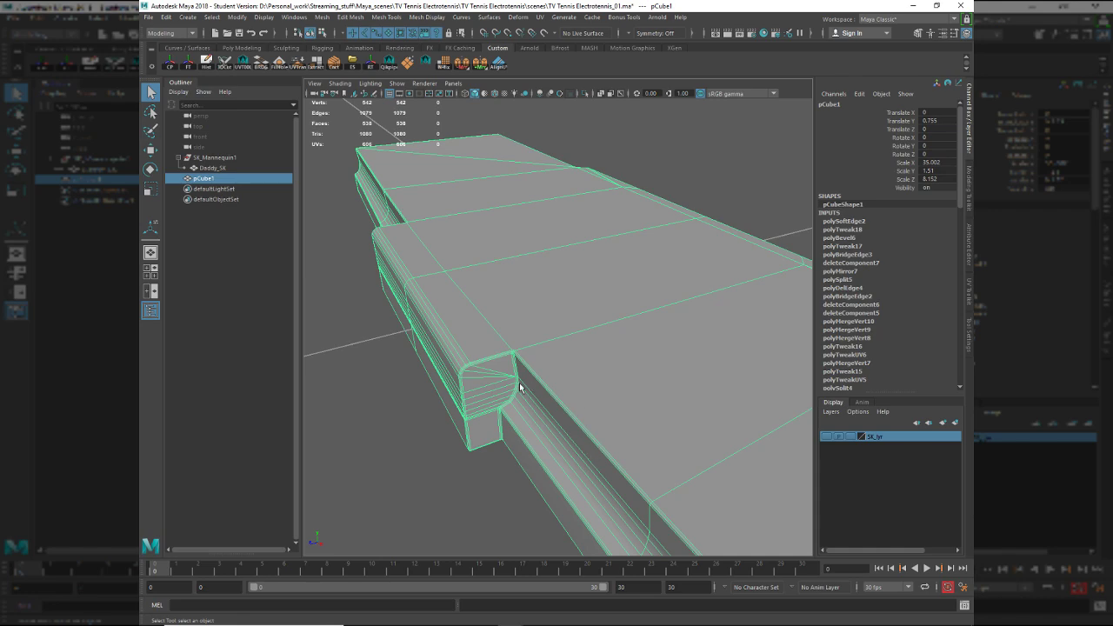
middle_click_drag(520, 383, 513, 422, "alt")
right_click_drag(514, 422, 541, 468, "alt")
key("alt+Tab")
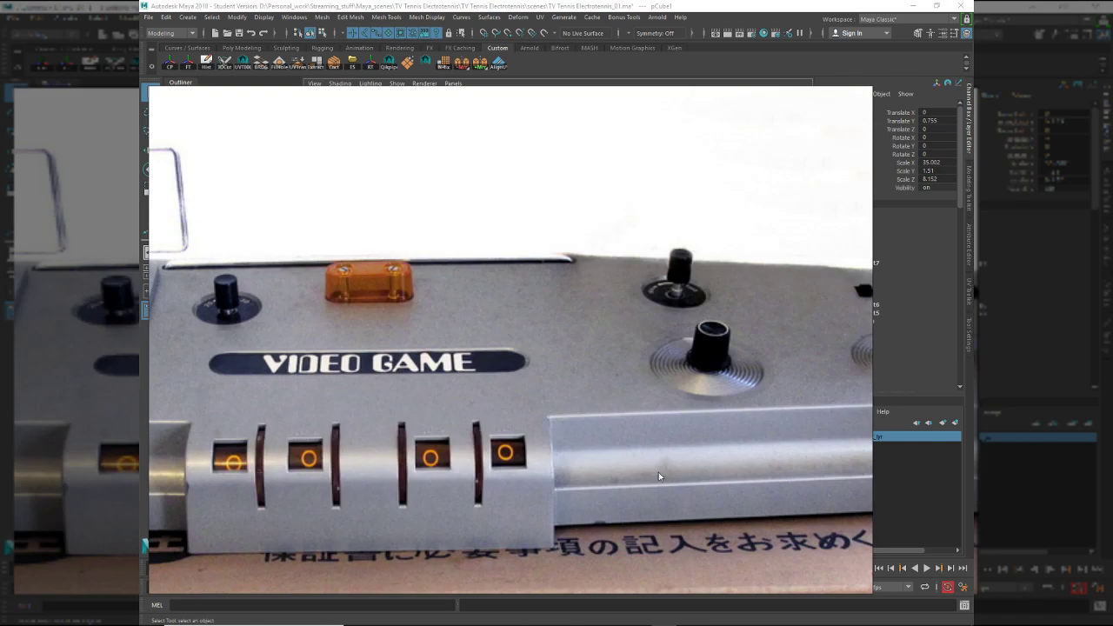
scroll(620, 460, "down", 9)
middle_click_drag(520, 592, 422, 408)
scroll(423, 408, "up", 5)
scroll(422, 408, "up", 3)
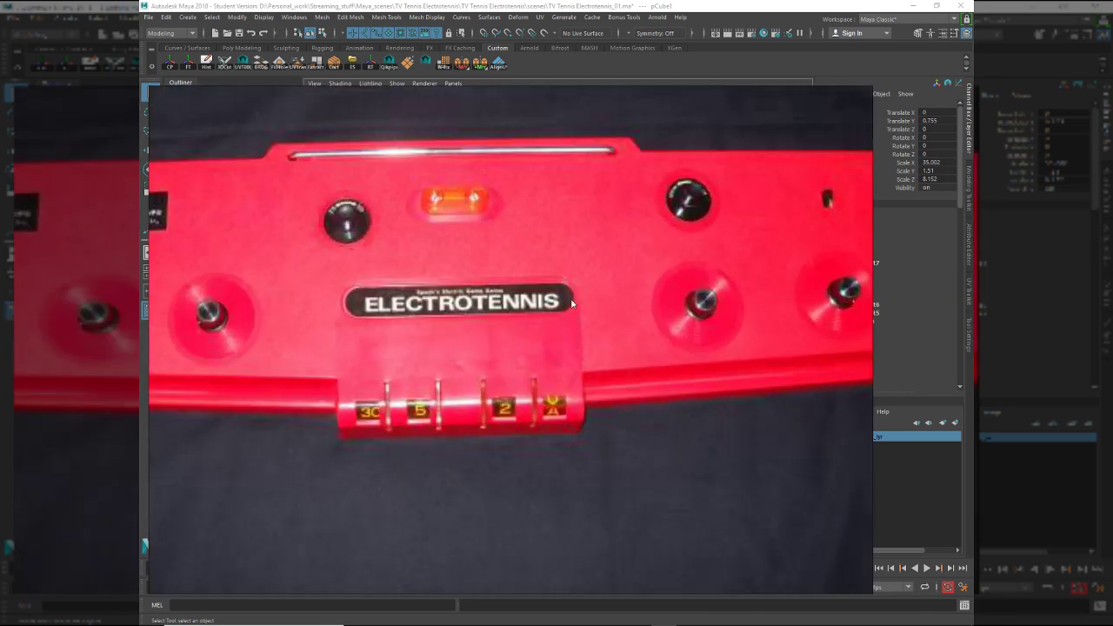
key("alt+Tab")
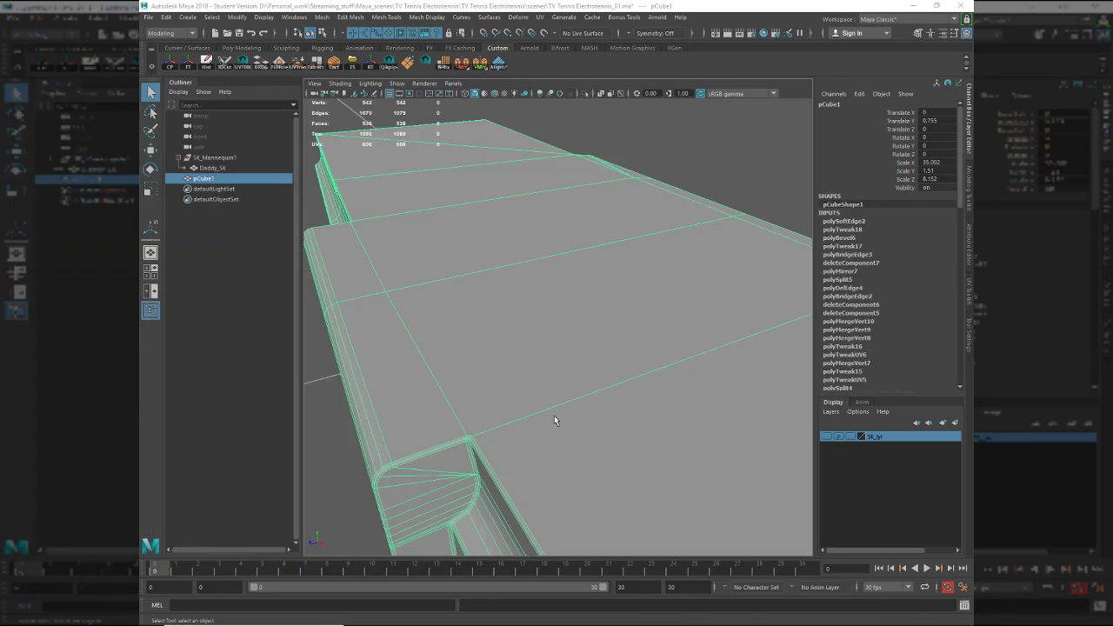
Switch the console body to face selection and select the flat faces across its top surface.
left_click_drag(595, 428, 618, 400, "alt")
scroll(620, 404, "up", 4)
middle_click_drag(624, 415, 623, 437, "alt")
scroll(600, 440, "down", 3)
right_click_drag(586, 407, 590, 430)
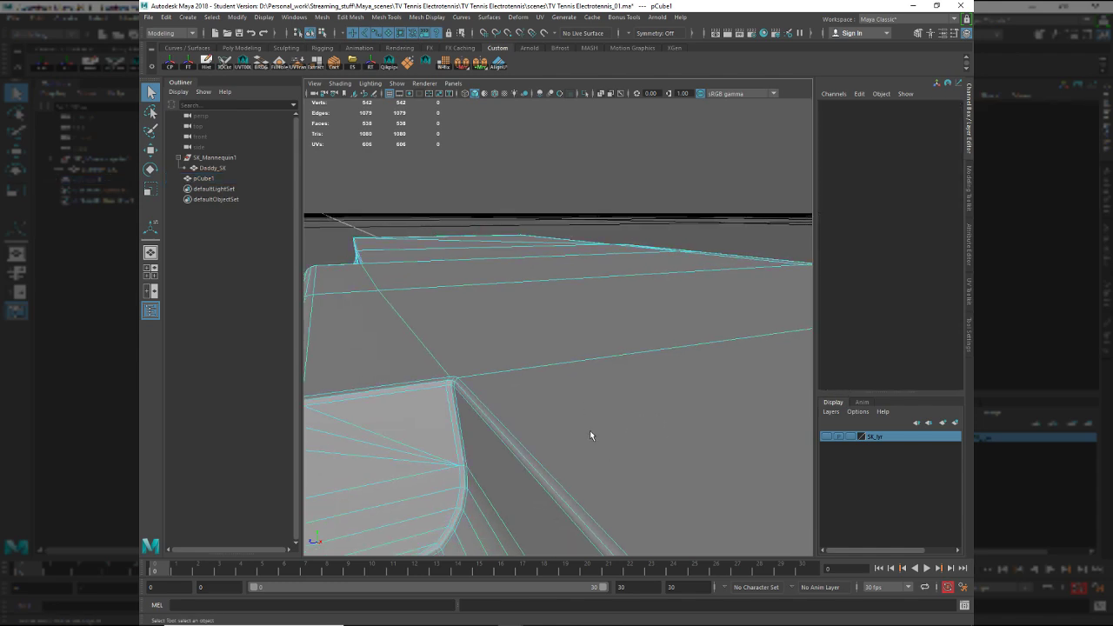
left_click(606, 444)
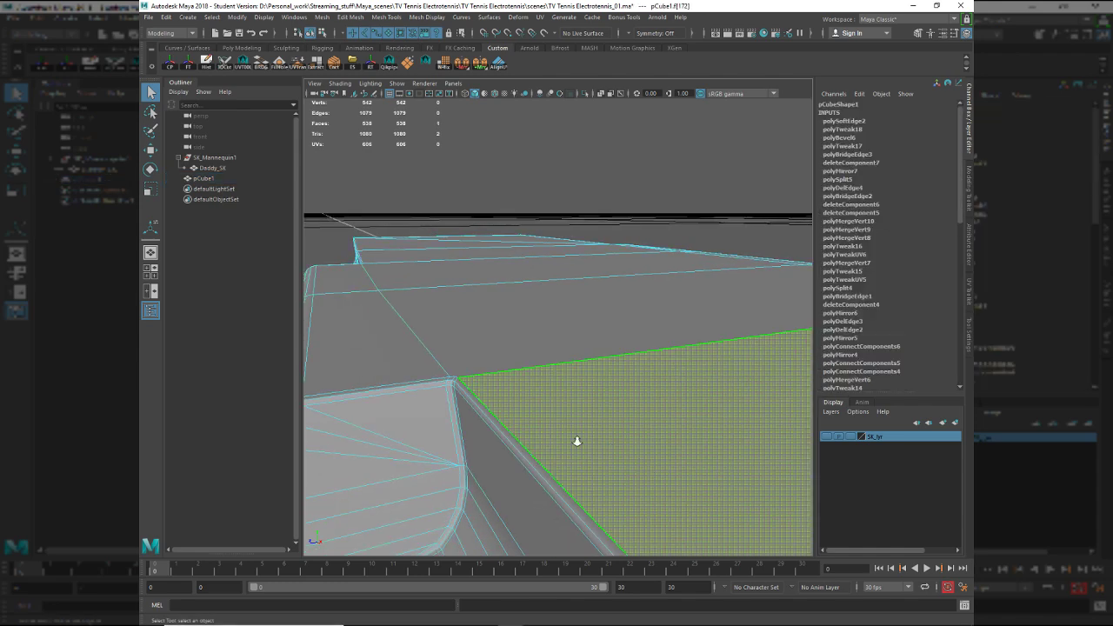
left_click_drag(577, 440, 551, 431, "alt")
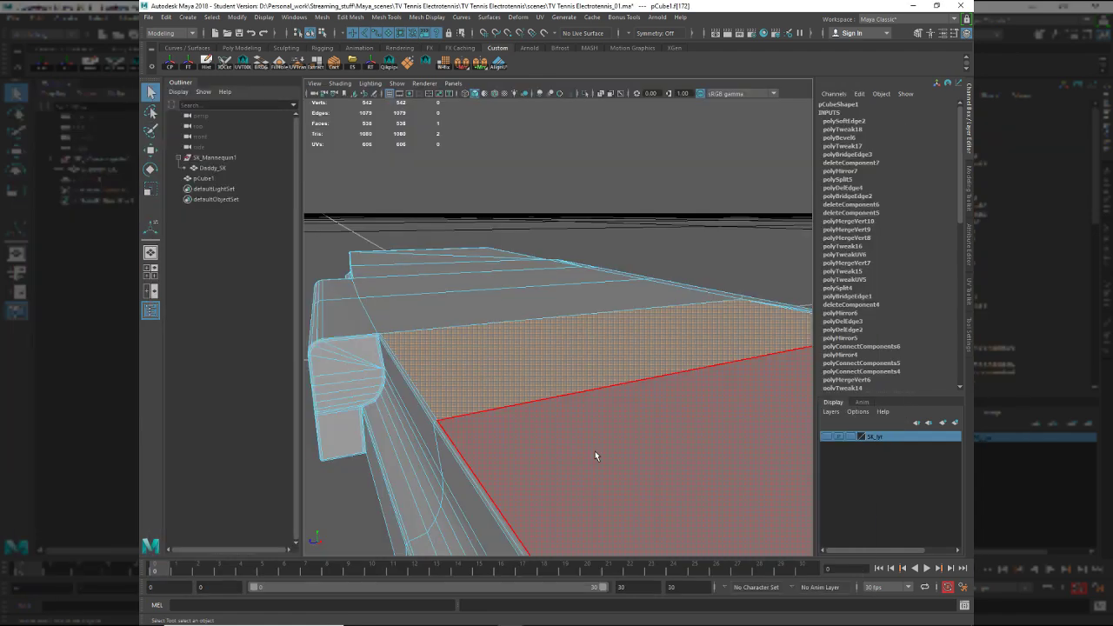
left_click_drag(600, 454, 509, 438, "alt")
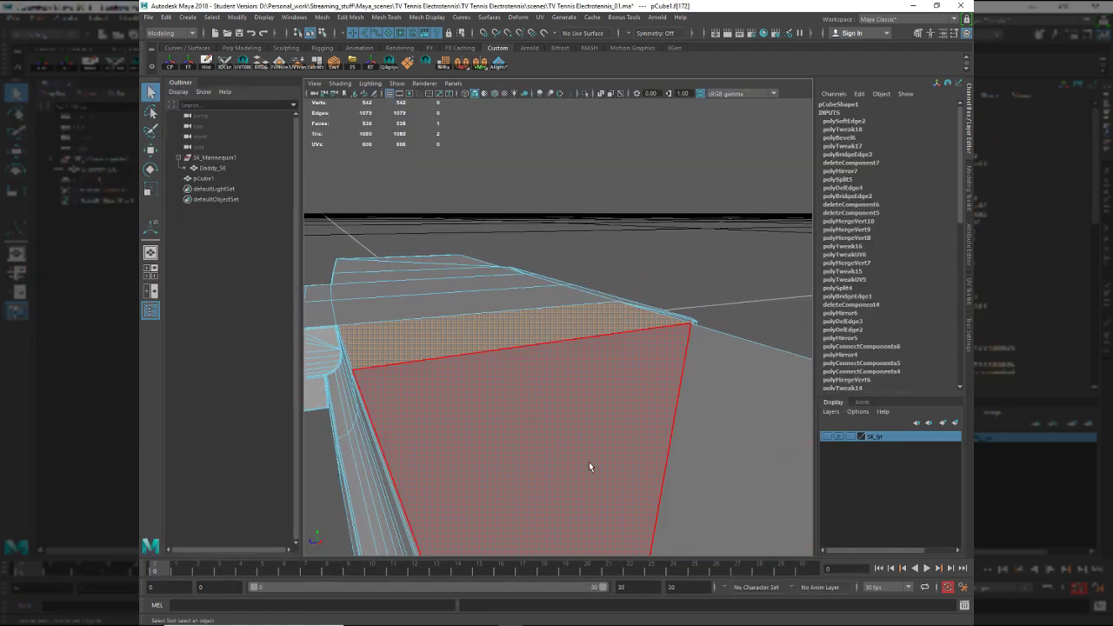
scroll(589, 462, "down", 5)
left_click(582, 381)
mouse_move(466, 287)
left_mouse_down()
mouse_move(508, 315)
mouse_move(538, 359)
left_mouse_up()
double_click(436, 282, "shift")
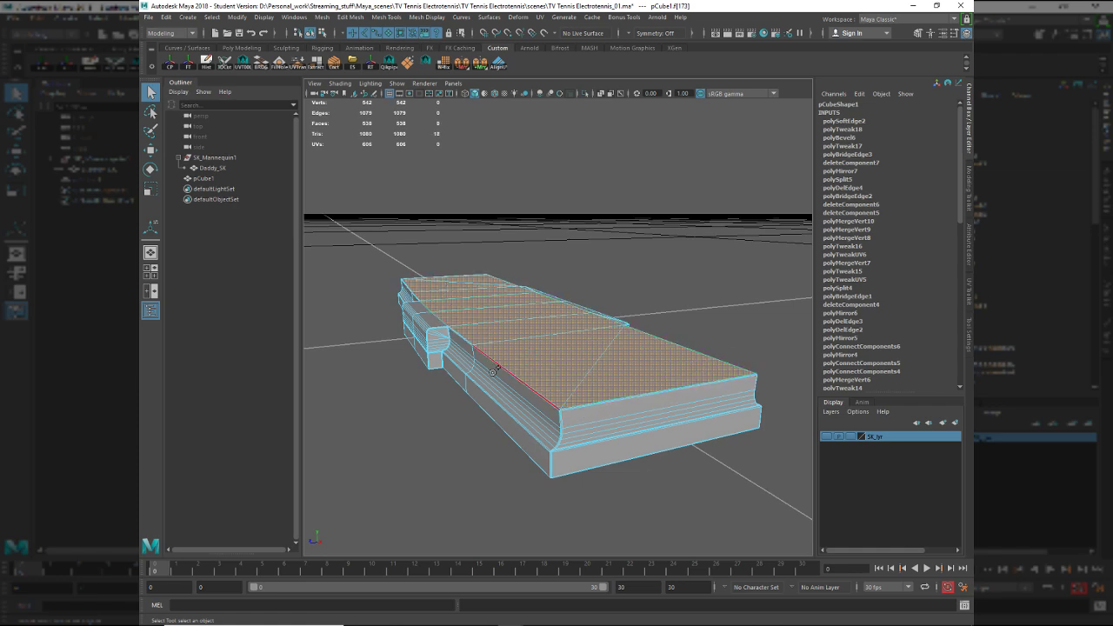
Adjust the selected middle top faces and grow the face selection over the surrounding bevel strips and adjoining walls.
scroll(574, 444, "up", 5)
middle_click_drag(580, 448, 695, 410, "alt")
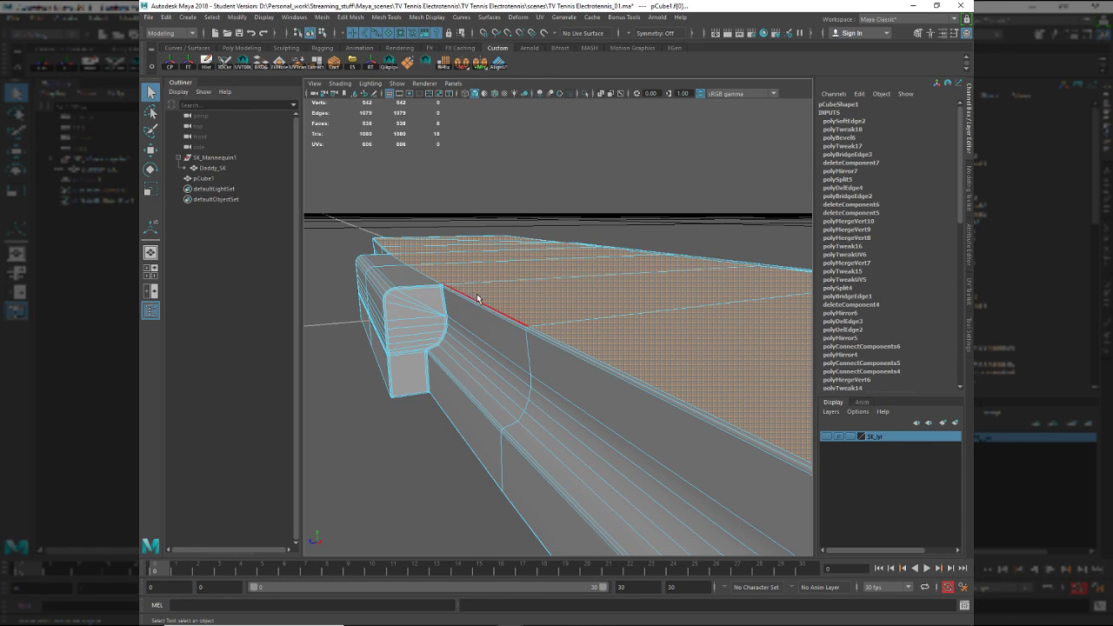
left_click_drag(476, 299, 577, 408, "alt")
left_click(529, 321)
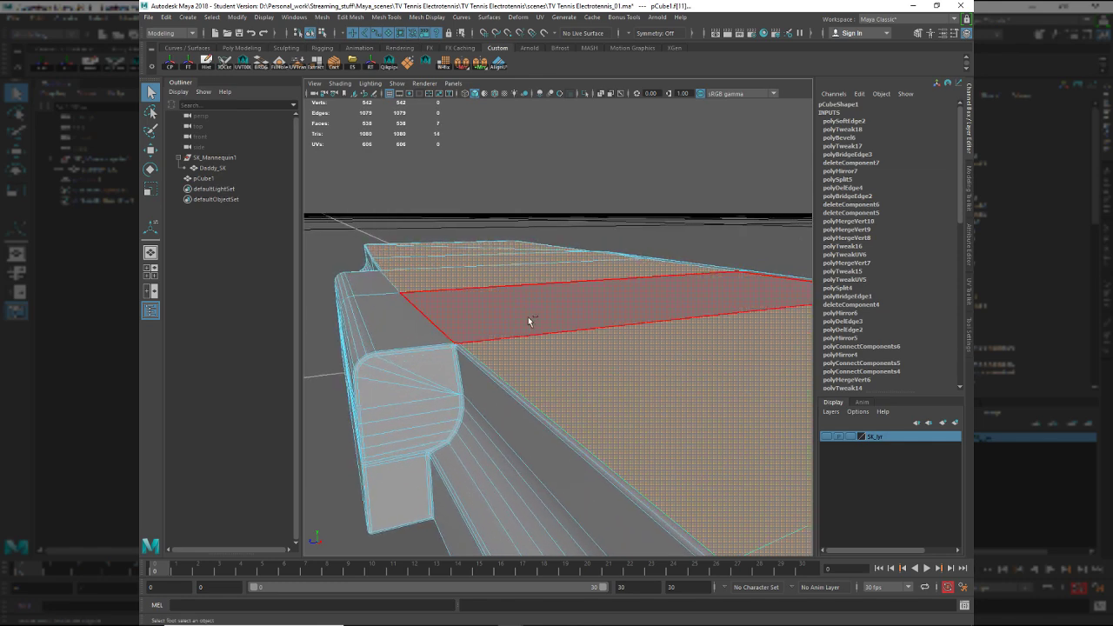
left_click(479, 275)
key("w")
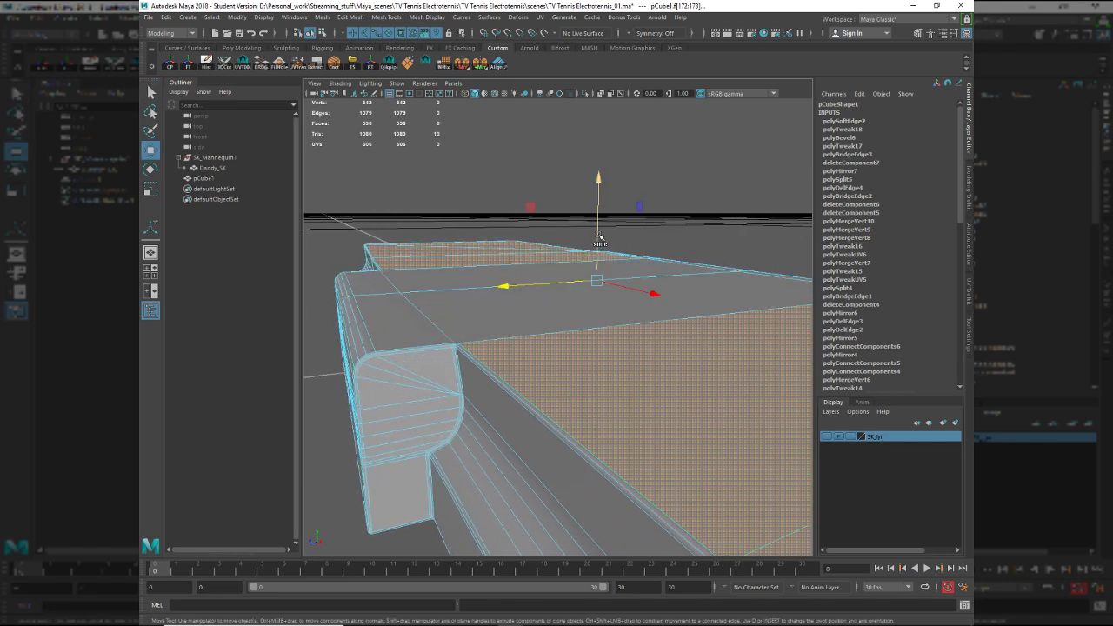
key("shift+period")
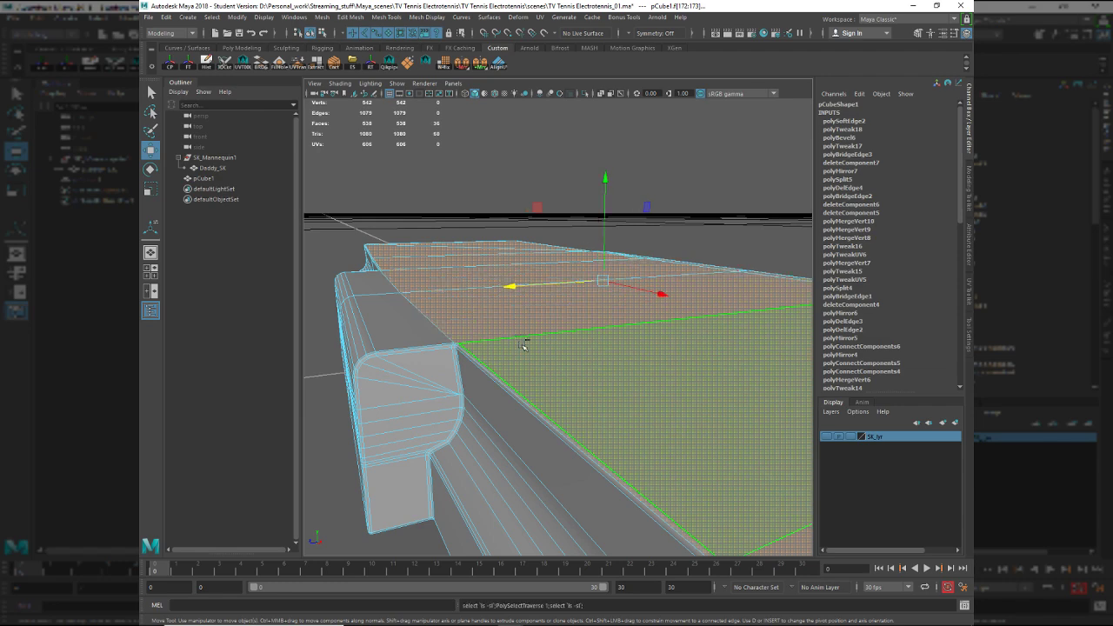
key("shift+period")
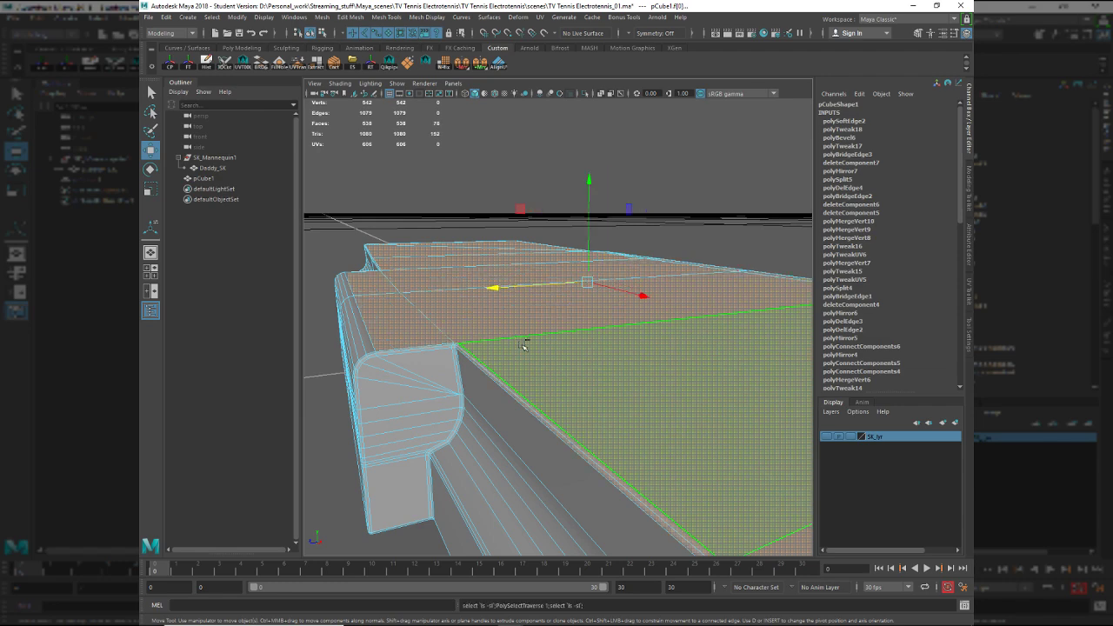
key("shift+period")
key("shift+comma")
key("shift+period")
right_click_drag(414, 391, 474, 402, "alt")
middle_click_drag(474, 402, 559, 365, "alt")
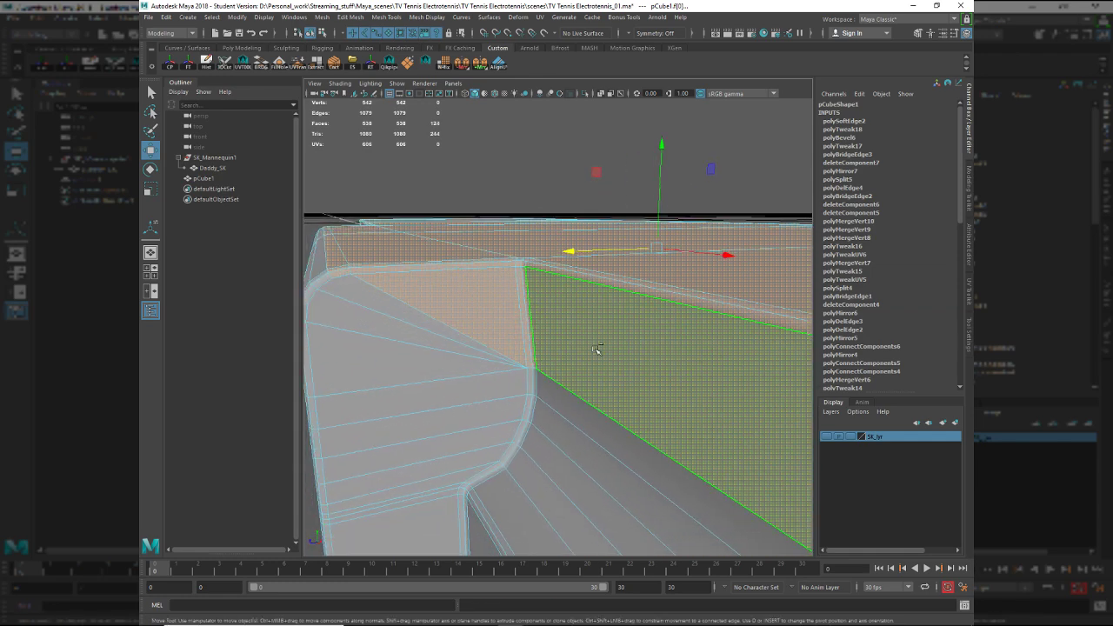
Remove the recessed side wall, the front block's end faces and its top faces from the face selection.
left_click(558, 341, "ctrl")
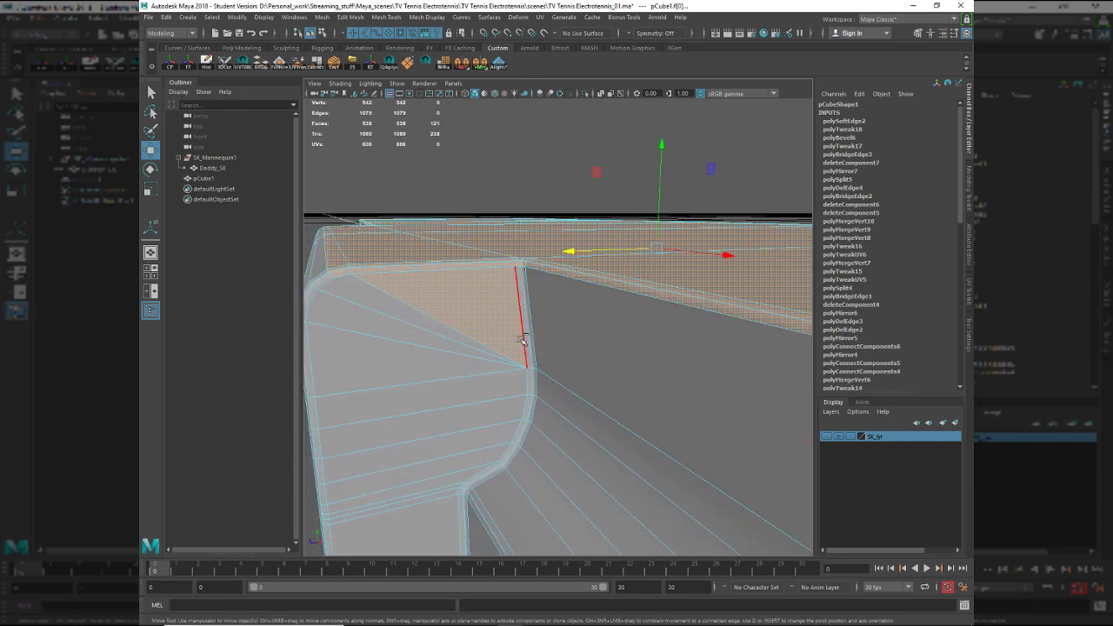
left_click(414, 315, "ctrl")
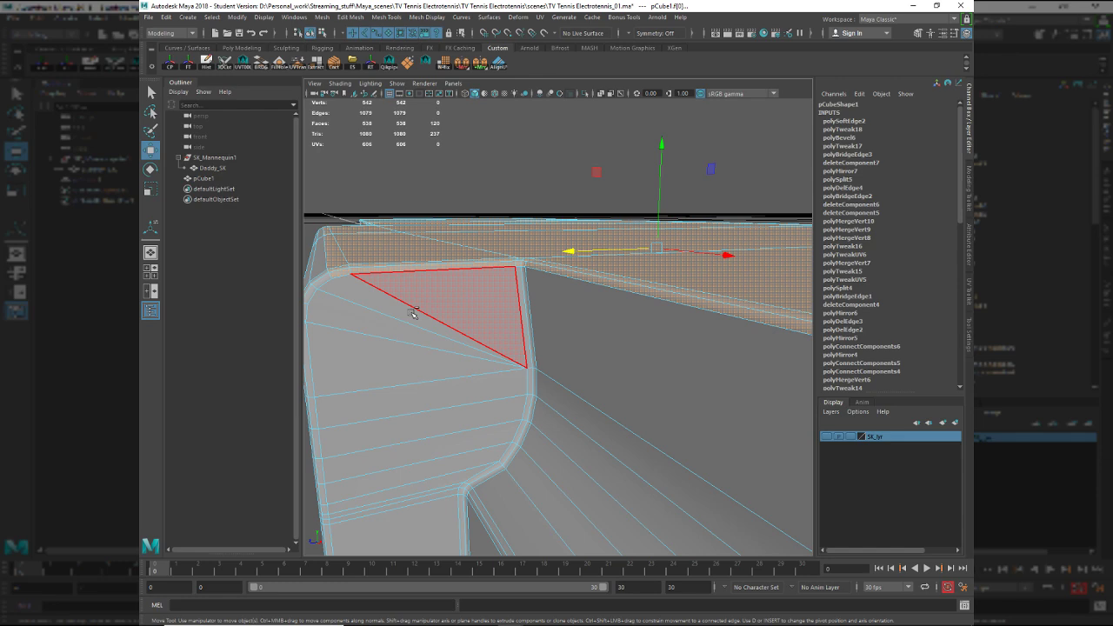
left_click(339, 269, "ctrl")
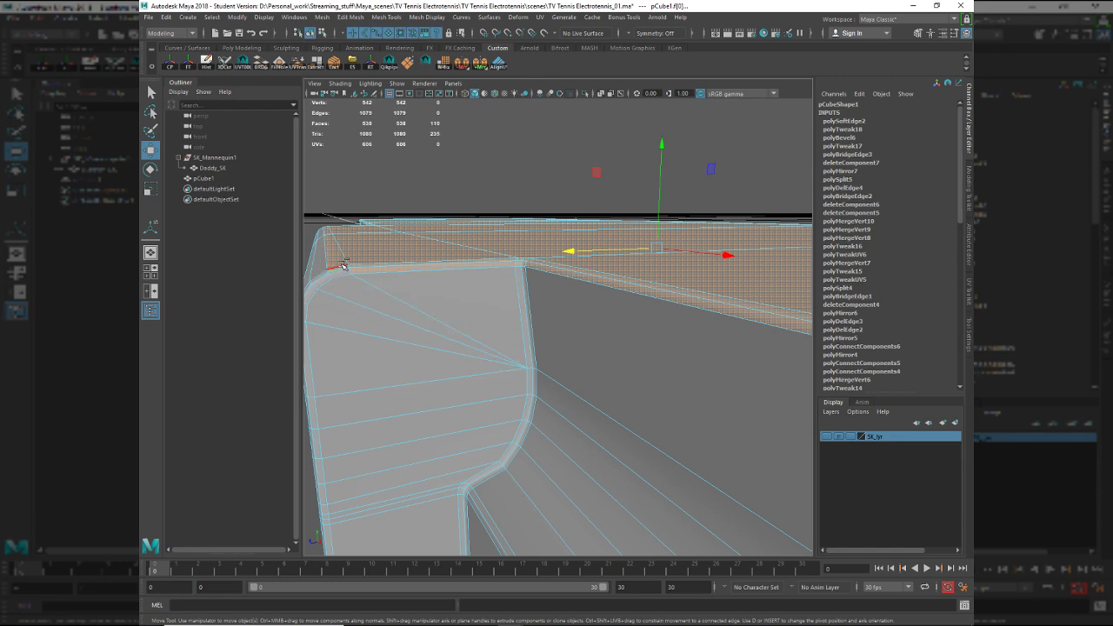
double_click(335, 258, "ctrl")
key("ctrl+z")
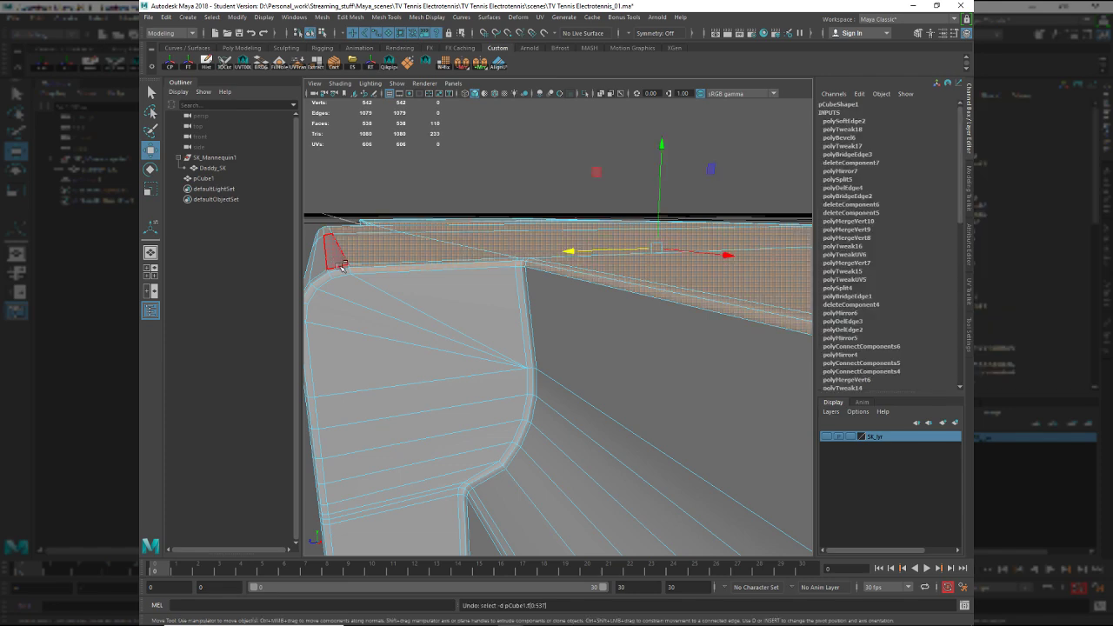
left_click(340, 264, "ctrl")
double_click(340, 251, "ctrl")
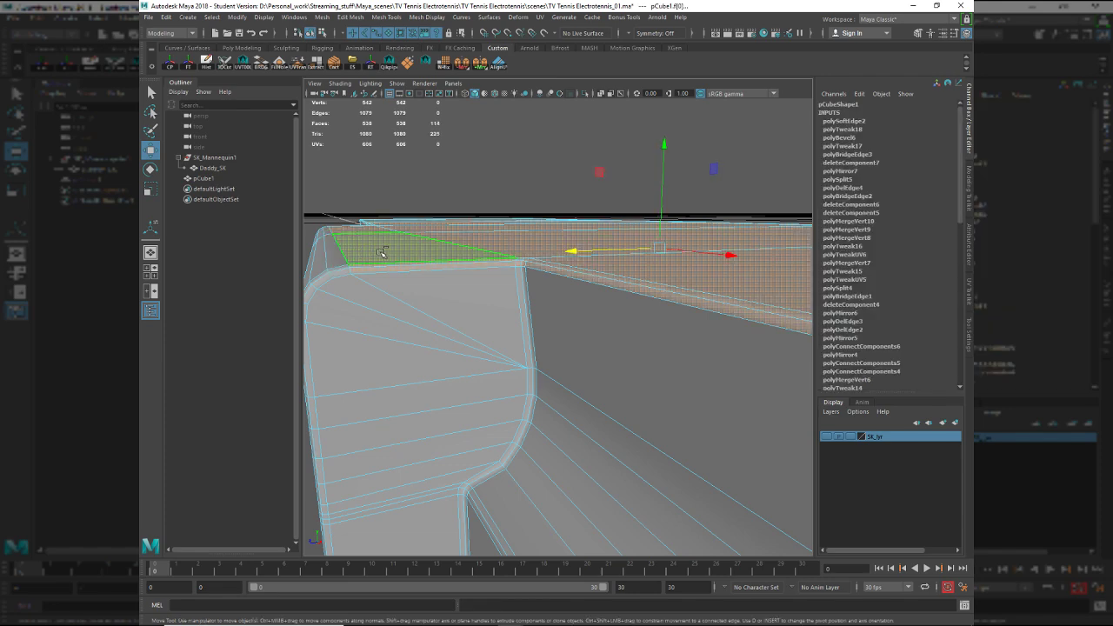
left_click_drag(425, 266, 394, 300, "alt")
left_click(395, 290, "ctrl")
left_click(430, 346, "ctrl")
left_click(424, 265, "ctrl")
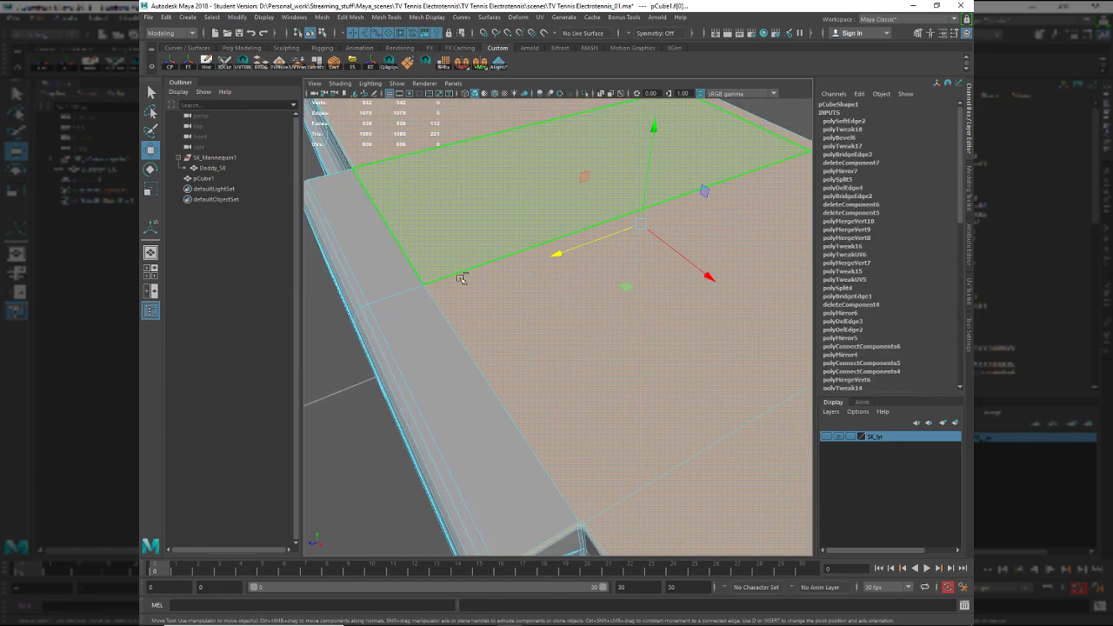
Try extruding the selected top faces and their bevel strips slightly downward.
left_click_drag(591, 399, 624, 323, "alt")
left_click_drag(607, 235, 610, 237, "shift")
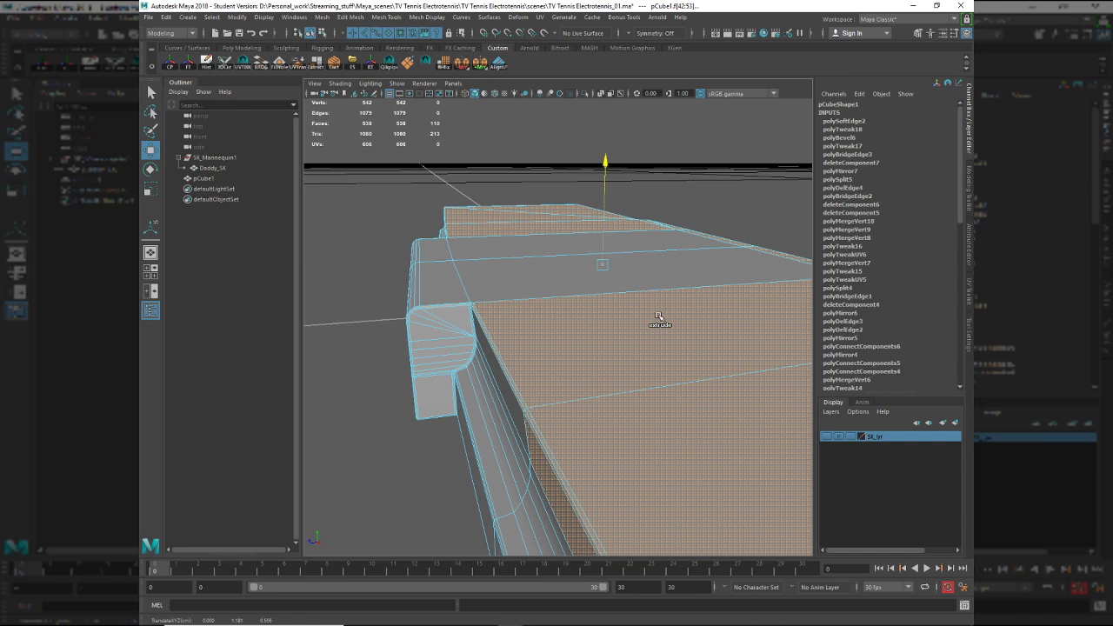
left_click_drag(659, 317, 660, 319, "alt")
right_click_drag(660, 319, 700, 397, "alt")
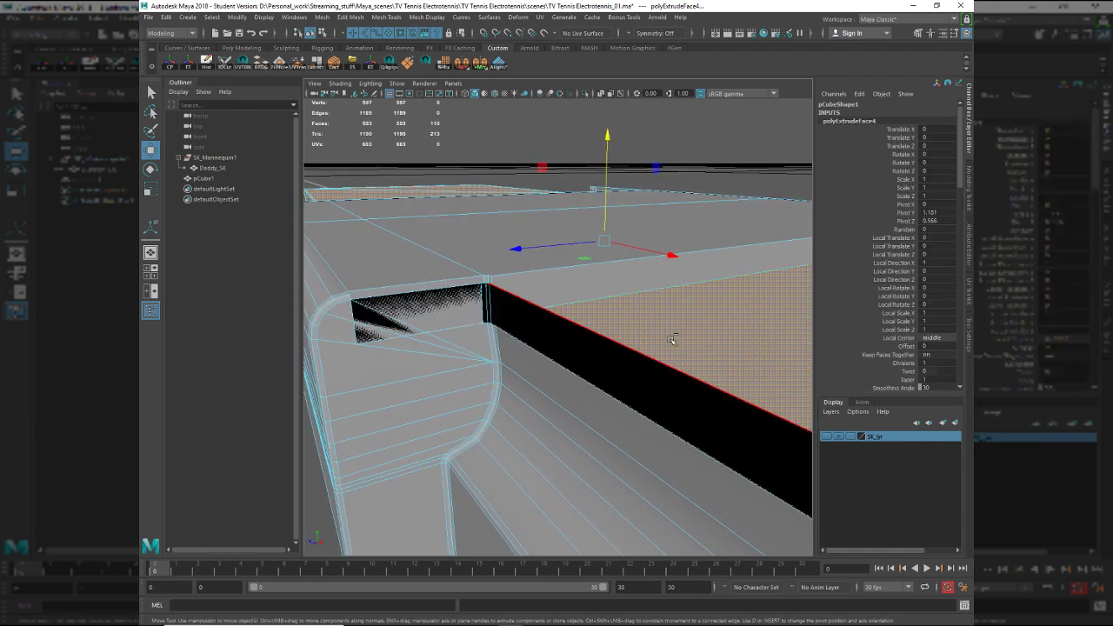
key("ctrl+z")
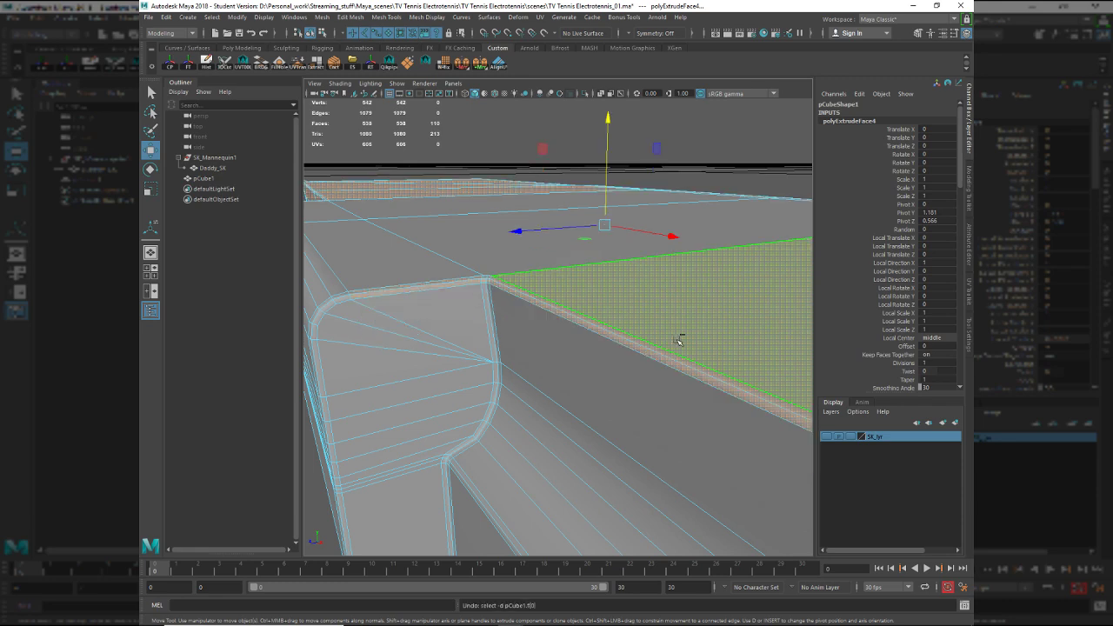
Select the central top faces together with the front block's top, rounded edge and upper front faces.
left_click_drag(448, 287, 501, 258, "alt")
middle_click_drag(501, 257, 502, 236, "alt")
left_click_drag(502, 237, 479, 236, "alt")
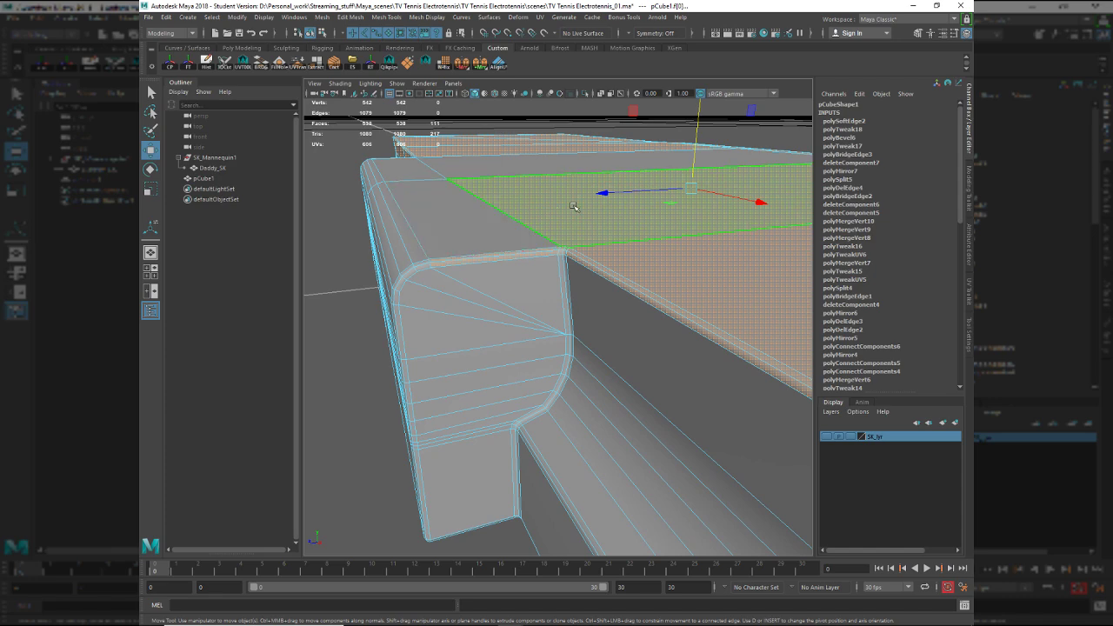
left_click(524, 165)
left_click(514, 164, "shift")
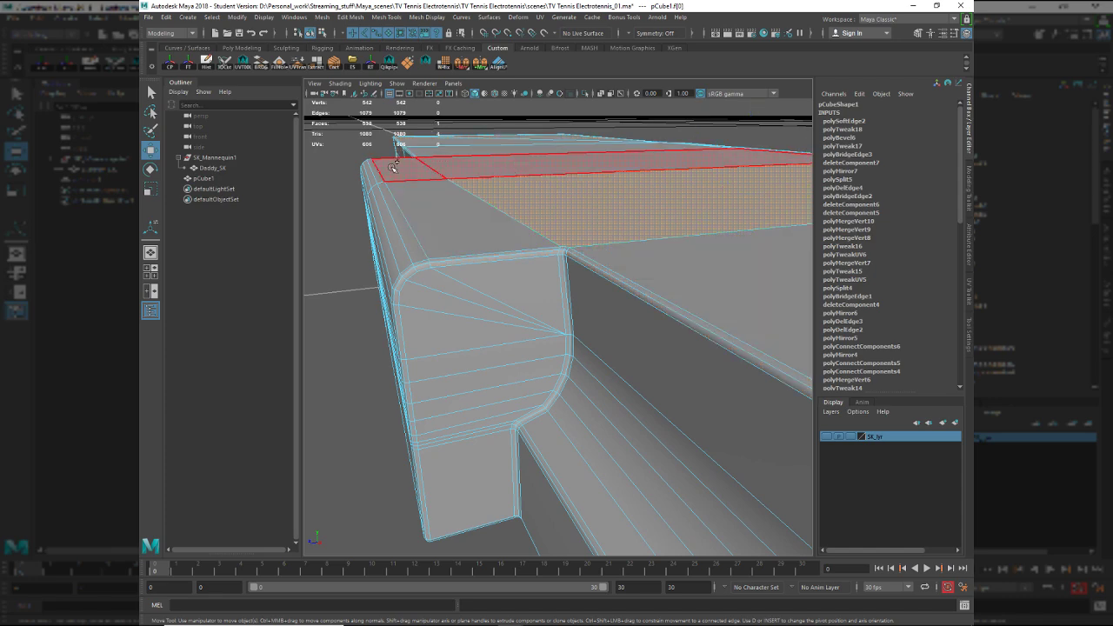
left_click(392, 166, "shift")
mouse_move(428, 205)
left_mouse_down("alt")
mouse_move(466, 201)
mouse_move(421, 210)
left_mouse_up("alt")
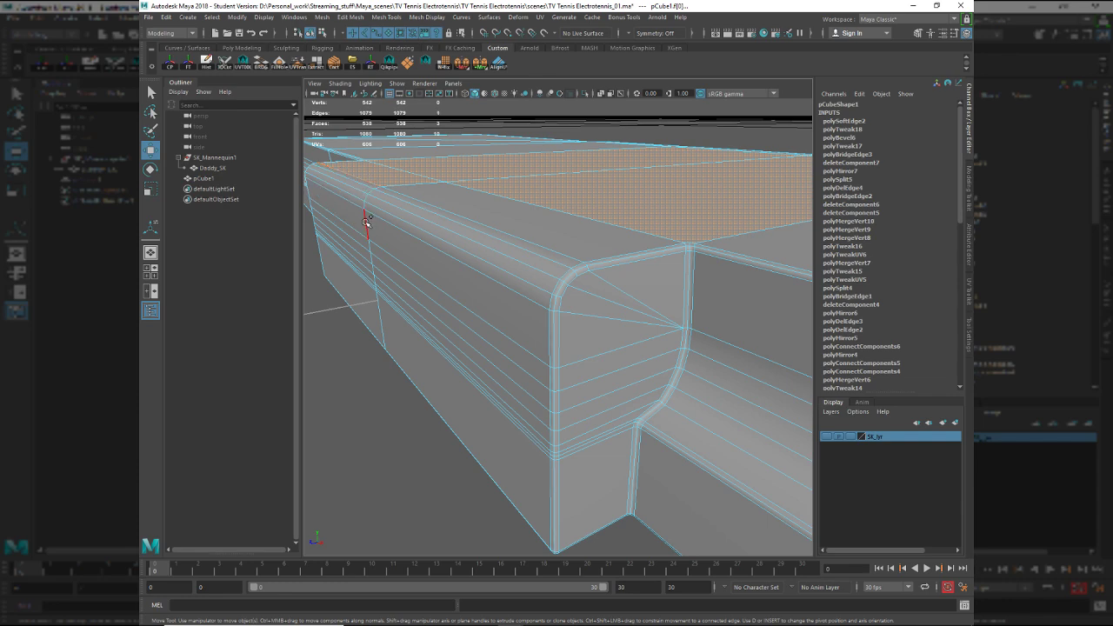
left_click(366, 221, "shift")
left_click_drag(369, 194, 378, 184, "shift")
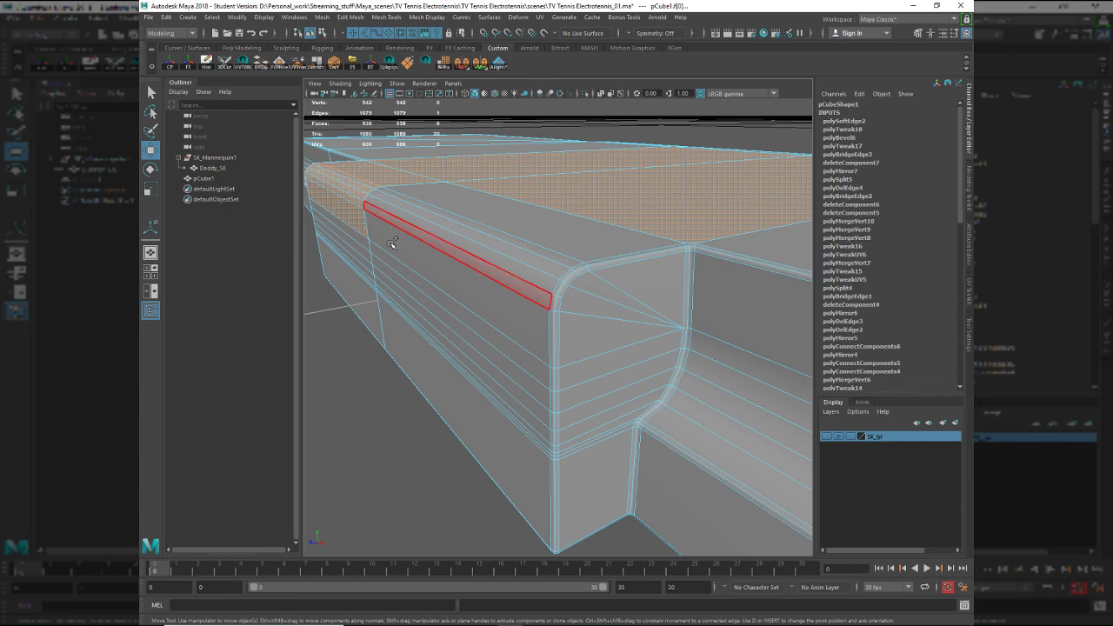
mouse_move(394, 250)
left_mouse_down("shift")
mouse_move(448, 204)
mouse_move(462, 212)
left_mouse_up("shift")
left_click(464, 211, "shift")
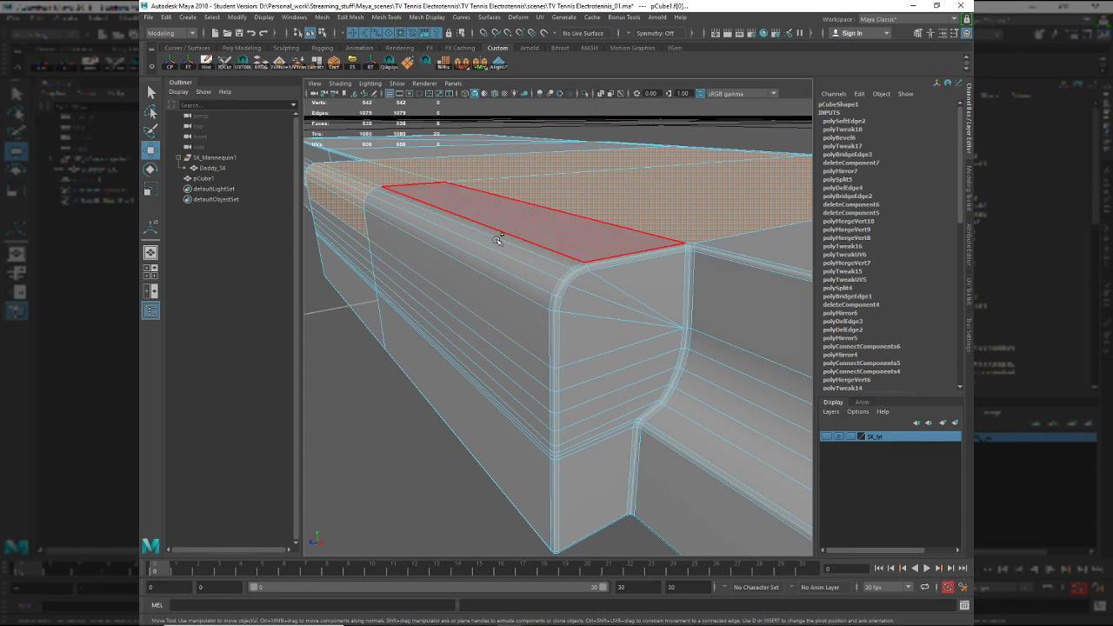
left_click(492, 301, "shift")
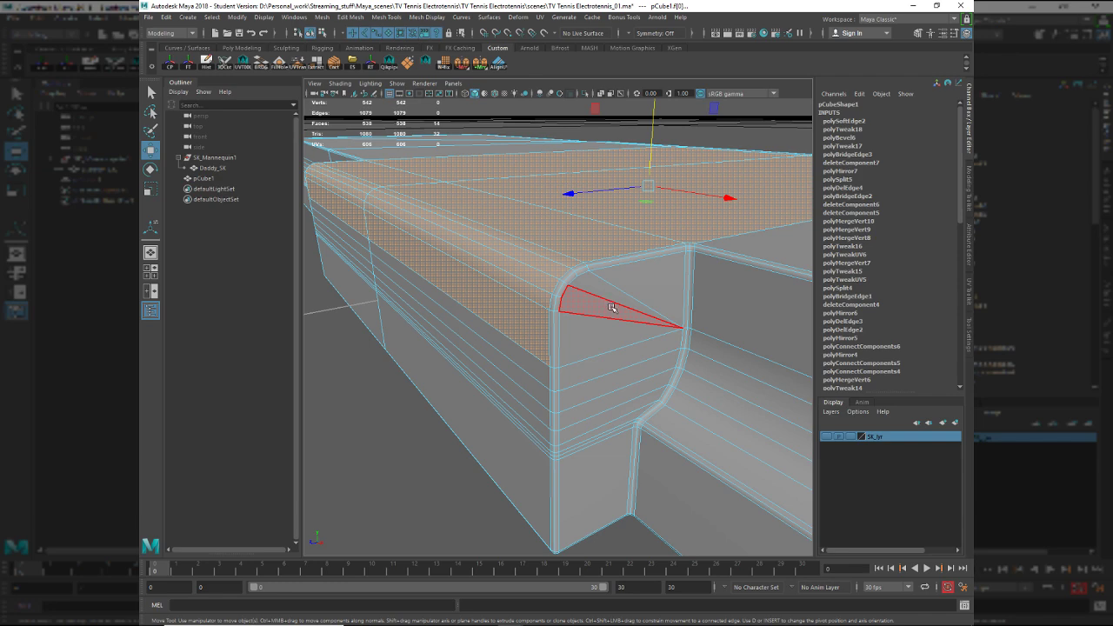
Try extruding the selected faces of the central strip and front block.
left_click_drag(651, 166, 659, 142)
left_click(972, 298)
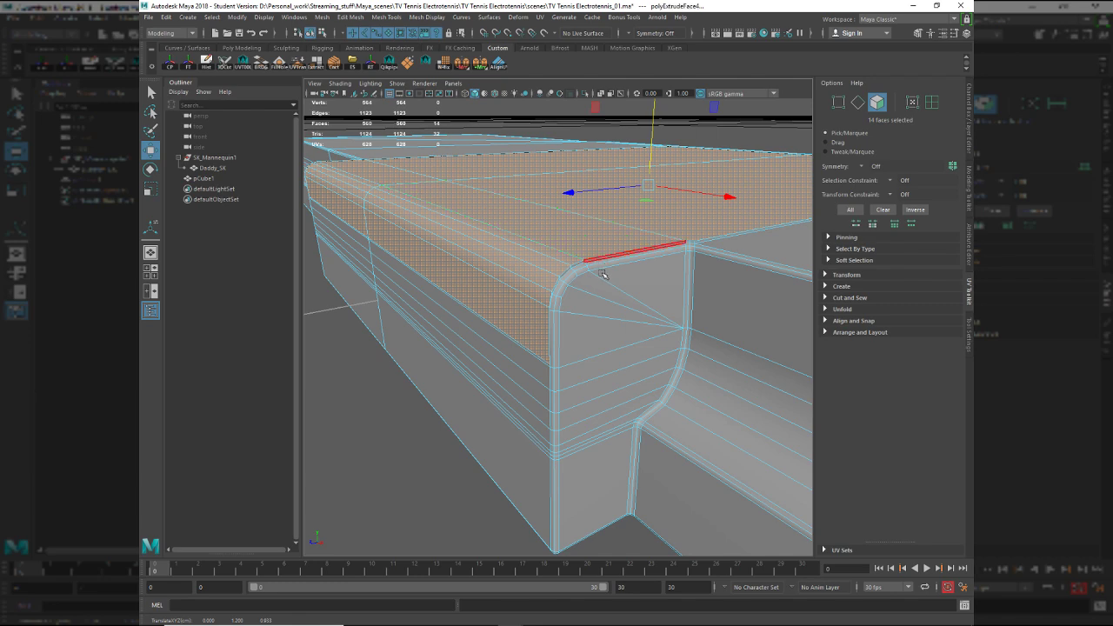
left_click_drag(606, 281, 569, 293, "alt")
scroll(584, 285, "up", 2)
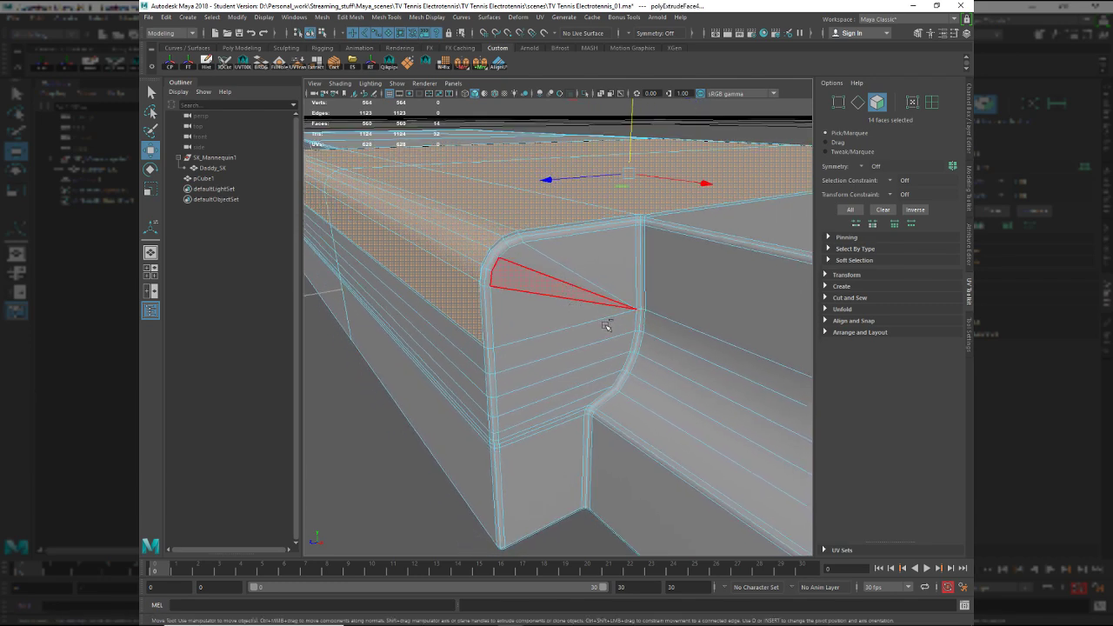
key("ctrl+z")
key("ctrl+z")
right_click_drag(598, 338, 560, 336, "alt")
middle_click_drag(560, 337, 591, 306, "alt")
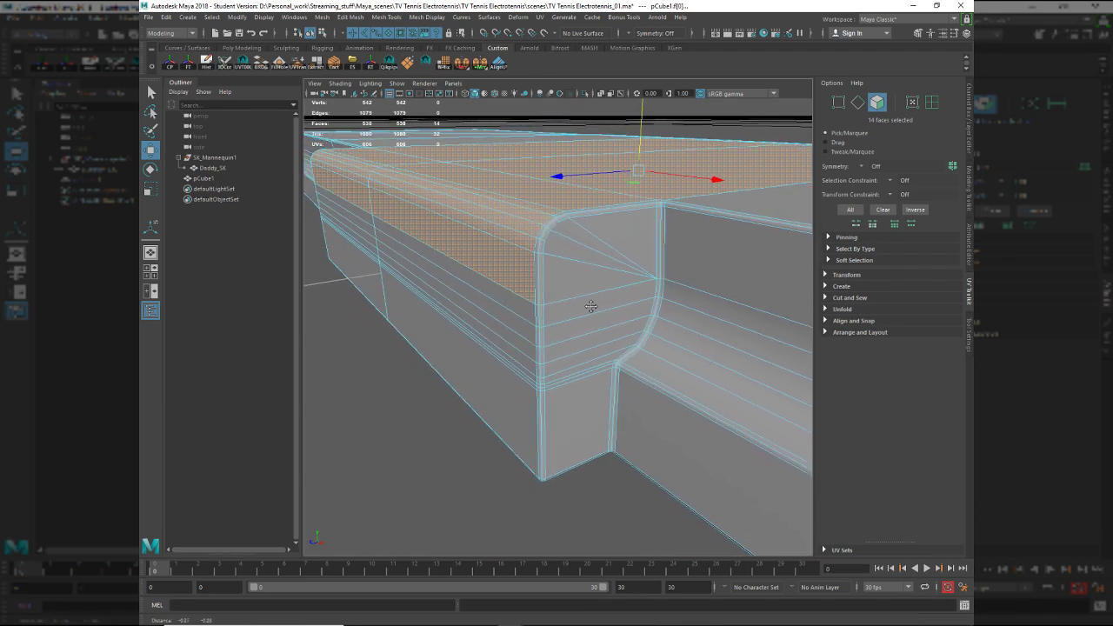
Extend the face selection with the front block's remaining front faces and the strip of faces along its underside.
left_click_drag(591, 306, 533, 389, "alt")
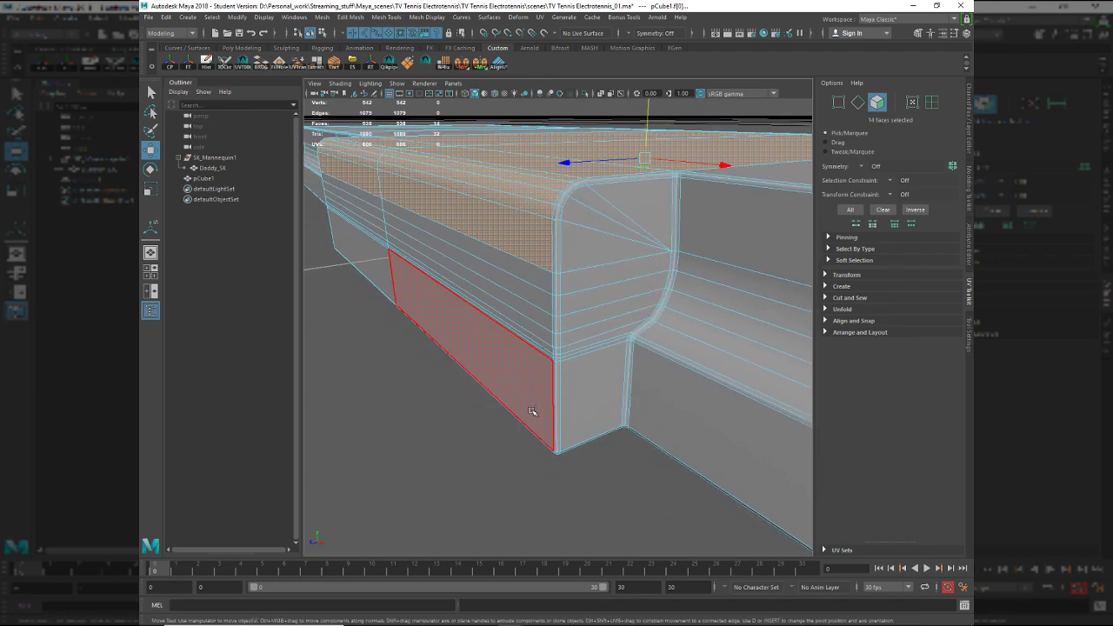
left_click(537, 281, "shift")
left_click_drag(527, 360, 536, 278, "alt")
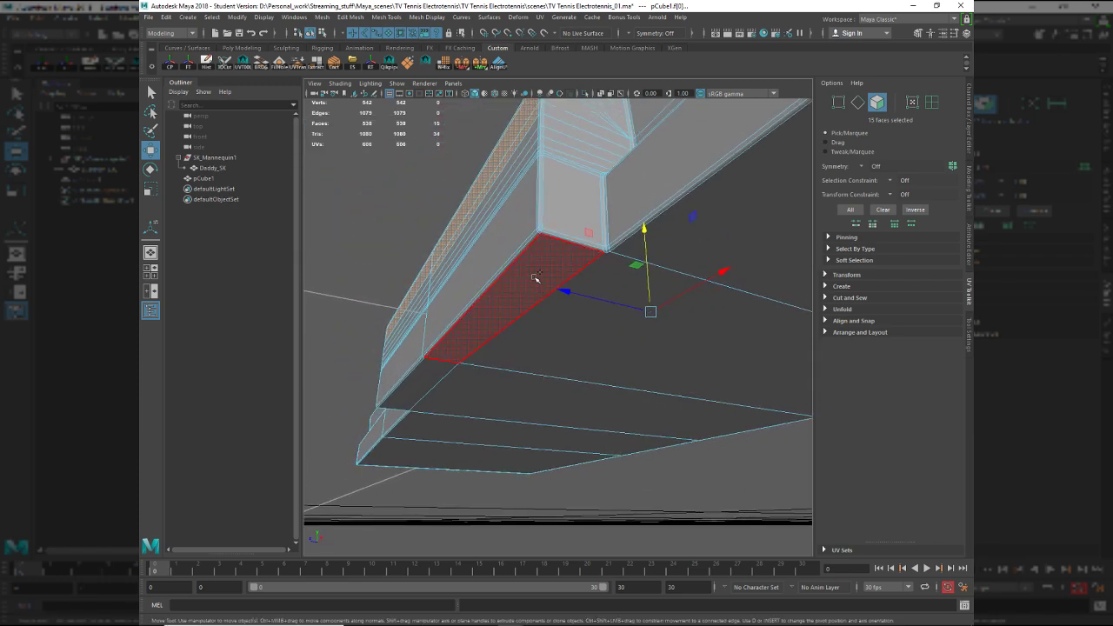
double_click(535, 278, "shift")
left_click_drag(485, 338, 499, 284, "alt")
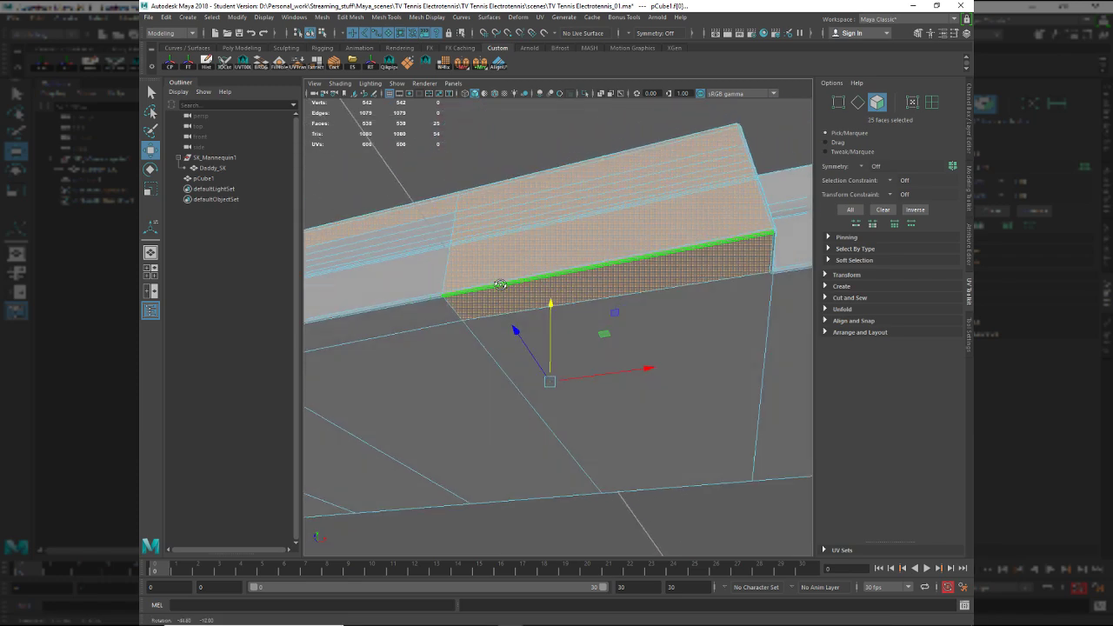
left_click(430, 322, "shift")
double_click(447, 217, "shift")
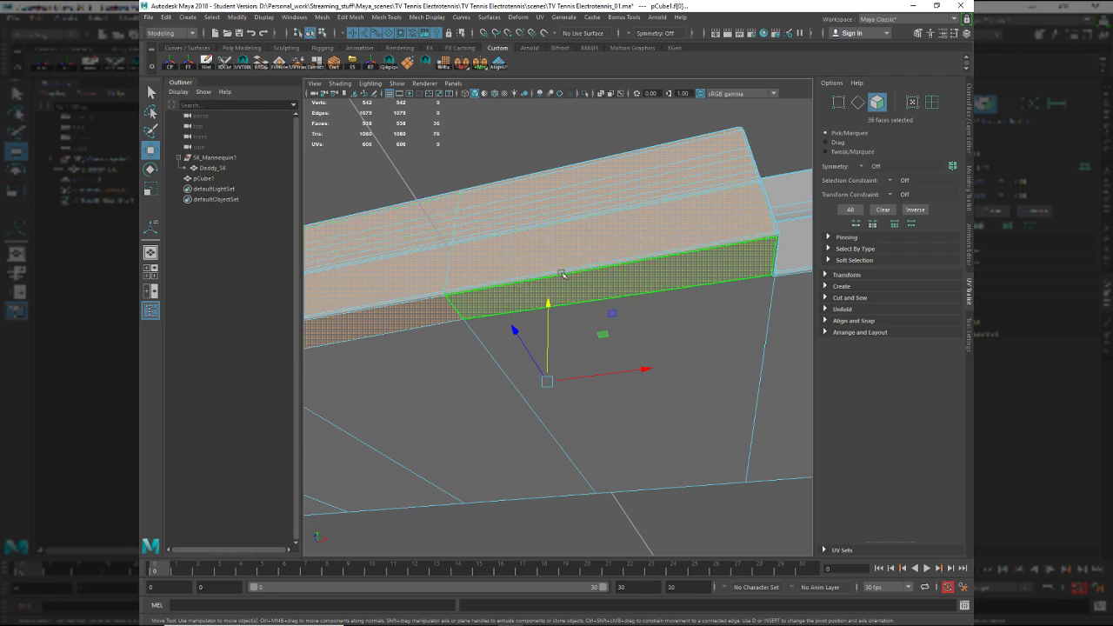
Extrude the selected central strip, front and underside faces together, outward by a very small thickness.
left_click_drag(562, 274, 403, 390, "alt")
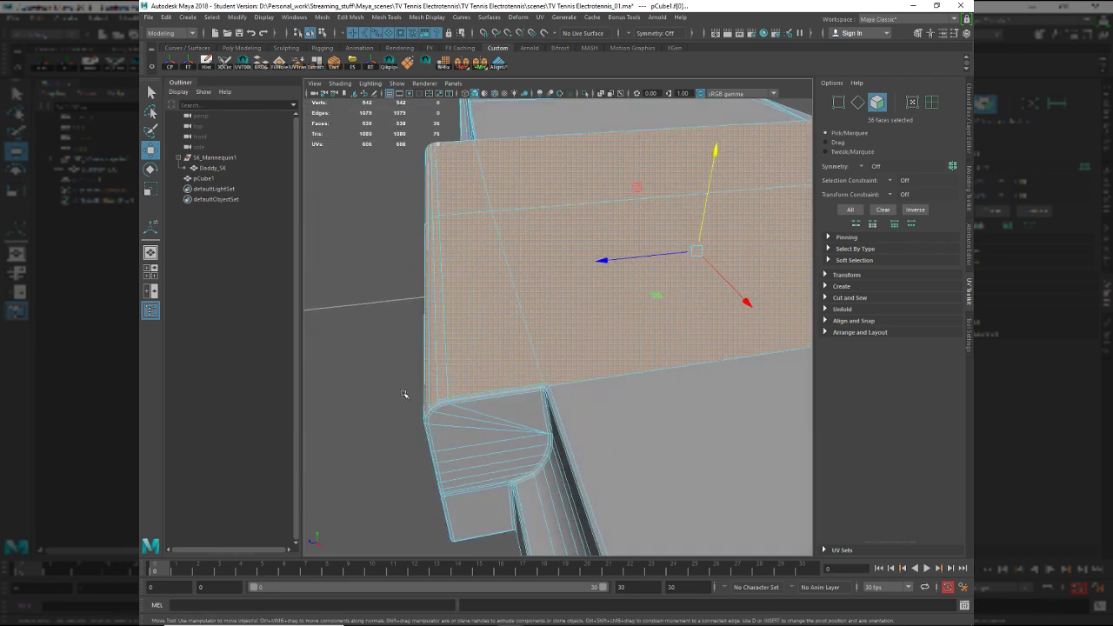
middle_click_drag(406, 377, 422, 363, "alt")
left_click_drag(456, 362, 463, 374, "alt")
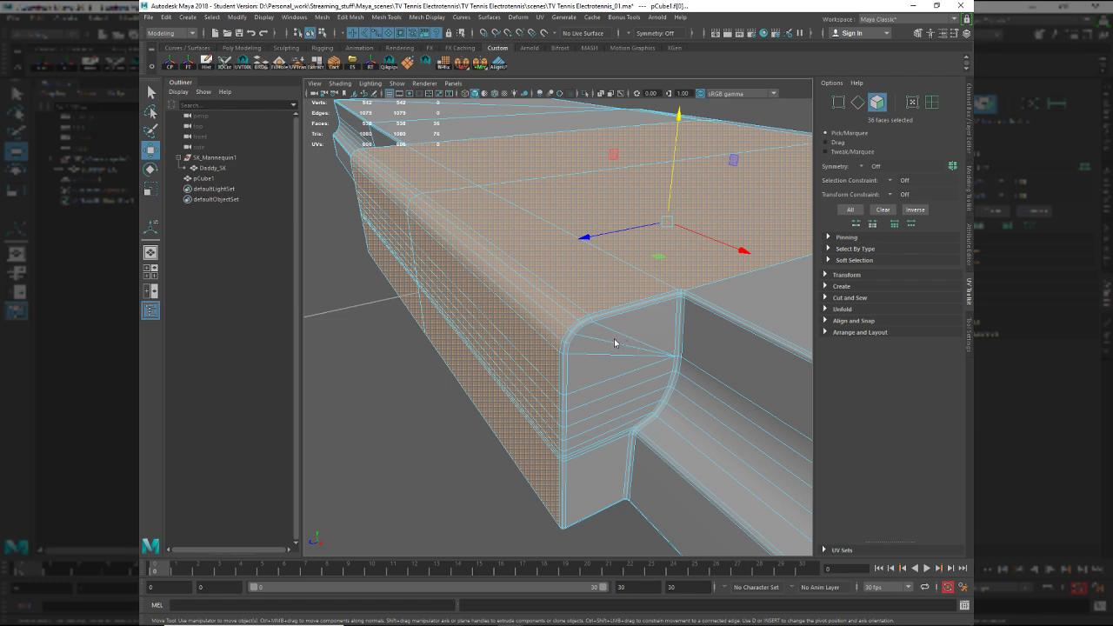
key("ctrl+e")
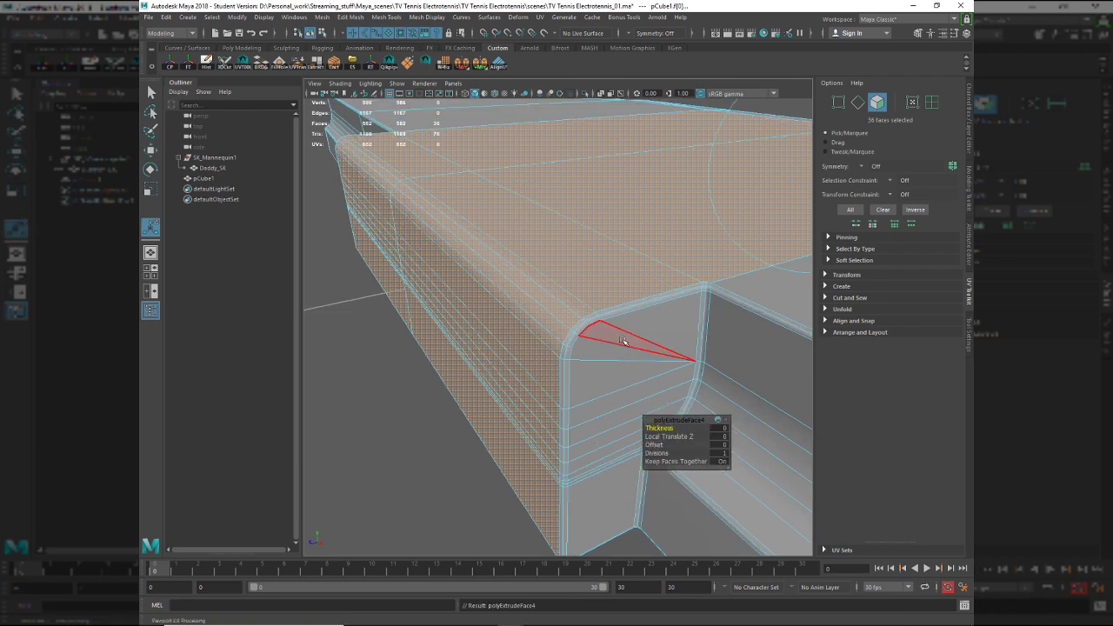
left_click_drag(626, 366, 597, 380, "alt")
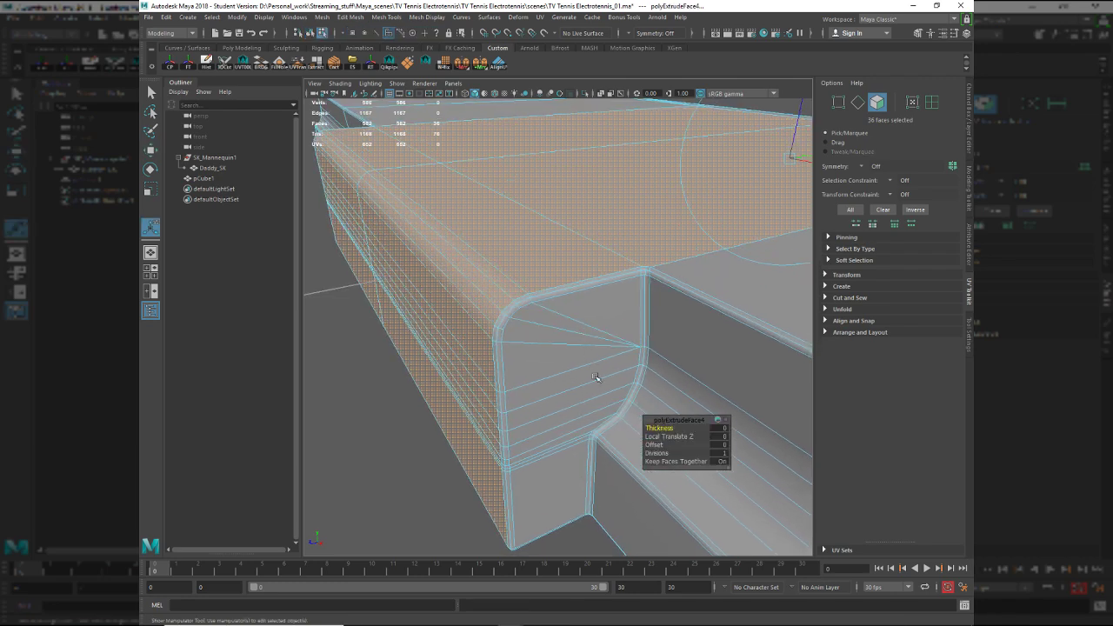
left_click(721, 428)
key("Return")
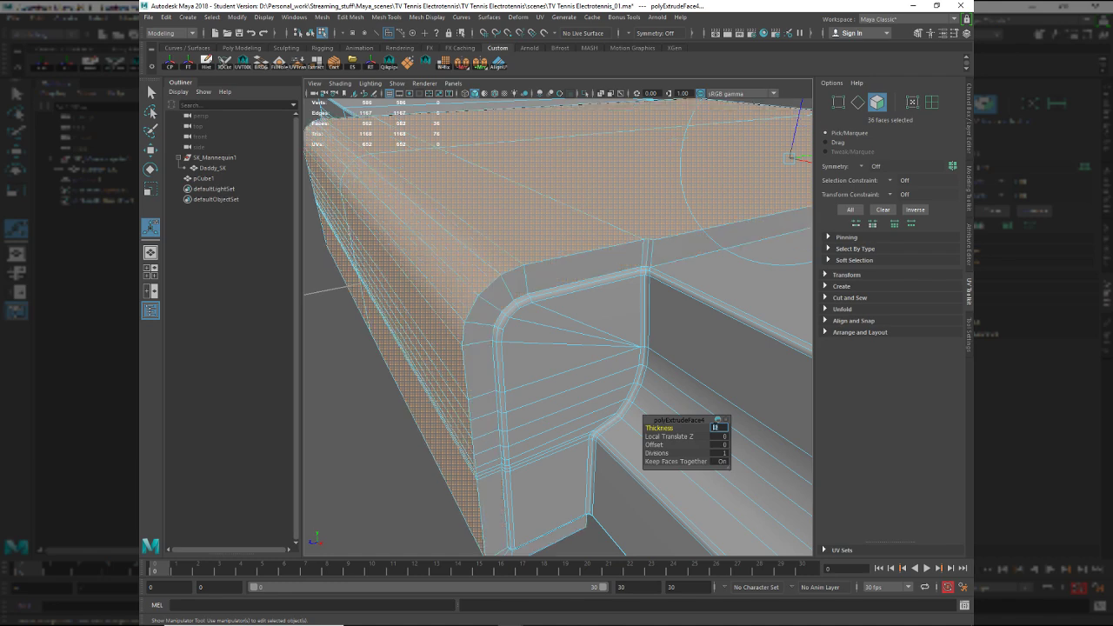
key("Return")
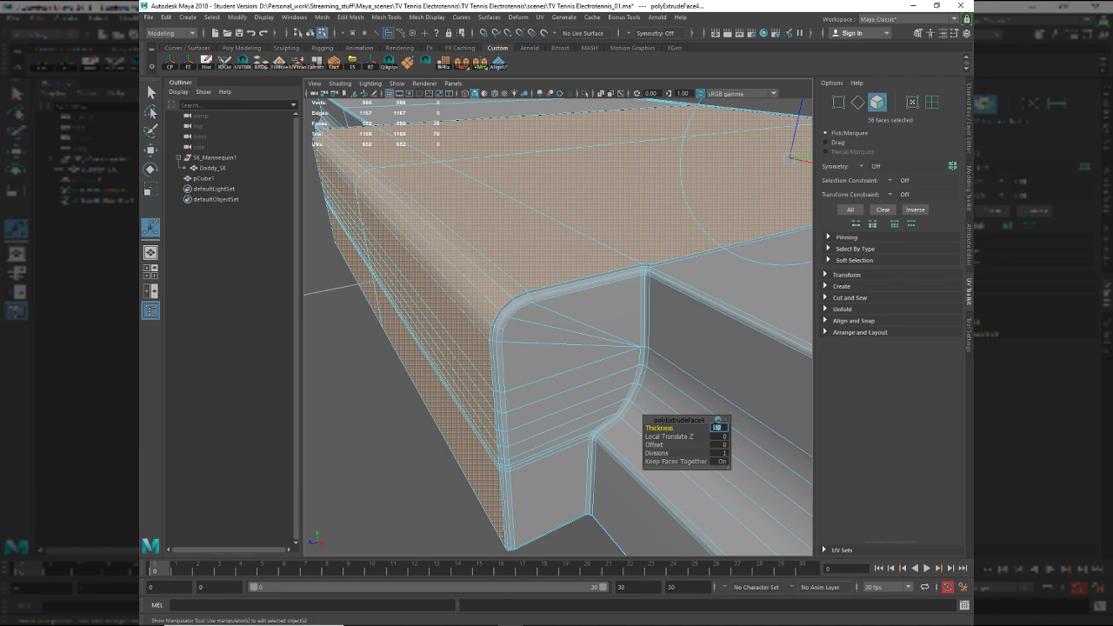
Return to object mode and examine the extruded step at the front block's lower corner and along its top edge.
key("q")
right_click_drag(539, 351, 580, 311)
left_click(579, 324, "ctrl")
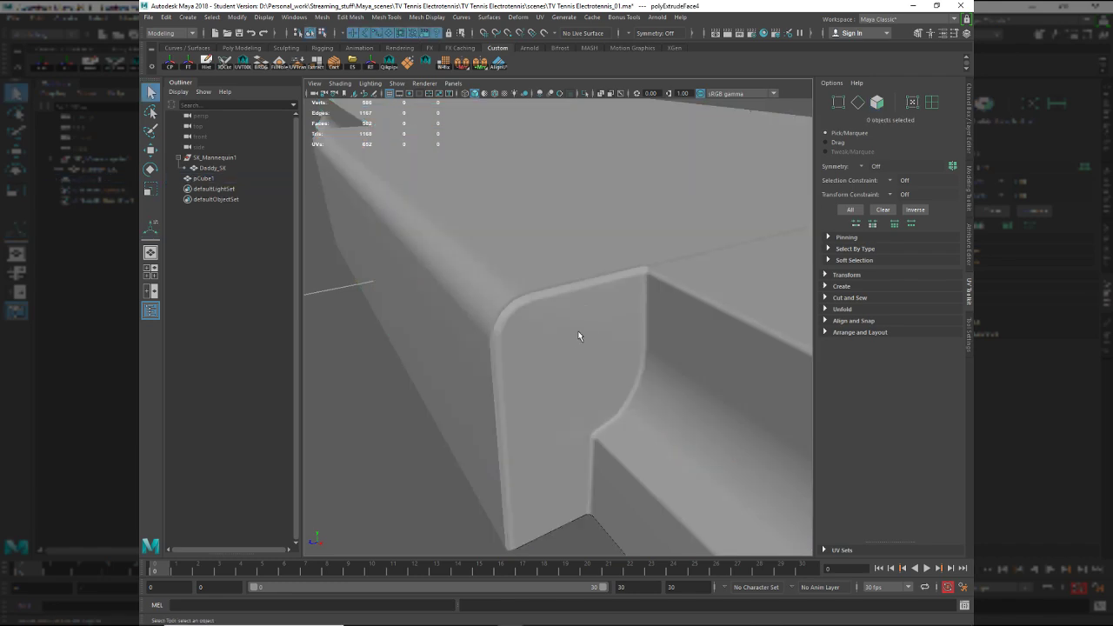
left_click_drag(578, 334, 579, 293, "alt")
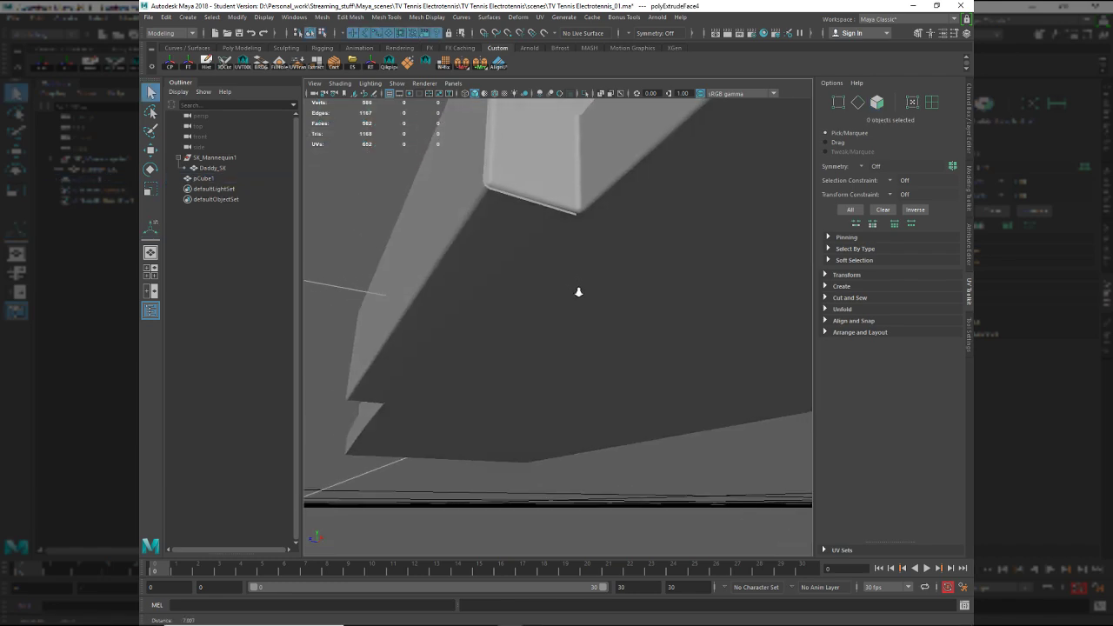
middle_click_drag(579, 293, 608, 350, "alt")
right_click_drag(608, 349, 646, 391, "alt")
left_click(510, 301)
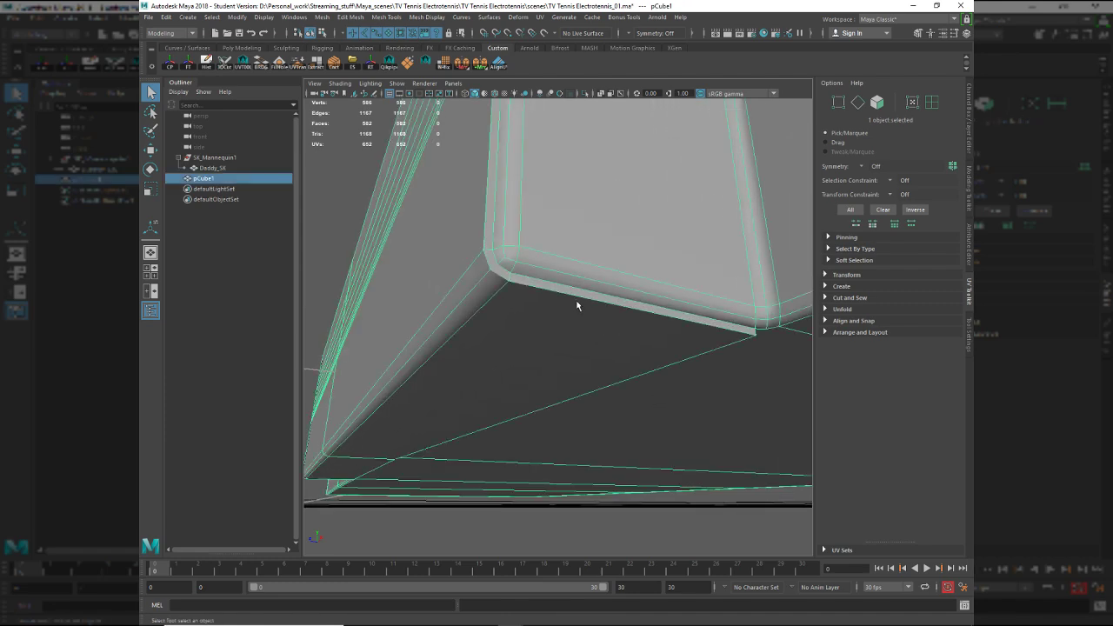
right_click_drag(509, 301, 573, 315, "alt")
middle_click_drag(573, 316, 577, 331, "alt")
left_click_drag(577, 331, 589, 398, "alt")
right_click_drag(589, 397, 568, 371, "alt")
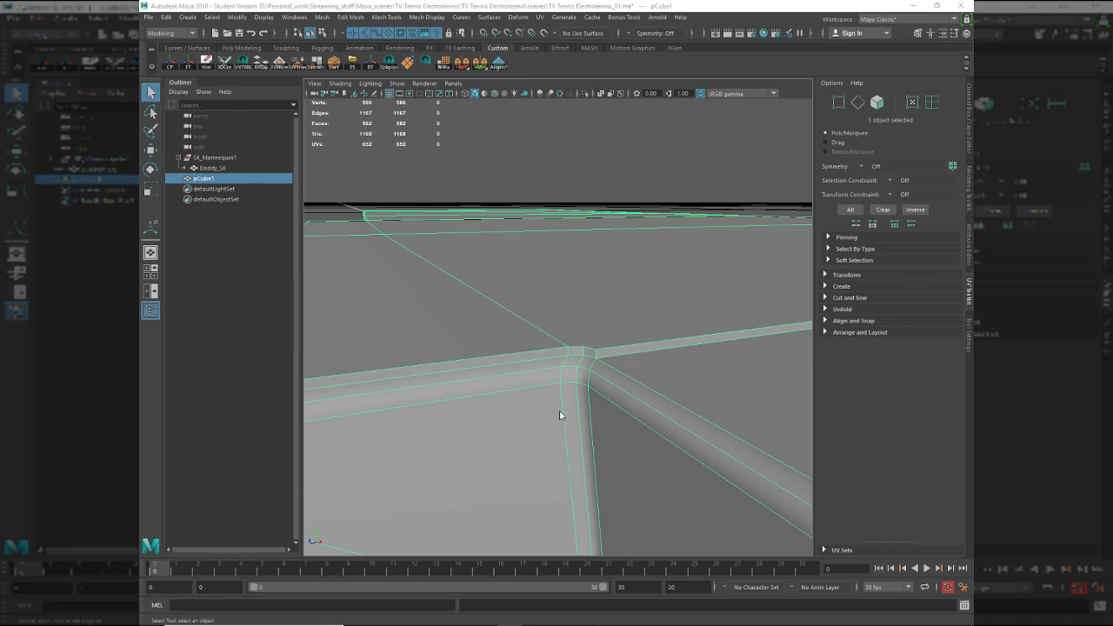
Save the scene as a new version named TV Tennis Electrotennis_02.
key("ctrl+shift+s")
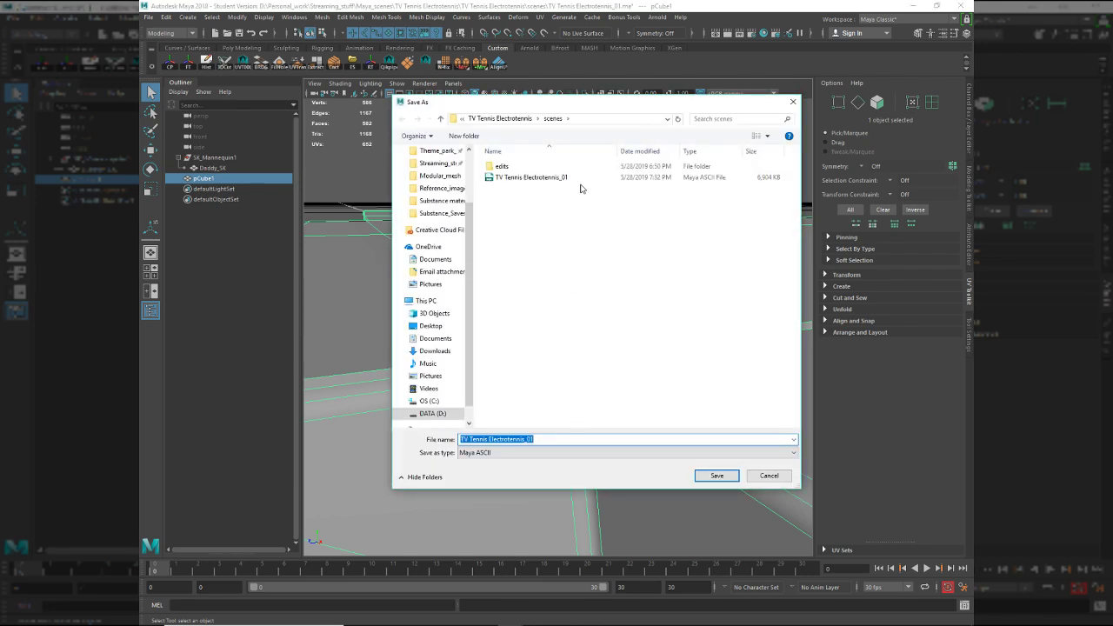
left_click(580, 182)
left_click(571, 440)
left_click(573, 438)
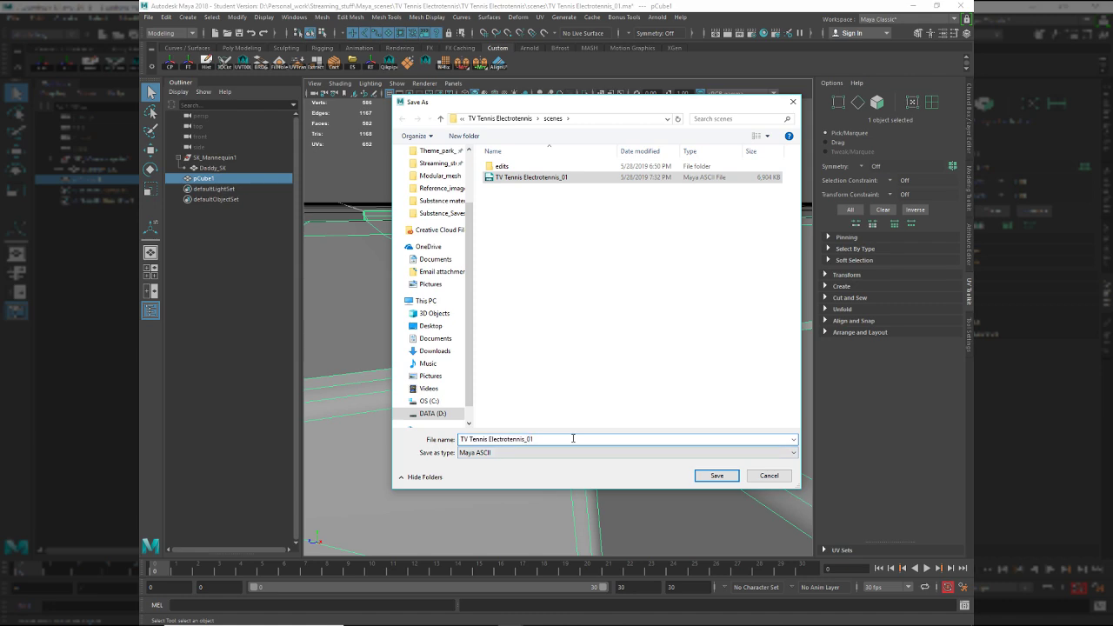
key("Return")
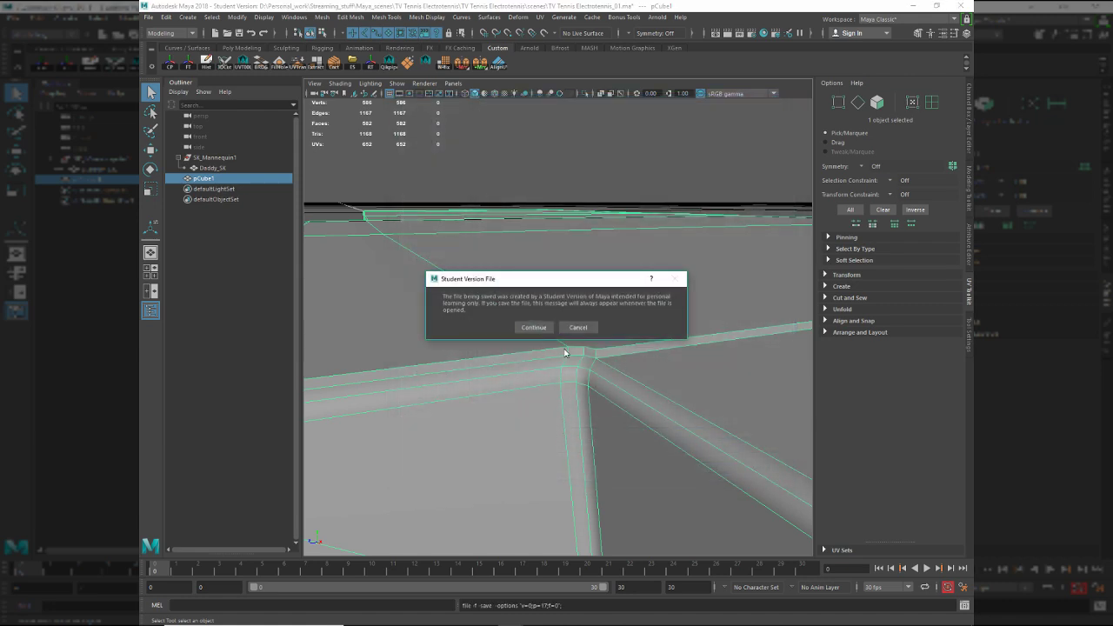
left_click(534, 327)
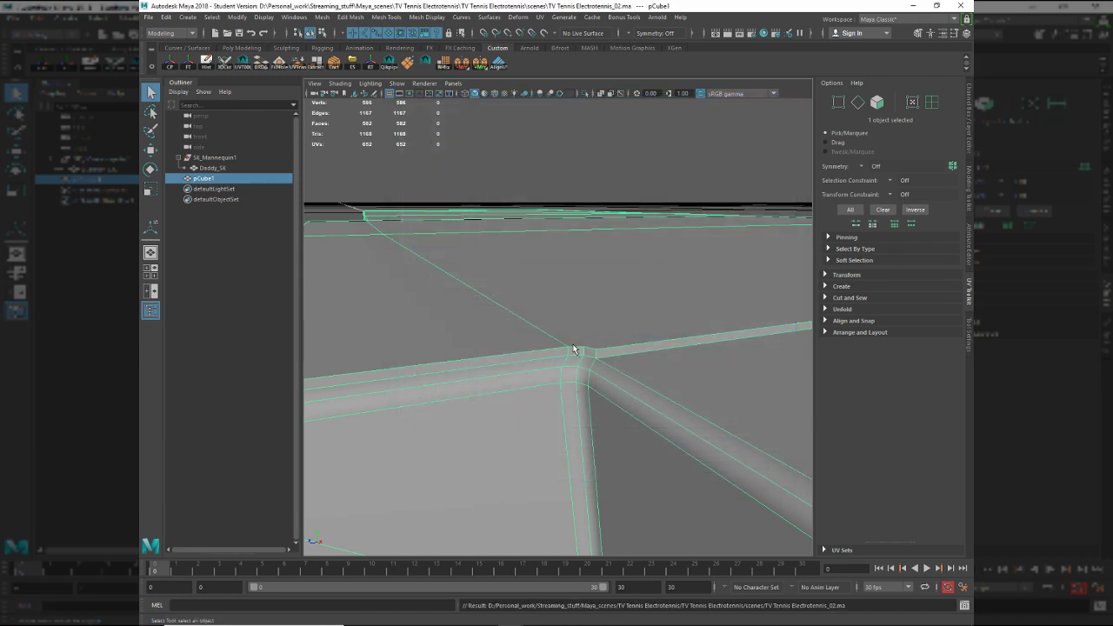
Try welding the lower vertex of the extruded step to the one above it at the block's top corner.
scroll(574, 351, "up", 2)
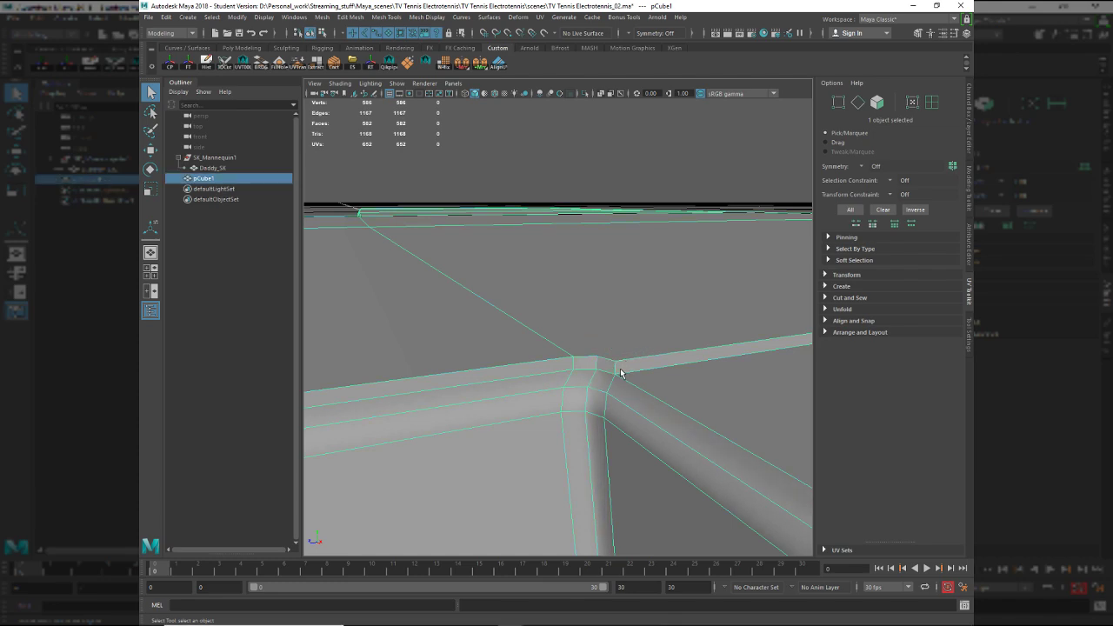
key("g")
left_click_drag(615, 374, 616, 356)
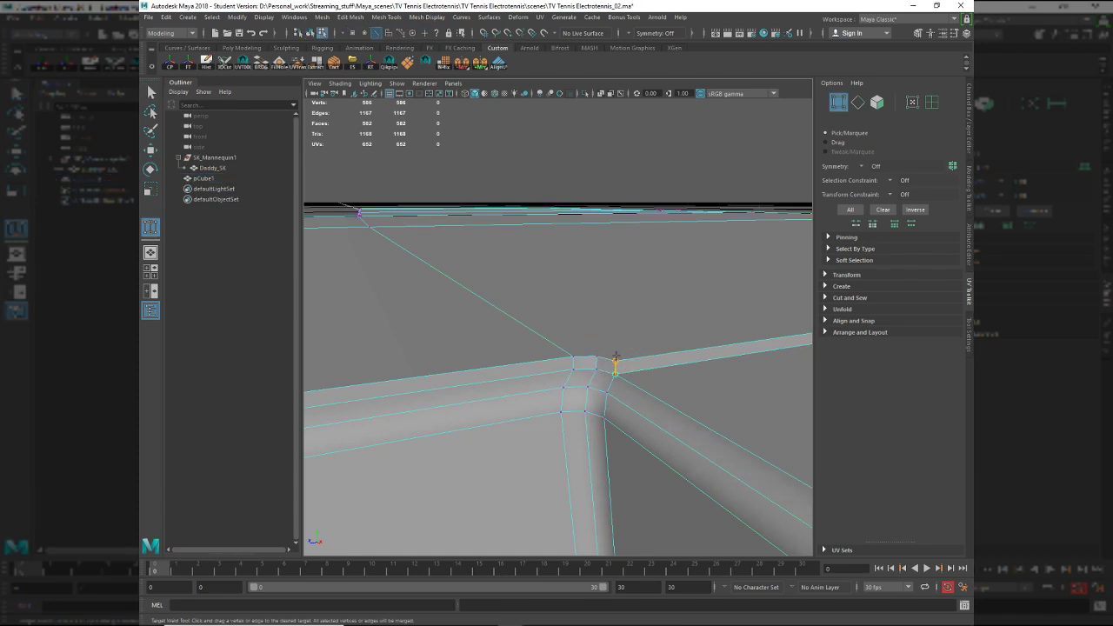
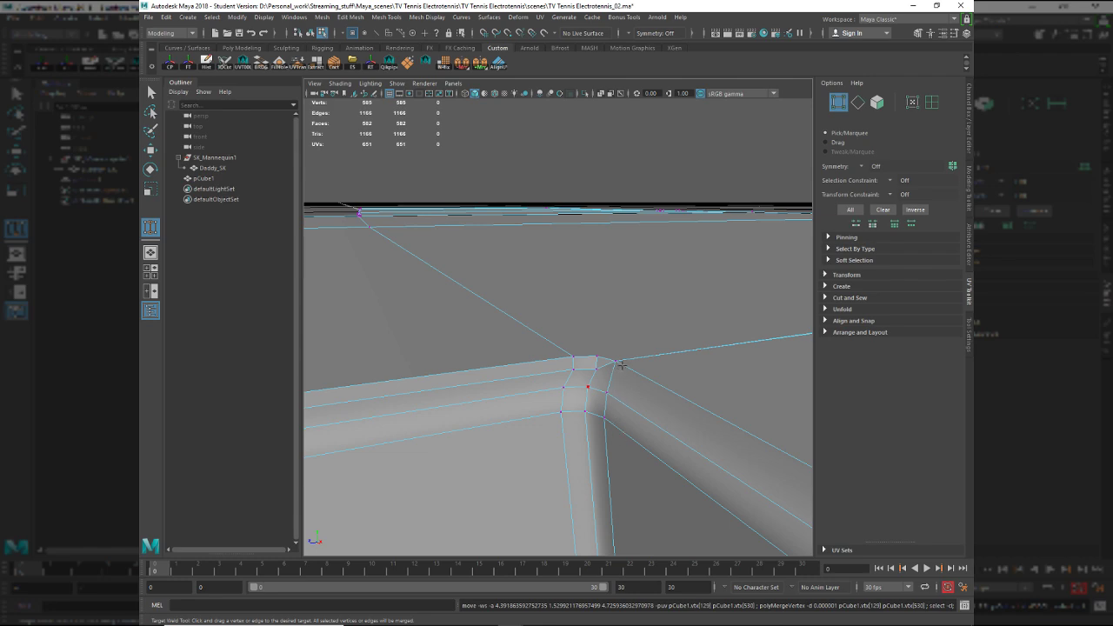
key("ctrl+z")
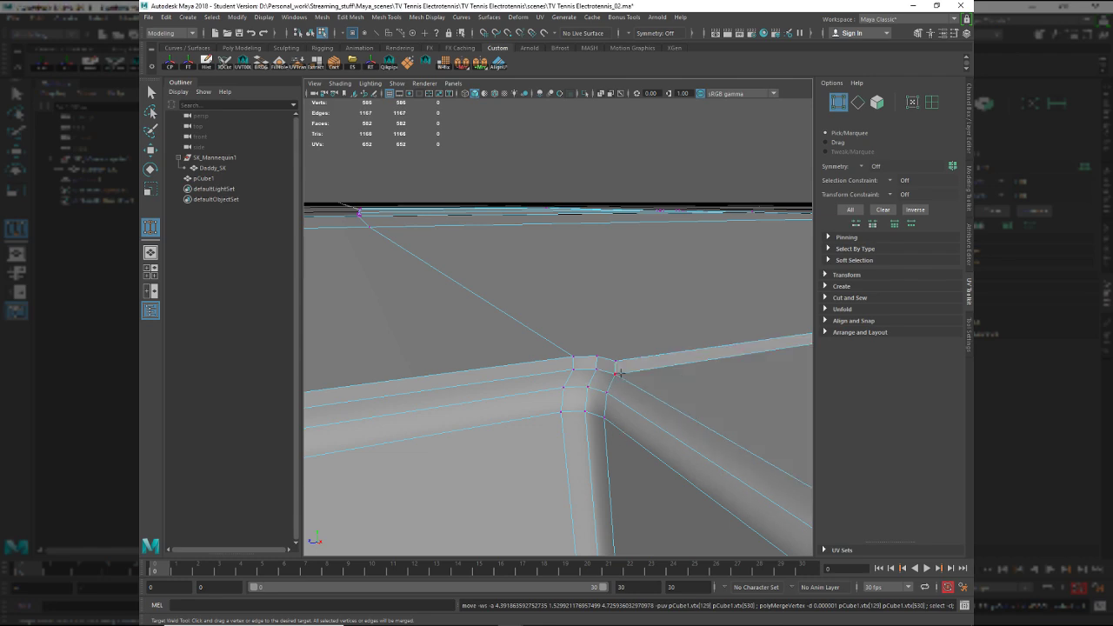
Select the edge loop bordering the extruded step and examine how it runs around the front block and across the underside.
key("q")
left_click(616, 370)
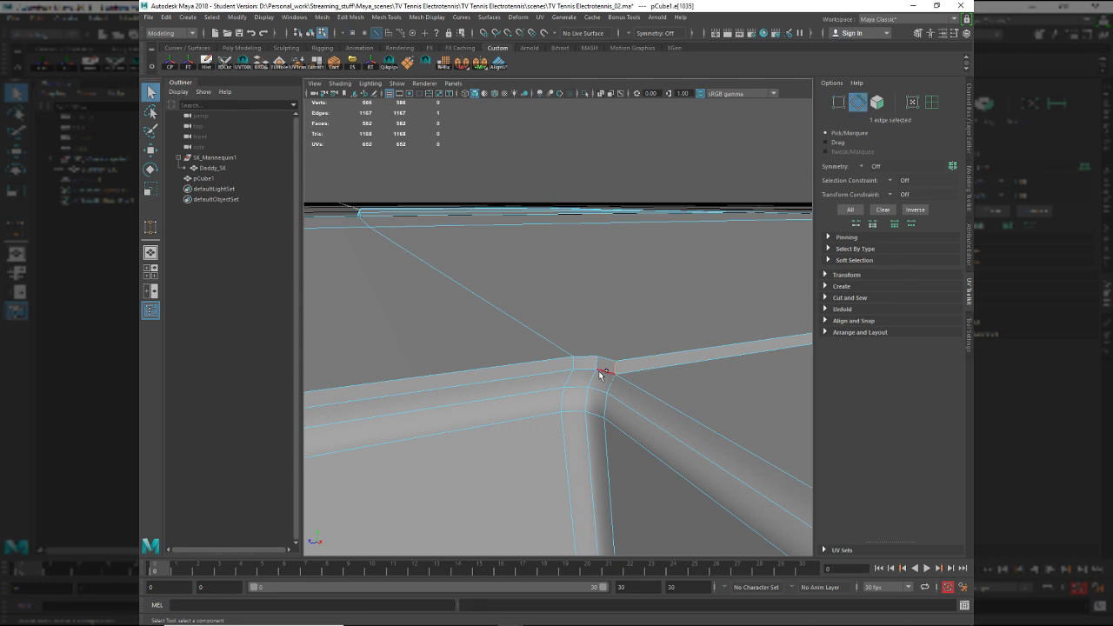
double_click(600, 373)
left_click_drag(614, 423, 519, 273, "alt")
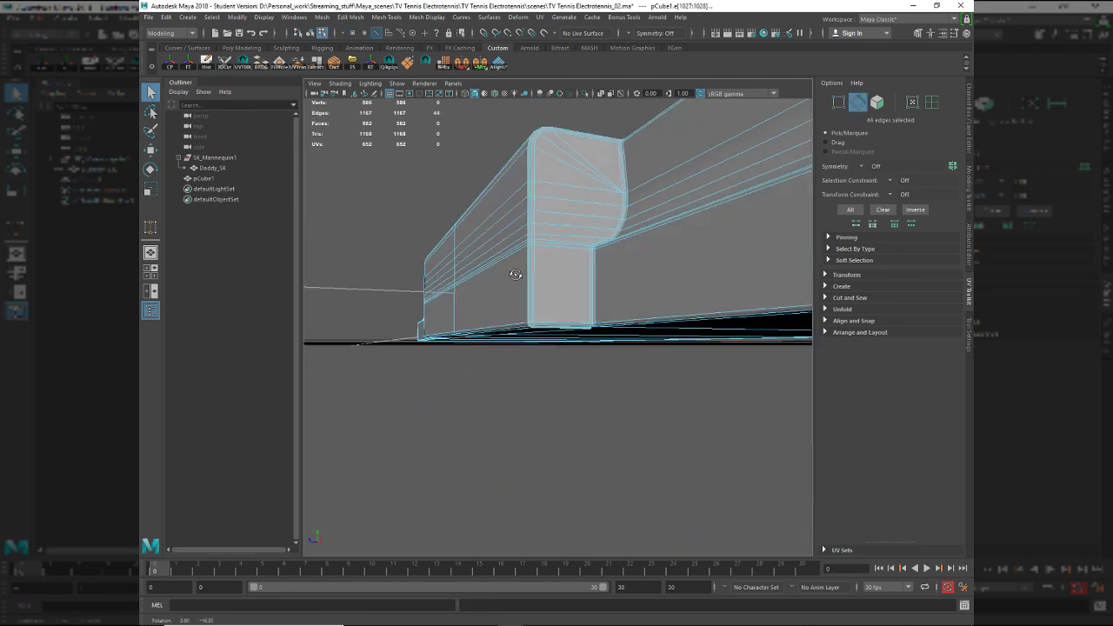
right_click_drag(520, 273, 587, 312, "alt")
left_click_drag(586, 313, 577, 341, "alt")
right_click_drag(577, 340, 618, 343, "alt")
middle_click_drag(617, 343, 652, 321, "alt")
left_click_drag(652, 320, 656, 427, "alt")
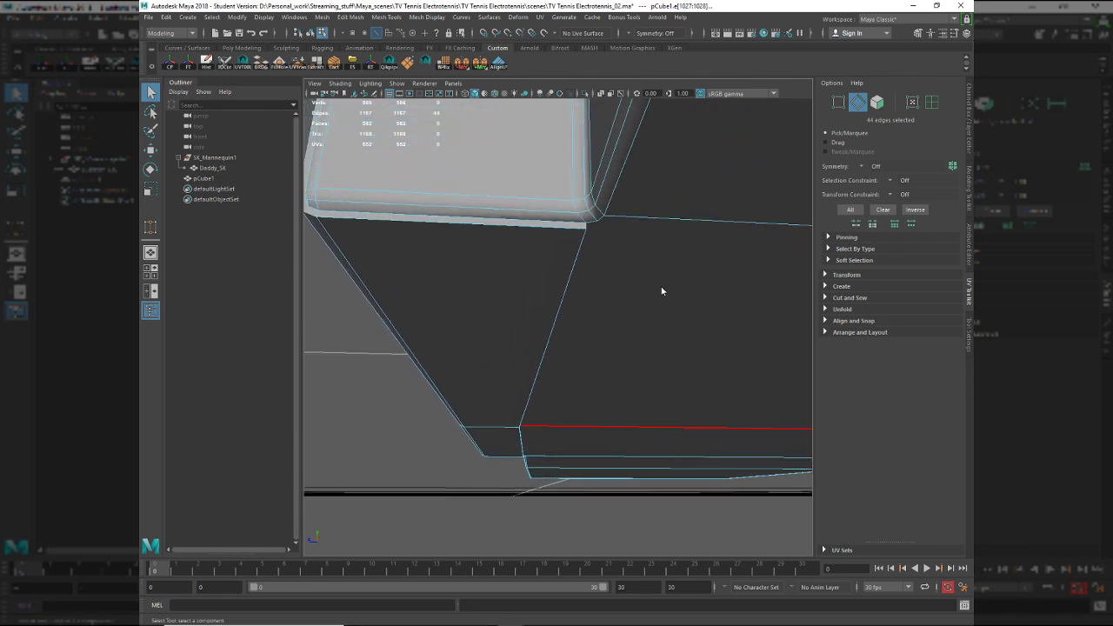
Step back to the mesh before the extrusion and restore the extruded version to compare the top corner.
left_click_drag(661, 287, 519, 385, "alt")
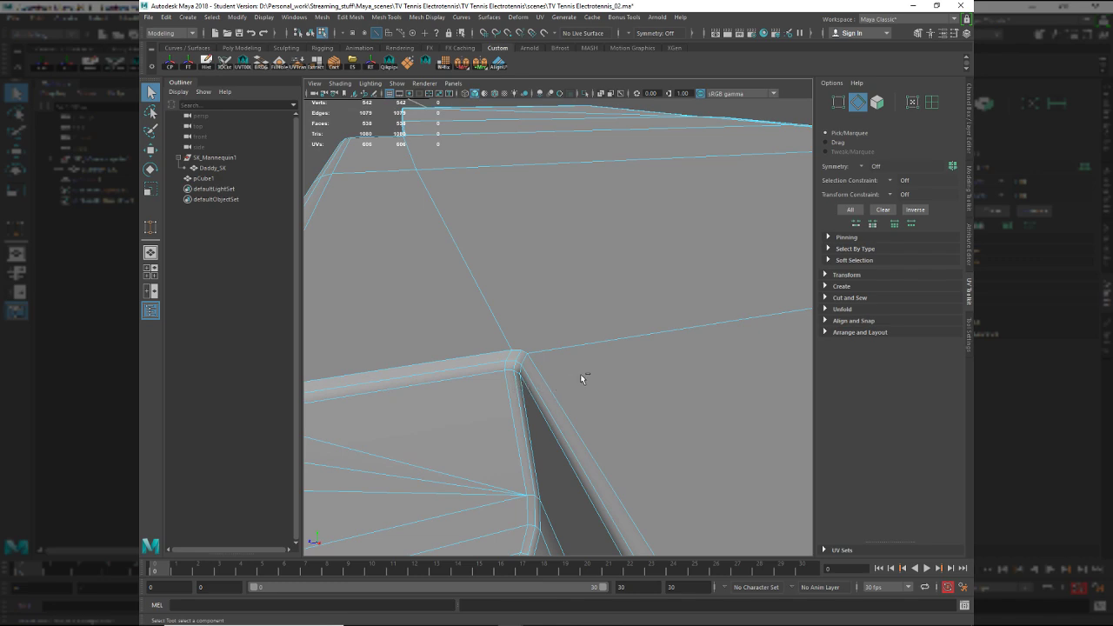
key("ctrl+z")
key("ctrl+z")
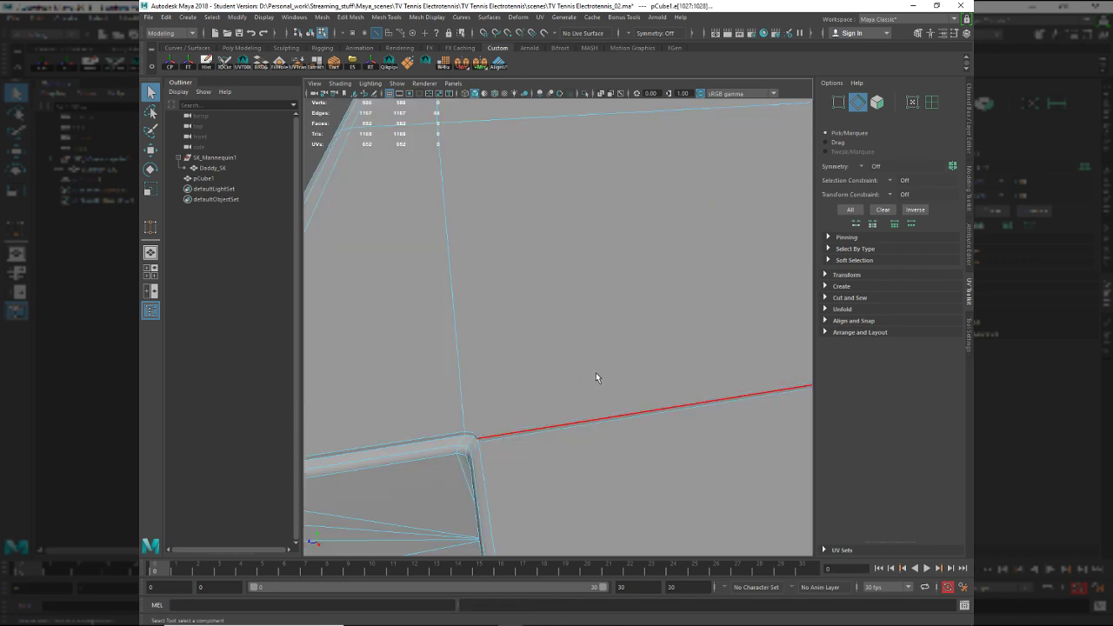
left_click_drag(596, 383, 586, 343, "alt")
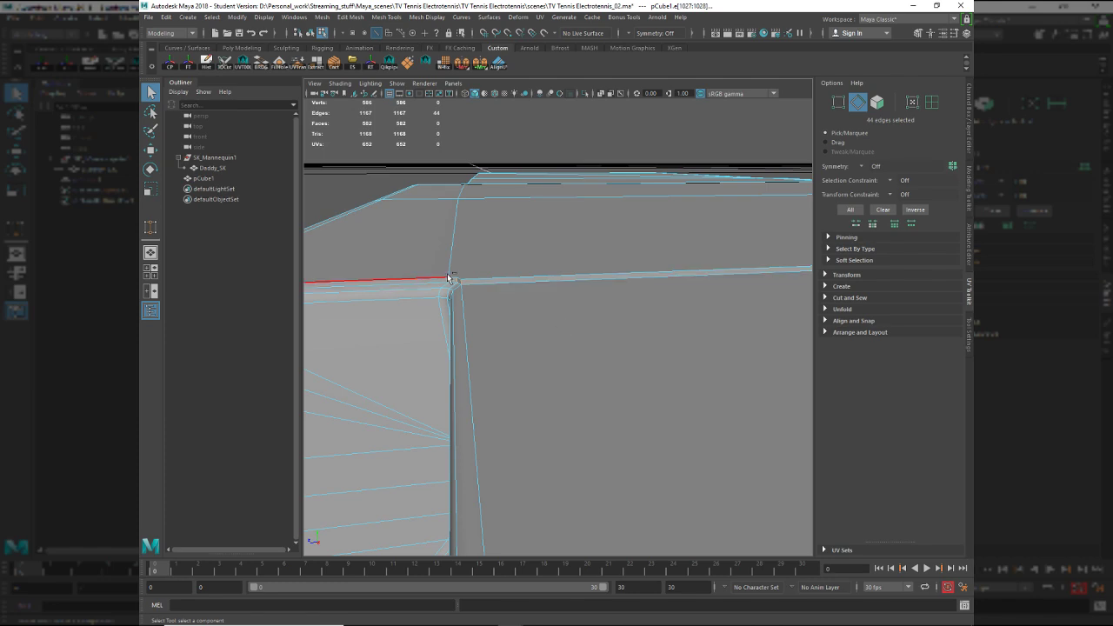
Select the extruded step's edges around the front block, leaving out the central strip's side edges, and collapse them.
double_click(557, 292)
left_click_drag(600, 301, 622, 337, "alt")
left_click_drag(695, 427, 453, 143, "ctrl")
left_click_drag(490, 287, 642, 322, "alt")
right_click_drag(642, 323, 588, 276, "alt")
middle_click_drag(588, 276, 587, 317, "alt")
left_click_drag(564, 231, 585, 280, "ctrl")
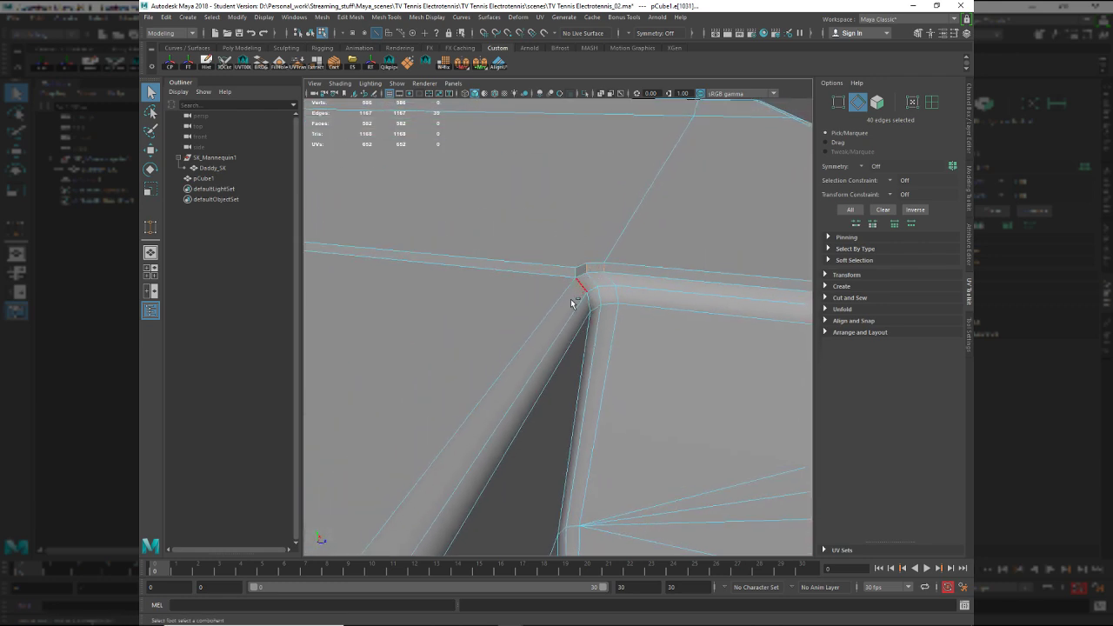
right_click_drag(582, 249, 667, 221, "shift")
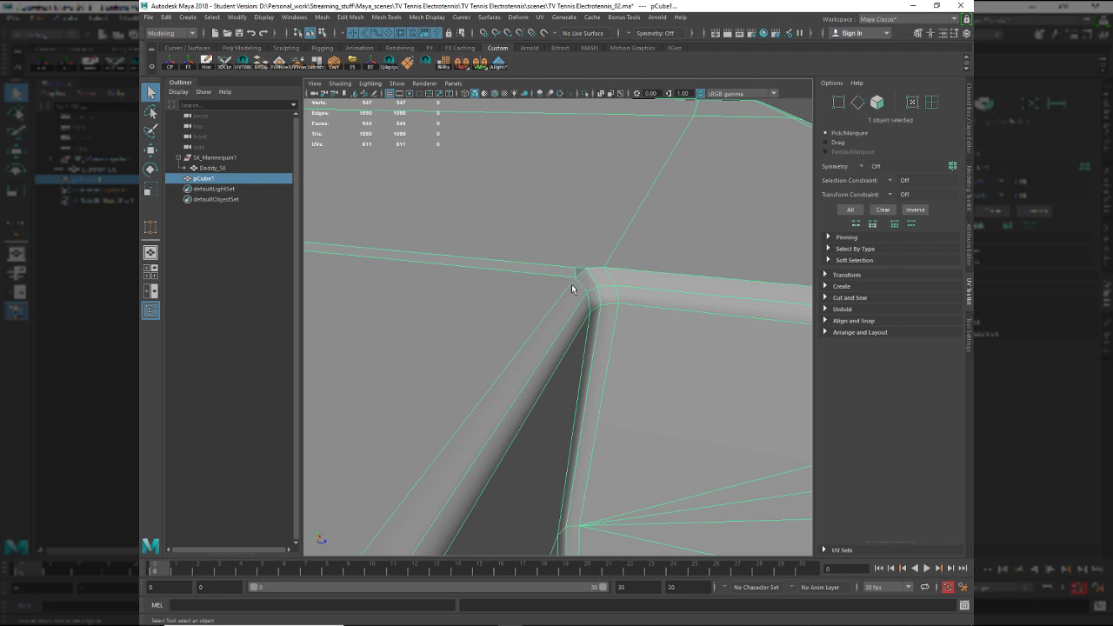
Weld the leftover vertex pair at the block's top corner with Target Weld and return to object mode.
key("g")
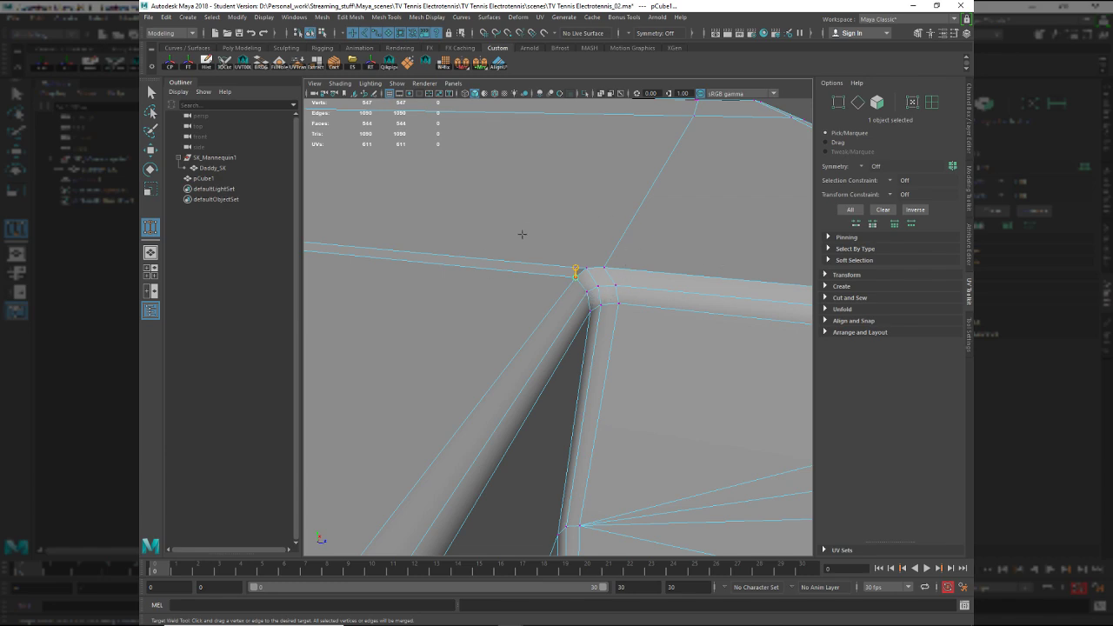
left_click_drag(522, 234, 523, 235)
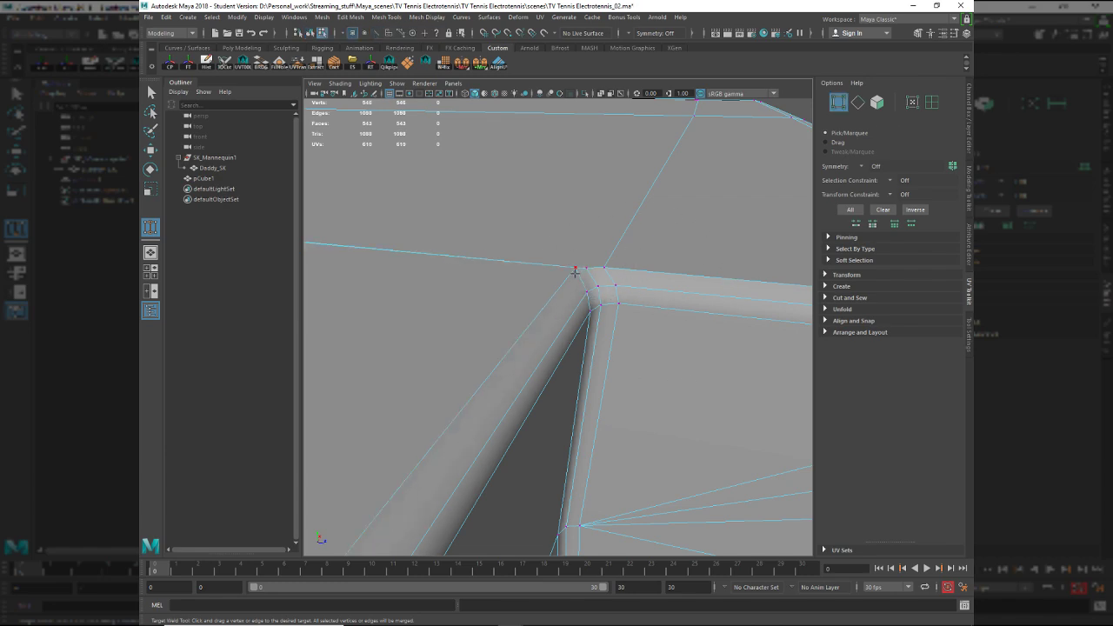
key("q")
right_click_drag(570, 280, 598, 245)
left_click(602, 257, "ctrl")
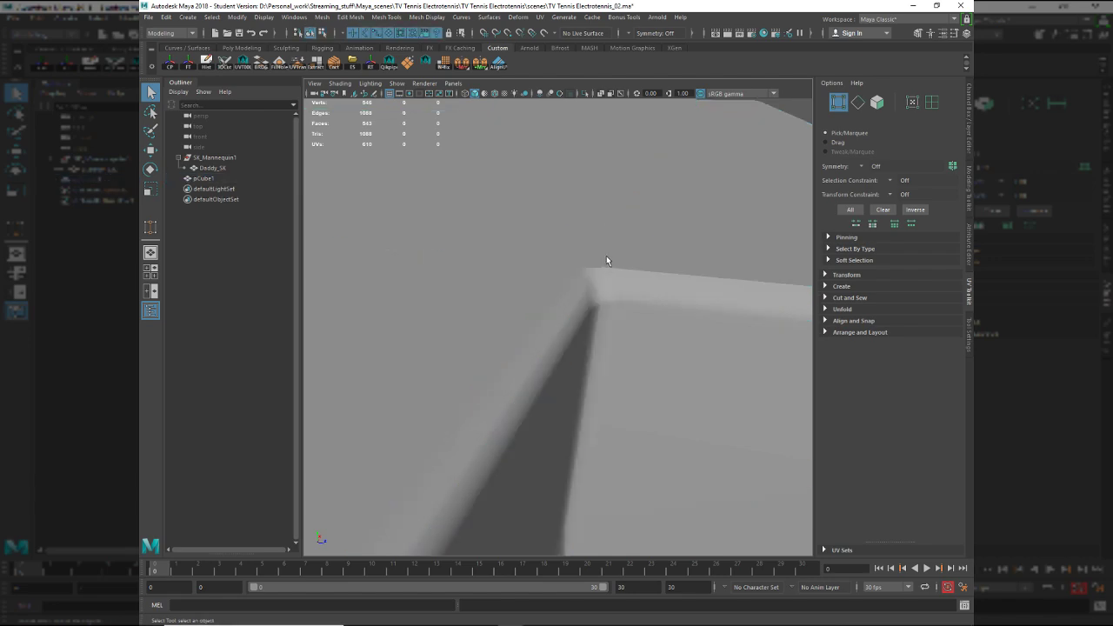
Examine the shading and wireframe along the central strip's side seams and the opposite corner of the body.
left_click_drag(607, 261, 617, 393, "alt")
left_click(583, 343)
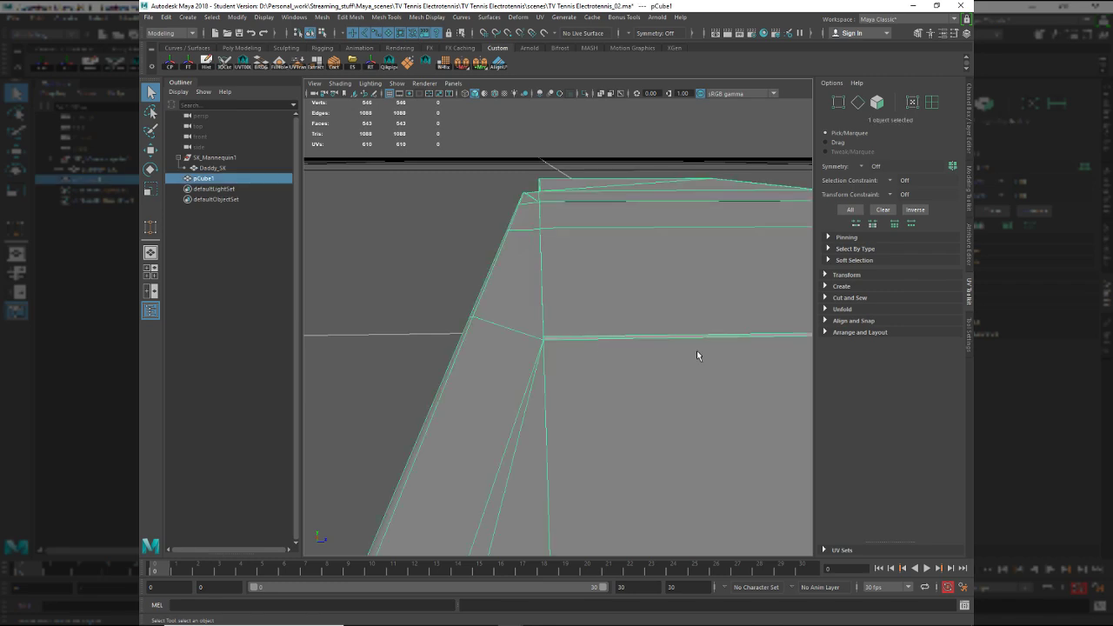
left_click_drag(696, 355, 507, 369, "alt")
right_click_drag(506, 370, 621, 421, "alt")
left_click_drag(622, 421, 605, 345, "alt")
middle_click_drag(605, 346, 772, 389, "alt")
left_click(555, 334, "ctrl")
left_click_drag(621, 356, 645, 387, "alt")
middle_click_drag(644, 387, 455, 404, "alt")
left_click_drag(577, 372, 562, 380, "alt")
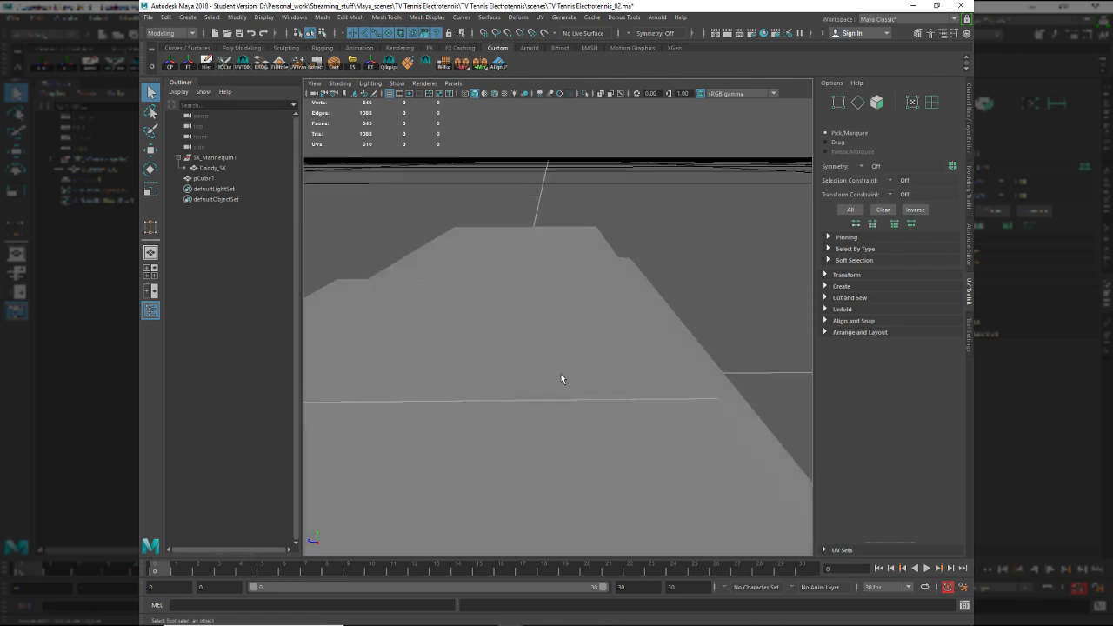
Select the top vertices along the central strip's side end, excluding the vertices lower down the body's side profile.
left_click(562, 380)
middle_click_drag(648, 402, 577, 426, "alt")
key("F9")
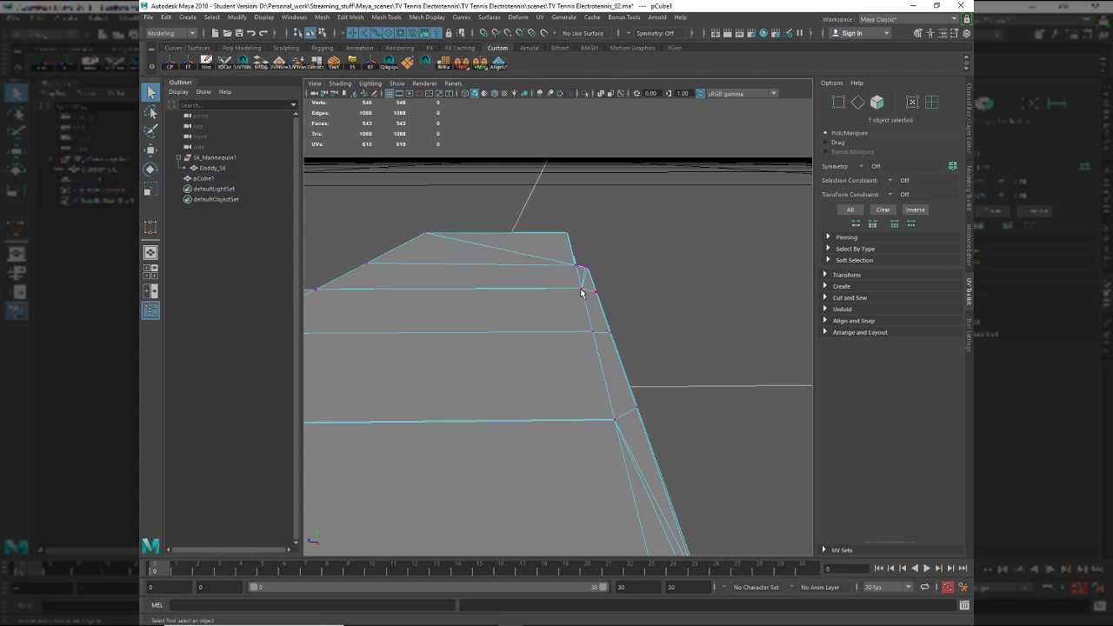
left_click(594, 334)
left_click(596, 338, "shift")
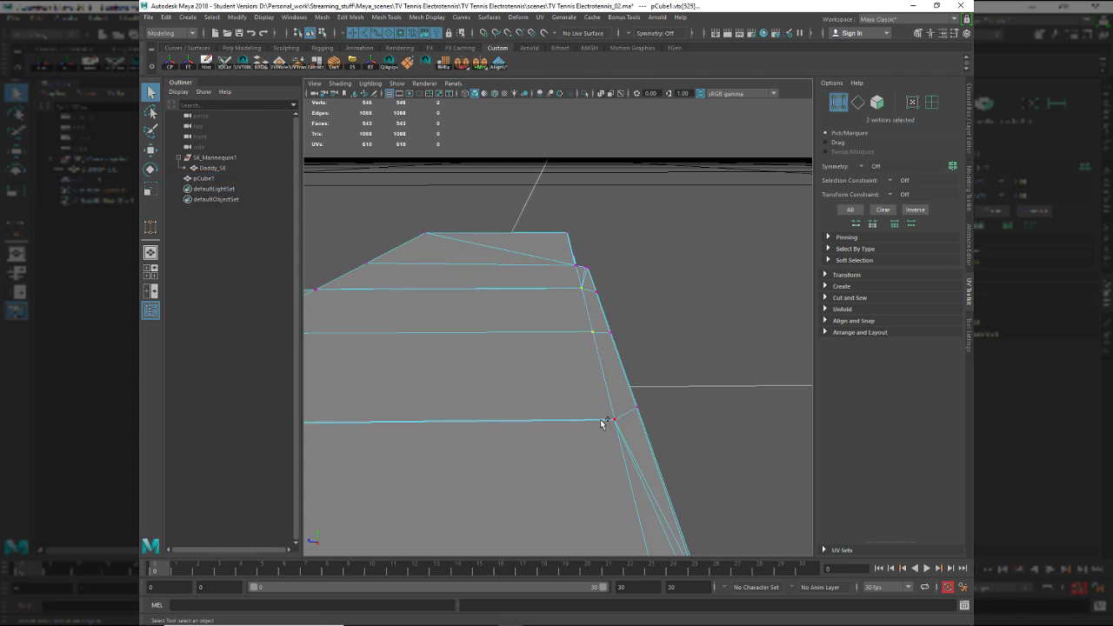
left_click_drag(598, 398, 618, 434, "shift")
left_click_drag(575, 282, 527, 345, "shift")
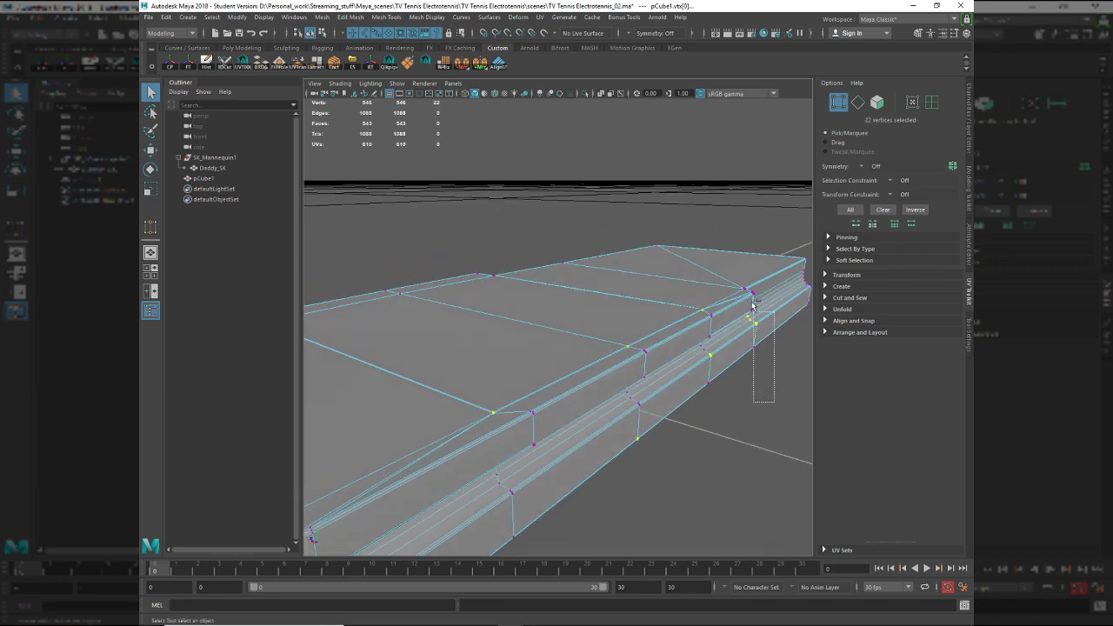
left_click_drag(665, 467, 596, 399)
Try to move the selected end vertices inward across the top face without a transform constraint.
key("w")
left_click_drag(635, 331, 525, 300)
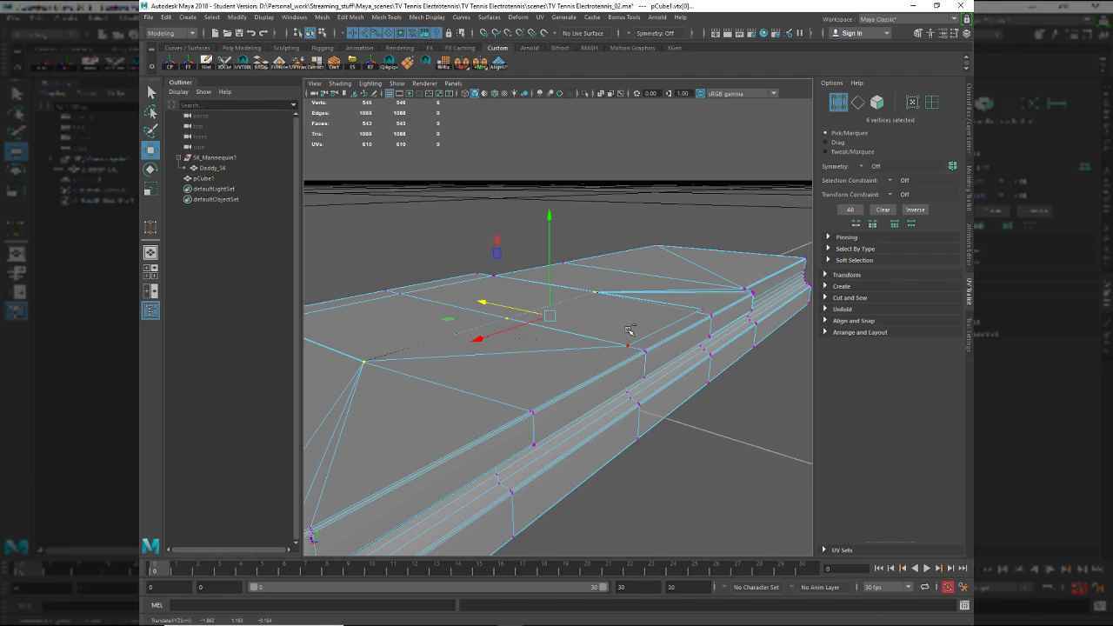
key("ctrl+z")
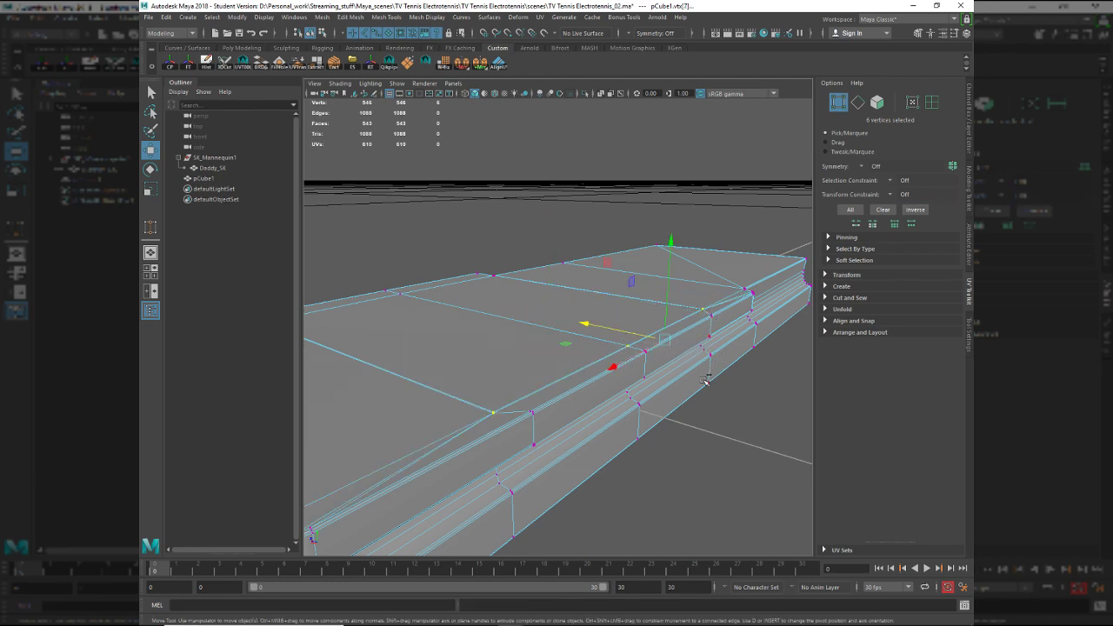
left_click_drag(738, 412, 720, 393, "alt")
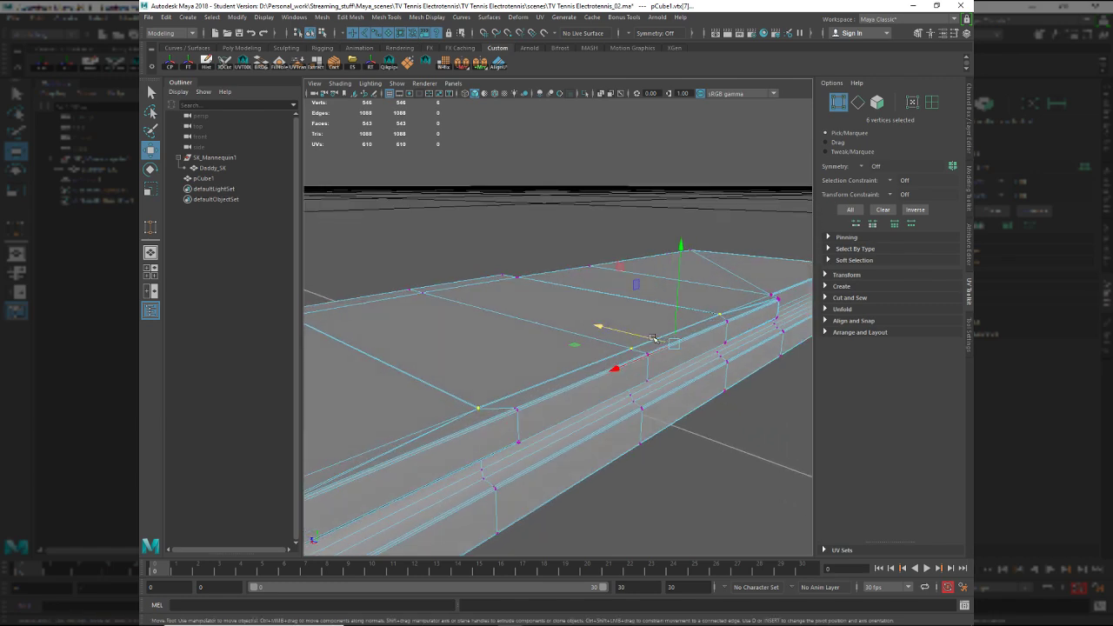
left_click_drag(654, 338, 553, 304)
key("ctrl+z")
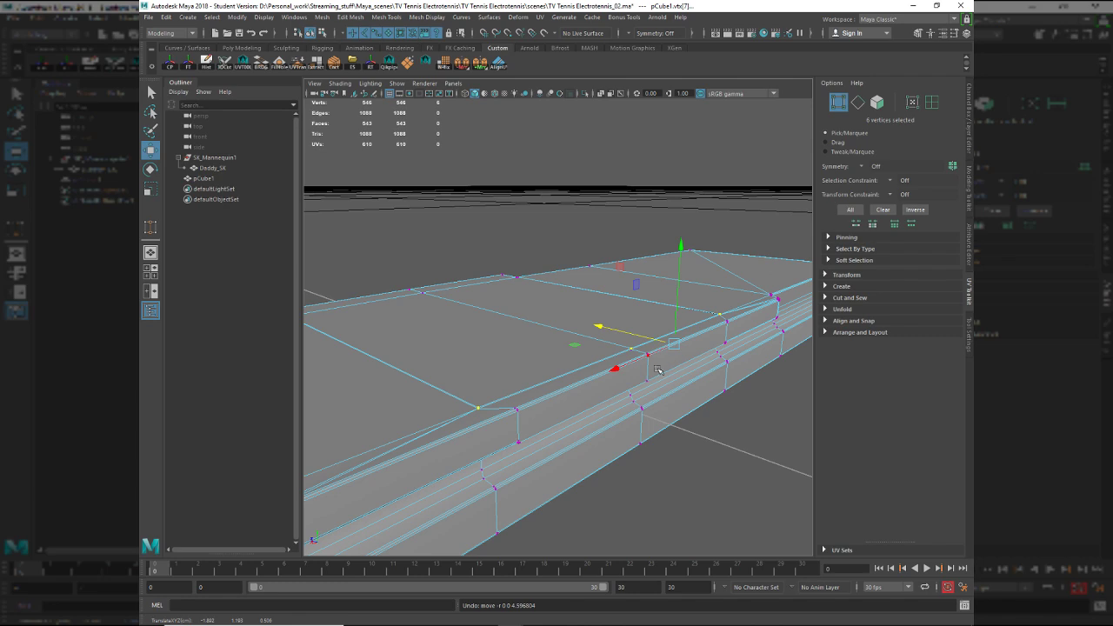
Refine the selection of the strip's end vertices and slide them inward across the top with the transform constraint set to Edge.
middle_click_drag(659, 370, 574, 374, "alt")
right_click_drag(574, 374, 699, 487, "alt")
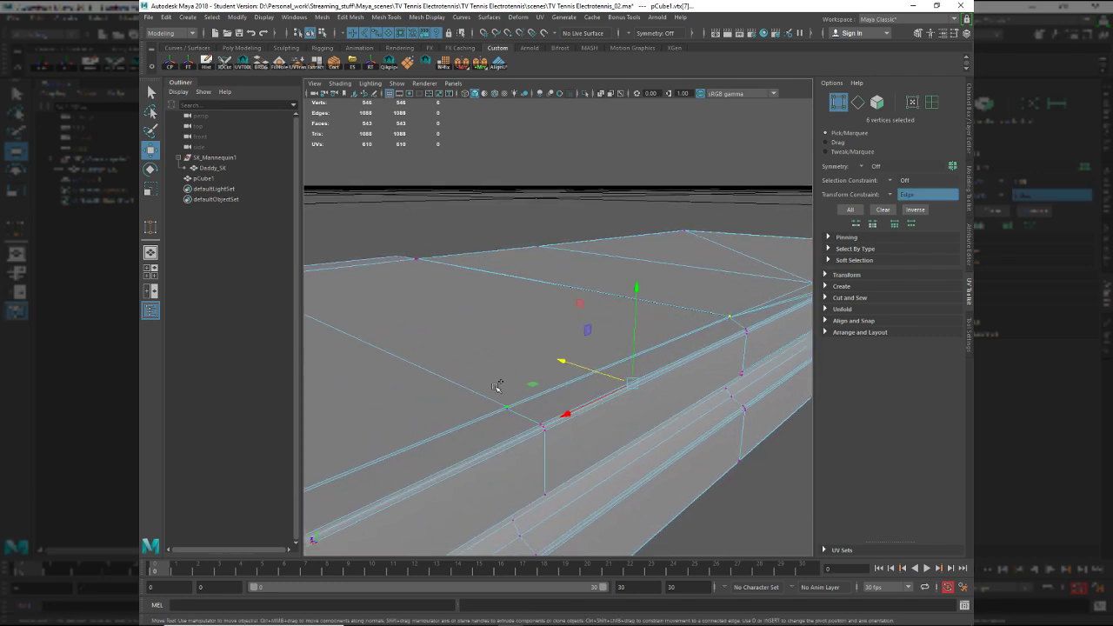
left_click_drag(496, 386, 519, 415, "shift")
left_click_drag(724, 298, 737, 329, "shift")
left_click(749, 403, "shift")
left_click_drag(719, 378, 404, 305, "alt")
left_click_drag(487, 323, 534, 273, "alt")
left_click_drag(555, 323, 508, 387, "alt")
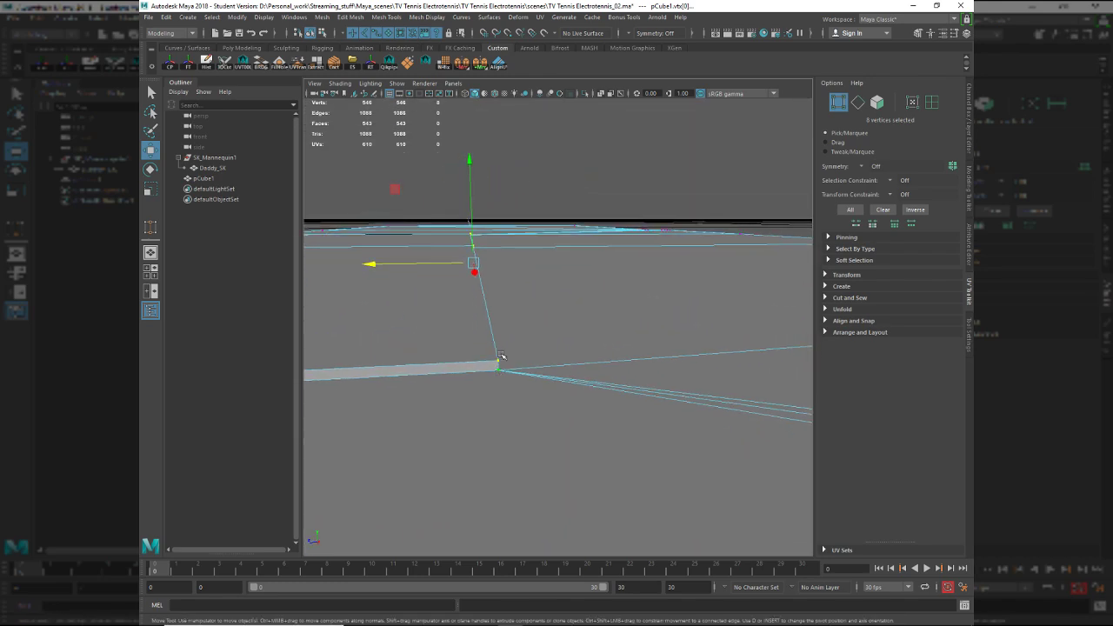
Return to object mode and examine the wireframe around the strip's moved end corner.
right_click_drag(500, 354, 498, 324)
right_click_drag(426, 318, 465, 306)
left_click(502, 353)
left_click_drag(502, 353, 566, 410, "alt")
right_click_drag(566, 410, 594, 435, "alt")
left_click(581, 424)
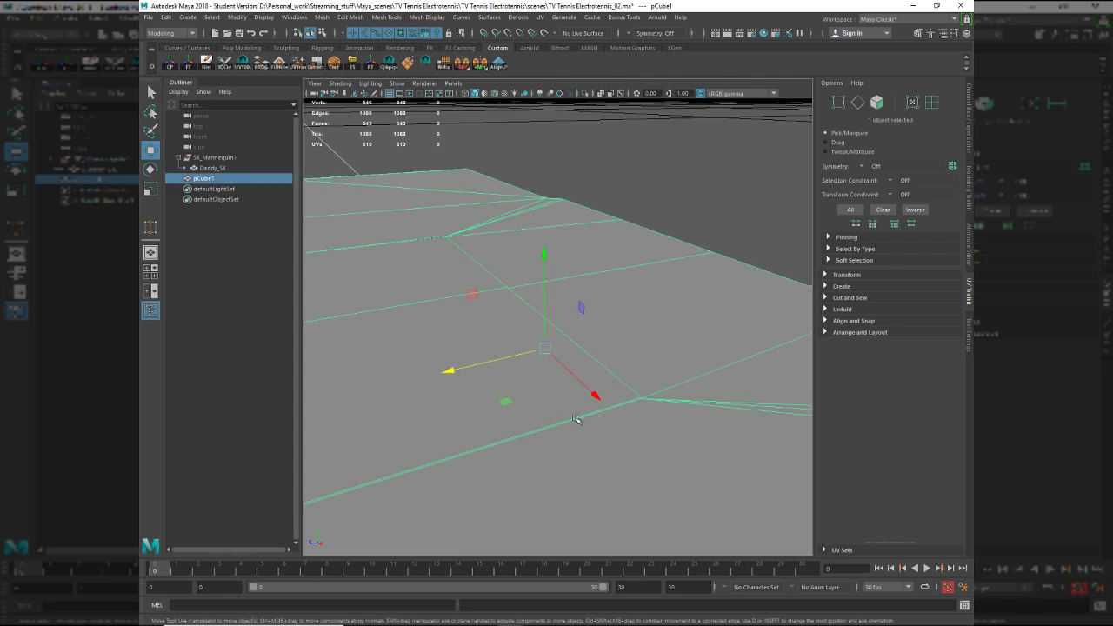
left_click_drag(576, 421, 533, 459, "alt")
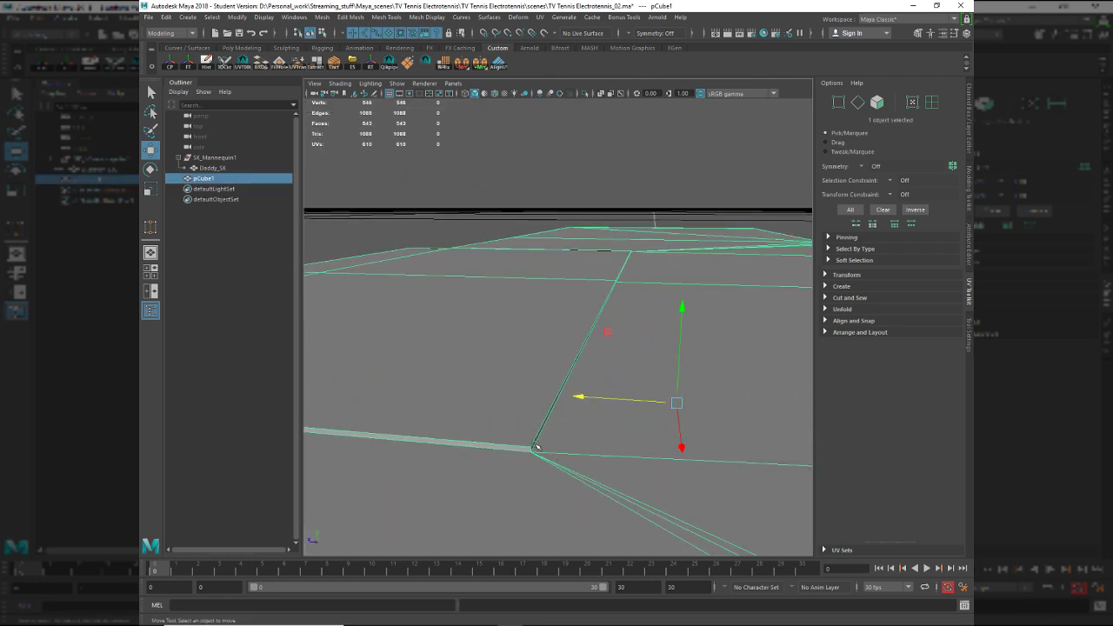
Bevel the two short vertical edges at the step's end corners with 2 segments and a fraction of 0.1.
key("F10")
left_click(536, 445)
right_click_drag(595, 344, 655, 371, "alt")
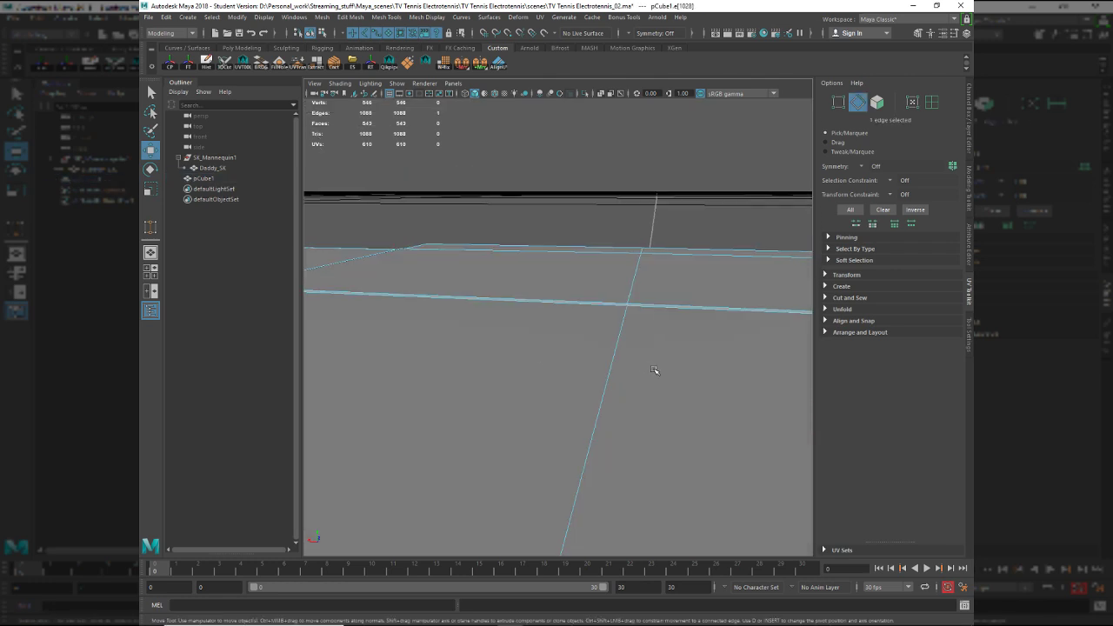
middle_click_drag(655, 371, 320, 401, "alt")
left_click(510, 373, "shift")
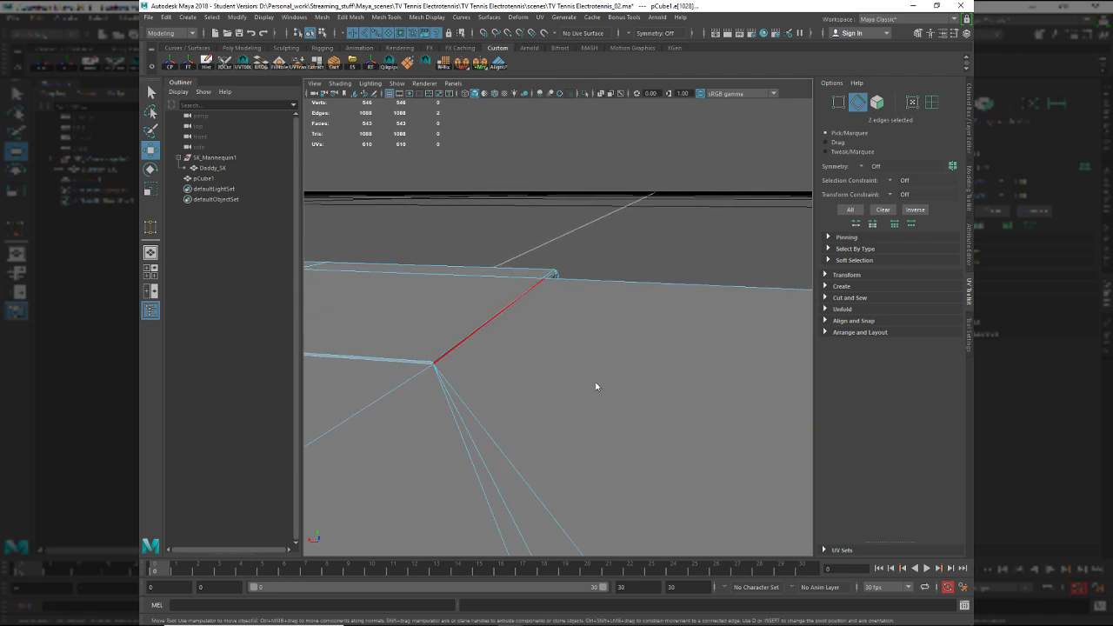
key("ctrl+b")
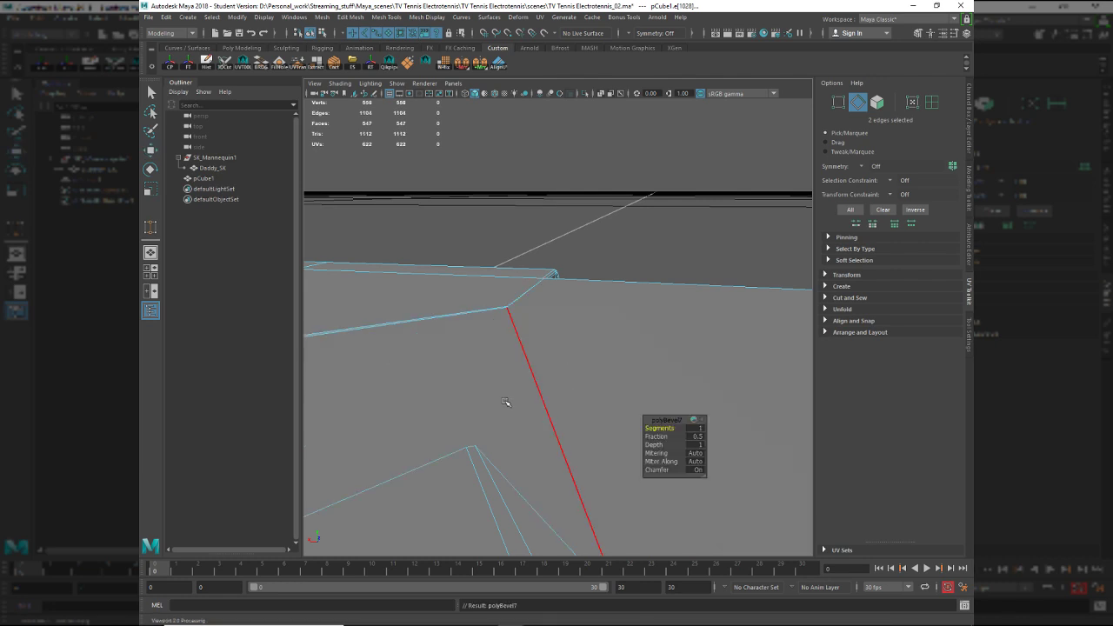
left_click_drag(510, 403, 547, 450, "alt")
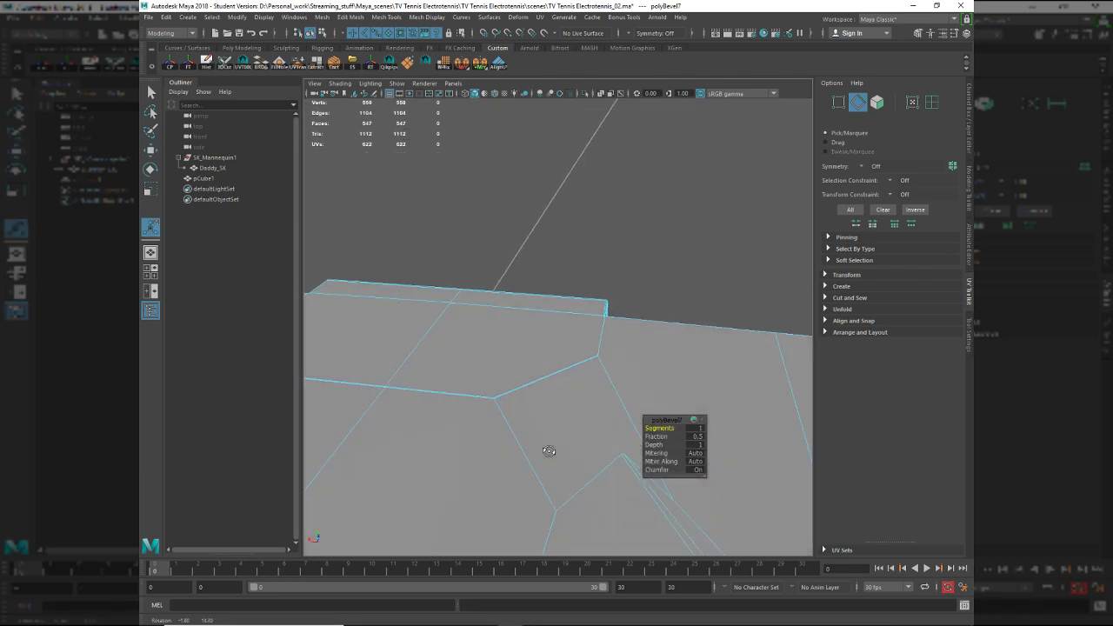
left_click(609, 402)
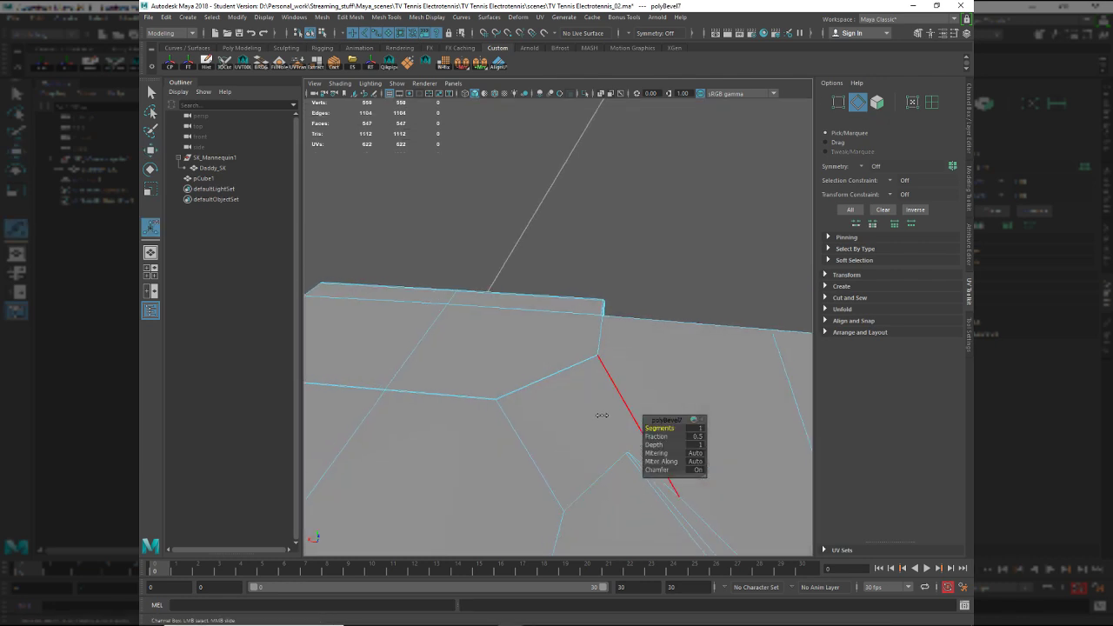
left_click_drag(701, 431, 668, 437)
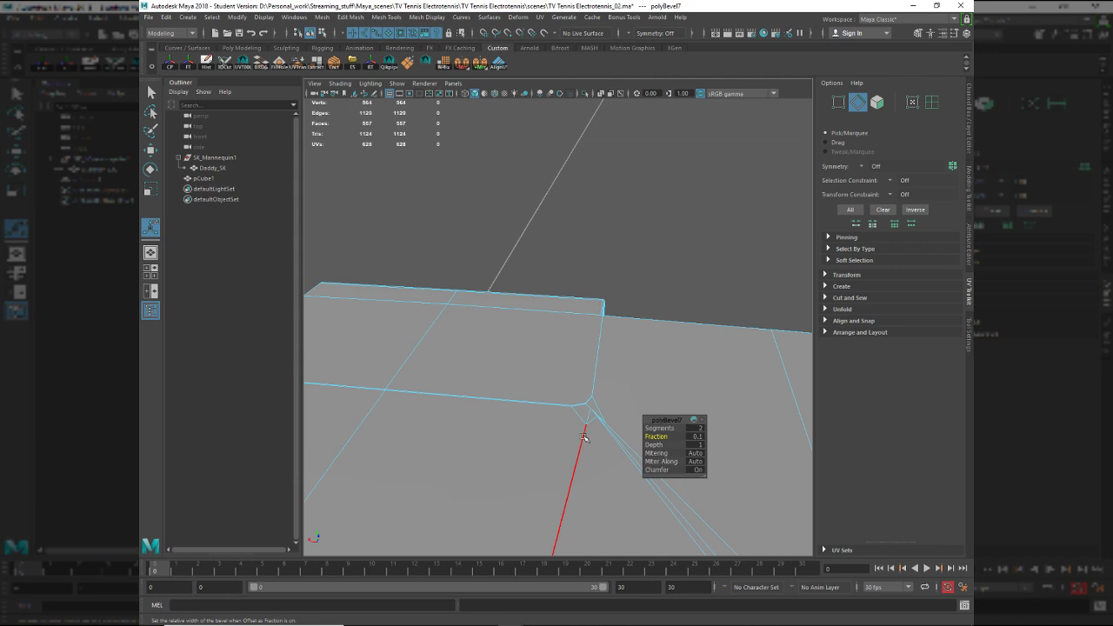
Set the corner bevel to 3 segments and readjust its fraction to keep a small rounded corner.
key("space")
left_click_drag(566, 439, 538, 440, "alt")
right_click_drag(560, 447, 574, 470, "alt")
middle_click_drag(525, 435, 526, 370, "alt")
right_click_drag(526, 369, 611, 485, "alt")
middle_click_drag(511, 428, 584, 398, "alt")
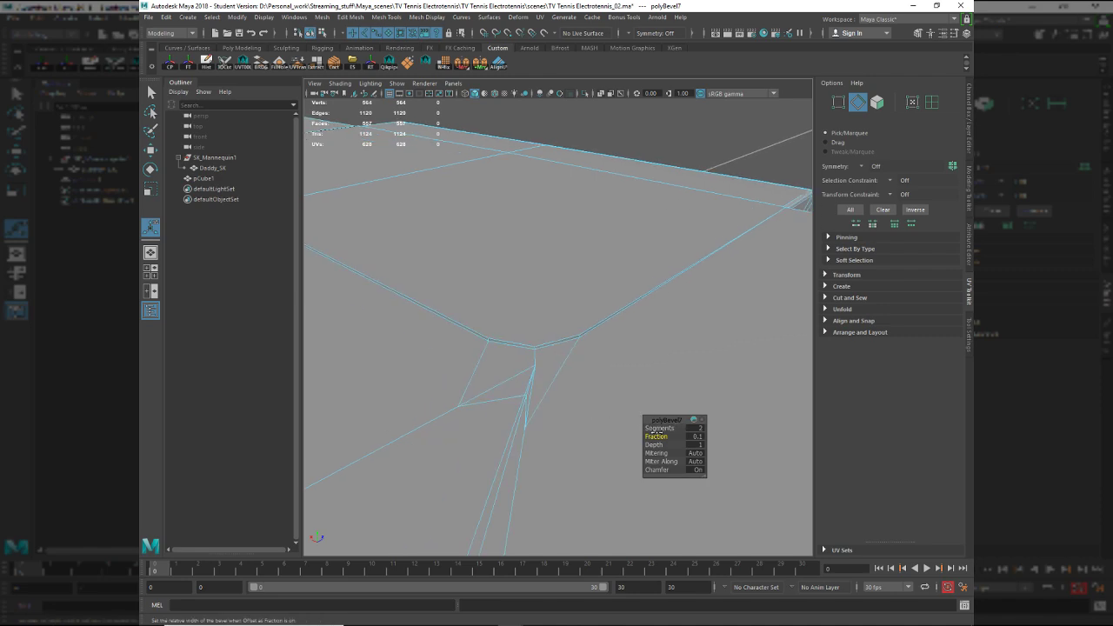
left_click(658, 428)
middle_click_drag(657, 428, 662, 435)
left_click(658, 436)
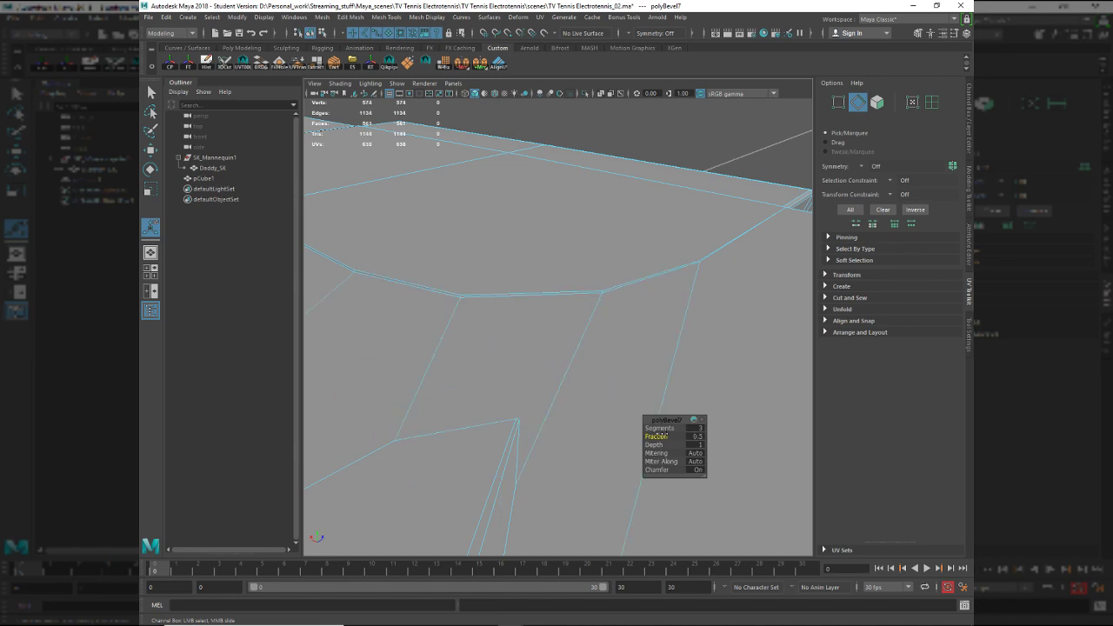
left_click(689, 437)
key("Return")
Close the bevel settings and examine the rounded corner's shading in object mode.
left_click(674, 421)
key("q")
key("F8")
left_click(612, 356, "ctrl")
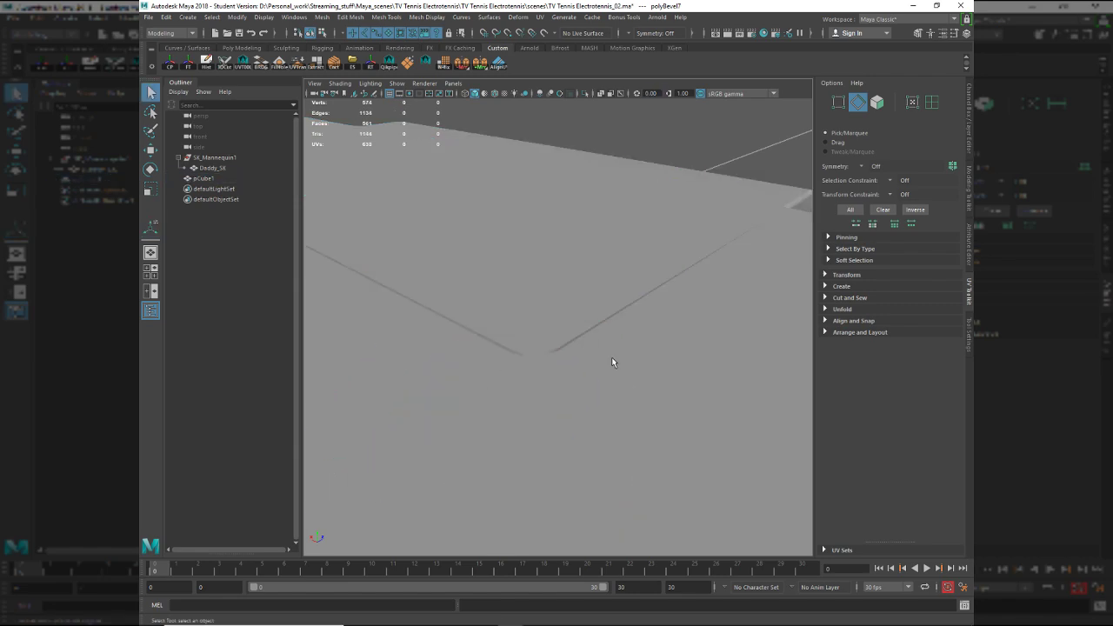
mouse_move(611, 362)
left_mouse_down("alt")
mouse_move(566, 377)
mouse_move(631, 383)
mouse_move(569, 323)
mouse_move(458, 310)
mouse_move(464, 363)
mouse_move(581, 339)
mouse_move(629, 362)
left_mouse_up("alt")
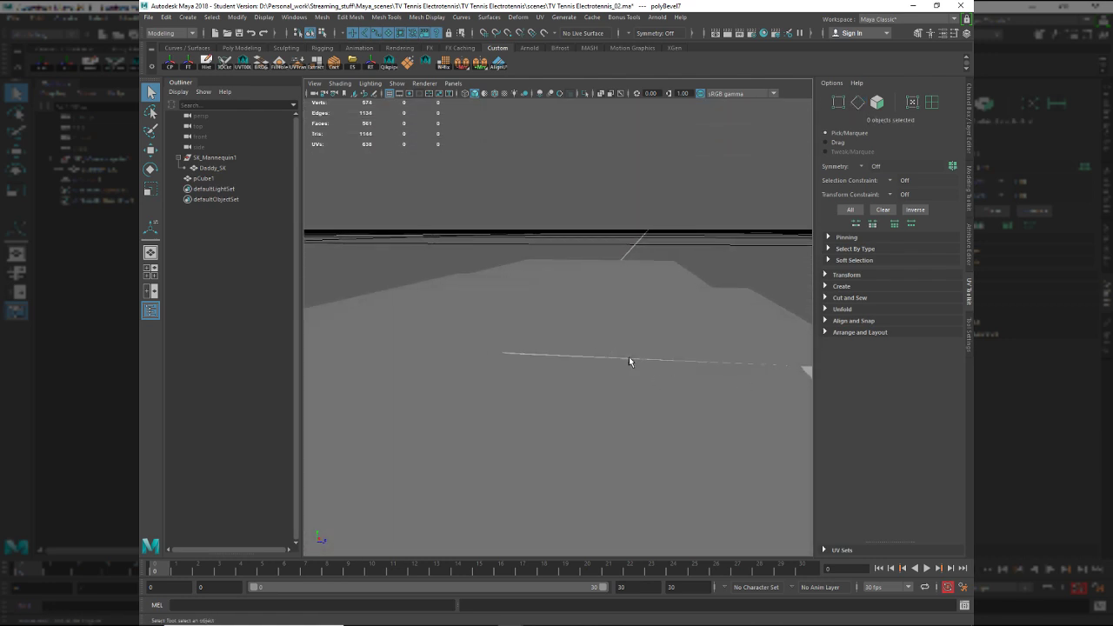
Raise the central strip's top faces slightly to deepen the step, and check the shading at its rounded corner.
left_click(635, 373)
left_click_drag(542, 350, 598, 365, "alt")
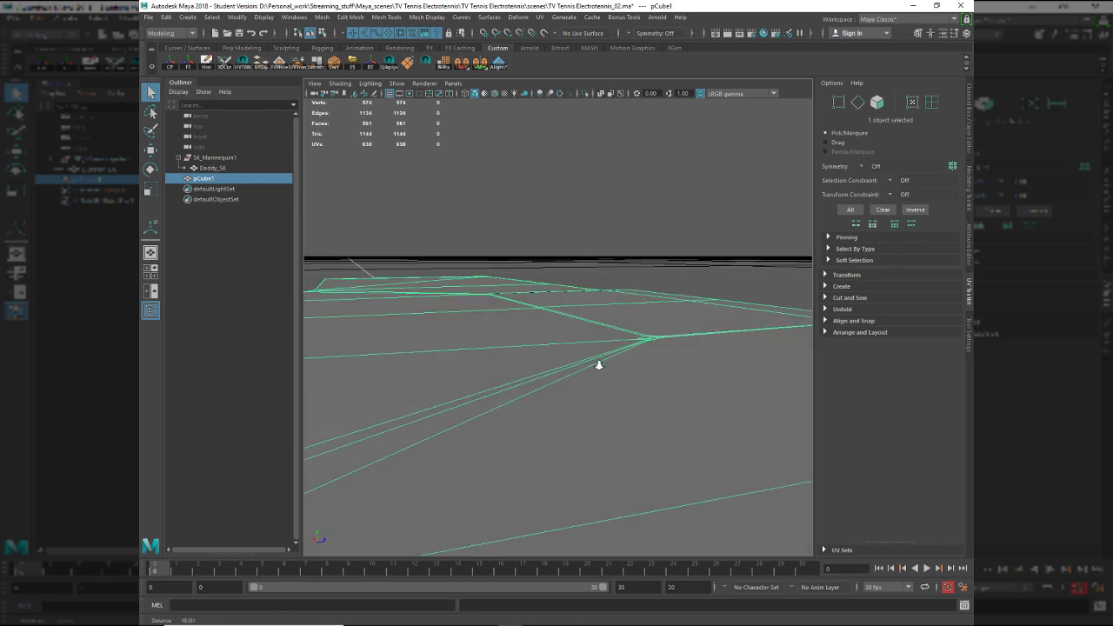
middle_click_drag(599, 385, 501, 393, "alt")
key("F11")
left_click(425, 293)
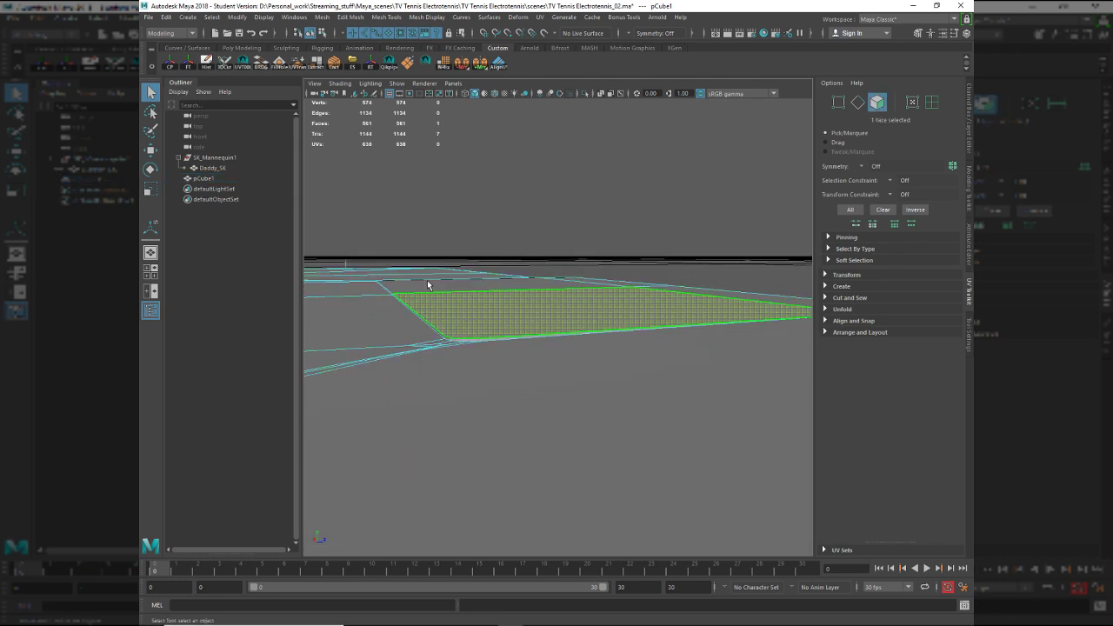
left_click(431, 285, "shift")
key("w")
left_click_drag(523, 258, 526, 251, "shift")
key("F8")
left_click(606, 309, "ctrl")
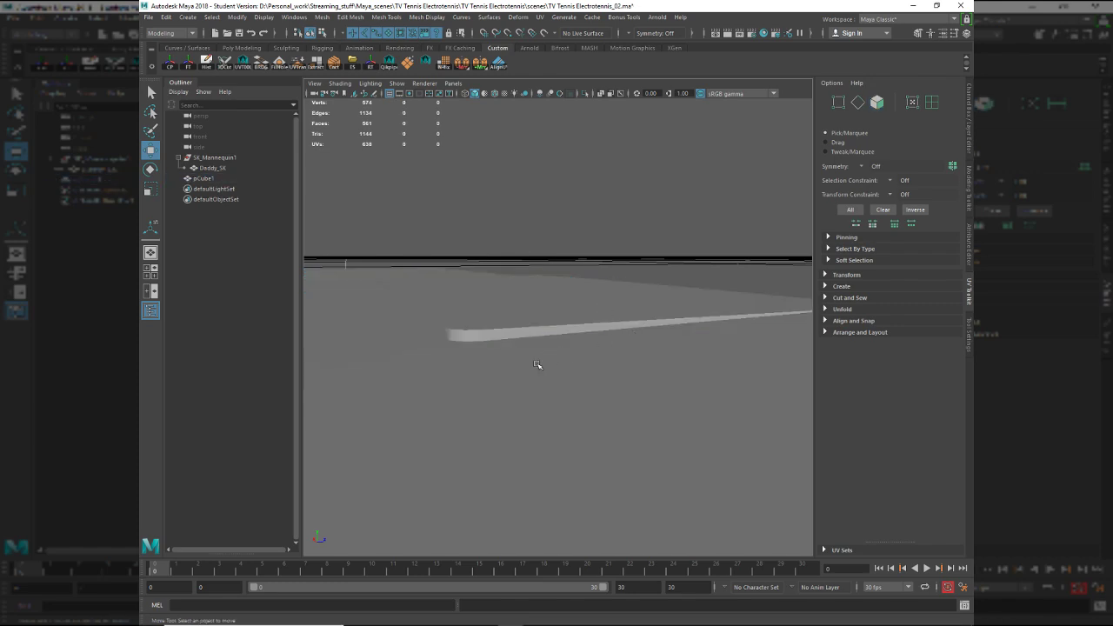
left_click_drag(537, 364, 635, 409, "alt")
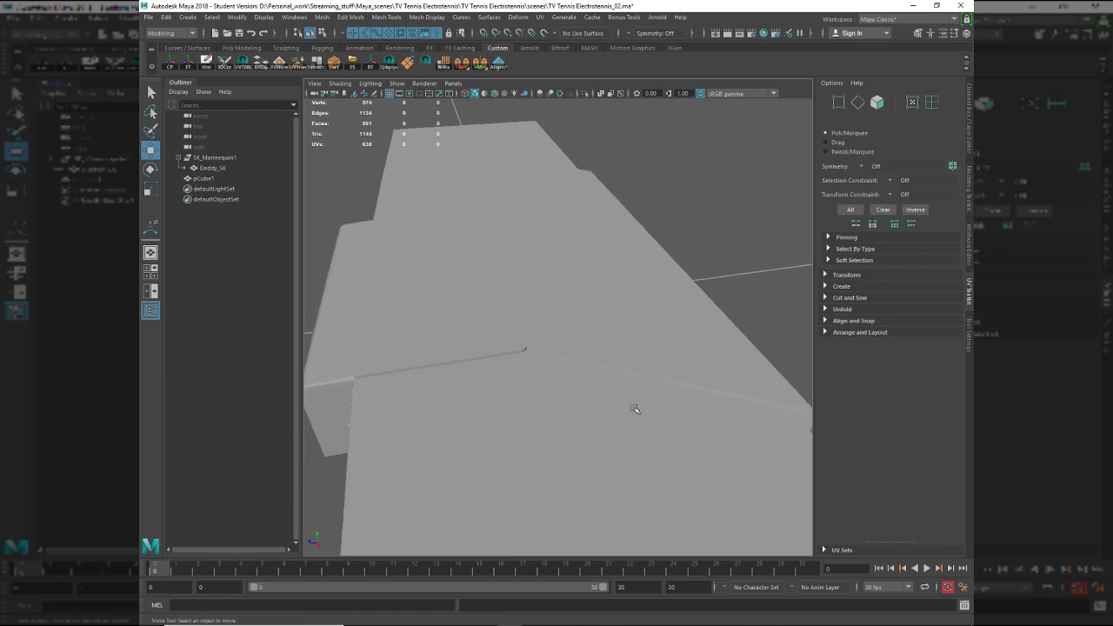
Undo the face raise and corner bevel, back to the mesh before the strip's end vertices were moved inward.
left_click(635, 409)
key("ctrl+z")
key("ctrl+z")
key("ctrl+z")
key("ctrl+z")
key("ctrl+z")
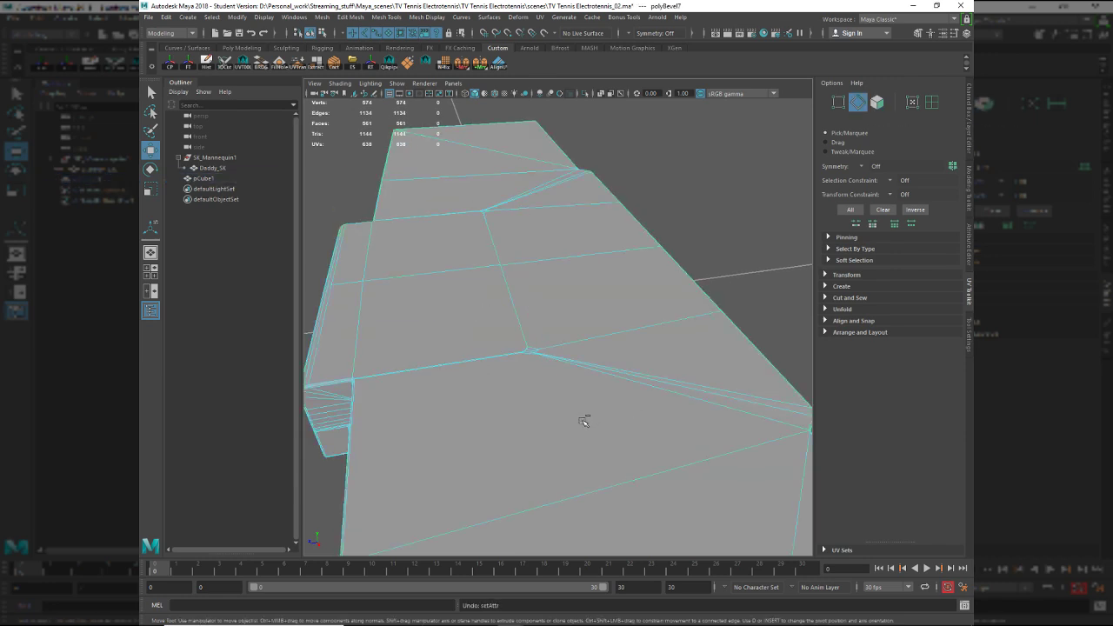
key("ctrl+z")
key("ctrl+z")
key("ctrl+z")
key("ctrl+z")
key("ctrl+z")
key("ctrl+z")
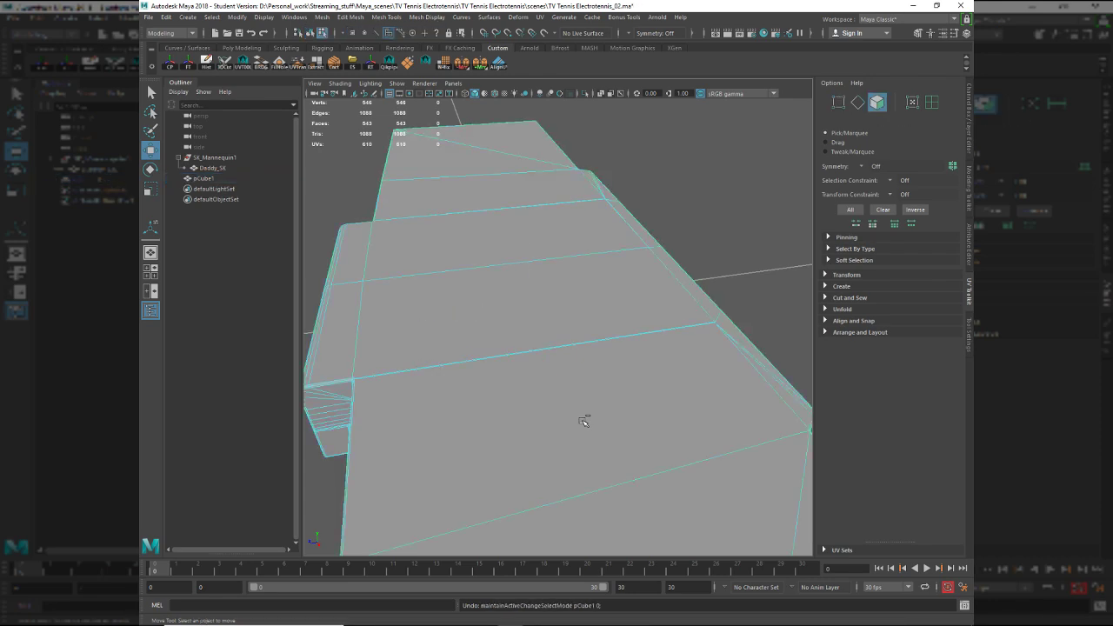
key("ctrl+z")
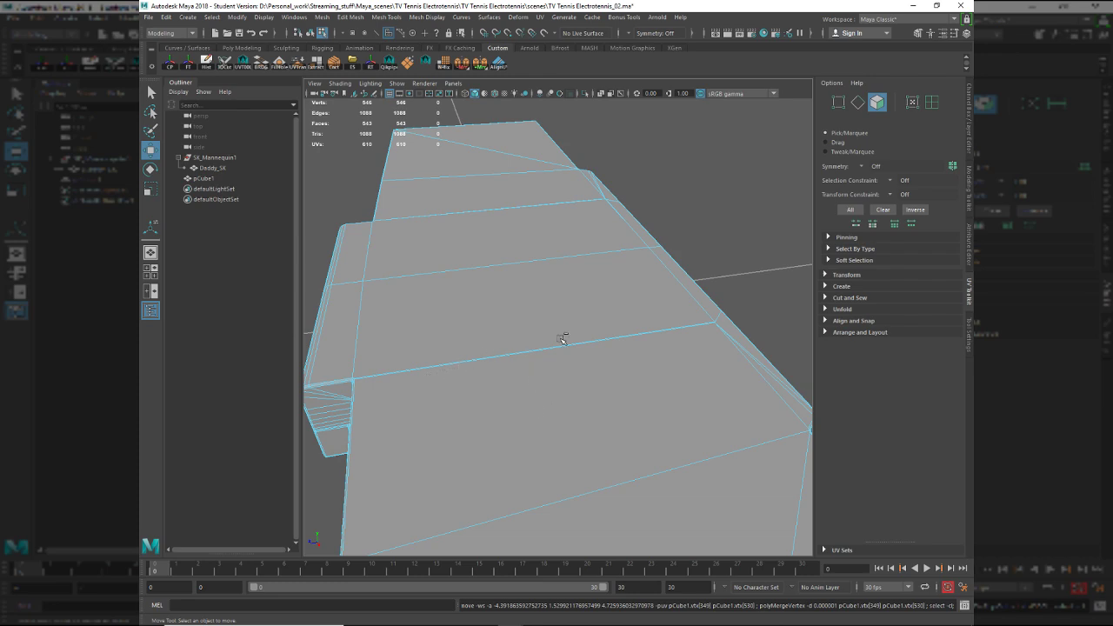
key("ctrl+z")
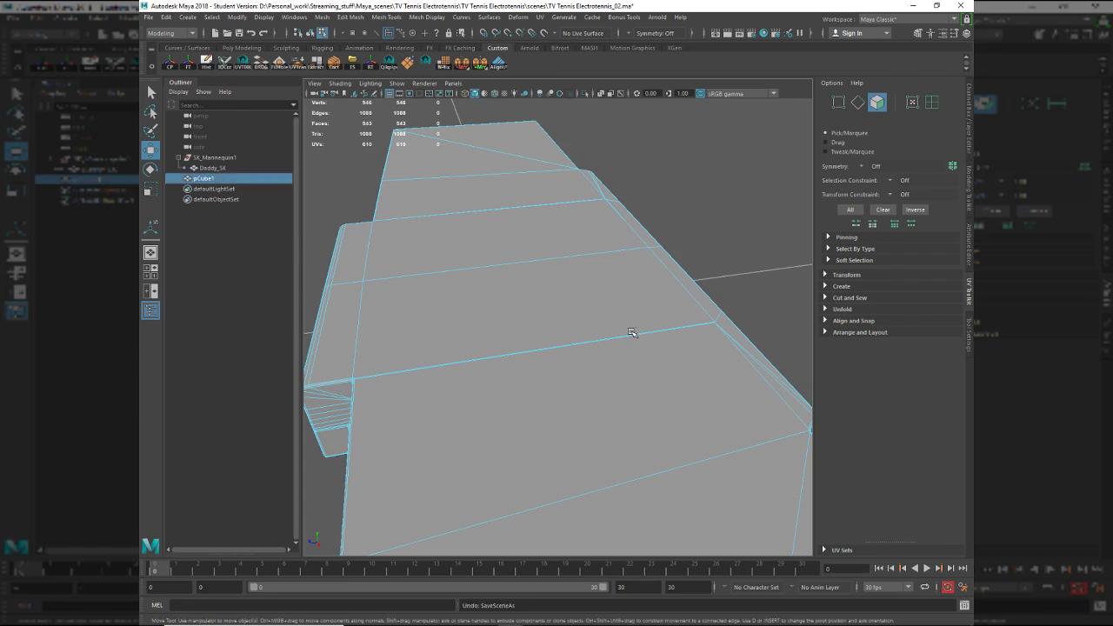
Undo the step's edge collapse and corner weld, back to the extruded strip and front block with their faces selected.
key("super")
key("super")
key("ctrl+z")
key("ctrl+z")
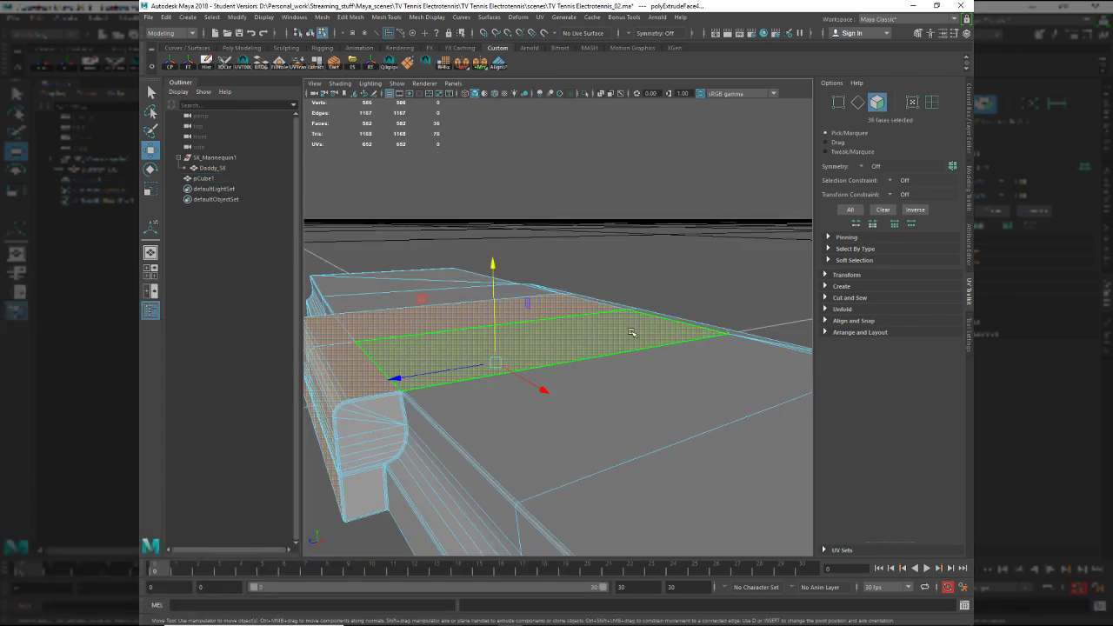
middle_click_drag(631, 333, 673, 324, "alt")
right_click_drag(673, 324, 702, 390, "alt")
middle_click_drag(612, 400, 667, 385, "alt")
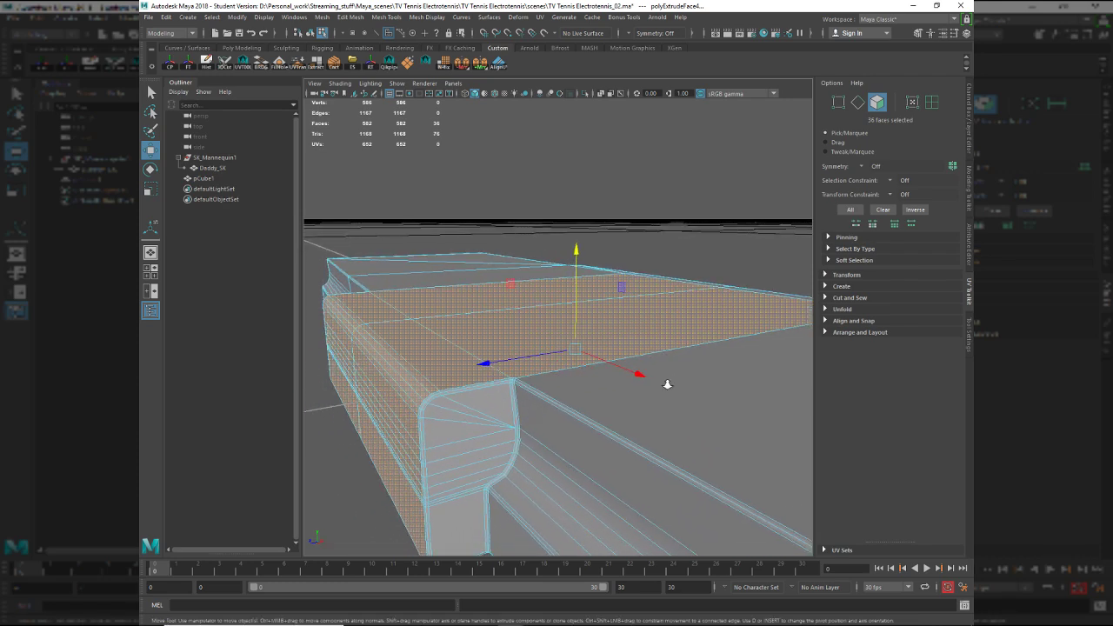
right_click_drag(667, 385, 693, 432, "alt")
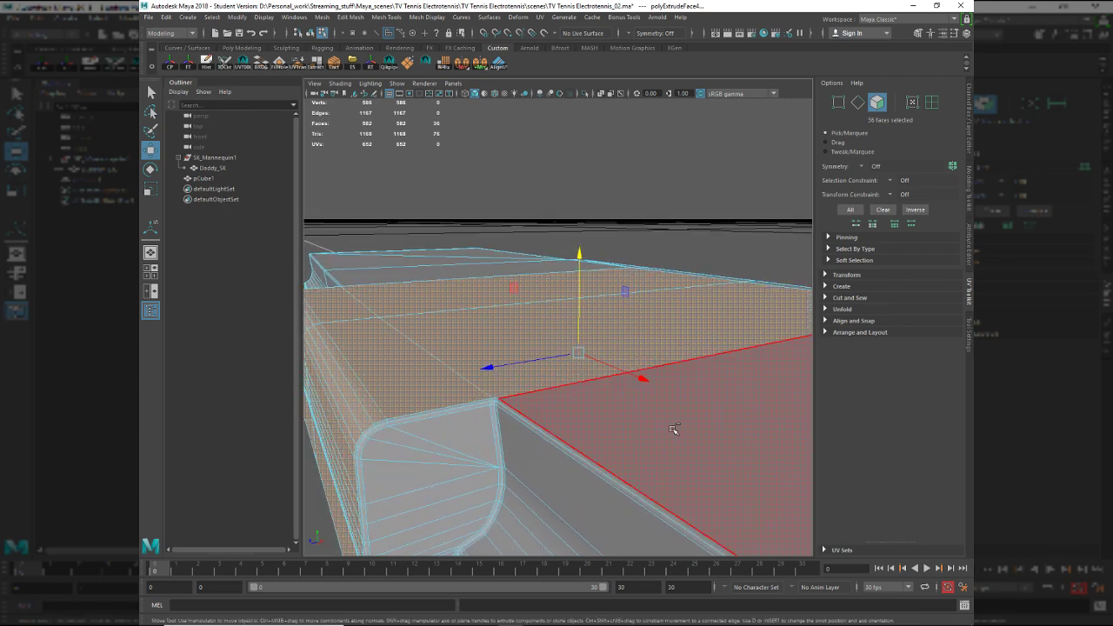
Undo the step extrusion and its face selection, leaving one top face of the central strip selected.
key("ctrl+z")
key("ctrl+z")
key("ctrl+z")
key("ctrl+z")
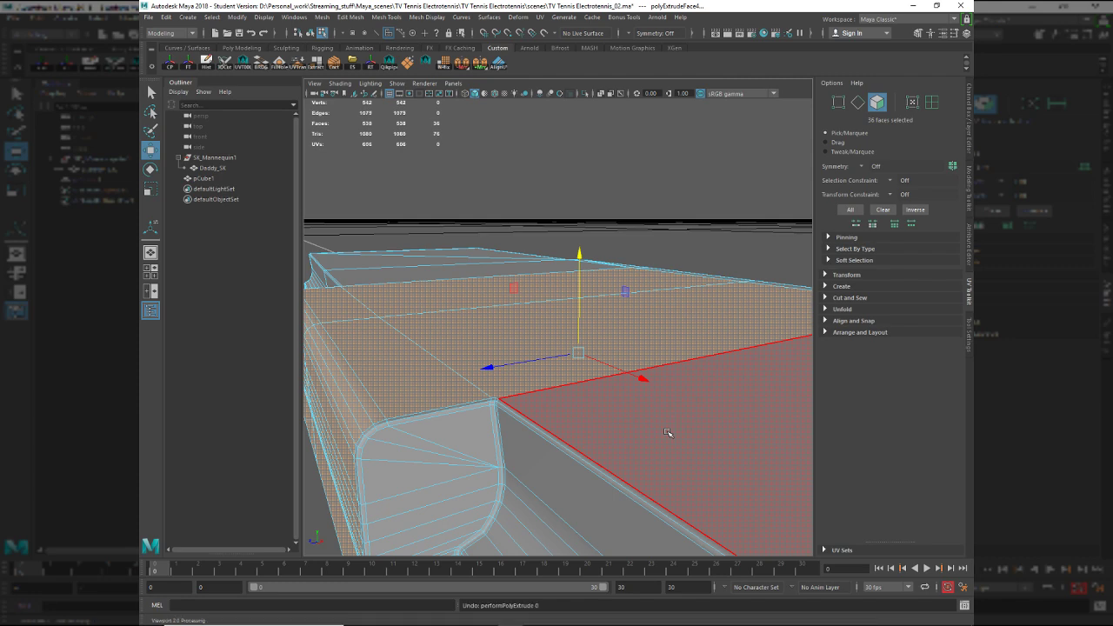
key("ctrl+z")
key("ctrl+z")
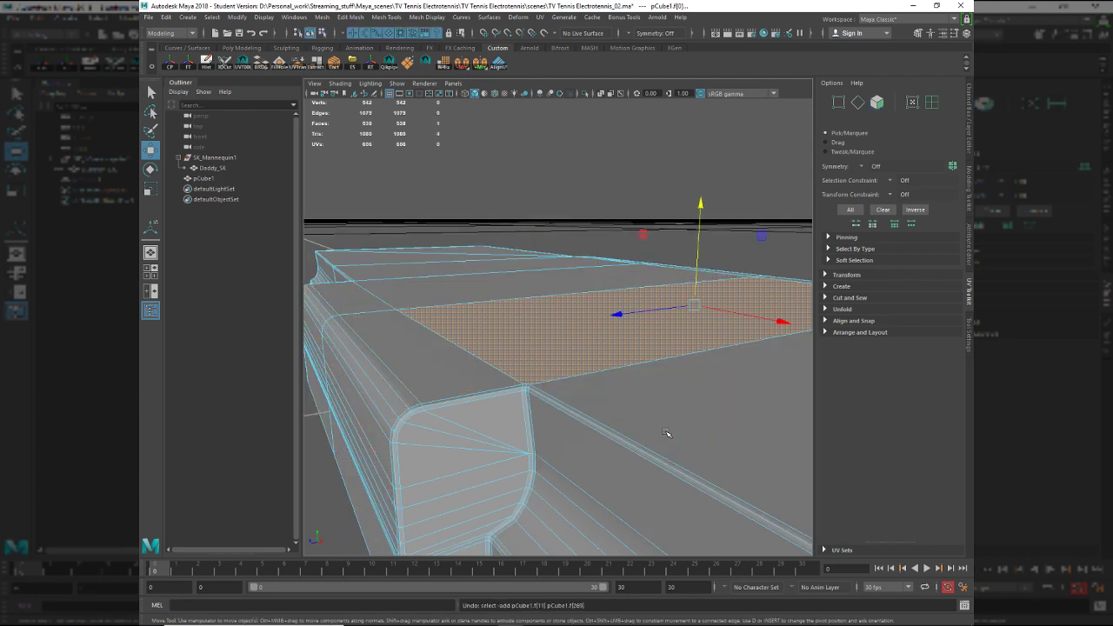
left_click_drag(632, 423, 693, 428, "alt")
right_click_drag(693, 428, 649, 442, "alt")
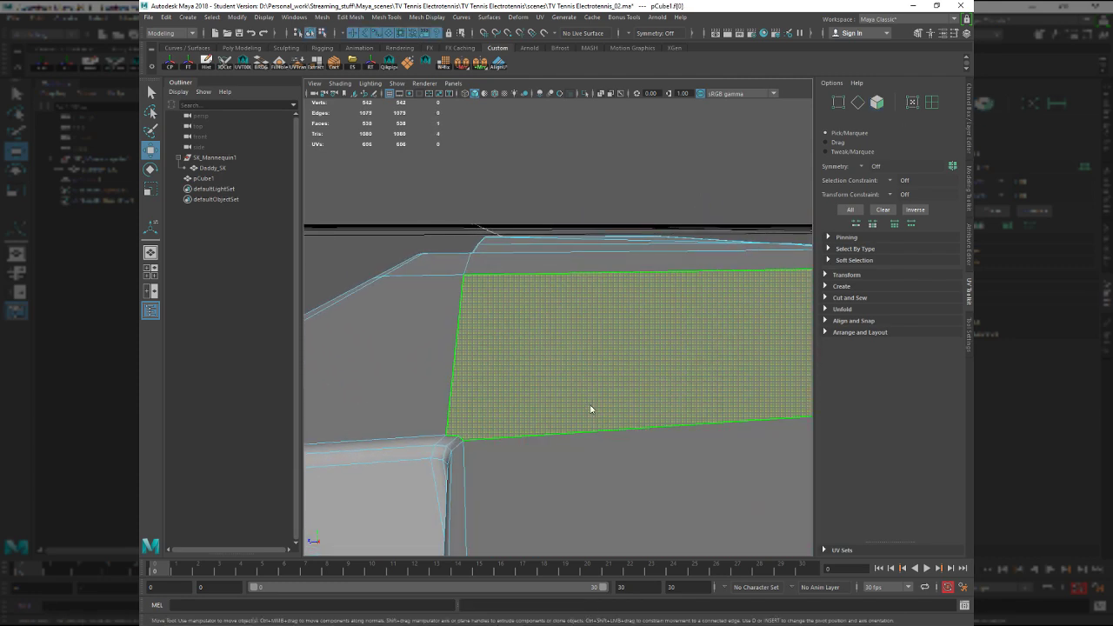
Undo the last face selection on the console and return to the whole mesh, checking the front block's rounded end.
key("ctrl+z")
key("ctrl+z")
right_click_drag(562, 427, 364, 367, "alt")
left_click_drag(369, 372, 499, 380, "alt")
left_click(520, 394)
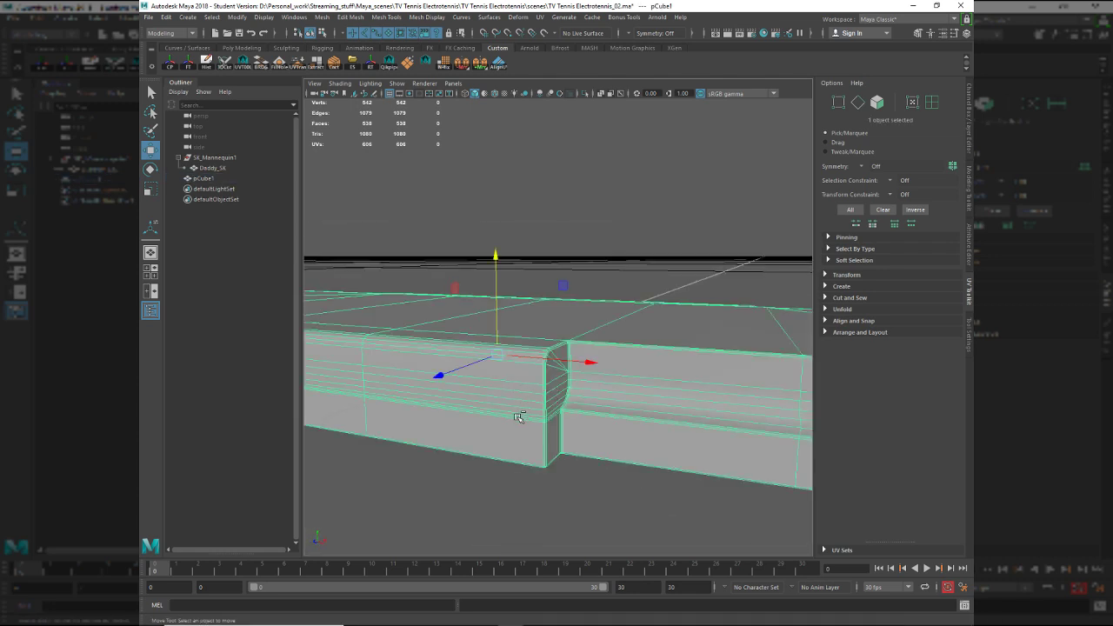
left_click(512, 323)
Compare the model's front block with the reference photos, examining how it meets the top surface and the recessed strip.
key("alt+Tab")
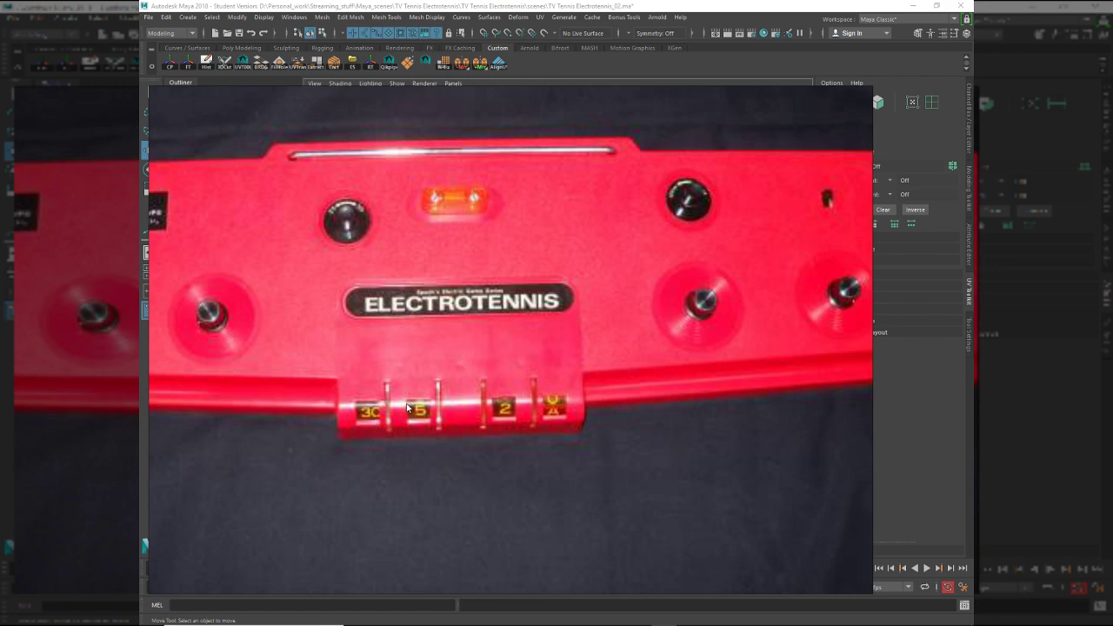
key("alt+Tab")
key("alt+Tab")
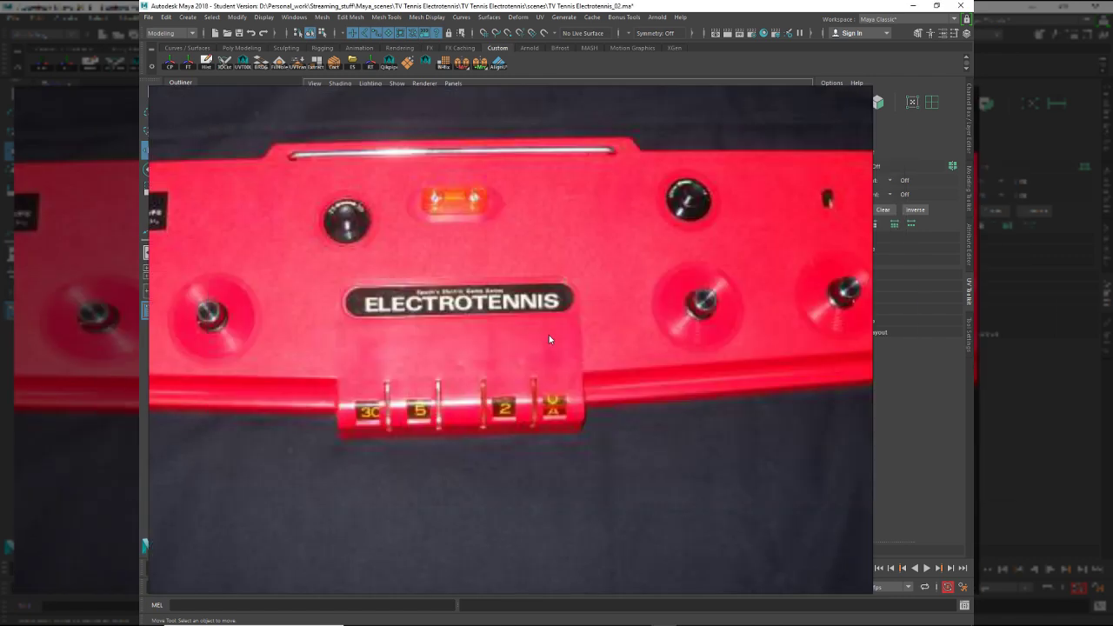
scroll(543, 326, "up", 5)
scroll(541, 319, "down", 8)
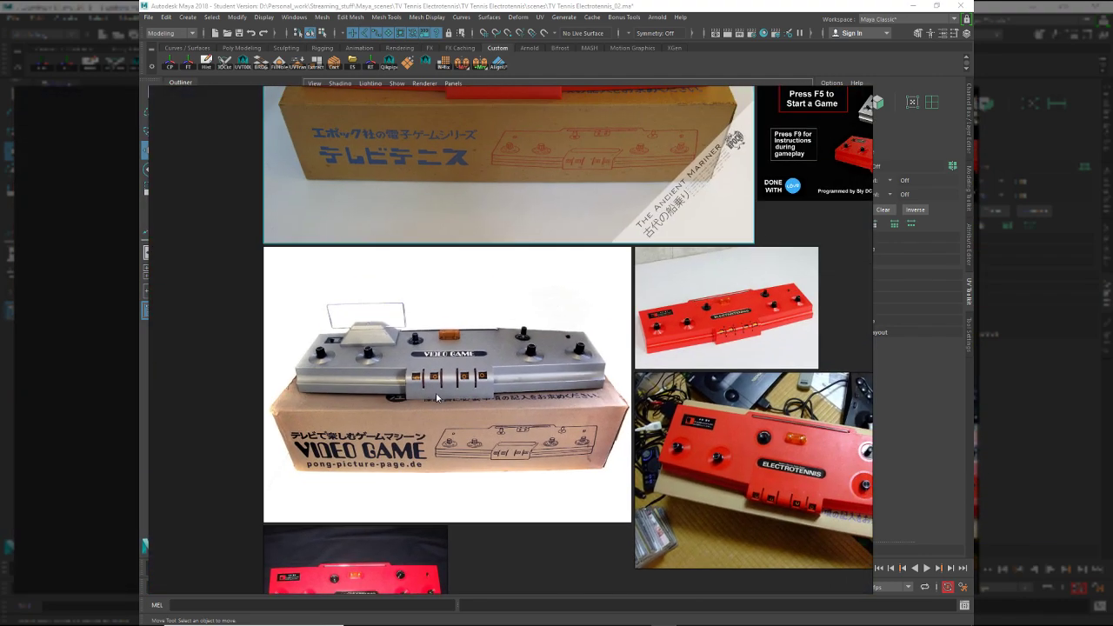
scroll(439, 387, "up", 5)
scroll(513, 383, "up", 2)
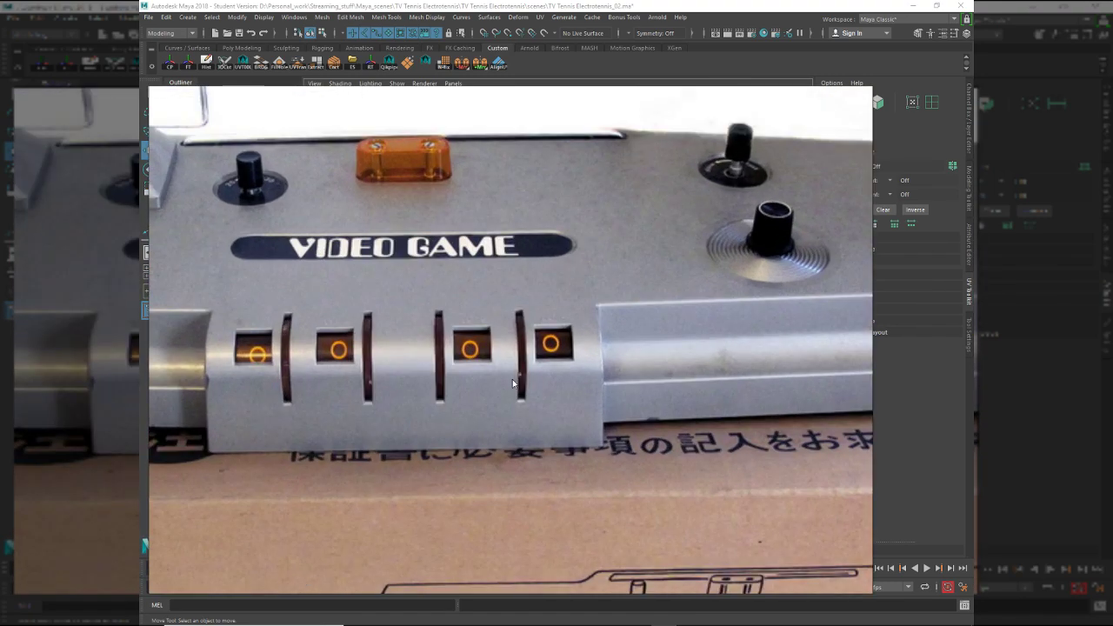
key("alt+Tab")
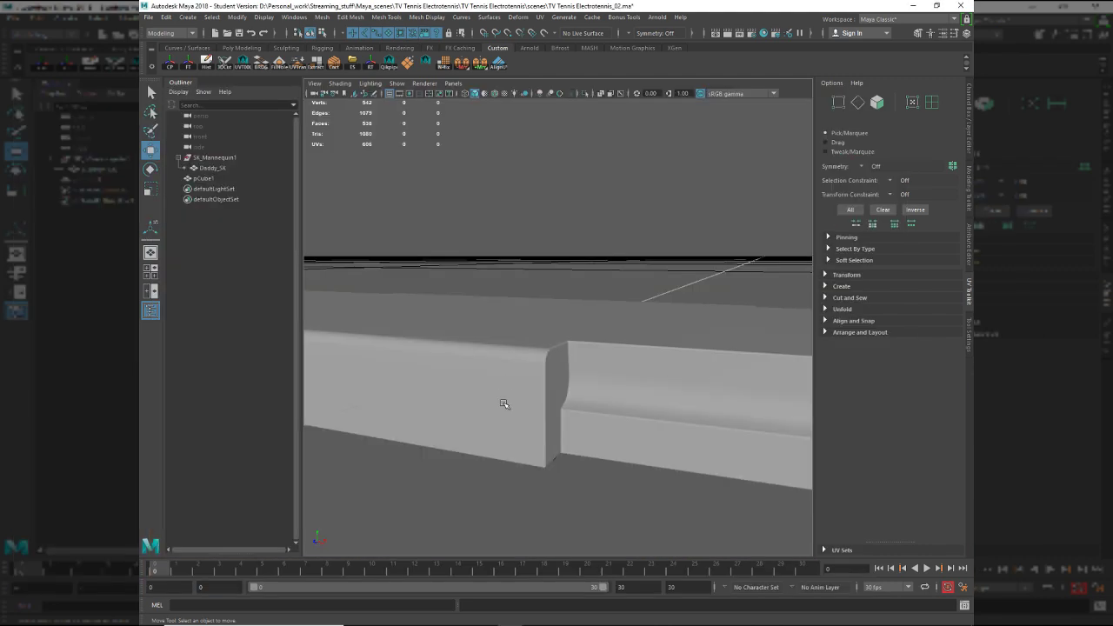
left_click_drag(507, 405, 595, 452, "alt")
left_click(553, 377)
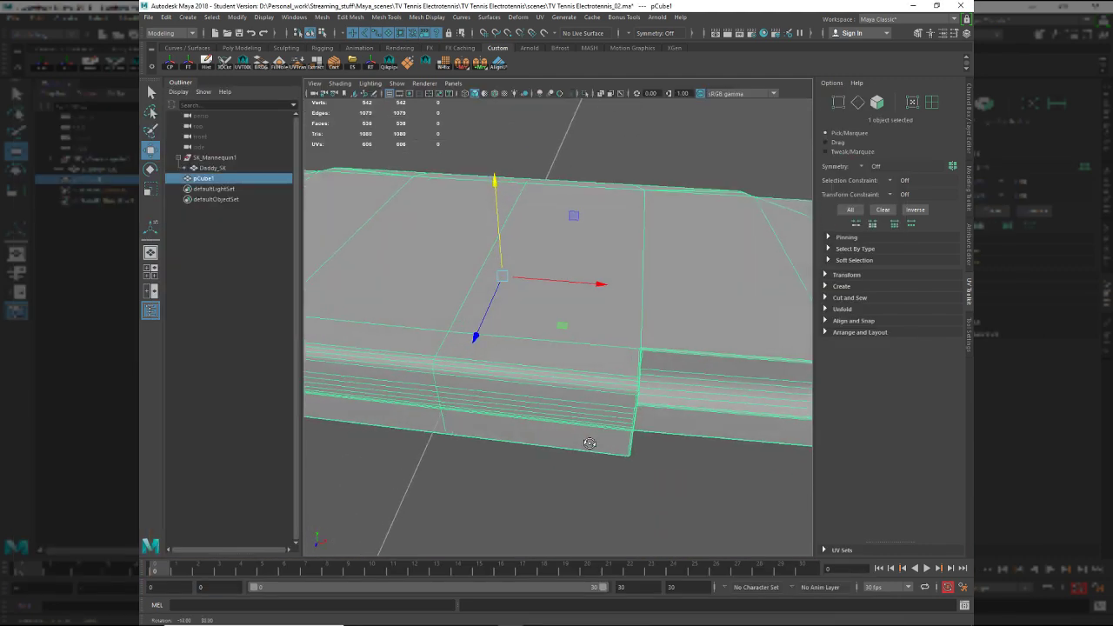
key("alt+Tab")
key("alt+Tab")
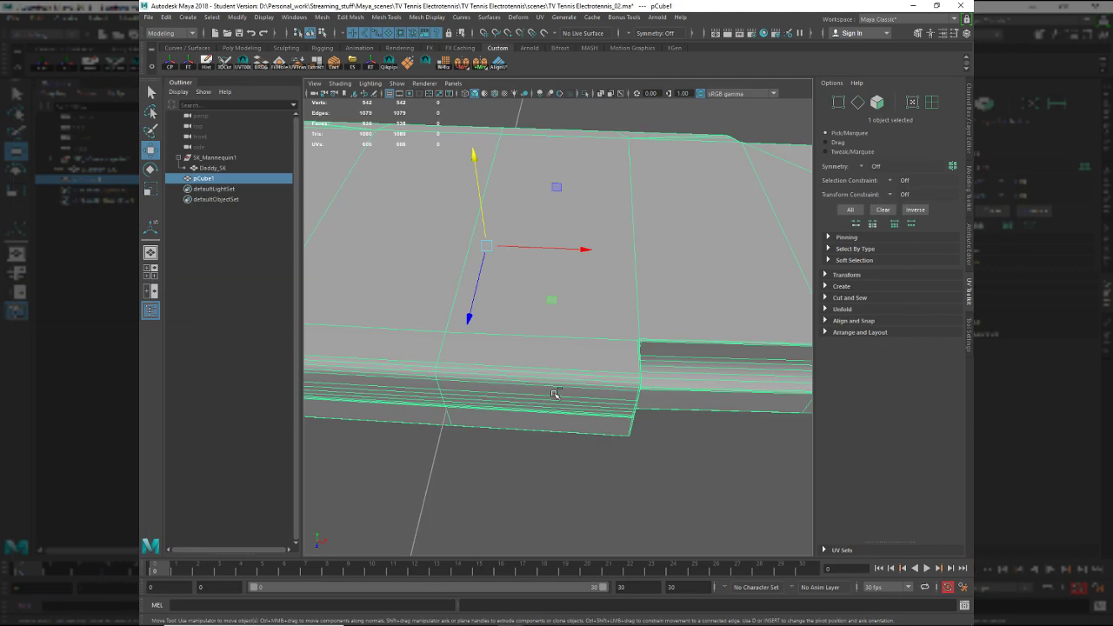
Try to cut new edge loops across the front block with the Multi-Cut tool, near its outer end.
key("ctrl+shift+x")
middle_click(555, 377, "ctrl")
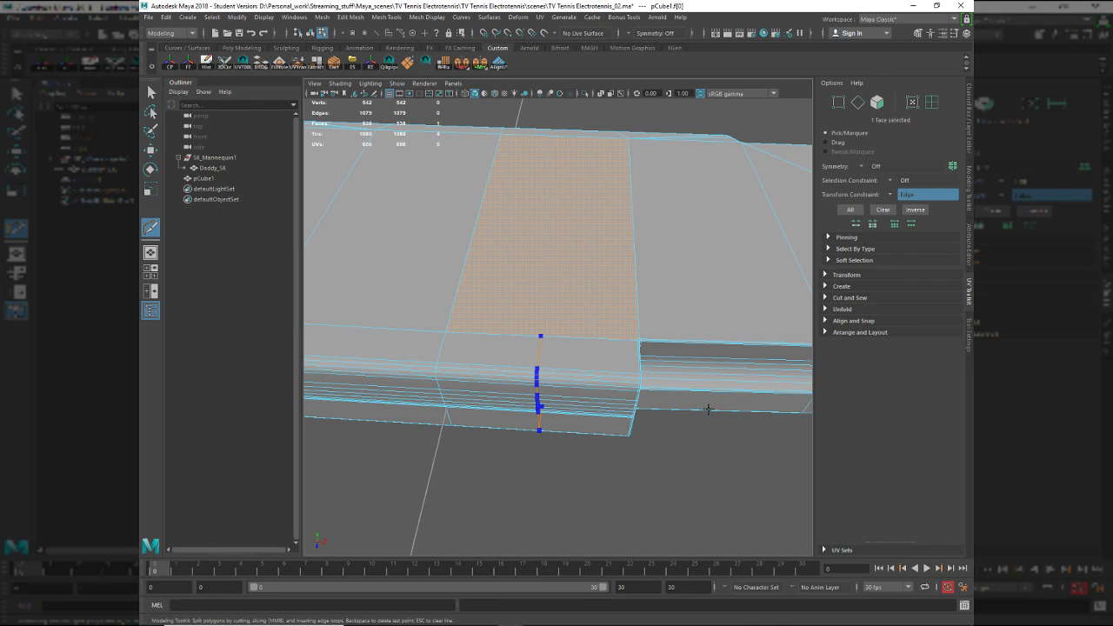
right_click(591, 418)
left_click_drag(593, 420, 593, 419, "alt")
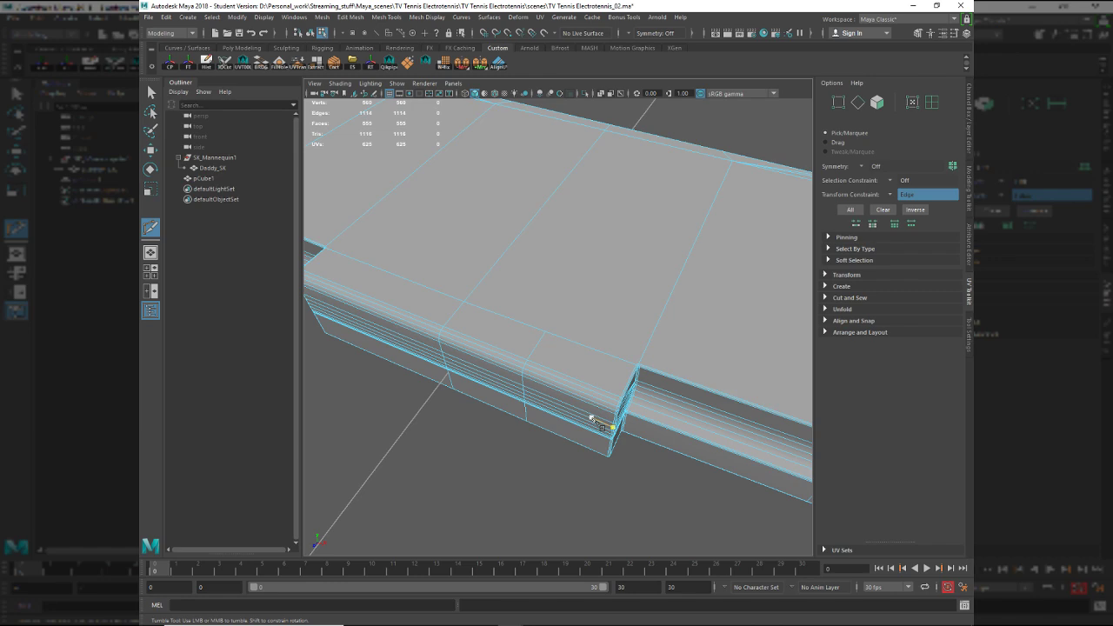
left_click_drag(548, 394, 604, 381, "alt")
right_click_drag(603, 381, 671, 437, "alt")
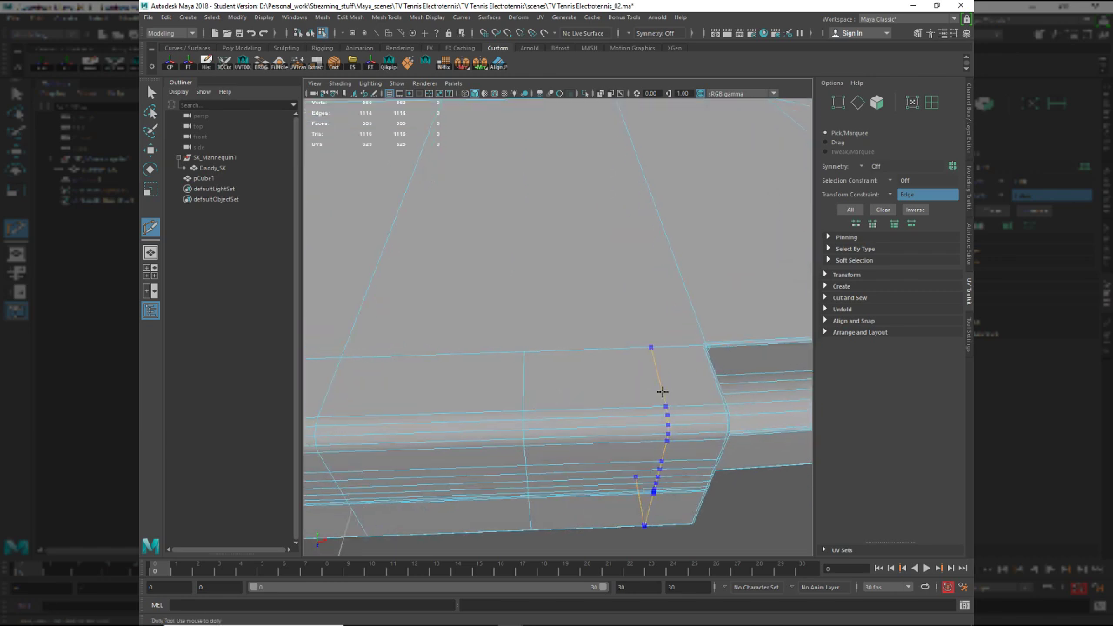
left_click(663, 391)
left_click_drag(636, 379, 605, 365, "alt")
key("q")
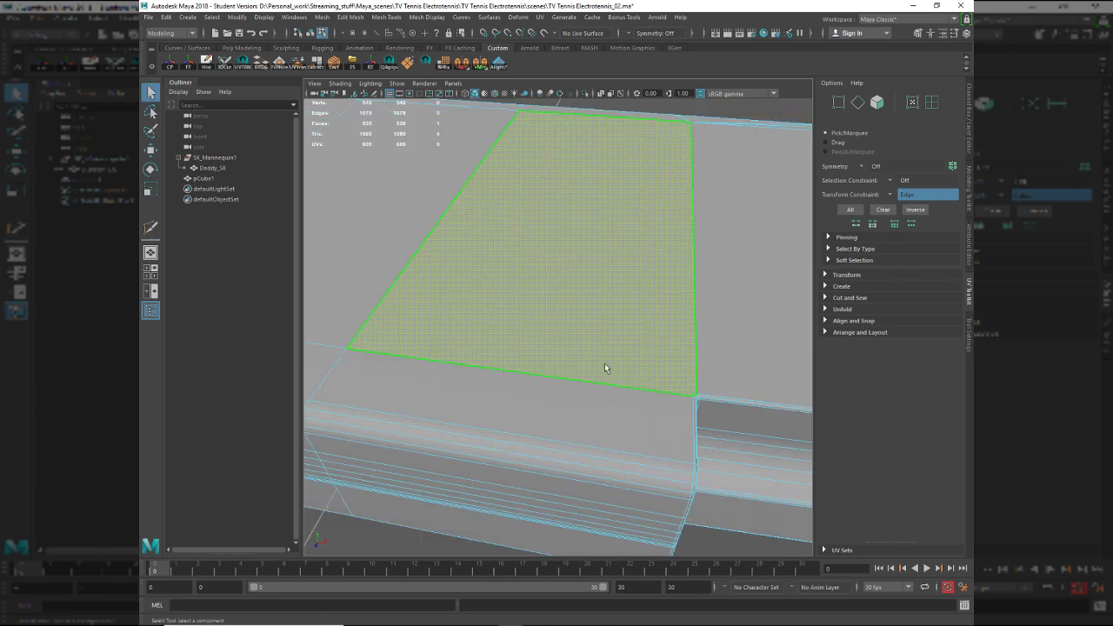
Save the scene as a new version named TV Tennis Electrotennis_03.
right_click_drag(604, 362, 647, 324)
key("F8")
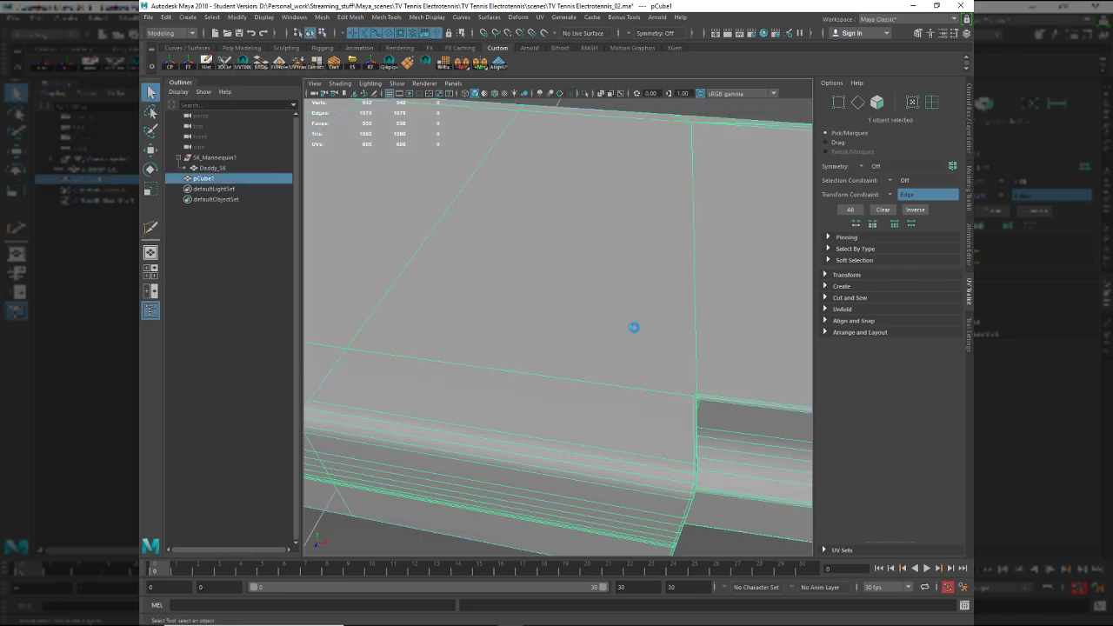
key("ctrl+shift+s")
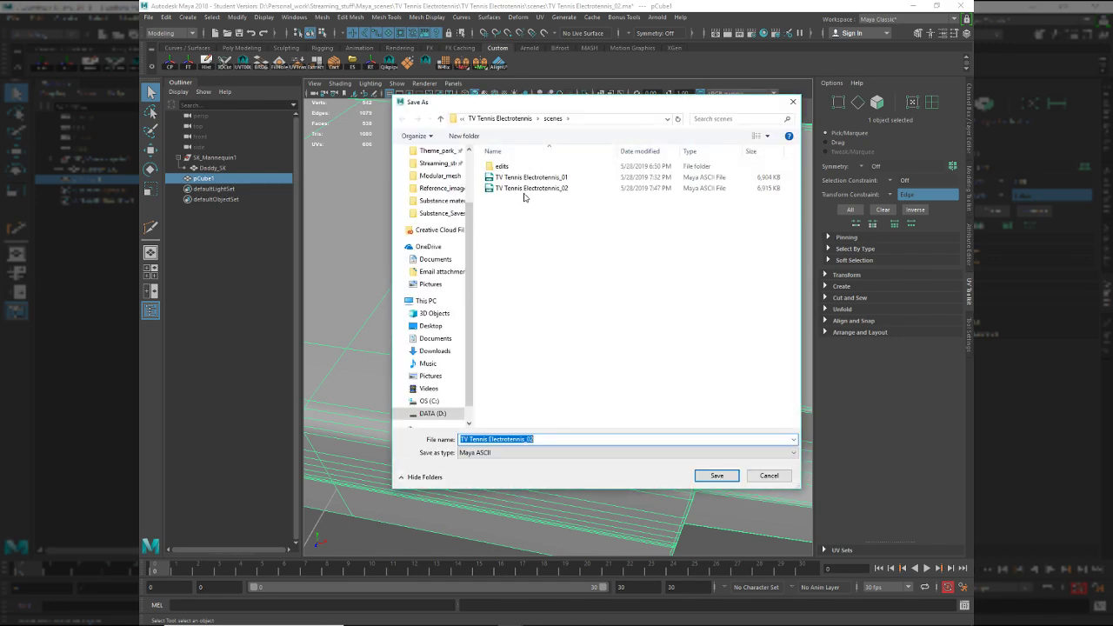
left_click(552, 439)
left_click(550, 440)
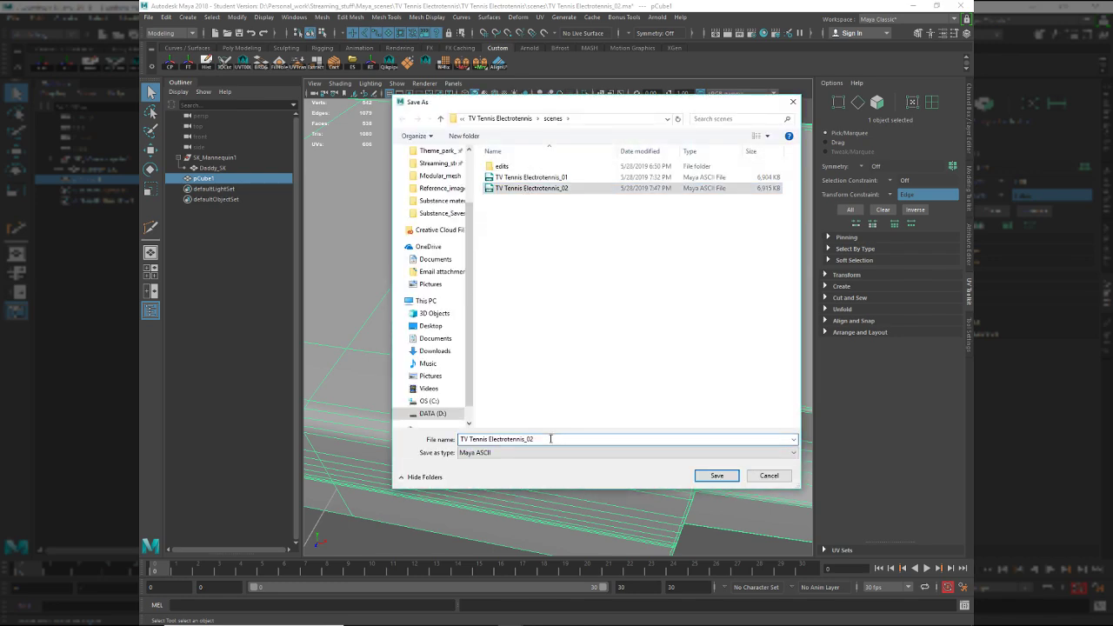
key("BackSpace")
type("3")
key("Return")
left_click(528, 321)
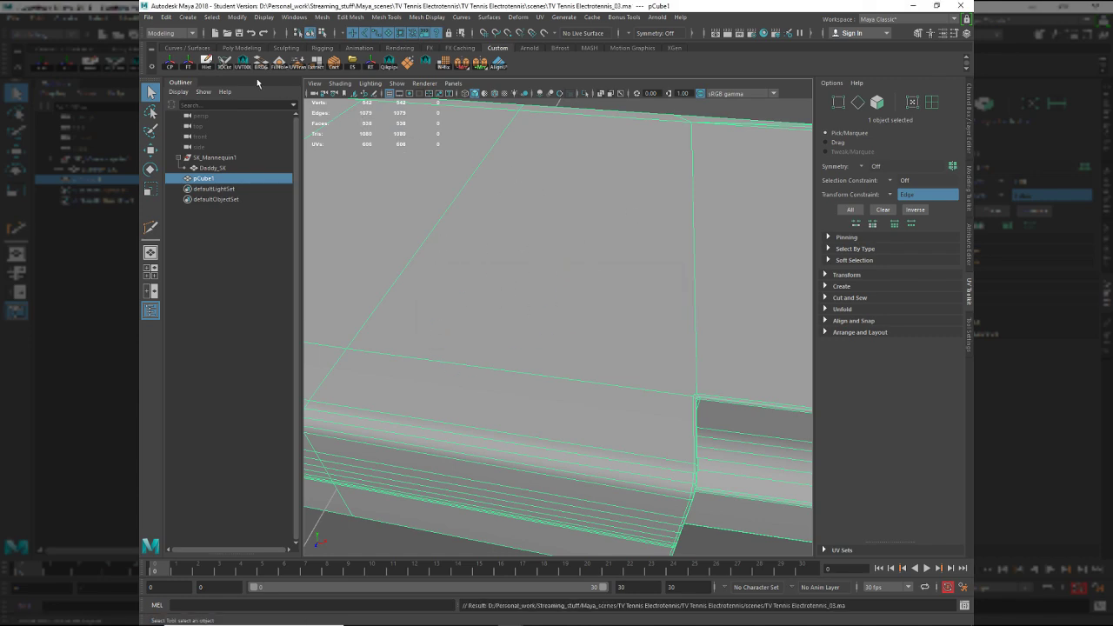
Set the transform constraint to Off.
key("ctrl+a")
key("ctrl+a")
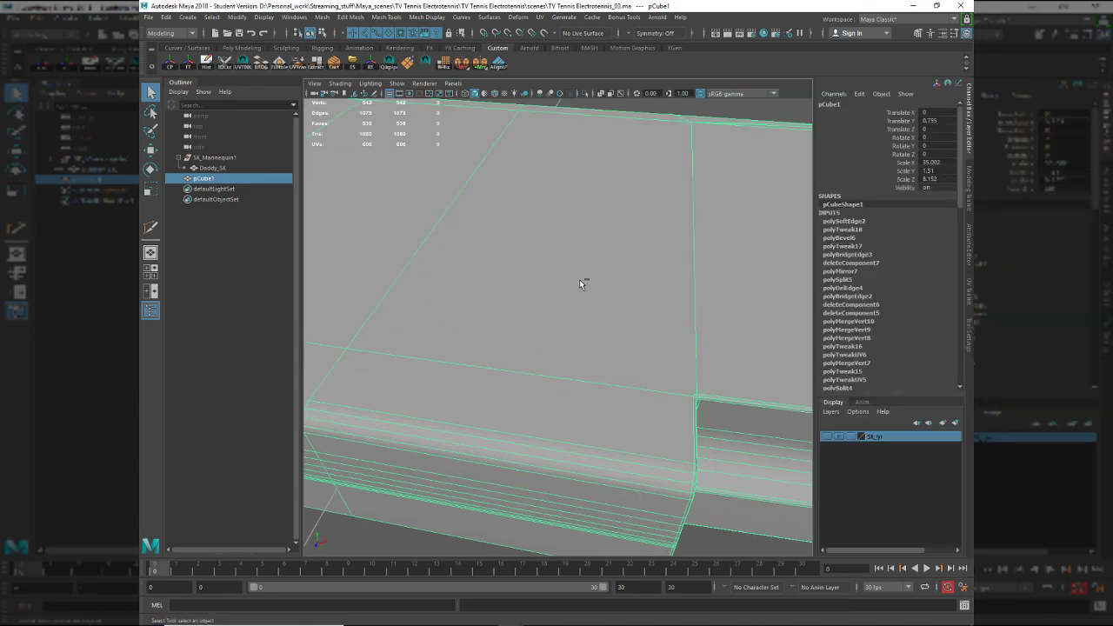
key("ctrl+a")
key("ctrl+a")
key("ctrl+a")
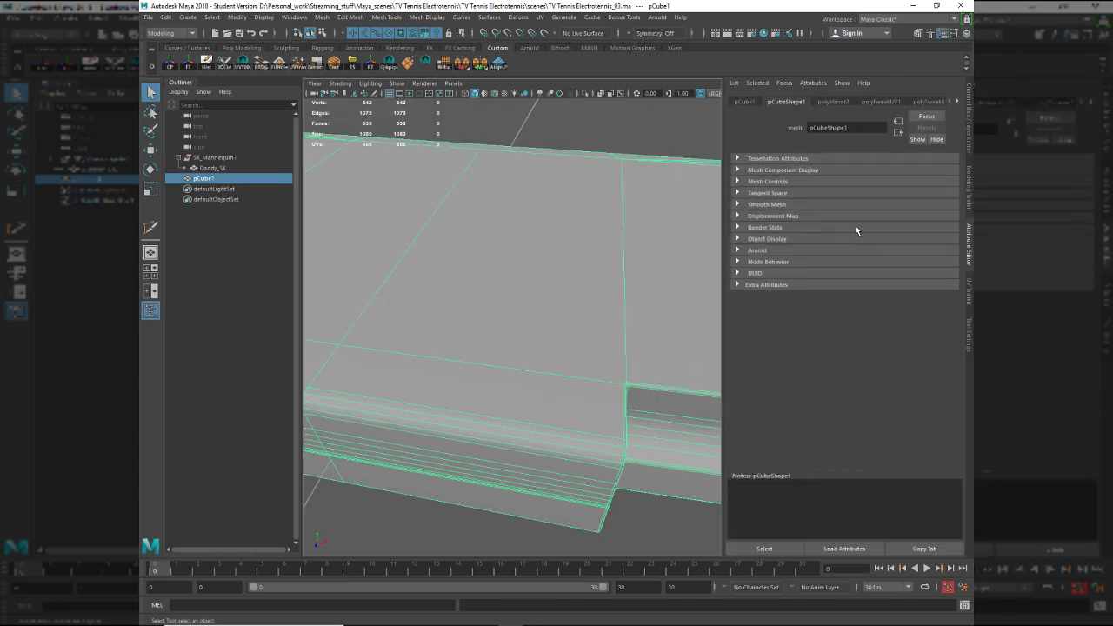
key("ctrl+a")
key("ctrl+a")
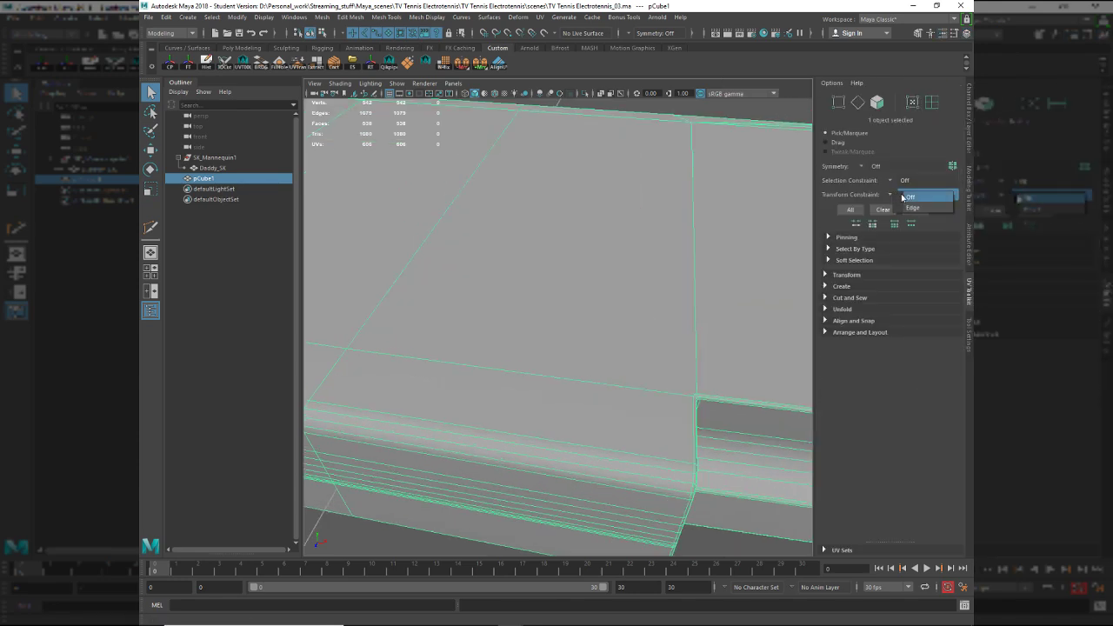
Delete the console mesh's construction history and freeze its transformations.
key("ctrl+a")
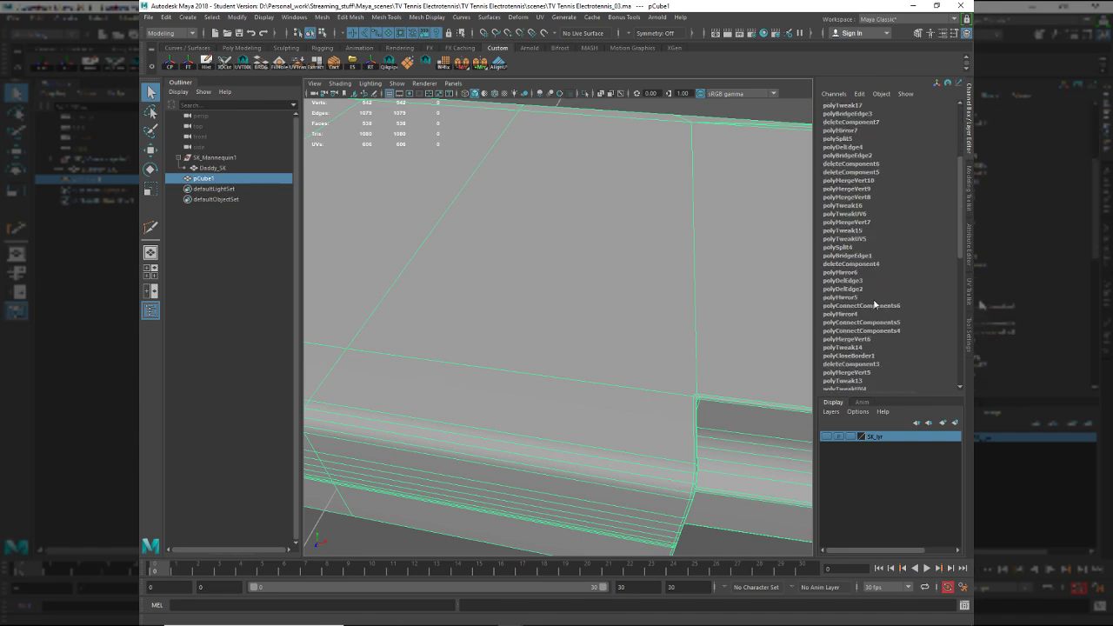
left_click(207, 63)
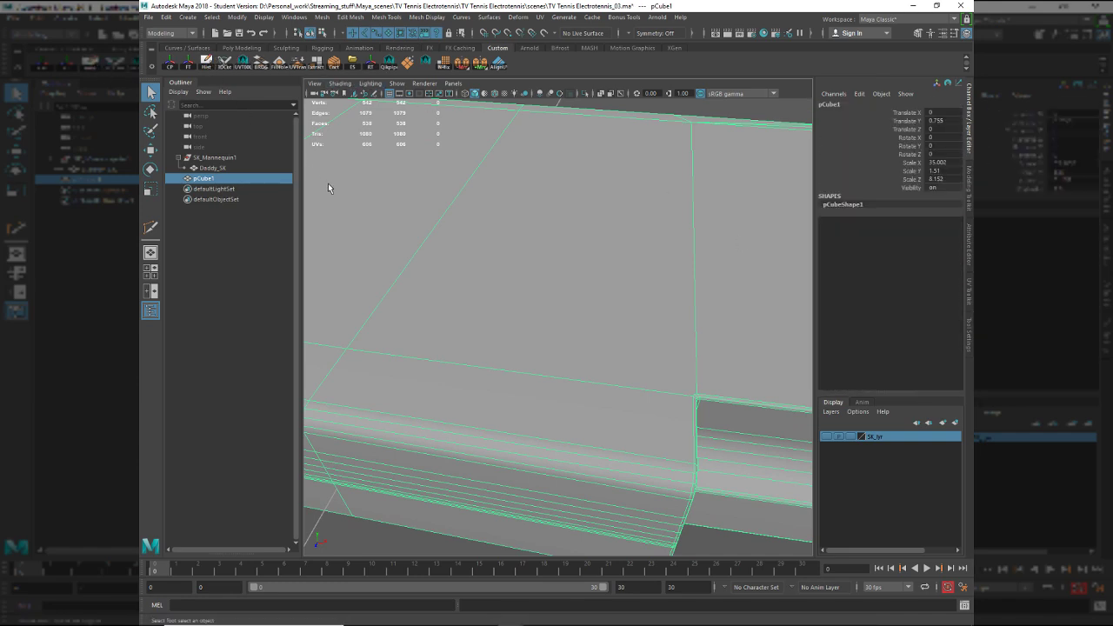
left_click(187, 65)
Connect the vertex at the front block's inner corner to the rear-edge vertex with a new edge across the top surface.
key("w")
left_click_drag(604, 345, 661, 376, "alt")
right_click_drag(628, 365, 588, 364)
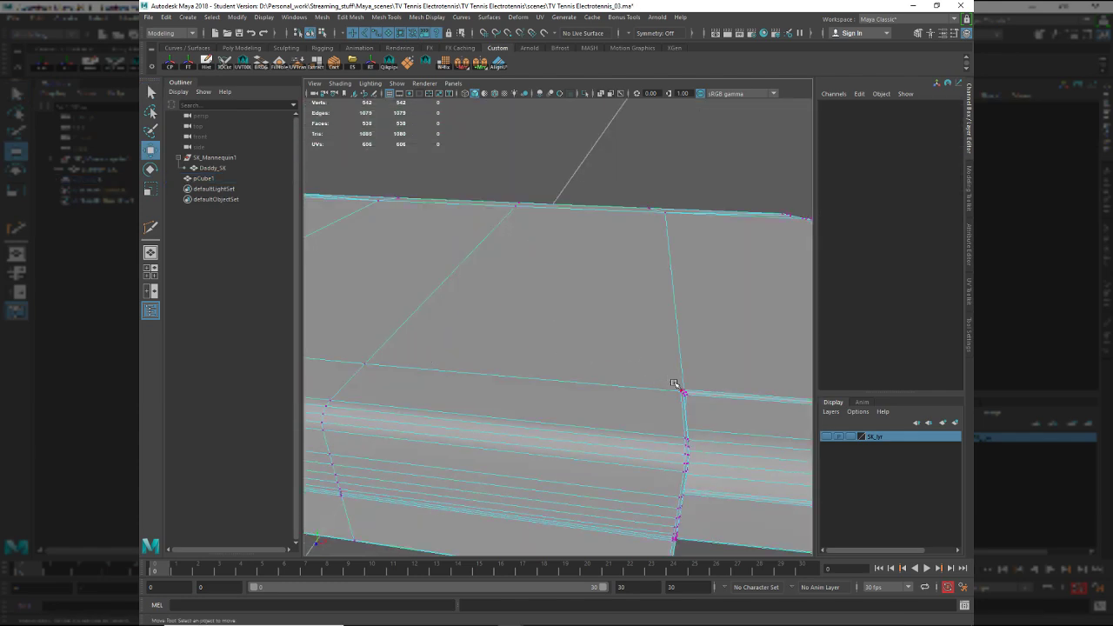
left_click(682, 391)
left_click_drag(562, 410, 551, 412, "alt")
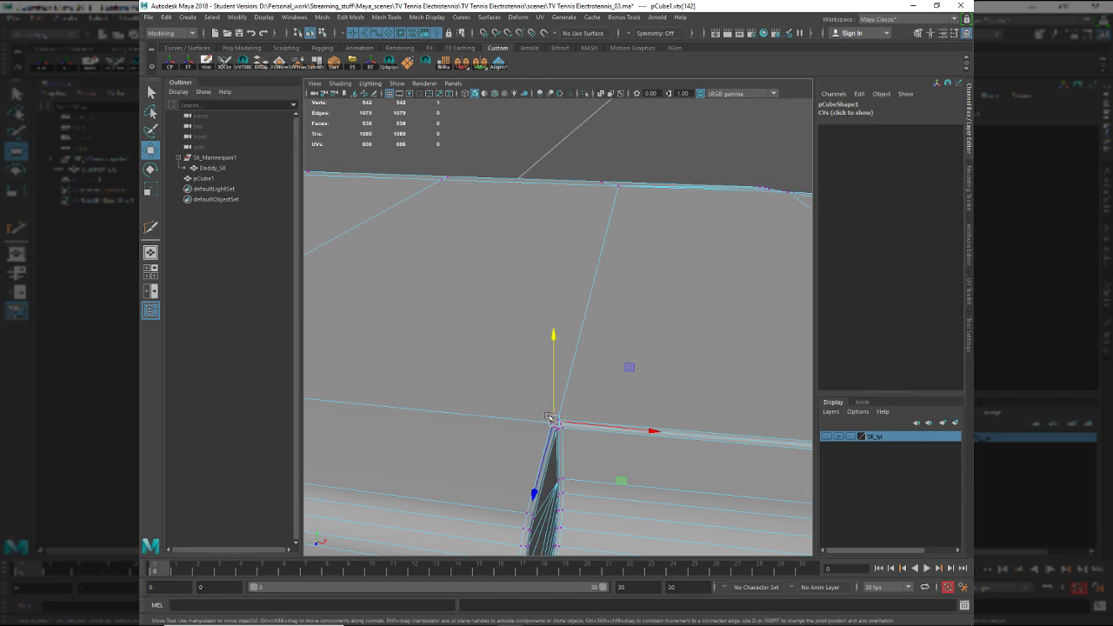
left_click(531, 411)
left_click(611, 199, "shift")
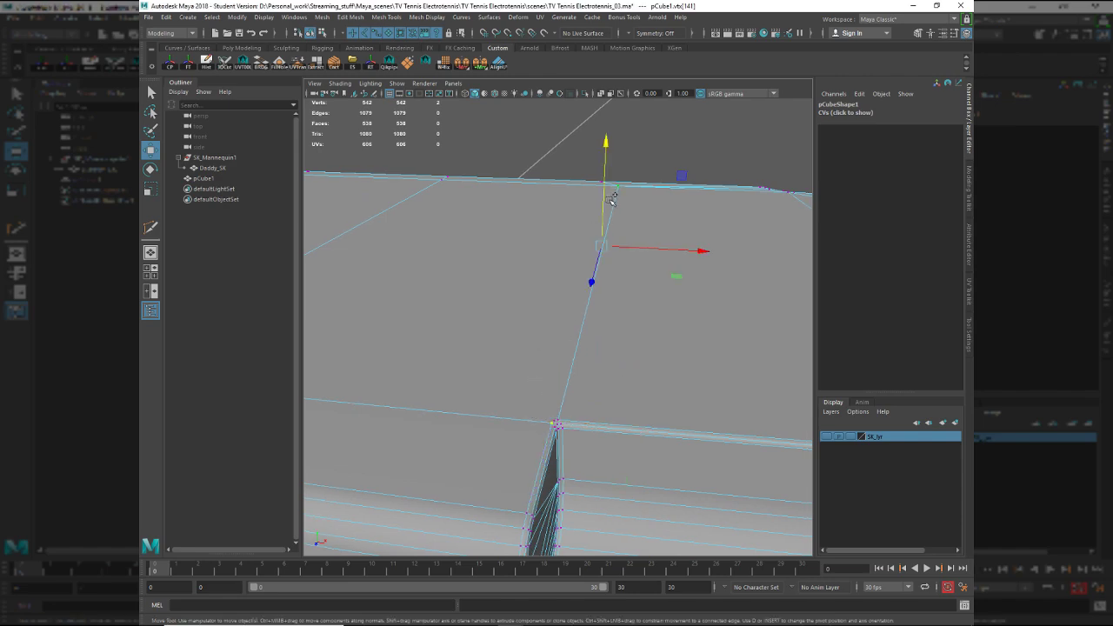
left_click(334, 63)
right_click_drag(520, 404, 545, 418, "alt")
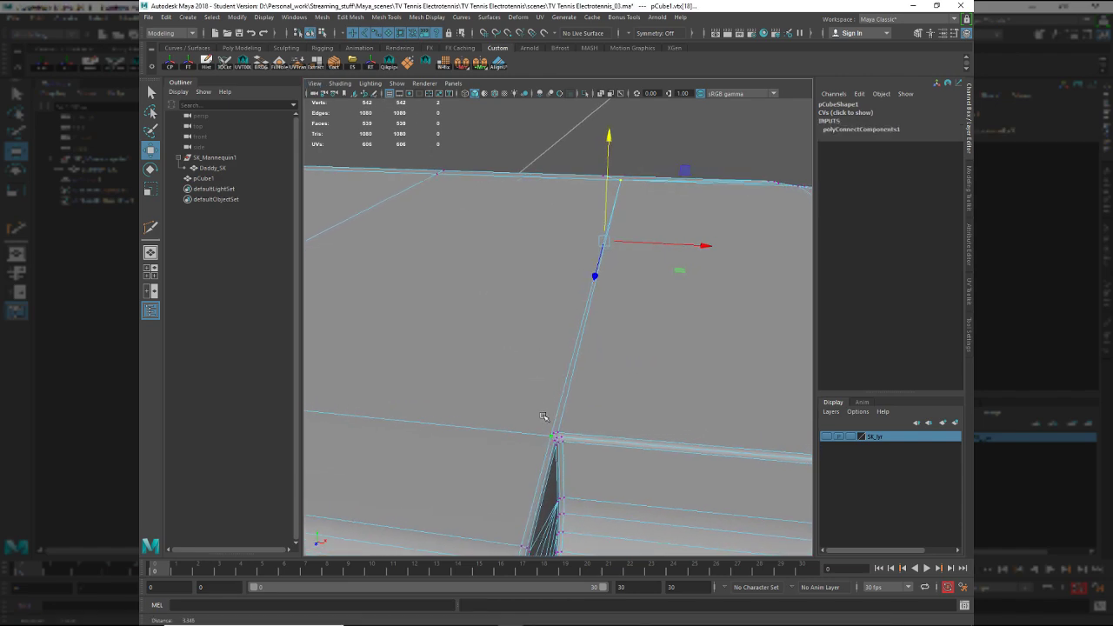
left_click_drag(519, 402, 527, 381, "alt")
Mirror the console mesh along X with merged borders and a 0.001 merge threshold, and select its n-gon faces.
right_click_drag(529, 381, 566, 359)
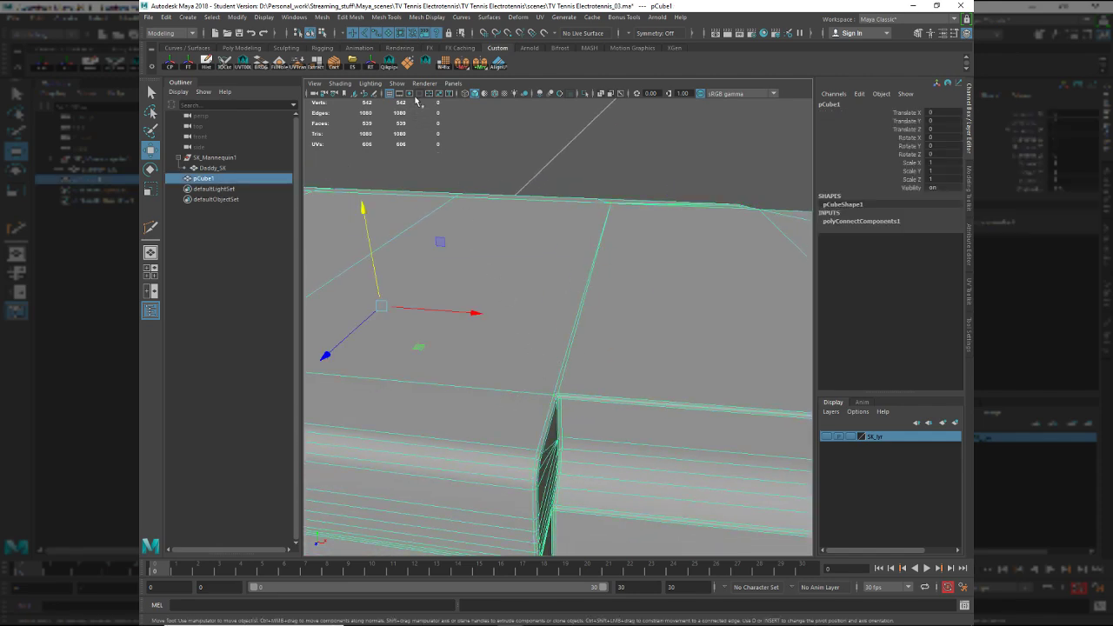
left_click(465, 63)
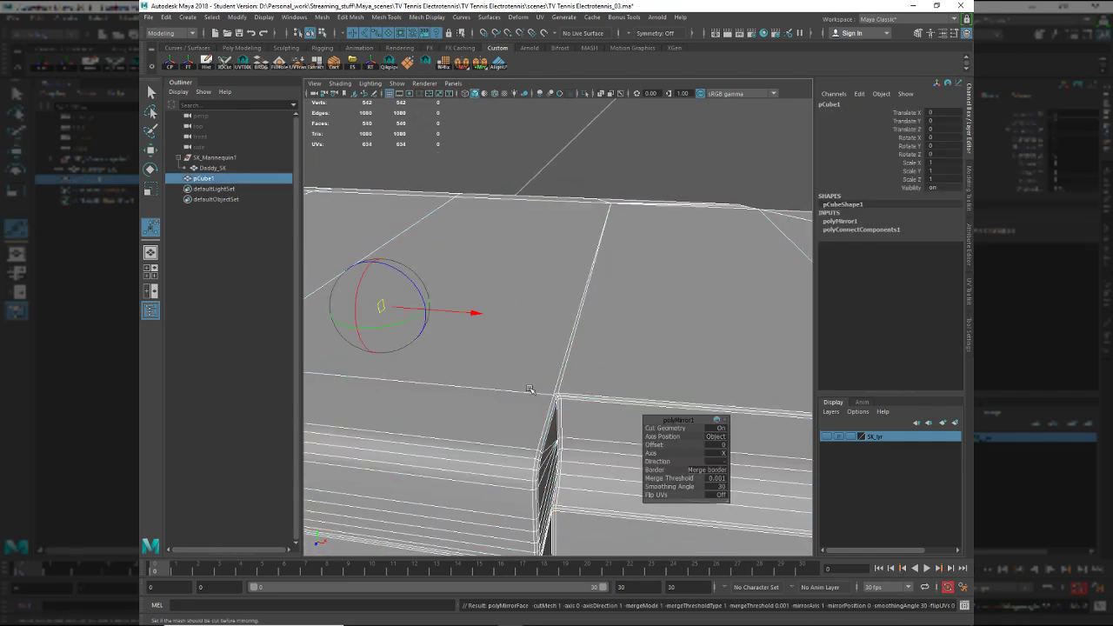
key("q")
key("F11")
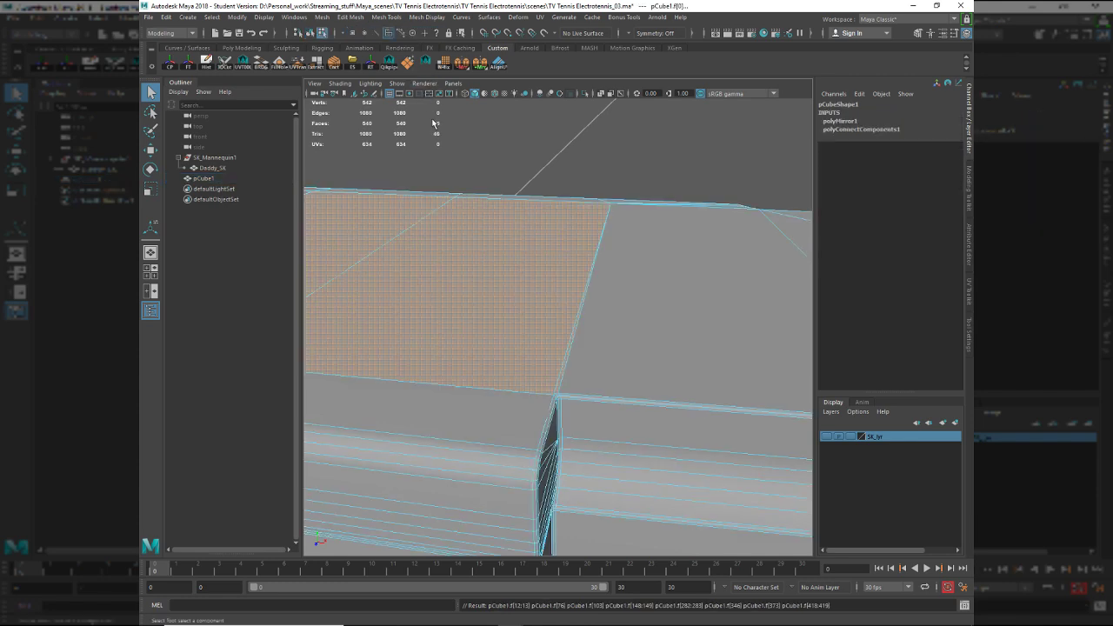
Examine the n-gon faces on the console's top surface and the edges converging at the front block's corner and rear edge.
right_click_drag(555, 341, 646, 490, "alt")
left_click_drag(612, 405, 690, 505, "alt")
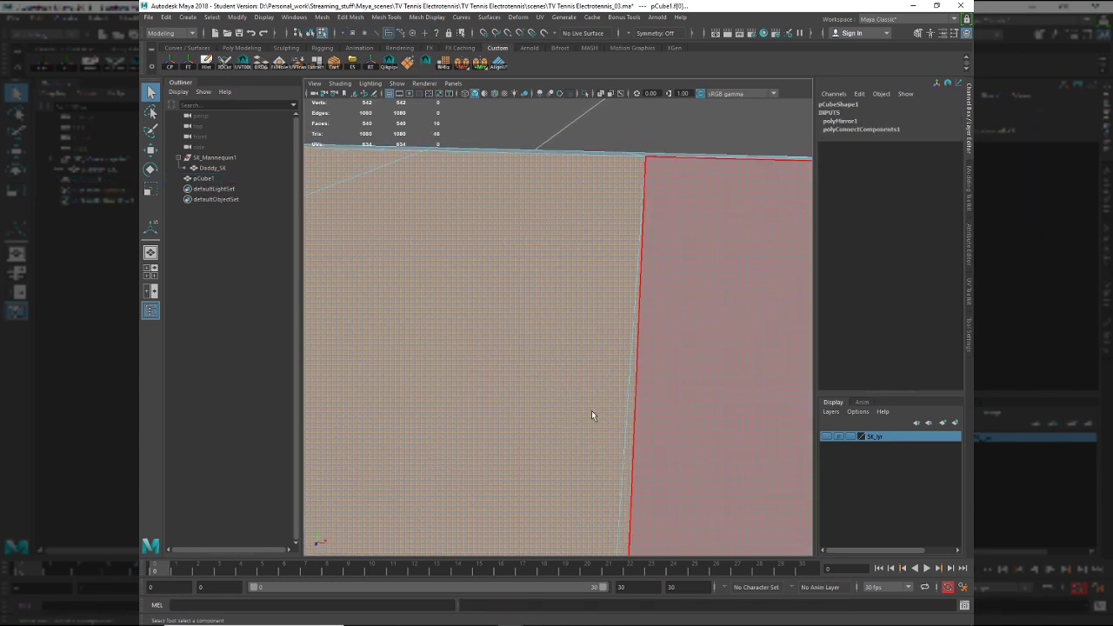
key("F9")
right_click_drag(571, 351, 547, 334, "alt")
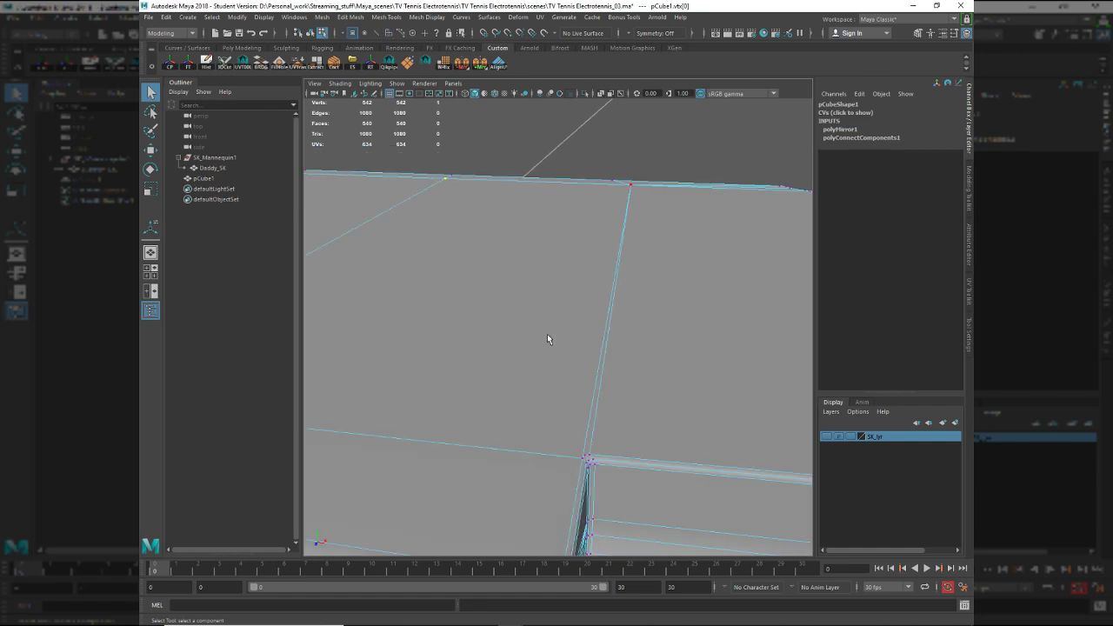
left_click_drag(547, 335, 467, 380, "alt")
middle_click_drag(467, 380, 321, 382, "alt")
left_click_drag(321, 382, 537, 457, "alt")
right_click_drag(537, 457, 561, 454, "alt")
middle_click_drag(561, 454, 557, 361, "alt")
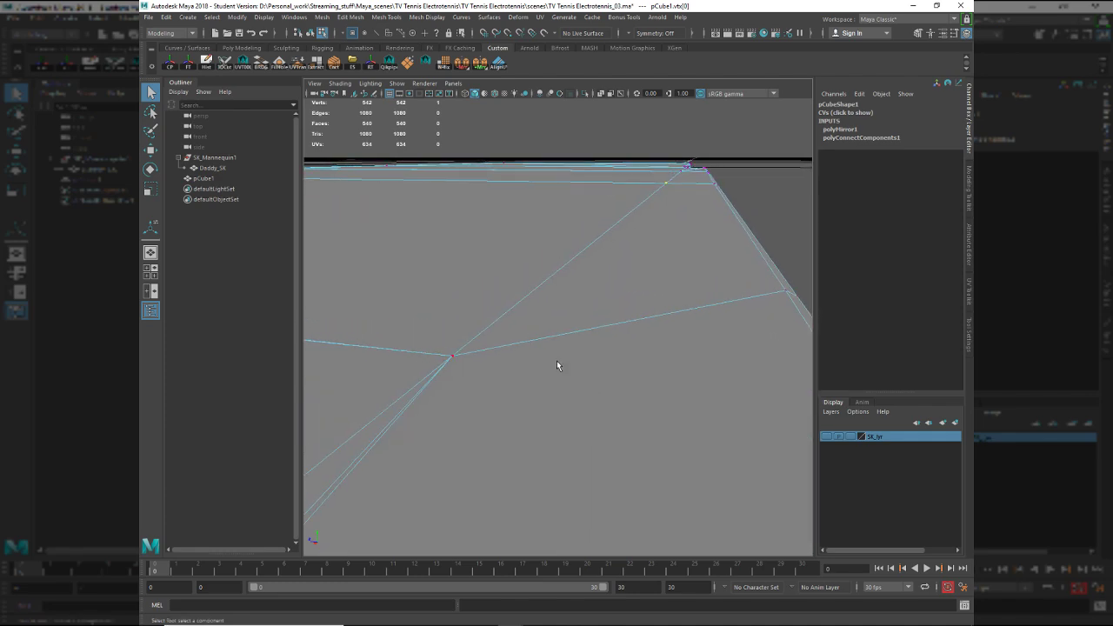
key("F11")
left_click(444, 294)
left_click_drag(479, 334, 559, 330, "alt")
middle_click_drag(558, 330, 583, 334, "alt")
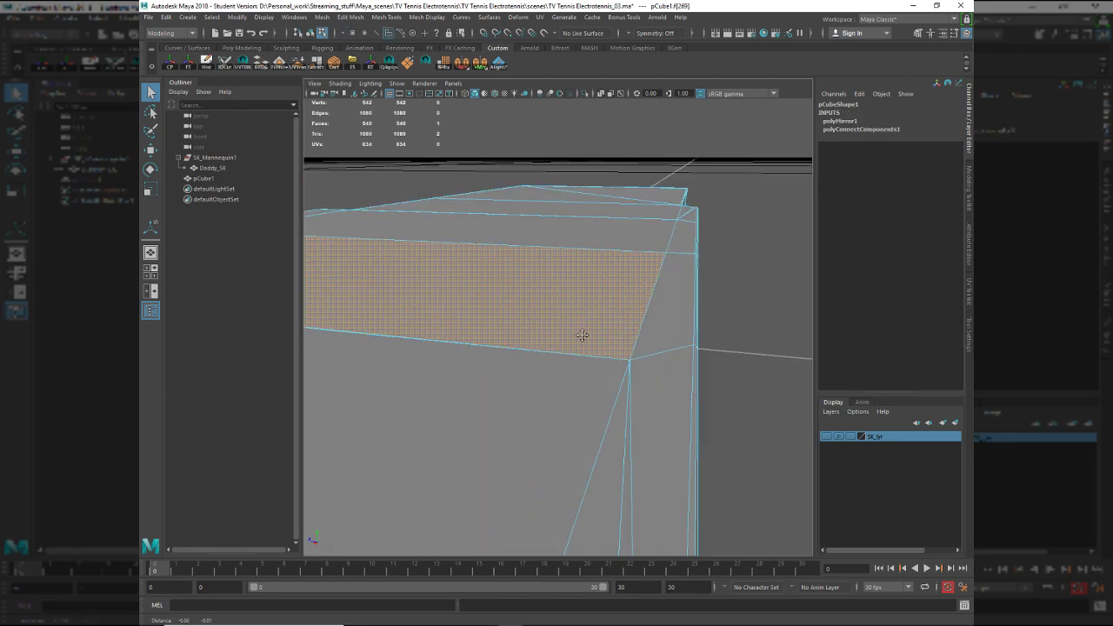
left_click_drag(582, 335, 636, 485, "alt")
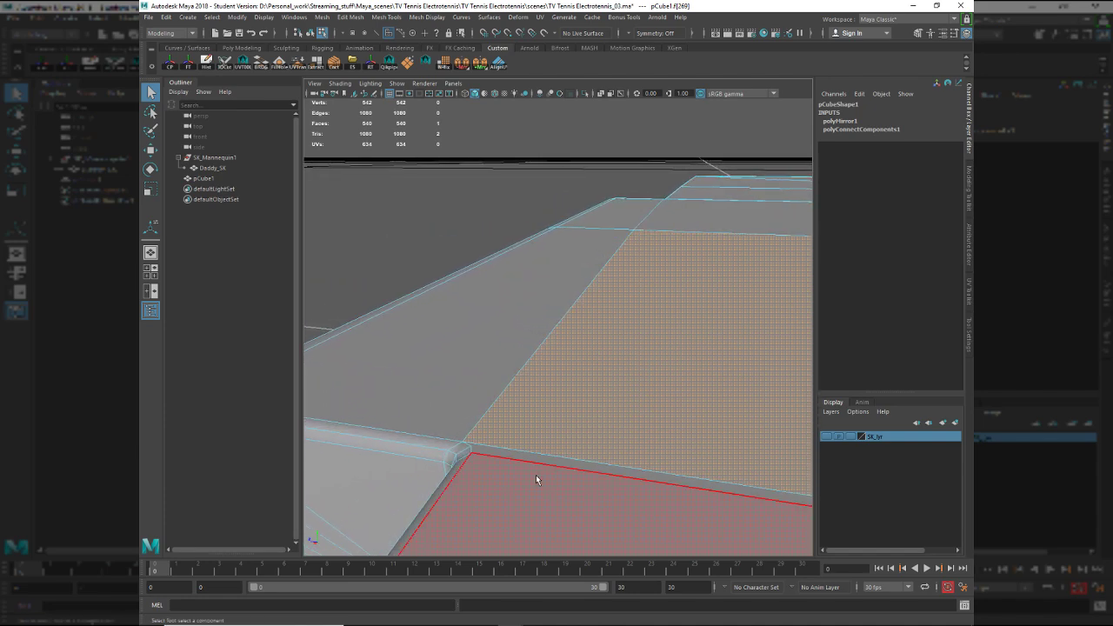
Try to rebuild the thin strip face behind the front block by deleting it and filling the resulting hole.
key("F10")
left_click(463, 447)
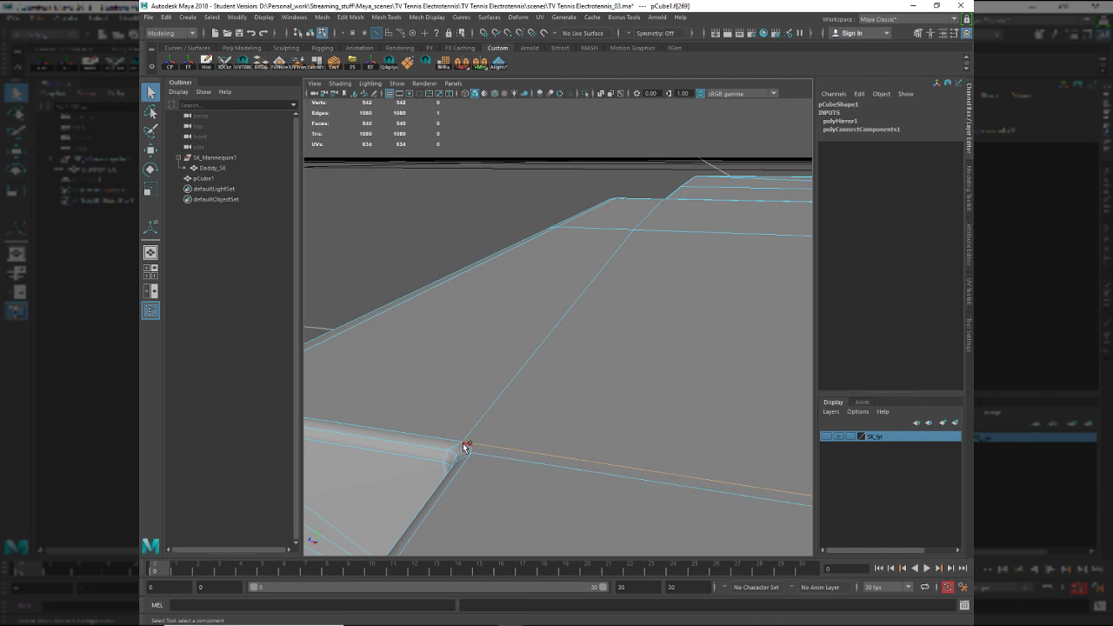
left_click(465, 448, "shift")
left_click(473, 454, "shift")
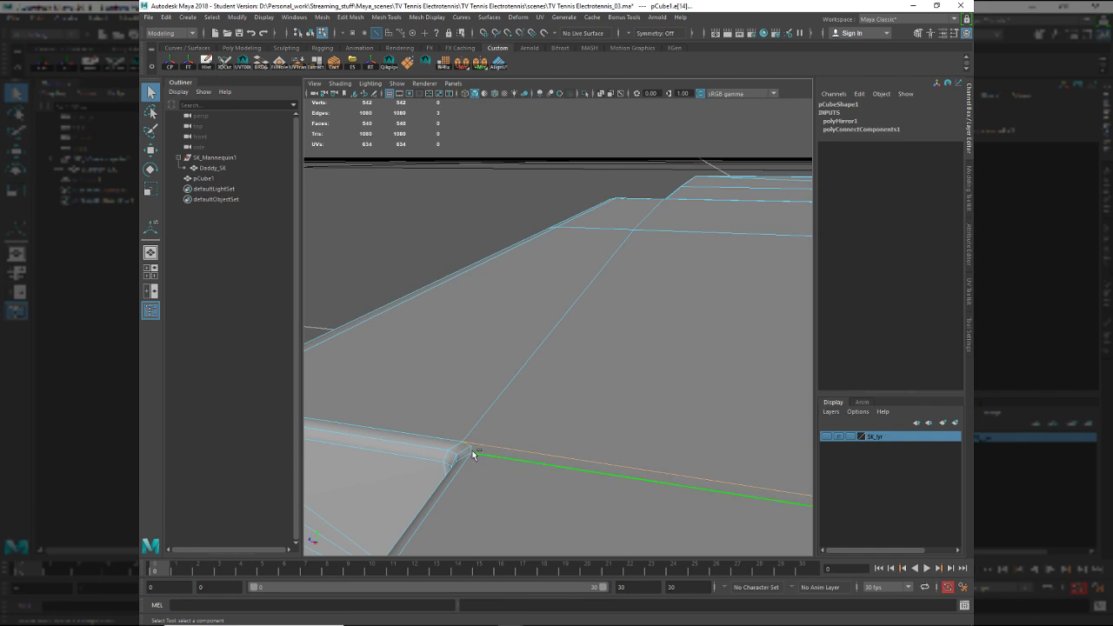
right_click_drag(516, 445, 523, 466)
left_click(528, 458)
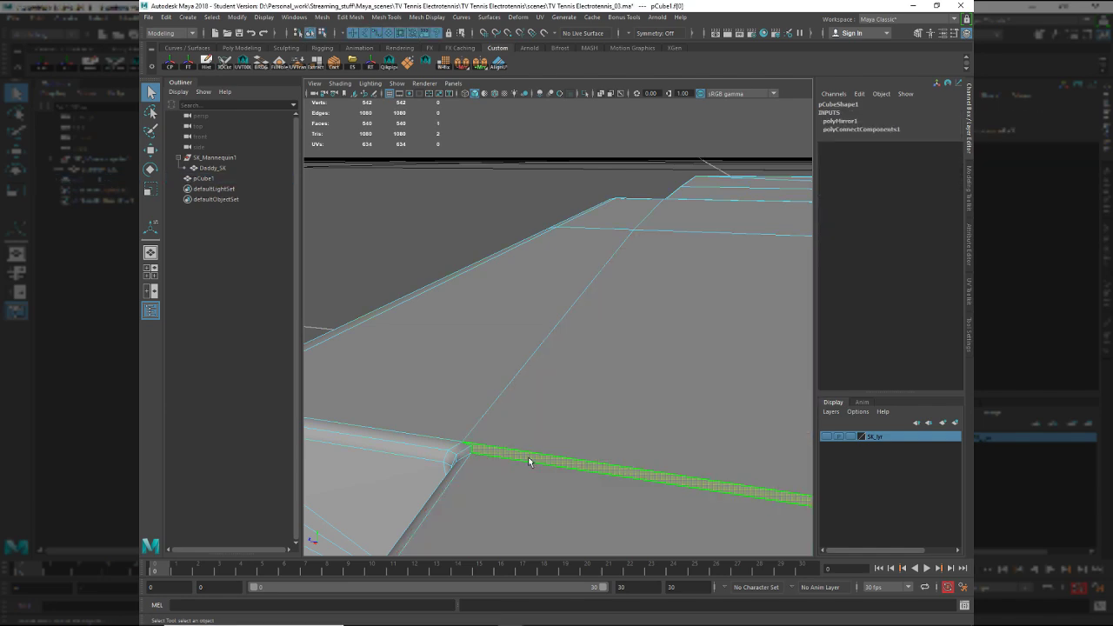
key("Delete")
key("F10")
double_click(530, 446)
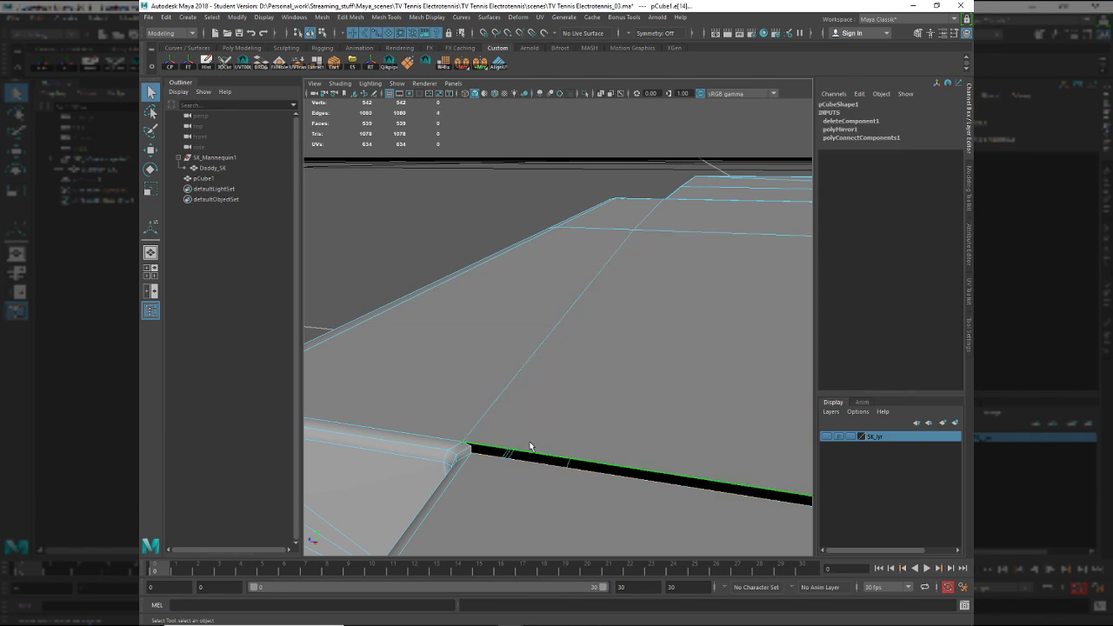
left_click(280, 66)
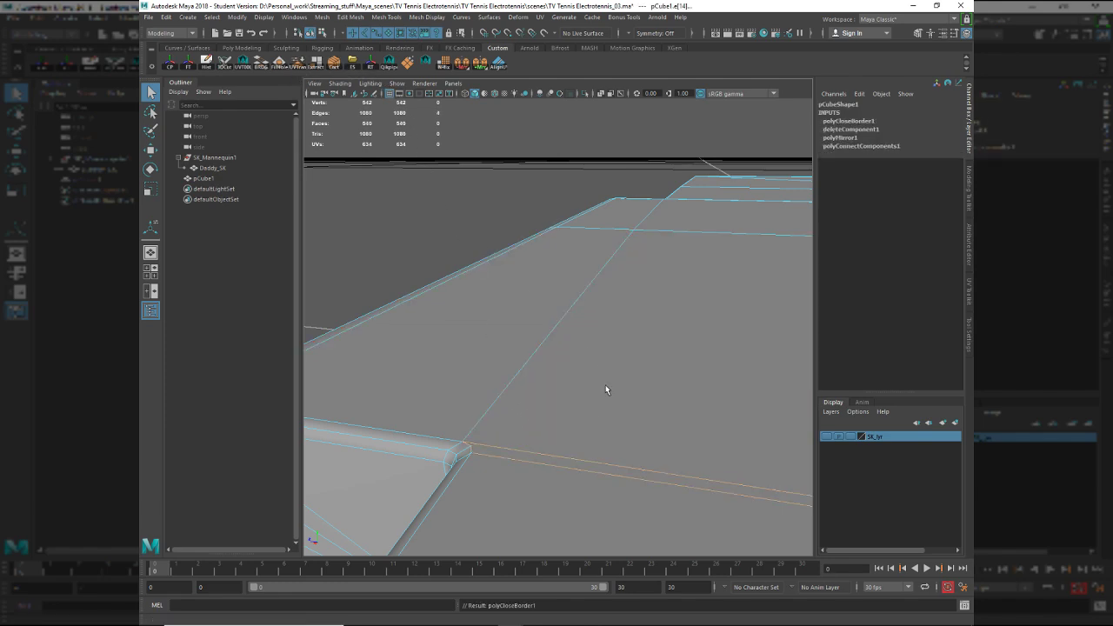
Select the mesh's n-gon faces, then try to rebuild the large central top face by deleting it and filling the hole.
key("F8")
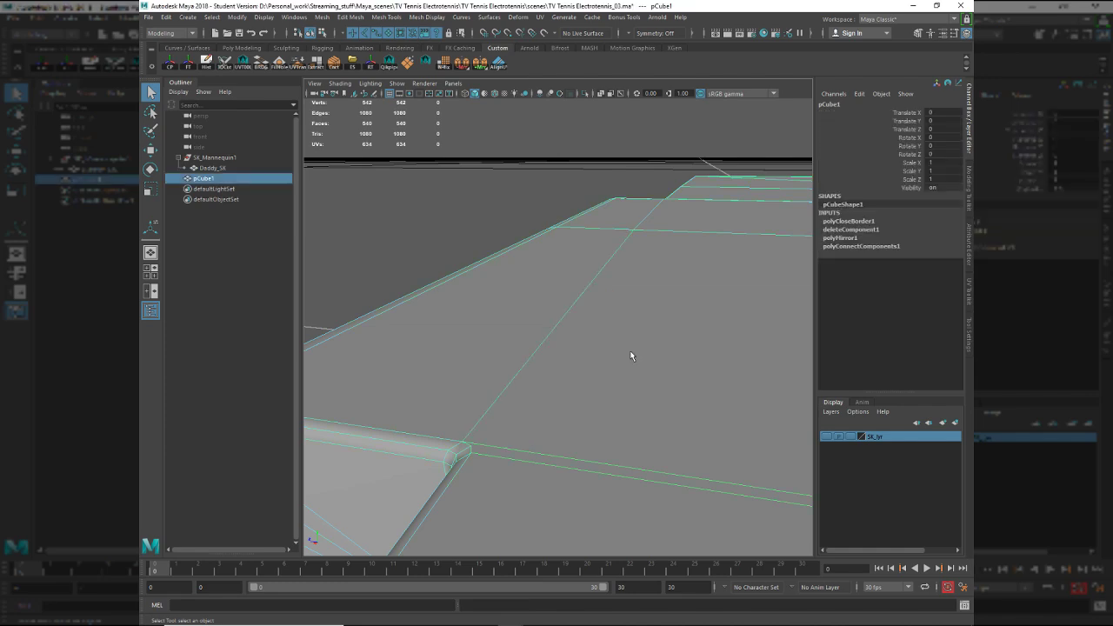
left_click(407, 65)
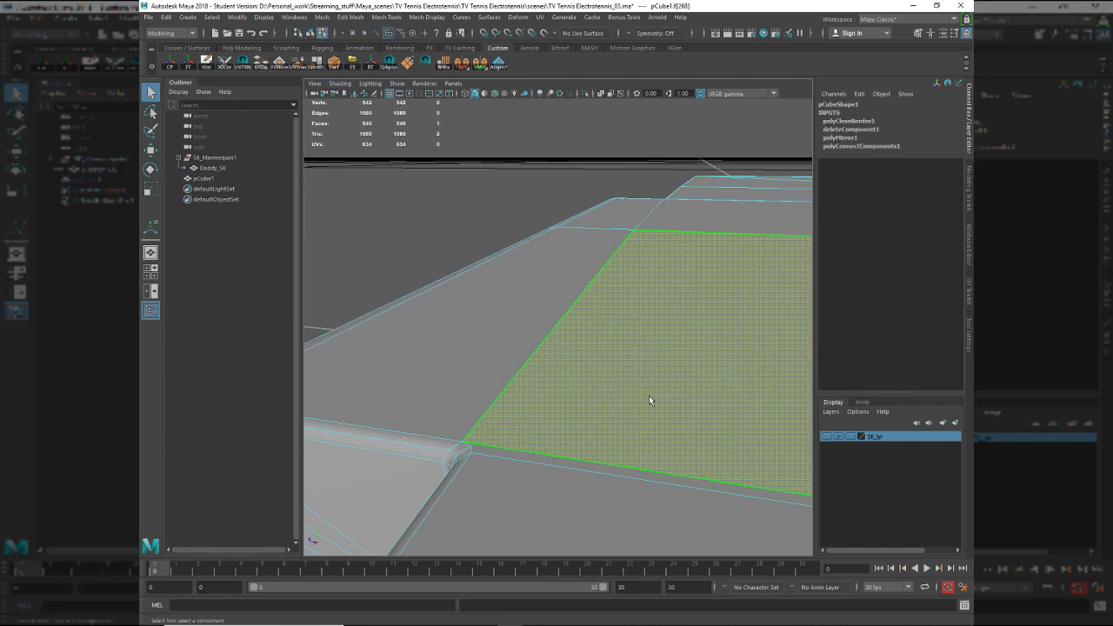
key("Delete")
double_click(589, 281)
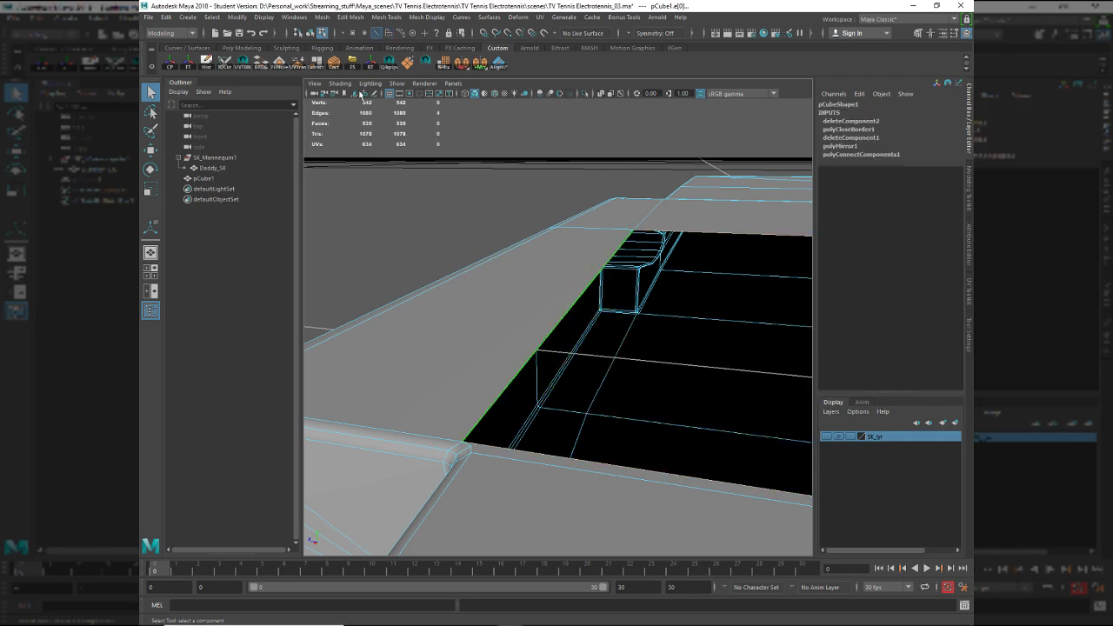
left_click(279, 65)
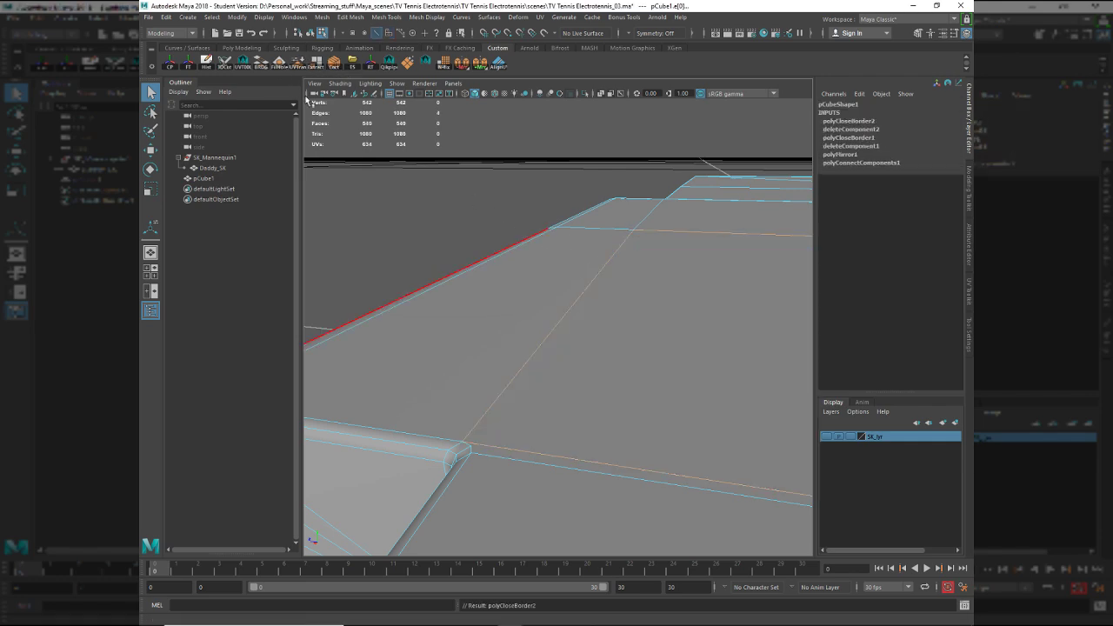
Try to mirror the console mesh along X again with merged borders and a 0.001 threshold, and select its n-gon faces.
key("F8")
key("w")
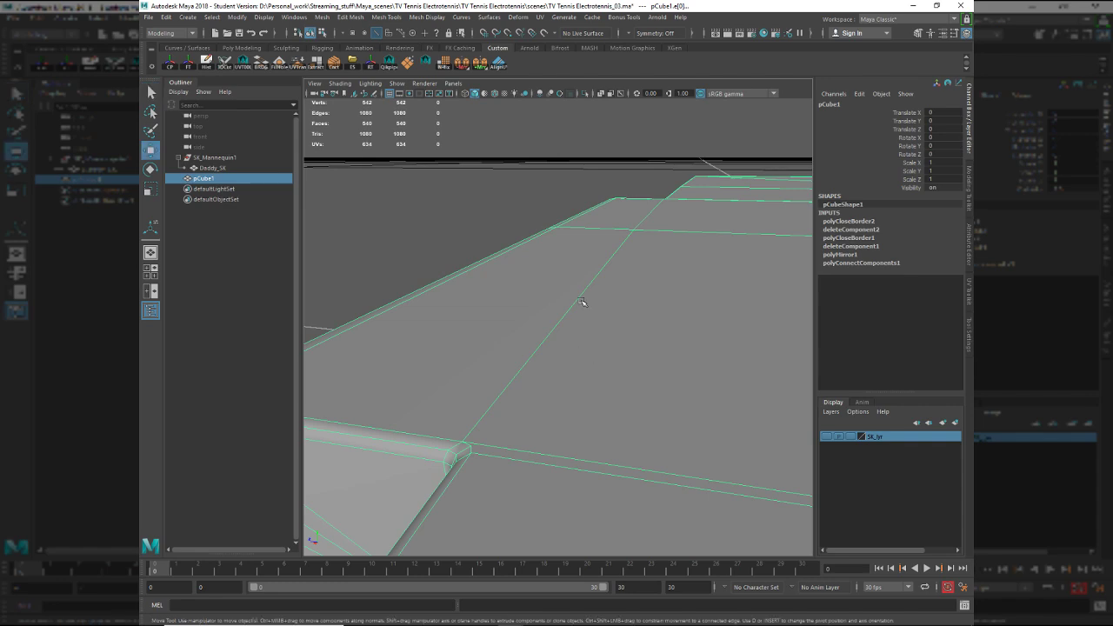
right_click_drag(623, 283, 661, 339, "shift")
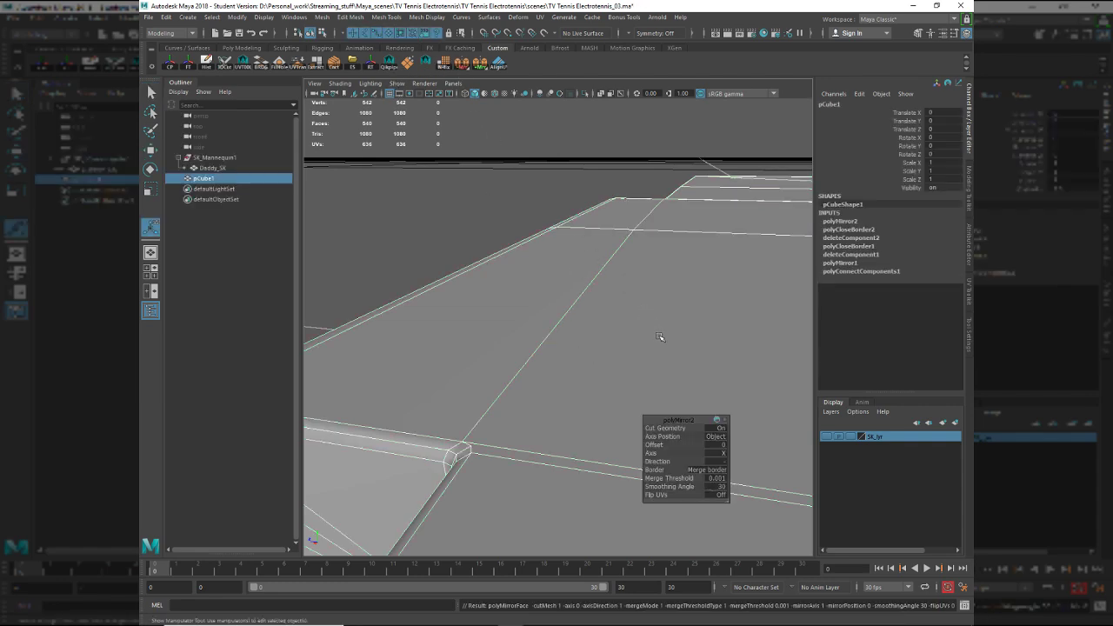
left_click_drag(662, 338, 588, 346, "alt")
key("q")
key("F11")
key("F8")
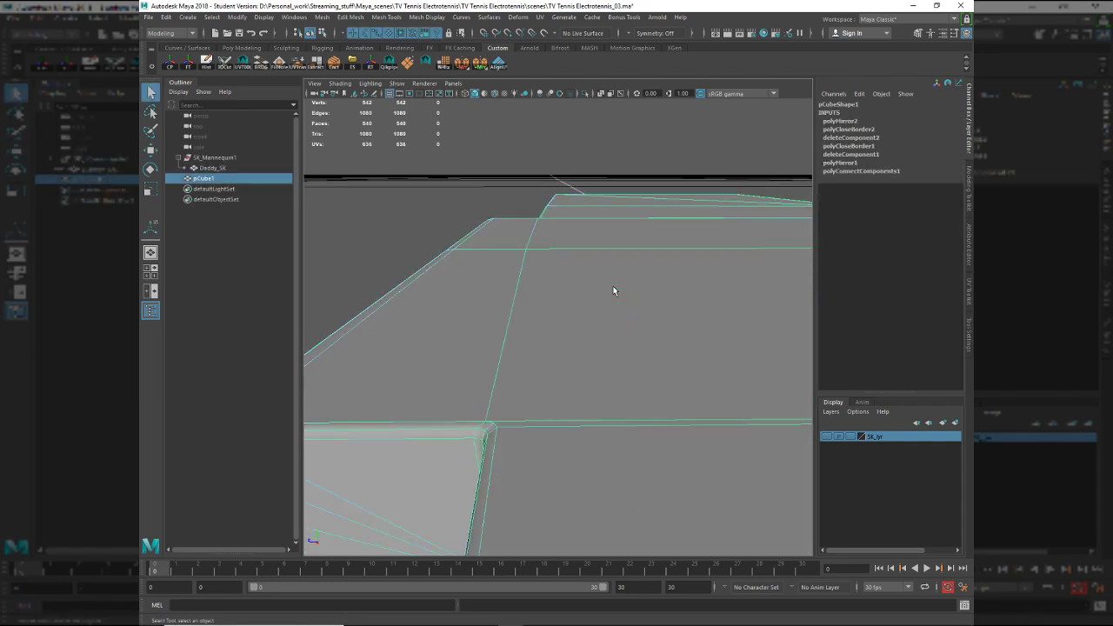
key("F8")
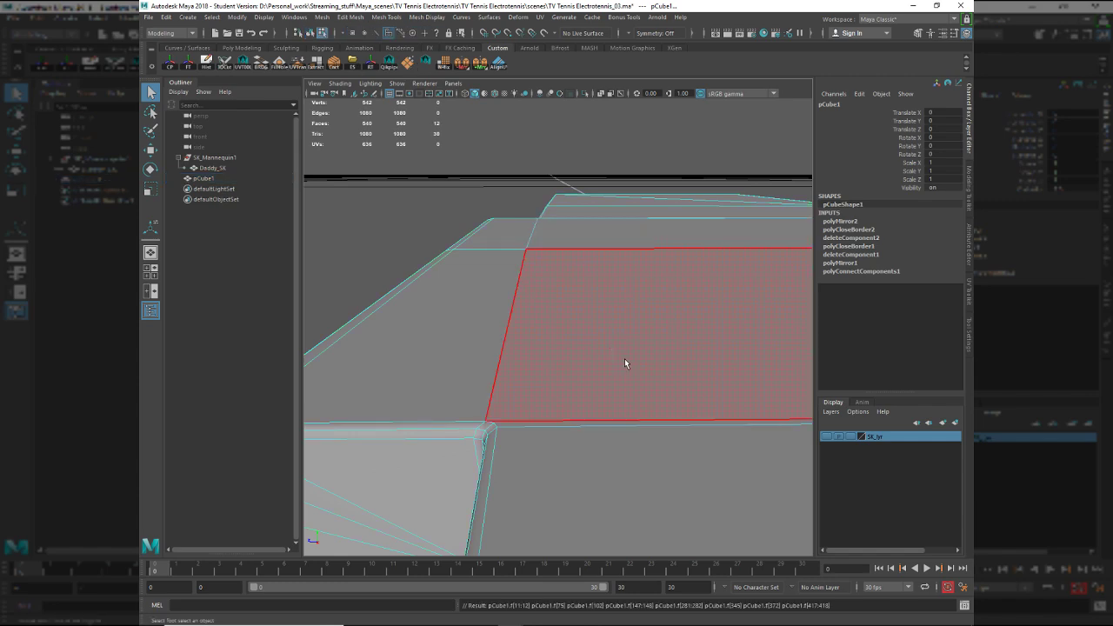
Undo the second mirror and the rebuilding of the central top face and the thin strip face.
left_click_drag(625, 358, 557, 393, "alt")
right_click_drag(557, 393, 538, 380, "alt")
left_click_drag(537, 380, 580, 381, "alt")
key("F8")
key("F11")
key("ctrl+z")
key("ctrl+z")
key("ctrl+z")
key("ctrl+z")
key("ctrl+z")
key("ctrl+z")
key("ctrl+z")
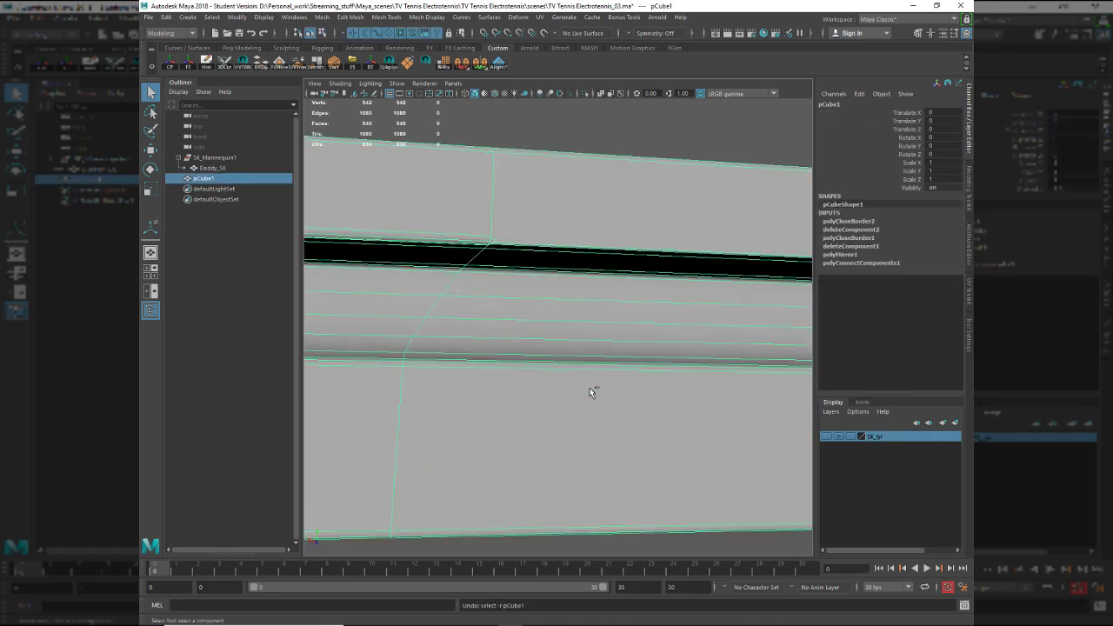
key("ctrl+z")
key("ctrl+z")
key("ctrl+z")
key("ctrl+z")
key("ctrl+z")
key("ctrl+z")
key("ctrl+z")
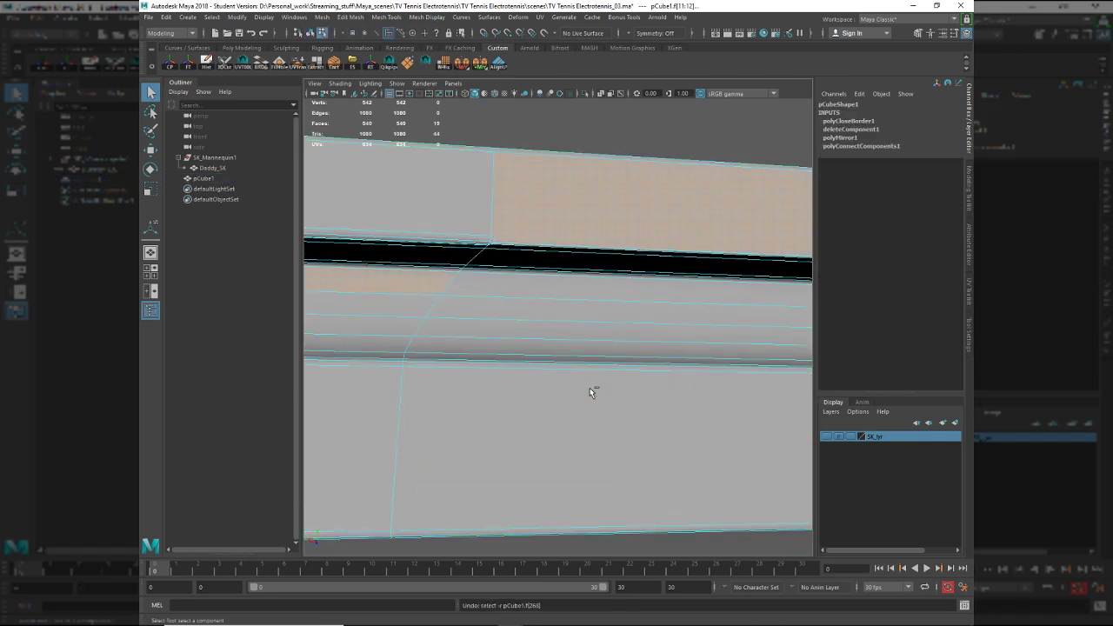
key("ctrl+z")
key("ctrl+z")
key("ctrl+z")
key("ctrl+z")
key("ctrl+z")
key("ctrl+z")
key("ctrl+z")
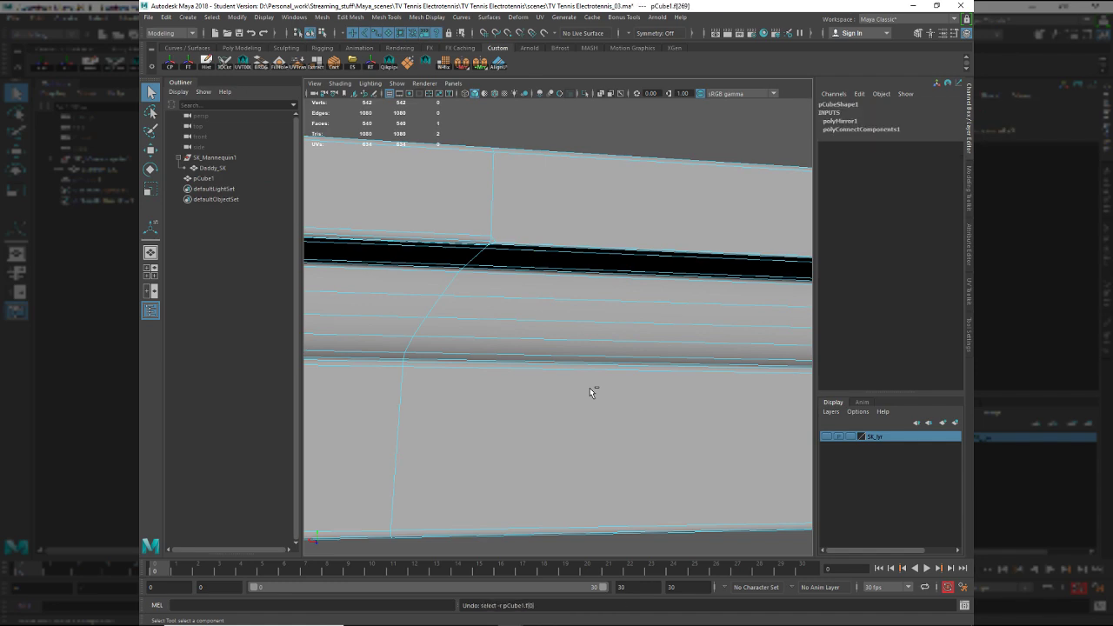
key("ctrl+z")
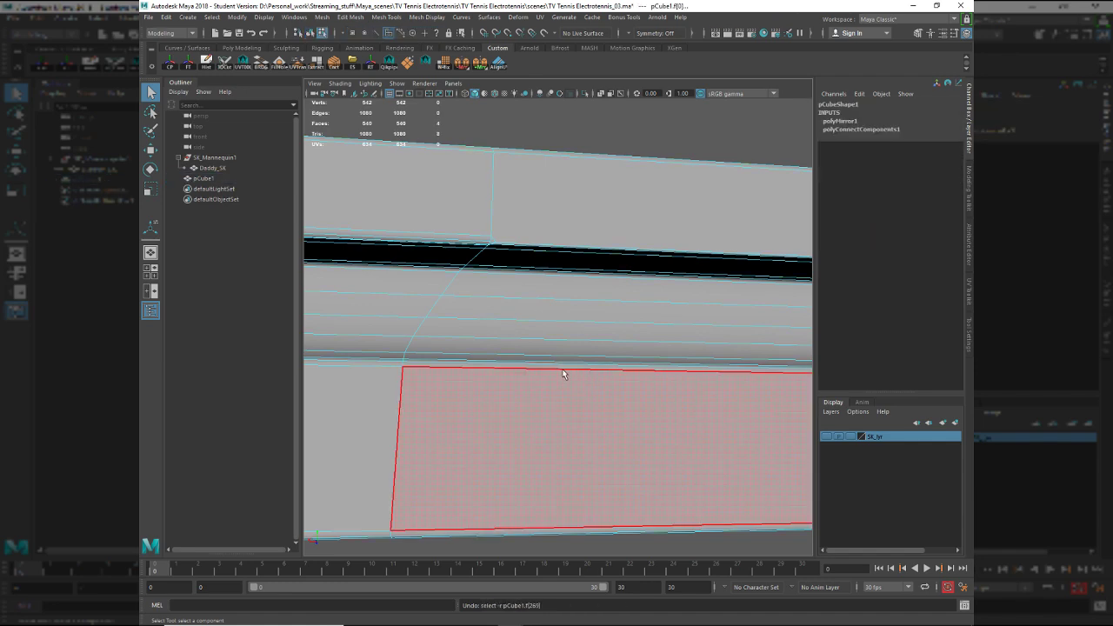
Undo the earlier mirror and corner edge connection, back to before the console mesh's construction history was deleted.
left_click_drag(566, 377, 620, 419, "alt")
middle_click_drag(619, 419, 532, 426, "alt")
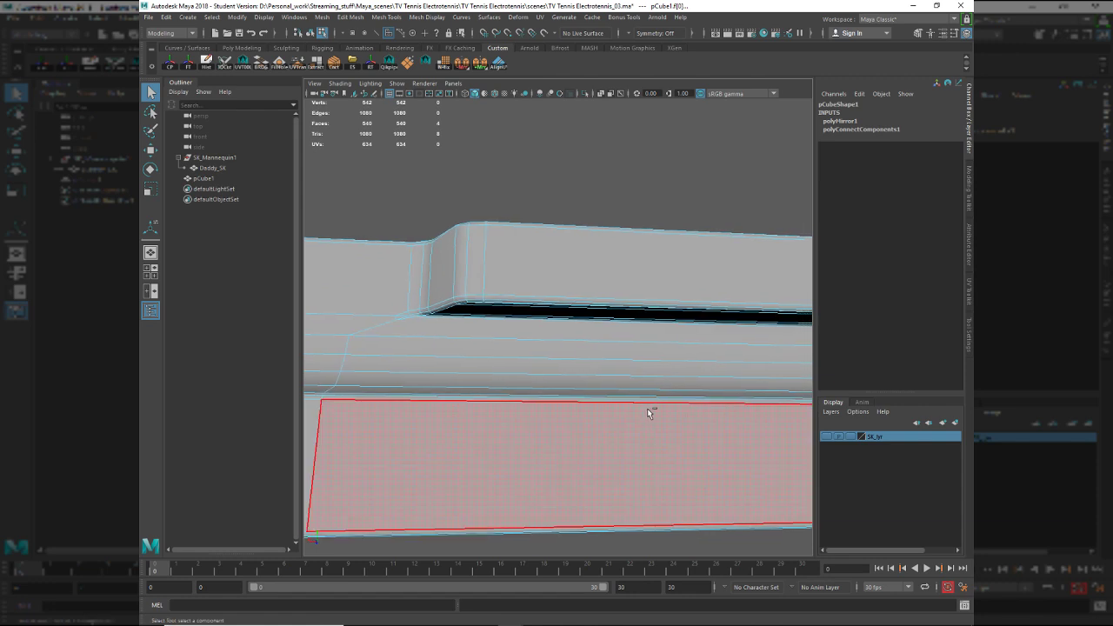
key("ctrl+z")
key("ctrl+z")
key("ctrl+z")
key("ctrl+z")
key("ctrl+z")
key("ctrl+z")
key("ctrl+z")
key("ctrl+z")
key("ctrl+z")
key("ctrl+z")
key("ctrl+z")
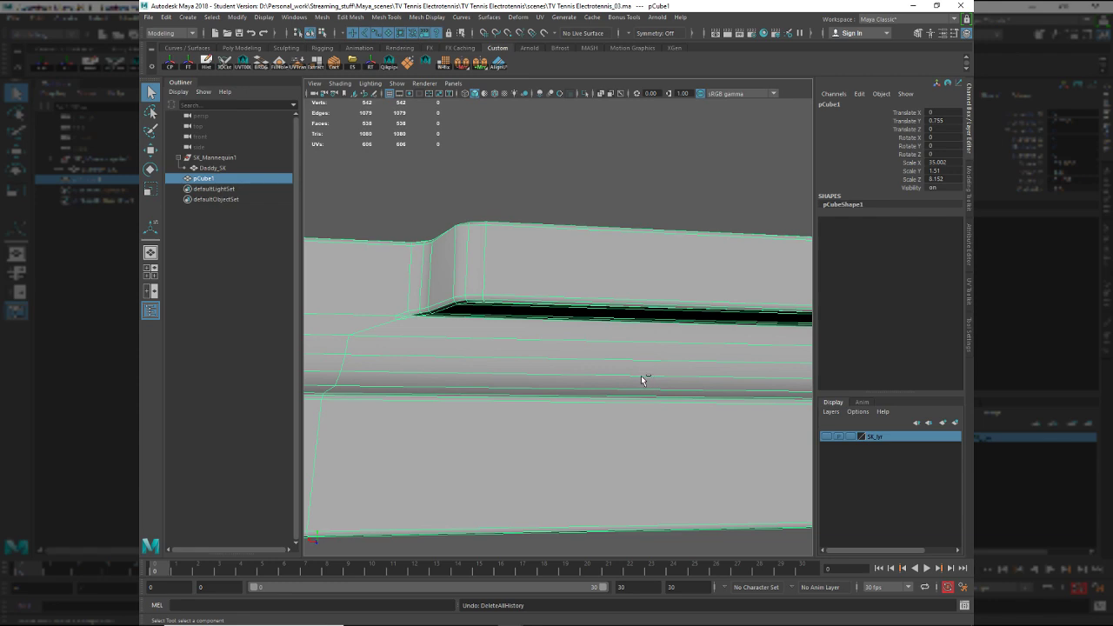
key("ctrl+z")
Undo the face selections and the edge softening on the console mesh.
right_click_drag(628, 388, 567, 335, "alt")
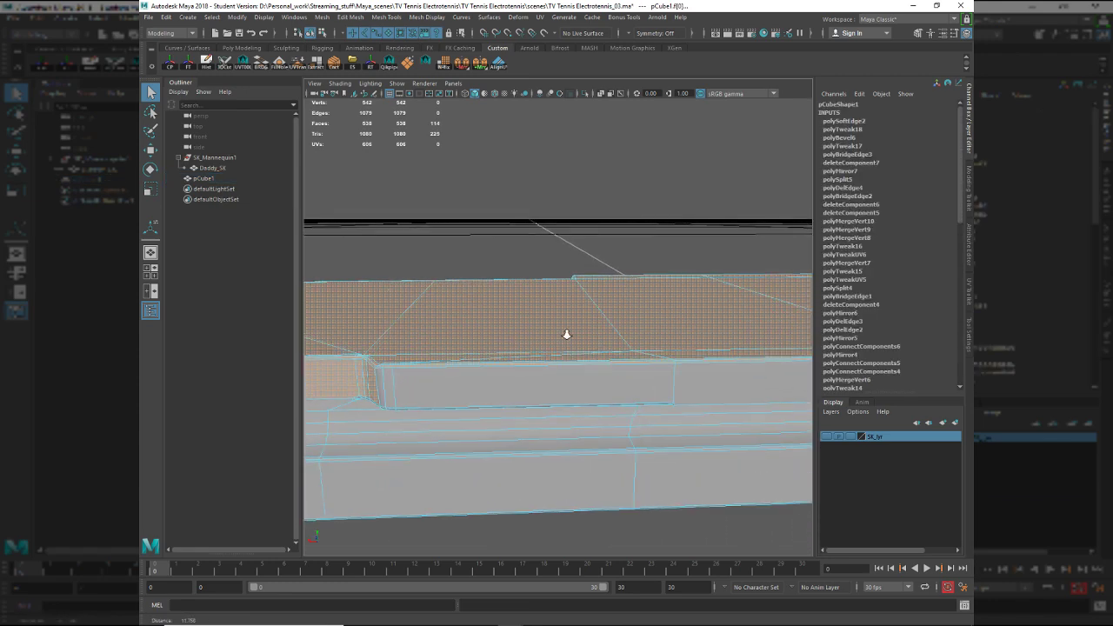
left_click_drag(566, 335, 566, 385, "alt")
key("ctrl+z")
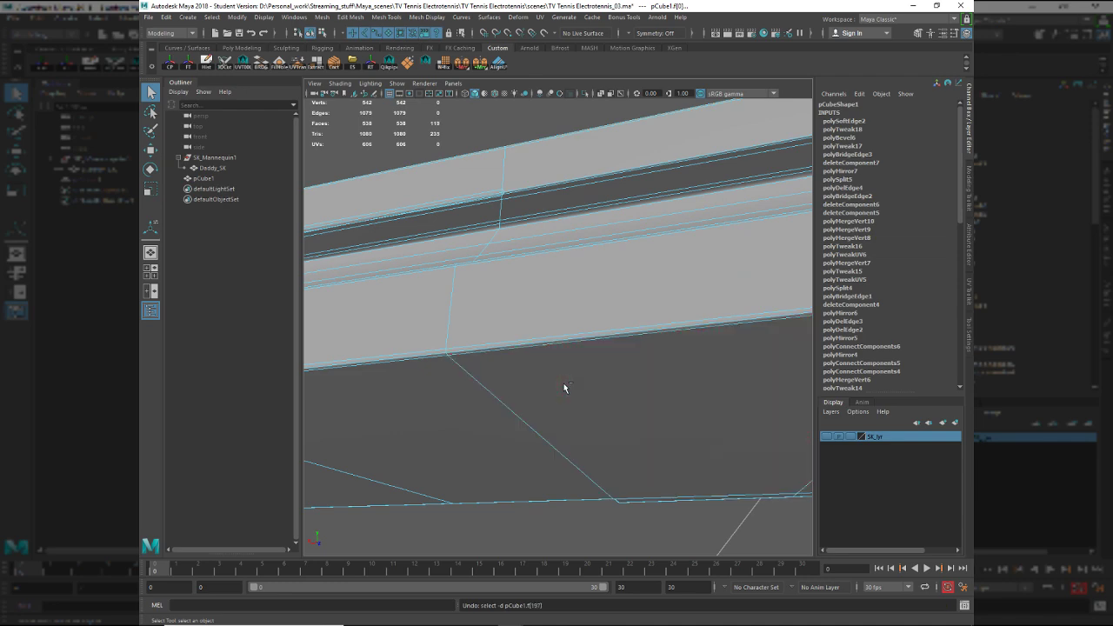
key("ctrl+z")
key("ctrl+z")
key("ctrl+z")
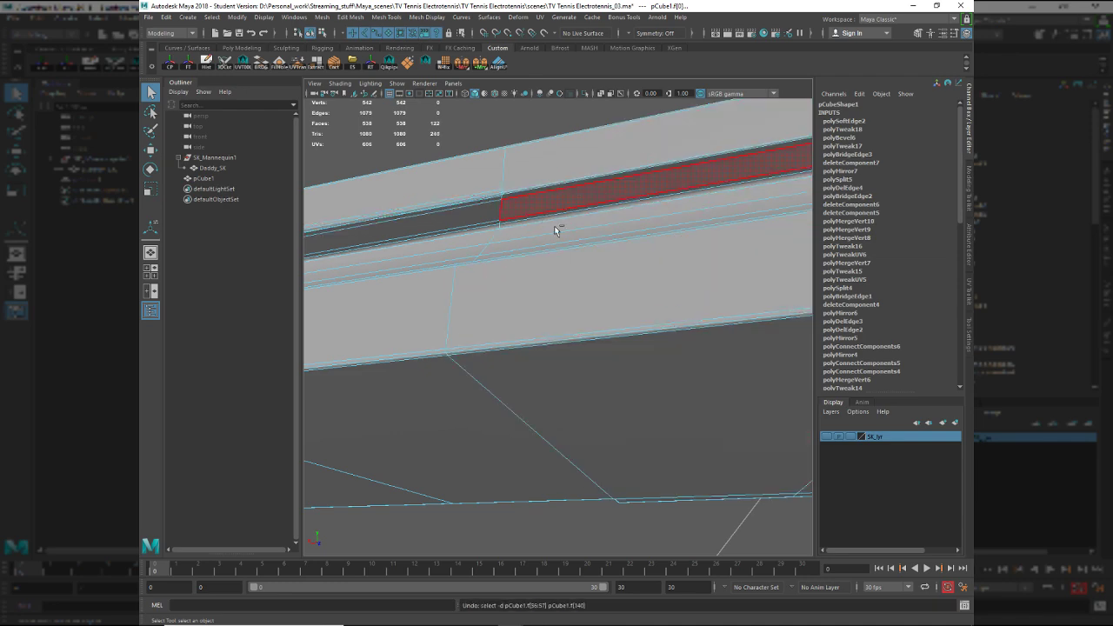
key("ctrl+z")
key("ctrl+z")
key("ctrl+z")
key("ctrl+z")
key("ctrl+z")
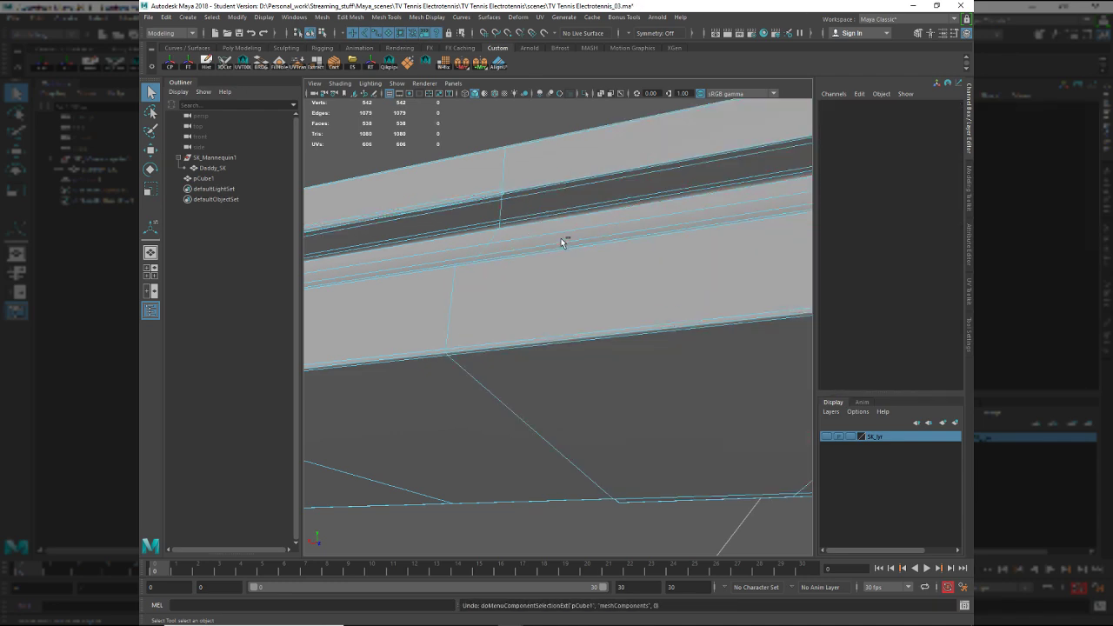
key("ctrl+z")
key("ctrl+z")
key("ctrl+z")
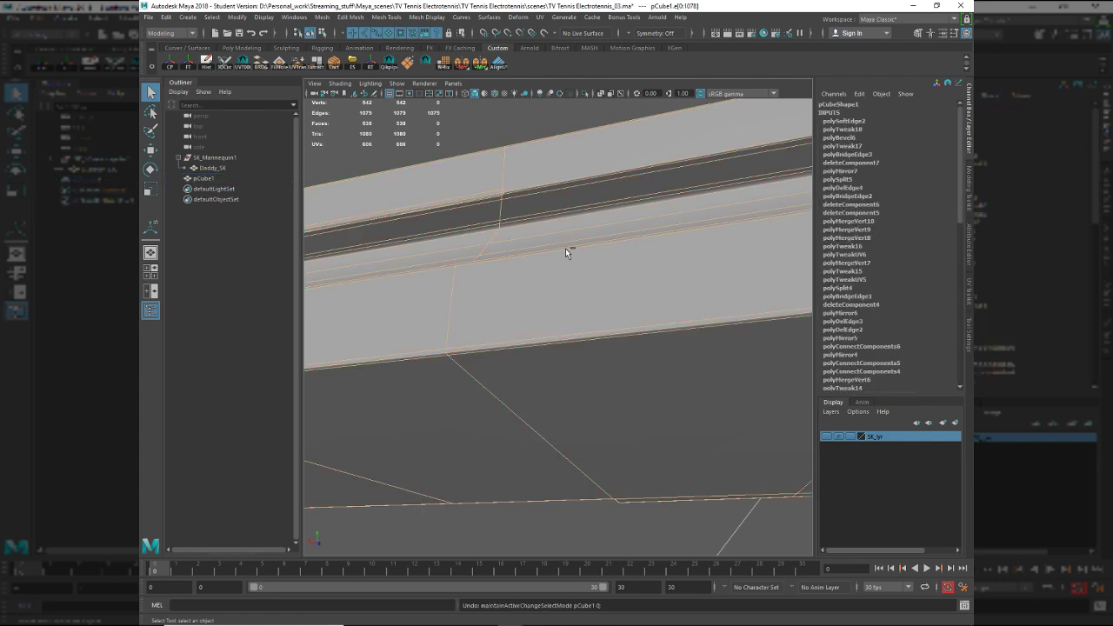
key("ctrl+z")
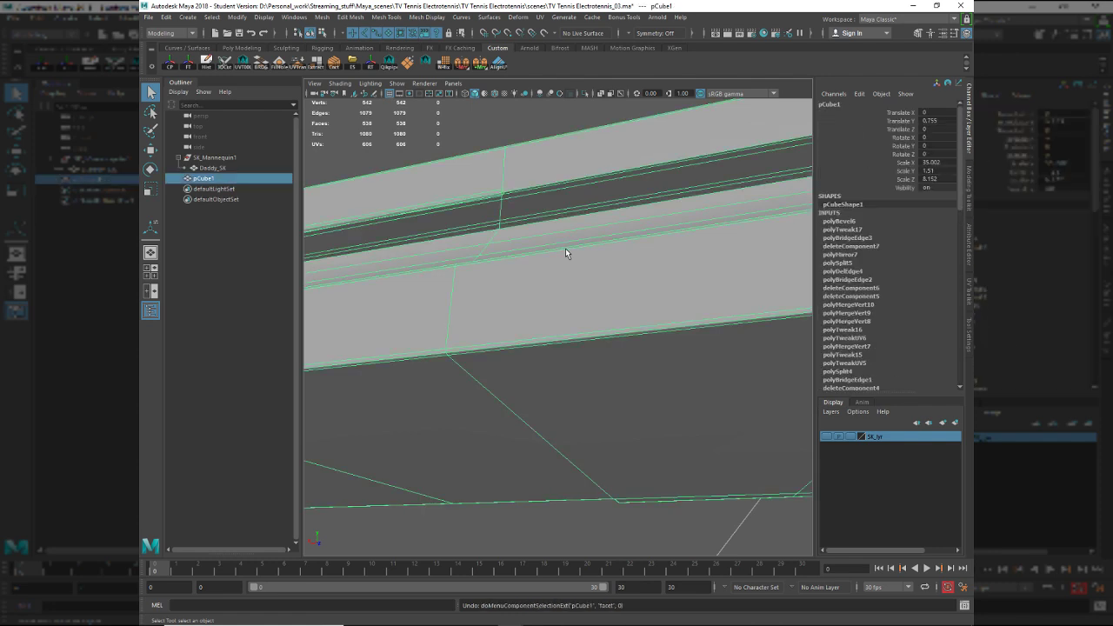
Undo the bevel's setting changes and the bevel itself, back to the selected outline edges.
key("ctrl+z")
key("ctrl+z")
key("ctrl+z")
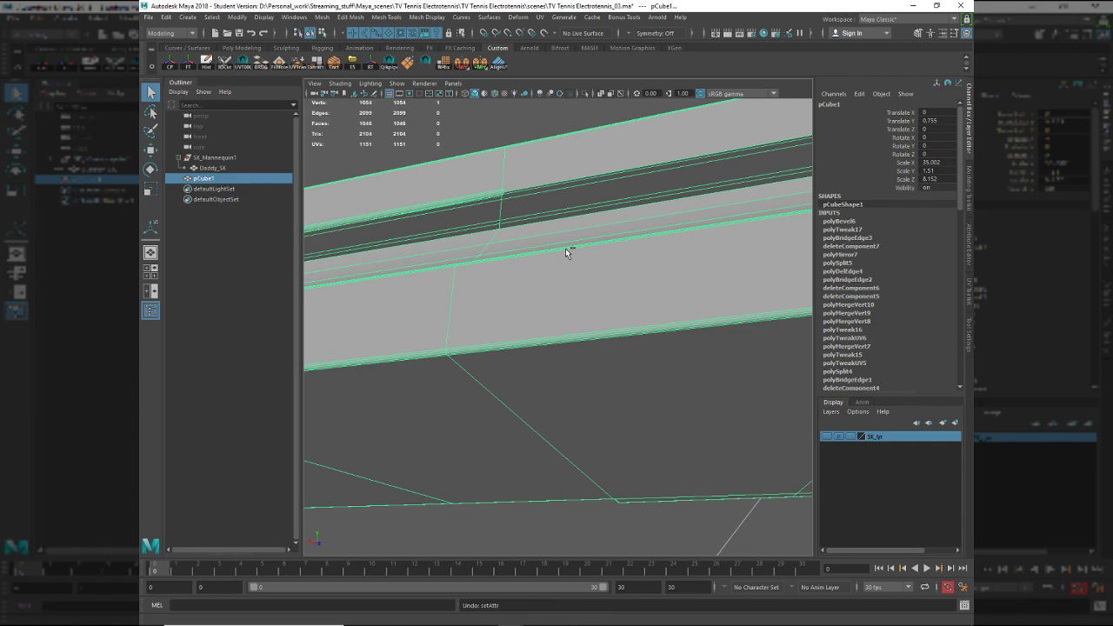
key("ctrl+z")
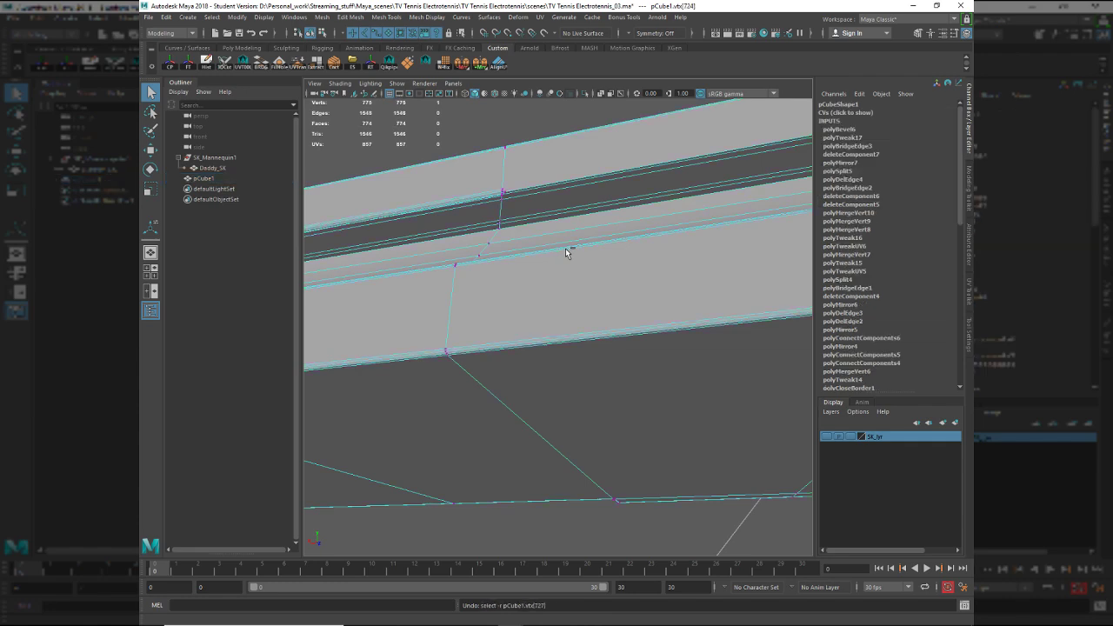
key("ctrl+z")
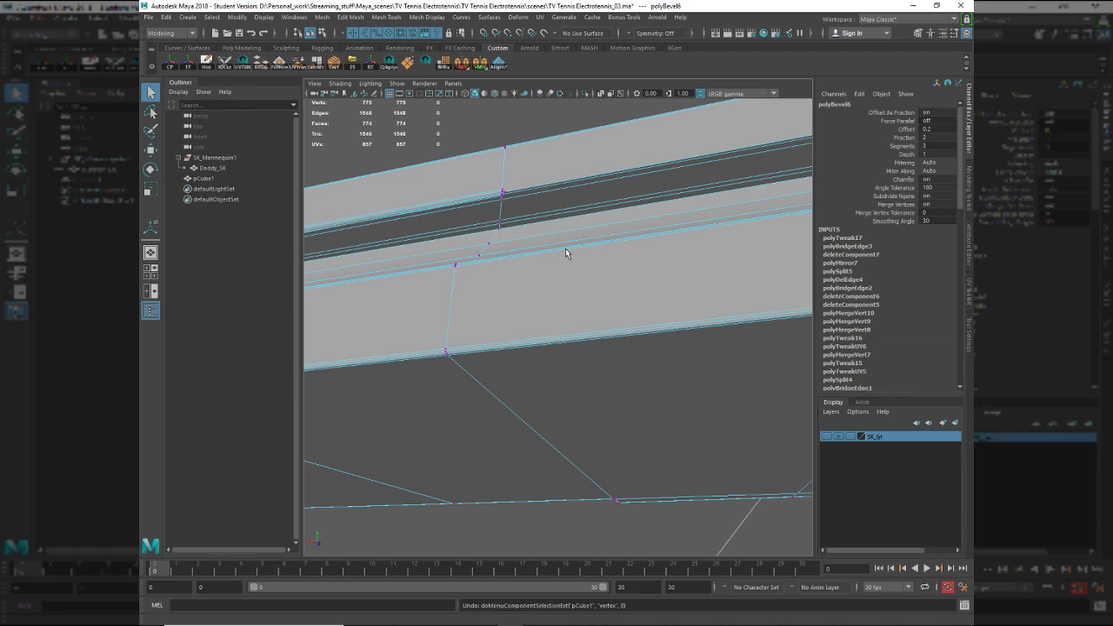
key("ctrl+z")
key("ctrl+z")
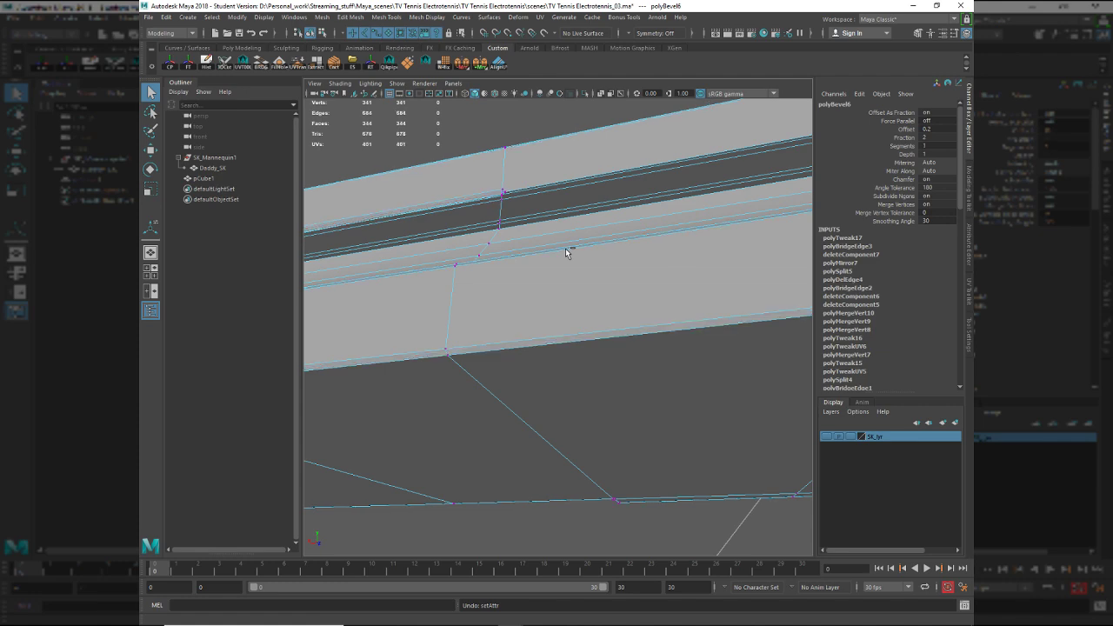
key("ctrl+z")
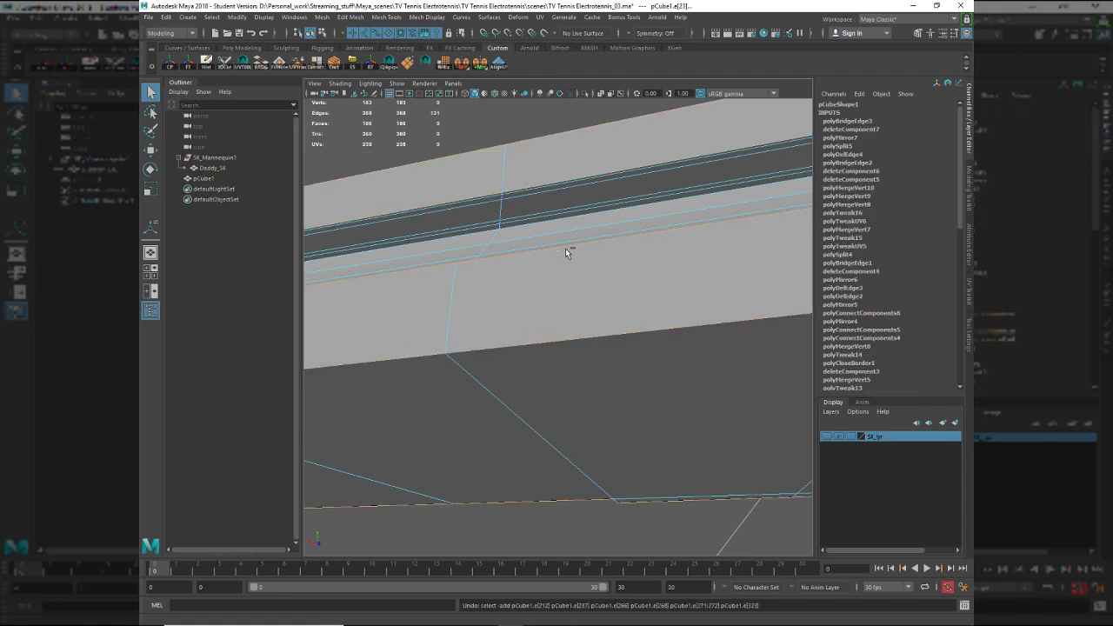
Bevel the selected outline edges of the console with 1 segment and a 0.5 fraction.
left_click_drag(540, 166, 606, 230, "alt")
middle_click_drag(606, 230, 545, 227, "alt")
left_click_drag(544, 228, 685, 255, "alt")
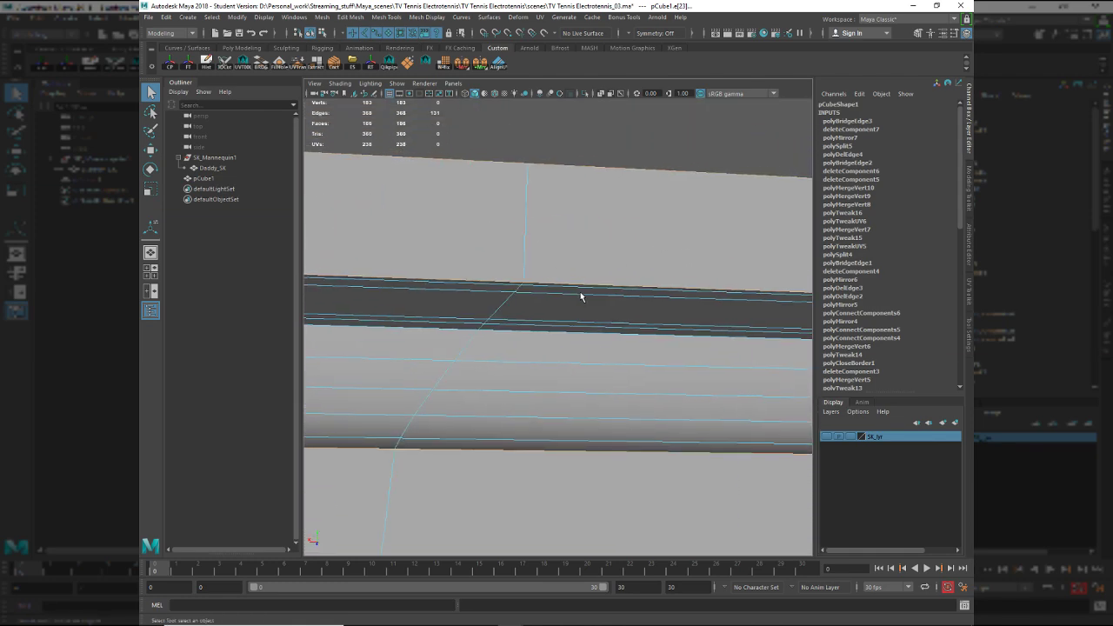
left_click_drag(581, 298, 569, 348, "alt")
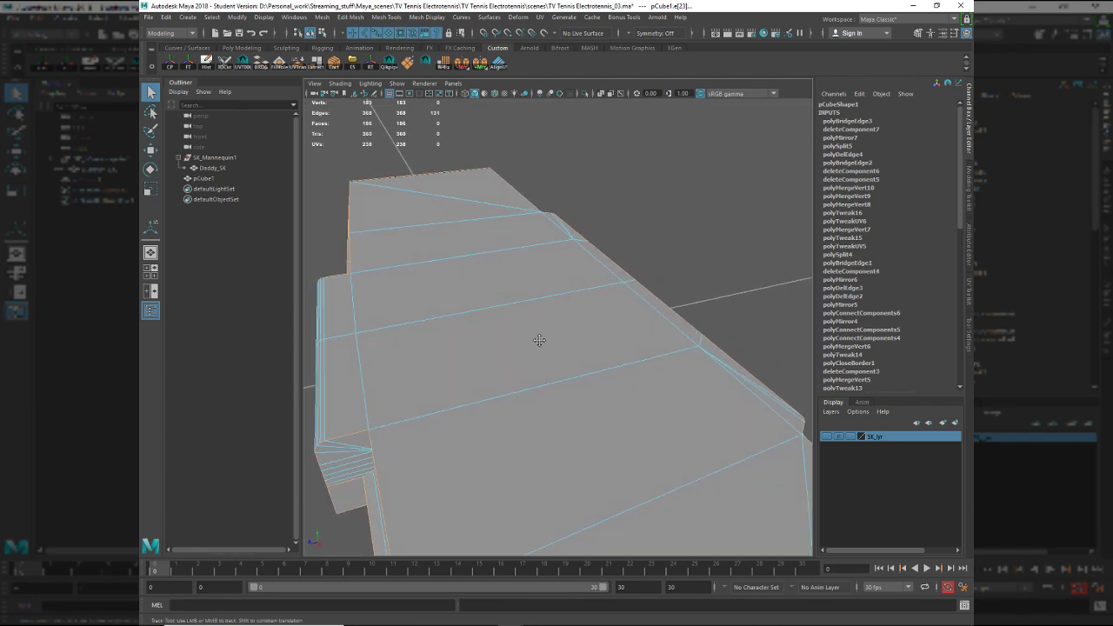
middle_click_drag(540, 340, 600, 307, "alt")
left_click_drag(600, 306, 634, 276, "alt")
middle_click_drag(635, 276, 601, 273, "alt")
middle_click_drag(687, 294, 599, 312, "alt")
right_click_drag(599, 312, 653, 324, "shift")
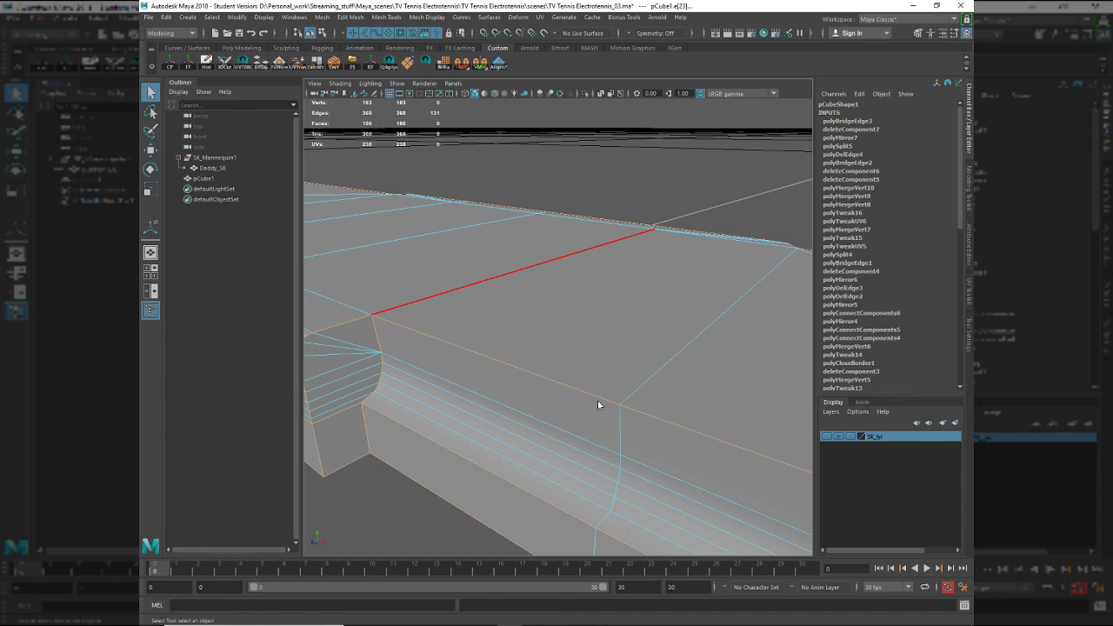
key("ctrl+b")
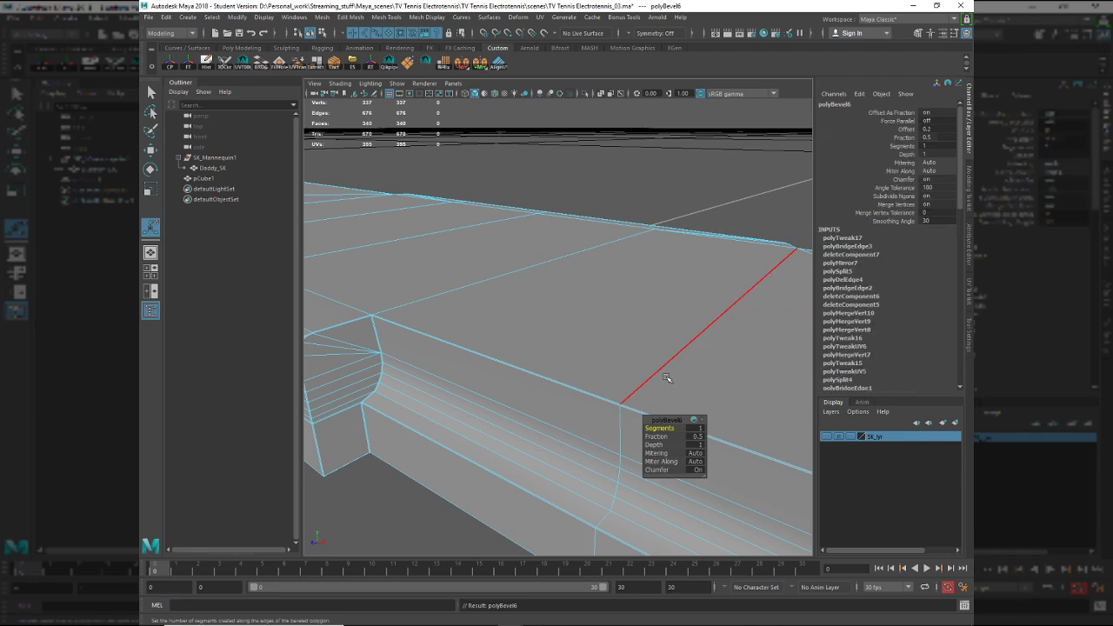
left_click_drag(666, 379, 467, 338, "alt")
middle_click_drag(467, 337, 458, 401, "alt")
left_click_drag(457, 401, 512, 293, "alt")
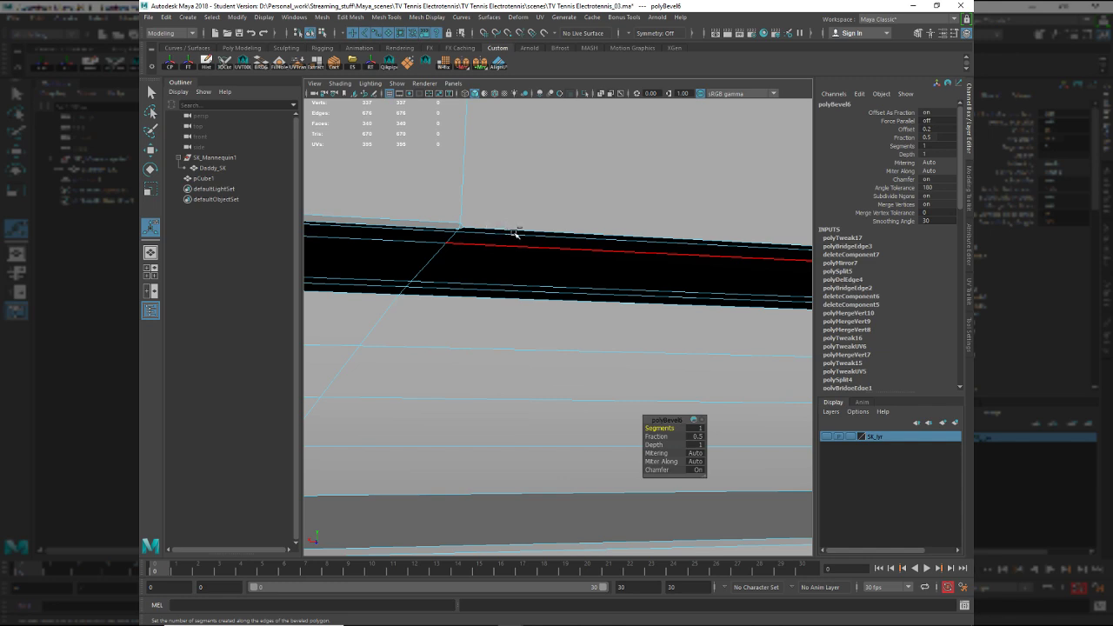
Undo the outline bevel, and try bevelling only the long edge along the top of the dark groove.
key("ctrl+z")
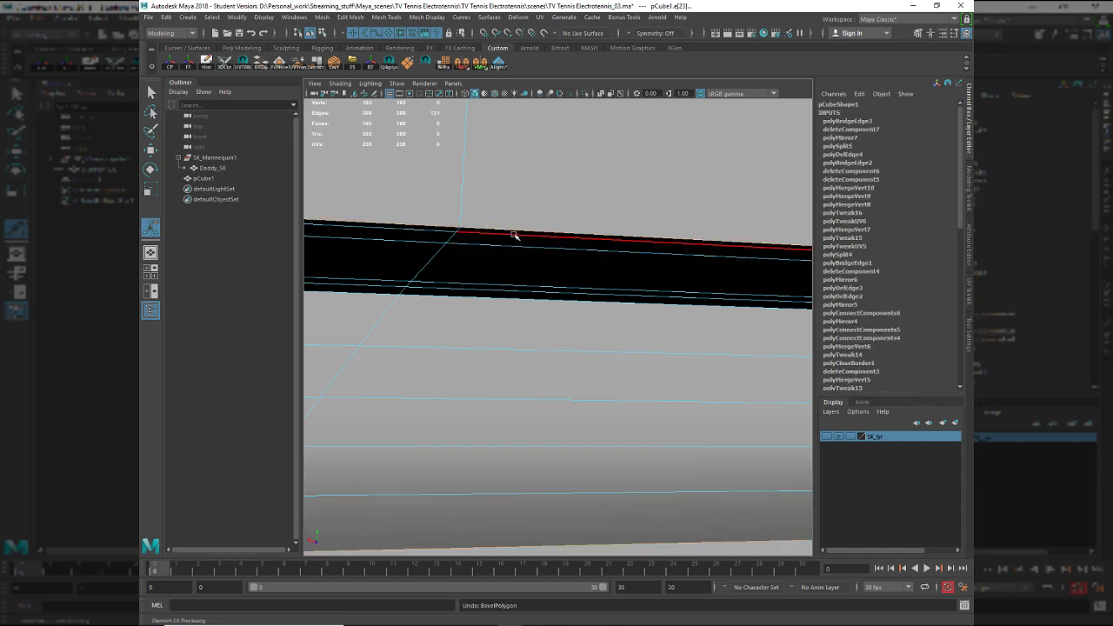
key("t")
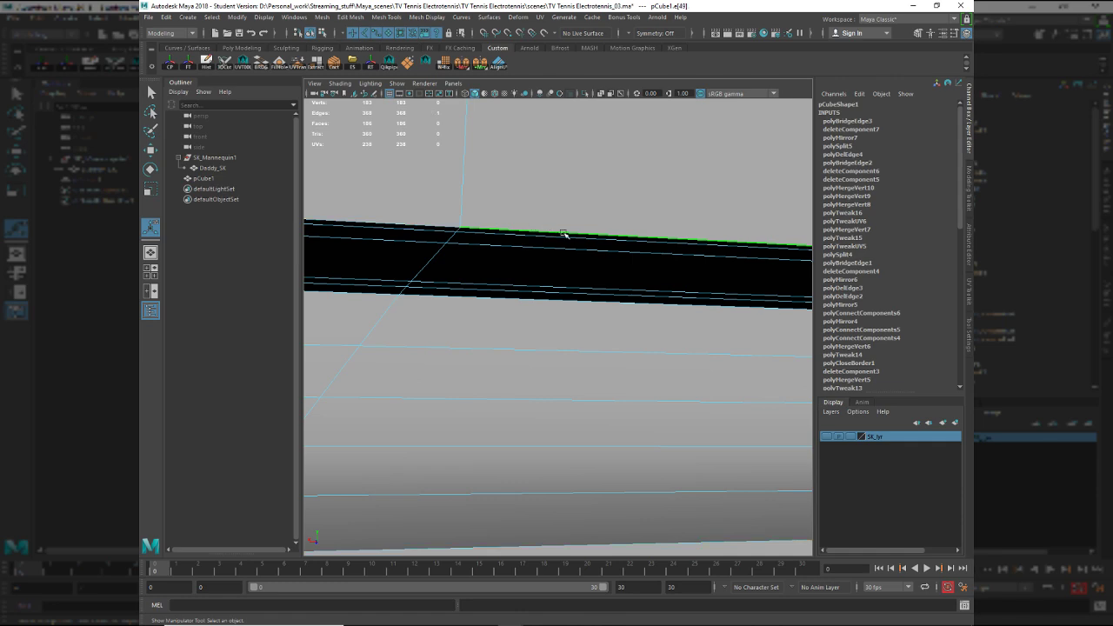
left_click_drag(568, 224, 571, 223, "alt")
right_click_drag(561, 198, 628, 201, "shift")
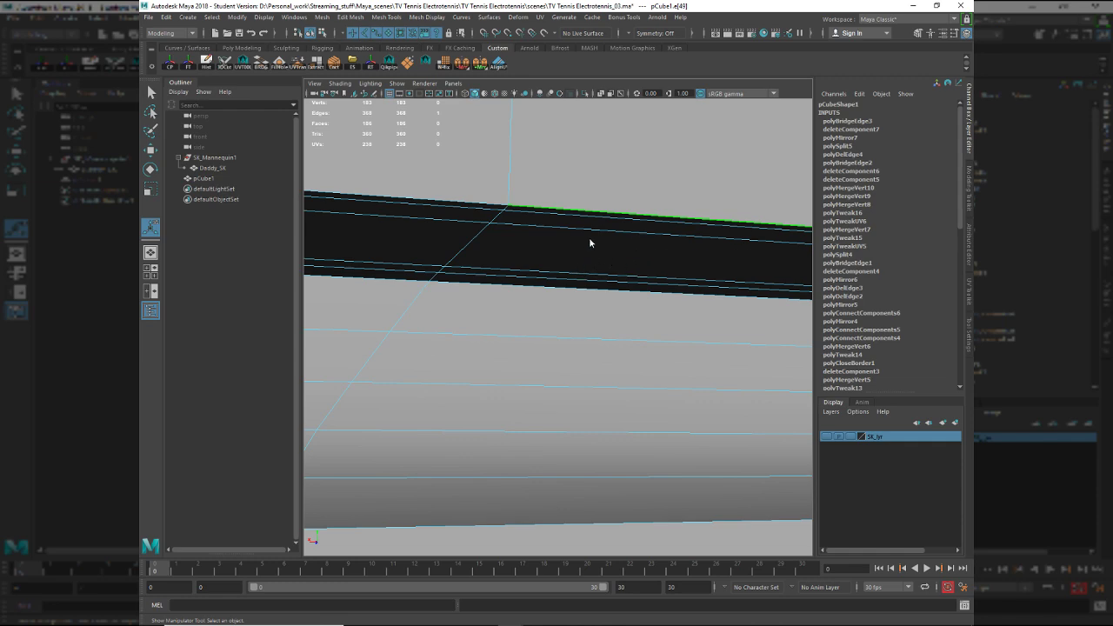
scroll(589, 243, "down", 2)
key("ctrl+b")
scroll(566, 293, "up", 2)
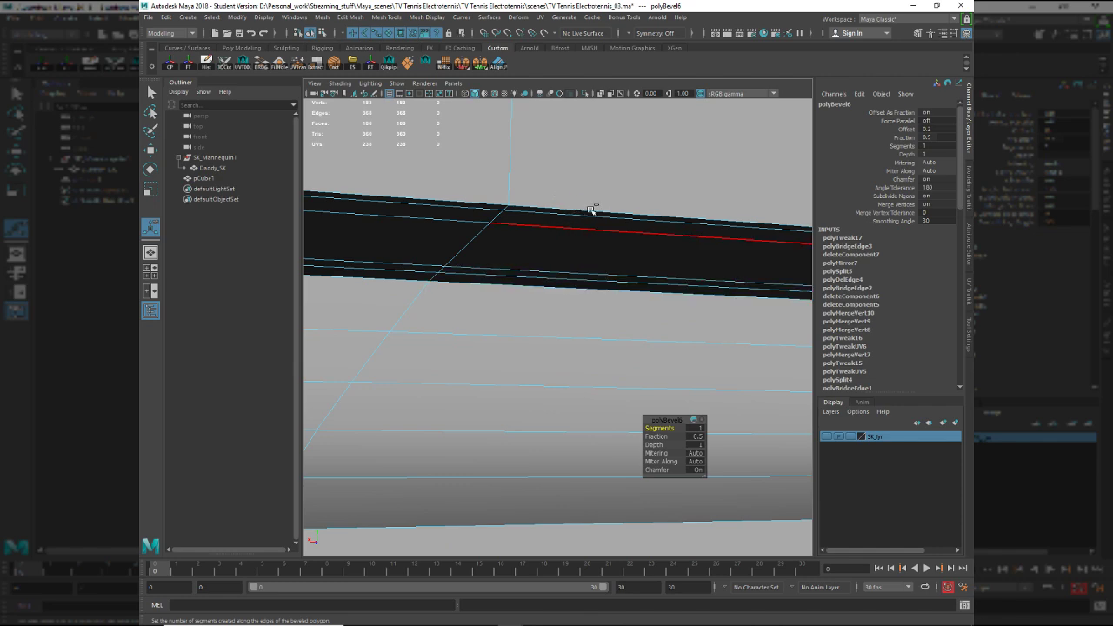
key("q")
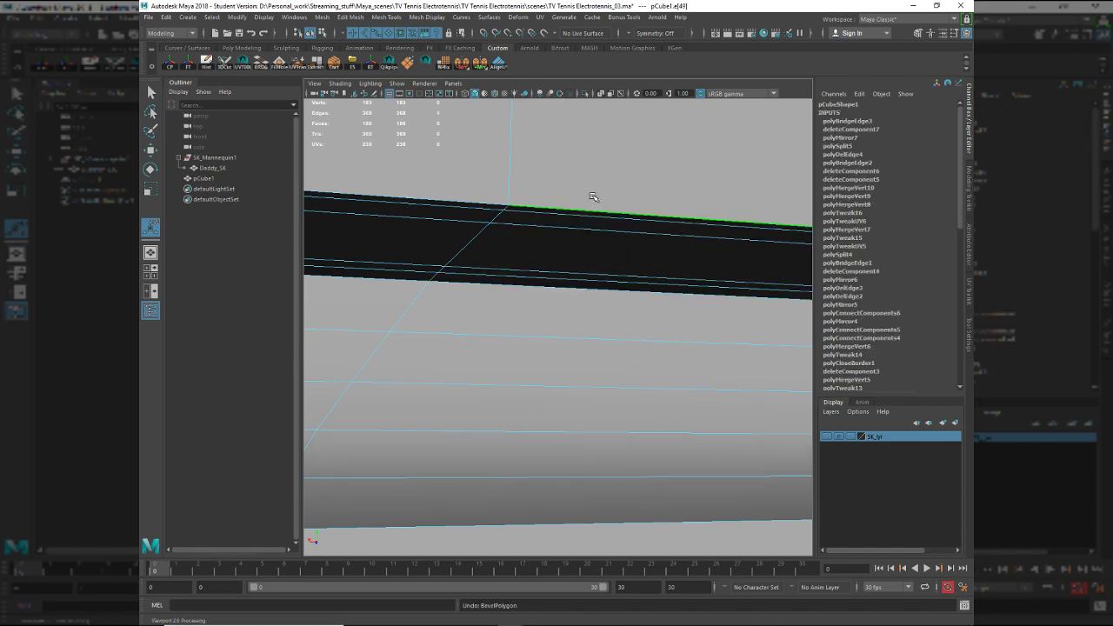
key("ctrl+z")
Delete the long wall face above the dark groove, and turn off the transform constraint for its exposed lower edge.
left_click(605, 205)
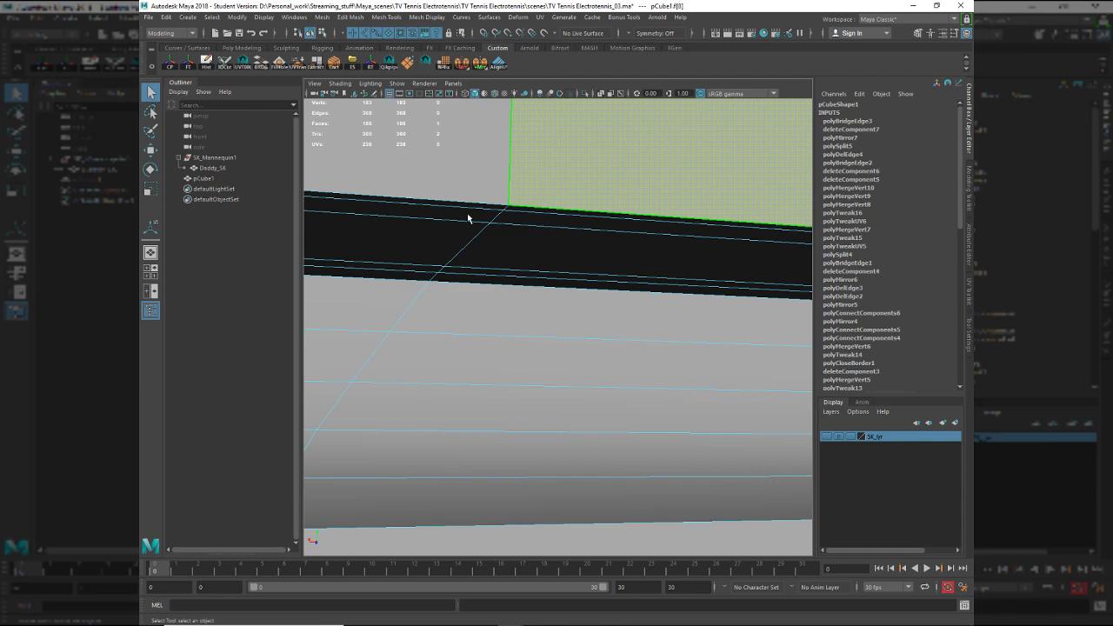
key("Delete")
left_click(534, 205)
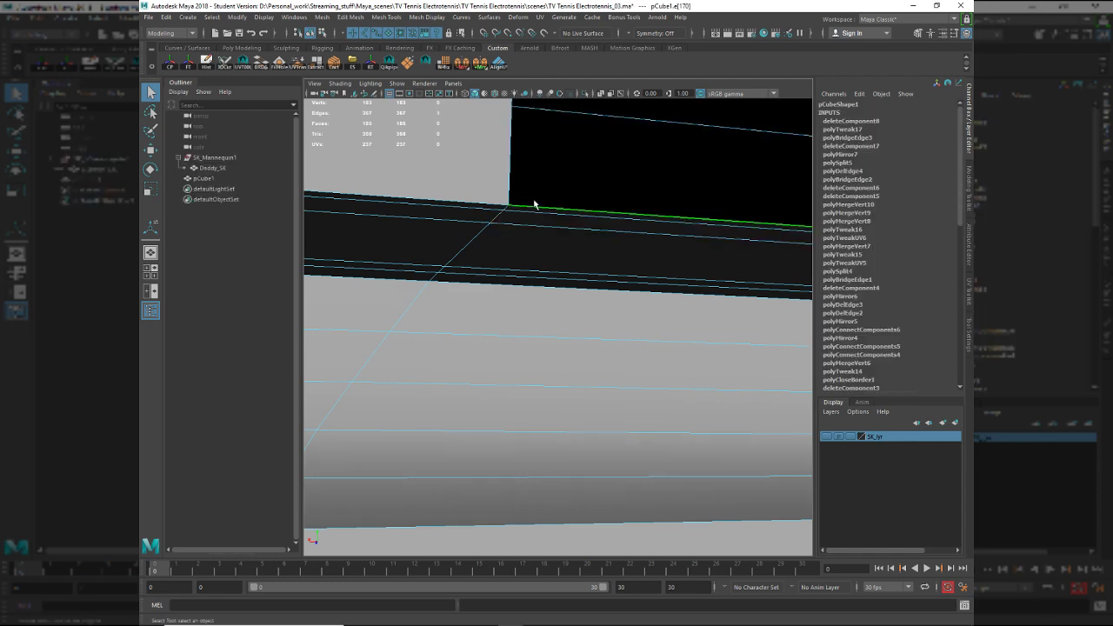
key("w")
scroll(552, 209, "down", 5)
middle_click_drag(569, 214, 538, 238, "alt")
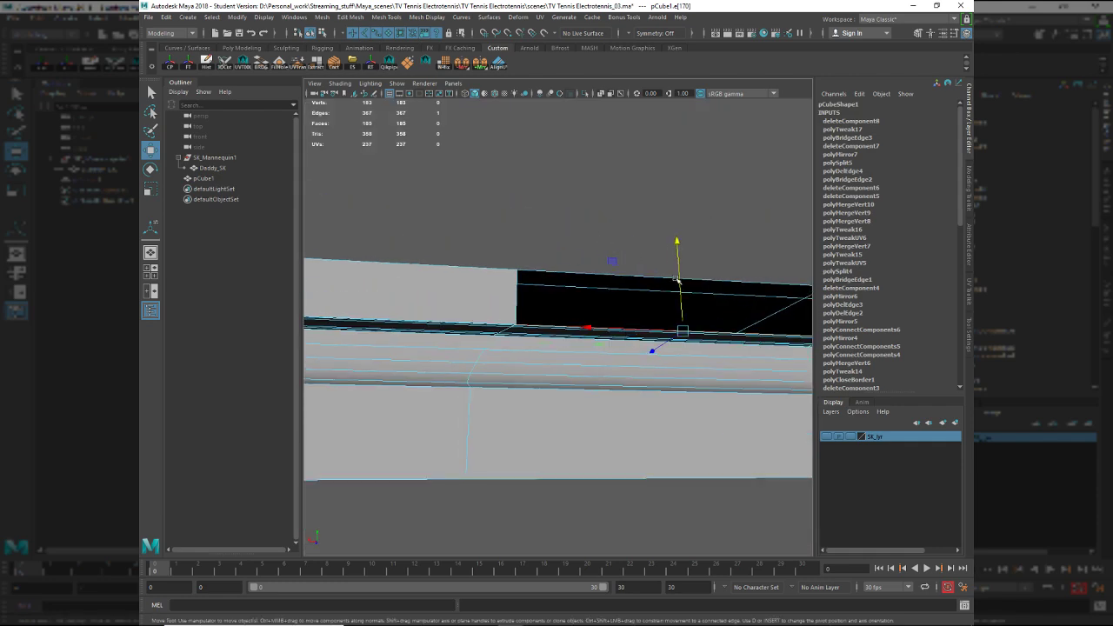
left_click(685, 275)
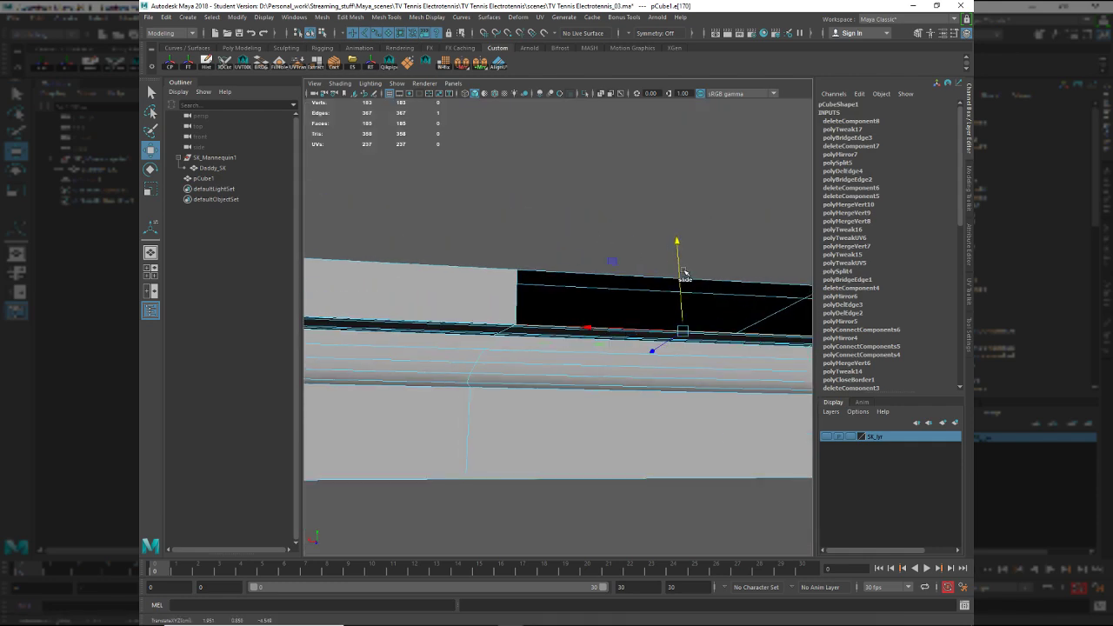
left_click(969, 292)
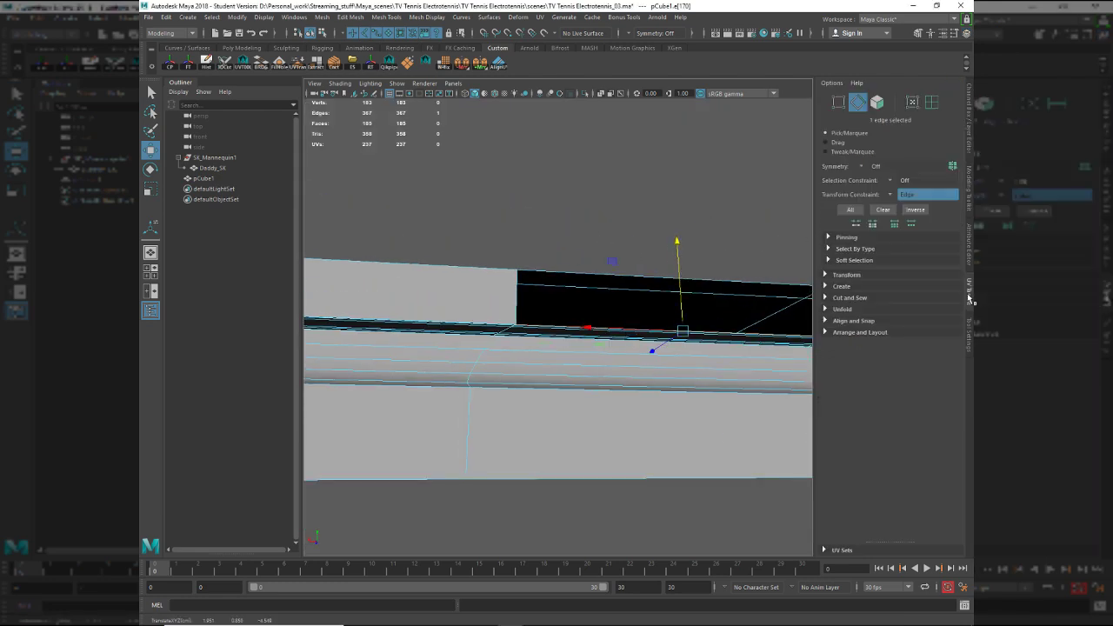
left_click(891, 195)
left_click(902, 198)
Try raising the exposed lower edge of the opening slightly, and undo the move.
scroll(658, 323, "up", 6)
right_click_drag(681, 314, 635, 290, "alt")
middle_click_drag(635, 290, 609, 278, "alt")
left_click_drag(788, 265, 788, 256)
key("ctrl+z")
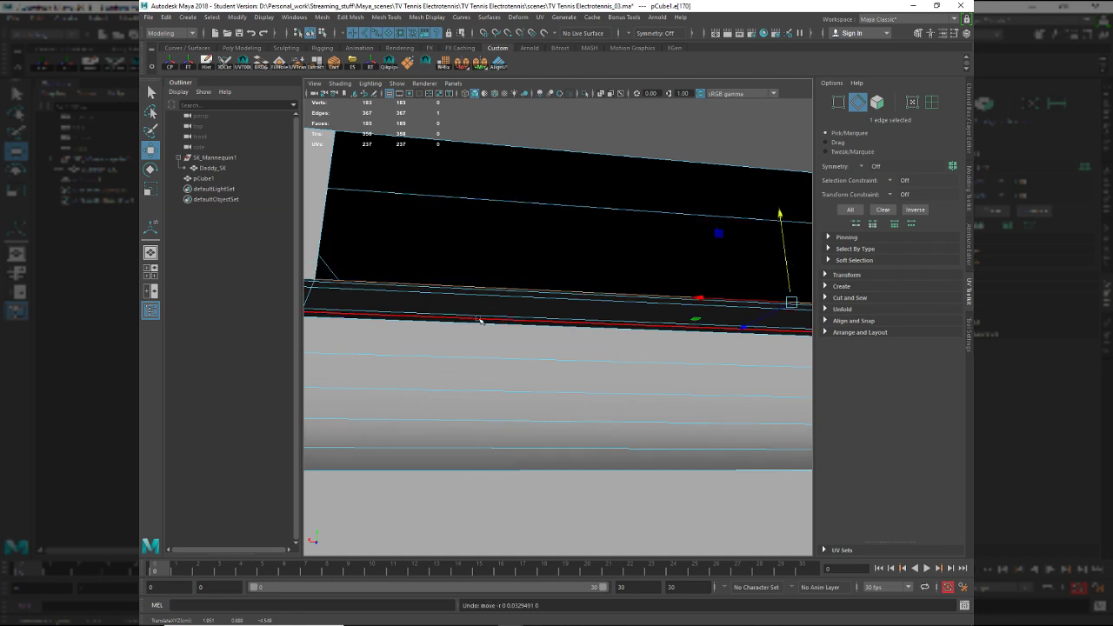
left_click_drag(481, 321, 582, 287, "alt")
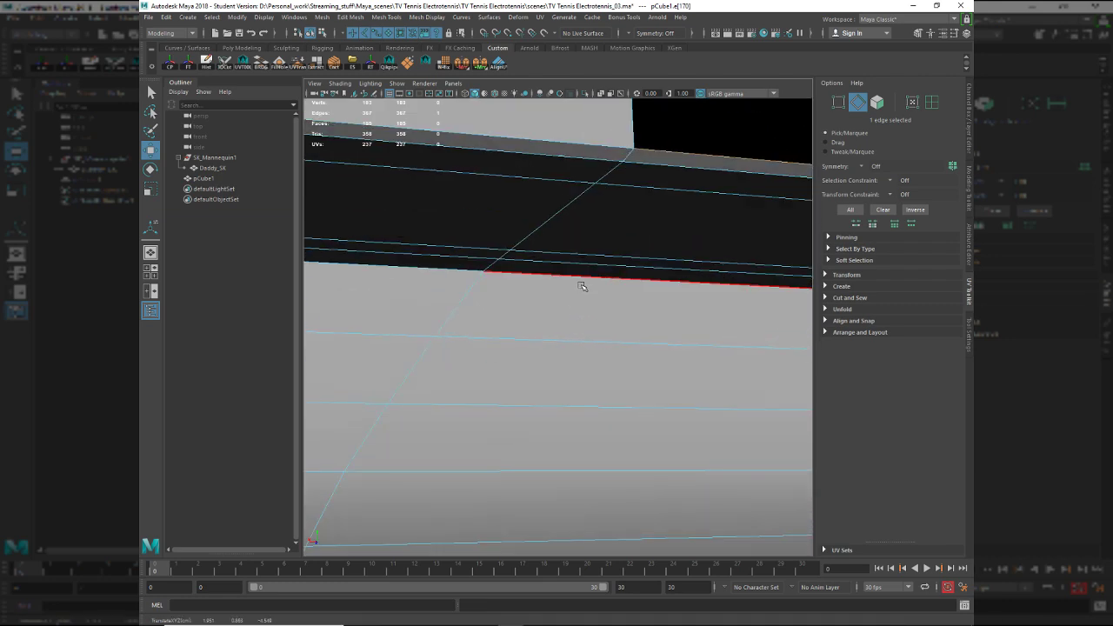
key("ctrl+z")
Select the border edges of the opening above the groove and fill the hole with a new face.
middle_click_drag(624, 234, 616, 253, "alt")
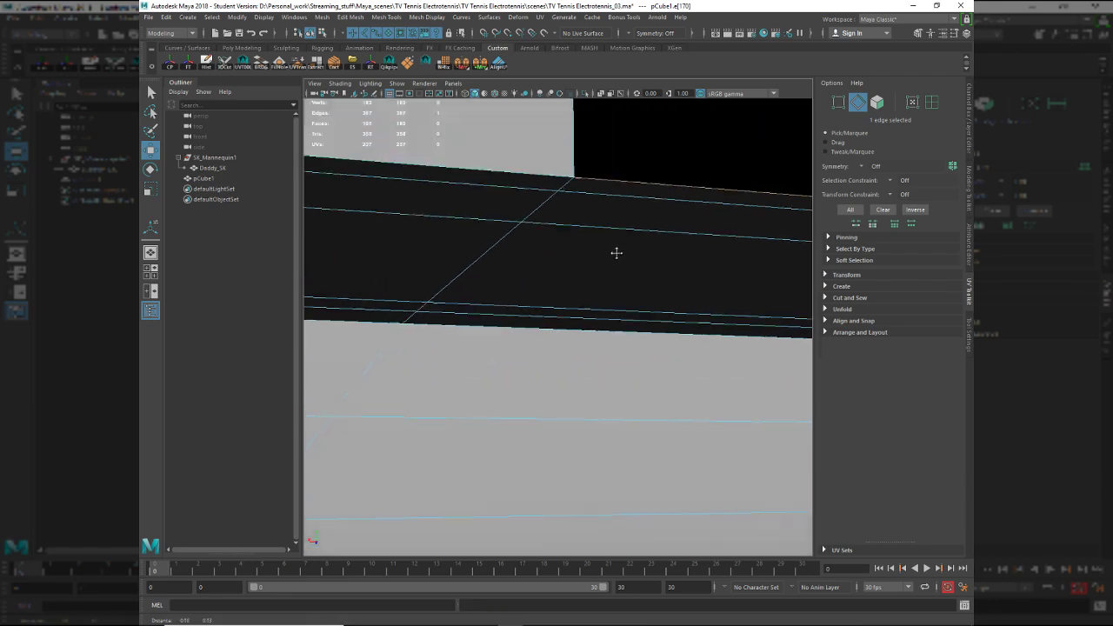
scroll(615, 252, "down", 2)
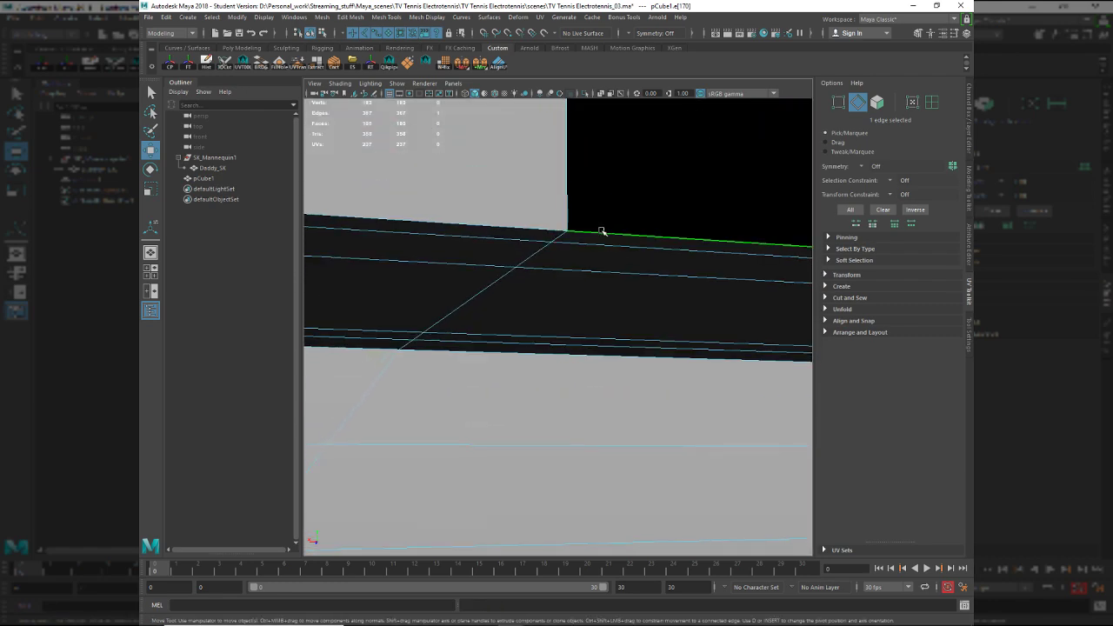
key("ctrl+z")
scroll(636, 296, "down", 3)
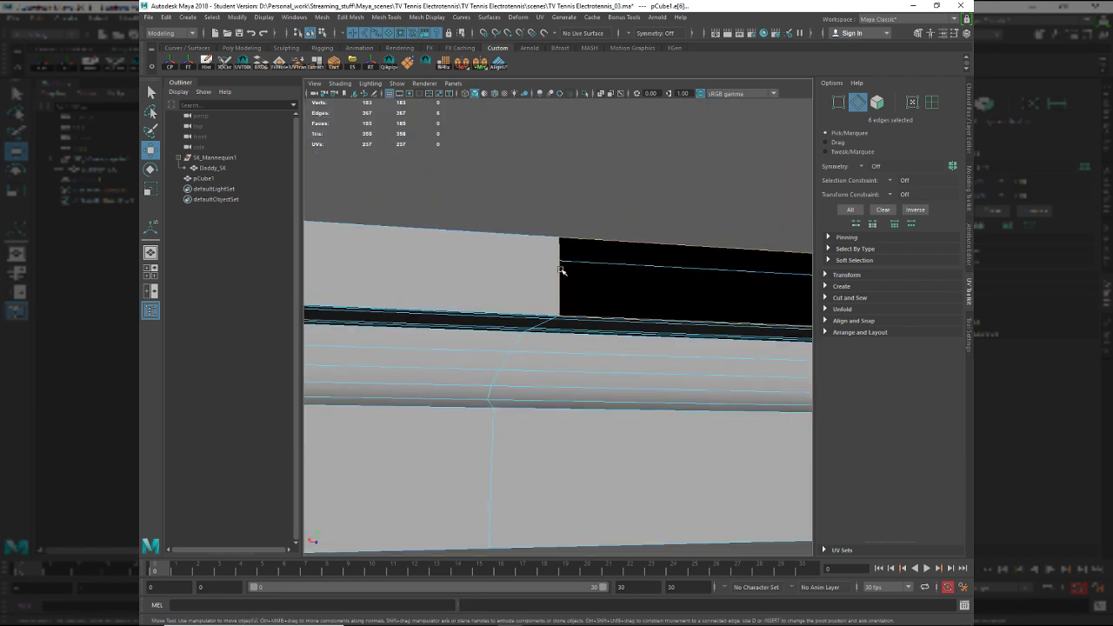
middle_click_drag(562, 269, 479, 285, "alt")
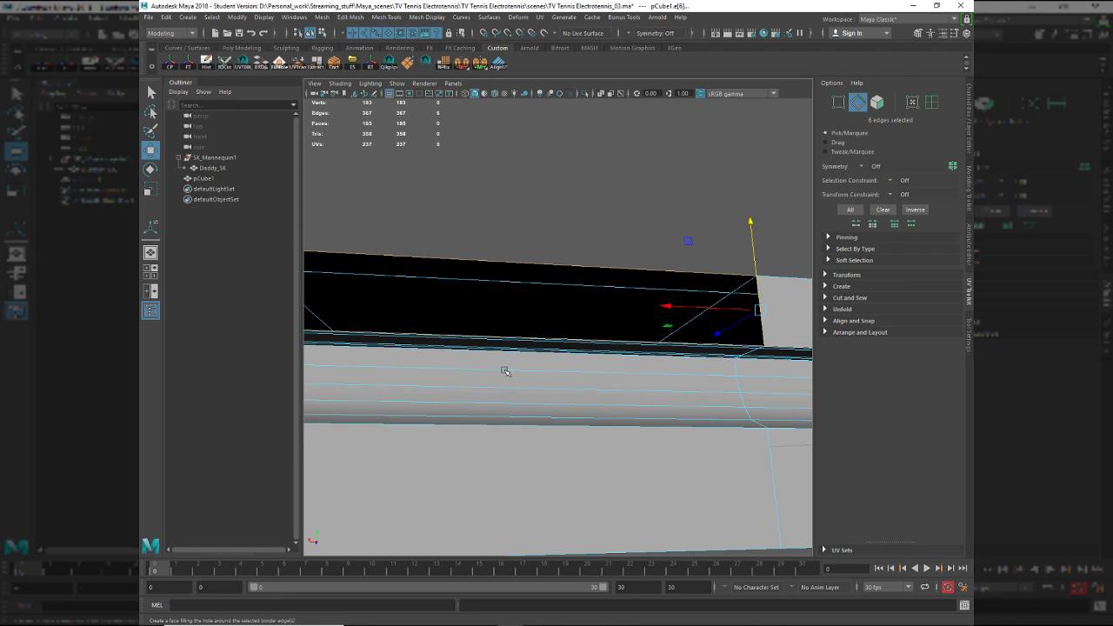
Select the face loops running around the console's upper and lower side walls.
key("F11")
left_click(487, 303)
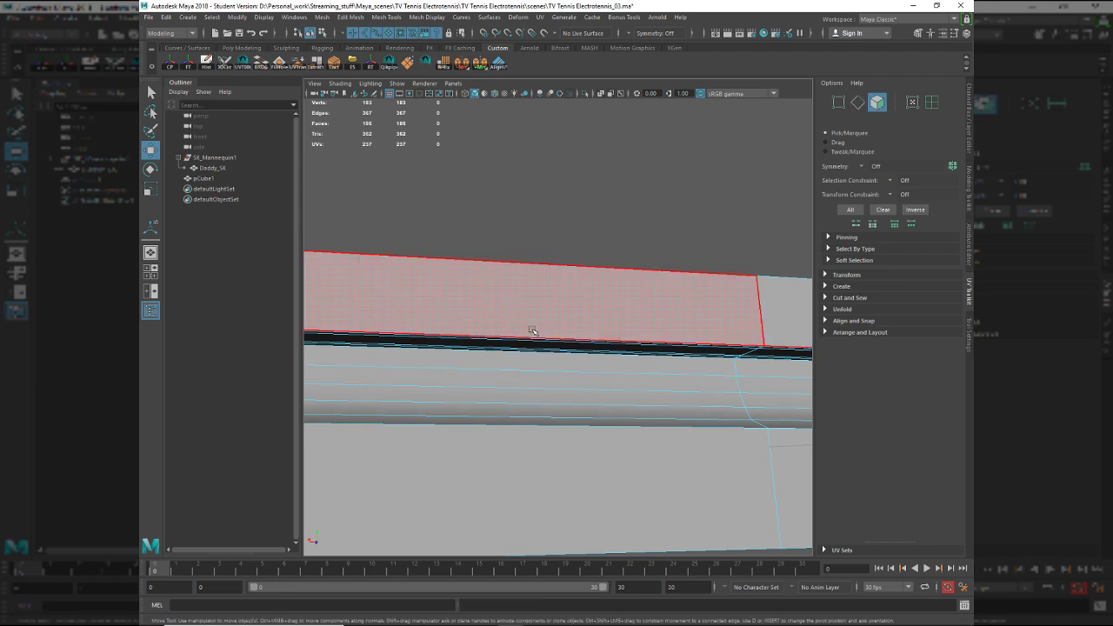
double_click(534, 330)
left_click_drag(534, 330, 475, 317, "alt")
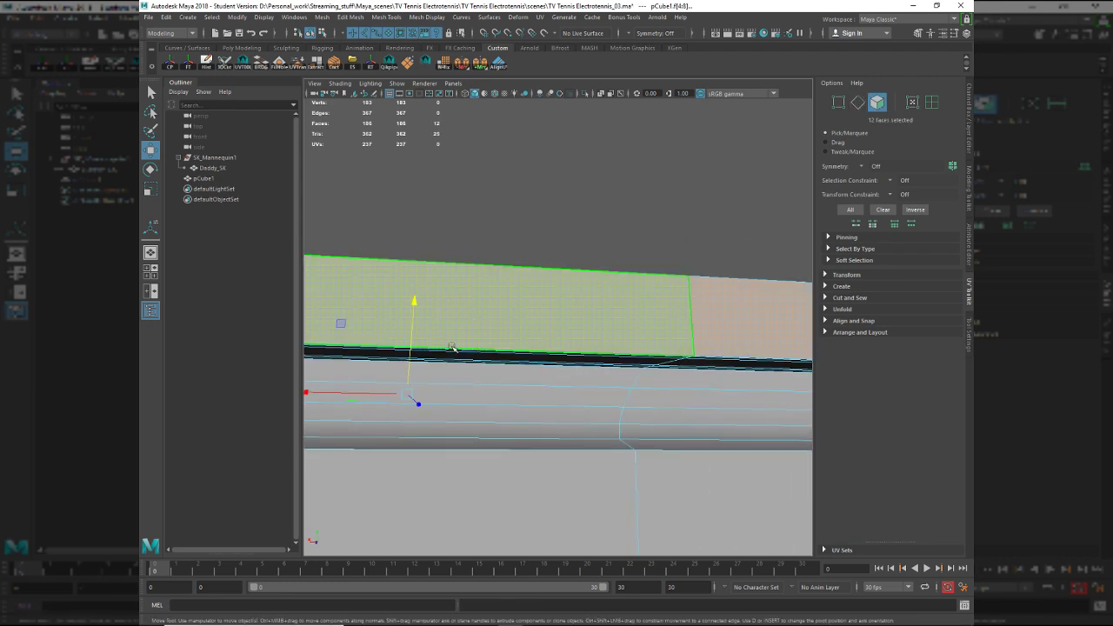
middle_click_drag(452, 347, 641, 350, "alt")
middle_click_drag(613, 464, 611, 438, "alt")
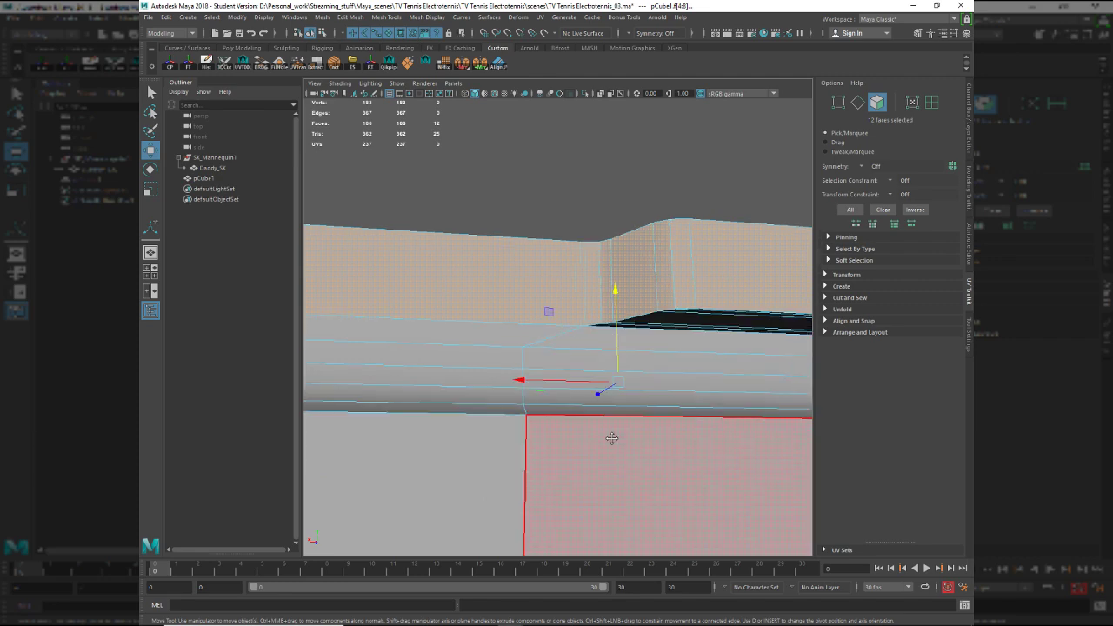
left_click_drag(613, 438, 591, 410, "alt")
double_click(638, 410, "shift")
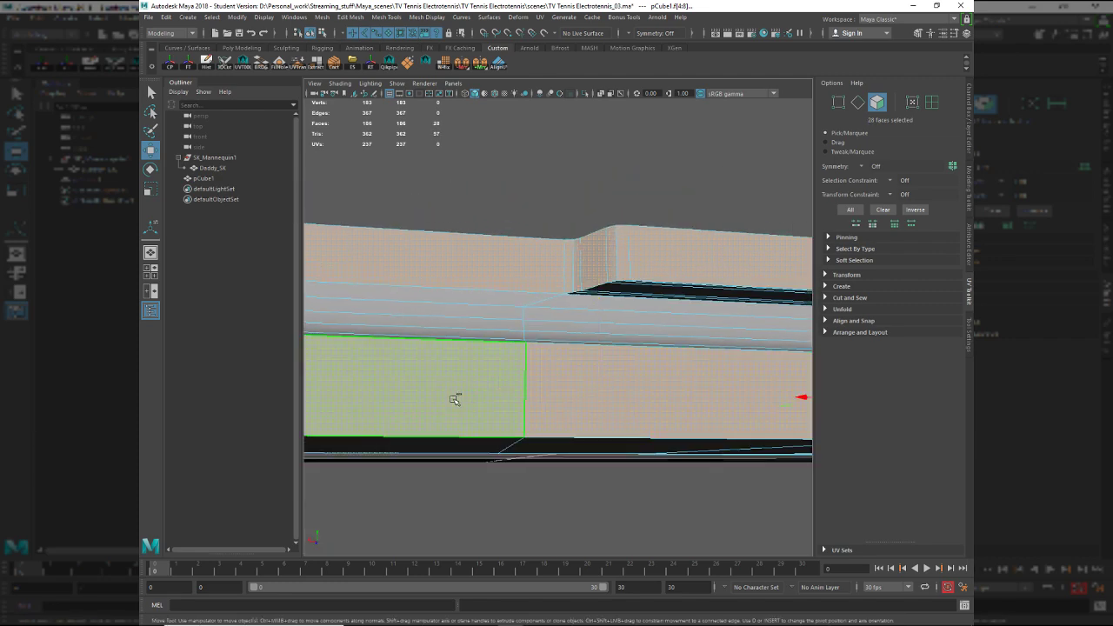
Add the rounded end-cap faces on both sides of the front block to the face selection.
left_click_drag(455, 399, 597, 397, "alt")
right_click_drag(597, 398, 604, 426, "alt")
mouse_move(603, 426)
left_mouse_down("alt")
mouse_move(588, 398)
mouse_move(598, 405)
left_mouse_up("alt")
right_click_drag(599, 406, 610, 455, "alt")
key("Tab")
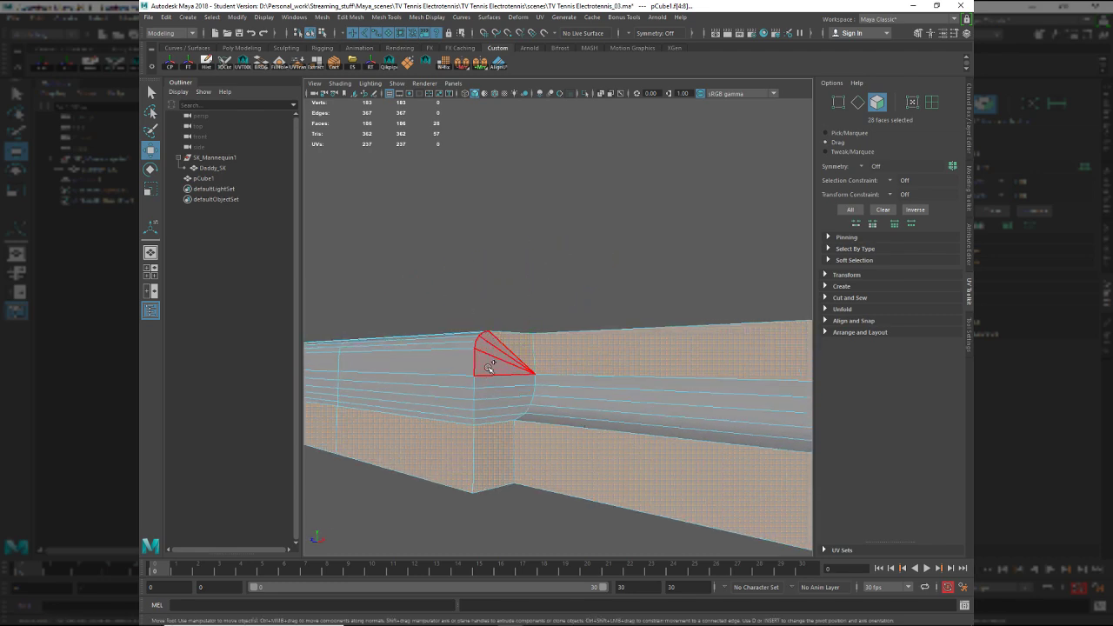
mouse_move(490, 367)
left_mouse_down()
mouse_move(489, 421)
mouse_move(500, 423)
mouse_move(473, 406)
mouse_move(614, 368)
mouse_move(580, 346)
left_mouse_up()
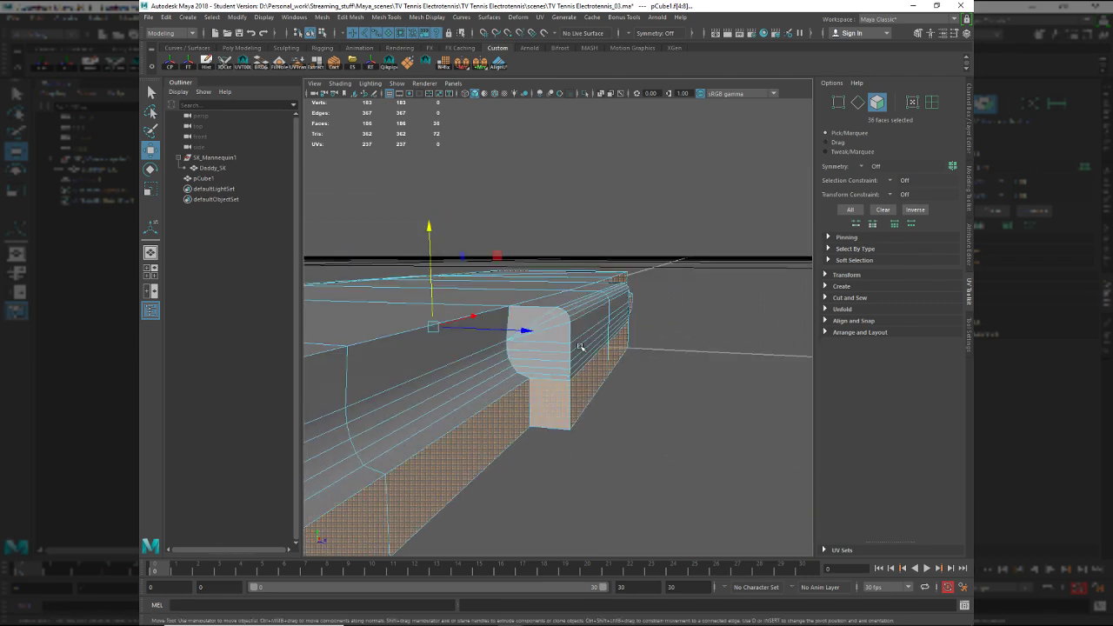
left_click(528, 317)
key("ctrl+z")
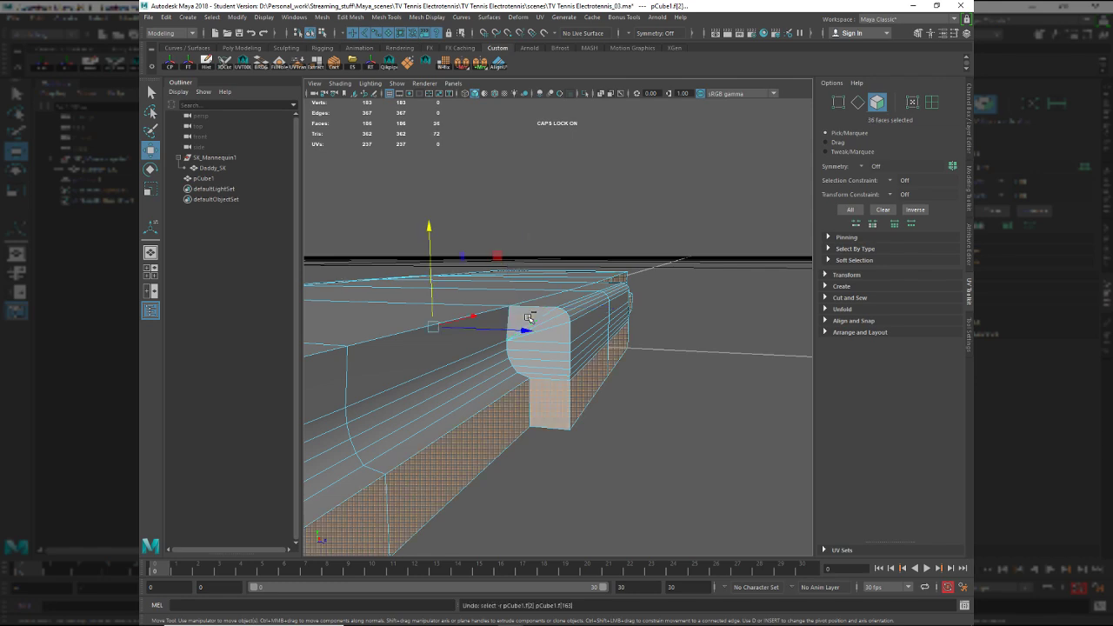
key("Tab")
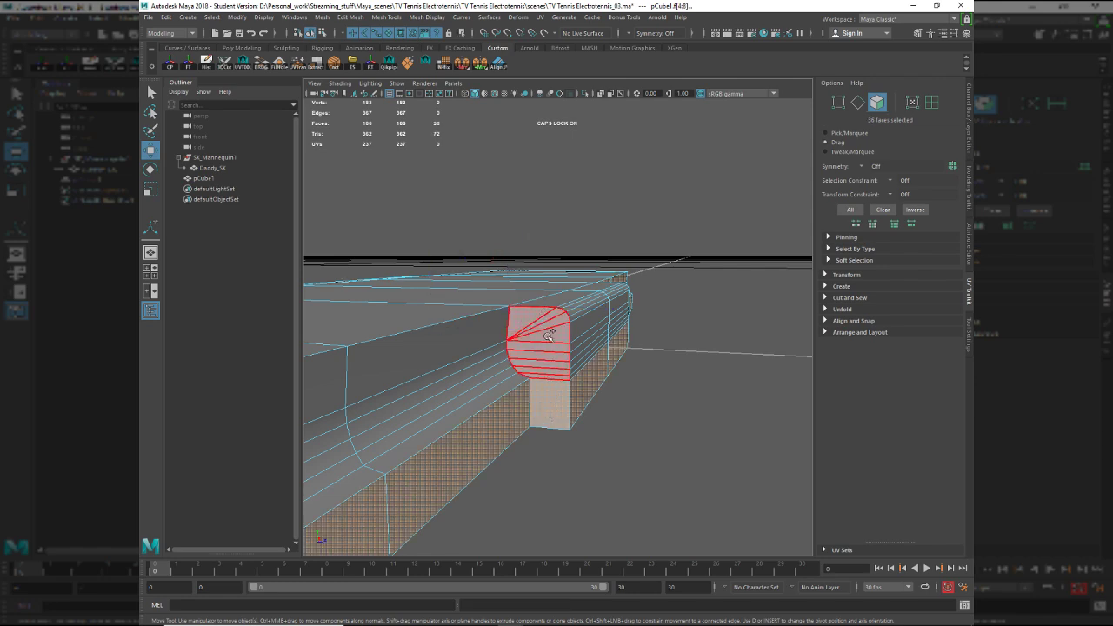
left_click_drag(547, 332, 546, 335)
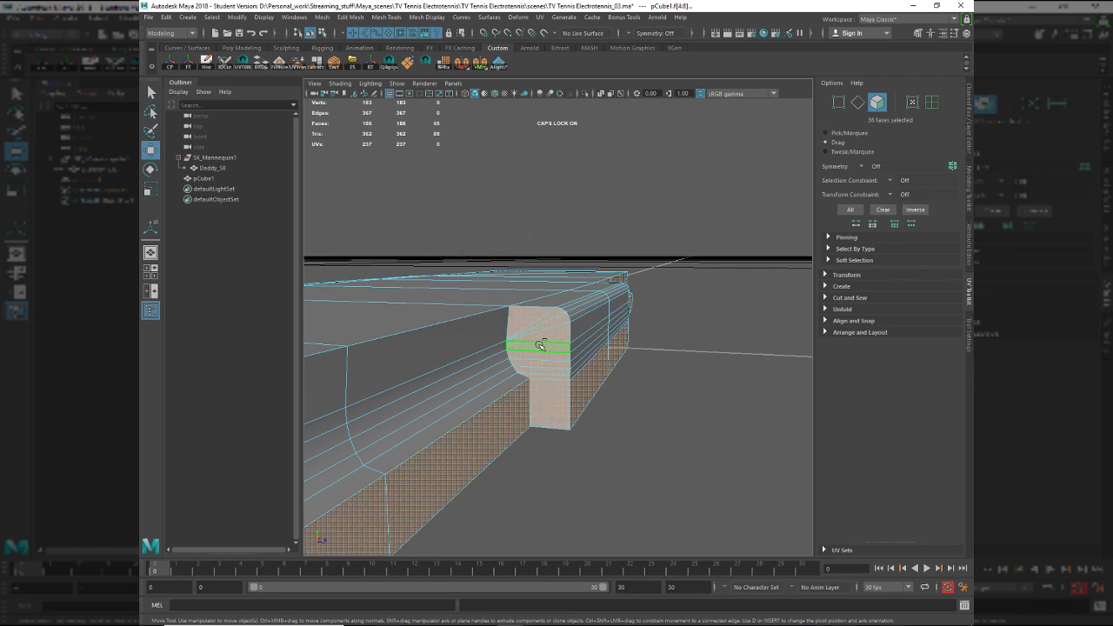
Add the side-wall faces next to the block, and convert the face selection to its perimeter edges.
double_click(340, 375)
mouse_move(418, 399)
left_mouse_down()
mouse_move(371, 374)
mouse_move(380, 386)
left_mouse_up()
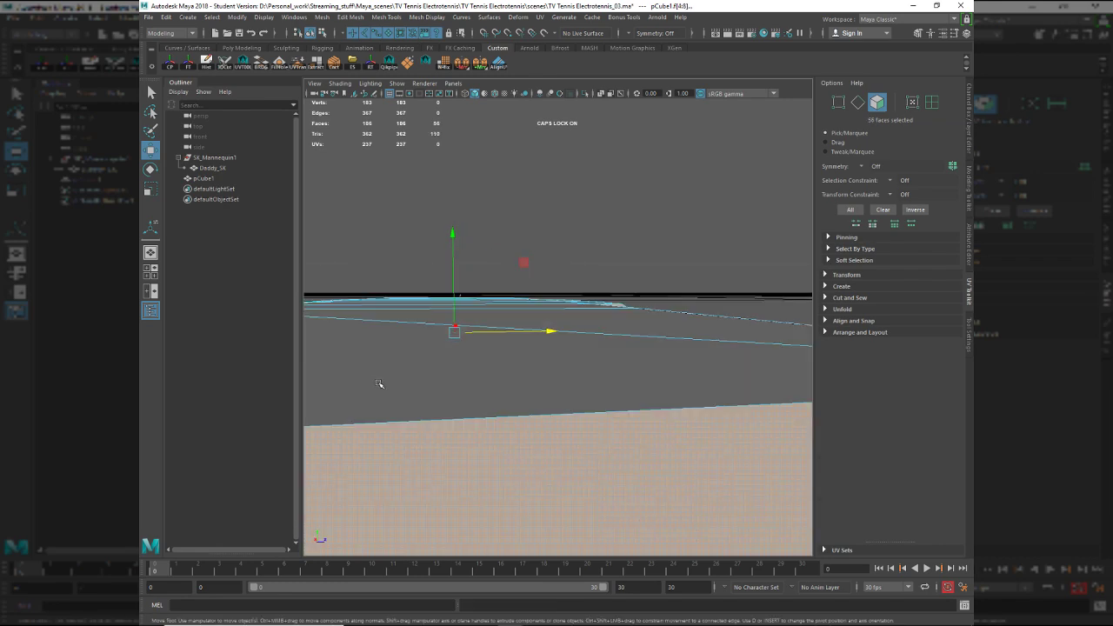
scroll(383, 385, "down", 5)
left_click_drag(470, 385, 450, 441, "alt")
scroll(451, 442, "up", 3)
right_click_drag(452, 444, 497, 360, "ctrl")
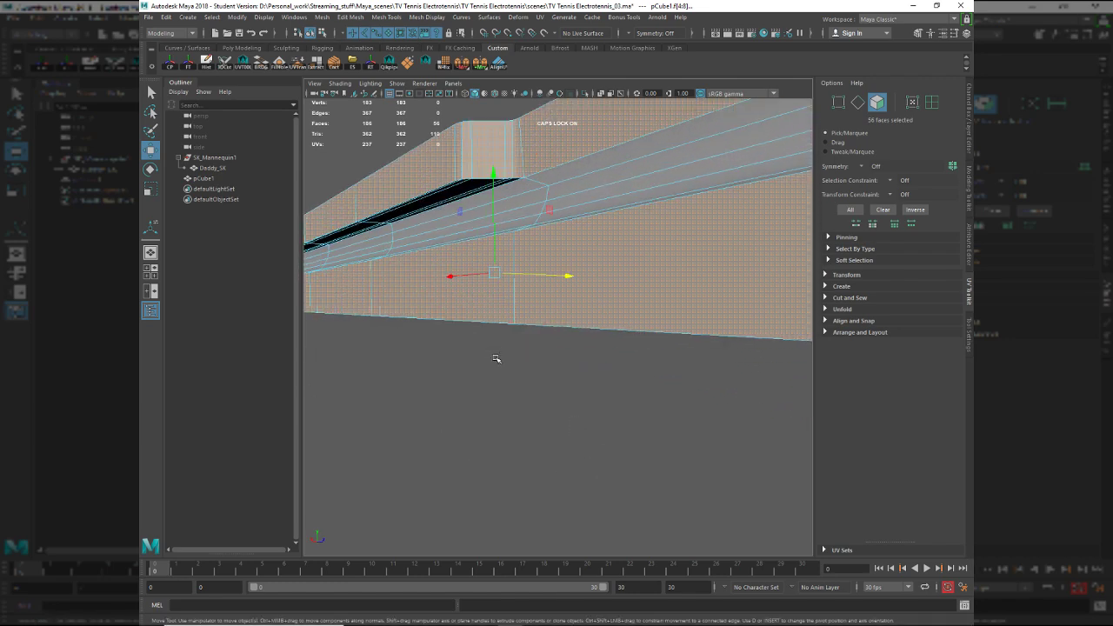
Add the vertical corner edges at the ends of the front block to the edge selection.
left_click_drag(524, 386, 521, 402, "alt")
left_click_drag(736, 408, 660, 449, "alt")
left_click_drag(596, 401, 560, 386, "alt")
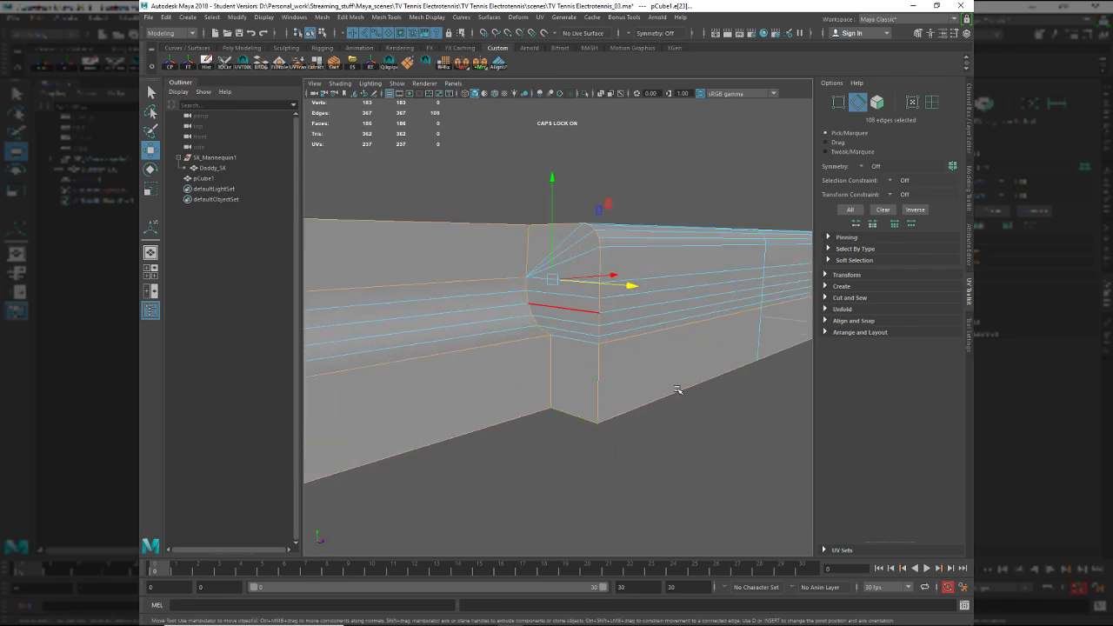
left_click_drag(677, 390, 606, 389, "alt")
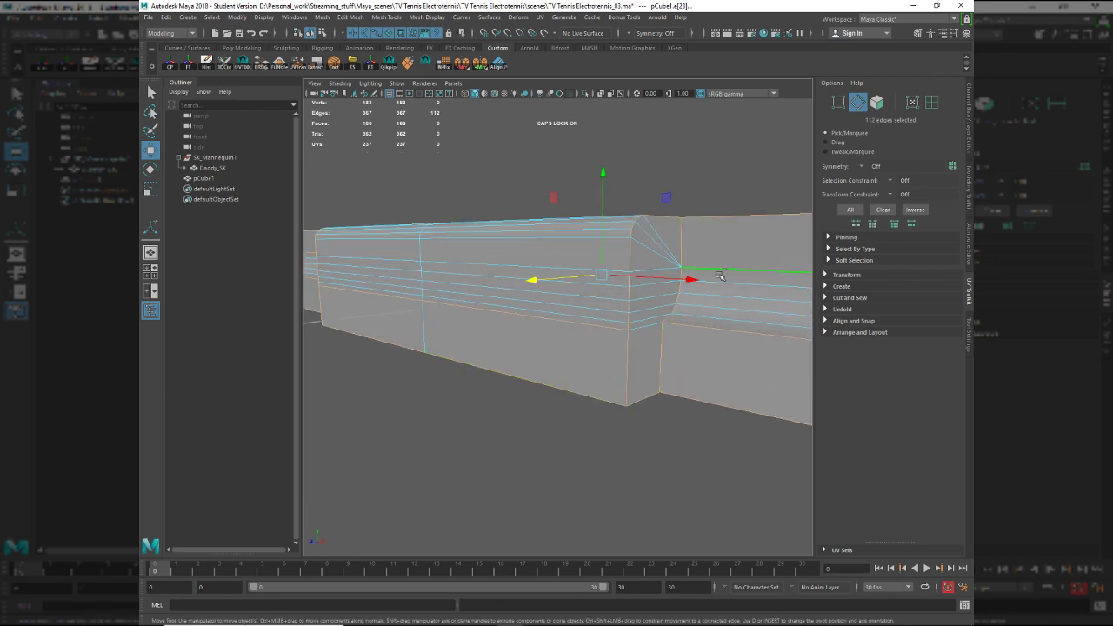
left_click_drag(721, 275, 522, 254, "alt")
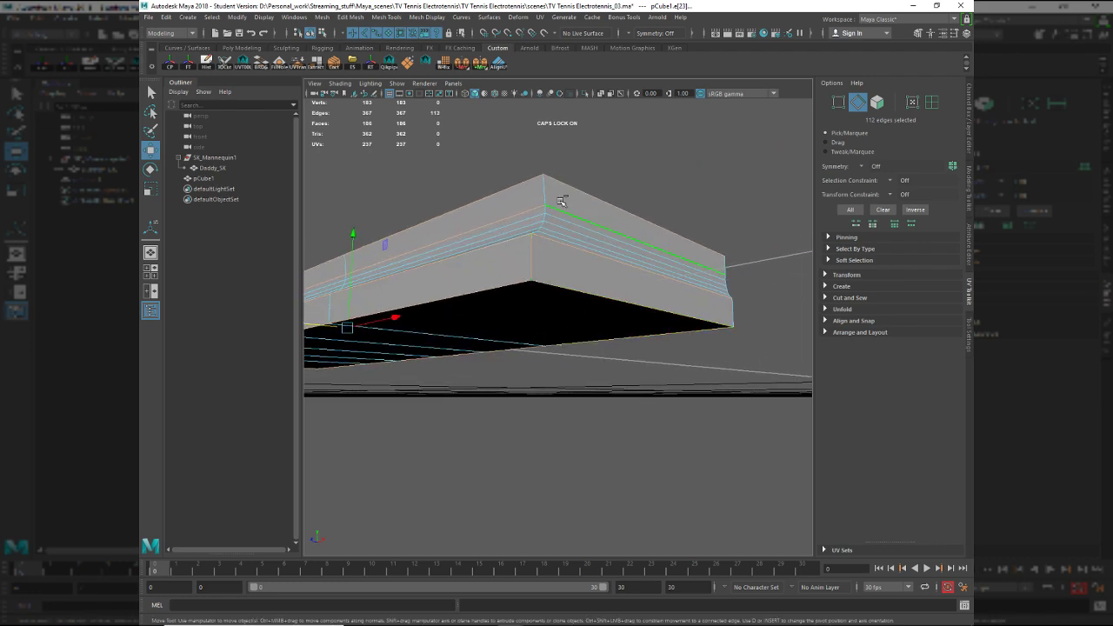
Add the upper and lower vertical edges at the console's outer corners to the edge selection.
left_click_drag(690, 256, 516, 345, "alt")
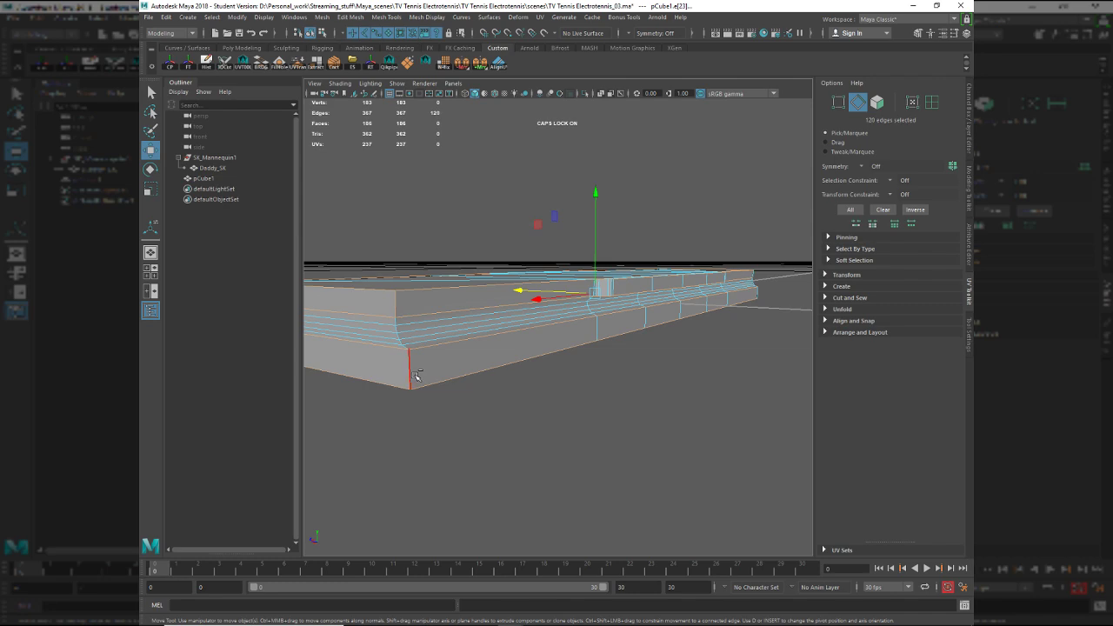
middle_click_drag(630, 374, 554, 415, "alt")
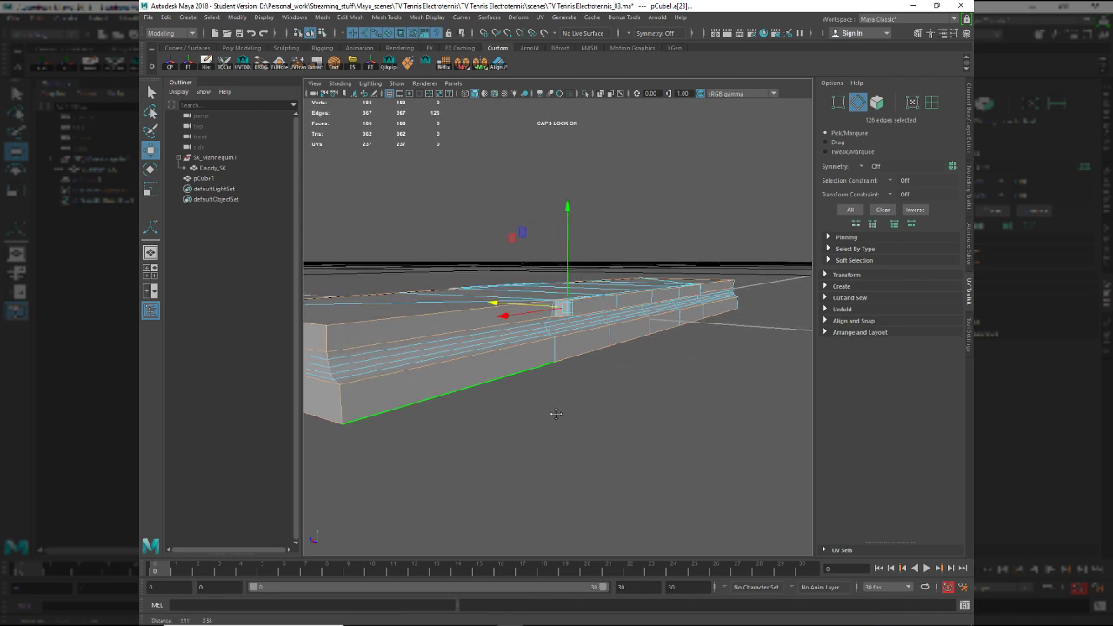
right_click_drag(554, 415, 634, 467, "alt")
left_click_drag(709, 422, 626, 443, "alt")
middle_click_drag(626, 442, 325, 402, "alt")
left_click_drag(324, 401, 595, 242, "alt")
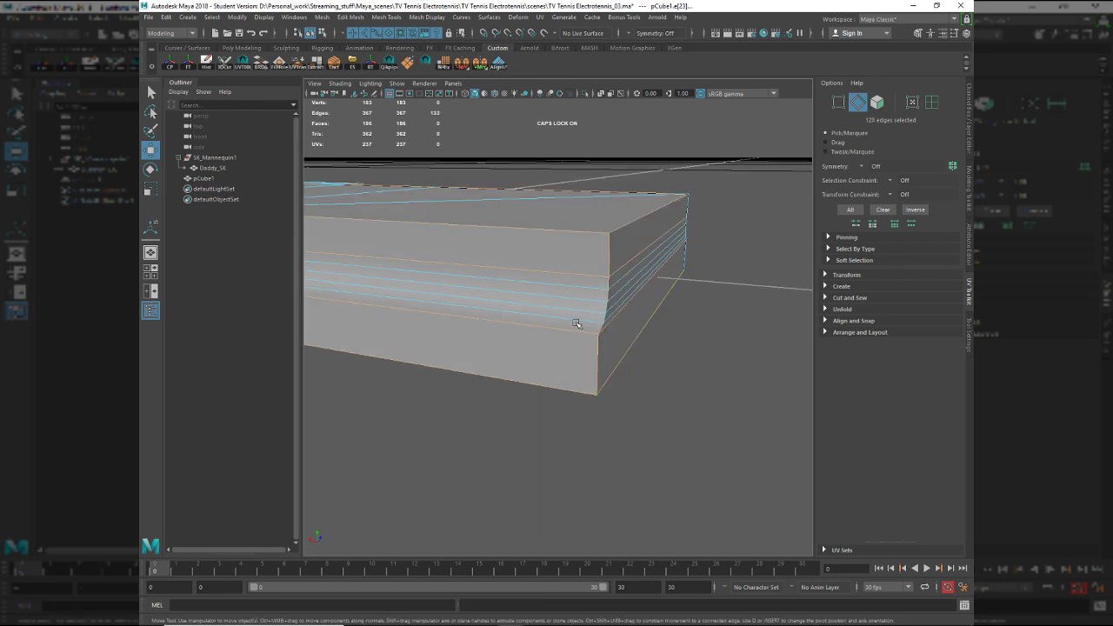
Add the remaining outline edges at the console's outer corner and around the front block's end to the edge selection.
left_click_drag(576, 324, 287, 320, "alt")
left_click_drag(623, 334, 471, 231, "alt")
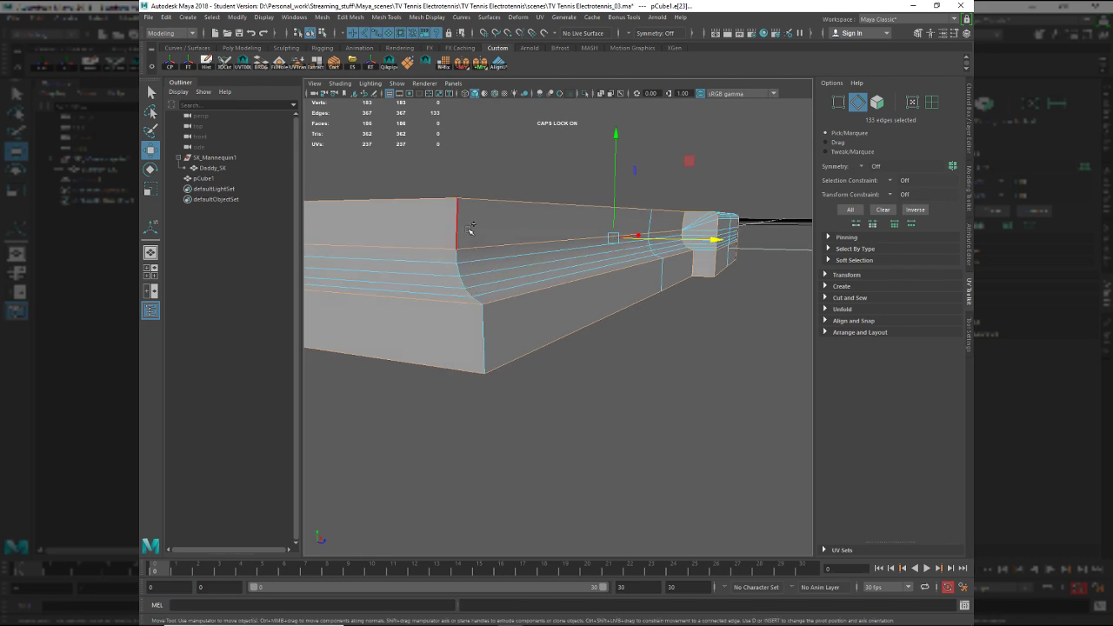
left_click_drag(538, 354, 498, 361, "alt")
right_click_drag(498, 361, 620, 382, "alt")
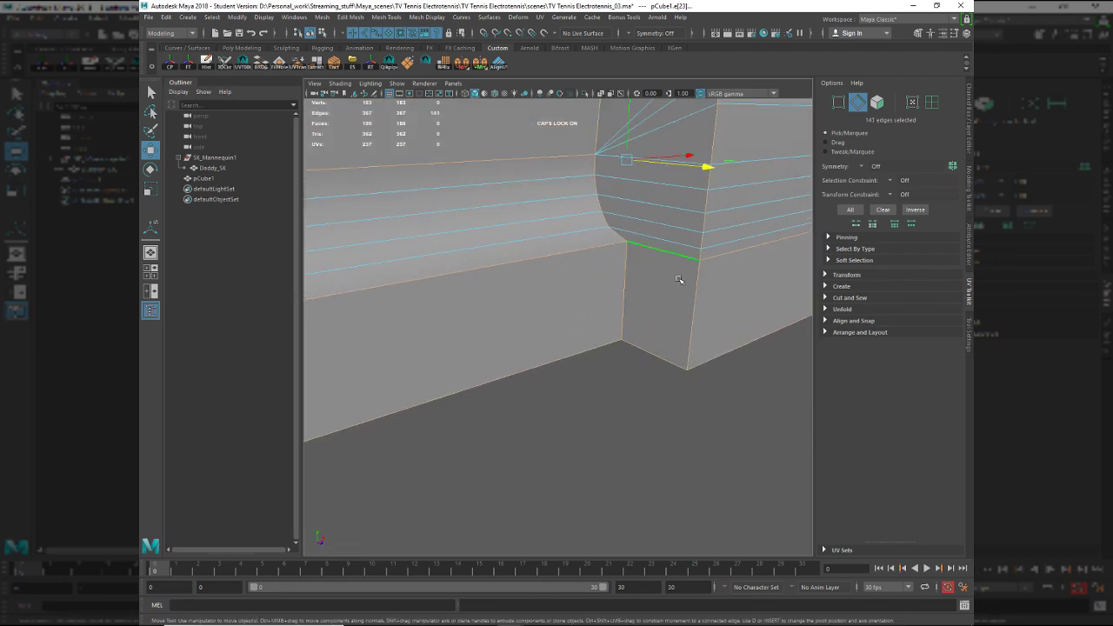
left_click_drag(680, 280, 446, 336, "alt")
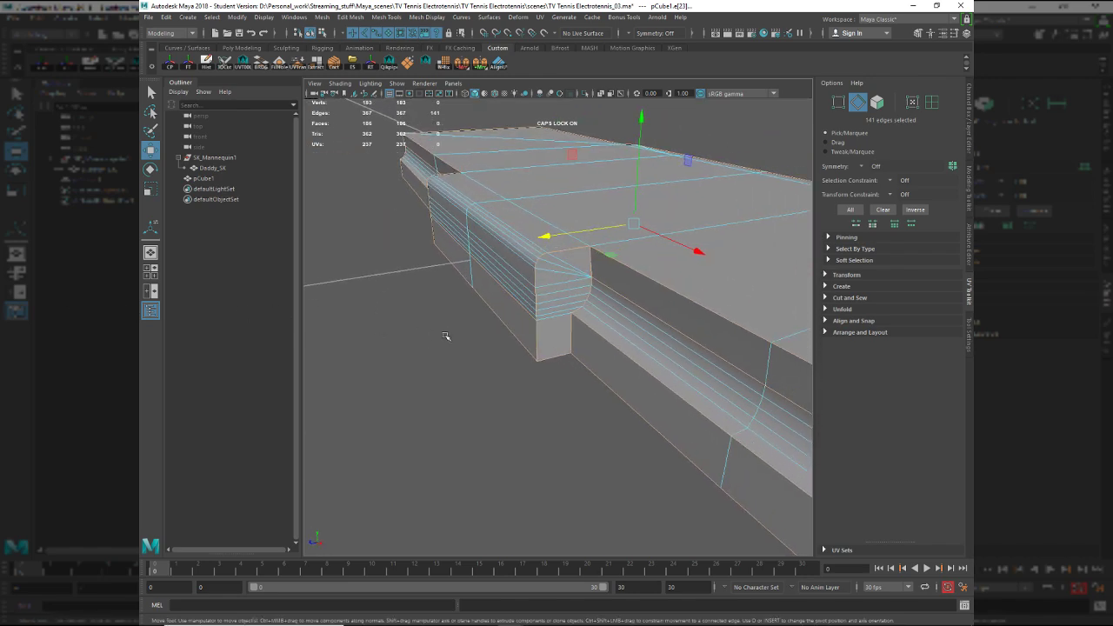
Try bevelling the selected outline edges with 1 segment and a fraction of 0.5, check the corners and underside, and undo the bevel.
right_click_drag(492, 409, 538, 415)
key("ctrl+b")
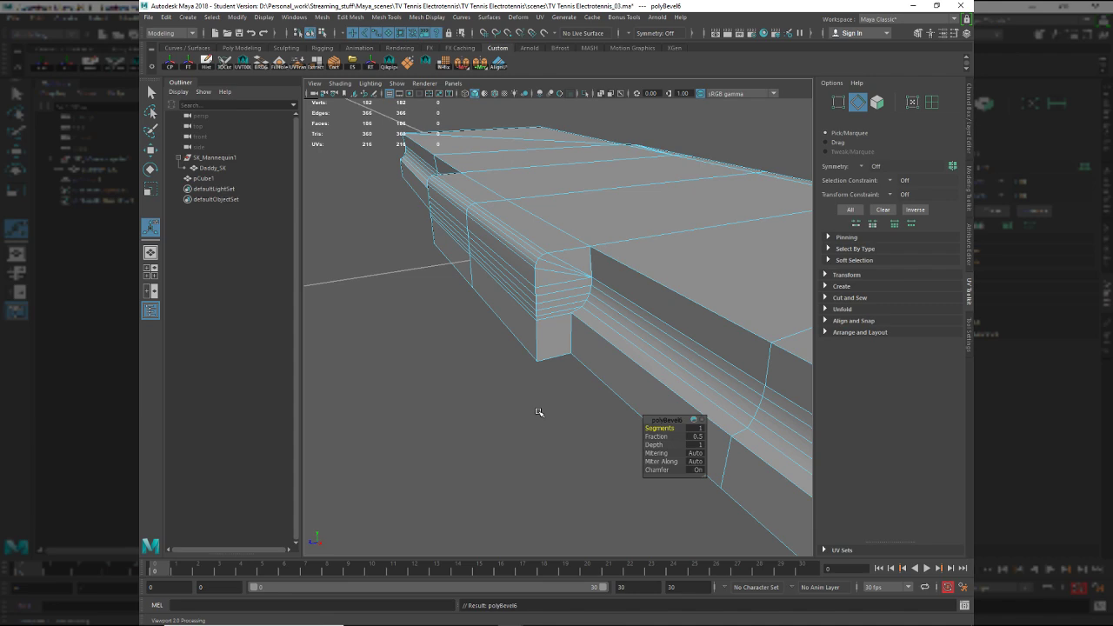
scroll(589, 329, "up", 10)
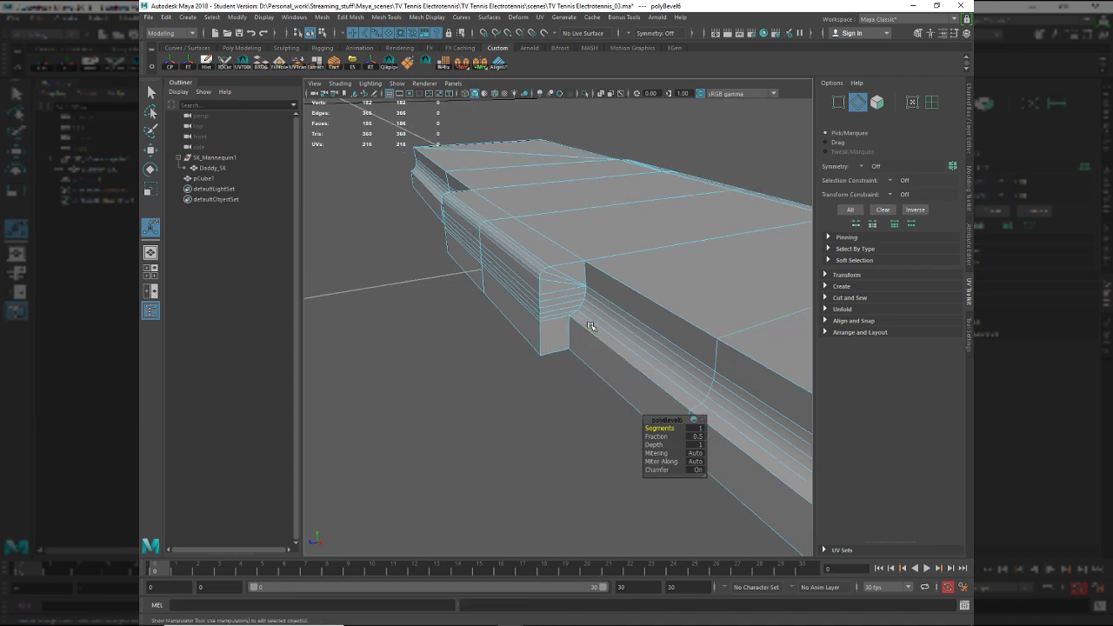
scroll(589, 328, "down", 5)
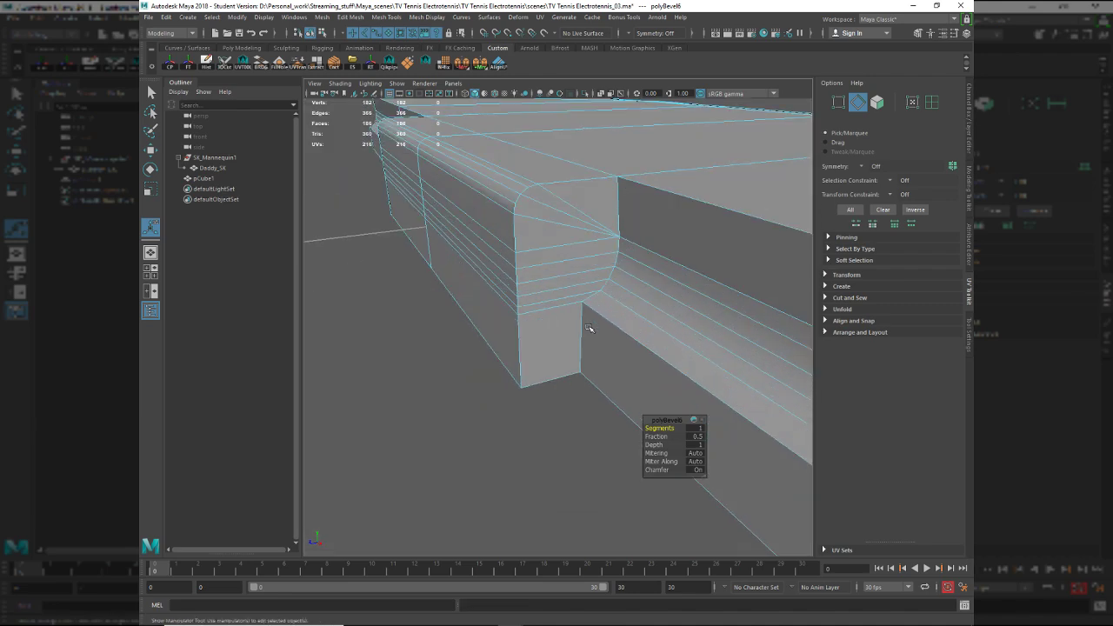
left_click_drag(596, 277, 553, 320, "alt")
scroll(554, 320, "up", 3)
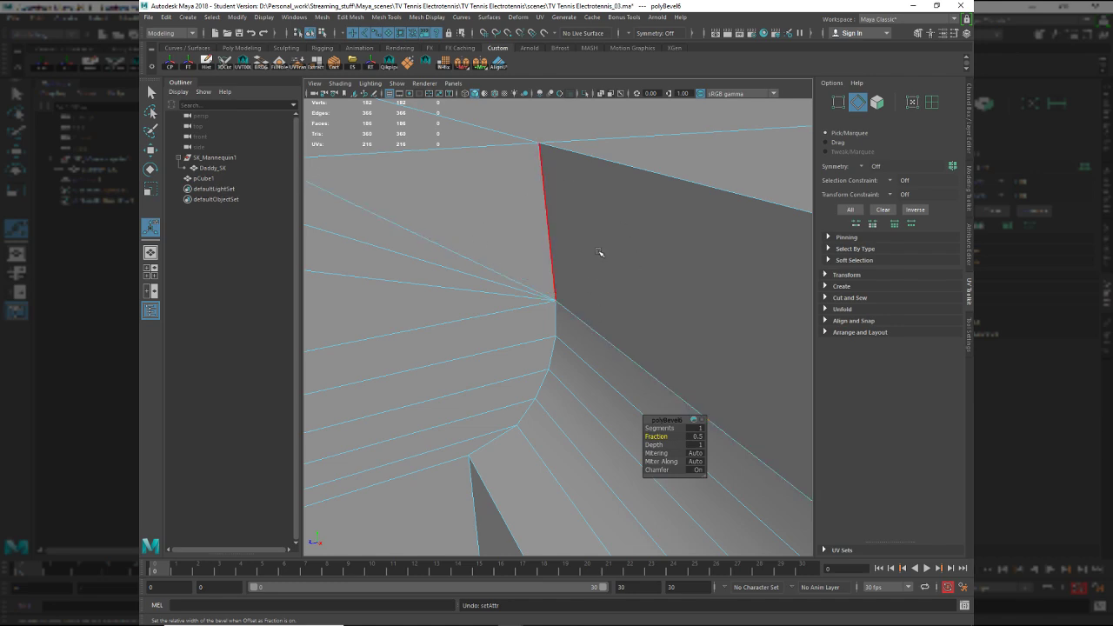
left_click_drag(460, 300, 554, 270, "alt")
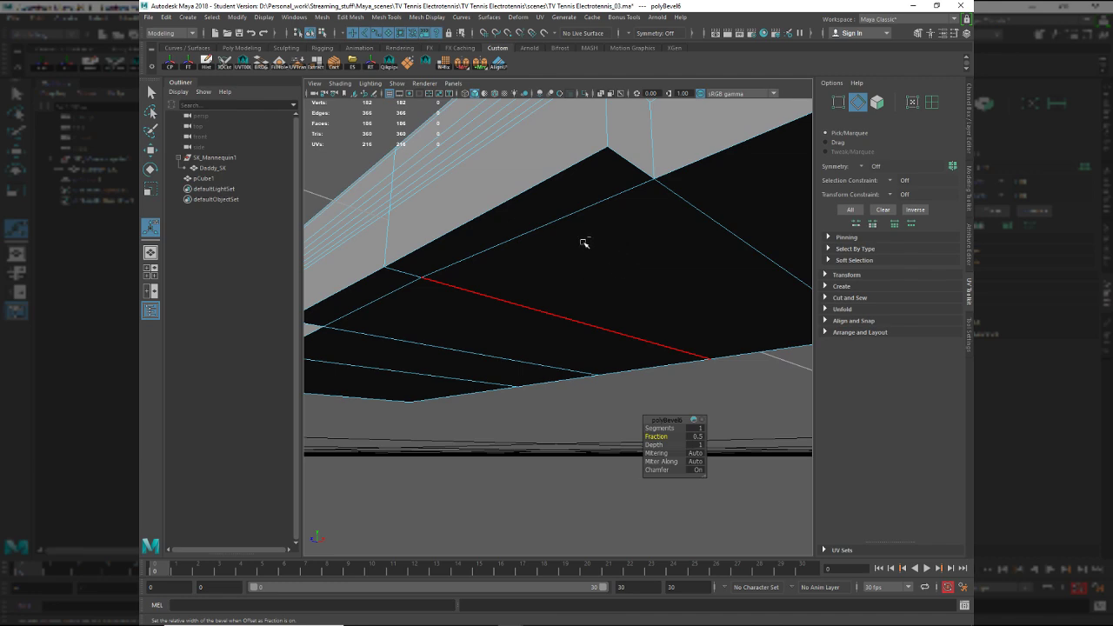
key("ctrl+z")
Check the geometry along the groove, retry the bevel on the selected outline edges, and undo it.
scroll(670, 237, "down", 3)
left_click_drag(663, 229, 493, 287, "alt")
scroll(609, 269, "up", 5)
scroll(609, 270, "down", 5)
scroll(654, 298, "up", 4)
right_click_drag(653, 298, 648, 437, "alt")
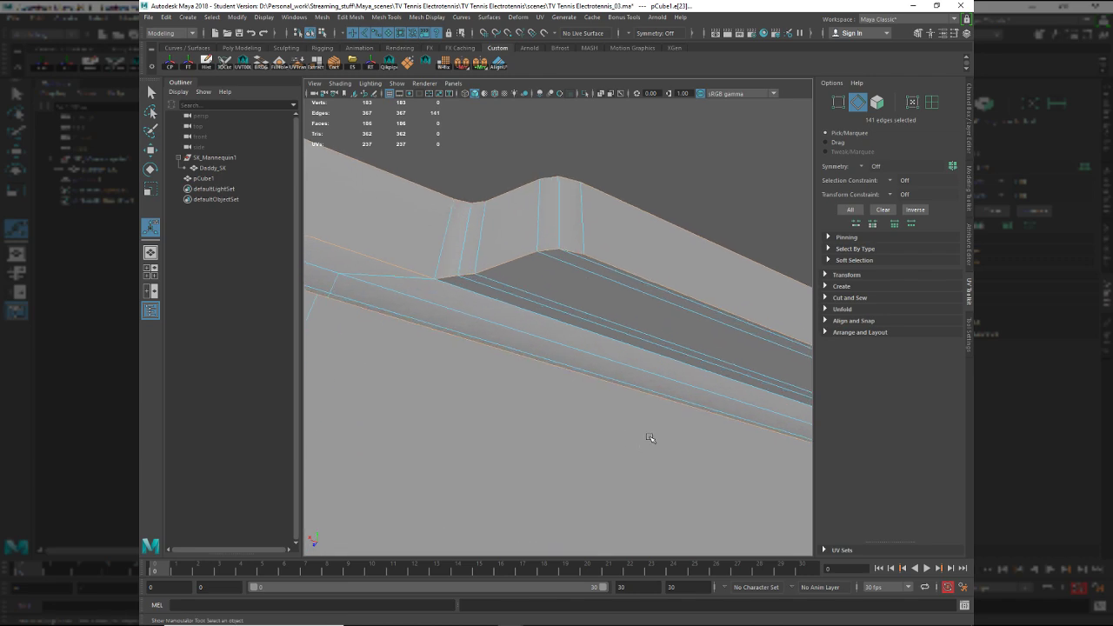
left_click_drag(668, 386, 669, 468, "alt")
right_click_drag(584, 384, 637, 399, "shift")
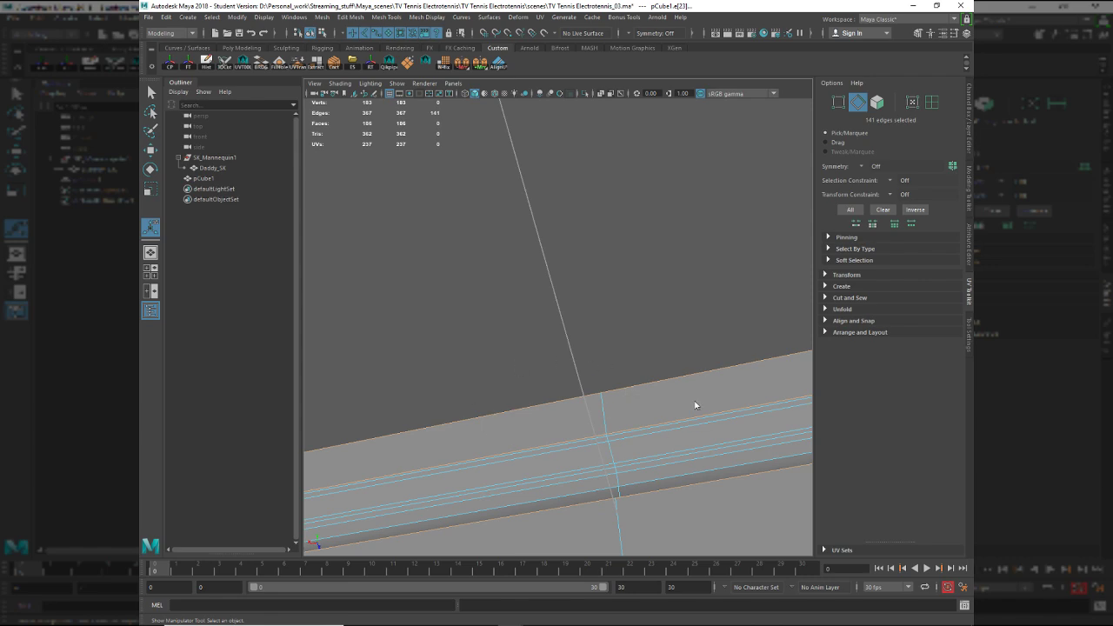
key("ctrl+b")
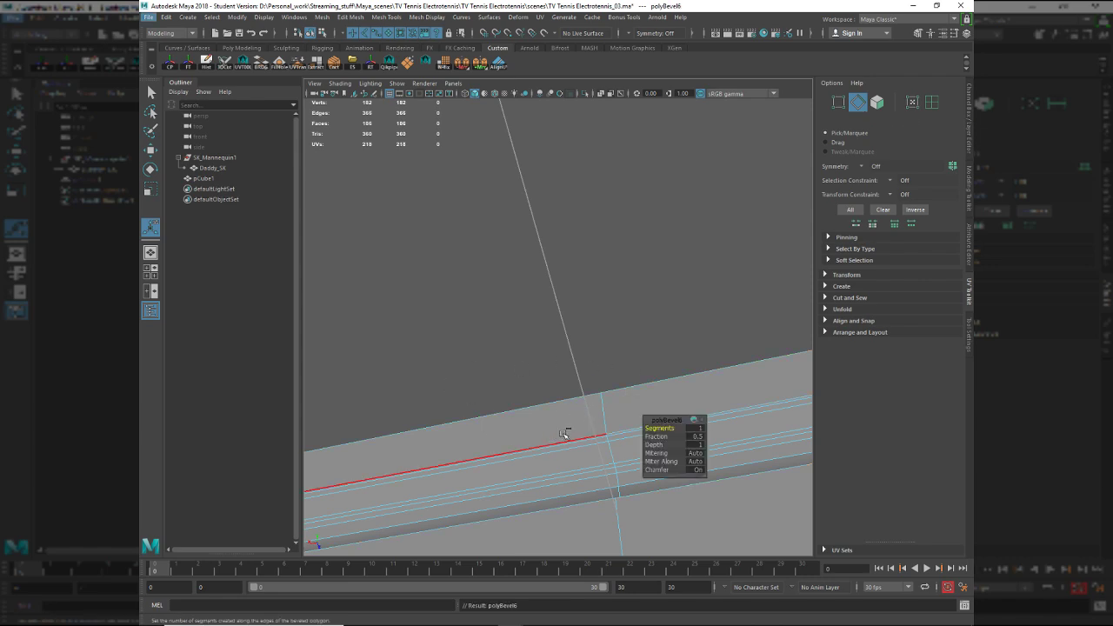
key("ctrl+z")
Examine the long edges and the vertical seam of the wall above the groove for faulty geometry.
right_click_drag(590, 446, 621, 497, "alt")
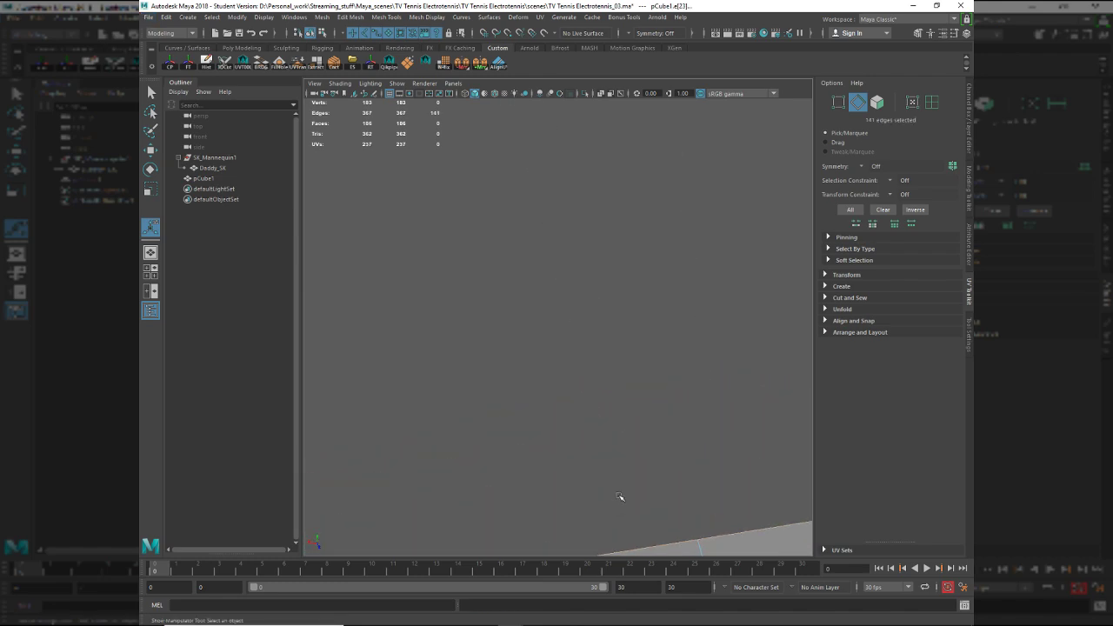
middle_click_drag(621, 496, 572, 427, "alt")
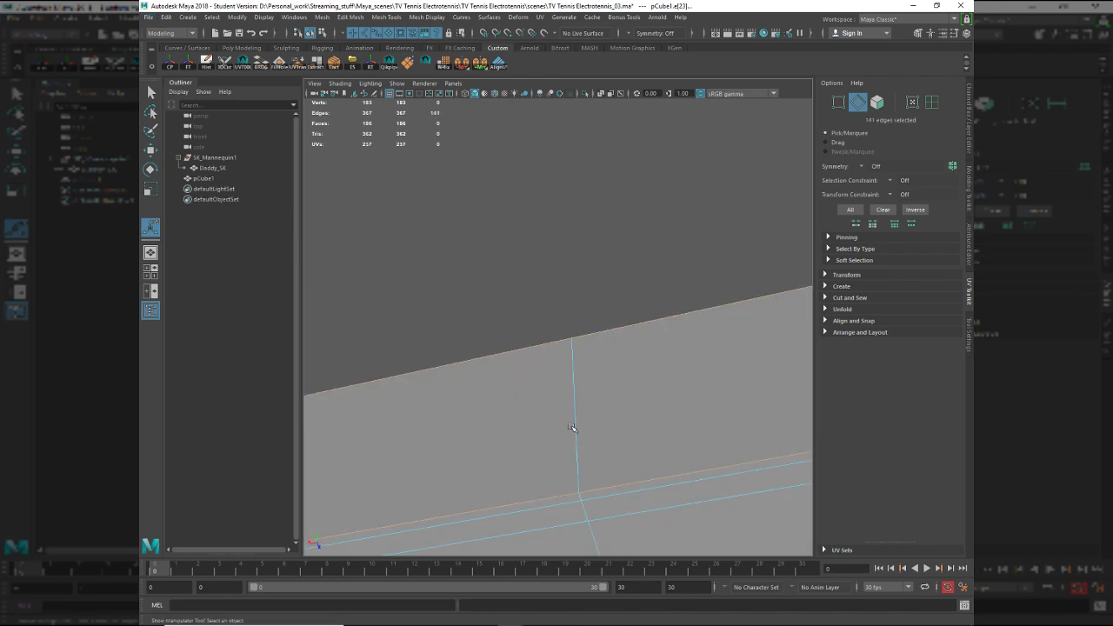
left_click(618, 478)
right_click(541, 409, "shift")
mouse_move(585, 398)
right_mouse_down("shift")
mouse_move(603, 421)
mouse_move(621, 420)
right_mouse_up("shift")
right_click_drag(638, 476, 602, 469, "alt")
mouse_move(546, 446)
right_mouse_down("alt")
mouse_move(559, 461)
mouse_move(536, 457)
right_mouse_up("alt")
left_click_drag(536, 457, 427, 311, "alt")
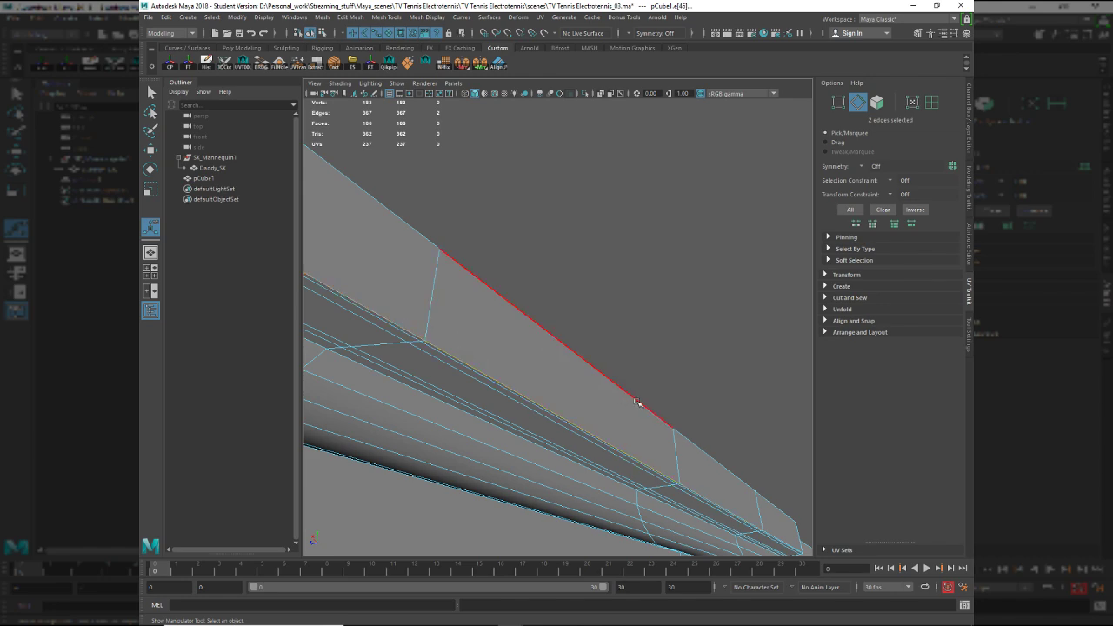
Delete the sliver face running along the lower edge of the wall above the groove.
left_click_drag(663, 453, 564, 417, "alt")
right_click_drag(565, 418, 584, 431, "alt")
middle_click_drag(584, 431, 621, 441, "alt")
key("q")
left_click(621, 440)
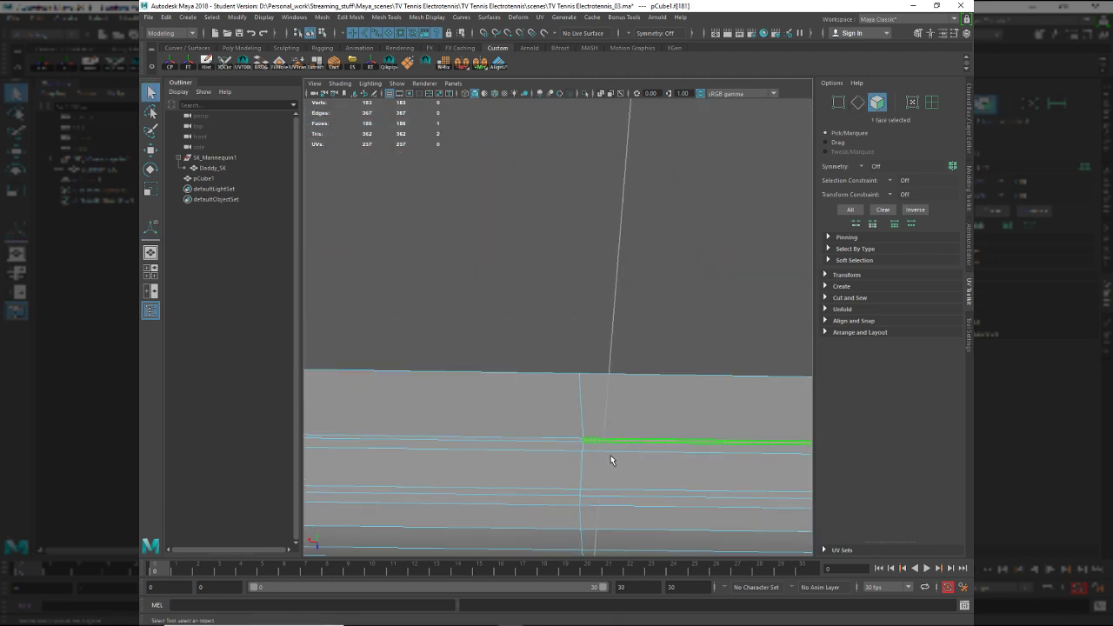
key("Delete")
Try to fill the narrow gap along the wall's lower edge from its border edges, and undo the change.
left_click_drag(626, 460, 535, 449, "alt")
right_click_drag(535, 449, 535, 416)
double_click(523, 416)
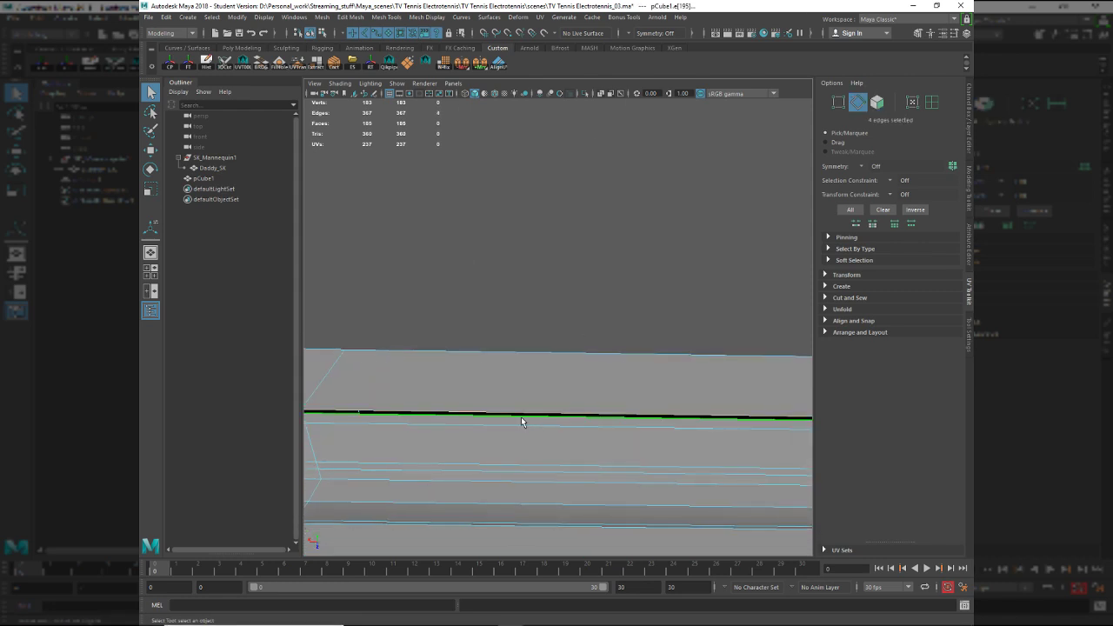
left_click(280, 66)
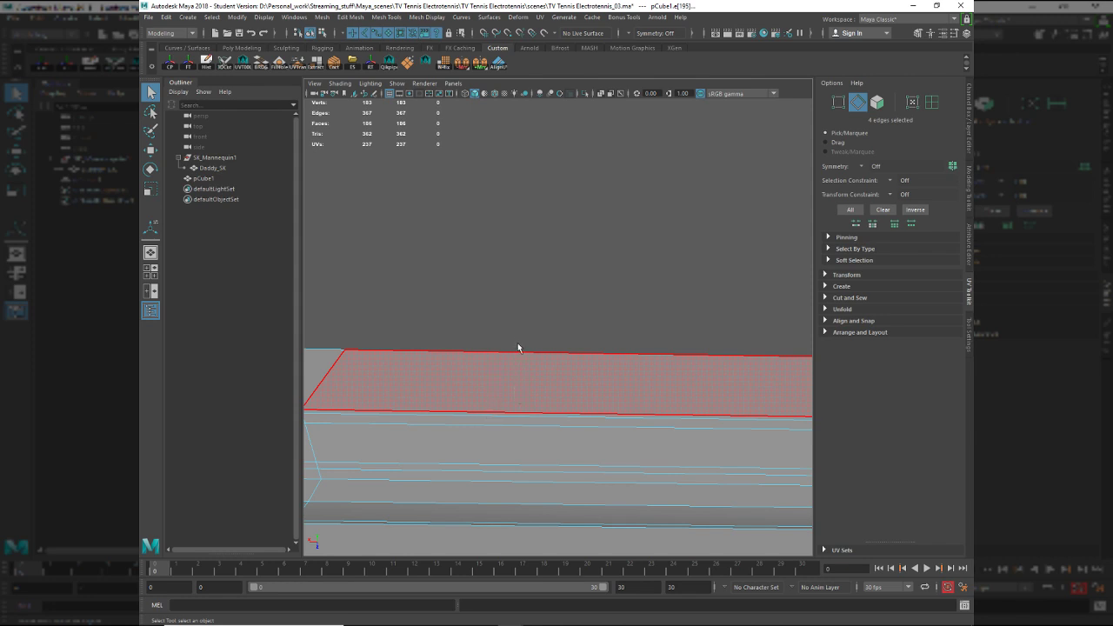
key("ctrl+z")
key("ctrl+z")
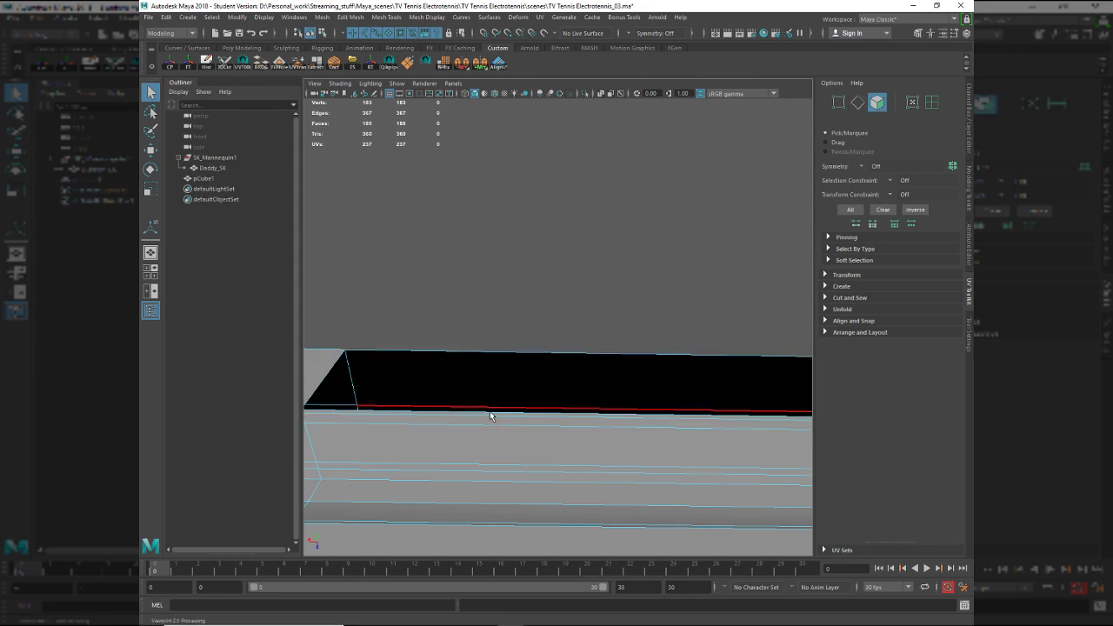
Select the border edges of the open wall section above the groove and fill the hole with a face.
key("F10")
left_click(489, 354)
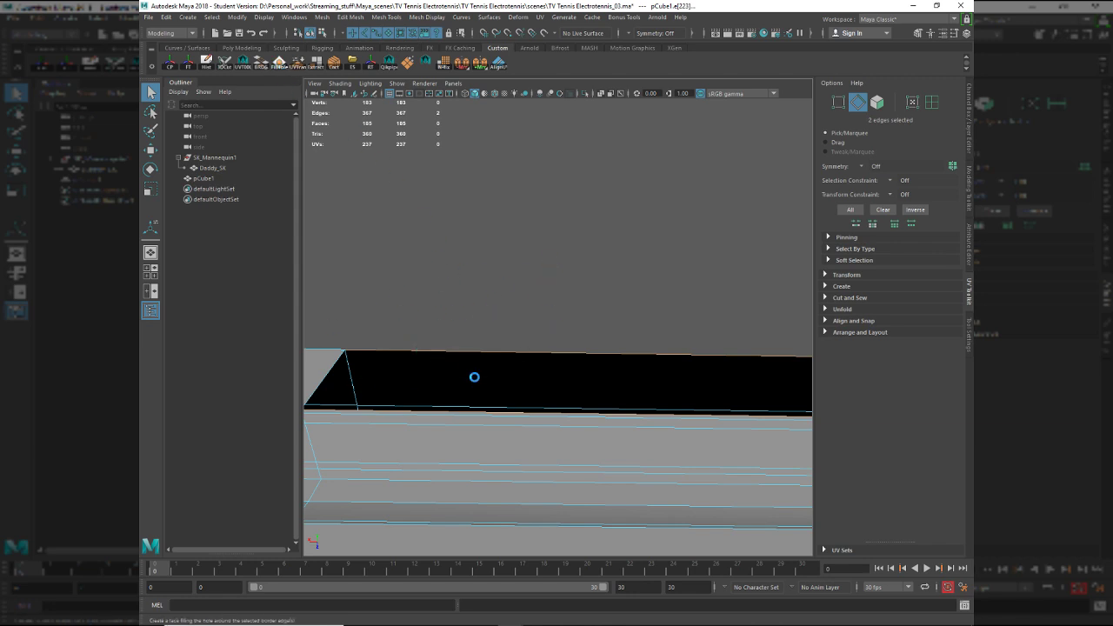
scroll(499, 383, "up", 4)
scroll(462, 404, "down", 6)
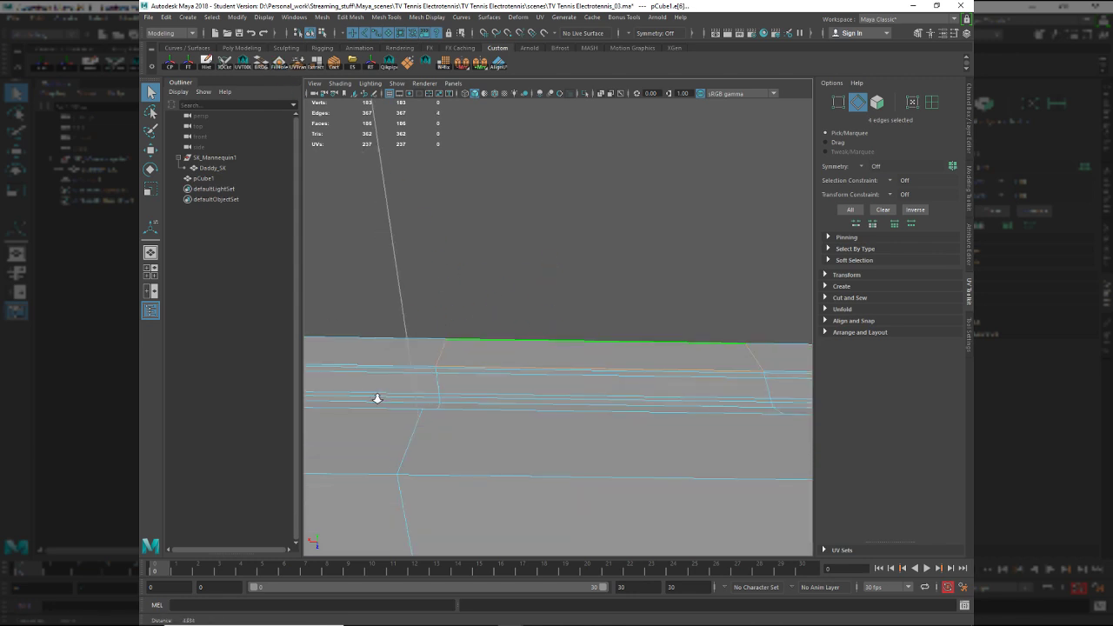
Examine the edges and vertices at the seams where the filled wall face meets its neighbours and the groove.
right_click_drag(490, 396, 547, 375)
left_click(547, 364)
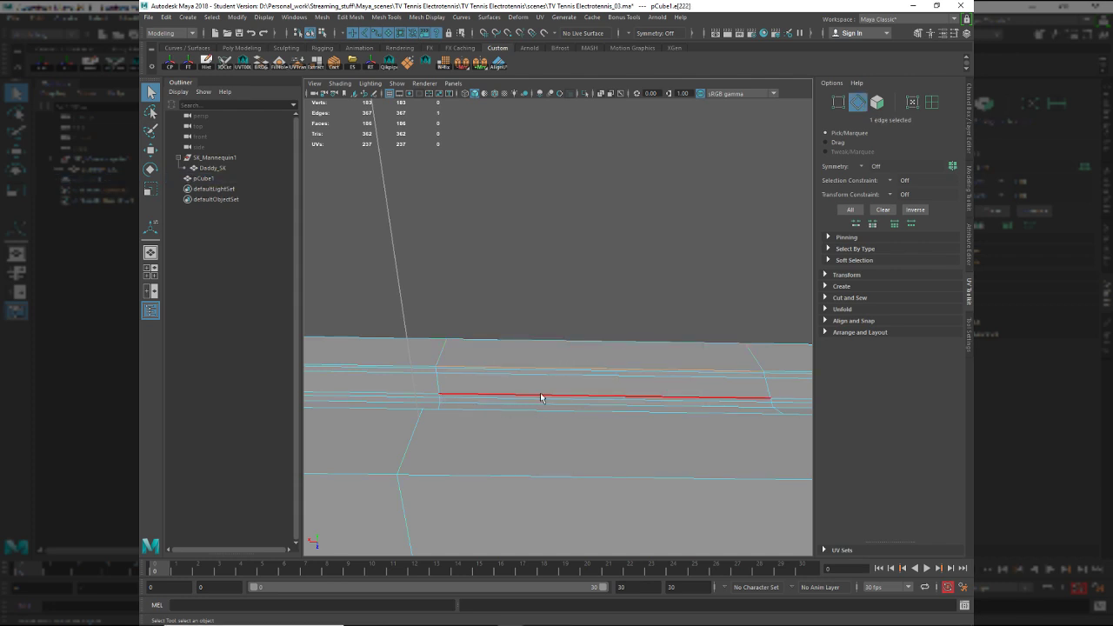
middle_click_drag(541, 396, 600, 411, "alt")
right_click_drag(600, 410, 634, 437, "alt")
left_click_drag(633, 437, 633, 361, "alt")
left_click(438, 245, "shift")
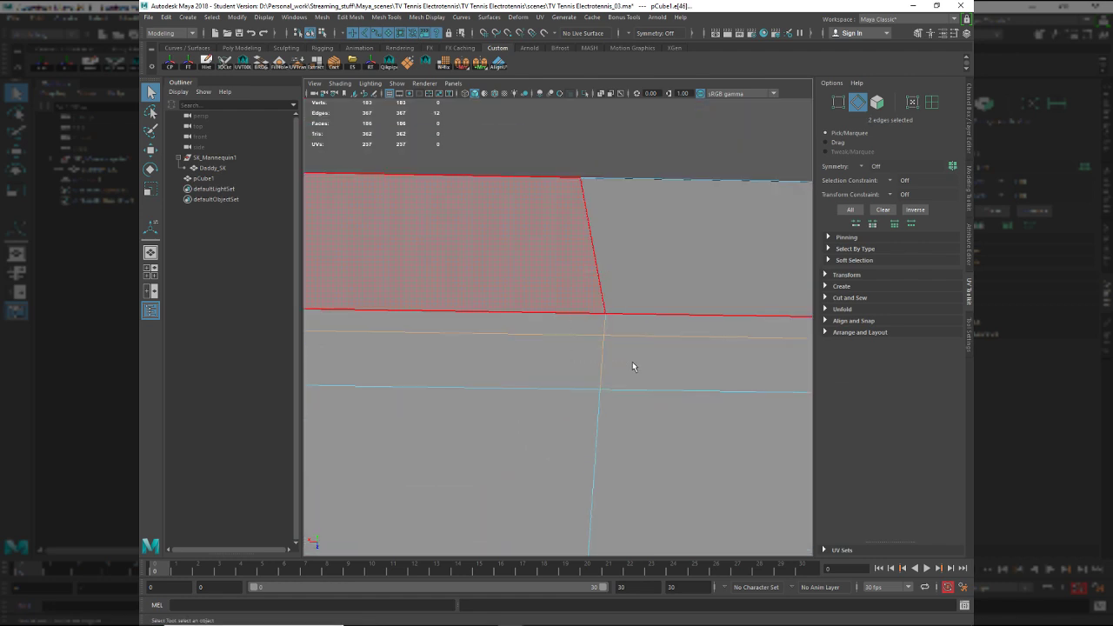
left_click_drag(541, 260, 546, 341, "ctrl")
left_click_drag(659, 265, 552, 363, "ctrl")
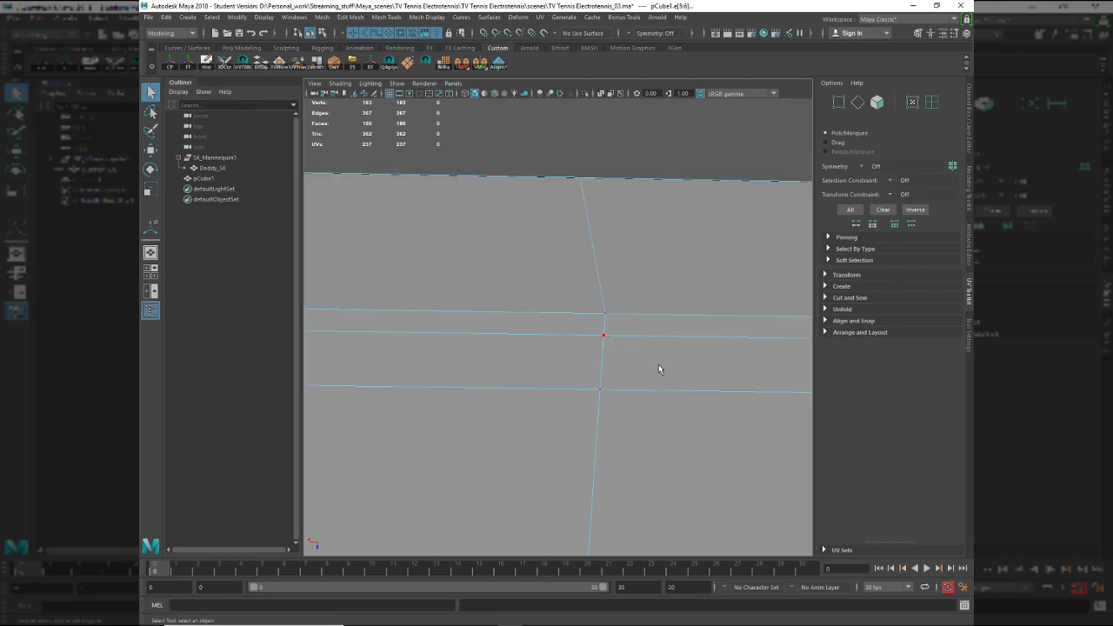
middle_click_drag(658, 370, 596, 376, "alt")
scroll(646, 357, "down", 2)
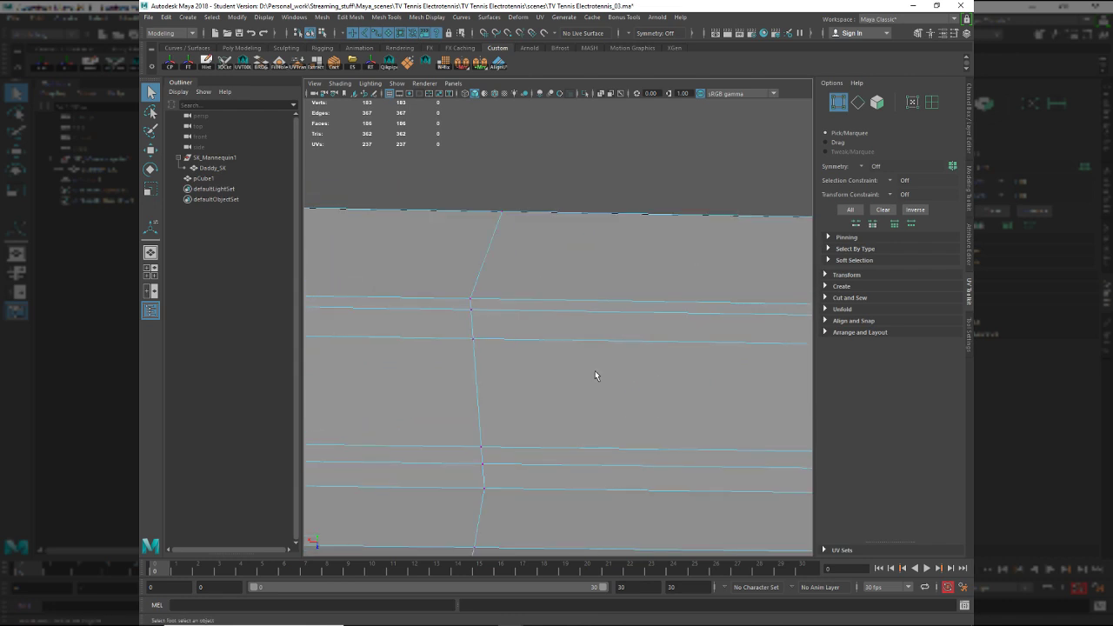
Check the whole console mesh for problem faces and delete the faulty wall face above the groove.
key("F8")
left_click(410, 69)
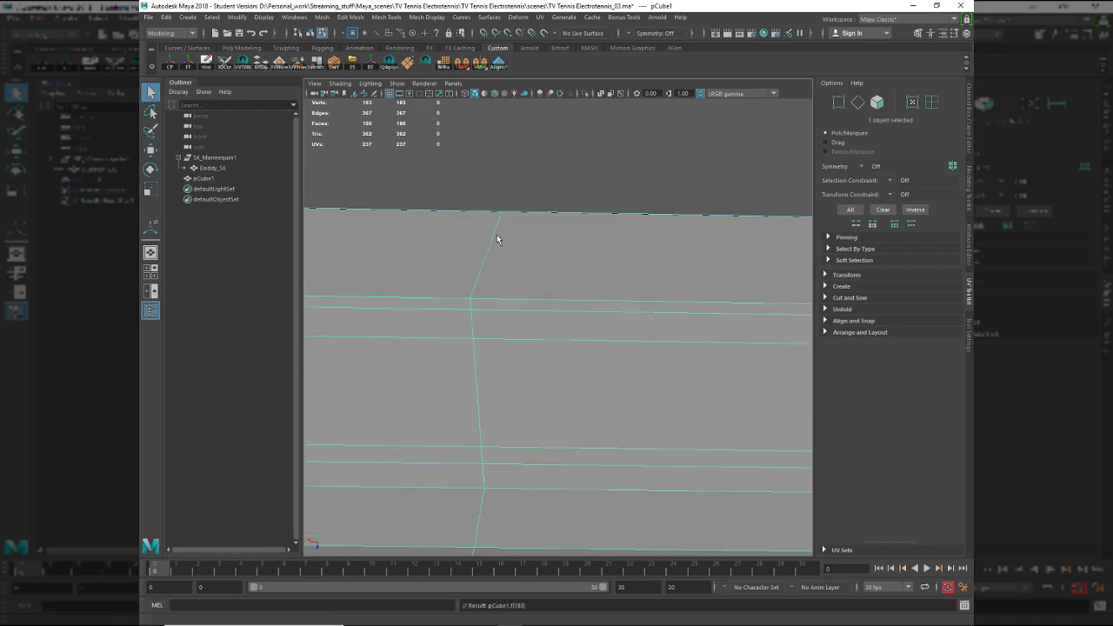
middle_click_drag(487, 338, 552, 365, "alt")
scroll(447, 320, "down", 5)
left_click_drag(446, 318, 456, 308, "alt")
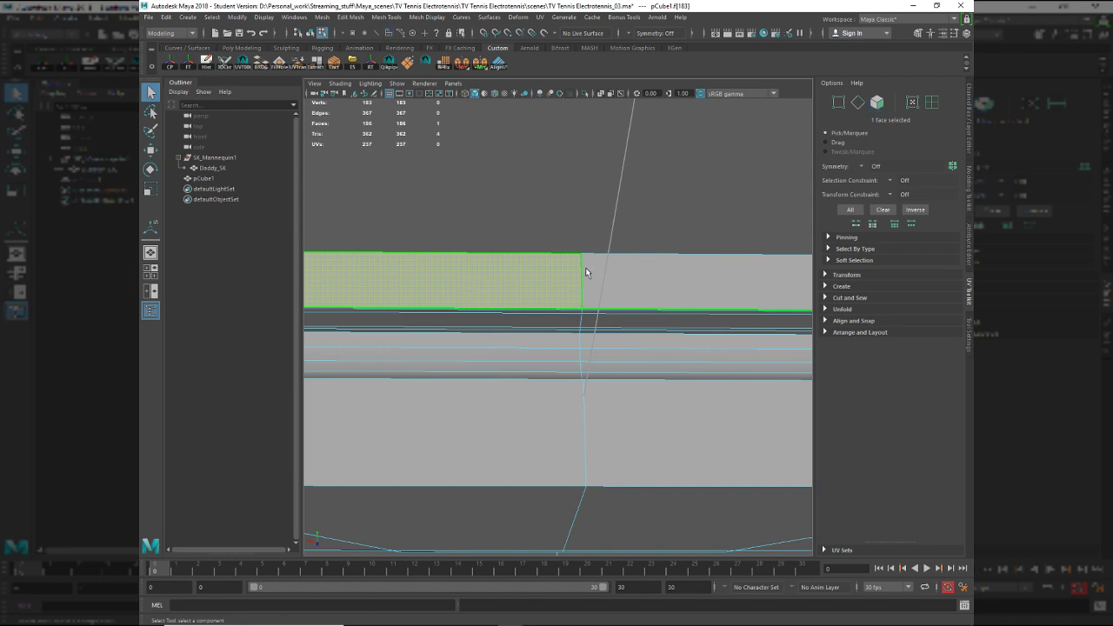
key("Delete")
Try to fill the opening in the wall above the groove from its border edges, and undo the fill.
left_click_drag(585, 267, 603, 383, "alt")
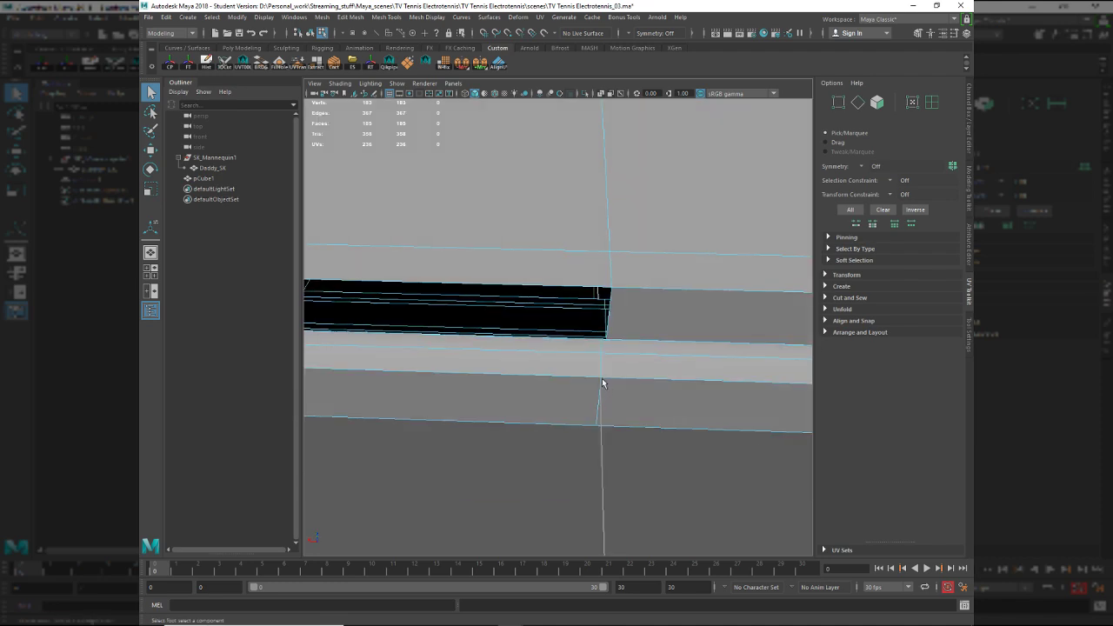
key("F9")
scroll(505, 280, "down", 2)
middle_click_drag(502, 282, 748, 323, "alt")
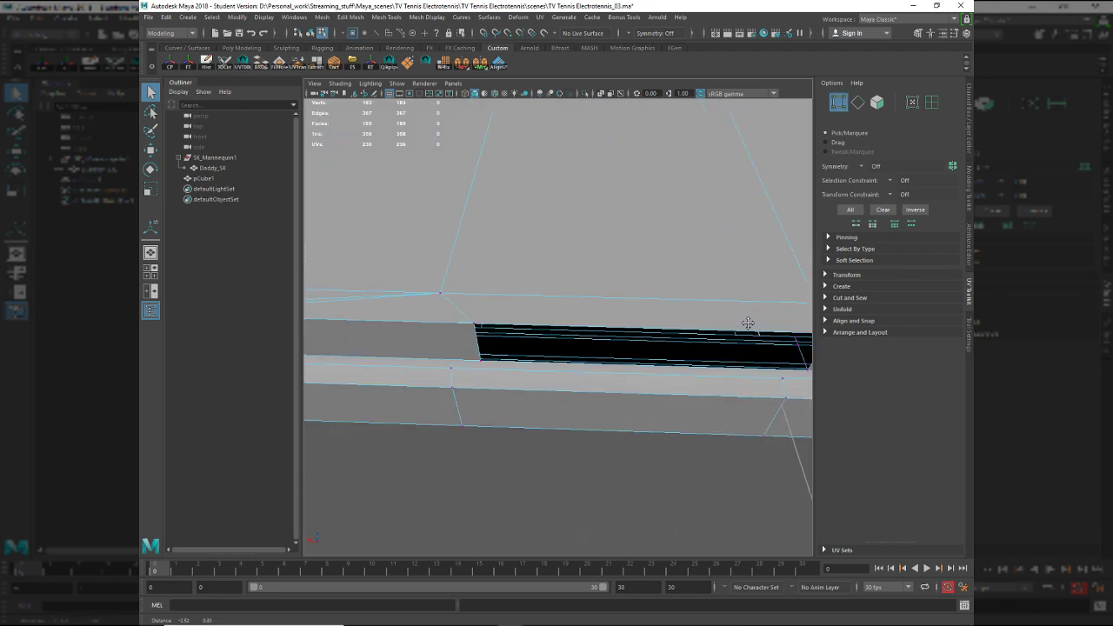
left_click_drag(748, 323, 586, 232, "alt")
key("F10")
double_click(574, 284)
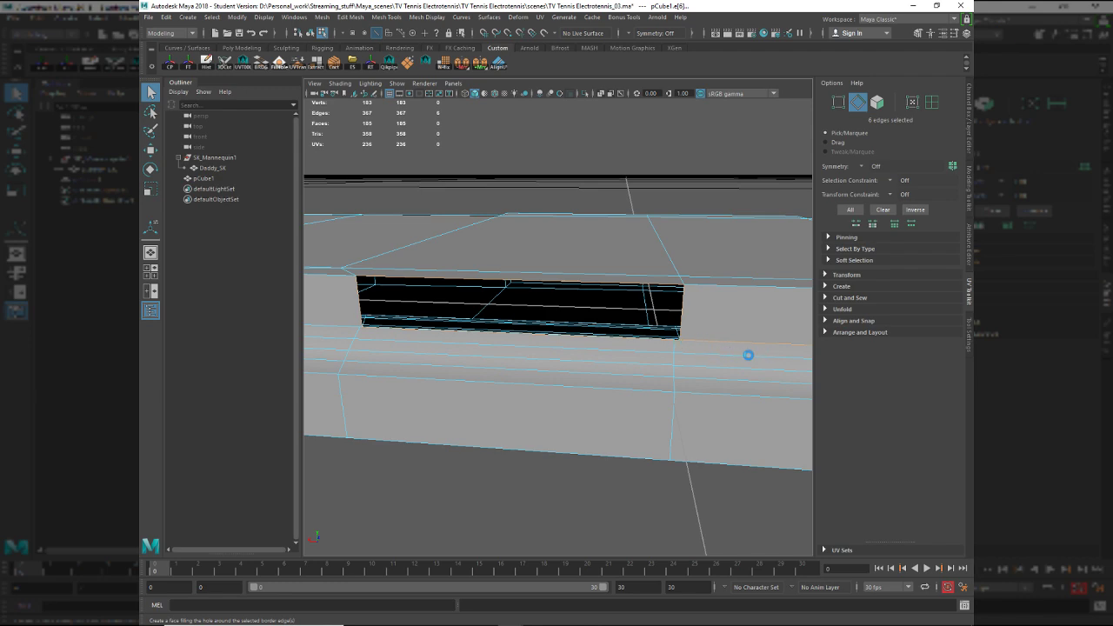
left_click_drag(713, 348, 725, 306, "alt")
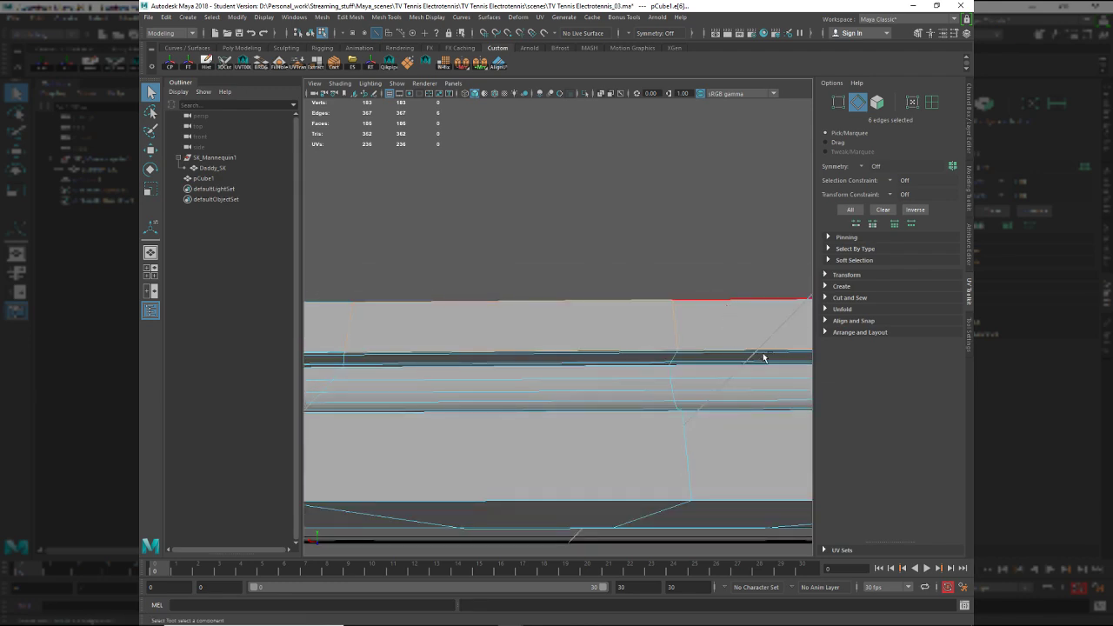
key("ctrl+z")
Delete the neighbouring wall face beside the opening above the groove.
middle_click_drag(723, 365, 537, 335, "alt")
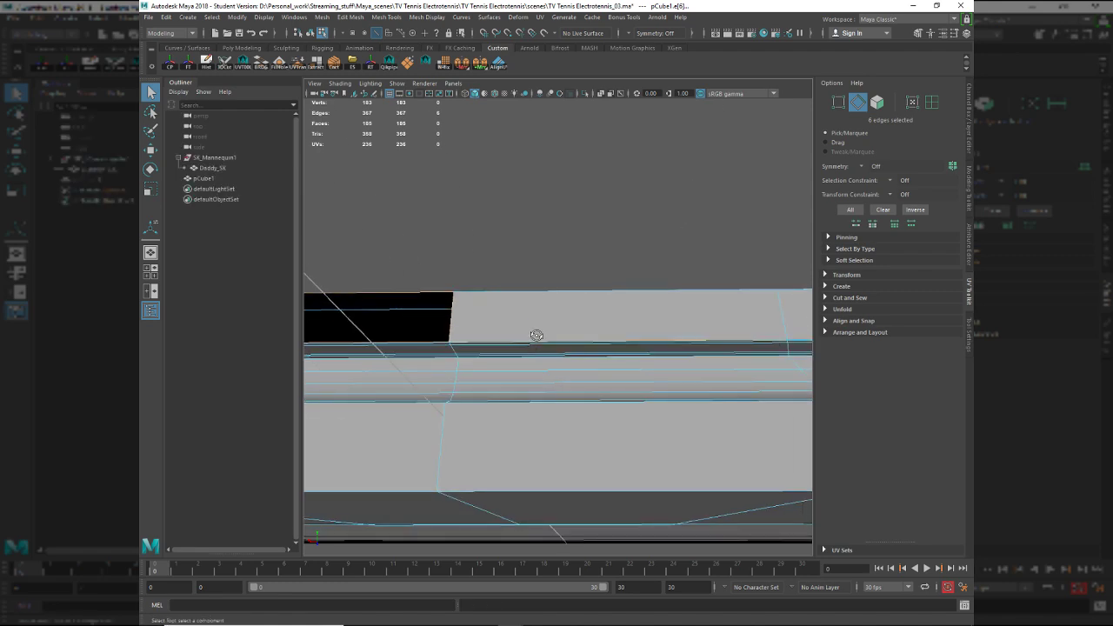
left_click_drag(537, 335, 599, 370, "alt")
middle_click_drag(599, 369, 324, 348, "alt")
left_click_drag(525, 336, 639, 462, "alt")
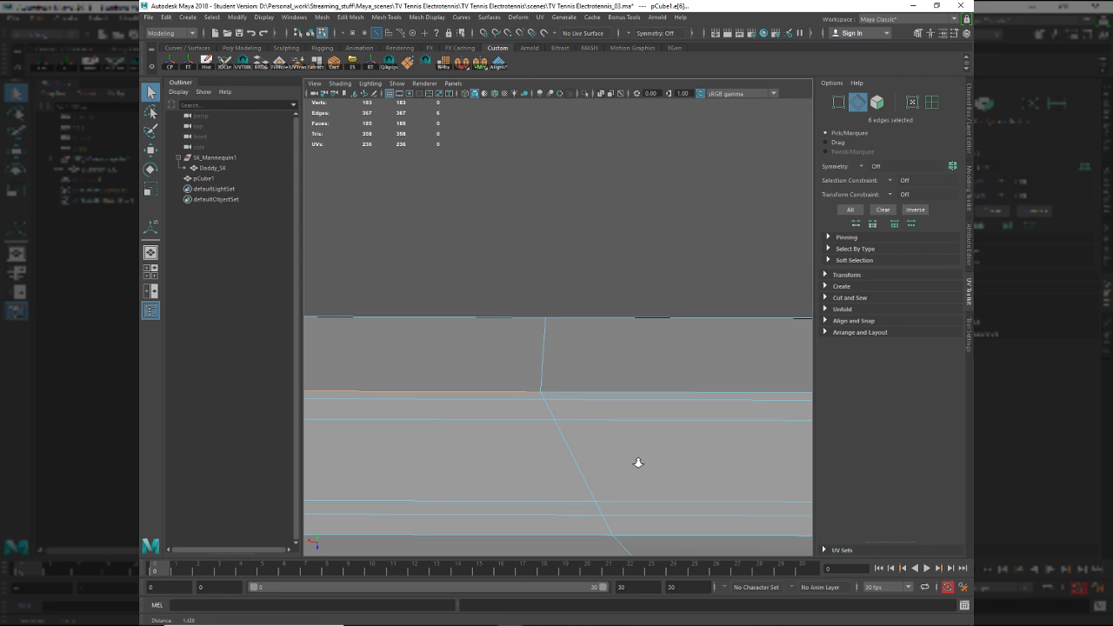
key("F11")
left_click(491, 383)
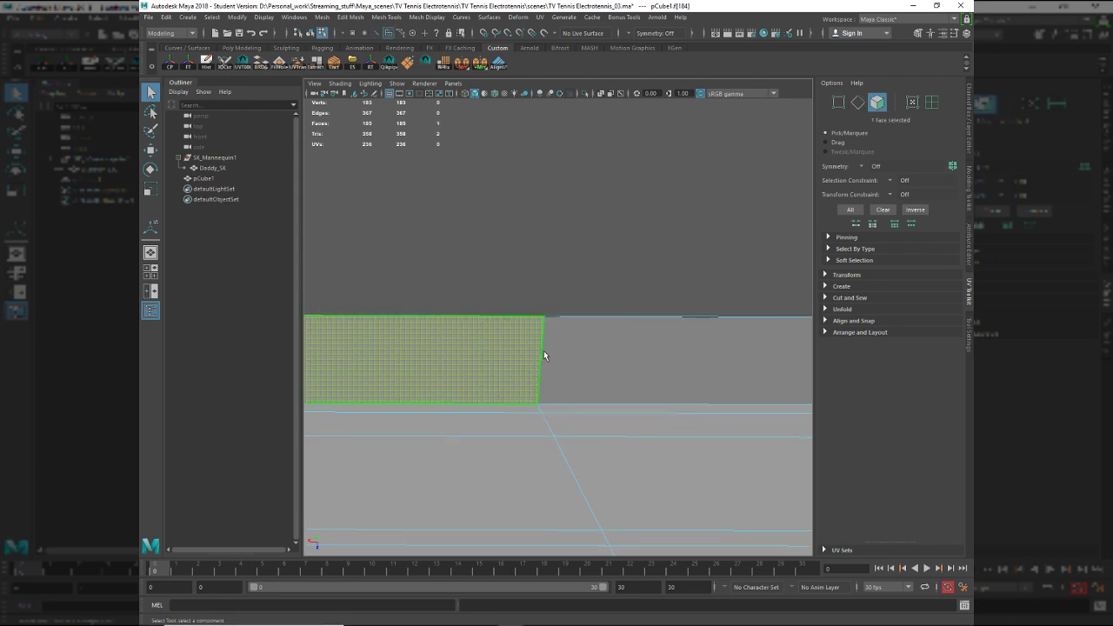
key("Delete")
Bridge the upper and lower border edges of one section of the open wall above the groove.
key("F10")
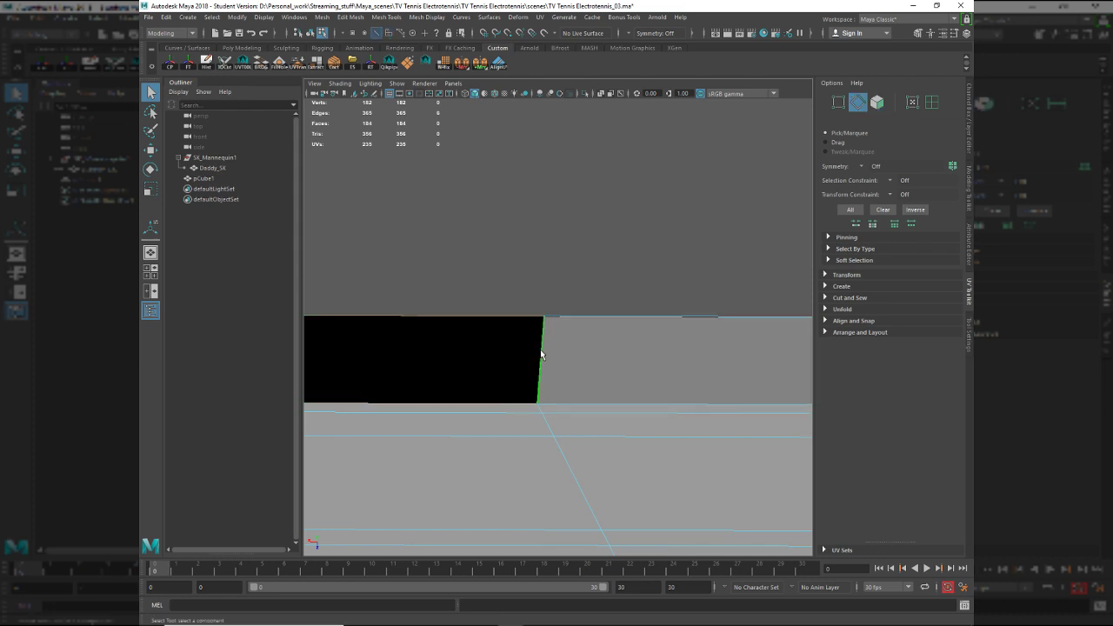
left_click_drag(491, 373, 449, 362, "alt")
left_click(476, 376)
left_click(458, 363, "shift")
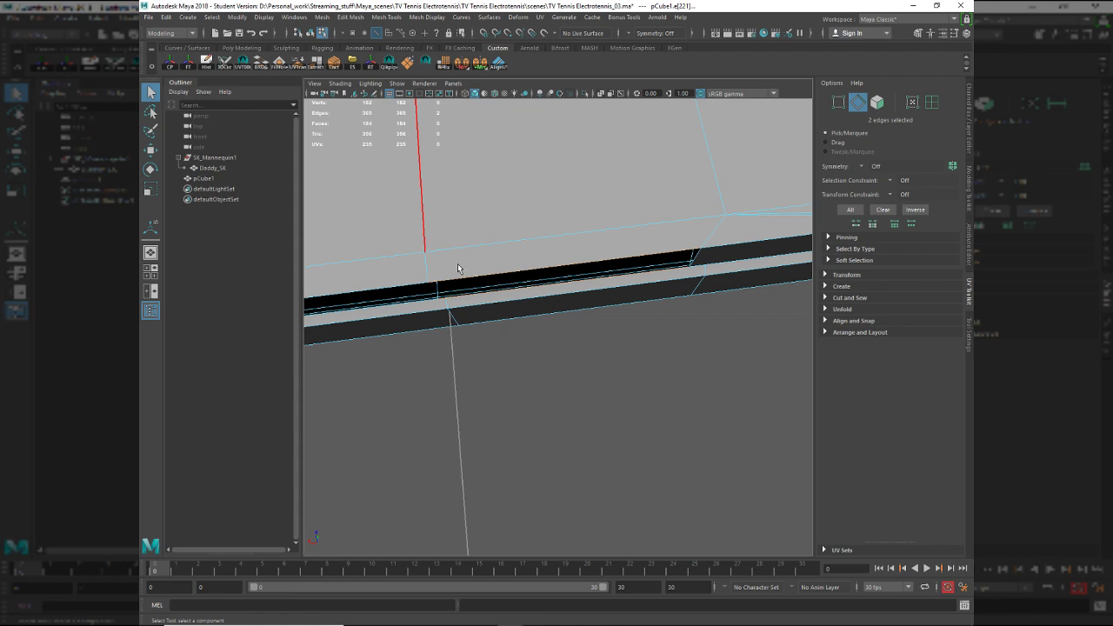
key("g")
left_click_drag(471, 294, 450, 291, "alt")
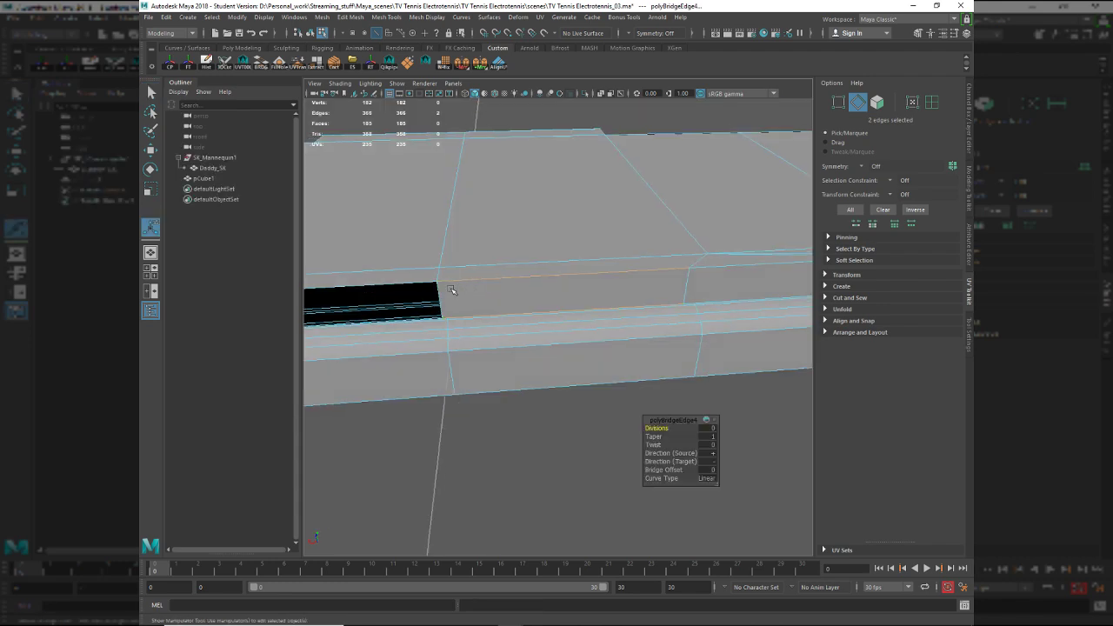
Close the remaining opening in the wall above the groove by bridging its two opposite border edges.
middle_click_drag(449, 291, 616, 263, "alt")
left_click_drag(616, 263, 423, 281, "alt")
left_click(461, 287)
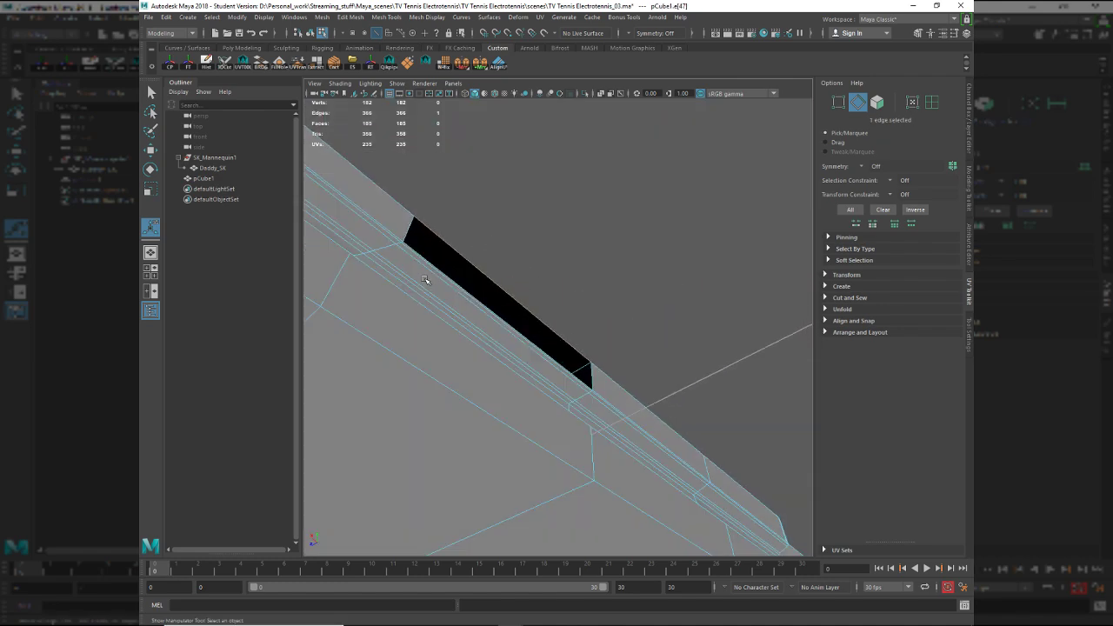
left_click(438, 187, "shift")
key("g")
left_click_drag(587, 297, 467, 300, "alt")
Try to bevel the lower edge loop of the wall above the groove with 2 segments, and undo the bevel.
key("q")
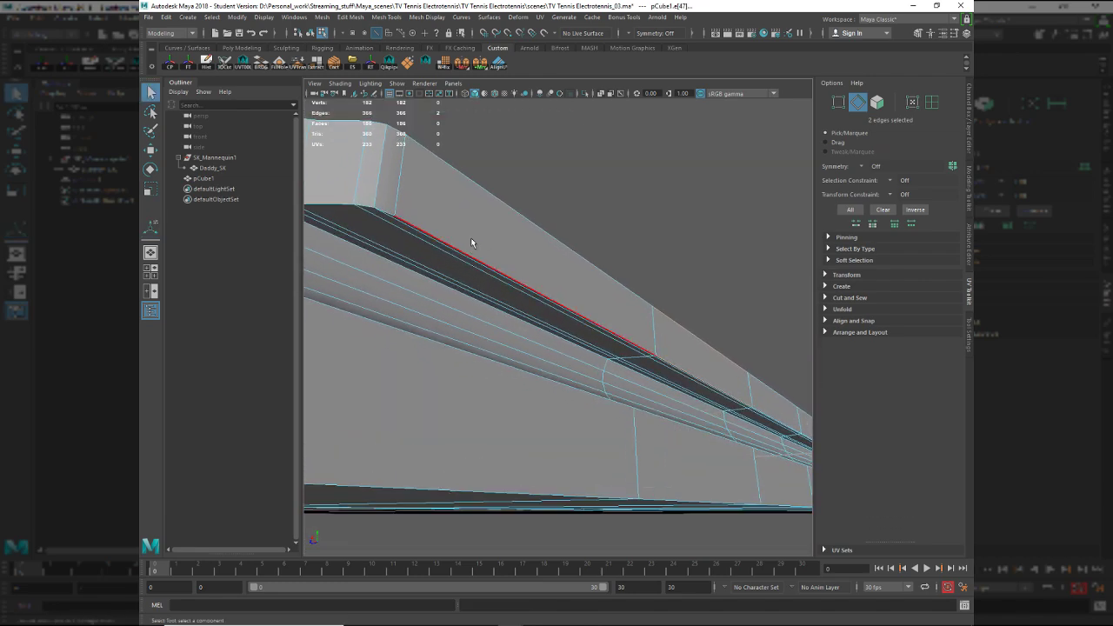
double_click(471, 241)
left_click_drag(621, 268, 549, 314, "alt")
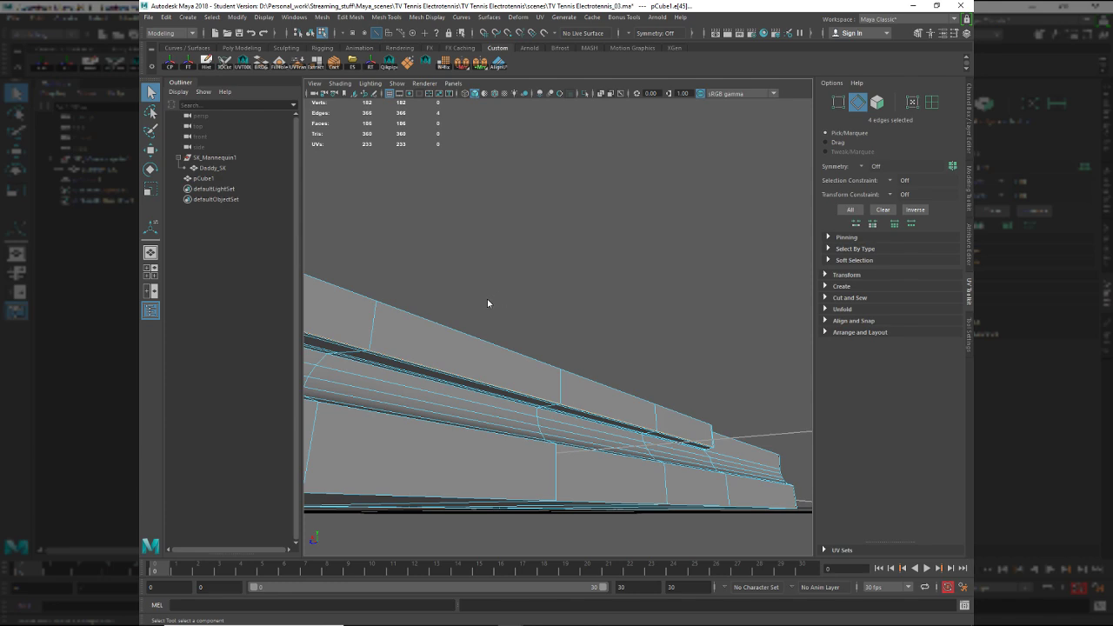
key("ctrl+b")
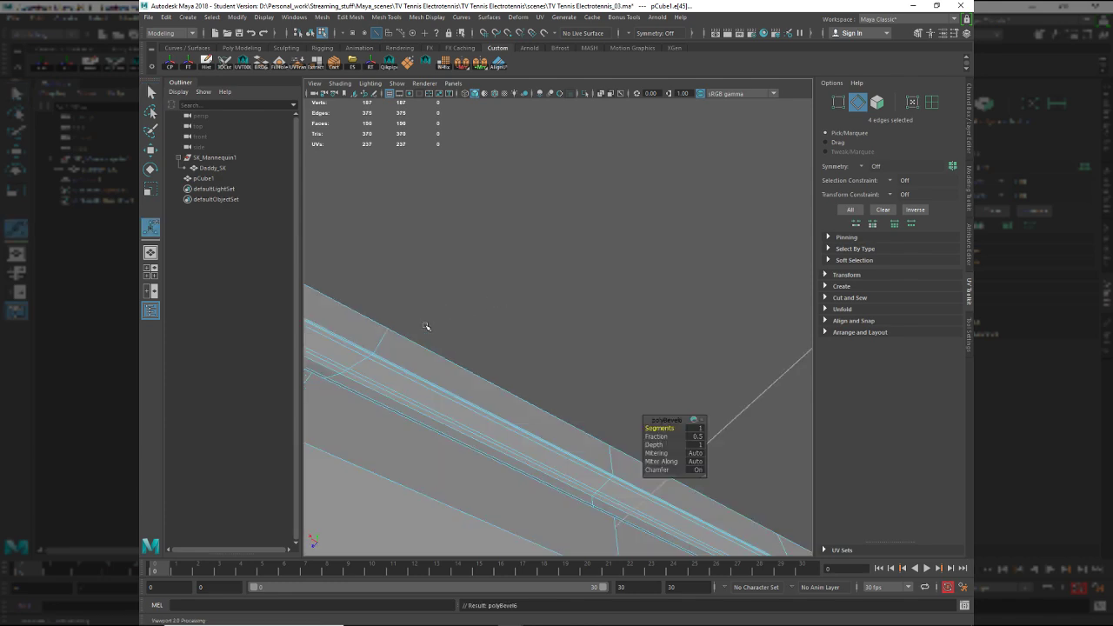
left_click_drag(426, 326, 461, 300, "alt")
left_click_drag(328, 187, 485, 261, "alt")
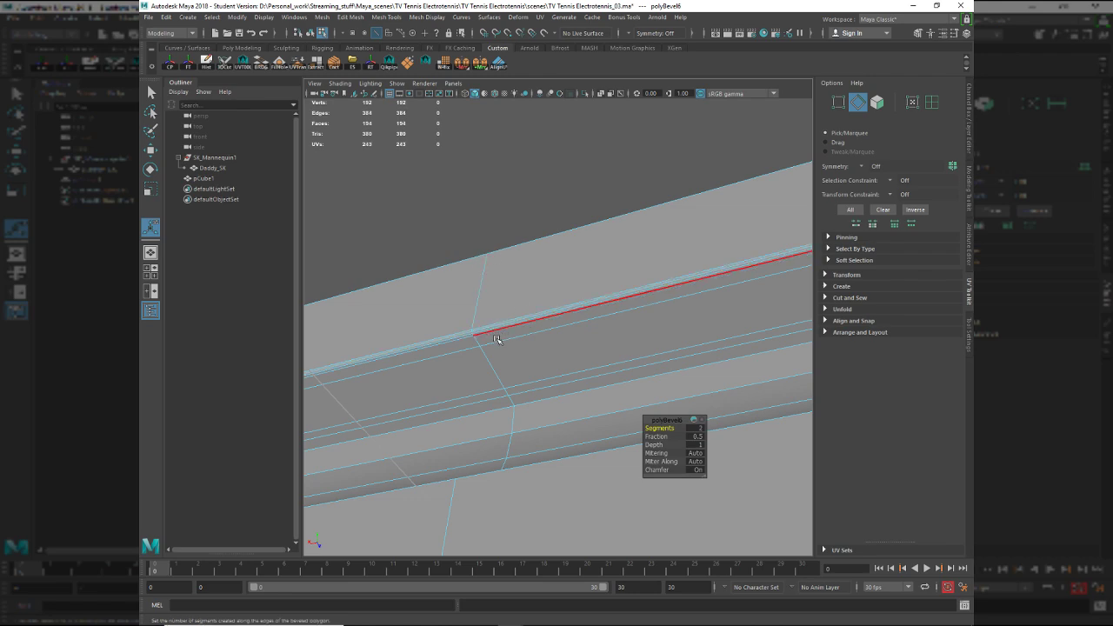
left_click_drag(497, 340, 528, 380, "alt")
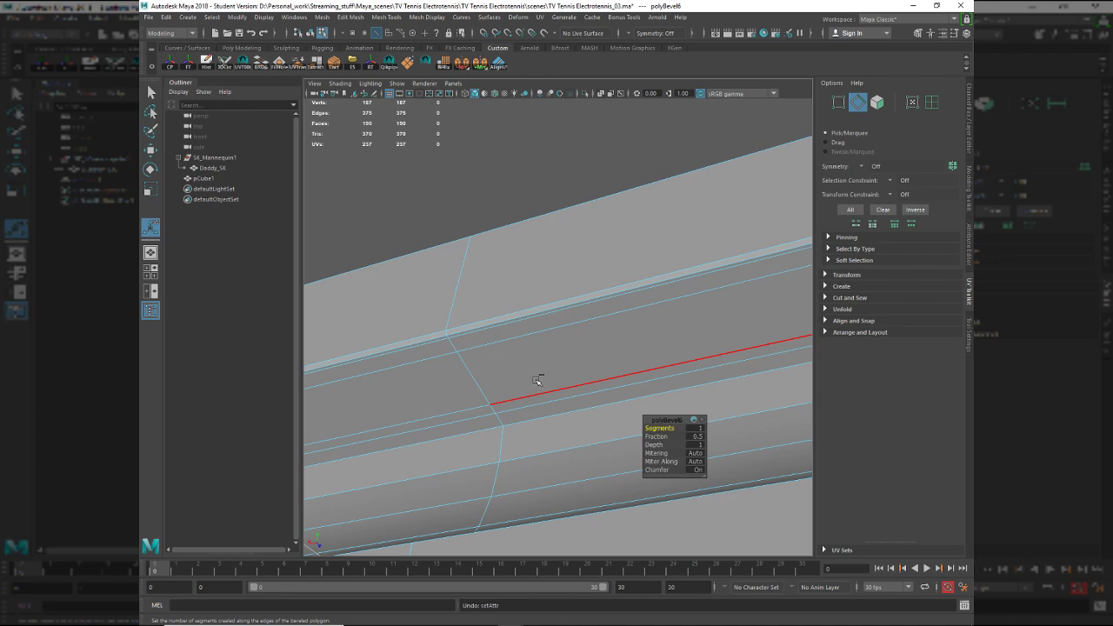
key("ctrl+z")
left_click(588, 384)
Select the loops of vertical wall faces above and below the groove around the console.
left_click_drag(593, 366, 481, 286, "alt")
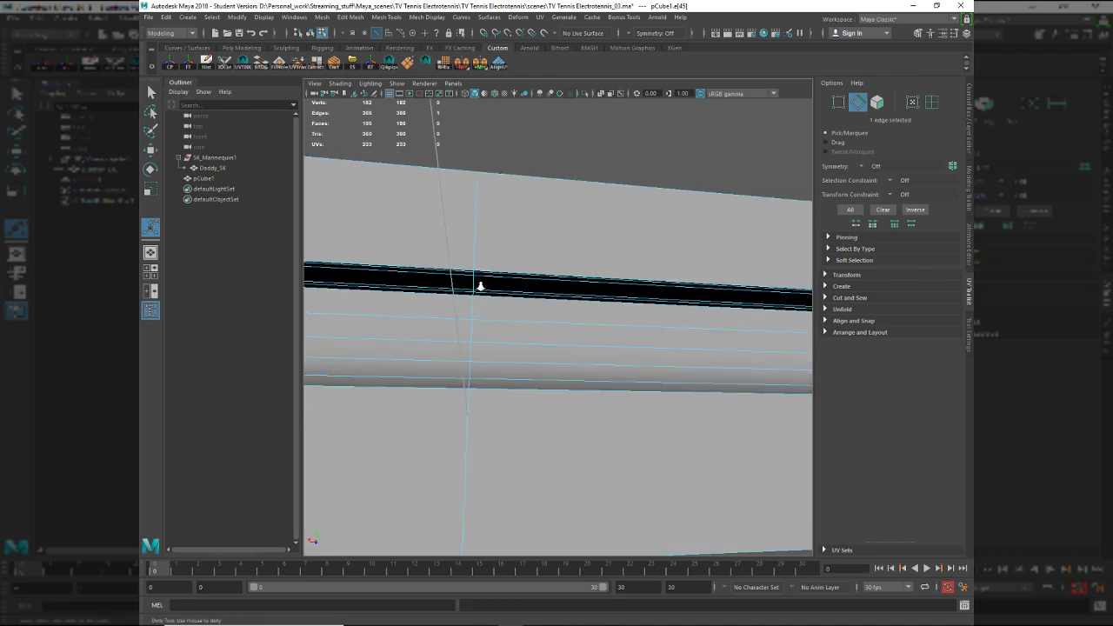
right_click_drag(481, 286, 493, 308, "alt")
left_click_drag(492, 308, 604, 316, "alt")
key("F11")
left_click(595, 304)
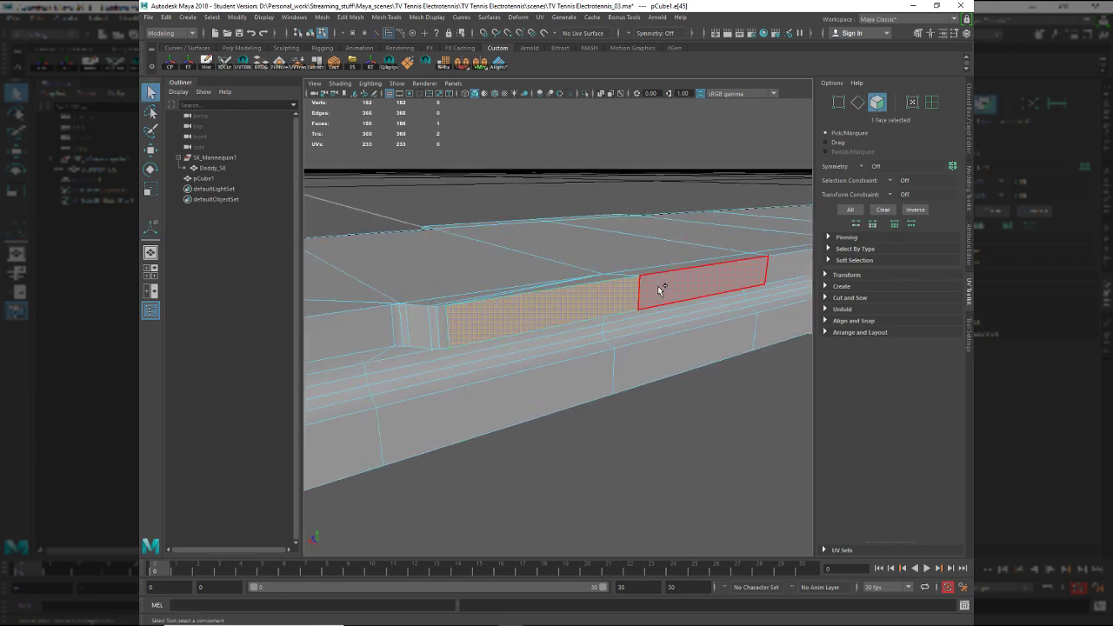
double_click(659, 290, "shift")
left_click_drag(409, 302, 621, 365, "alt")
left_click(710, 368, "shift")
double_click(500, 357, "shift")
mouse_move(500, 358)
left_mouse_down("alt")
mouse_move(566, 343)
mouse_move(677, 409)
mouse_move(497, 339)
left_mouse_up("alt")
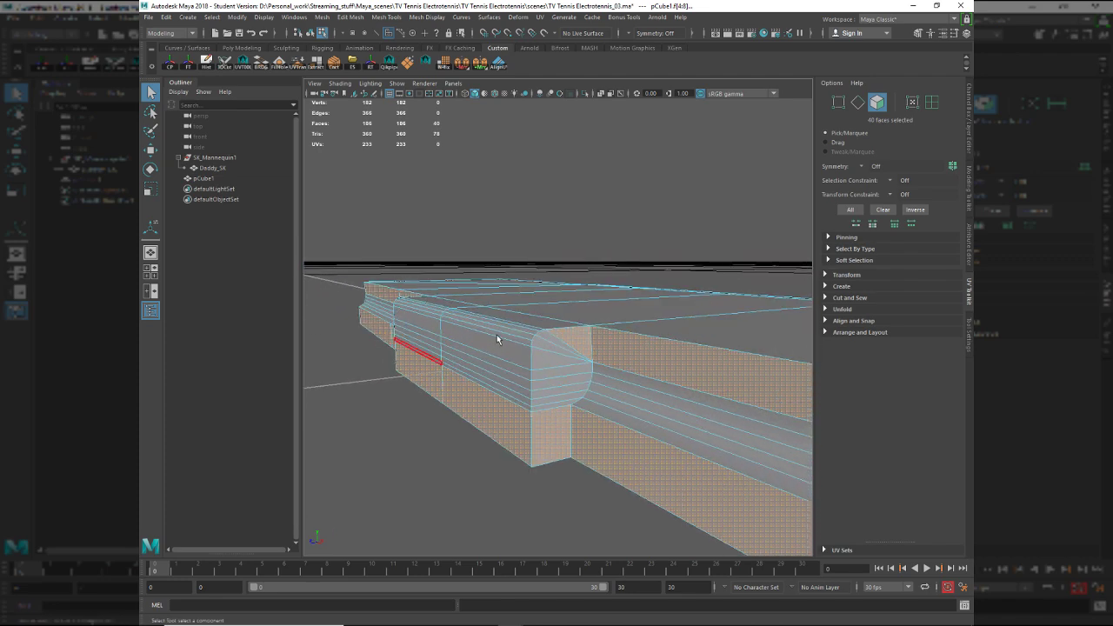
Add the remaining flat side faces of the body to the selection and convert it to perimeter edges.
left_click(557, 360, "shift")
left_click(553, 405, "shift")
left_click_drag(553, 405, 657, 368, "alt")
left_click(564, 403, "shift")
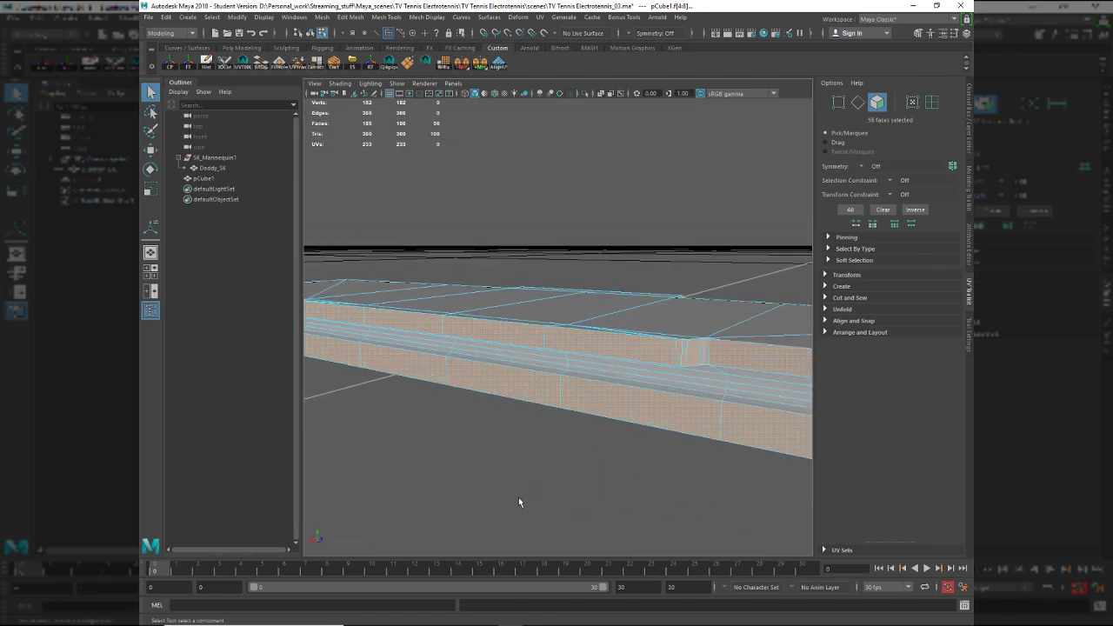
right_click_drag(520, 498, 574, 395, "ctrl")
Add the body's vertical corner edges and the missing edges around the protruding side block to the edge selection.
left_click_drag(606, 447, 580, 376, "alt")
left_click(541, 384, "shift")
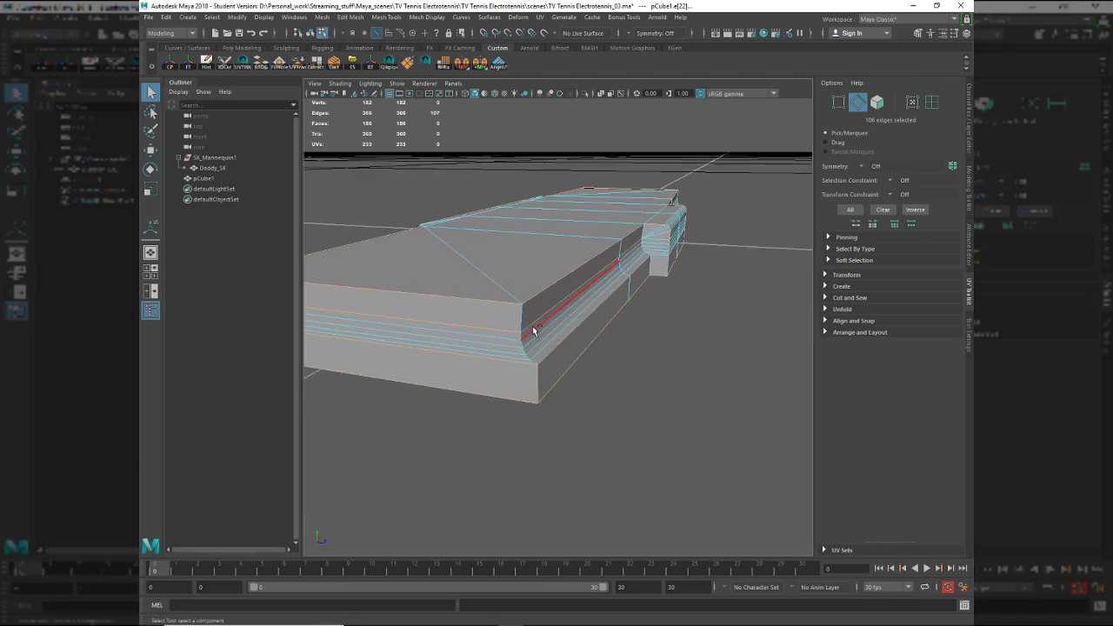
double_click(519, 323, "shift")
left_click_drag(460, 368, 614, 342, "alt")
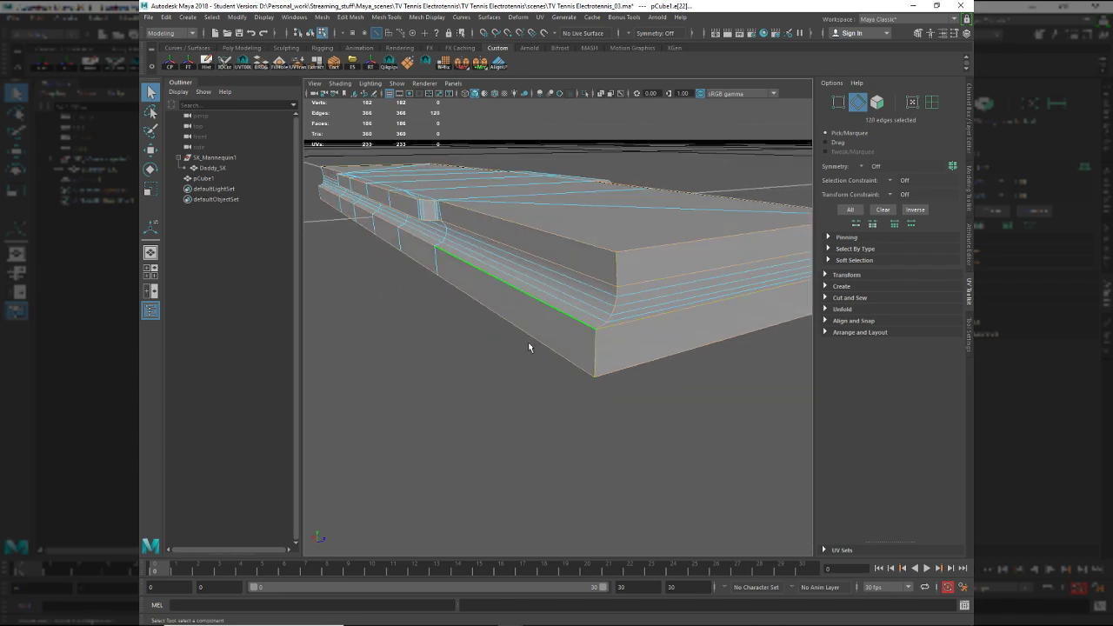
left_click_drag(529, 348, 575, 337, "alt")
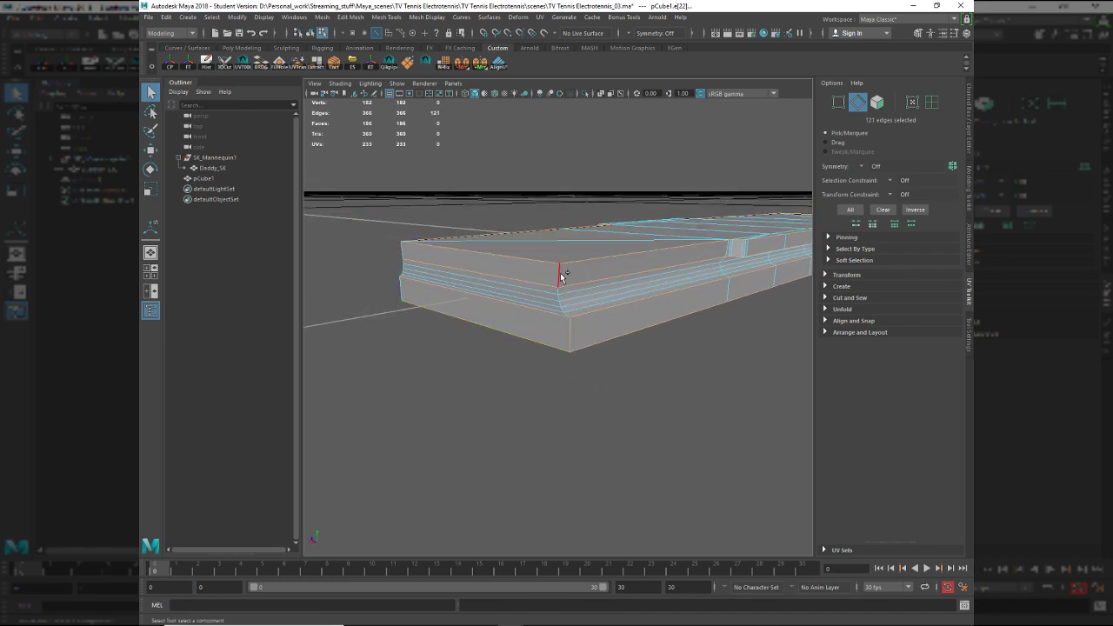
left_click_drag(472, 315, 602, 310, "alt")
left_click(478, 320, "shift")
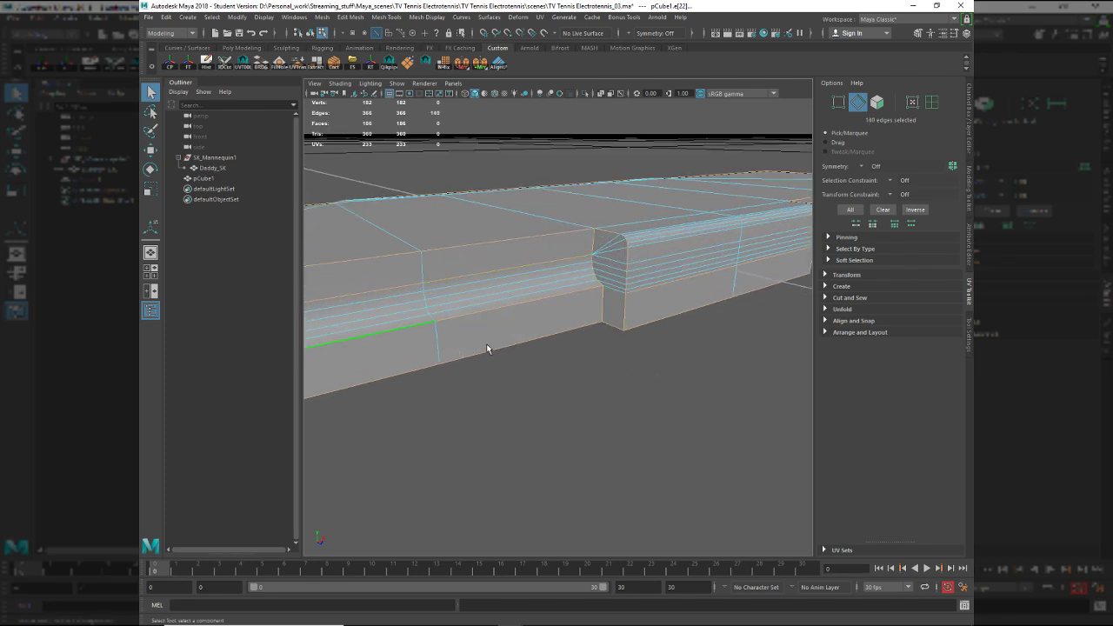
left_click_drag(487, 348, 556, 422, "alt")
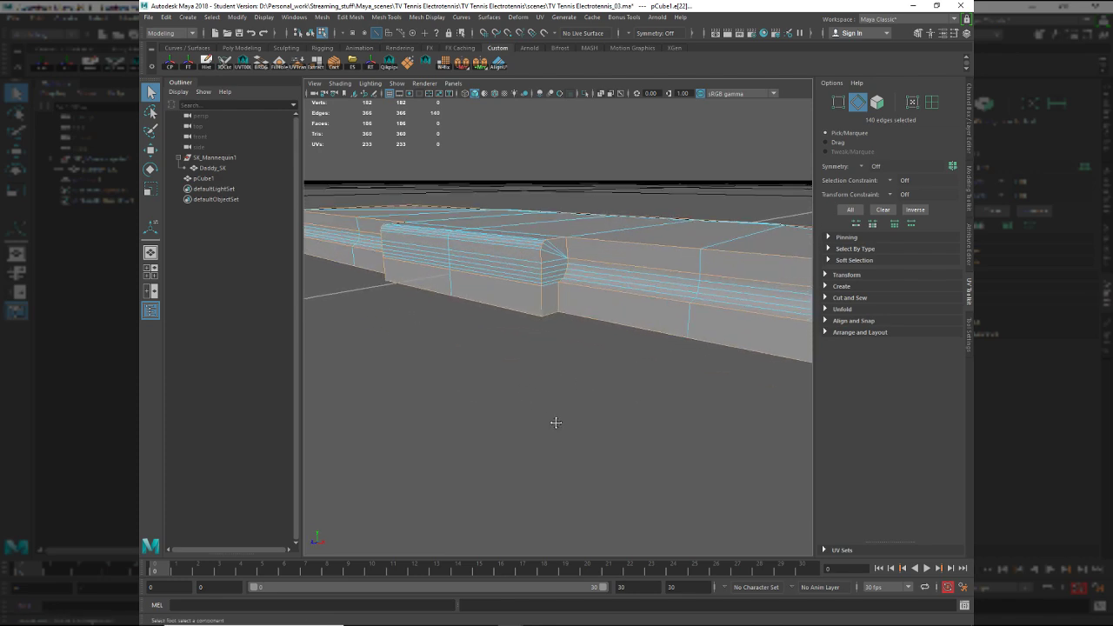
middle_click_drag(555, 423, 566, 430, "alt")
Try beveling the selected outline edges with the default settings and undo the bevel.
right_click_drag(497, 380, 549, 387, "shift")
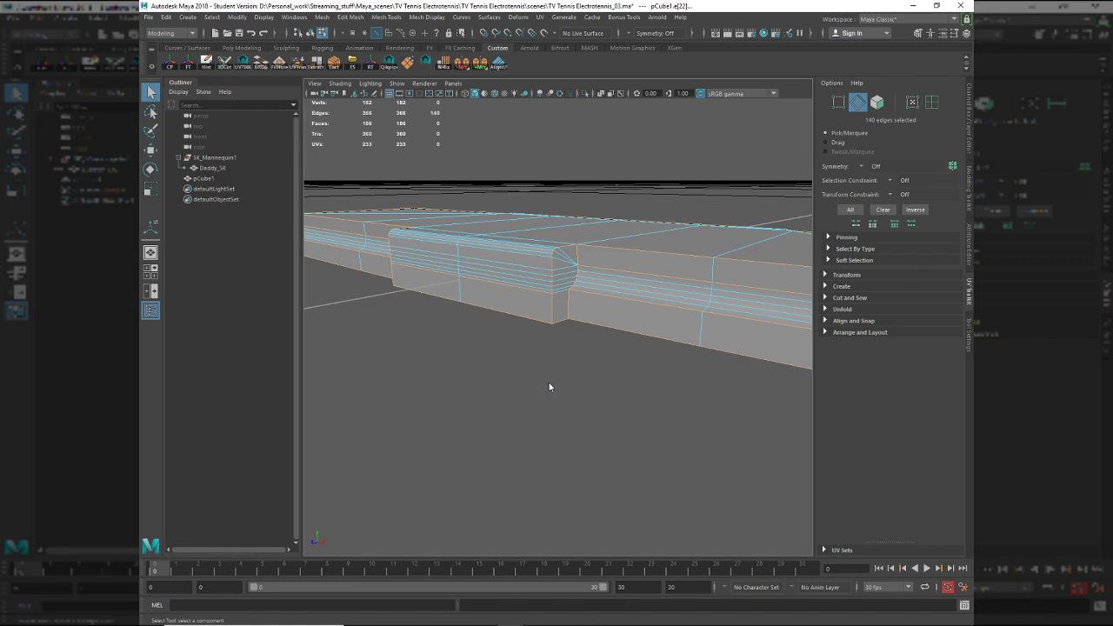
key("ctrl+b")
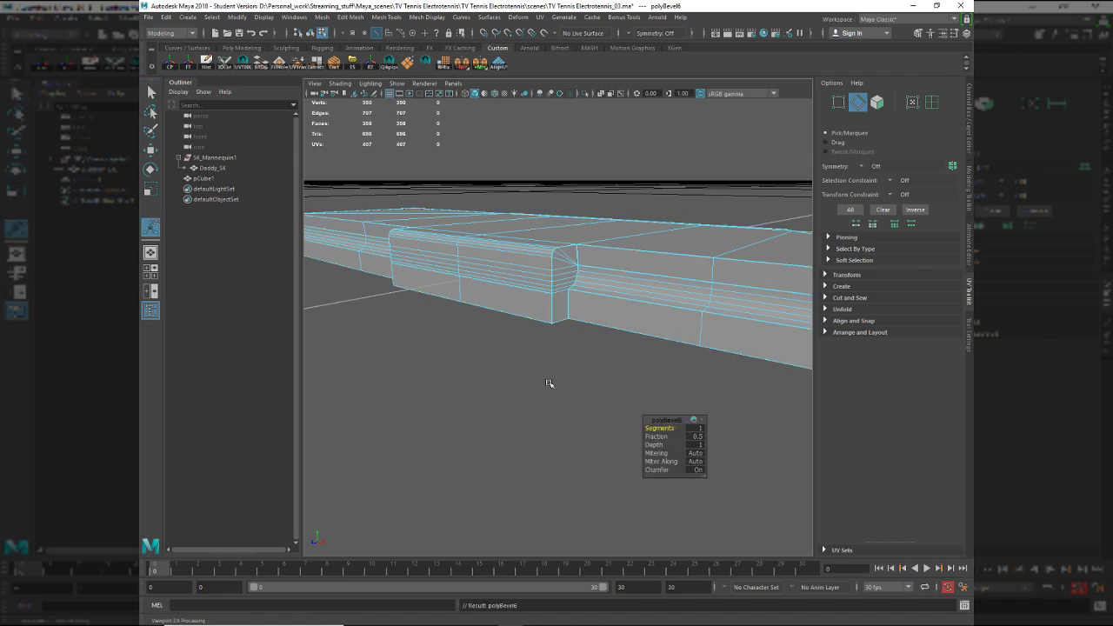
middle_click_drag(574, 301, 527, 360, "alt")
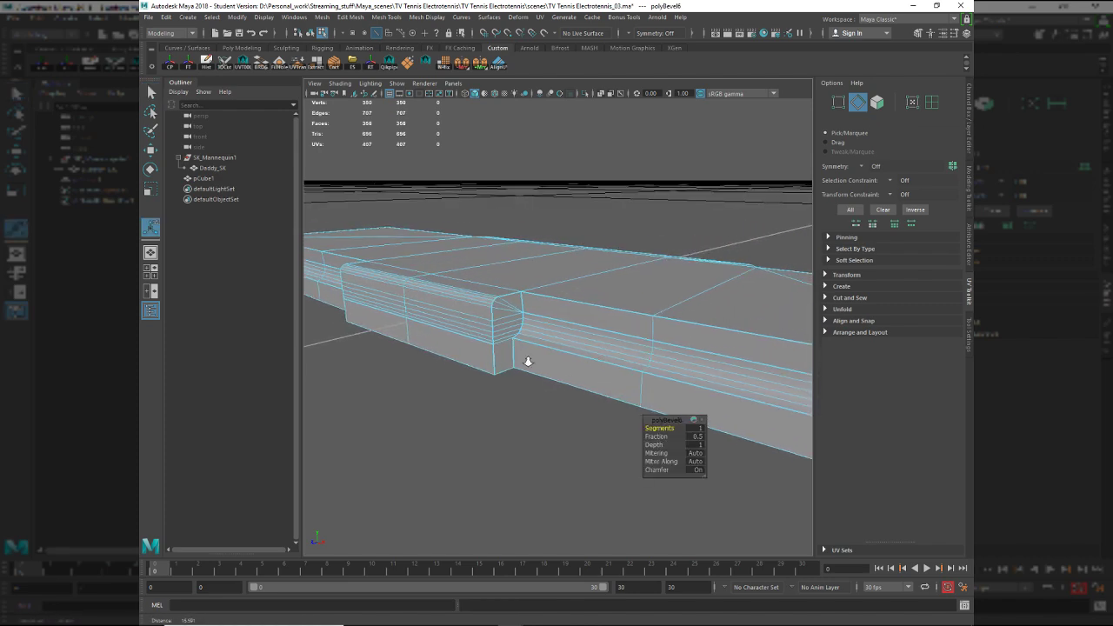
right_click_drag(527, 360, 622, 458, "alt")
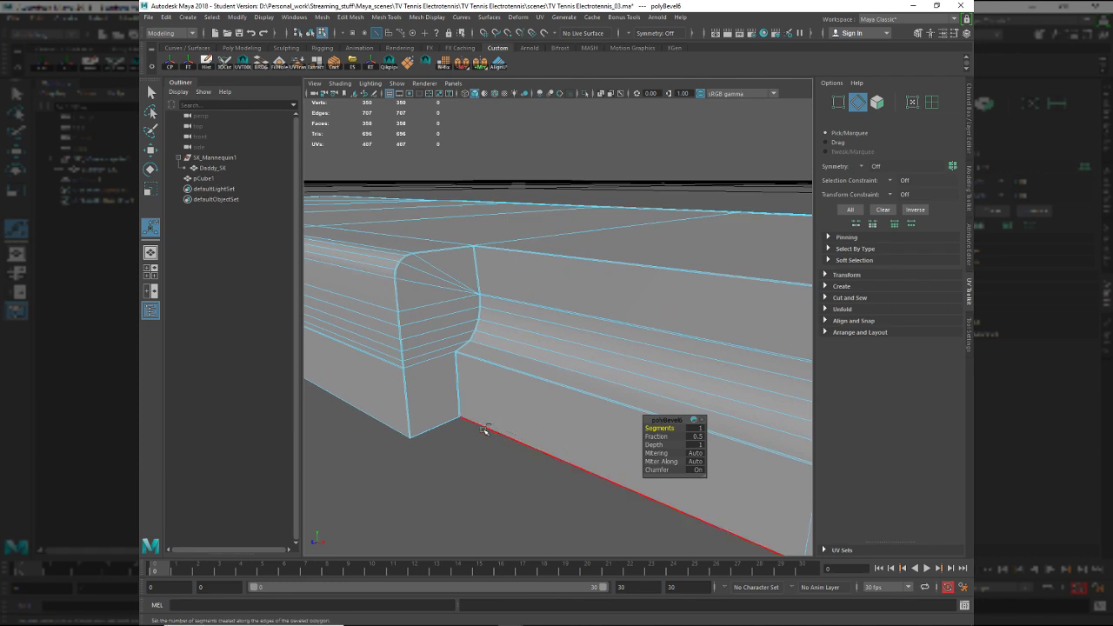
key("ctrl+z")
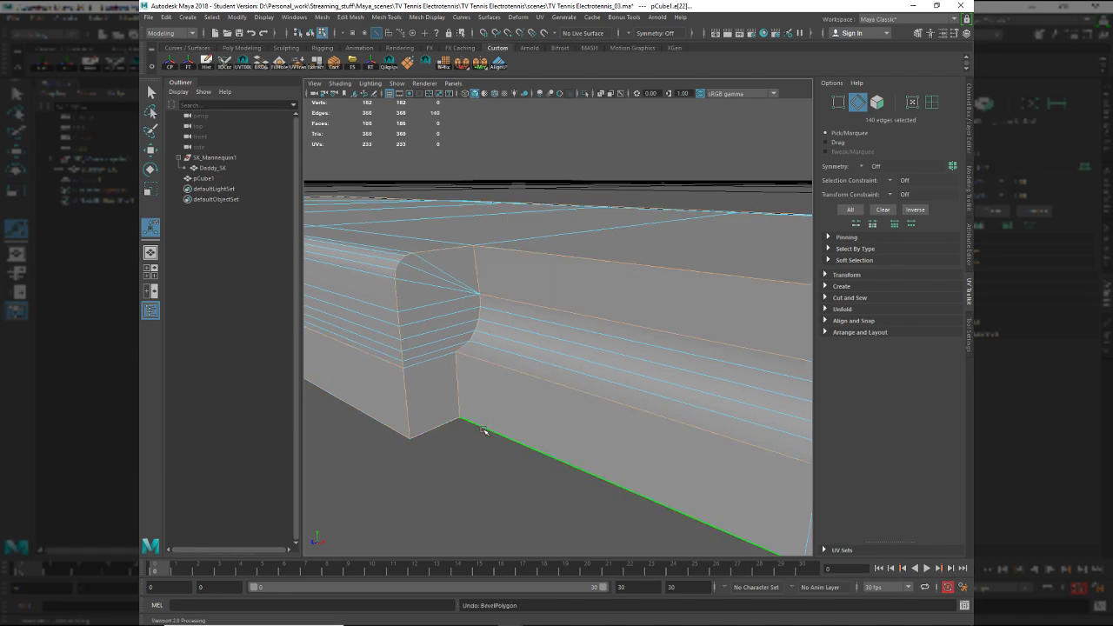
Add the horizontal edges across both ends of the protruding side block to the edge selection.
double_click(438, 368, "shift")
right_click_drag(470, 427, 403, 415, "alt")
left_click_drag(403, 415, 755, 409, "alt")
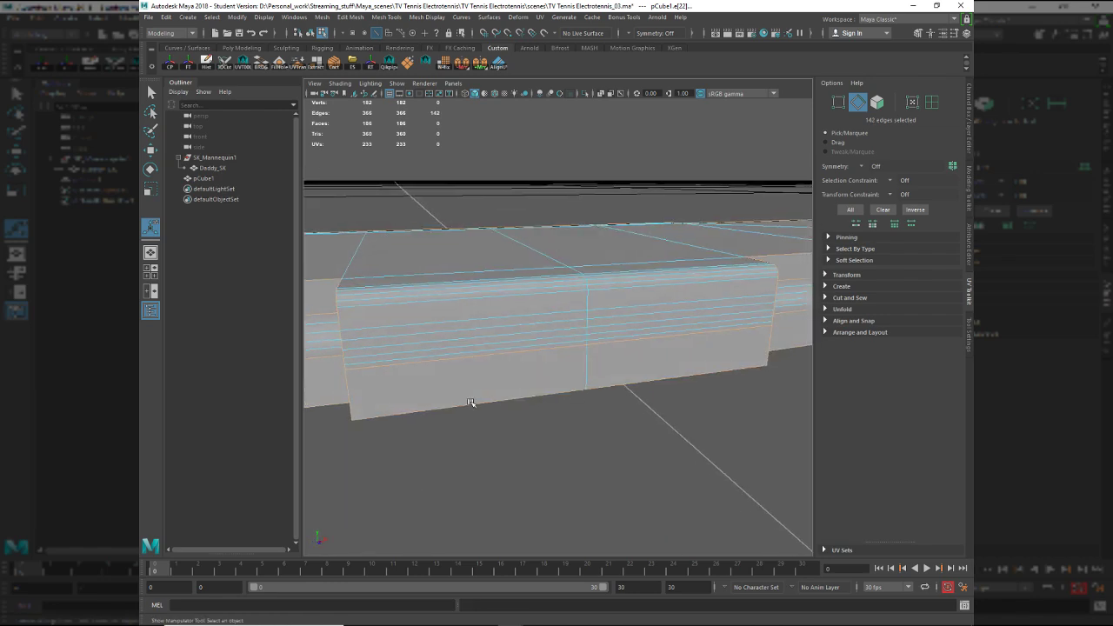
left_click_drag(470, 403, 574, 409, "alt")
Try beveling the selected edges with 2 segments and a larger fraction.
right_click_drag(574, 409, 621, 418, "shift")
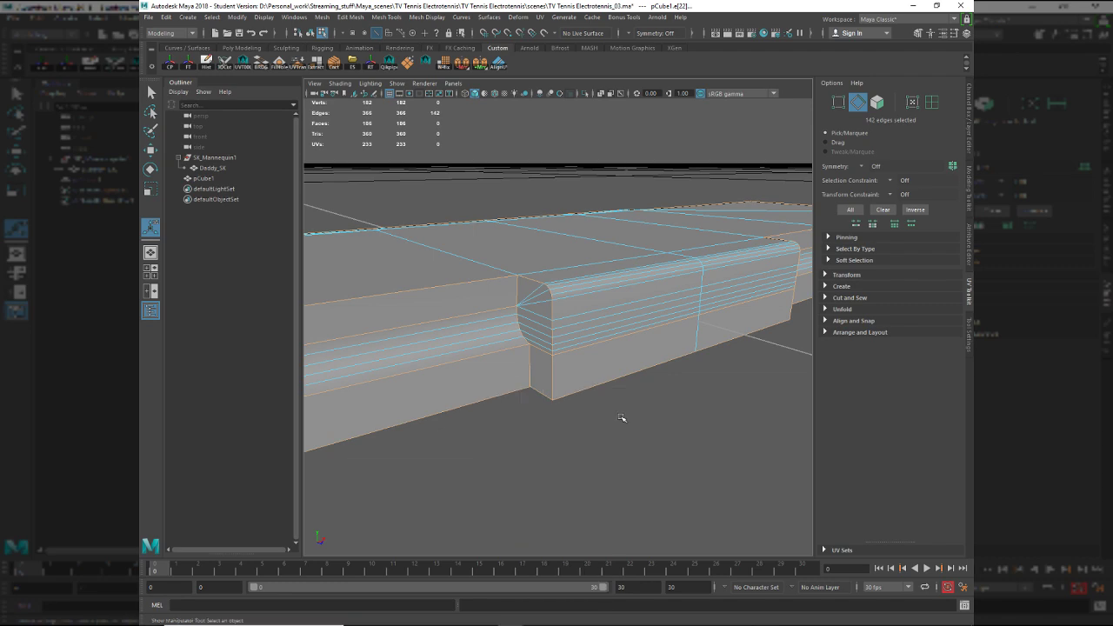
left_click_drag(588, 444, 576, 441, "alt")
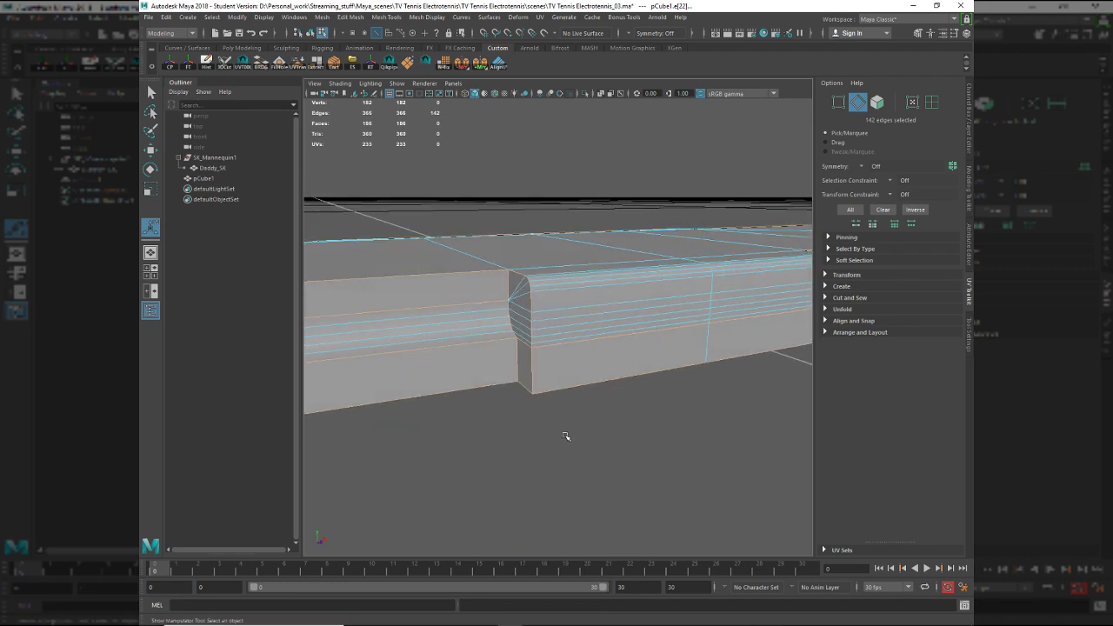
right_click_drag(565, 437, 616, 414, "shift")
key("ctrl+b")
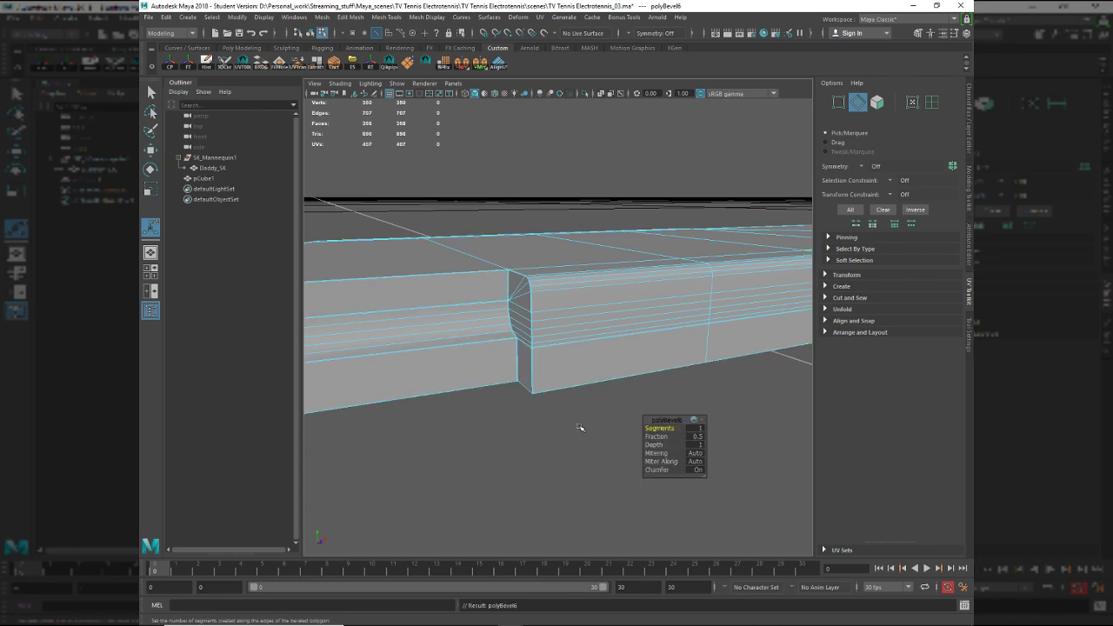
left_click_drag(580, 427, 564, 396, "alt")
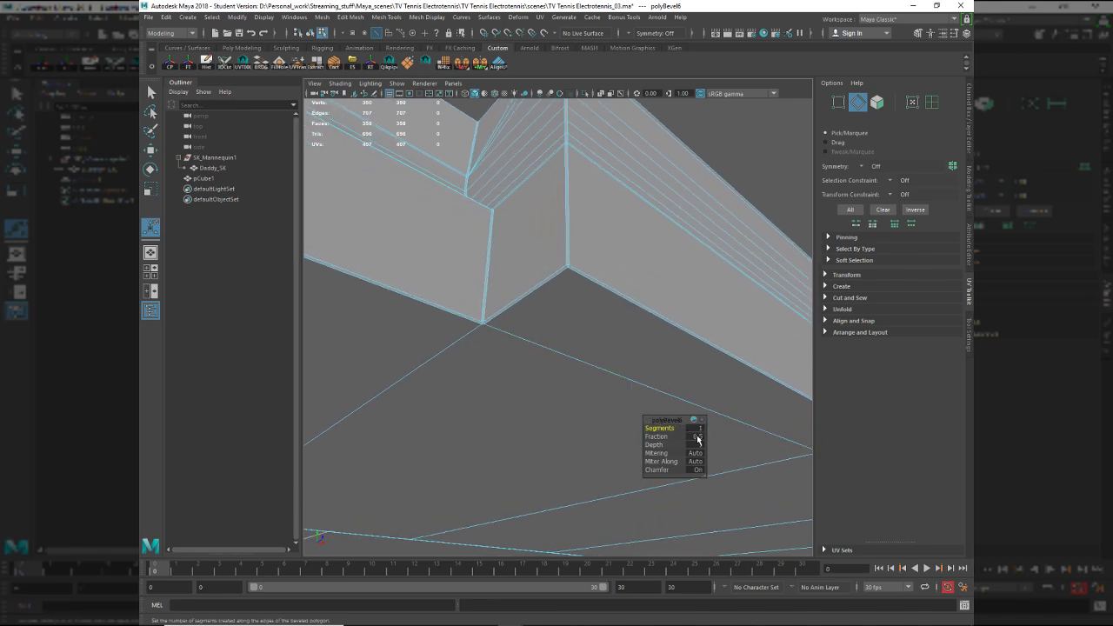
left_click(697, 430)
type("1")
key("Return")
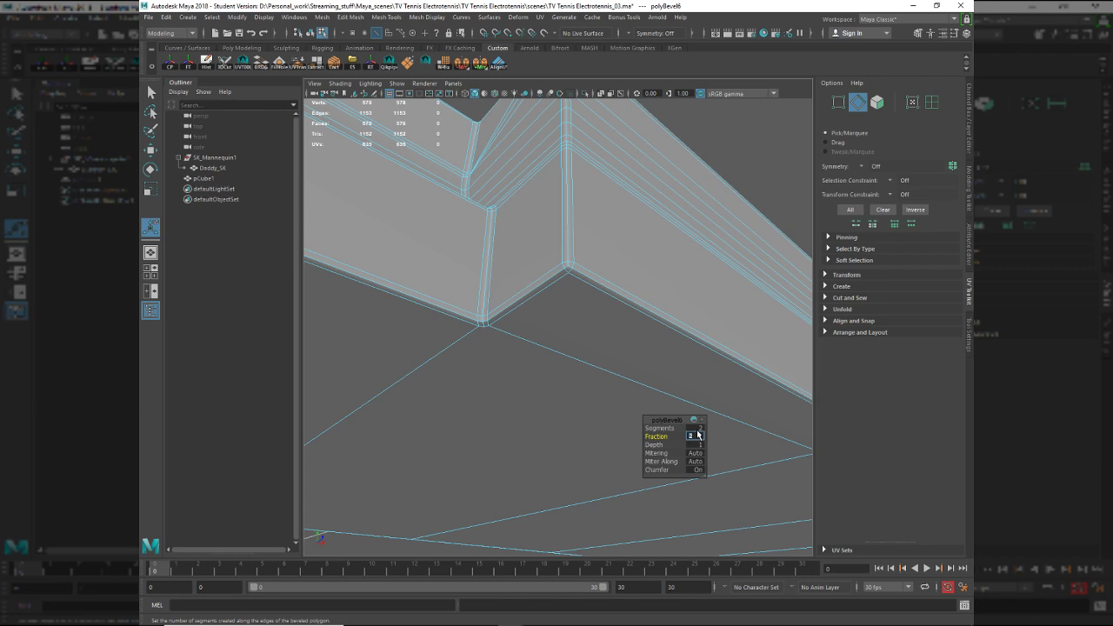
Inspect the beveled end of the side block and undo the bevel together with its settings.
left_click_drag(634, 374, 609, 412, "alt")
right_click_drag(609, 412, 646, 463, "alt")
left_click_drag(564, 449, 557, 424, "alt")
mouse_move(557, 425)
middle_mouse_down("alt")
mouse_move(536, 407)
mouse_move(547, 414)
middle_mouse_up("alt")
key("ctrl+z")
key("ctrl+z")
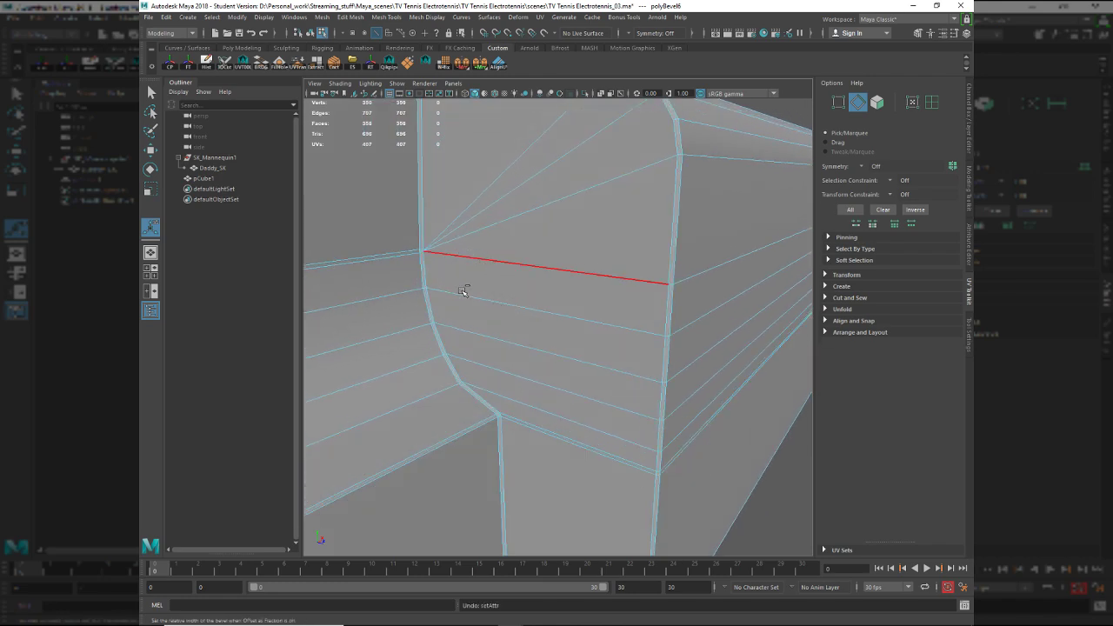
key("ctrl+z")
key("ctrl+z")
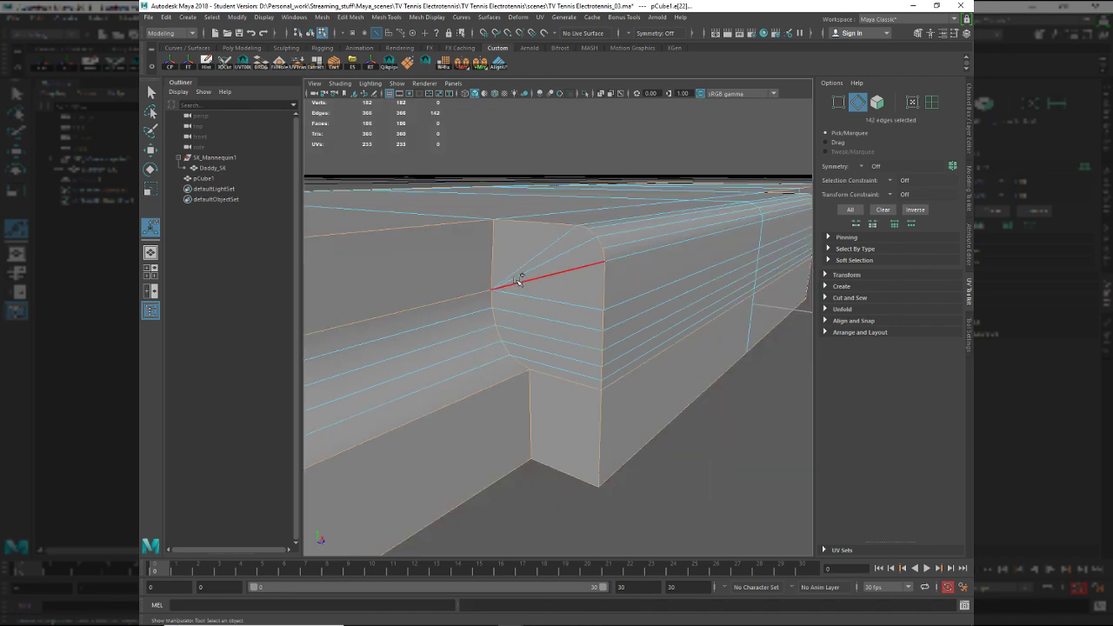
Remove the upper edge loops of the curved side groove from the edge selection.
double_click(530, 300, "shift")
scroll(382, 312, "down", 5)
left_click_drag(389, 335, 487, 286, "alt")
double_click(534, 263, "ctrl")
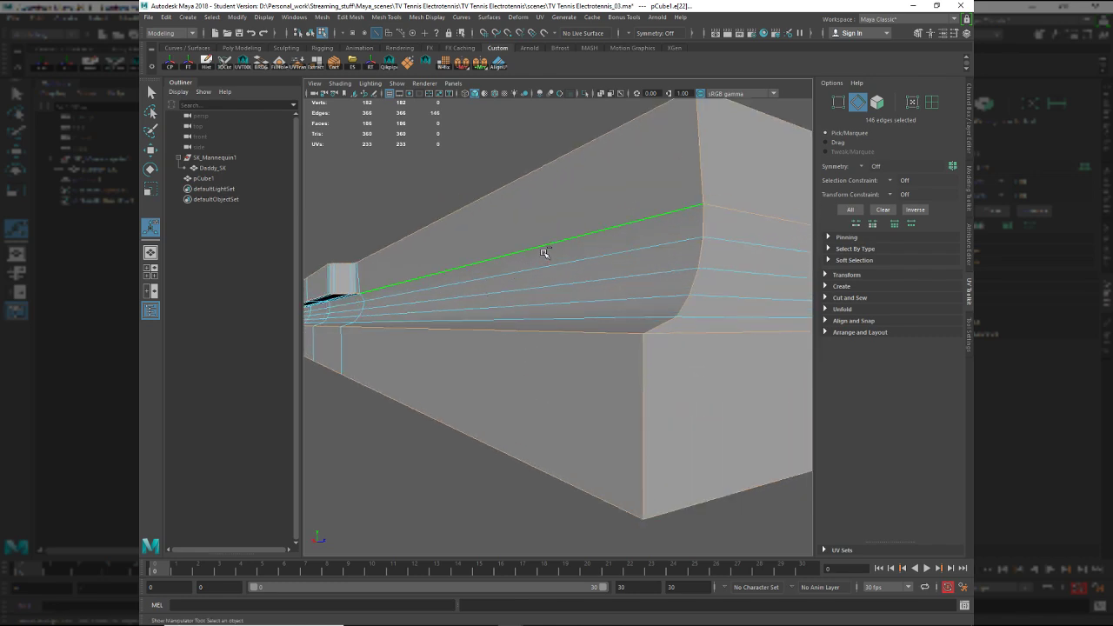
left_click_drag(629, 258, 543, 333, "alt")
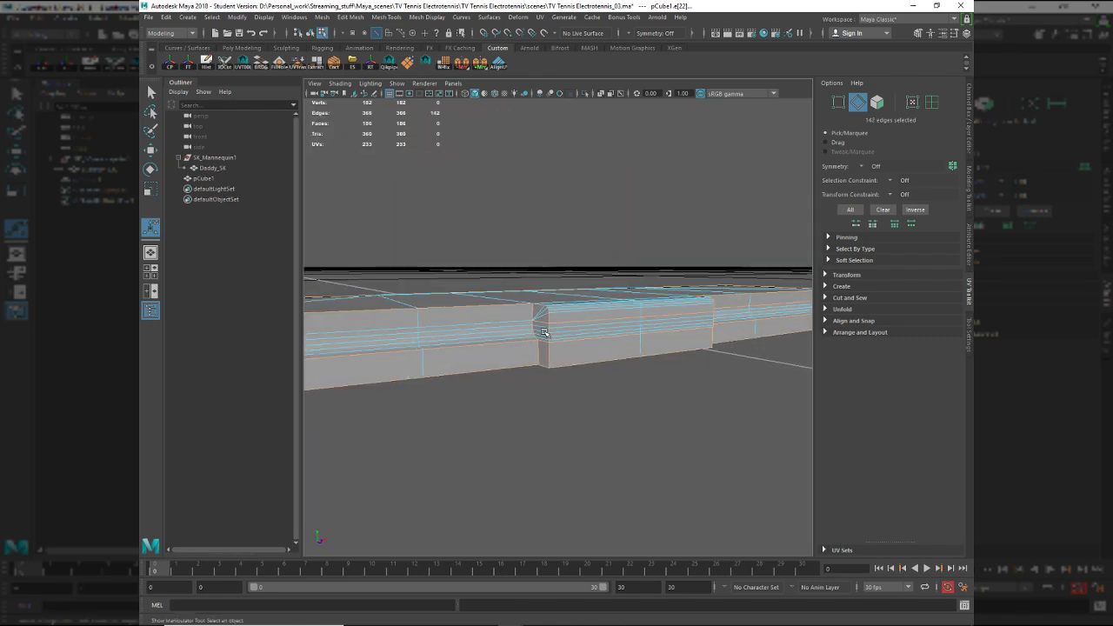
left_click_drag(611, 322, 508, 355, "alt")
double_click(577, 327, "ctrl")
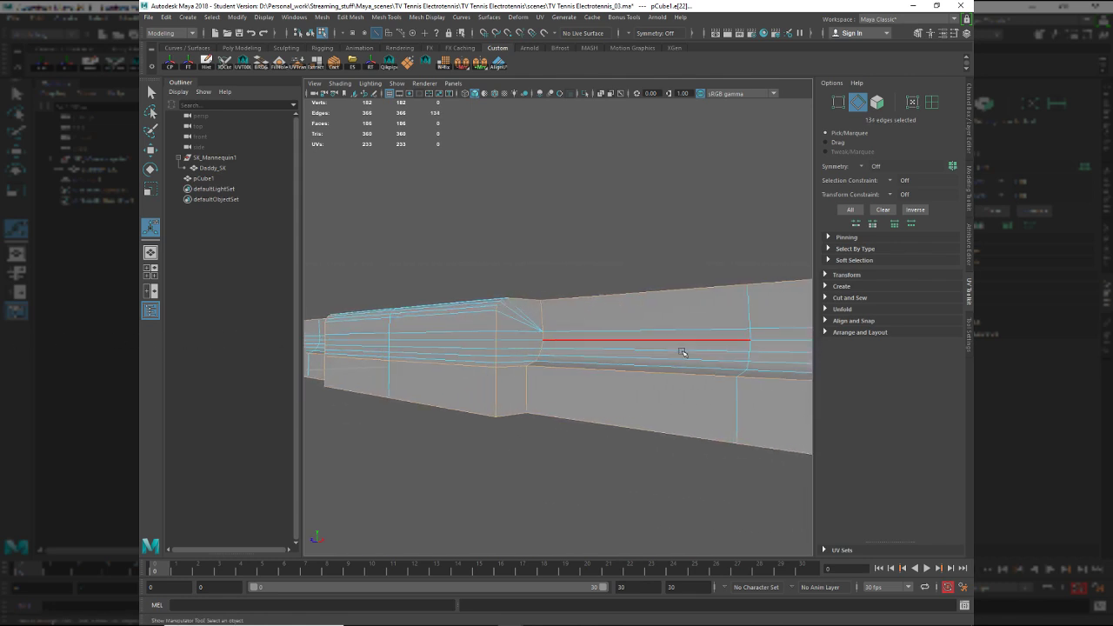
Bevel the selected edges with 2 segments and a fraction of 2, then return to object mode.
middle_click_drag(684, 353, 596, 355, "alt")
right_click_drag(597, 355, 487, 348, "alt")
middle_click_drag(487, 348, 329, 338, "alt")
left_click_drag(328, 337, 629, 291, "alt")
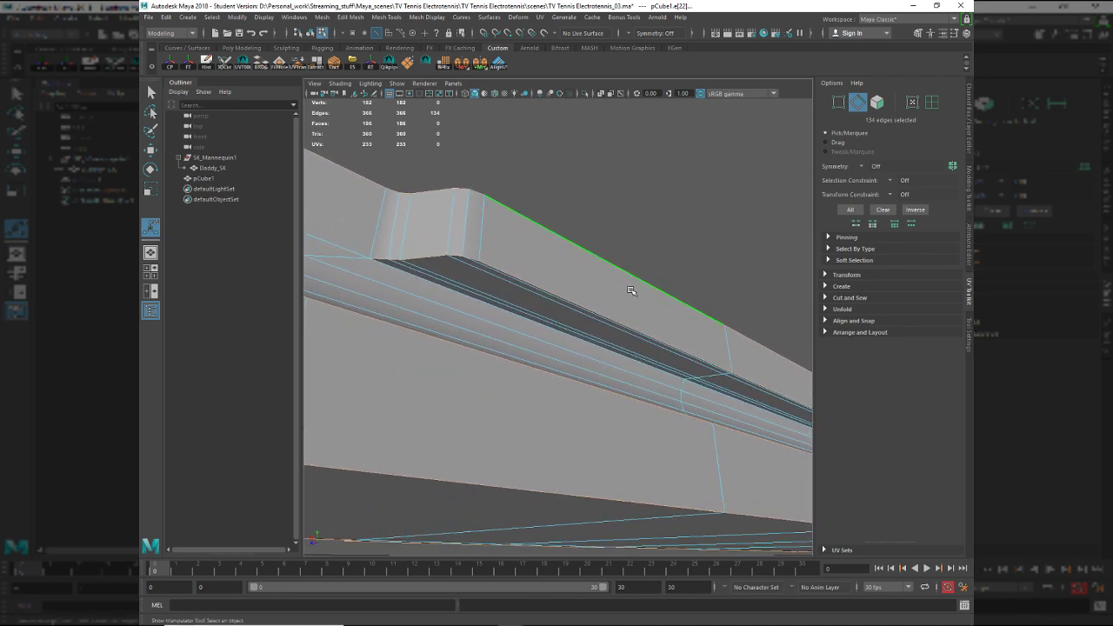
right_click_drag(558, 195, 620, 199, "shift")
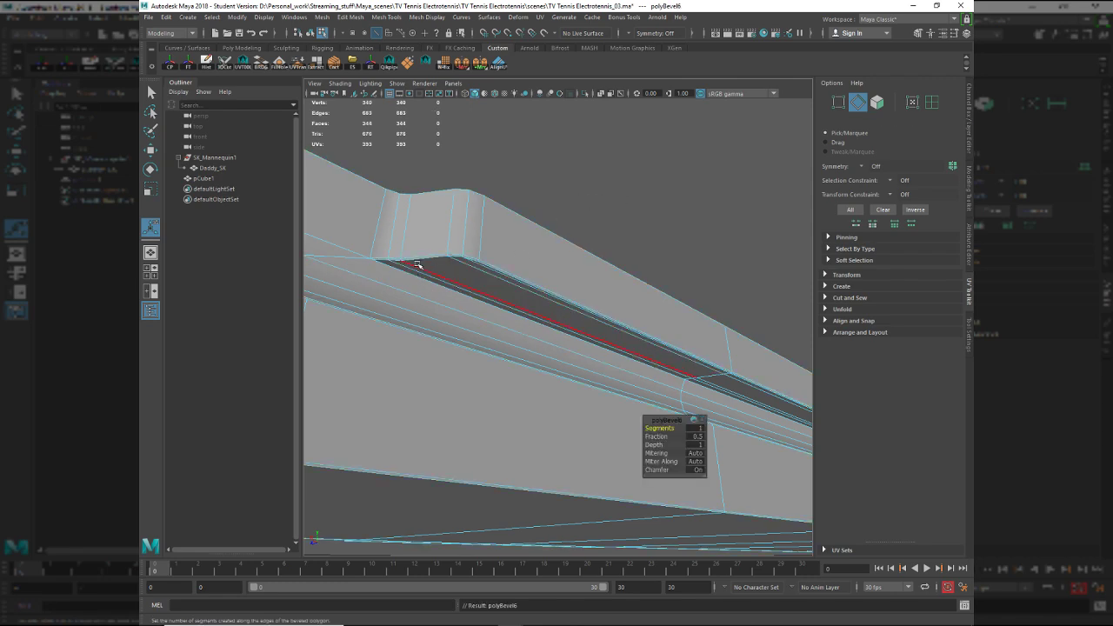
left_click_drag(410, 261, 695, 435, "alt")
left_click(696, 429)
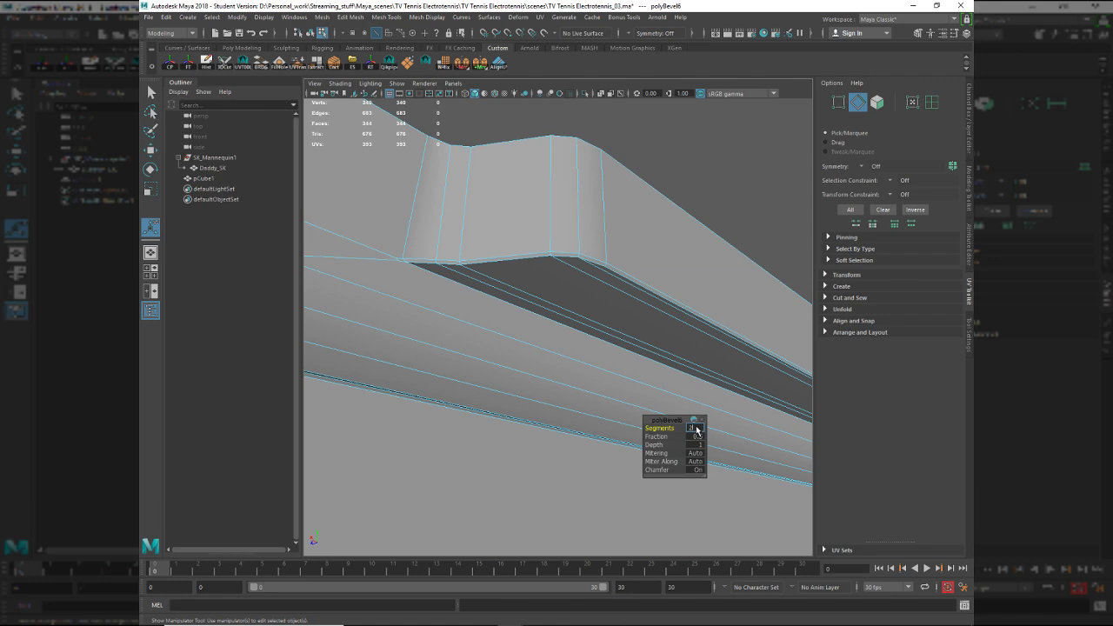
type("2")
key("Tab")
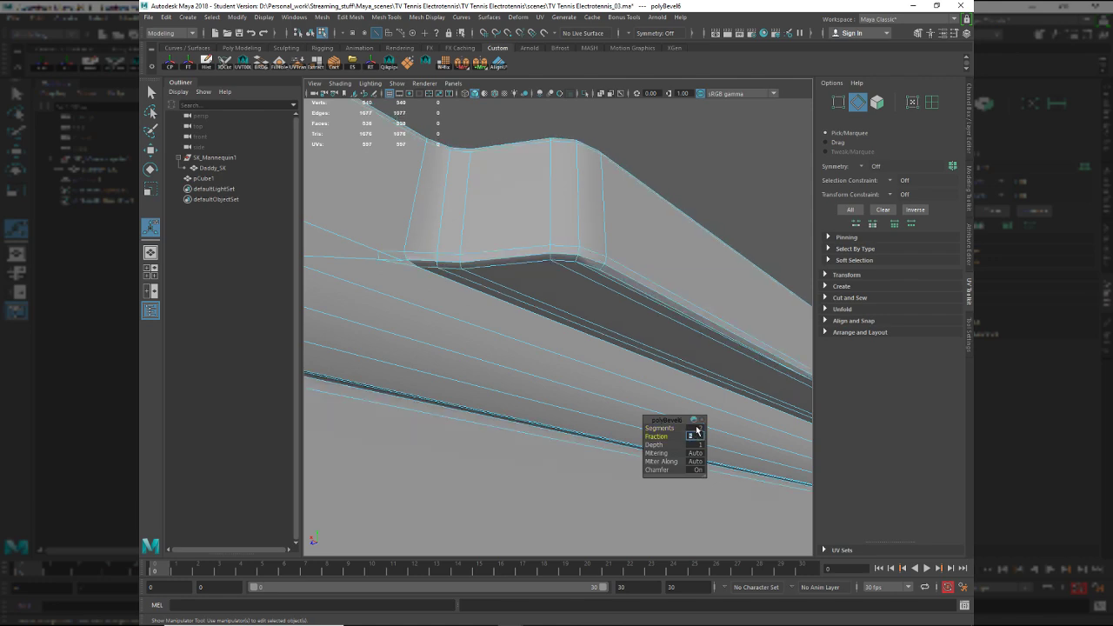
key("q")
key("F8")
left_click(534, 282)
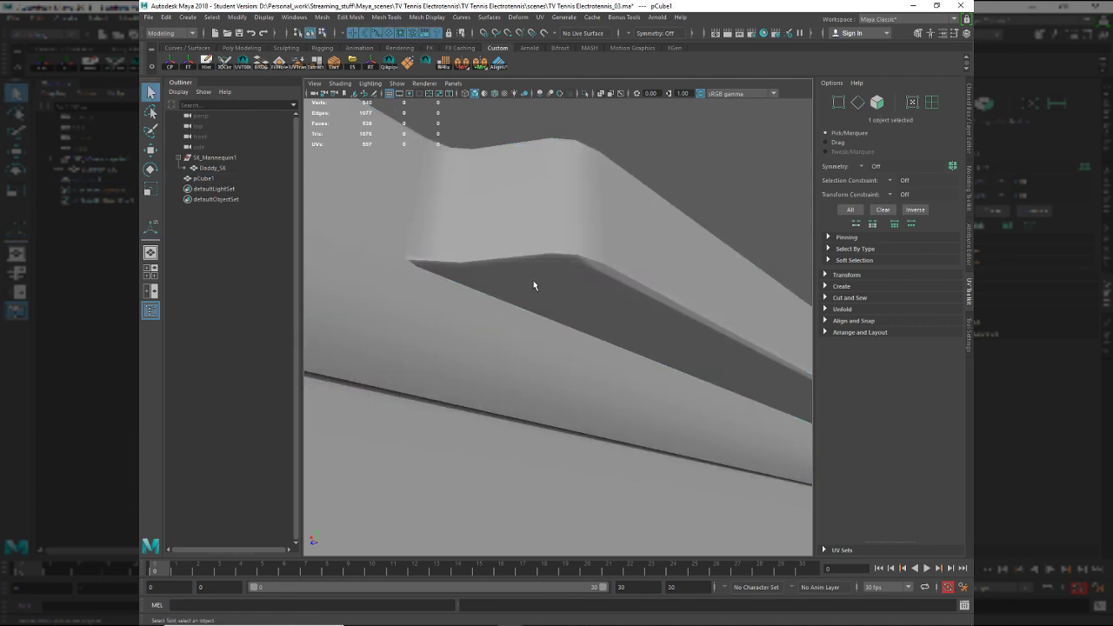
Move the top-surface vertex at the recess corner away from the beveled rim to clear the overlapping faces.
left_click_drag(534, 284, 540, 415, "alt")
left_click(531, 427)
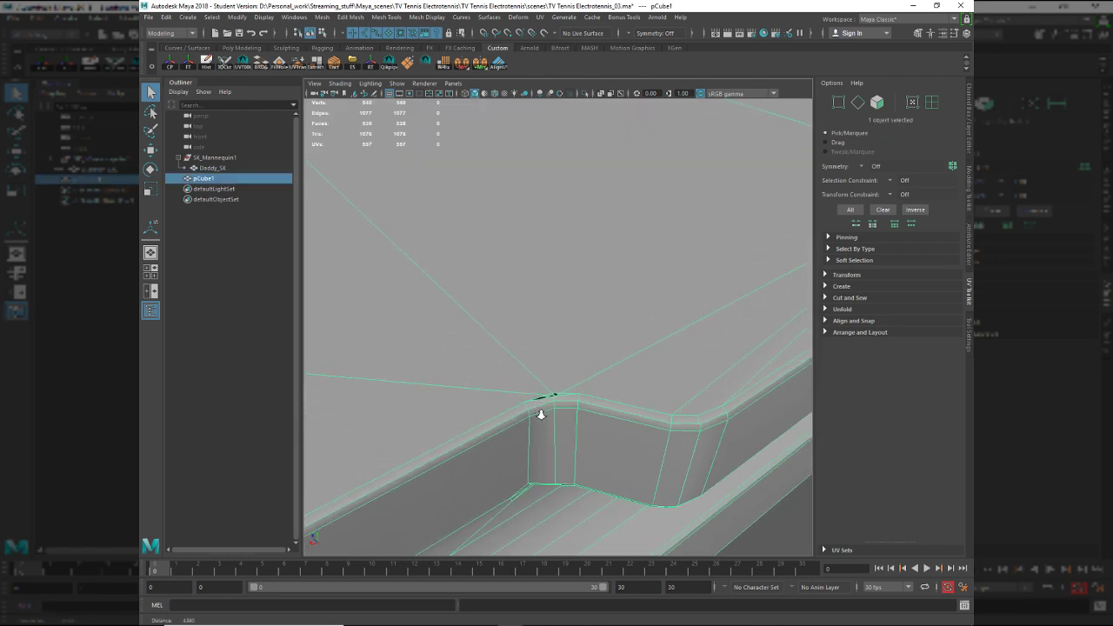
right_click_drag(541, 415, 554, 430, "alt")
mouse_move(554, 429)
left_mouse_down("alt")
mouse_move(566, 444)
mouse_move(569, 417)
left_mouse_up("alt")
key("F9")
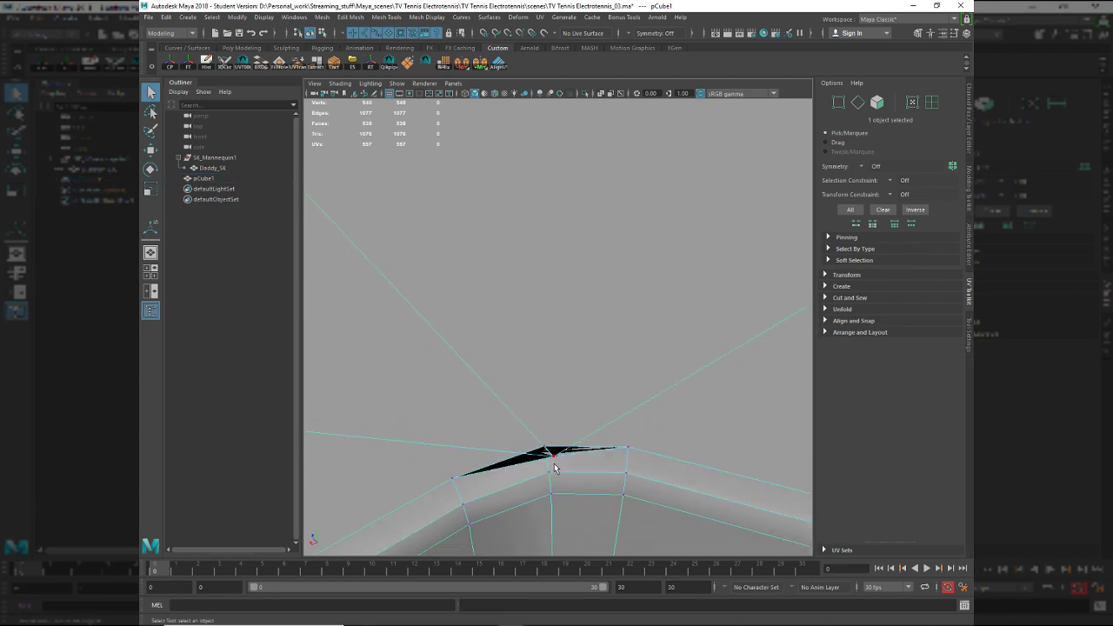
left_click(551, 453)
key("w")
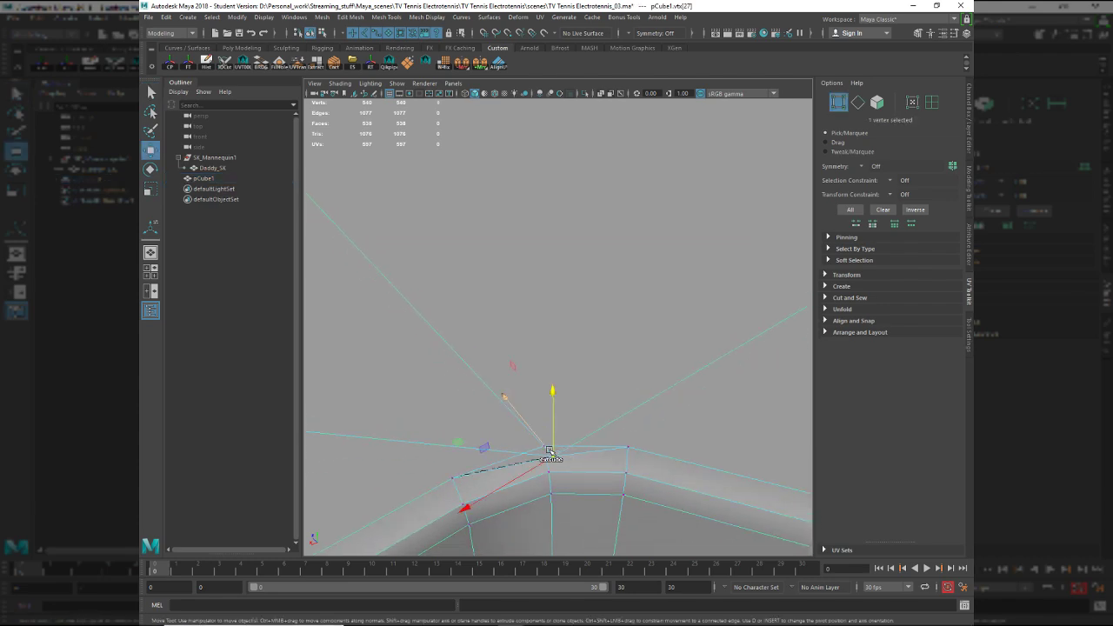
left_click_drag(550, 451, 606, 398)
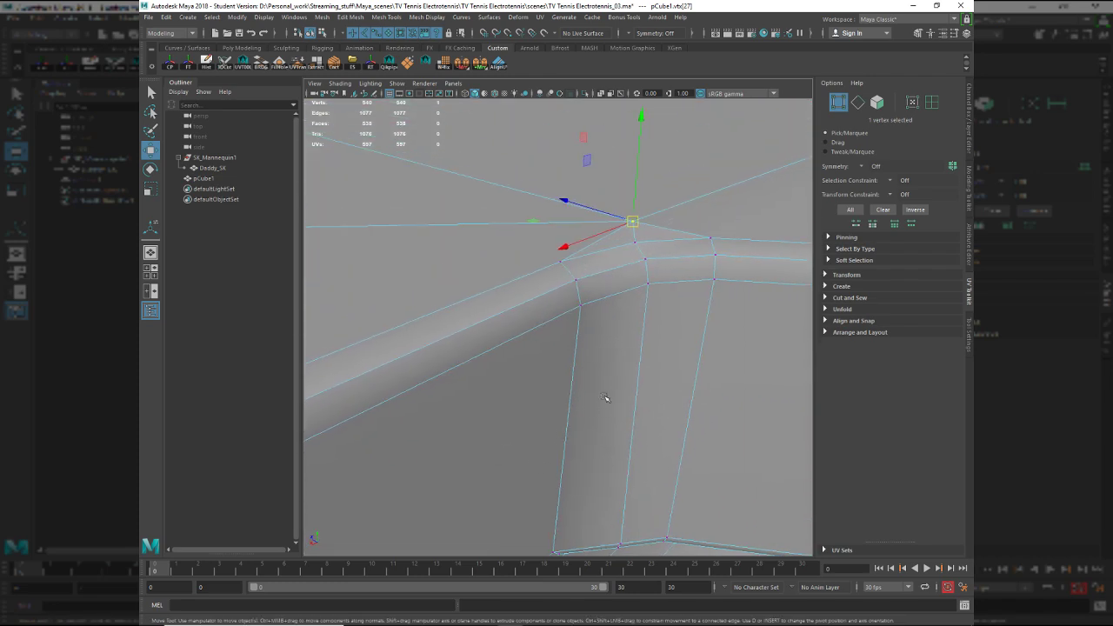
key("ctrl+z")
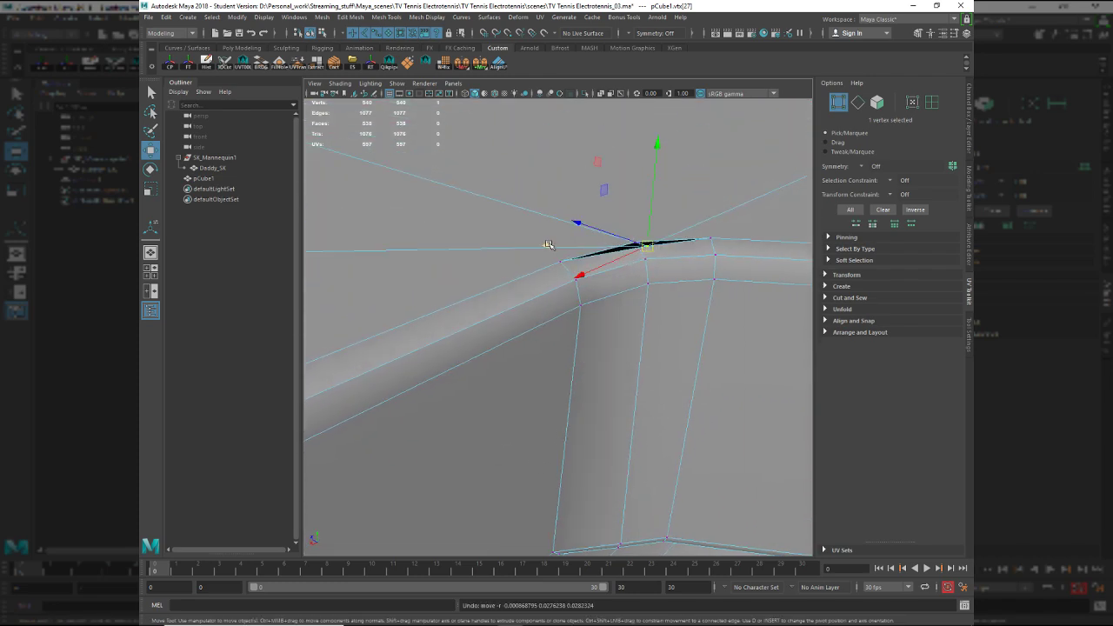
left_click_drag(549, 246, 525, 230)
right_click_drag(670, 261, 696, 246)
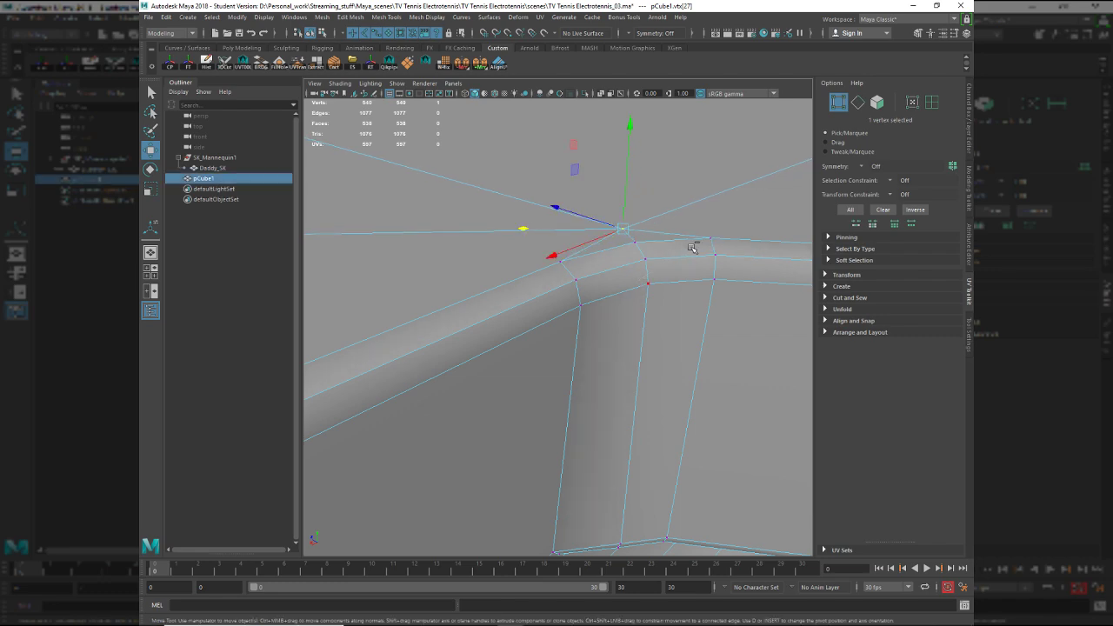
left_click(663, 284)
left_click(678, 292)
Inspect the beveled edges around the recess and the end of the protruding side block.
right_click_drag(678, 294, 606, 293, "alt")
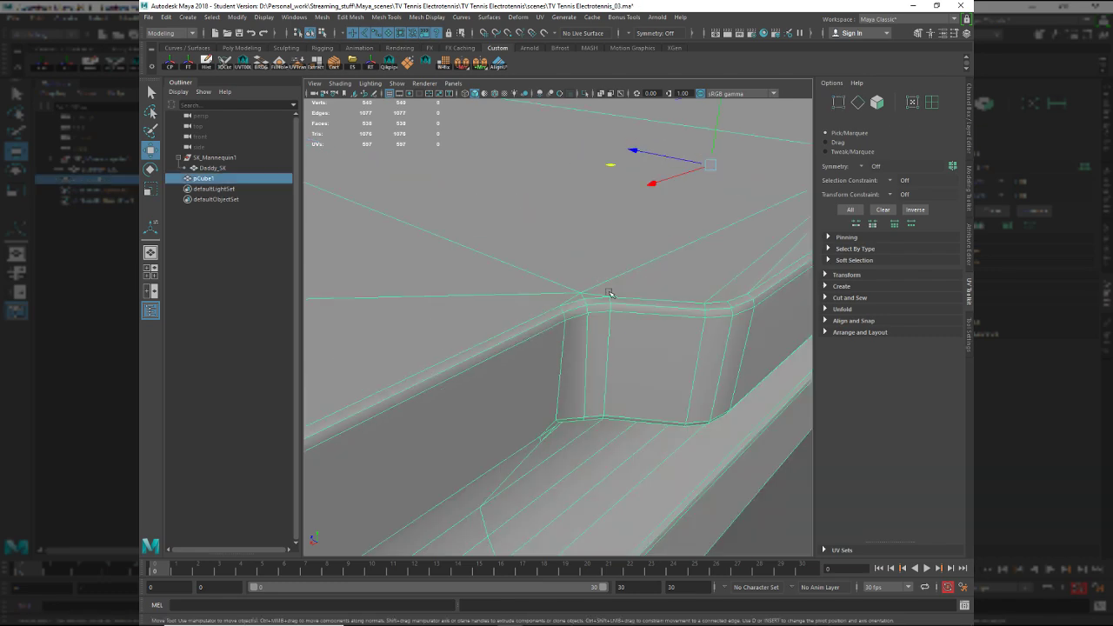
left_click_drag(656, 365, 565, 415, "alt")
scroll(601, 393, "up", 12)
left_click(545, 391, "ctrl")
left_click(644, 369)
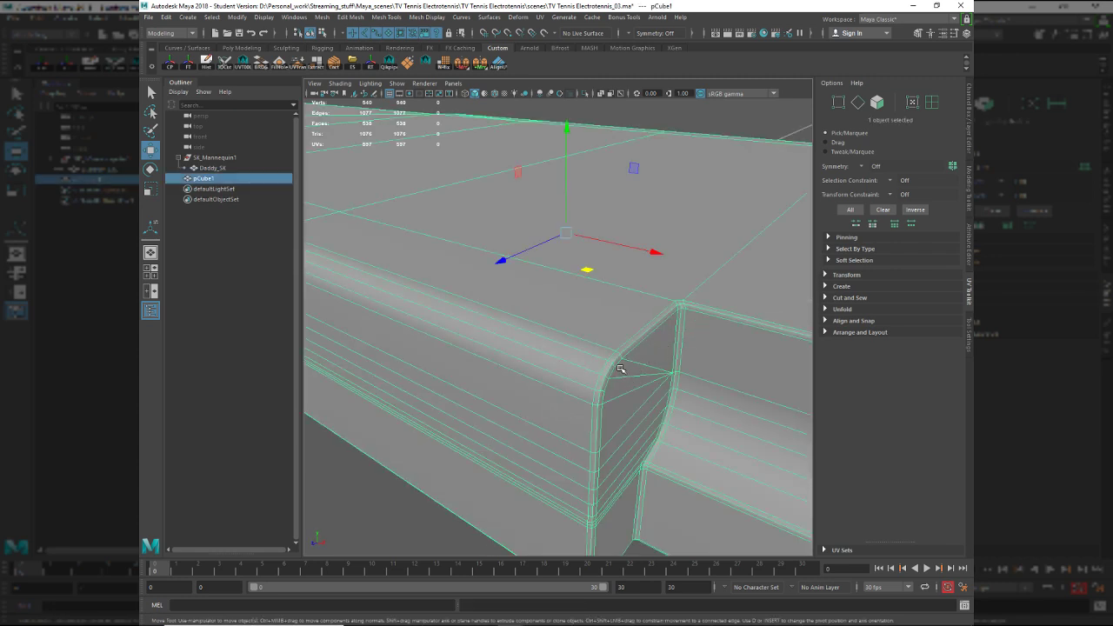
Connect the top-surface vertex at the recess corner diagonally to the vertex on the opposite long edge, then return to object mode.
left_click_drag(620, 369, 559, 415, "alt")
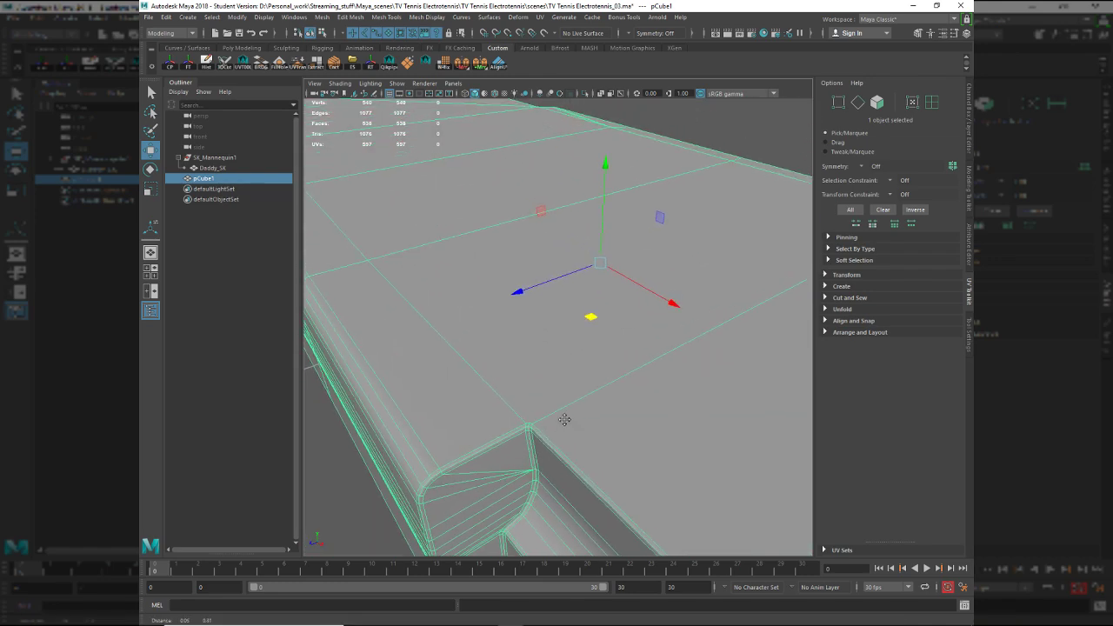
key("F9")
left_click(529, 417)
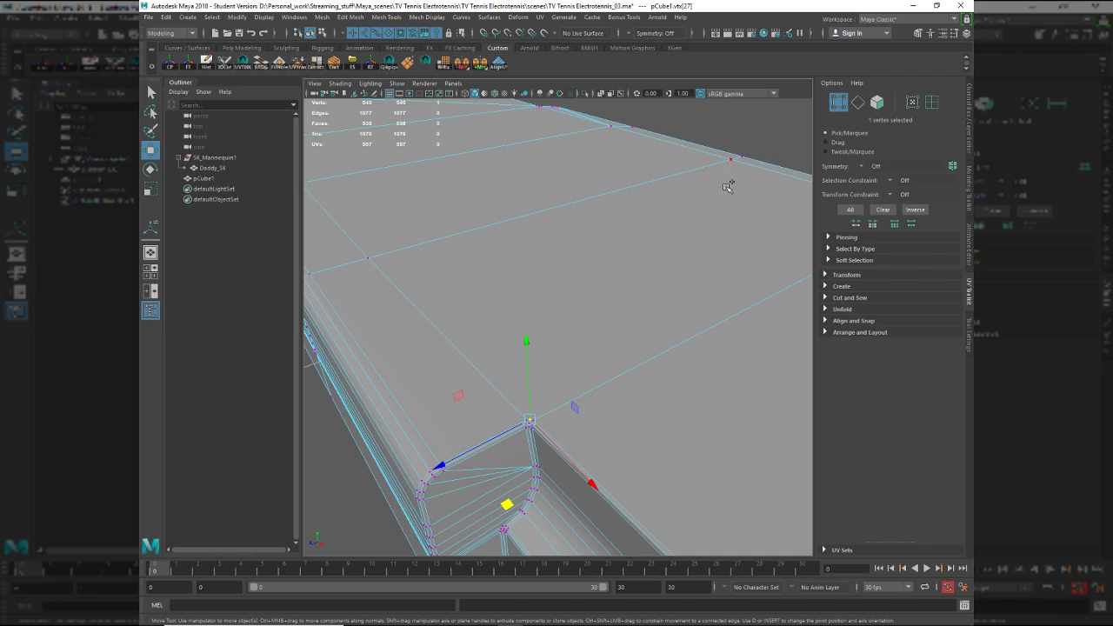
left_click(730, 160, "shift")
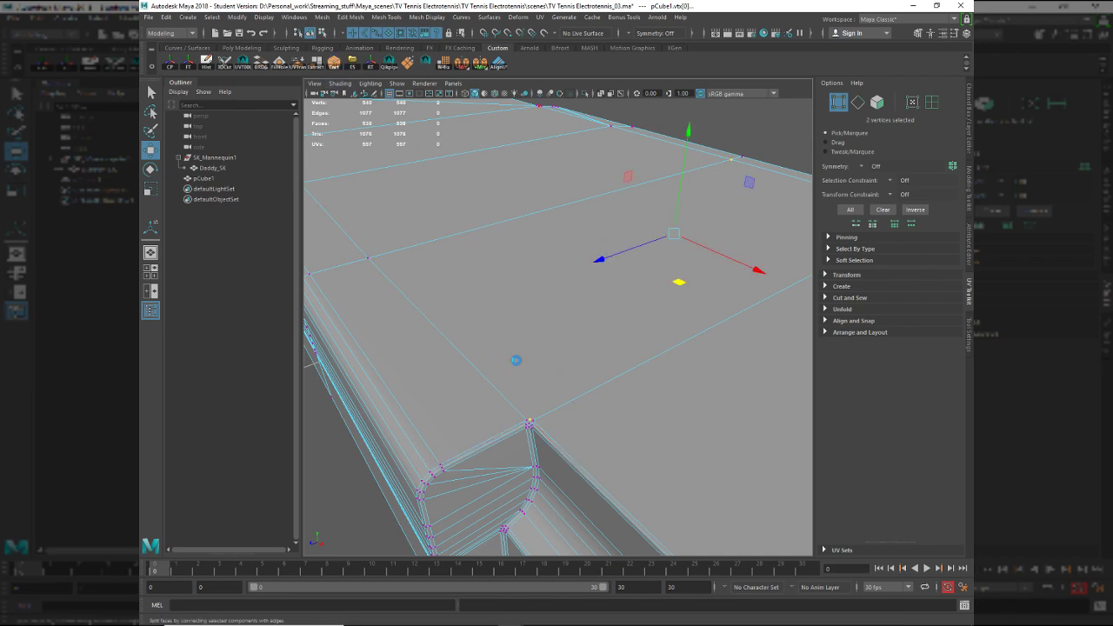
key("q")
right_click_drag(541, 352, 592, 297)
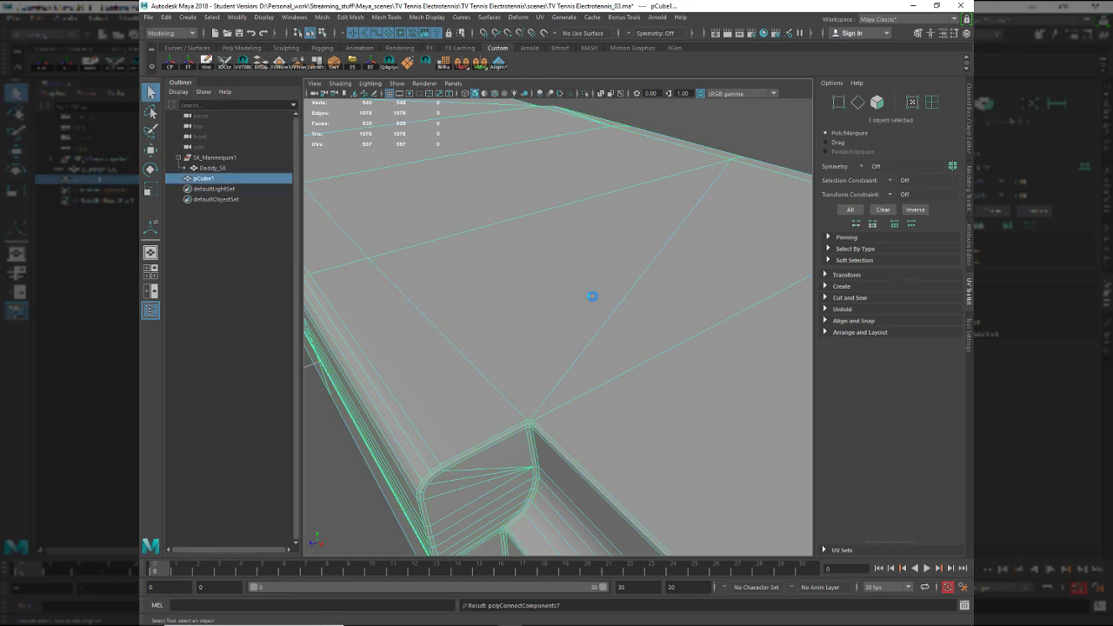
Save the scene as a new version named TV Tennis Electrotennis_04.
key("ctrl+shift+s")
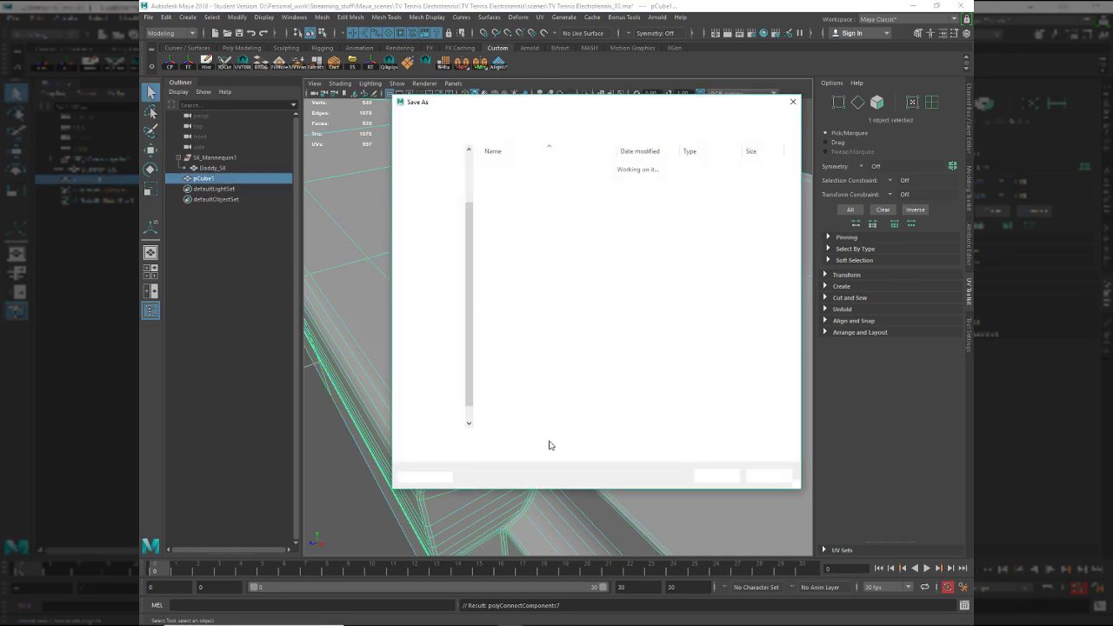
left_click(555, 439)
key("Return")
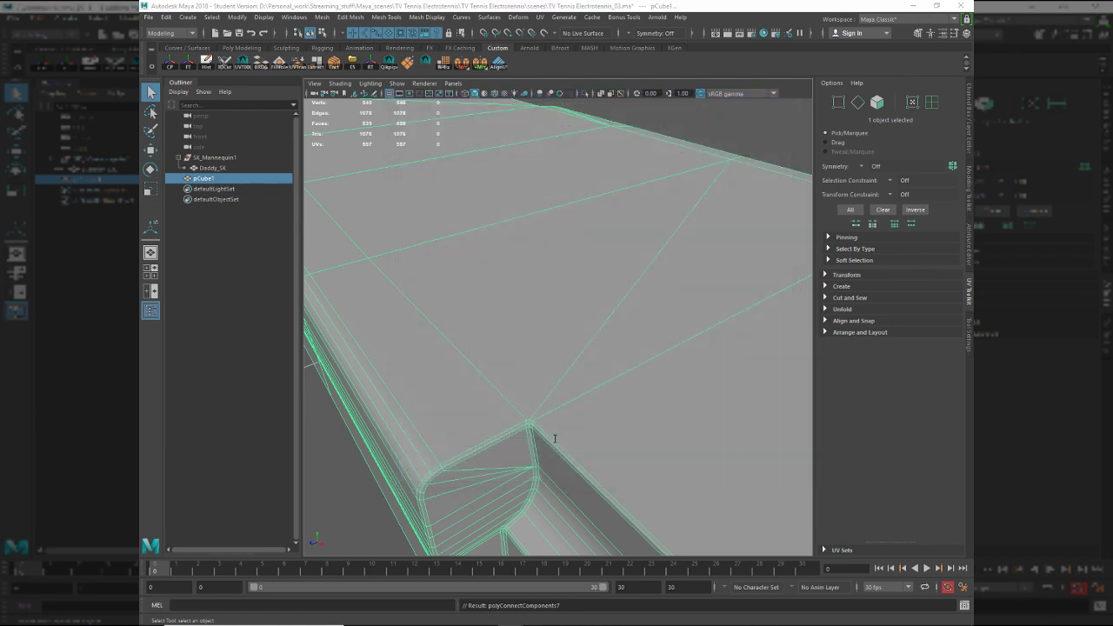
key("super")
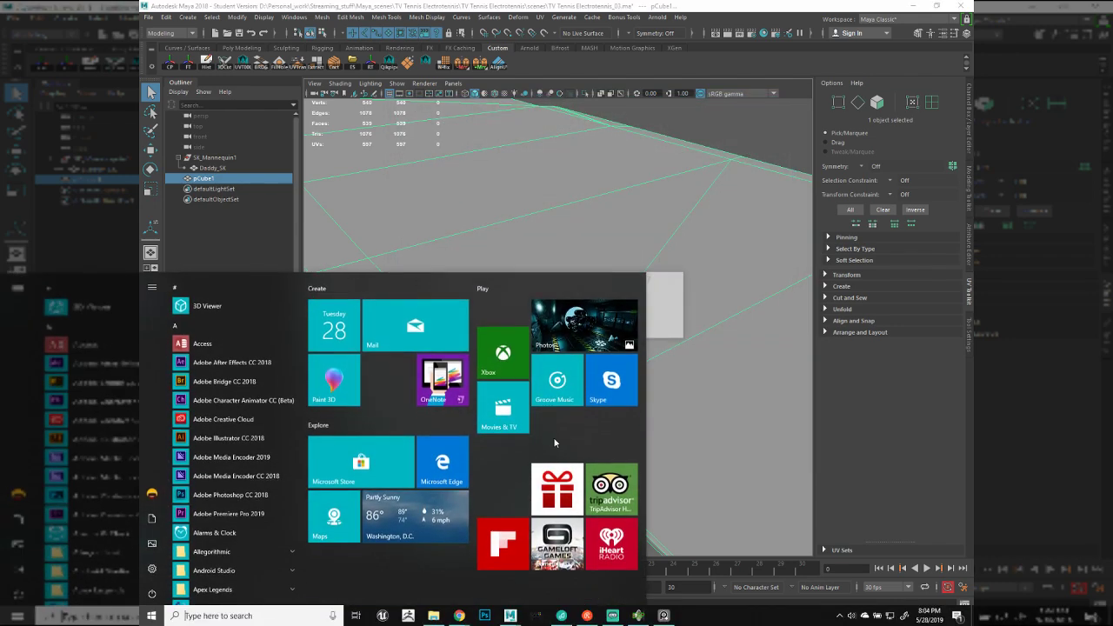
key("Escape")
key("ctrl+s")
key("Return")
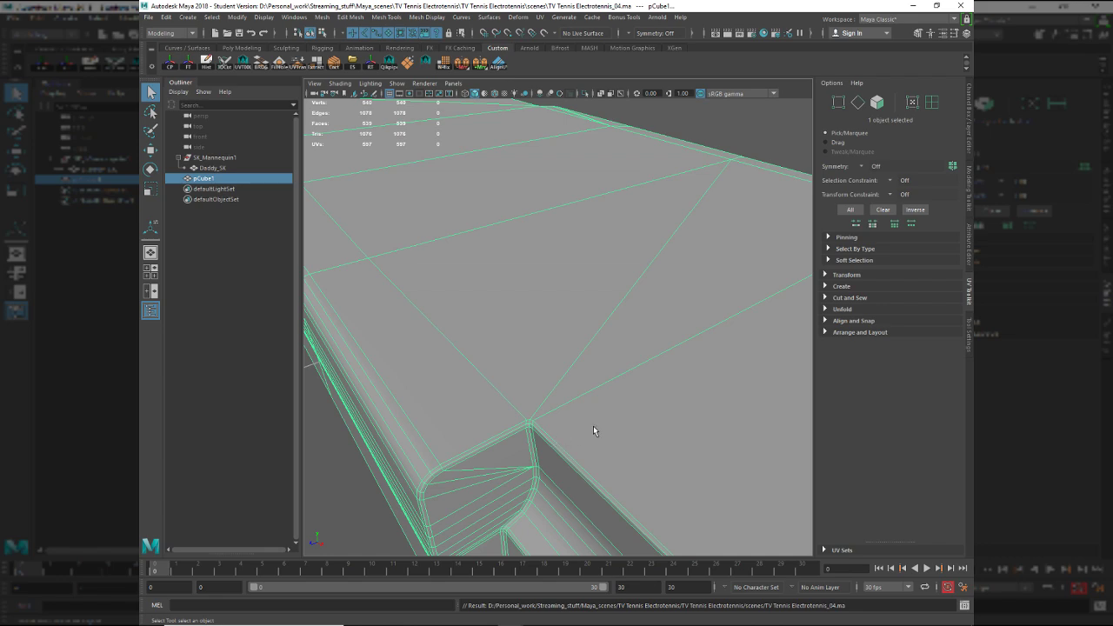
Connect the vertex at the recess's other corner diagonally to the matching vertex on the opposite long edge.
left_click_drag(593, 428, 518, 387, "alt")
key("w")
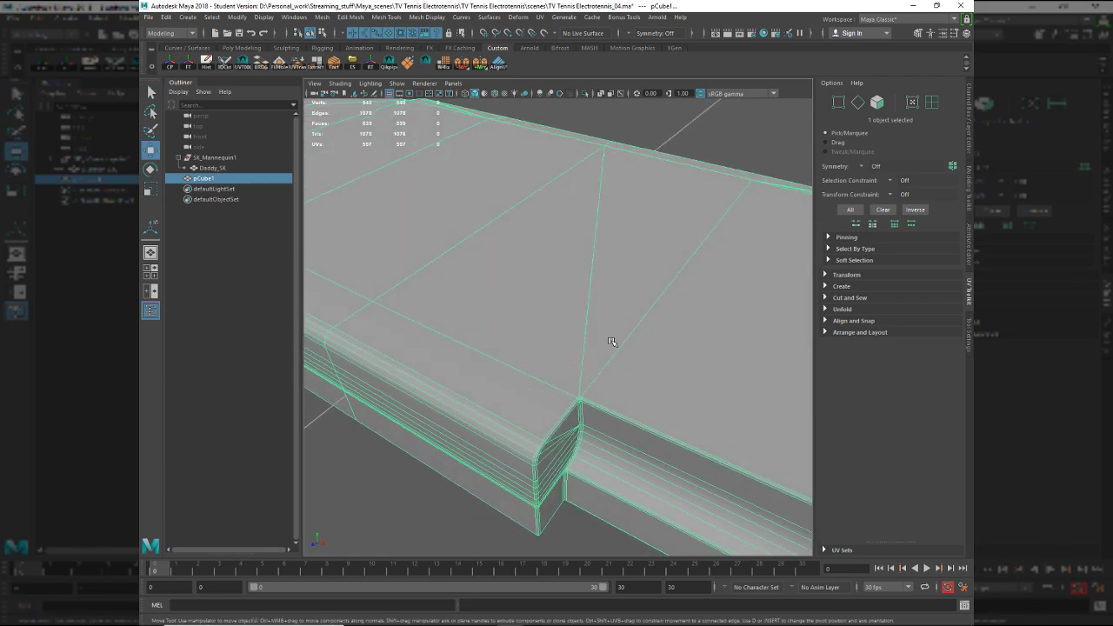
left_click_drag(626, 343, 614, 249, "alt")
right_click_drag(600, 265, 533, 222)
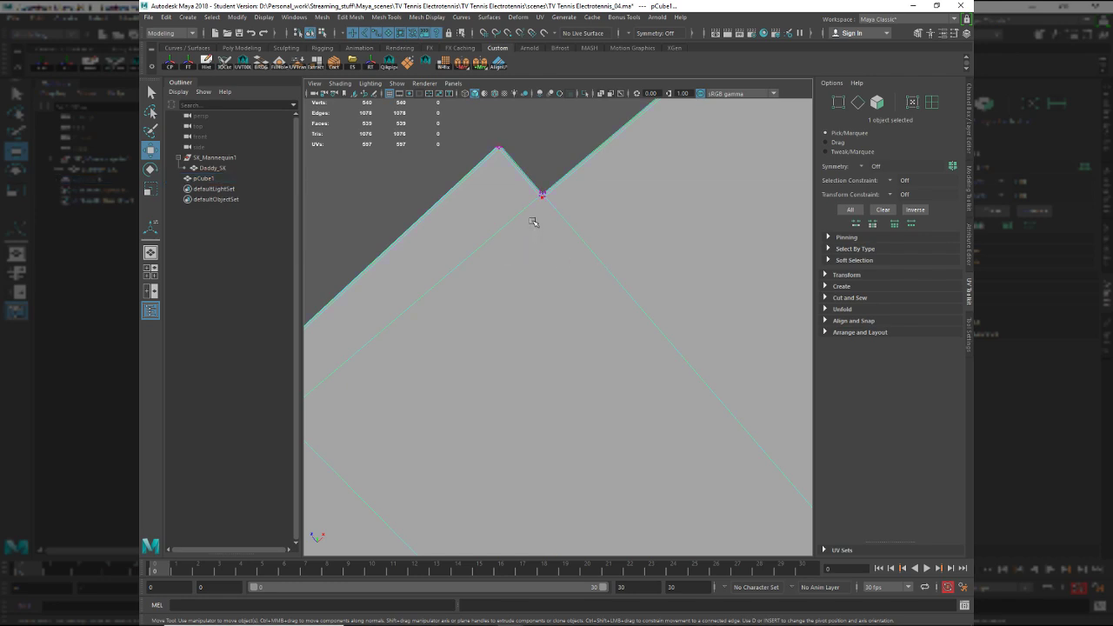
left_click(540, 201)
right_click_drag(600, 388, 564, 368, "alt")
middle_click_drag(553, 331, 489, 255, "alt")
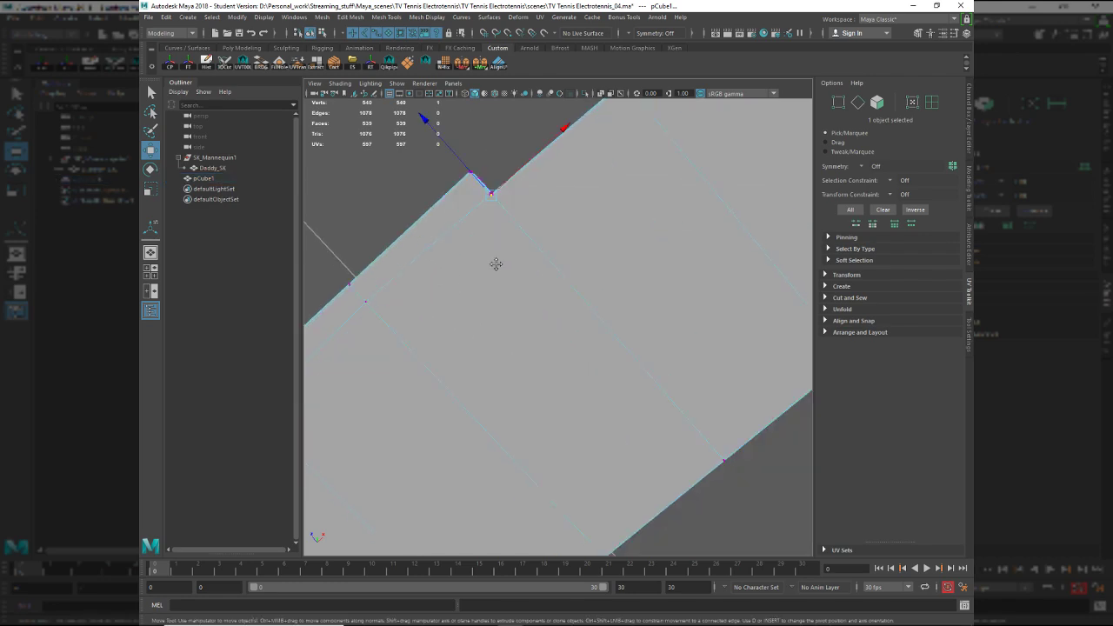
middle_click_drag(654, 551, 594, 417, "alt")
left_click(554, 431, "shift")
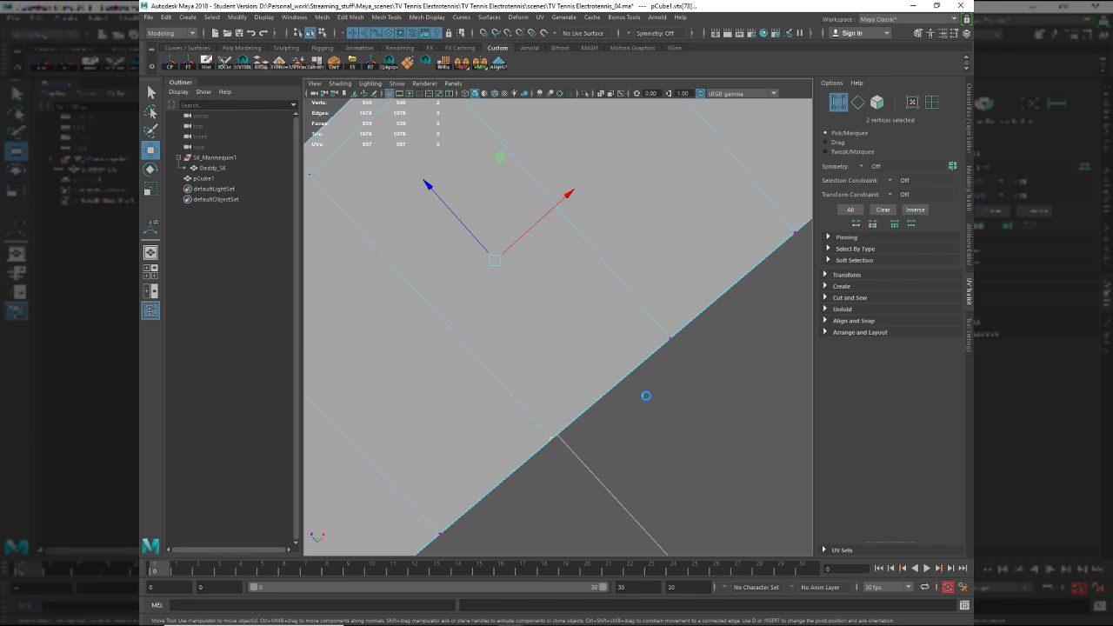
Target-weld the two stray vertices beside the recess's lower corner onto the adjacent vertex at the tip of the beveled rim.
left_click_drag(652, 318, 474, 266, "alt")
middle_click_drag(408, 269, 587, 283, "alt")
left_click_drag(579, 280, 536, 313, "alt")
scroll(586, 334, "up", 5)
scroll(591, 348, "up", 5)
middle_click_drag(543, 335, 594, 367, "alt")
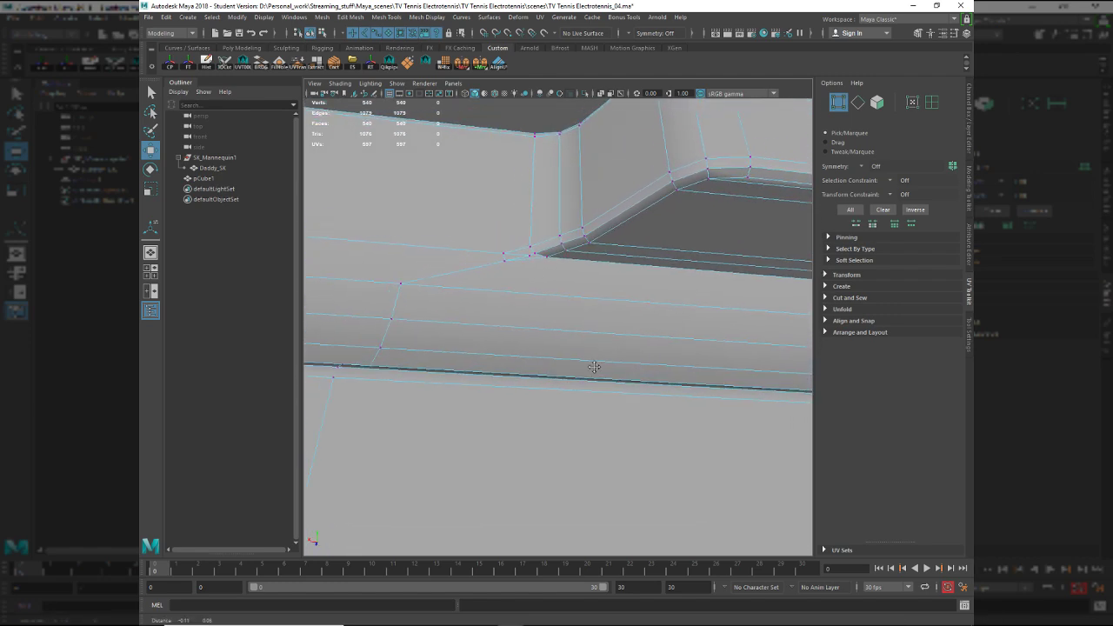
left_click_drag(594, 367, 484, 353, "alt")
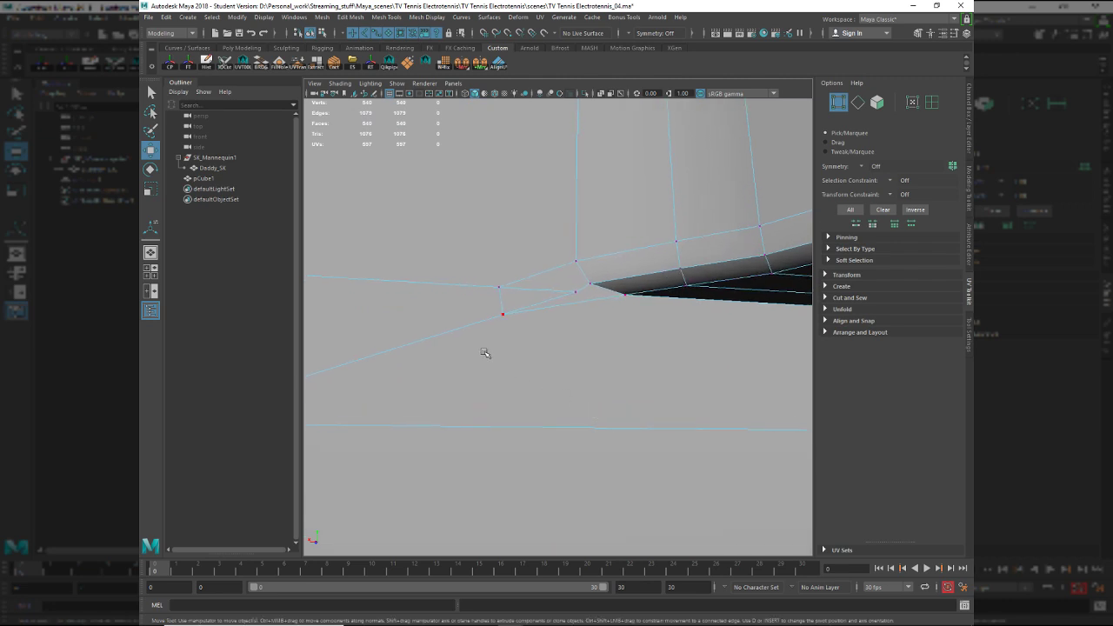
right_click_drag(485, 354, 559, 283)
key("g")
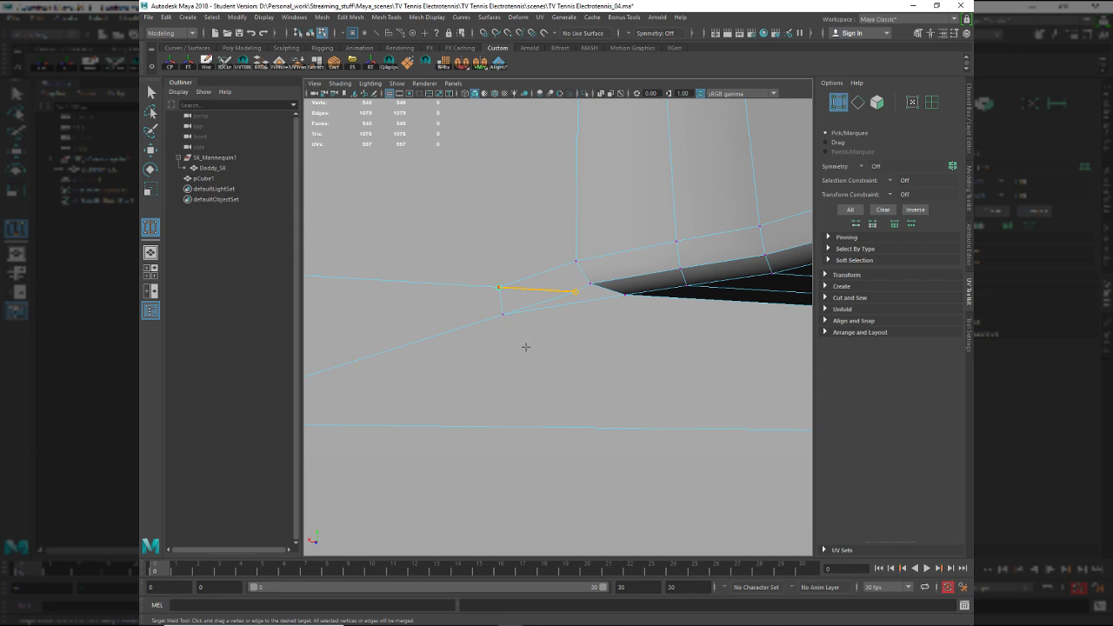
left_click_drag(525, 347, 527, 348)
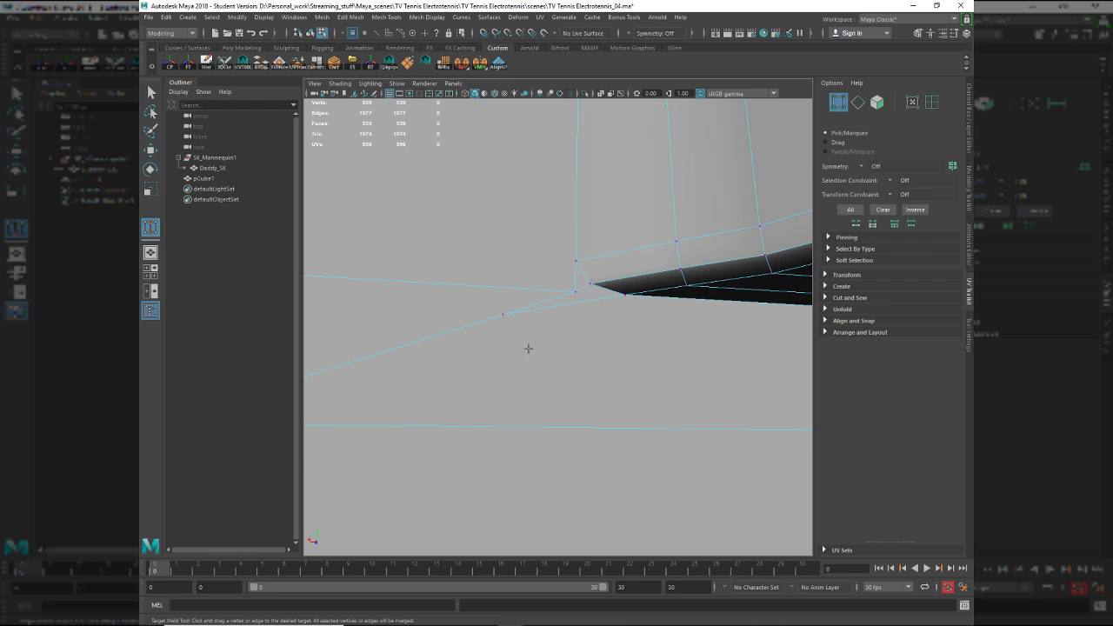
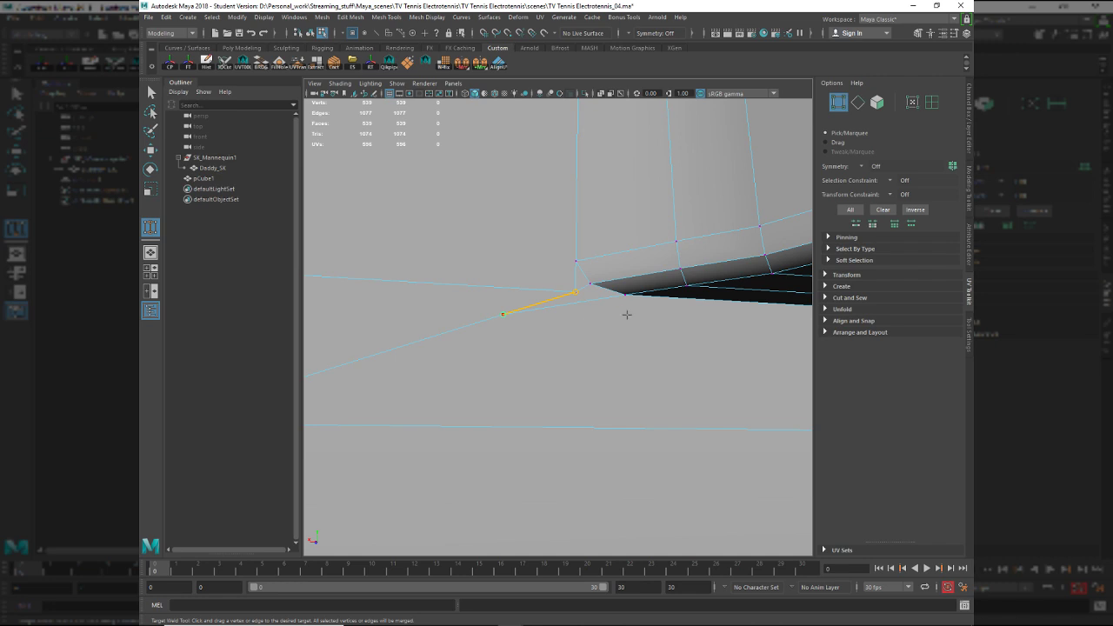
left_click_drag(635, 323, 631, 327)
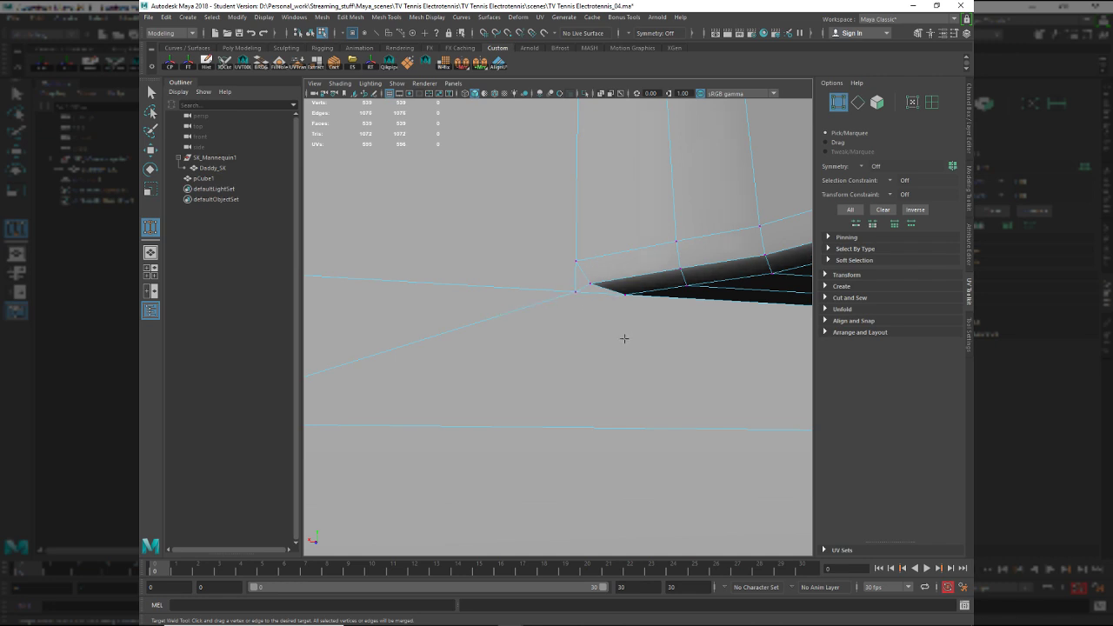
key("q")
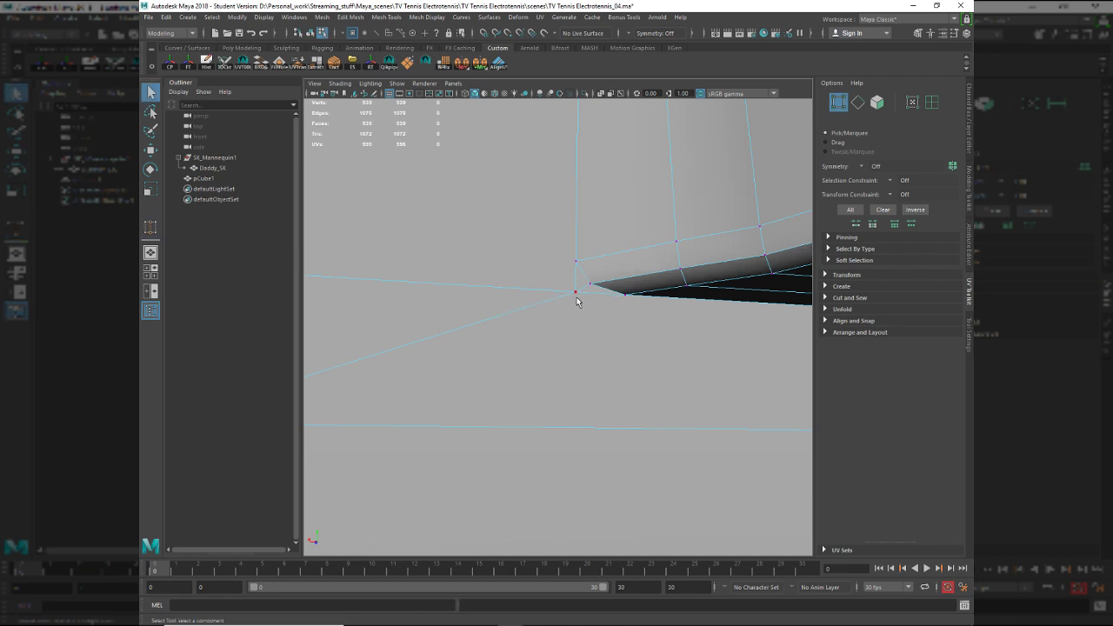
Move the welded vertex horizontally away from the recess's lower corner, along the side of the body.
right_click_drag(577, 298, 522, 310, "alt")
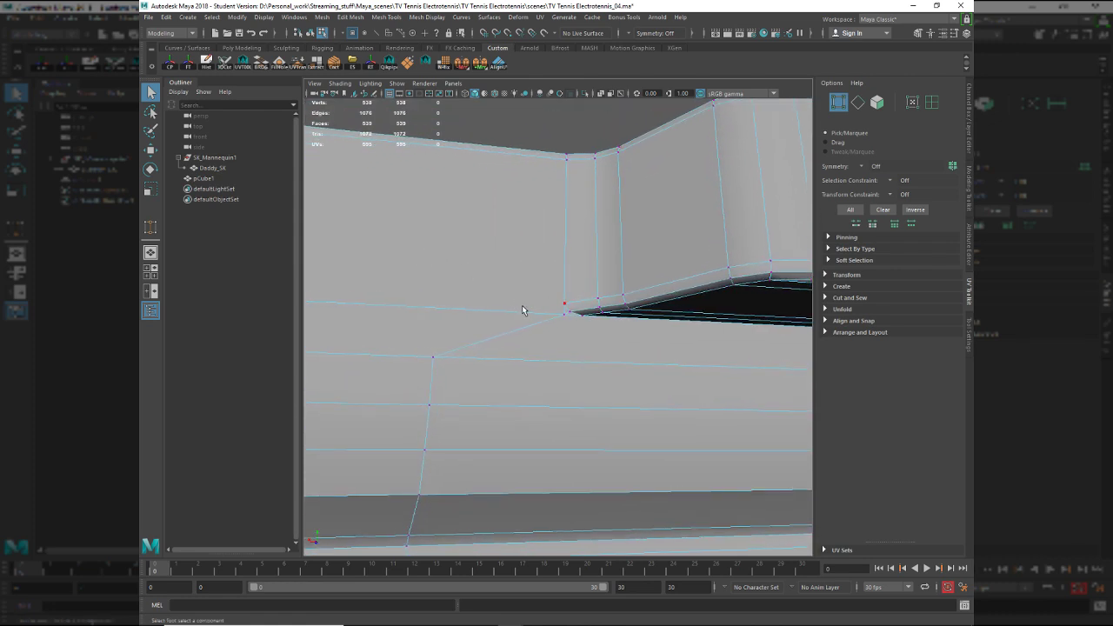
key("w")
left_click(561, 313)
left_click_drag(555, 314, 517, 311)
left_click(530, 307)
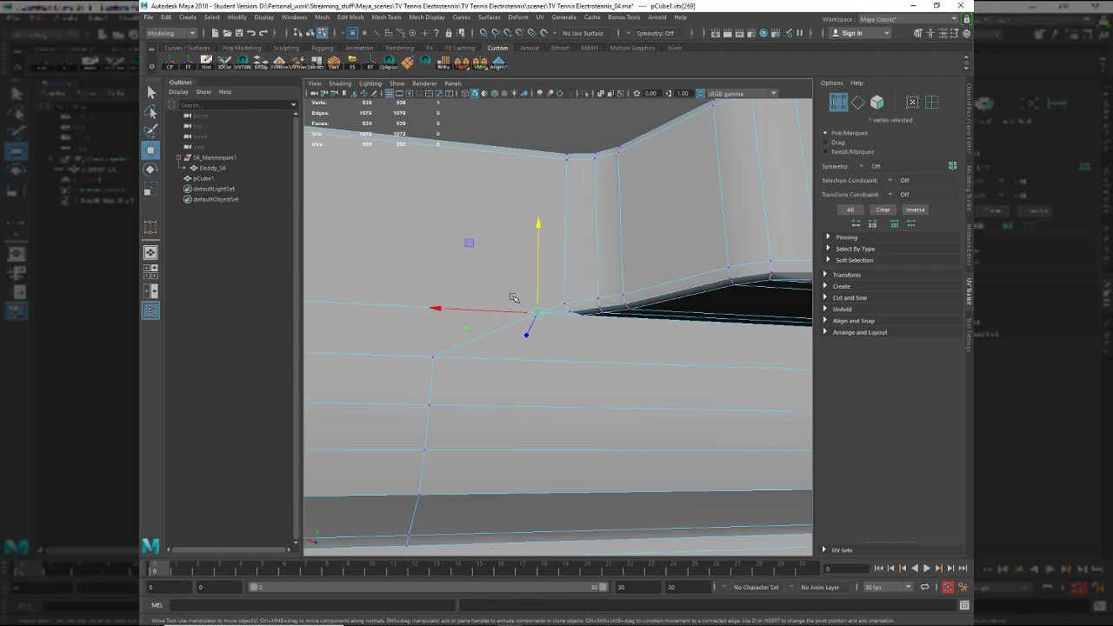
Connect the moved vertex to the recess's upper rim vertex, and the tip vertex of the recess to the nearest curved-side vertex.
key("q")
left_click(574, 179)
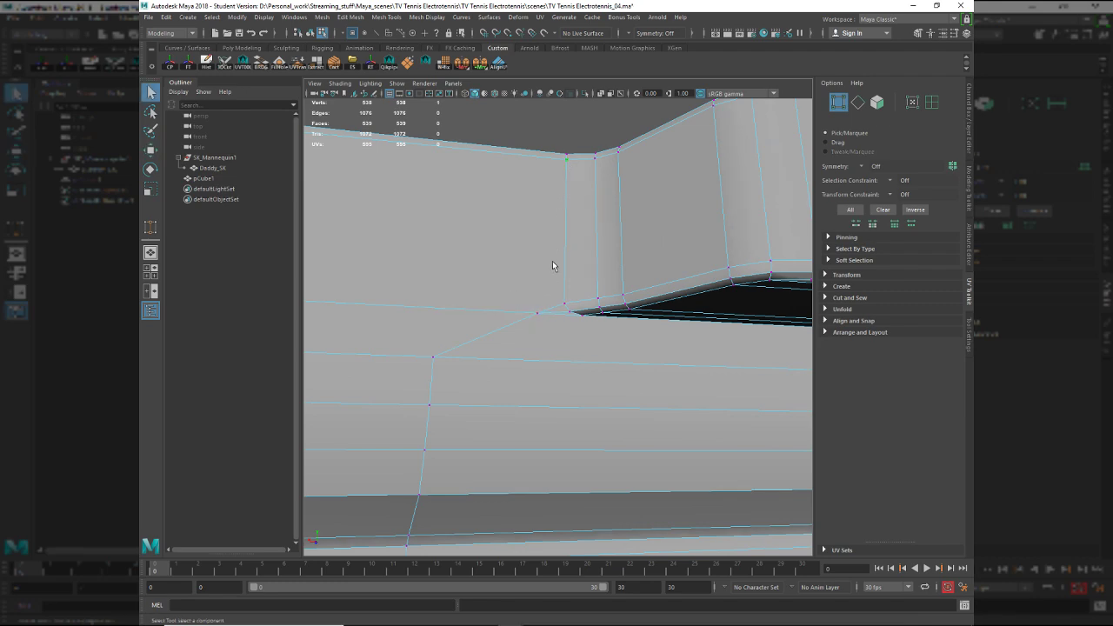
left_click(539, 312)
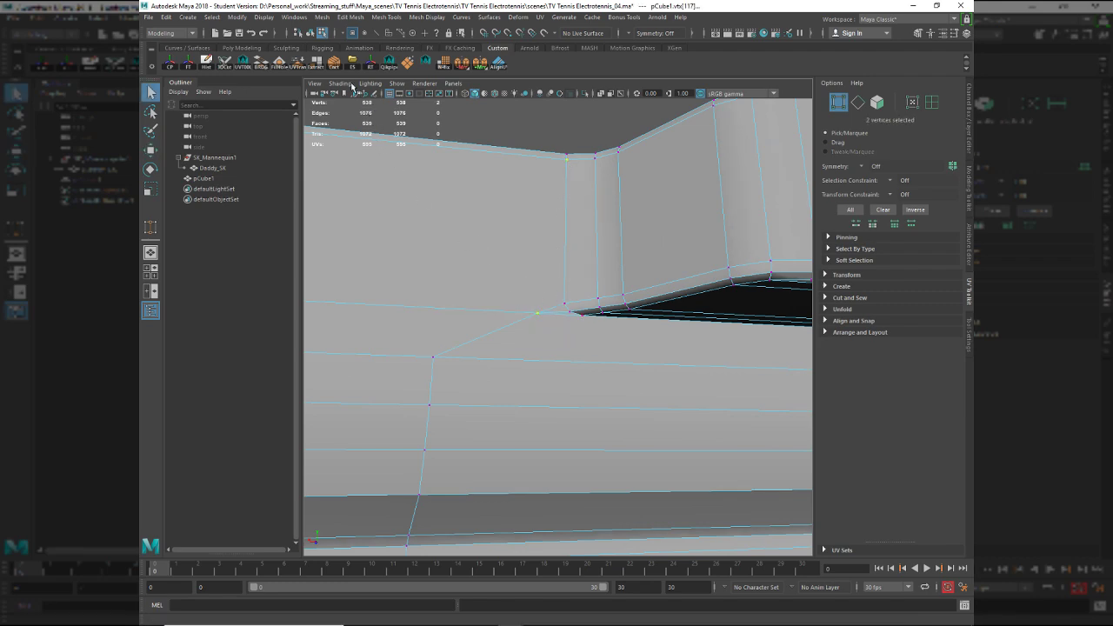
left_click(330, 63)
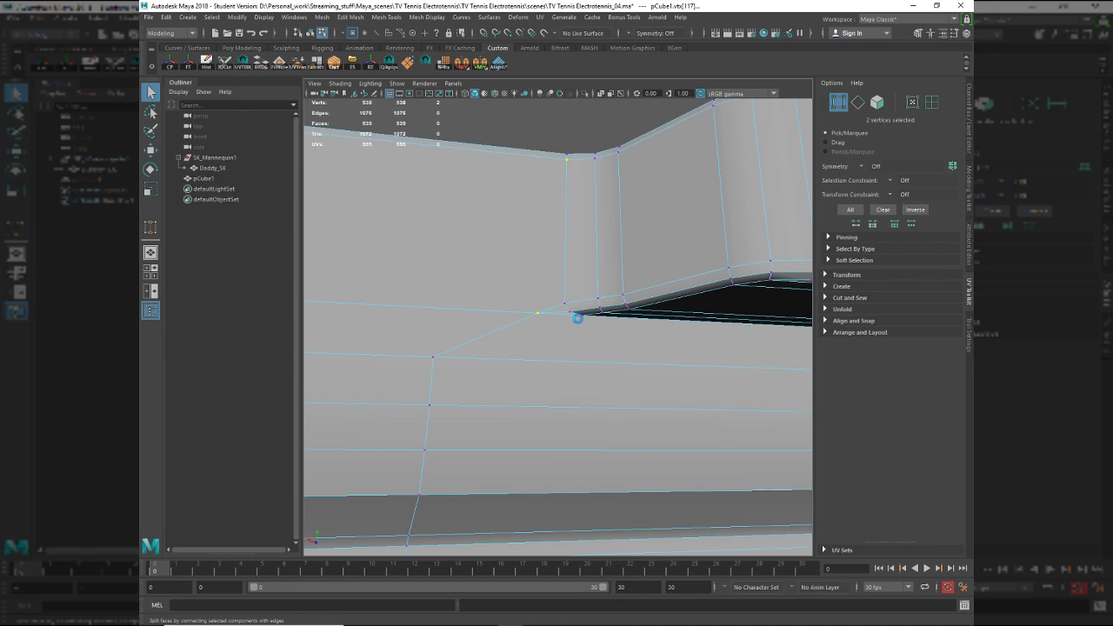
left_click(577, 316)
key("q")
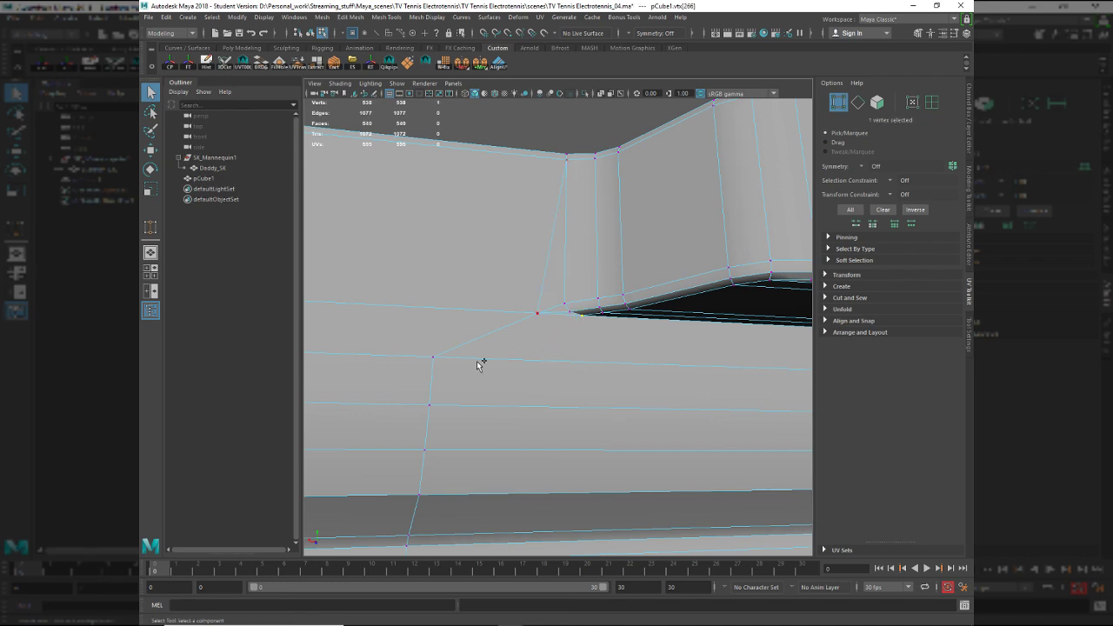
left_click(448, 363, "shift")
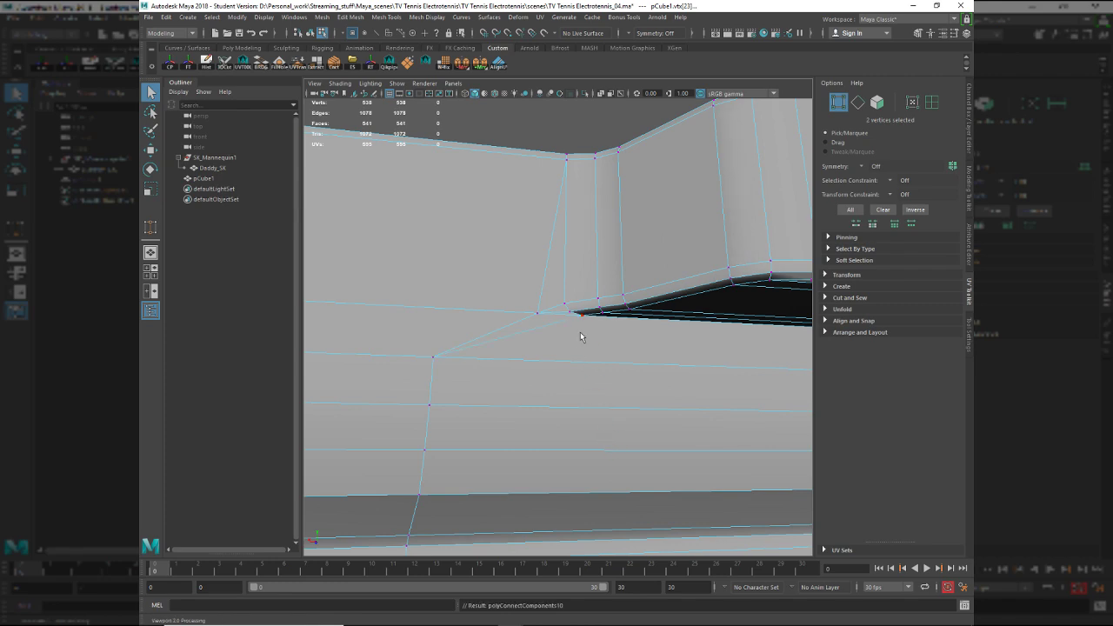
left_click(565, 376)
Return to object mode, clear the selection, and inspect the shading around the recess's lower corner.
left_click_drag(565, 376, 654, 405, "alt")
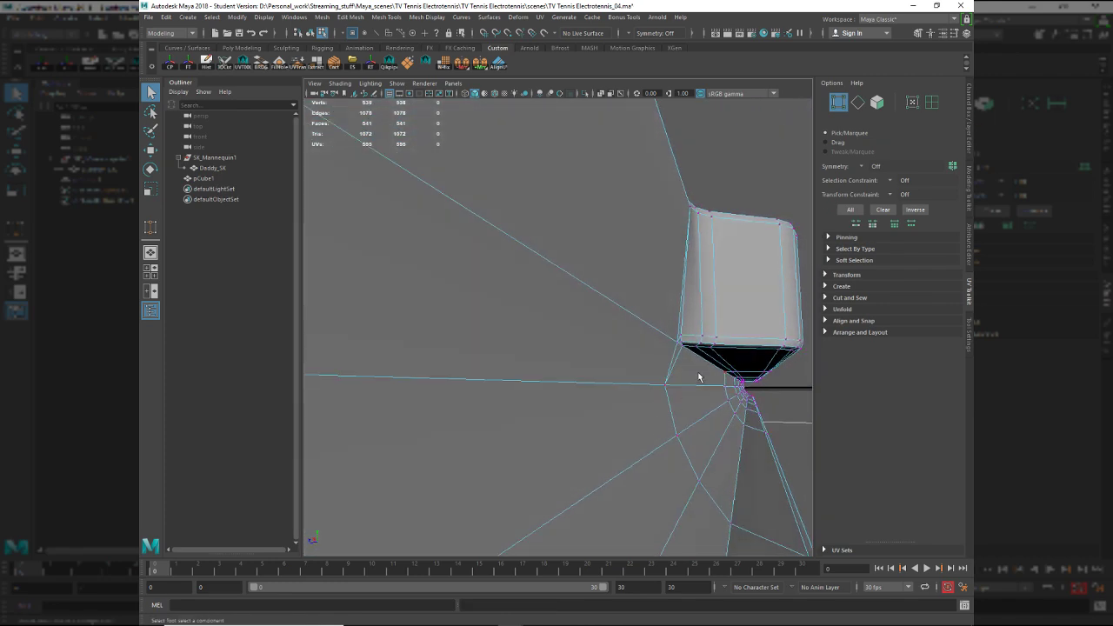
key("F8")
key("alt+d")
left_click_drag(695, 387, 566, 333, "alt")
left_click(630, 406)
left_click(628, 416, "shift")
right_click_drag(566, 333, 602, 380, "alt")
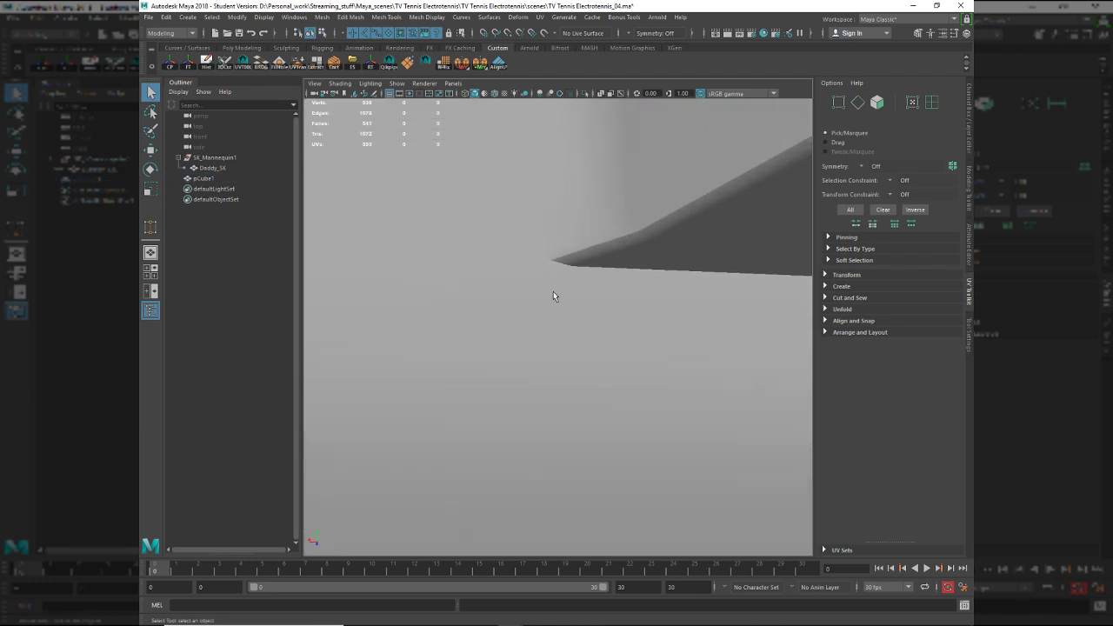
Select all faces of the console body, convert the selection to edges, and return to object mode.
right_click_drag(553, 296, 548, 340)
double_click(532, 392)
right_click_drag(533, 391, 637, 321, "ctrl")
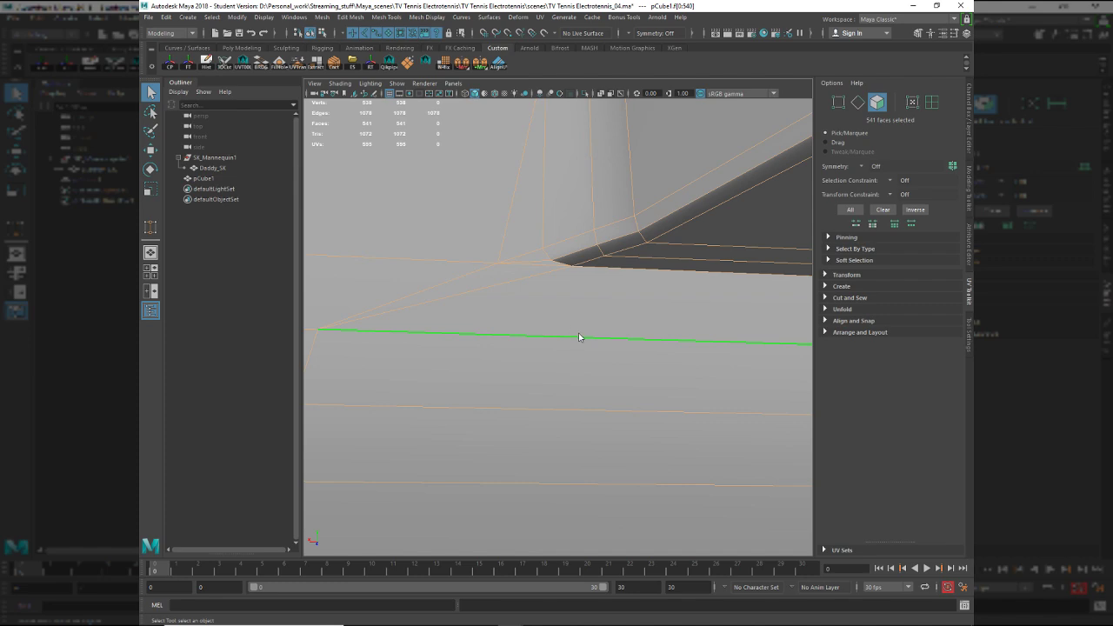
key("alt+s")
scroll(569, 337, "down", 6)
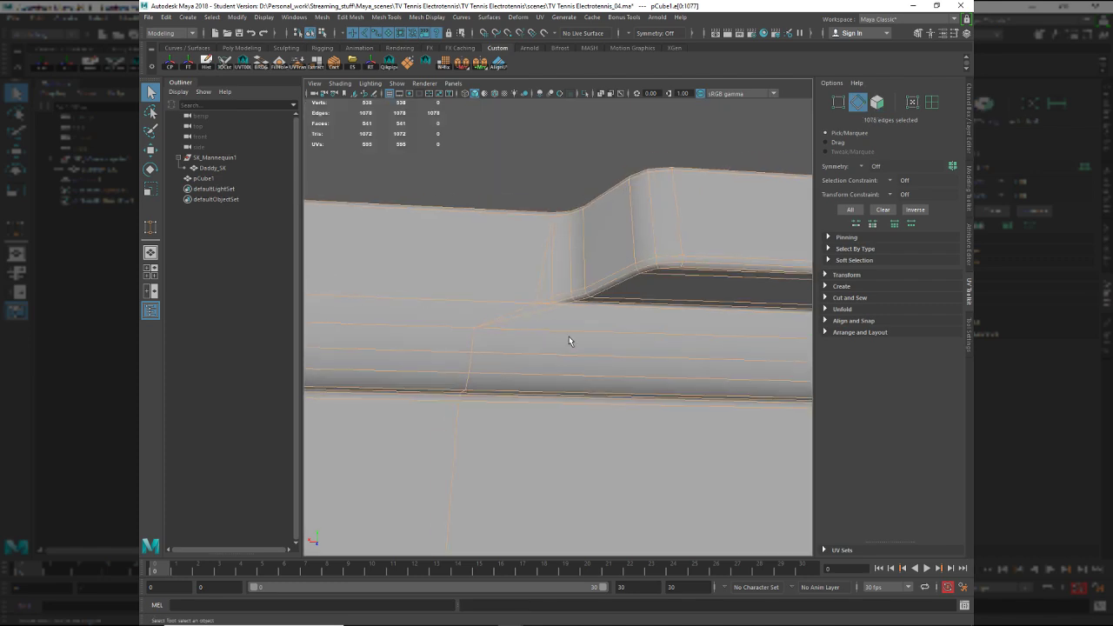
key("F8")
left_click(699, 213)
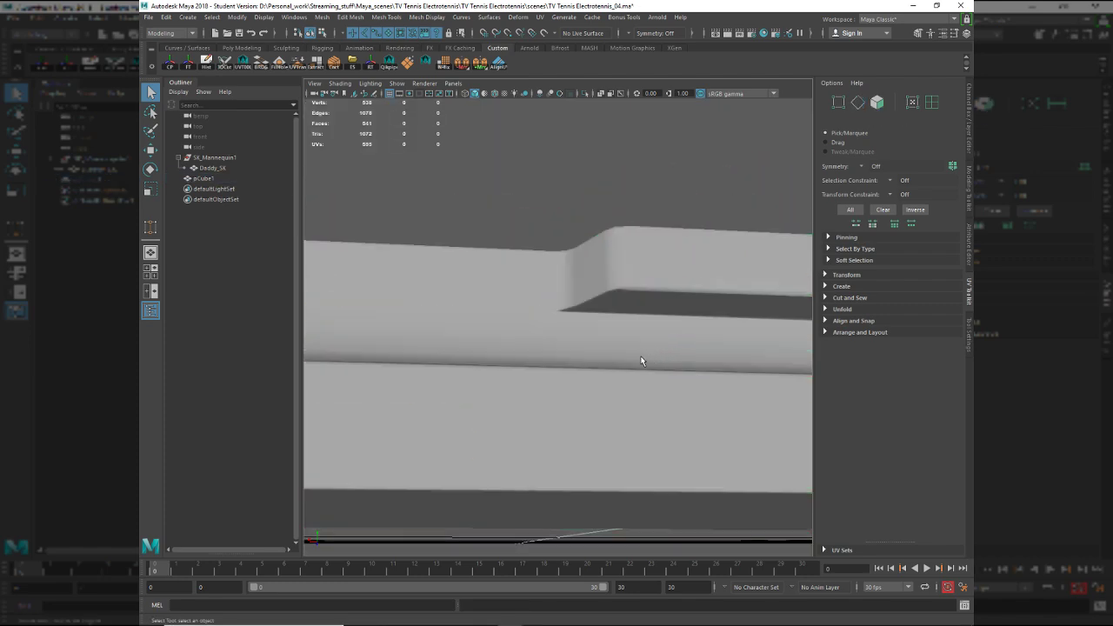
Examine the long seam where the recess wall meets the ledge below it for overlapping geometry.
left_click_drag(613, 357, 697, 257, "alt")
right_click_drag(609, 283, 601, 251)
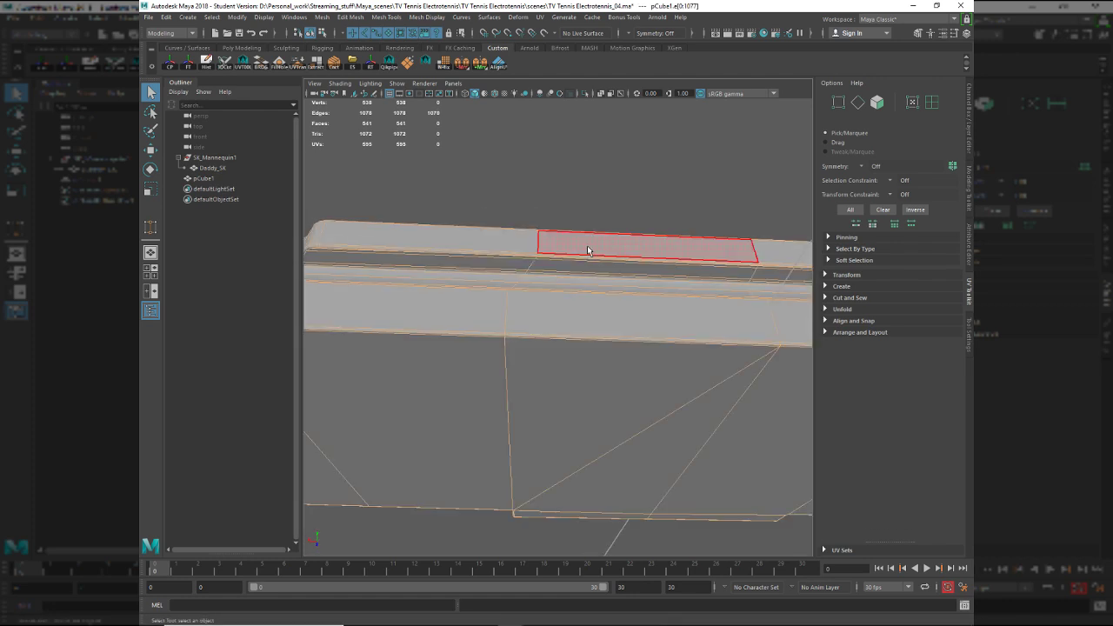
left_click_drag(588, 250, 522, 379, "alt")
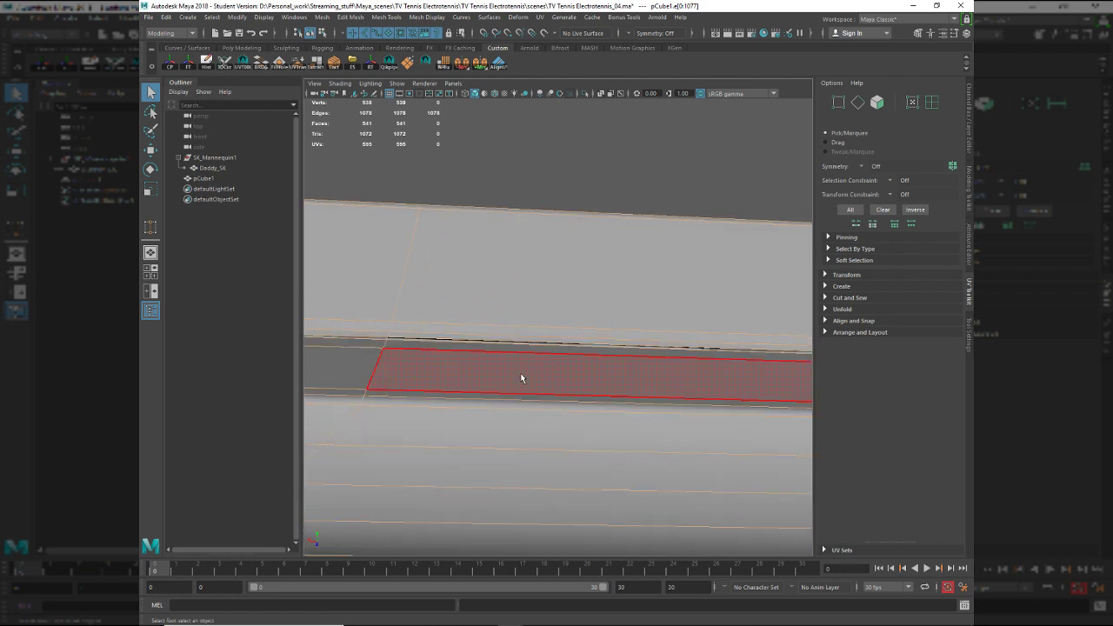
key("F8")
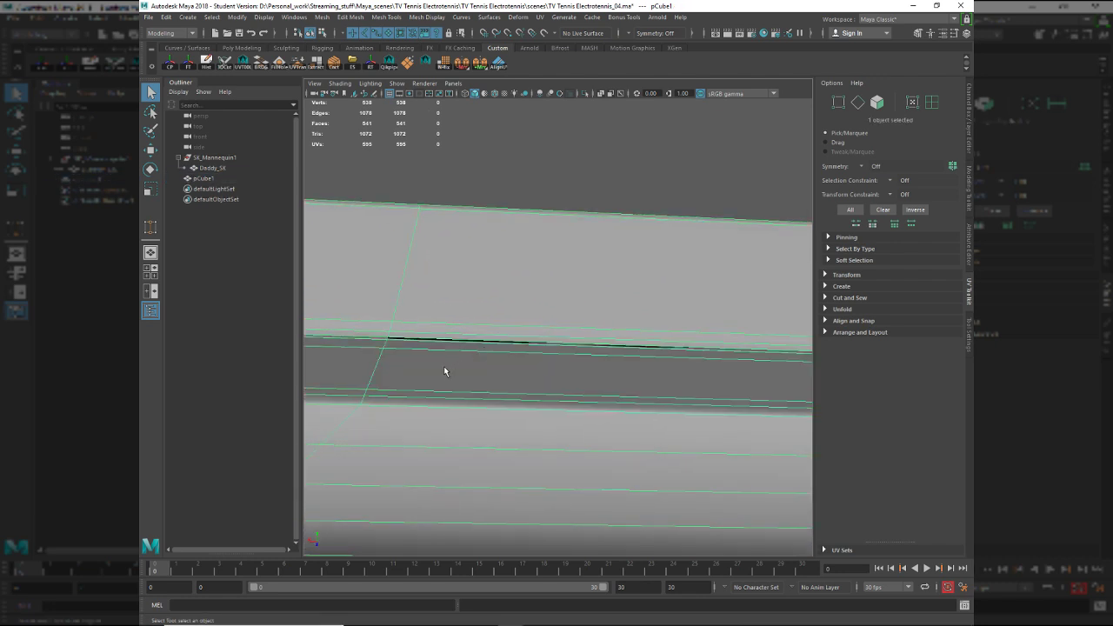
left_click_drag(539, 356, 549, 346, "alt")
key("alt+d")
right_click_drag(558, 343, 683, 408, "alt")
left_click(567, 324)
left_click_drag(522, 307, 548, 303, "alt")
right_click_drag(553, 298, 574, 326, "alt")
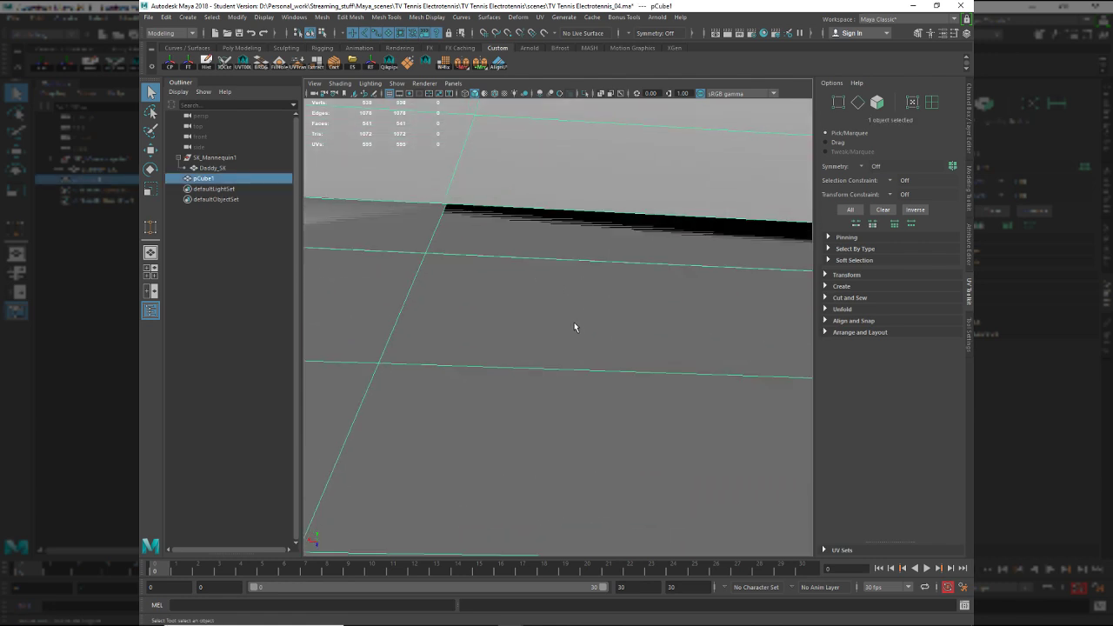
Snap the overlapping vertex on the recess wall's lower seam in depth to the matching vertex at the end of the recess.
right_click_drag(508, 244, 445, 229)
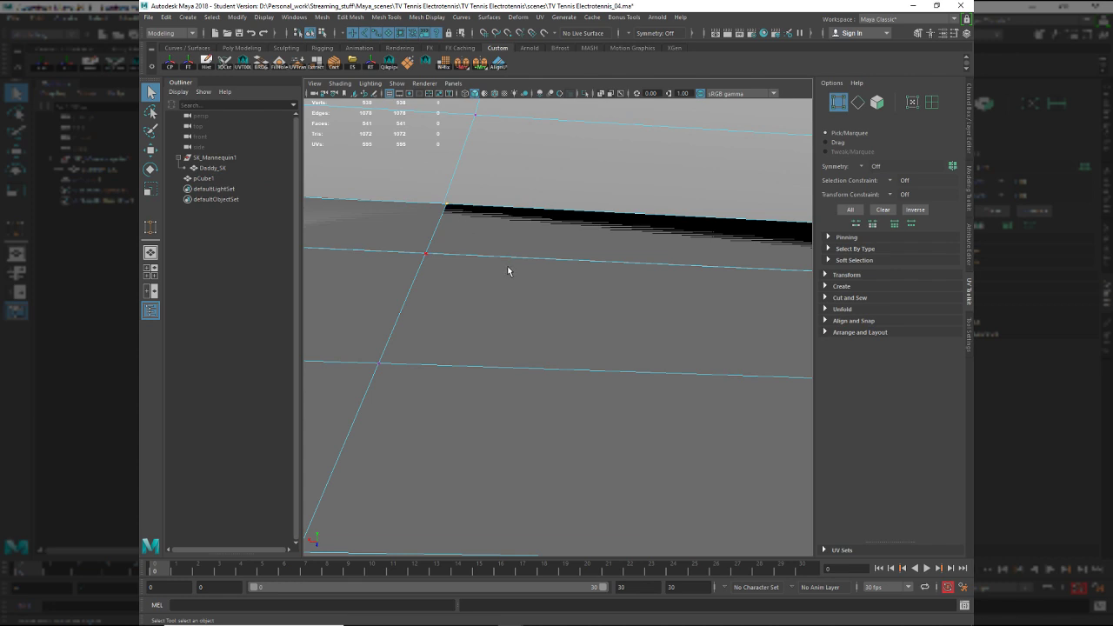
right_click_drag(509, 272, 412, 249, "alt")
middle_click_drag(412, 249, 711, 244, "alt")
left_click_drag(711, 243, 694, 276, "alt")
middle_click_drag(693, 277, 716, 280, "alt")
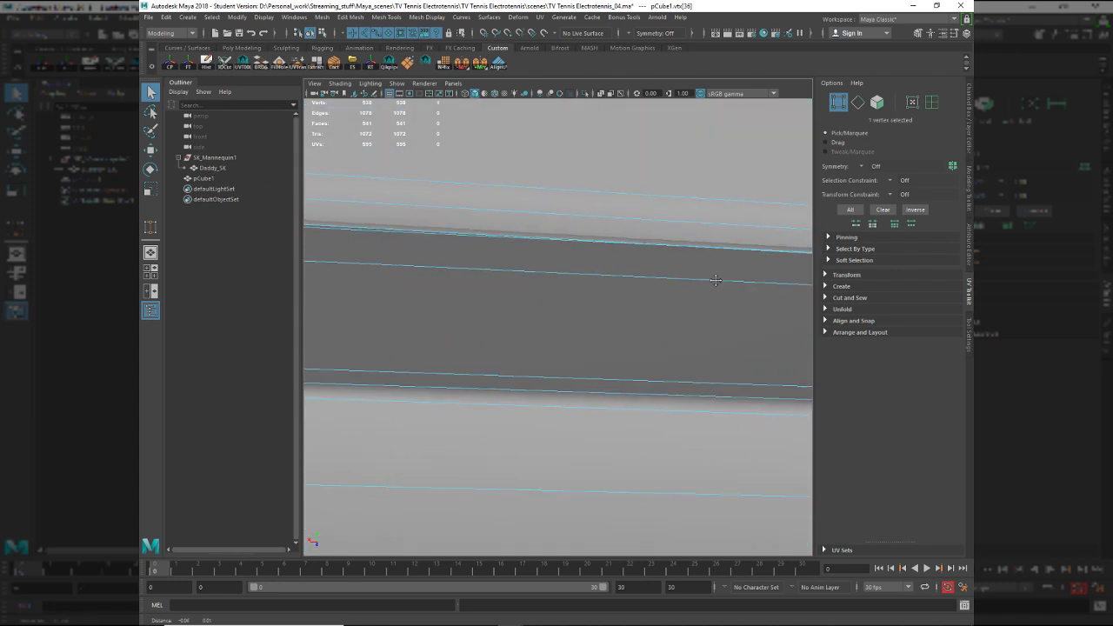
left_click_drag(715, 280, 377, 342, "alt")
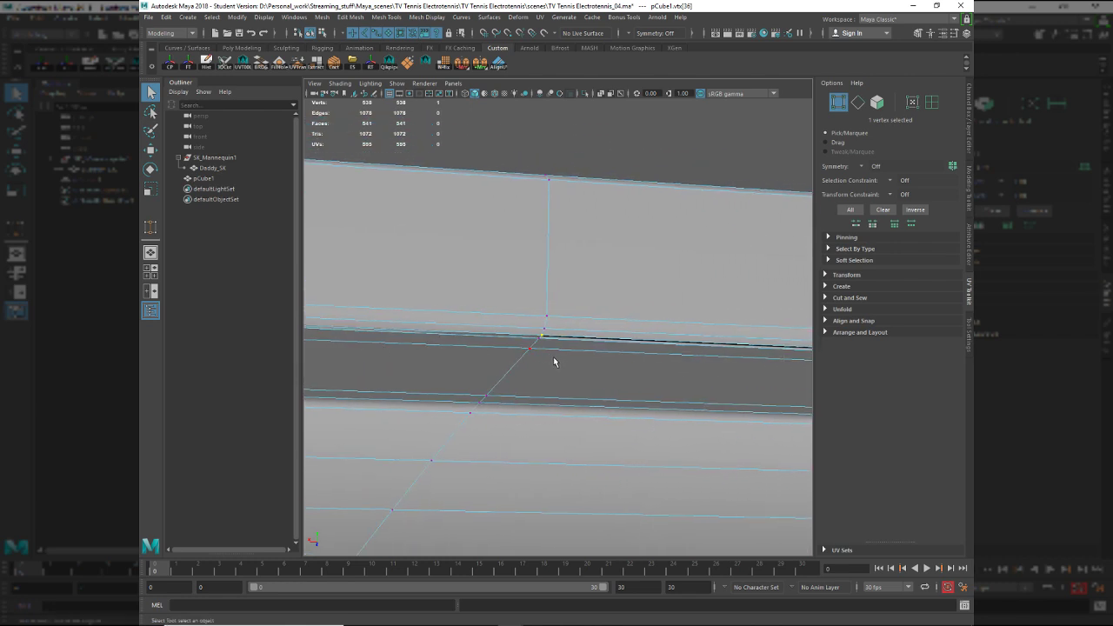
left_click_drag(441, 348, 613, 446, "alt")
key("w")
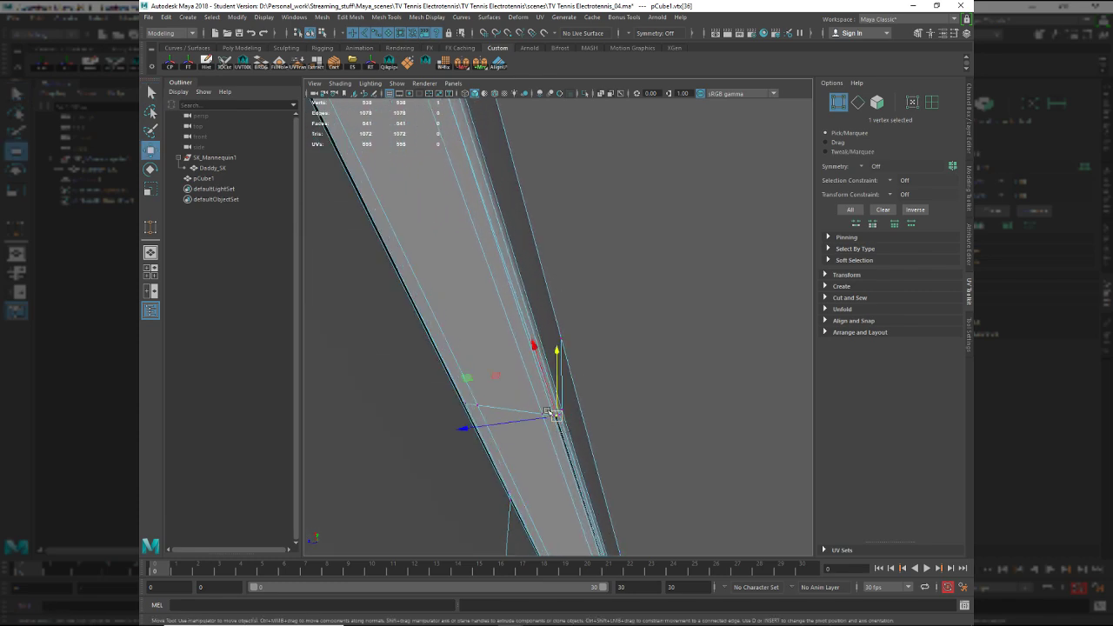
left_click_drag(544, 417, 546, 355)
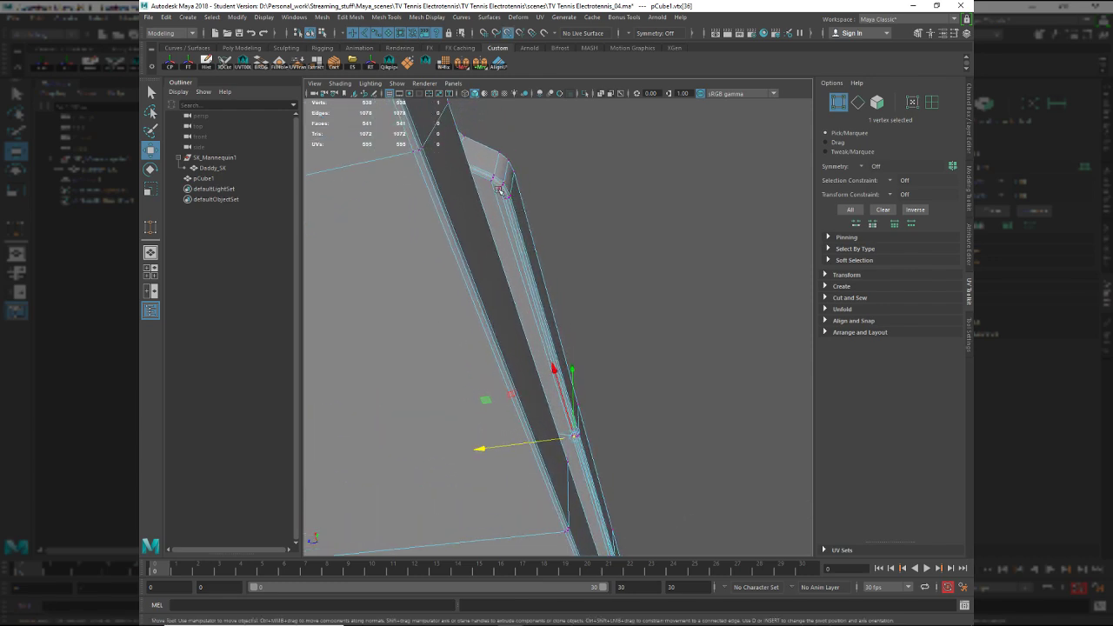
middle_click_drag(499, 190, 496, 188)
left_click_drag(618, 373, 687, 435, "alt")
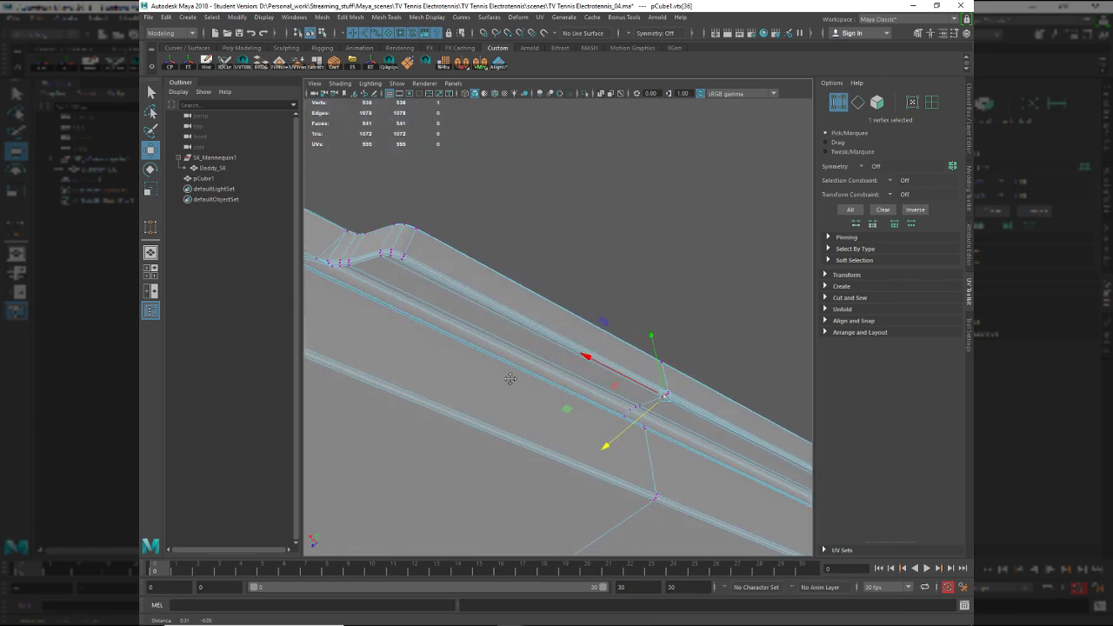
Align the corresponding vertex on the other side of the recess seam in depth by snapping it to the neighbouring geometry.
middle_click_drag(688, 435, 404, 337, "alt")
right_click_drag(435, 338, 563, 362, "alt")
left_click_drag(562, 362, 435, 317, "alt")
right_click_drag(436, 316, 379, 259, "alt")
left_click_drag(379, 258, 602, 305, "alt")
middle_click_drag(470, 337, 687, 333, "alt")
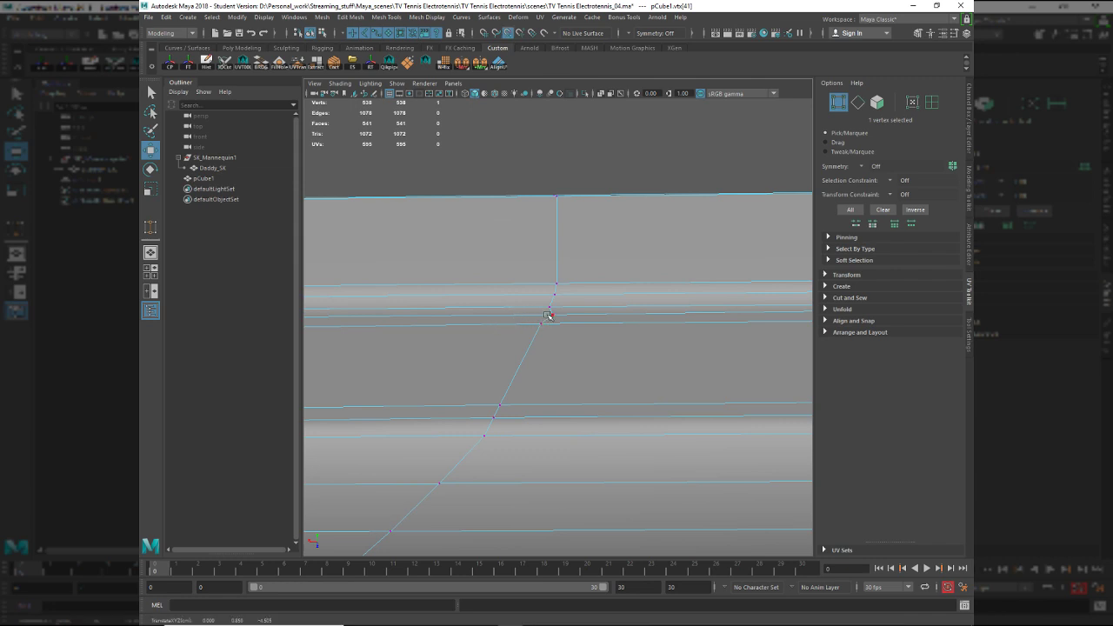
left_click_drag(548, 315, 491, 379, "alt")
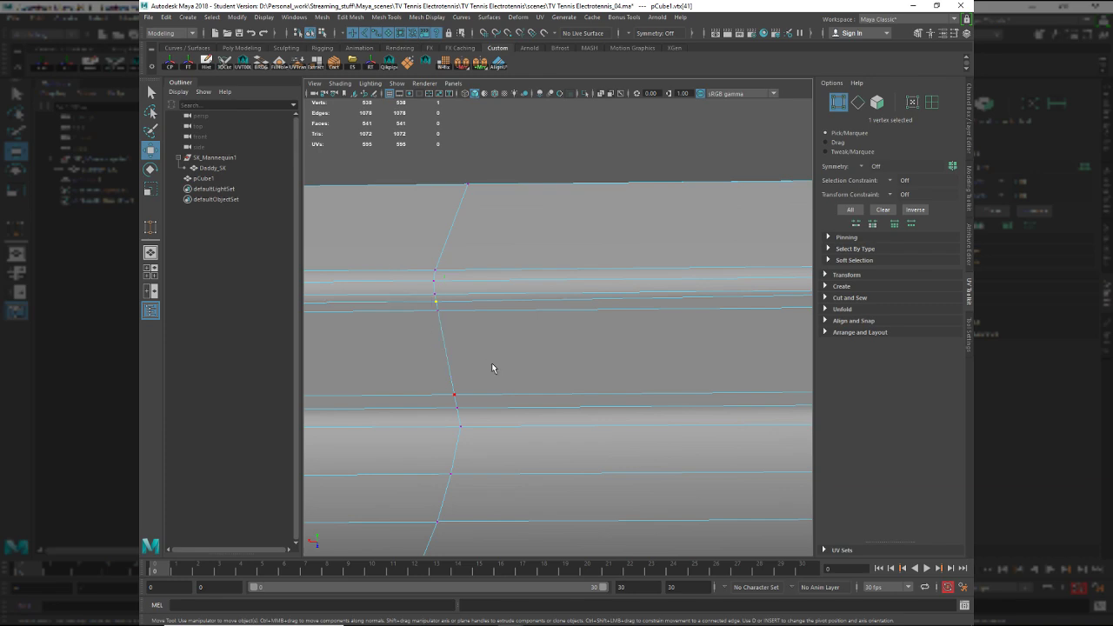
Return to object mode, clear the selection, and inspect the shading along the repaired seam and recess end.
key("q")
right_click_drag(491, 363, 544, 310)
left_click(608, 371)
left_click_drag(536, 348, 465, 374, "alt")
middle_click_drag(796, 381, 639, 399, "alt")
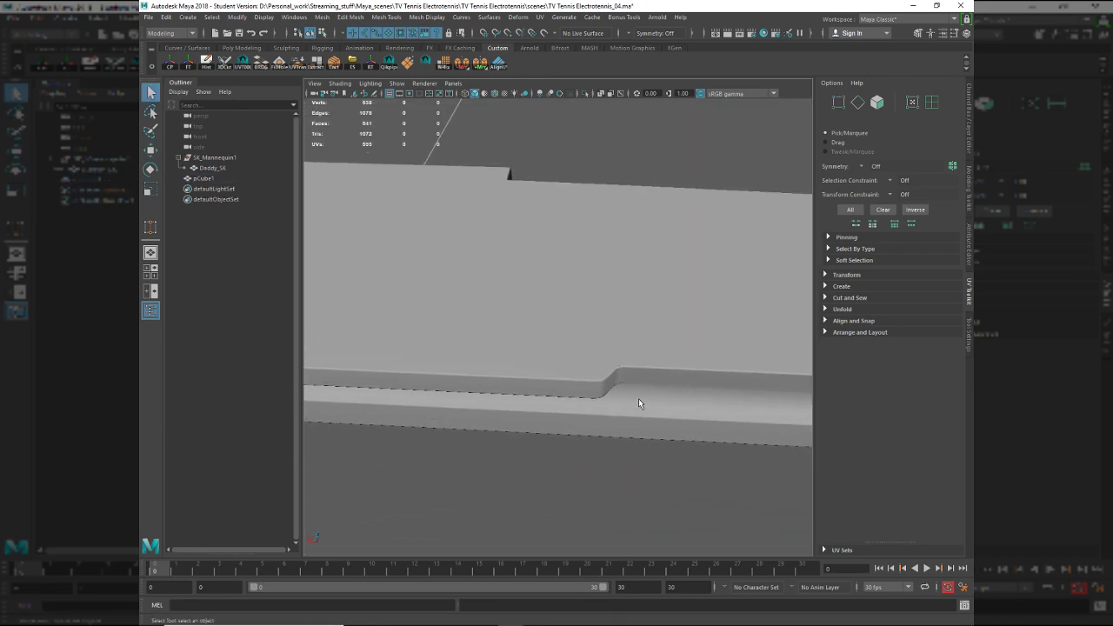
left_click_drag(638, 398, 654, 378, "alt")
right_click_drag(654, 378, 588, 380, "alt")
middle_click_drag(589, 379, 578, 380, "alt")
mouse_move(579, 380)
left_mouse_down("alt")
mouse_move(449, 345)
mouse_move(633, 387)
mouse_move(480, 370)
mouse_move(505, 398)
mouse_move(580, 391)
left_mouse_up("alt")
Select the faces on the negative-X half of the console body, save the scene, and delete those faces.
left_click(579, 391)
right_click_drag(599, 446, 524, 428, "alt")
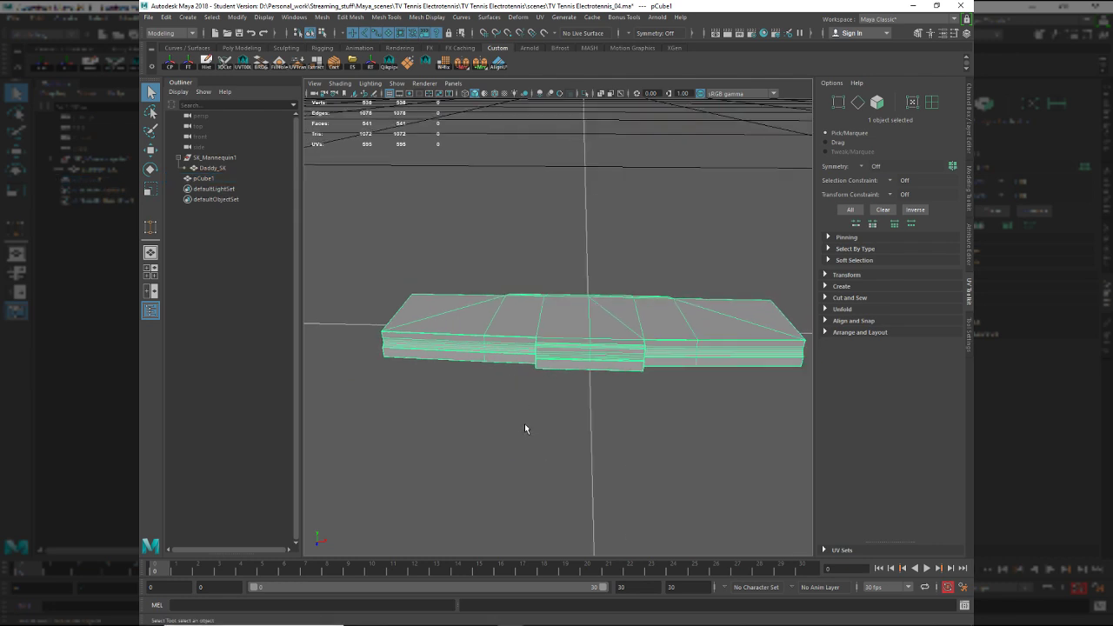
left_click_drag(555, 453, 554, 451)
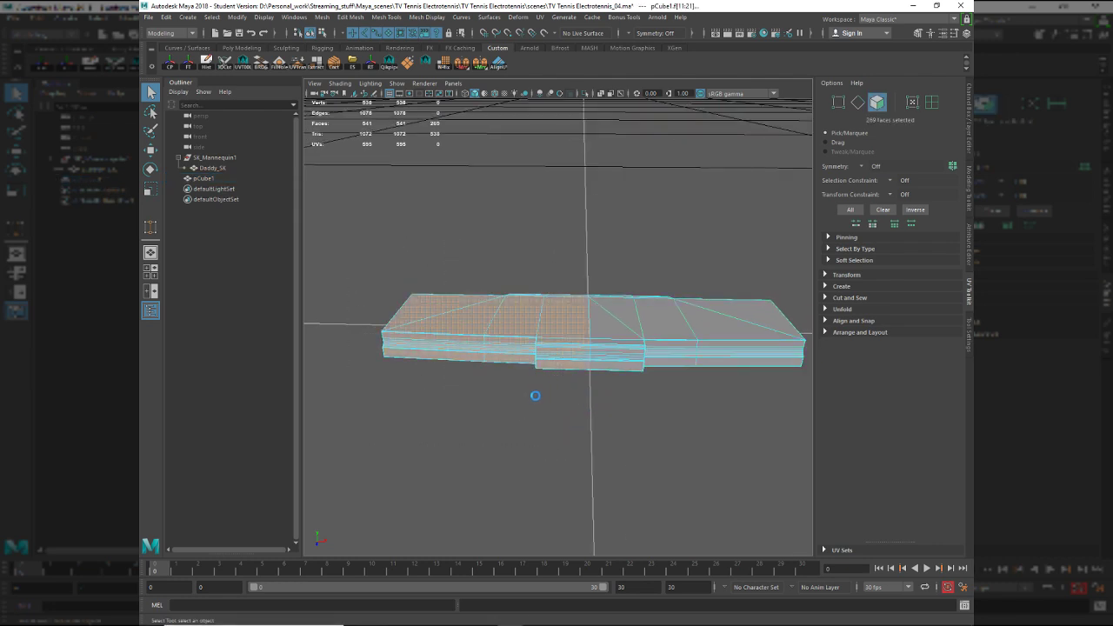
key("ctrl+s")
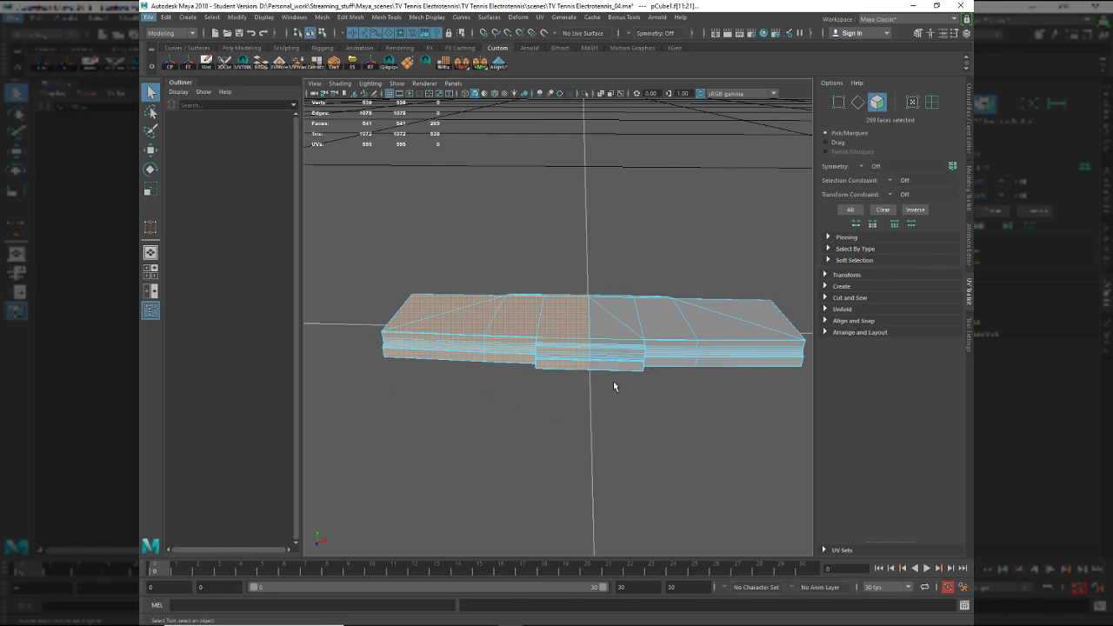
key("Delete")
left_click_drag(619, 380, 616, 352, "alt")
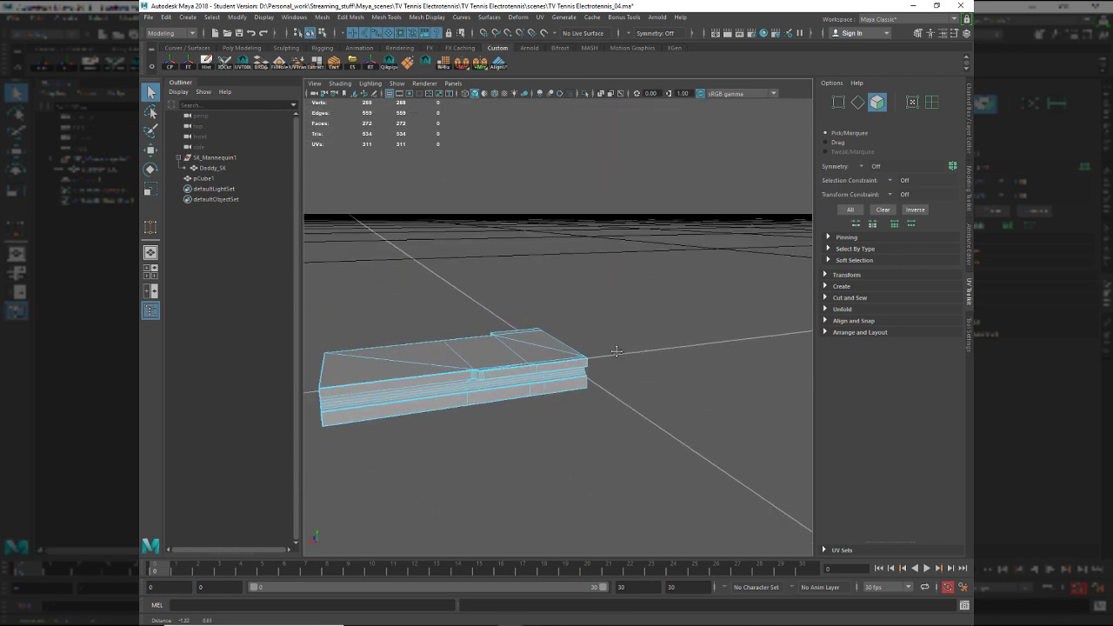
middle_click_drag(616, 351, 700, 316, "alt")
Mirror the remaining half of the console body across the X axis in the negative direction, merging the border with a 0.001 threshold.
right_click_drag(567, 333, 605, 300)
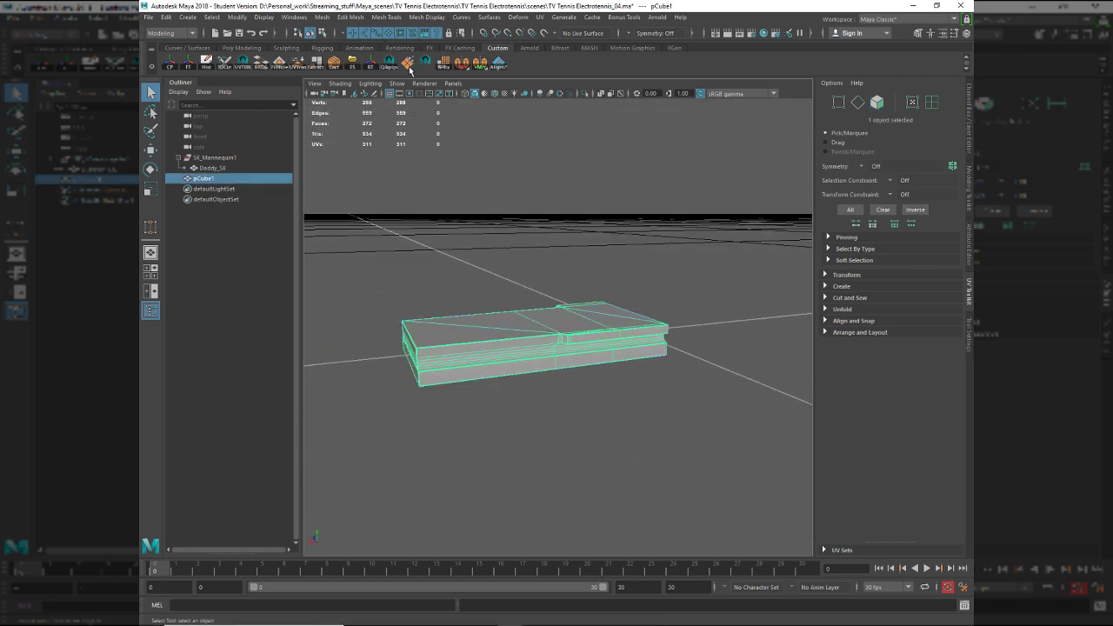
left_click(535, 249)
left_click_drag(595, 323, 581, 273, "alt")
left_click(581, 274)
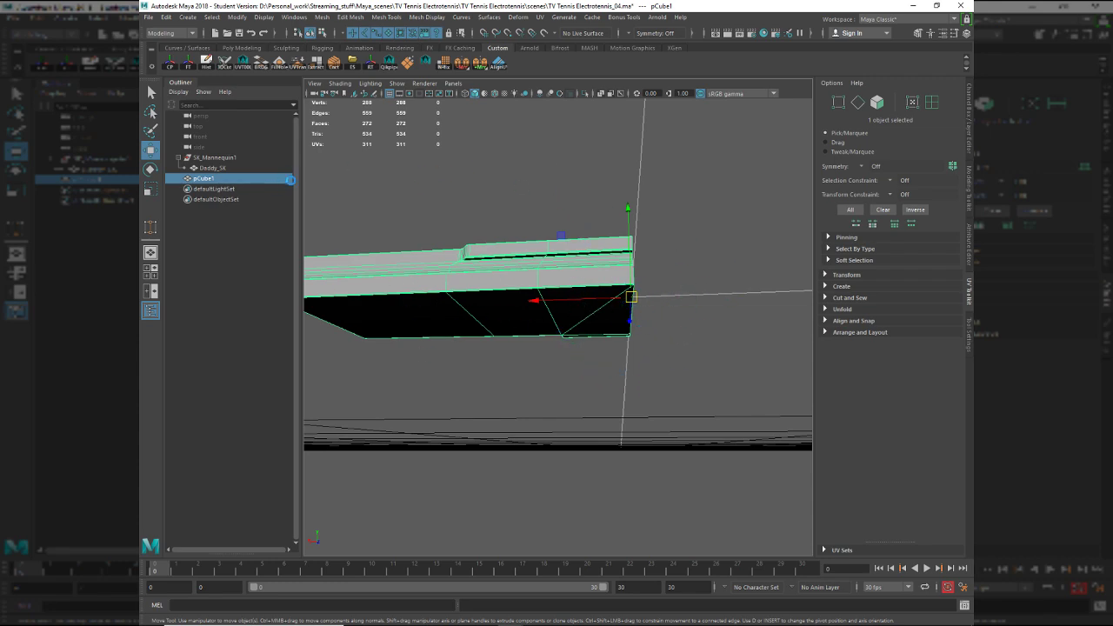
key("g")
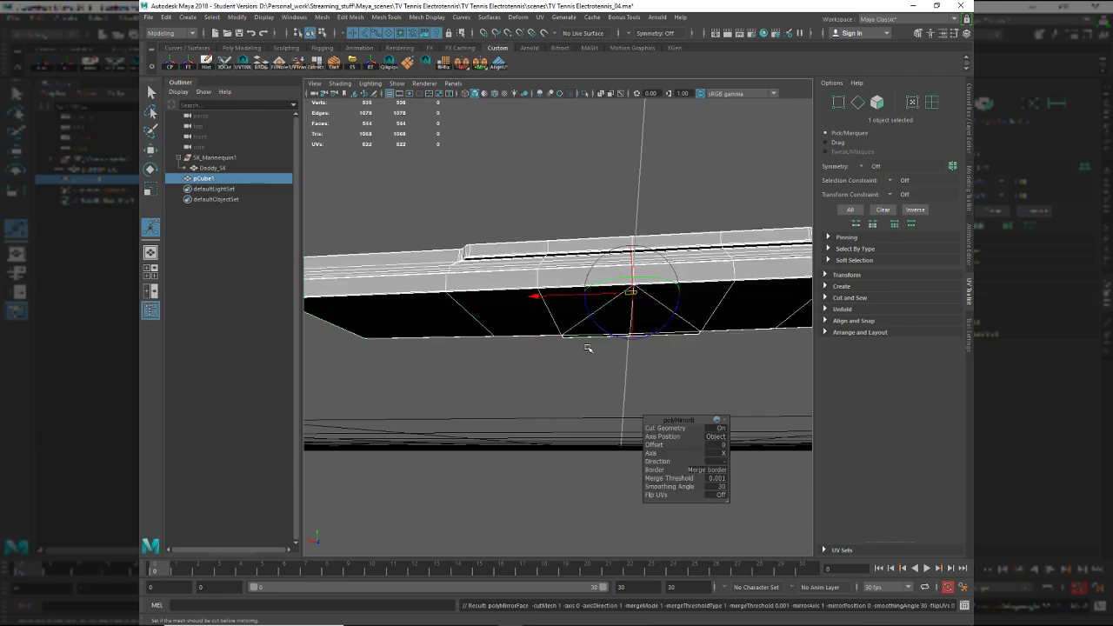
Exit the mirror tool and examine the rebuilt body along its centre seam and front side.
left_click_drag(588, 348, 442, 398, "alt")
key("q")
key("F10")
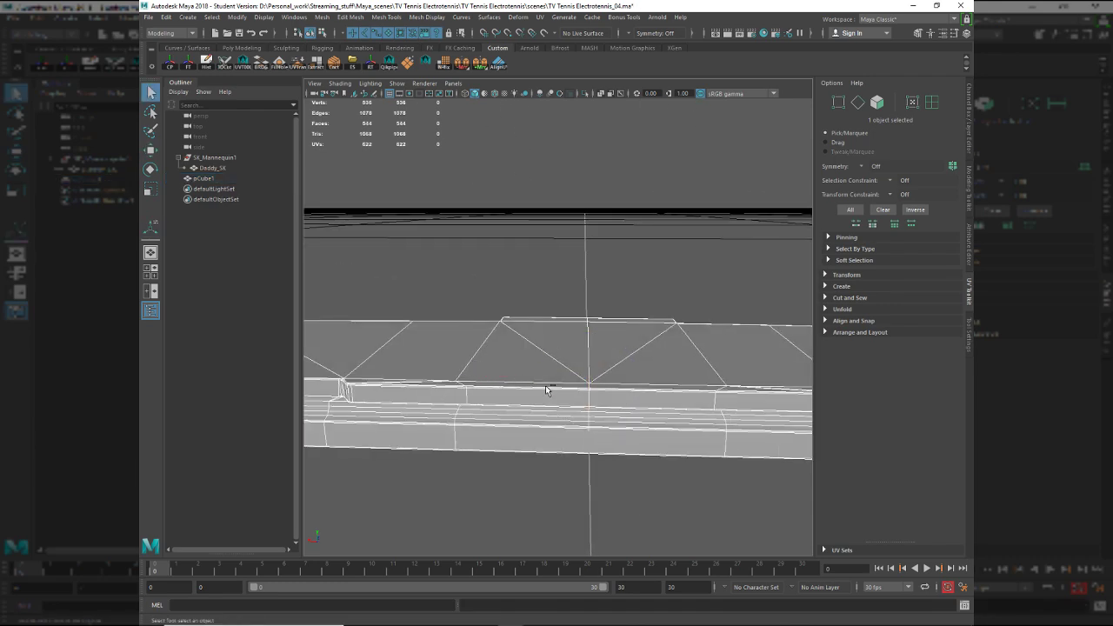
left_click(637, 400)
left_click_drag(637, 400, 597, 433, "alt")
left_click(559, 414, "ctrl")
left_click(597, 434)
right_click_drag(597, 434, 480, 401, "alt")
left_click_drag(479, 402, 518, 383, "alt")
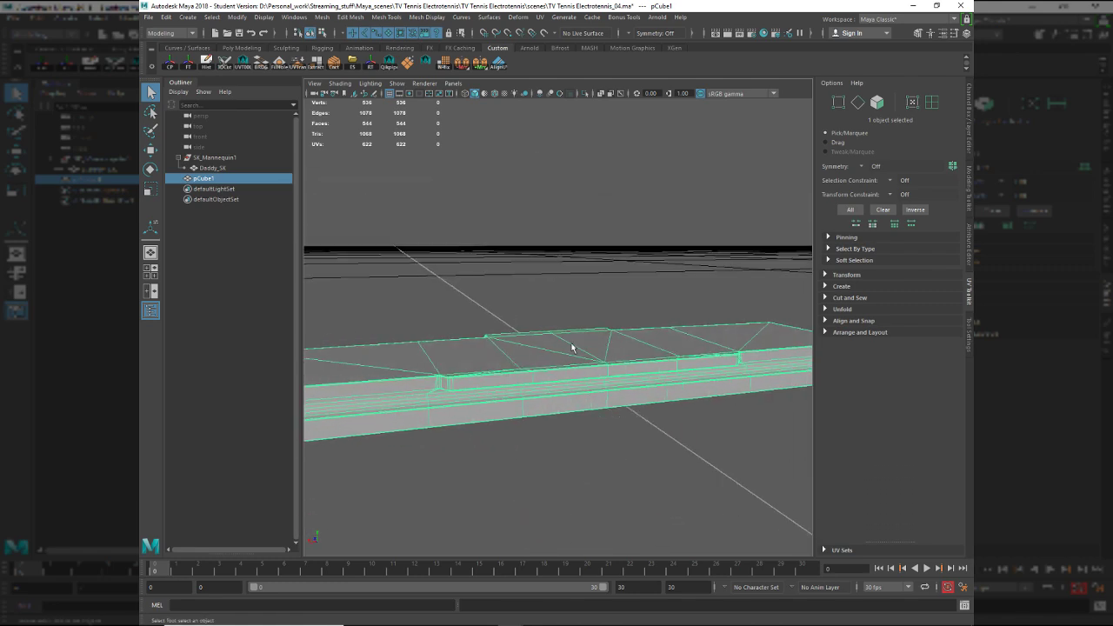
Review the console body's transform values and construction history, and freeze its transformations and delete its history.
key("ctrl+a")
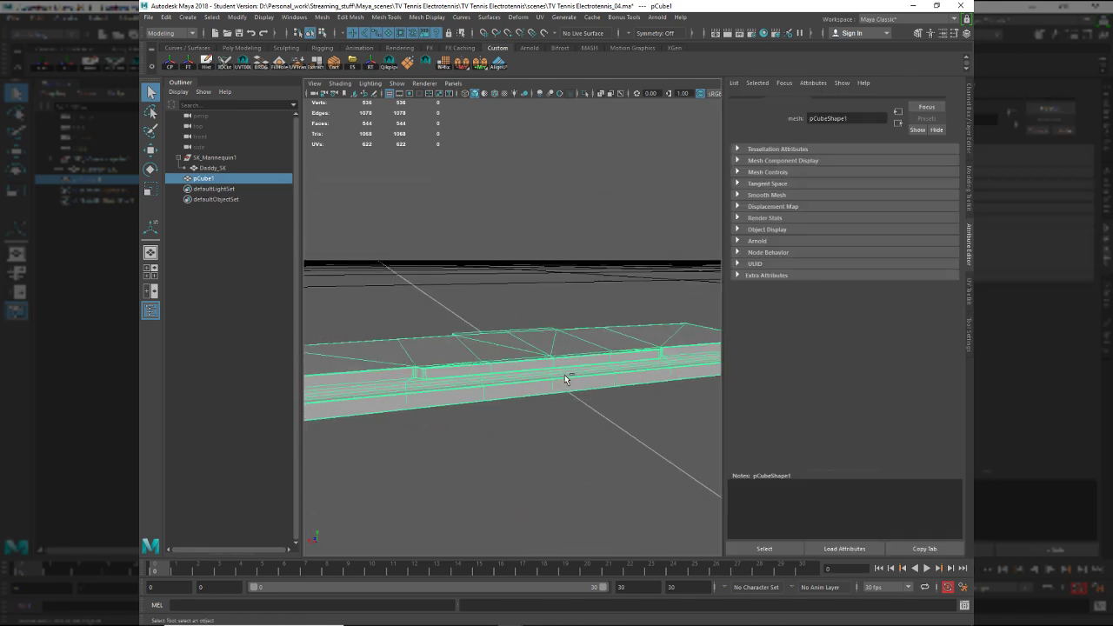
key("ctrl+a")
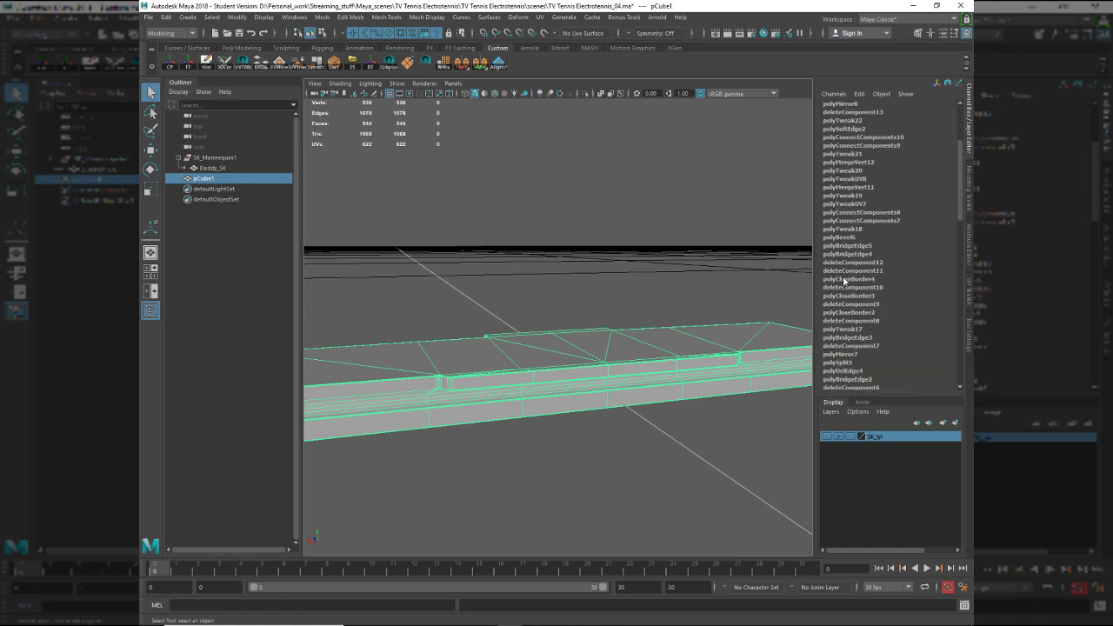
scroll(848, 287, "down", 15)
scroll(677, 322, "down", 5)
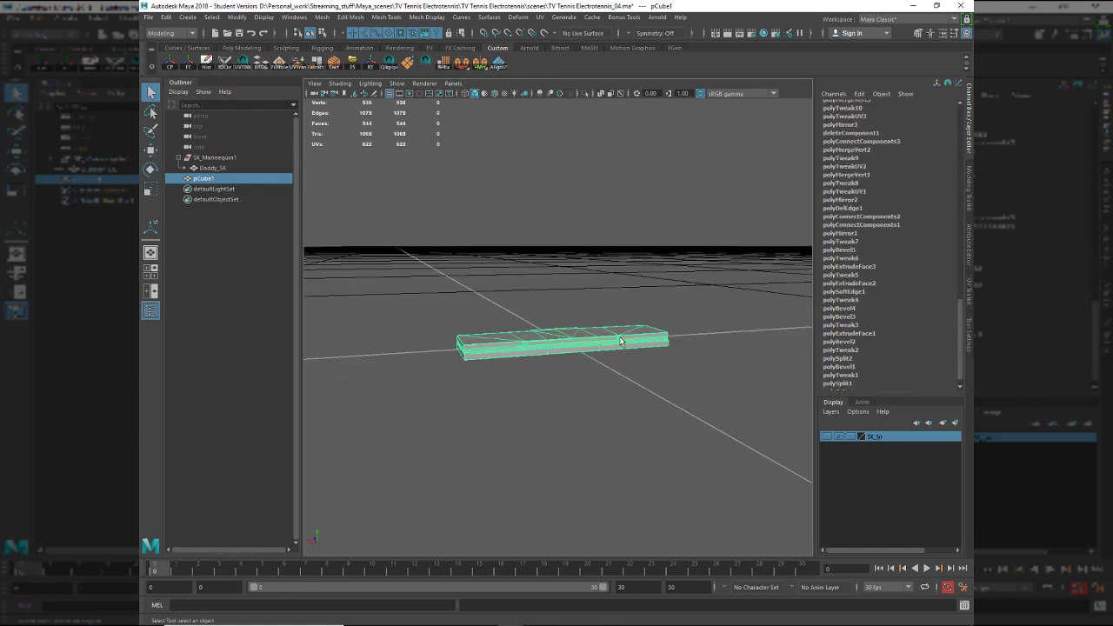
scroll(609, 342, "up", 5)
scroll(601, 341, "down", 3)
scroll(600, 341, "up", 3)
scroll(869, 271, "up", 4)
scroll(888, 287, "up", 10)
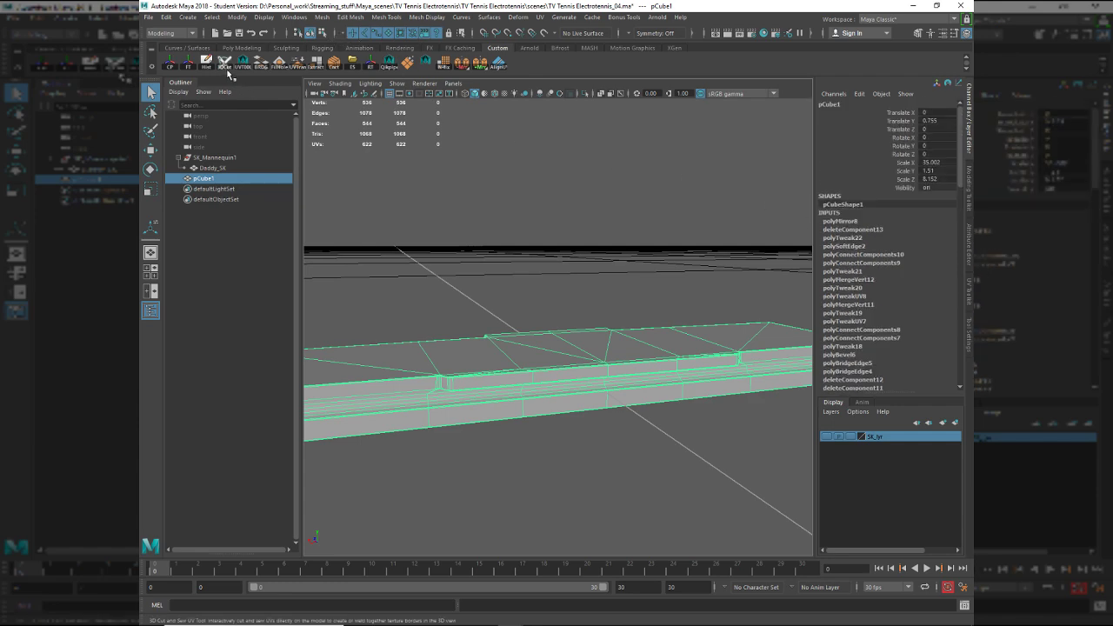
left_click(205, 70)
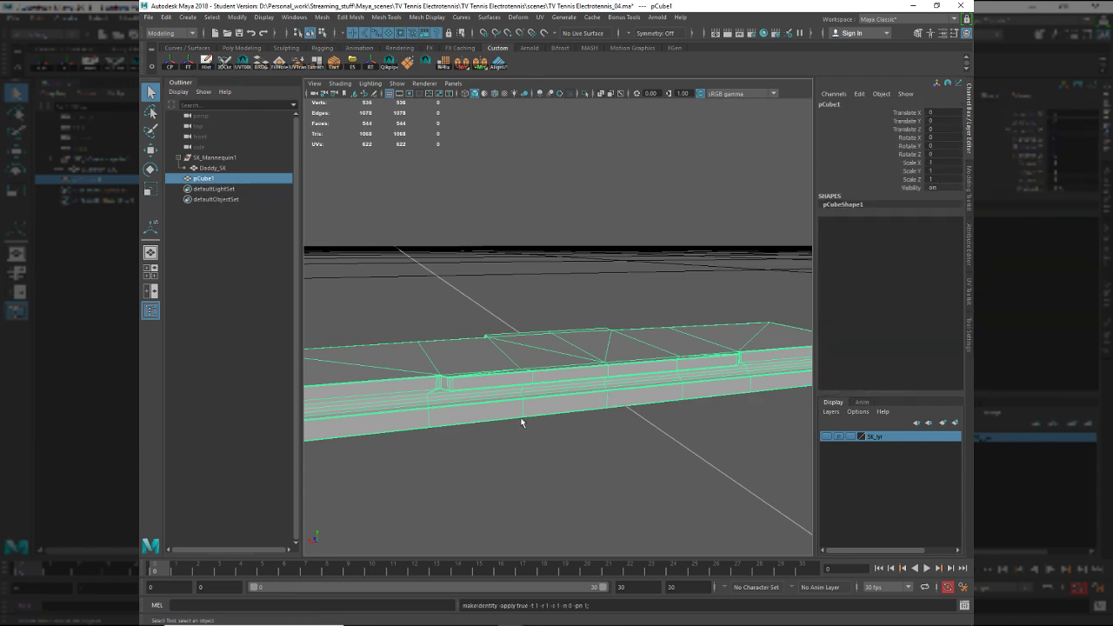
Examine the console body's wireframe around its outer corner, large flat face, and stepped recess.
left_click_drag(522, 423, 595, 396, "alt")
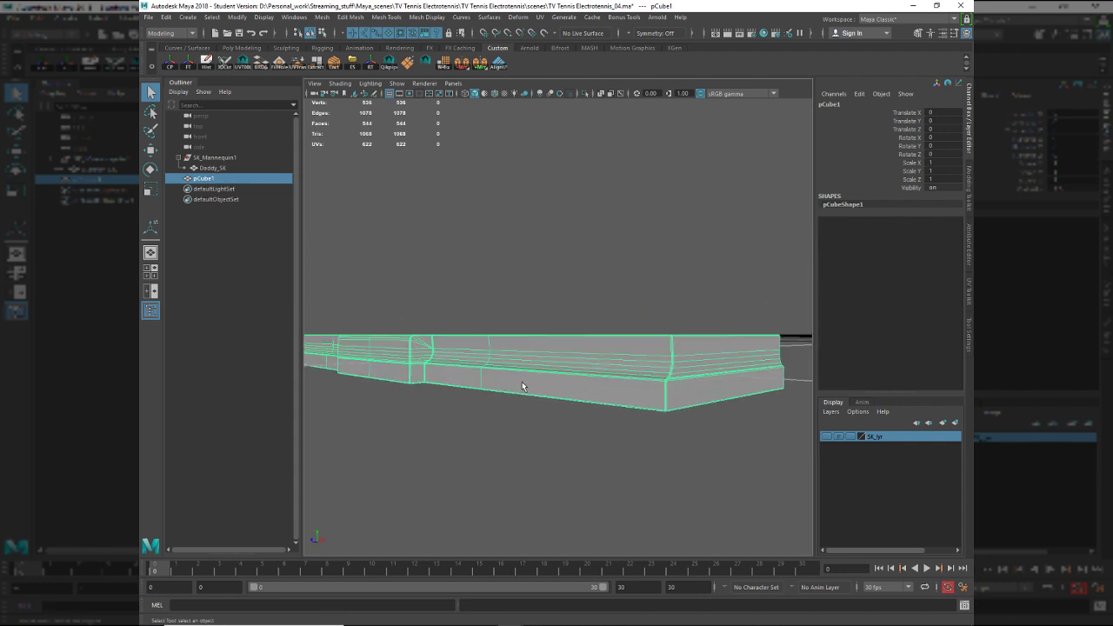
left_click_drag(665, 381, 595, 329, "alt")
left_click(589, 448, "ctrl")
left_click(627, 469)
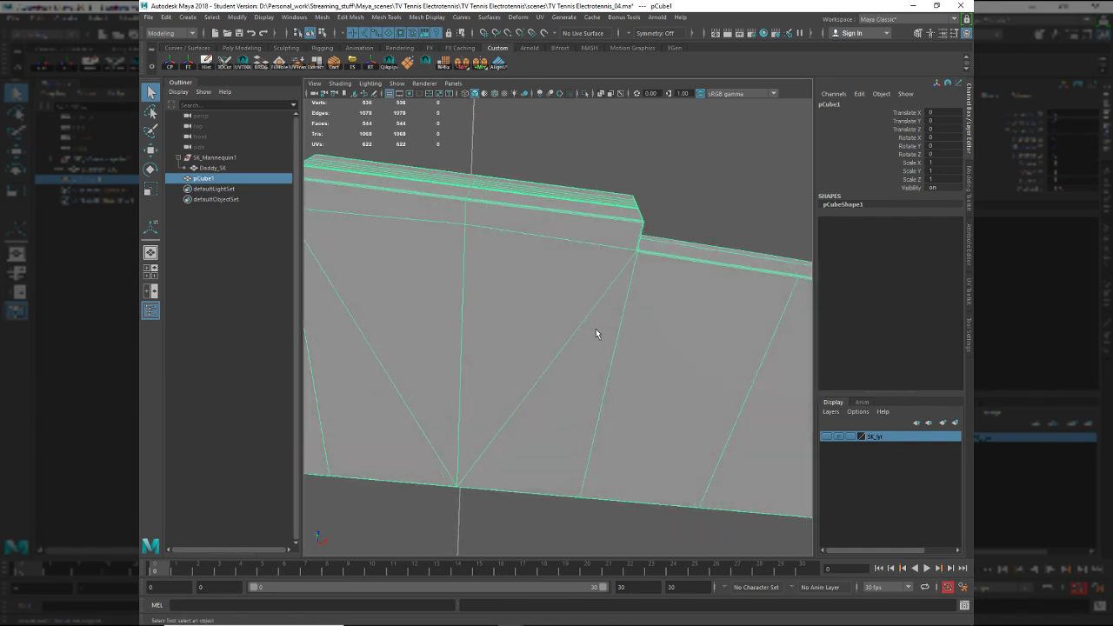
right_click_drag(596, 329, 682, 375, "alt")
middle_click_drag(682, 376, 623, 443, "alt")
right_click_drag(623, 443, 602, 388, "alt")
left_click_drag(602, 388, 519, 363, "alt")
Return to object mode with nothing selected and inspect the bevel shading at the end of the recess from both sides.
key("F9")
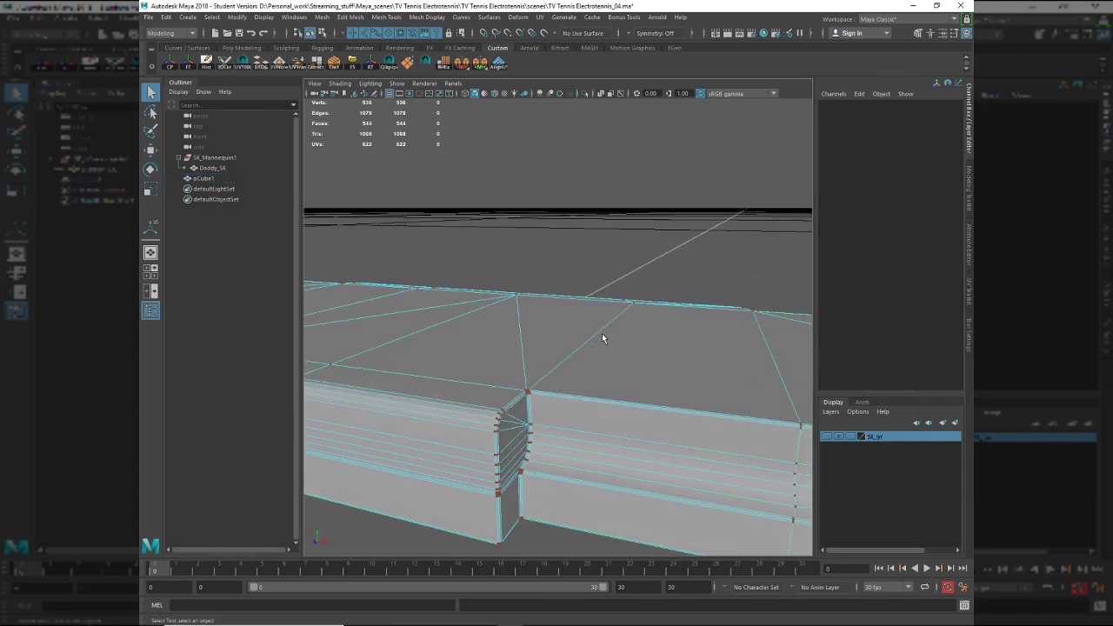
right_click_drag(573, 372, 601, 333)
left_click(594, 347, "ctrl")
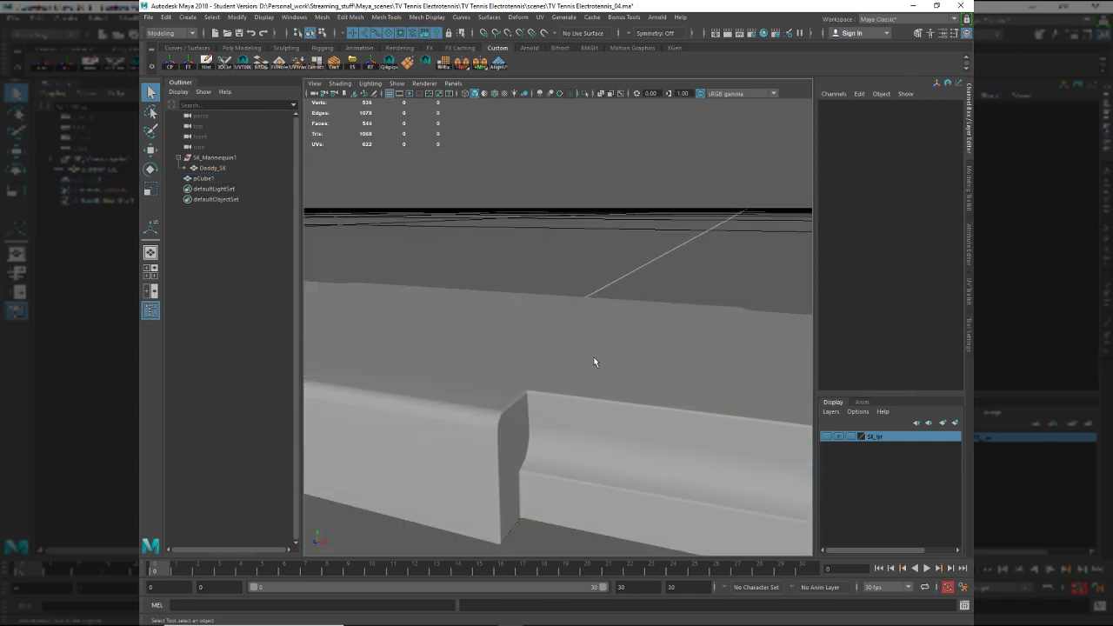
key("1")
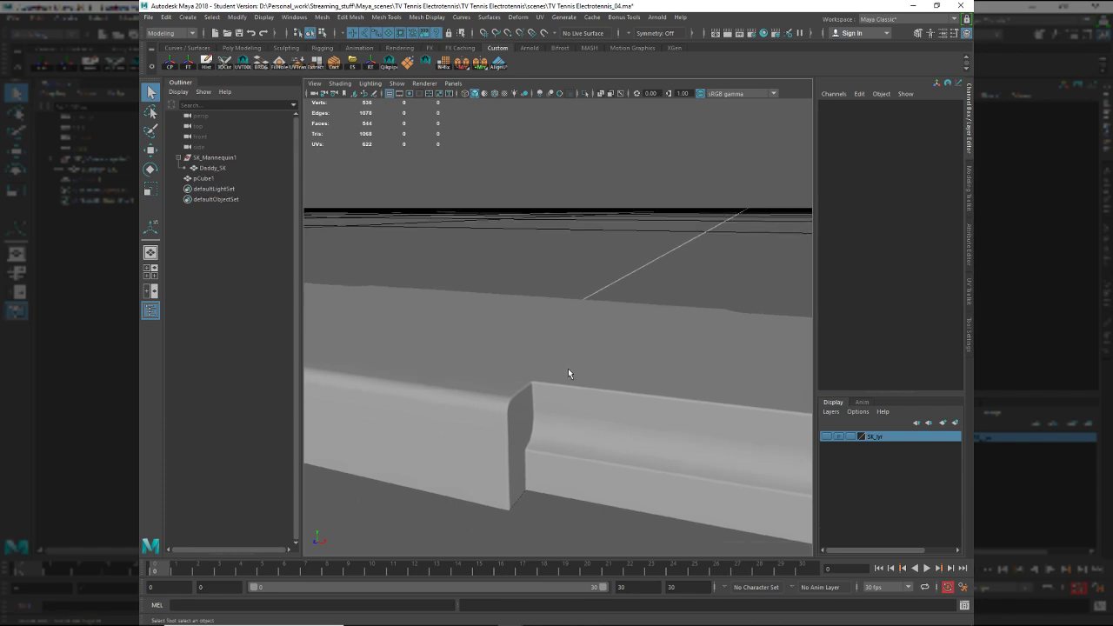
left_click(569, 373)
left_click_drag(569, 373, 656, 380, "alt")
left_click(672, 390, "ctrl")
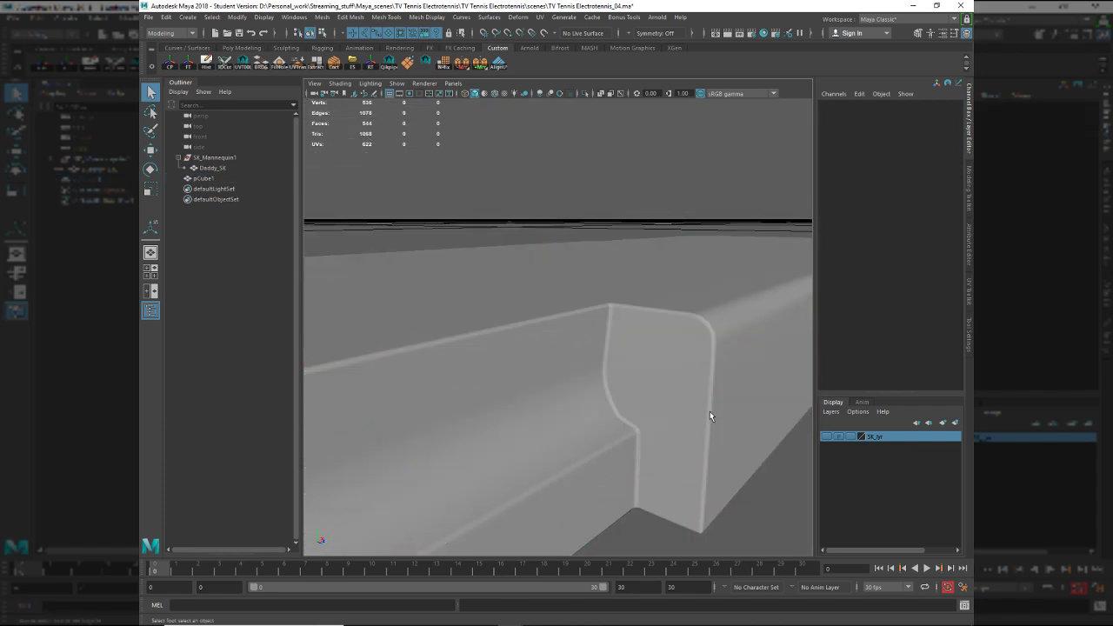
left_click_drag(710, 416, 564, 363, "alt")
Duplicate the console body in place and hide all objects except the copy.
left_click(614, 390)
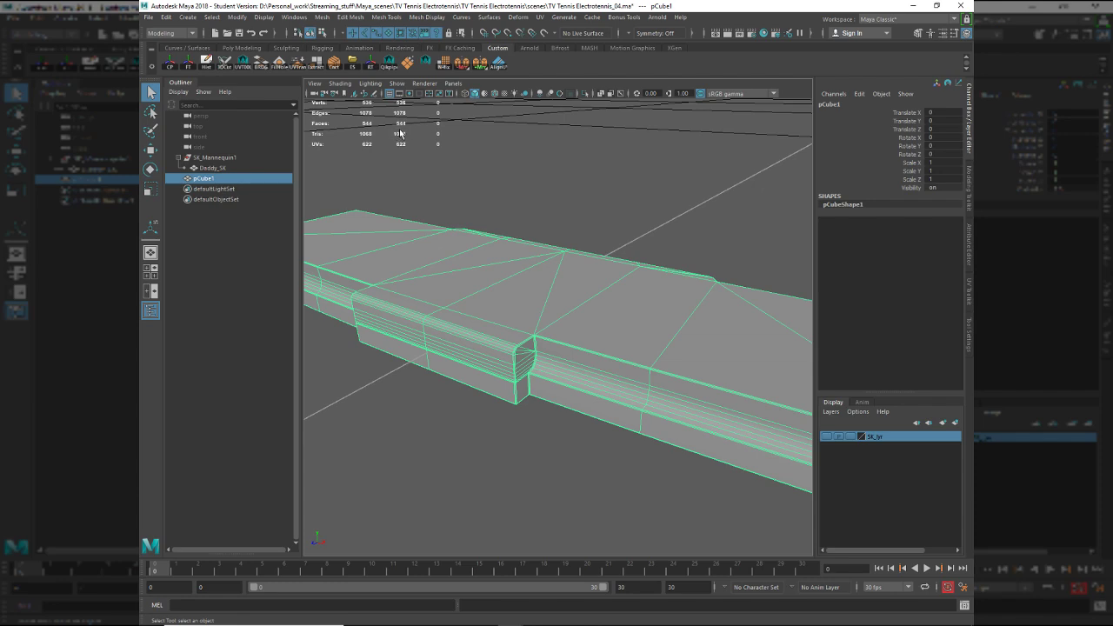
left_click_drag(545, 212, 448, 335, "alt")
right_click_drag(448, 334, 607, 432, "alt")
left_click_drag(502, 373, 509, 328, "alt")
right_click_drag(509, 329, 535, 394, "alt")
middle_click_drag(534, 394, 553, 424, "alt")
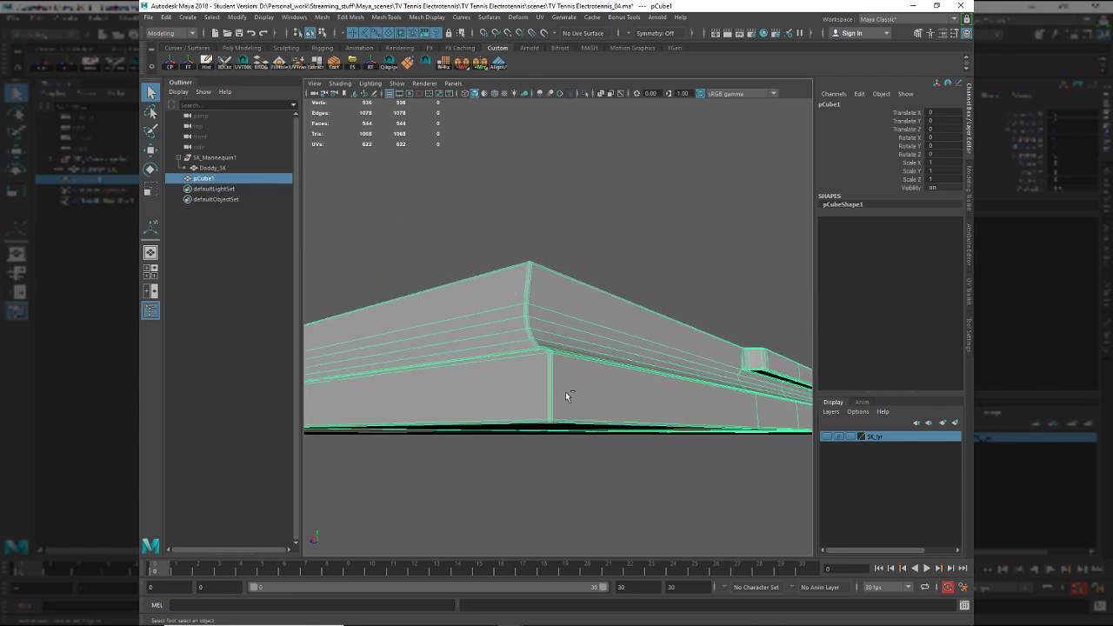
key("ctrl+d")
key("alt+h")
Select the bevel border edge loops running down the copy's vertical outer corner.
right_click_drag(564, 392, 540, 476, "alt")
left_click_drag(541, 476, 525, 505, "alt")
middle_click_drag(521, 465, 532, 384, "alt")
right_click_drag(533, 385, 545, 399, "alt")
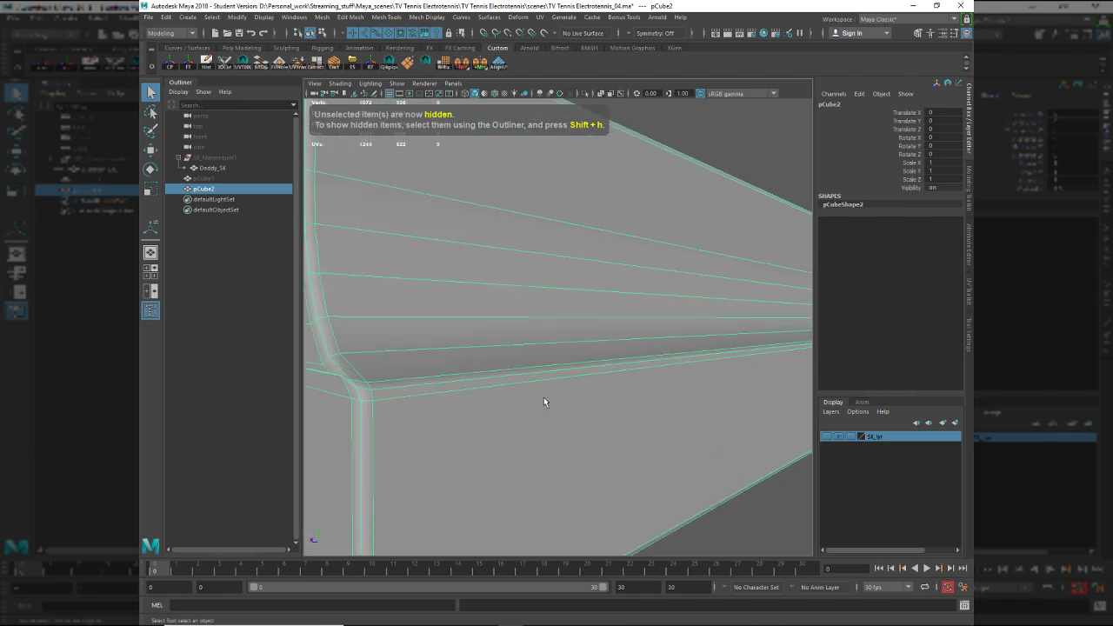
left_click_drag(544, 398, 531, 430, "alt")
right_click_drag(530, 430, 537, 435, "alt")
middle_click_drag(537, 435, 540, 431, "alt")
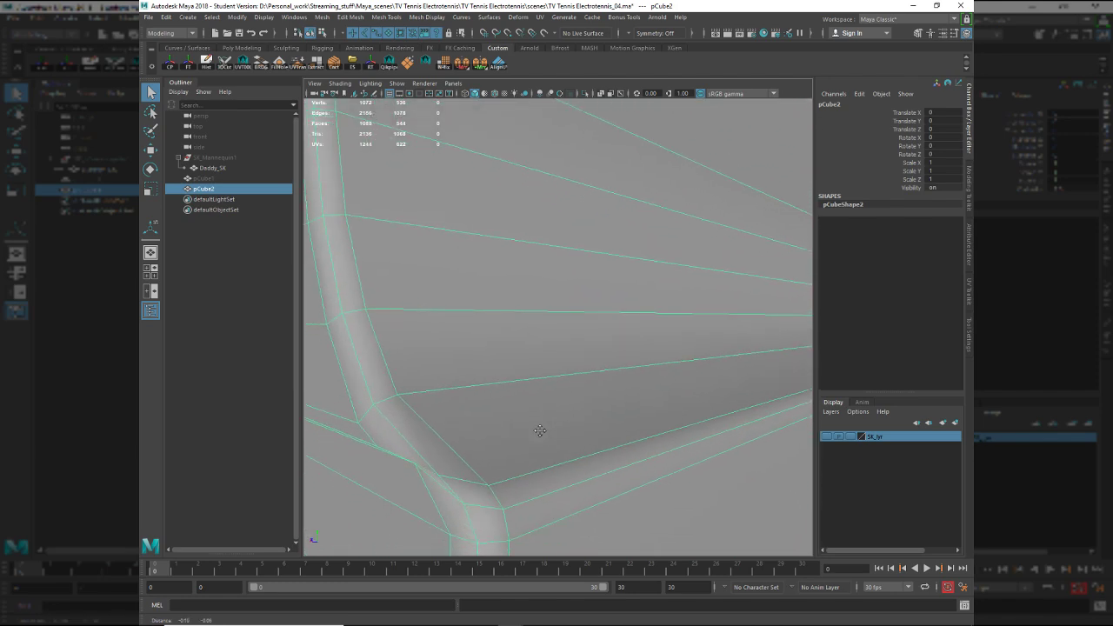
key("F10")
double_click(441, 509)
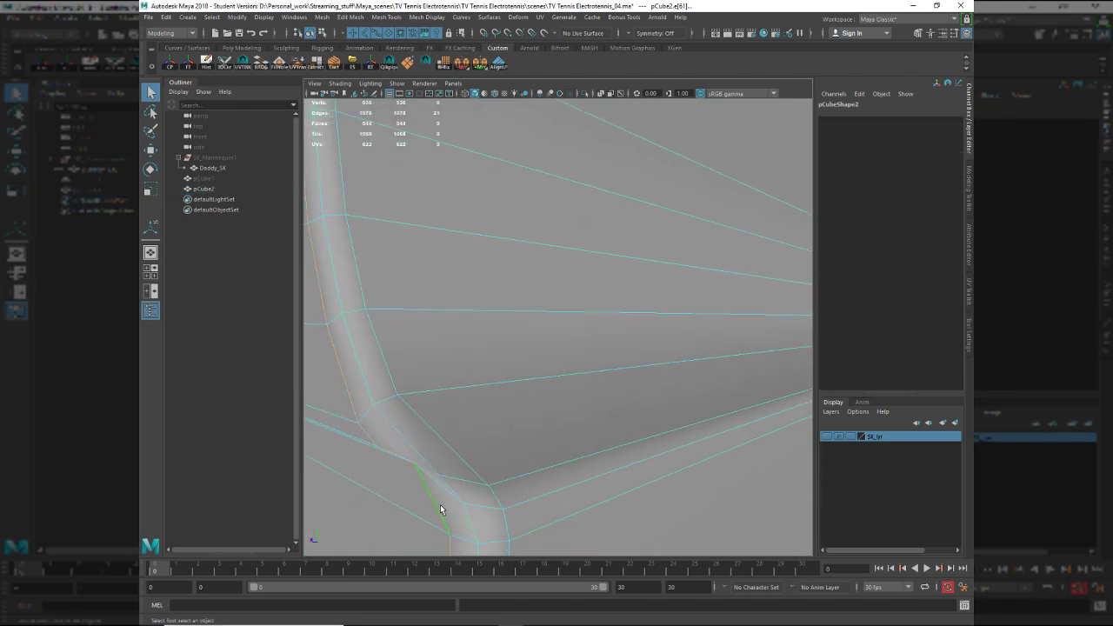
scroll(502, 497, "down", 2)
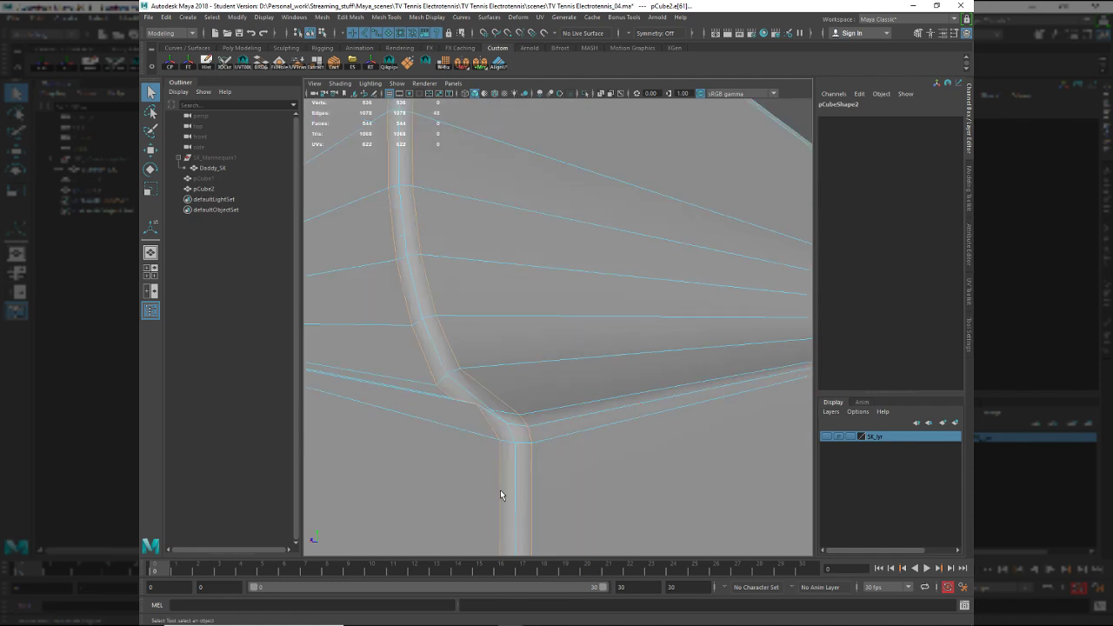
Add the bevel border loops along the body's side ledge and bottom rim to the edge selection.
double_click(540, 407, "shift")
left_click_drag(536, 404, 523, 309, "alt")
double_click(552, 427, "shift")
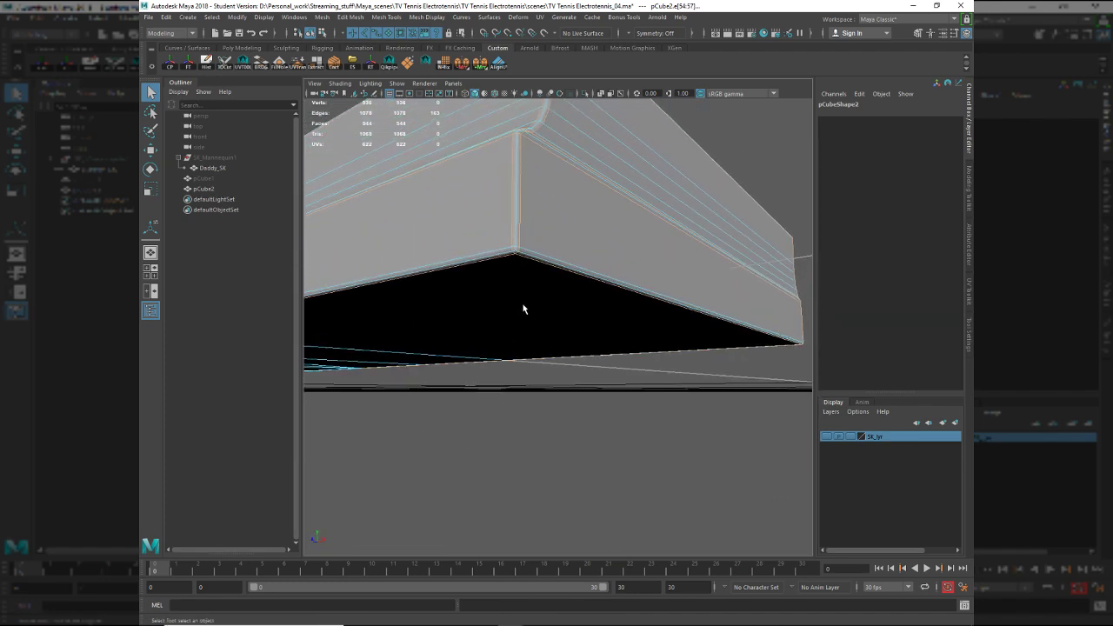
left_click_drag(534, 247, 522, 358, "alt")
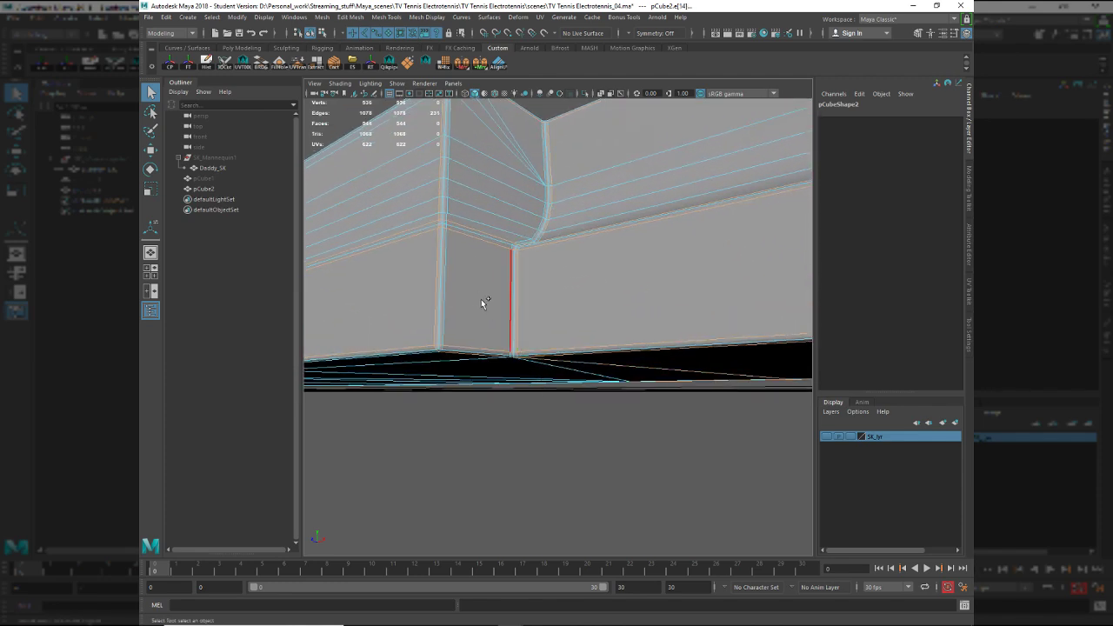
Add the bevel border edges around the stepped notch corner and its bottom rim to the selection.
left_click_drag(511, 289, 562, 304, "alt")
middle_click_drag(566, 243, 588, 150, "alt")
left_click_drag(593, 253, 599, 149, "alt")
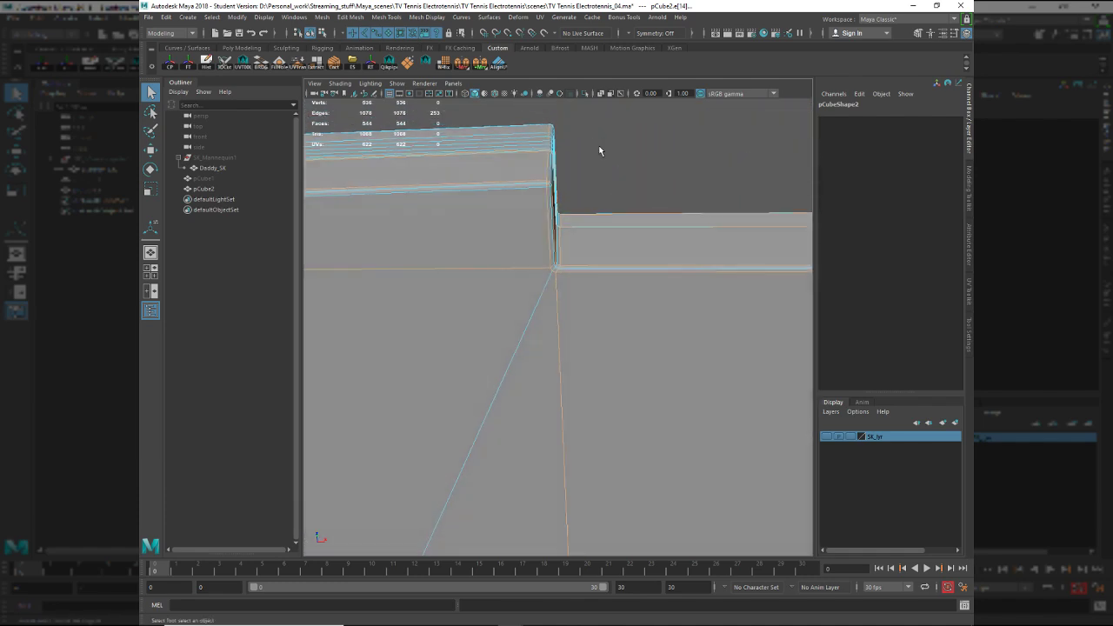
right_click_drag(593, 261, 542, 283, "alt")
left_click_drag(588, 333, 569, 339, "alt")
right_click_drag(570, 361, 610, 406, "alt")
left_click_drag(610, 406, 628, 433, "alt")
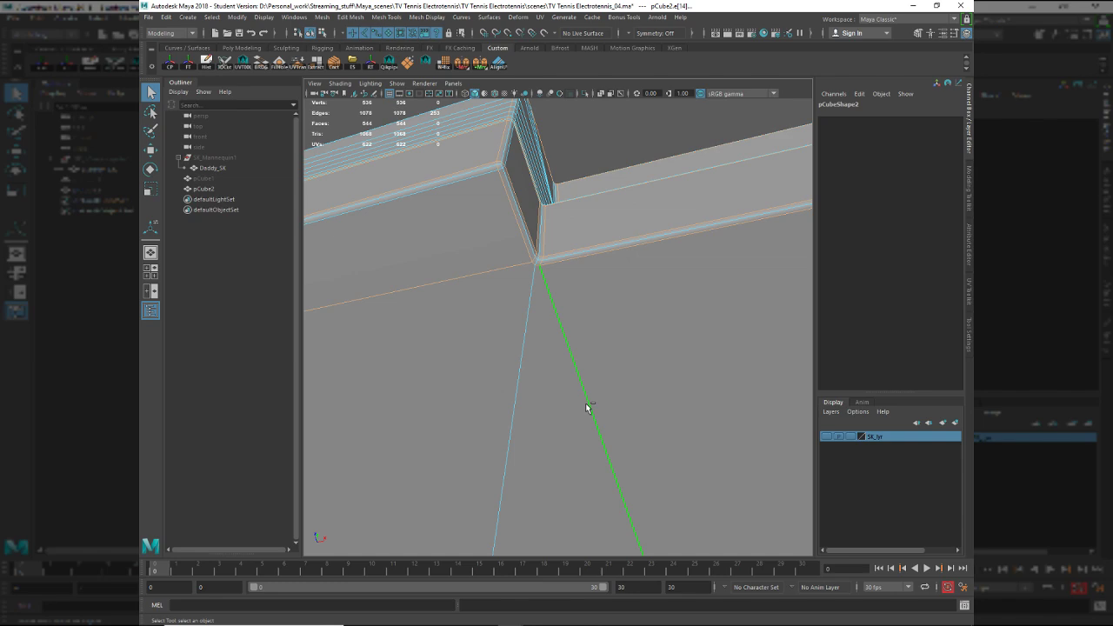
Add the bevel border edges along the upper rim of the long recess to the selection.
left_click_drag(591, 413, 485, 426, "alt")
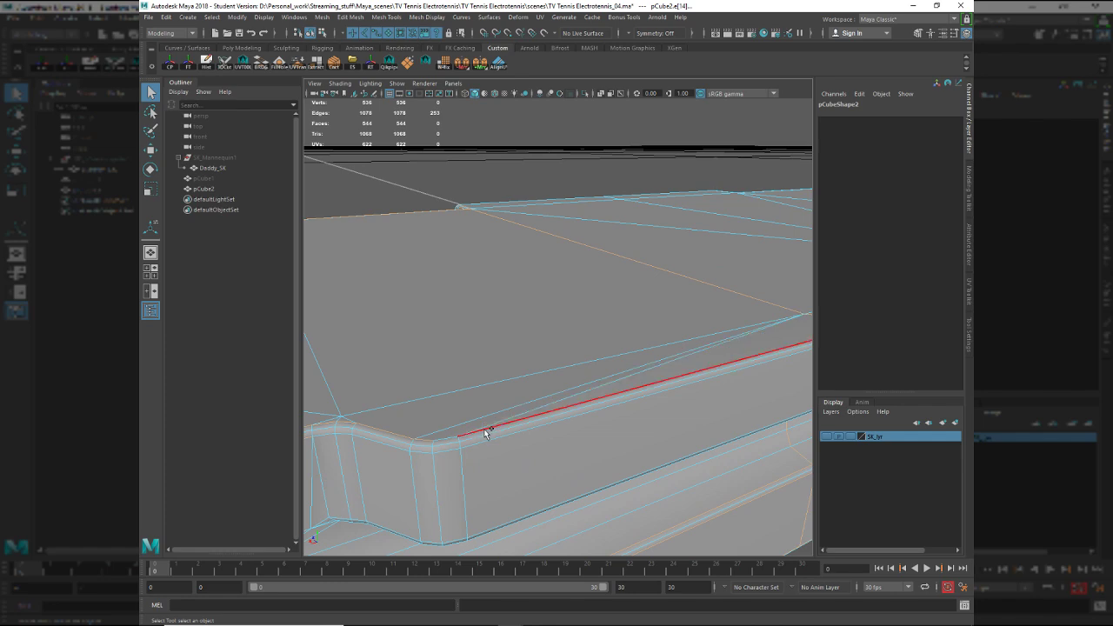
left_click_drag(552, 425, 574, 342, "alt")
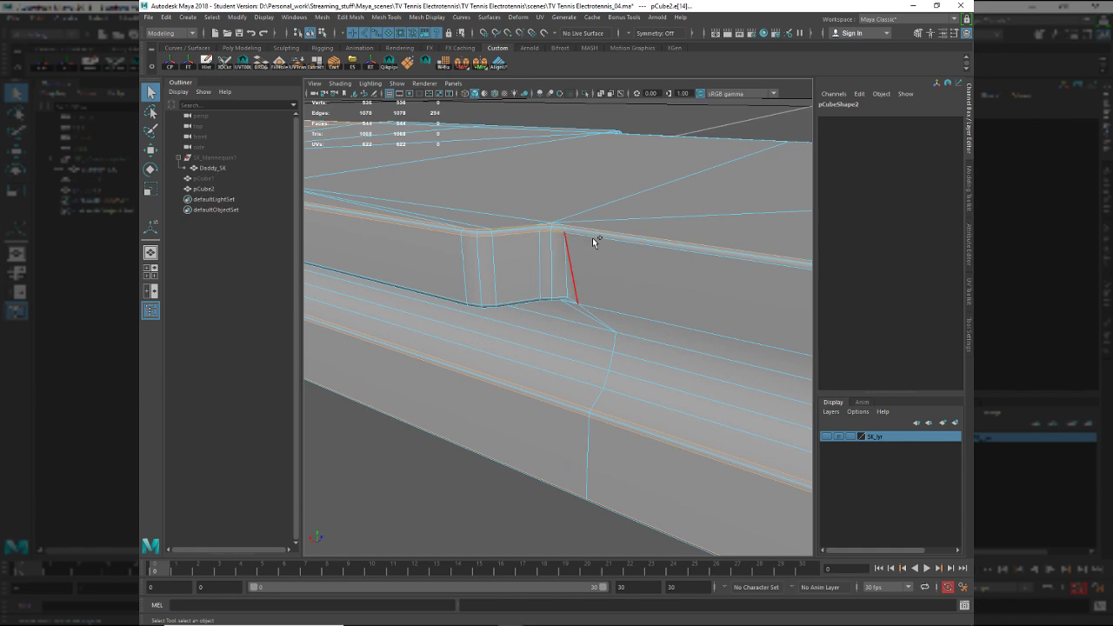
middle_click_drag(607, 247, 313, 239, "alt")
middle_click_drag(635, 326, 280, 283, "alt")
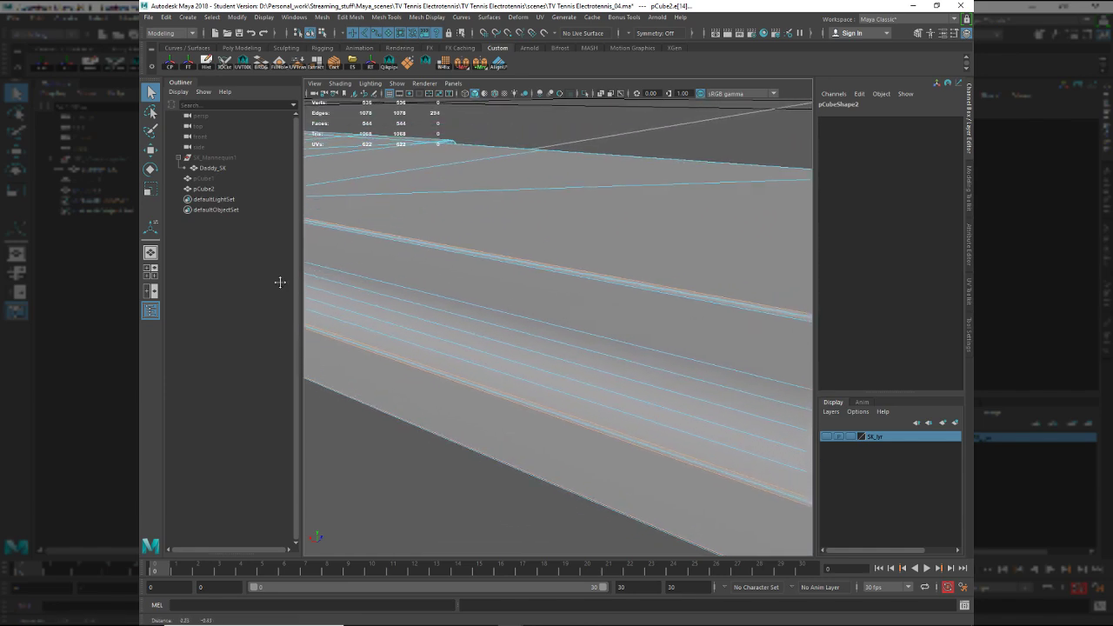
left_click_drag(280, 282, 322, 297, "alt")
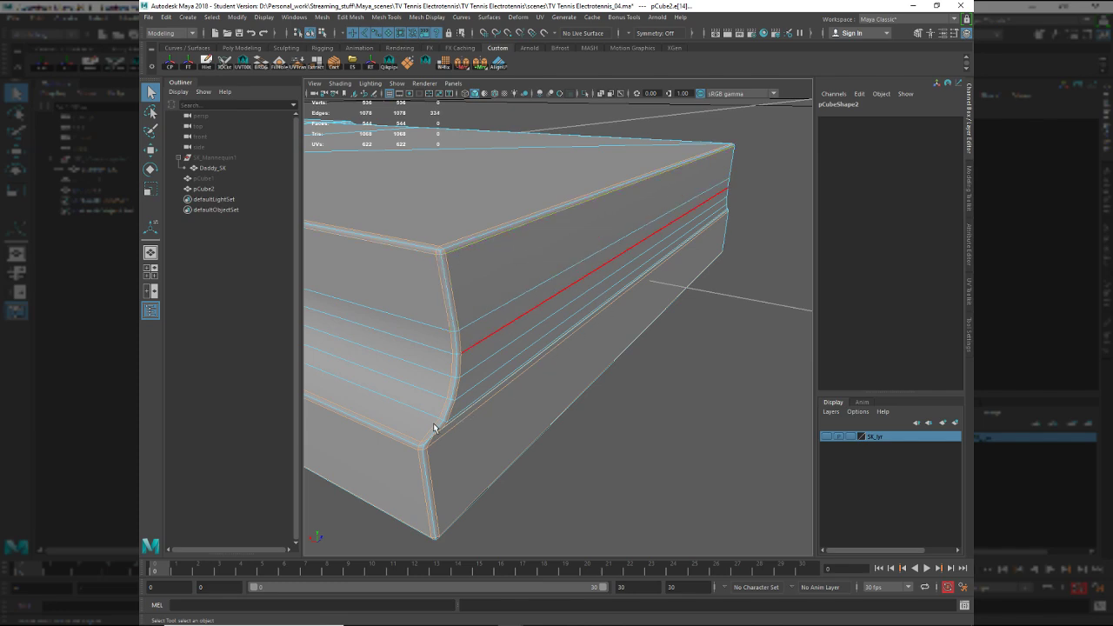
Add the bevel border loops around the body's other outer corners and their adjoining ledges to the selection.
left_click_drag(435, 428, 503, 349, "alt")
right_click_drag(549, 374, 519, 321, "alt")
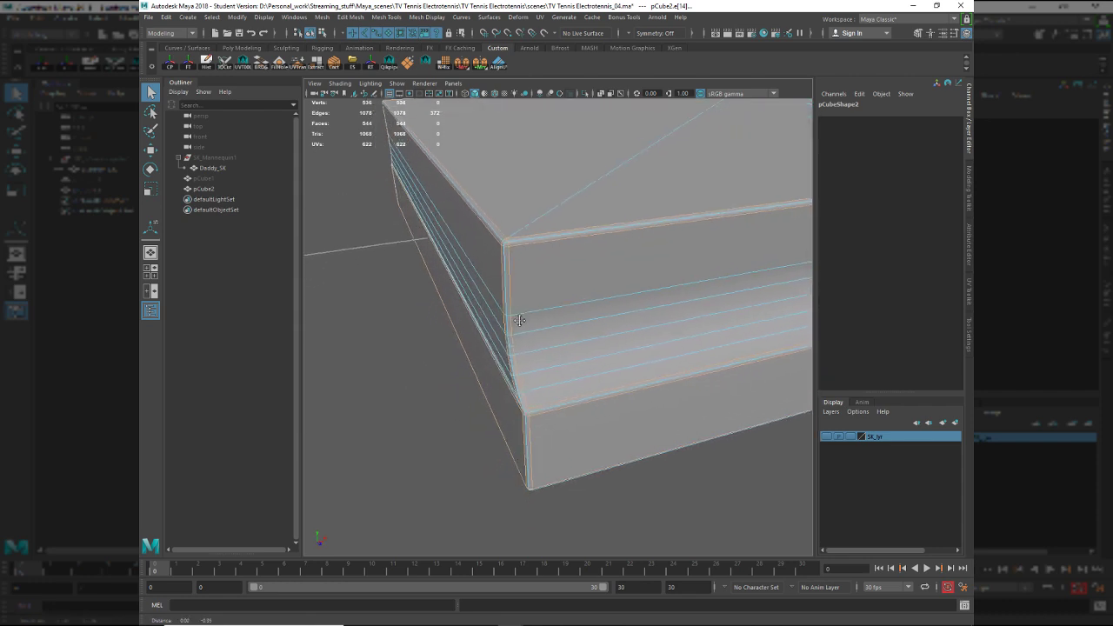
left_click_drag(520, 320, 637, 396, "alt")
middle_click_drag(637, 395, 359, 373, "alt")
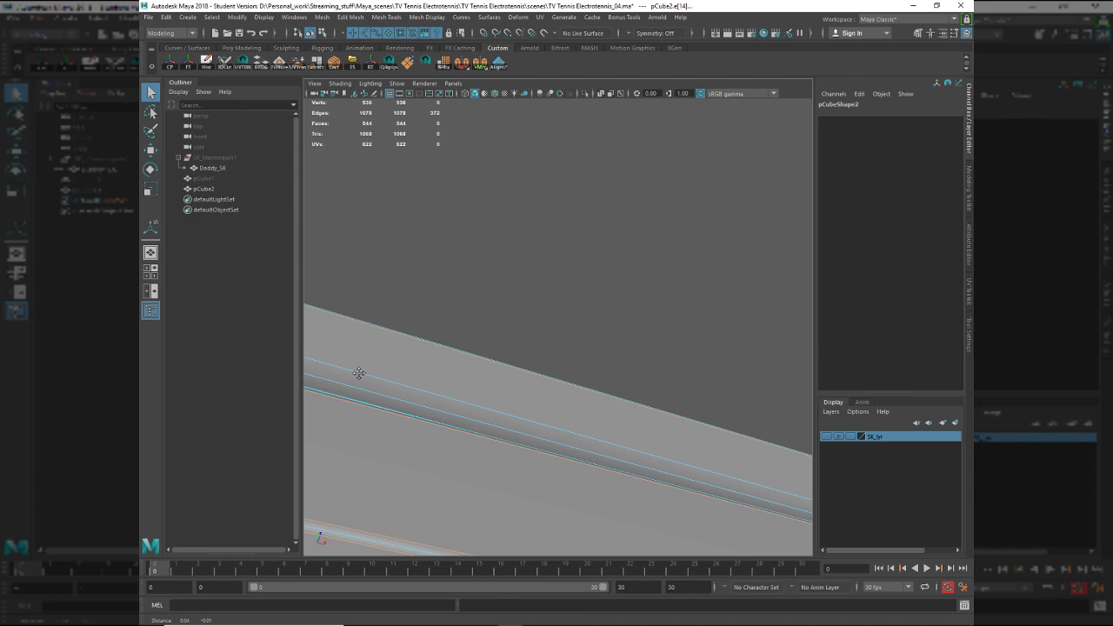
left_click_drag(360, 373, 579, 349, "alt")
middle_click_drag(578, 348, 353, 360, "alt")
Add the bevel border edges outlining the rounded end profile of the raised side section to the selection.
left_click_drag(588, 366, 670, 228, "alt")
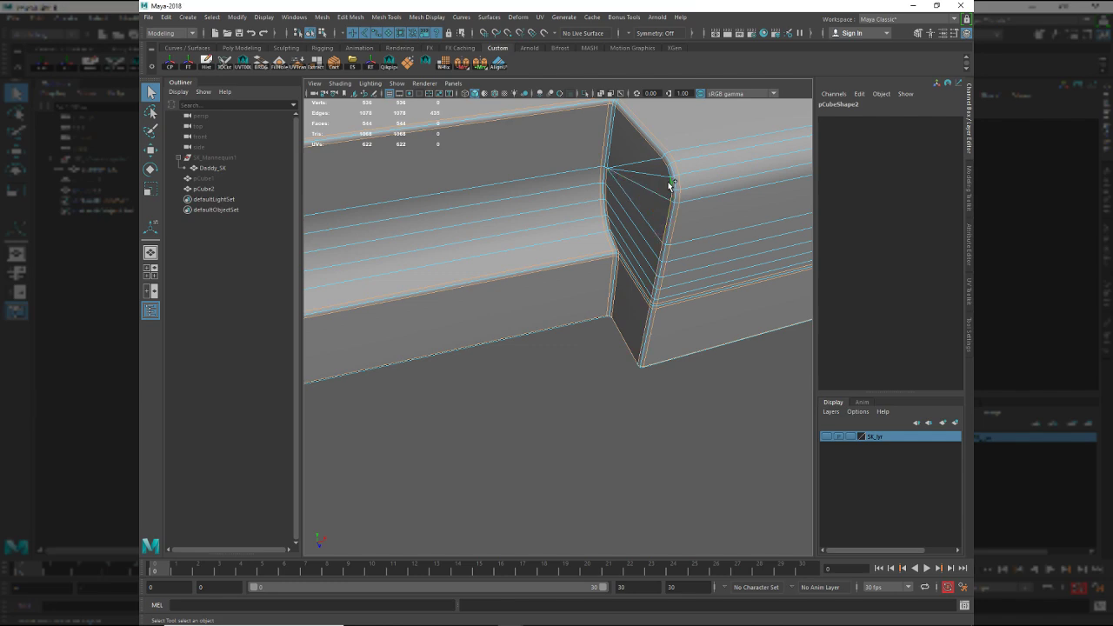
left_click_drag(670, 184, 533, 354, "alt")
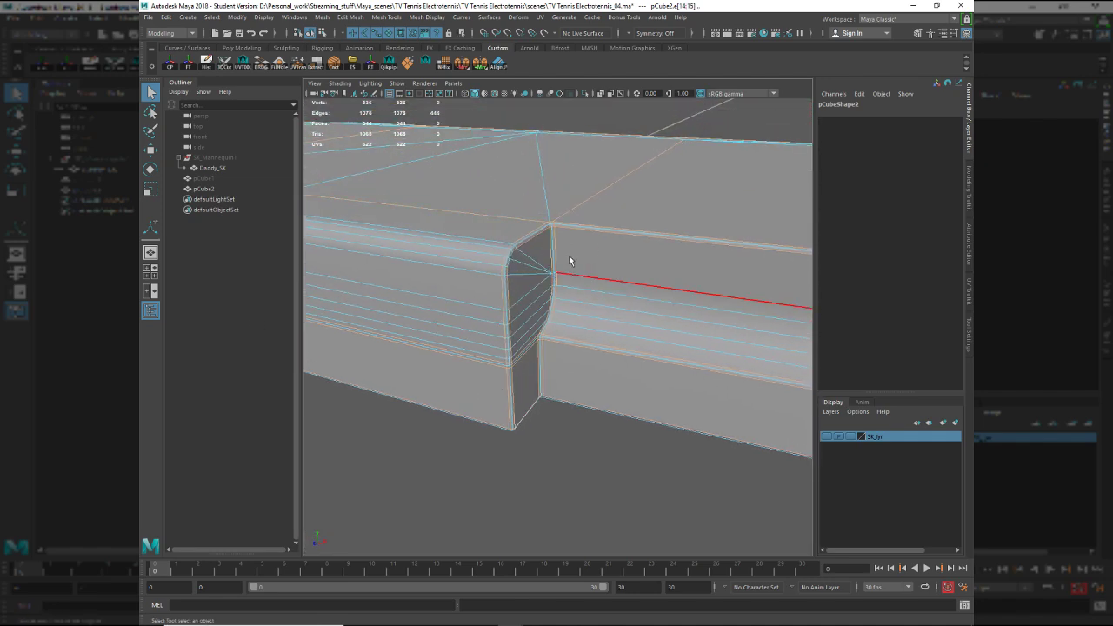
left_click_drag(570, 261, 484, 324, "alt")
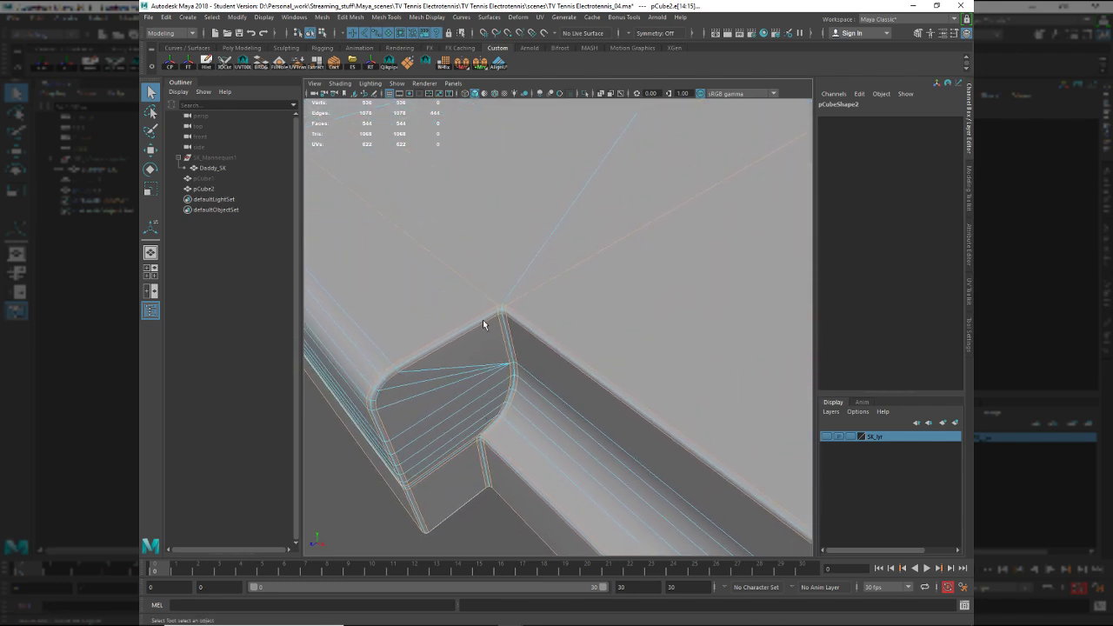
right_click_drag(484, 324, 577, 433, "alt")
middle_click_drag(576, 433, 656, 471, "alt")
right_click_drag(656, 472, 522, 363, "alt")
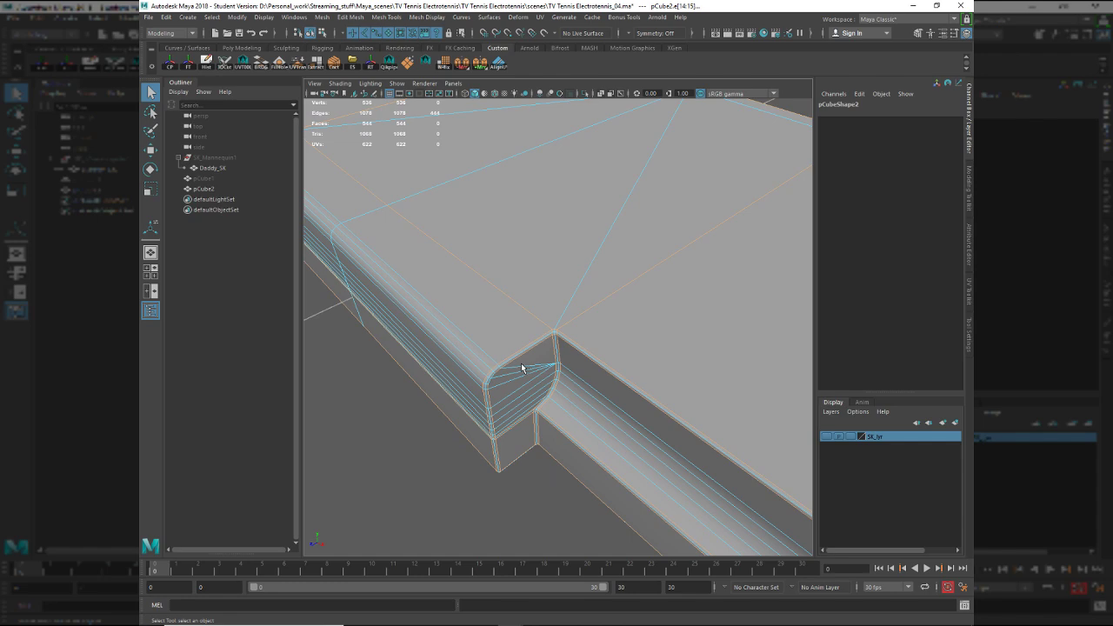
left_click_drag(429, 329, 531, 387, "alt")
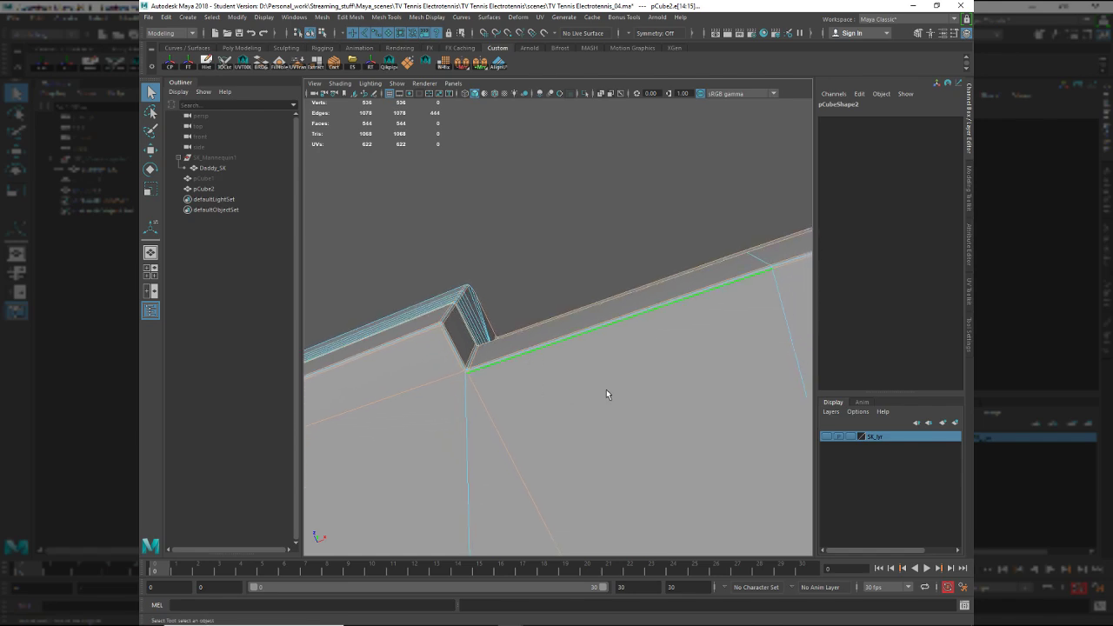
Try deleting the selected bevel edges, inspect the geometry around the recess, and undo the deletion.
right_click_drag(596, 375, 511, 399, "shift")
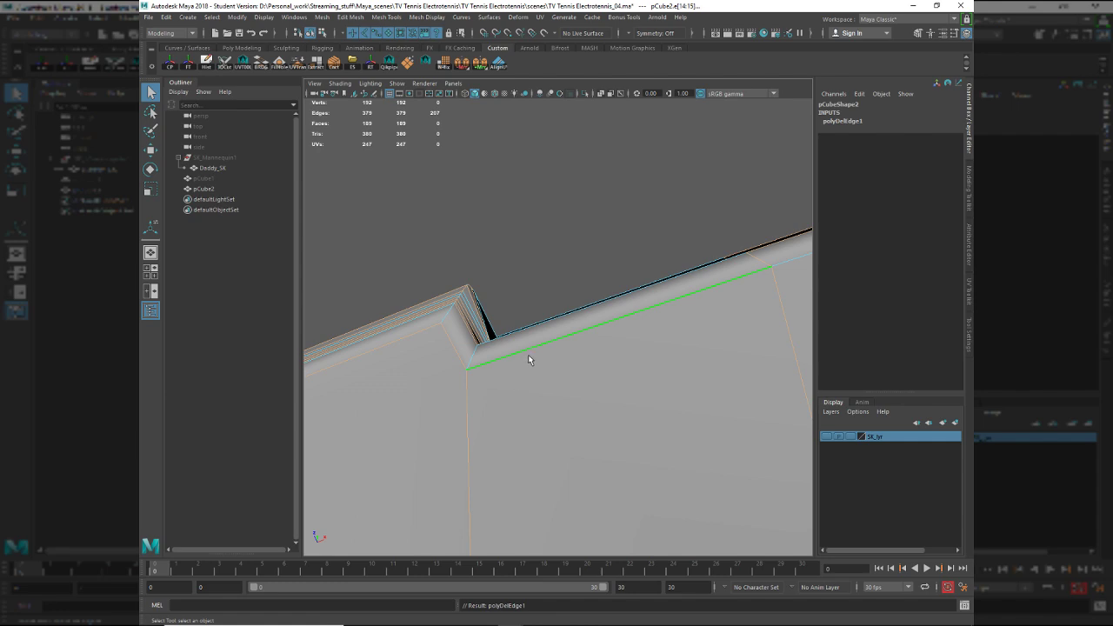
left_click_drag(528, 363, 422, 368, "alt")
right_click_drag(423, 368, 473, 344, "alt")
left_click_drag(474, 344, 649, 415, "alt")
right_click_drag(649, 415, 572, 400, "alt")
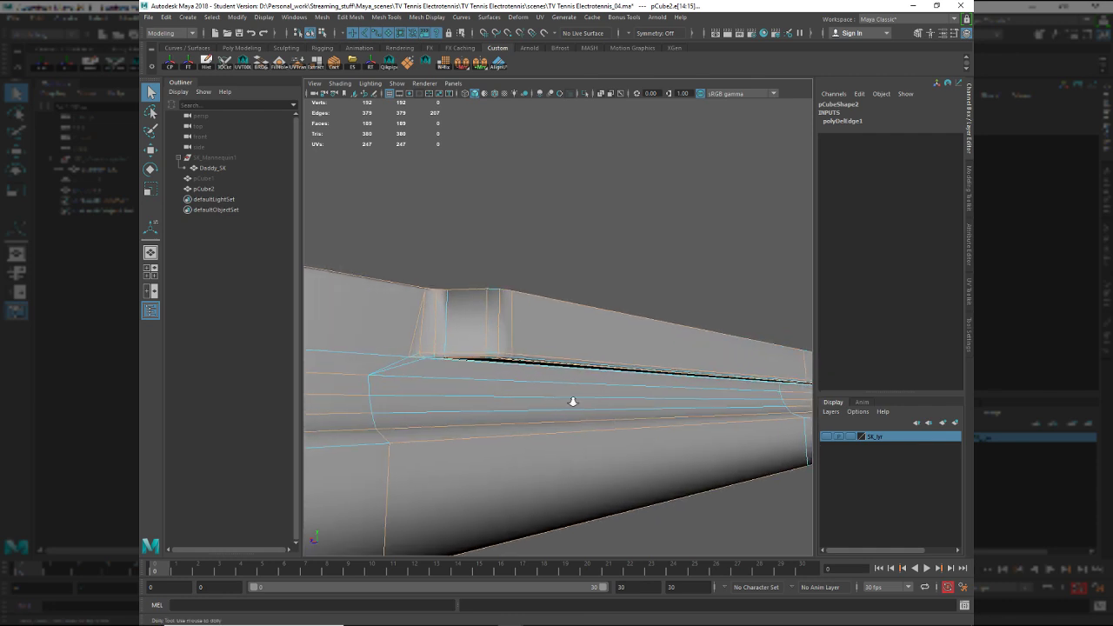
left_click_drag(571, 400, 538, 435, "alt")
key("ctrl+z")
key("ctrl+z")
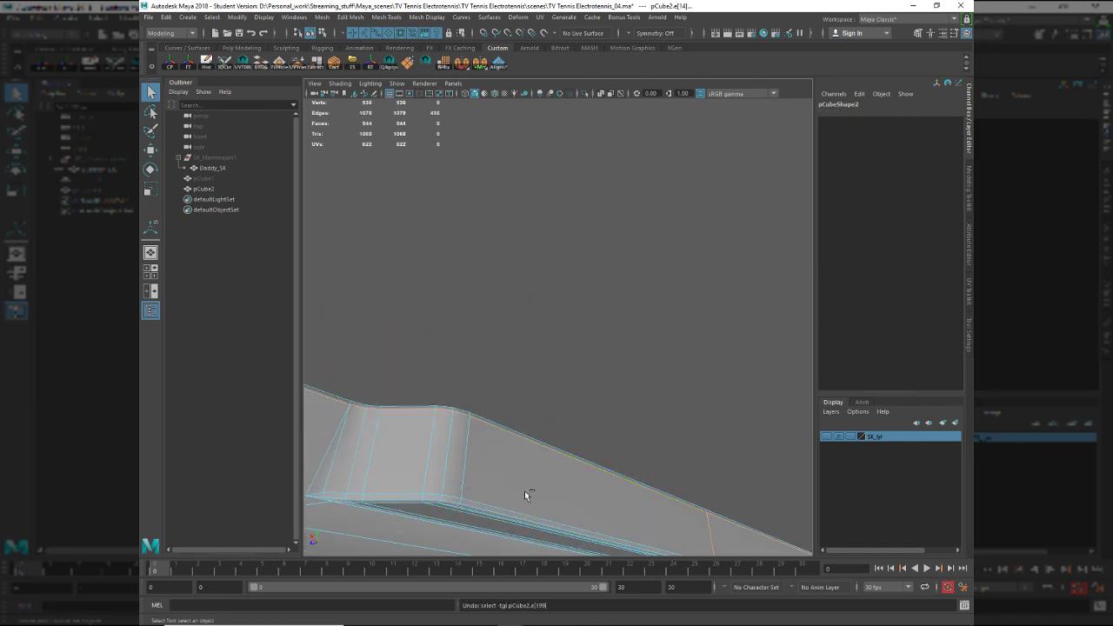
Add the missed bevel border edges along the recess's lower lip and curved end to the selection.
left_click(503, 496)
left_click_drag(518, 479, 485, 466, "alt")
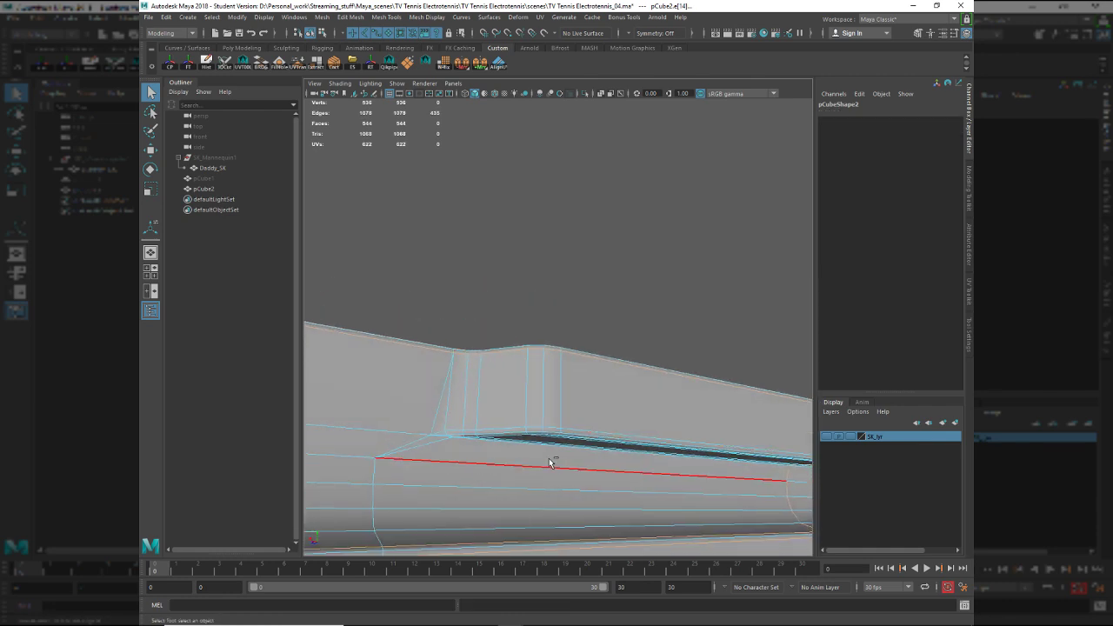
left_click_drag(602, 374, 592, 389, "alt")
left_click_drag(625, 337, 625, 304, "alt")
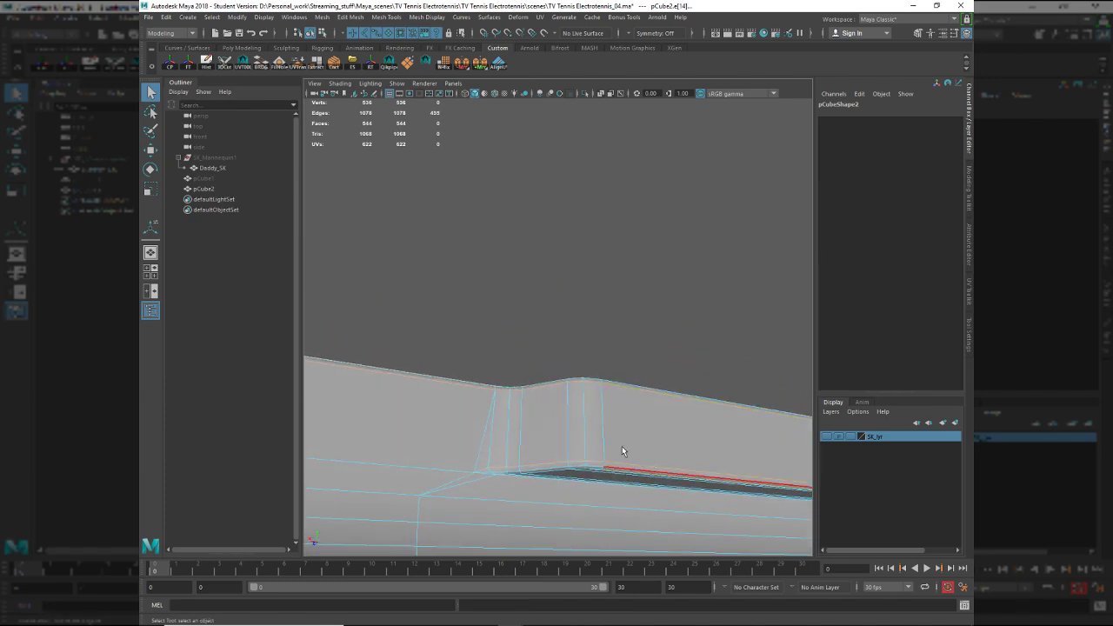
left_click_drag(623, 450, 466, 392, "alt")
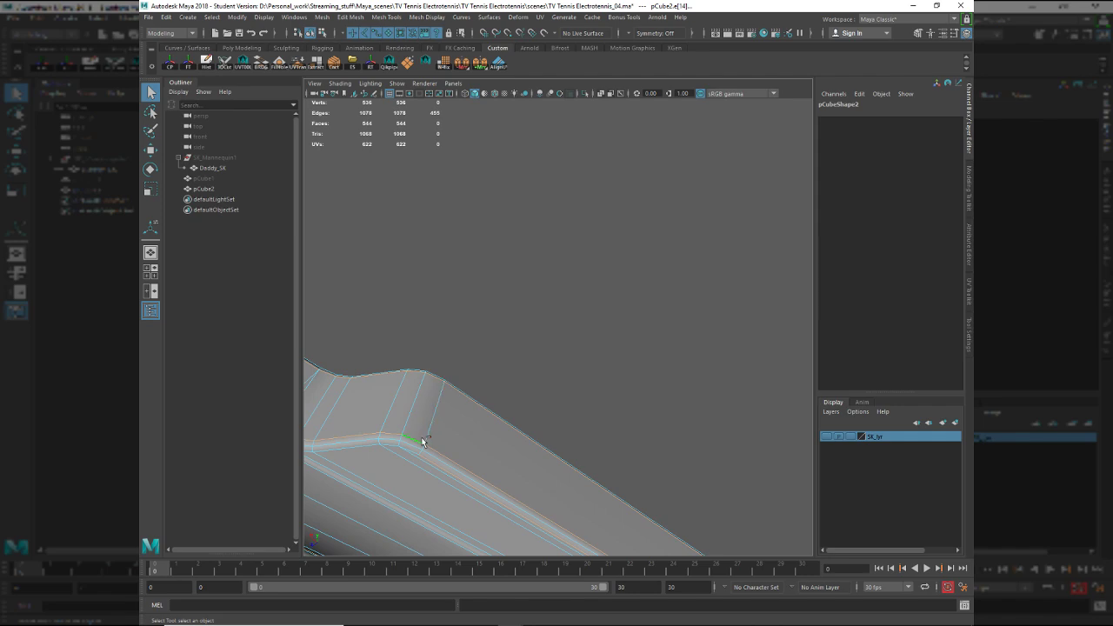
middle_click_drag(517, 432, 656, 374, "alt")
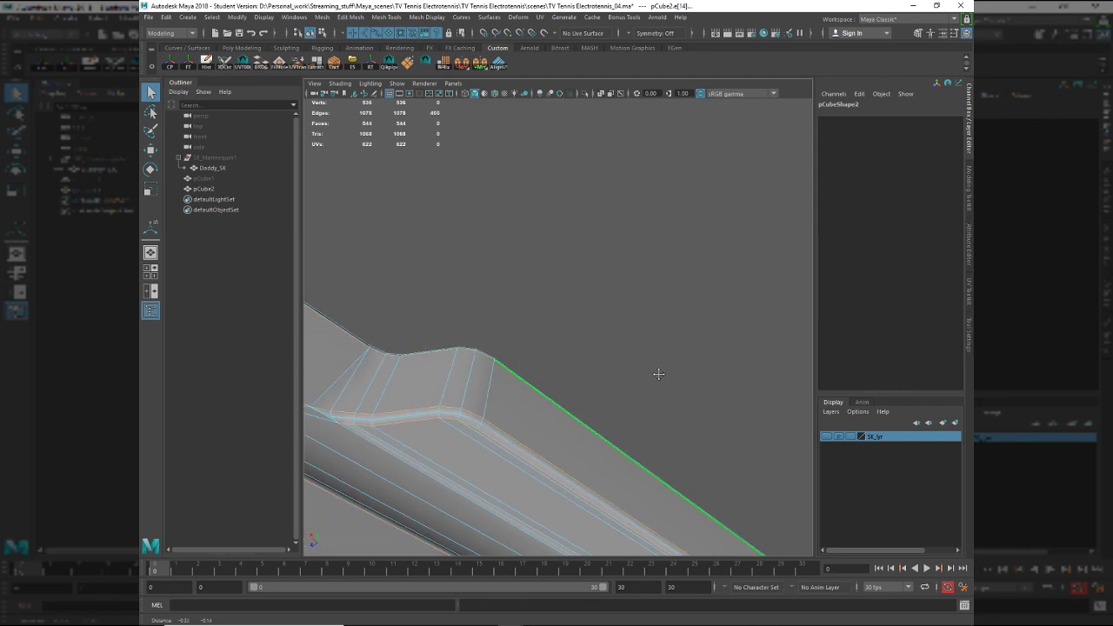
Follow the recess along its full length and add the remaining lip bevel edges to the selection.
left_click_drag(651, 381, 575, 401, "alt")
middle_click_drag(662, 406, 344, 371, "alt")
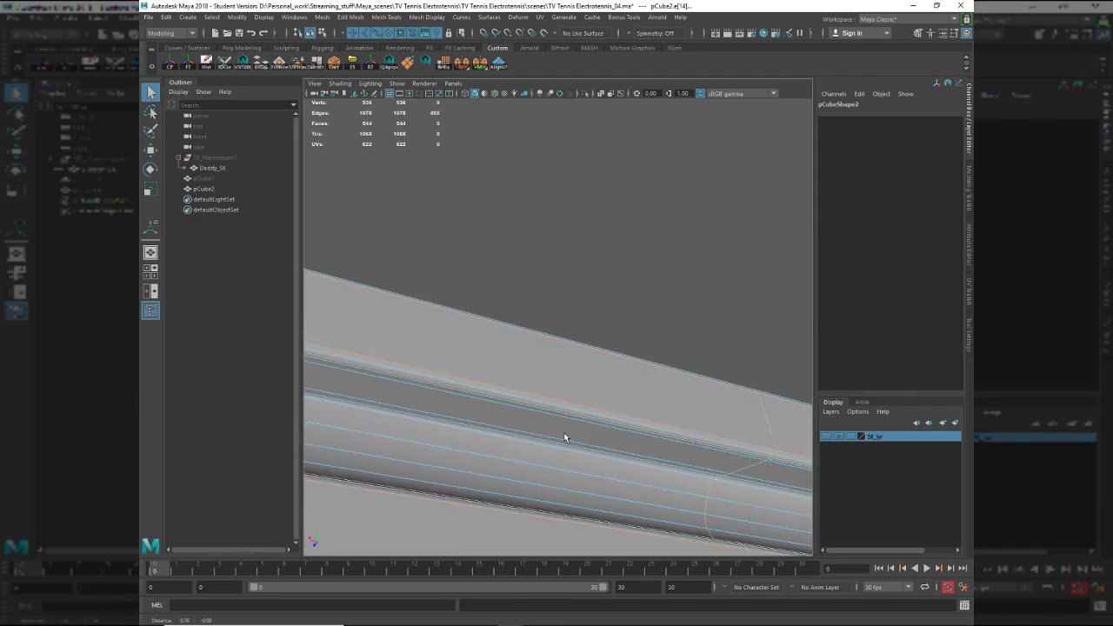
middle_click_drag(564, 434, 197, 381, "alt")
middle_click_drag(634, 455, 261, 426, "alt")
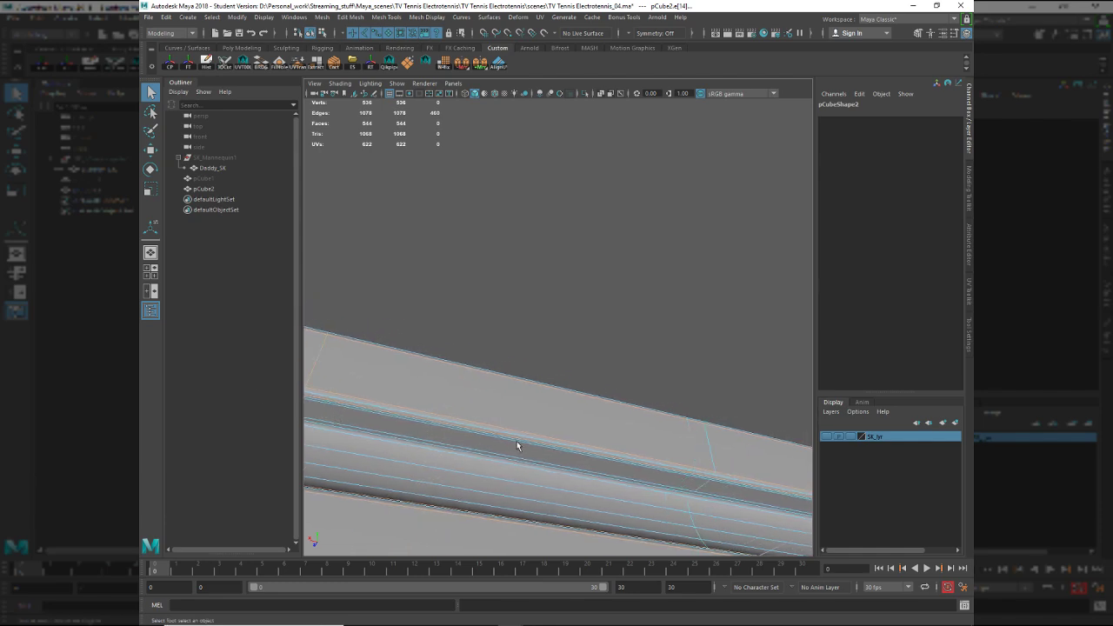
middle_click_drag(518, 446, 304, 412, "alt")
middle_click_drag(557, 466, 457, 458, "alt")
left_click_drag(458, 457, 327, 374, "alt")
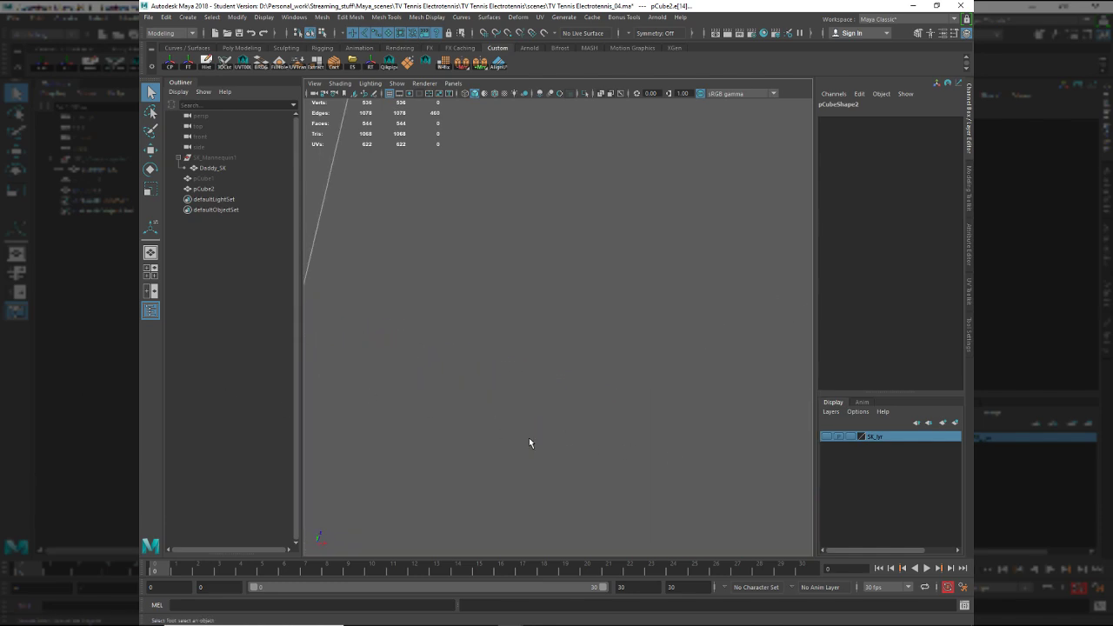
Try deleting the expanded selection of bevel edges from the copy with Delete Edge.
key("f")
left_click_drag(591, 353, 528, 359, "alt")
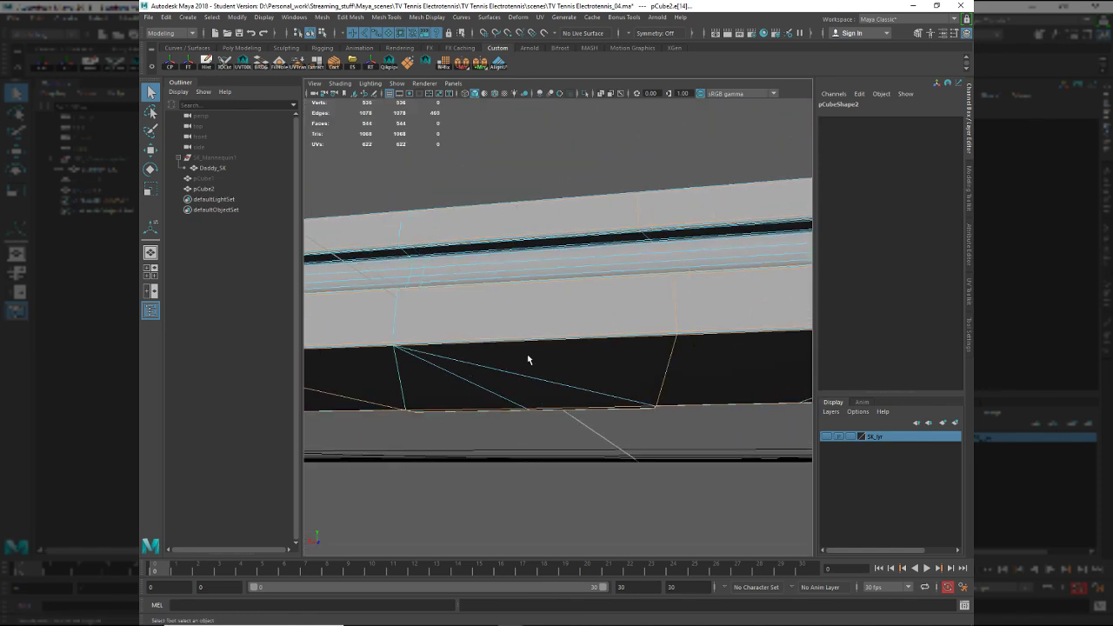
middle_click_drag(607, 320, 553, 336, "alt")
right_click_drag(552, 335, 576, 344, "alt")
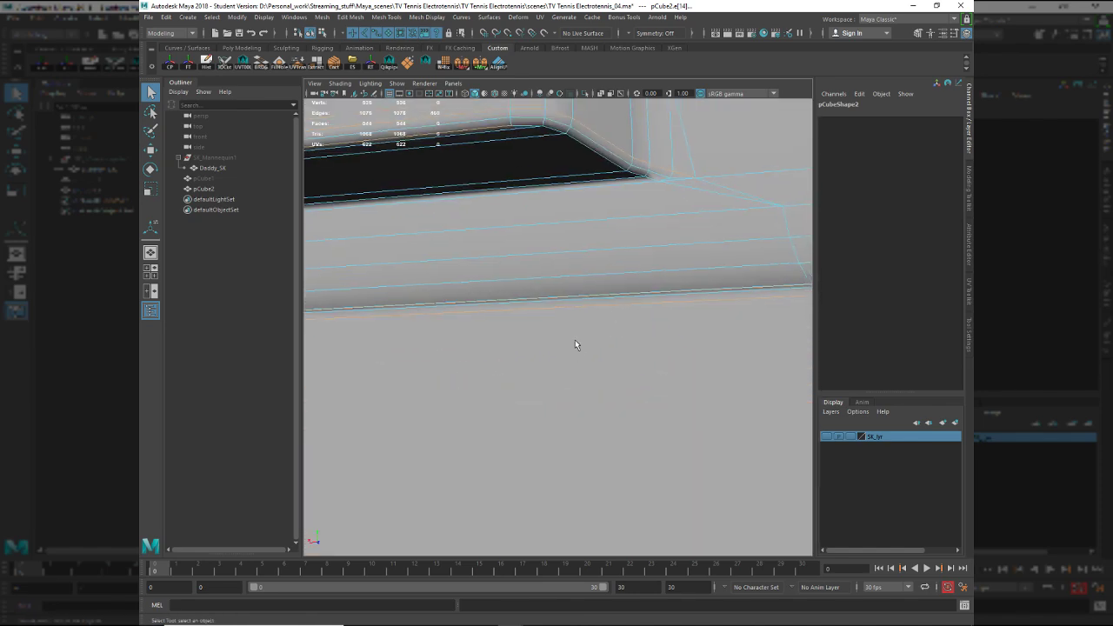
left_click_drag(628, 217, 592, 206, "alt")
right_click(592, 172, "shift")
left_click(541, 188)
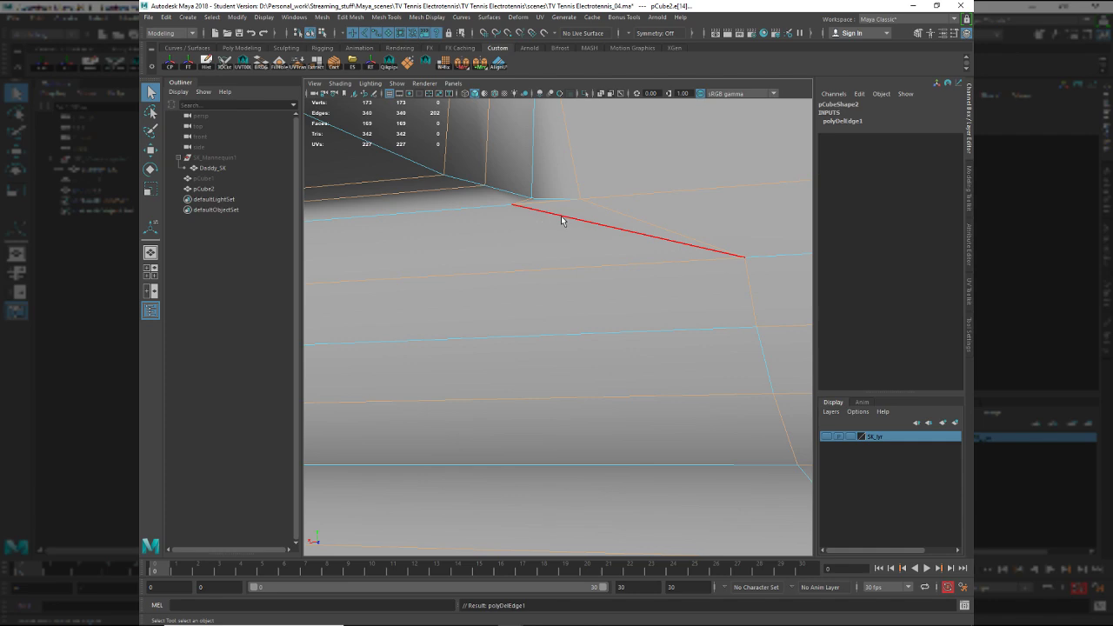
Inspect the geometry around the recess end and rounded side profile, and undo the edge deletion.
left_click_drag(566, 248, 577, 290, "alt")
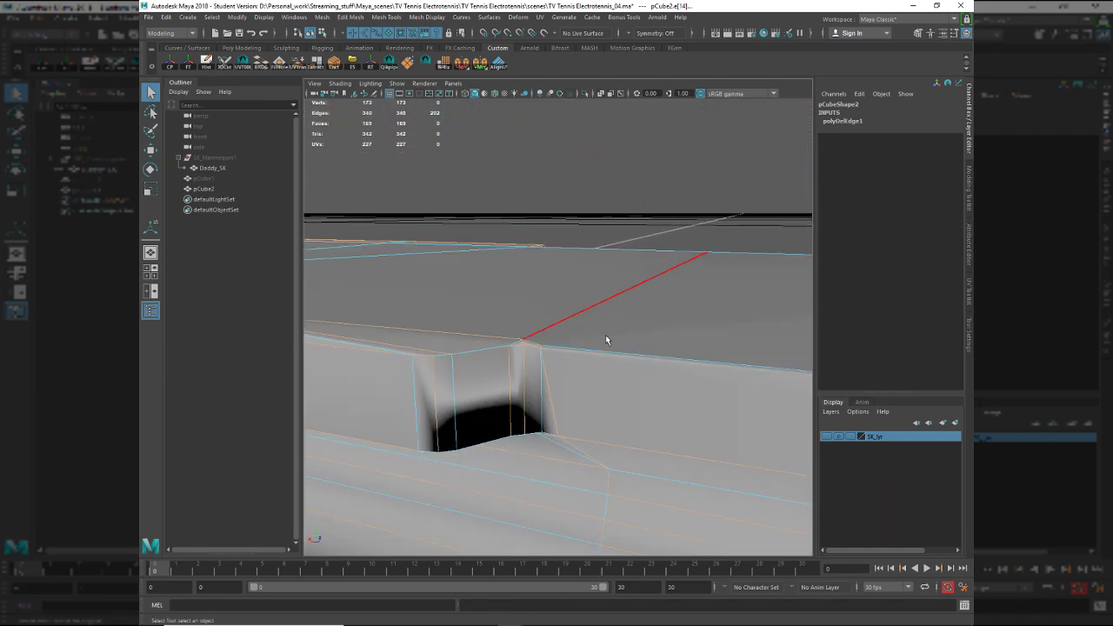
left_click_drag(607, 341, 548, 337, "alt")
left_click_drag(633, 356, 577, 314, "alt")
left_click(571, 319)
middle_click_drag(350, 252, 447, 287, "alt")
right_click_drag(447, 286, 679, 447, "alt")
right_click_drag(544, 274, 612, 317, "alt")
left_click_drag(611, 317, 537, 425, "alt")
key("ctrl+z")
key("ctrl+z")
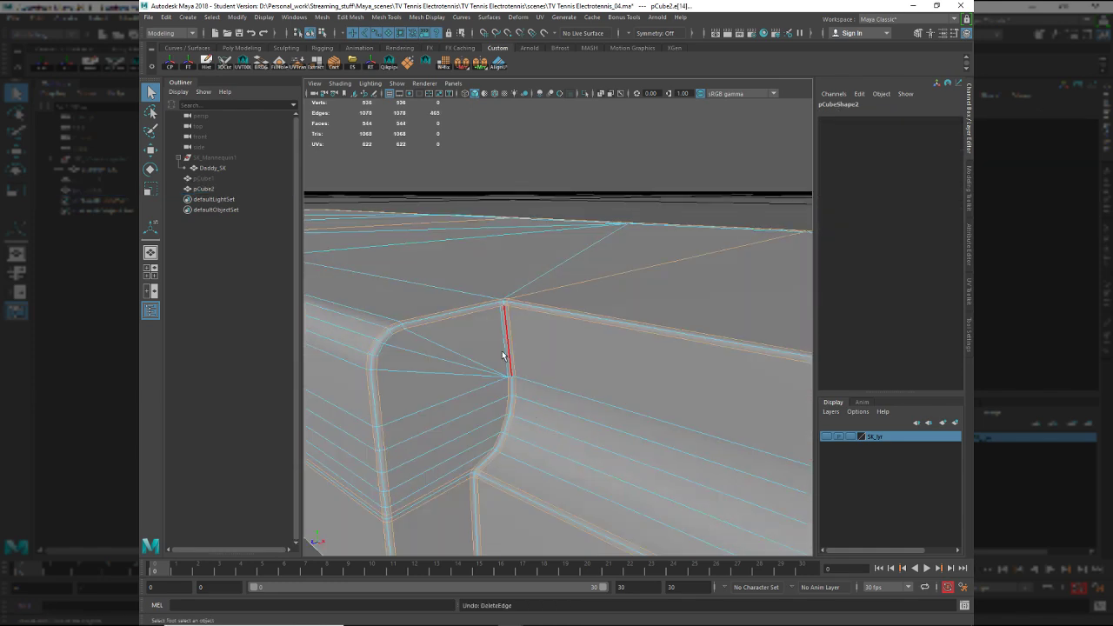
Try deleting the selected bevel edges from the copy with Delete Edge, and undo the deletion.
left_click_drag(555, 384, 422, 337, "alt")
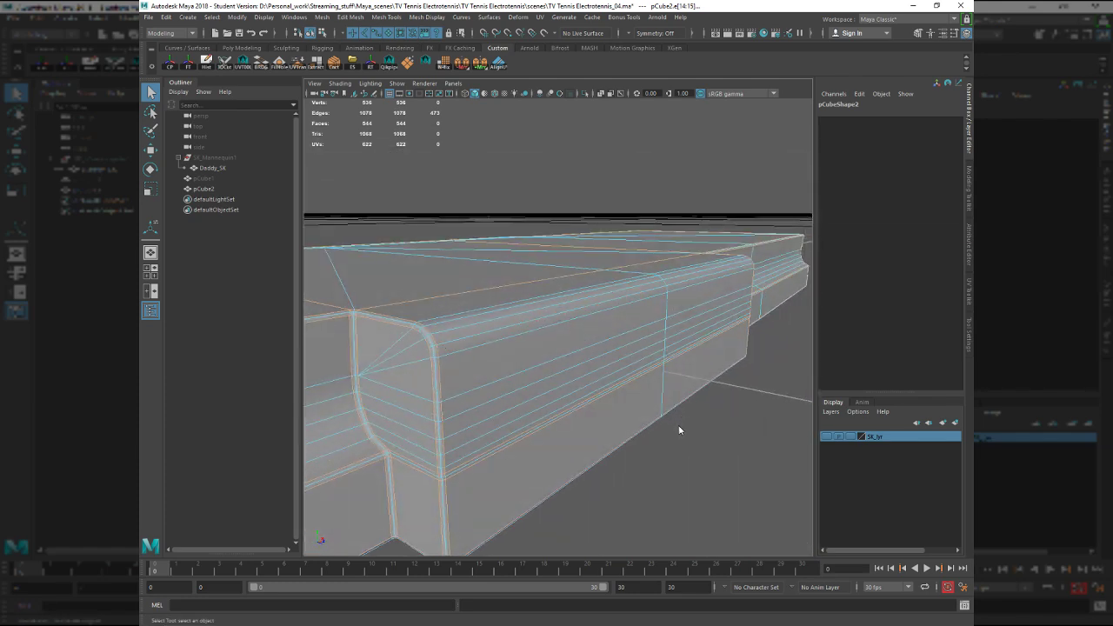
right_click_drag(679, 430, 612, 445, "shift")
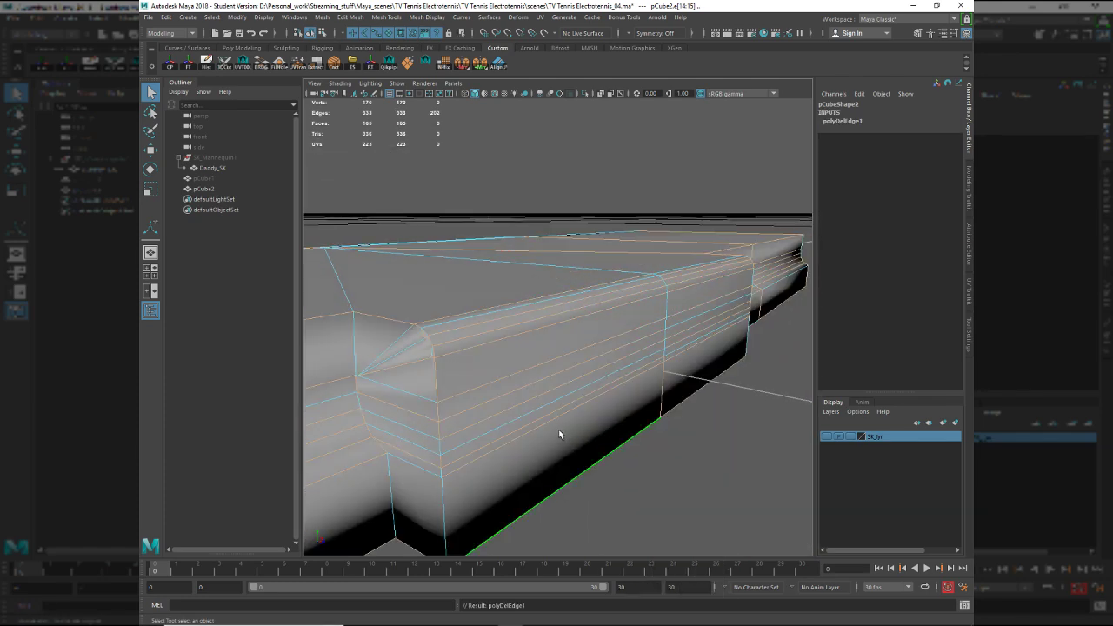
key("ctrl+z")
Add the missed bevel edges around the rounded corner of the side profile to the selection.
left_click_drag(427, 343, 585, 426, "alt")
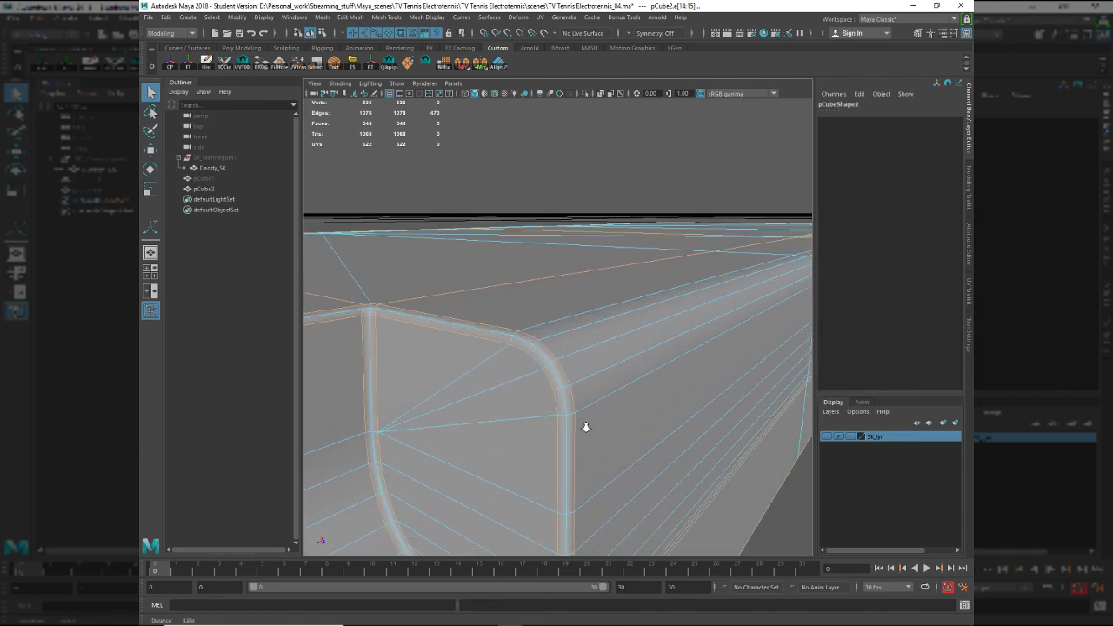
left_click(538, 361, "shift")
left_click_drag(754, 323, 467, 376, "alt")
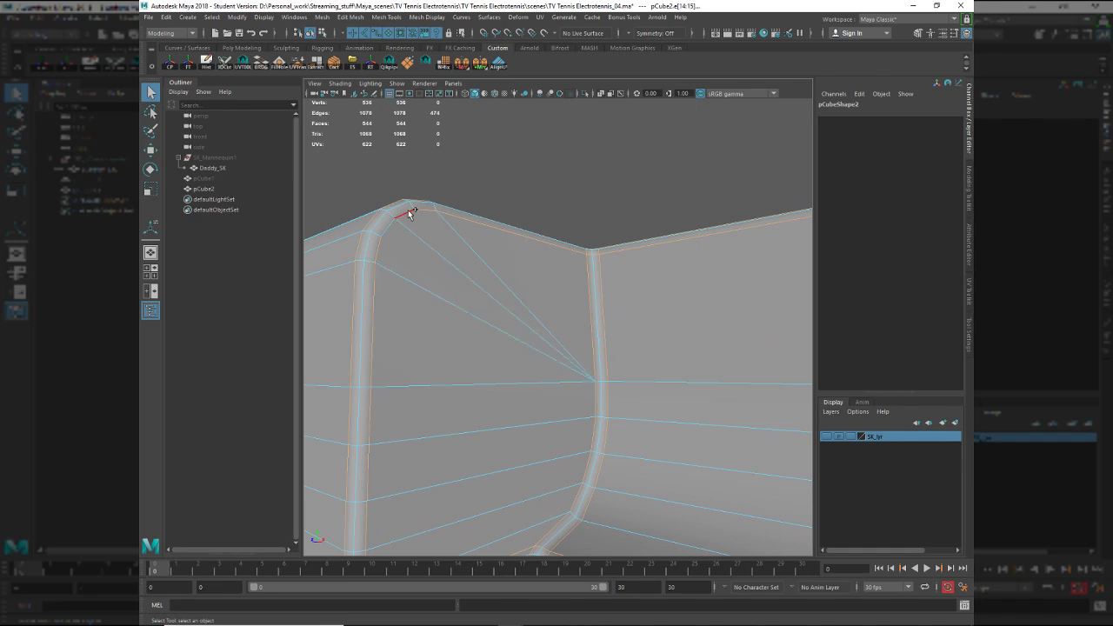
Try Delete Edge on the enlarged selection, inspect the fan of edges at the recess end, and undo the deletion.
right_click_drag(502, 252, 442, 278, "shift")
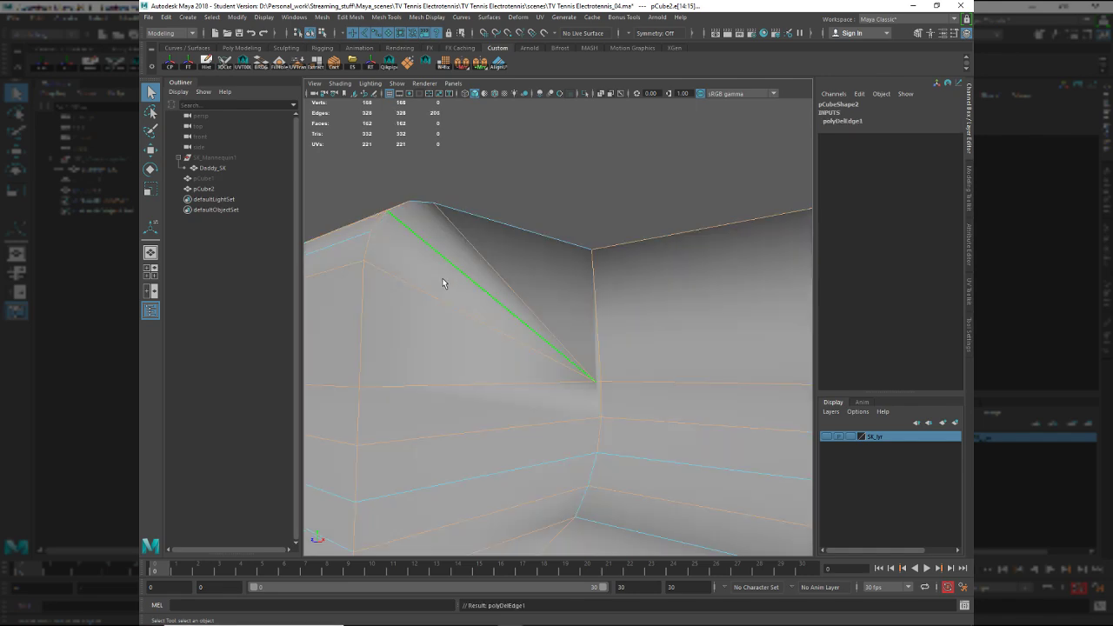
left_click_drag(418, 297, 478, 297, "alt")
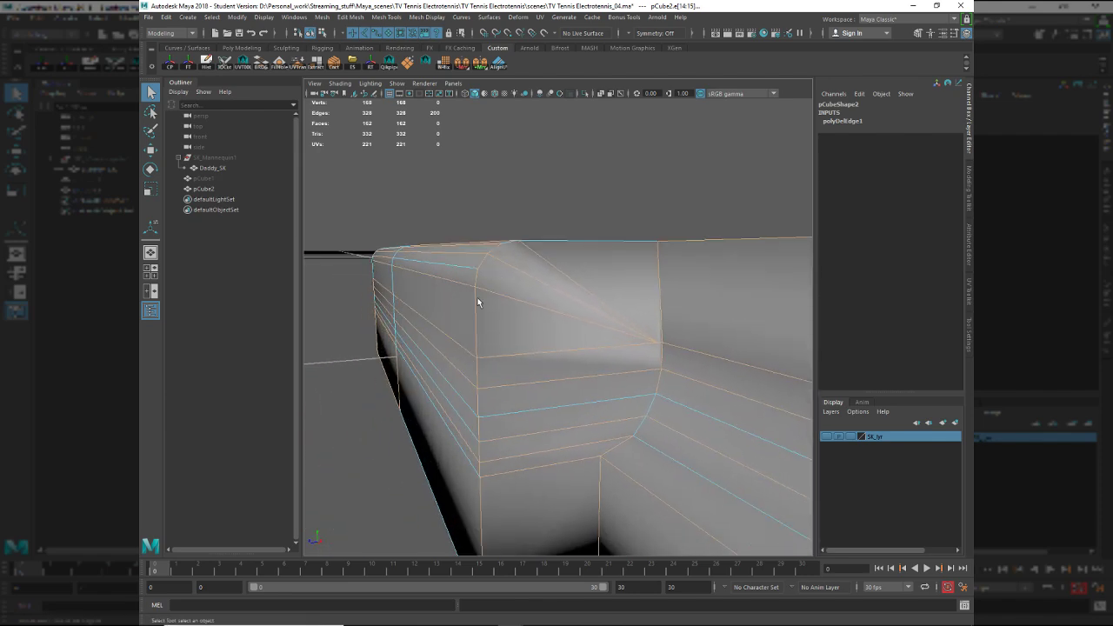
right_click_drag(478, 297, 501, 341, "alt")
left_click_drag(506, 332, 508, 330, "alt")
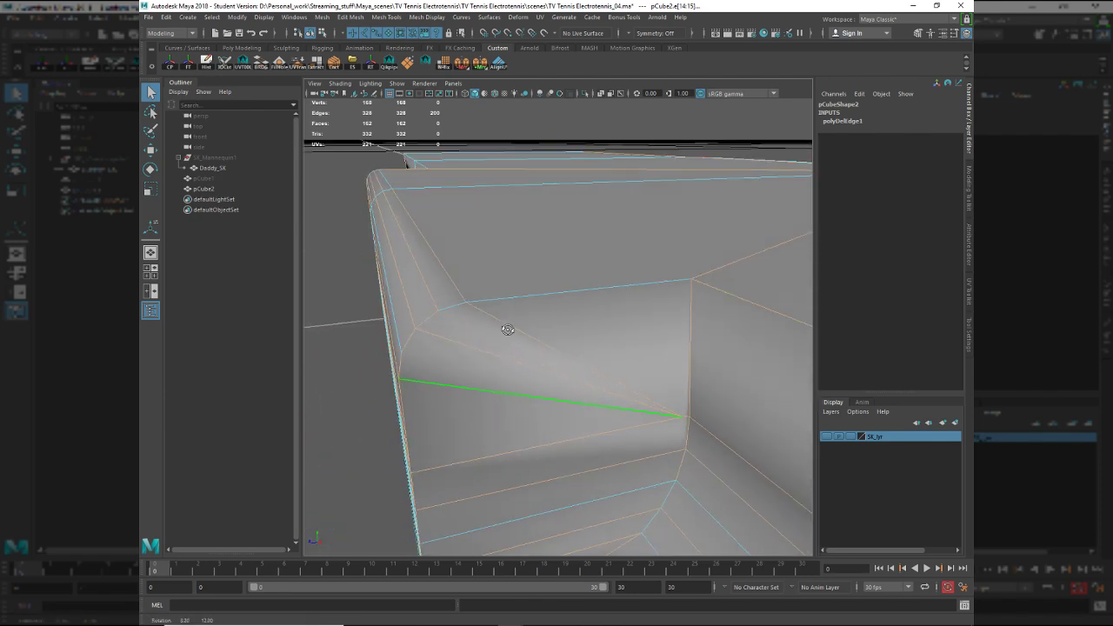
left_click(515, 361)
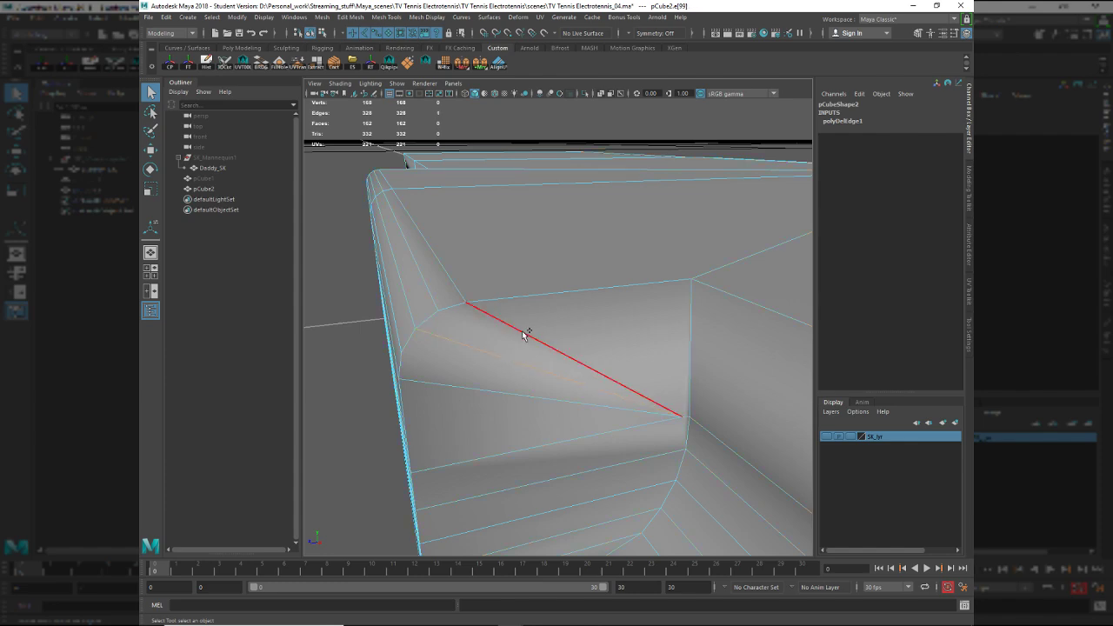
left_click_drag(488, 352, 555, 305, "alt")
middle_click_drag(555, 304, 512, 288, "alt")
left_click_drag(511, 288, 672, 287, "alt")
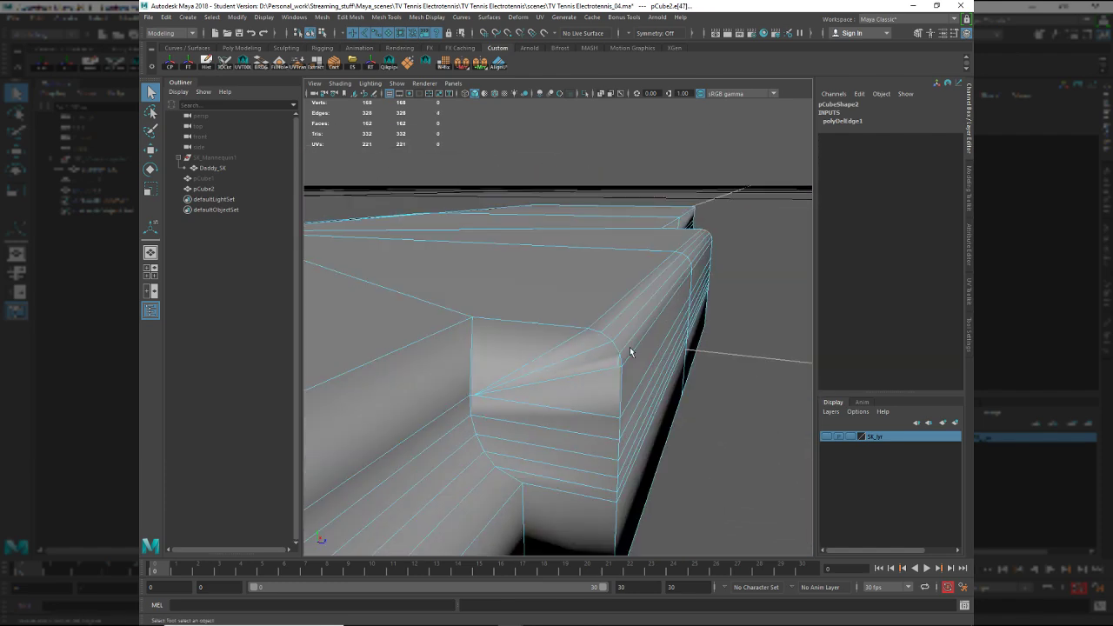
middle_click_drag(630, 349, 635, 334, "alt")
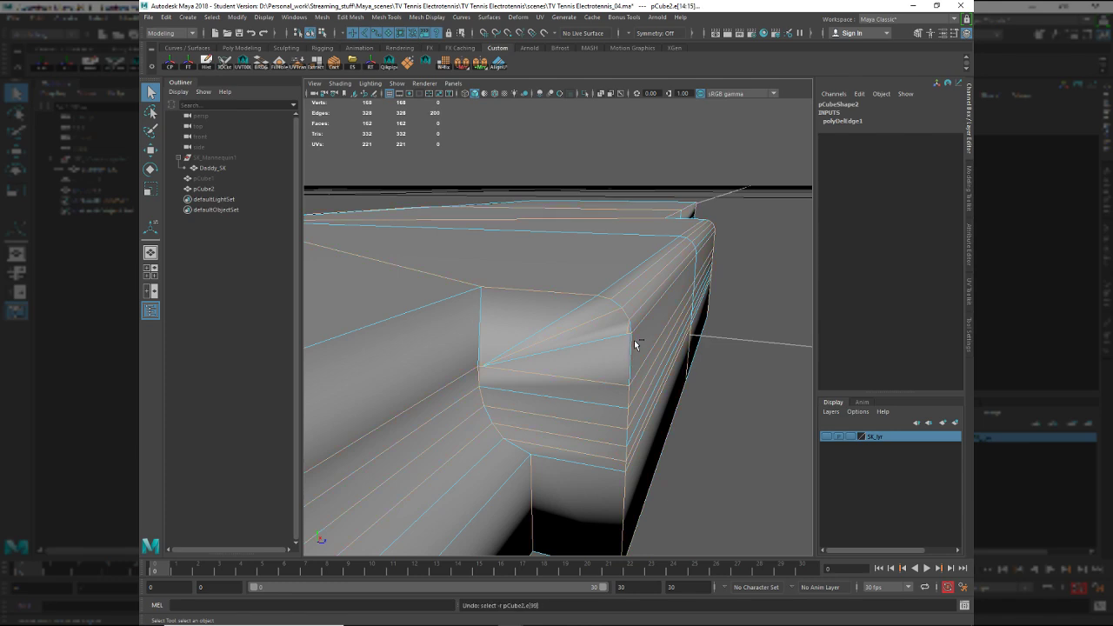
key("ctrl+z")
Delete the completed bevel edge selection from the copy and remove the leftover edges at the rounded profile corner.
left_click_drag(636, 344, 553, 341, "alt")
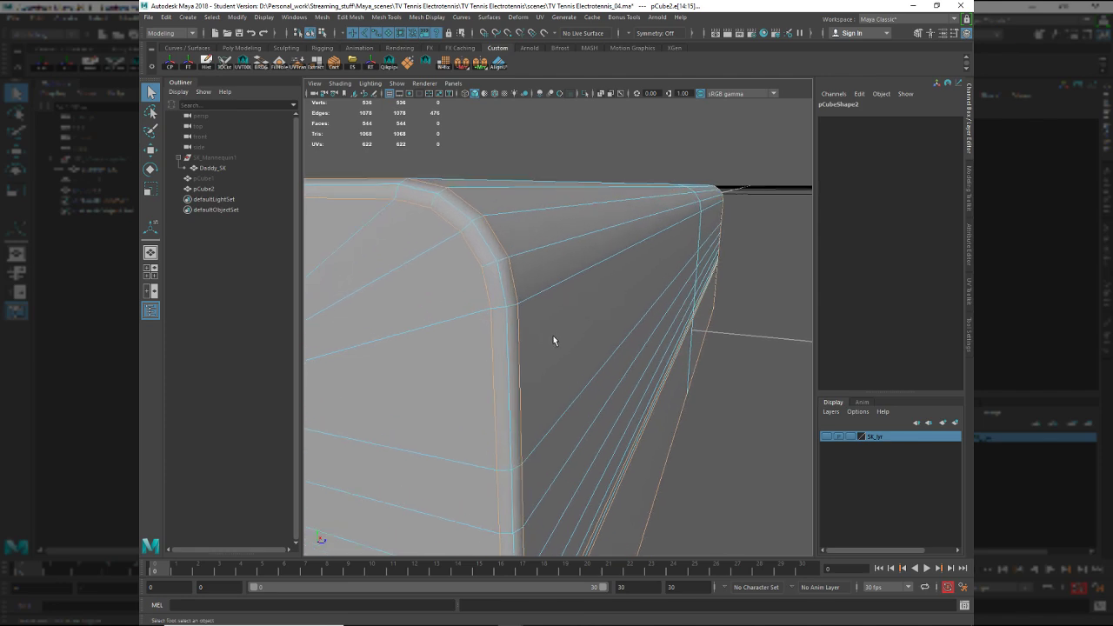
right_click_drag(579, 310, 513, 340, "shift")
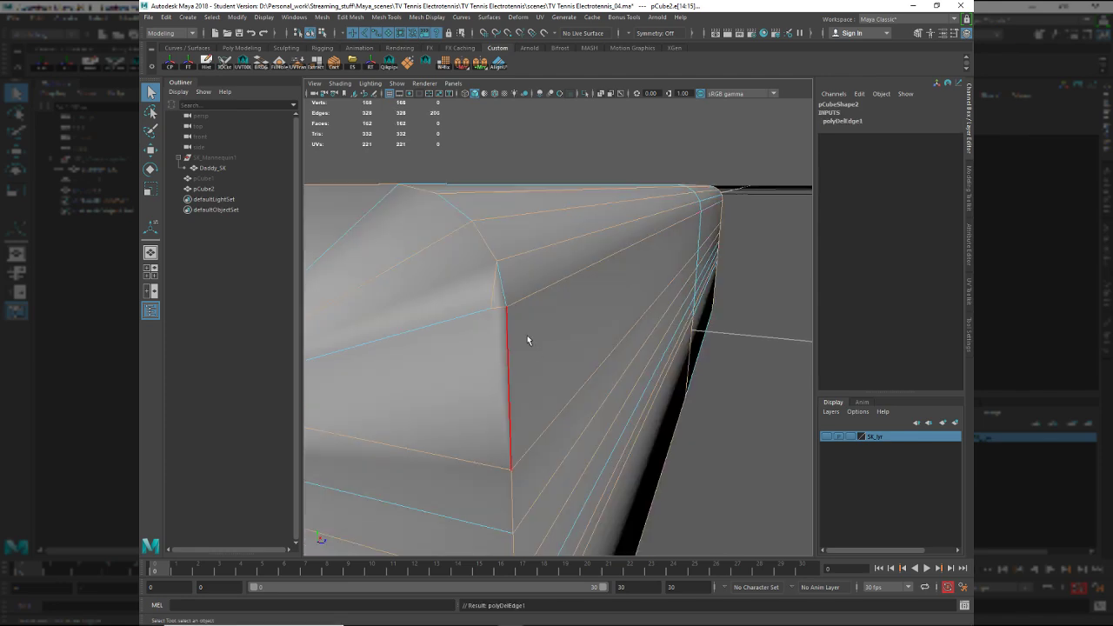
right_click_drag(530, 304, 477, 284, "shift")
key("Delete")
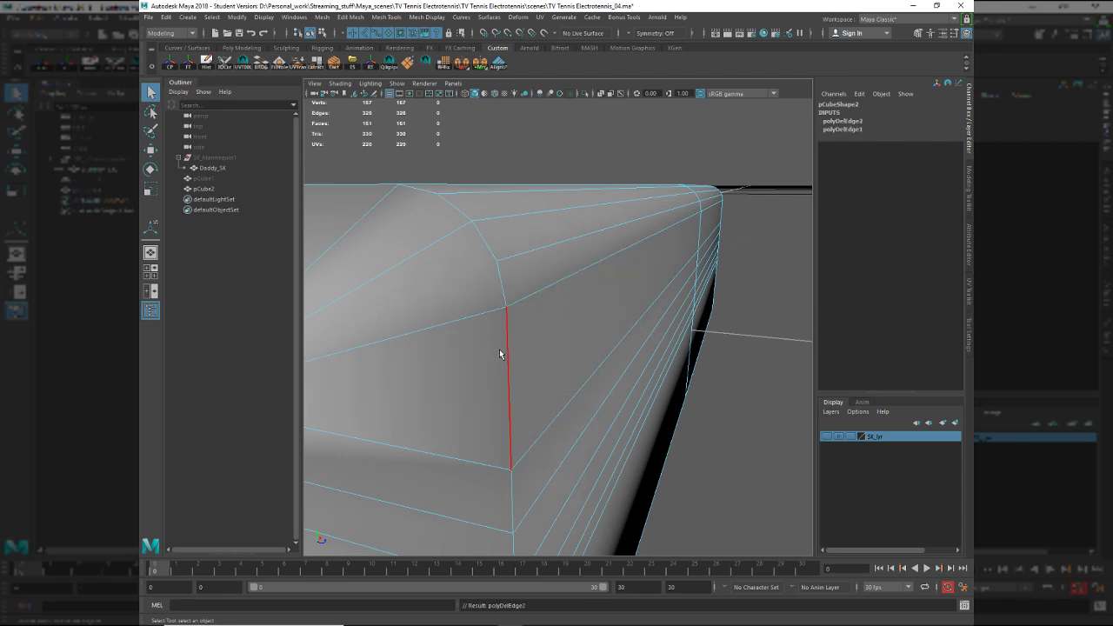
Run Cleanup on the whole copy to pick out its problem faces, and examine them at the recess end.
scroll(491, 316, "down", 5)
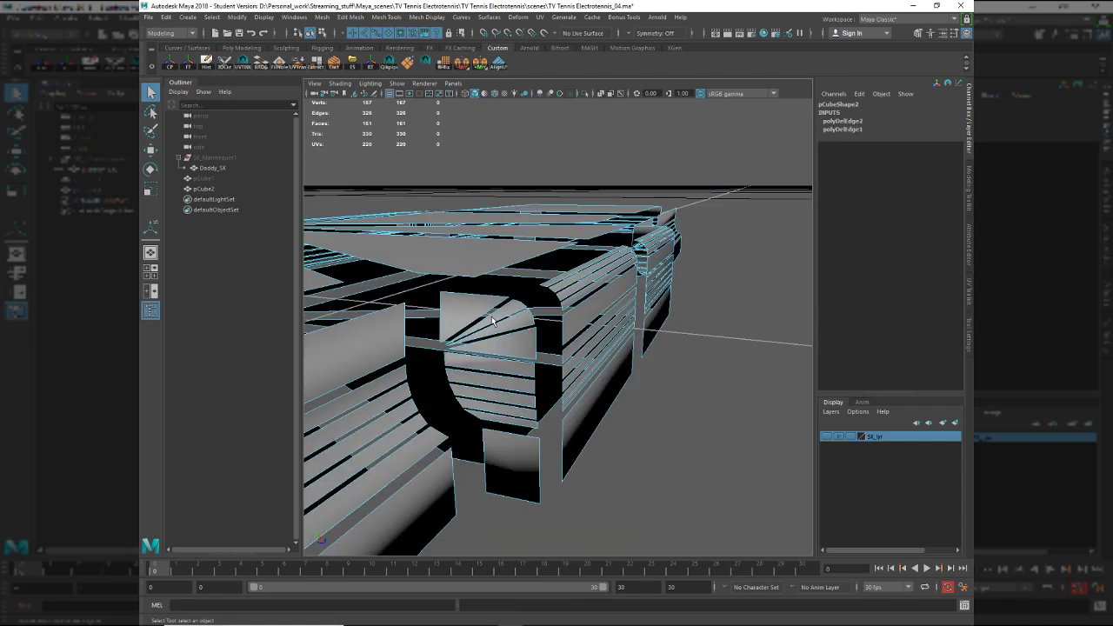
right_click_drag(515, 312, 530, 252)
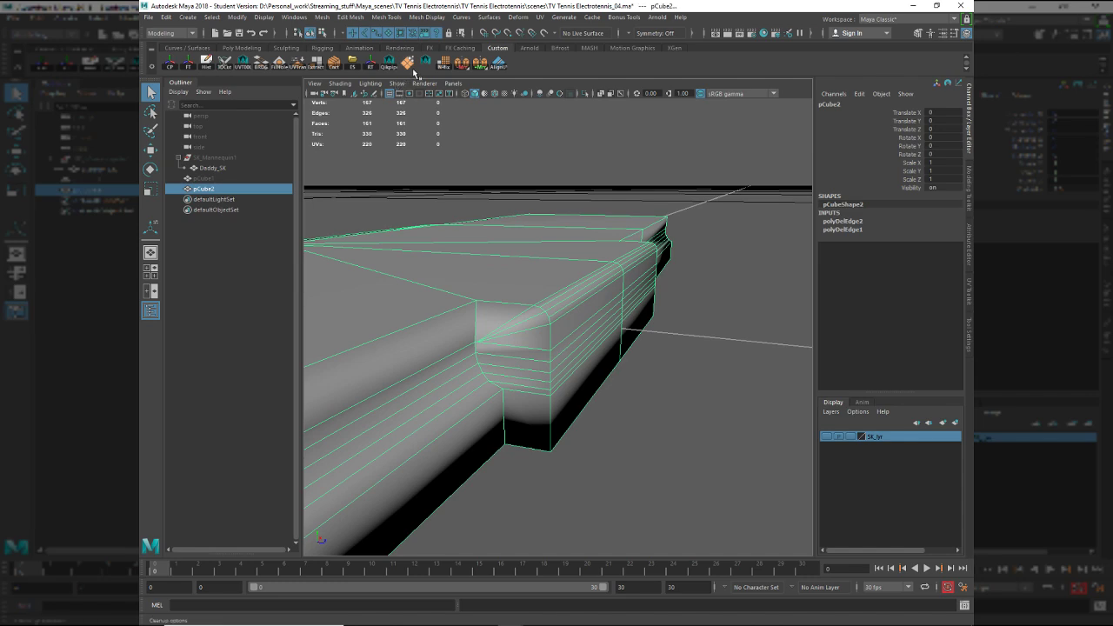
left_click(412, 70)
right_click_drag(558, 365, 597, 426, "alt")
middle_click_drag(597, 426, 559, 333, "alt")
right_click_drag(559, 333, 599, 364, "alt")
left_click_drag(599, 364, 573, 346, "alt")
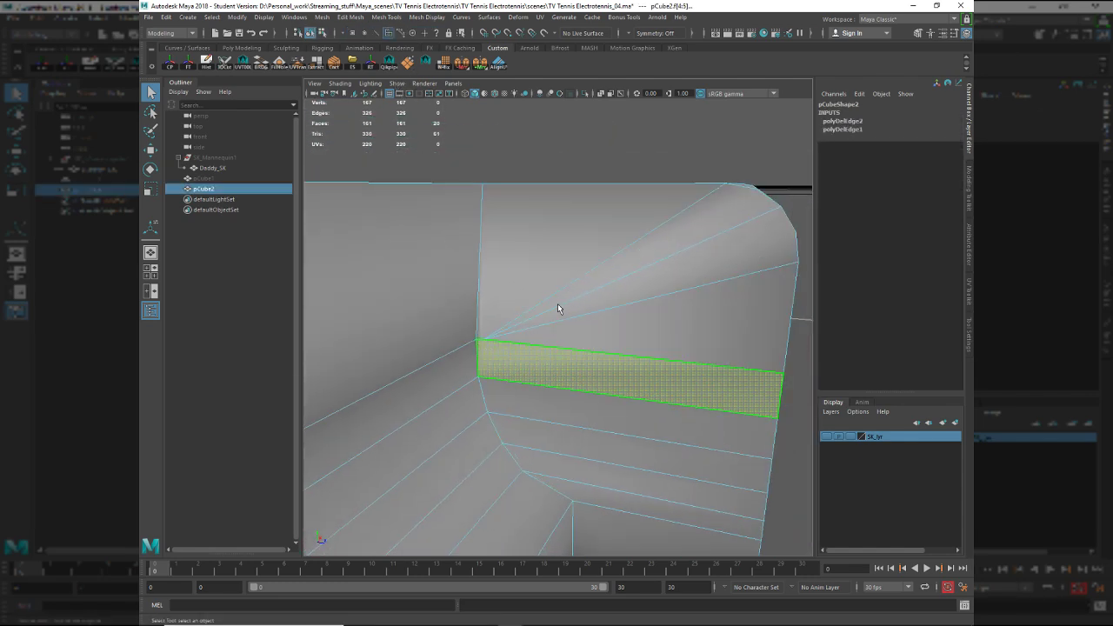
Try merging vertices of the copy to their centre at the recess end, and undo the merge.
right_click_drag(558, 303, 532, 291)
key("g")
key("ctrl+z")
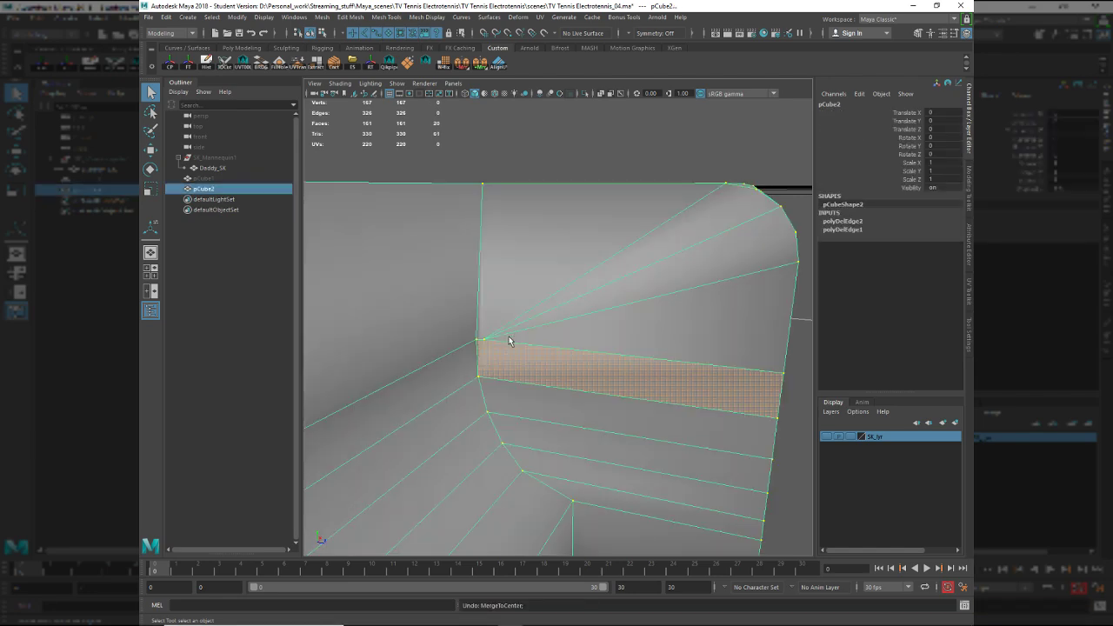
Weld the stray vertex at the edge fan onto the adjacent recess corner vertex with Target Weld.
left_click(501, 348)
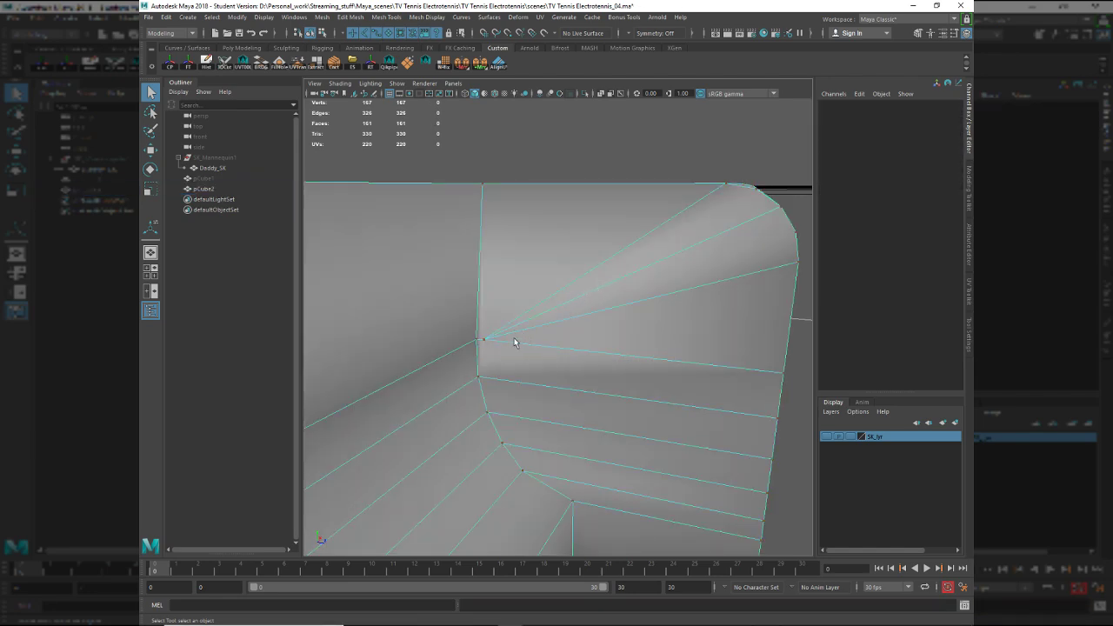
left_click(515, 341)
right_click_drag(522, 316, 516, 308, "shift")
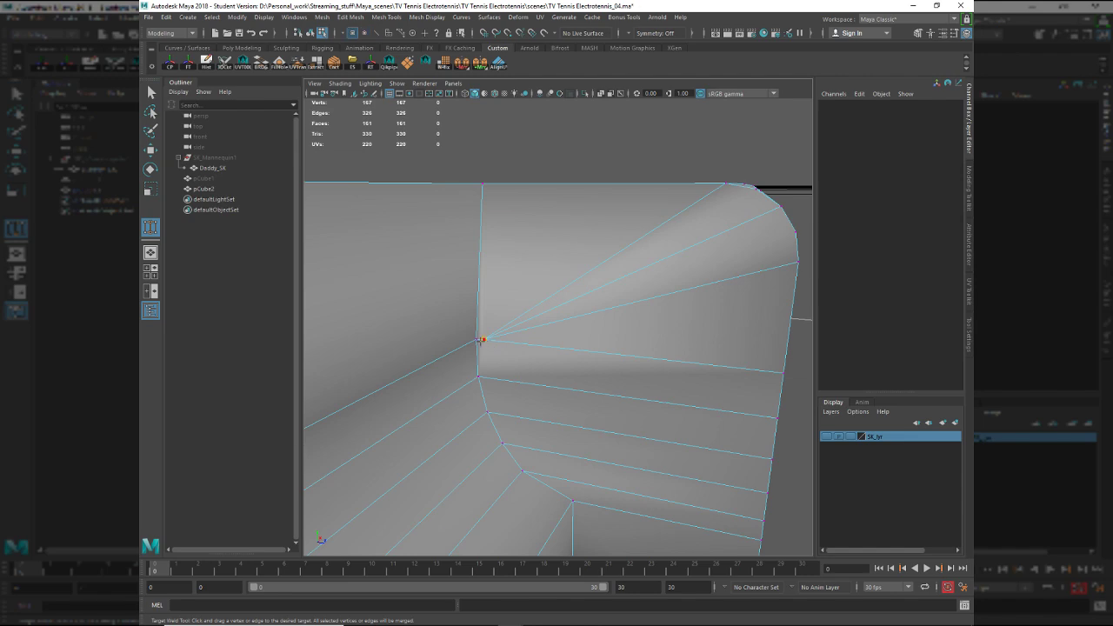
left_click_drag(455, 335, 456, 336)
Weld the stray vertices along the body's long upper edge onto the neighbouring corner vertices.
left_click_drag(614, 315, 306, 346, "alt")
middle_click_drag(321, 331, 555, 282, "alt")
left_click_drag(555, 283, 449, 305, "alt")
left_click_drag(473, 268, 555, 346, "alt")
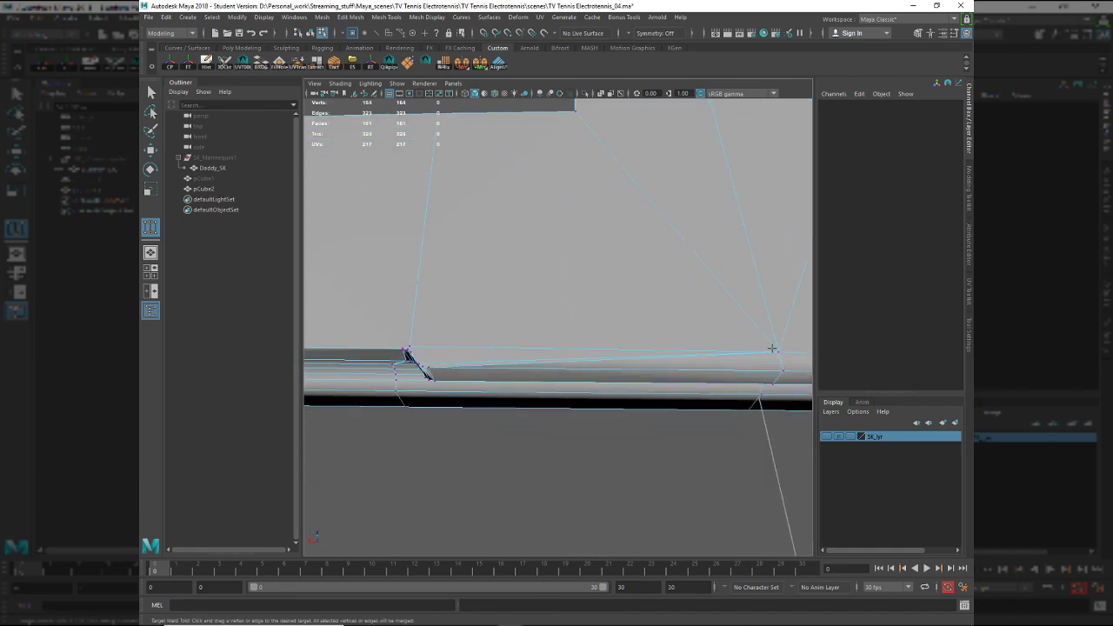
left_click_drag(773, 348, 618, 327, "alt")
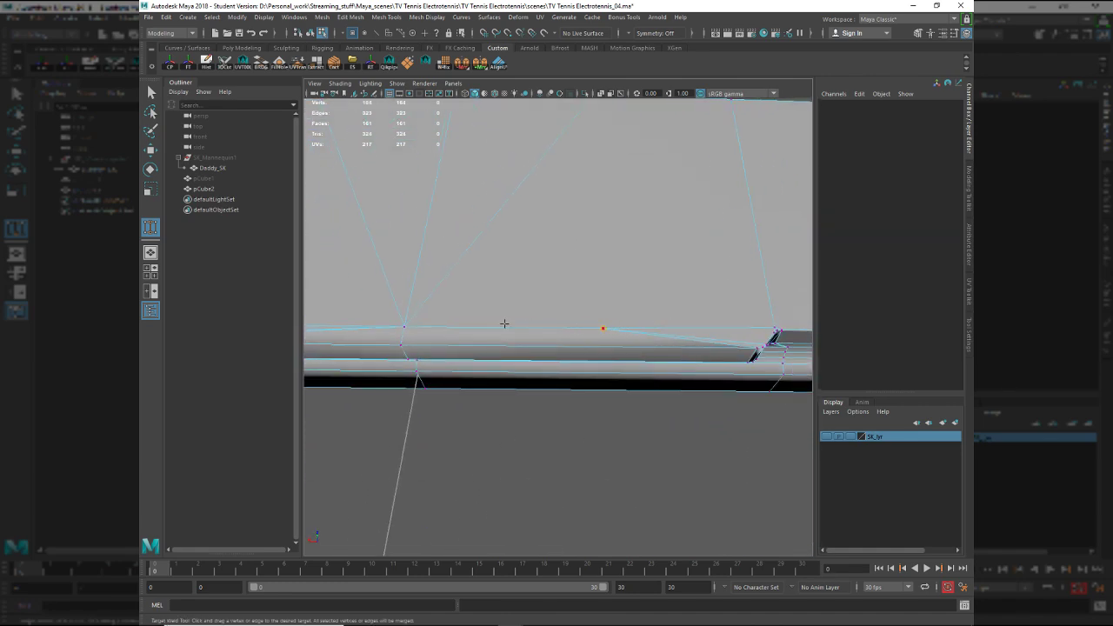
key("q")
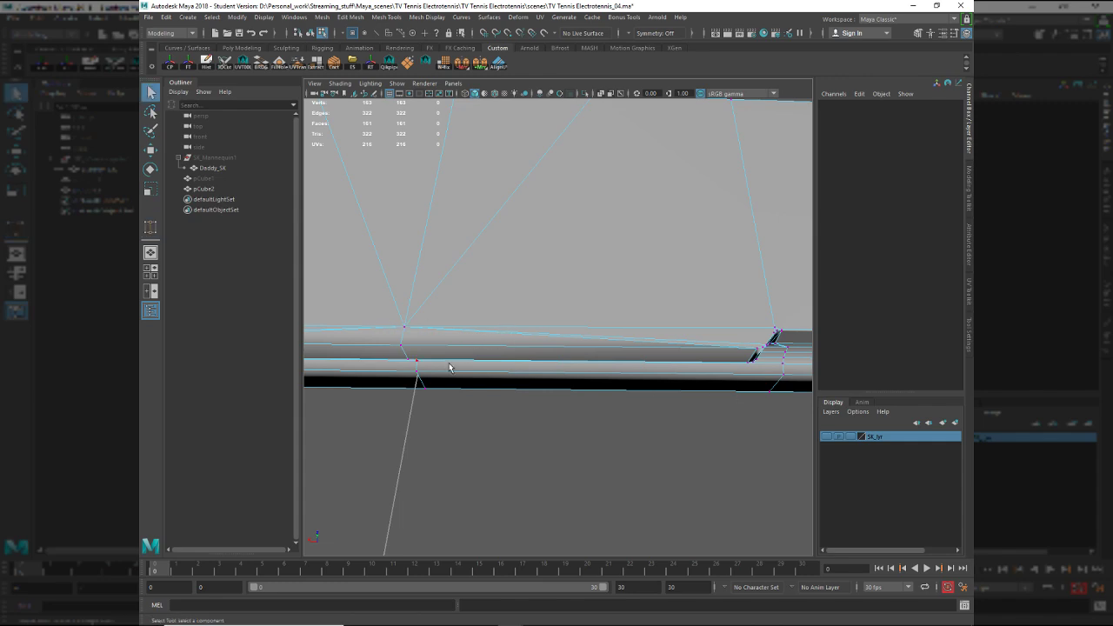
key("F8")
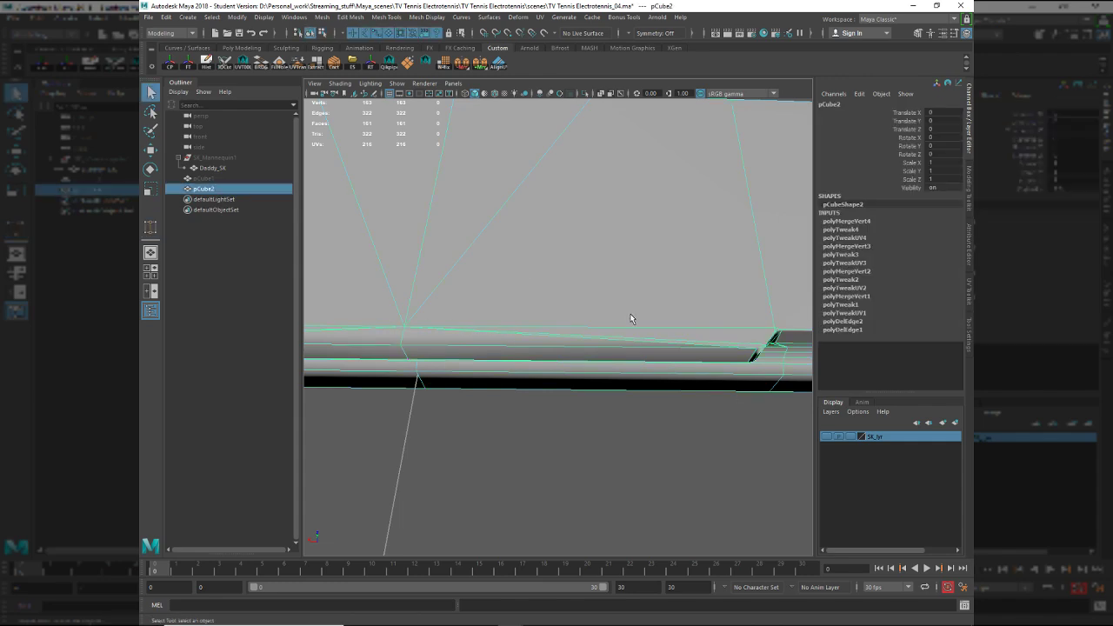
Weld the extra vertex beside the rectangular recess's lower corner onto the neighbouring corner vertex.
mouse_move(630, 315)
left_mouse_down("alt")
mouse_move(646, 318)
mouse_move(623, 300)
left_mouse_up("alt")
middle_click_drag(624, 300, 520, 270, "alt")
right_click_drag(575, 339, 636, 331, "alt")
left_click_drag(636, 331, 654, 276, "alt")
middle_click_drag(654, 277, 657, 306, "alt")
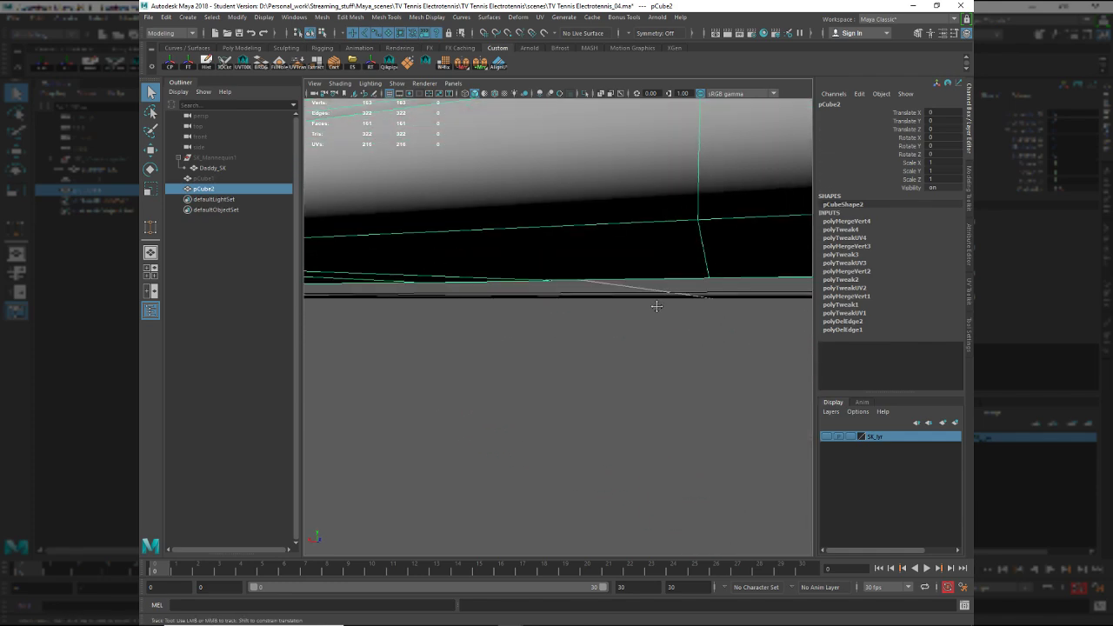
left_click_drag(656, 306, 633, 402, "alt")
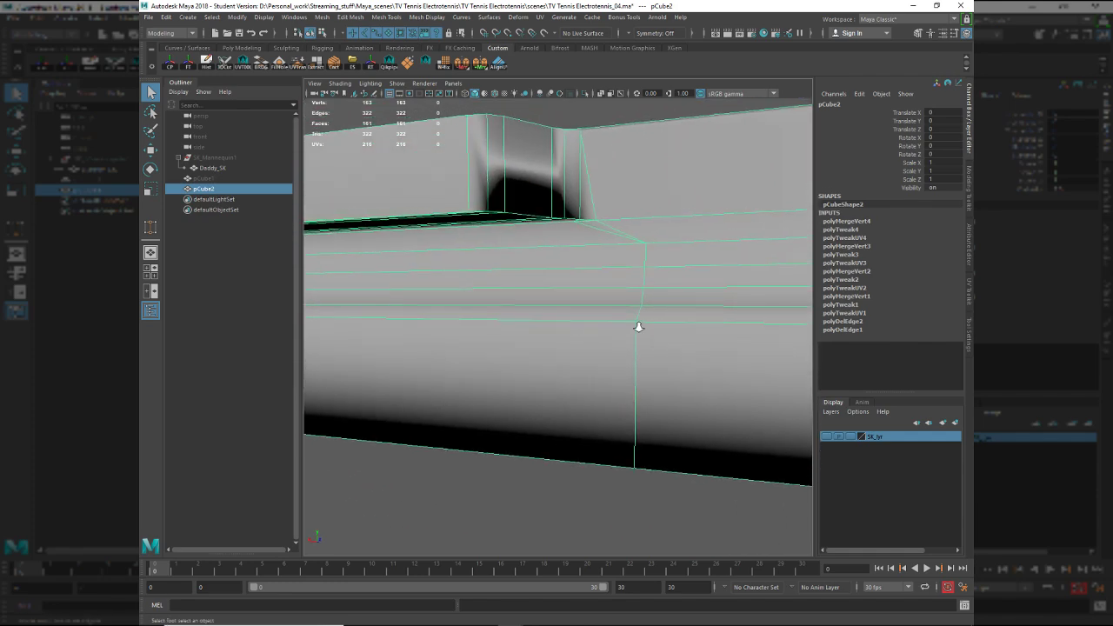
right_click_drag(639, 326, 649, 354, "alt")
middle_click_drag(629, 210, 643, 300, "alt")
left_click_drag(642, 301, 634, 241, "alt")
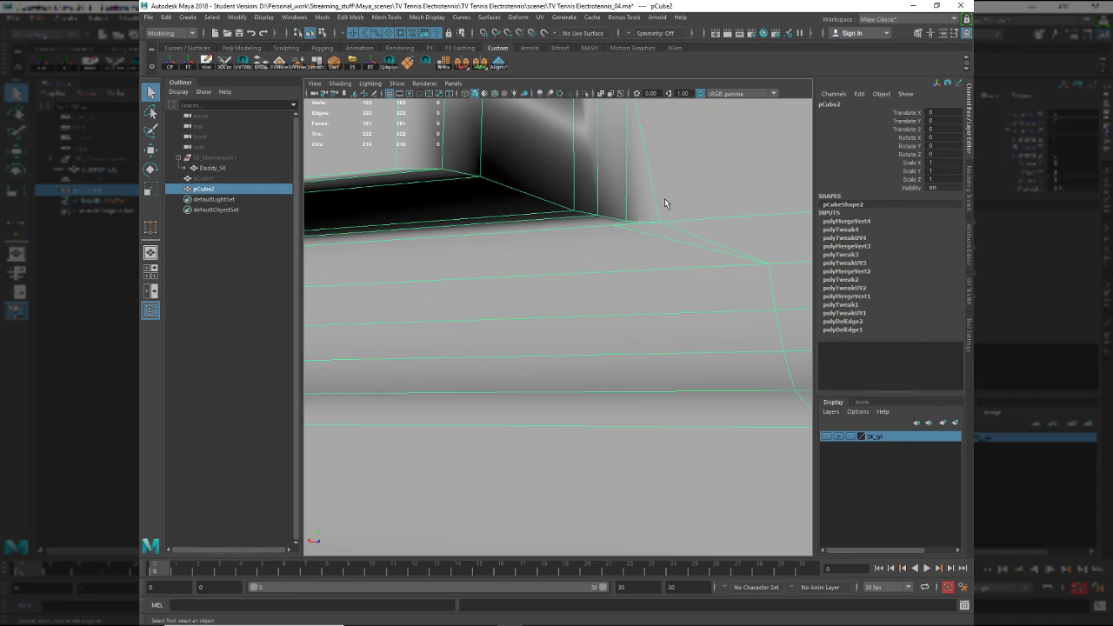
key("g")
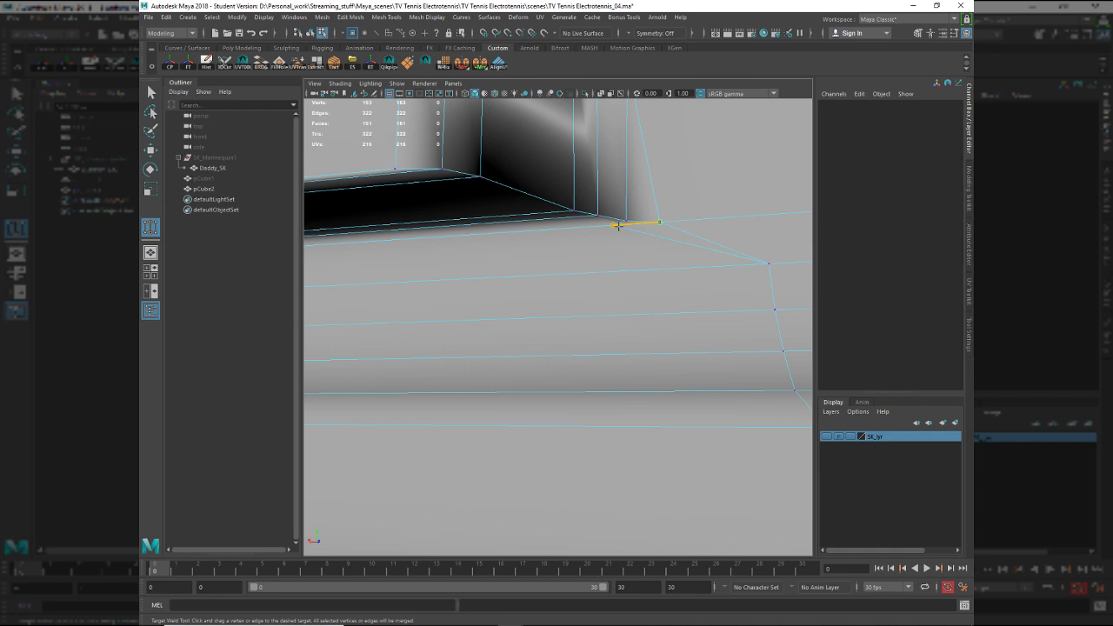
left_click_drag(616, 226, 618, 225)
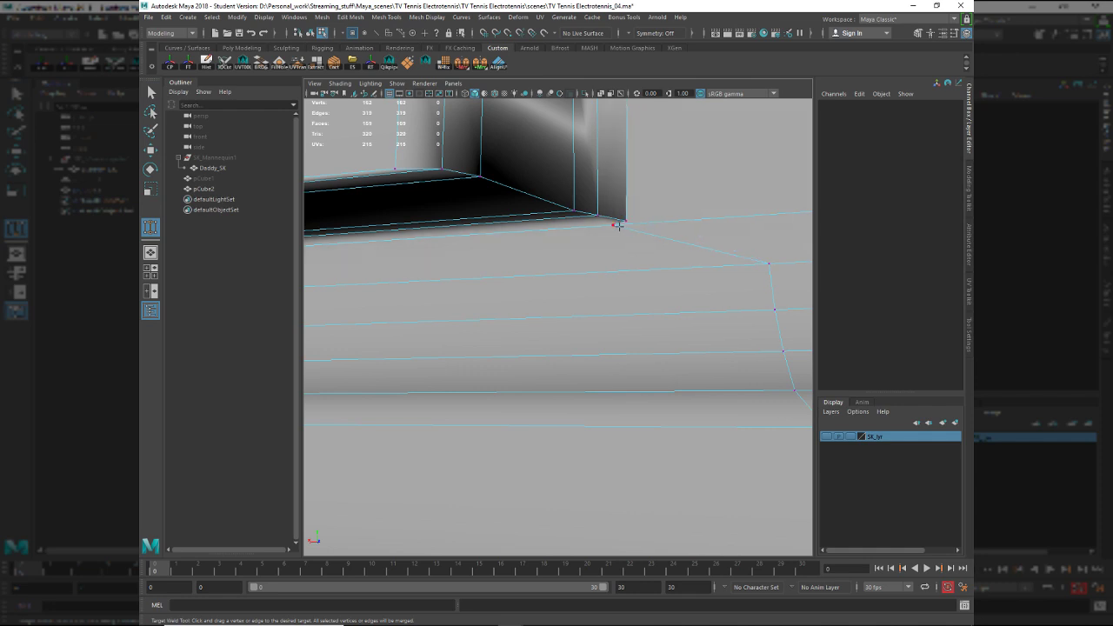
Move the welded vertex along its horizontal axis, snapping it in line with the recess corner's vertical edge.
left_click(613, 226)
key("e")
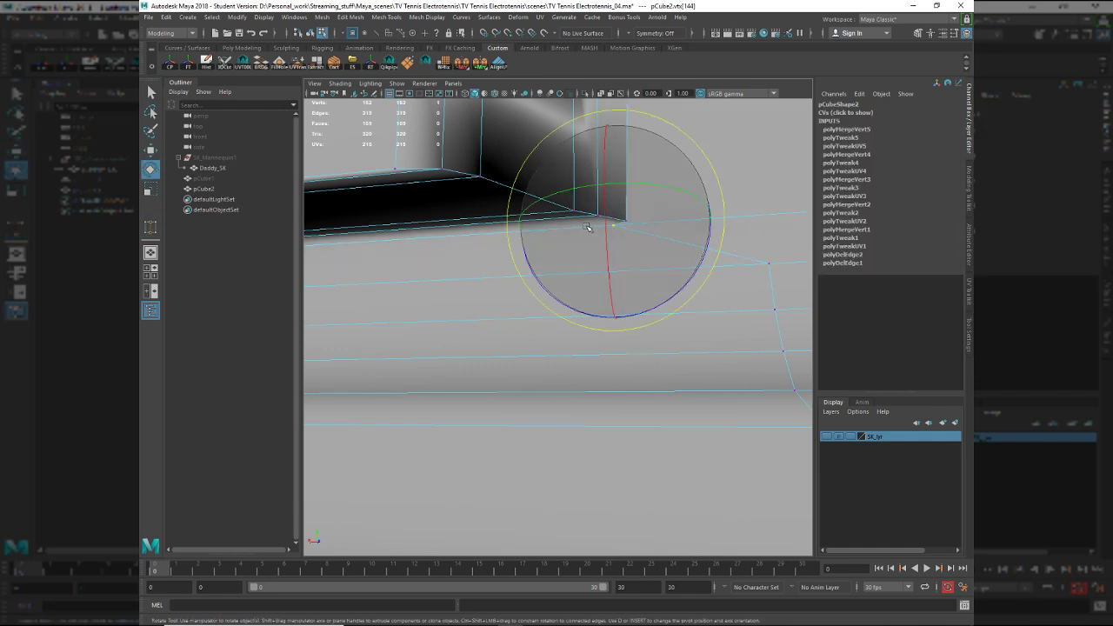
key("w")
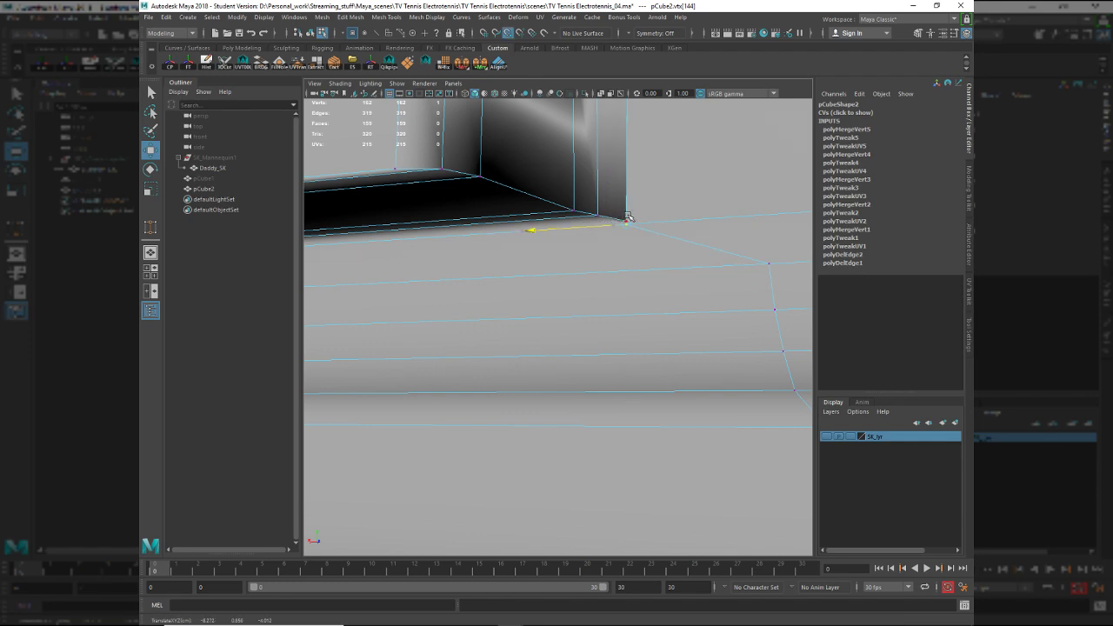
mouse_move(661, 239)
left_mouse_down("alt")
mouse_move(661, 226)
mouse_move(661, 243)
left_mouse_up("alt")
middle_click_drag(661, 243, 654, 318, "alt")
scroll(654, 318, "up", 5)
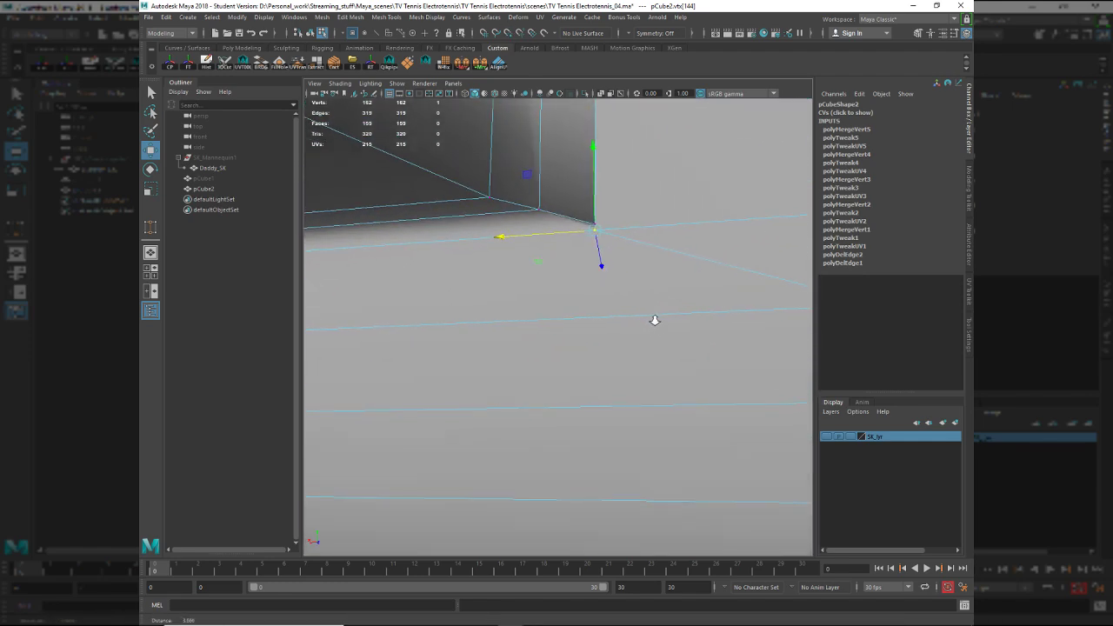
Try a Target Weld on the vertices at the recess's upper corner, and undo it.
left_click_drag(665, 306, 551, 382, "alt")
key("F8")
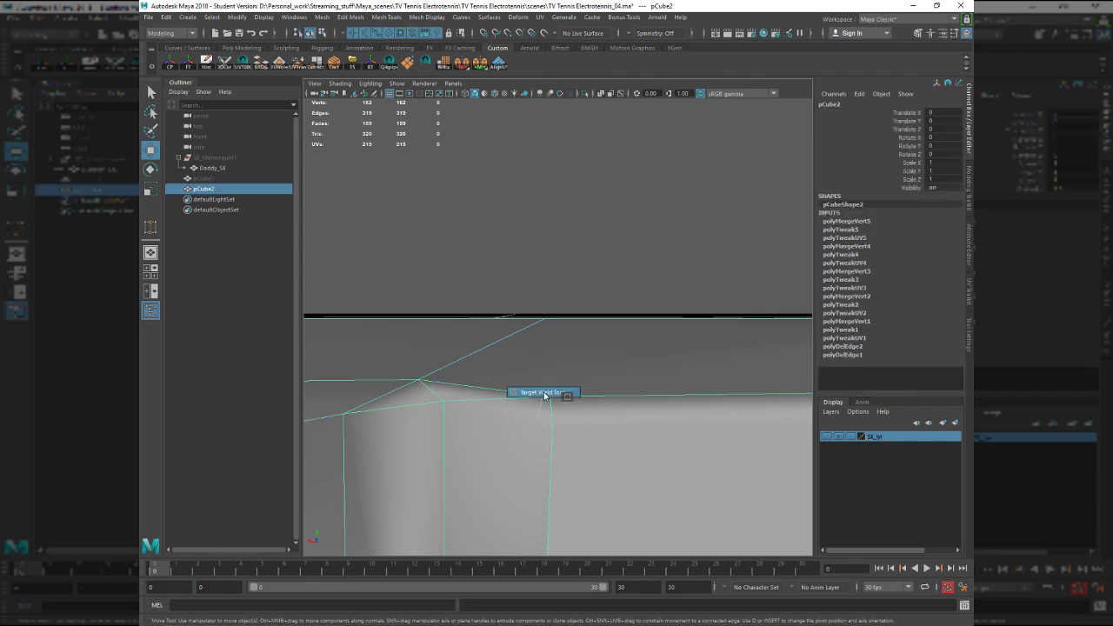
right_click_drag(544, 429, 546, 396, "shift")
left_click_drag(552, 394, 518, 340)
key("ctrl+z")
key("ctrl+z")
key("ctrl+z")
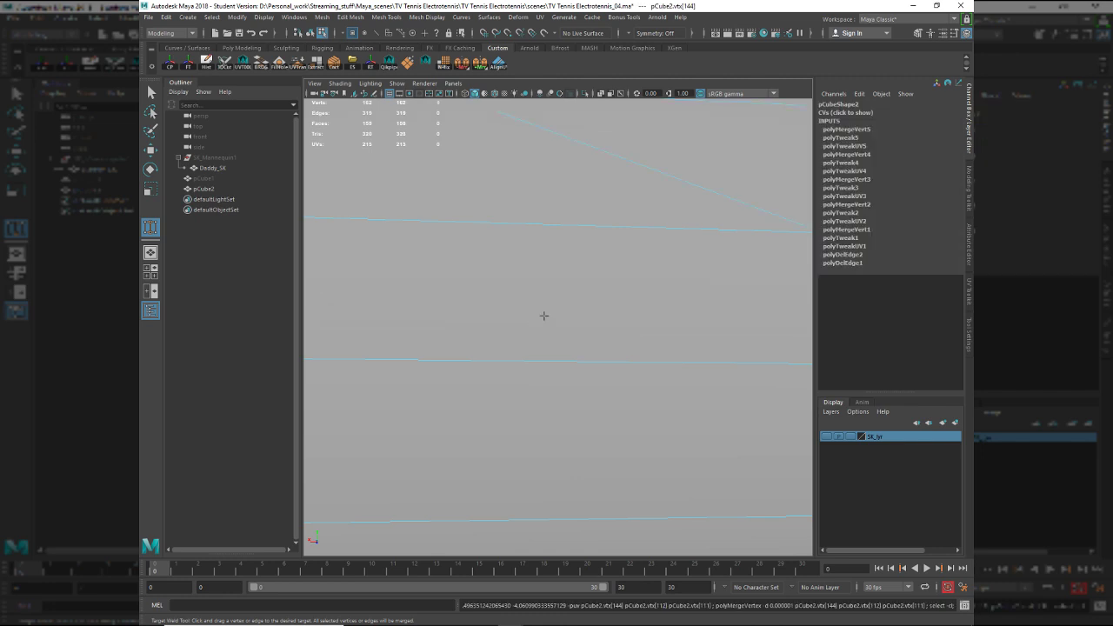
Target Weld the extra vertices at the rectangular recess's upper corner onto the neighbouring corner vertices.
right_click_drag(545, 316, 511, 261, "alt")
middle_click_drag(513, 235, 509, 447, "alt")
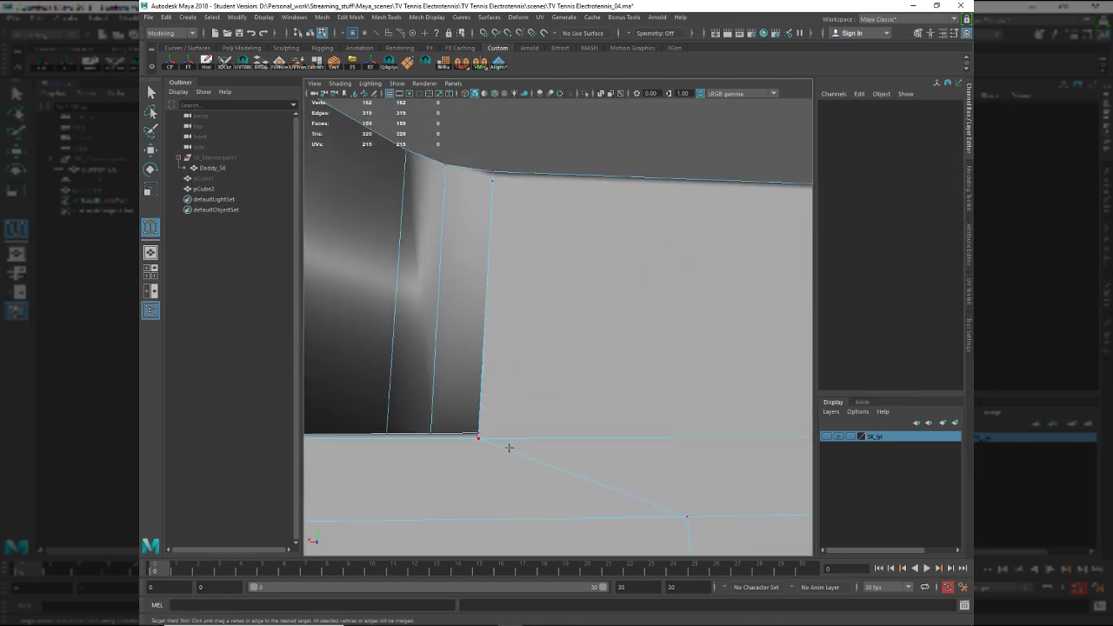
left_click_drag(487, 384, 487, 273, "alt")
left_click_drag(516, 216, 496, 344, "alt")
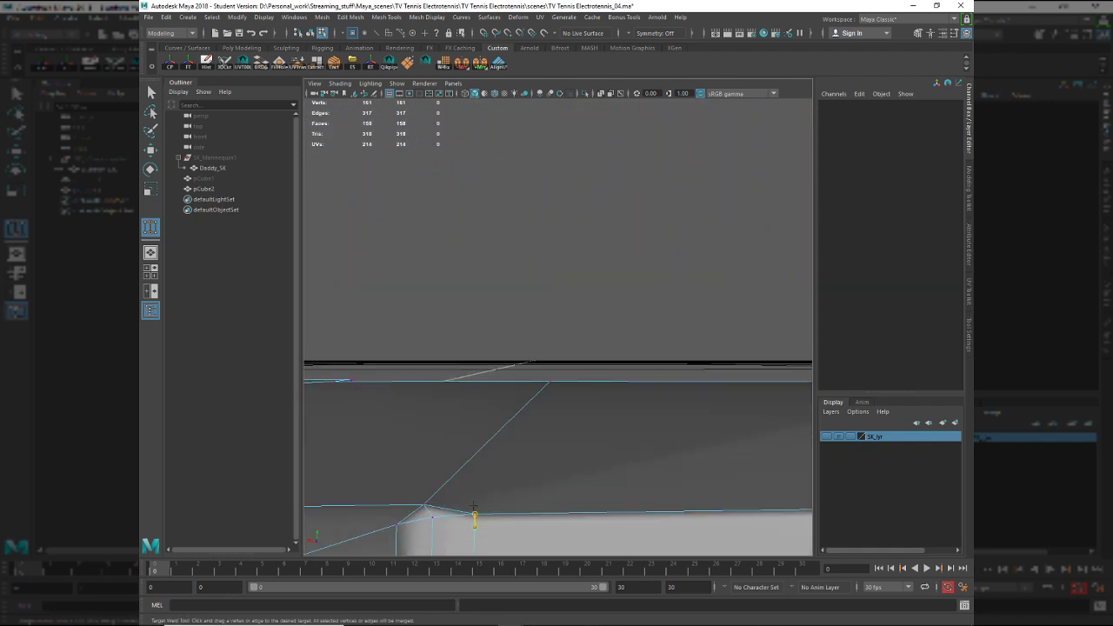
left_click_drag(474, 505, 476, 506)
key("q")
right_click_drag(492, 500, 520, 485)
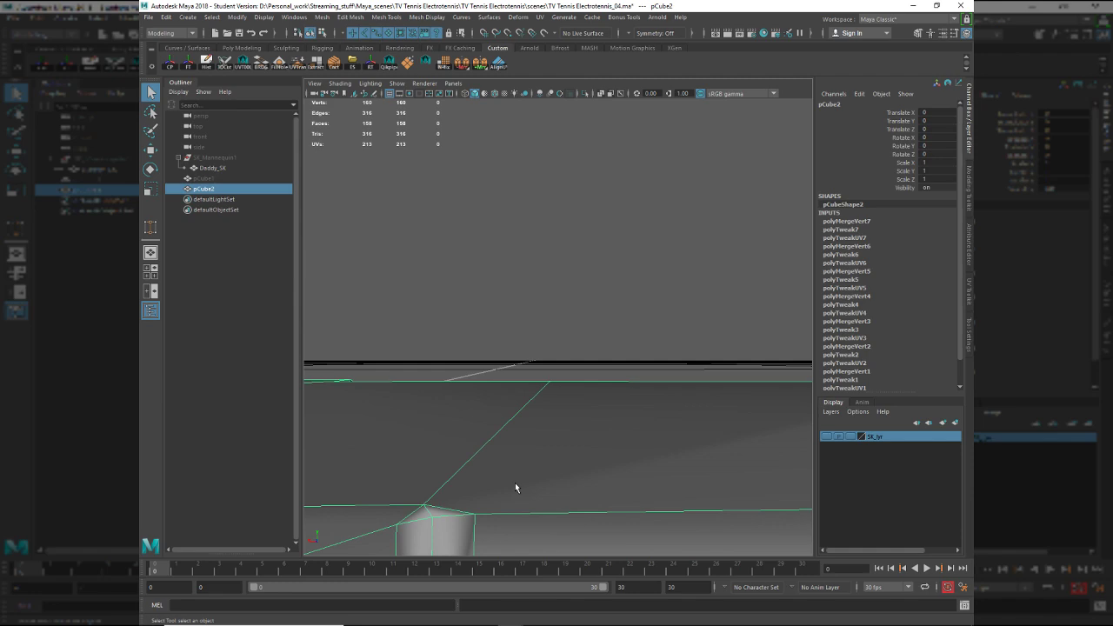
Check the body for n-gon faces and connect the top face's outer corner vertex to the recess's corner vertex with an edge.
left_click(407, 68)
left_click_drag(534, 359, 510, 420, "alt")
middle_click_drag(510, 421, 517, 351, "alt")
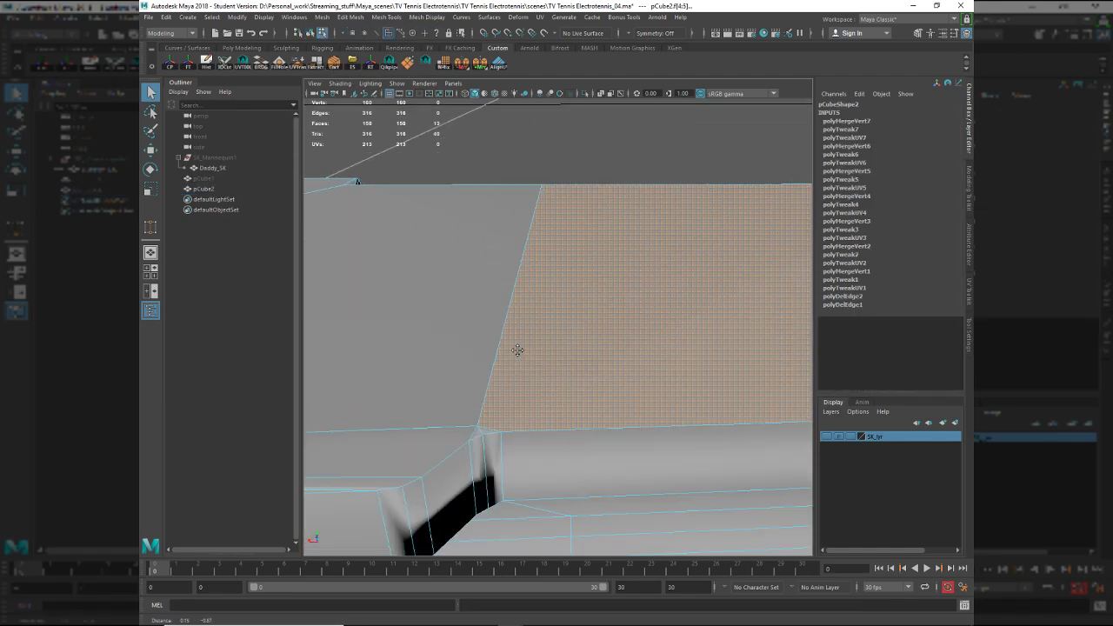
left_click_drag(517, 350, 542, 386, "alt")
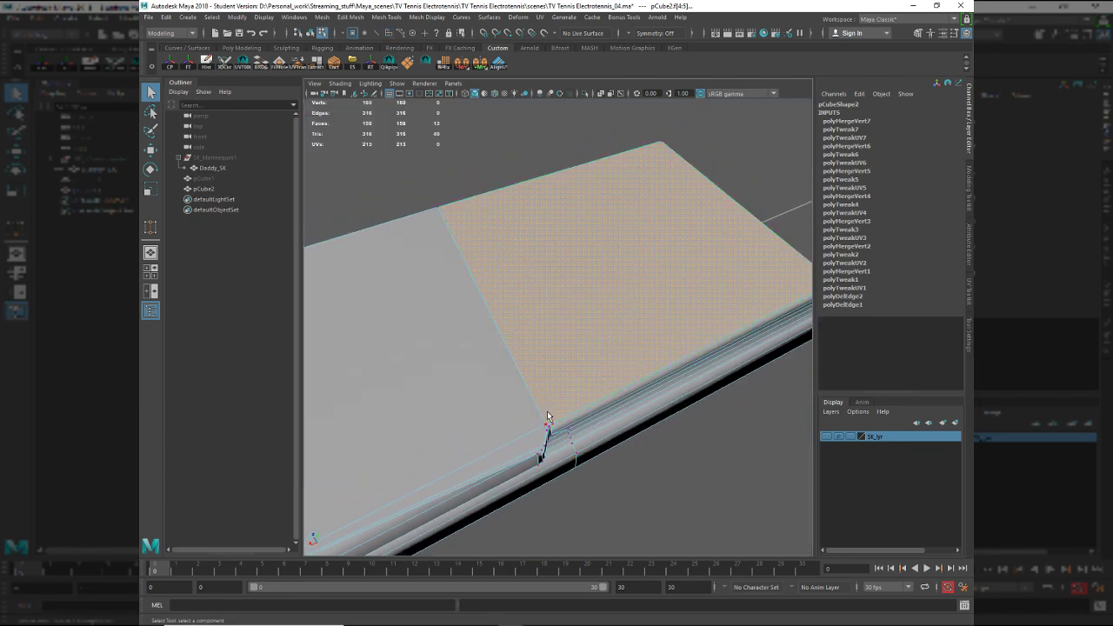
left_click(662, 141)
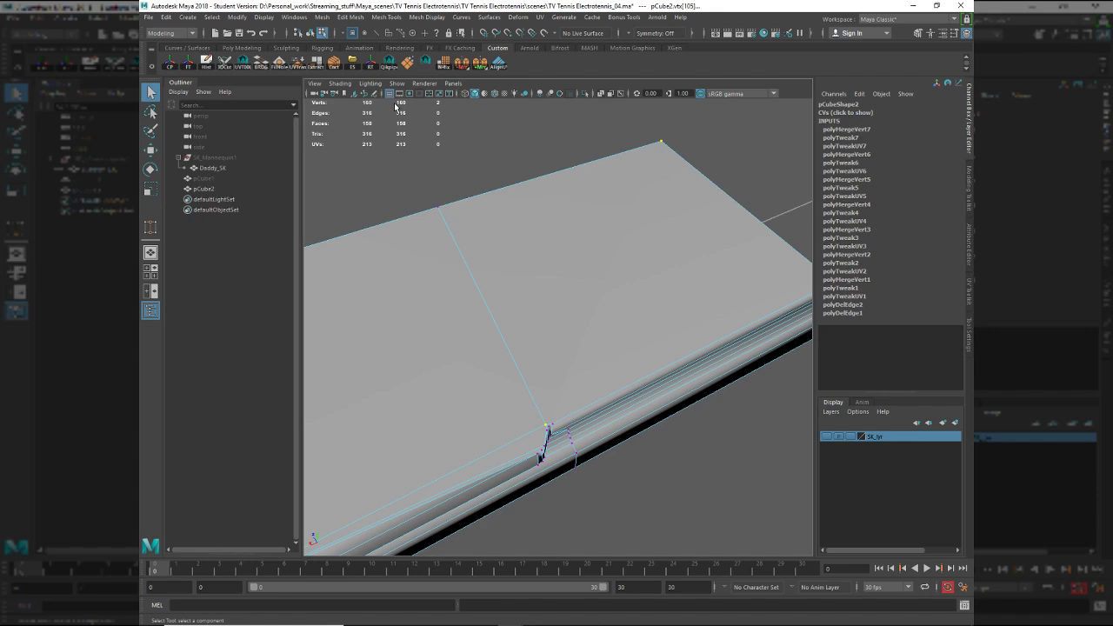
left_click(333, 65)
Delete all faces on one side of the body's centre line, leaving only half of the body.
mouse_move(567, 345)
left_mouse_down("alt")
mouse_move(577, 335)
mouse_move(510, 377)
mouse_move(552, 334)
left_mouse_up("alt")
key("w")
scroll(512, 344, "down", 5)
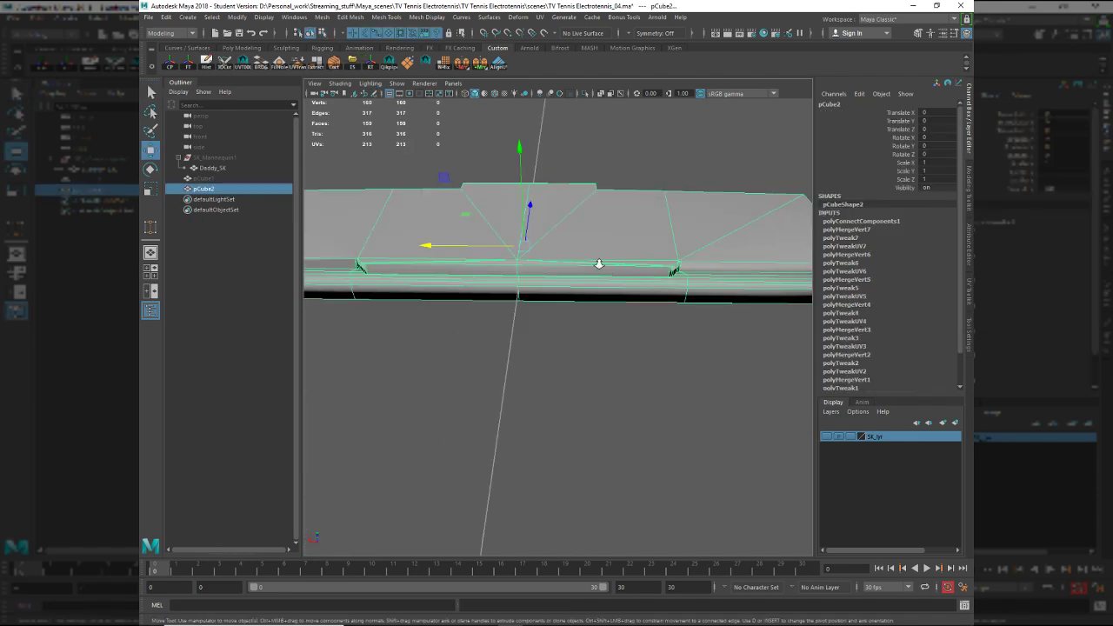
key("F11")
mouse_move(574, 408)
left_mouse_down()
mouse_move(609, 410)
mouse_move(589, 412)
left_mouse_up()
key("Delete")
key("f")
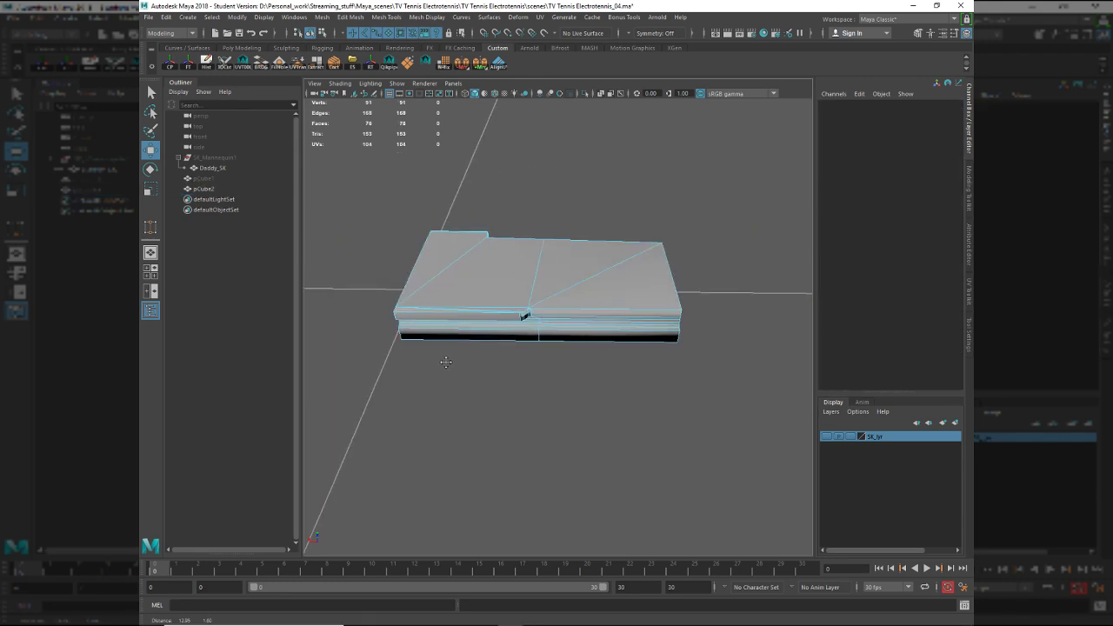
Check the half body for n-gons and Target Weld the extra vertex at the lower side band's outer corner onto the corner vertex.
key("F8")
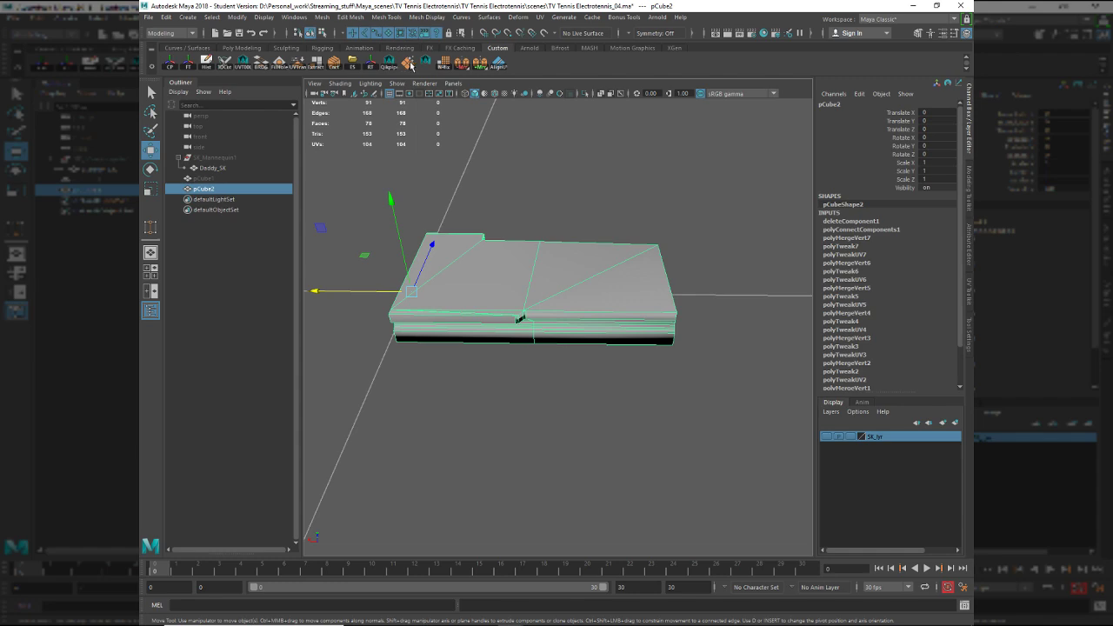
left_click(411, 65)
left_click_drag(636, 292, 623, 355, "alt")
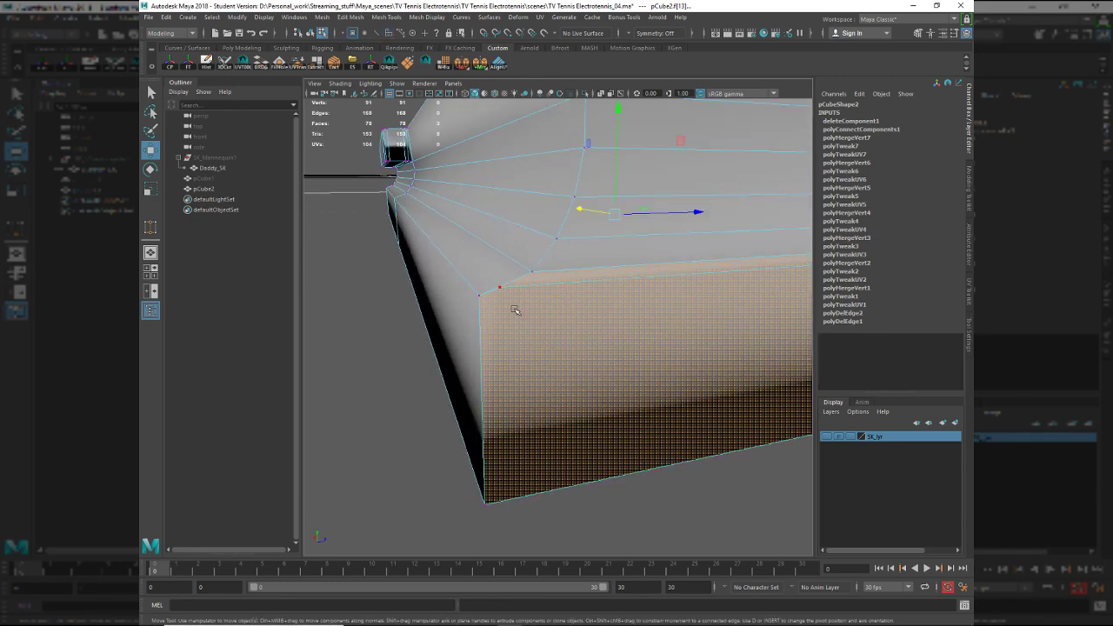
key("F10")
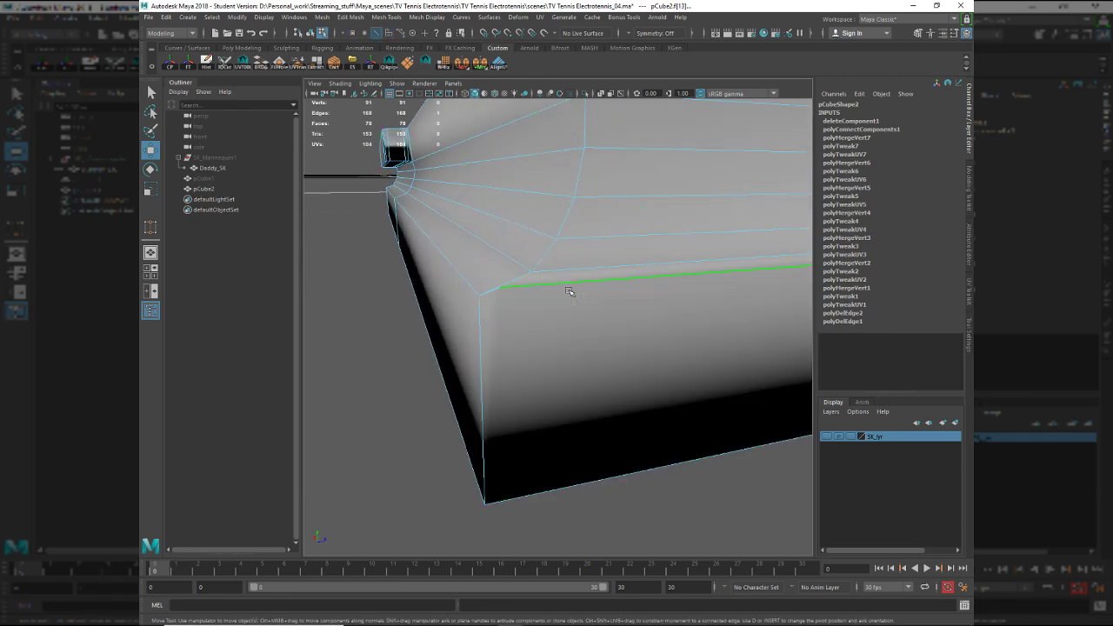
left_click_drag(603, 314, 513, 354, "alt")
key("F8")
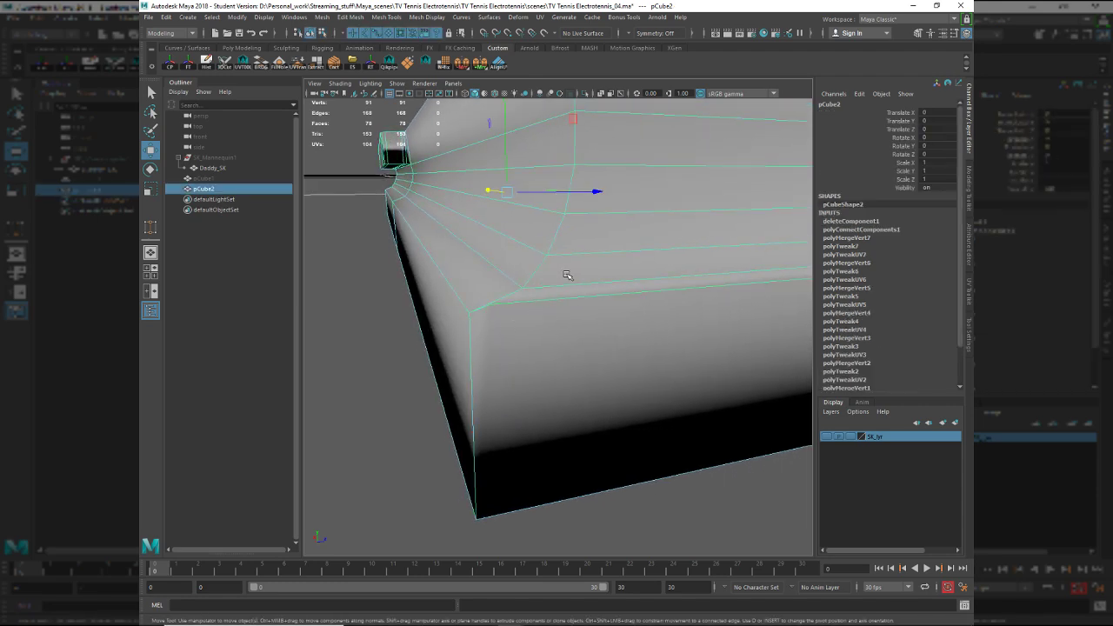
key("y")
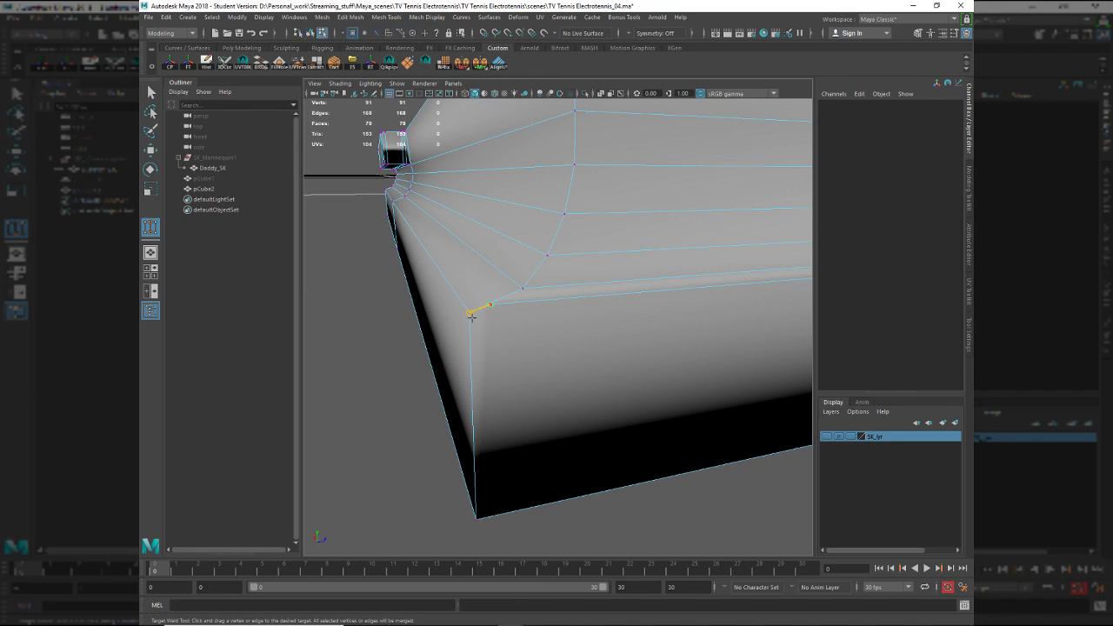
left_click_drag(461, 321, 462, 321)
Examine the half body's outer corners, side grooves and lower edges for stray vertices.
middle_click_drag(598, 335, 300, 353, "alt")
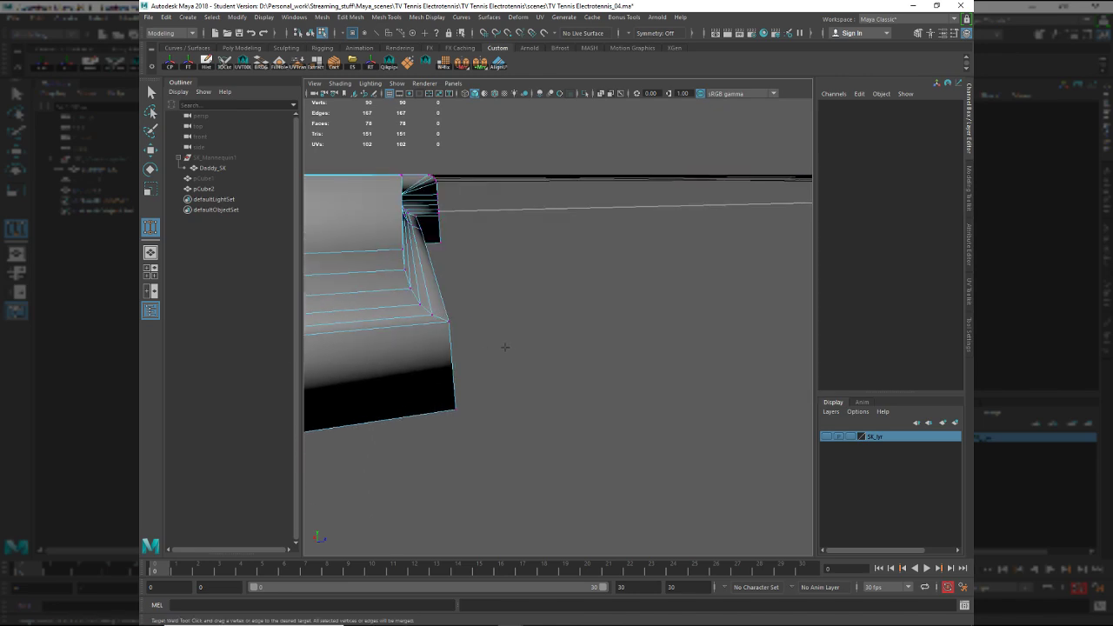
left_click_drag(504, 348, 413, 331, "alt")
middle_click_drag(413, 331, 455, 319, "alt")
left_click_drag(454, 318, 502, 301, "alt")
middle_click_drag(502, 300, 495, 228, "alt")
left_click_drag(495, 228, 513, 215, "alt")
middle_click_drag(513, 215, 517, 221, "alt")
left_click_drag(516, 222, 542, 249, "alt")
right_click_drag(542, 249, 635, 226, "alt")
left_click_drag(636, 225, 666, 274, "alt")
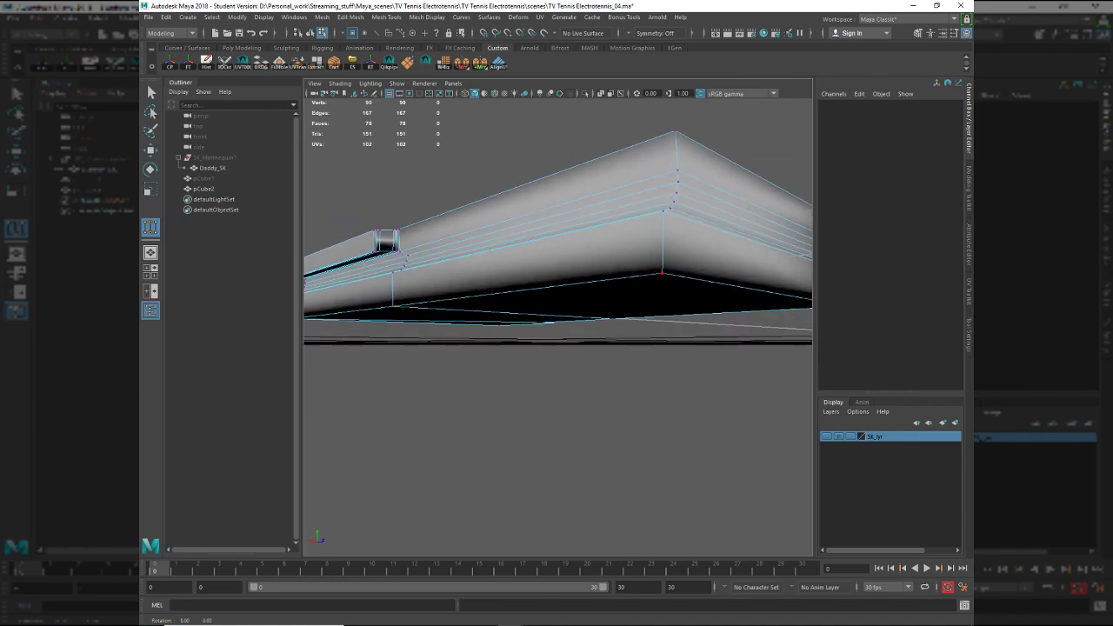
Check the half body for remaining n-gon faces and inspect the corners of its underside.
key("F8")
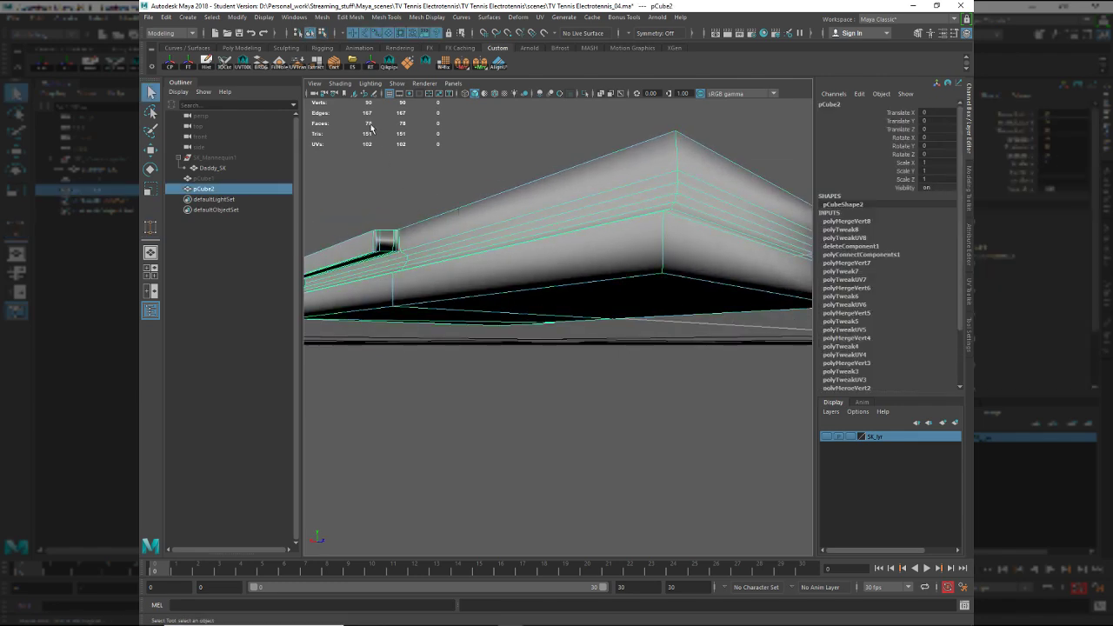
key("F11")
left_click(629, 259)
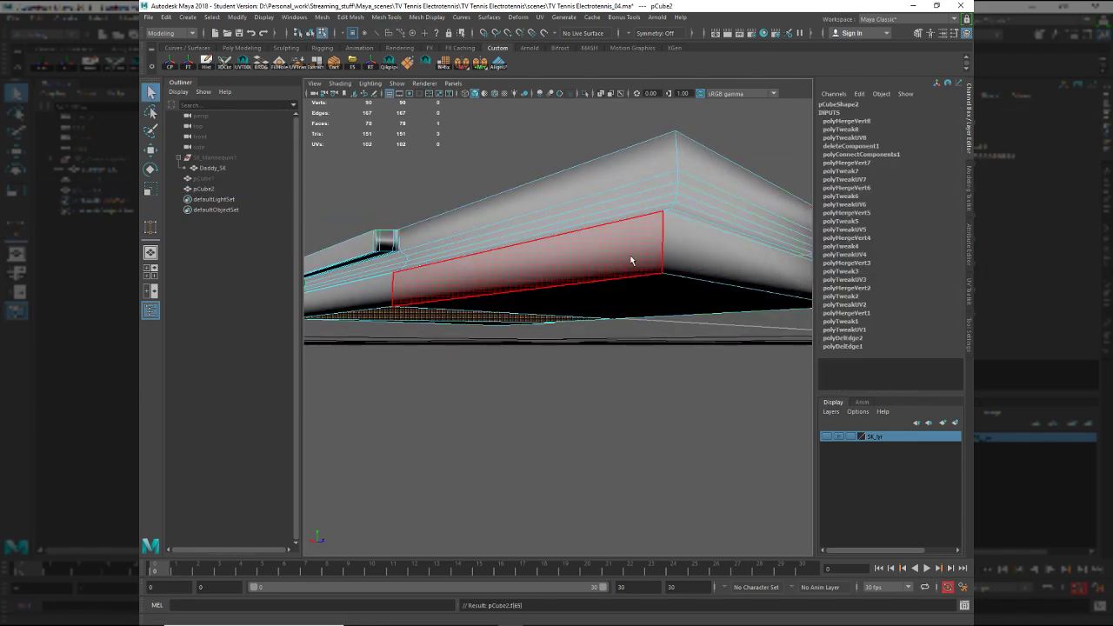
left_click_drag(631, 258, 745, 223, "alt")
middle_click_drag(609, 221, 785, 181, "alt")
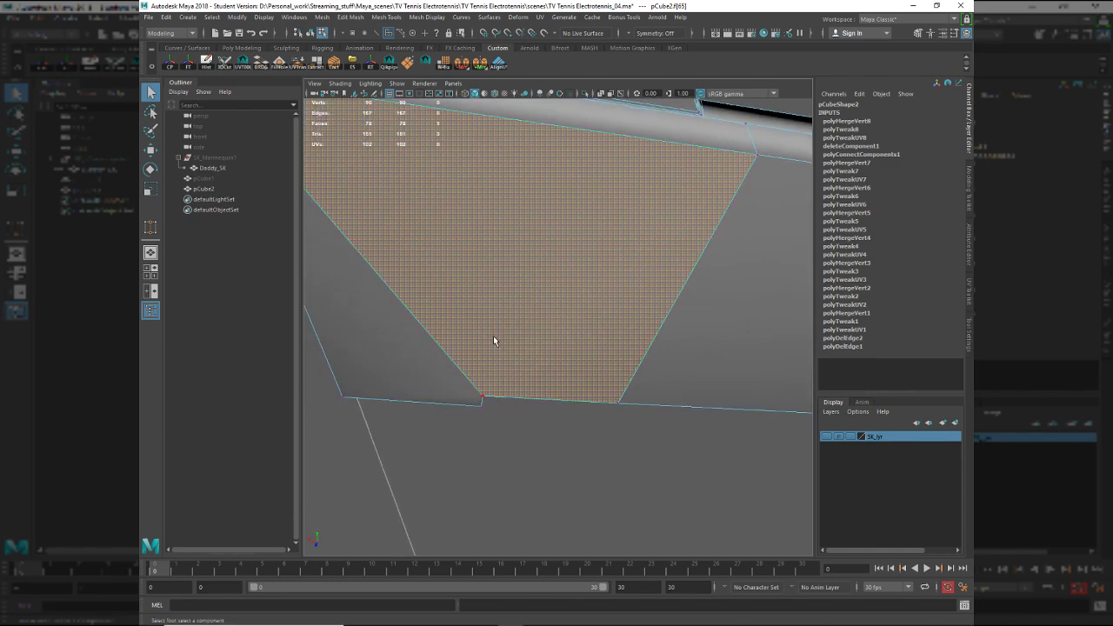
left_click_drag(501, 299, 585, 218, "alt")
Try merging the body's vertices to their centre, and undo it.
key("F8")
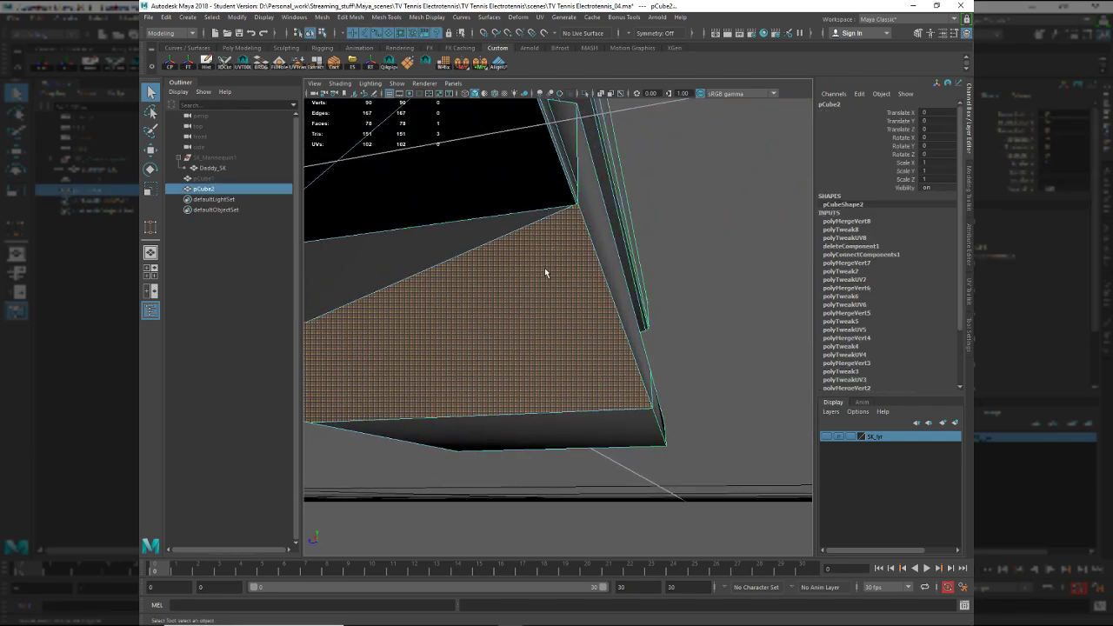
key("g")
key("ctrl+z")
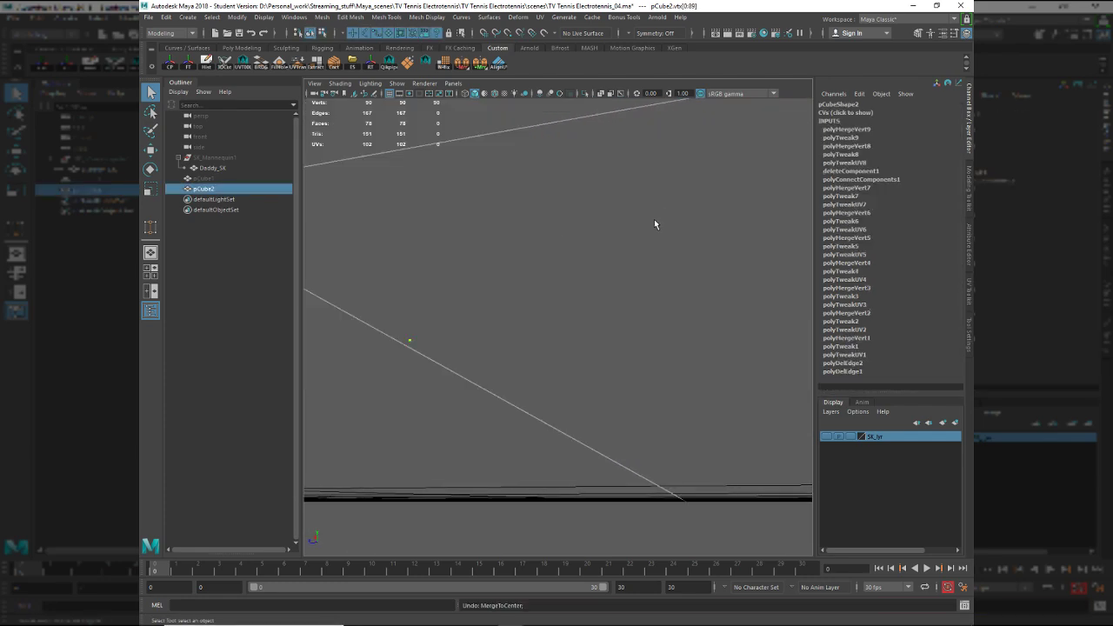
key("ctrl+z")
key("ctrl+z")
key("ctrl+z")
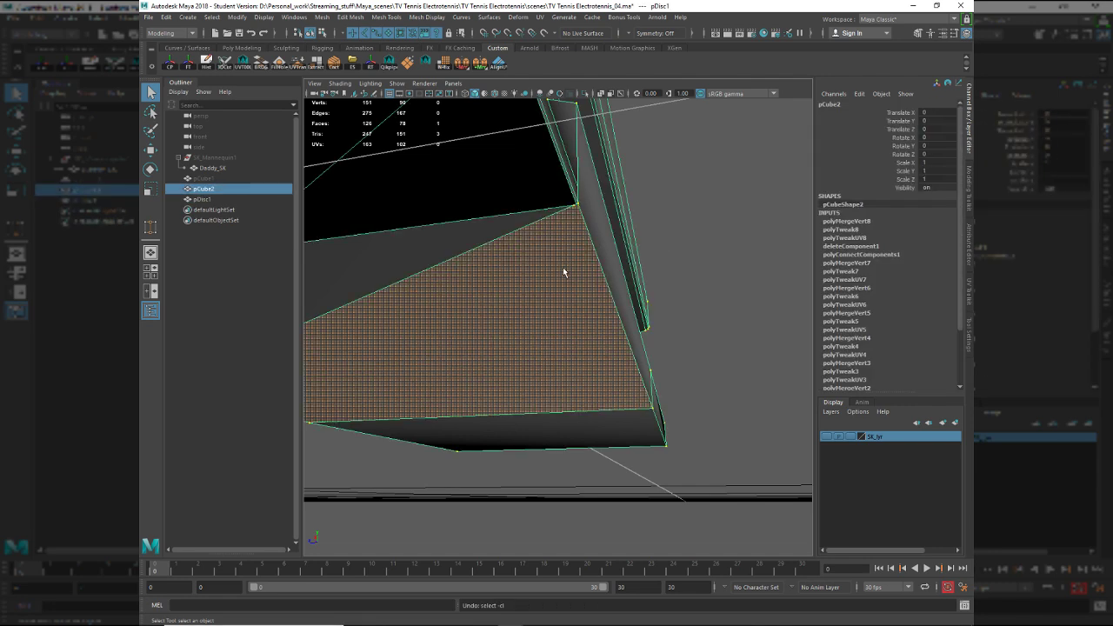
Target Weld the stray vertex at the corner of the underside n-gon face onto the adjacent corner vertex.
left_click(673, 214)
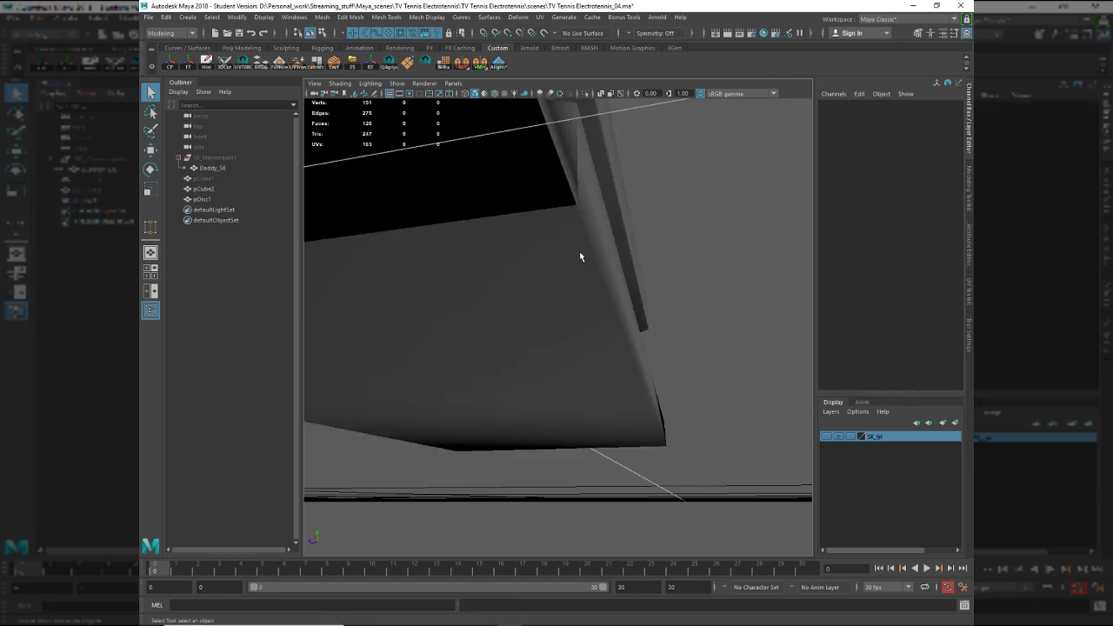
left_click(579, 254)
right_click(575, 258, "shift")
left_click(574, 231)
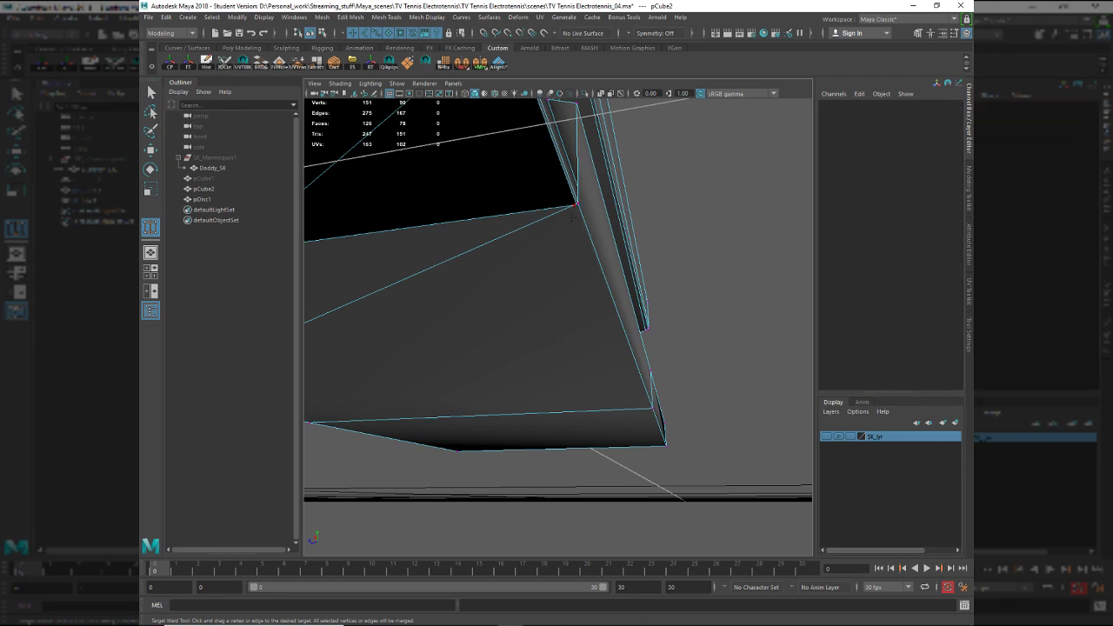
left_click_drag(566, 252, 497, 231, "alt")
left_click_drag(522, 195, 522, 195)
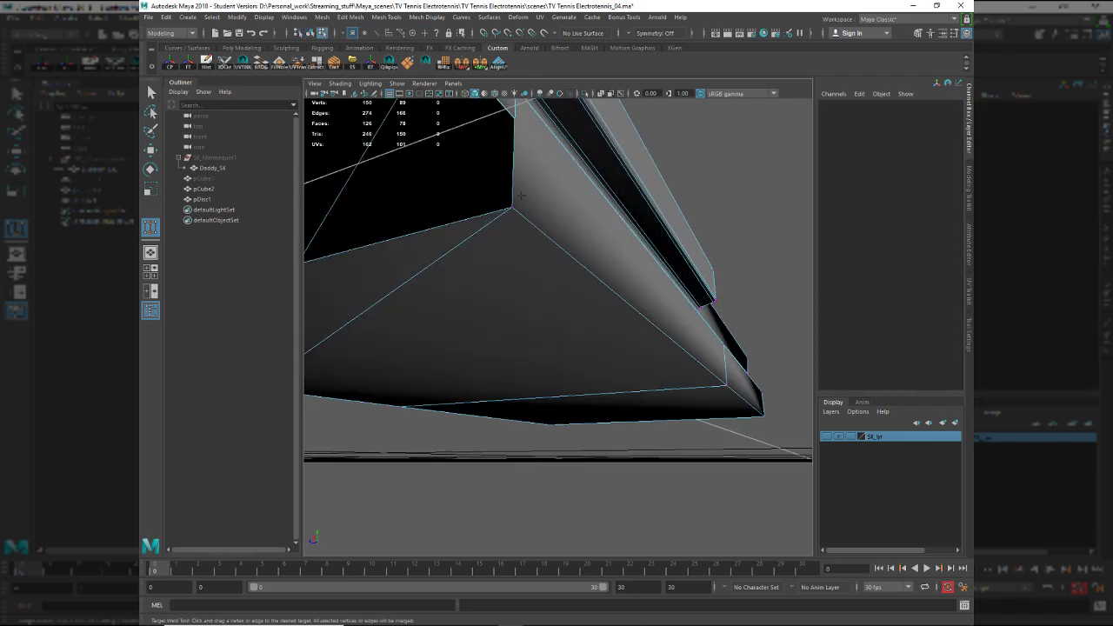
key("F8")
Check the body for n-gon faces once more and reselect the body.
left_click_drag(511, 251, 627, 279, "alt")
left_click(410, 71)
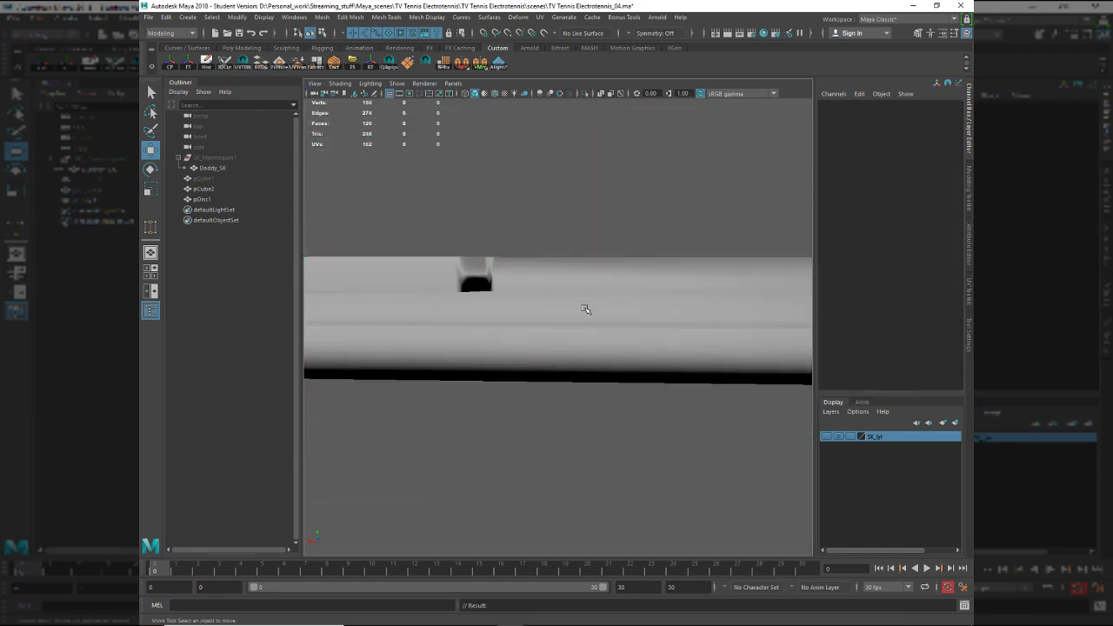
left_click_drag(599, 316, 591, 353, "alt")
left_click(601, 300)
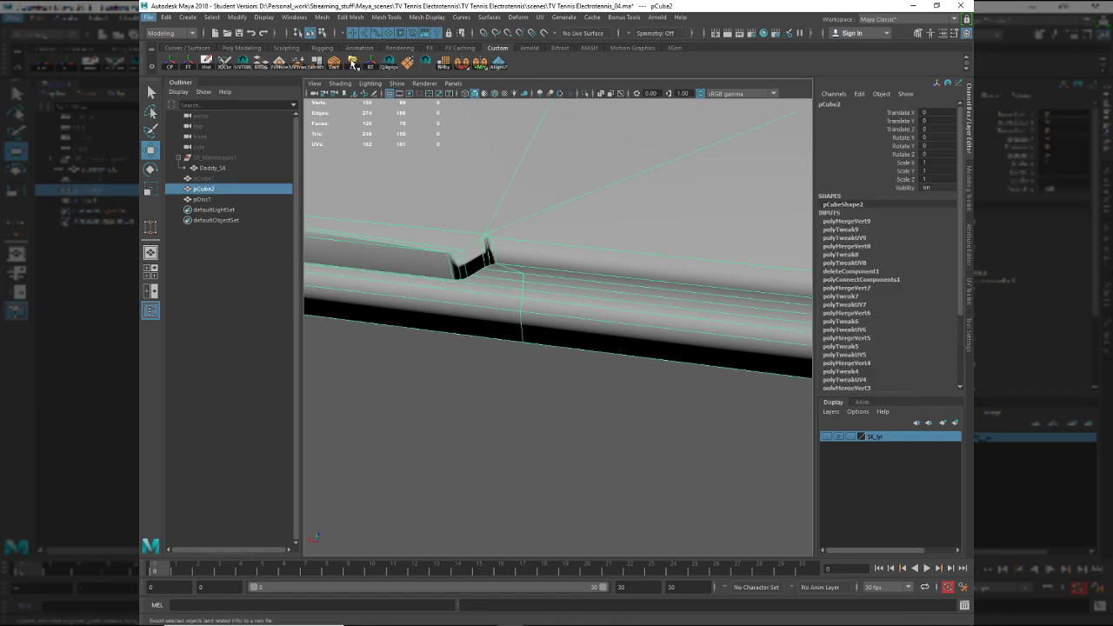
Select the faces of the upper and lower bands around the half body's sides.
key("F11")
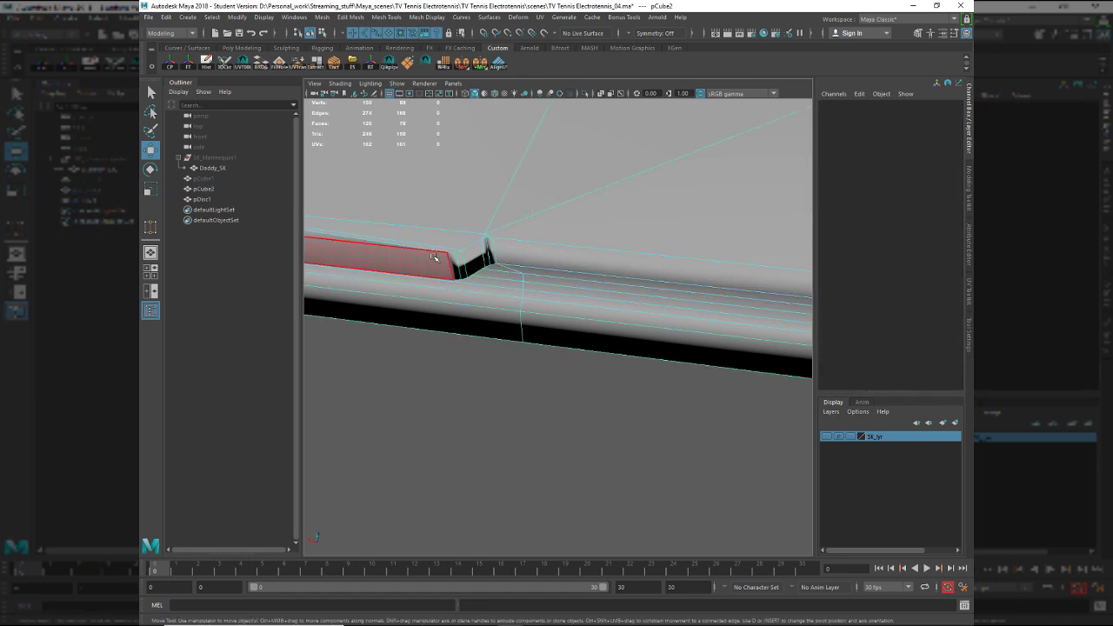
left_click(454, 259)
left_click_drag(624, 283, 638, 175, "alt")
left_click_drag(698, 278, 449, 335, "alt")
left_click_drag(526, 355, 407, 331, "alt")
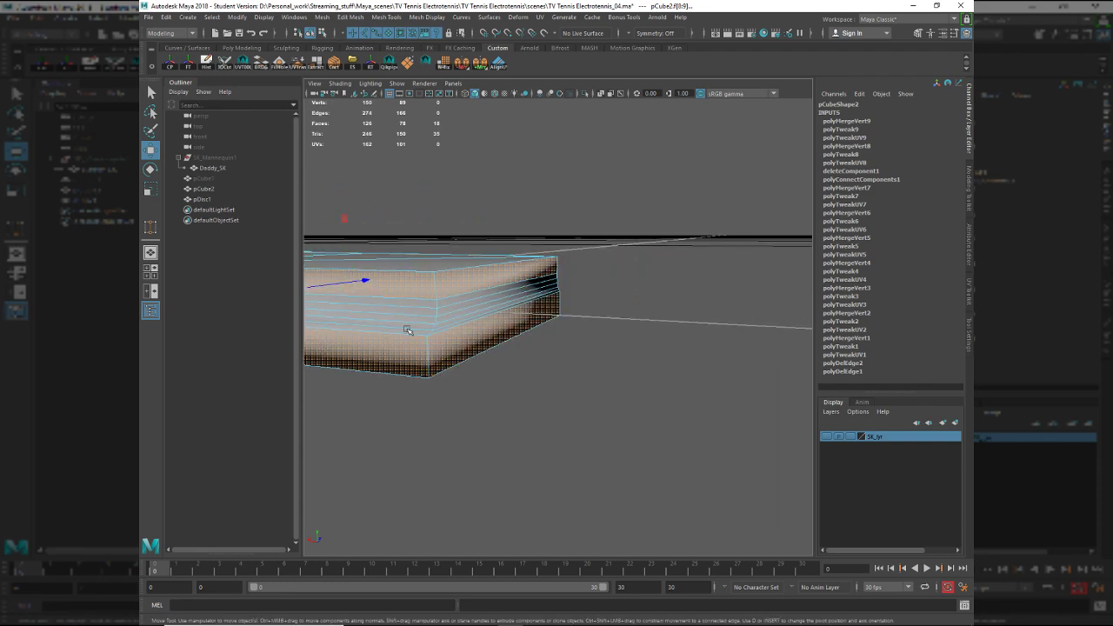
double_click(467, 340, "shift")
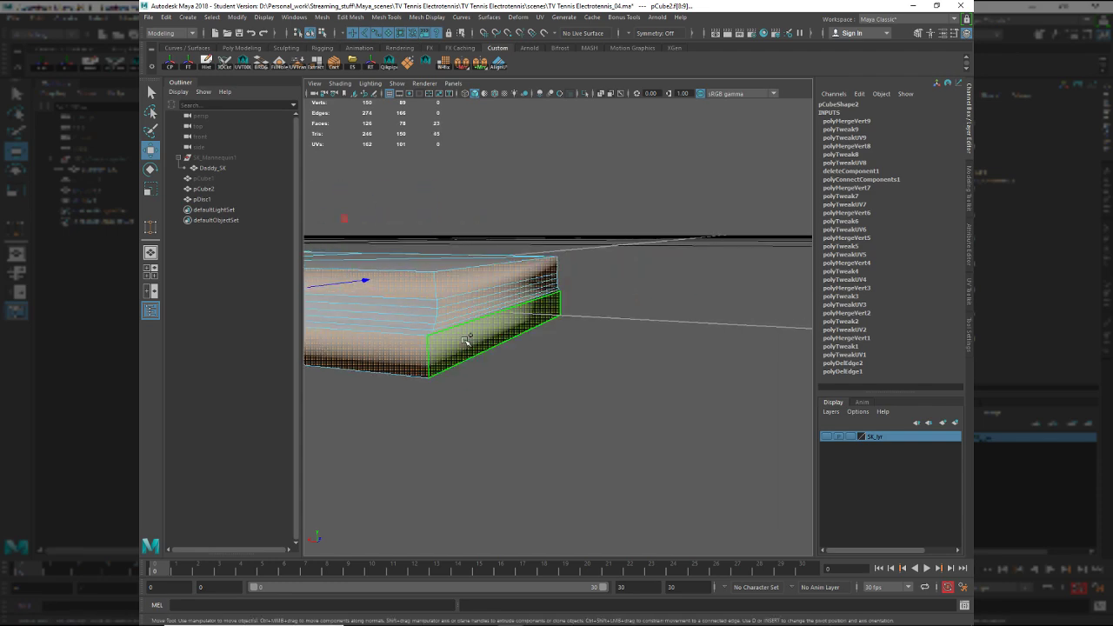
Select the vertical profile edges at the half body's outer corners and at the step in its side.
left_click_drag(463, 322, 620, 344, "alt")
right_click_drag(547, 333, 541, 303)
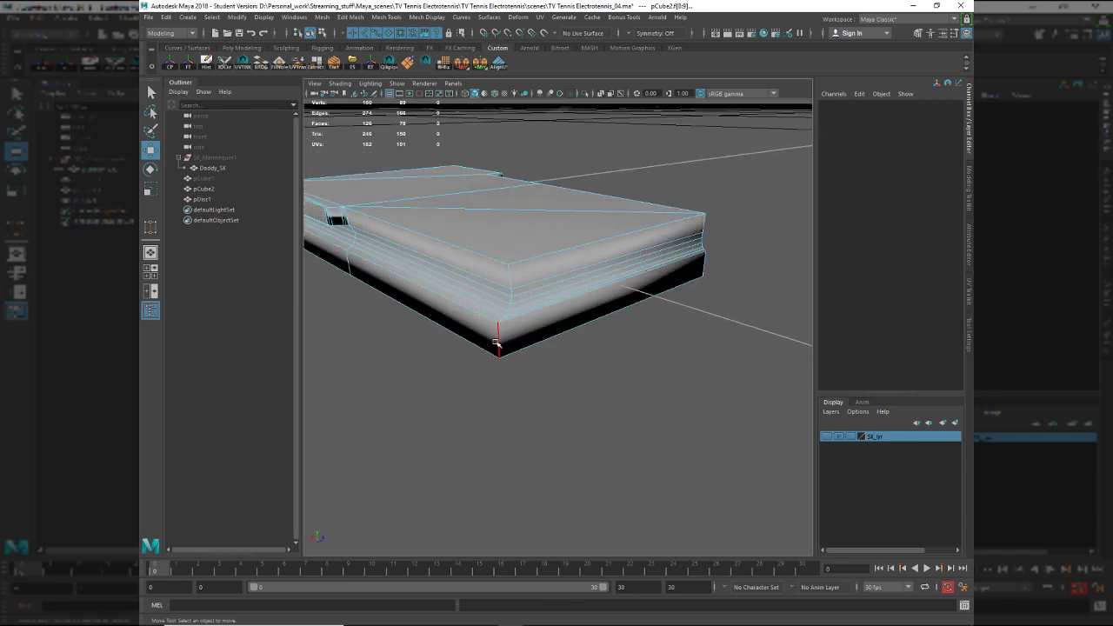
left_click(497, 343)
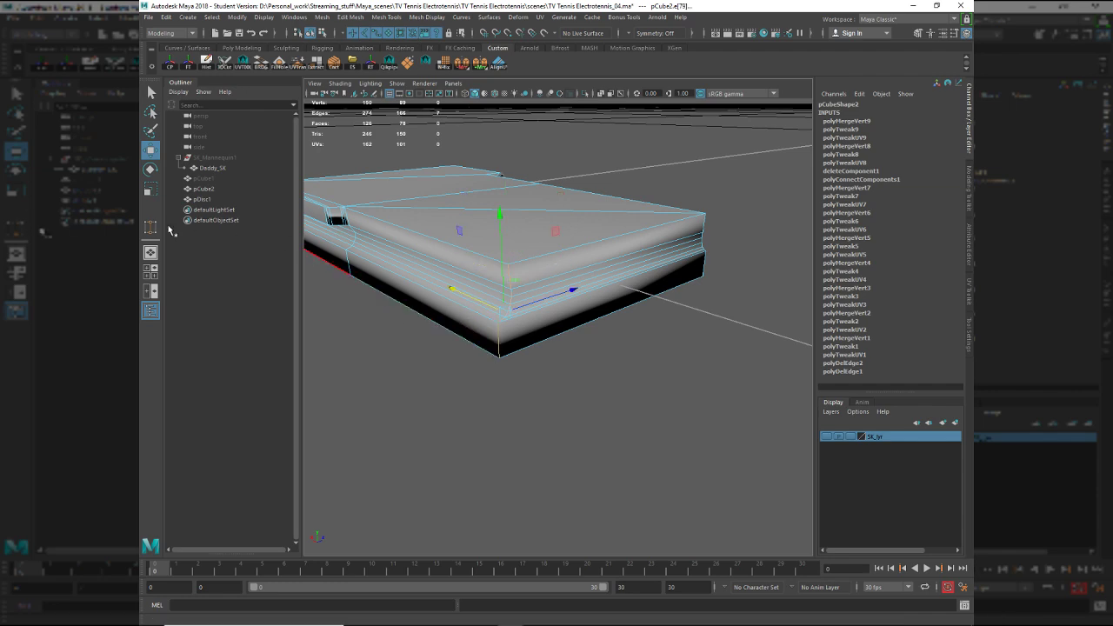
middle_click_drag(748, 288, 665, 300, "alt")
left_click_drag(665, 300, 582, 297, "alt")
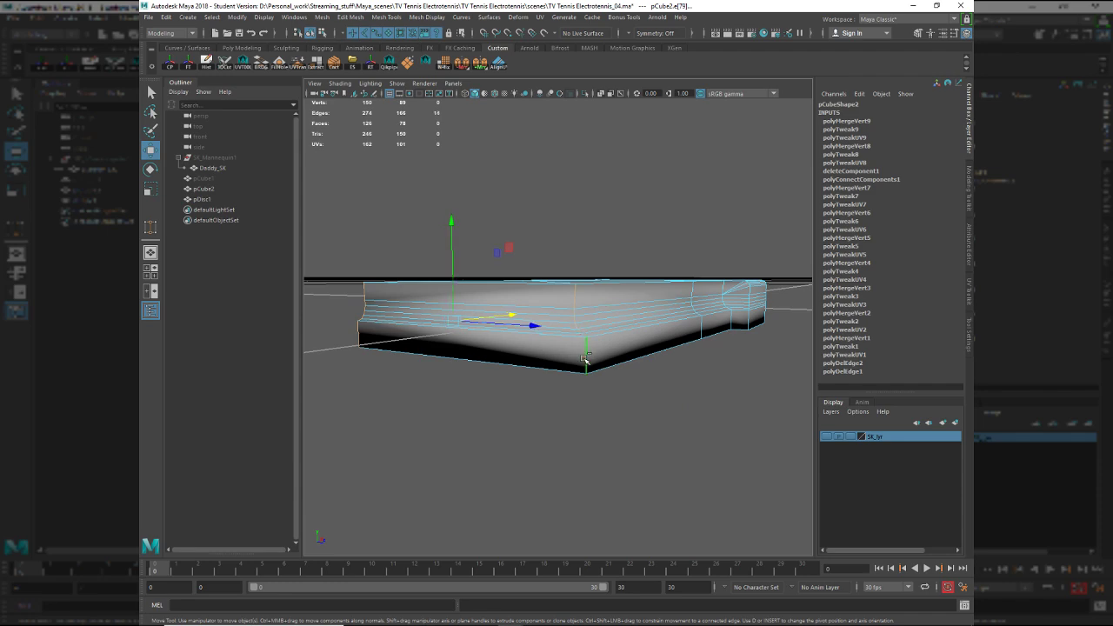
middle_click_drag(730, 314, 604, 351, "alt")
right_click_drag(604, 350, 597, 214, "alt")
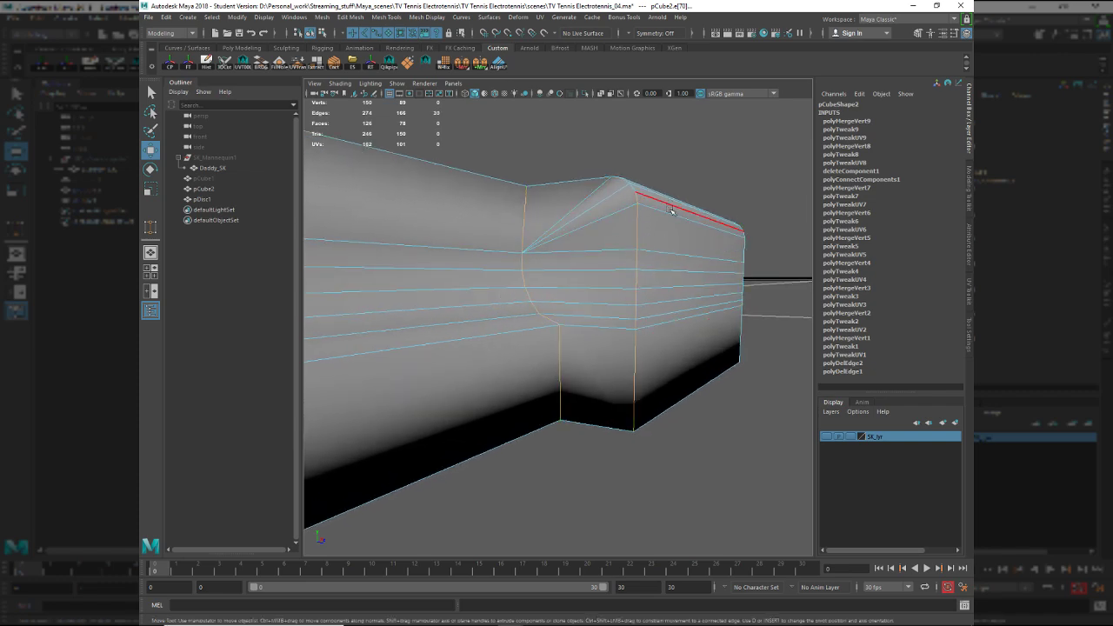
left_click_drag(672, 212, 757, 322, "alt")
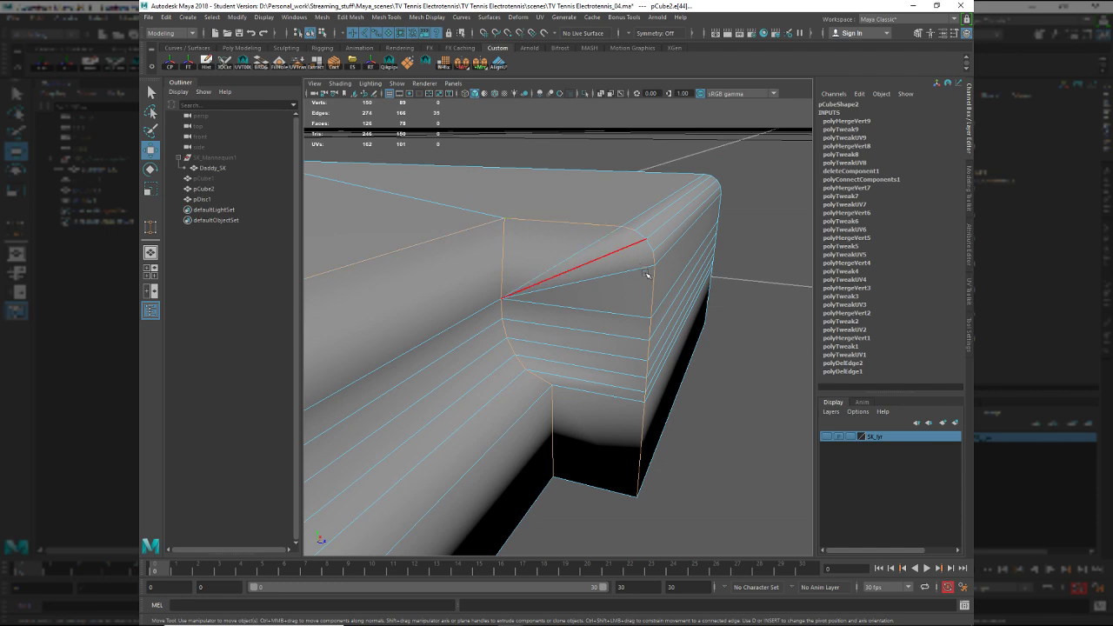
Add the underside's outline edges and the upper border edges of the lower band to the edge selection.
left_click_drag(666, 282, 474, 413, "alt")
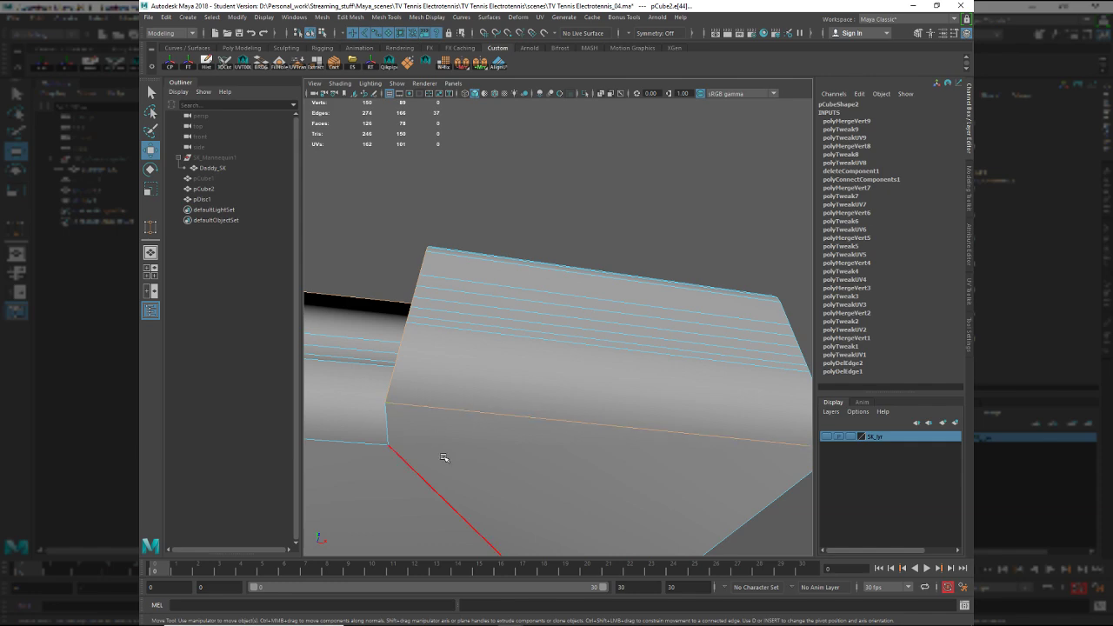
right_click_drag(549, 463, 465, 452, "alt")
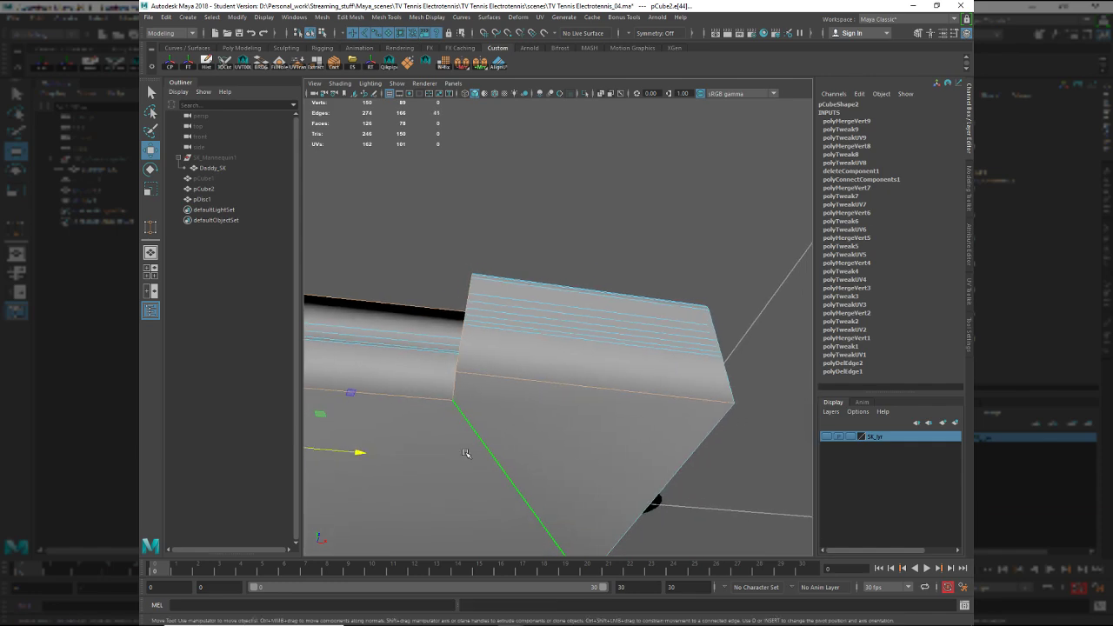
left_click_drag(464, 452, 636, 415, "alt")
right_click_drag(636, 415, 504, 394, "alt")
left_click_drag(601, 453, 527, 332, "alt")
left_click(540, 235, "shift")
left_click_drag(429, 245, 596, 270, "alt")
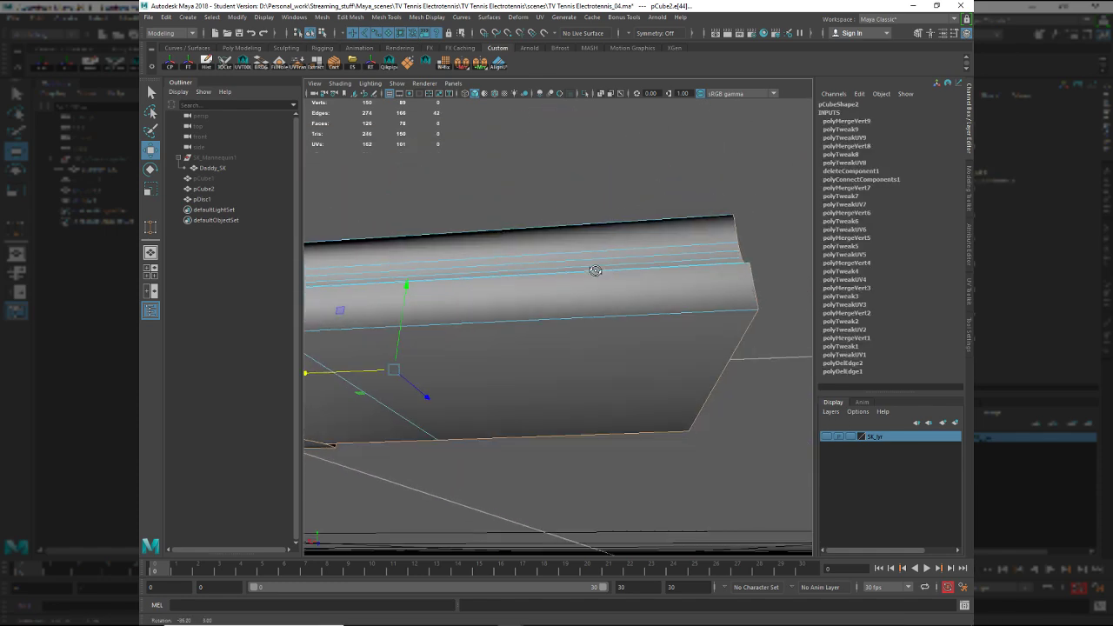
left_click_drag(735, 348, 511, 313, "alt")
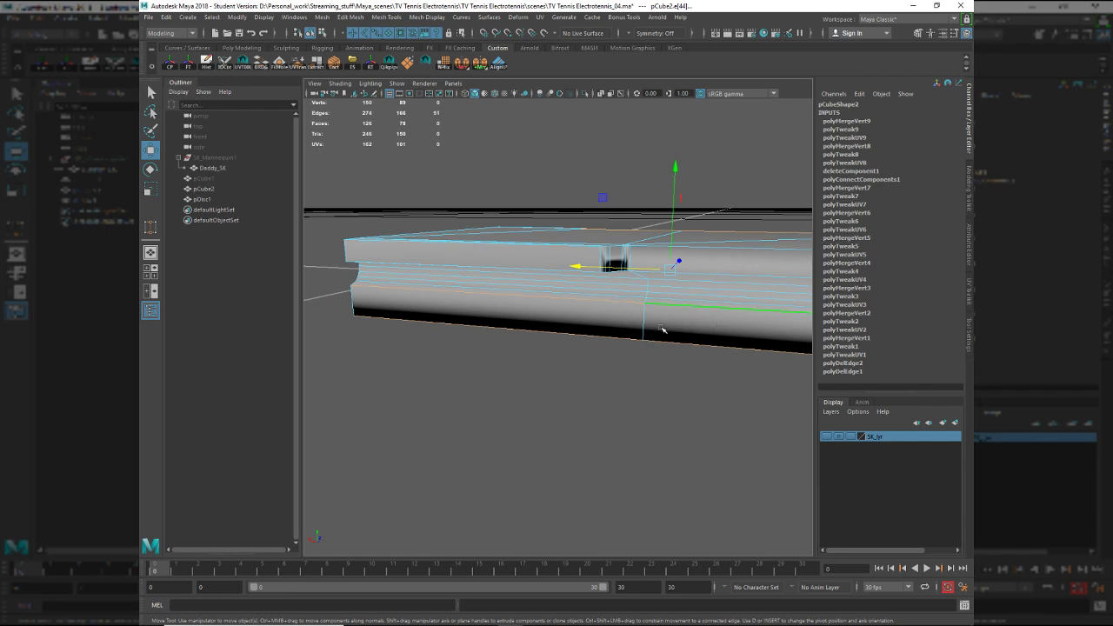
Add the remaining border edges of the front notch, top face and upper band to the selection, and harden all selected edges.
left_click_drag(663, 329, 541, 339, "alt")
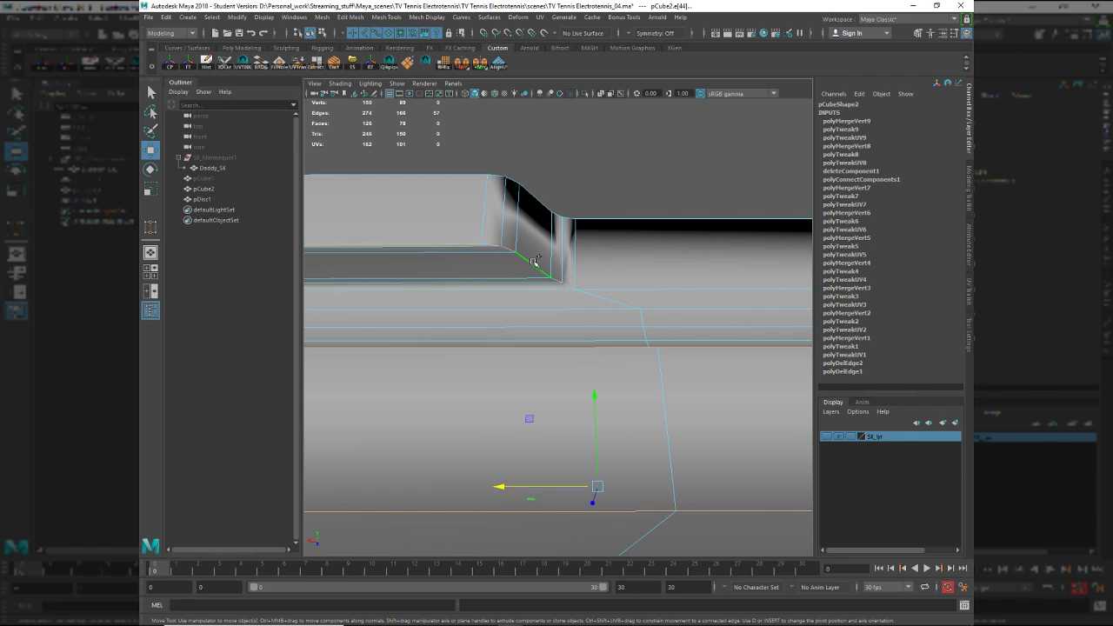
left_click_drag(622, 299, 609, 353, "alt")
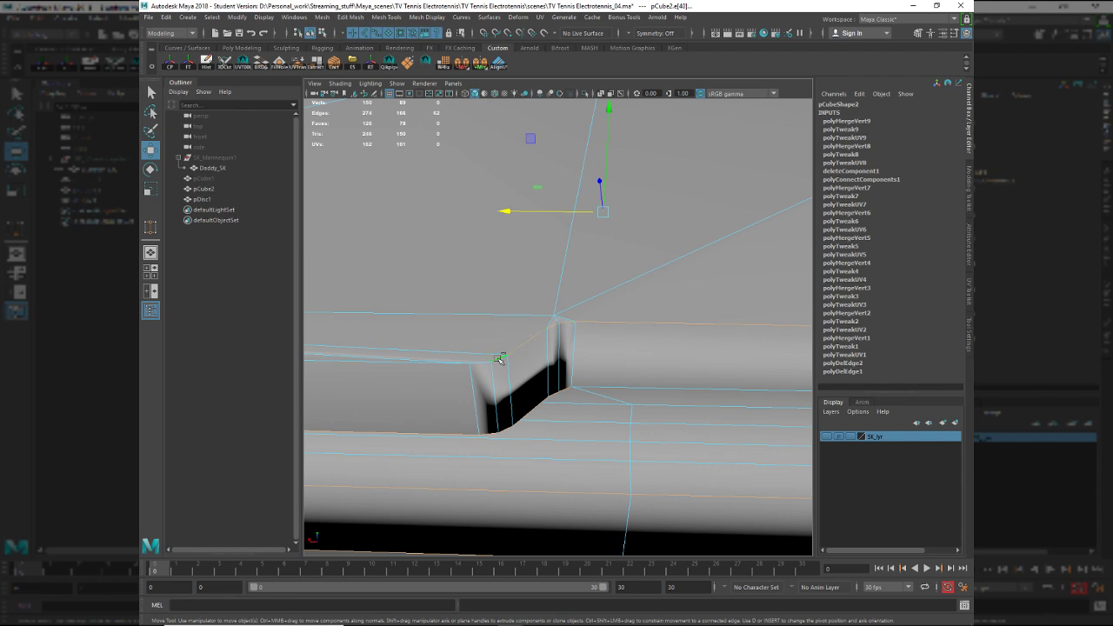
left_click_drag(462, 362, 502, 319, "alt")
scroll(502, 313, "down", 5)
middle_click_drag(502, 301, 617, 295, "alt")
left_click_drag(616, 294, 382, 305, "alt")
middle_click_drag(382, 305, 187, 285, "alt")
left_click_drag(595, 370, 513, 320, "alt")
middle_click_drag(544, 373, 604, 308, "alt")
left_click_drag(604, 308, 689, 413, "alt")
scroll(561, 344, "up", 3)
middle_click_drag(689, 413, 464, 397, "alt")
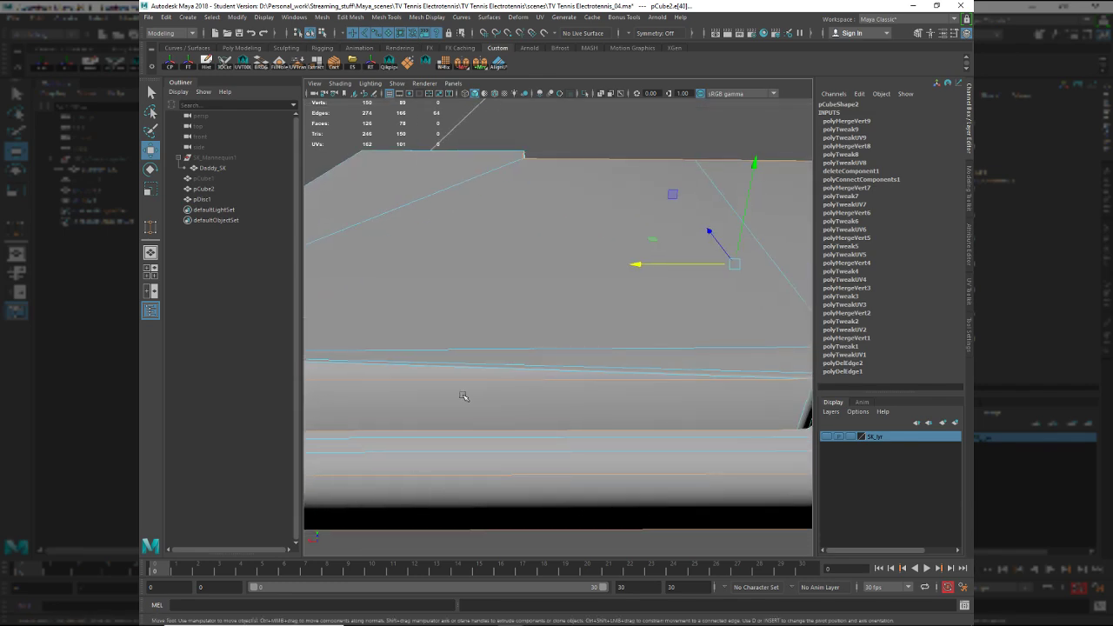
middle_click_drag(641, 418, 496, 408, "alt")
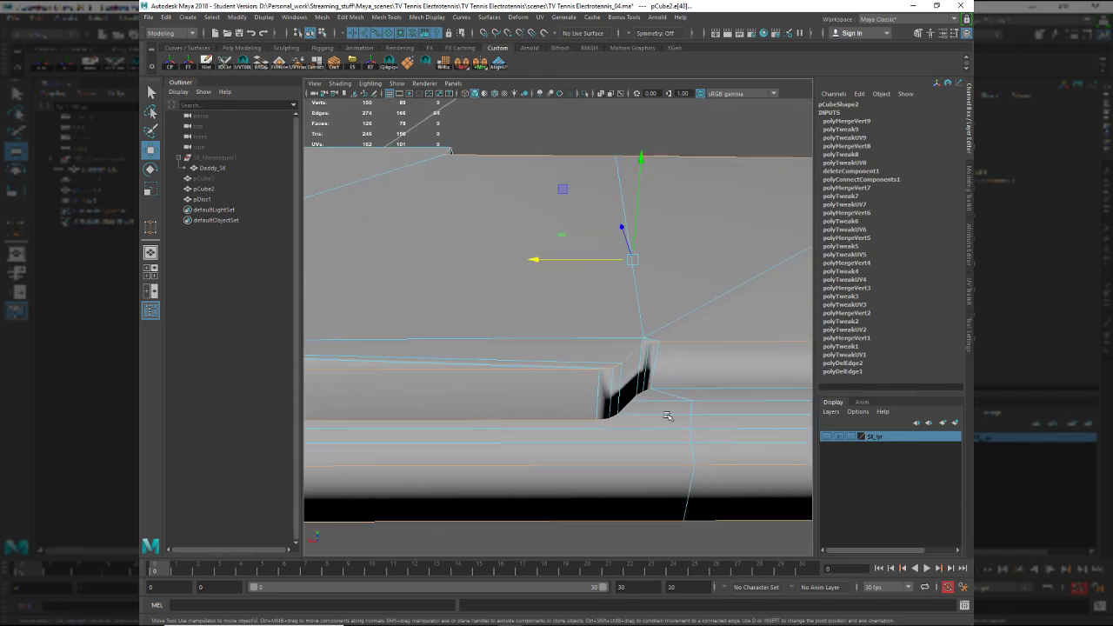
right_click_drag(658, 407, 687, 453, "alt")
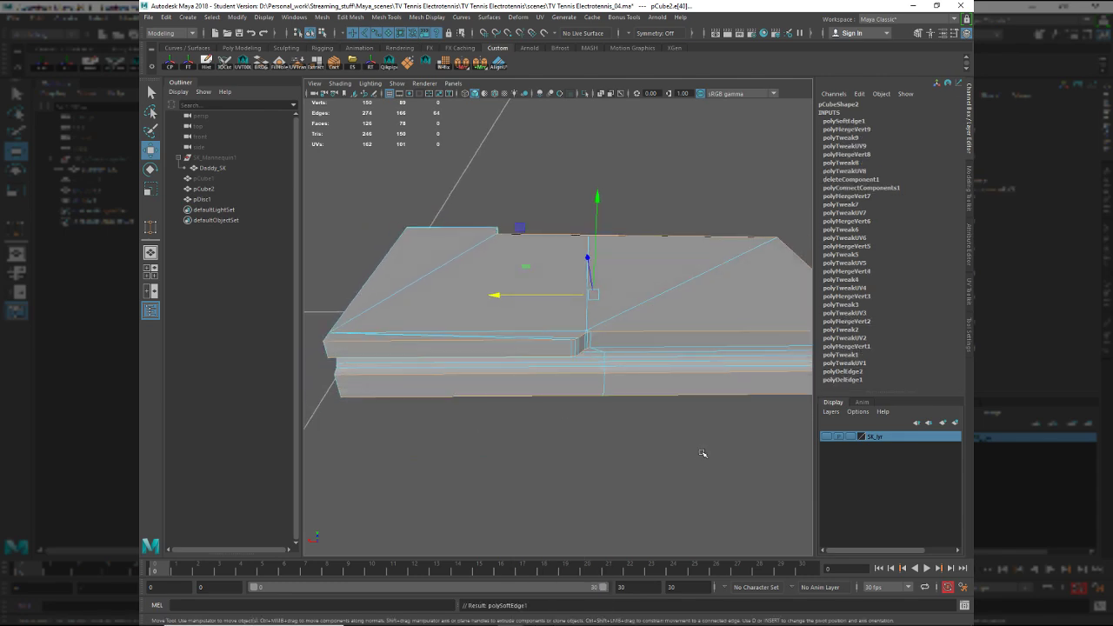
Harden the edge loop along the side band beside the front notch, and return the body to object selection.
double_click(636, 346)
left_click_drag(666, 385, 663, 352, "alt")
middle_click_drag(663, 362, 574, 381, "alt")
right_click_drag(662, 413, 777, 454, "shift")
right_click_drag(667, 409, 711, 447, "shift")
left_click_drag(711, 447, 608, 417, "alt")
right_click_drag(567, 413, 611, 372)
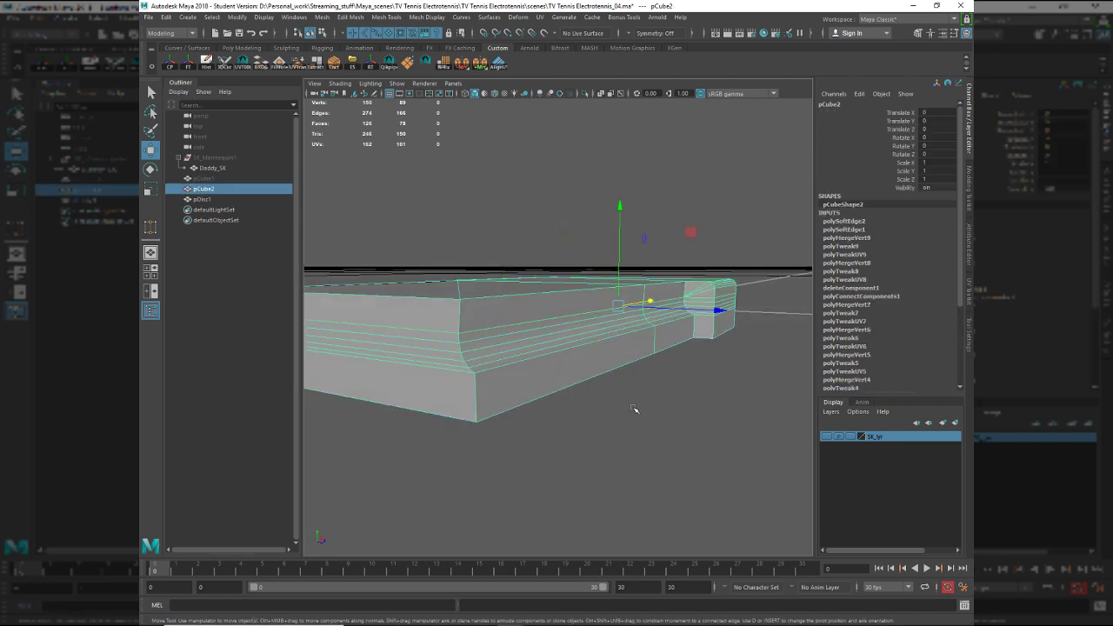
Examine the shading of the half body's side profile and corners without and with the body selected.
left_click(567, 382)
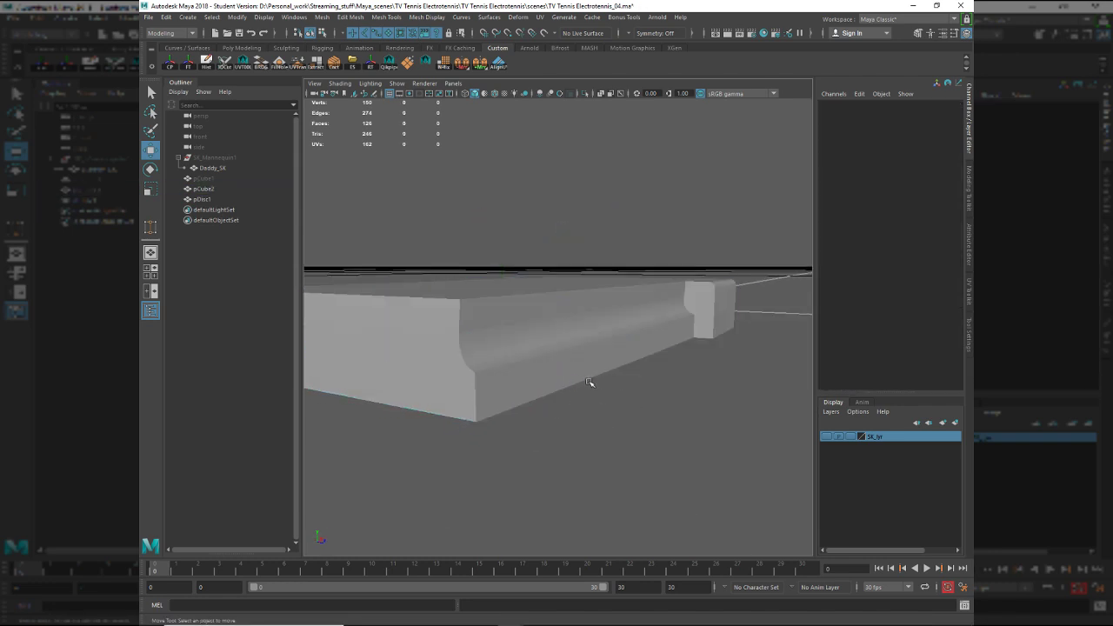
left_click_drag(590, 383, 823, 373, "alt")
middle_click_drag(823, 373, 576, 426, "alt")
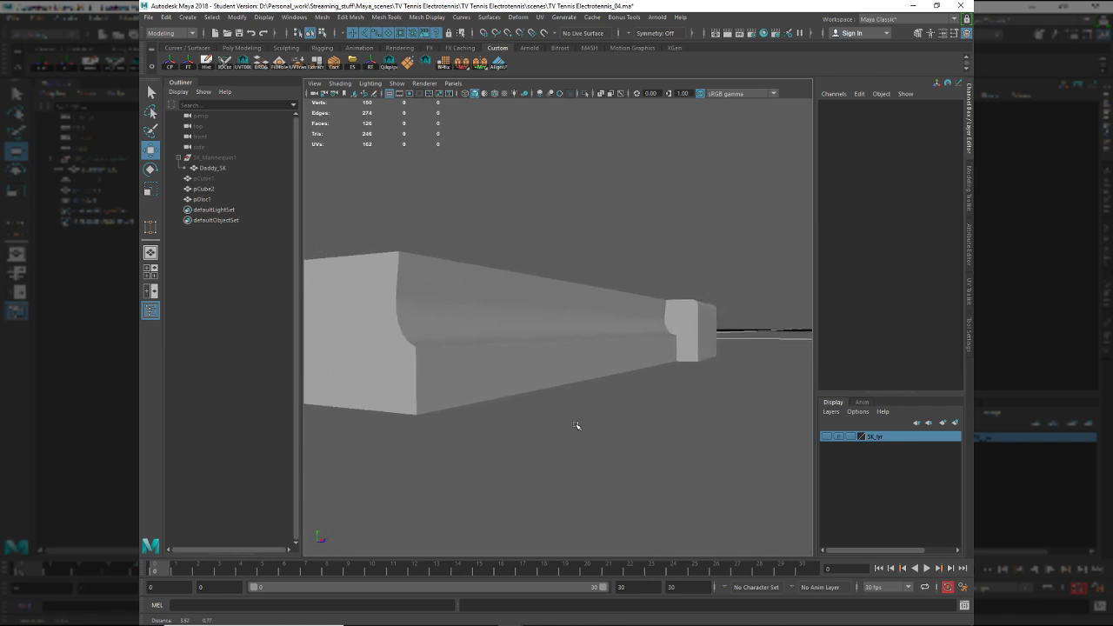
middle_click_drag(622, 370, 496, 413, "alt")
right_click_drag(556, 444, 684, 463, "alt")
left_click(542, 403)
right_click_drag(487, 400, 419, 398, "alt")
middle_click_drag(419, 398, 499, 393, "alt")
right_click_drag(404, 393, 303, 394, "alt")
left_click_drag(305, 393, 571, 420, "alt")
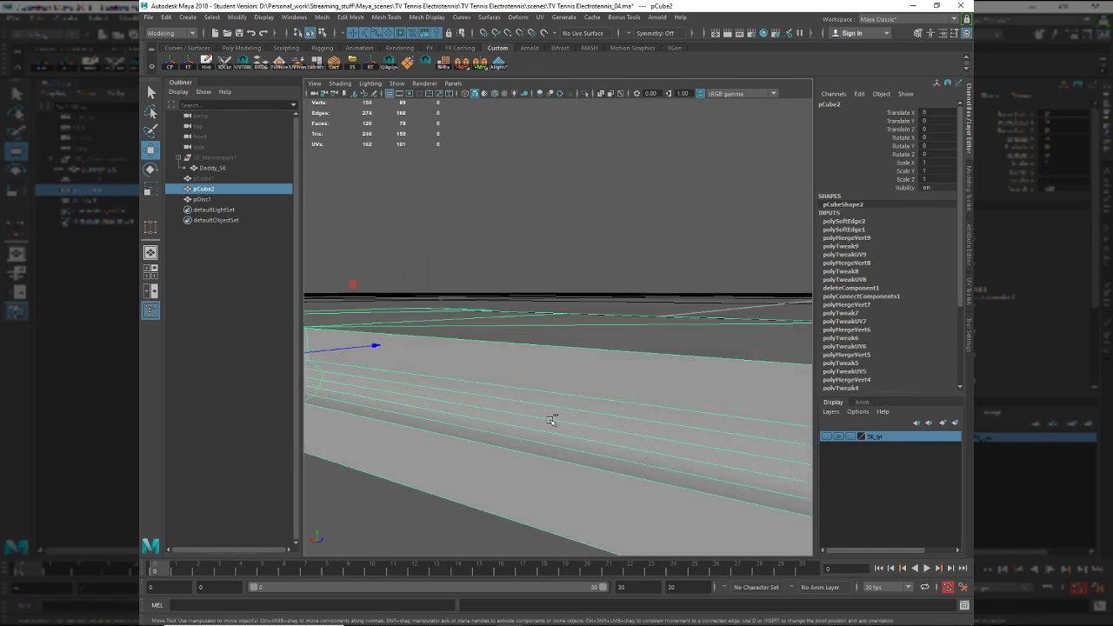
Show the UV Editor beside the perspective view, and delete the body's history and freeze its transforms.
left_click(151, 292)
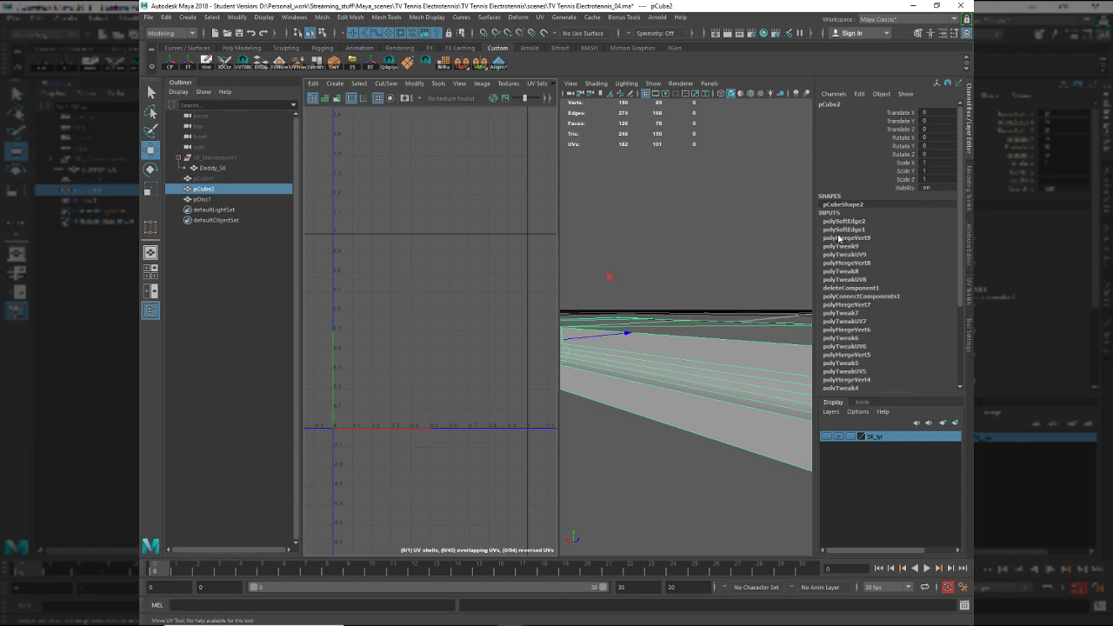
left_click(208, 64)
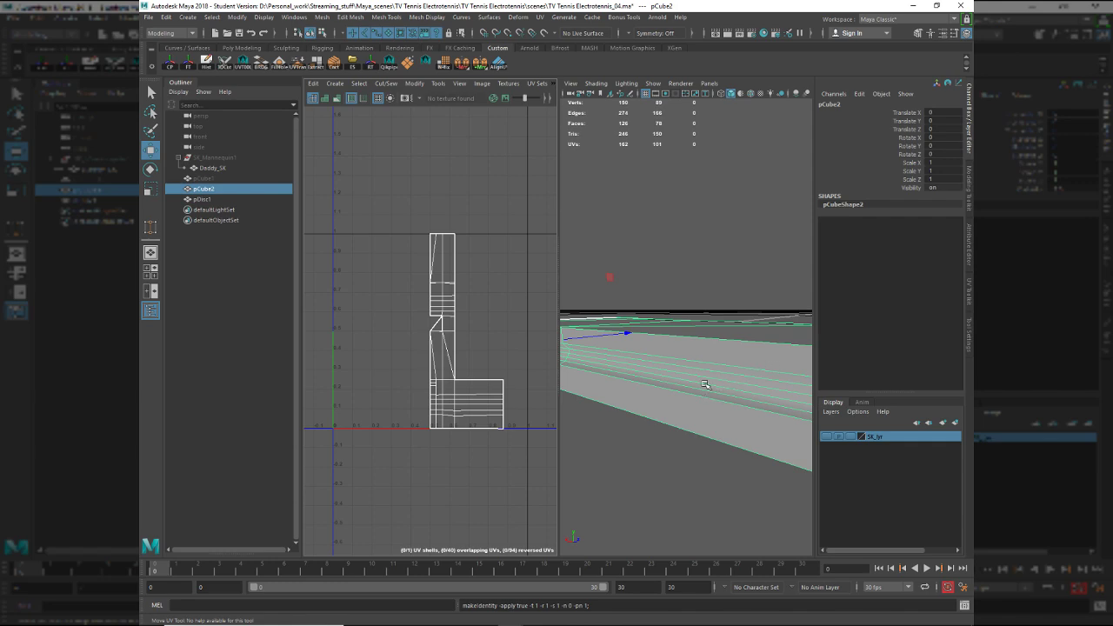
Create a camera-based planar UV projection on the half body, and return to object selection.
right_click_drag(383, 326, 382, 386)
right_click_drag(433, 415, 434, 410)
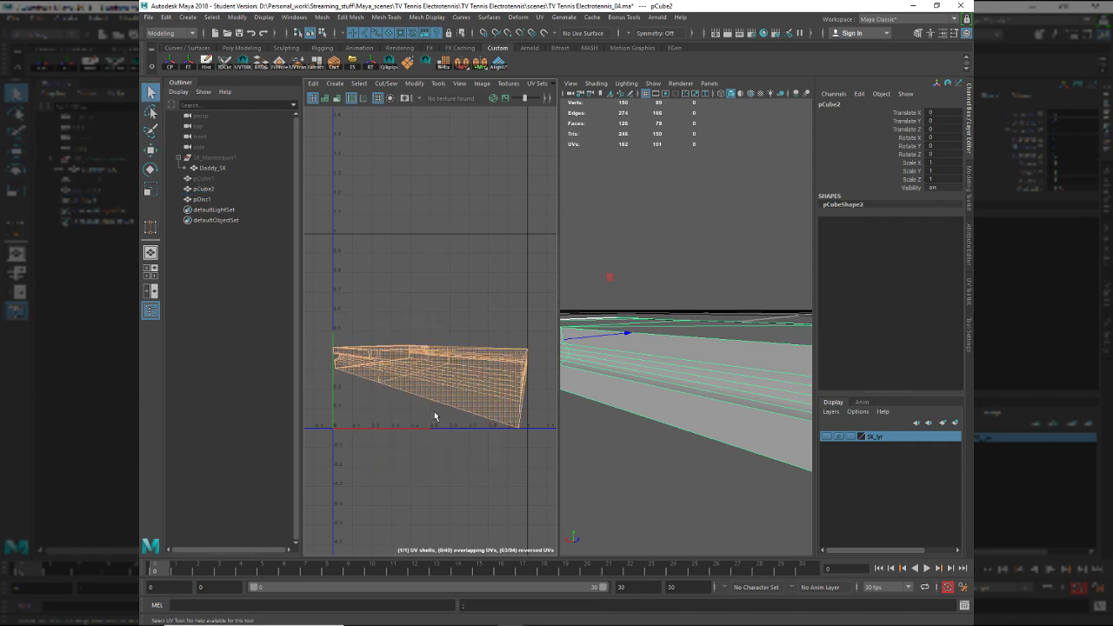
right_click_drag(666, 409, 656, 375)
left_click_drag(656, 374, 671, 381, "alt")
key("w")
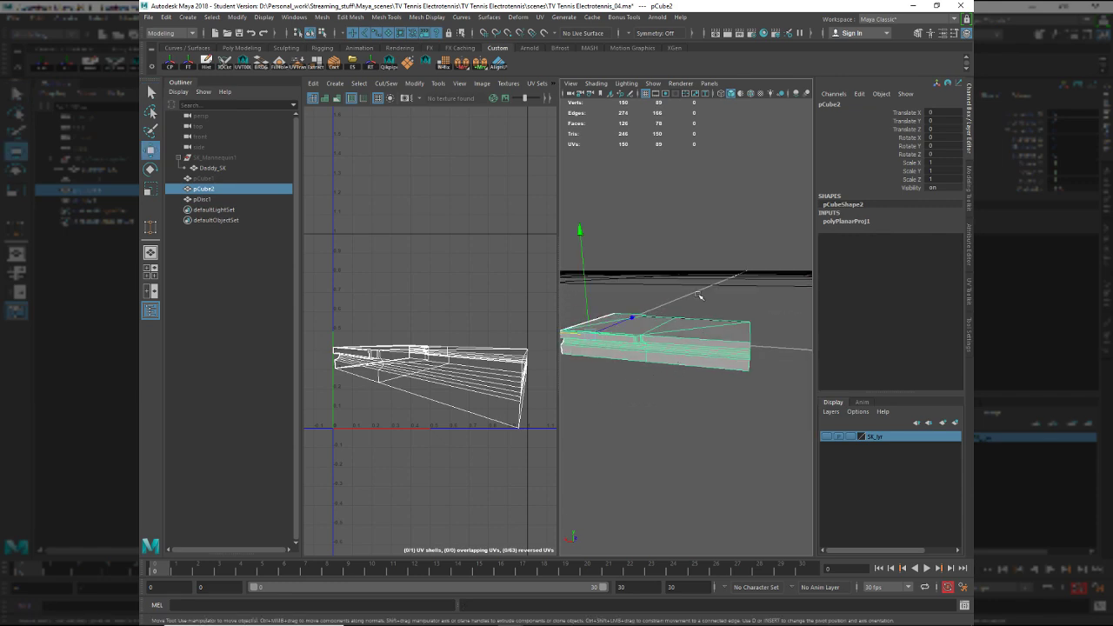
Mirror the half body across the X axis in the positive direction with merged borders to complete the console body.
right_click_drag(700, 294, 676, 260)
left_click(485, 63)
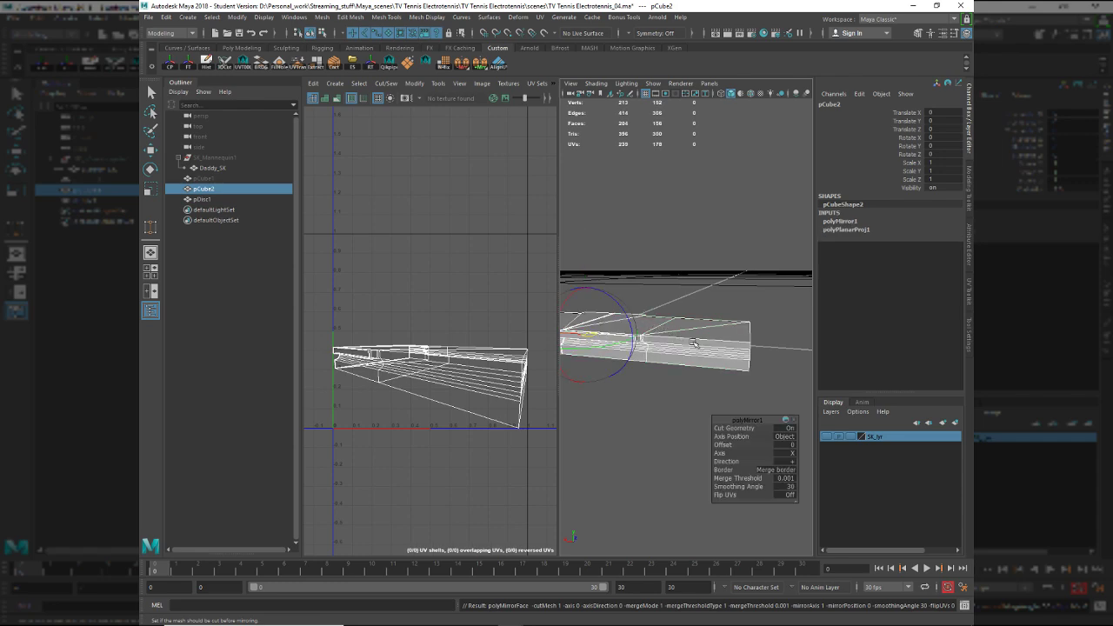
key("f")
Apply a camera-based planar UV projection to all faces of the mirrored body, and reselect it as an object.
right_click_drag(432, 345, 476, 433)
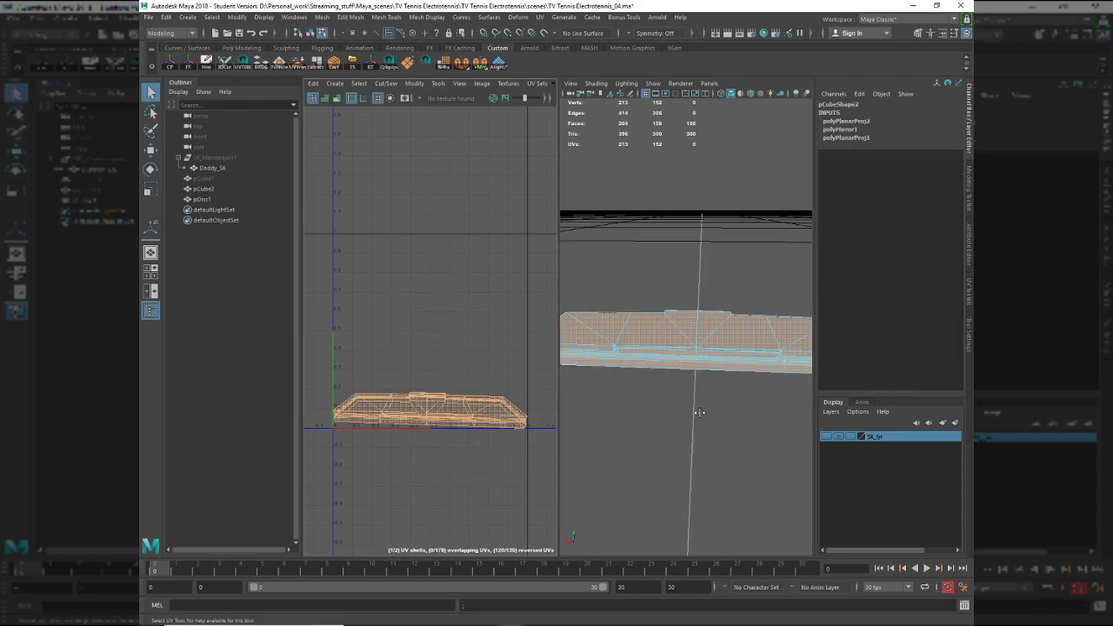
left_click_drag(617, 415, 760, 351, "alt")
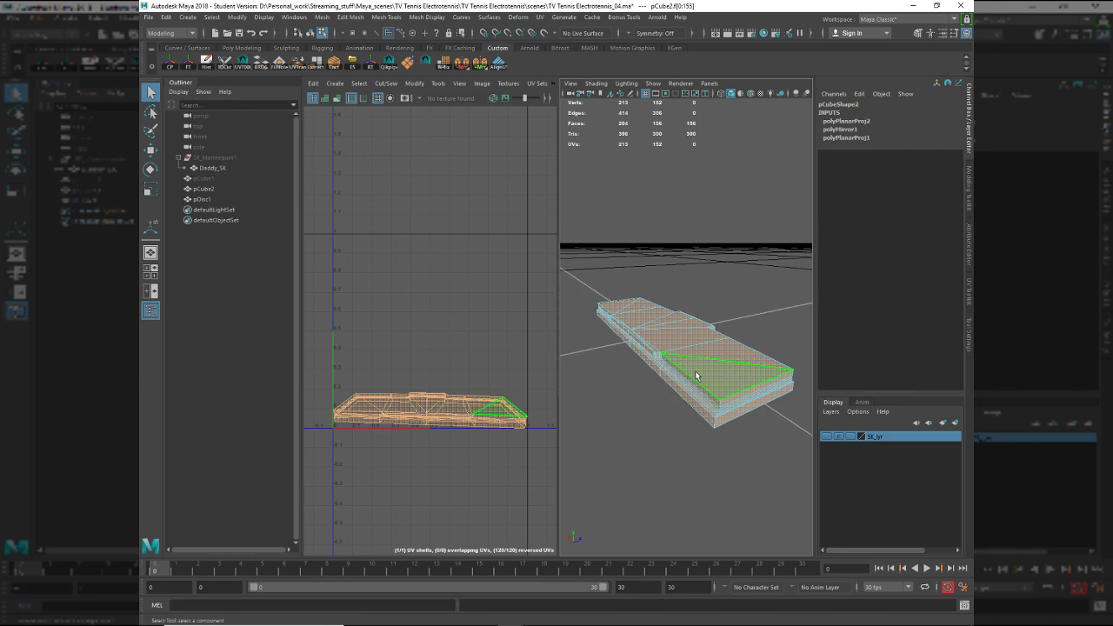
key("F8")
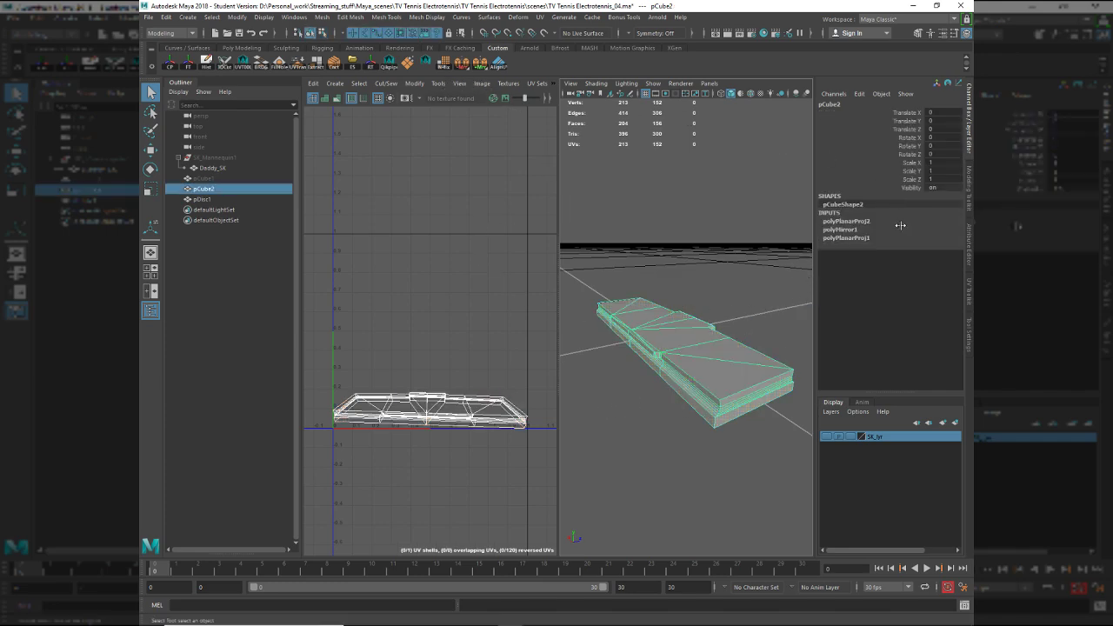
Open the UV Toolkit and expand its Cut and Sew tools.
left_click(969, 297)
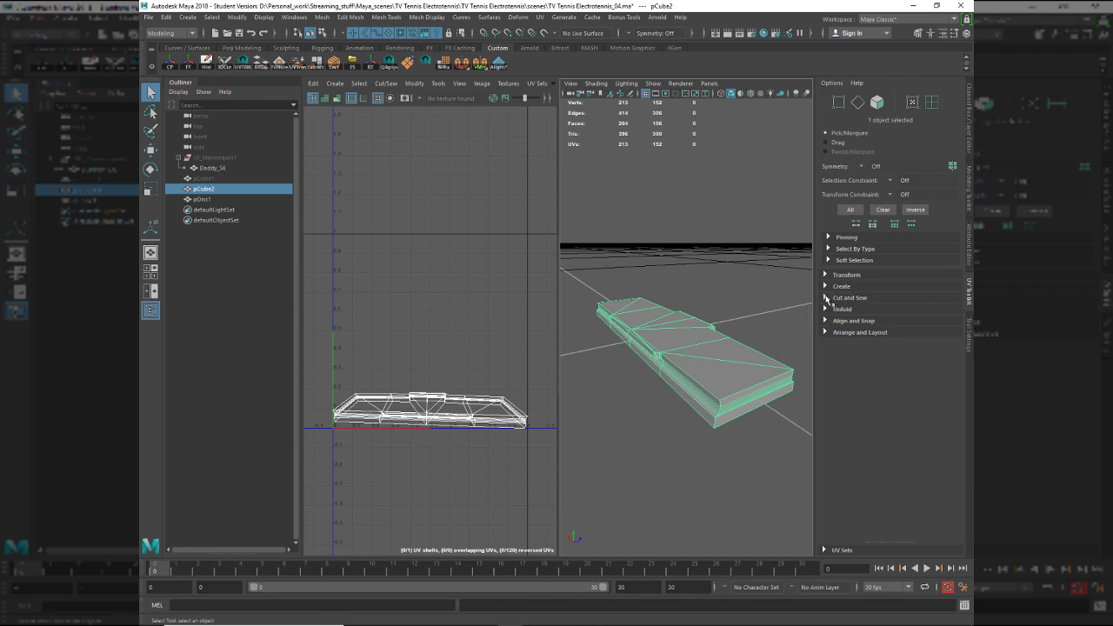
left_click(826, 275)
scroll(916, 411, "down", 3)
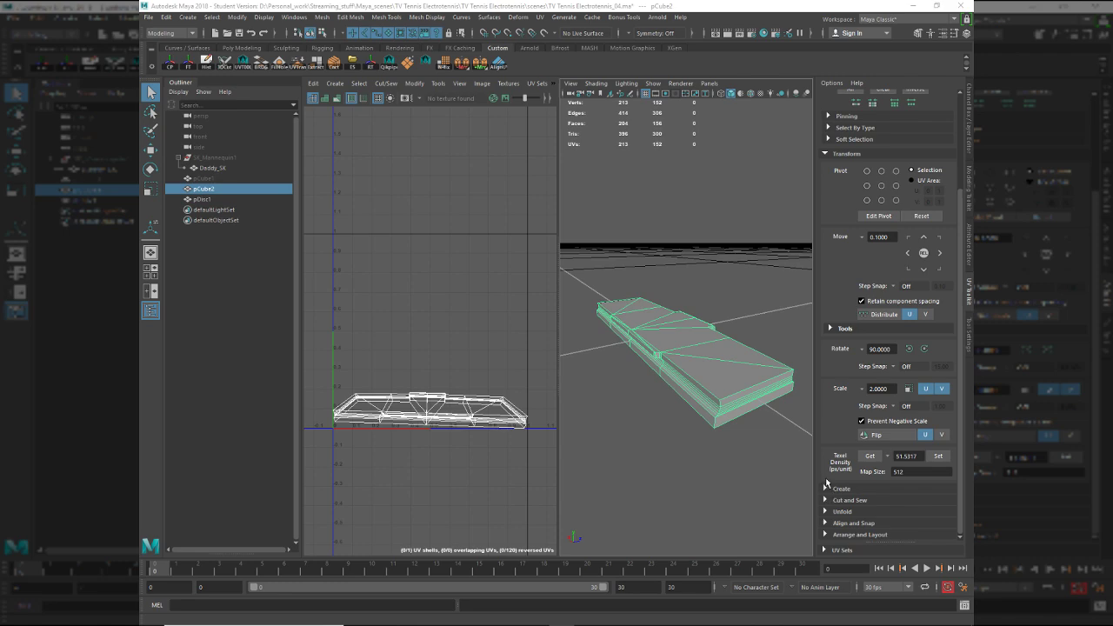
left_click(827, 154)
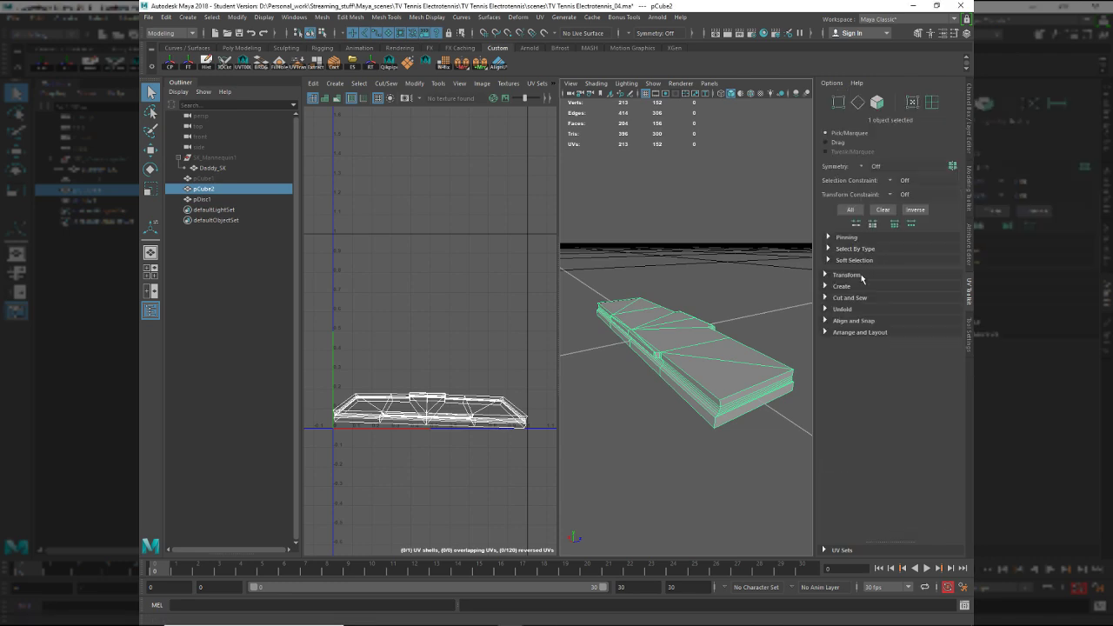
left_click(827, 298)
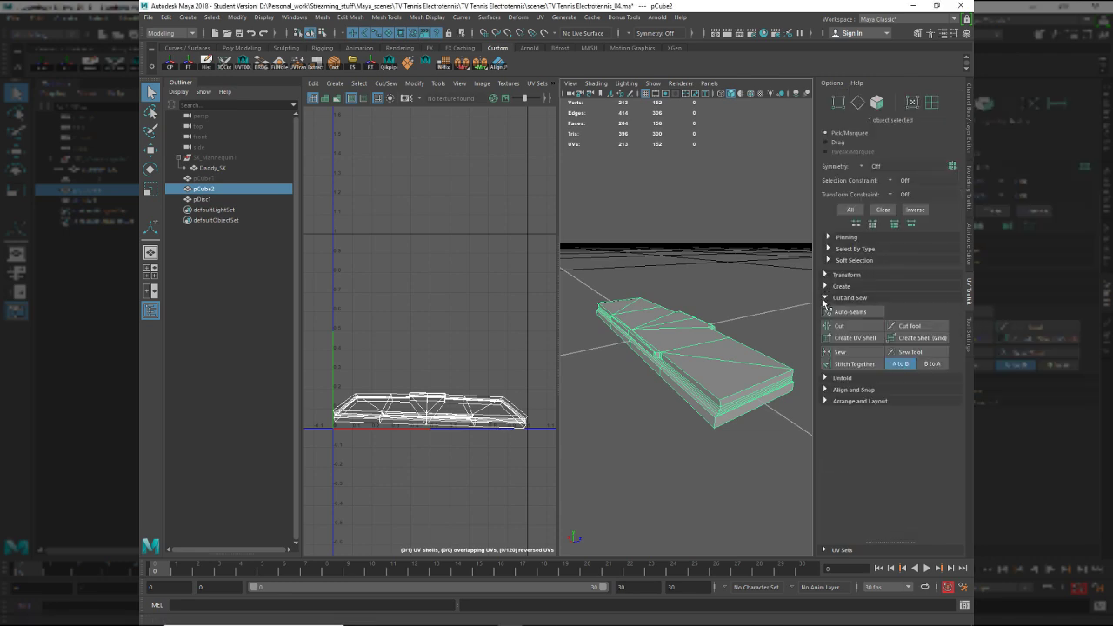
Try cutting the console body's UVs with Auto Seams, and undo it.
left_click(873, 313)
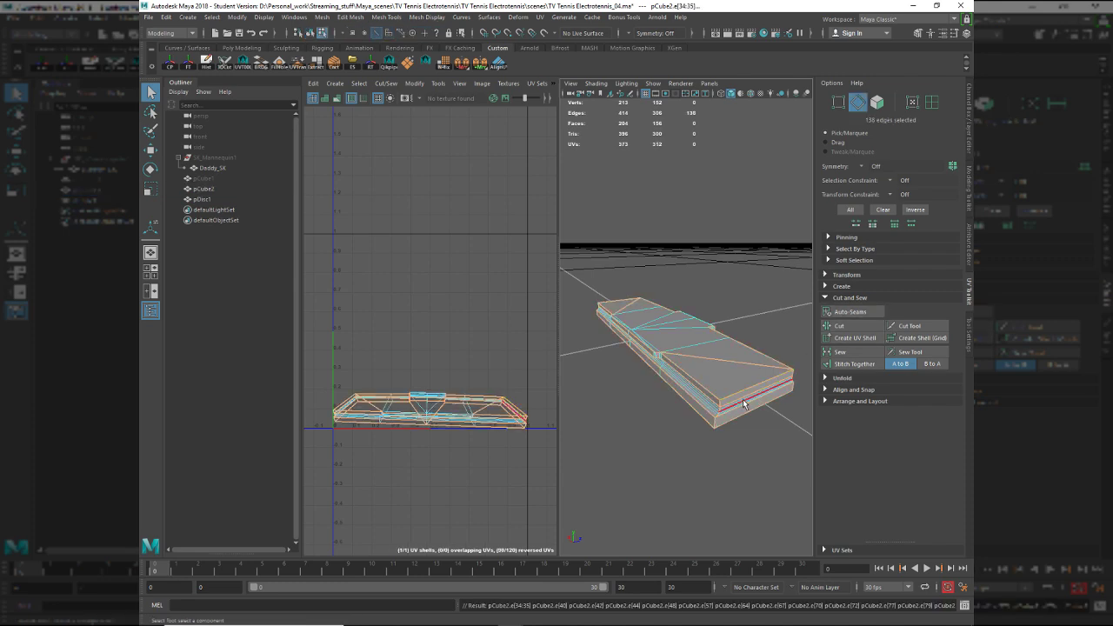
left_click_drag(738, 371, 657, 389, "alt")
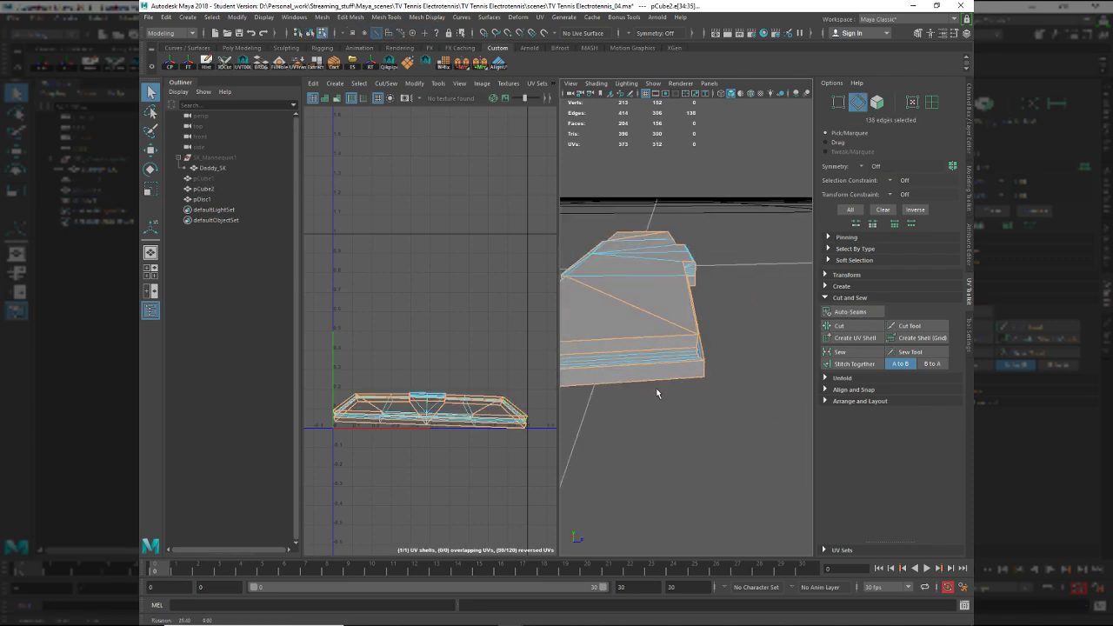
key("ctrl+z")
Soften the two long diagonal edges across the console's top face, and cut the body's UVs with Auto Seams.
right_click_drag(645, 276, 645, 244)
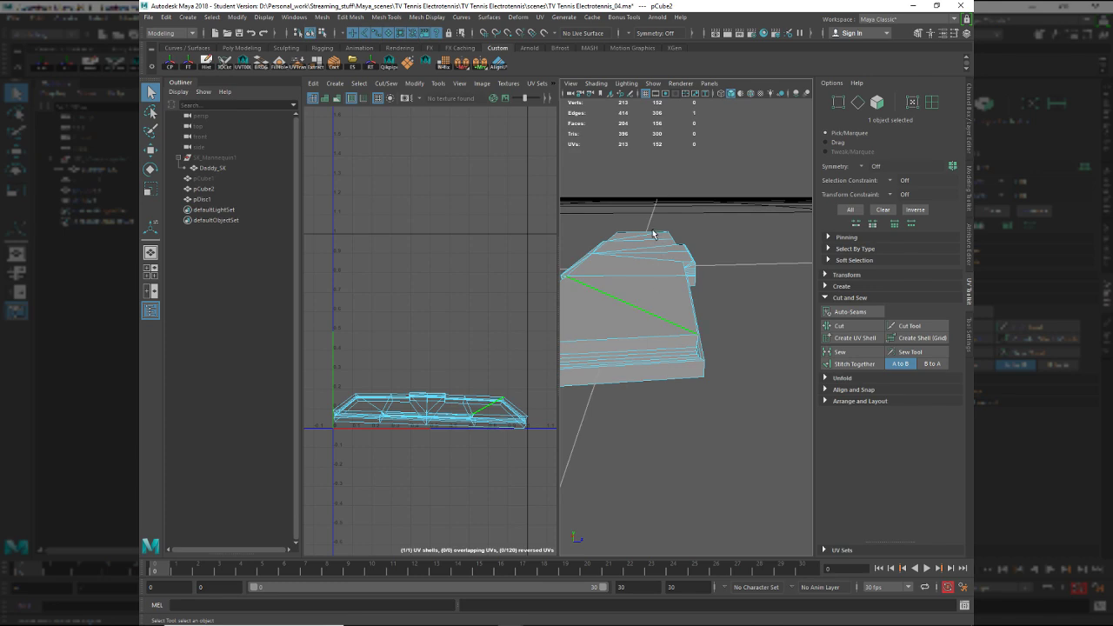
right_click_drag(666, 175, 827, 212, "shift")
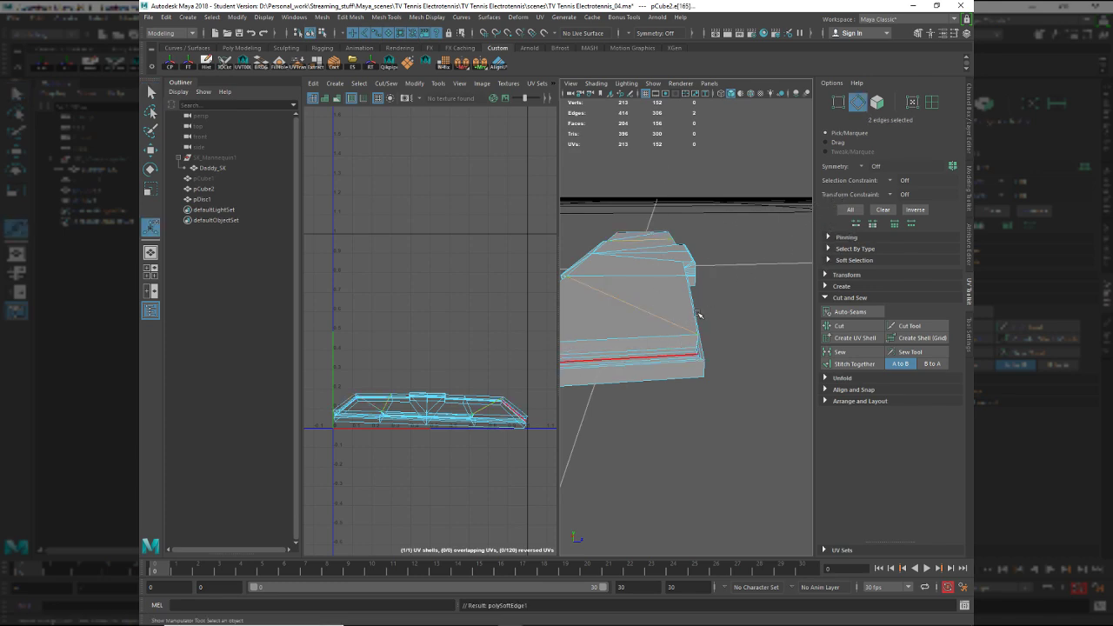
right_click_drag(699, 315, 719, 305)
left_click(844, 314)
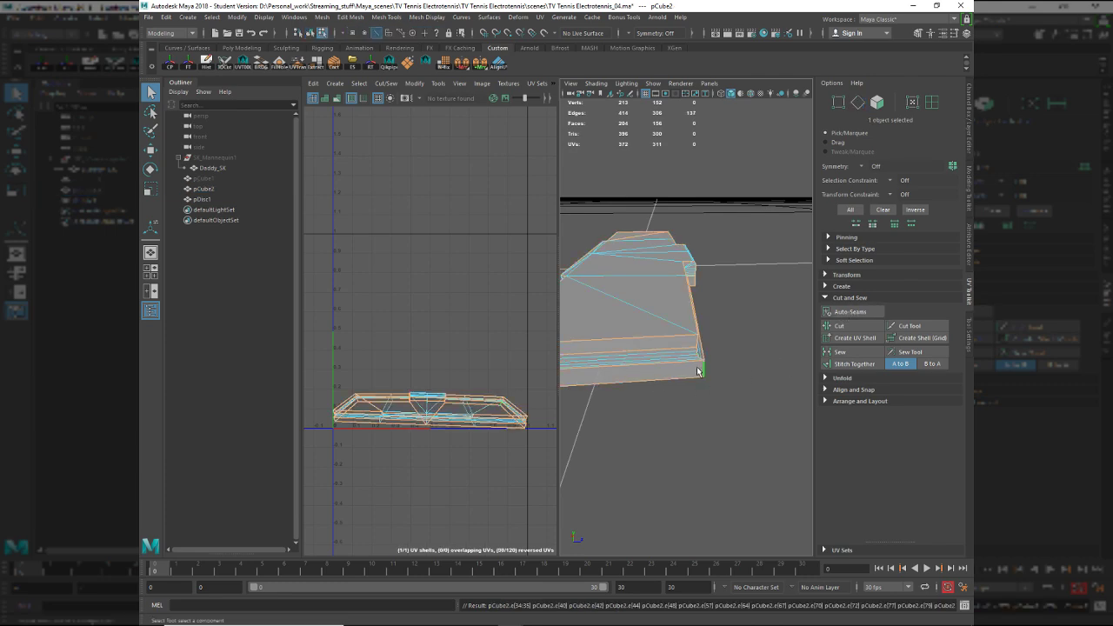
Mirror one half of the console body across its centre along the X axis.
left_click_drag(697, 372, 745, 332, "alt")
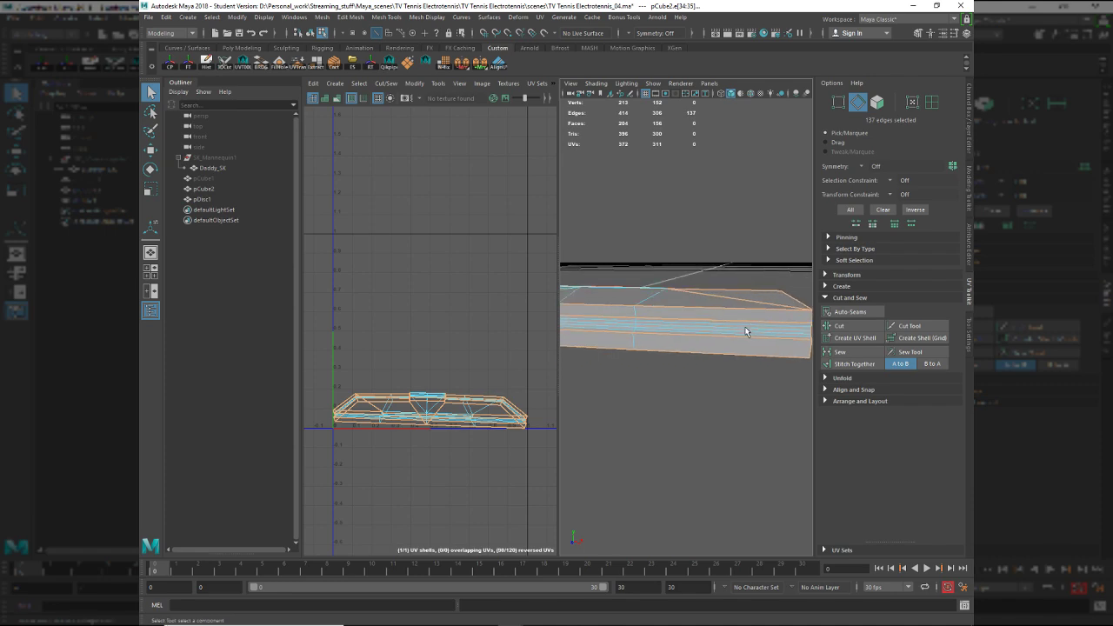
middle_click_drag(715, 345, 631, 355, "alt")
left_click_drag(727, 364, 692, 361, "alt")
middle_click_drag(723, 322, 796, 357, "alt")
right_click_drag(748, 330, 696, 310, "alt")
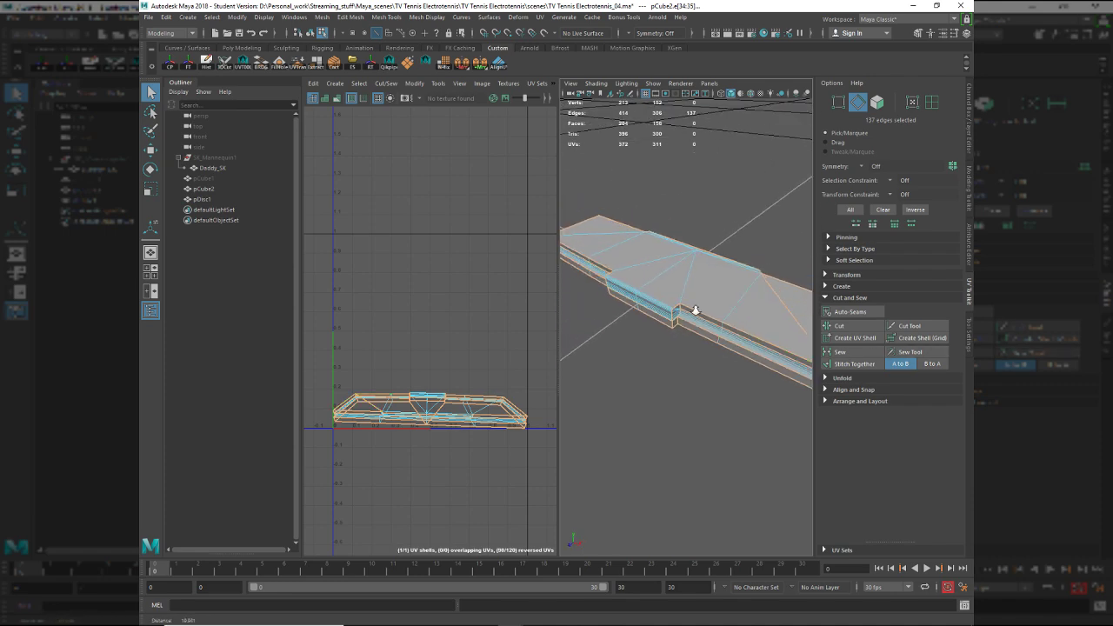
left_click_drag(696, 311, 635, 312, "alt")
key("w")
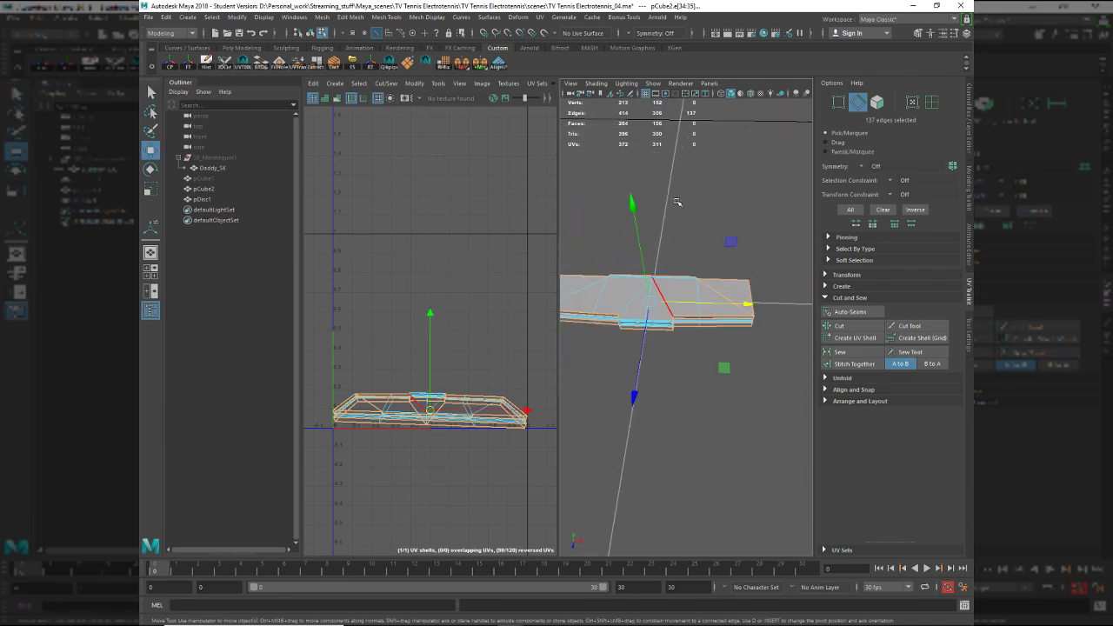
left_click(480, 64)
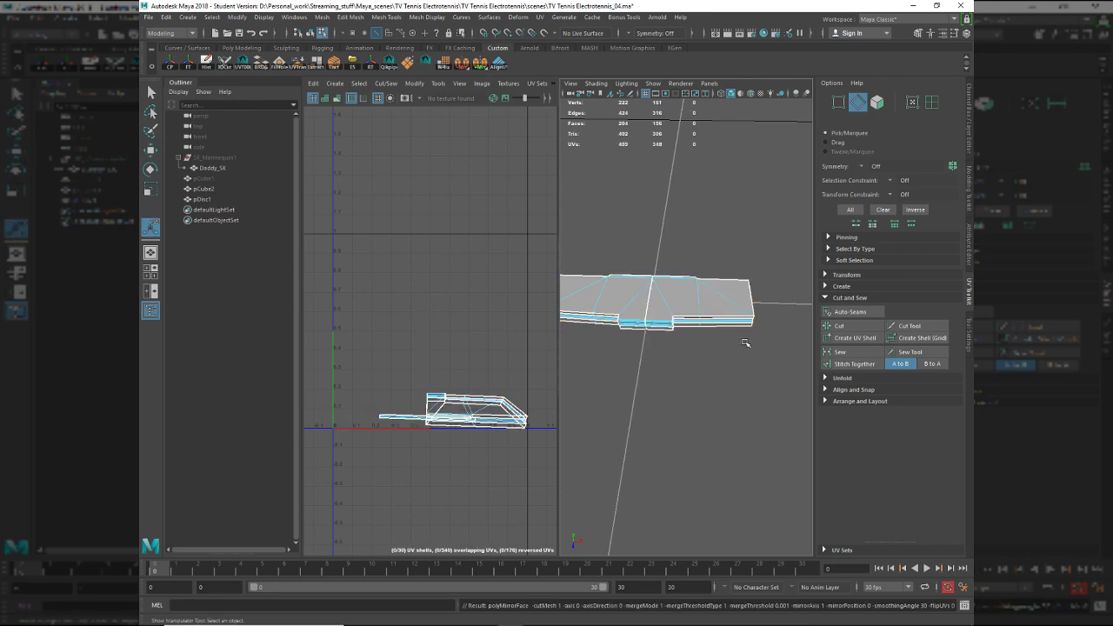
Select the centre edges where the mirrored halves of the body meet, and sew their UVs.
key("q")
left_click(638, 296)
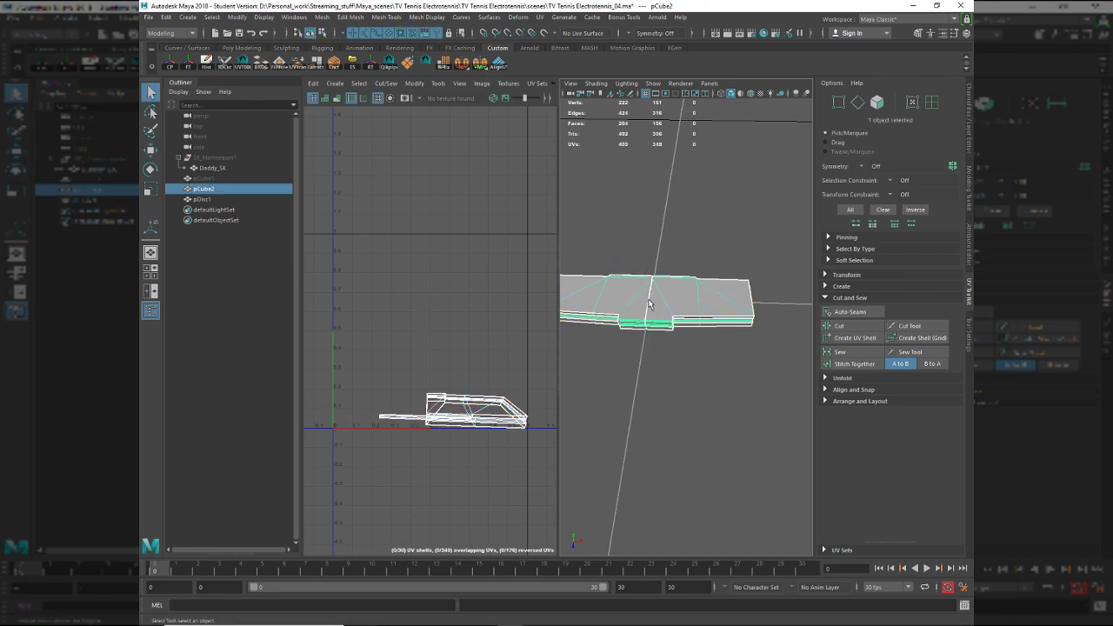
key("F10")
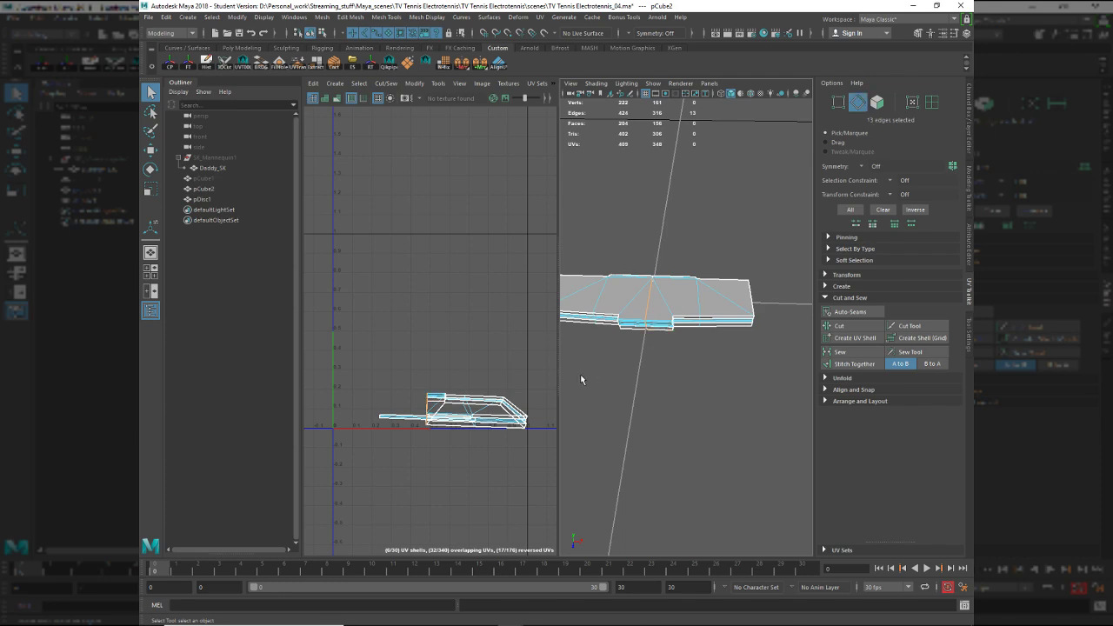
key("shift+s")
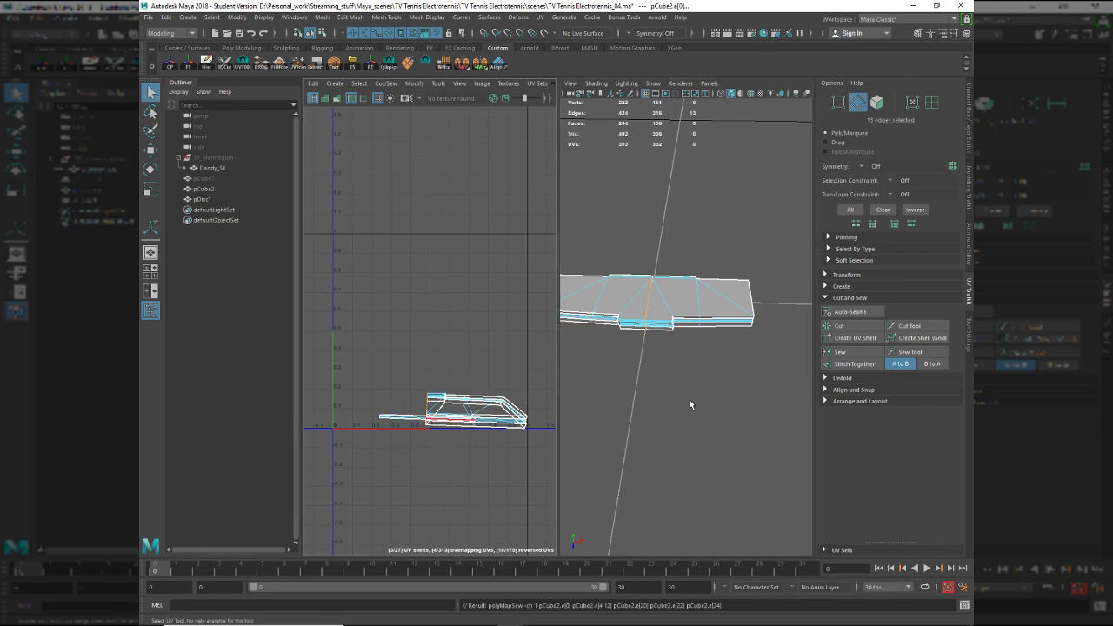
Sew the UVs along the vertical line of centre edges on the console's long side.
left_click_drag(691, 405, 711, 368, "alt")
right_click_drag(711, 368, 774, 406, "alt")
left_click_drag(774, 405, 795, 361, "alt")
middle_click_drag(714, 358, 788, 365, "alt")
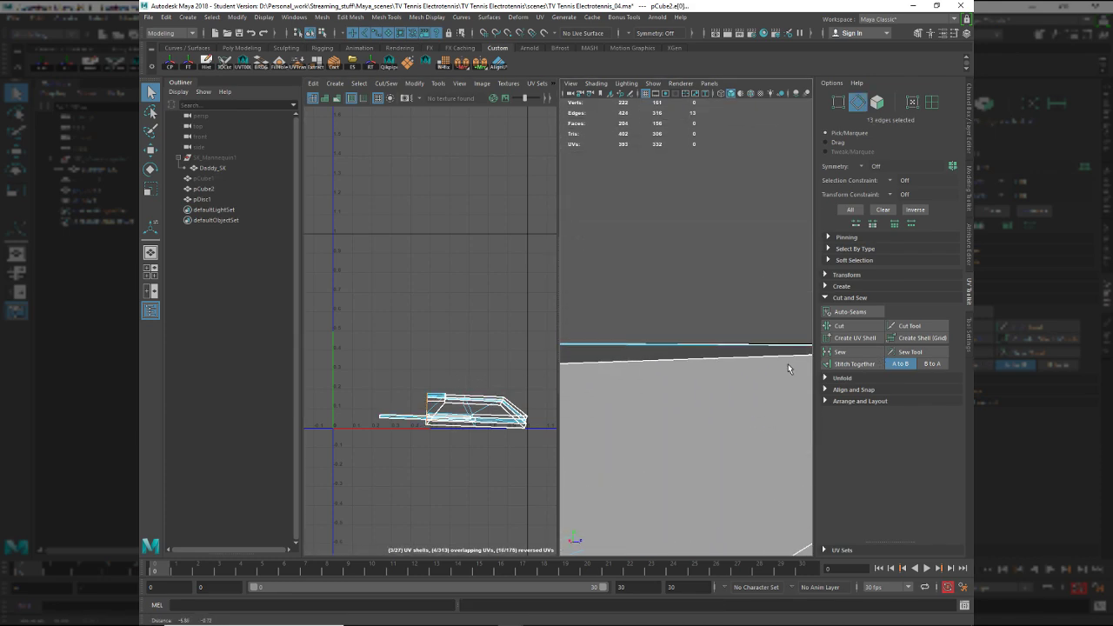
right_click_drag(788, 364, 746, 380, "alt")
left_click_drag(745, 380, 671, 374, "alt")
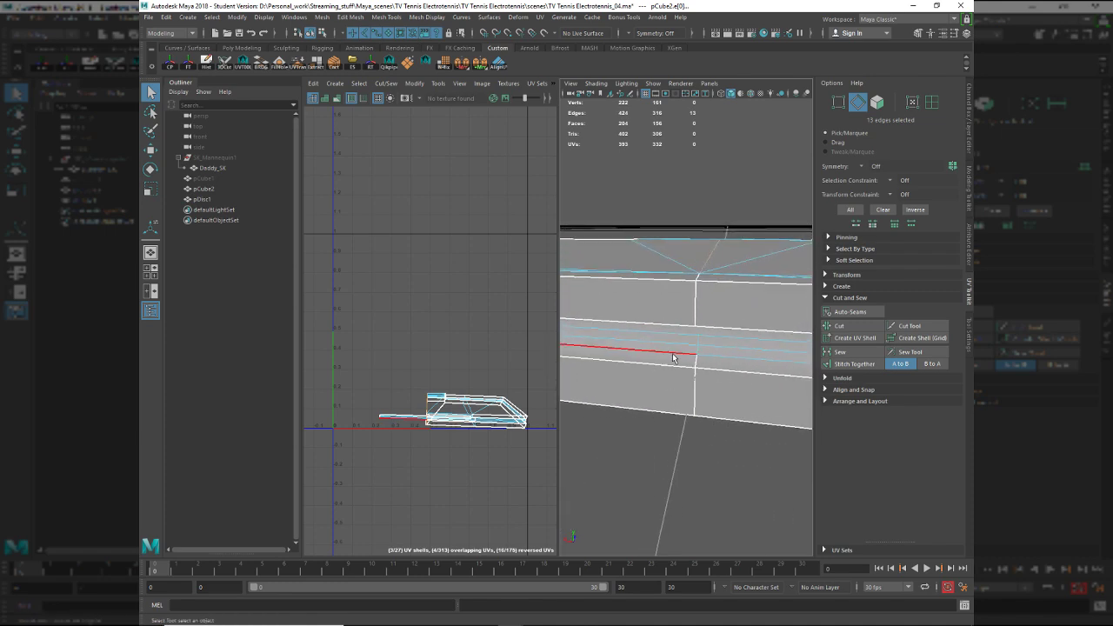
left_click(673, 357)
left_click(696, 359)
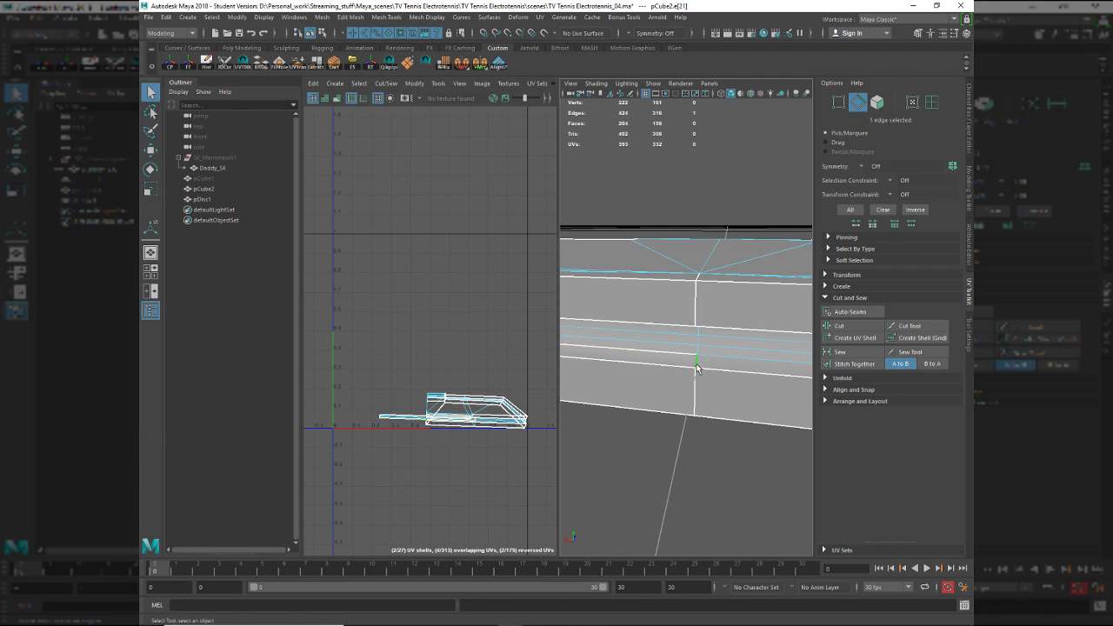
key("shift+s")
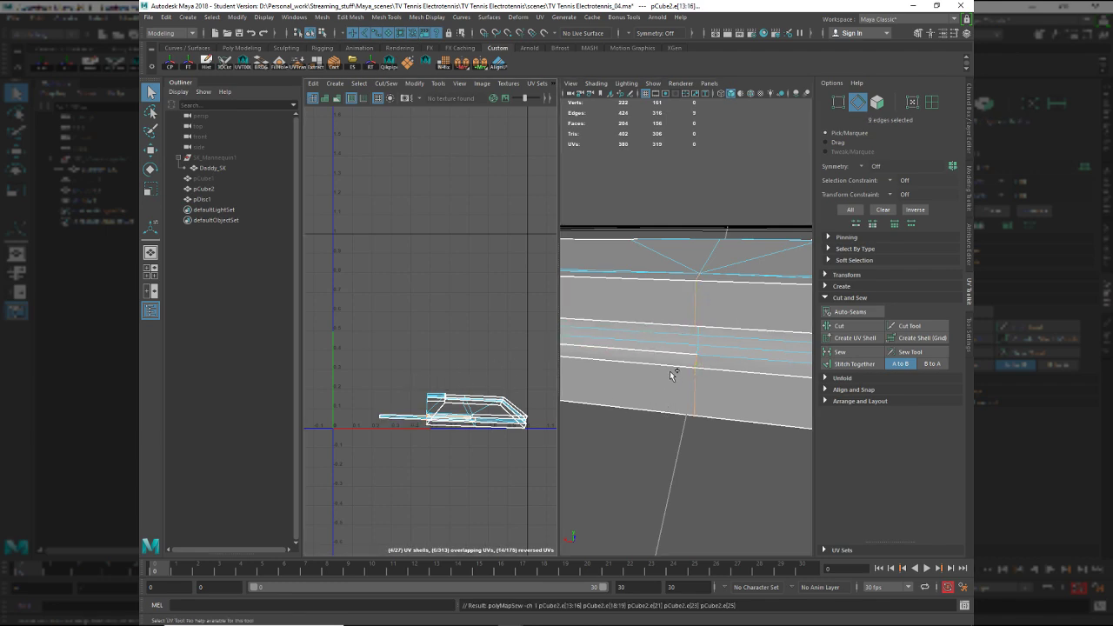
Soften the lengthwise edge loop in the lower part of the body's side groove, and sew its UVs.
left_click(683, 357)
left_click_drag(645, 372, 678, 373, "alt")
right_click_drag(732, 455, 817, 407, "shift")
middle_click_drag(644, 422, 693, 415, "alt")
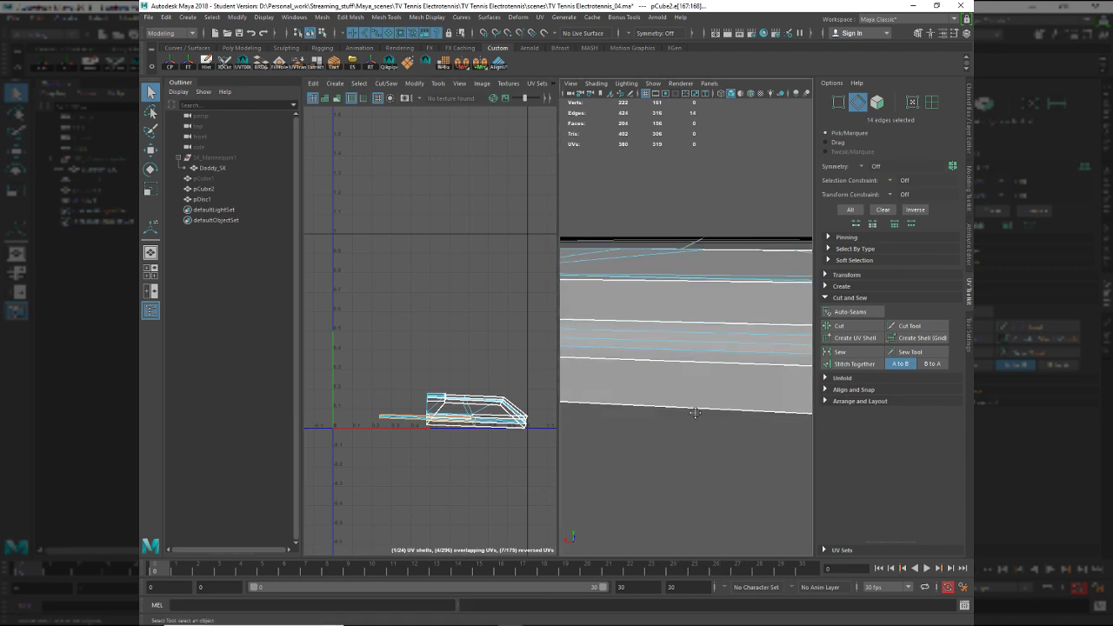
right_click_drag(694, 415, 584, 376, "alt")
middle_click_drag(682, 412, 664, 423, "alt")
right_click_drag(642, 361, 677, 328)
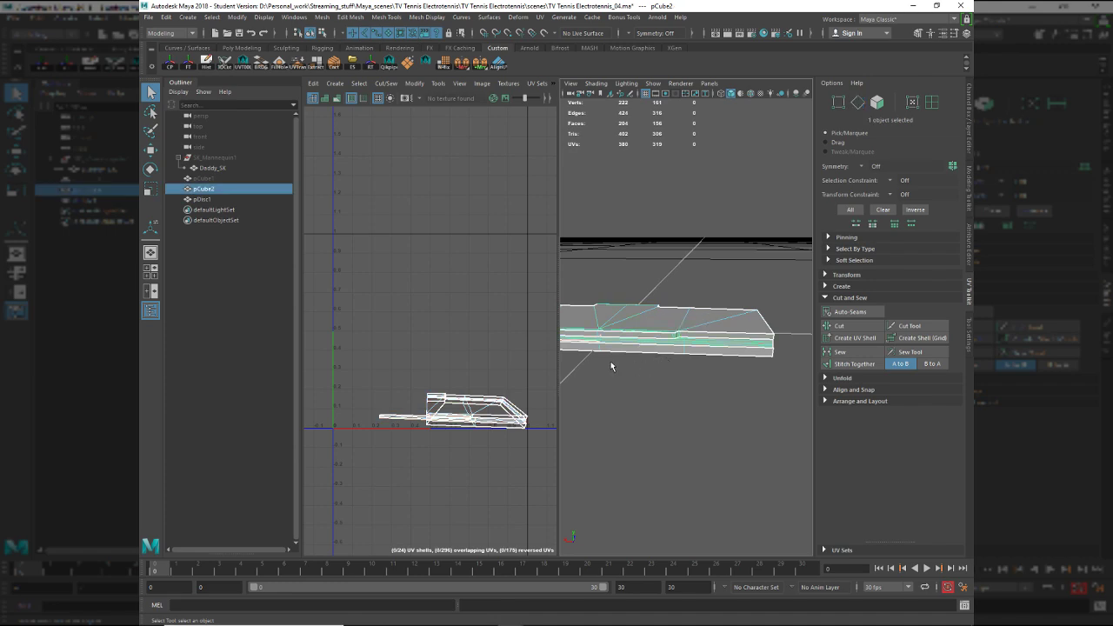
left_click_drag(610, 362, 723, 370, "alt")
key("ctrl+z")
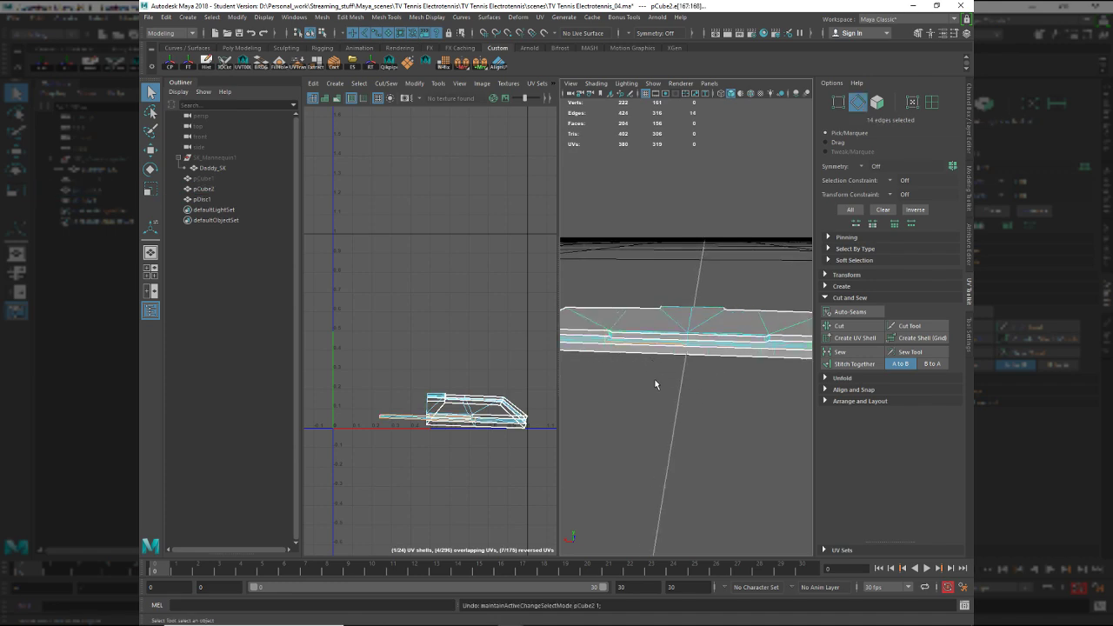
right_click_drag(656, 384, 656, 383, "shift")
key("shift+s")
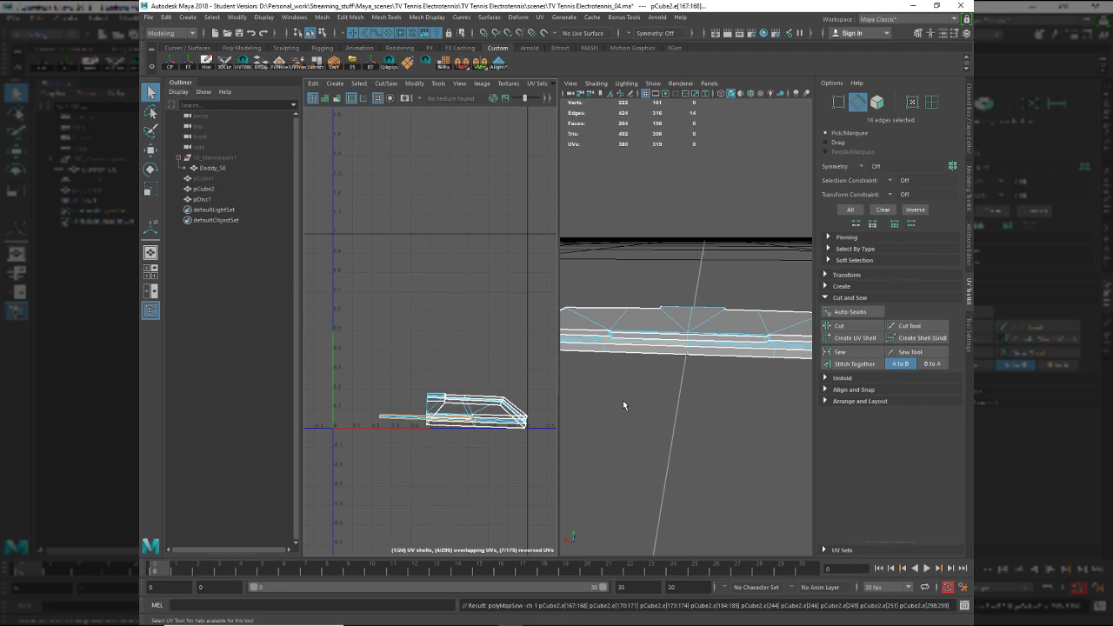
Apply a camera-based planar UV projection to the whole body, and return to object selection.
left_click_drag(647, 356, 653, 339, "alt")
mouse_move(451, 386)
right_mouse_down()
mouse_move(493, 350)
mouse_move(512, 395)
mouse_move(565, 416)
right_mouse_up()
key("F8")
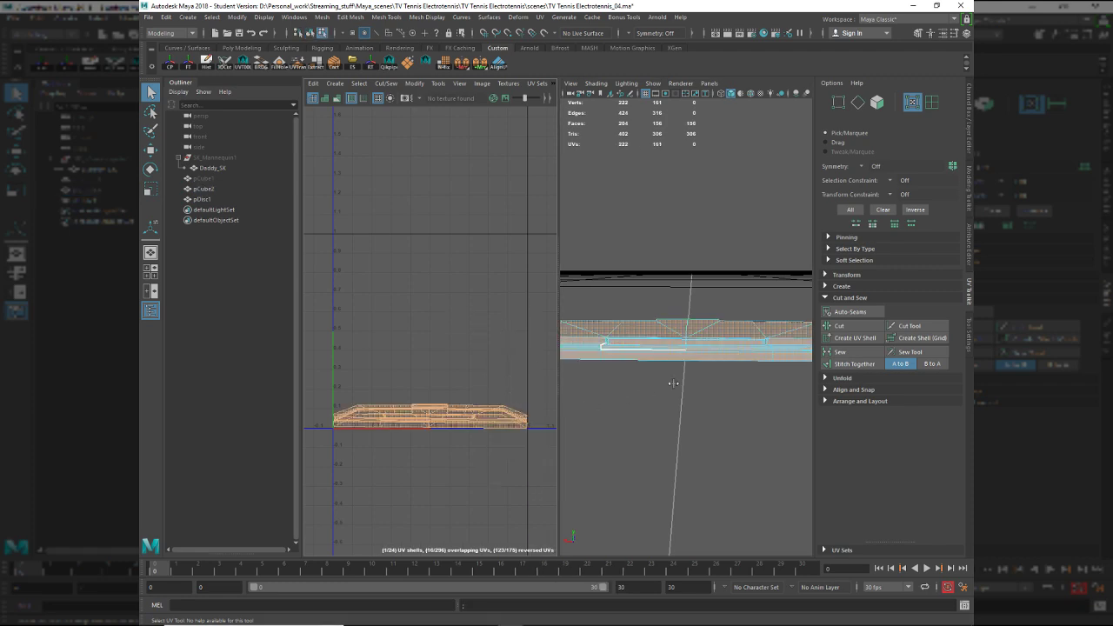
key("F8")
right_click_drag(633, 387, 714, 474, "alt")
key("F8")
Mirror the console body across X once more to rebuild the half with the stray open border edge.
key("space")
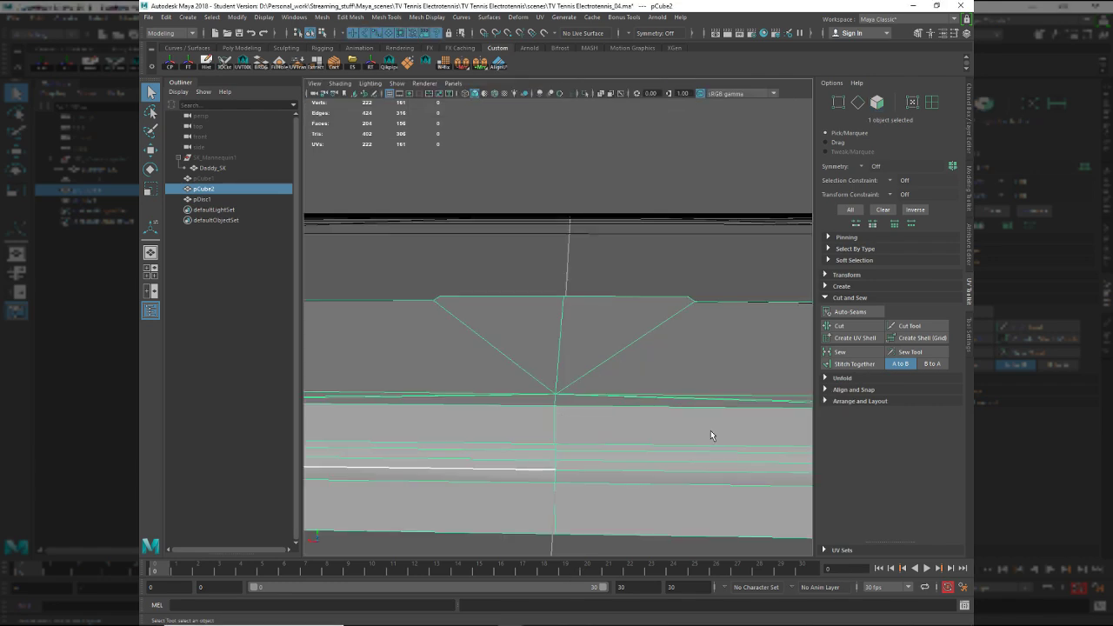
key("w")
scroll(658, 418, "down", 2)
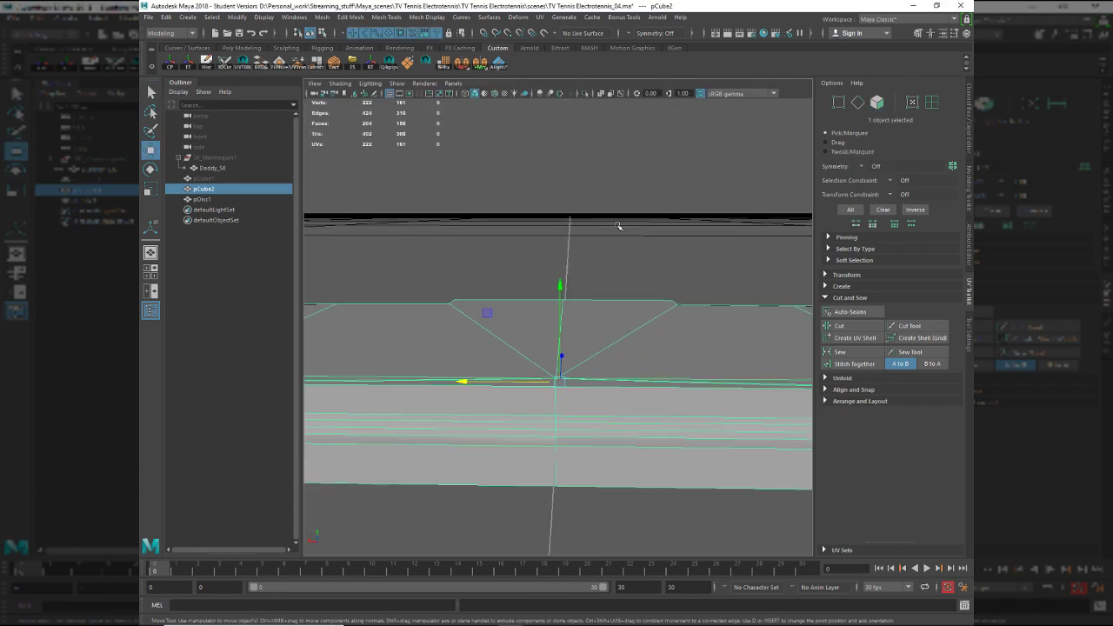
left_click(483, 67)
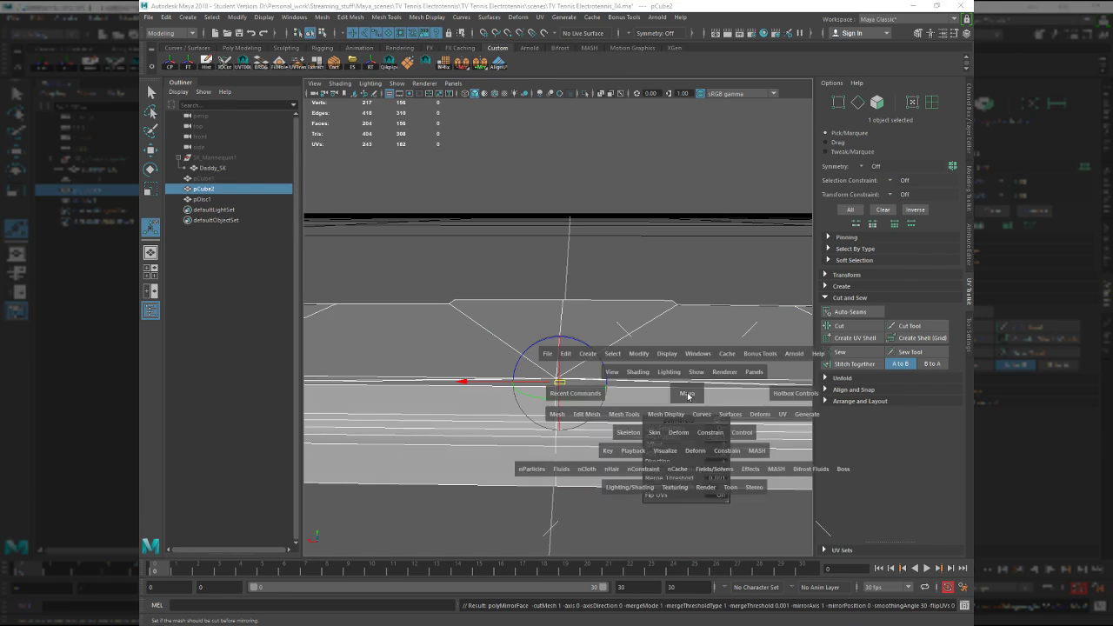
key("space")
Project planar UVs from the camera onto all faces of the re-mirrored body, and reselect it as an object.
right_click_drag(453, 352, 512, 442)
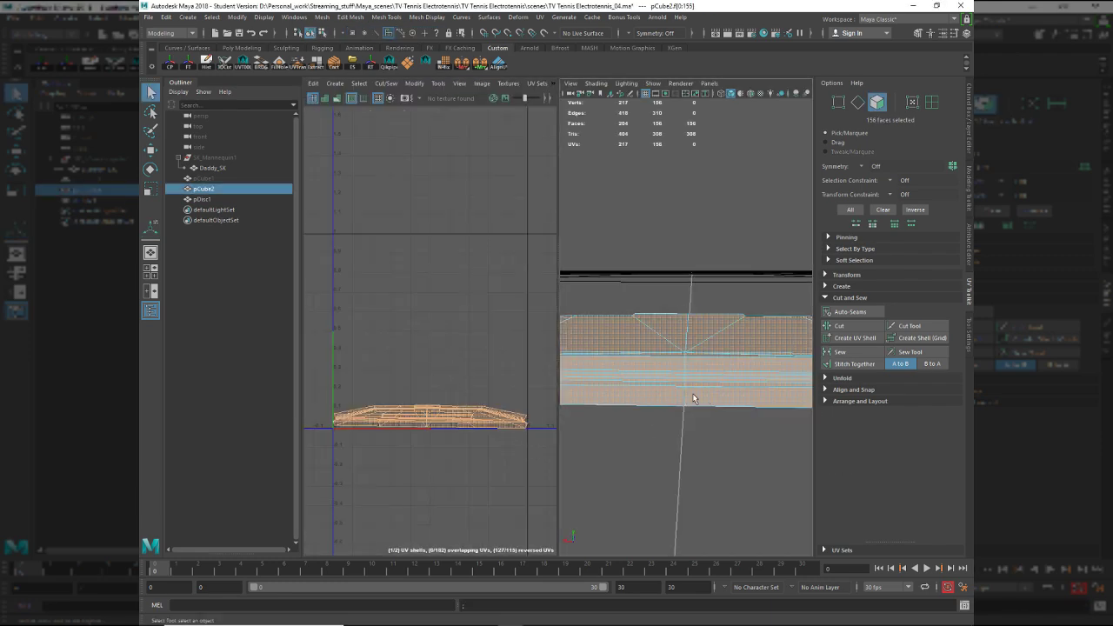
middle_click_drag(633, 398, 691, 391, "alt")
right_click_drag(691, 390, 649, 383, "alt")
key("F8")
middle_click_drag(649, 382, 704, 369, "alt")
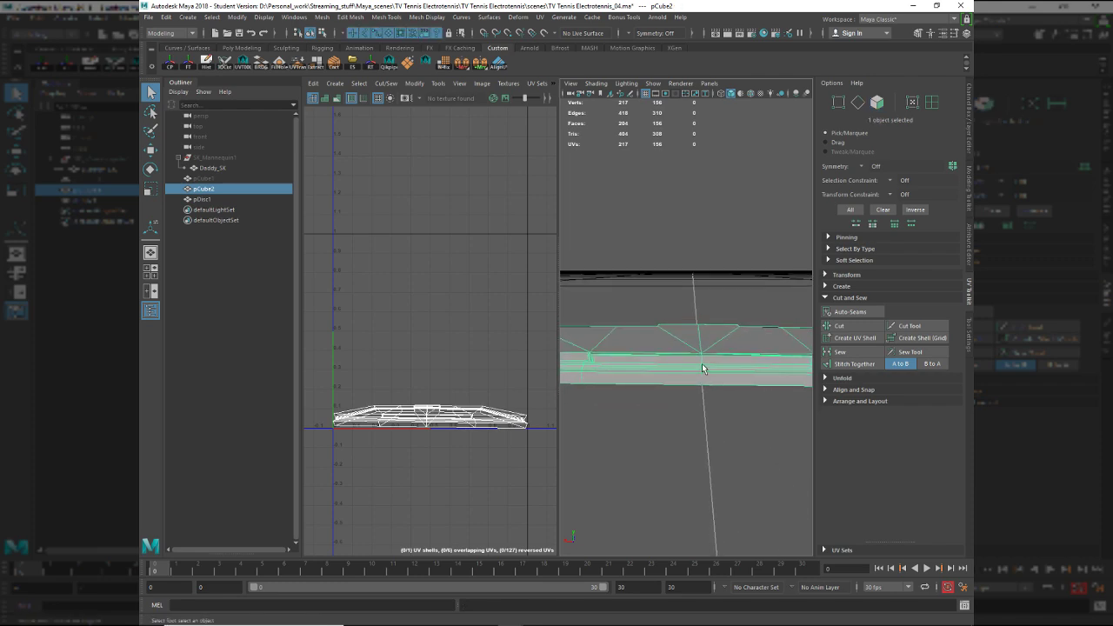
Cut the body's UVs with Auto Seams, and unfold and lay out the resulting shells.
left_click(848, 312)
left_click_drag(688, 365, 808, 386, "alt")
left_click_drag(622, 383, 771, 379, "alt")
middle_click_drag(771, 378, 823, 378, "alt")
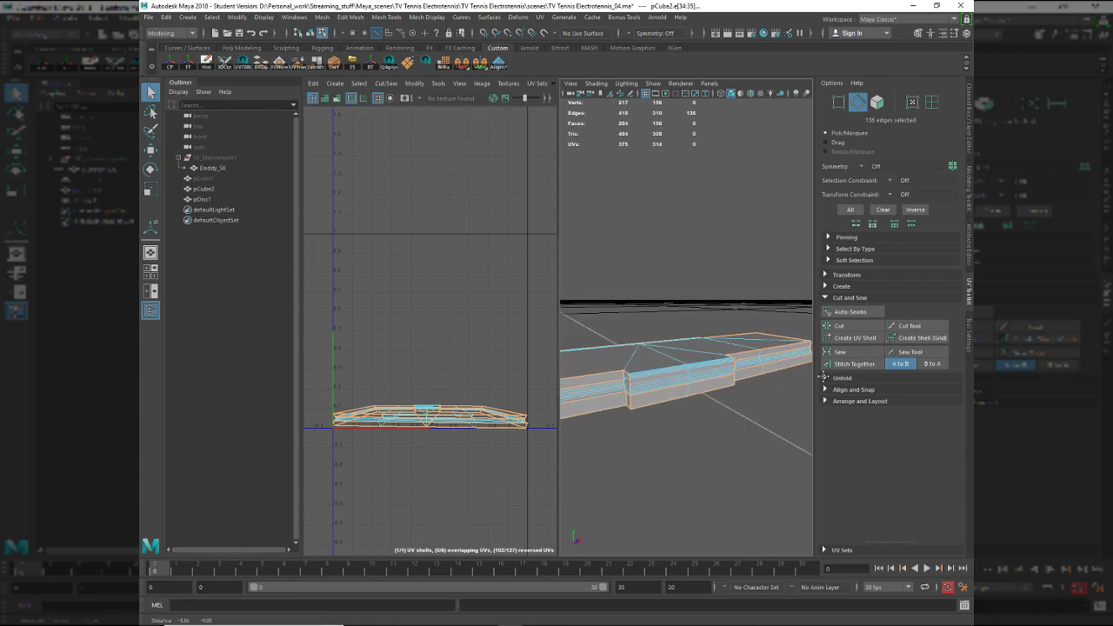
left_click_drag(825, 377, 673, 384, "alt")
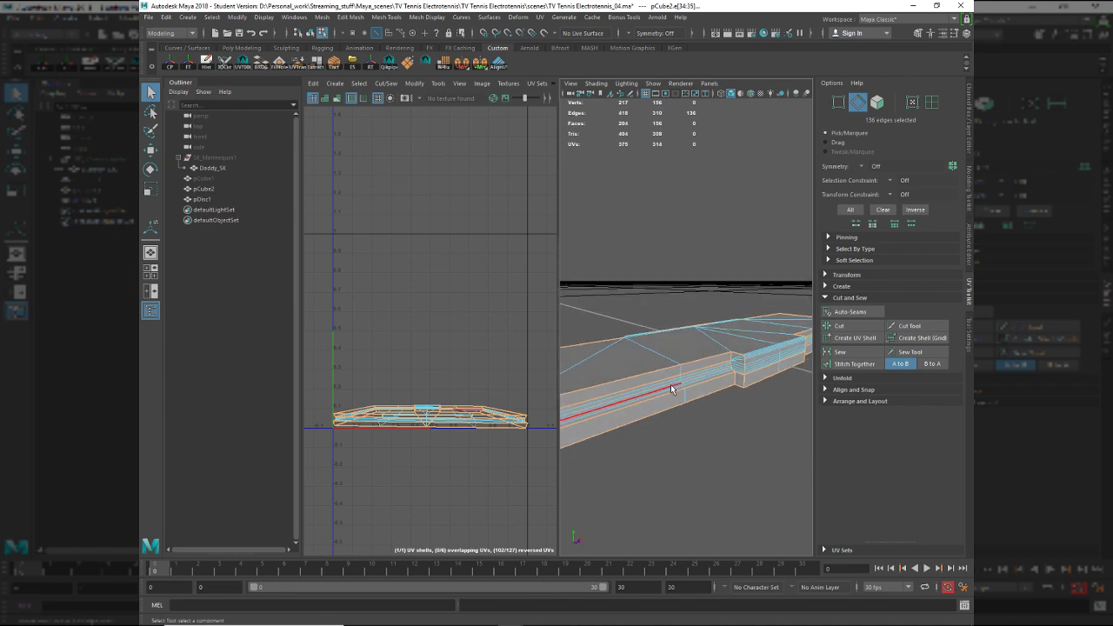
left_click(671, 384)
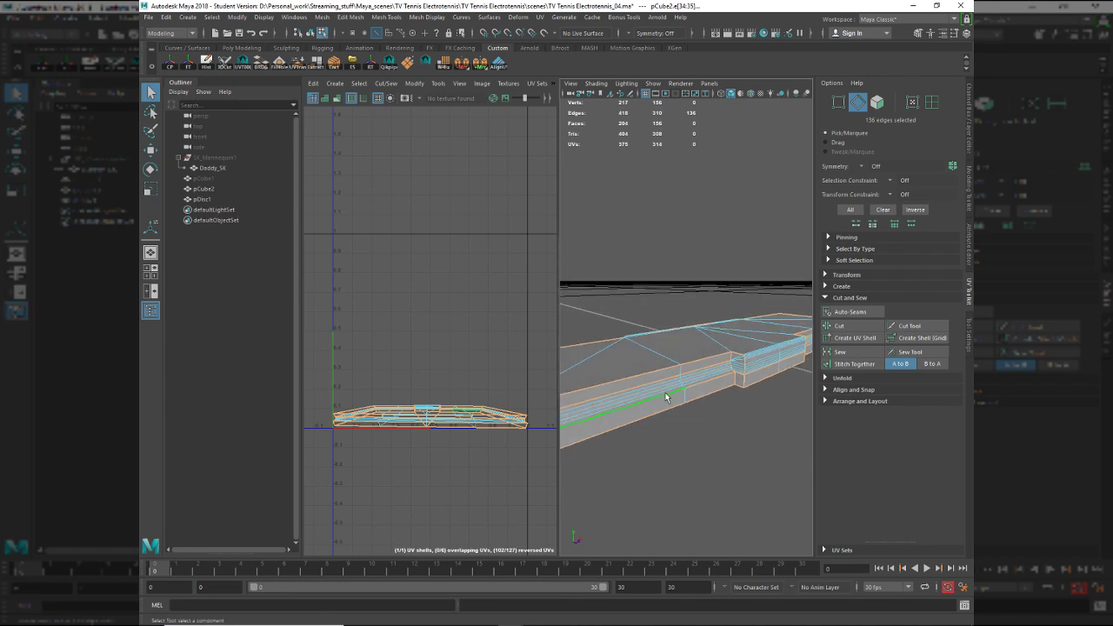
left_click(246, 65)
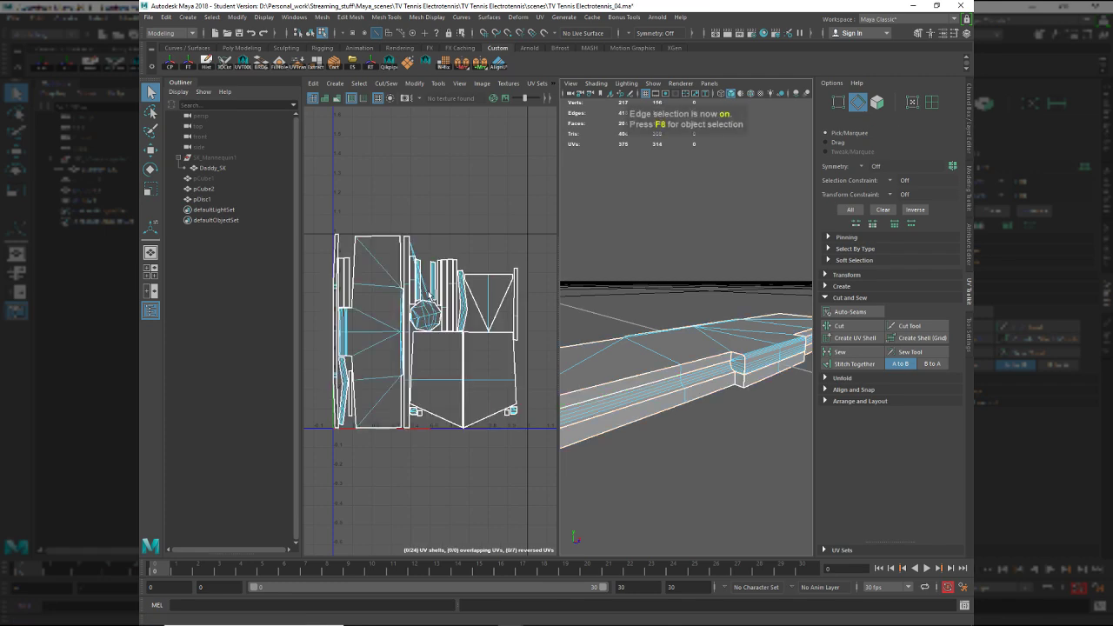
Select the faces of the round, spiked UV shell and examine where they lie on the console body.
key("F11")
left_click(421, 312)
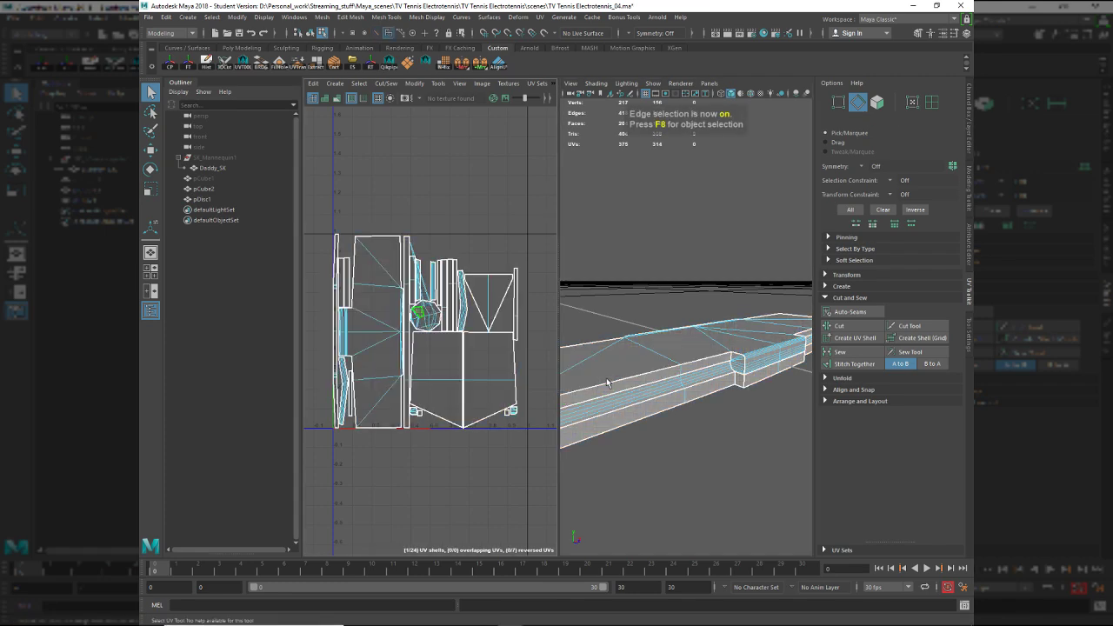
double_click(417, 313)
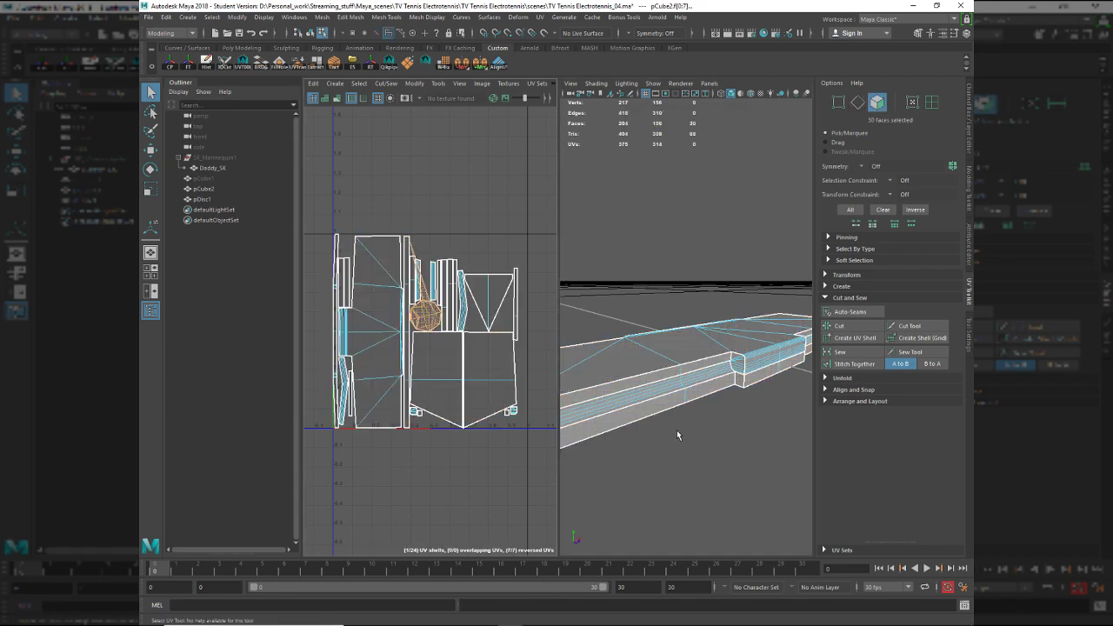
key("f")
key("space")
key("space")
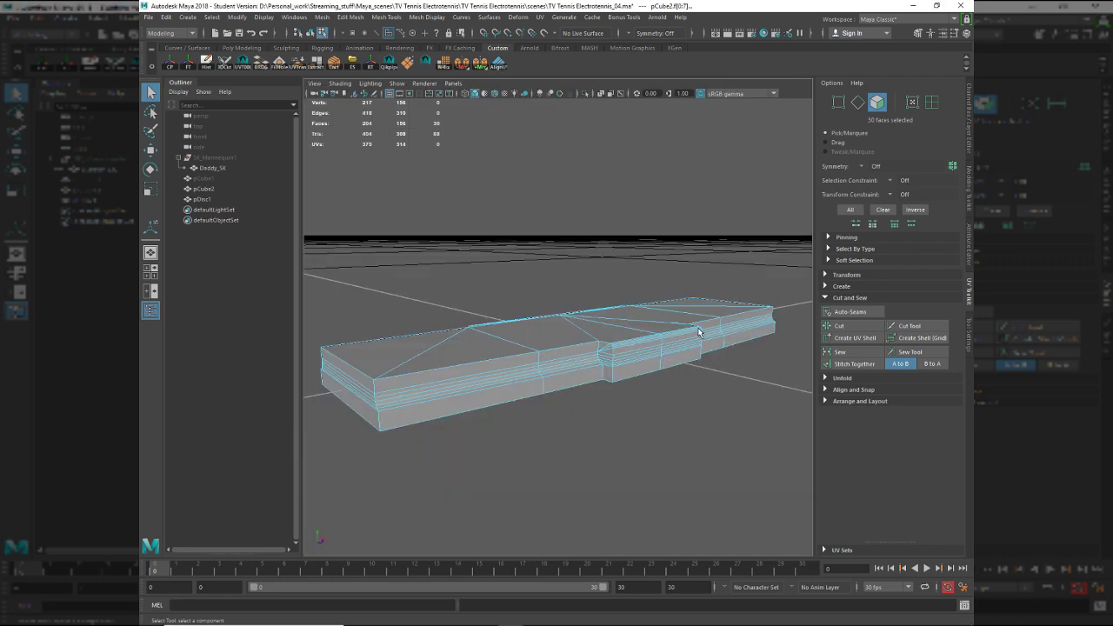
left_click_drag(696, 329, 669, 365, "alt")
key("space")
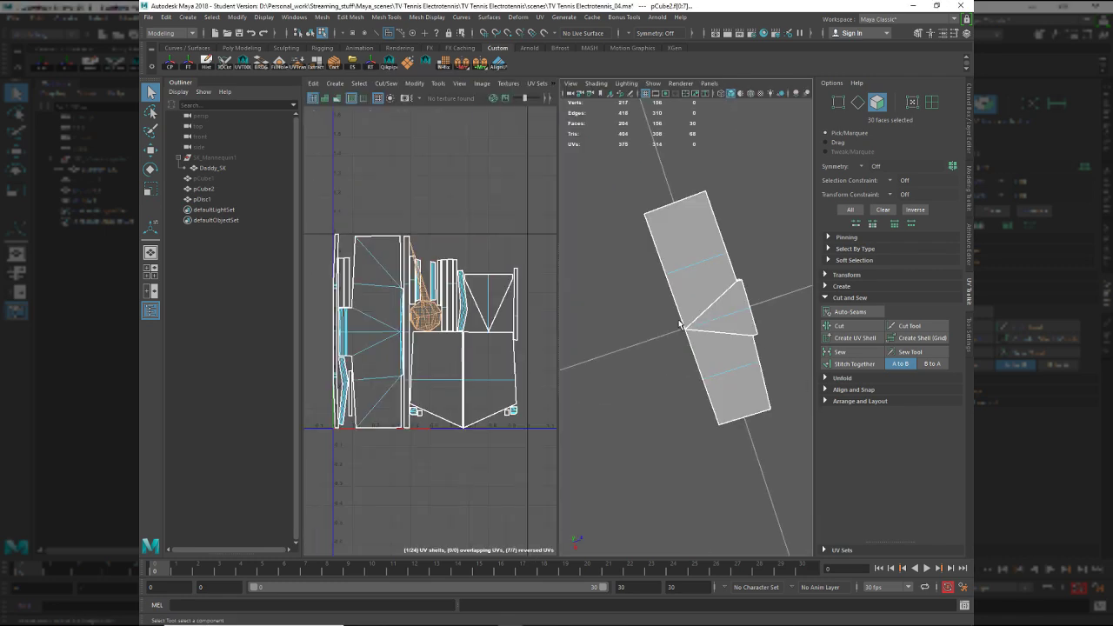
Sew the UVs along the two diagonal edges across the console's underside, and soften these edges.
scroll(668, 351, "down", 2)
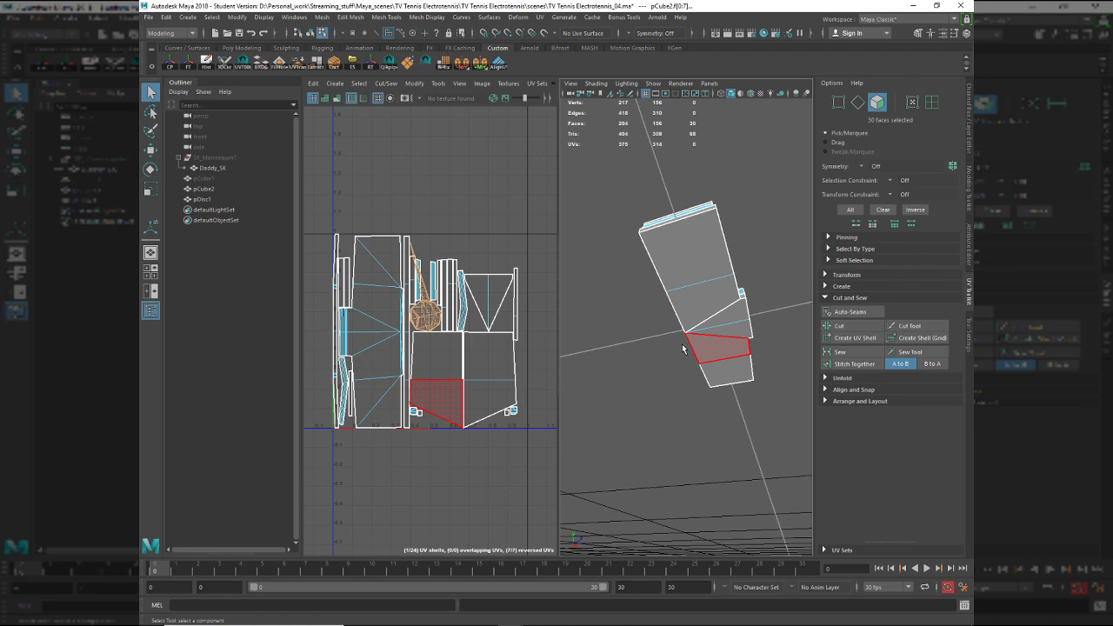
left_click_drag(735, 339, 678, 301, "alt")
key("F10")
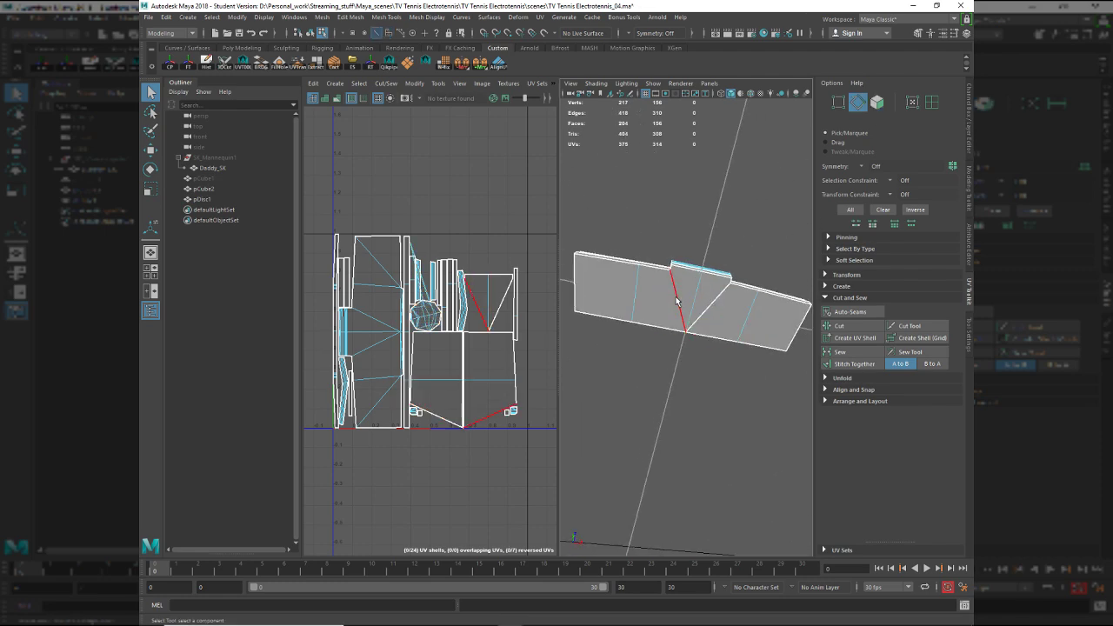
left_click(729, 296, "shift")
key("shift+s")
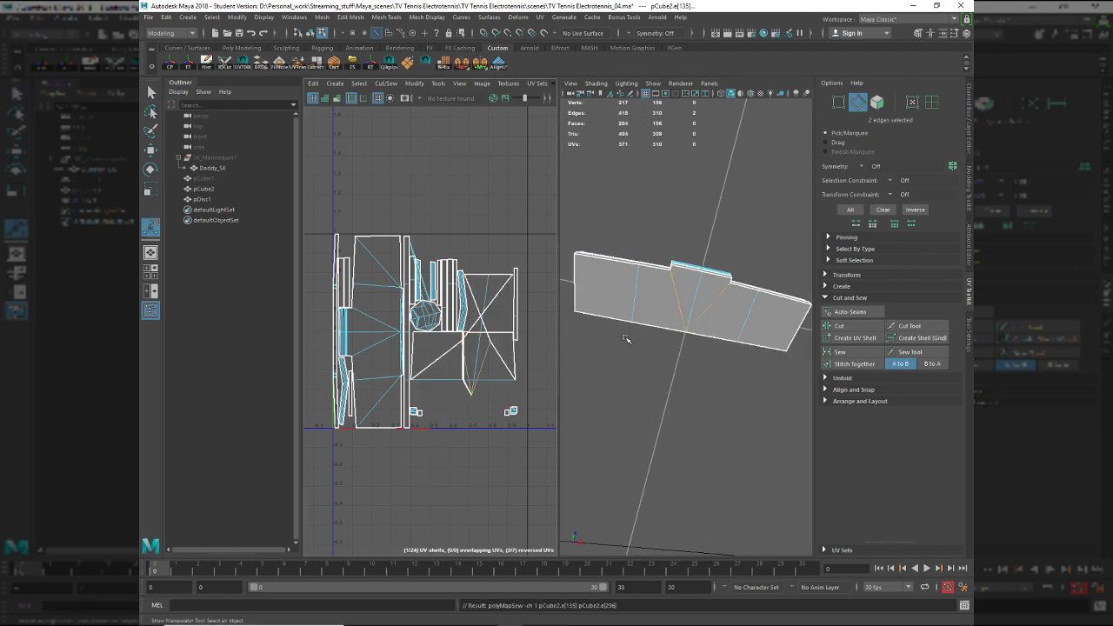
scroll(678, 345, "up", 3)
right_click_drag(703, 377, 807, 381, "shift")
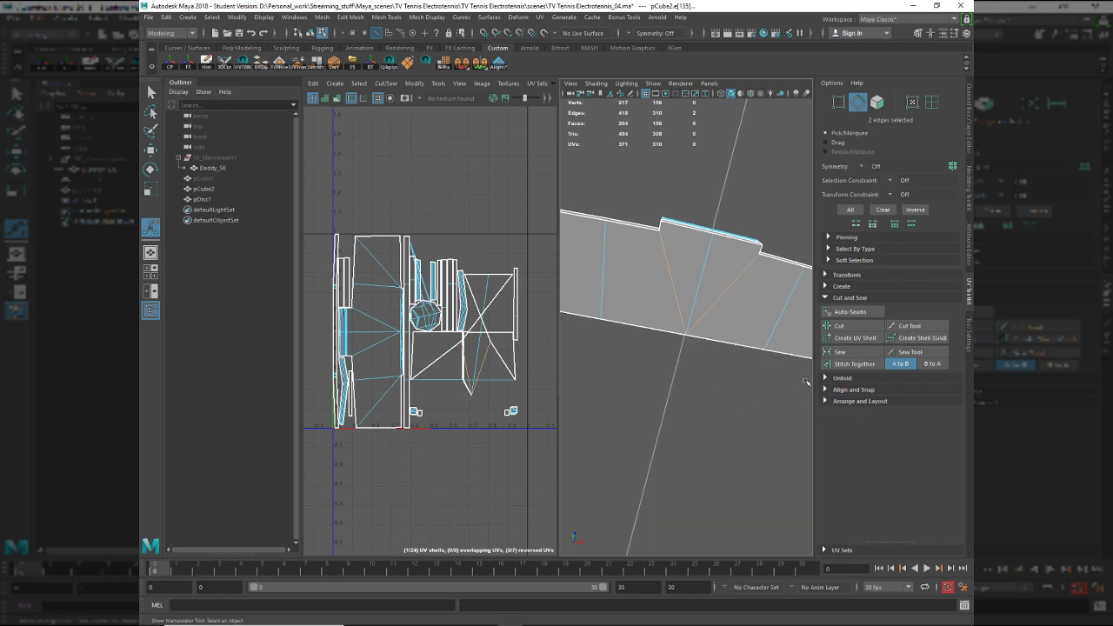
Reselect the body as an object and apply a fresh camera-based planar UV projection to all its faces.
key("F8")
key("q")
right_click(456, 317)
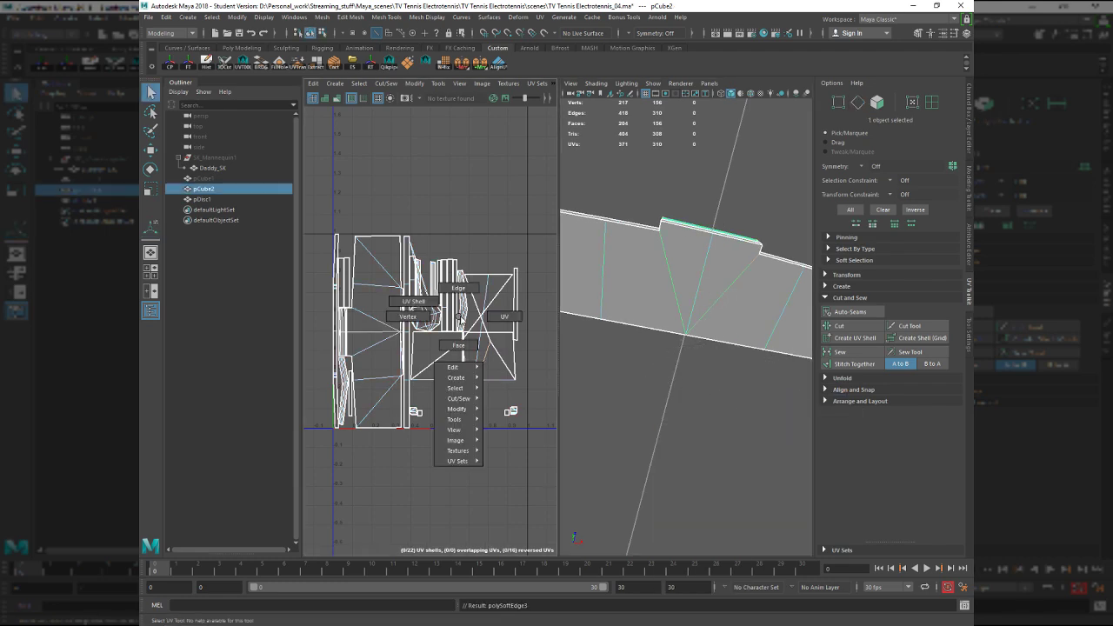
mouse_move(479, 384)
left_click(508, 404)
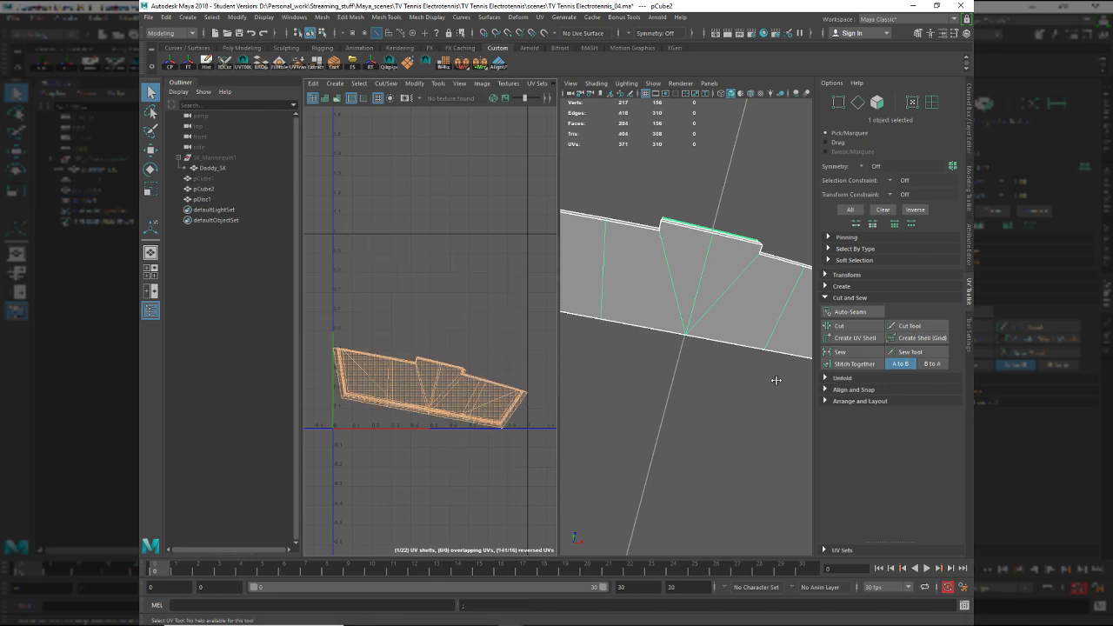
Cut the body's UVs with Auto Seams, and unfold and lay out the resulting shells.
left_click(839, 312)
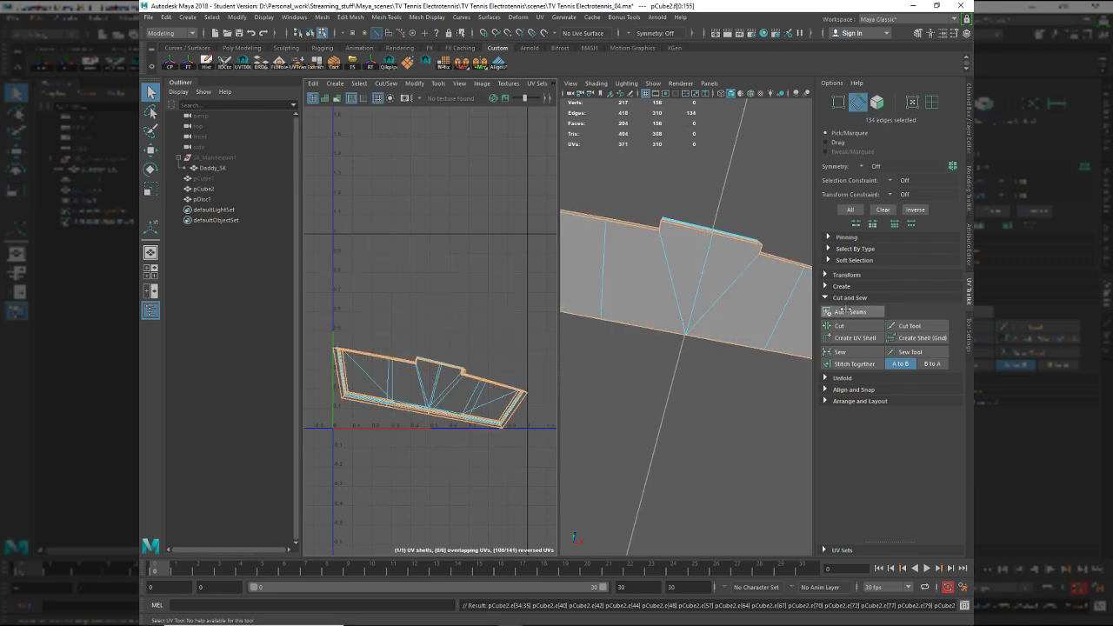
left_click(261, 64)
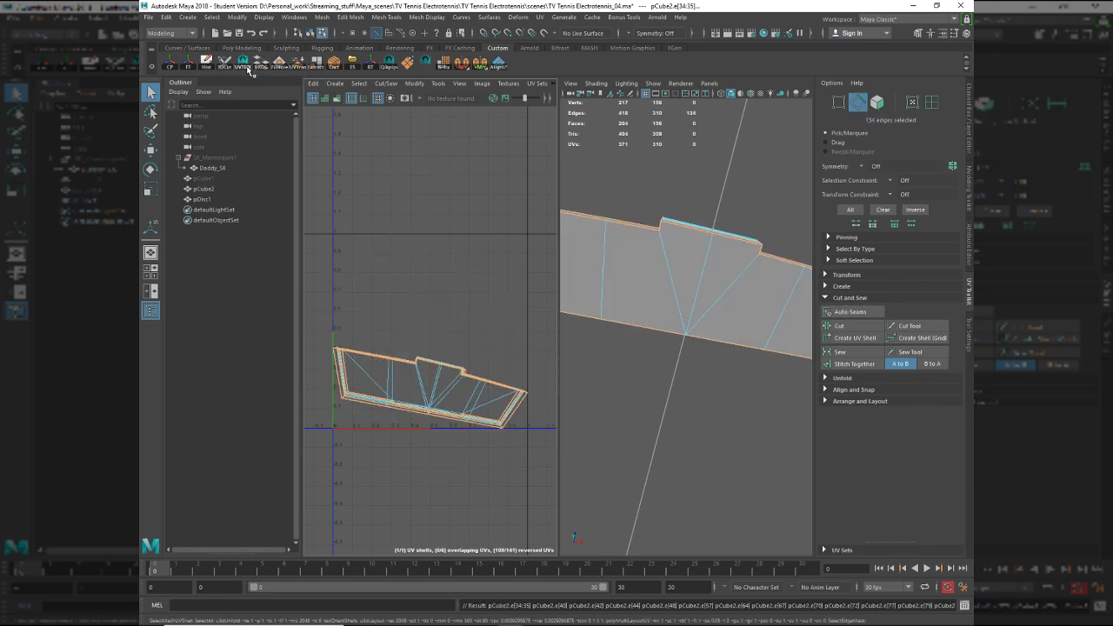
left_click(582, 433)
Select the faces of the round UV shell and unfold that shell on its own.
key("F11")
double_click(645, 280)
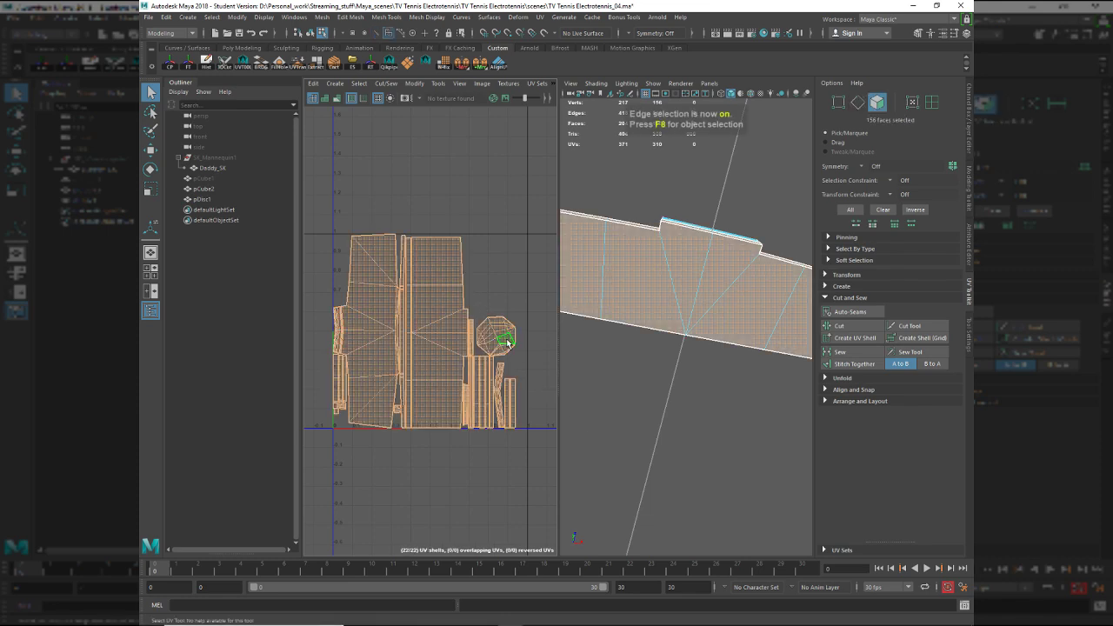
double_click(508, 342)
scroll(794, 367, "down", 3)
left_click_drag(757, 360, 768, 399, "alt")
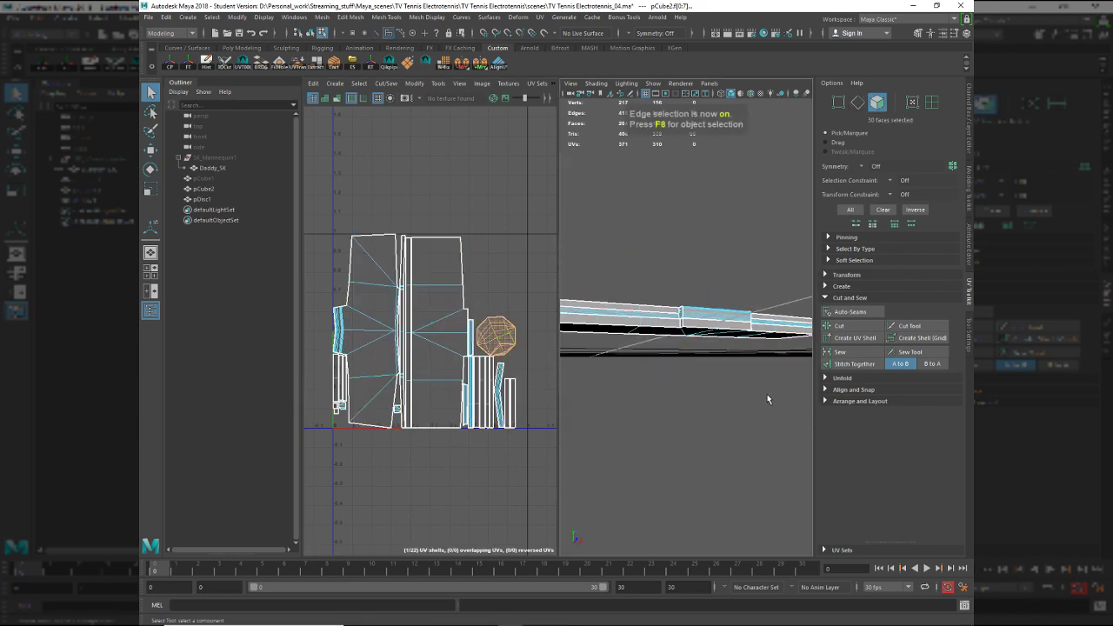
key("w")
left_click_drag(686, 388, 658, 418, "alt")
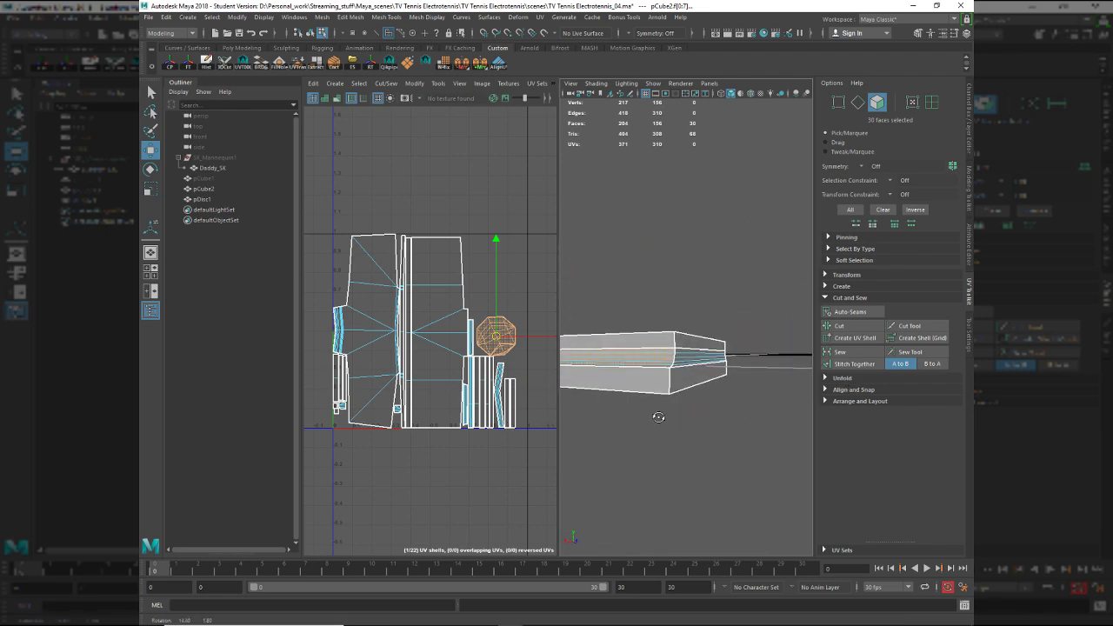
scroll(449, 361, "up", 4)
middle_click_drag(532, 358, 383, 389, "alt")
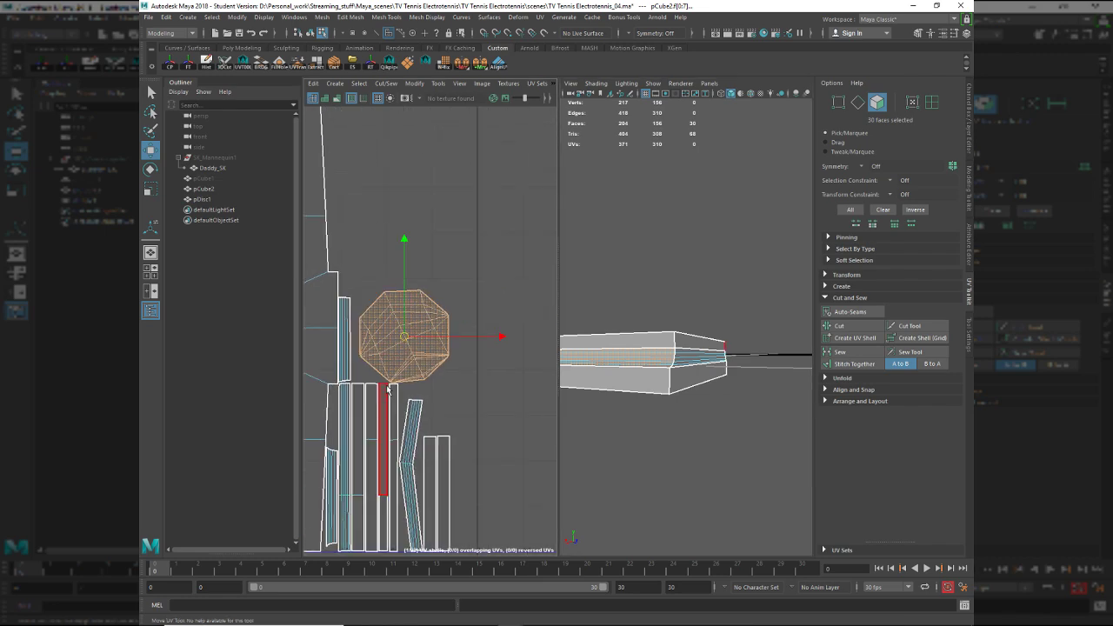
key("ctrl+u")
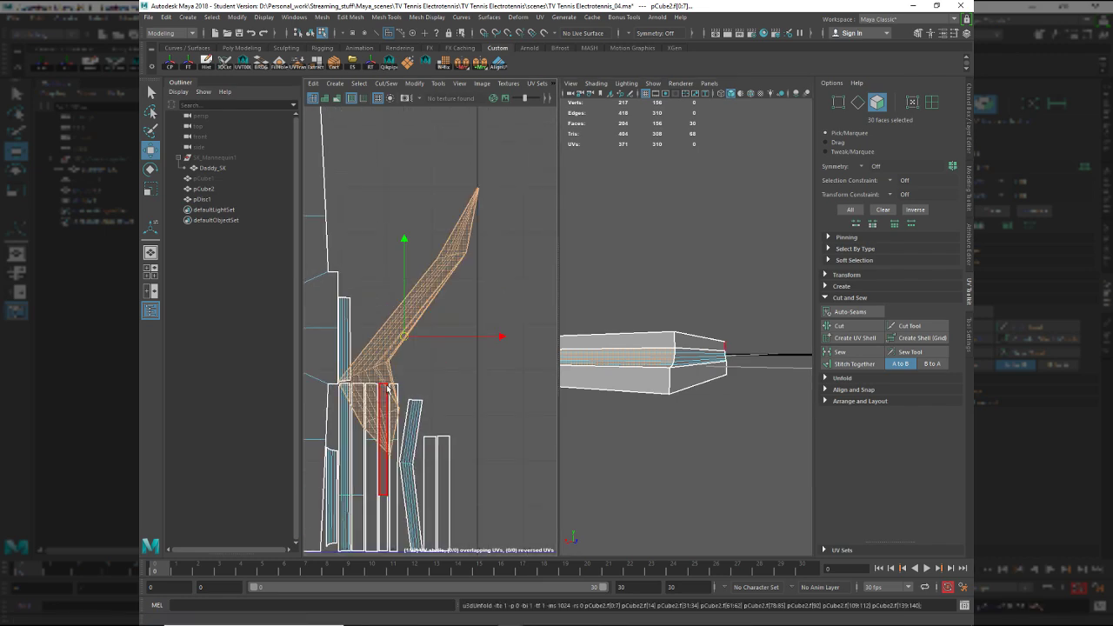
Examine the long bent shell, and unfold and lay out the whole body's UVs again.
left_click_drag(709, 367, 711, 449, "alt")
scroll(484, 214, "up", 3)
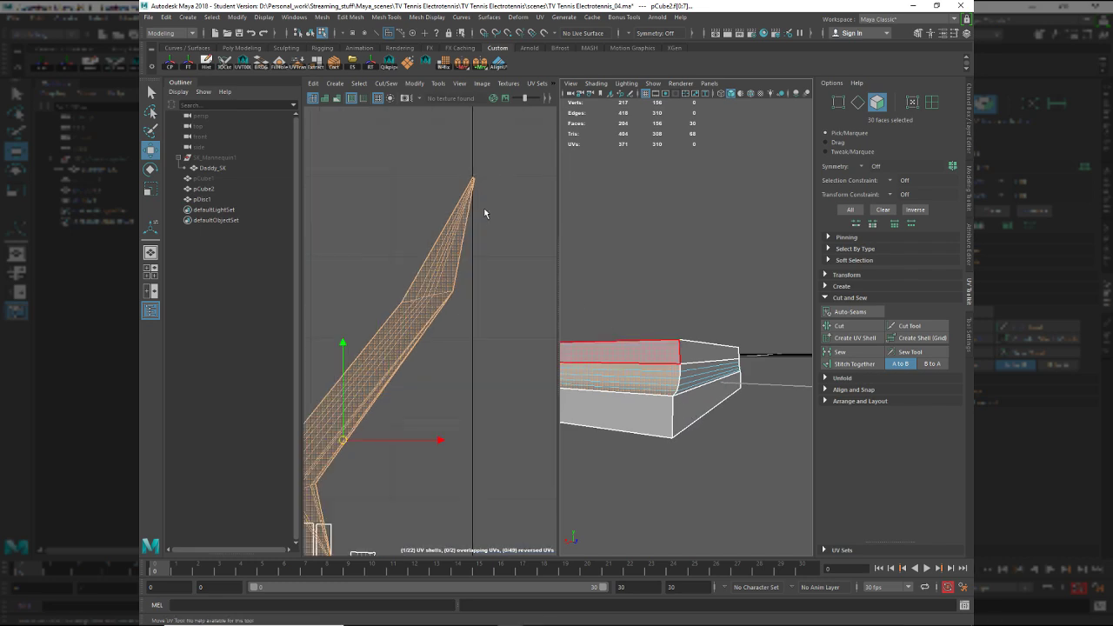
scroll(474, 216, "up", 6)
scroll(457, 190, "down", 7)
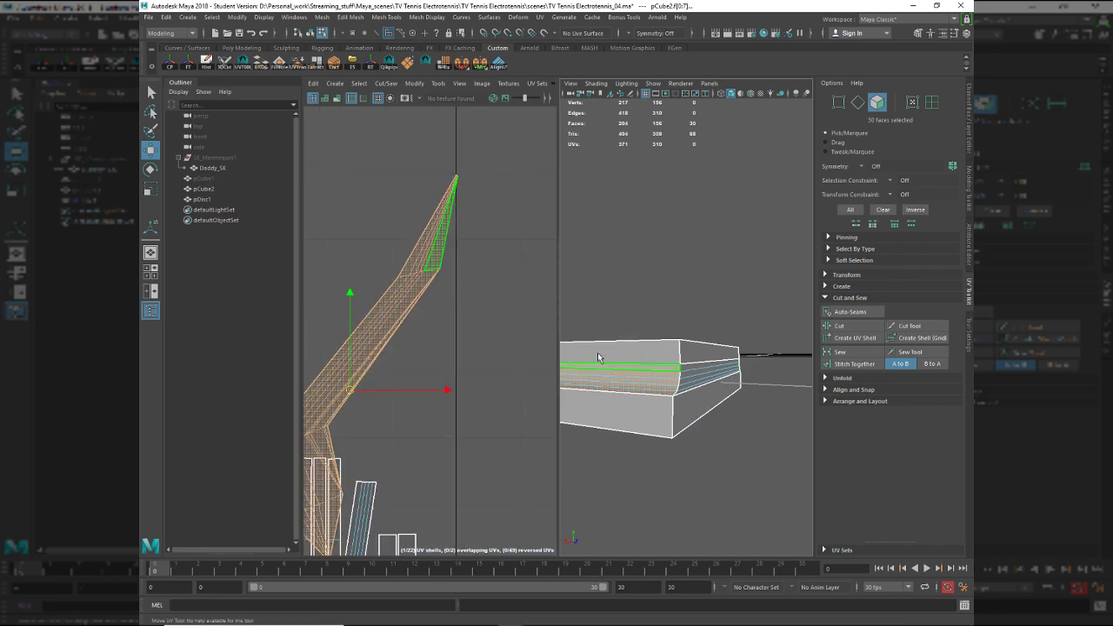
key("F8")
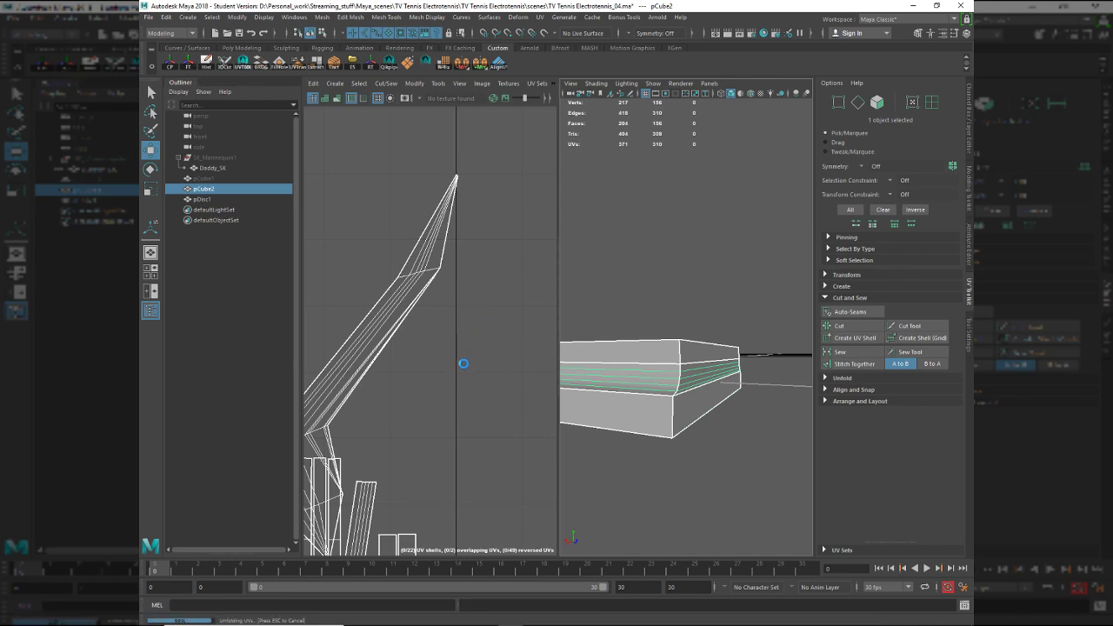
key("F10")
Reselect the round UV shell's faces, show the channel box, and examine where they run along the console's side.
left_click(380, 377)
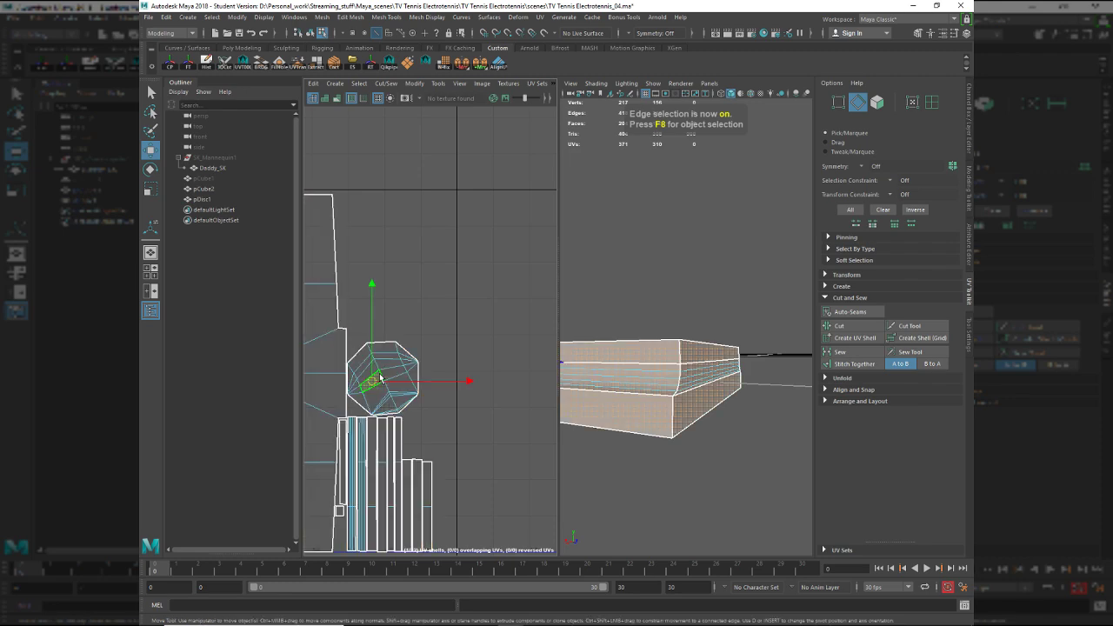
double_click(380, 377)
key("ctrl+a")
key("ctrl+a")
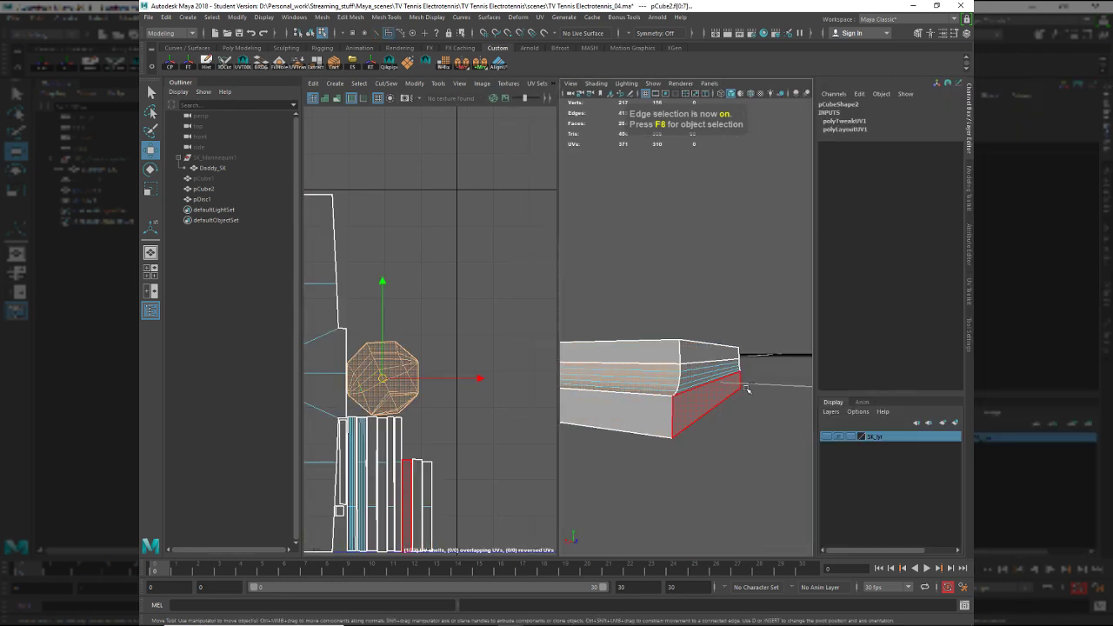
left_click_drag(664, 316, 617, 351, "alt")
right_click_drag(617, 351, 751, 334, "alt")
left_click_drag(751, 334, 670, 403, "alt")
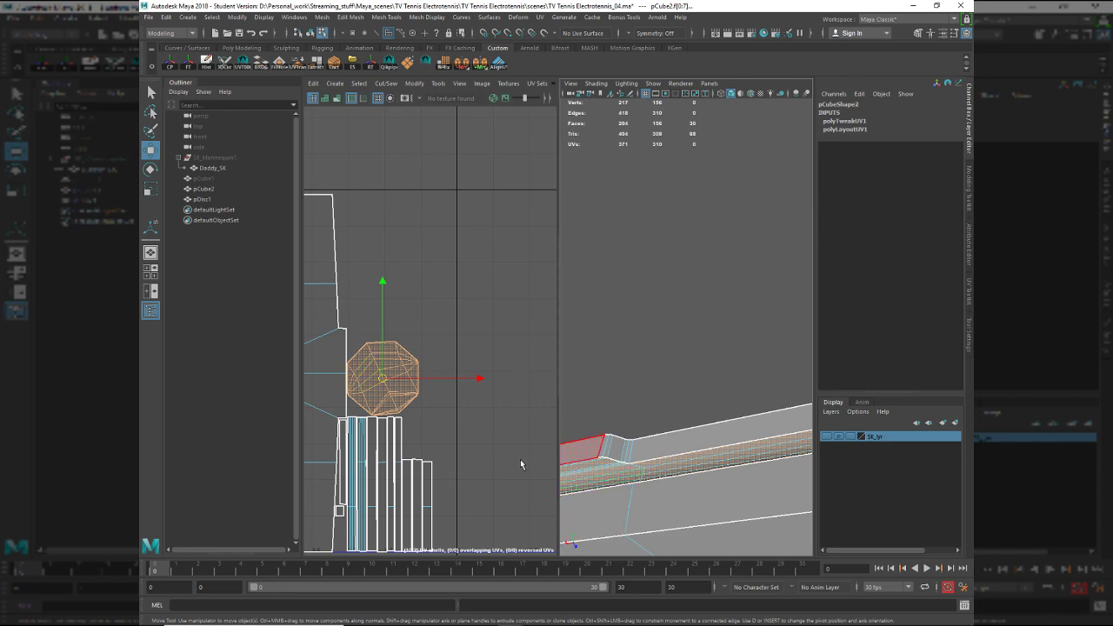
Try unfolding the round UV shell separately, and undo that unfold.
key("ctrl+u")
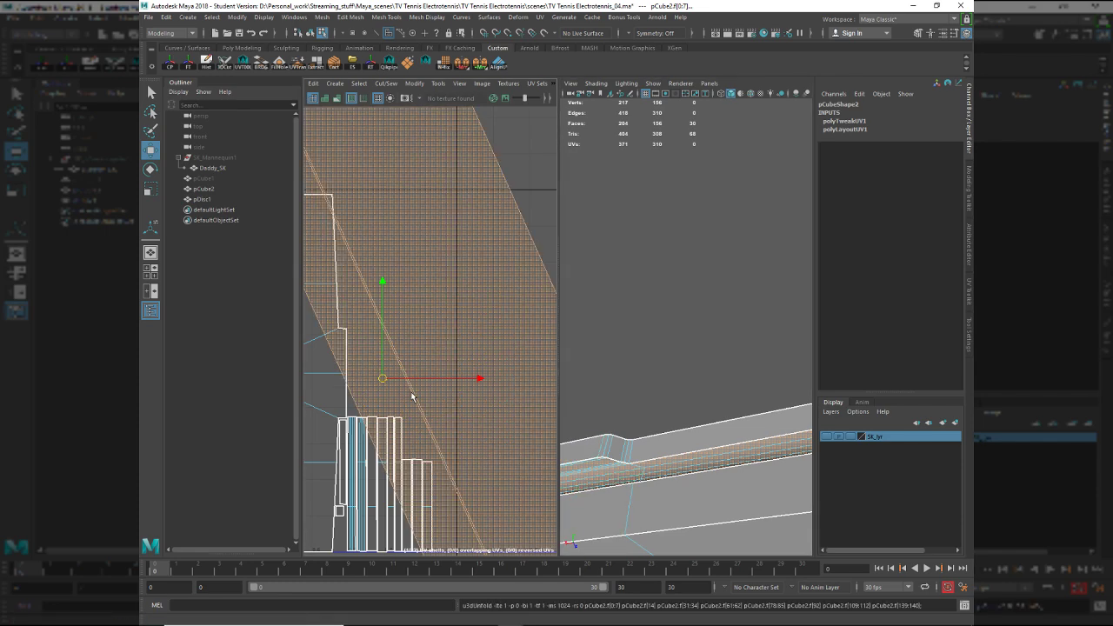
key("f")
scroll(456, 445, "up", 6)
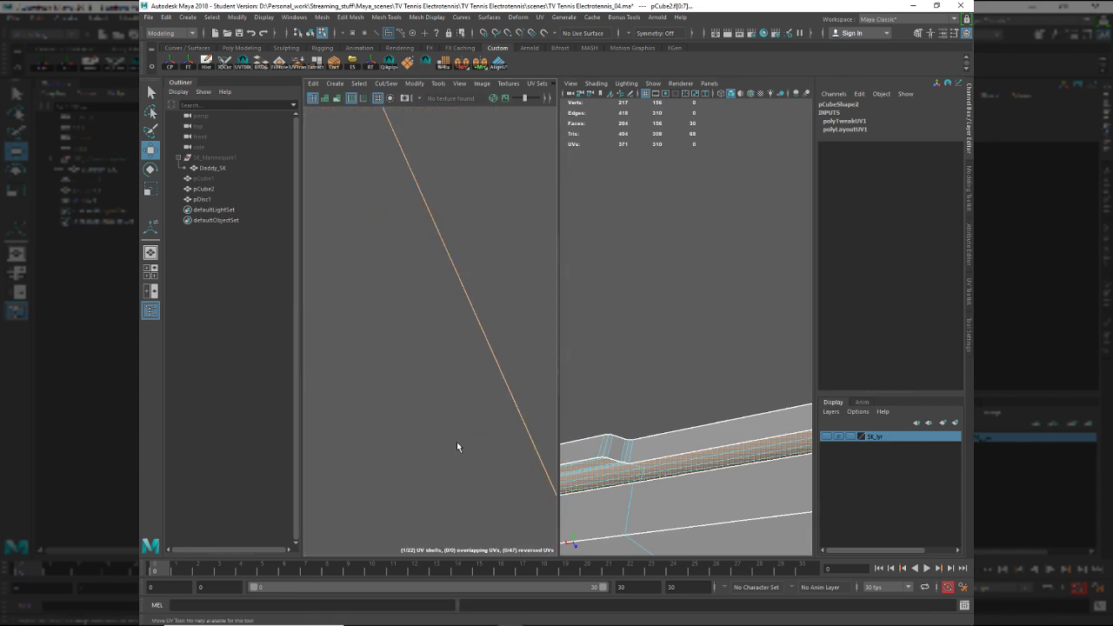
key("ctrl+z")
key("f")
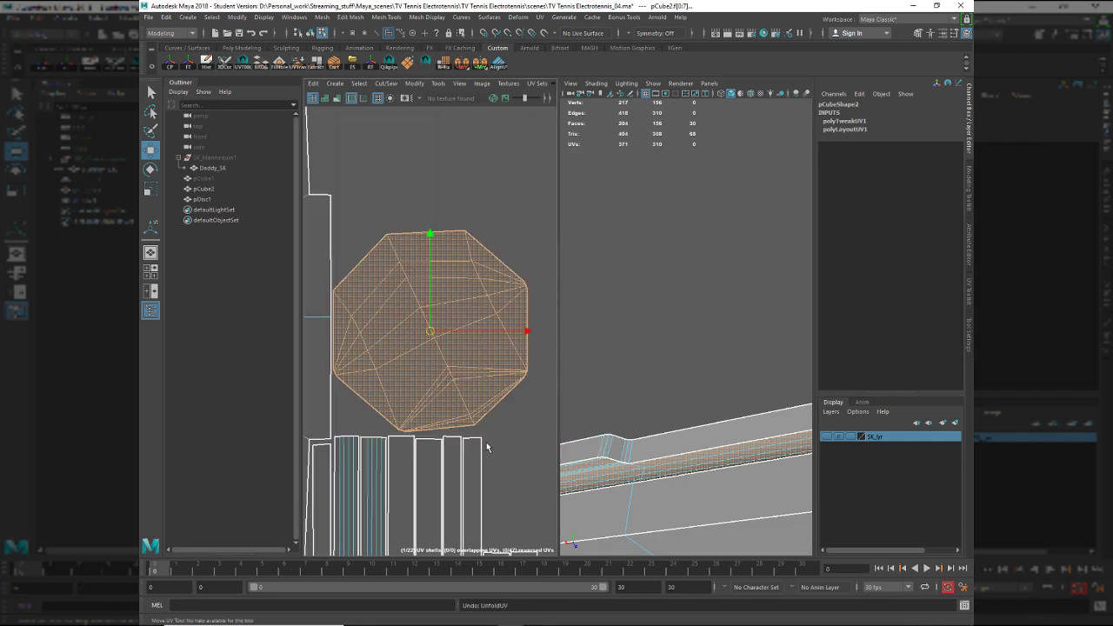
middle_click_drag(487, 448, 448, 465, "alt")
Delete the body's non-deformer history and apply a fresh camera-based planar UV projection to all its faces.
left_click(163, 17)
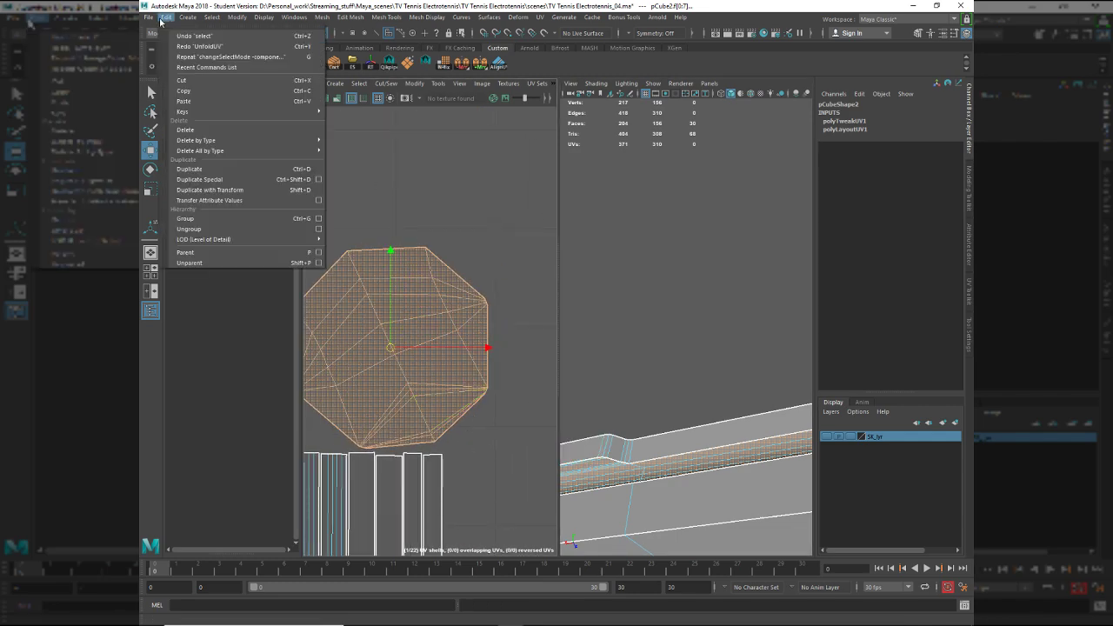
mouse_move(214, 151)
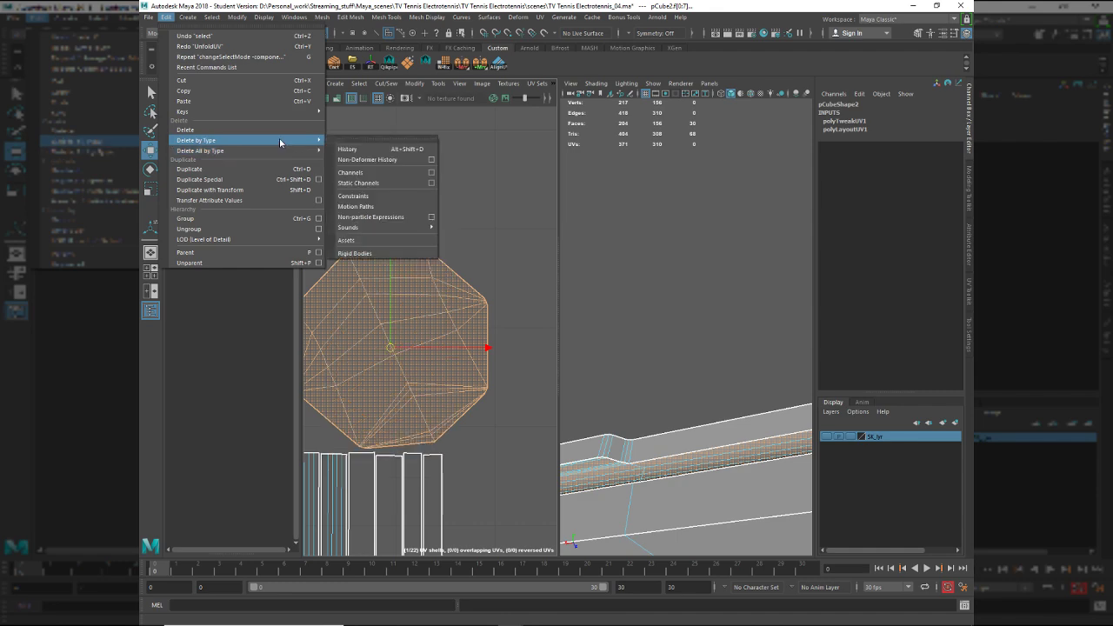
left_click(369, 169)
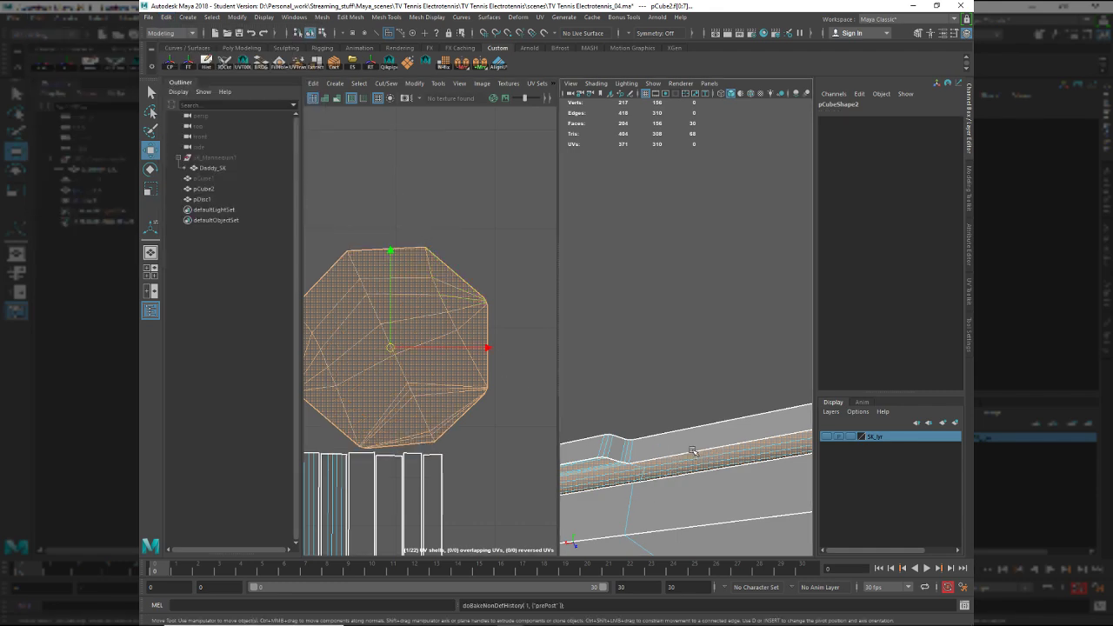
key("F8")
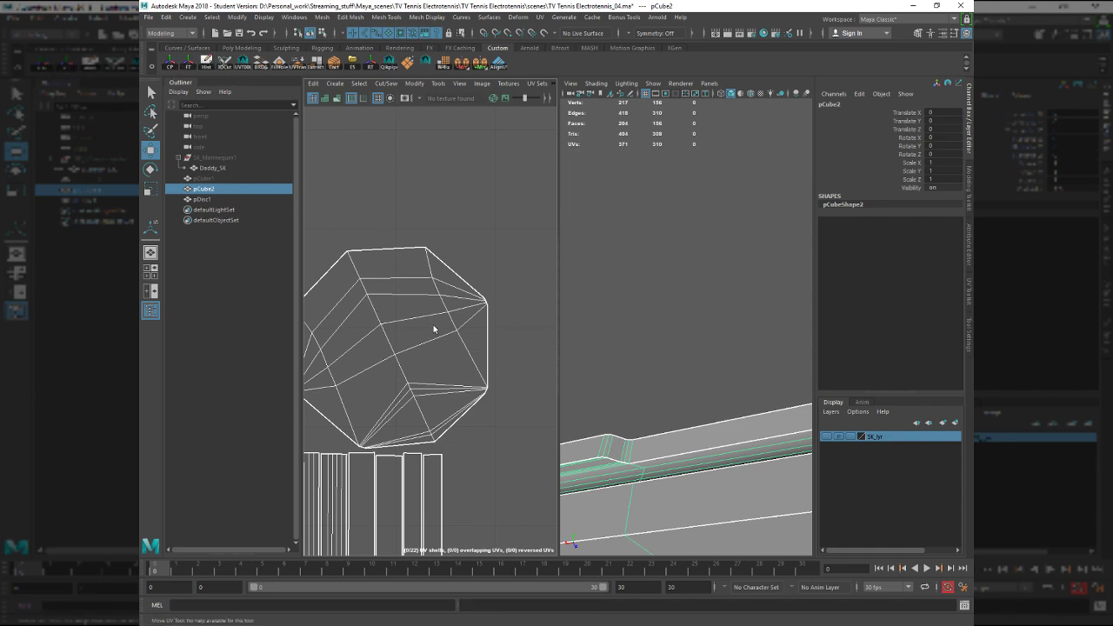
right_click_drag(433, 324, 480, 400)
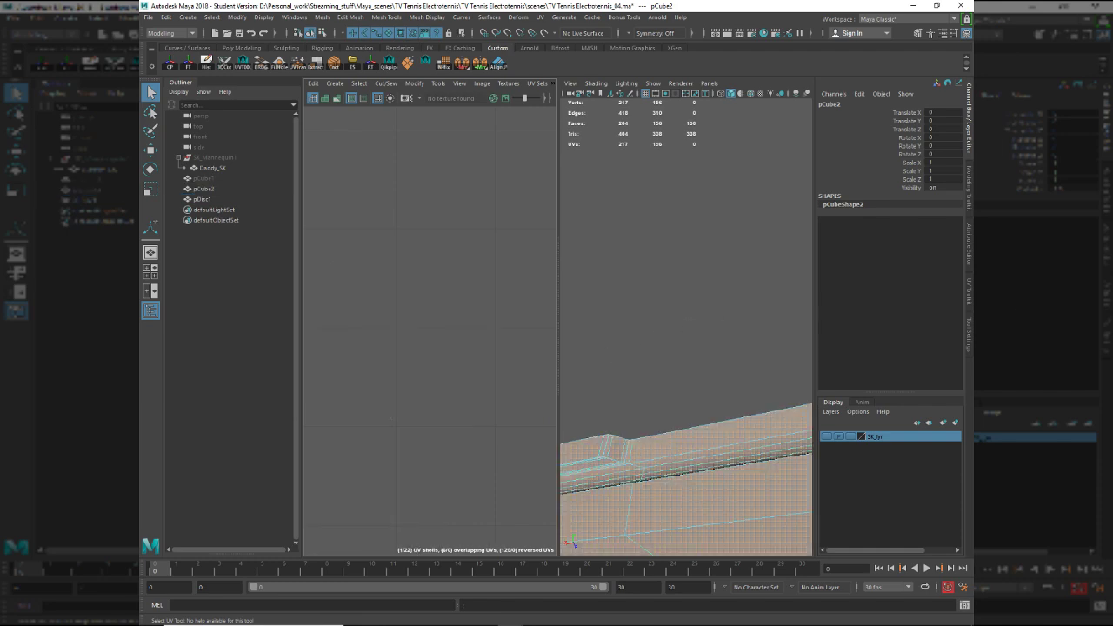
Split the newly projected UVs with Auto Seams, and unfold and lay out the shells.
left_click(971, 300)
left_click(849, 312)
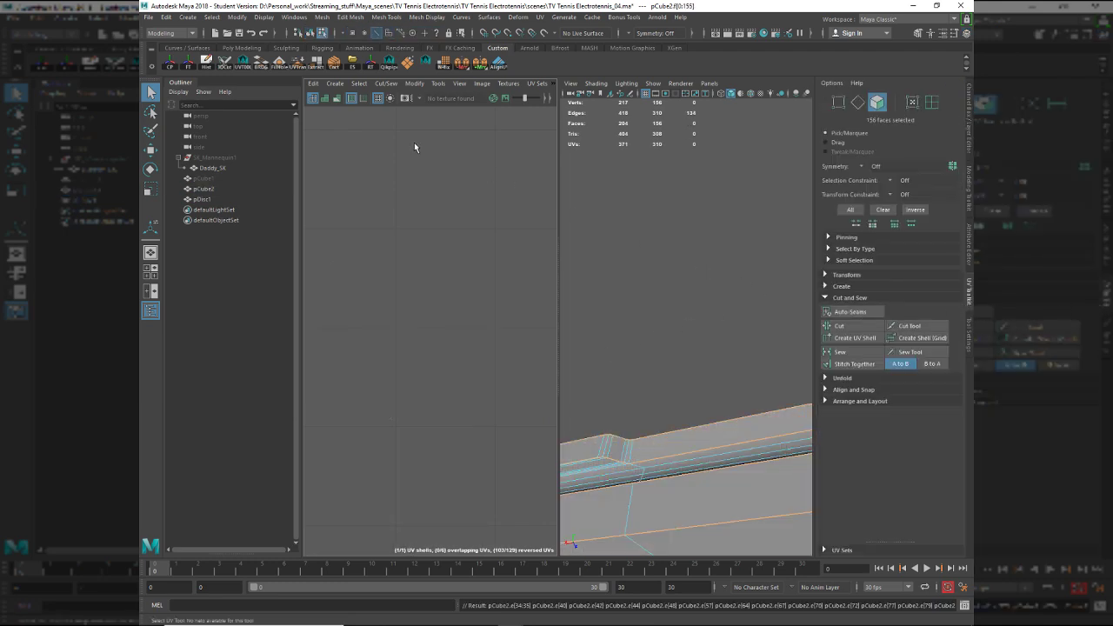
left_click(244, 67)
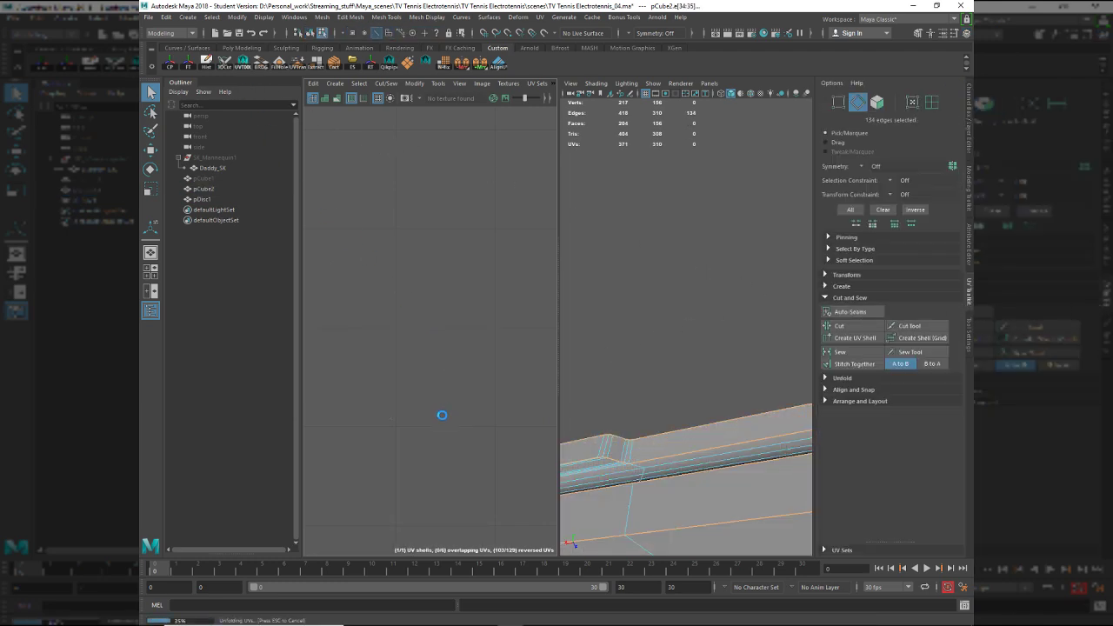
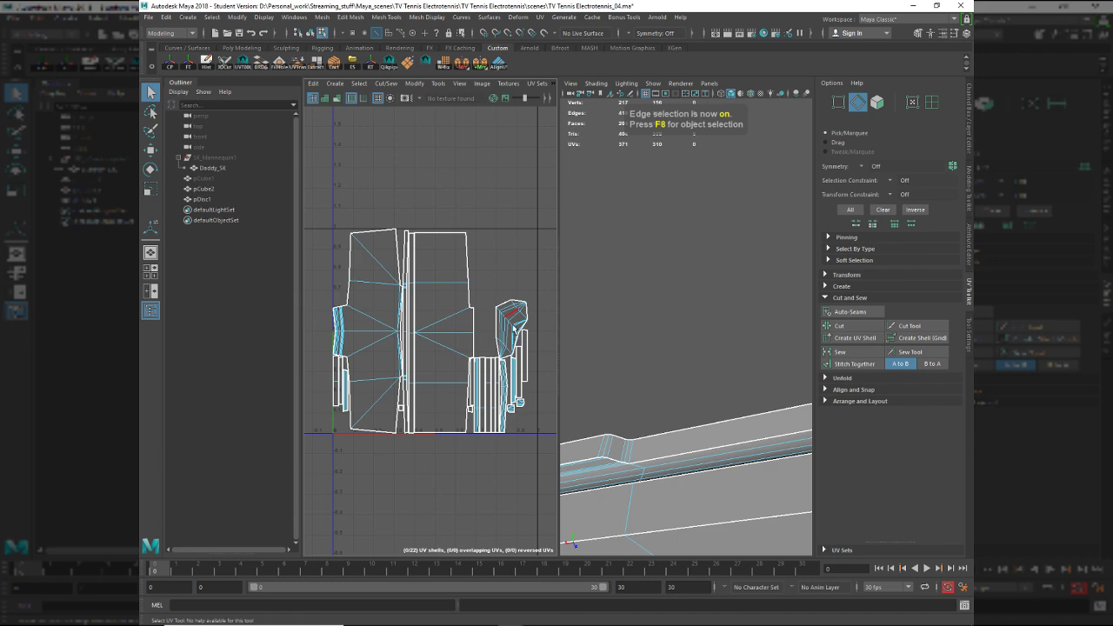
Unfold the irregular, crumpled UV shell on its own and locate its faces along the console's side.
left_click(514, 328)
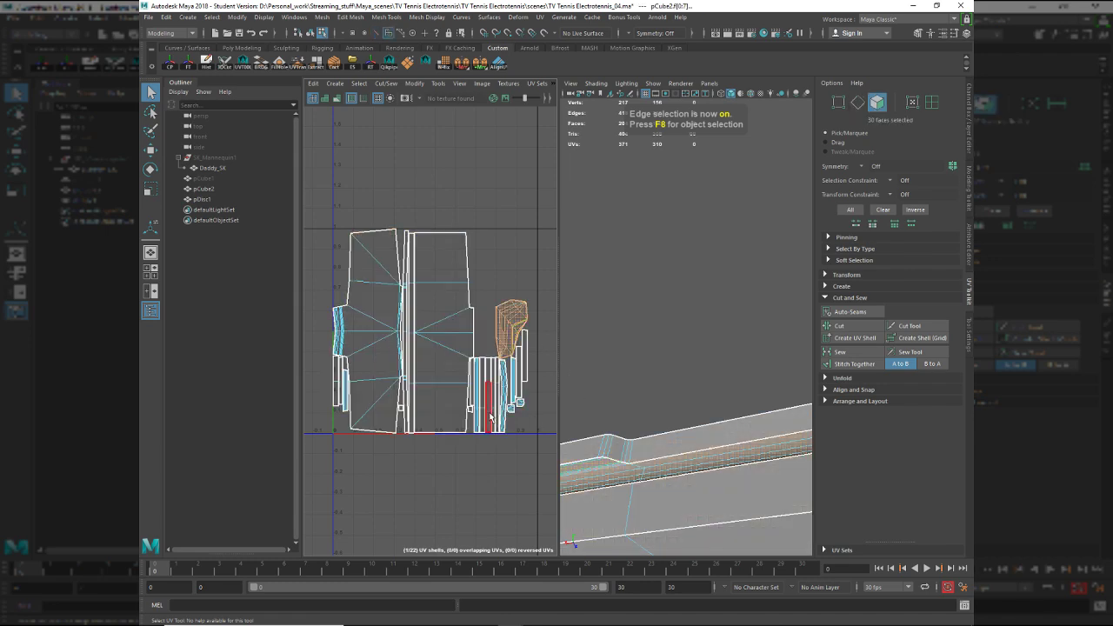
key("ctrl+u")
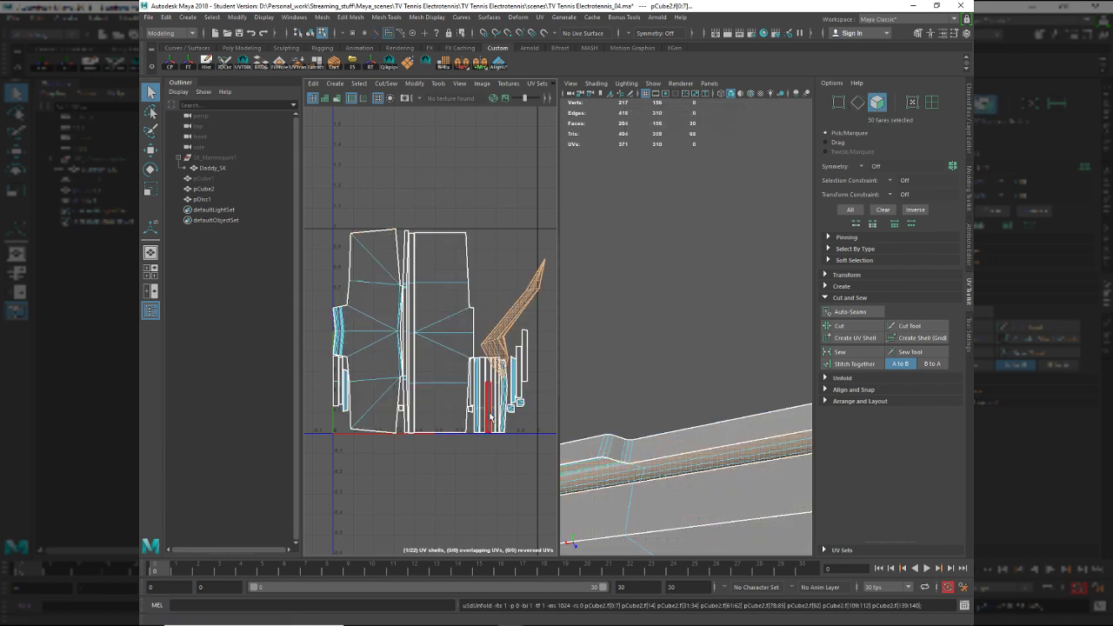
scroll(500, 331, "up", 3)
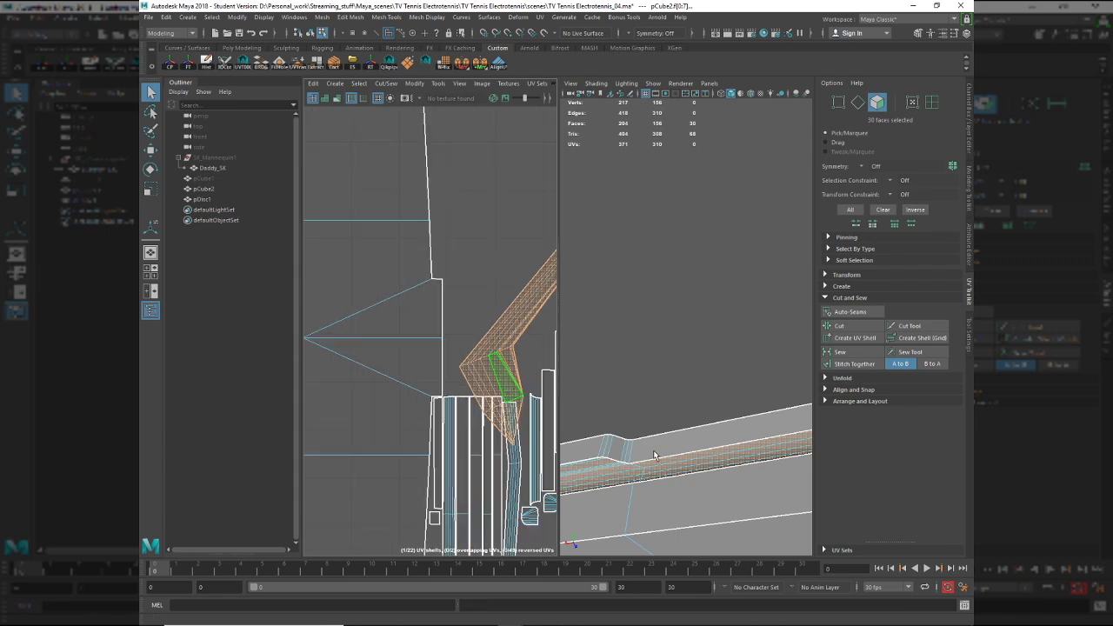
left_click_drag(655, 456, 780, 412, "alt")
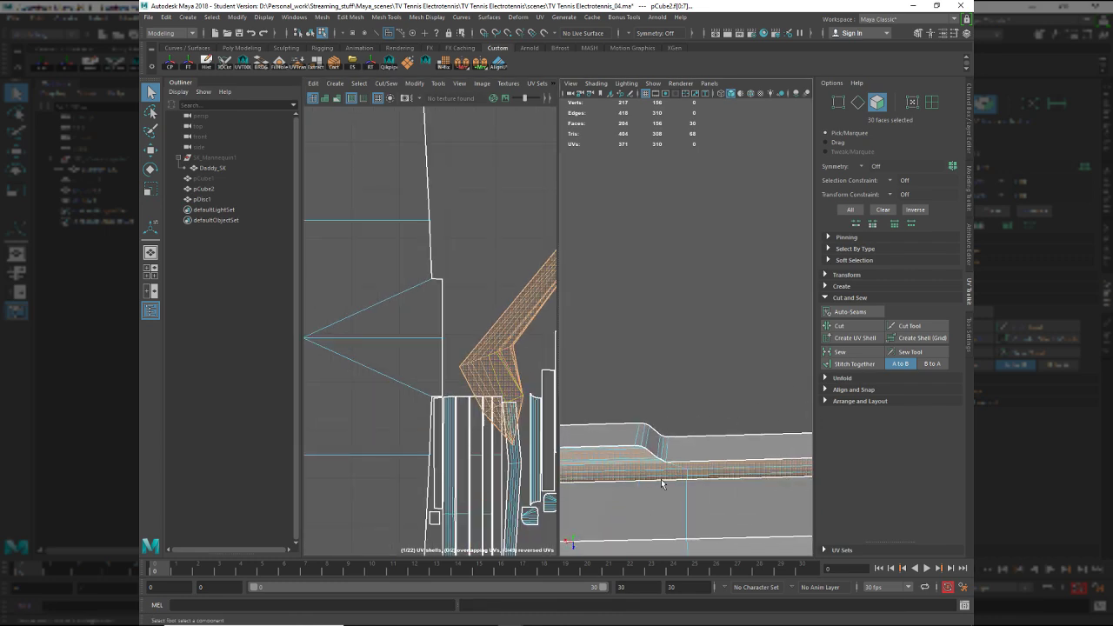
left_click_drag(662, 483, 701, 404, "alt")
Cut the UVs along the long edge of the side band just below the stepped section.
key("F10")
left_click(708, 353)
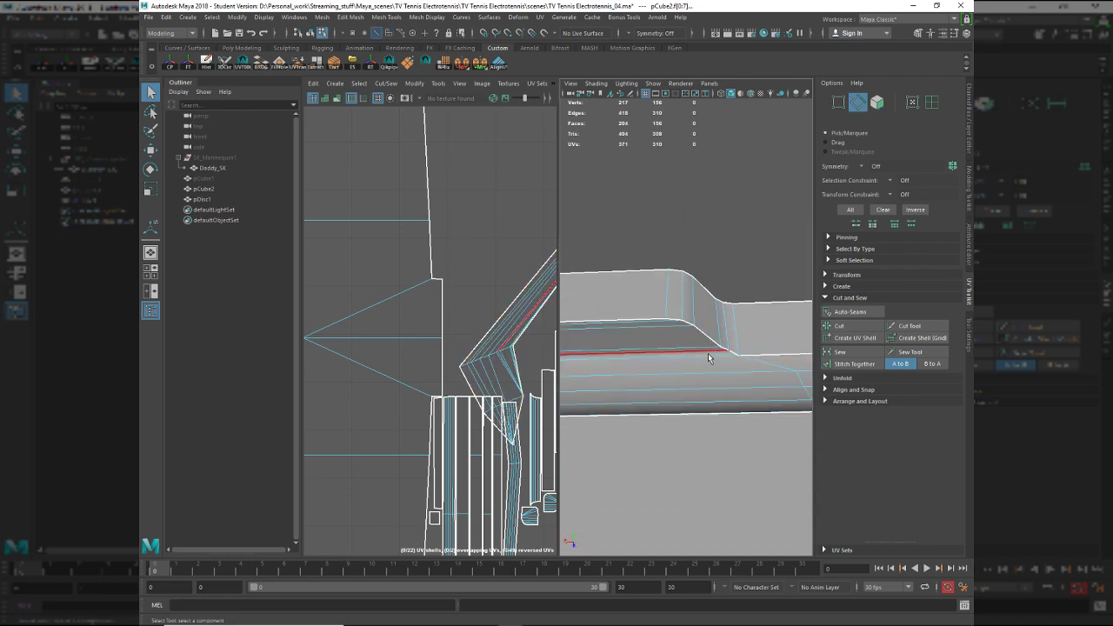
left_click(726, 359)
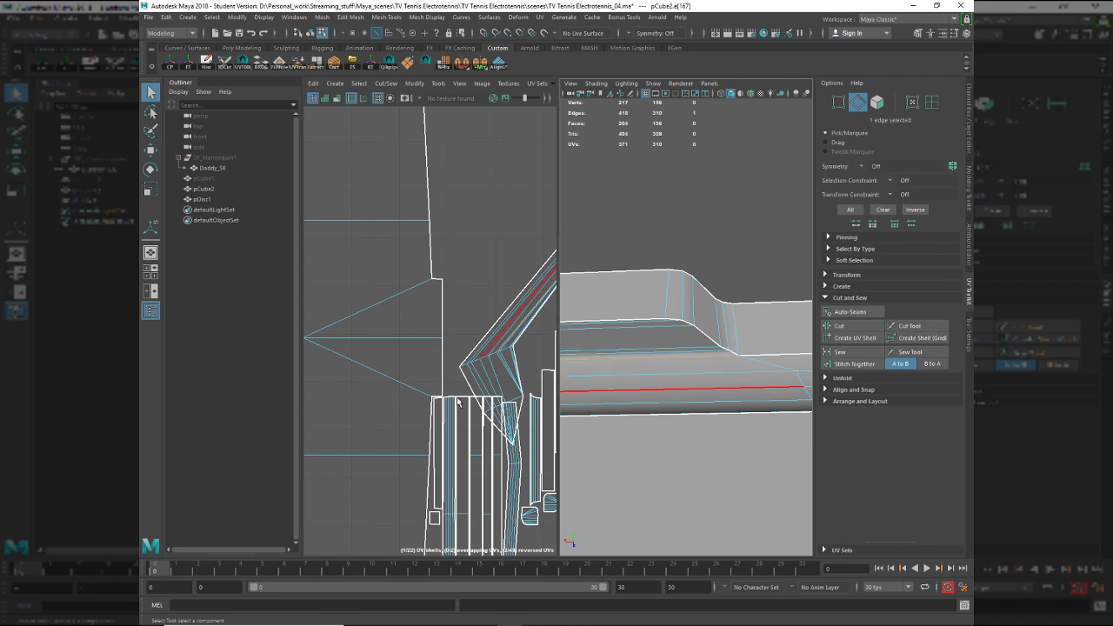
key("shift+x")
Cut the UVs along the adjoining long edge that continues the previous cut along the side band.
key("w")
mouse_move(592, 388)
left_mouse_down("alt")
mouse_move(652, 393)
mouse_move(579, 391)
left_mouse_up("alt")
scroll(520, 377, "up", 6)
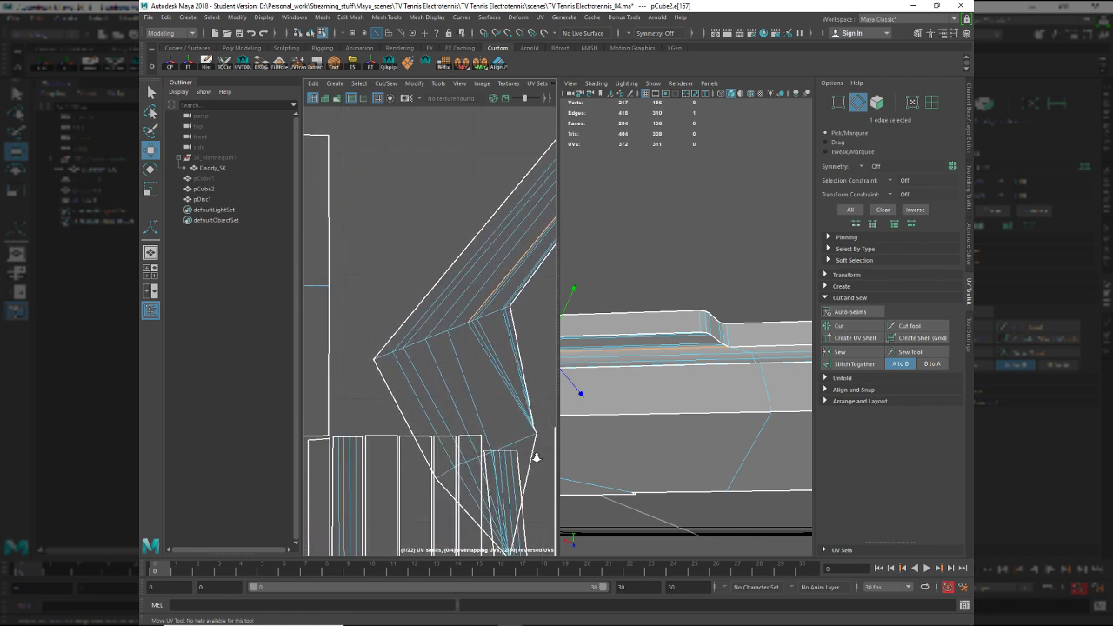
left_click(489, 359)
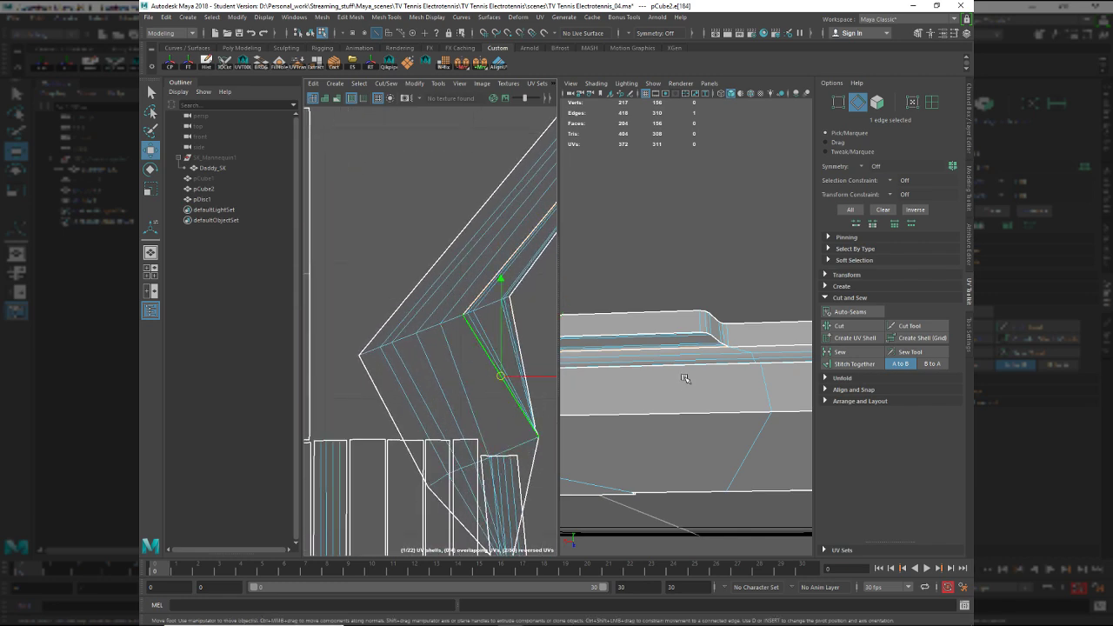
key("f")
left_click_drag(671, 388, 673, 430, "alt")
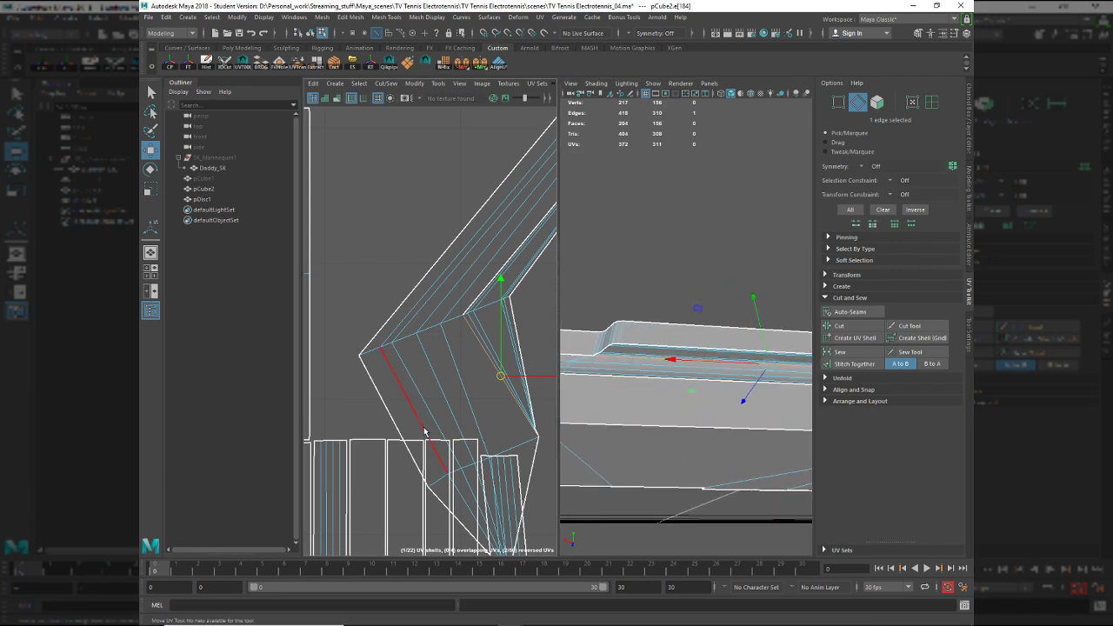
middle_click_drag(657, 425, 524, 442, "alt")
scroll(523, 442, "up", 2)
Try moving the vertex where the two cut edges meet, and undo the move.
middle_click_drag(624, 445, 570, 435, "alt")
mouse_move(569, 435)
left_mouse_down("alt")
mouse_move(604, 443)
mouse_move(591, 432)
left_mouse_up("alt")
right_click_drag(591, 432, 652, 482, "alt")
key("F9")
left_click(646, 435)
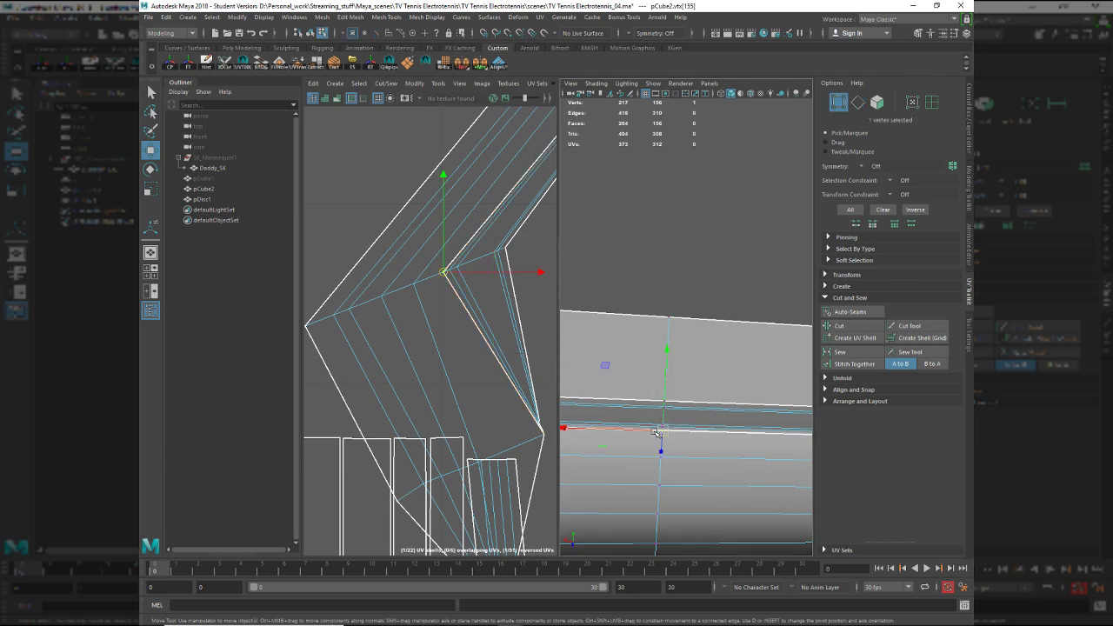
key("ctrl+z")
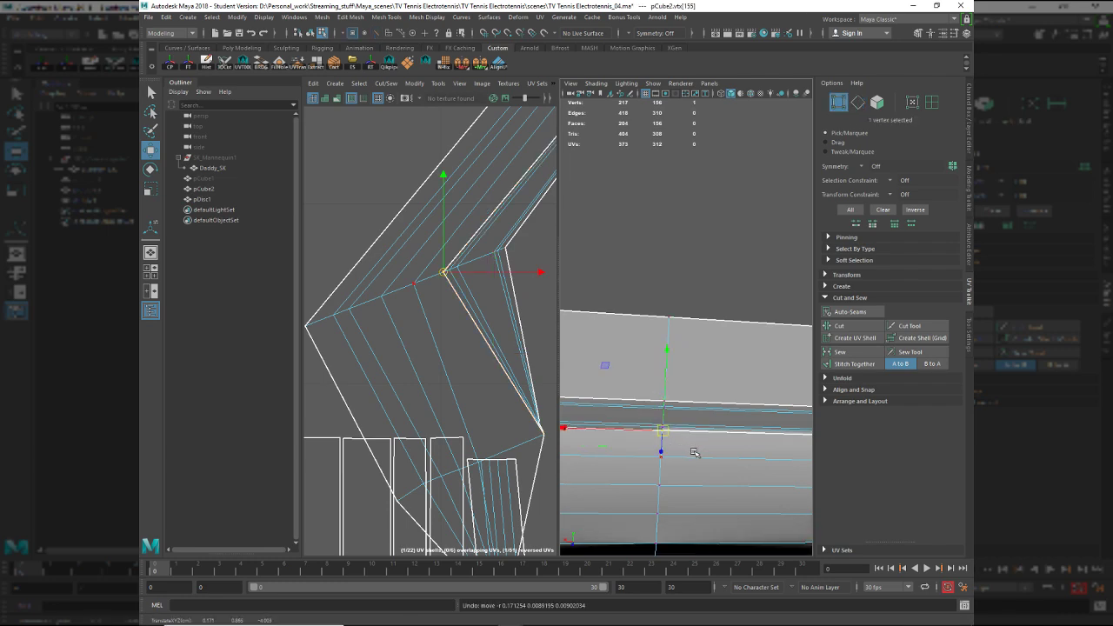
Merge all of the console body's vertices with a distance threshold of 0.001.
left_click_drag(694, 452, 747, 407, "alt")
scroll(706, 409, "down", 4)
right_click_drag(733, 324, 771, 321, "shift")
scroll(720, 370, "down", 5)
scroll(720, 371, "down", 5)
left_click_drag(753, 377, 652, 315)
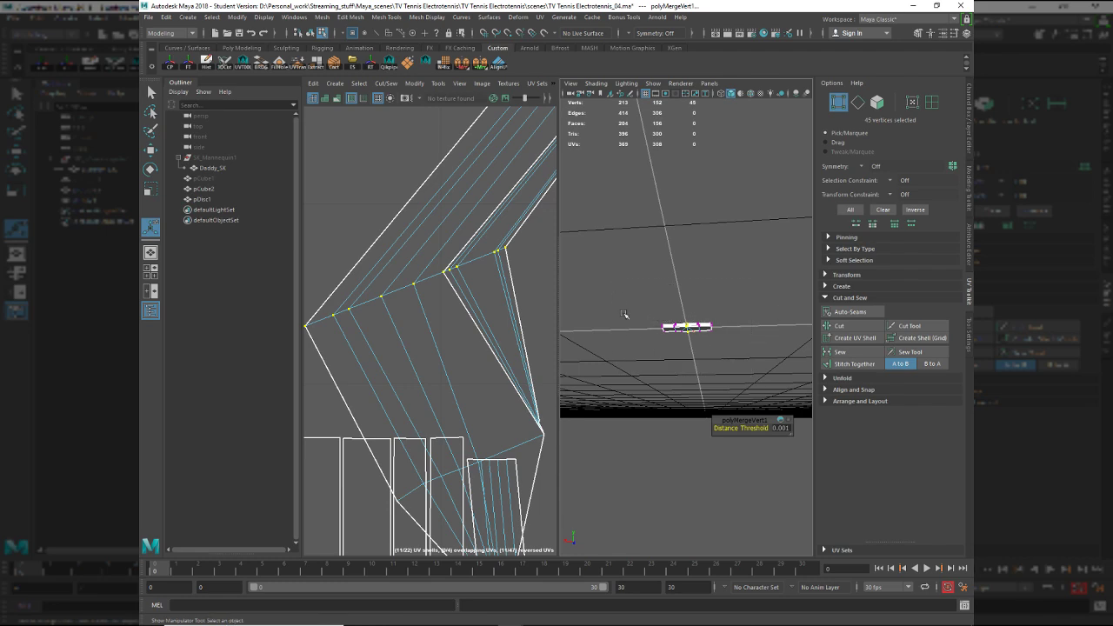
right_click_drag(671, 401, 727, 317, "shift")
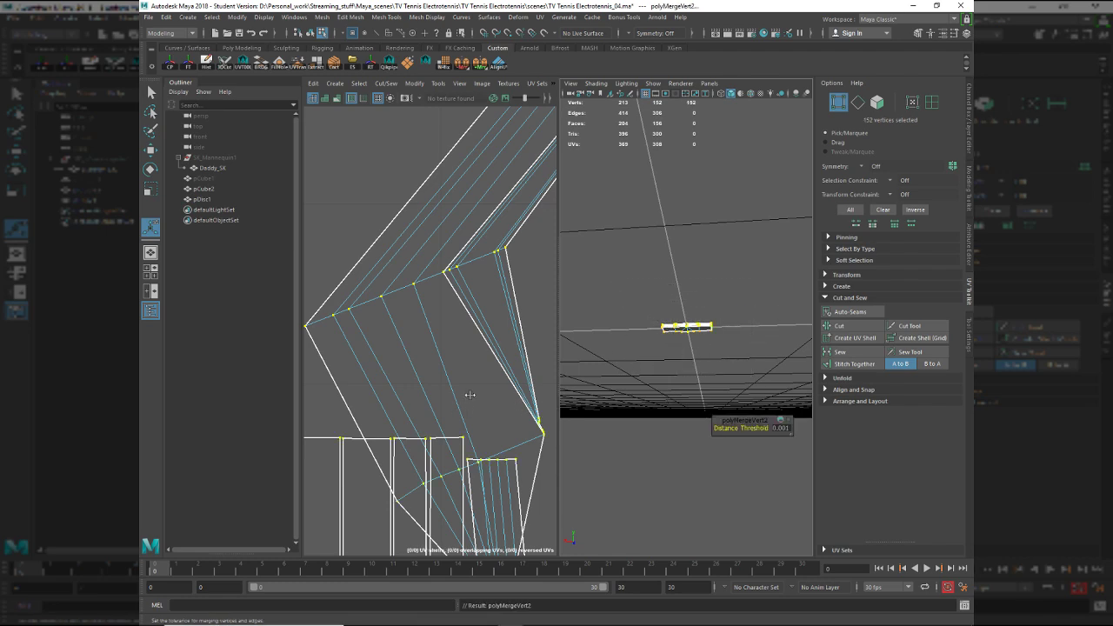
Reproject the UVs of all the console's faces and split them into new unfolded shells with Auto Seams.
left_click(469, 272)
key("F12")
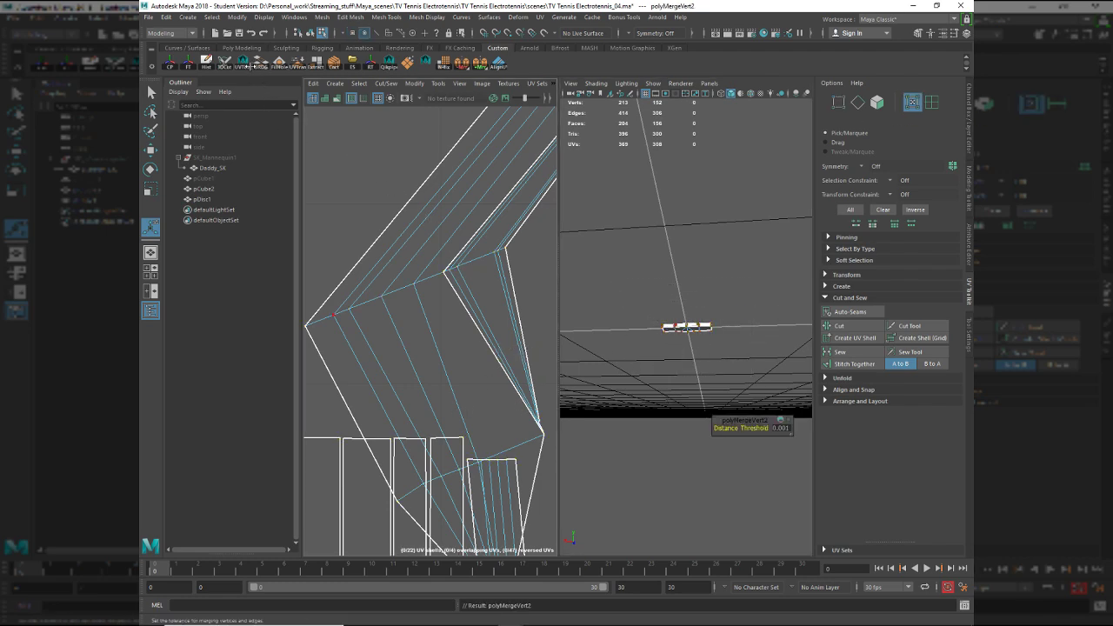
right_click_drag(476, 303, 526, 388)
key("F8")
left_click(703, 318)
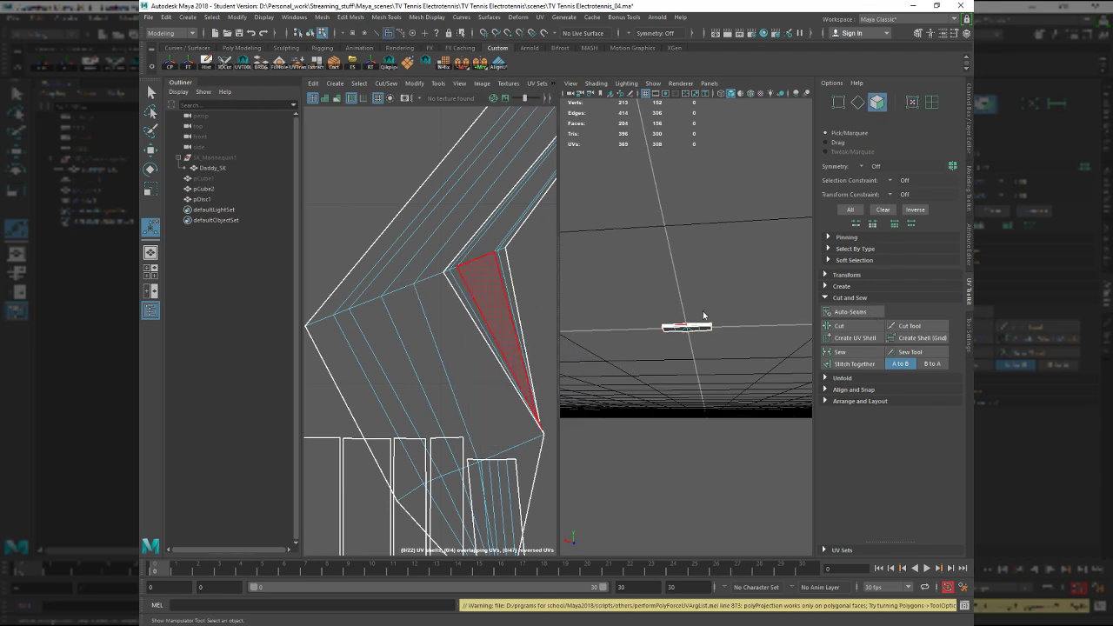
left_click(485, 386)
key("ctrl+F11")
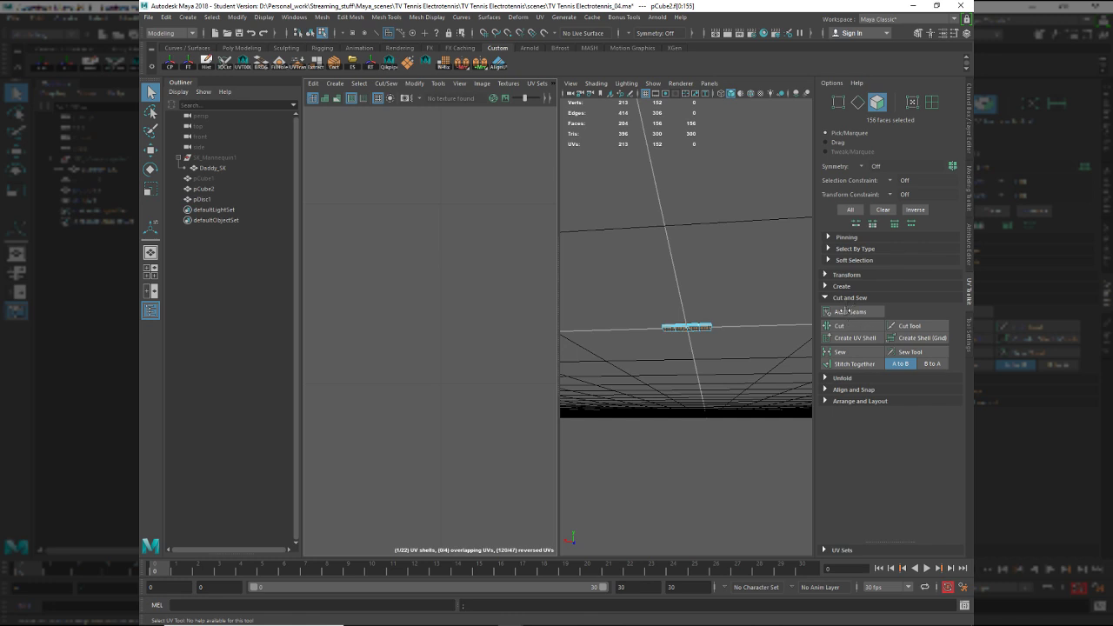
left_click(848, 311)
left_click(243, 64)
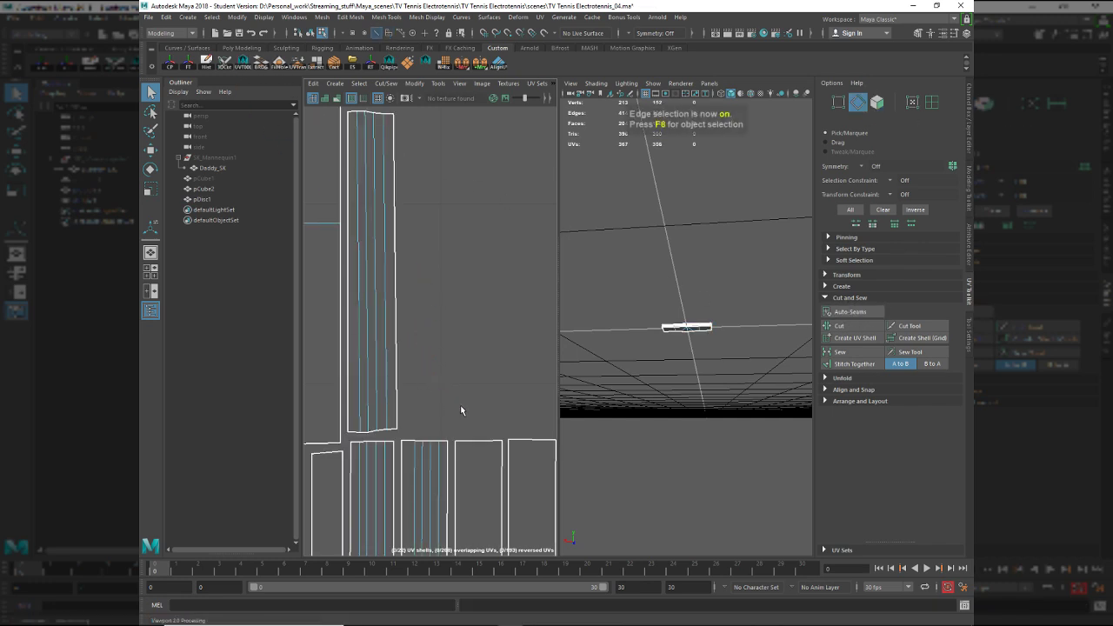
Examine the new UV shells and locate the long narrow shell's faces along the console's side band.
scroll(459, 406, "up", 2)
scroll(460, 406, "down", 11)
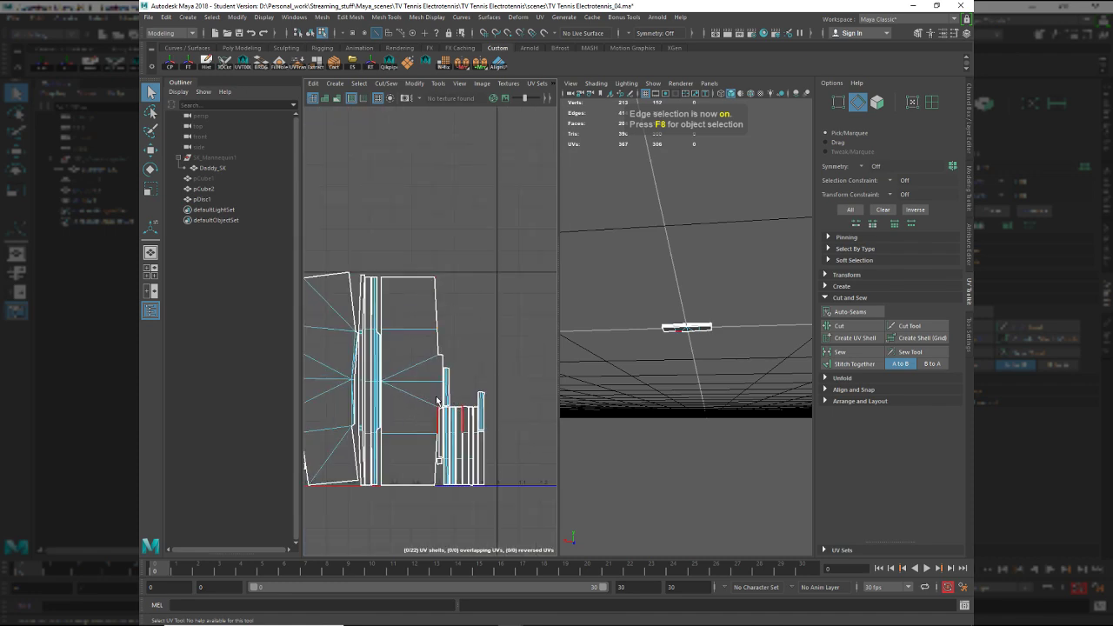
scroll(437, 401, "up", 6)
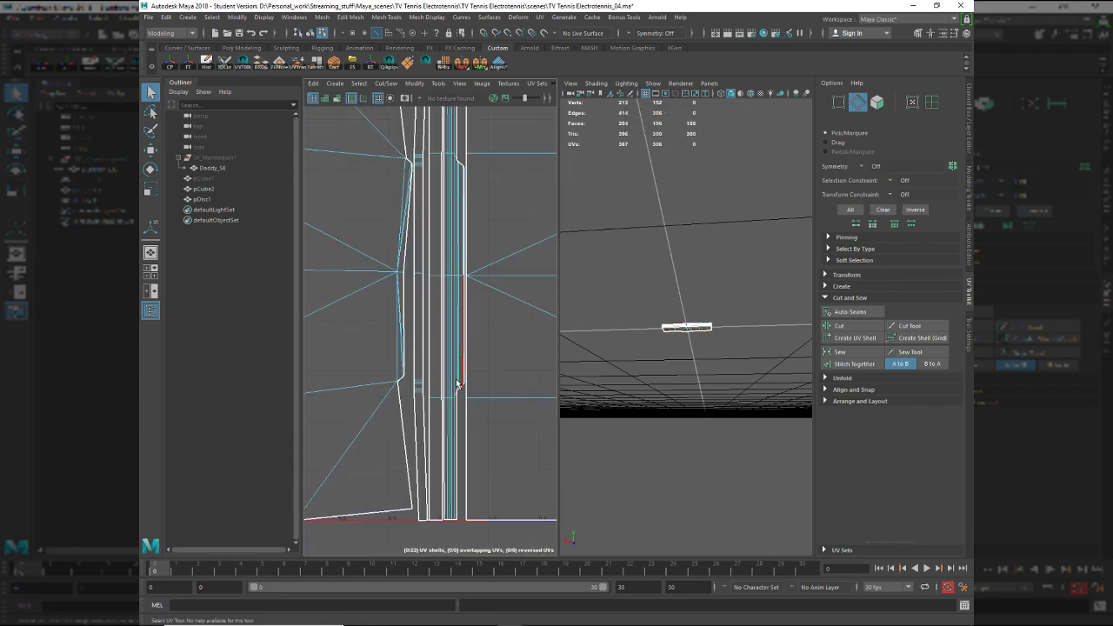
double_click(458, 380)
key("f")
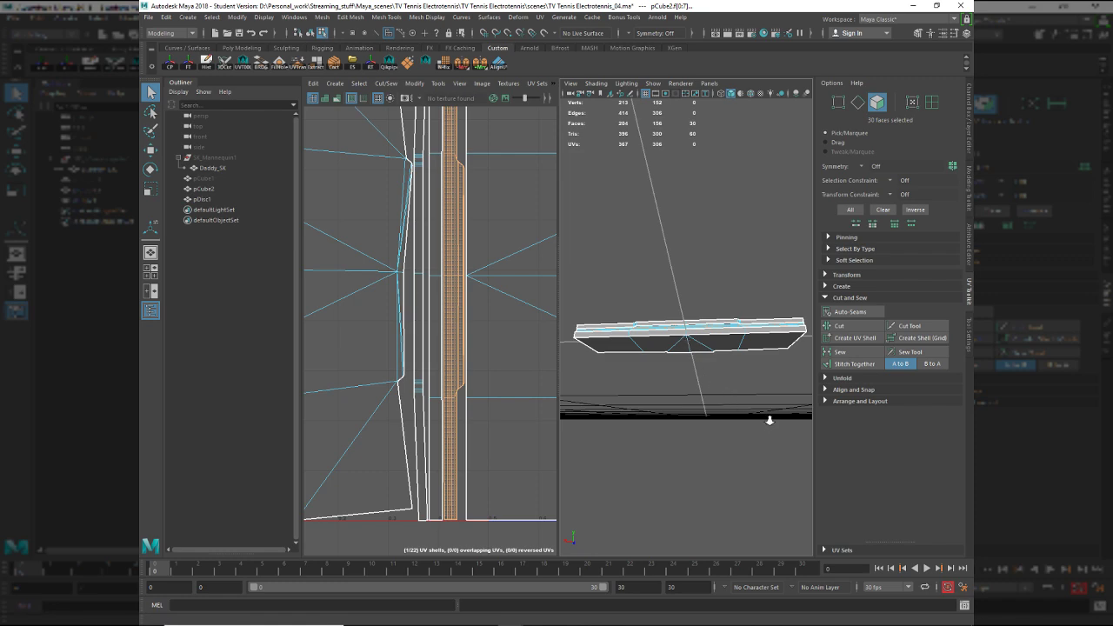
scroll(745, 423, "up", 6)
scroll(404, 311, "down", 1)
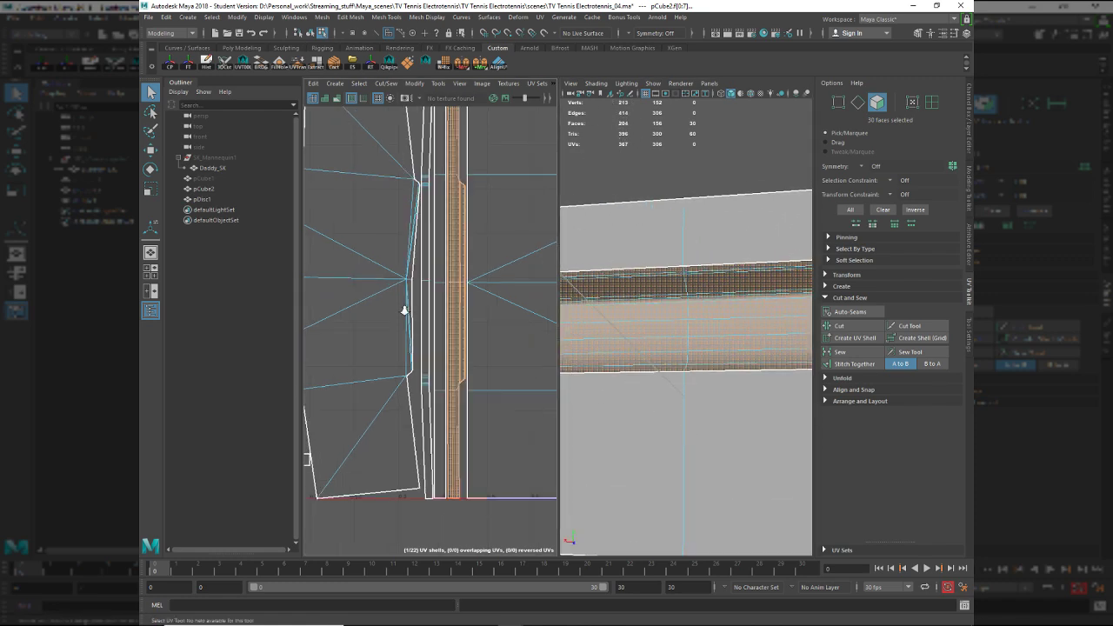
scroll(398, 316, "down", 6)
scroll(472, 435, "up", 8)
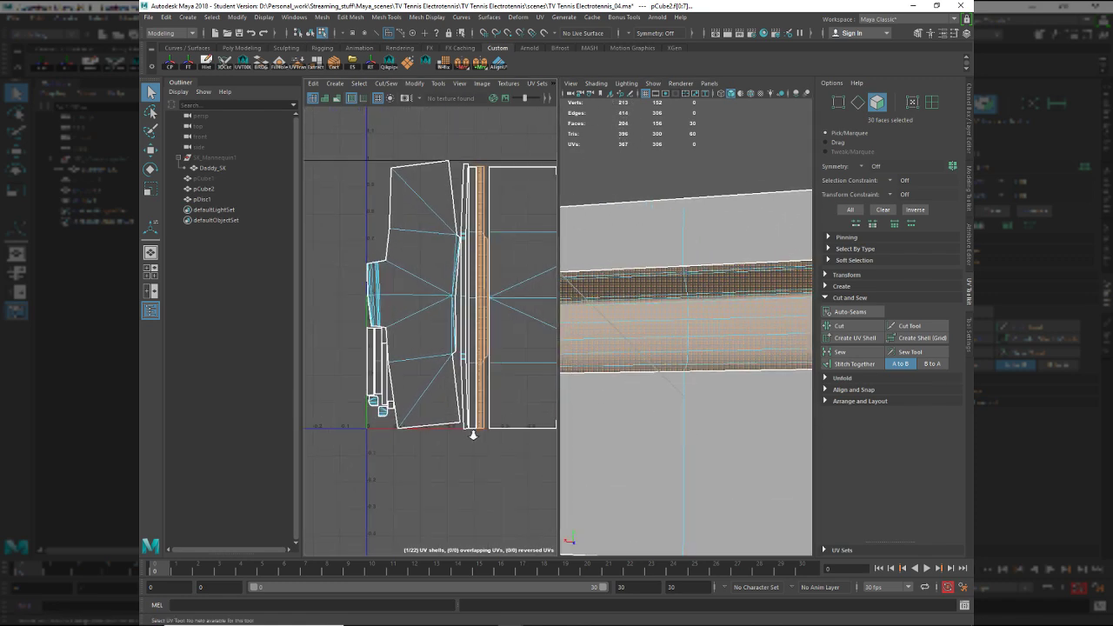
Select the large slanted UV shell, locate its faces on the console's broad flat side, and unfold it.
scroll(464, 354, "up", 3)
left_click(466, 375)
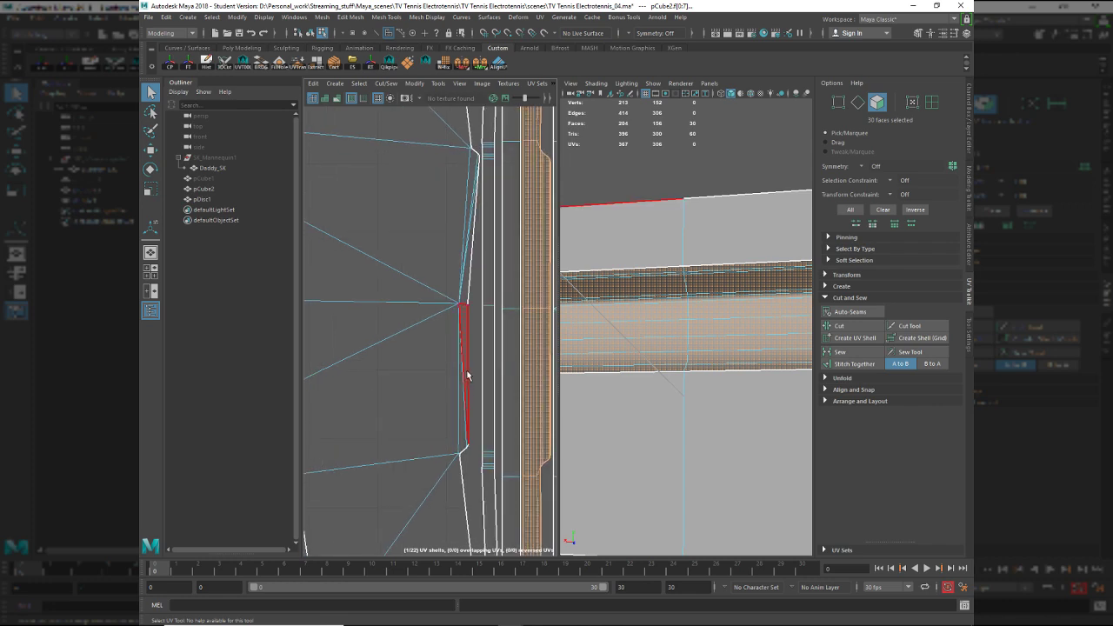
double_click(461, 419)
key("f")
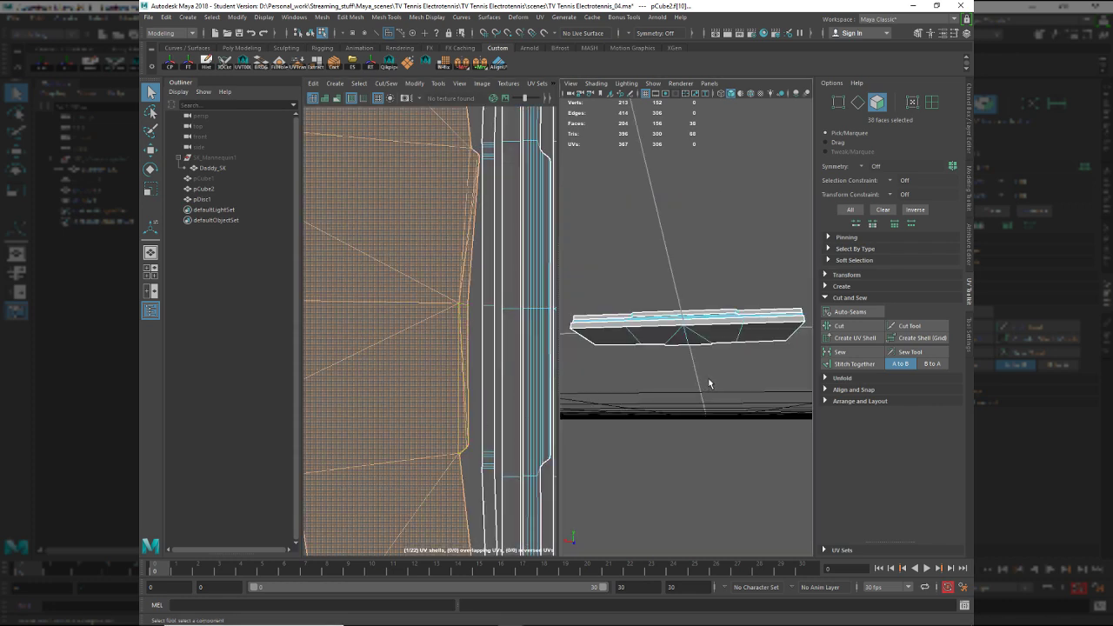
left_click_drag(710, 385, 715, 476, "alt")
right_click_drag(705, 377, 742, 452, "alt")
left_click_drag(668, 365, 666, 397, "alt")
scroll(666, 396, "up", 5)
scroll(422, 368, "down", 8)
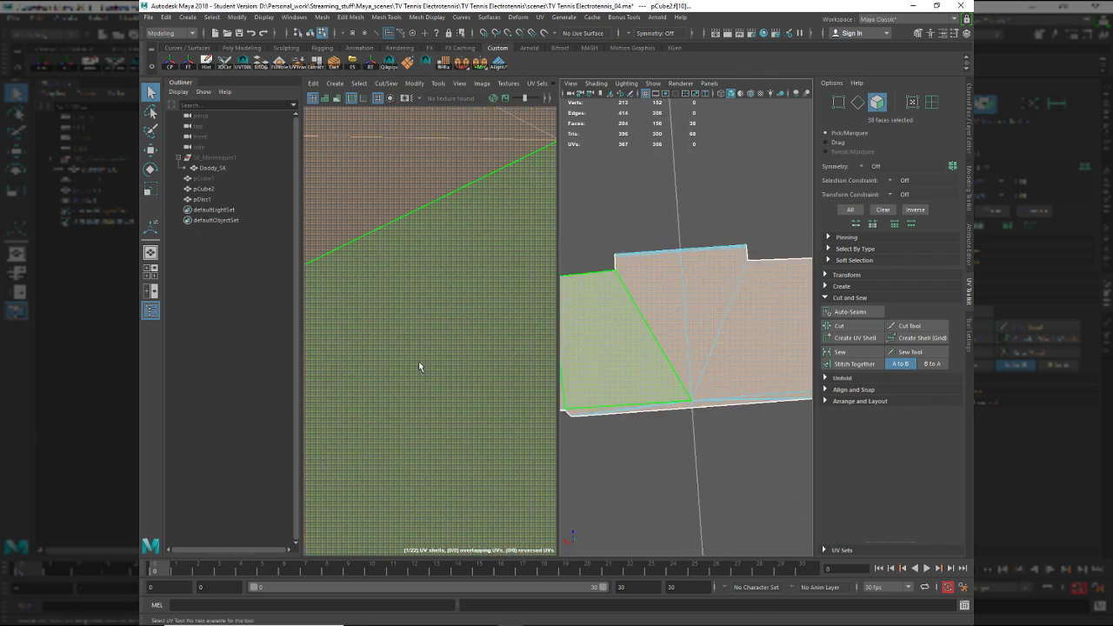
middle_click_drag(413, 374, 447, 362, "alt")
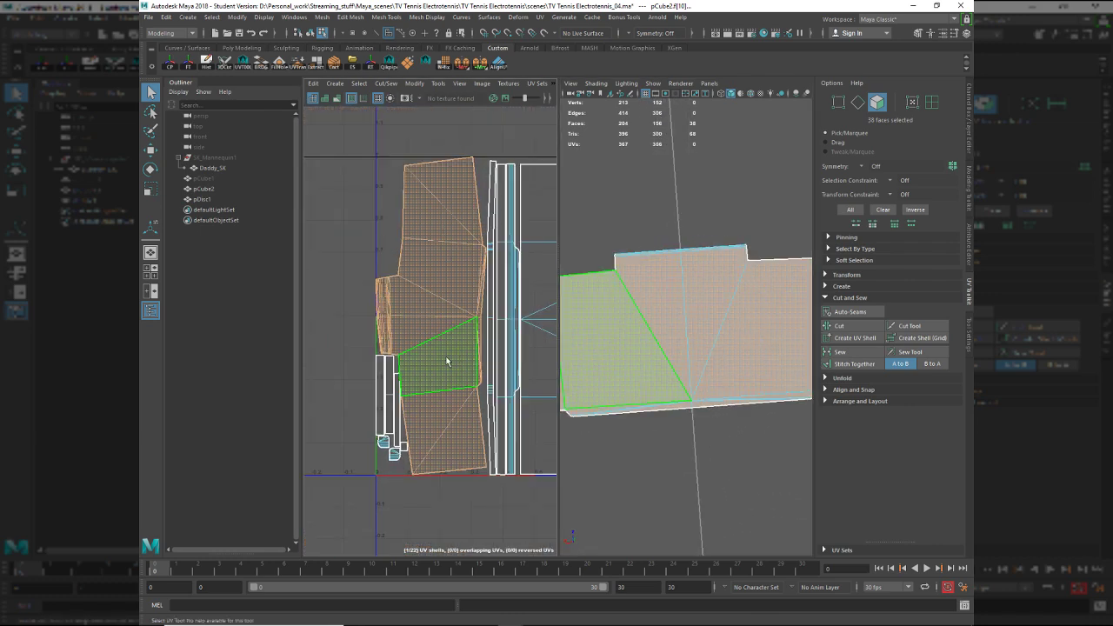
key("ctrl+z")
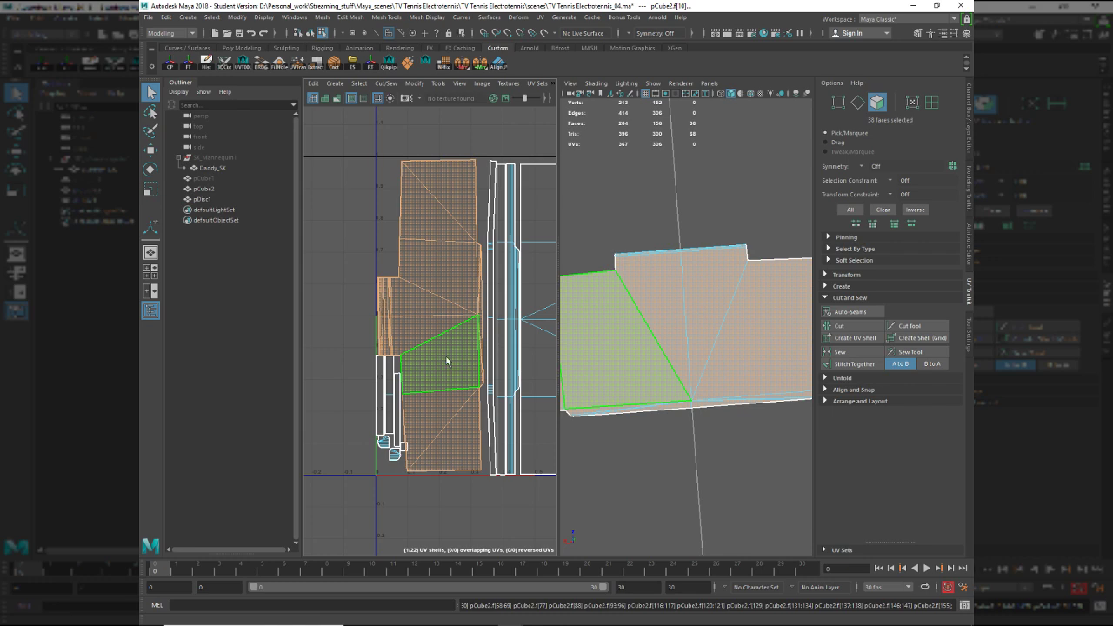
Cut the UVs along the two edges where the broad face meets the narrow strips of the protruding section.
scroll(447, 362, "up", 3)
middle_click_drag(514, 210, 470, 352, "alt")
scroll(468, 339, "up", 1)
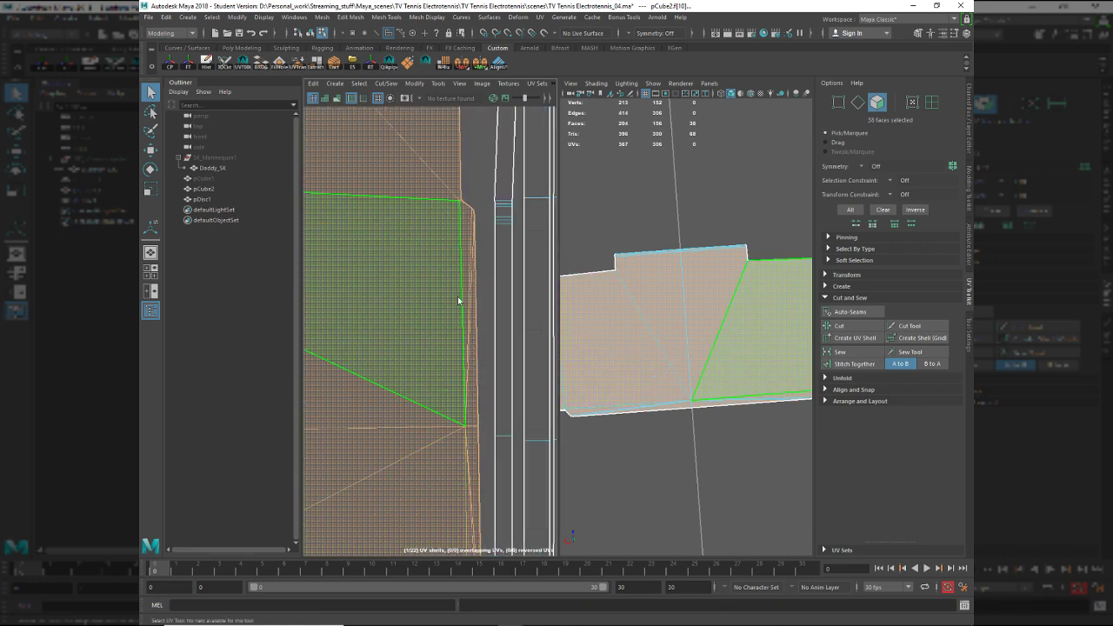
right_click_drag(459, 301, 454, 245)
middle_click_drag(463, 209, 481, 317, "alt")
right_click_drag(482, 318, 515, 465, "alt")
right_click_drag(520, 389, 415, 368, "alt")
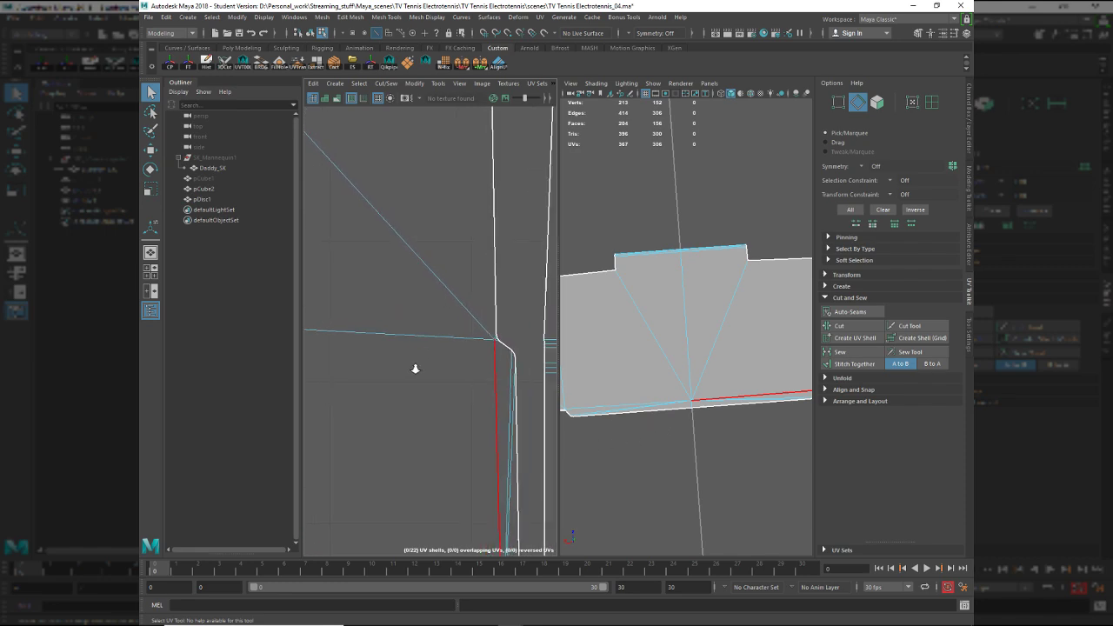
middle_click_drag(415, 368, 632, 293, "alt")
middle_click_drag(447, 414, 471, 203, "alt")
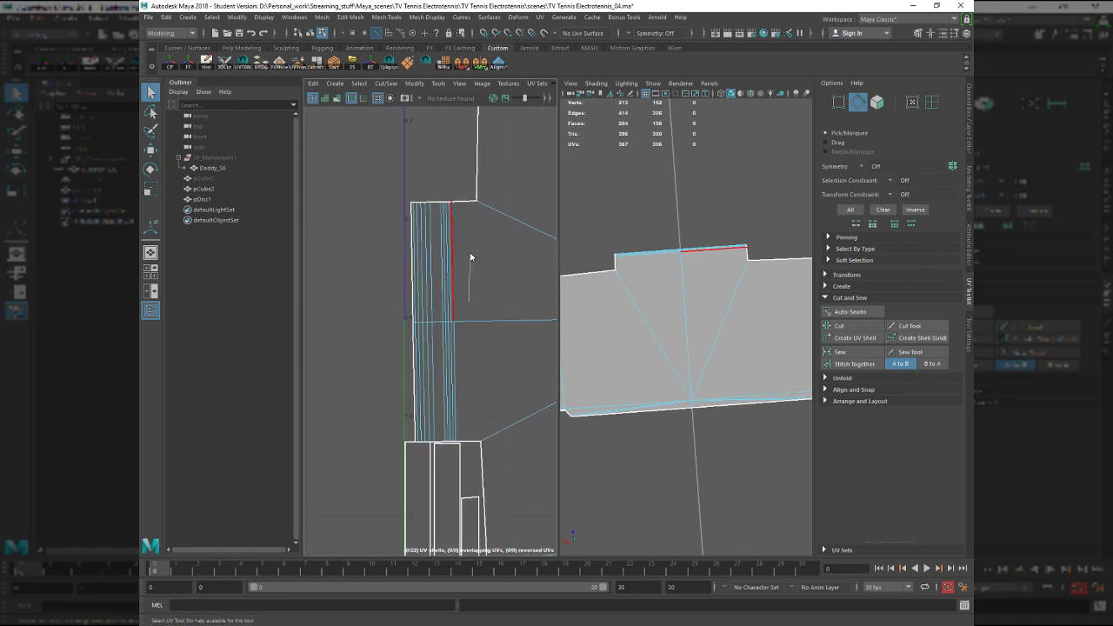
key("shift+x")
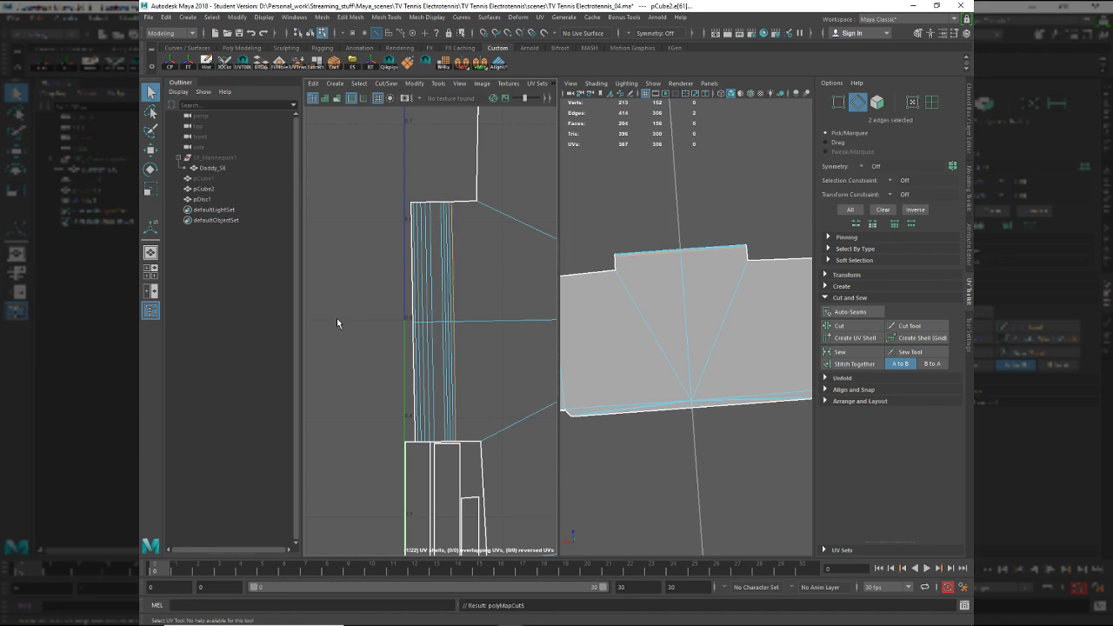
Select the broad face's shell, separated from the narrow strips, and unfold it again.
right_click_drag(509, 323, 554, 392)
double_click(512, 365)
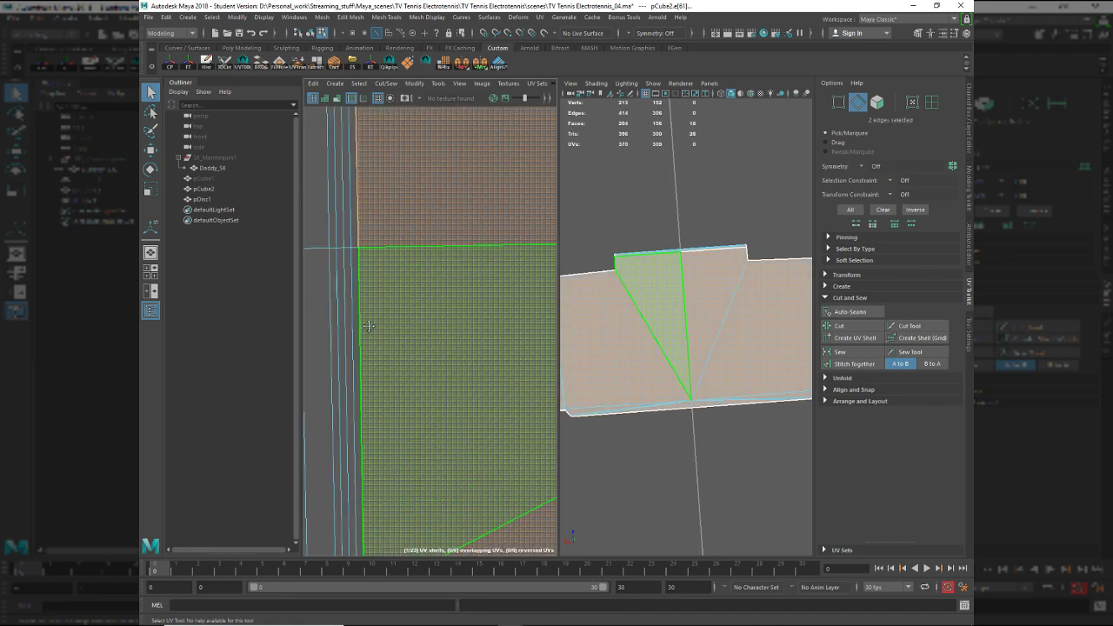
middle_click_drag(555, 392, 437, 361, "alt")
scroll(437, 361, "down", 5)
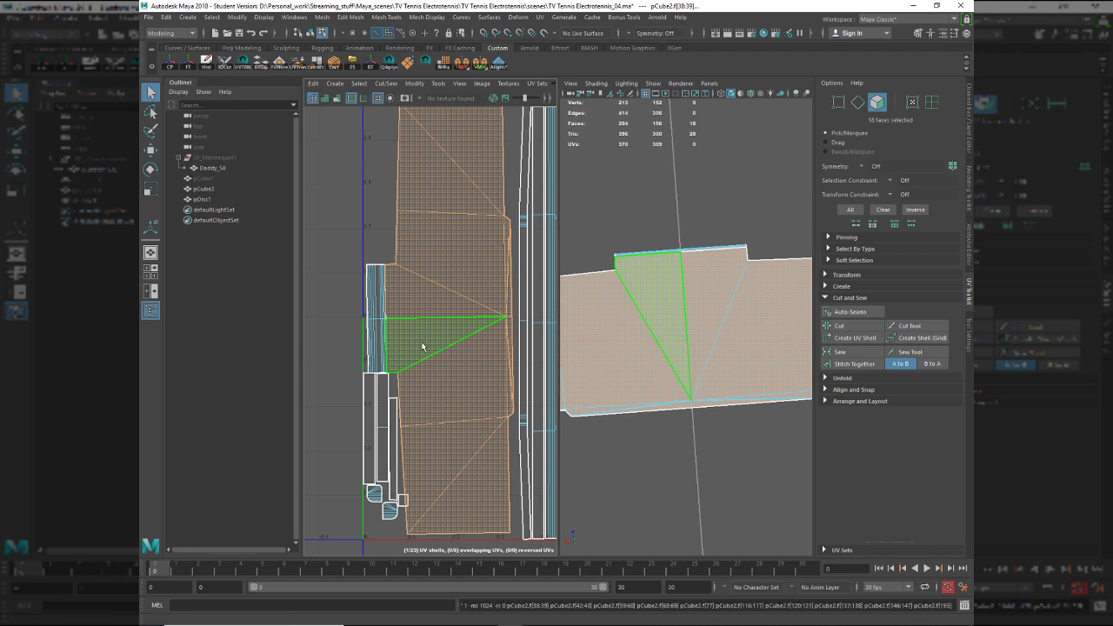
Try straightening the UVs of the broad face's shell, and undo the straightening.
left_click(443, 390)
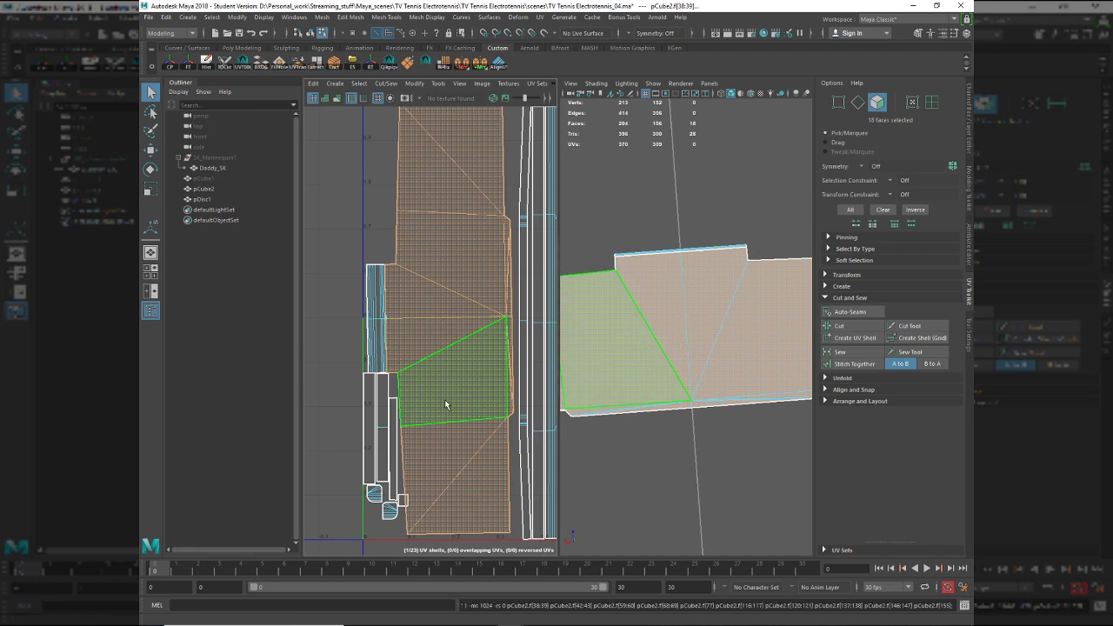
left_click(465, 323)
right_click_drag(464, 324, 464, 328, "shift")
left_click(491, 310)
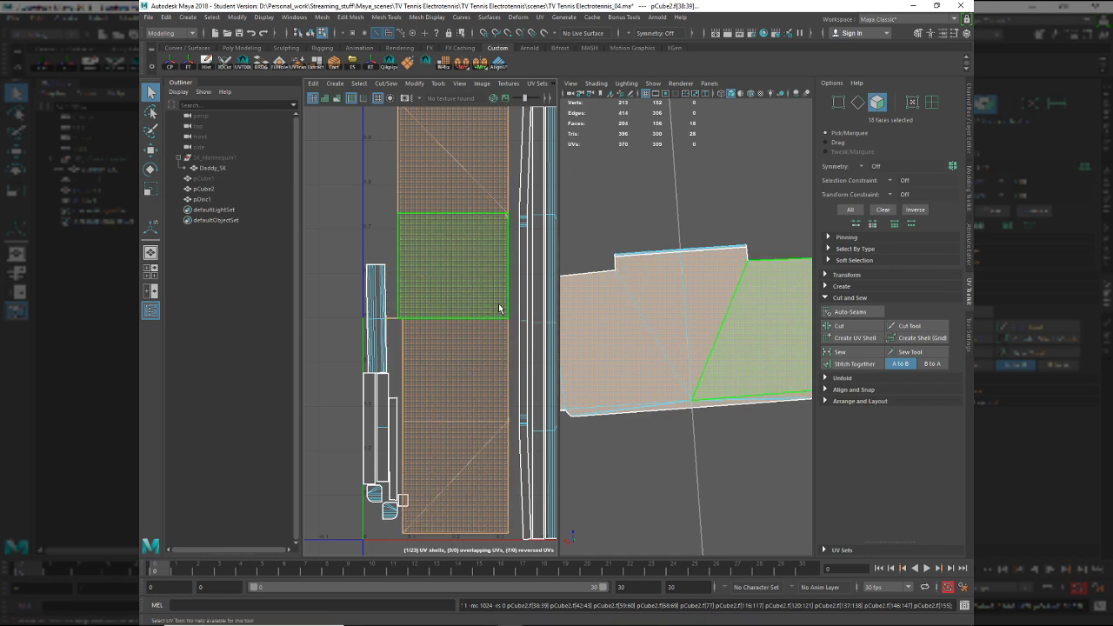
key("ctrl+z")
Try a camera-based UV projection of the broad face's shell from an orthographic view, and undo it.
key("space")
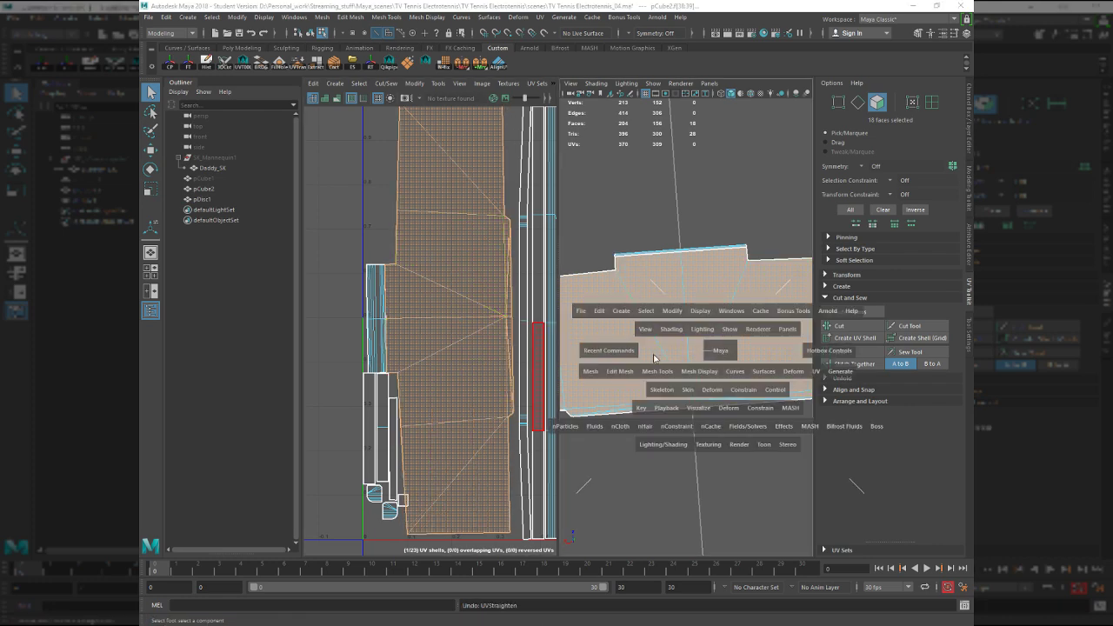
left_click_drag(720, 350, 657, 380)
right_click_drag(691, 425, 644, 408, "alt")
right_click_drag(461, 348, 497, 430, "shift")
scroll(499, 413, "up", 5)
scroll(499, 414, "down", 8)
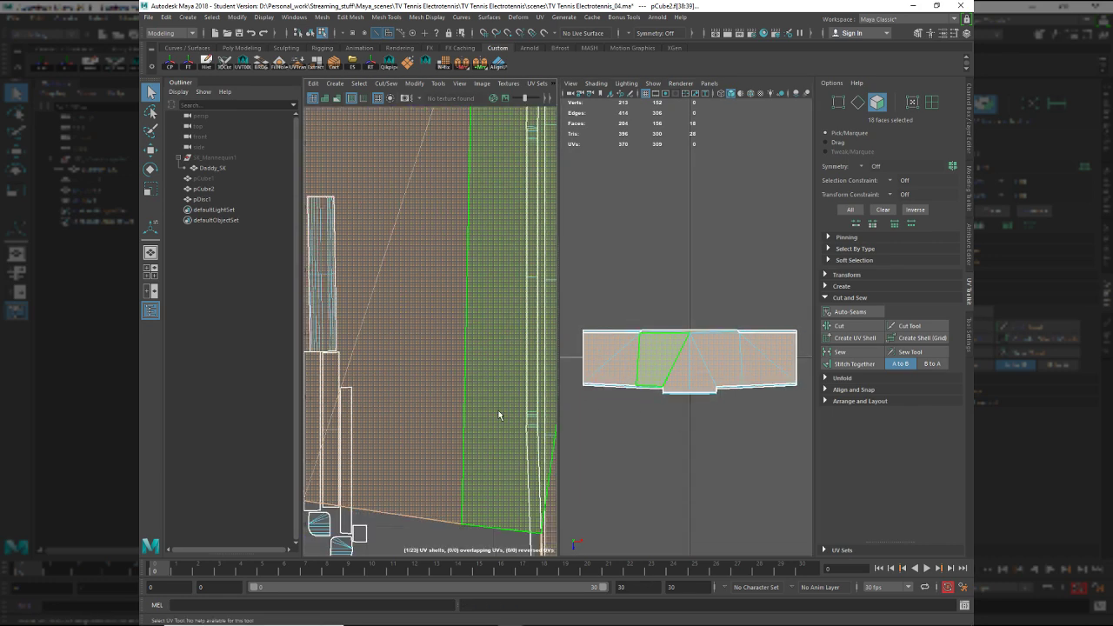
middle_click_drag(499, 413, 367, 389, "alt")
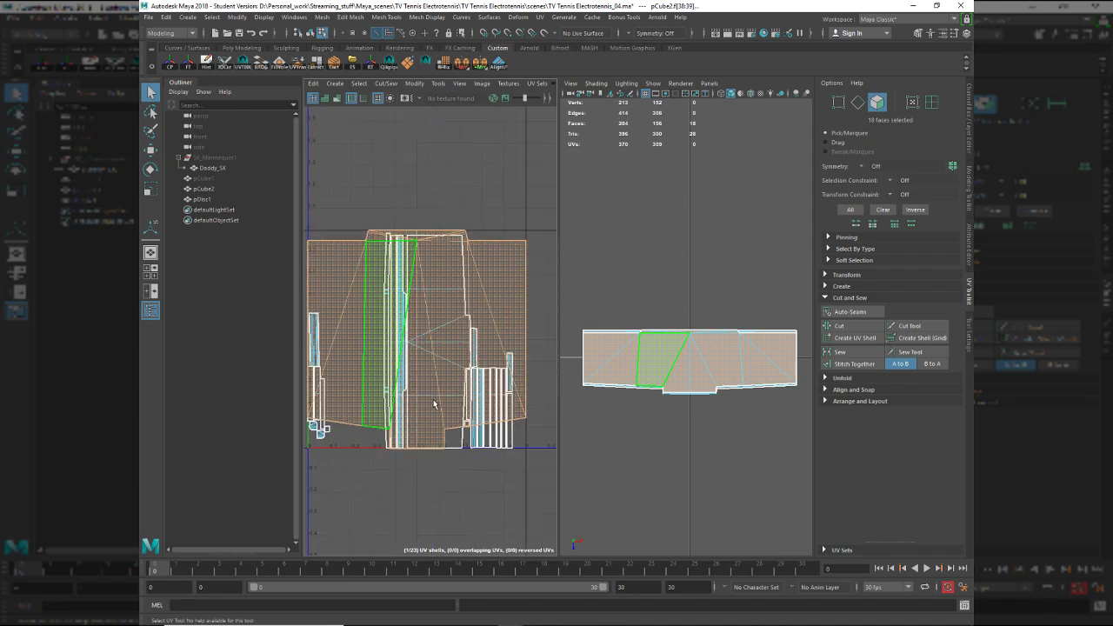
key("ctrl+z")
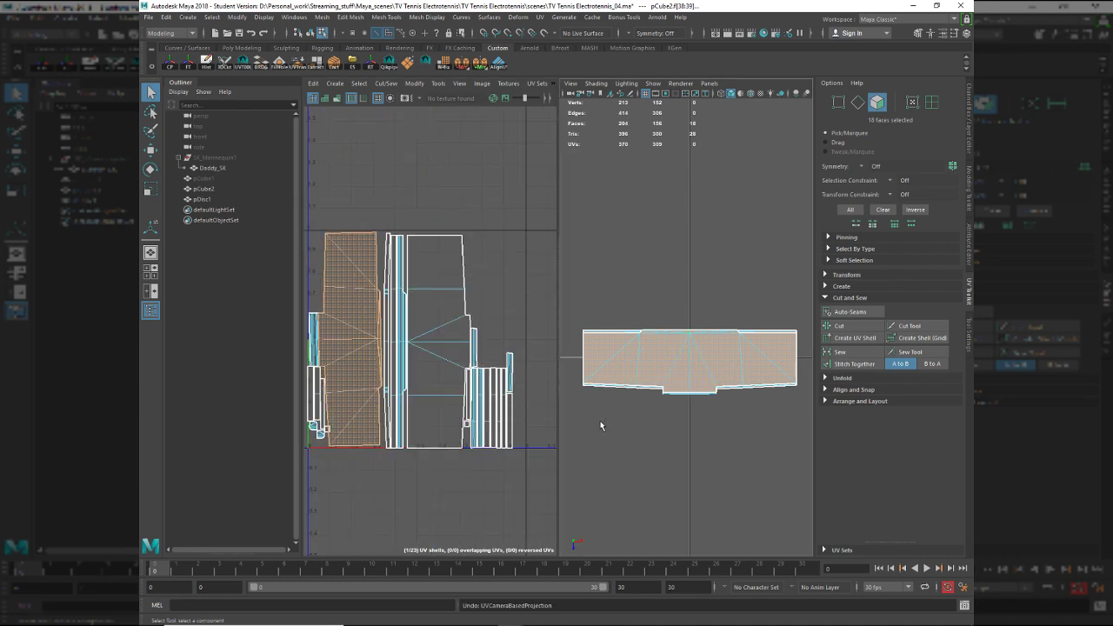
Redo the camera-based projection and try unfolding it, and undo both operations.
key("ctrl+y")
key("ctrl+u")
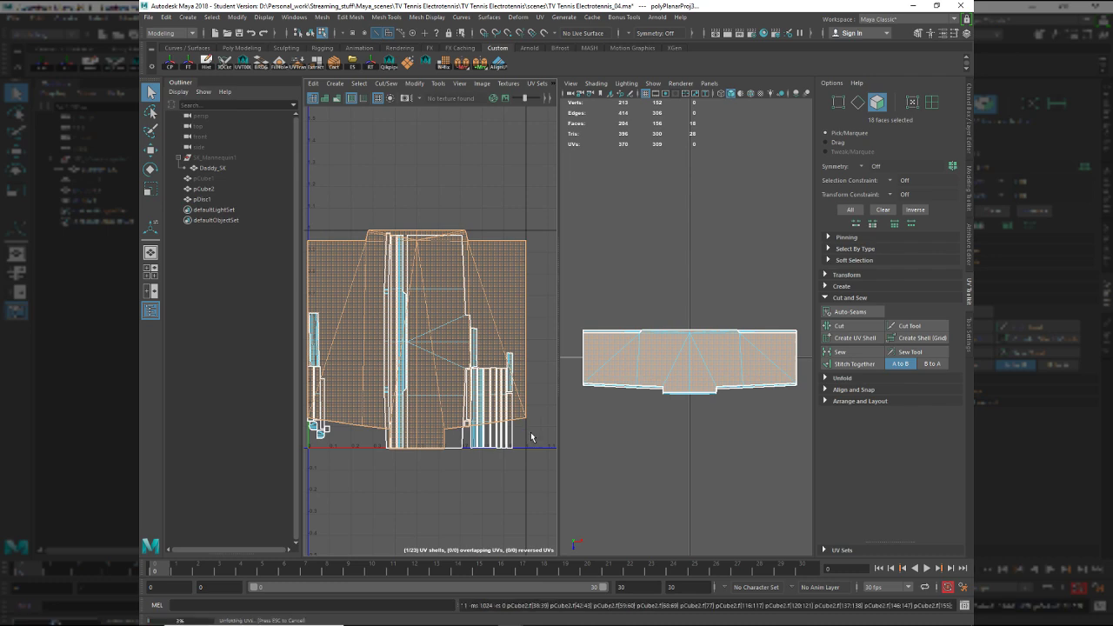
key("ctrl+z")
key("ctrl+z")
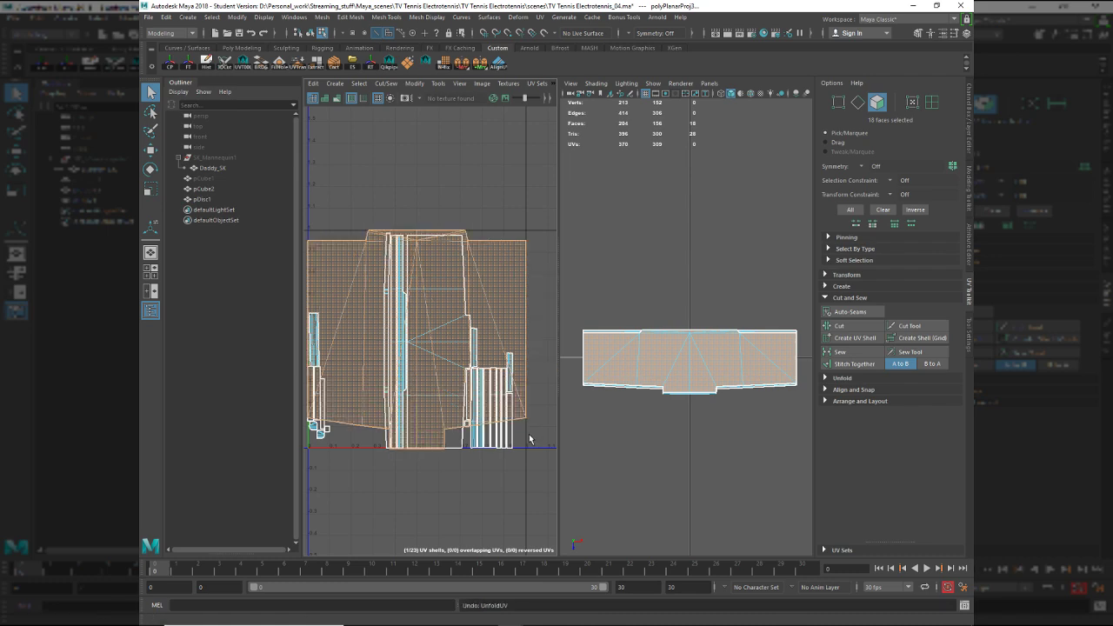
key("ctrl+z")
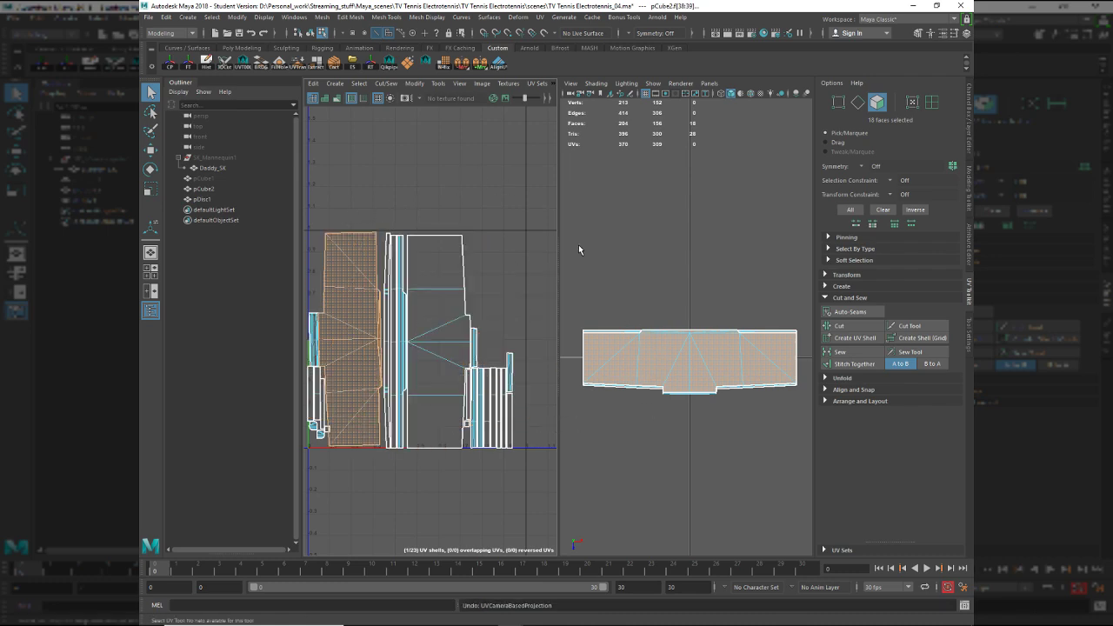
Try a planar UV projection of the broad face's shell, try rotating its faces, and undo both operations.
middle_click(644, 414)
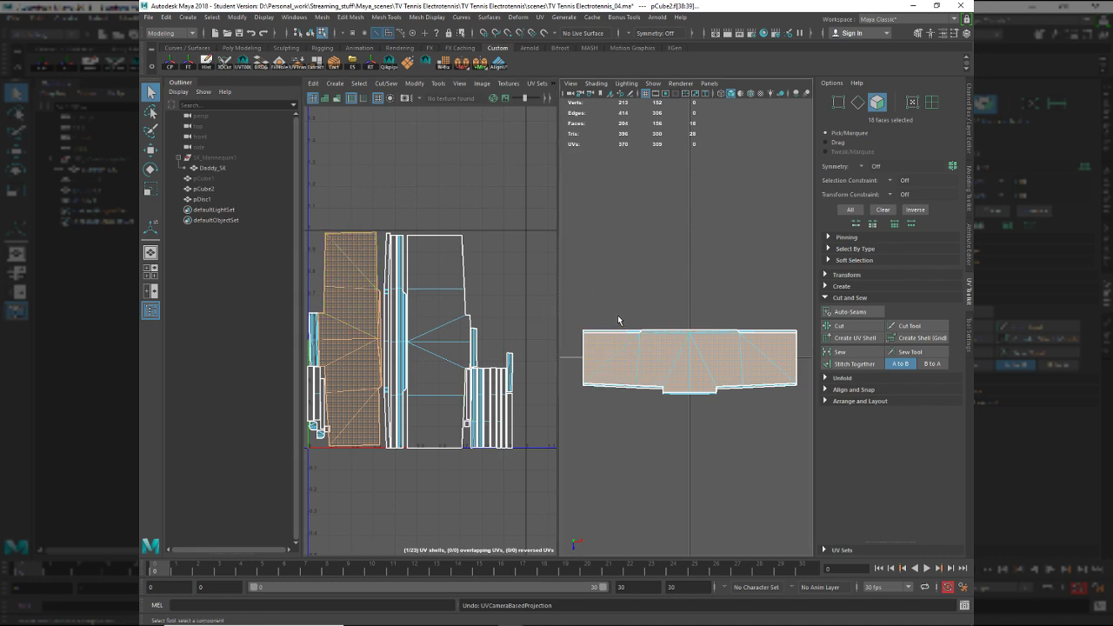
right_click_drag(474, 226, 522, 348)
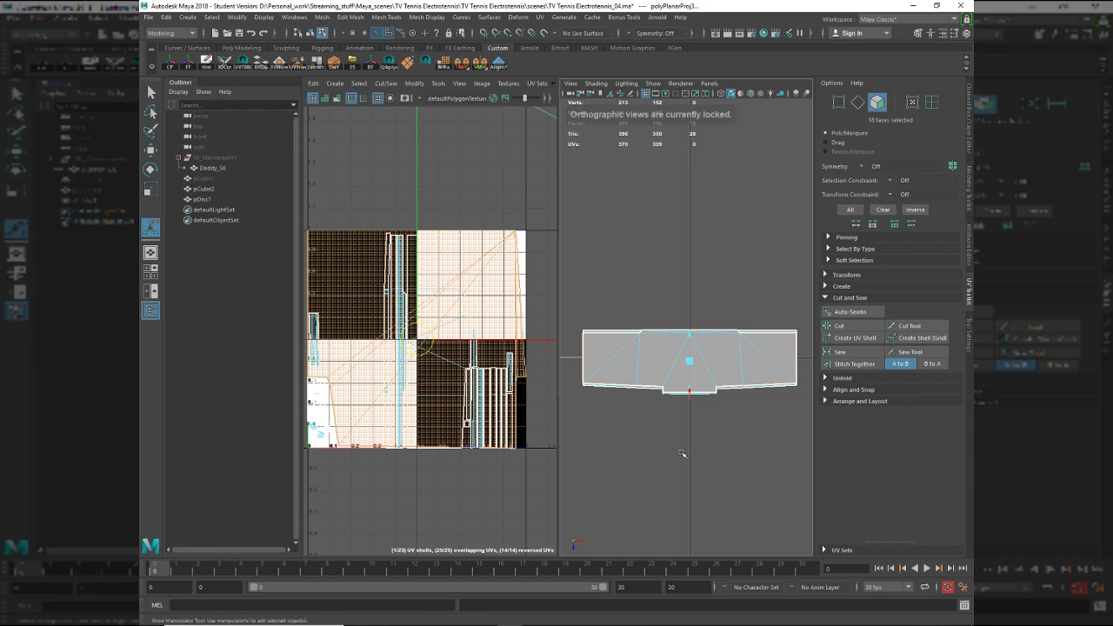
key("space")
left_click_drag(670, 465, 669, 434)
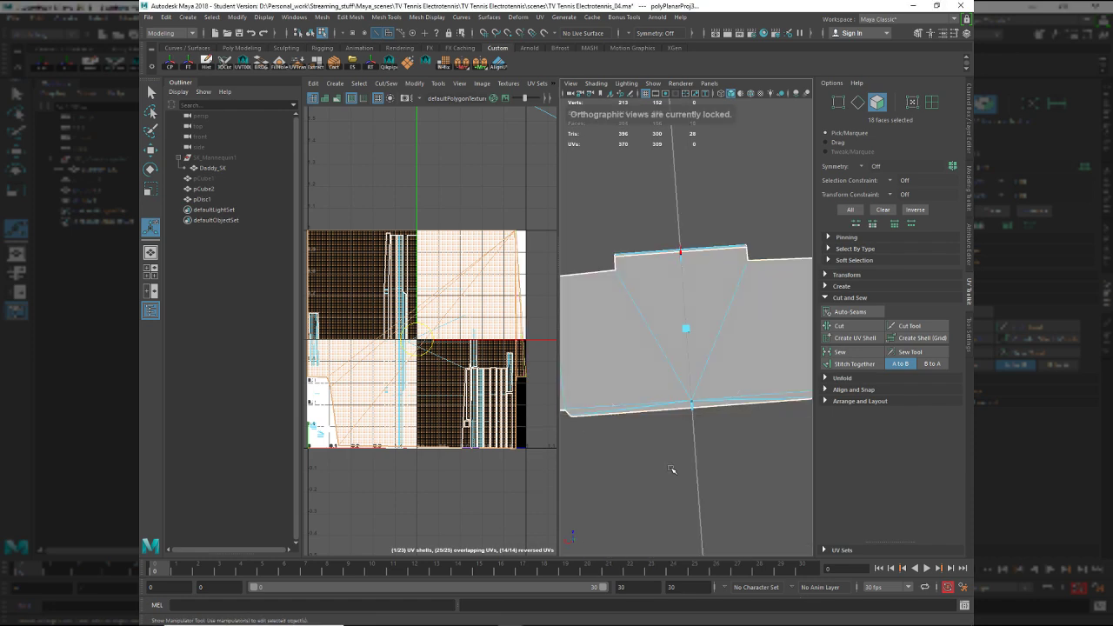
left_click_drag(638, 397, 685, 322, "alt")
key("e")
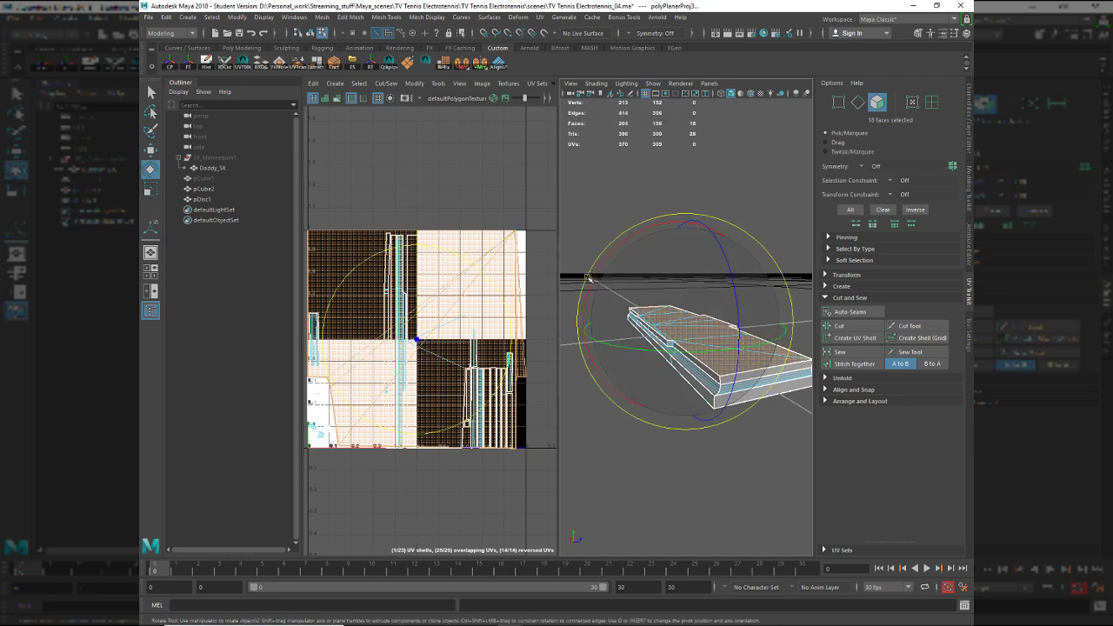
left_click_drag(591, 276, 628, 237)
key("ctrl+z")
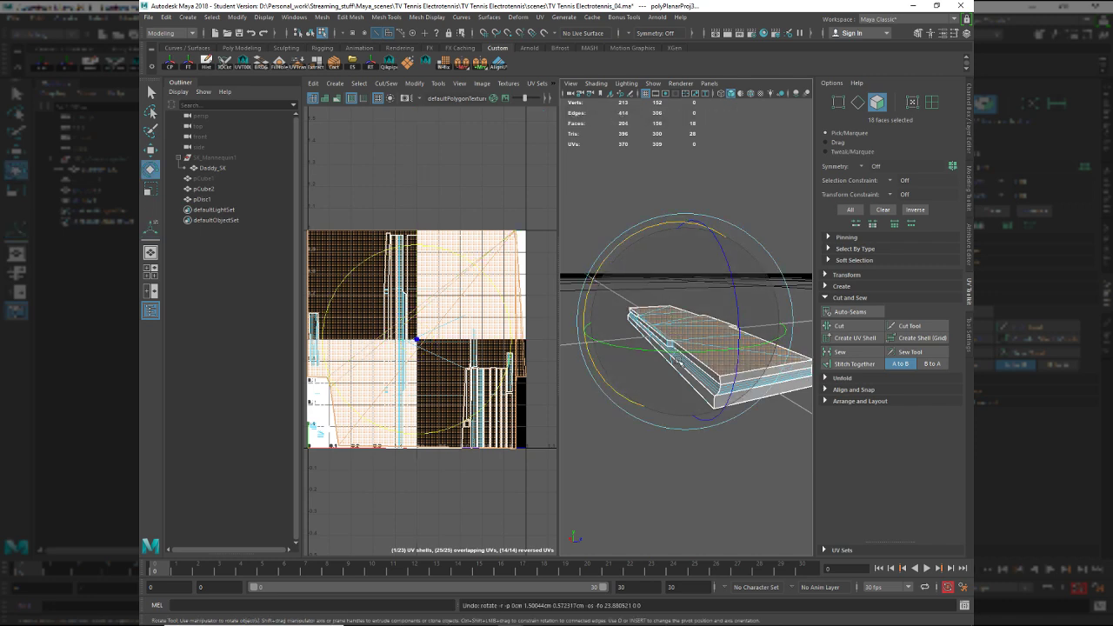
key("ctrl+z")
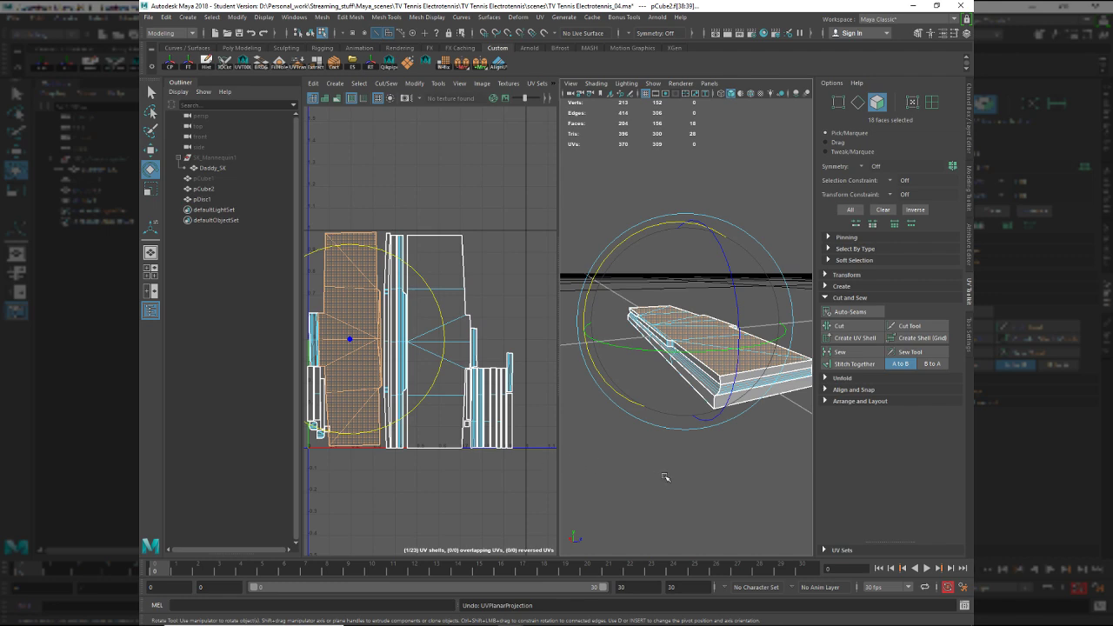
Try a Best Plane UV projection of the broad face's shell by picking faces that define the plane, and undo it.
right_click_drag(640, 367, 641, 454, "shift")
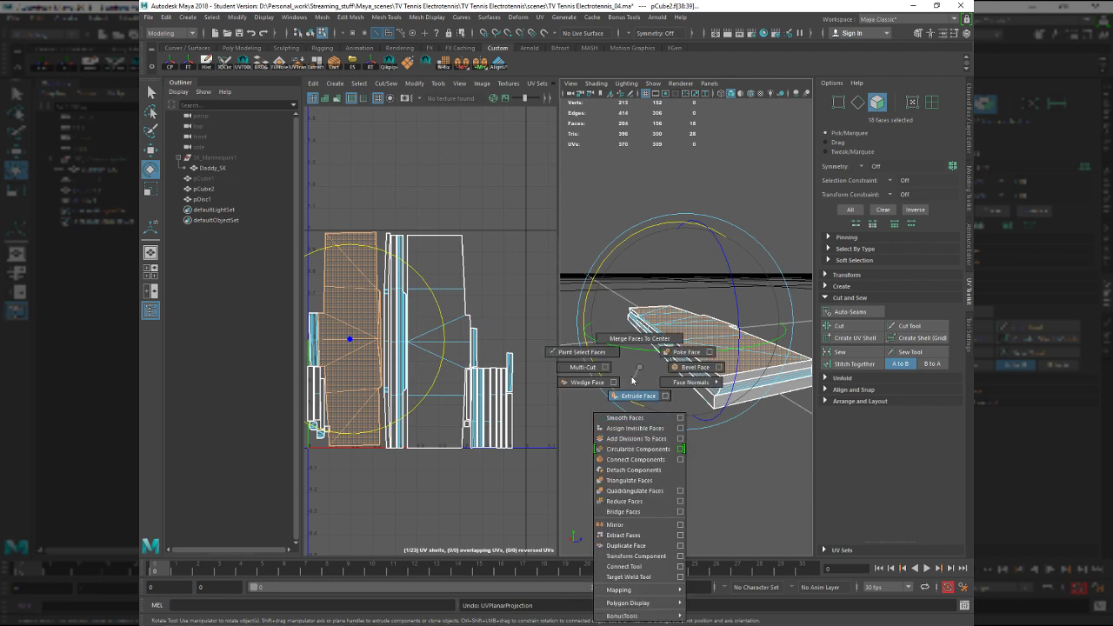
right_click_drag(471, 314, 520, 456)
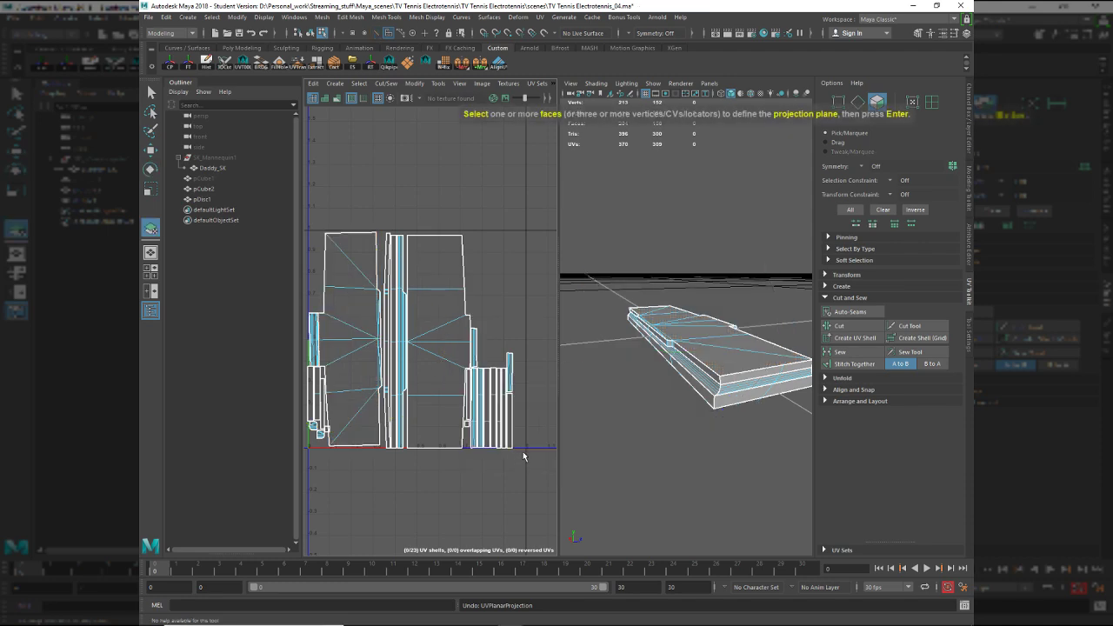
left_click(704, 357)
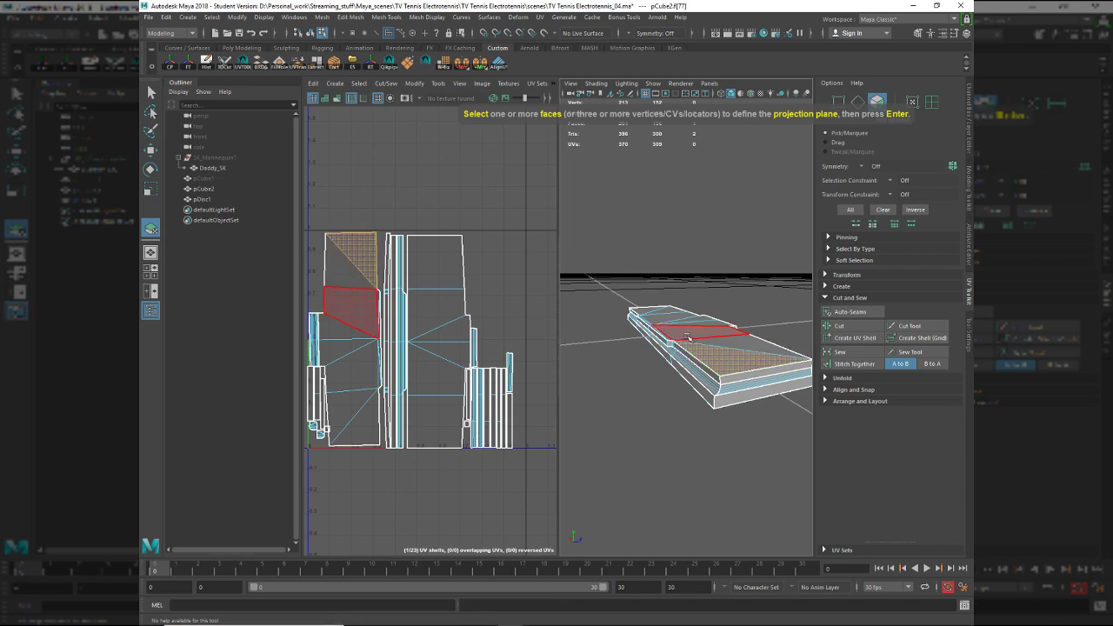
key("ctrl+z")
key("ctrl+z")
key("ctrl+z")
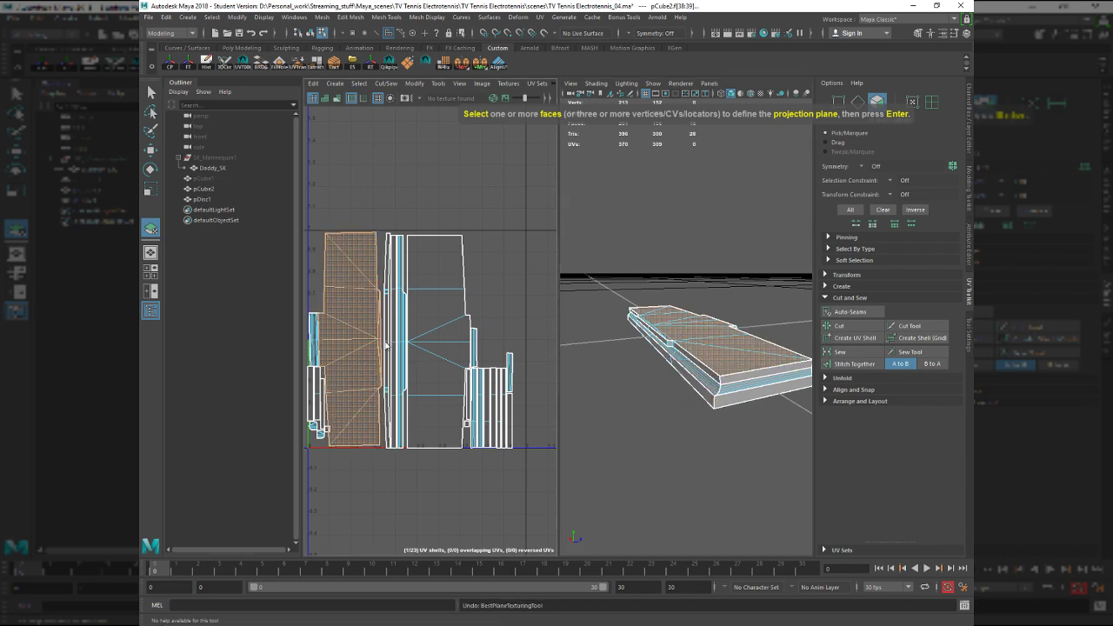
Try the planar UV projection of the broad face's shell again from the perspective view, and undo it.
right_click_drag(386, 345, 447, 461)
left_click_drag(589, 464, 580, 430, "alt")
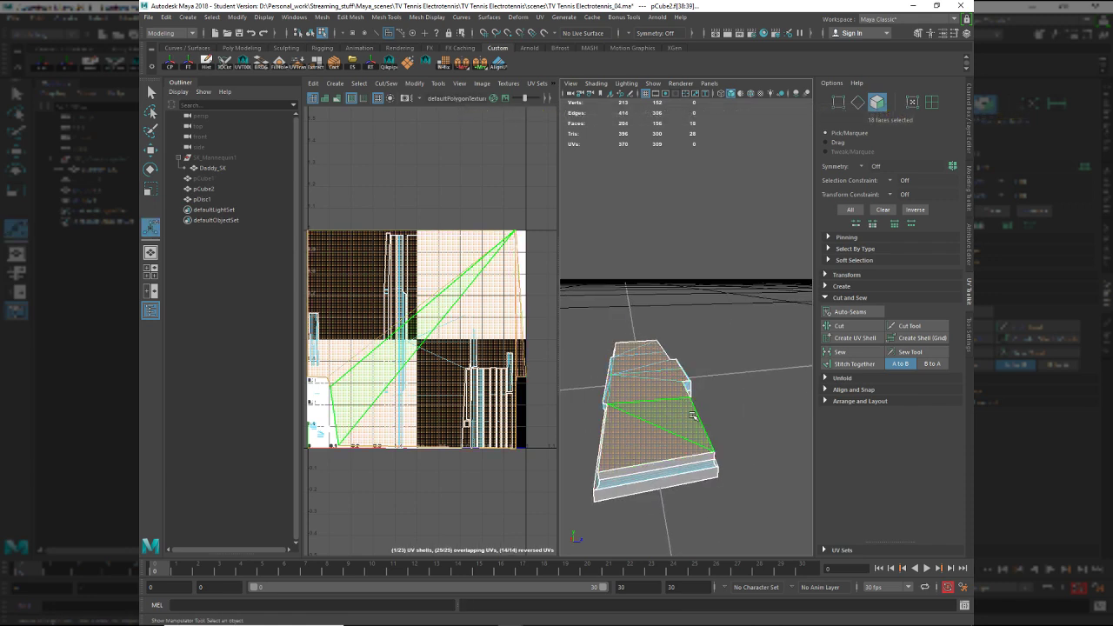
key("e")
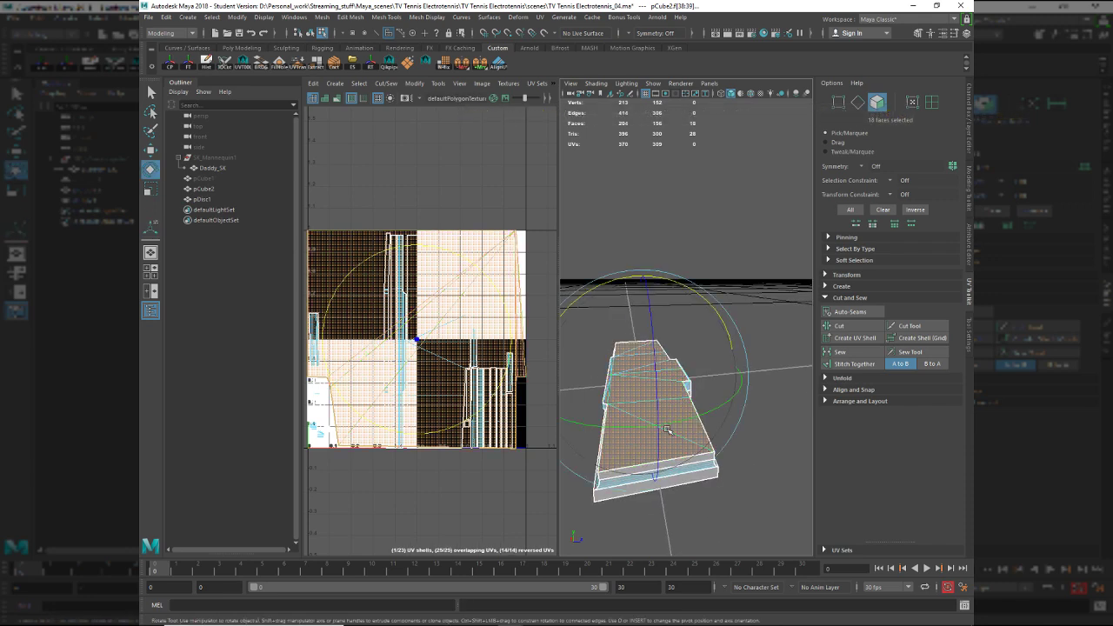
key("r")
key("w")
key("ctrl+z")
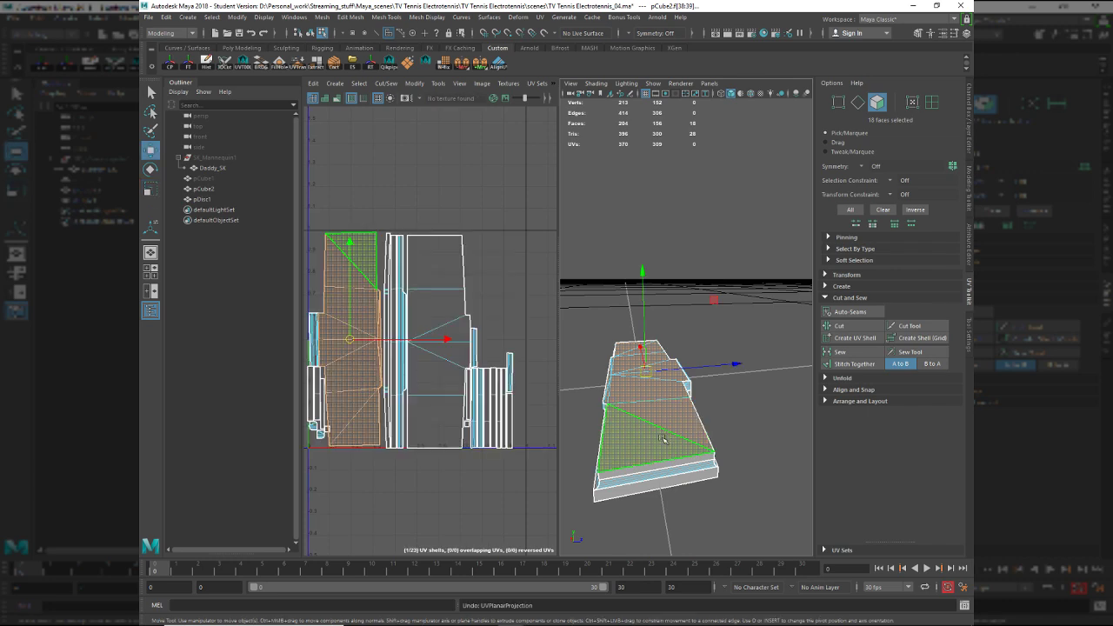
Apply planar mapping to the broad face's selected faces with the projection fitted to the best plane.
left_click_drag(645, 454, 622, 458, "alt")
right_click_drag(459, 331, 460, 333)
mouse_move(462, 406)
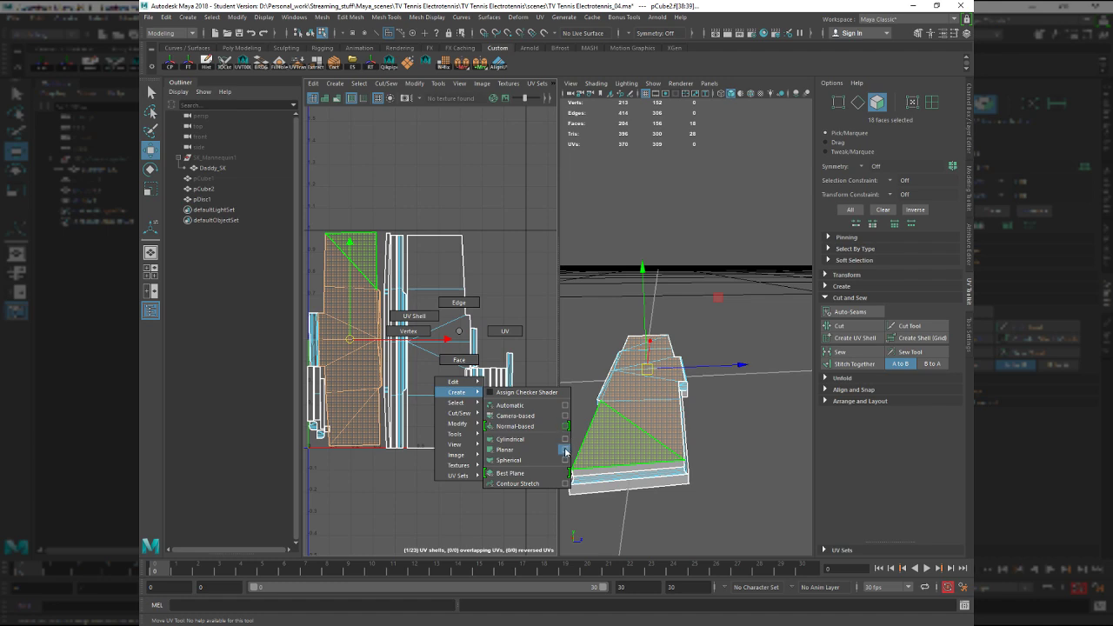
left_click(567, 452)
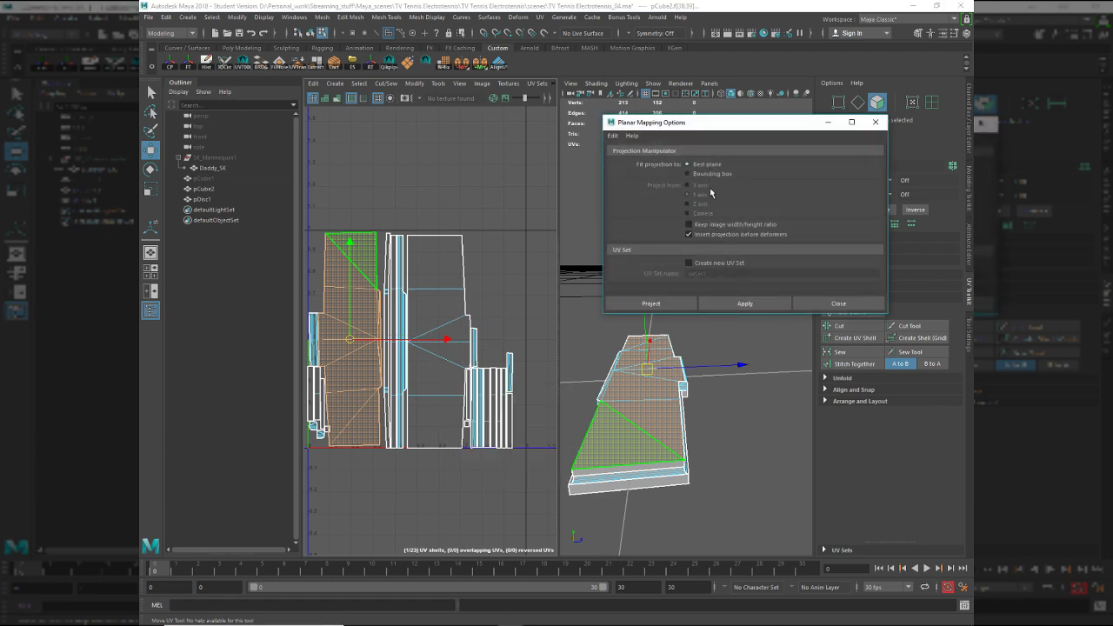
left_click(716, 304)
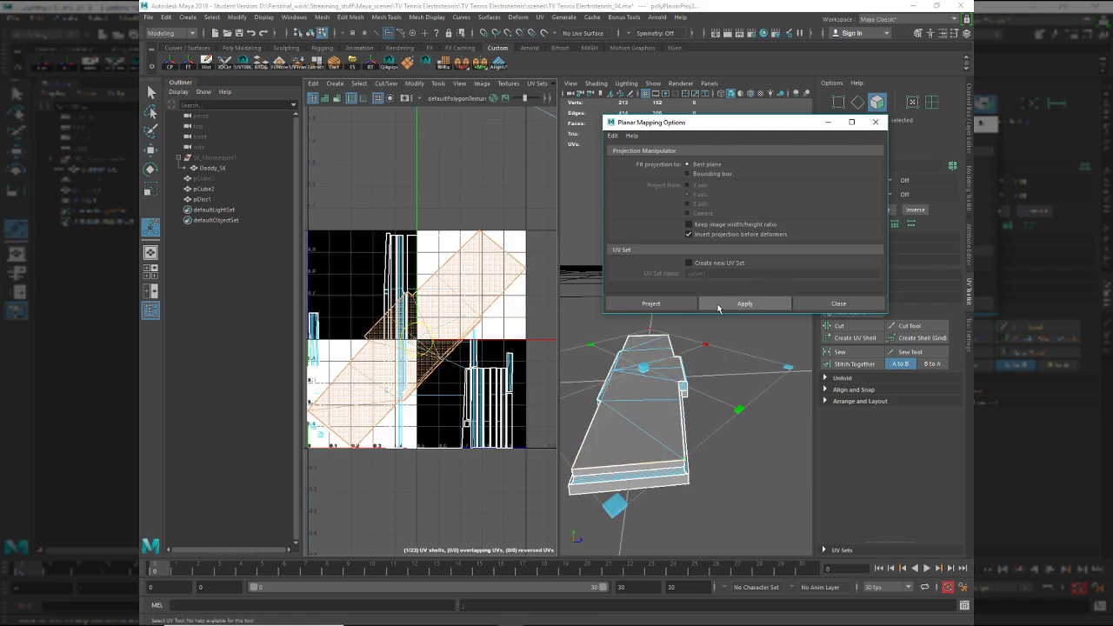
left_click(833, 305)
Select the diagonal shell of the broad face and orient it upright with Orient Shells.
scroll(453, 395, "up", 5)
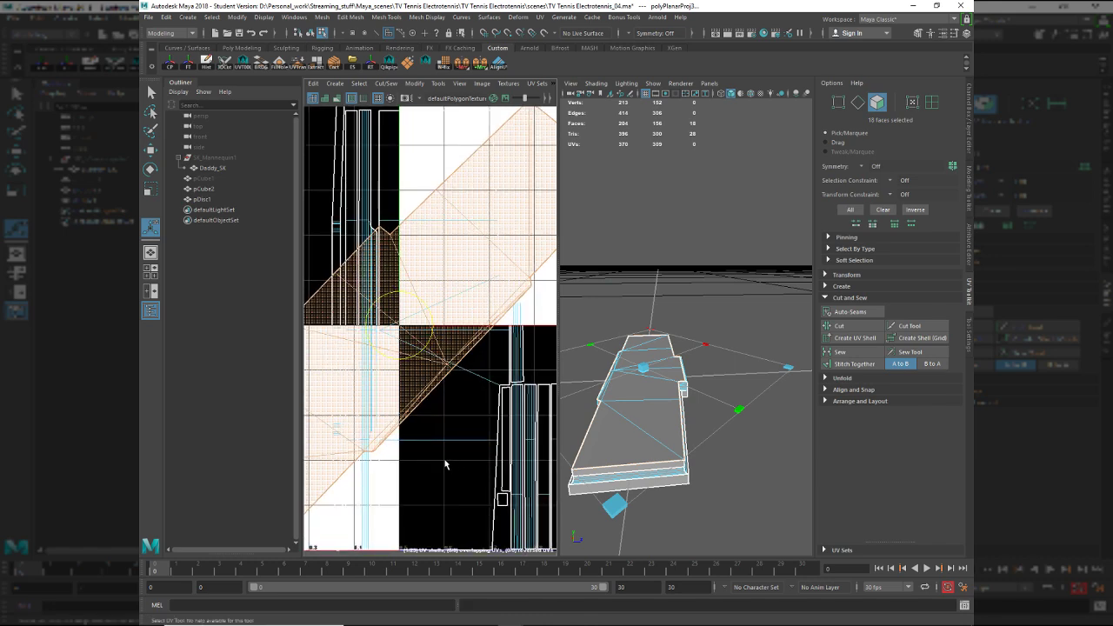
right_click(462, 376, "shift")
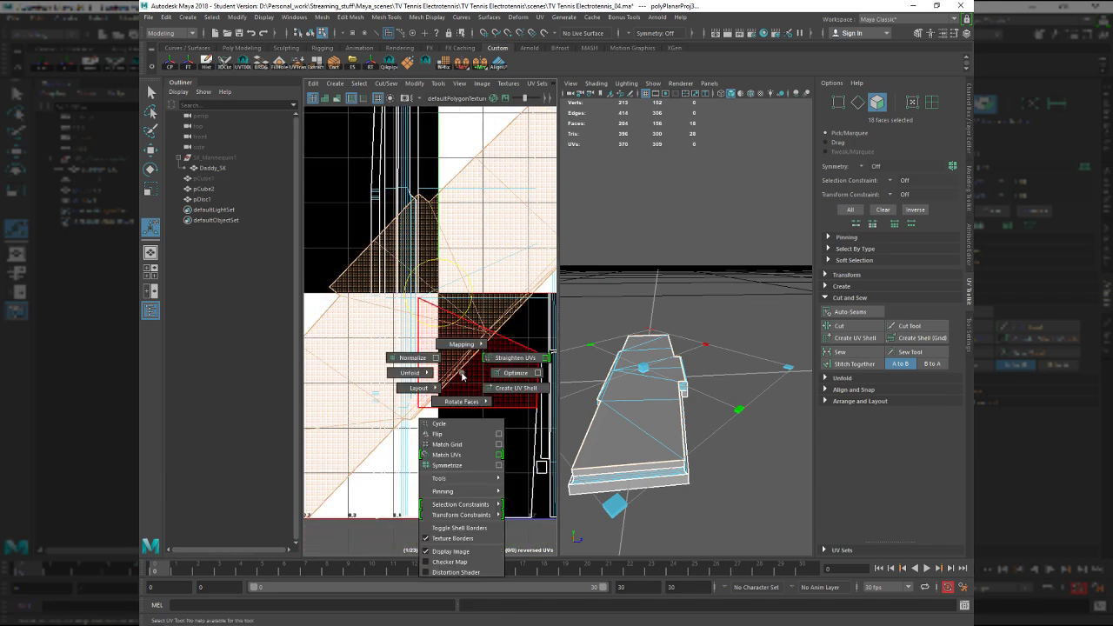
right_click_drag(462, 375, 368, 371)
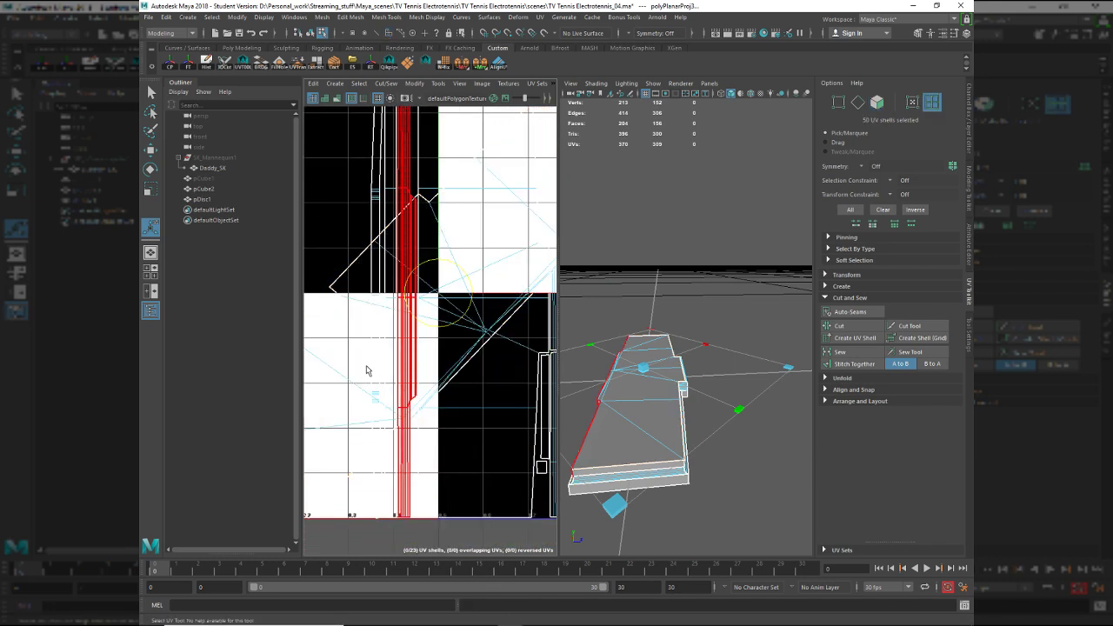
left_click(353, 268)
right_click(353, 270, "shift")
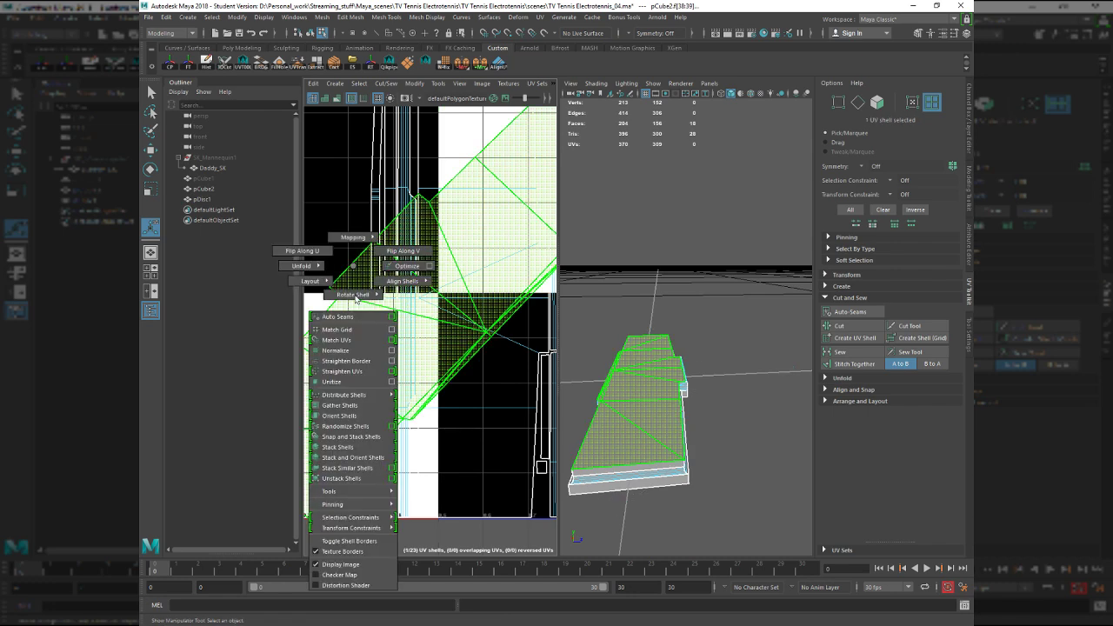
left_click(353, 408)
scroll(383, 409, "up", 2)
scroll(384, 402, "down", 6)
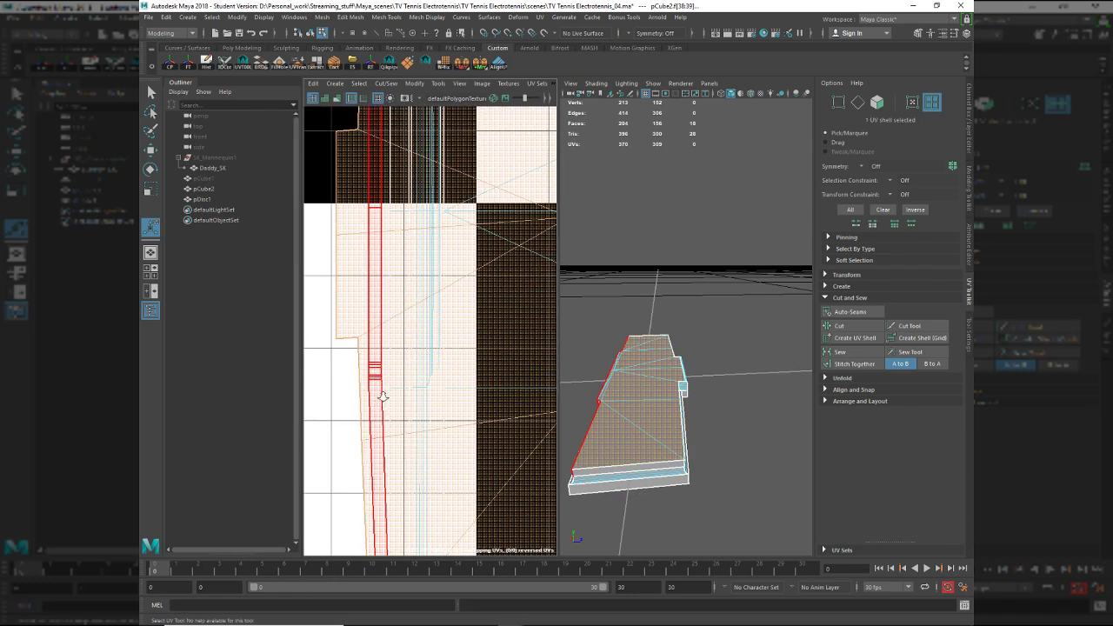
Select the broad face's faces in the orthographic view, try Straighten UVs on them, and undo the straightening.
scroll(391, 398, "up", 3)
left_click_drag(633, 426, 622, 485, "alt")
key("space")
left_click_drag(659, 449, 627, 450)
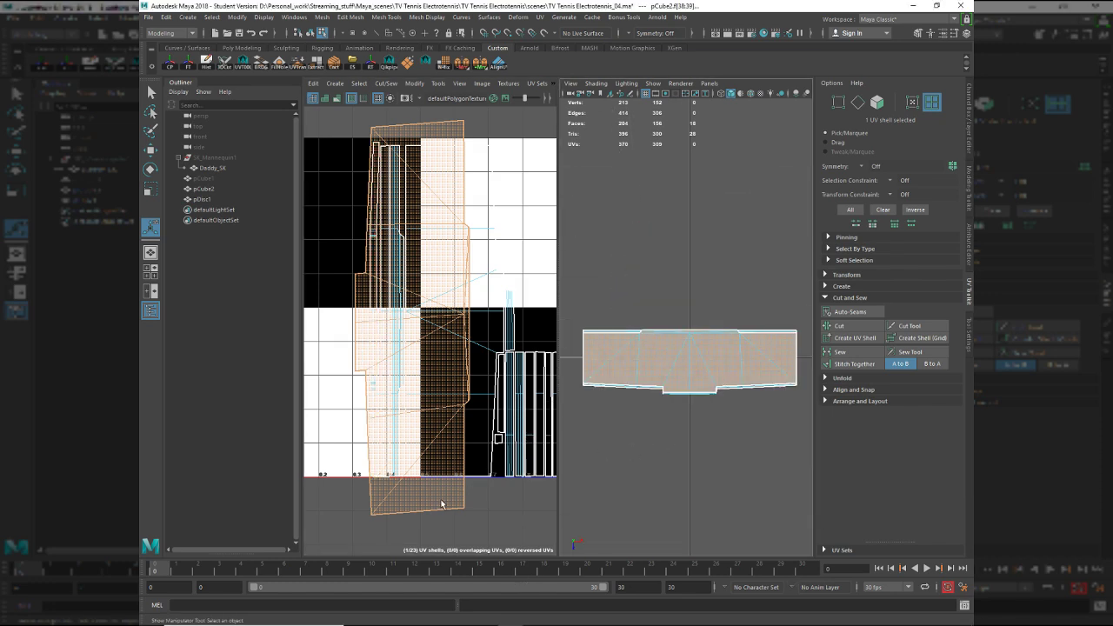
right_click_drag(412, 453, 414, 489)
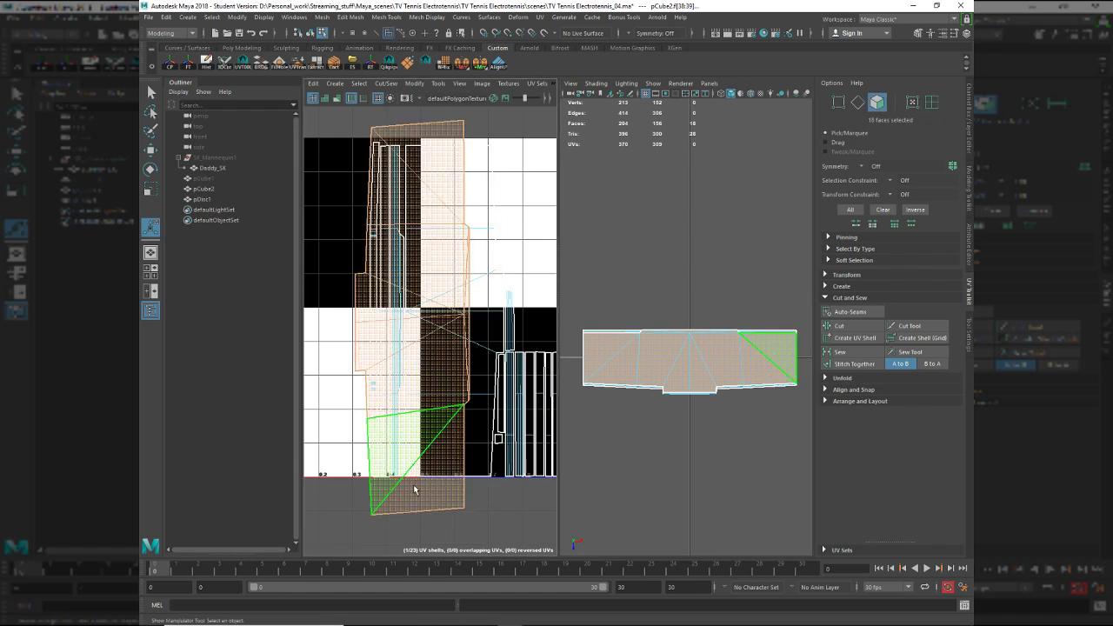
right_click_drag(434, 417, 476, 403, "shift")
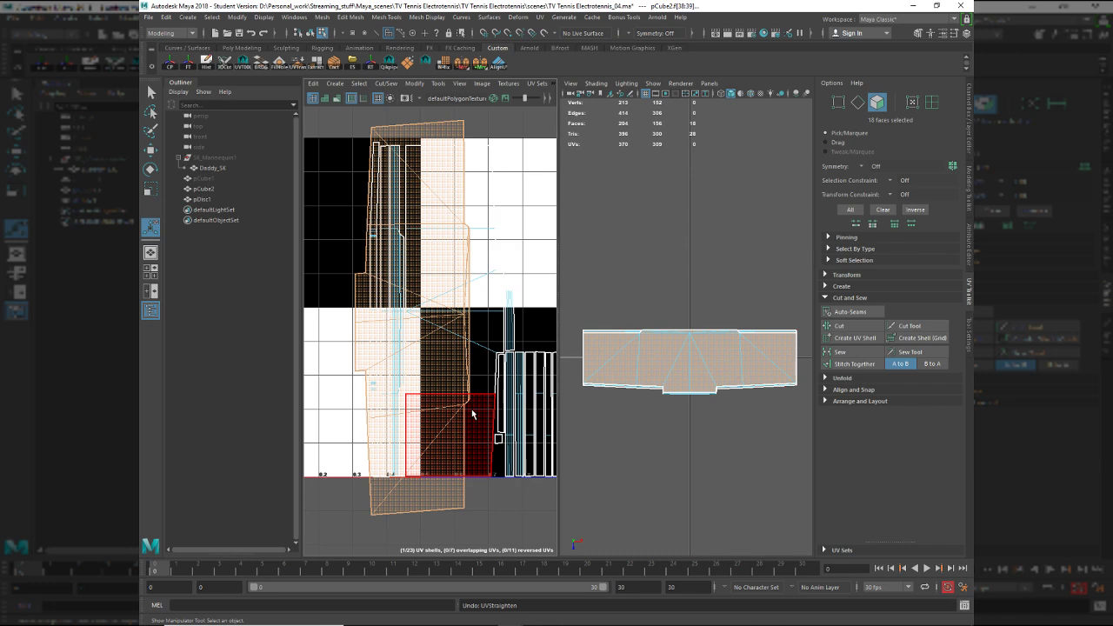
Apply a camera-based UV projection to the broad face's faces from the orthographic view.
scroll(460, 421, "up", 5)
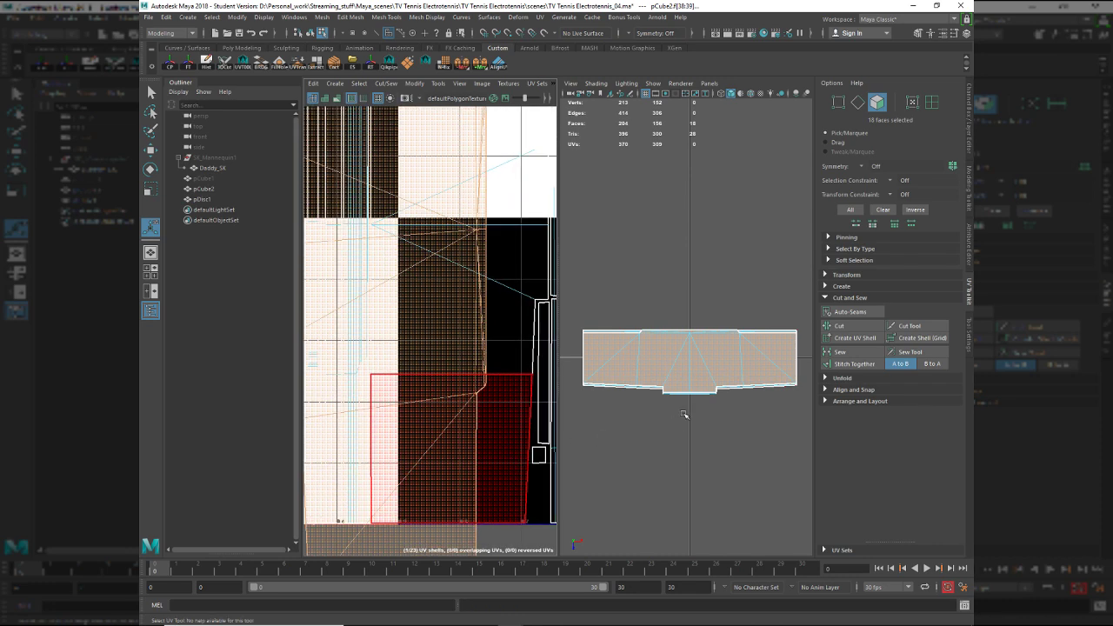
left_click_drag(684, 415, 683, 426, "alt")
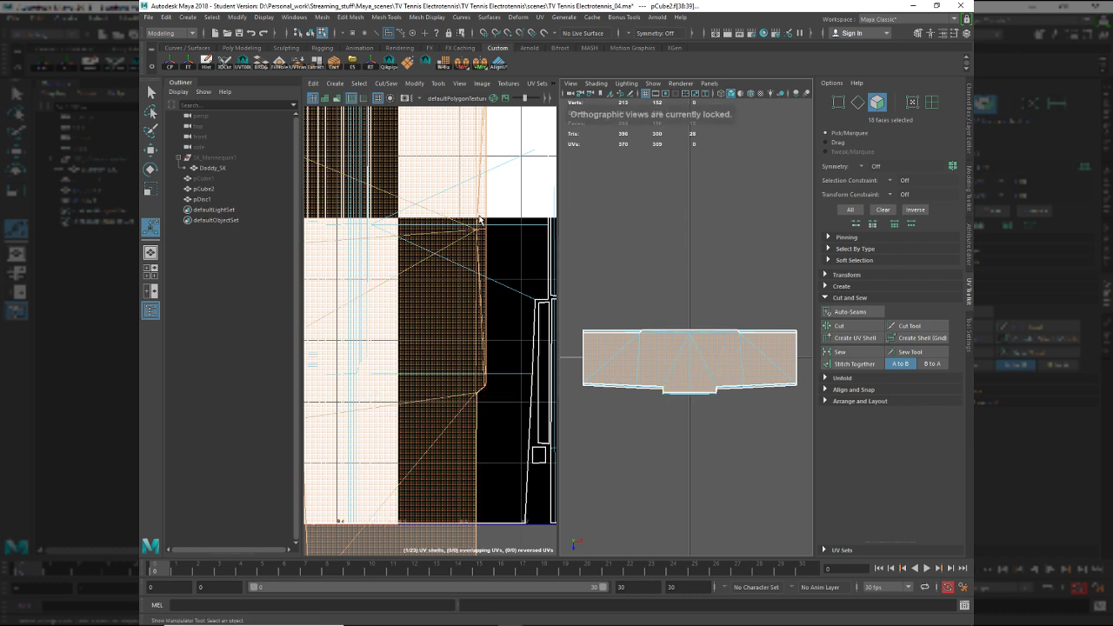
right_click_drag(414, 267, 471, 352)
scroll(475, 354, "up", 3)
scroll(470, 352, "down", 5)
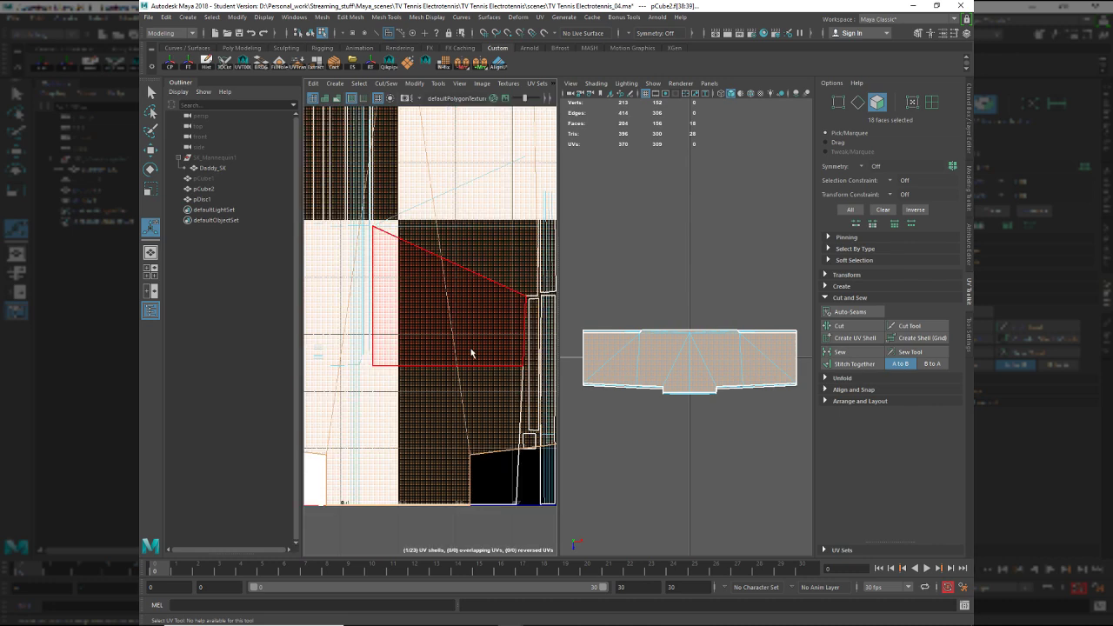
scroll(468, 350, "down", 4)
Scale the broad face's shell down vertically to its true proportions and check the result with the checker texture.
key("r")
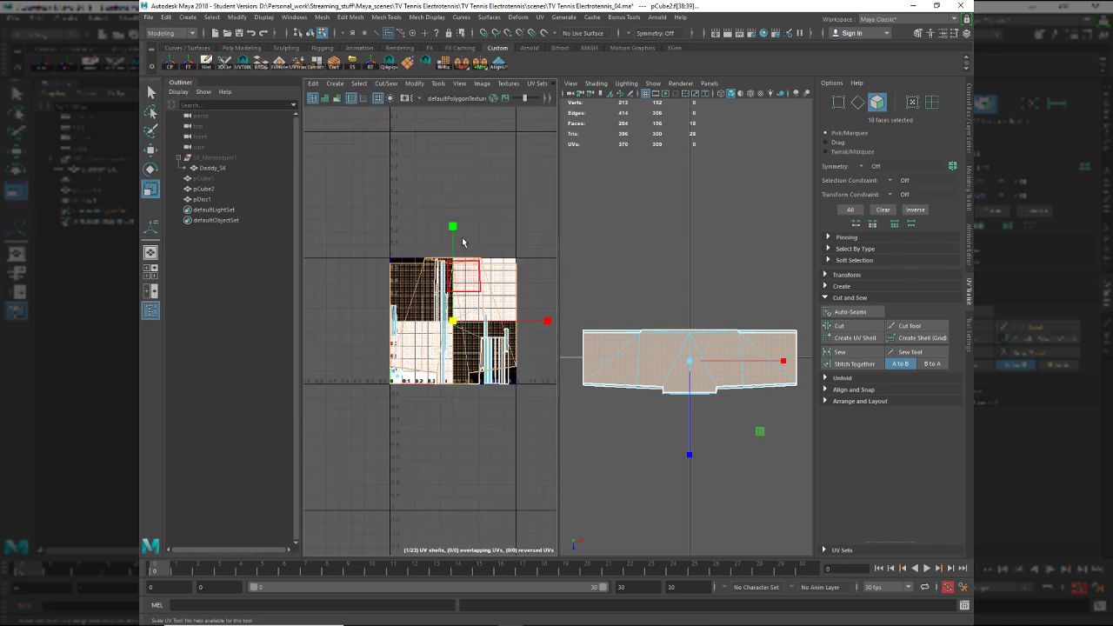
right_click_drag(493, 290, 543, 424)
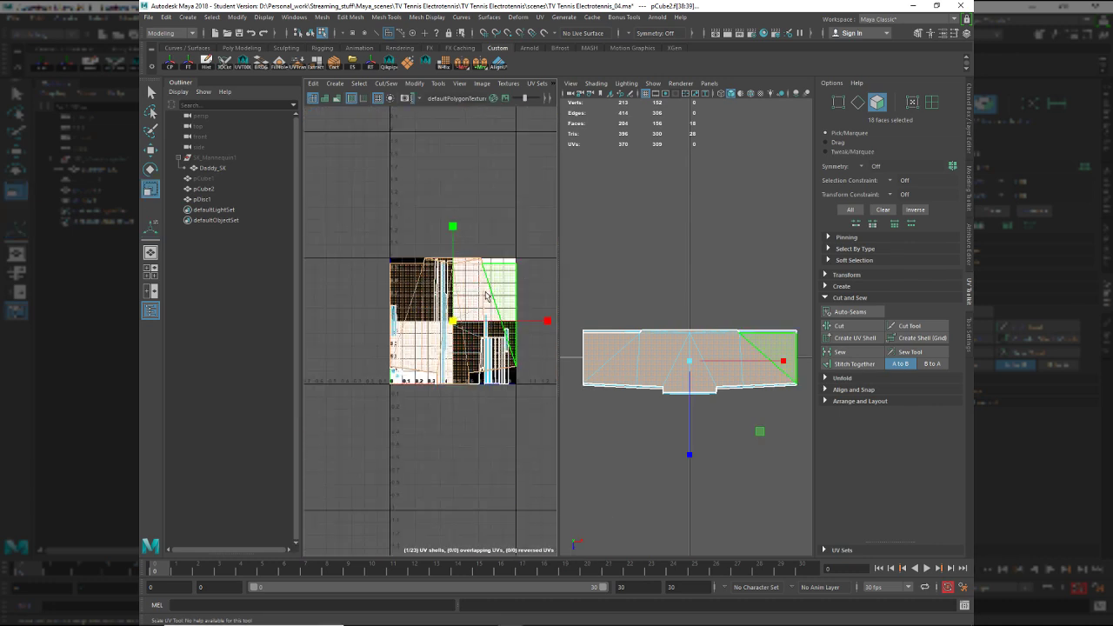
left_click_drag(453, 227, 449, 294)
scroll(651, 386, "up", 6)
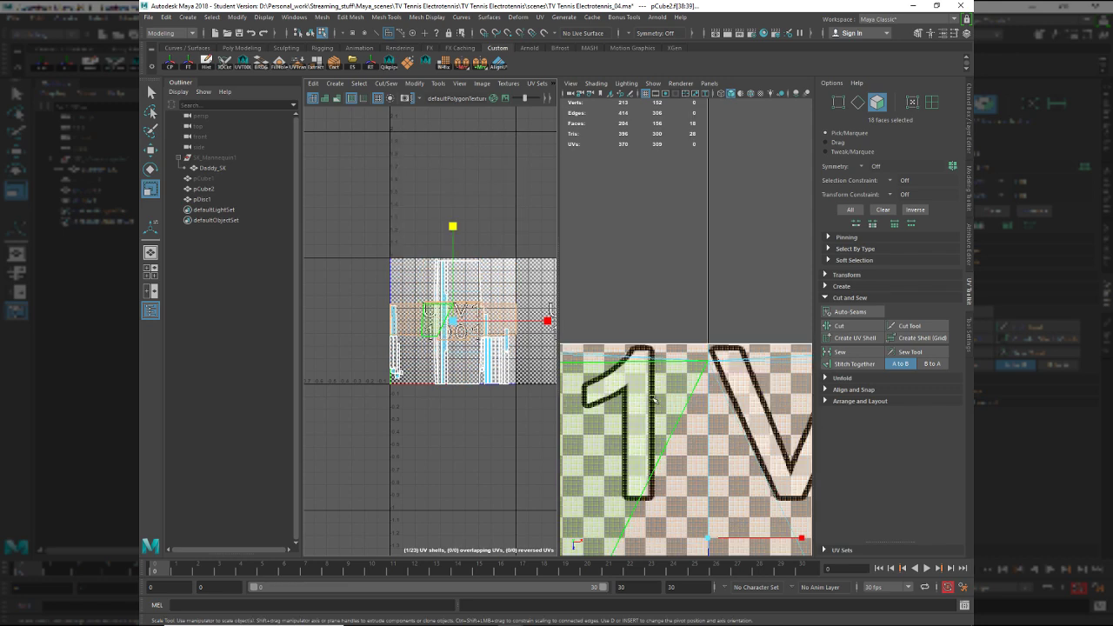
scroll(493, 370, "up", 5)
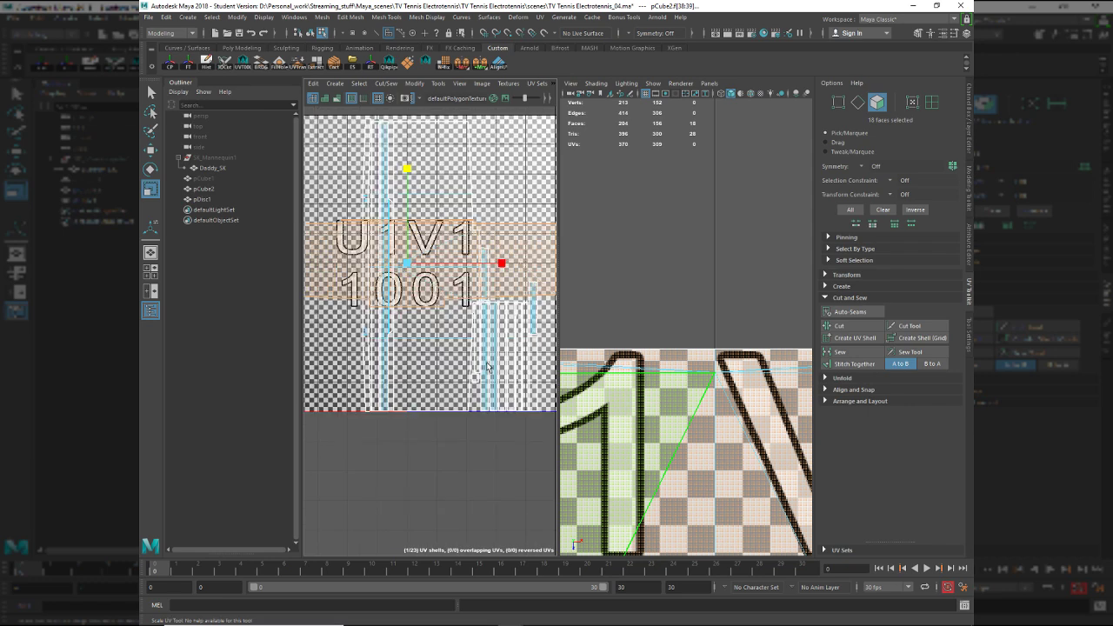
Dim the checker image behind the shells, switch to edge selection, and enlarge the UV Editor to the full view area.
left_click(506, 98)
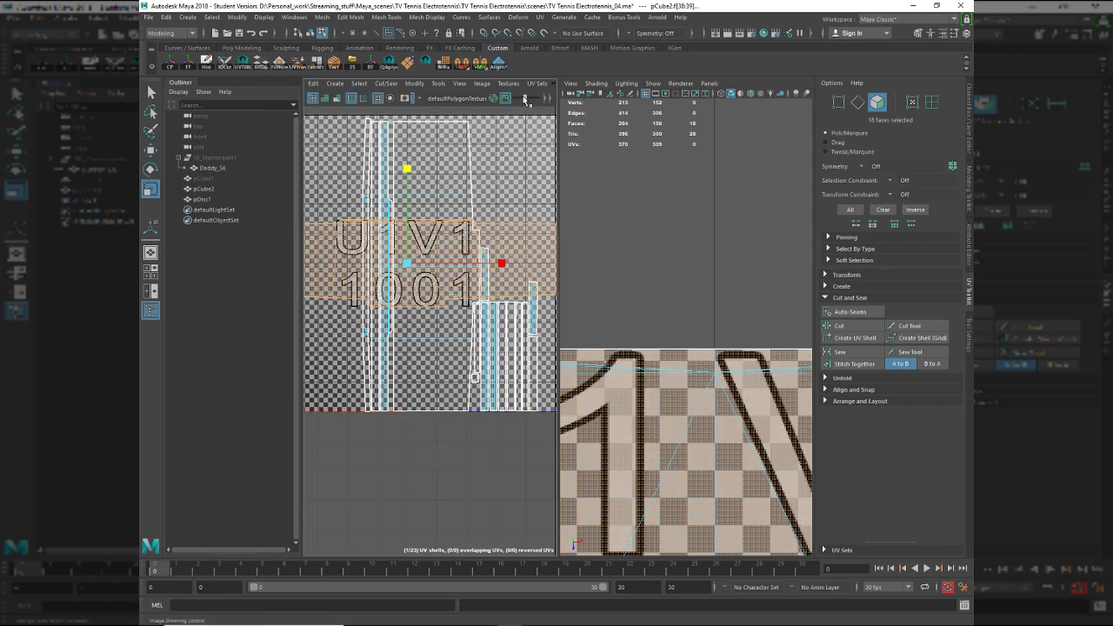
left_click_drag(526, 99, 529, 100)
key("F10")
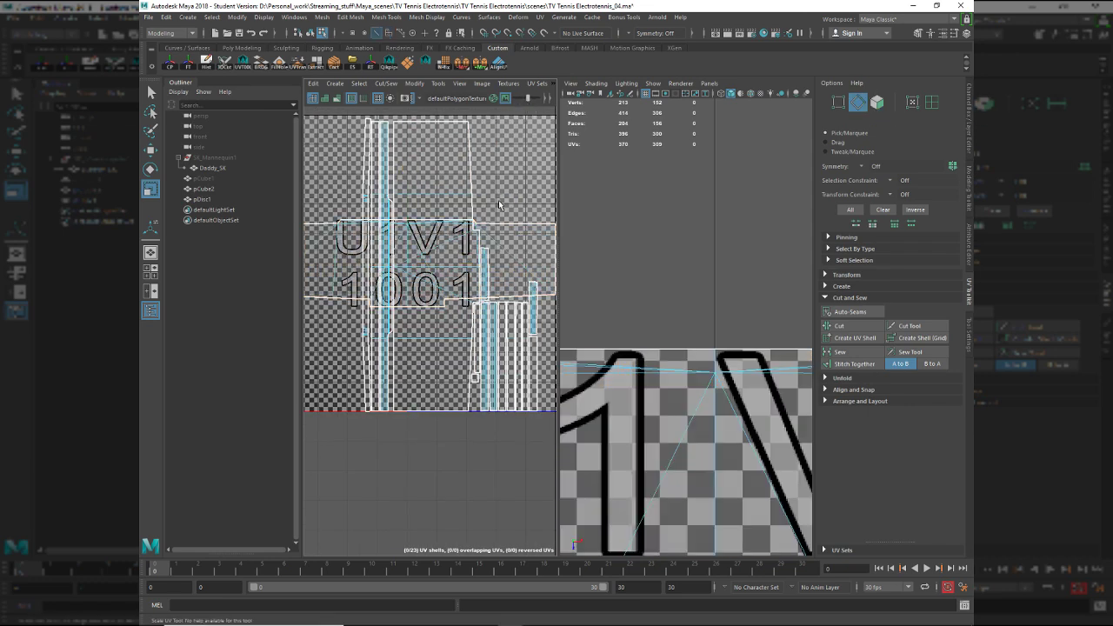
middle_click_drag(648, 374, 662, 320, "alt")
scroll(461, 343, "down", 4)
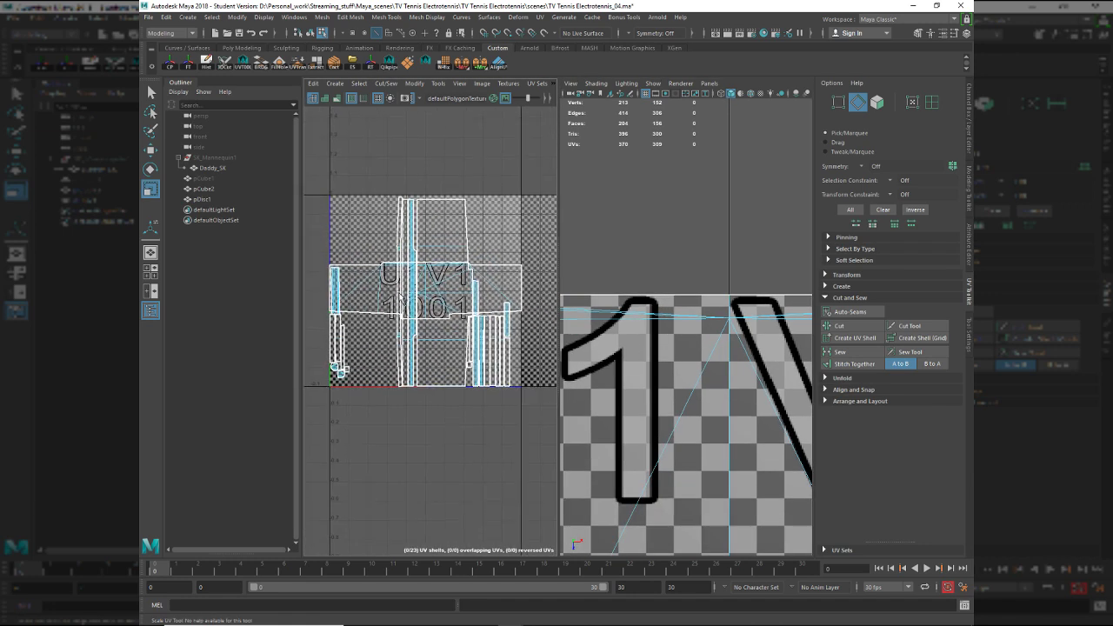
key("space")
key("space")
scroll(487, 348, "up", 3)
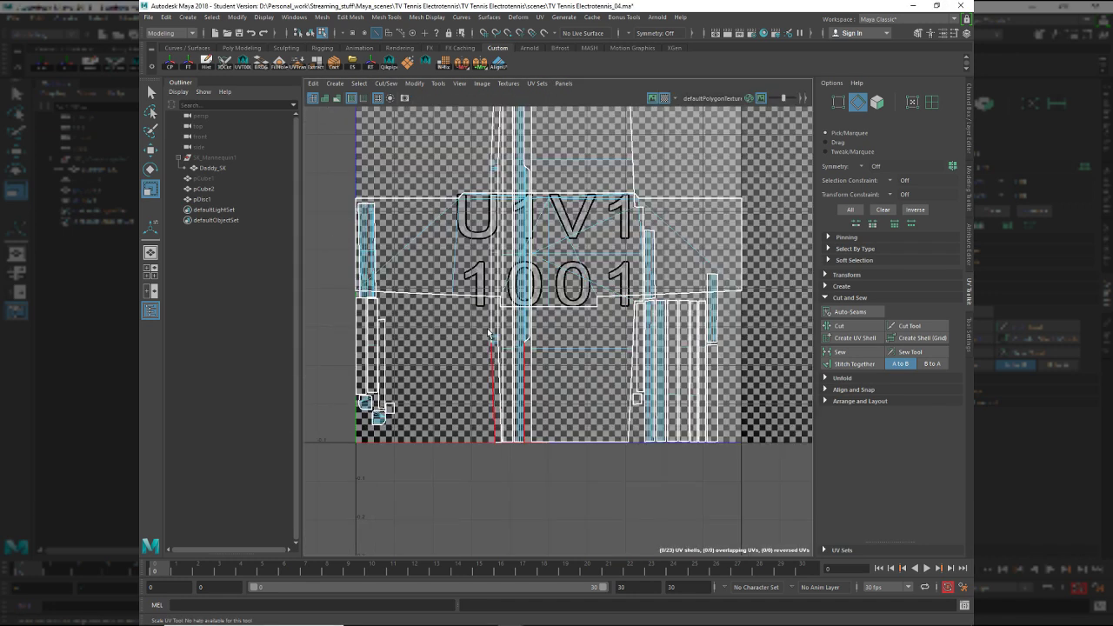
Rotate the broad face's UV shell by -90 degrees and move it left, beside the narrow strip shells.
scroll(424, 287, "down", 1)
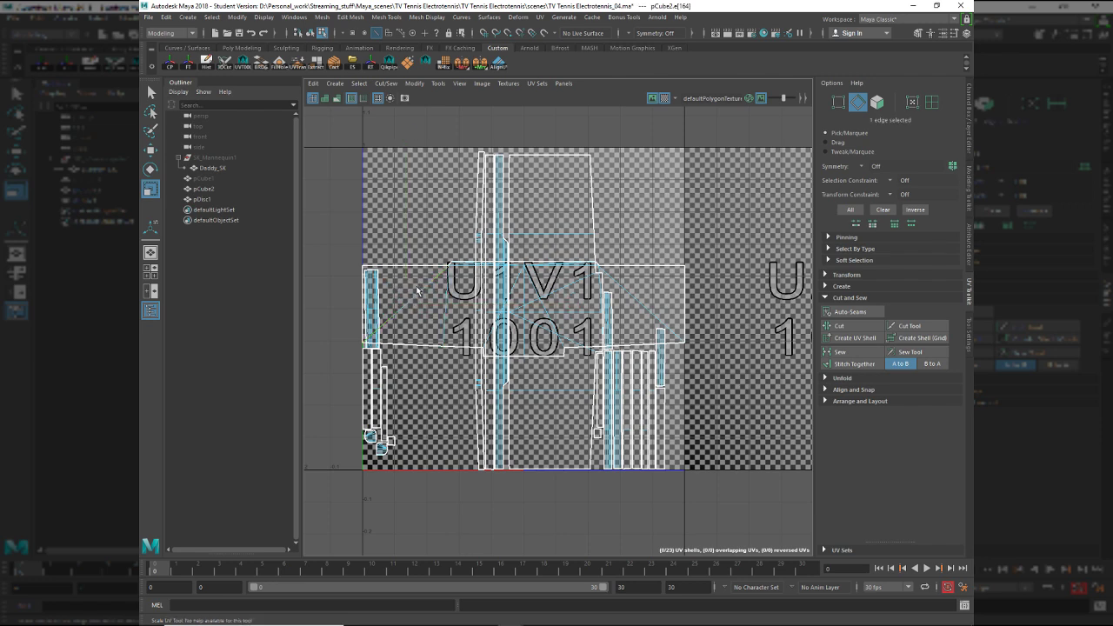
left_click(421, 305)
right_click(441, 189, "shift")
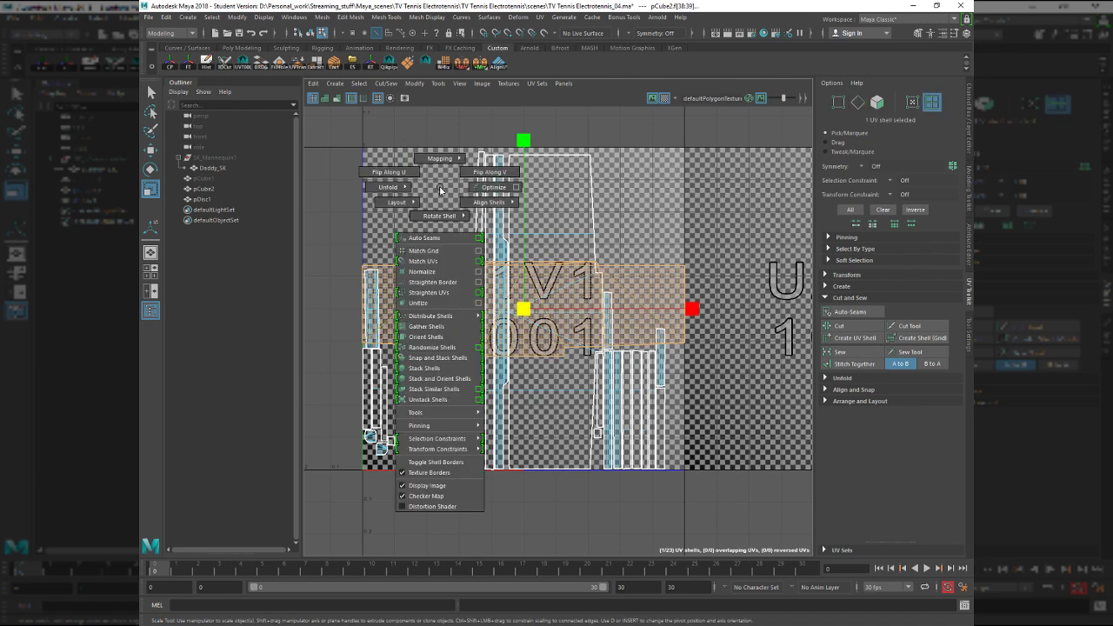
right_click_drag(440, 192, 506, 231, "shift")
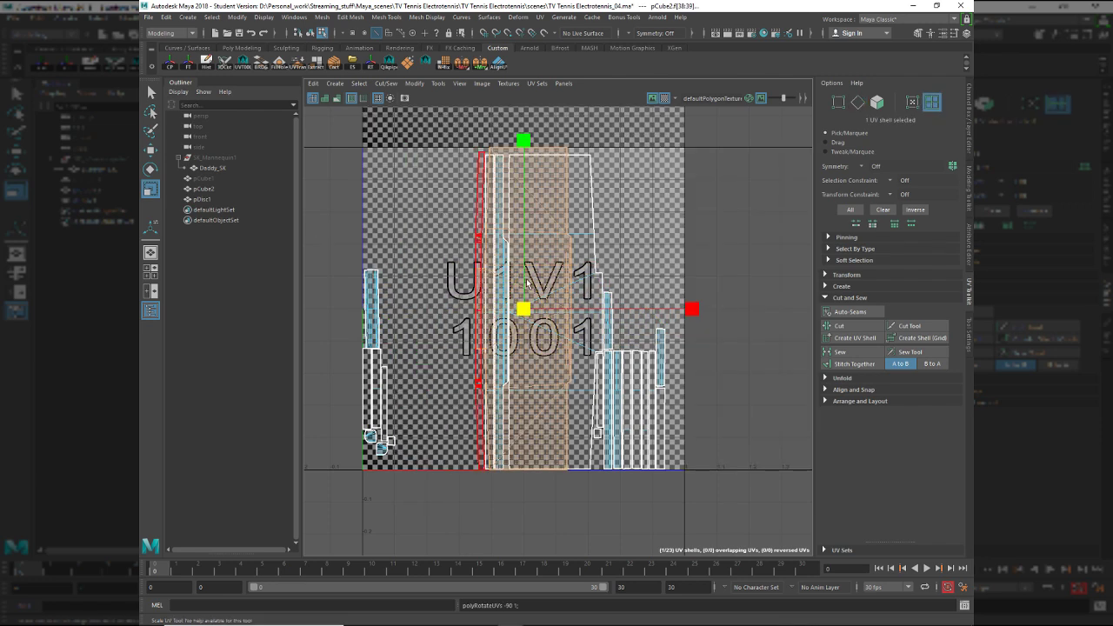
key("w")
left_click_drag(607, 312, 537, 305)
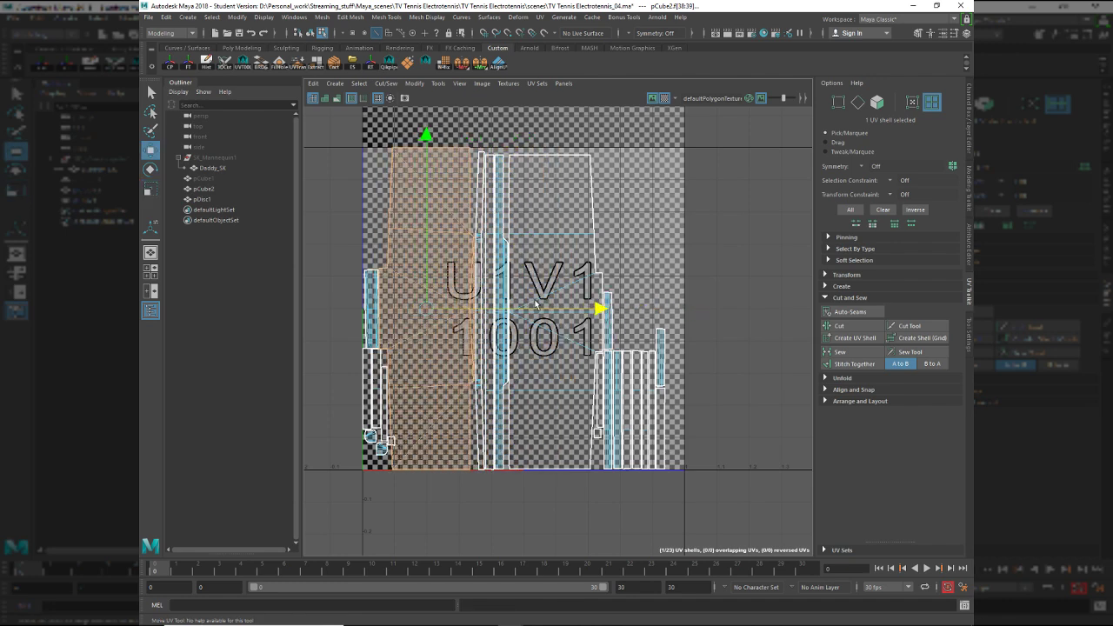
Check which border edges the short ribbed strip shares with the broad face's shell, and move the strip clear to the left.
scroll(391, 326, "up", 3)
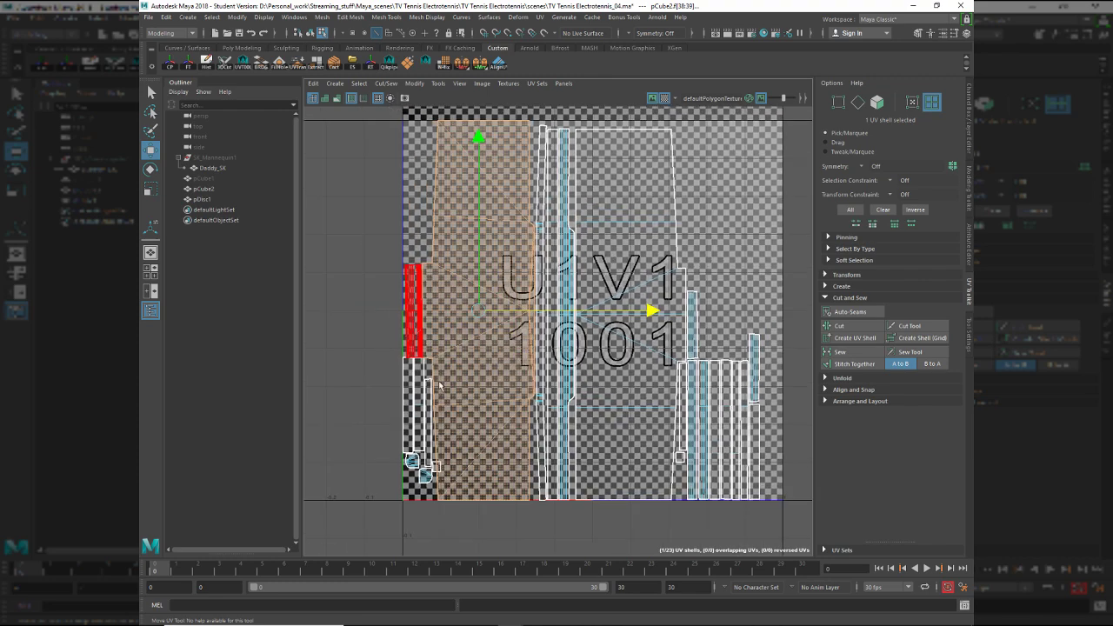
right_click_drag(434, 315, 431, 286)
double_click(426, 289)
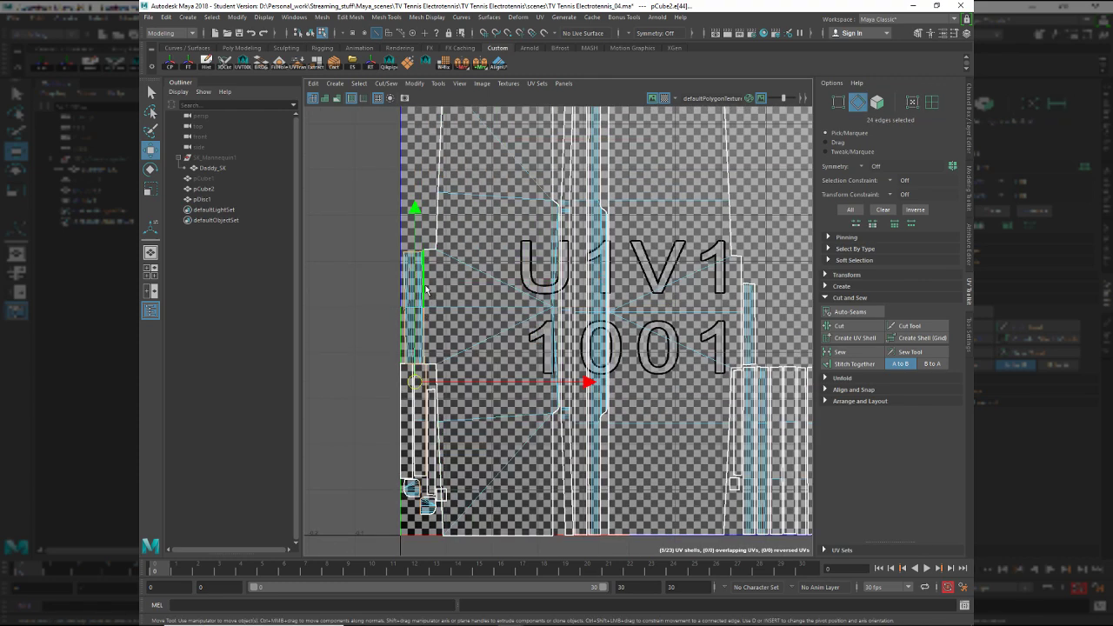
scroll(431, 311, "up", 3)
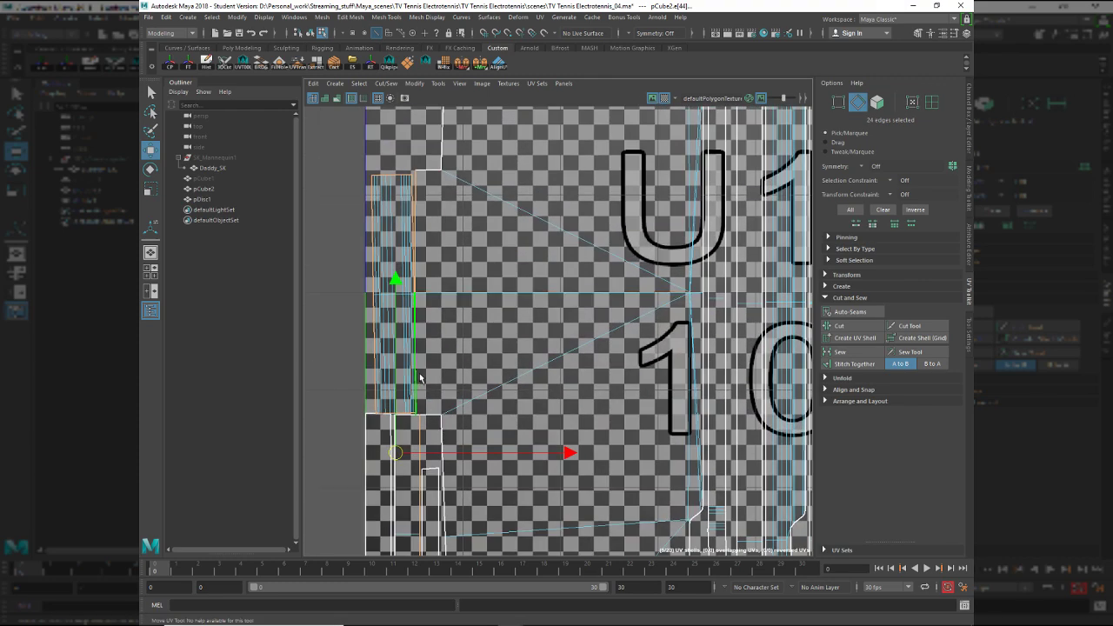
left_click(414, 224)
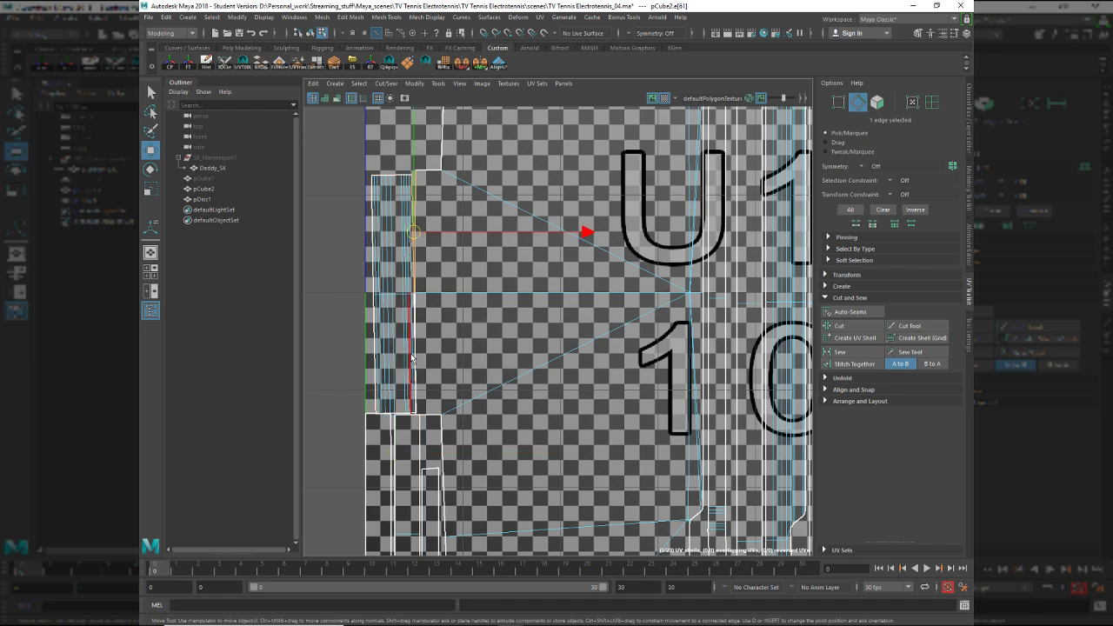
right_click_drag(366, 206, 388, 228)
left_click(394, 243)
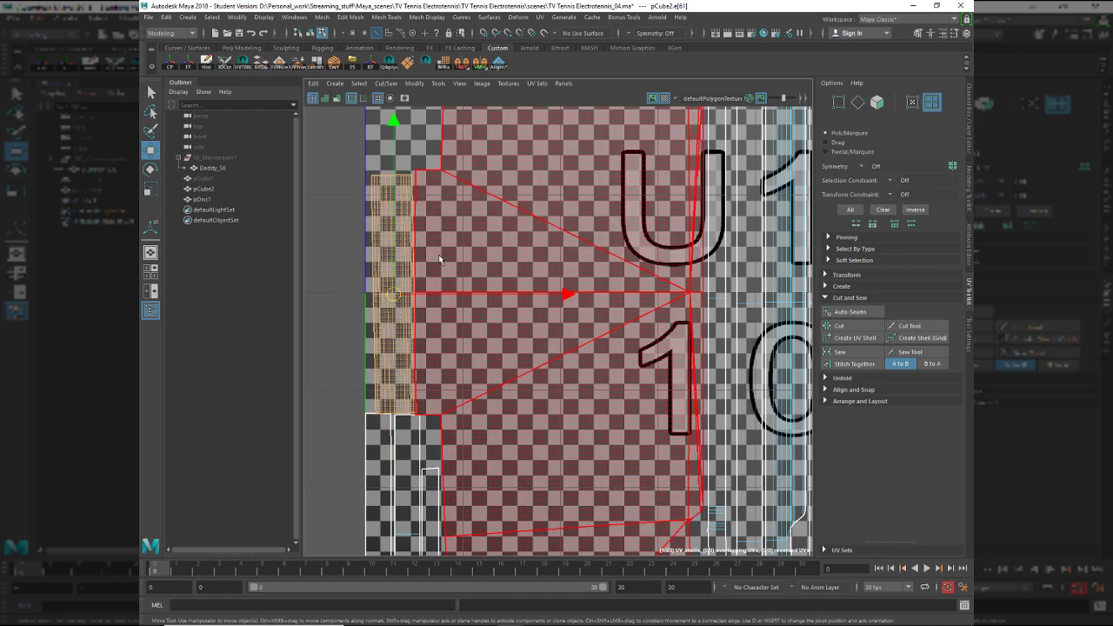
left_click(438, 291)
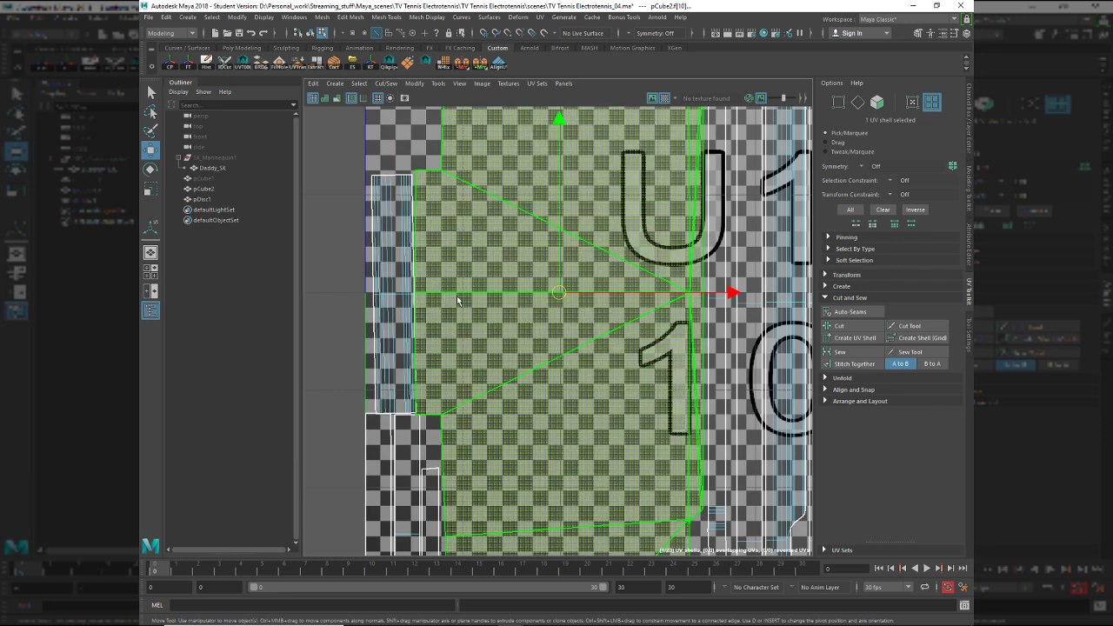
key("ctrl+z")
left_click_drag(469, 295, 447, 299)
middle_click_drag(454, 317, 551, 333, "alt")
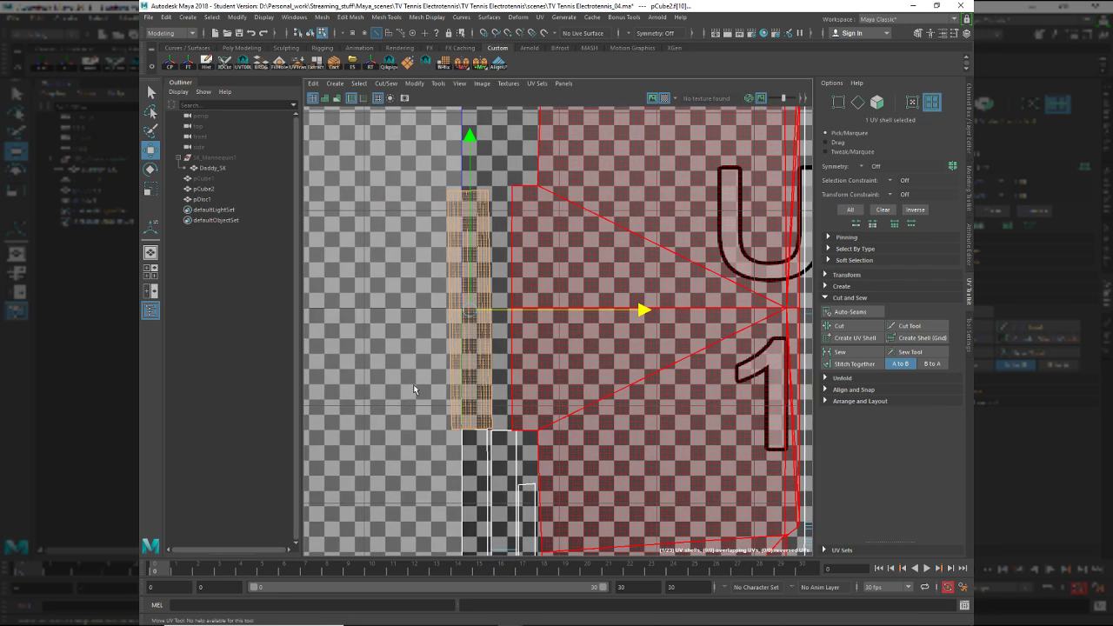
right_click_drag(465, 359, 515, 281, "shift")
left_click(463, 290)
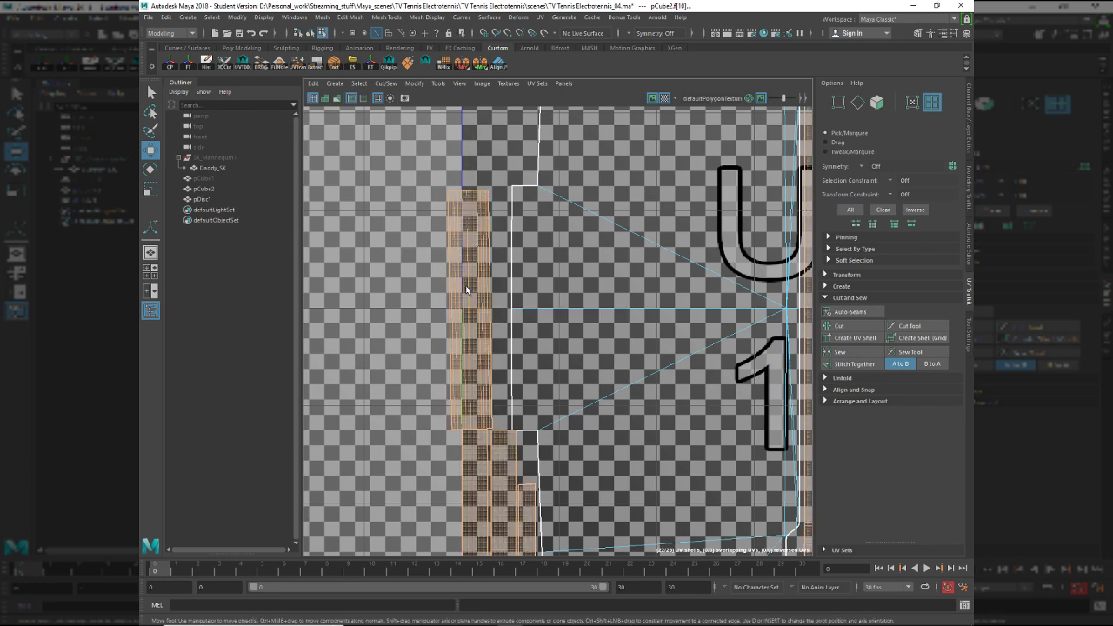
key("ctrl+z")
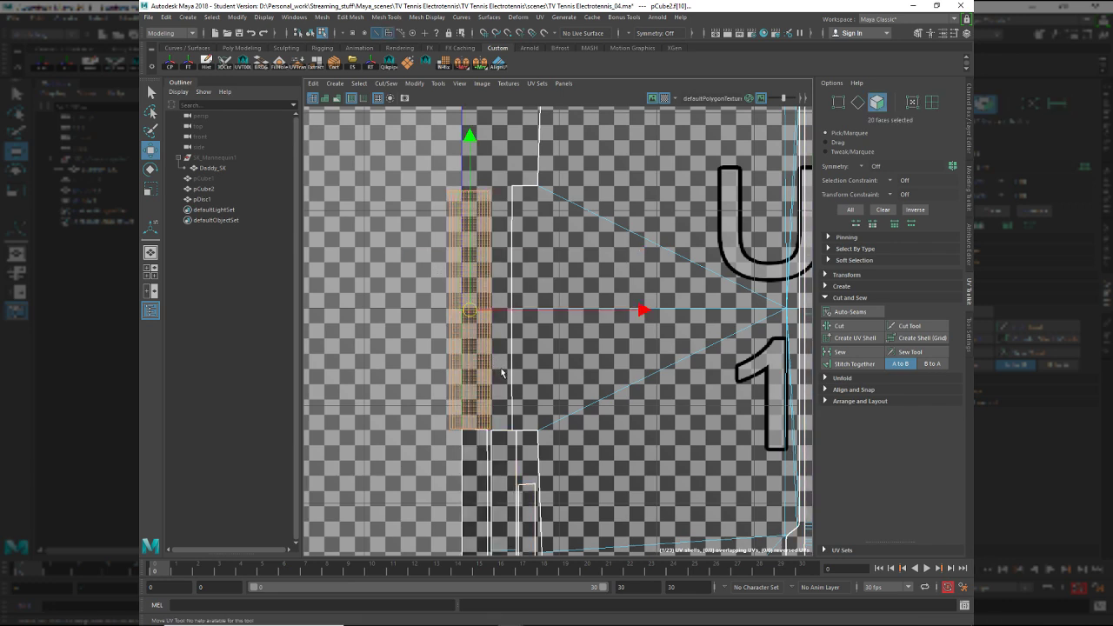
Join the ribbed strip to the broad face's shell by selecting both shared border edges and applying Move and Sew.
scroll(501, 368, "up", 2)
right_click_drag(491, 359, 490, 345)
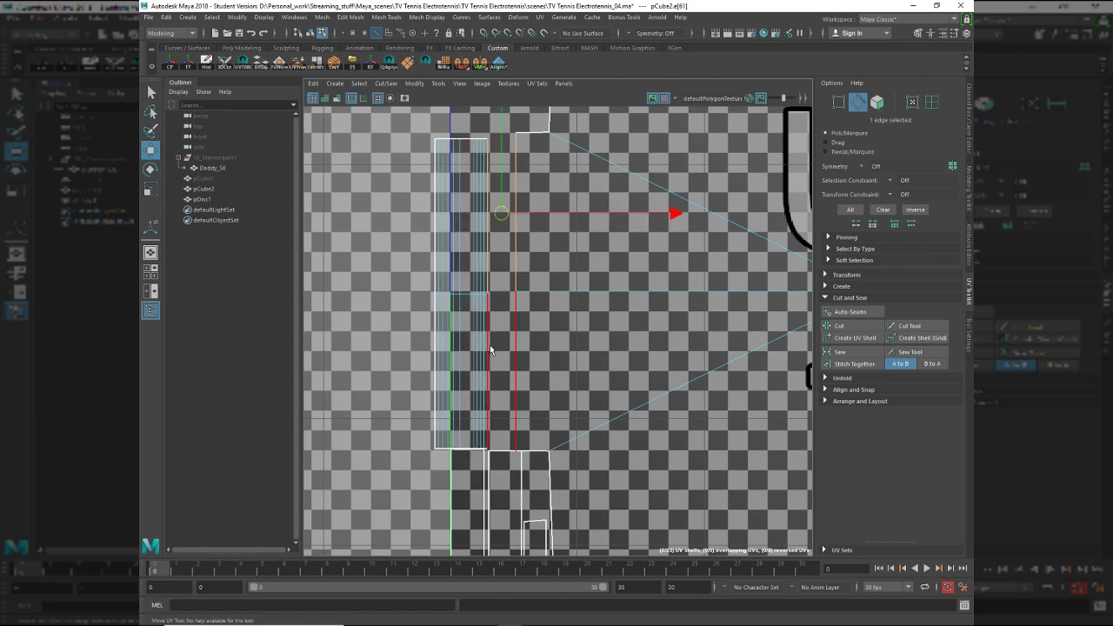
left_click(490, 349)
left_click(491, 263, "shift")
right_click_drag(500, 266, 499, 259, "shift")
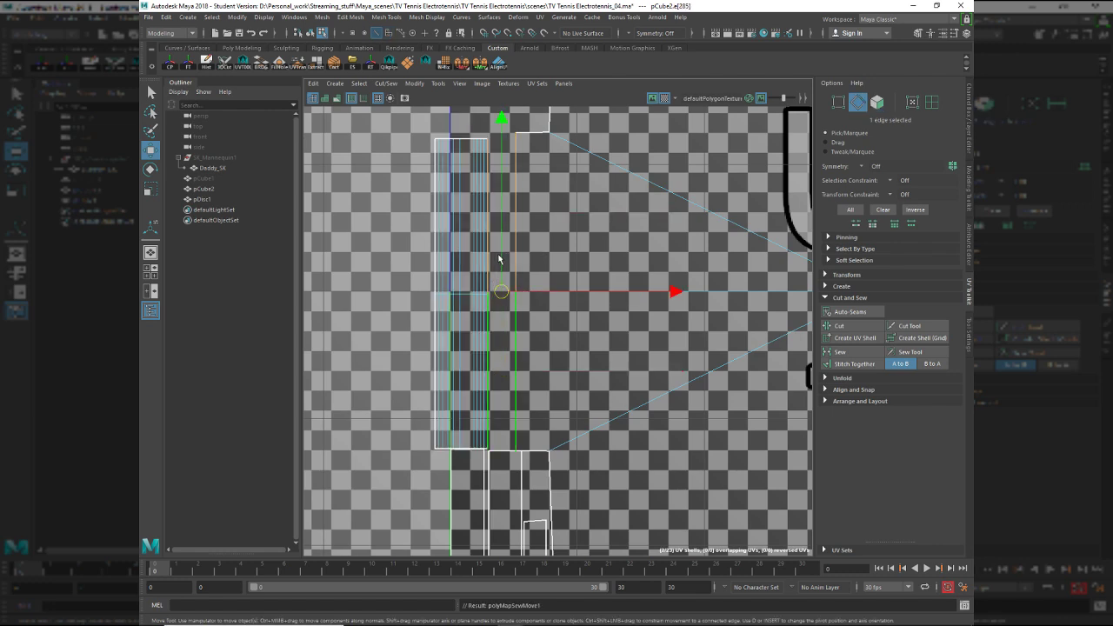
key("ctrl+z")
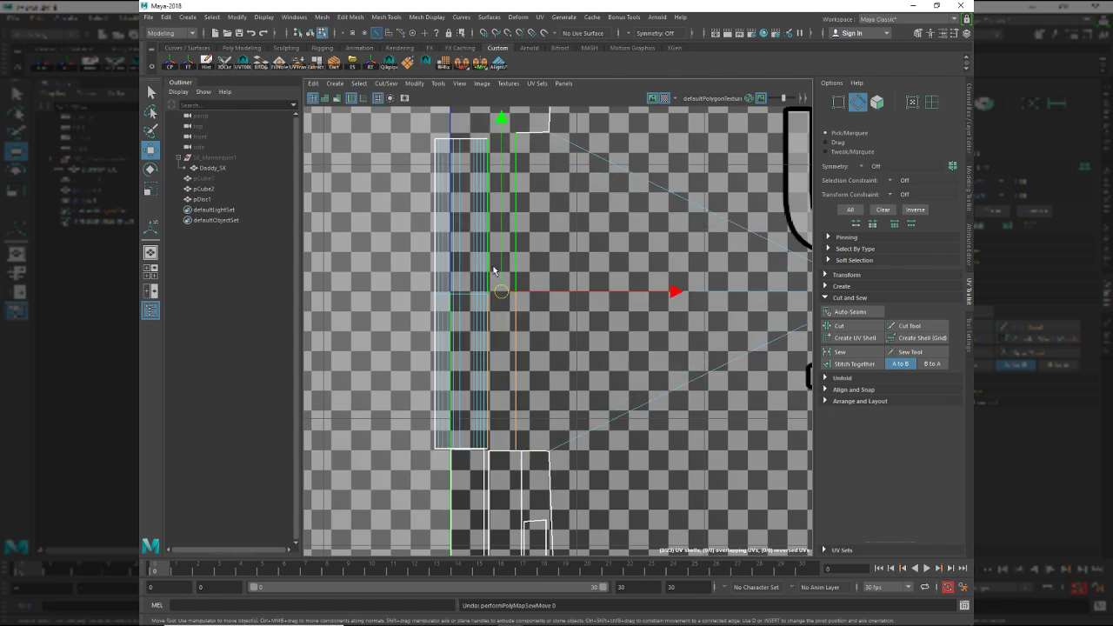
right_click(494, 263, "shift")
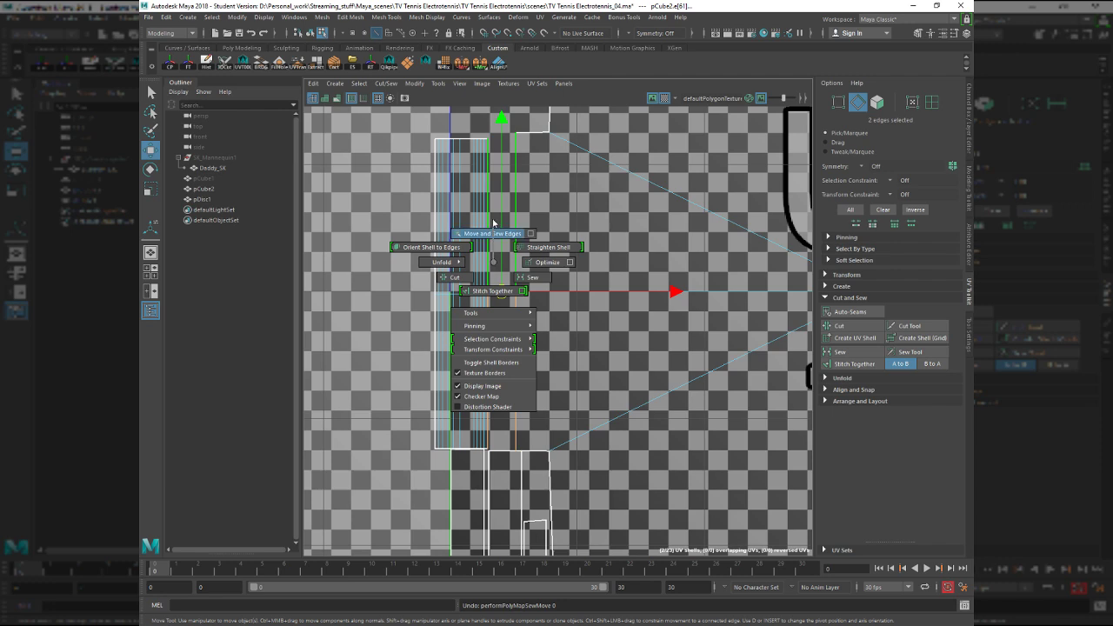
left_click(493, 227)
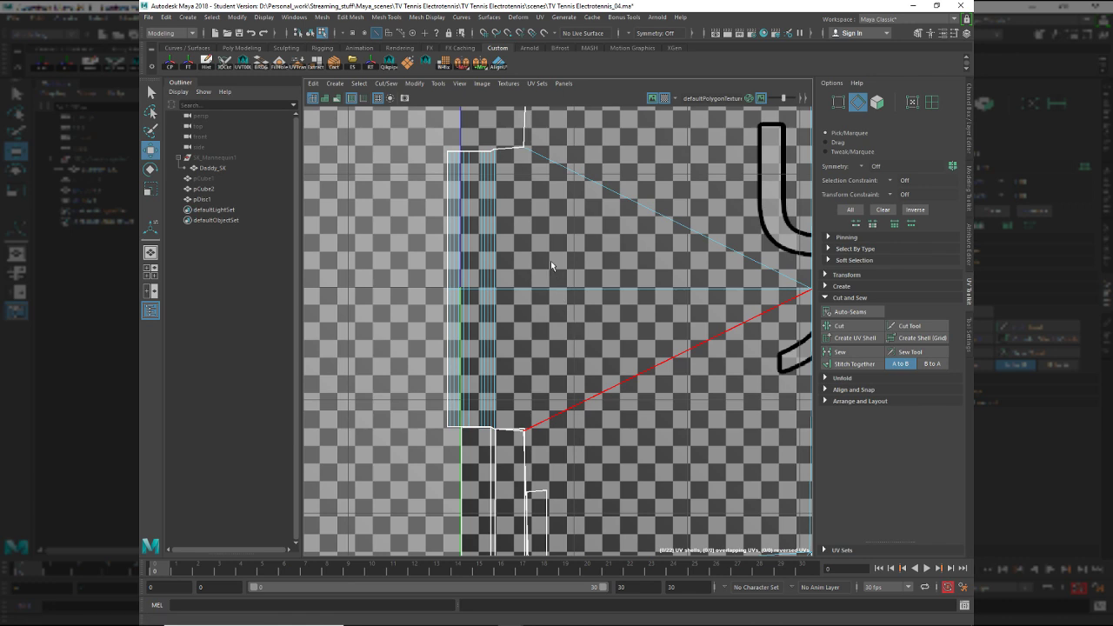
Select the UVs along the sewn strip's upper end and raise them level with the adjoining corner of the broad face.
middle_click_drag(546, 235, 593, 344, "alt")
right_click_drag(593, 344, 654, 402, "alt")
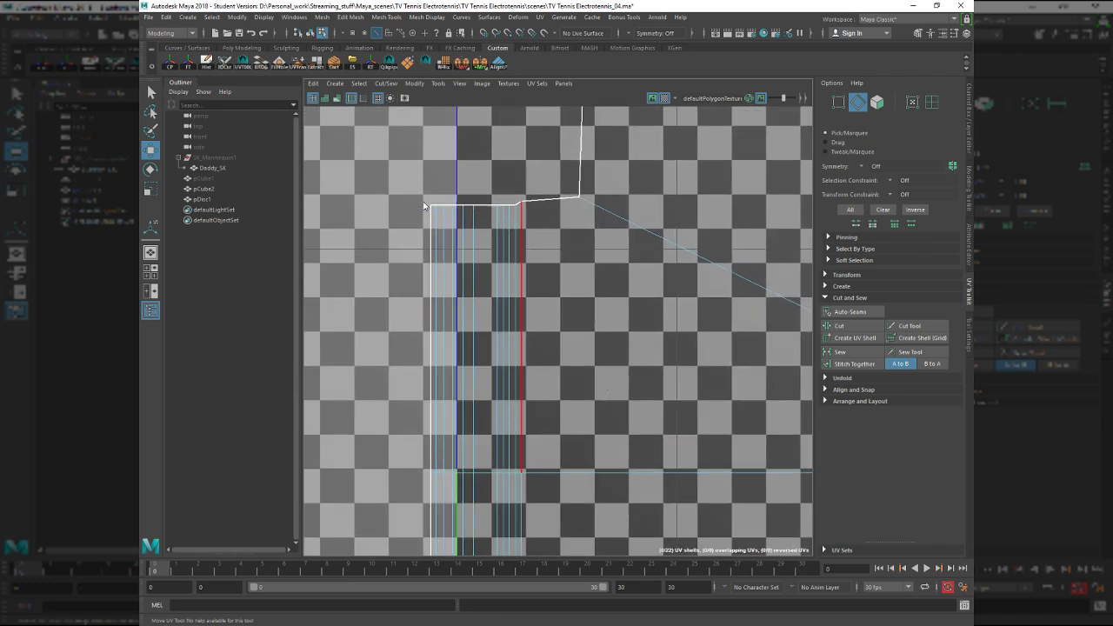
left_click_drag(412, 177, 515, 233)
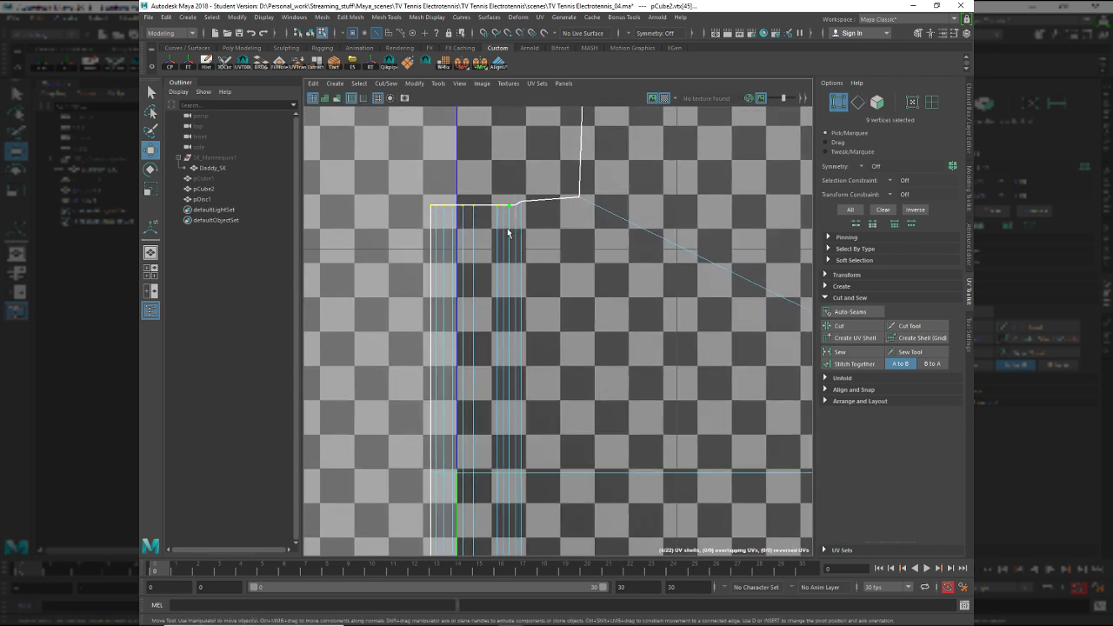
scroll(502, 214, "down", 3)
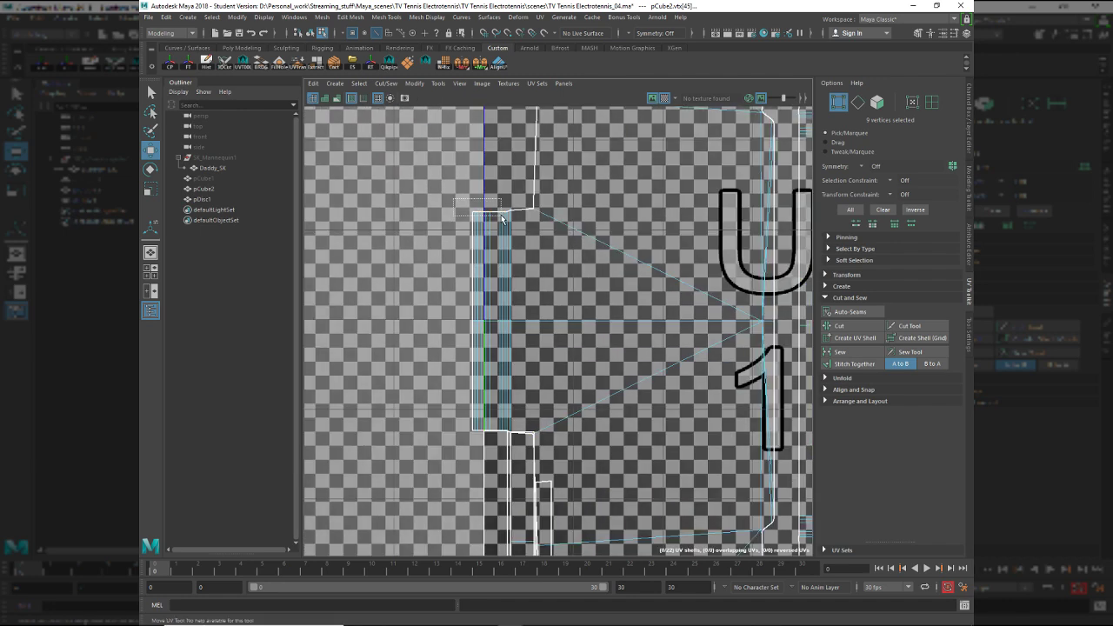
key("ctrl+F12")
scroll(500, 220, "up", 5)
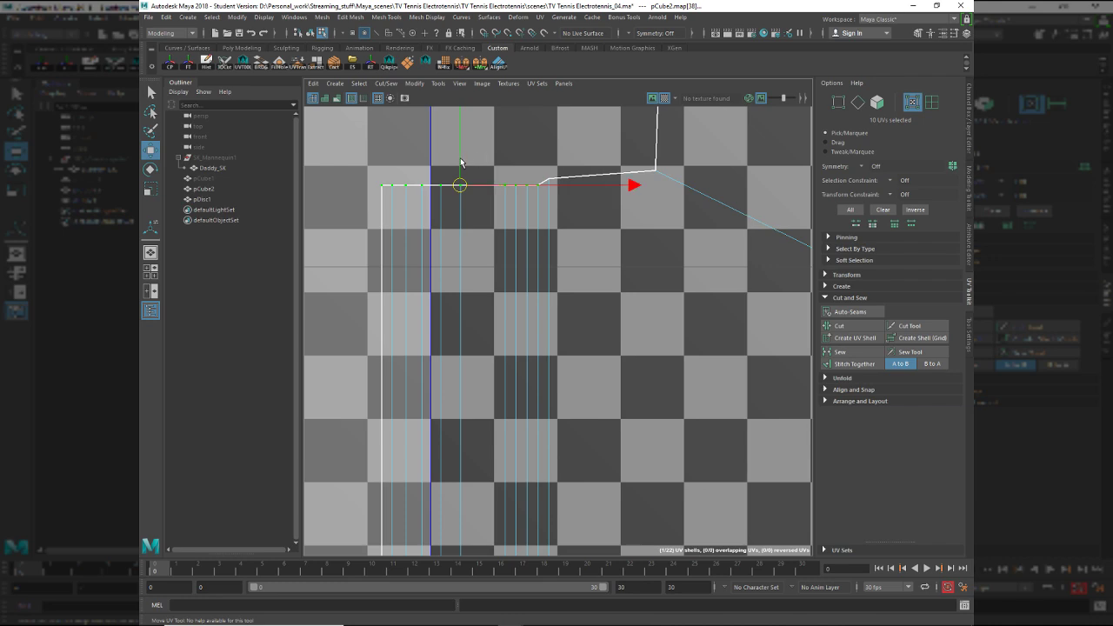
scroll(523, 172, "up", 1)
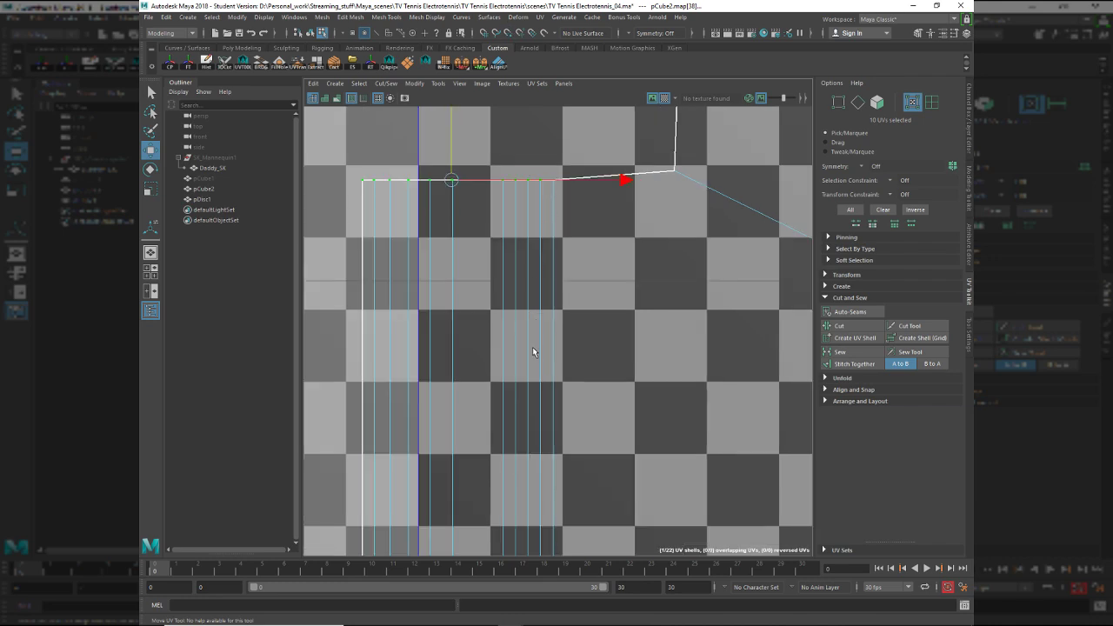
Move the large body UV shell sideways out of the U1V1 tile into the empty U-1V1 tile.
middle_click_drag(554, 461, 563, 267, "alt")
right_click_drag(563, 268, 353, 244, "alt")
right_click_drag(643, 340, 468, 347, "alt")
middle_click_drag(532, 509, 555, 348, "alt")
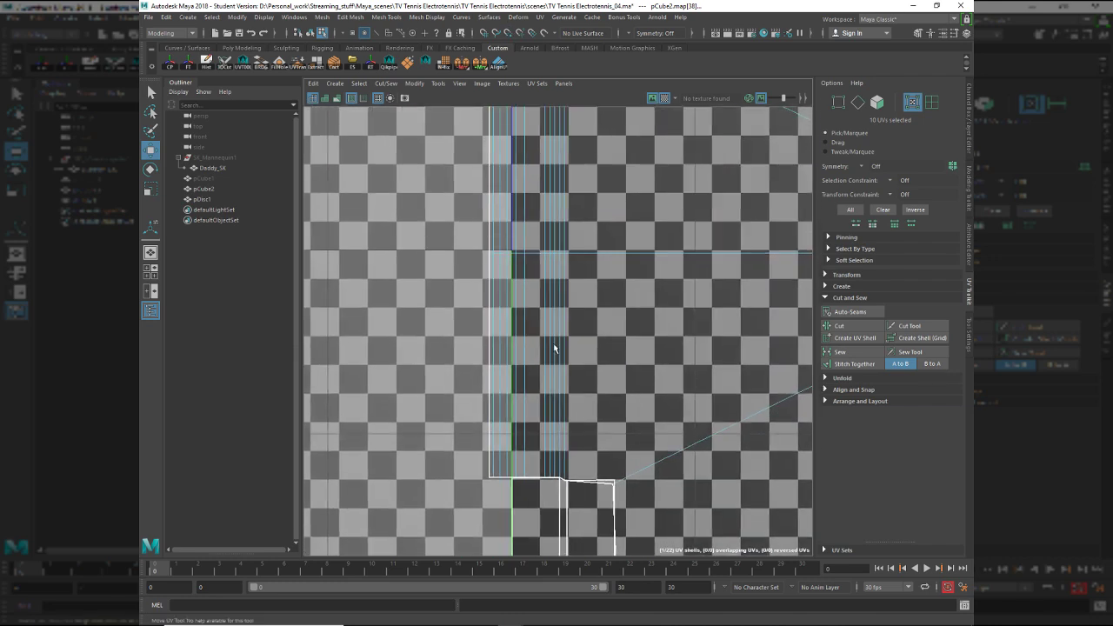
scroll(555, 347, "down", 2)
middle_click_drag(587, 445, 593, 363, "alt")
scroll(594, 363, "up", 5)
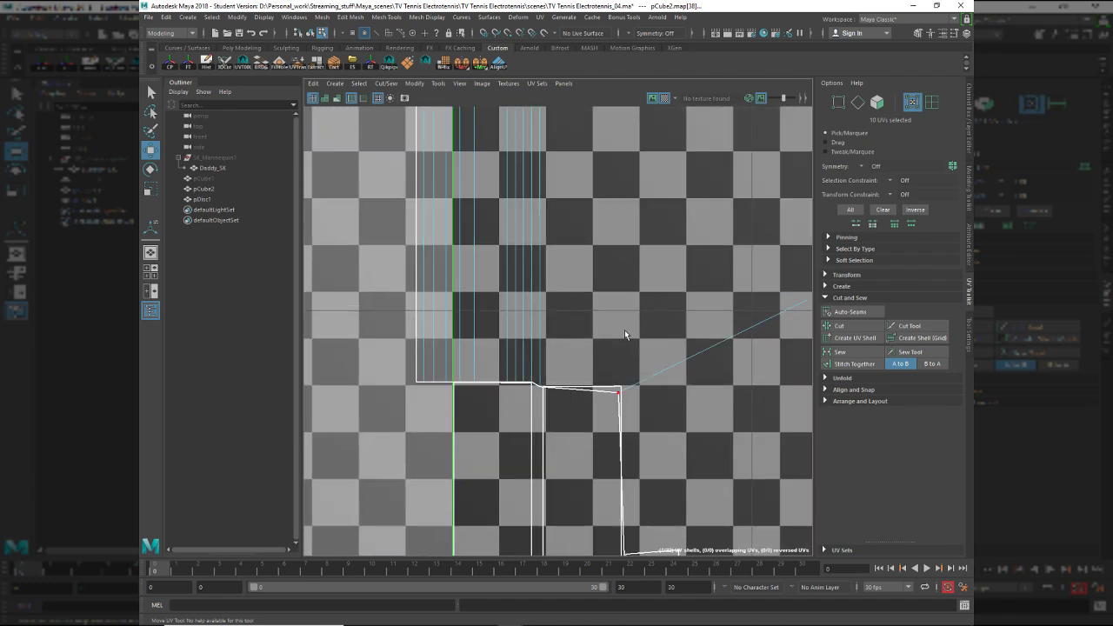
right_click_drag(625, 332, 597, 341)
left_click(586, 334)
scroll(597, 336, "down", 2)
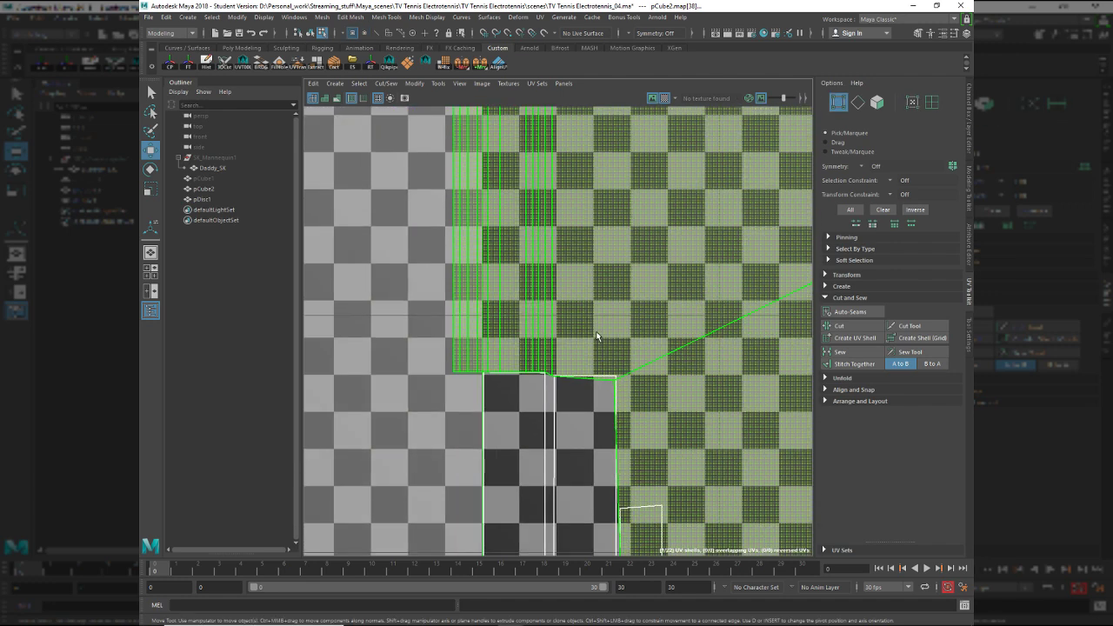
scroll(637, 337, "down", 3)
scroll(664, 303, "down", 2)
left_click_drag(777, 239, 407, 252)
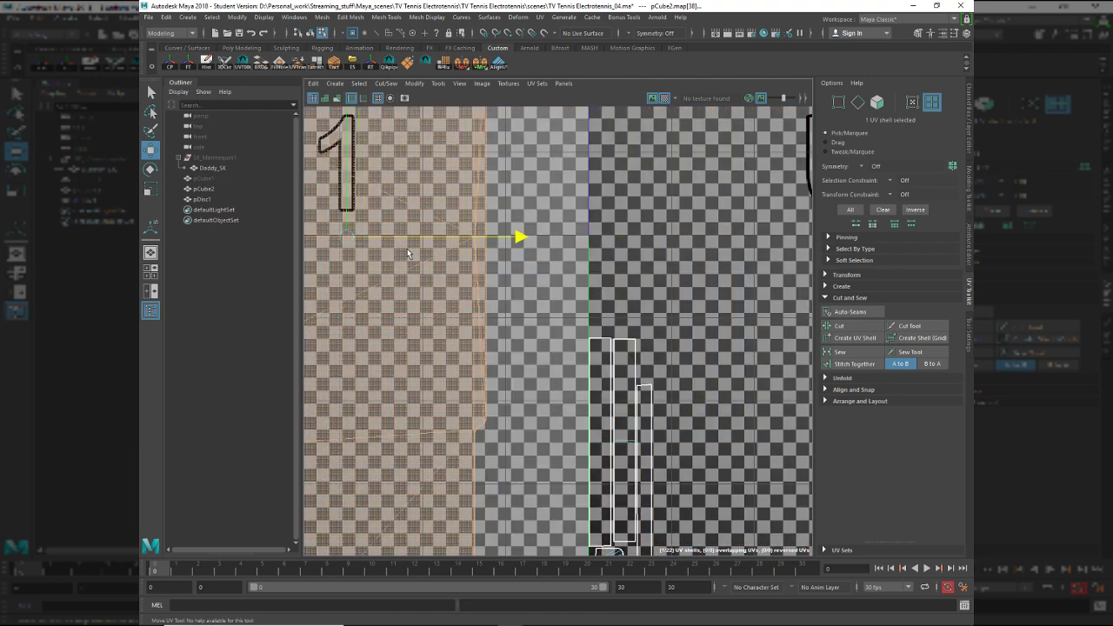
Straighten the lower edge of the moved shell's narrow side strip by snapping its ten UVs vertically to the adjoining corner UV.
middle_click_drag(407, 253, 677, 221, "alt")
scroll(527, 302, "up", 4)
scroll(546, 382, "up", 3)
middle_click_drag(546, 382, 751, 449, "alt")
right_click_drag(515, 351, 574, 365)
left_click_drag(523, 315, 659, 361)
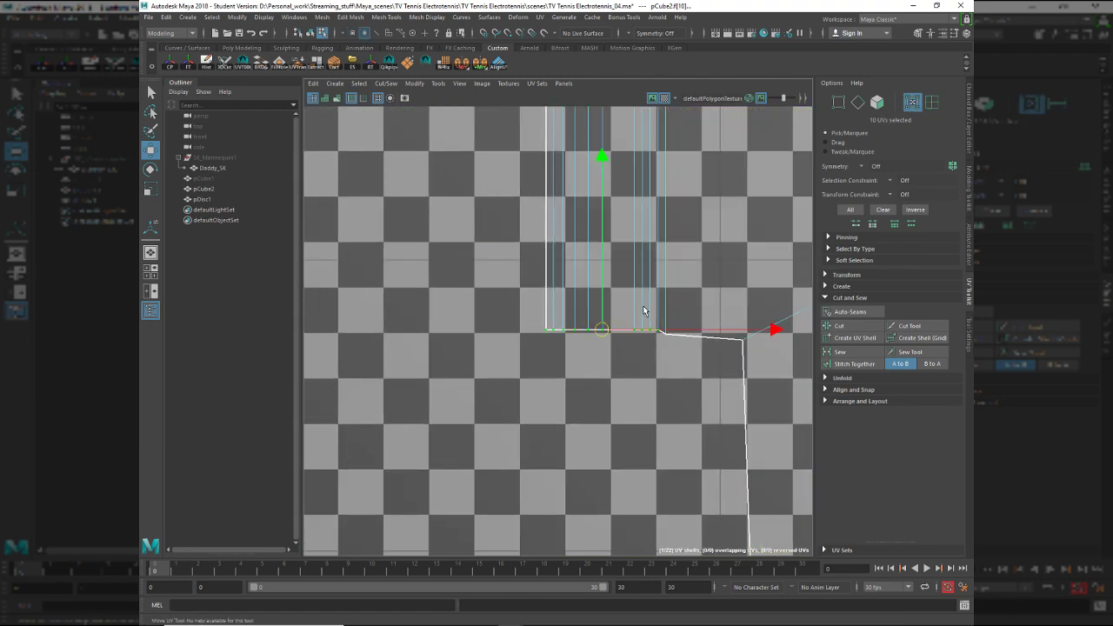
mouse_move(676, 343)
middle_mouse_down()
mouse_move(676, 367)
mouse_move(675, 351)
middle_mouse_up()
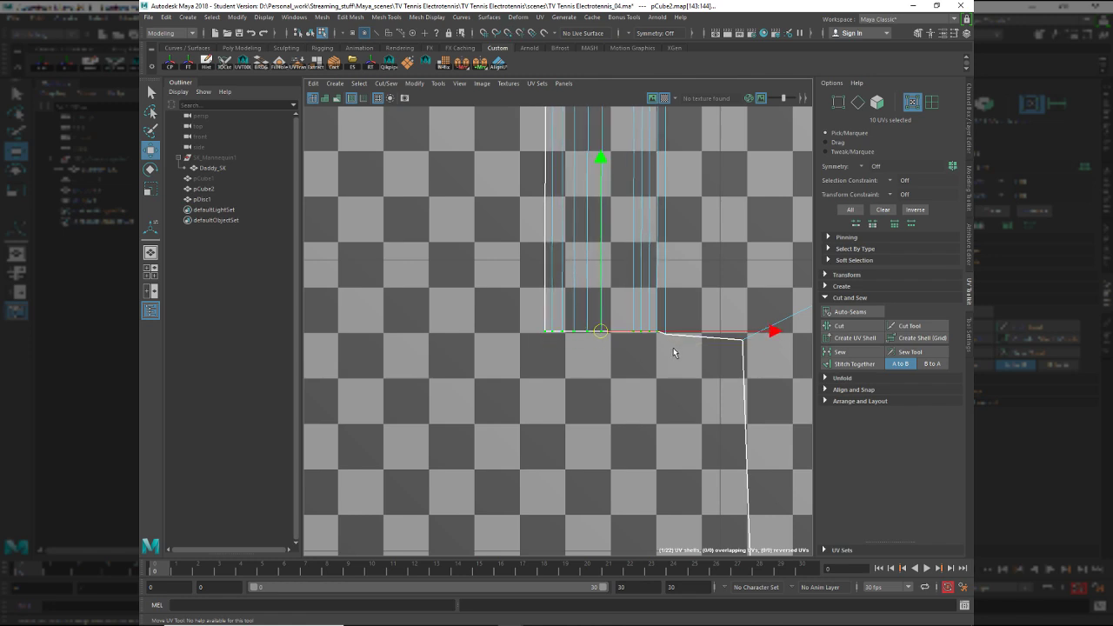
key("v")
scroll(675, 353, "down", 8)
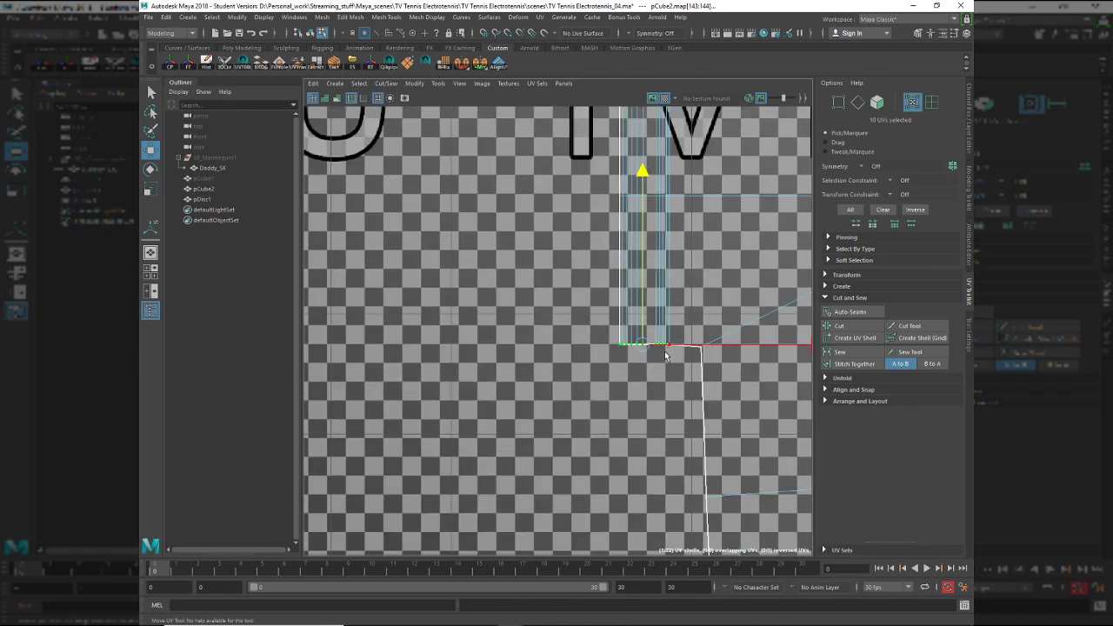
middle_click_drag(787, 413, 607, 437, "alt")
scroll(607, 438, "down", 3)
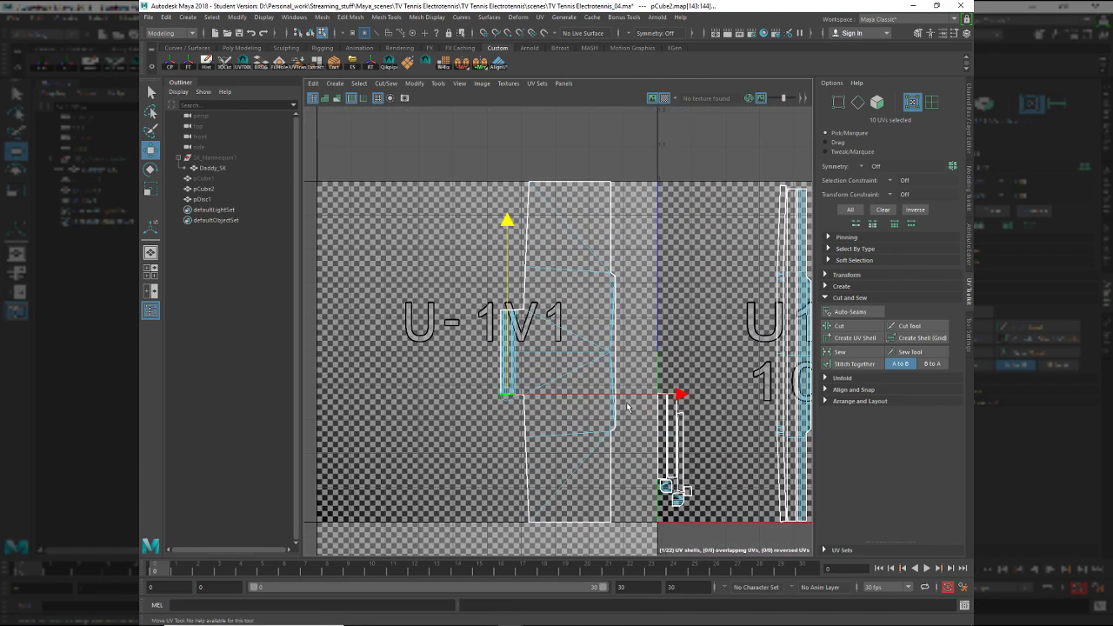
middle_click_drag(618, 392, 537, 365, "alt")
Examine the small rounded shells and the tall narrow strip in the U1V1 tile by selecting their faces.
right_click_drag(584, 388, 580, 289)
scroll(655, 322, "down", 3)
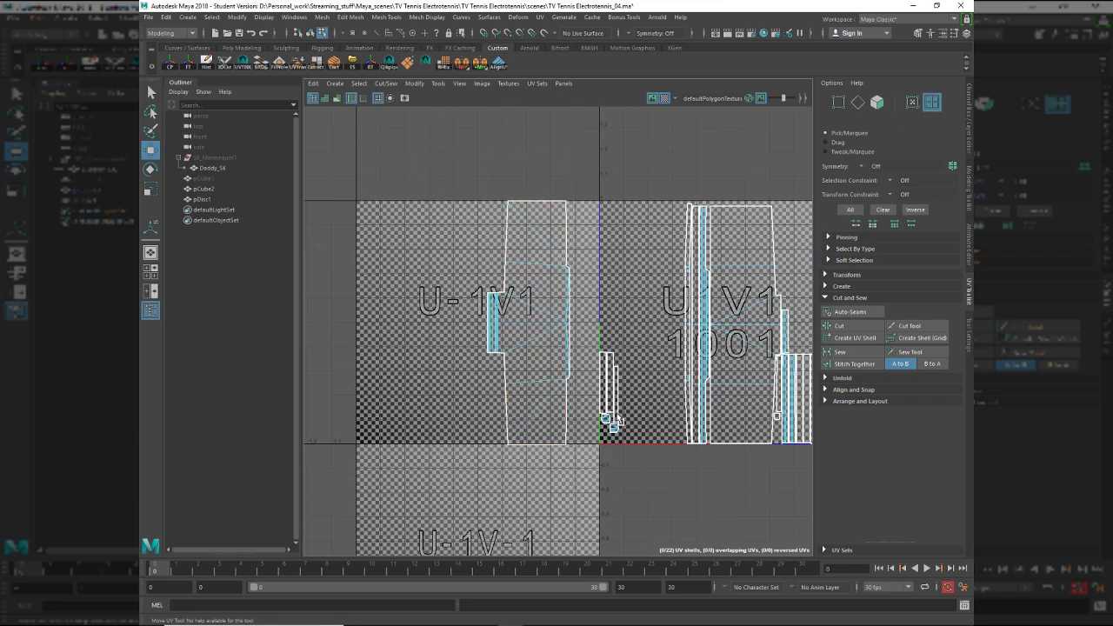
scroll(620, 426, "up", 3)
scroll(648, 449, "up", 5)
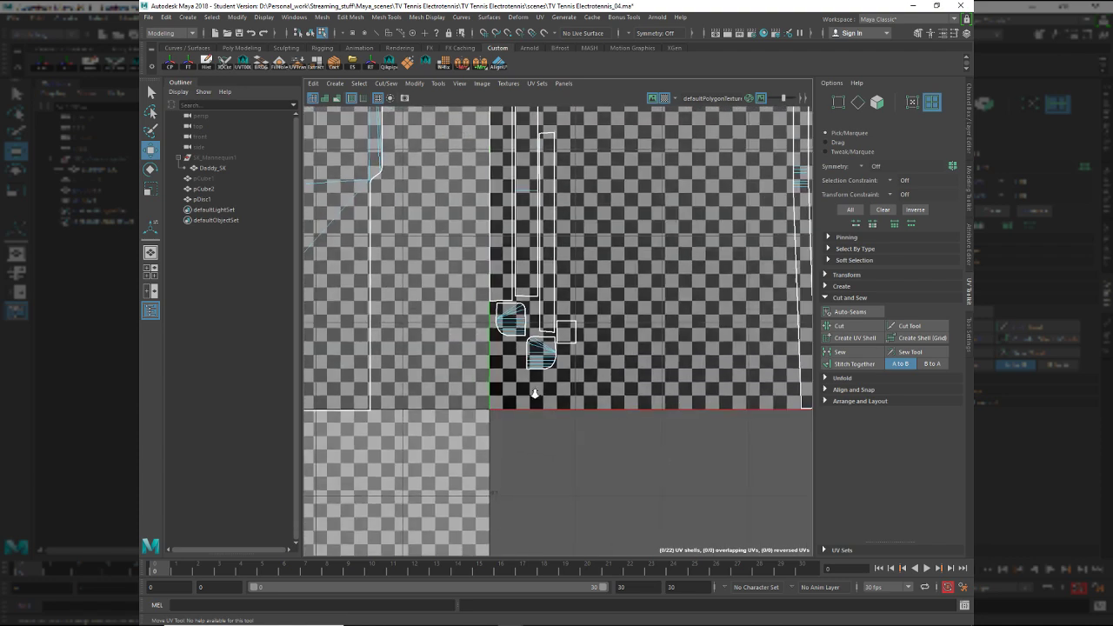
left_click(537, 362)
key("F11")
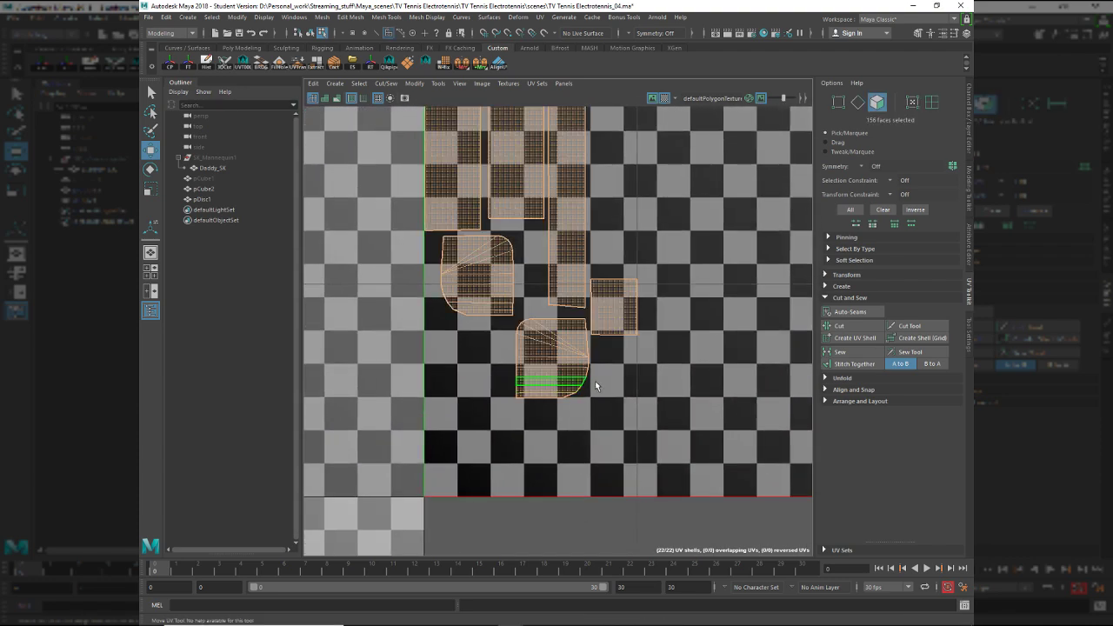
left_click(571, 374)
middle_click_drag(597, 427, 503, 539, "alt")
mouse_move(504, 540)
right_mouse_down("alt")
mouse_move(489, 390)
mouse_move(539, 340)
right_mouse_up("alt")
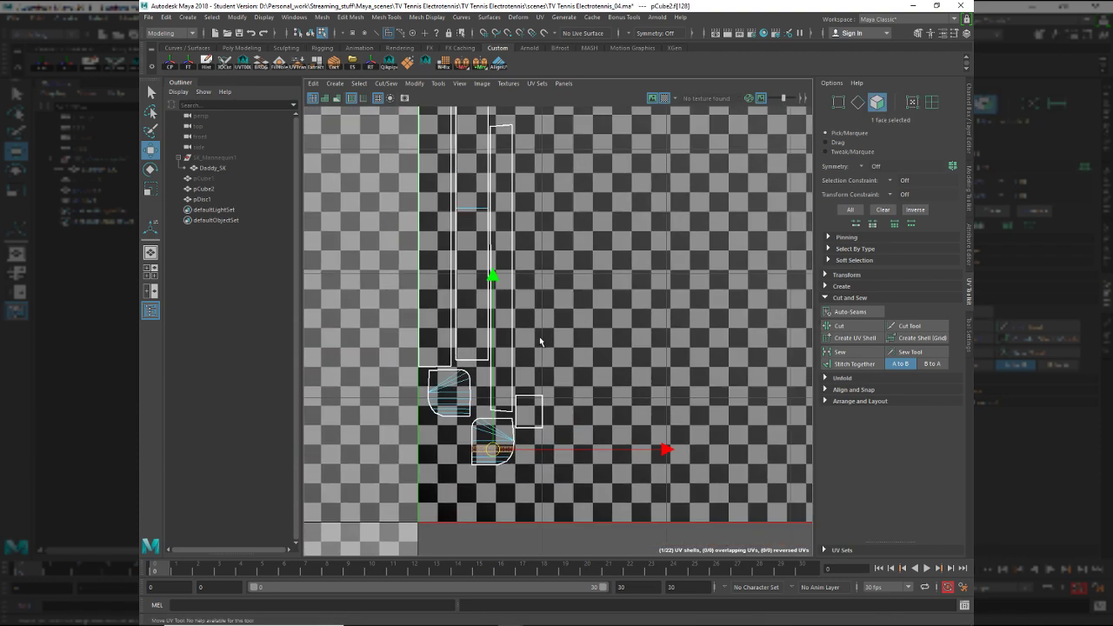
mouse_move(539, 340)
middle_mouse_down("alt")
mouse_move(475, 459)
mouse_move(234, 528)
middle_mouse_up("alt")
middle_click_drag(611, 258, 571, 382, "alt")
scroll(572, 382, "down", 3)
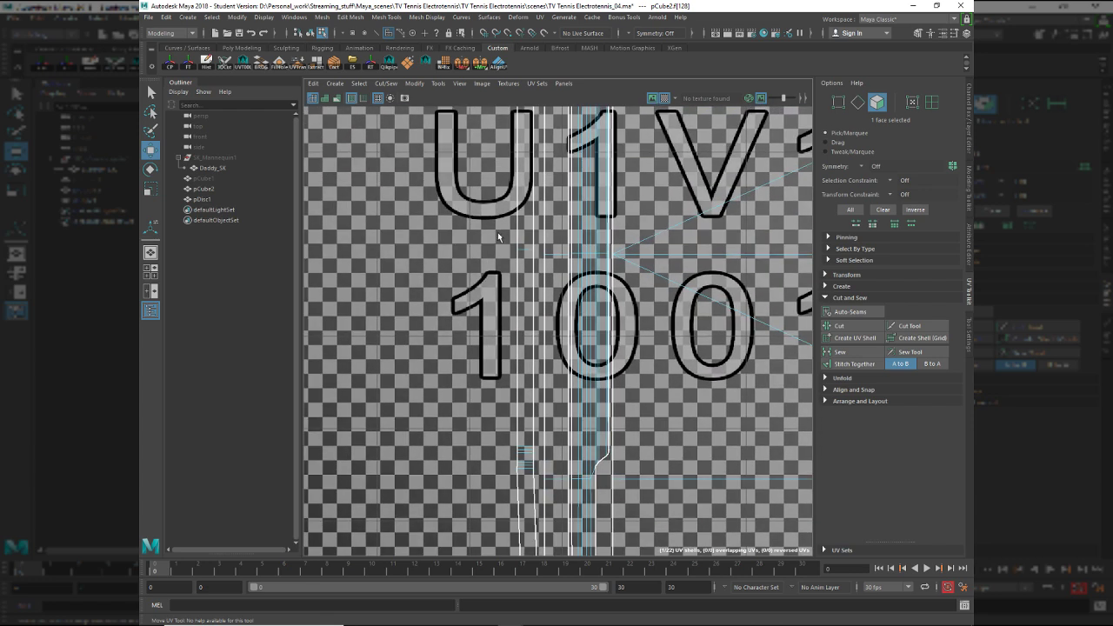
left_click(529, 186)
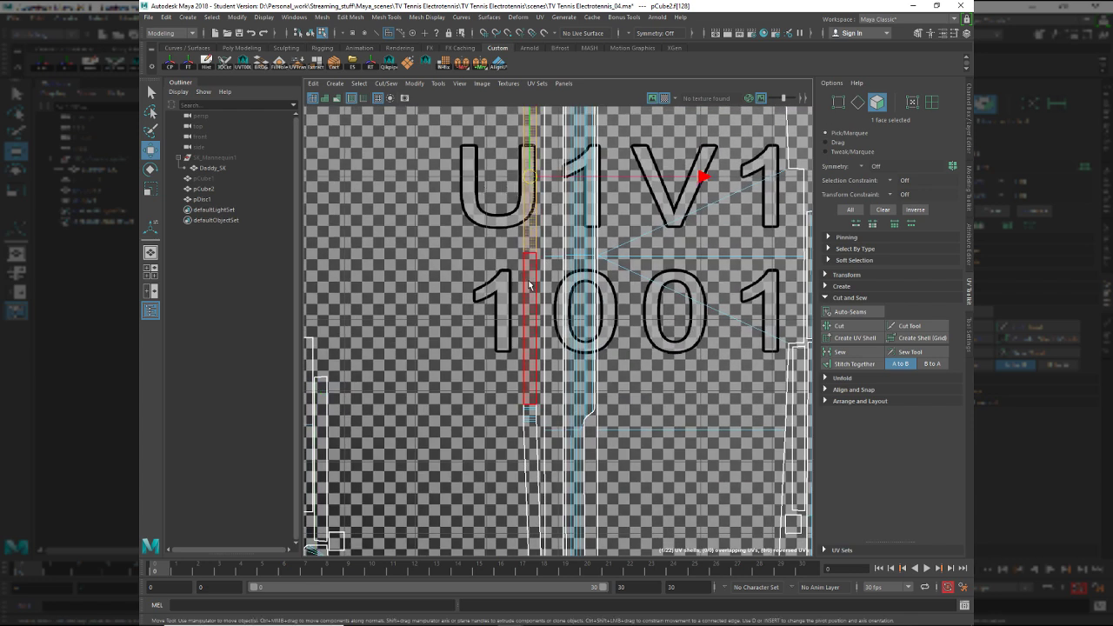
double_click(530, 298, "shift")
right_click_drag(479, 348, 533, 318)
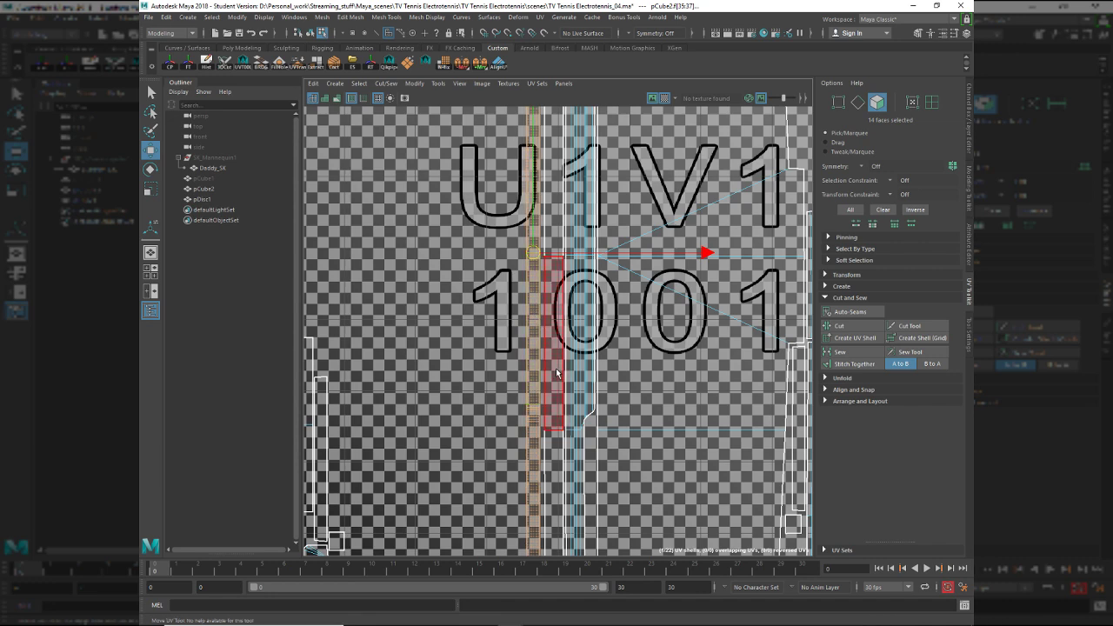
middle_click_drag(591, 399, 572, 284, "alt")
right_click_drag(572, 284, 551, 361, "alt")
middle_click_drag(552, 361, 535, 475, "alt")
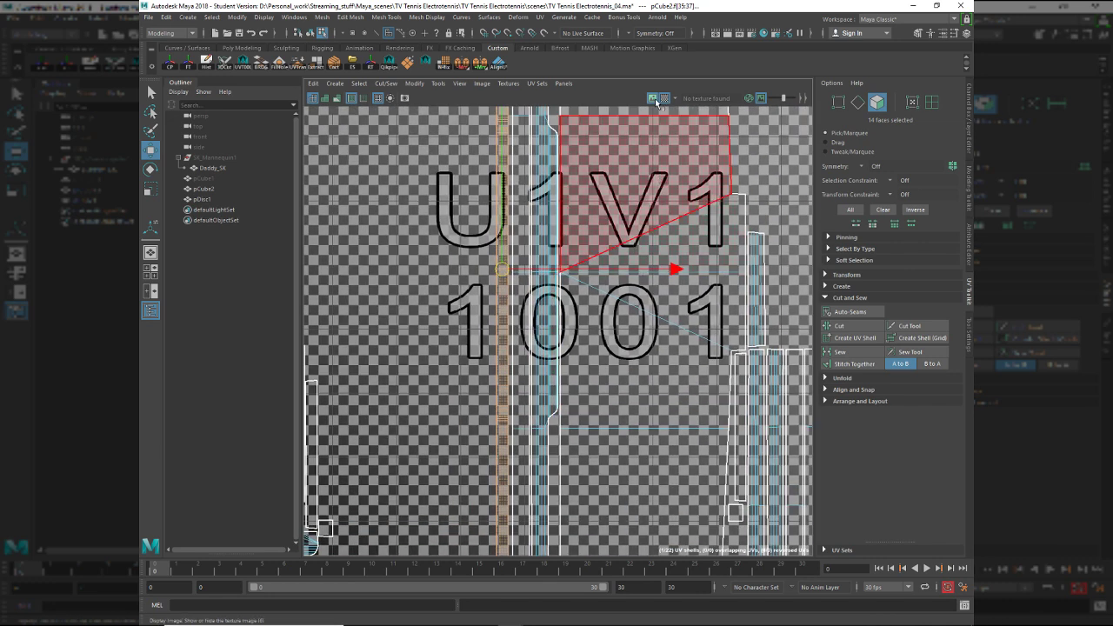
Turn off the checker map display and inspect the wireframes of the remaining narrow UV shells.
left_click(664, 99)
mouse_move(629, 177)
middle_mouse_down("alt")
mouse_move(627, 387)
mouse_move(536, 160)
middle_mouse_up("alt")
middle_click_drag(602, 339, 571, 211, "alt")
middle_click_drag(578, 295, 562, 432, "alt")
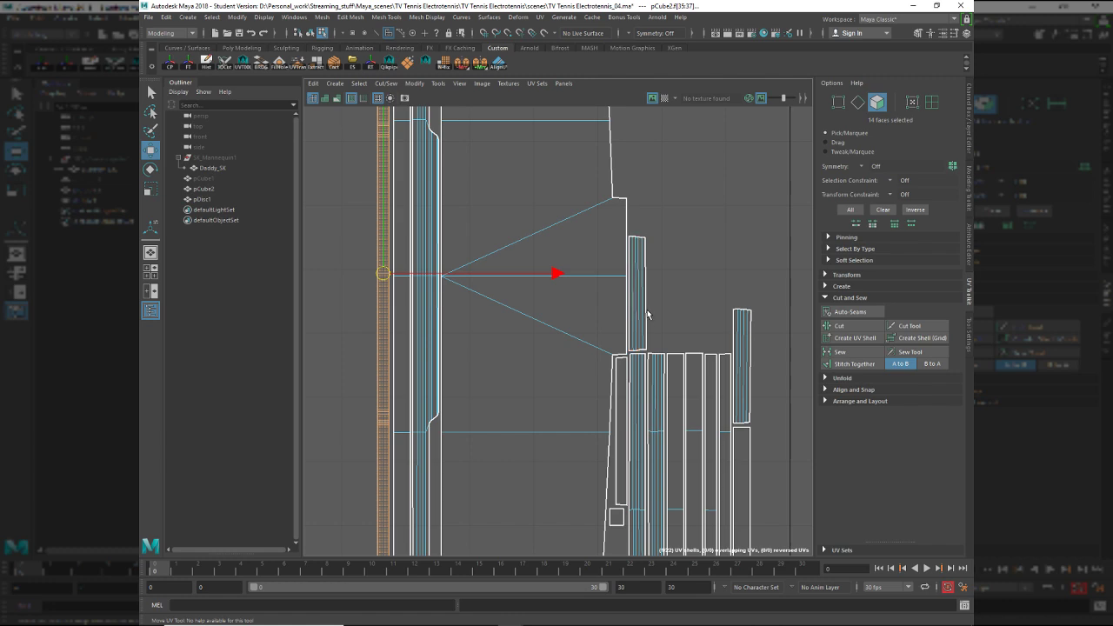
middle_click_drag(646, 384, 597, 188, "alt")
middle_click_drag(646, 313, 759, 336, "alt")
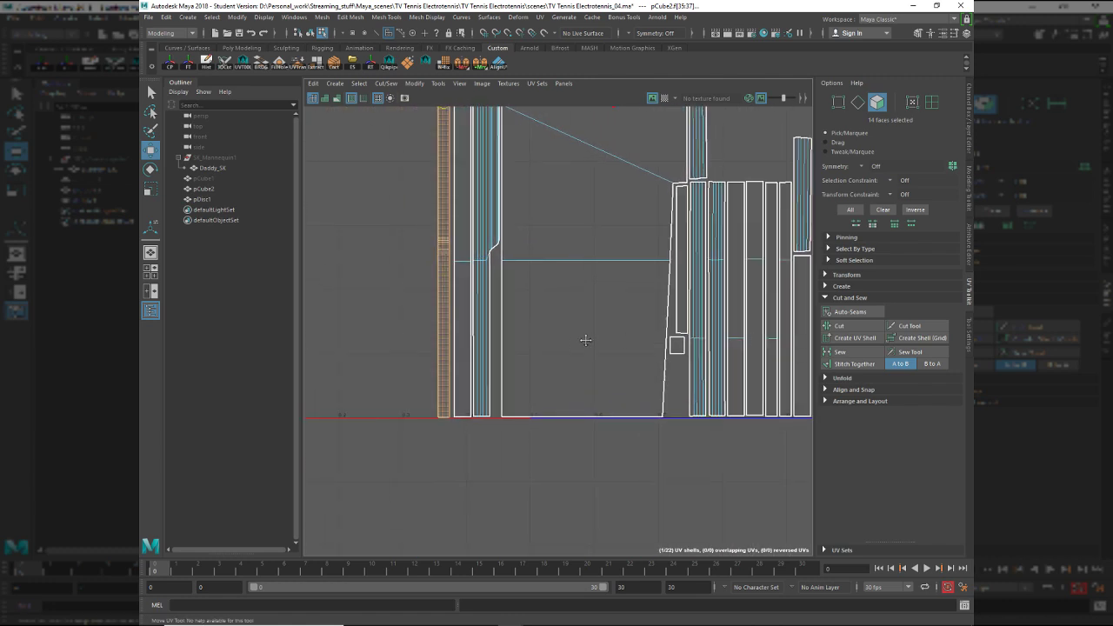
mouse_move(374, 335)
middle_mouse_down("alt")
mouse_move(573, 347)
mouse_move(578, 365)
mouse_move(562, 378)
middle_mouse_up("alt")
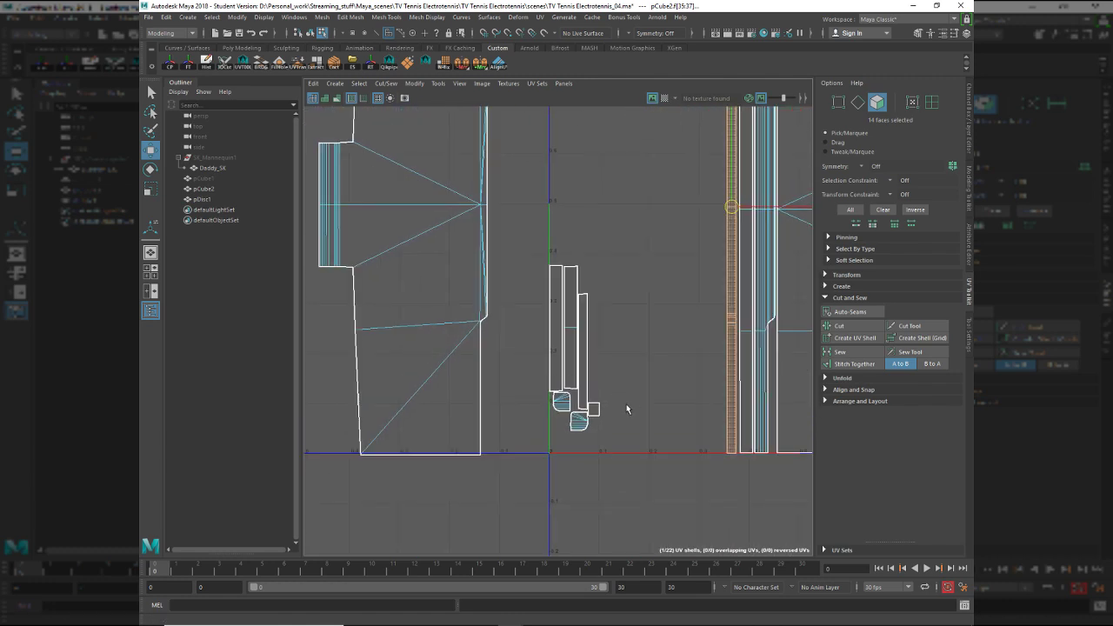
scroll(627, 409, "down", 3)
Show the 3D perspective view beside the UV editor and frame the end of the casing's rounded side.
key("space")
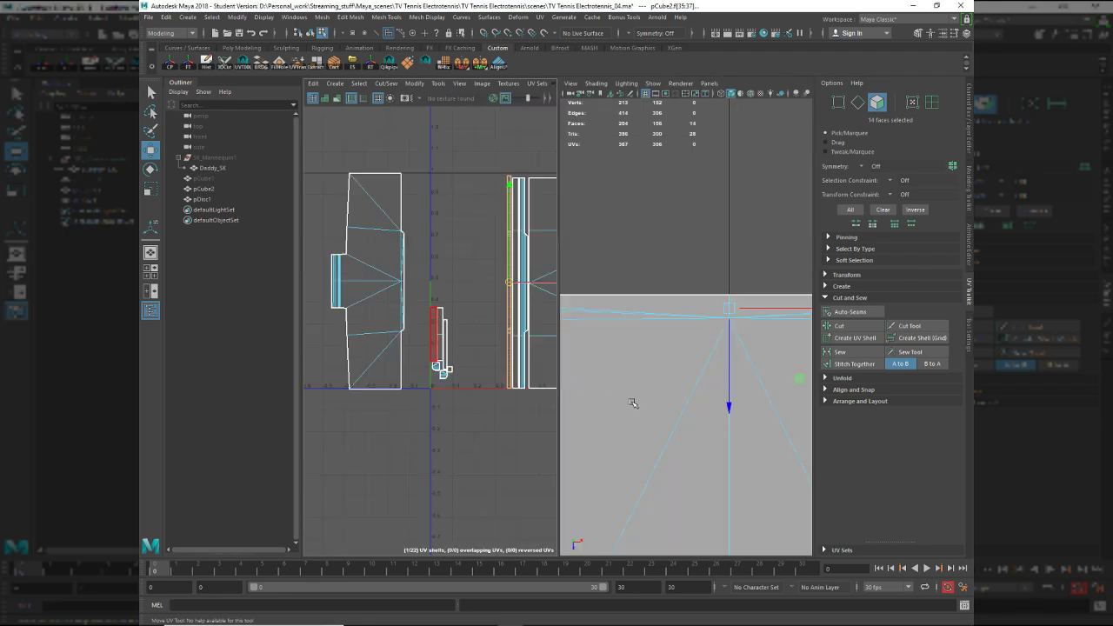
scroll(606, 370, "down", 10)
mouse_move(653, 346)
left_mouse_down("alt")
mouse_move(663, 361)
mouse_move(664, 344)
left_mouse_up("alt")
key("space")
left_click_drag(604, 297, 679, 415, "alt")
right_click_drag(679, 415, 754, 378, "alt")
middle_click_drag(753, 378, 773, 325, "alt")
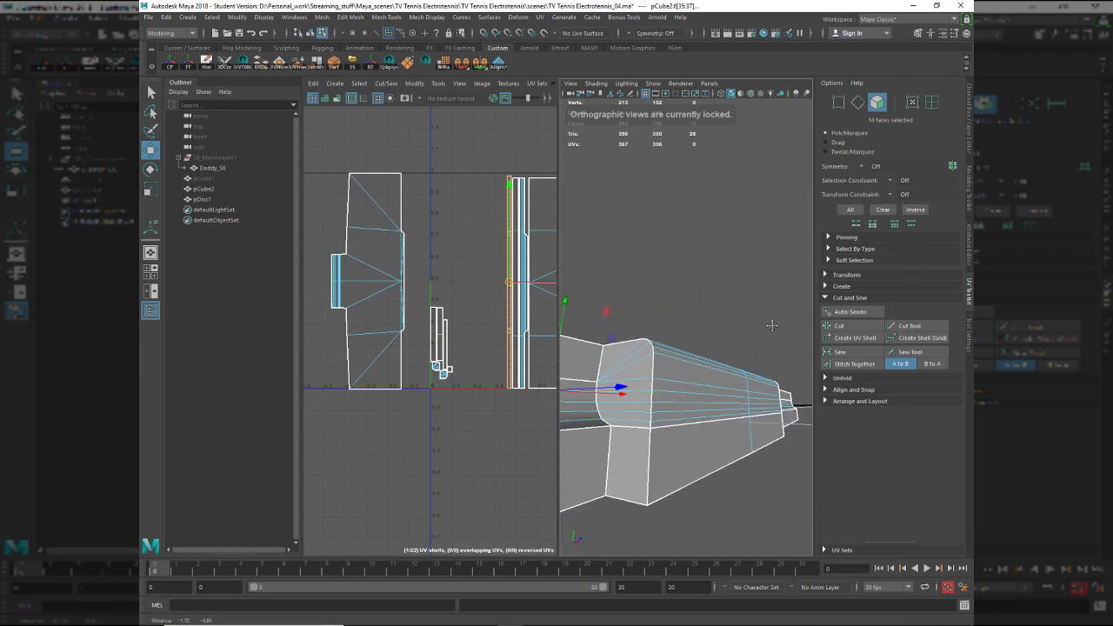
Try to sew the UVs along the lower edge loop around the casing's side, and undo it.
key("F10")
double_click(608, 427)
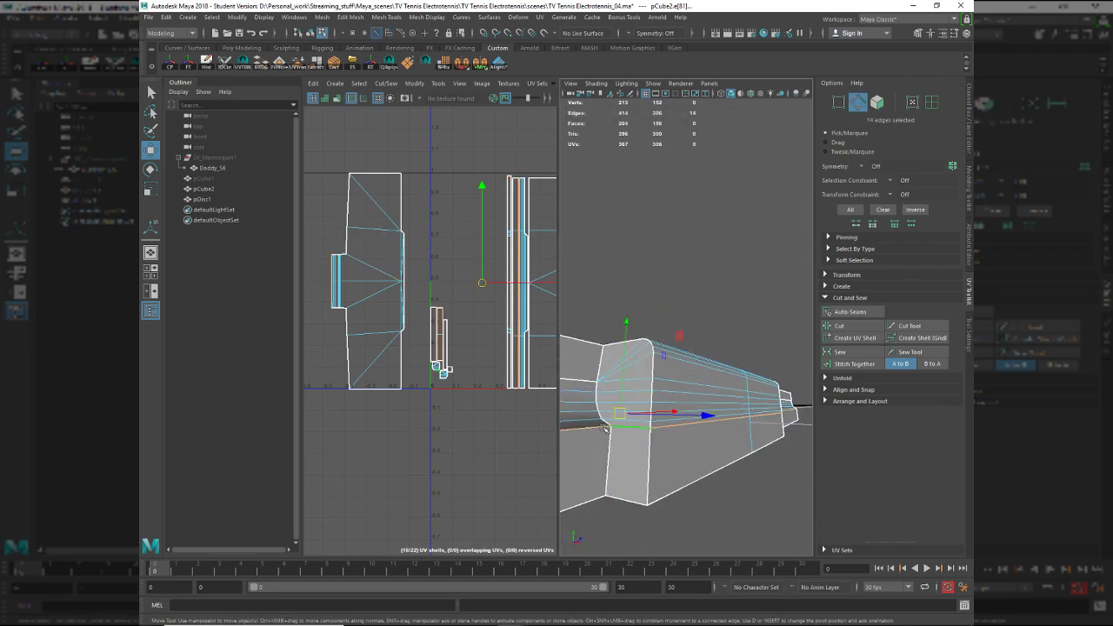
left_click_drag(597, 429, 685, 435, "alt")
middle_click_drag(685, 435, 735, 423, "alt")
key("shift+s")
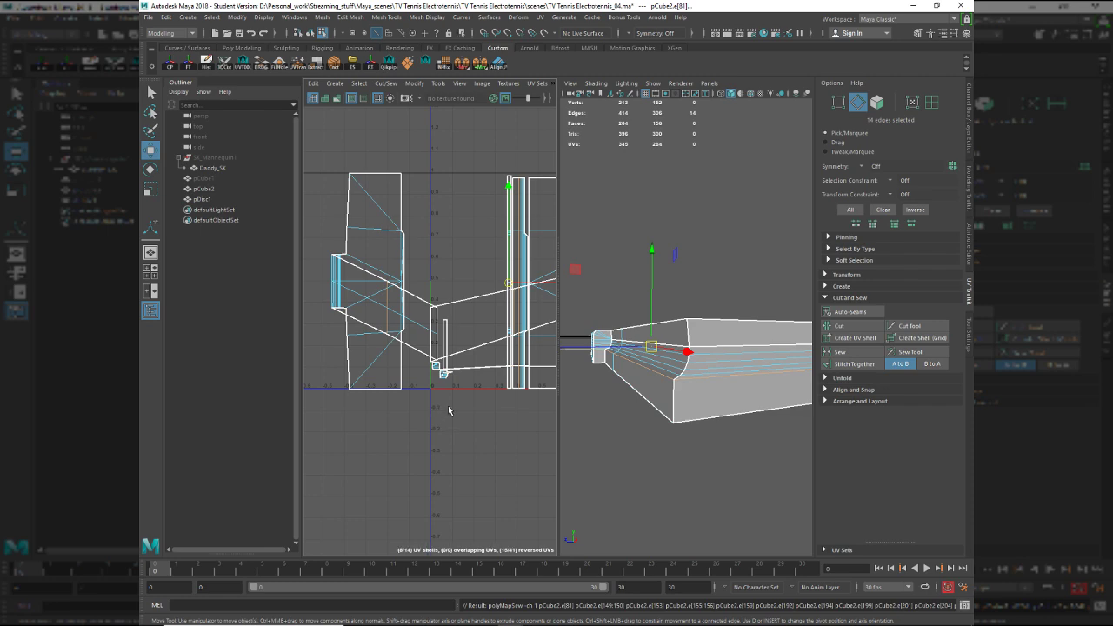
key("ctrl+z")
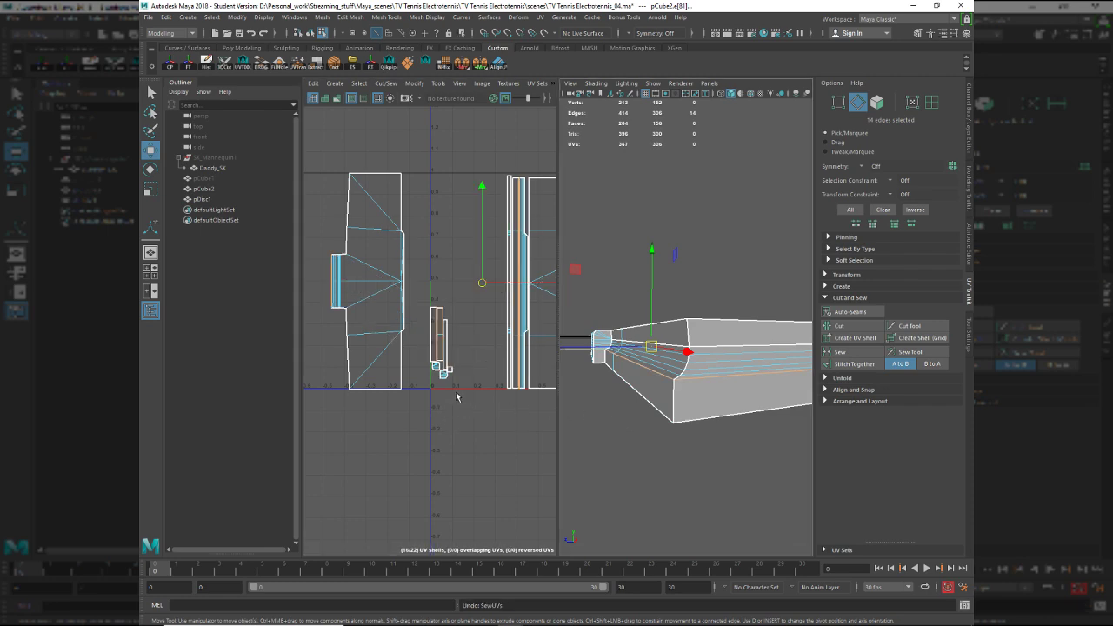
Try to join the shells along the whole lower edge loop with Move and Sew, and undo it.
right_click_drag(458, 393, 532, 486, "alt")
middle_click_drag(449, 374, 483, 415, "alt")
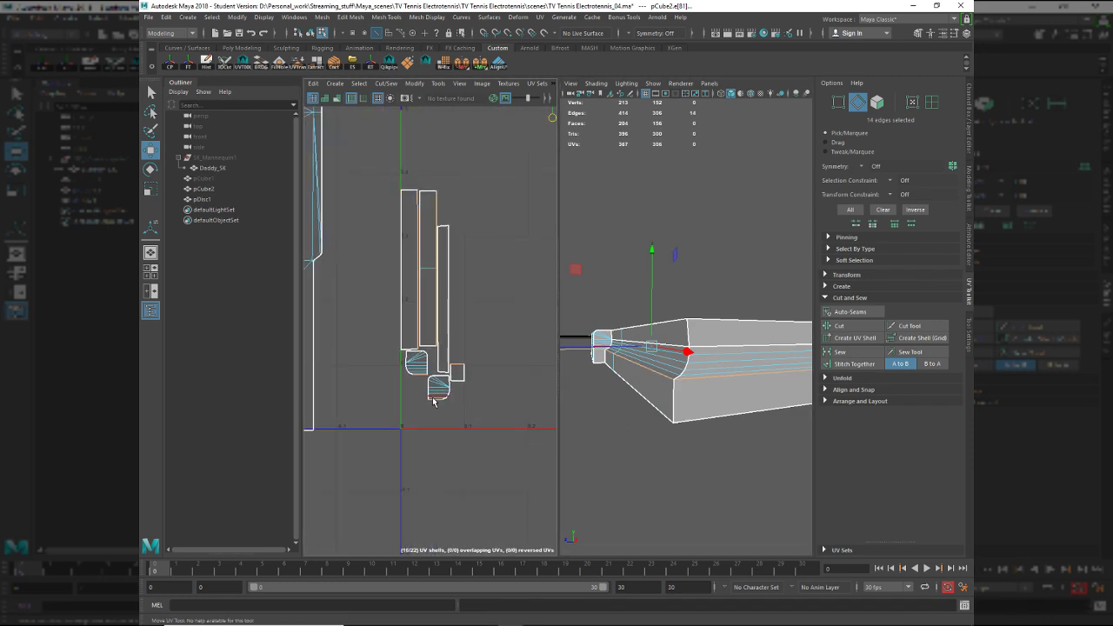
key("shift+s")
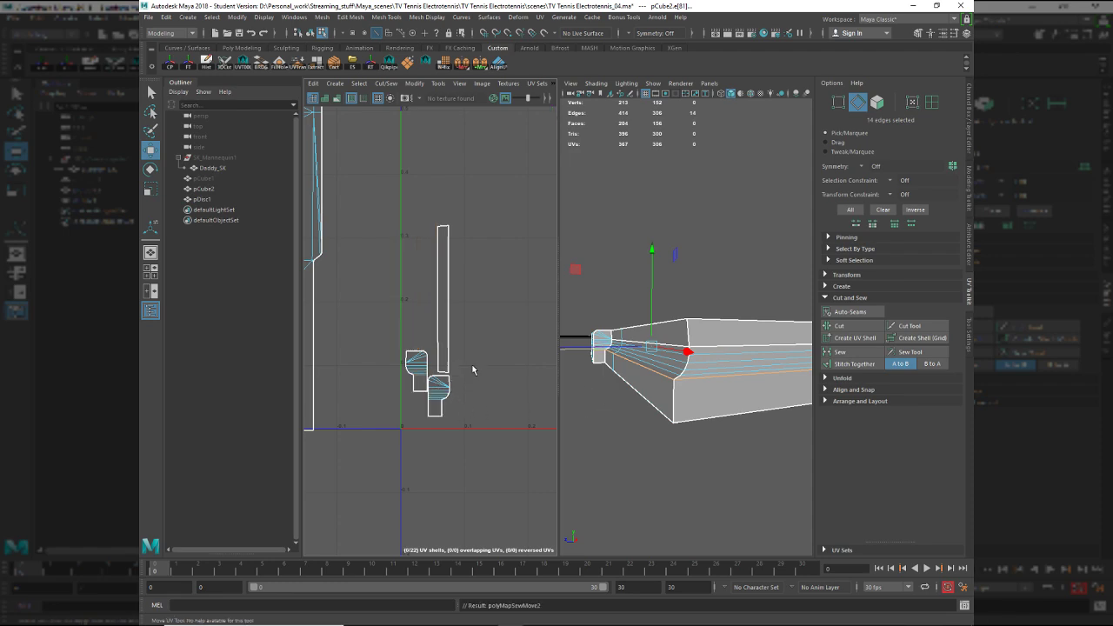
left_click(472, 373)
scroll(452, 433, "down", 5)
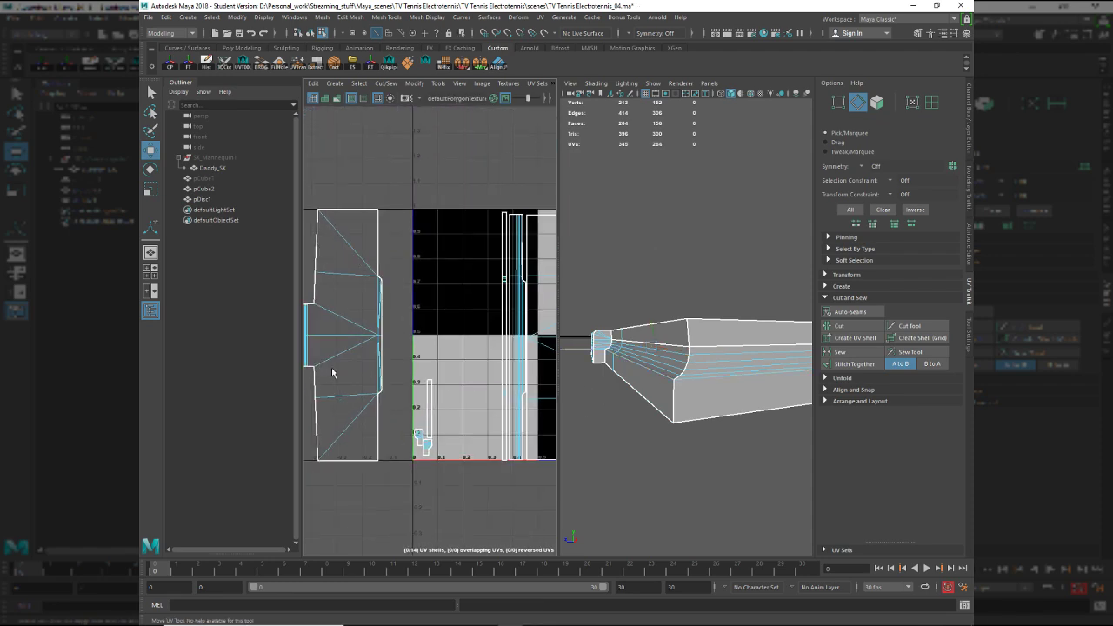
scroll(466, 398, "up", 6)
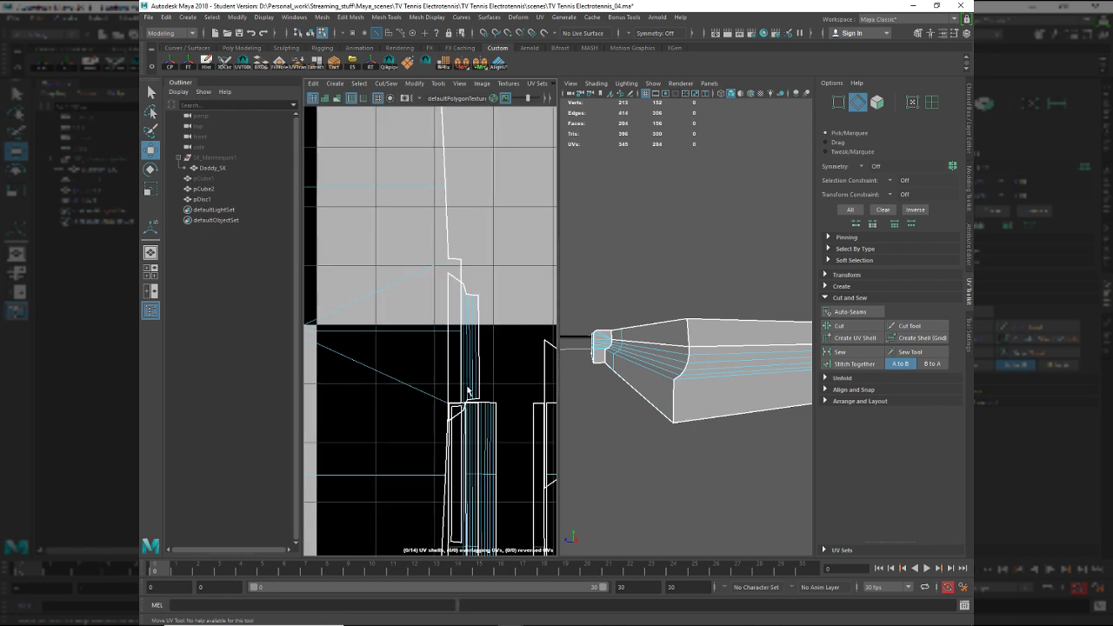
left_click_drag(745, 399, 880, 412, "alt")
middle_click_drag(787, 381, 618, 378, "alt")
middle_click_drag(809, 347, 803, 346, "alt")
left_click_drag(803, 345, 685, 399, "alt")
key("ctrl+z")
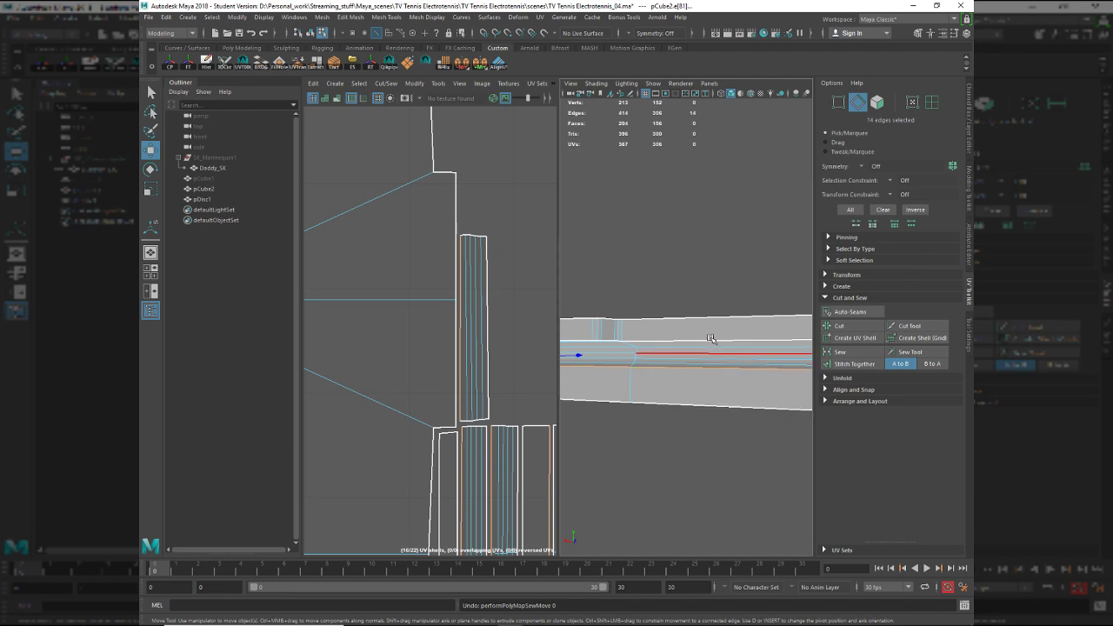
Select the upper edge loop around the casing's side and join its UV shells with Move and Sew.
double_click(714, 340)
left_click_drag(721, 343, 365, 366, "alt")
middle_click_drag(365, 365, 652, 365, "alt")
left_click_drag(651, 365, 679, 408, "alt")
right_click_drag(678, 408, 765, 424, "alt")
left_click_drag(765, 423, 727, 425, "alt")
right_click_drag(476, 428, 480, 385, "shift")
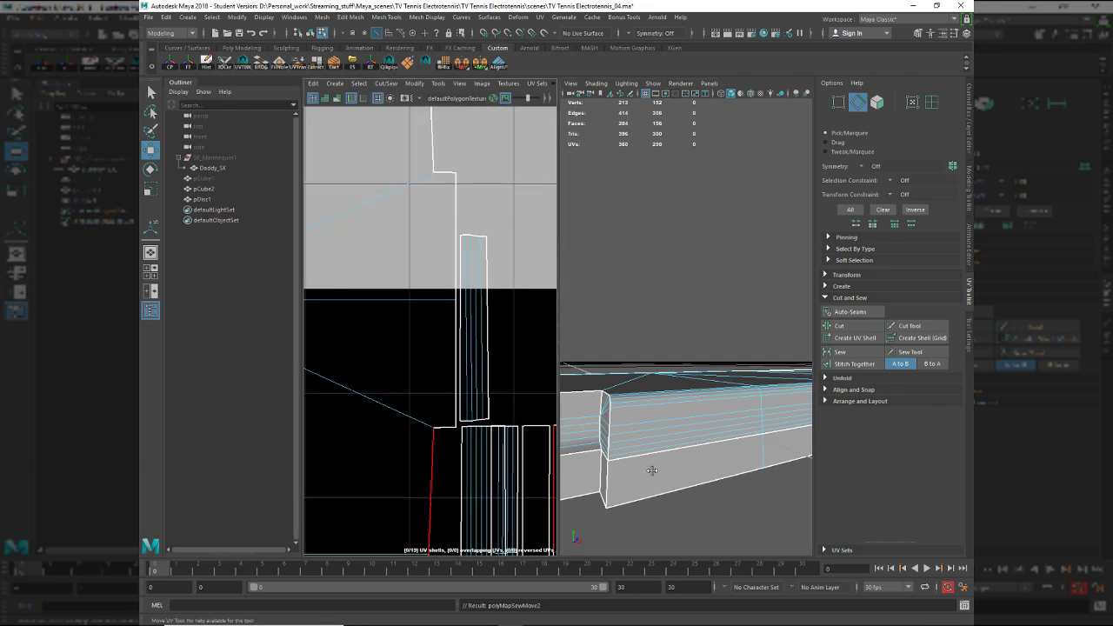
Reduce the lower edge loop selection to five edges around the casing's end and join them with Move and Sew.
double_click(651, 456)
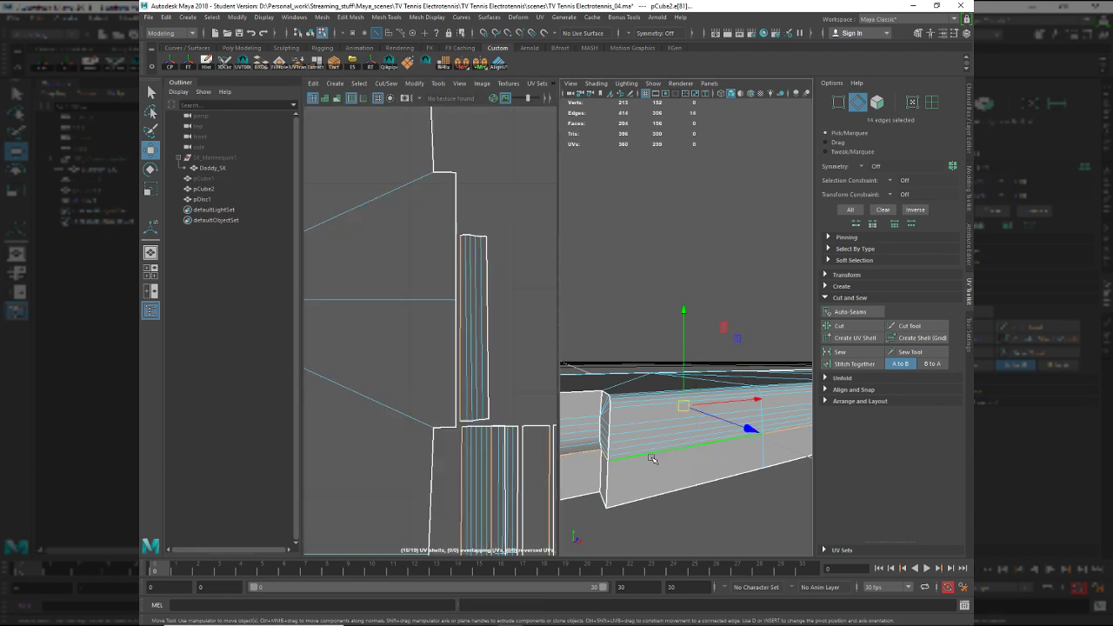
right_click_drag(666, 462, 657, 432, "alt")
mouse_move(657, 432)
left_mouse_down("alt")
mouse_move(701, 435)
mouse_move(644, 429)
left_mouse_up("alt")
left_click(647, 431)
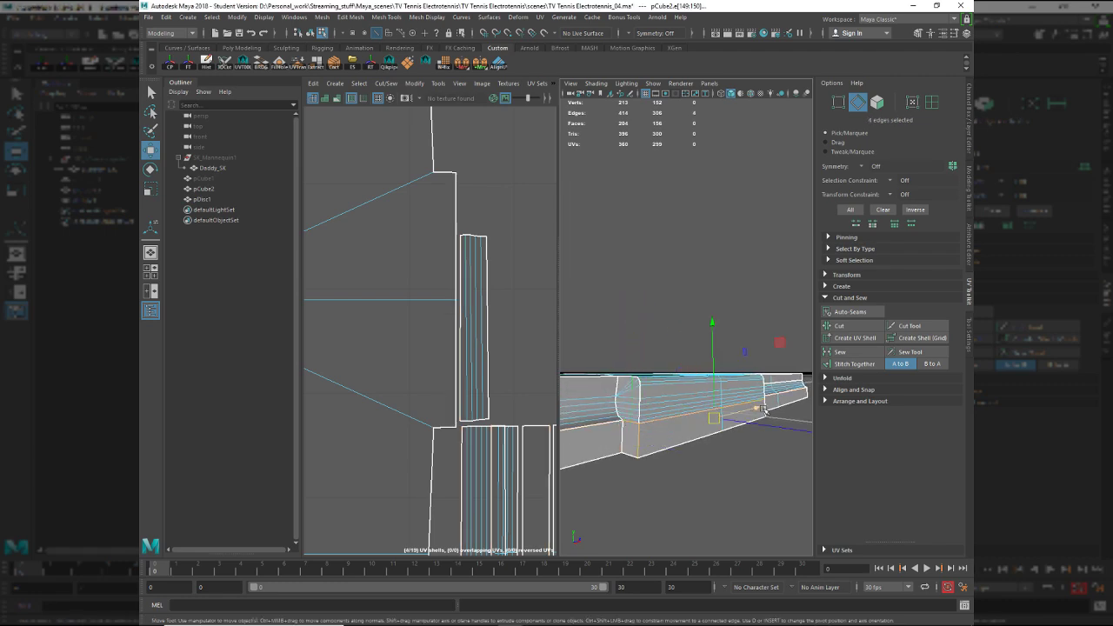
scroll(762, 409, "up", 5)
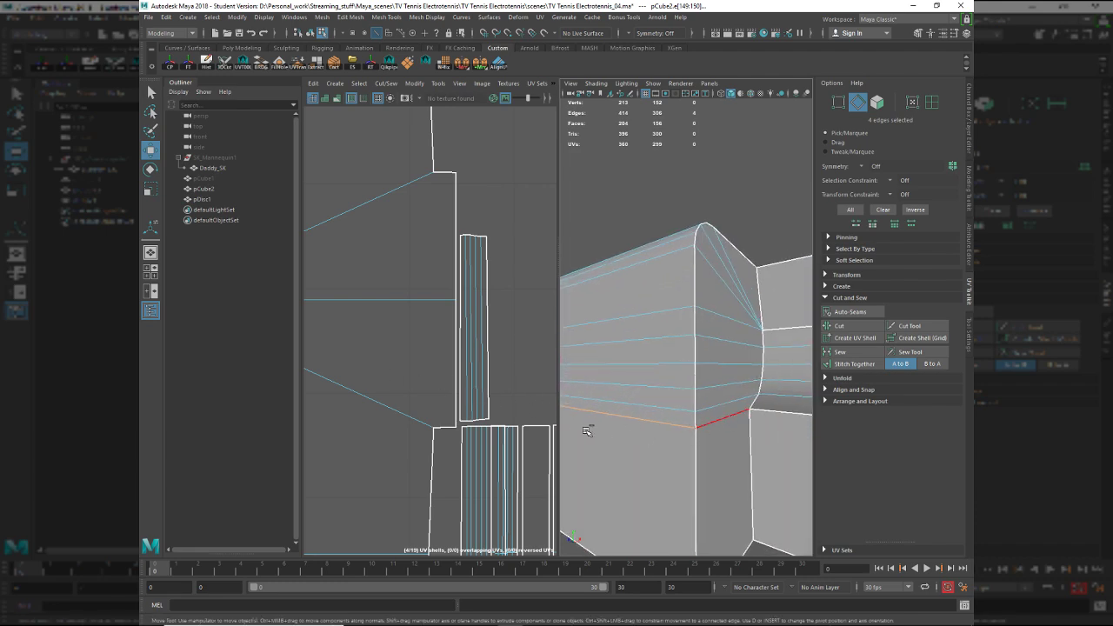
right_click_drag(513, 419, 514, 372, "shift")
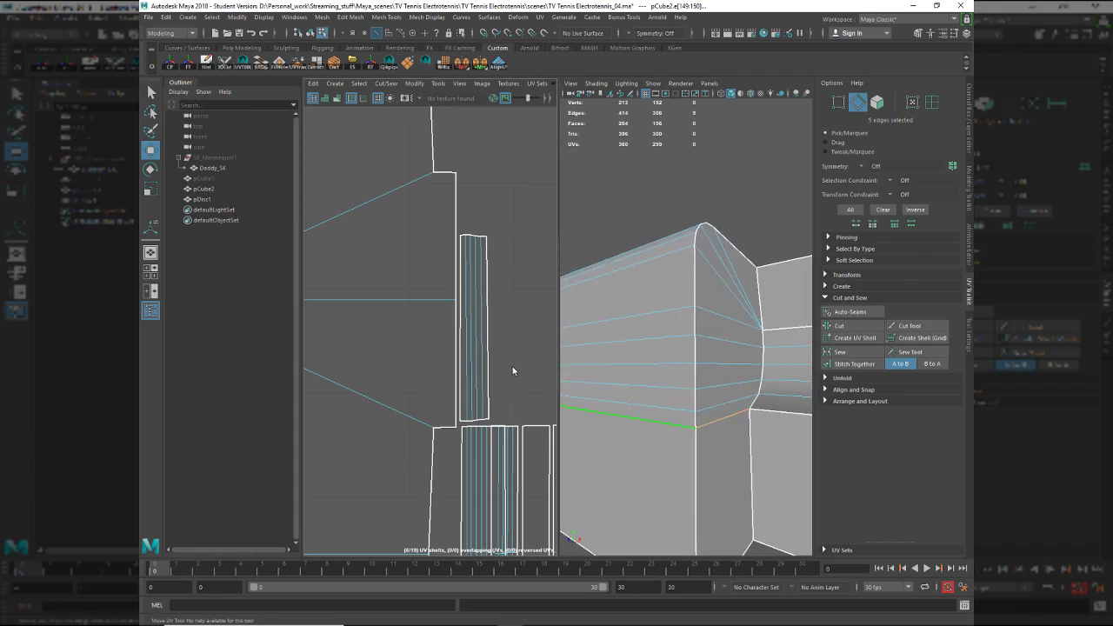
scroll(514, 372, "down", 10)
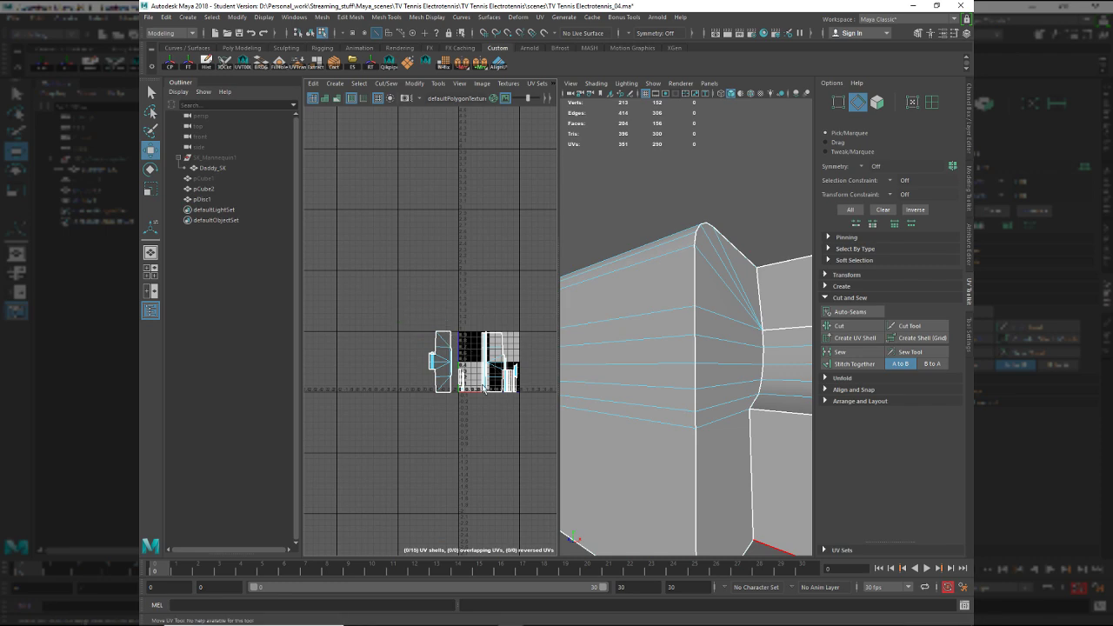
Lay out all fifteen UV shells inside the 0–1 tile and check the joined side strip against the casing.
left_click_drag(531, 418, 532, 419)
right_click_drag(531, 420, 512, 423, "ctrl")
key("ctrl+l")
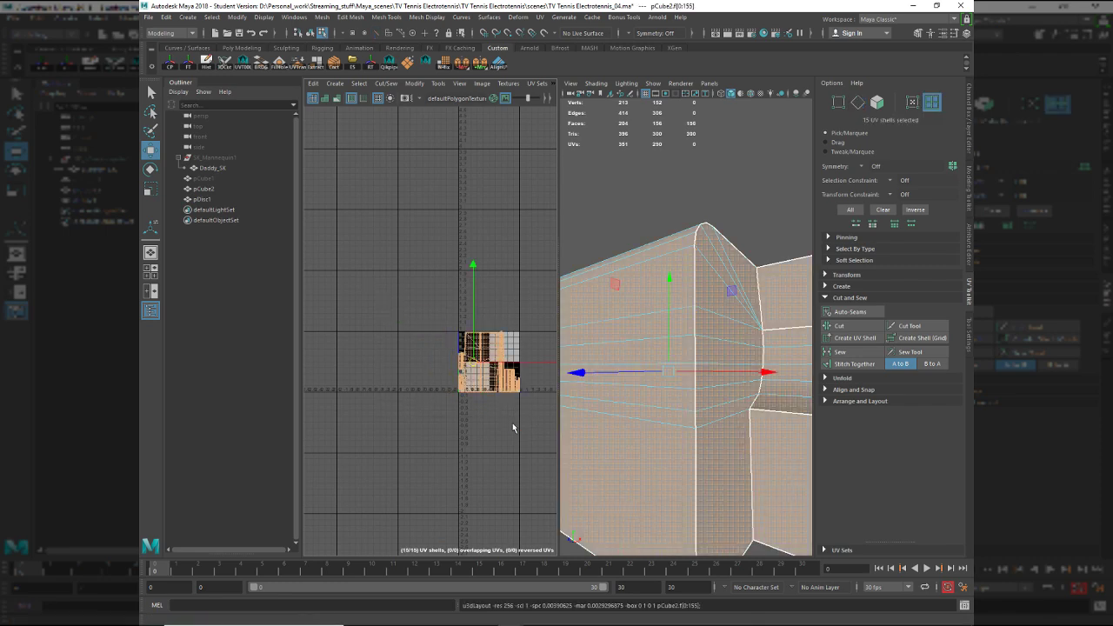
key("f")
left_click(458, 497)
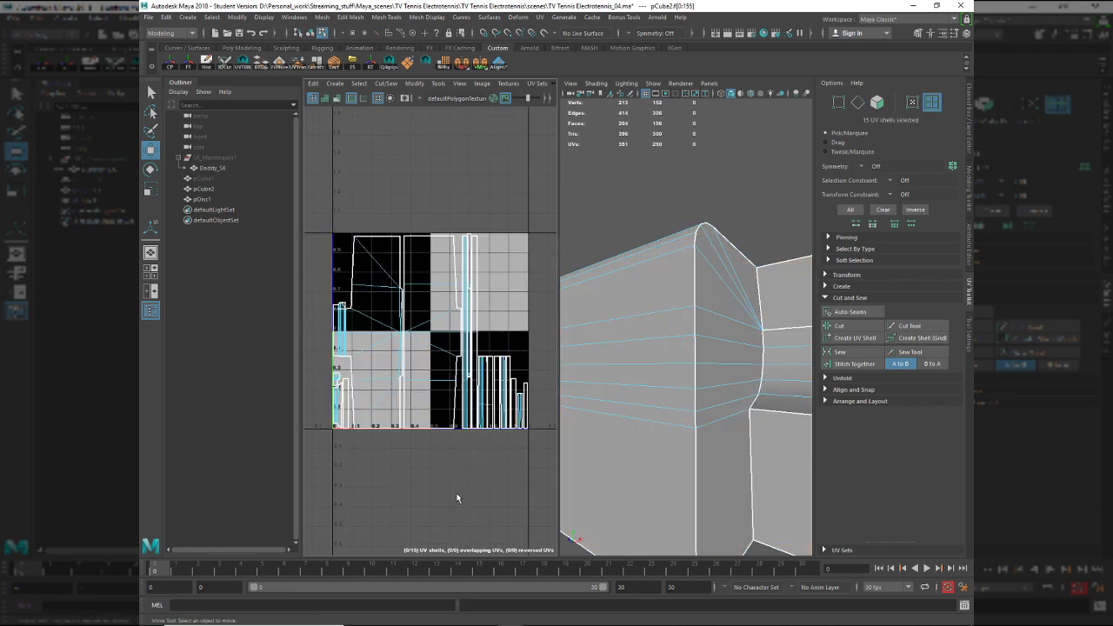
middle_click_drag(337, 357, 451, 352, "alt")
scroll(451, 352, "up", 4)
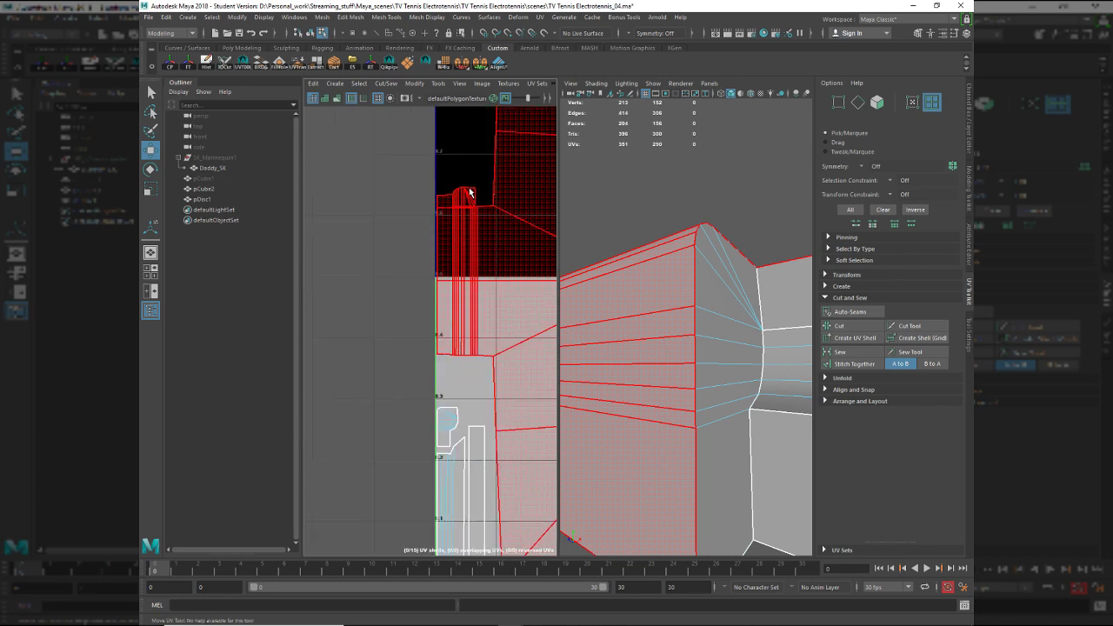
left_click_drag(665, 312, 688, 331, "alt")
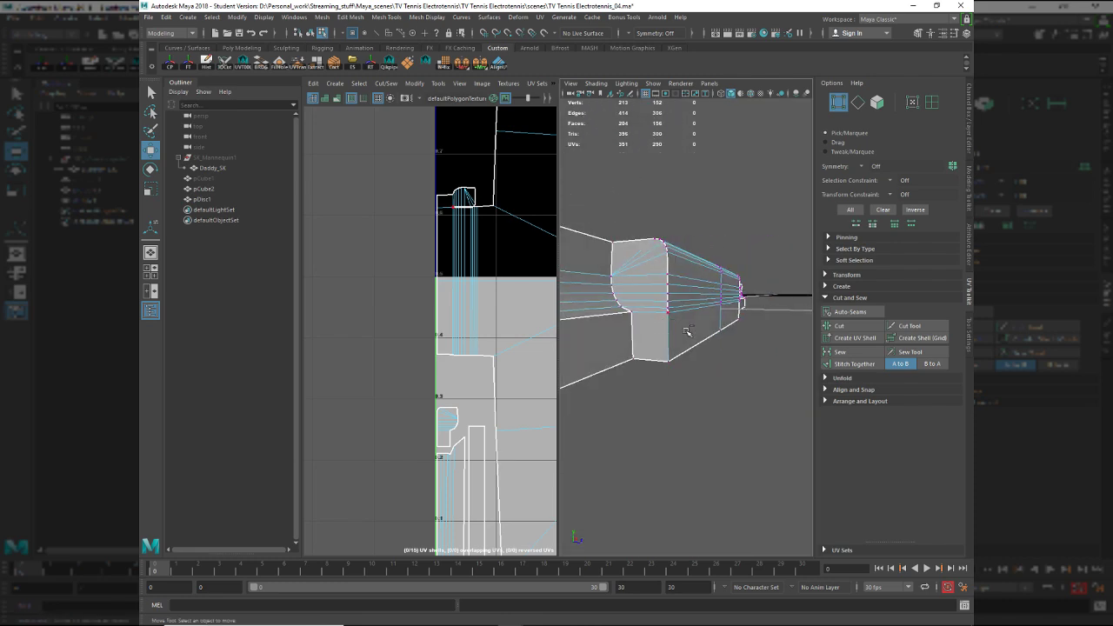
Undo the shell layout and the last Move and Sew along the casing's lower edge.
key("ctrl+z")
key("ctrl+z")
key("ctrl+z")
key("ctrl+z")
key("ctrl+z")
key("ctrl+z")
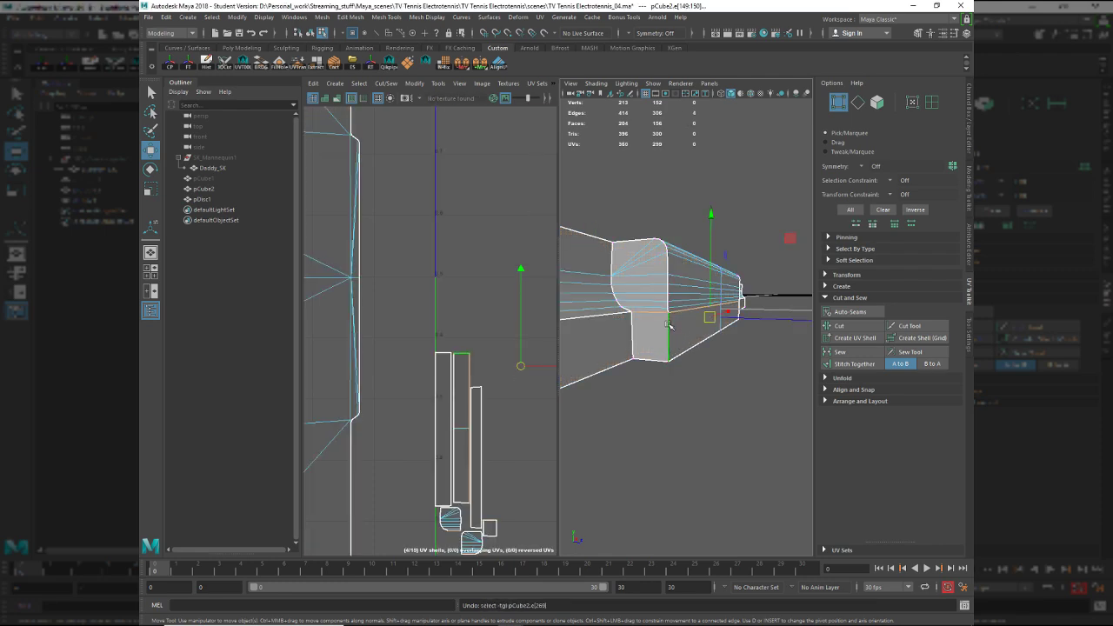
Reduce the selection to four lower side edges of the casing and join their UV shells with Move and Sew.
key("F10")
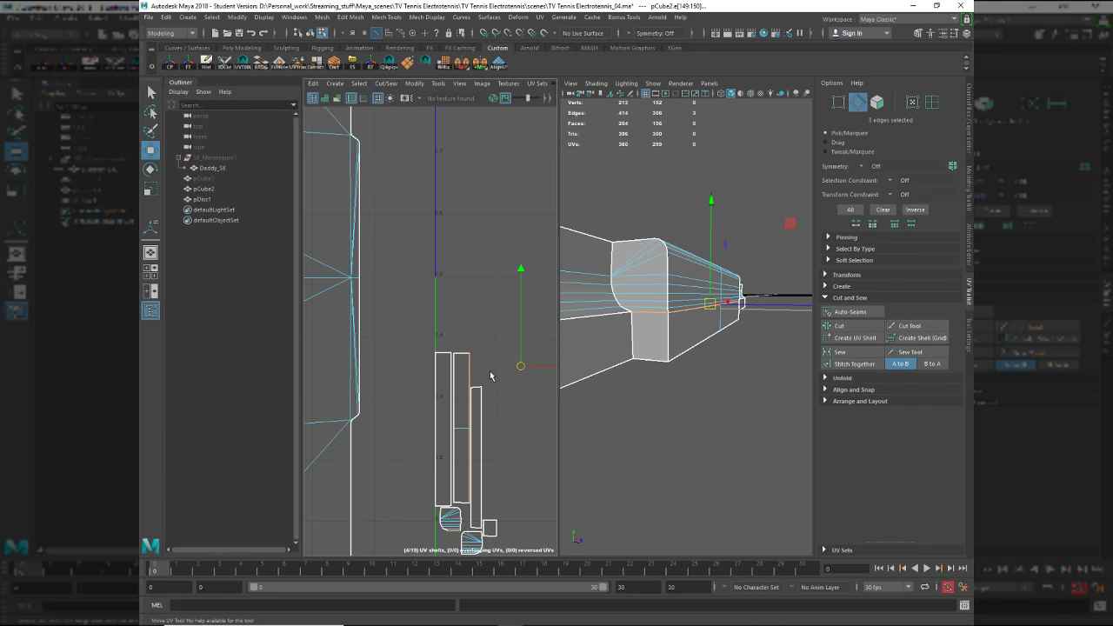
scroll(452, 426, "down", 2)
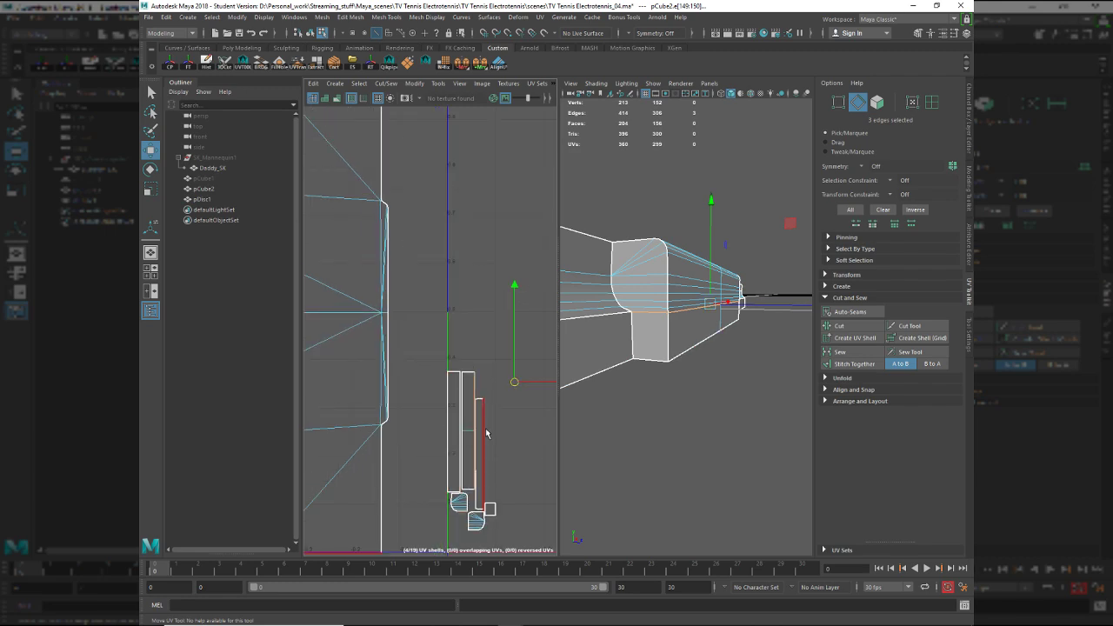
right_click(496, 461, "shift")
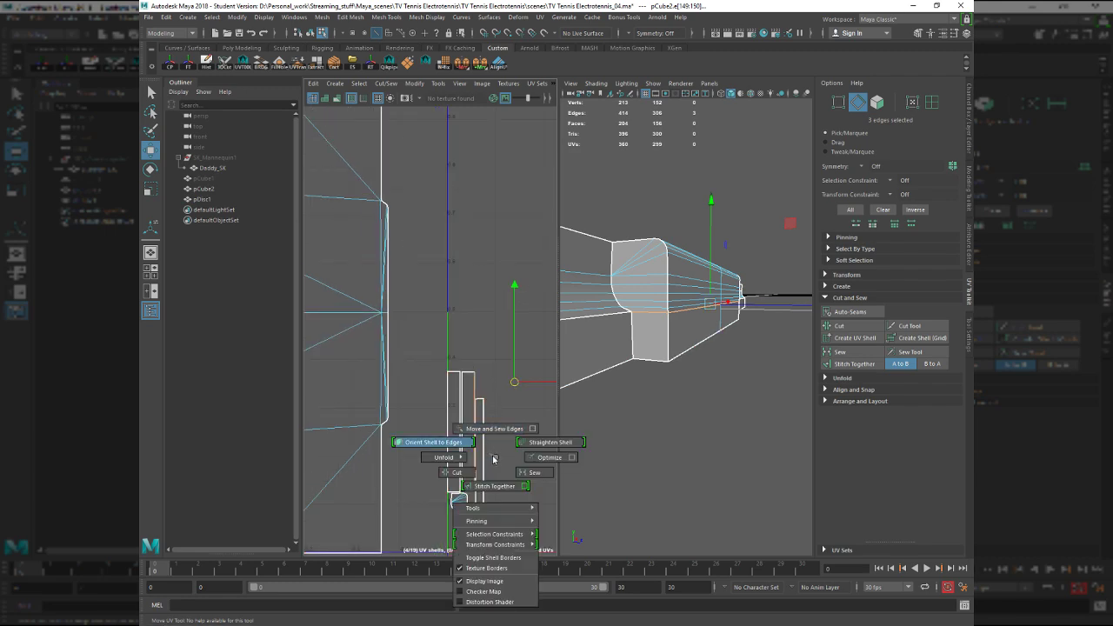
right_click_drag(494, 459, 496, 458, "shift")
left_click_drag(628, 377, 757, 384, "alt")
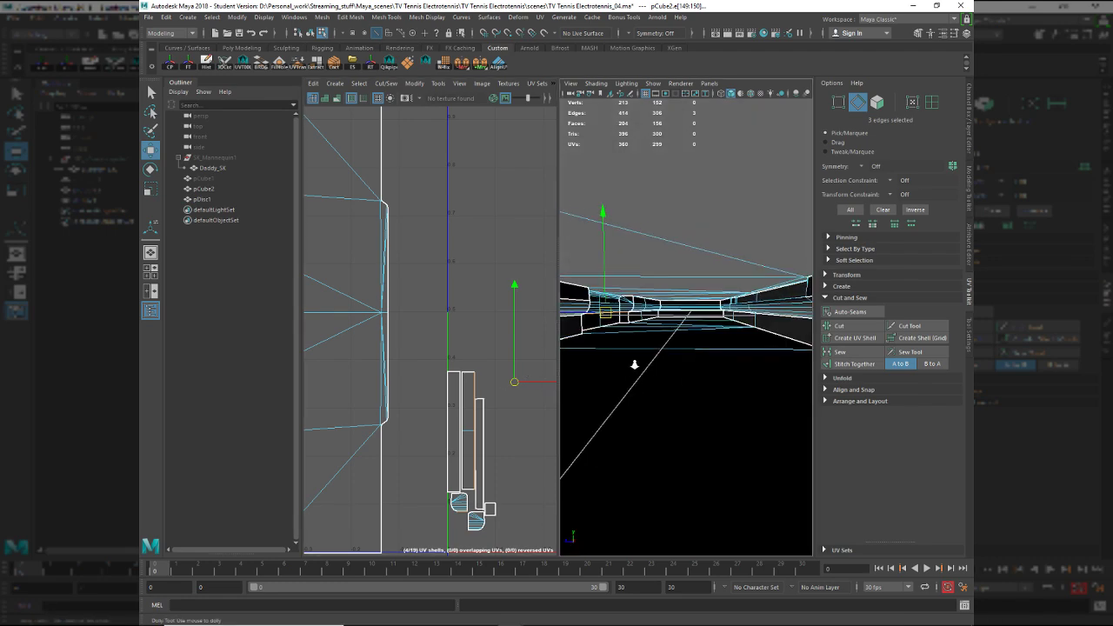
scroll(634, 363, "down", 4)
left_click_drag(634, 349, 727, 380, "alt")
middle_click_drag(727, 380, 822, 416, "alt")
left_click_drag(822, 416, 794, 394, "alt")
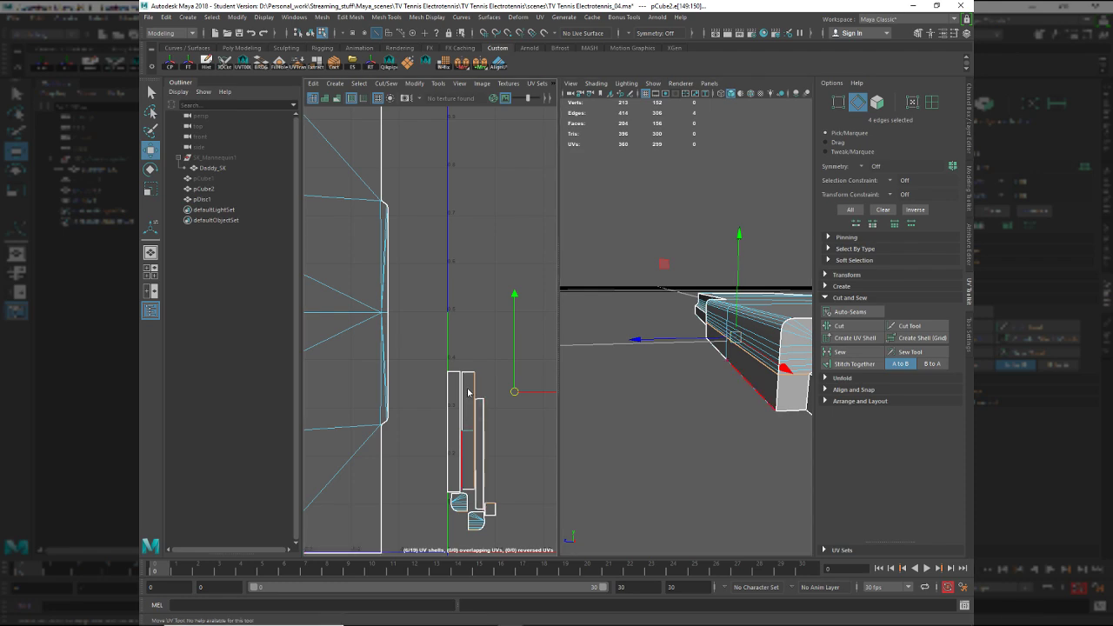
right_click_drag(470, 392, 500, 395, "shift")
left_click(511, 398)
Select all sixteen UV shells and lay them out inside the 0–1 tile.
scroll(518, 431, "down", 5)
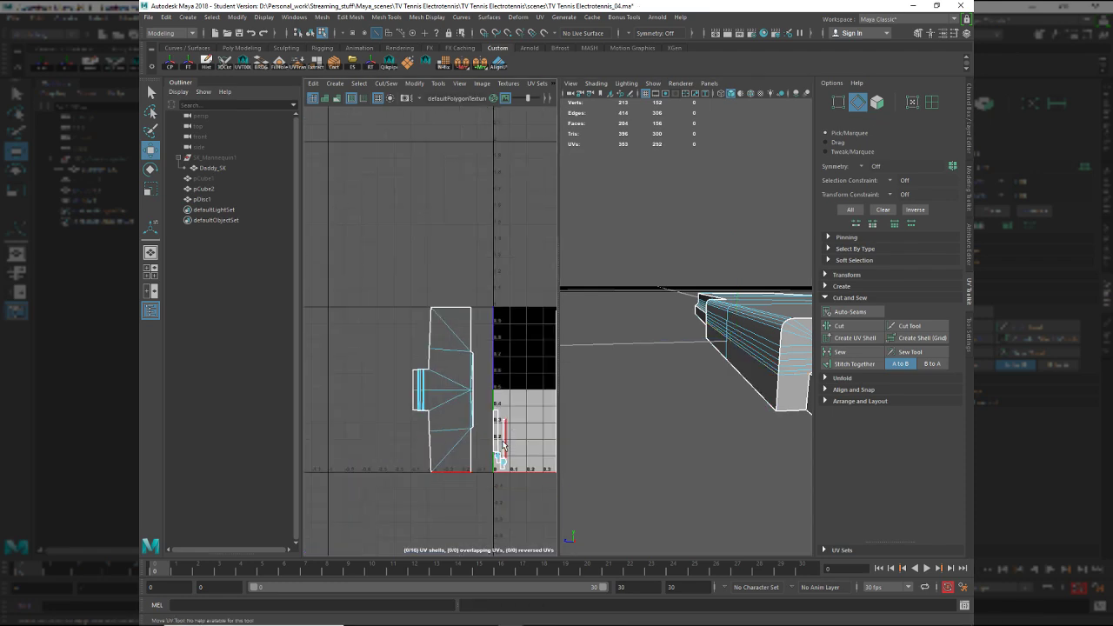
scroll(501, 445, "down", 3)
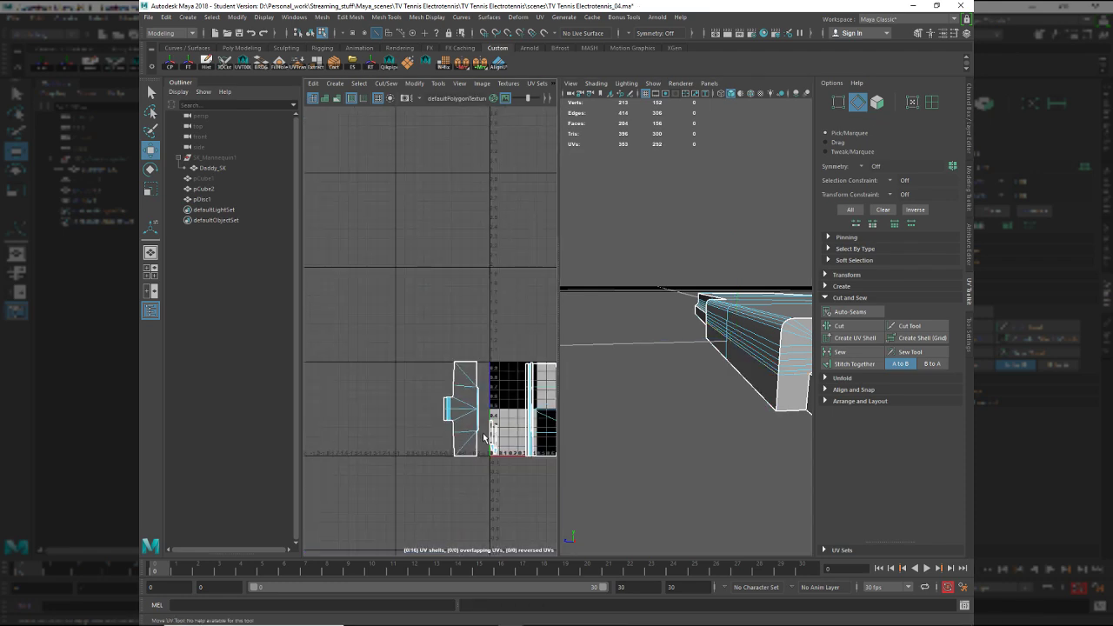
middle_click_drag(395, 383, 350, 335, "alt")
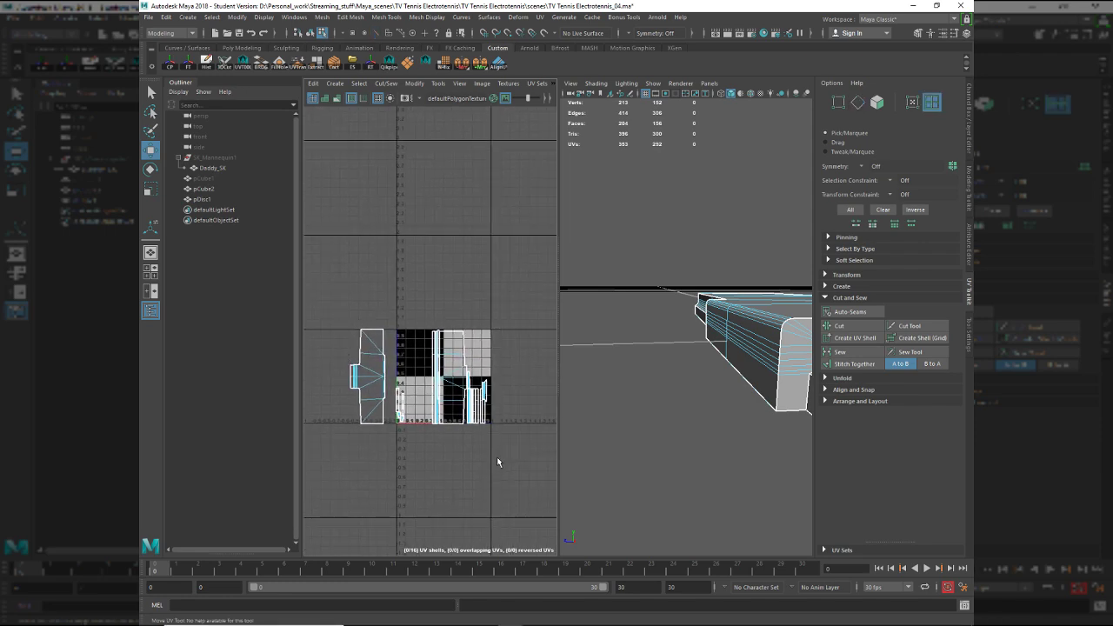
left_click_drag(498, 458, 344, 284)
key("ctrl+l")
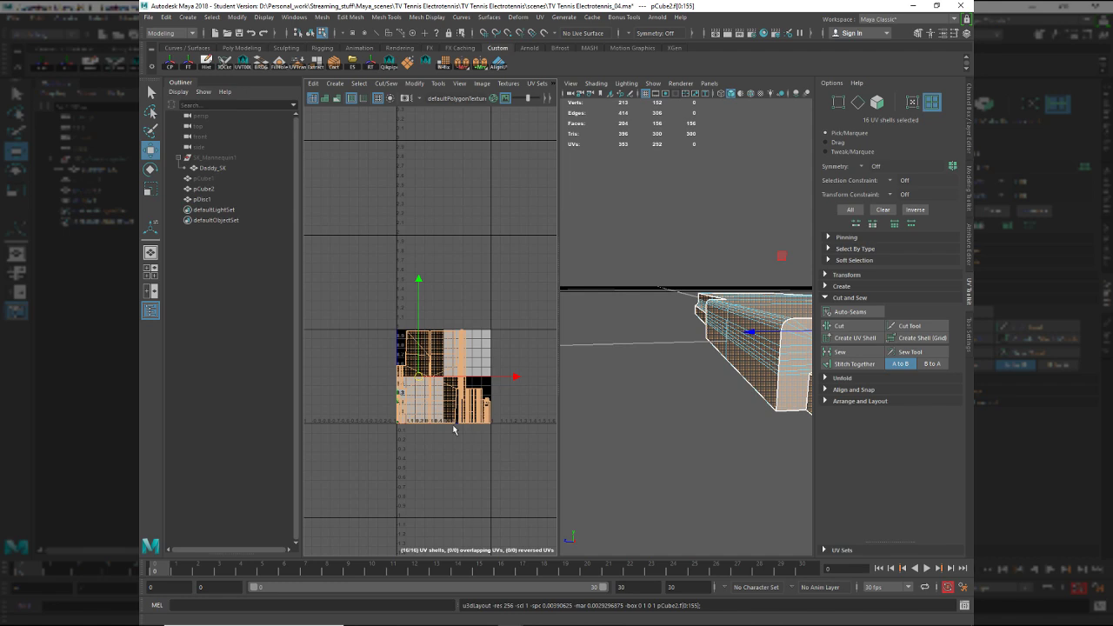
Flatten the twelve UVs along the side strip's upper end into a horizontal row level with the adjoining corner.
scroll(425, 429, "down", 3)
scroll(408, 423, "up", 10)
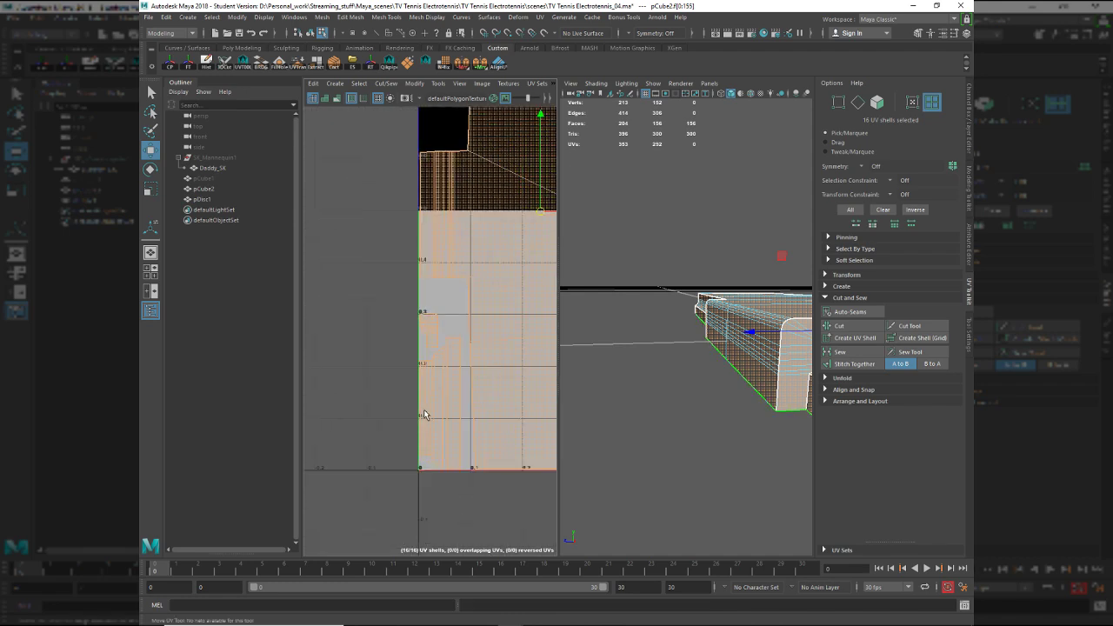
middle_click_drag(451, 340, 416, 408, "alt")
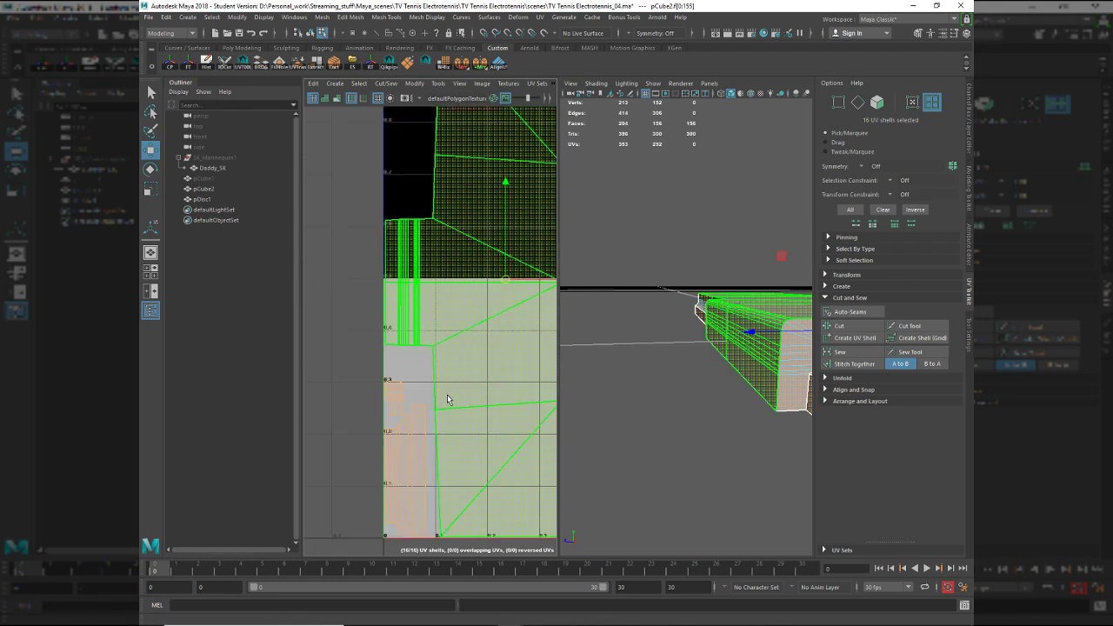
middle_click_drag(409, 239, 442, 338, "alt")
scroll(441, 338, "up", 5)
right_click_drag(460, 361, 477, 324)
key("F12")
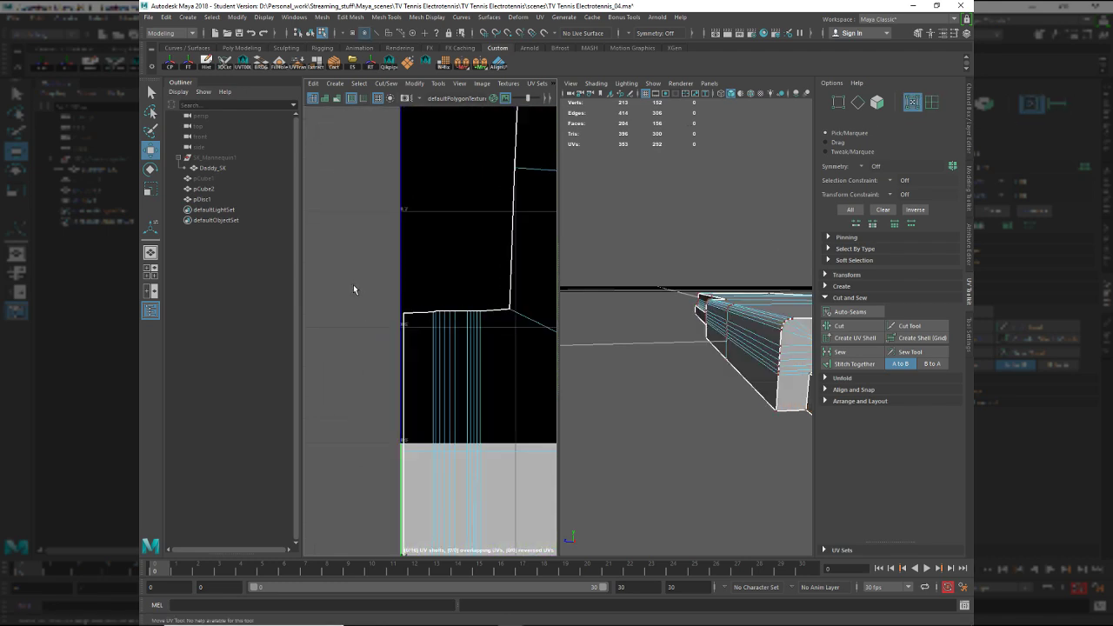
left_click_drag(484, 334, 485, 330)
key("r")
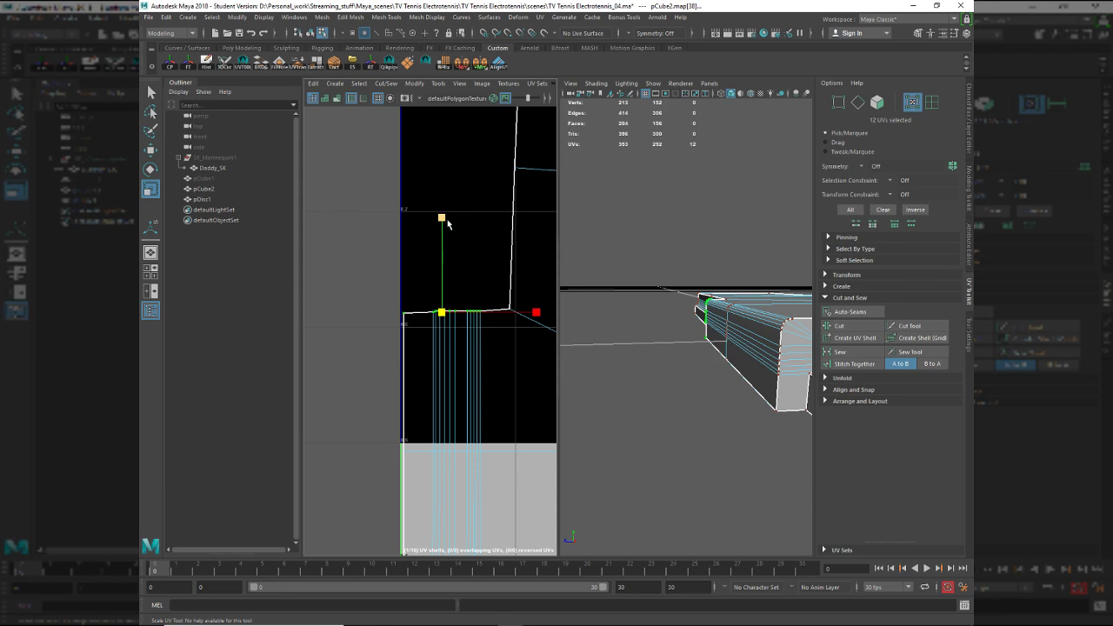
key("w")
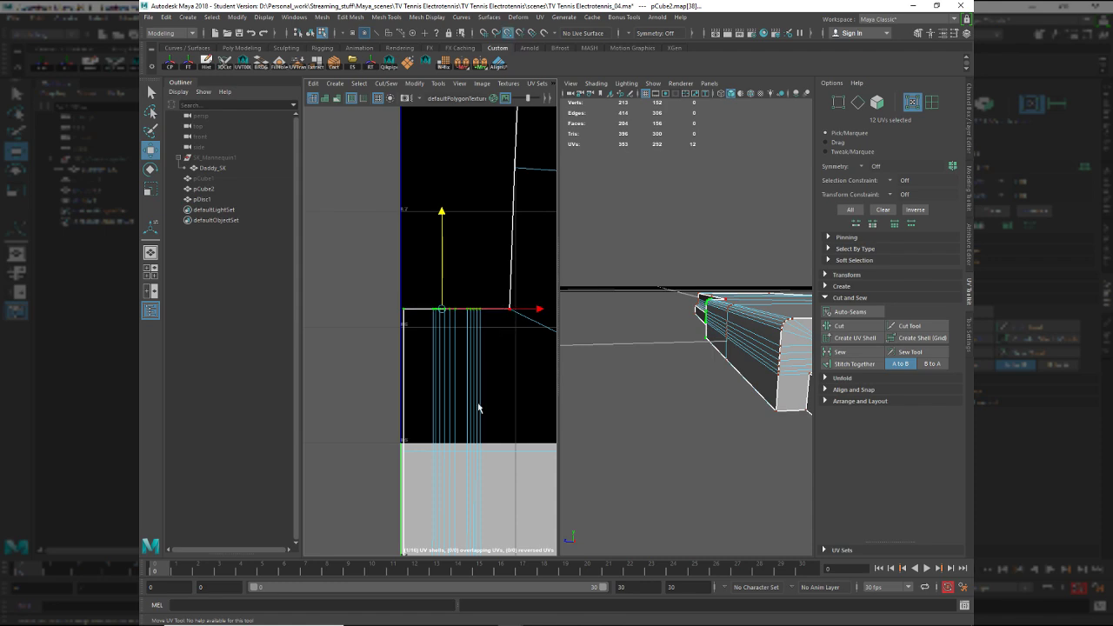
Scale the thirteen UVs along the side strip's lower end into a straight horizontal row.
scroll(456, 440, "down", 2)
middle_click_drag(456, 440, 432, 269, "alt")
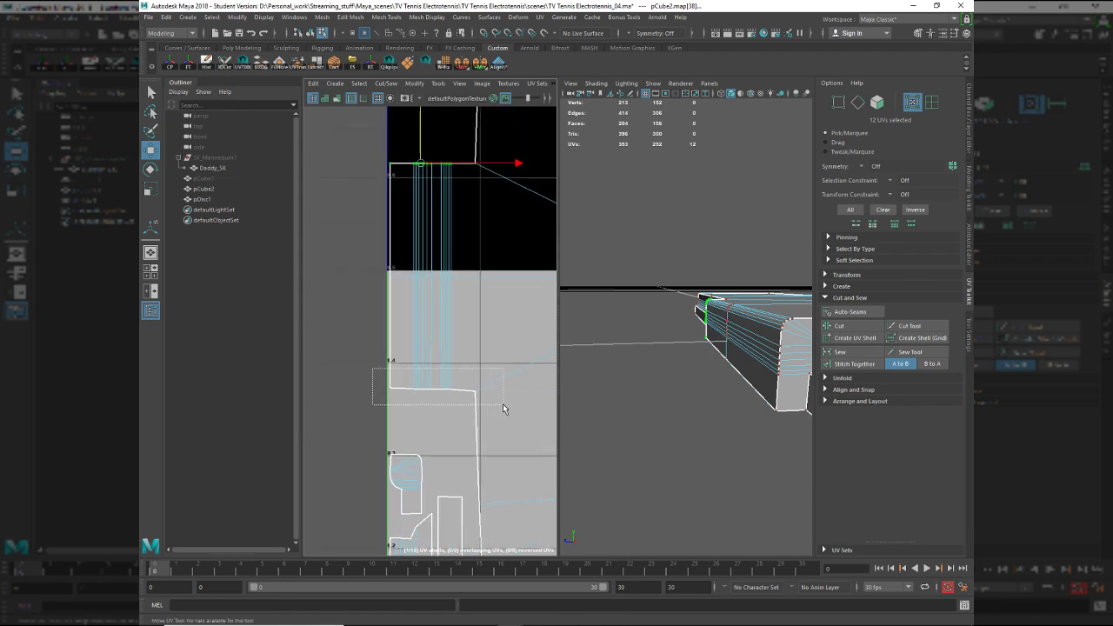
left_click_drag(503, 407, 502, 406)
key("r")
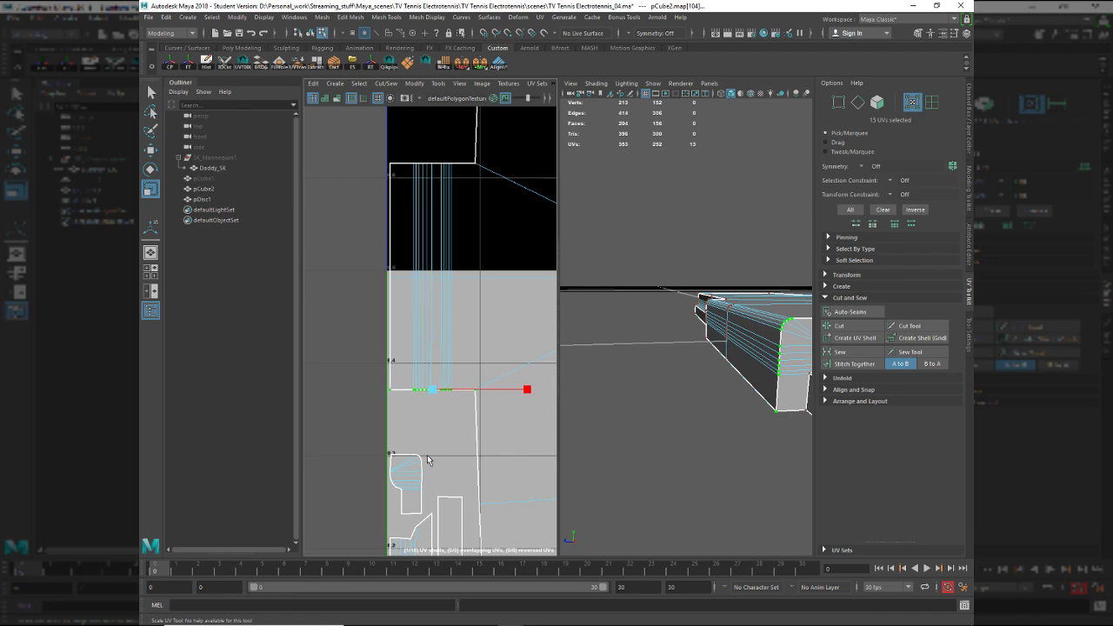
Examine the long narrow strip shells and the notched area between them in the packed UV layout.
scroll(443, 473, "down", 2)
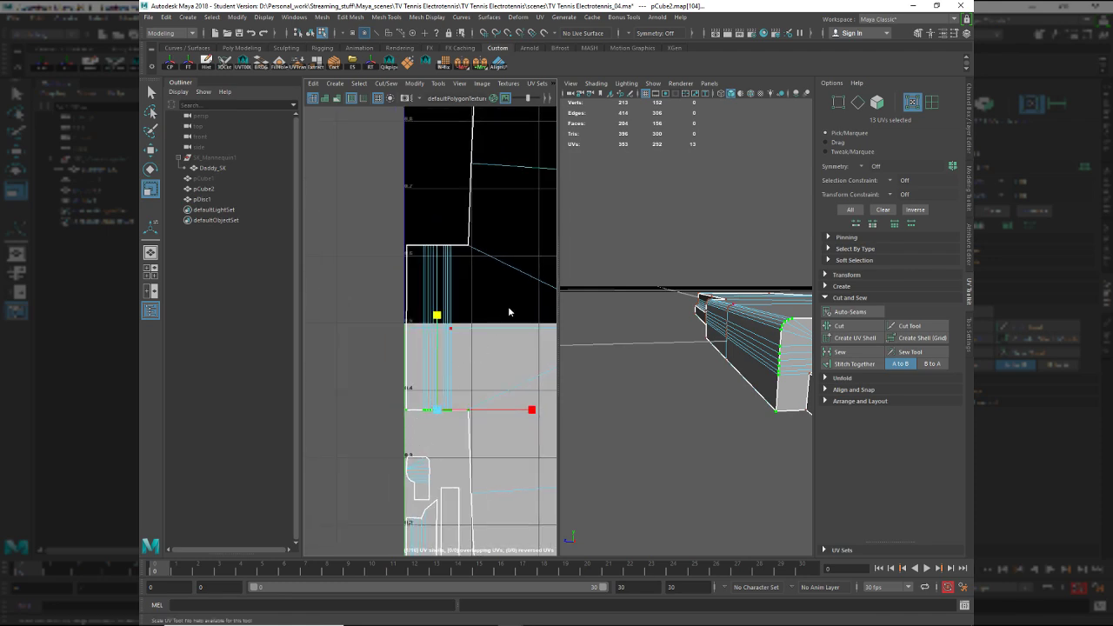
key("F10")
middle_click_drag(509, 405, 444, 325, "alt")
right_click_drag(440, 379, 317, 360, "alt")
middle_click_drag(510, 389, 433, 412, "alt")
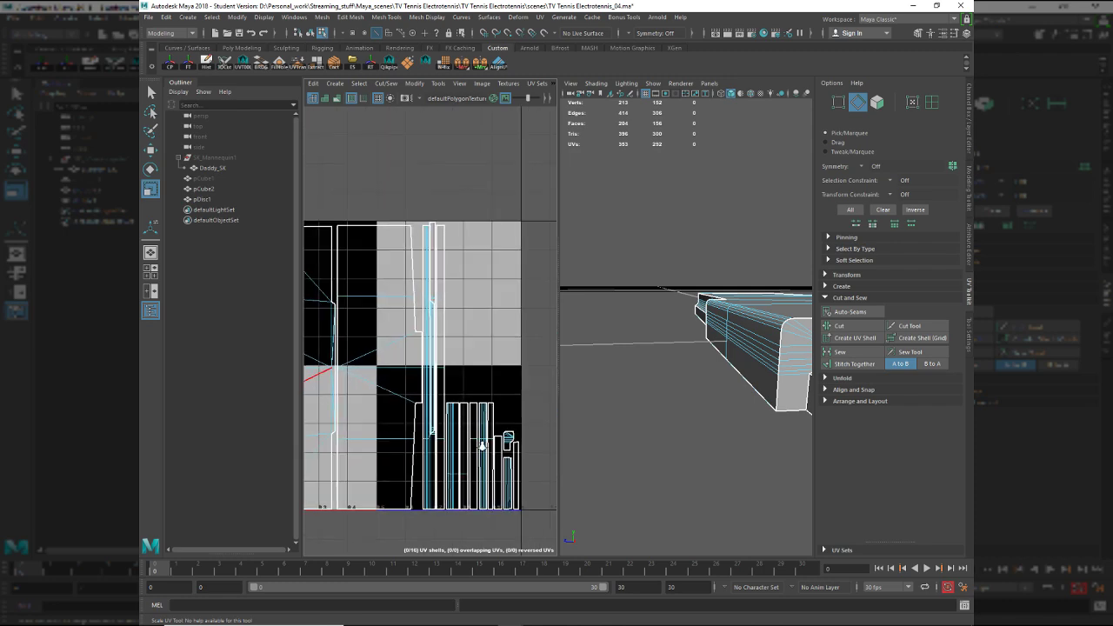
right_click_drag(482, 446, 400, 422, "alt")
right_click_drag(440, 458, 507, 530, "alt")
middle_click_drag(441, 431, 426, 365, "alt")
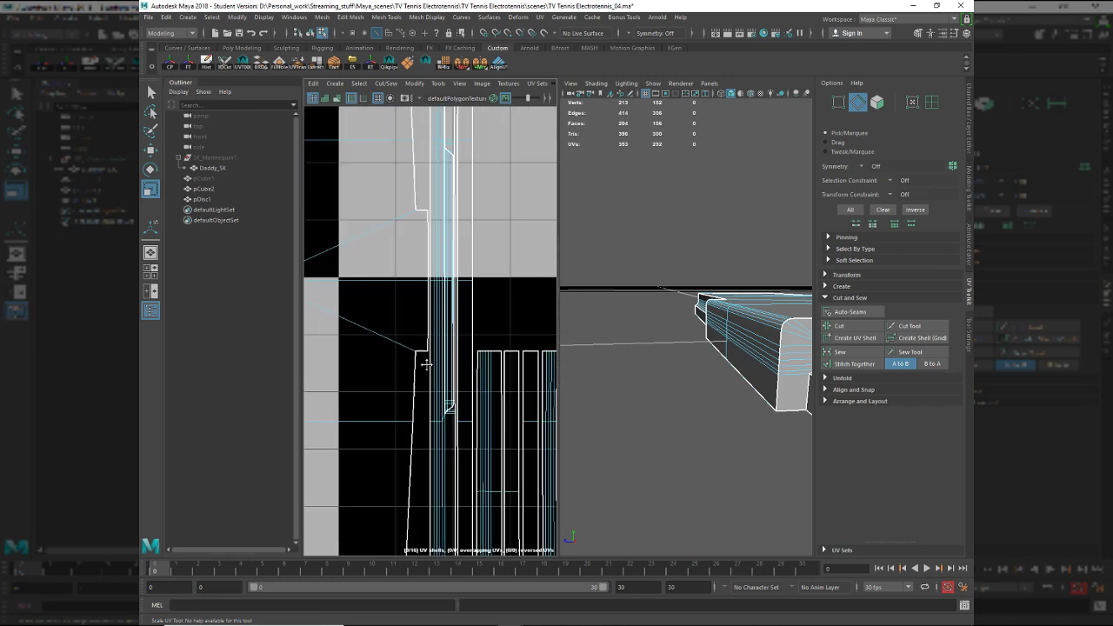
right_click_drag(426, 365, 370, 361, "alt")
right_click_drag(474, 411, 557, 513, "alt")
Select the 44 faces of the long narrow strip shell, try to unfold it, and undo the unfold.
key("F11")
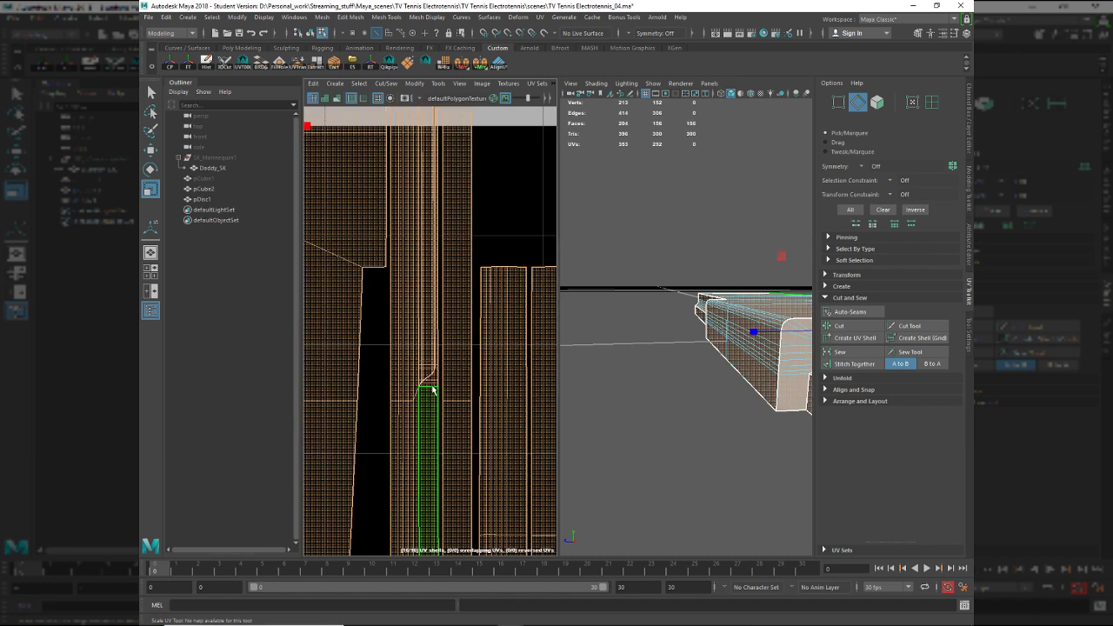
left_click(433, 391)
left_click(447, 431)
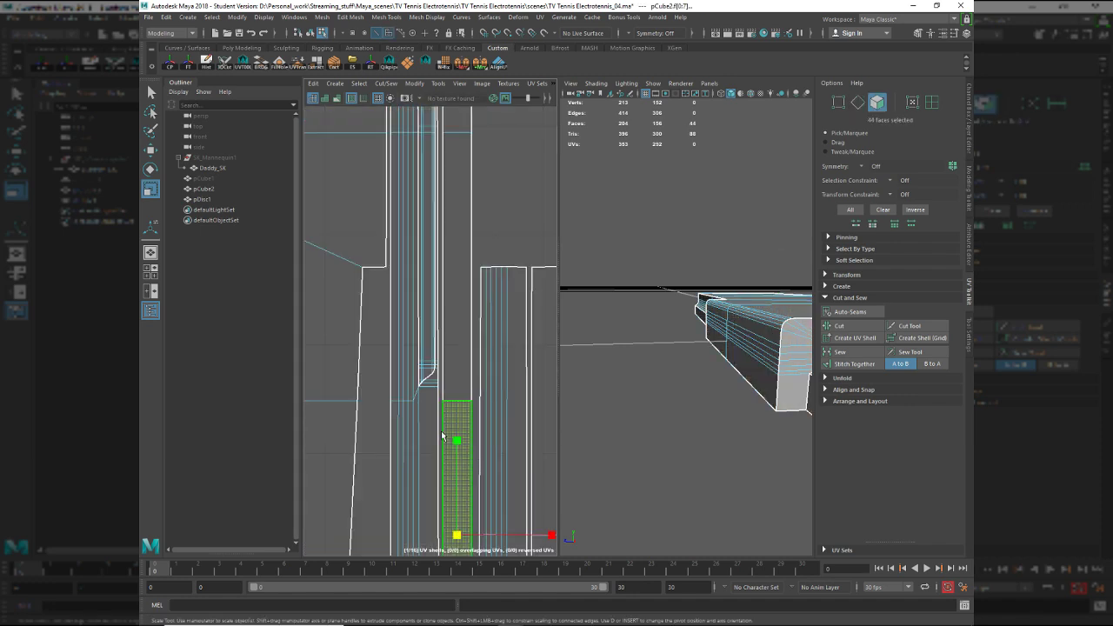
key("F10")
left_click(418, 409)
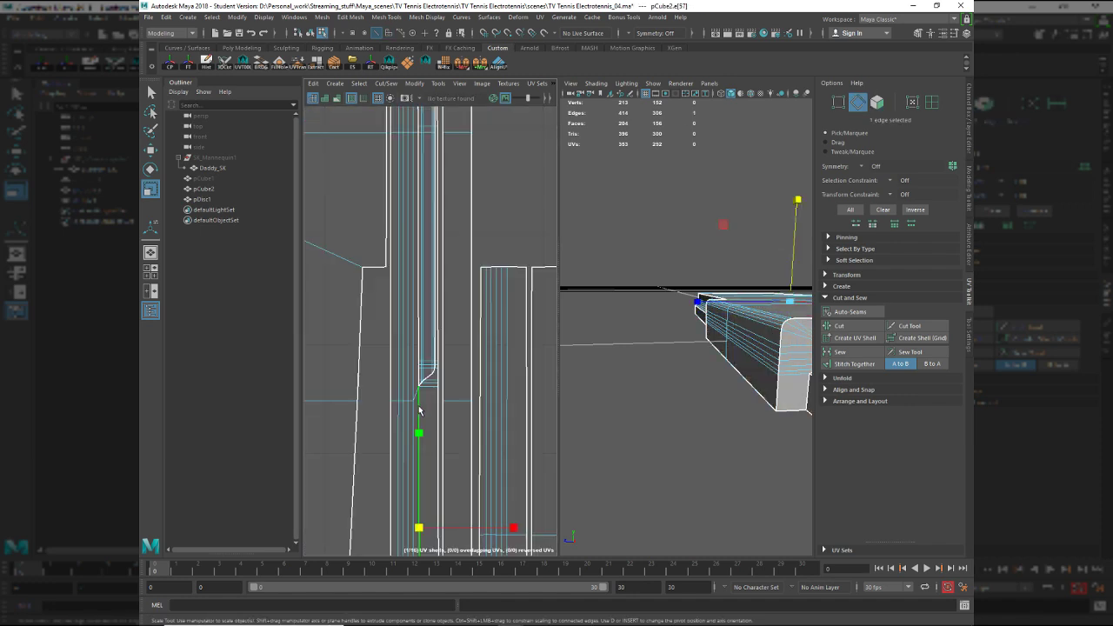
key("F11")
left_click(414, 419)
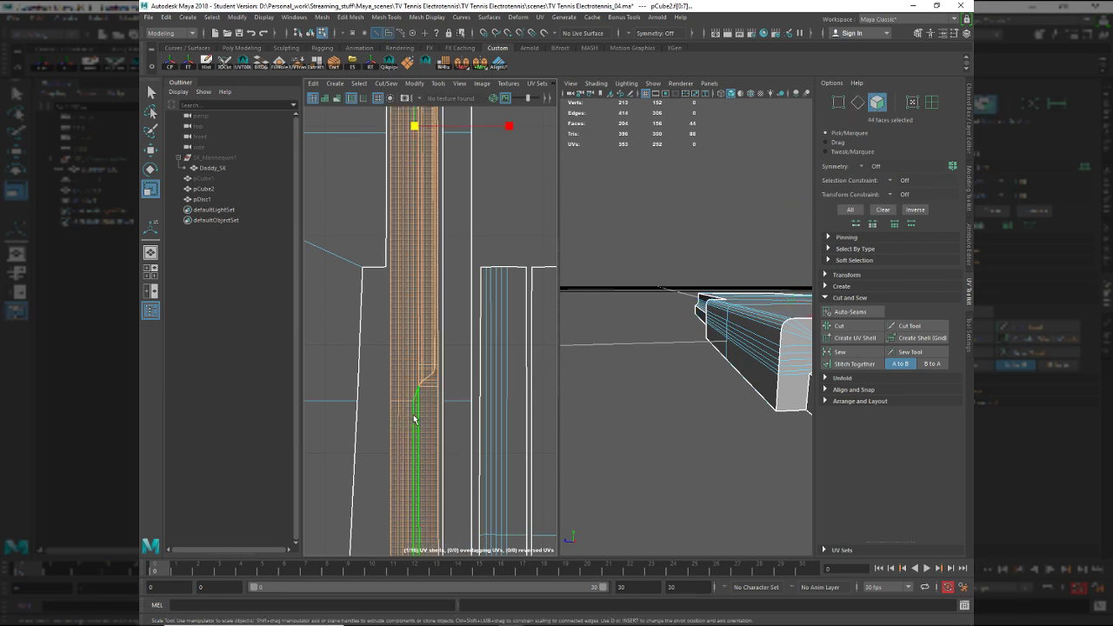
key("f")
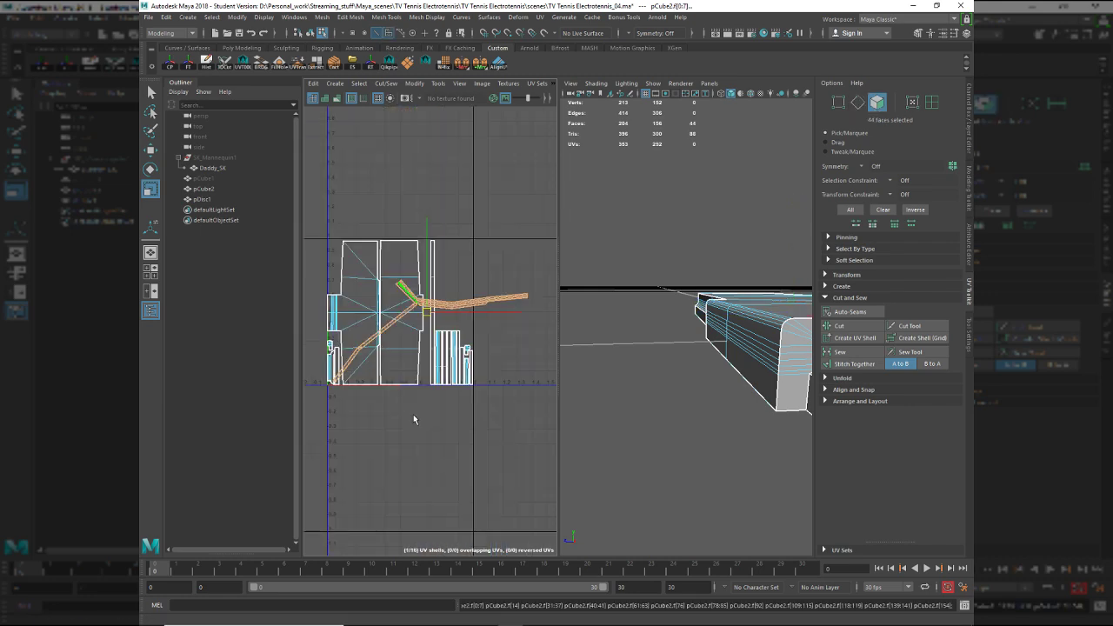
scroll(413, 324, "up", 2)
scroll(413, 323, "down", 2)
key("ctrl+z")
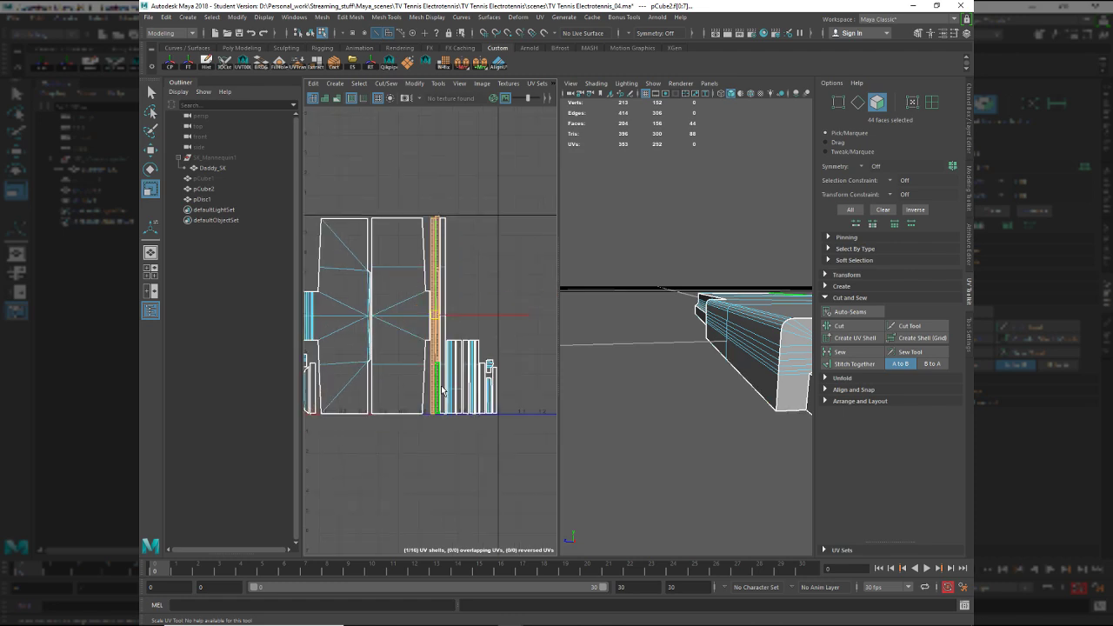
Select a single face in the long narrow strip shell and examine where it sits on the casing's side.
left_click(440, 389)
left_click_drag(639, 358, 534, 311, "alt")
right_click_drag(626, 400, 739, 431, "alt")
middle_click_drag(772, 435, 650, 437, "alt")
left_click_drag(650, 438, 555, 420, "alt")
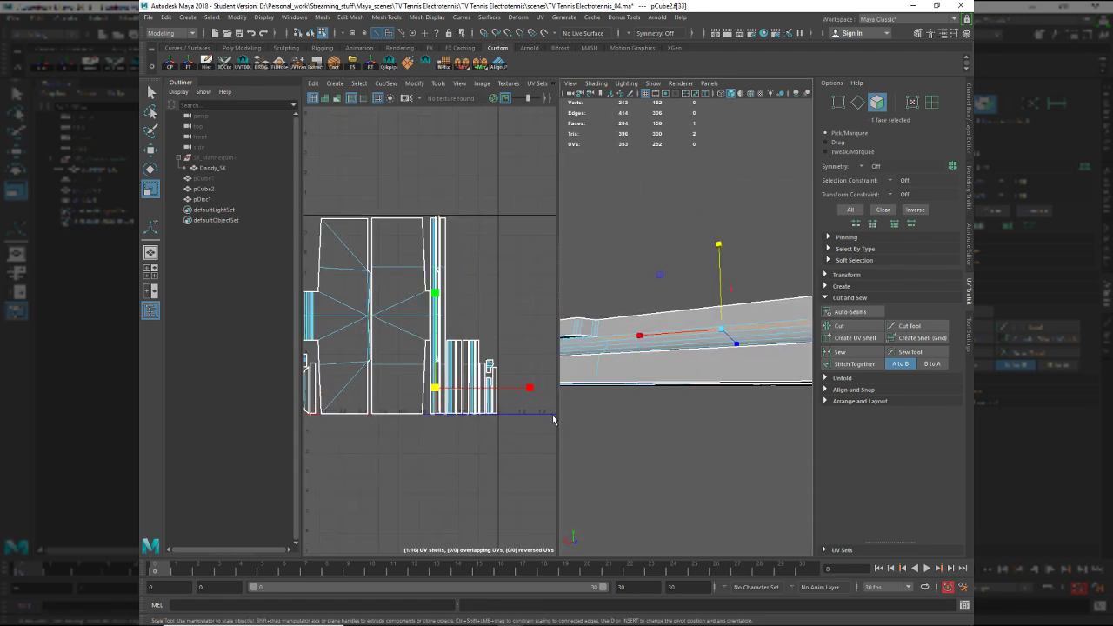
left_click_drag(705, 398, 613, 396, "alt")
middle_click_drag(781, 401, 721, 393, "alt")
mouse_move(721, 392)
left_mouse_down("alt")
mouse_move(622, 379)
mouse_move(705, 378)
mouse_move(699, 351)
mouse_move(810, 404)
mouse_move(656, 385)
mouse_move(721, 398)
mouse_move(733, 414)
left_mouse_up("alt")
Undo the recent face and edge selections, returning to the selection of all the casing's faces.
key("ctrl+z")
key("ctrl+z")
key("ctrl+z")
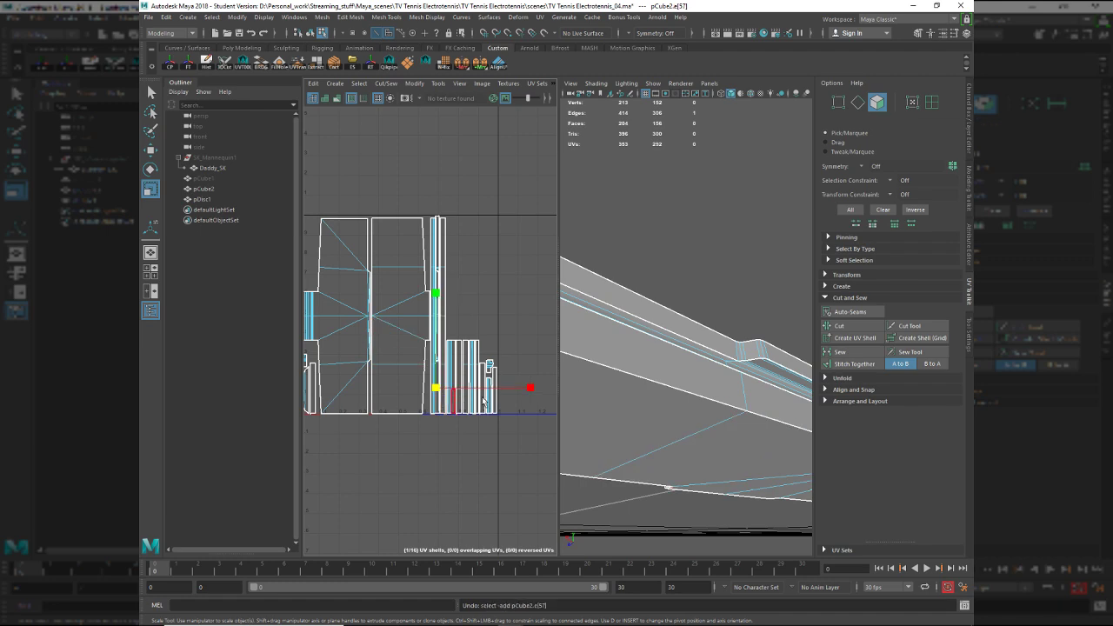
left_click_drag(617, 387, 574, 384, "alt")
key("ctrl+z")
key("ctrl+z")
key("ctrl+z")
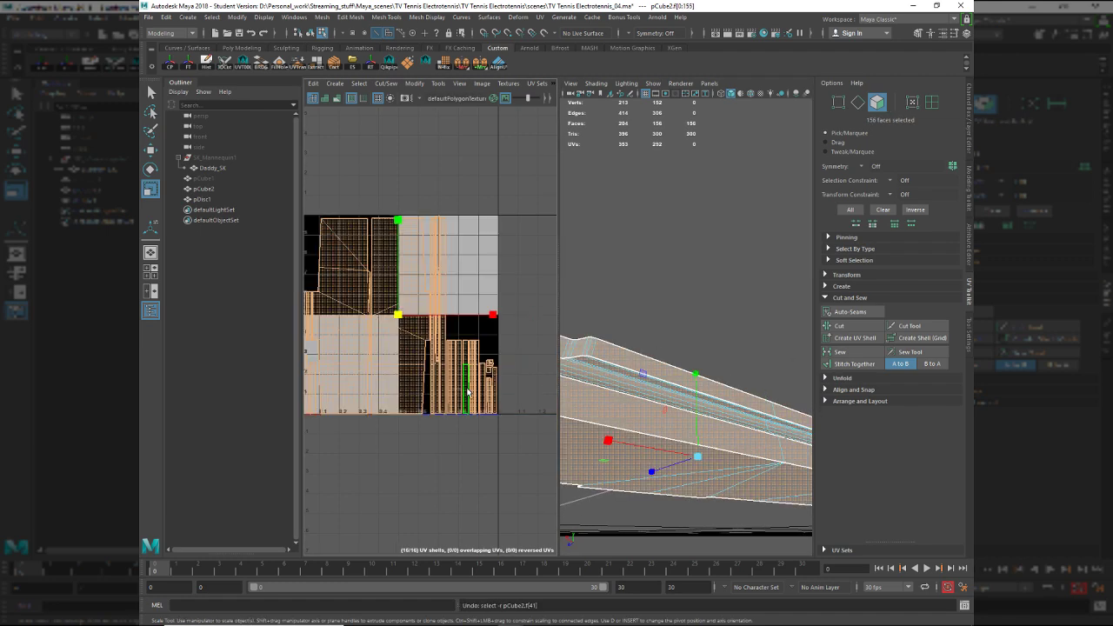
Select the four-edge loop along the casing's long side and cut the UVs there.
left_click_drag(661, 421, 704, 462, "alt")
key("F10")
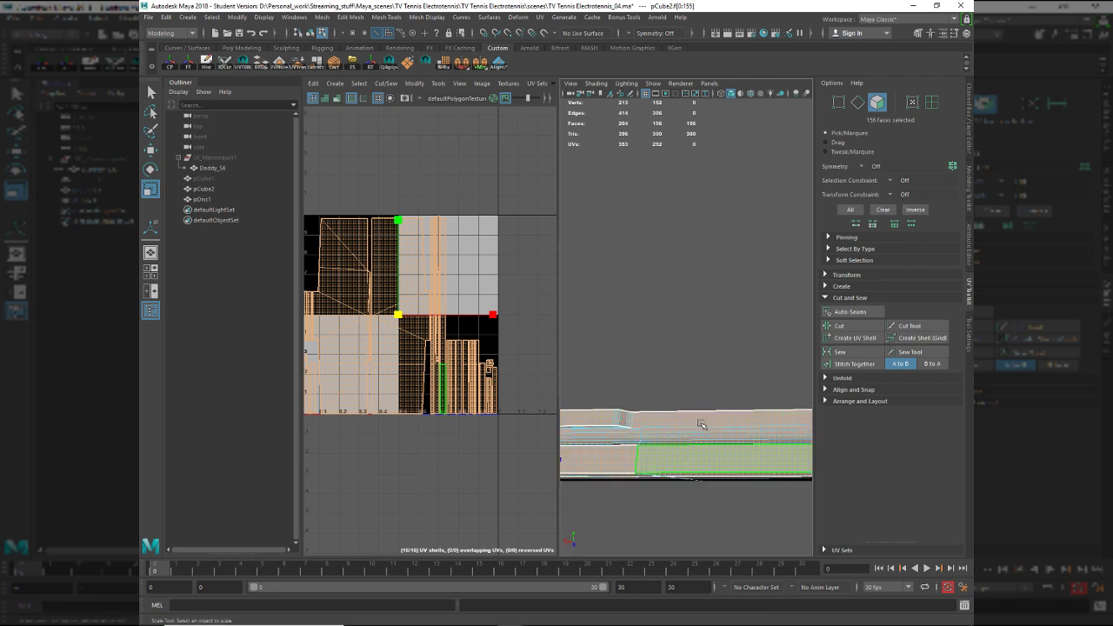
left_click(701, 424)
double_click(701, 424)
key("shift+x")
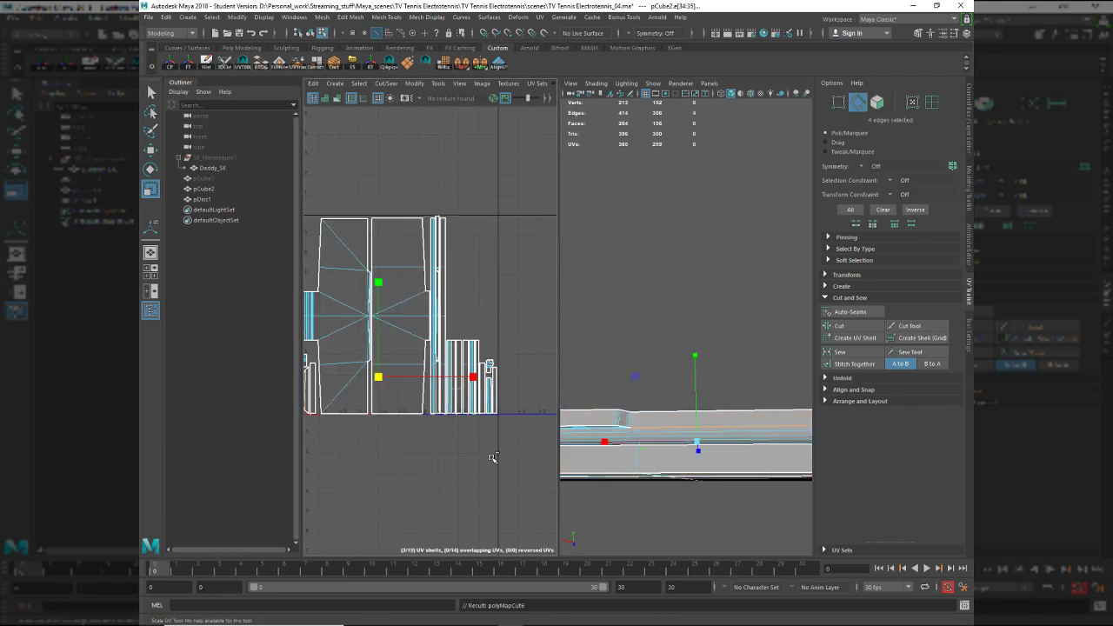
Select the single edge running along the casing's other side, near the corner, and cut the UVs there.
left_click_drag(701, 461, 637, 467, "alt")
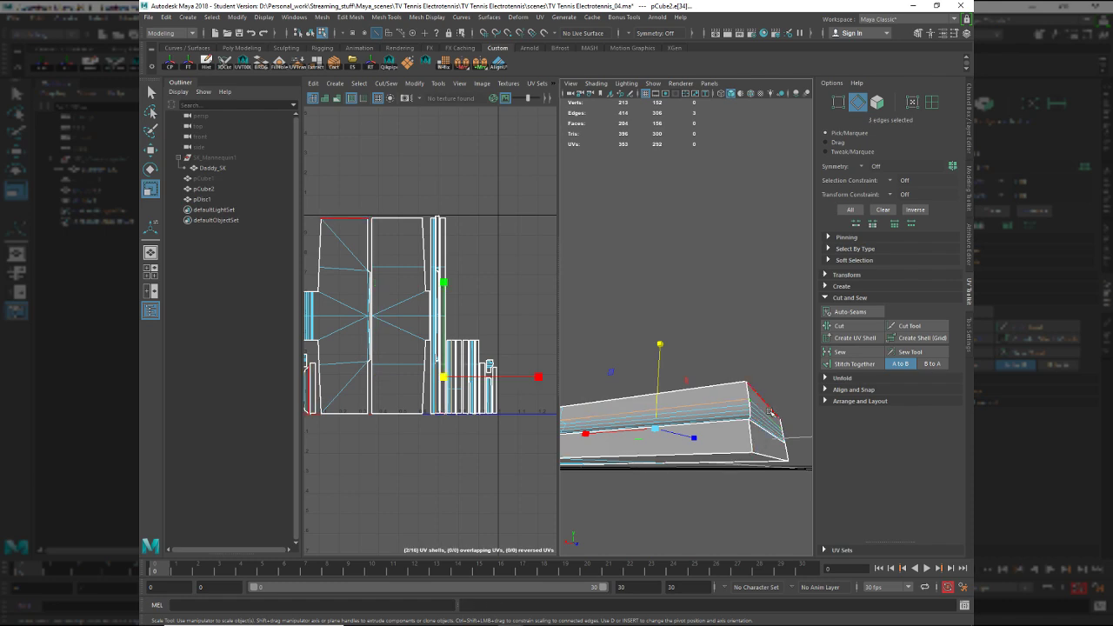
left_click_drag(770, 411, 742, 394, "alt")
key("ctrl+z")
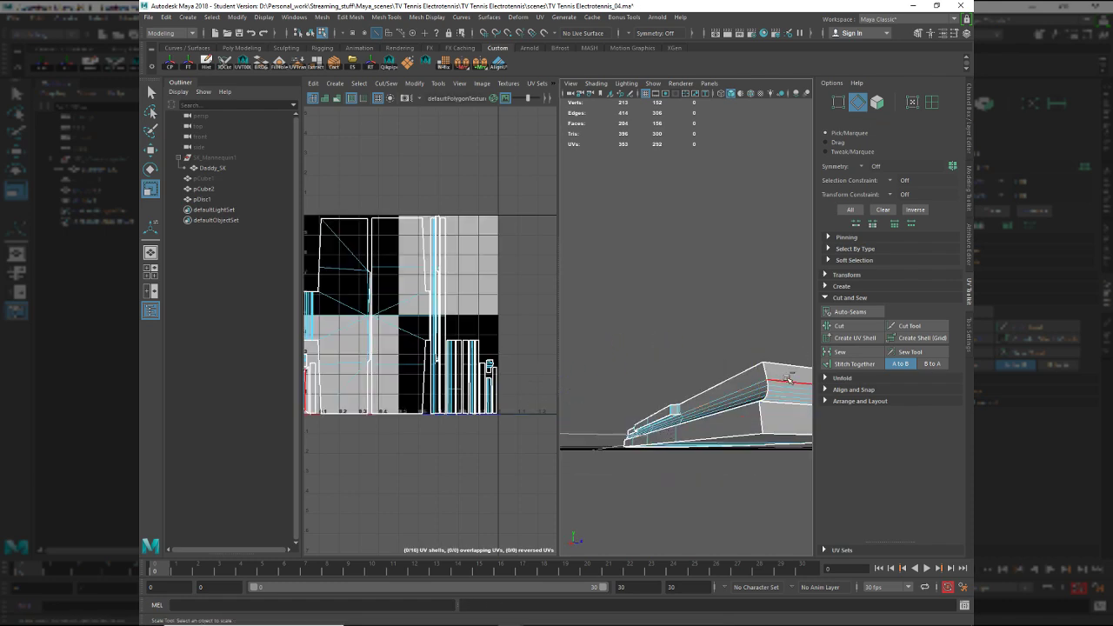
left_click(741, 386)
key("shift+x")
middle_click_drag(472, 458, 527, 454, "alt")
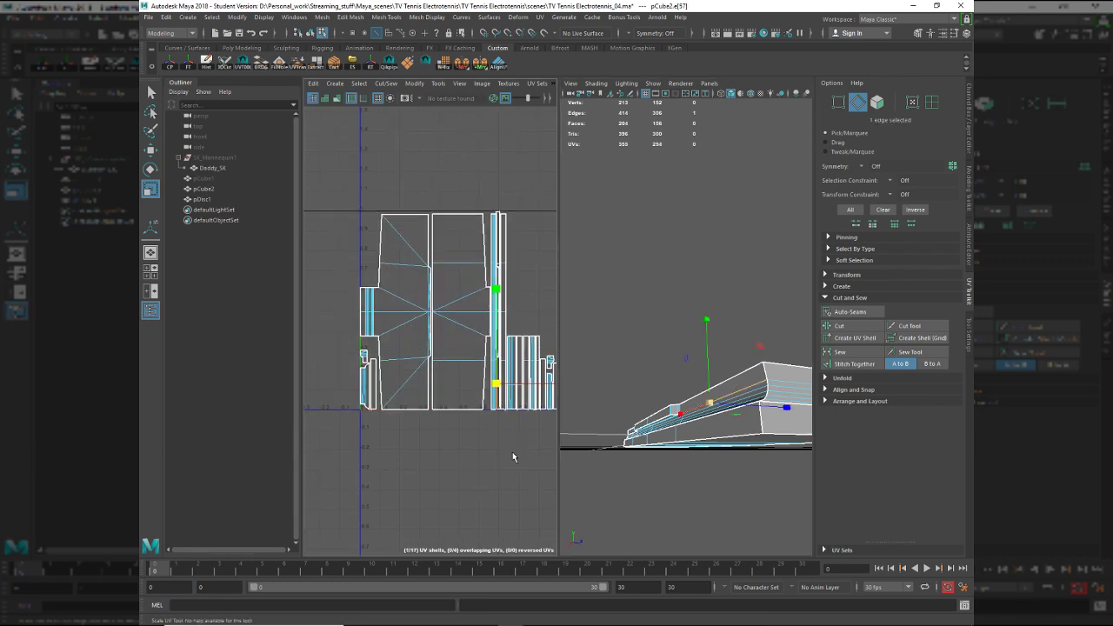
Select all 17 UV shells of the casing and lay them out in the 0–1 tile.
right_click_drag(400, 375, 393, 368)
key("a")
left_click_drag(359, 251, 490, 412)
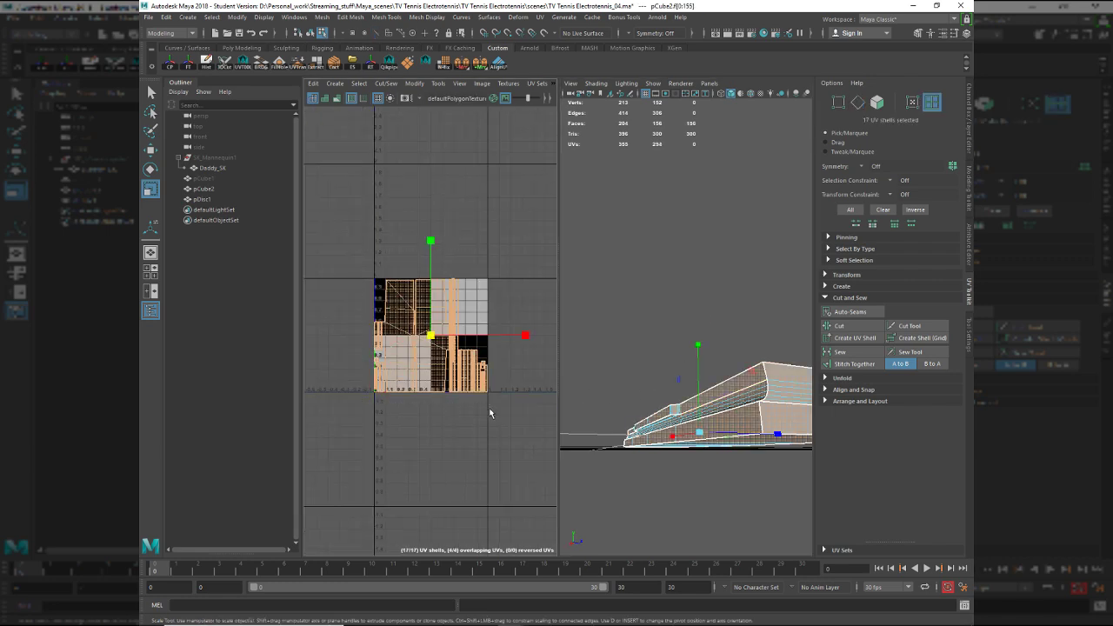
key("ctrl+l")
key("f")
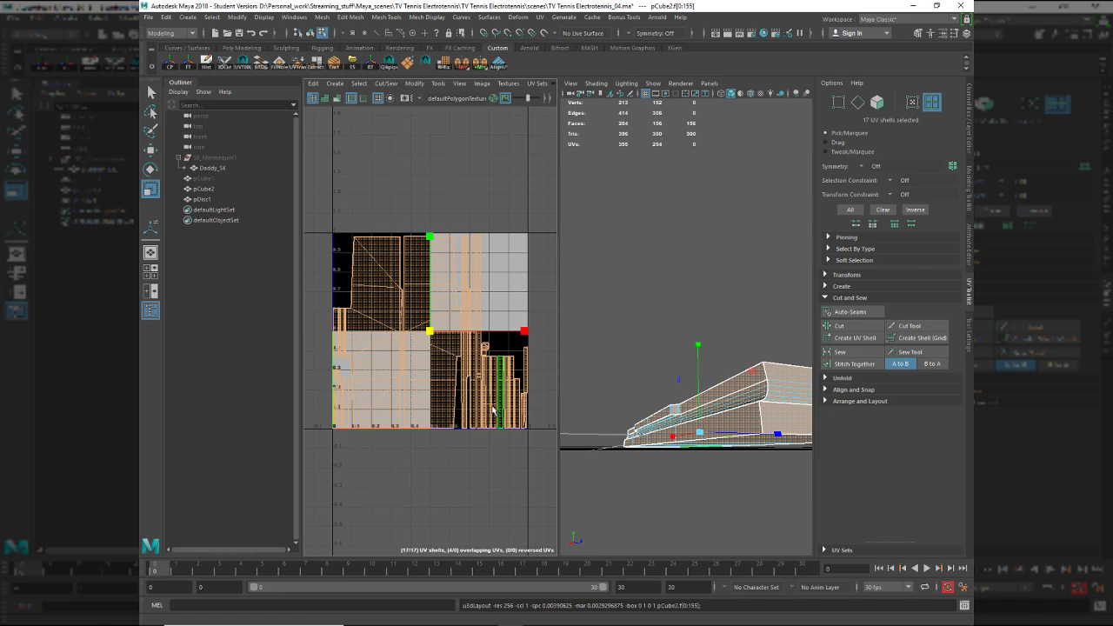
right_click_drag(493, 410, 553, 417, "alt")
middle_click_drag(553, 417, 497, 392, "alt")
Select the narrow 14-face strip shell and examine the packed layout and the matching sides of the casing.
left_click(430, 321)
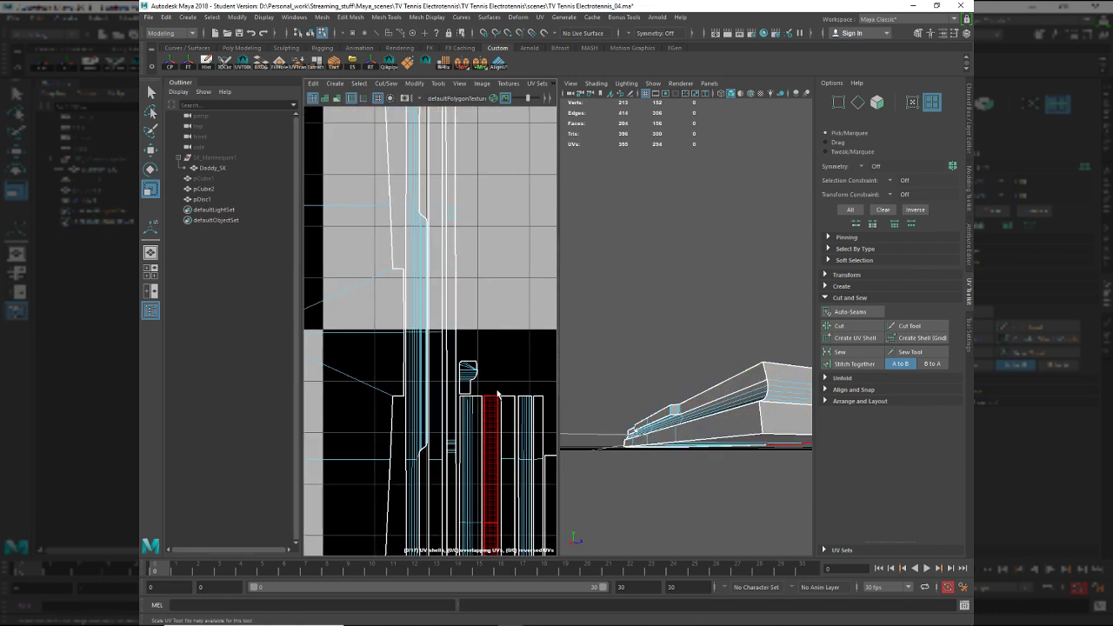
left_click(451, 330)
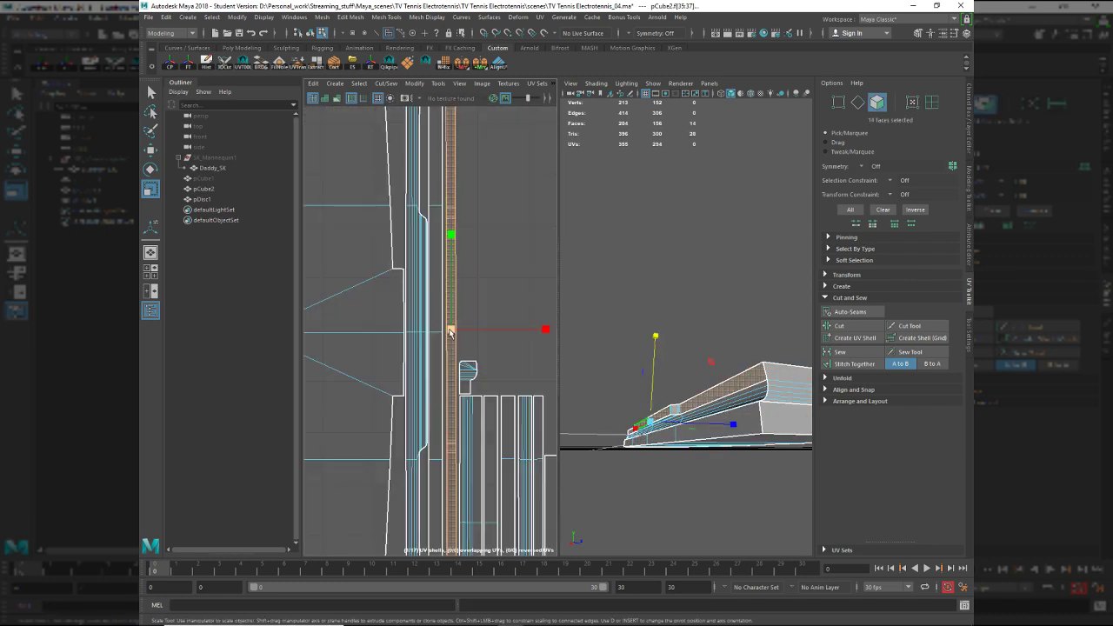
scroll(441, 459, "down", 5)
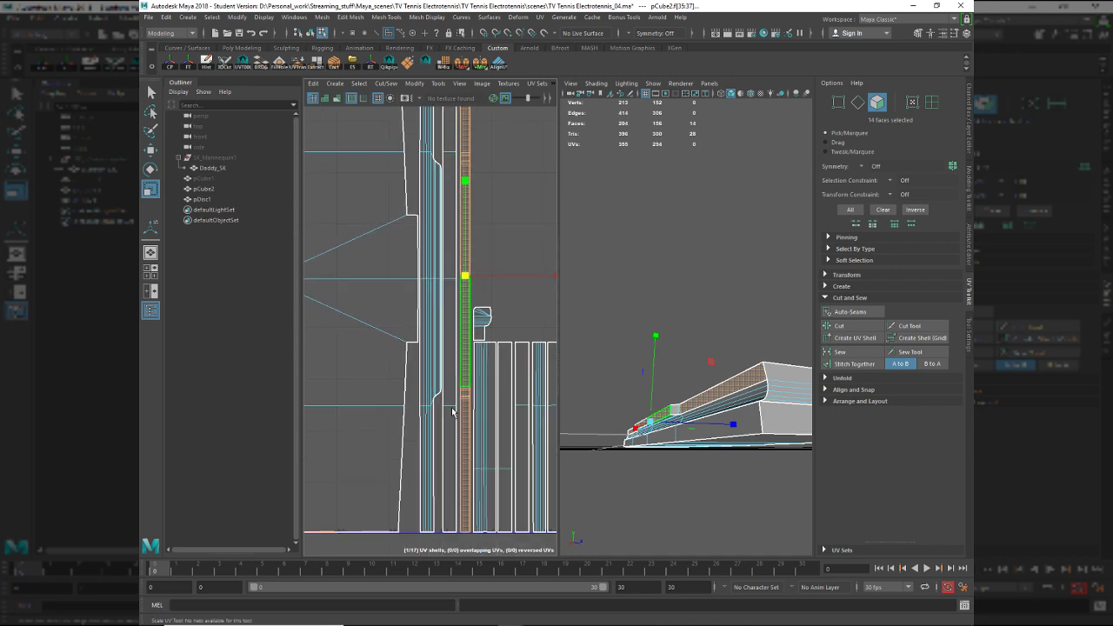
scroll(441, 403, "up", 6)
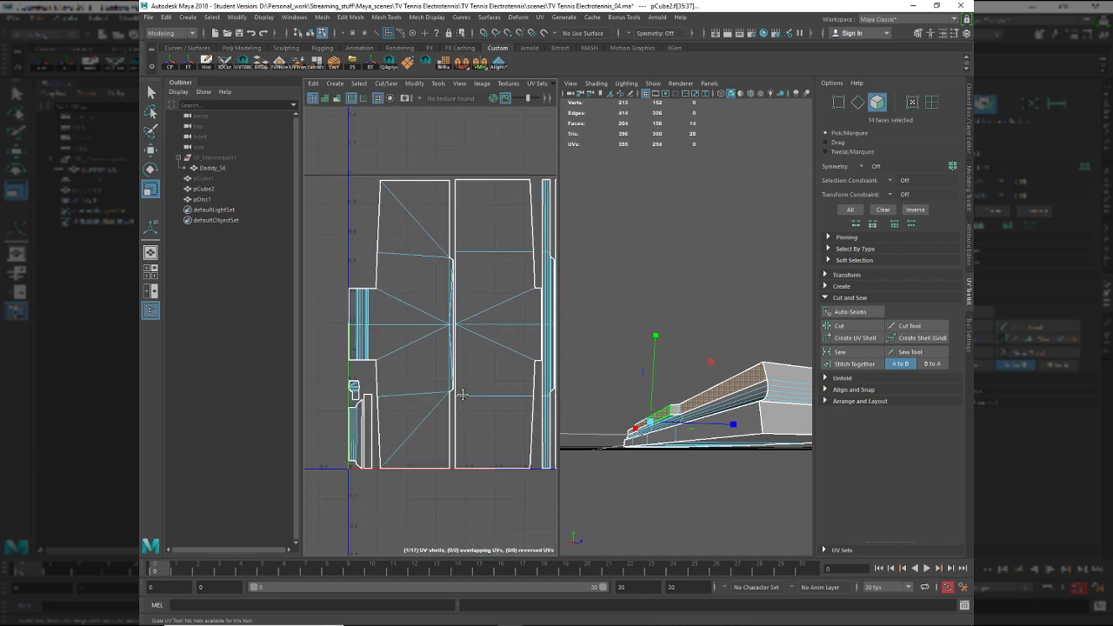
right_click_drag(501, 527, 511, 536, "alt")
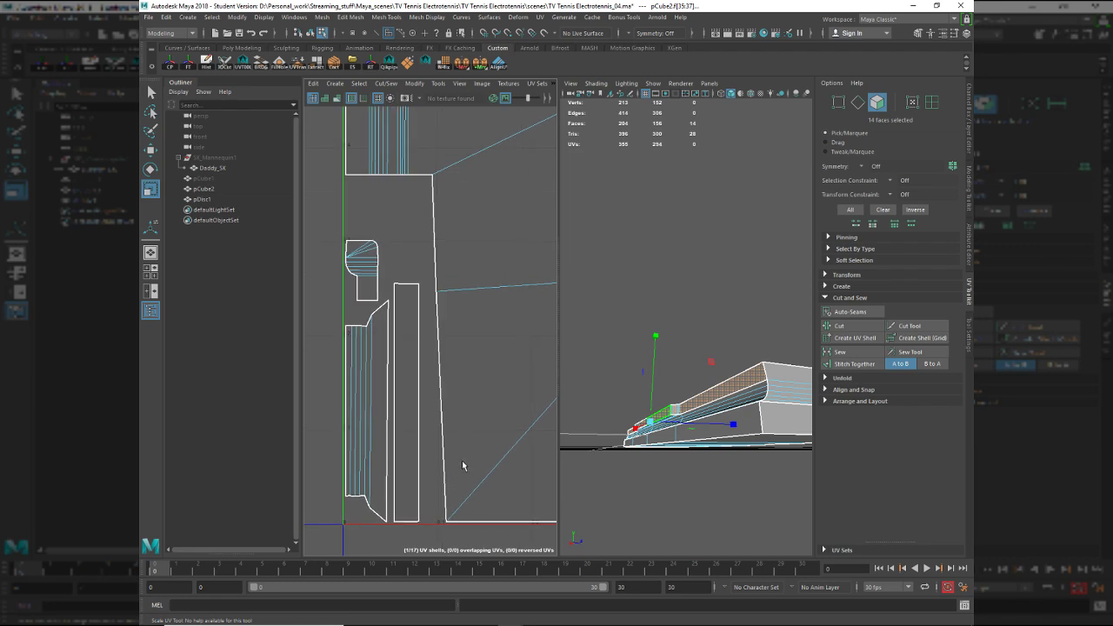
middle_click_drag(464, 464, 353, 460, "alt")
right_click_drag(376, 475, 335, 435, "alt")
left_click_drag(683, 422, 647, 431, "alt")
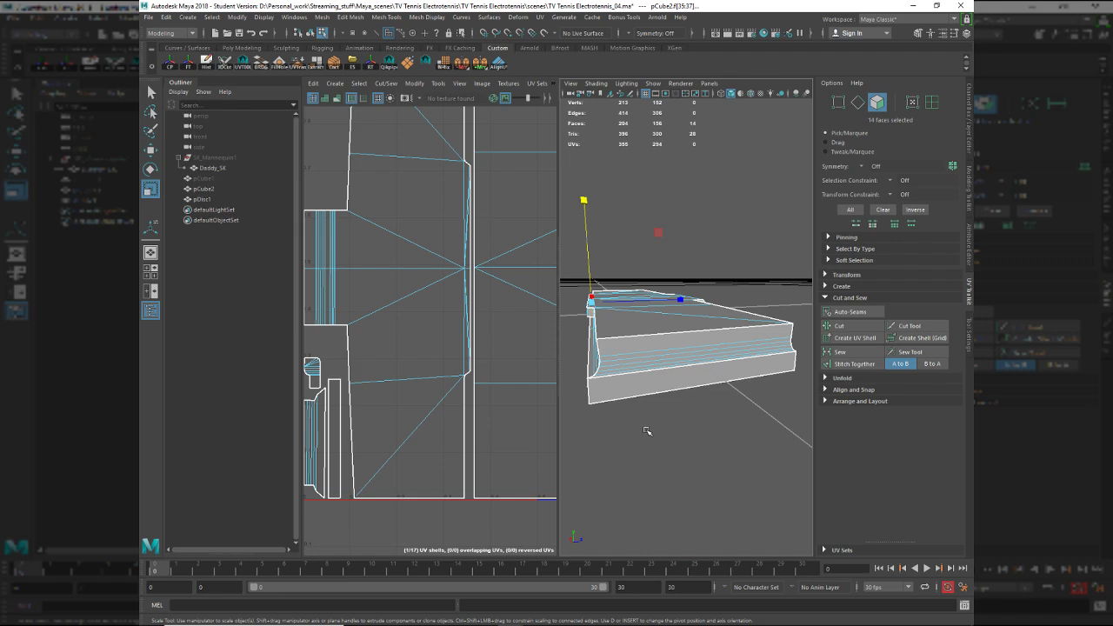
left_click_drag(647, 431, 615, 415, "alt")
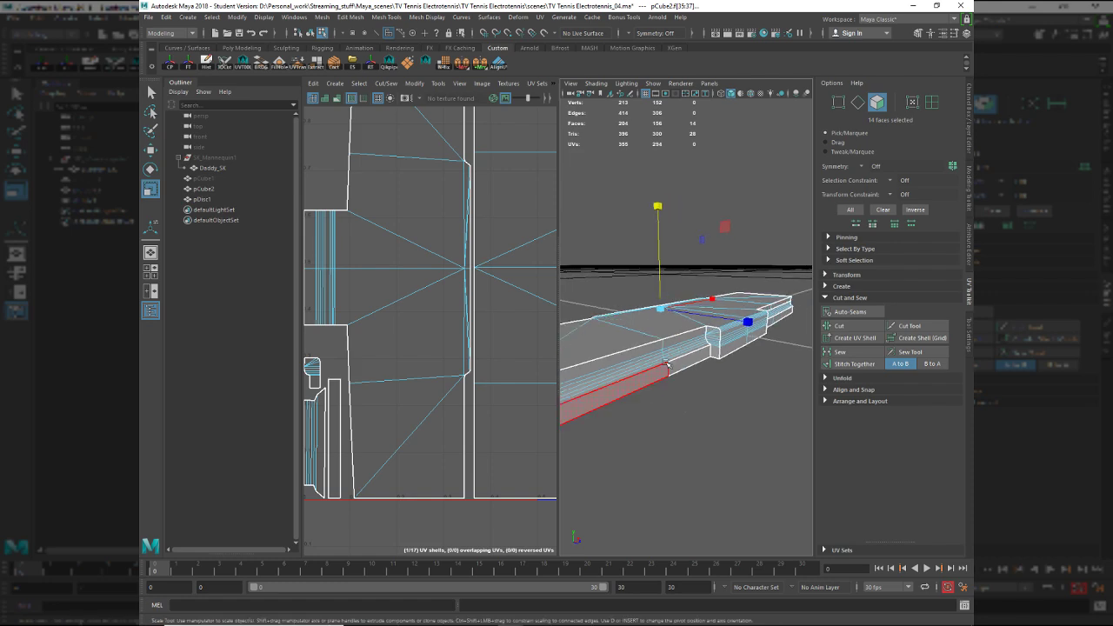
Return to object mode with the hidden objects shown, and select pCube1 in a full-size perspective view.
key("F8")
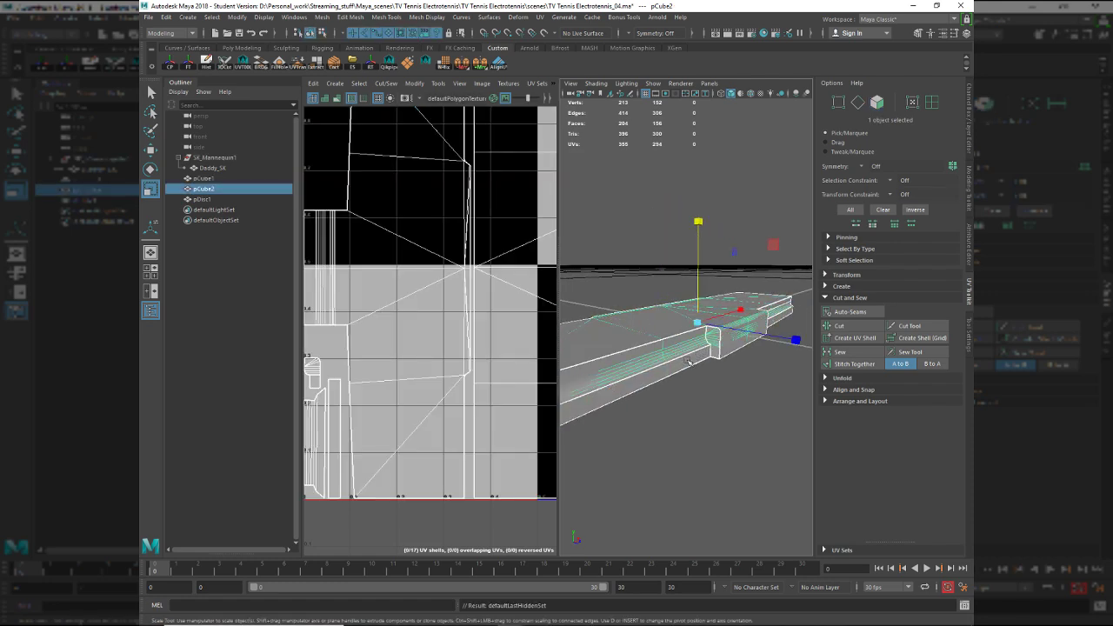
left_click(713, 356)
key("f")
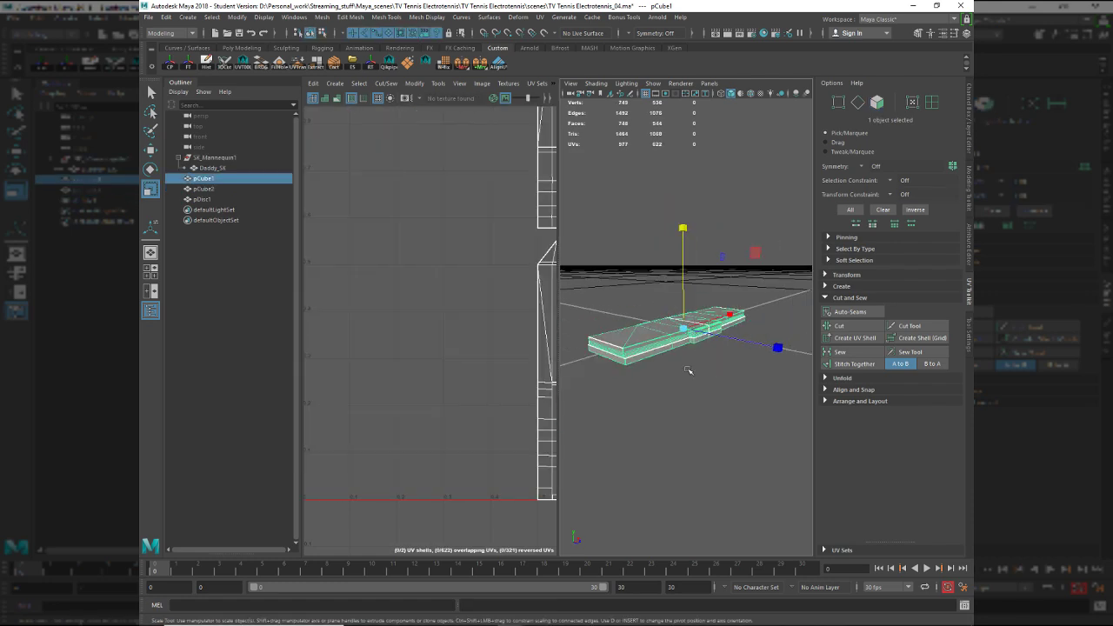
left_click_drag(688, 370, 607, 412, "alt")
key("space")
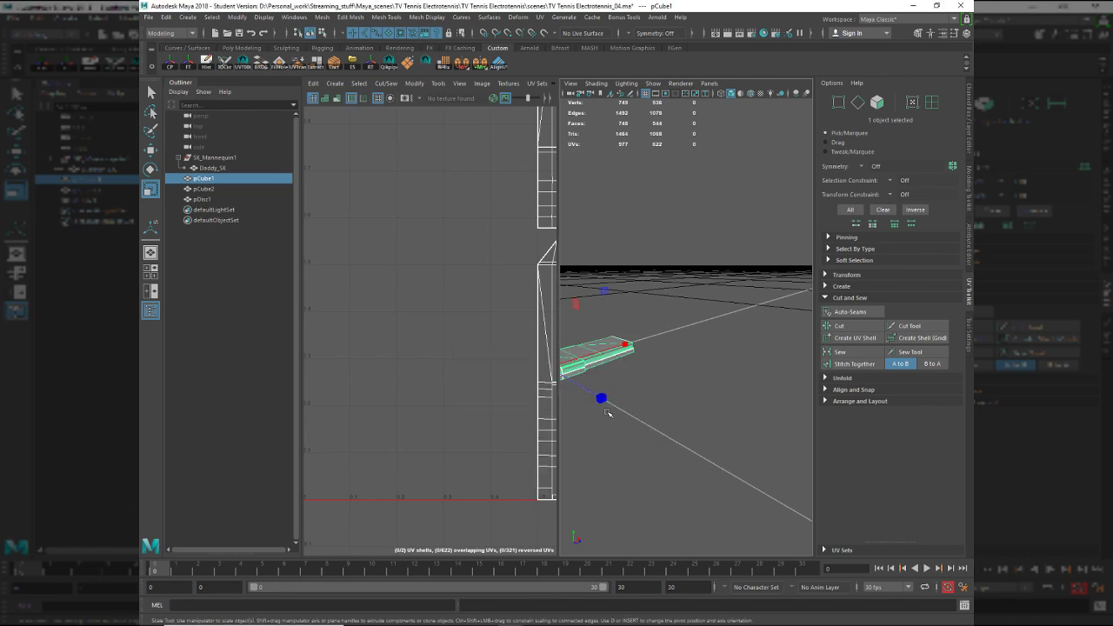
scroll(647, 420, "up", 3)
key("space")
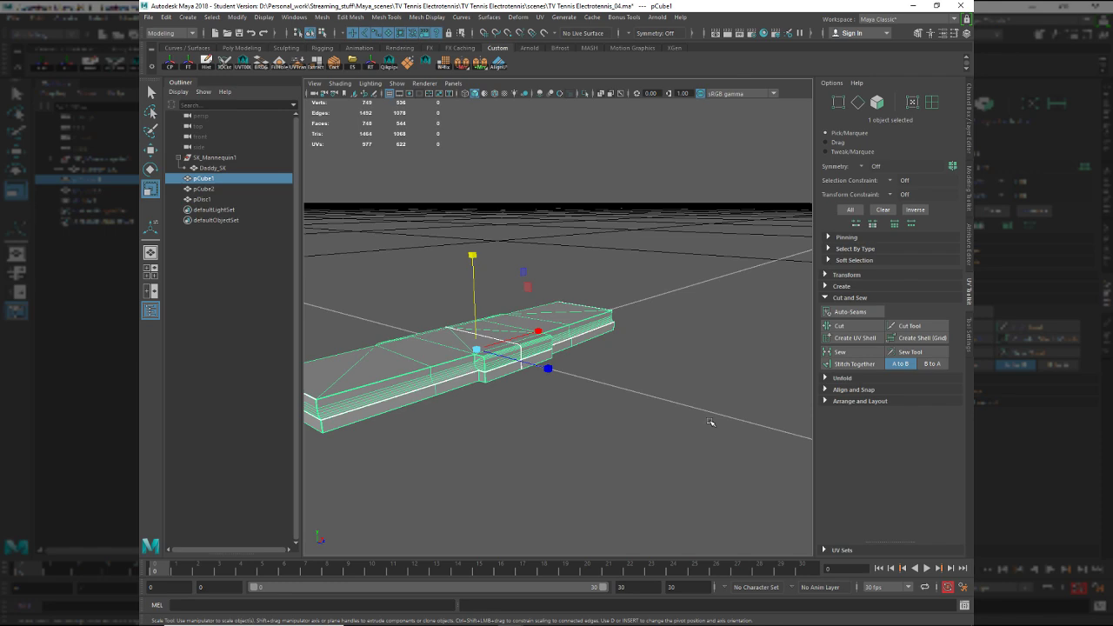
Preview pCube1 with mesh smoothing and hide all the unselected objects.
middle_click_drag(513, 421, 606, 360, "alt")
scroll(606, 361, "up", 3)
scroll(652, 390, "down", 2)
left_click_drag(651, 385, 601, 402, "alt")
middle_click_drag(602, 402, 650, 403, "alt")
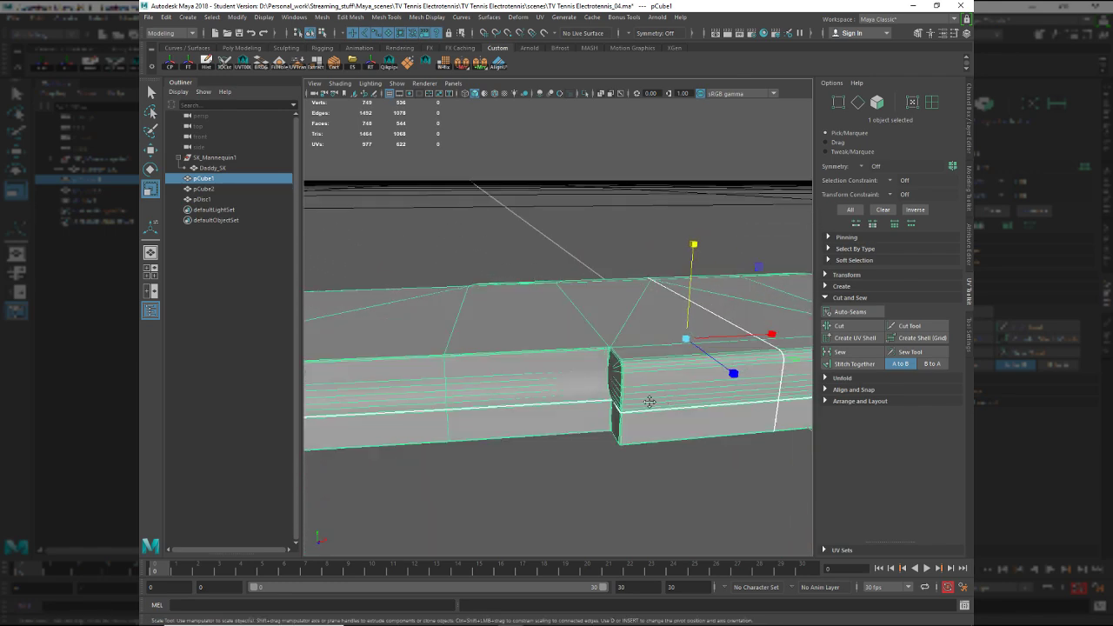
left_click_drag(650, 401, 625, 407, "alt")
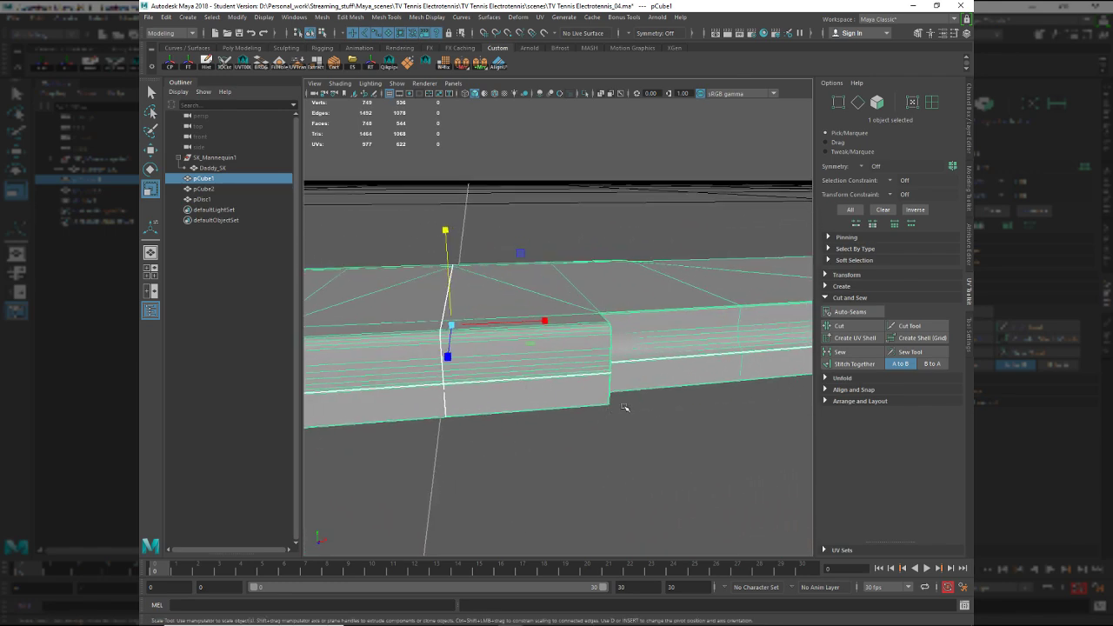
key("3")
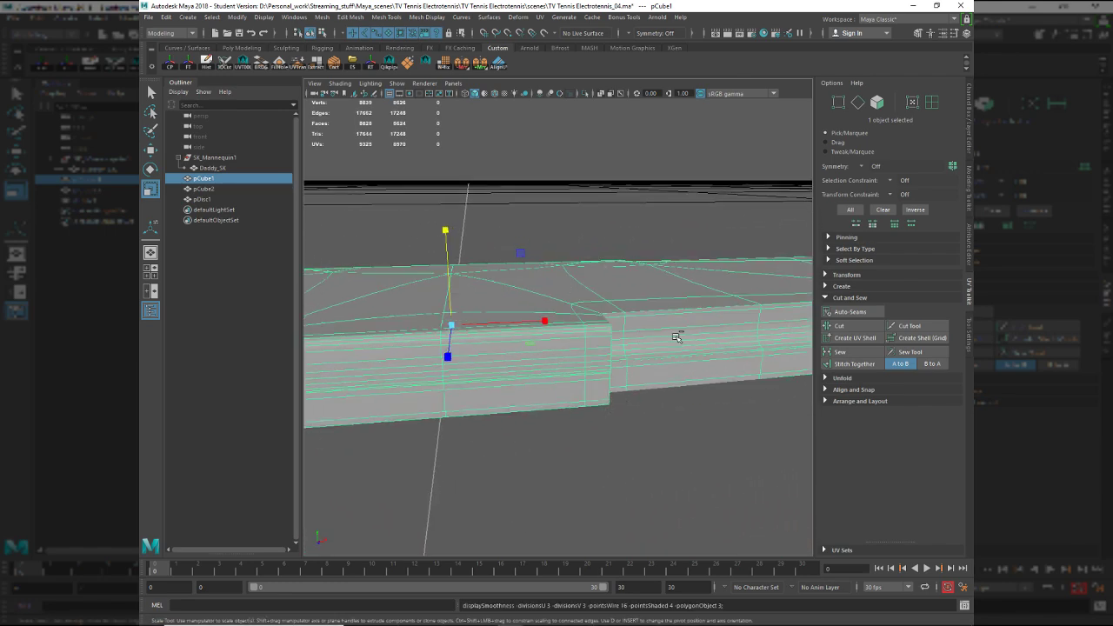
left_click_drag(646, 361, 562, 354, "alt")
right_click_drag(562, 354, 560, 378, "alt")
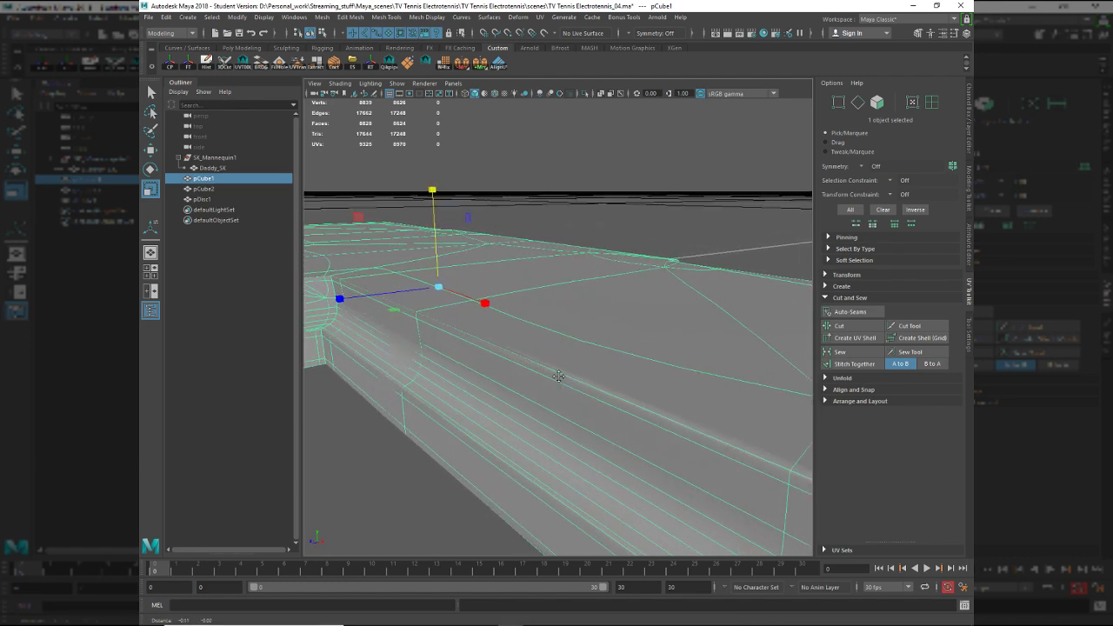
middle_click_drag(559, 377, 489, 334, "alt")
key("alt+h")
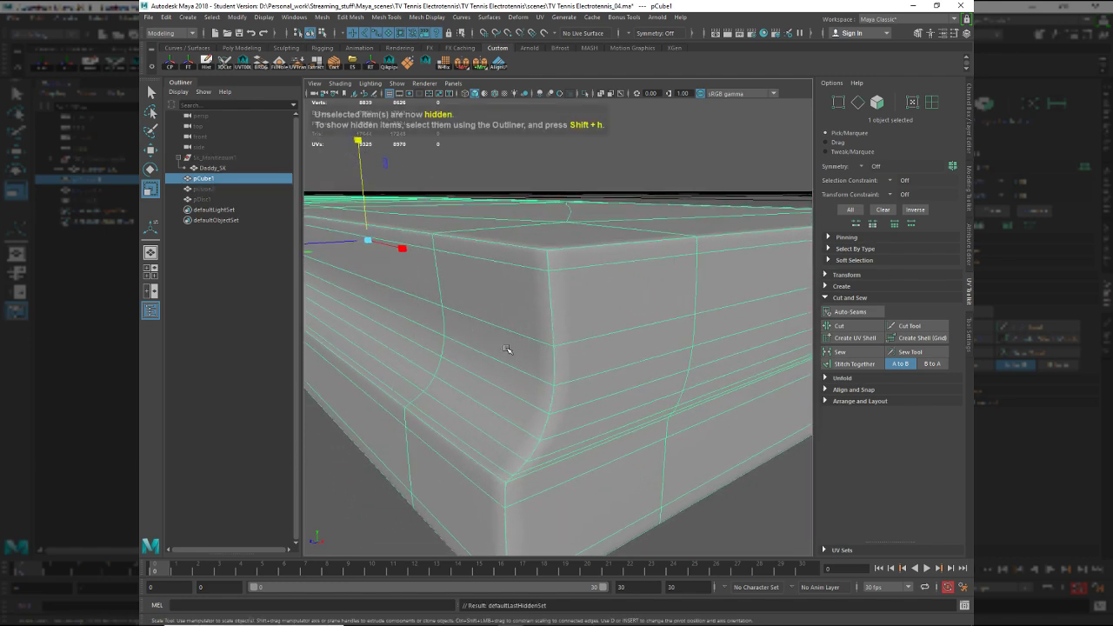
Examine the casing's end corner up close, comparing its smoothed and unsmoothed display.
left_click(578, 320, "ctrl")
left_click_drag(609, 360, 525, 304, "alt")
right_click_drag(524, 304, 544, 330, "alt")
left_click_drag(545, 331, 558, 334, "alt")
left_click(596, 348)
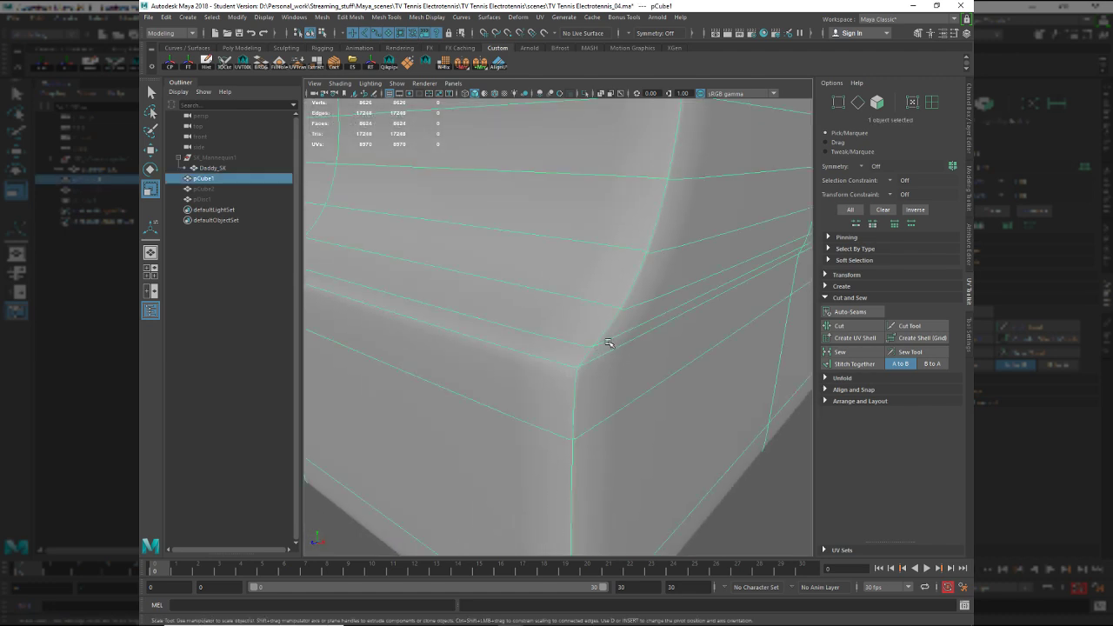
left_click(609, 338)
left_click(608, 338)
key("1")
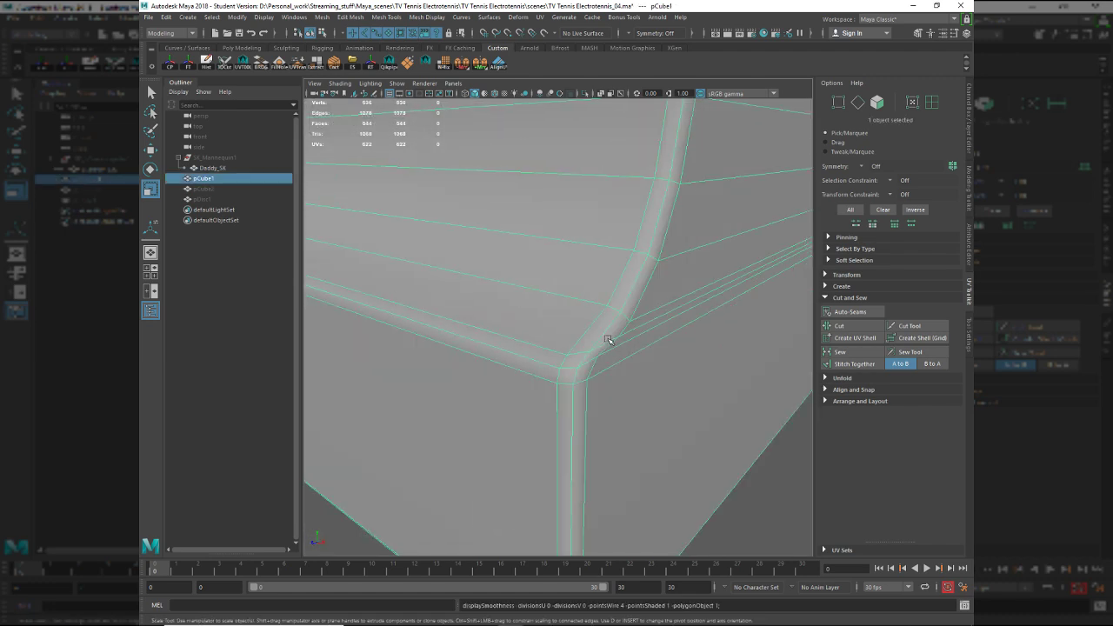
key("3")
left_click(666, 323, "ctrl")
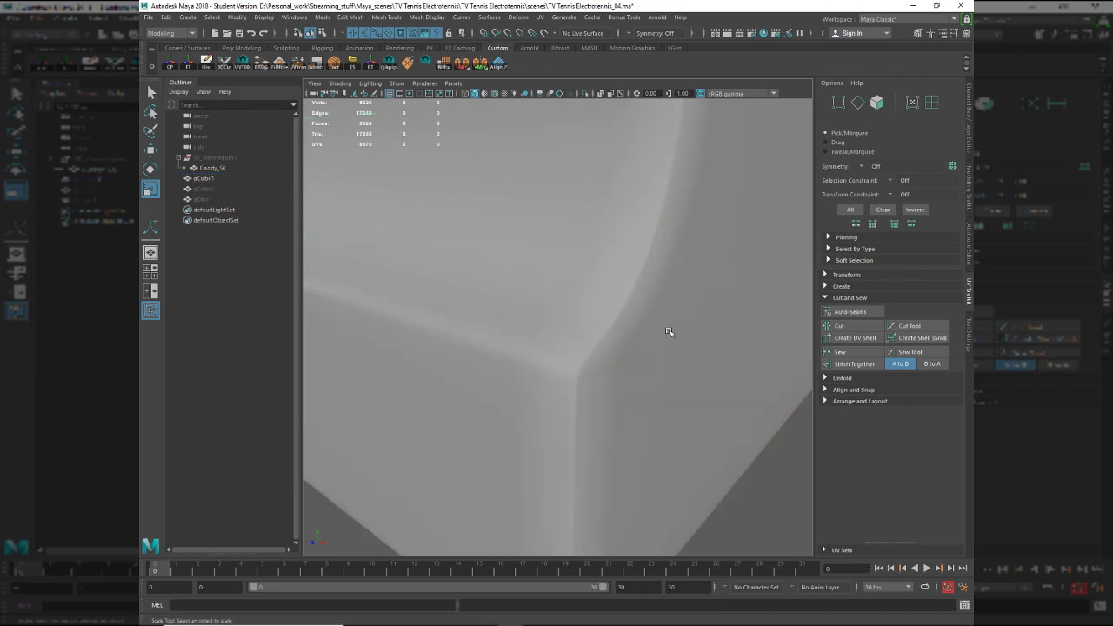
Inspect the smoothed casing along its grooved long side and around the end of the raised front block.
right_click_drag(668, 331, 603, 316, "alt")
left_click_drag(649, 322, 573, 333, "alt")
right_click_drag(572, 332, 536, 326, "alt")
middle_click_drag(535, 325, 610, 357, "alt")
right_click_drag(505, 324, 641, 368, "alt")
left_click_drag(641, 368, 397, 443, "alt")
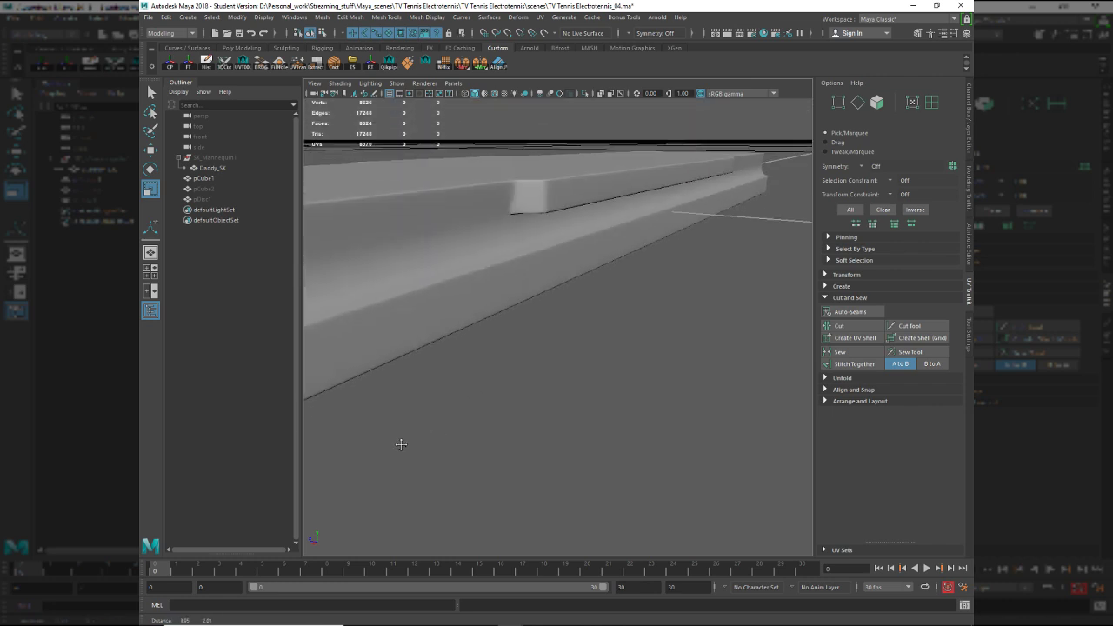
middle_click_drag(398, 443, 512, 333, "alt")
left_click_drag(512, 333, 549, 415, "alt")
right_click_drag(549, 415, 616, 381, "alt")
left_click_drag(615, 382, 577, 291, "alt")
left_click(596, 236)
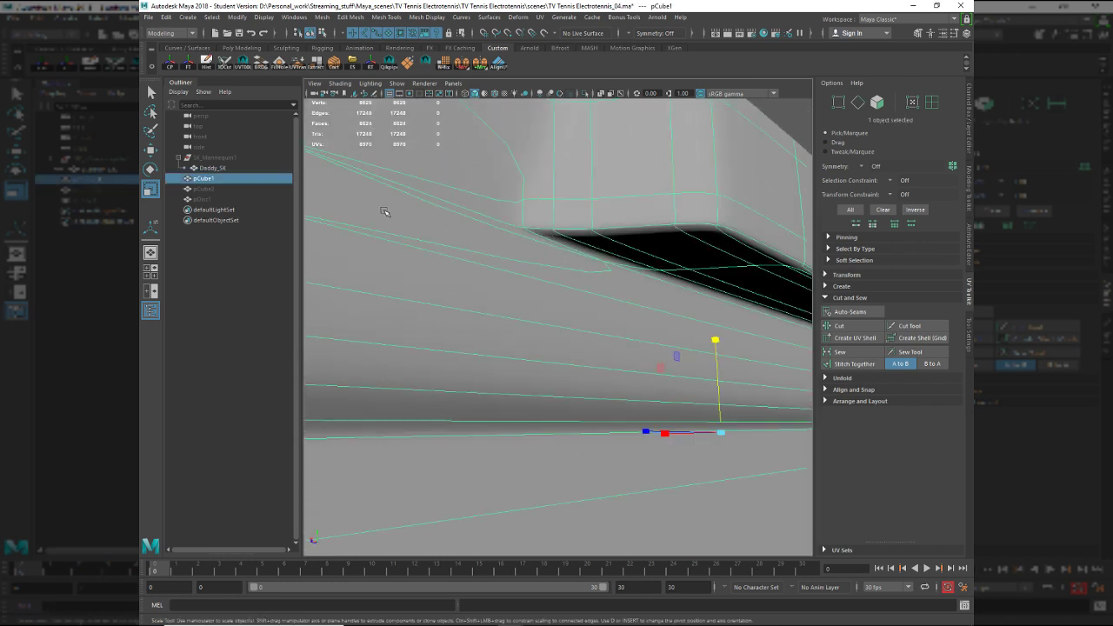
left_click(575, 262)
left_click_drag(631, 319, 392, 284, "alt")
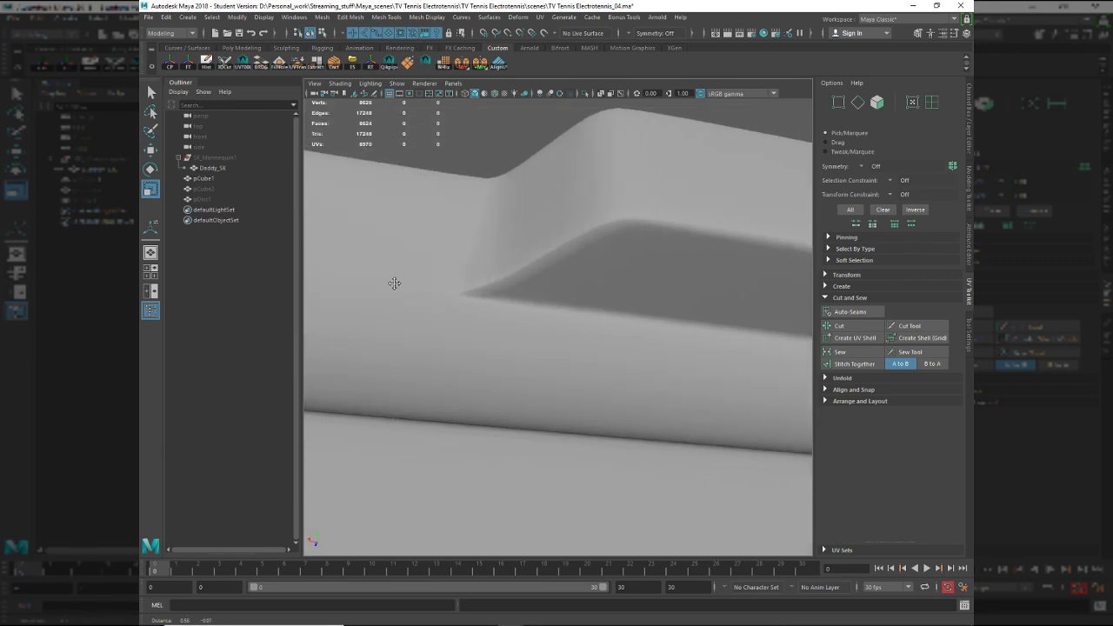
Check the smoothed shading where the raised block meets the groove, and return pCube1 to unsmoothed display.
left_click(678, 261)
left_click(706, 288)
left_click_drag(706, 288, 549, 370, "alt")
left_click(629, 316)
left_click(633, 316)
left_click(551, 338)
key("1")
Switch to the console's reference photo and compare its front block with the model.
middle_click_drag(549, 371, 655, 343, "alt")
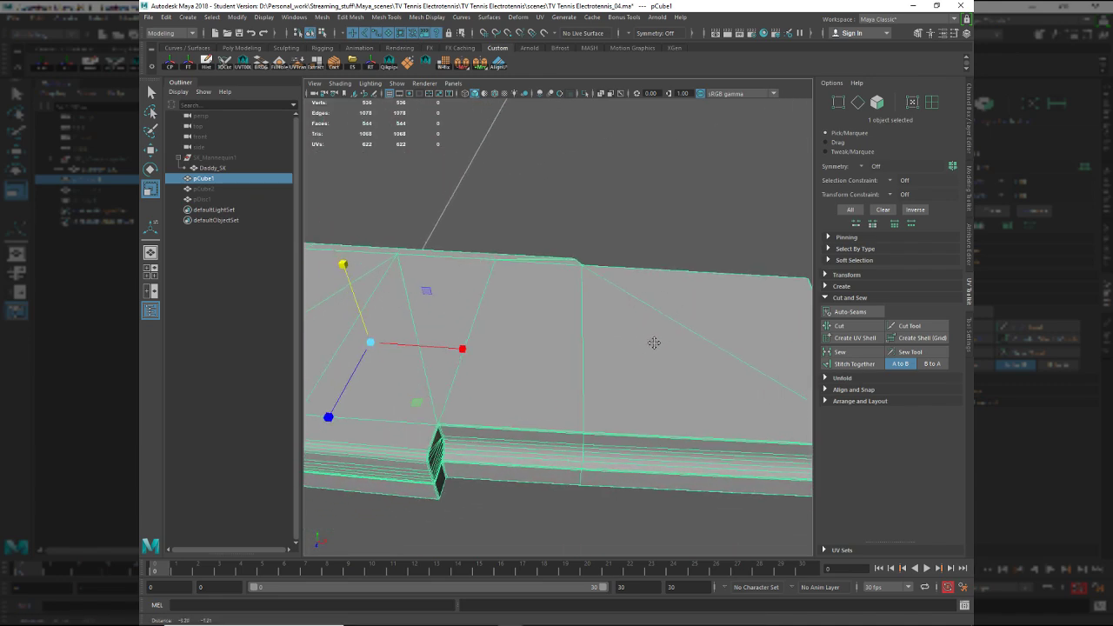
left_click_drag(654, 343, 609, 338, "alt")
key("alt+Tab")
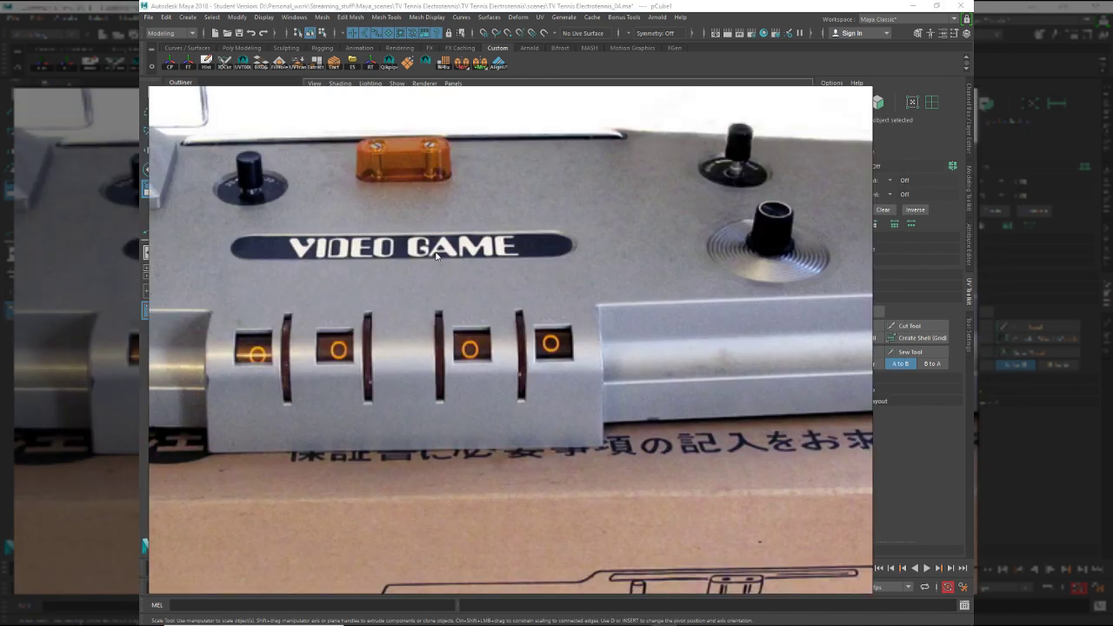
key("alt+Tab")
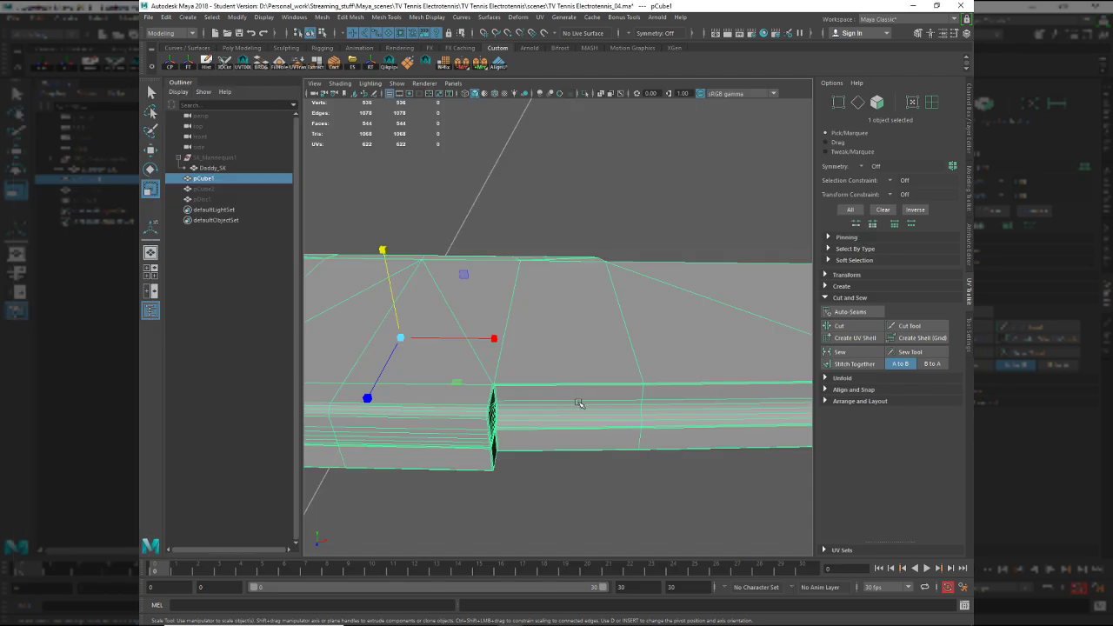
Insert an edge loop with Multi-Cut across the raised front block, about midway between its centre line and end.
middle_click_drag(715, 367, 874, 327, "alt")
right_click_drag(629, 360, 618, 402, "alt")
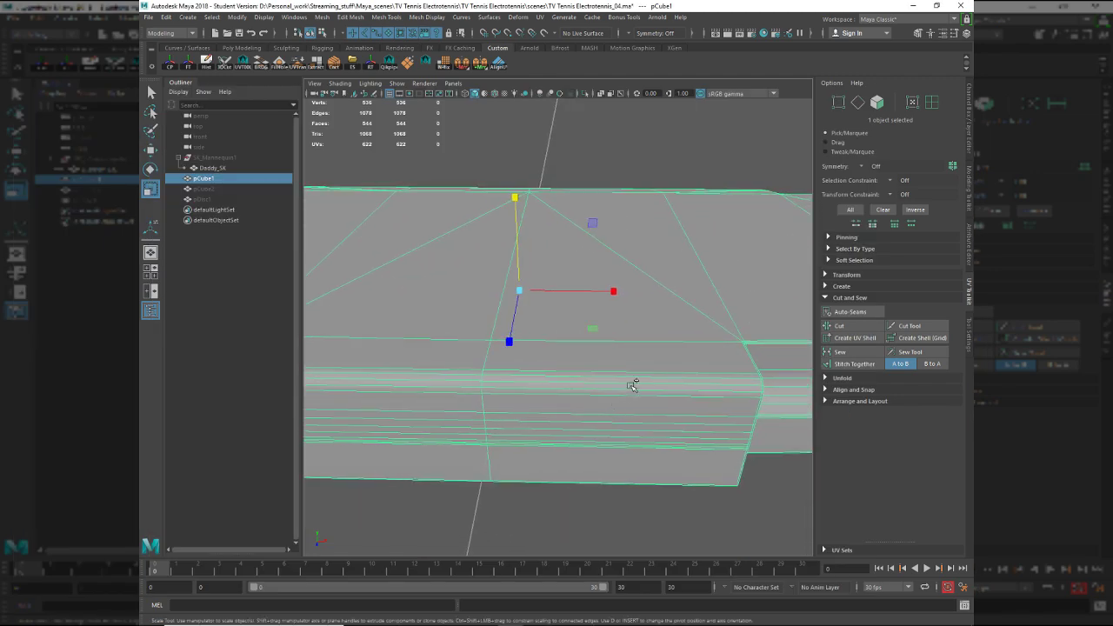
key("ctrl+shift+x")
key("Return")
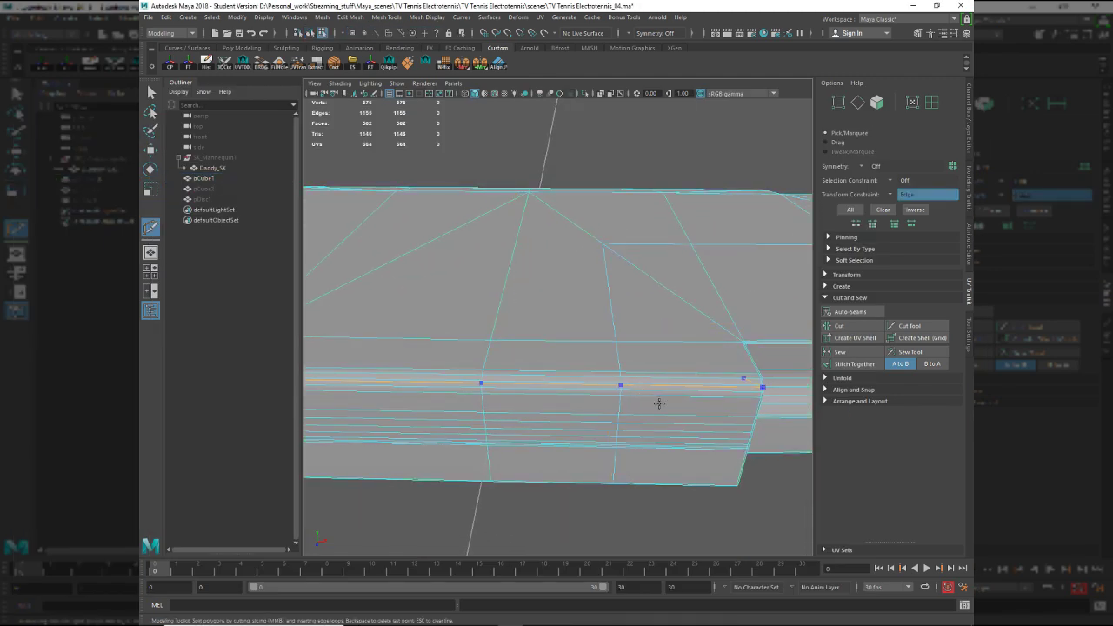
left_click_drag(621, 380, 653, 413, "alt")
Try to extrude the band of faces wrapping the raised block between the new edge loop and its end, with offset 0.3.
key("alt+Tab")
key("alt+Tab")
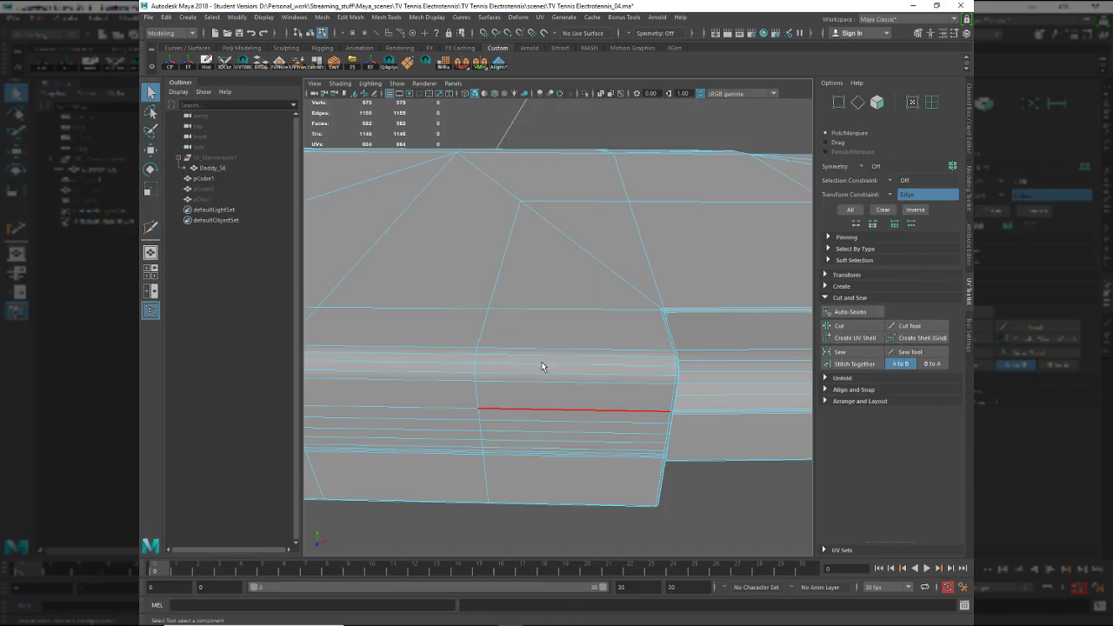
key("F11")
left_click(572, 343)
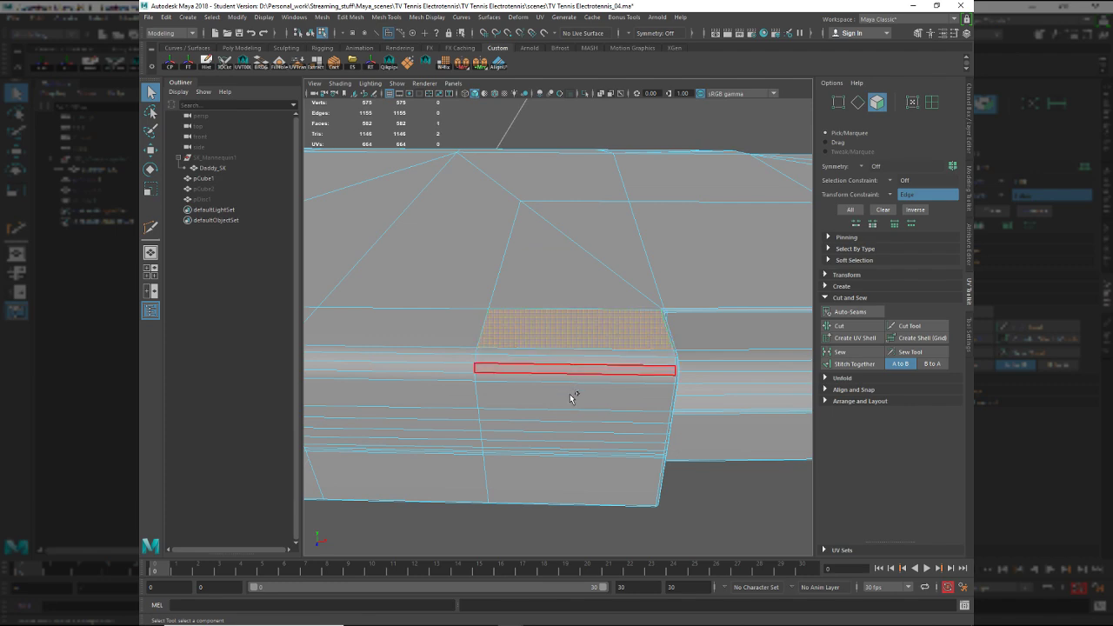
double_click(570, 395, "shift")
key("ctrl+e")
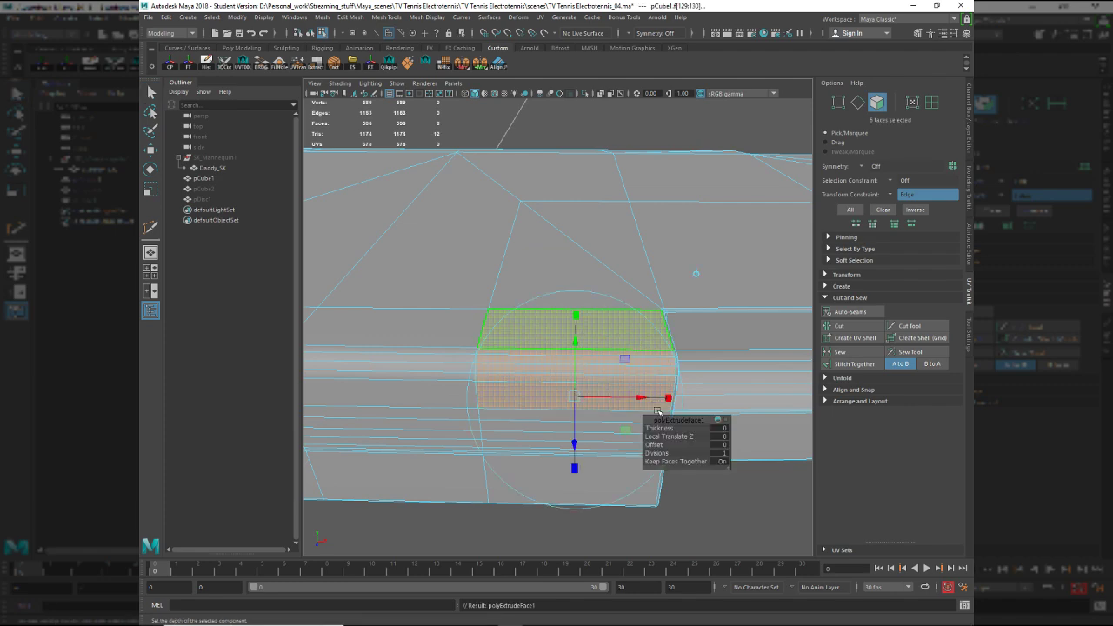
left_click_drag(661, 429, 655, 428)
key("ctrl+z")
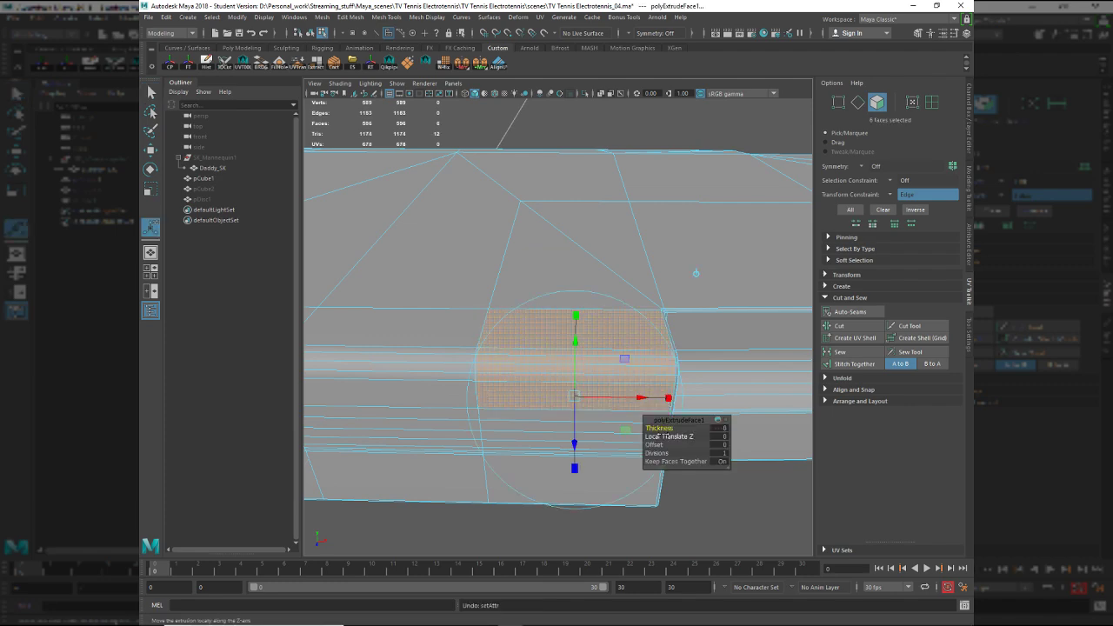
left_click(654, 444)
mouse_move(654, 444)
middle_mouse_down()
mouse_move(671, 444)
mouse_move(658, 445)
middle_mouse_up()
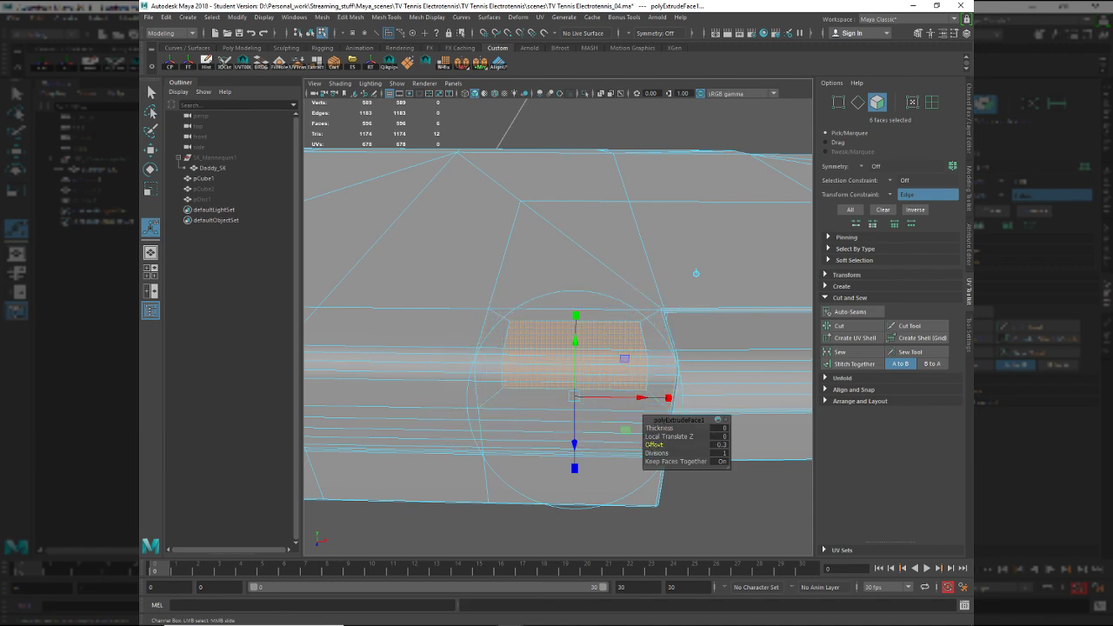
Compare the inset band with the console's reference photo and undo the extrusion.
left_click_drag(622, 450, 640, 403, "alt")
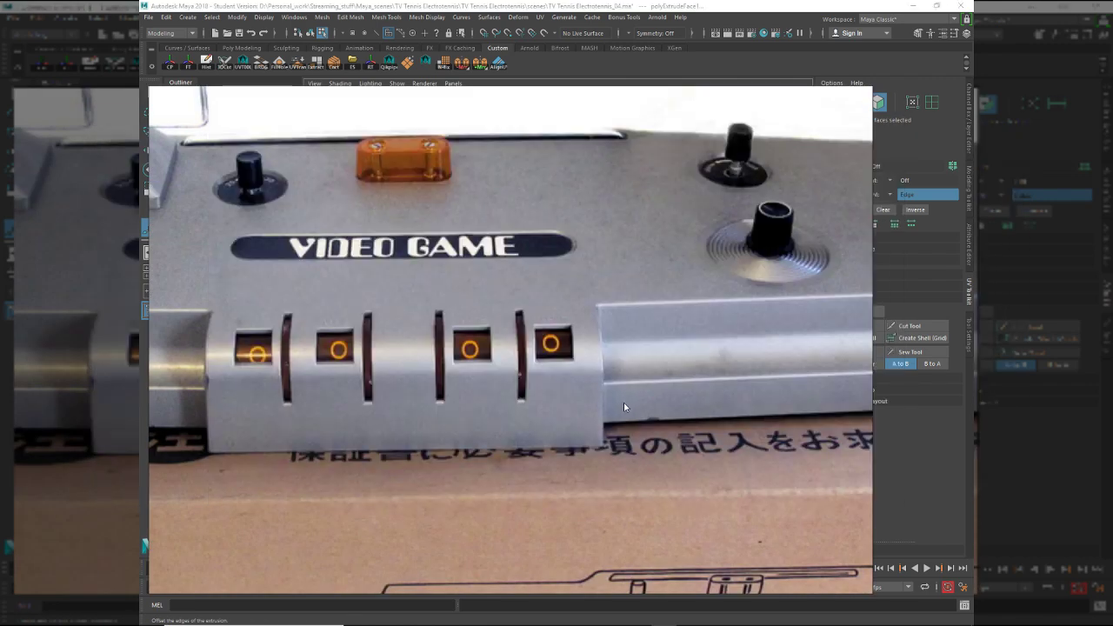
key("alt+Tab")
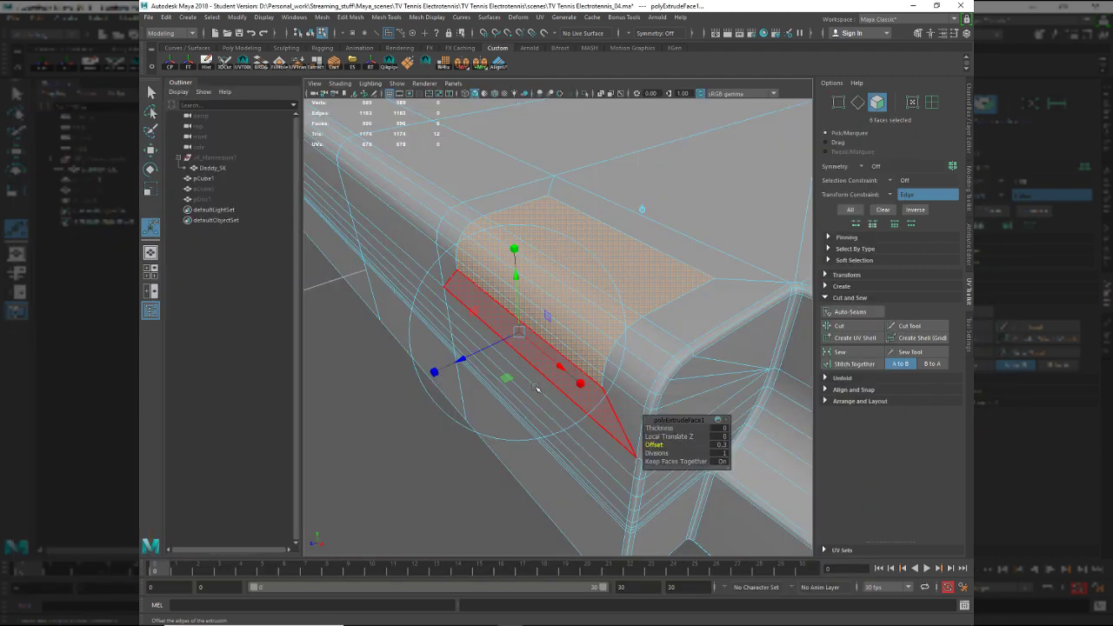
left_click_drag(538, 389, 648, 365, "alt")
right_click_drag(648, 365, 694, 385, "alt")
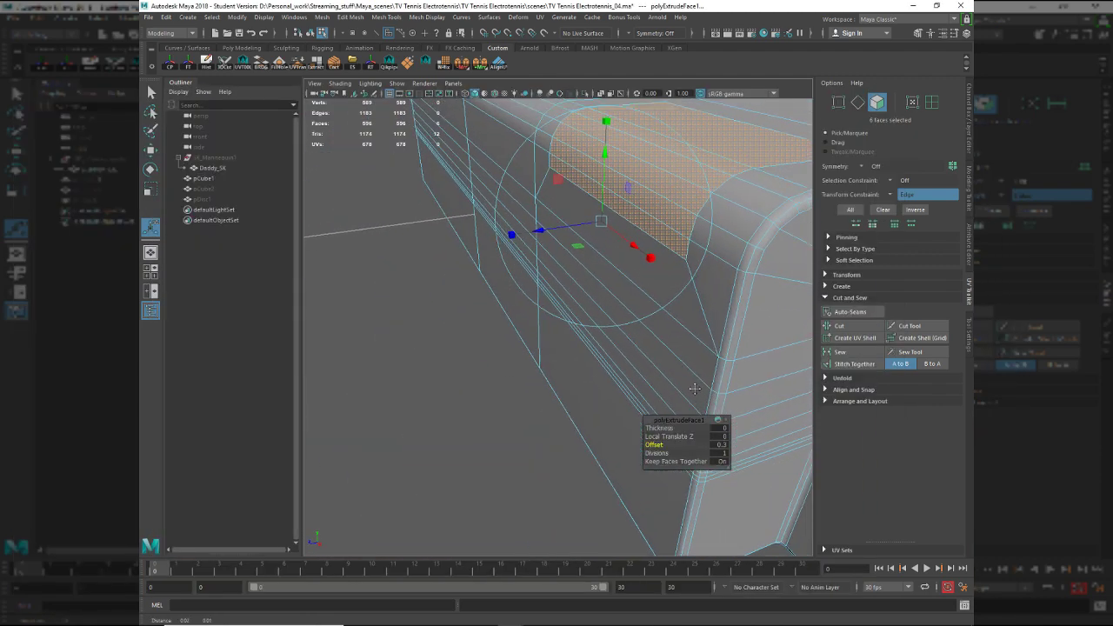
middle_click_drag(693, 385, 674, 406, "alt")
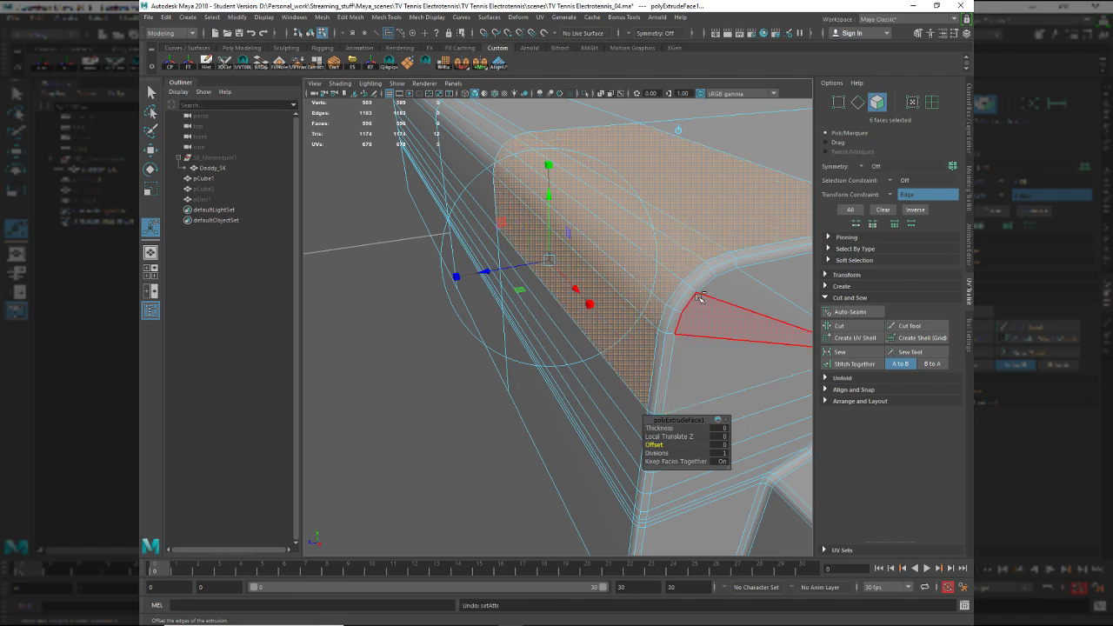
key("ctrl+z")
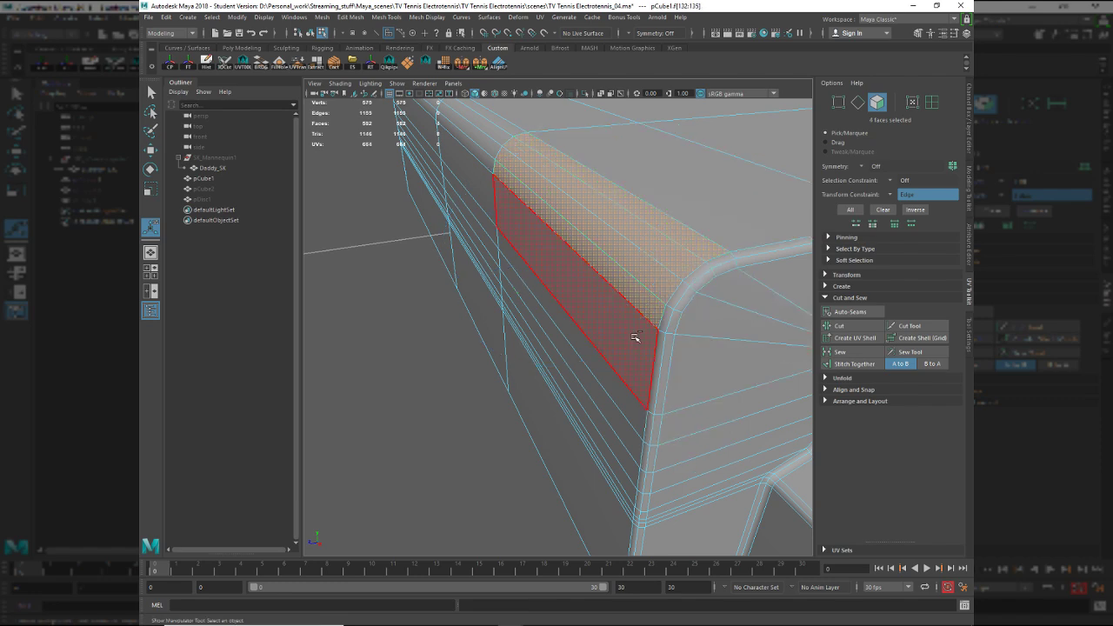
Limit the selection to the four faces on the block's rounded upper edge and extrude them with offset 0.1.
left_click(641, 330, "ctrl")
right_click(468, 352, "shift")
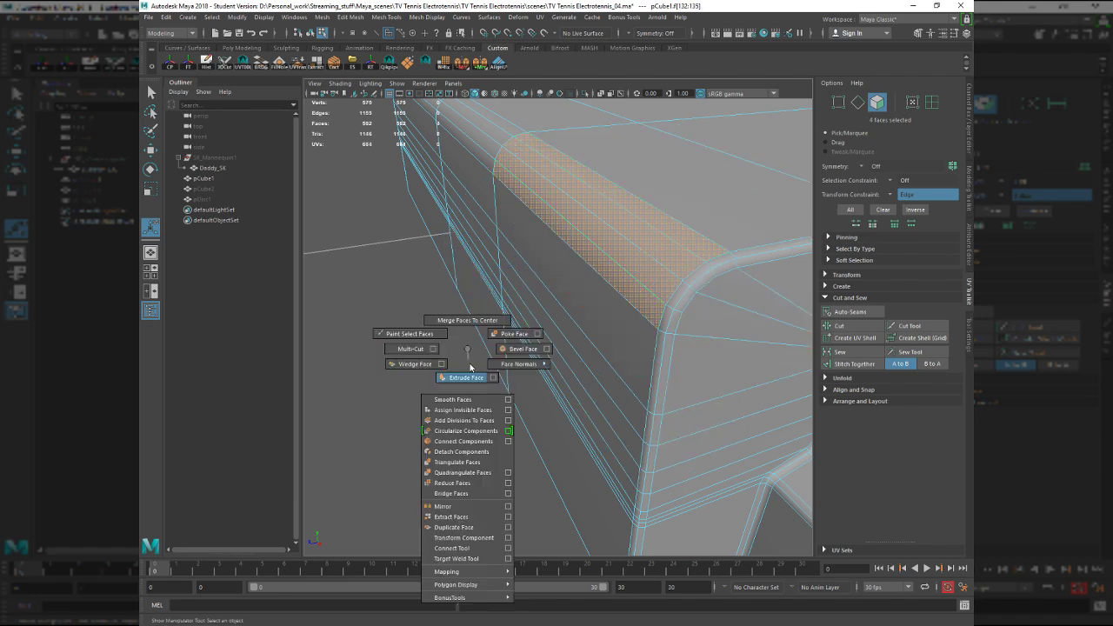
left_click(470, 369)
left_click_drag(661, 443, 659, 444)
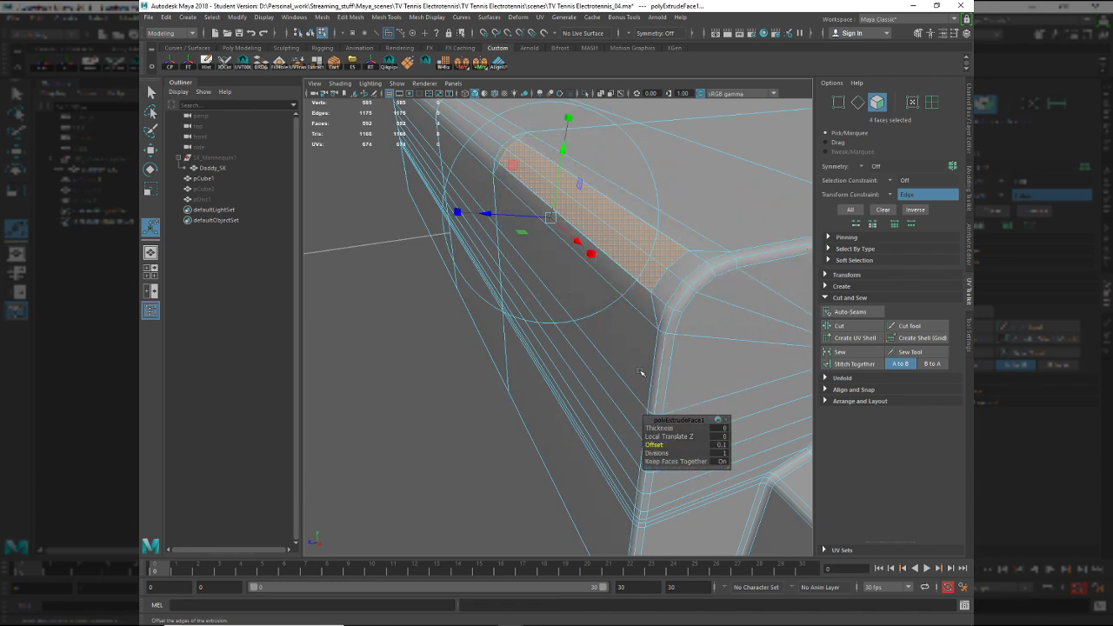
Narrow the inset faces along the block's length into a small, roughly square patch on the rounded edge.
left_click_drag(591, 255, 564, 226)
left_click_drag(606, 291, 671, 298, "alt")
middle_click_drag(671, 298, 435, 228, "alt")
left_click_drag(435, 228, 501, 230, "alt")
middle_click_drag(500, 230, 488, 226, "alt")
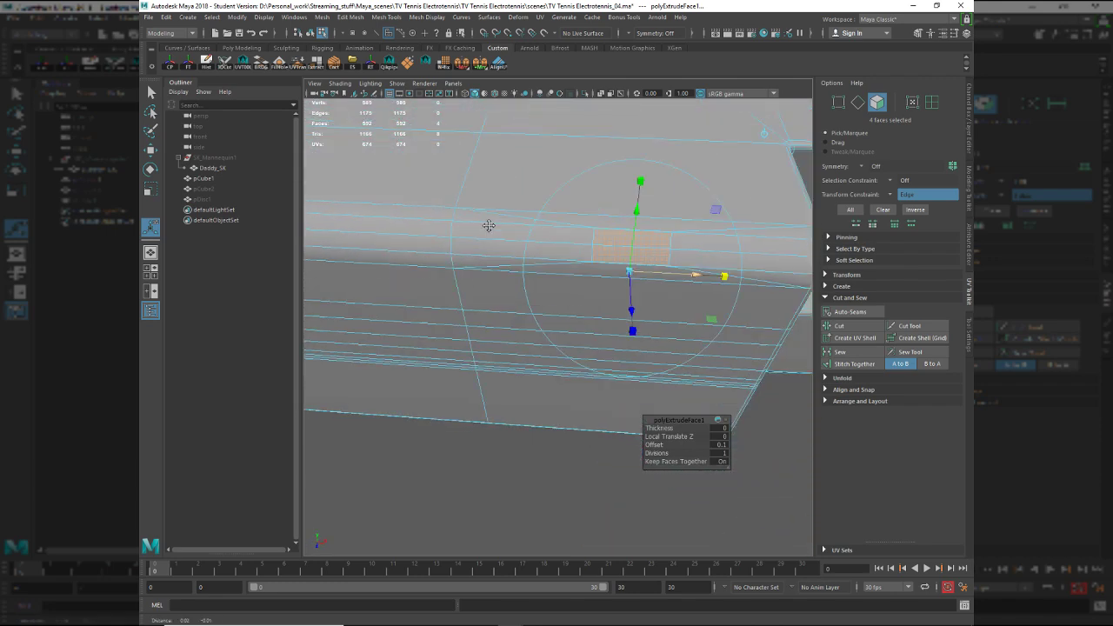
left_click_drag(489, 226, 601, 273, "alt")
right_click_drag(601, 273, 628, 248, "alt")
middle_click_drag(628, 248, 651, 302, "alt")
left_click_drag(666, 321, 626, 415)
key("w")
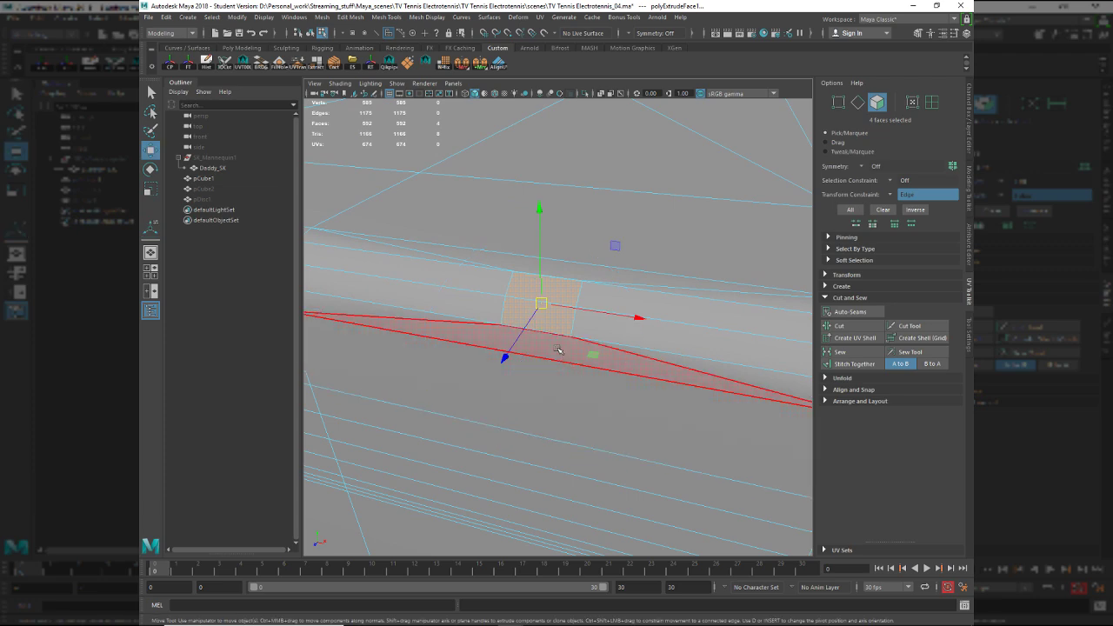
Extrude the small patch inward to form a recess and leave component mode.
left_click_drag(559, 350, 566, 317, "alt")
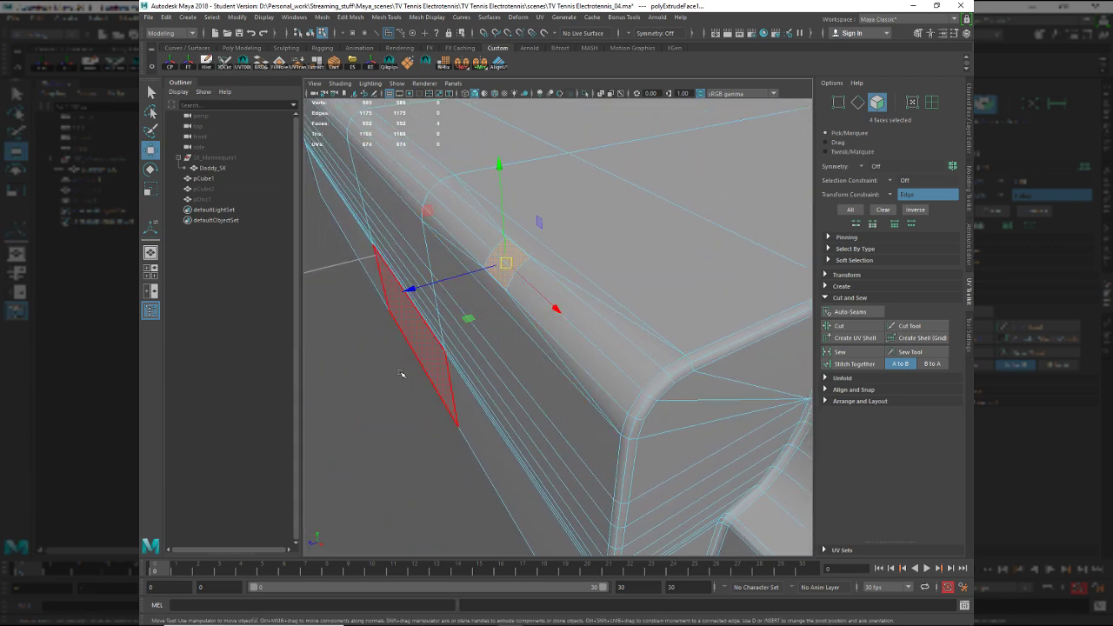
key("ctrl+e")
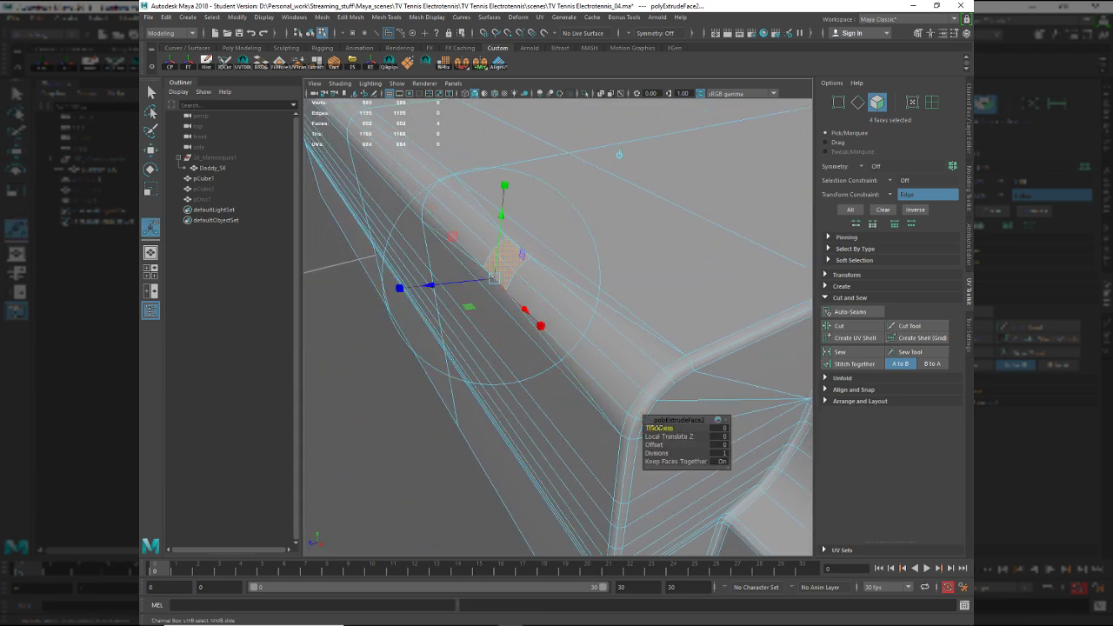
left_click_drag(658, 428, 653, 428)
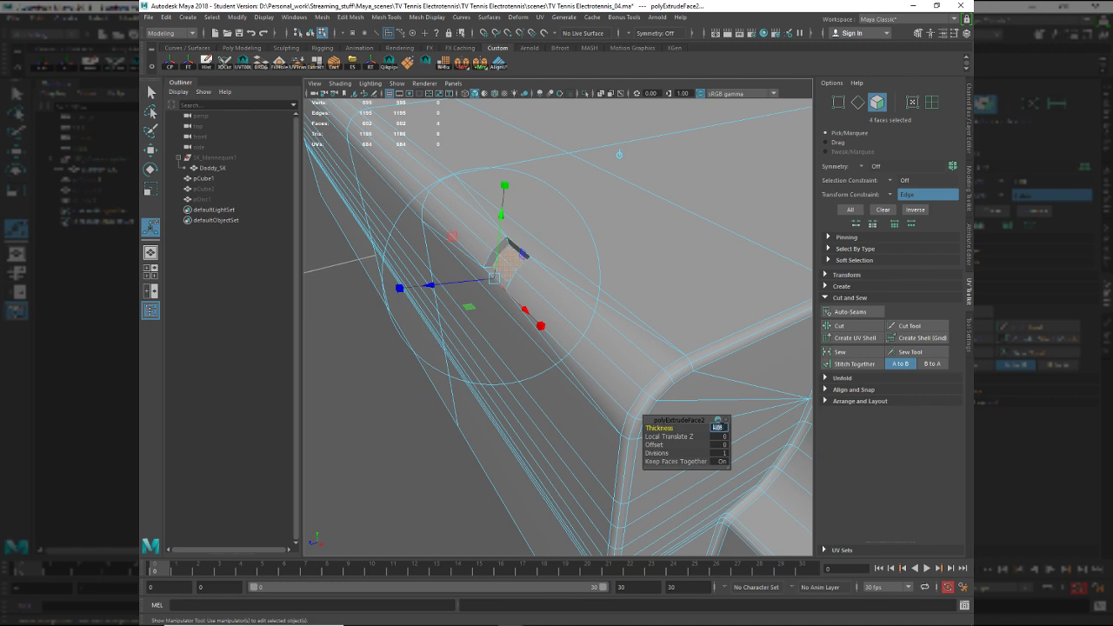
key("Return")
key("q")
key("F8")
key("alt+d")
Inspect the recess on the rounded edge with pCube1 selected, and compare it with the display windows in the reference photo.
left_click_drag(608, 312, 687, 305, "alt")
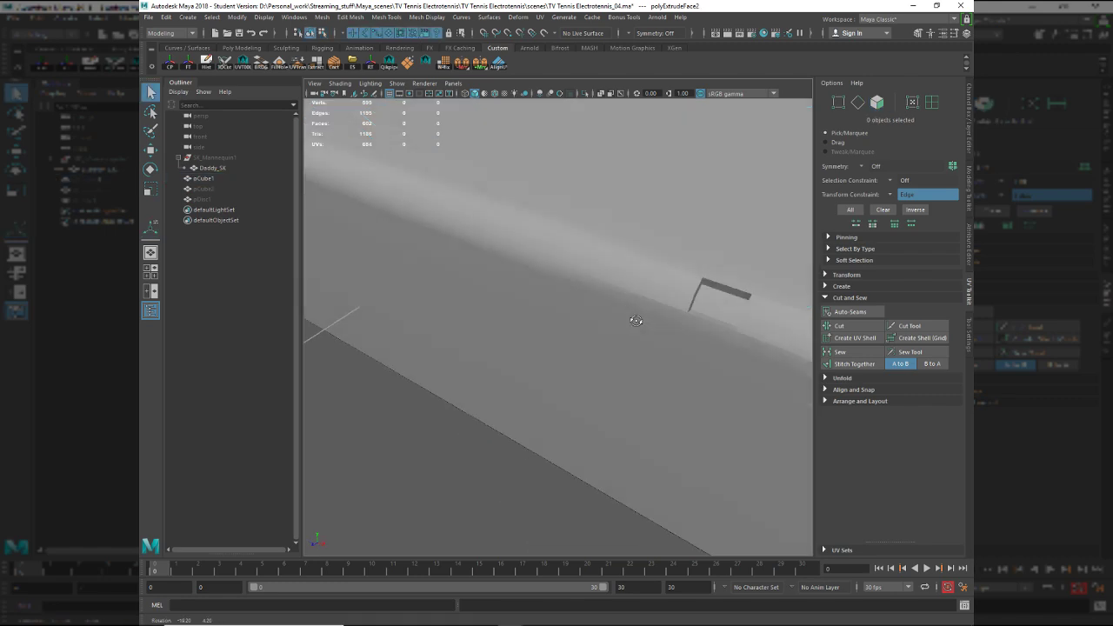
right_click_drag(687, 305, 592, 311, "alt")
left_click_drag(601, 306, 652, 293, "alt")
middle_click_drag(651, 293, 638, 301, "alt")
left_click(637, 302)
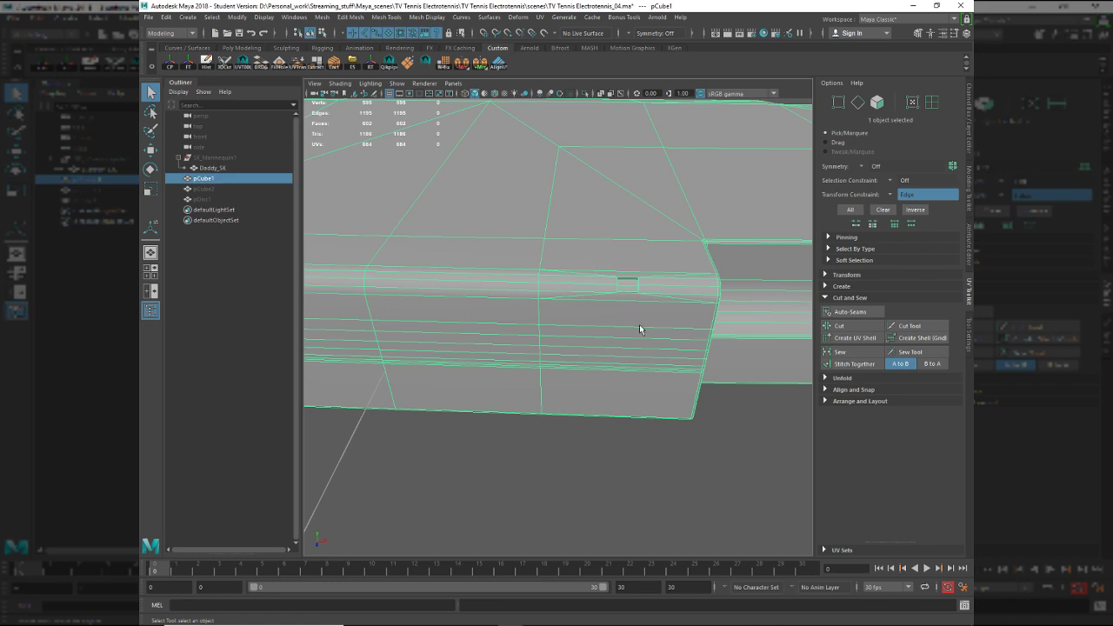
left_click_drag(639, 325, 633, 375, "alt")
key("alt+Tab")
key("alt+Tab")
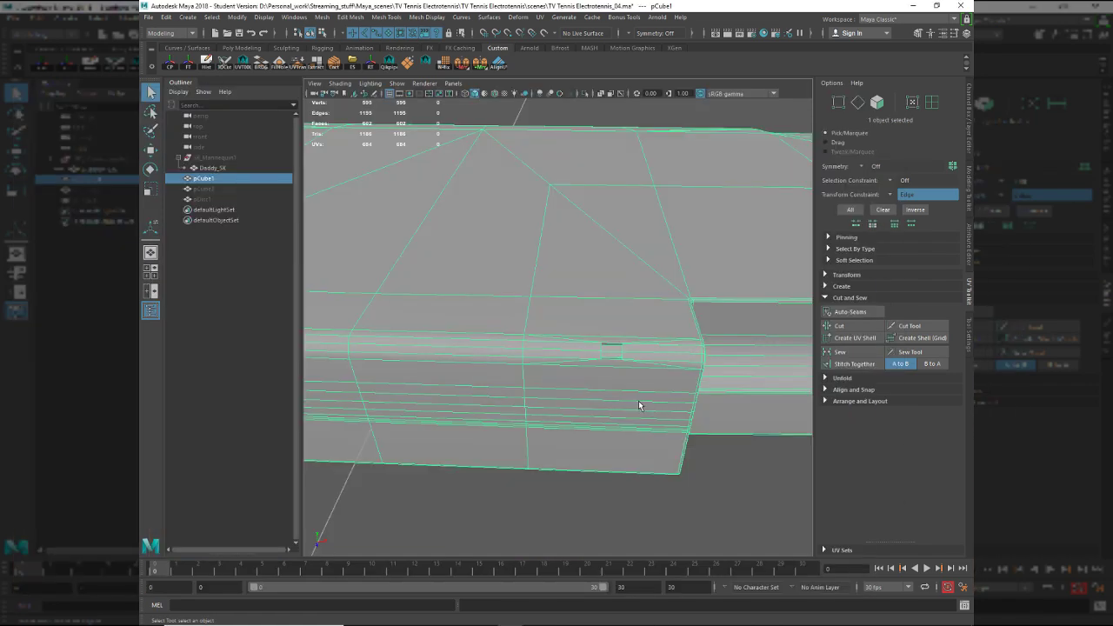
key("alt+Tab")
key("alt+Tab")
Undo the recess, the narrowing and the offset of the rounded-edge faces.
left_click(640, 405, "ctrl")
key("ctrl+z")
key("ctrl+z")
key("ctrl+z")
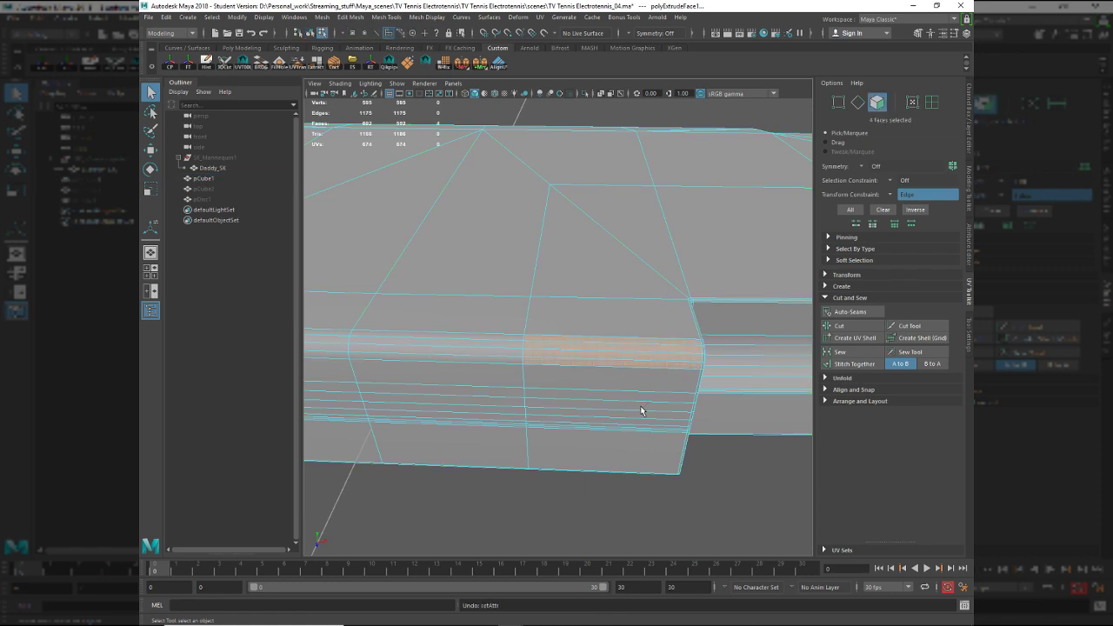
Try to extrude the block's end band, including its upper and front faces, with offset 0.2, and undo the offset.
left_click(614, 328)
double_click(615, 383, "shift")
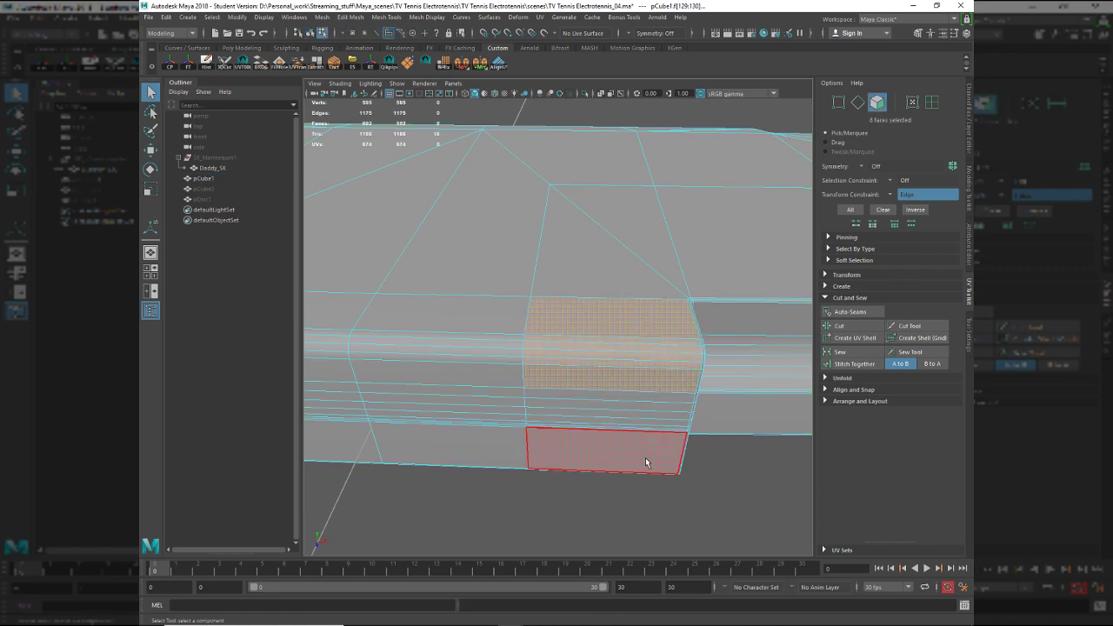
left_click_drag(580, 458, 620, 430, "alt")
right_click_drag(619, 429, 667, 421, "alt")
left_click_drag(581, 398, 520, 410, "alt")
left_click(292, 479)
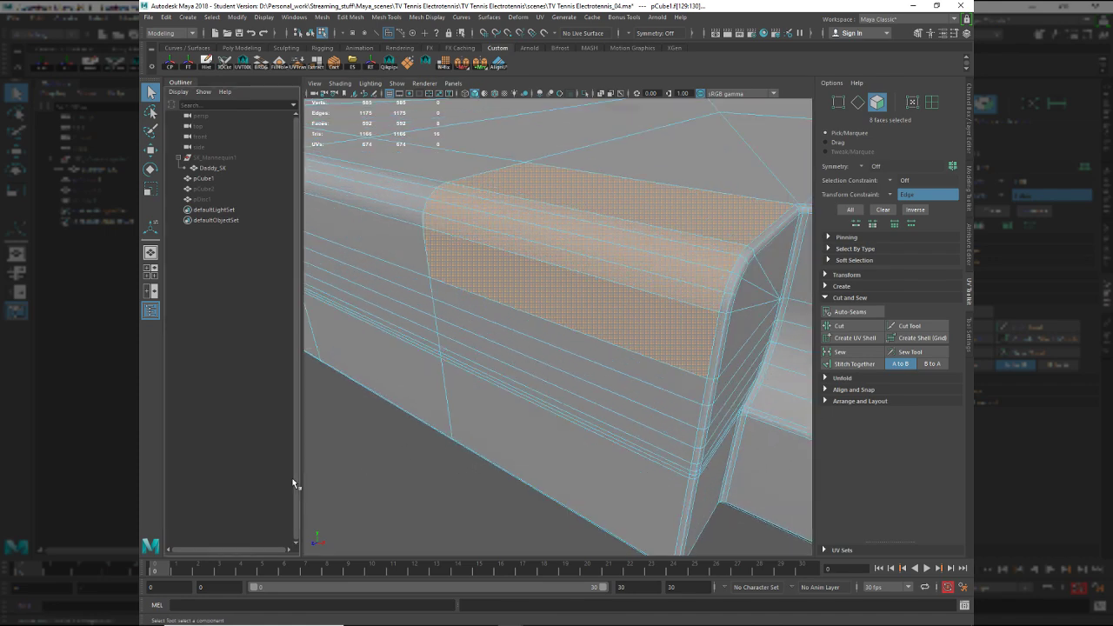
right_click_drag(360, 373, 360, 400, "shift")
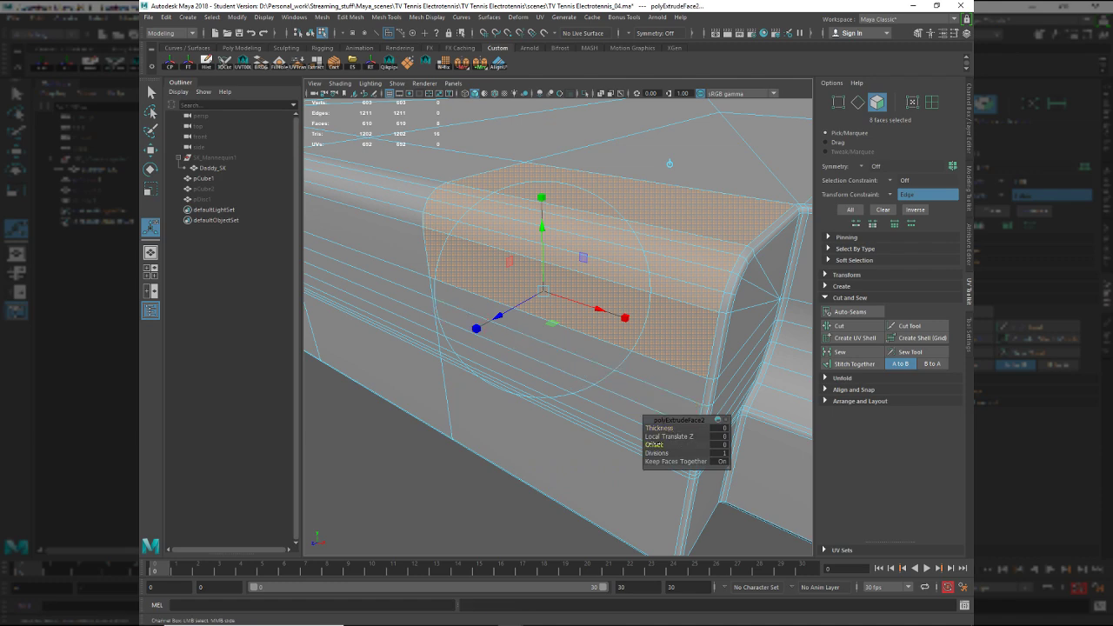
left_click_drag(655, 444, 658, 444)
left_click_drag(642, 402, 682, 408, "alt")
middle_click_drag(707, 376, 641, 373, "alt")
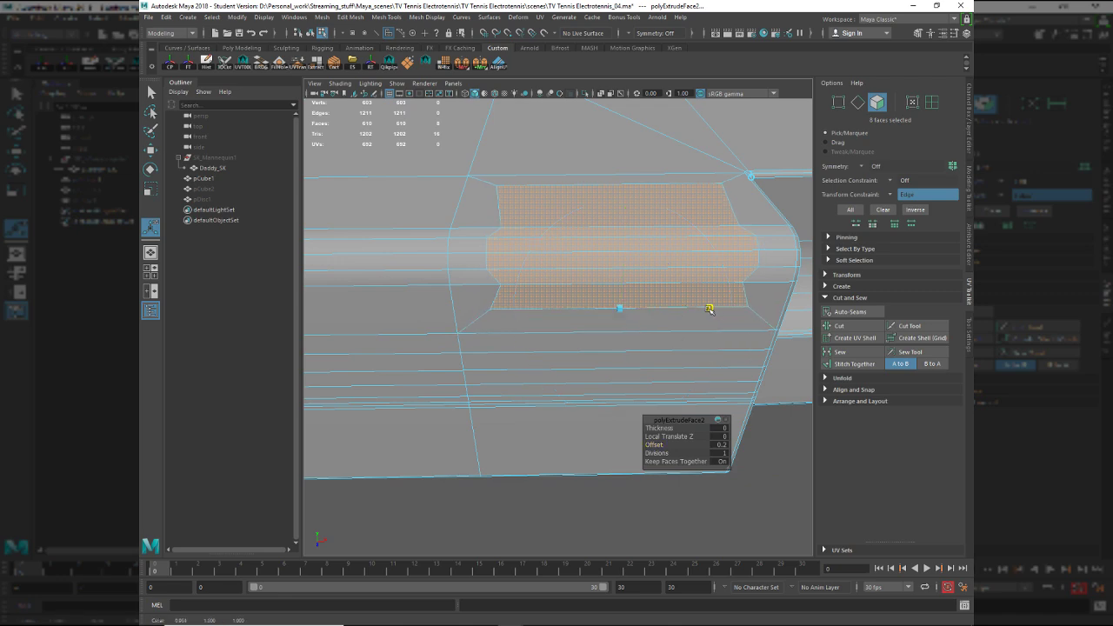
key("ctrl+z")
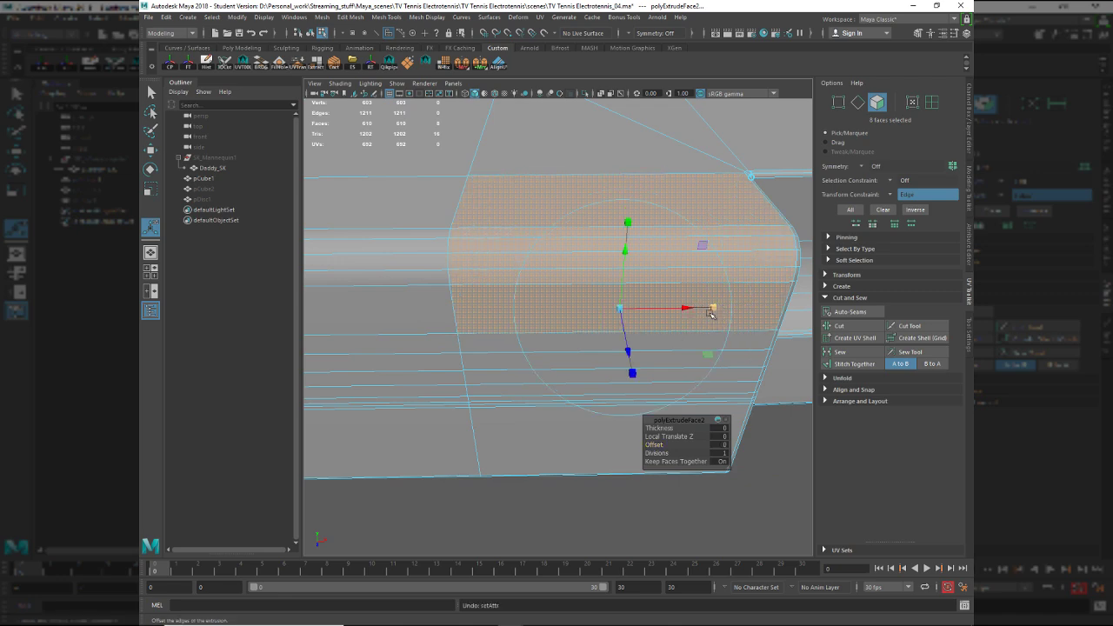
Scale the extruded band narrower along the block's length and shrink it uniformly.
left_click_drag(711, 311, 659, 311)
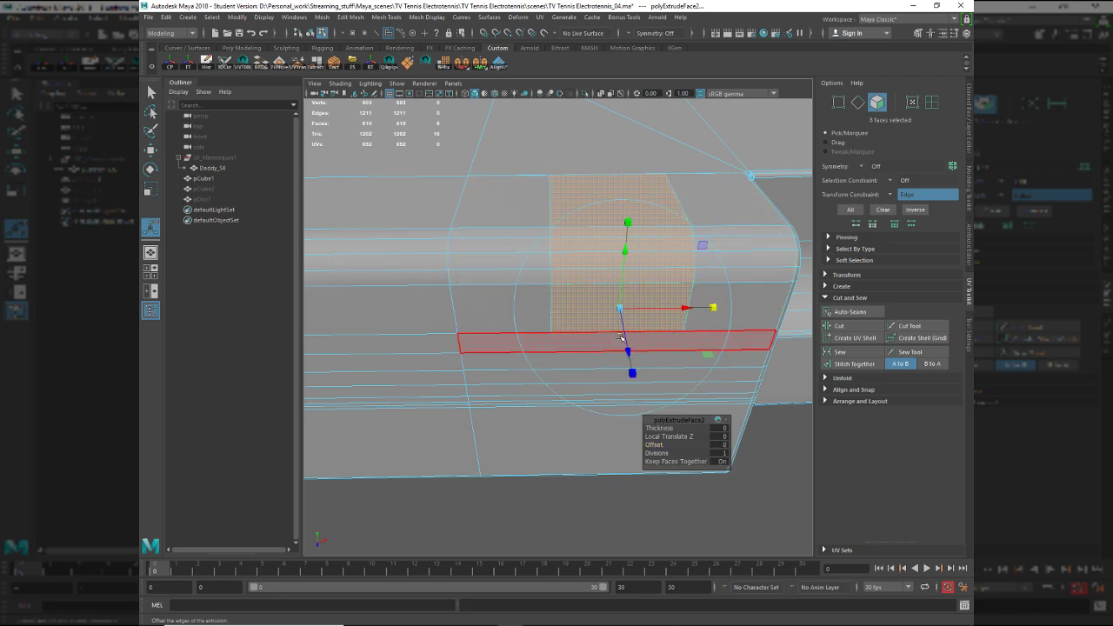
left_click_drag(631, 373, 627, 362)
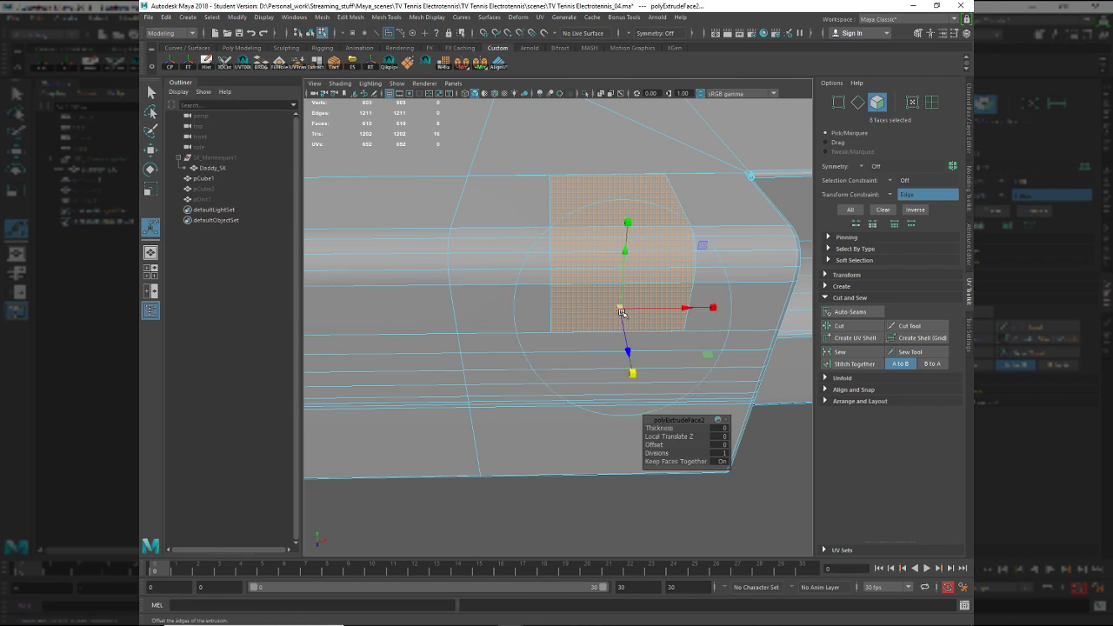
mouse_move(621, 312)
left_mouse_down()
mouse_move(642, 309)
mouse_move(612, 313)
left_mouse_up()
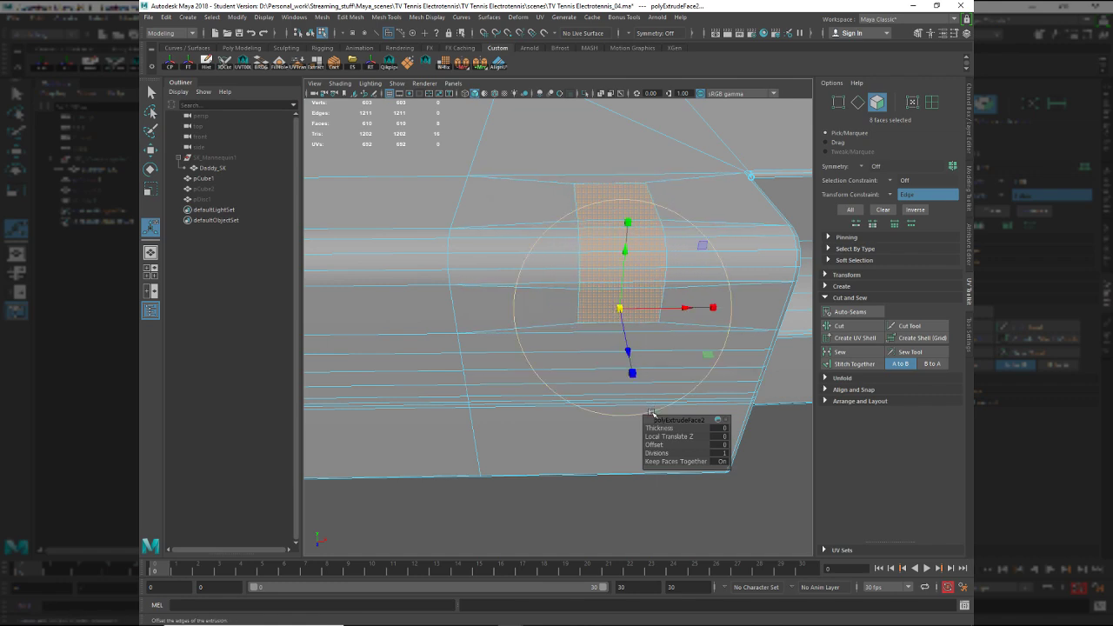
Undo the scaling and the extrusion of the block's end band.
key("ctrl+z")
key("ctrl+z")
key("ctrl+z")
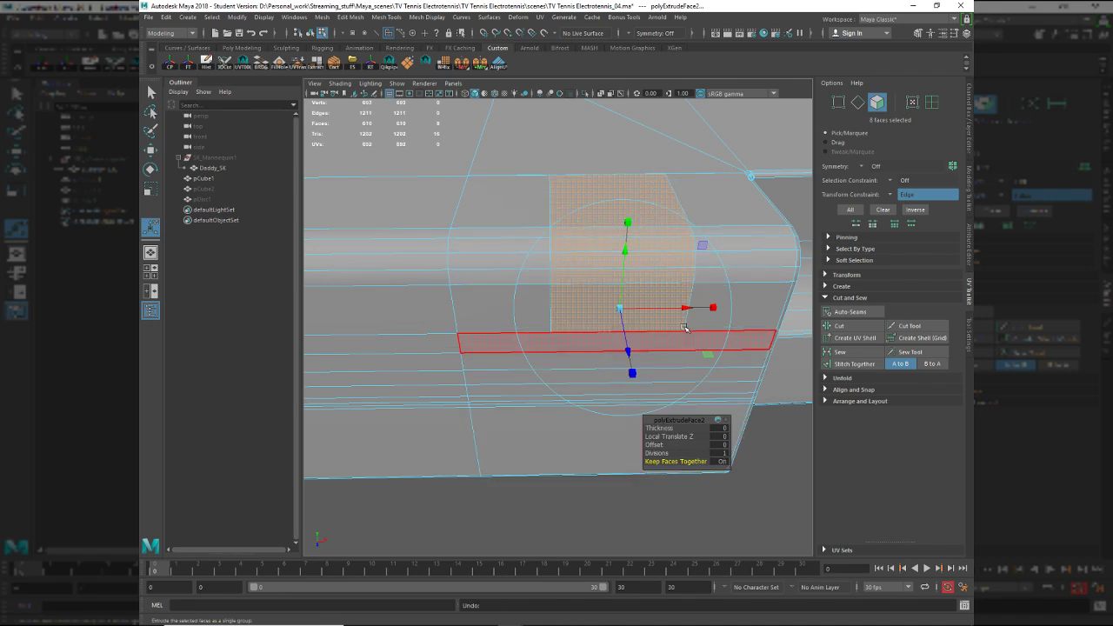
left_click_drag(686, 327, 669, 371, "alt")
key("ctrl+z")
key("ctrl+z")
key("ctrl+z")
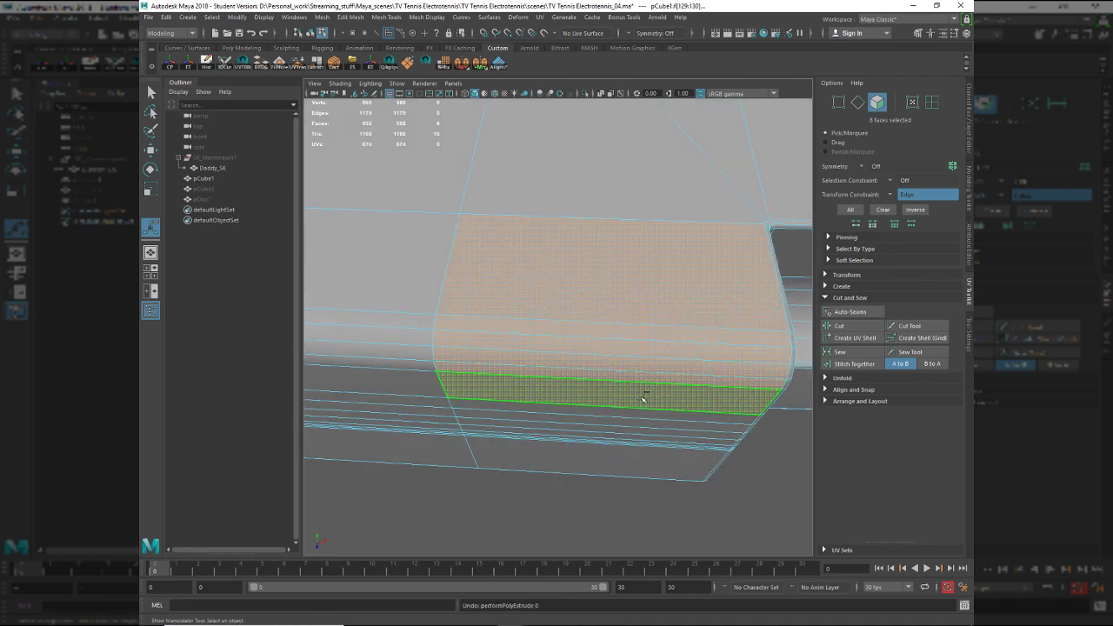
Try to extrude the block's end band with offset 0.5, narrow it along the block's length, and undo the offset and scaling.
double_click(626, 393, "shift")
key("ctrl+e")
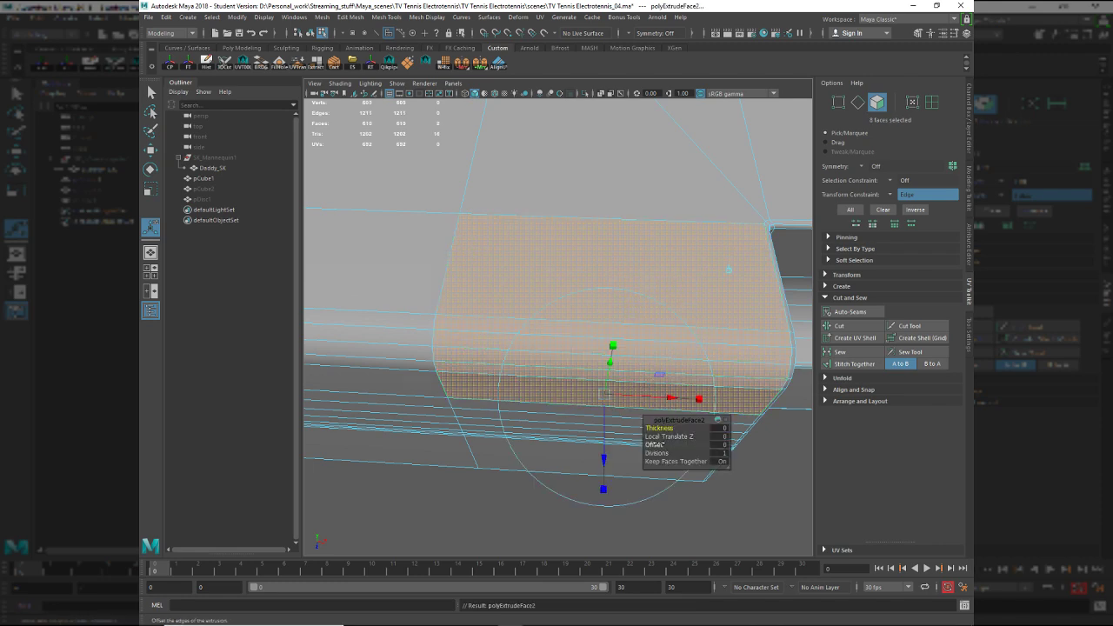
left_click_drag(654, 445, 656, 444)
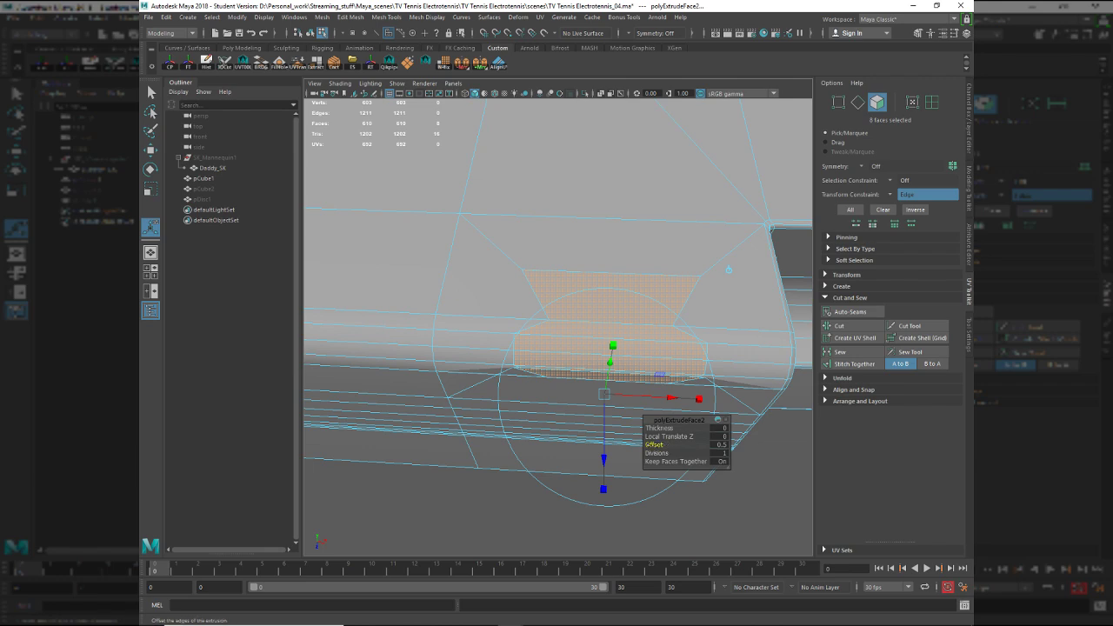
left_click_drag(696, 398, 678, 397)
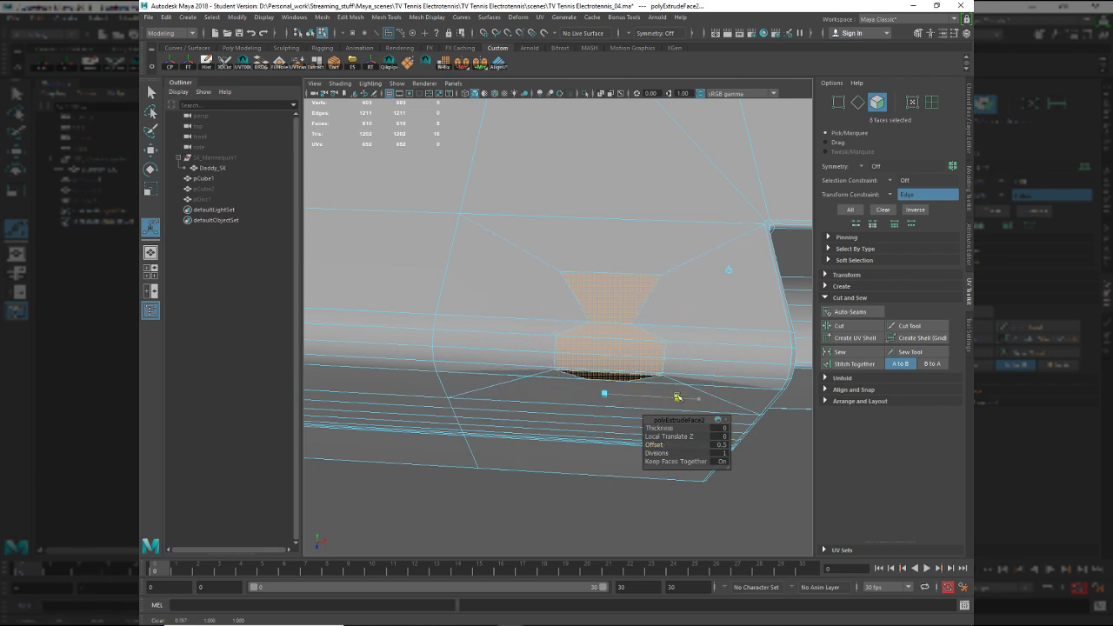
mouse_move(605, 394)
left_mouse_down()
mouse_move(593, 395)
mouse_move(606, 394)
left_mouse_up()
left_click_drag(518, 314, 618, 349, "alt")
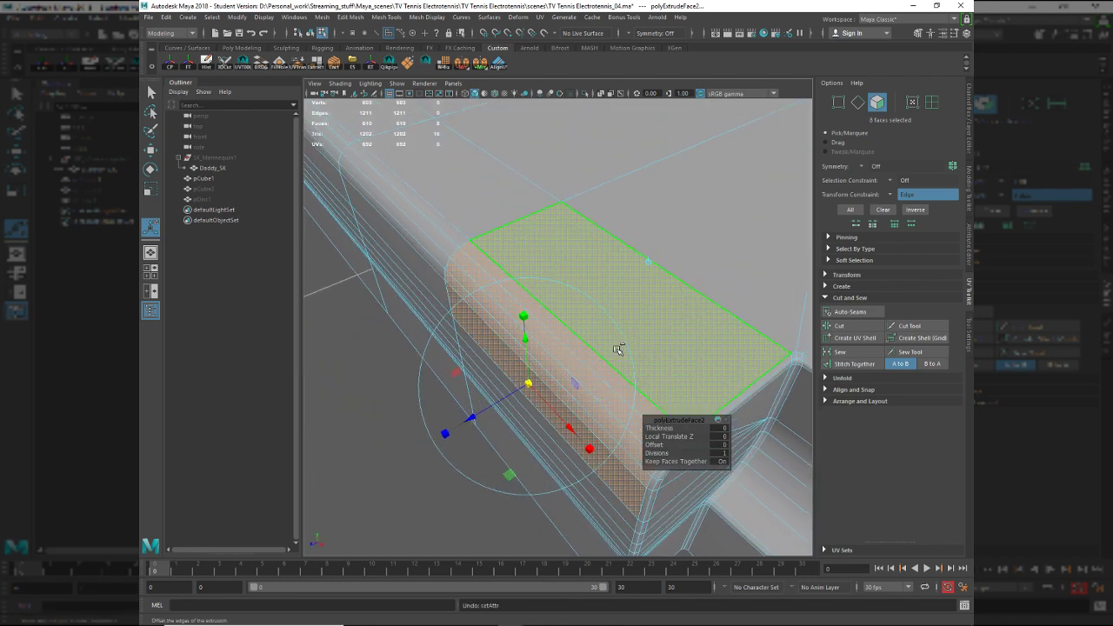
Try to move the end band's upper face vertically with the Edge transform constraint, and undo the moves.
key("w")
double_click(590, 299)
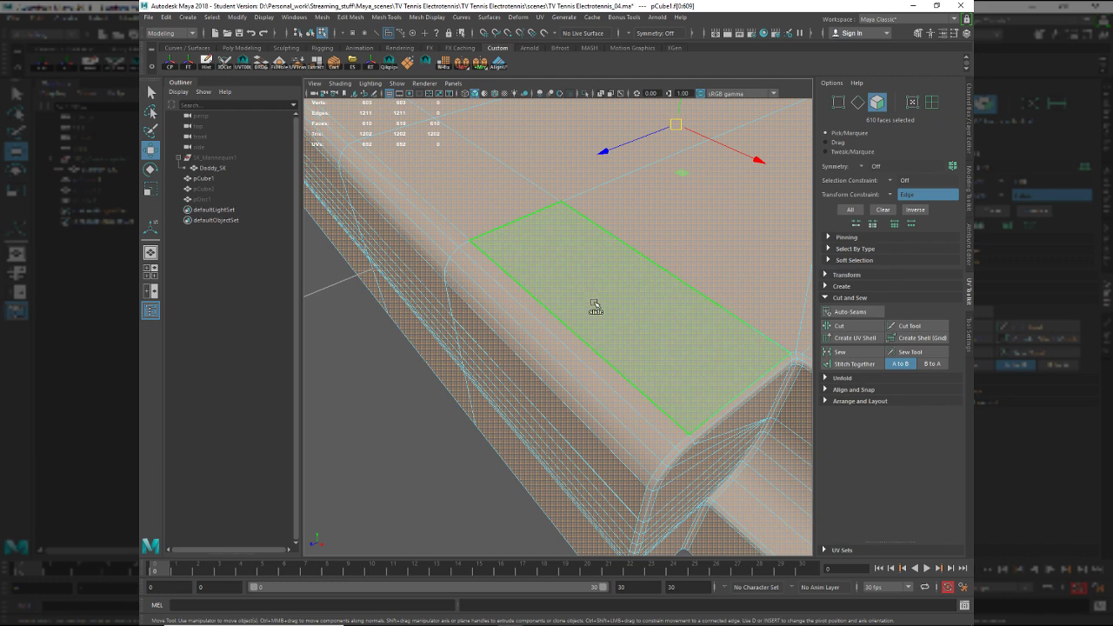
left_click(594, 307)
left_click_drag(611, 268, 616, 249)
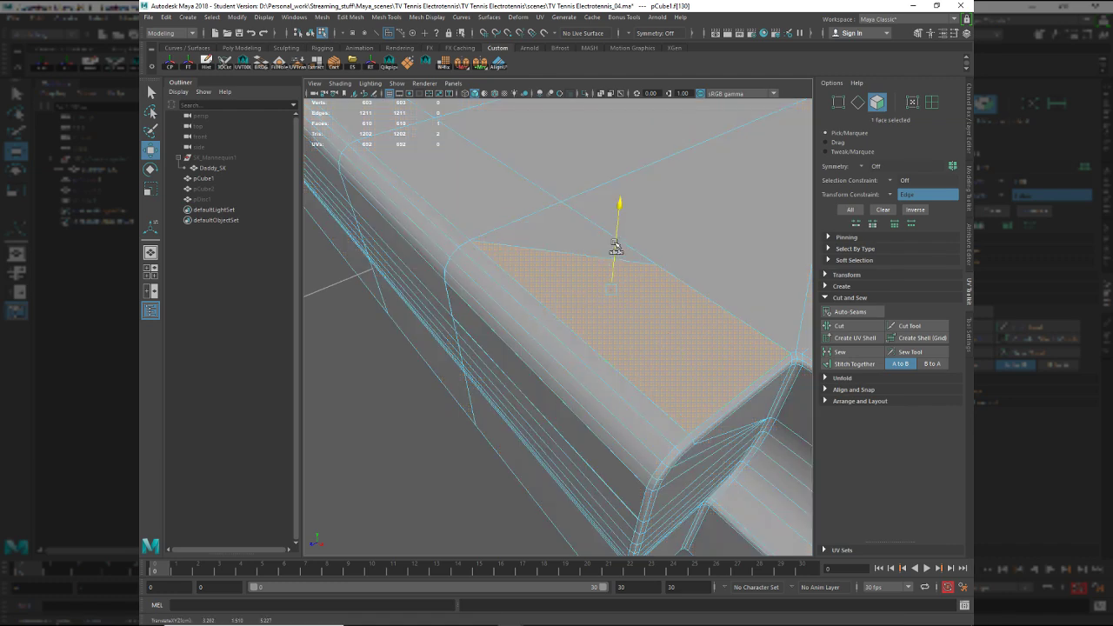
left_click(891, 197)
left_click(907, 196)
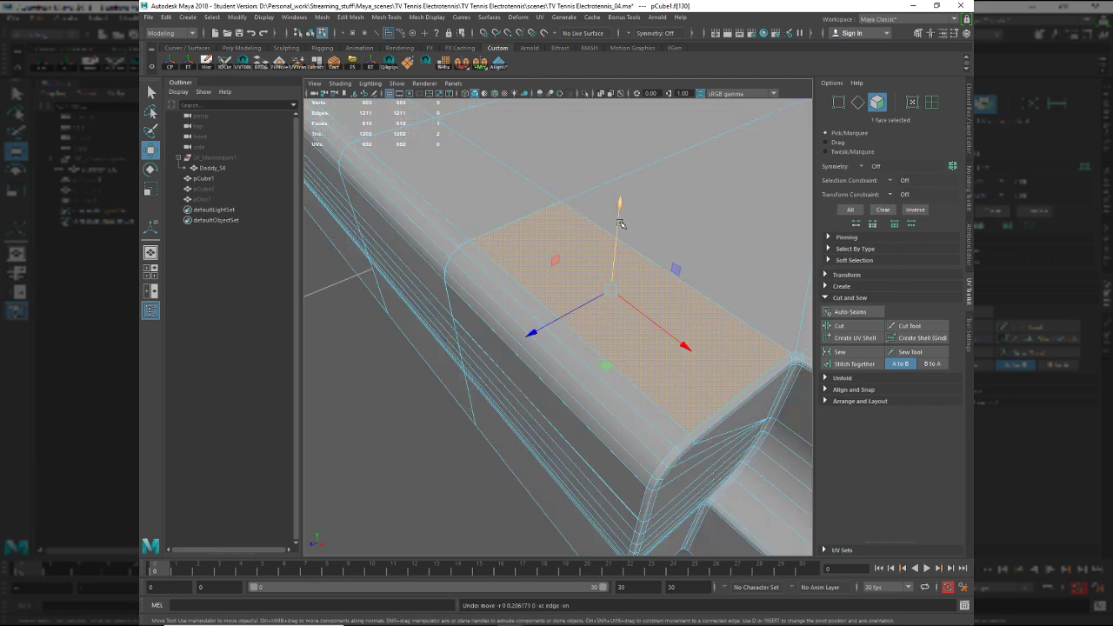
left_click_drag(619, 228, 619, 208)
key("ctrl+z")
key("ctrl+z")
key("ctrl+z")
key("ctrl+z")
key("ctrl+z")
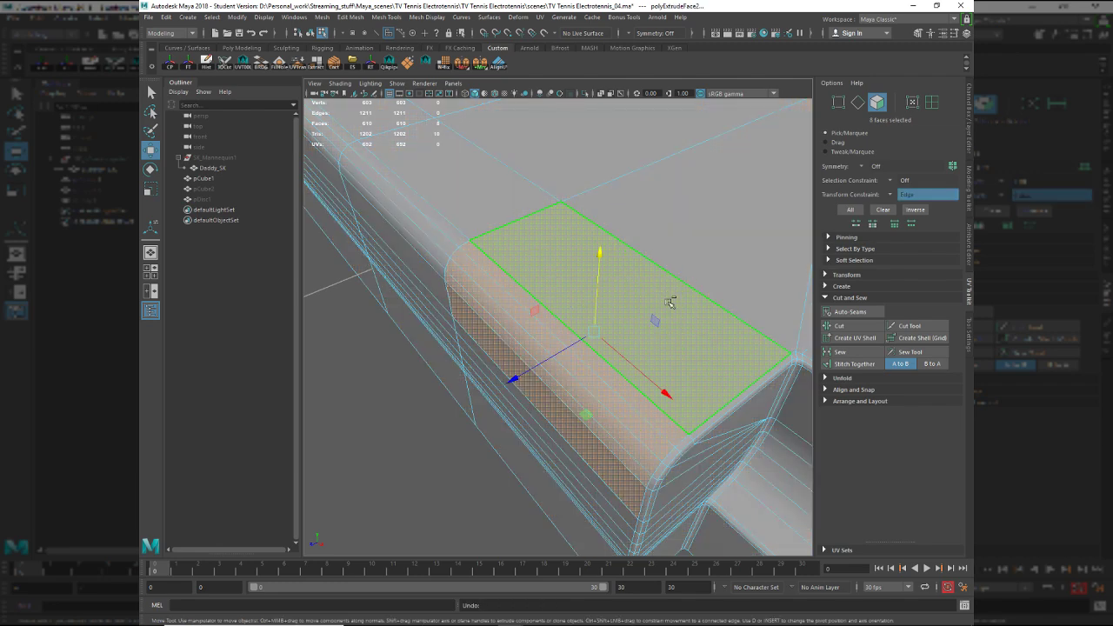
With the Channel Box shown, undo the remaining extrusions of the end band and reselect its upper, rounded-edge and front faces.
key("ctrl+a")
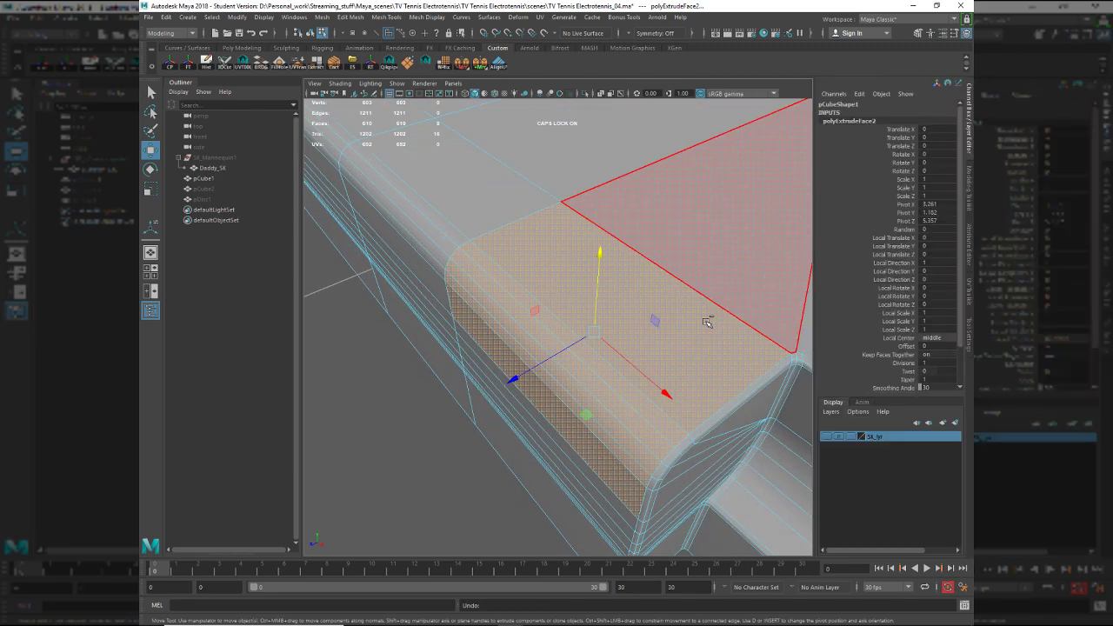
key("ctrl+z")
key("ctrl+z")
key("ctrl+z")
key("ctrl+z")
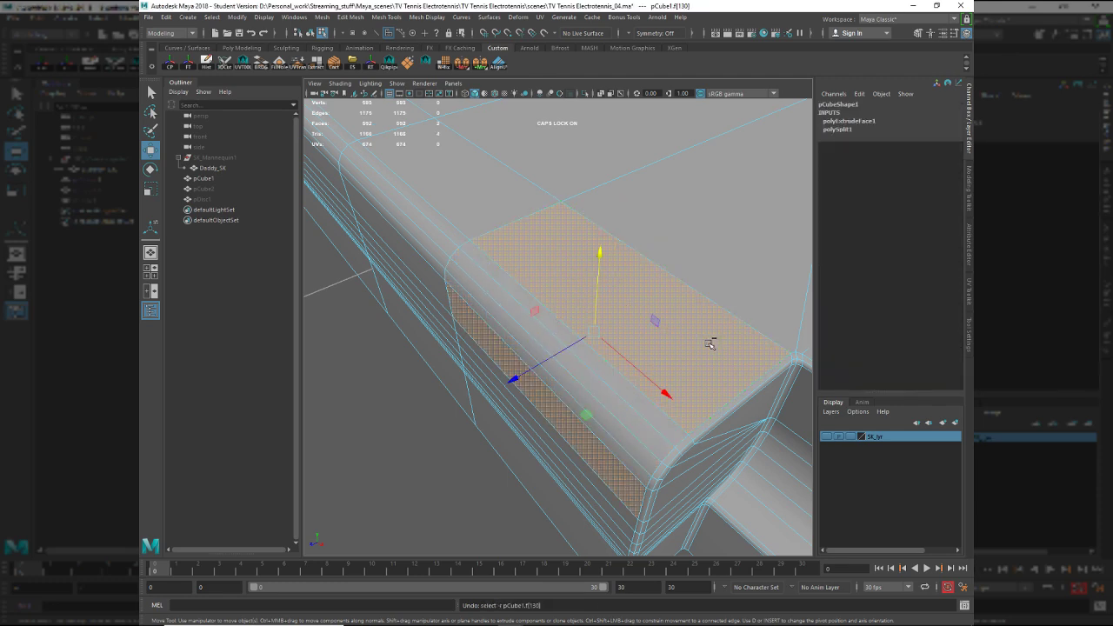
left_click(688, 380, "shift")
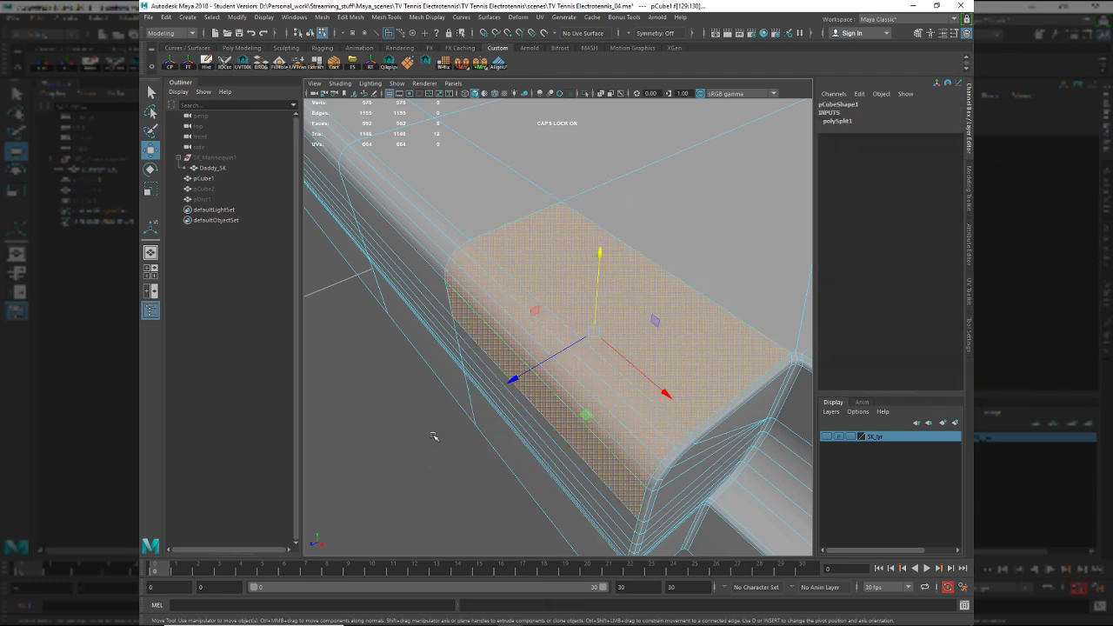
Extrude the selected end band faces, try an offset of 0.5, and undo the offset.
key("ctrl+e")
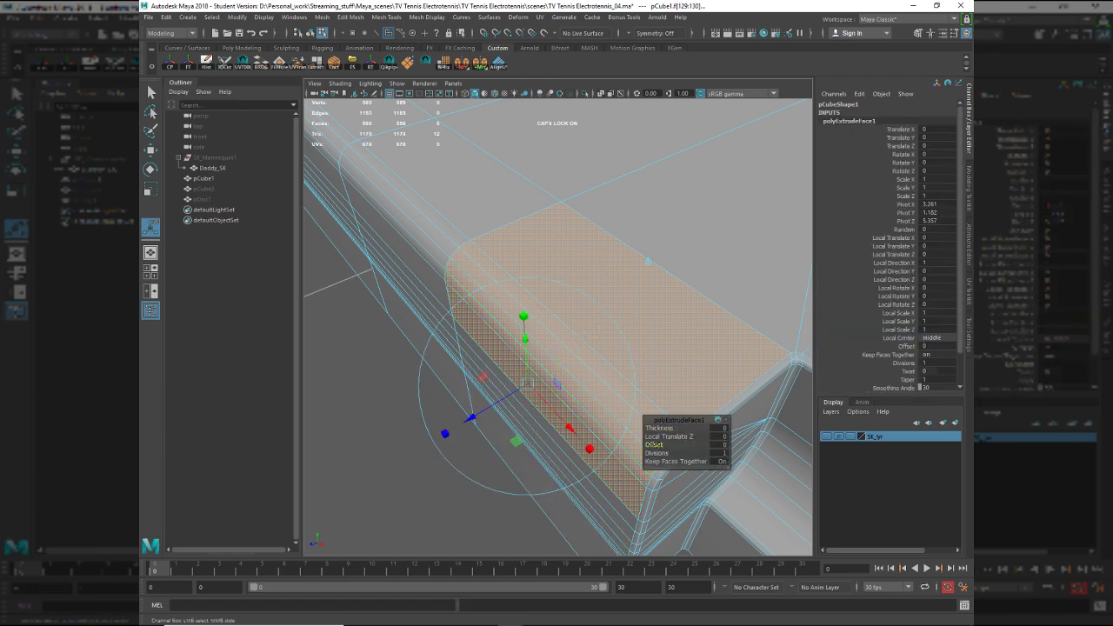
left_click_drag(654, 446, 721, 402)
middle_click_drag(765, 330, 666, 387, "alt")
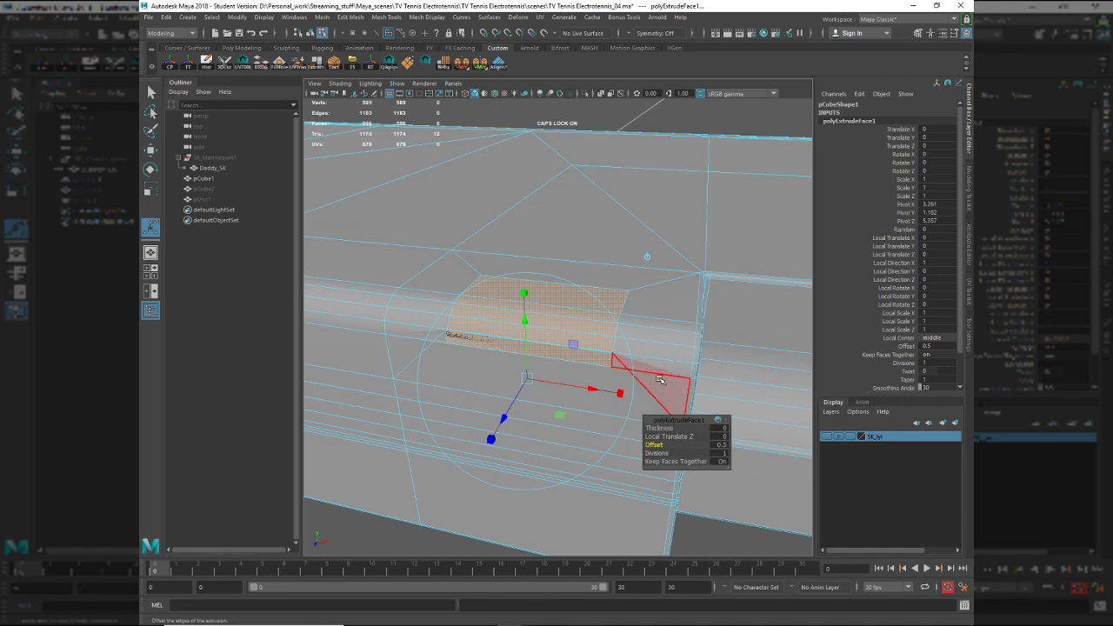
key("ctrl+z")
Scale the extruded band to about 0.326 in local X and -0.121 in local Y, and adjust its local Z scale.
left_click_drag(628, 396, 574, 389)
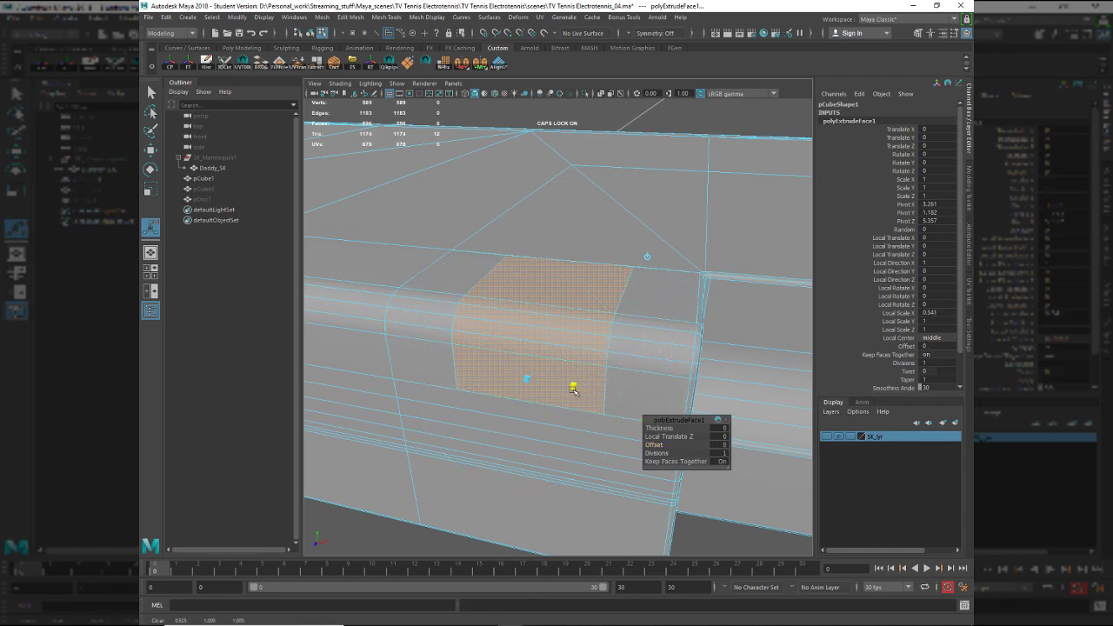
key("q")
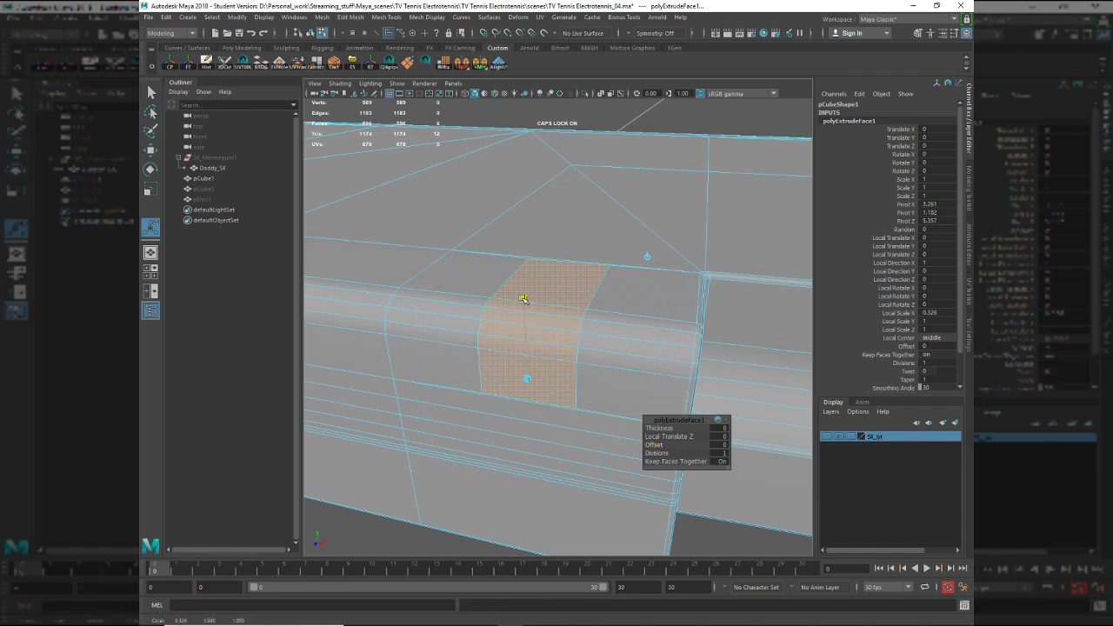
middle_click_drag(512, 348, 507, 368)
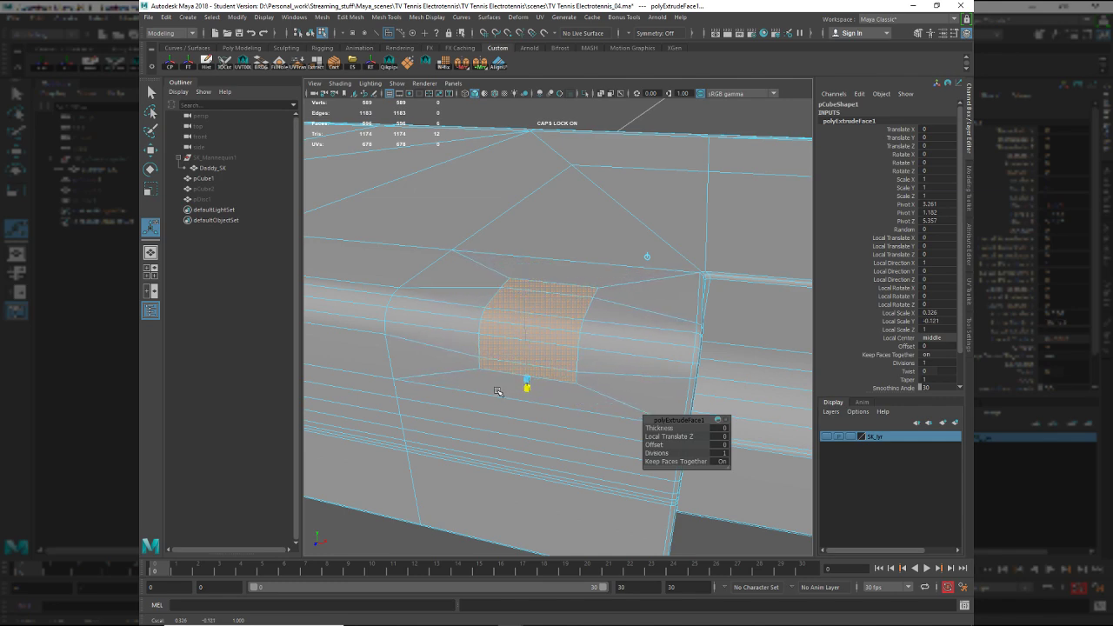
mouse_move(613, 396)
left_mouse_down("alt")
mouse_move(529, 393)
mouse_move(595, 387)
left_mouse_up("alt")
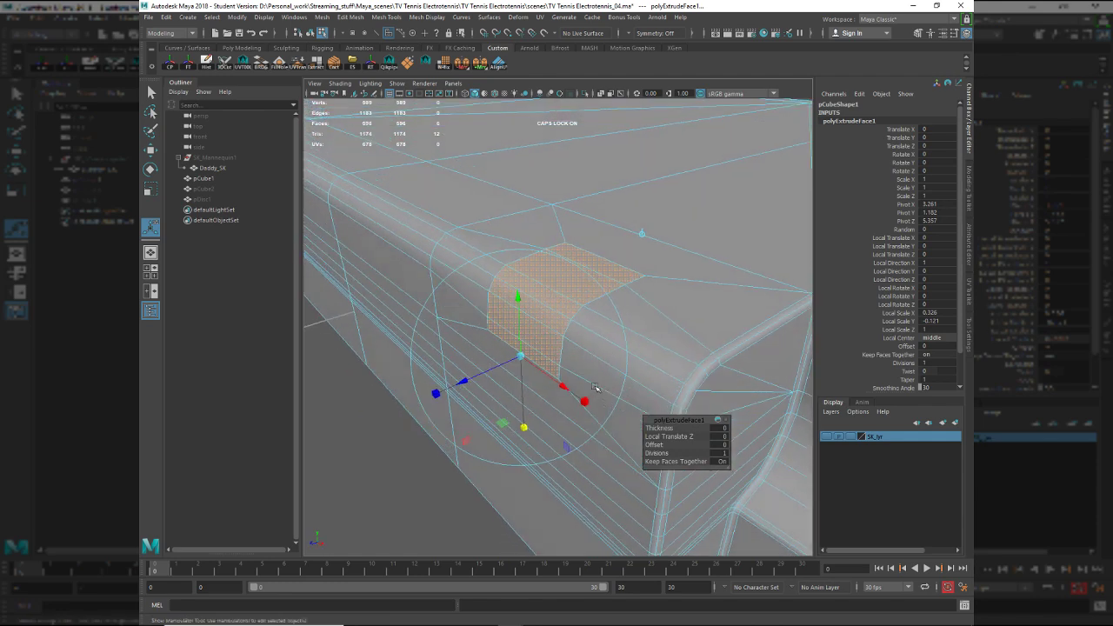
left_click_drag(525, 427, 695, 318)
key("ctrl+z")
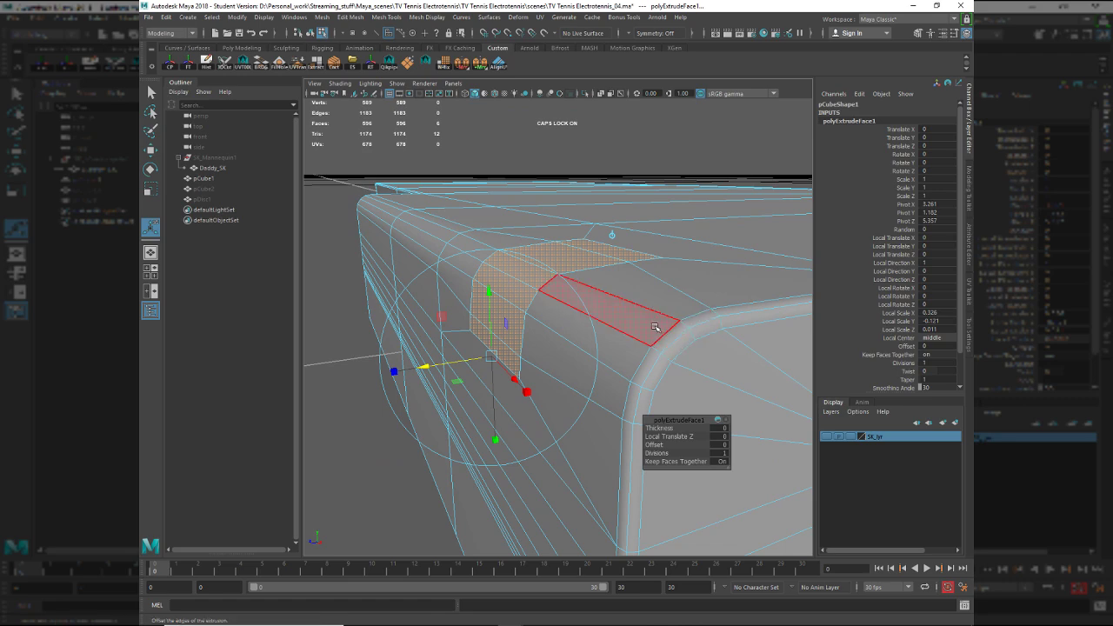
Try to shift the scaled band faces with Local Translate Z, and undo the shift.
mouse_move(655, 327)
left_mouse_down("alt")
mouse_move(640, 336)
mouse_move(655, 348)
left_mouse_up("alt")
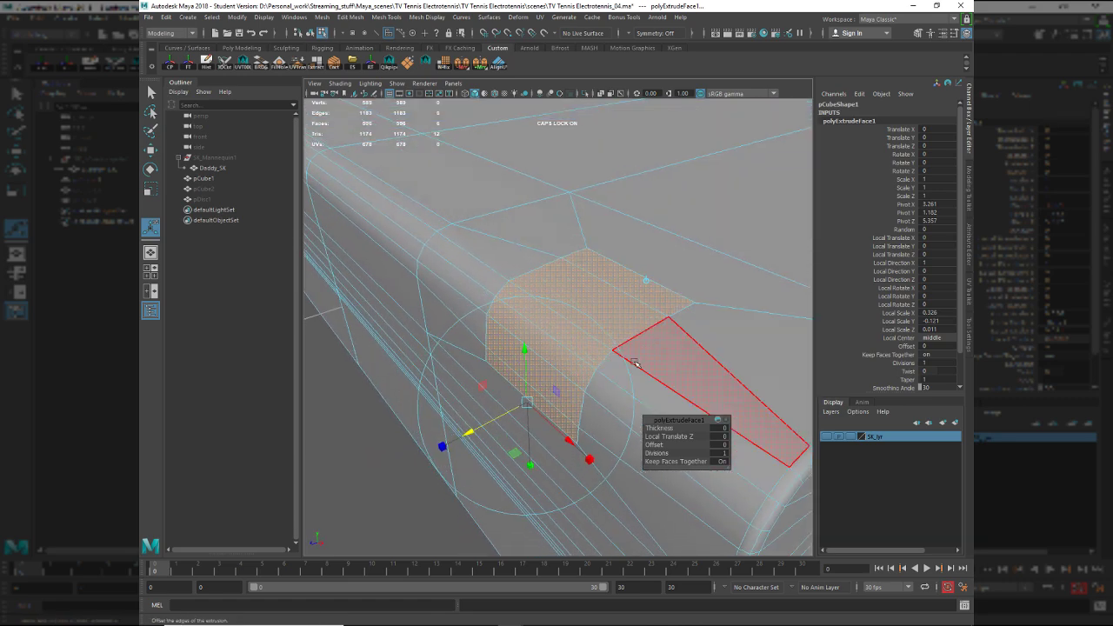
left_click_drag(467, 427, 561, 427)
mouse_move(670, 436)
left_mouse_down()
mouse_move(651, 437)
mouse_move(669, 436)
left_mouse_up()
key("ctrl+z")
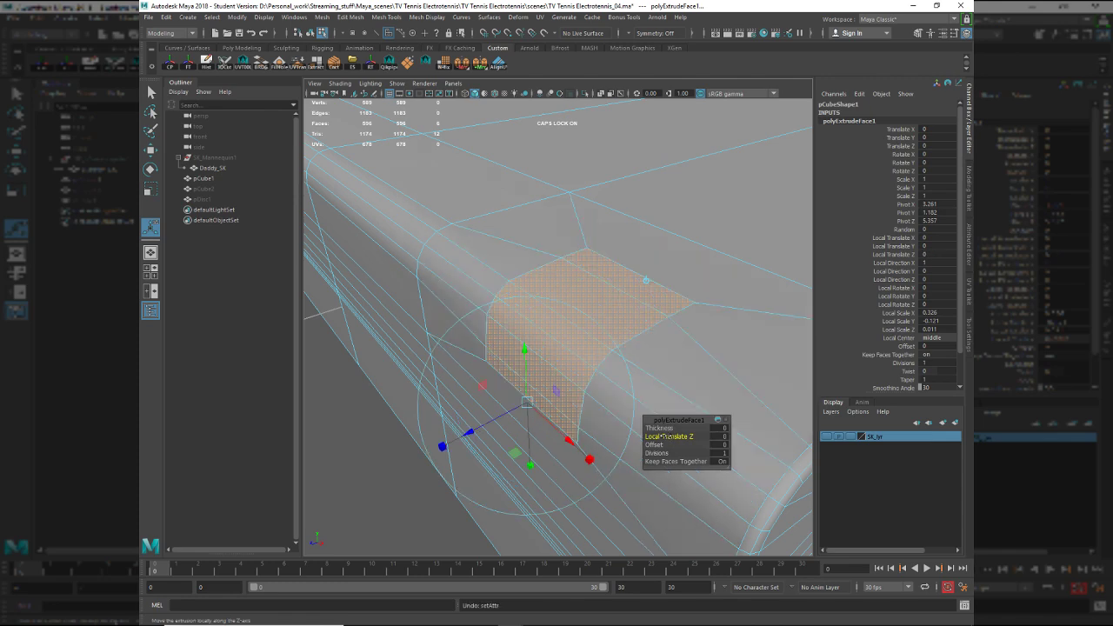
left_click_drag(711, 372, 756, 320, "alt")
Compare the shape of the block's rounded end with the score windows in the reference photo.
key("alt+Tab")
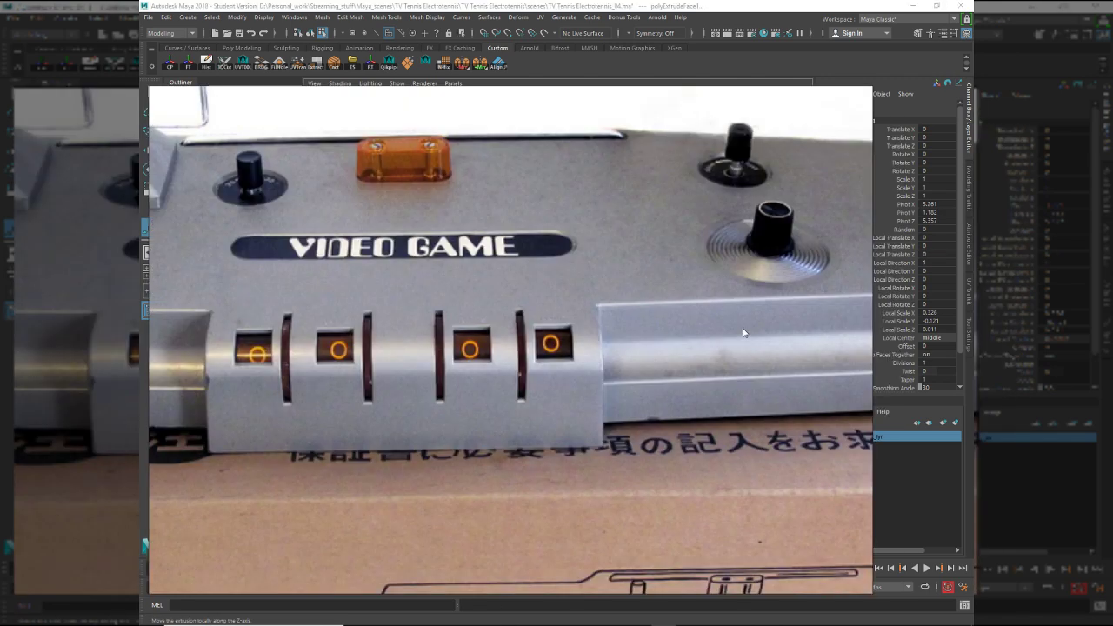
key("alt+Tab")
left_click_drag(528, 350, 300, 315, "alt")
left_click_drag(672, 343, 648, 318, "alt")
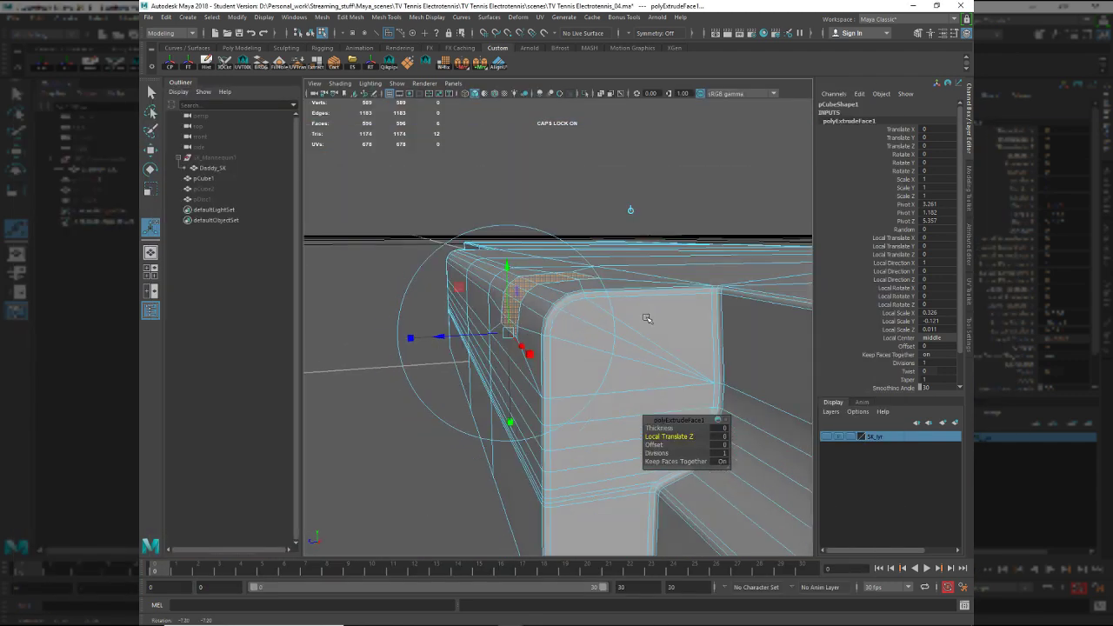
left_click(540, 367)
key("ctrl+z")
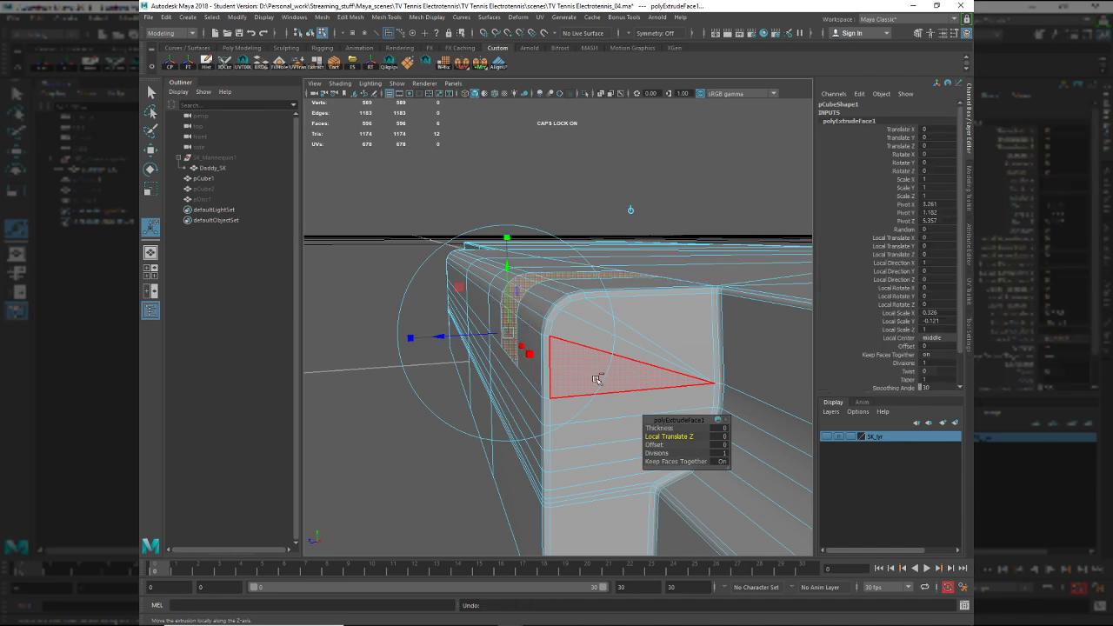
left_click_drag(596, 385, 583, 392, "alt")
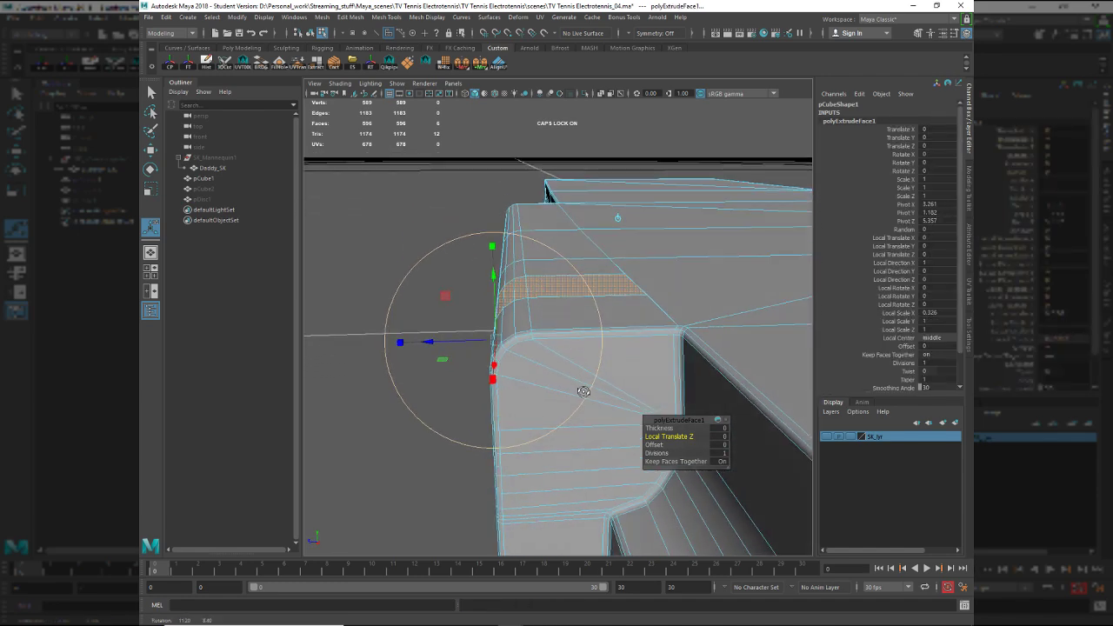
Deselect the band's upper face and undo the extrusion of the end band.
left_click(613, 289, "ctrl")
left_click_drag(611, 315, 672, 343, "alt")
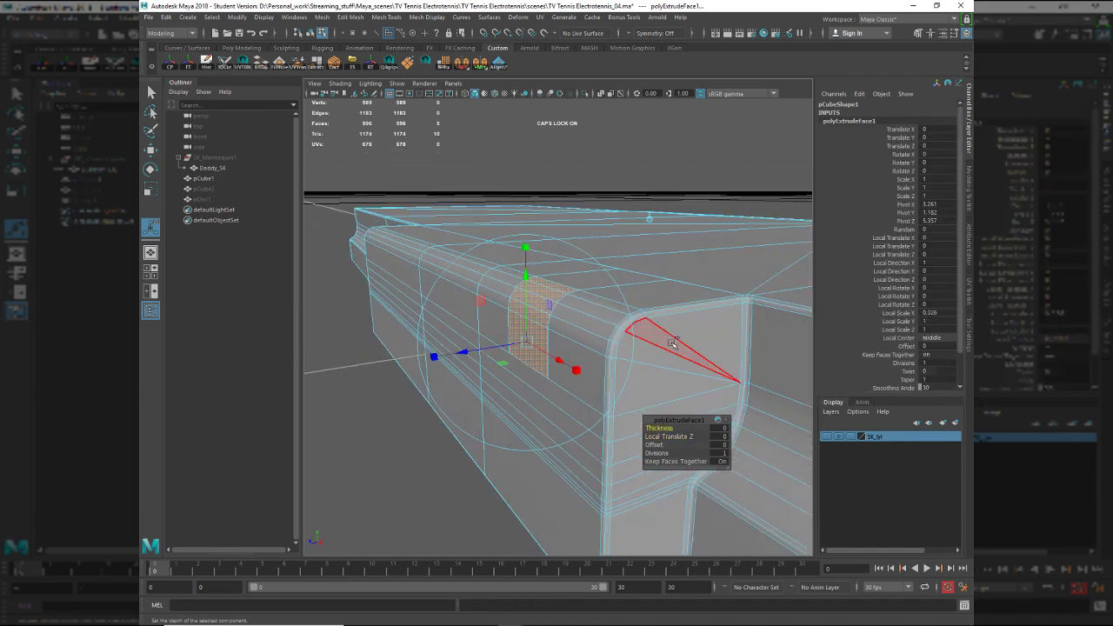
key("ctrl+z")
Extrude only the end band's rounded-edge and front faces, leaving out the large upper face and undoing the trial offset.
left_click(536, 289)
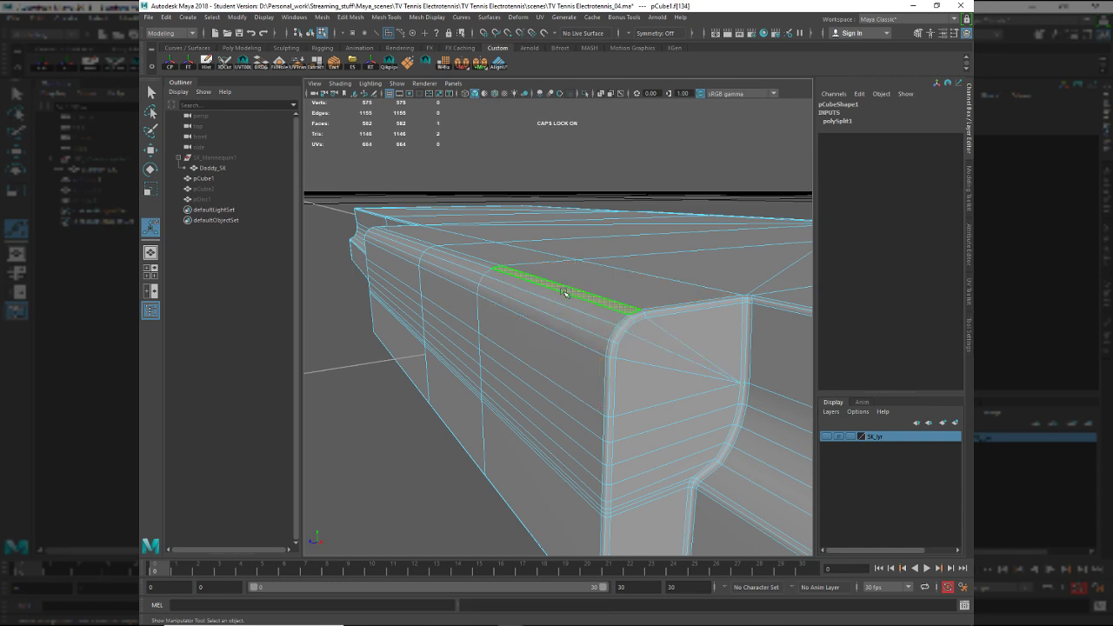
left_click(543, 334, "shift")
right_click_drag(444, 291, 387, 409, "shift")
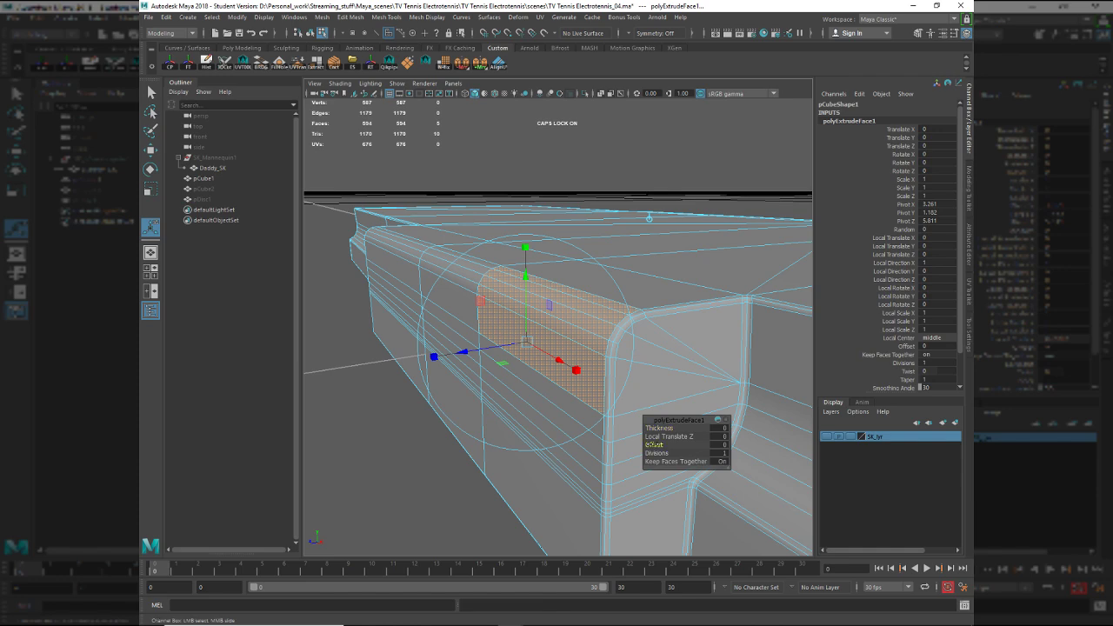
mouse_move(654, 444)
left_mouse_down()
mouse_move(674, 445)
mouse_move(655, 444)
left_mouse_up()
key("ctrl+z")
Scale the extruded faces to a small window, about 0.218 in local X and -0.34 in local Y, undoing the last inward shift.
left_click_drag(576, 370, 542, 347)
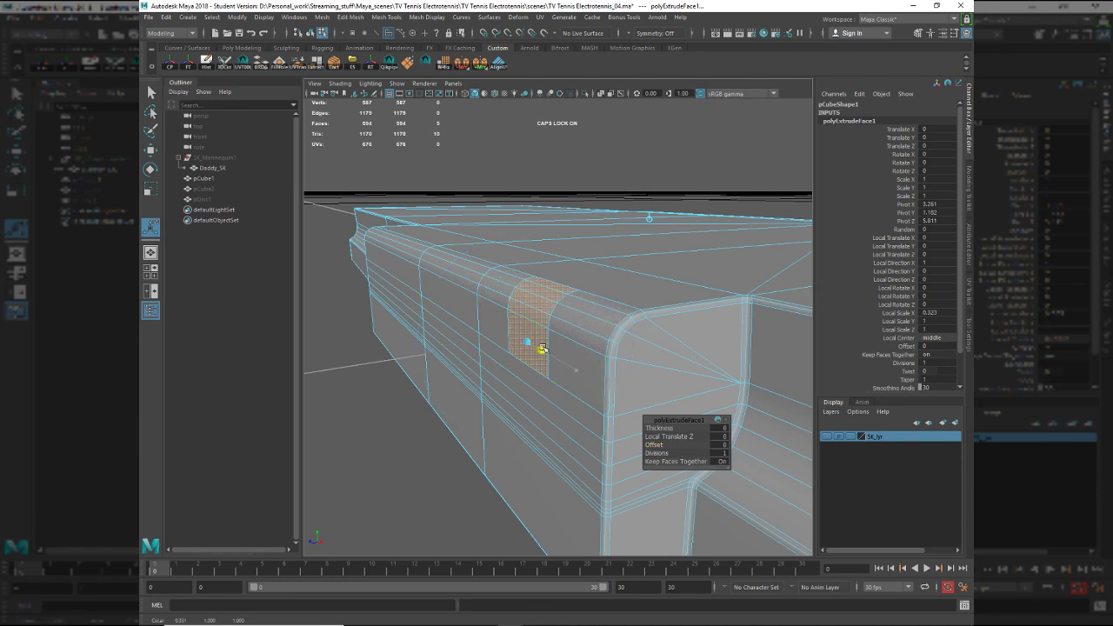
left_click_drag(526, 247, 589, 423)
middle_click_drag(638, 415, 566, 398, "alt")
mouse_move(638, 339)
left_mouse_down()
mouse_move(626, 338)
mouse_move(635, 330)
mouse_move(661, 350)
mouse_move(645, 340)
left_mouse_up()
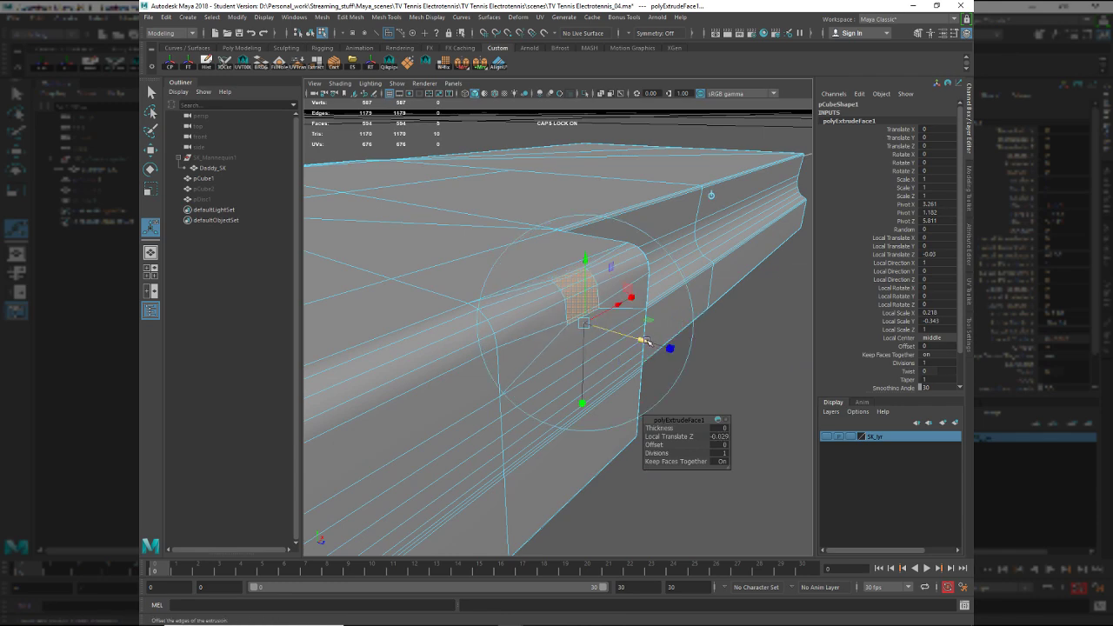
key("ctrl+z")
Extrude the window faces inward with thickness -0.05 and return to object mode.
right_click_drag(778, 307, 766, 372, "shift")
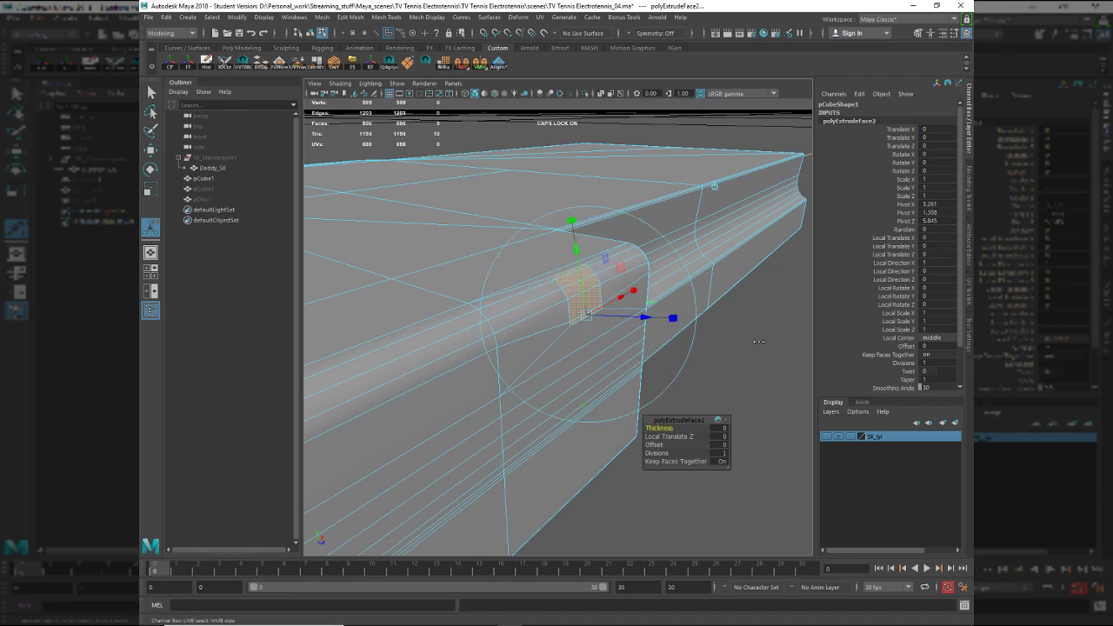
middle_click_drag(760, 342, 760, 343)
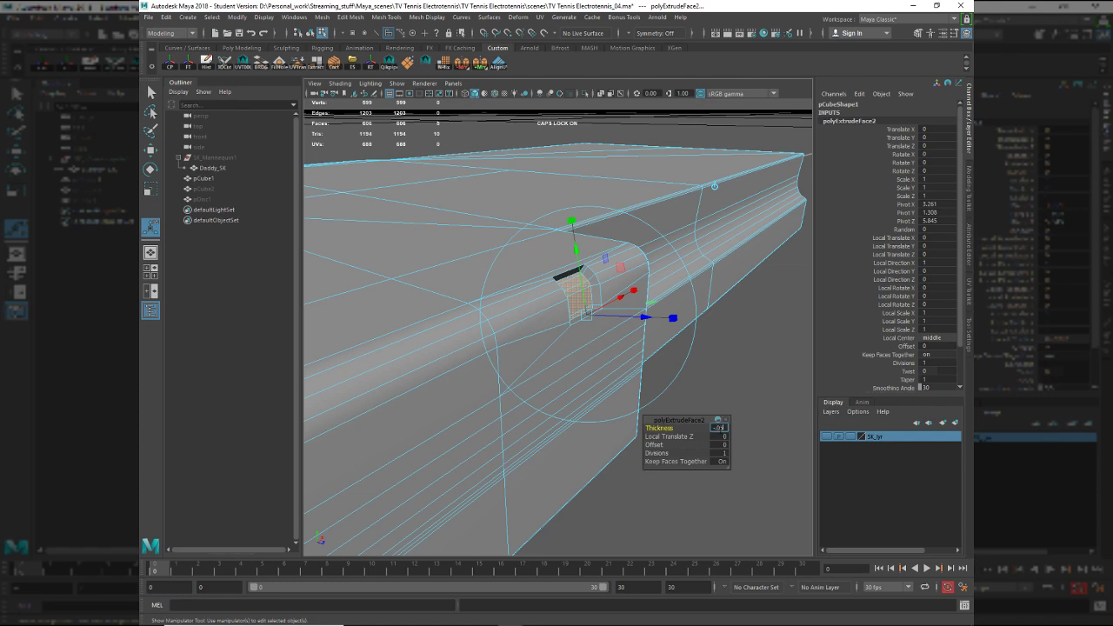
left_click_drag(594, 417, 443, 398, "alt")
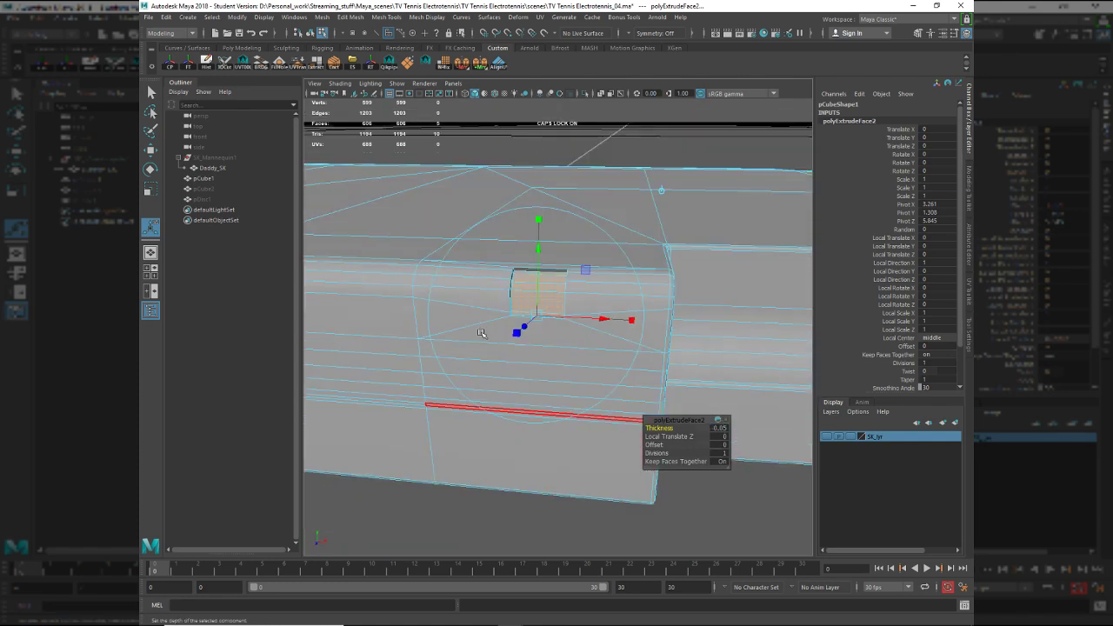
right_click_drag(443, 398, 469, 337)
key("q")
Examine the recessed score window on the block's rounded edge from several angles, with the casing selected and deselected.
left_click(557, 526)
left_click_drag(590, 370, 554, 375, "alt")
left_click(537, 328)
right_click_drag(554, 375, 635, 414, "alt")
left_click_drag(634, 414, 547, 308, "alt")
right_click_drag(548, 307, 636, 397, "alt")
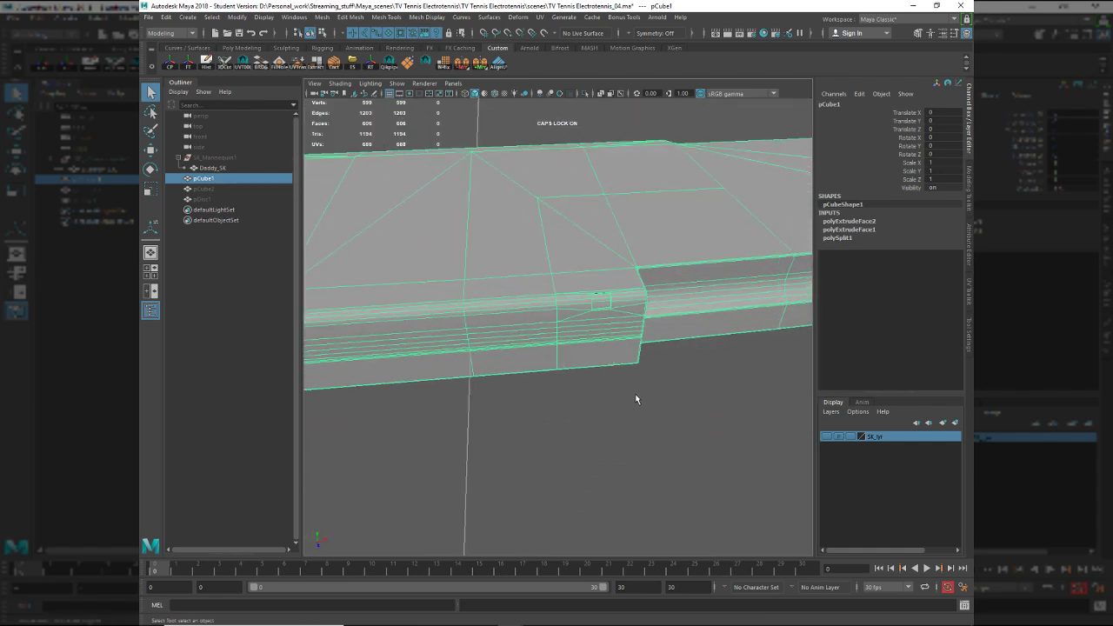
left_click_drag(636, 398, 655, 348, "alt")
right_click_drag(655, 348, 661, 386, "alt")
left_click_drag(661, 386, 551, 397, "alt")
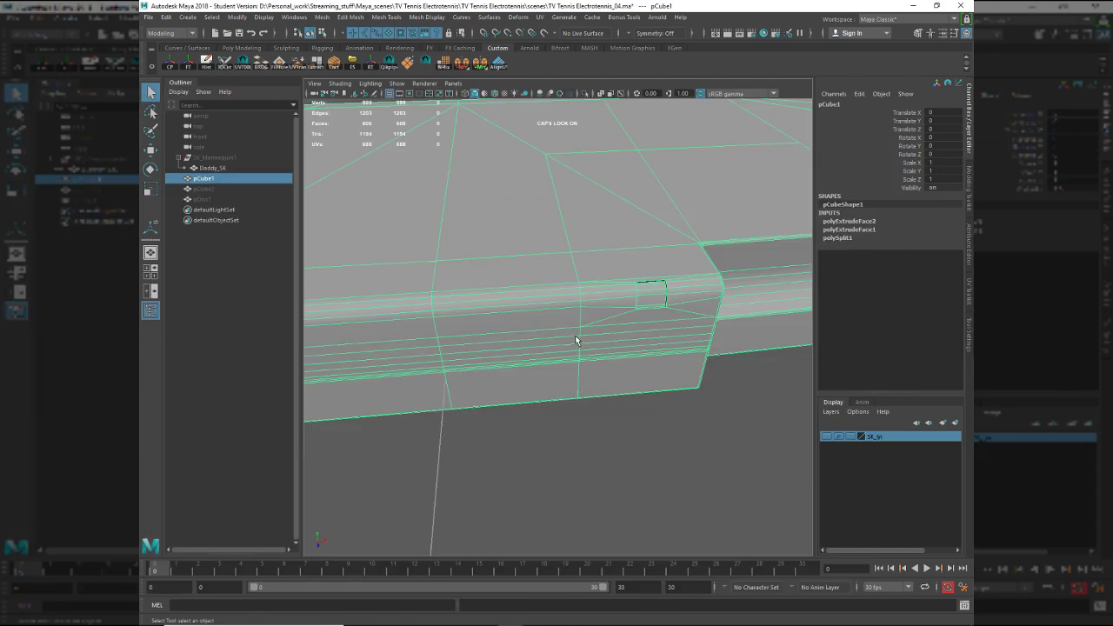
left_click_drag(576, 340, 629, 356, "alt")
key("alt+d")
right_click_drag(635, 353, 577, 332, "alt")
left_click_drag(577, 334, 659, 359, "alt")
left_click(571, 341)
key("ctrl+z")
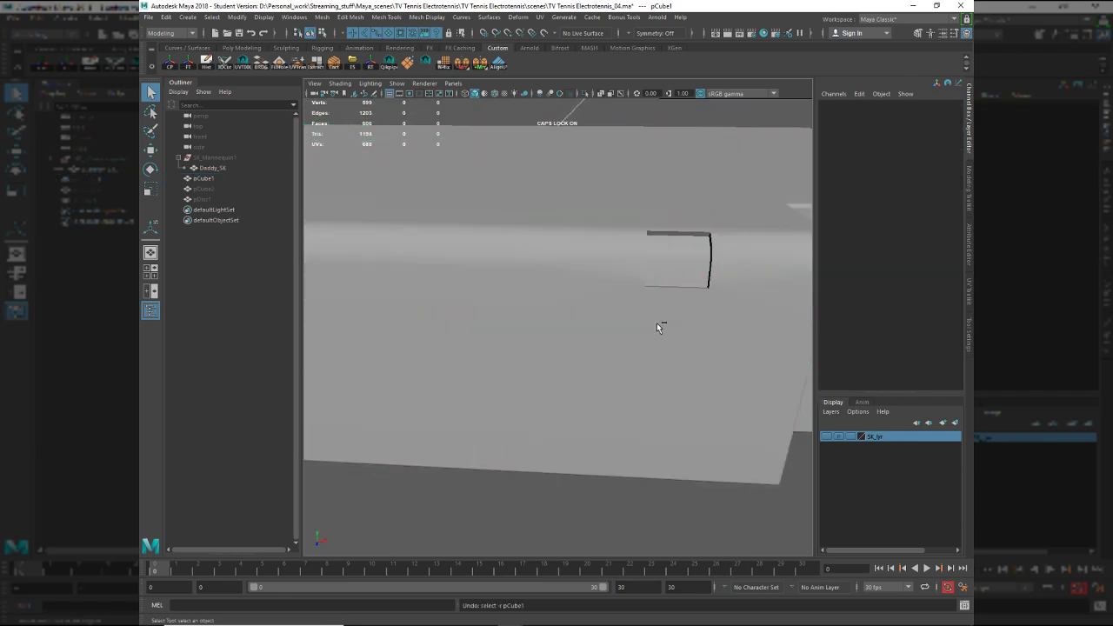
Undo the score window's inward extrusion, try narrowing the window faces, and undo their scaling back to the full end band.
key("ctrl+z")
key("ctrl+z")
key("ctrl+z")
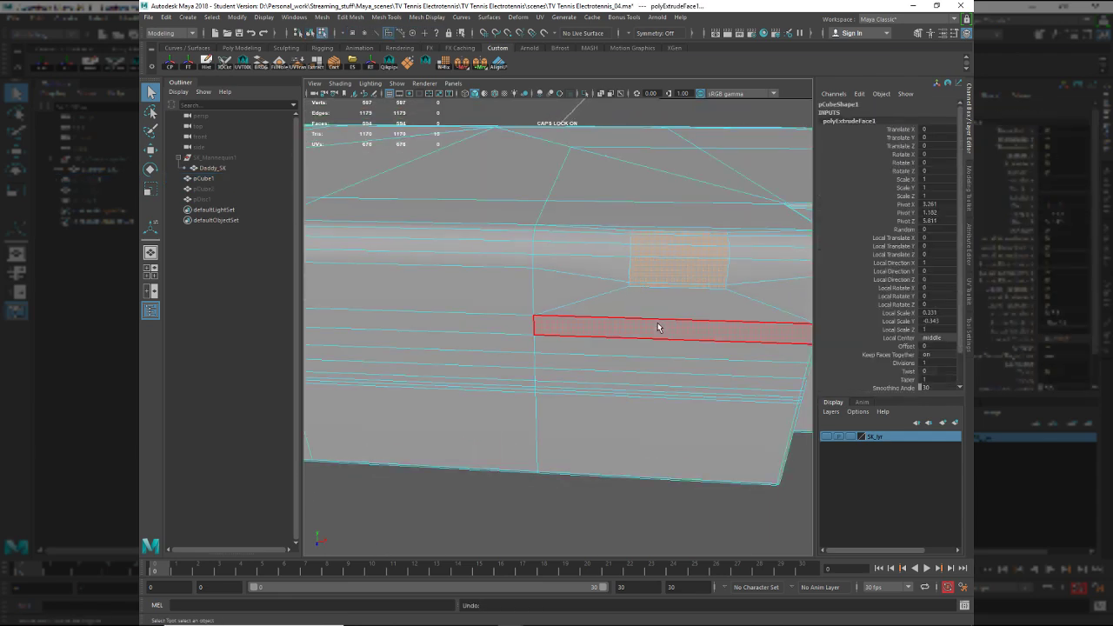
left_click_drag(654, 325, 628, 348, "alt")
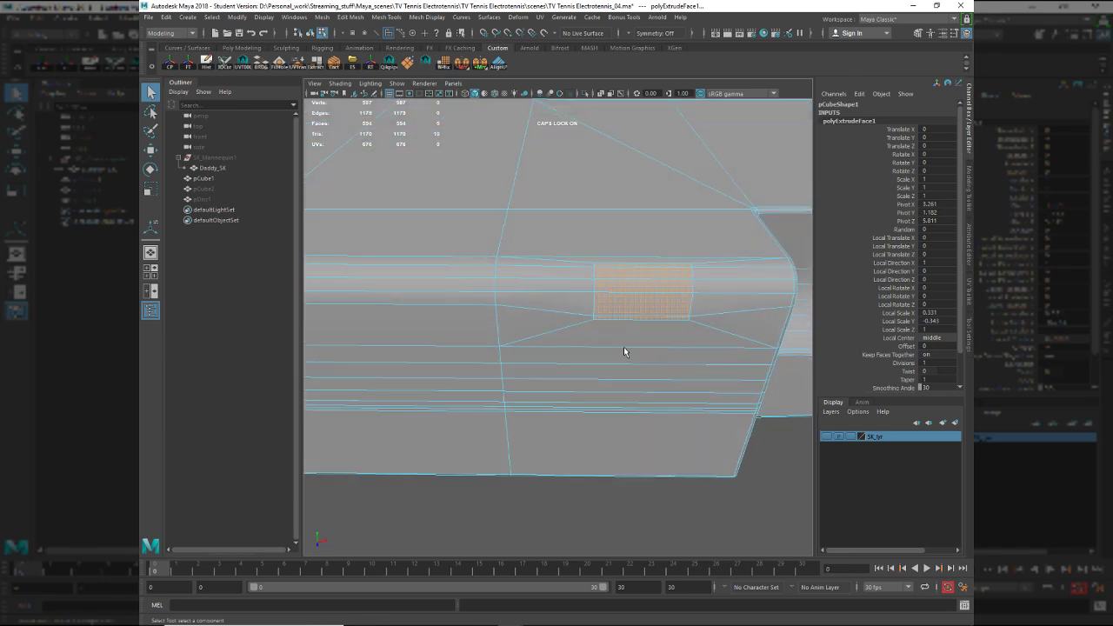
key("r")
left_click_drag(735, 297, 722, 296)
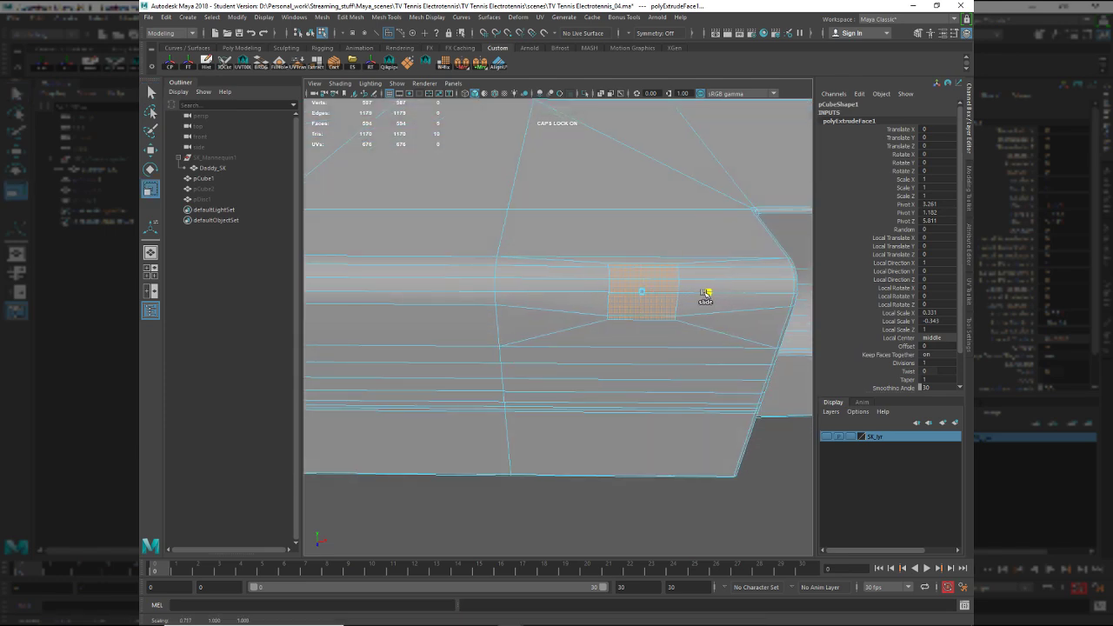
left_click_drag(646, 259, 644, 366)
key("ctrl+z")
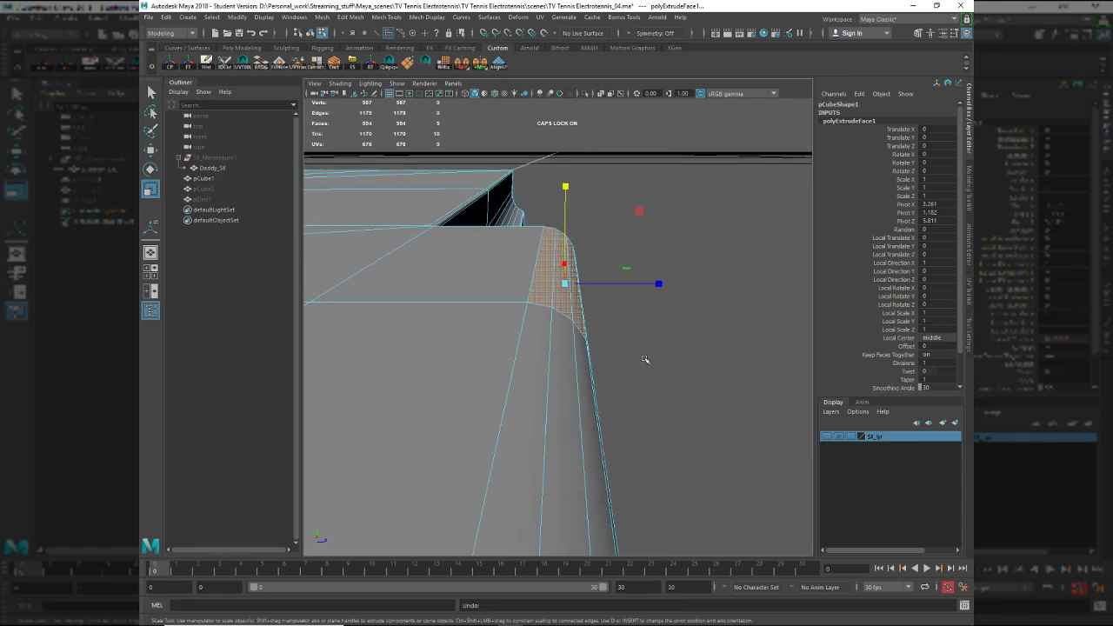
Try a second extrusion of the end band's rounded-edge and front faces, narrowing it in local X.
left_click_drag(602, 320, 481, 316, "alt")
key("ctrl+e")
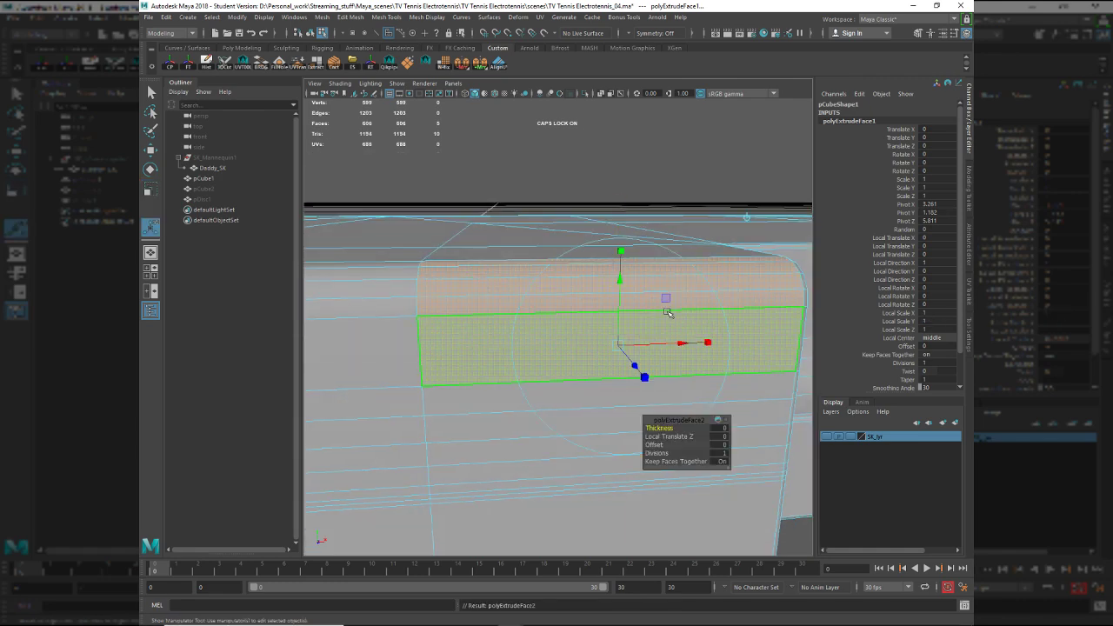
left_click_drag(703, 338, 693, 343)
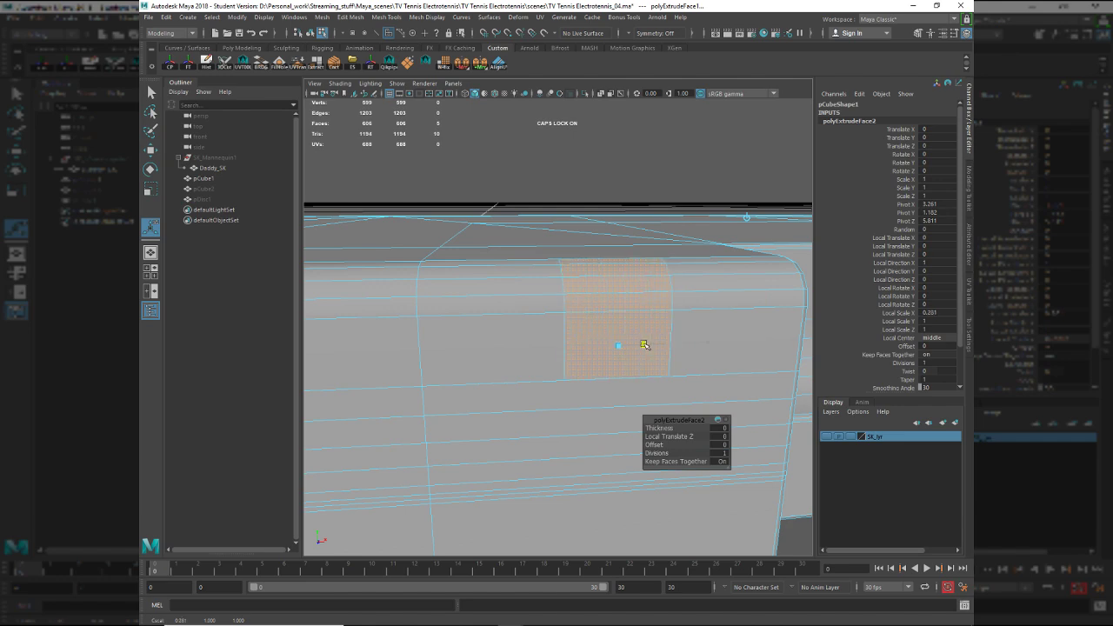
left_click_drag(631, 366, 614, 388, "alt")
left_click_drag(700, 370, 642, 333)
Undo the face extrusions on the casing's end band, back to the unextruded rounded-edge and front faces.
key("ctrl+z")
key("ctrl+z")
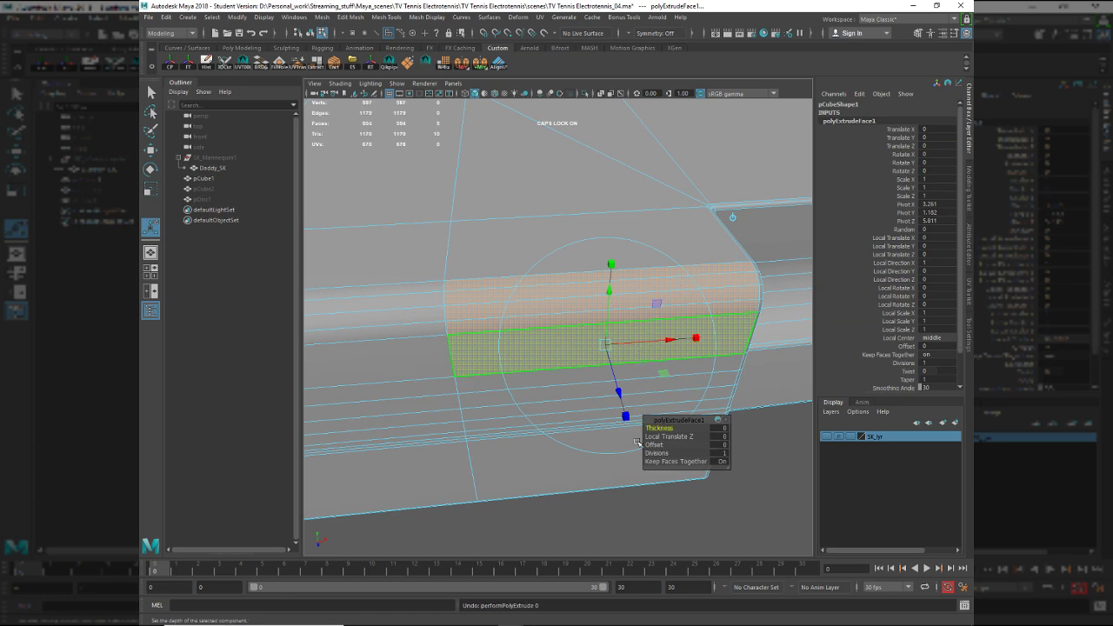
key("ctrl+z")
key("ctrl+z")
key("ctrl+z")
key("ctrl+z")
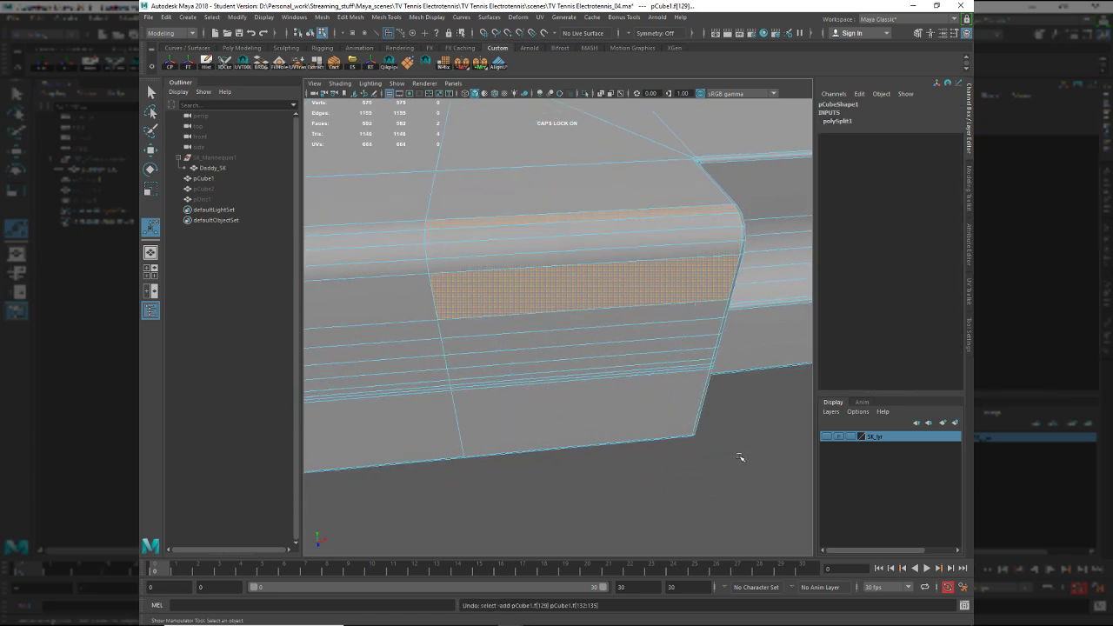
Create a polygon cube on the block's rounded front edge at about X 3.348, Y 1.173, Z 5.942, scaled uniformly to 0.644.
left_click(736, 421)
right_click_drag(736, 421, 736, 455, "shift")
key("w")
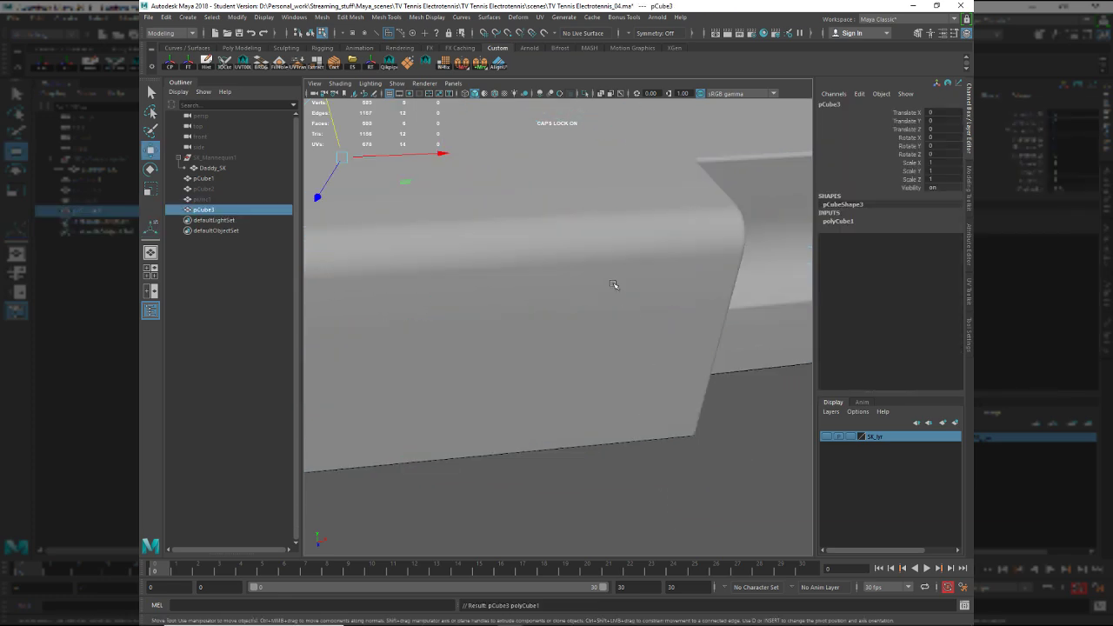
middle_click_drag(598, 257, 601, 262)
left_click_drag(614, 310, 561, 303, "alt")
key("r")
middle_click_drag(694, 307, 659, 320)
left_click_drag(659, 320, 512, 415, "alt")
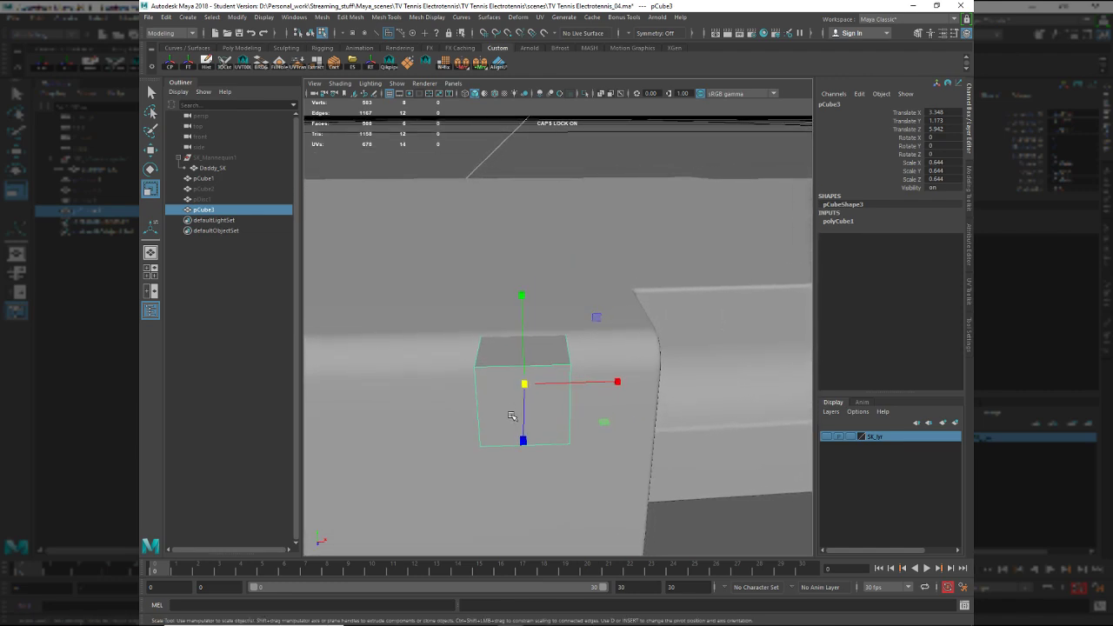
Try snapping the cube's pivot to its upper front corner and moving the cube against the casing, then undo both changes.
left_click_drag(421, 389, 654, 315, "alt")
key("F11")
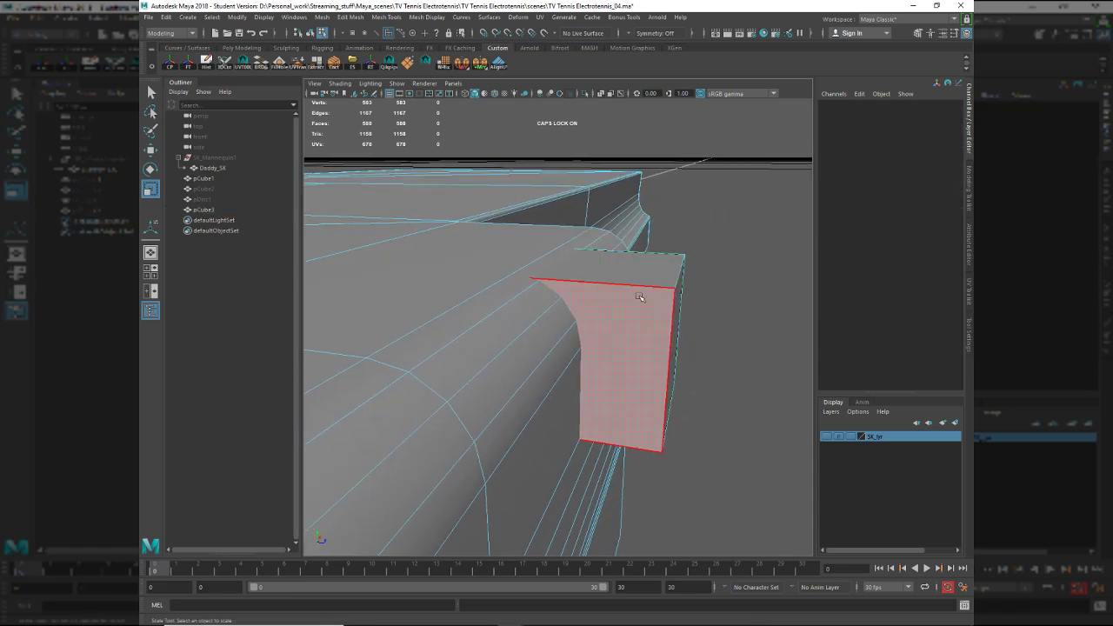
left_click(651, 283)
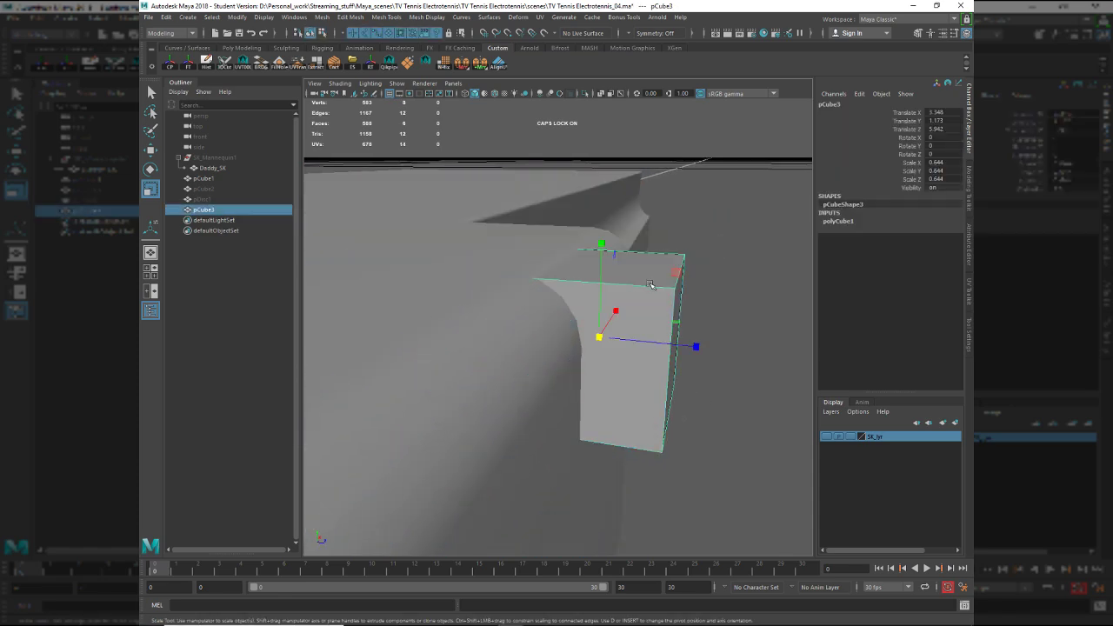
key("d")
middle_click(664, 286)
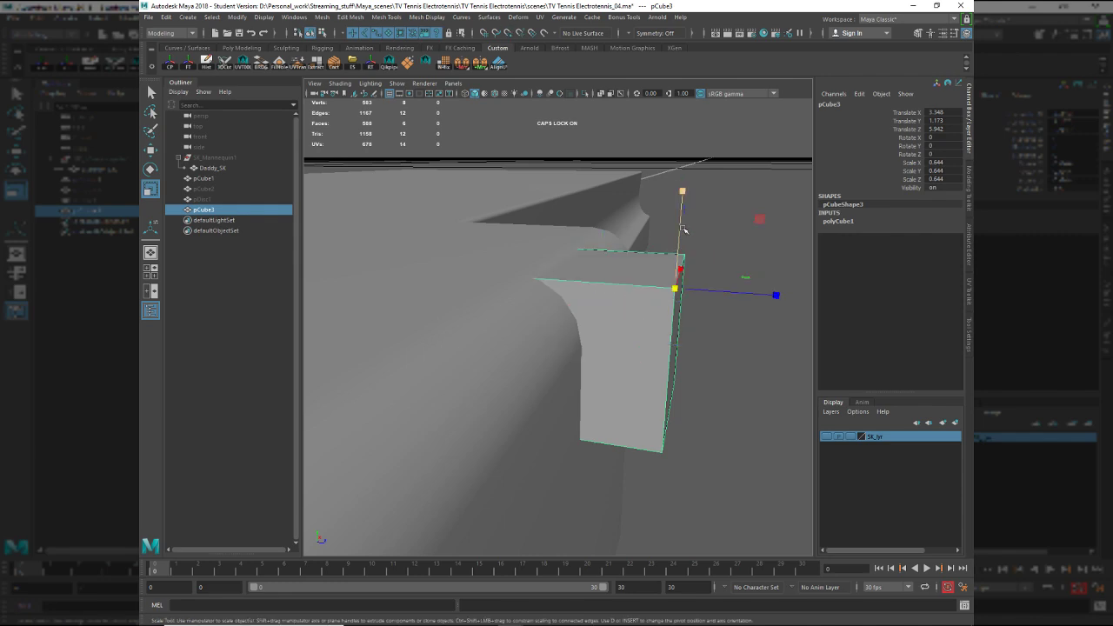
left_click(681, 228)
mouse_move(493, 308)
middle_mouse_down()
mouse_move(496, 296)
mouse_move(562, 298)
mouse_move(500, 293)
middle_mouse_up()
key("w")
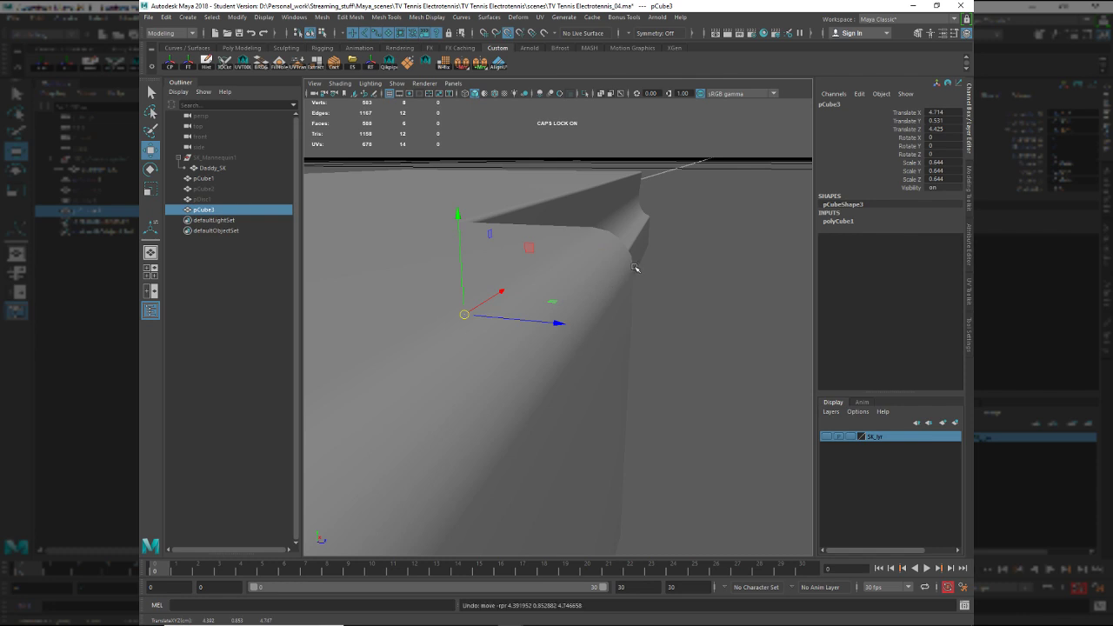
key("ctrl+z")
Snap the cube's pivot to its upper front corner and undo the trial move that follows.
key("d")
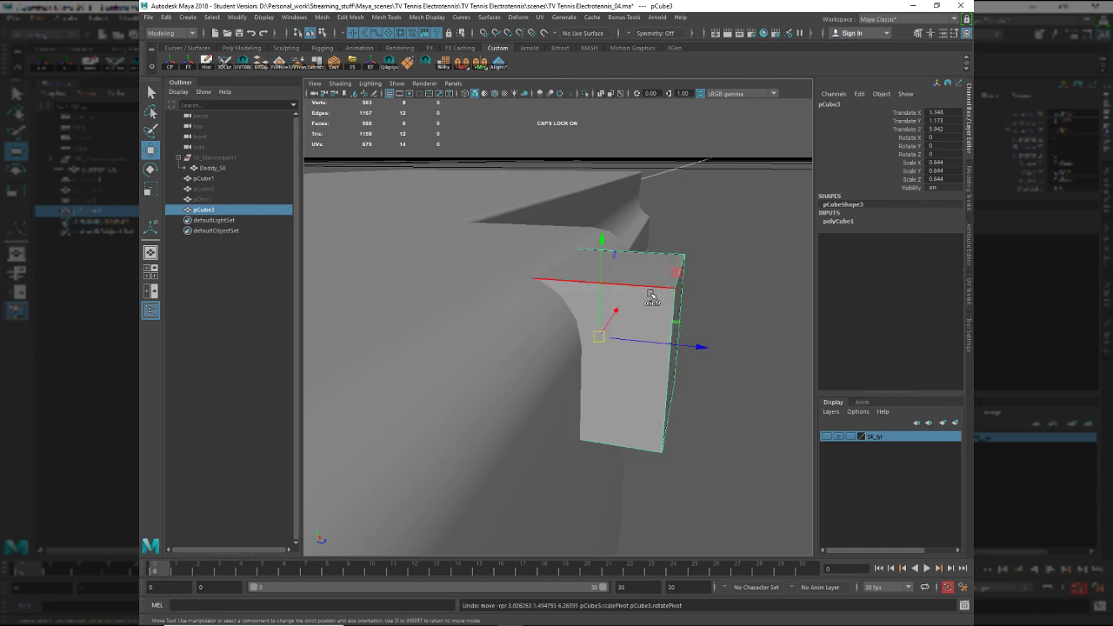
key("v")
middle_click_drag(654, 297, 674, 290)
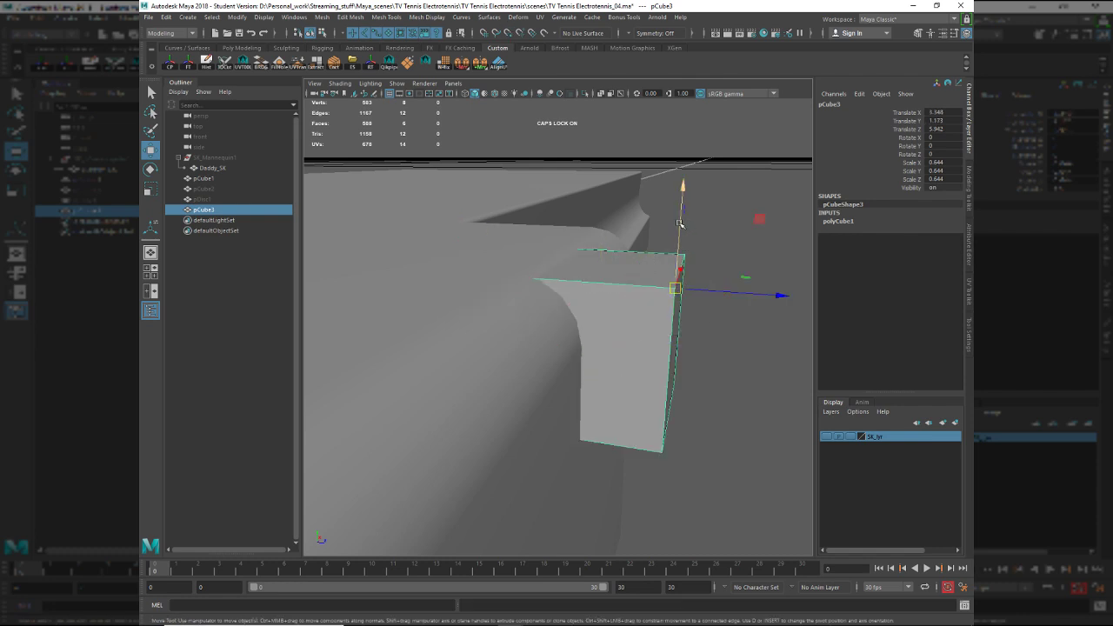
middle_click_drag(509, 278, 615, 270)
key("ctrl+z")
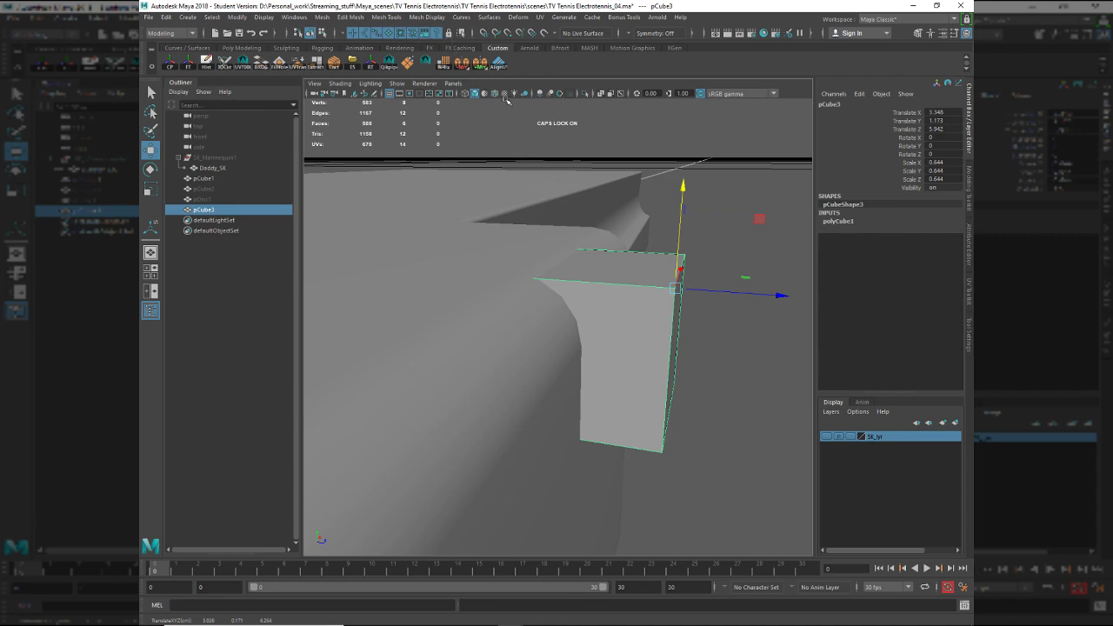
Show wireframe on the shaded objects and snap the cube vertically to the casing's edge line, at Translate Y 1.188.
left_click(494, 93)
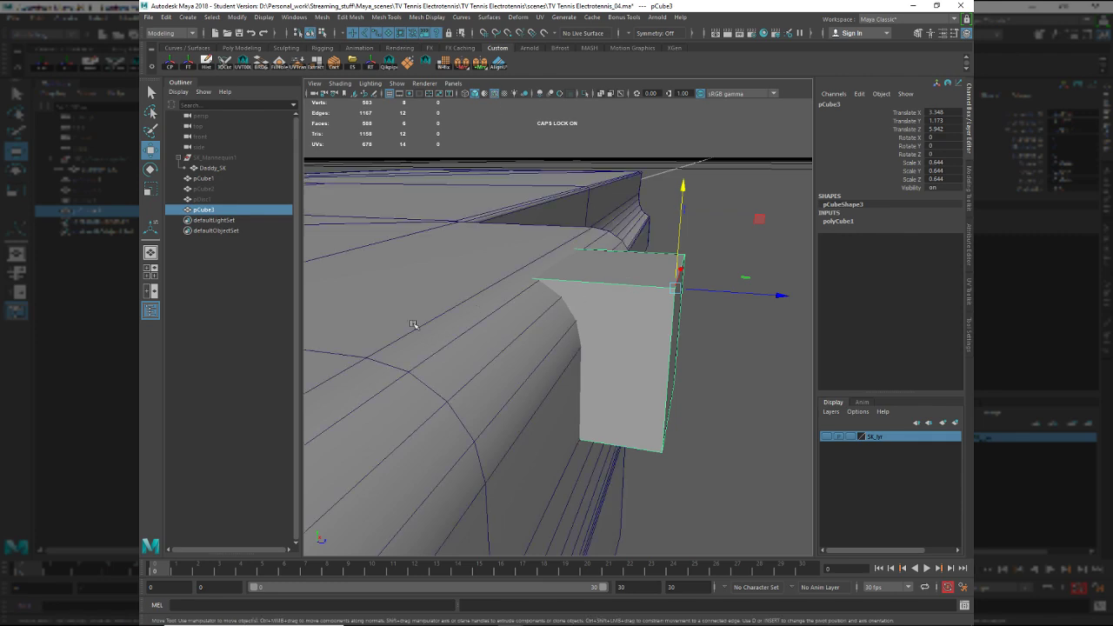
middle_click_drag(355, 356, 354, 349)
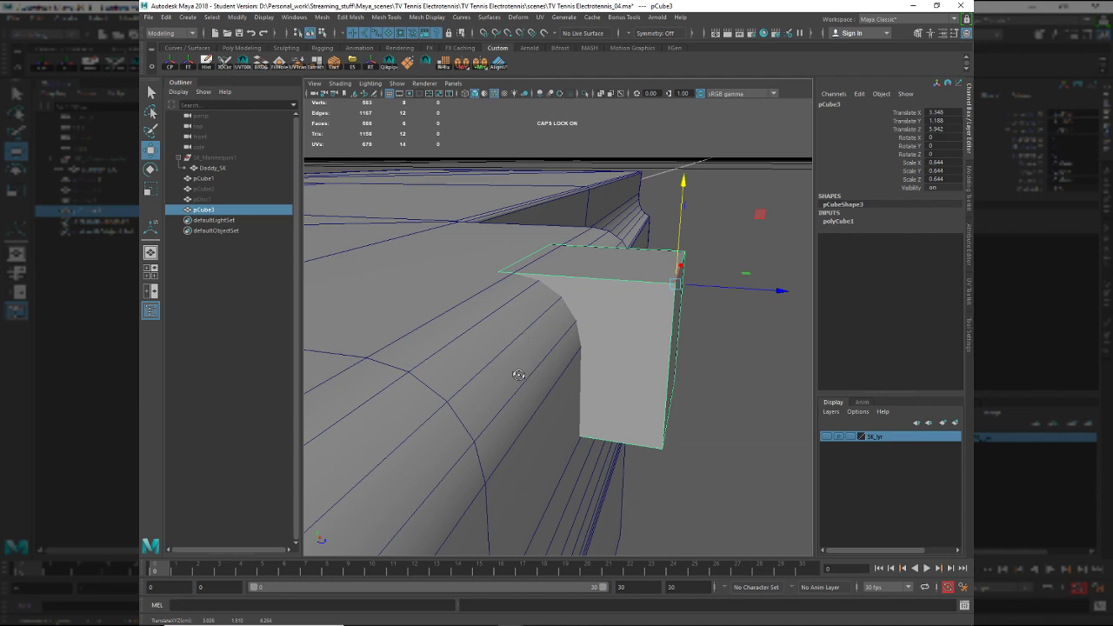
left_click_drag(519, 389, 543, 403, "alt")
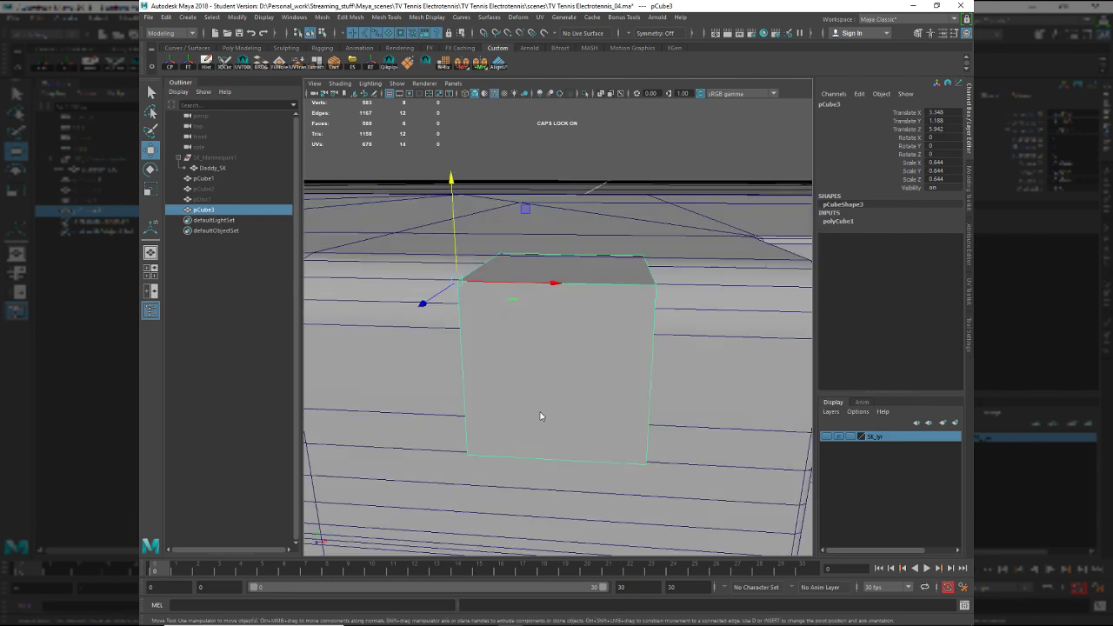
Save the scene as a new Maya ASCII version named TV Tennis Electrotennis_05, accepting the student version notice.
key("q")
key("ctrl+shift+s")
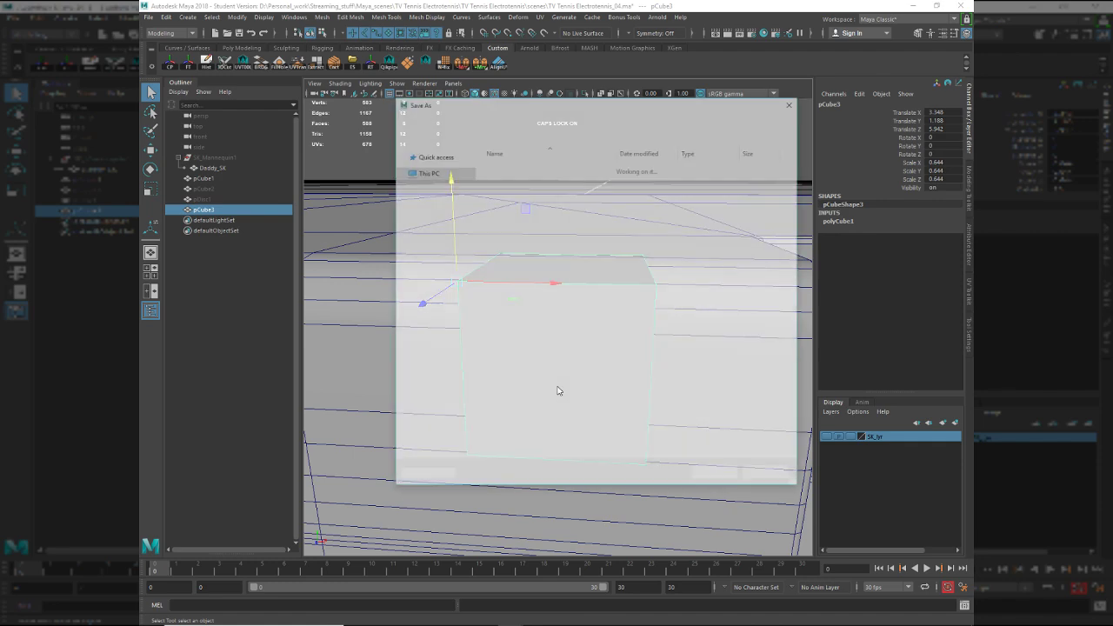
left_click(532, 211)
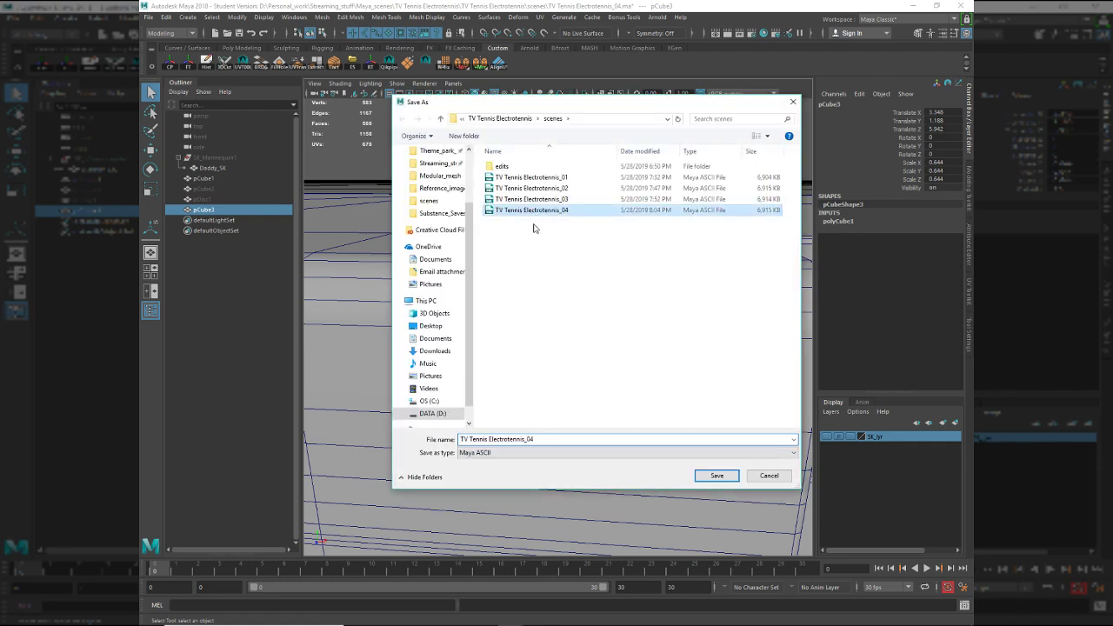
left_click(548, 440)
key("BackSpace")
type("5")
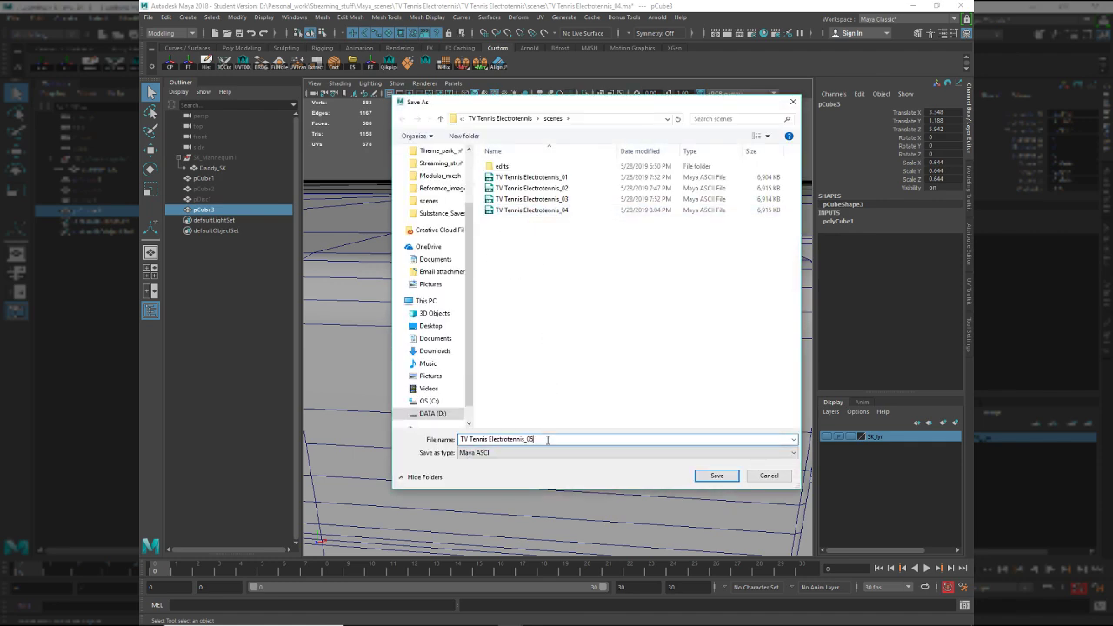
key("Return")
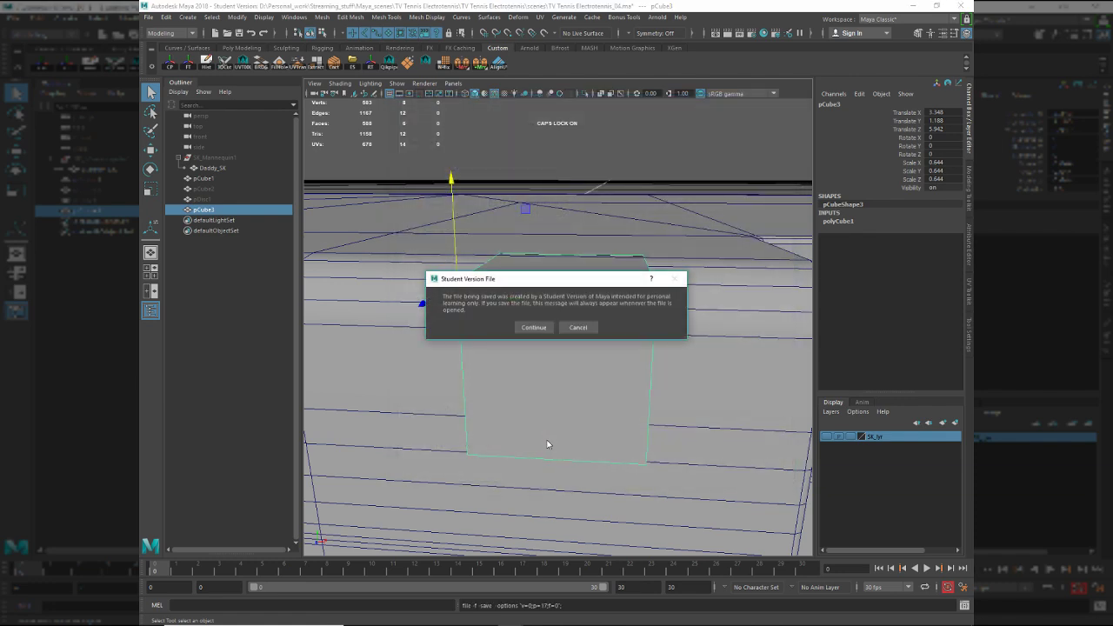
key("Return")
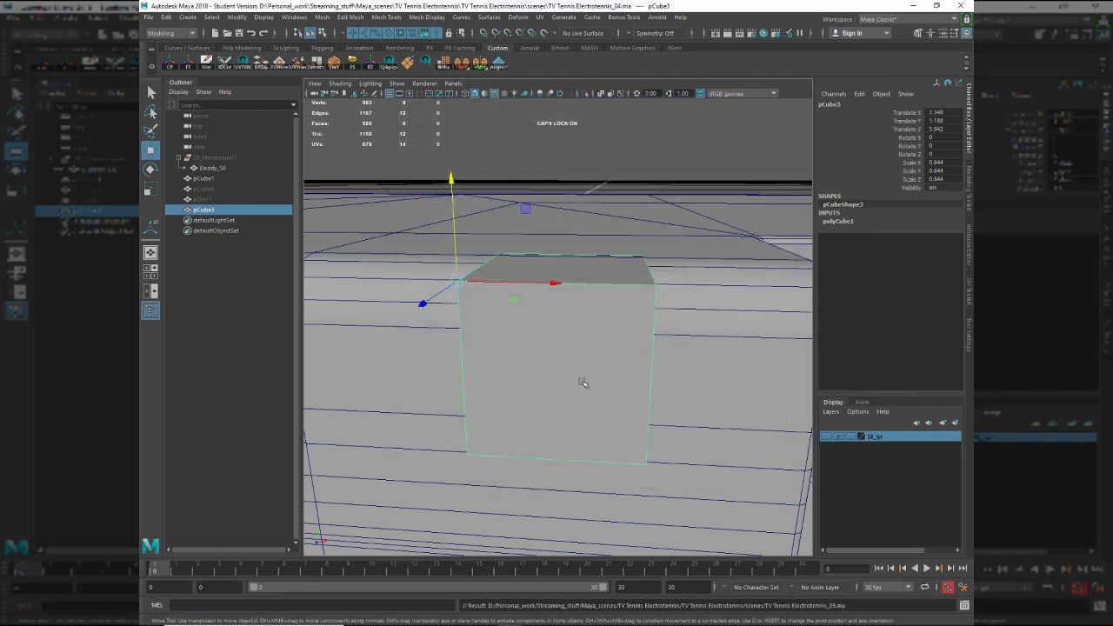
Extrude the casing's rounded-edge and front faces around the cube, undoing the trial offset.
left_click_drag(583, 383, 559, 417, "alt")
left_click(506, 426)
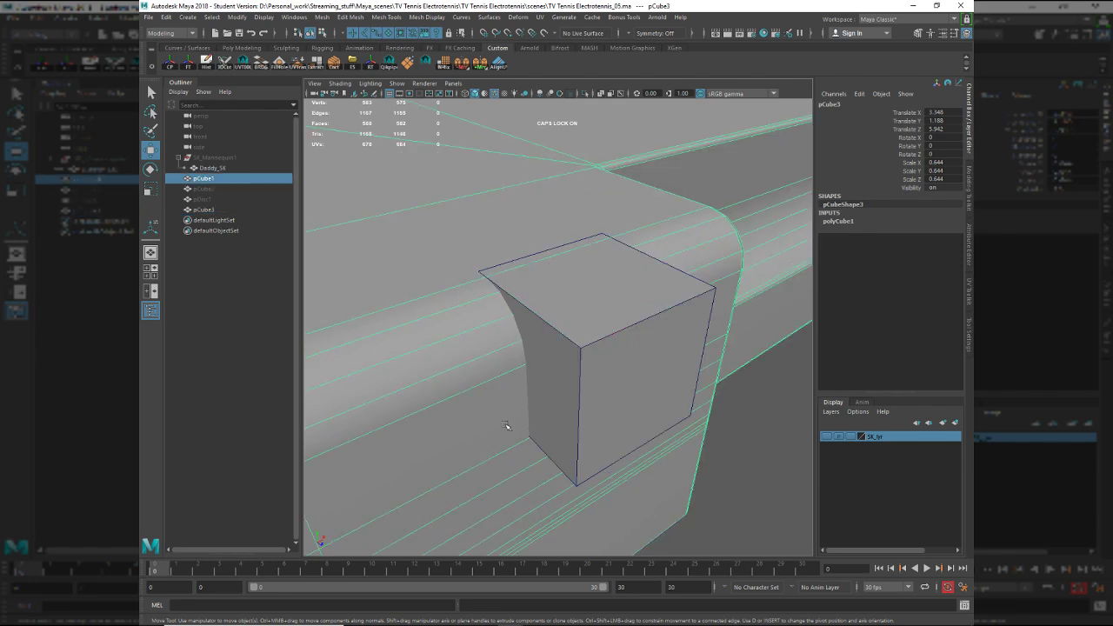
key("F11")
double_click(490, 418)
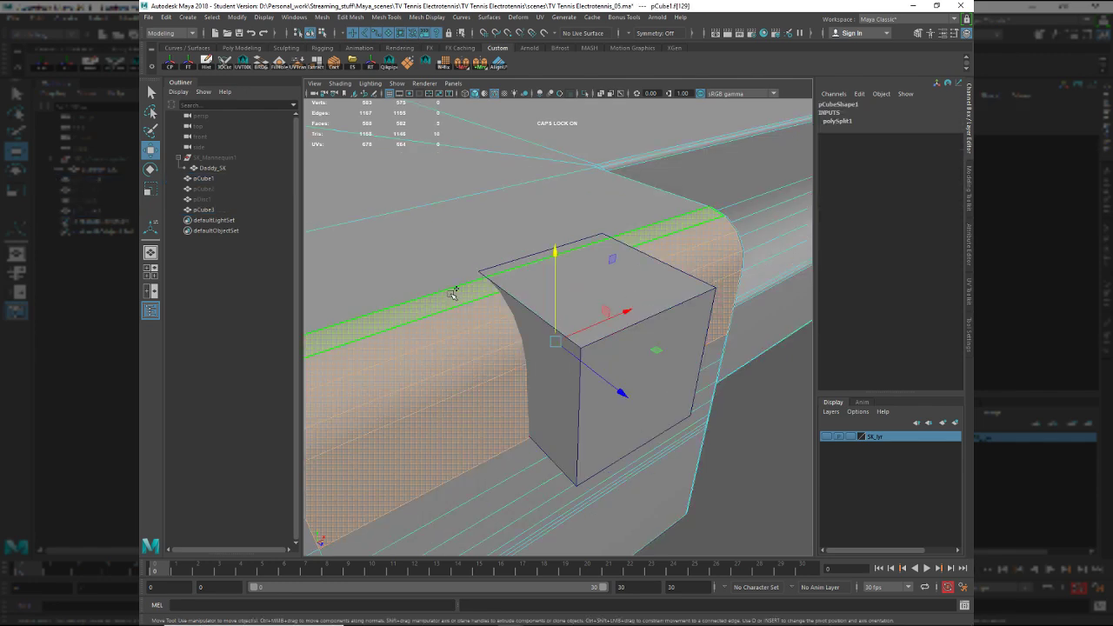
key("ctrl+e")
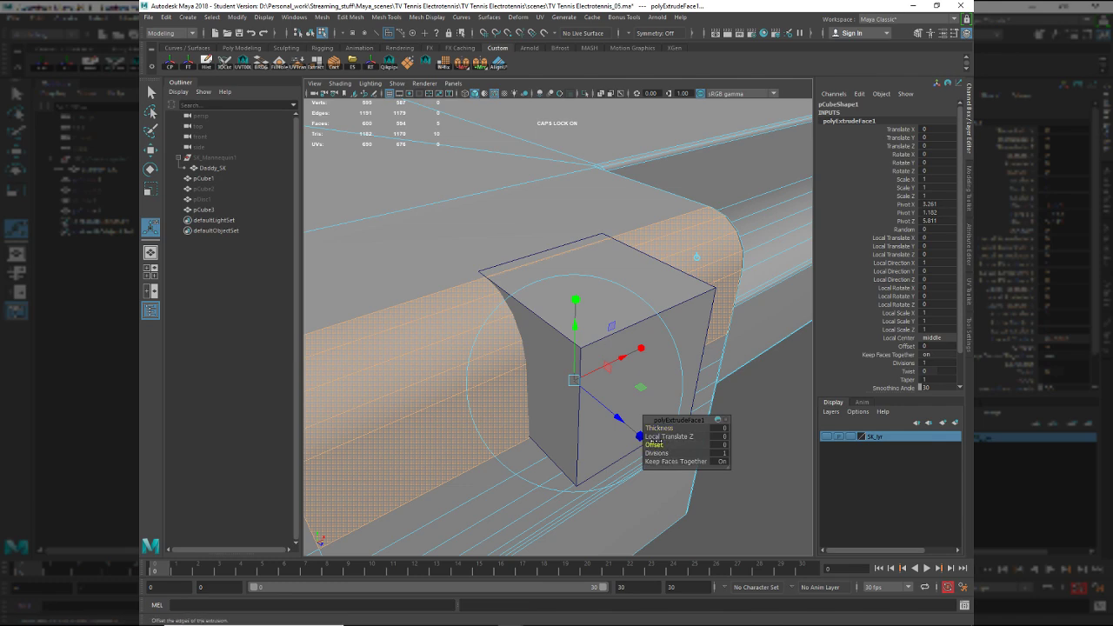
left_click_drag(657, 444, 664, 438)
key("ctrl+z")
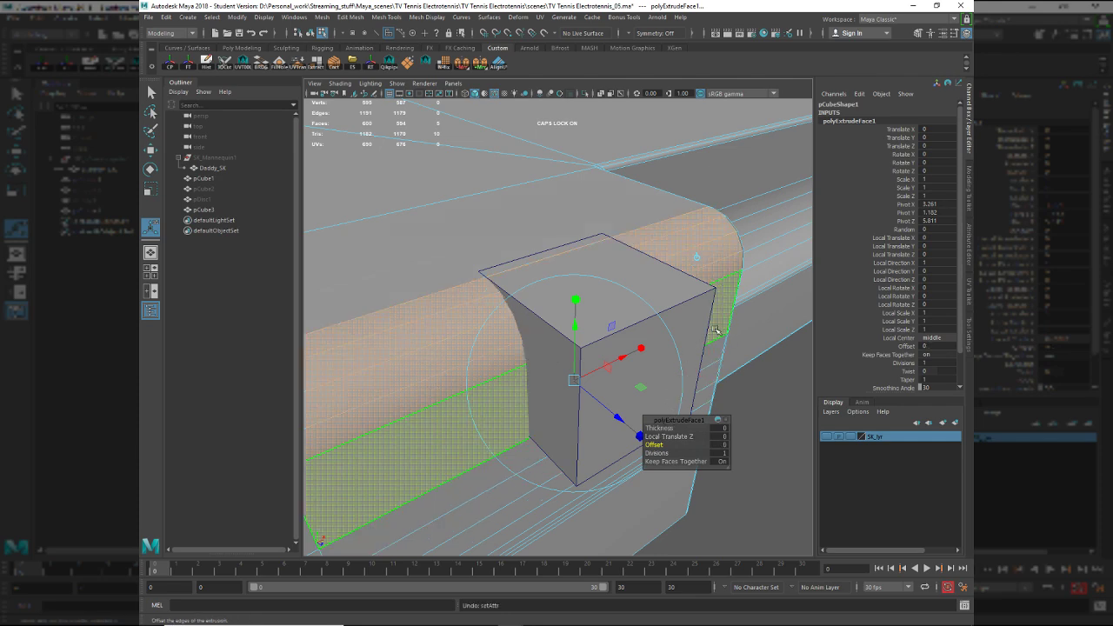
Try narrowing the extruded band to about 0.363 in local X to match the cube, then undo the scaling and extrusion.
left_click_drag(717, 332, 663, 316, "alt")
left_click(637, 377)
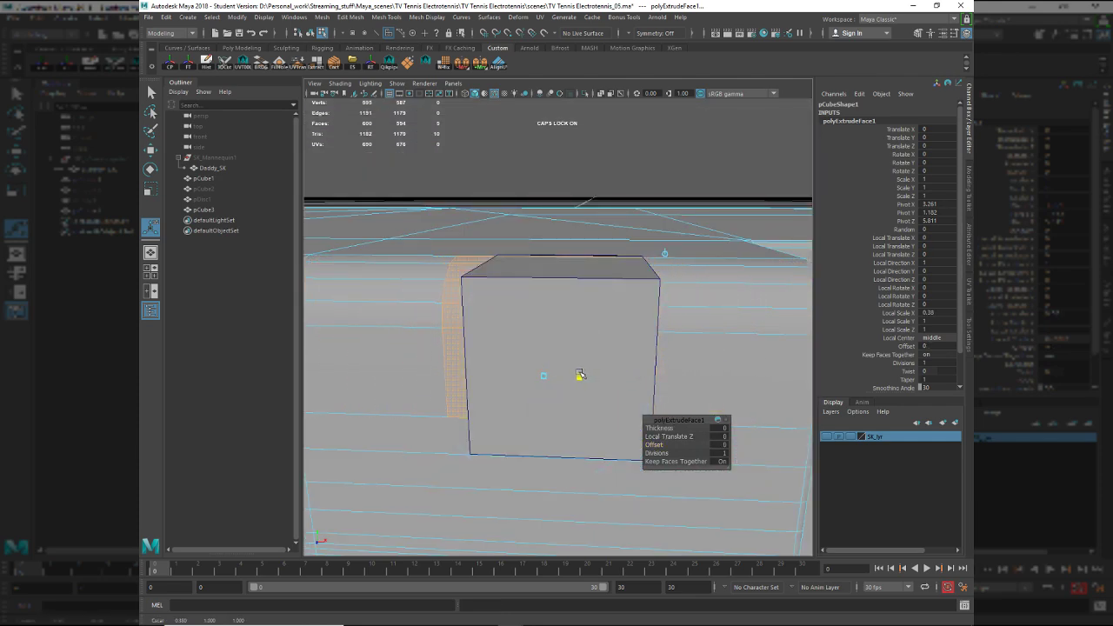
left_click_drag(579, 376, 577, 402, "alt")
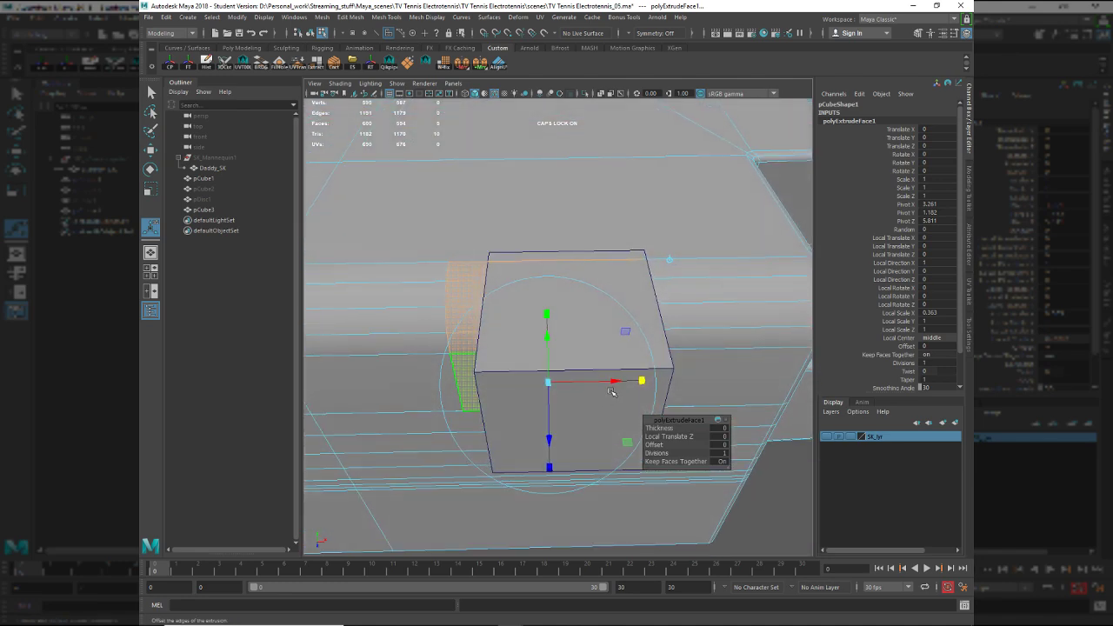
left_click_drag(679, 329, 685, 267, "alt")
key("ctrl+z")
key("ctrl+z")
key("ctrl+z")
key("ctrl+z")
key("ctrl+z")
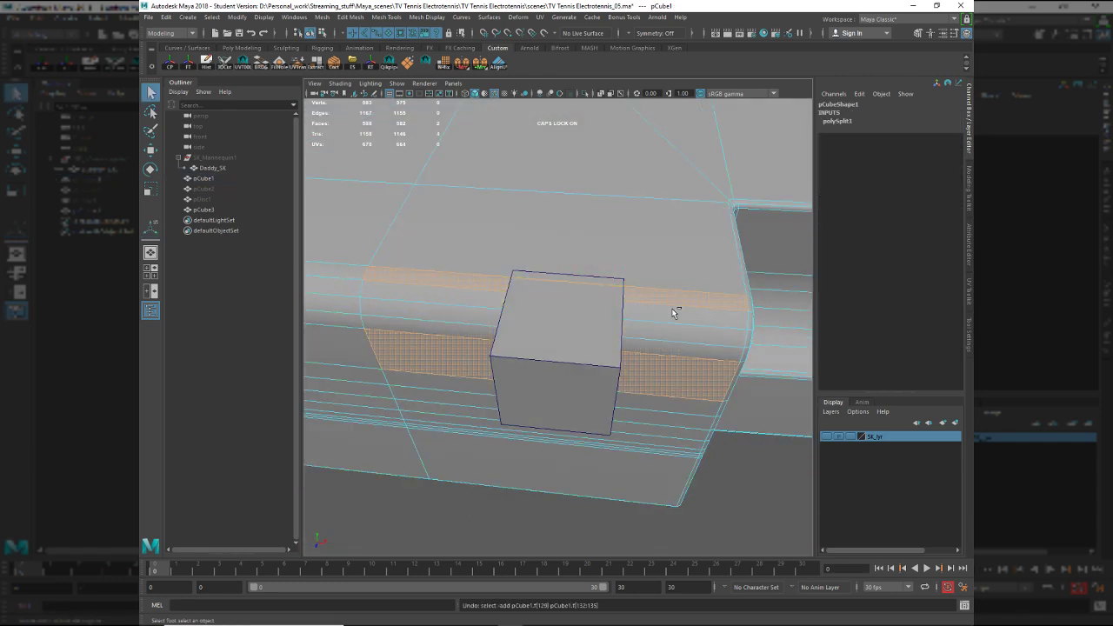
Insert an edge loop across the casing through the middle of the end band, behind the cube.
key("ctrl+shift+x")
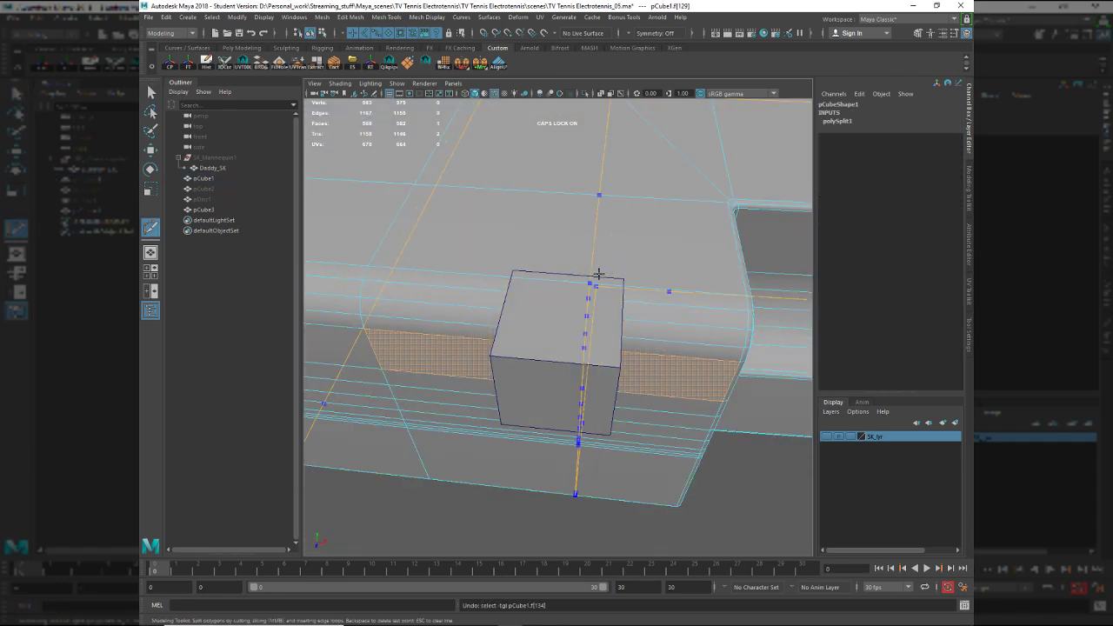
left_click(550, 296)
key("q")
Insert centred edge loops down the casing's end band and through the middle of the guide cube.
right_click_drag(544, 368, 590, 336)
left_click(580, 388, "shift")
key("w")
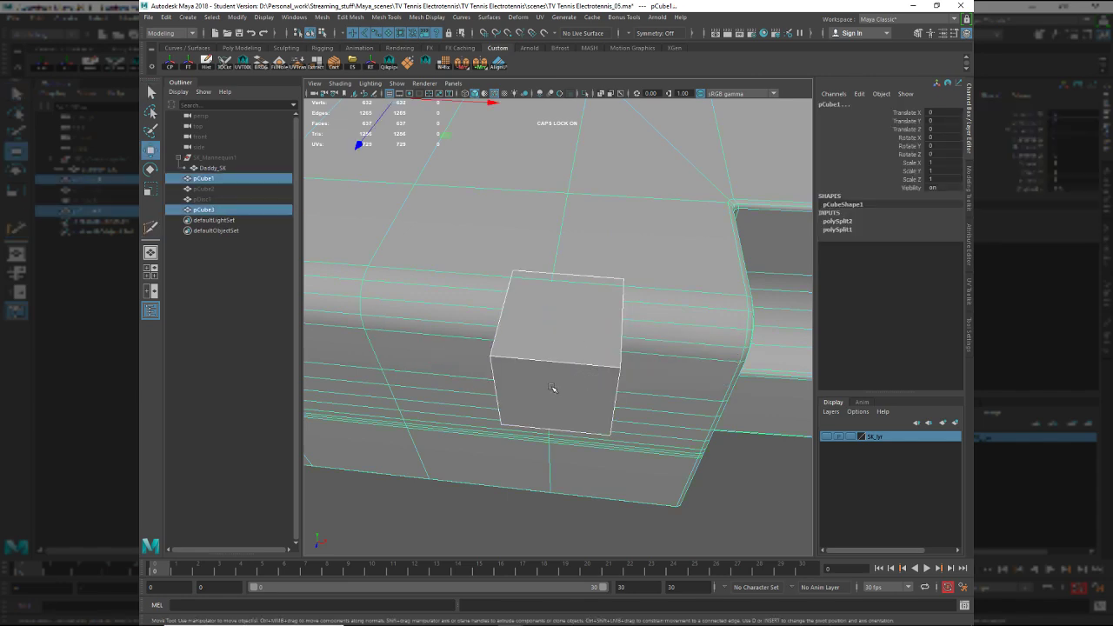
left_click(551, 388)
key("ctrl+shift+x")
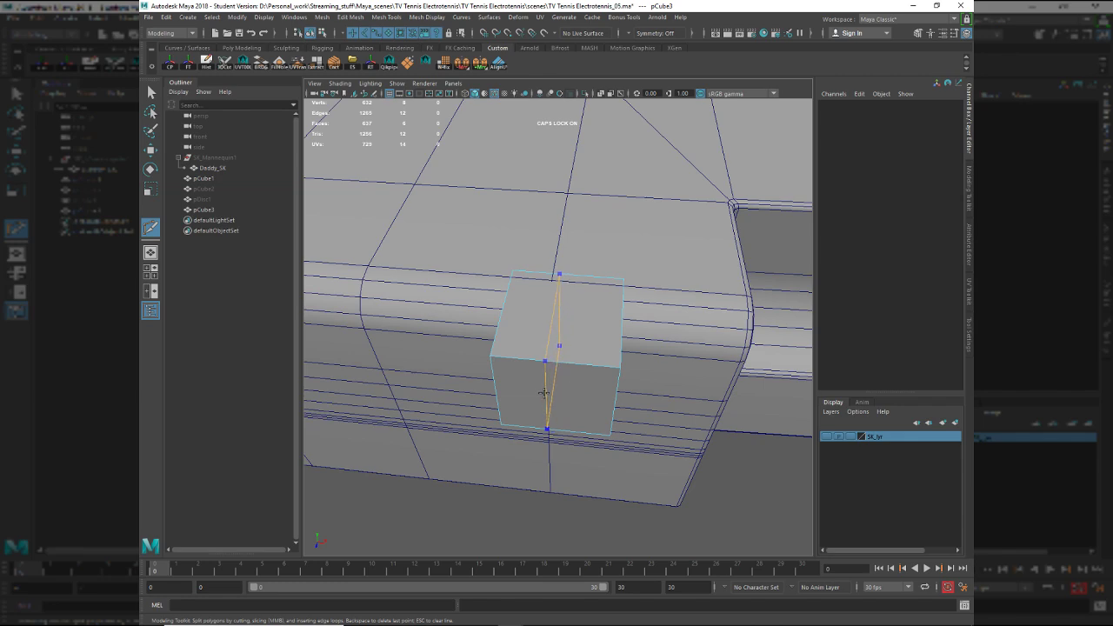
key("Return")
key("q")
key("F8")
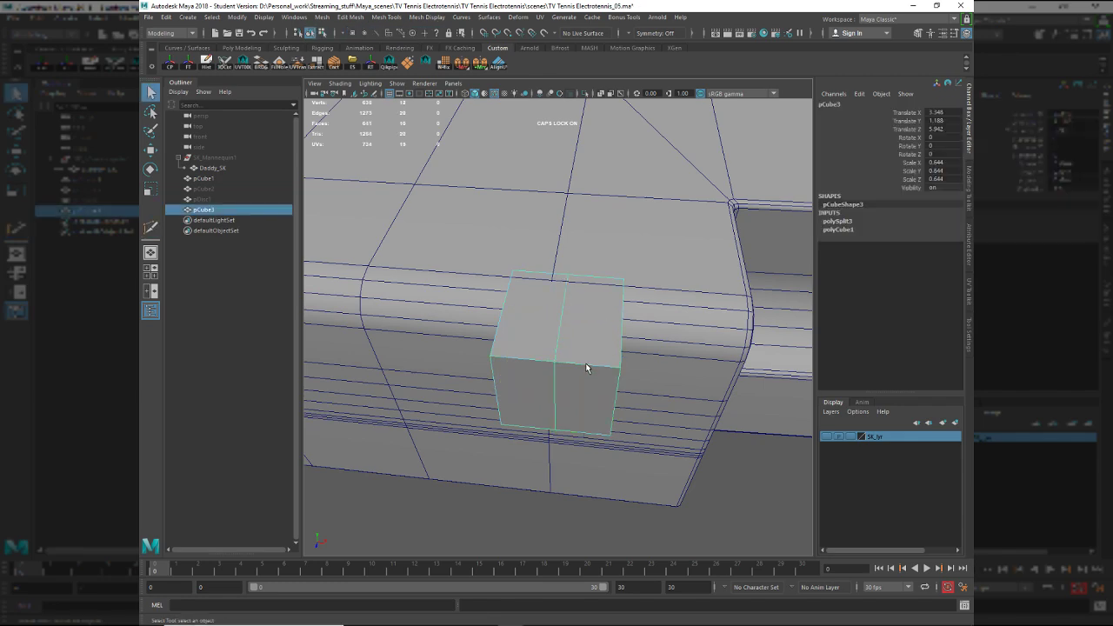
Snap the guide cube's pivot to its new middle edge and align the cube sideways with the casing's centre edge loop.
key("w")
key("d")
mouse_move(572, 367)
left_mouse_down()
mouse_move(562, 385)
mouse_move(552, 362)
left_mouse_up()
key("v")
left_click(604, 366)
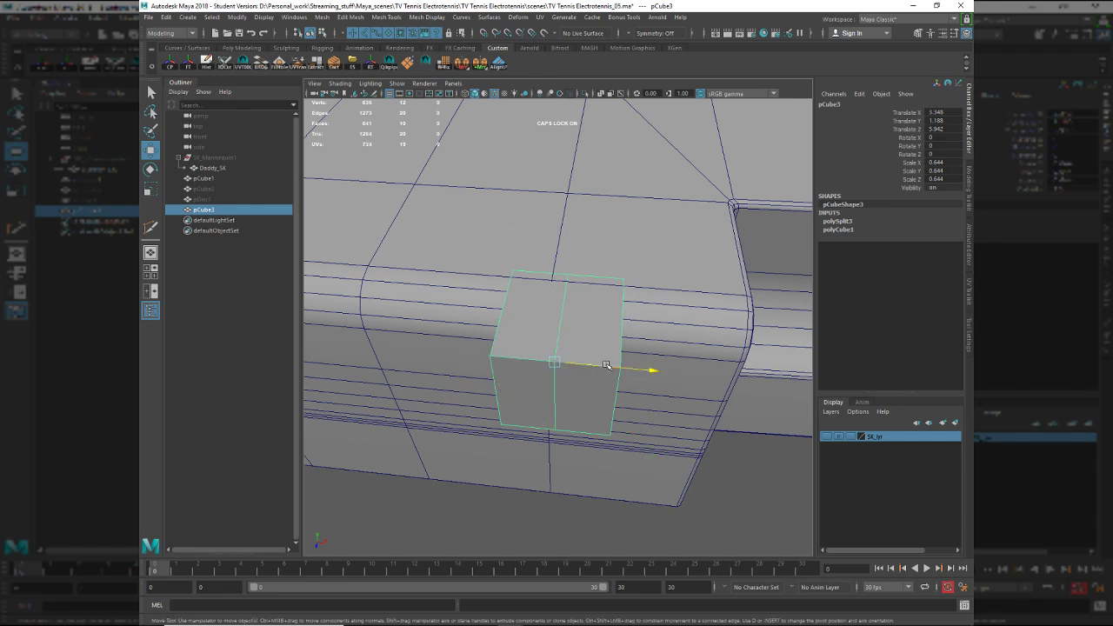
middle_click_drag(568, 272, 556, 273)
Extrude the casing's rounded-edge and front faces on both sides of the centre loop around the guide cube.
left_click(664, 312)
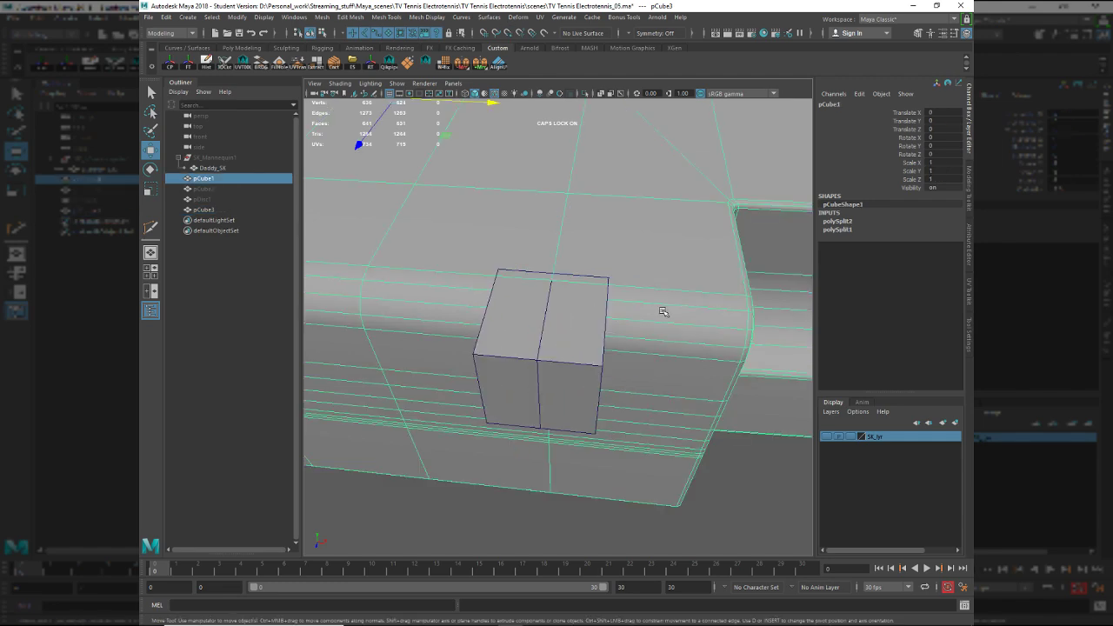
key("F11")
left_click(671, 299)
key("F11")
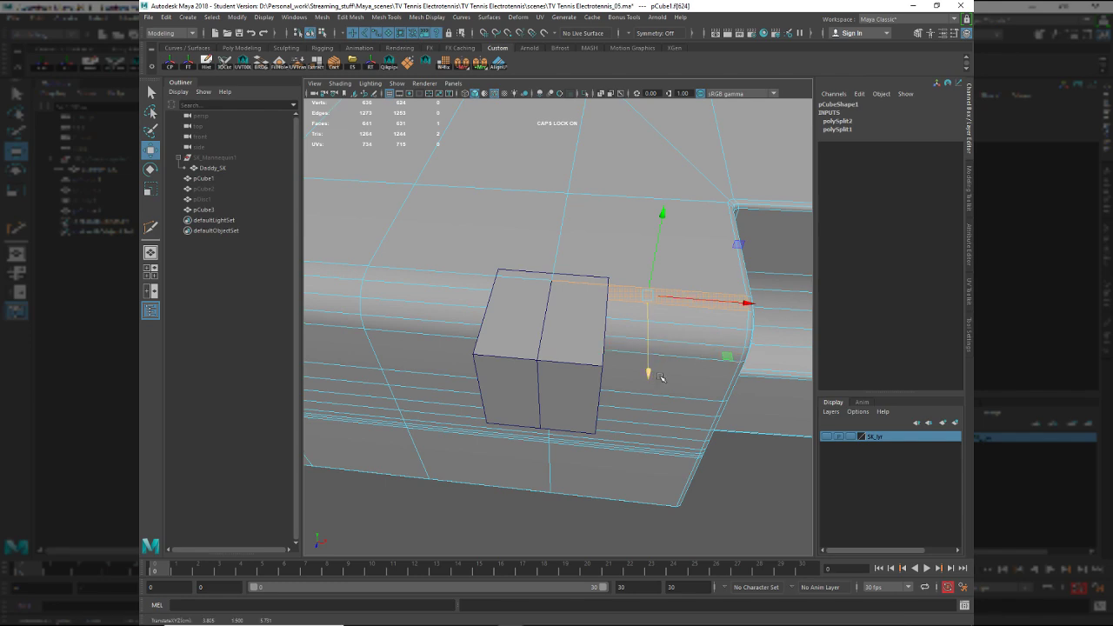
left_click(681, 316)
left_click(683, 301)
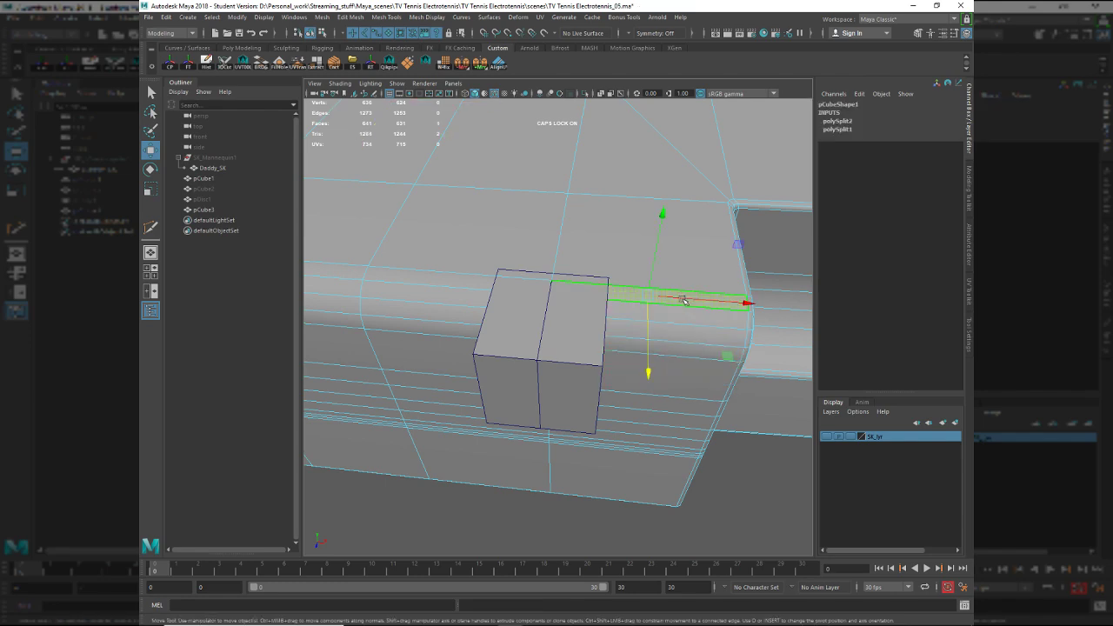
double_click(675, 369, "shift")
left_click(469, 278, "shift")
double_click(466, 355, "shift")
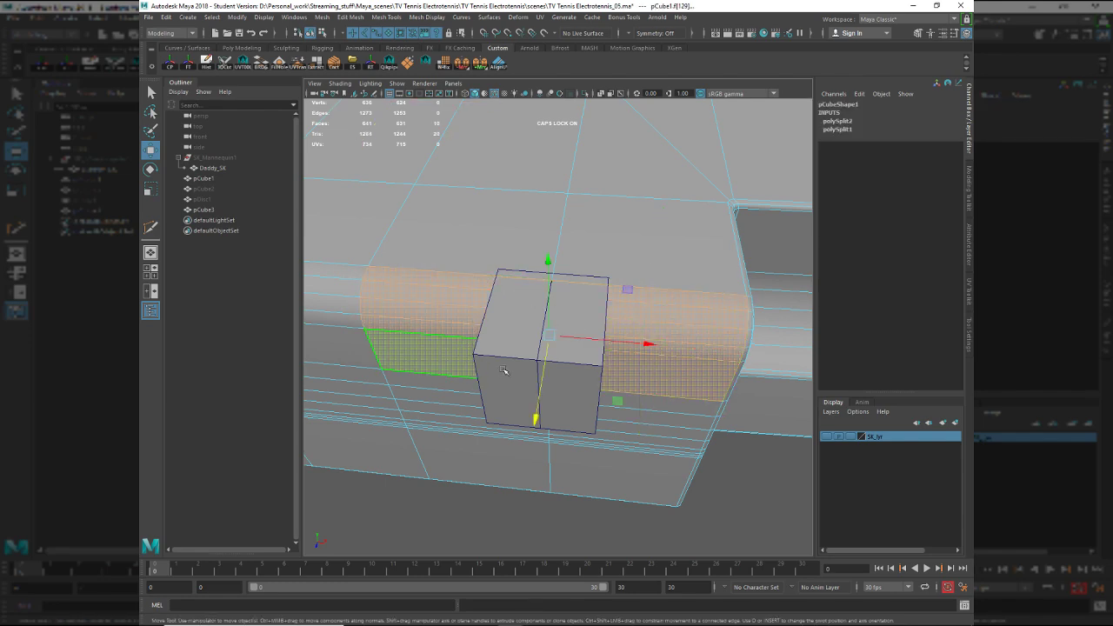
left_click_drag(507, 372, 509, 360, "alt")
key("ctrl+e")
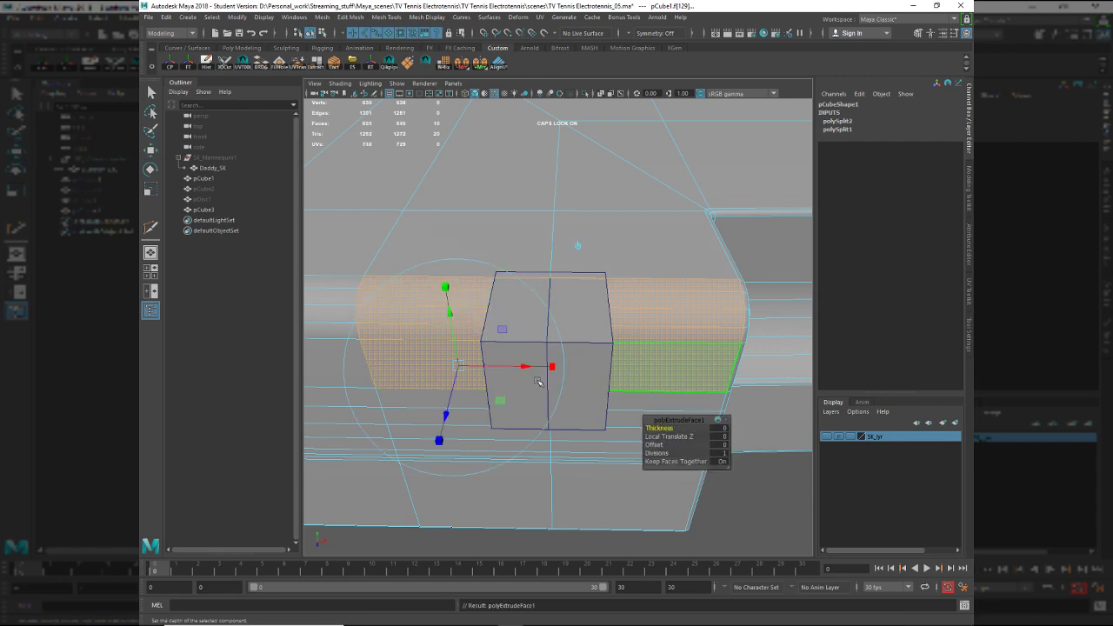
Scale the extruded faces narrower in local X to match the guide cube's width, fine-tuning their edges against its corners.
left_click_drag(551, 367, 677, 335)
key("t")
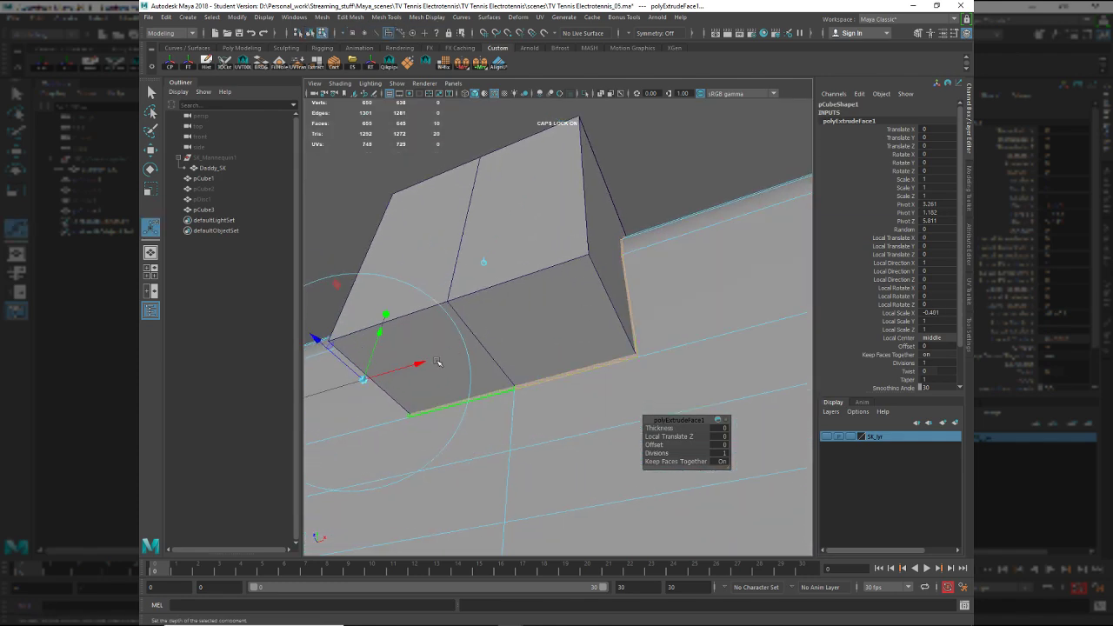
key("r")
left_click_drag(628, 302, 631, 300)
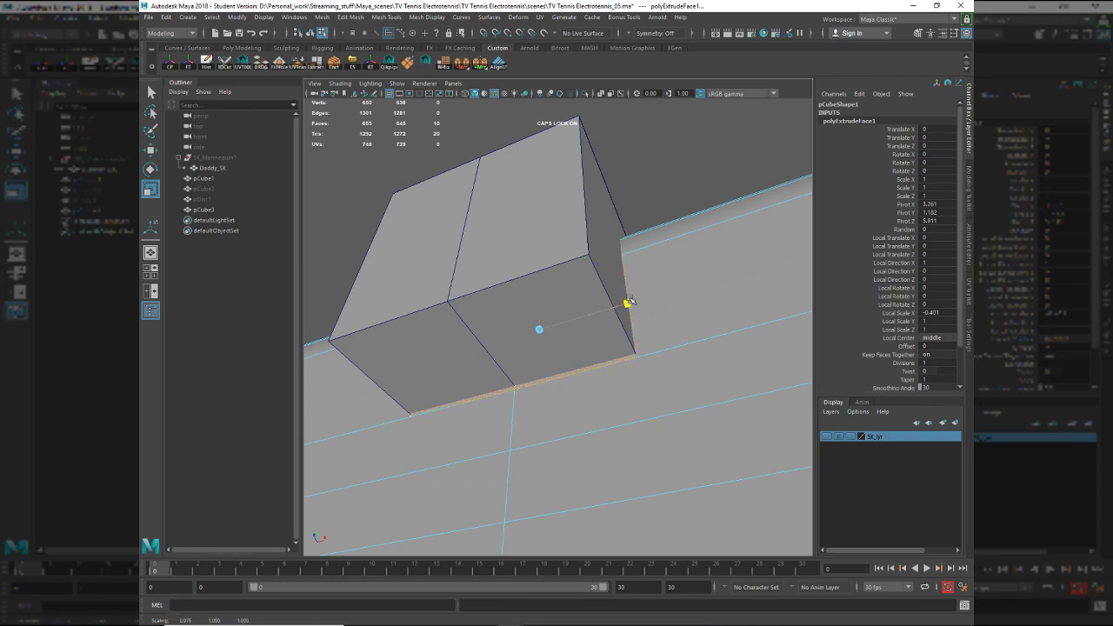
left_click_drag(630, 301, 628, 303)
left_click_drag(543, 271, 543, 272)
left_click_drag(659, 233, 736, 327, "alt")
Hide the guide cube.
key("F8")
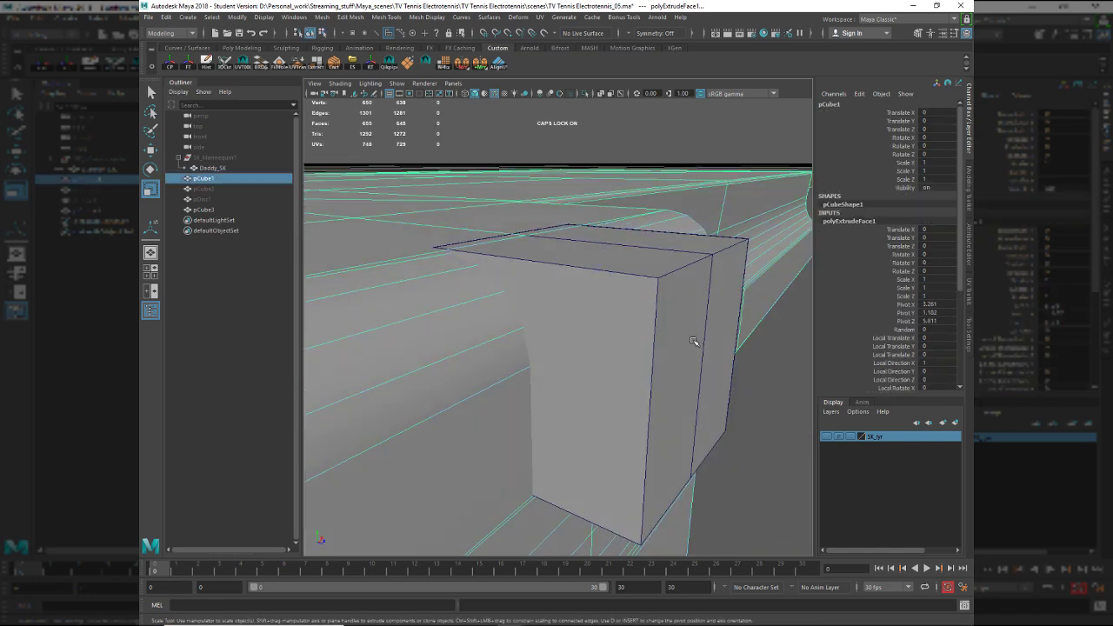
left_click(694, 342)
key("ctrl+h")
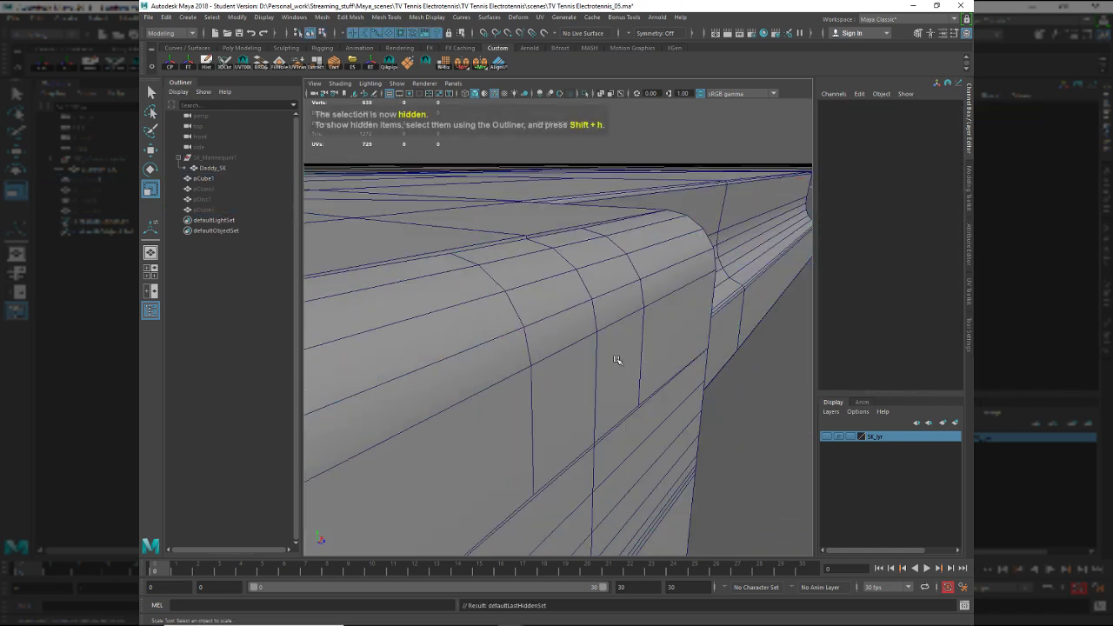
Extrude the narrowed score window faces inward with a thickness of -0.05.
left_click_drag(618, 361, 544, 360, "alt")
right_click_drag(544, 360, 537, 385)
left_click(491, 244)
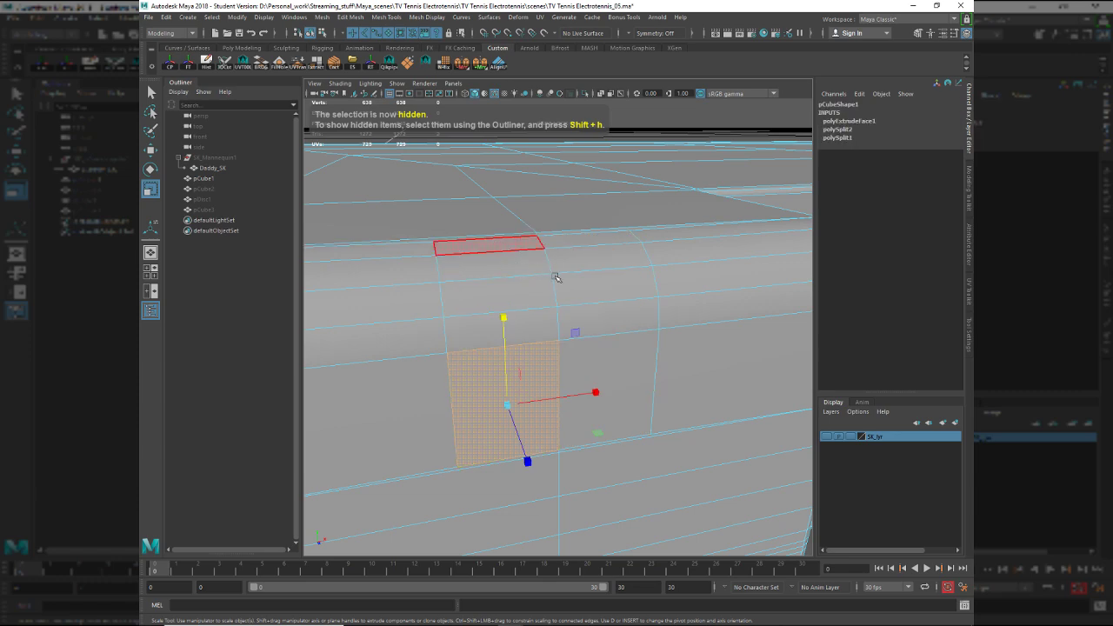
key("ctrl+z")
scroll(629, 310, "down", 5)
right_click_drag(748, 462, 740, 511, "shift")
left_click(715, 427)
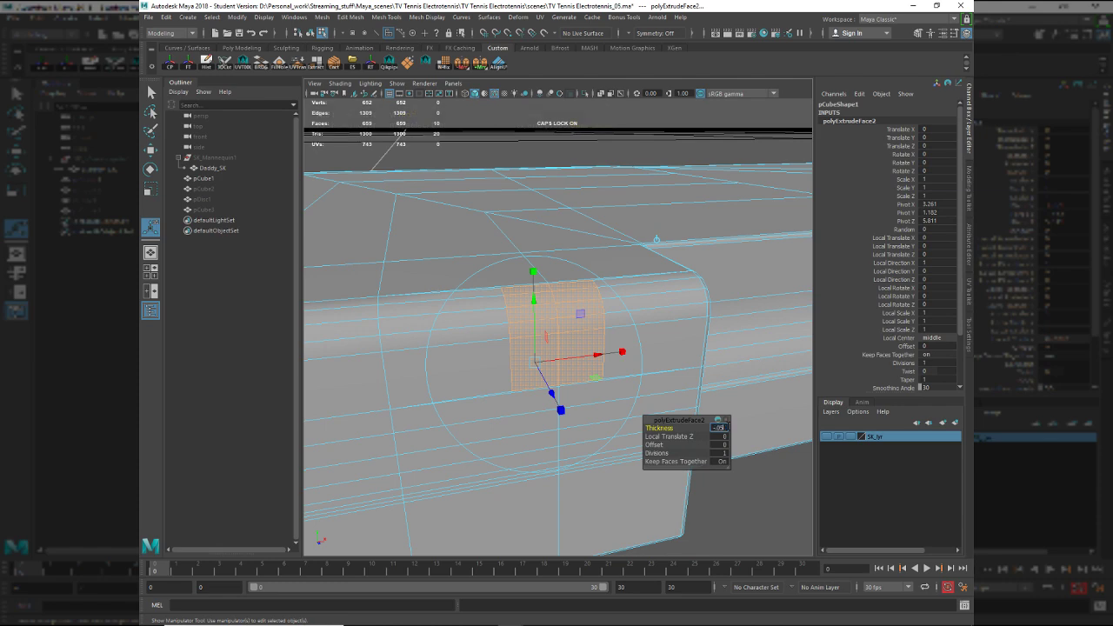
key("Return")
Try shallower thickness values for the score window extrusion, down to -0.02.
left_click_drag(548, 266, 484, 249, "alt")
right_click_drag(484, 249, 609, 348, "alt")
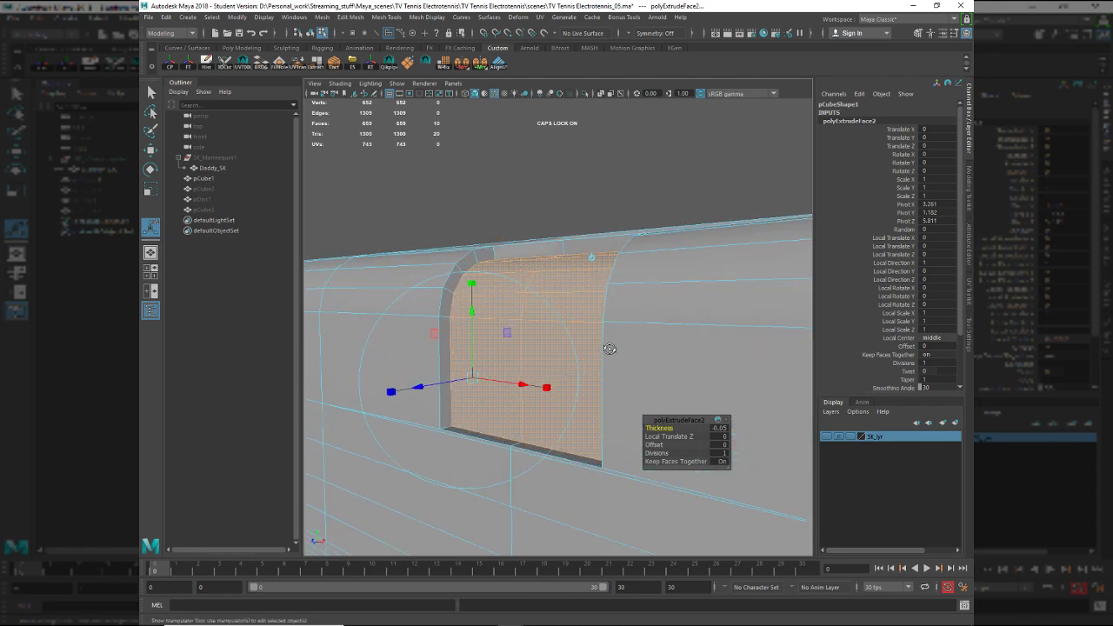
left_click_drag(609, 348, 613, 393, "alt")
left_click(720, 427)
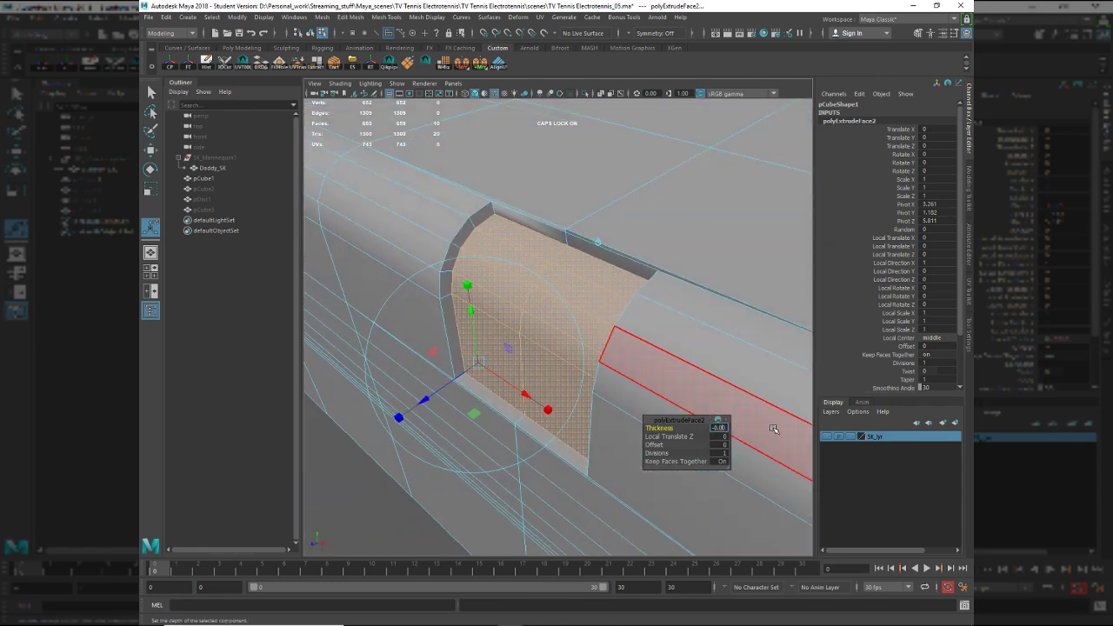
key("Return")
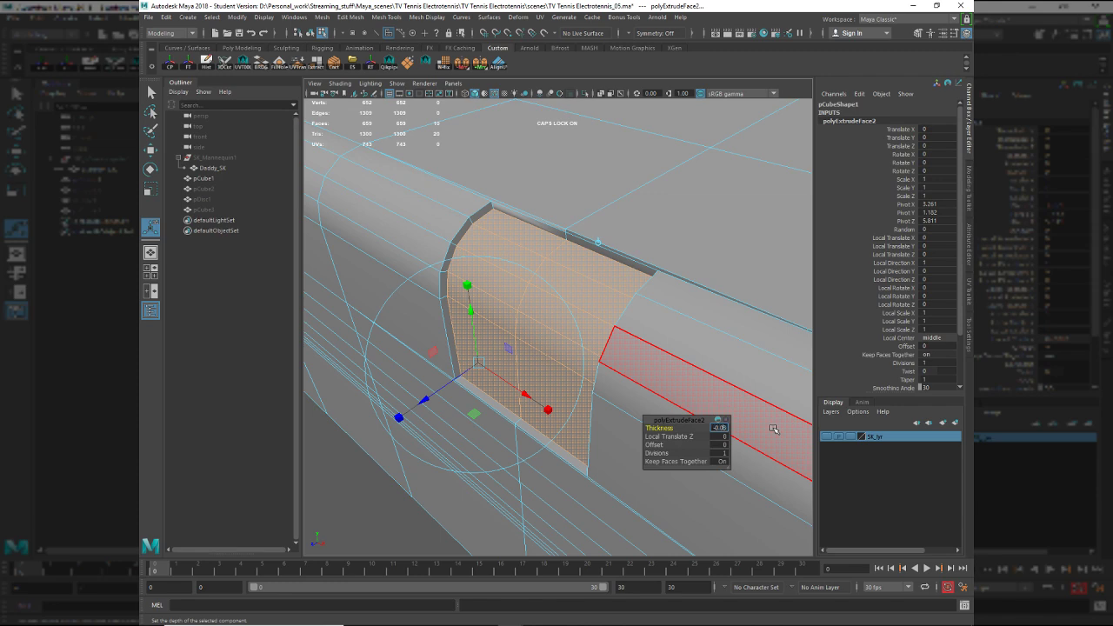
key("Return")
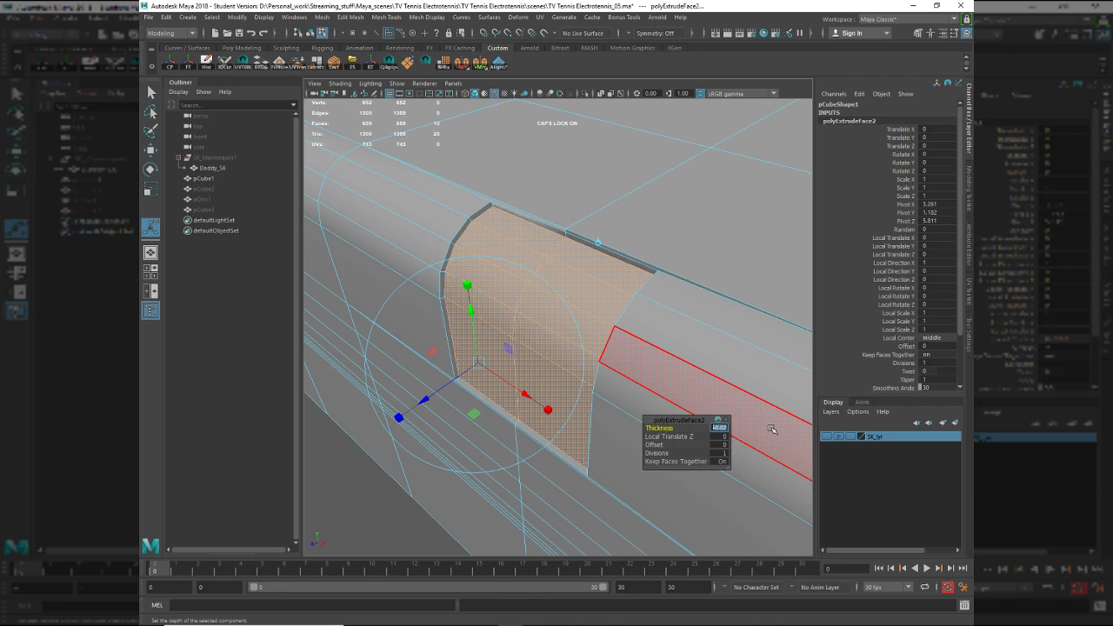
Try offsets of -0.01 and 0.04 on the score window extrusion.
left_click(721, 445)
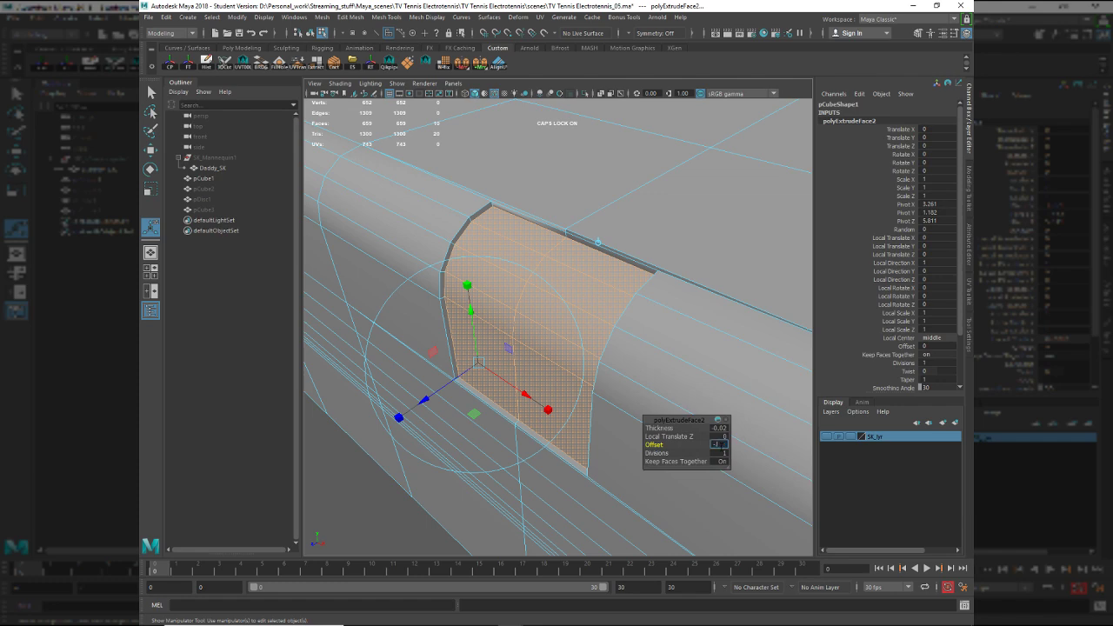
type("-0.01")
key("Return")
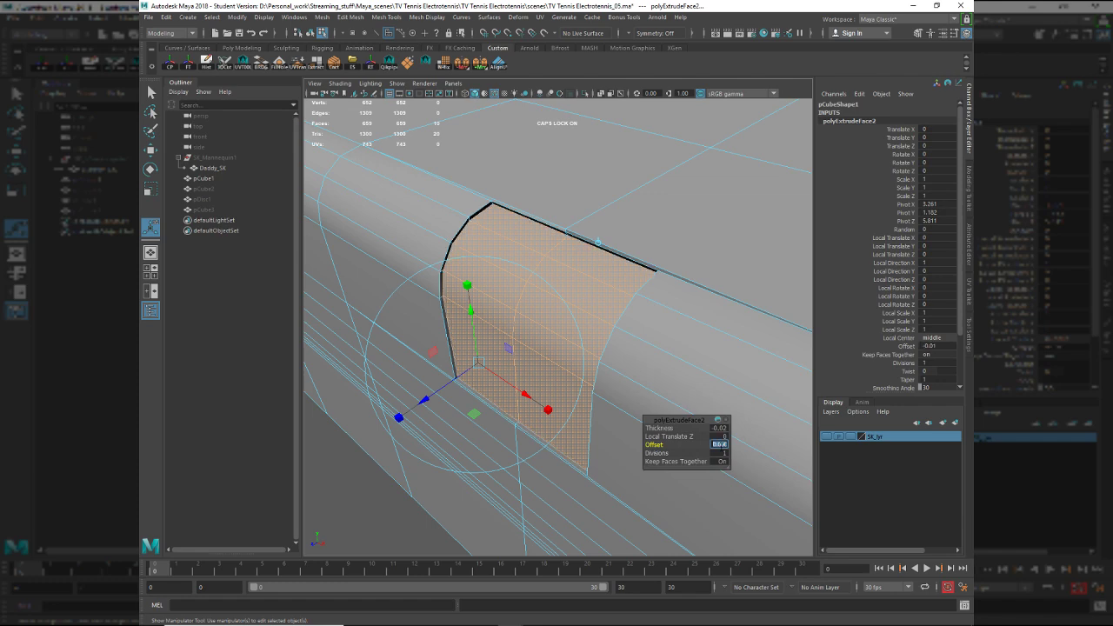
key("Return")
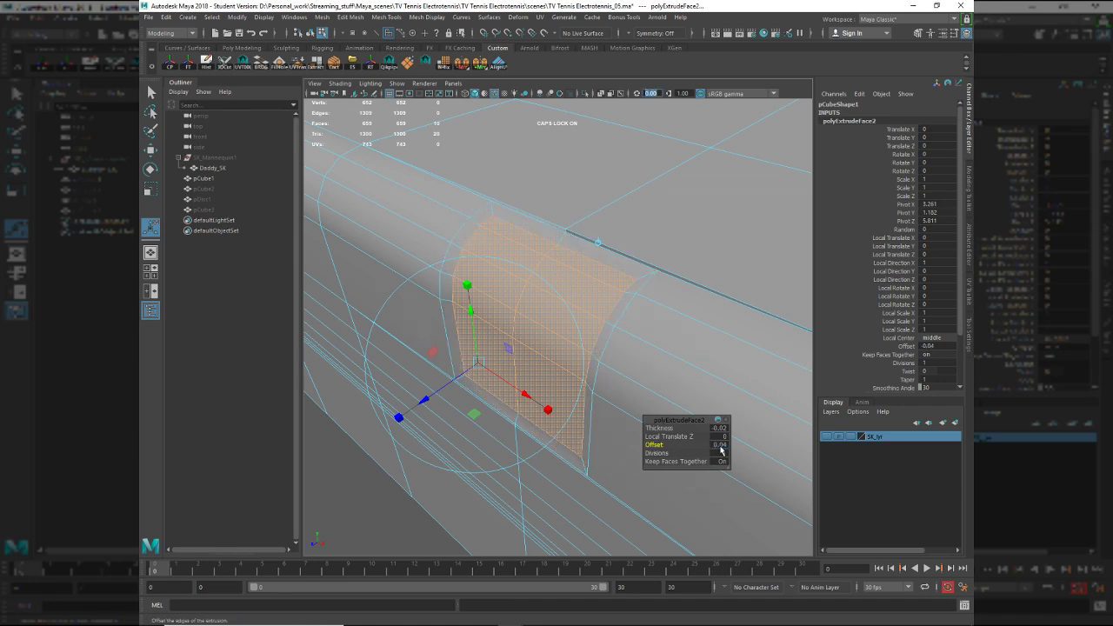
Set the score window extrusion's offset to 0.02.
left_click_drag(682, 397, 709, 396, "alt")
left_click(721, 446)
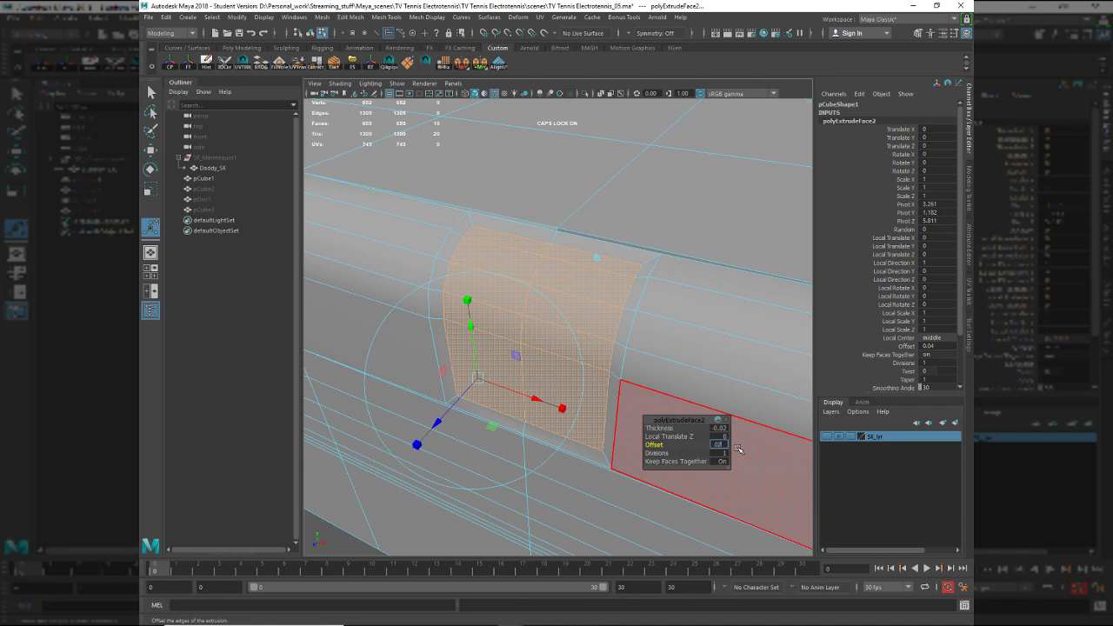
type(".03")
key("Return")
left_click_drag(724, 373, 734, 304, "alt")
Check the PureRef reference, set the score window extrusion's thickness to -0.04 and return to object selection.
key("alt+Tab")
key("alt+Tab")
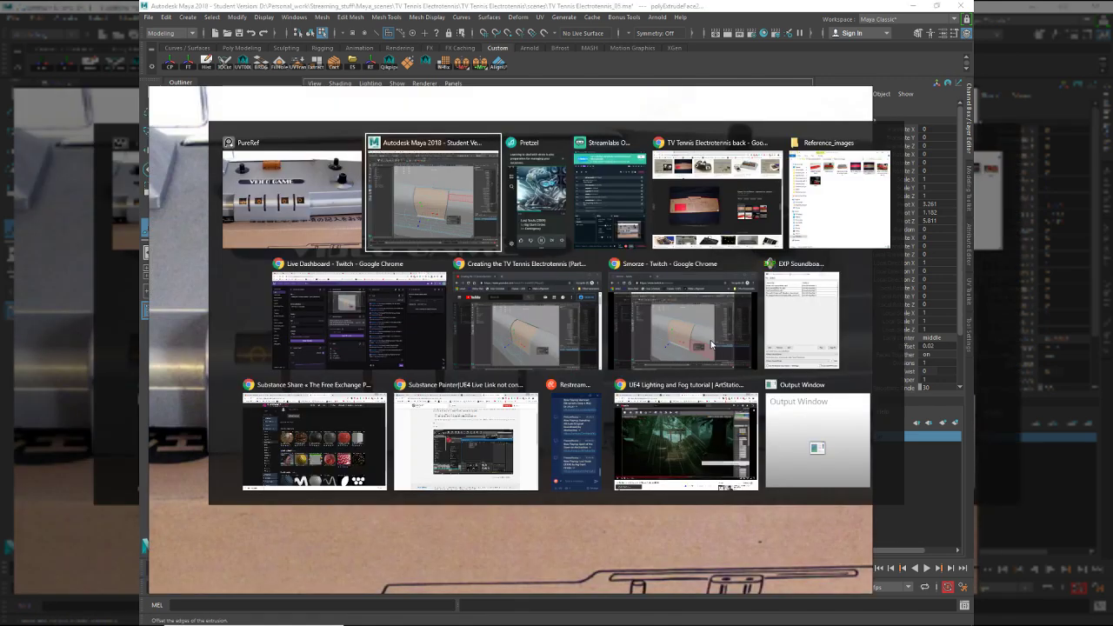
left_click(721, 428)
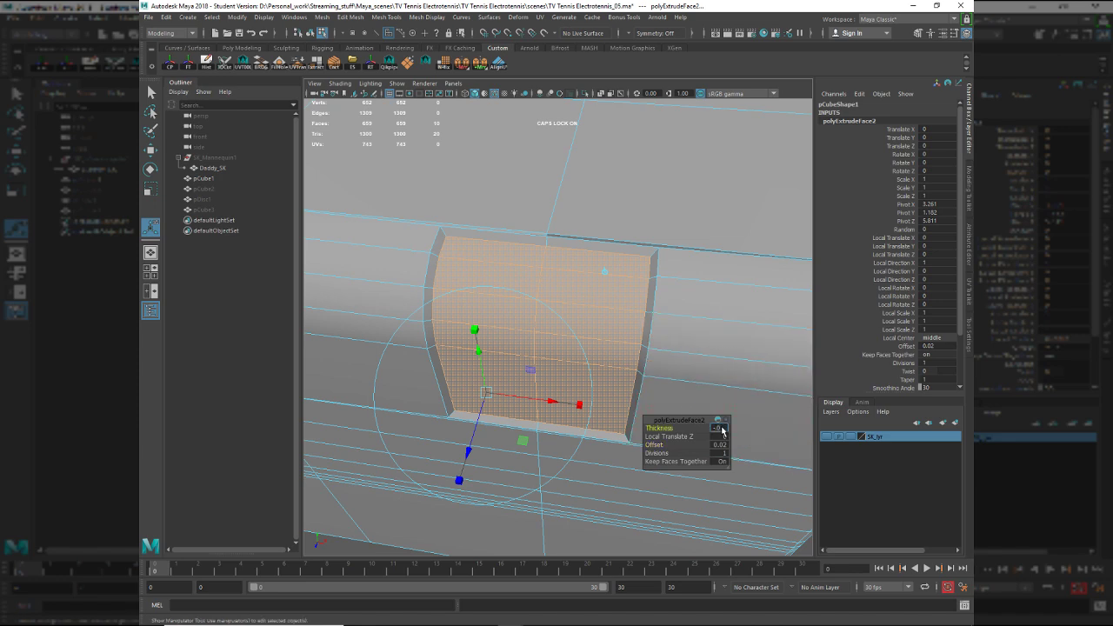
key("Return")
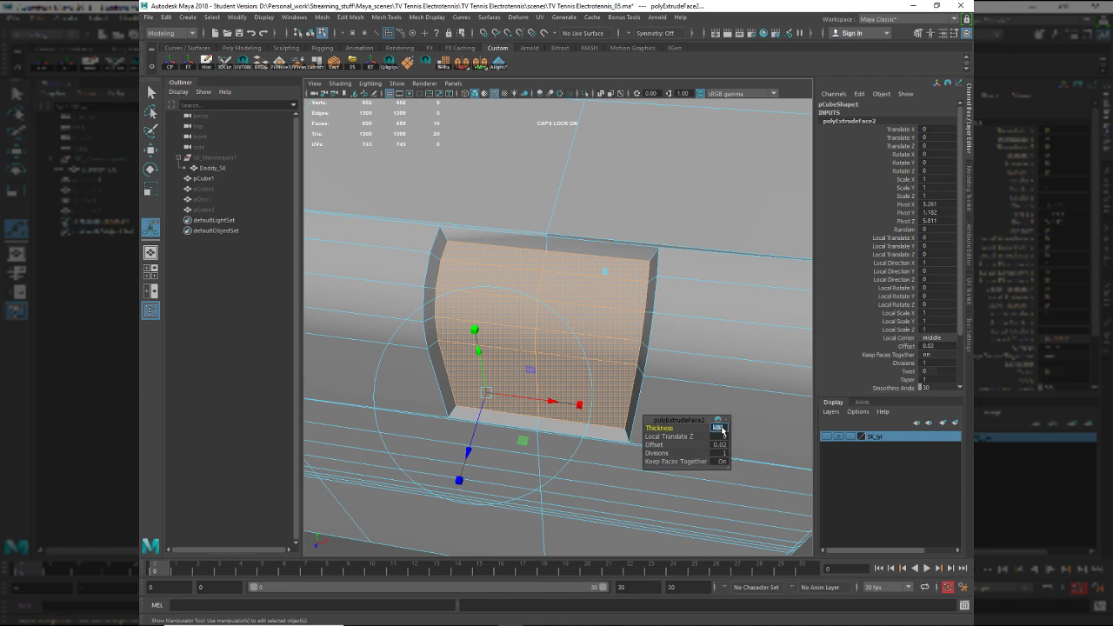
left_click_drag(611, 289, 638, 279, "alt")
right_click_drag(639, 278, 658, 259)
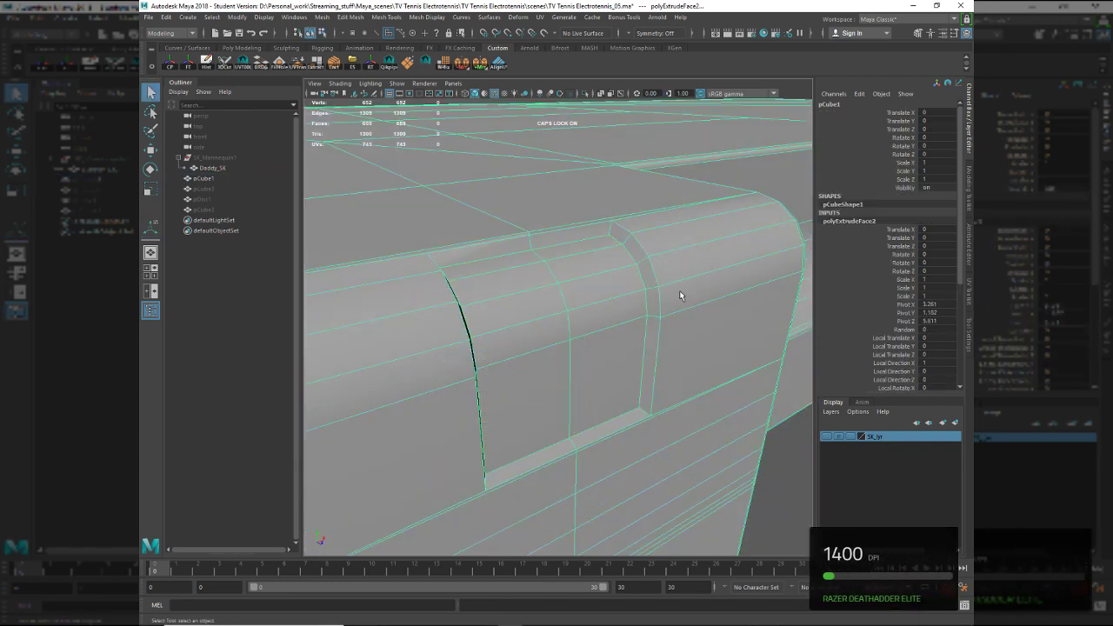
left_click_drag(681, 296, 668, 330, "alt")
left_click(668, 329)
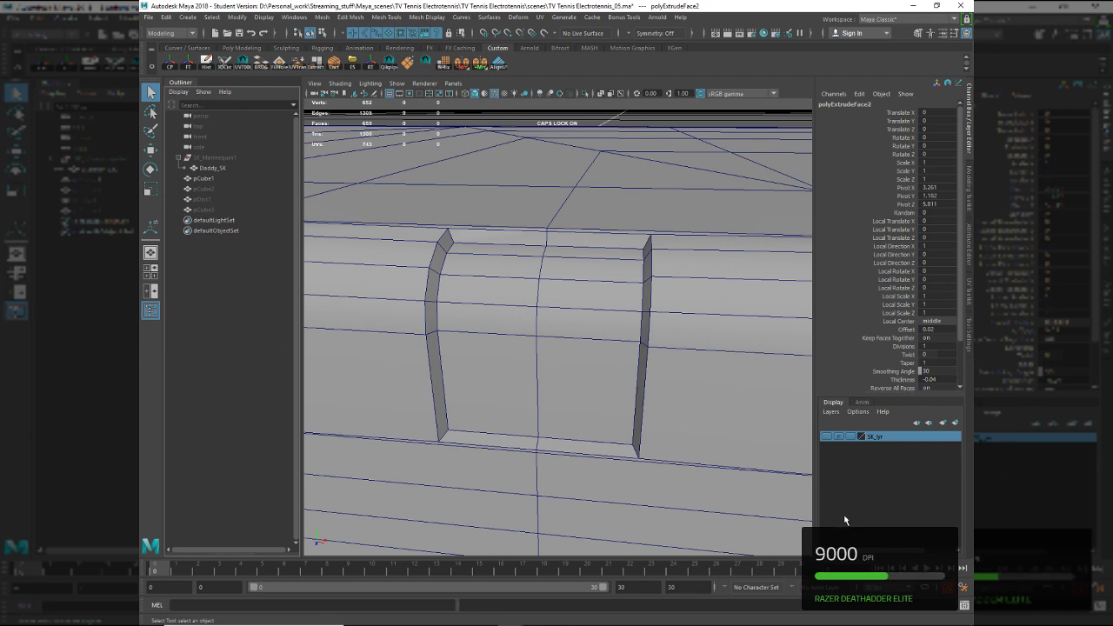
Move the casing's top edge behind the score window slightly back, away from the recess.
mouse_move(562, 380)
left_mouse_down("alt")
mouse_move(576, 386)
mouse_move(532, 323)
mouse_move(581, 363)
mouse_move(669, 348)
mouse_move(547, 343)
mouse_move(568, 378)
left_mouse_up("alt")
scroll(543, 355, "down", 6)
left_click(569, 376)
left_click(591, 476)
mouse_move(607, 428)
left_mouse_down("alt")
mouse_move(508, 318)
mouse_move(582, 309)
mouse_move(523, 266)
mouse_move(658, 452)
mouse_move(577, 338)
mouse_move(647, 369)
mouse_move(597, 301)
mouse_move(611, 330)
left_mouse_up("alt")
left_click(495, 94)
left_click(597, 301)
right_click_drag(611, 330, 604, 304)
left_click(587, 249)
key("w")
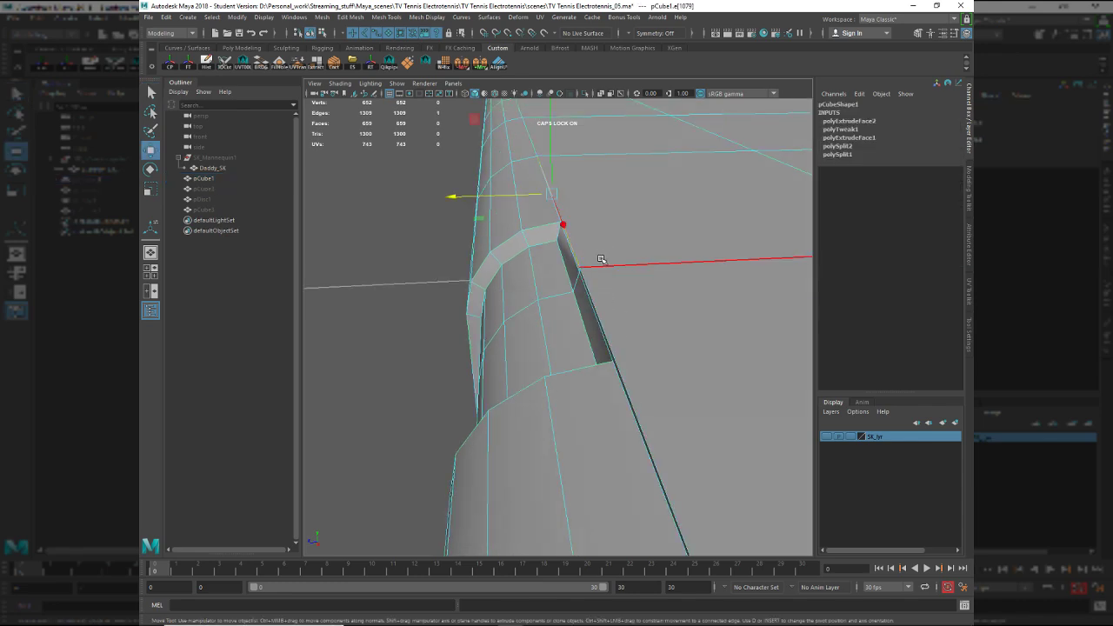
left_click_drag(524, 197, 536, 199)
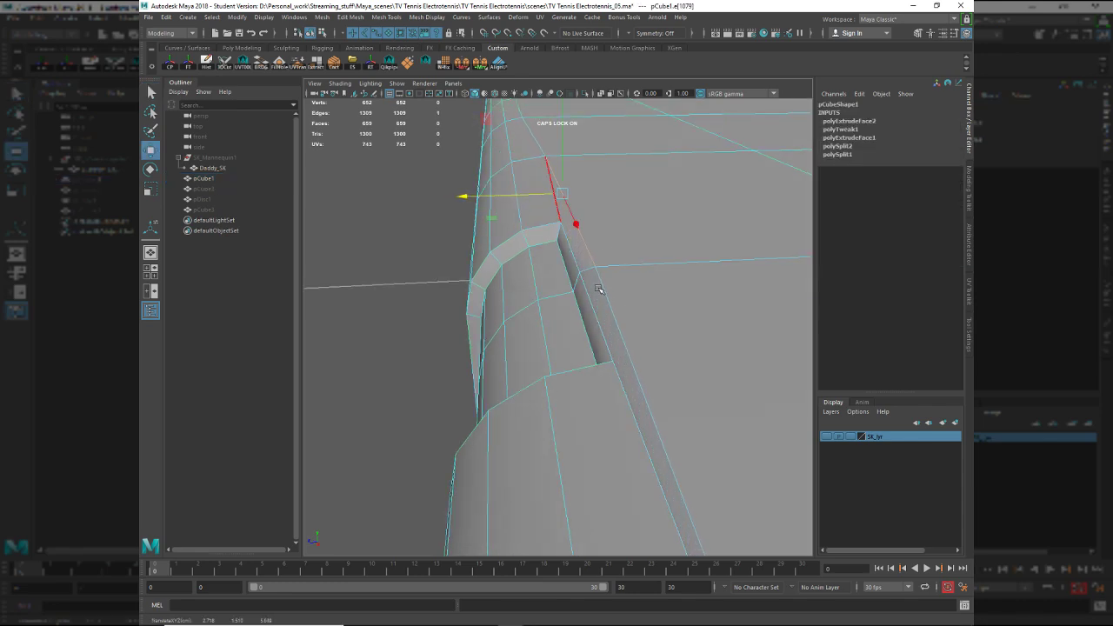
right_click_drag(600, 289, 673, 241)
left_click(674, 242)
mouse_move(632, 289)
left_mouse_down("alt")
mouse_move(736, 294)
mouse_move(636, 302)
left_mouse_up("alt")
Select the ring of side wall faces in the score window recess, convert it to its perimeter edges and harden them.
right_click_drag(519, 278, 528, 306)
left_click(528, 278)
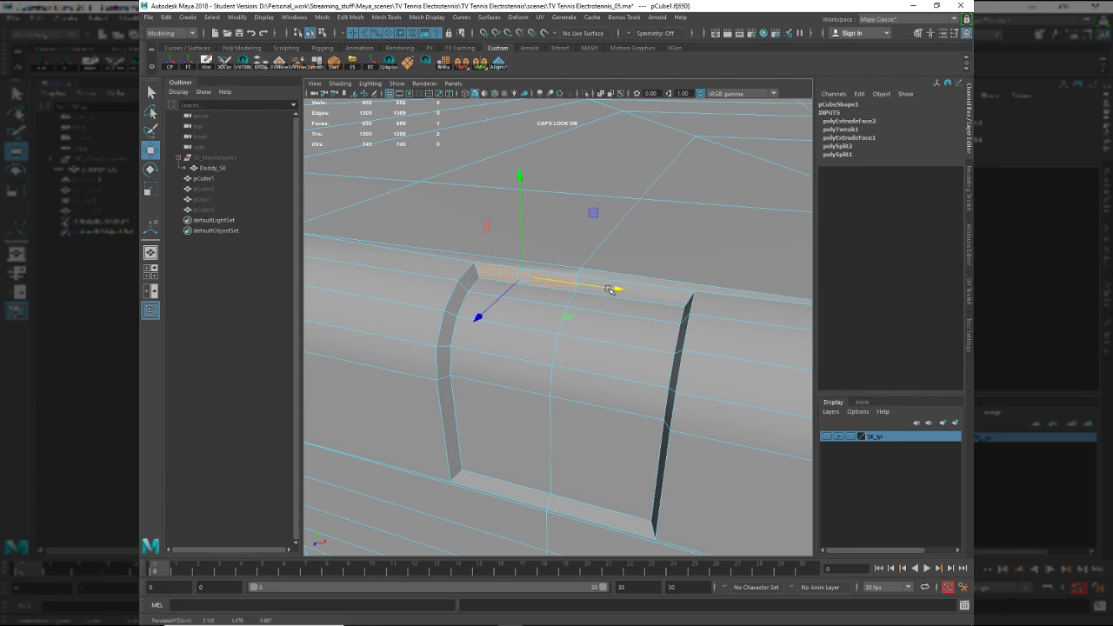
left_click(581, 294)
left_click(580, 290)
double_click(541, 276, "shift")
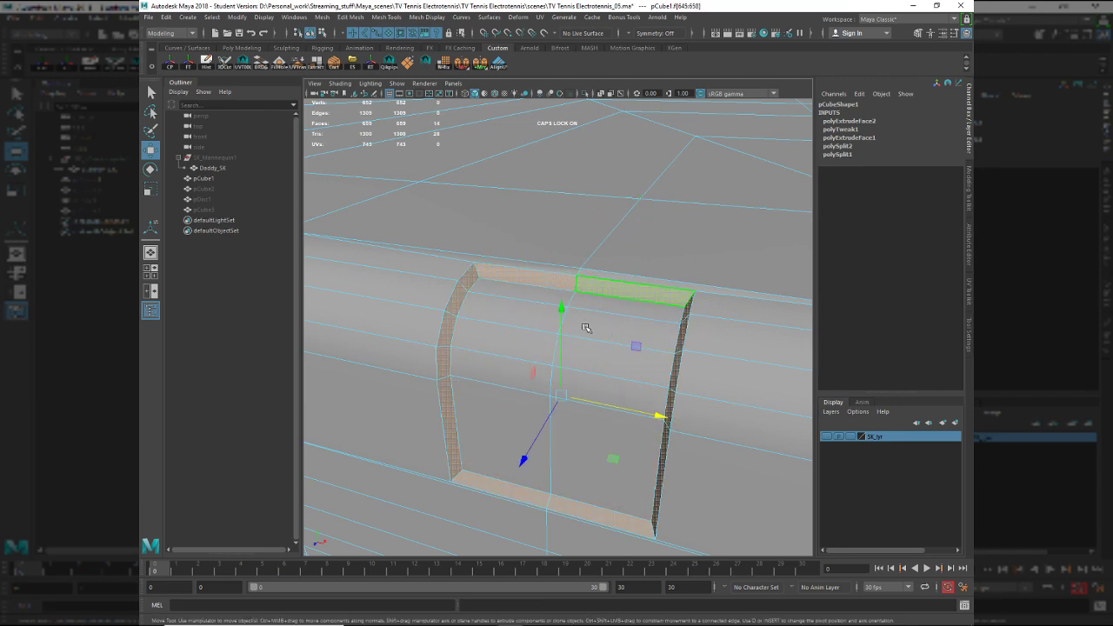
right_click_drag(587, 327, 651, 250, "ctrl")
right_click_drag(607, 322, 708, 370, "shift")
key("r")
left_click(666, 285)
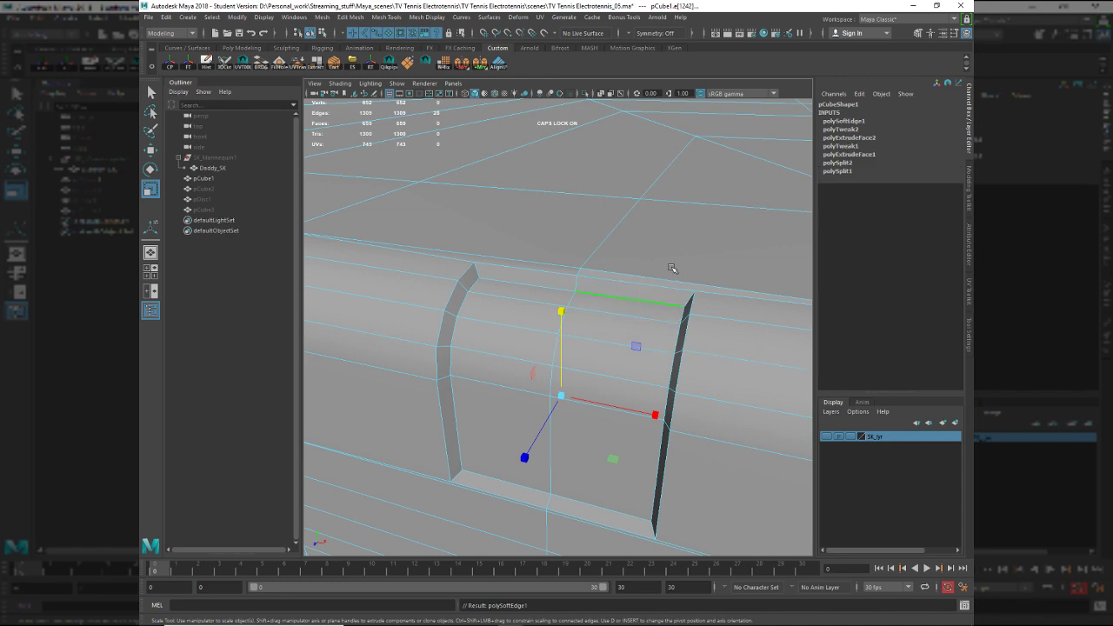
Examine the edges and shading of the score window recess up close.
right_click_drag(673, 268, 683, 257)
left_click(661, 293, "ctrl")
right_click_drag(607, 295, 561, 287, "alt")
left_click_drag(561, 287, 574, 311, "alt")
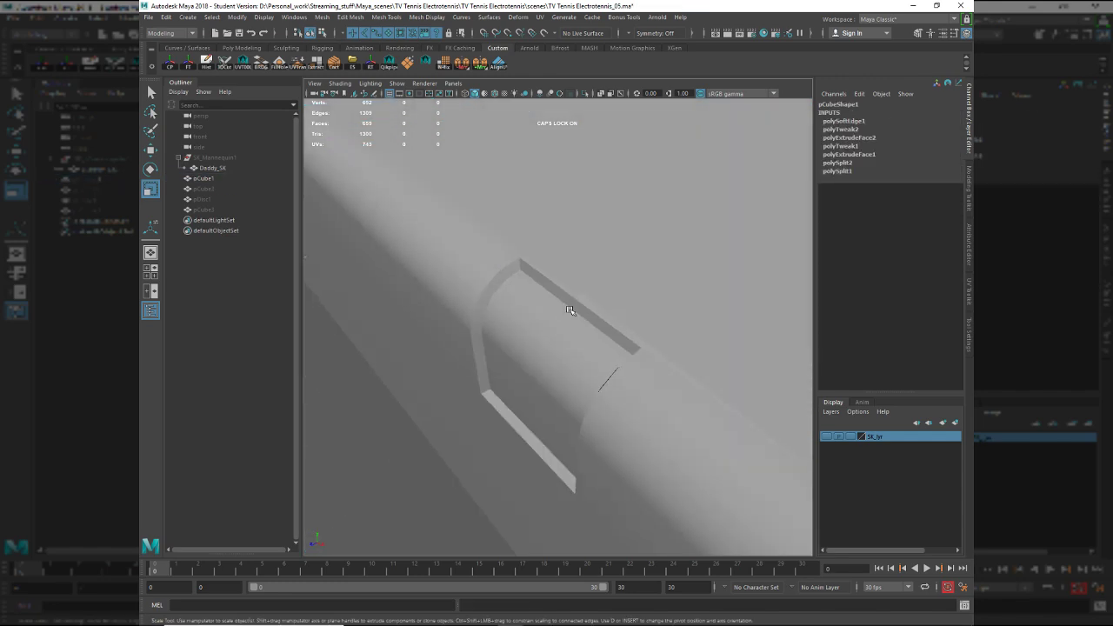
right_click_drag(574, 311, 640, 387, "alt")
right_click_drag(593, 264, 580, 228)
left_click(596, 266)
right_click_drag(634, 254, 748, 261, "shift")
key("F8")
left_click(725, 273)
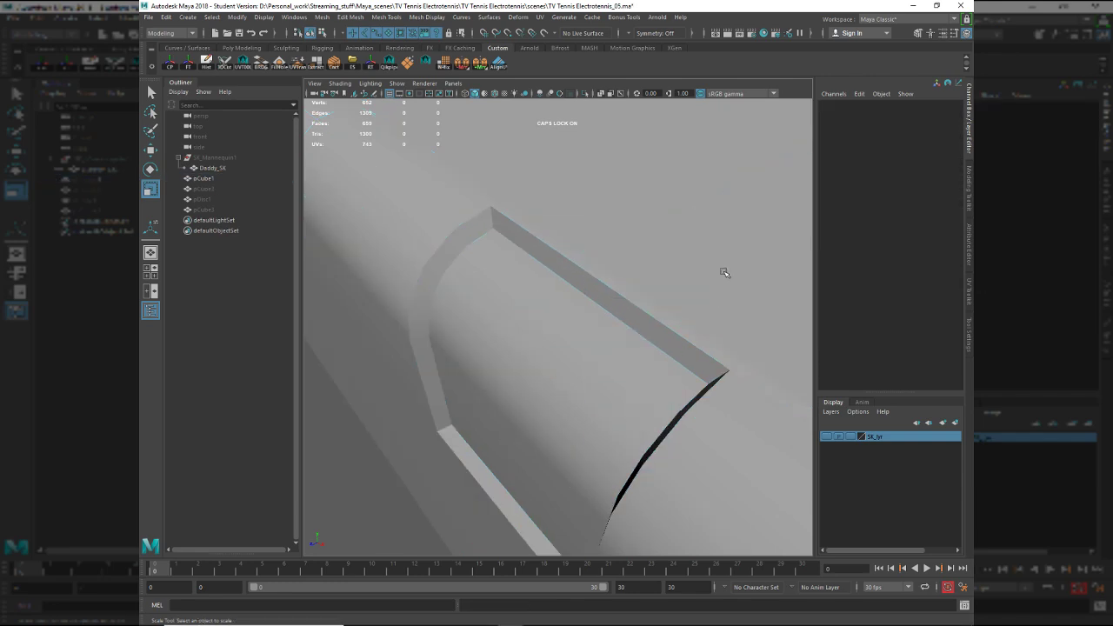
Show the hidden guide cube again at the finished score window on the casing's front block.
left_click_drag(564, 262, 593, 381, "alt")
right_click_drag(593, 381, 517, 348, "alt")
middle_click_drag(522, 346, 638, 339, "alt")
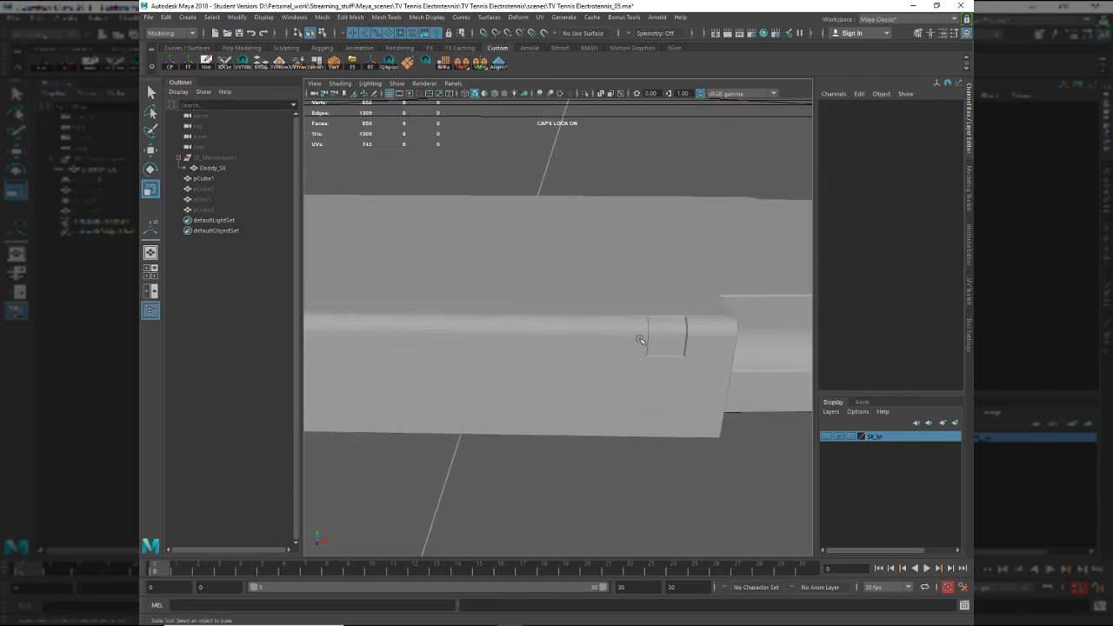
left_click_drag(638, 339, 577, 306, "alt")
right_click_drag(577, 306, 538, 303, "alt")
left_click_drag(537, 304, 616, 378, "alt")
left_click(583, 364)
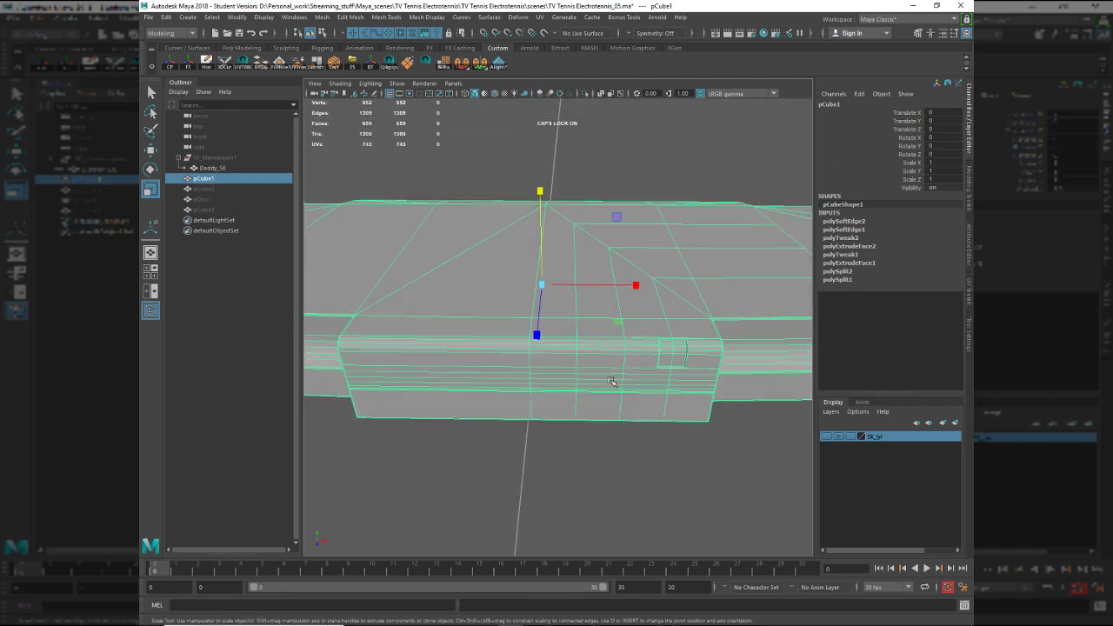
right_click_drag(635, 394, 685, 416, "alt")
key("ctrl+shift+h")
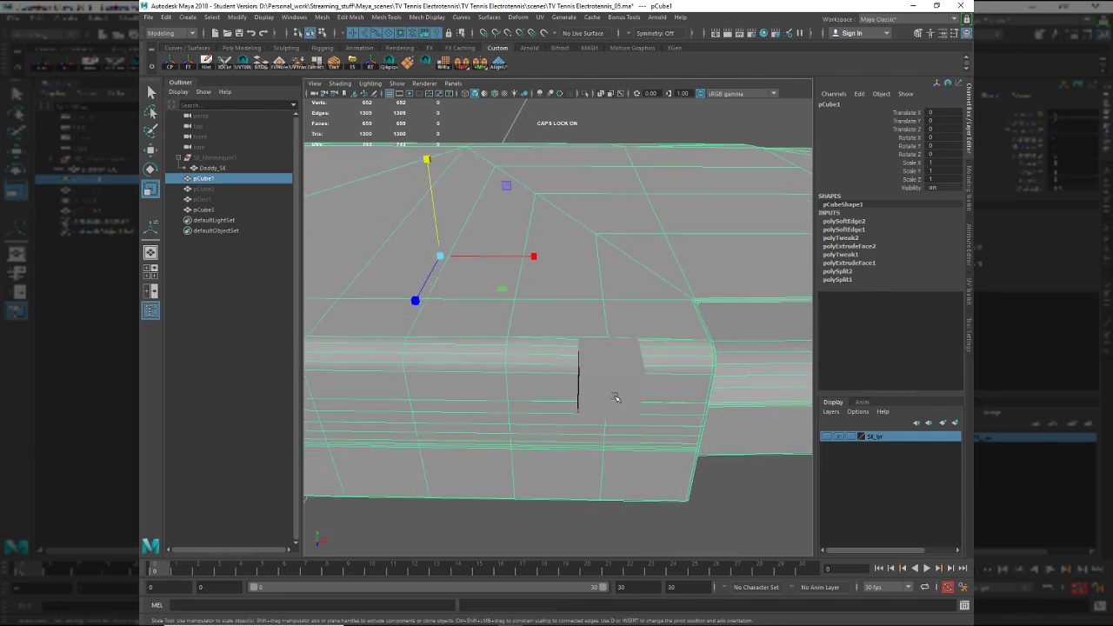
Duplicate the guide cube and snap the copy along X to the inner split line, at about 1.087.
left_click(616, 398)
middle_click_drag(620, 399, 674, 407, "alt")
key("w")
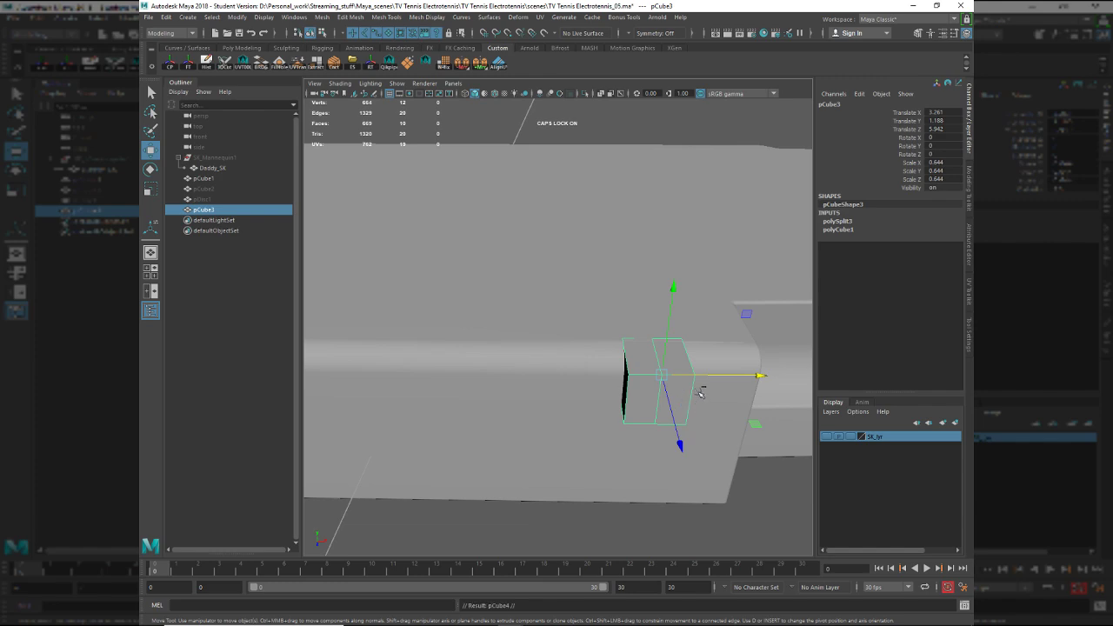
left_click_drag(705, 376, 710, 376)
middle_click_drag(536, 359, 494, 351)
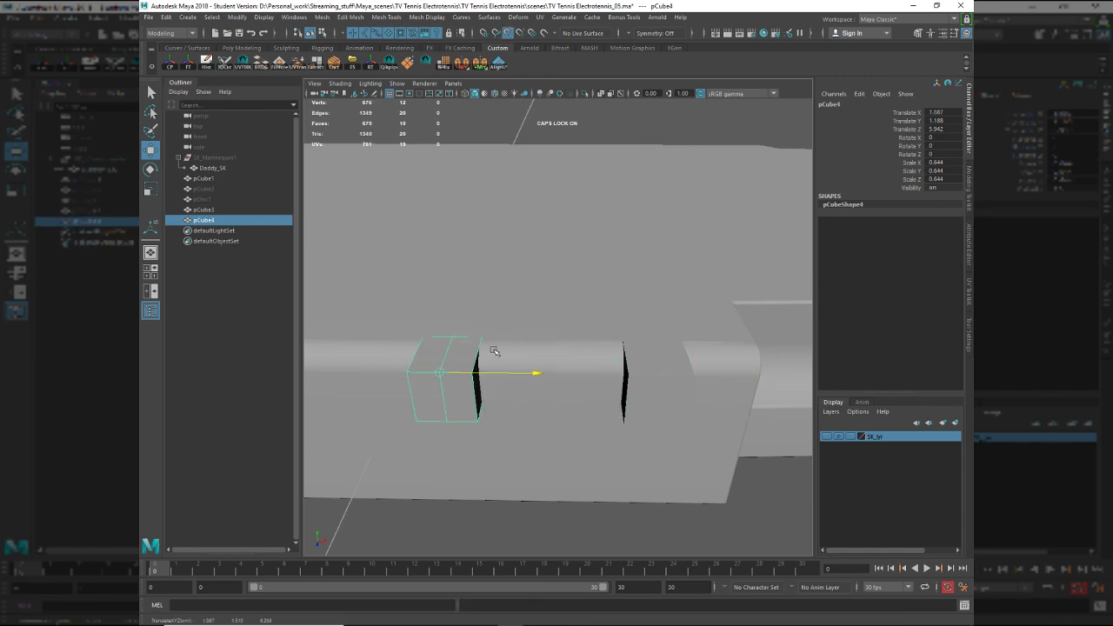
Show wireframe over the shaded model and compare the guide cubes' positions with the score windows in the PureRef reference.
left_click(494, 95)
middle_click_drag(474, 253, 618, 215, "alt")
mouse_move(618, 216)
left_mouse_down("alt")
mouse_move(619, 295)
mouse_move(630, 294)
mouse_move(639, 251)
mouse_move(676, 264)
mouse_move(652, 292)
mouse_move(573, 244)
mouse_move(579, 232)
left_mouse_up("alt")
key("alt+Tab")
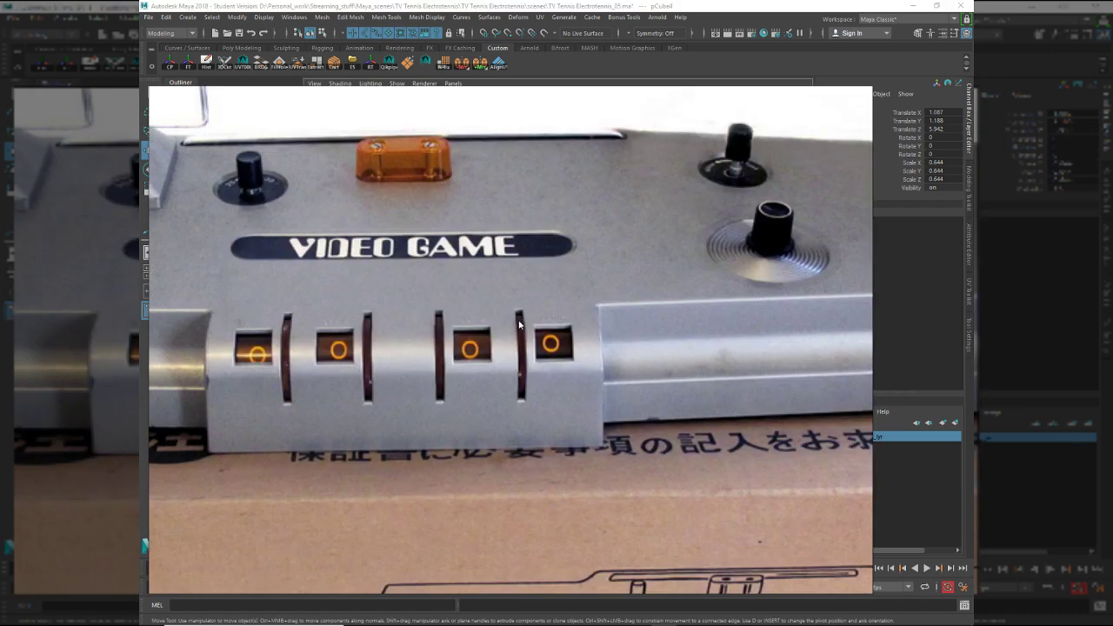
key("alt+Tab")
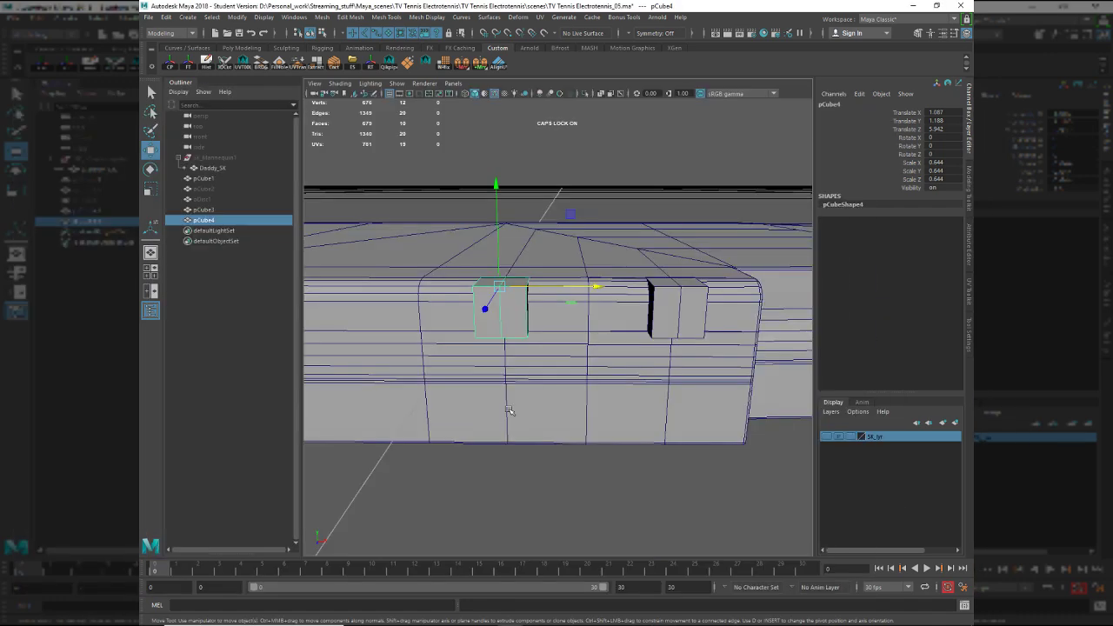
left_click_drag(538, 374, 562, 395, "alt")
middle_click_drag(562, 395, 622, 362, "alt")
left_click_drag(621, 363, 505, 363, "alt")
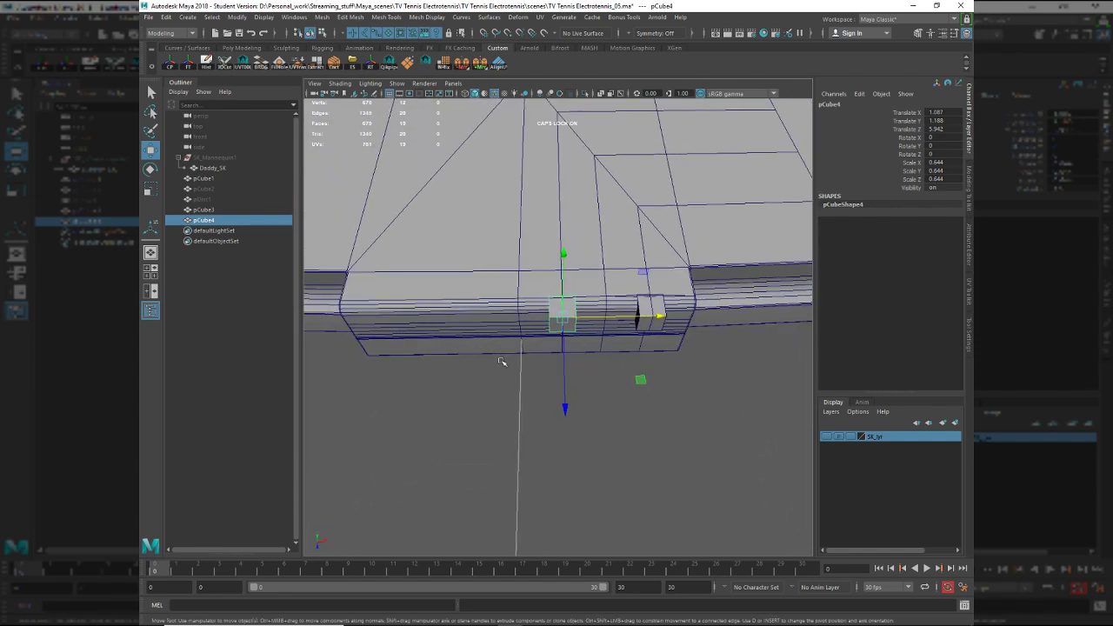
key("alt+Tab")
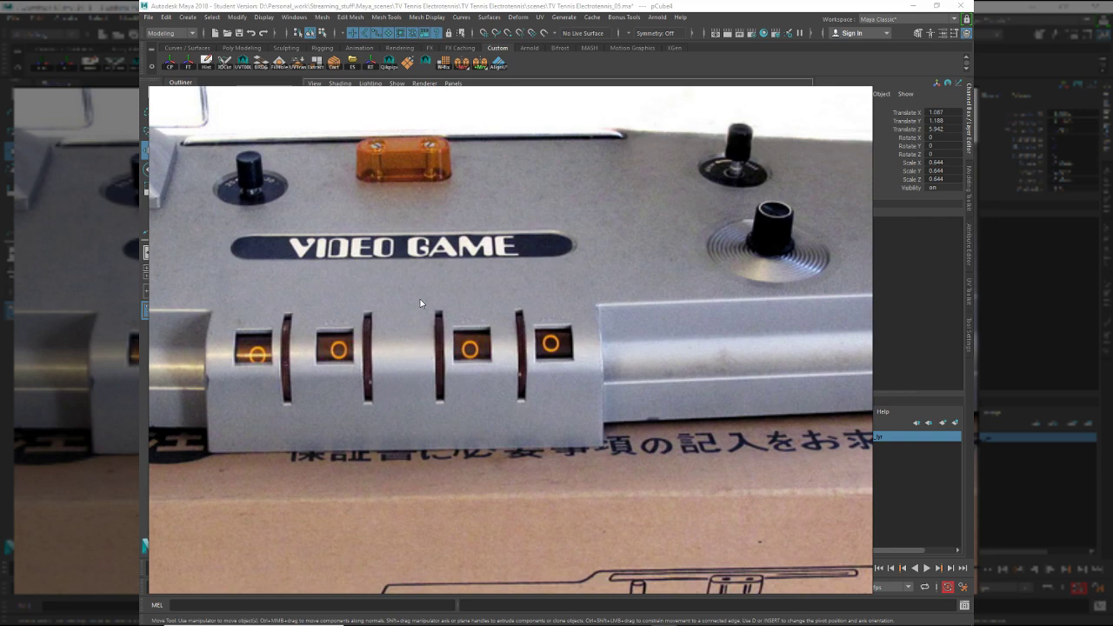
key("alt+Tab")
left_click_drag(664, 380, 621, 365, "alt")
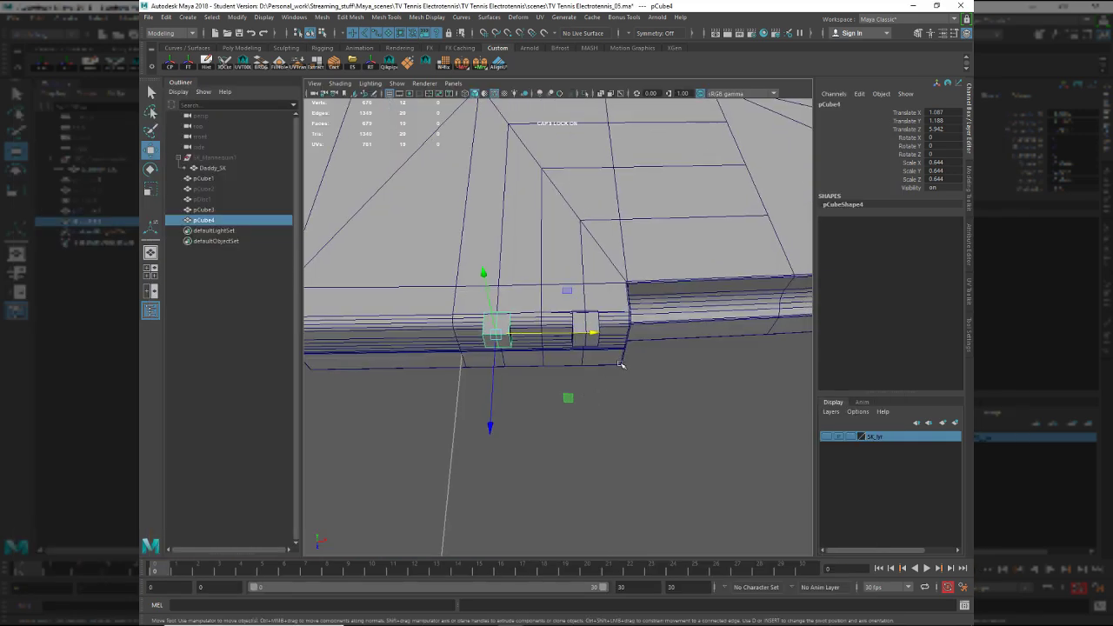
Select the casing's front and rounded-edge faces on both sides of the copied guide cube's split line and extrude them.
scroll(591, 400, "up", 4)
middle_click_drag(529, 369, 599, 348, "alt")
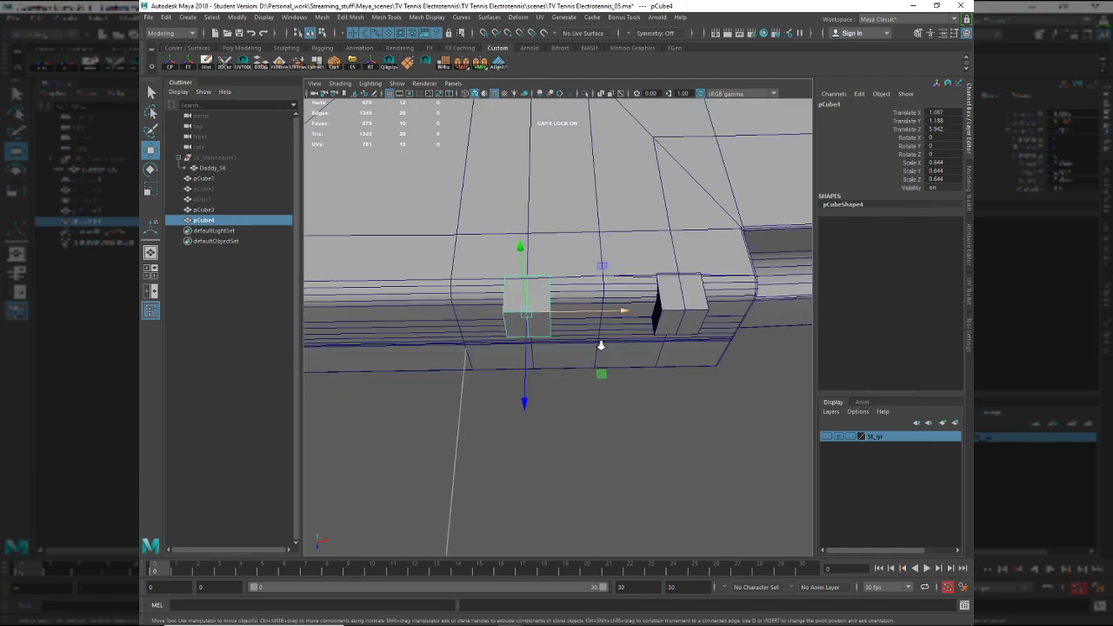
scroll(596, 352, "up", 6)
mouse_move(589, 360)
left_mouse_down("alt")
mouse_move(576, 308)
mouse_move(601, 356)
left_mouse_up("alt")
left_click(626, 372)
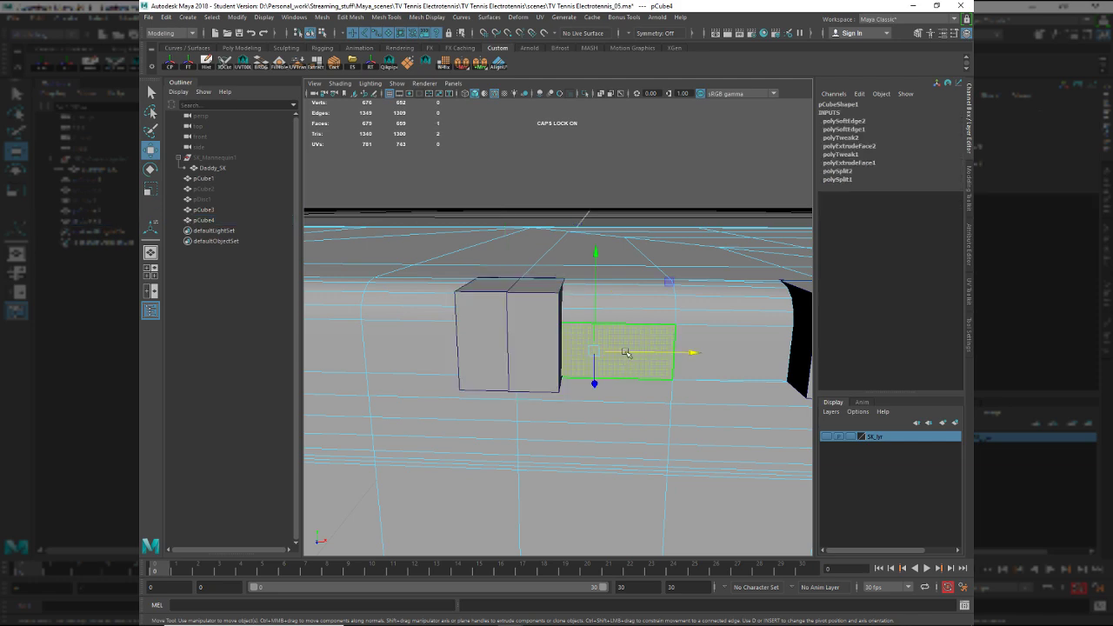
left_click_drag(638, 343, 632, 371, "alt")
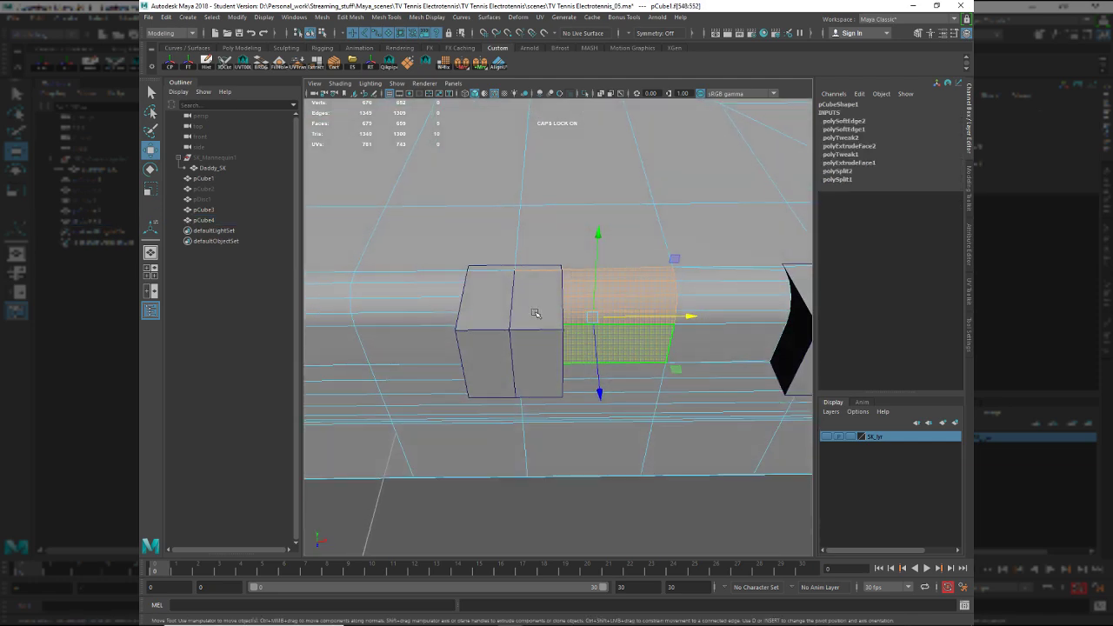
left_click(426, 277, "shift")
double_click(425, 355, "shift")
left_click_drag(489, 326, 502, 356, "alt")
right_click_drag(567, 280, 568, 312, "shift")
left_click_drag(687, 275, 574, 307)
right_click_drag(574, 306, 639, 405, "alt")
left_click_drag(639, 405, 562, 371, "alt")
key("ctrl+z")
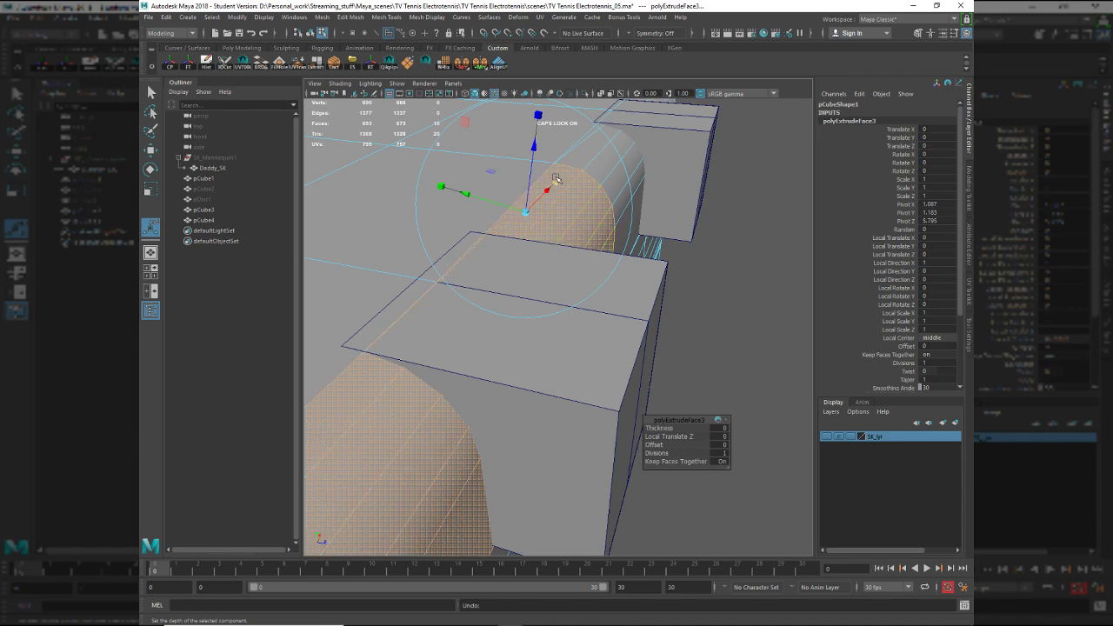
Scale the extruded faces inward in width, height and depth to fit the copied guide cube's outline.
left_click_drag(555, 178, 503, 234)
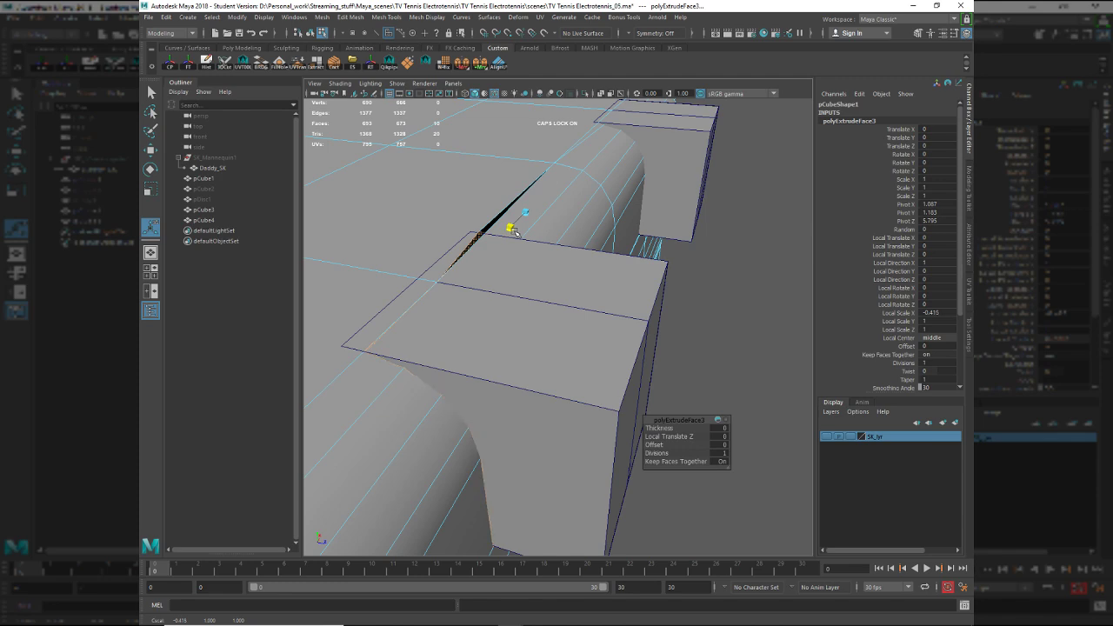
left_click_drag(501, 300, 448, 235, "alt")
left_click_drag(596, 207, 588, 231)
left_click_drag(553, 314, 554, 316)
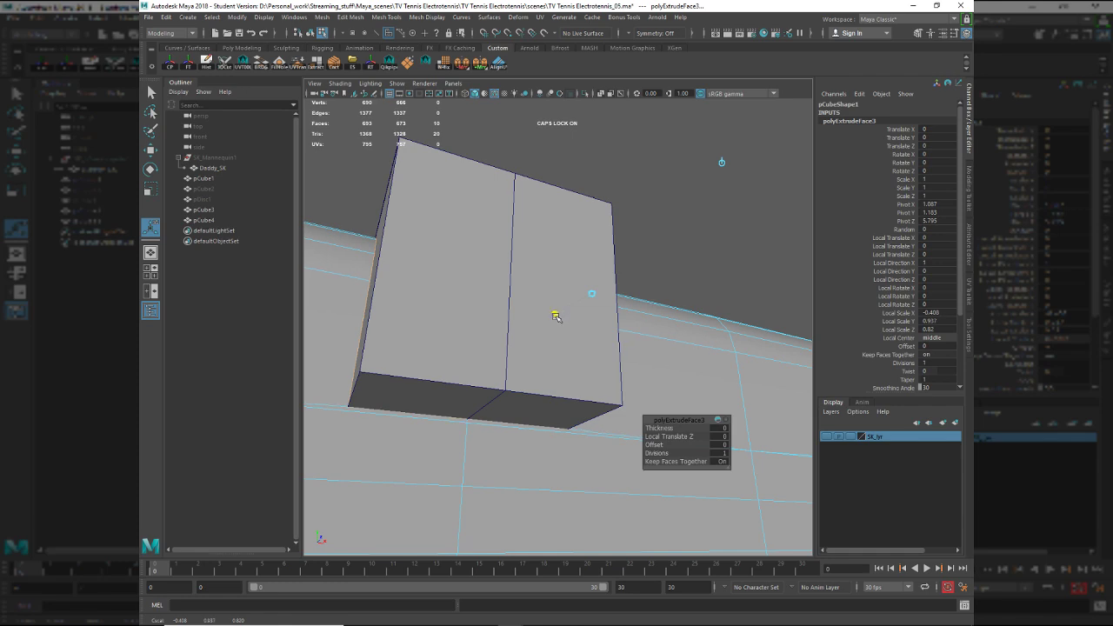
left_click_drag(560, 311, 415, 378, "alt")
right_click_drag(415, 378, 522, 409, "alt")
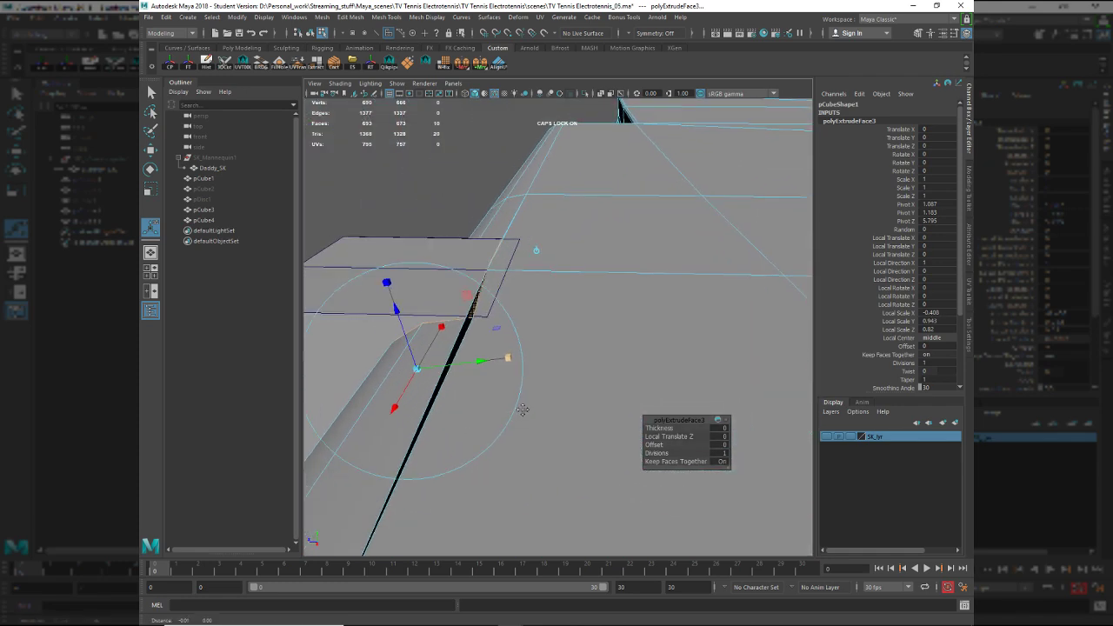
middle_click_drag(522, 410, 609, 391, "alt")
Switch to vertex selection and snap the new inset's rear vertices into line with the casing's straight top edge.
key("q")
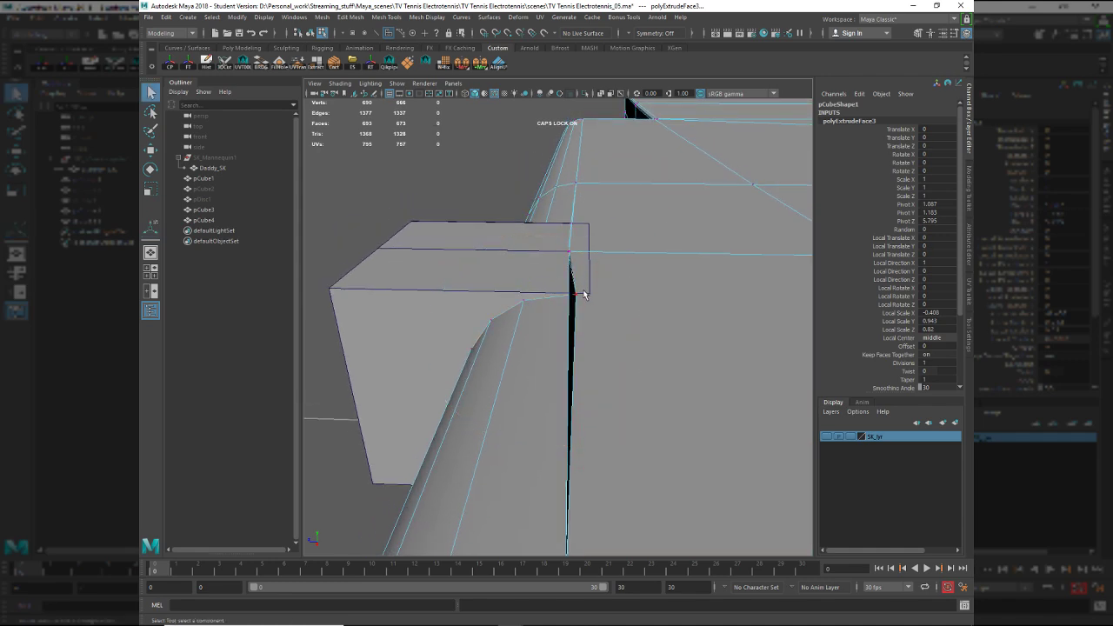
key("F9")
left_click(580, 295)
key("w")
key("v")
left_click_drag(549, 293, 543, 263)
middle_click_drag(541, 269, 572, 252)
key("v")
left_click_drag(589, 271, 545, 308, "alt")
middle_click_drag(548, 280, 550, 277)
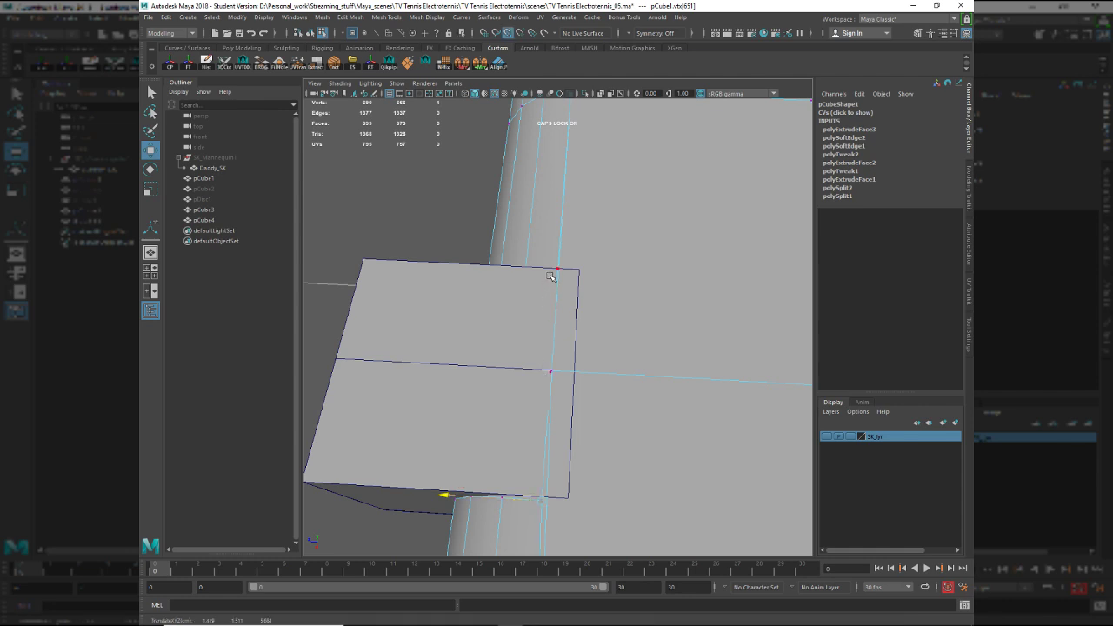
left_click(539, 357)
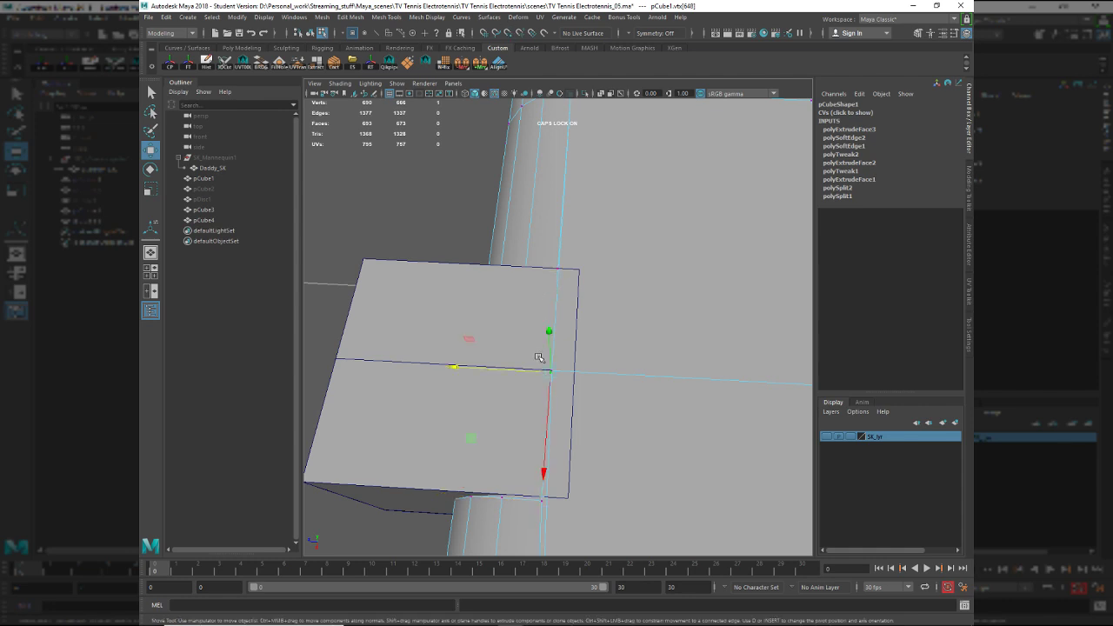
middle_click_drag(551, 275, 549, 278)
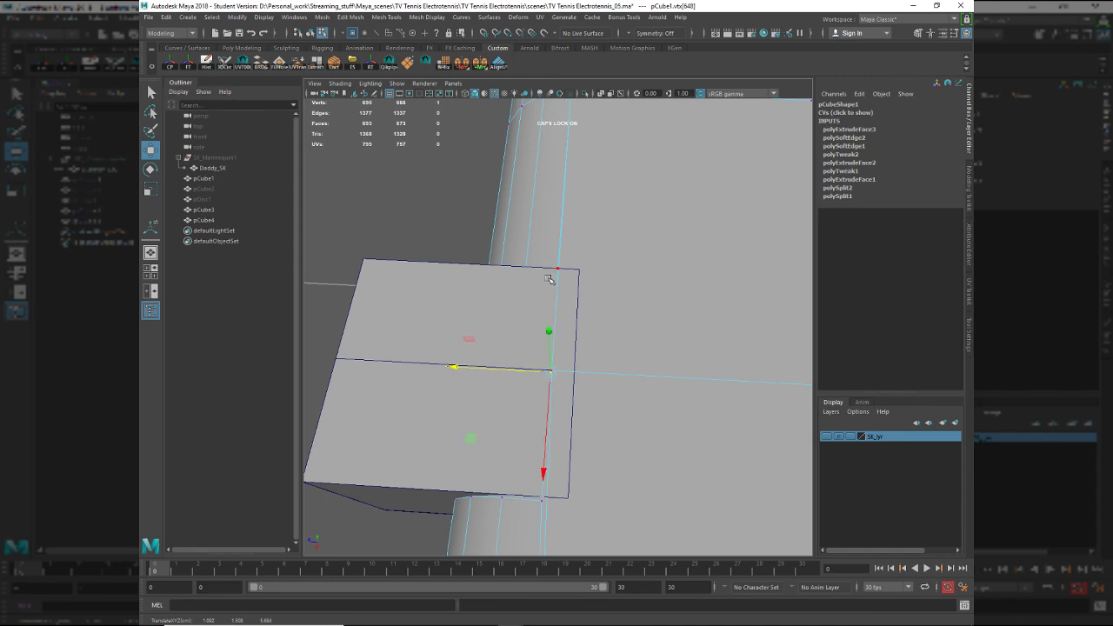
Flatten the inset's side vertex column nearest the finished window along X and snap it to the guide cube's side.
left_click_drag(575, 407, 594, 191, "alt")
left_click(673, 205)
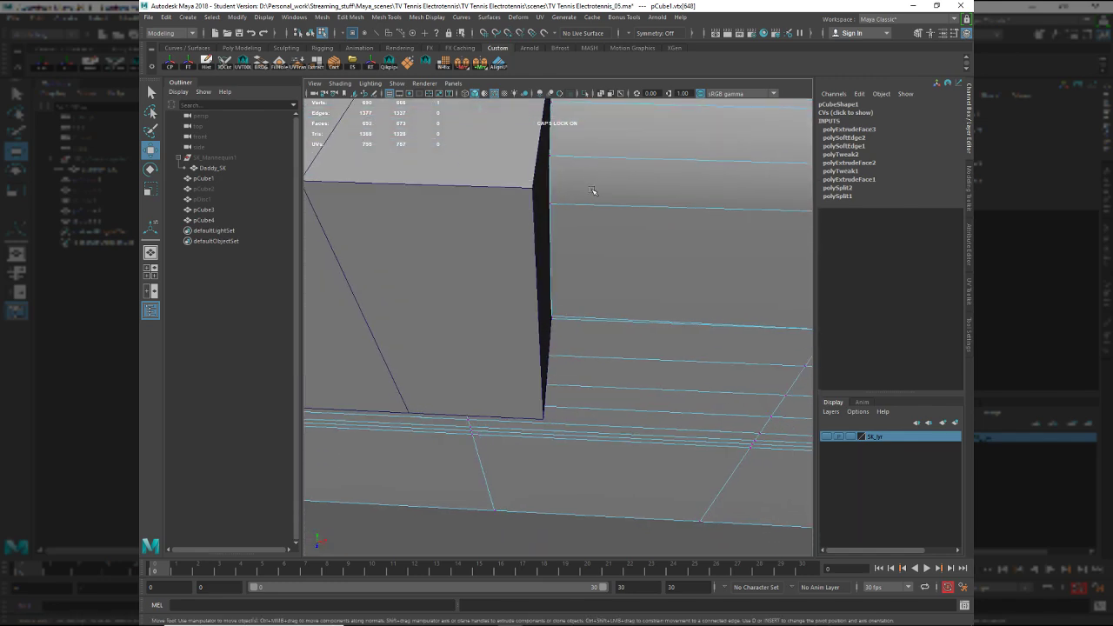
double_click(560, 314, "shift")
left_click_drag(583, 302, 597, 338, "alt")
key("t")
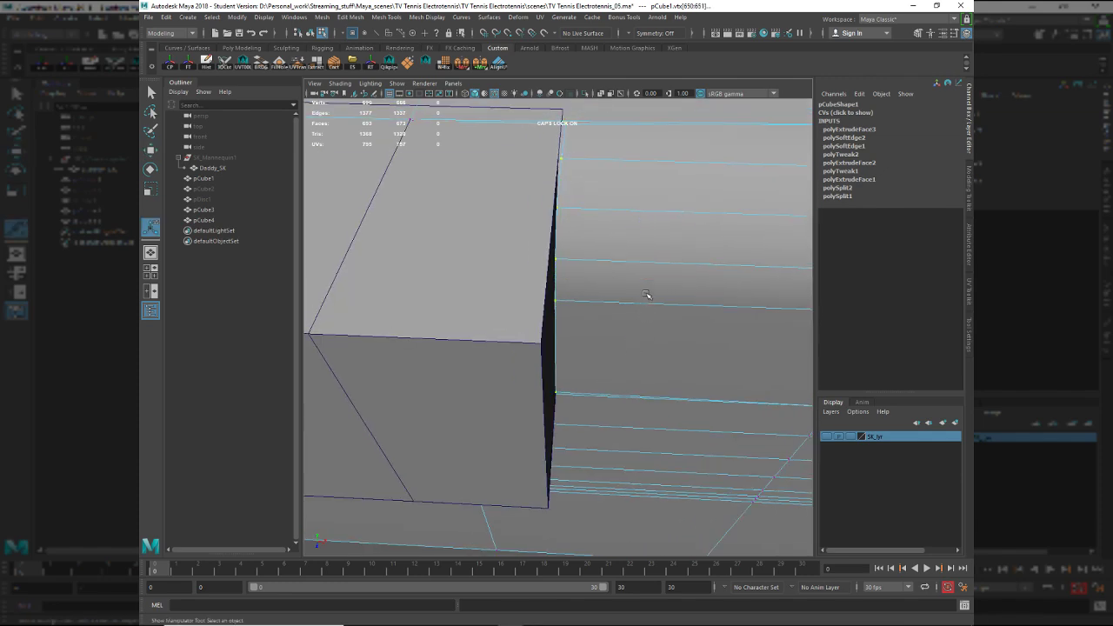
key("w")
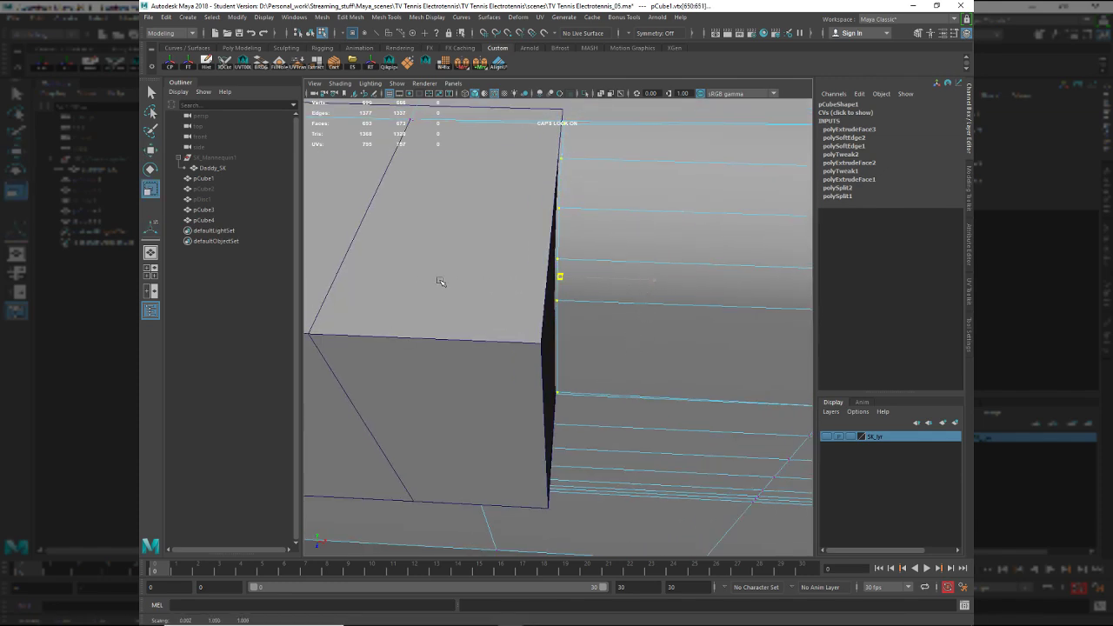
left_click(588, 276)
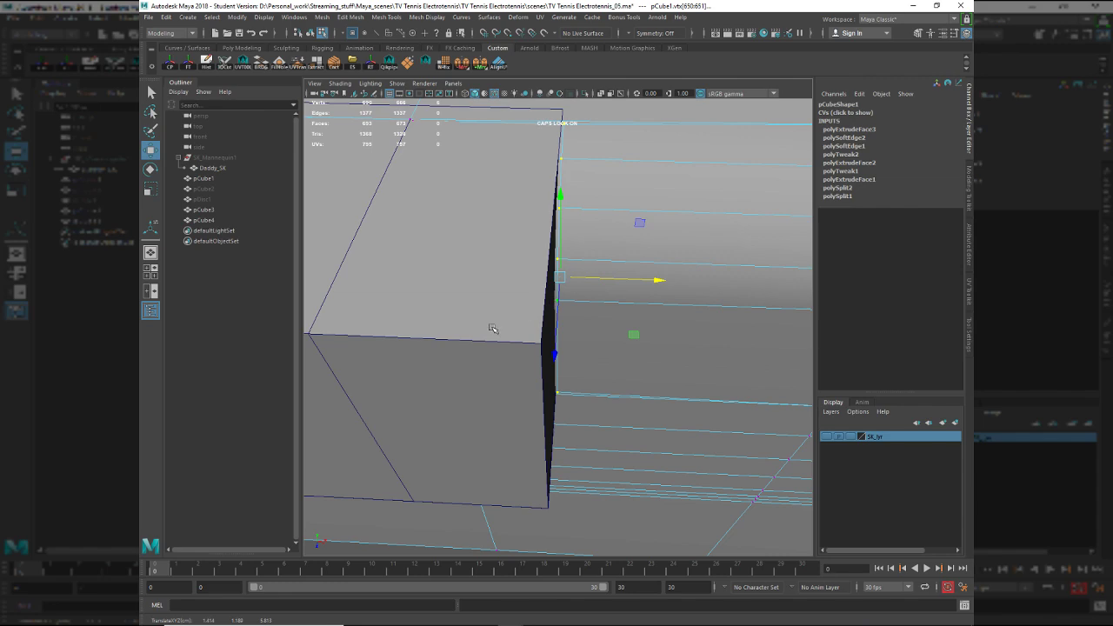
key("v")
middle_click_drag(493, 328, 520, 328)
Flatten the vertex column on the inset's opposite side along X and snap it to the guide cube's other side.
left_click_drag(443, 327, 646, 341, "alt")
left_click(589, 174)
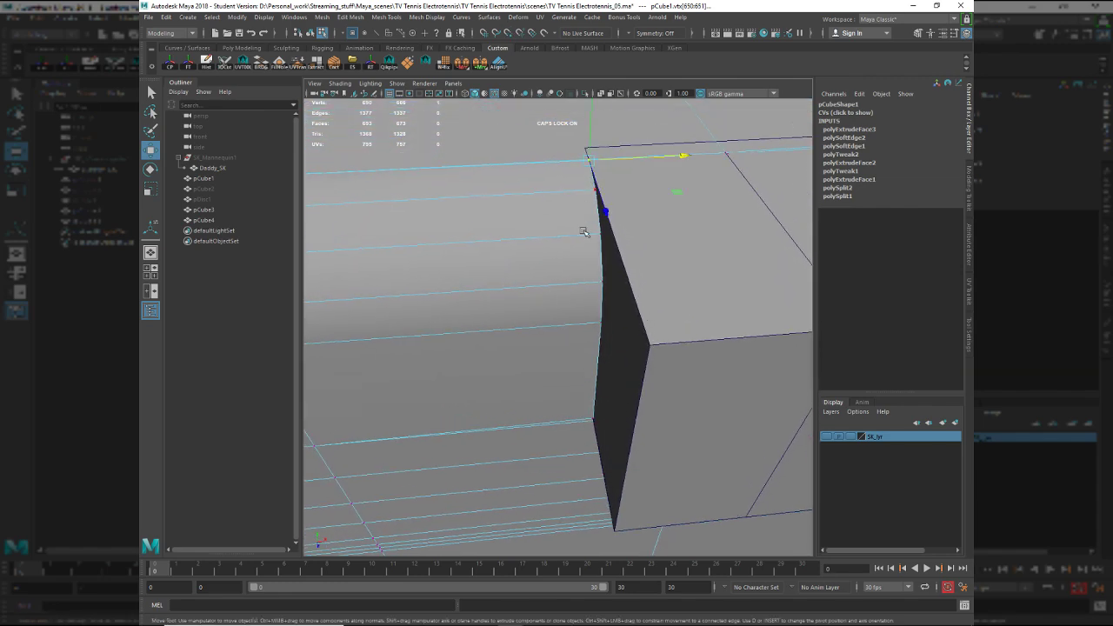
double_click(575, 395, "shift")
key("r")
left_click_drag(681, 297, 484, 311)
key("w")
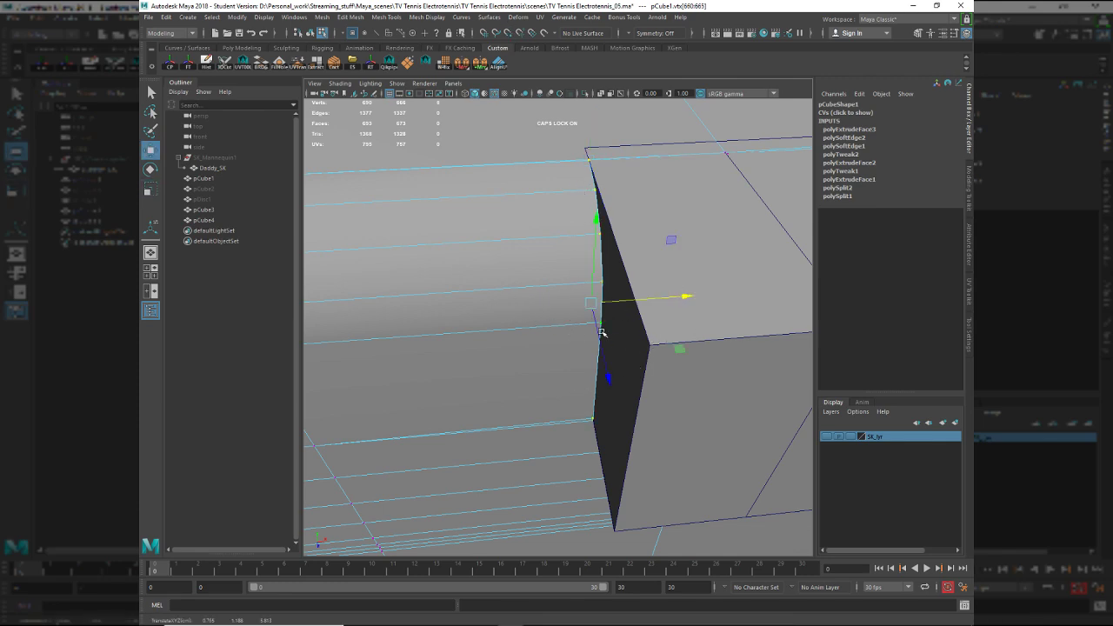
mouse_move(656, 351)
left_mouse_down("alt")
mouse_move(688, 348)
mouse_move(651, 333)
left_mouse_up("alt")
Return to object selection and hide the copied guide cube.
key("F8")
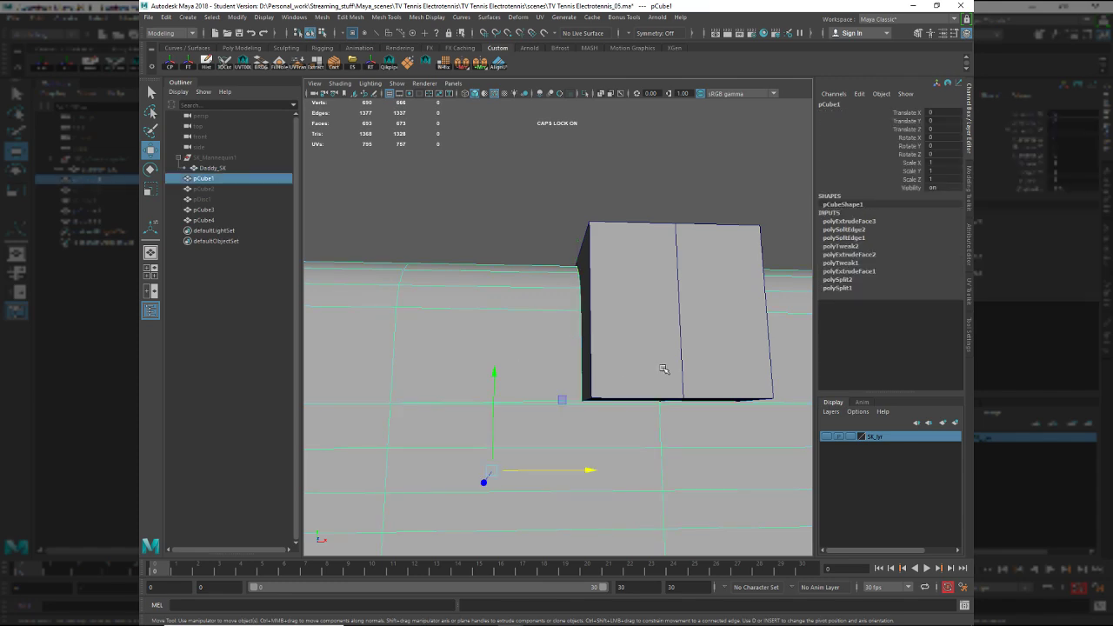
left_click(658, 366)
key("ctrl+h")
Select the faces inside the new score window outline and extrude them.
right_click_drag(644, 360, 640, 376)
left_click(646, 370)
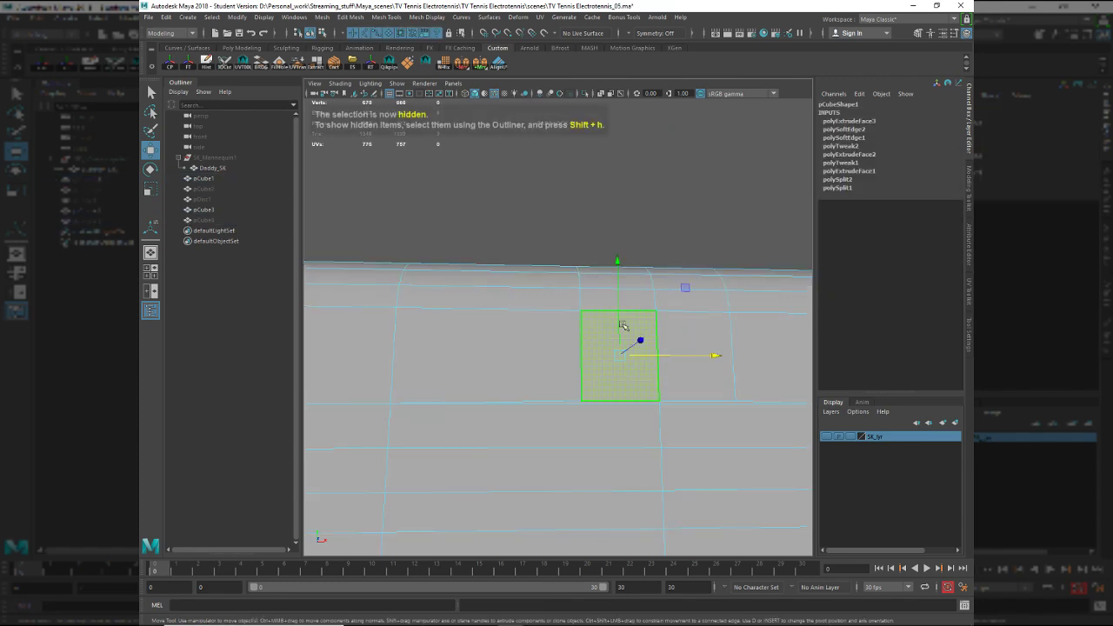
key("ctrl+z")
left_click_drag(659, 262, 656, 315, "alt")
right_click_drag(671, 301, 687, 308, "shift")
Set the new window extrusion's thickness to -0.04 and its offset to 0.02.
left_click_drag(687, 308, 722, 418, "alt")
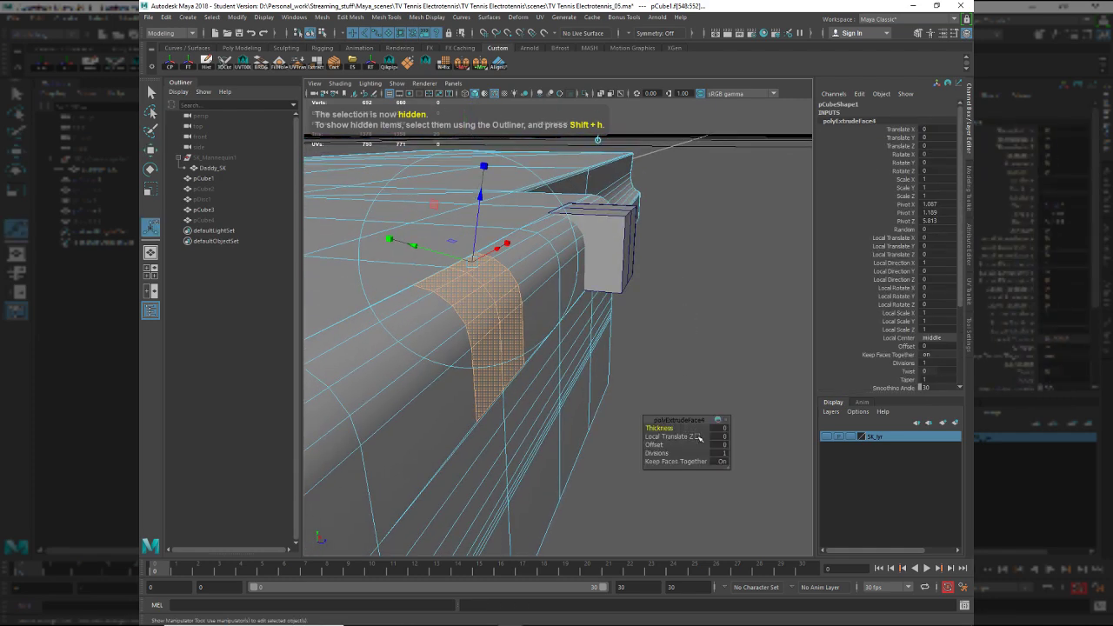
left_click(726, 429)
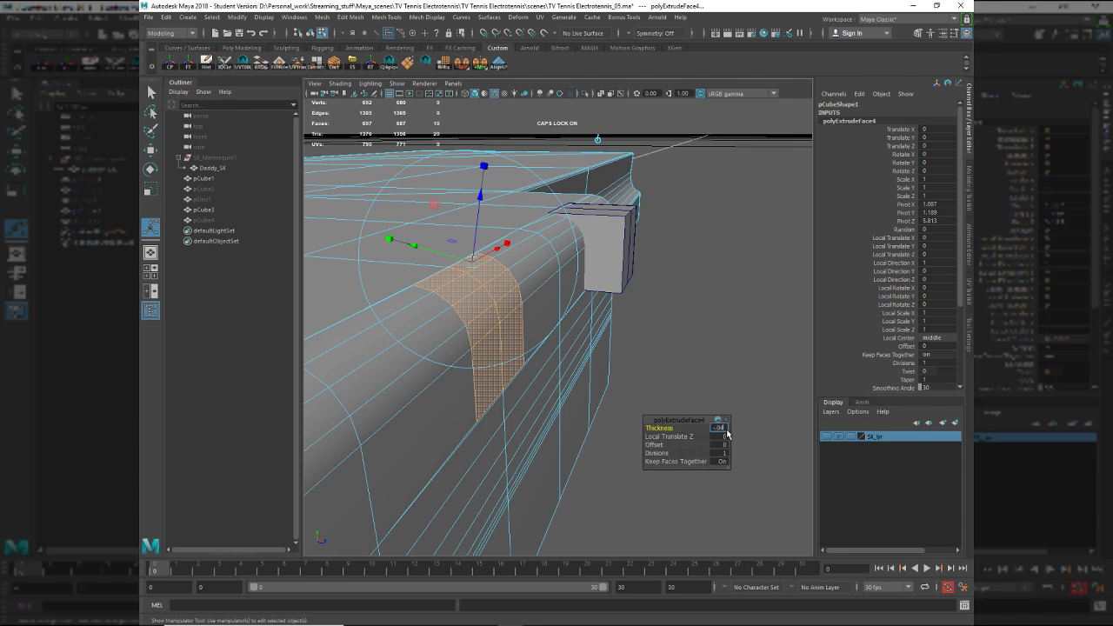
type("-.04")
key("Tab")
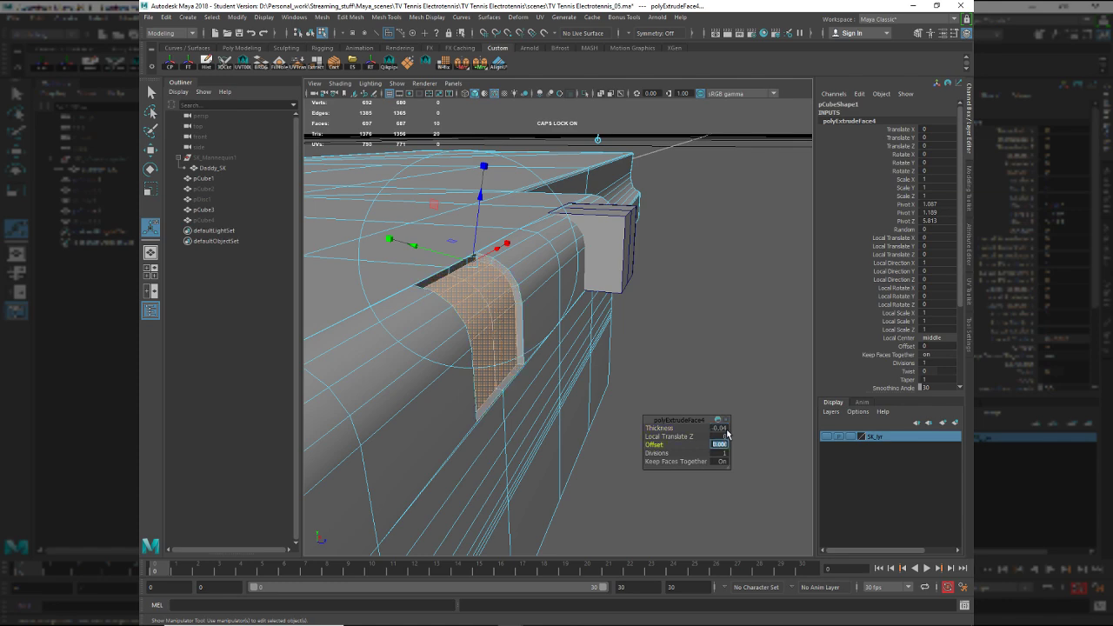
type("2")
key("Return")
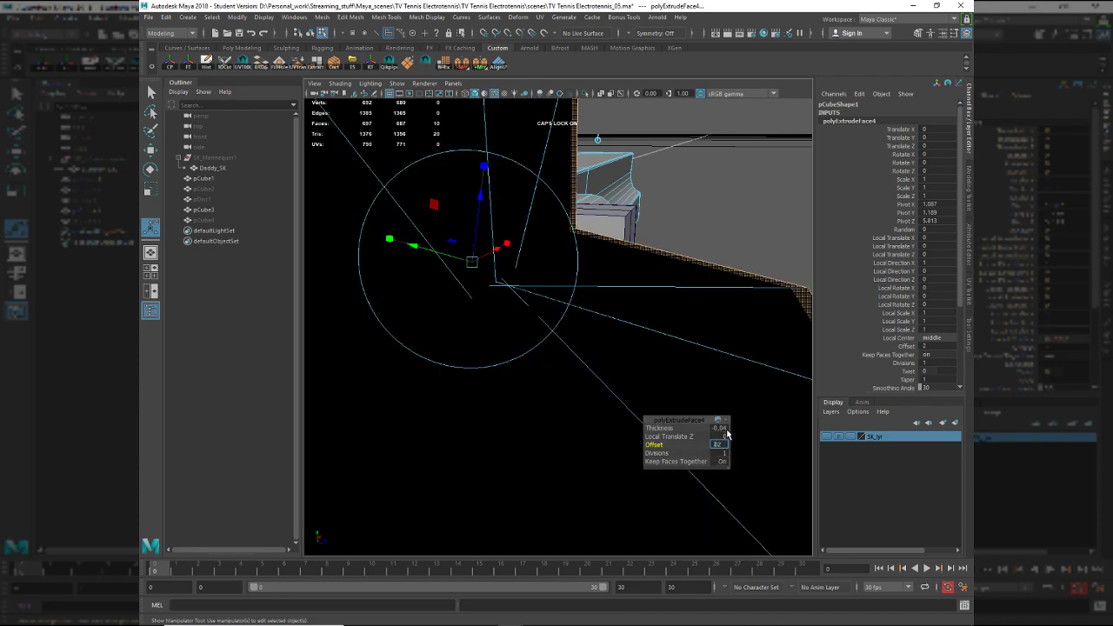
key("Return")
Return from vertex to object selection and hide every object except the casing, including the remaining guide cube.
left_click_drag(648, 372, 547, 365, "alt")
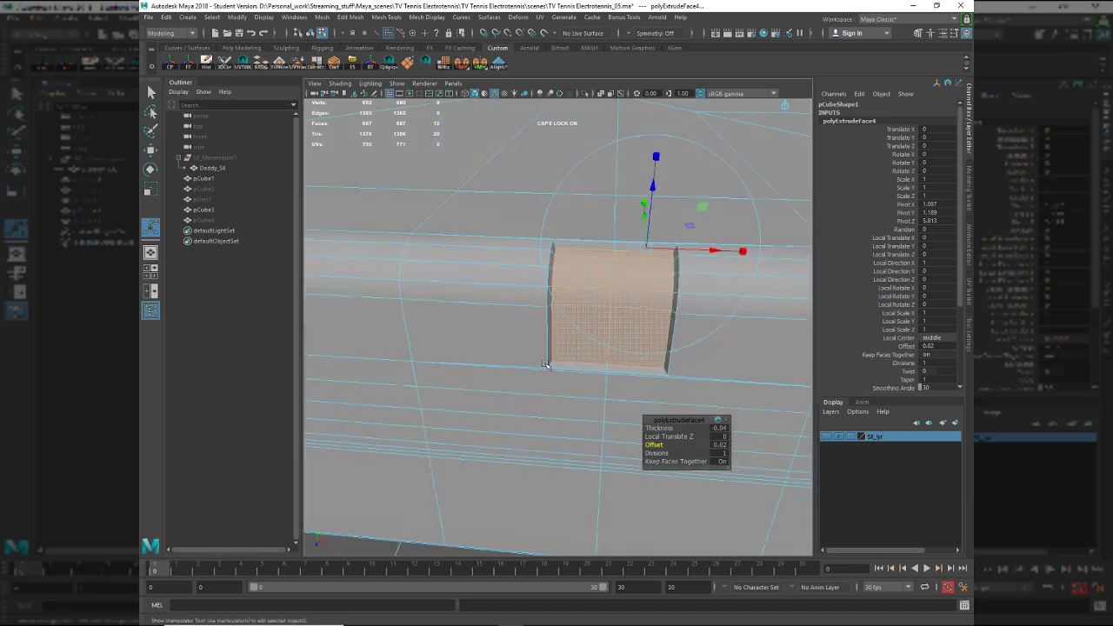
middle_click_drag(547, 365, 430, 386, "alt")
scroll(430, 385, "down", 4)
key("F9")
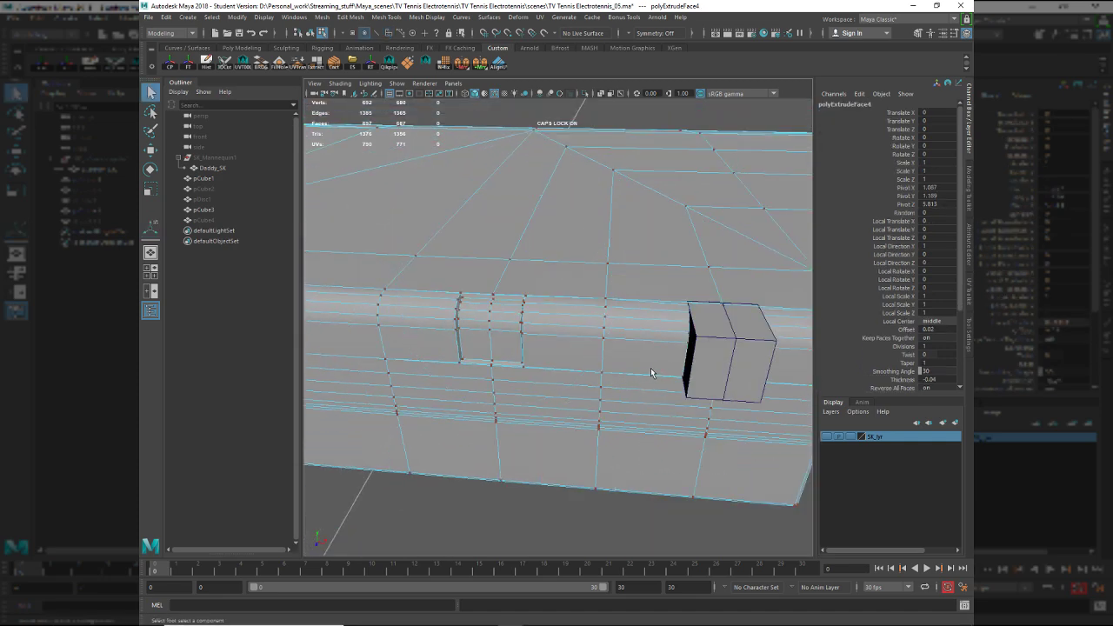
key("F8")
key("ctrl+h")
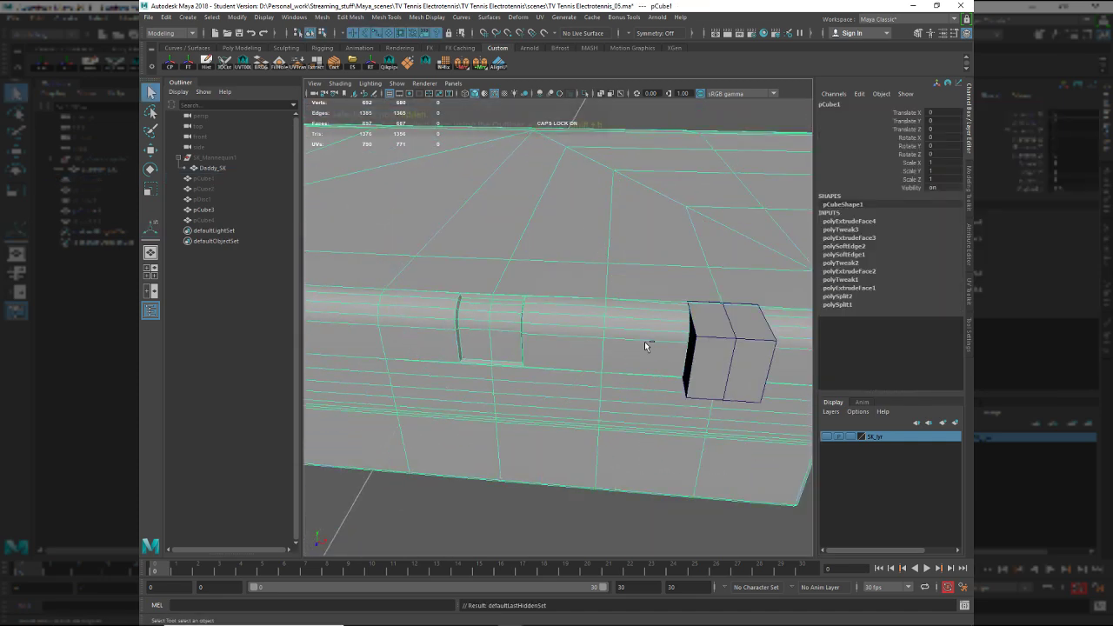
key("ctrl+h")
key("shift+h")
key("ctrl+h")
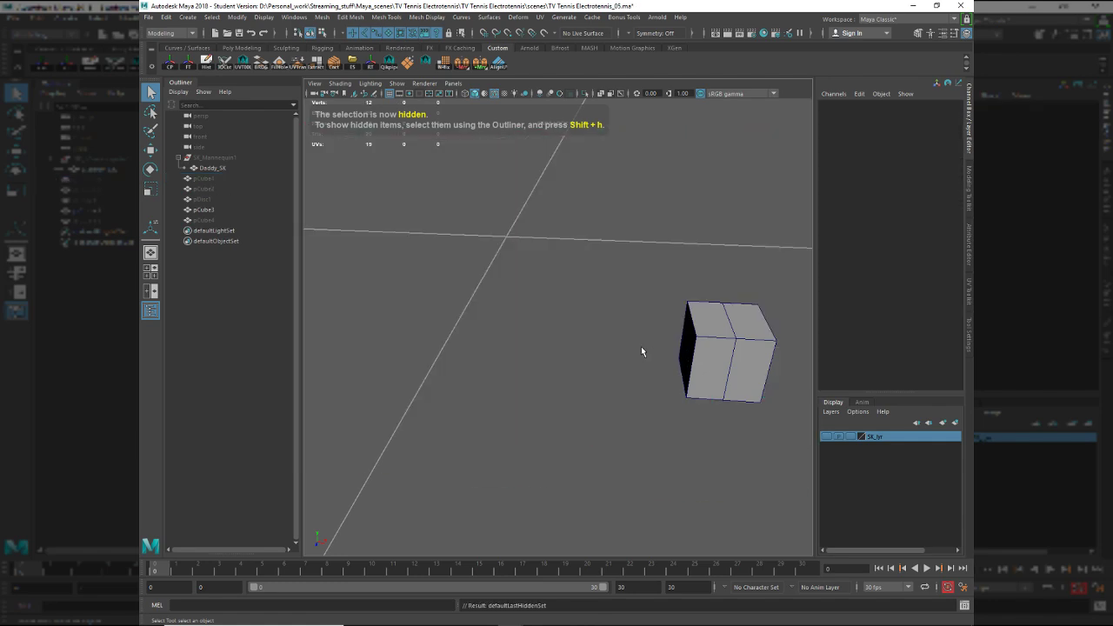
key("shift+h")
key("alt+h")
scroll(640, 348, "up", 3)
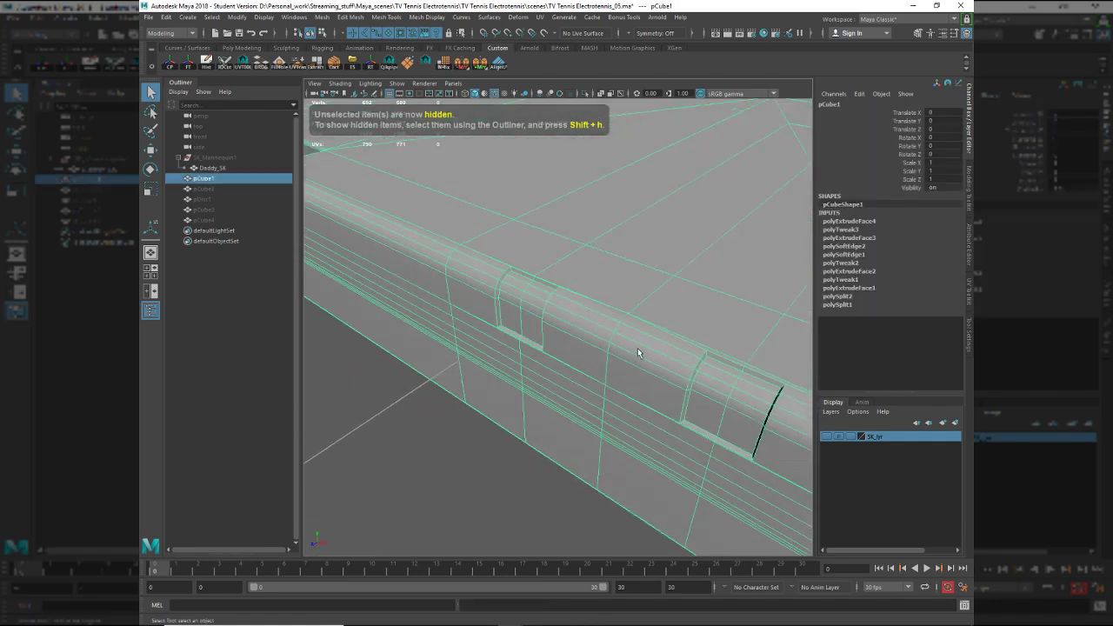
Snap the middle vertex on the score window's upper edge along Z in line with the window corner, and clear the selection.
left_click_drag(637, 349, 580, 397, "alt")
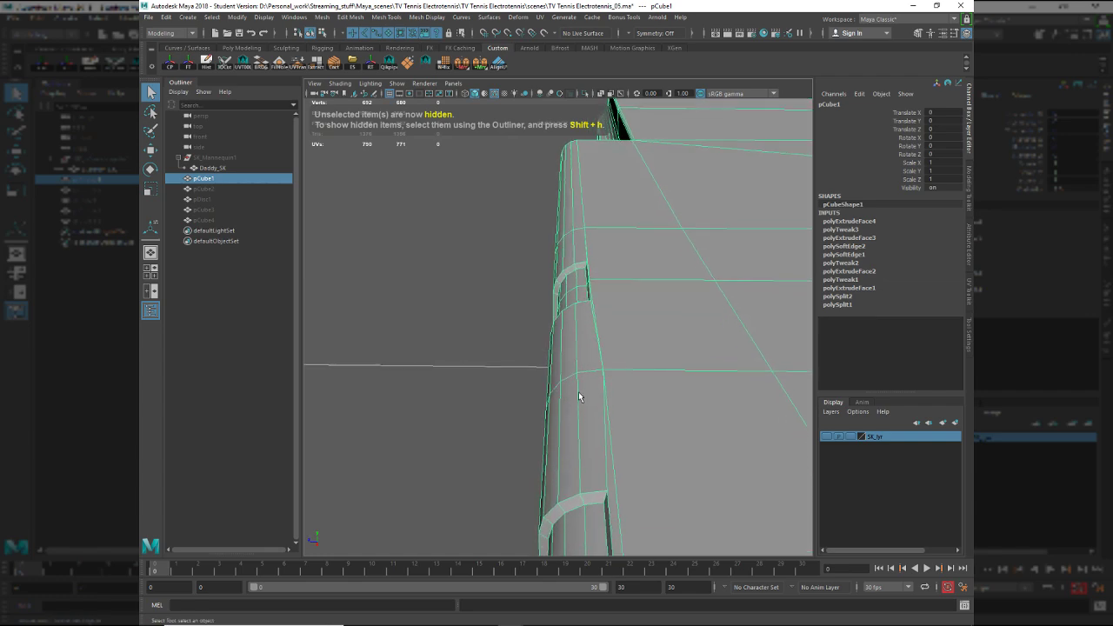
middle_click_drag(580, 397, 551, 340, "alt")
scroll(555, 348, "up", 2)
right_click_drag(569, 388, 563, 269)
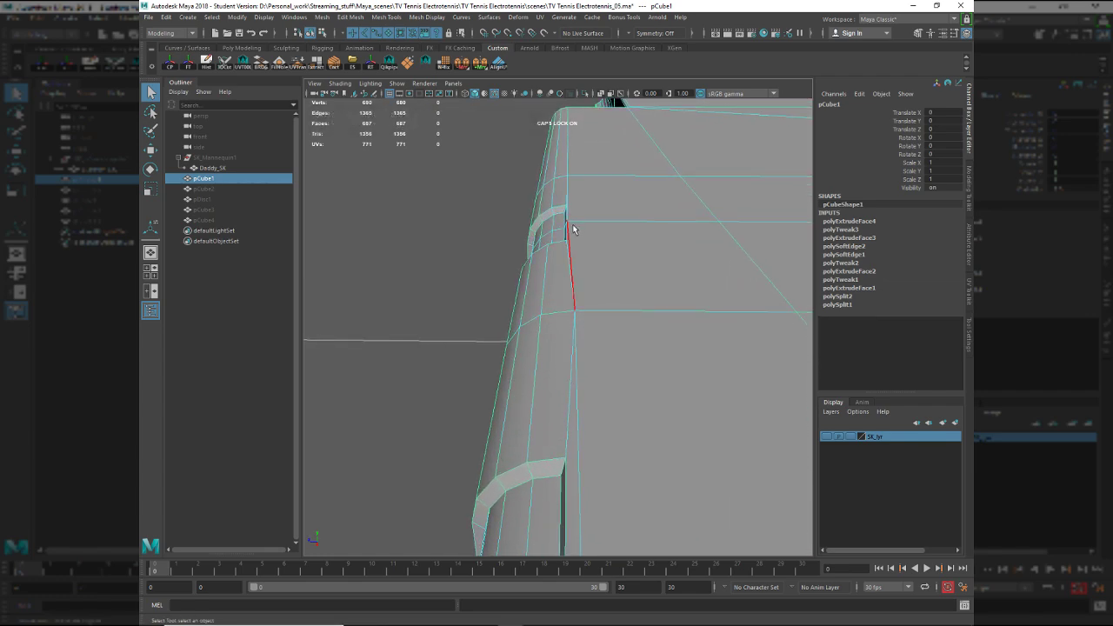
key("F9")
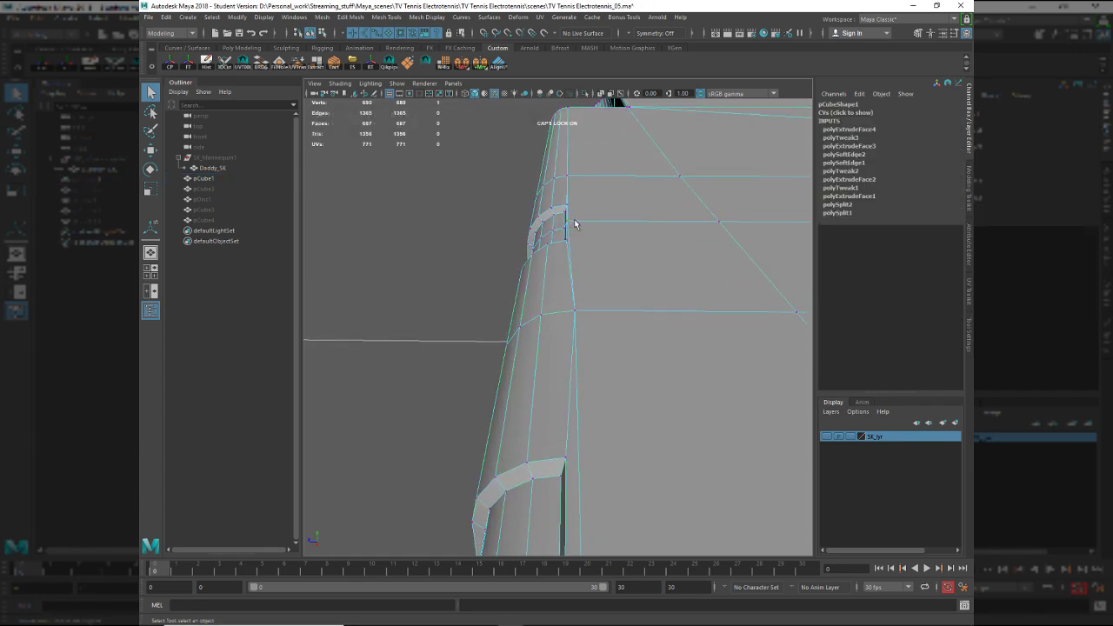
key("w")
left_click(566, 220)
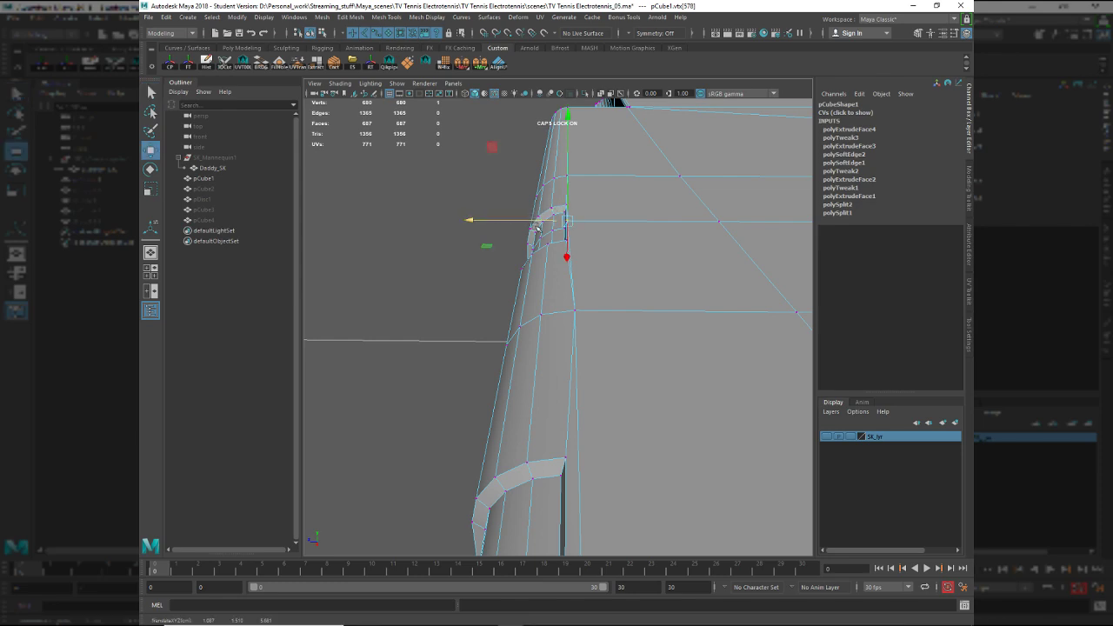
left_click_drag(570, 459, 569, 426, "alt")
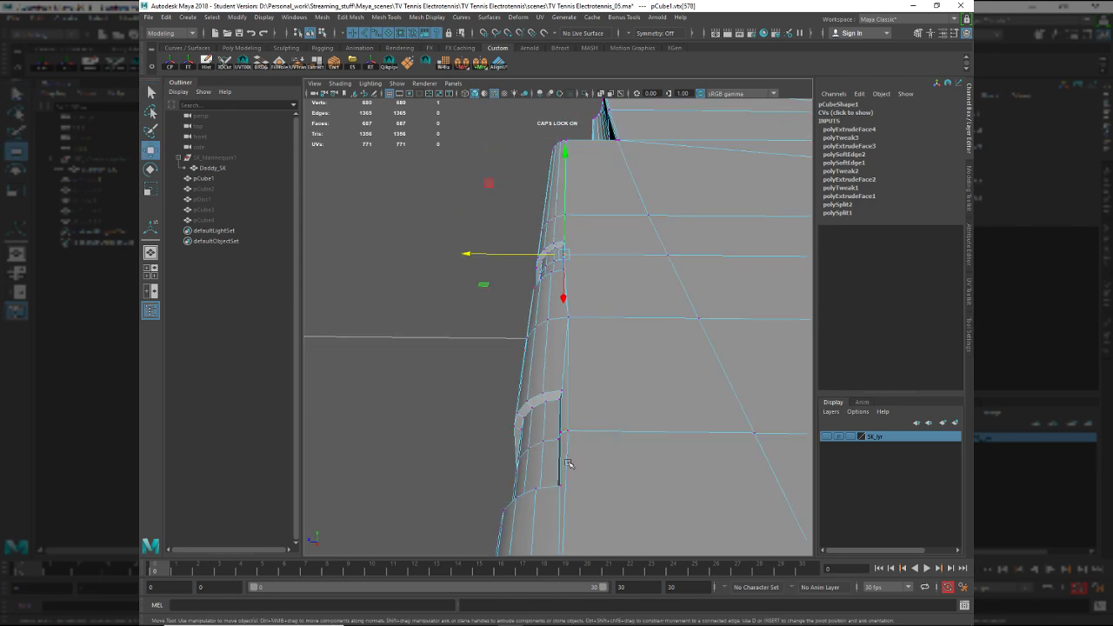
key("v")
left_click(624, 341)
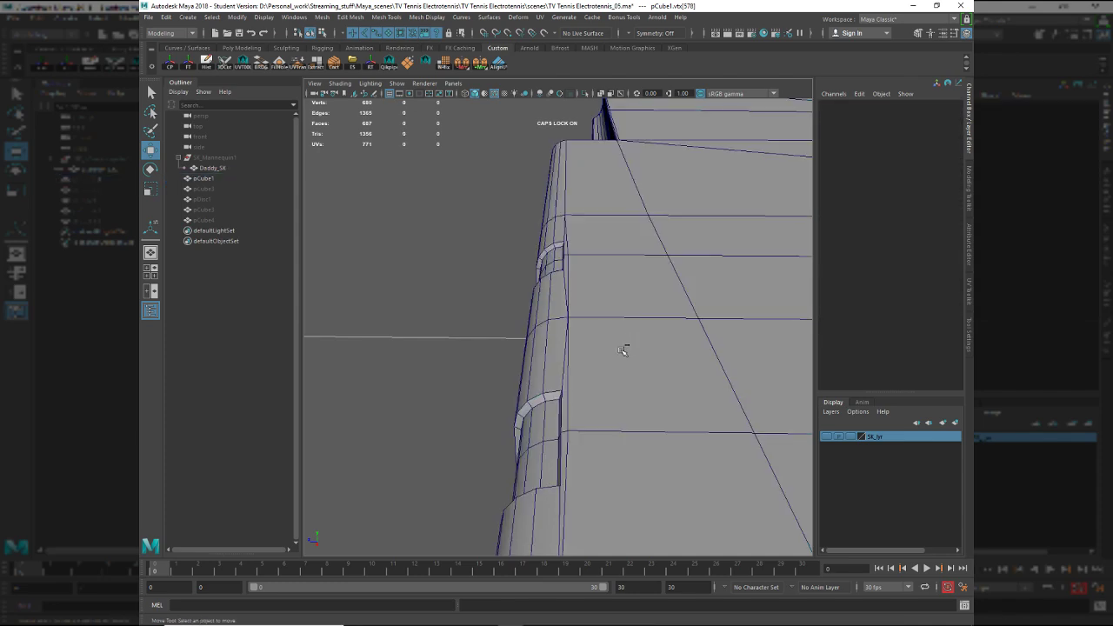
Turn off the wireframe overlay and examine the two recessed score windows' shading from several angles, comparing them with the reference photo.
left_click_drag(626, 385, 684, 397, "alt")
left_click_drag(585, 412, 511, 258, "alt")
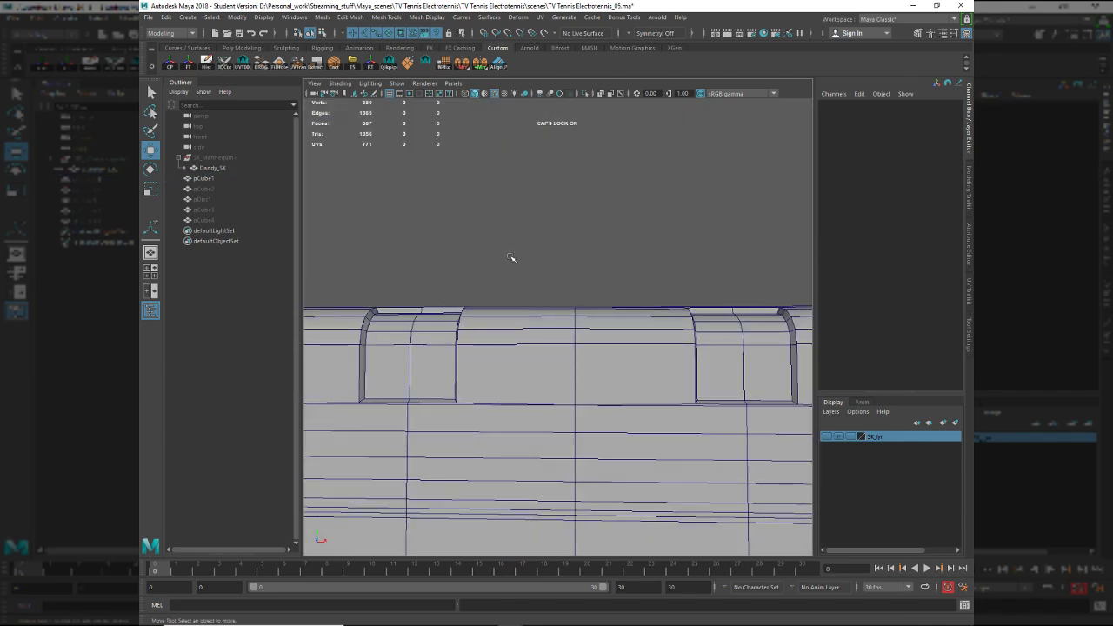
left_click(495, 93)
left_click_drag(688, 395, 564, 378, "alt")
left_click(580, 360)
left_click(600, 318, "ctrl")
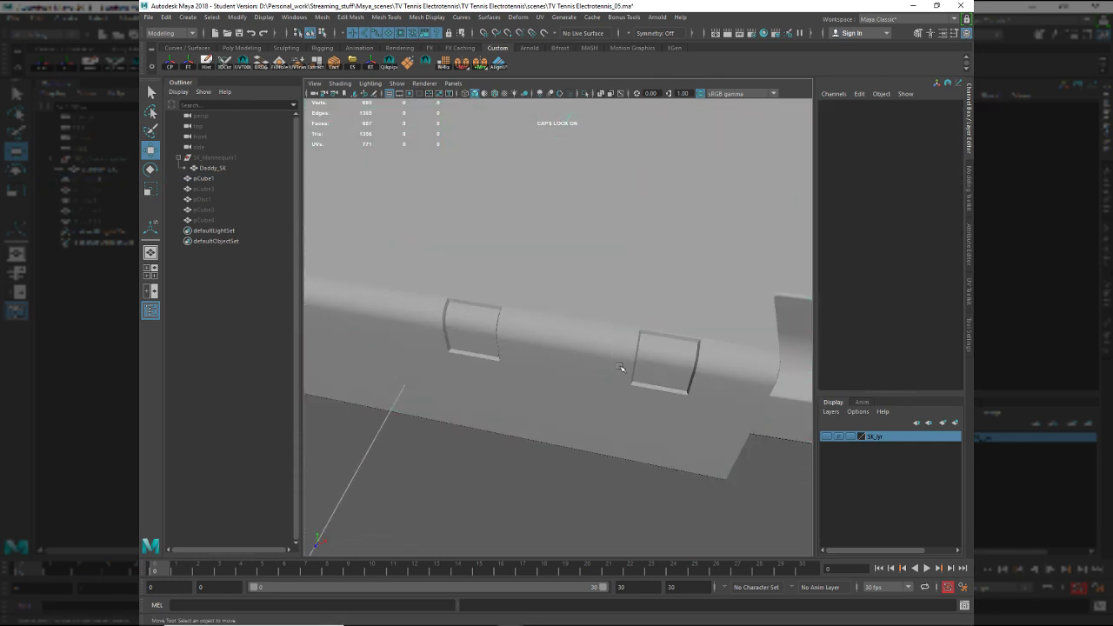
left_click_drag(556, 326, 657, 368, "alt")
left_click(530, 354)
left_click(650, 373, "ctrl")
key("alt+Tab")
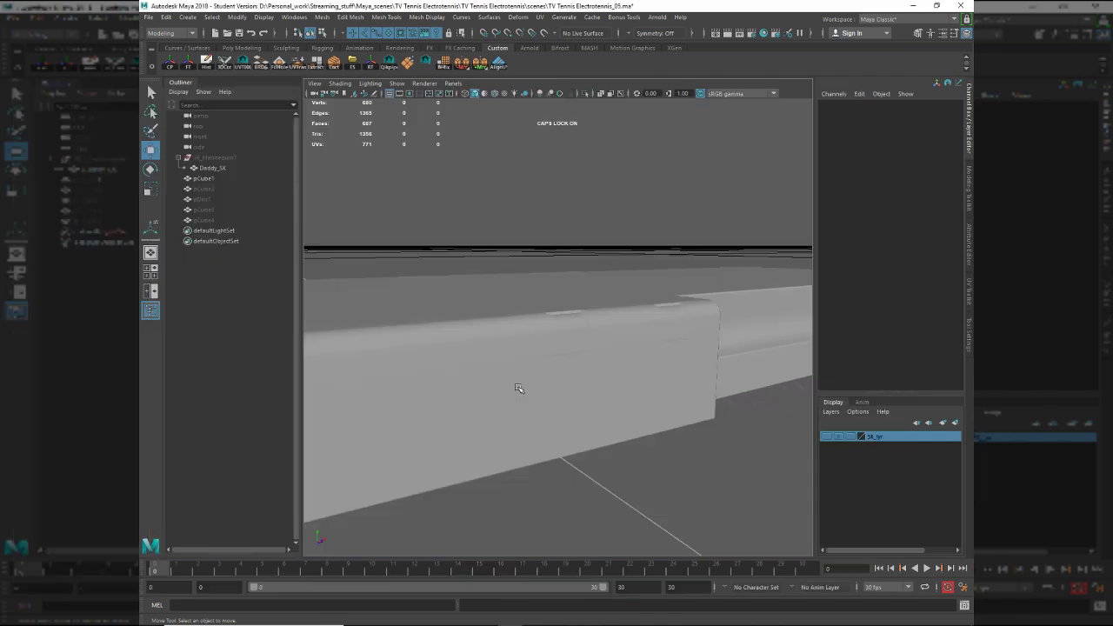
left_click_drag(601, 390, 597, 340, "alt")
left_click(621, 385)
left_click(606, 400, "ctrl")
Select the casing edge behind the score windows and examine the surrounding topology against the reference photo.
left_click(636, 388)
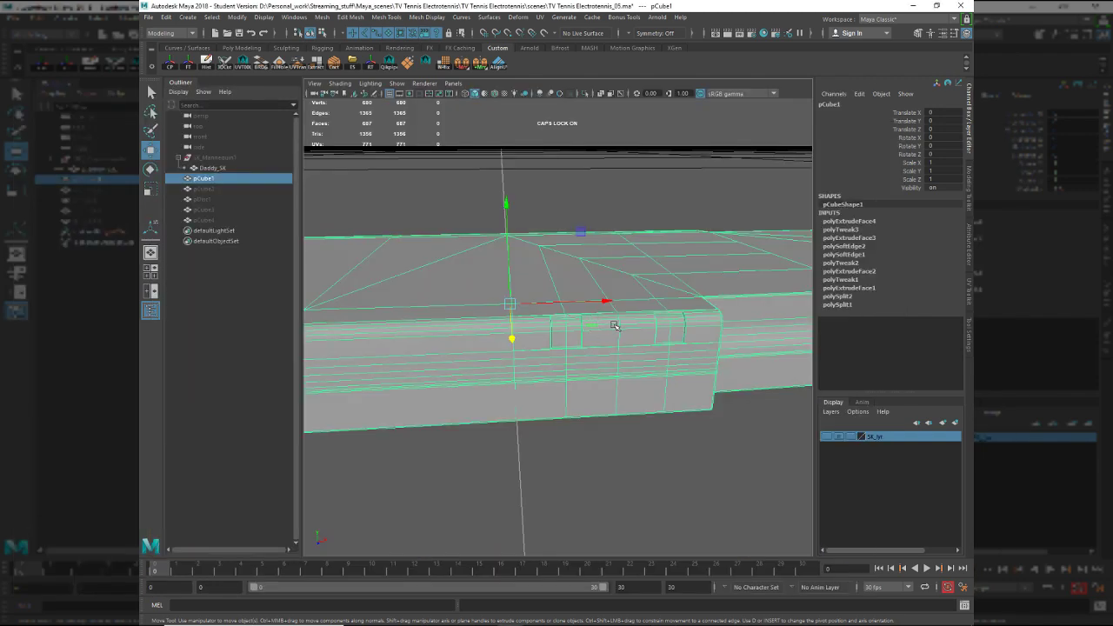
left_click_drag(628, 332, 621, 362, "alt")
mouse_move(621, 290)
right_mouse_down()
mouse_move(622, 316)
mouse_move(620, 294)
right_mouse_up()
left_click(620, 300)
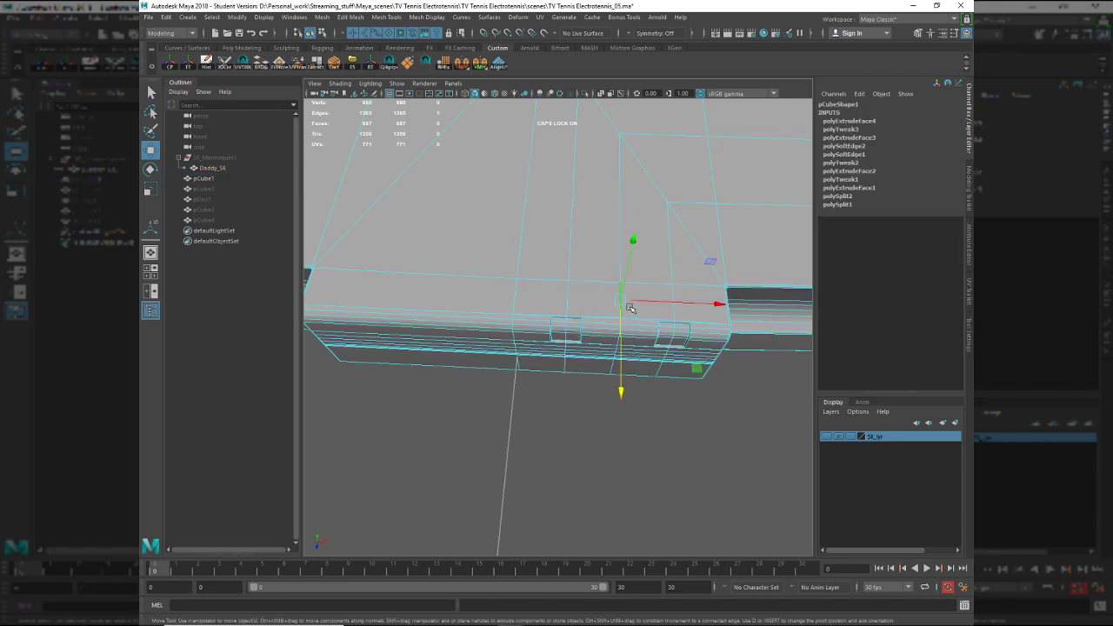
left_click_drag(631, 307, 632, 301, "alt")
left_click_drag(627, 399, 636, 346, "alt")
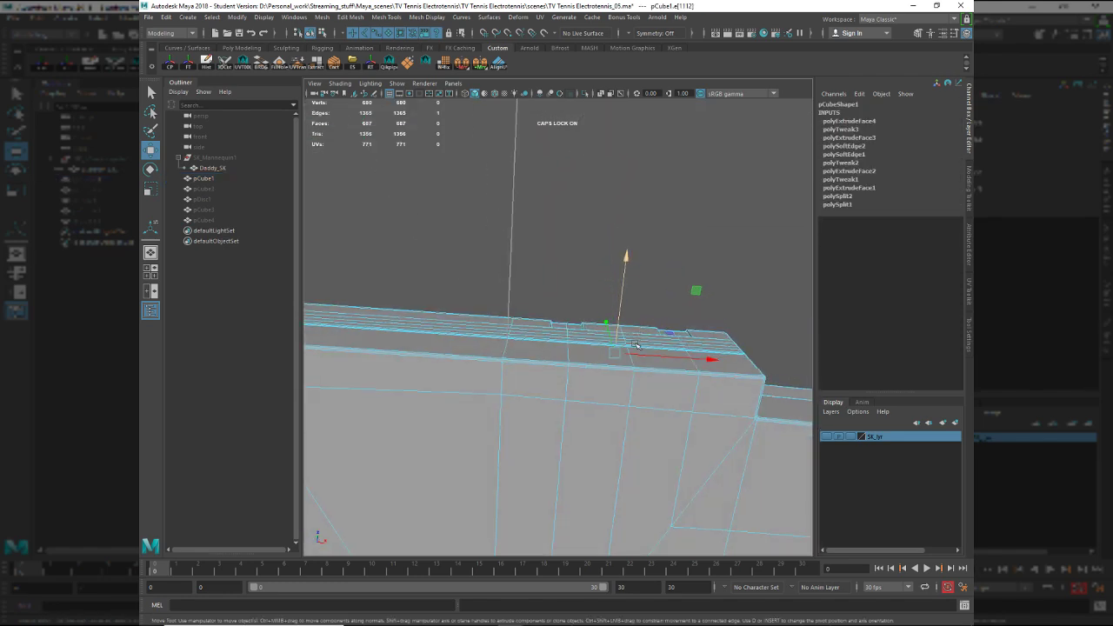
left_click_drag(652, 408, 667, 339, "alt")
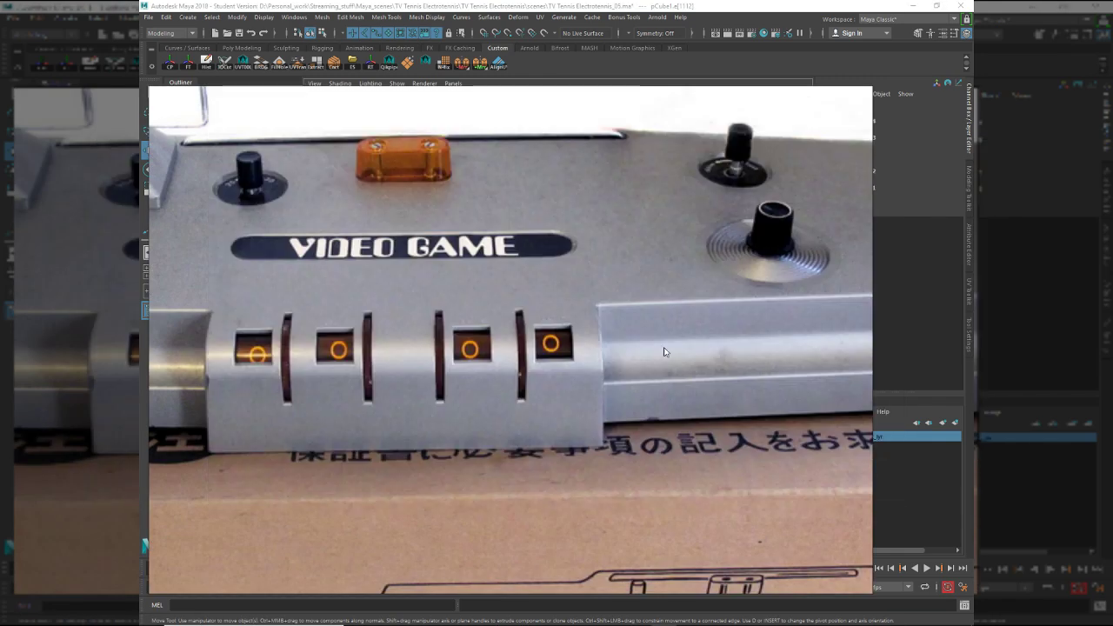
key("alt+Tab")
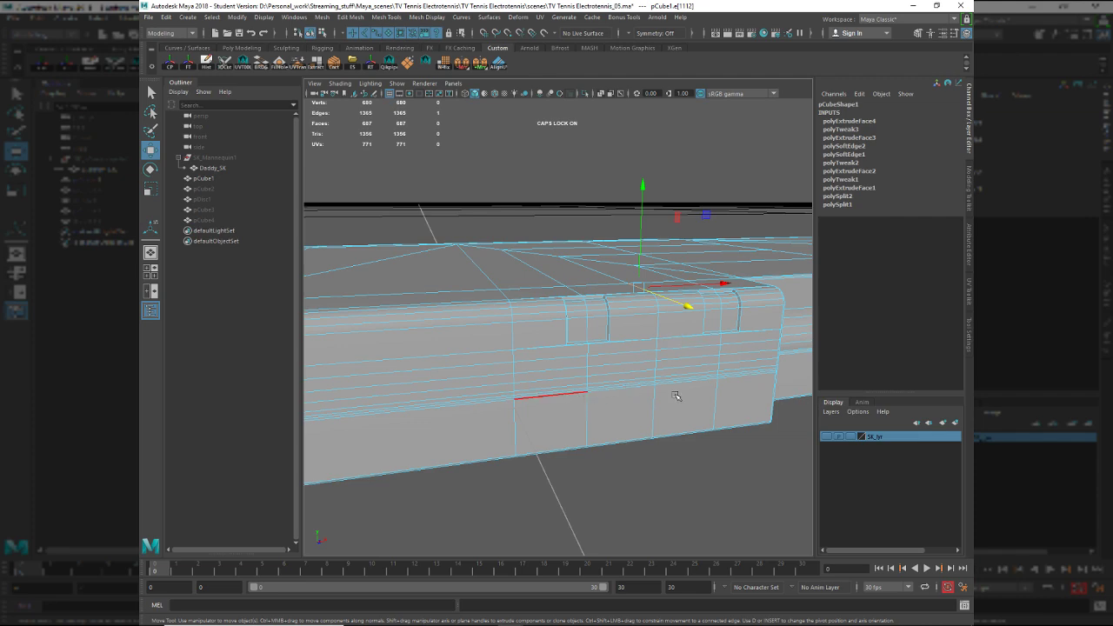
Mirror the casing across the object's X axis with cut geometry on and borders merged at a 0.001 threshold, and deselect it.
left_click_drag(675, 394, 610, 346, "alt")
key("F8")
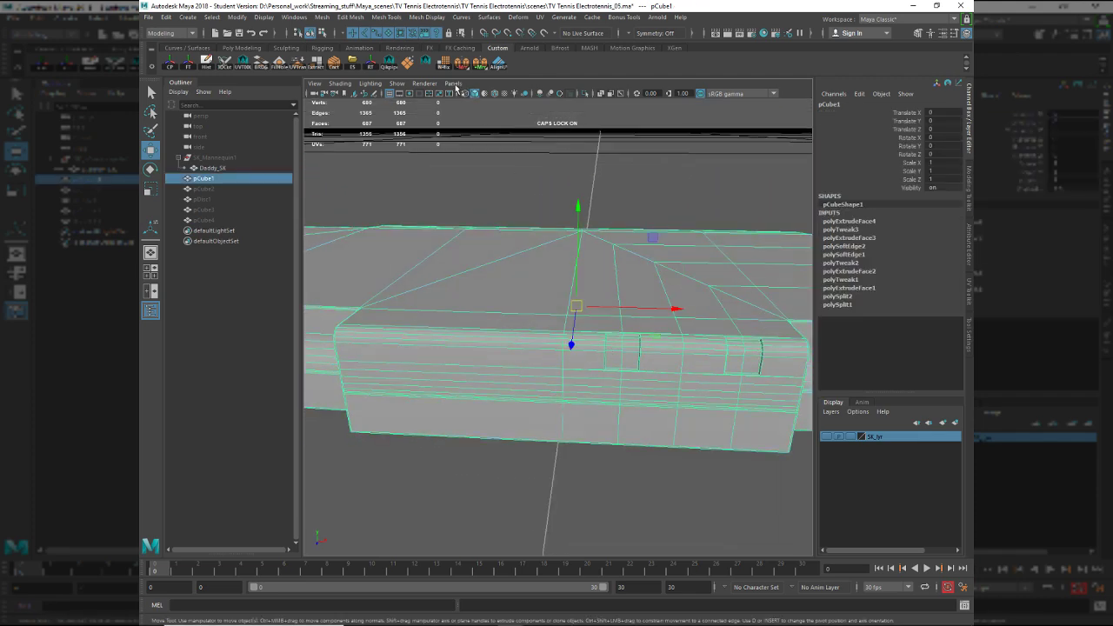
left_click(463, 68)
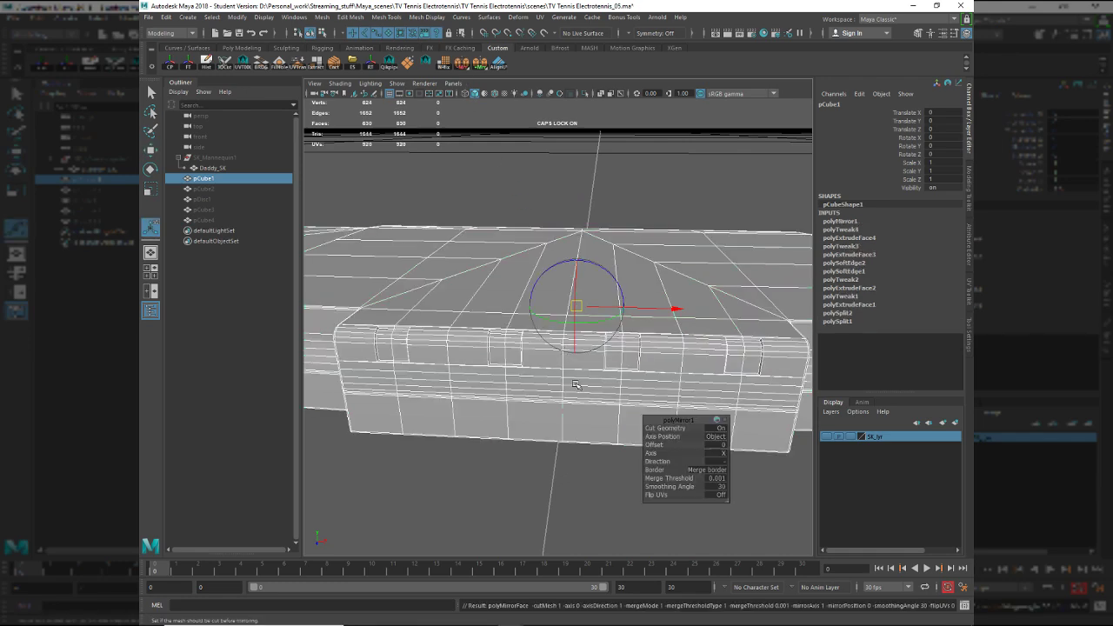
key("super")
key("super")
key("q")
left_click(541, 422)
key("5")
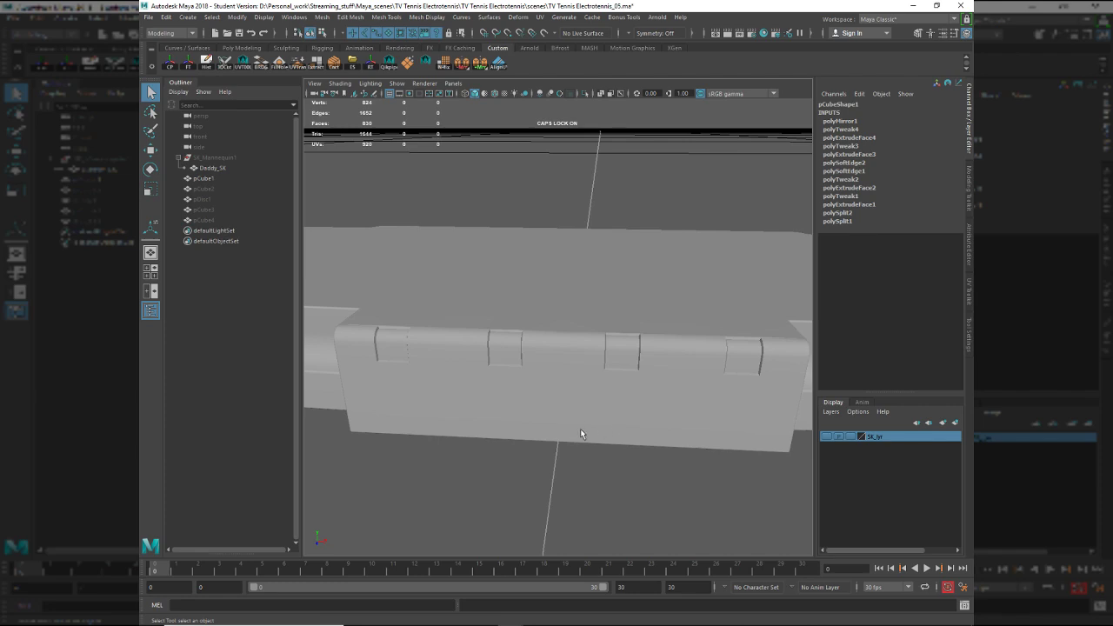
left_click_drag(580, 429, 521, 442, "alt")
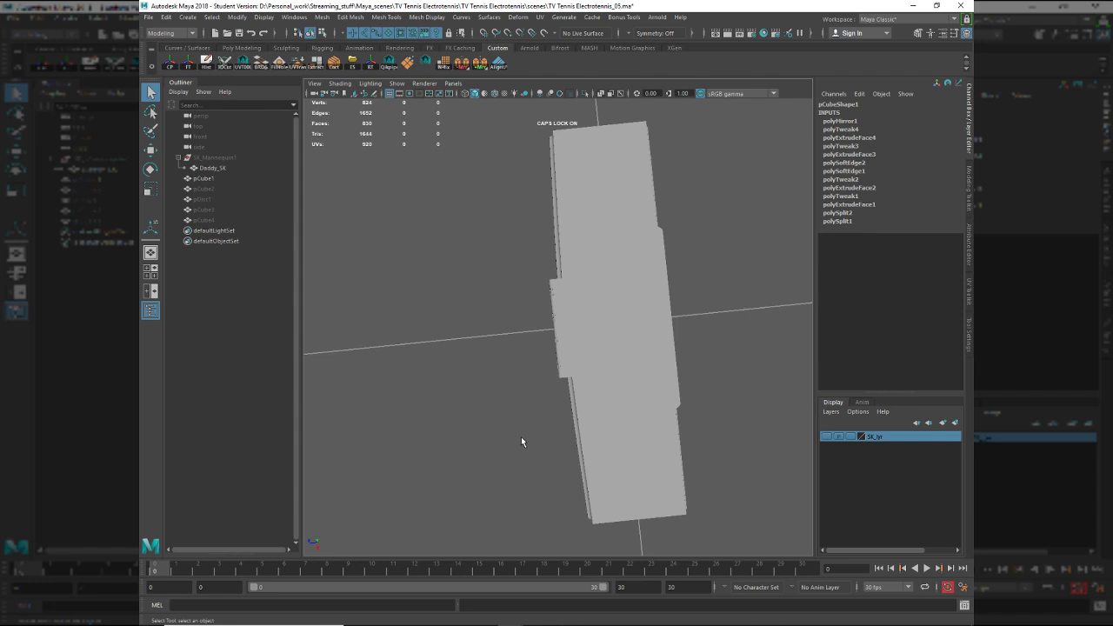
Launch Razer Synapse from the system tray and place its window over the modelling scene.
mouse_move(685, 622)
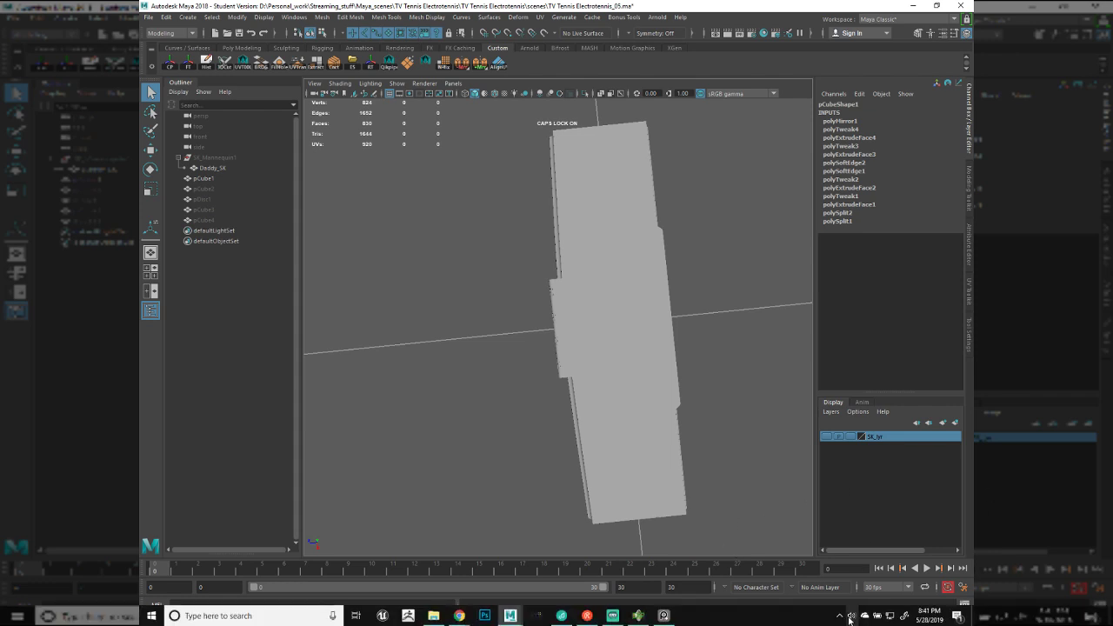
left_click(840, 616)
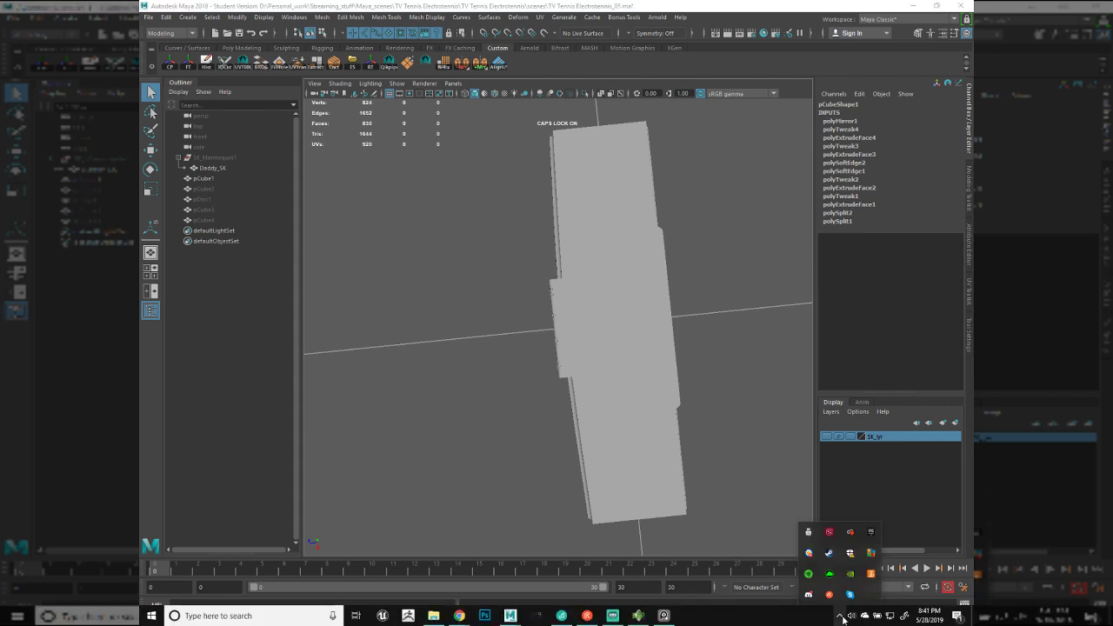
left_click(811, 573)
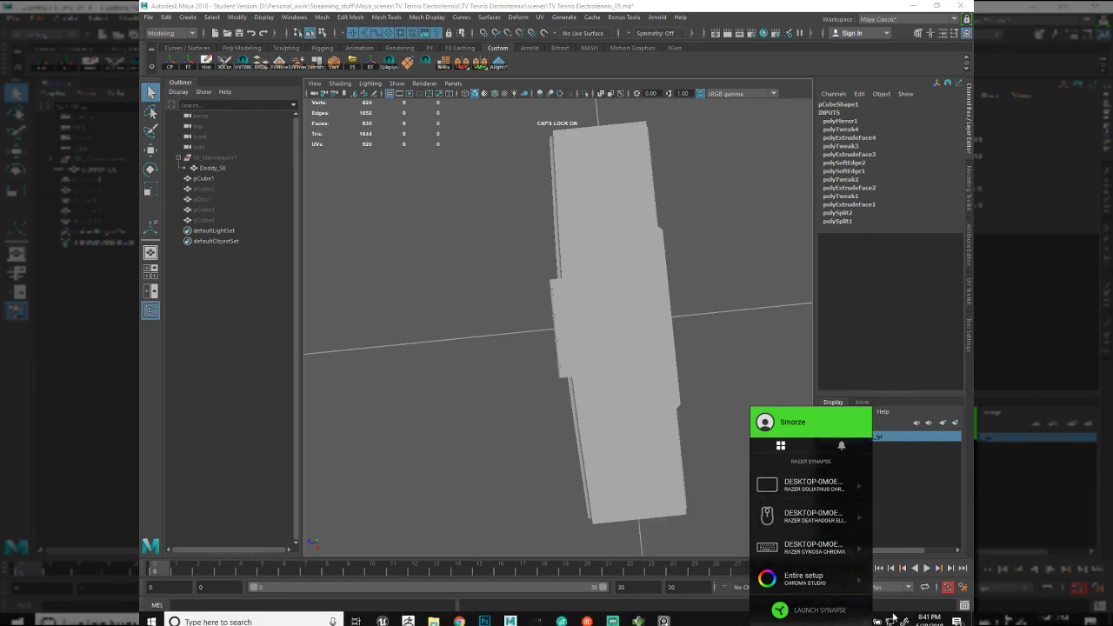
left_click(747, 412)
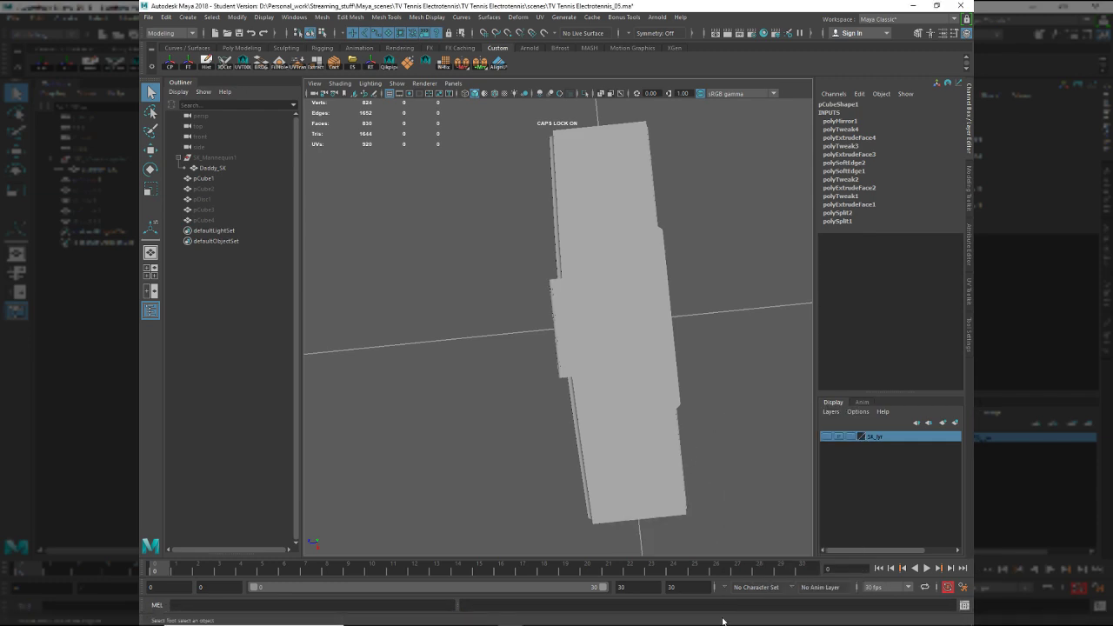
left_click(840, 616)
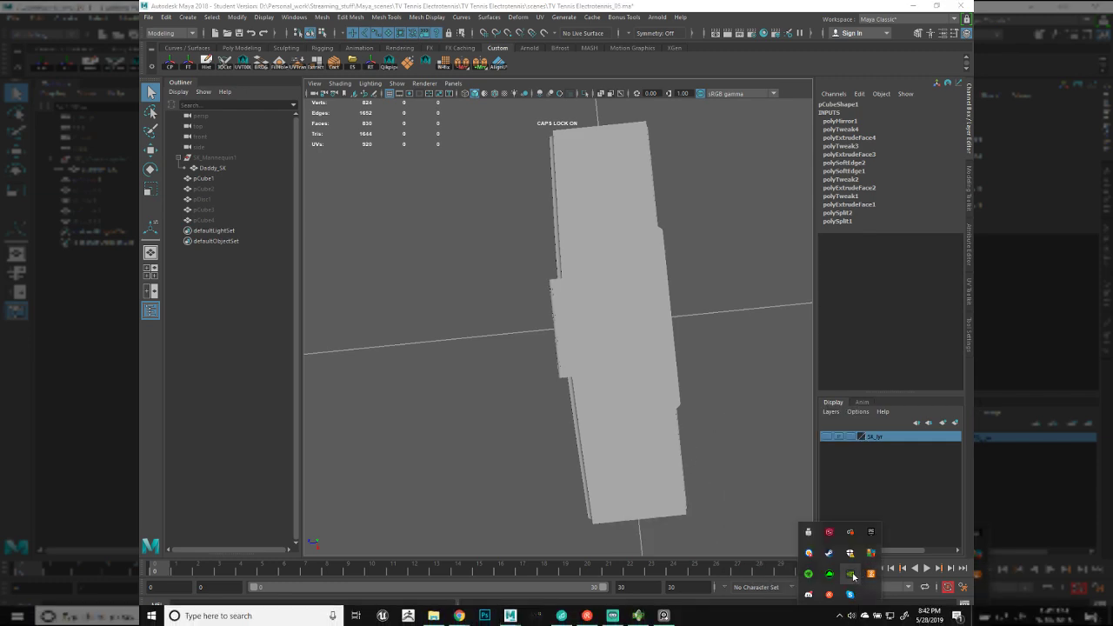
left_click(809, 576)
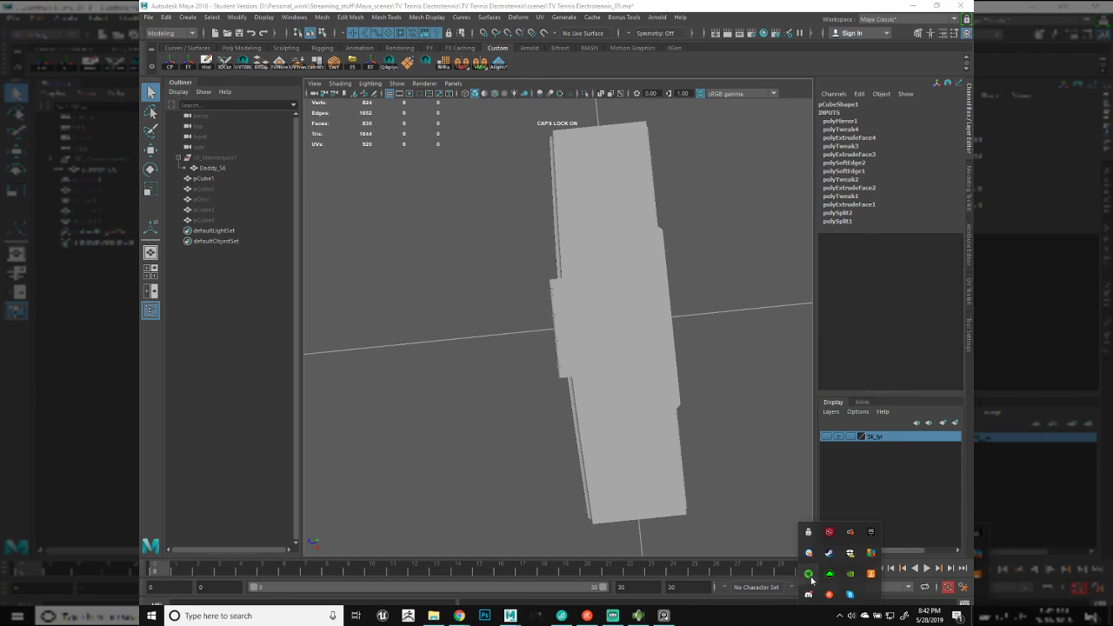
left_click(809, 575)
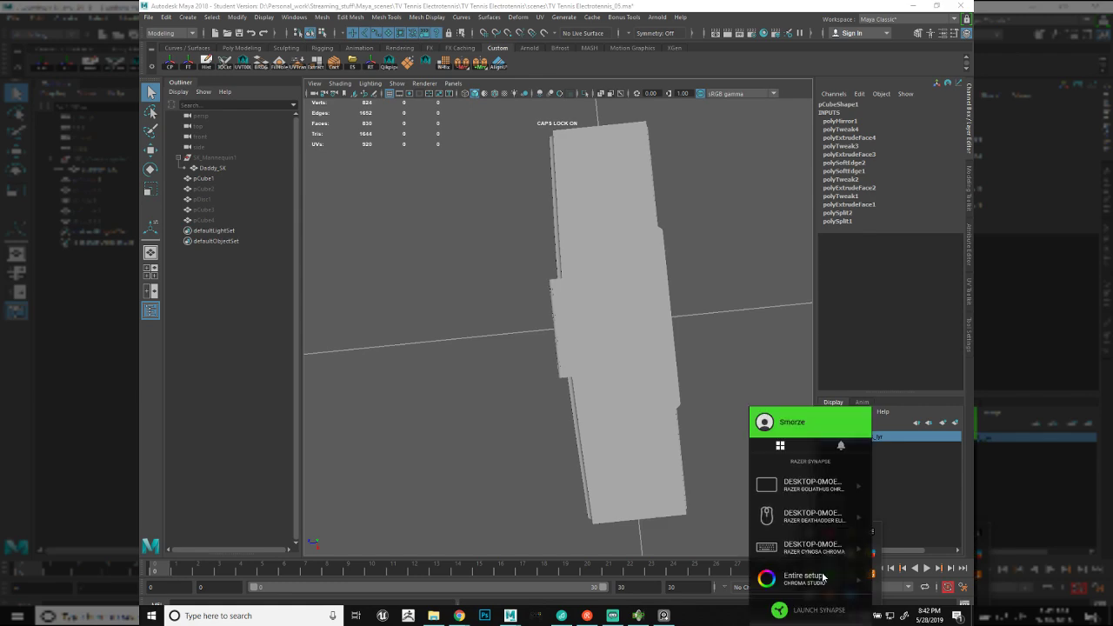
left_click(795, 611)
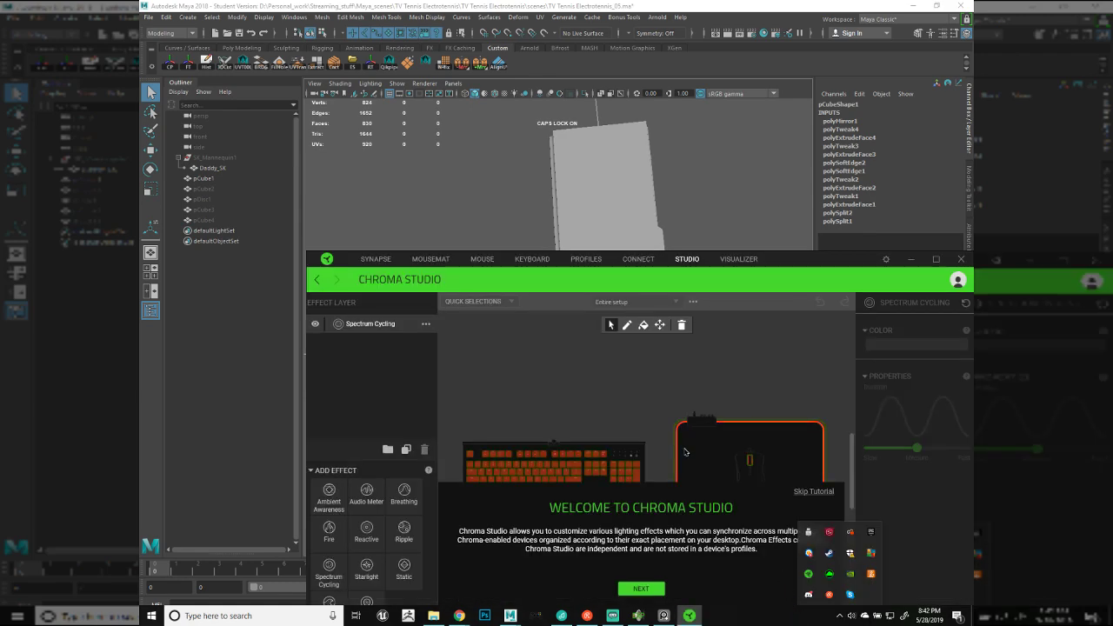
left_click_drag(776, 258, 642, 225)
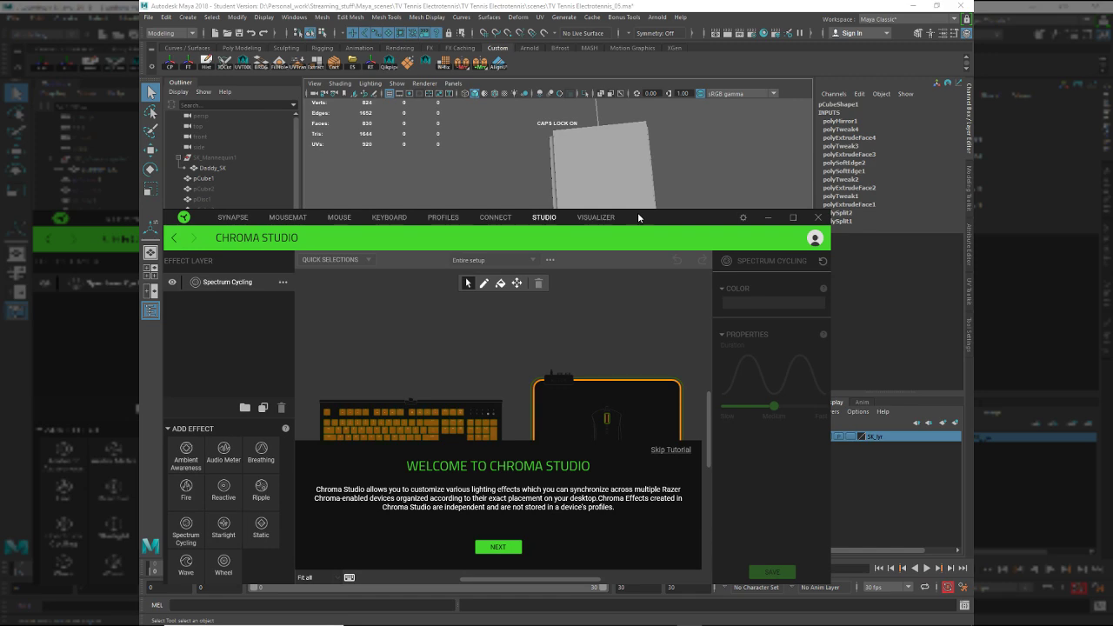
Look through the mousemat, mouse, keyboard, profiles and Connect pages in Razer Synapse and close its window.
left_click(232, 217)
left_click(284, 219)
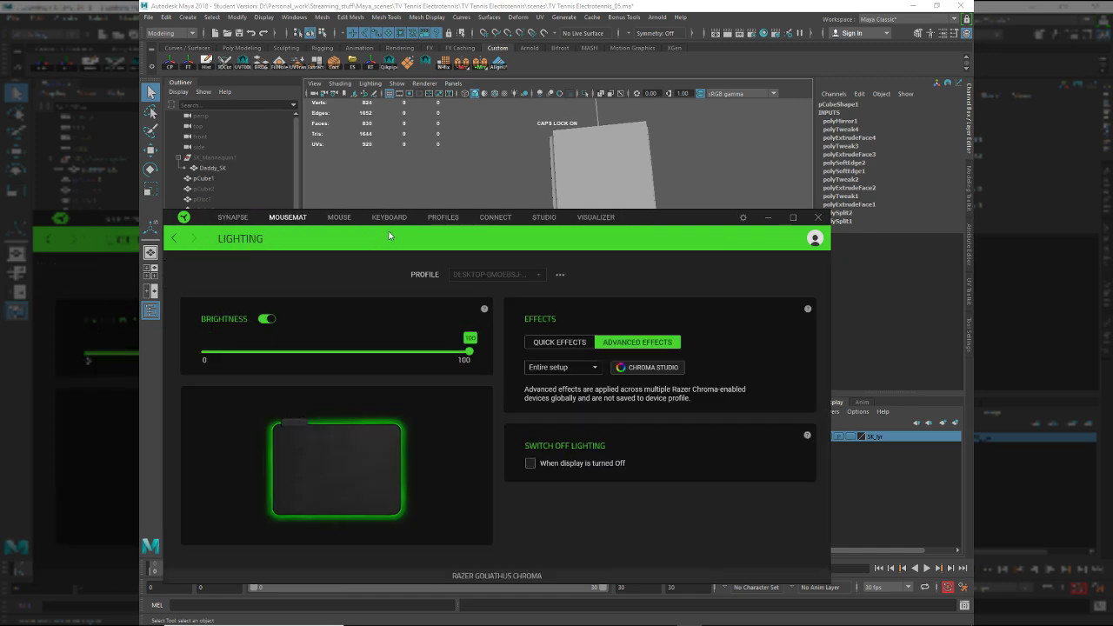
left_click(338, 217)
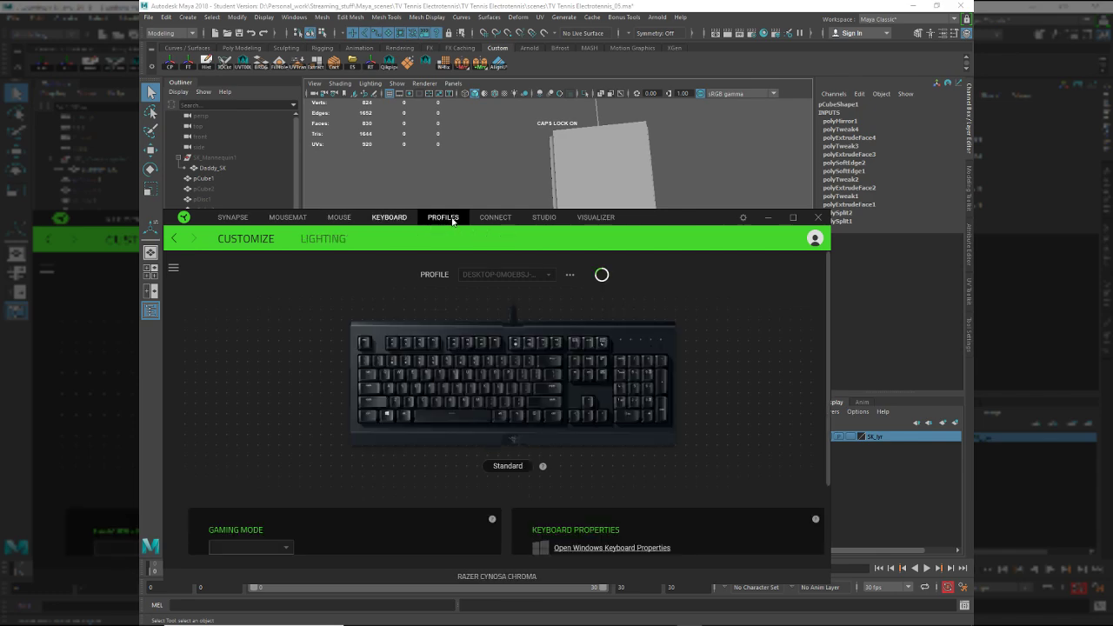
left_click(444, 217)
left_click(496, 218)
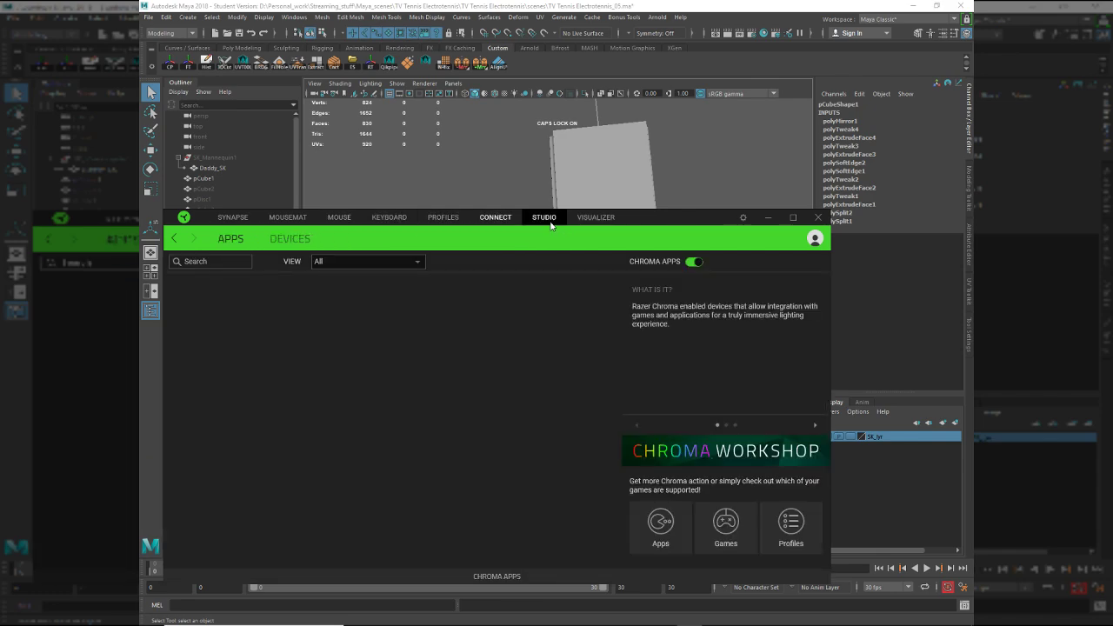
left_click(818, 217)
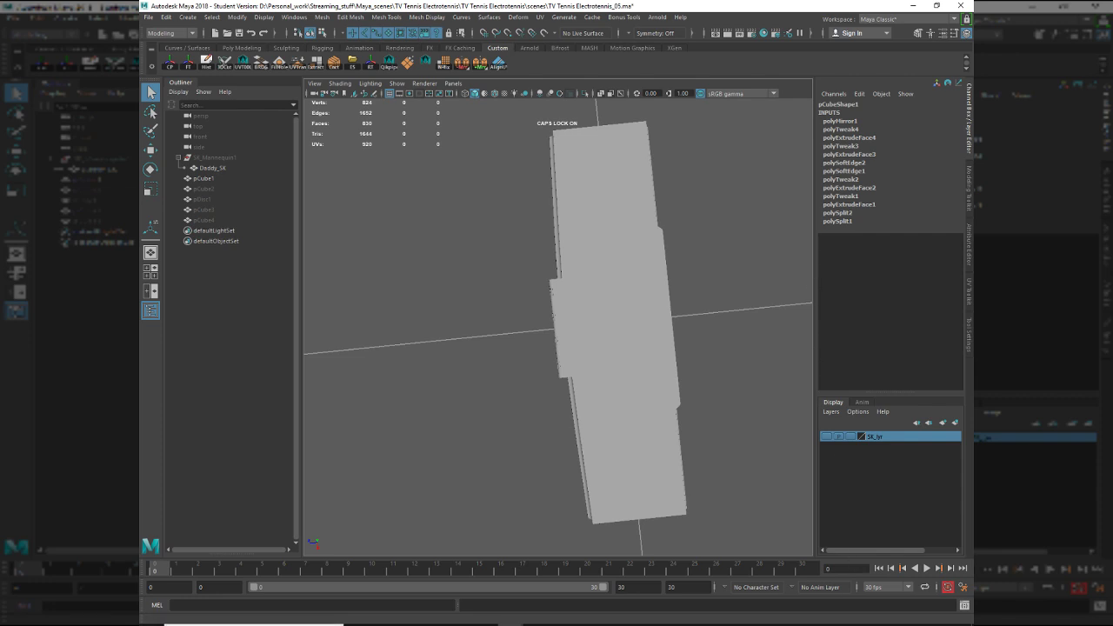
Select the casing and examine the mirrored score windows on its front block from several angles.
mouse_move(819, 623)
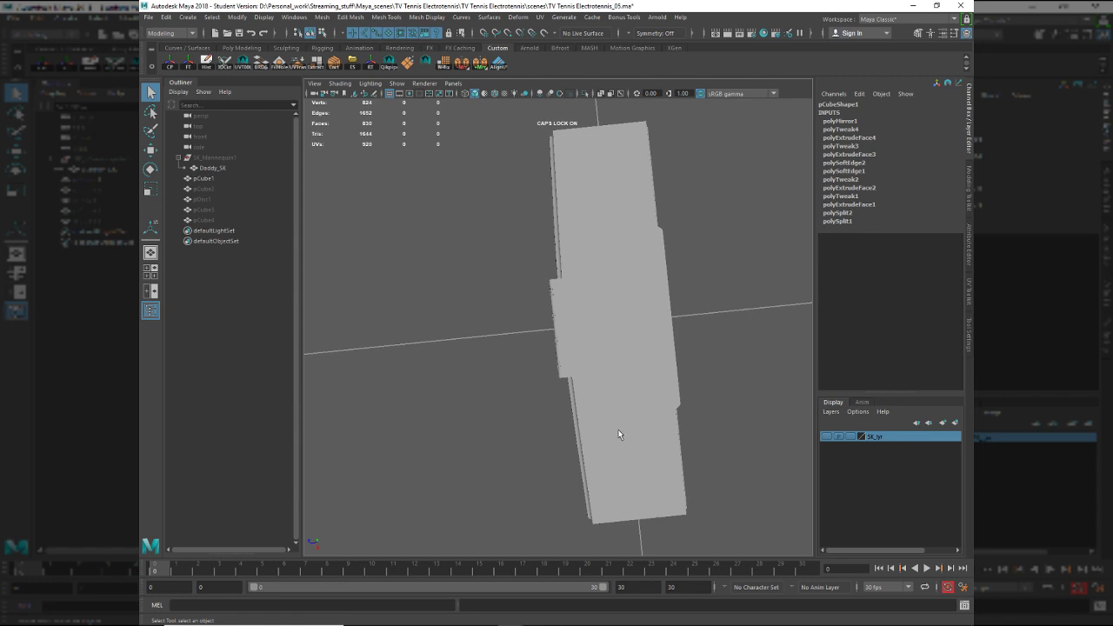
left_click(592, 401)
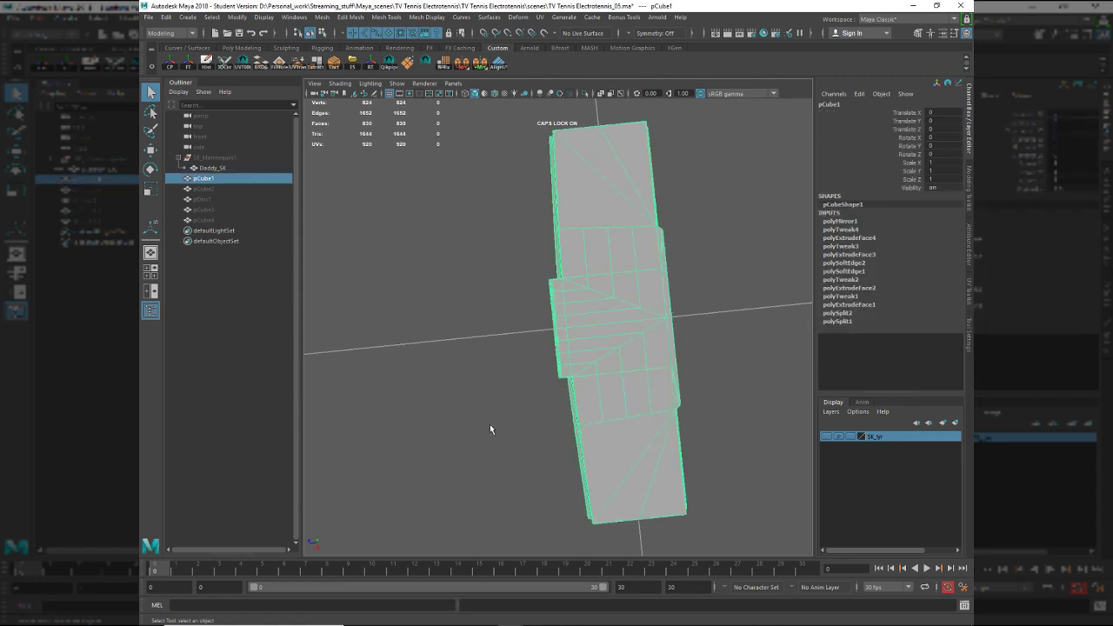
left_click_drag(490, 427, 589, 373, "alt")
scroll(580, 408, "up", 5)
scroll(548, 392, "up", 3)
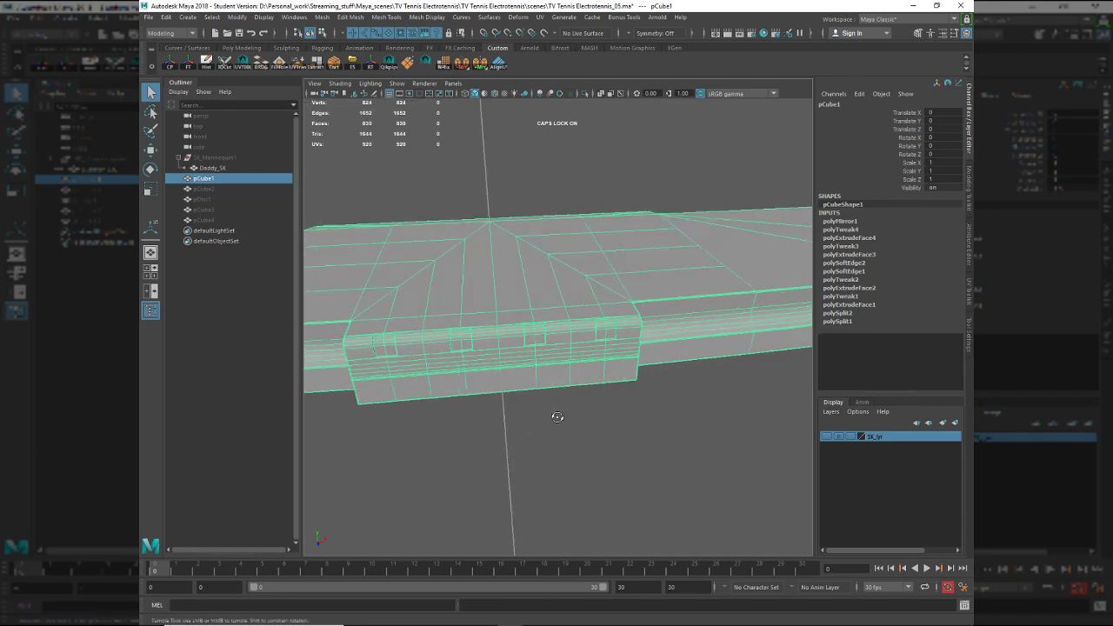
left_click_drag(556, 414, 528, 397, "alt")
left_click(567, 280)
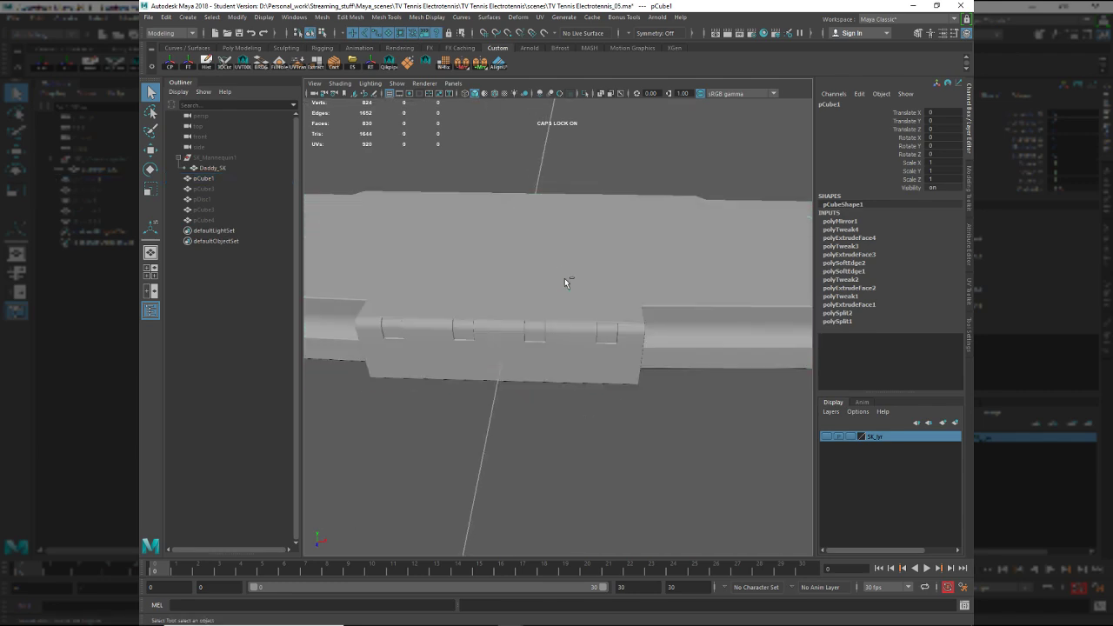
left_click(589, 339)
right_click_drag(587, 355, 633, 388, "alt")
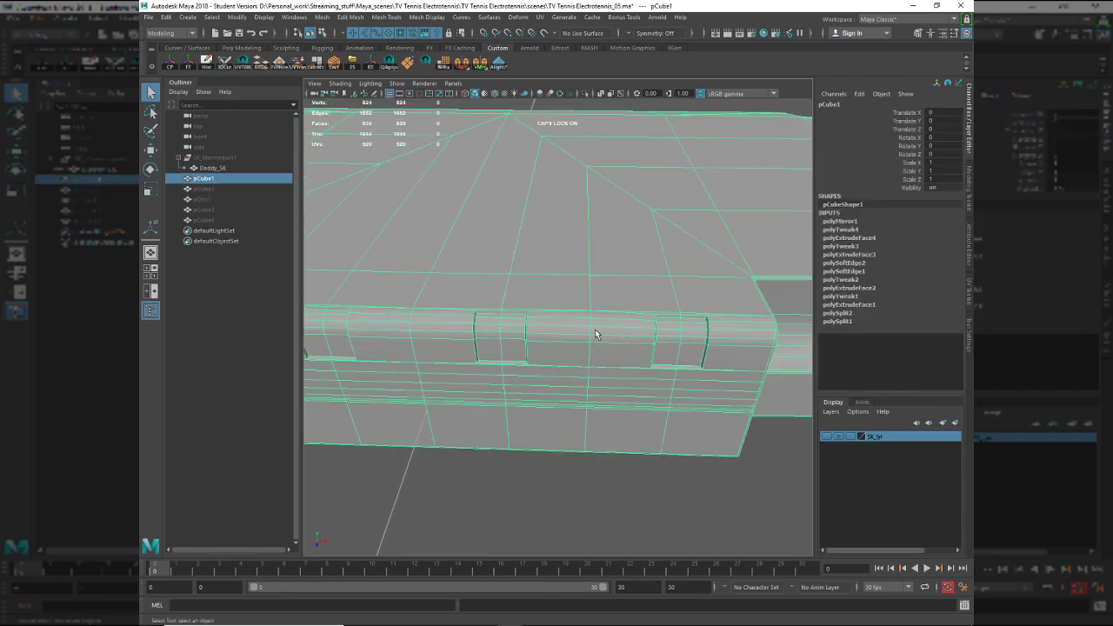
Compare the casing's top panel with the reference photo, checking where the control knobs sit.
key("alt+Tab")
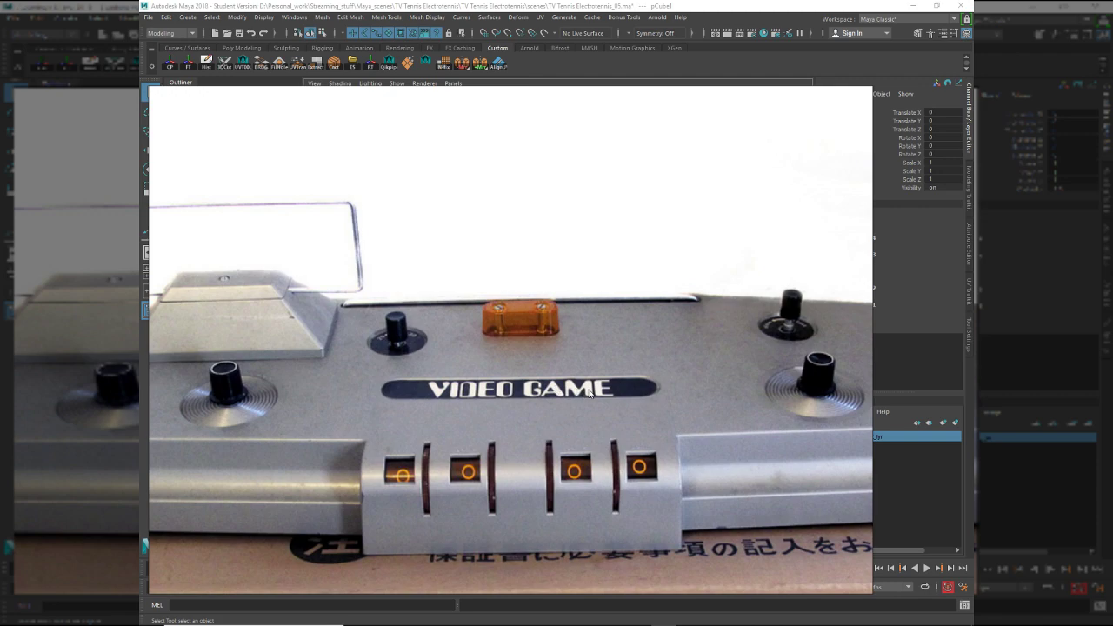
key("alt+Tab")
middle_click_drag(546, 329, 594, 427, "alt")
right_click_drag(619, 378, 502, 348, "alt")
left_click_drag(502, 348, 492, 383, "alt")
key("alt+Tab")
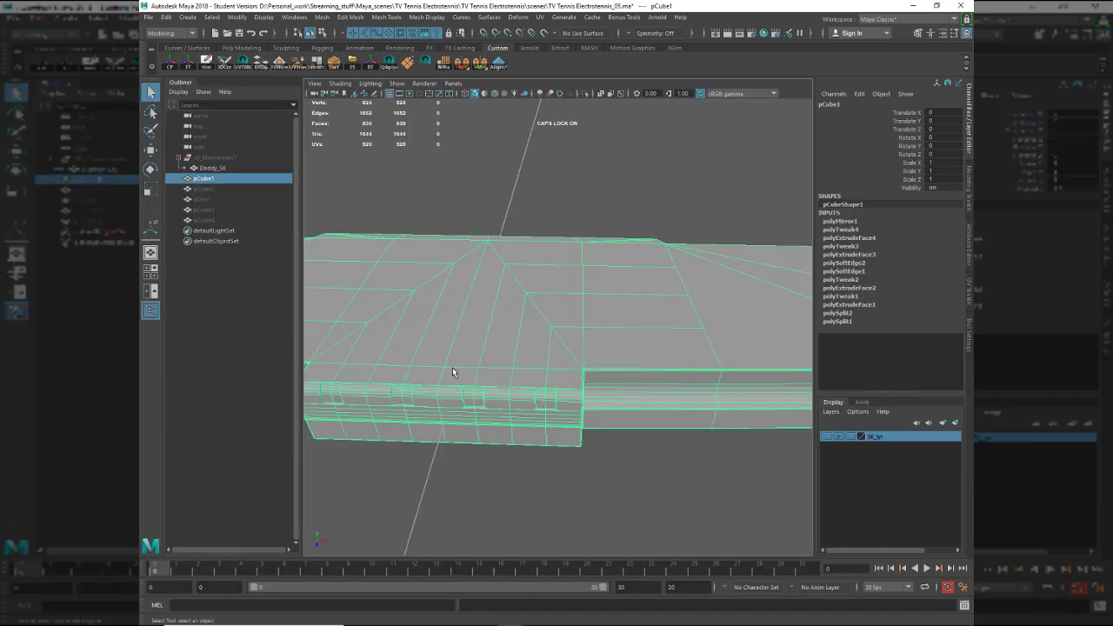
left_click_drag(481, 294, 617, 354, "alt")
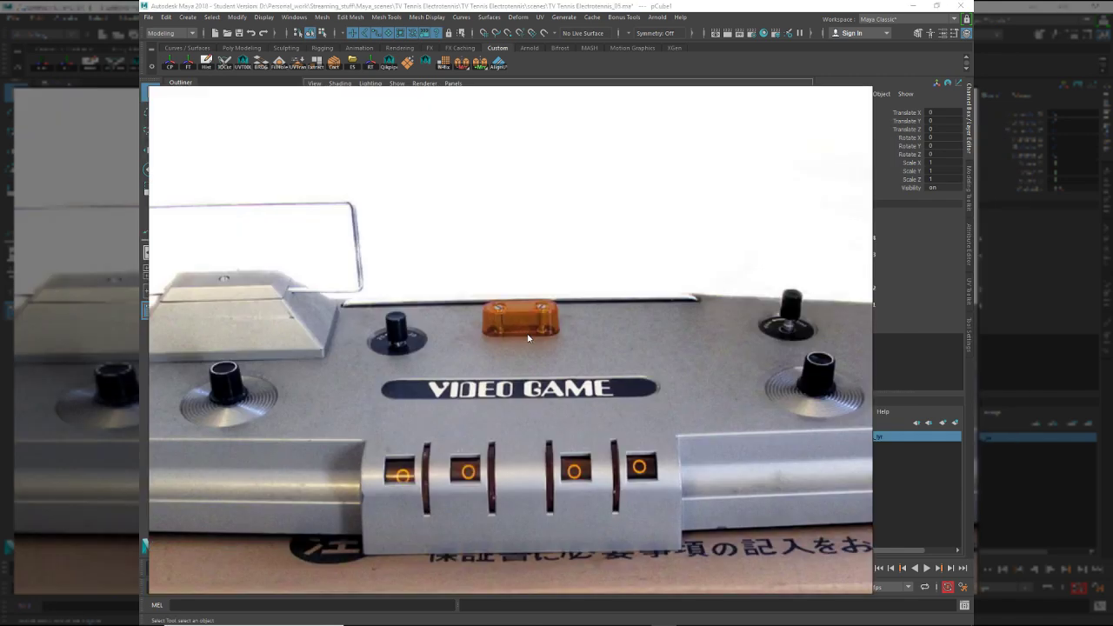
key("alt+Tab")
Chamfer the grid vertex near the back edge of the top panel's left half with a width of 0.25.
right_click_drag(503, 314, 493, 313)
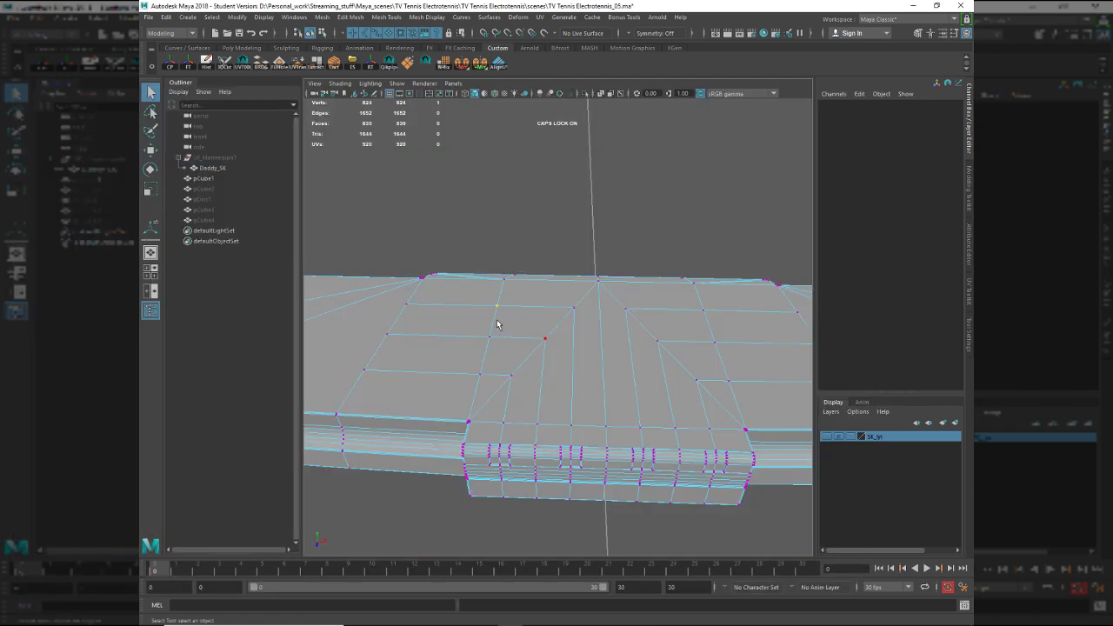
left_click_drag(497, 325, 502, 385, "alt")
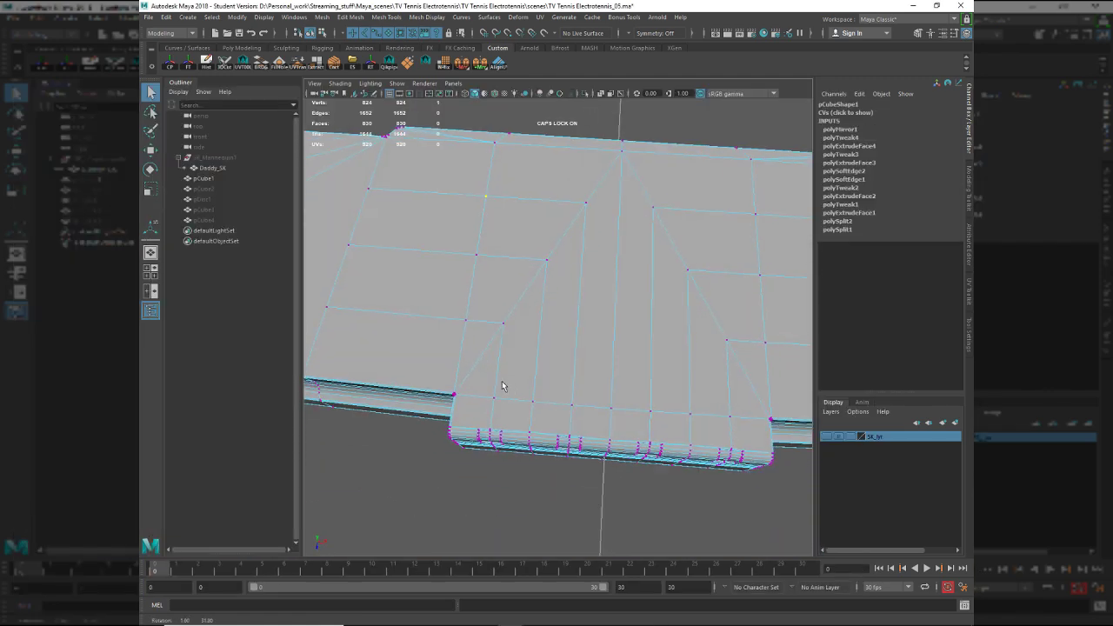
middle_click_drag(456, 268, 527, 334, "alt")
right_click_drag(528, 333, 577, 333, "shift")
middle_click_drag(551, 337, 530, 360, "alt")
scroll(538, 287, "up", 3)
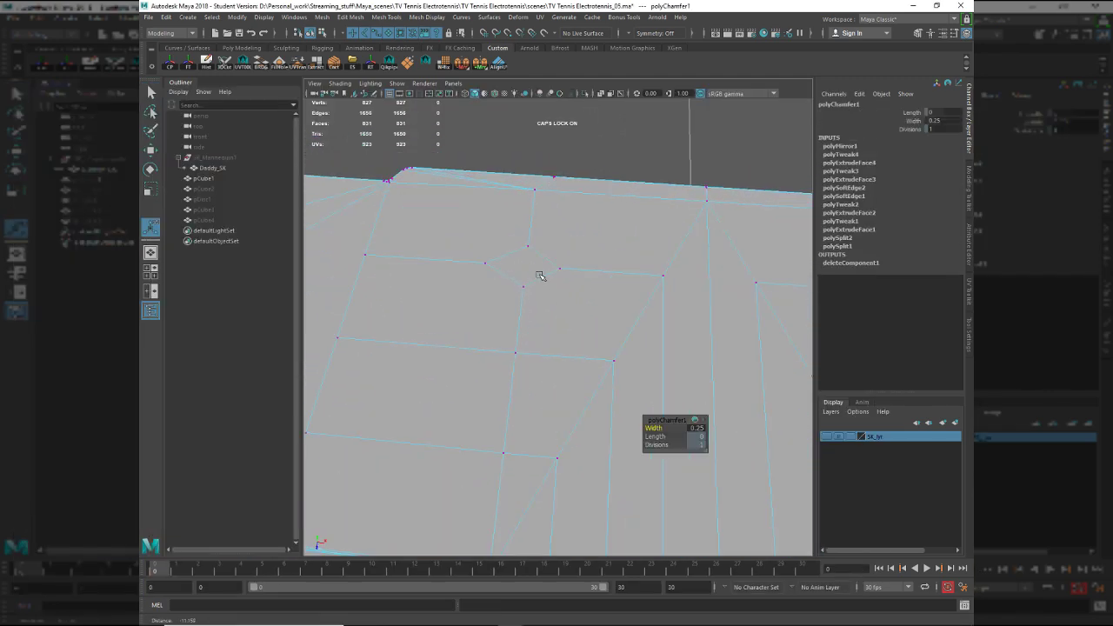
Circularize the chamfered face with 2 added divisions and a radial offset of 1, checking it against the reference photo.
right_click_drag(537, 277, 537, 254)
right_click_drag(522, 292, 555, 397)
left_click(557, 312)
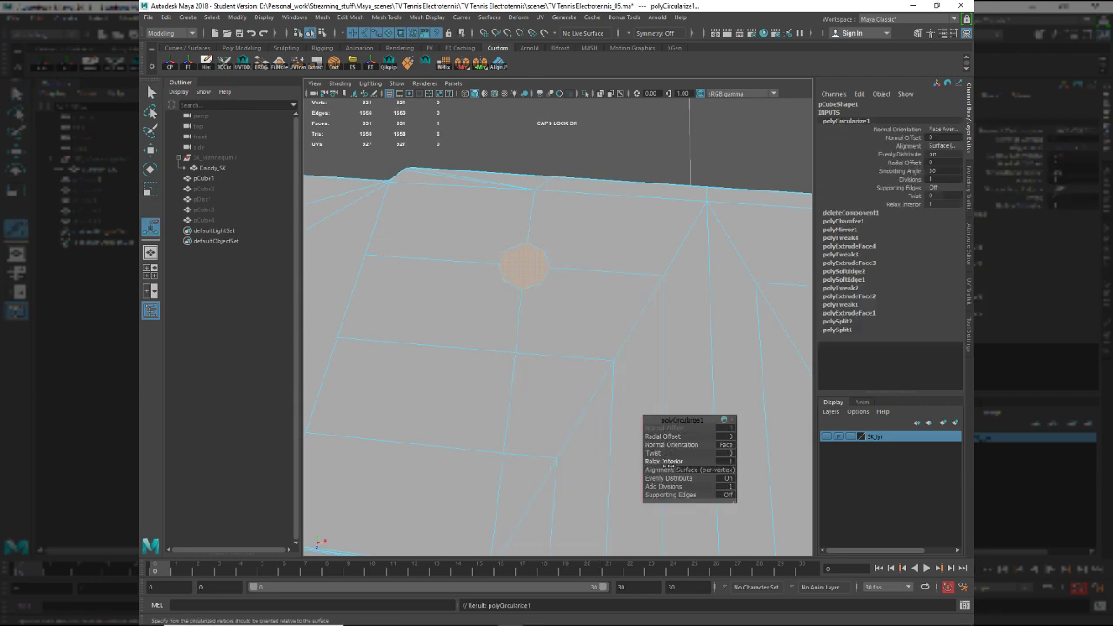
left_click_drag(666, 486, 671, 484)
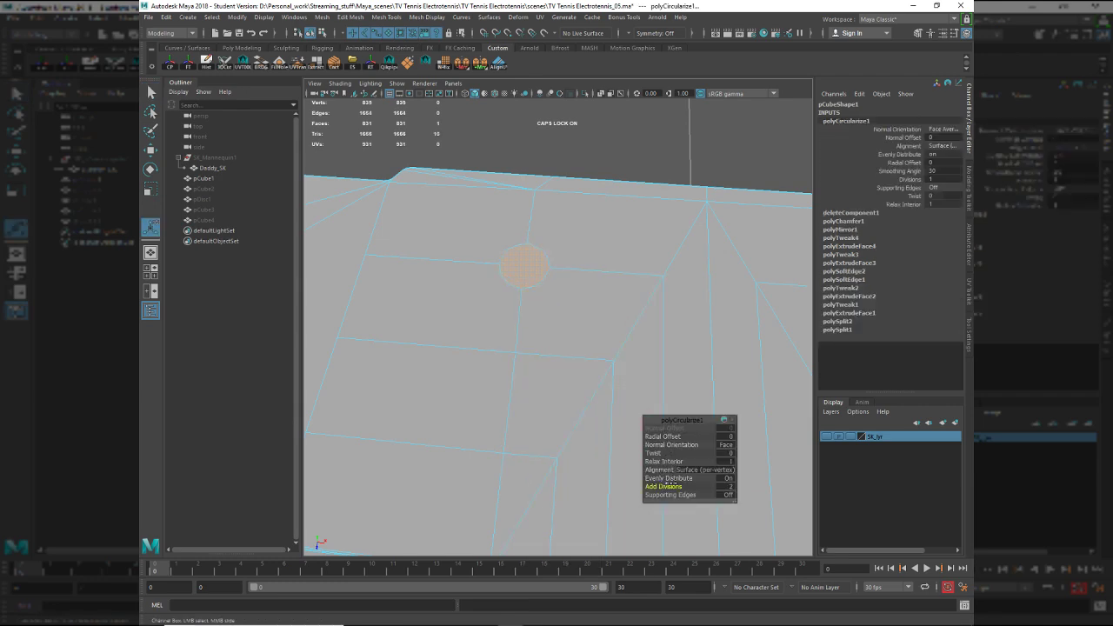
left_click_drag(669, 437, 672, 438)
key("alt+Tab")
key("alt+Tab")
key("q")
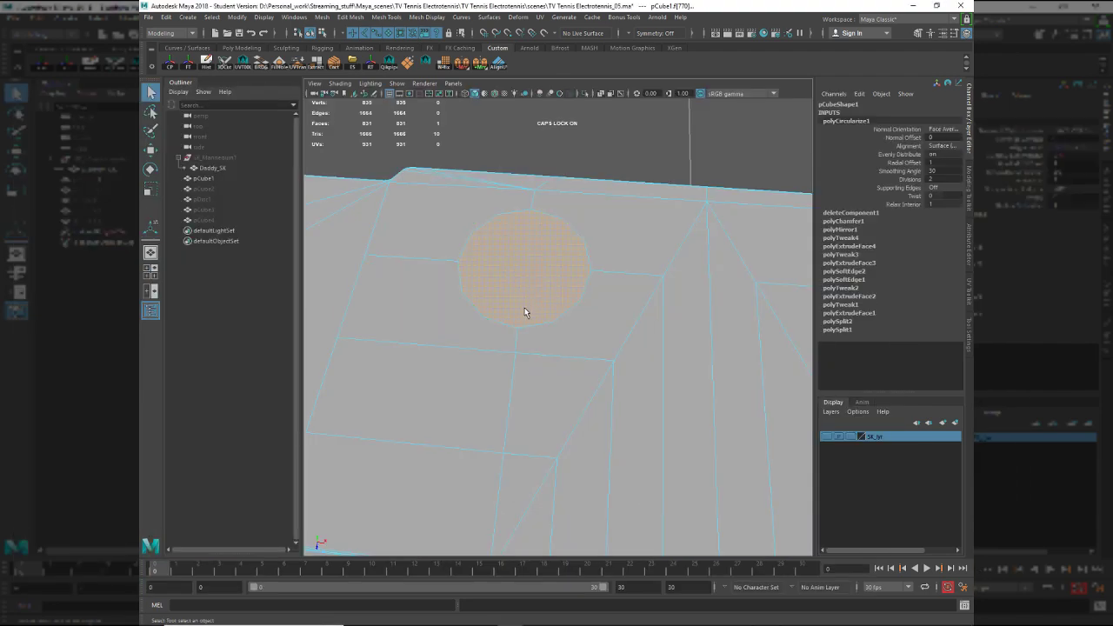
left_click_drag(534, 314, 538, 305, "alt")
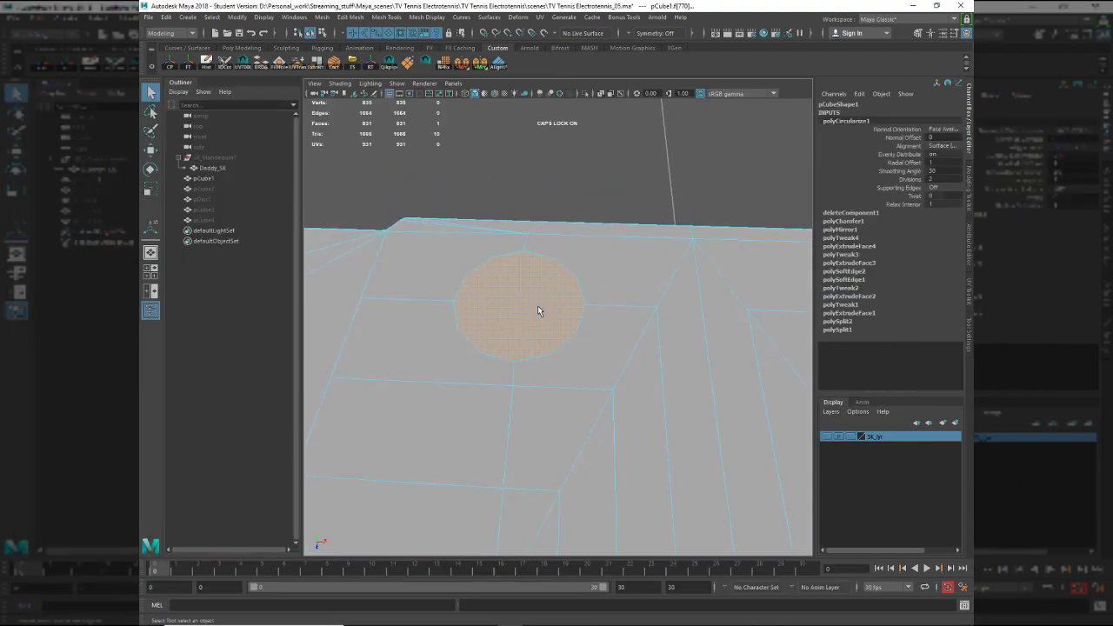
key("w")
left_click_drag(518, 266, 519, 274, "shift")
key("ctrl+z")
Extrude the circular face into the casing with a thickness of -0.1 and an offset of 0.1, checking against the reference photo.
key("ctrl+e")
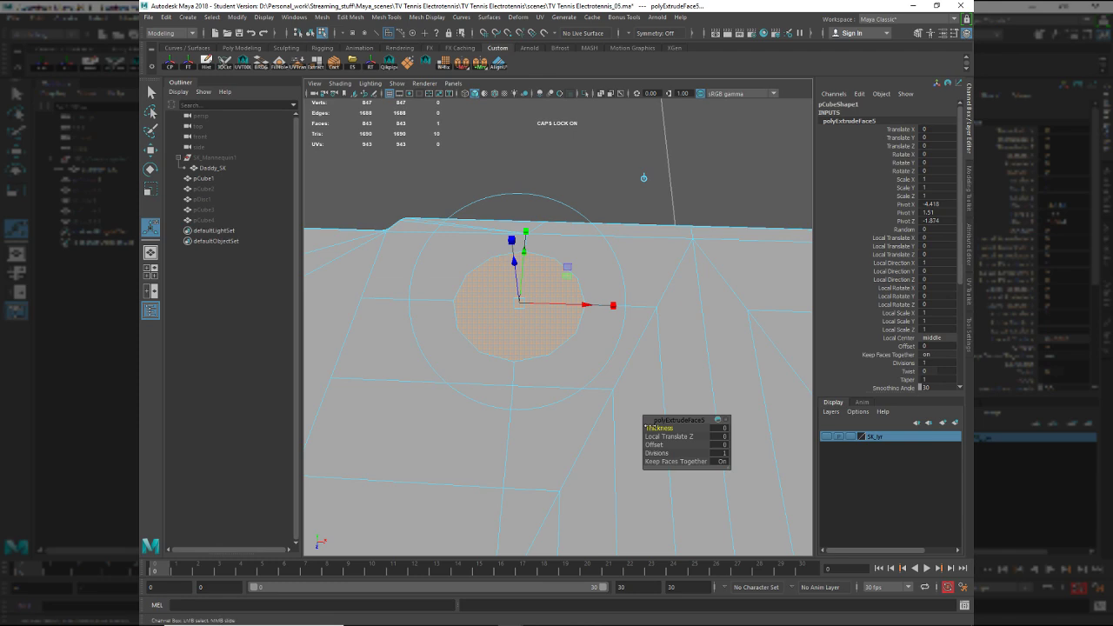
mouse_move(651, 427)
left_mouse_down()
mouse_move(654, 441)
mouse_move(666, 435)
left_mouse_up()
key("ctrl+z")
key("ctrl+z")
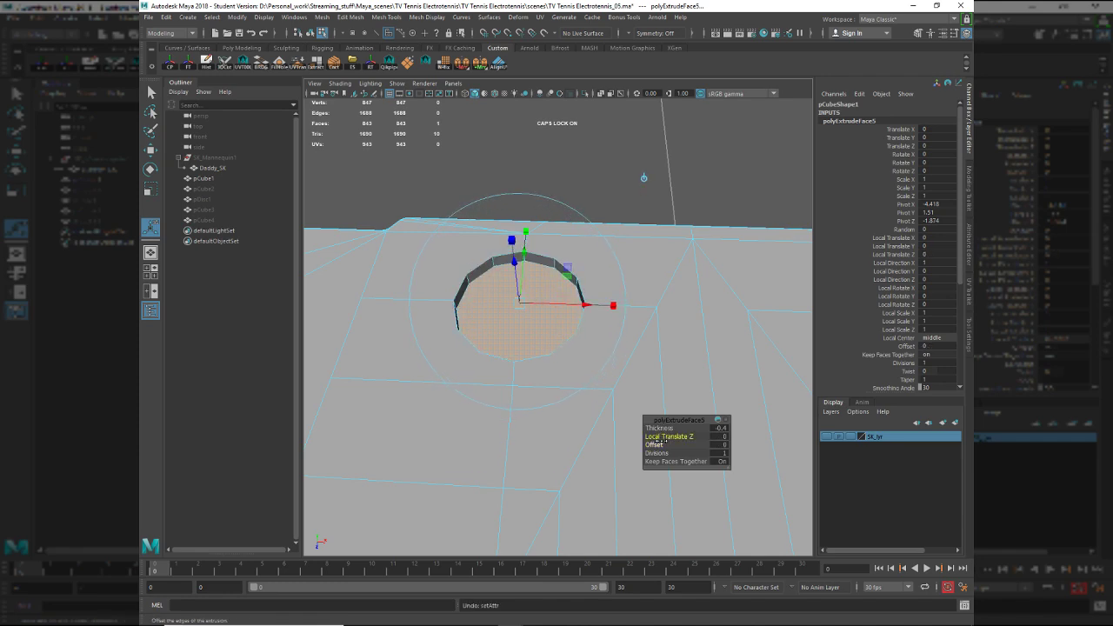
mouse_move(654, 444)
middle_mouse_down()
mouse_move(664, 444)
mouse_move(659, 428)
middle_mouse_up()
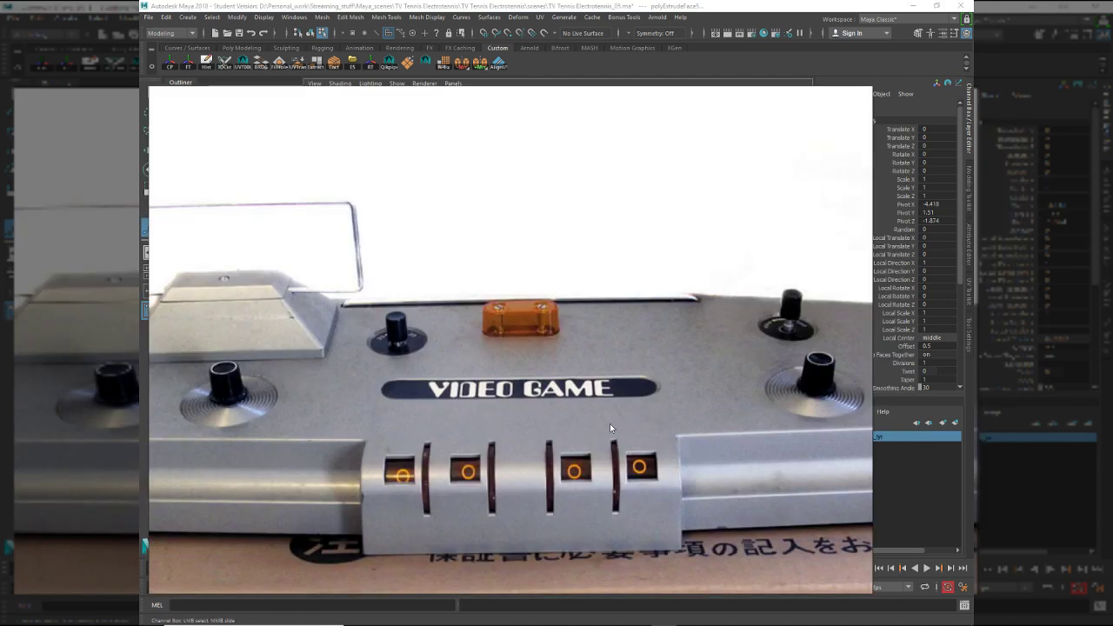
key("alt+Tab")
left_click_drag(496, 304, 498, 277, "alt")
right_click_drag(552, 386, 591, 430, "alt")
middle_click_drag(591, 429, 599, 399, "alt")
middle_click_drag(656, 446, 660, 432)
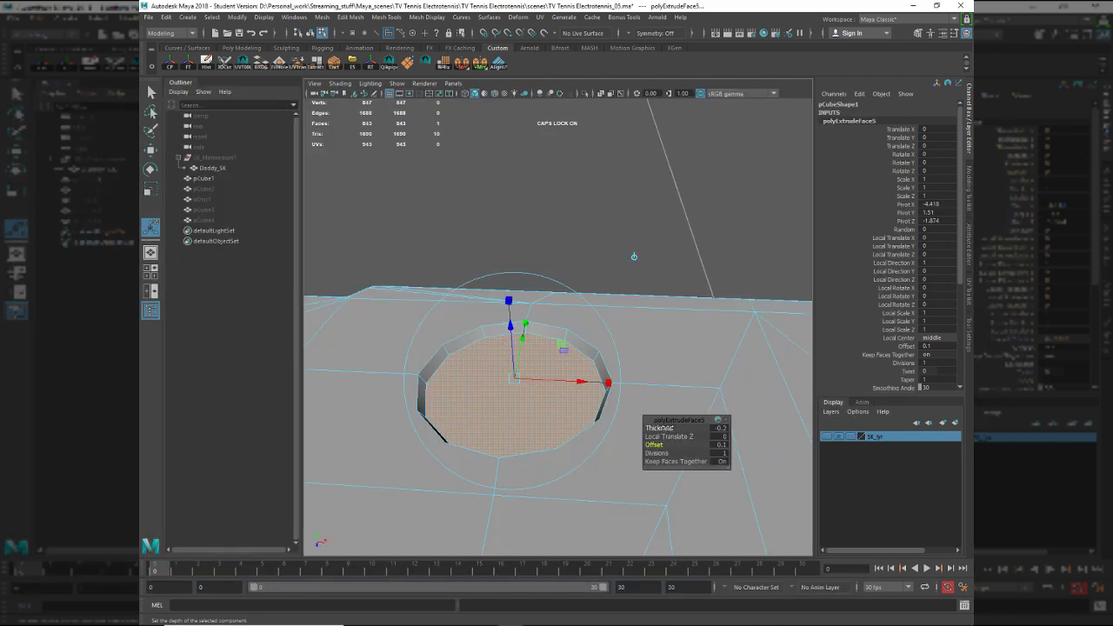
middle_click_drag(667, 428, 668, 428)
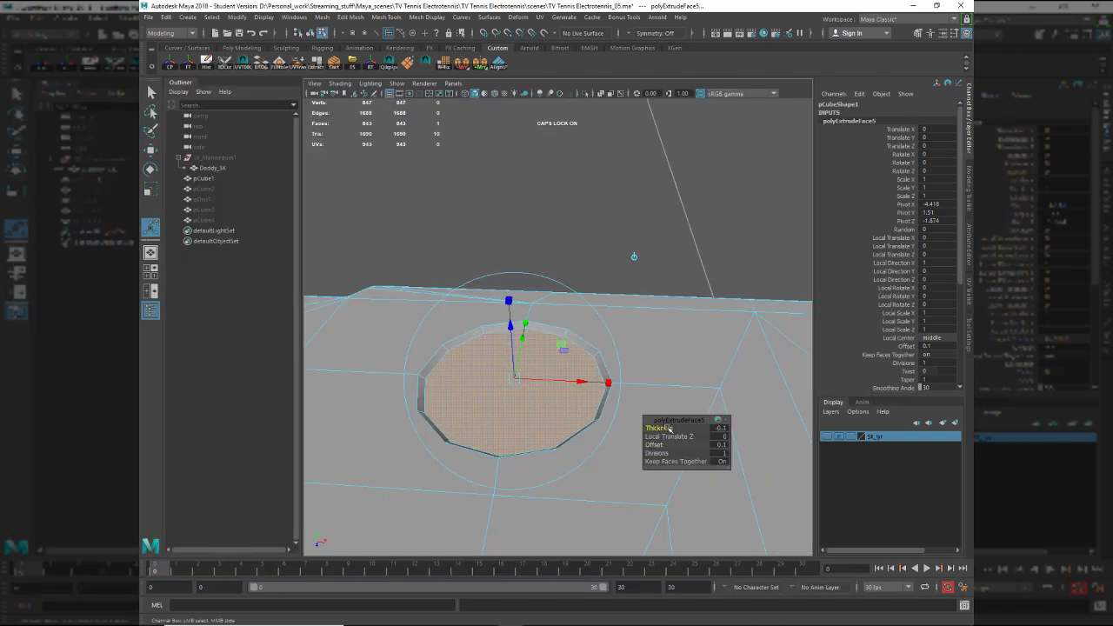
Poke the floor face of the circular recess and switch to vertex selection.
right_click_drag(510, 431, 576, 389, "shift")
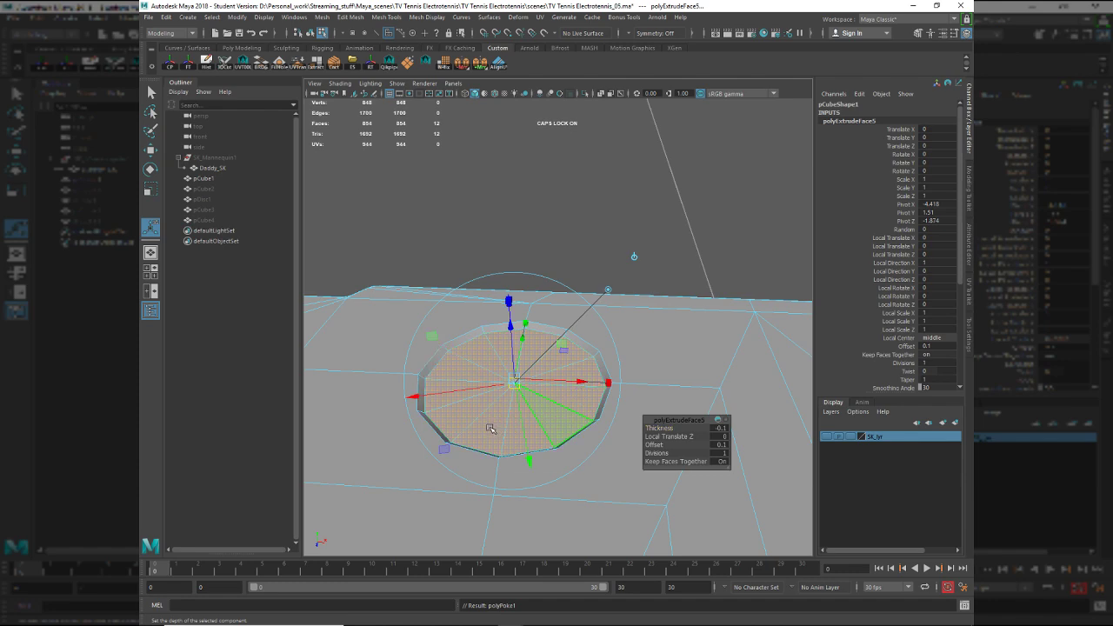
key("q")
right_click_drag(484, 430, 353, 459)
Select the recess's outer rim vertices with the surrounding panel corners and connect them, adding edges on the side away from the casing's centreline.
left_click_drag(496, 414, 410, 378, "alt")
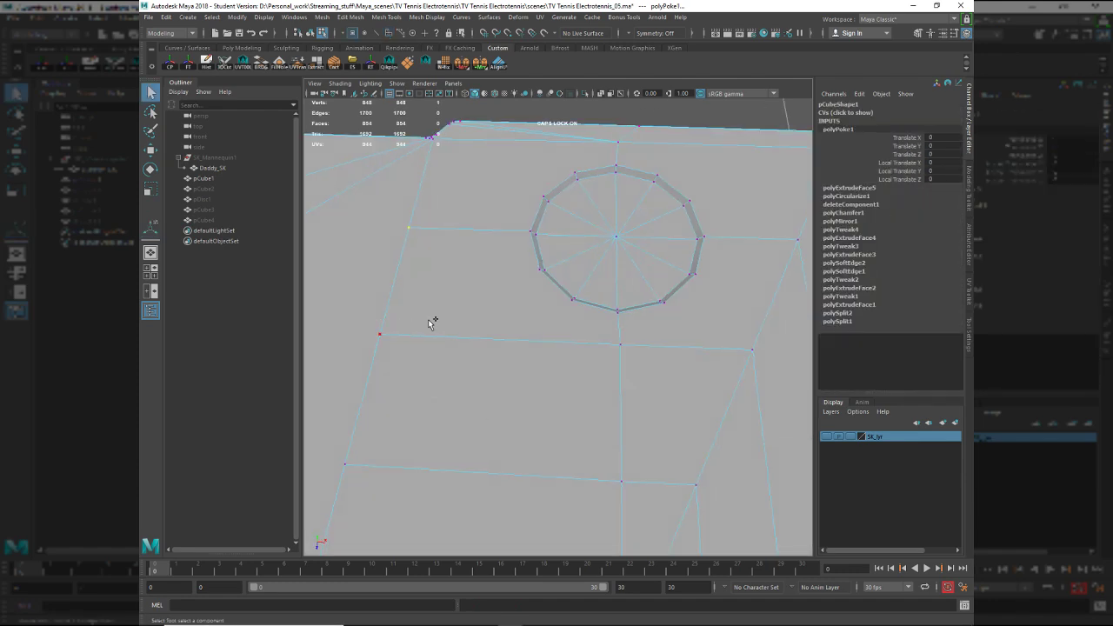
left_click(540, 270, "shift")
left_click(573, 300, "shift")
left_click(663, 302, "shift")
left_click(751, 350, "shift")
left_click_drag(740, 291, 649, 377, "alt")
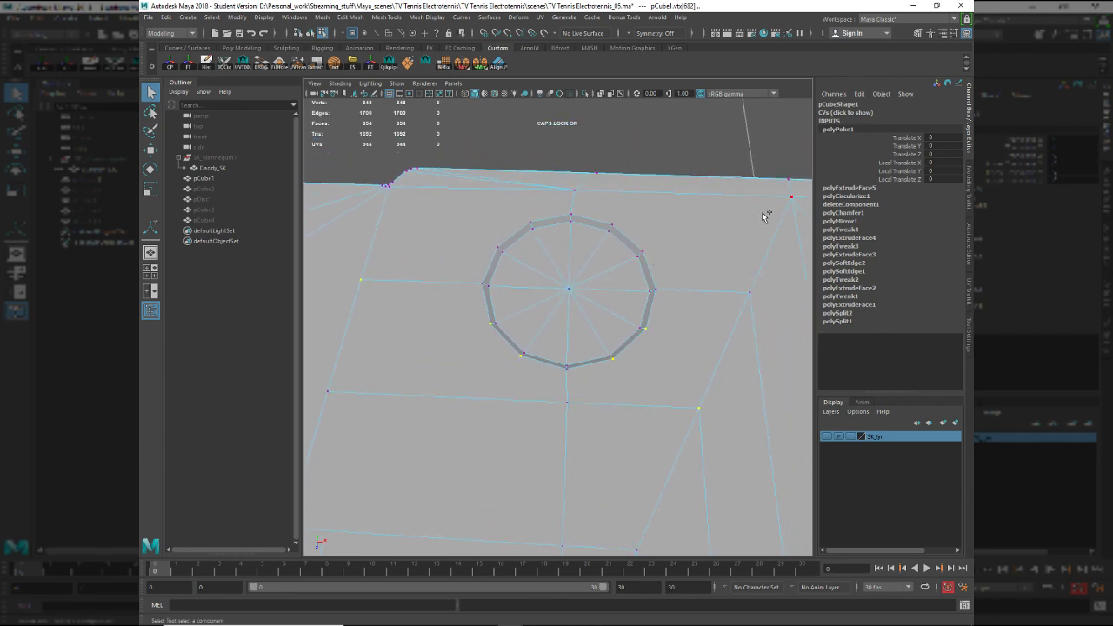
left_click(612, 226, "shift")
left_click(644, 252, "shift")
left_click(525, 224, "shift")
left_click(503, 243, "shift")
left_click(334, 64)
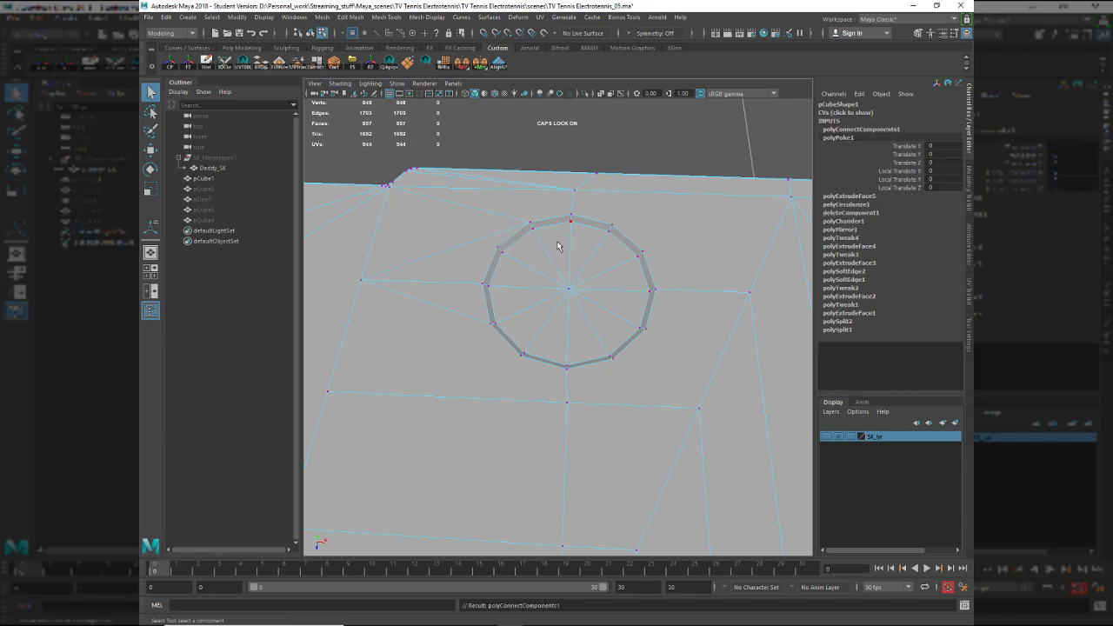
key("ctrl+z")
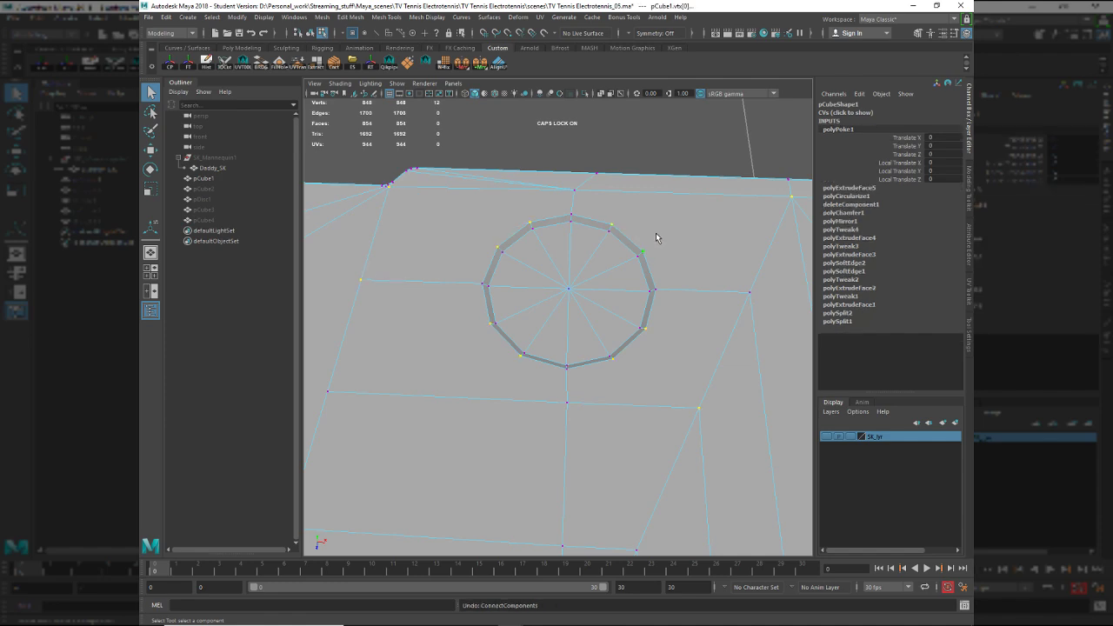
key("g")
Connect the rim vertices facing the centreline to the panel's back centre corner and to the diagonal corner in front of the recess.
left_click(623, 223)
left_click(647, 249, "shift")
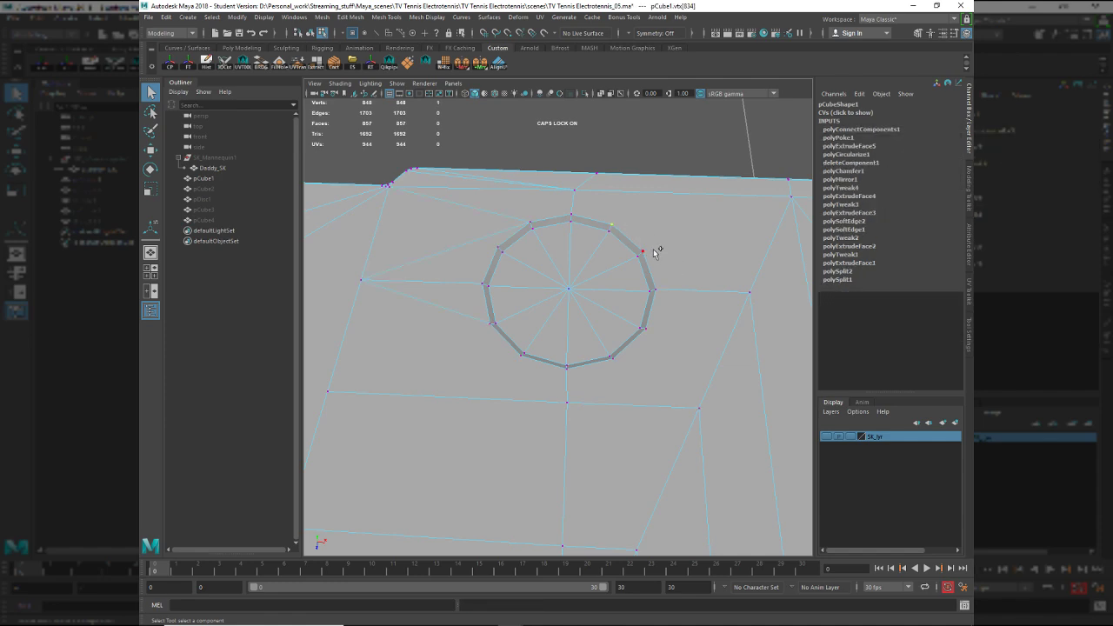
left_click(795, 211, "shift")
left_click(613, 357, "shift")
left_click(643, 329, "shift")
key("g")
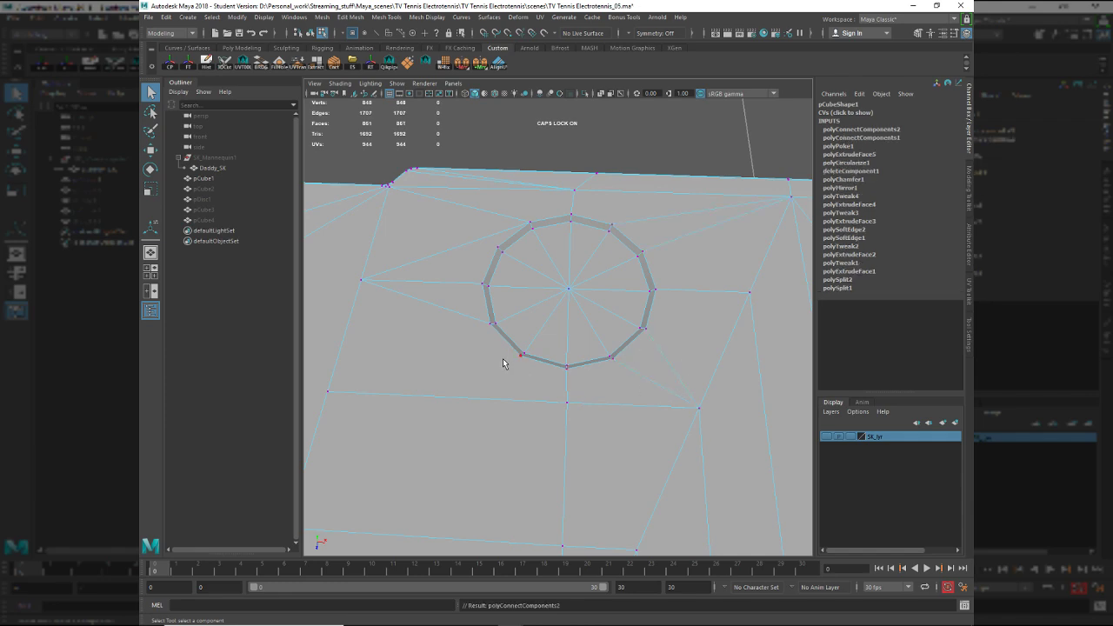
Connect the remaining front rim vertex to the panel vertex diagonally in front of it on the outer side.
left_click(521, 354)
left_click(327, 391, "shift")
key("g")
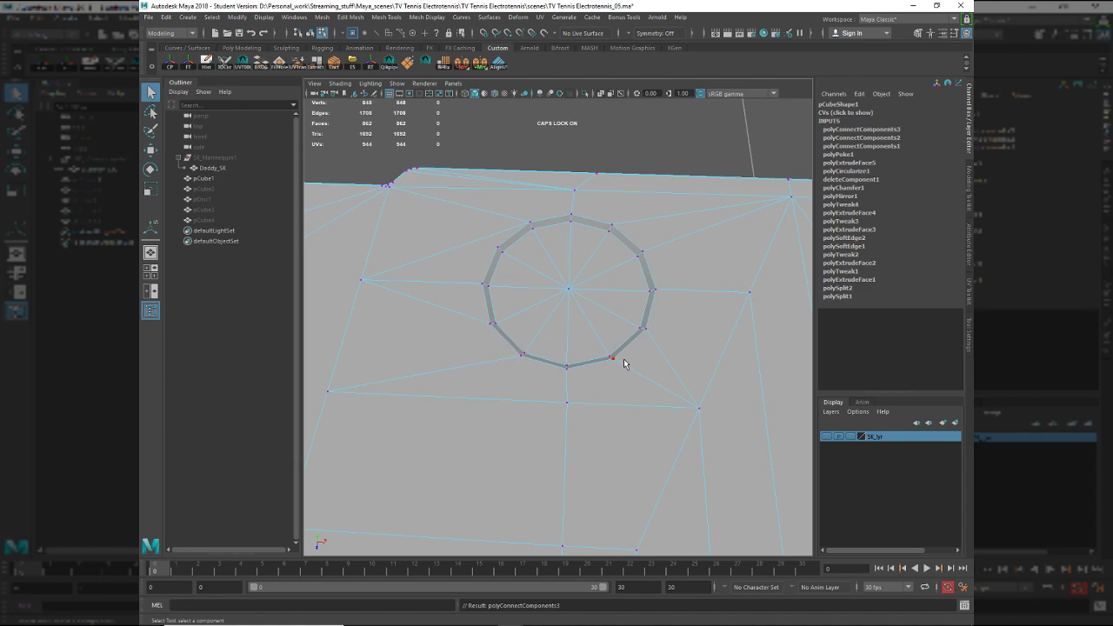
Delete the lower of the two edges running from the recess rim to the panel's back centre corner.
middle_click_drag(647, 368, 621, 403, "alt")
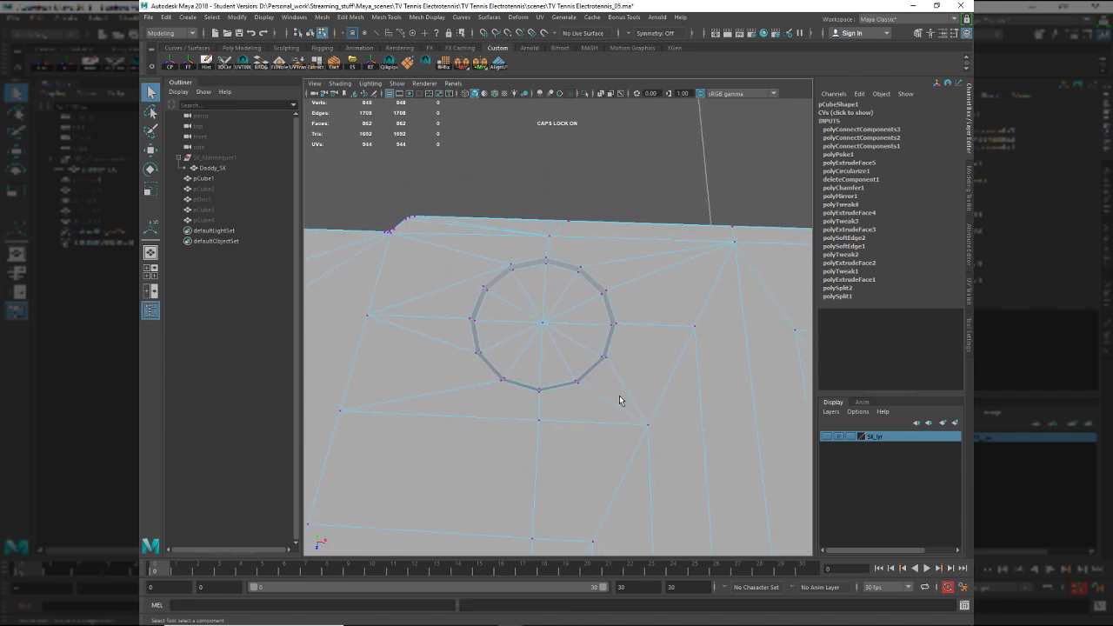
key("Right")
key("Right")
key("Right")
key("F10")
left_click(665, 268)
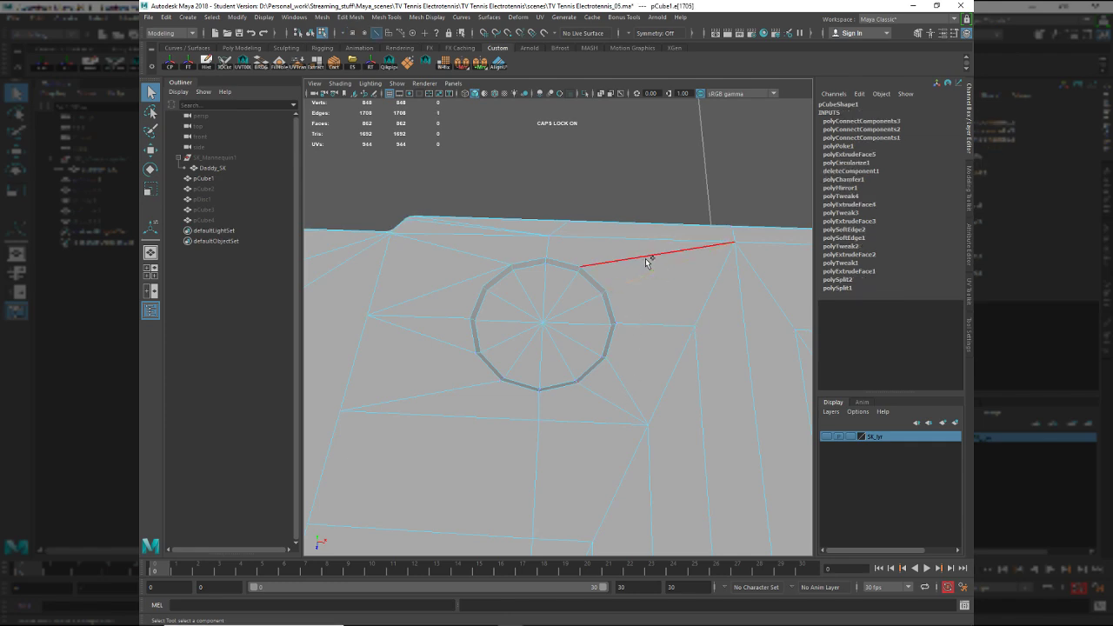
right_click_drag(656, 291, 564, 326, "shift")
Connect the recess's rim vertices facing the centreline to the panel vertex beside them, and delete the surplus edge.
key("F9")
left_click(687, 329)
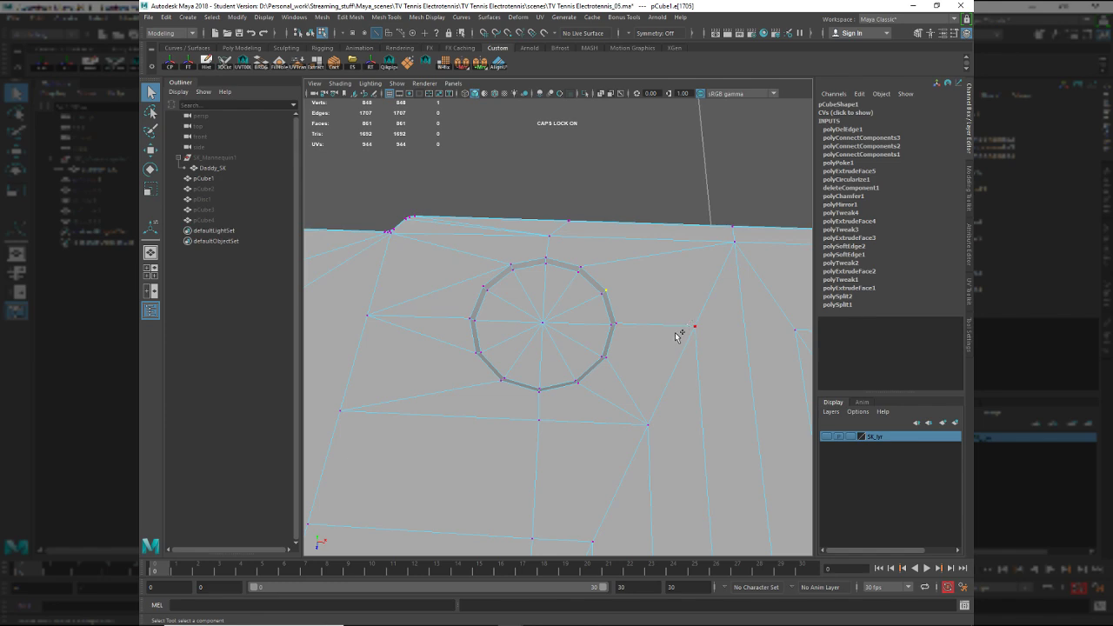
left_click(335, 63)
right_click_drag(543, 324, 580, 305)
mouse_move(621, 387)
right_mouse_down()
mouse_move(624, 351)
mouse_move(602, 388)
right_mouse_up()
left_click(627, 375)
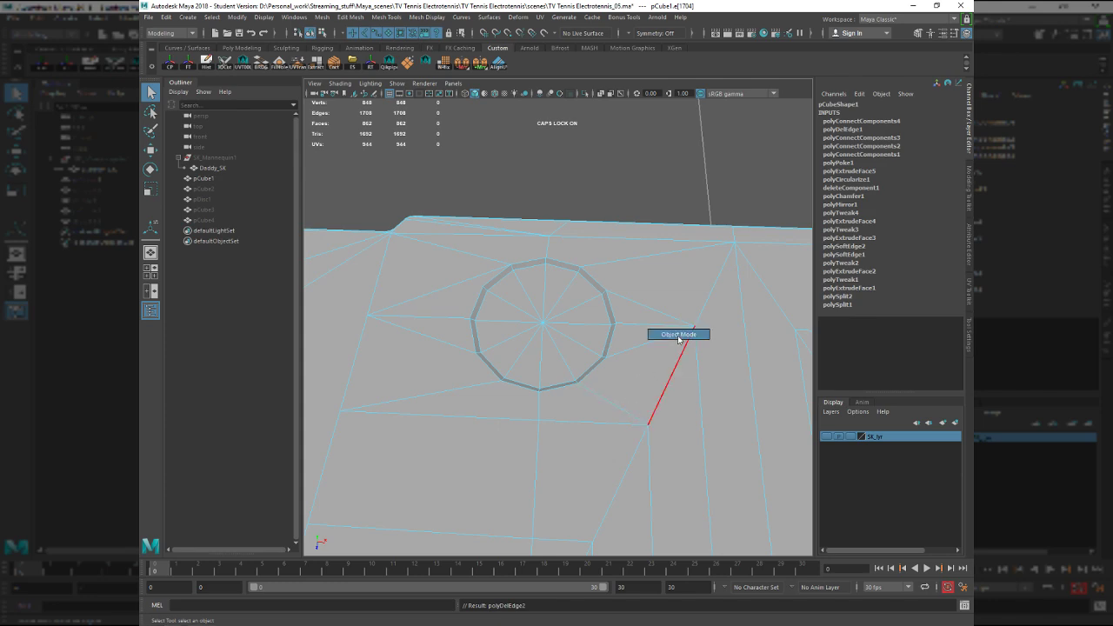
key("F8")
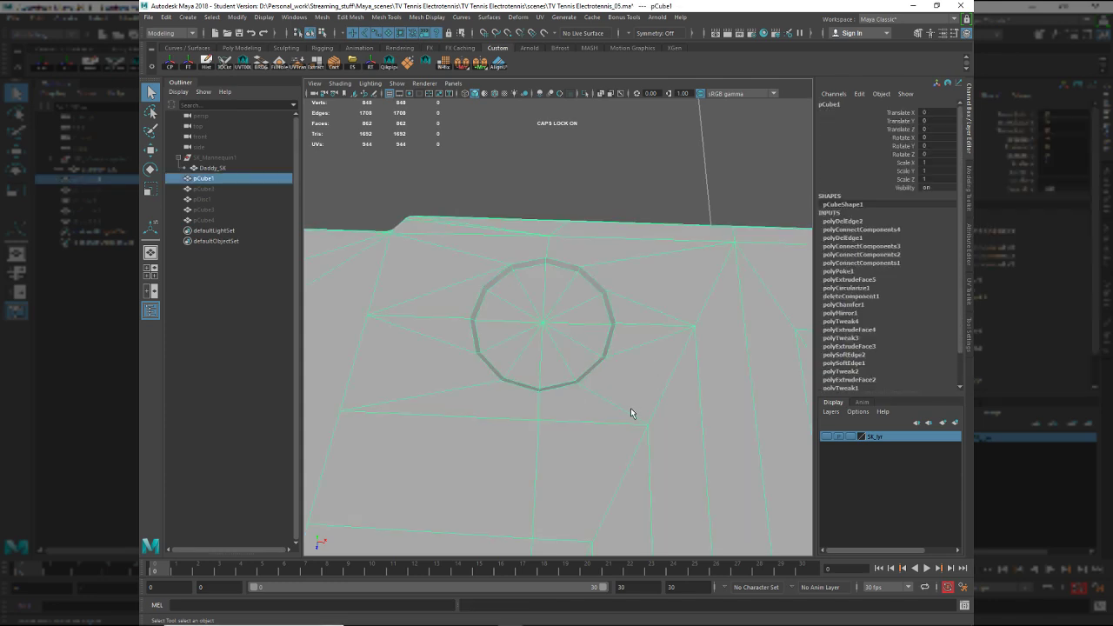
Compare the recess's size and position on the casing with the rear knobs in the grey VIDEO GAME reference photo.
right_click_drag(401, 324, 369, 327)
middle_click_drag(519, 332, 547, 348, "alt")
right_click_drag(487, 377, 557, 419, "alt")
key("alt+Tab")
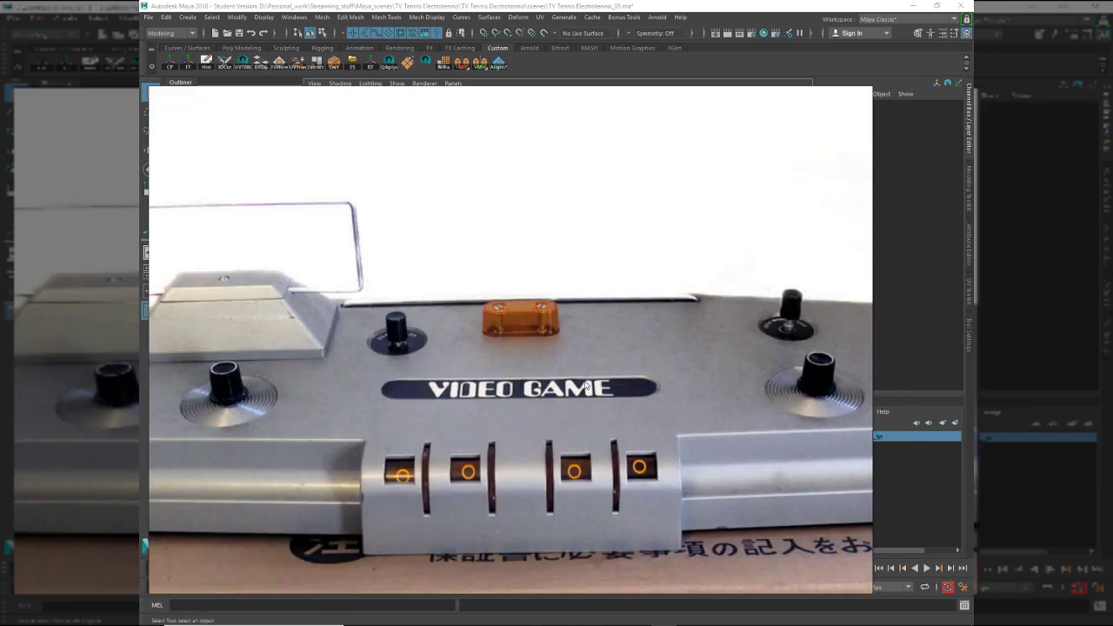
key("alt+Tab")
left_click_drag(597, 359, 560, 351, "alt")
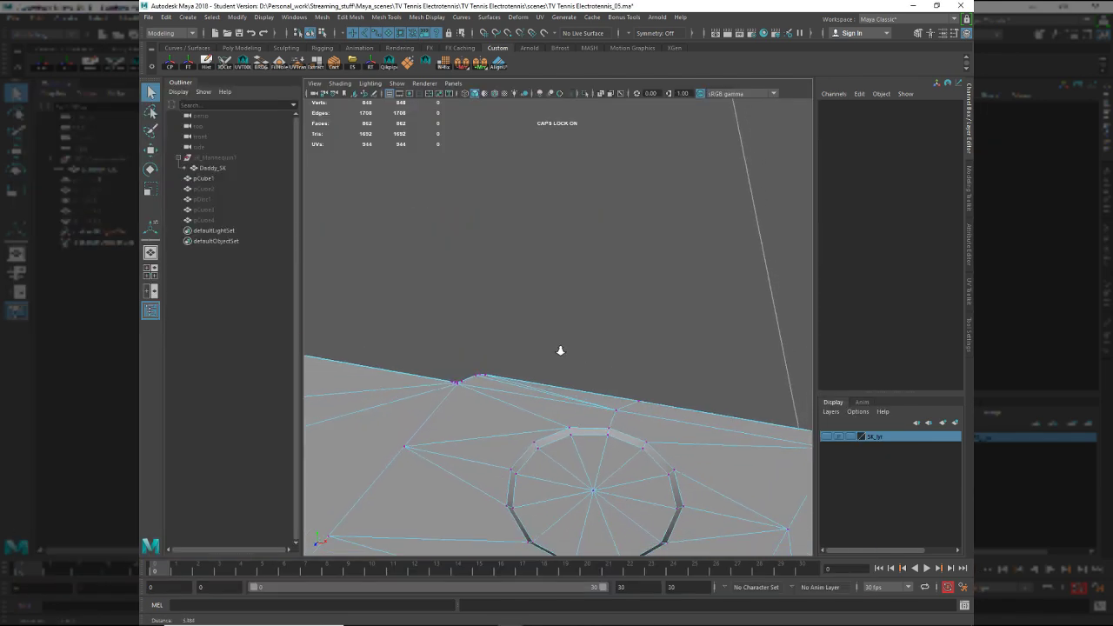
right_click_drag(612, 438, 479, 409, "alt")
left_click_drag(487, 404, 536, 412, "alt")
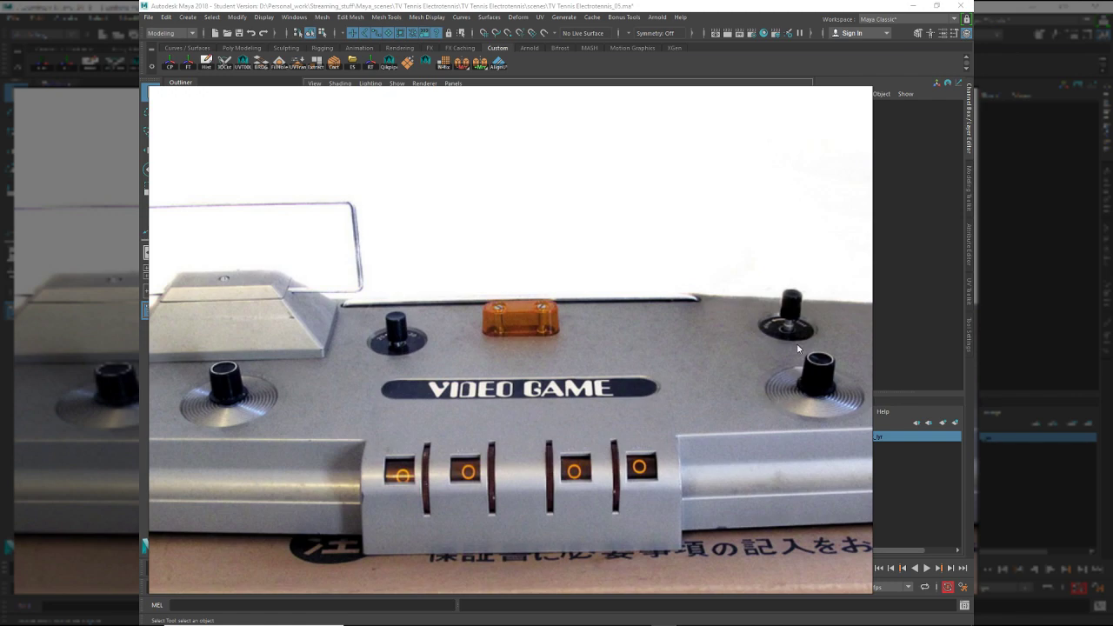
key("alt+Tab")
left_click_drag(666, 415, 604, 420, "alt")
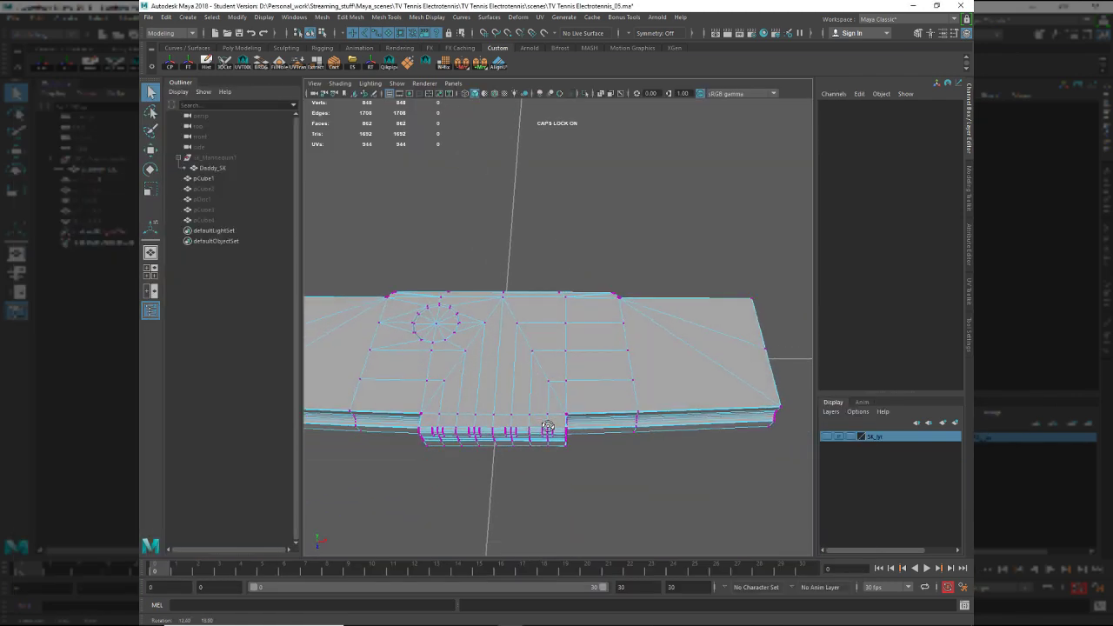
key("alt+Tab")
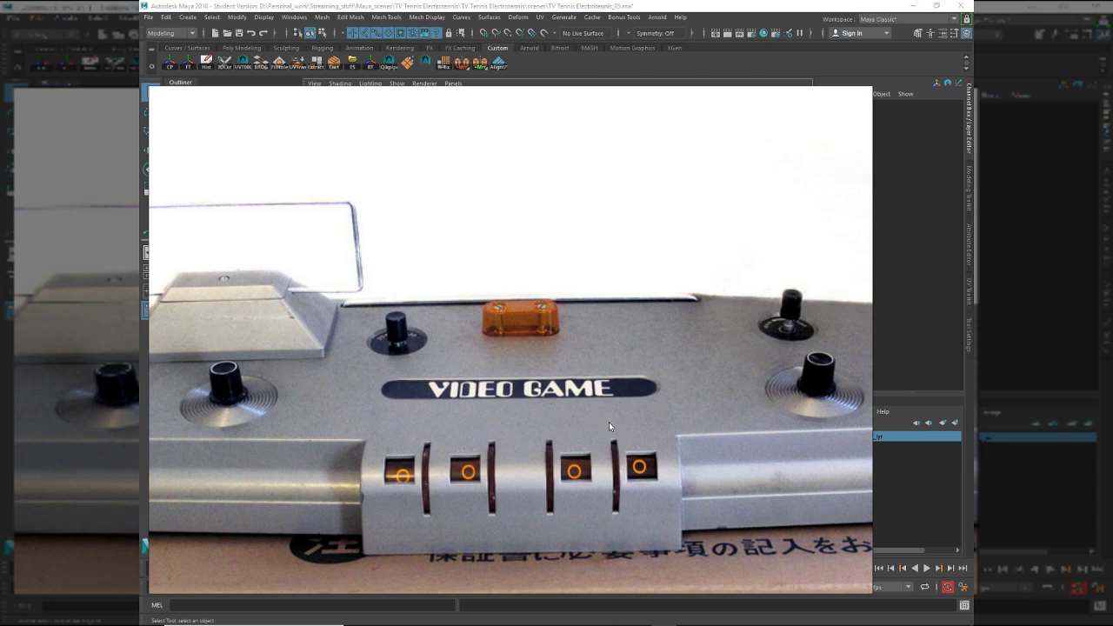
left_click_drag(609, 423, 583, 456, "alt")
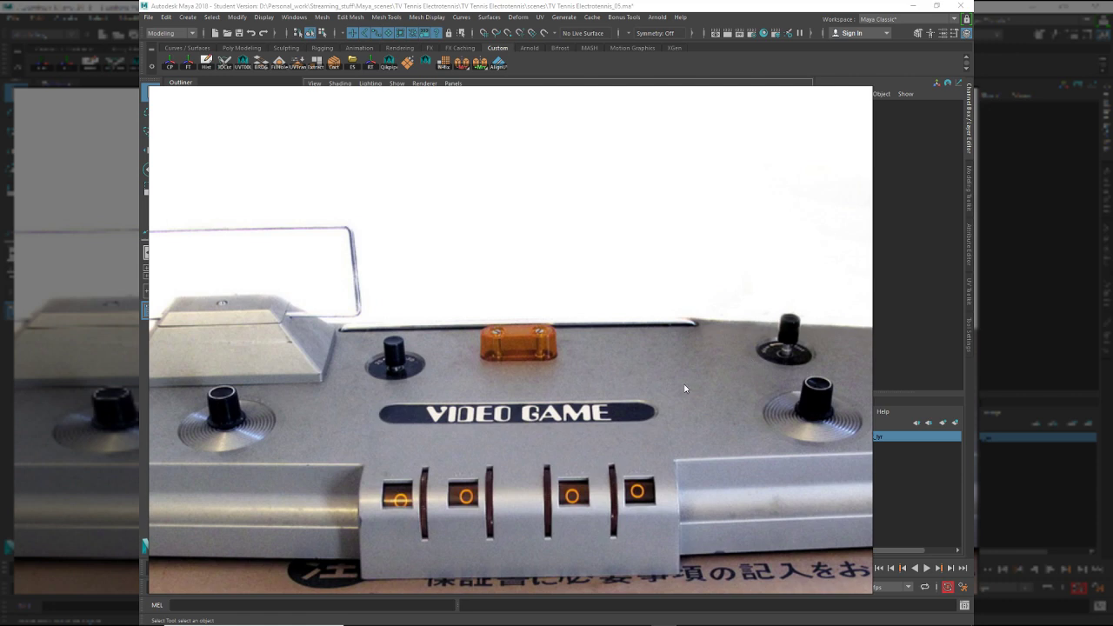
key("alt+Tab")
right_click_drag(629, 368, 666, 405, "alt")
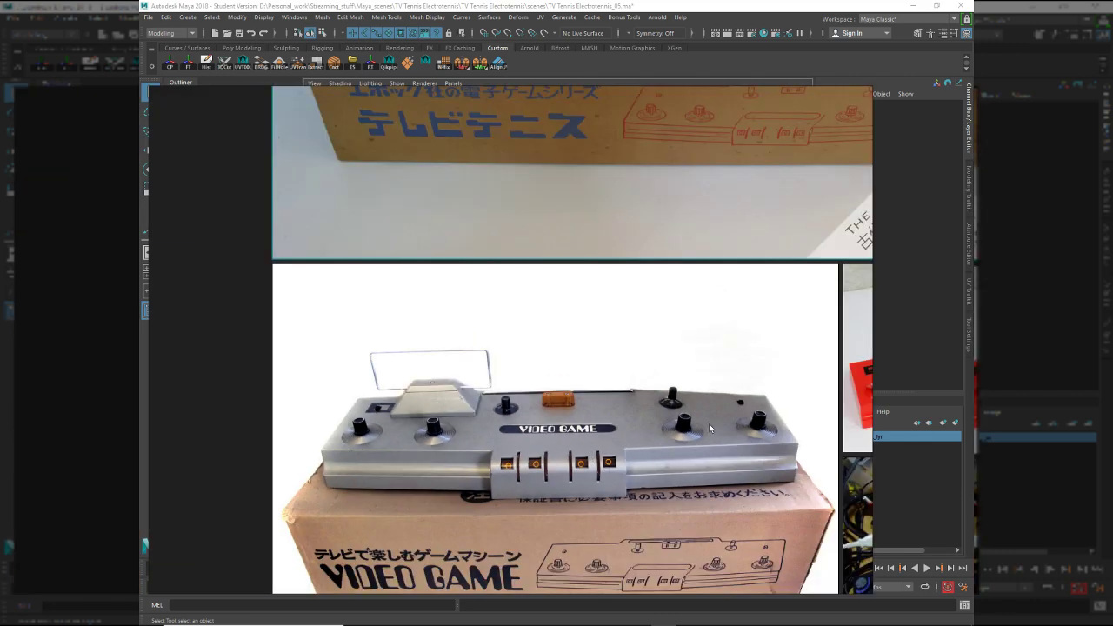
Examine the rear knobs' size and spacing in the red Electrotennis reference photo against the modelled casing.
scroll(696, 427, "down", 3)
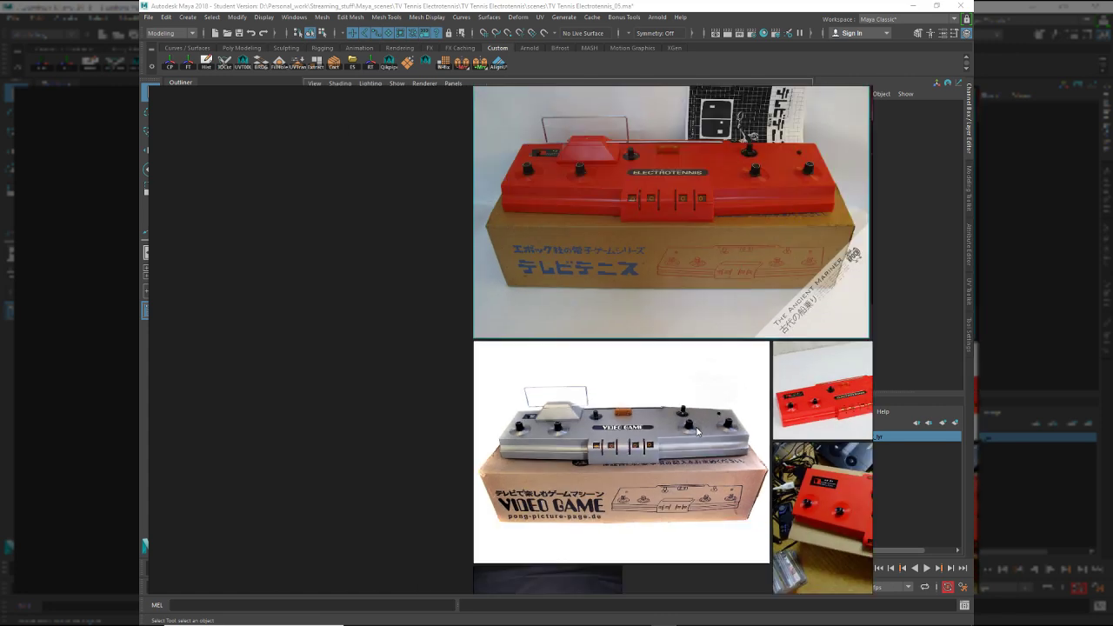
middle_click_drag(745, 438, 559, 460)
scroll(523, 297, "up", 2)
scroll(524, 296, "up", 1)
middle_click_drag(524, 296, 627, 503)
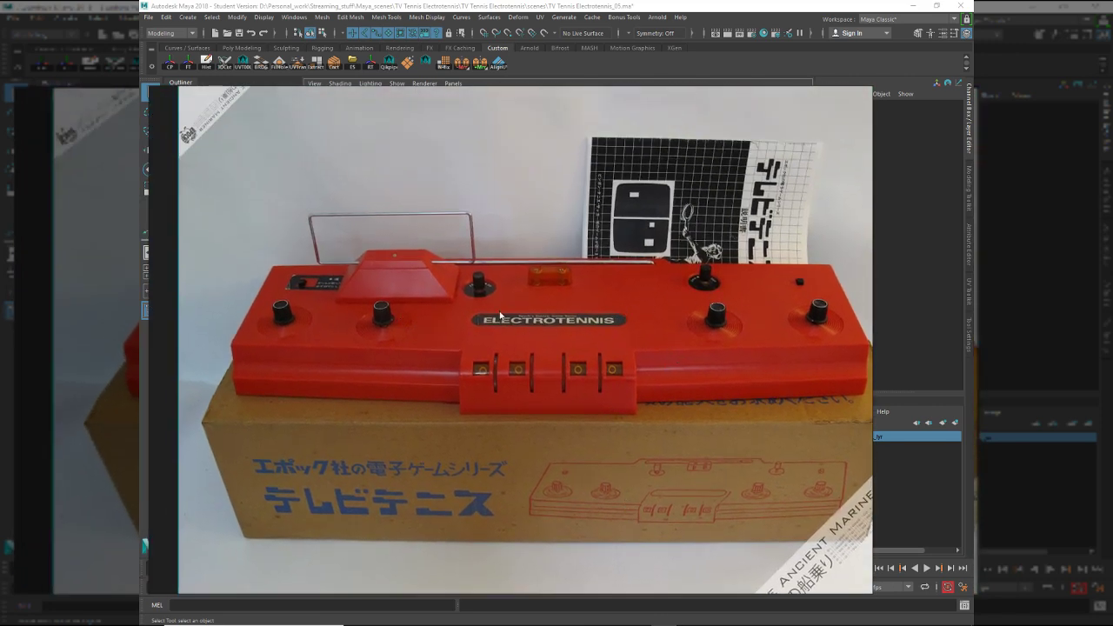
key("alt+Tab")
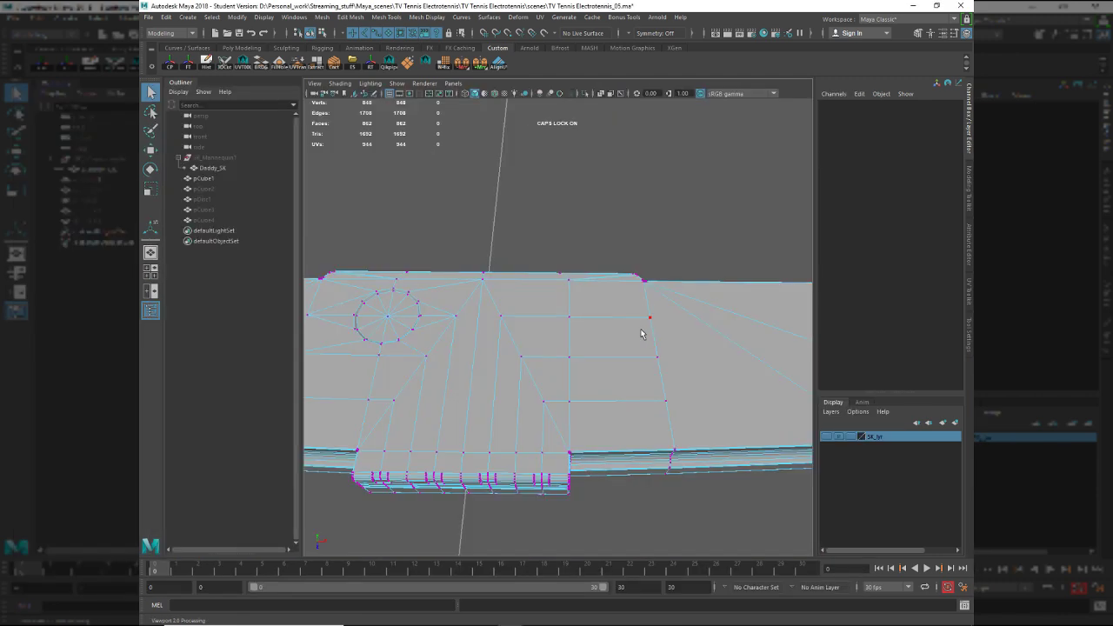
key("alt+Tab")
key("alt+Tab")
Try shrinking the whole recess by scaling its vertices and moving it towards the casing's back edge and centreline.
scroll(597, 378, "up", 3)
scroll(595, 390, "up", 2)
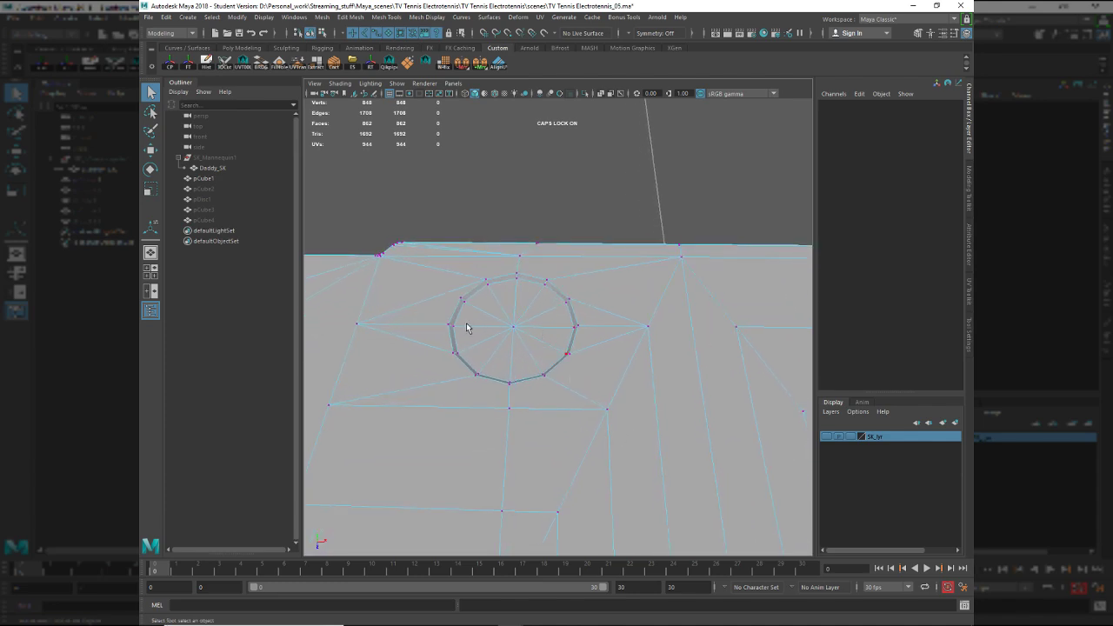
left_click(514, 328)
key("shift+period")
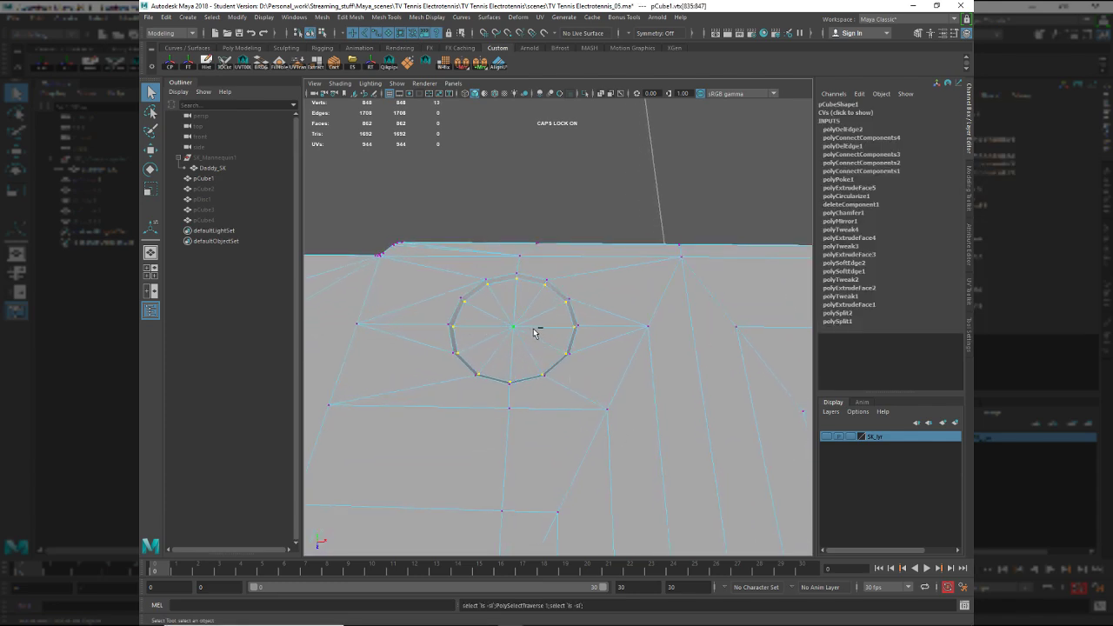
key("r")
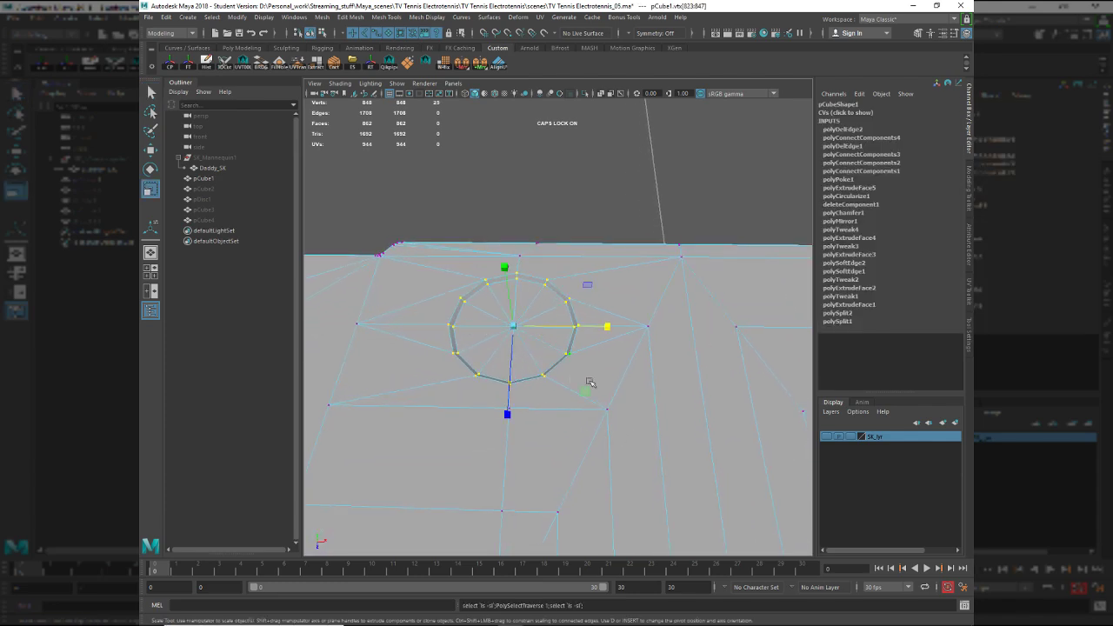
middle_click_drag(587, 390, 619, 371)
key("w")
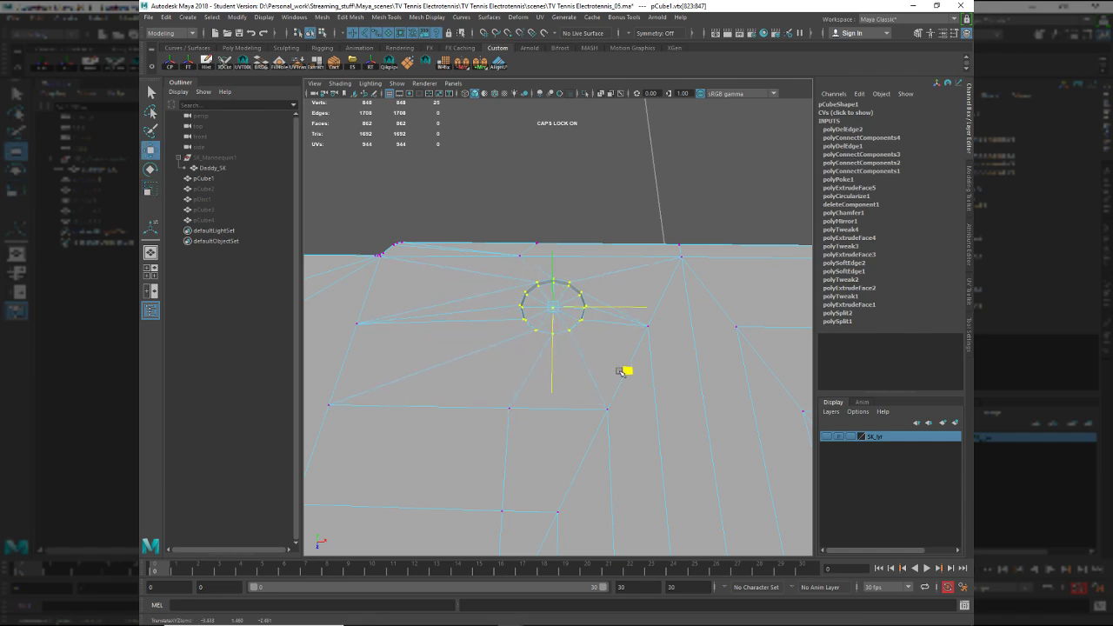
right_click_drag(621, 372, 684, 333)
left_click(686, 335, "shift")
left_click_drag(659, 347, 587, 354, "alt")
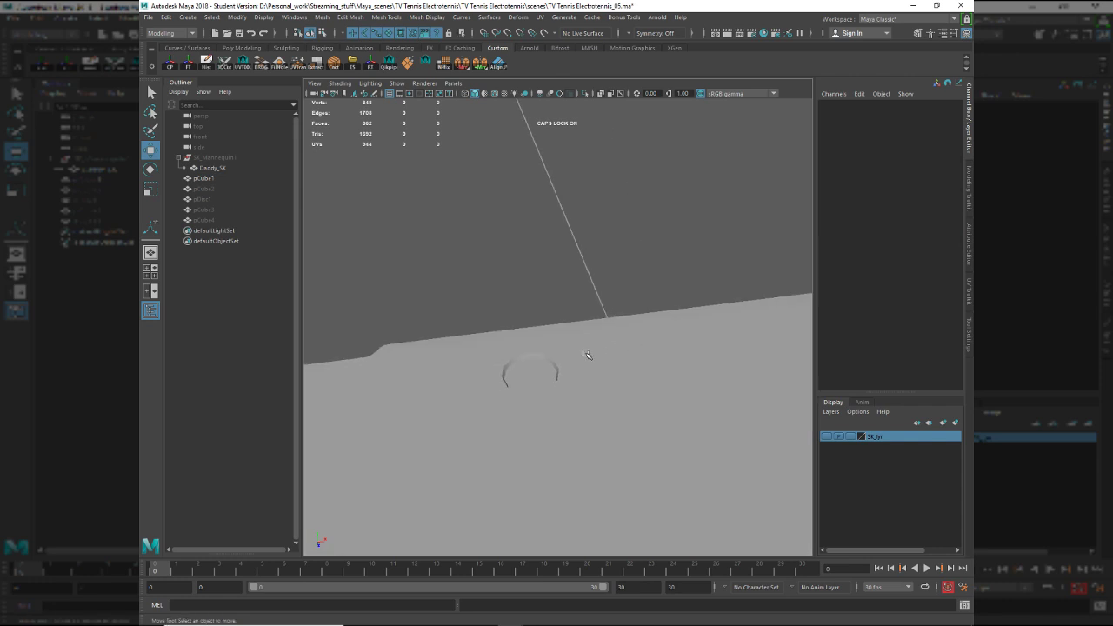
left_click(577, 393)
left_click_drag(574, 396, 542, 408, "alt")
right_click_drag(542, 408, 656, 479, "alt")
middle_click_drag(612, 425, 608, 457, "alt")
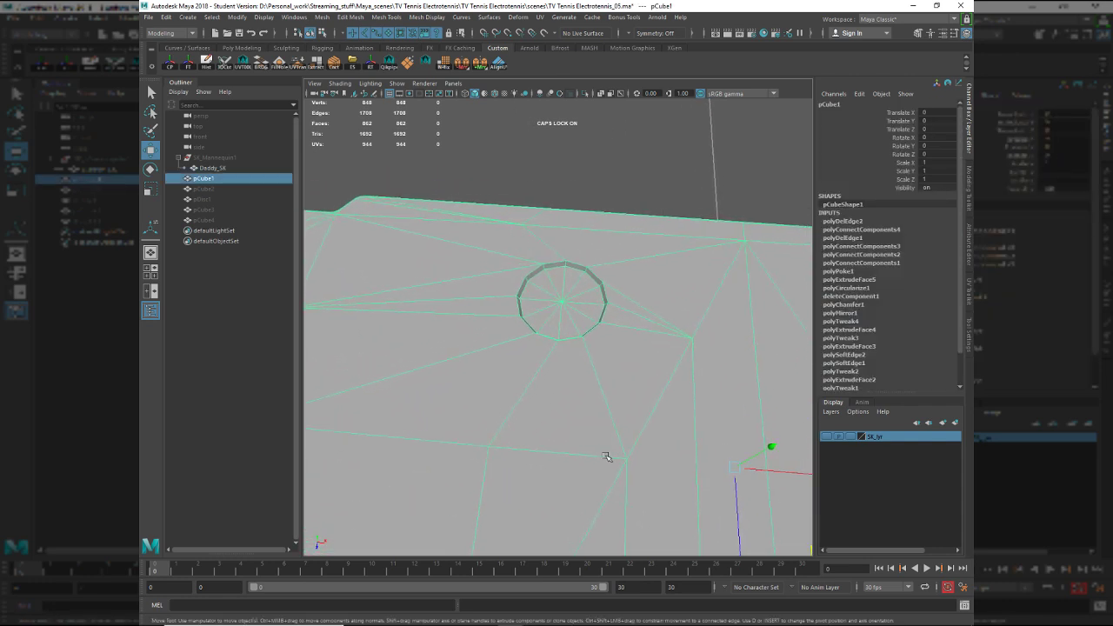
Undo the recess's resizing, connecting edges, poke and inset extrusion, back to the Circularize operation with its radial offset reset.
key("ctrl+z")
key("ctrl+z")
key("ctrl+z")
key("ctrl+z")
key("ctrl+z")
key("ctrl+z")
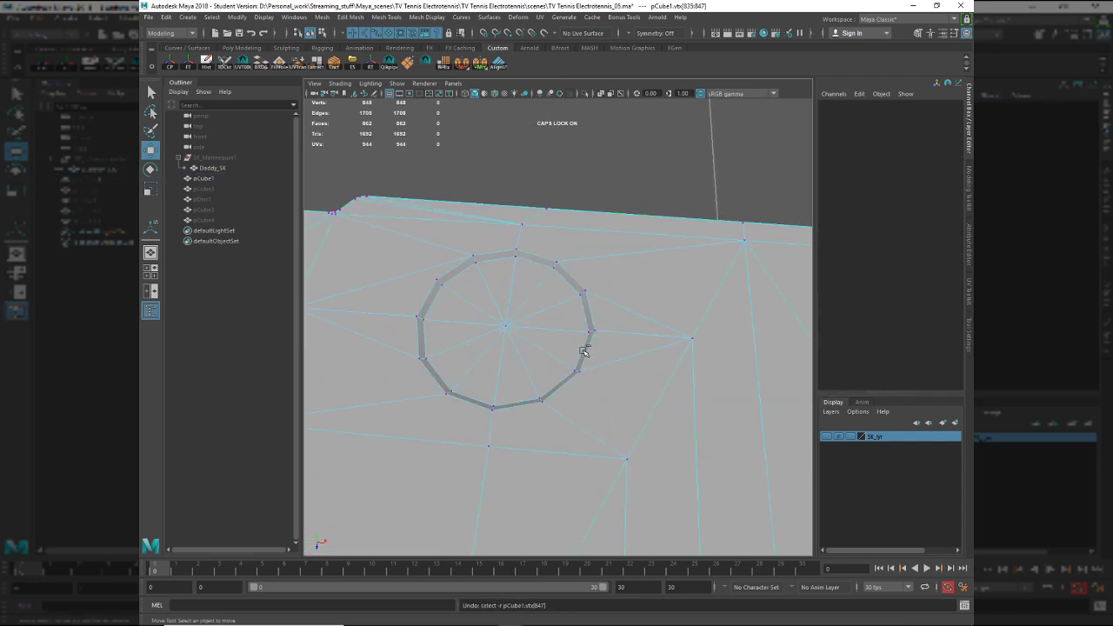
key("ctrl+z")
key("ctrl+z")
key("ctrl+z")
key("ctrl+z")
key("ctrl+z")
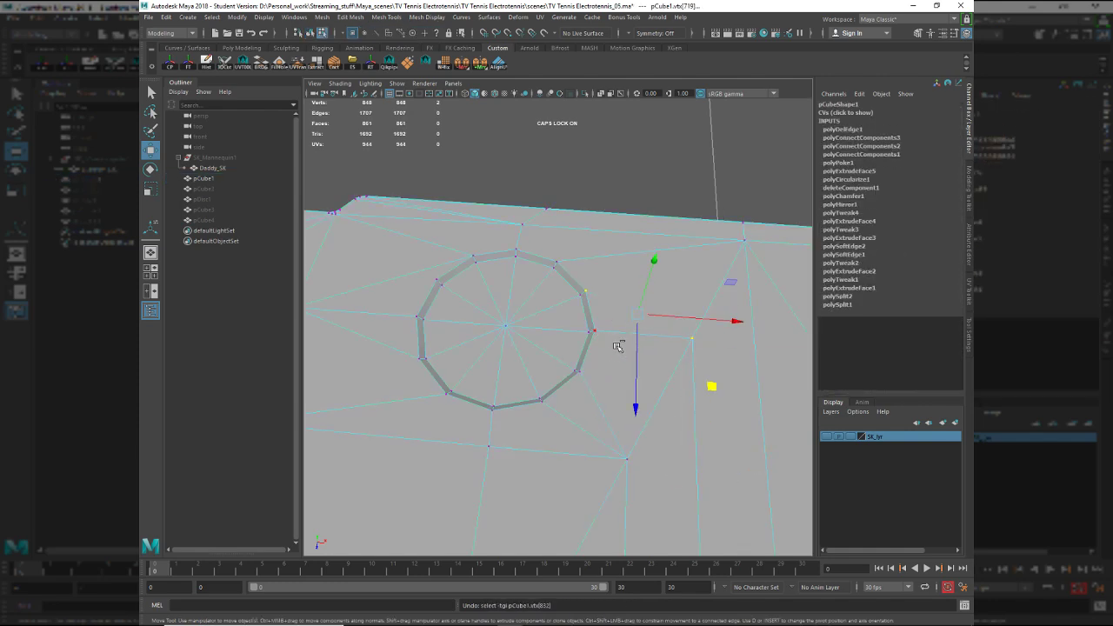
key("ctrl+z")
key("ctrl+z")
key("ctrl+z")
key("ctrl+z")
key("ctrl+z")
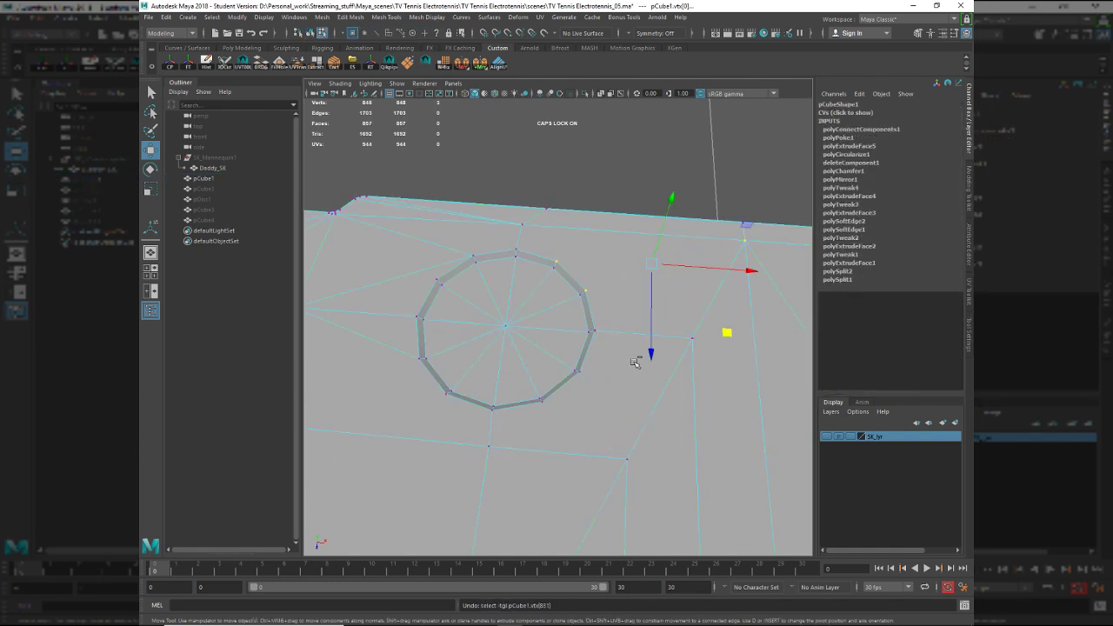
key("ctrl+z")
key("ctrl+z")
key("ctrl+z")
key("ctrl+z")
key("ctrl+z")
key("ctrl+z")
key("ctrl+z")
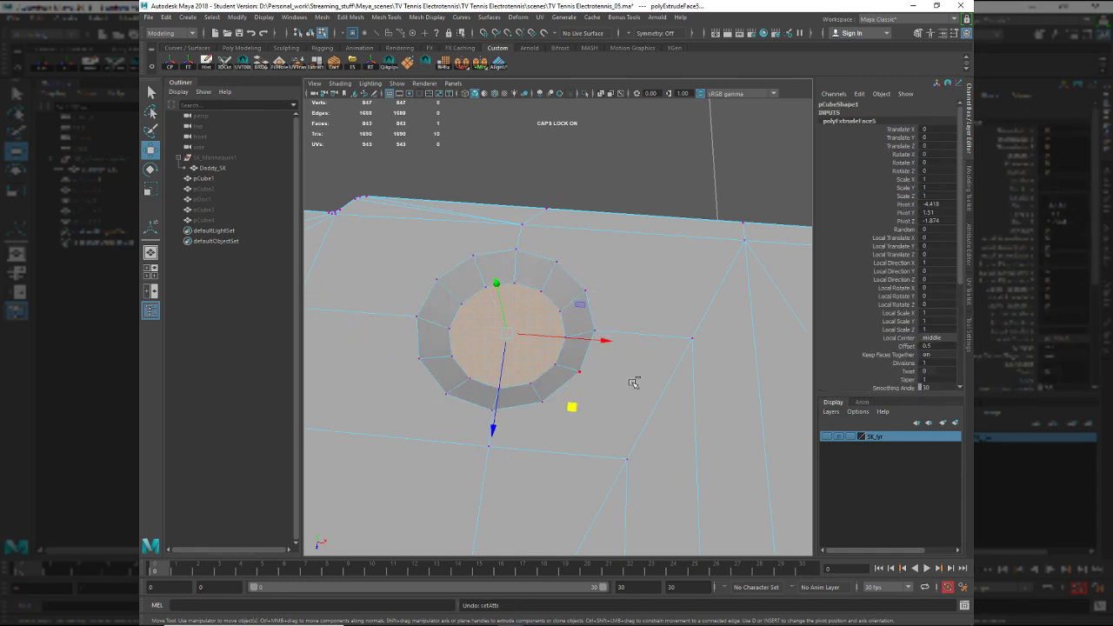
key("ctrl+z")
key("ctrl+z")
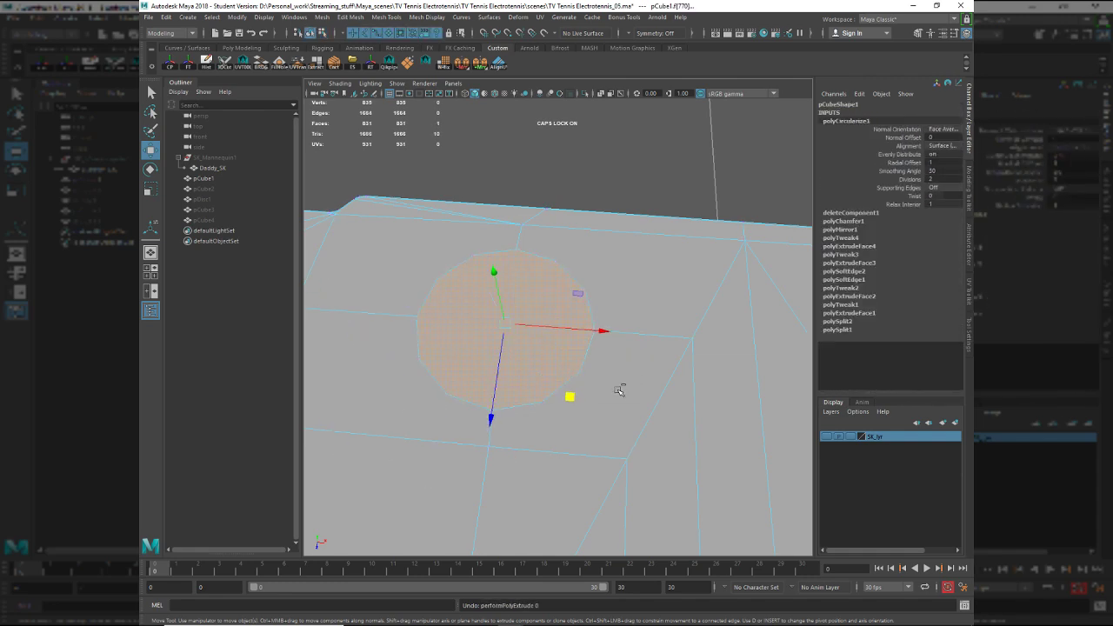
key("ctrl+z")
Set the Circularize operation on the panel face to 4 divisions and a radial offset of 0.5.
key("t")
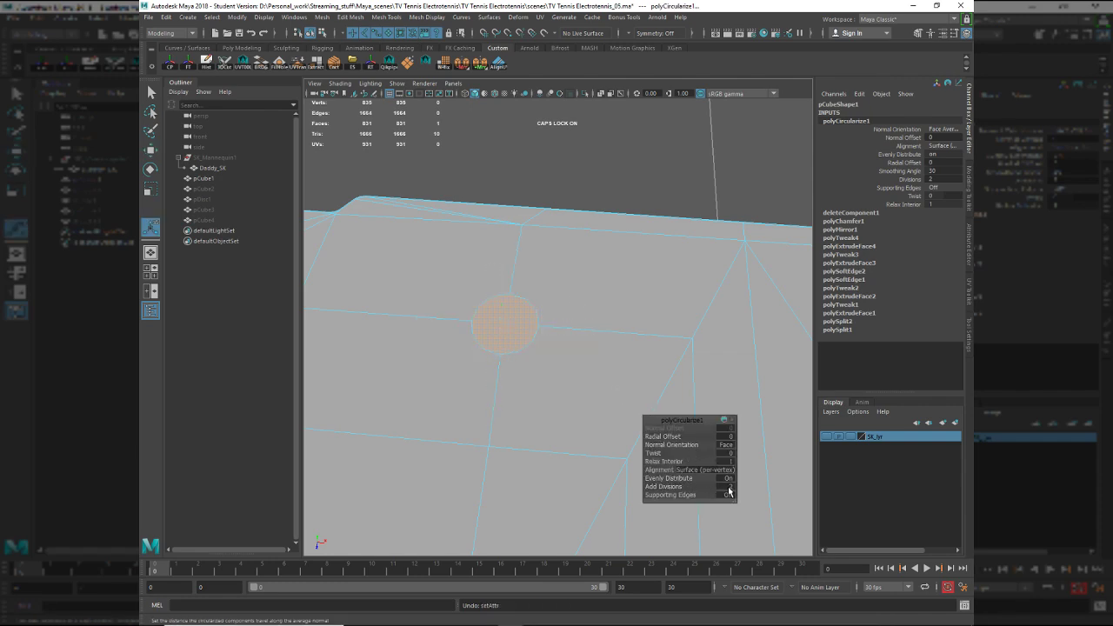
left_click(727, 489)
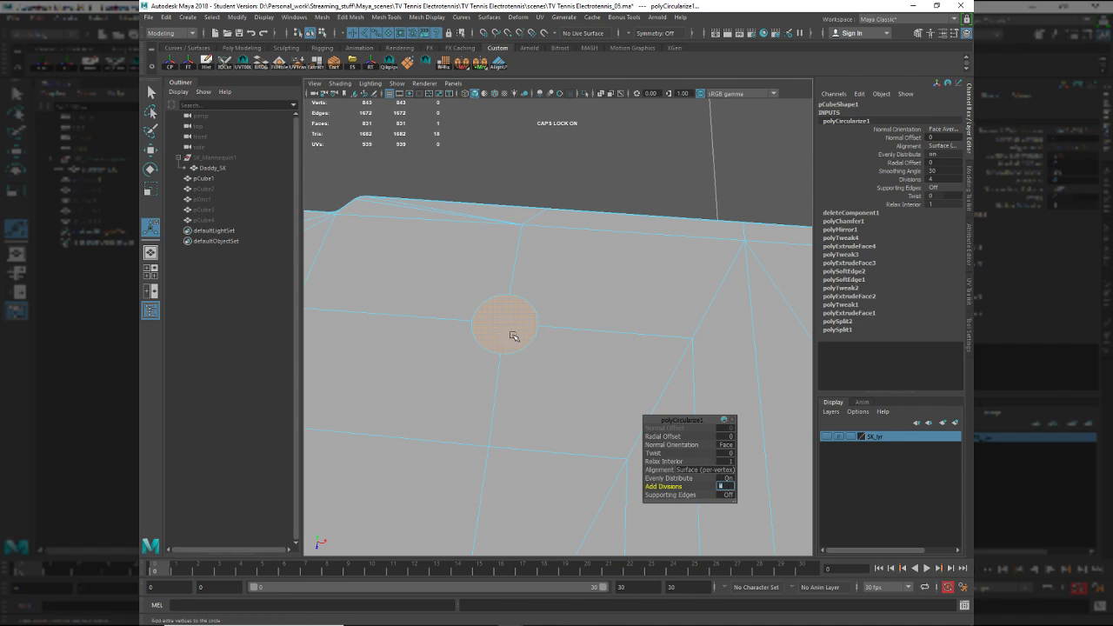
left_click(668, 445)
left_click(668, 437)
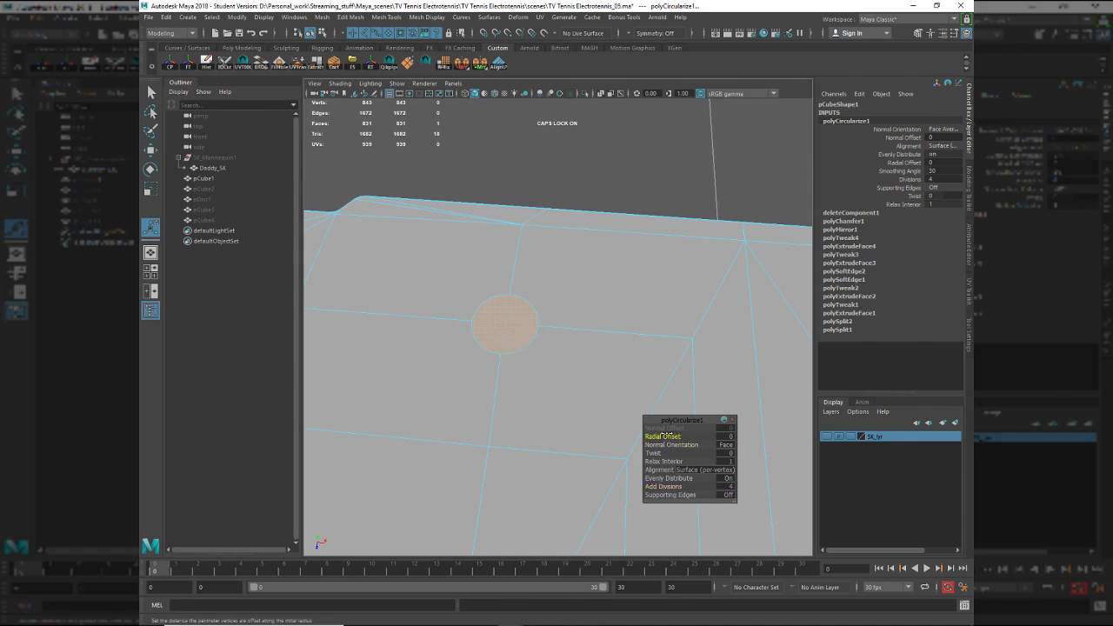
middle_click_drag(573, 410, 575, 409)
key("q")
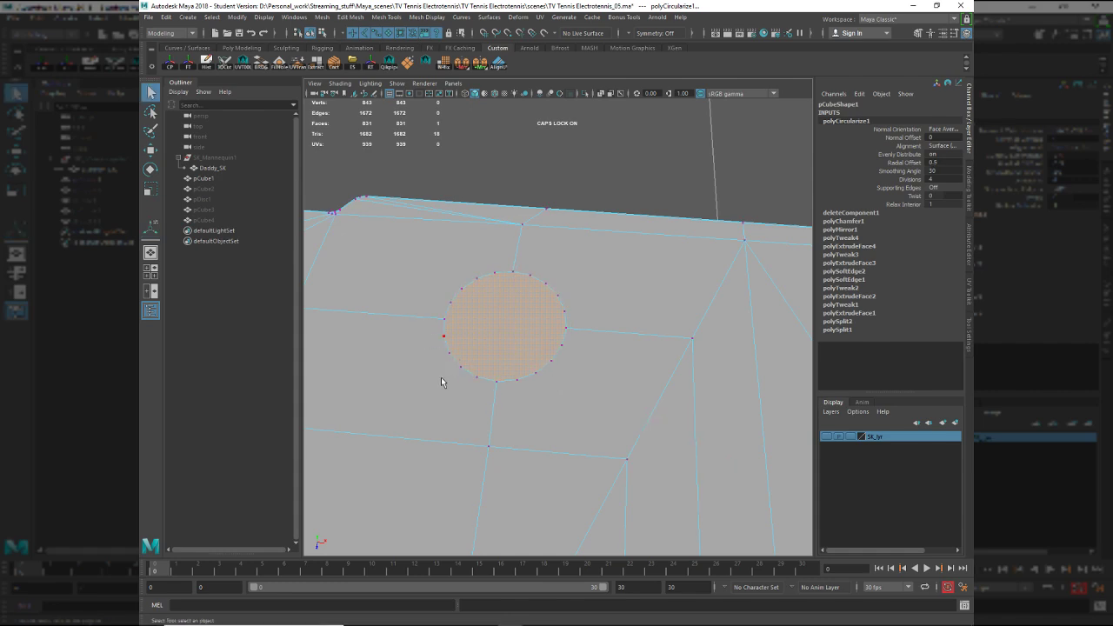
Connect the circle's front outer rim vertices to the panel corner diagonally in front of it on the outer side.
middle_click_drag(502, 391, 529, 390, "alt")
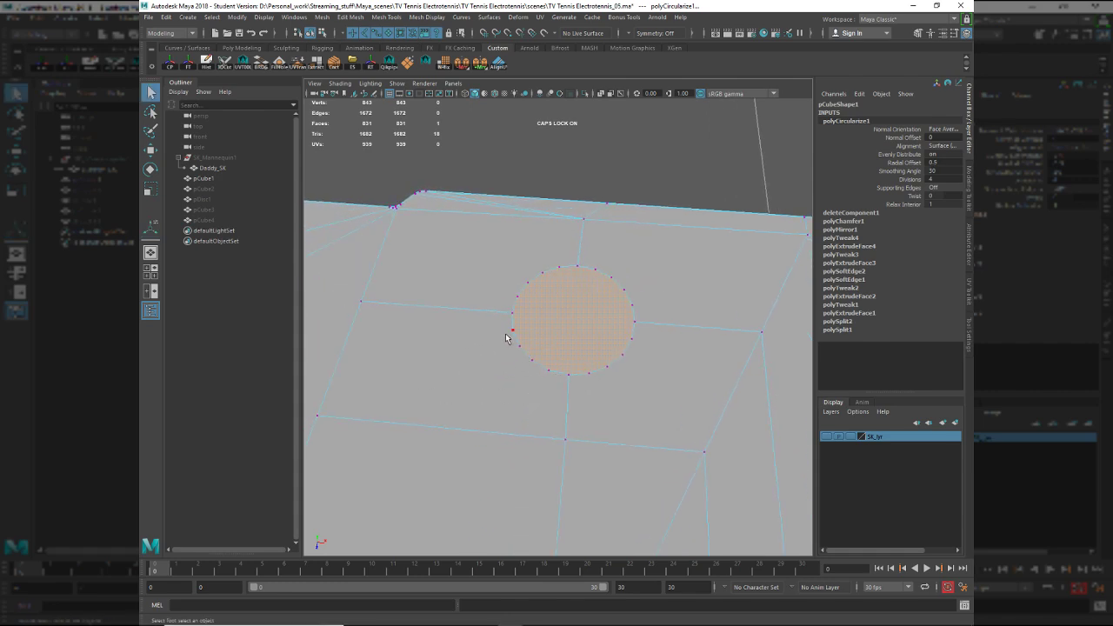
left_click(510, 332)
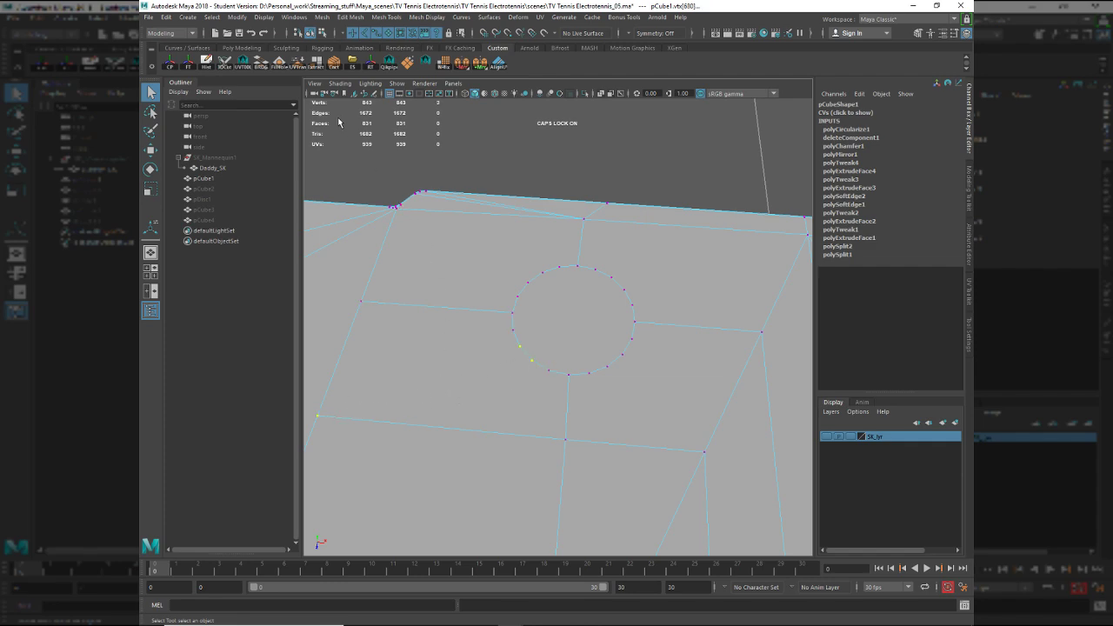
left_click(335, 64)
left_click(502, 342)
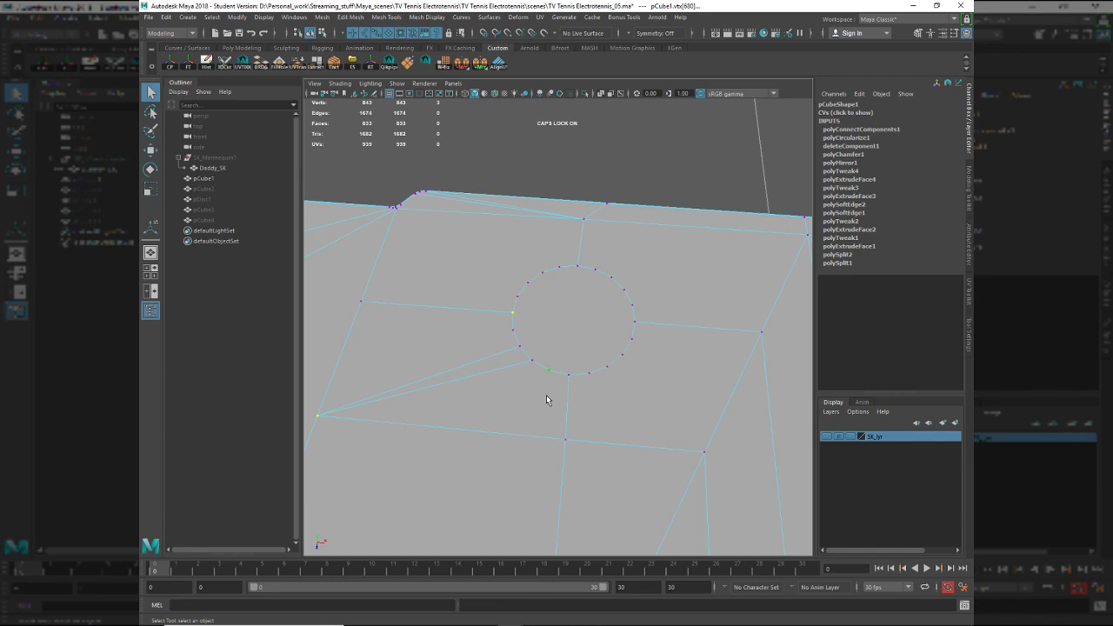
key("g")
Delete the stray edge cutting across the inside of the circle at its front outer rim.
key("F10")
left_click(533, 344)
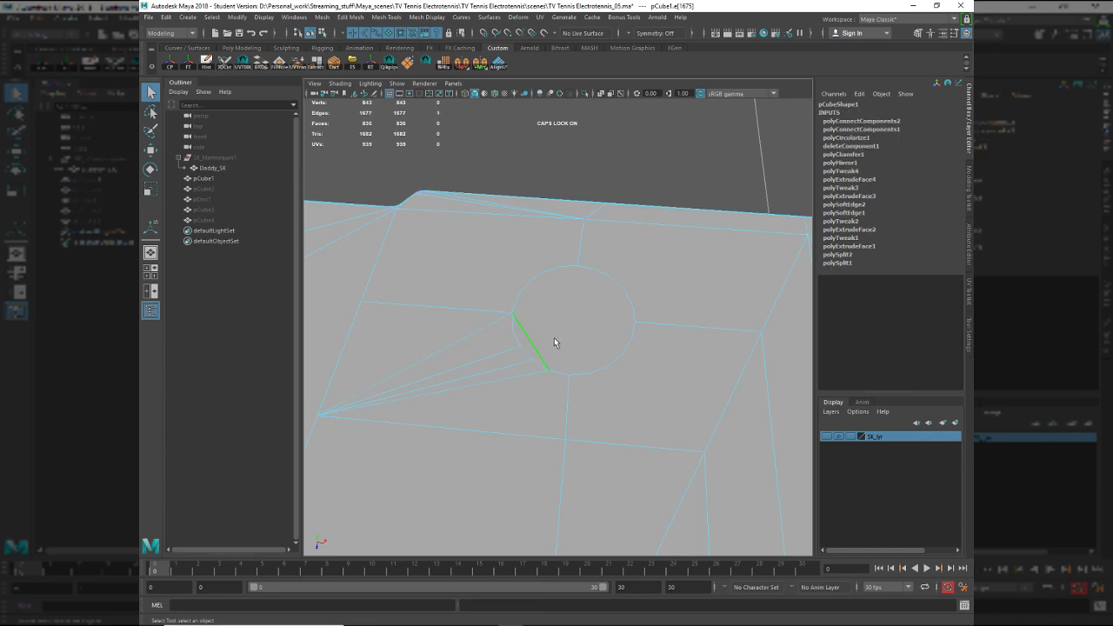
right_click_drag(563, 331, 491, 387, "shift")
Delete the lower of the two middle edges running from the circle's rim to the front outer panel corner.
mouse_move(586, 399)
left_mouse_down("alt")
mouse_move(591, 420)
mouse_move(586, 409)
left_mouse_up("alt")
left_click_drag(516, 420, 515, 395, "alt")
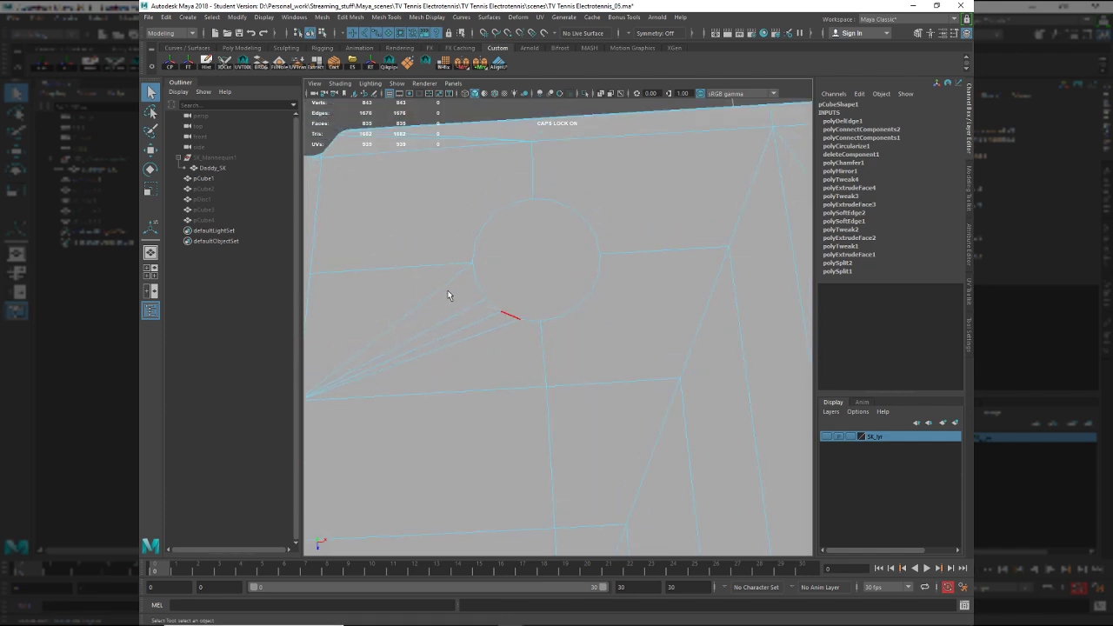
key("F9")
left_click_drag(467, 305, 457, 305, "alt")
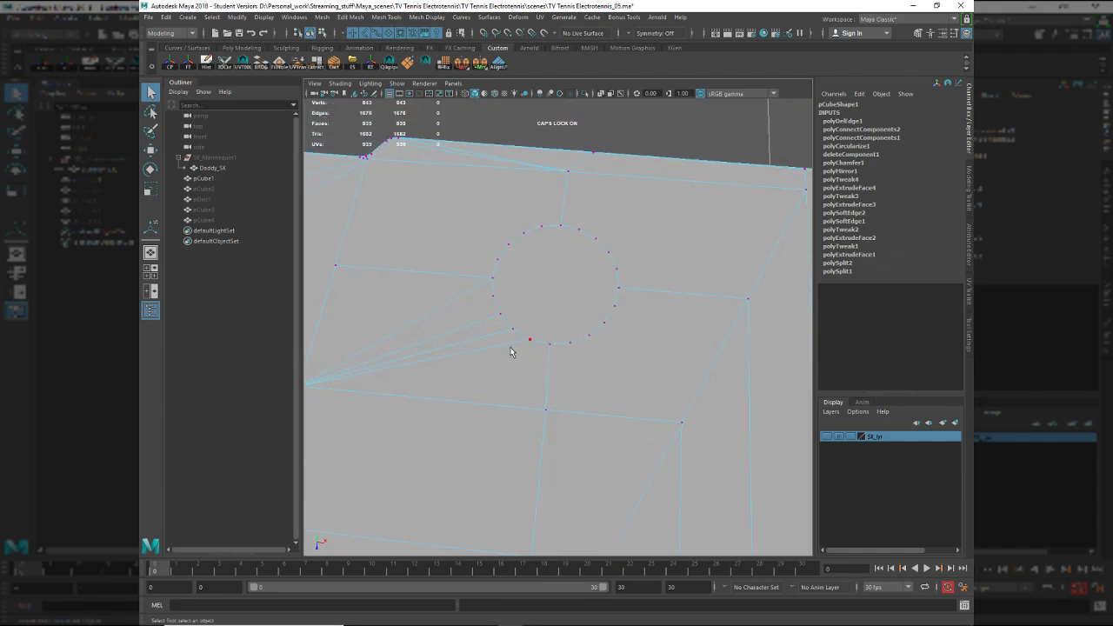
key("F10")
left_click(491, 332)
right_click_drag(517, 312, 468, 346, "shift")
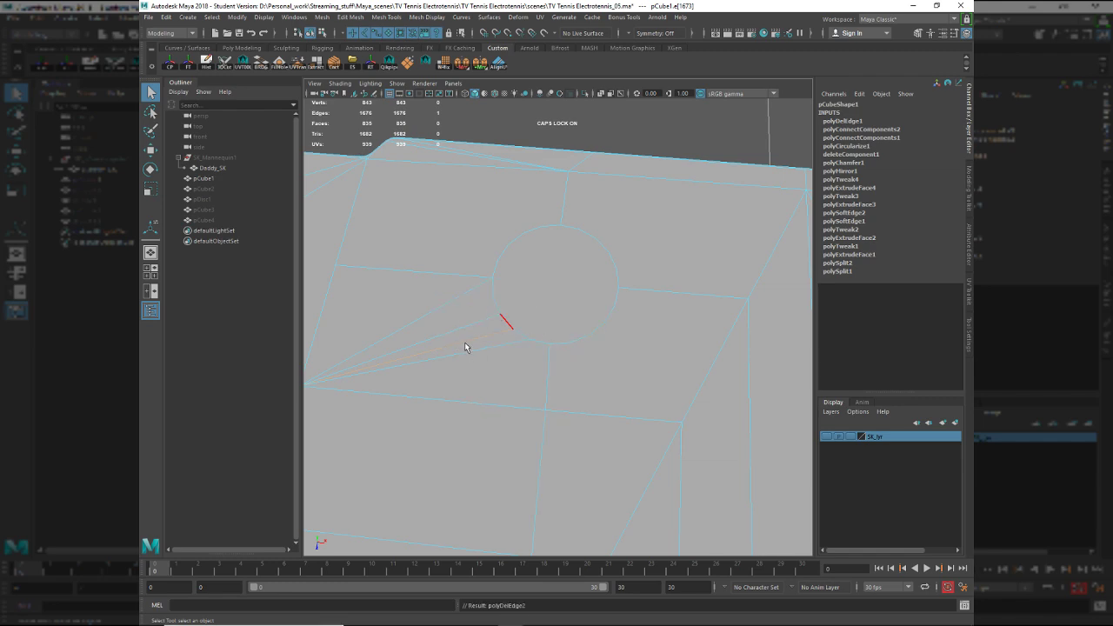
Undo the last edge deletion near the front outer panel corner and delete just the selected middle edge there instead.
key("ctrl+z")
key("ctrl+z")
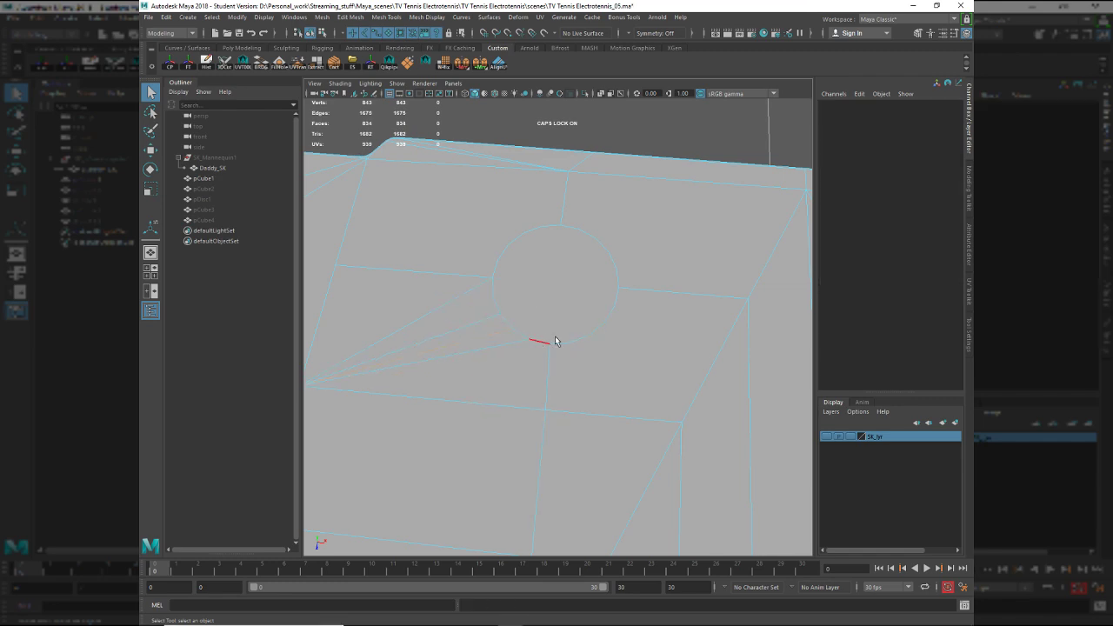
middle_click_drag(584, 363, 570, 365, "alt")
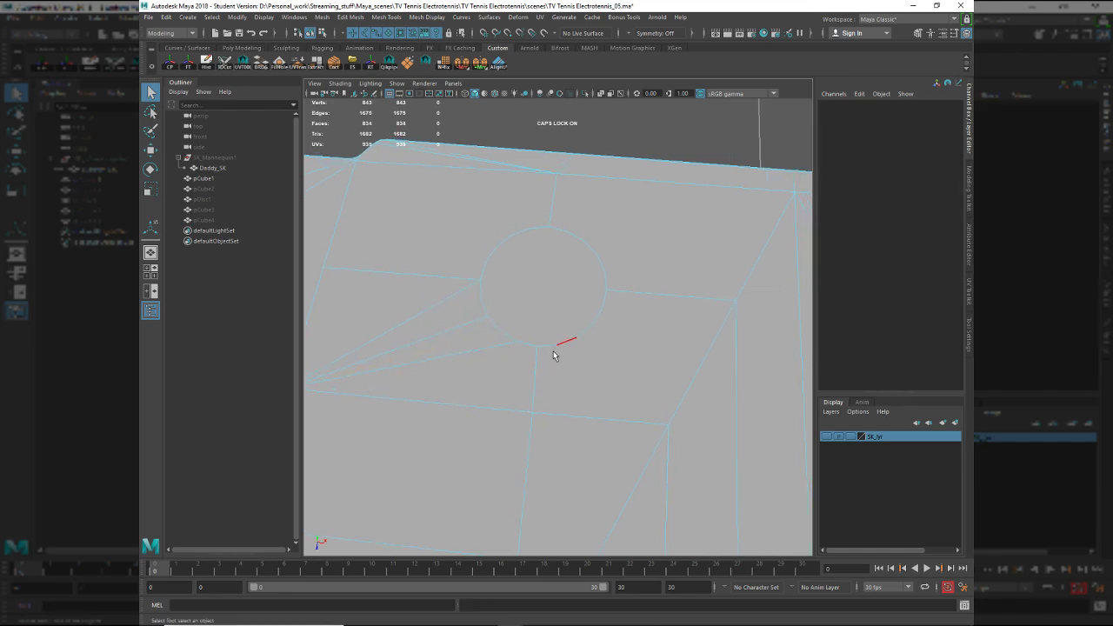
Connect three vertices on the unconnected front quarter of the circle's rim to the panel corner diagonally in front of them.
key("F9")
left_click(556, 353)
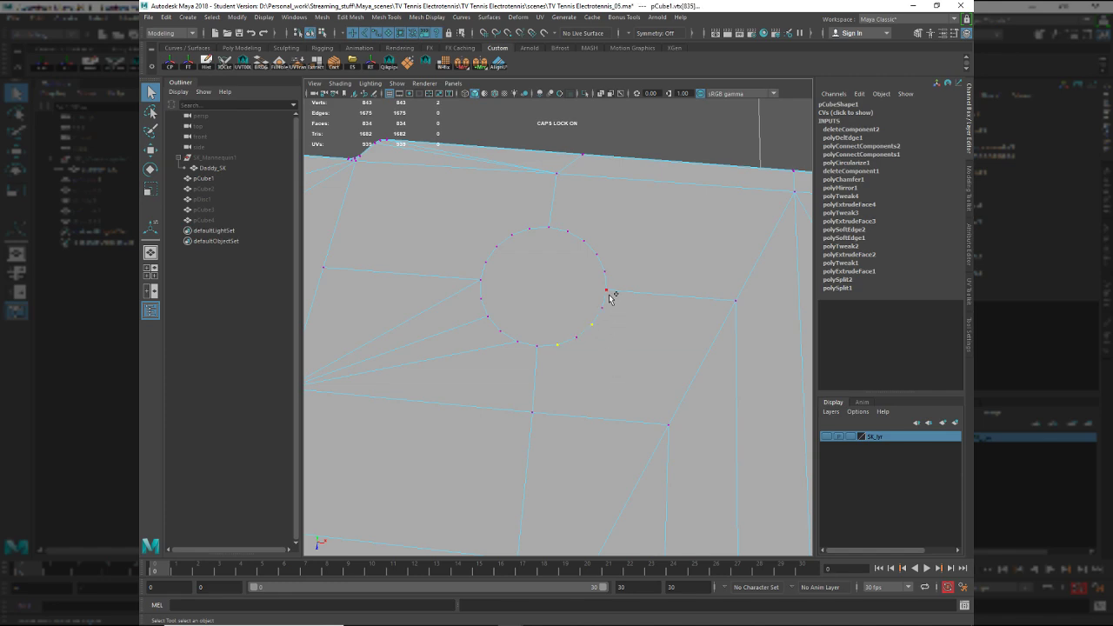
left_click(667, 424)
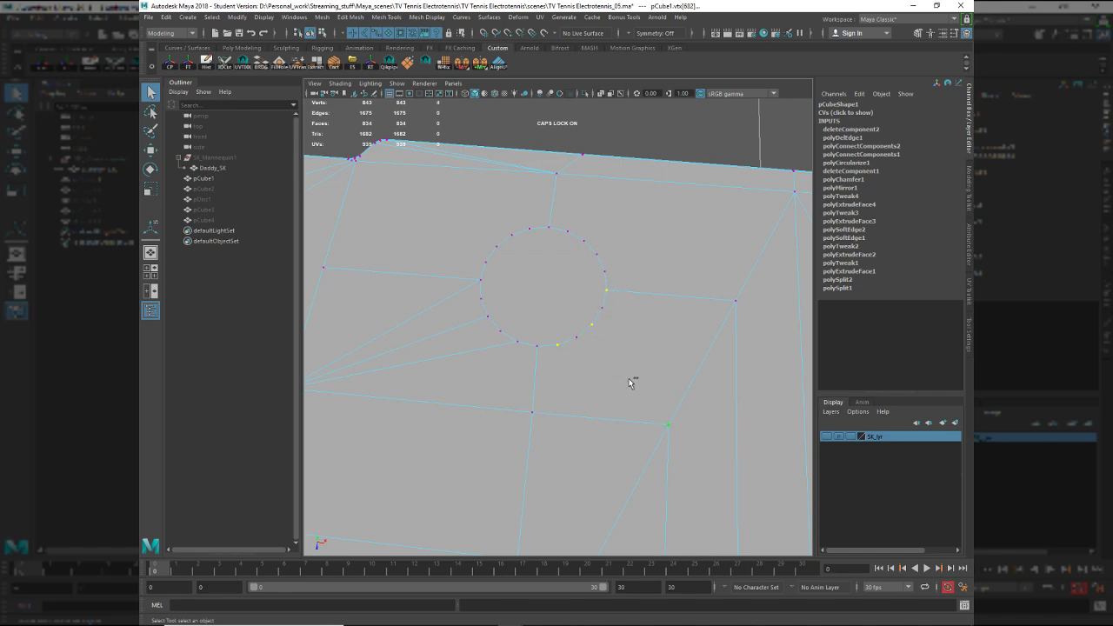
left_click(334, 63)
left_click(669, 424, "shift")
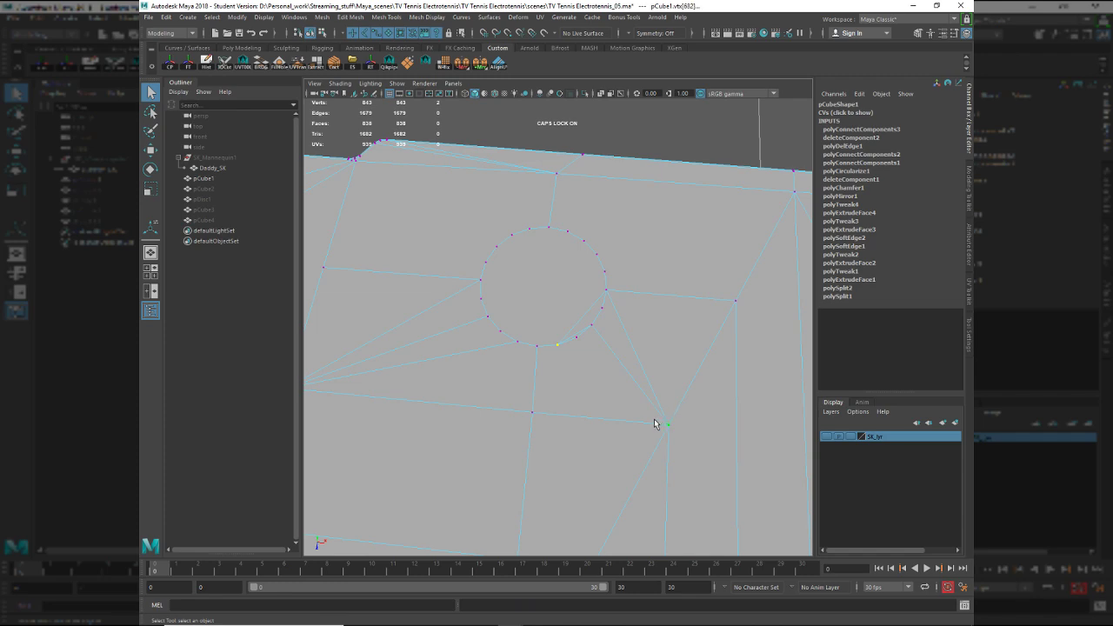
key("g")
Delete the stray edges cutting across the inside of the circle beside the newly connected front rim vertices.
key("F10")
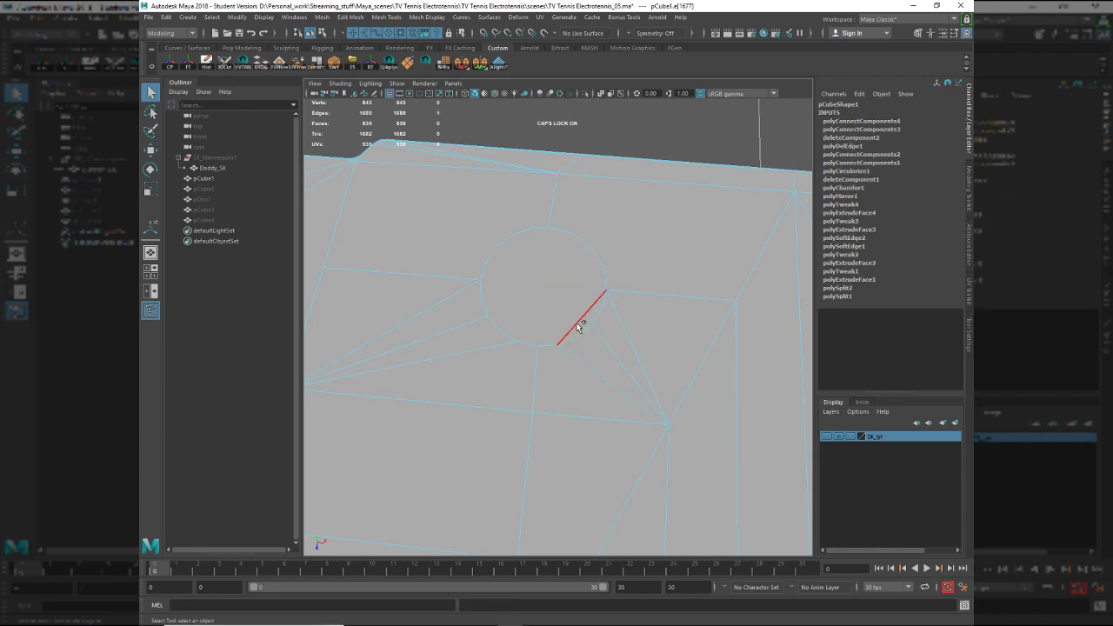
left_click(579, 331)
key("Delete")
Connect three vertices on the circle's rear rim to the rear panel corner on the same side as the newly connected front corner.
middle_click_drag(606, 339, 593, 355, "alt")
left_click(597, 284)
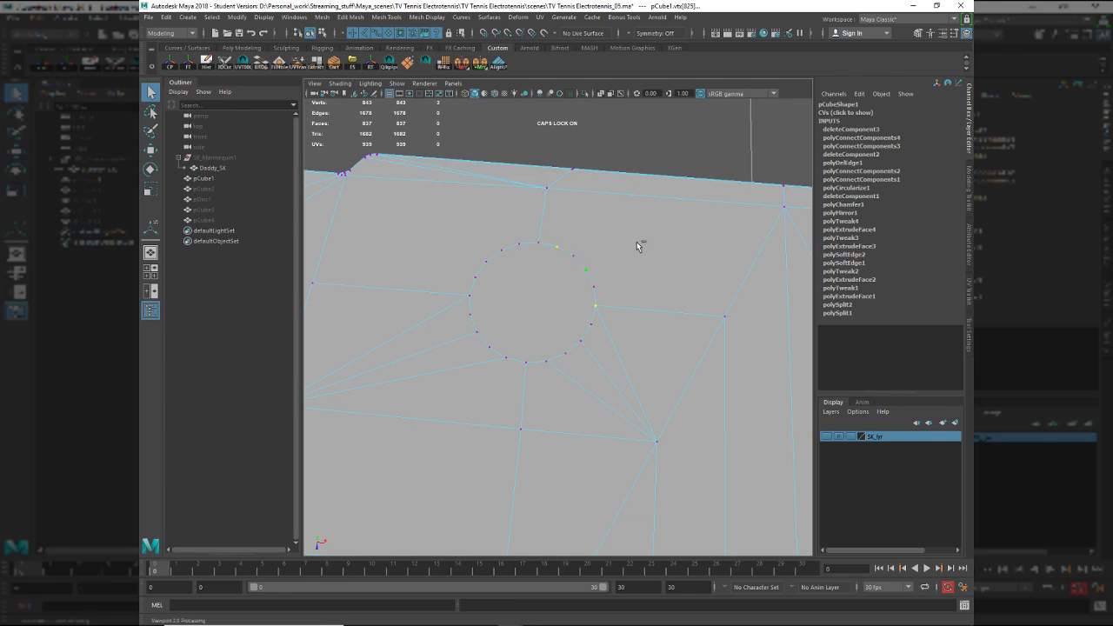
left_click(339, 68)
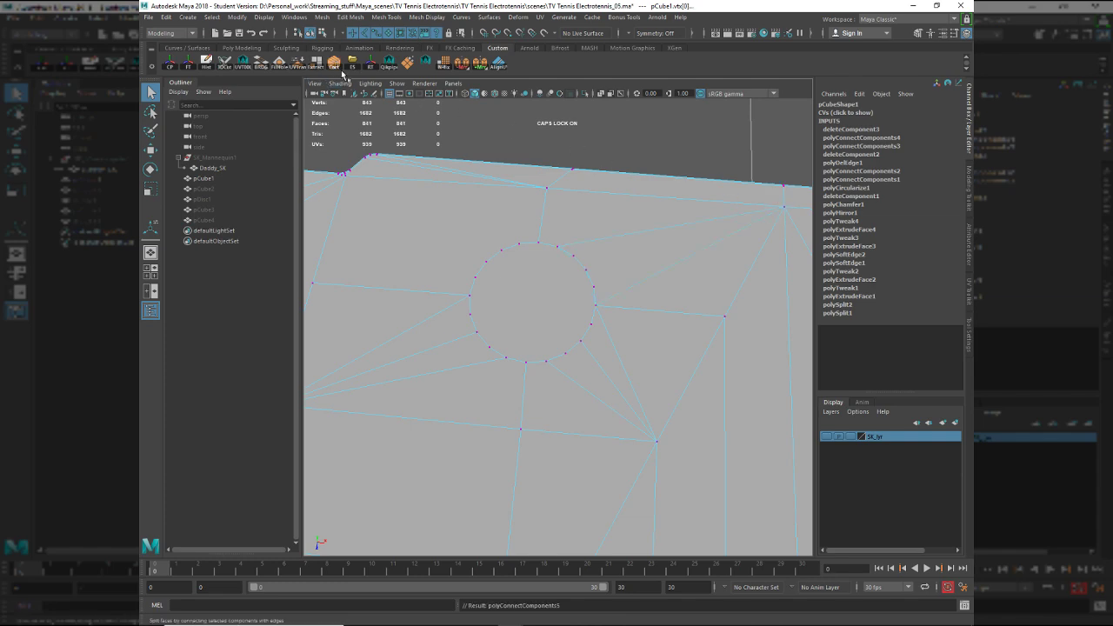
Undo the edge deletion at that rear rim quarter and delete only the stray edges crossing the inside of the circle.
right_click_drag(587, 283, 552, 281)
left_click(567, 259)
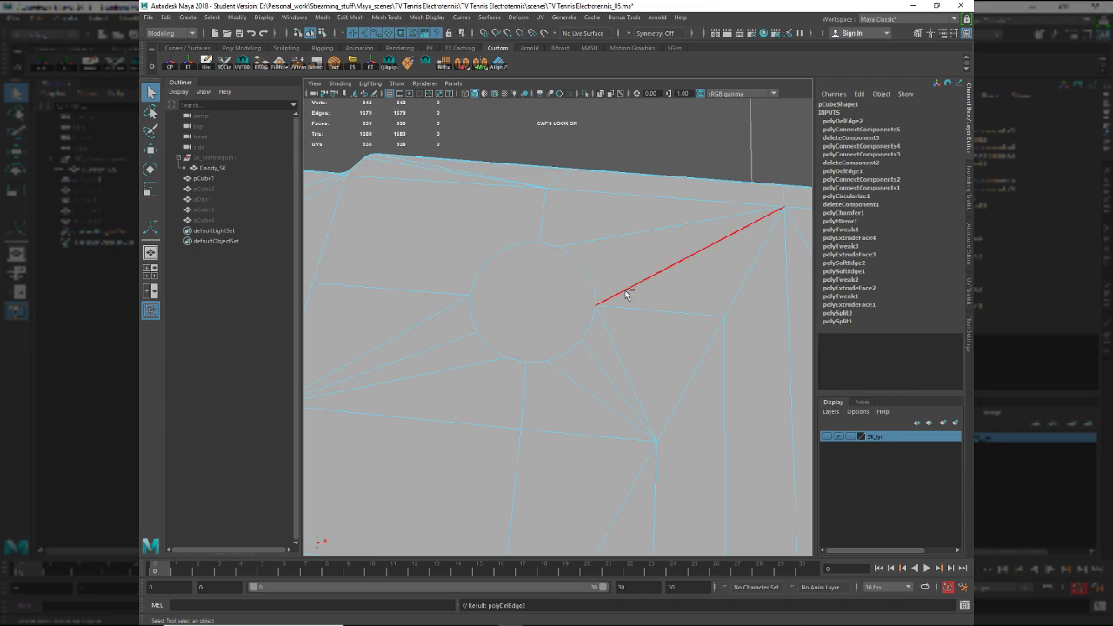
key("ctrl+z")
key("Delete")
Connect the middle vertex of that rear rim quarter to the same rear panel corner, between the two existing edges.
middle_click_drag(614, 299, 642, 318, "alt")
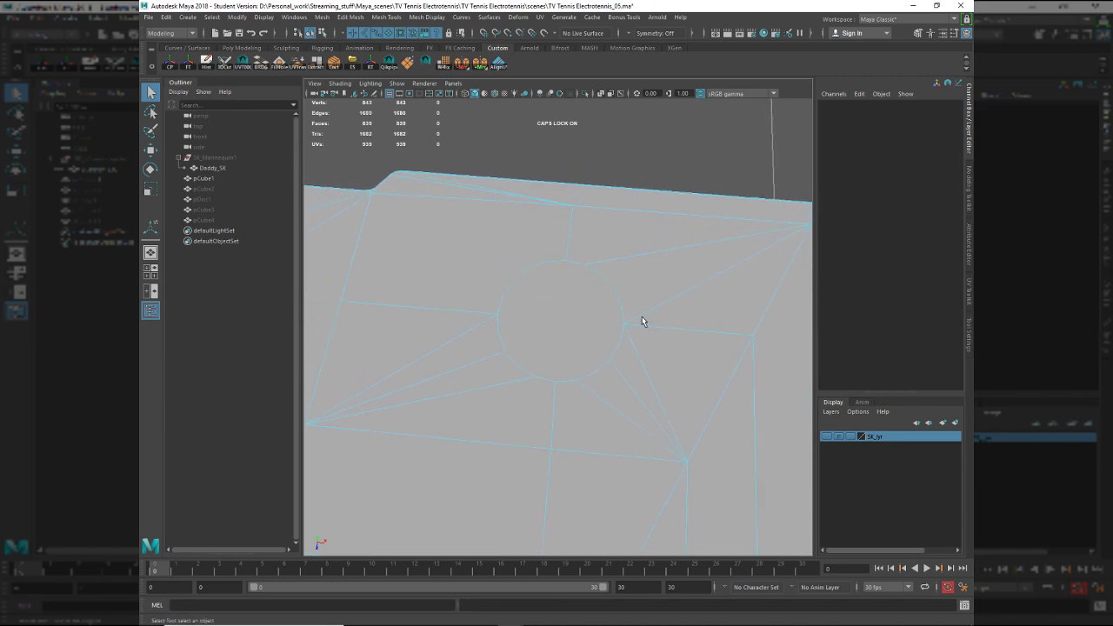
left_click(621, 295)
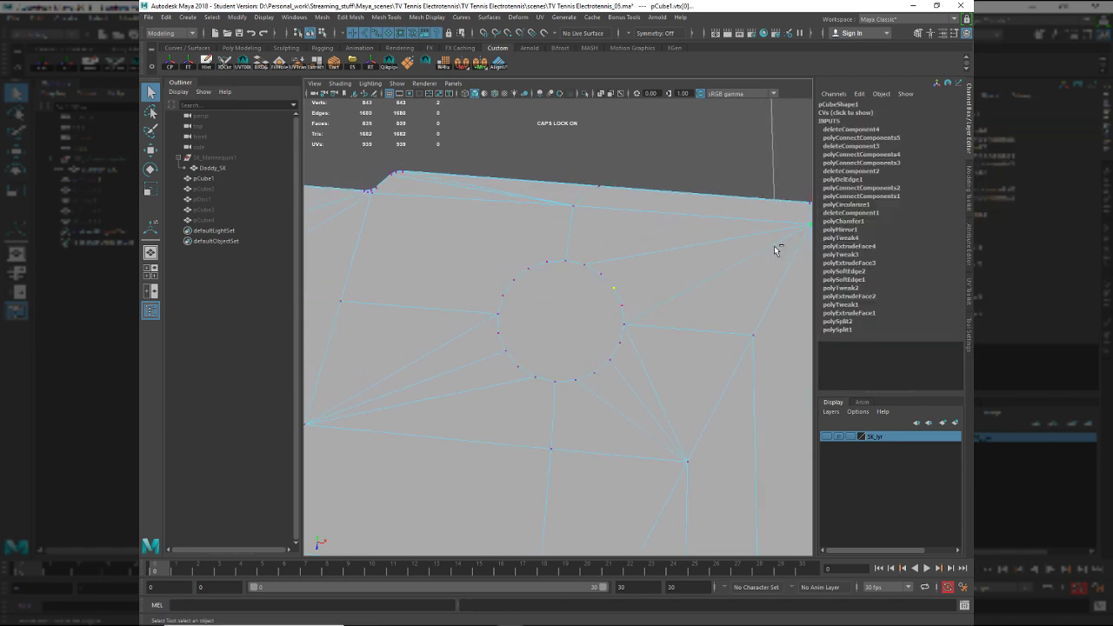
key("g")
key("ctrl+z")
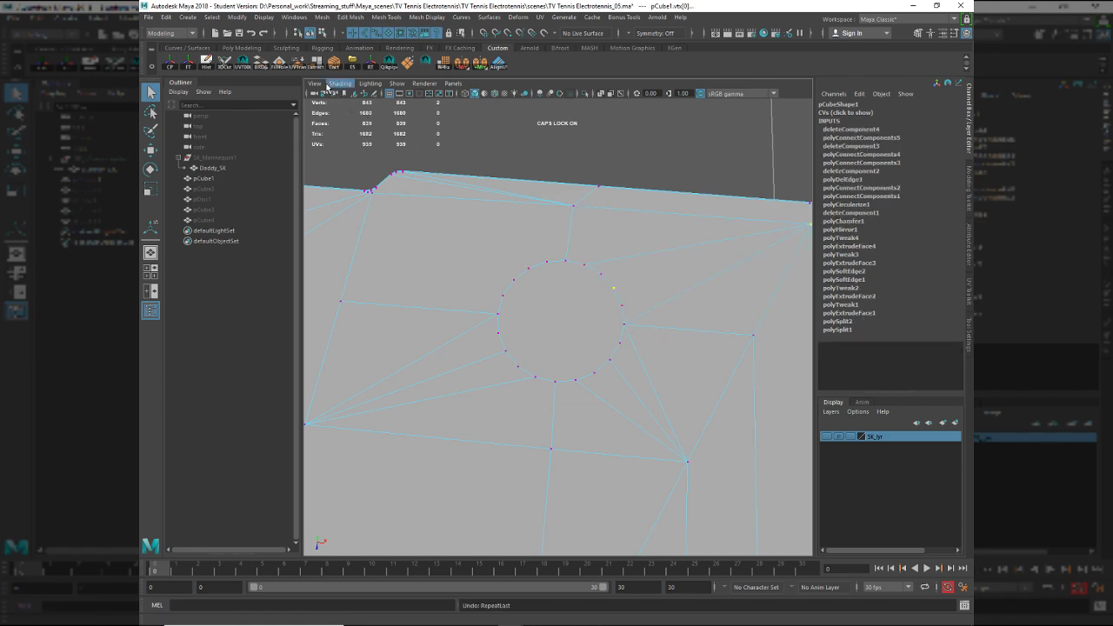
left_click(334, 63)
Connect the vertices on the last open rear quarter of the circle's rim to the remaining rear panel corner.
left_click(559, 316)
middle_click_drag(559, 316, 532, 346, "alt")
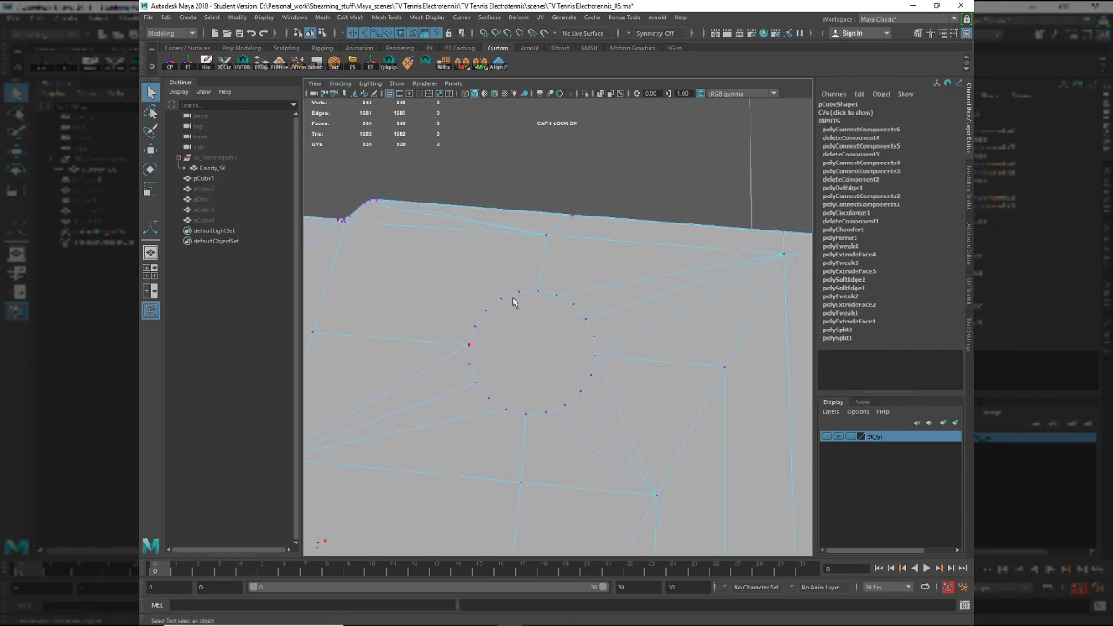
left_click(536, 291)
key("g")
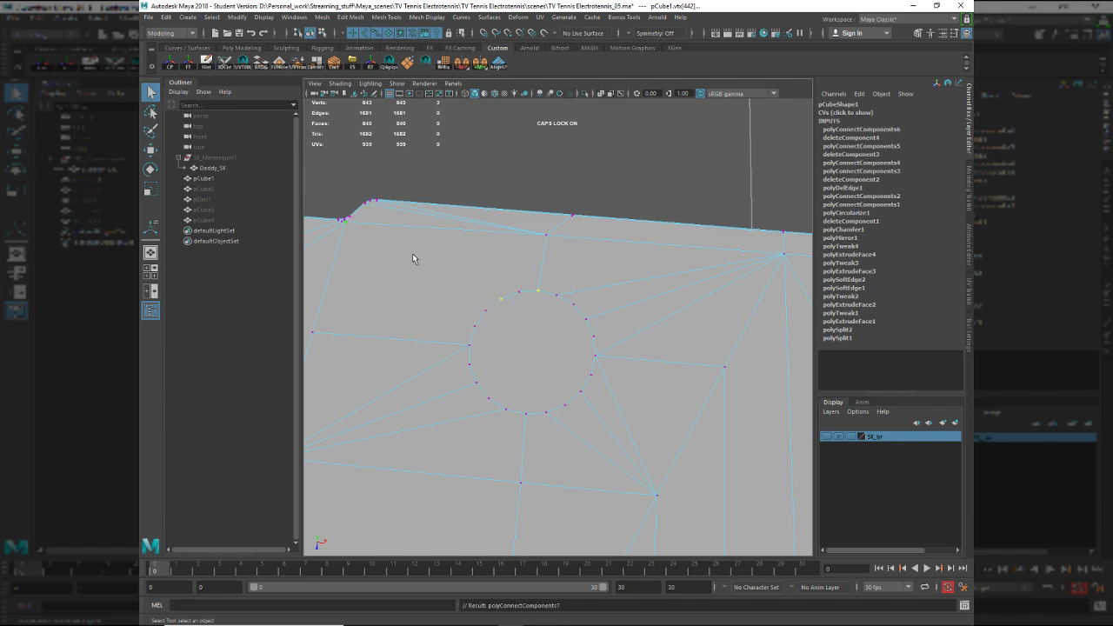
left_click(473, 327)
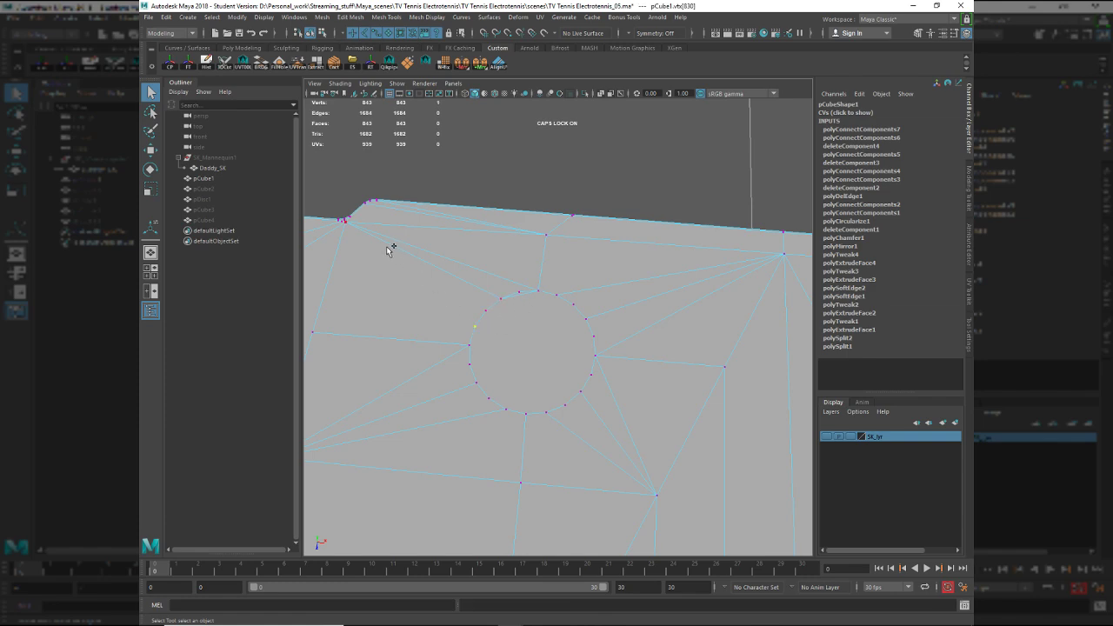
left_click(350, 230, "shift")
key("g")
Clean up the stray edges cutting across the circle at the last connected rear rim quarter.
right_click_drag(538, 316, 484, 341, "shift")
key("ctrl+z")
key("ctrl+z")
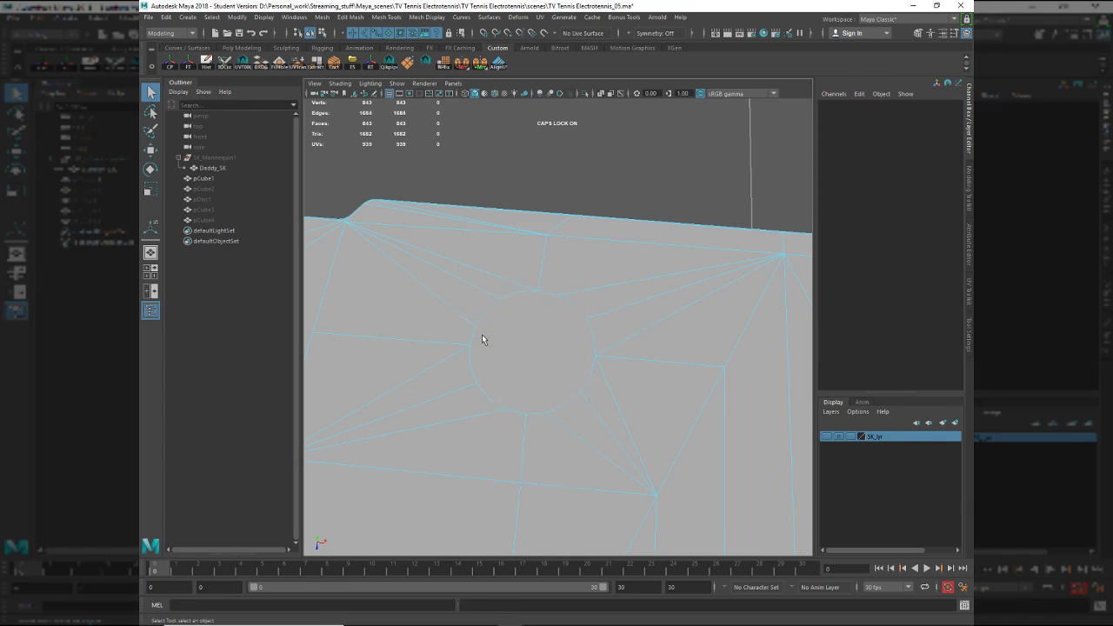
Extrude the circular face into the panel with a thickness of -0.1.
left_click_drag(537, 375, 554, 363, "alt")
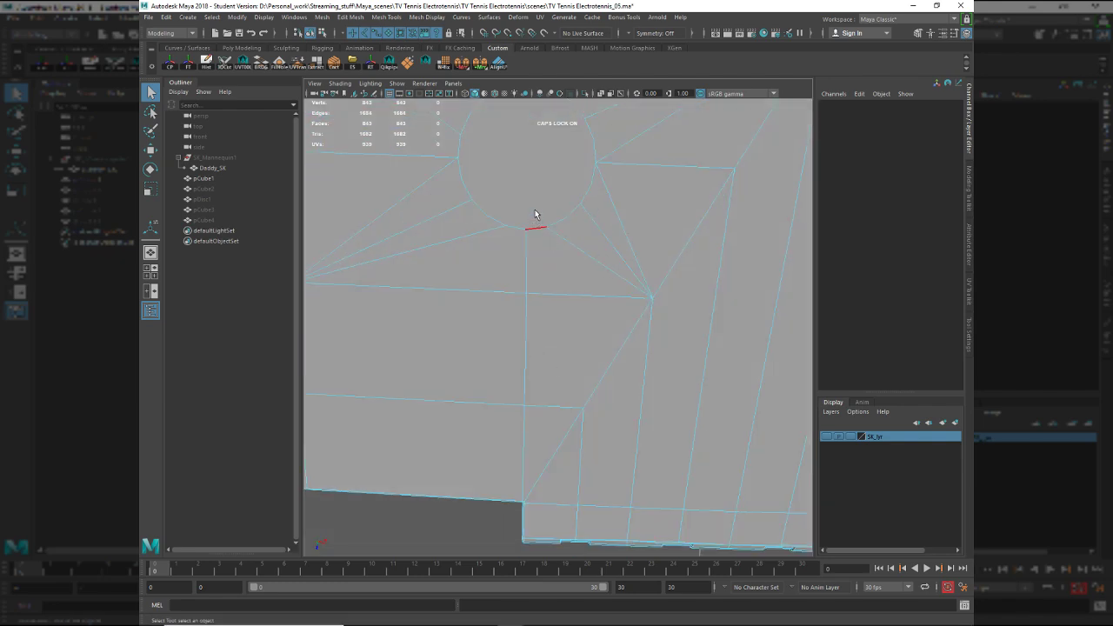
left_click_drag(535, 210, 540, 278, "alt")
left_click(528, 330)
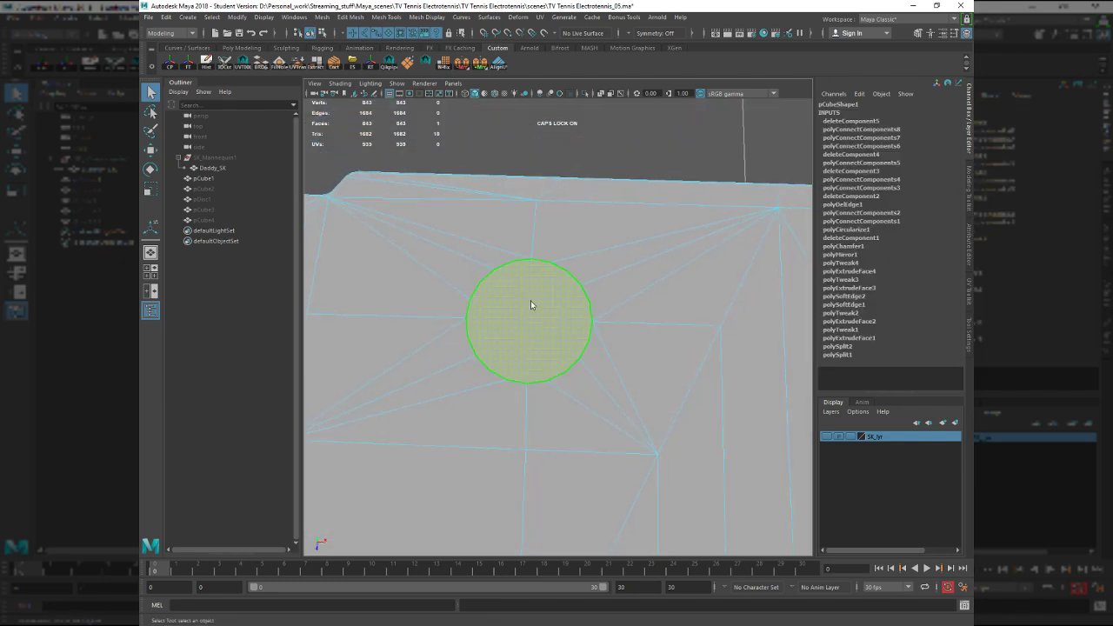
right_click_drag(531, 300, 537, 321, "shift")
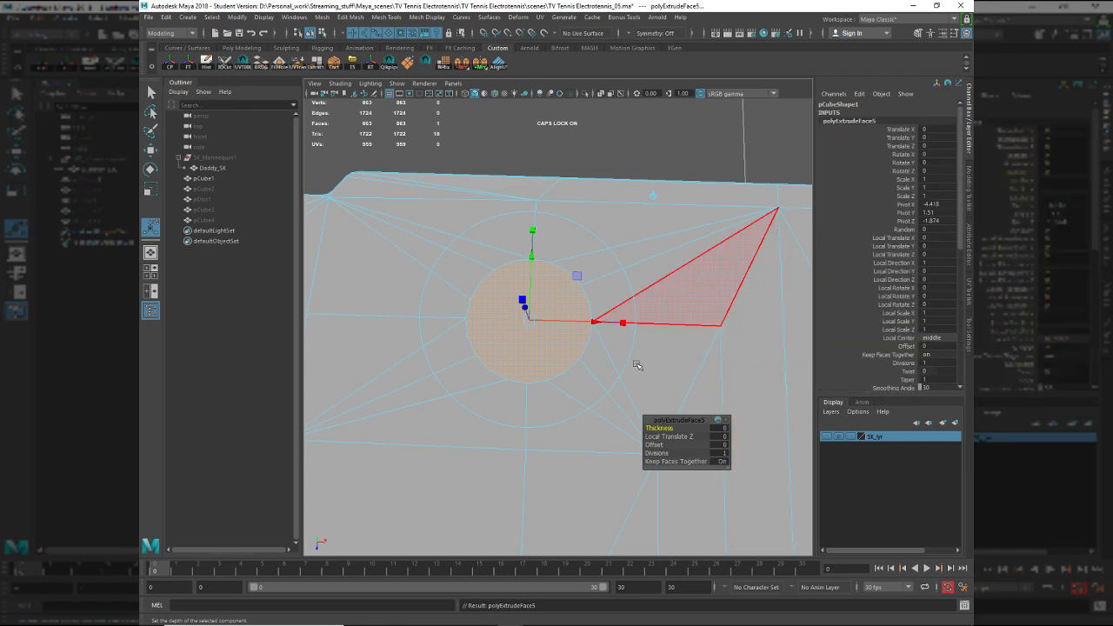
left_click_drag(580, 375, 580, 353, "alt")
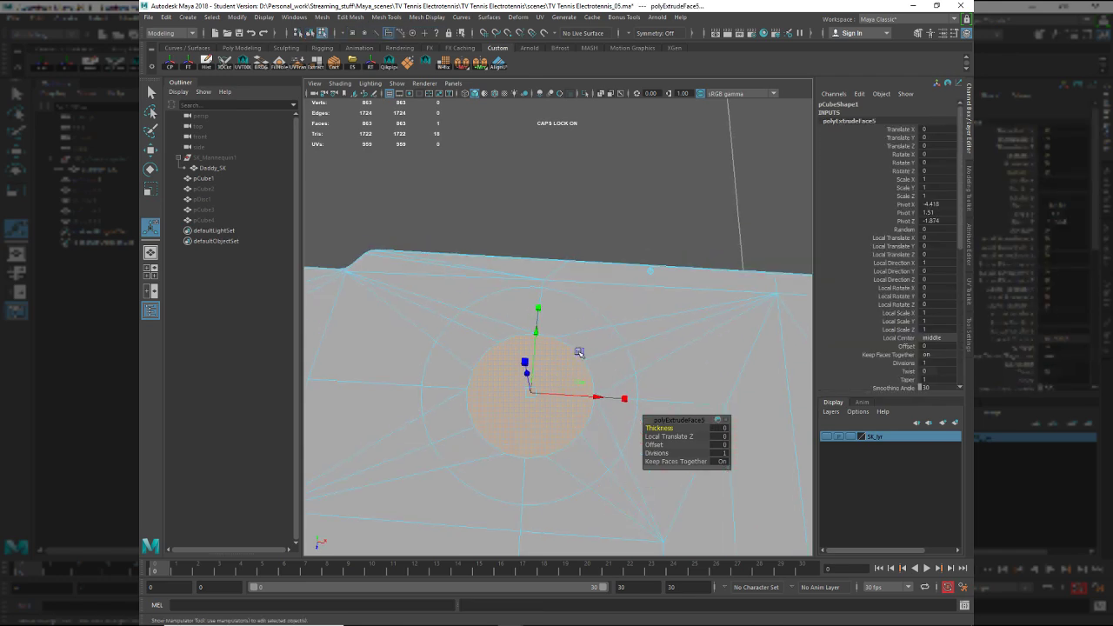
left_click_drag(664, 428, 699, 424)
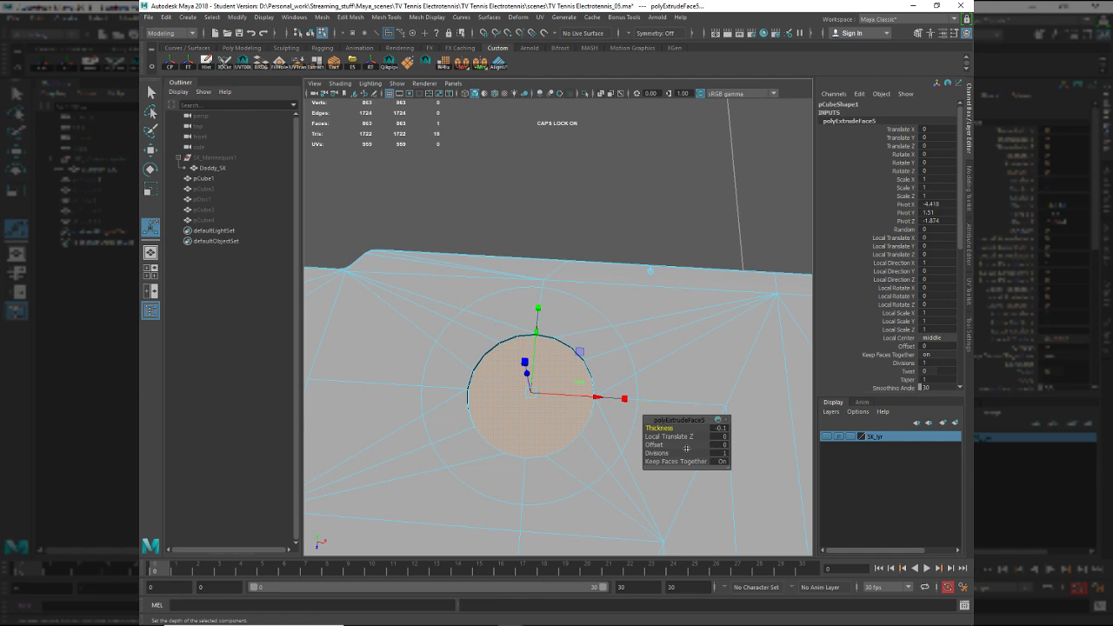
Set the circular face extrusion's offset to 0.1 and return to object selection.
left_click(653, 445)
mouse_move(701, 384)
left_mouse_down()
mouse_move(686, 348)
mouse_move(688, 368)
left_mouse_up()
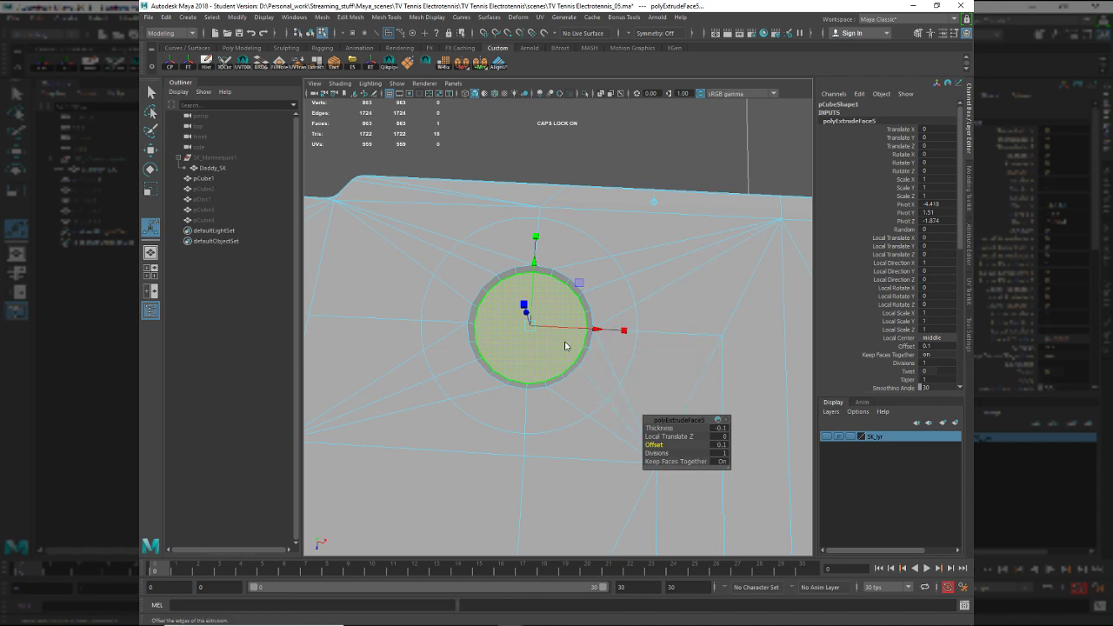
key("F8")
key("q")
Poke the inset circular face so its edges converge on a centre vertex.
left_click(523, 379, "ctrl")
left_click_drag(533, 367, 513, 387, "alt")
left_click(513, 387)
scroll(628, 415, "up", 6)
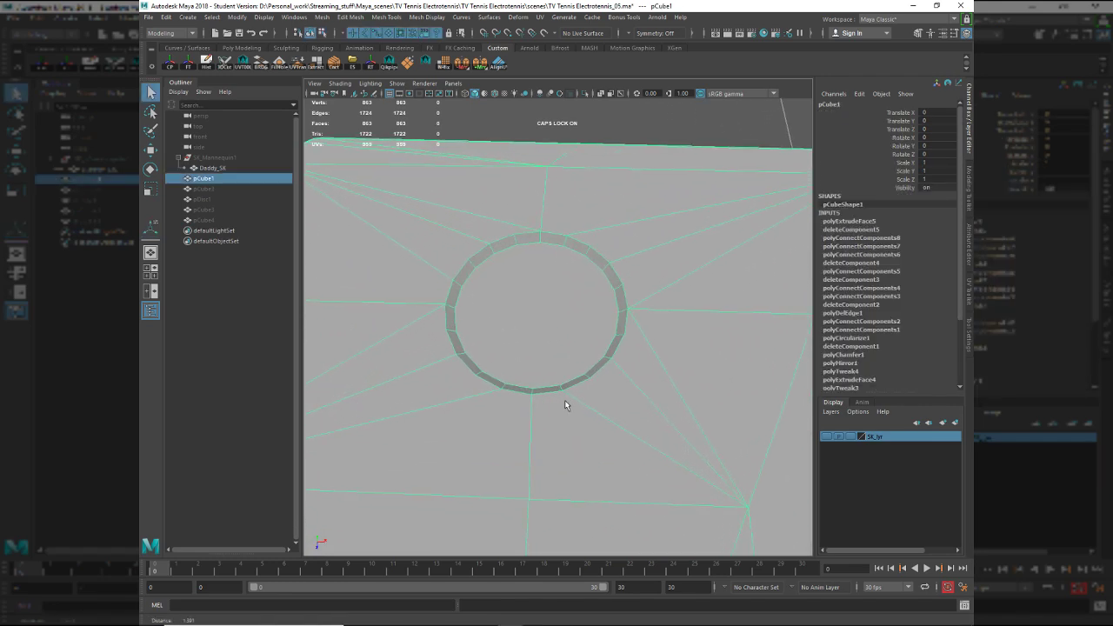
right_click_drag(548, 320, 548, 340)
left_click(578, 296)
right_click_drag(586, 291, 563, 281, "shift")
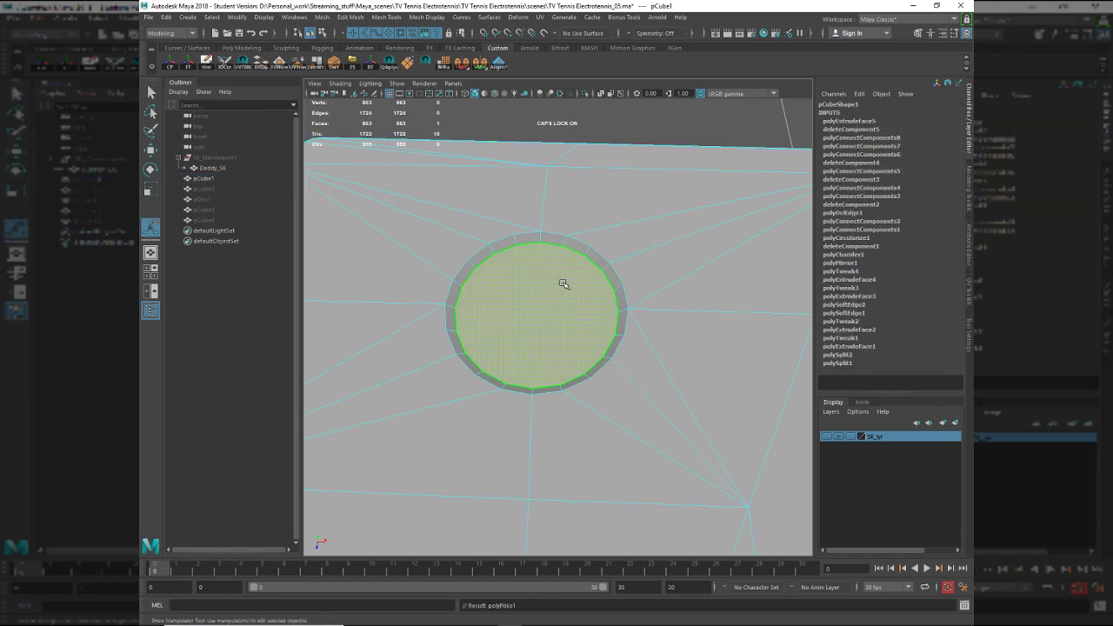
Run Cleanup on the console body to select its problem faces.
scroll(576, 418, "down", 8)
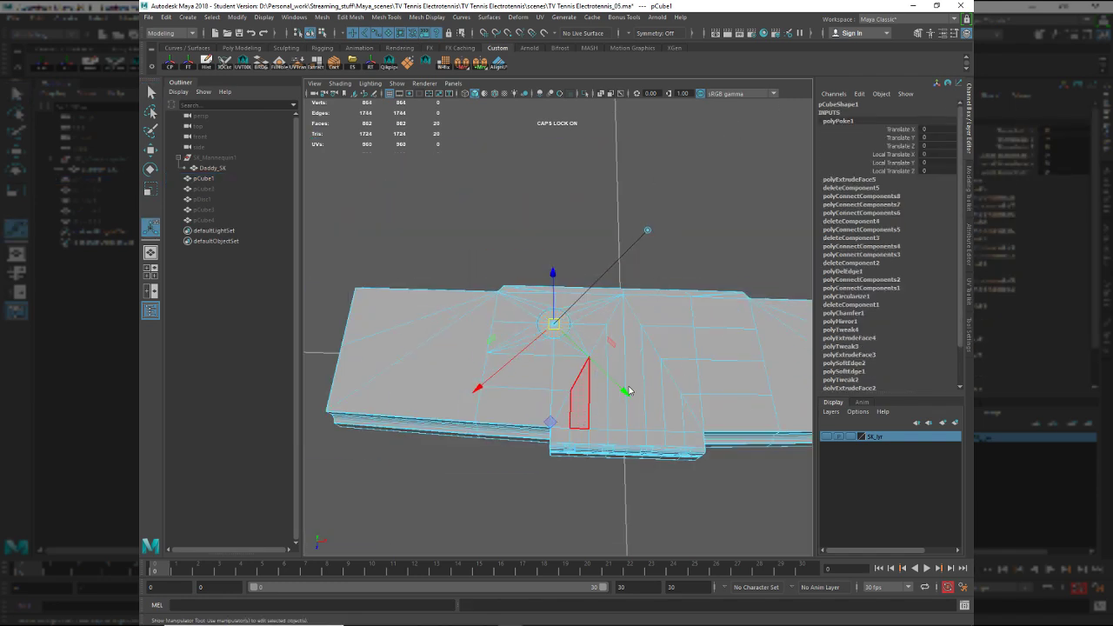
right_click_drag(629, 391, 679, 358)
left_click(408, 65)
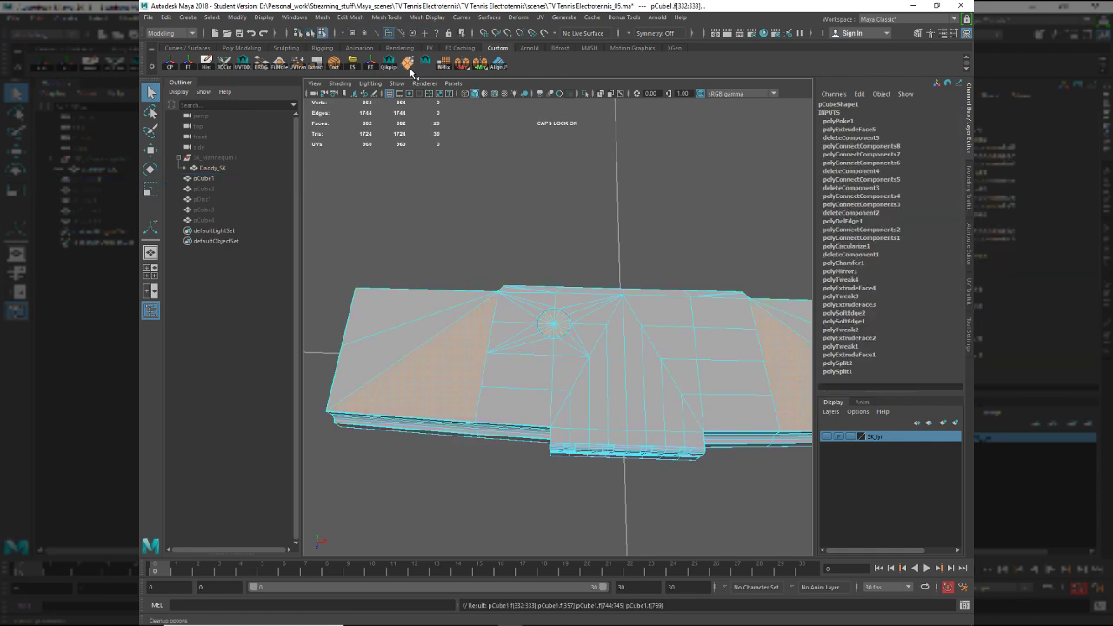
Delete the diagonal edge of the flagged face, running from the plate's outer front corner to the inner corner beside the raised step.
scroll(633, 448, "up", 4)
middle_click_drag(633, 447, 728, 348, "alt")
scroll(695, 361, "up", 2)
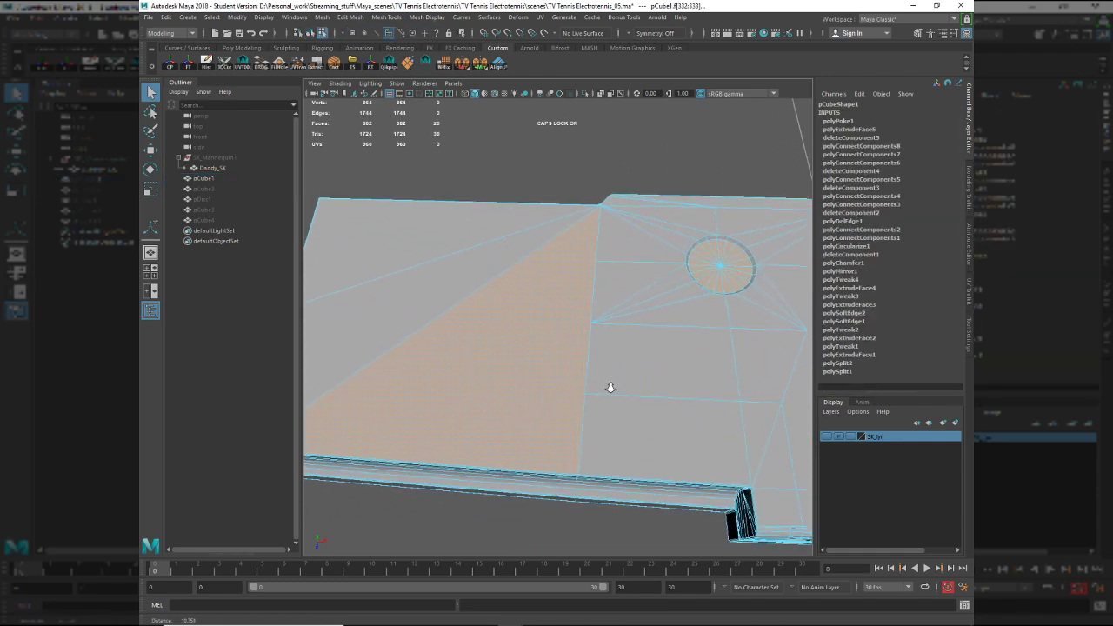
middle_click_drag(580, 421, 548, 370, "alt")
right_click_drag(548, 370, 485, 376)
middle_click_drag(487, 377, 683, 373, "alt")
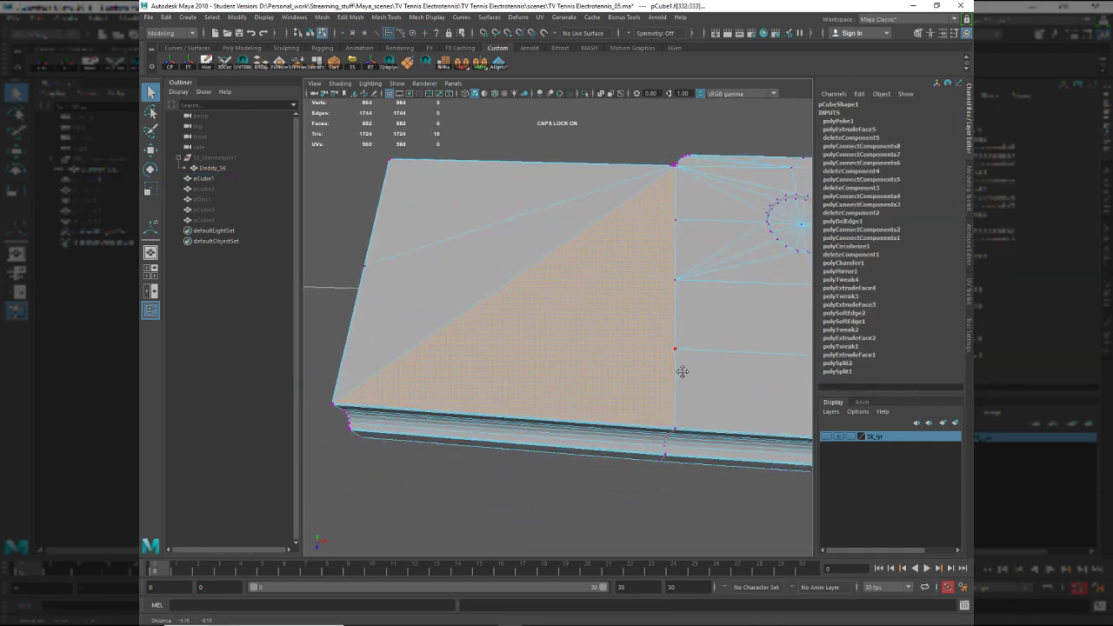
left_click_drag(684, 348, 499, 391, "alt")
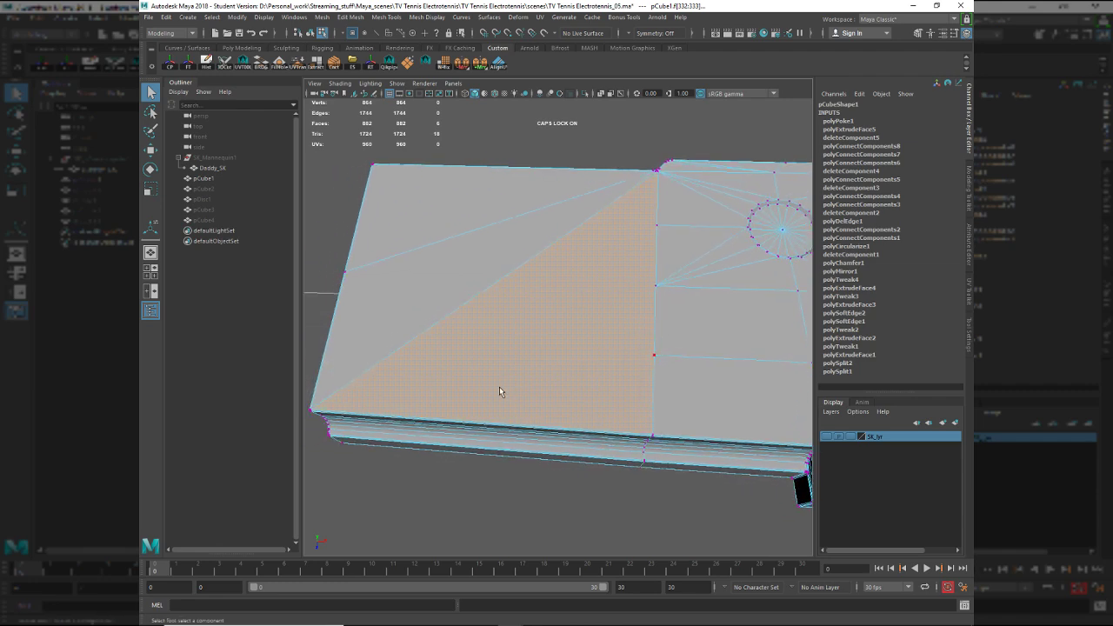
key("F10")
left_click(514, 277)
right_click_drag(597, 329, 510, 363, "shift")
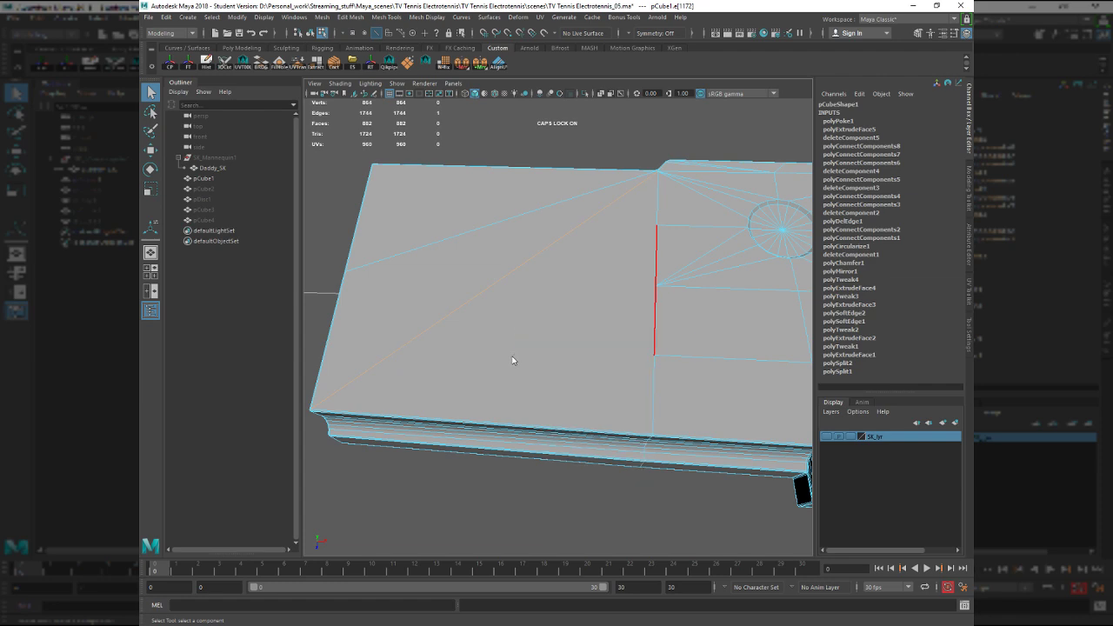
Try to connect the seam vertex where the recess edges fan out with the vertex at the plate's outer front corner.
left_click(660, 297)
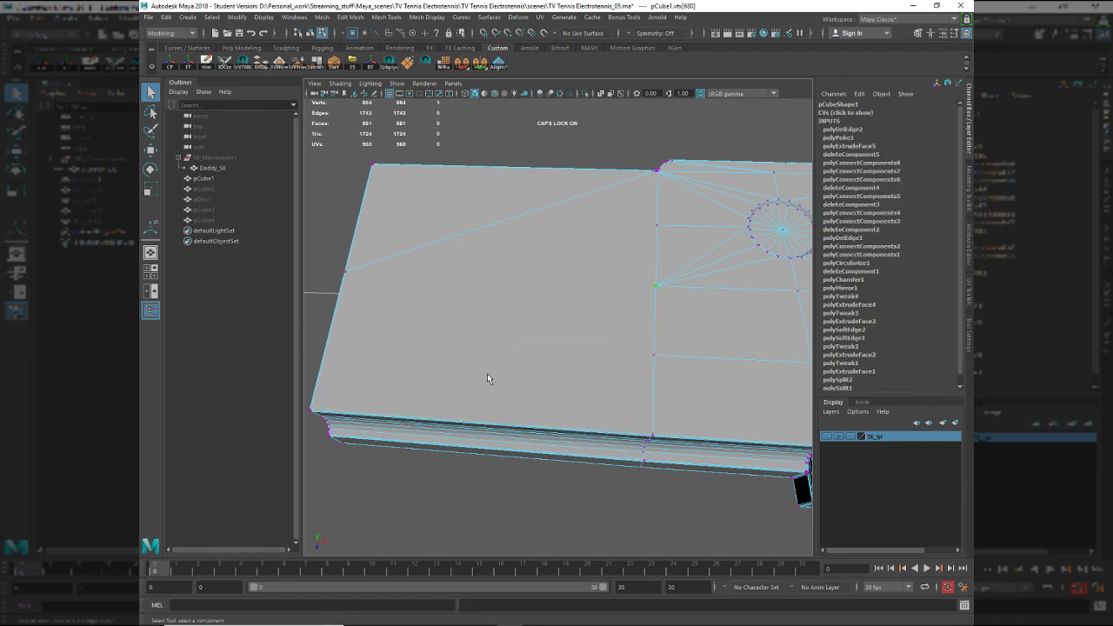
left_click(339, 66)
left_click_drag(570, 338, 623, 346, "alt")
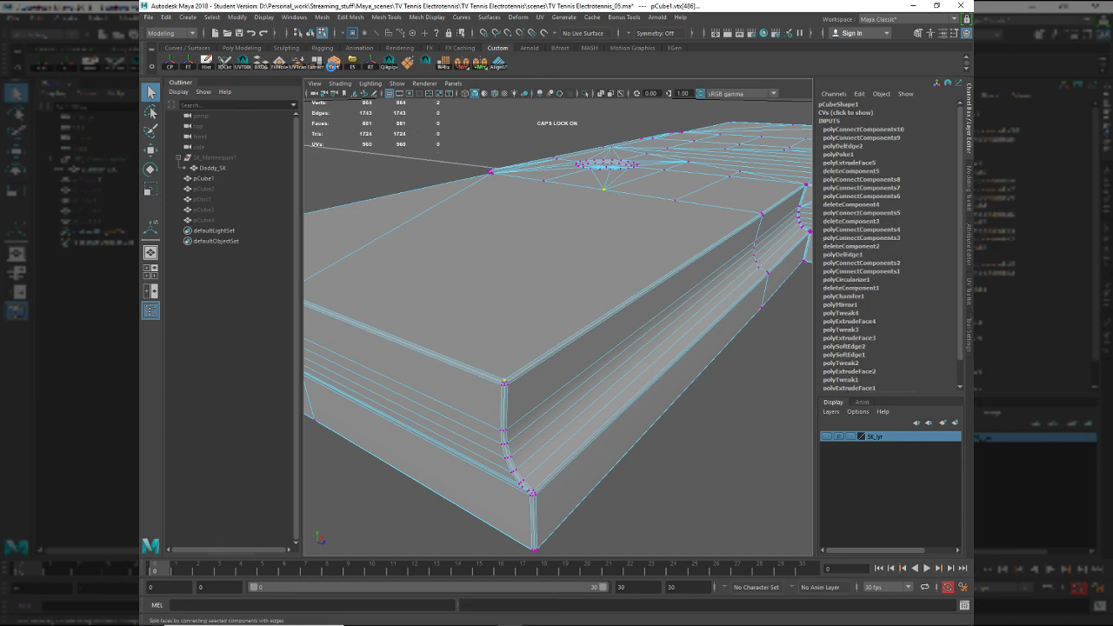
left_click(334, 63)
Cut an edge with Multi-Cut from the plate's outer front corner to the seam vertex where the recess edges fan out.
key("ctrl+shift+x")
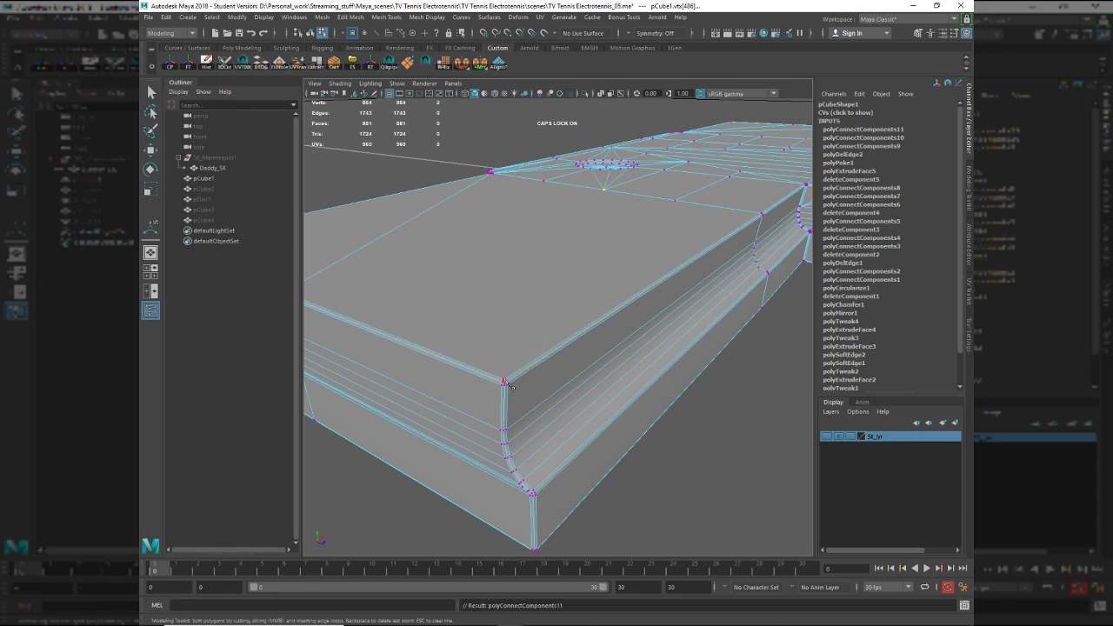
left_click(504, 381)
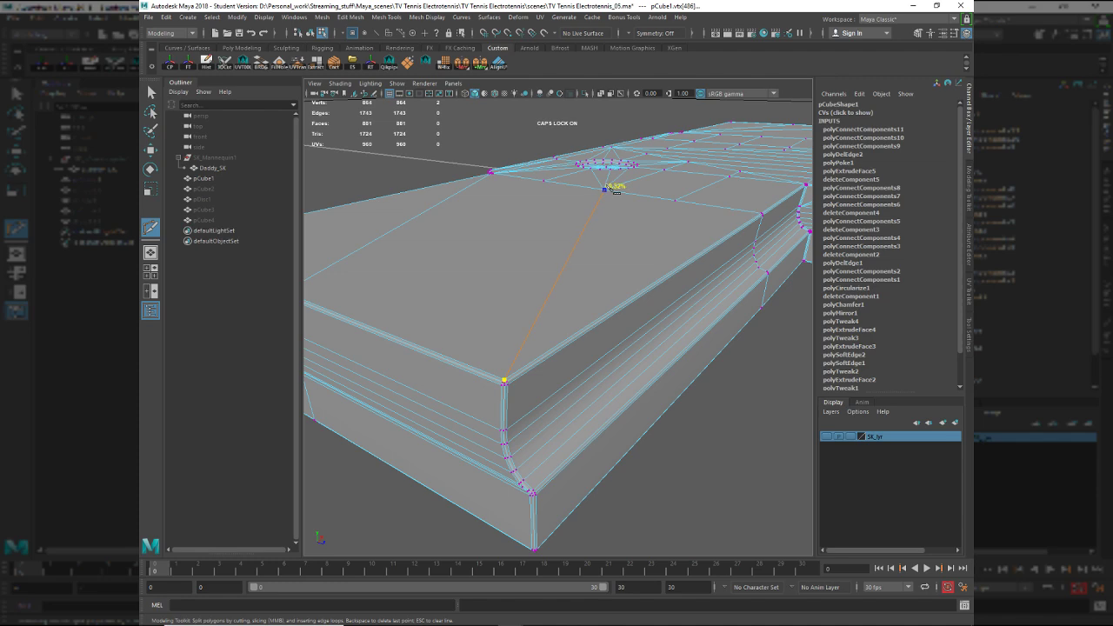
left_click(610, 188)
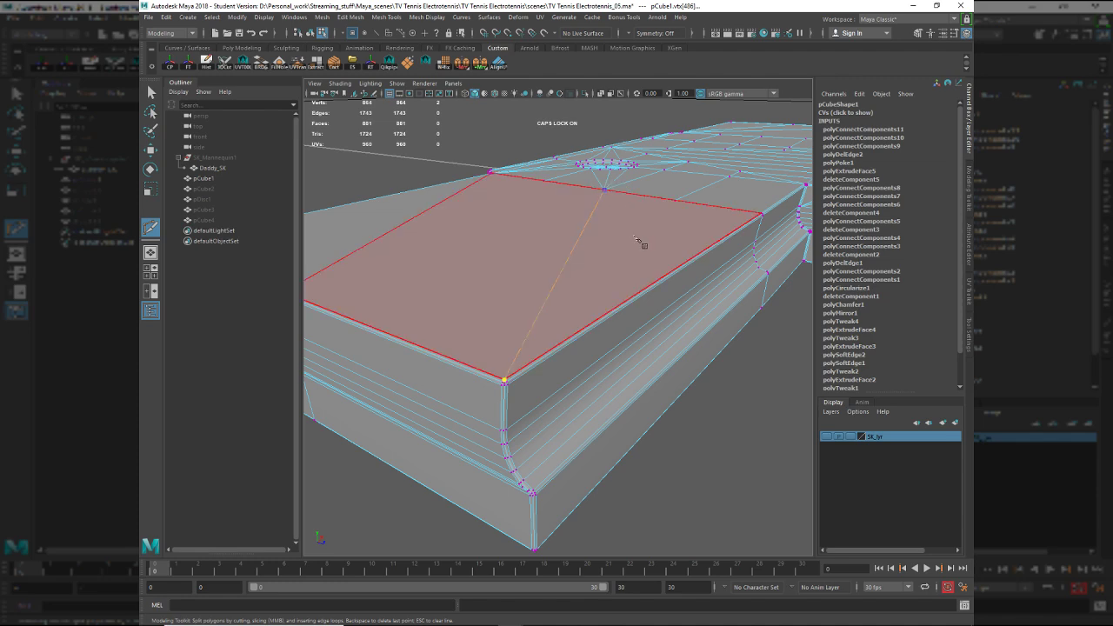
key("Return")
Merge the new cut's end vertex with the seam vertex where the recess edges fan out.
key("w")
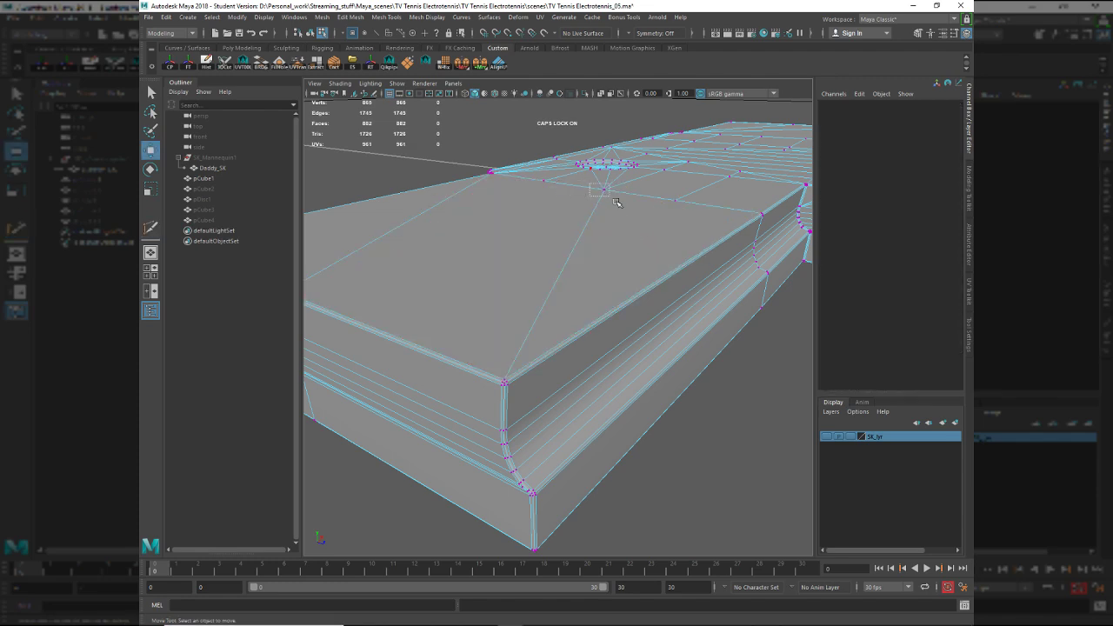
left_click(614, 200)
left_click_drag(615, 200, 765, 352, "alt")
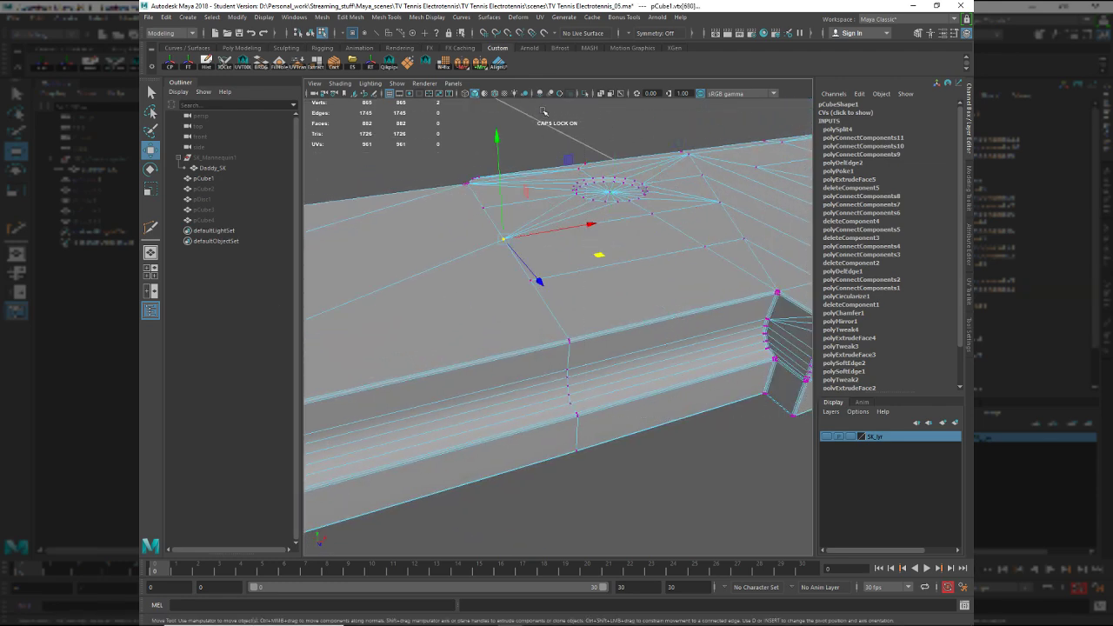
middle_click_drag(656, 236, 805, 209, "alt")
right_click_drag(532, 247, 484, 228, "alt")
left_click_drag(487, 213, 497, 271, "alt")
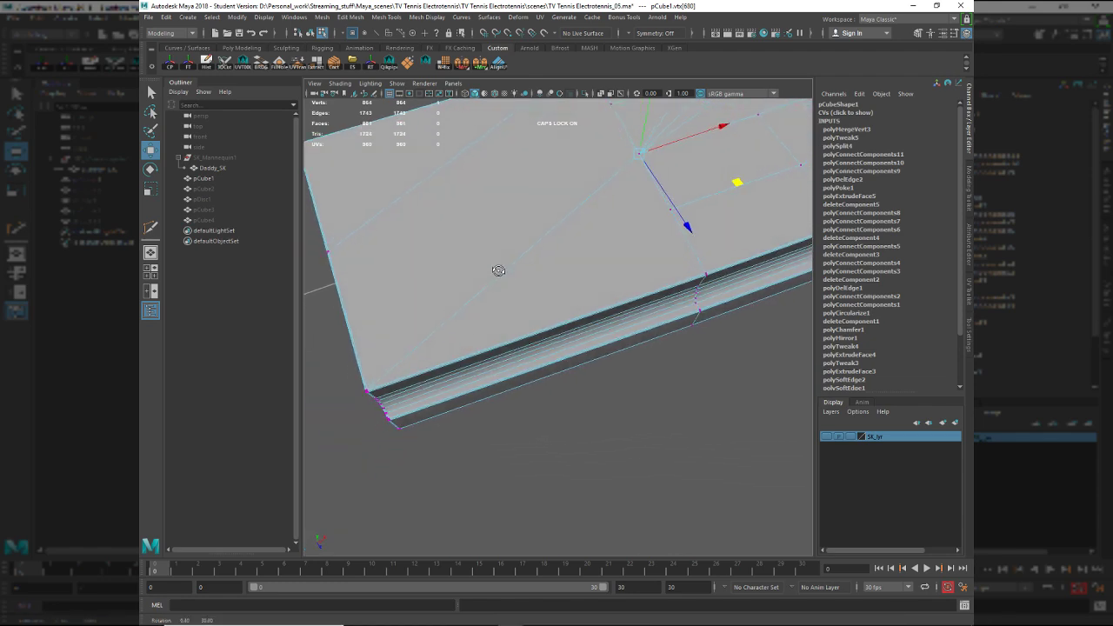
Connect the middle vertex on the plate's short outer side to the merged seam vertex.
middle_click_drag(566, 279, 654, 356, "alt")
middle_click_drag(664, 296, 607, 305, "alt")
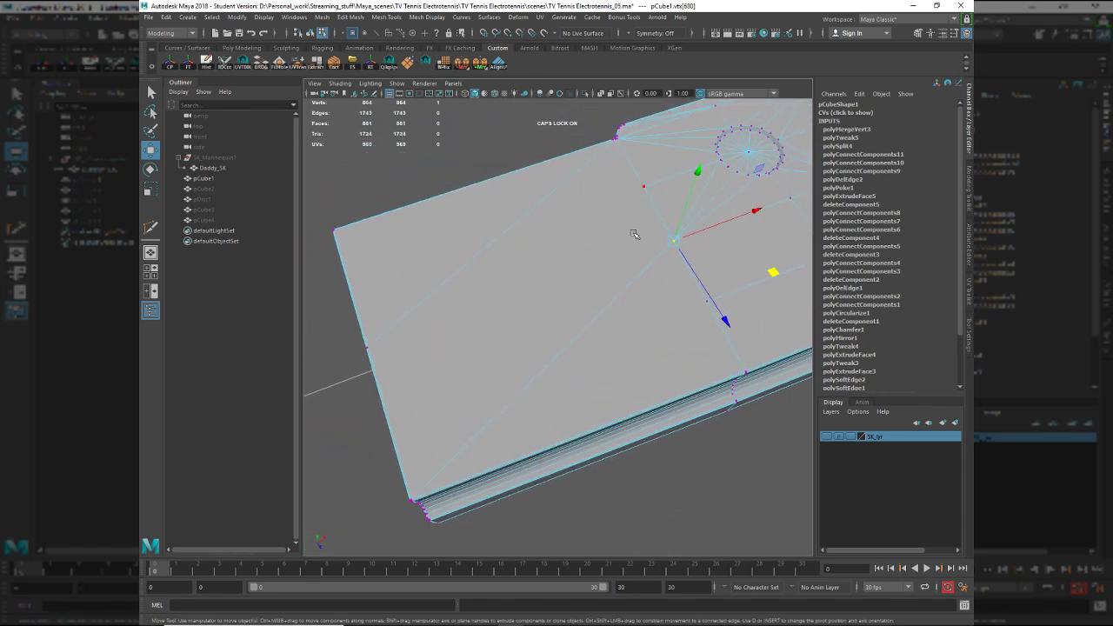
key("q")
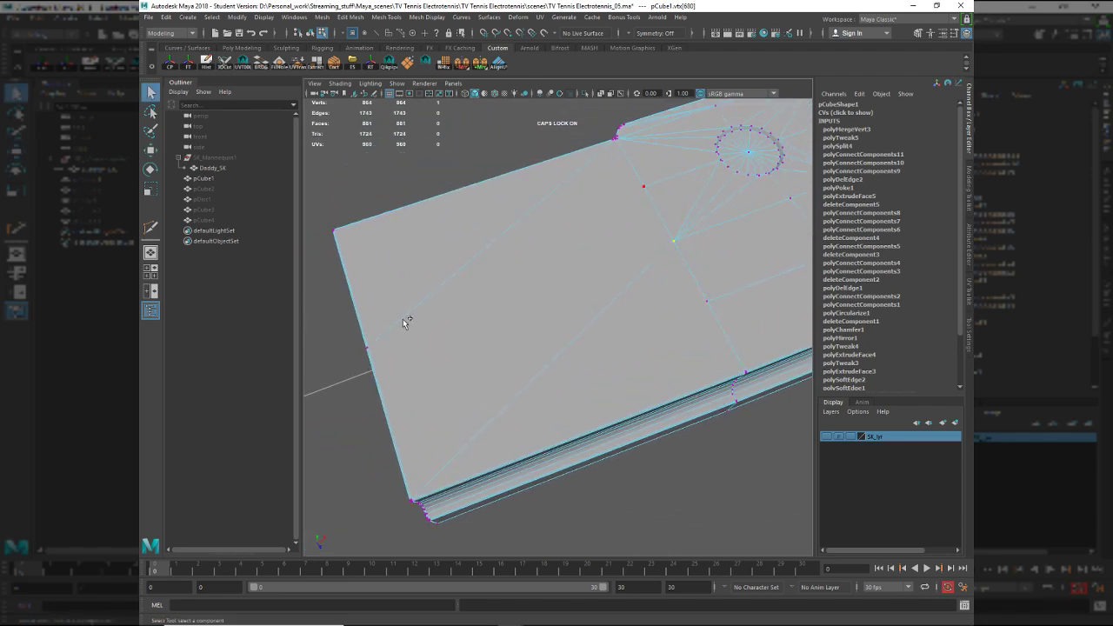
left_click(334, 64)
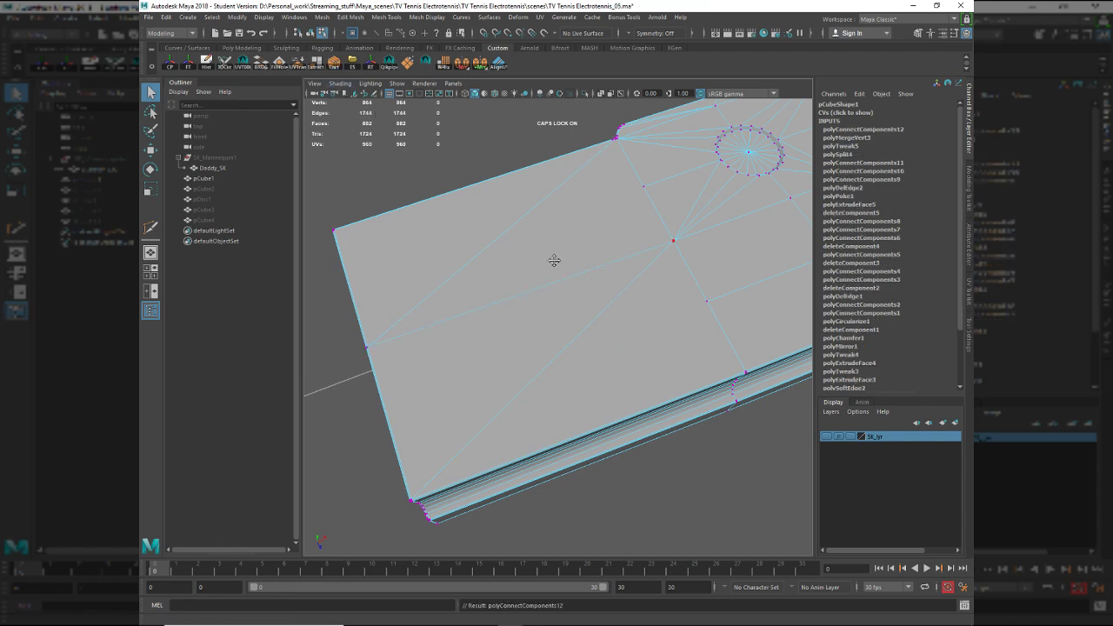
Run Cleanup on the console body again and examine the flagged face between the plate's short side and the seam.
left_click_drag(554, 260, 543, 339, "alt")
right_click_drag(543, 339, 621, 272)
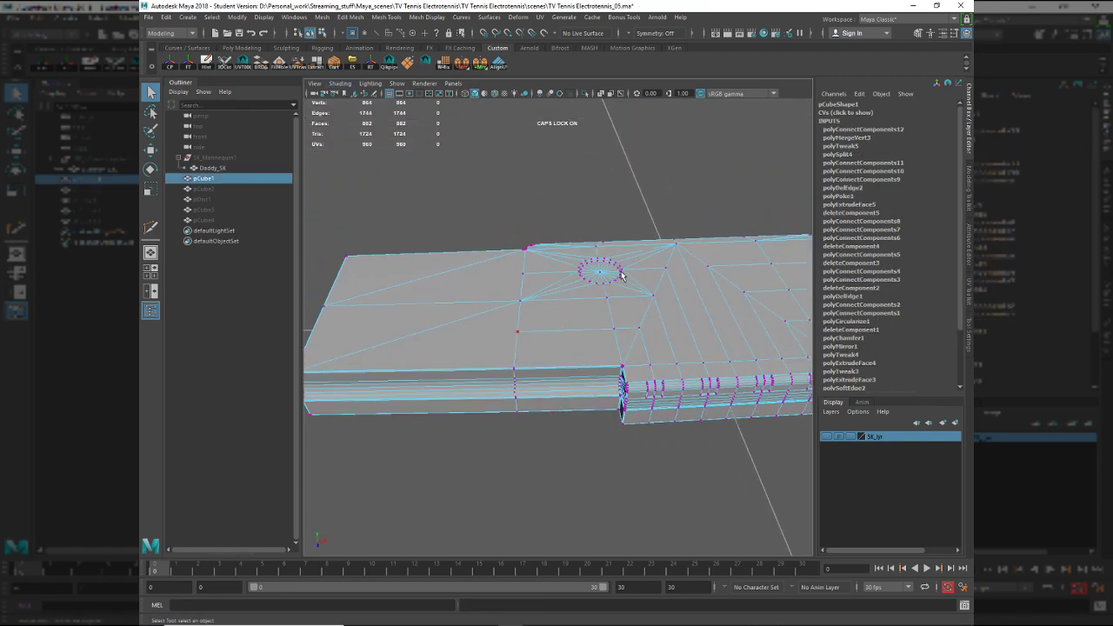
left_click(407, 66)
right_click_drag(522, 271, 556, 373, "alt")
left_click_drag(557, 372, 635, 345, "alt")
key("F9")
middle_click_drag(408, 284, 490, 412, "alt")
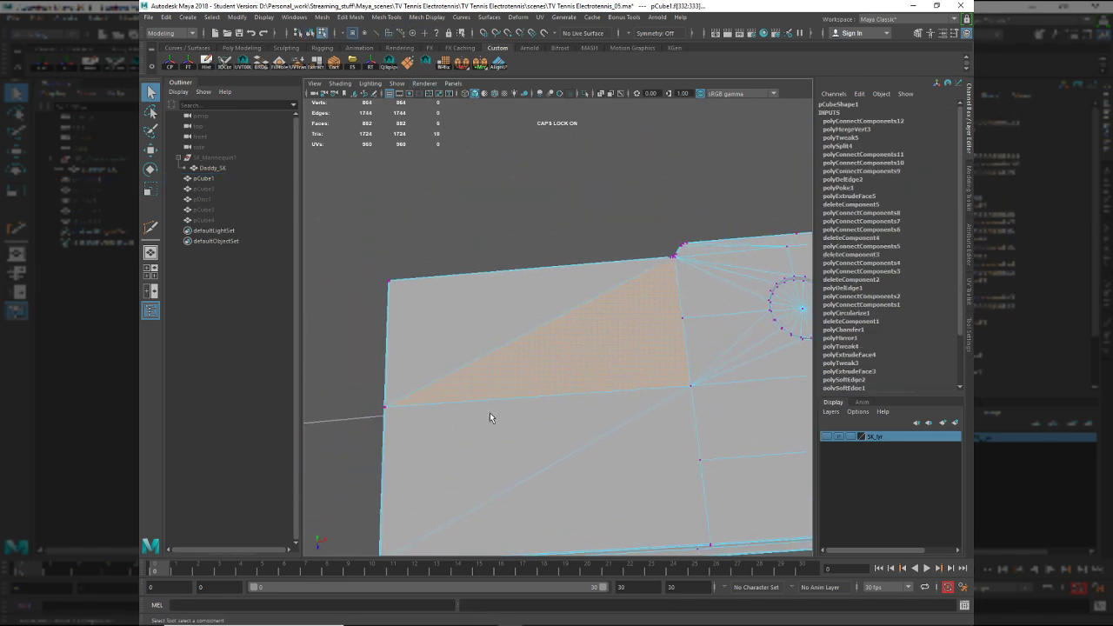
right_click_drag(490, 413, 675, 354, "alt")
right_click_drag(487, 327, 688, 398, "alt")
middle_click_drag(496, 393, 426, 440, "alt")
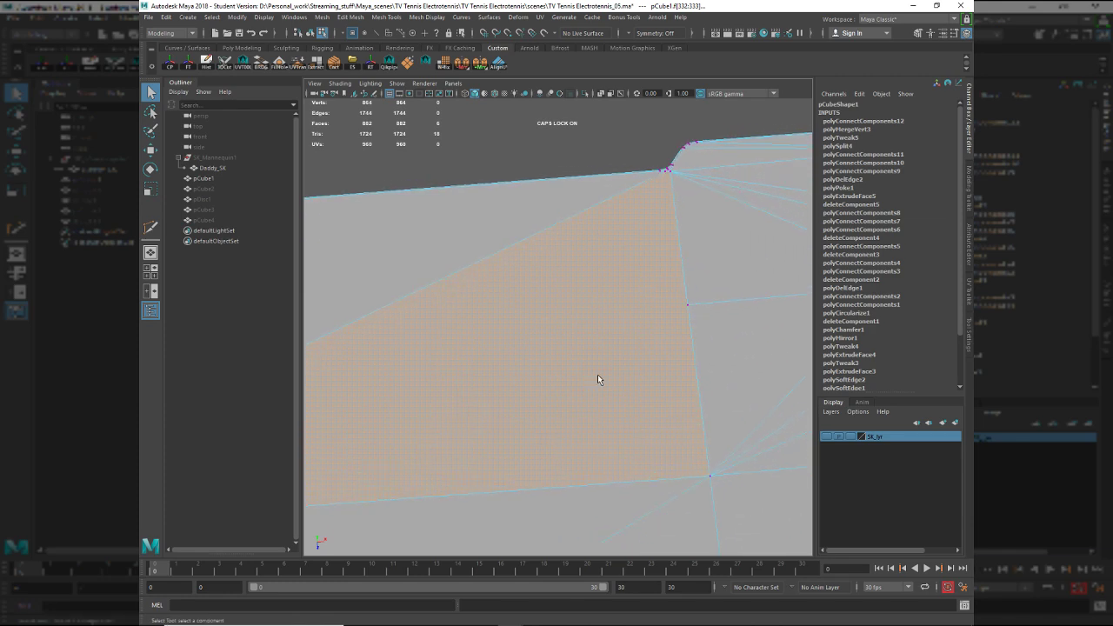
middle_click_drag(598, 376, 497, 422, "alt")
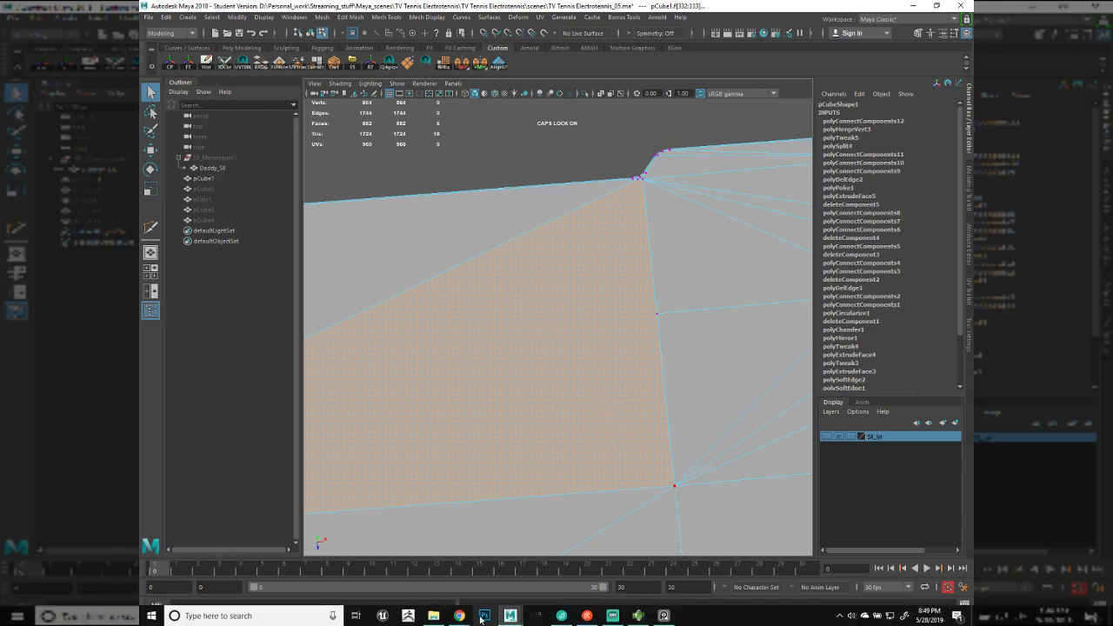
mouse_move(510, 616)
mouse_move(460, 616)
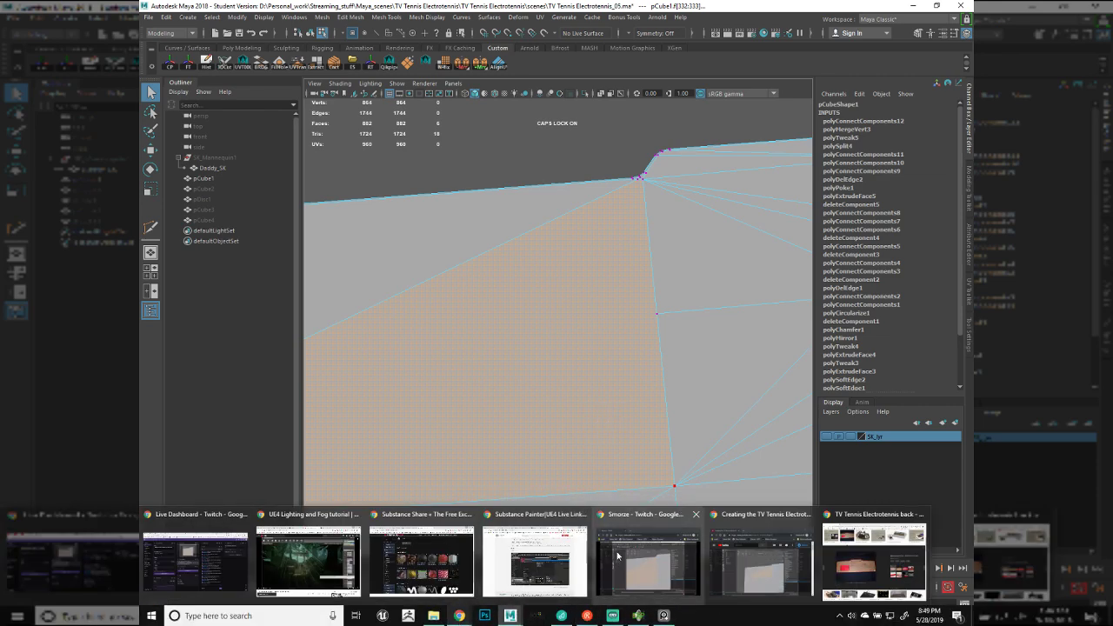
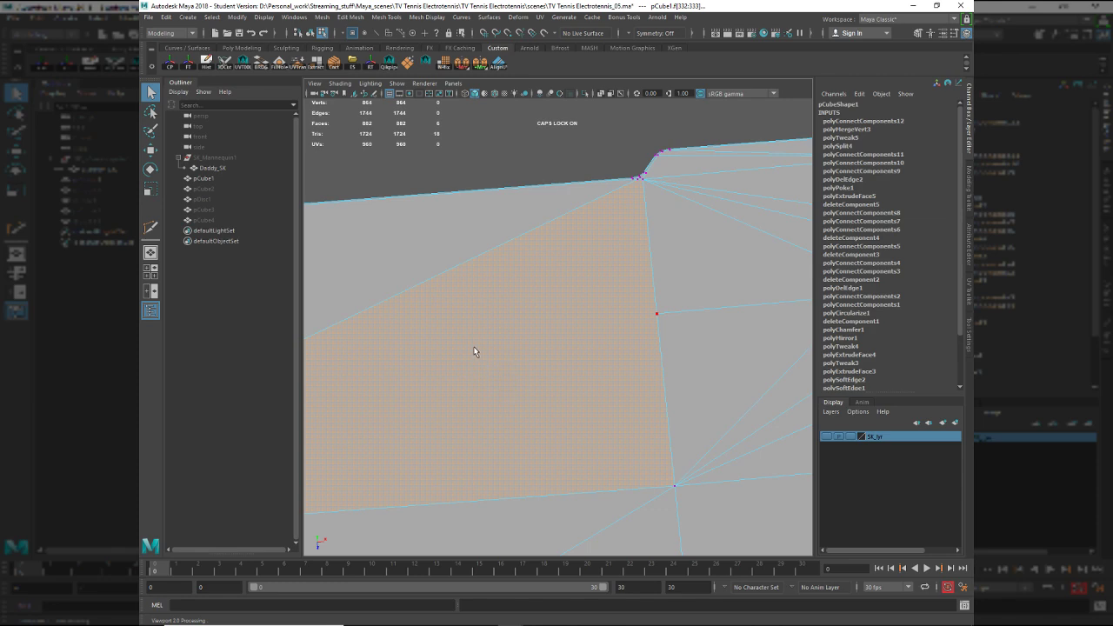
Delete the edge joining the short side's middle vertex to the seam vertex where the recess edges fan out.
scroll(506, 384, "up", 1)
scroll(507, 384, "down", 5)
middle_click_drag(506, 383, 593, 351, "alt")
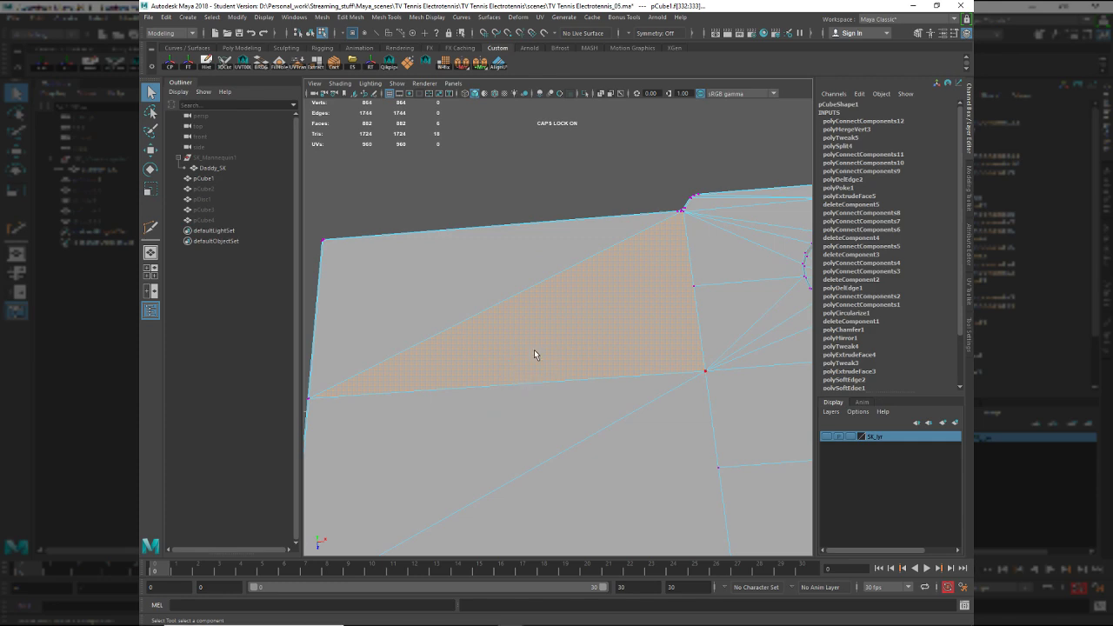
key("F10")
left_click(536, 390)
right_click_drag(577, 333, 507, 362, "shift")
key("ctrl+z")
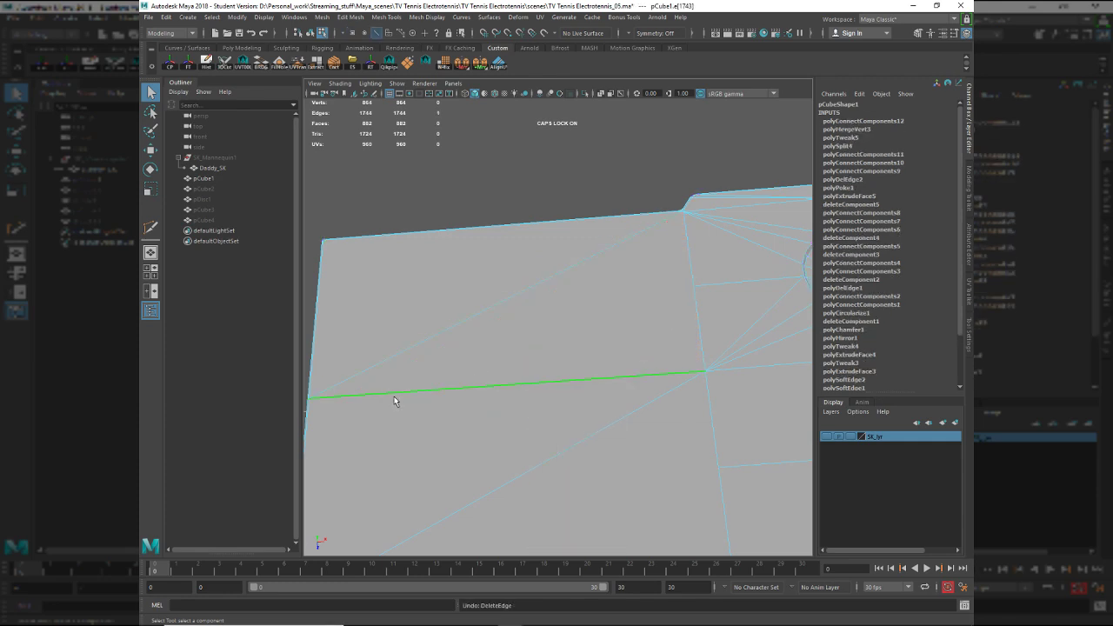
key("Delete")
Select the middle vertex on the plate's short side together with the seam's corner vertex beside the raised step.
key("F9")
left_click(310, 400)
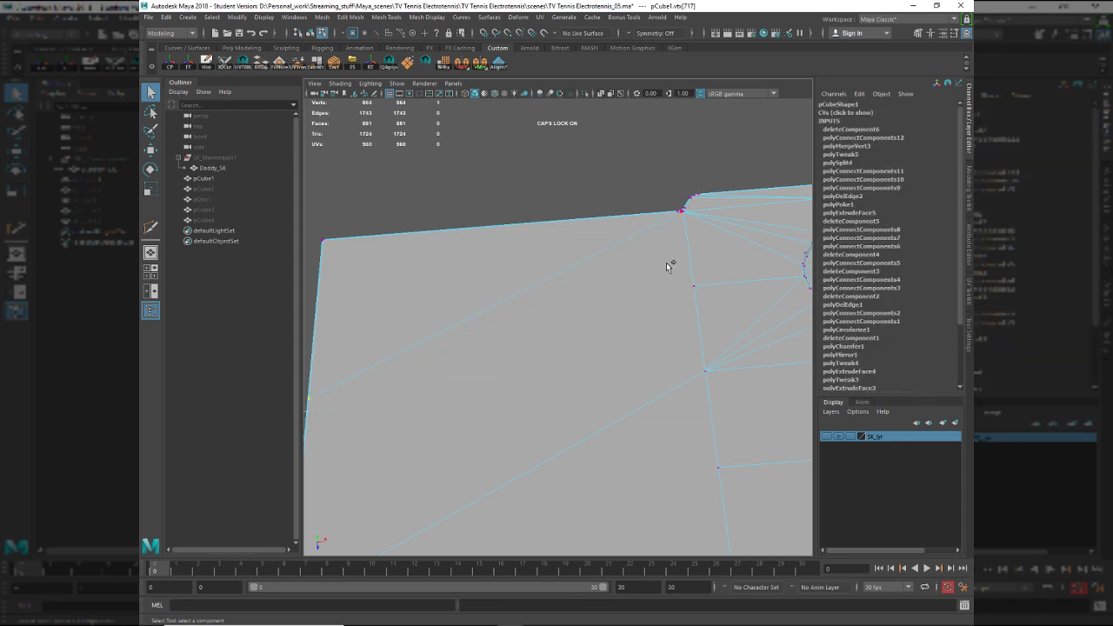
middle_click_drag(670, 264, 581, 328, "alt")
right_click_drag(581, 328, 648, 273, "alt")
left_click_drag(649, 273, 648, 278, "alt")
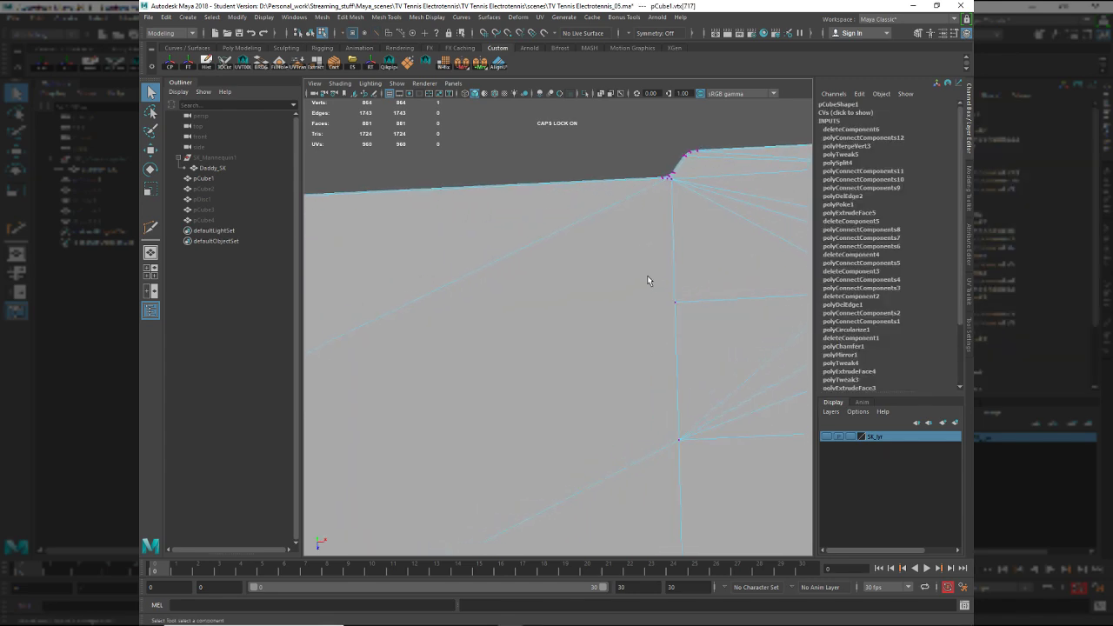
middle_click_drag(648, 278, 605, 313, "alt")
right_click_drag(605, 313, 674, 413, "alt")
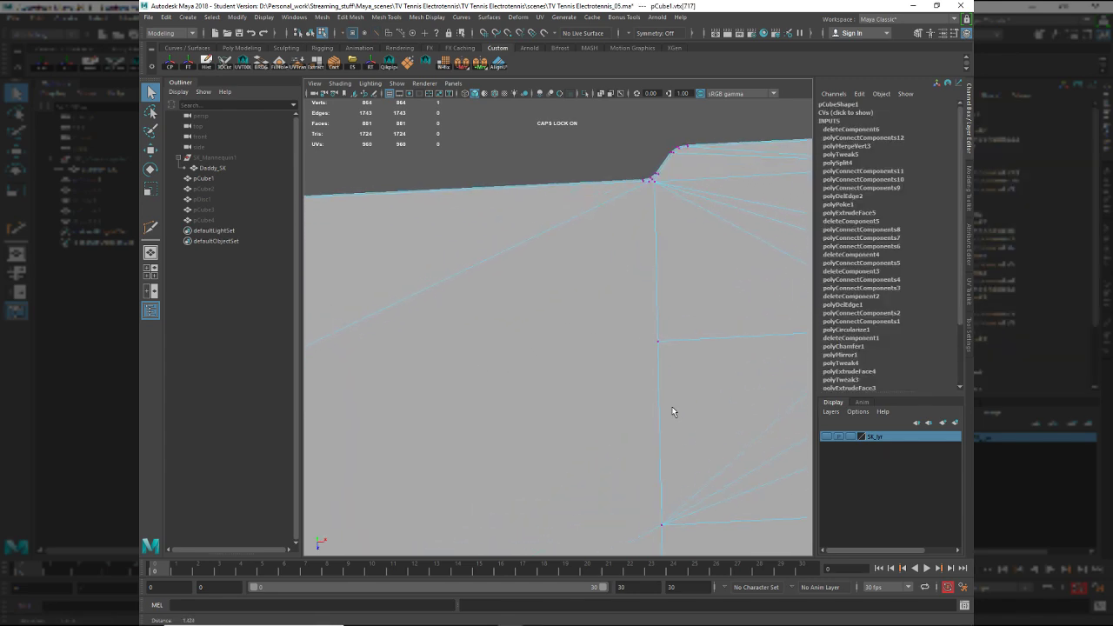
left_click(656, 188, "shift")
right_click_drag(657, 265, 588, 376, "alt")
middle_click_drag(588, 375, 699, 240, "alt")
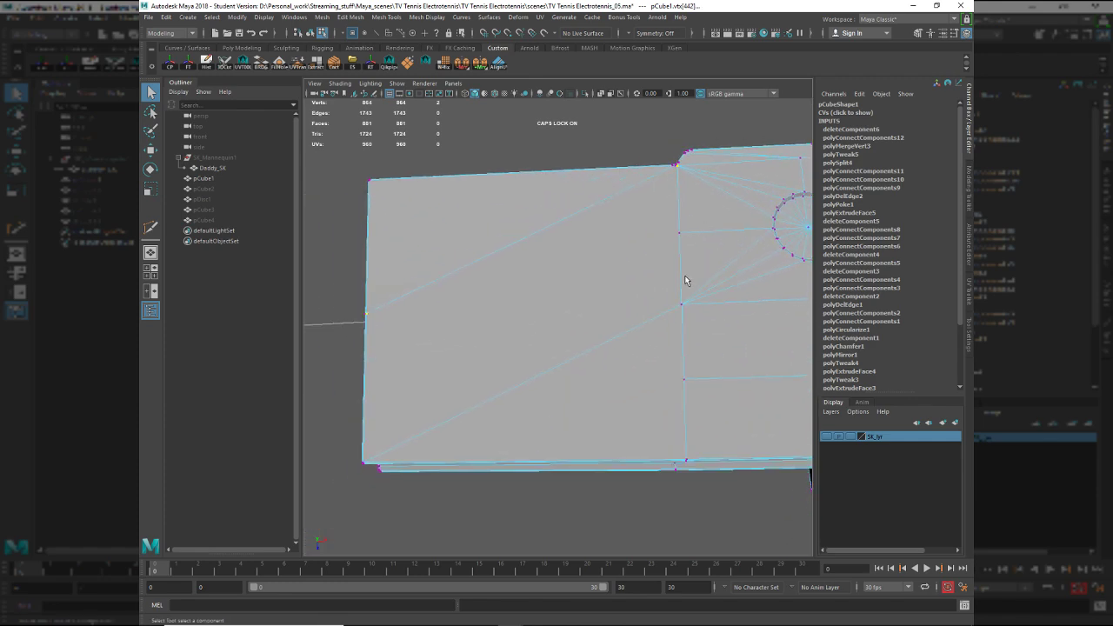
Try deleting the edges at the two selected vertices, and undo that deletion while keeping both vertices selected.
key("ctrl+Delete")
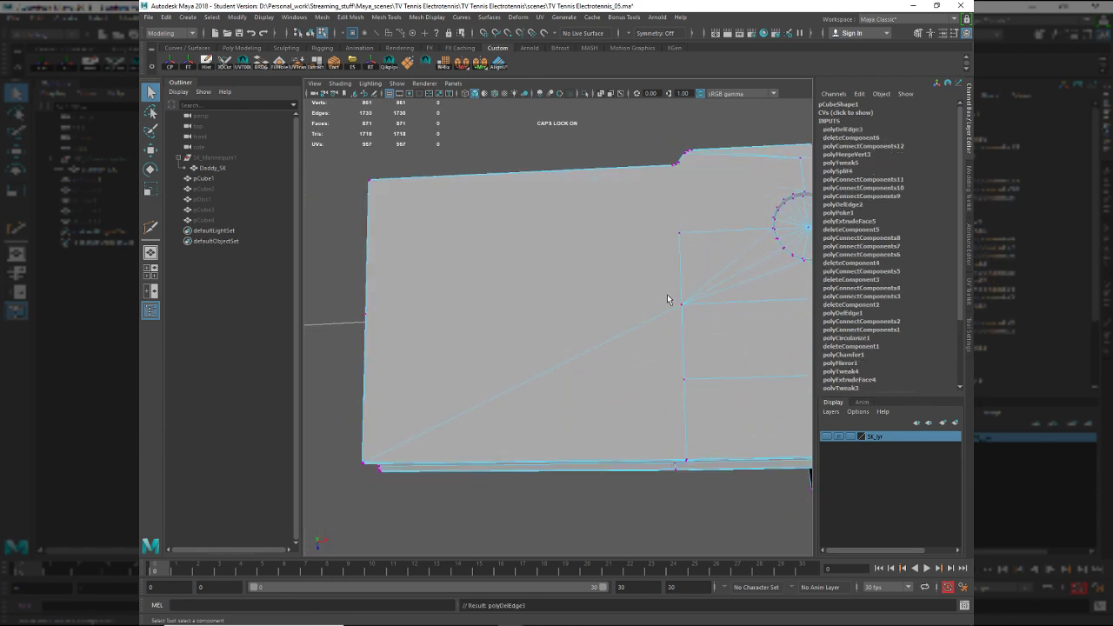
key("ctrl+z")
key("ctrl+z")
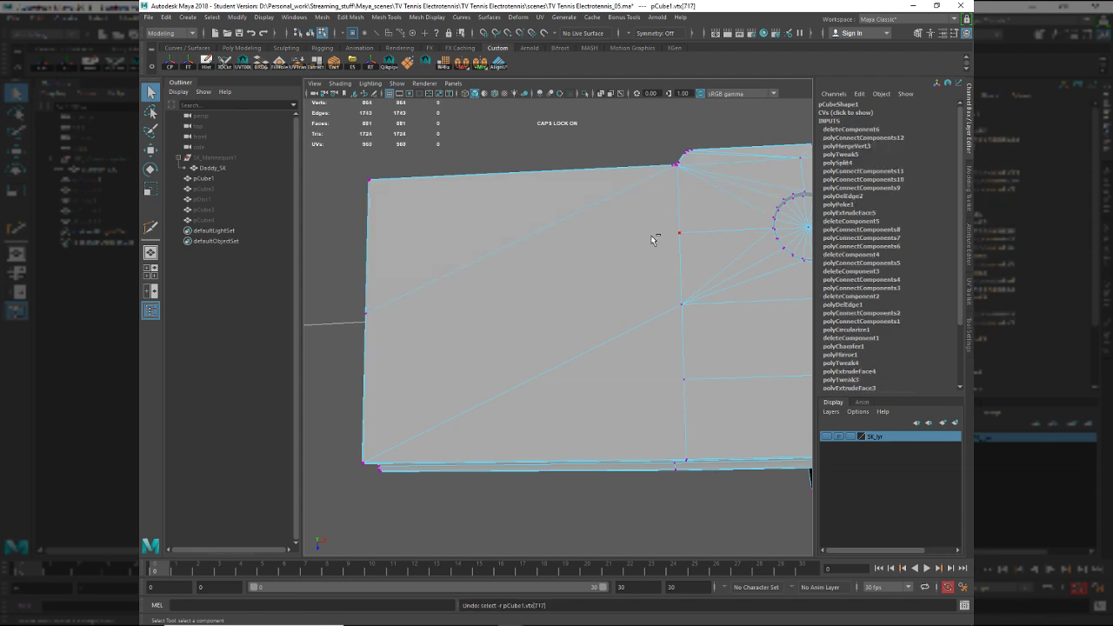
key("ctrl+y")
key("ctrl+y")
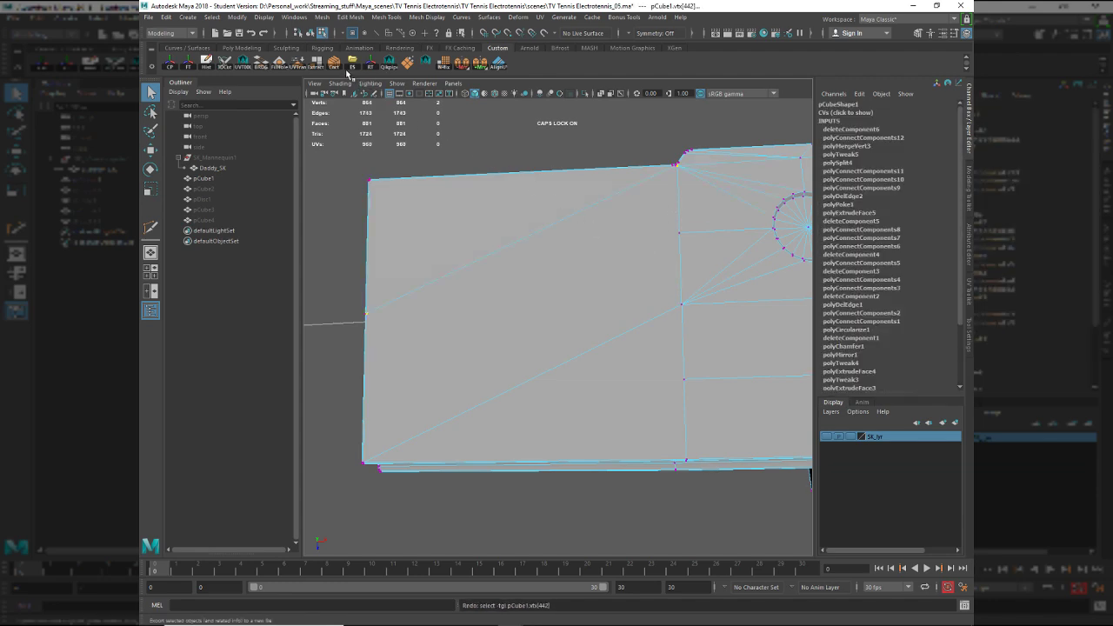
Connect the short side's middle vertex to the seam's corner vertex beside the raised step.
left_click(336, 66)
middle_click_drag(535, 264, 589, 288, "alt")
right_click_drag(565, 271, 571, 258)
left_click(570, 258)
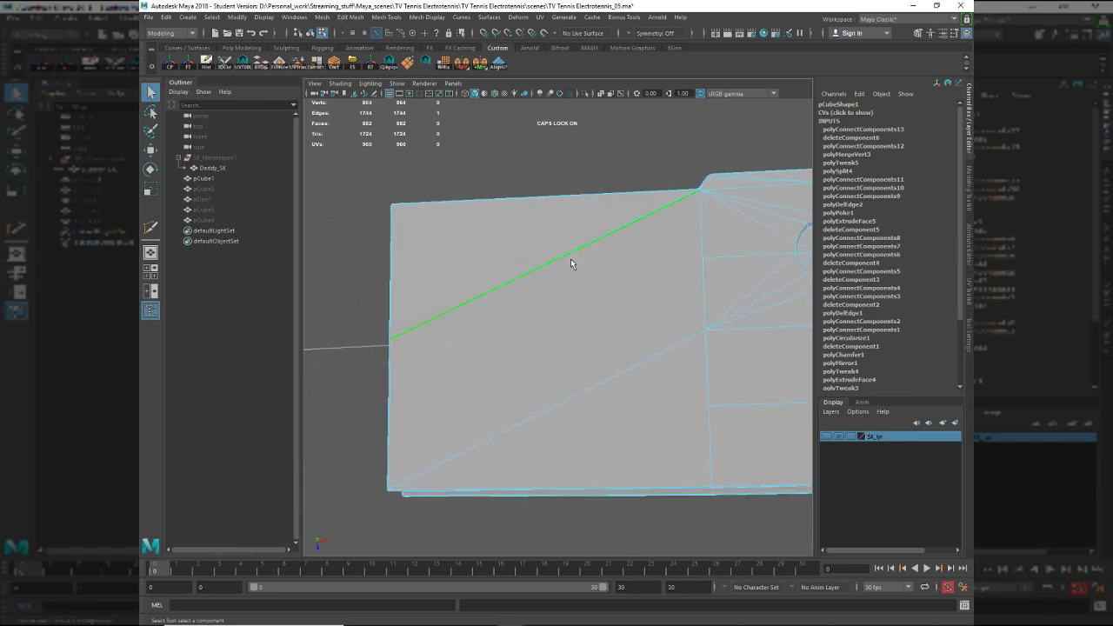
left_click(681, 240, "shift")
left_click(681, 286, "shift")
left_click(437, 382, "shift")
right_click_drag(629, 334, 601, 331)
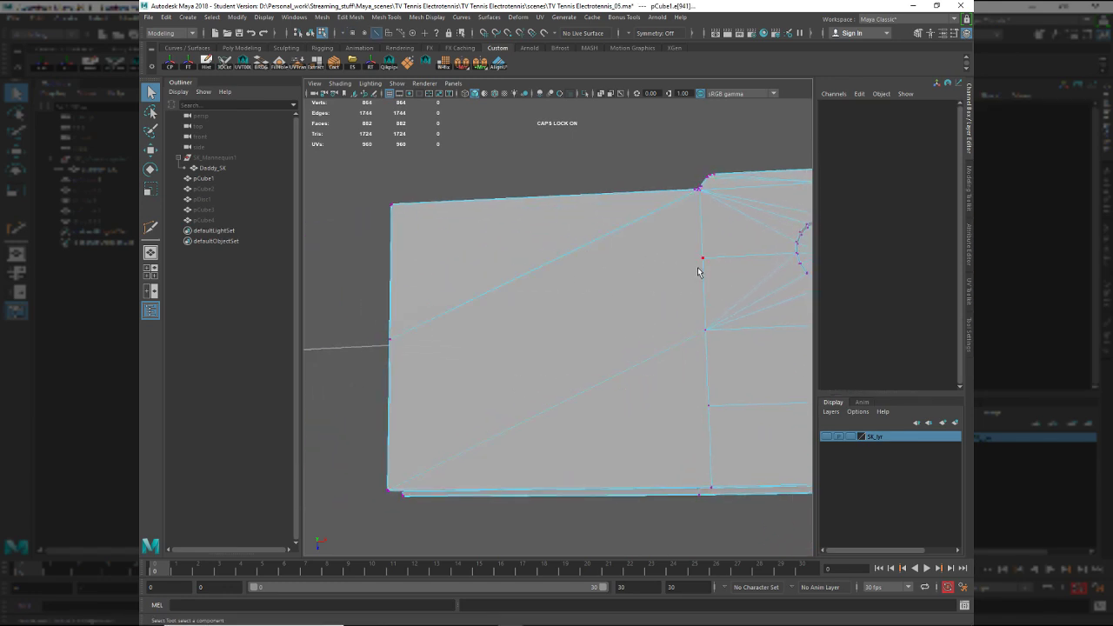
Connect the short side's middle vertex to the seam vertex between the step corner and the recess's fan vertex.
left_click(699, 262)
left_click(428, 342, "shift")
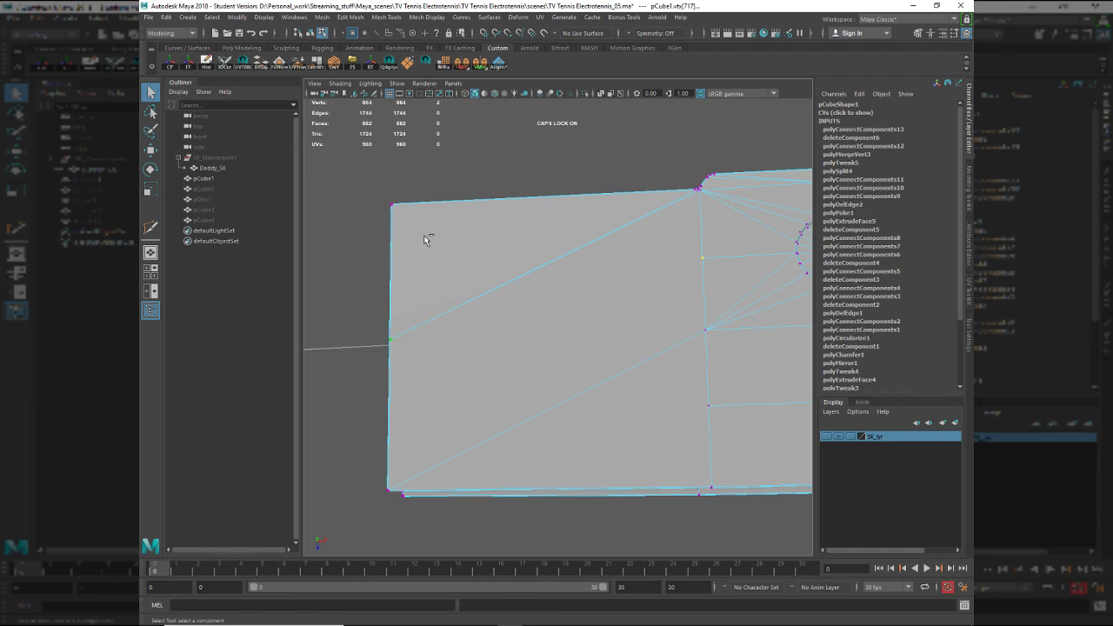
left_click(337, 65)
left_click(579, 332)
key("F8")
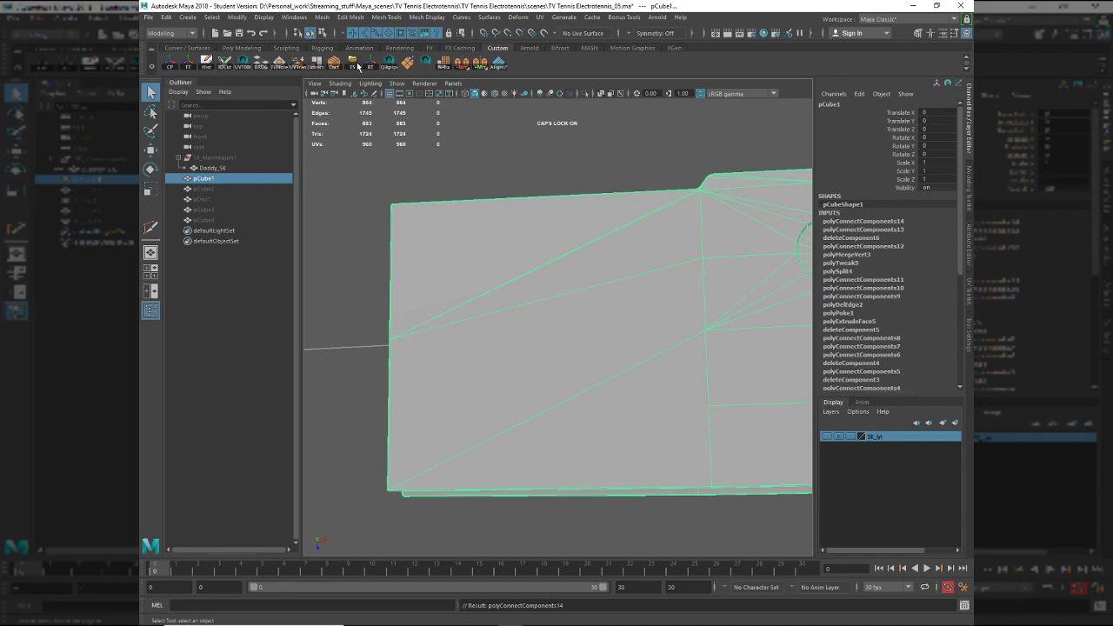
Run Cleanup on the console body and examine the flagged faces around the plate.
key("F11")
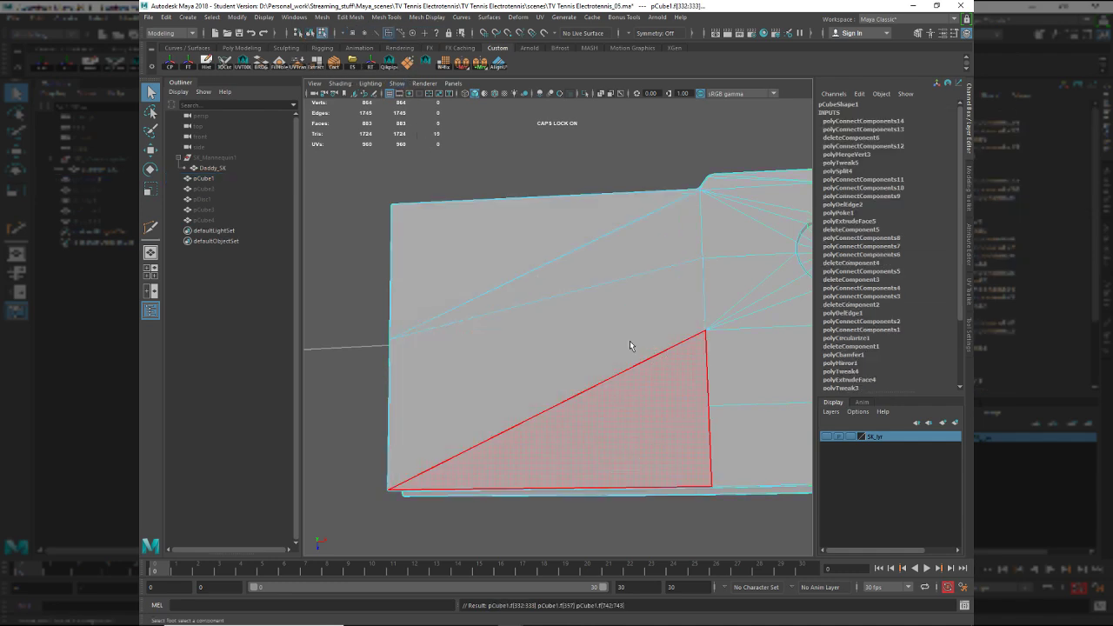
right_click_drag(630, 343, 544, 302, "alt")
left_click_drag(544, 305, 634, 404, "alt")
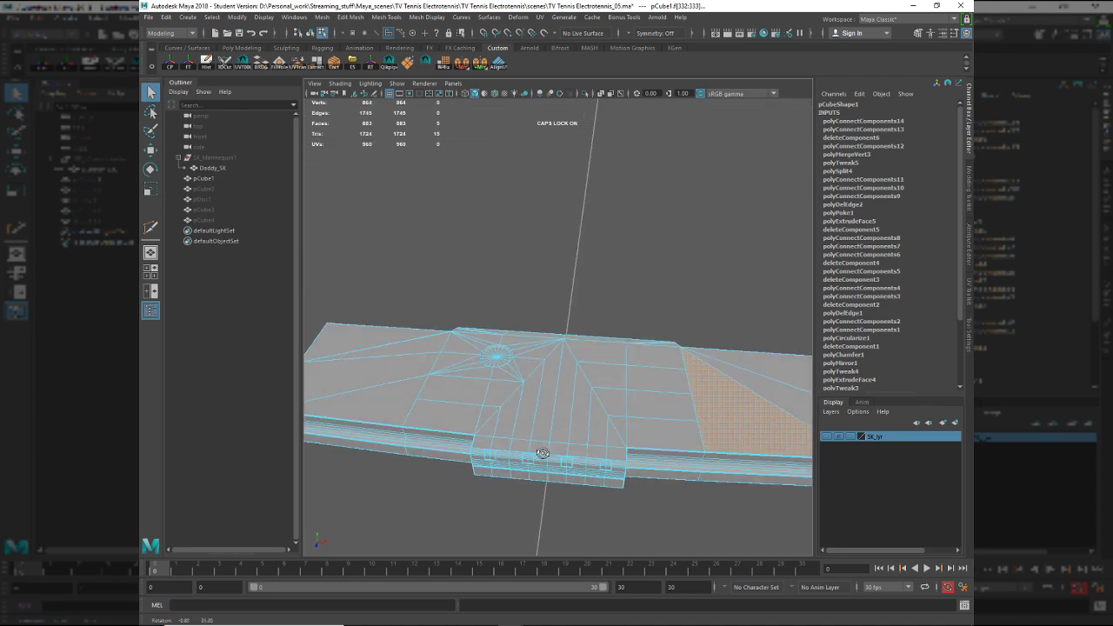
Mirror the console body across the object's X axis in the positive direction, cutting geometry and merging the border with a 0.001 threshold.
key("F8")
key("w")
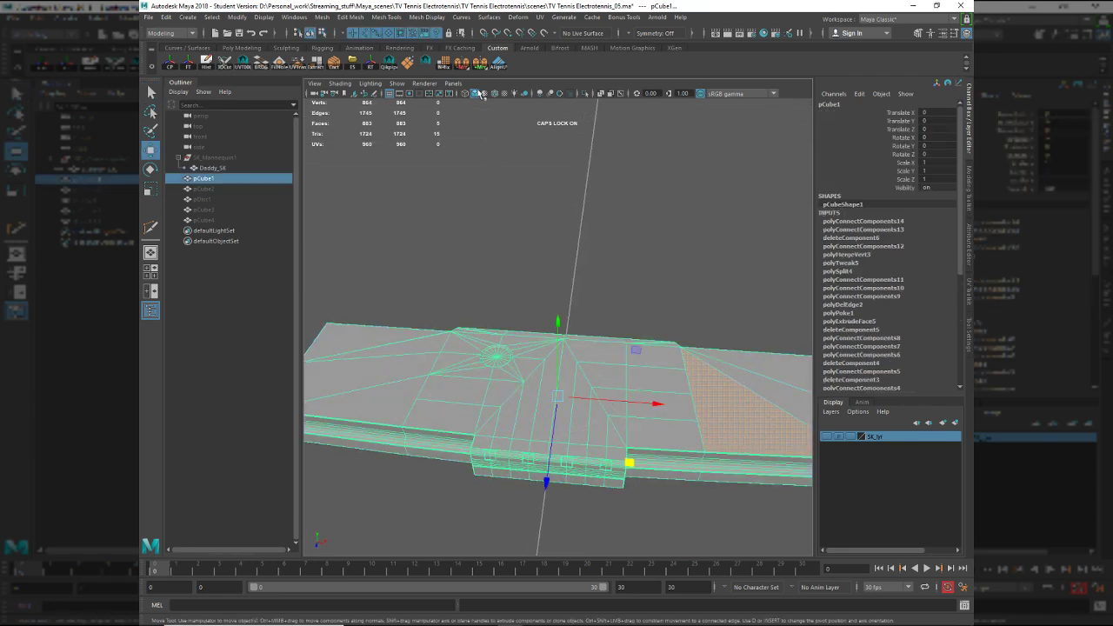
left_click(479, 63)
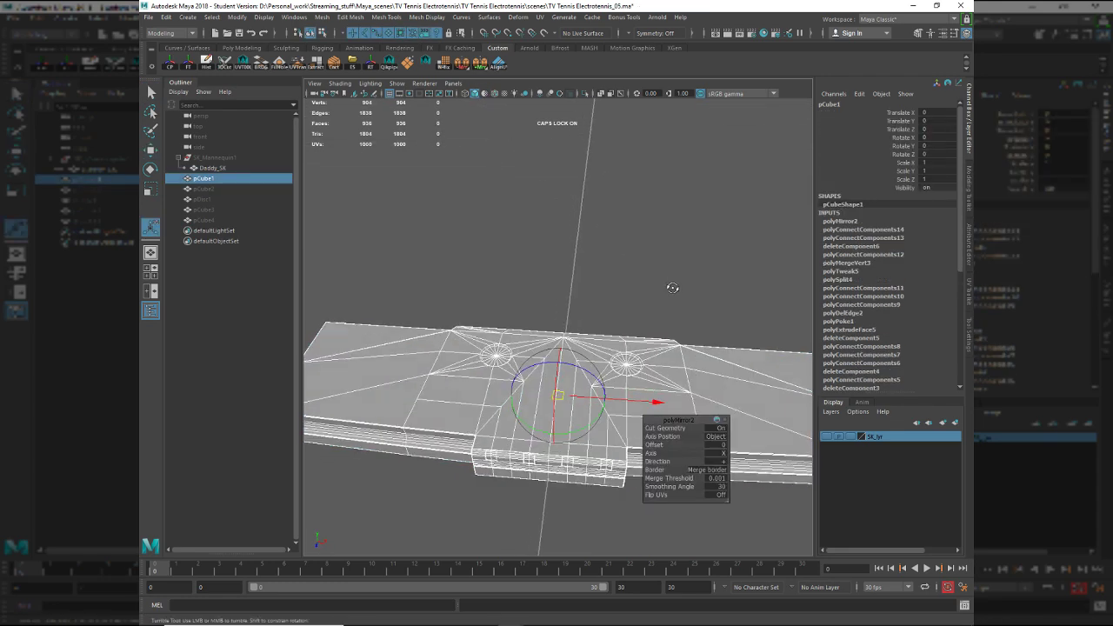
left_click_drag(671, 291, 716, 355, "alt")
key("F9")
key("q")
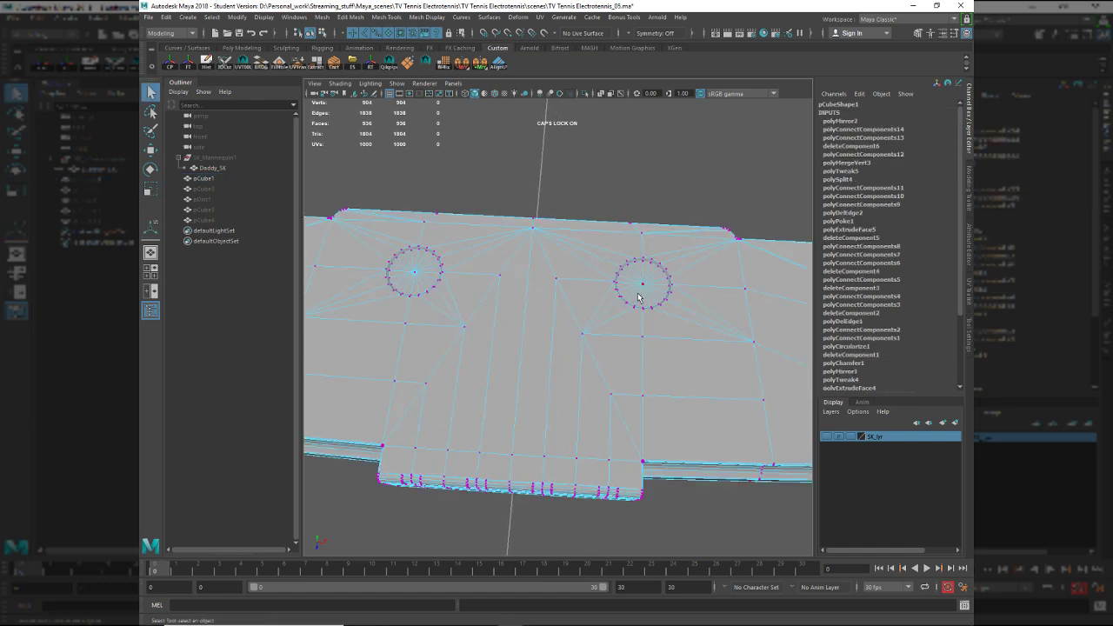
left_click_drag(546, 373, 527, 385, "alt")
Run Cleanup on the mirrored console body and examine the flagged faces on its underside.
key("F8")
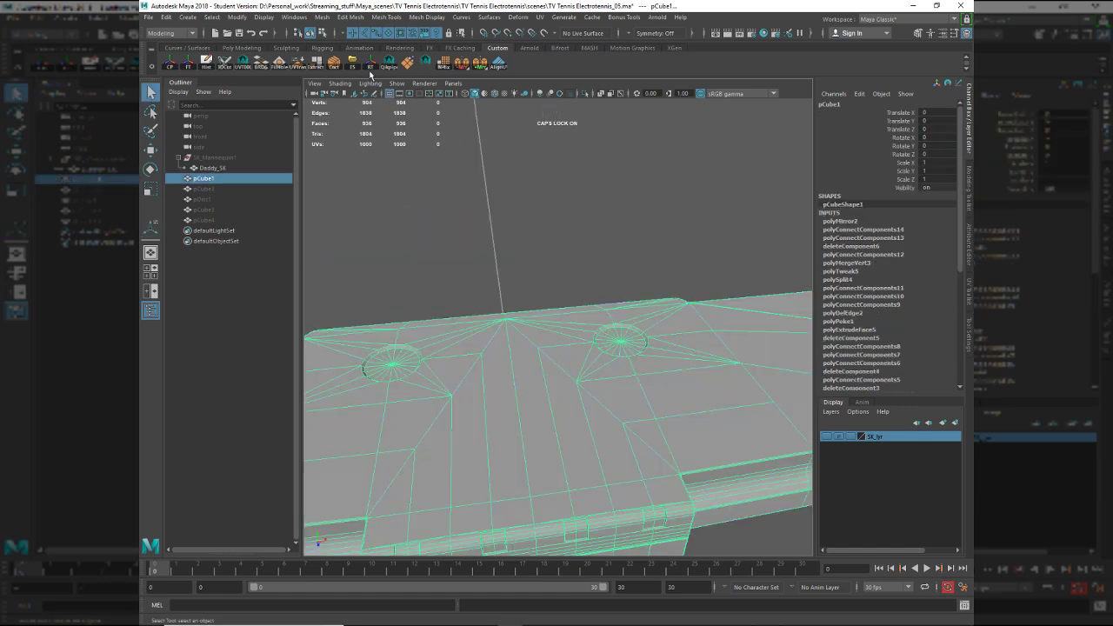
left_click(407, 63)
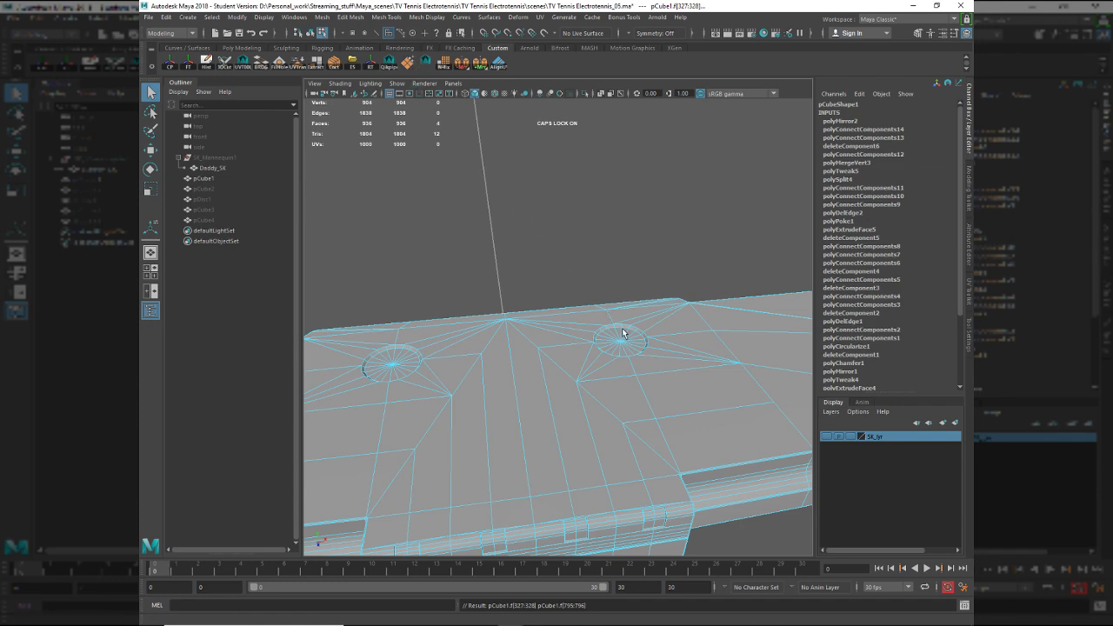
right_click_drag(624, 334, 573, 367, "alt")
left_click_drag(573, 367, 706, 295, "alt")
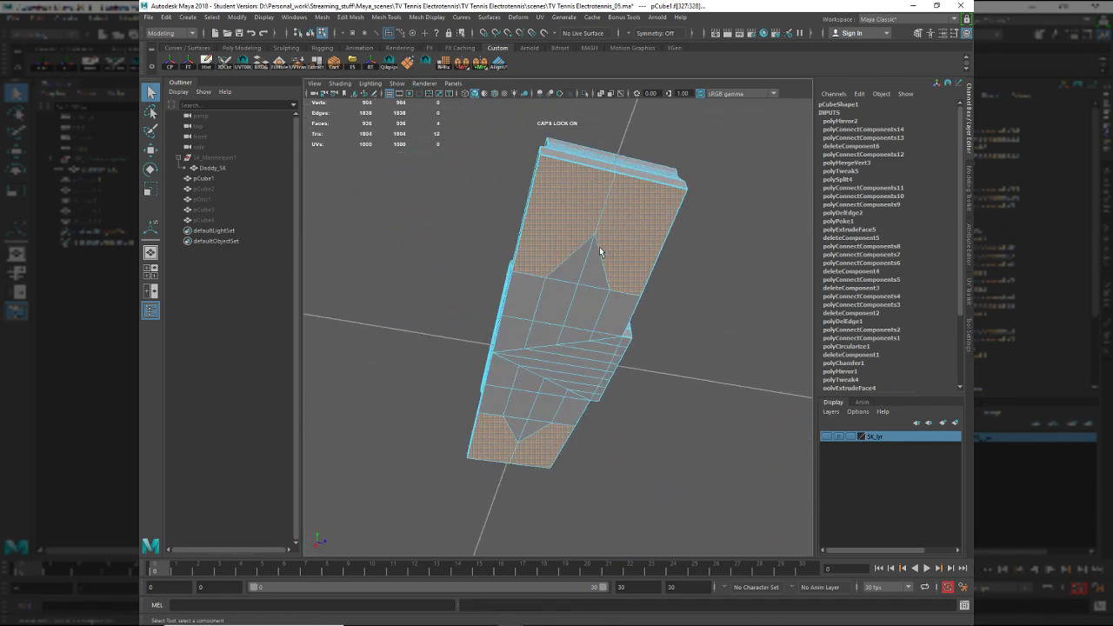
left_click_drag(599, 251, 602, 217, "alt")
middle_click_drag(603, 217, 577, 351, "alt")
right_click_drag(577, 350, 611, 311, "alt")
left_click_drag(610, 312, 555, 300, "alt")
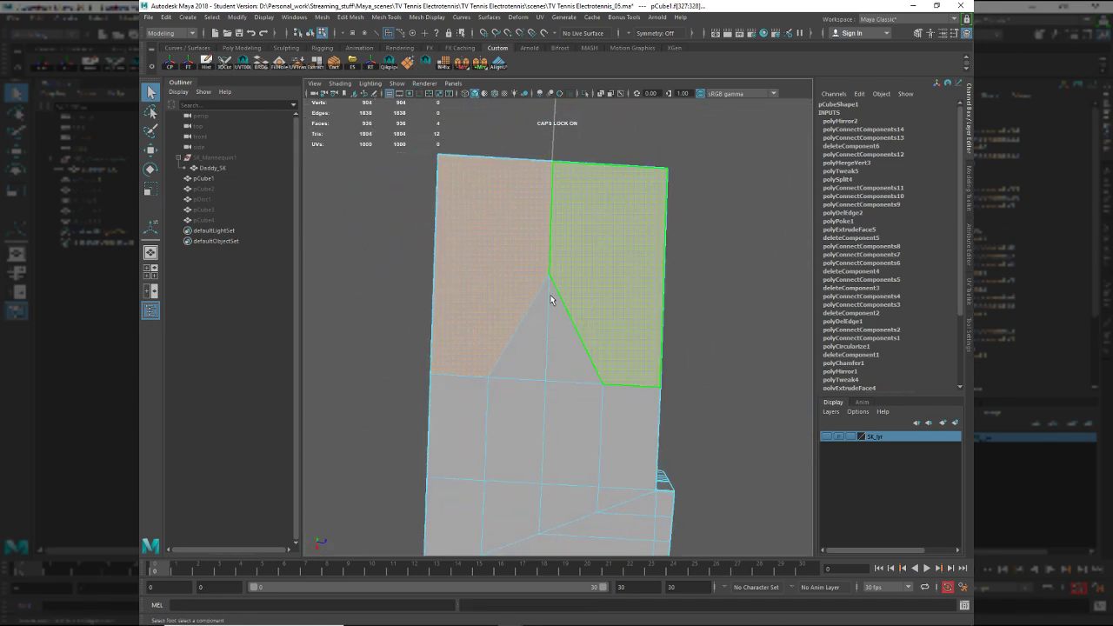
Target-weld the underside's inner vertex to the middle vertex of the short edge at both ends of the console.
key("F8")
key("F8")
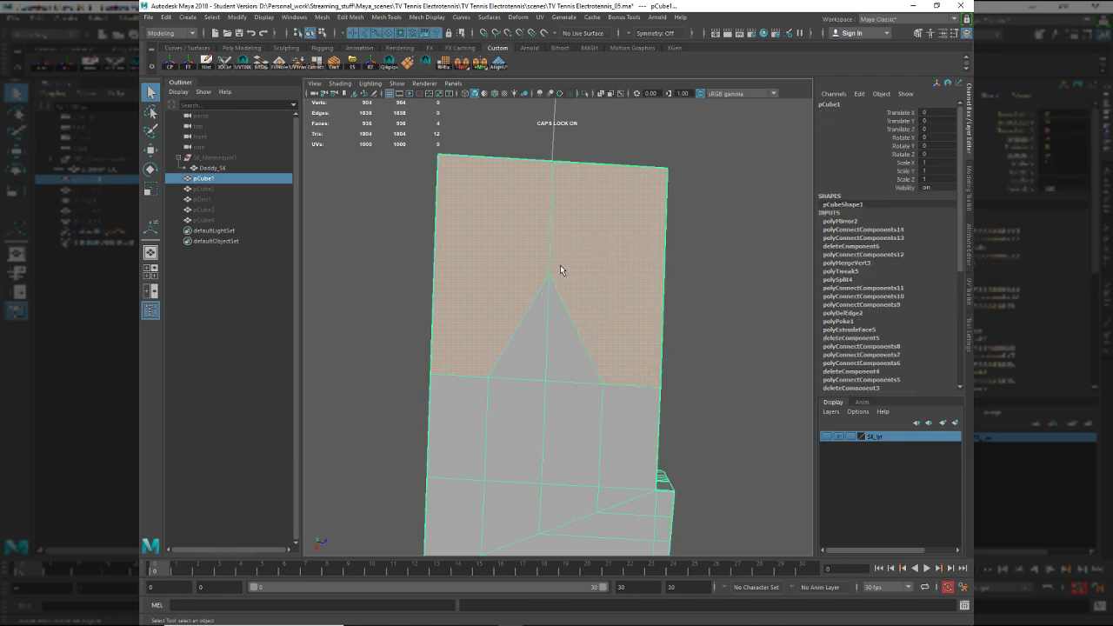
key("ctrl+z")
right_click_drag(541, 301, 539, 259, "shift")
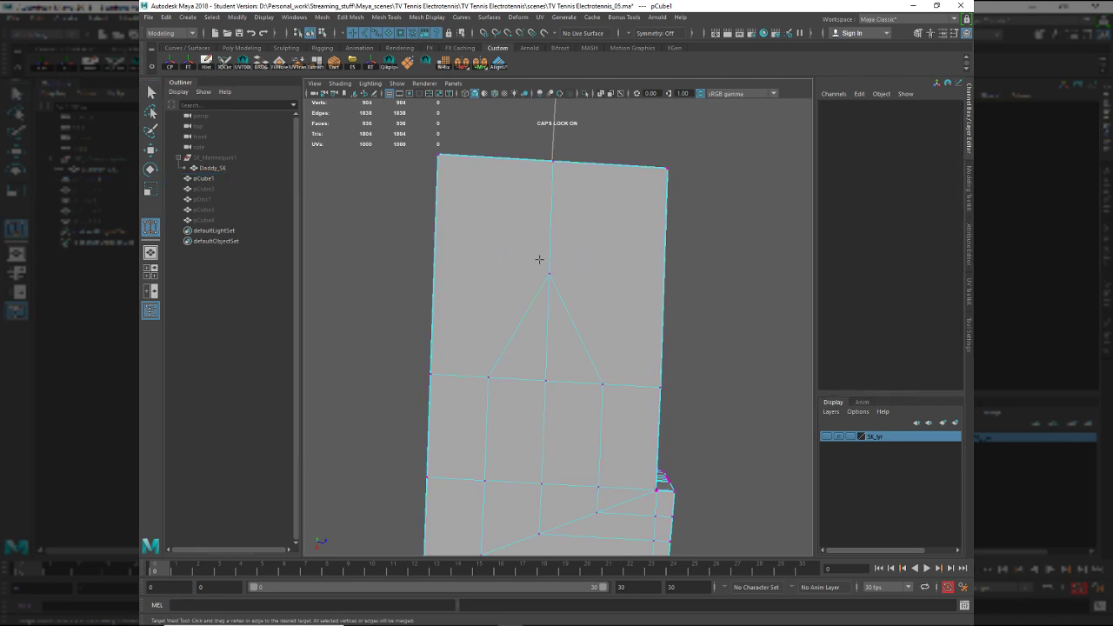
left_click_drag(548, 272, 553, 178)
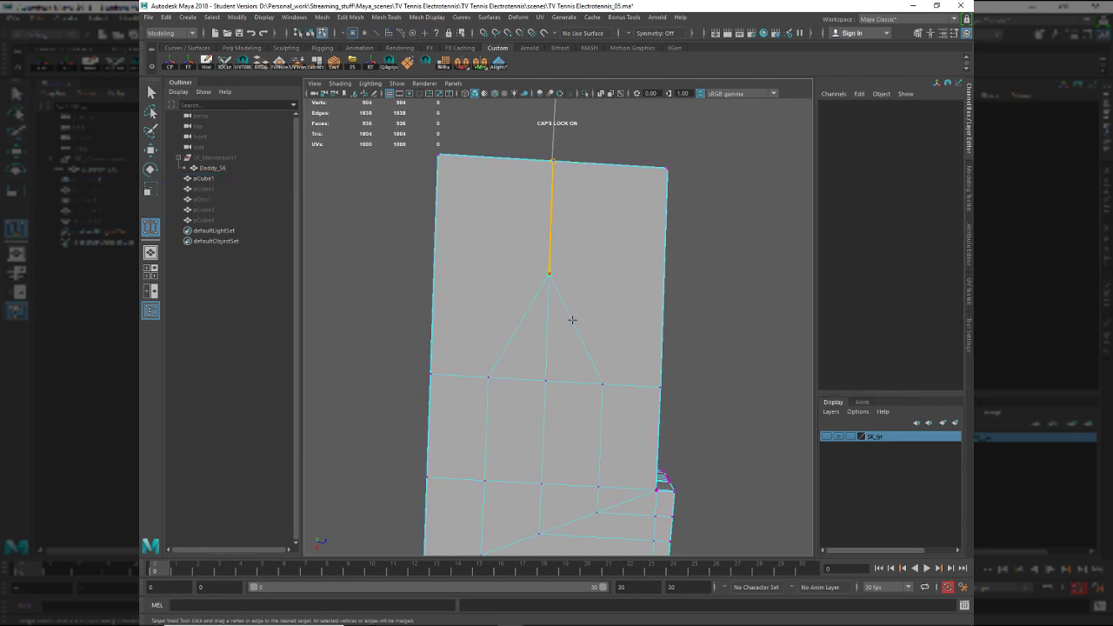
middle_click_drag(572, 343, 554, 164, "alt")
middle_click_drag(559, 297, 581, 63, "alt")
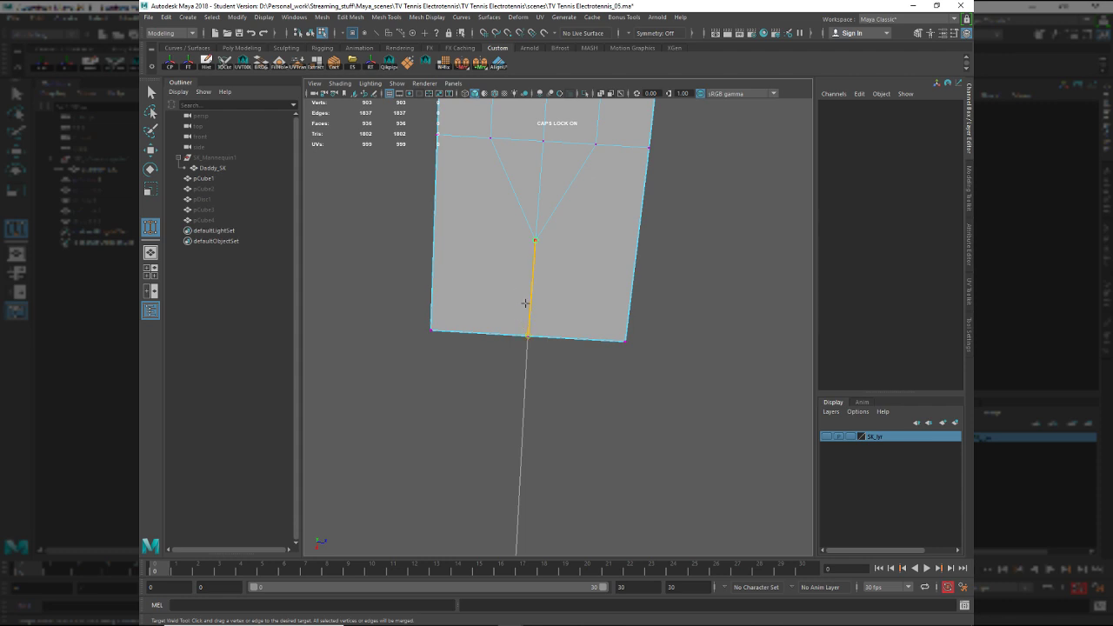
middle_click_drag(550, 300, 522, 584, "alt")
key("q")
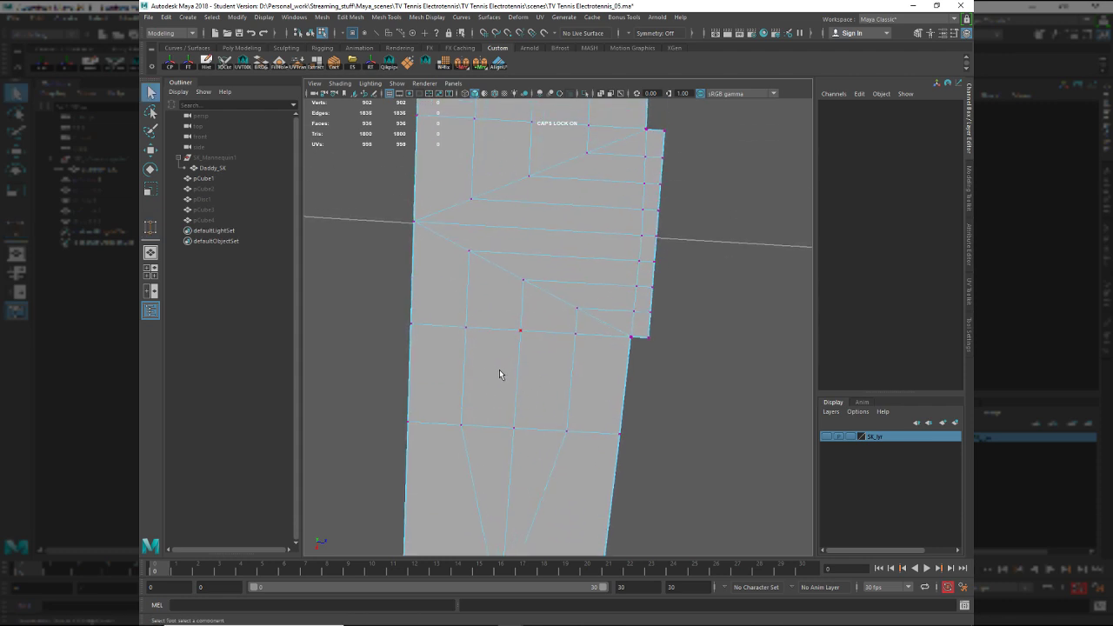
Run Cleanup on the whole console body again and inspect the wireframe around the two circular recesses.
right_click_drag(514, 354, 569, 273)
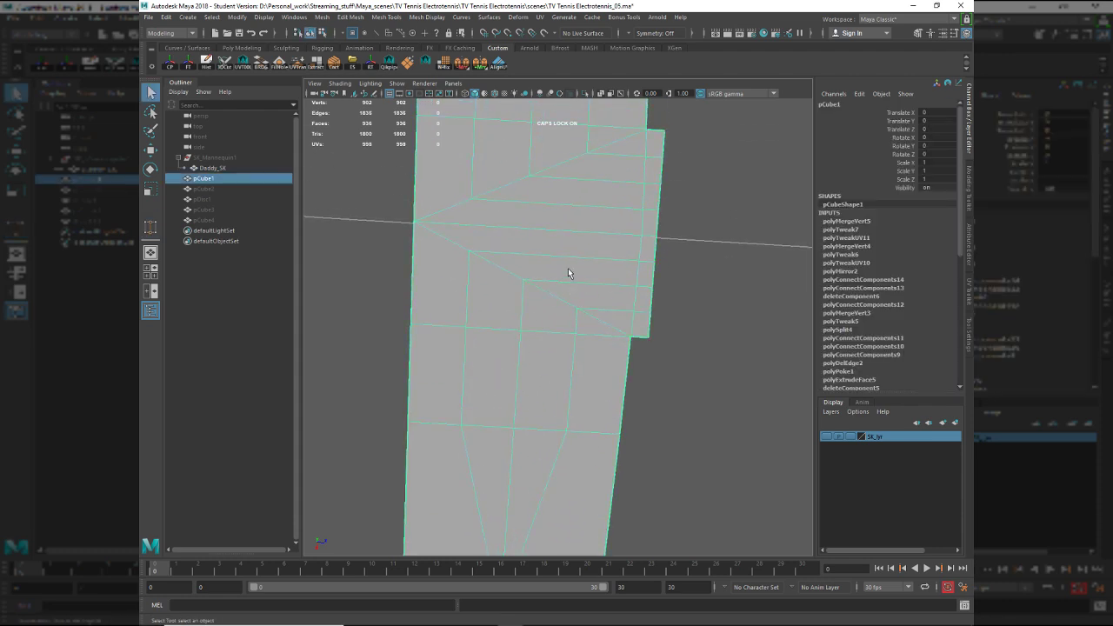
left_click(410, 67)
left_click_drag(601, 273, 530, 381, "alt")
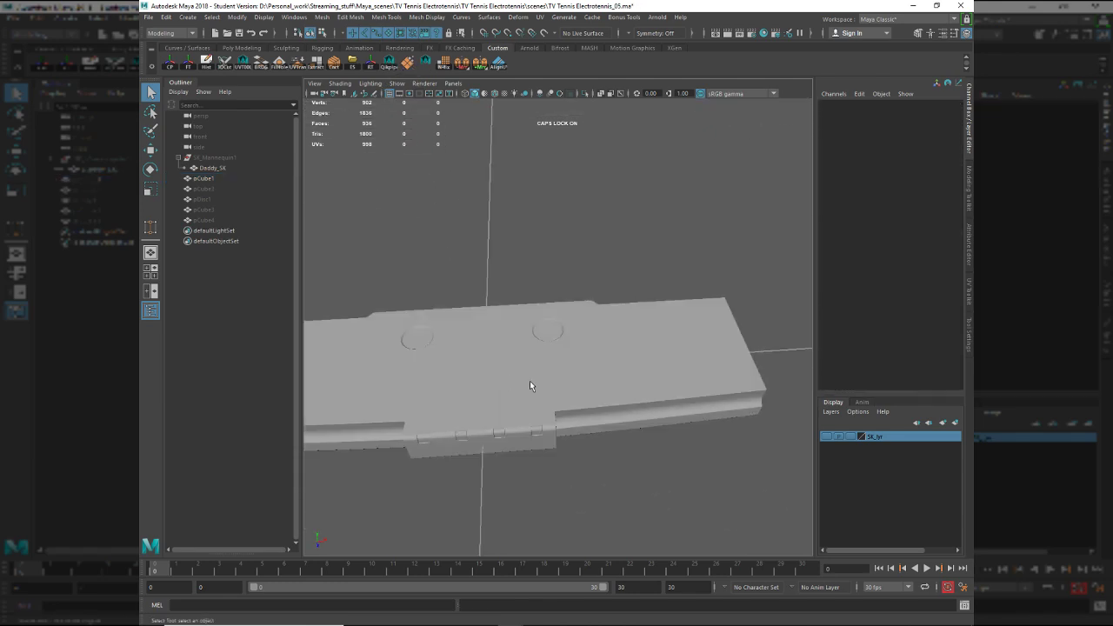
left_click(533, 385)
middle_click_drag(604, 370, 665, 320, "alt")
right_click_drag(665, 338, 569, 354, "alt")
middle_click_drag(619, 359, 604, 390, "alt")
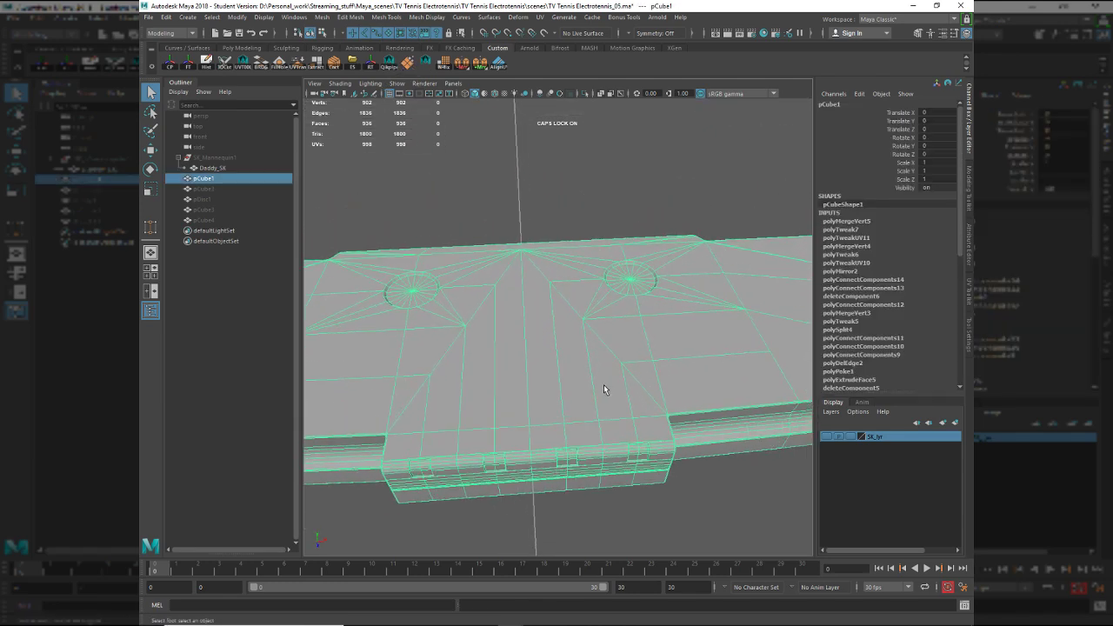
left_click_drag(604, 389, 569, 382, "alt")
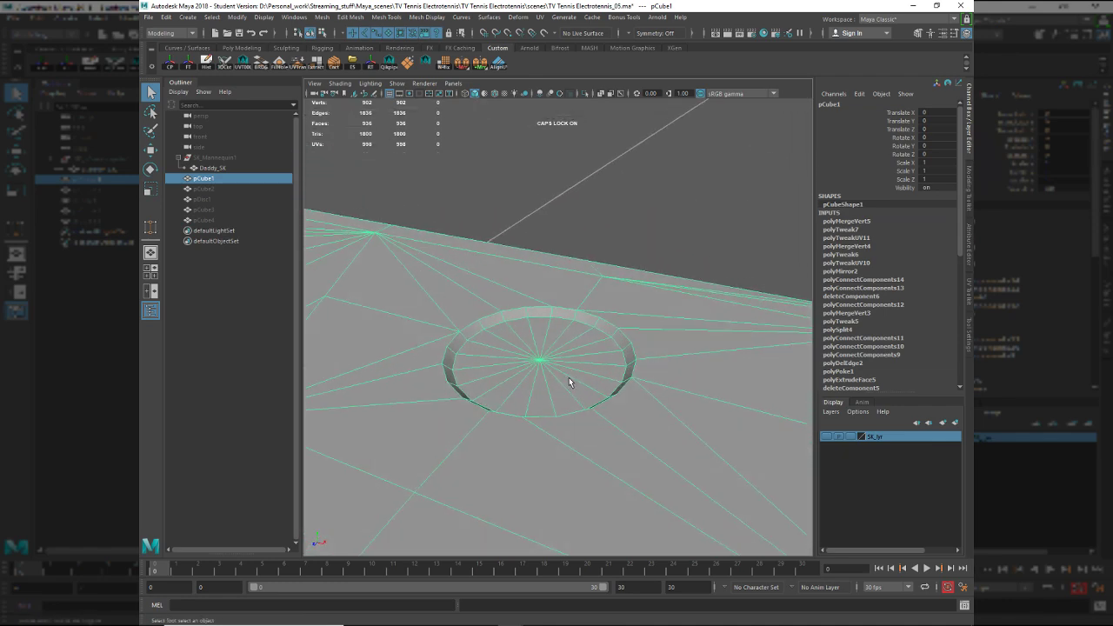
Compare the circular recesses' size and position on the model with the knobs in the Electrotennis reference photo.
key("super")
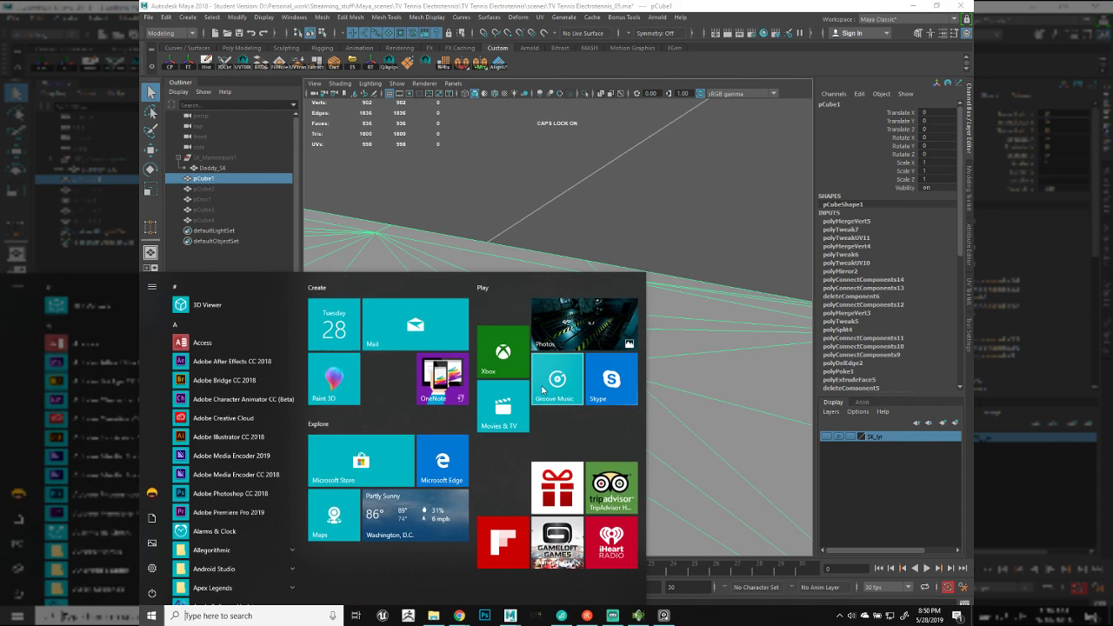
key("super")
left_click_drag(553, 385, 494, 329, "alt")
scroll(494, 329, "down", 4)
key("alt+Tab")
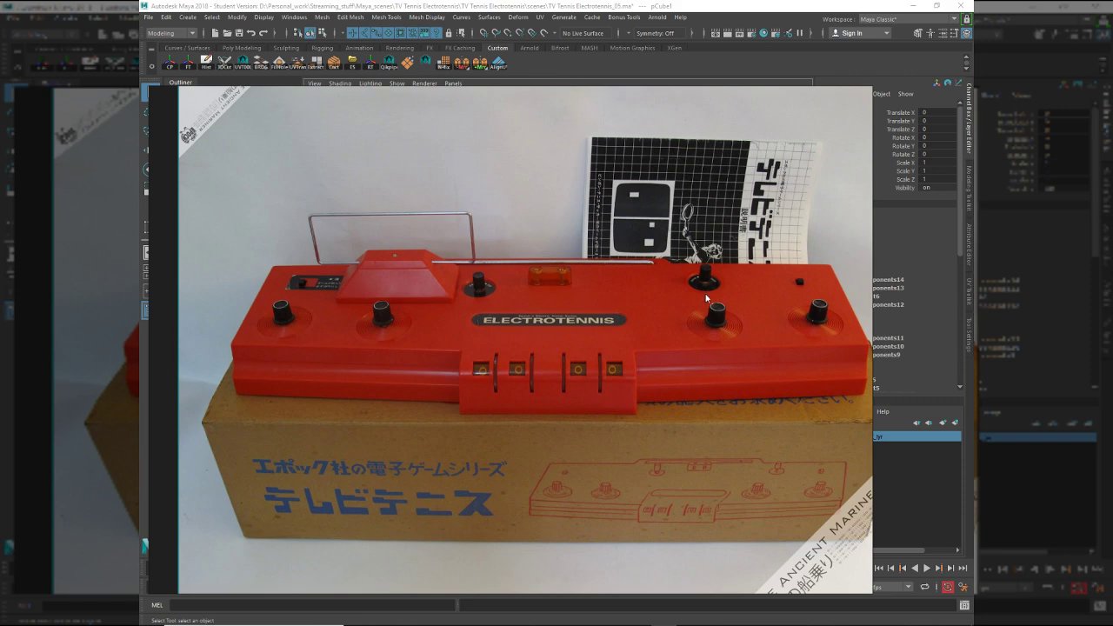
key("alt+Tab")
right_click_drag(674, 382, 688, 442, "alt")
left_click_drag(687, 442, 643, 406, "alt")
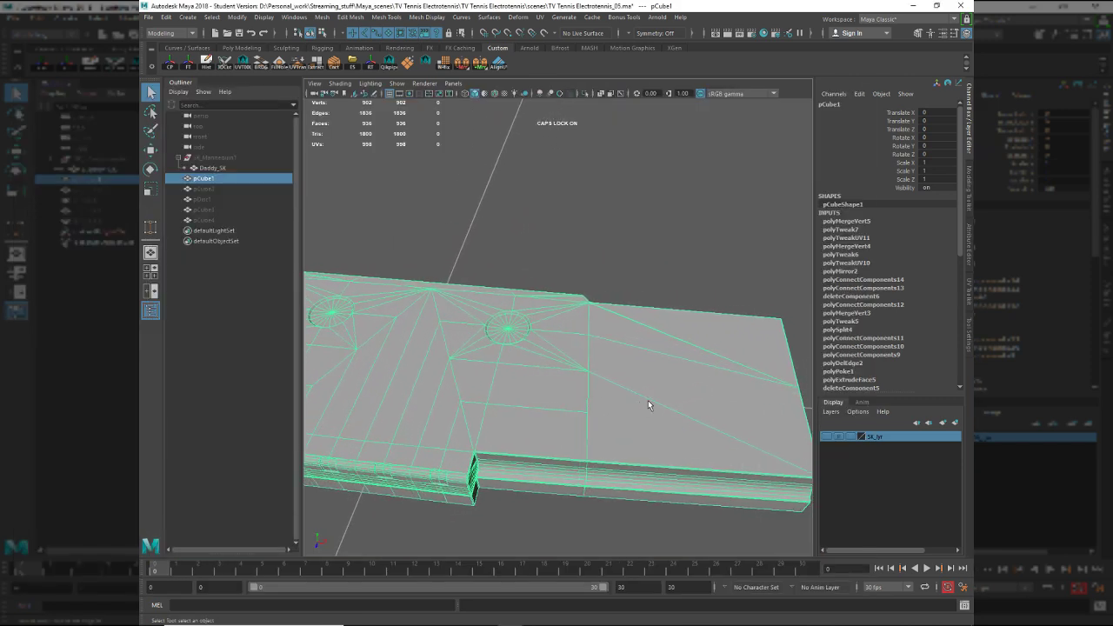
middle_click_drag(409, 353, 654, 373, "alt")
right_click_drag(586, 356, 611, 377, "alt")
left_click_drag(600, 379, 614, 390, "alt")
key("alt+Tab")
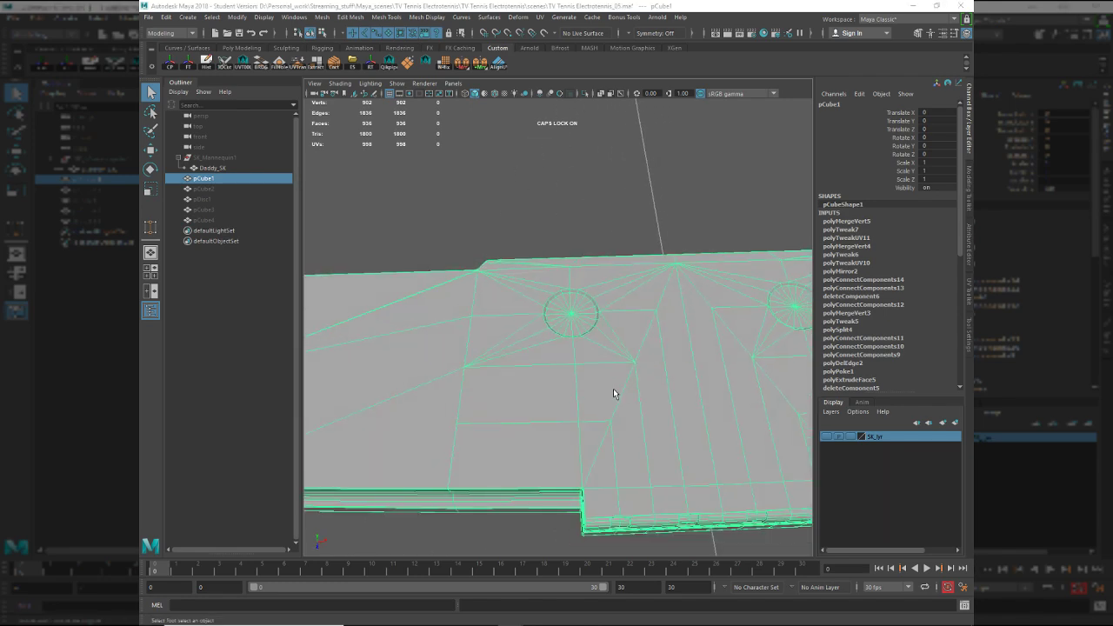
key("alt+Tab")
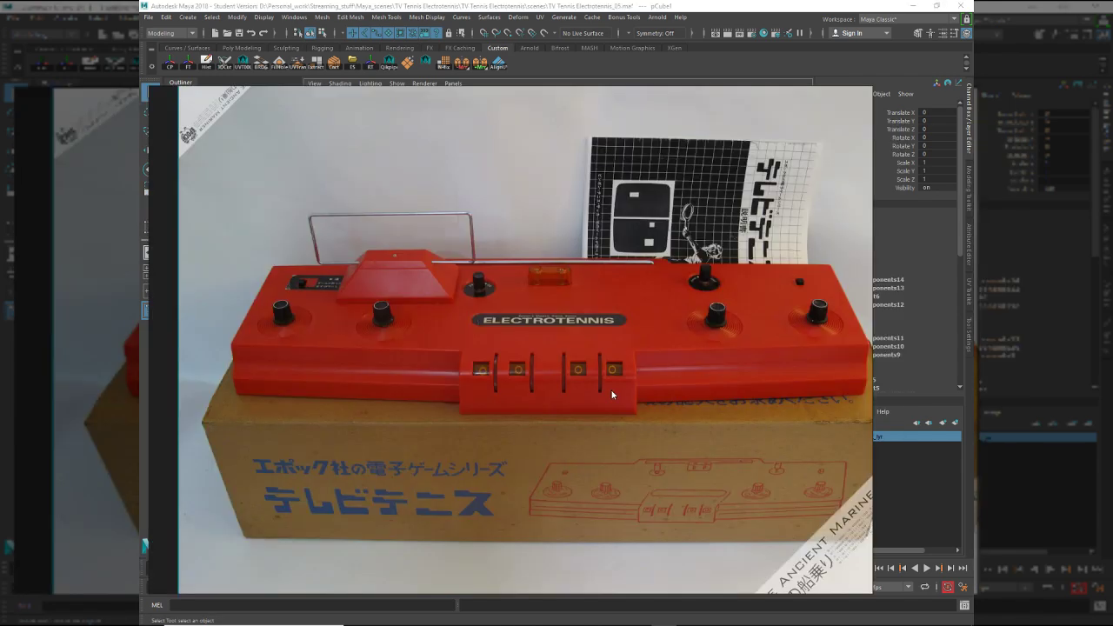
key("alt+Tab")
Select all vertices of the circular recess on the original side, growing the selection from its centre vertex, ready for scaling.
key("F9")
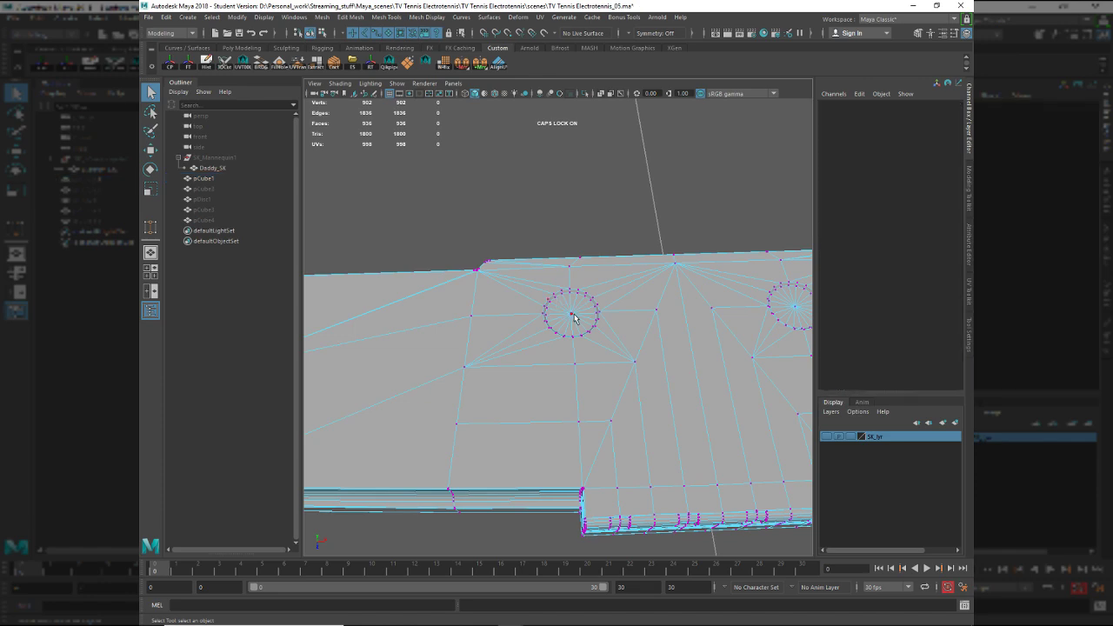
left_click(572, 314)
key("shift+period")
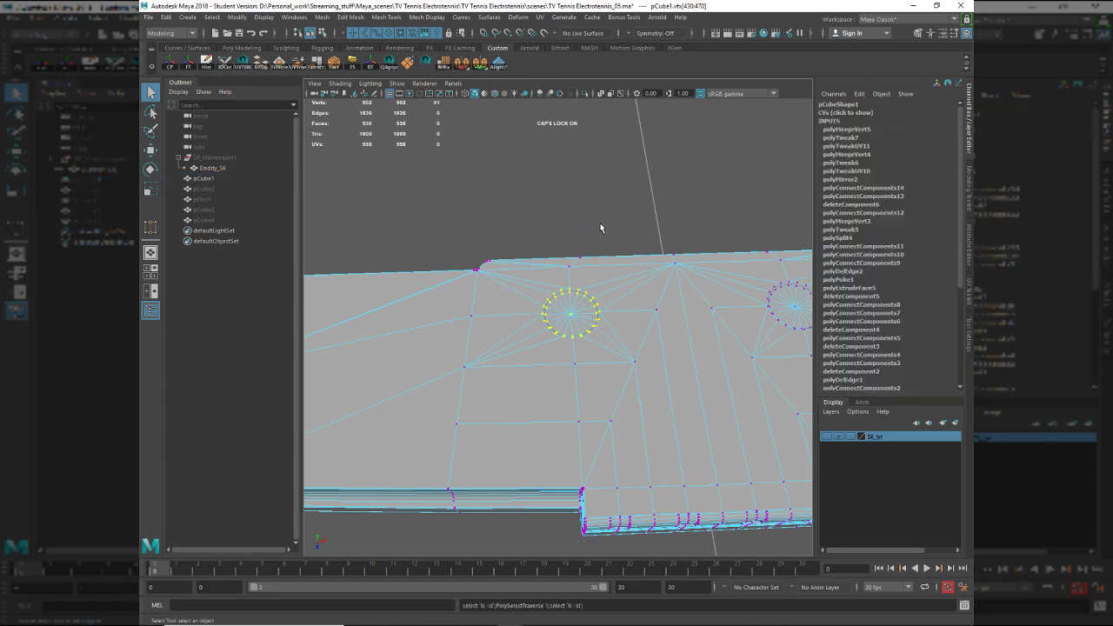
key("r")
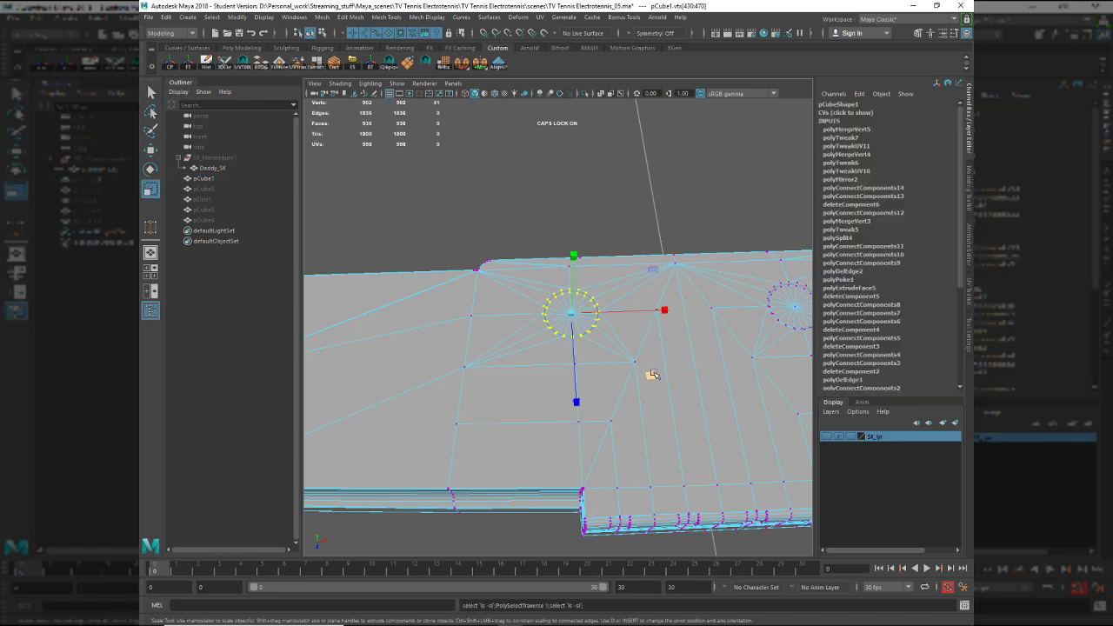
Try scaling the selected recess down in the surface plane, compare it with the reference photo, and undo the scaling.
left_click_drag(651, 376, 638, 368)
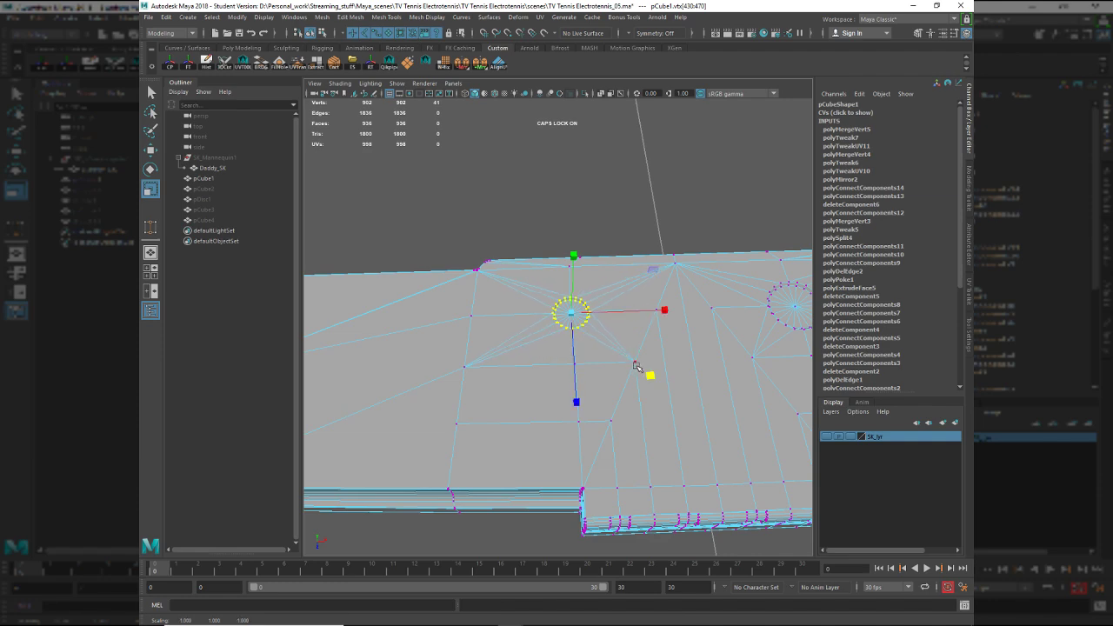
key("alt+Tab")
key("alt+Tab")
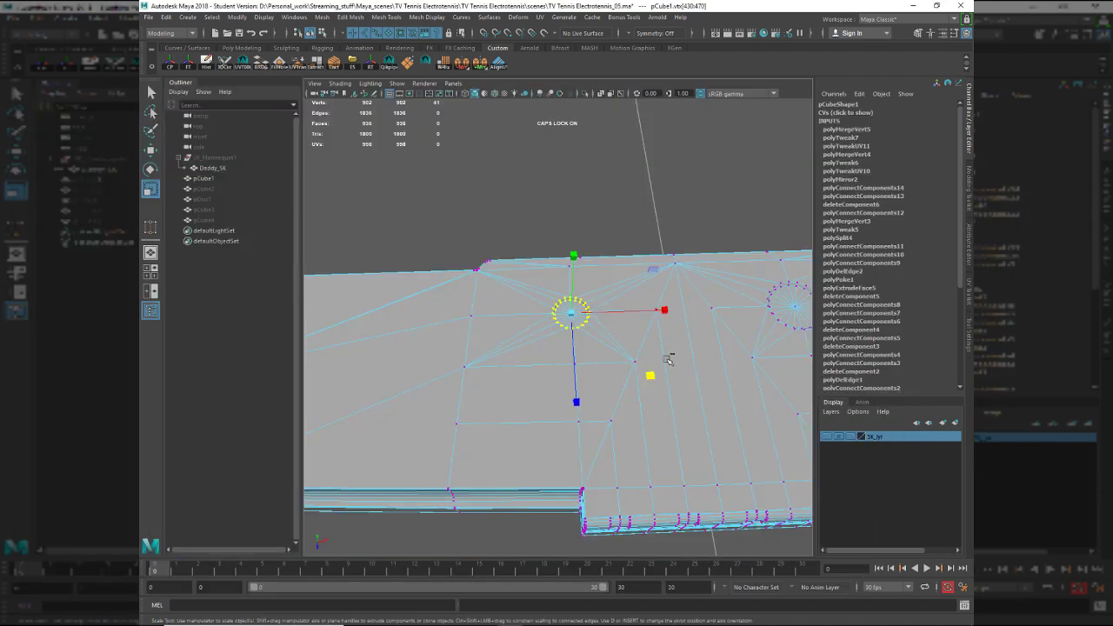
key("ctrl+z")
Scale the selected recess down in the surface plane by a factor of about 0.64 and return to whole-object selection.
left_click_drag(651, 375, 633, 372)
middle_click_drag(633, 371, 487, 383, "alt")
left_click(655, 323)
key("ctrl+z")
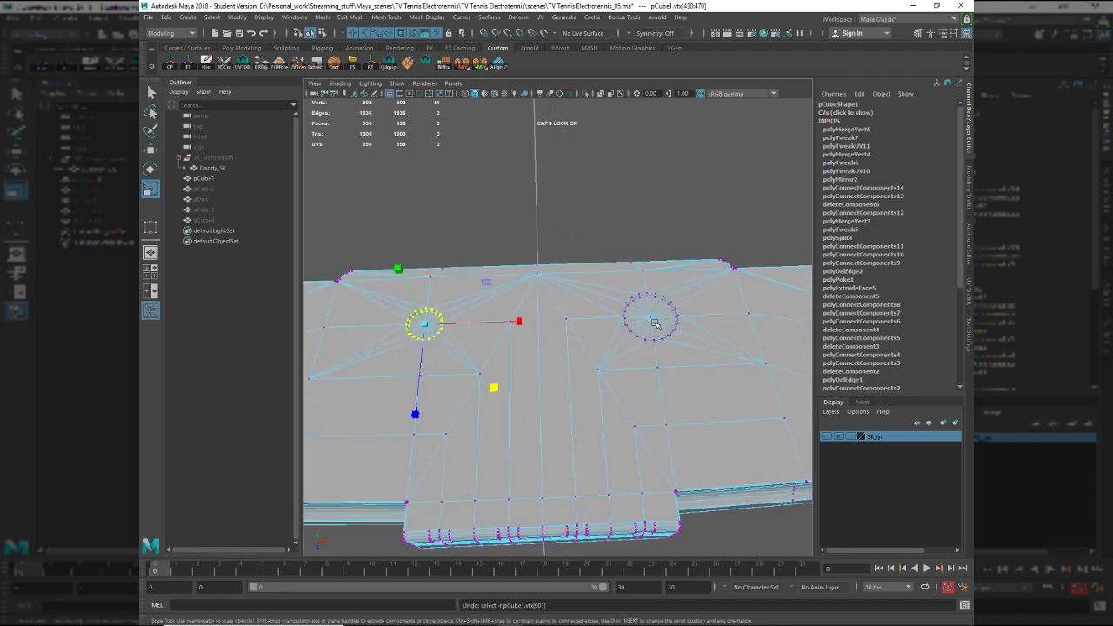
key("ctrl+z")
key("shift+z")
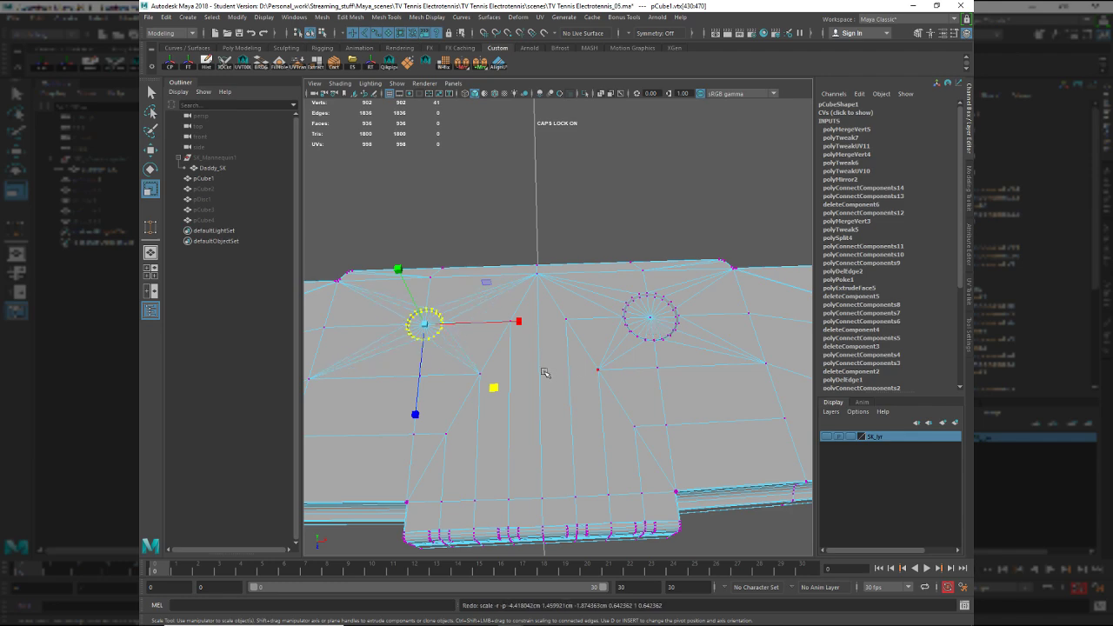
key("F8")
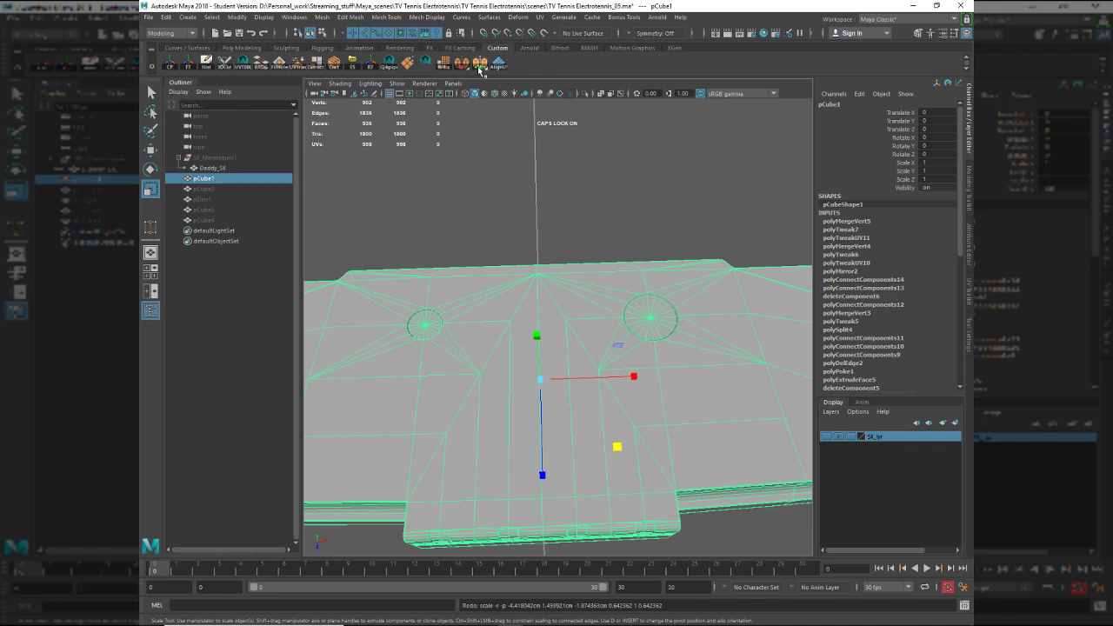
Mirror the body to copy the scaled recess across, and select the copied recess's vertices together with the neighbouring vertex on its outer side.
left_click(479, 63)
key("F9")
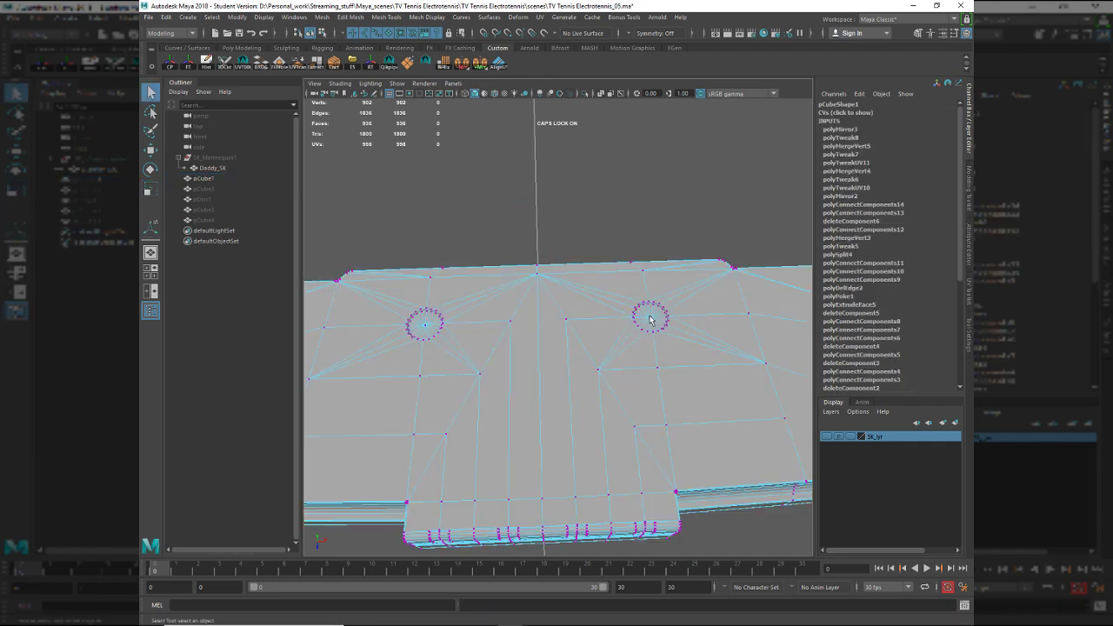
left_click(652, 318)
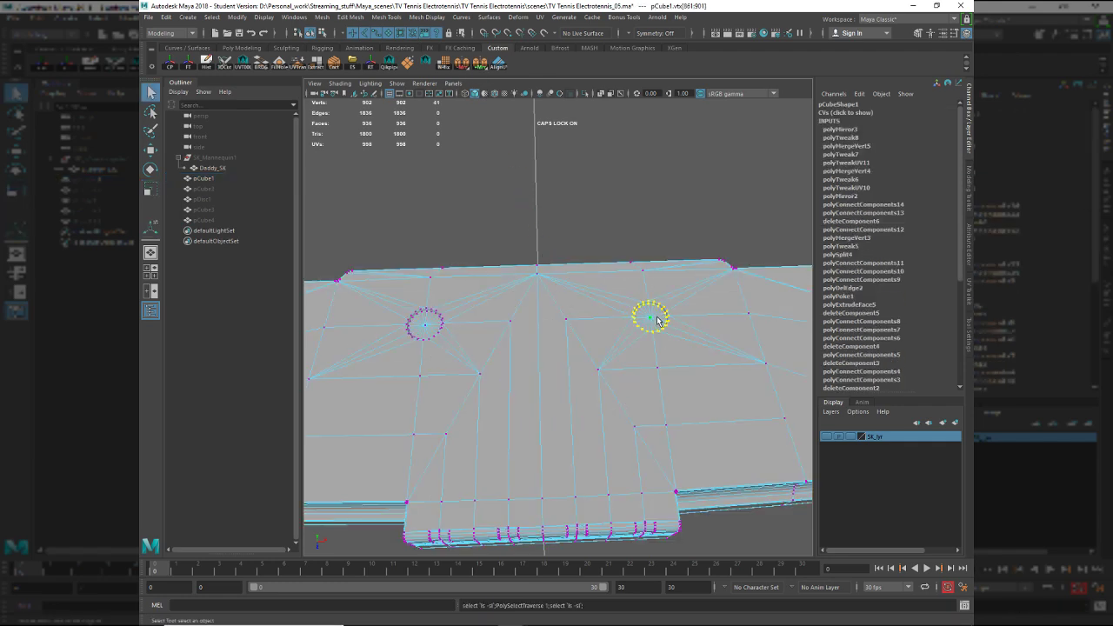
key("w")
key("q")
key("w")
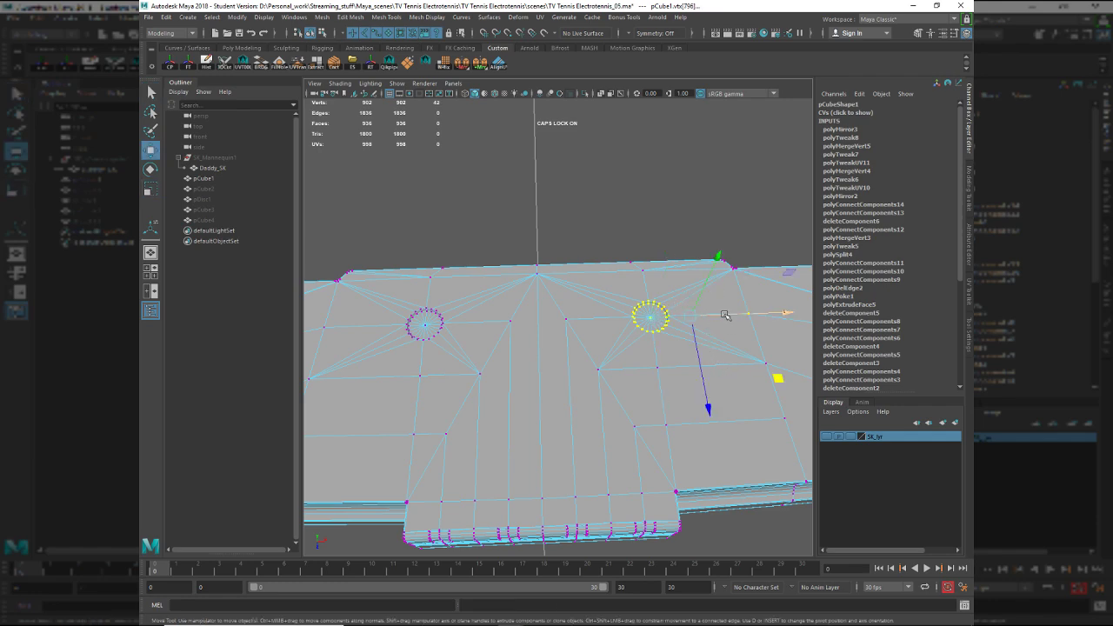
Try moving the recess and its neighbouring vertex outward, repositioning each one separately on the top surface.
left_click_drag(729, 315, 793, 315)
middle_click_drag(793, 314, 694, 325, "alt")
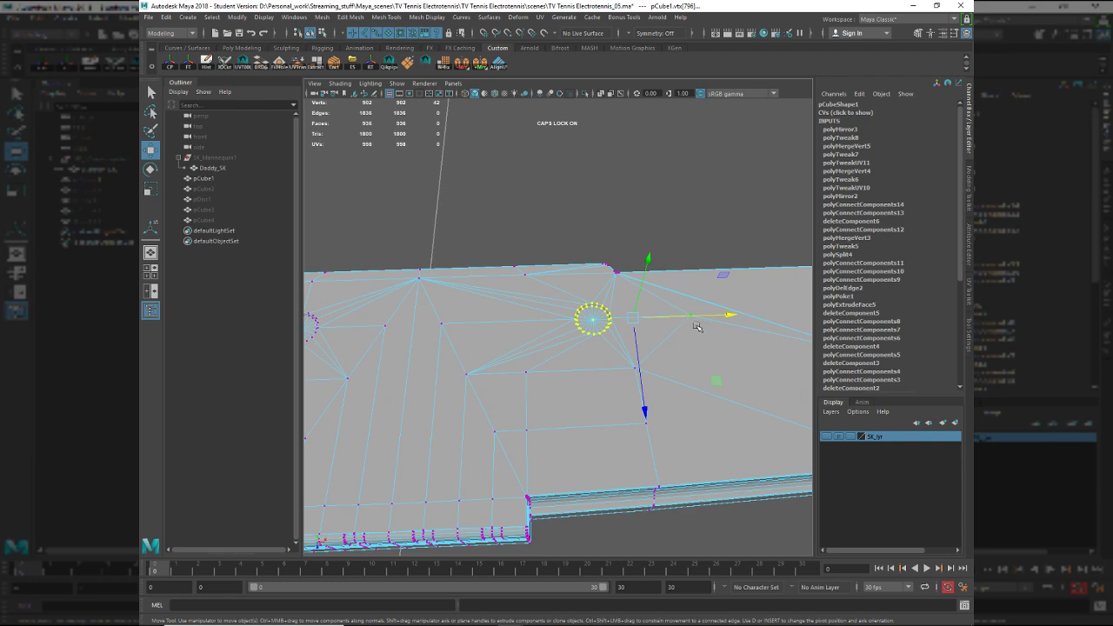
left_click(694, 323)
left_click_drag(695, 337, 695, 361)
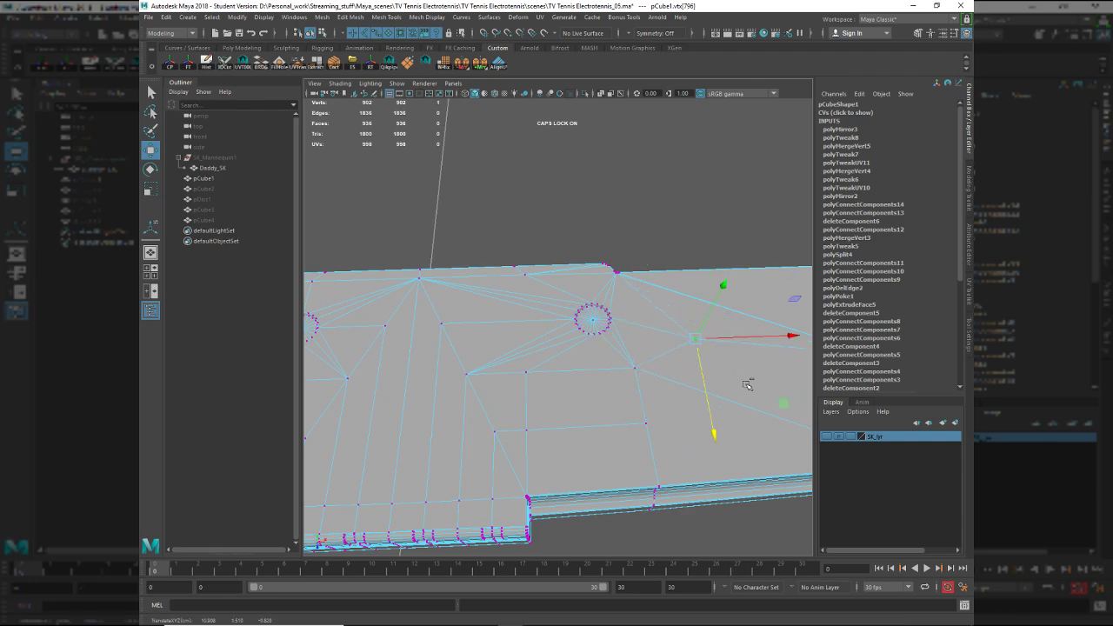
key("ctrl+z")
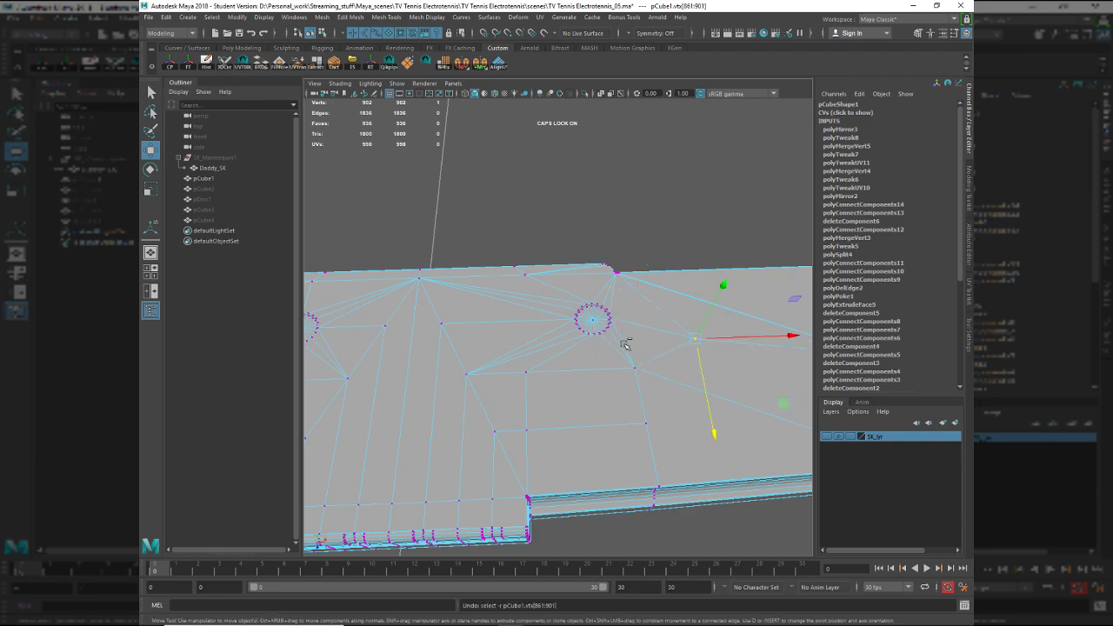
key("shift+period")
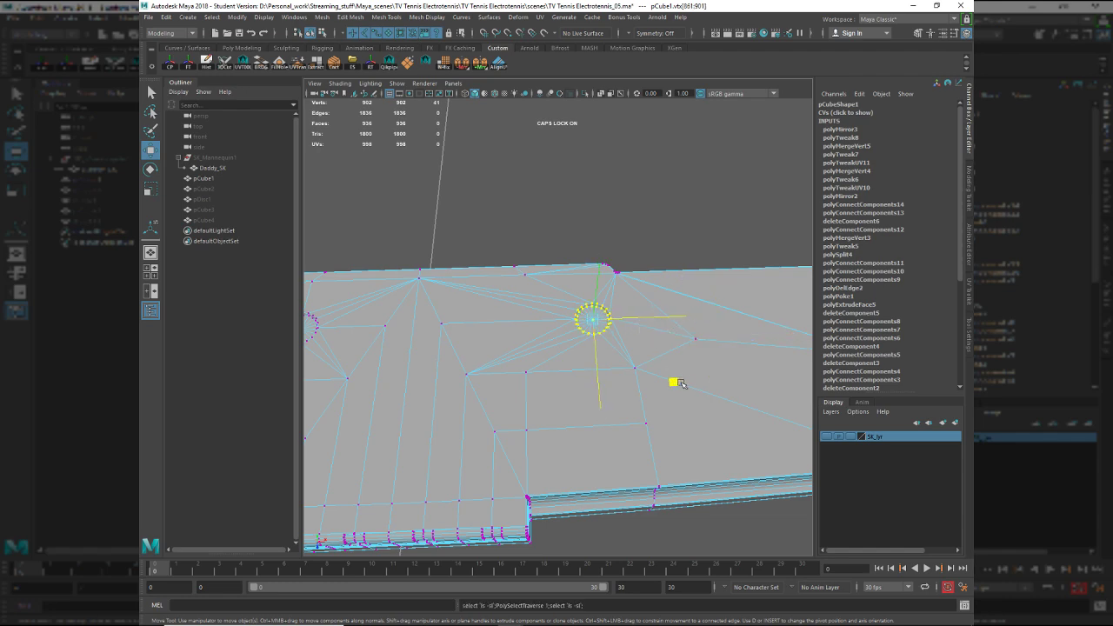
middle_click_drag(670, 383, 708, 383)
left_click_drag(672, 395, 645, 305, "alt")
left_click(554, 299)
scroll(525, 286, "up", 5)
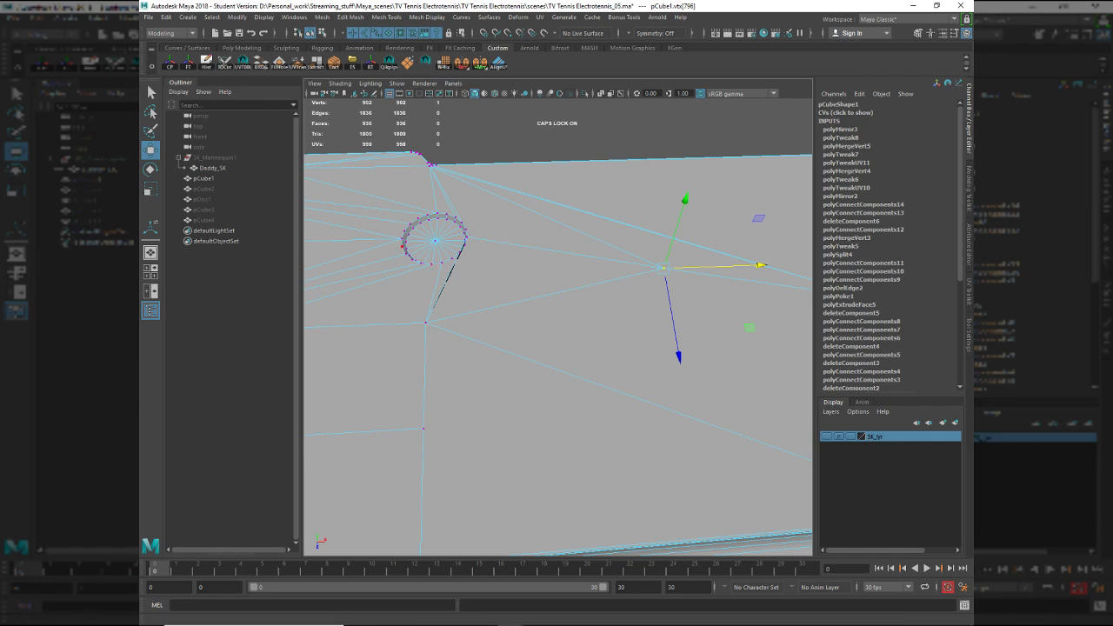
key("super+d")
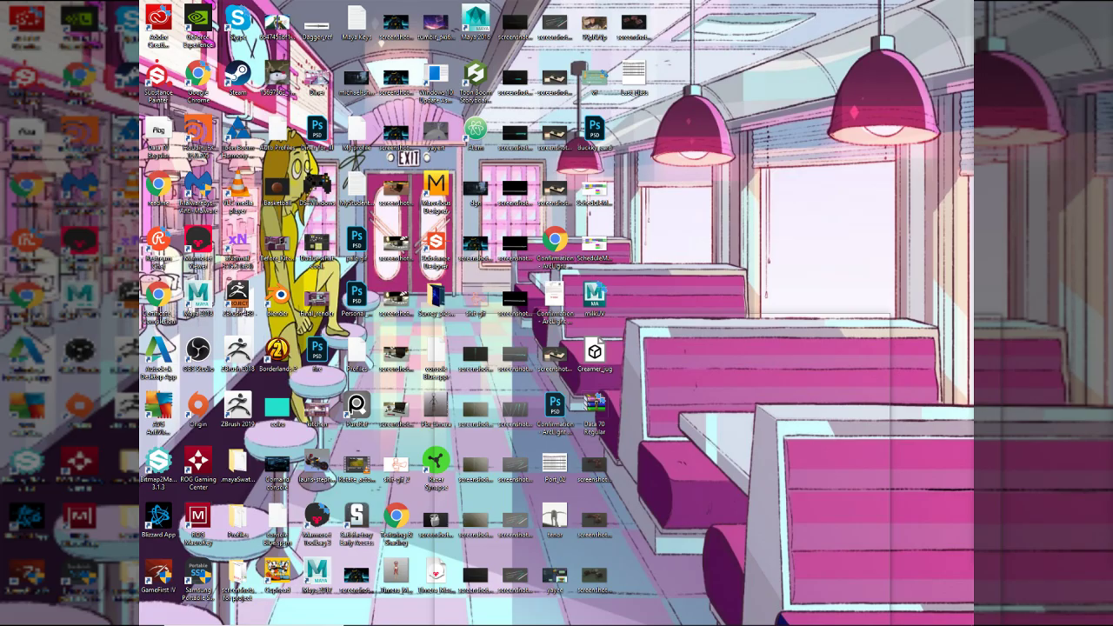
key("super+d")
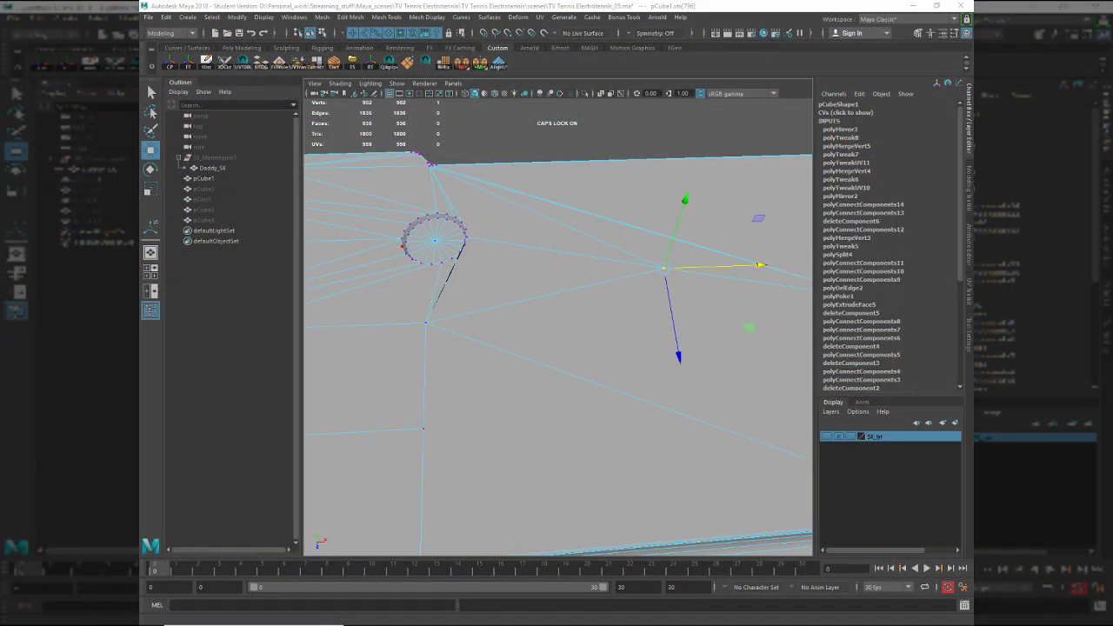
key("super+d")
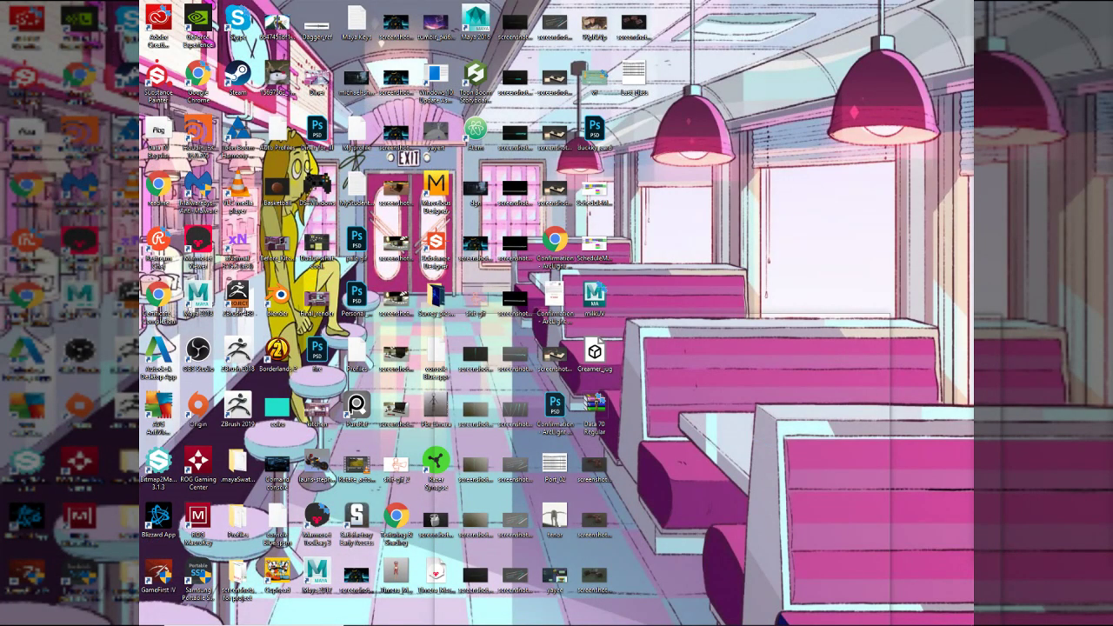
key("super+d")
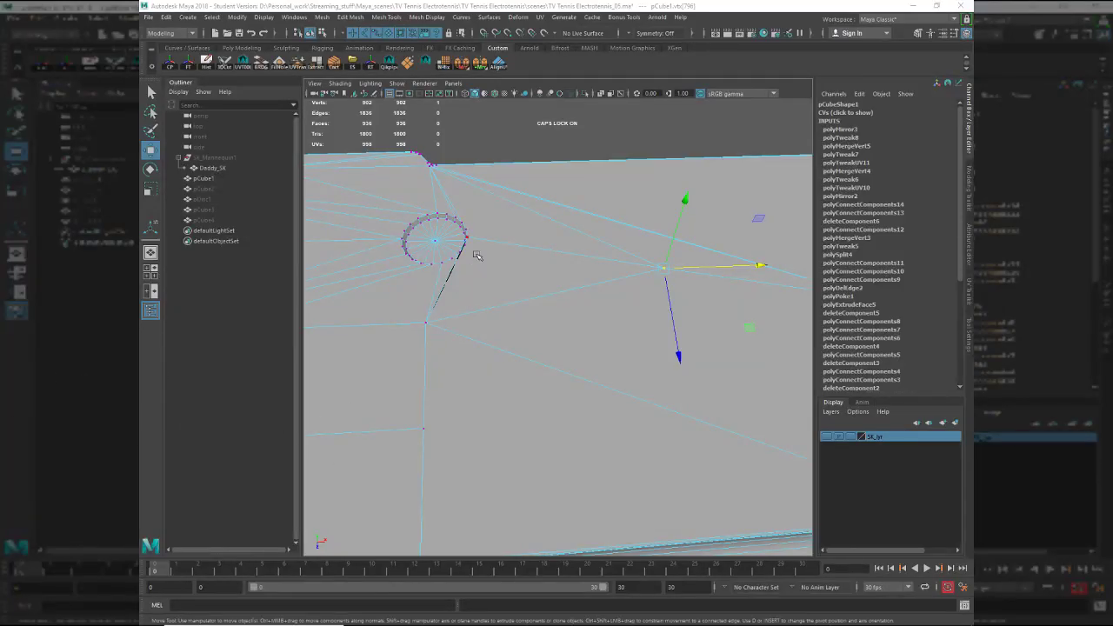
Undo the trial moves of the recess and its neighbouring vertex, back to the selection holding both.
middle_click_drag(510, 269, 602, 316, "alt")
scroll(663, 400, "up", 3)
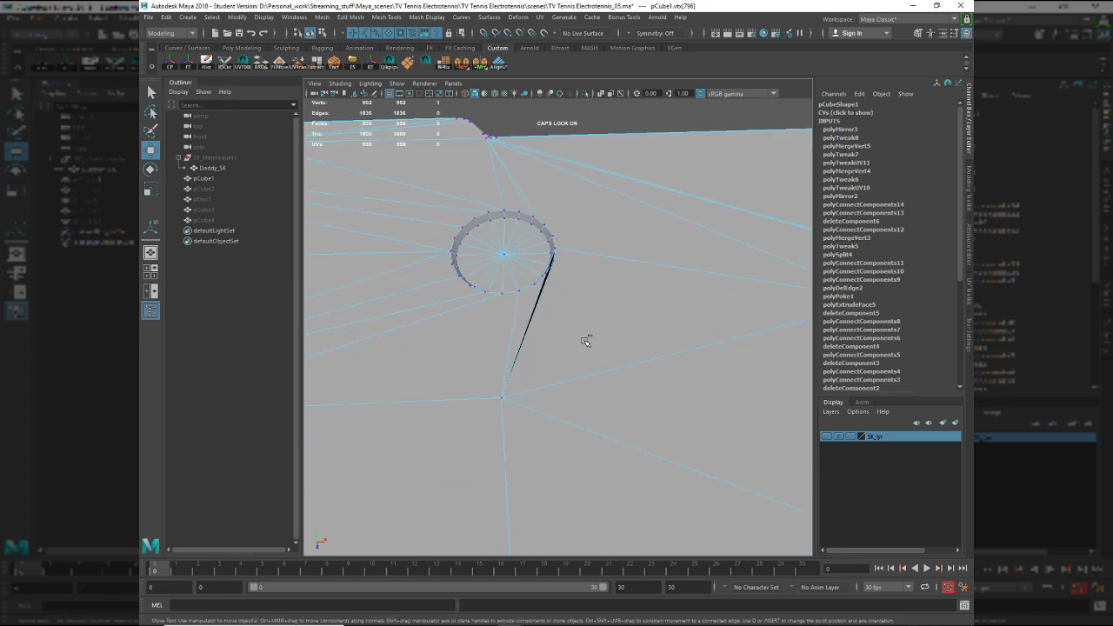
key("ctrl+z")
key("ctrl+z")
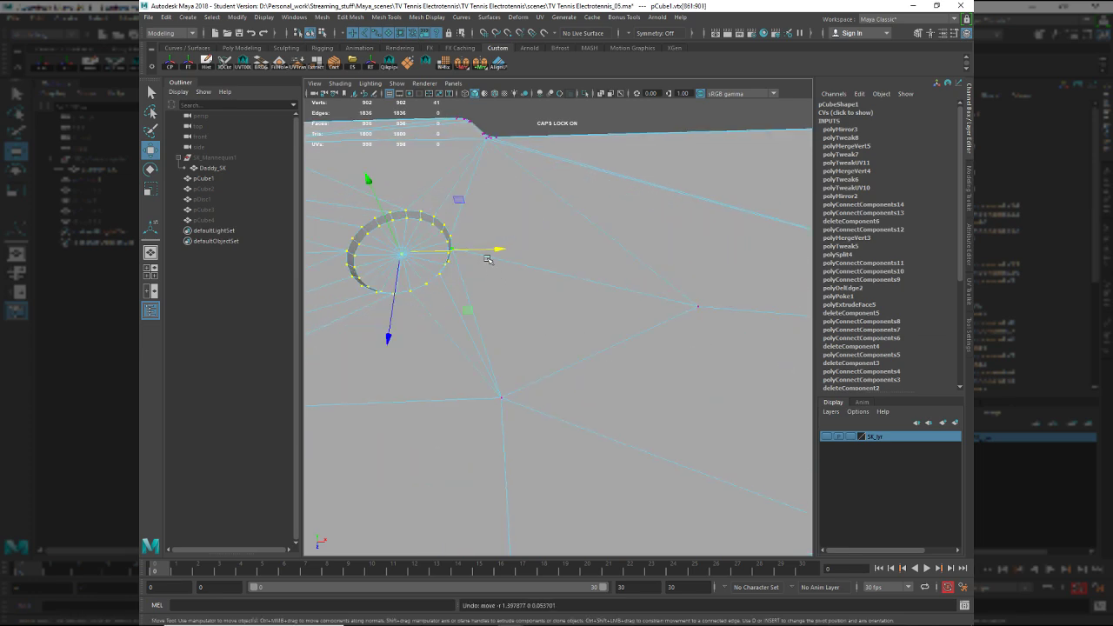
left_click_drag(484, 250, 520, 288)
scroll(514, 365, "down", 2)
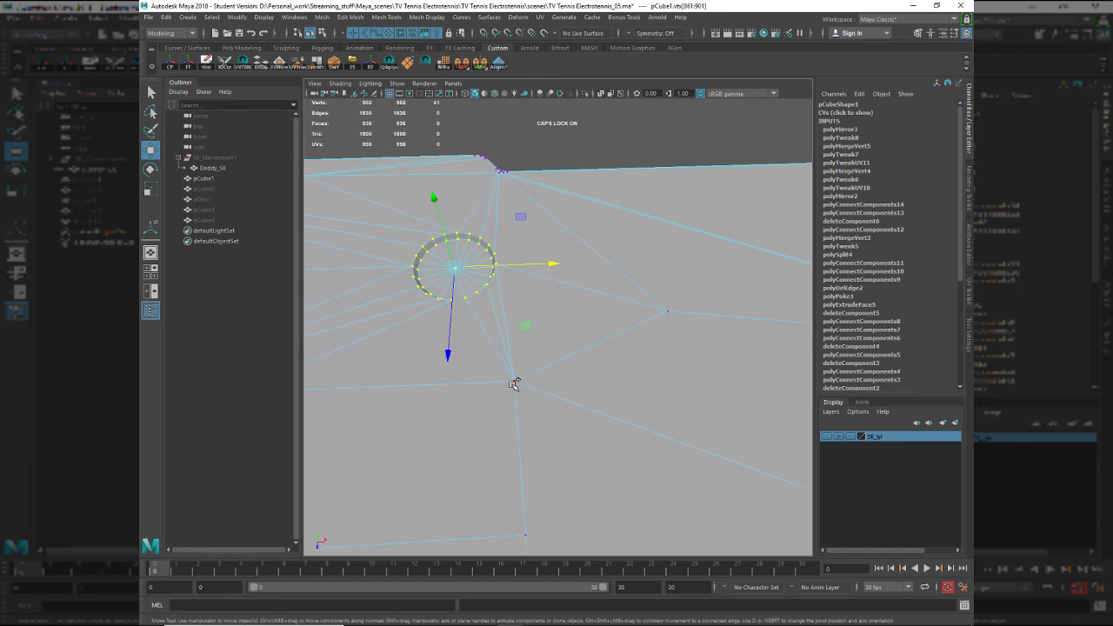
key("ctrl+z")
key("ctrl+z")
key("ctrl+z")
key("ctrl+z")
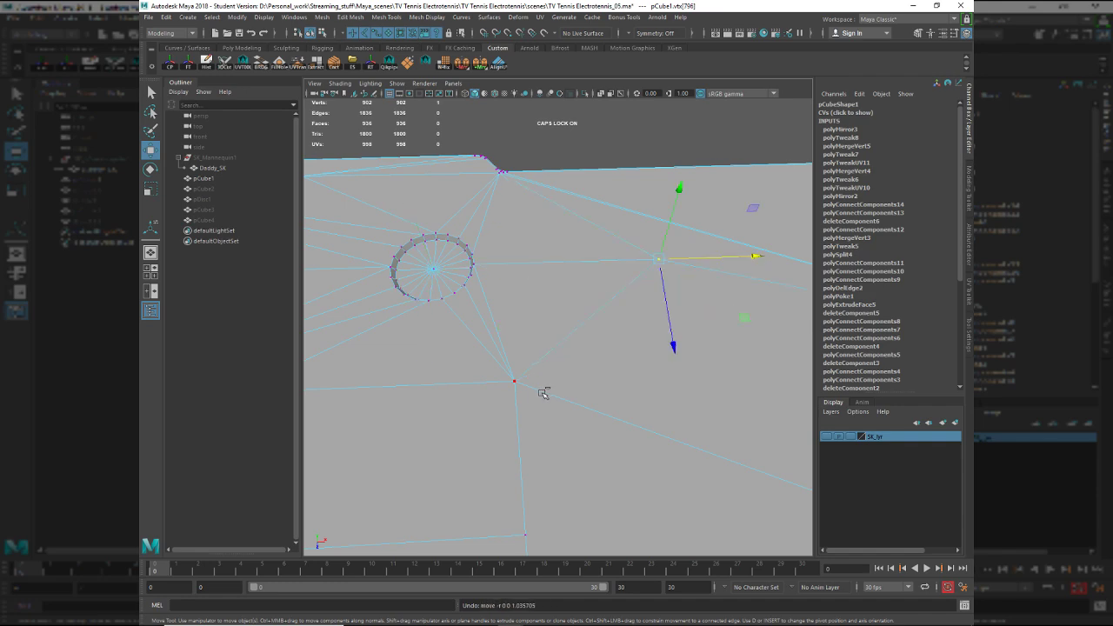
key("ctrl+z")
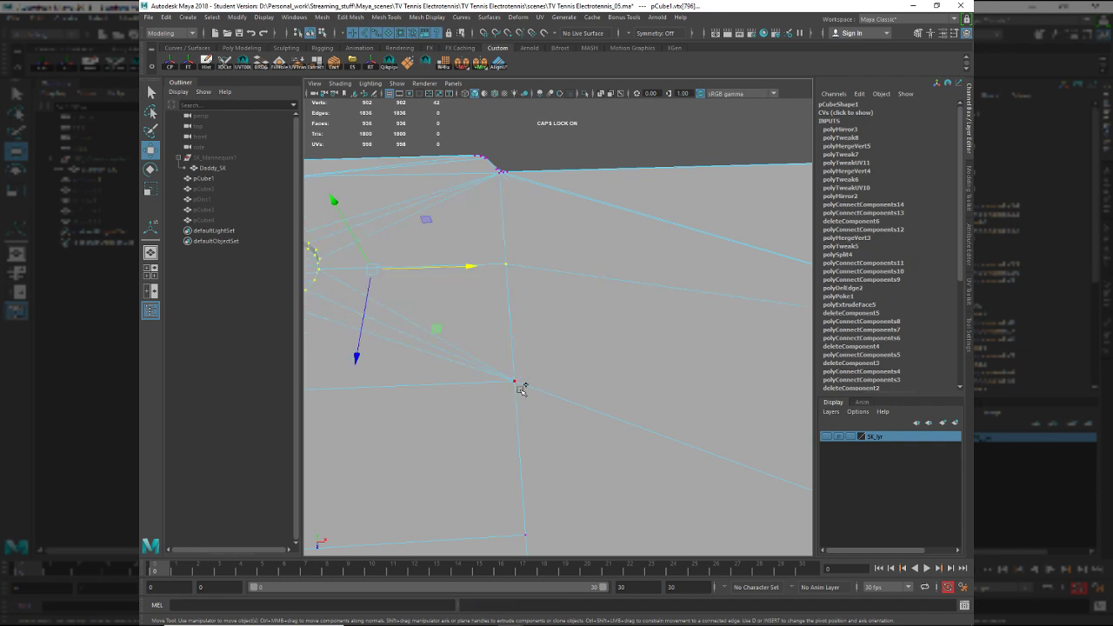
Add the lower neighbouring vertex to the selection and move the recess with both vertices outward across the top surface, using the reference photo as a guide.
left_click(519, 385, "shift")
scroll(477, 399, "down", 4)
middle_click_drag(513, 376, 708, 409)
left_click_drag(631, 447, 568, 408, "alt")
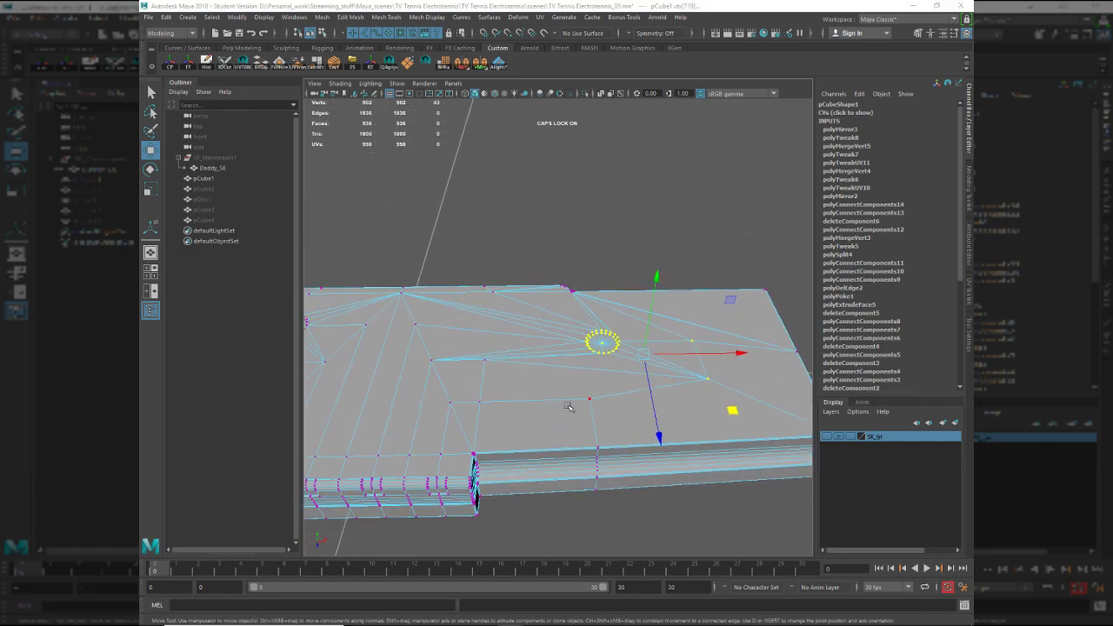
key("alt+Tab")
left_click(745, 186)
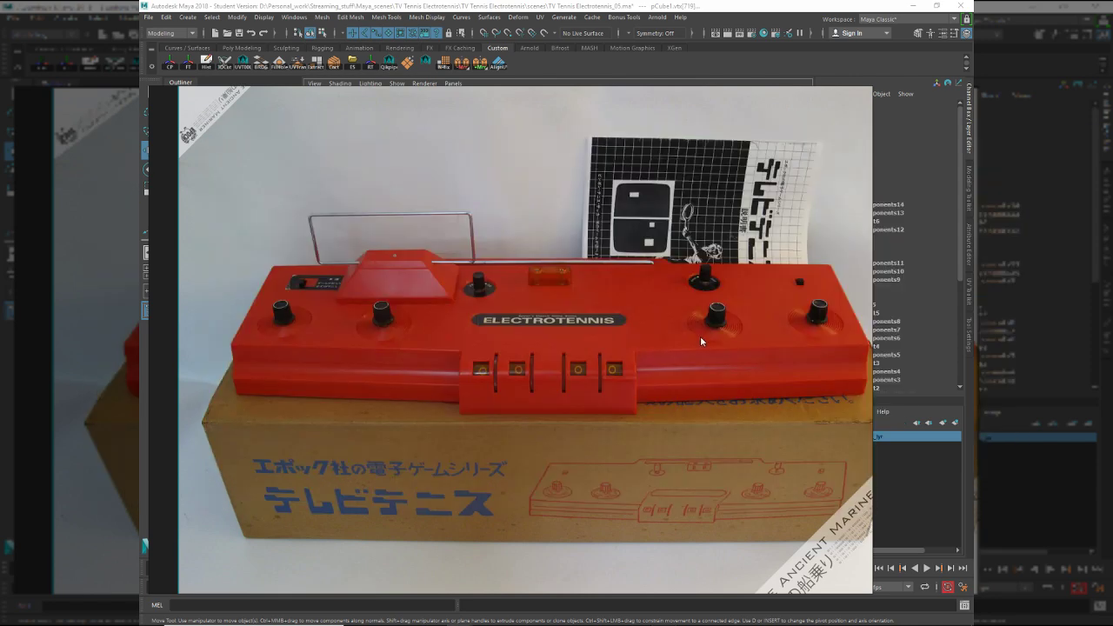
key("alt+Tab")
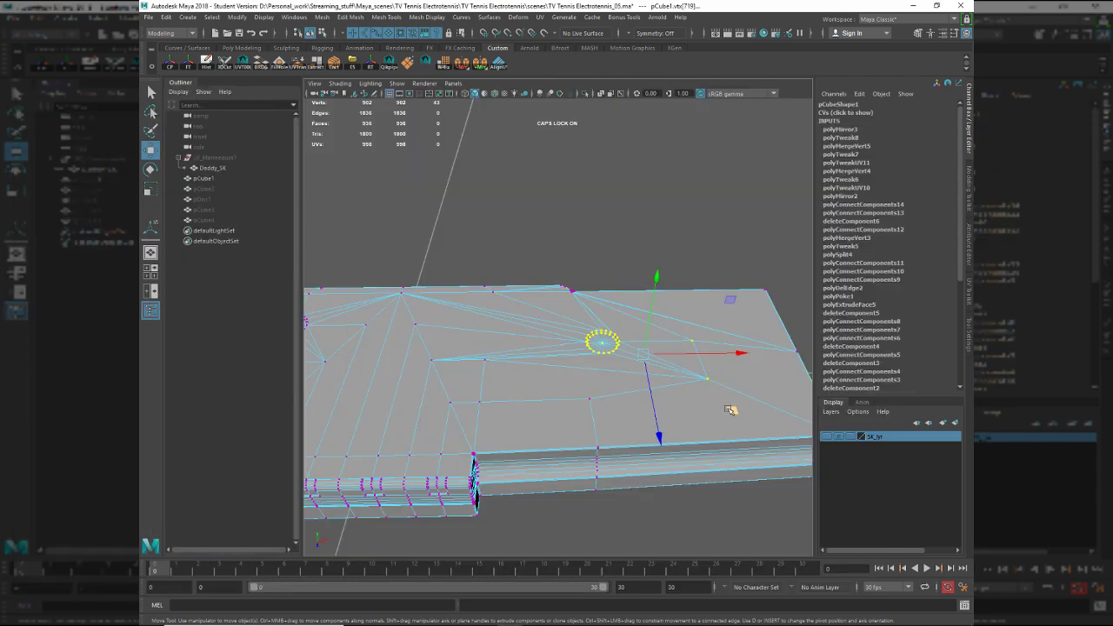
left_click_drag(730, 410, 731, 409)
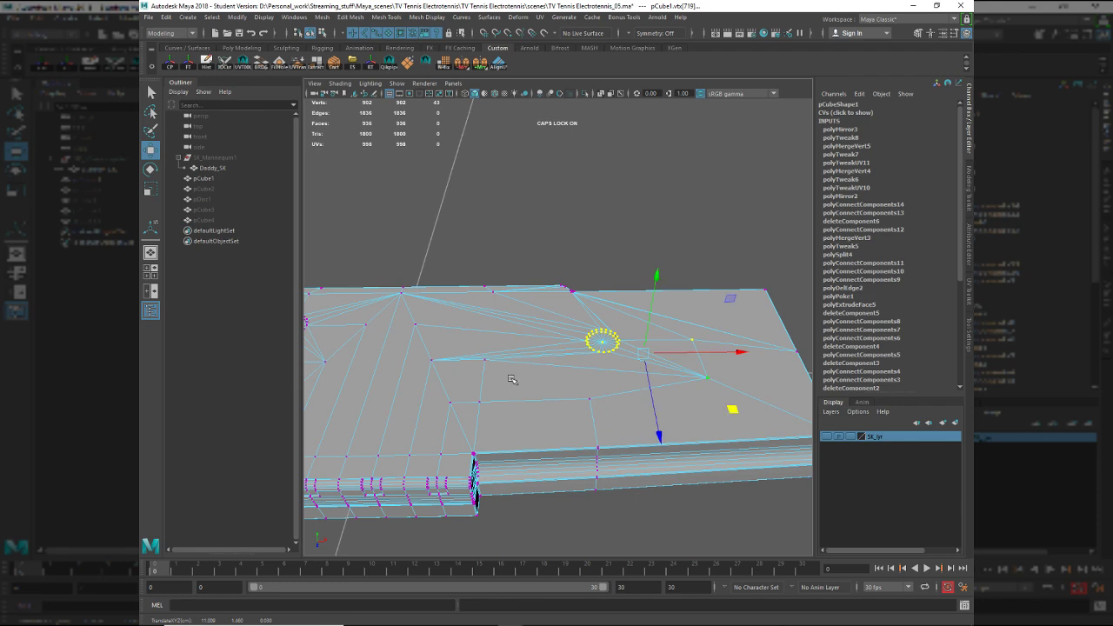
Shift the recess and both neighbouring vertices toward the rear edge per the reference photo, and move the recess alone slightly farther back.
left_click_drag(511, 380, 461, 326, "alt")
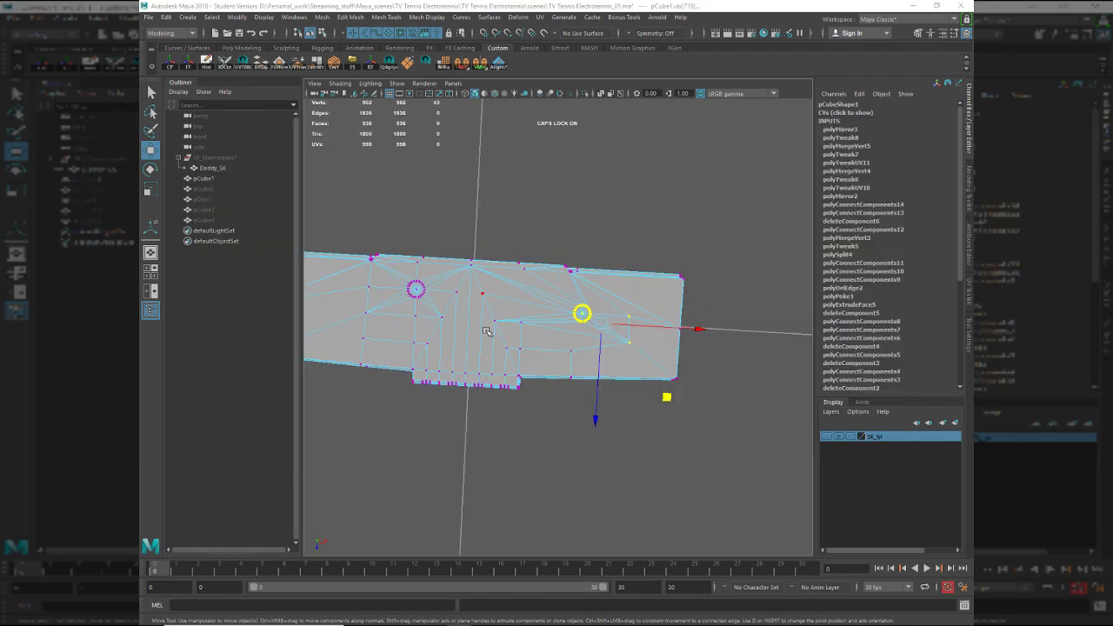
key("alt+Tab")
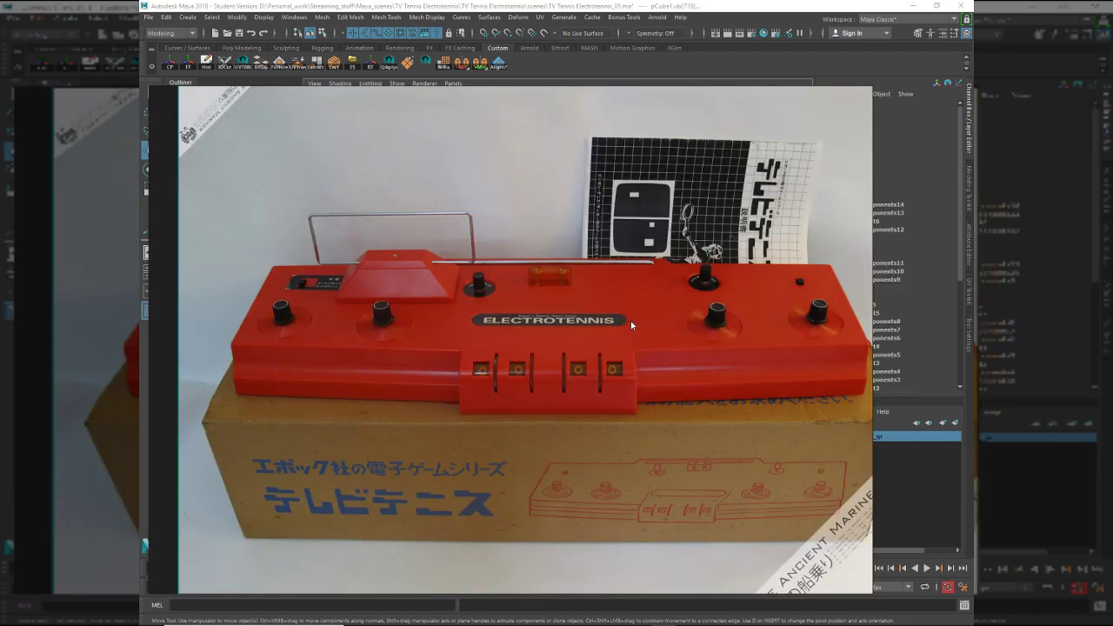
key("alt+Tab")
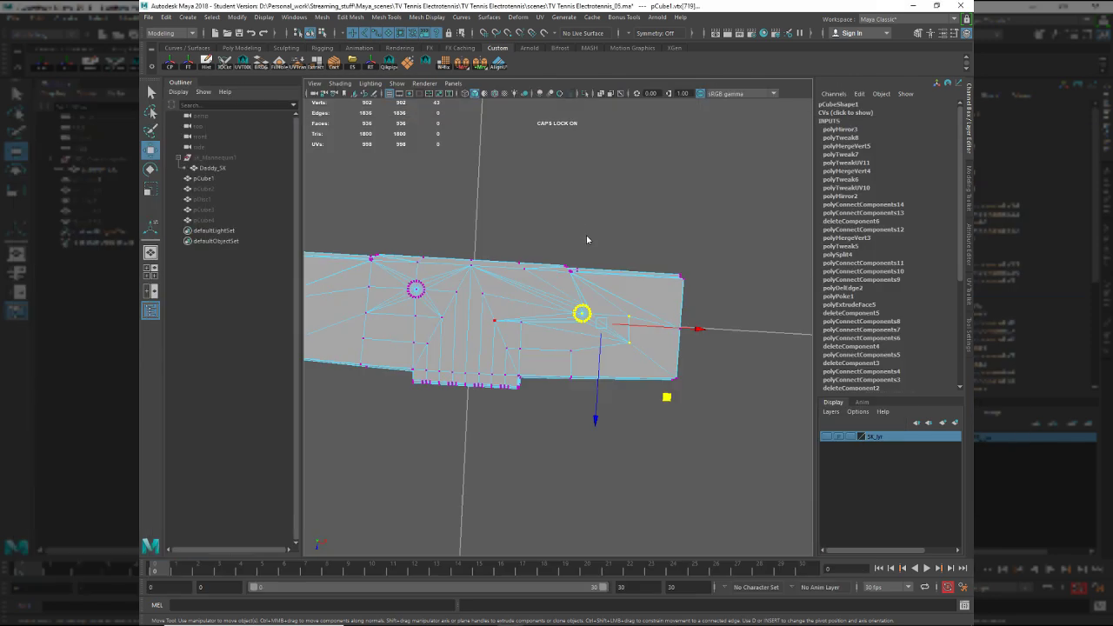
left_click_drag(595, 420, 597, 408)
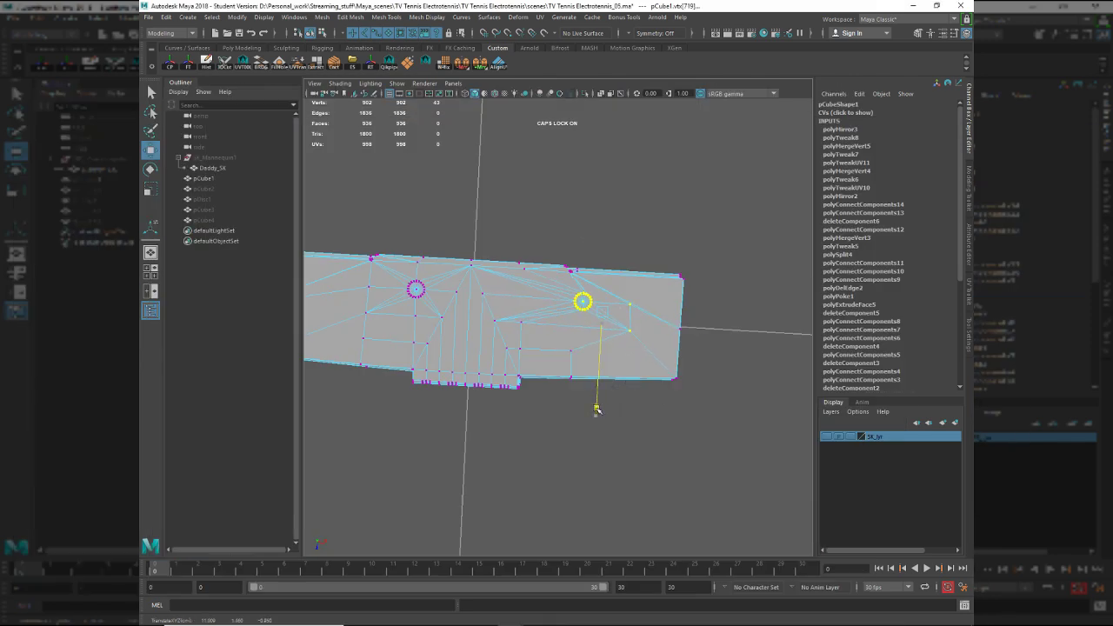
left_click(623, 334, "ctrl")
left_click_drag(581, 389, 589, 379)
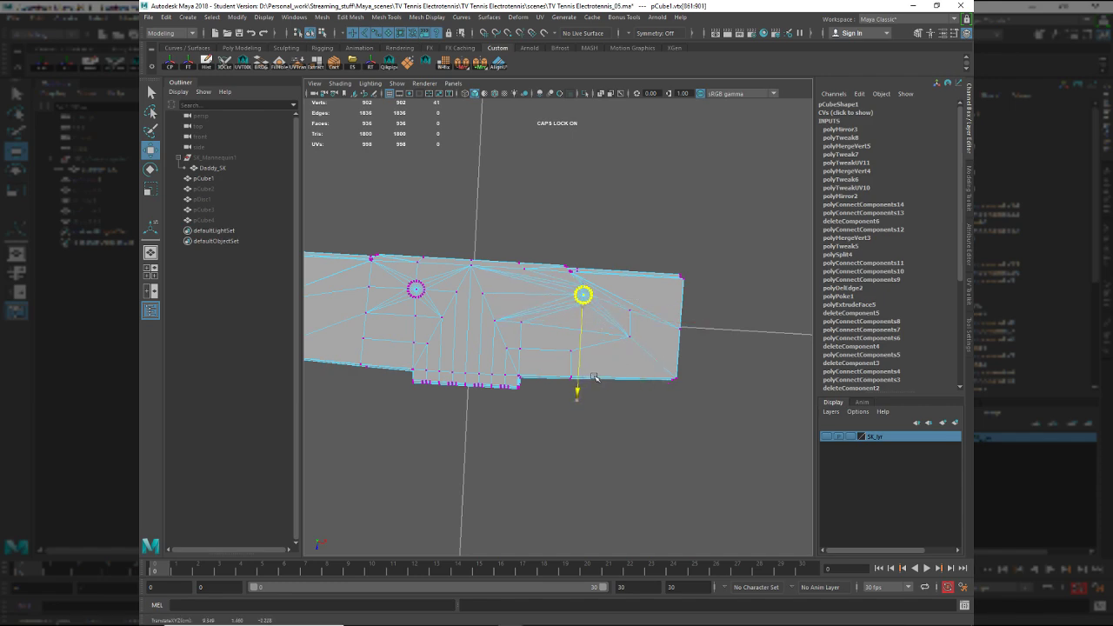
Fine-tune the recess's position along both surface axes so it sits just in front of the notch in the rear edge, clear of the surrounding edges.
right_click_drag(598, 368, 605, 306, "alt")
middle_click_drag(605, 306, 525, 403, "alt")
right_click_drag(525, 402, 590, 358, "alt")
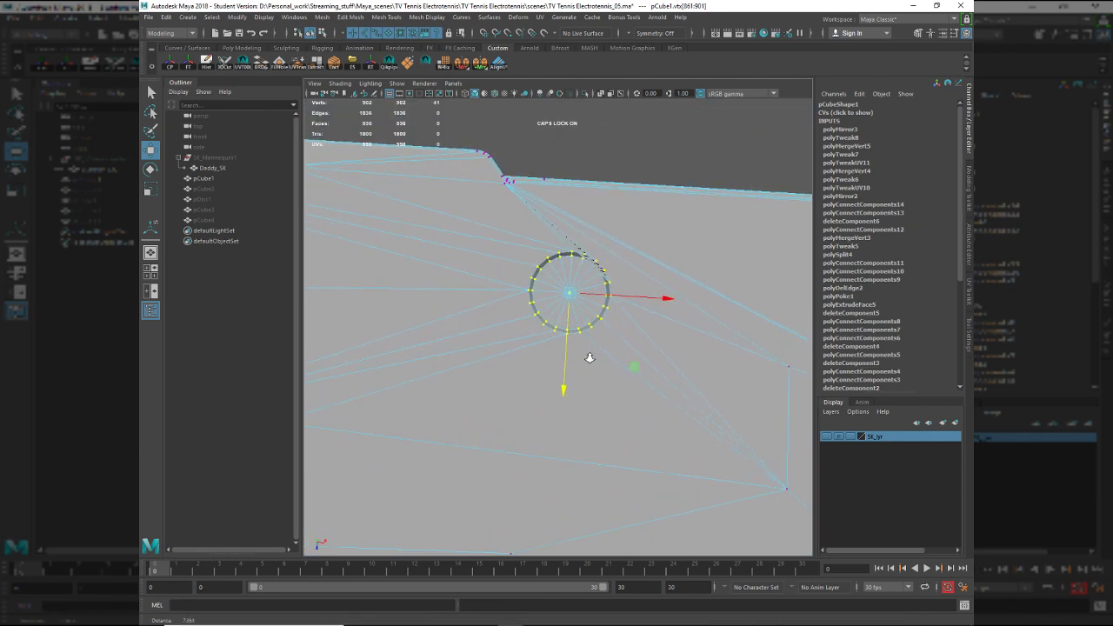
scroll(590, 357, "up", 5)
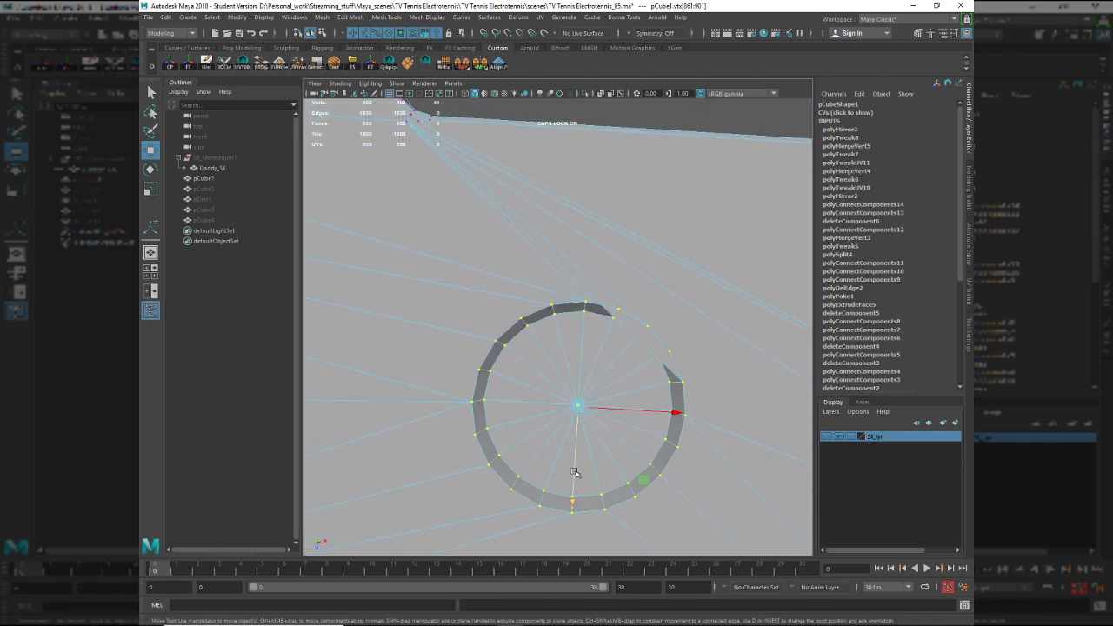
left_click_drag(574, 472, 594, 503)
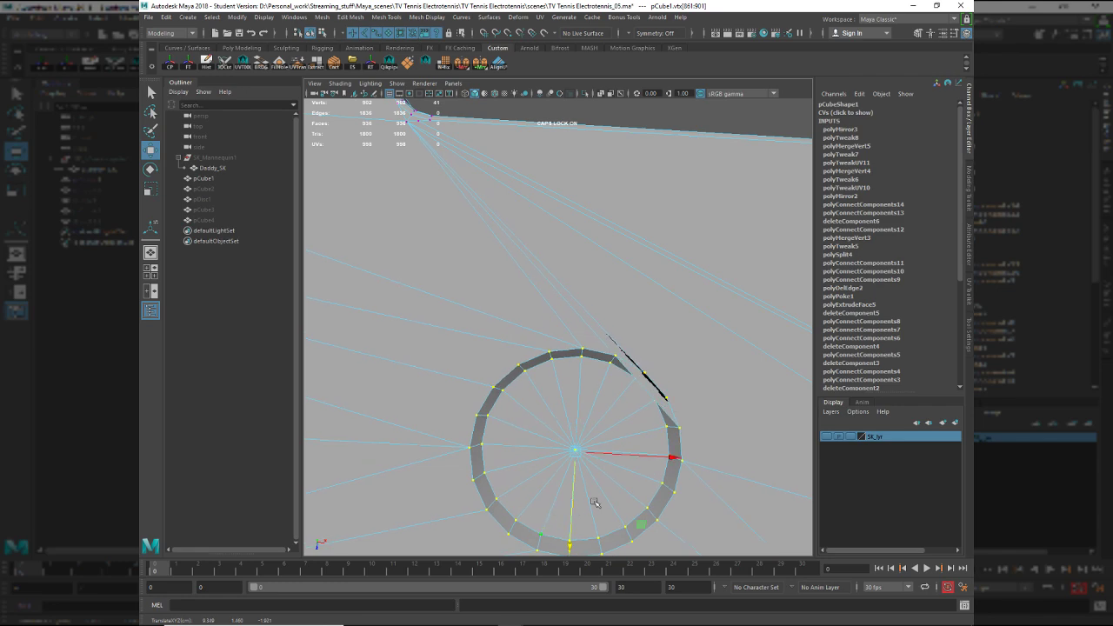
left_click_drag(641, 458, 486, 398)
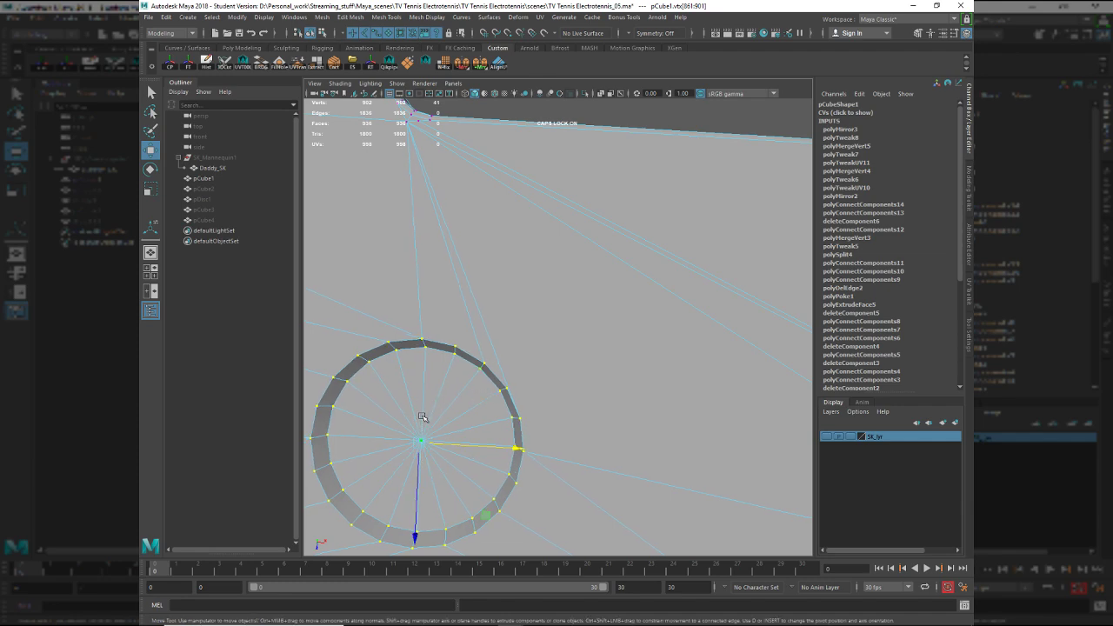
left_click_drag(420, 475, 419, 437)
right_click_drag(565, 412, 544, 324, "alt")
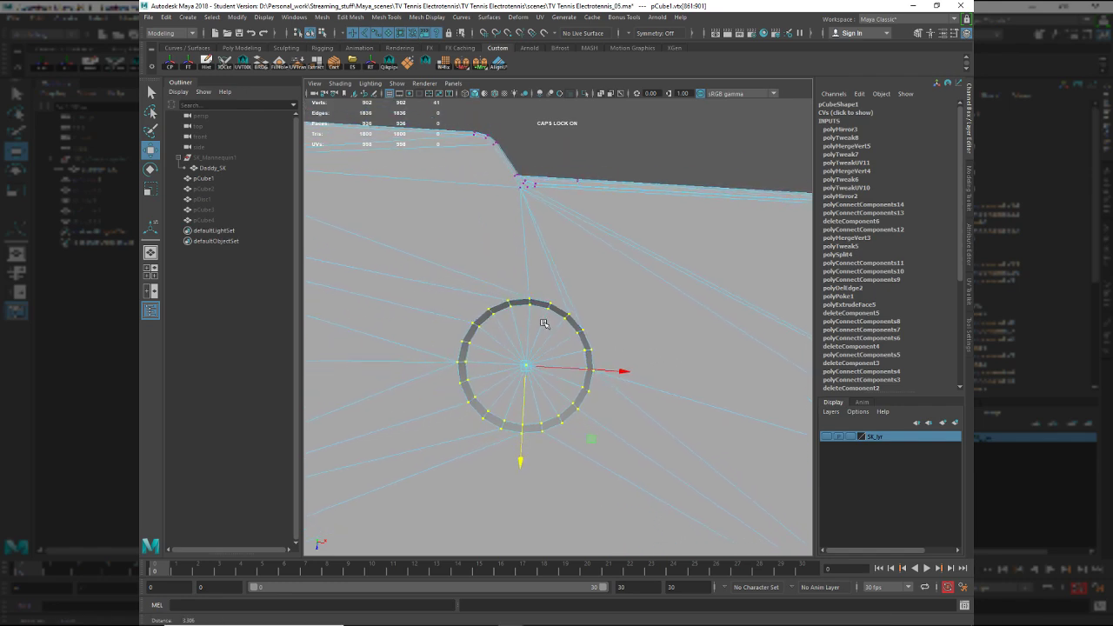
Check the knob position in the reference photo and merge all vertices of the repositioned recess into a single vertex.
key("alt+Tab")
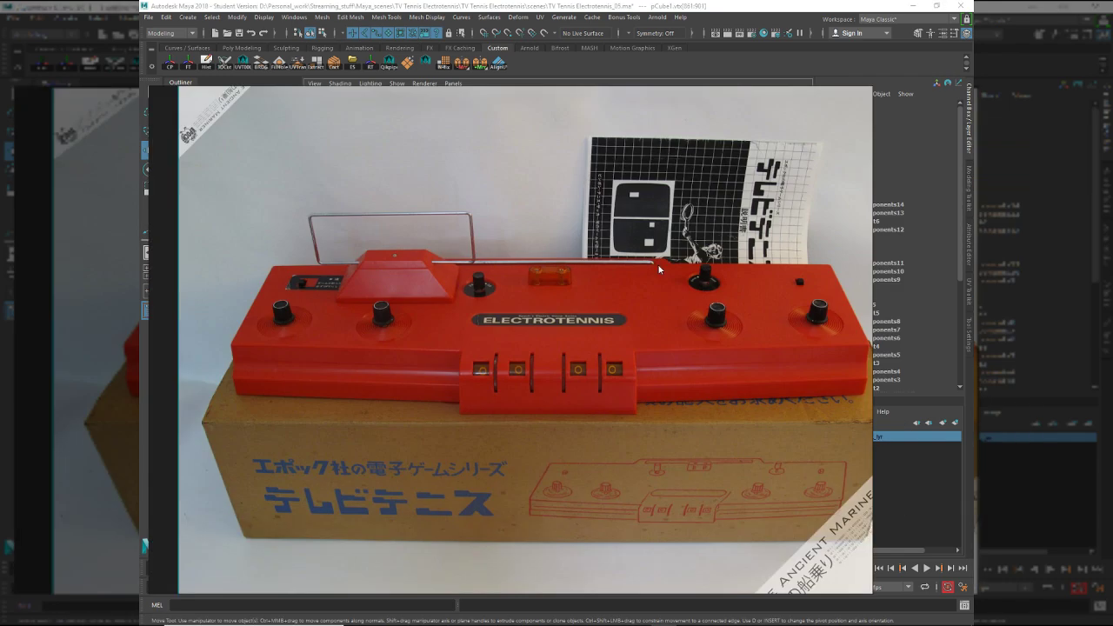
key("alt+Tab")
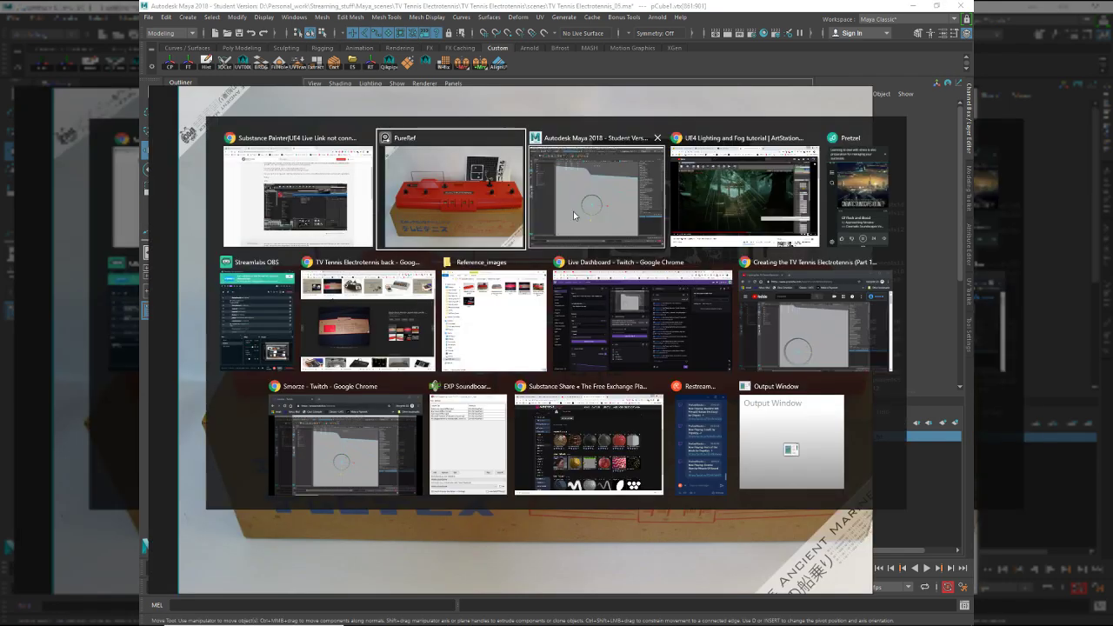
middle_click_drag(436, 302, 578, 244, "alt")
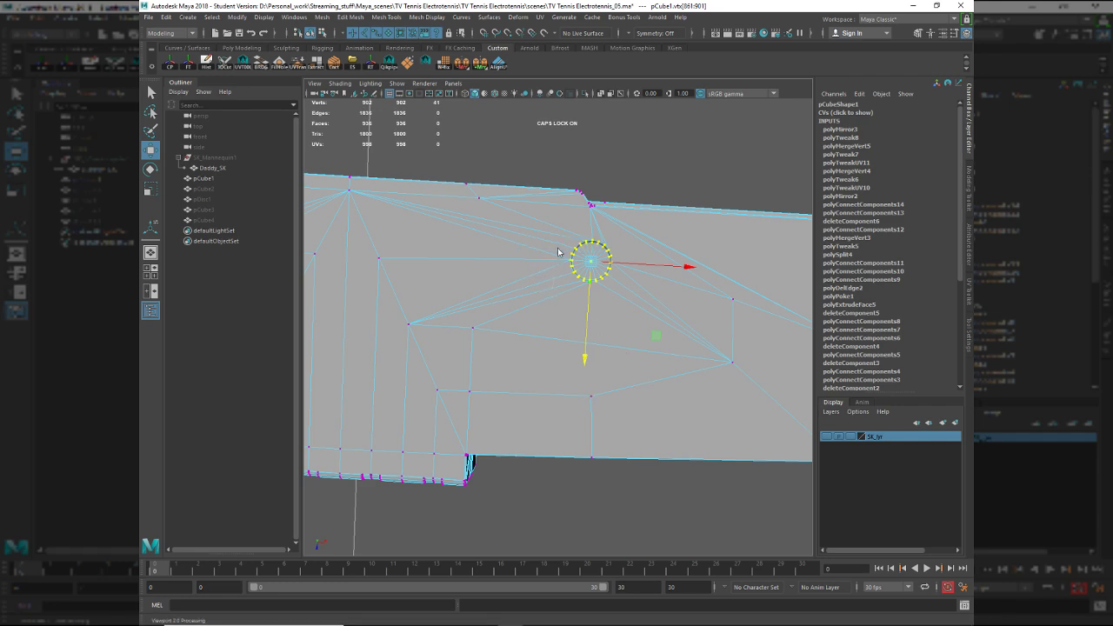
right_click_drag(559, 252, 648, 335, "shift")
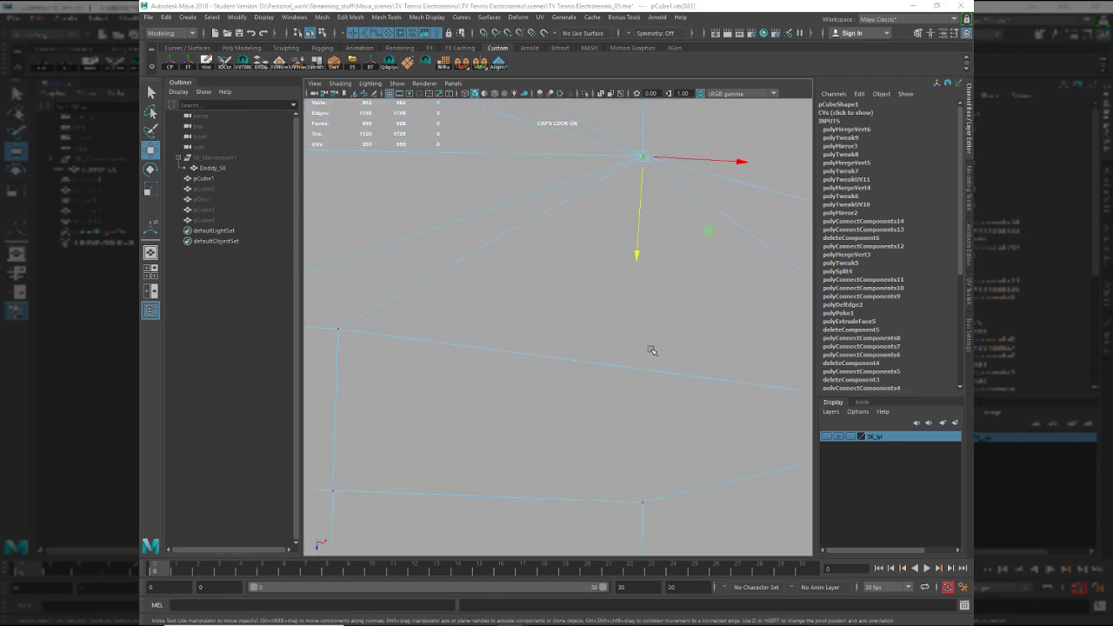
Undo the recess repositioning, merging and resizing, the mesh cleanup and the mirroring, back to the body with only one circular recess.
key("space")
left_click_drag(651, 349, 642, 319)
scroll(639, 335, "down", 5)
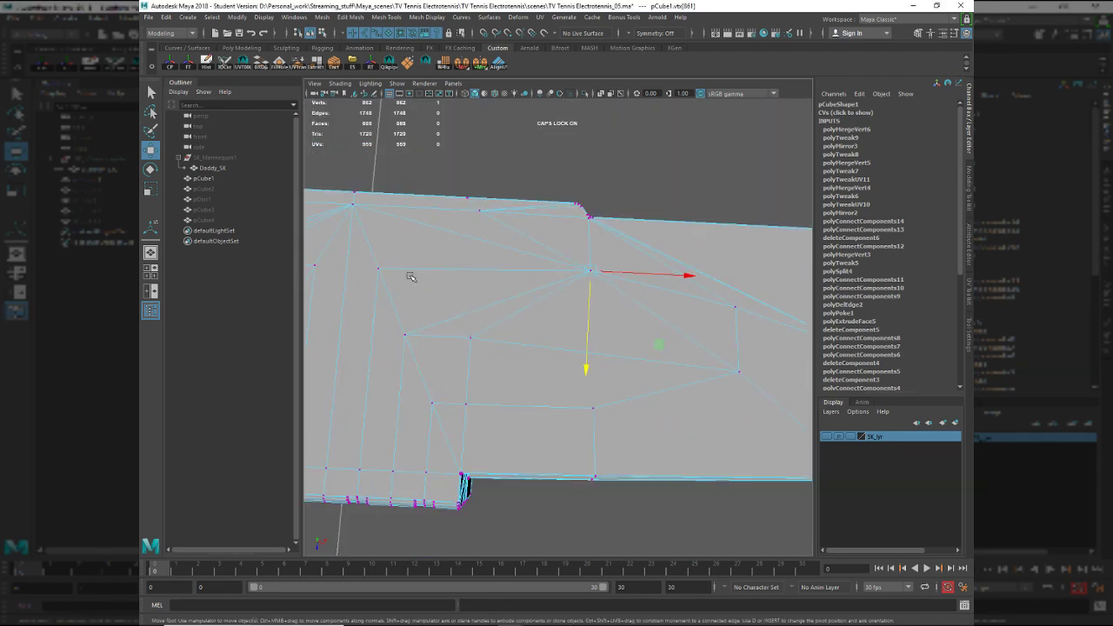
scroll(635, 360, "up", 3)
middle_click_drag(618, 370, 602, 372, "alt")
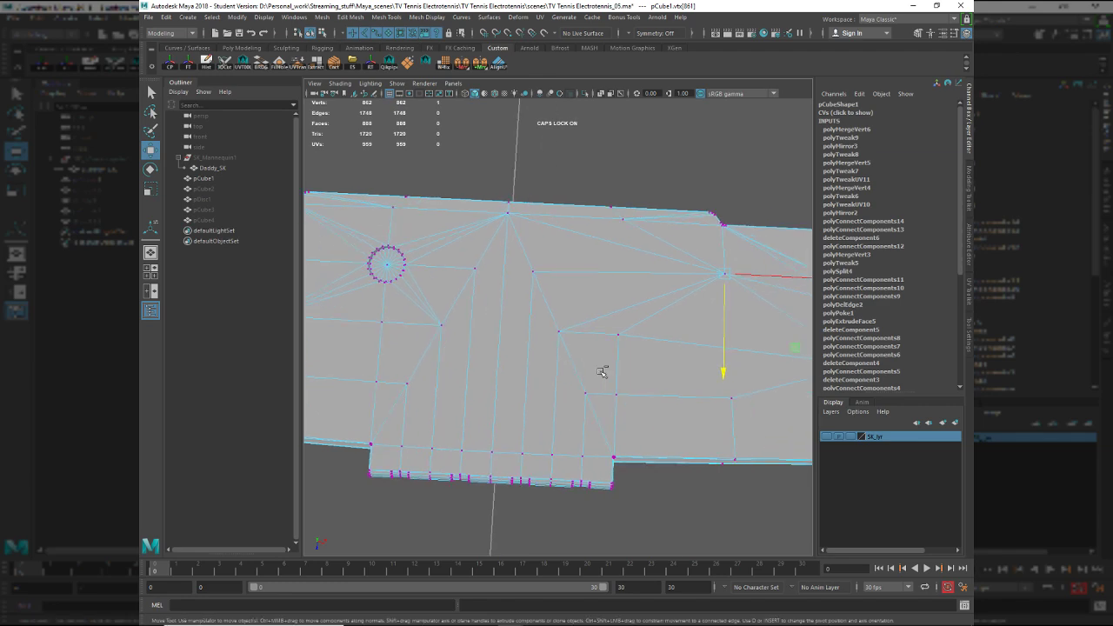
key("ctrl+z")
key("ctrl+z")
key("ctrl+z")
key("ctrl+z")
key("ctrl+z")
key("ctrl+z")
key("ctrl+z")
key("ctrl+z")
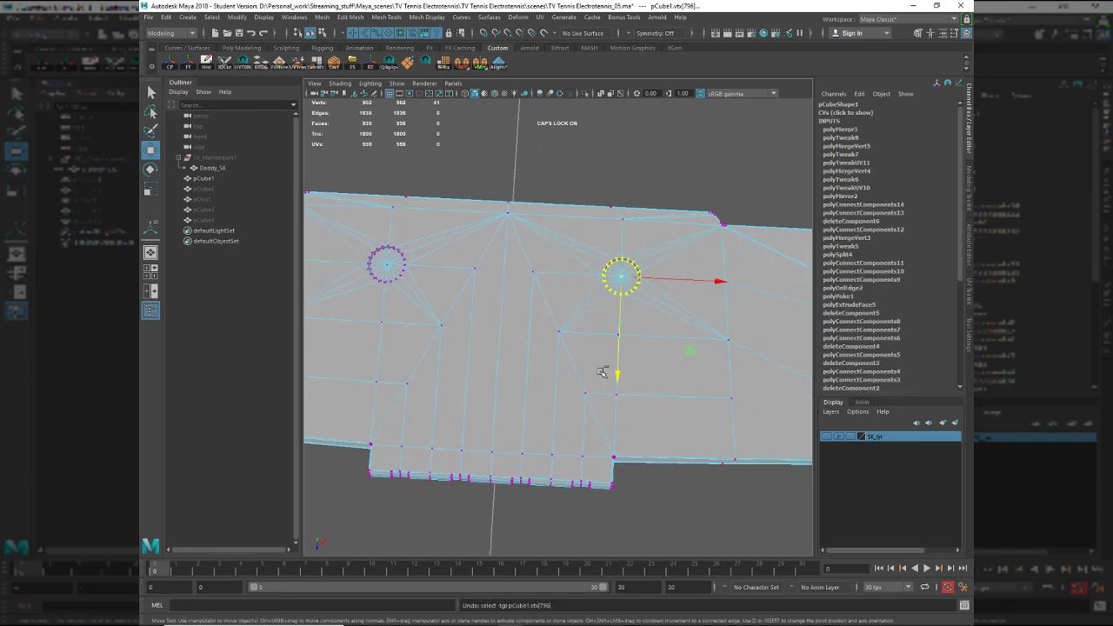
key("ctrl+z")
key("ctrl+z")
key("ctrl+z")
key("ctrl+z")
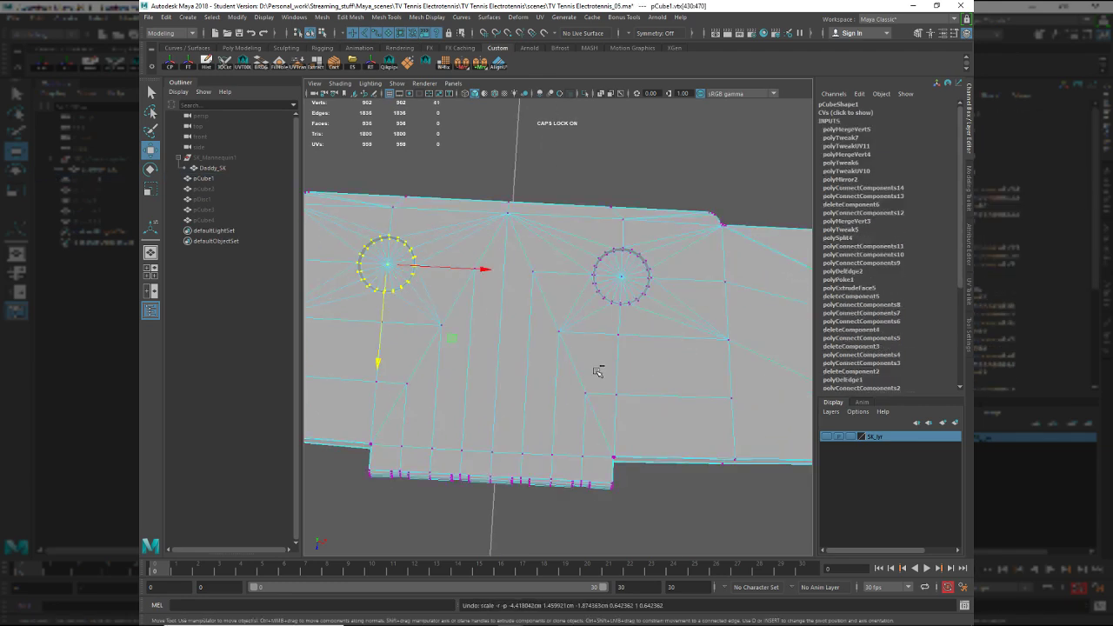
key("ctrl+z")
key("ctrl+z")
key("ctrl+z")
key("ctrl+z")
key("ctrl+z")
key("ctrl+z")
key("ctrl+z")
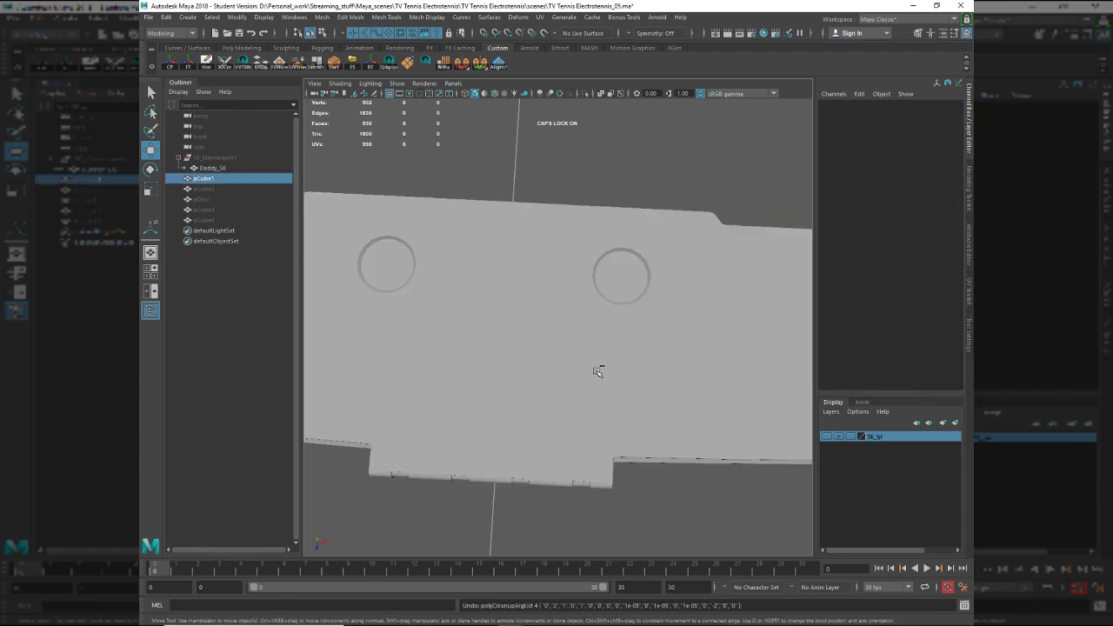
key("ctrl+z")
key("ctrl+z")
key("ctrl+z")
key("ctrl+z")
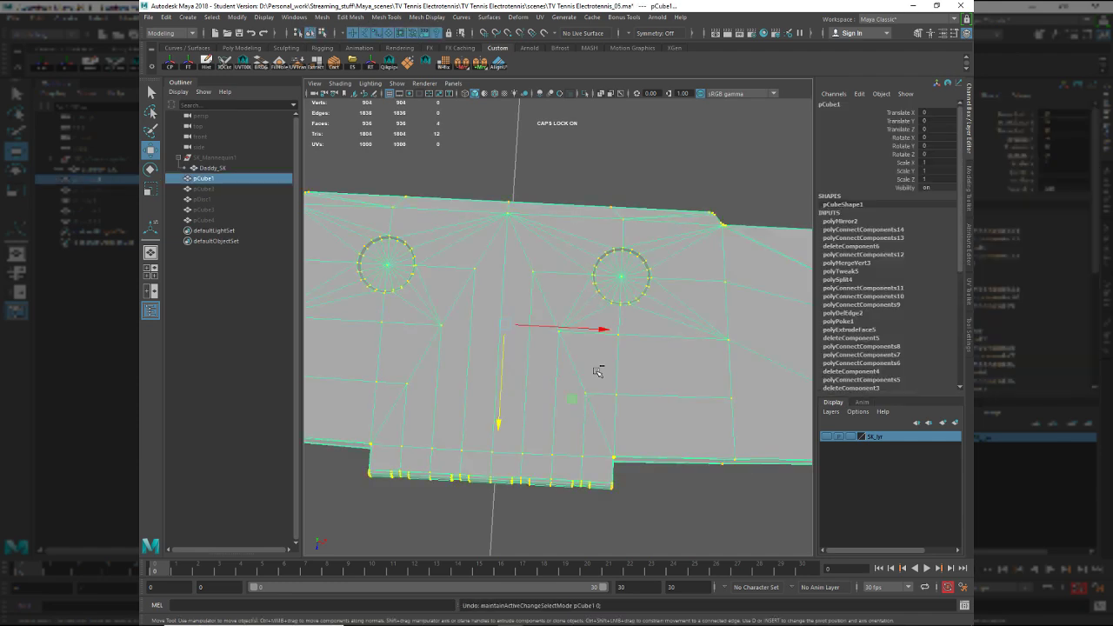
key("ctrl+z")
key("ctrl+z")
key("ctrl+z")
key("ctrl+z")
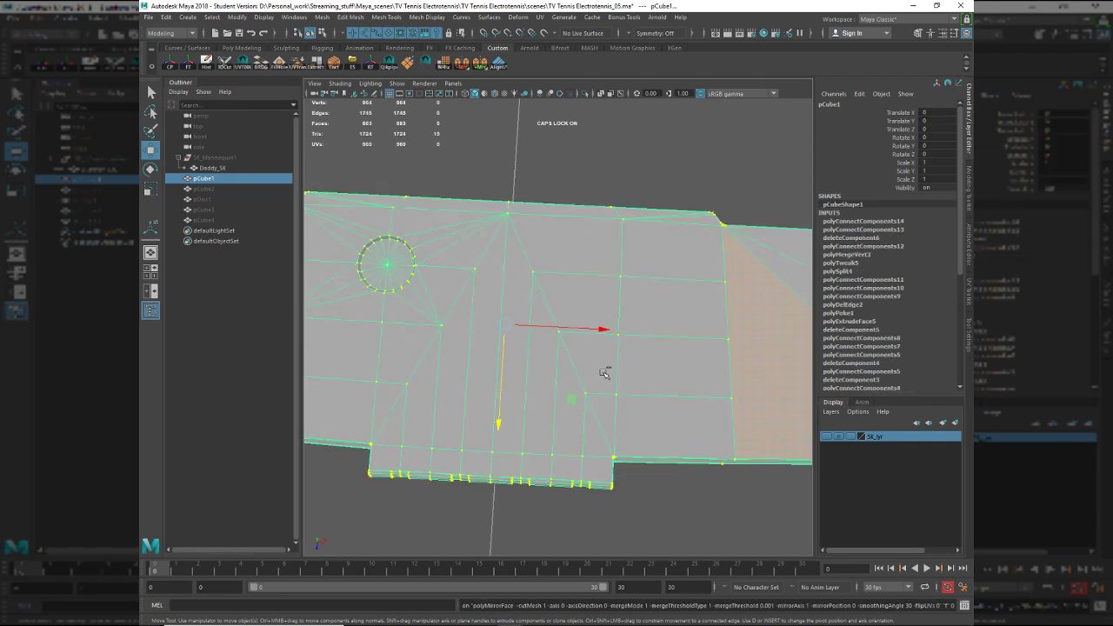
Examine the top surface's edge layout around the rear notch, the remaining recess and the highlighted faces near the outer end.
middle_click_drag(561, 374, 552, 375, "alt")
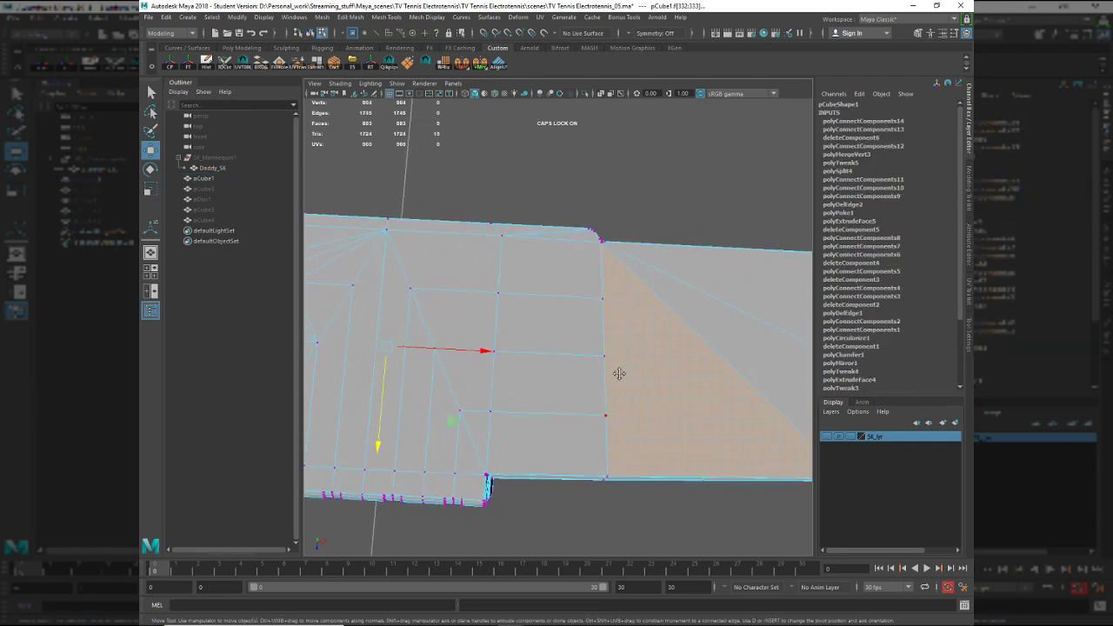
middle_click_drag(618, 373, 714, 371, "alt")
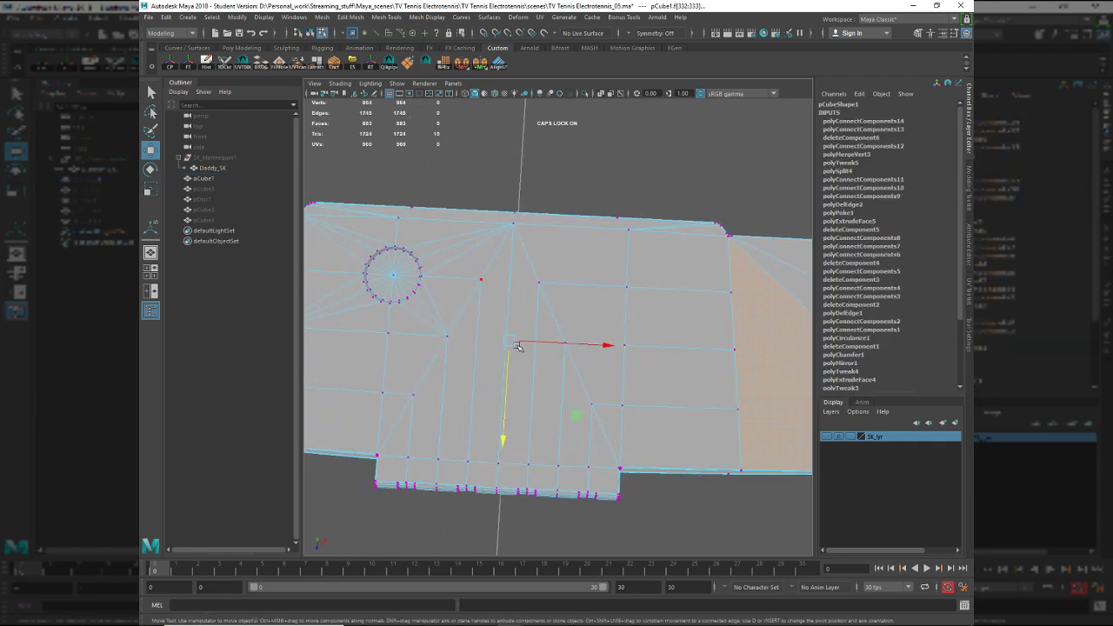
right_click_drag(517, 346, 458, 328, "alt")
middle_click_drag(426, 330, 338, 343, "alt")
right_click_drag(599, 372, 664, 379, "alt")
middle_click_drag(658, 379, 558, 408, "alt")
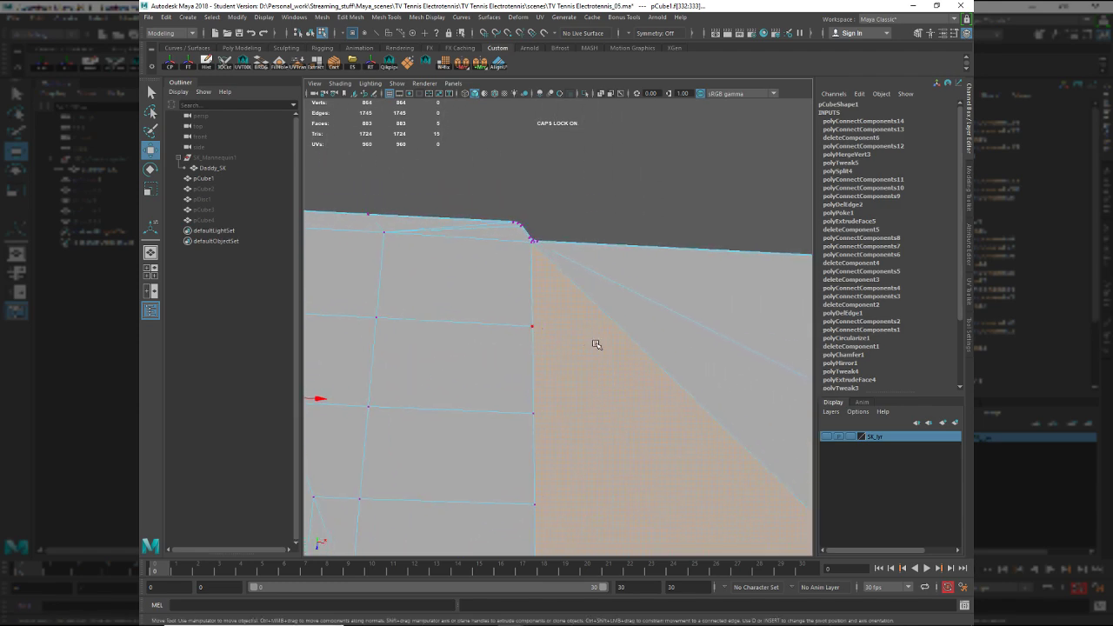
key("Left")
right_click_drag(536, 336, 369, 314, "alt")
middle_click_drag(526, 351, 689, 374, "alt")
left_click_drag(689, 374, 612, 388, "alt")
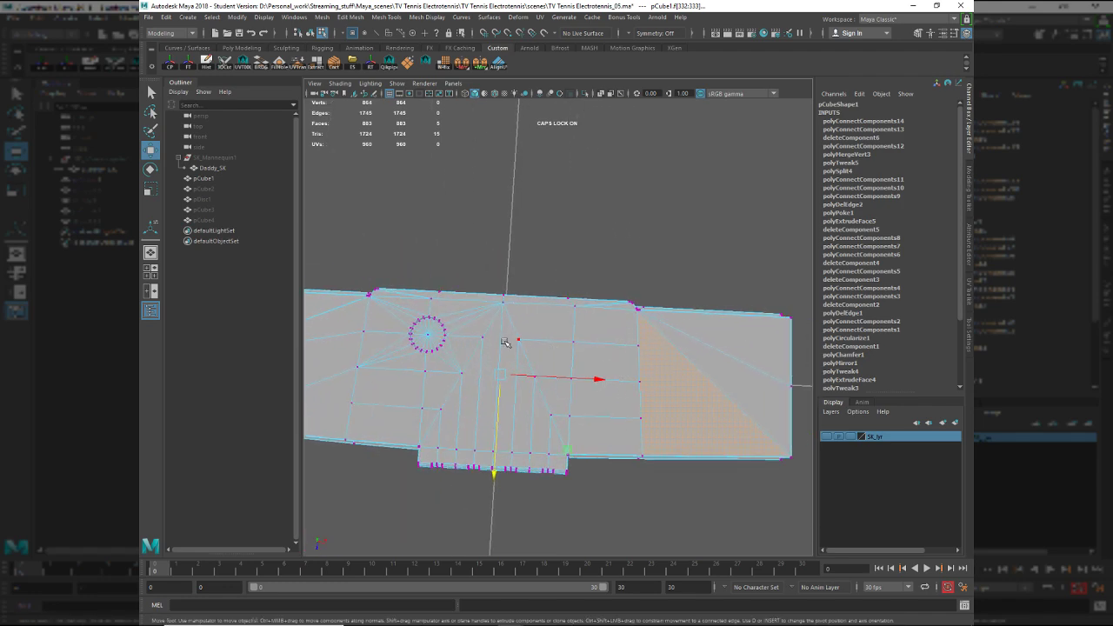
Clear the leftover face highlighting and mirror the console body along the X axis with merged borders.
key("z")
key("F8")
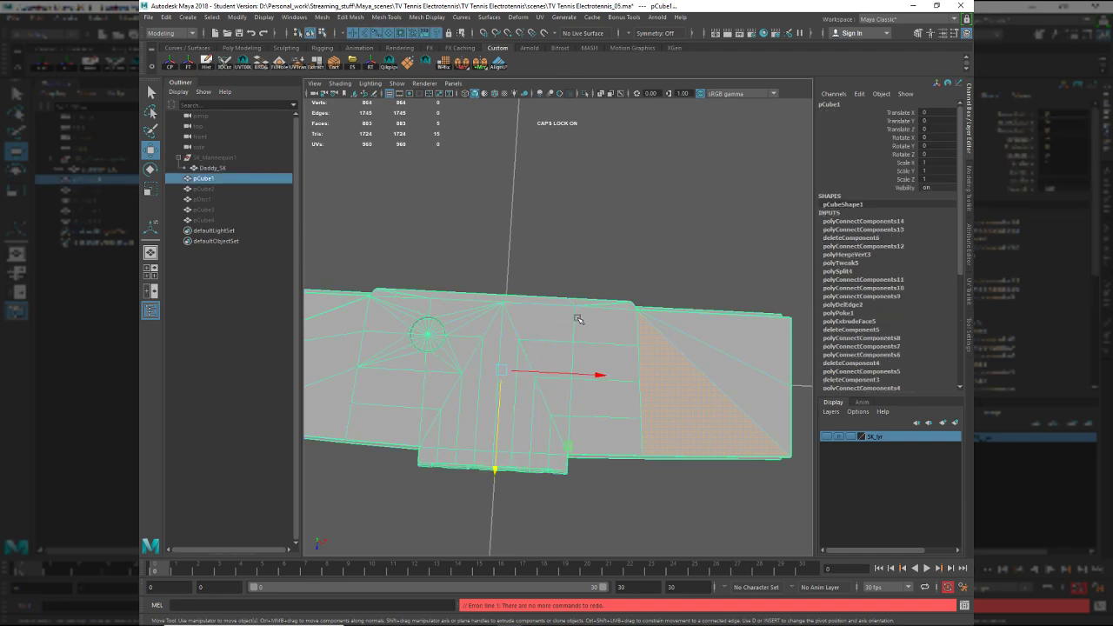
left_click(594, 259)
left_click(581, 310)
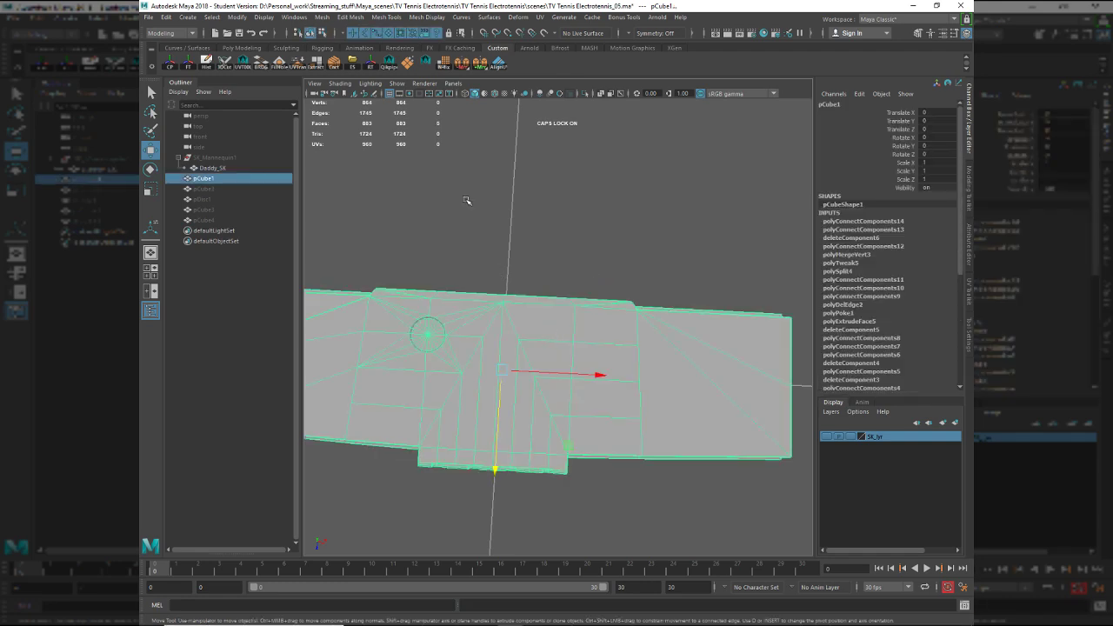
left_click(481, 67)
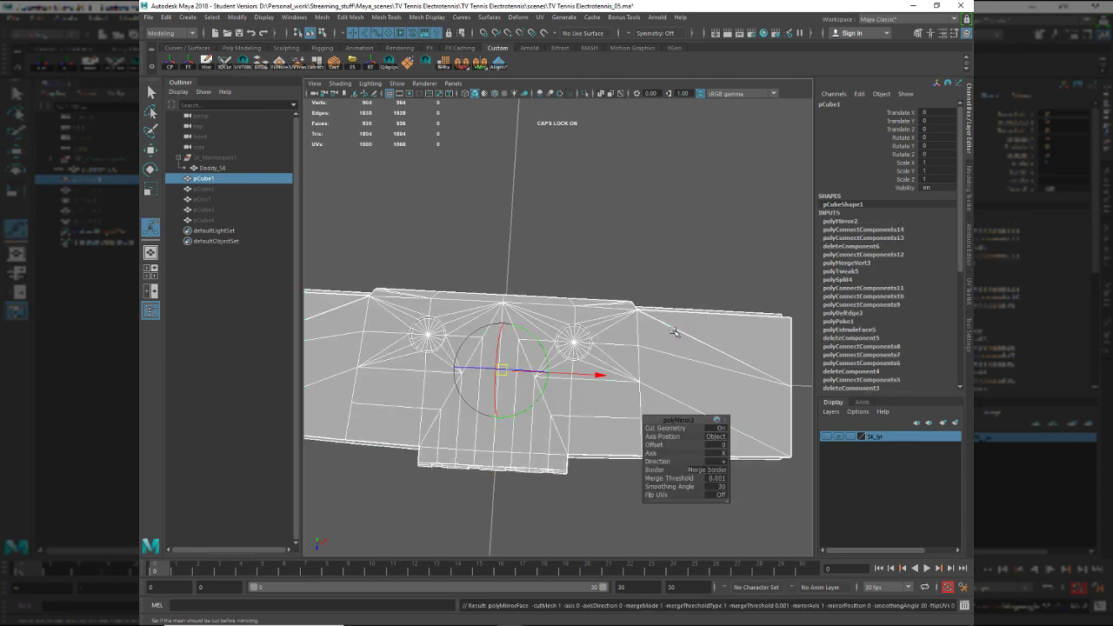
Convert the mirrored recess's centre vertex to its floor faces and raise them level with the top surface.
scroll(745, 348, "up", 8)
middle_click_drag(586, 374, 706, 387, "alt")
right_click_drag(557, 335, 529, 336)
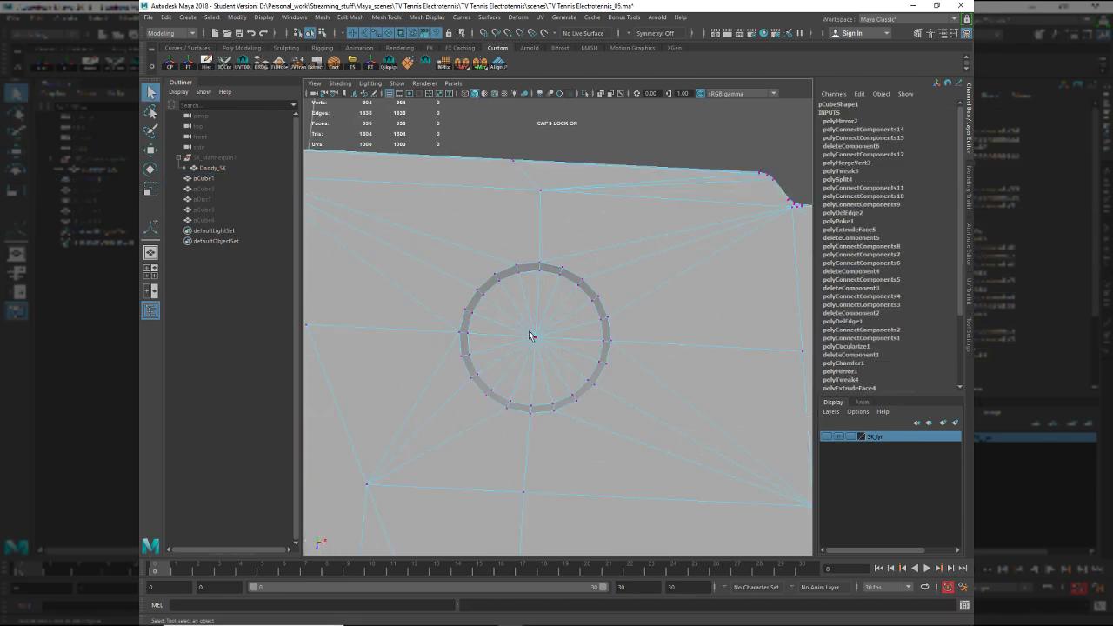
left_click(532, 336)
key("w")
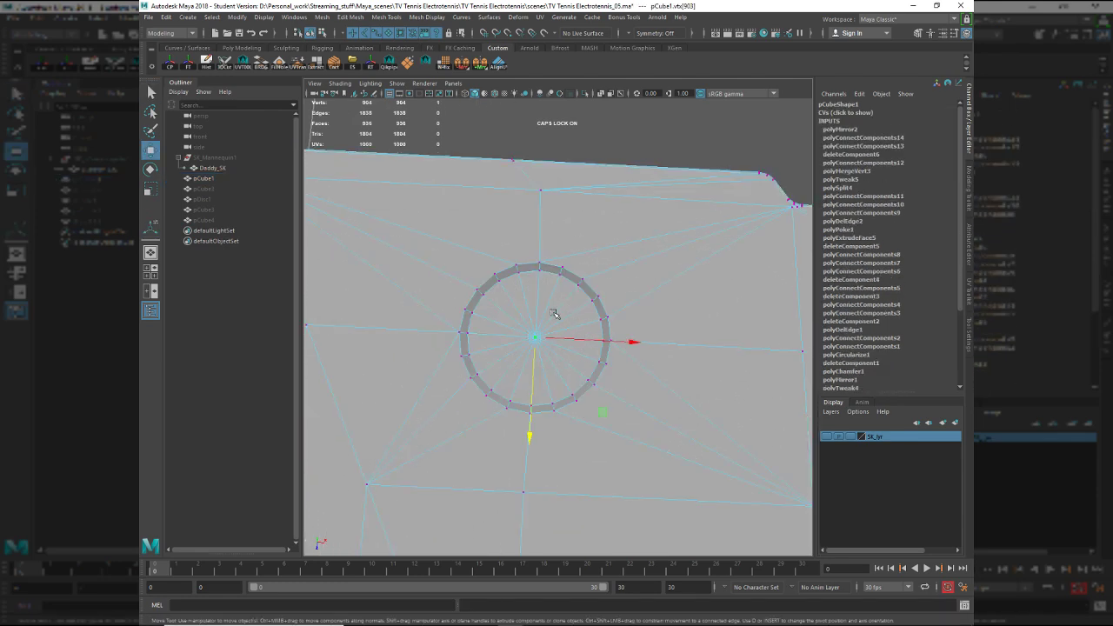
right_click_drag(568, 295, 569, 320, "ctrl")
key("space")
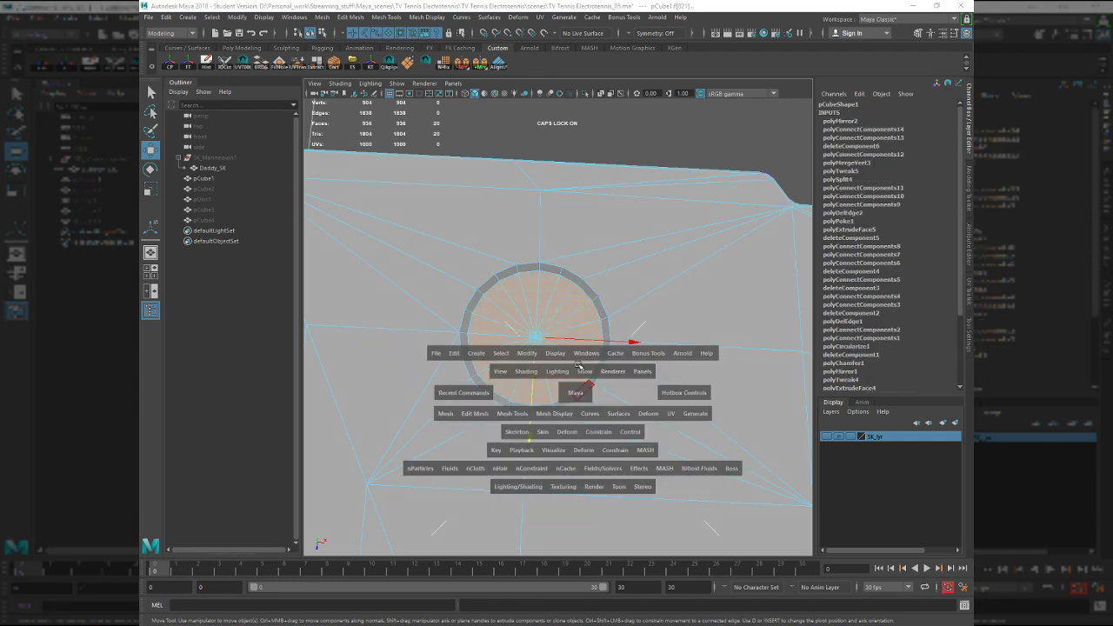
left_click_drag(557, 342, 567, 411, "alt")
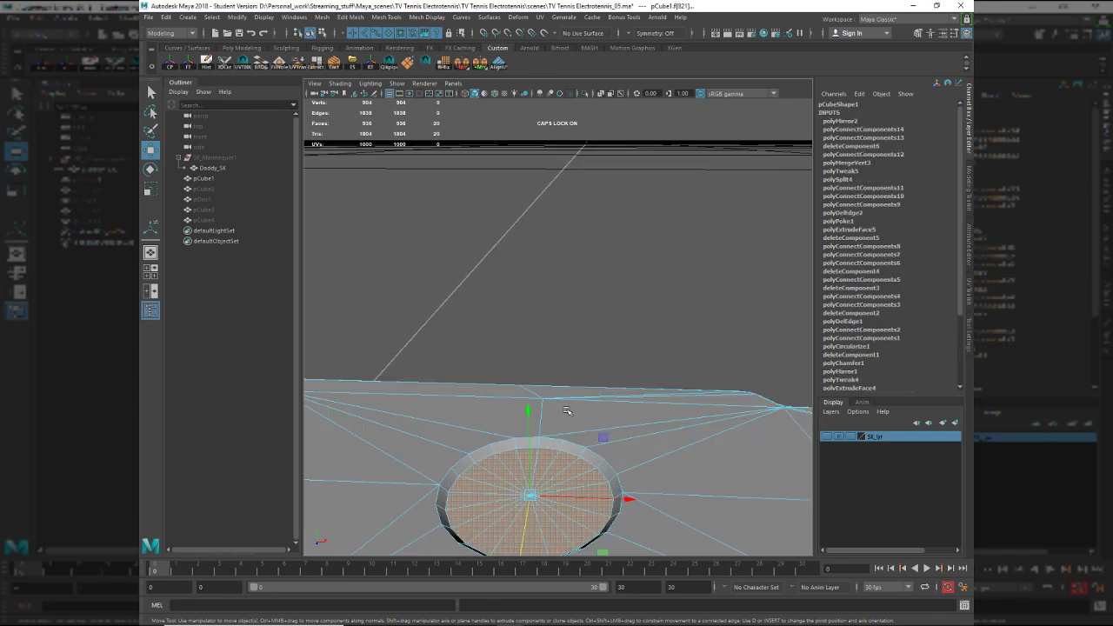
middle_click_drag(567, 411, 557, 307, "alt")
left_click(521, 319)
middle_click_drag(541, 352, 543, 350)
Grow the face selection to include the recess's walls and merge all of its vertices to the centre.
key("shift+period")
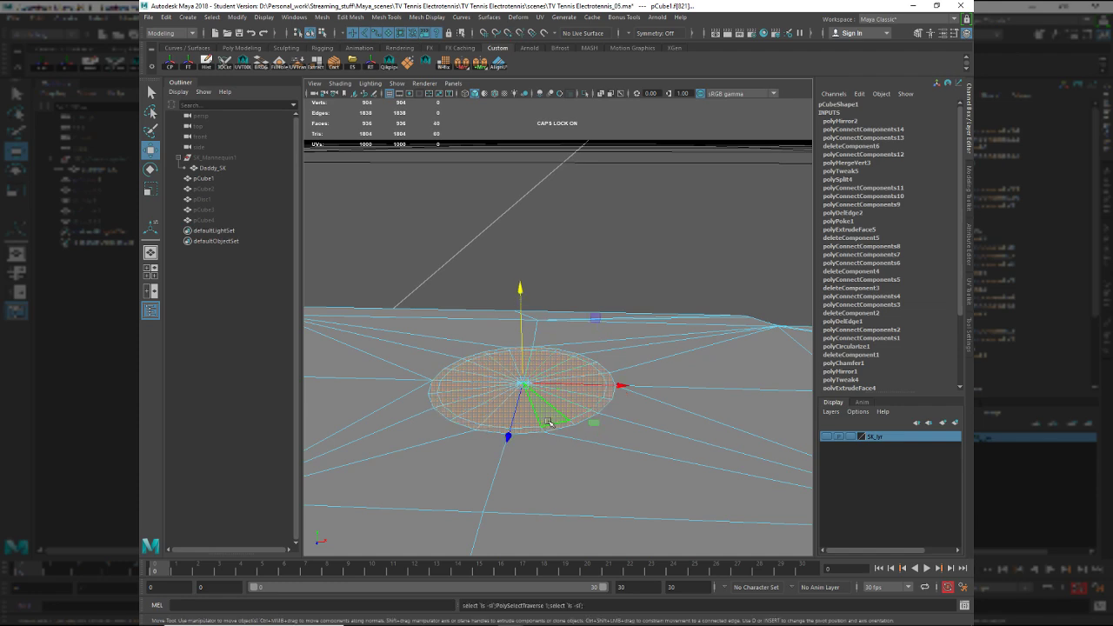
key("ctrl+F10")
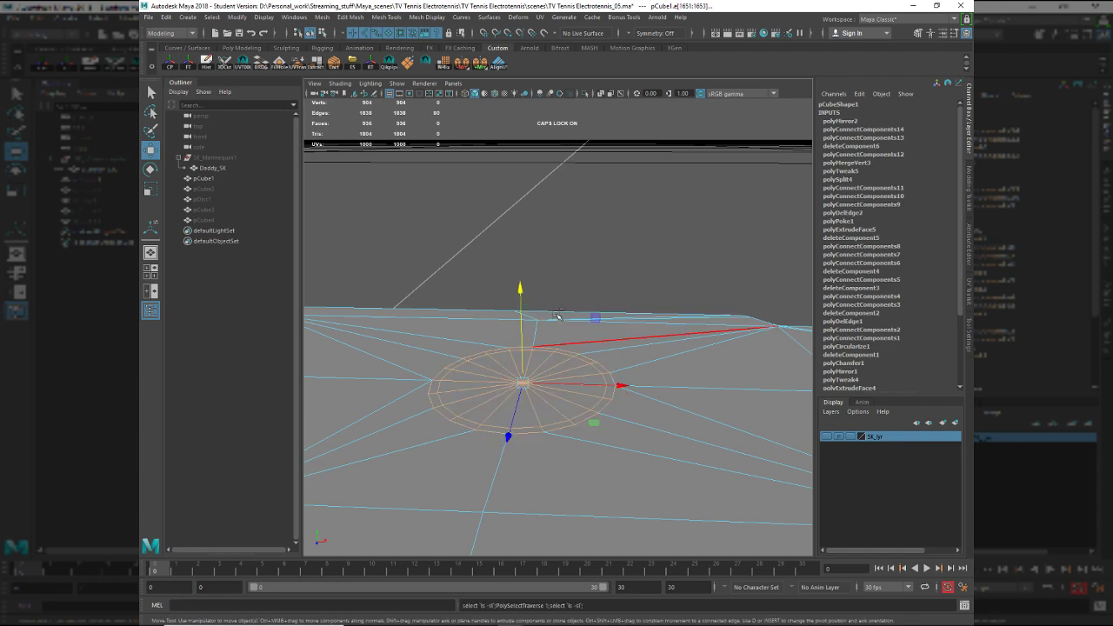
key("ctrl+z")
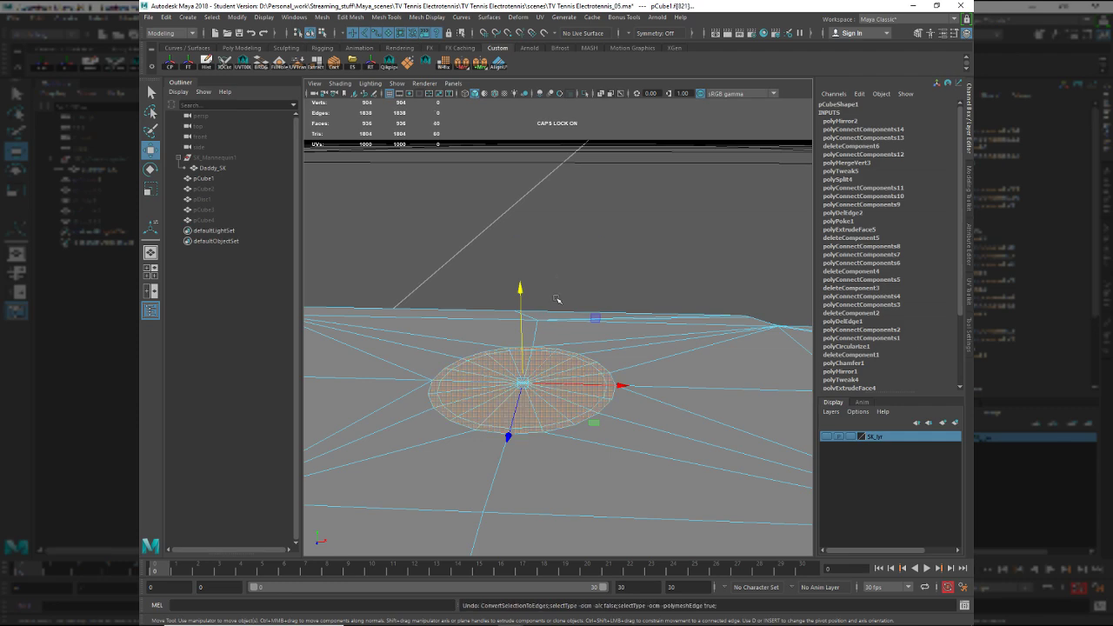
right_click_drag(557, 299, 560, 351, "shift")
left_click_drag(555, 406, 563, 435, "alt")
Delete the four diagonal edges radiating from the merged centre vertex on the top surface.
right_click_drag(464, 326, 462, 291)
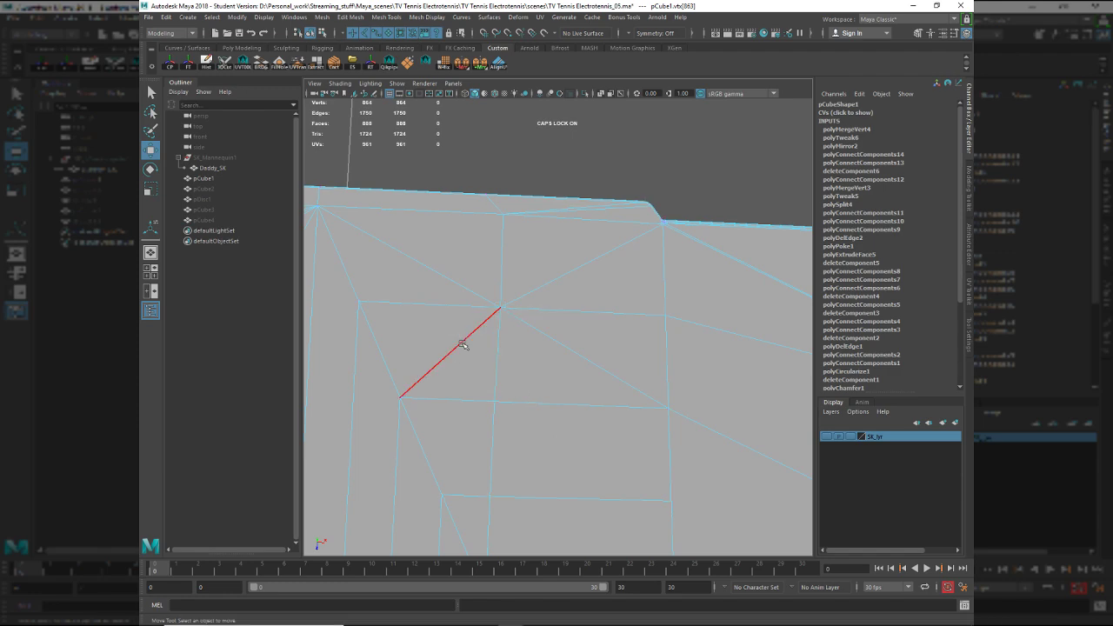
left_click(461, 342)
left_click(547, 285, "shift")
left_click(555, 345, "shift")
right_click(648, 351, "shift")
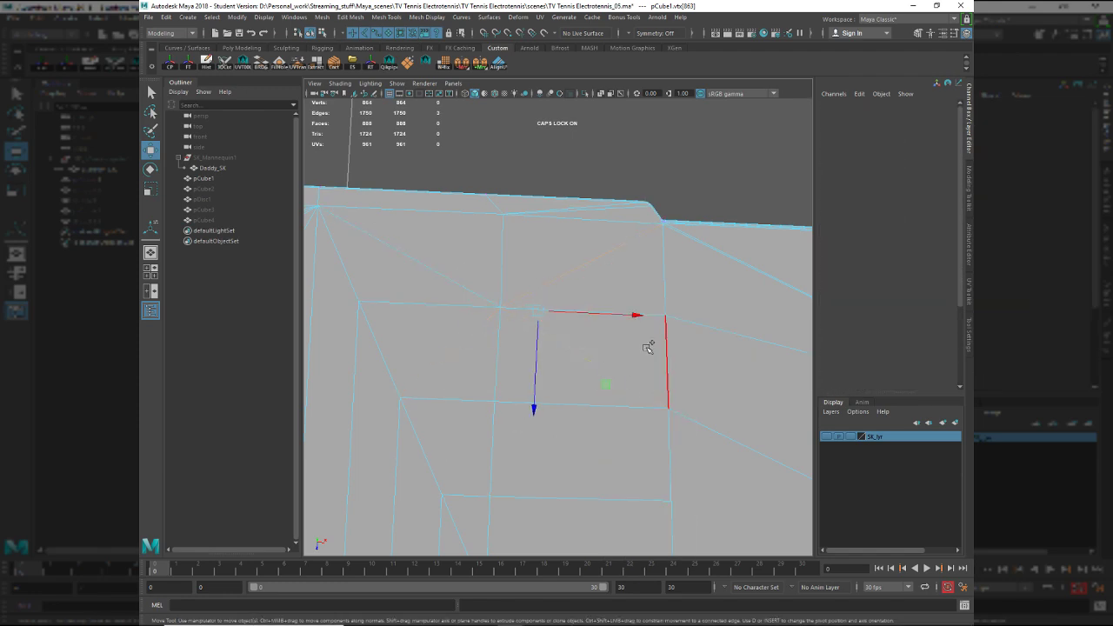
left_click(478, 294, "shift")
right_click_drag(601, 381, 520, 405, "shift")
Move the vertex just in front of the rear notch outward and slightly forward across the top surface.
middle_click_drag(675, 415, 586, 421, "alt")
right_click_drag(623, 410, 478, 373, "alt")
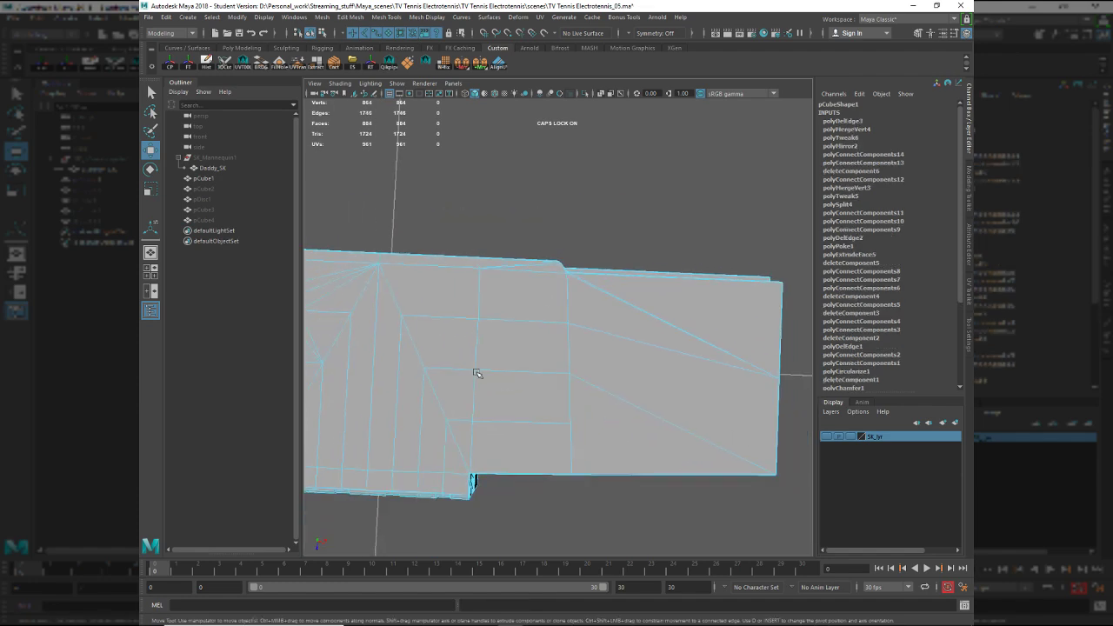
key("F9")
left_click(568, 323)
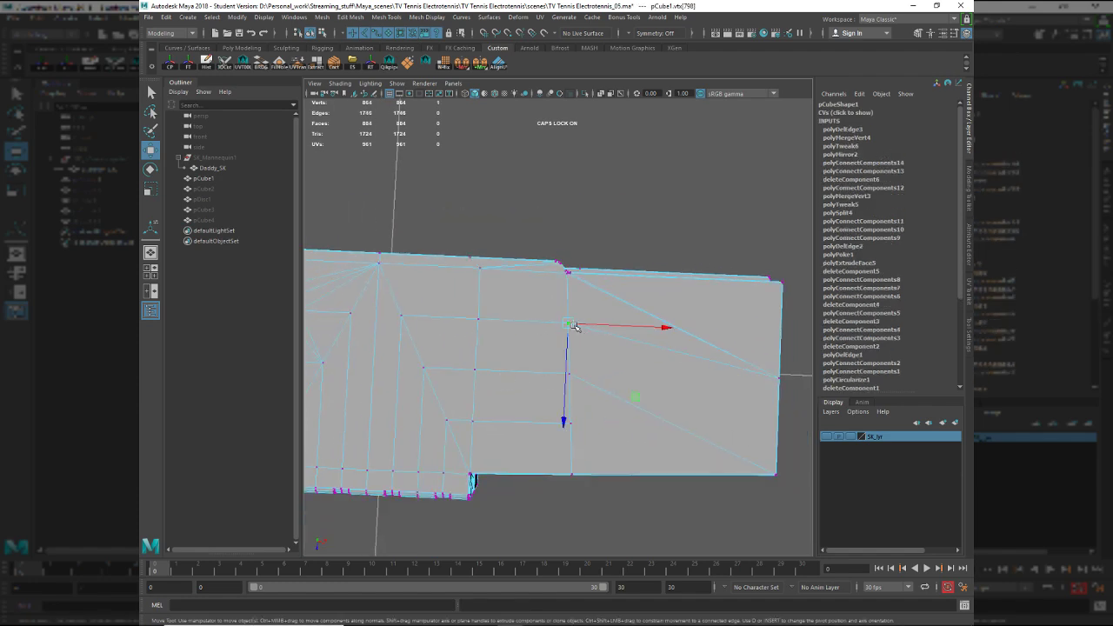
mouse_move(684, 407)
middle_mouse_down()
mouse_move(636, 393)
mouse_move(684, 405)
middle_mouse_up()
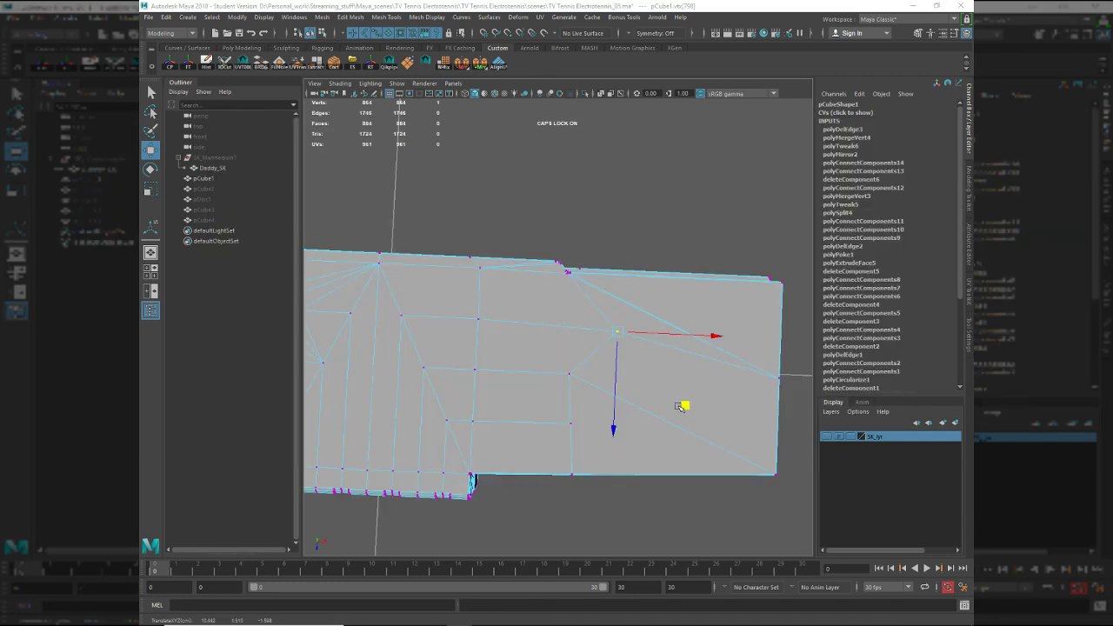
Check the knob position in the reference photo and move the vertex farther outward and slightly forward to match.
key("alt+Tab")
left_click(564, 230)
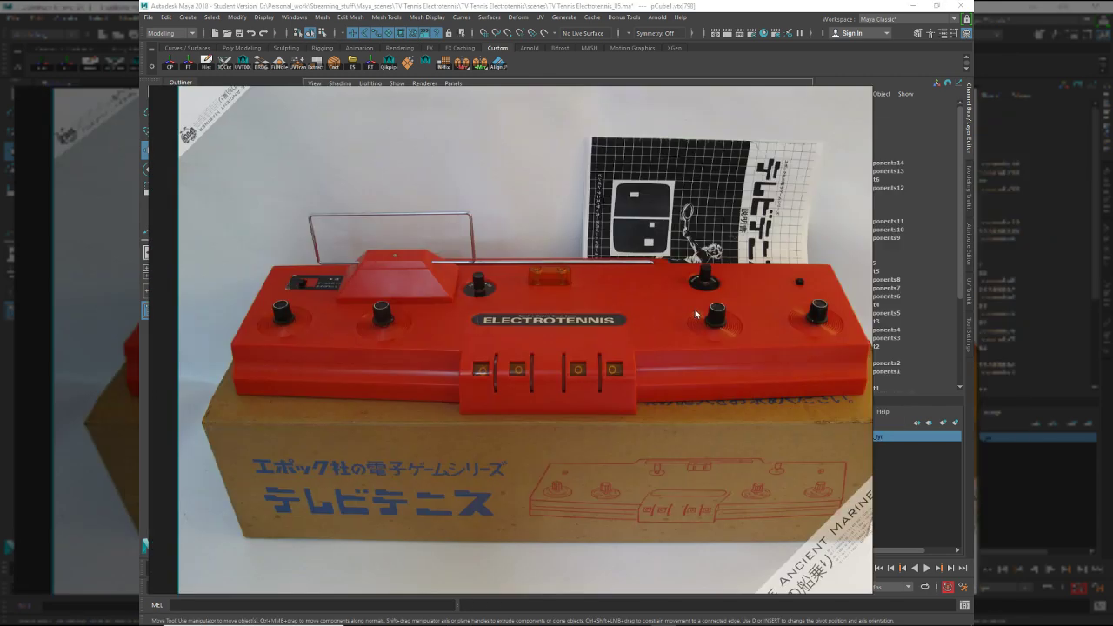
key("alt+Tab")
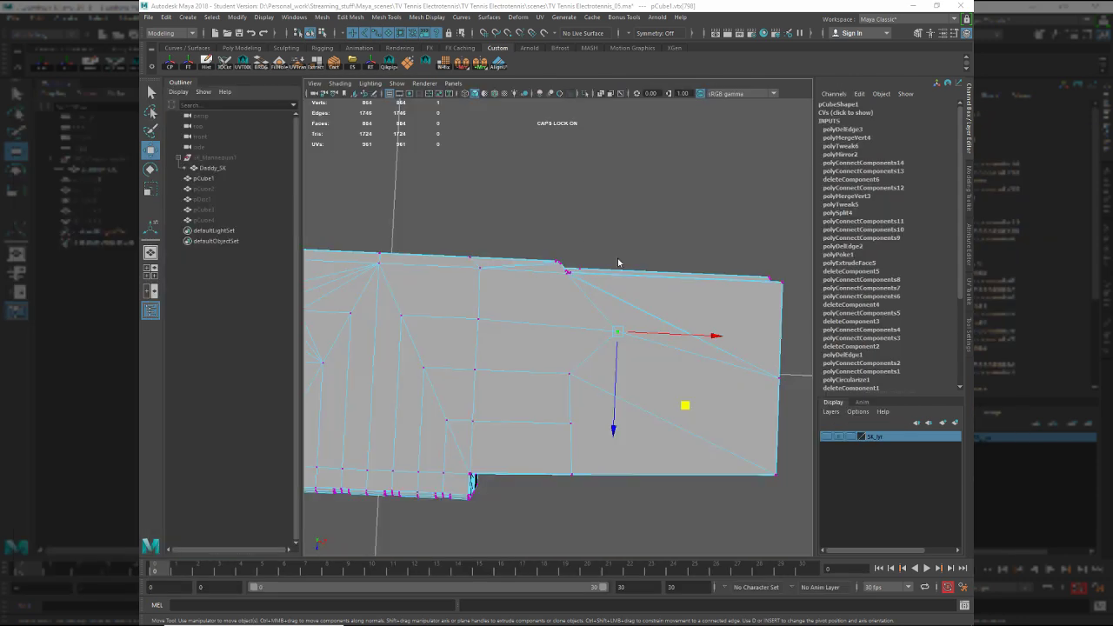
middle_click_drag(648, 372, 489, 328, "alt")
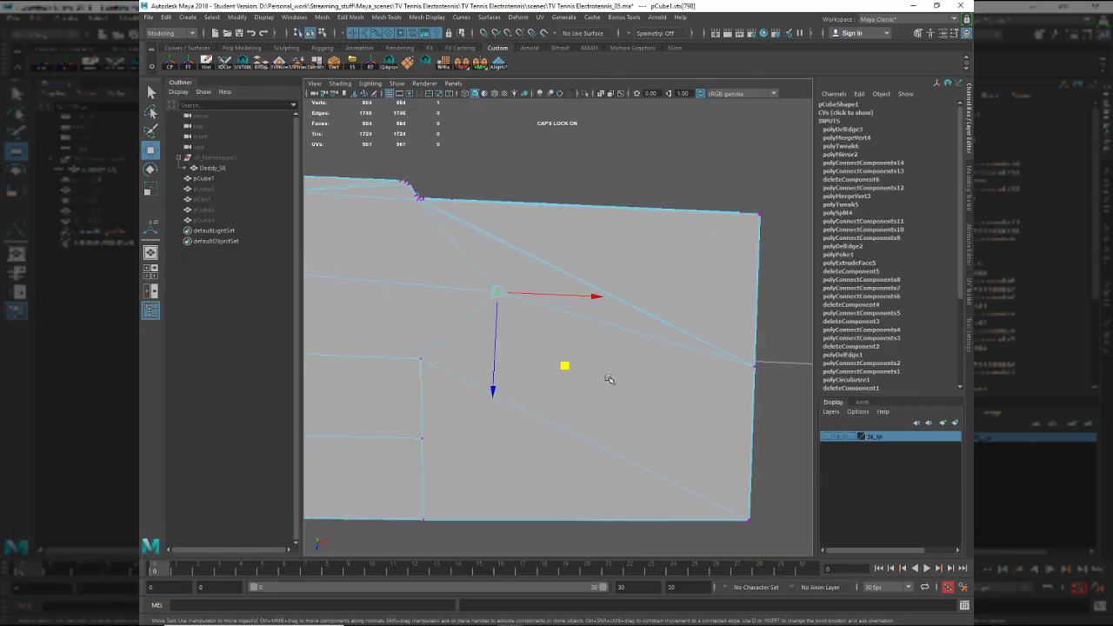
left_click_drag(564, 366, 588, 374)
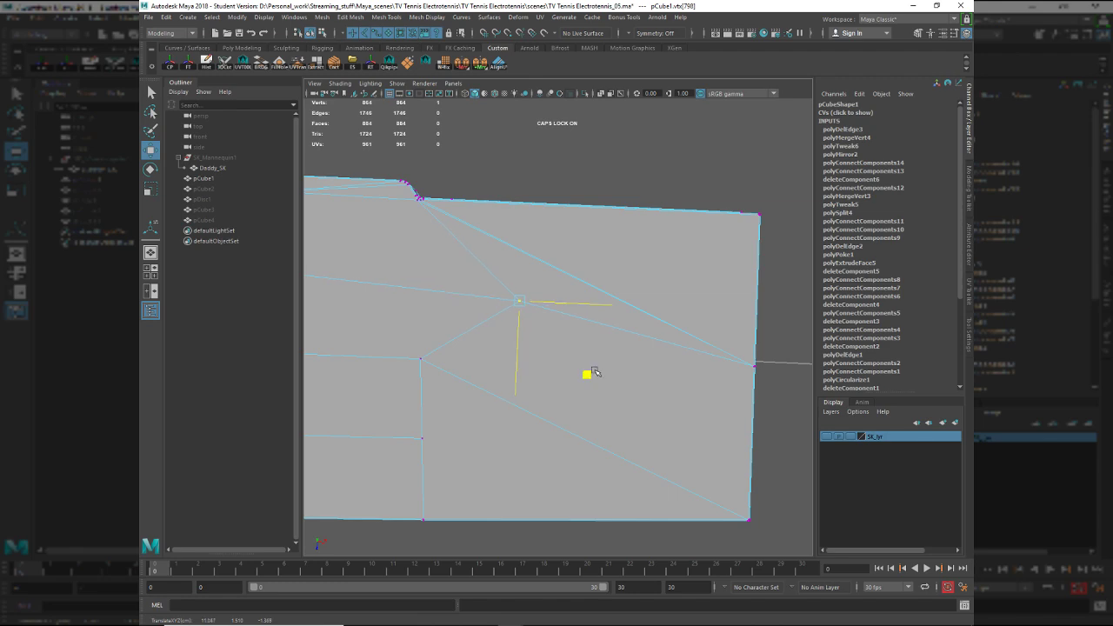
Delete the two nearly overlapping diagonal edges running from the rear notch corner to the middle of the outer end.
right_click_drag(643, 313, 644, 292)
left_click(641, 310)
key("ctrl+z")
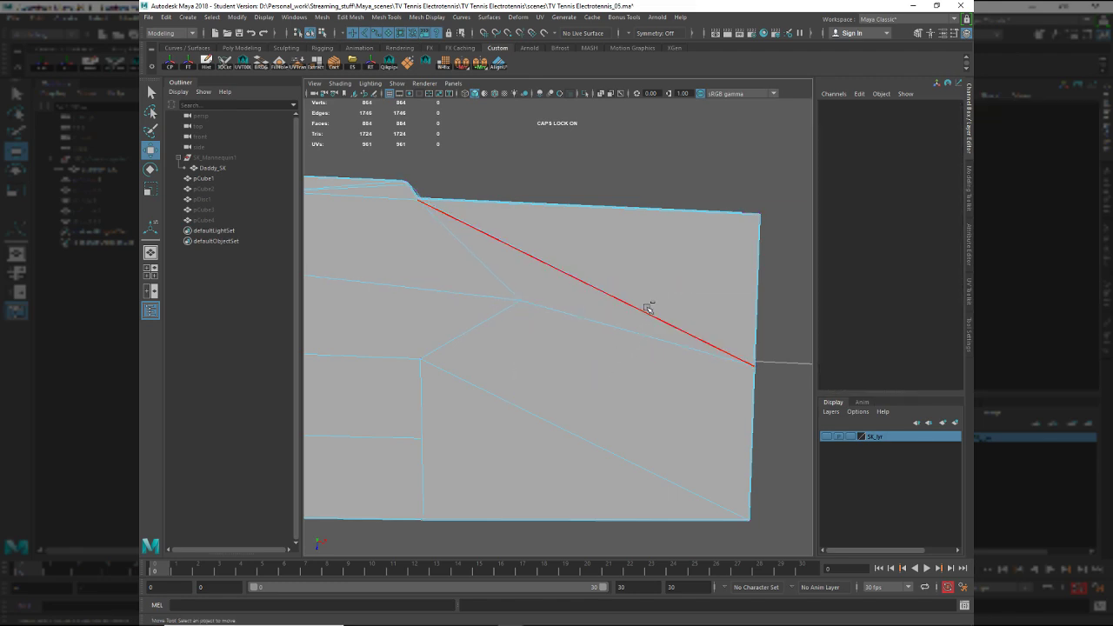
scroll(649, 308, "up", 3)
left_click_drag(646, 262, 657, 254, "shift")
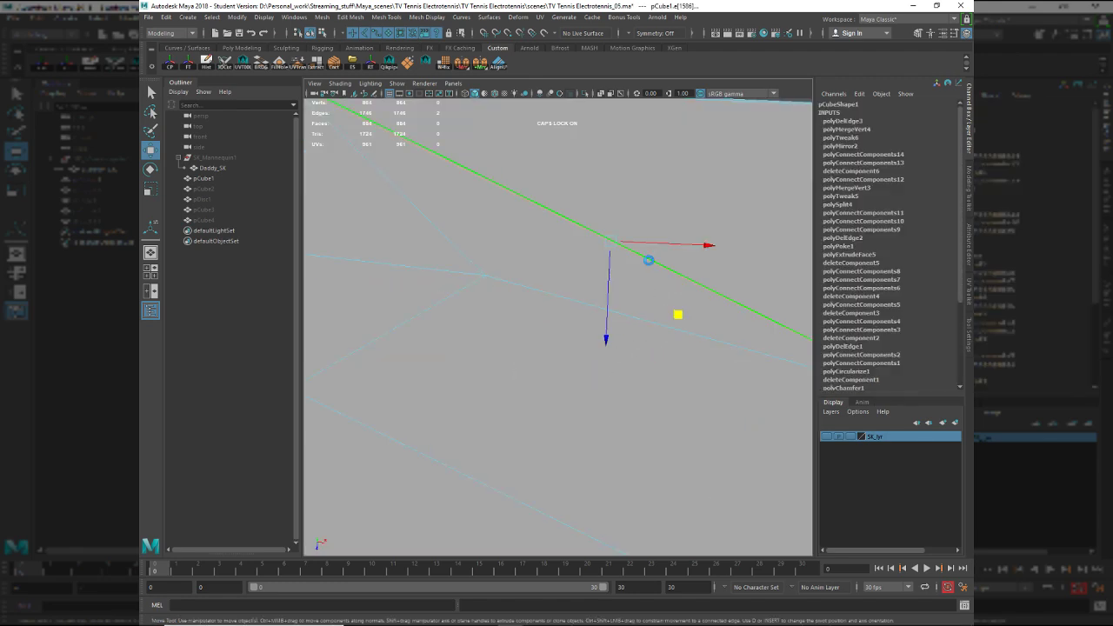
key("Delete")
scroll(557, 278, "down", 3)
scroll(508, 276, "down", 5)
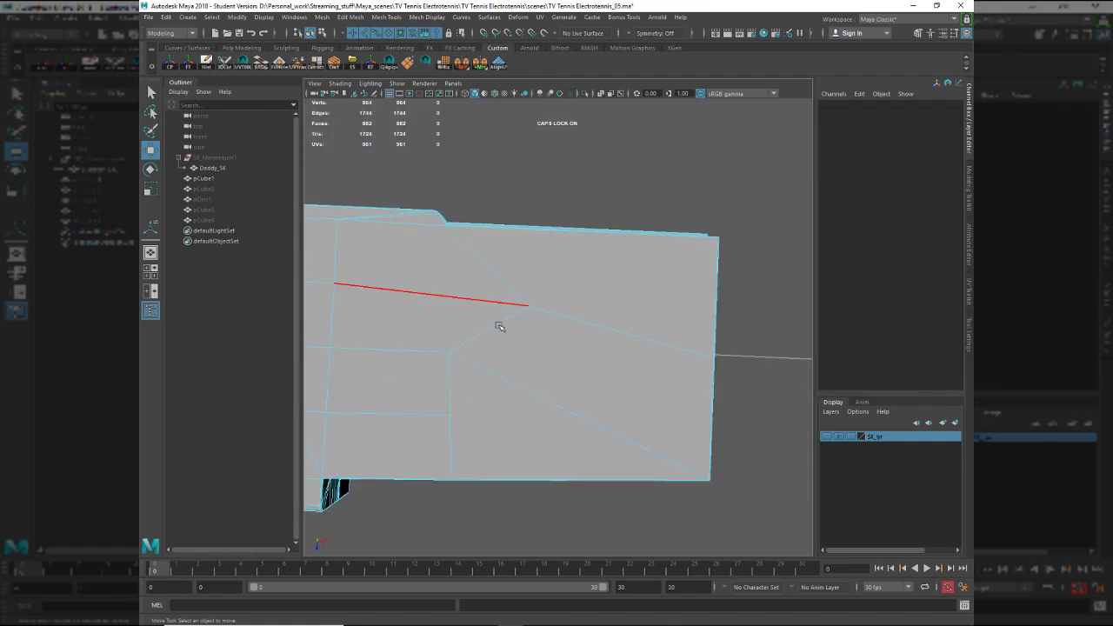
Move the lower neighbouring vertex outward and forward across the top surface, in front of the repositioned vertex.
left_click(449, 353)
middle_click_drag(493, 407, 610, 455)
Chamfer the repositioned vertex in front of the rear notch with a width of 0.25, checking the knob in the reference photo.
scroll(569, 341, "up", 2)
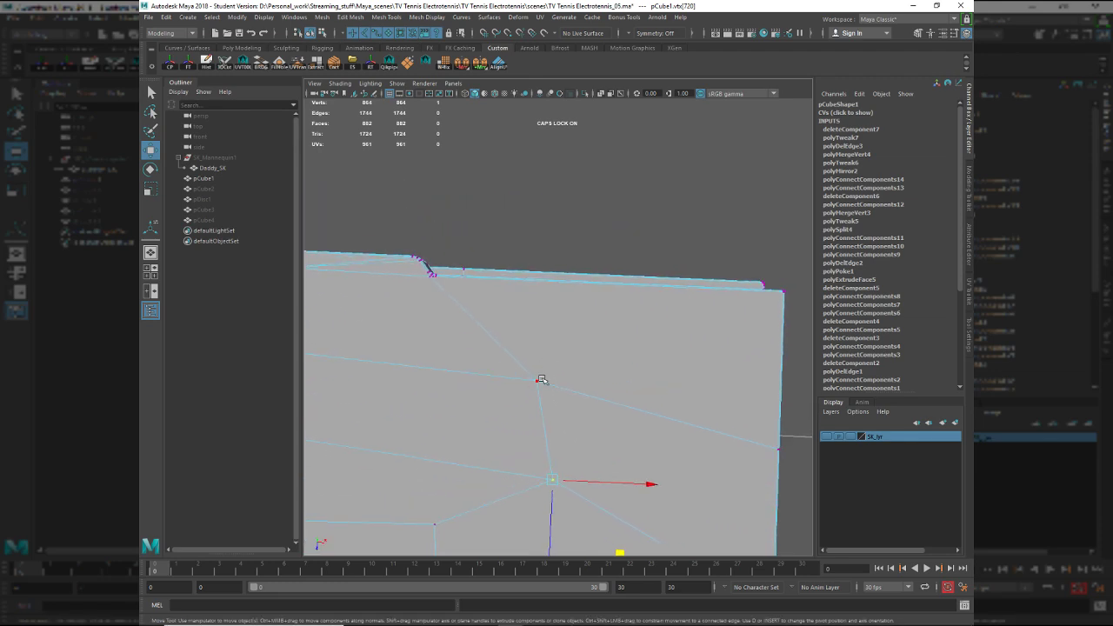
right_click_drag(568, 371, 606, 373, "shift")
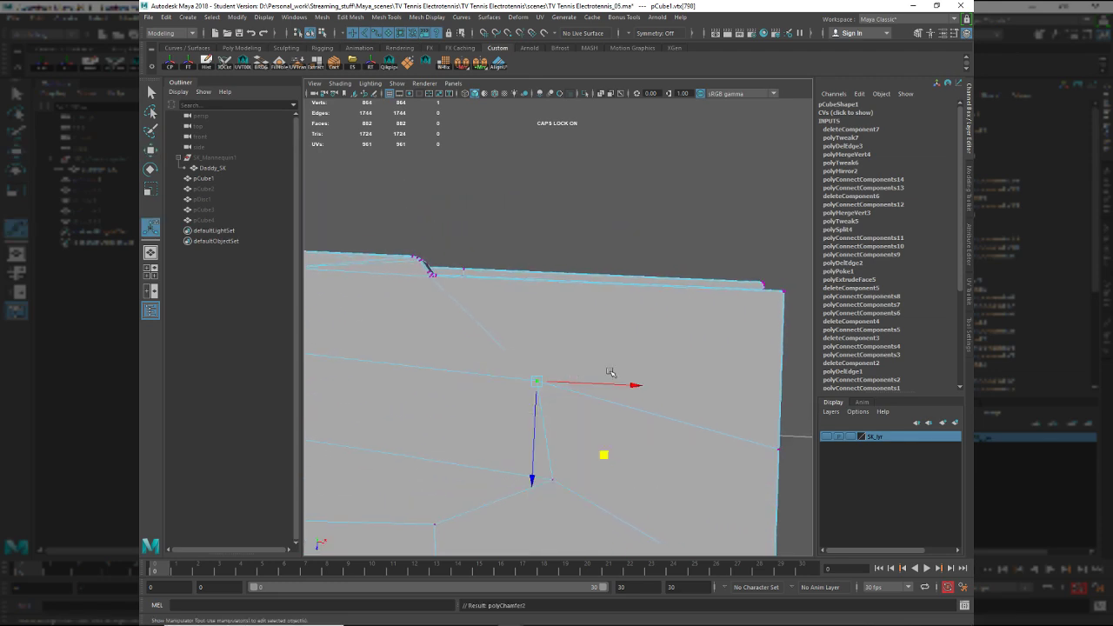
key("alt+Tab")
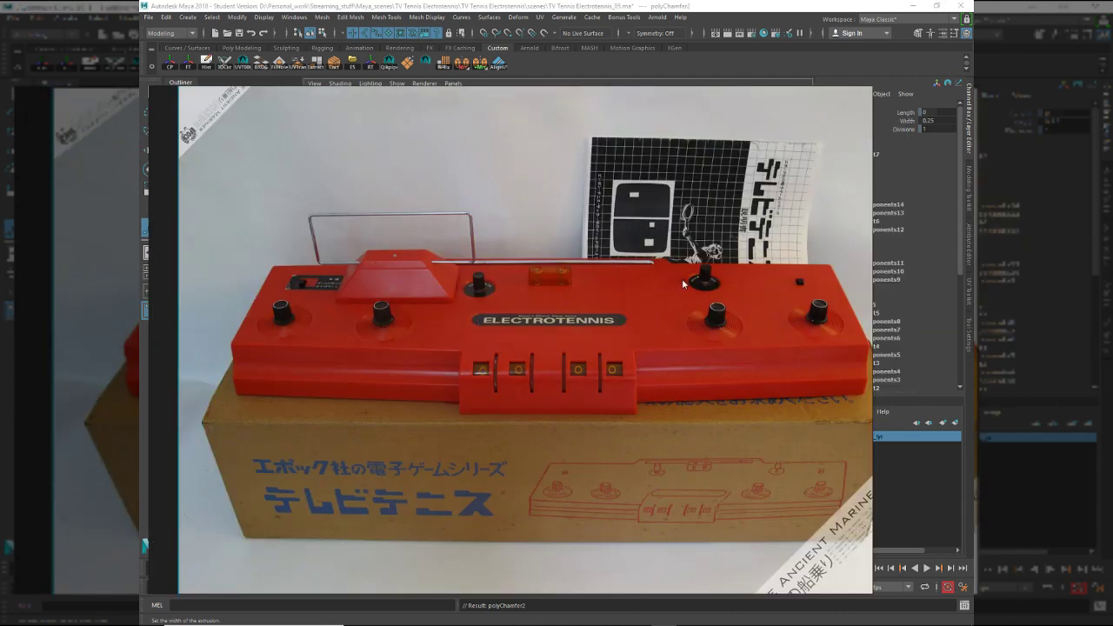
key("alt+Tab")
key("alt+Tab")
Circularize the small four-sided face created by the chamfer, using 4 added divisions.
right_click_drag(540, 370, 536, 388)
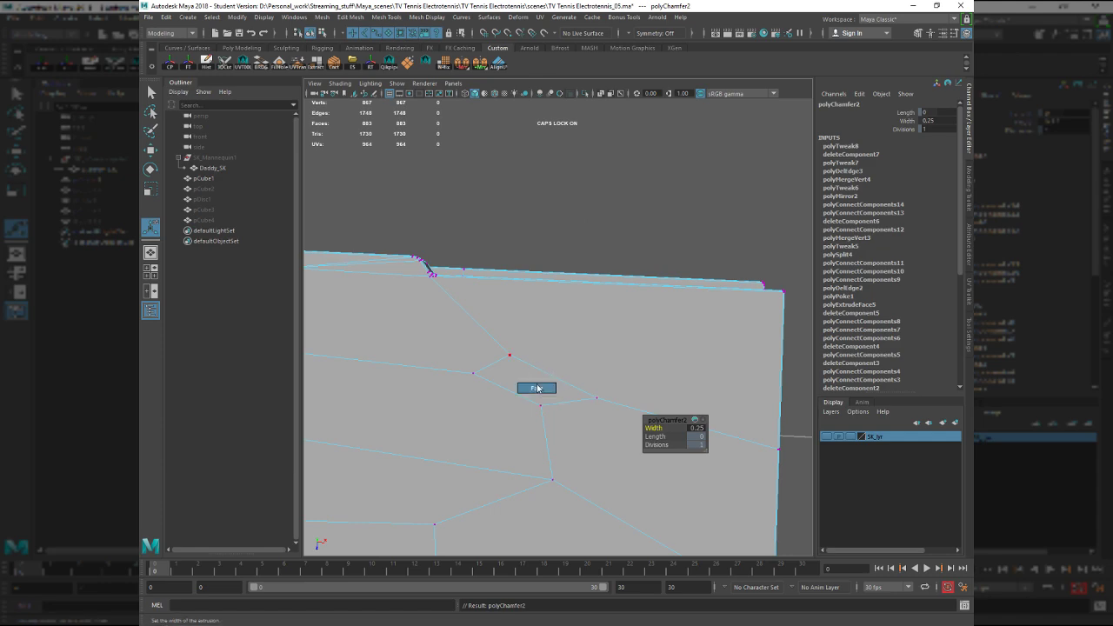
left_click(538, 383)
right_click_drag(564, 346, 566, 355, "shift")
left_click(564, 428)
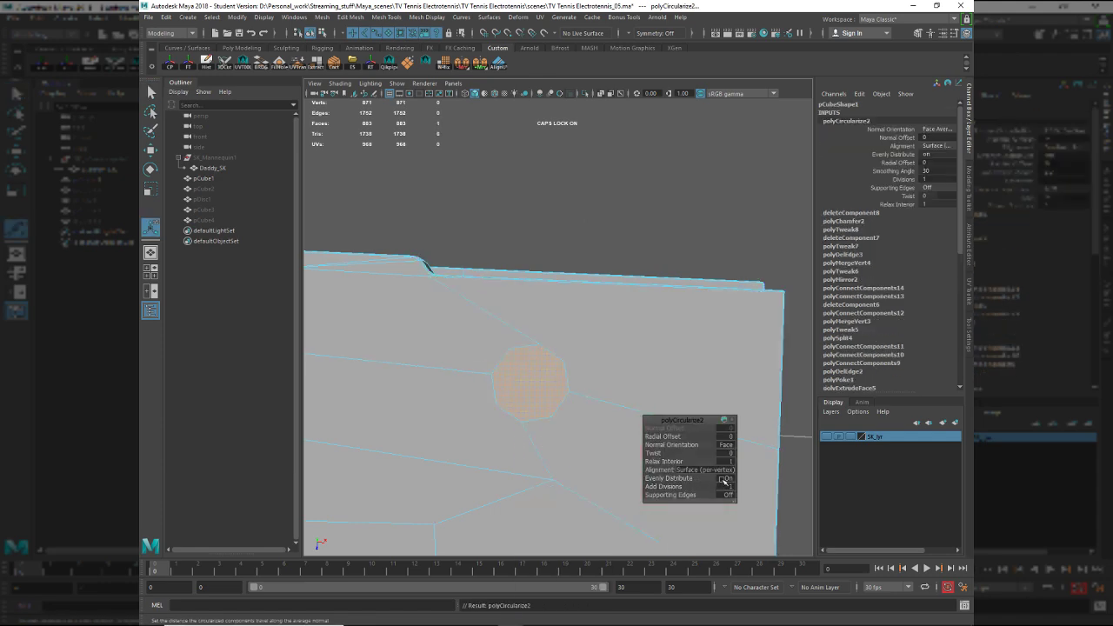
left_click_drag(723, 490, 749, 487)
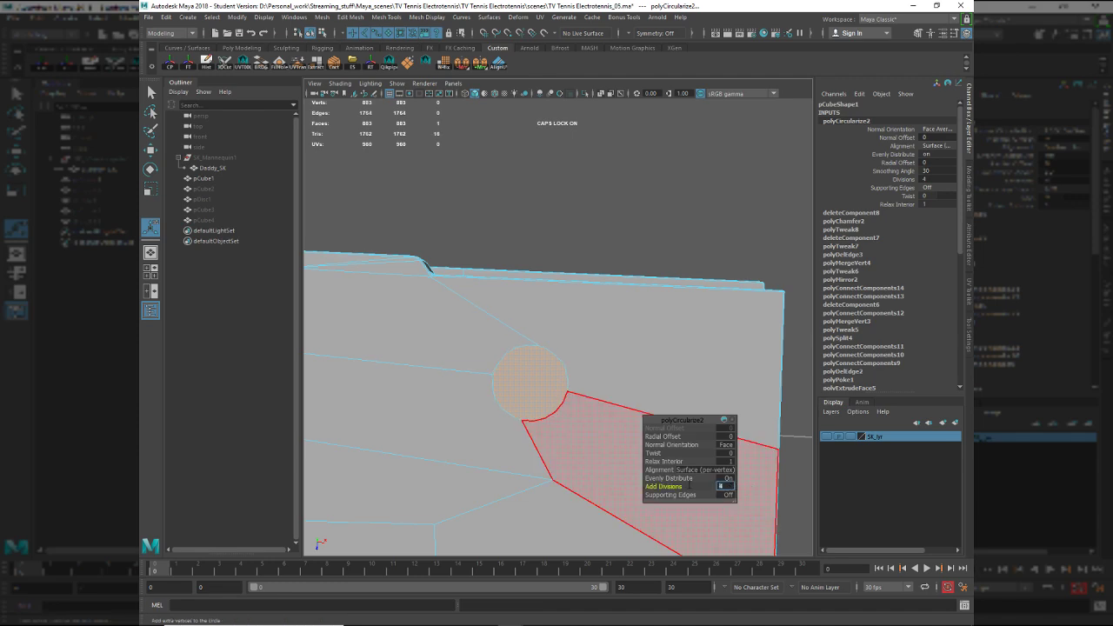
left_click(542, 403)
key("q")
right_click_drag(502, 375, 483, 365)
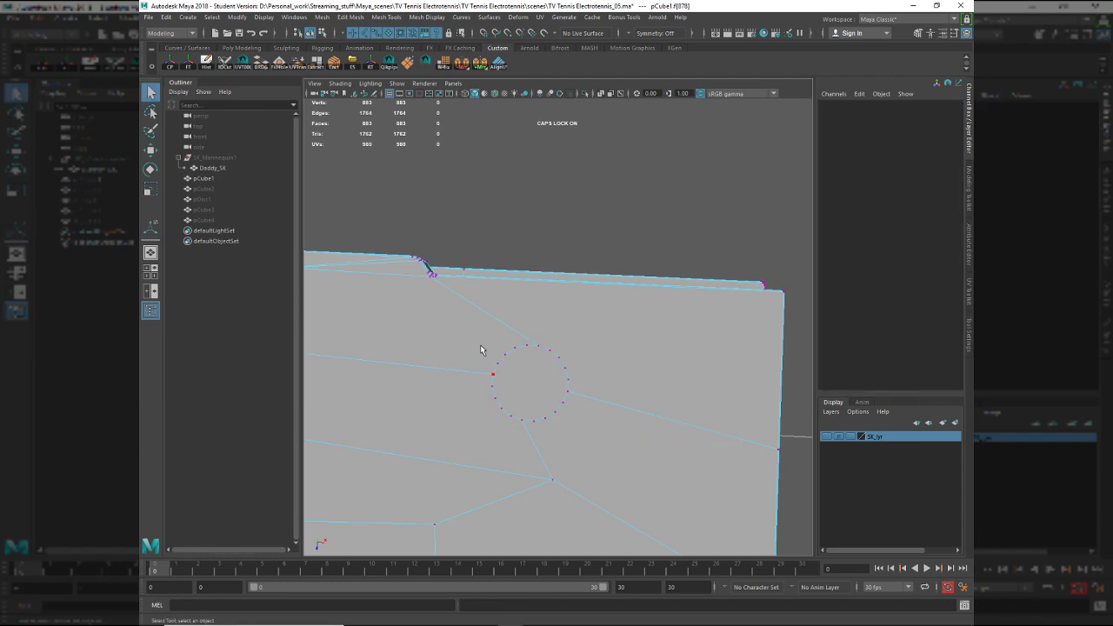
Select the new circular face and rotate it slightly about its vertical axis.
key("F11")
left_click(531, 396)
key("e")
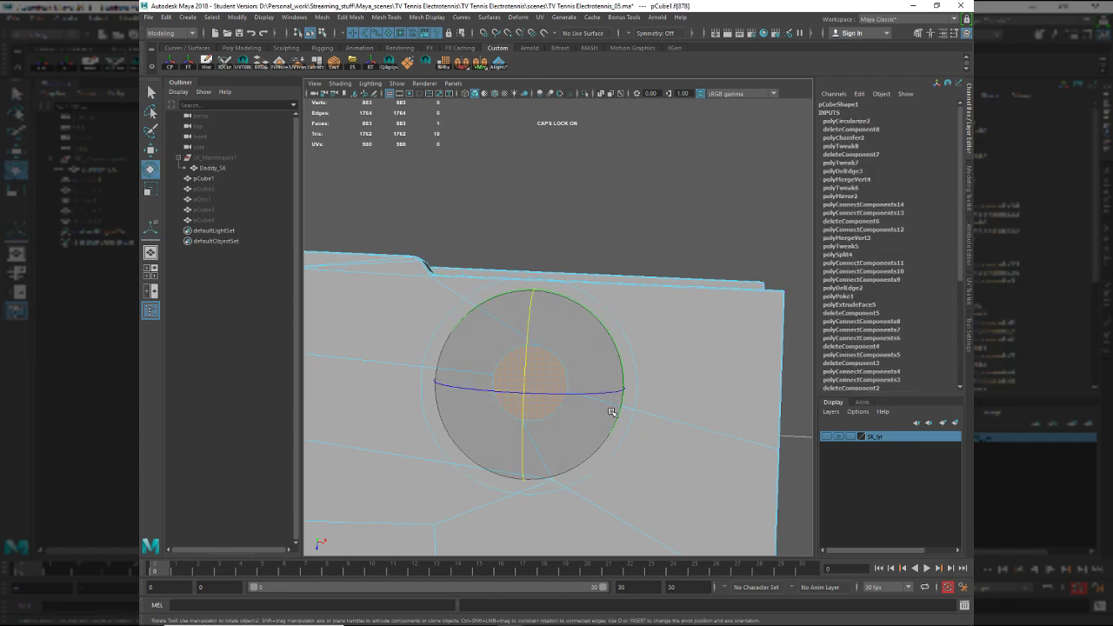
left_click_drag(622, 366, 588, 357)
Move the circular face lengthwise across the console to the existing poked circular recess.
left_click_drag(601, 415, 584, 406, "alt")
right_click_drag(451, 344, 393, 345, "alt")
middle_click_drag(468, 362, 472, 362, "alt")
left_click_drag(471, 362, 661, 418, "alt")
key("w")
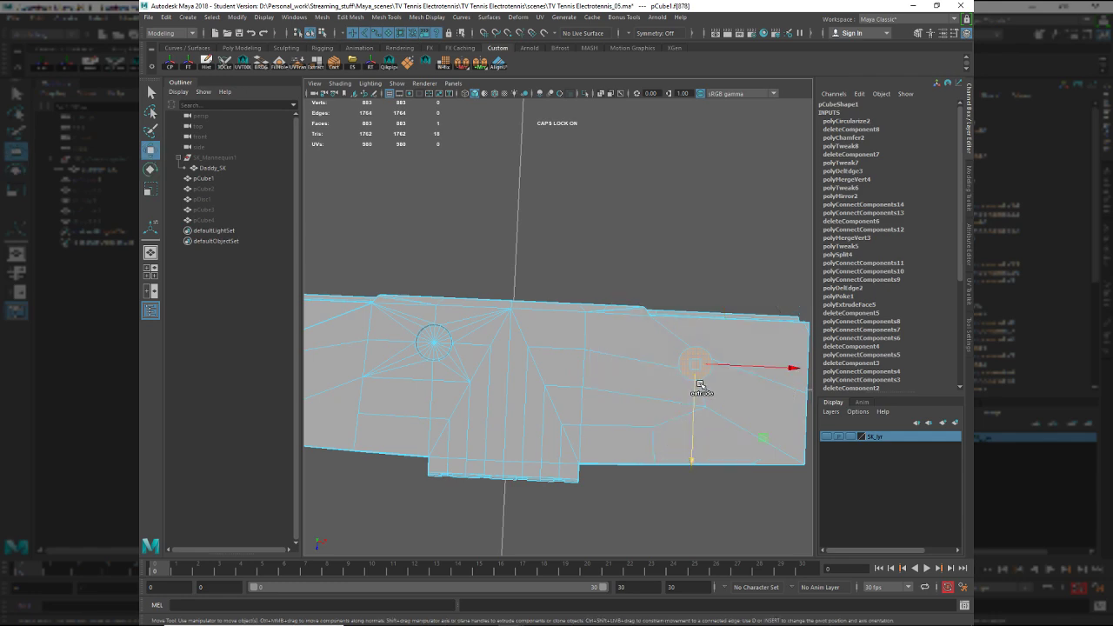
left_click_drag(725, 368, 460, 344)
right_click_drag(460, 401, 582, 485, "alt")
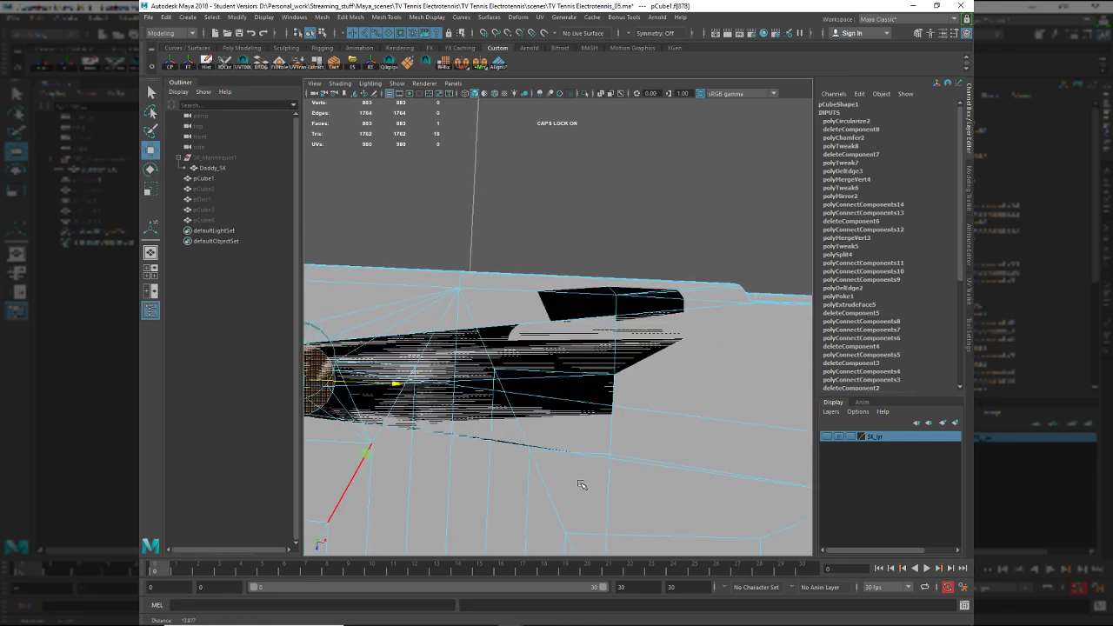
Align the circular face with the centre of the existing recess, undoing the misplaced snapping attempt along the way.
middle_click_drag(358, 416, 570, 378, "alt")
scroll(569, 376, "up", 4)
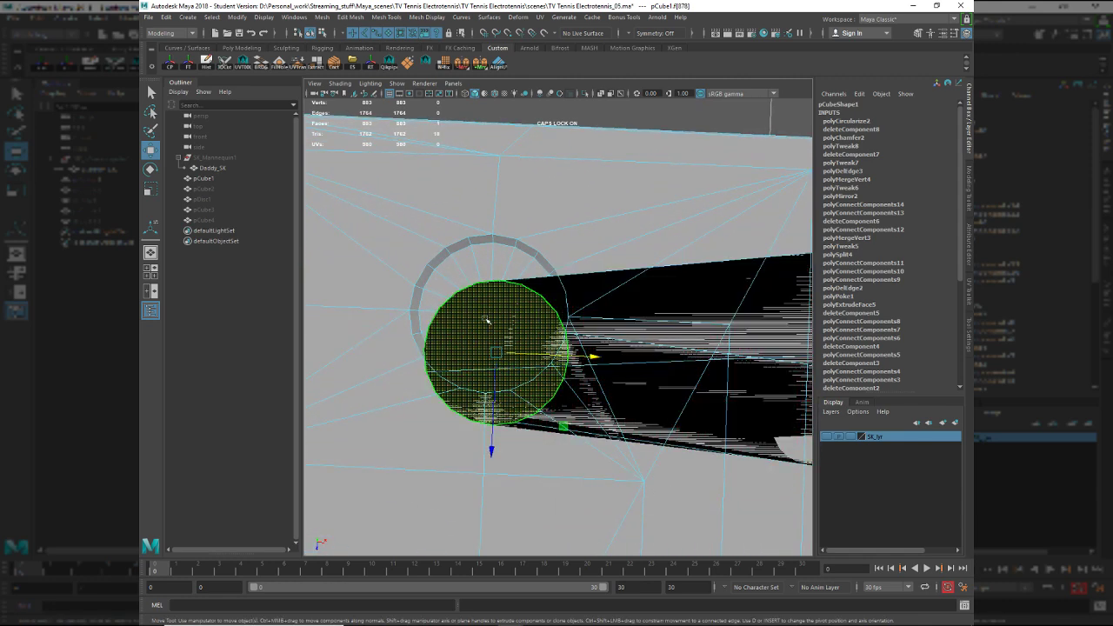
key("c")
mouse_move(484, 306)
middle_mouse_down()
mouse_move(475, 316)
mouse_move(488, 314)
middle_mouse_up()
key("x")
key("ctrl+z")
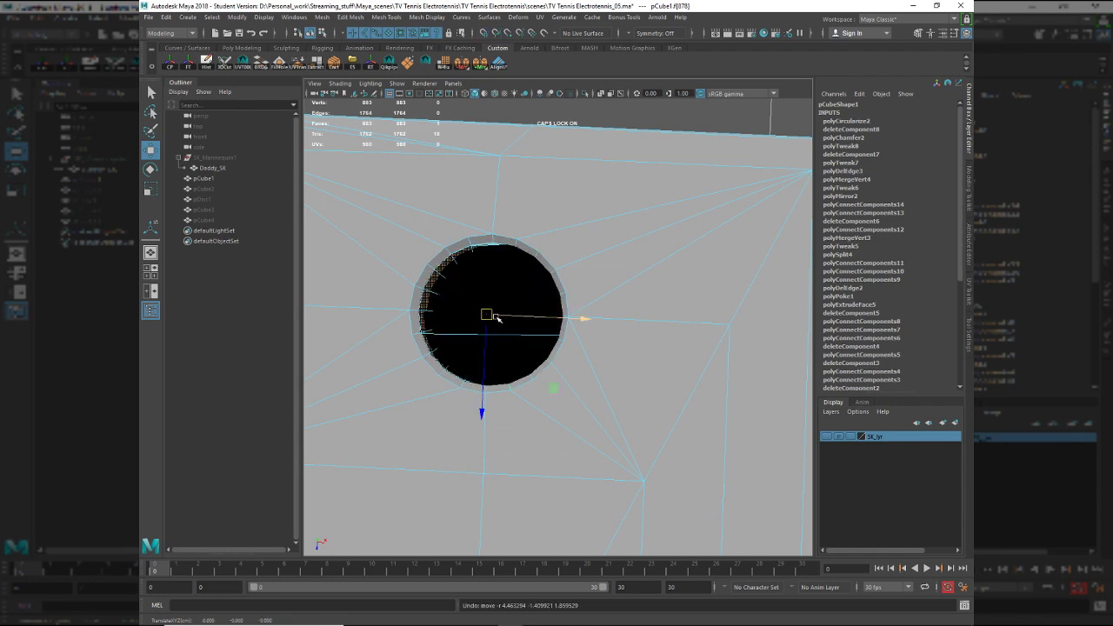
mouse_move(486, 314)
left_mouse_down()
mouse_move(545, 325)
mouse_move(494, 320)
left_mouse_up()
key("v")
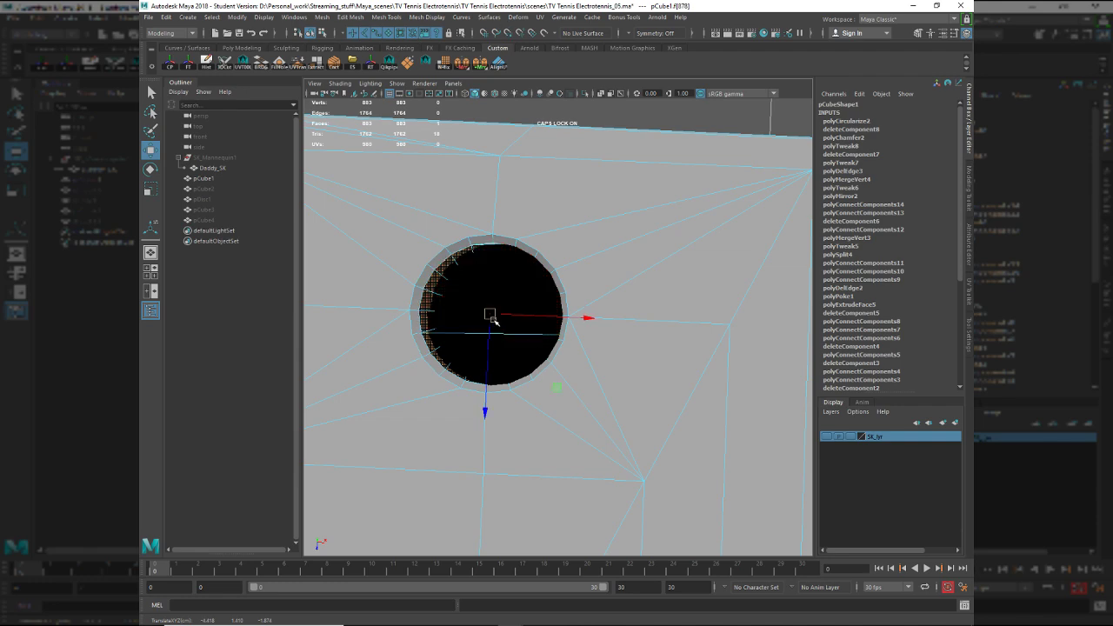
Scale the circular face up evenly across the top surface to match the existing recess's diameter.
key("r")
left_click_drag(556, 386, 577, 393)
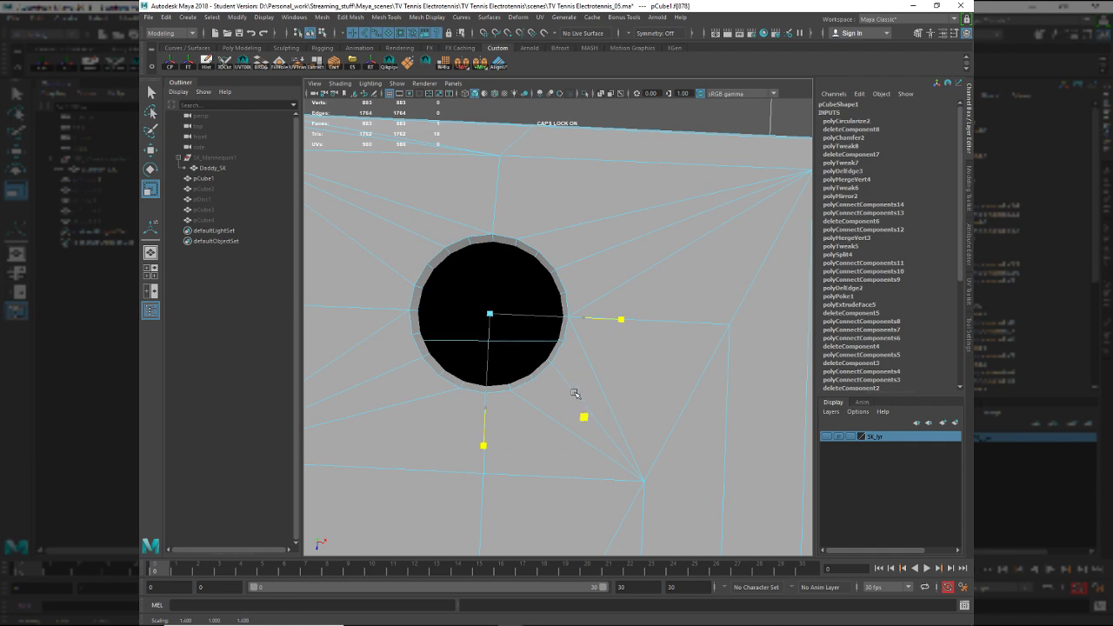
key("w")
left_click_drag(497, 433, 453, 371, "alt")
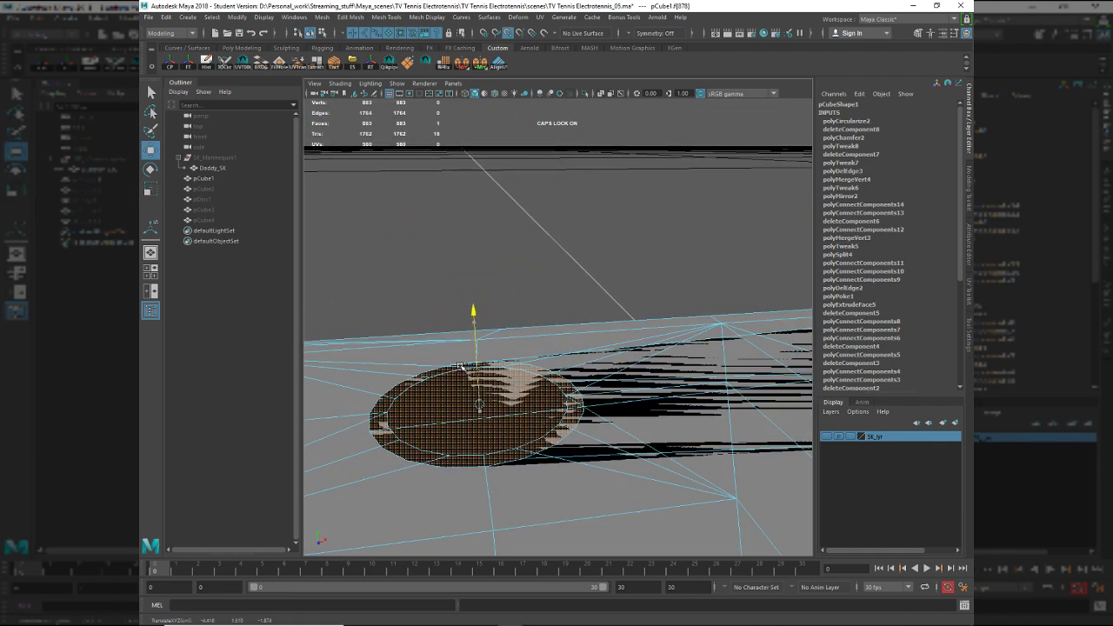
key("r")
left_click_drag(561, 434, 658, 463)
right_click_drag(658, 463, 599, 400, "alt")
middle_click_drag(598, 400, 495, 405, "alt")
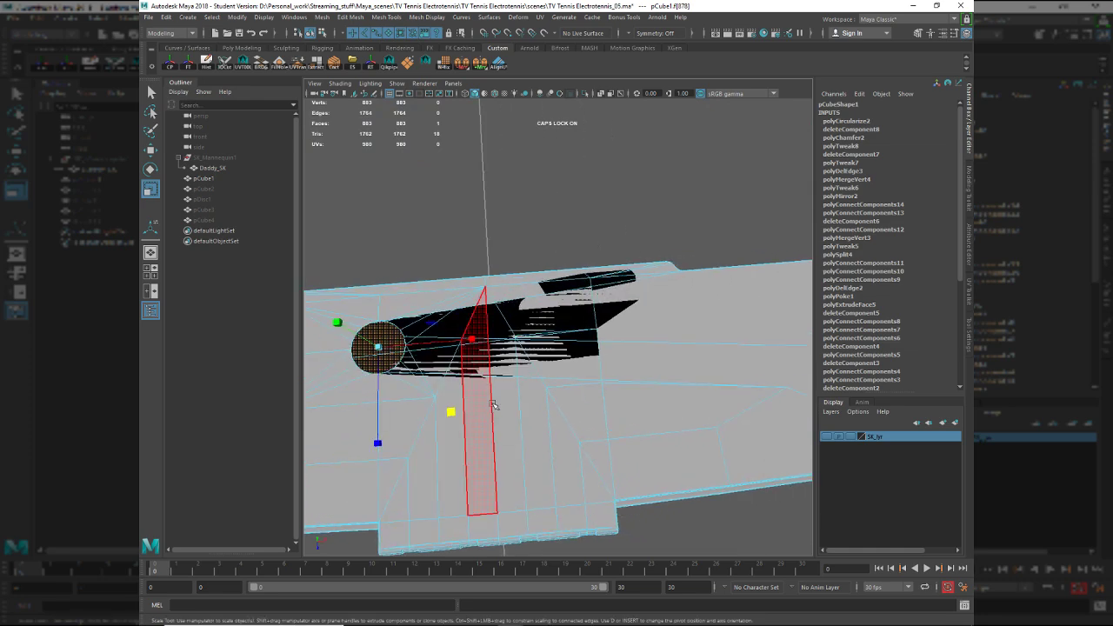
Move the resized circular face back outward along the console to just in front of the rear notch.
key("w")
left_click_drag(470, 341, 795, 323)
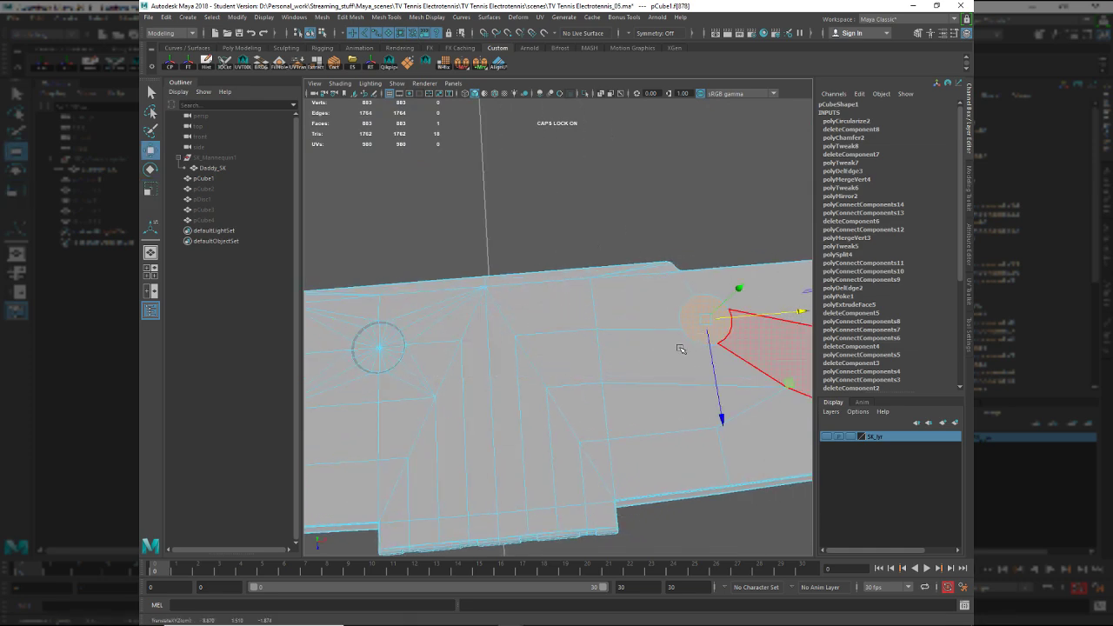
left_click_drag(681, 348, 574, 371, "alt")
middle_click_drag(574, 370, 505, 374, "alt")
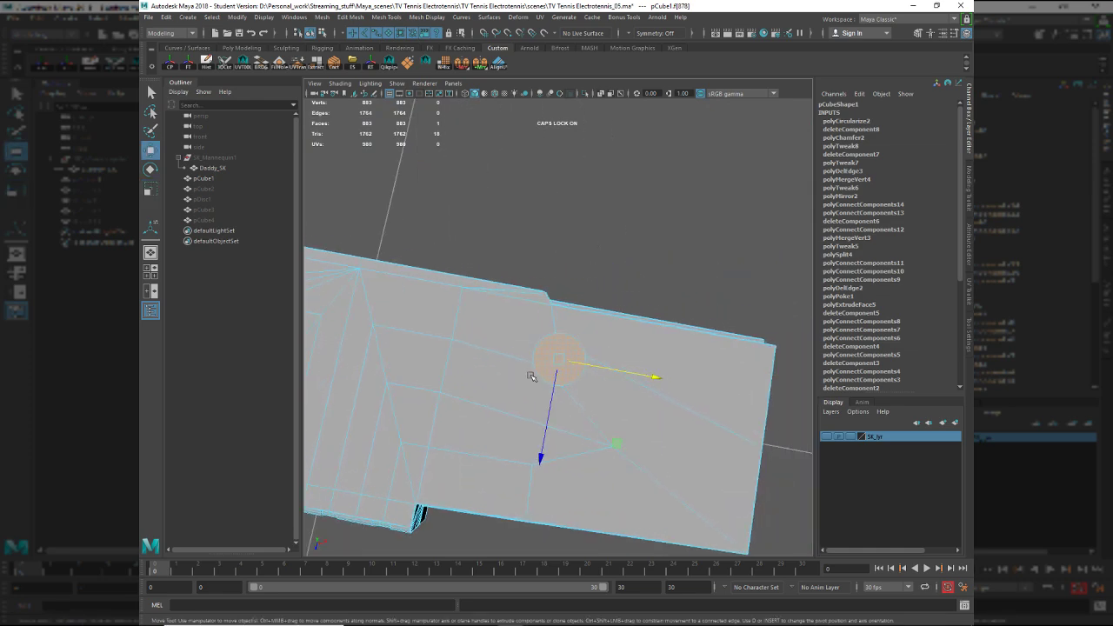
left_click(637, 367)
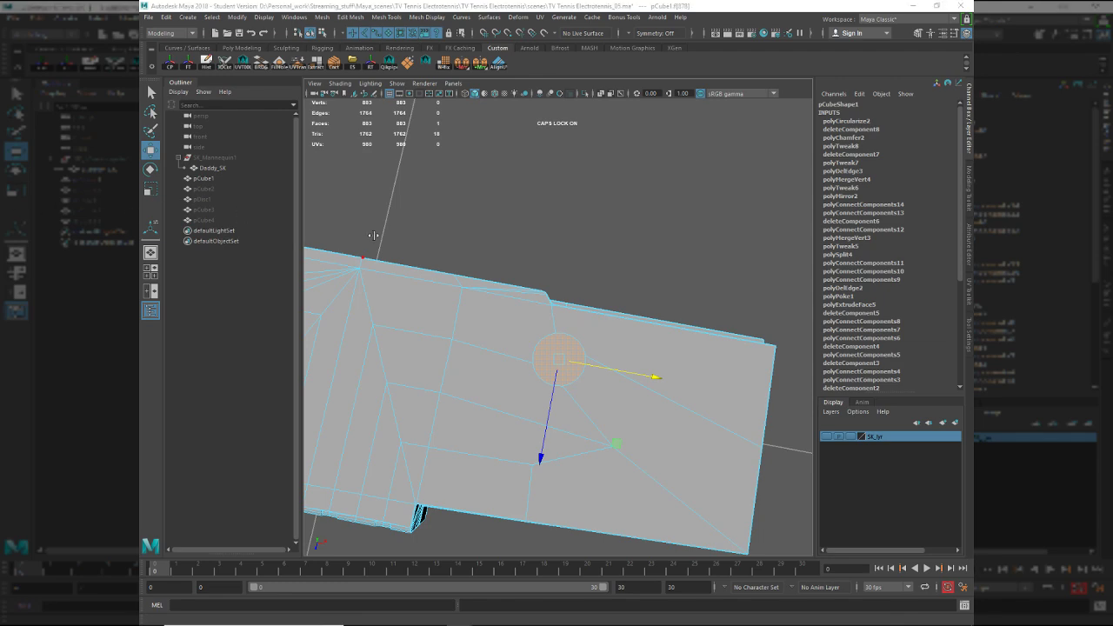
left_click_drag(400, 251, 632, 363, "alt")
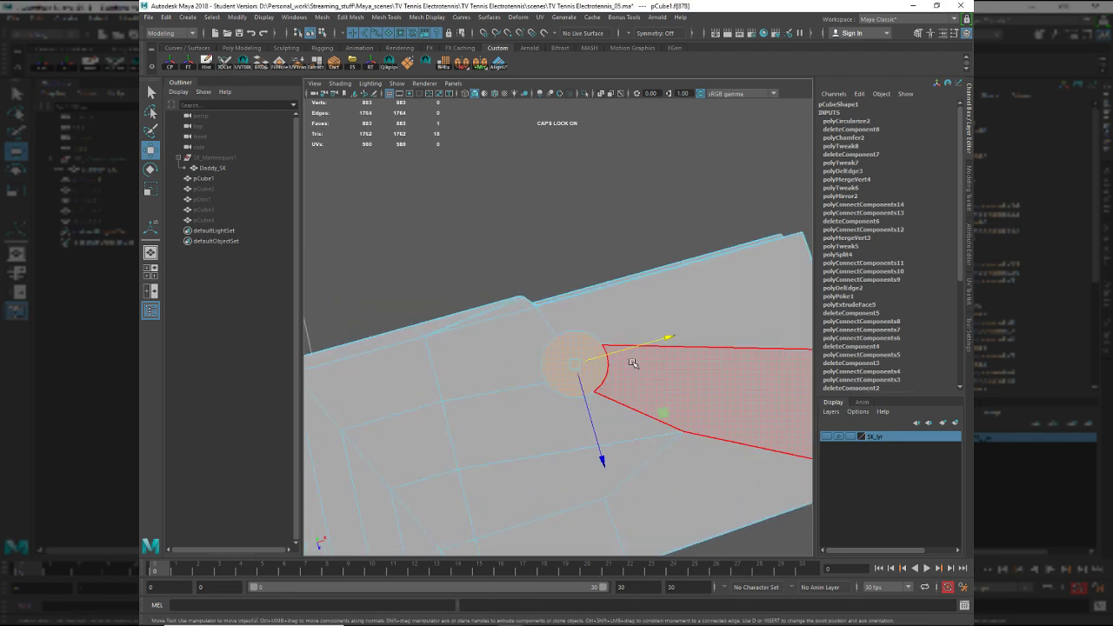
Compare the circular face's position and size with the knob in the reference photo from several view angles.
key("alt+Tab")
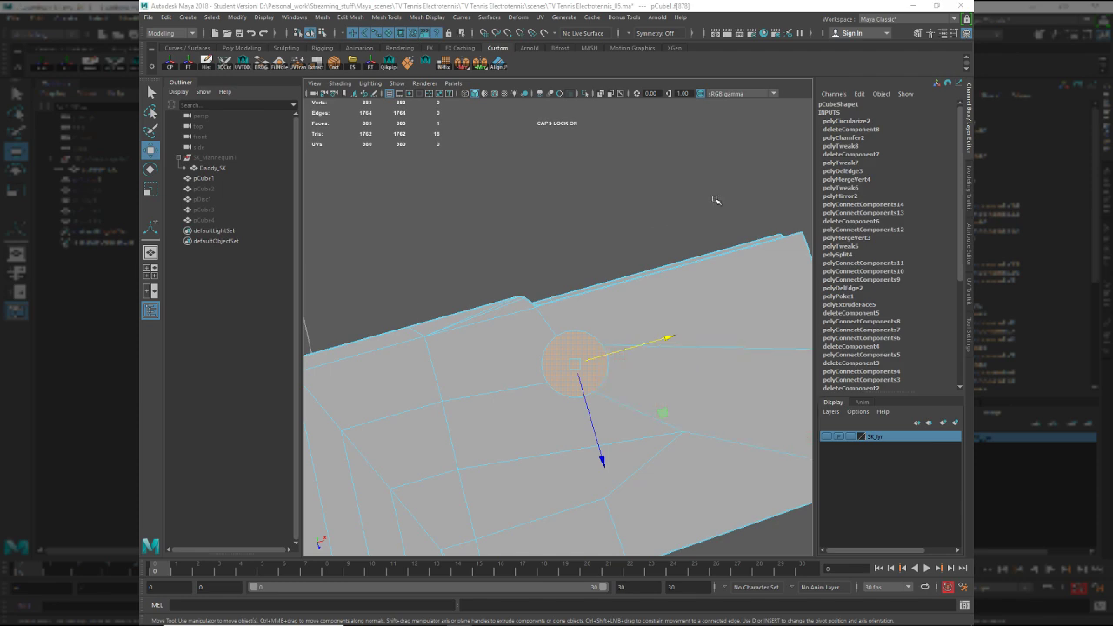
key("alt+Tab")
key("alt+Tab")
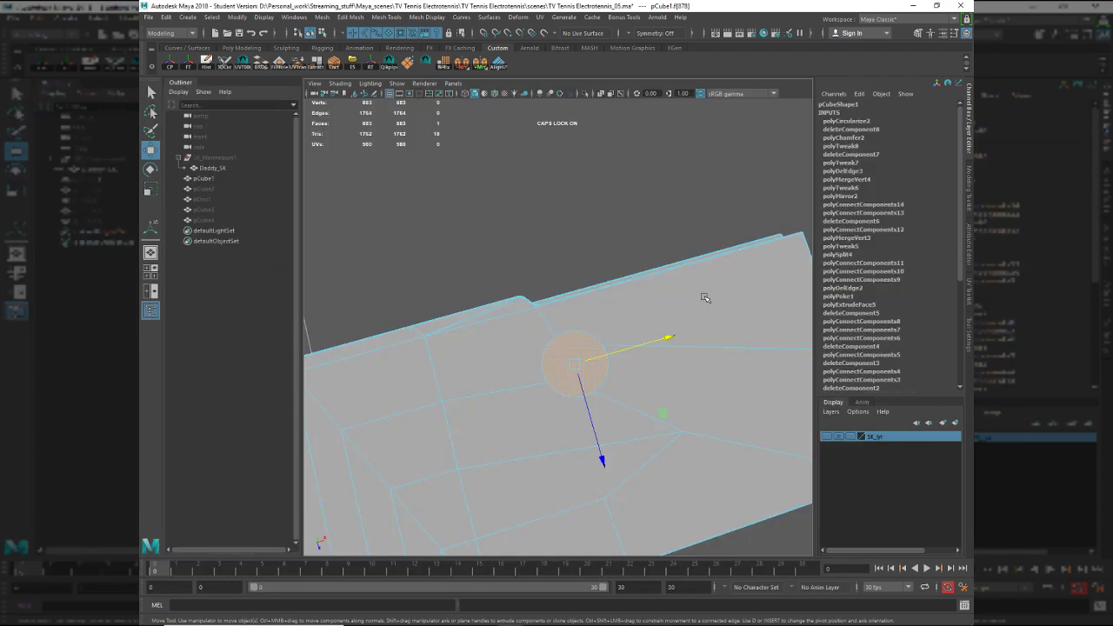
key("alt+Tab")
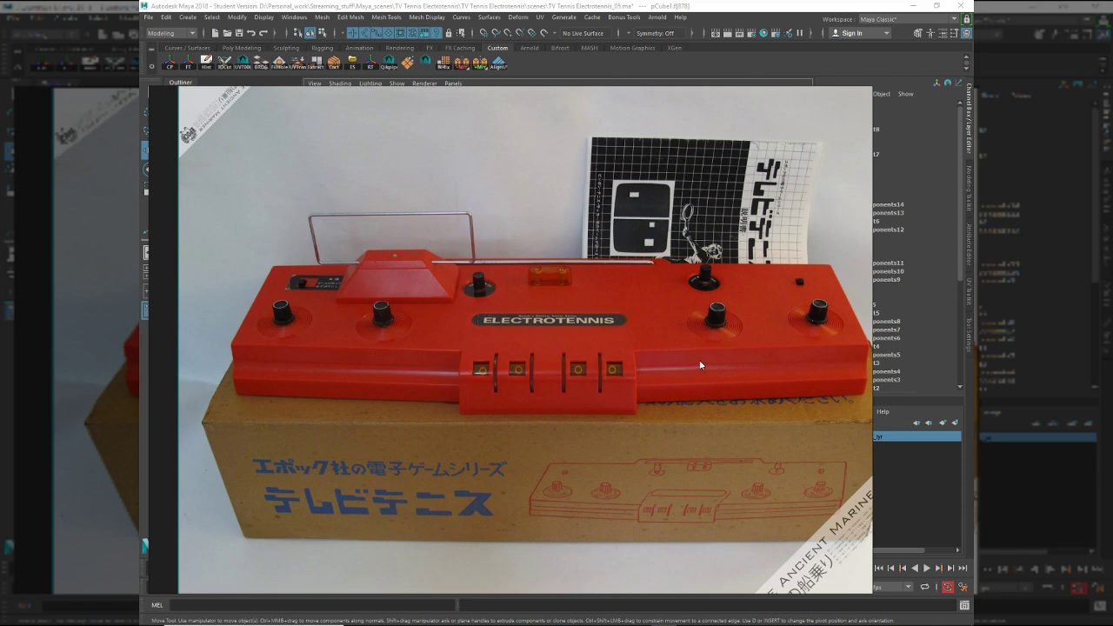
key("alt+Tab")
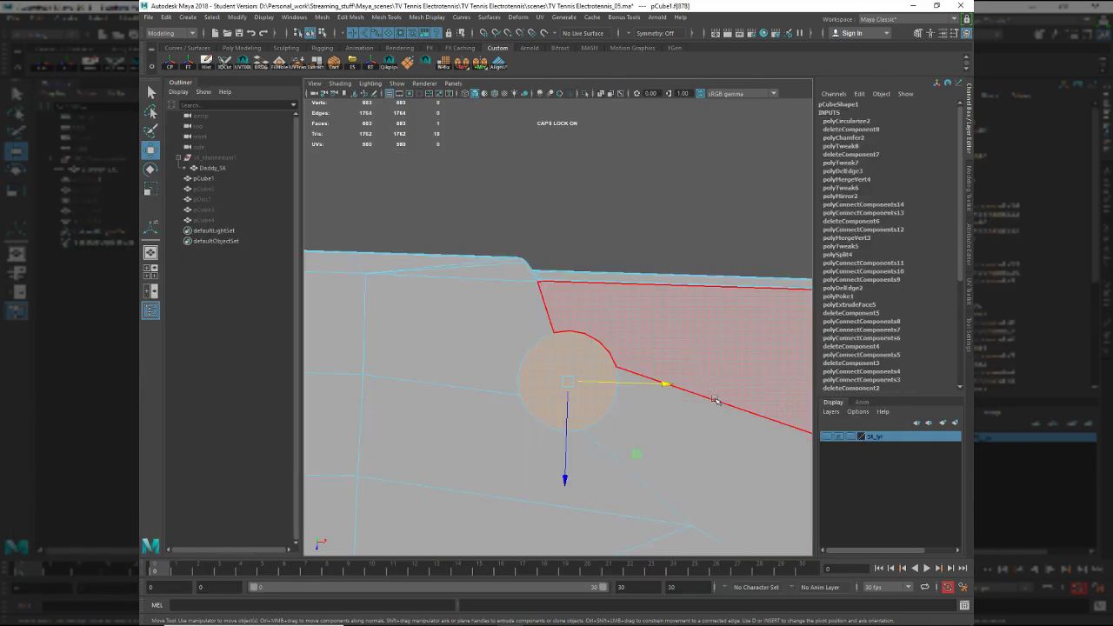
left_click_drag(734, 374, 906, 361, "alt")
middle_click_drag(906, 362, 705, 357, "alt")
right_click_drag(705, 357, 733, 408, "alt")
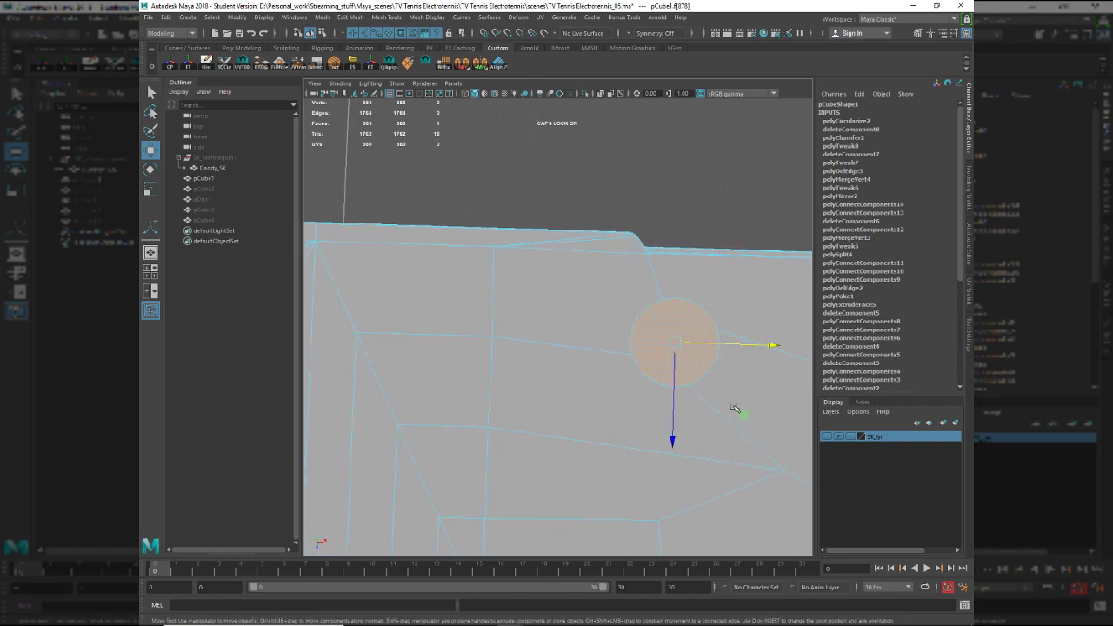
middle_click_drag(734, 408, 634, 389, "alt")
key("space")
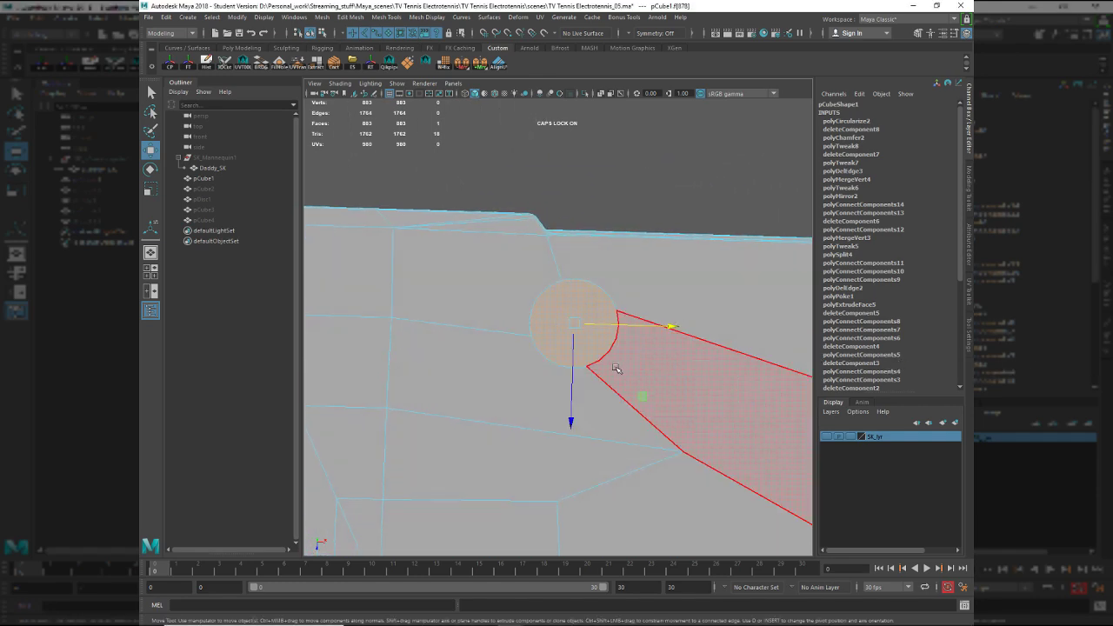
mouse_move(609, 319)
left_mouse_down("alt")
mouse_move(639, 321)
mouse_move(630, 315)
left_mouse_up("alt")
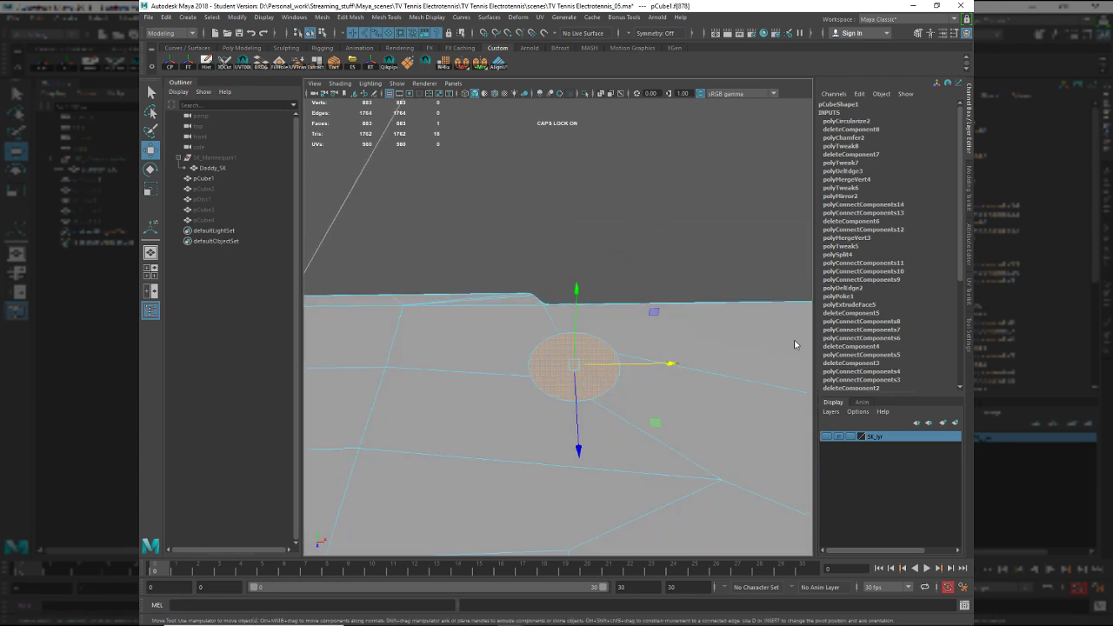
Extrude the circular face with thickness -0.1 and offset 0.1, and poke the recess floor into triangles meeting at its centre.
key("ctrl+e")
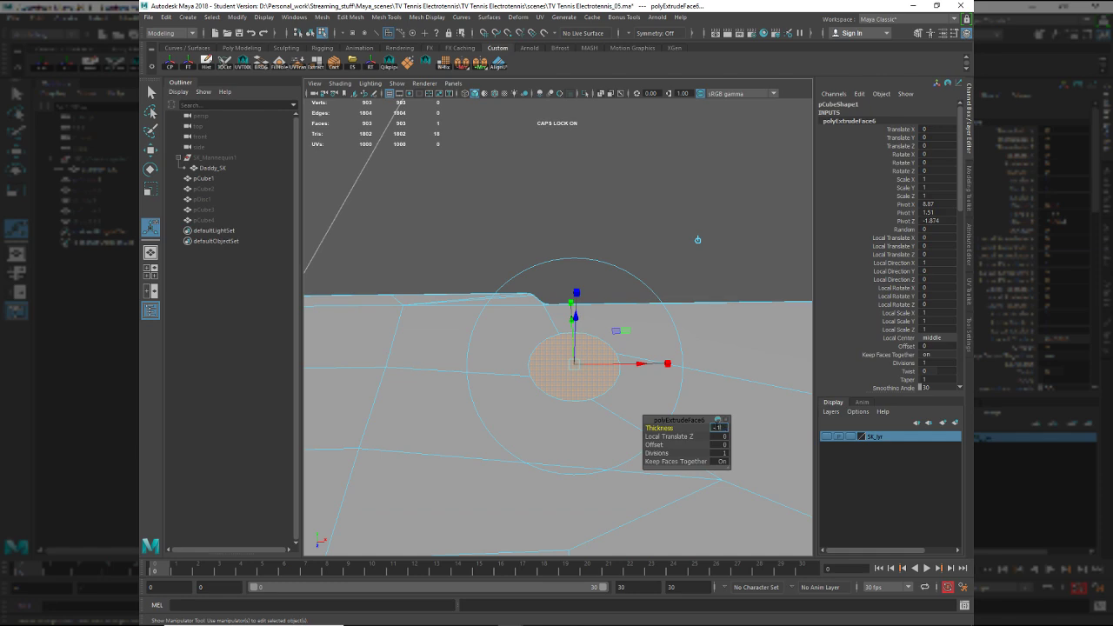
type("-1")
key("Tab")
type("0.1")
key("Return")
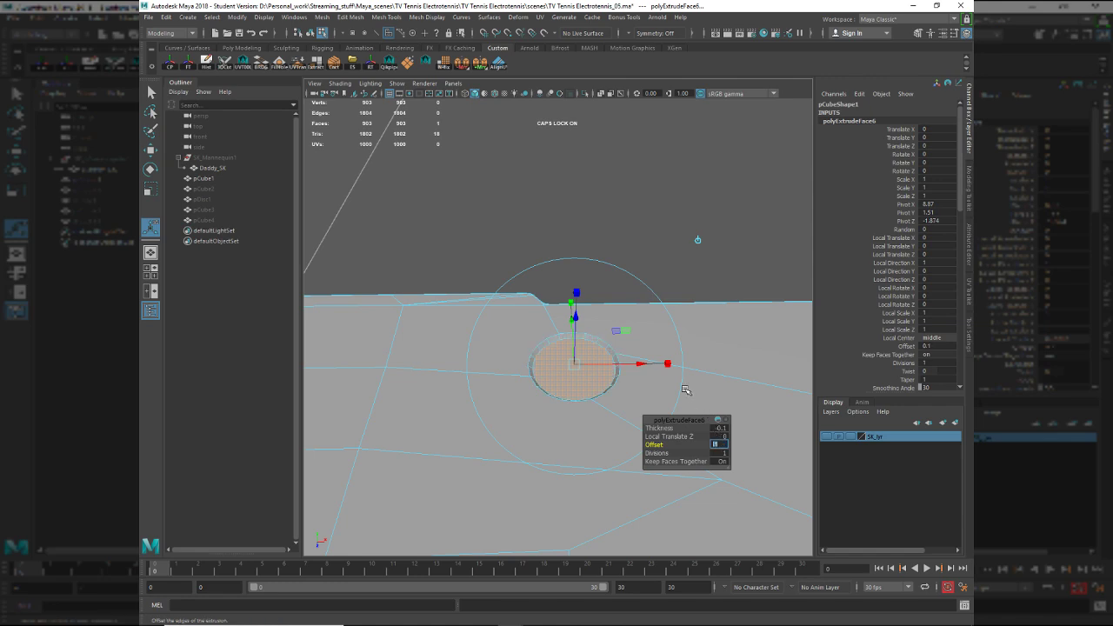
right_click_drag(580, 375, 646, 319, "shift")
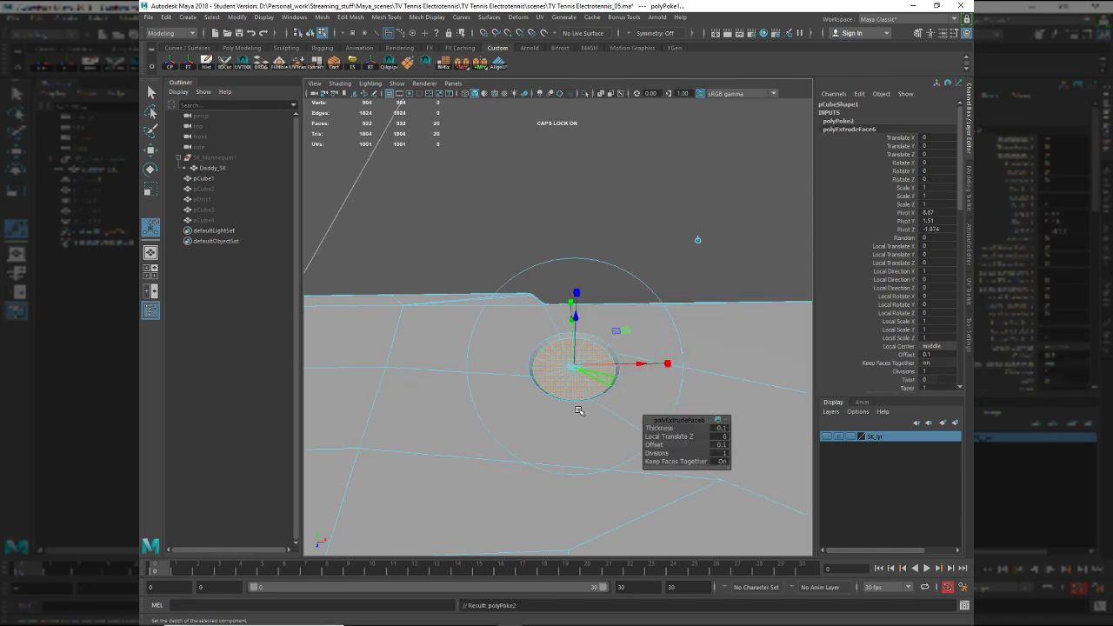
left_click_drag(578, 411, 601, 396, "alt")
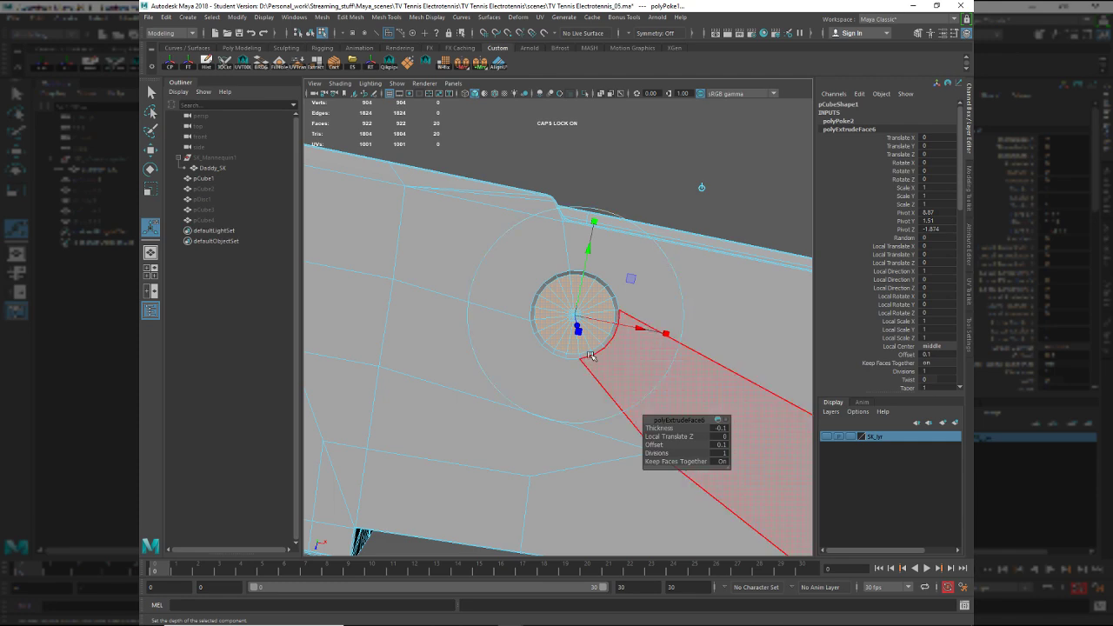
Move the surface vertex to the front-outer side of the new recess inward until it sits directly in front of the recess.
key("shift+period")
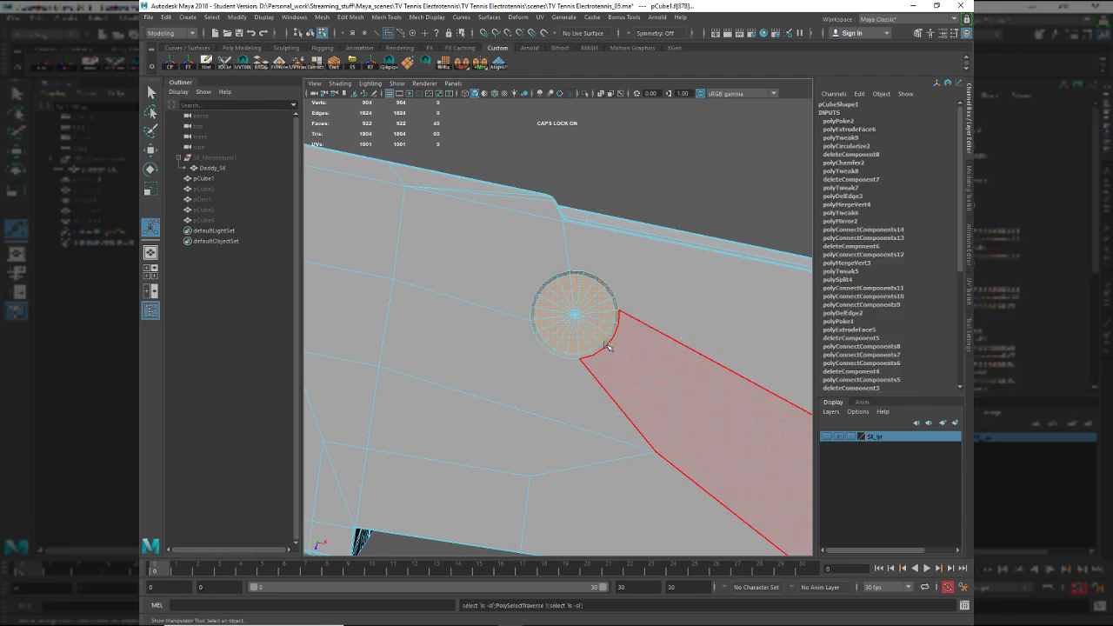
key("e")
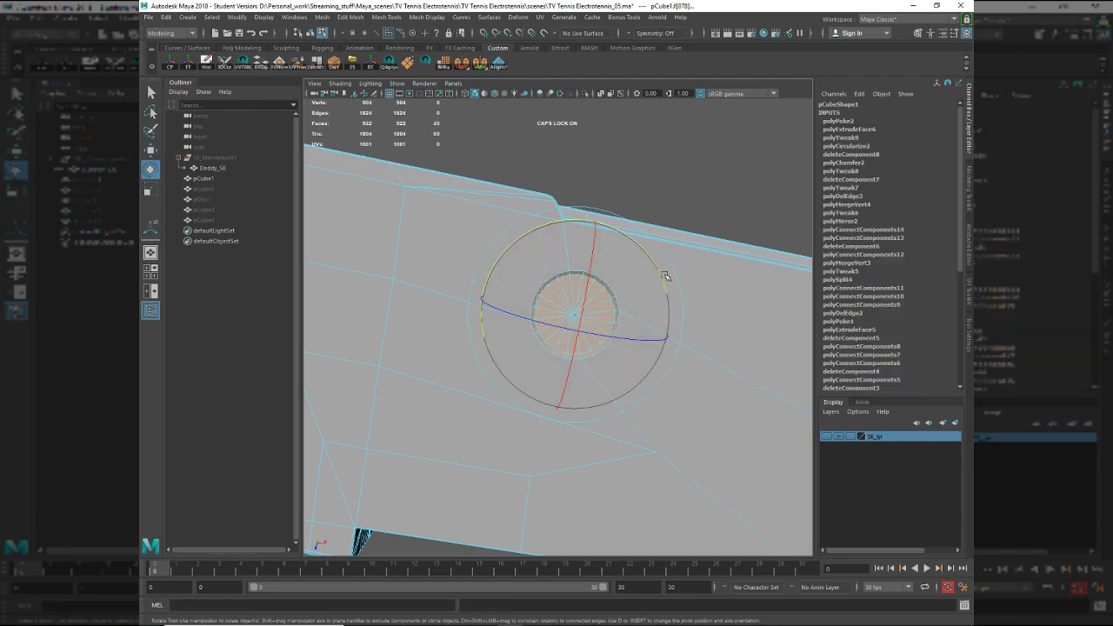
middle_click_drag(702, 425, 604, 350, "alt")
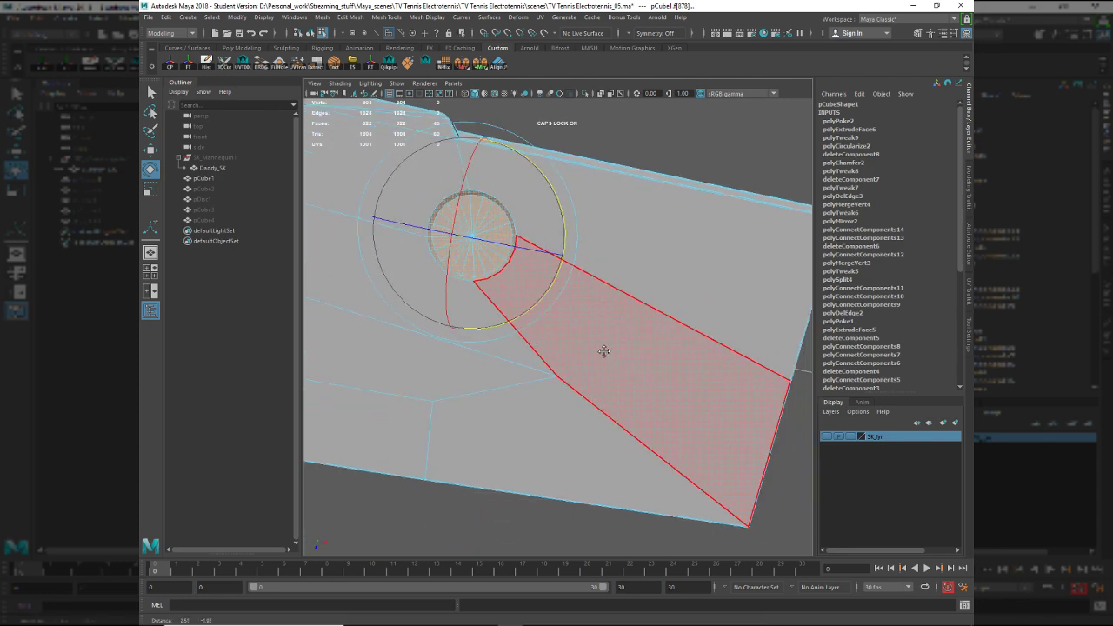
middle_click_drag(665, 399, 704, 349, "alt")
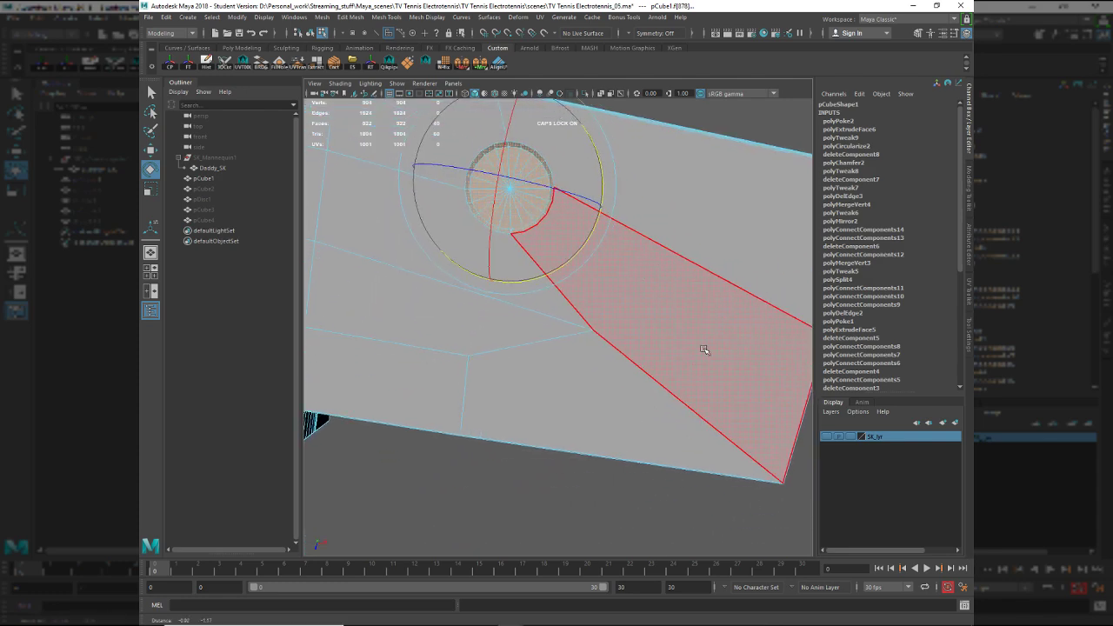
left_click(605, 307)
left_click_drag(671, 312, 597, 329, "alt")
left_click(581, 342)
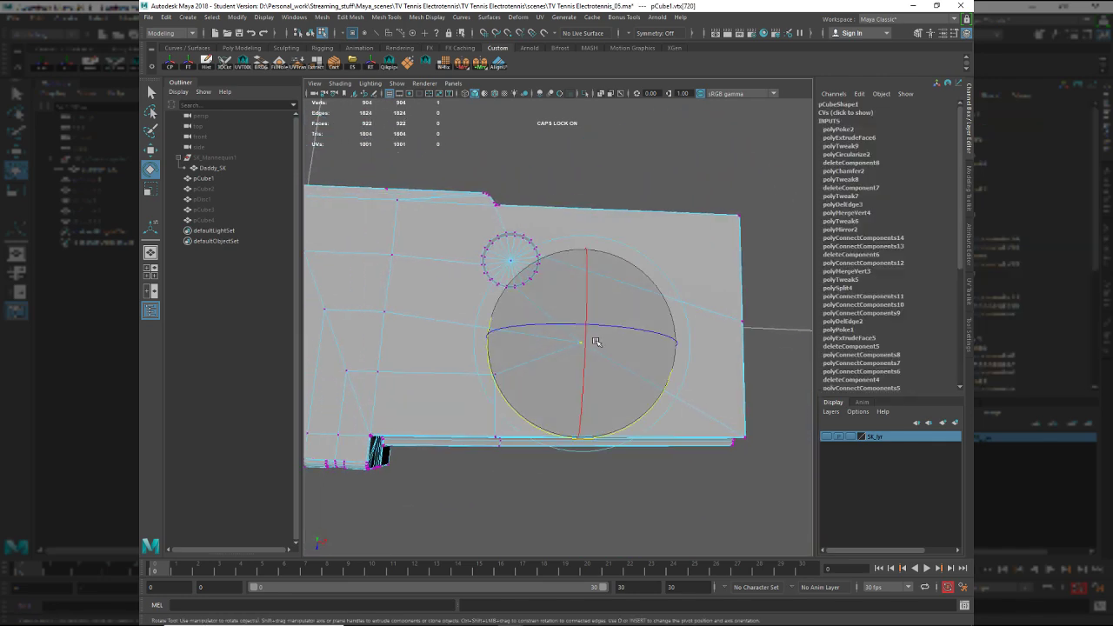
key("w")
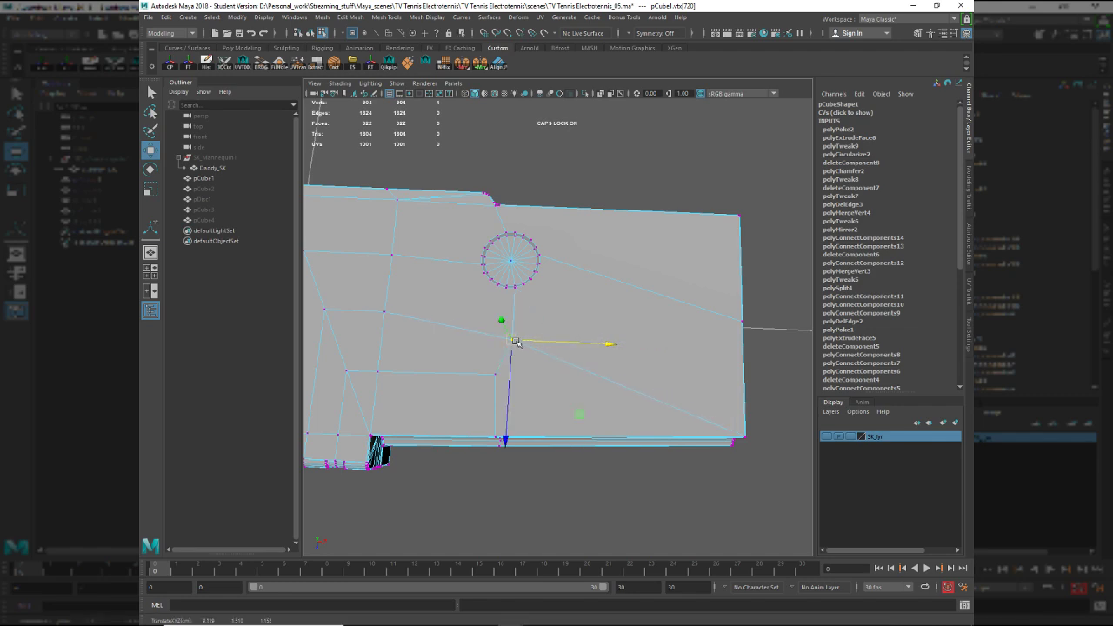
left_click_drag(516, 342, 511, 329)
middle_click_drag(602, 316, 611, 370, "alt")
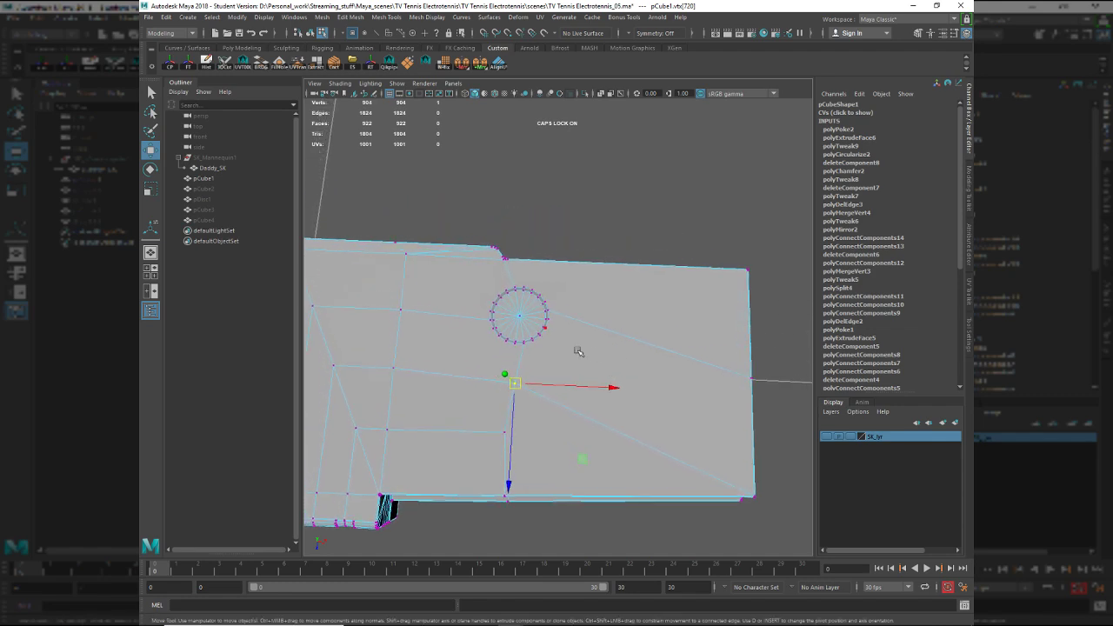
Move all vertices of the new recess slightly outward along the console, checking the knob's position against the reference photo.
key("alt+Tab")
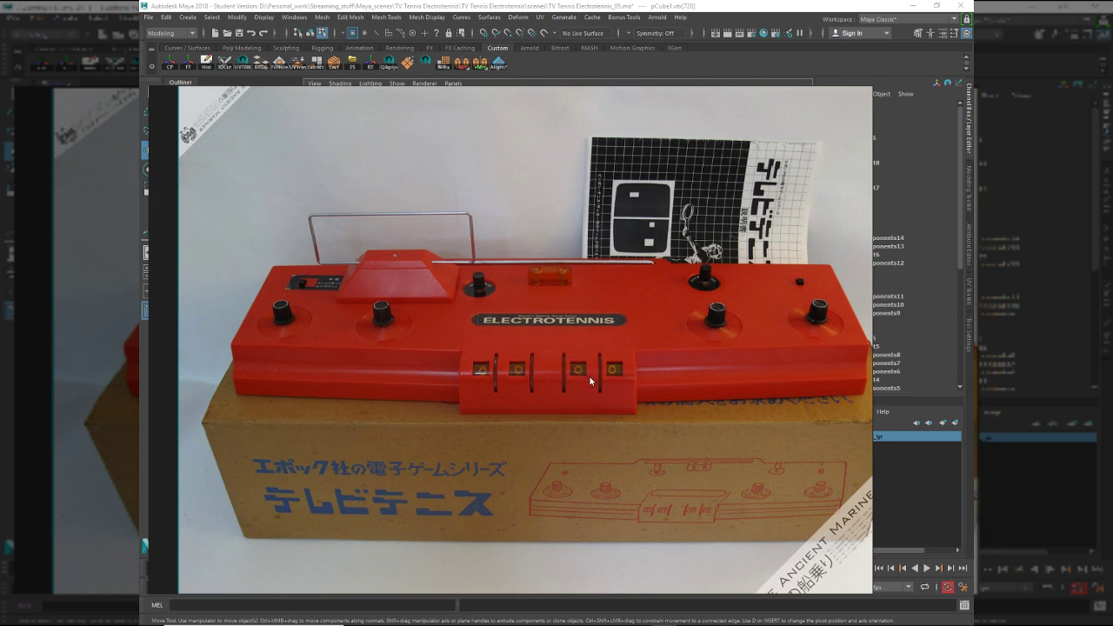
key("alt+Tab")
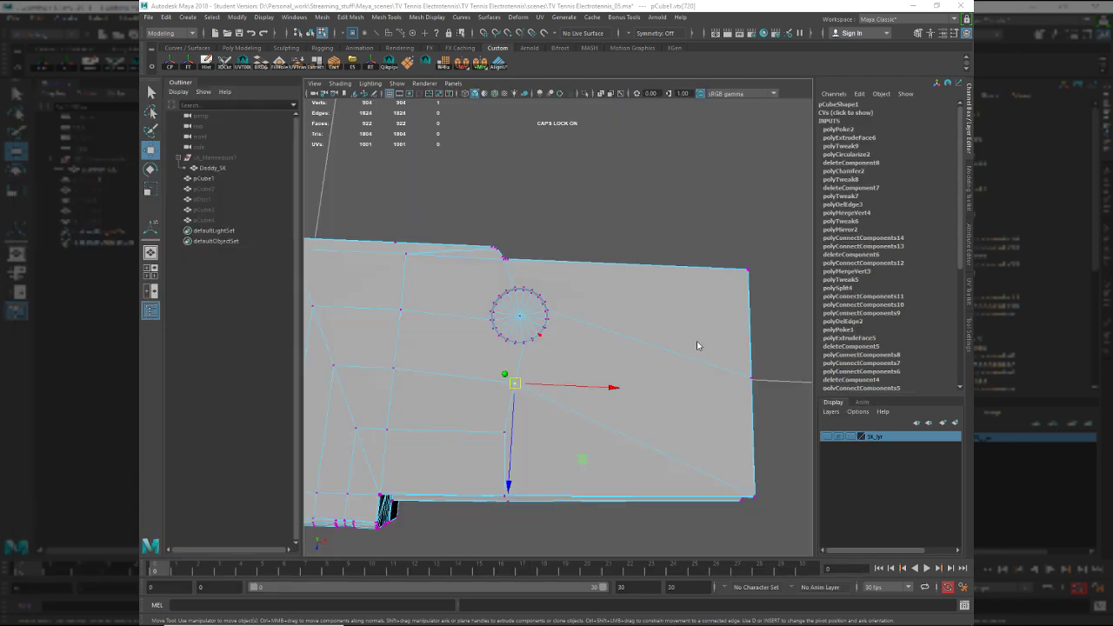
left_click(571, 320)
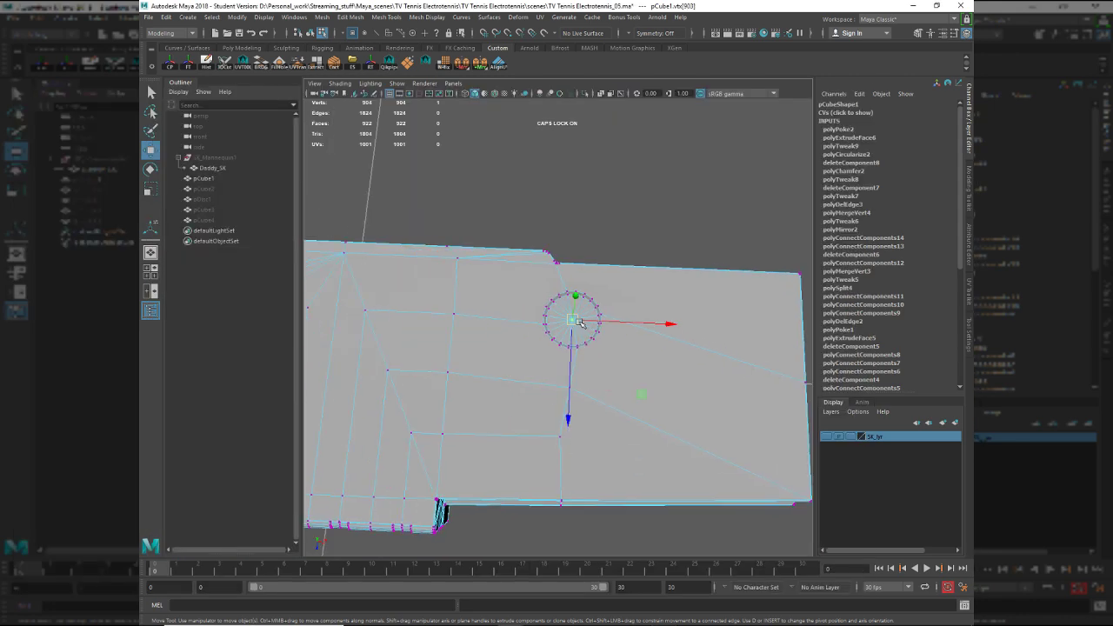
key("shift+period")
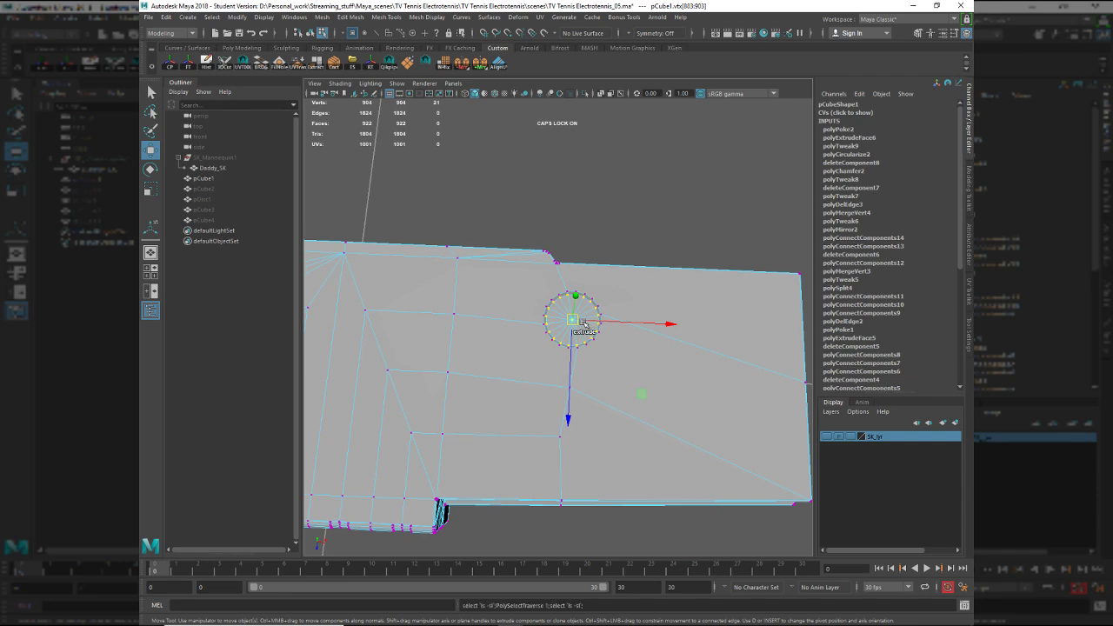
scroll(581, 323, "up", 2)
left_click_drag(599, 322, 626, 322)
key("alt+Tab")
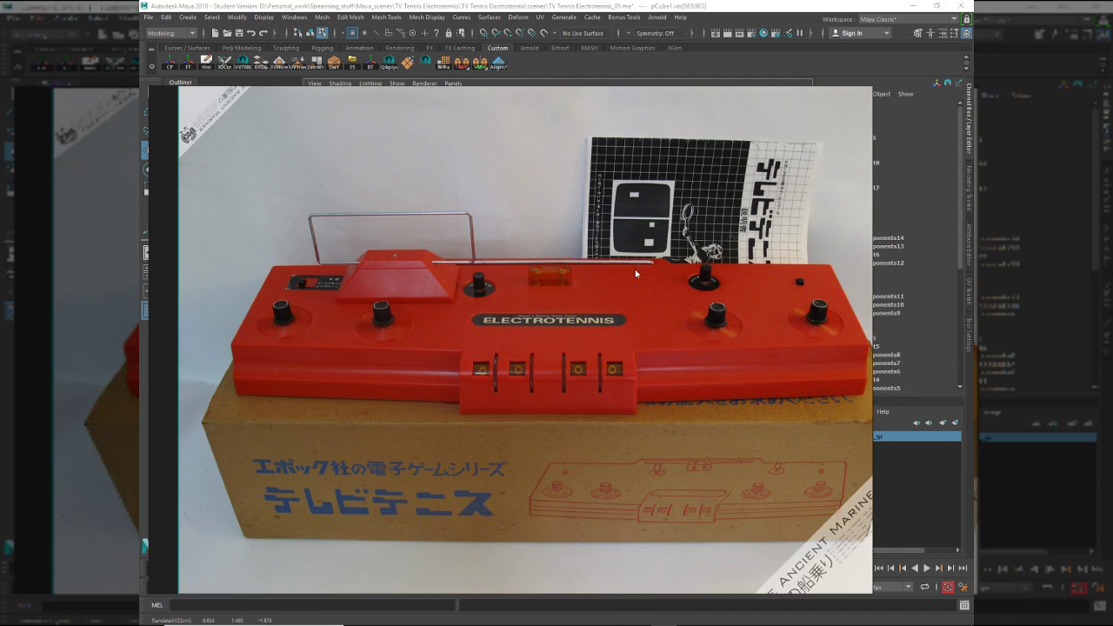
key("alt+Tab")
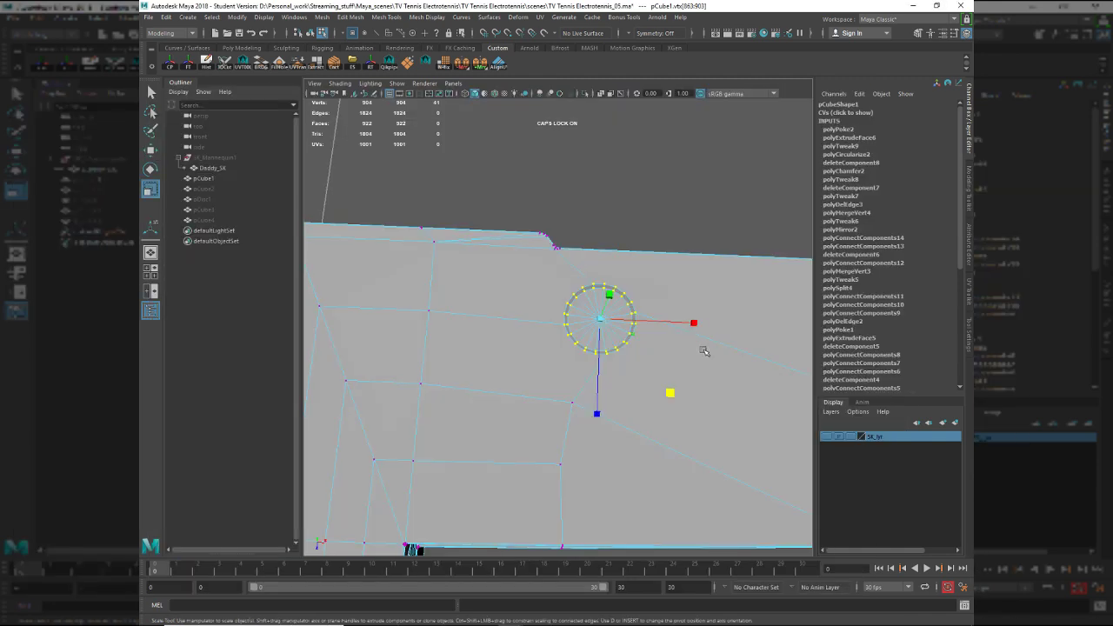
Scale the new recess's vertices down evenly, and scale the recess on the other half of the console down the same way.
middle_click_drag(707, 371, 684, 362)
middle_click_drag(374, 365, 553, 368, "alt")
scroll(551, 366, "down", 3)
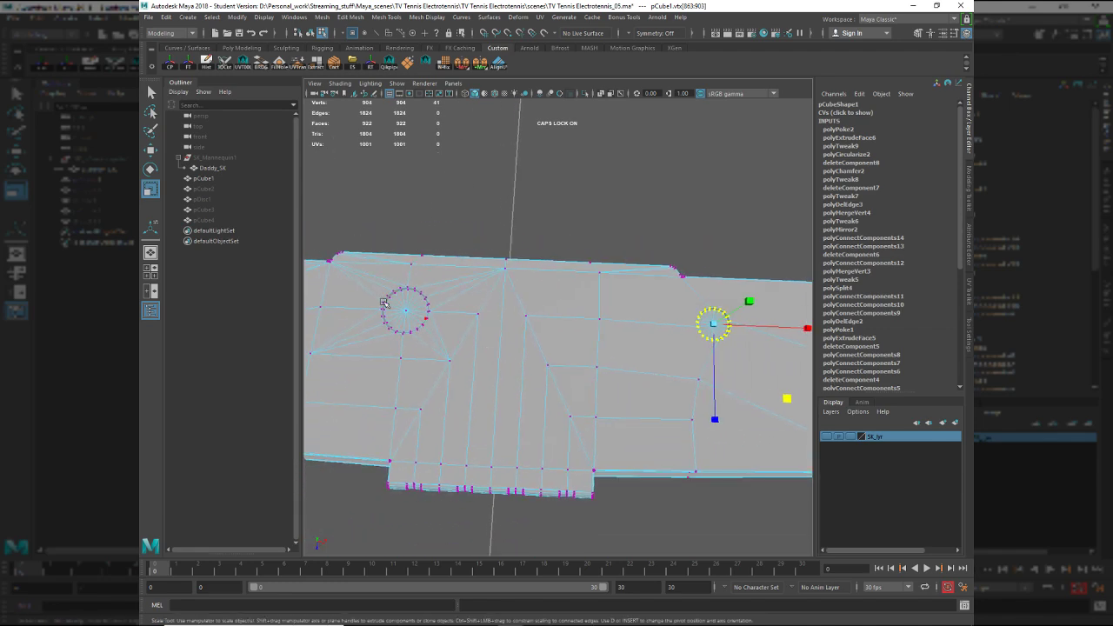
left_click(407, 311)
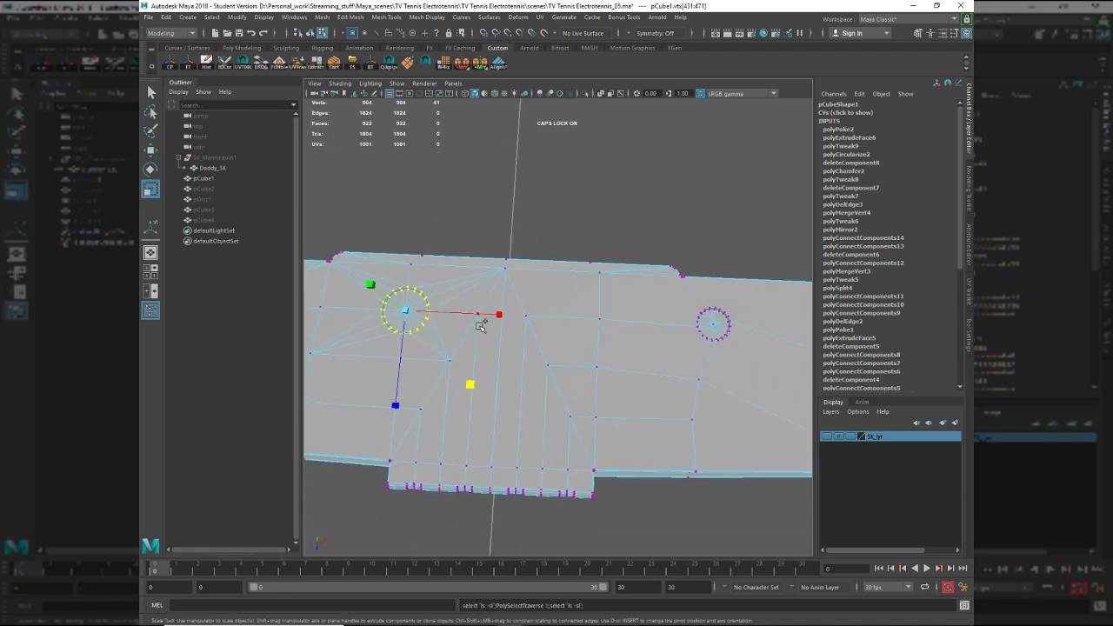
mouse_move(553, 378)
middle_mouse_down()
mouse_move(573, 369)
mouse_move(563, 366)
middle_mouse_up()
middle_click_drag(701, 388, 539, 369, "alt")
right_click_drag(539, 369, 667, 399, "alt")
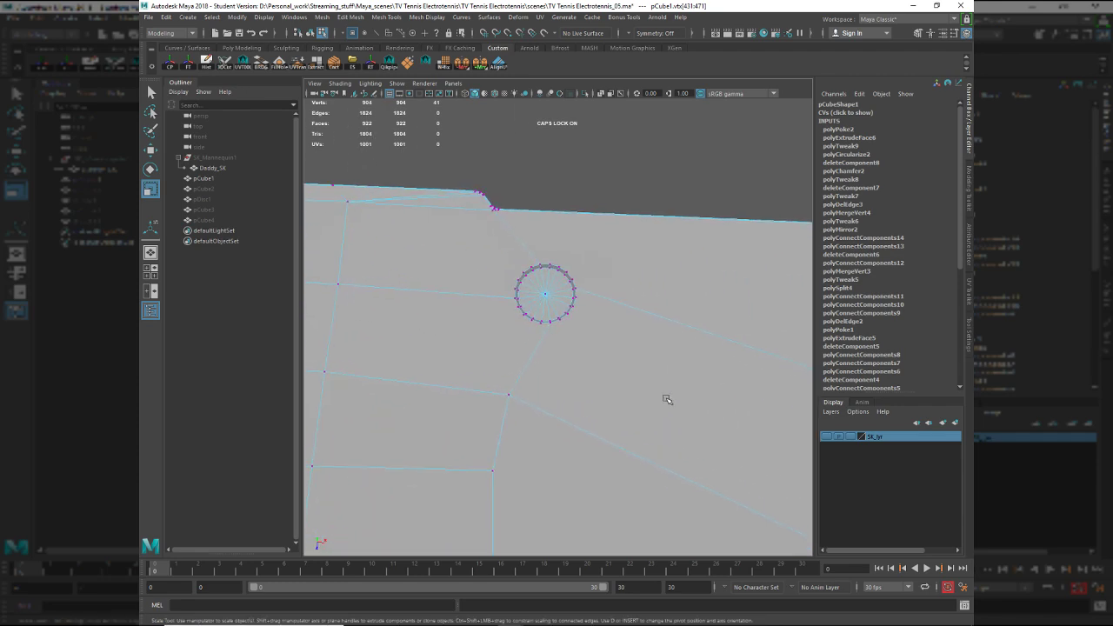
Inspect the resized recess close up in smooth mesh preview, then return to the unsmoothed display.
middle_click_drag(667, 399, 683, 429, "alt")
left_click_drag(586, 377, 606, 394, "alt")
left_click(578, 382)
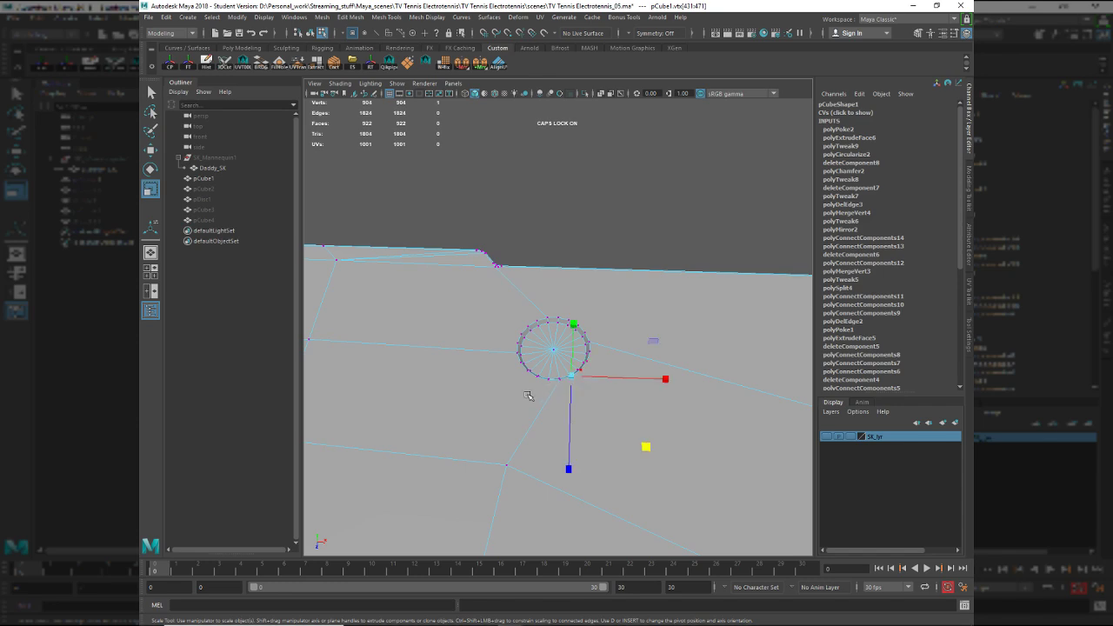
right_click_drag(529, 397, 465, 384, "alt")
left_click_drag(634, 364, 636, 399, "alt")
key("F8")
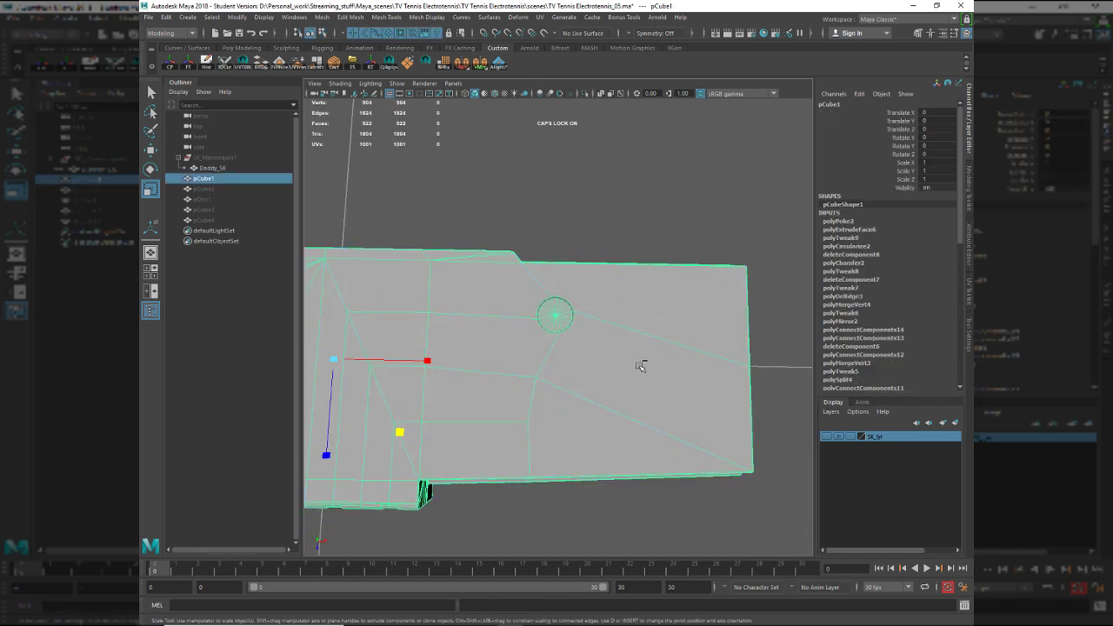
key("3")
left_click(611, 375, "ctrl")
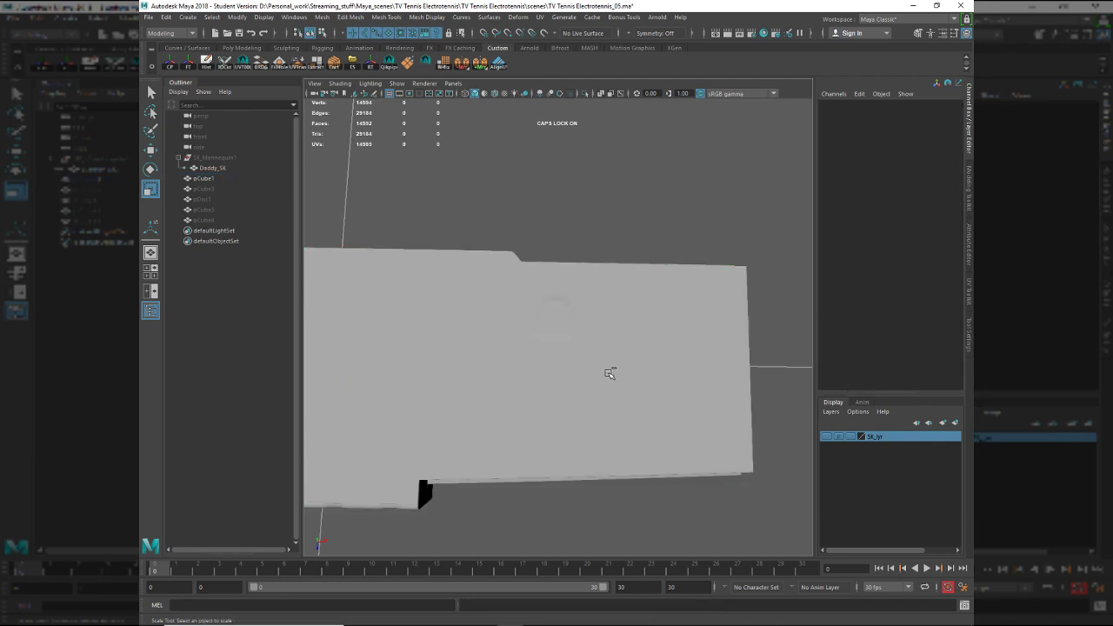
left_click_drag(569, 343, 559, 277, "alt")
mouse_move(613, 461)
right_mouse_down("alt")
mouse_move(693, 470)
mouse_move(626, 467)
right_mouse_up("alt")
left_click_drag(626, 467, 629, 391, "alt")
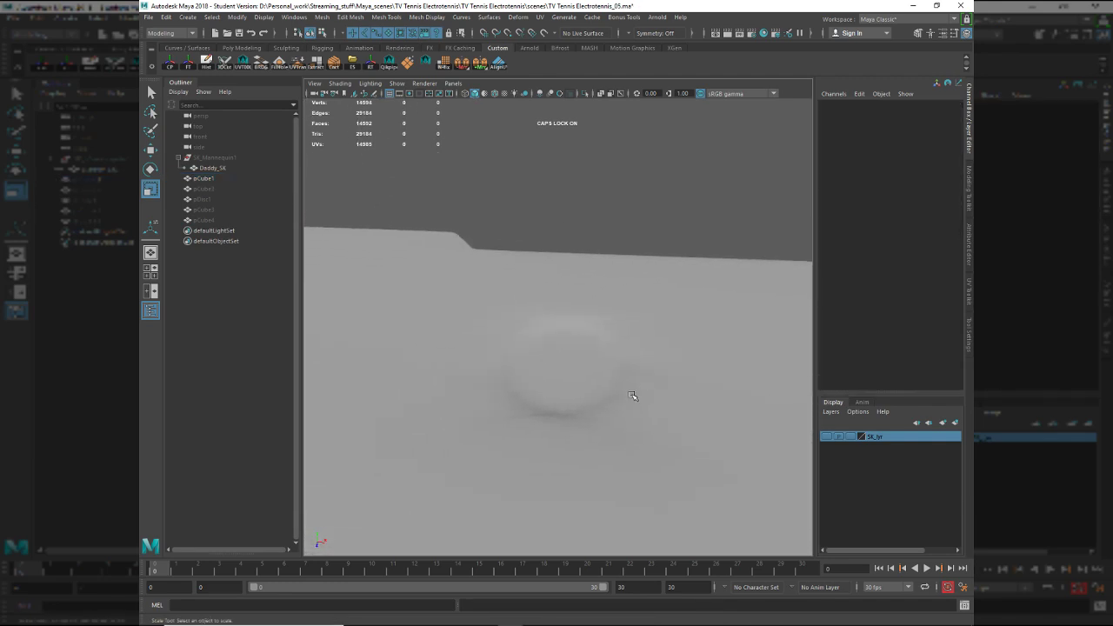
left_click(618, 406)
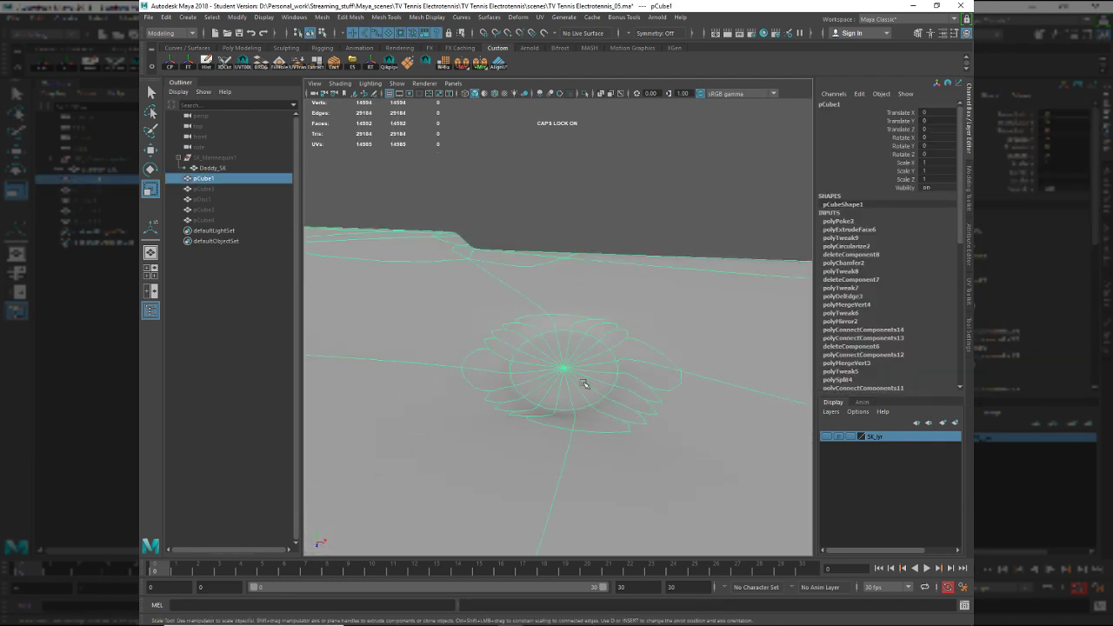
key("1")
Try supporting edge loops around the recess wall with Multi-Cut, check them in smooth preview, and undo them.
key("ctrl+shift+x")
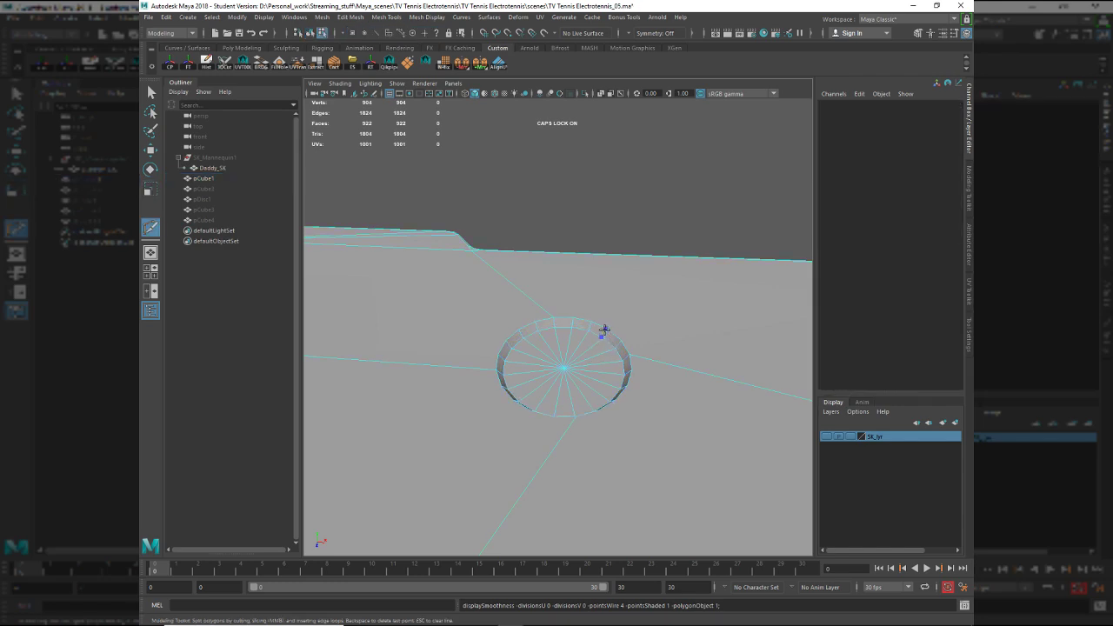
middle_click(604, 334, "ctrl")
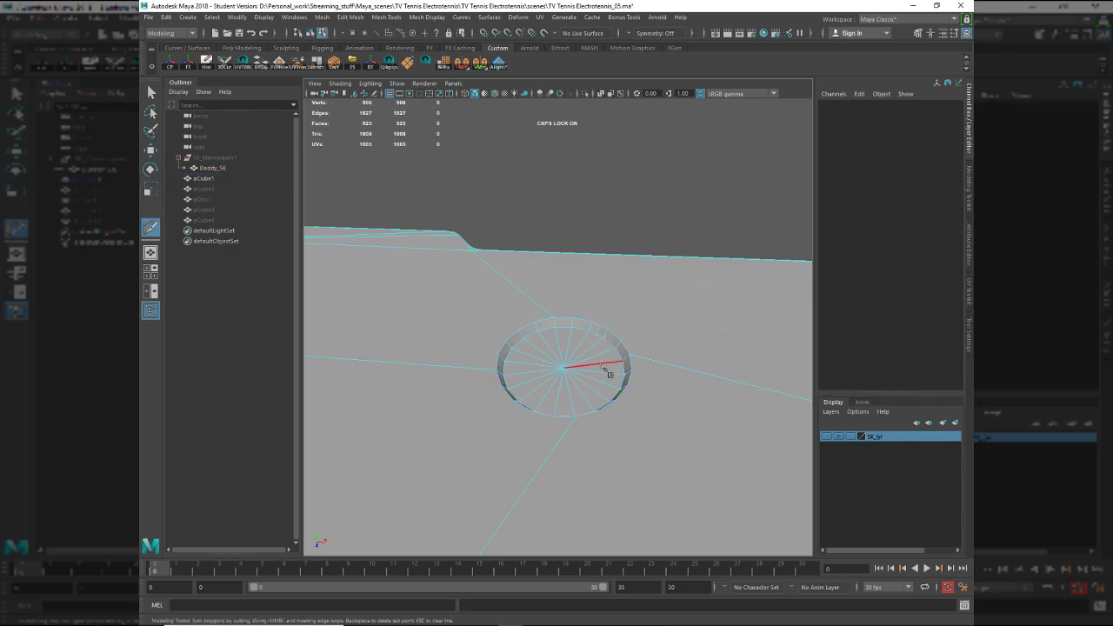
left_click(607, 333, "ctrl")
key("ctrl+z")
key("3")
key("q")
right_click_drag(592, 400, 651, 354)
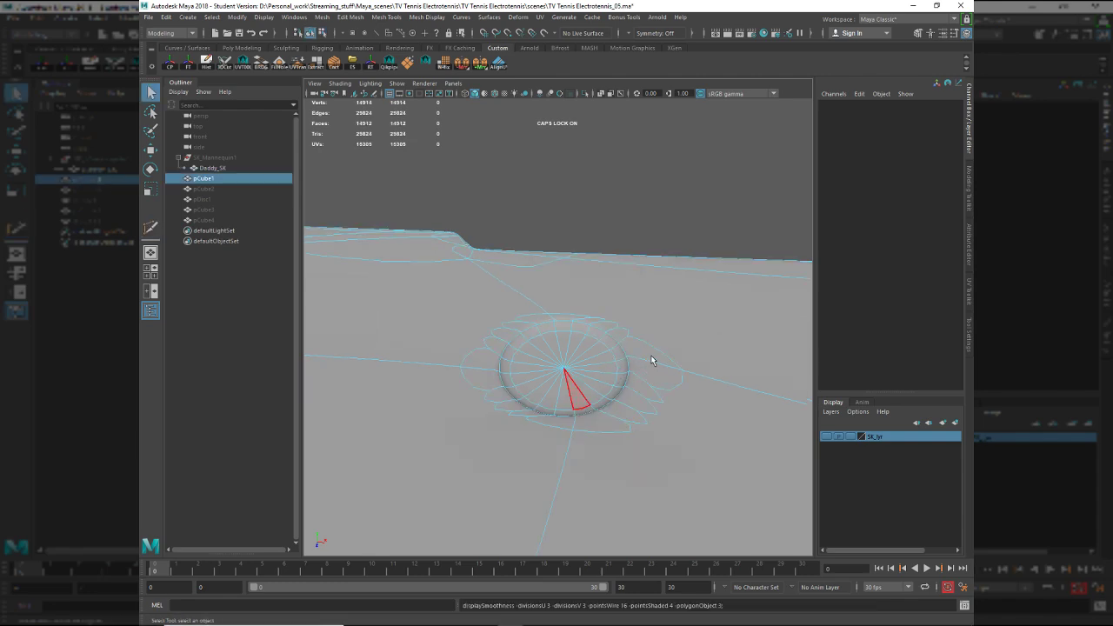
left_click(661, 355, "ctrl")
left_click_drag(653, 374, 635, 354, "alt")
left_click(634, 354)
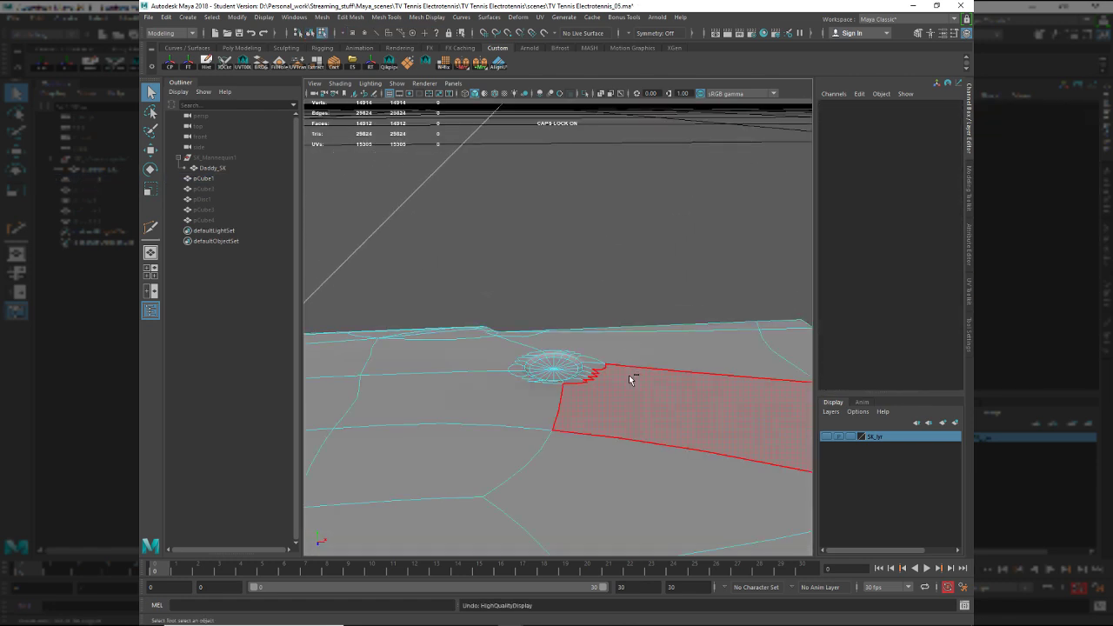
key("ctrl+z")
right_click_drag(588, 383, 589, 461, "alt")
Try beveling the ring of recess wall faces with 1 segment and fraction 0.5, using smooth preview.
key("1")
left_click(588, 387)
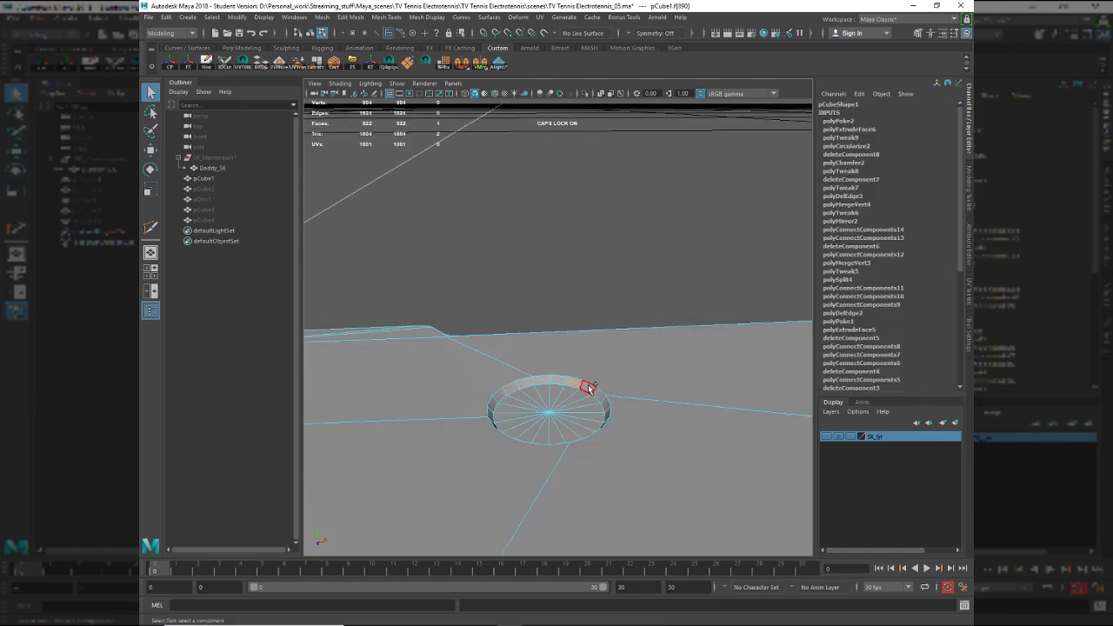
key("ctrl+b")
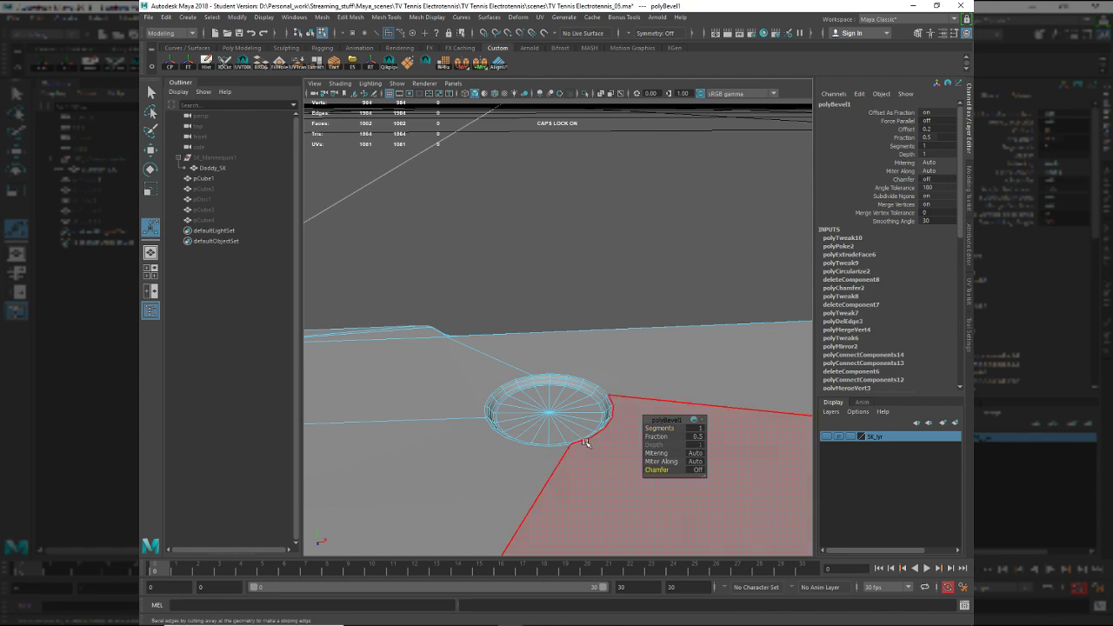
key("3")
key("q")
key("F8")
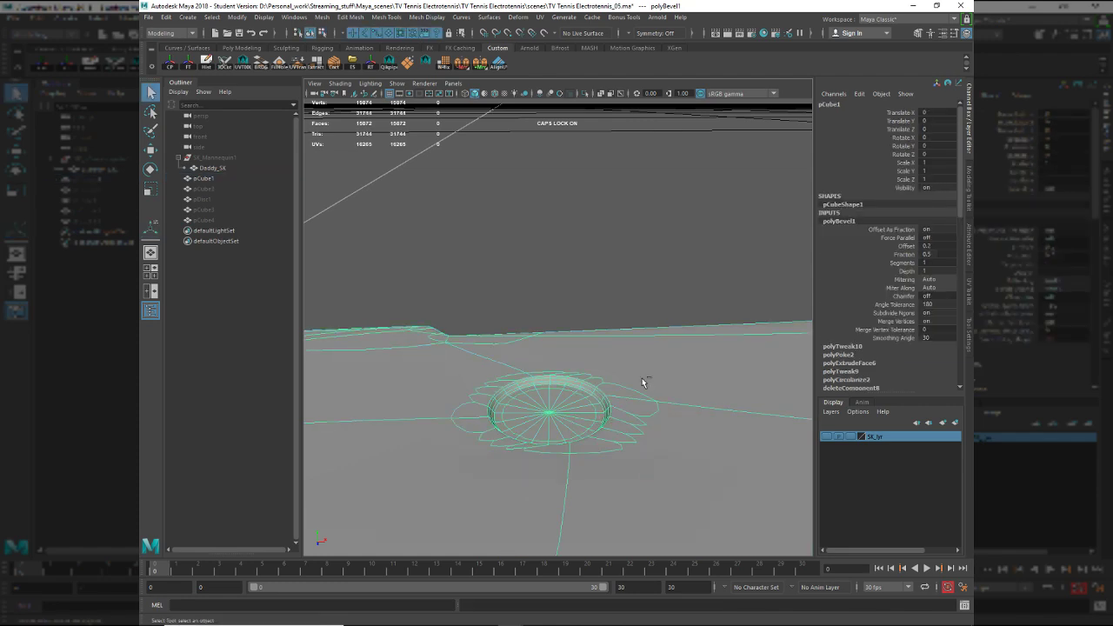
Examine the beveled recess and the surrounding console surface from several angles, smoothed and unsmoothed.
left_click(641, 389)
left_click_drag(636, 403, 631, 417, "alt")
right_click_drag(632, 416, 565, 401, "alt")
left_click_drag(565, 401, 720, 444, "alt")
left_click_drag(630, 422, 599, 468, "alt")
left_click(600, 468)
key("1")
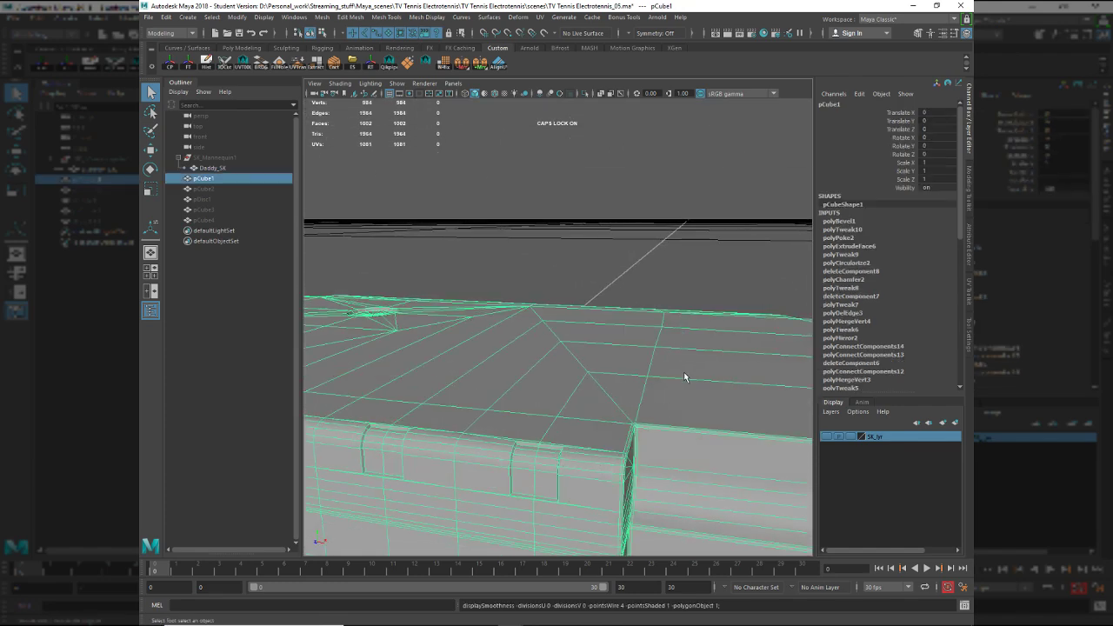
middle_click_drag(684, 378, 551, 401, "alt")
left_click_drag(552, 400, 592, 440, "alt")
middle_click_drag(688, 417, 576, 423, "alt")
right_click_drag(576, 423, 664, 496, "alt")
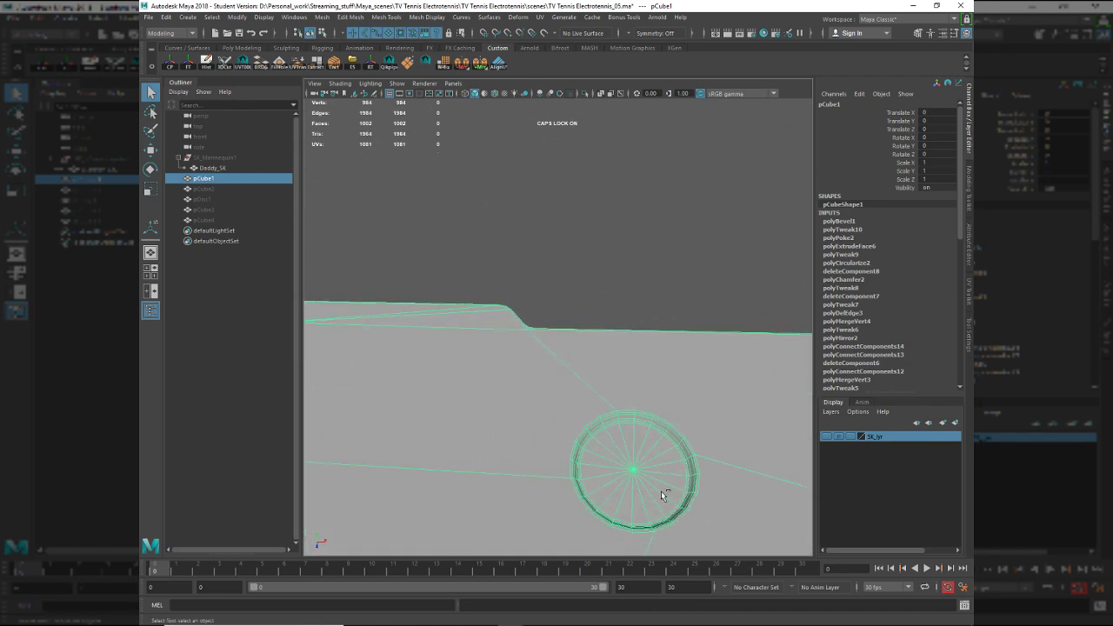
Undo the bevel on the recess wall.
key("ctrl+z")
key("ctrl+z")
key("ctrl+z")
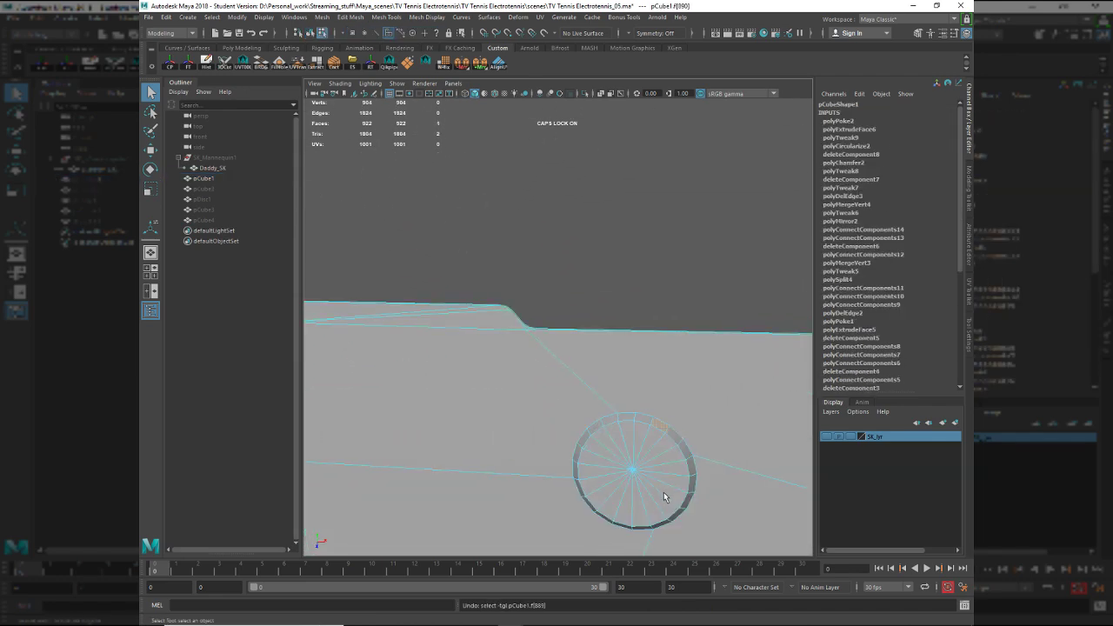
Compare the console's outer end and its new recess with the knobs in the reference photo.
key("F8")
left_click(719, 431, "ctrl")
right_click_drag(693, 440, 608, 437, "alt")
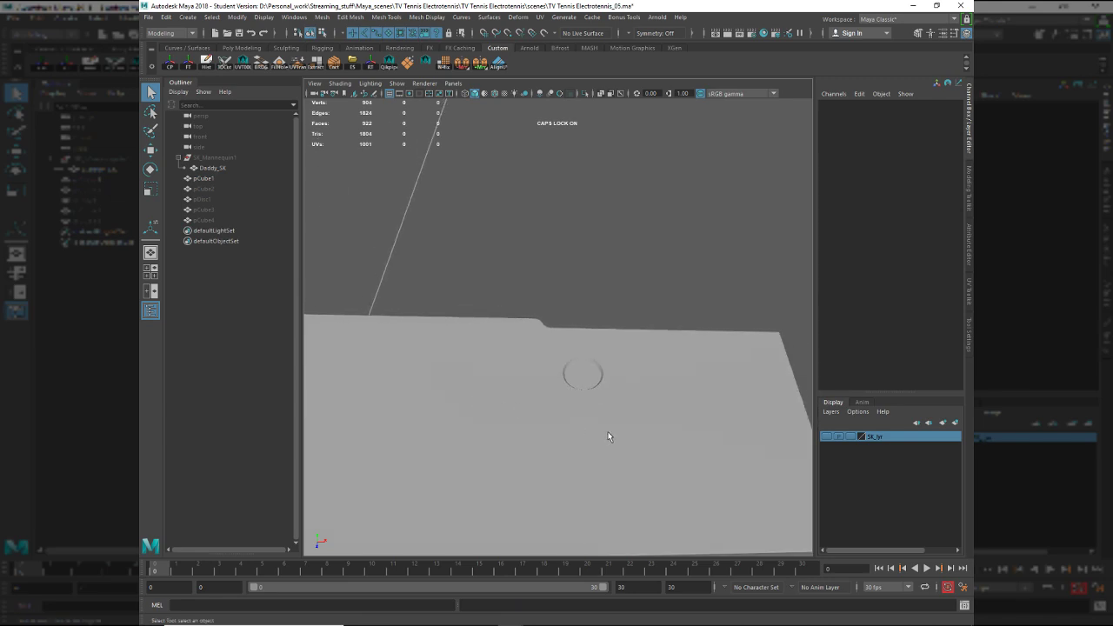
left_click_drag(608, 431, 643, 421, "alt")
left_click(641, 425)
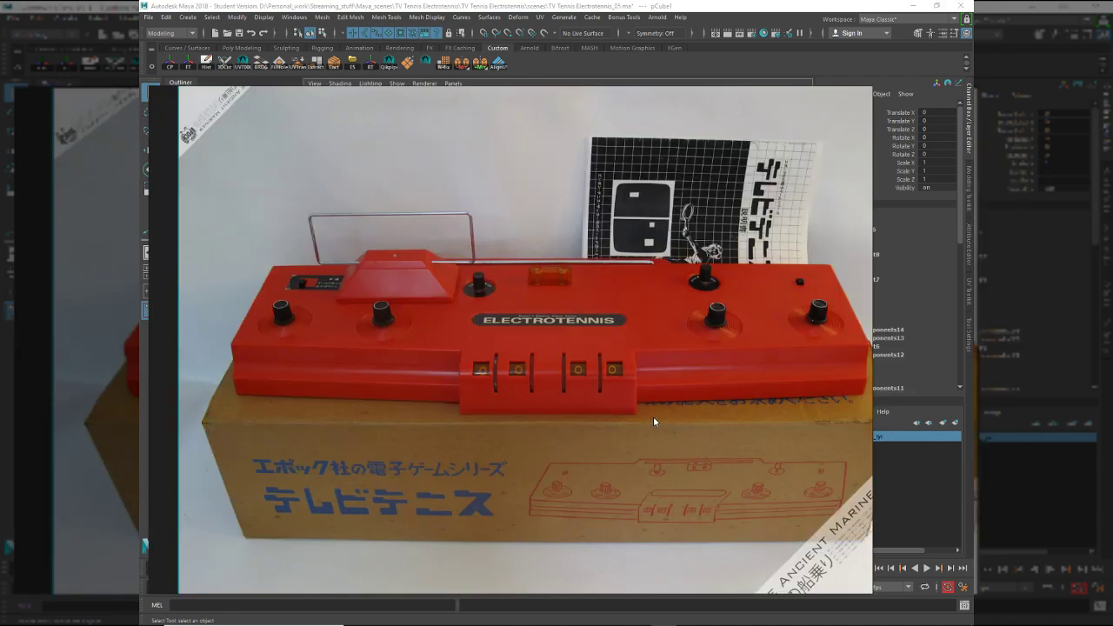
key("alt+Tab")
left_click_drag(659, 417, 597, 430, "alt")
right_click_drag(597, 430, 551, 427, "alt")
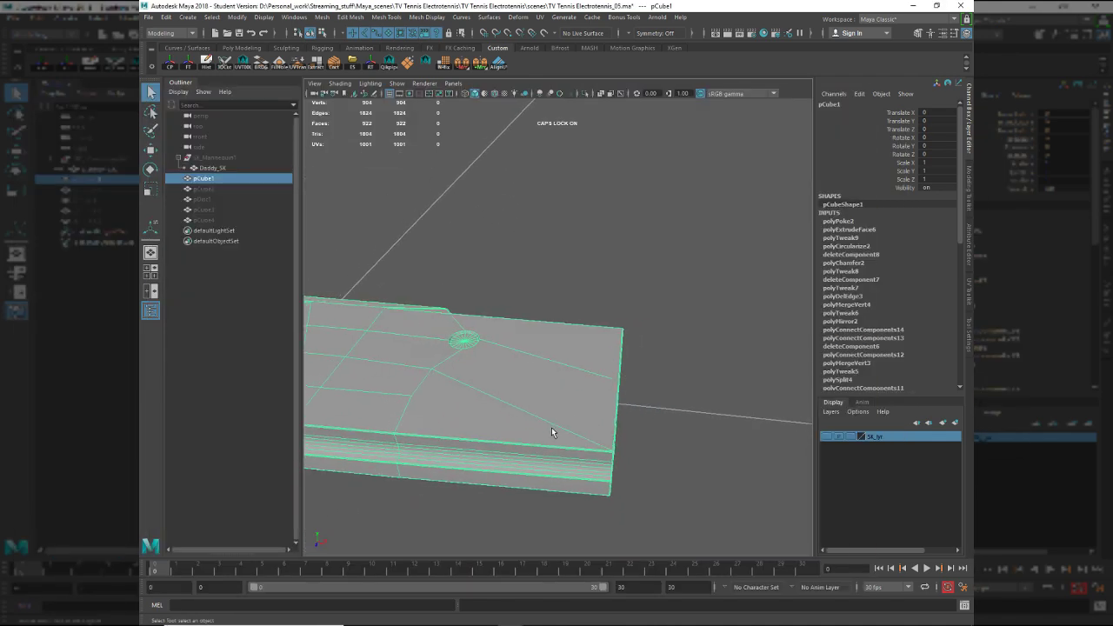
left_click_drag(551, 427, 602, 444, "alt")
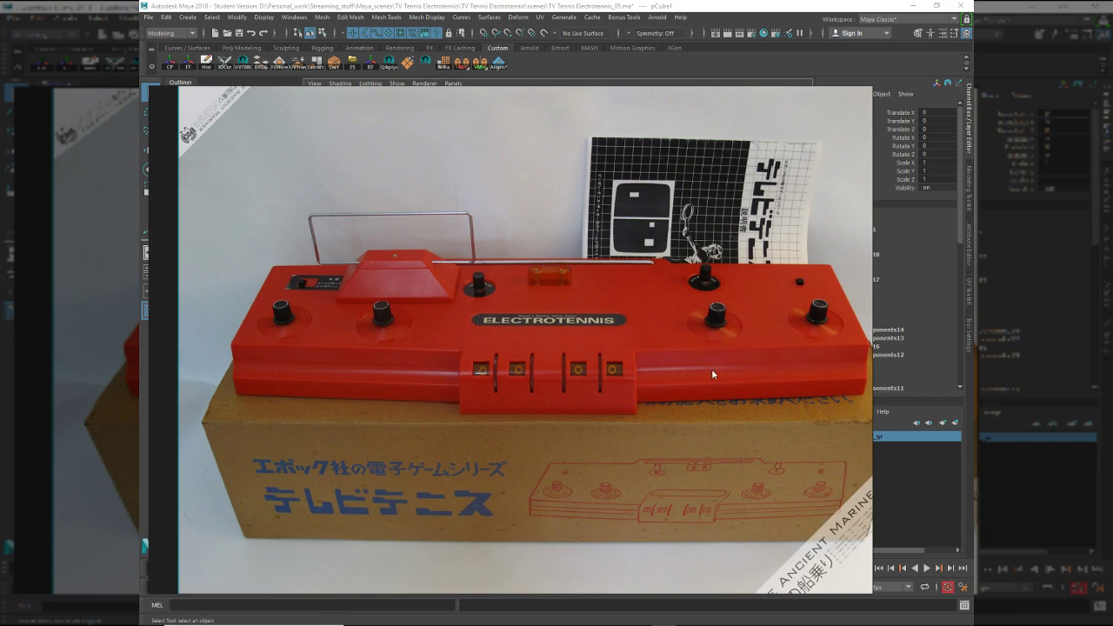
Create a polygon cylinder and snap it to the centre of the circular recess on the console's top surface.
key("alt+Tab")
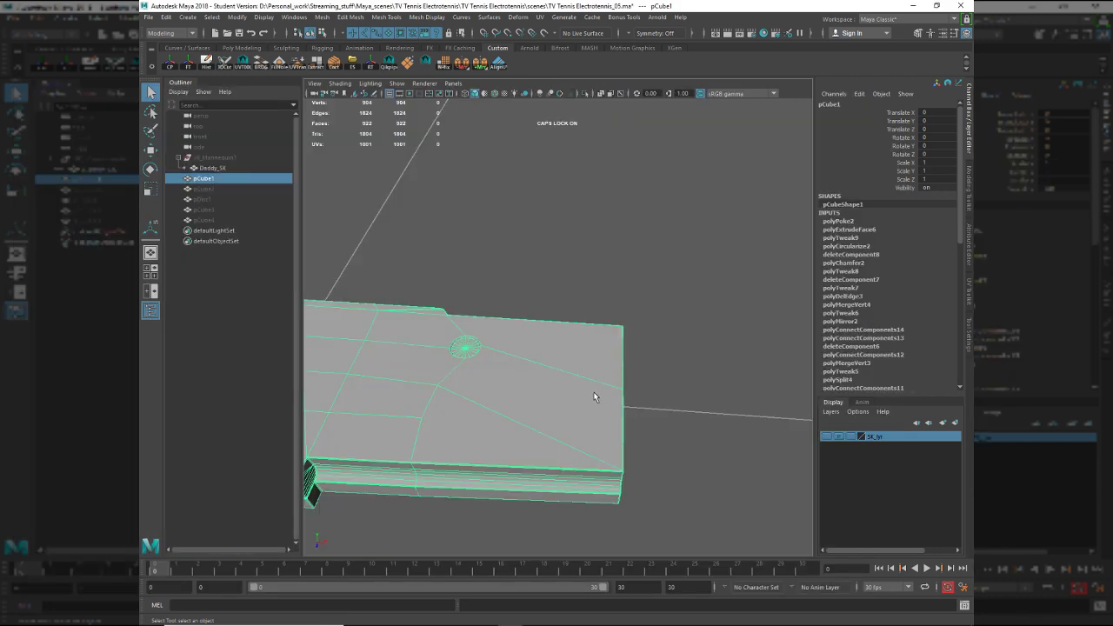
middle_click_drag(594, 394, 657, 337, "alt")
left_click(716, 341)
right_click_drag(535, 322, 658, 389, "alt")
middle_click_drag(658, 389, 703, 470, "alt")
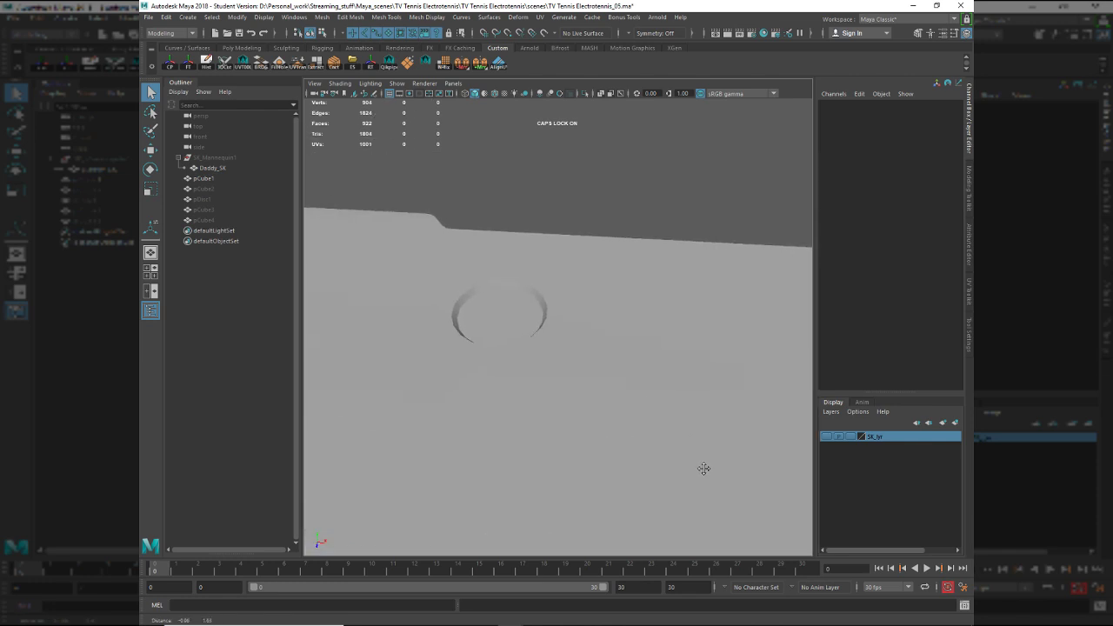
right_click_drag(703, 469, 607, 406, "alt")
right_click_drag(585, 233, 526, 233, "shift")
key("w")
key("v")
middle_click_drag(504, 331, 516, 326)
Scale the new cylinder to about 0.788 in X and Z so it is slightly wider than the recess.
key("r")
left_click_drag(590, 381, 549, 430)
right_click_drag(549, 430, 651, 444, "alt")
middle_click_drag(651, 445, 758, 414, "alt")
middle_click_drag(668, 382, 649, 355, "alt")
right_click_drag(649, 355, 708, 433, "alt")
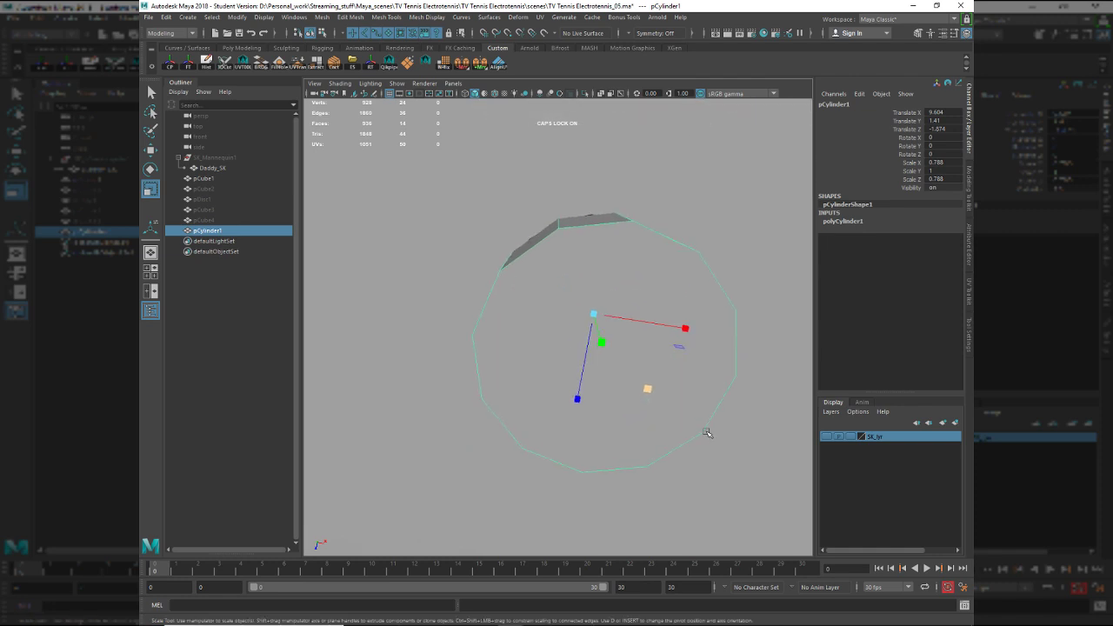
Set the cylinder's axis subdivisions to 20.
left_click(471, 244)
left_click(617, 325)
key("t")
left_click(721, 446)
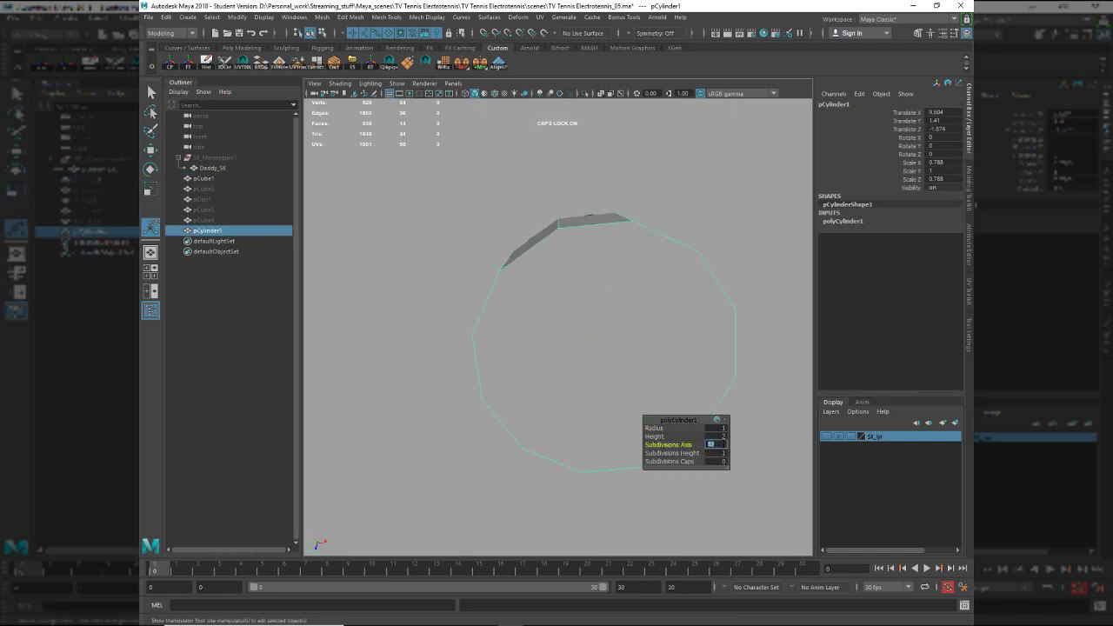
type("20")
key("Return")
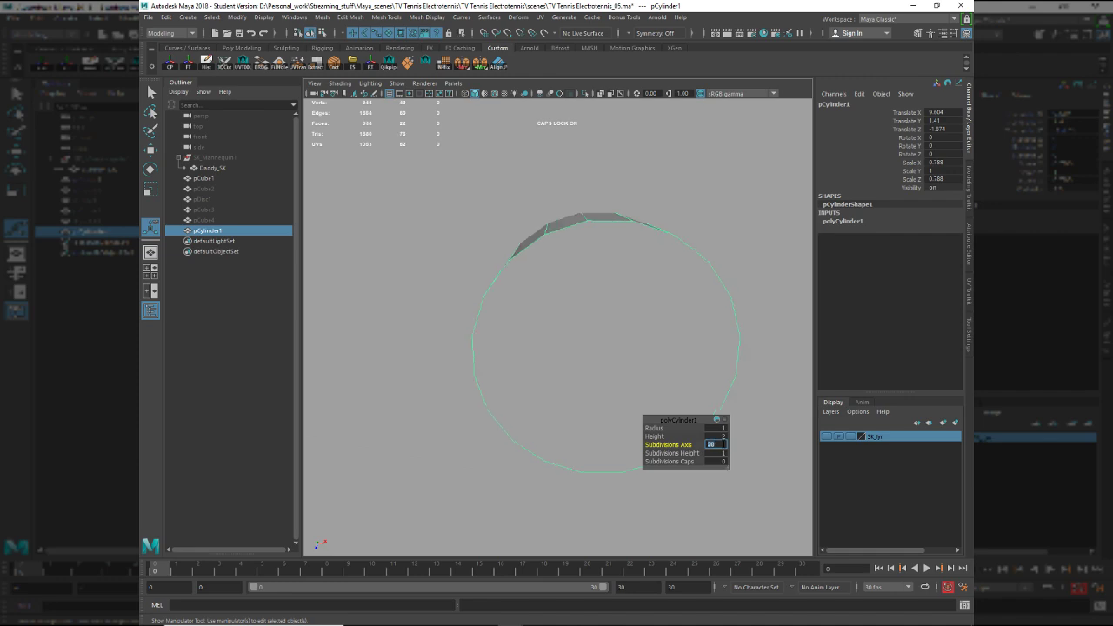
Isolate the console body, count the edges around the recess rim, and bring the cylinder back into view.
left_click(481, 233)
key("alt+h")
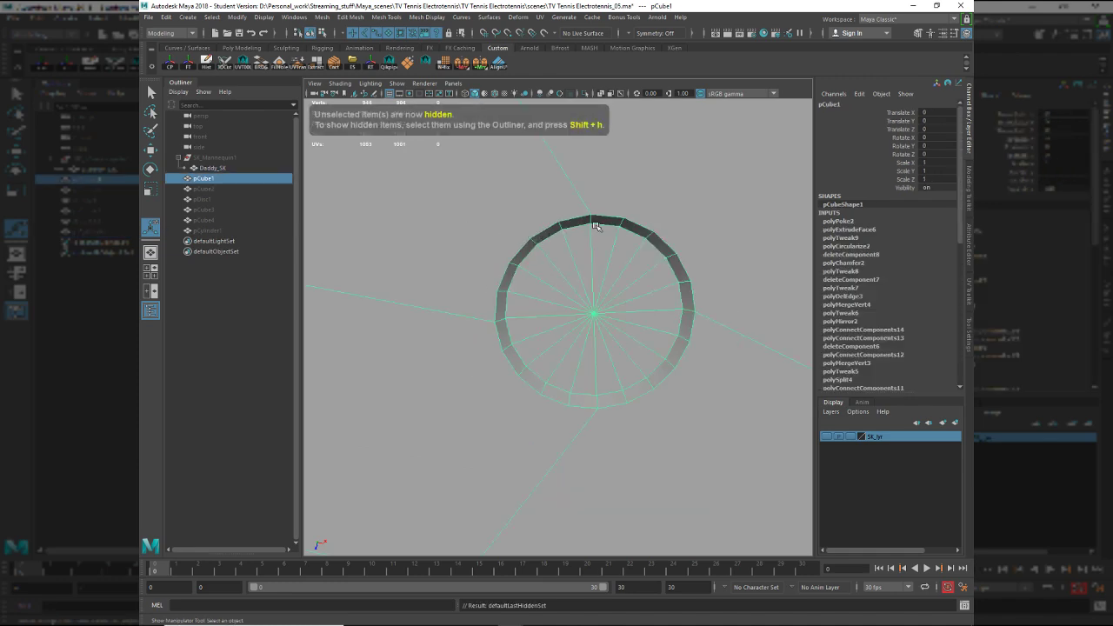
key("q")
right_click_drag(593, 223, 566, 226)
left_click(575, 218)
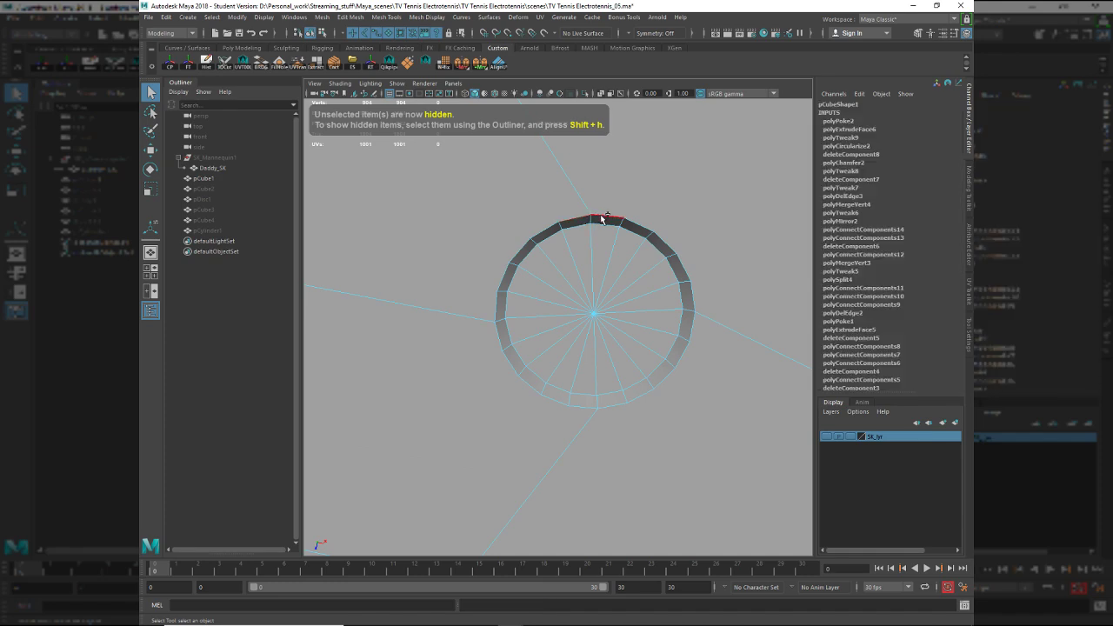
left_click(664, 243, "shift")
left_click(682, 265, "shift")
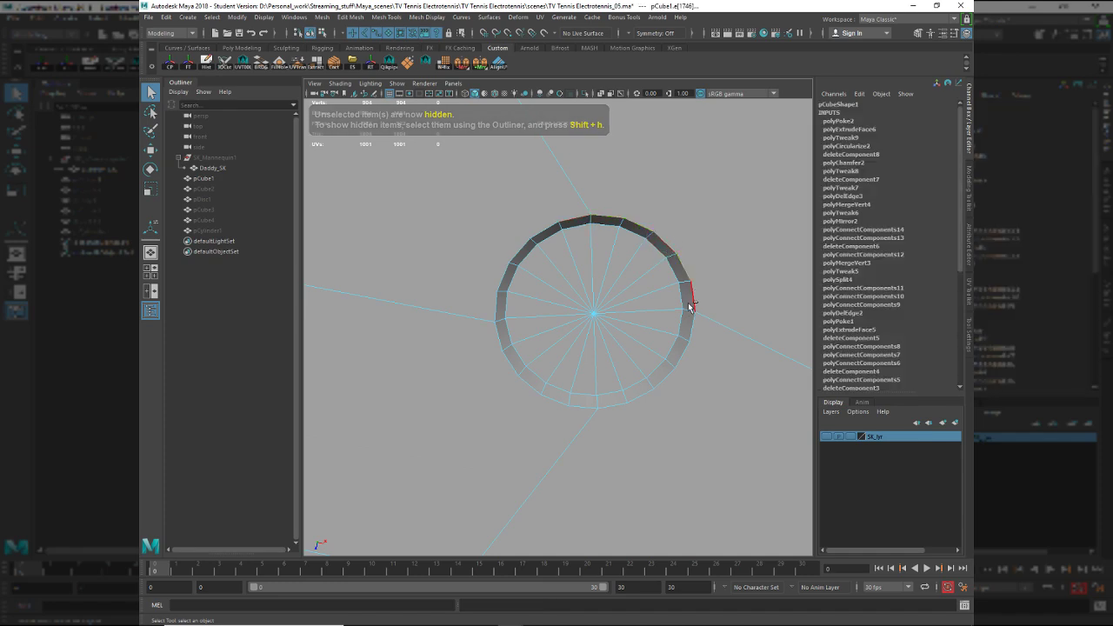
left_click(692, 300, "shift")
left_click(689, 332, "shift")
left_click(681, 360, "shift")
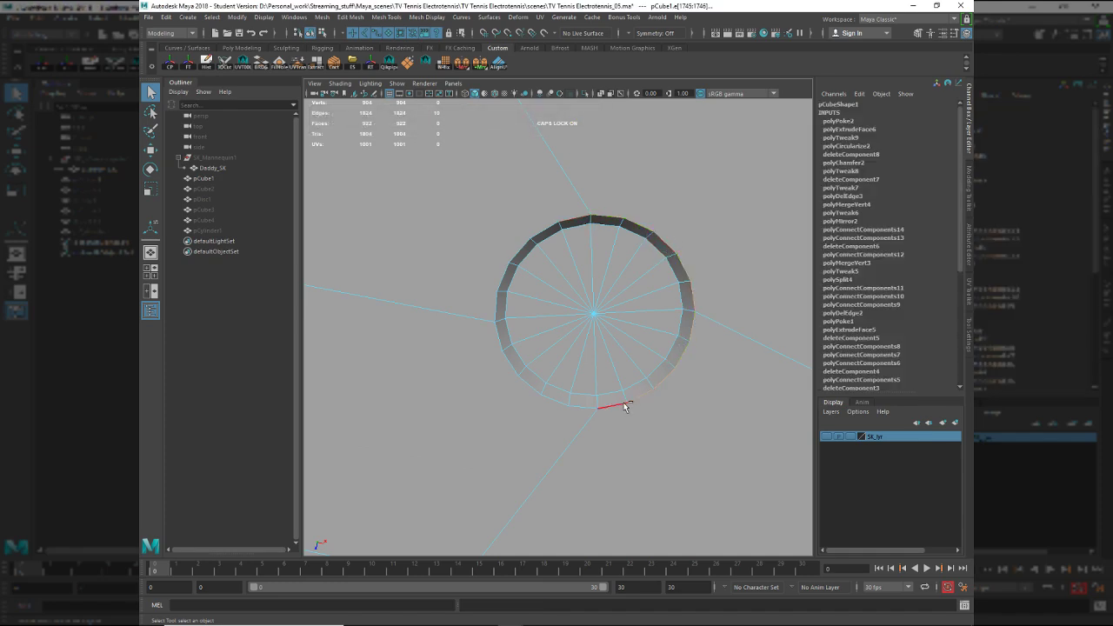
left_click(589, 409, "shift")
left_click(550, 403, "shift")
left_click(534, 389, "shift")
left_click(509, 360, "shift")
left_click(499, 334, "shift")
left_click(498, 306, "shift")
left_click(504, 275, "shift")
key("F8")
key("ctrl+shift+h")
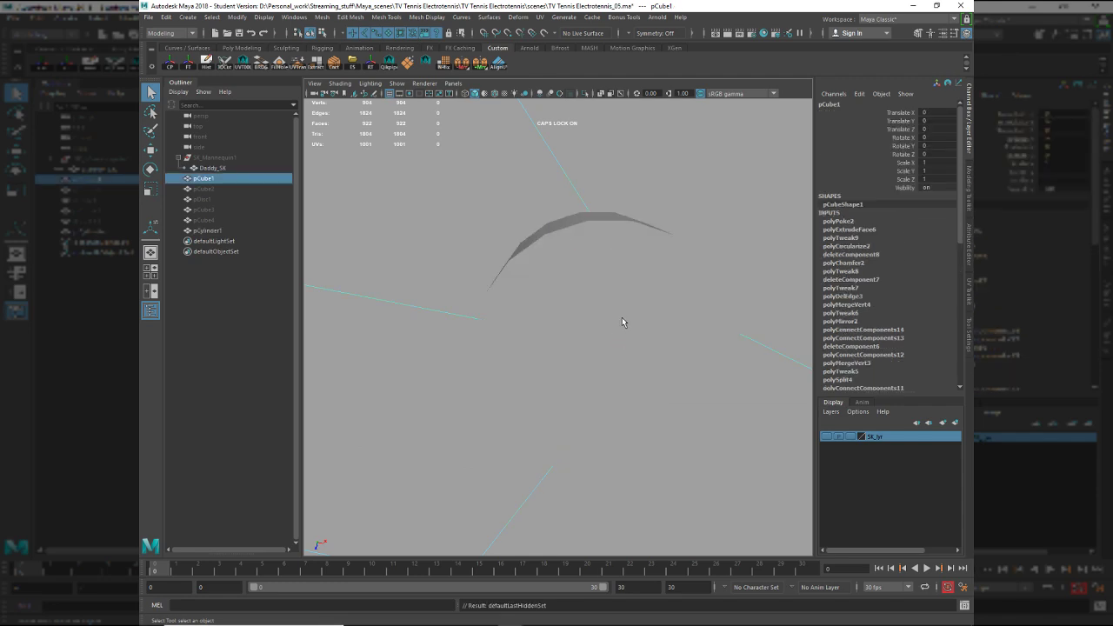
Move the cylinder along Z to about 3.046, in front of the recess, keeping its other coordinates.
left_click(623, 319)
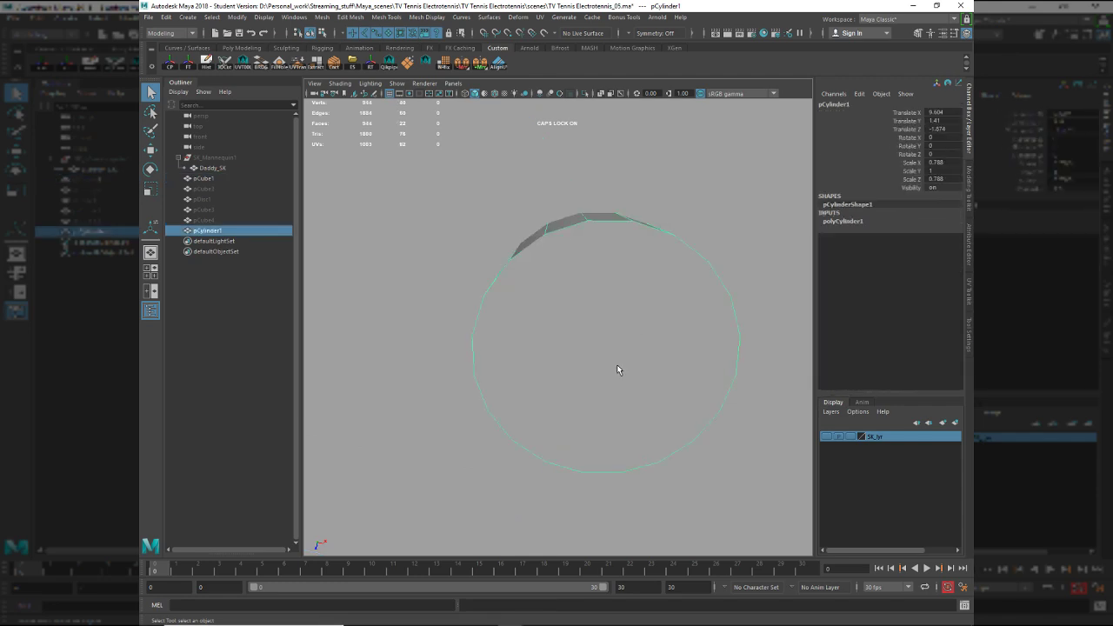
key("t")
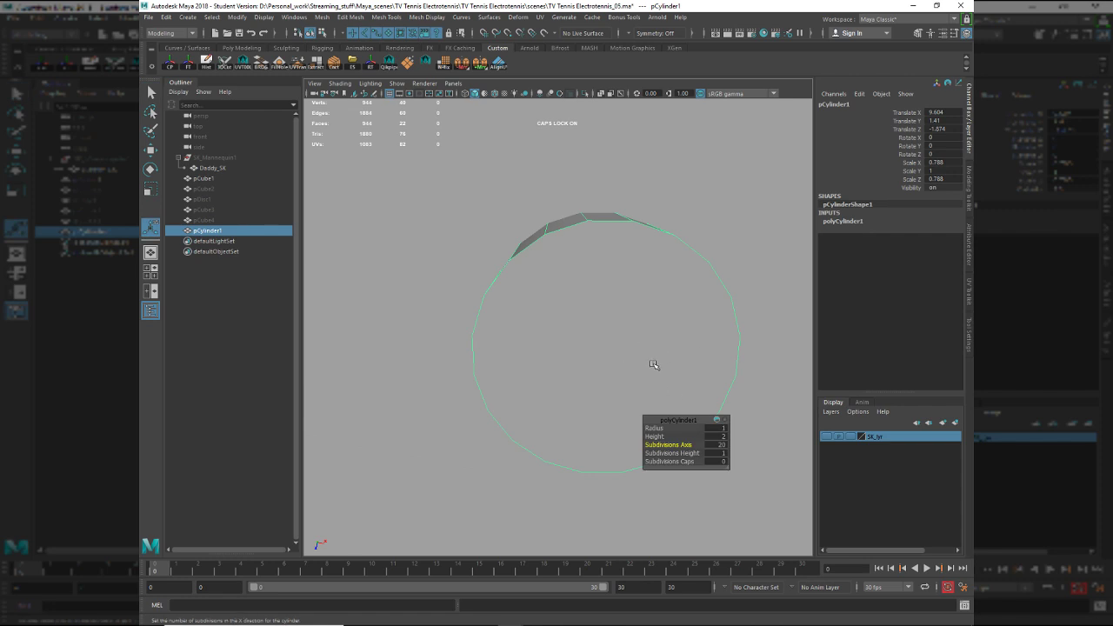
left_click_drag(666, 363, 611, 286, "alt")
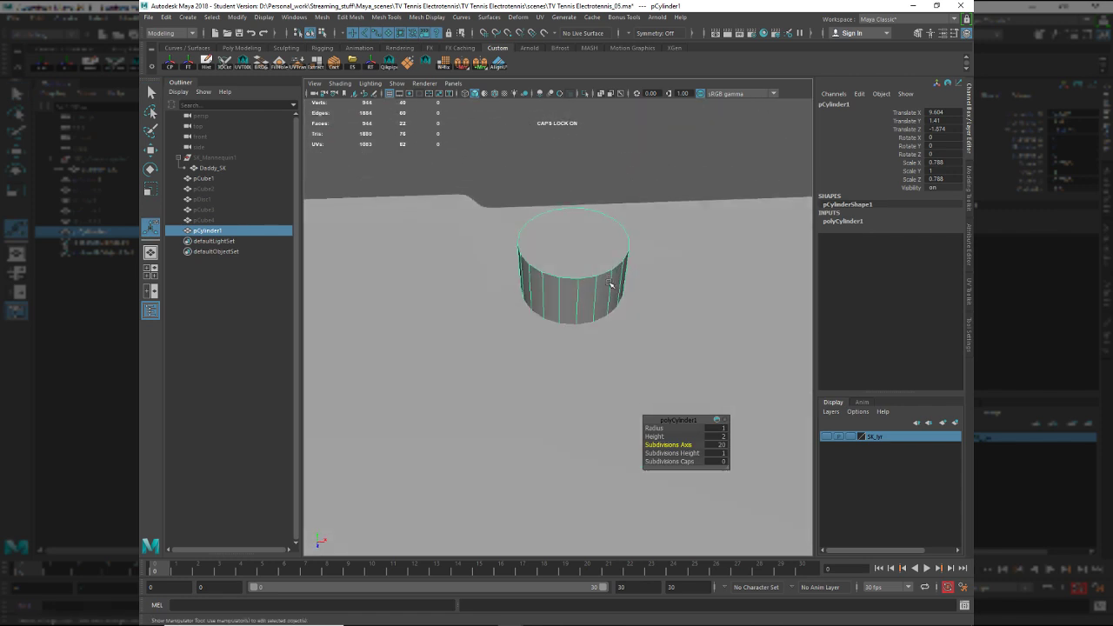
right_click_drag(614, 295, 565, 310, "alt")
key("F11")
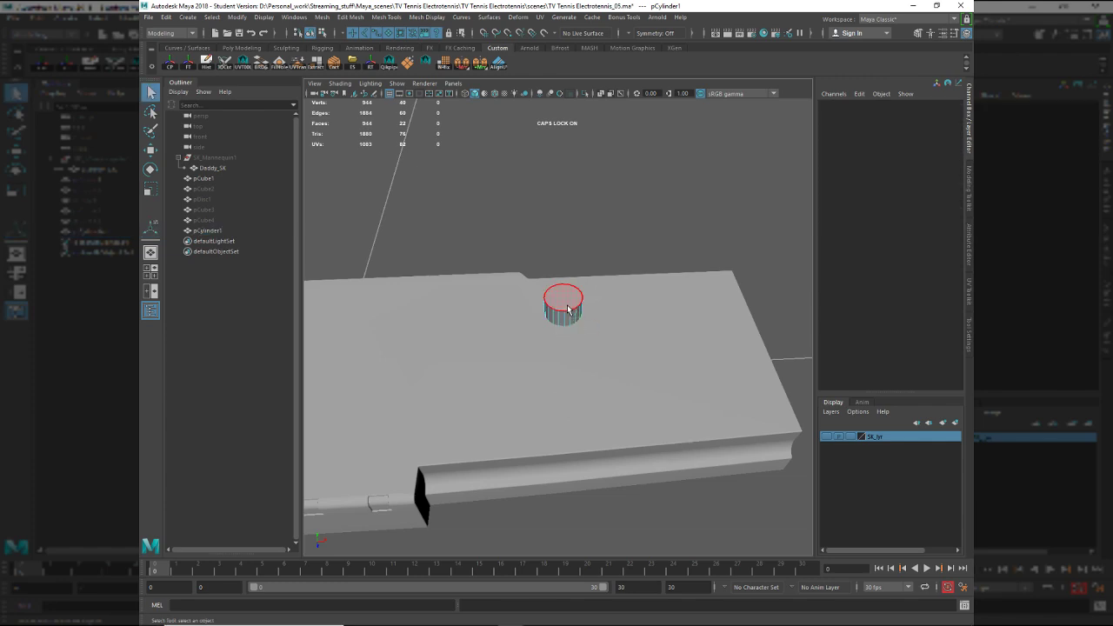
left_click(568, 310)
key("w")
left_click_drag(567, 364, 560, 464)
key("f")
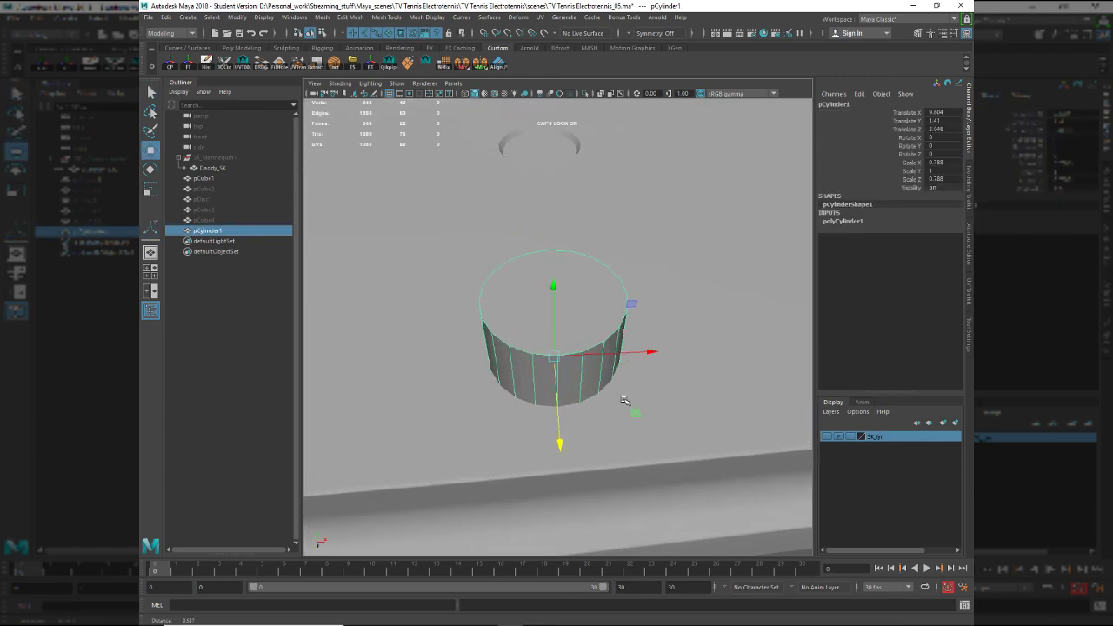
Isolate the cylinder and delete its side and bottom faces, leaving only the flat circular top cap.
key("alt+h")
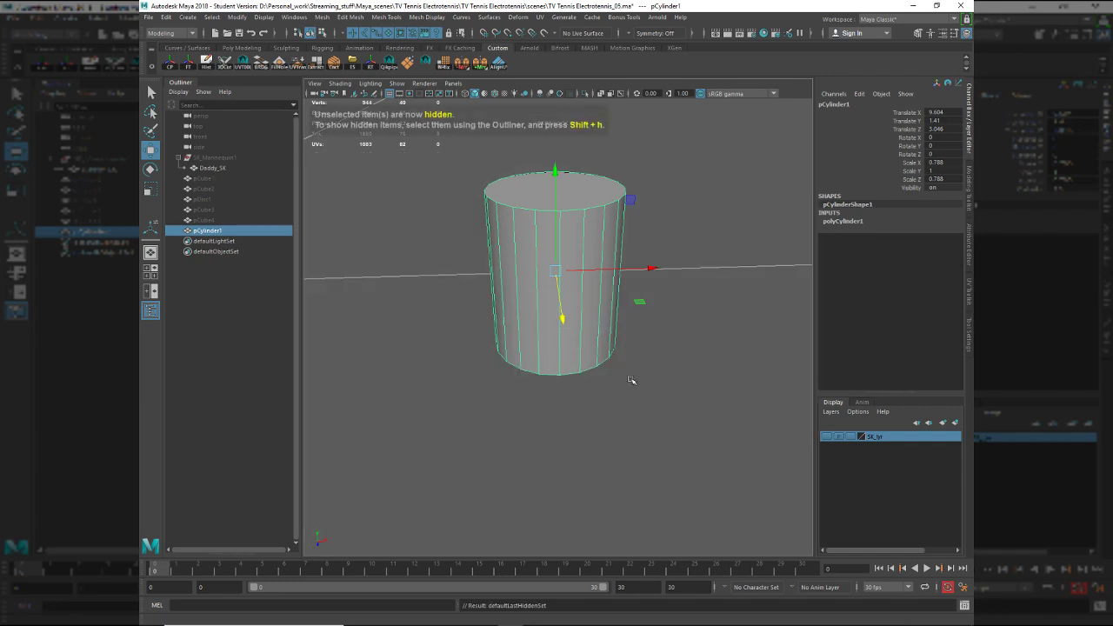
key("F11")
left_click_drag(672, 440, 428, 293)
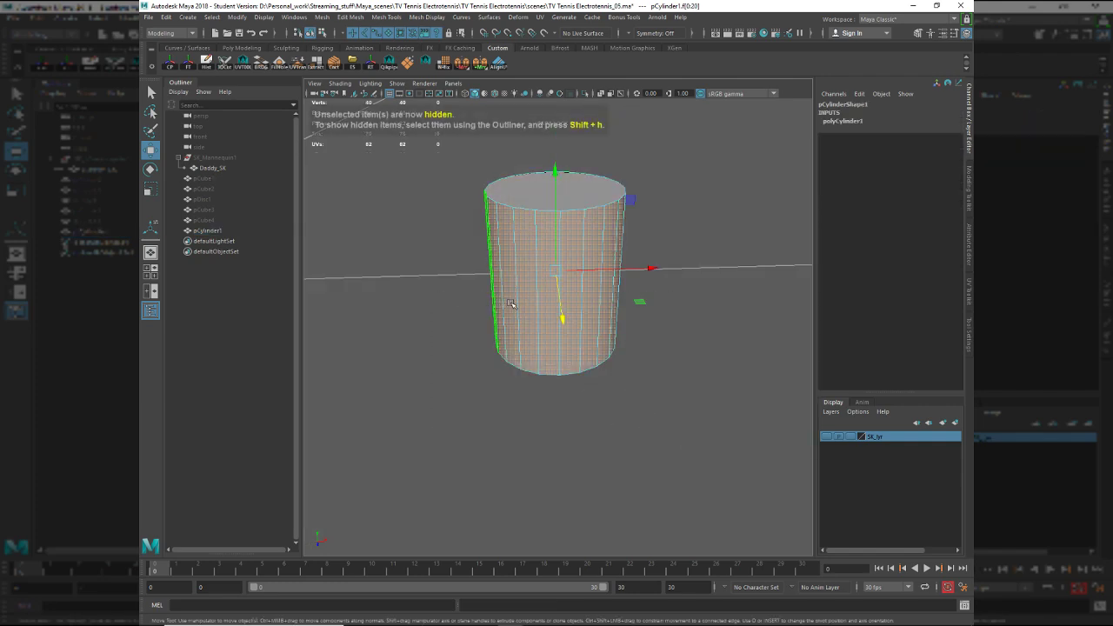
key("Delete")
left_click_drag(584, 281, 582, 319, "alt")
left_click(566, 415)
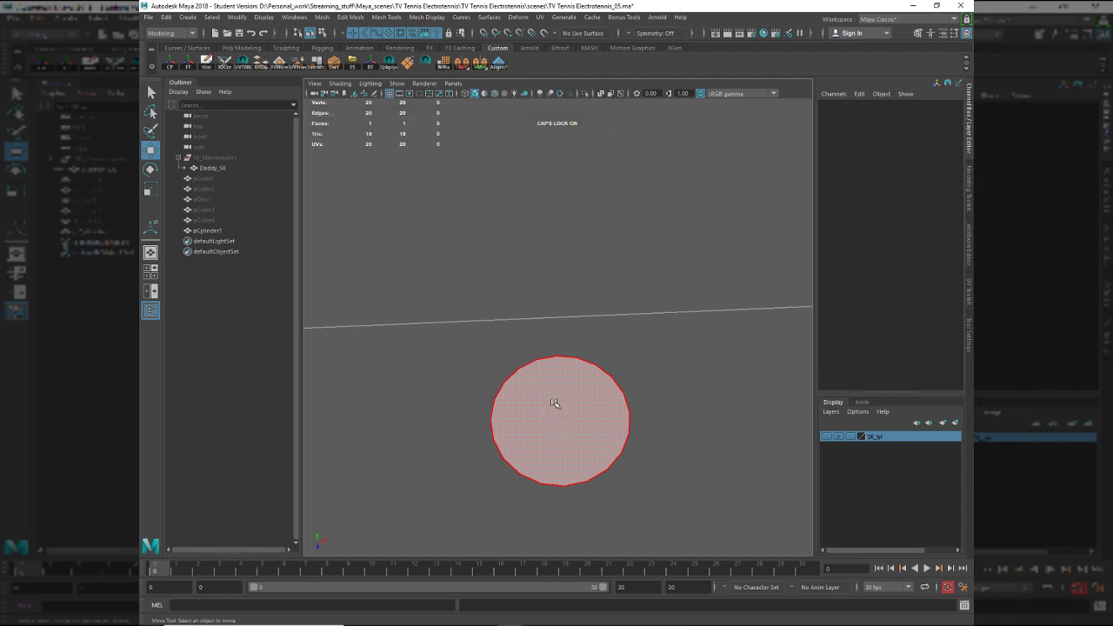
middle_click_drag(555, 403, 567, 340, "alt")
right_click_drag(567, 340, 626, 446, "alt")
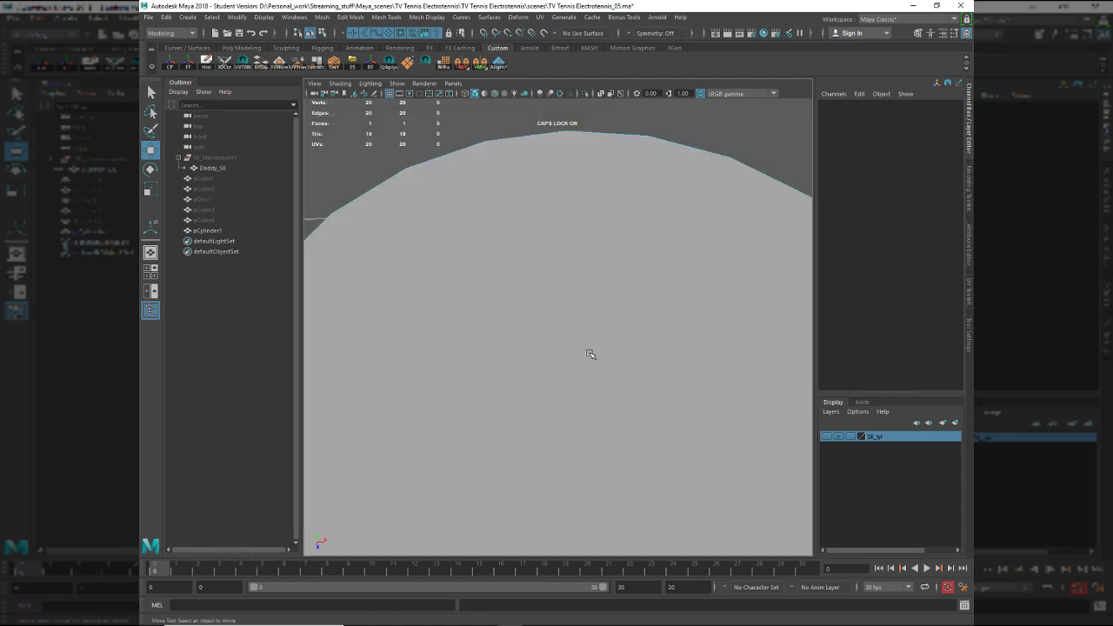
right_click_drag(591, 354, 541, 337, "alt")
Poke the circular cap face so edges radiate from a centre vertex.
key("F9")
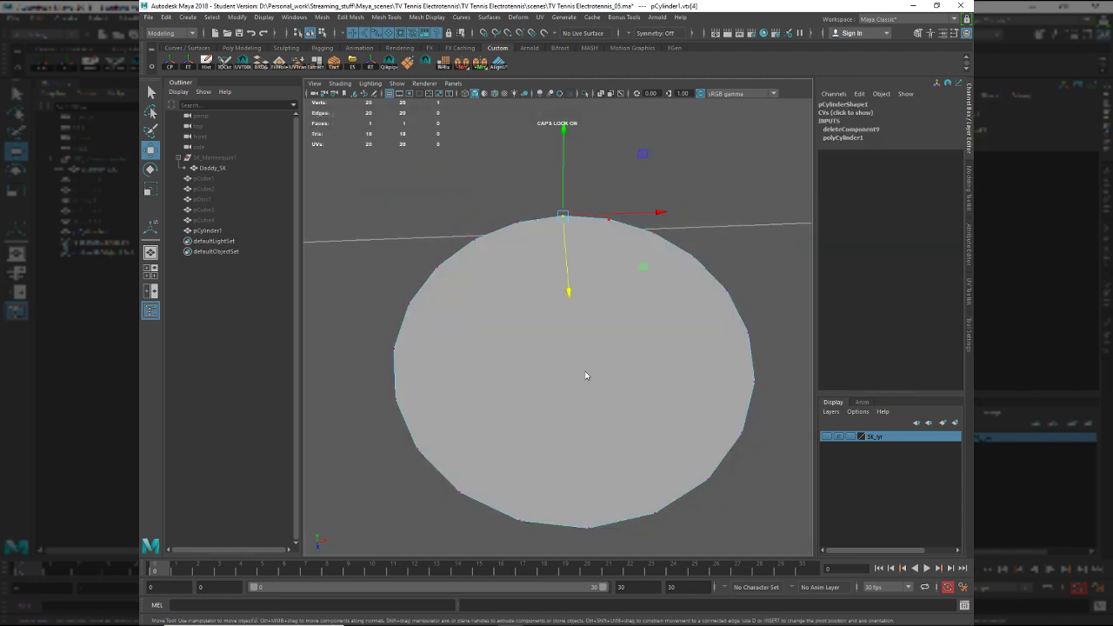
mouse_move(585, 376)
right_mouse_down()
mouse_move(584, 387)
mouse_move(539, 353)
mouse_move(573, 382)
right_mouse_up()
left_click(584, 347)
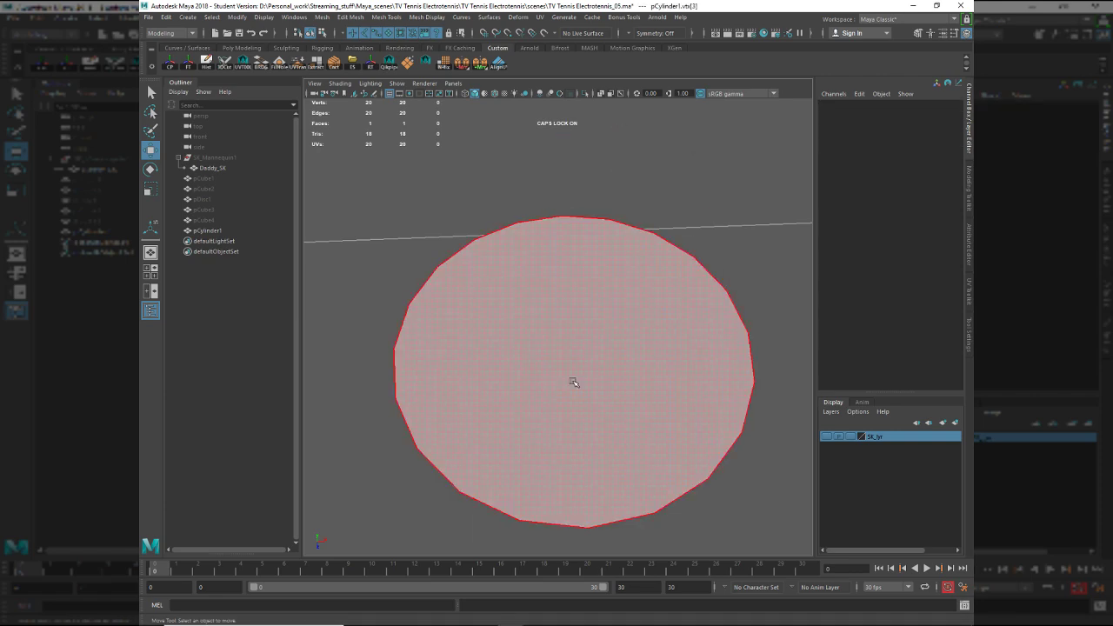
left_click(572, 383)
right_click_drag(615, 348, 589, 366, "shift")
Chamfer the disc's centre vertex with a width of 0.25 to form a small inner circle.
right_click_drag(588, 365, 554, 350)
key("q")
left_click(572, 342)
key("ctrl+b")
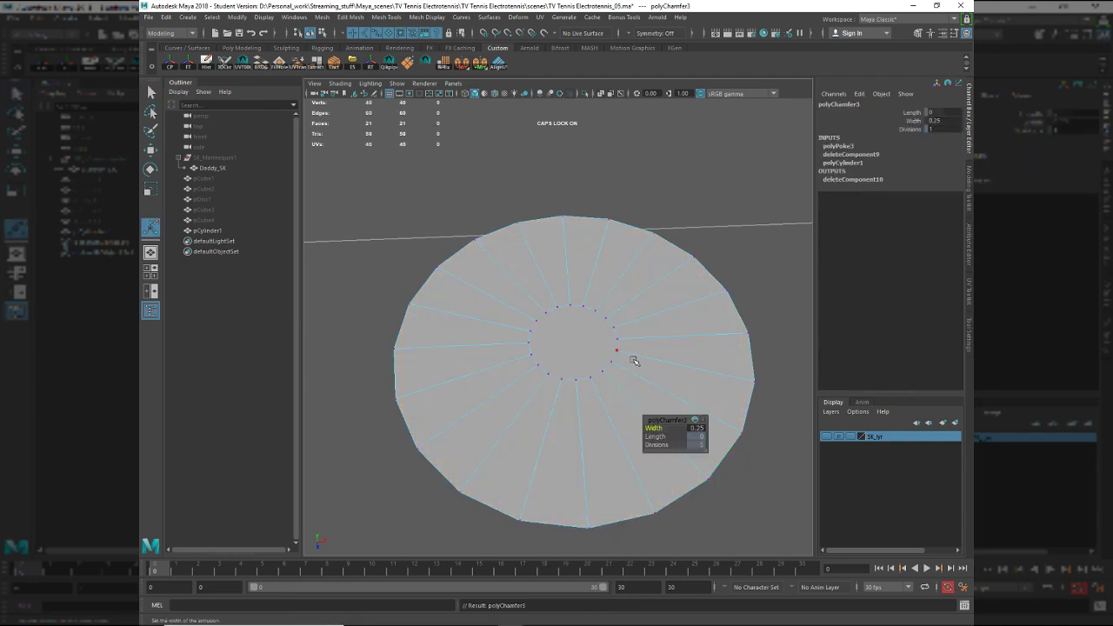
key("q")
Insert an edge loop midway between the inner circle and the disc's outer rim.
key("F11")
left_click(566, 348)
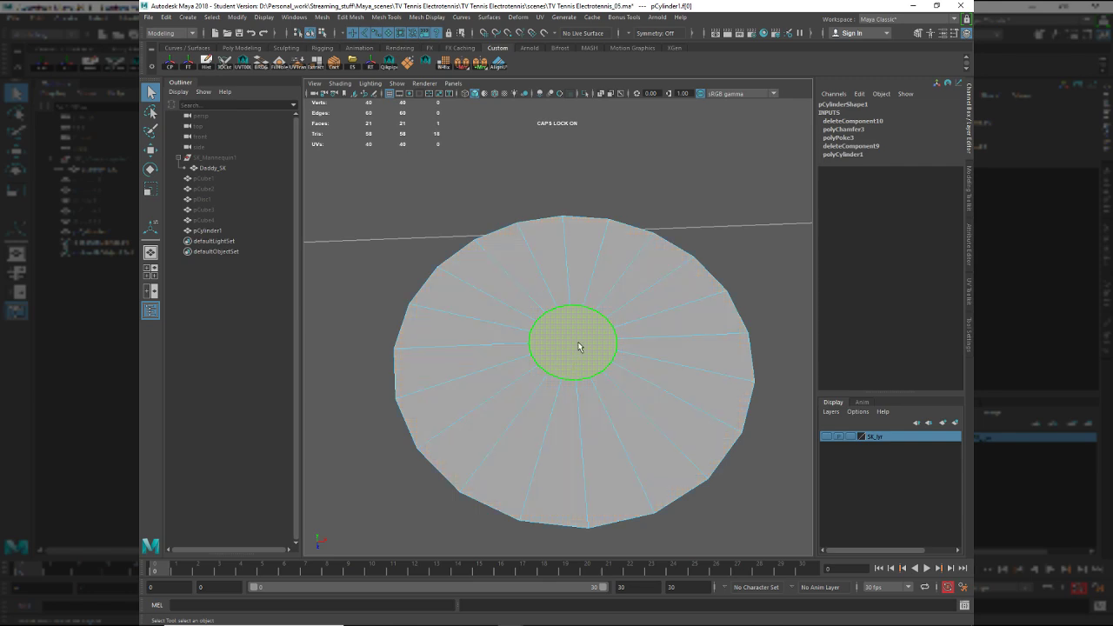
key("r")
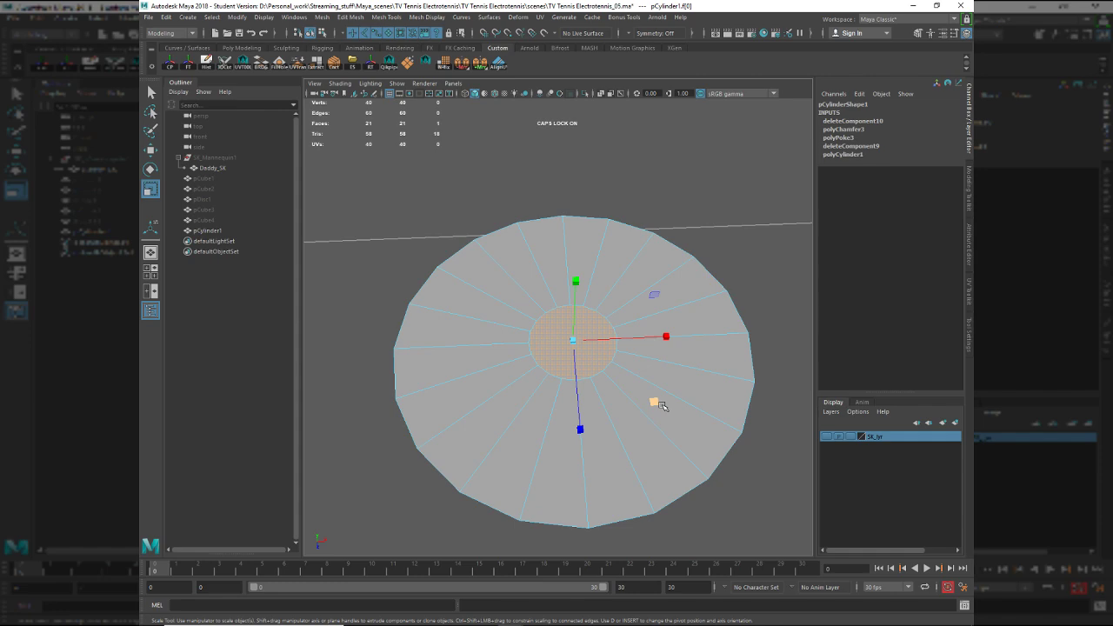
key("ctrl+shift+x")
middle_click(628, 420, "ctrl")
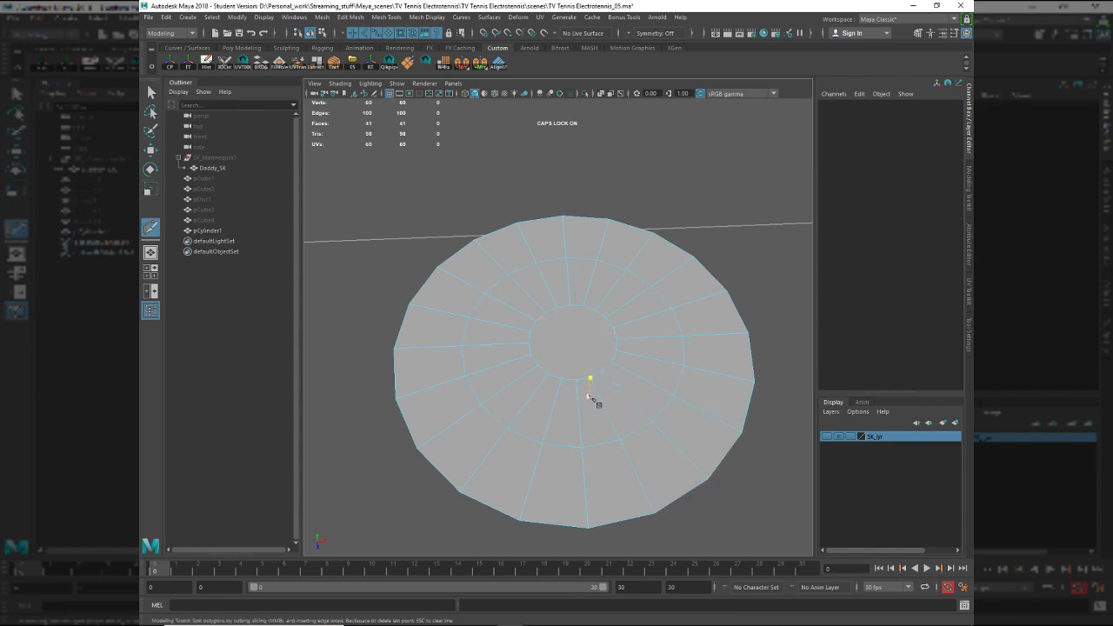
Merge the small inner circle into a single vertex at the disc's centre.
key("q")
left_click(586, 340)
right_click_drag(586, 357, 588, 338, "shift")
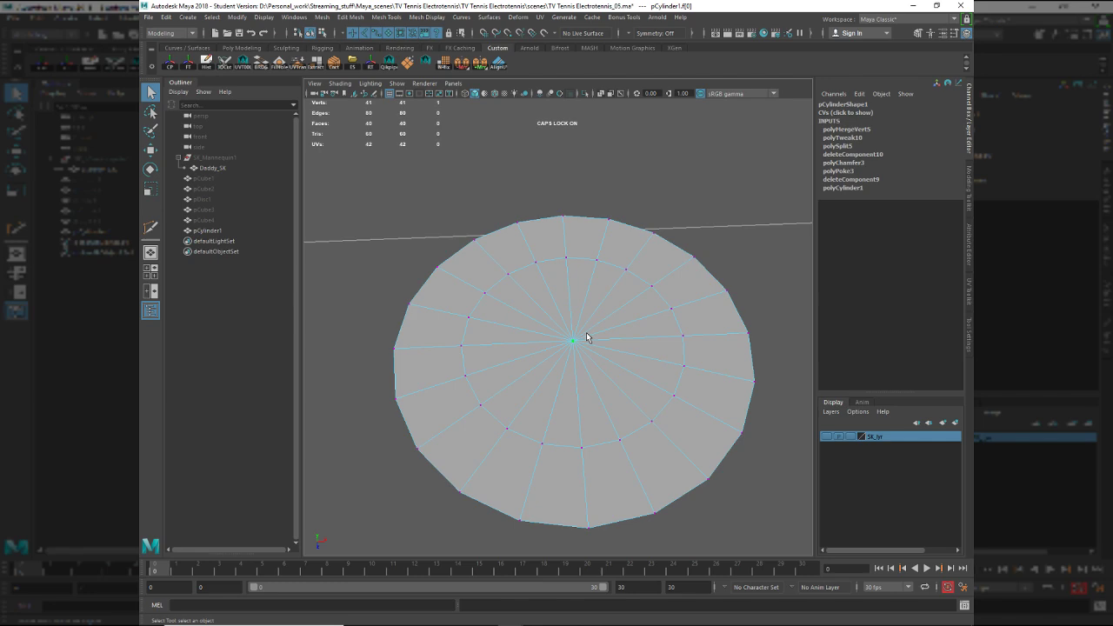
Bevel the disc's middle edge loop with fraction 1, raising the segments above 11 to fill the disc with concentric rings.
double_click(471, 390)
key("f")
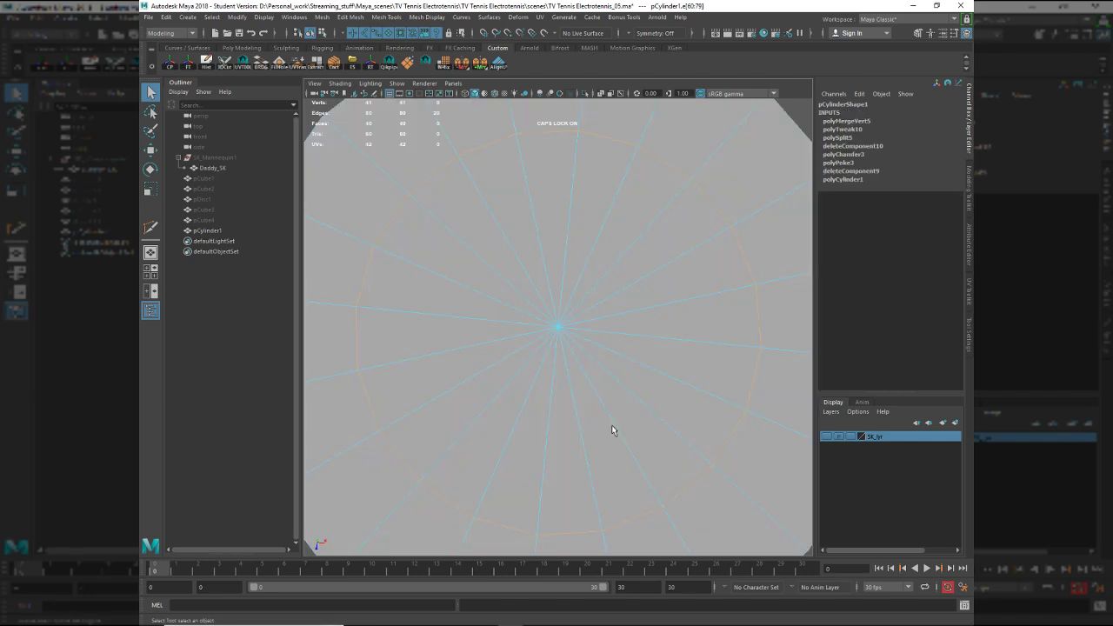
right_click_drag(615, 427, 529, 388, "alt")
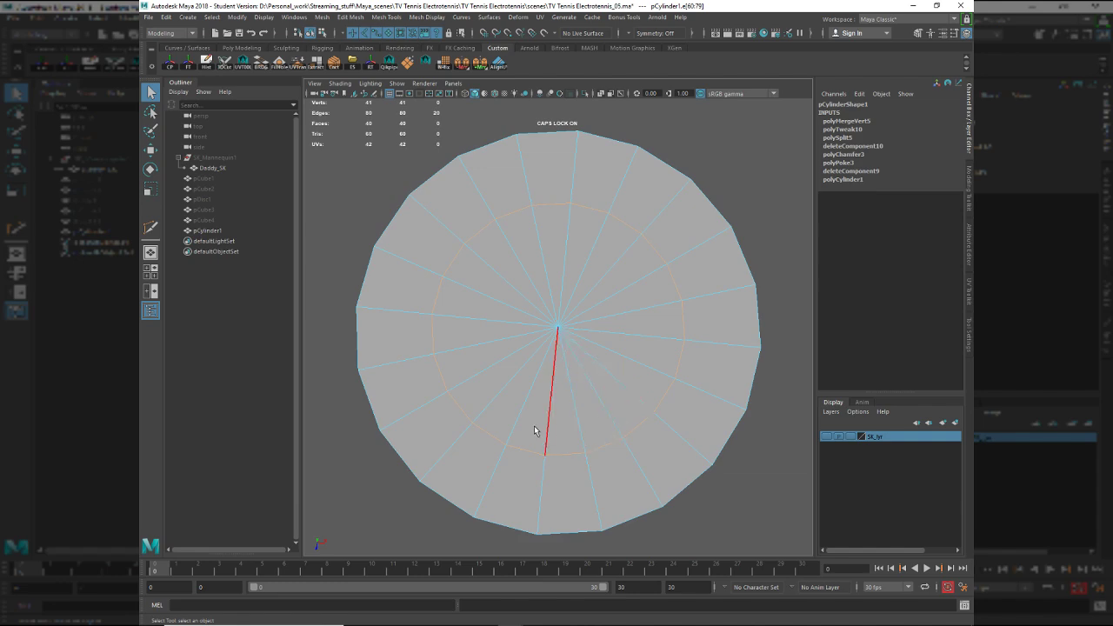
key("r")
left_click_drag(621, 415, 614, 405)
key("ctrl+b")
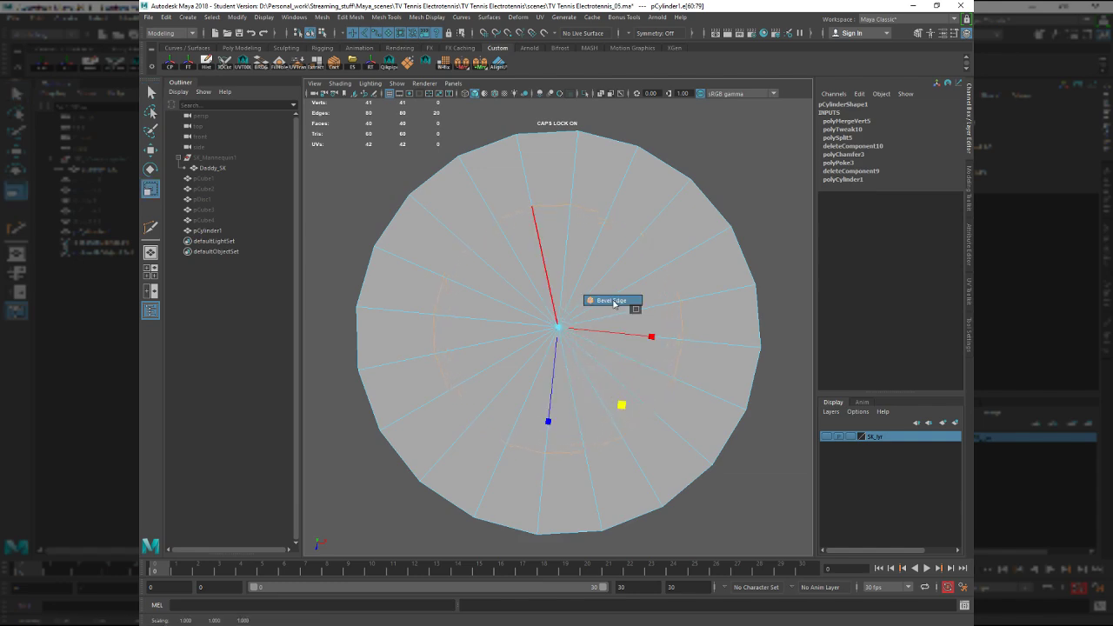
middle_click_drag(602, 393, 650, 404)
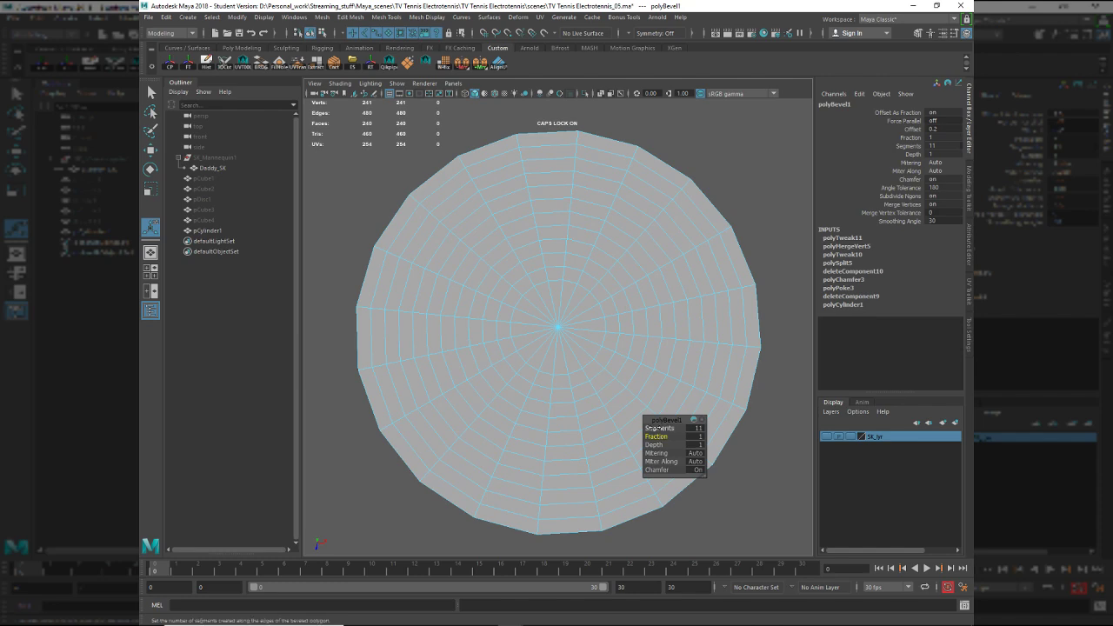
middle_click_drag(664, 428, 669, 428)
left_click(694, 428)
Raise every other concentric edge loop slightly and bevel those loops with 1 segment and fraction 0.5.
left_click(443, 422)
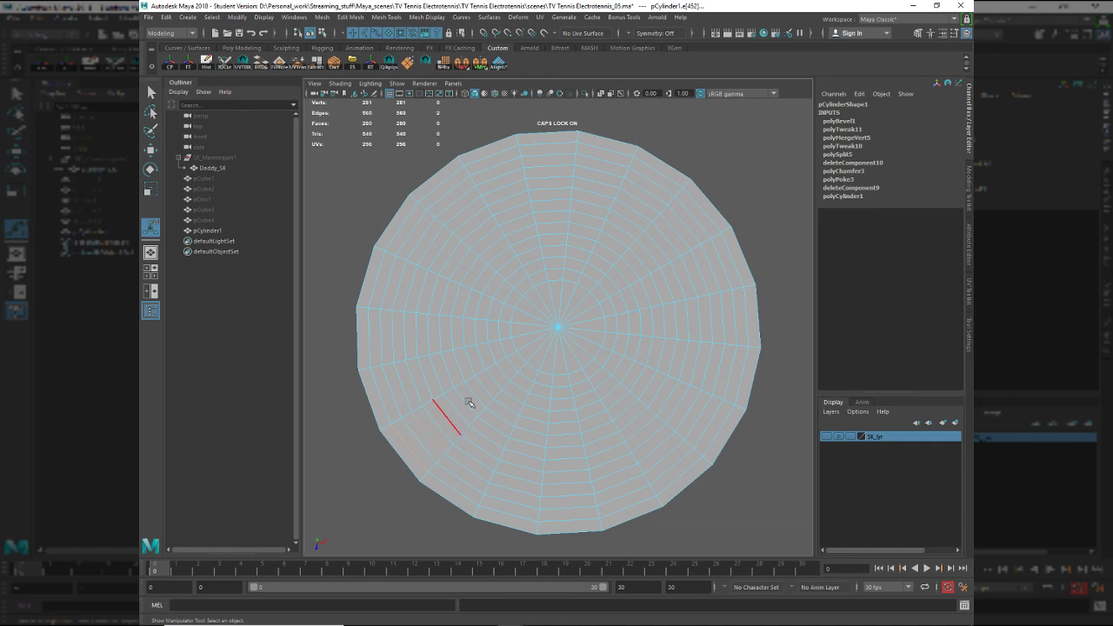
right_click_drag(475, 393, 580, 519, "shift")
key("space")
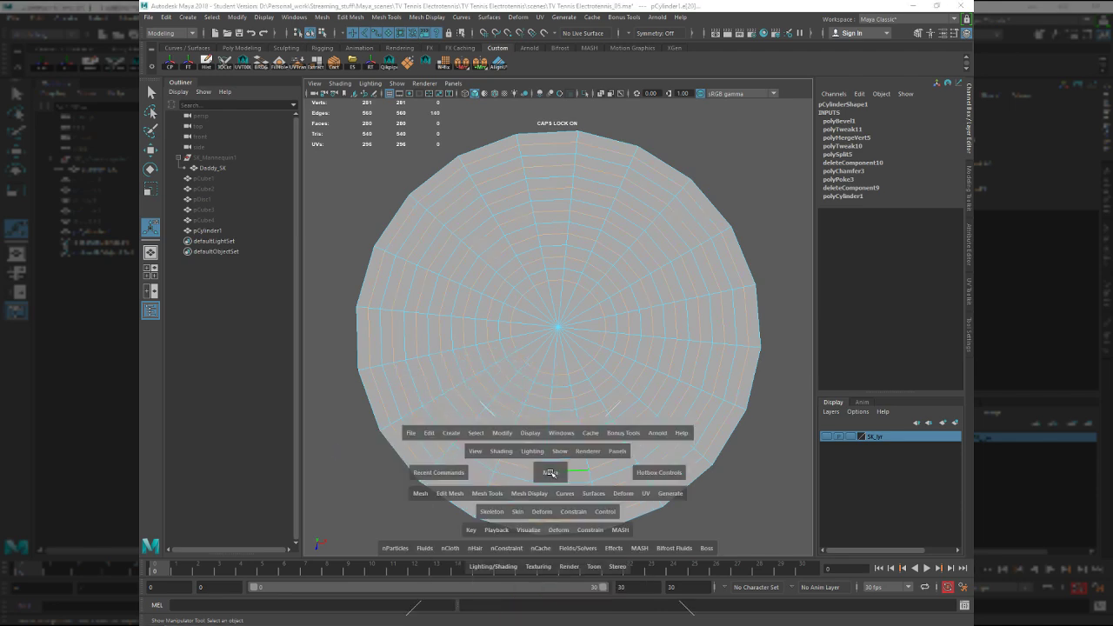
key("space")
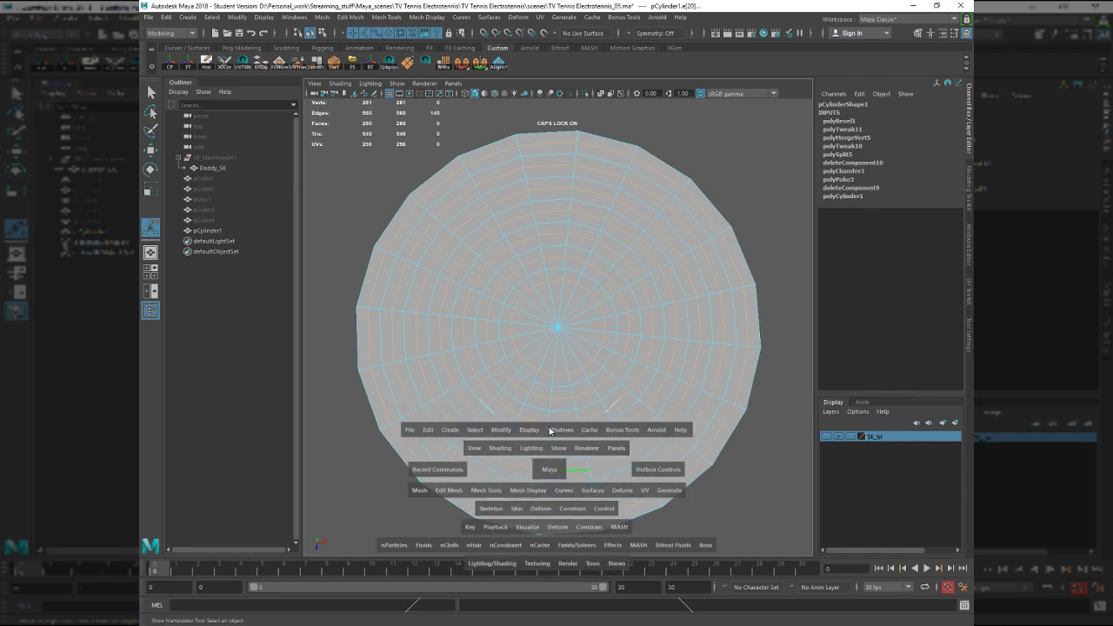
left_click_drag(551, 455, 549, 378, "alt")
key("w")
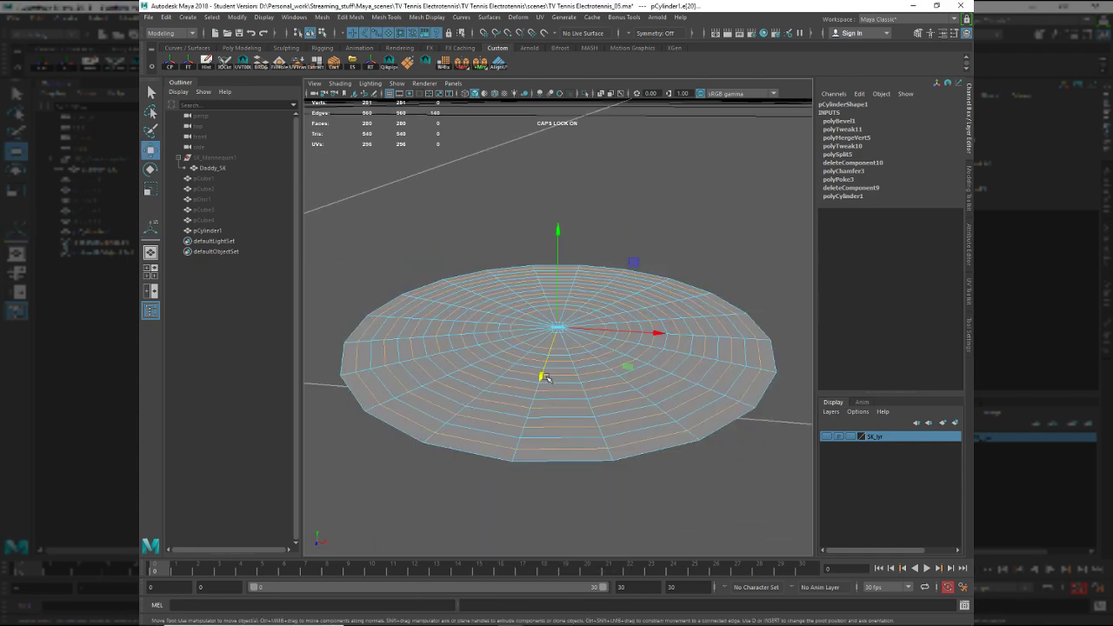
left_click_drag(560, 310, 559, 301)
key("ctrl+b")
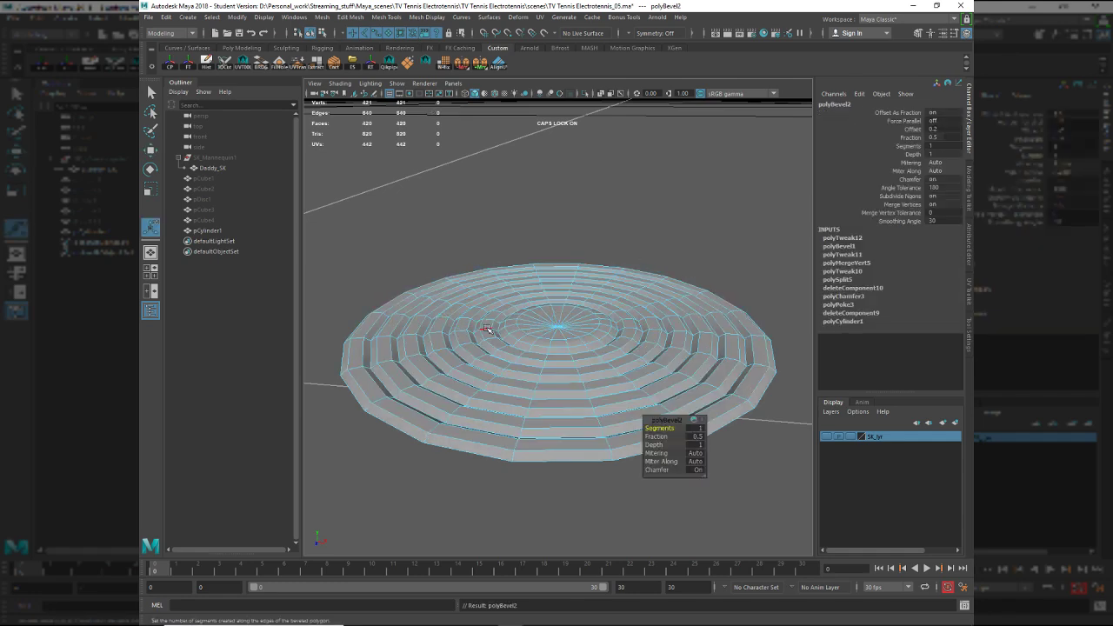
Compare the grooved disc in object mode with the concentric rings around the knob in the reference photo.
key("q")
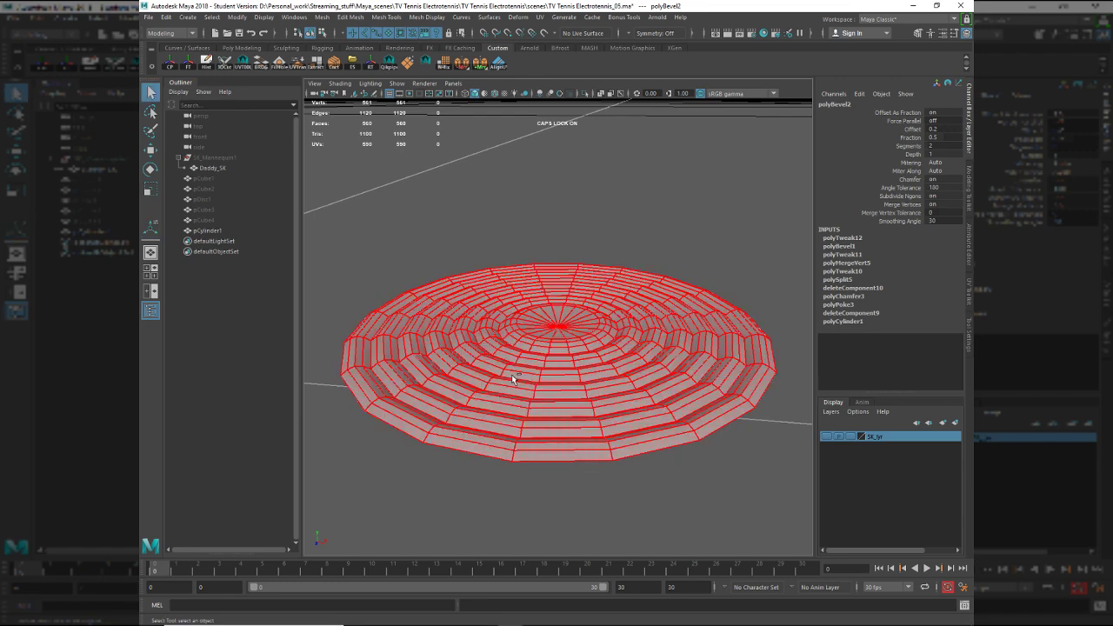
right_click_drag(541, 407, 582, 383)
left_click(585, 387, "shift")
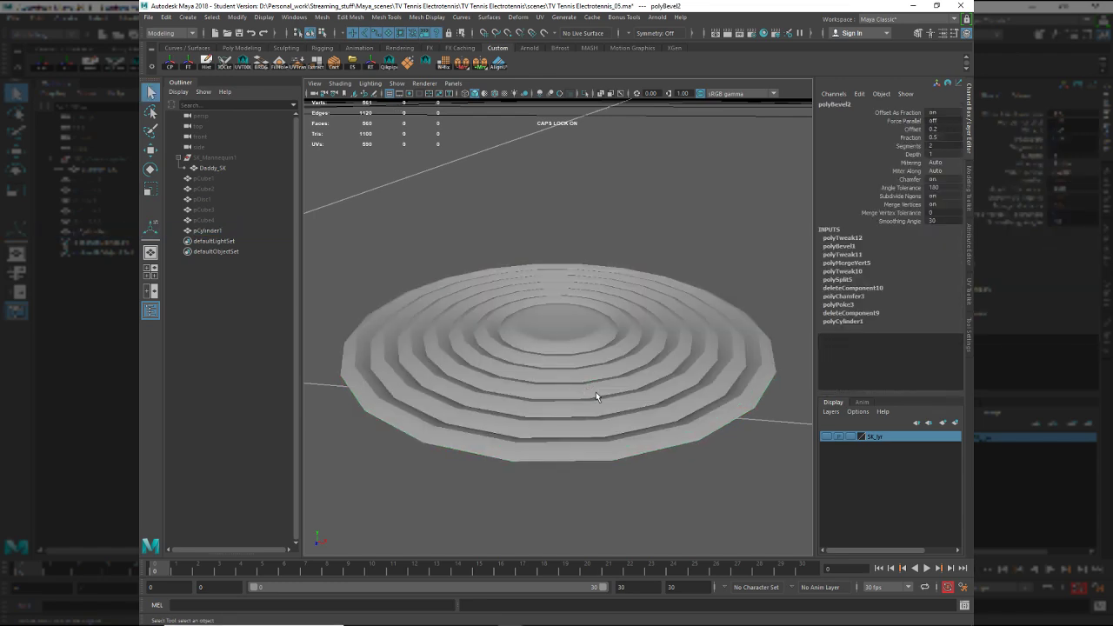
left_click_drag(596, 393, 587, 412, "alt")
right_click_drag(587, 411, 560, 403, "alt")
key("alt+Tab")
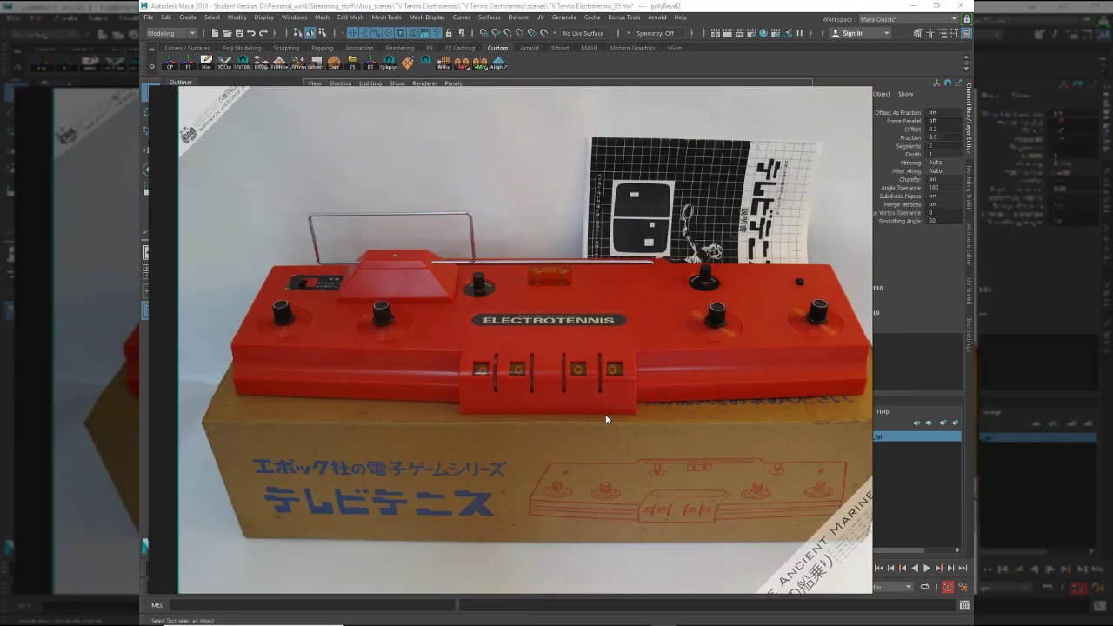
scroll(722, 346, "up", 5)
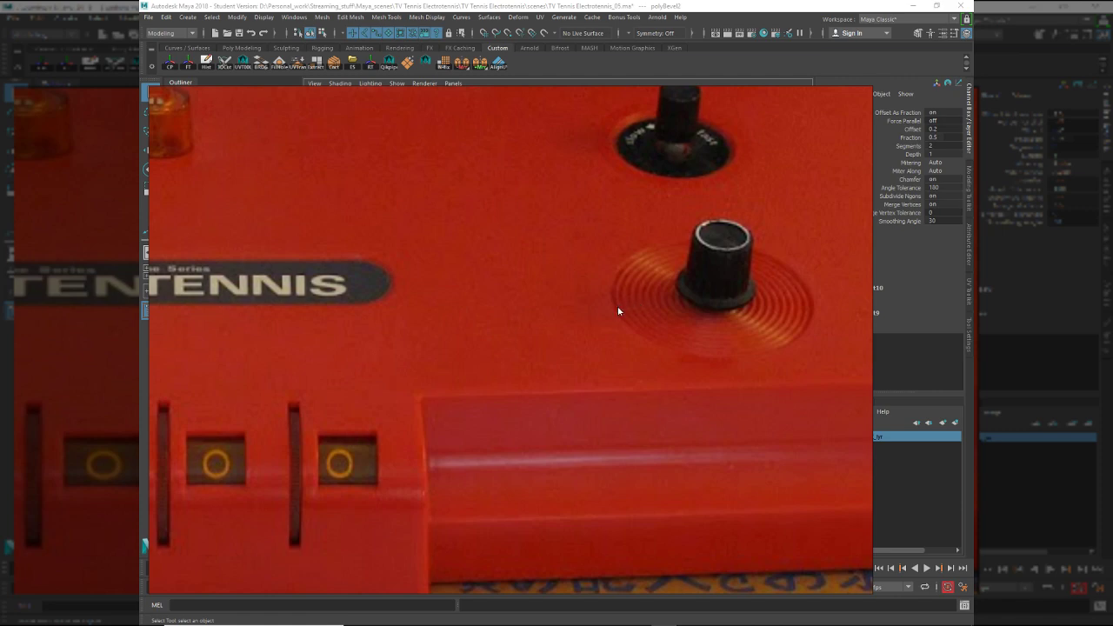
key("alt+Tab")
Try a bevel fraction of 0.3 on the disc's raised rings.
left_click(530, 366)
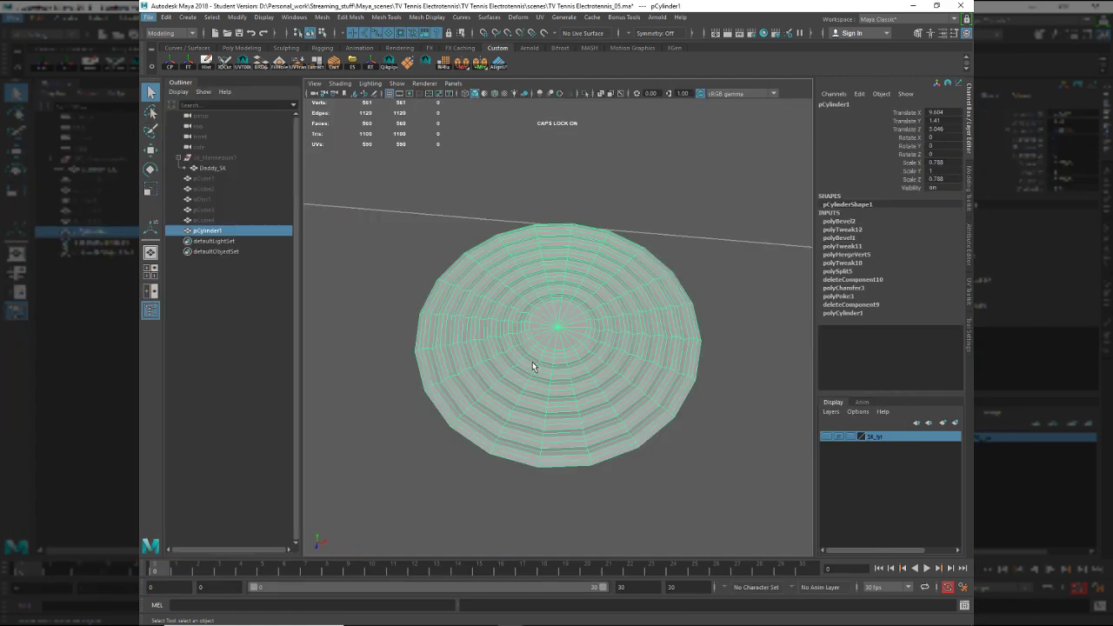
key("t")
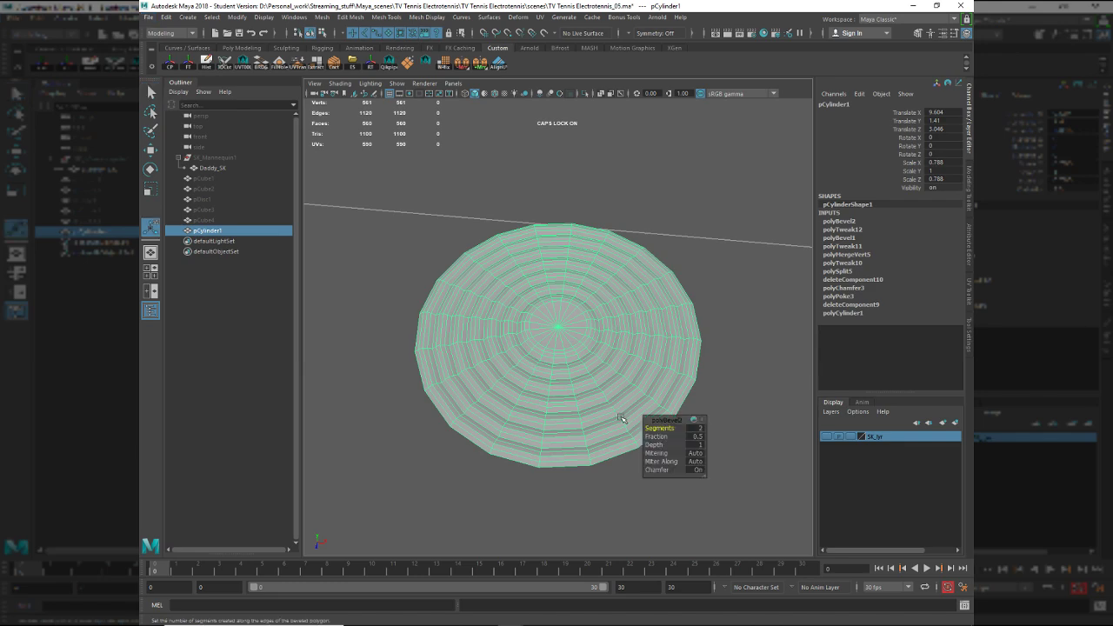
left_click_drag(658, 436, 658, 436)
middle_click_drag(540, 339, 509, 339)
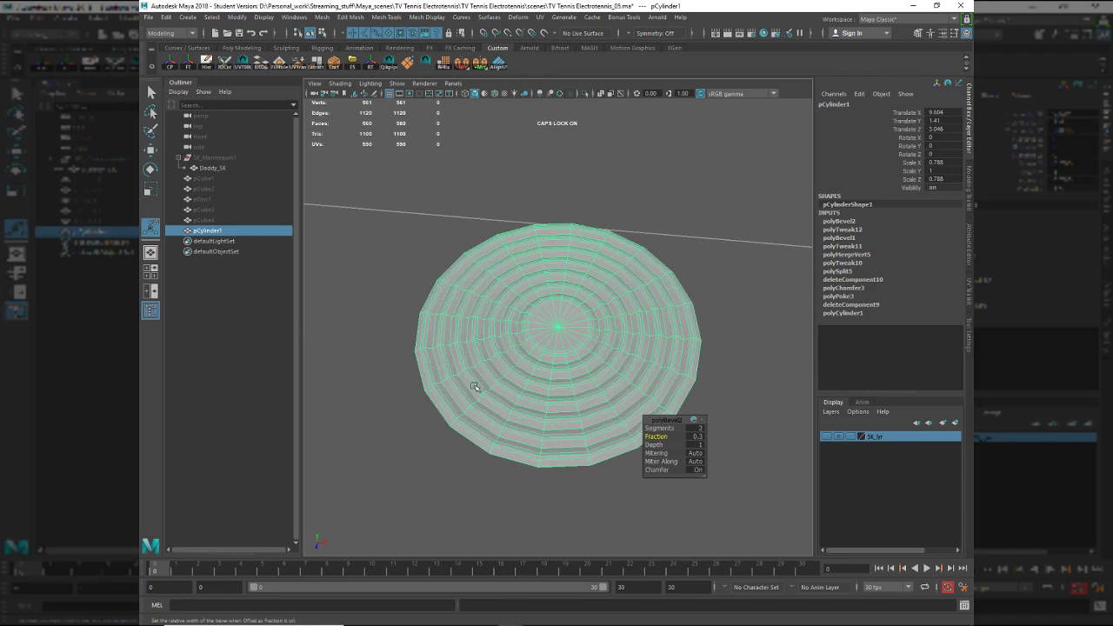
key("q")
key("ctrl+z")
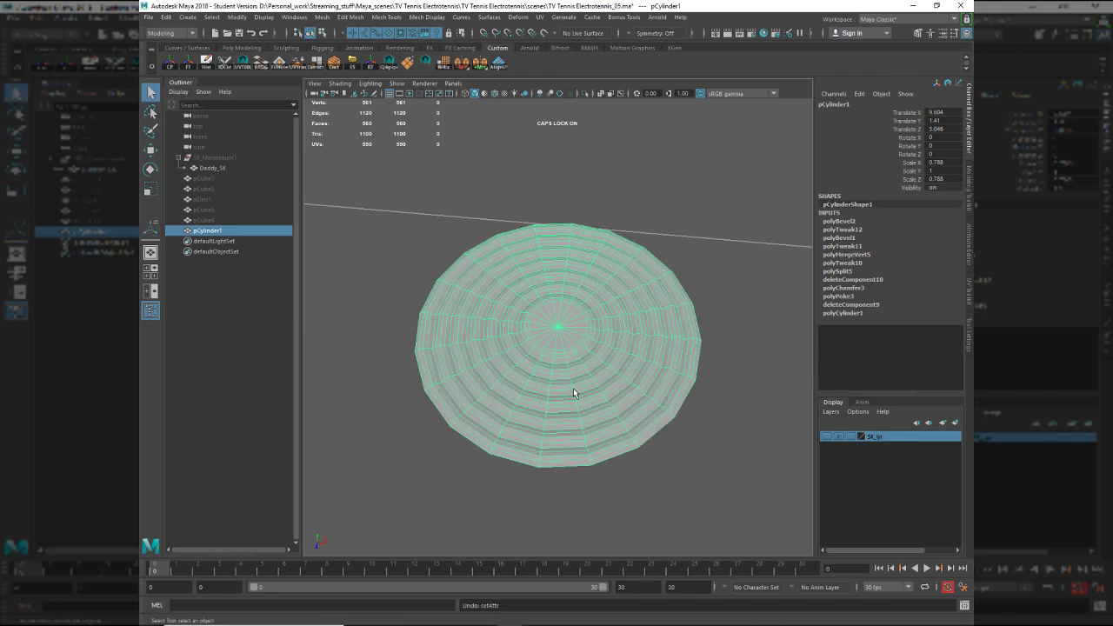
Undo the bevel and raising of the alternate loops, returning to the disc's flat concentric ring bevel.
key("ctrl+z")
key("ctrl+z")
key("ctrl+z")
key("ctrl+z")
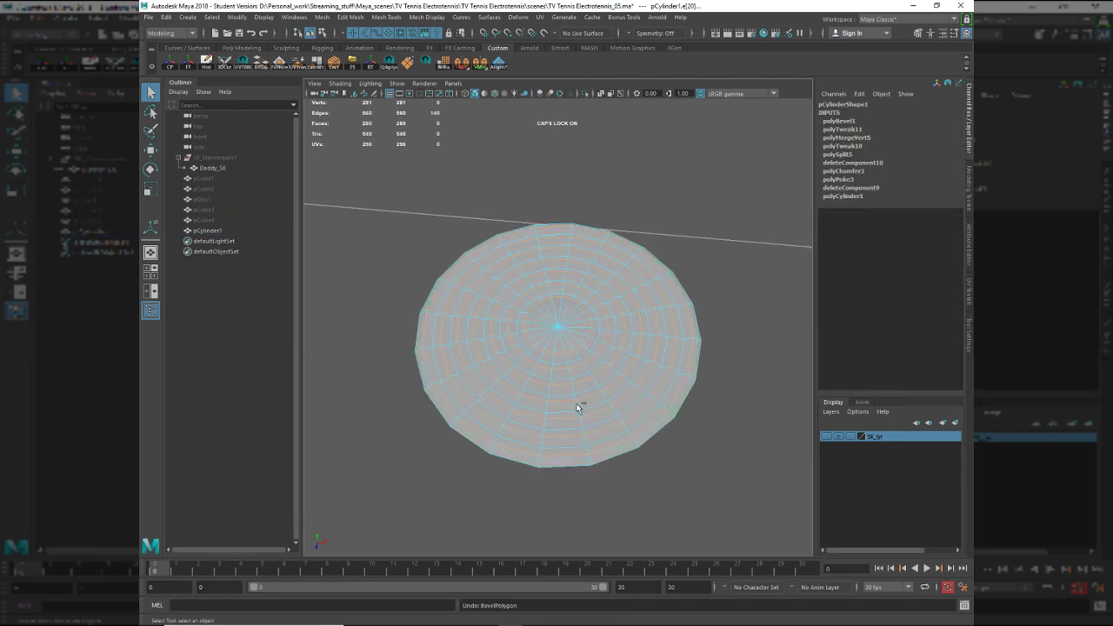
key("ctrl+z")
key("ctrl+z")
key("ctrl+z")
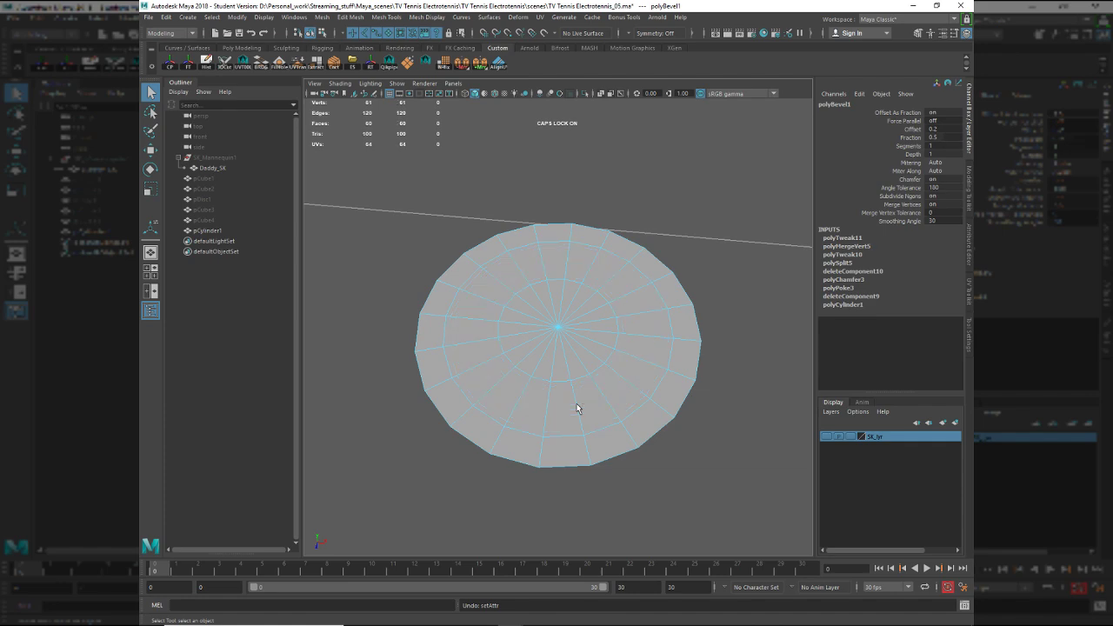
key("shift+z")
key("shift+z")
key("shift+z")
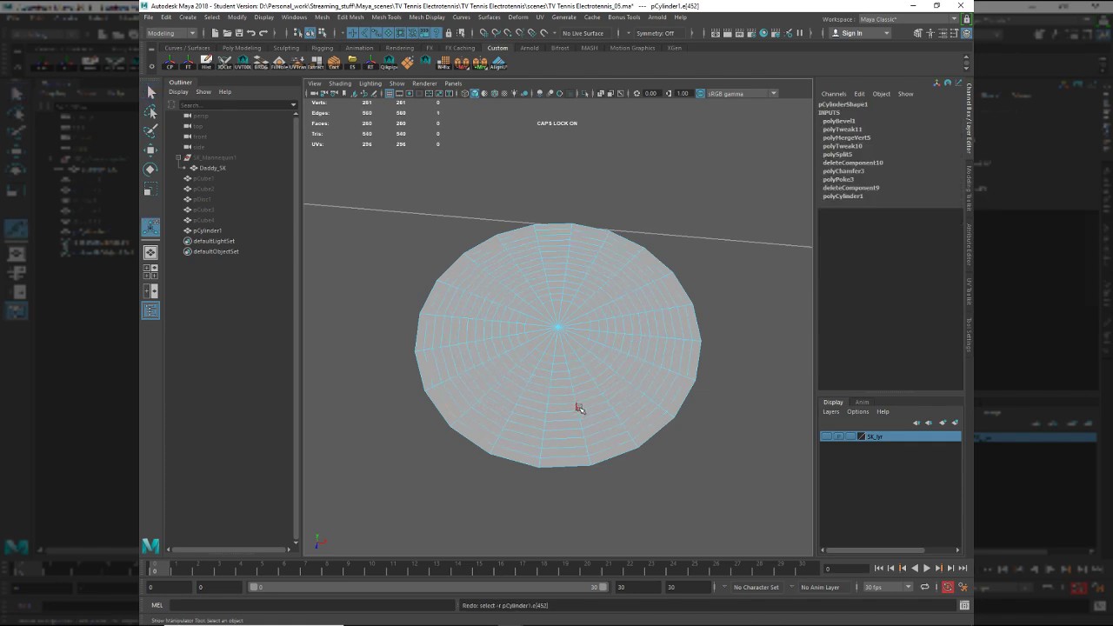
Increase the flat disc's ring bevel to 17 segments and set its fraction to 1.5.
key("t")
left_click(696, 428)
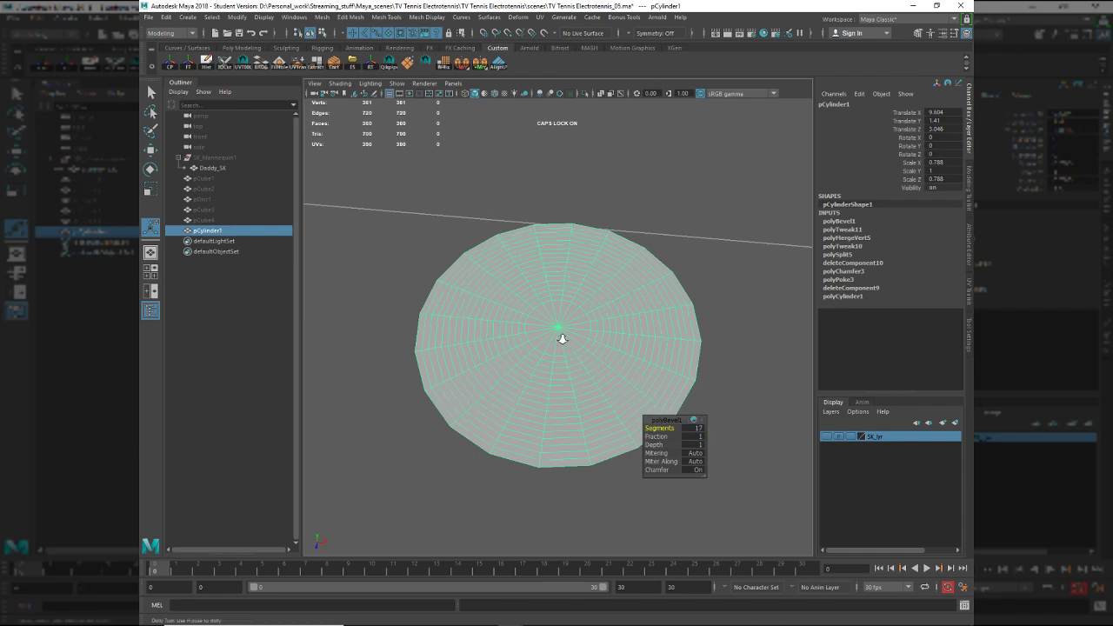
right_click_drag(563, 340, 586, 410, "alt")
left_click(661, 436)
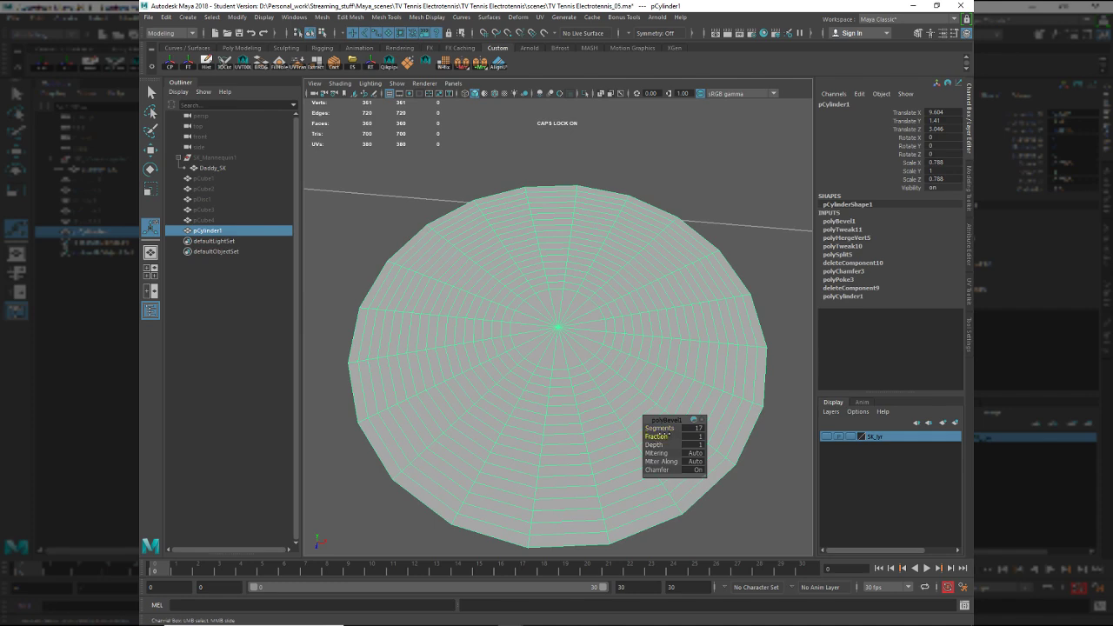
left_click(690, 437)
type("1")
key("Return")
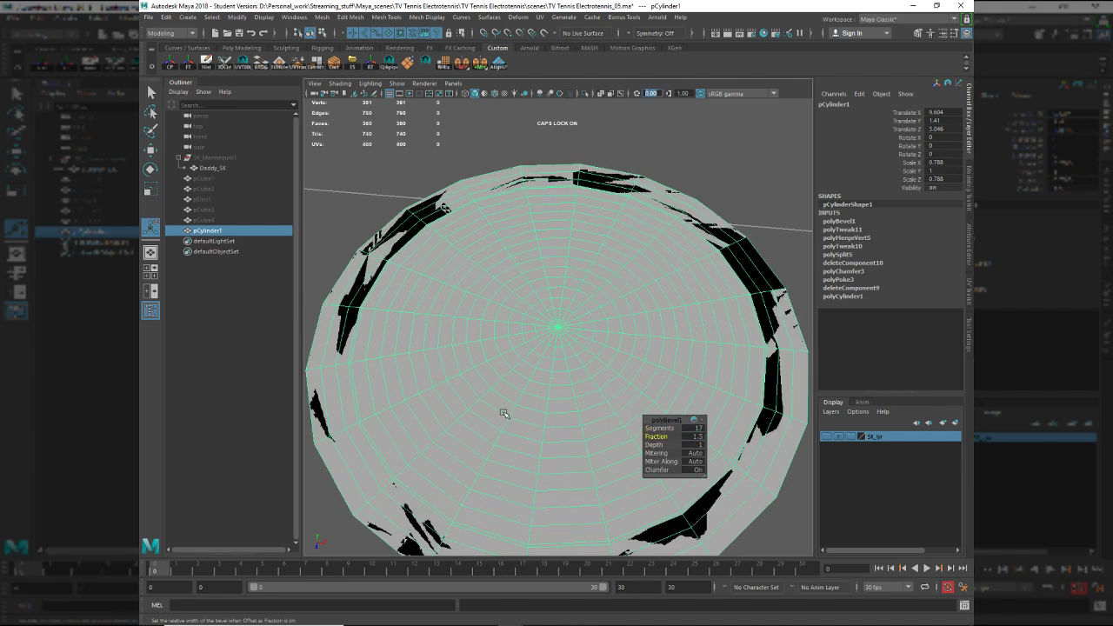
left_click_drag(505, 413, 557, 398, "alt")
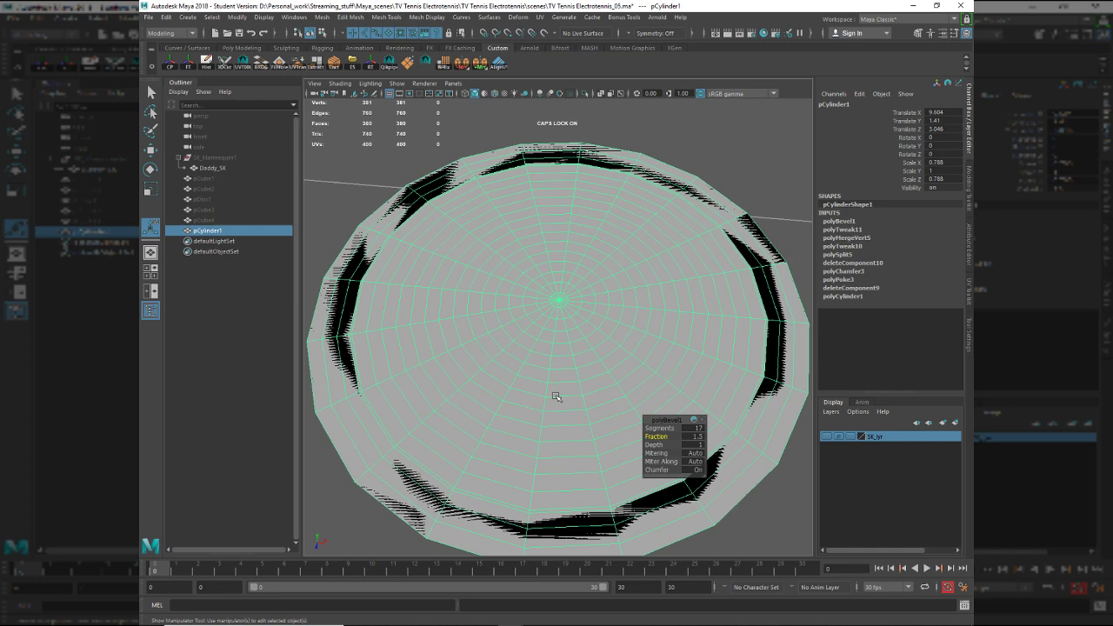
Delete the overlapping outermost ring of faces from the disc.
right_click(541, 439)
left_click_drag(529, 442, 528, 312, "alt")
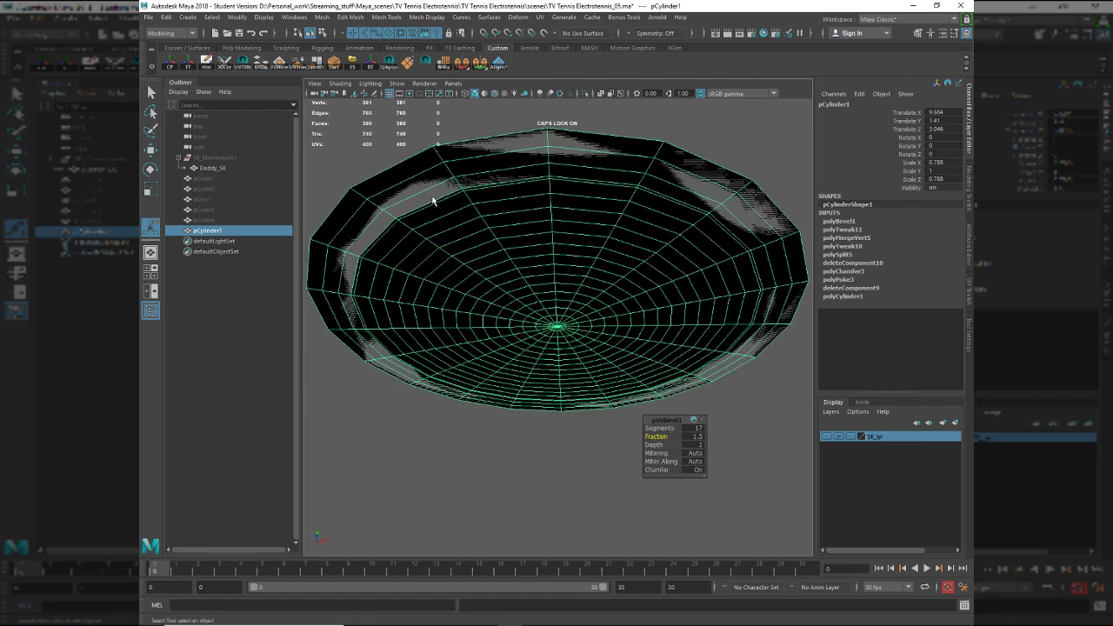
right_click_drag(432, 200, 391, 194)
key("F11")
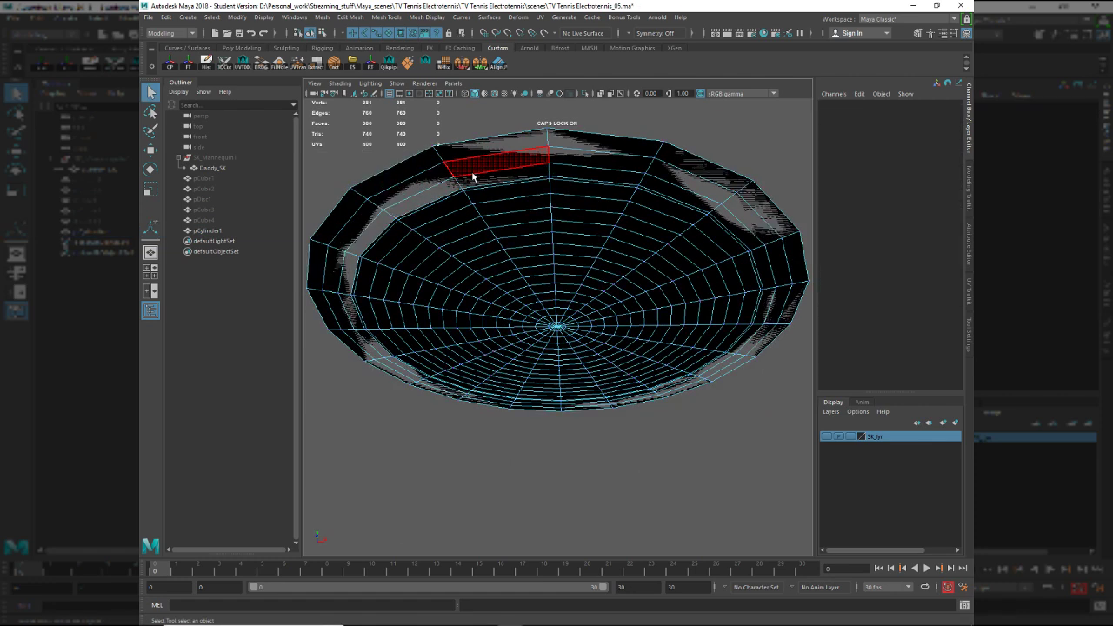
left_click(448, 185)
double_click(464, 183, "shift")
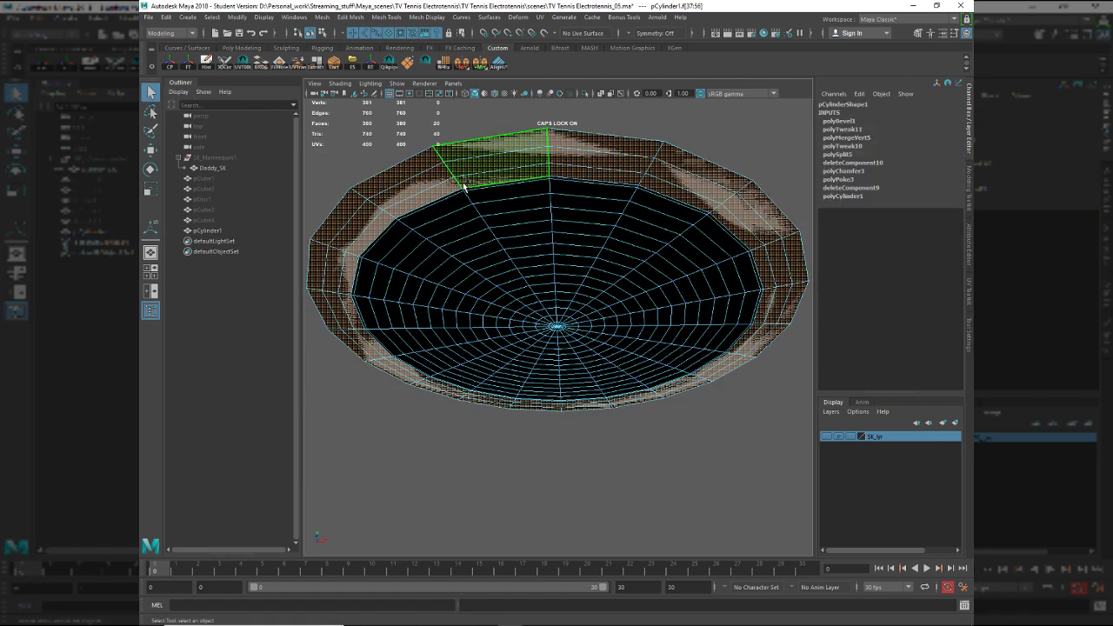
key("Delete")
key("space")
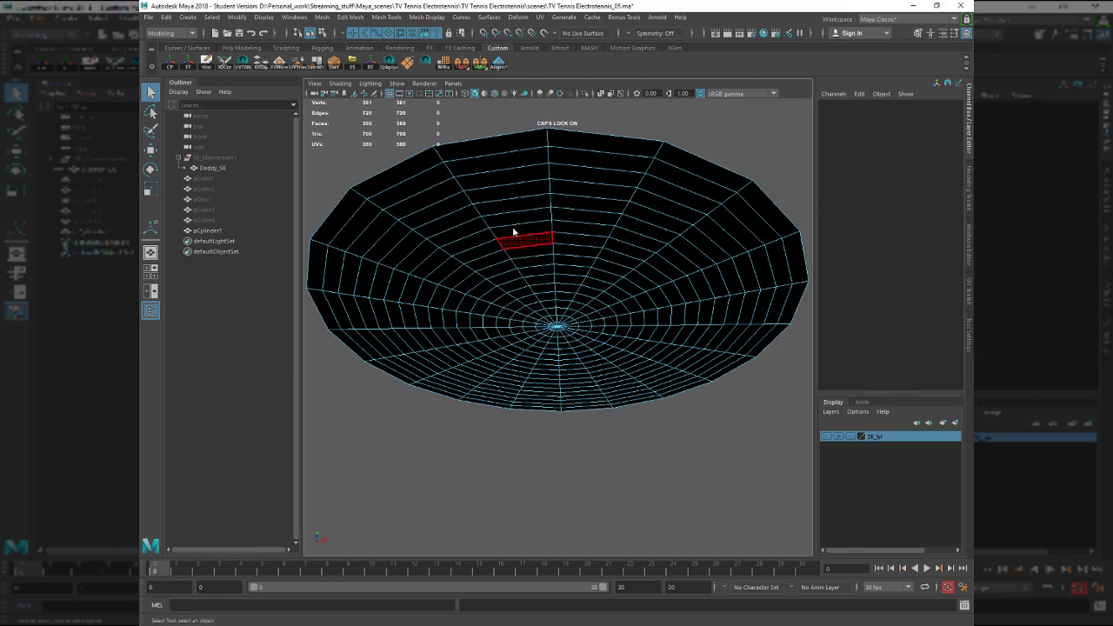
Select every other concentric edge loop on the disc and raise the selection slightly.
left_click_drag(520, 262, 522, 328, "alt")
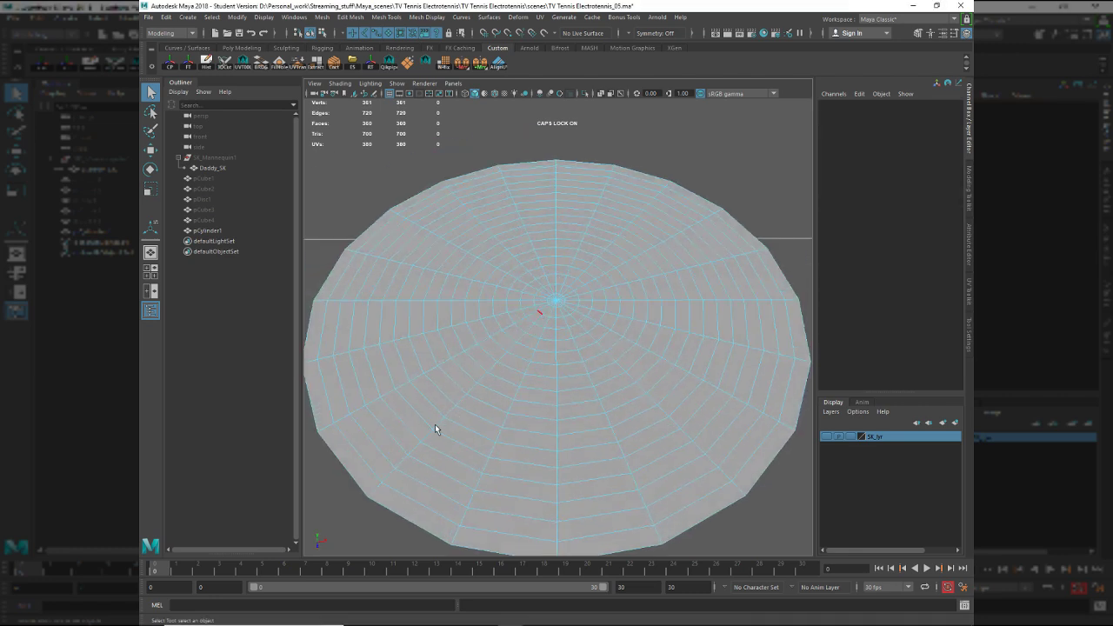
left_click(348, 463)
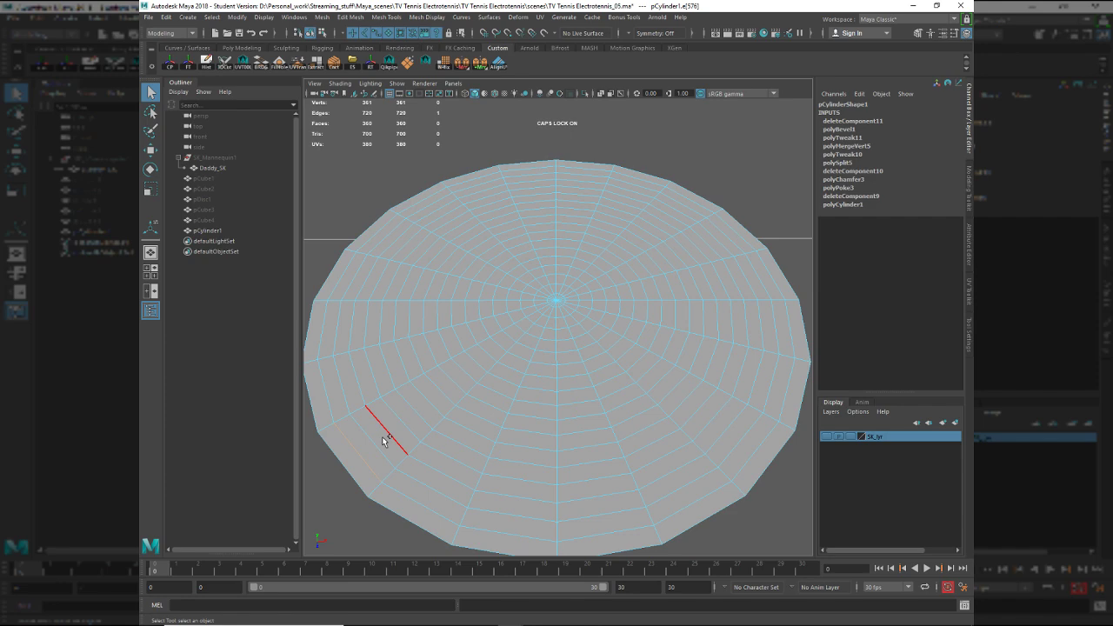
left_click(455, 342, "shift")
right_click_drag(454, 343, 550, 517, "shift")
right_click_drag(363, 511, 381, 505, "ctrl")
key("w")
left_click_drag(553, 342, 557, 317, "alt")
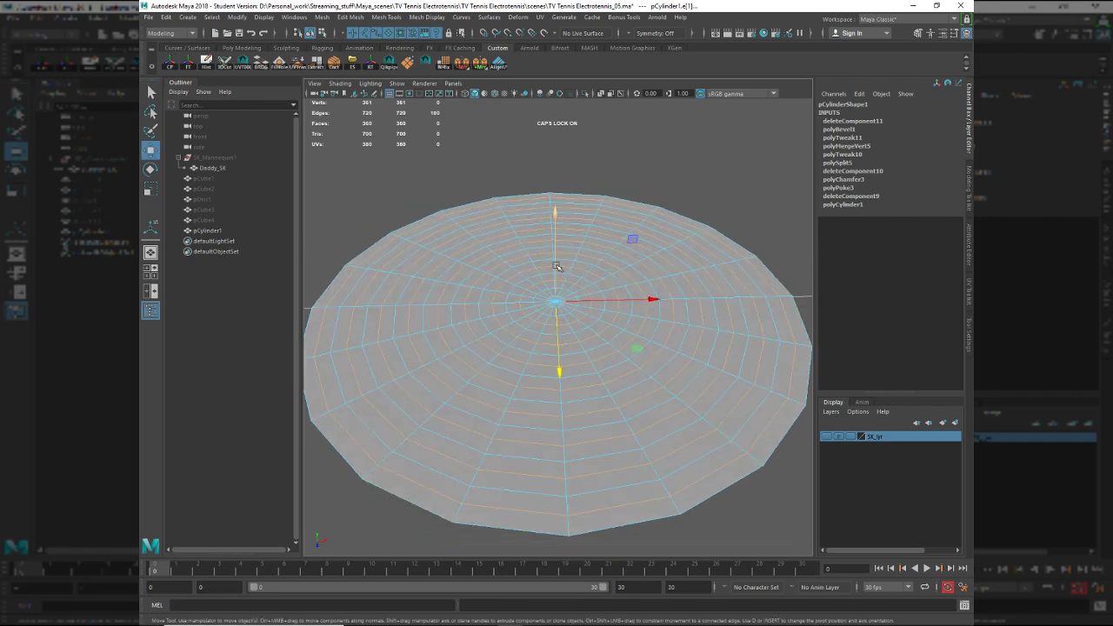
left_click_drag(560, 267, 559, 263)
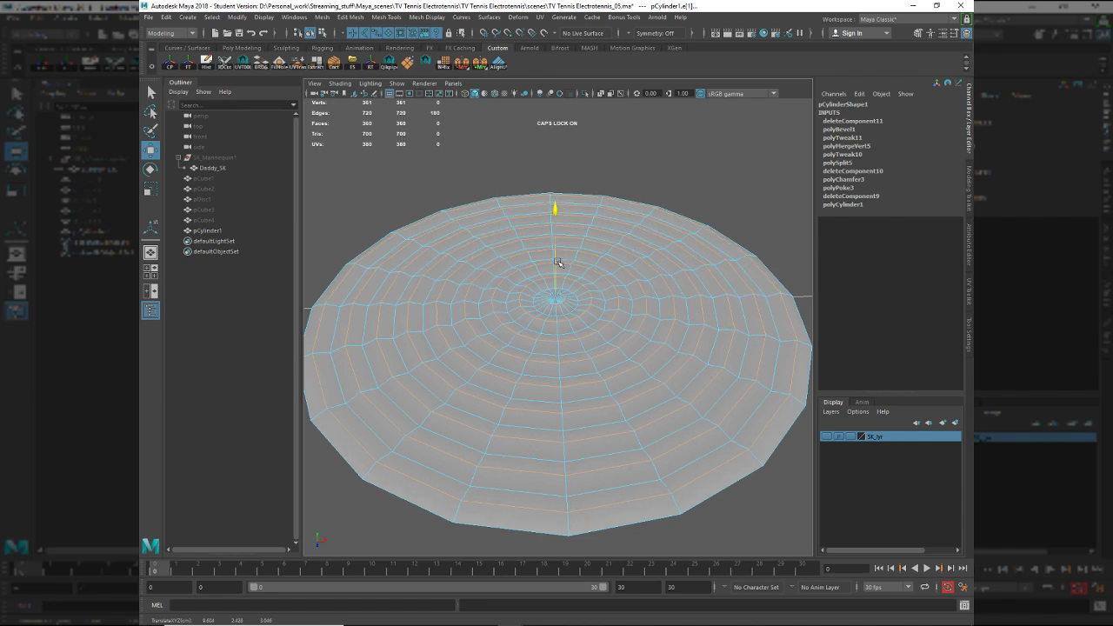
Try bevelling the raised edge loops with 2 segments and fraction 0.6.
left_click_drag(490, 336, 499, 304, "alt")
key("ctrl+b")
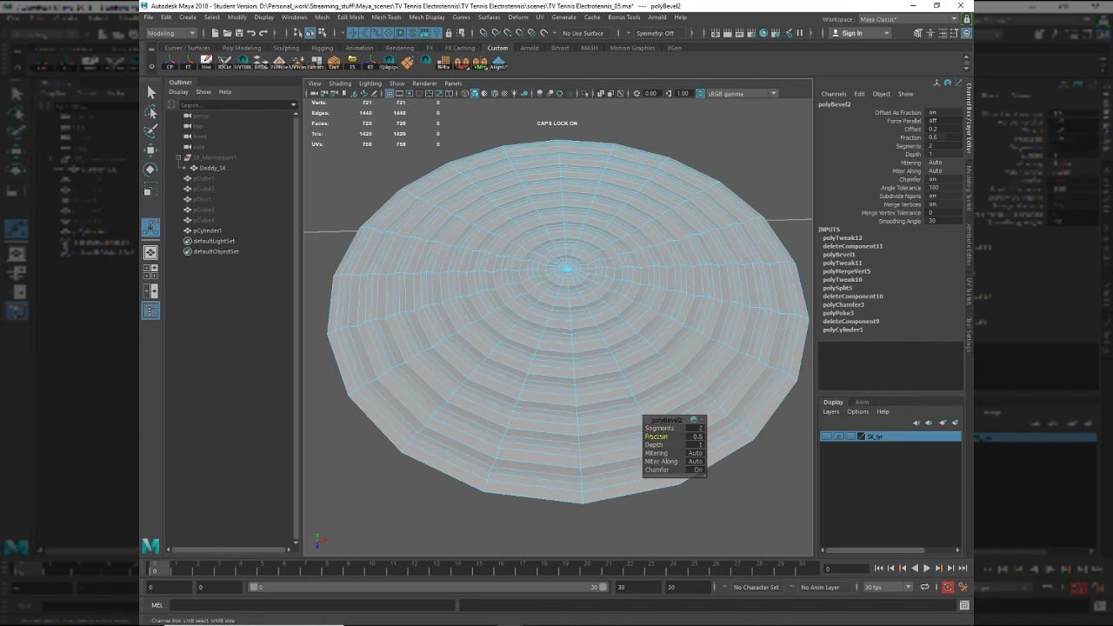
left_click_drag(655, 437, 658, 437)
mouse_move(542, 392)
left_mouse_down("alt")
mouse_move(551, 371)
mouse_move(531, 400)
left_mouse_up("alt")
key("ctrl+z")
key("ctrl+z")
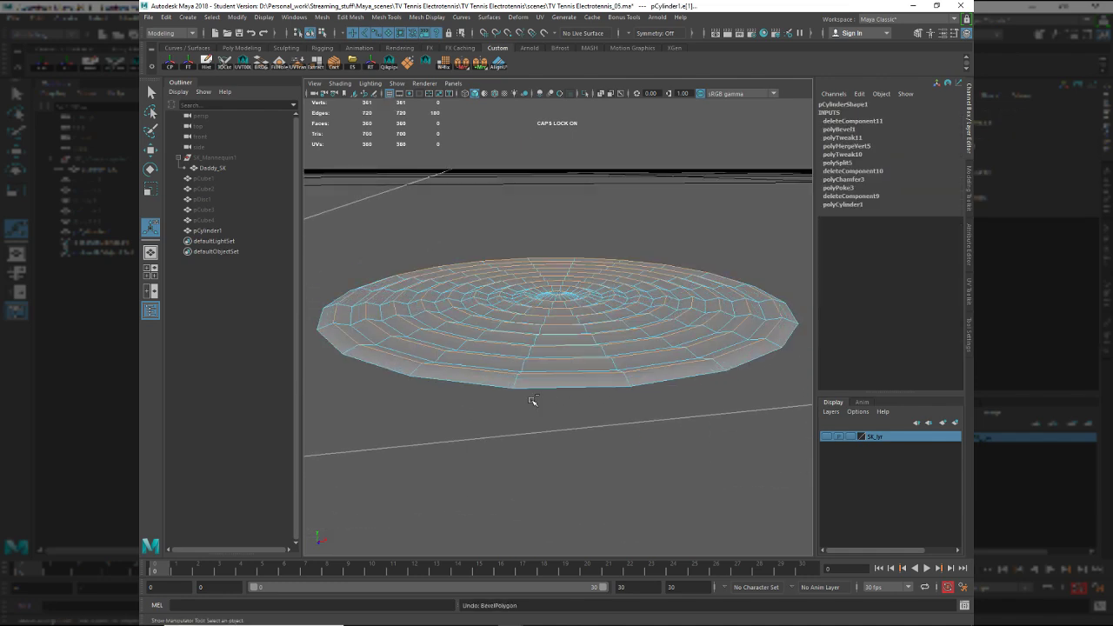
Raise the selected alternate edge loops further to deepen the disc's grooves.
key("w")
key("r")
left_click(560, 217)
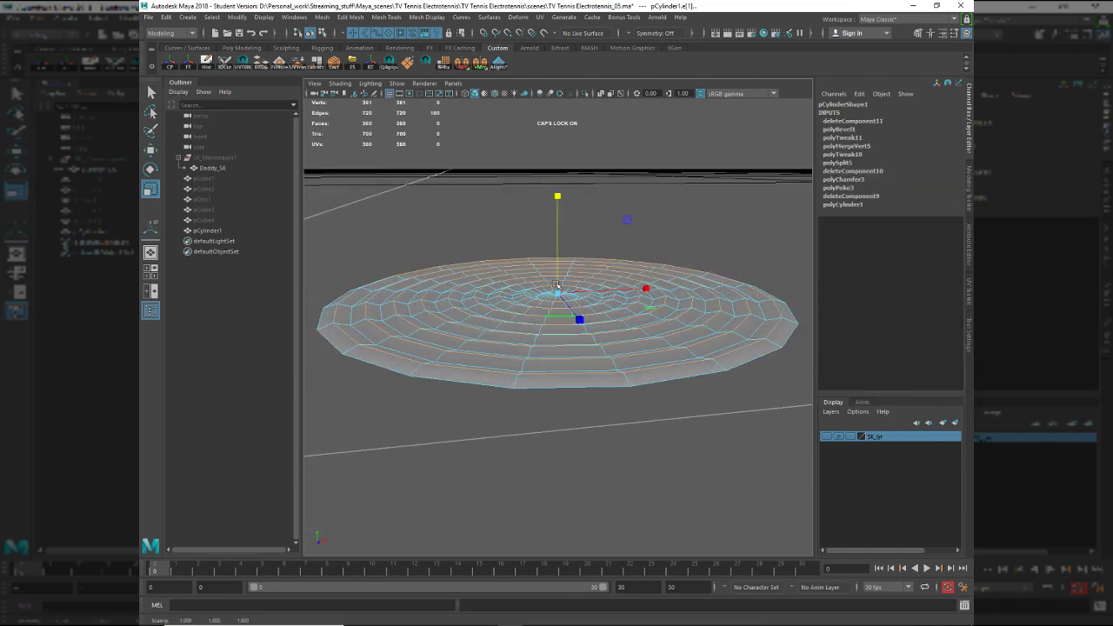
key("w")
left_click_drag(558, 260, 558, 251)
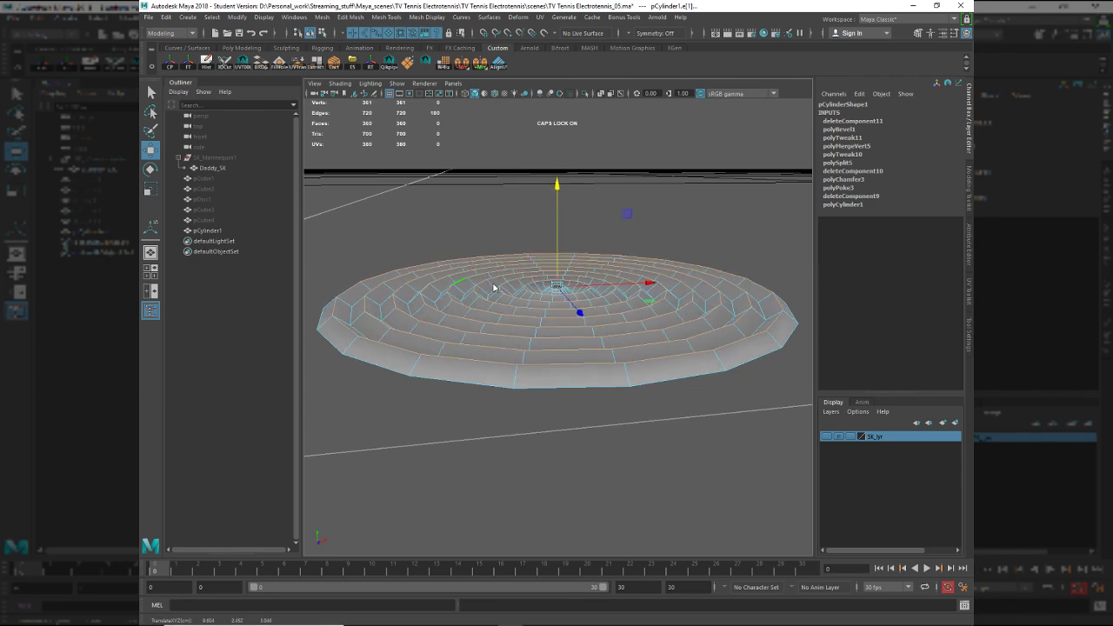
Bevel the raised edge loops with 2 segments and fraction 0.5, and return the disc to object mode.
key("ctrl+b")
left_click_drag(483, 344, 482, 359, "alt")
right_click_drag(482, 360, 529, 310)
key("q")
left_click(506, 334, "ctrl")
left_click_drag(541, 389, 542, 416, "alt")
right_click_drag(542, 415, 487, 368, "alt")
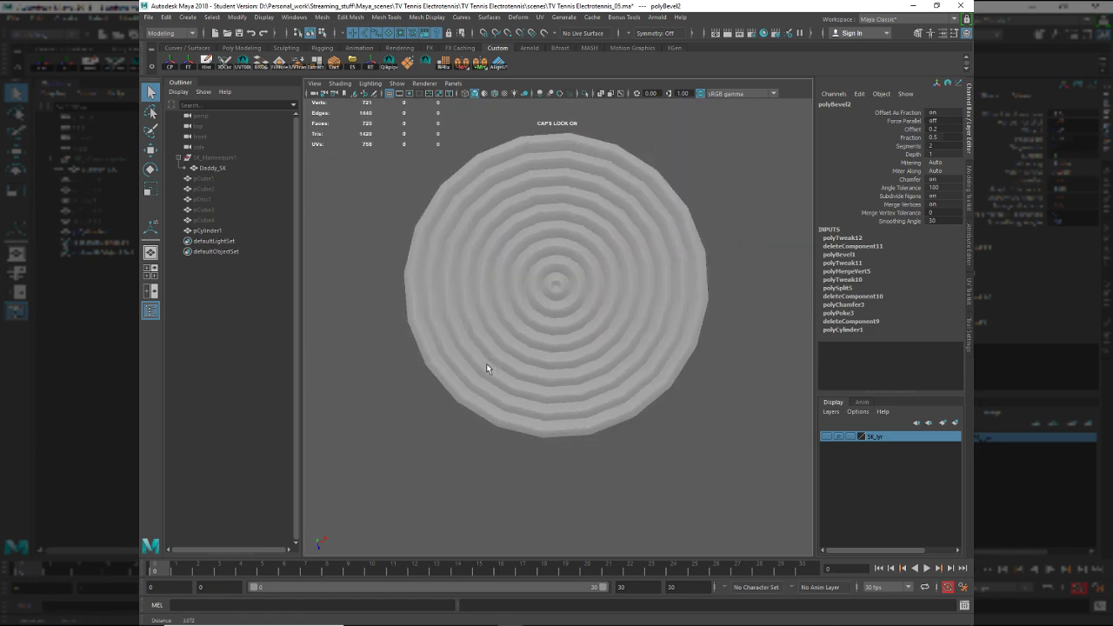
Unhide the console body so the grooved disc can be seen in place on its top surface.
left_click_drag(486, 364, 561, 393, "alt")
left_click(543, 349)
key("ctrl+shift+h")
right_click_drag(561, 393, 545, 339, "alt")
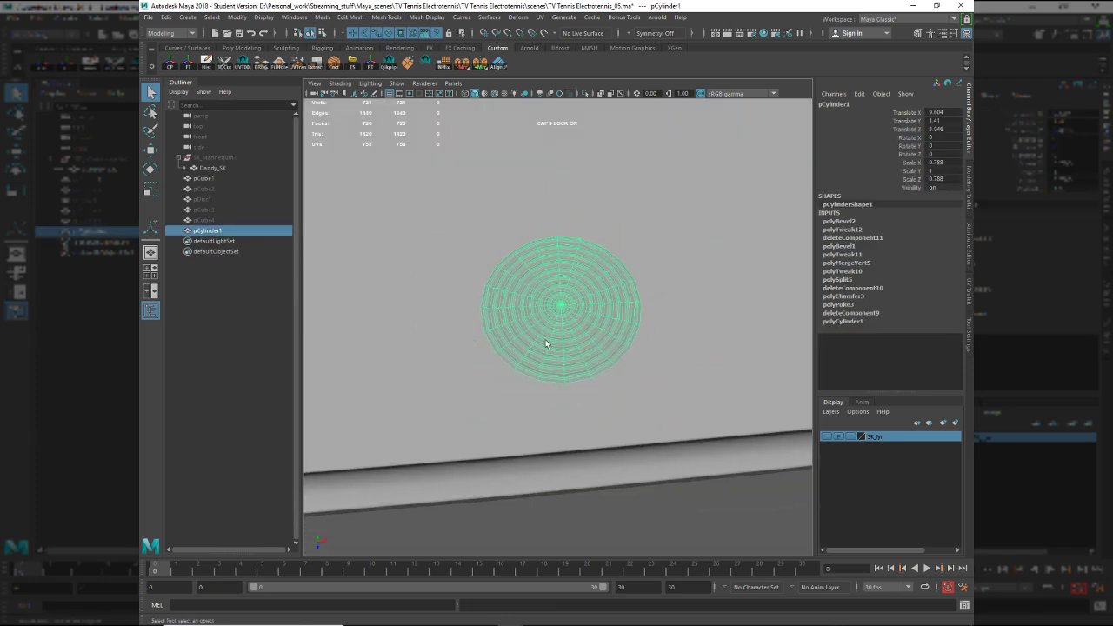
left_click(559, 361, "ctrl")
left_click_drag(559, 361, 557, 320, "alt")
Delete the disc's construction history, freeze its transformations and centre its pivot.
left_click(557, 320)
key("w")
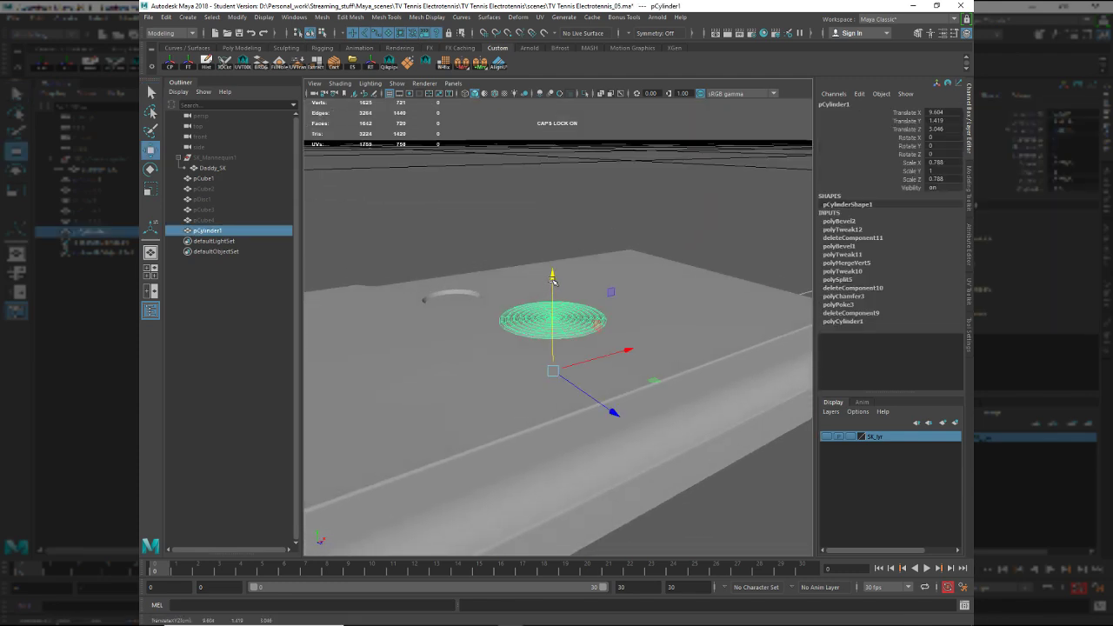
left_click(207, 65)
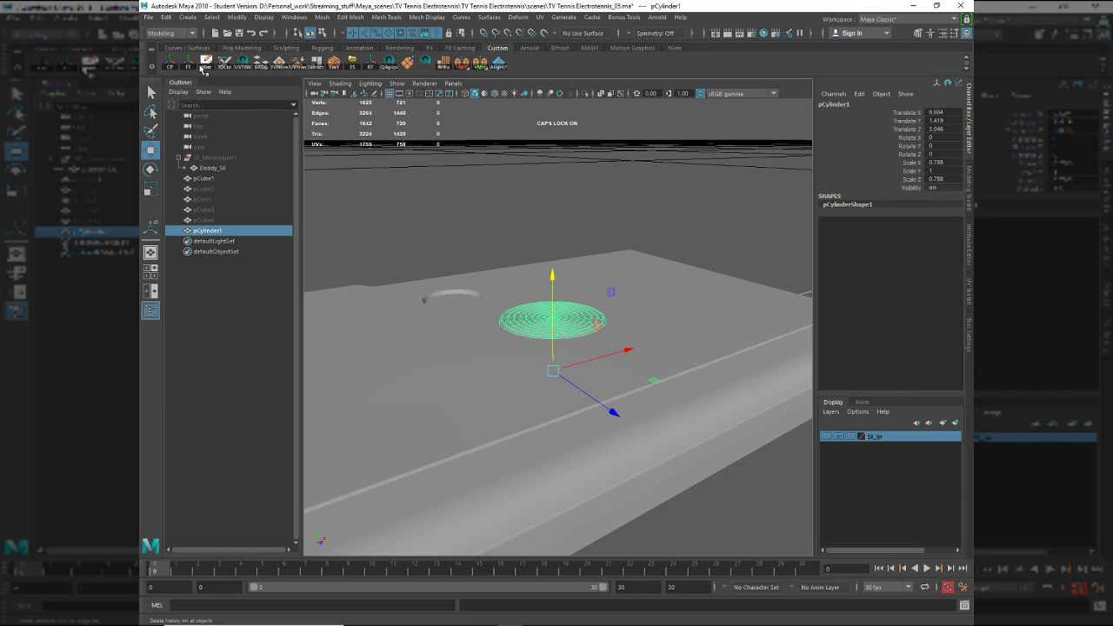
left_click(189, 65)
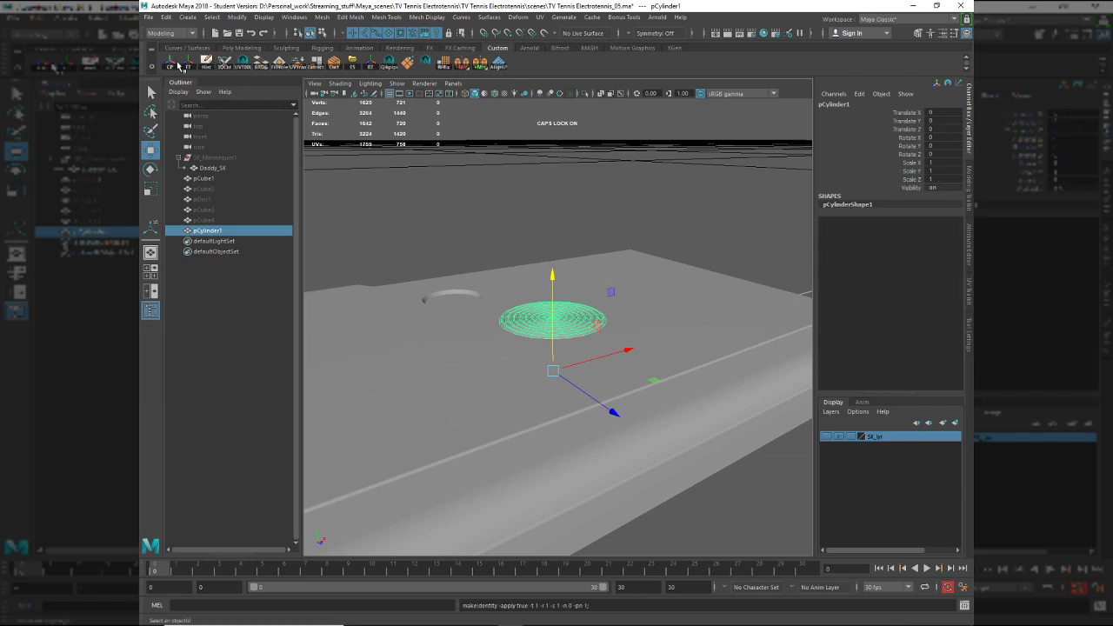
left_click(171, 62)
Lower the grooved disc vertically onto the console's top surface and turn on its smooth preview.
middle_click_drag(557, 402, 537, 411)
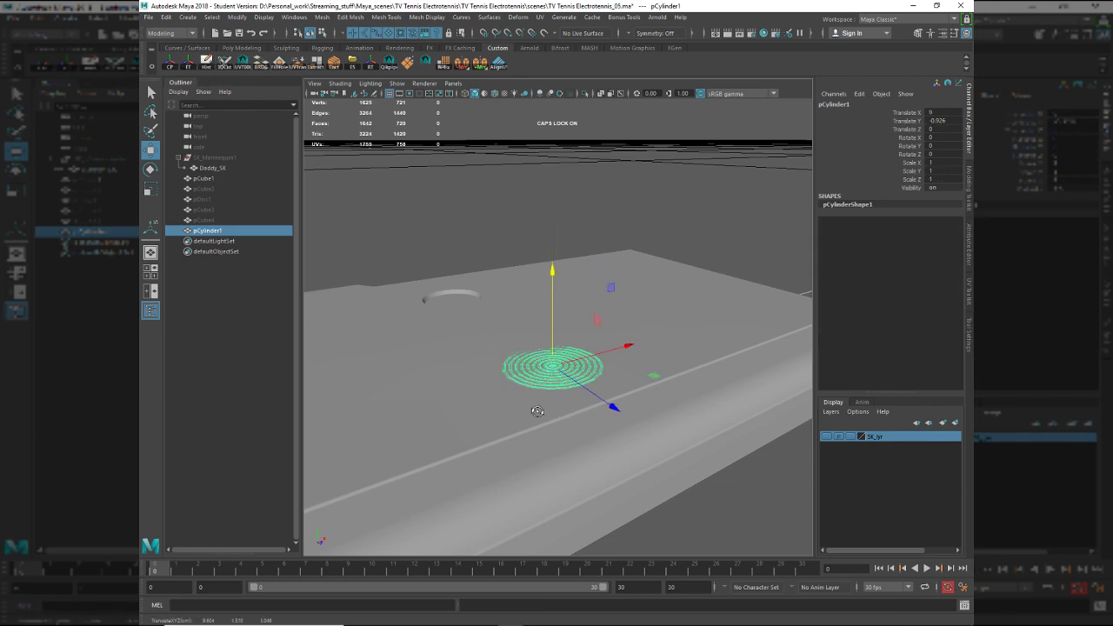
left_click_drag(580, 404, 559, 313, "alt")
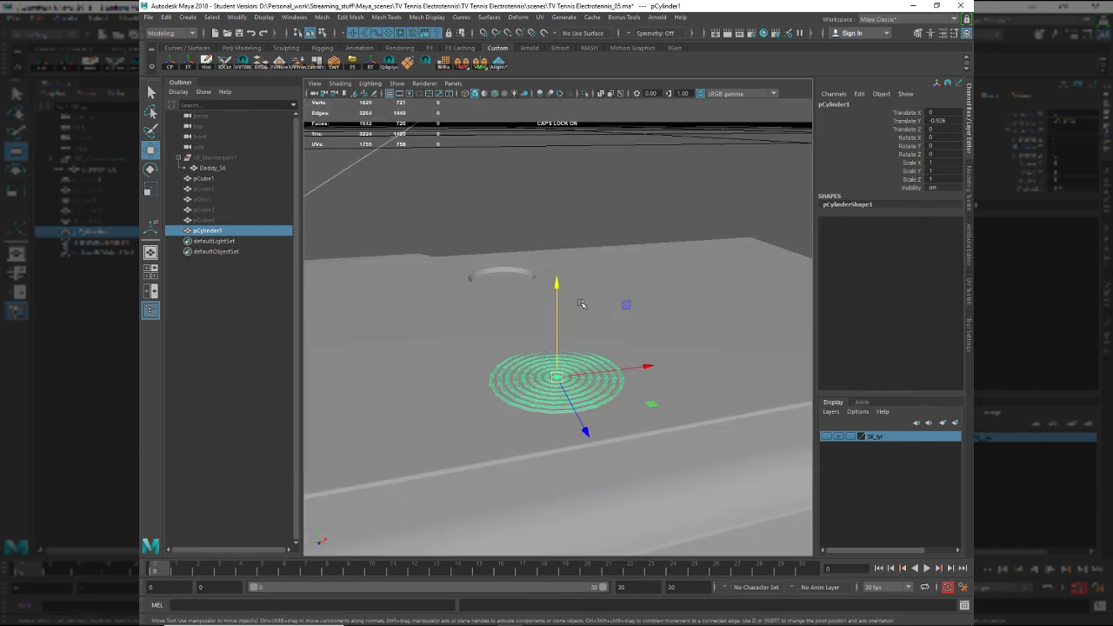
middle_click_drag(559, 312, 550, 313)
key("3")
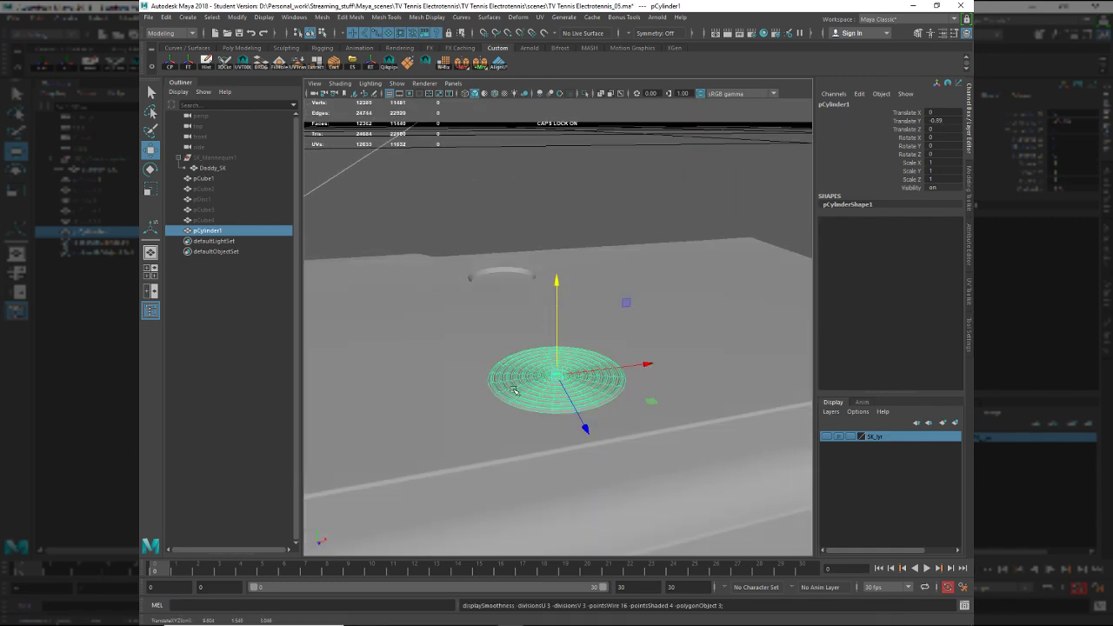
Examine the smoothed grooved disc on the console's top from several angles and compare it with the ring grooves around the knob in the reference photo.
key("alt+d")
left_click_drag(533, 329, 543, 374, "alt")
right_click_drag(544, 376, 617, 410, "alt")
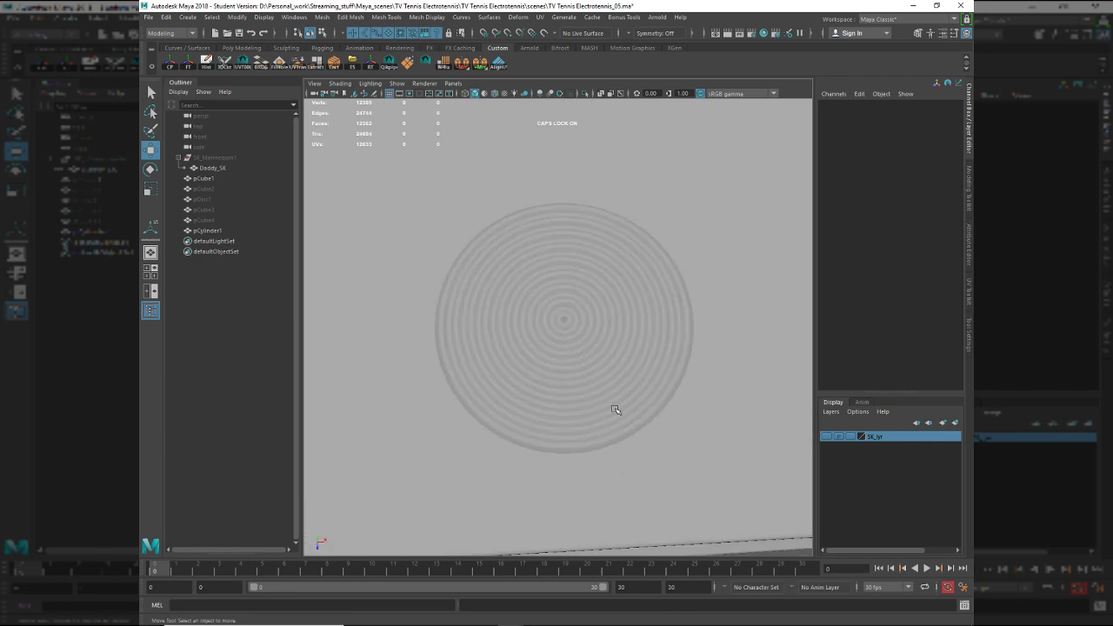
left_click_drag(617, 409, 509, 315, "alt")
left_click(509, 350)
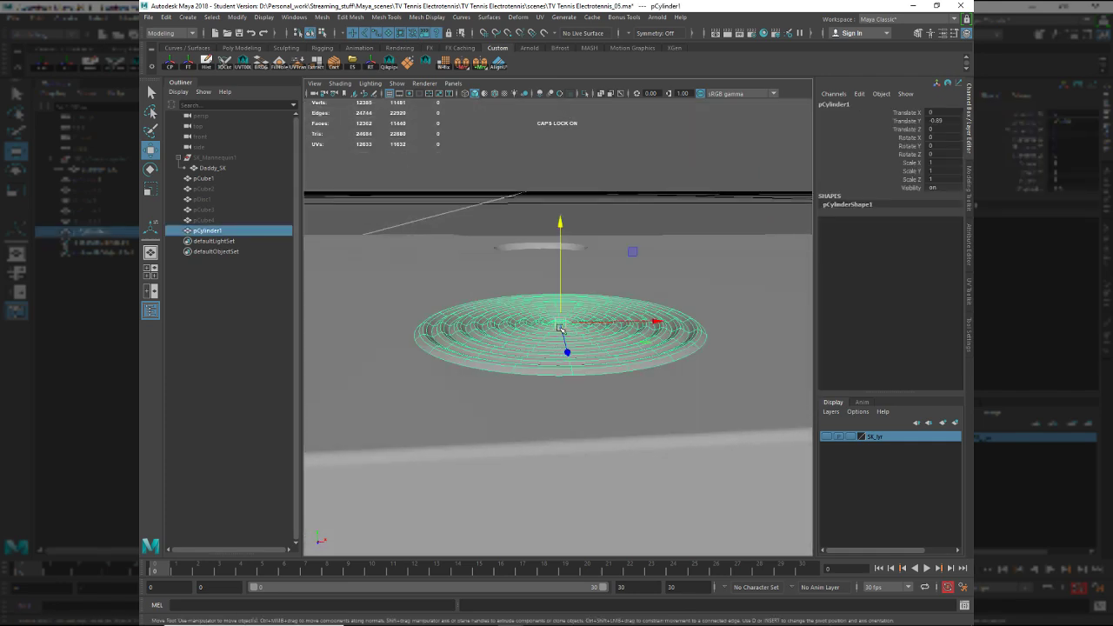
mouse_move(556, 350)
left_mouse_down("alt")
mouse_move(519, 333)
mouse_move(532, 315)
mouse_move(559, 360)
left_mouse_up("alt")
right_click_drag(559, 360, 607, 327, "alt")
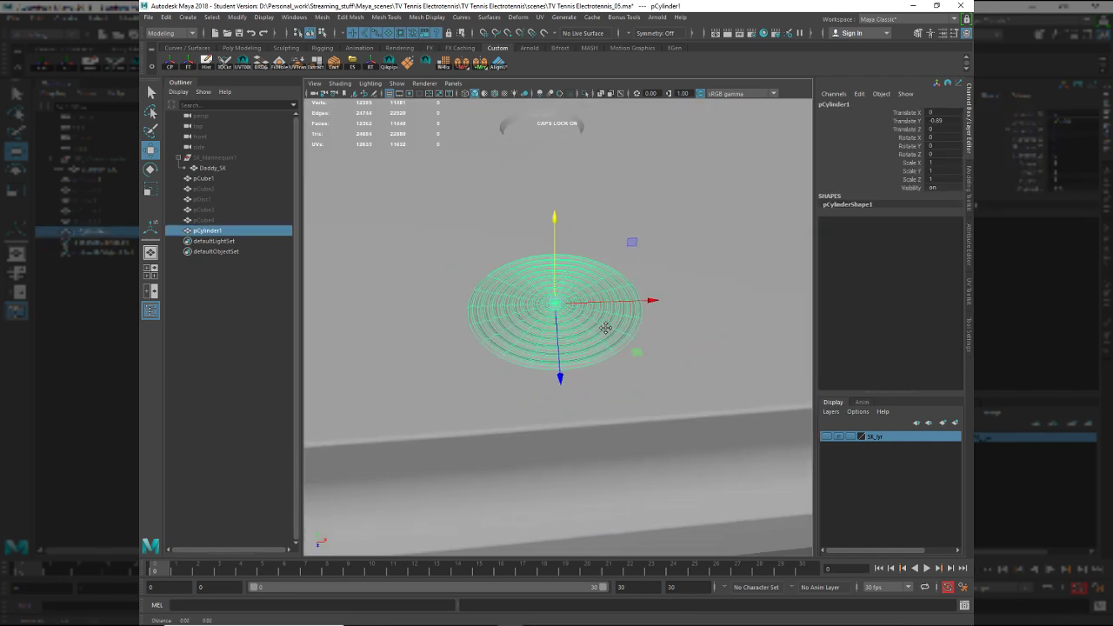
middle_click_drag(606, 328, 595, 345, "alt")
key("alt+d")
right_click_drag(596, 358, 556, 352, "alt")
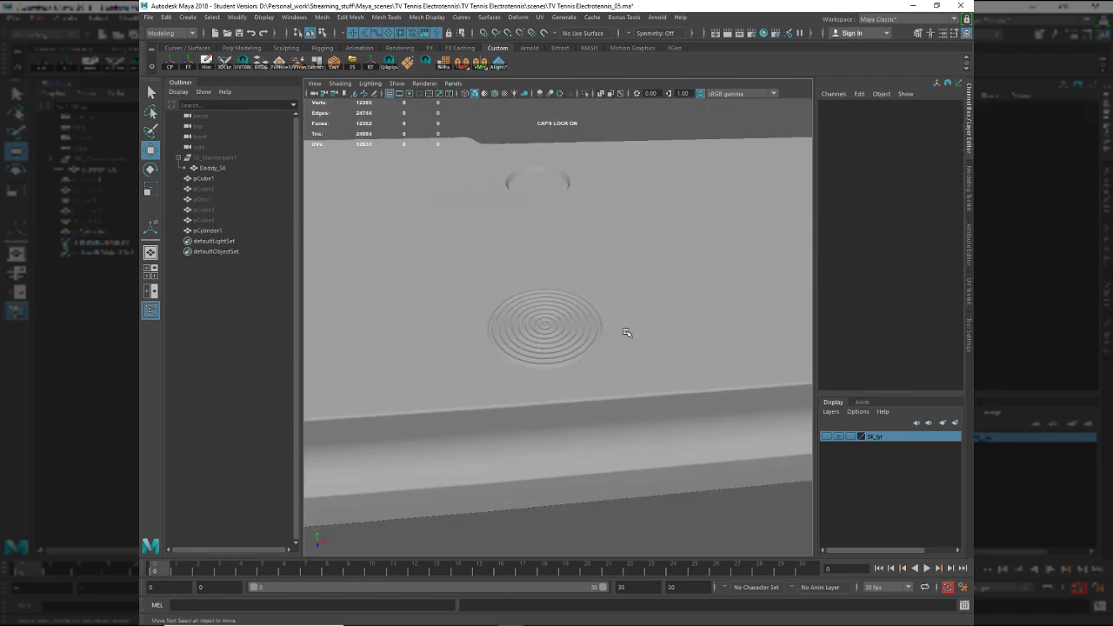
right_click_drag(627, 332, 584, 348, "alt")
key("alt+Tab")
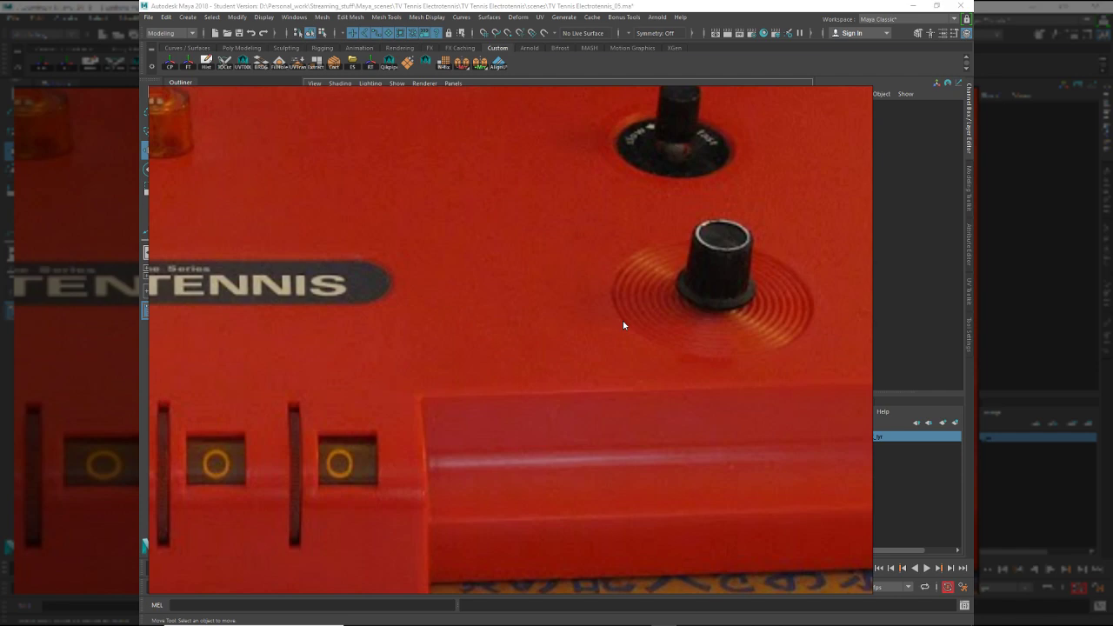
key("alt+Tab")
Delete the outermost ring of faces from the grooved disc.
left_click_drag(559, 340, 548, 361, "alt")
left_click(548, 362)
key("f")
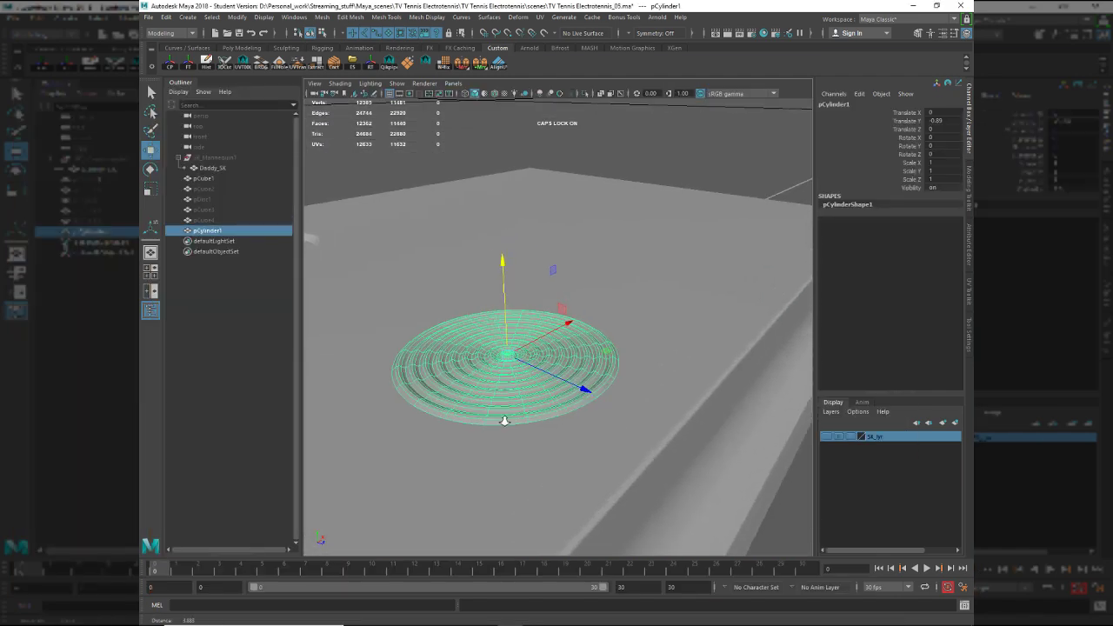
key("F11")
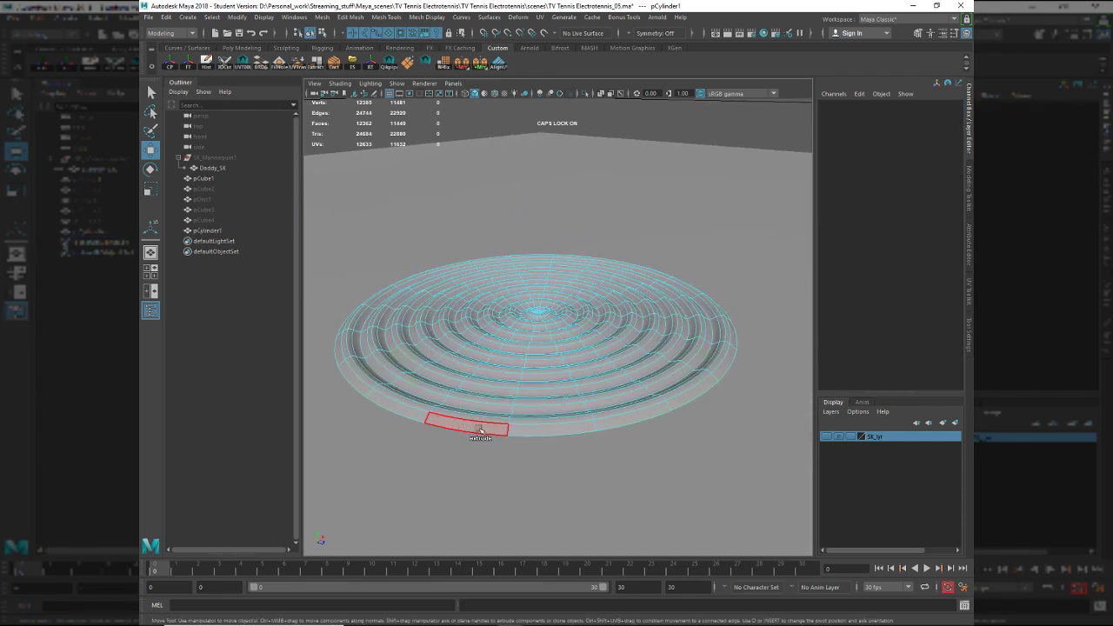
double_click(522, 432)
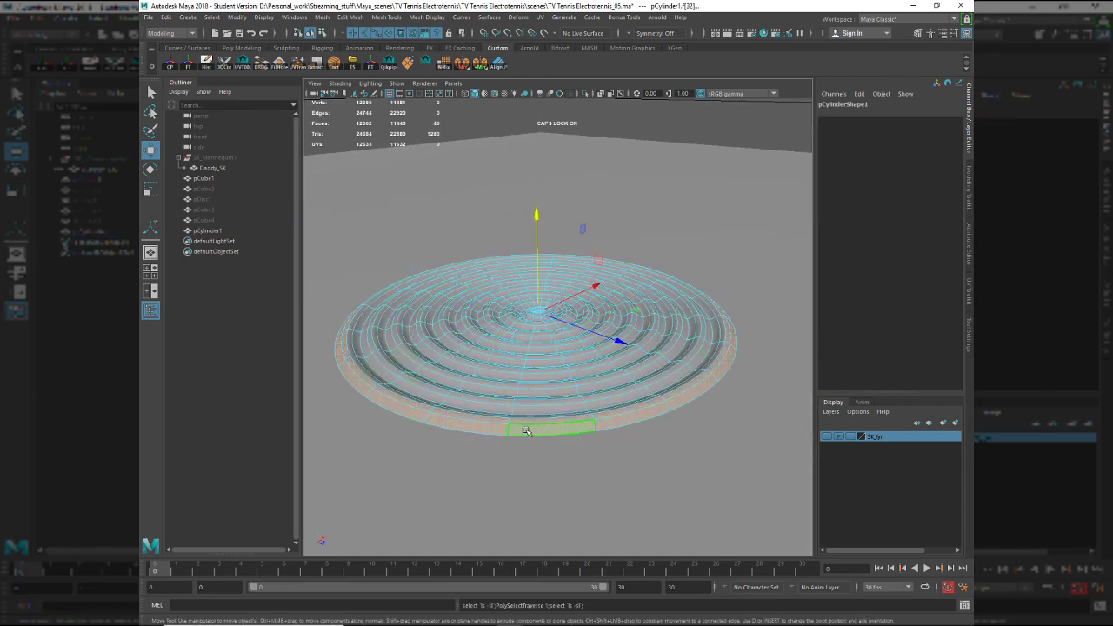
key("Delete")
Return the disc to object mode and lower it slightly into the console's top surface, to Translate Y -0.905.
left_click_drag(535, 408, 512, 335, "alt")
key("F9")
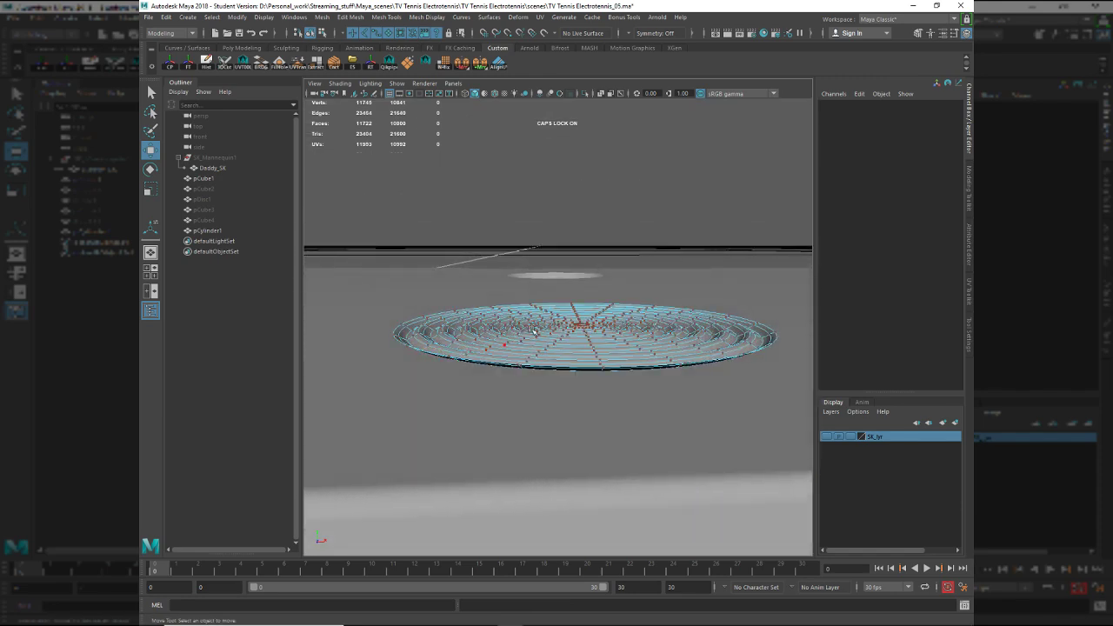
key("F8")
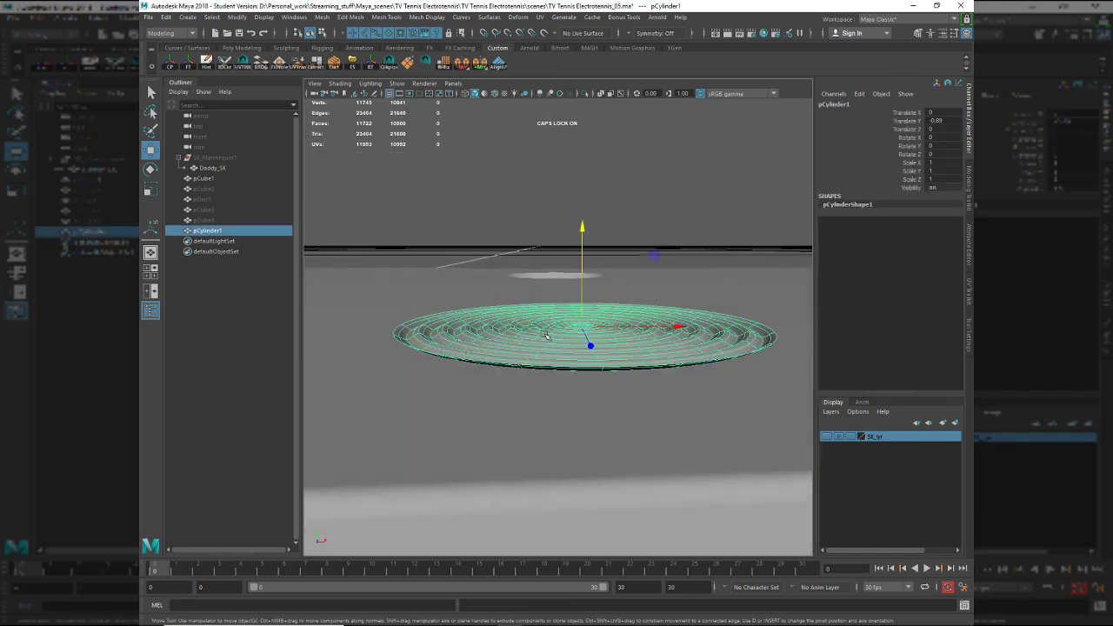
left_click_drag(538, 348, 580, 253, "alt")
left_click_drag(561, 344, 537, 332, "alt")
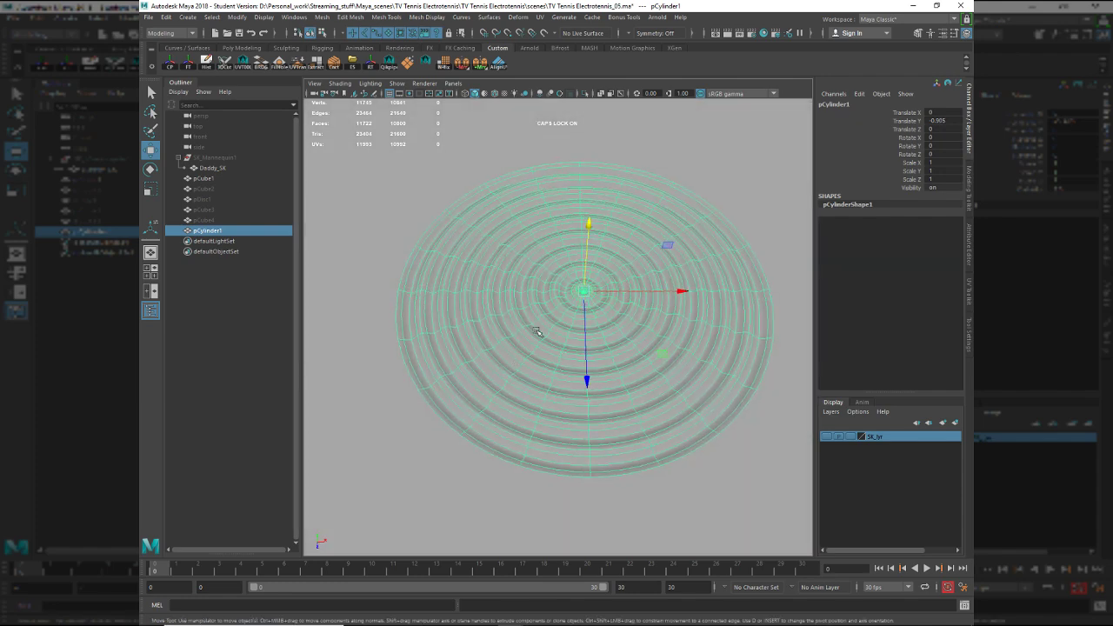
Inspect how the trimmed disc blends into the console's top, viewing it against the whole body and the nearby recess.
left_click(554, 311, "ctrl")
right_click_drag(545, 359, 509, 353, "alt")
left_click_drag(500, 353, 529, 333, "alt")
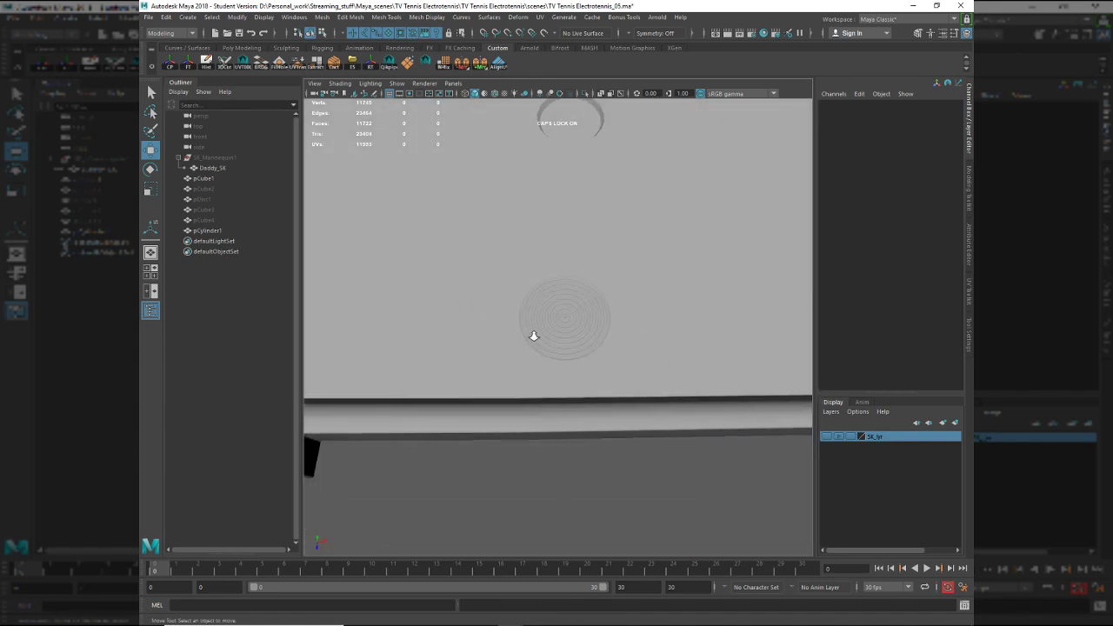
middle_click_drag(529, 333, 700, 399, "alt")
left_click_drag(700, 398, 644, 362, "alt")
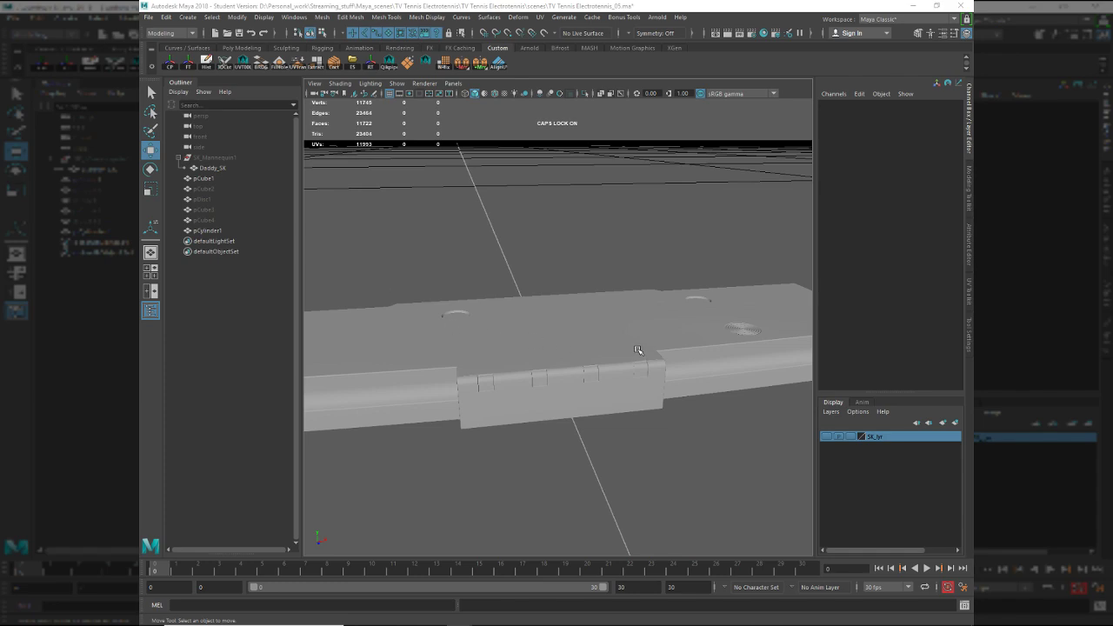
left_click_drag(638, 350, 564, 394, "alt")
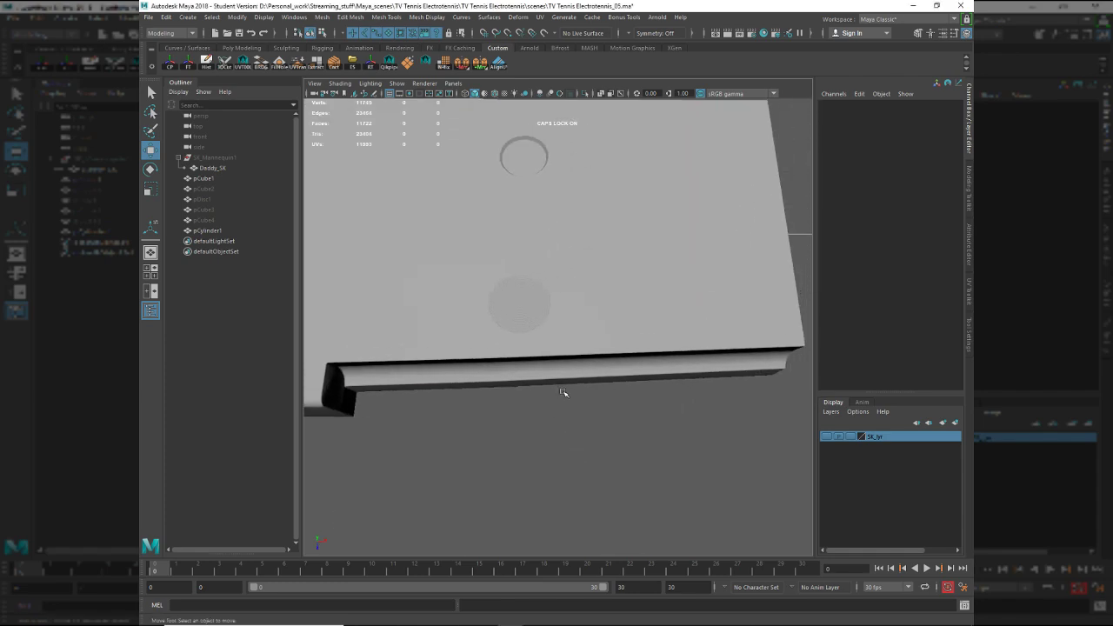
Study the knobs and their concentric grooves in the PureRef reference photo and compare them with the disc in Maya.
key("alt+Tab")
key("alt+Tab")
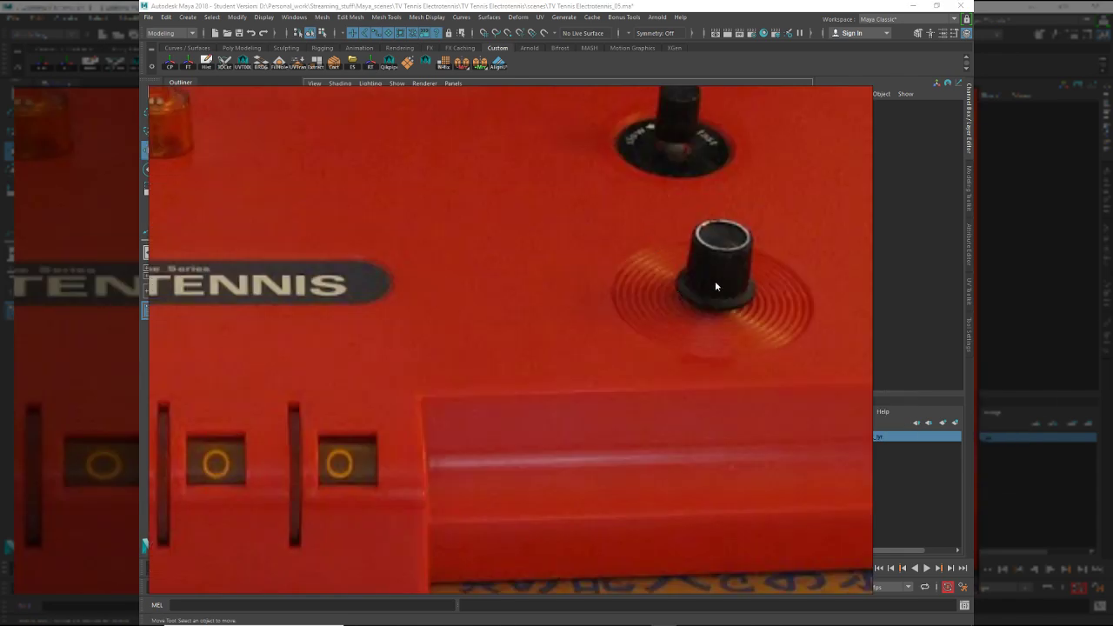
scroll(715, 281, "down", 5)
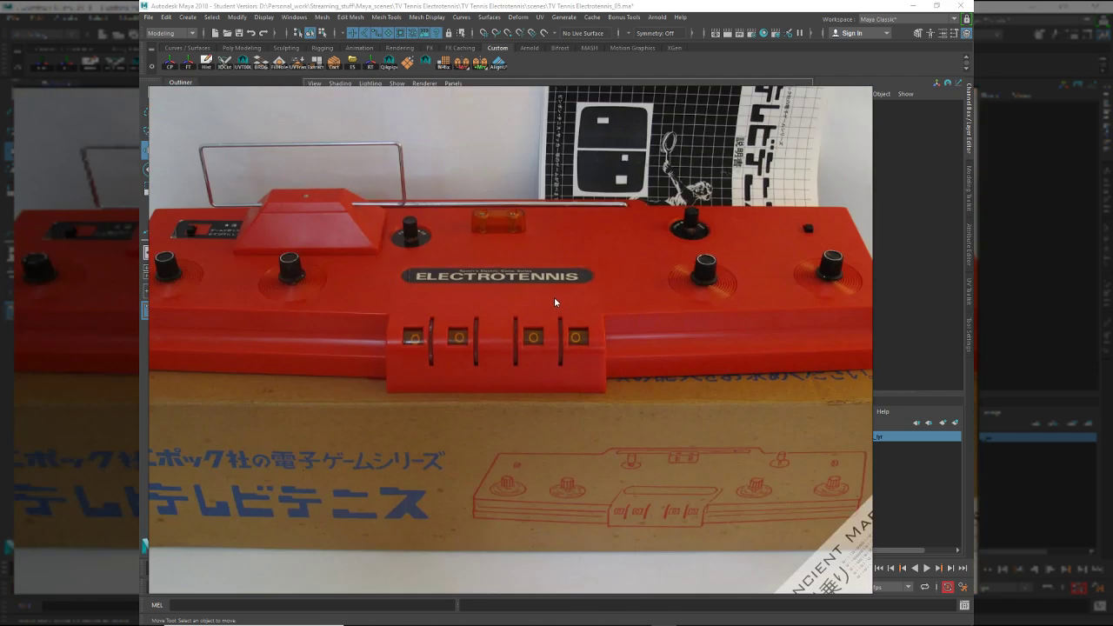
key("super")
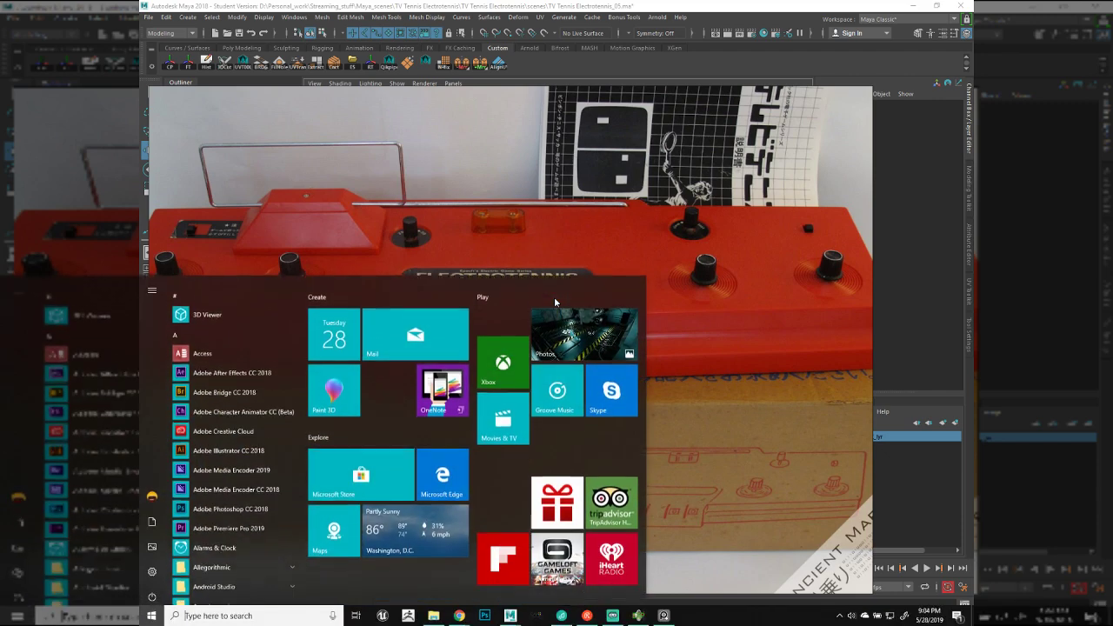
key("super")
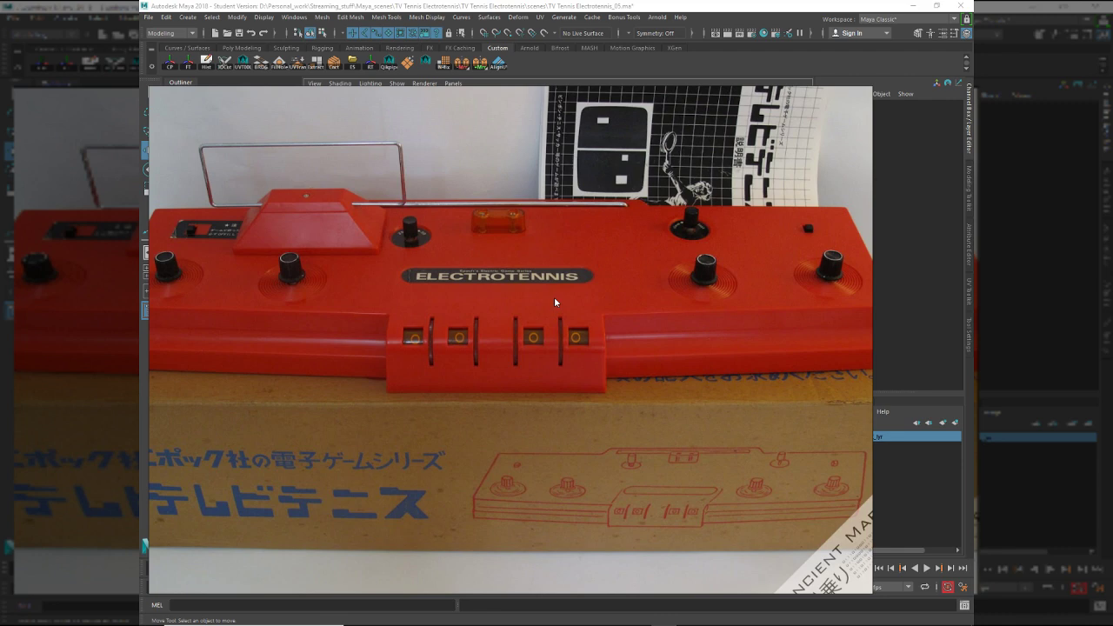
key("alt+Tab")
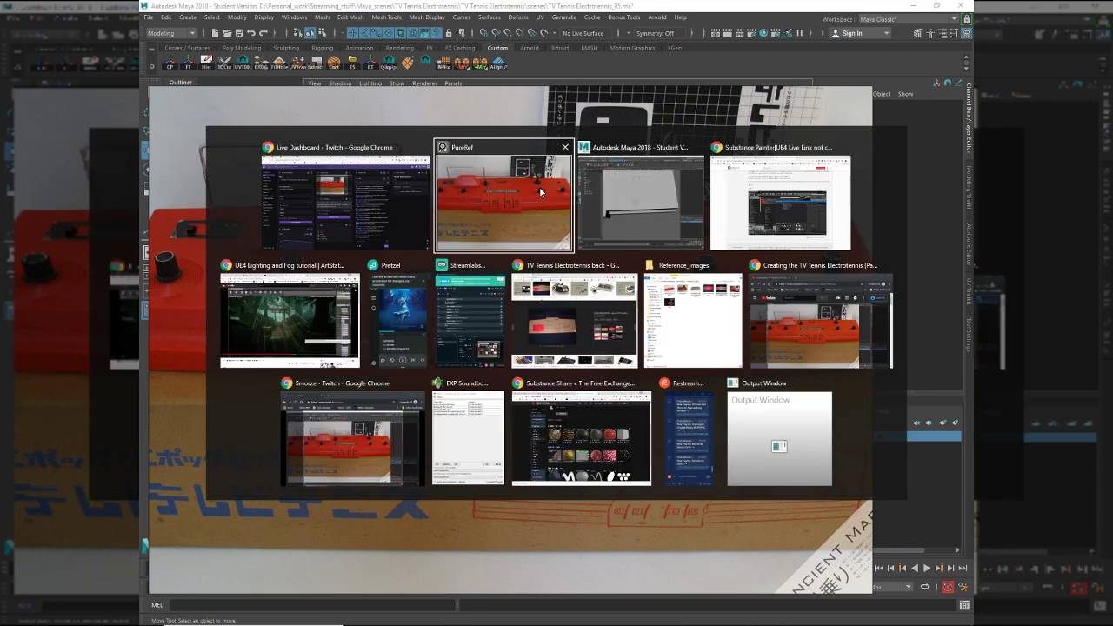
key("alt+Tab")
left_click_drag(559, 325, 658, 283, "alt")
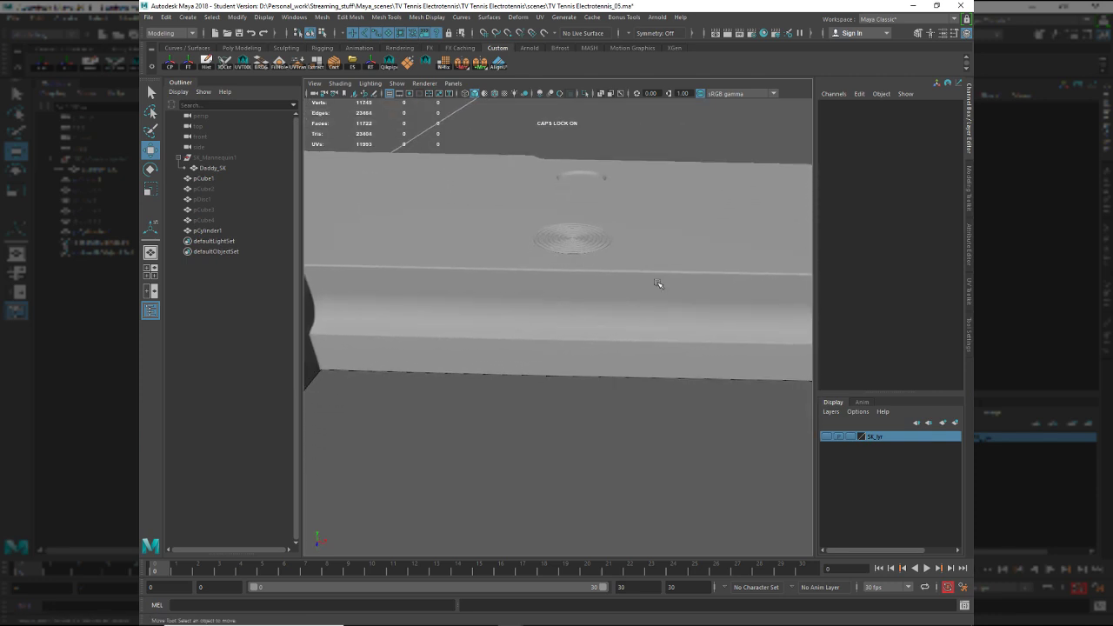
left_click_drag(562, 240, 586, 256, "alt")
left_click(586, 255)
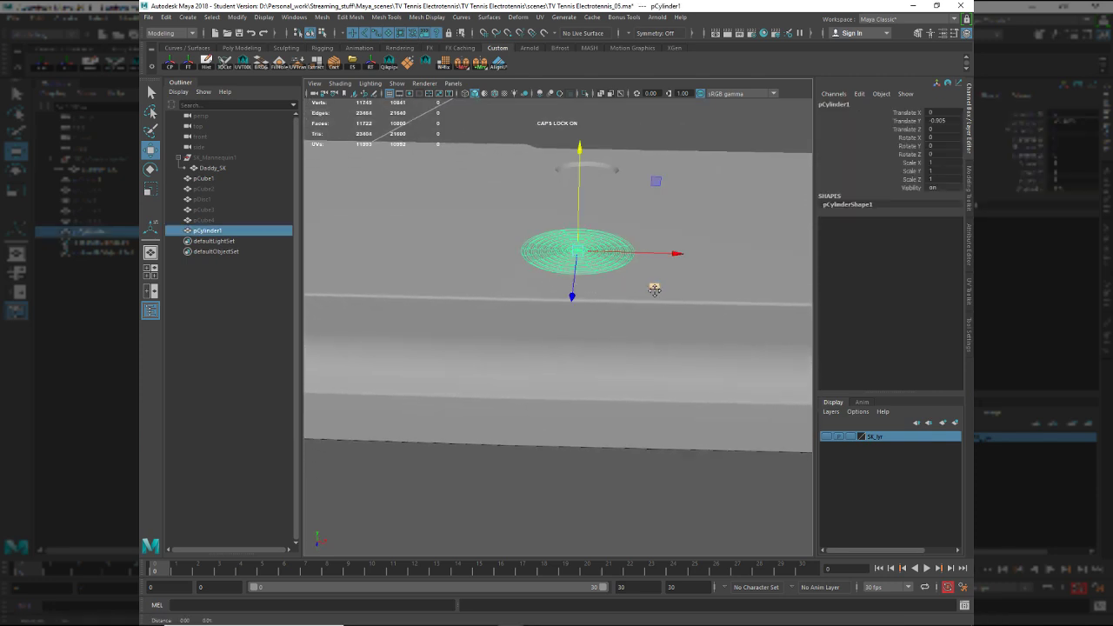
left_click_drag(651, 290, 543, 302, "alt")
key("alt+Tab")
key("alt+Tab")
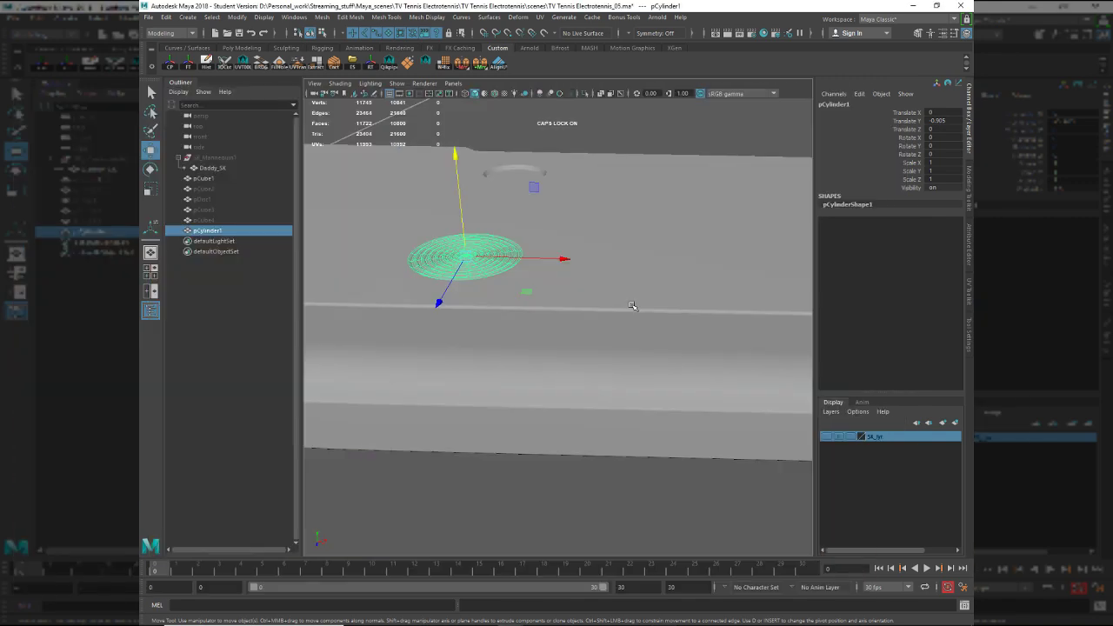
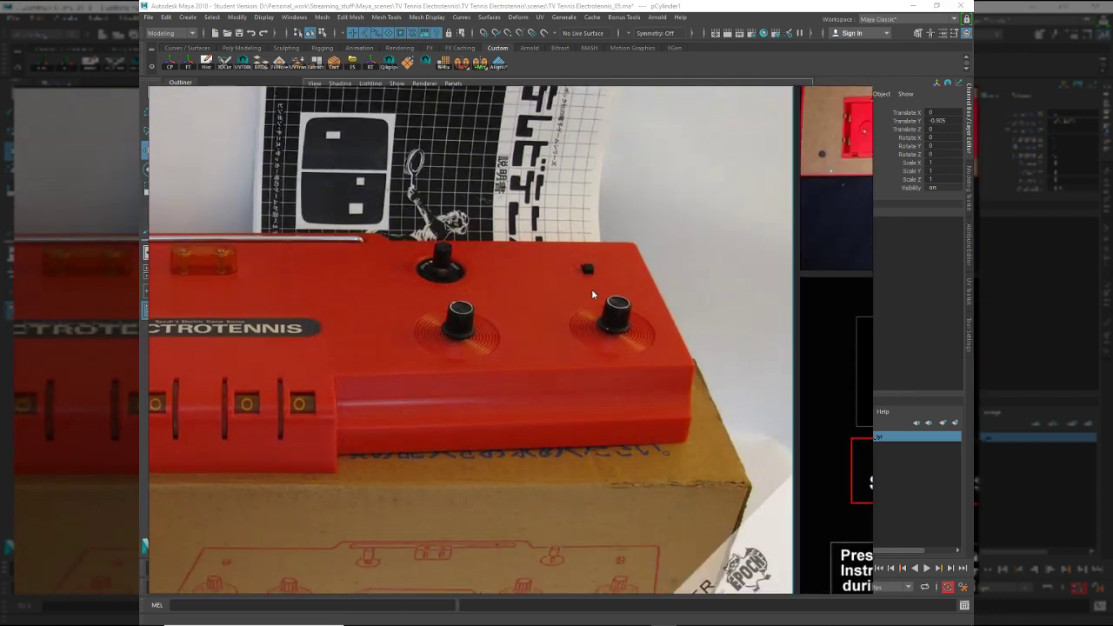
key("alt+Tab")
Deselect the disc and create a new polygon cylinder for the knob.
middle_click_drag(655, 276, 589, 293, "alt")
left_click(633, 282)
left_click(475, 263, "ctrl")
left_click_drag(589, 293, 580, 316, "alt")
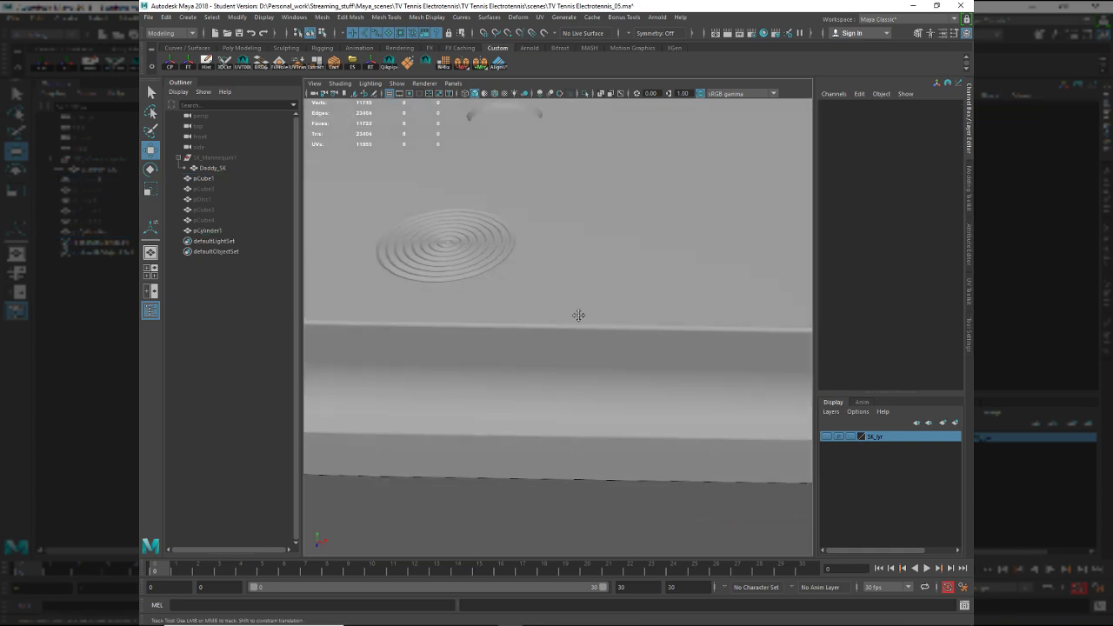
middle_click_drag(579, 316, 673, 351, "alt")
left_click(553, 292)
left_click(561, 294, "ctrl")
right_click_drag(625, 284, 554, 287, "shift")
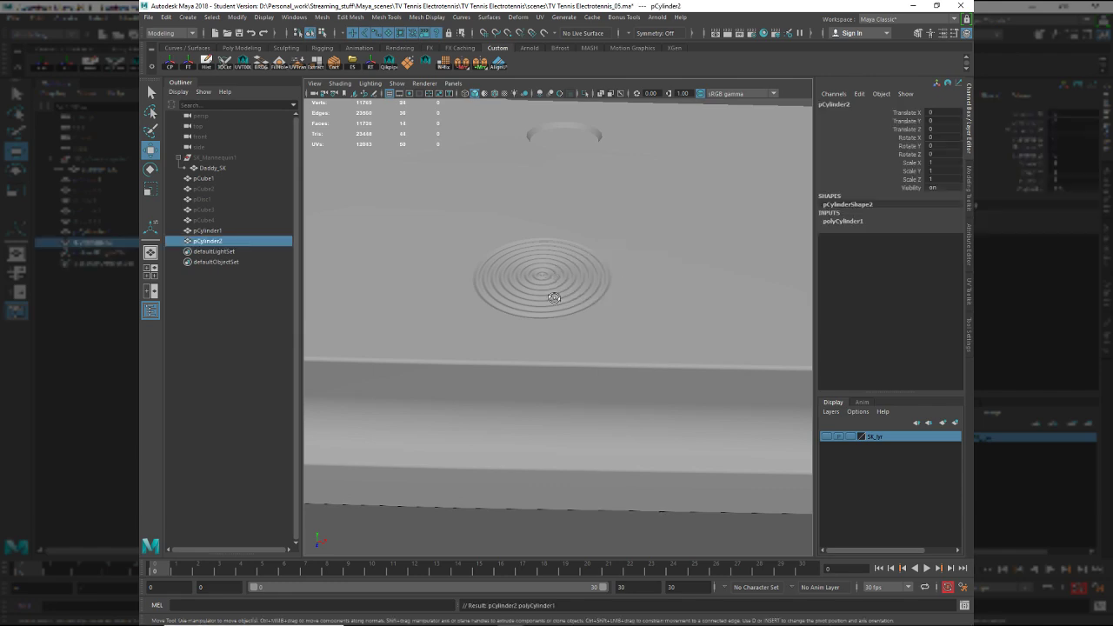
Snap the new cylinder to the centre of the grooved disc.
left_click_drag(555, 299, 574, 298, "alt")
middle_click_drag(575, 299, 594, 331, "alt")
scroll(592, 324, "up", 6)
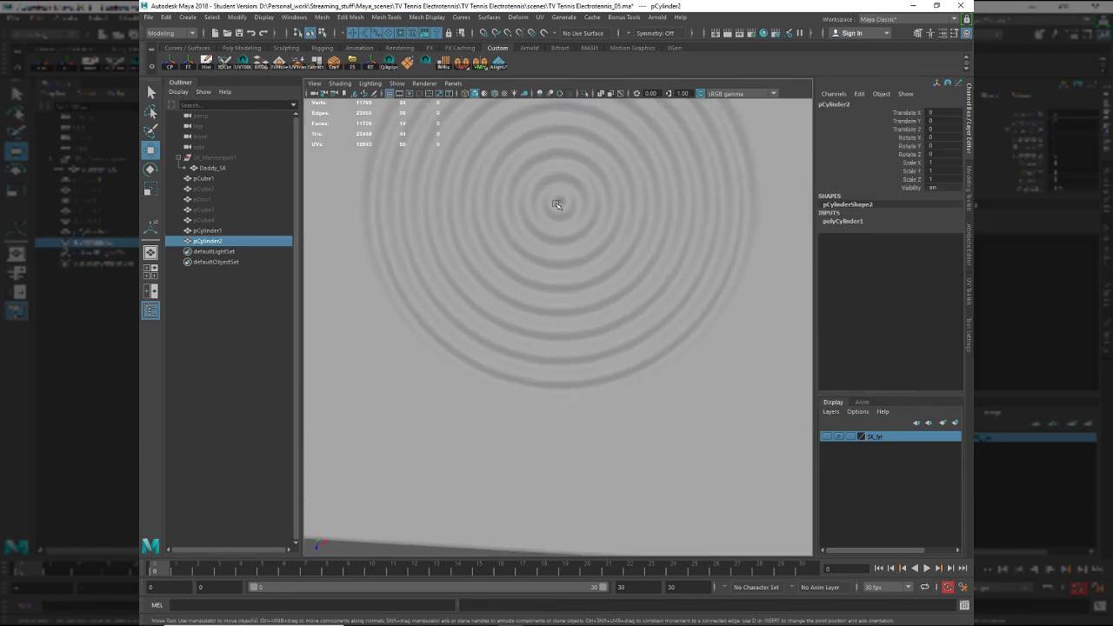
key("v")
middle_click_drag(560, 205, 564, 206)
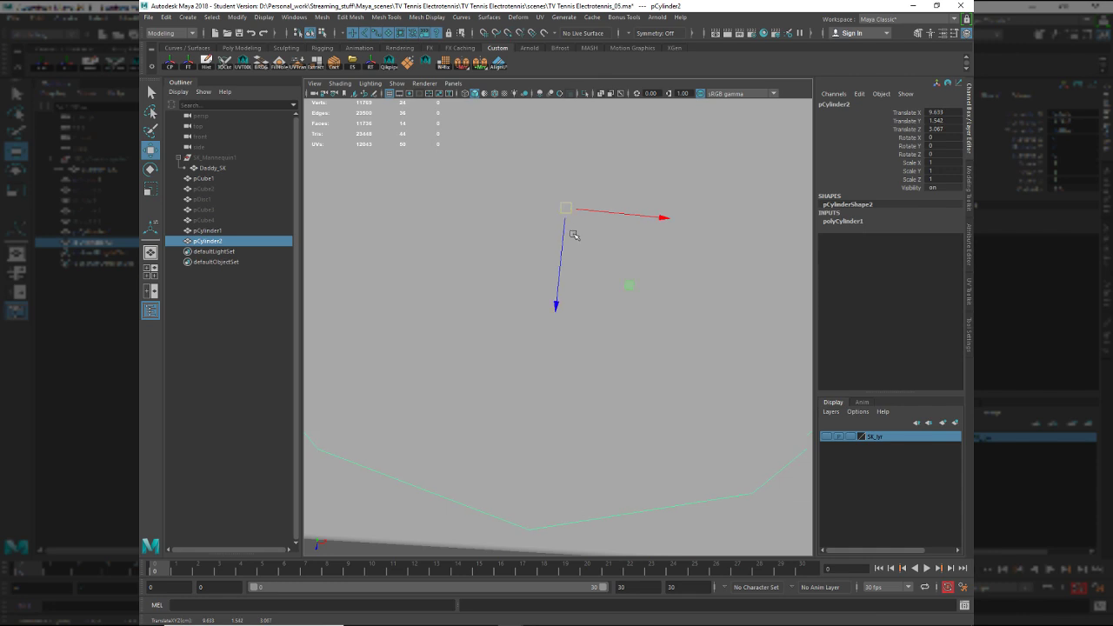
Scale the cylinder down uniformly to 0.186 so it has knob proportions at the disc's centre.
key("r")
left_click_drag(691, 335, 684, 316, "alt")
right_click_drag(684, 315, 515, 241, "alt")
left_click_drag(515, 240, 631, 241, "alt")
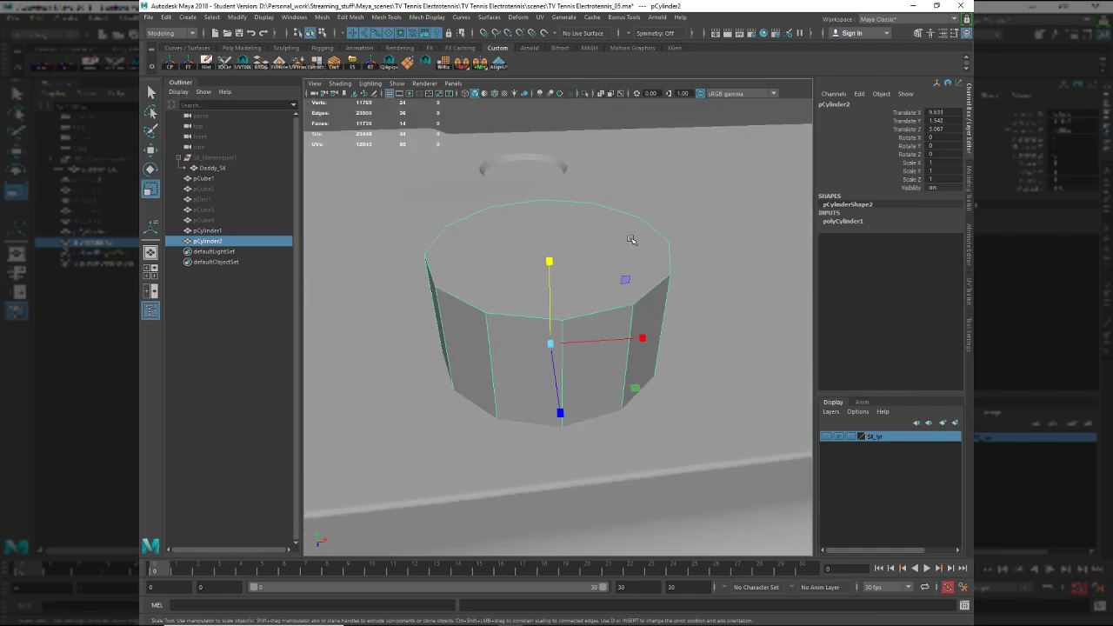
middle_click_drag(583, 242, 537, 236)
key("ctrl+z")
middle_click_drag(618, 258, 512, 286)
Raise the cylinder above the disc to Translate Y 2.018 and snap its pivot to its base.
key("w")
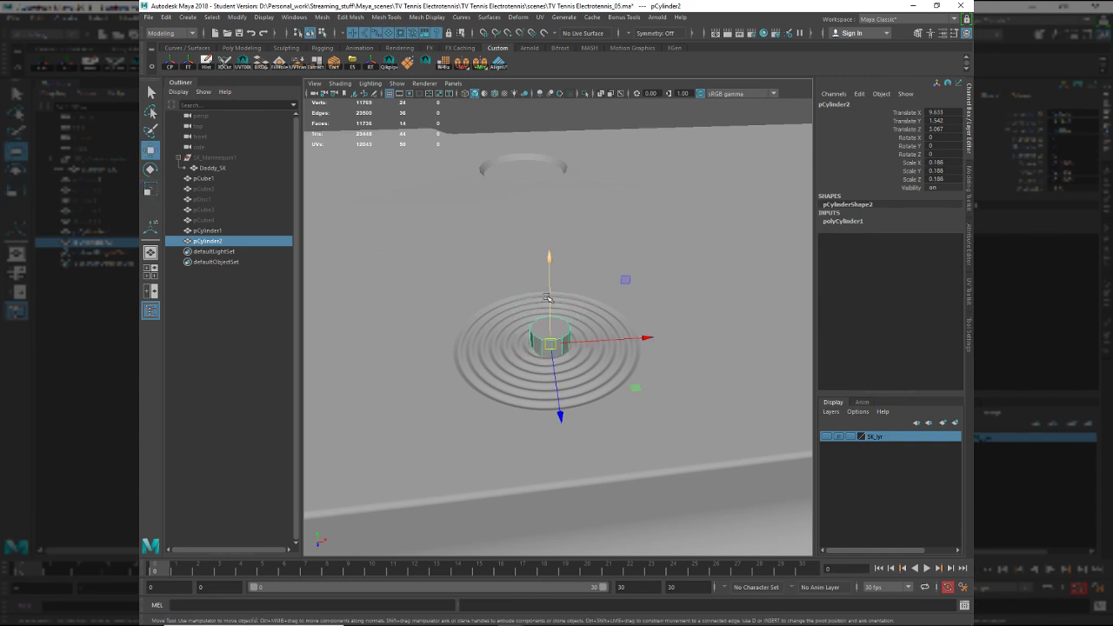
left_click_drag(549, 302, 557, 254)
left_click_drag(550, 327, 548, 353)
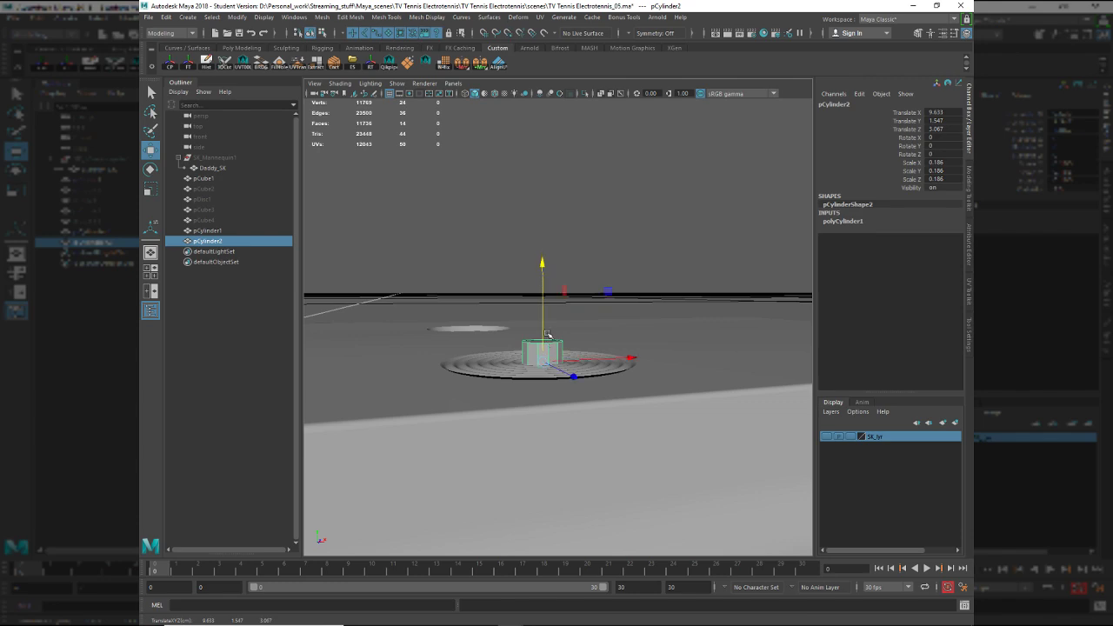
key("ctrl+z")
key("e")
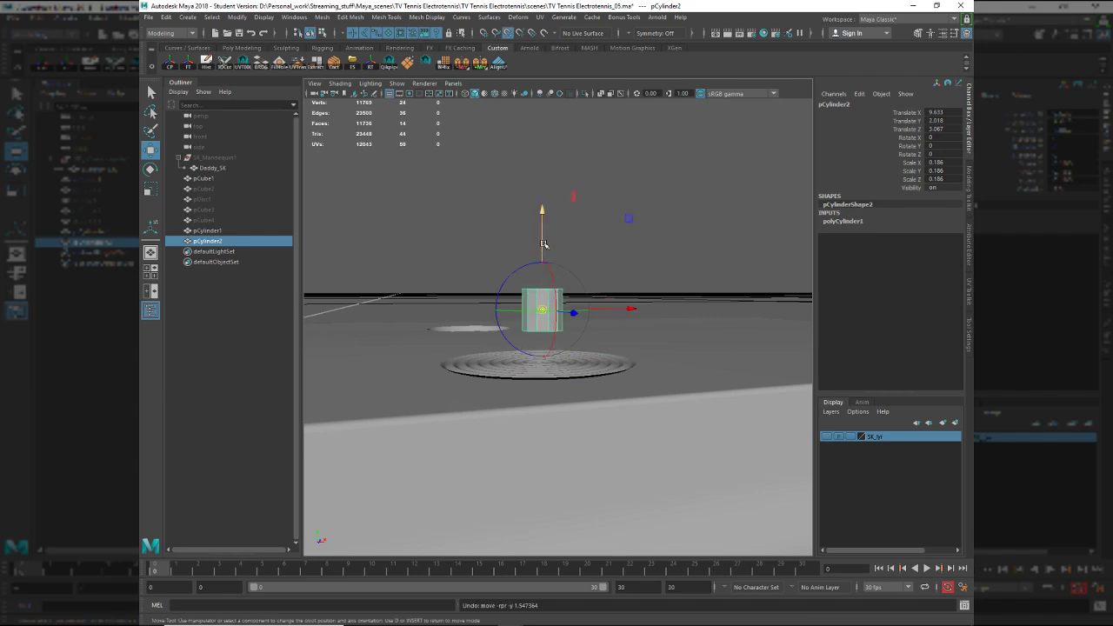
key("v")
middle_click_drag(569, 385, 550, 329)
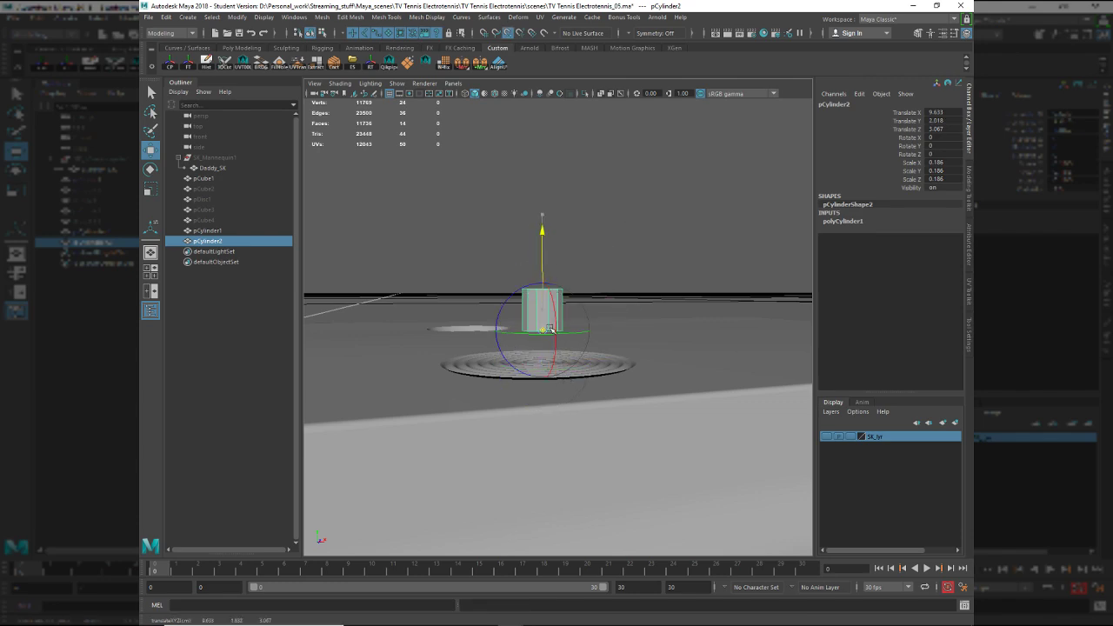
key("d")
Snap the cylinder by its base pivot down onto the centre of the grooved disc.
left_click_drag(577, 374, 600, 409, "alt")
right_click_drag(601, 409, 676, 458, "alt")
left_click_drag(675, 457, 709, 455, "alt")
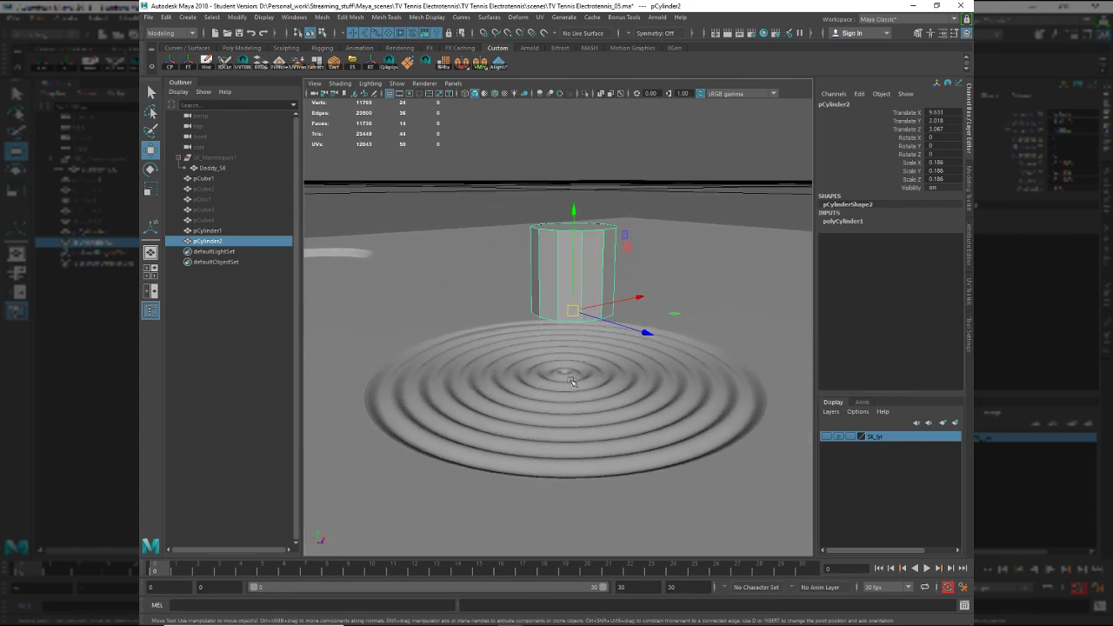
key("v")
left_click_drag(572, 311, 567, 372)
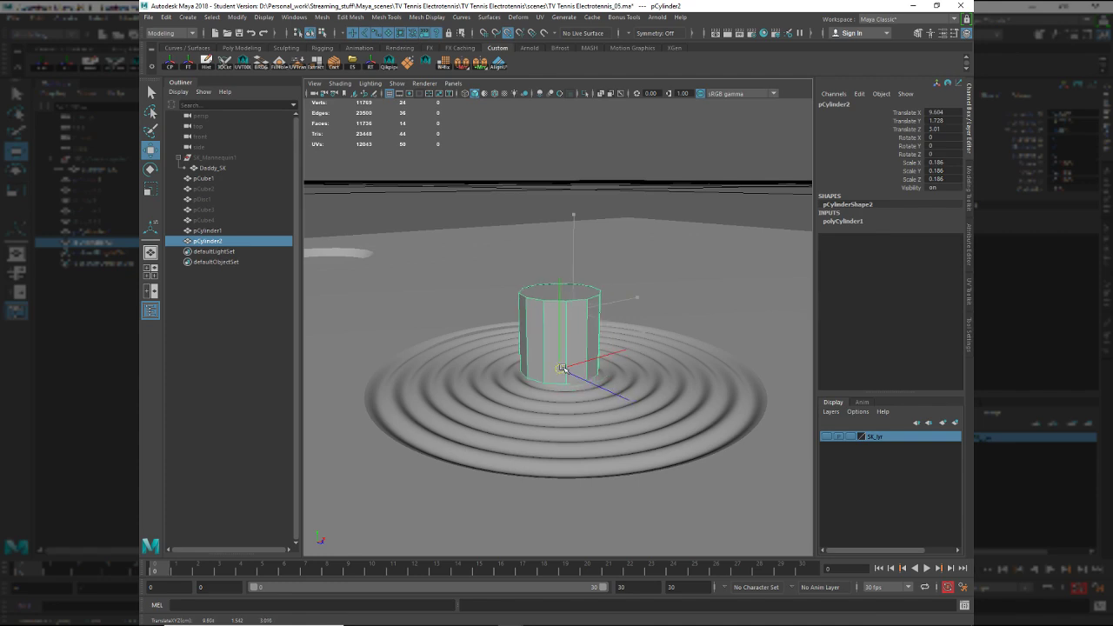
Select the grooved disc and turn off its smooth preview.
key("1")
left_click(525, 431)
key("1")
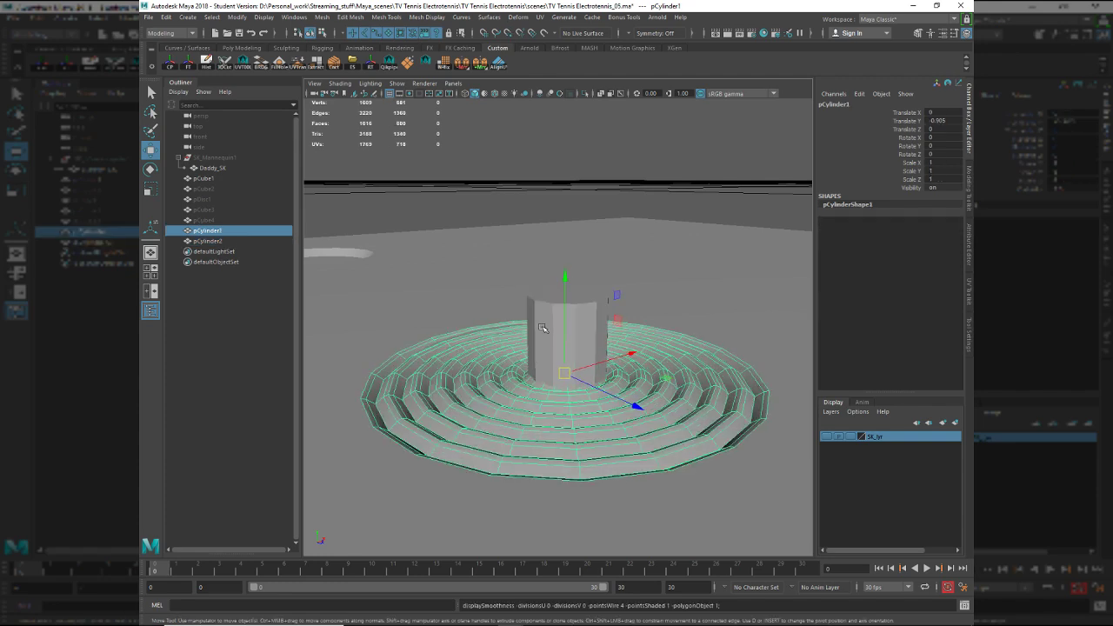
Soften the edges of the grooved disc around the knob cylinder.
left_click(543, 327)
key("f")
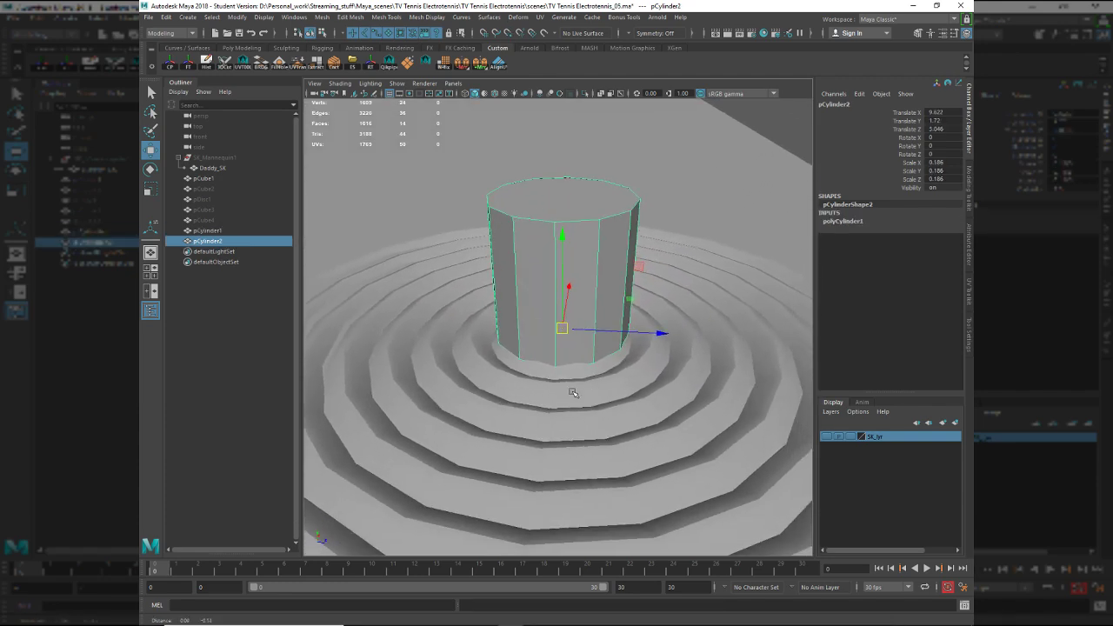
right_click_drag(535, 412, 570, 431)
double_click(527, 452)
right_click_drag(648, 392, 660, 386)
left_click(657, 425, "ctrl")
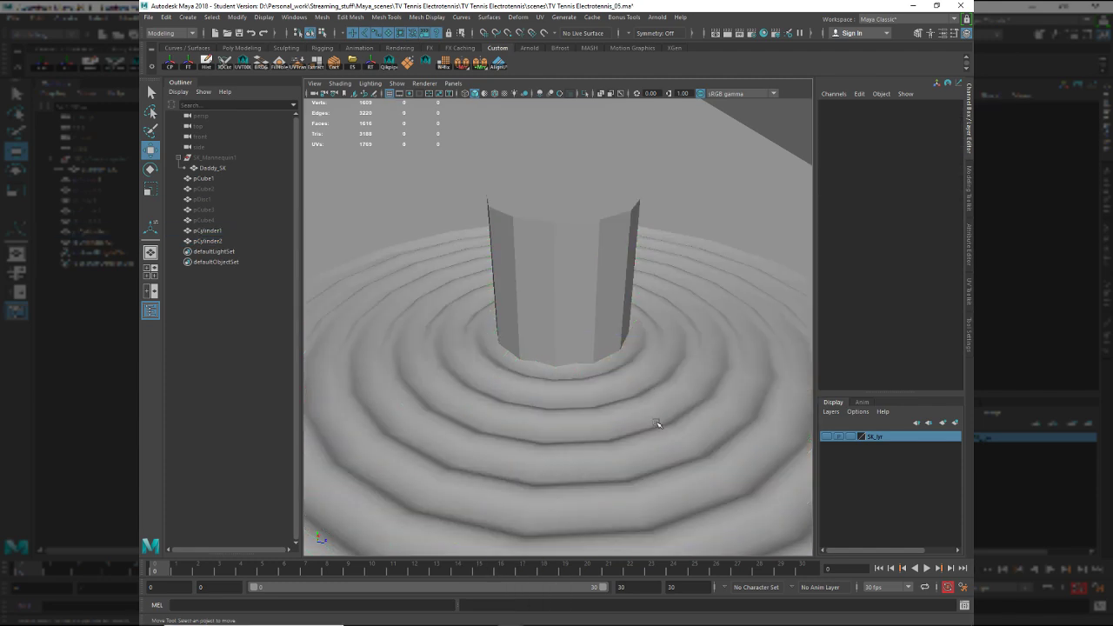
Turn on smooth preview for the grooved disc and check how its rings look around the cylinder.
left_click_drag(550, 451, 480, 447, "alt")
right_click_drag(479, 447, 455, 420, "alt")
left_click(572, 445)
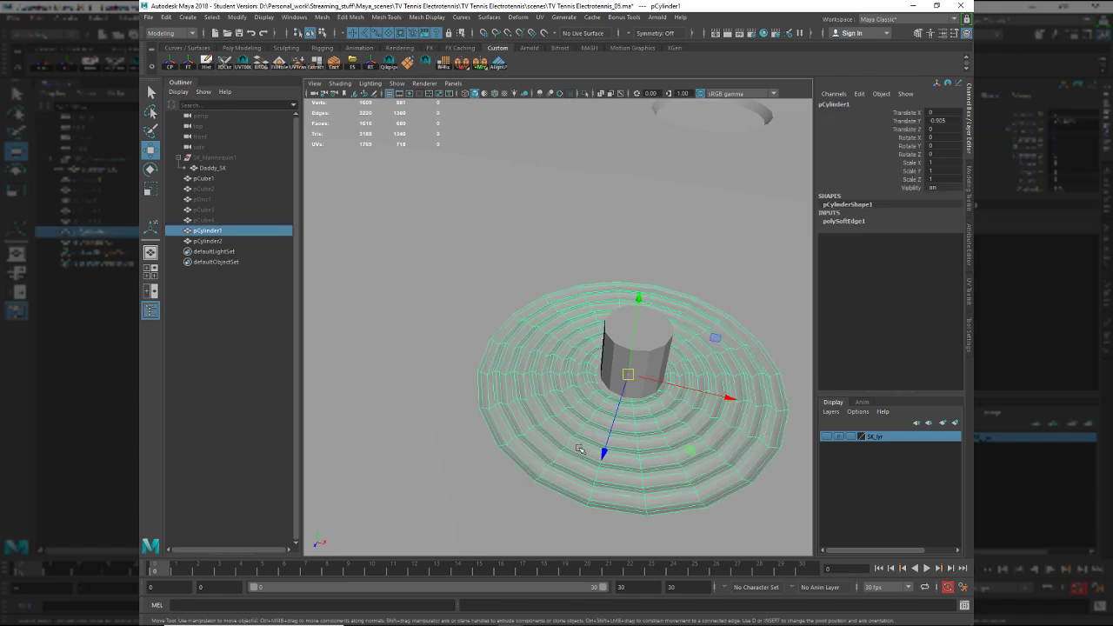
key("3")
left_click(578, 450, "ctrl")
middle_click_drag(578, 451, 476, 421, "alt")
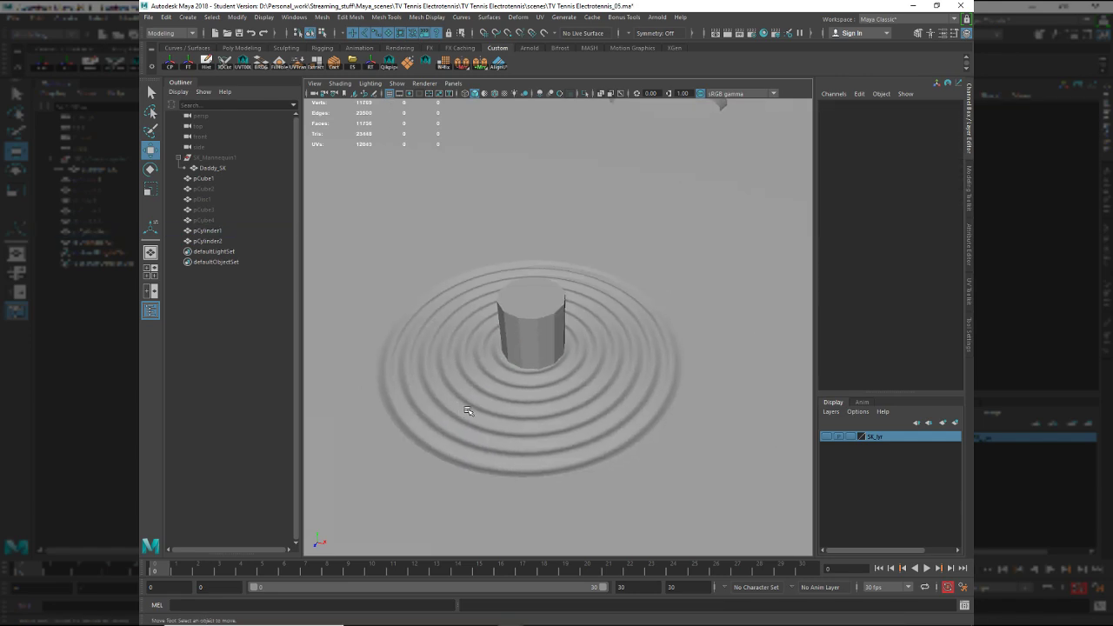
Snap the cylinder vertically to the smoothed disc at Translate Y 1.728.
left_click_drag(477, 411, 518, 373, "alt")
left_click(532, 312)
right_click_drag(518, 372, 596, 423, "alt")
left_click(541, 330)
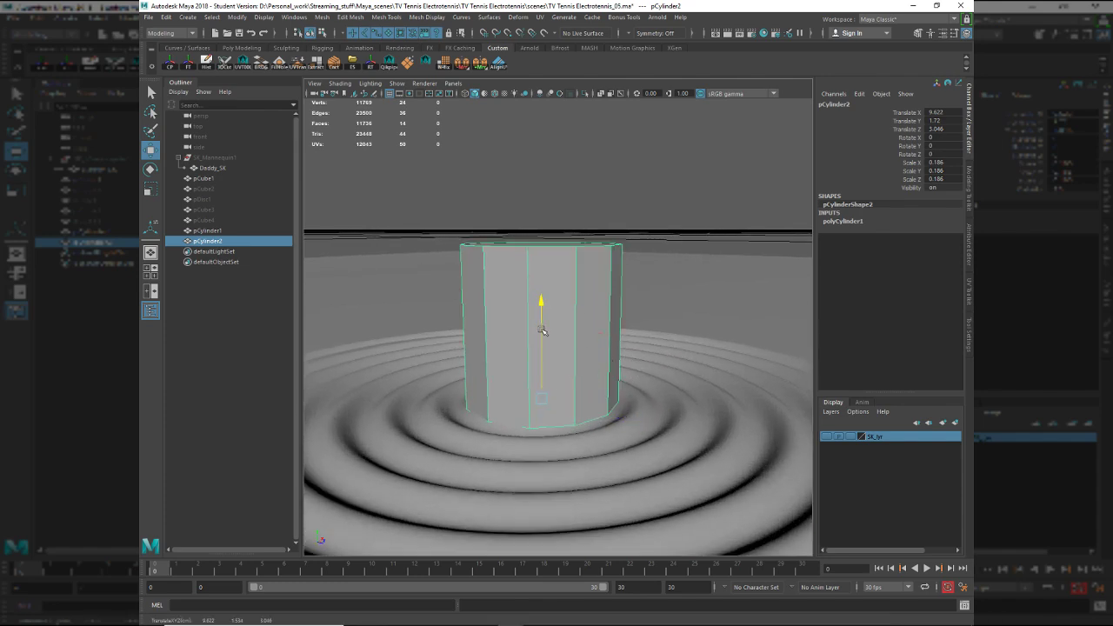
key("v")
middle_click_drag(533, 405, 521, 445)
Turn off the grooved disc's smooth preview and display the scene with wireframe on shaded and X-ray.
left_click(521, 444)
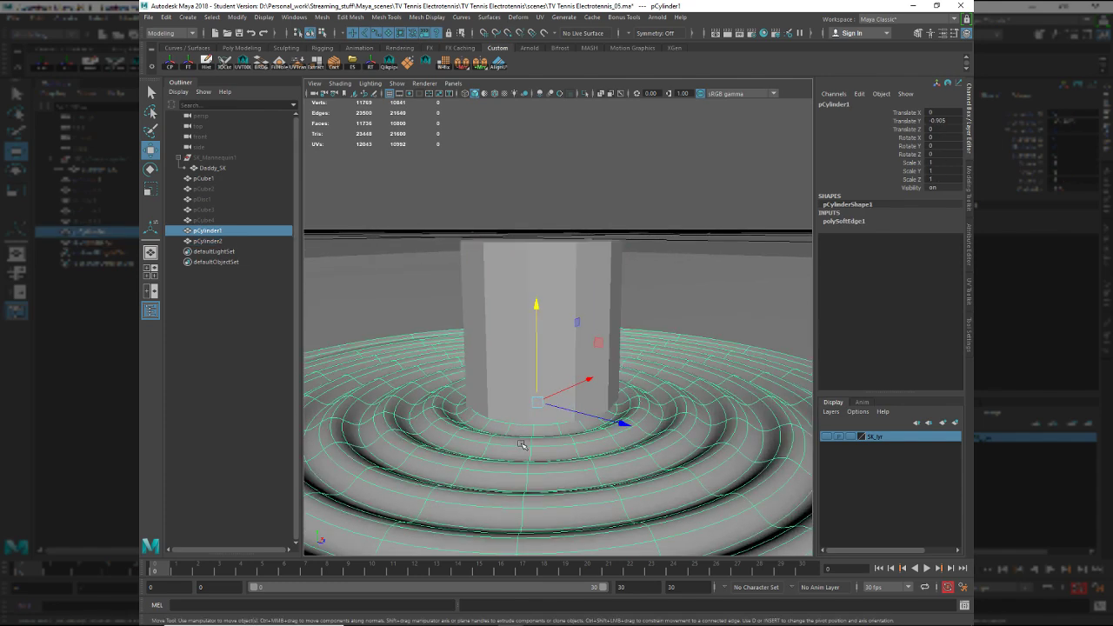
key("1")
left_click(521, 392)
mouse_move(580, 375)
left_mouse_down("alt")
mouse_move(591, 342)
mouse_move(581, 397)
left_mouse_up("alt")
left_click(495, 93)
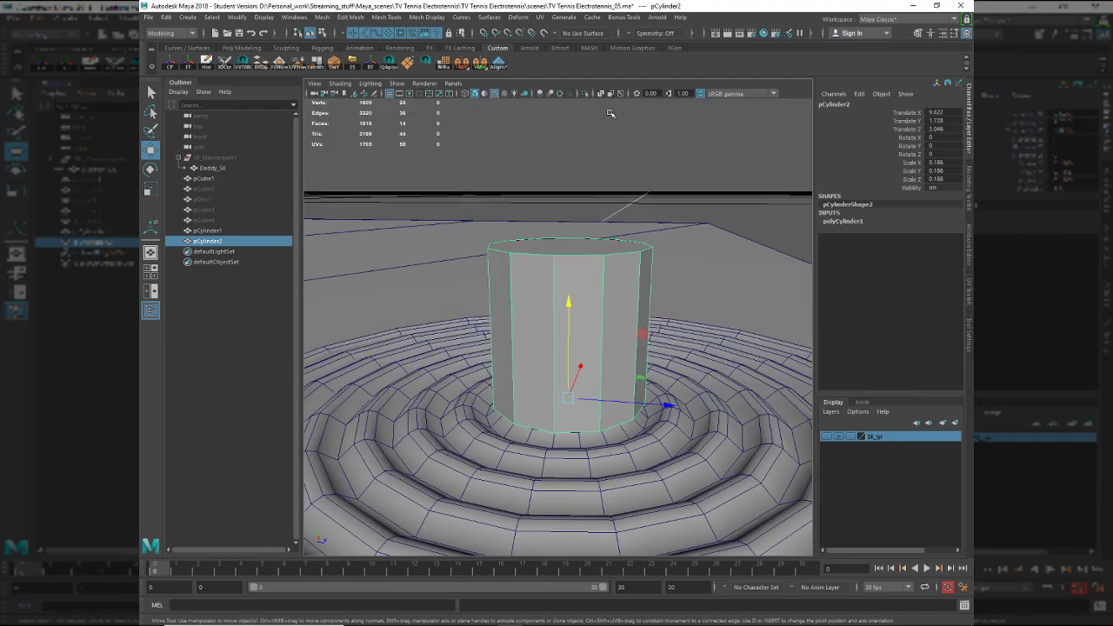
left_click(599, 93)
Align the cylinder with the disc's centre by moving it to Translate X 9.604 and Translate Y 1.7.
left_click_drag(632, 289, 623, 438, "alt")
left_click_drag(548, 359, 553, 352)
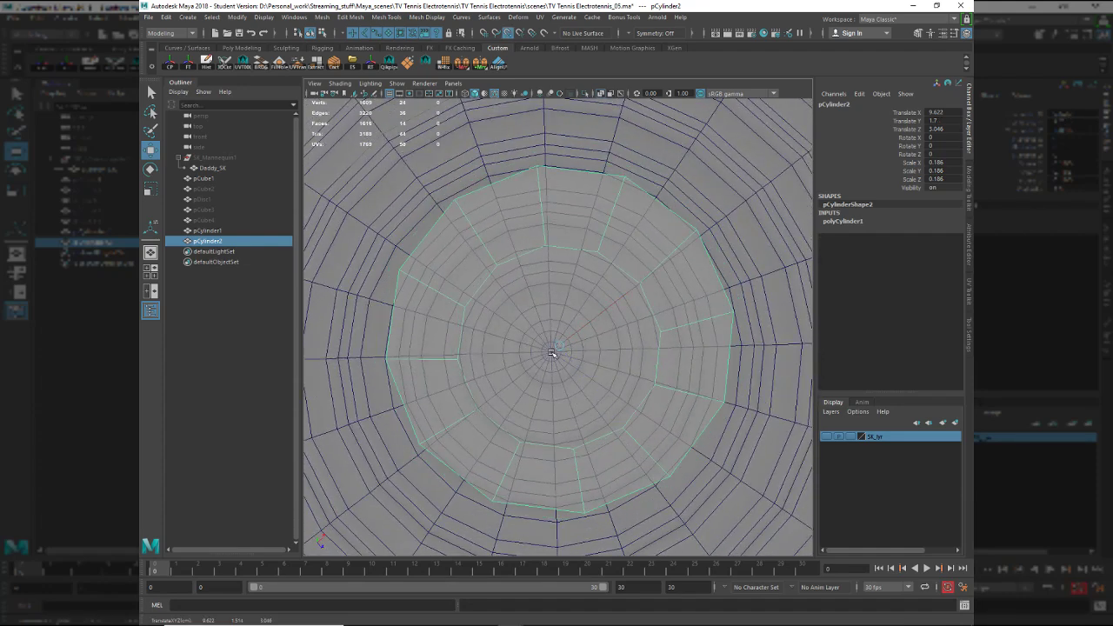
middle_click_drag(558, 361, 552, 357)
left_click_drag(554, 361, 549, 376)
key("space")
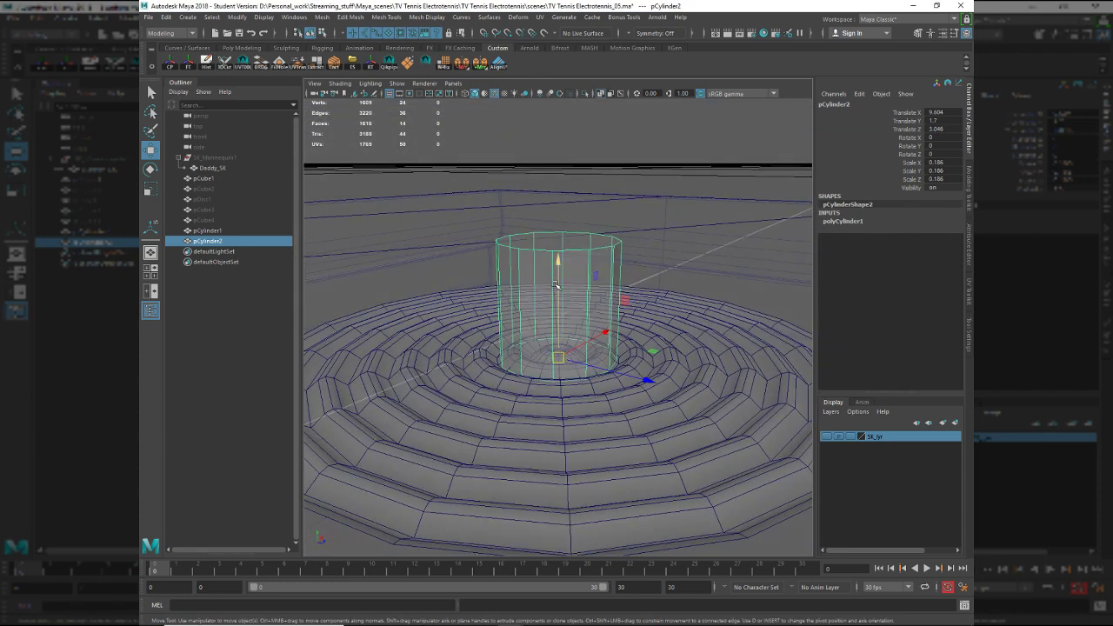
Stretch the cylinder to Scale Y 0.298 at Translate Y 1.743 and turn off the X-ray display.
left_click_drag(558, 283, 559, 174)
key("t")
key("r")
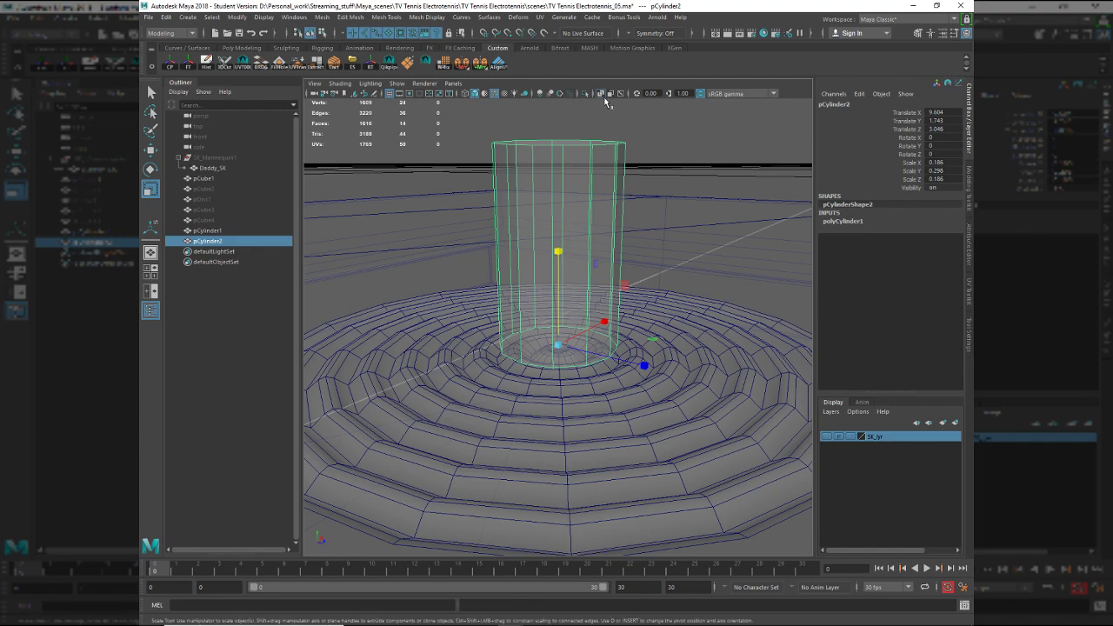
left_click(600, 94)
Compare the cylinder with the reference photo and resize it to Scale X and Z 0.252 and Scale Y 0.314.
left_click_drag(691, 332, 539, 300, "alt")
right_click_drag(540, 301, 379, 281, "alt")
left_click_drag(380, 280, 417, 339, "alt")
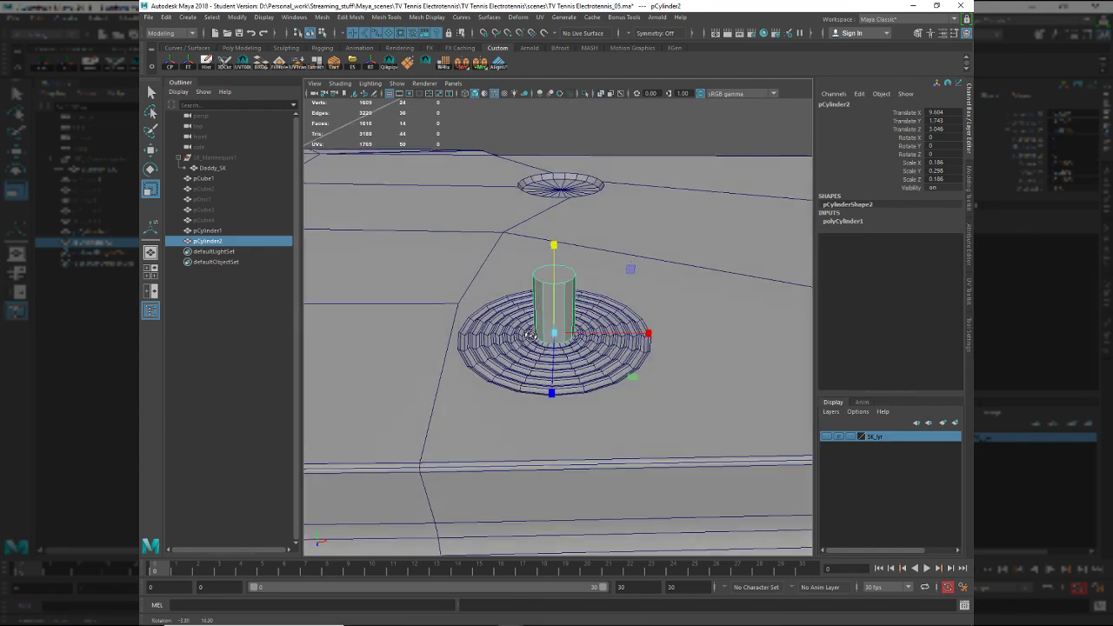
key("alt+Tab")
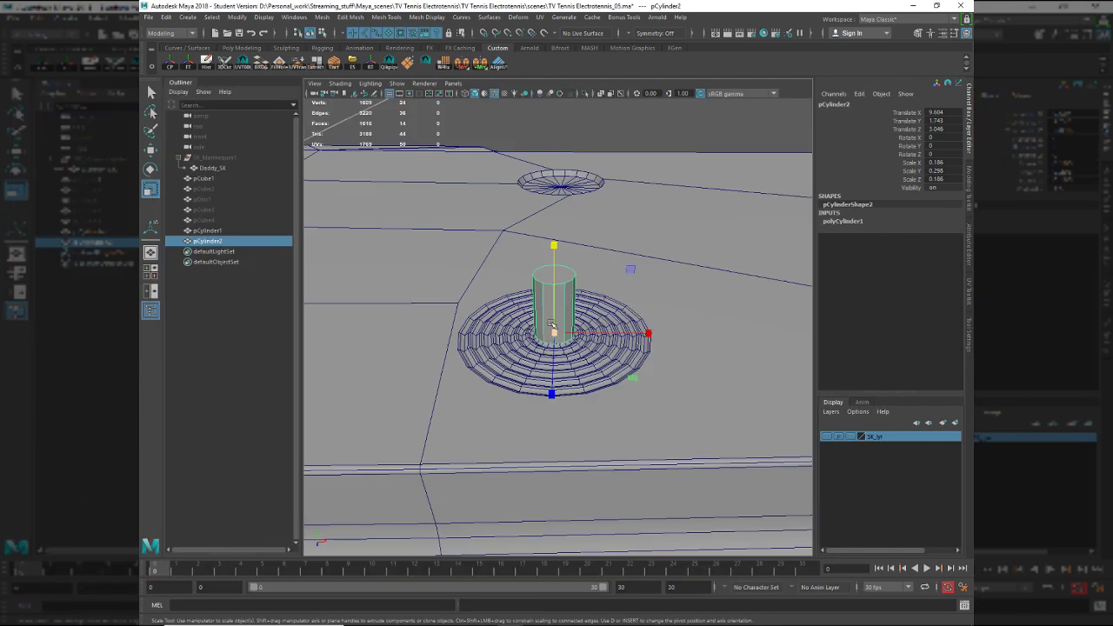
left_click_drag(628, 377, 647, 405, "alt")
left_click_drag(553, 349, 552, 294, "alt")
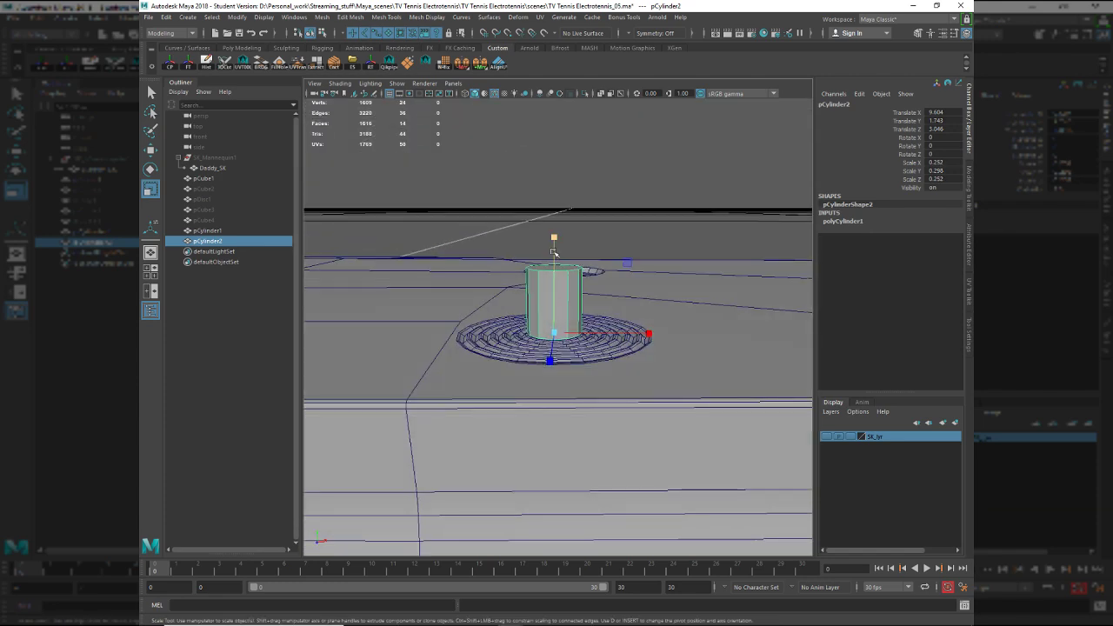
left_click_drag(554, 248, 555, 245)
key("alt+Tab")
Insert an edge loop around the cylinder just above its base with Multi-Cut.
scroll(633, 390, "up", 5)
key("ctrl+shift+x")
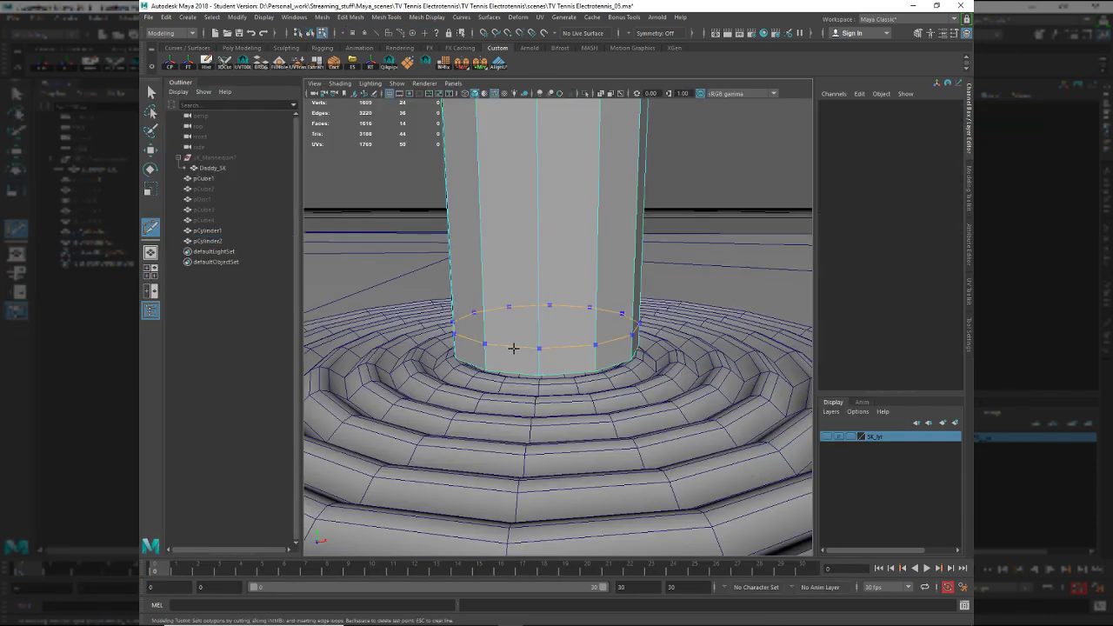
left_click(541, 346, "ctrl")
Extrude the ring of faces at the cylinder's base outward with Thickness 0.1 to form a flange.
key("q")
double_click(534, 368)
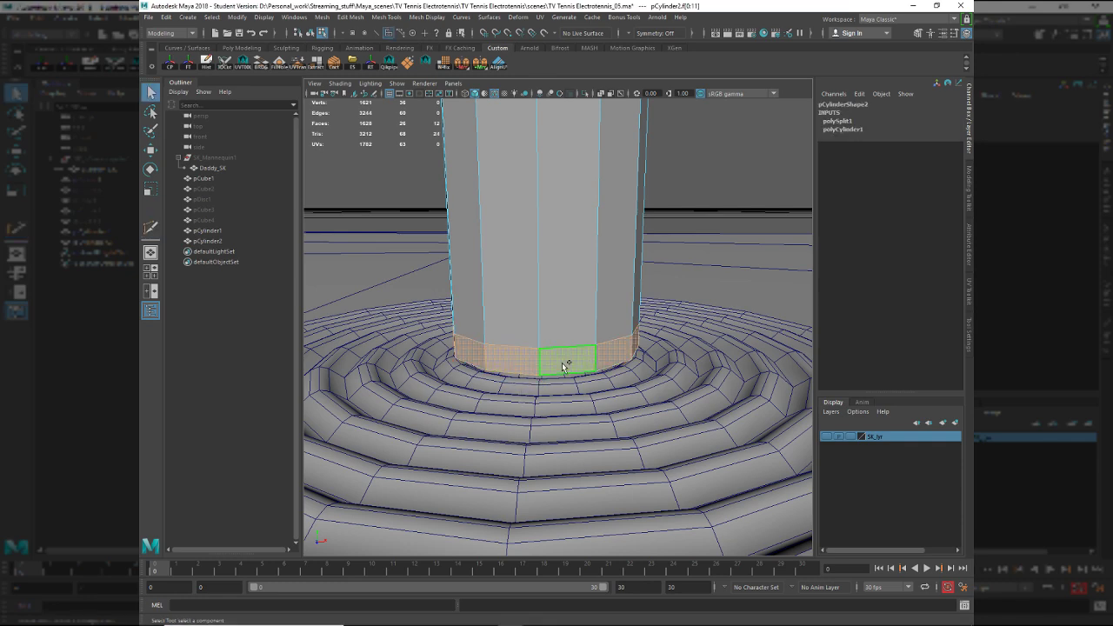
key("ctrl+e")
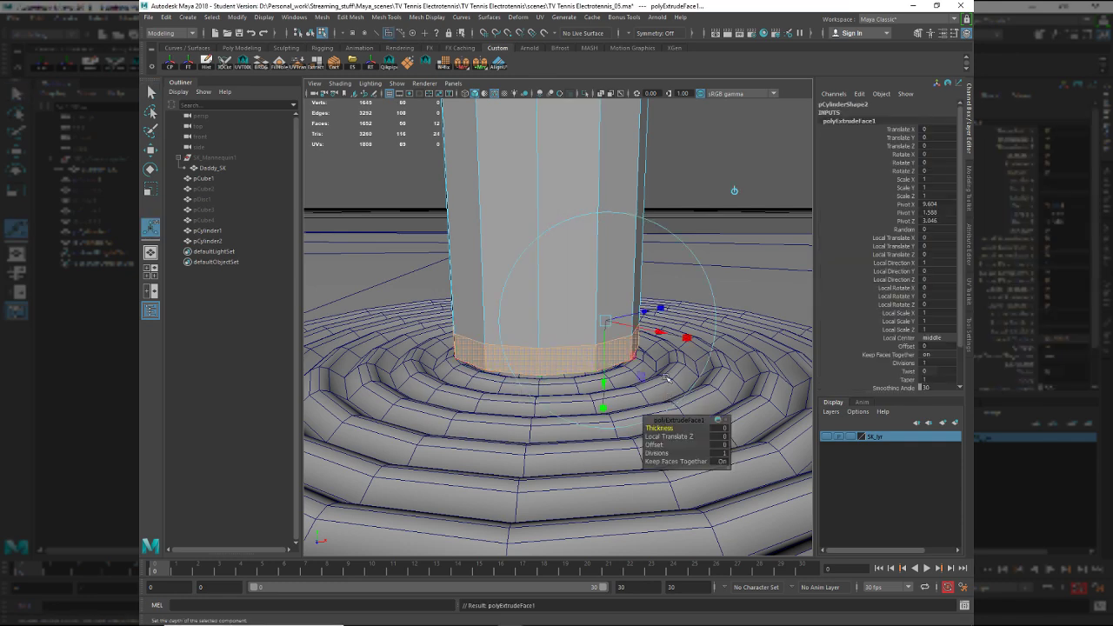
middle_click_drag(667, 378, 673, 357)
left_click_drag(521, 327, 524, 359, "alt")
right_click_drag(445, 378, 485, 359)
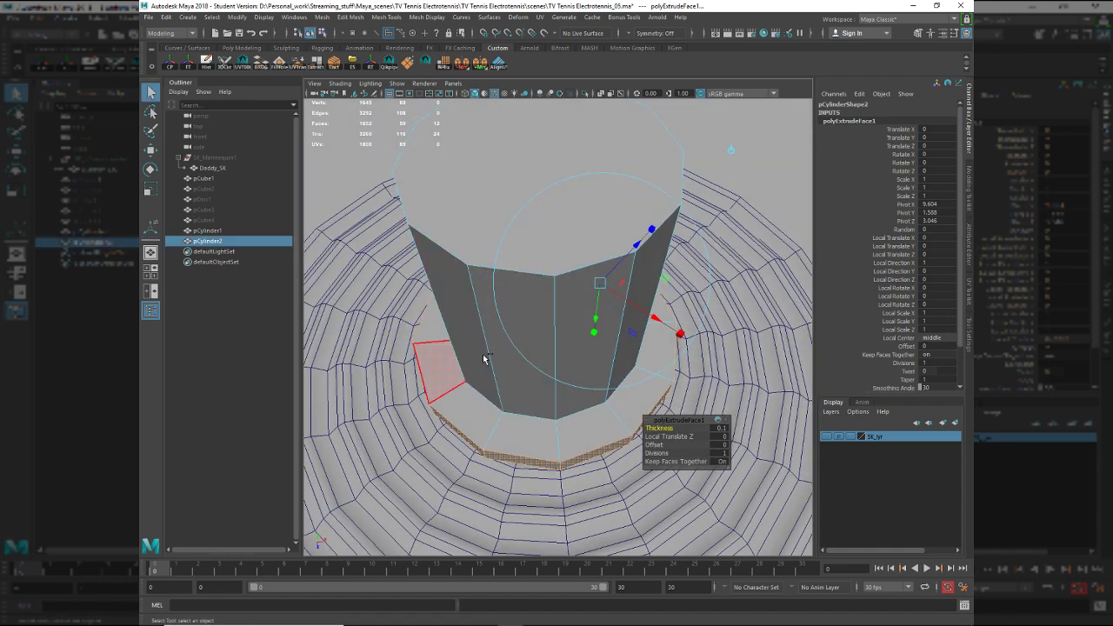
left_click(520, 385)
Examine the flanged knob from several angles and compare it with the knobs in the console's reference photo.
left_click_drag(551, 311, 526, 264, "alt")
scroll(537, 313, "down", 5)
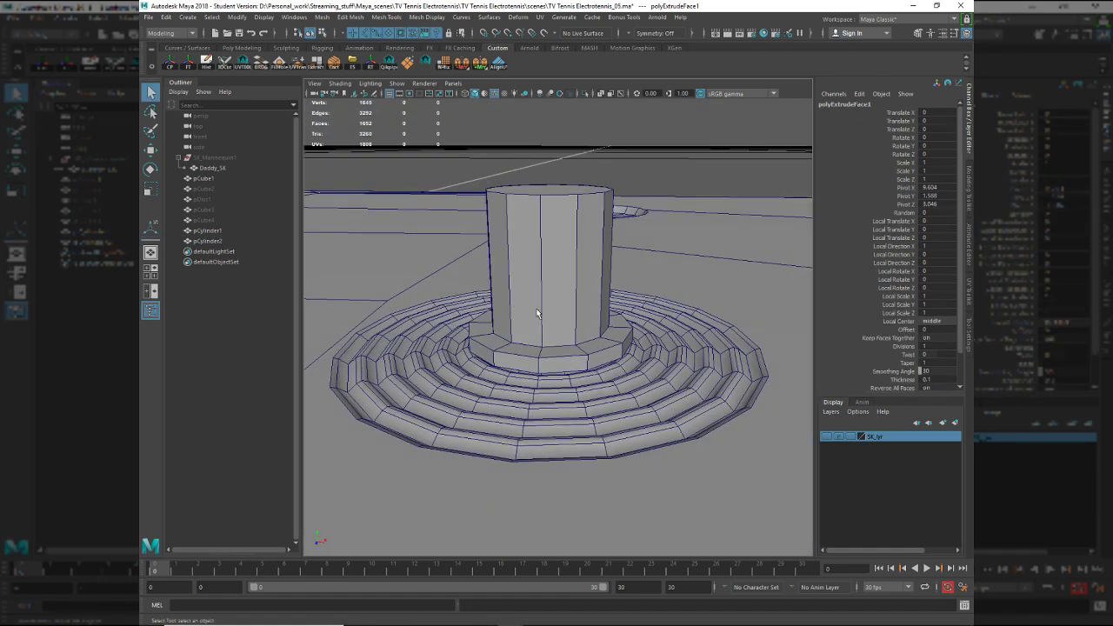
scroll(528, 339, "down", 2)
left_click_drag(528, 339, 545, 350, "alt")
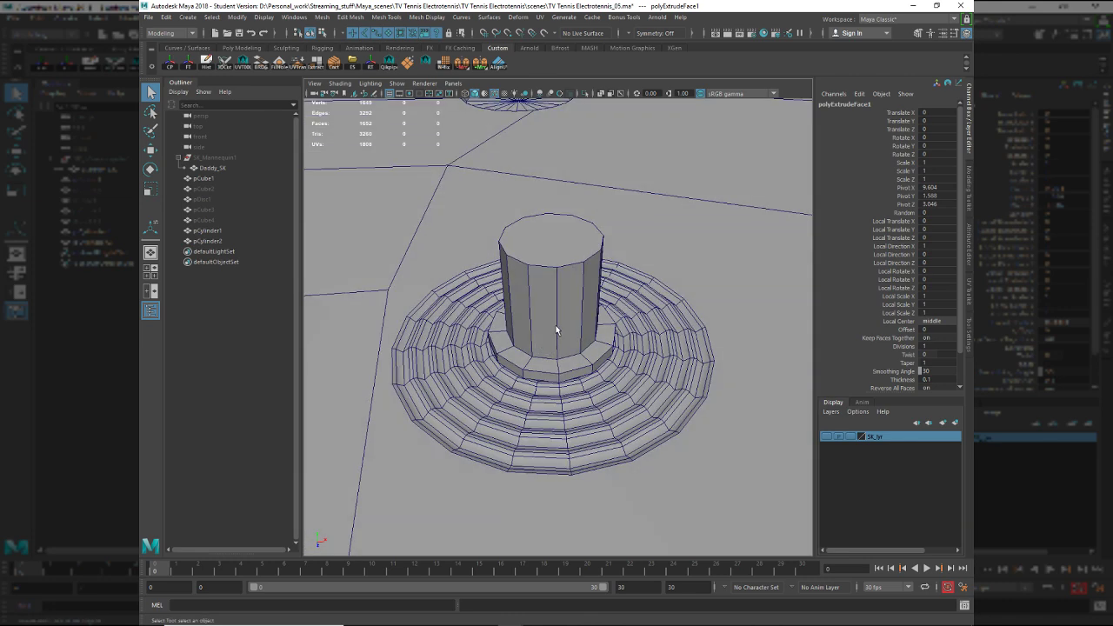
key("alt+Tab")
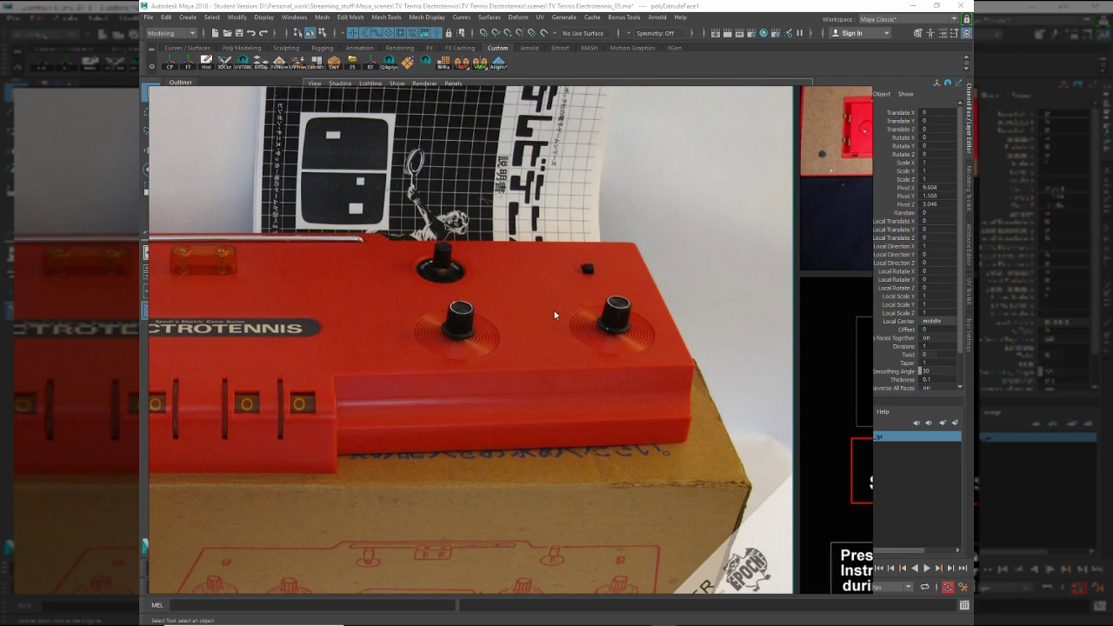
key("alt+Tab")
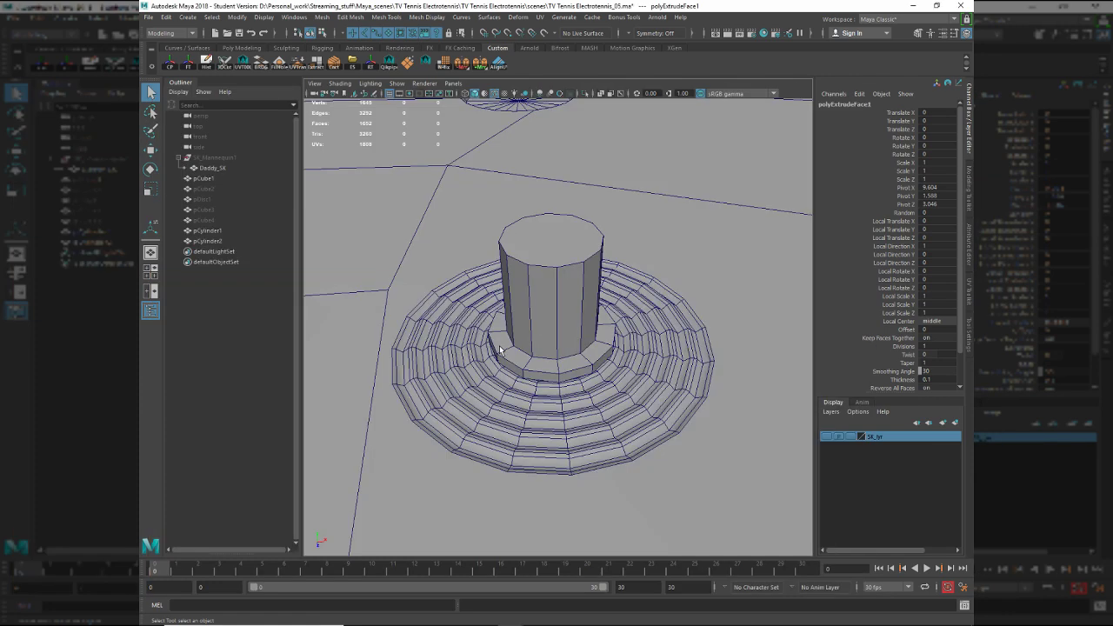
left_click_drag(500, 365, 503, 332, "alt")
Poke the knob's top face so its edges meet at the centre.
left_click(547, 335)
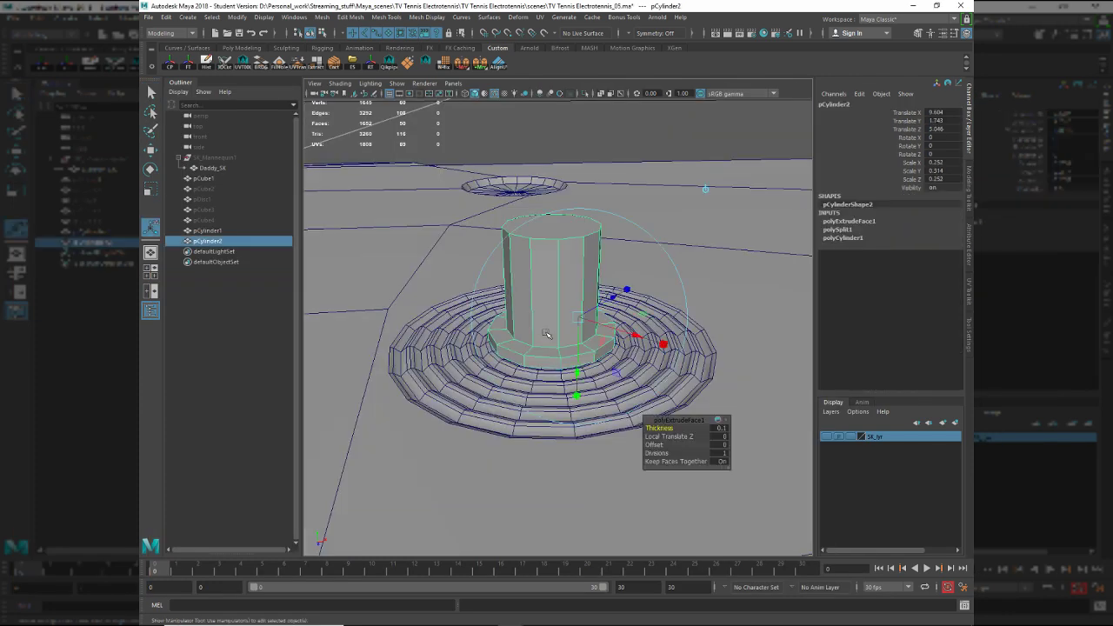
left_click_drag(558, 293, 550, 310, "alt")
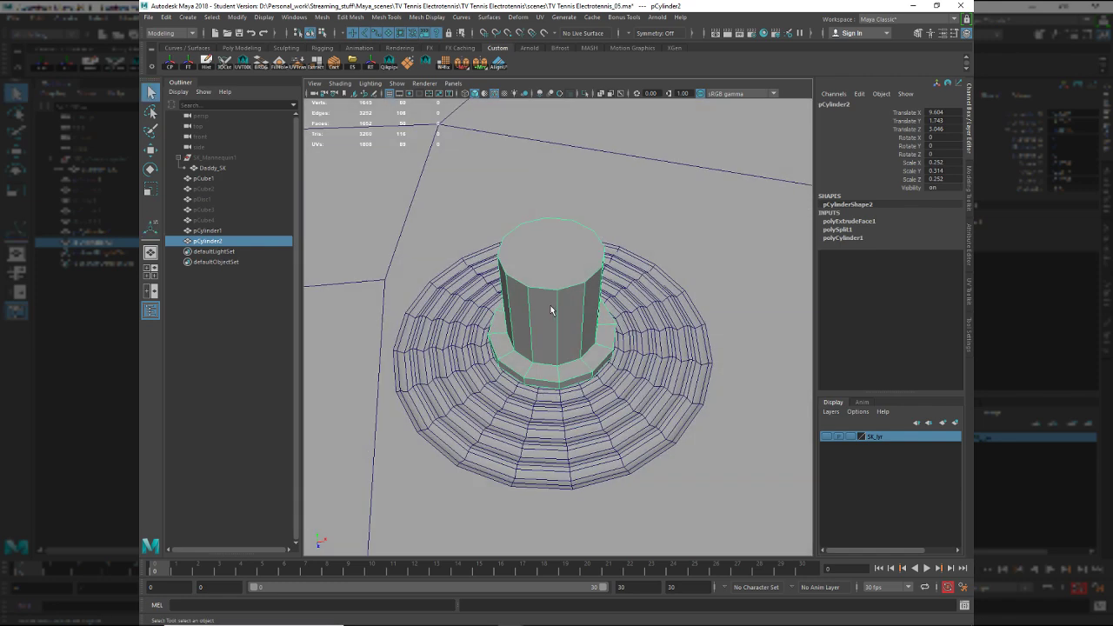
key("F11")
left_click(546, 253)
right_click_drag(547, 252, 575, 243, "shift")
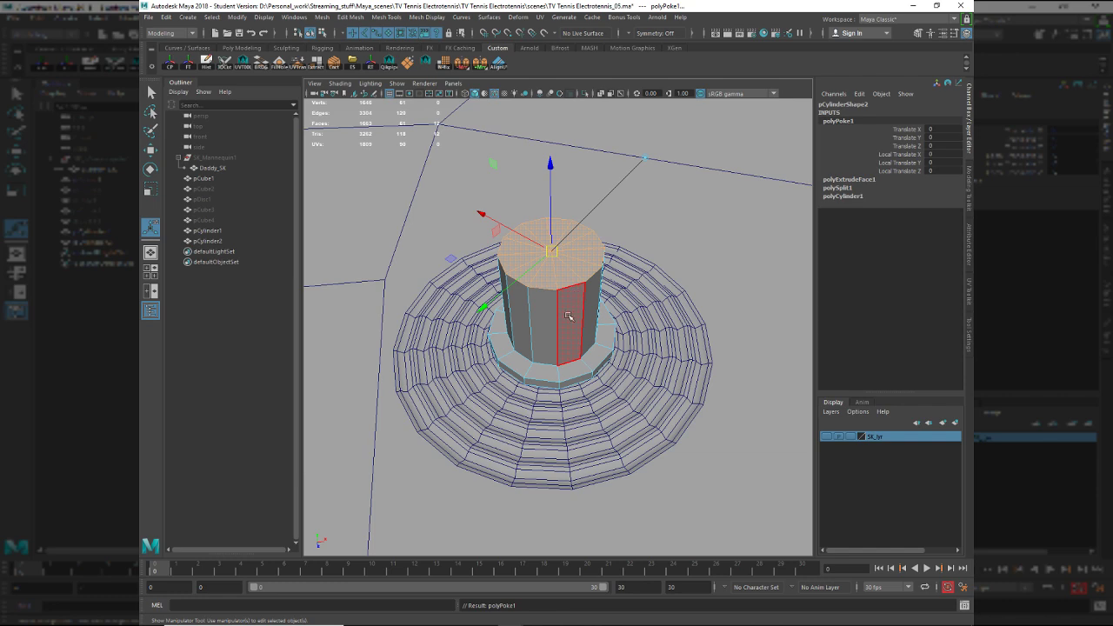
Try to cut a centred vertical edge loop through one side face of the knob with Multi-Cut.
right_click_drag(559, 333, 589, 398, "alt")
middle_click_drag(532, 340, 575, 370, "alt")
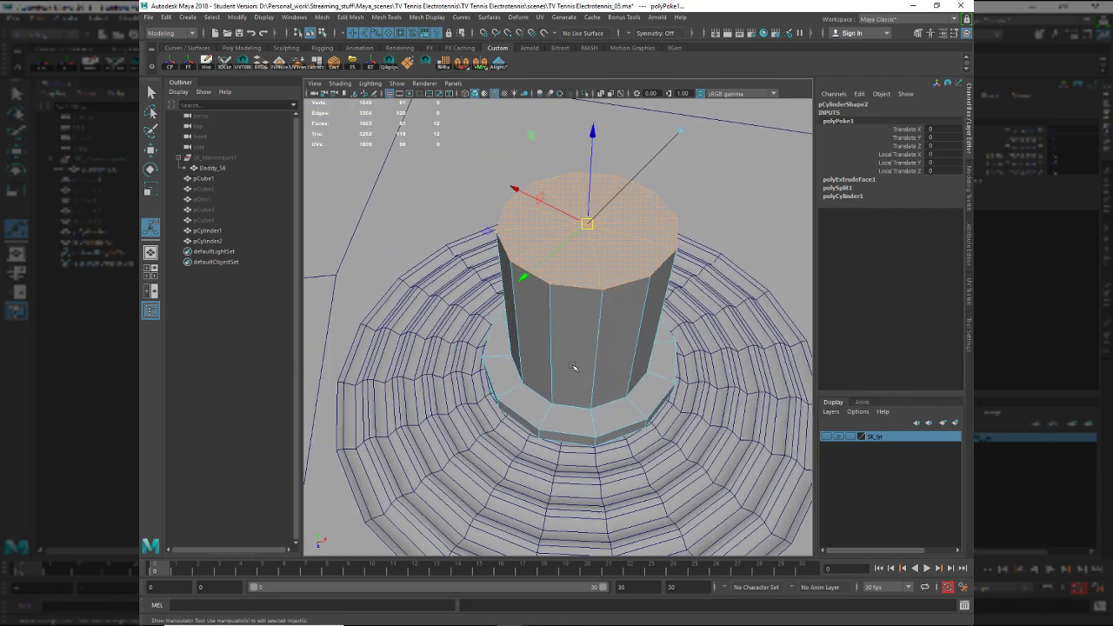
key("ctrl+shift+x")
middle_click(571, 295, "ctrl")
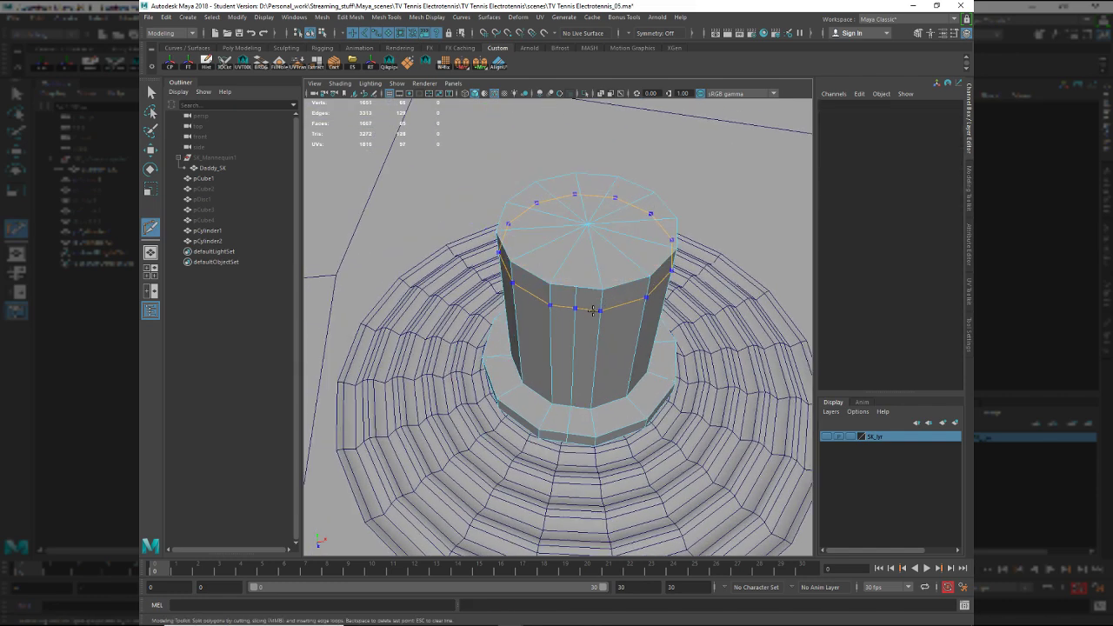
key("ctrl+z")
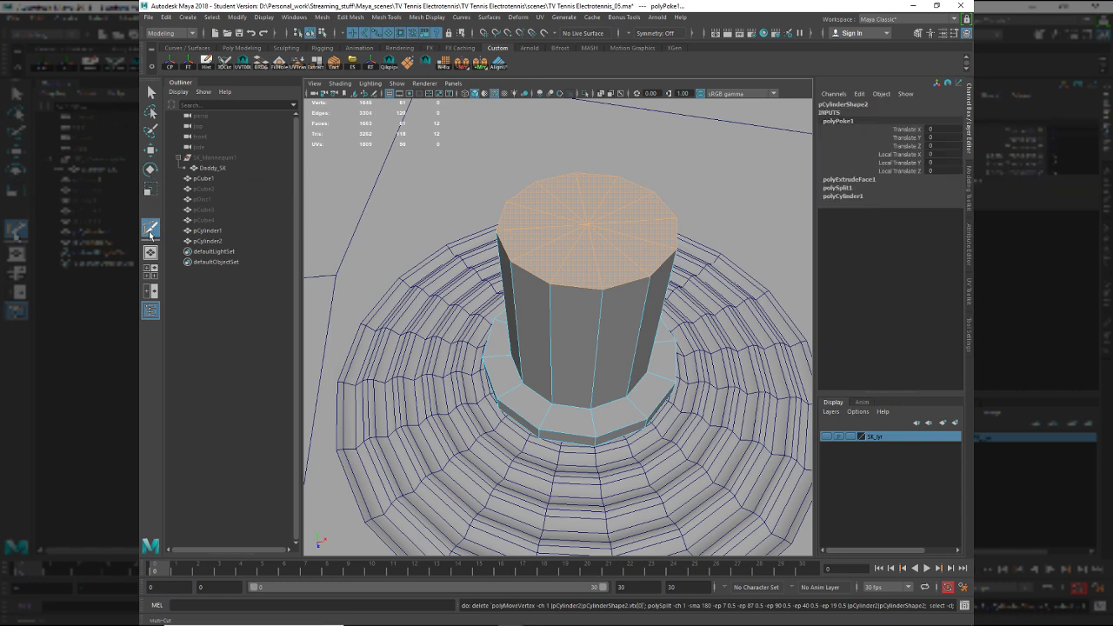
Enable Edge Flow for Multi-Cut and retry the centred vertical edge loop through the knob's side.
double_click(151, 227)
left_click(803, 140)
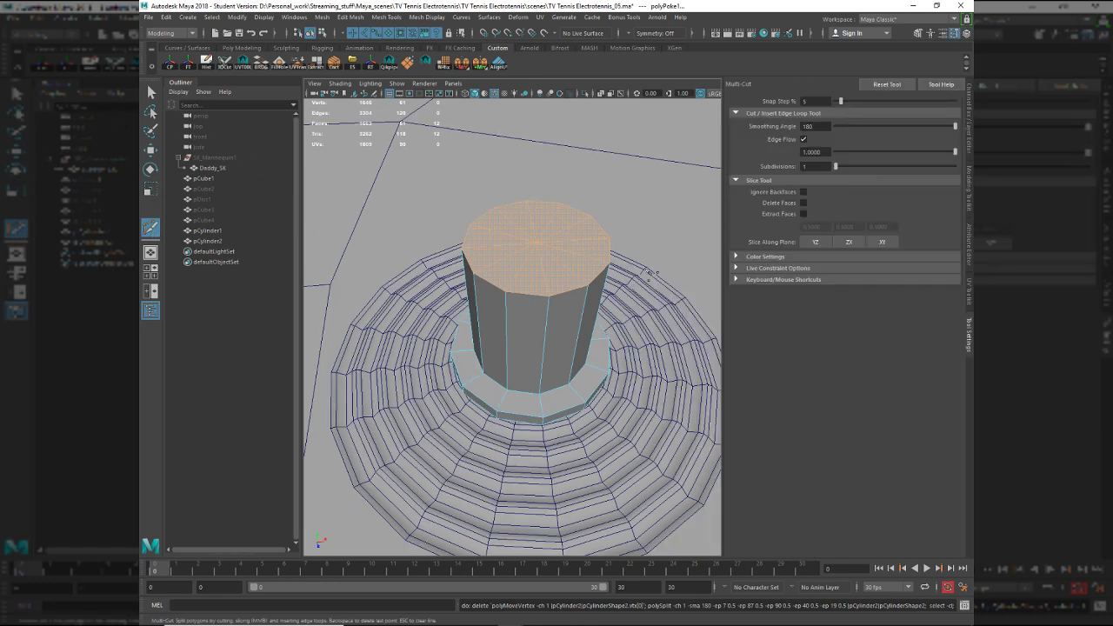
middle_click(527, 294, "ctrl")
key("ctrl+z")
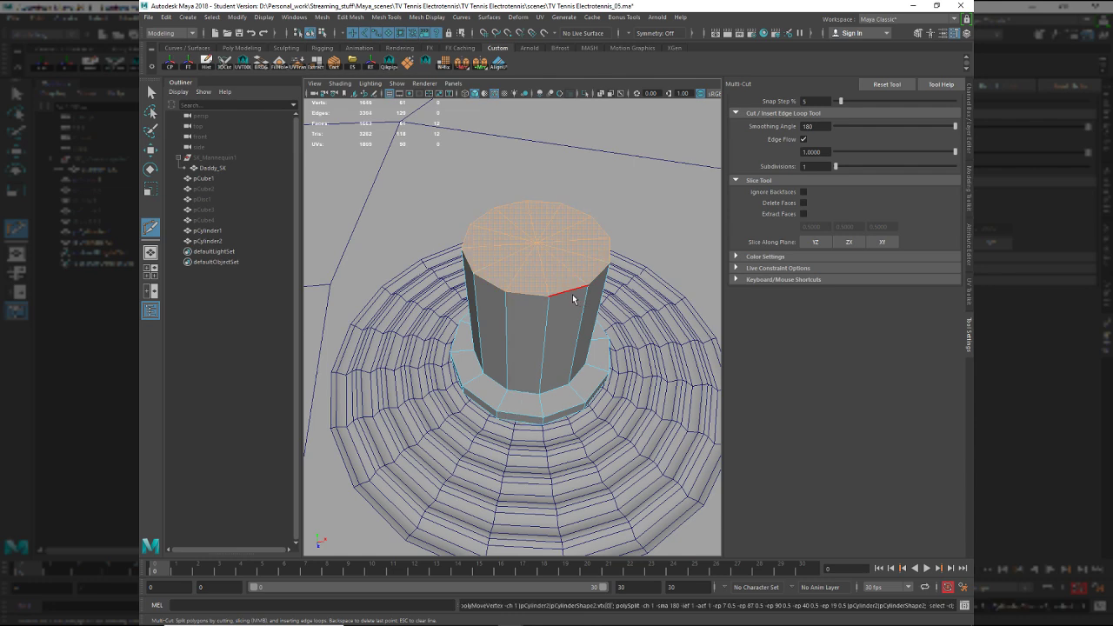
key("q")
key("F8")
Delete the rear half of the knob's faces in the top view.
key("space")
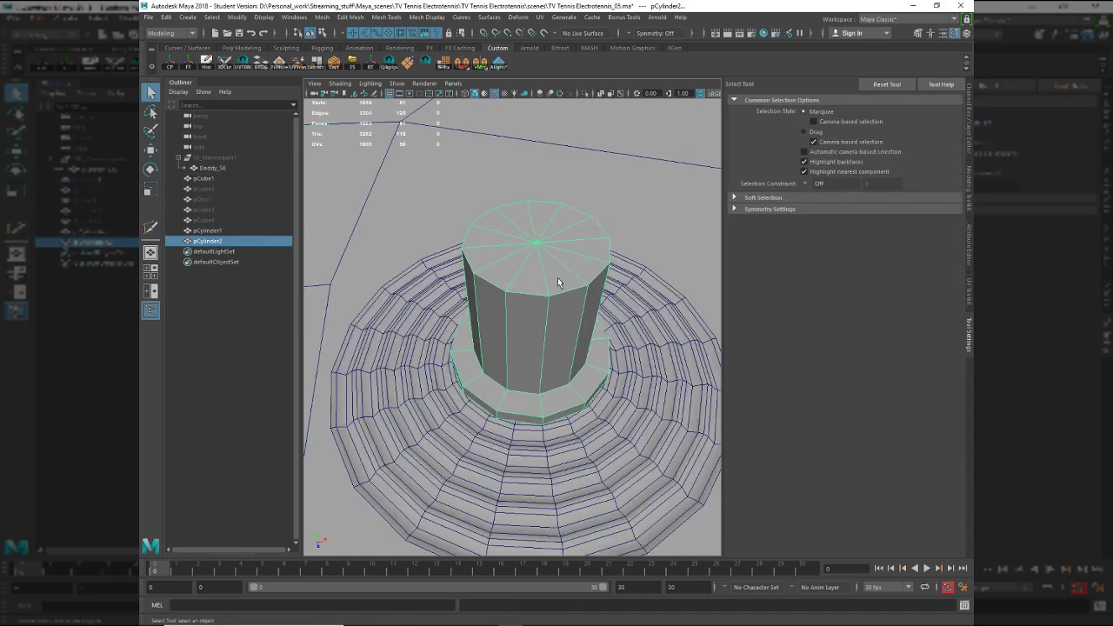
key("space")
left_click_drag(568, 278, 621, 275)
key("f")
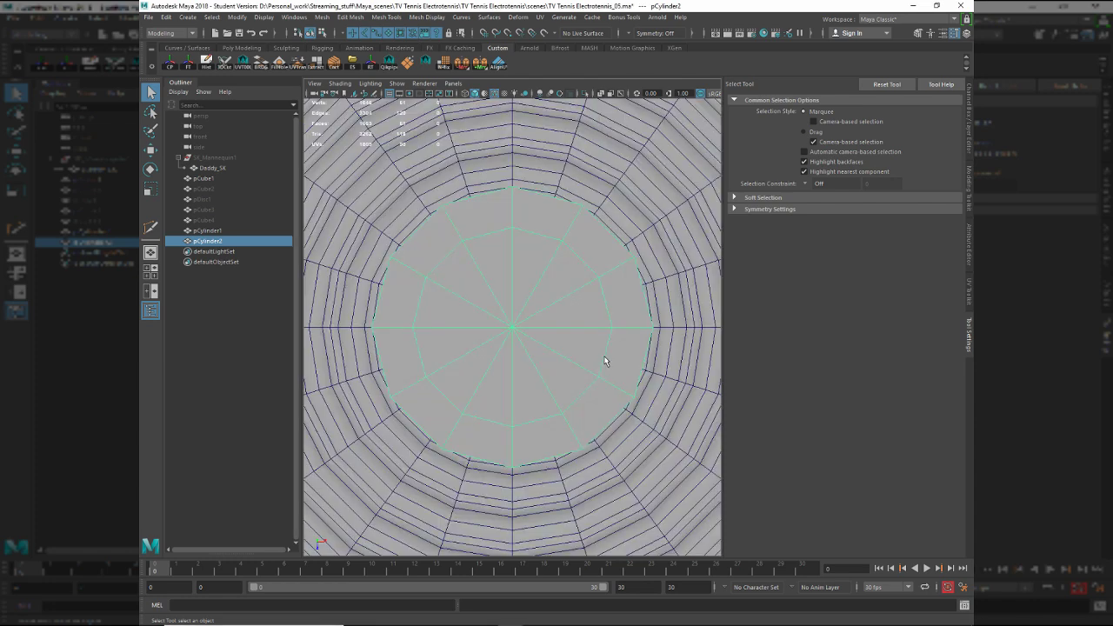
scroll(512, 320, "up", 1)
key("F8")
scroll(494, 301, "down", 12)
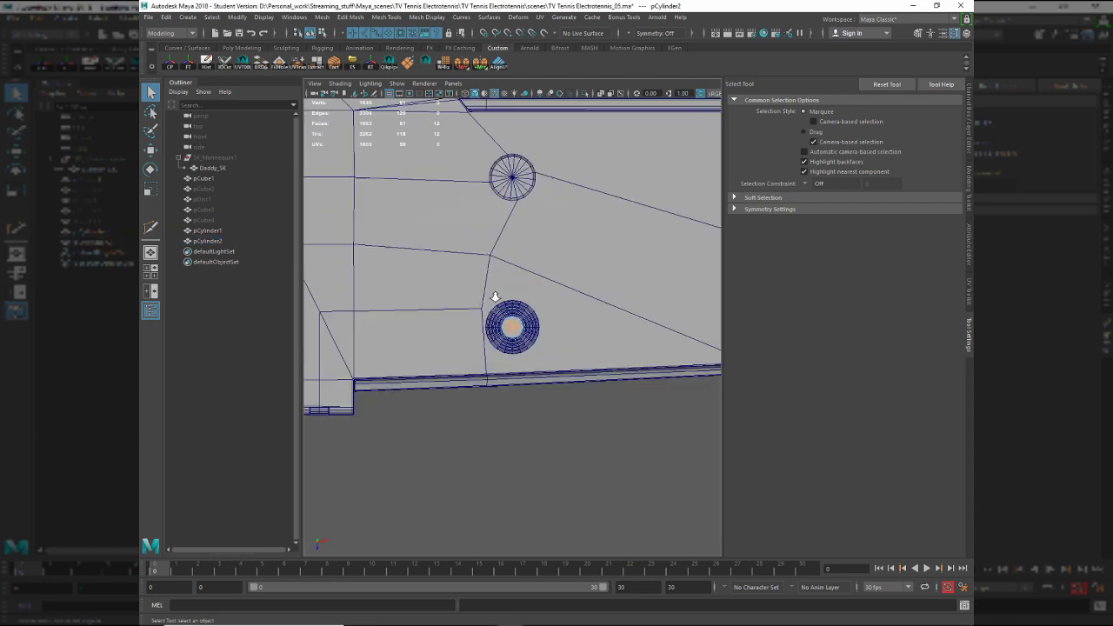
scroll(497, 300, "up", 6)
scroll(496, 298, "up", 4)
left_click_drag(438, 250, 603, 323)
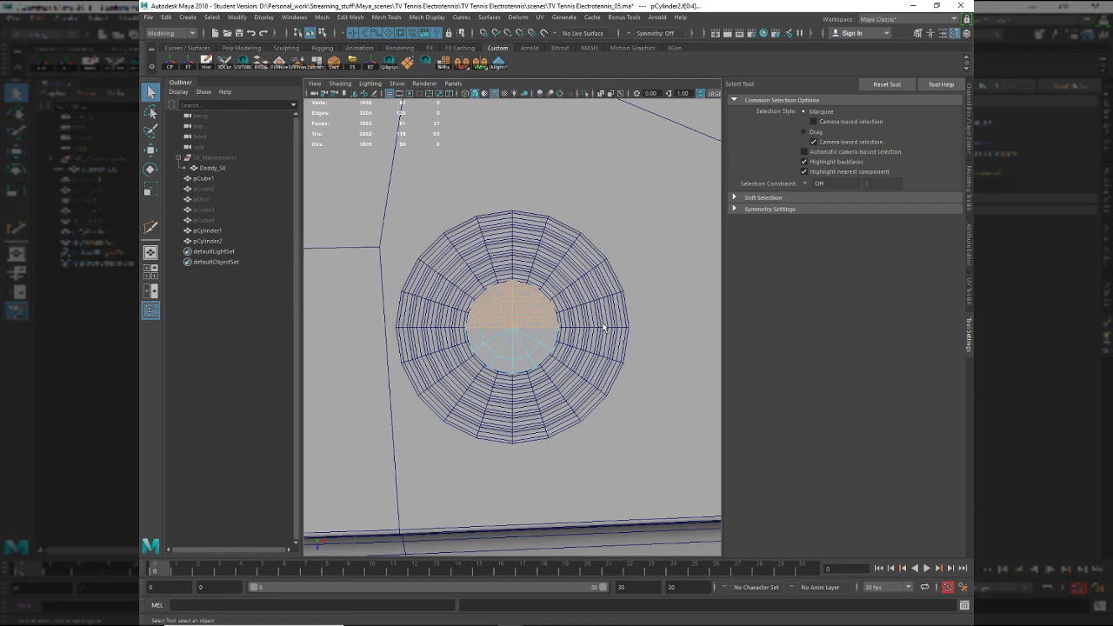
key("Delete")
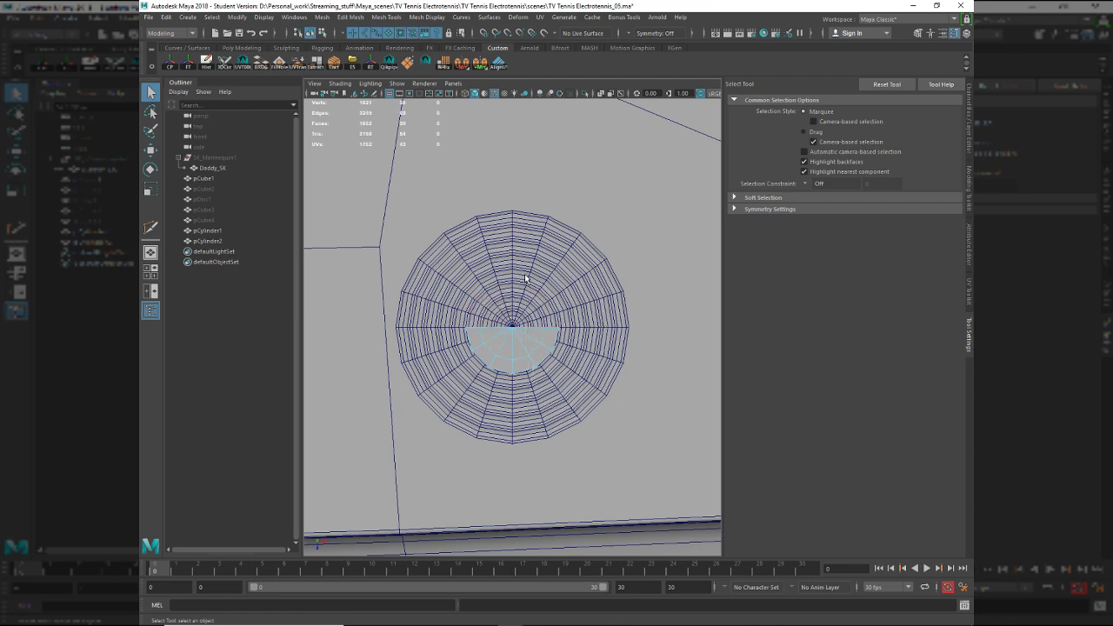
Delete half of the remaining knob faces so that only a quarter section is left.
left_click_drag(526, 278, 527, 278)
key("Delete")
scroll(505, 362, "up", 4)
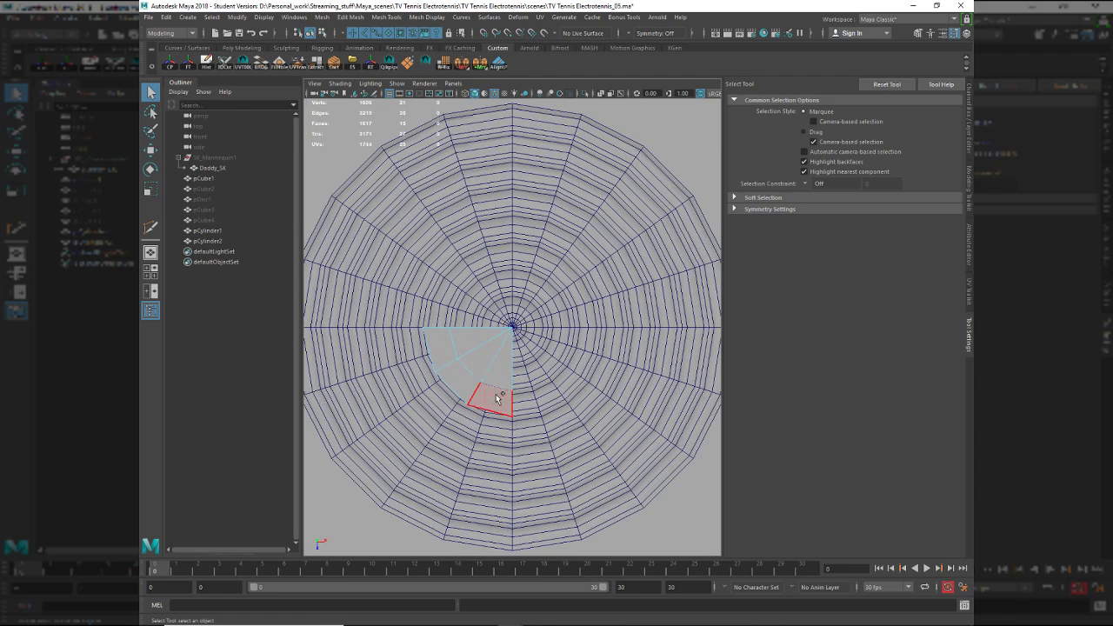
Cut centred vertical edge loops through the quarter section's remaining side faces with Multi-Cut and Edge Flow.
key("ctrl+shift+x")
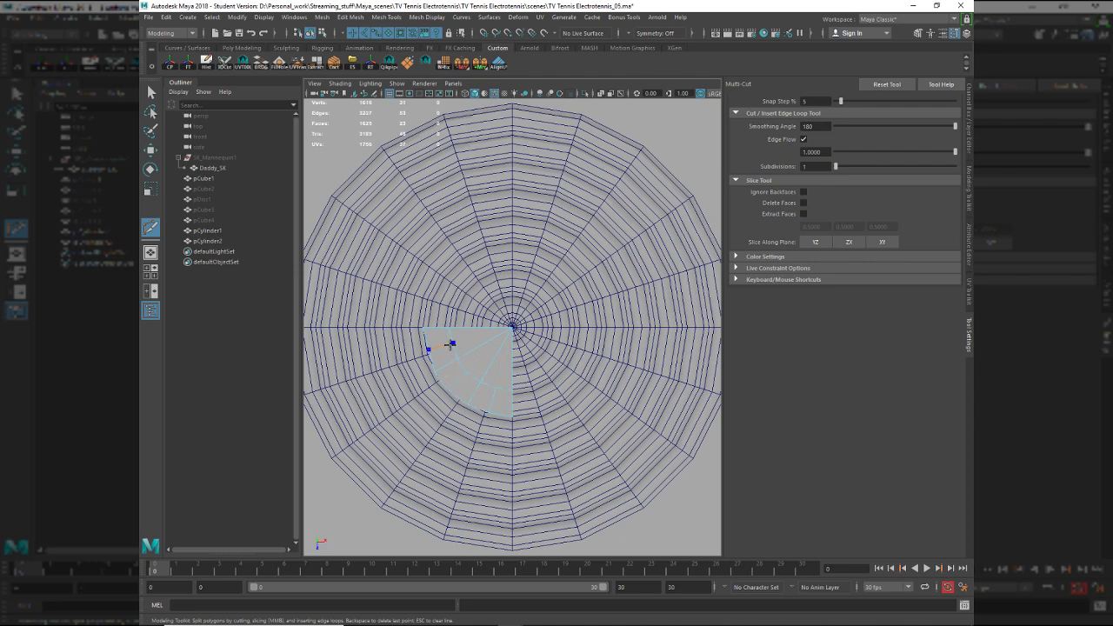
key("q")
left_click(498, 352)
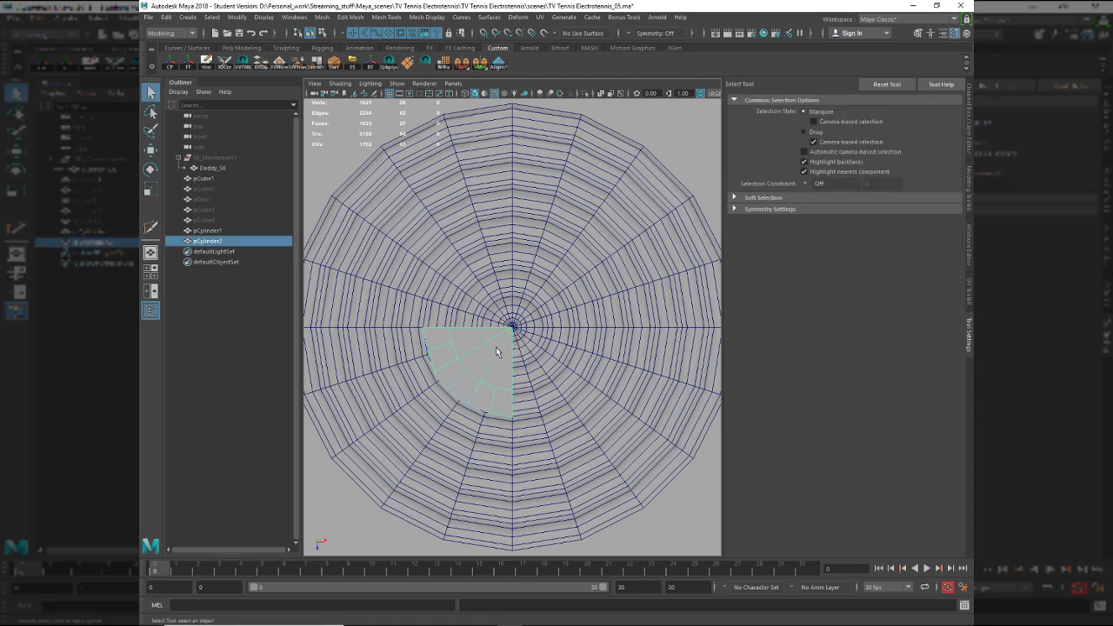
Mirror the knob's quarter section along X and along Z to rebuild the full knob.
key("w")
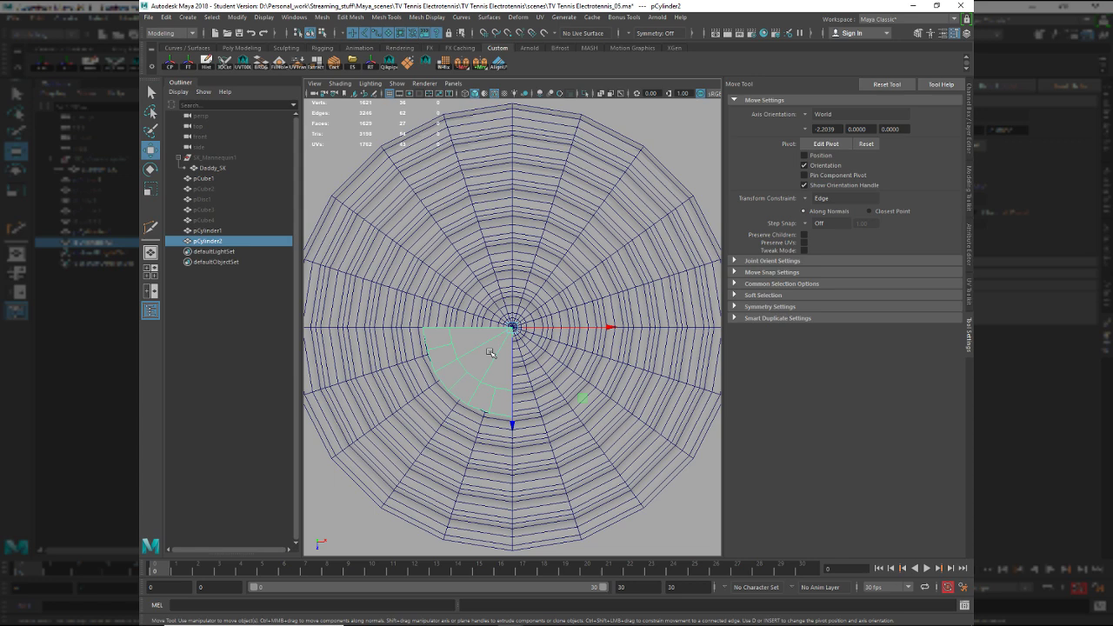
left_click(482, 64)
left_click(469, 436)
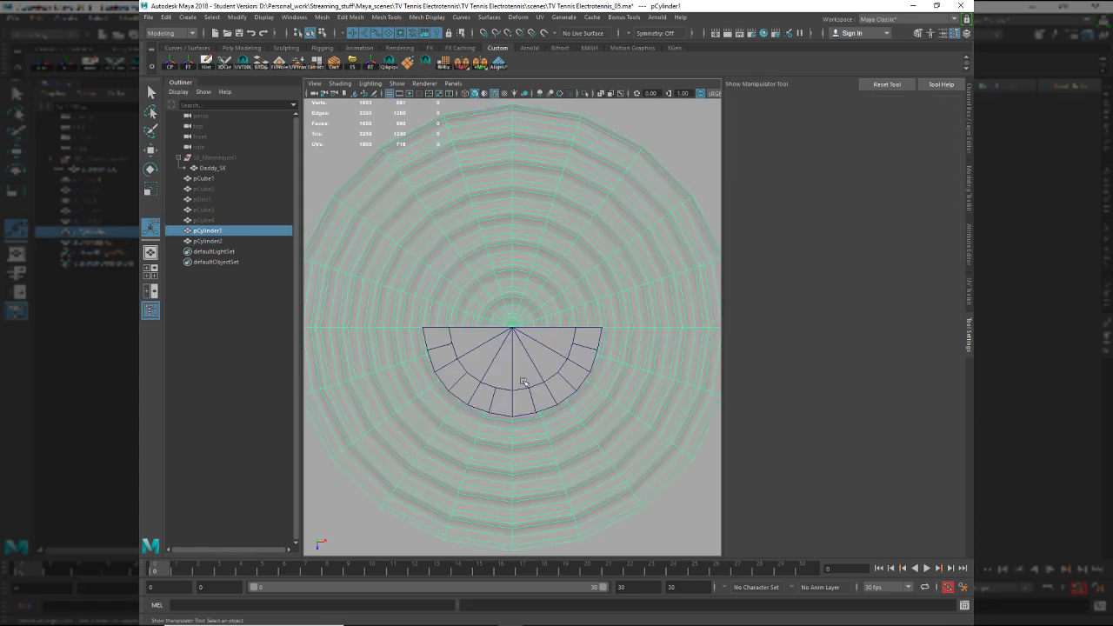
left_click(525, 383)
key("w")
right_click(479, 65)
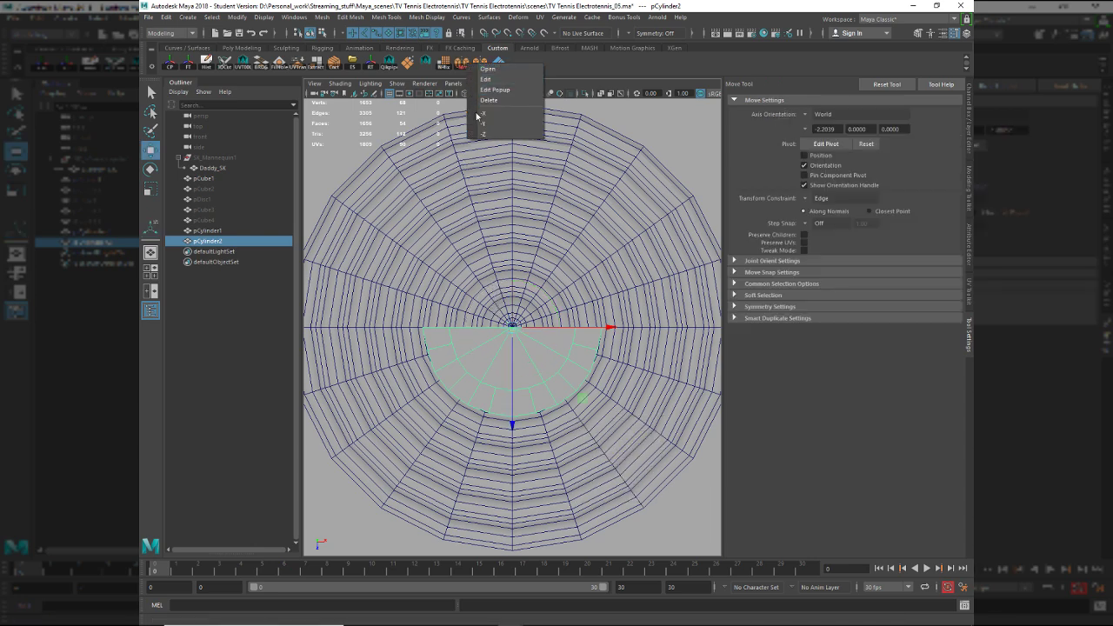
left_click(483, 133)
Delete the knob's edge loop that runs horizontally through the cap centre in the top view.
scroll(579, 346, "up", 2)
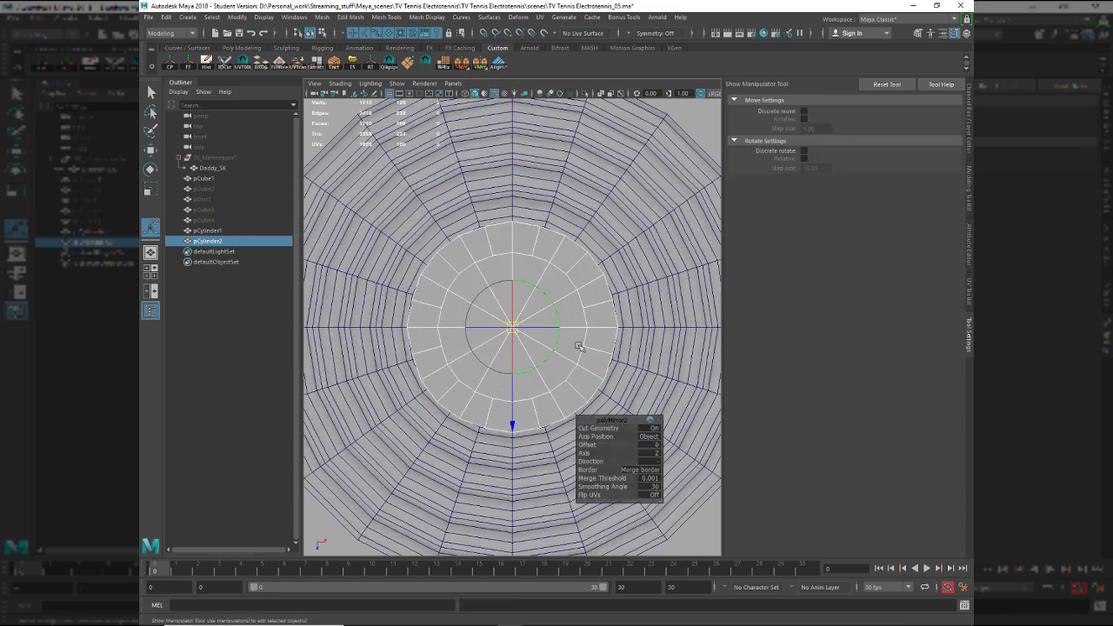
right_click_drag(424, 332, 425, 301)
double_click(413, 328)
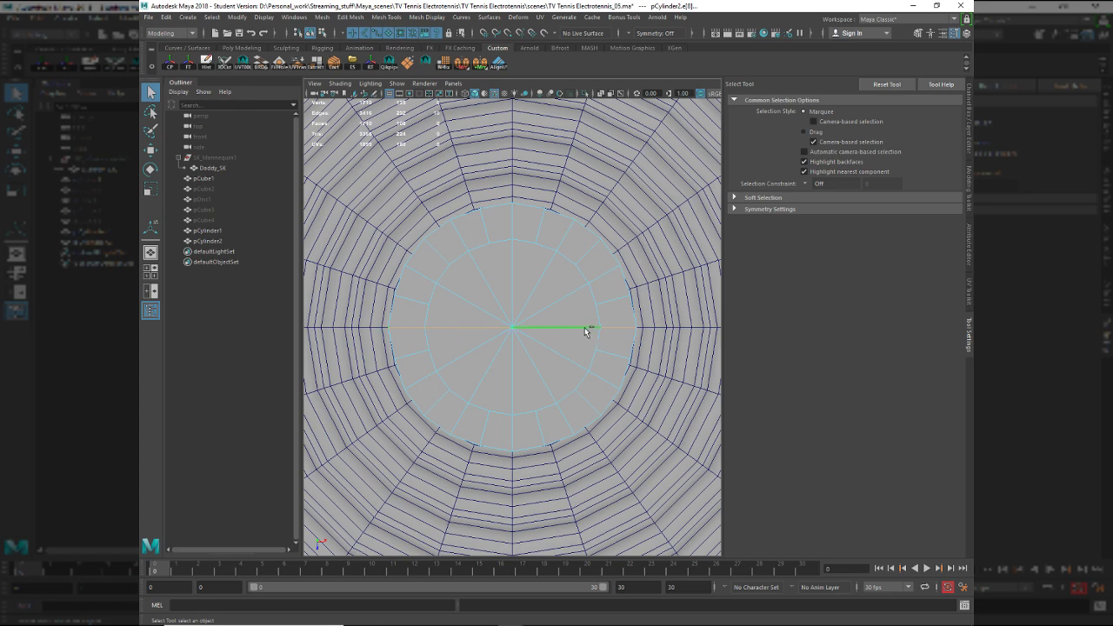
right_click_drag(585, 328, 477, 357, "shift")
Recut a centred horizontal edge loop across the knob and its cap with Multi-Cut.
key("ctrl+shift+x")
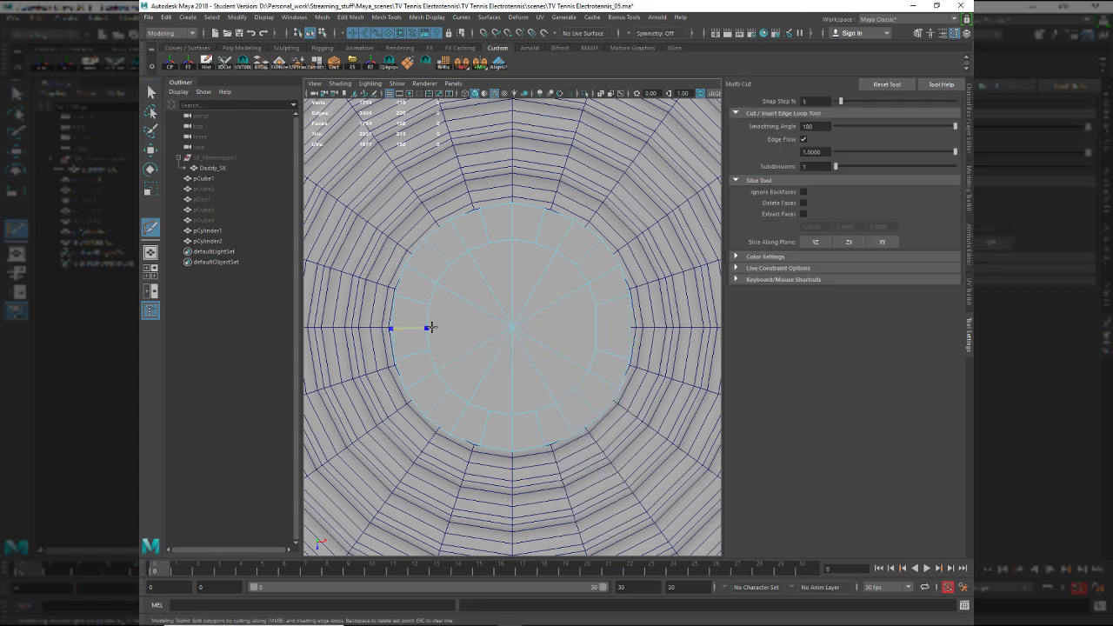
left_click(597, 328)
left_click(511, 328)
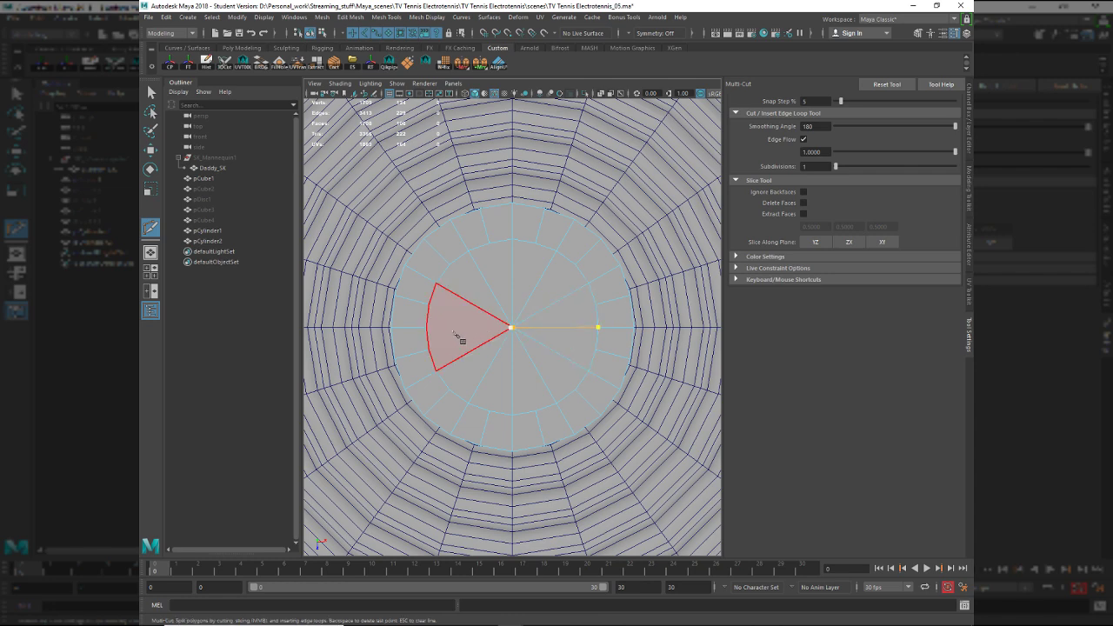
key("Return")
left_click(426, 327)
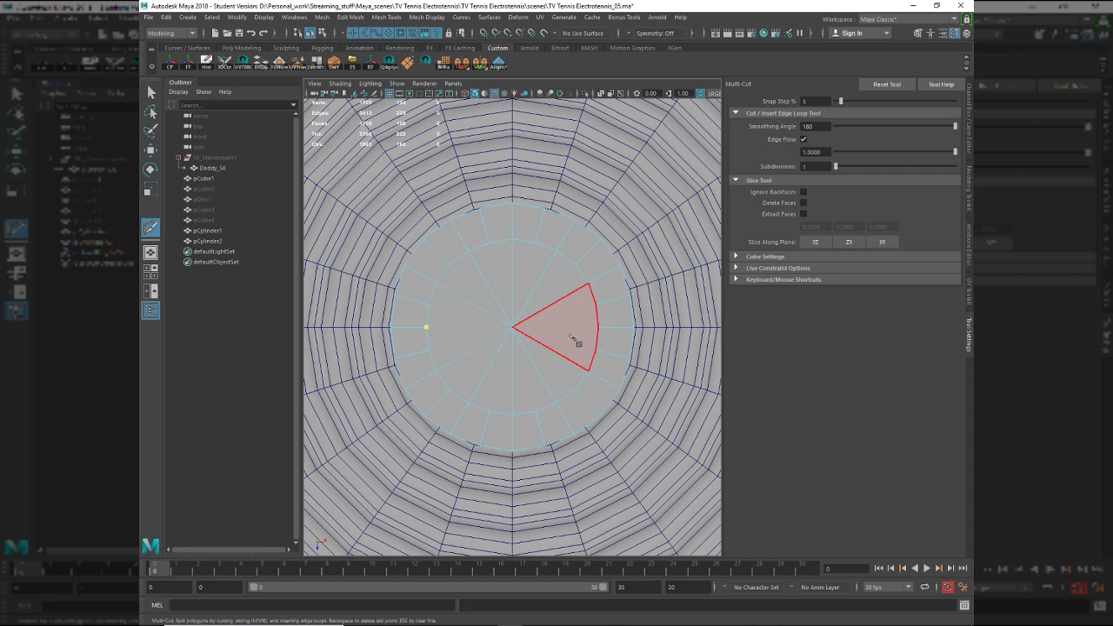
left_click(599, 328)
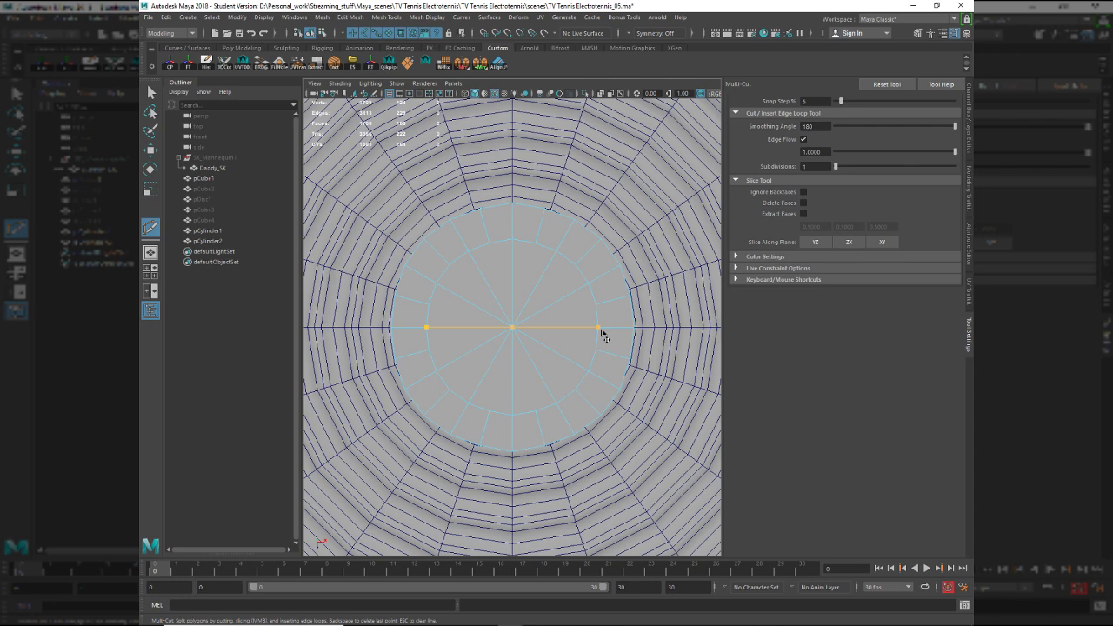
key("q")
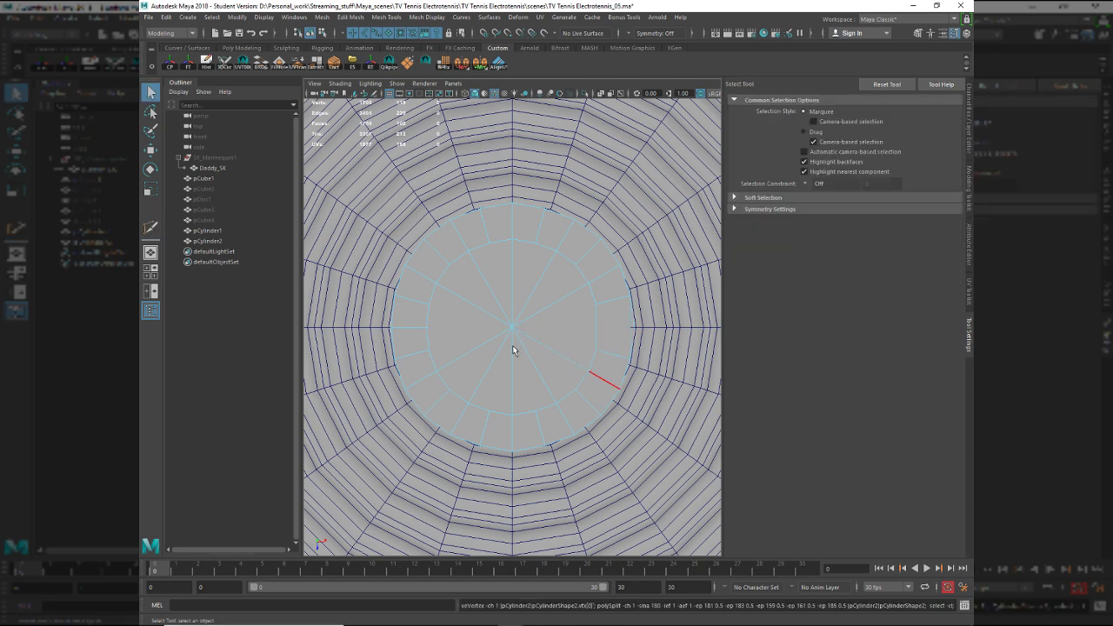
Mirror the recut knob along Z with the border merged.
key("w")
right_click_drag(537, 343, 583, 285)
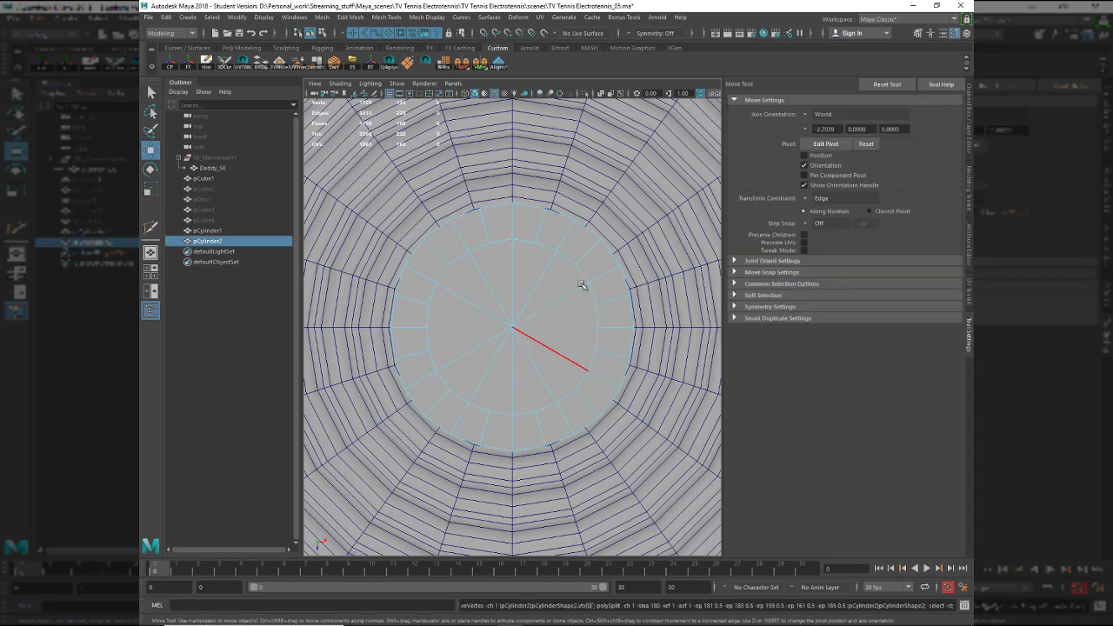
right_click(460, 62)
left_click(481, 128)
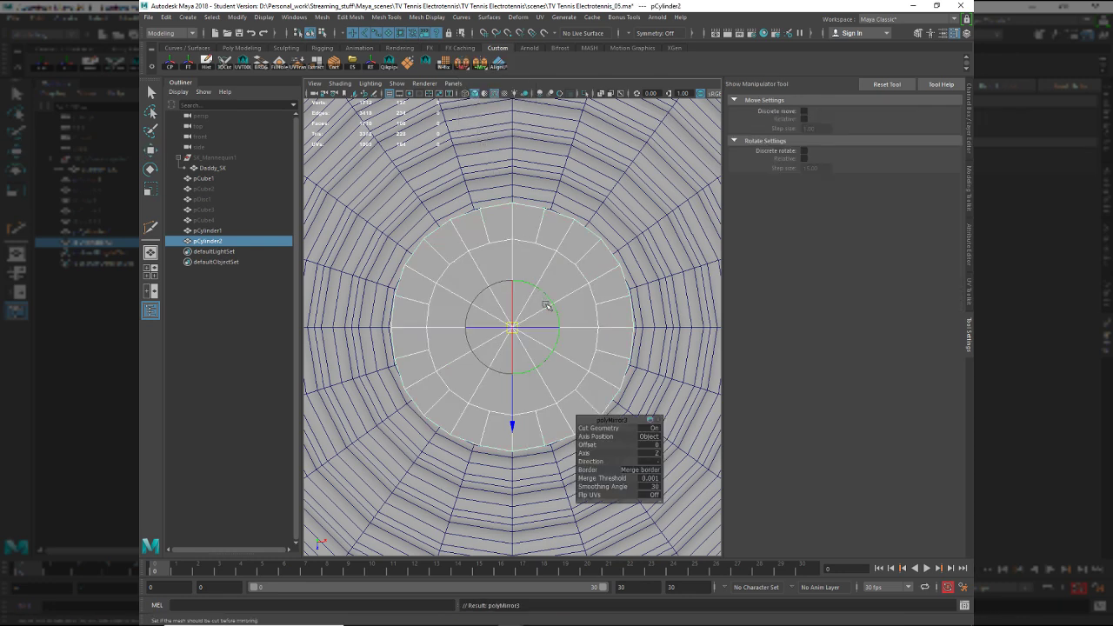
Delete the knob's front-to-back edge loop through the centre of the cap.
key("q")
key("space")
left_click_drag(549, 317, 509, 327)
key("space")
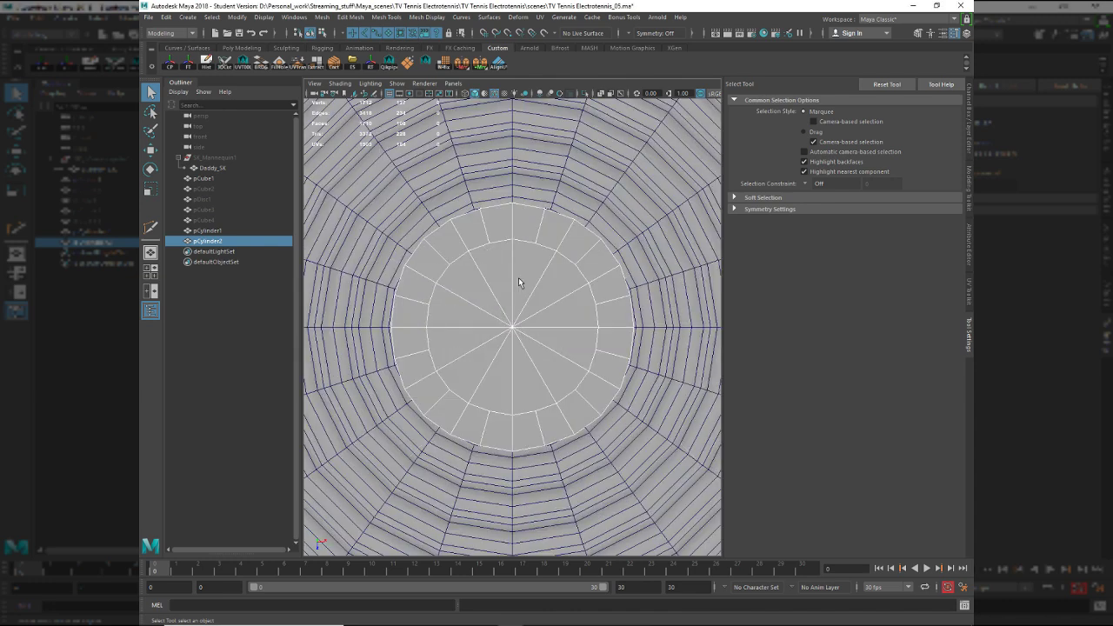
key("F10")
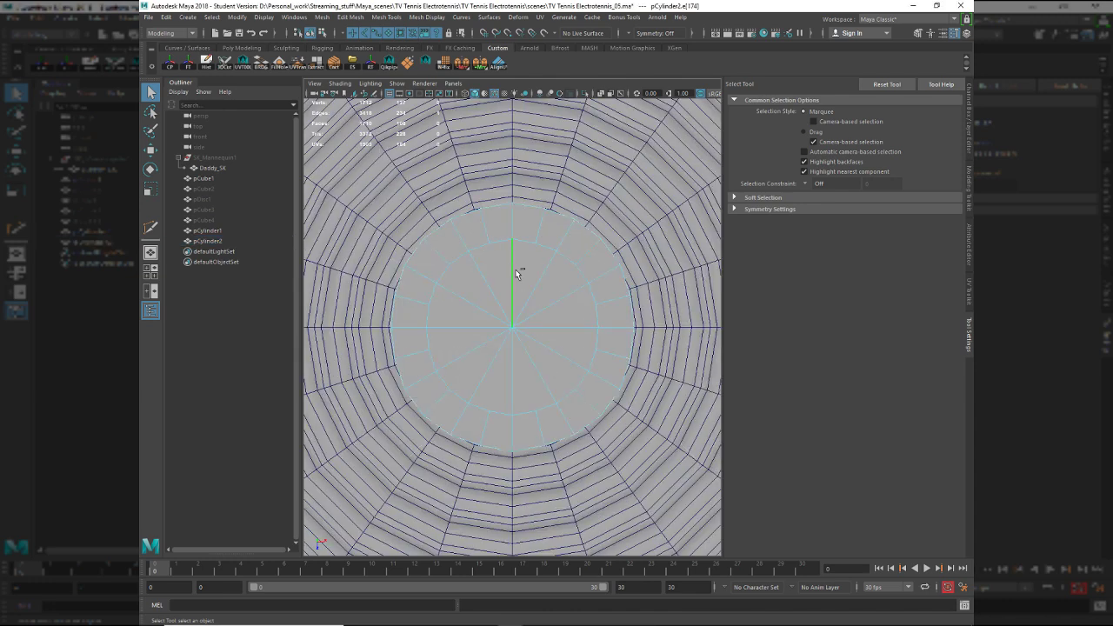
right_click_drag(527, 261, 472, 285, "shift")
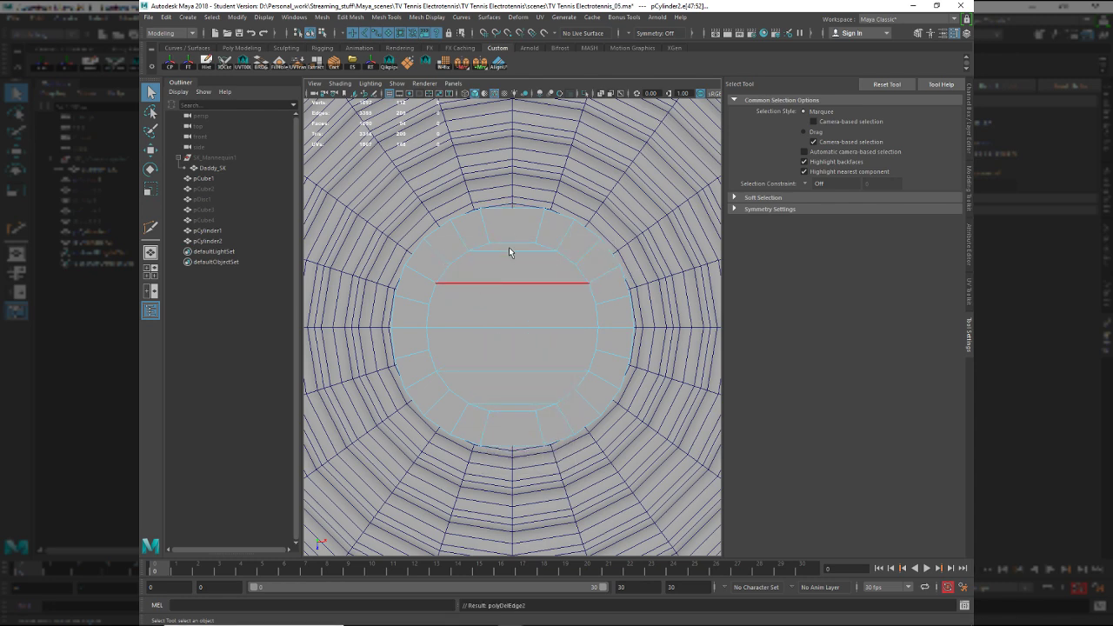
Insert a new centred front-to-back edge loop with Multi-Cut and mirror the knob along X.
key("ctrl+shift+x")
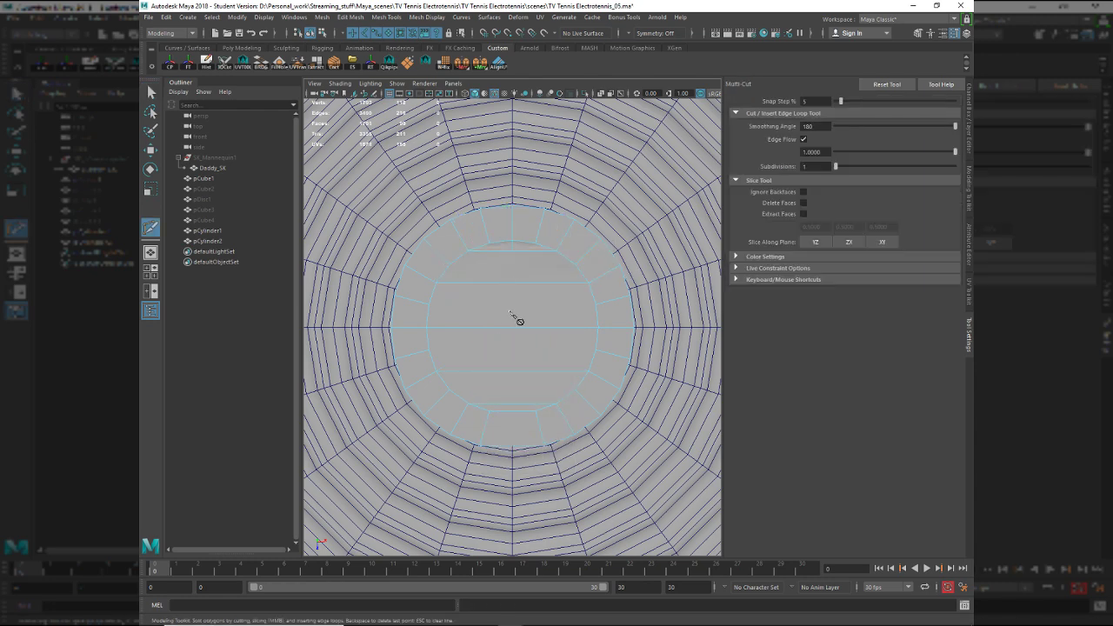
right_click(510, 418)
key("q")
key("w")
right_click_drag(528, 339, 561, 300)
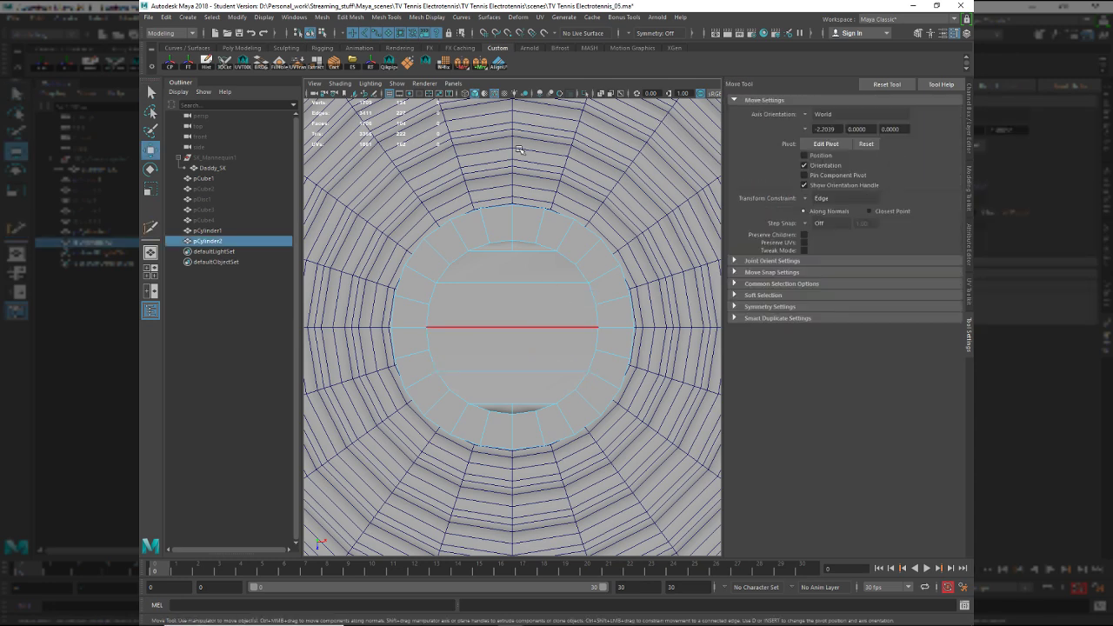
left_click(480, 67)
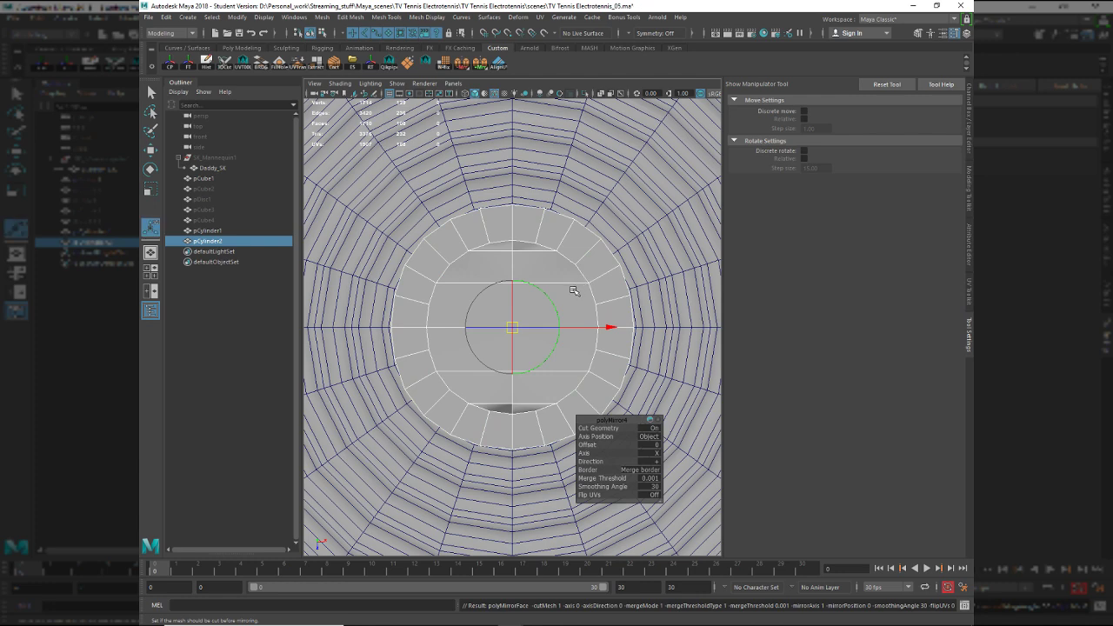
Select the two raised vertices at the front and back of the knob's cap in the perspective view.
key("space")
left_click_drag(529, 362, 481, 211)
right_click_drag(481, 211, 448, 211)
left_click(484, 208)
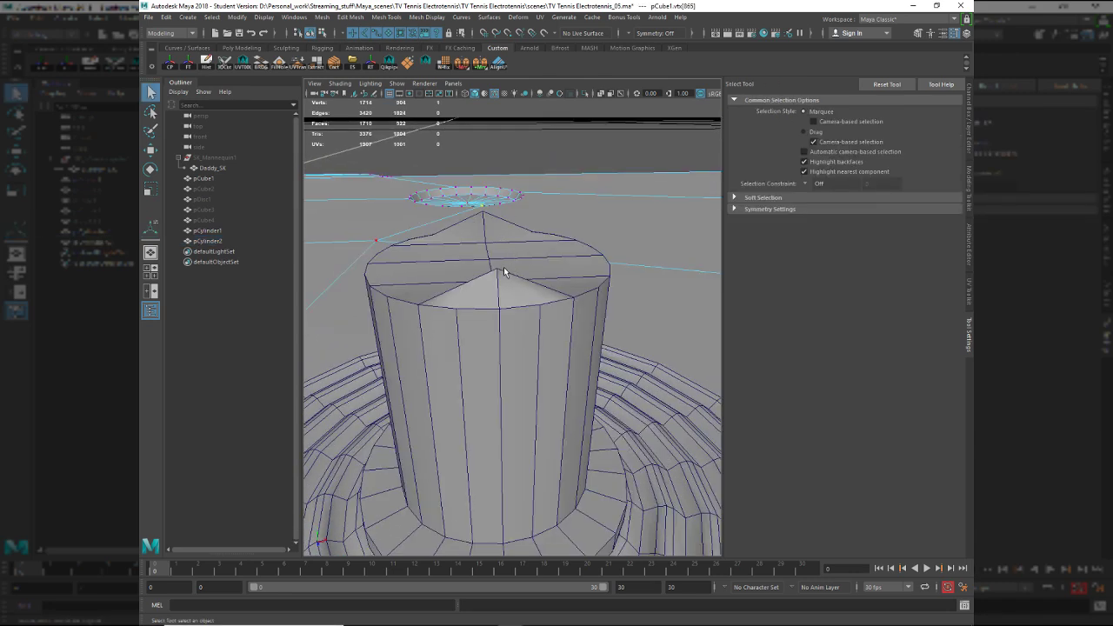
left_click(497, 277)
left_click(484, 214, "shift")
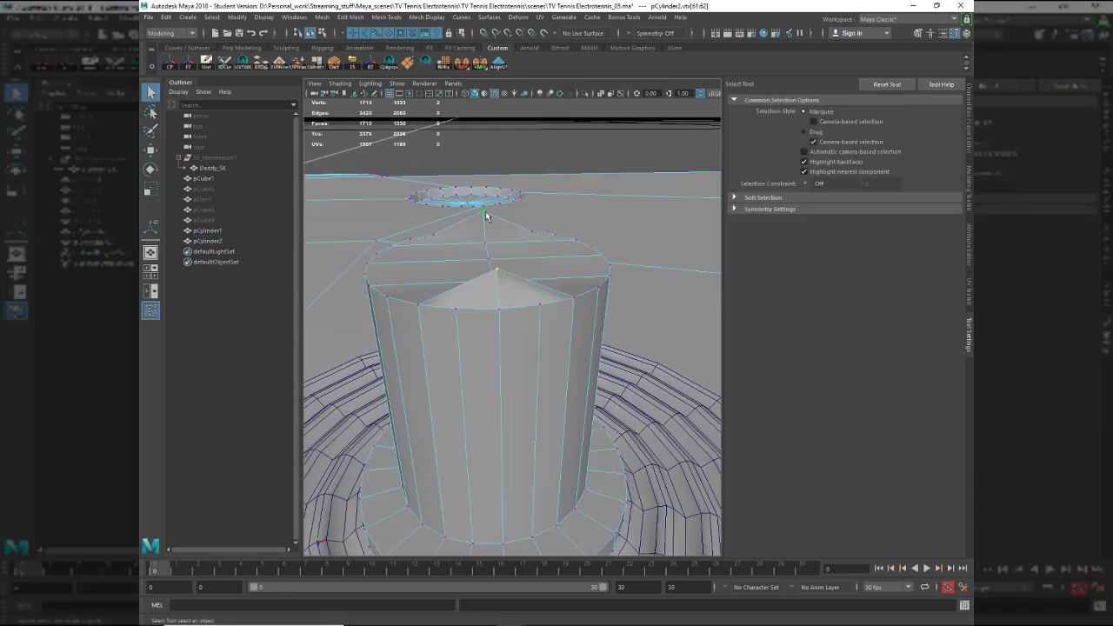
Try to snap the two raised cap vertices down to the height of the rim.
key("w")
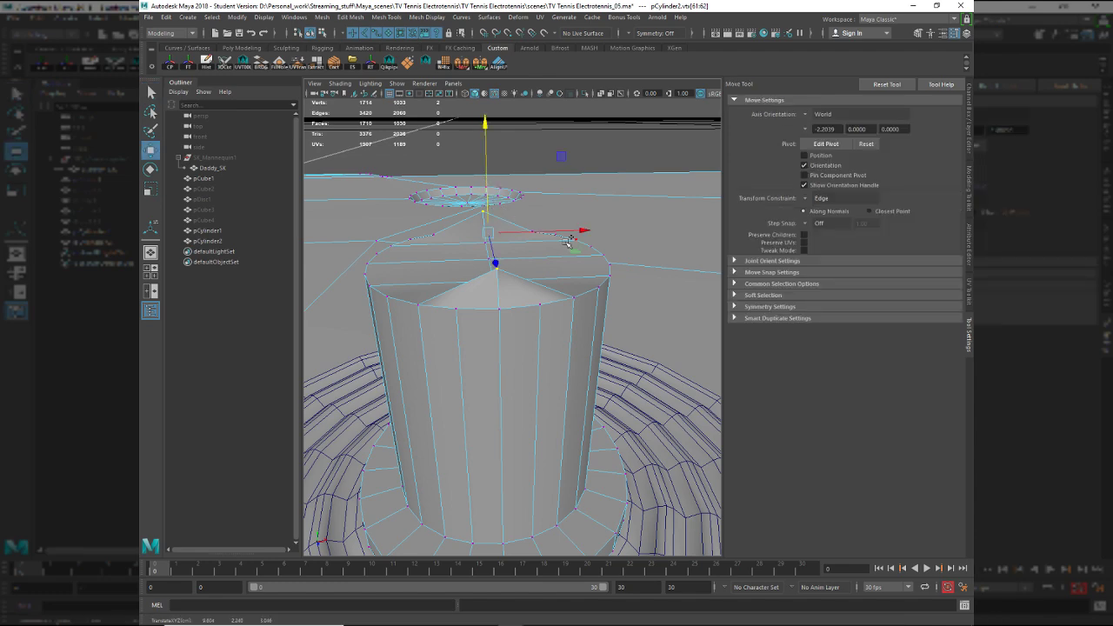
middle_click(497, 307)
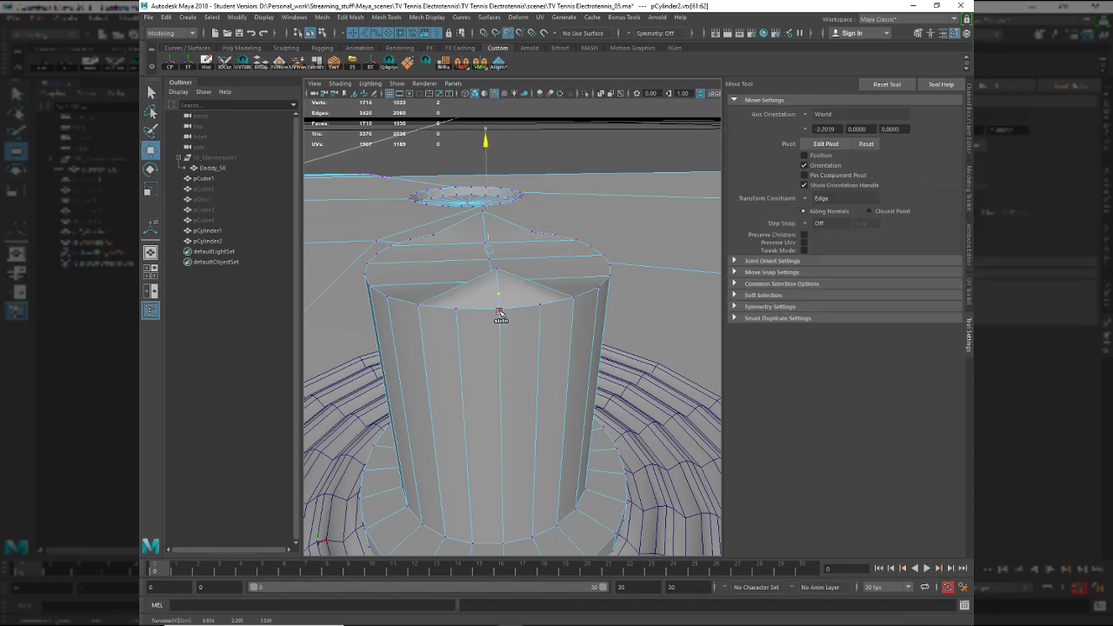
key("ctrl+z")
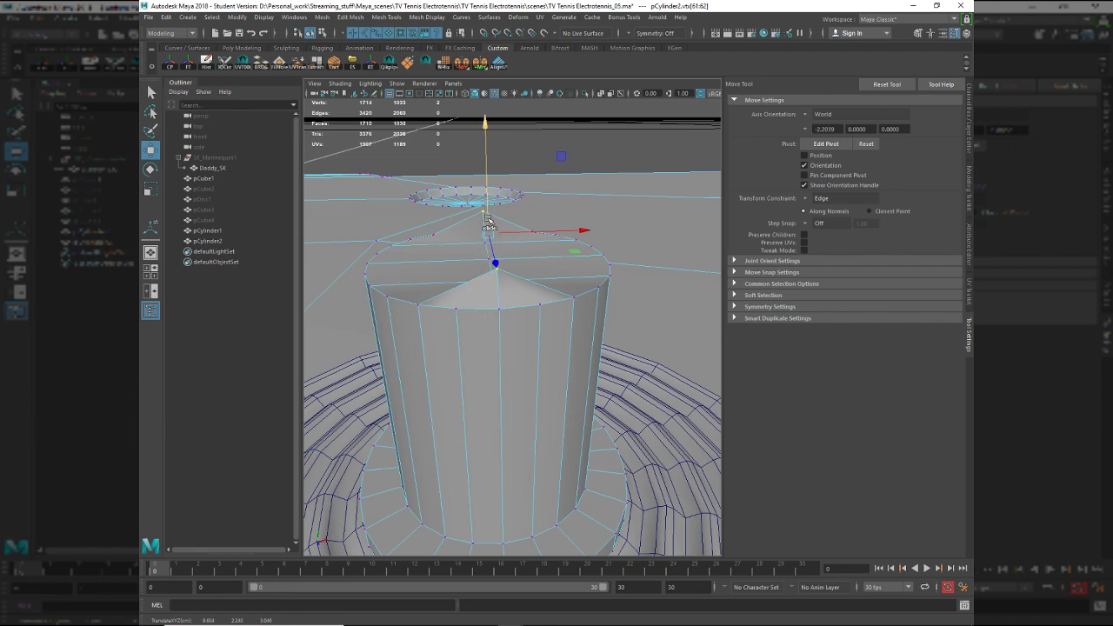
Set the transform constraint to Off and snap the two selected cap vertices vertically to the rim's height.
left_click(967, 291)
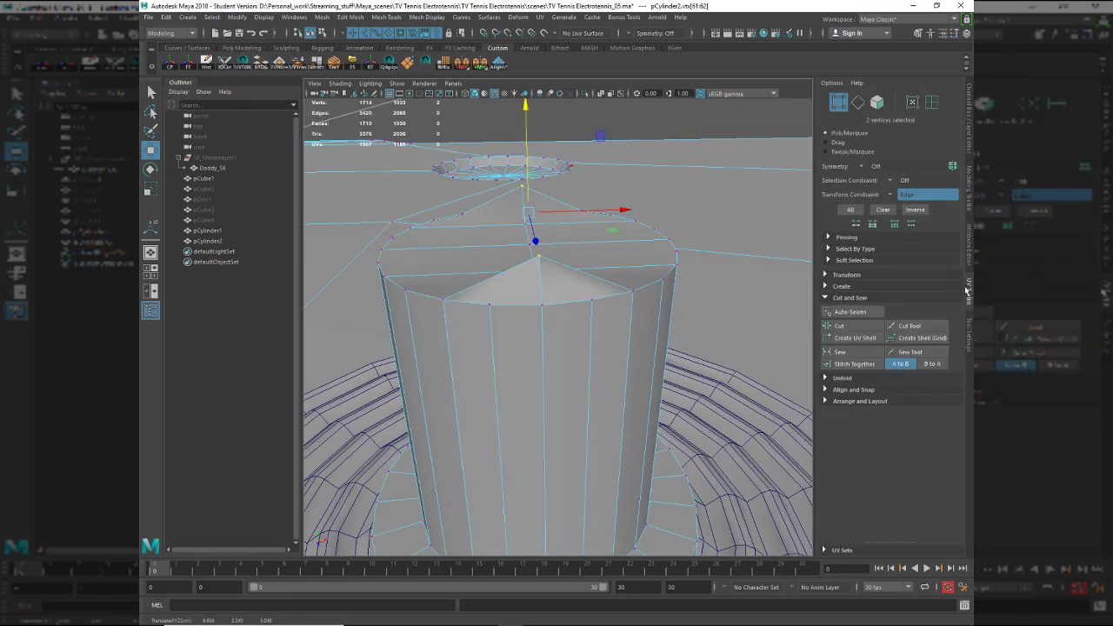
left_click(893, 197)
left_click(903, 200)
key("v")
middle_click(541, 308)
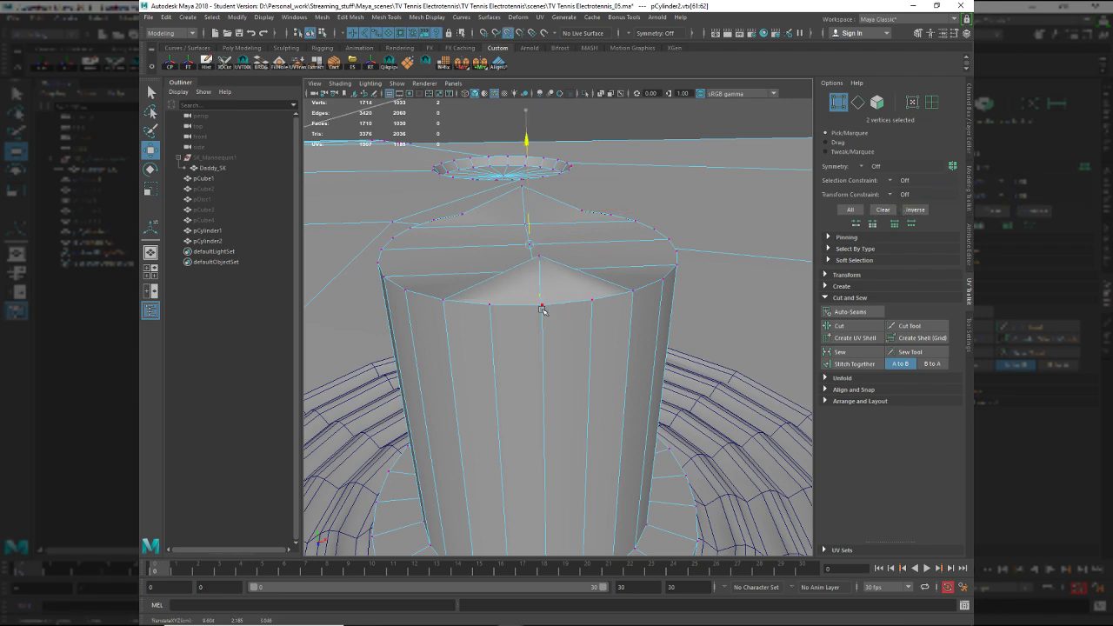
key("w")
Collapse the short edge between the peak and the lowered vertex at one end of the knob's cap.
left_click_drag(562, 323, 659, 336, "alt")
middle_click_drag(659, 336, 527, 328, "alt")
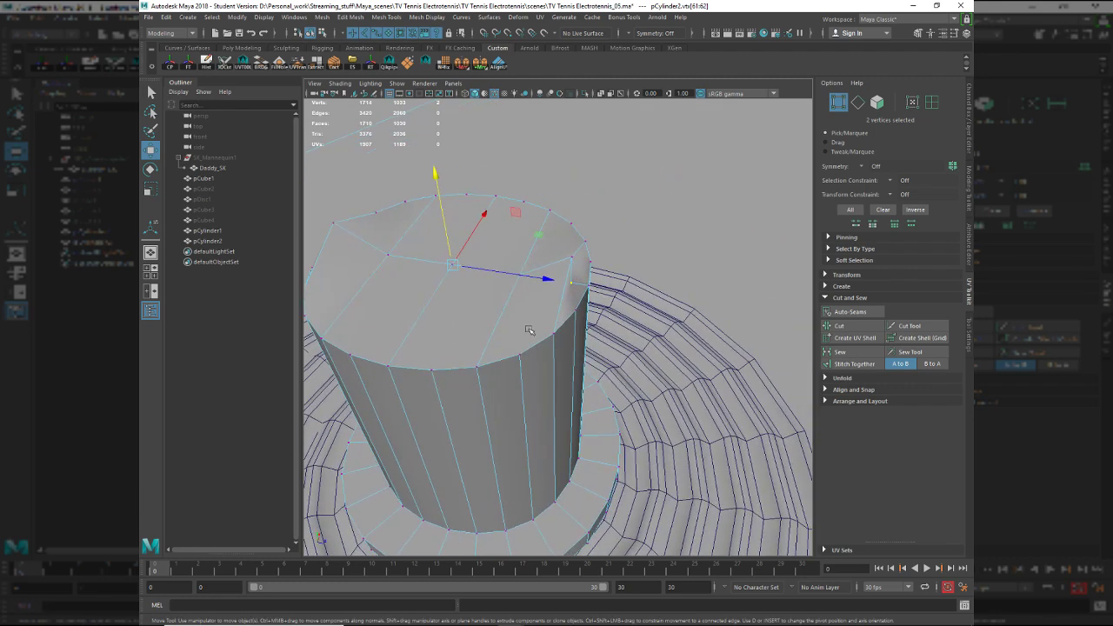
right_click_drag(528, 328, 622, 329, "alt")
key("F10")
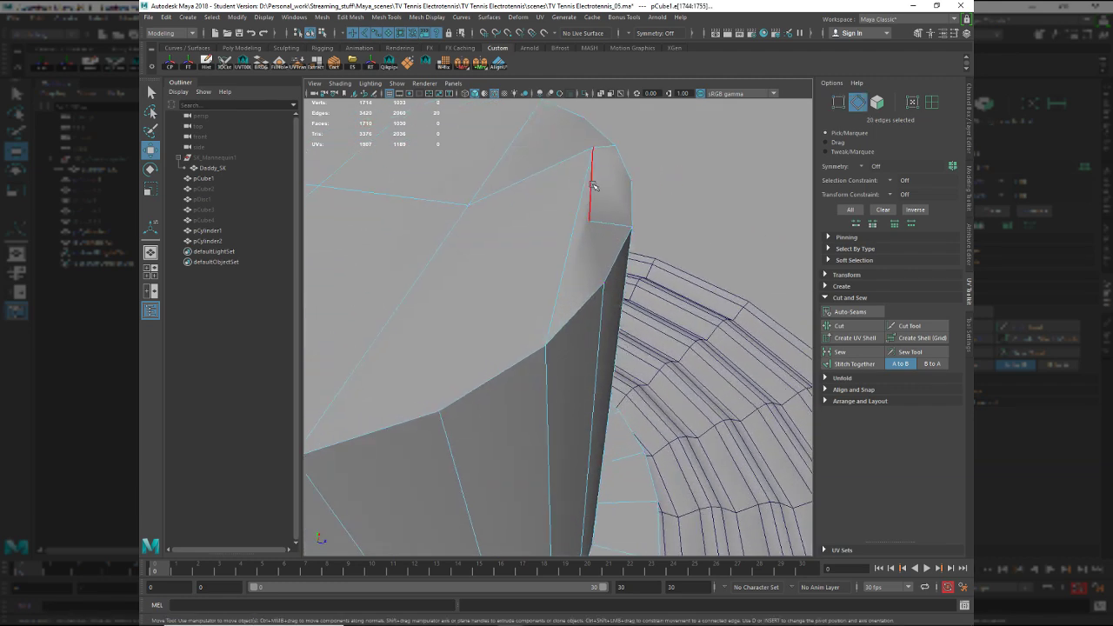
left_click(593, 185)
right_click_drag(601, 233, 620, 192, "shift")
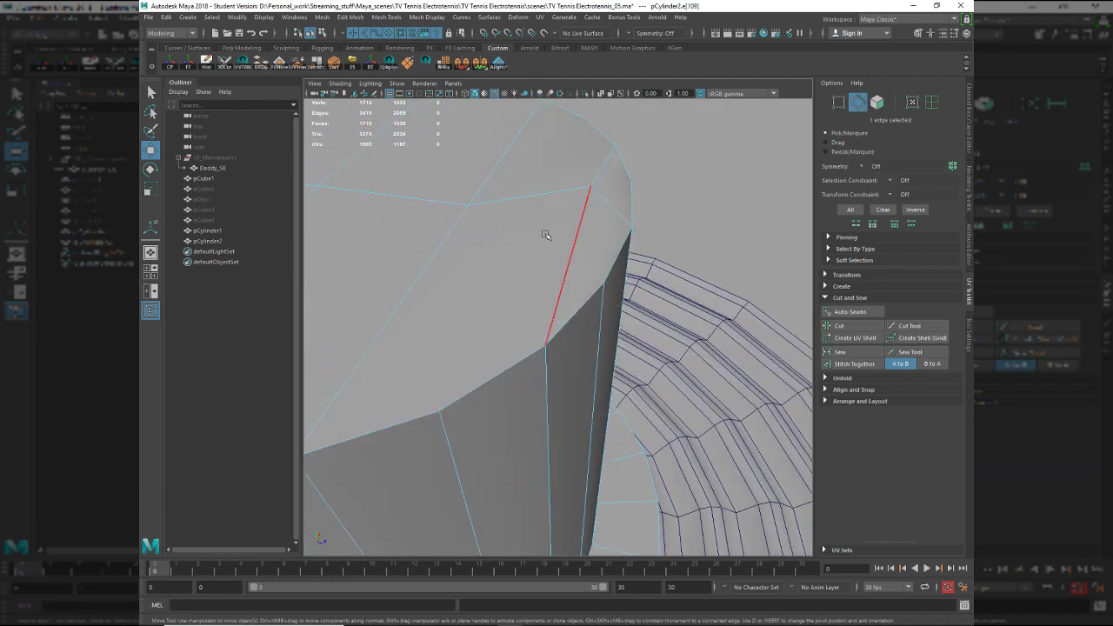
Collapse the matching short edge at the opposite end of the knob's cap.
left_click_drag(521, 230, 512, 222, "alt")
left_click(512, 223)
middle_click_drag(511, 222, 546, 365, "alt")
right_click_drag(546, 365, 482, 241, "alt")
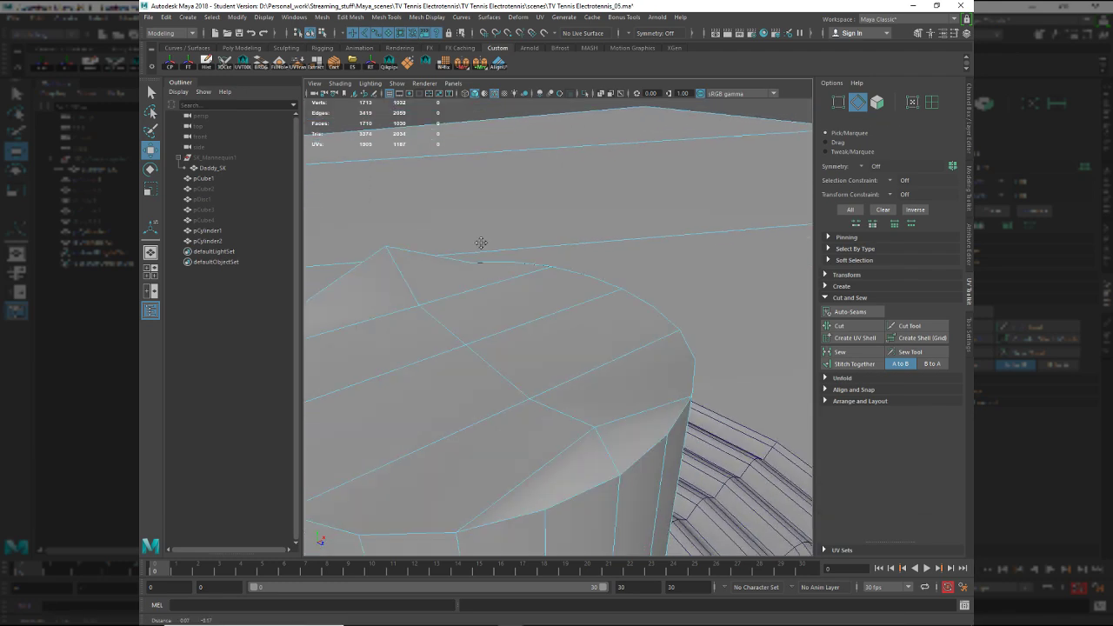
left_click_drag(482, 241, 504, 211, "alt")
right_click_drag(504, 211, 655, 271, "alt")
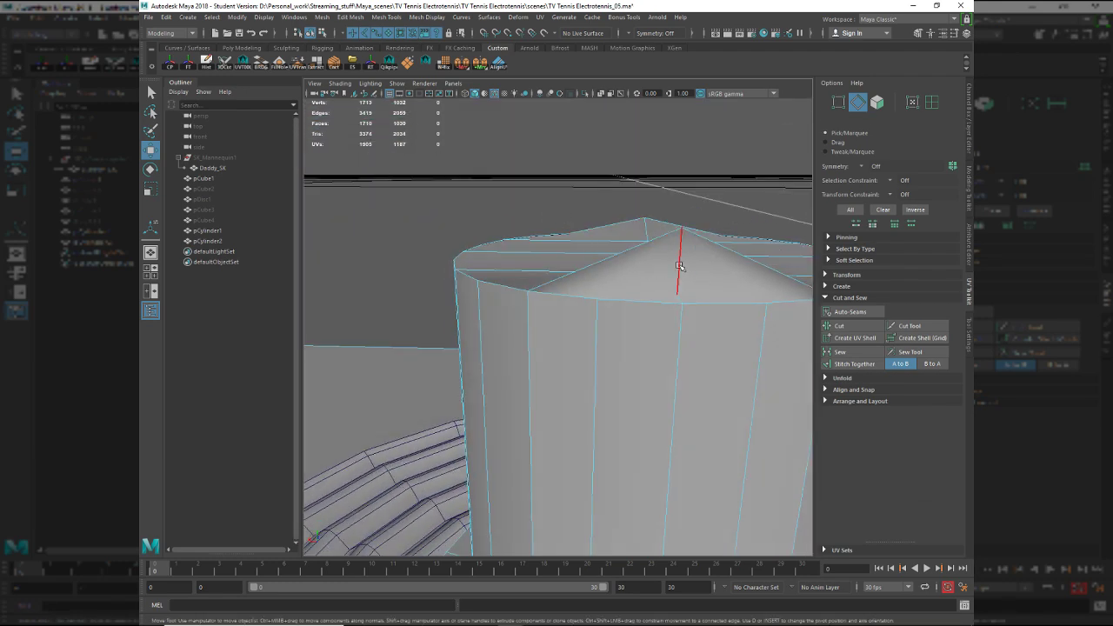
left_click(681, 266)
key("g")
Select the two collapsed vertices at opposite ends of the cap and snap them vertically to the rim's height.
left_click_drag(653, 306, 424, 287, "alt")
right_click_drag(480, 290, 410, 288)
left_click(463, 295)
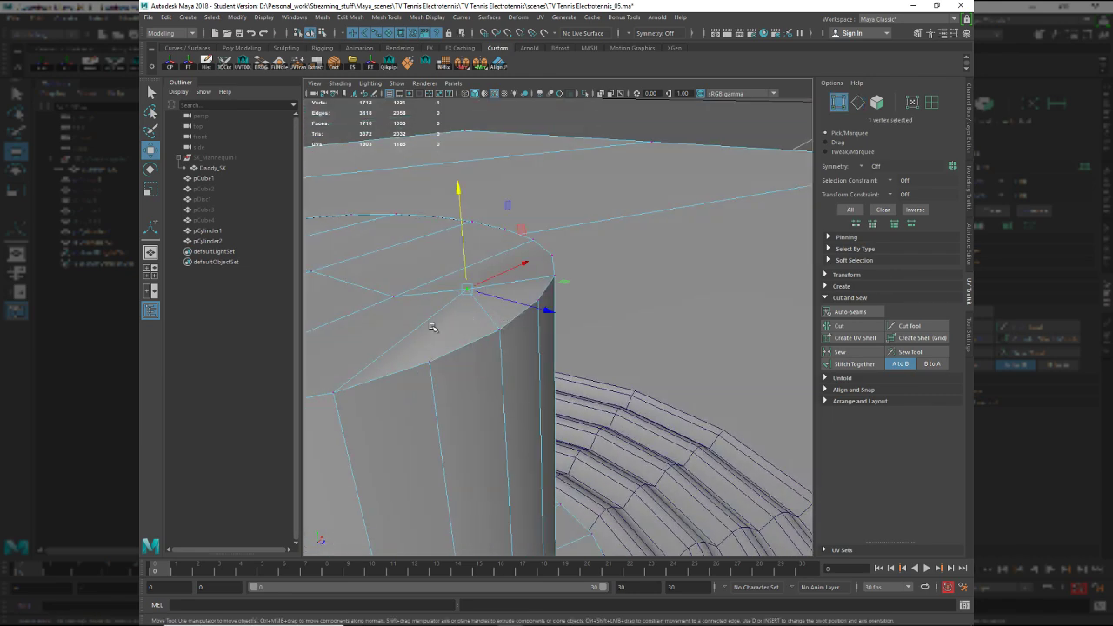
right_click_drag(433, 325, 375, 330, "alt")
left_click_drag(374, 329, 401, 308, "alt")
left_click(391, 259, "shift")
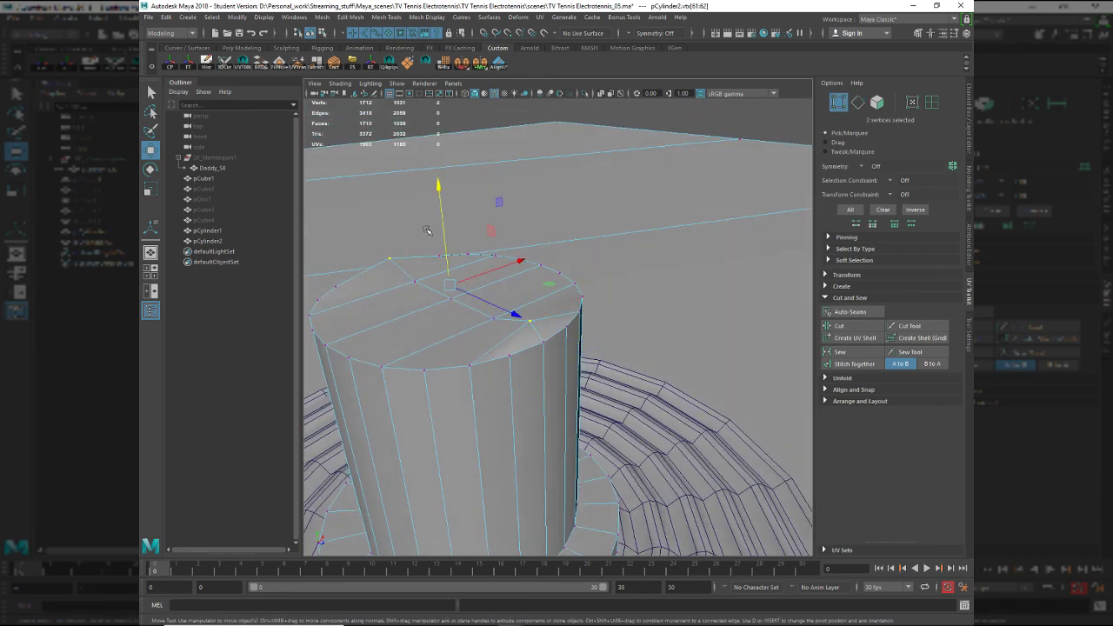
left_click(441, 225)
key("v")
mouse_move(536, 349)
middle_mouse_down()
mouse_move(544, 360)
mouse_move(547, 343)
middle_mouse_up()
left_click_drag(572, 383, 504, 396, "alt")
middle_click_drag(505, 396, 571, 373, "alt")
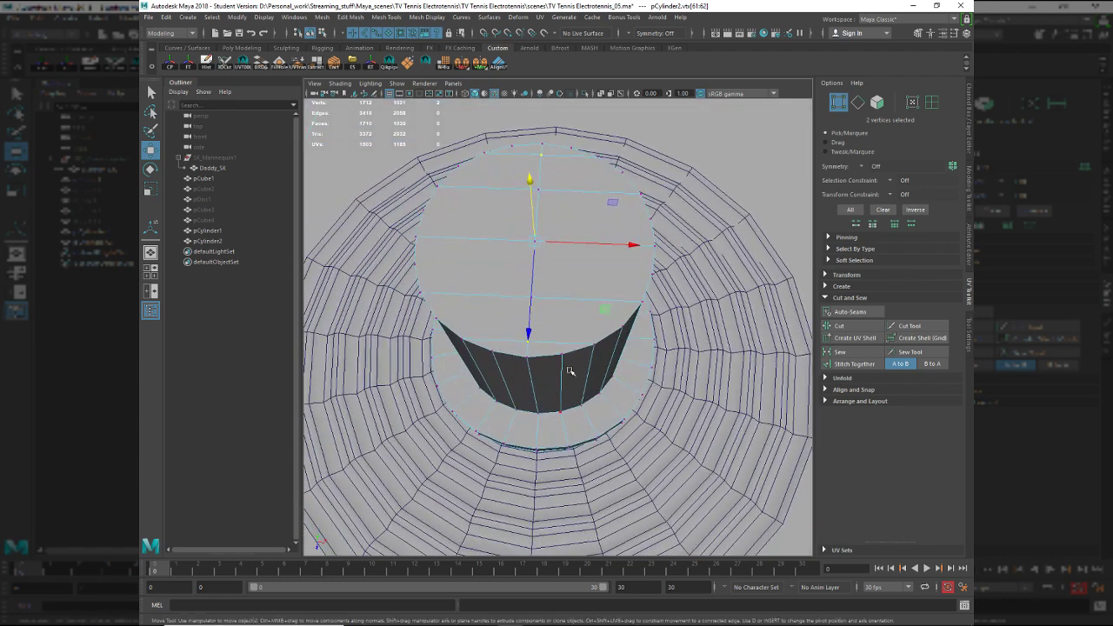
Return the knob to object mode and examine its roundness in the top view with smooth preview on.
right_click_drag(571, 373, 600, 346)
key("space")
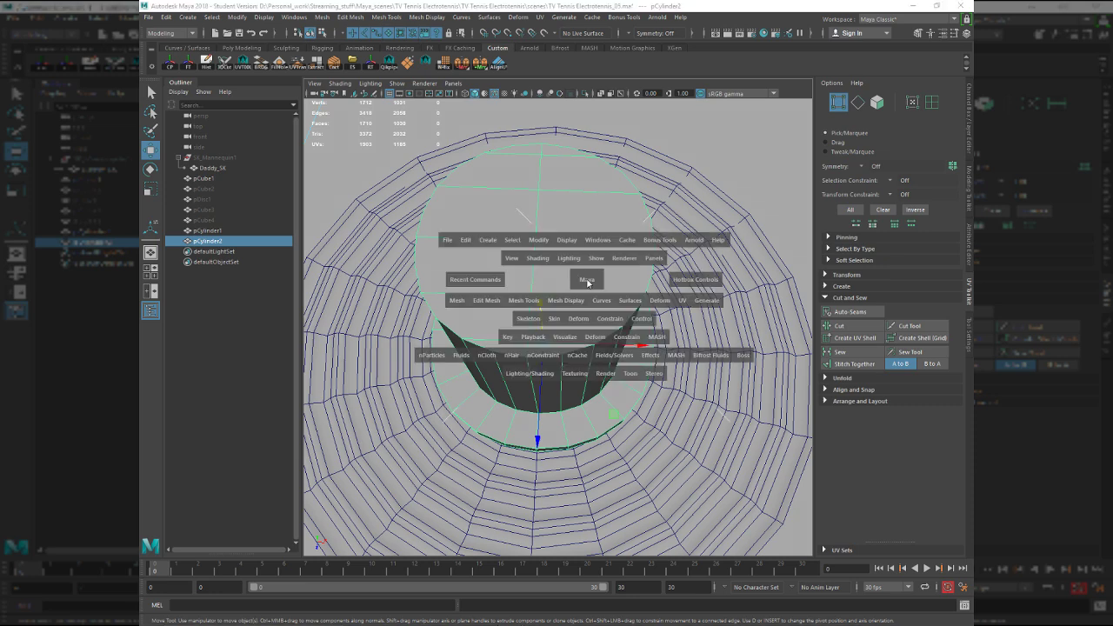
left_click_drag(588, 279, 517, 282)
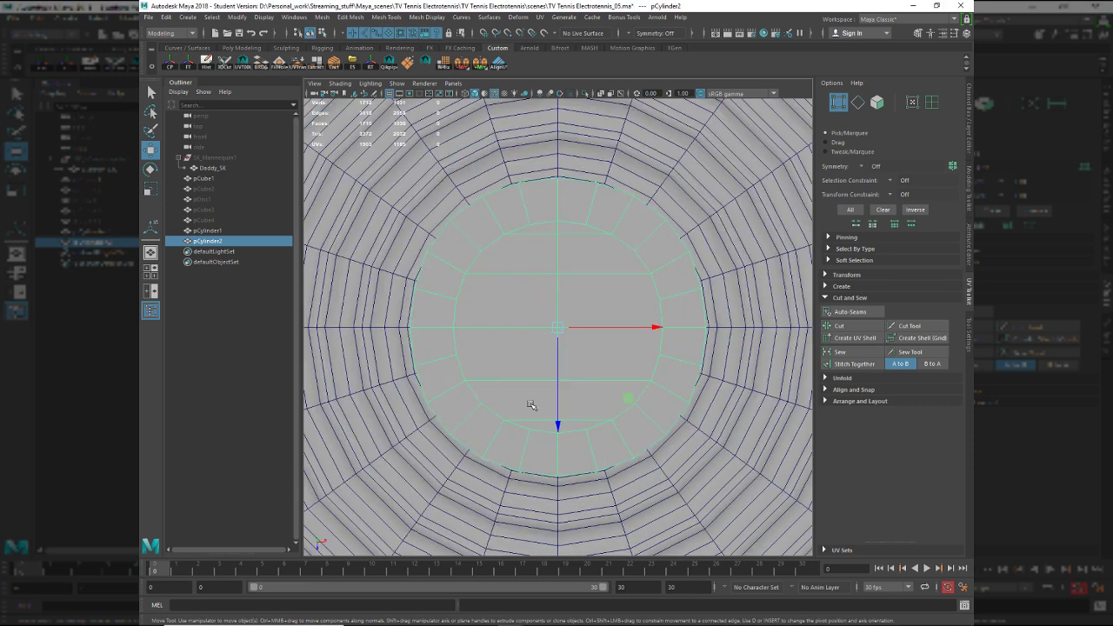
left_click(519, 310)
key("F8")
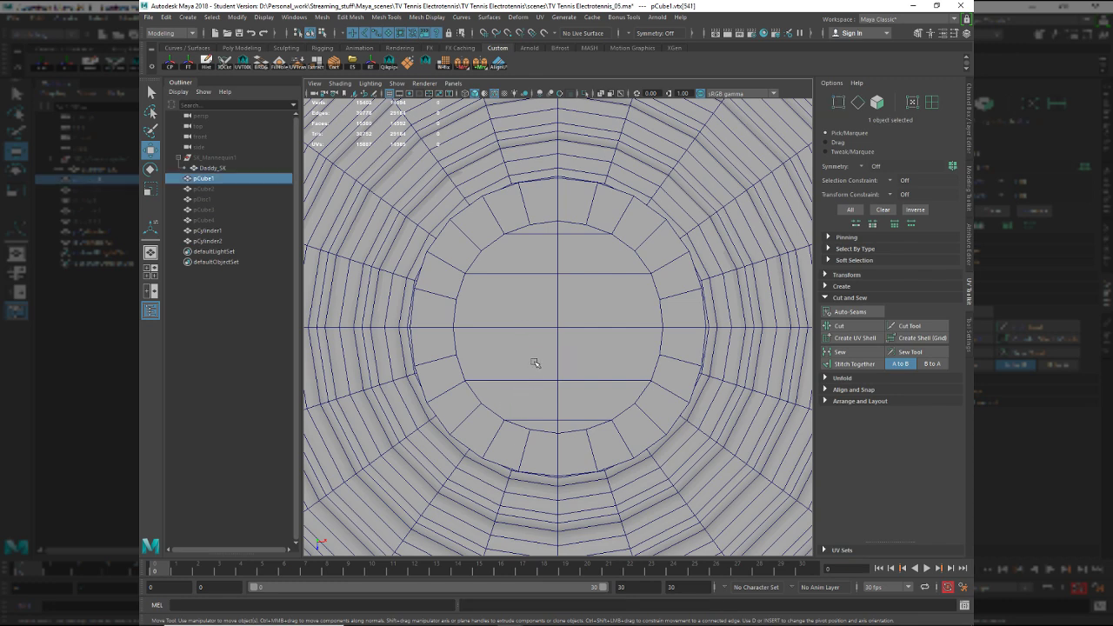
left_click(519, 380)
key("3")
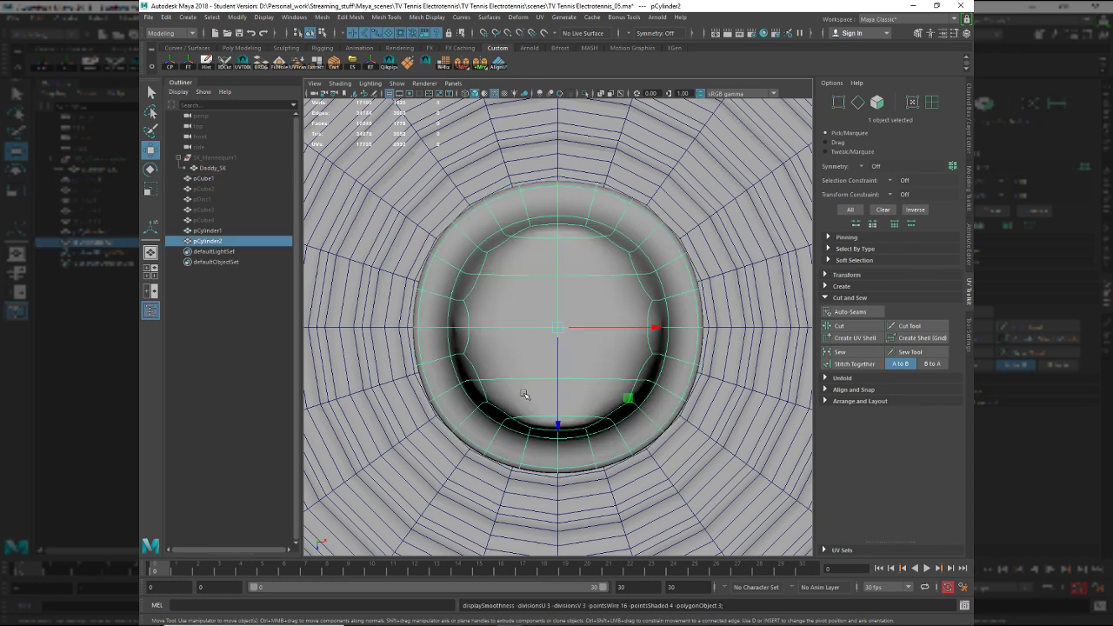
key("space")
left_click_drag(525, 394, 602, 342)
key("1")
key("ctrl+shift+x")
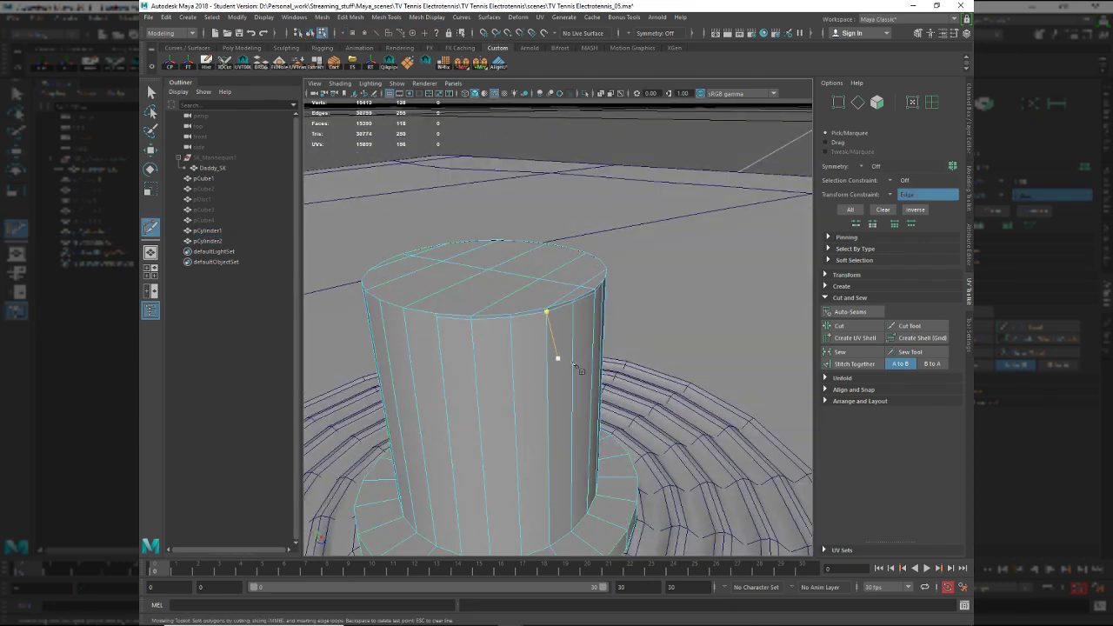
left_click_drag(560, 357, 592, 369, "alt")
key("ctrl+z")
key("q")
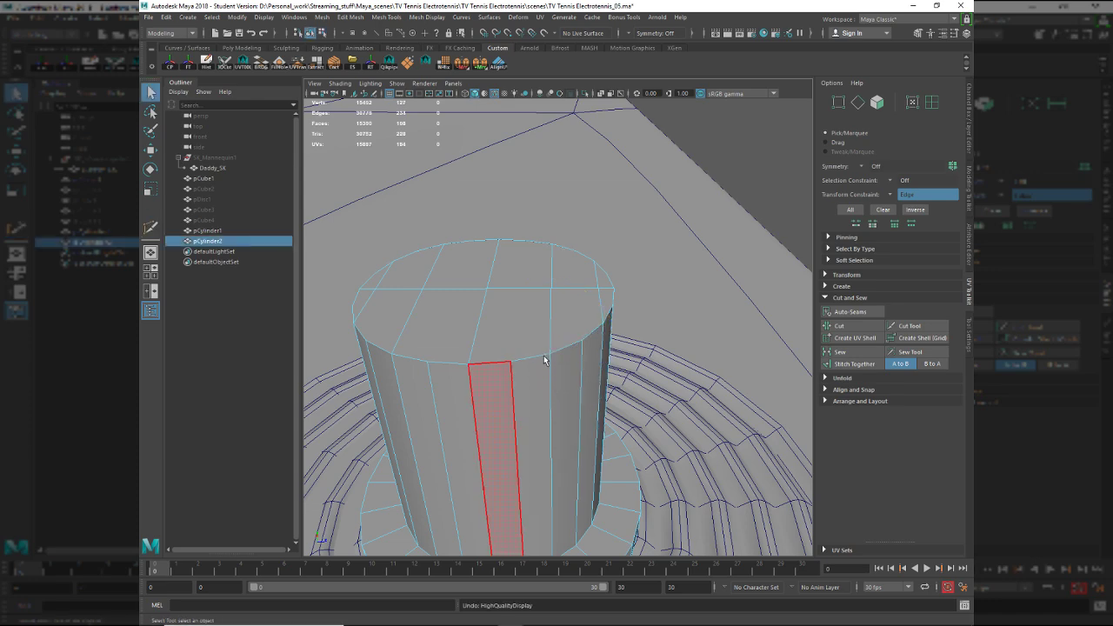
Delete the knob mesh from the grooved disc's centre and select the disc, showing it without smoothing.
left_click_drag(478, 391, 547, 373, "alt")
key("Delete")
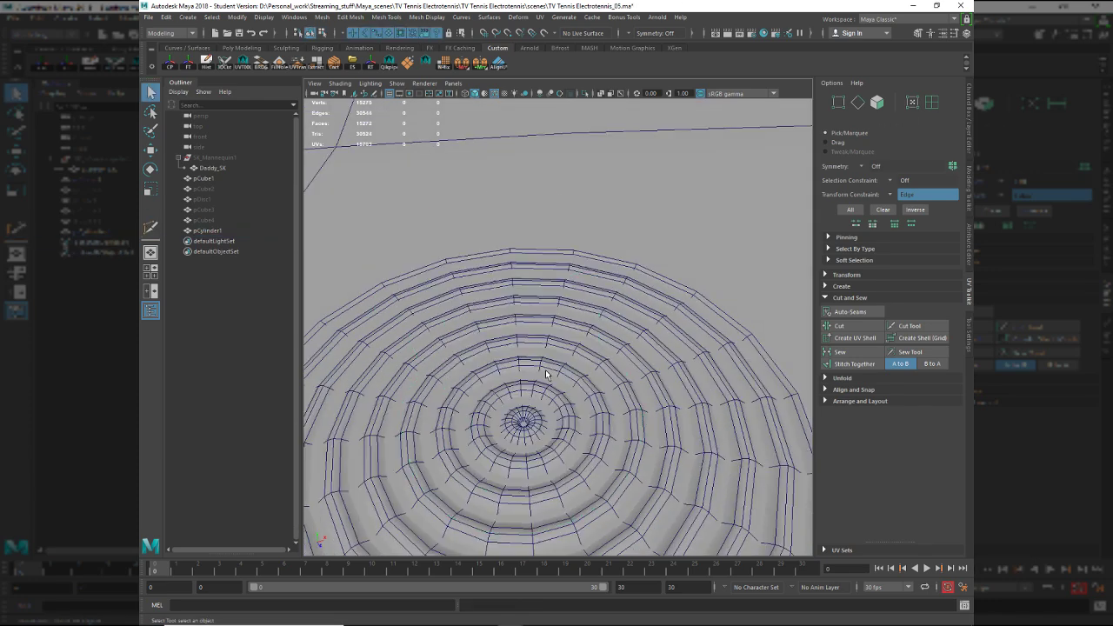
left_click(544, 449)
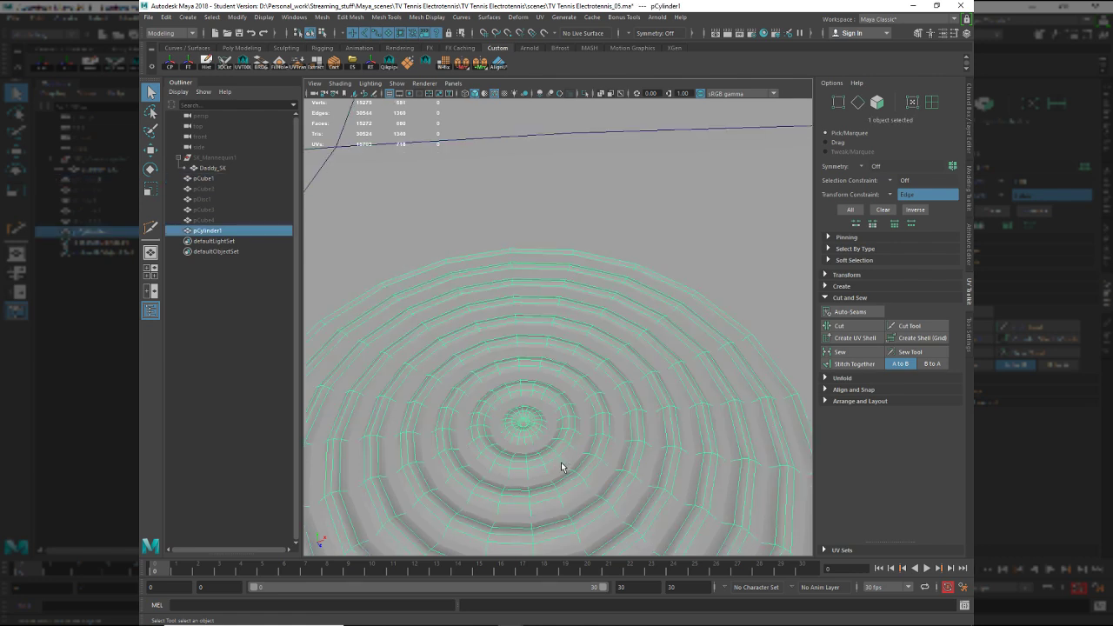
key("1")
left_click_drag(534, 470, 541, 454, "alt")
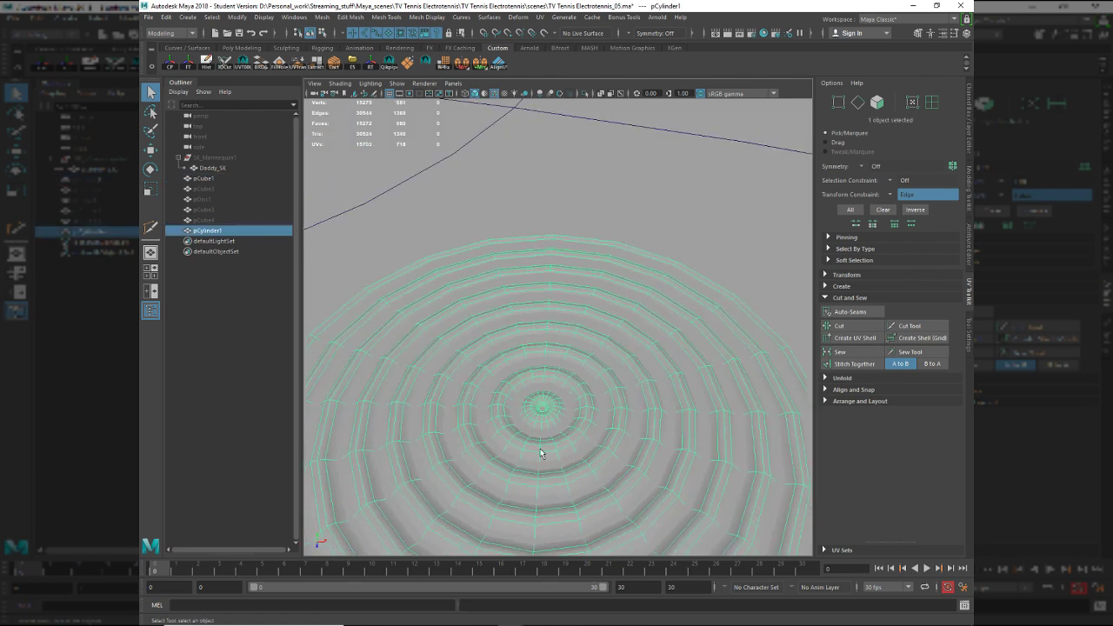
Create a new polygon cylinder, snap it to the grooved disc's centre and open its radius, height and subdivision settings.
right_click_drag(570, 382, 570, 348)
right_click_drag(554, 402, 589, 329)
key("ctrl+d")
key("w")
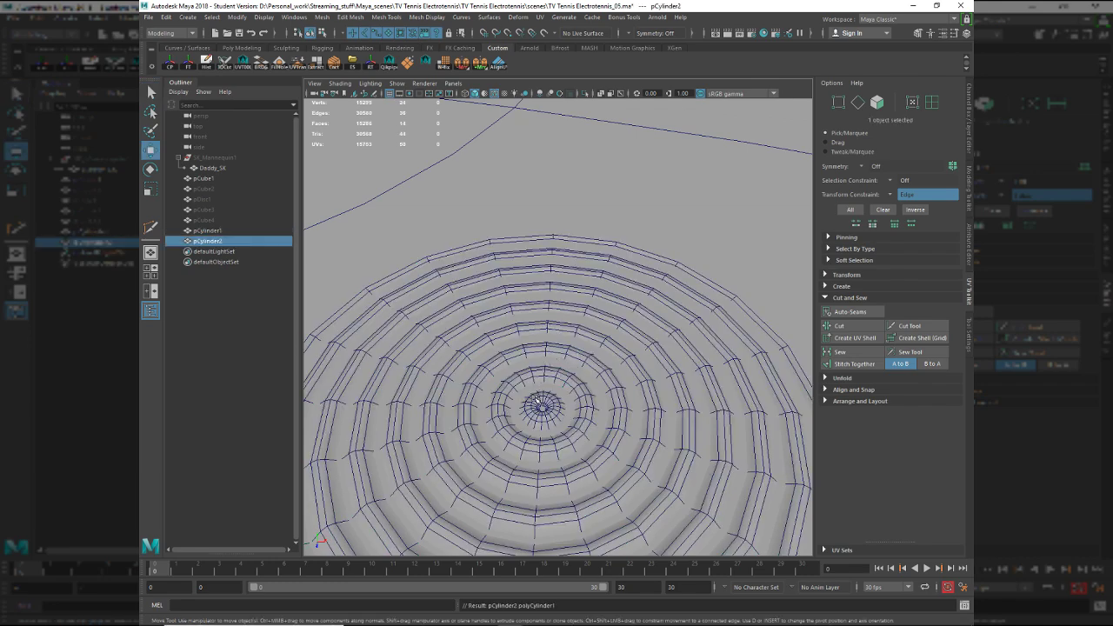
middle_click_drag(542, 406, 546, 411)
left_click_drag(545, 411, 543, 410)
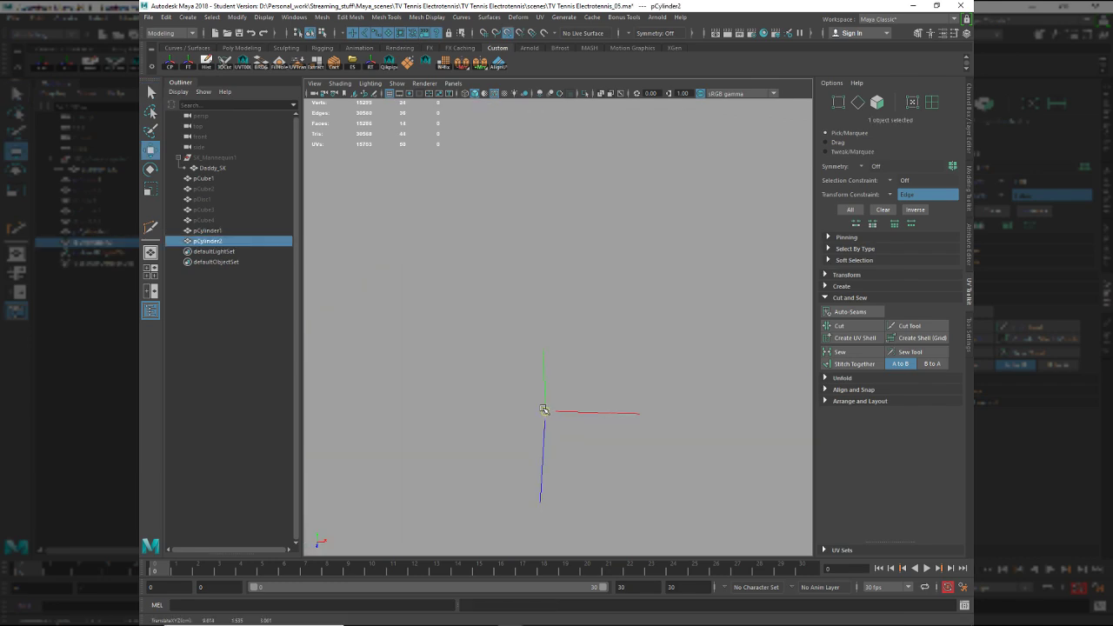
key("t")
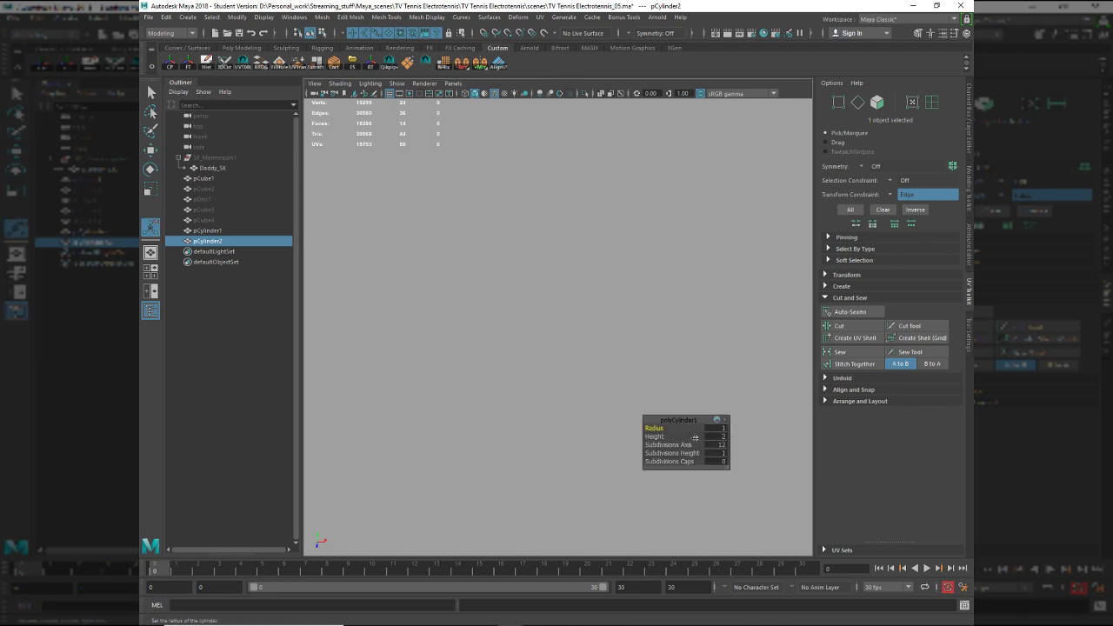
Set the new cylinder's axis subdivisions to 24.
left_click(718, 444)
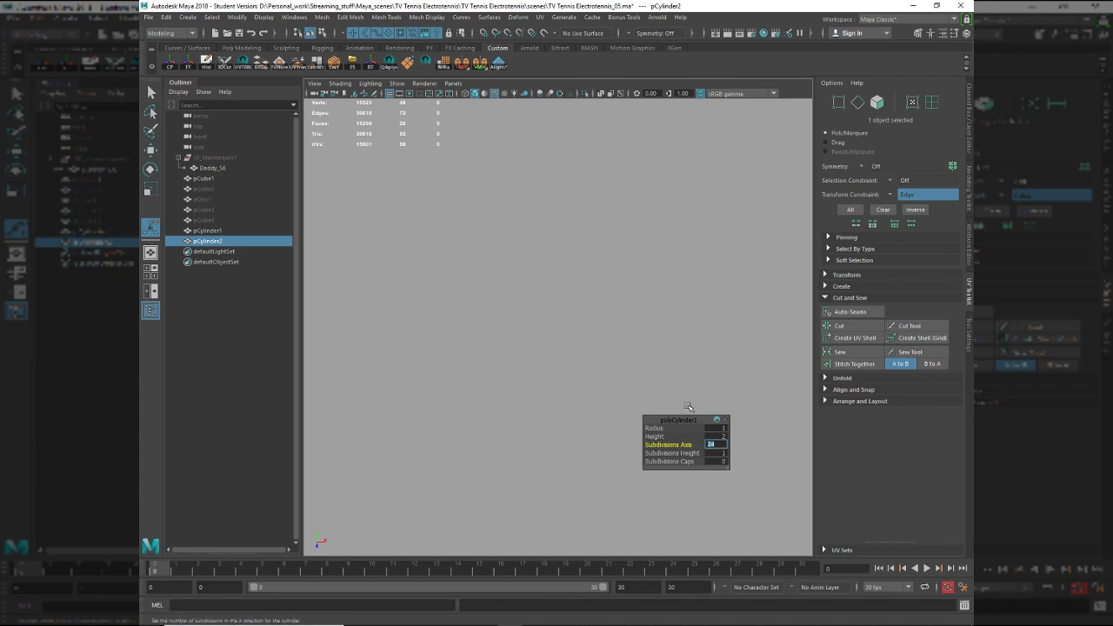
right_click_drag(628, 390, 597, 380, "alt")
left_click_drag(597, 380, 562, 368, "alt")
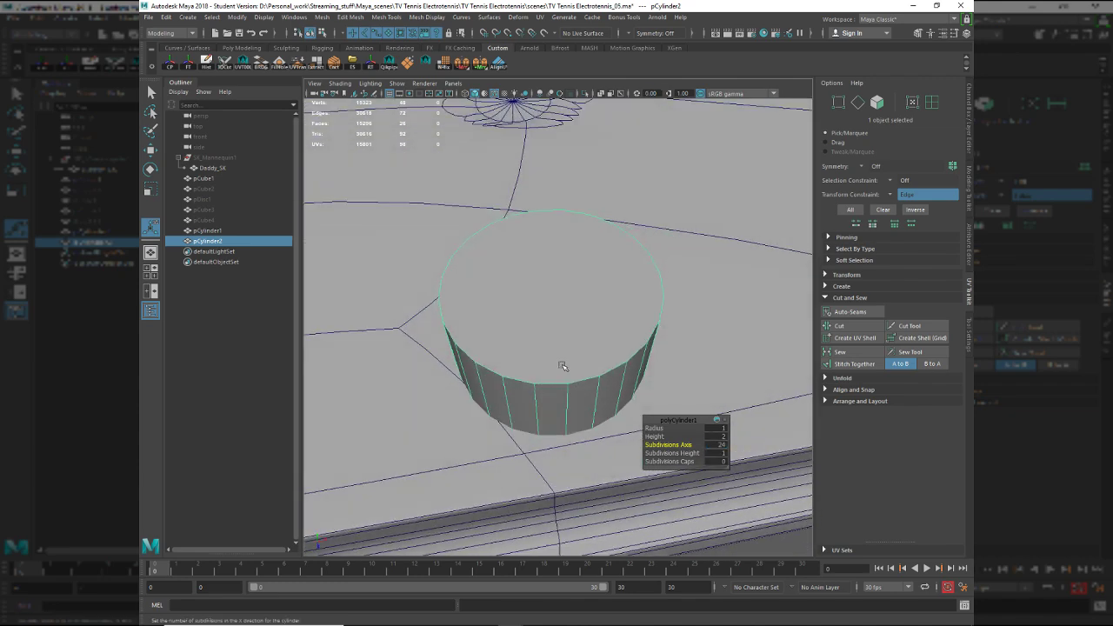
Scale the cylinder down uniformly until it fits within the innermost part of the concentric-ring dial.
key("r")
middle_click_drag(609, 287, 580, 287)
key("ctrl+z")
left_click_drag(579, 287, 464, 248)
right_click_drag(469, 261, 561, 348, "alt")
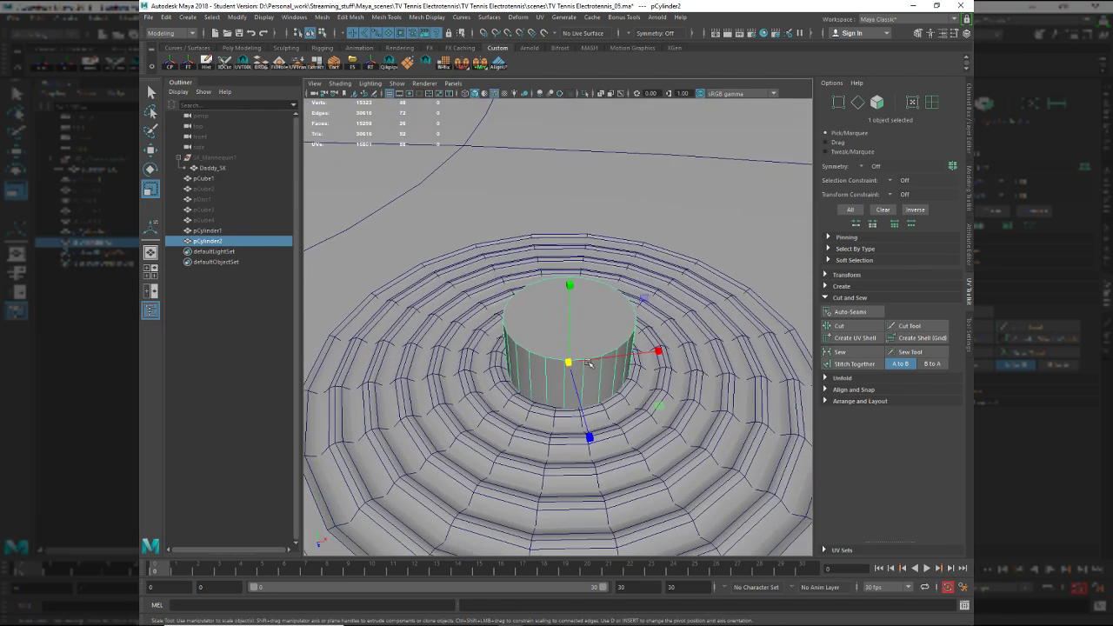
Snap the cylinder's pivot to the centre of its bottom face while using the Move tool.
left_click_drag(561, 348, 565, 322, "alt")
key("w")
left_click_drag(564, 383, 562, 379)
key("ctrl+z")
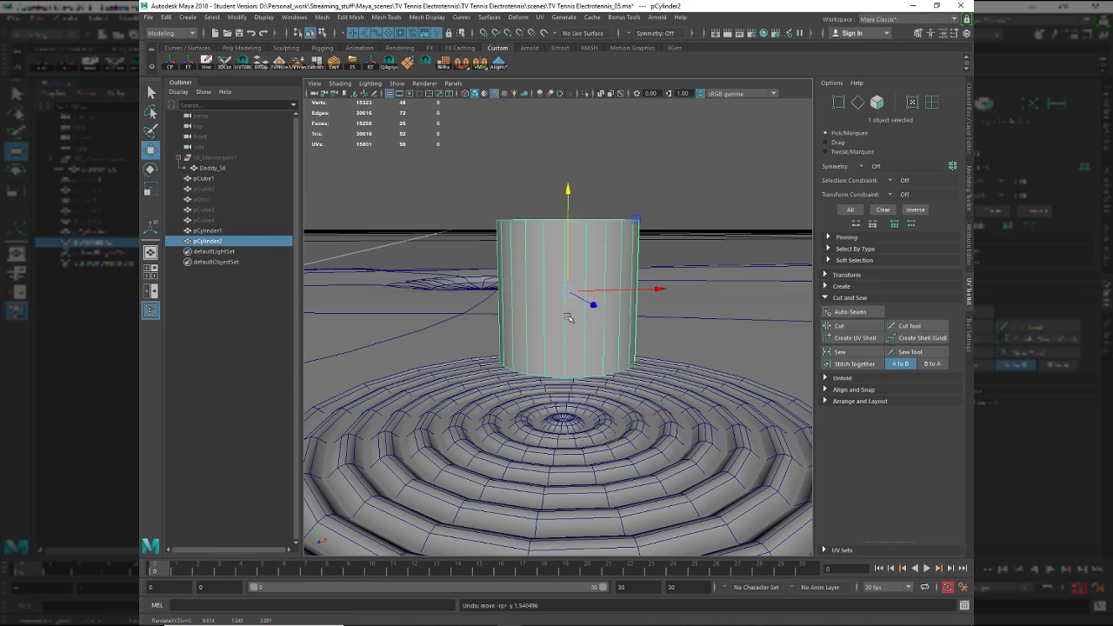
key("d")
key("v")
middle_click_drag(571, 381, 567, 347)
left_click_drag(611, 424, 654, 397, "alt")
right_click_drag(720, 454, 765, 461, "alt")
left_click_drag(614, 358, 603, 448, "alt")
key("d")
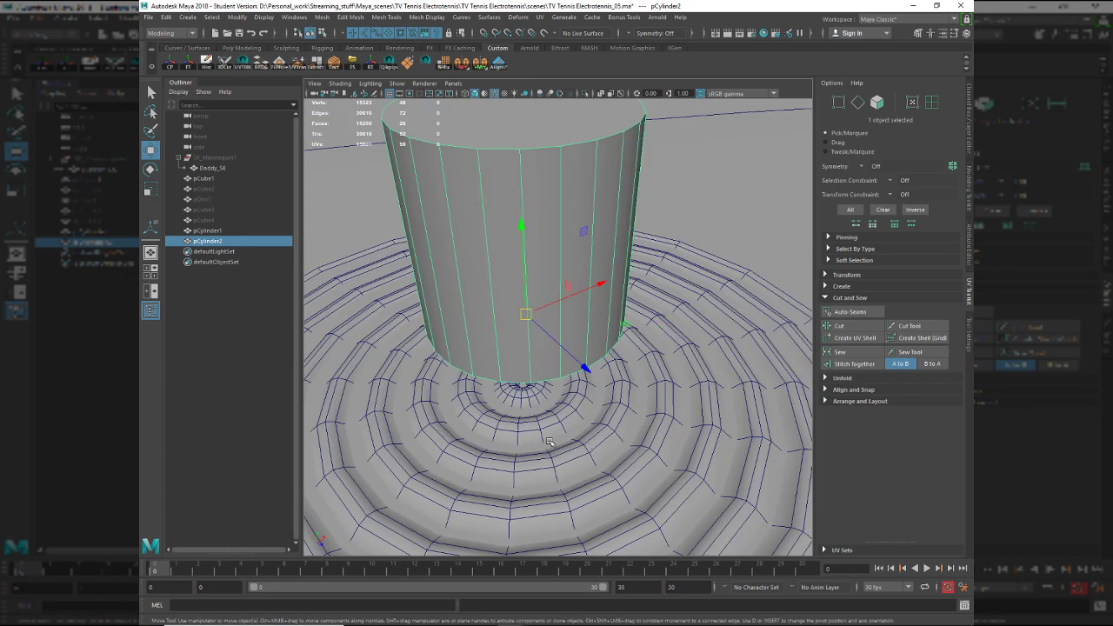
Snap the cylinder vertically down onto the centre of the ring dial and turn on X-ray display.
left_click(528, 287)
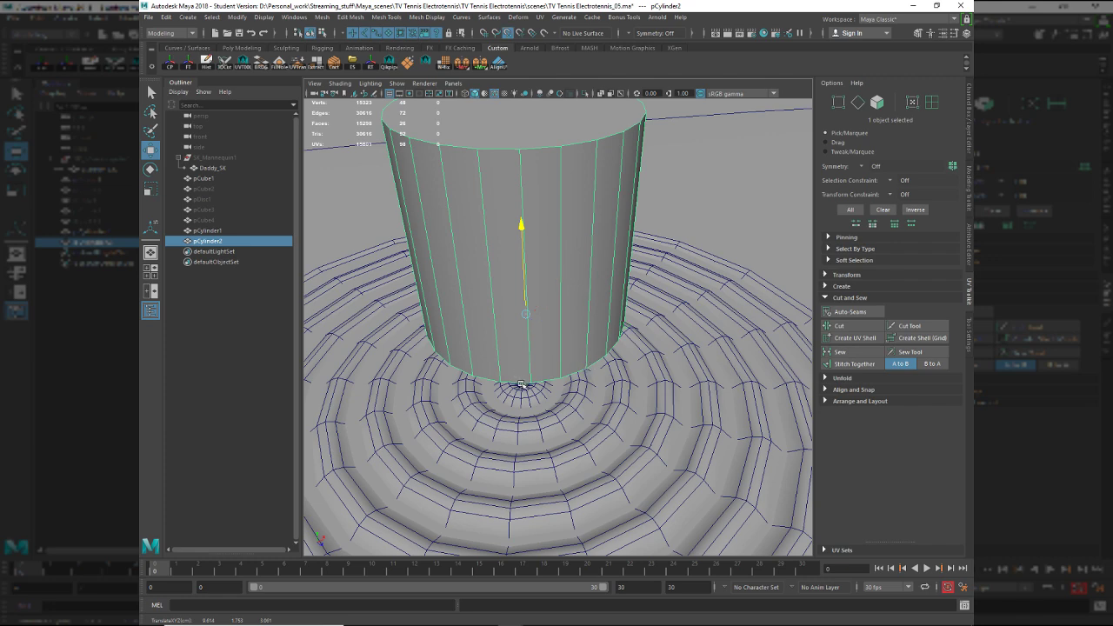
left_click_drag(521, 383, 532, 386)
left_click(601, 93)
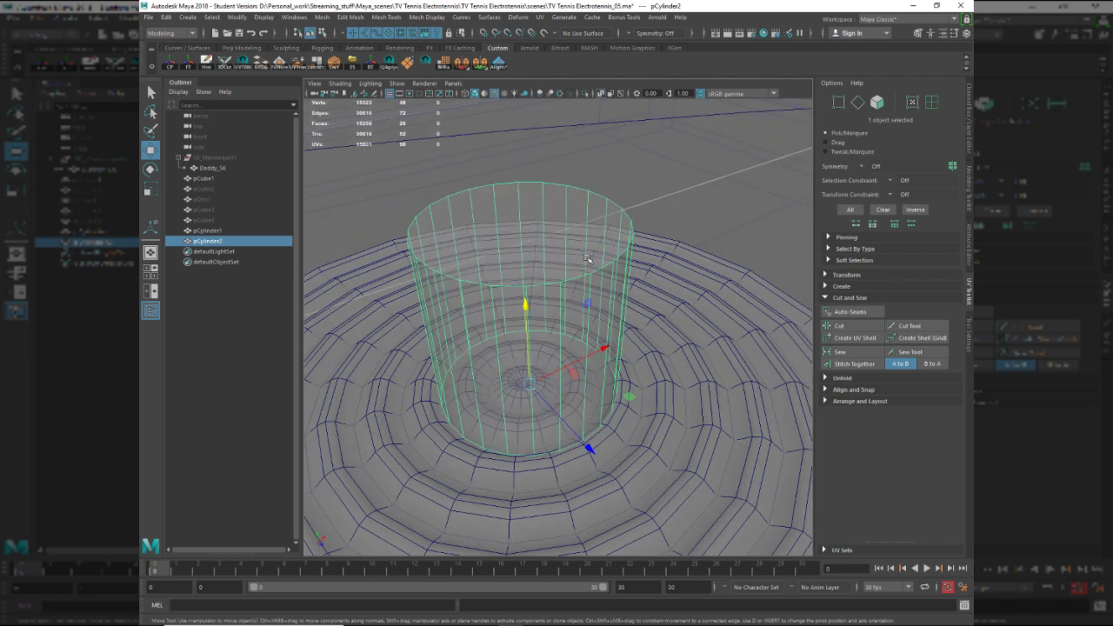
left_click_drag(592, 258, 601, 375, "alt")
middle_click_drag(571, 181, 585, 317, "alt")
left_click_drag(586, 318, 557, 358, "alt")
left_click_drag(582, 437, 605, 387, "alt")
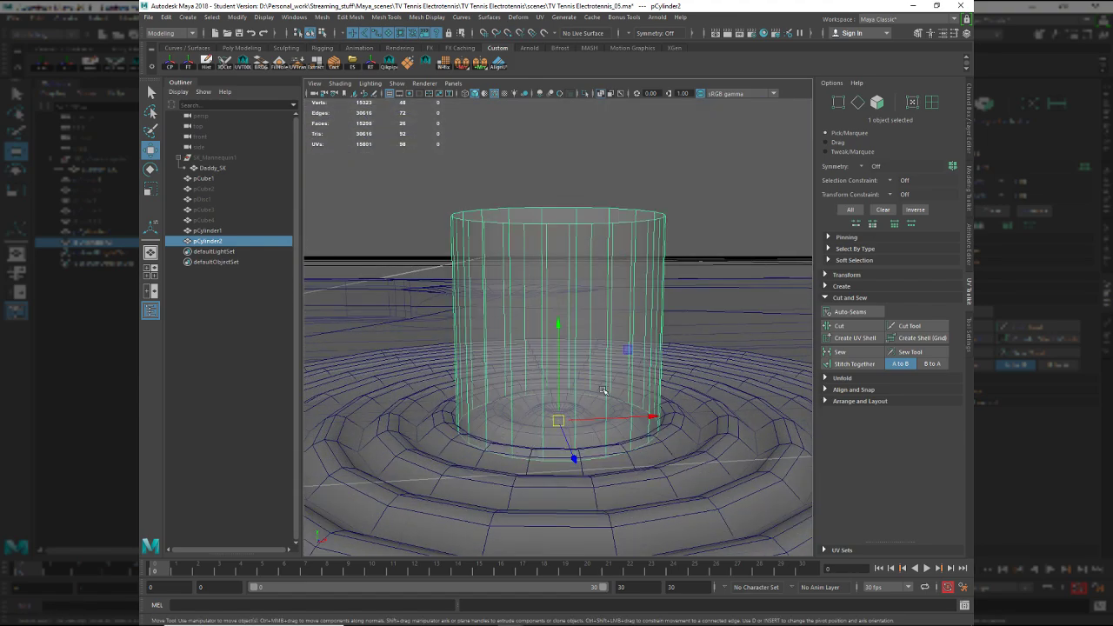
Narrow the cylinder horizontally into a slimmer knob on the ring dial and turn off X-ray display.
key("r")
left_click_drag(673, 429, 636, 426, "alt")
middle_click_drag(636, 424, 631, 421)
left_click_drag(630, 421, 643, 427)
left_click_drag(643, 427, 618, 383, "alt")
left_click(604, 94)
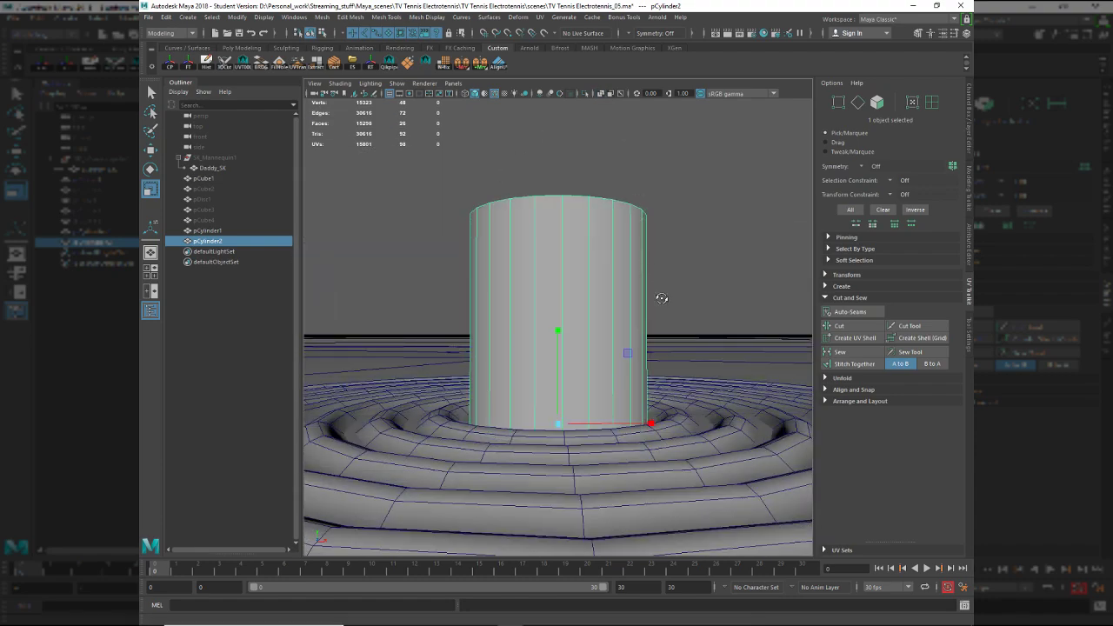
mouse_move(661, 298)
left_mouse_down("alt")
mouse_move(599, 288)
mouse_move(688, 266)
mouse_move(675, 294)
mouse_move(624, 317)
left_mouse_up("alt")
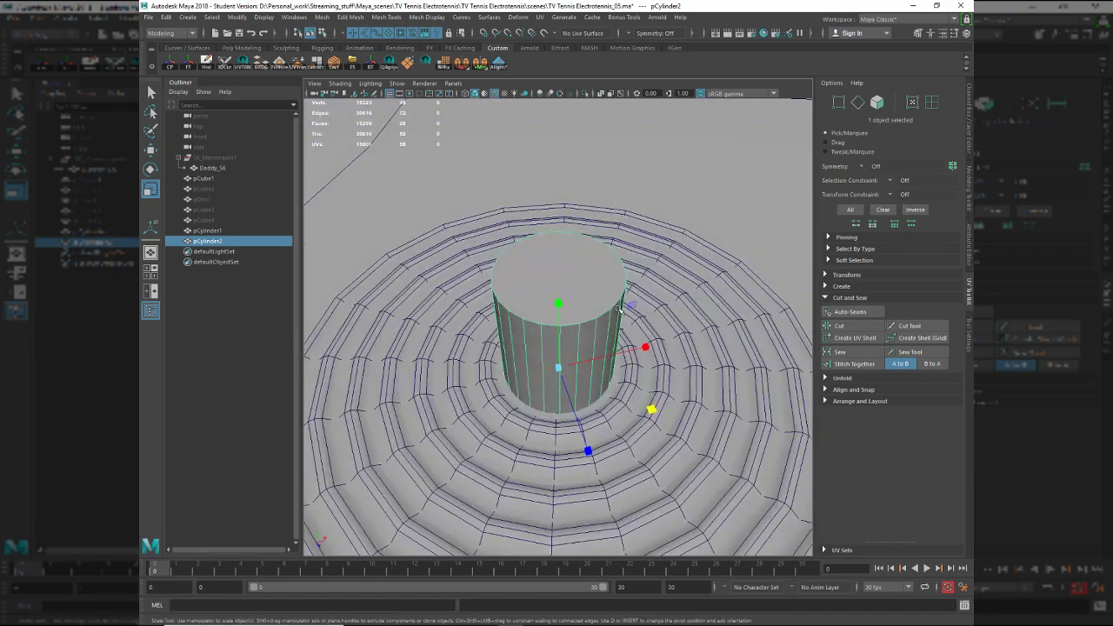
key("alt+Tab")
key("w")
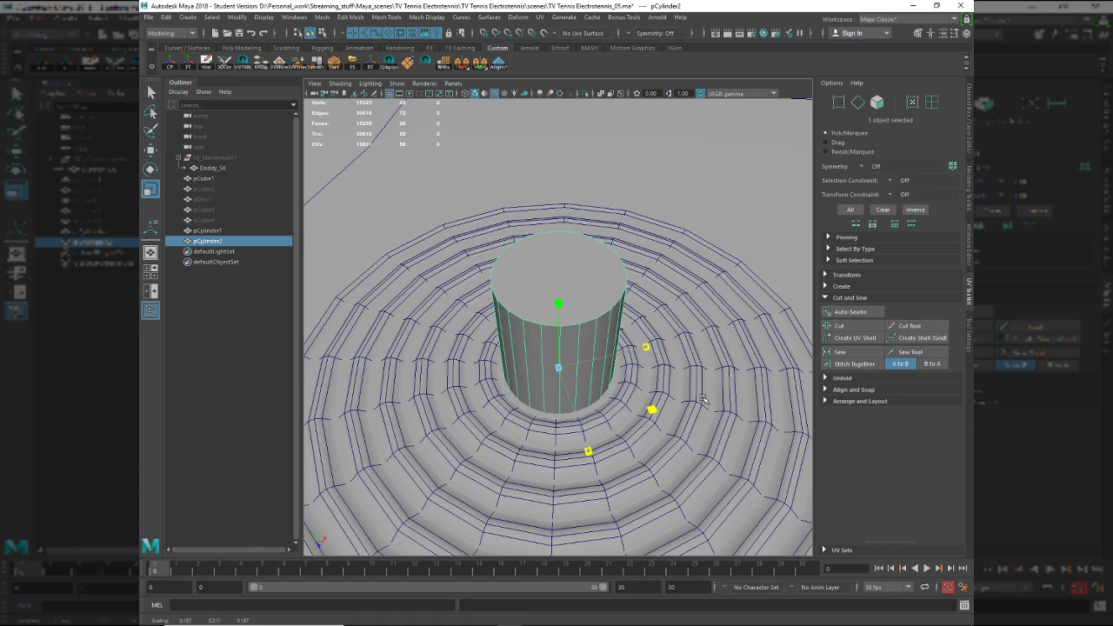
Insert an edge loop near the cylinder's base using Multi-Cut with Edge Flow turned off.
left_click_drag(564, 338, 562, 272, "alt")
key("ctrl+shift+x")
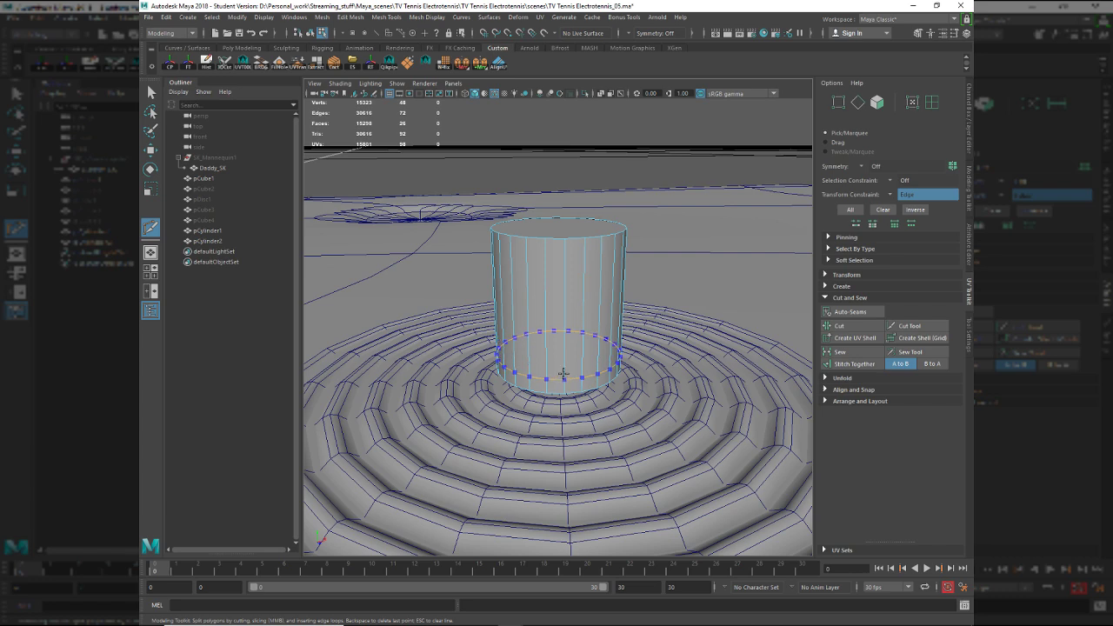
left_click(566, 372, "ctrl")
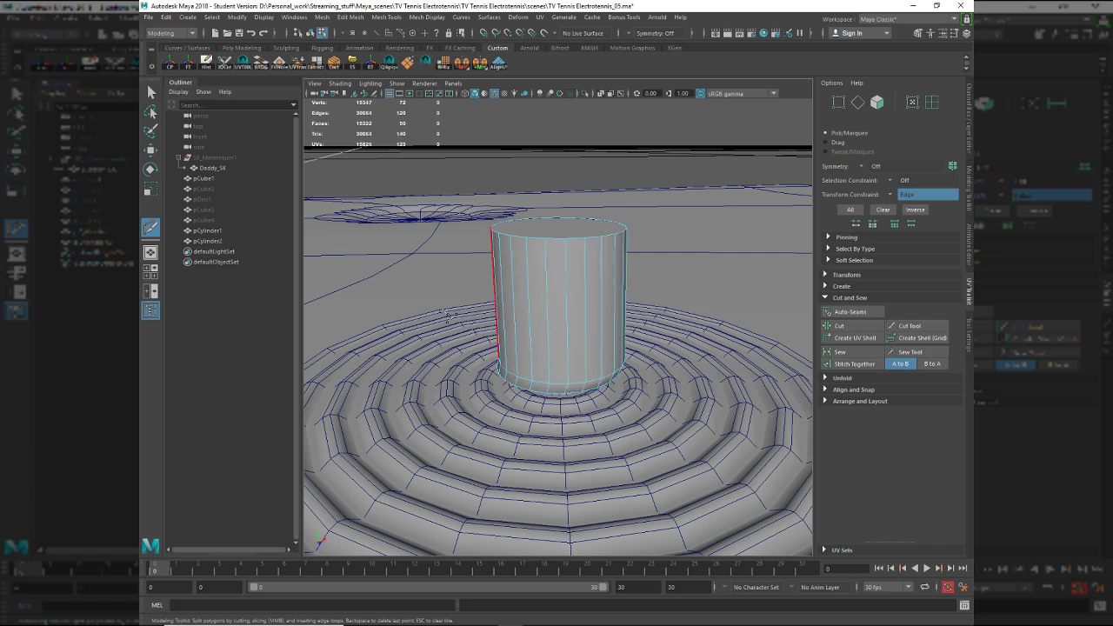
key("ctrl+z")
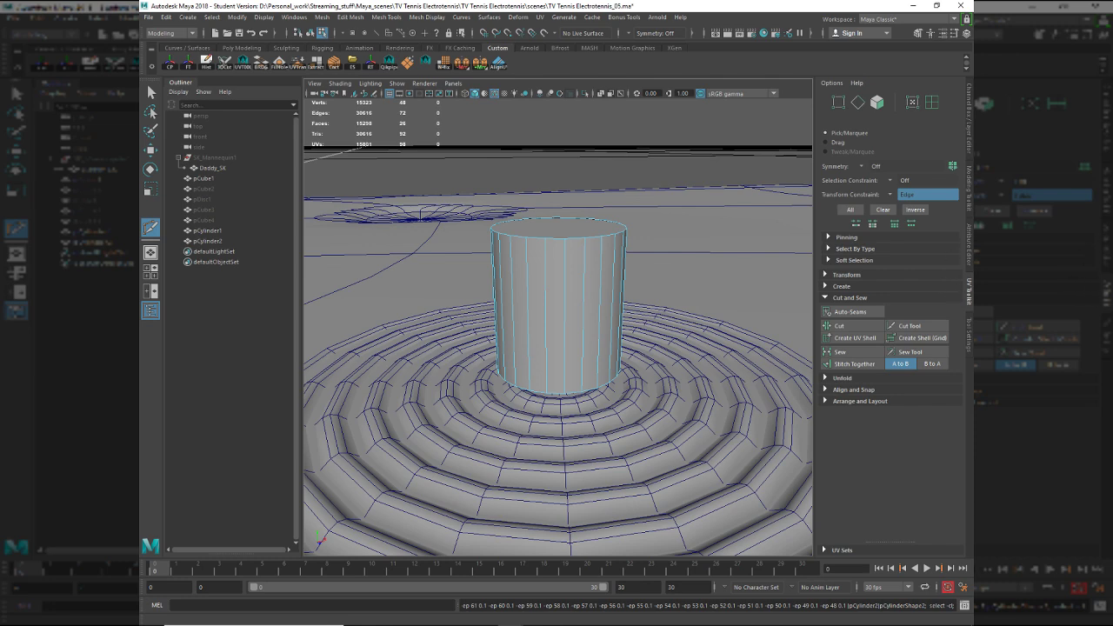
left_click(969, 327)
left_click(803, 139)
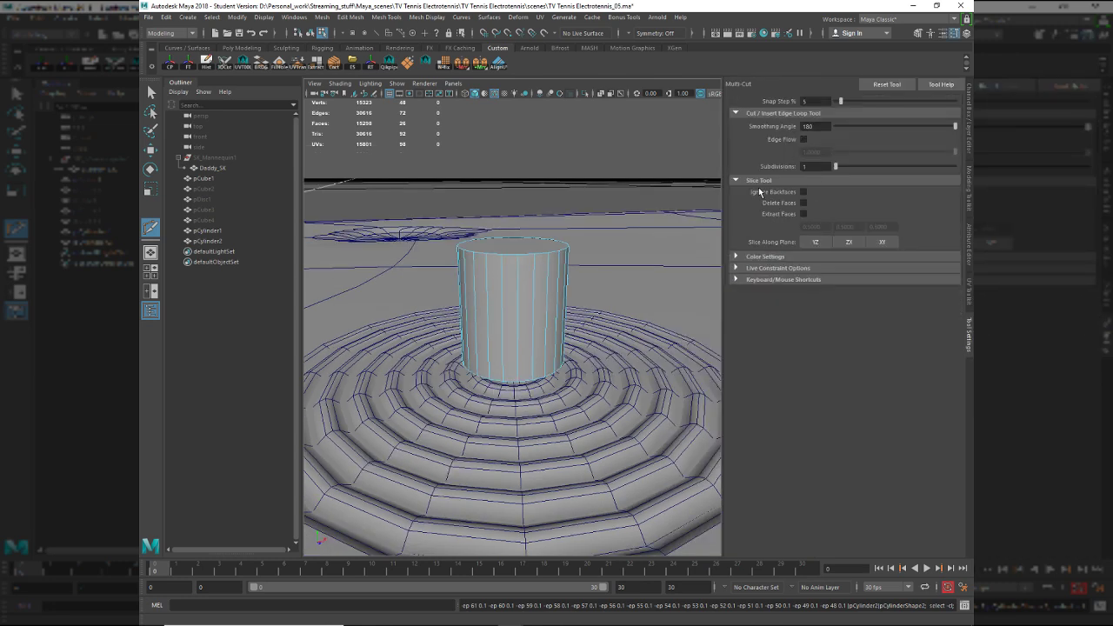
left_click_drag(564, 280, 561, 212, "alt")
left_click_drag(551, 303, 557, 341, "alt")
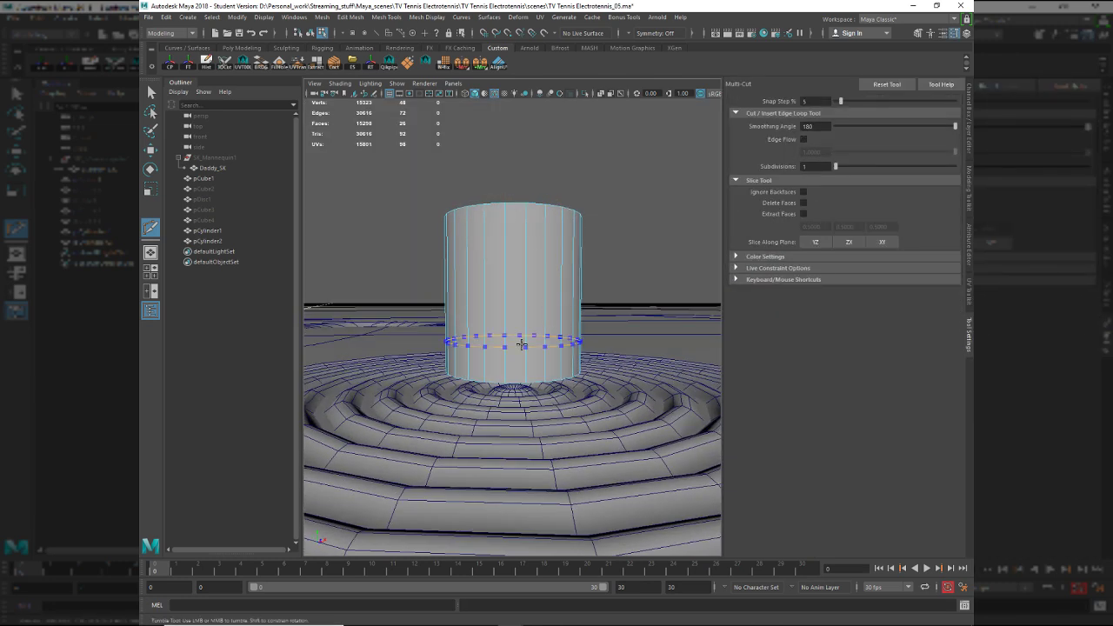
left_click(536, 362, "ctrl")
Select the full ring of faces below the new edge loop at the cylinder's base.
key("q")
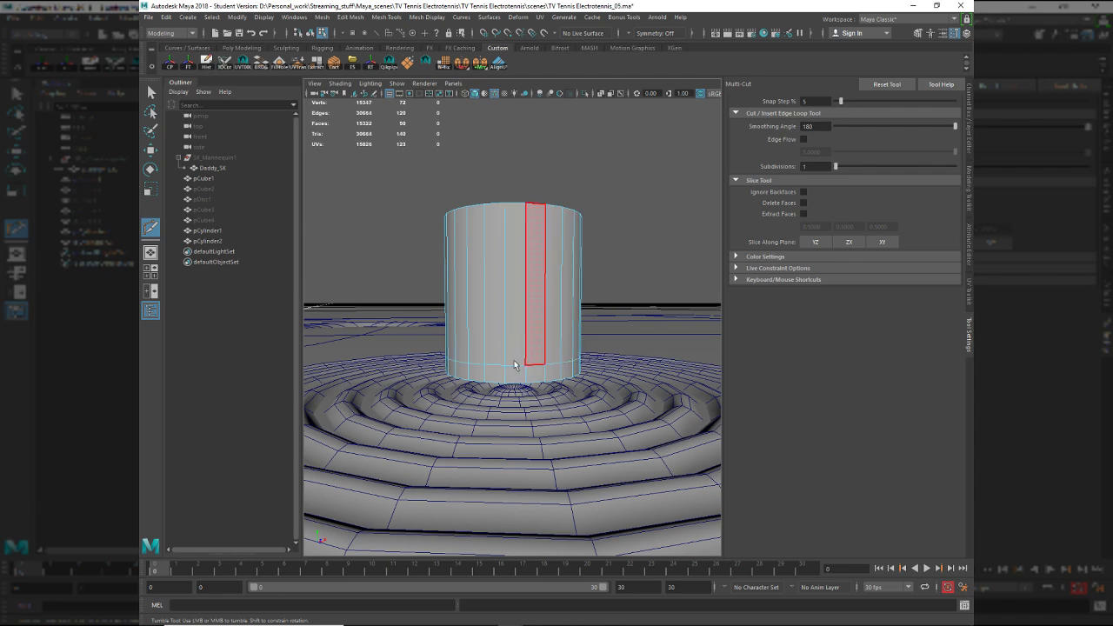
left_click(507, 374)
left_click(522, 375)
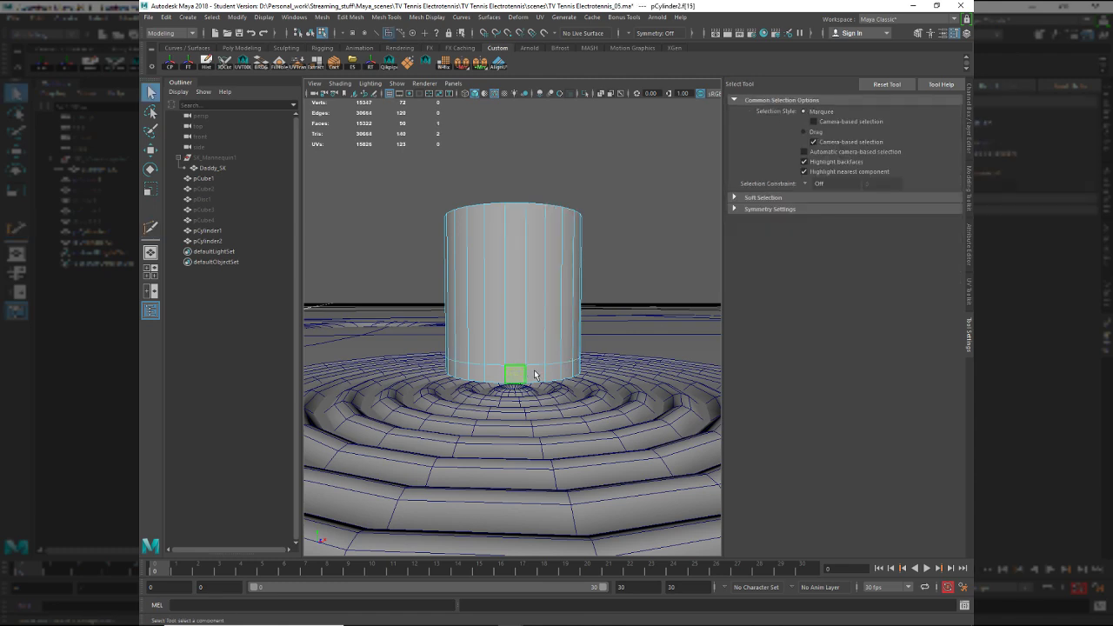
double_click(539, 374, "shift")
left_click_drag(566, 348, 514, 343, "alt")
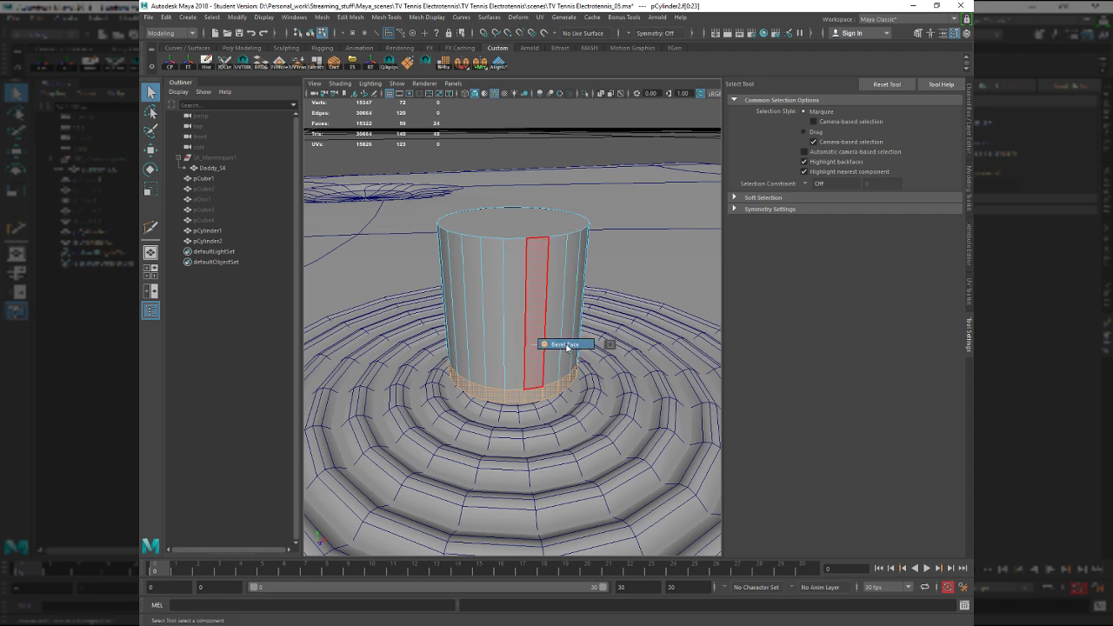
key("ctrl+b")
key("ctrl+z")
right_click_drag(525, 337, 525, 318, "shift")
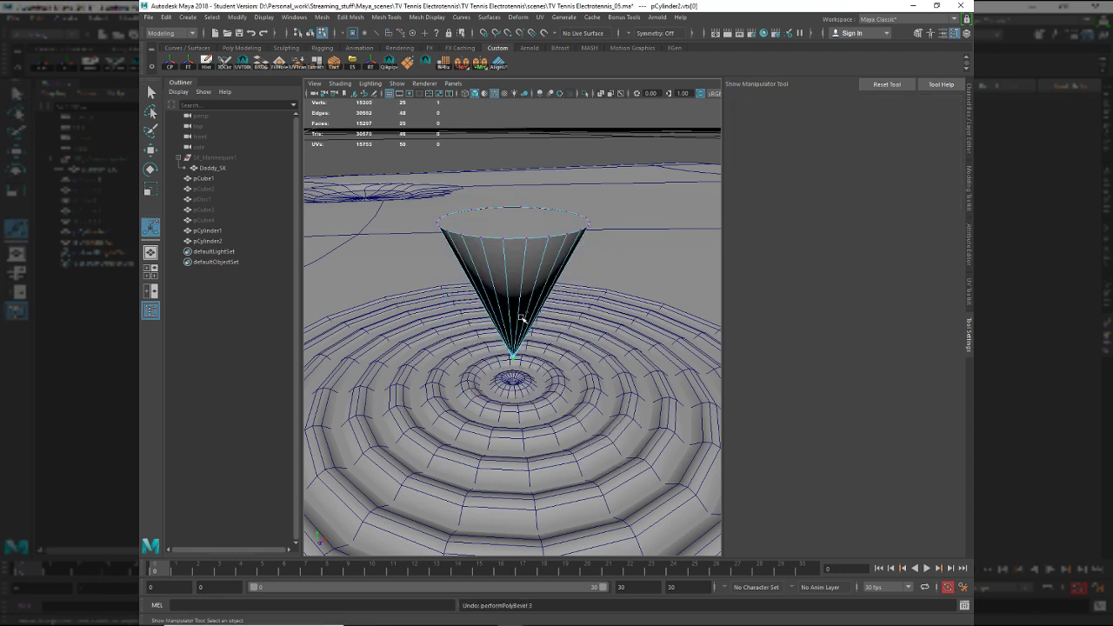
key("ctrl+z")
Extrude the selected base ring of faces outward into a flange with a thickness of 0.05.
key("ctrl+e")
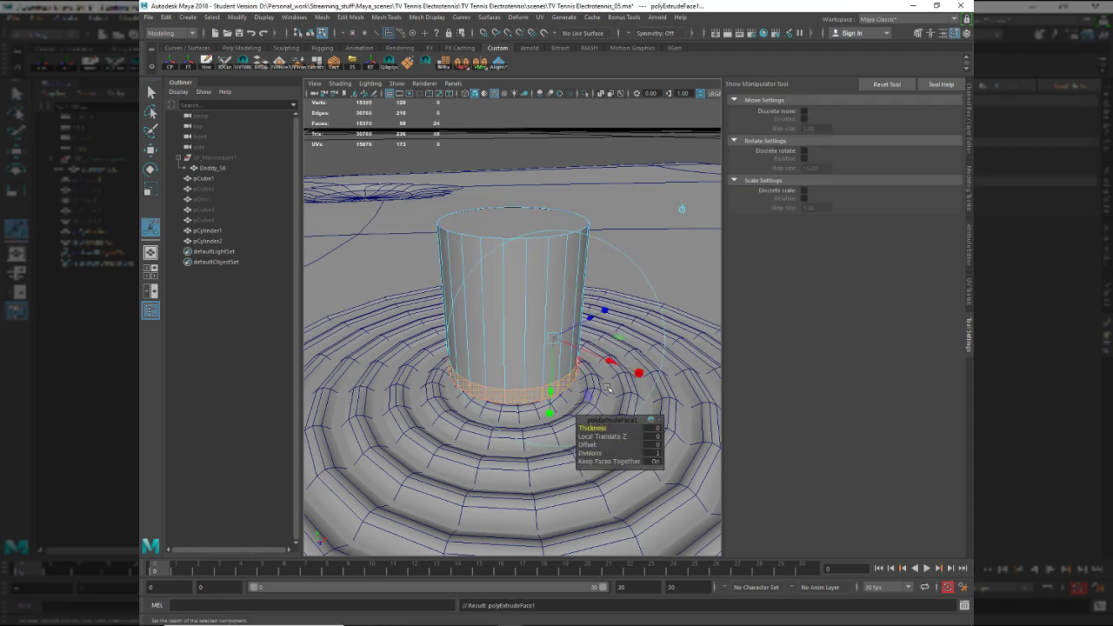
middle_click_drag(608, 389, 612, 388)
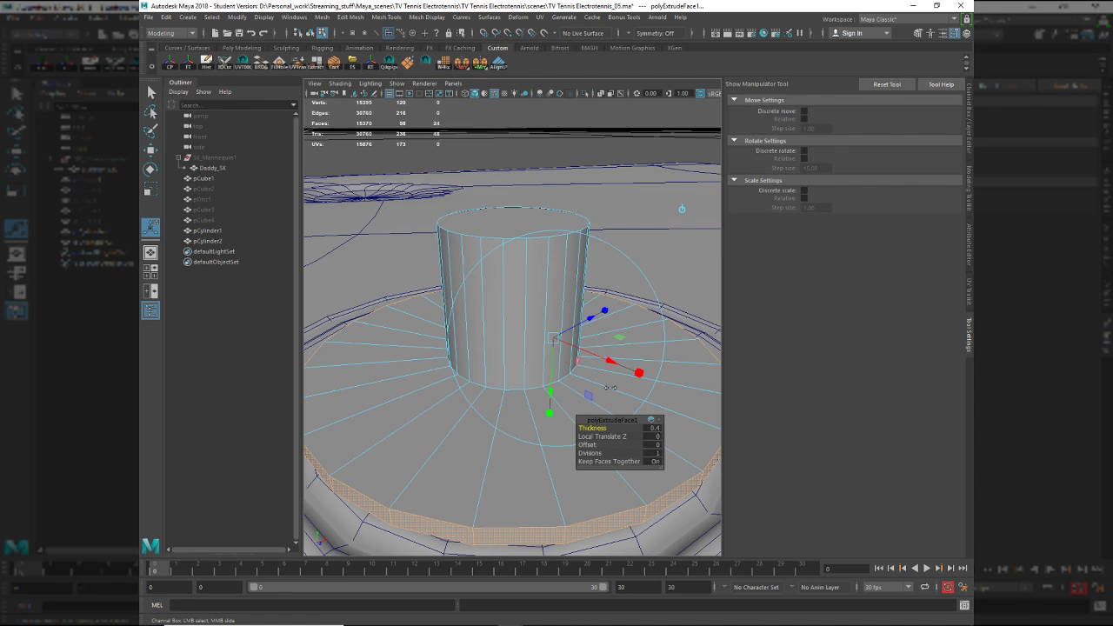
left_click(650, 428)
key("Return")
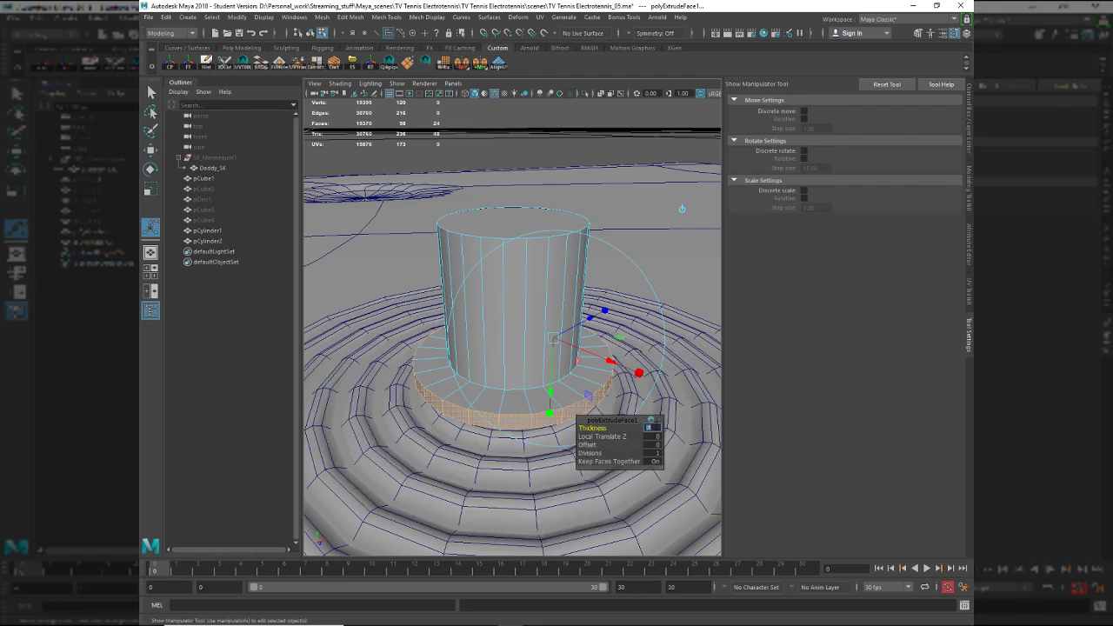
left_click_drag(557, 402, 560, 432, "alt")
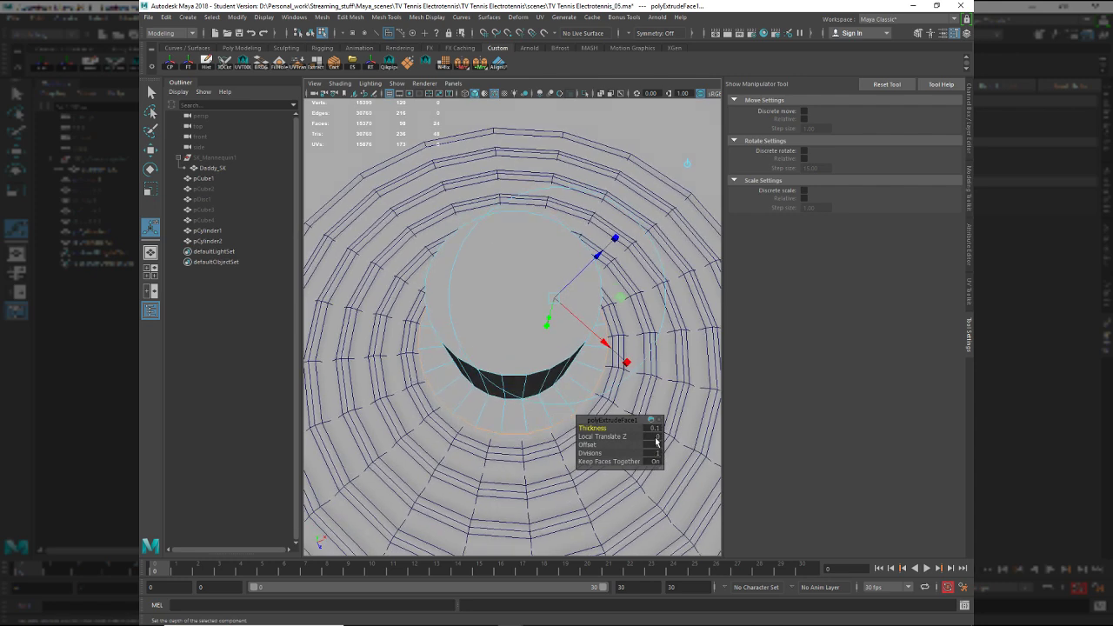
type(".5")
key("Return")
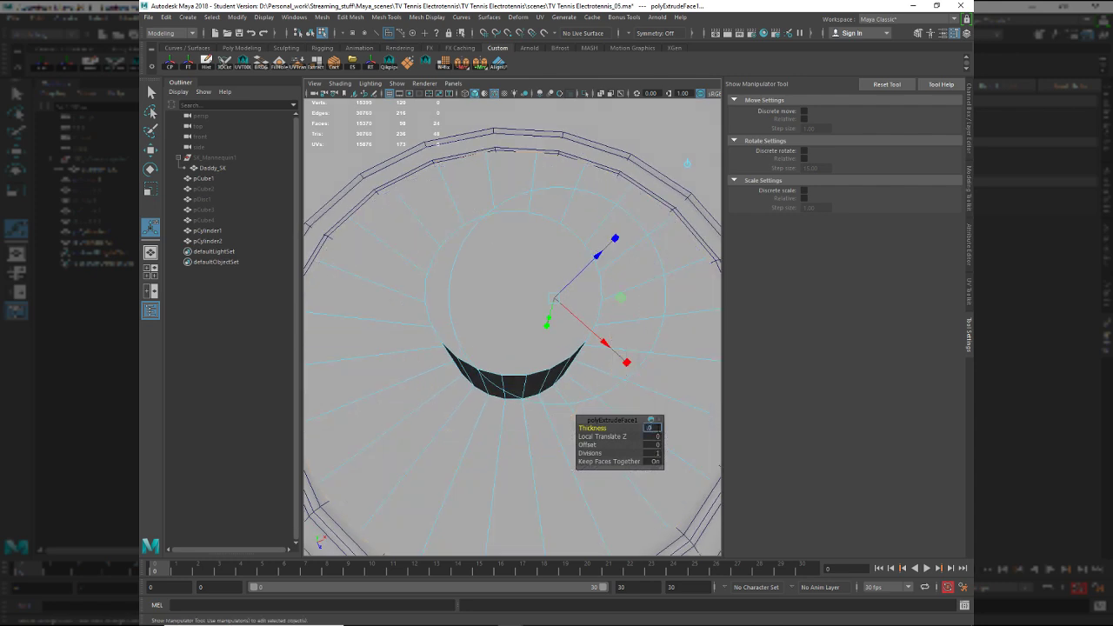
type(".05")
key("Return")
Return to object mode with the Select tool and clear the selection.
left_click_drag(484, 392, 469, 353, "alt")
right_click_drag(471, 351, 517, 301)
key("q")
key("alt+d")
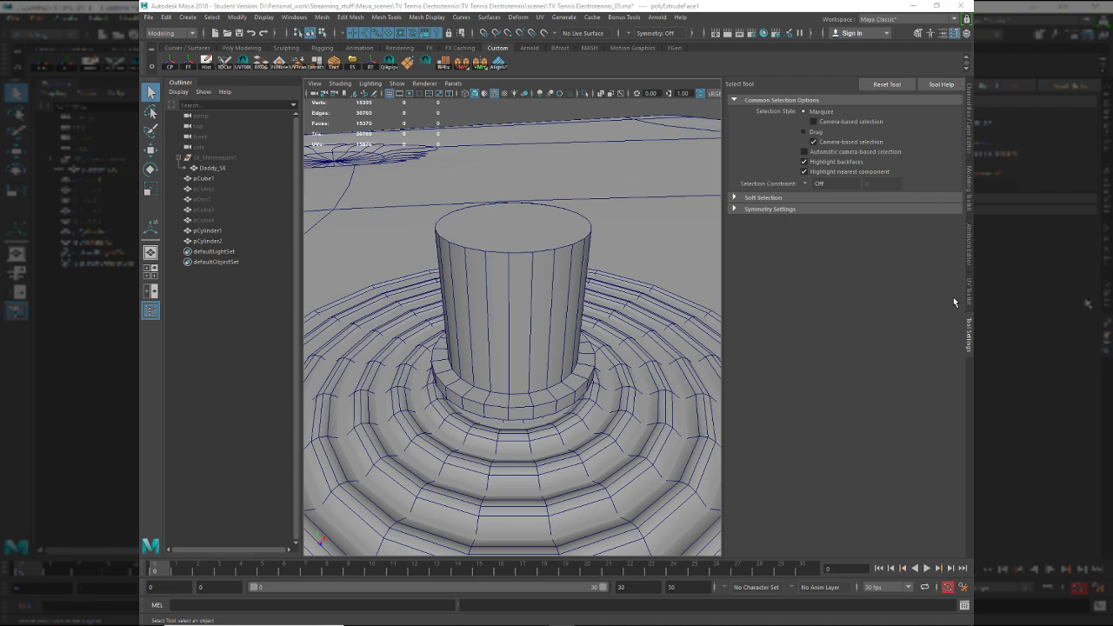
Switch to the console's reference photo and compare its knobs with the modelled knob's shape.
left_click_drag(640, 392, 541, 368, "alt")
scroll(591, 354, "up", 4)
key("alt+Tab")
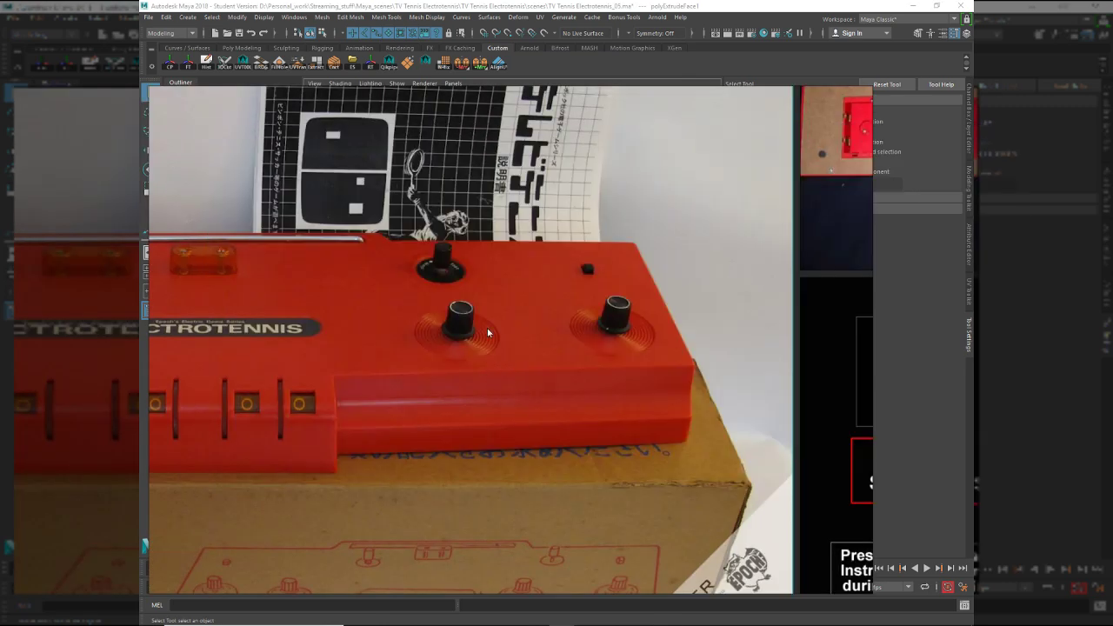
key("alt+Tab")
right_click_drag(551, 339, 490, 297, "alt")
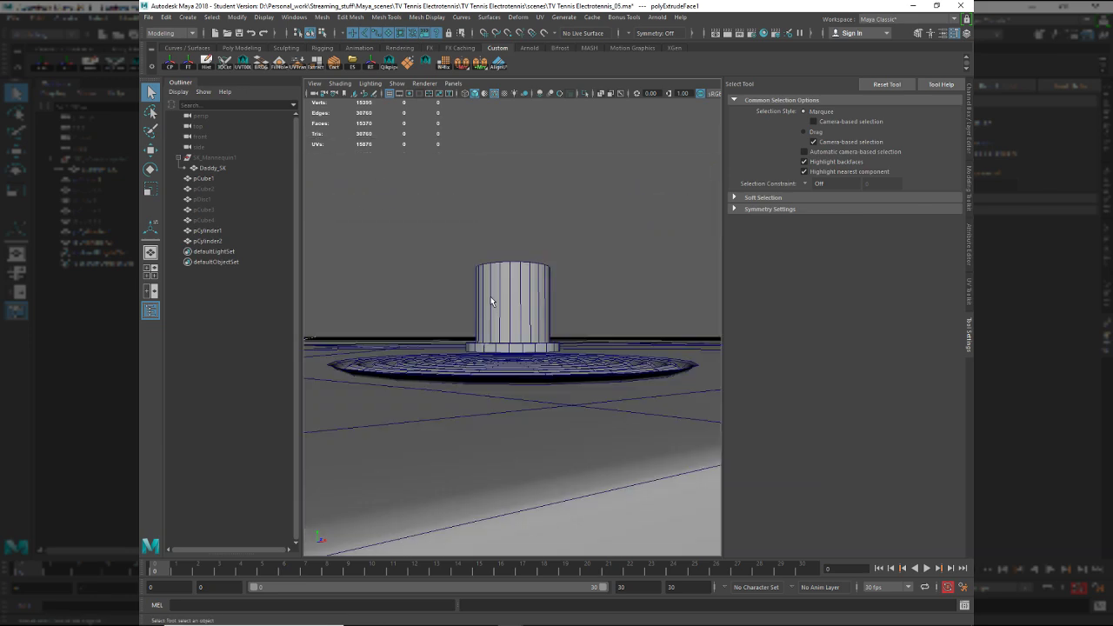
left_click_drag(491, 296, 500, 340, "alt")
right_click_drag(499, 340, 544, 420, "alt")
Select the outer ring of flange faces on the knob and grow the selection to the whole flange.
left_click(511, 370)
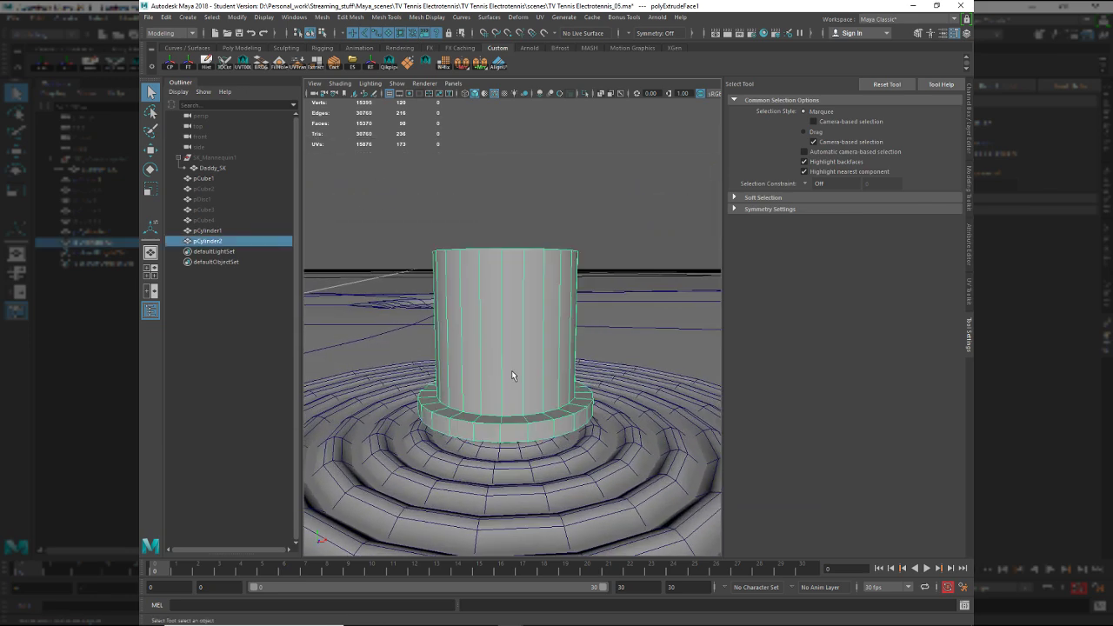
key("F11")
left_click(517, 435)
key("ctrl+z")
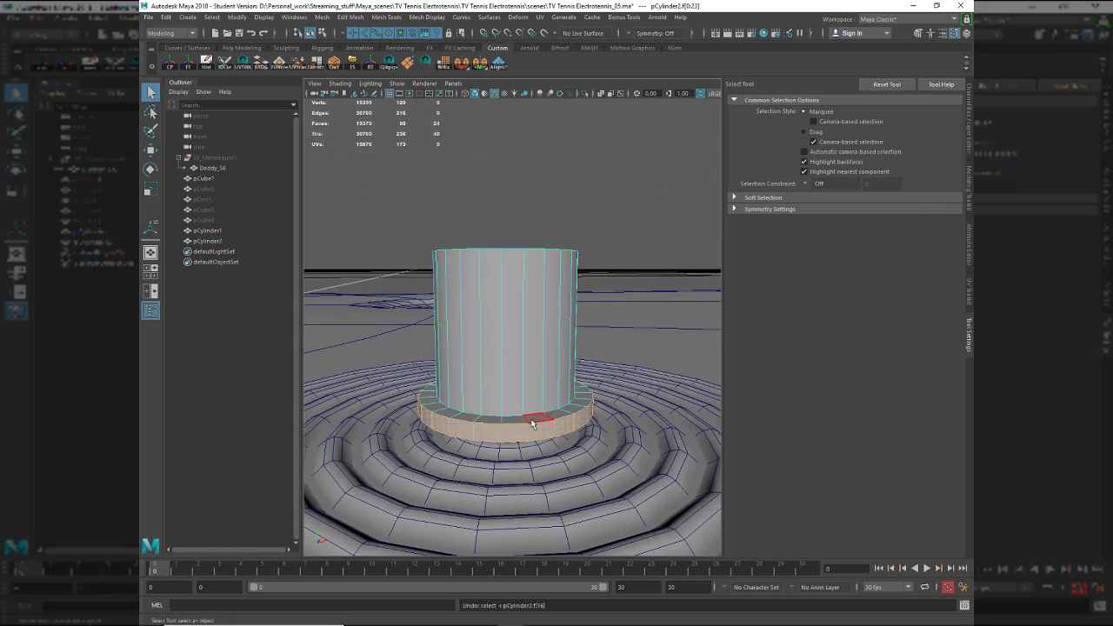
key("shift+comma")
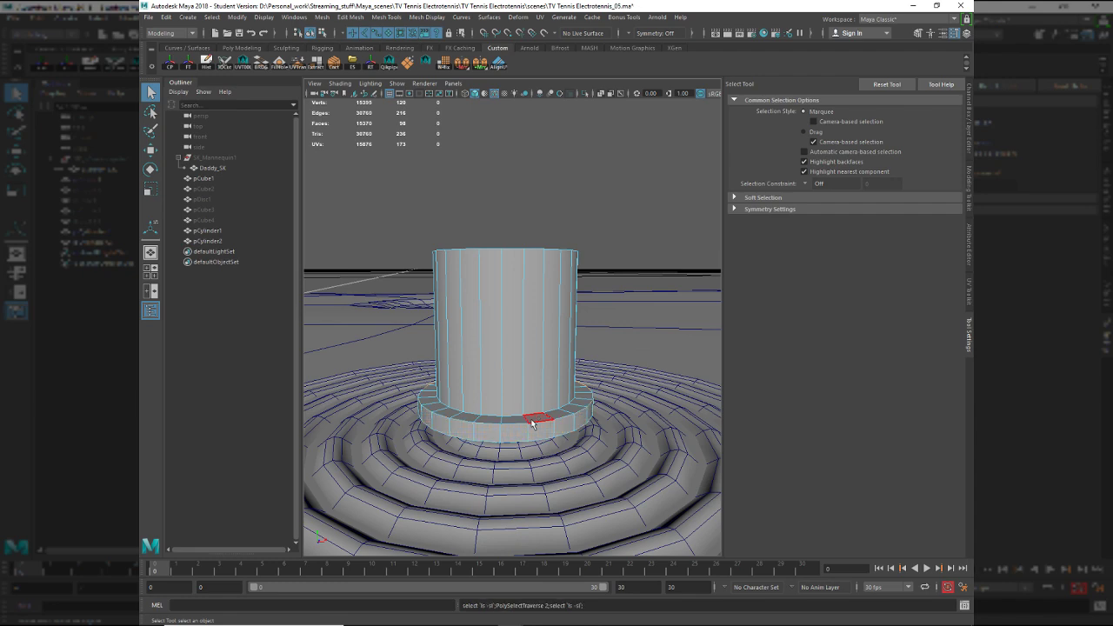
key("ctrl+z")
key("shift+period")
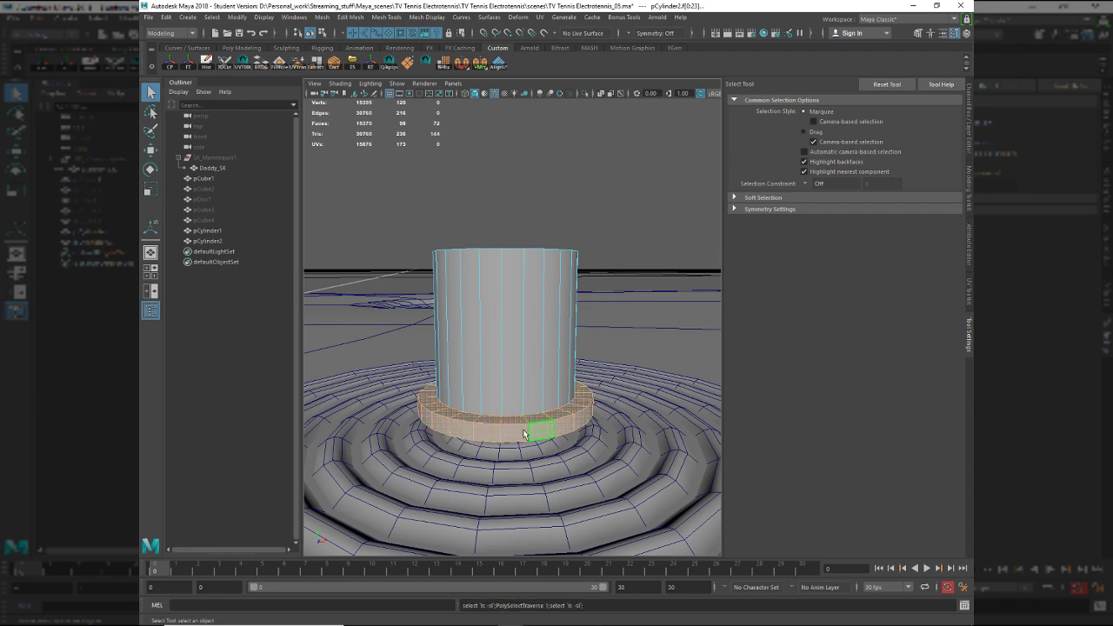
Try to move the selected flange faces vertically, undo the move, and return to object mode with nothing selected.
key("w")
left_click_drag(506, 313, 512, 324)
key("ctrl+z")
mouse_move(460, 350)
left_mouse_down("alt")
mouse_move(472, 385)
mouse_move(446, 339)
left_mouse_up("alt")
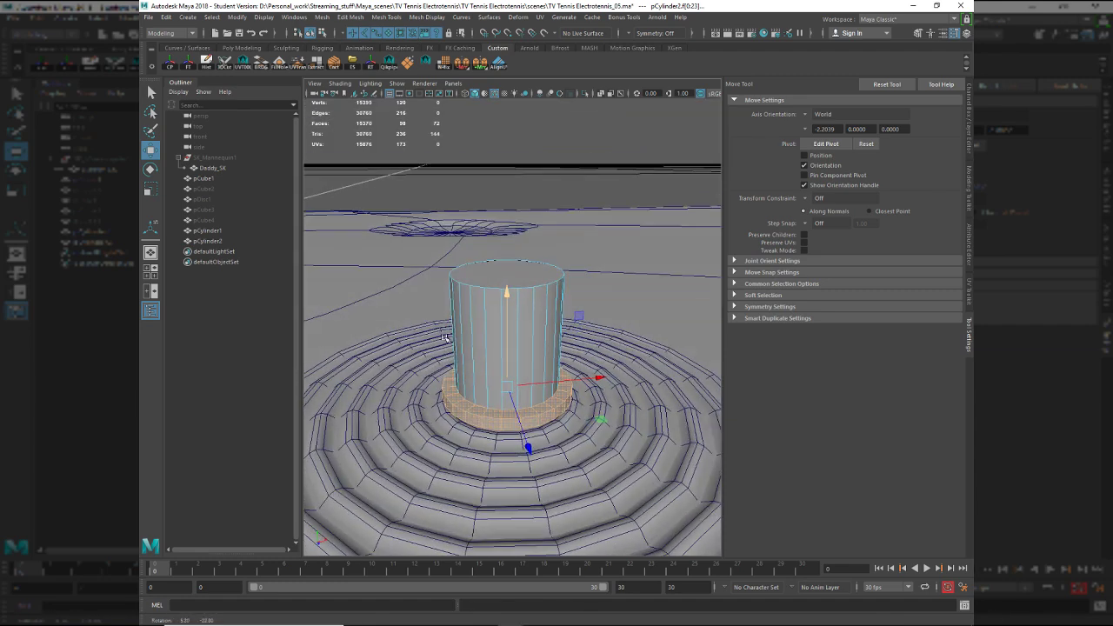
left_click_drag(538, 337, 544, 323, "alt")
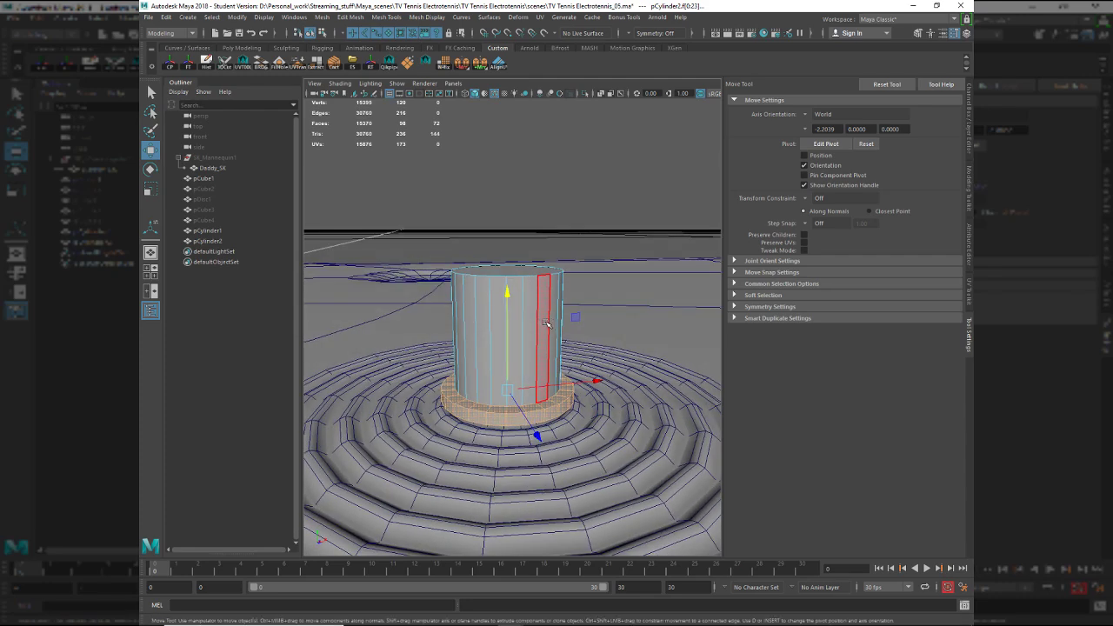
left_click_drag(497, 355, 539, 368, "alt")
key("F8")
left_click(535, 336, "ctrl")
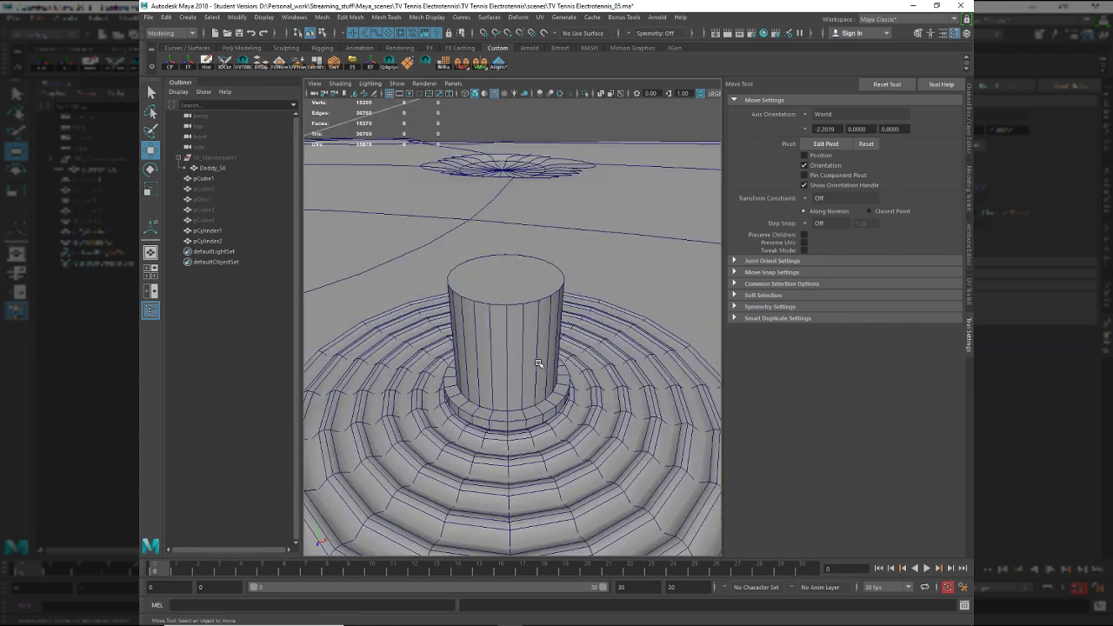
Duplicate the flanged knob and hide every object except the duplicate.
right_click_drag(539, 368, 555, 430, "alt")
left_click_drag(555, 429, 532, 434, "alt")
left_click(510, 362)
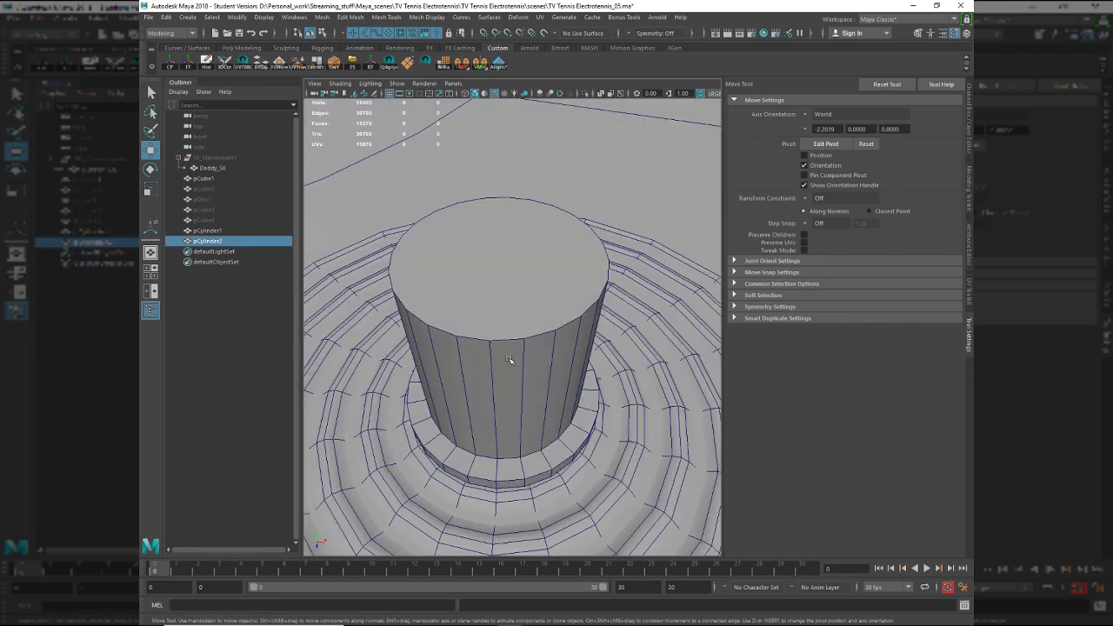
key("ctrl+d")
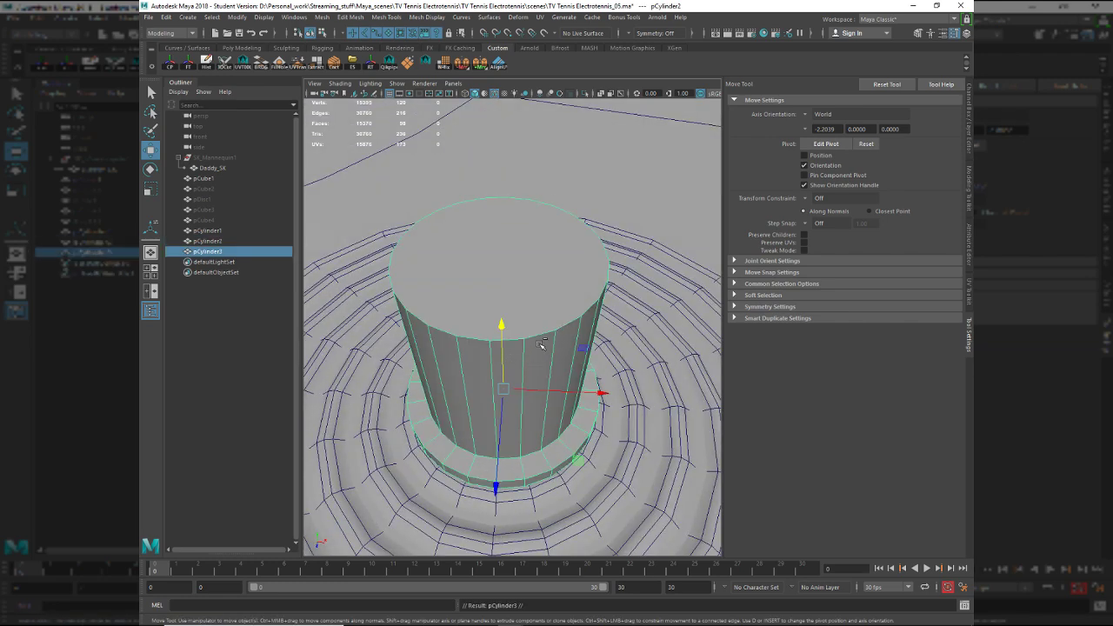
key("alt+h")
Try to thin out the duplicated knob by deleting every second lengthwise edge around it, and return to object mode.
right_click_drag(539, 353, 614, 476)
left_click(525, 353)
left_click(574, 343, "shift")
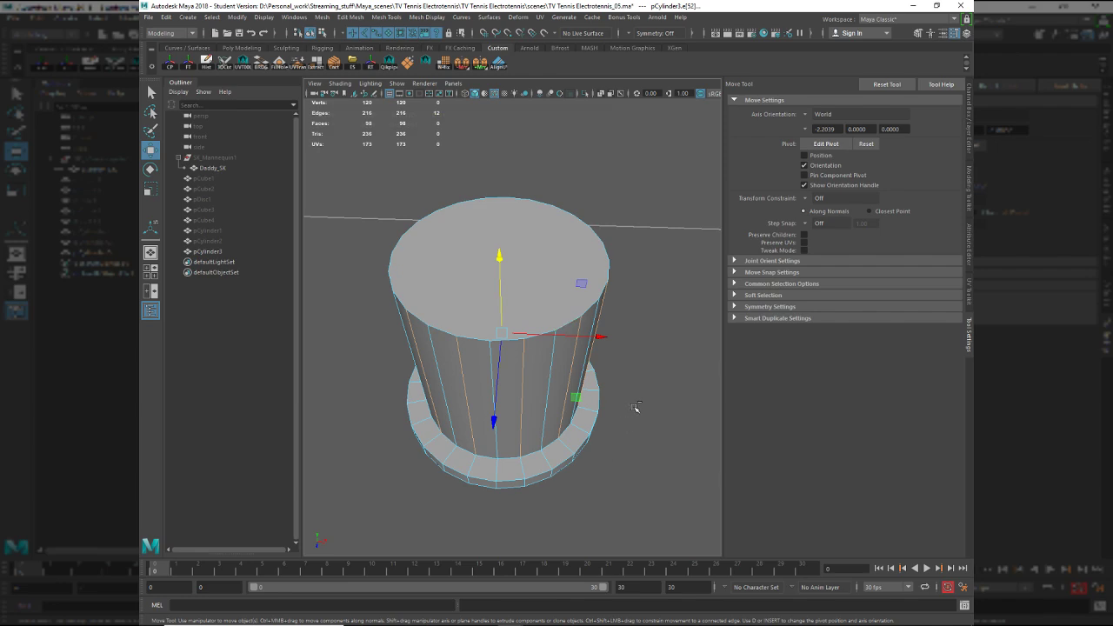
right_click_drag(658, 417, 572, 434, "shift")
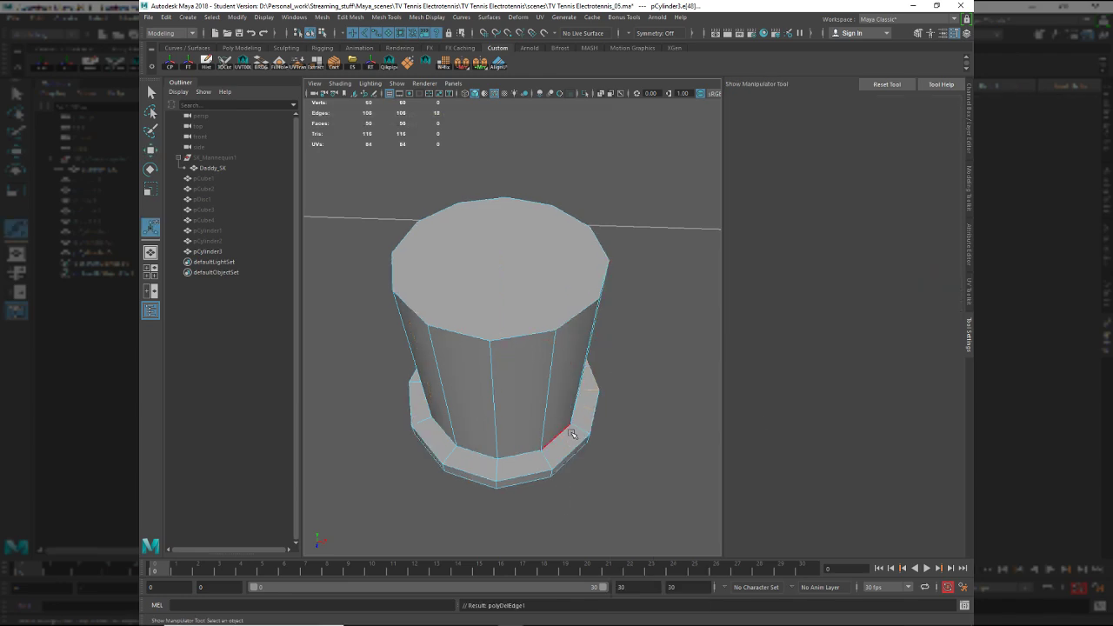
key("F8")
key("q")
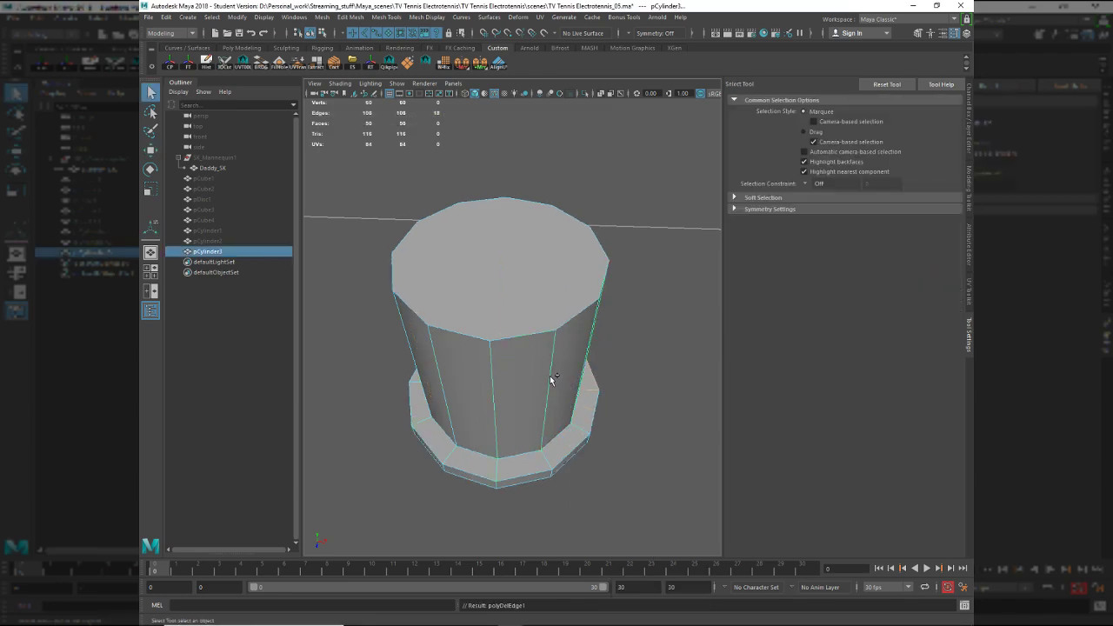
Show the hidden objects to compare the reduced knob with the original, and undo the edge deletion.
key("ctrl+shift+h")
right_click_drag(530, 382, 534, 414, "alt")
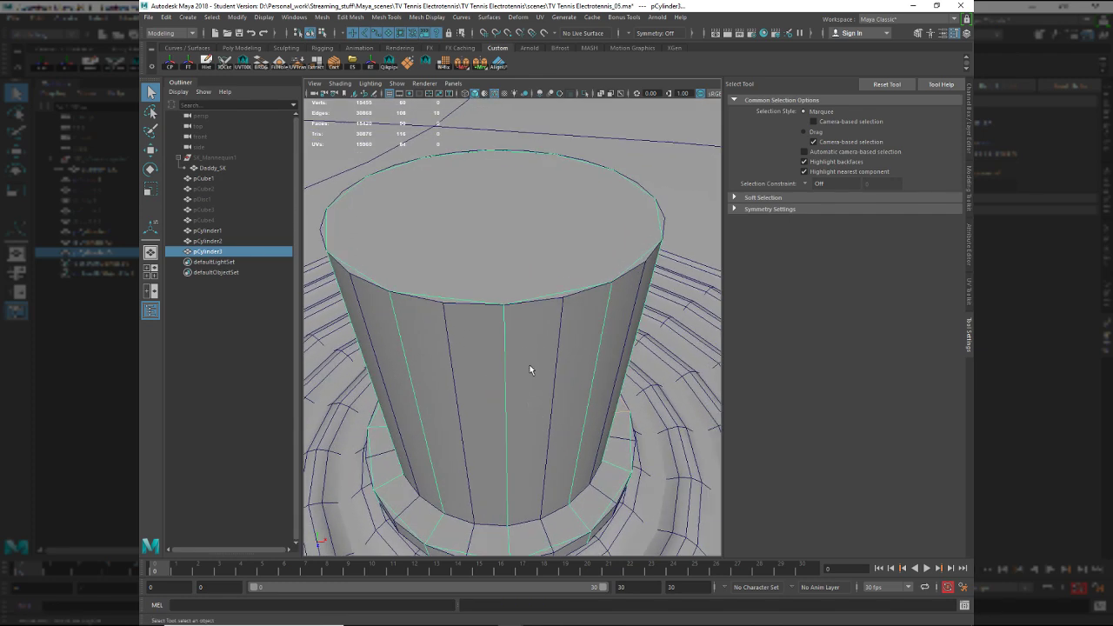
mouse_move(530, 370)
left_mouse_down("alt")
mouse_move(507, 383)
mouse_move(535, 407)
mouse_move(527, 360)
left_mouse_up("alt")
key("ctrl+z")
key("ctrl+z")
key("ctrl+z")
scroll(534, 398, "up", 3)
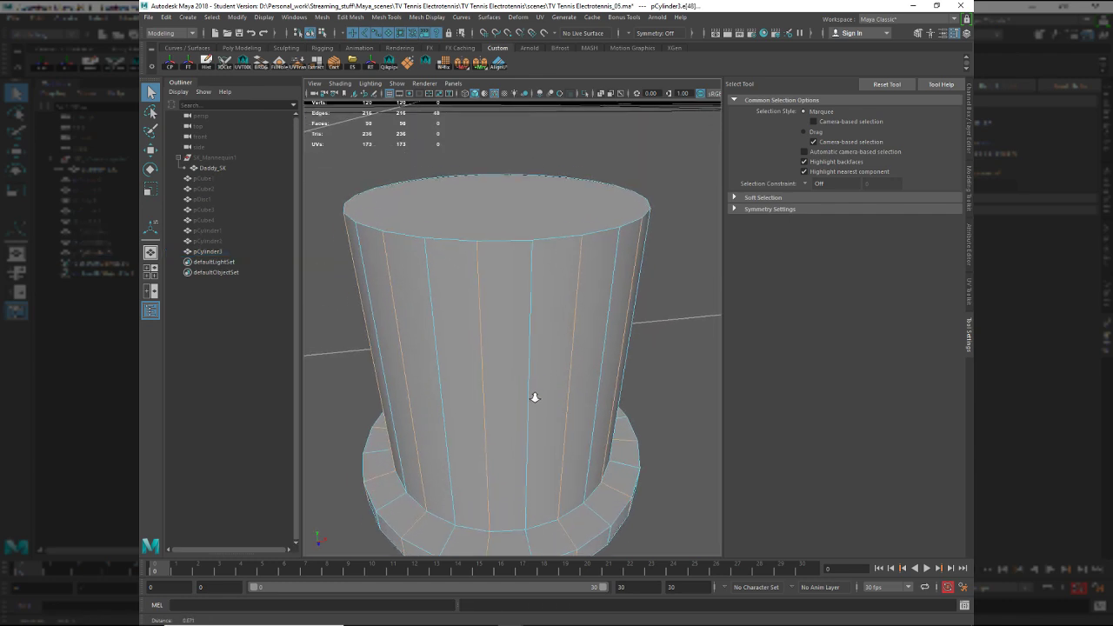
middle_click_drag(534, 400, 527, 347, "alt")
scroll(526, 354, "down", 3)
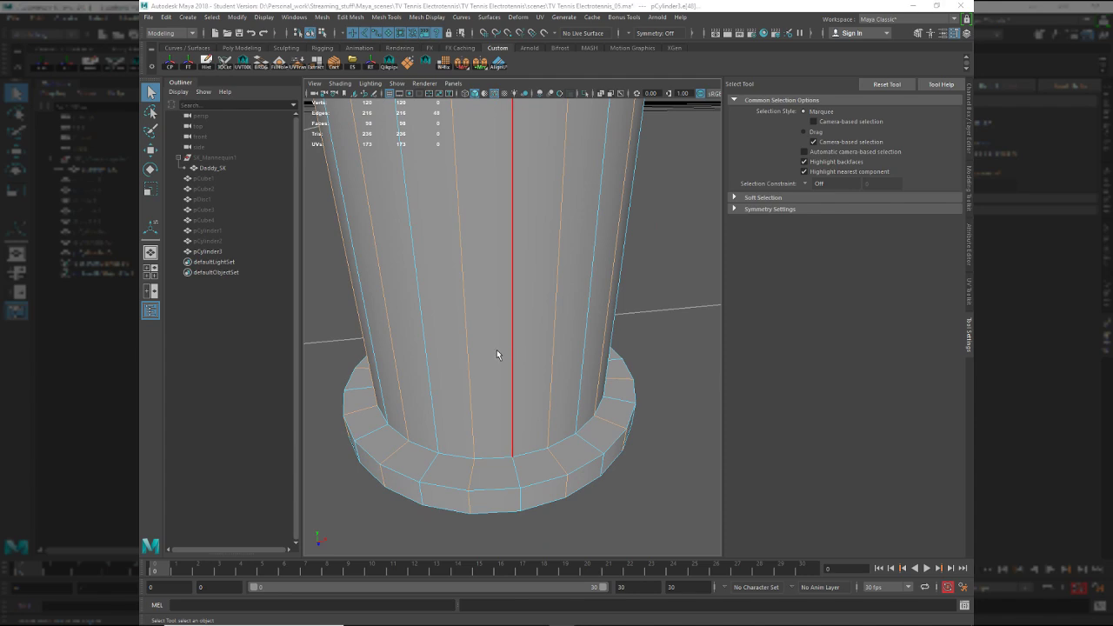
Return the duplicated knob to object mode and show all hidden objects in the scene.
left_click_drag(497, 352, 494, 439, "alt")
key("F8")
left_click_drag(522, 380, 520, 352, "alt")
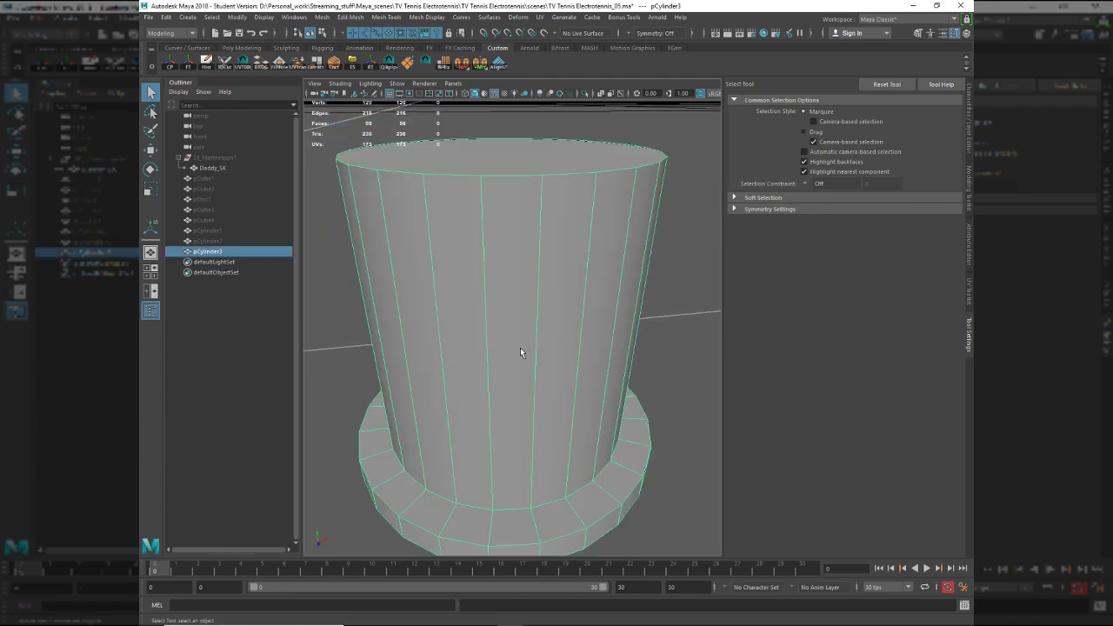
key("ctrl+h")
key("ctrl+shift+h")
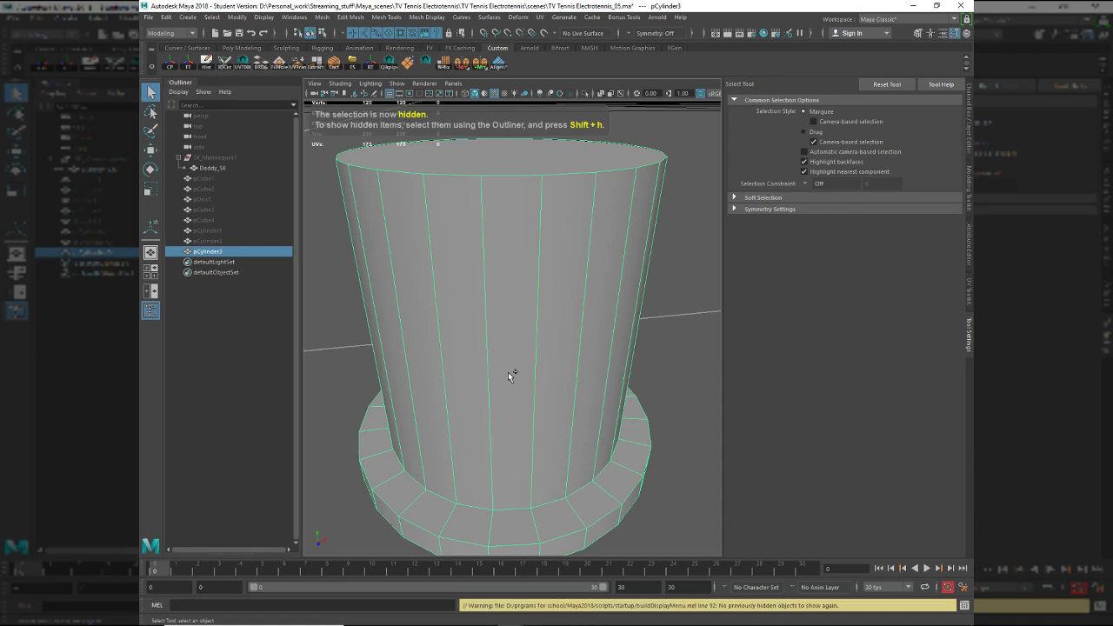
key("space")
left_click(488, 333)
mouse_move(508, 402)
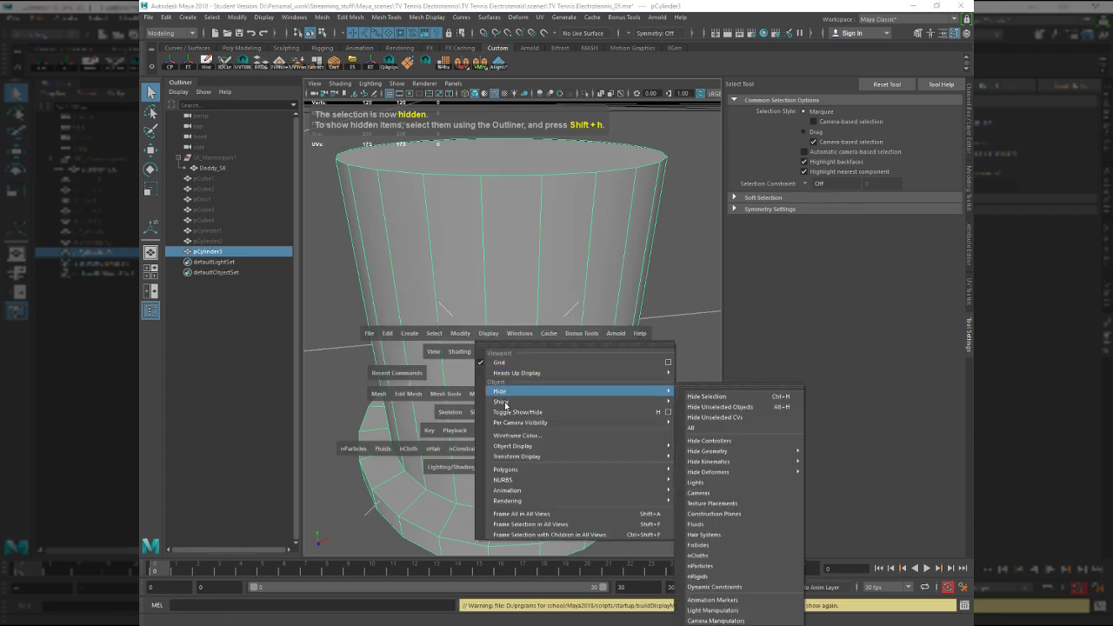
left_click(692, 427)
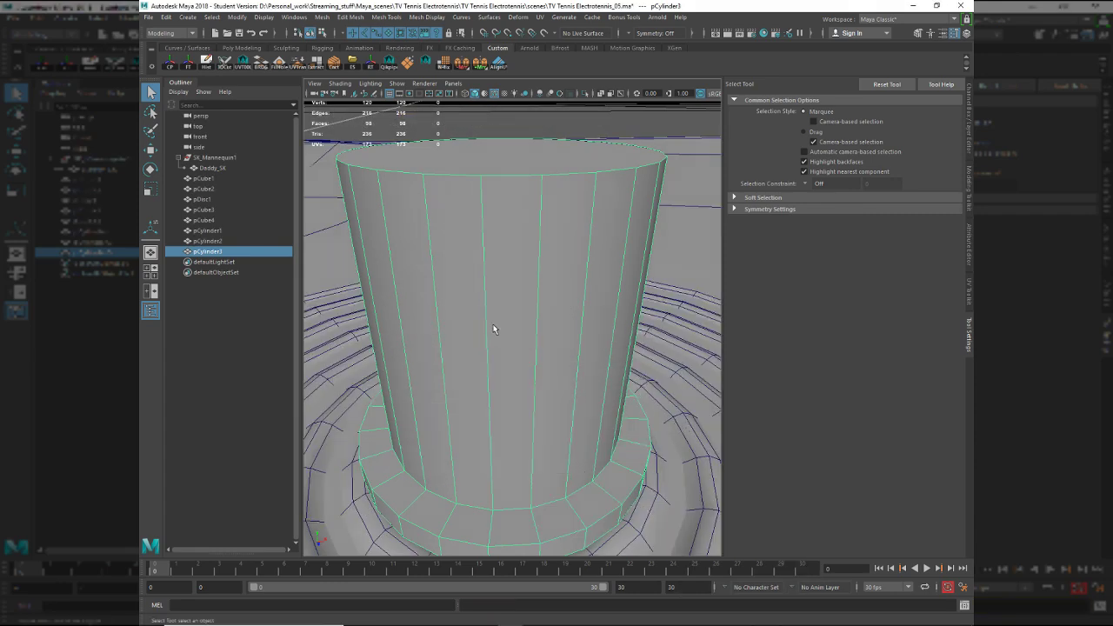
Try to move the duplicated knob vertically and undo the move.
key("w")
left_click_drag(504, 336, 507, 288)
key("ctrl+z")
Try a bevel on every second lengthwise edge of the duplicated knob with 2 segments and a fraction of 0.1.
right_click_drag(496, 310, 497, 258)
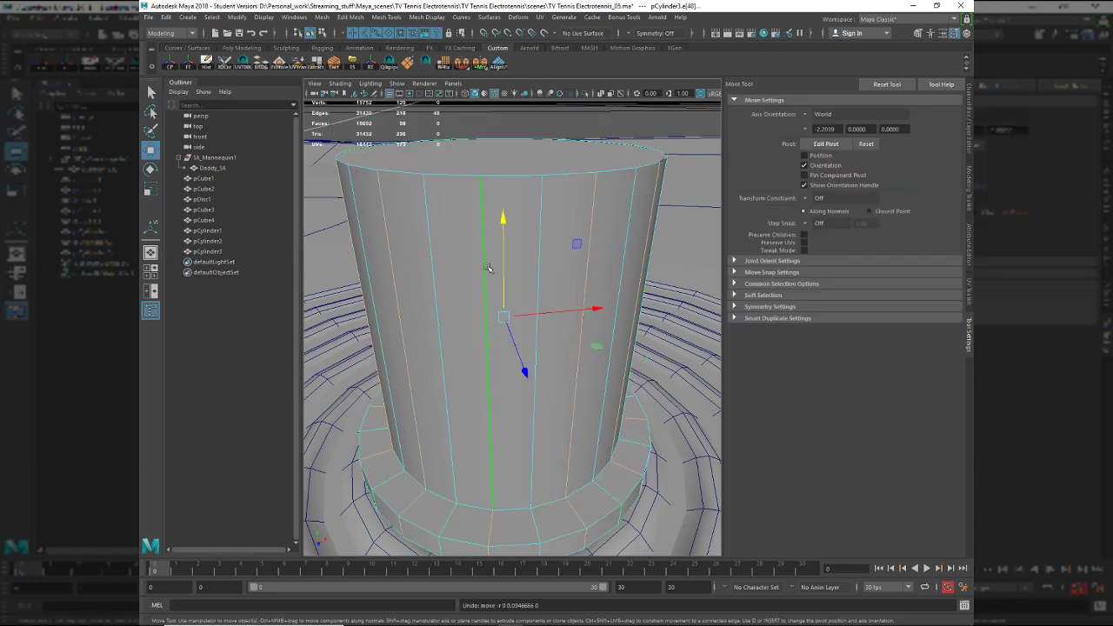
left_click(566, 270)
key("ctrl+b")
middle_click_drag(568, 271, 572, 270)
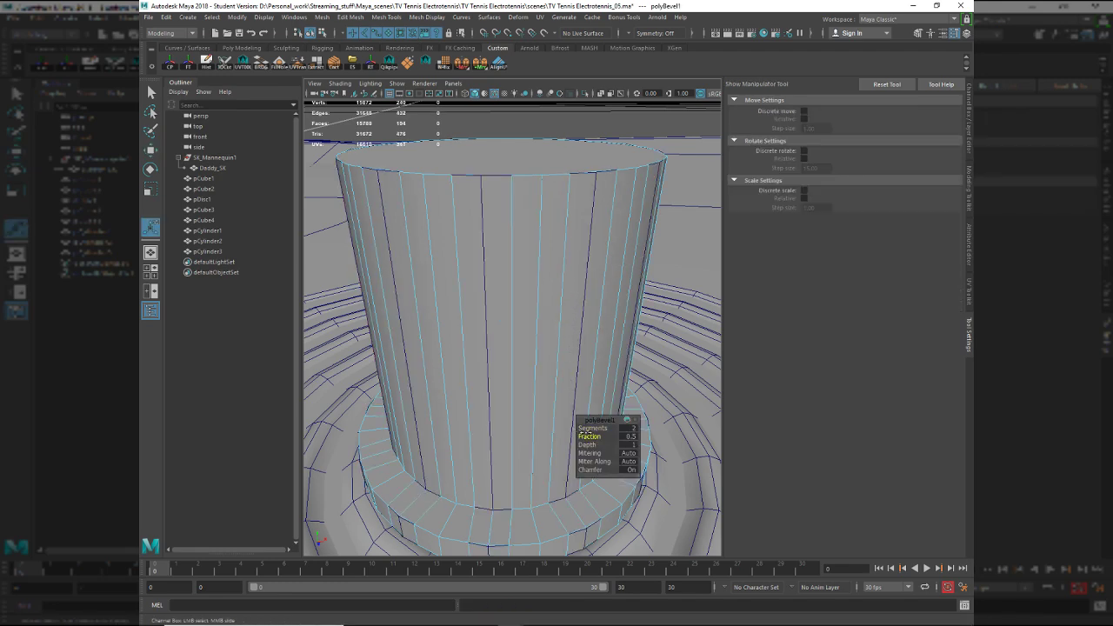
middle_click_drag(581, 436, 576, 431)
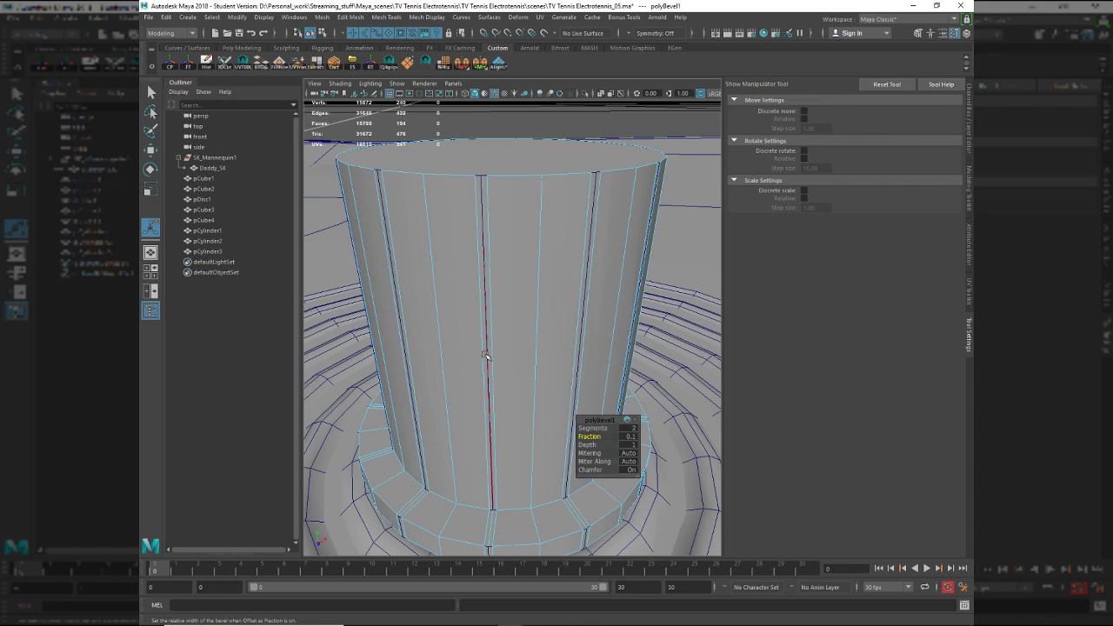
left_click_drag(490, 357, 499, 387, "alt")
right_click_drag(499, 387, 547, 345)
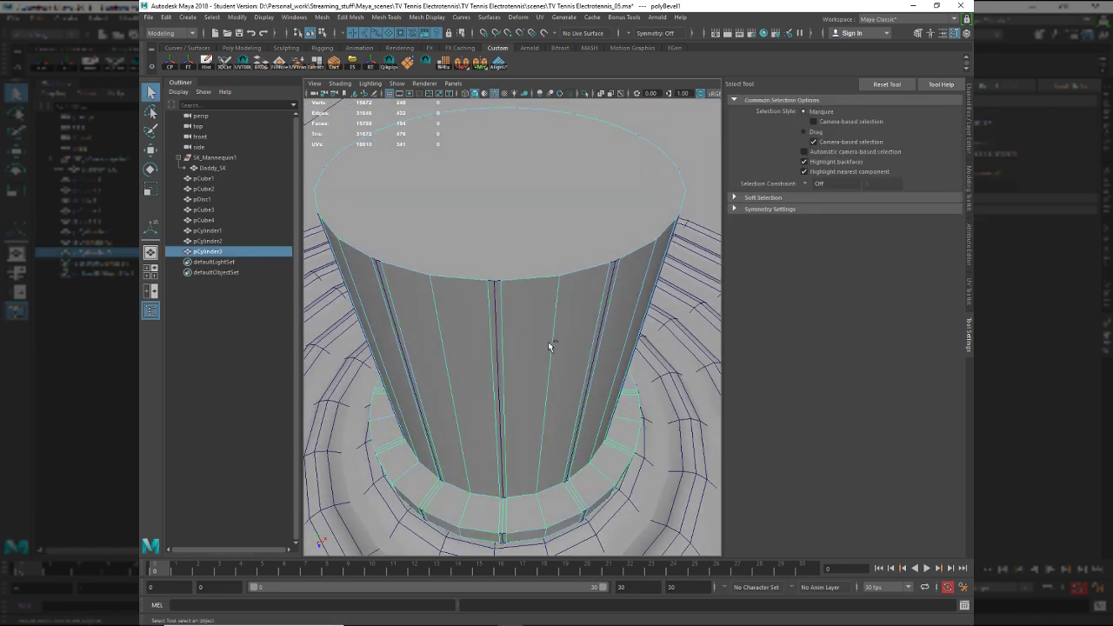
Undo the bevel and hide every object except the duplicated knob.
key("ctrl+z")
key("ctrl+z")
key("ctrl+z")
key("ctrl+z")
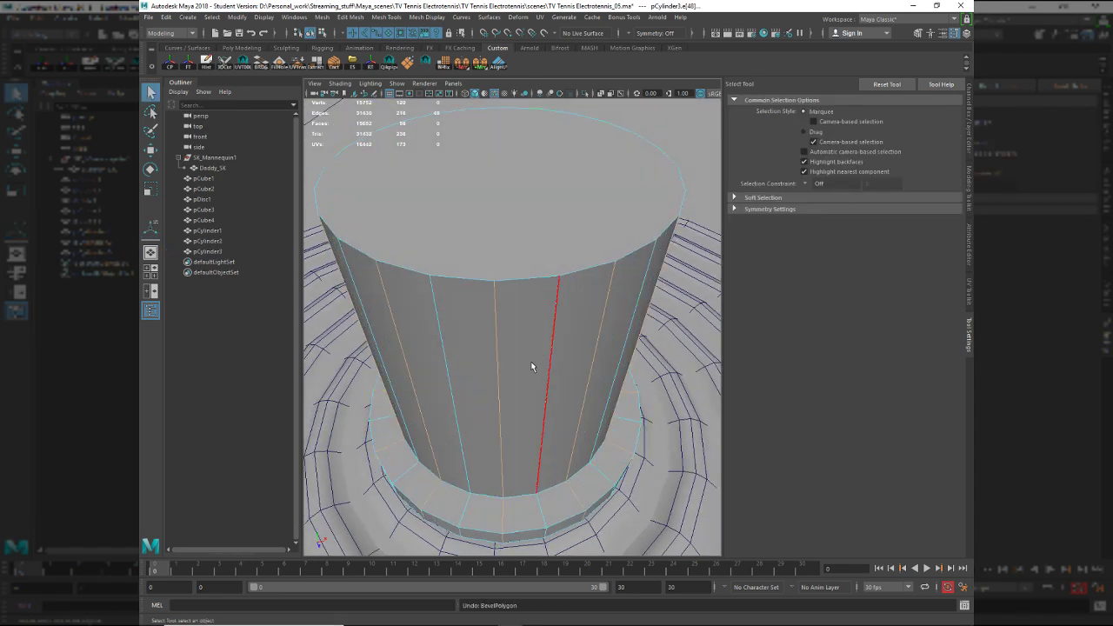
key("F8")
key("alt+h")
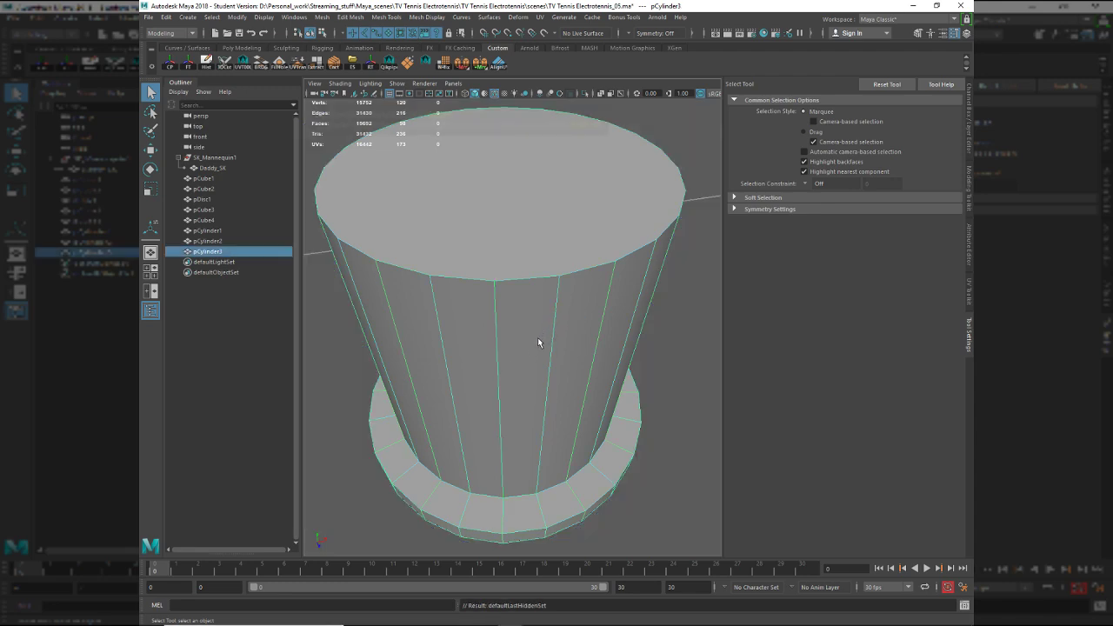
Bevel all lengthwise edges of the knob's upper cylinder with 2 segments and a fraction of 0.65.
key("F8")
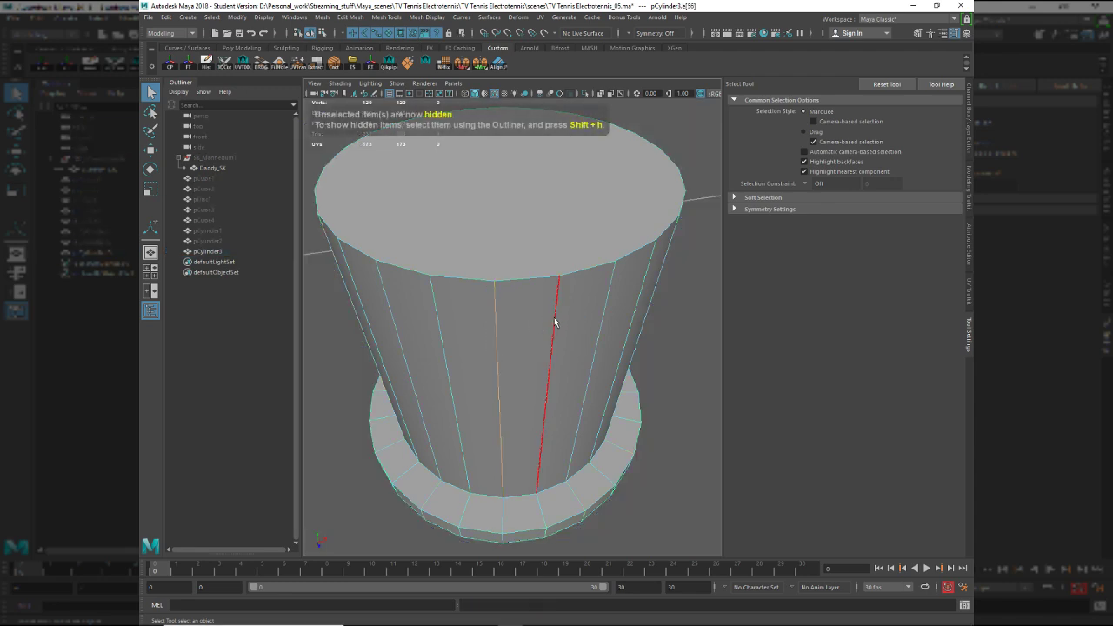
left_click(559, 322)
key("ctrl+b")
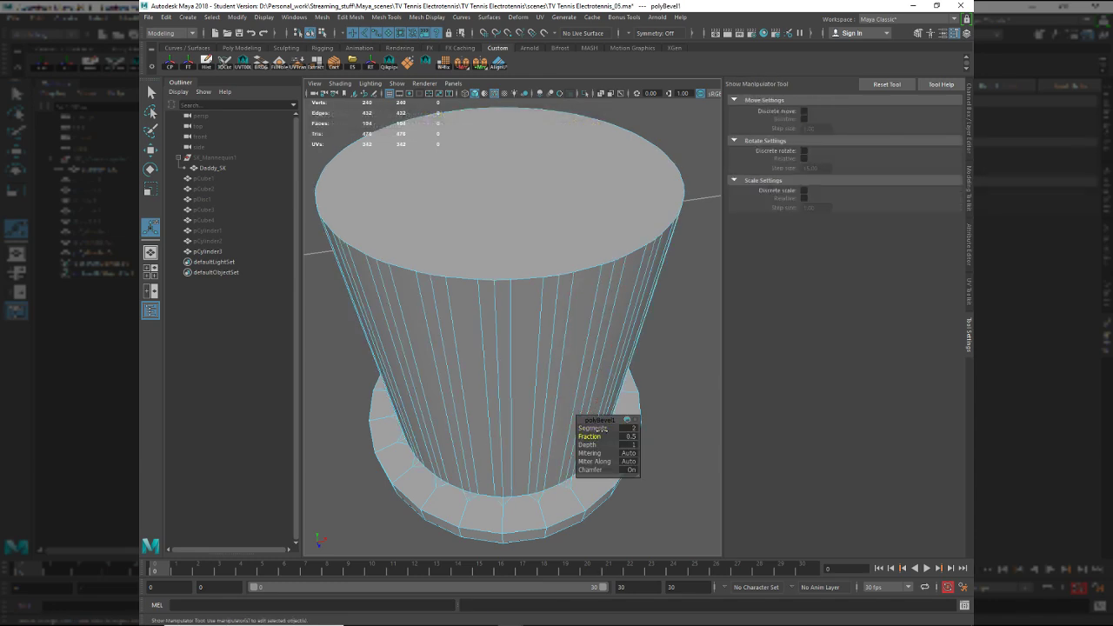
left_click_drag(600, 433, 597, 432)
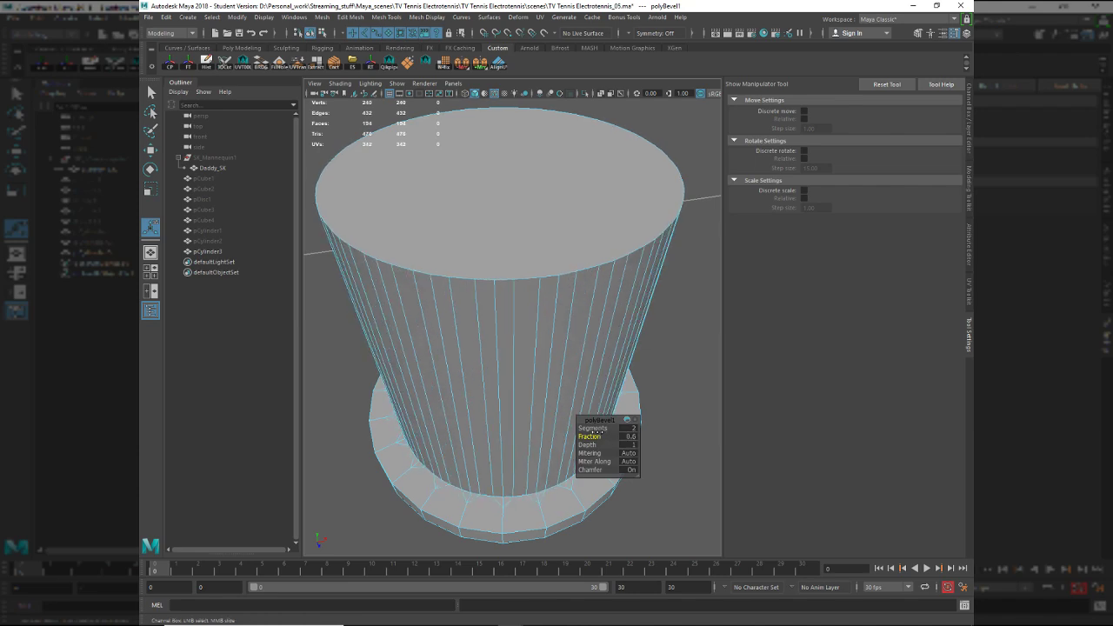
middle_click_drag(594, 429, 595, 436)
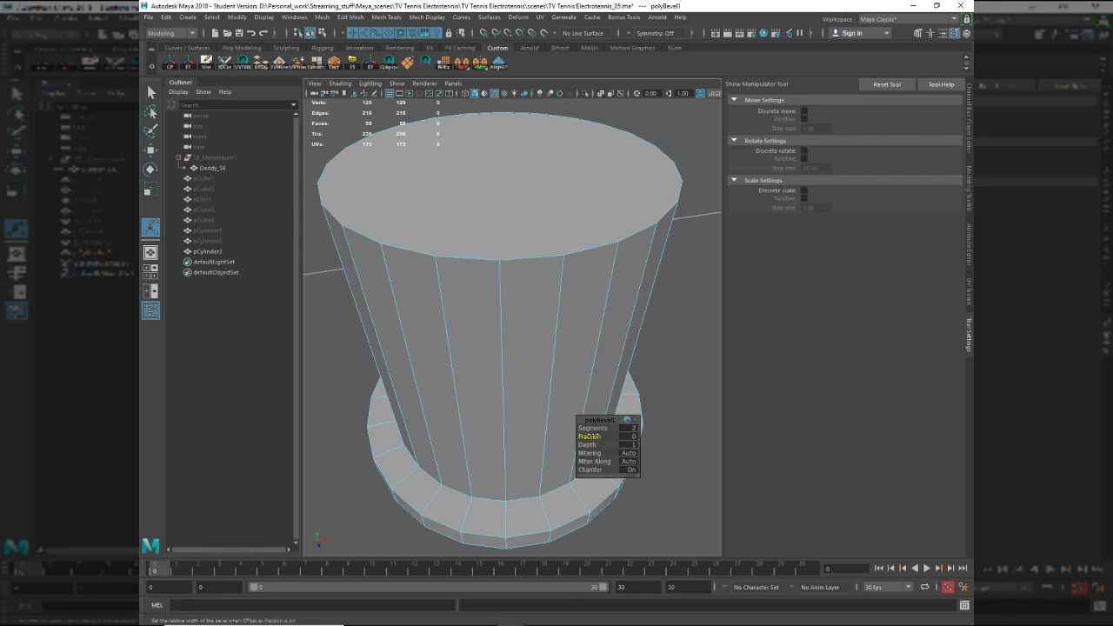
left_click_drag(593, 436, 601, 434)
middle_click_drag(606, 436, 624, 437)
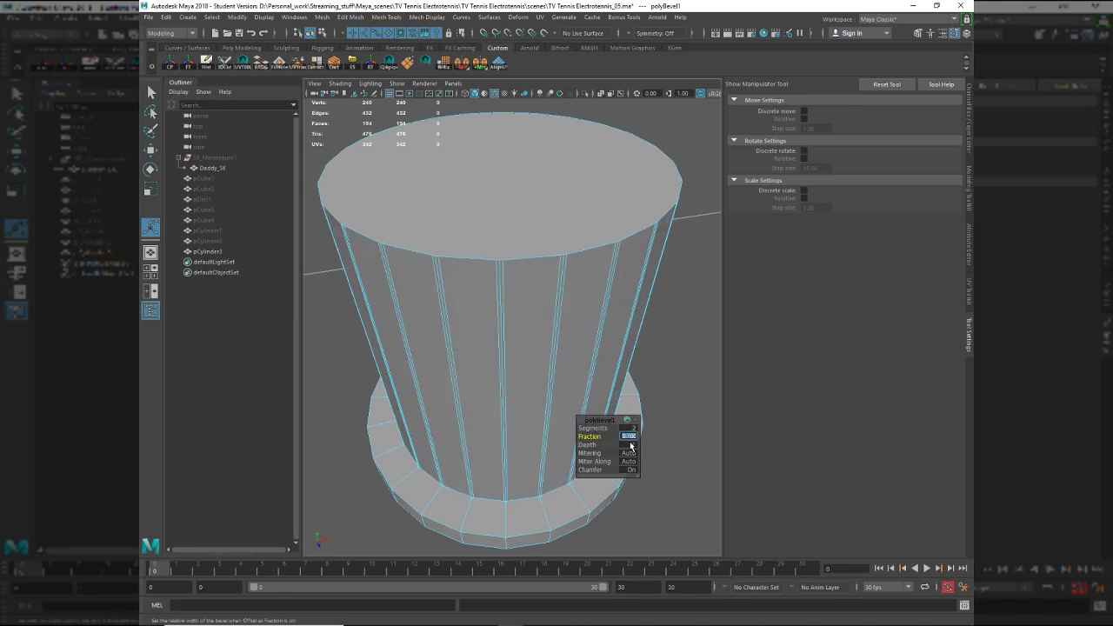
key("Return")
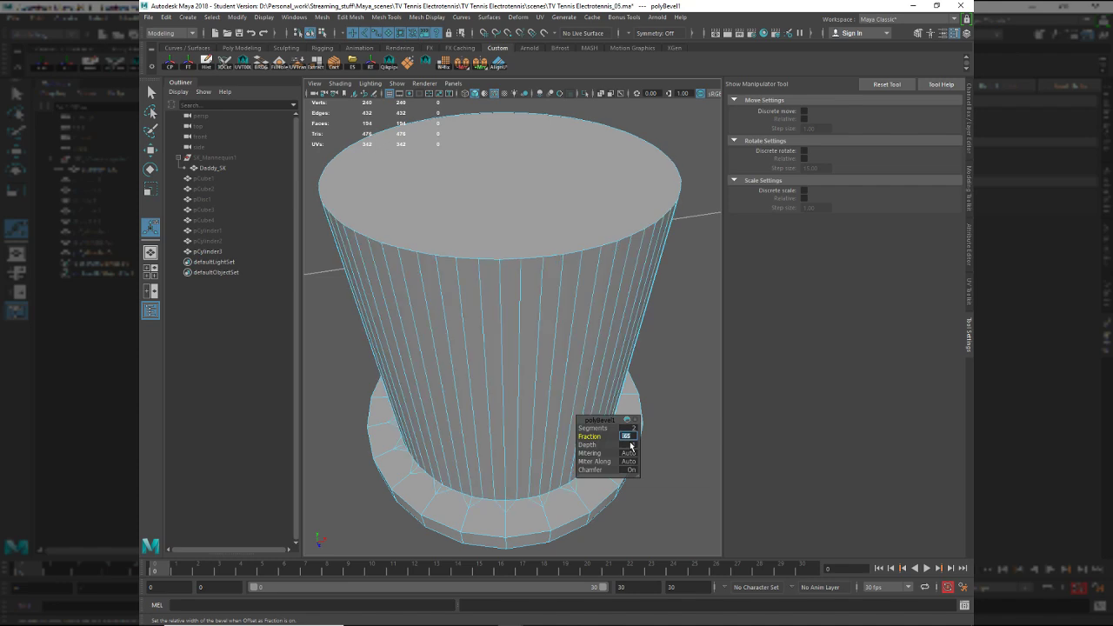
left_click_drag(611, 416, 499, 369, "alt")
key("q")
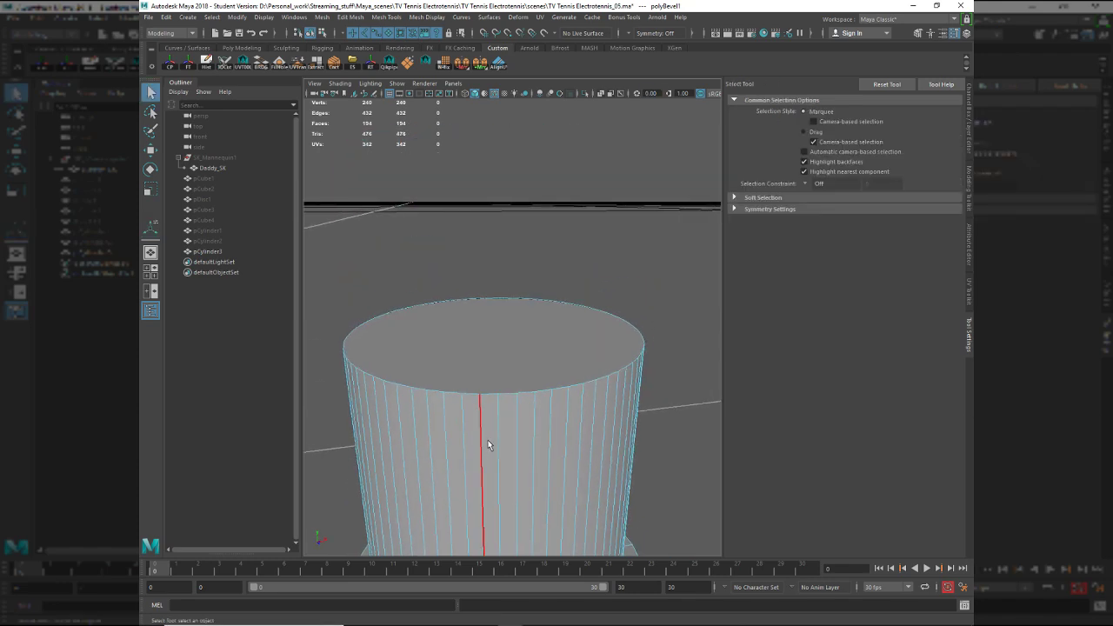
Select every second lengthwise edge around the upper cylinder's side and convert the selection to faces.
left_click_drag(488, 440, 493, 409, "alt")
left_click(498, 402)
left_click(529, 388, "shift")
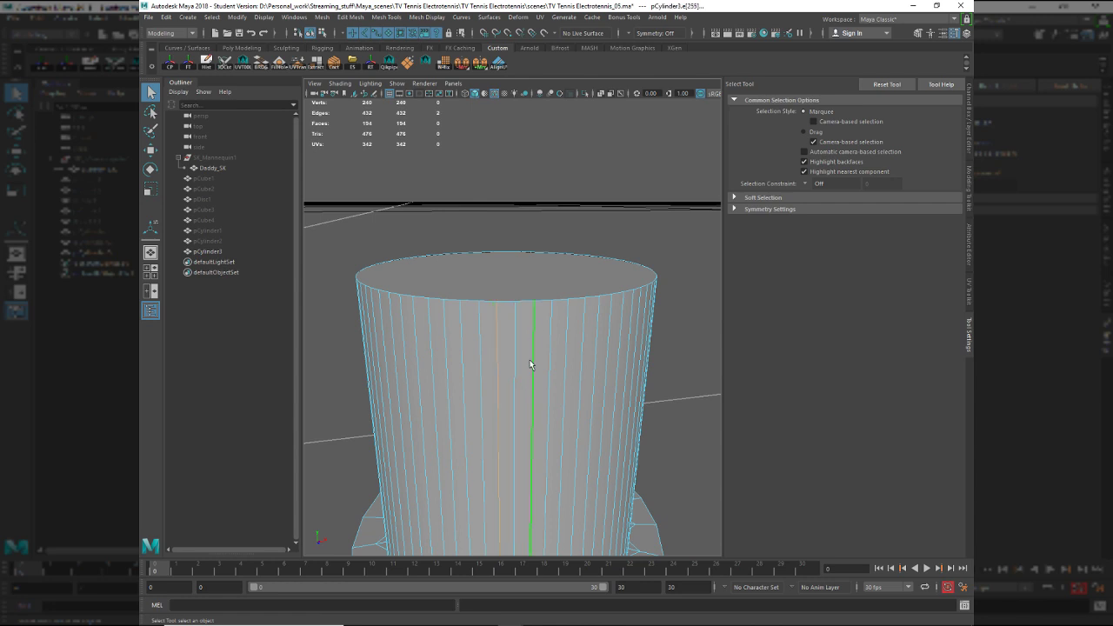
right_click_drag(532, 329, 600, 517, "shift")
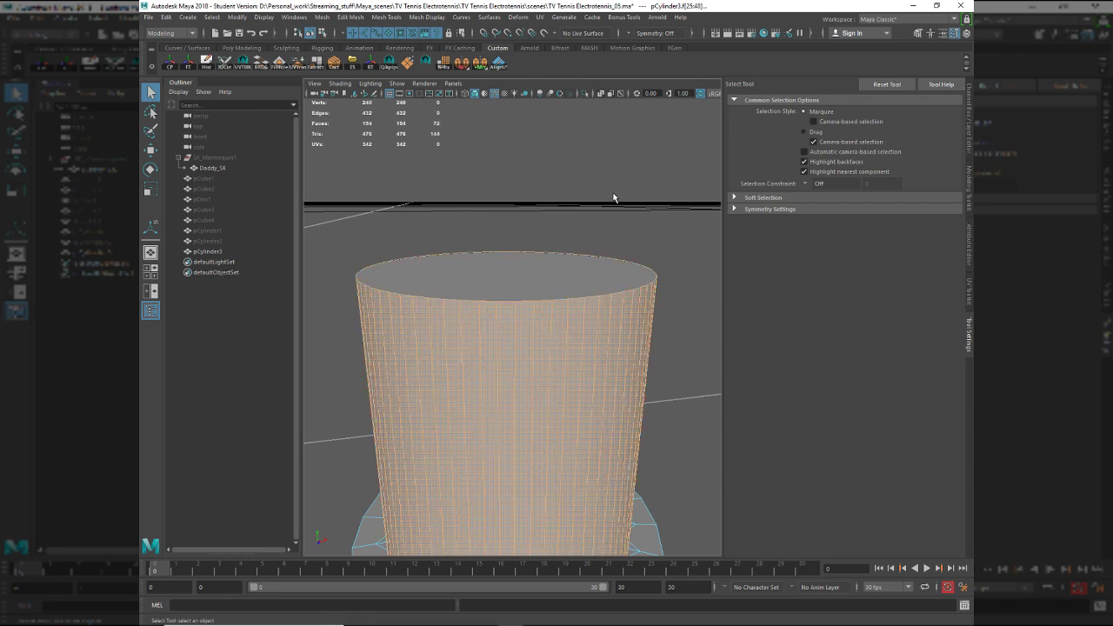
Try to deselect individual side faces of the upper cylinder and undo the deselections.
left_click(562, 339, "ctrl")
left_click(596, 330, "ctrl")
left_click(610, 324, "ctrl")
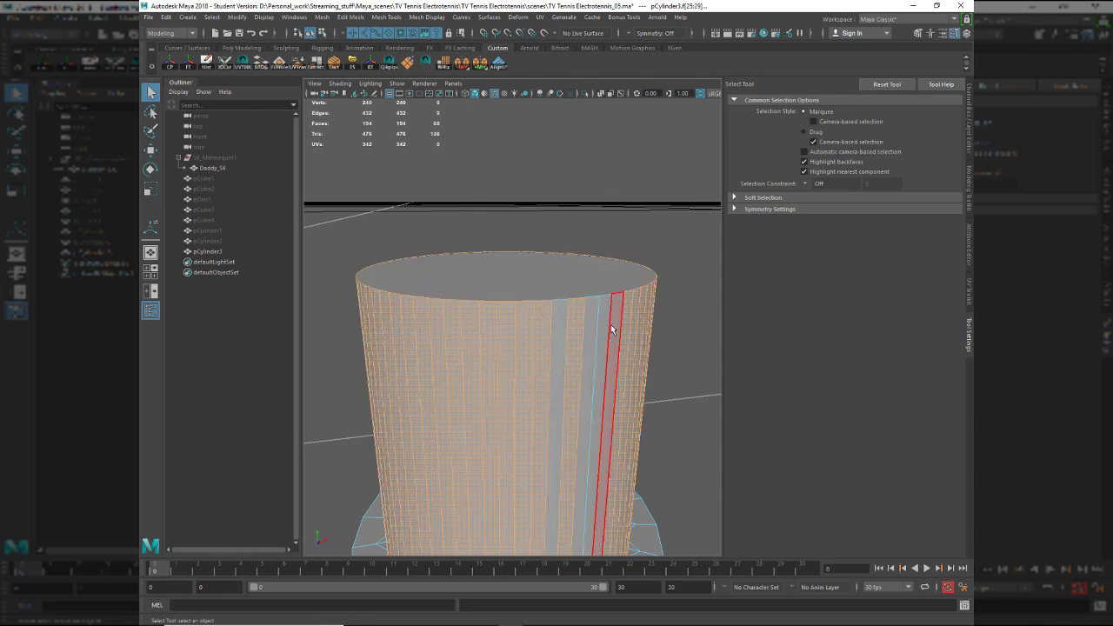
key("ctrl+z")
key("ctrl+z")
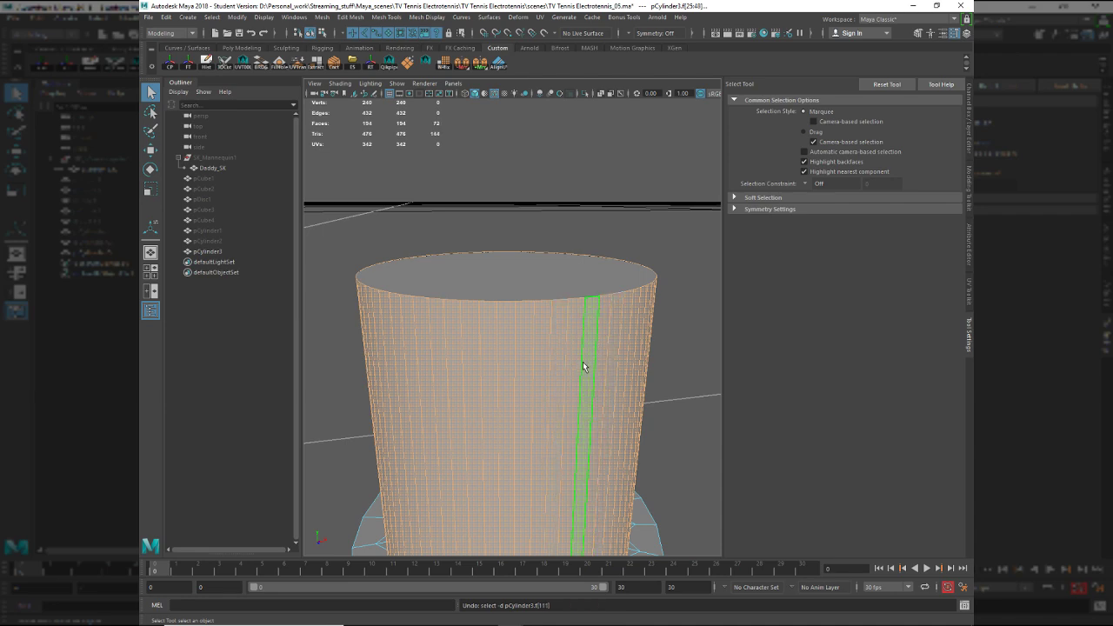
Select every third lengthwise edge around the upper cylinder's side and convert the selection to faces.
left_click_drag(583, 362, 506, 348, "alt")
key("F10")
left_click(516, 302)
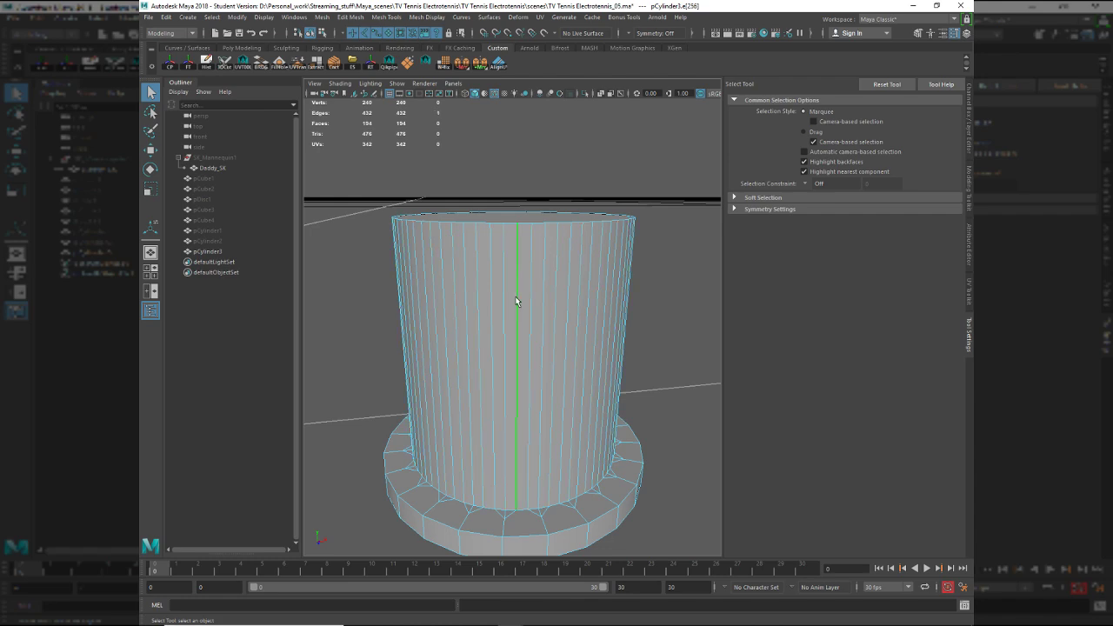
left_click(550, 294, "shift")
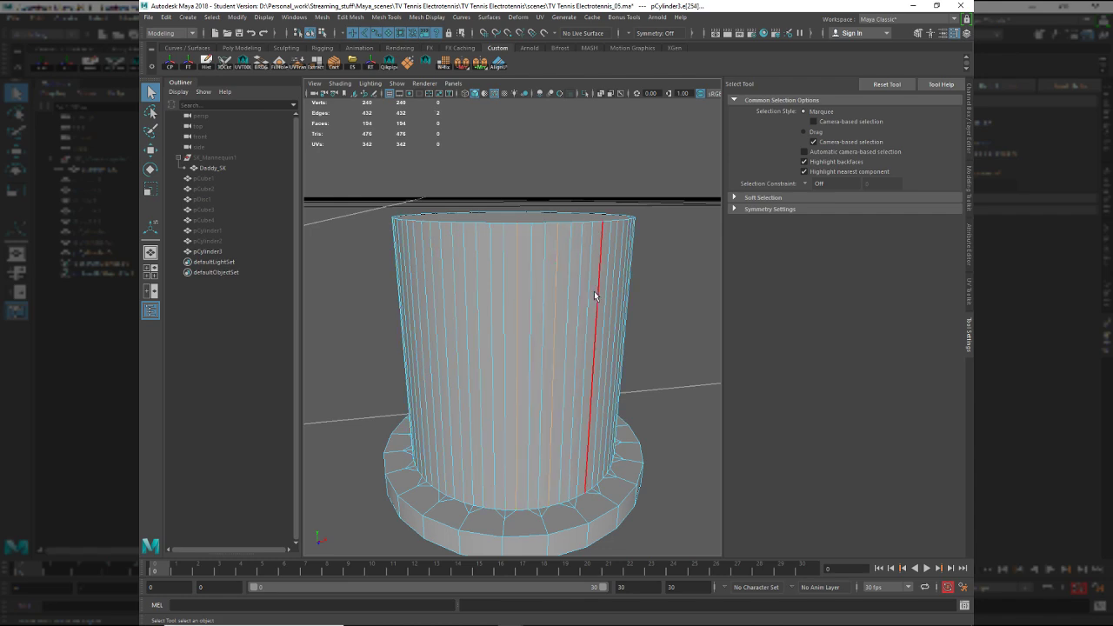
right_click_drag(632, 264, 683, 473, "shift")
key("ctrl+F11")
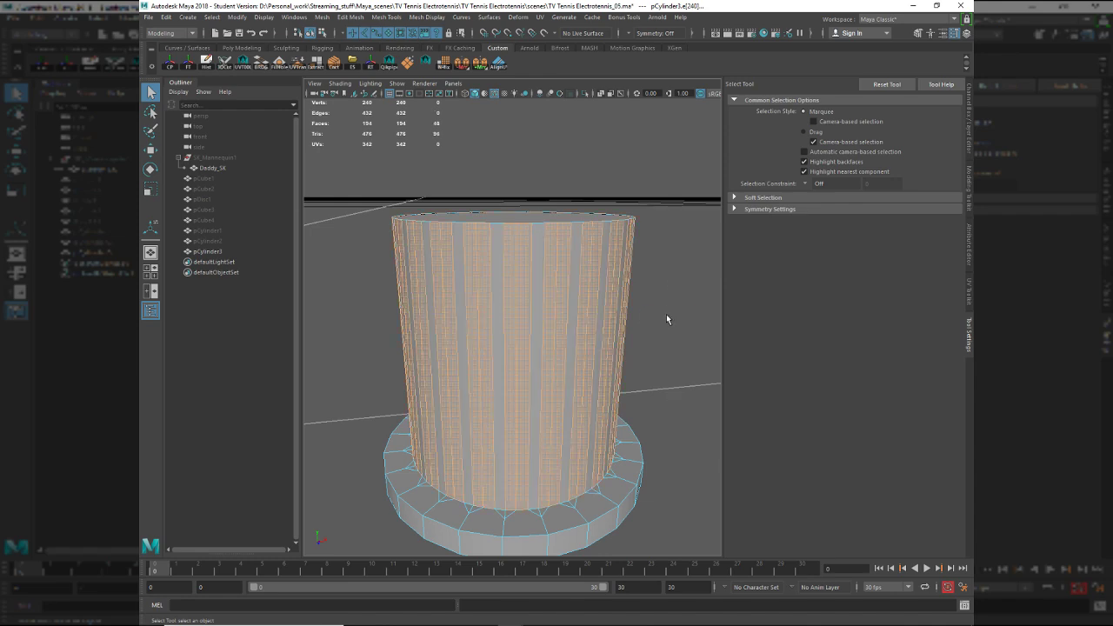
middle_click_drag(598, 328, 632, 368, "alt")
right_click_drag(632, 368, 614, 414, "alt")
left_click_drag(614, 409, 558, 418, "alt")
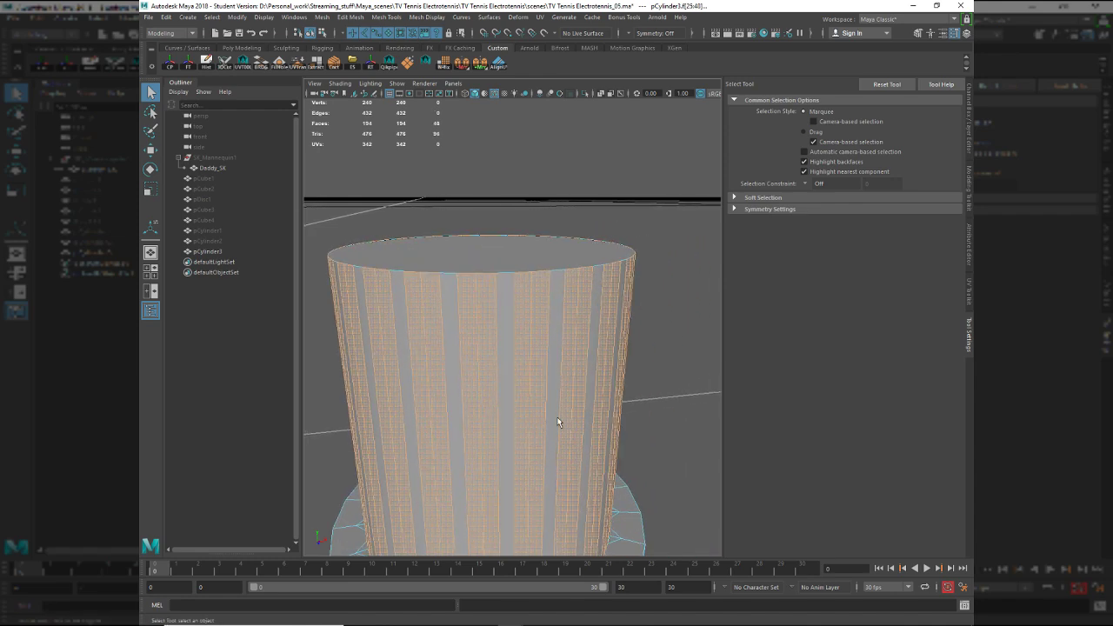
Undo the conversion to faces and grow the selection of lengthwise side edges.
key("ctrl+z")
key("shift+z")
key("ctrl+z")
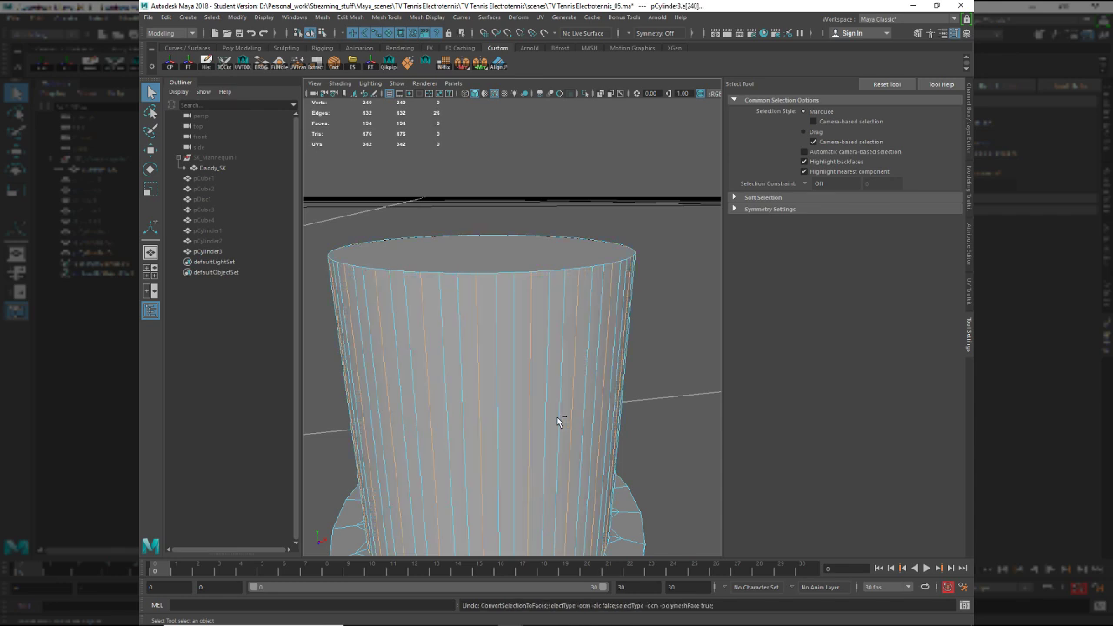
key("shift+period")
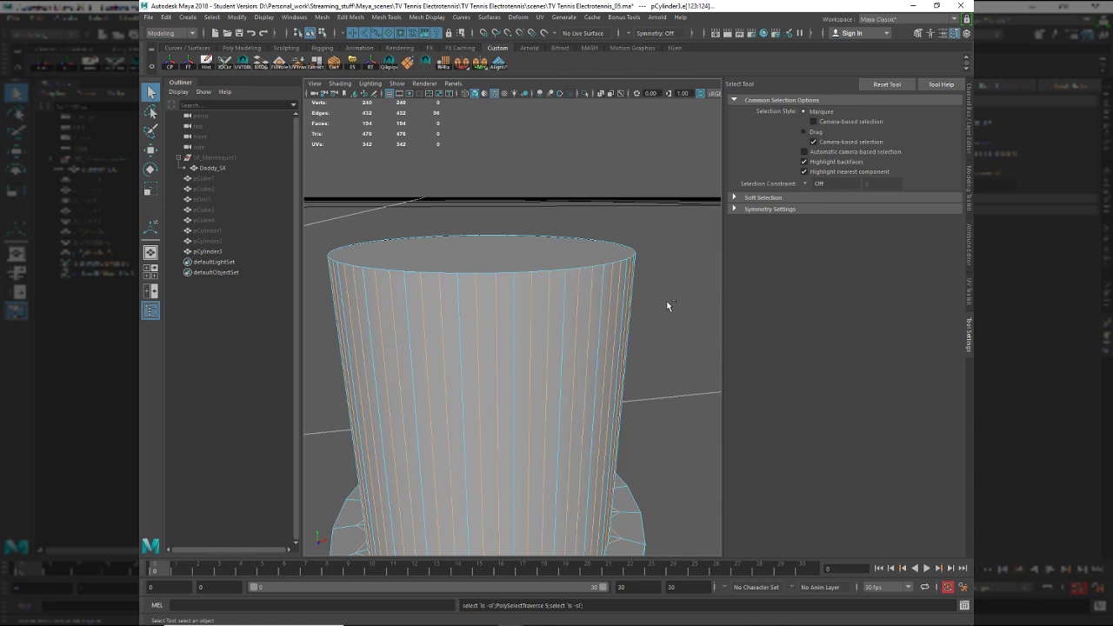
Undo the last side selection and poke the upper cylinder's top cap face into triangles meeting at its centre.
key("ctrl+z")
right_click_drag(638, 306, 578, 282, "alt")
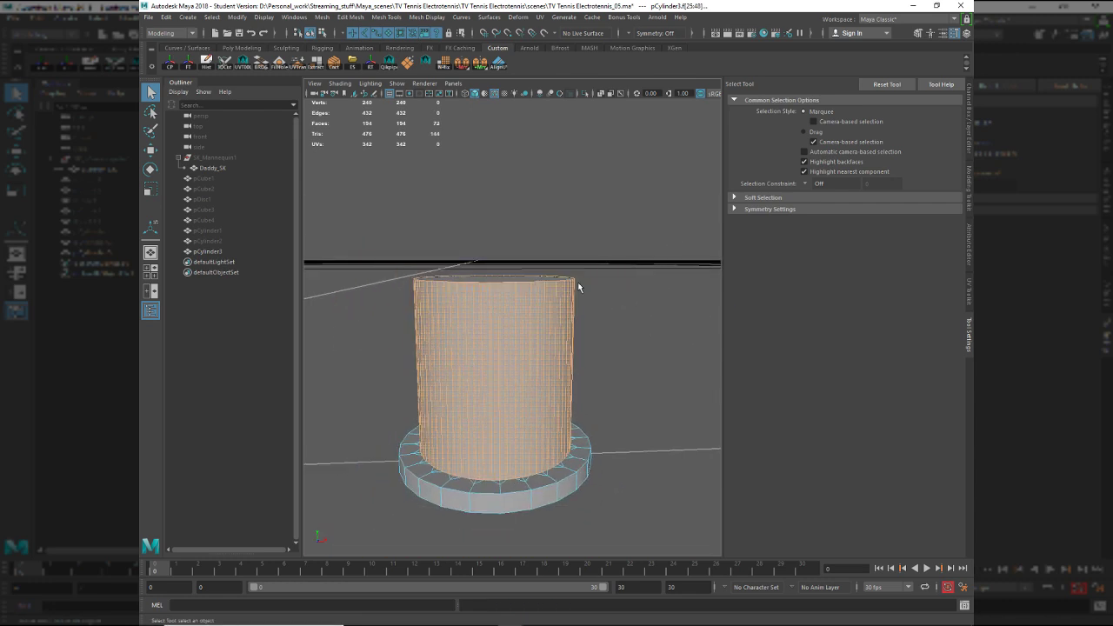
left_click_drag(578, 282, 576, 263, "alt")
right_click_drag(576, 263, 579, 323, "alt")
left_click_drag(579, 323, 578, 348, "alt")
right_click_drag(579, 348, 484, 285, "alt")
left_click_drag(483, 285, 500, 374, "alt")
key("space")
left_click_drag(553, 319, 489, 297)
left_click(505, 317)
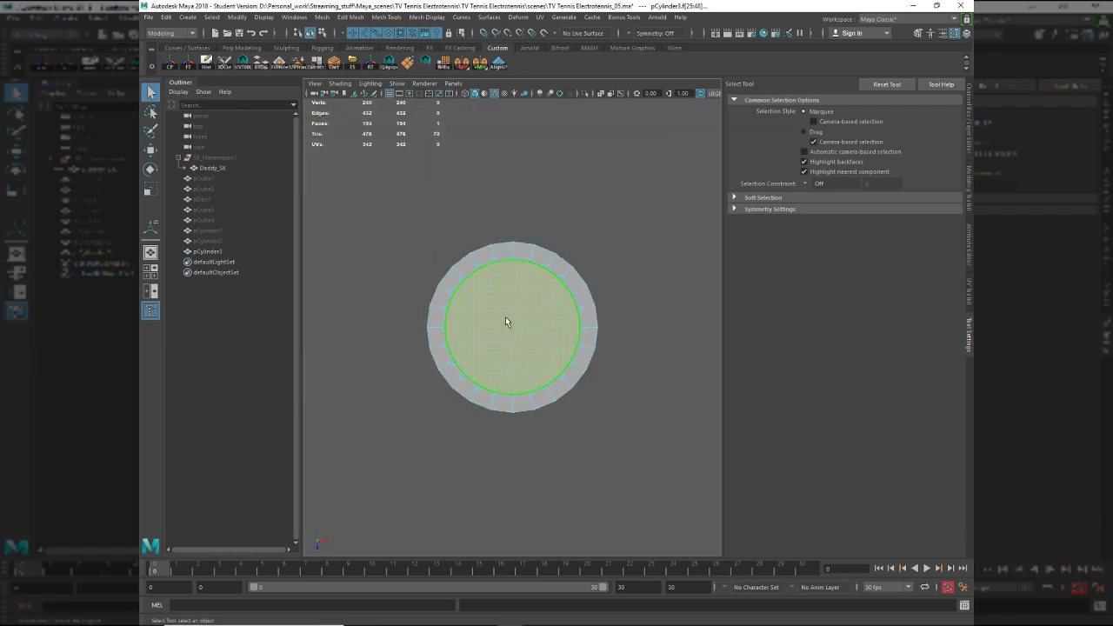
key("g")
Delete one half of the knob's faces and half of the remainder, keeping a single quarter of the mesh.
scroll(546, 225, "up", 2)
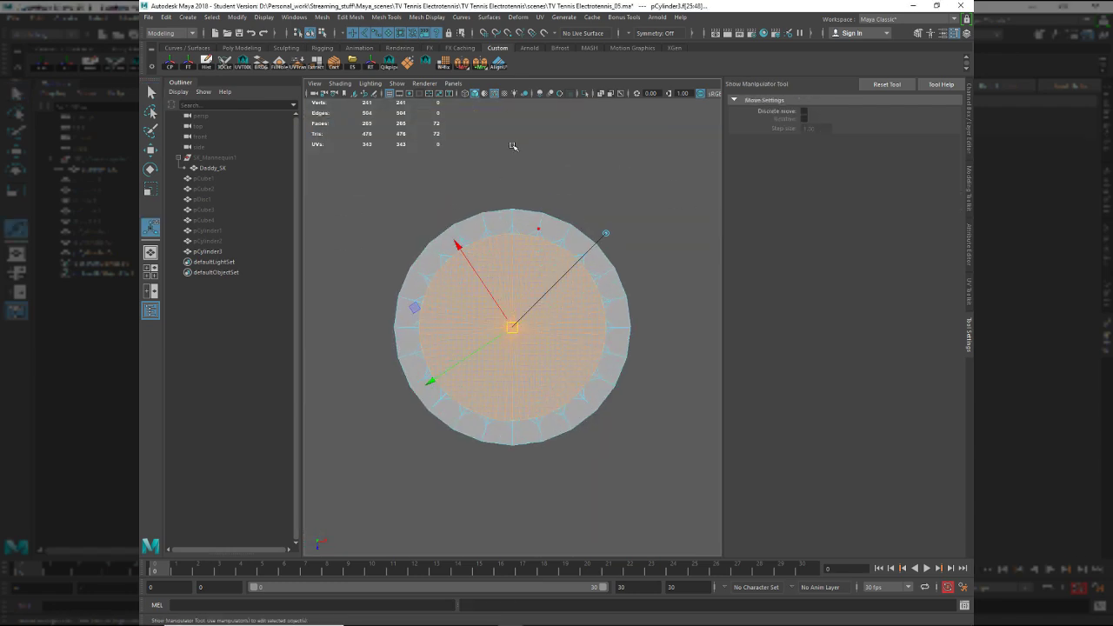
left_click_drag(356, 201, 687, 327)
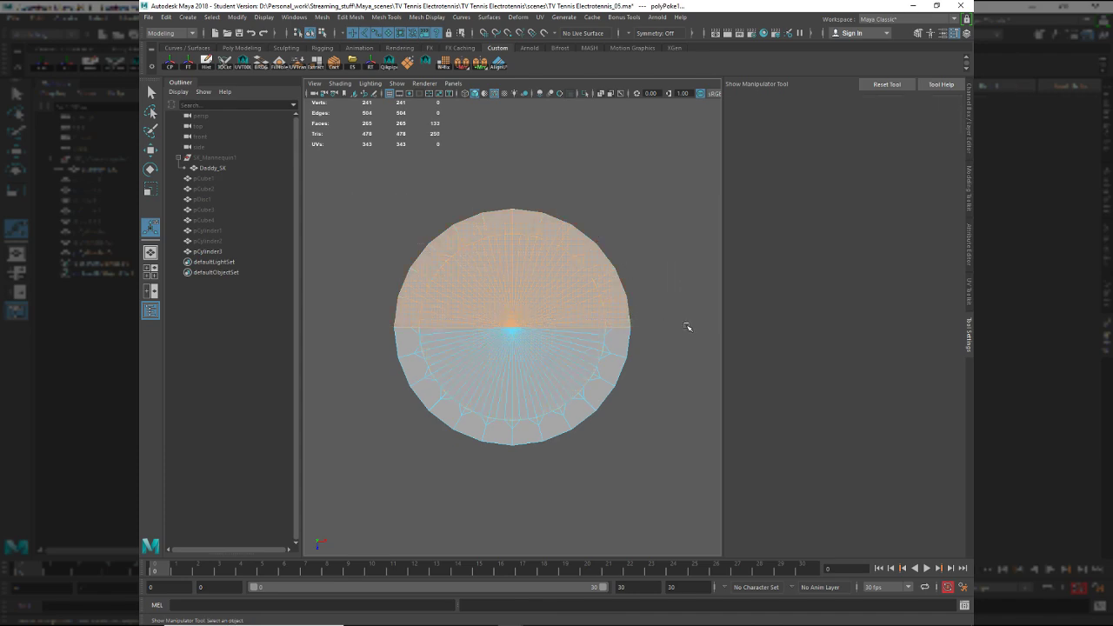
key("Delete")
left_click_drag(641, 416, 519, 262)
key("q")
key("F11")
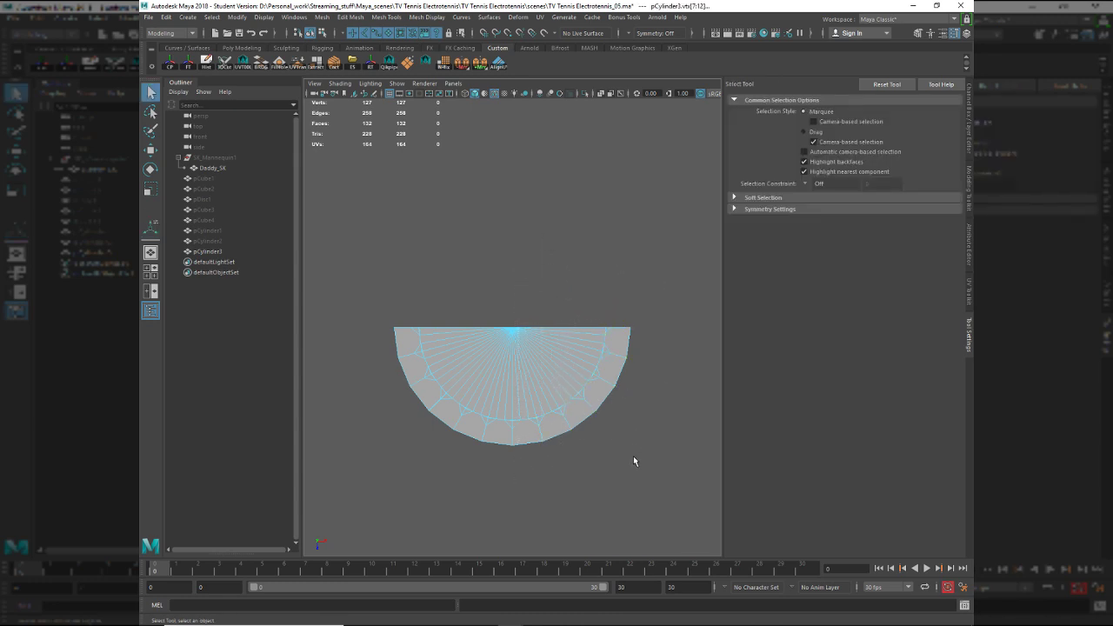
left_click_drag(634, 485, 514, 270)
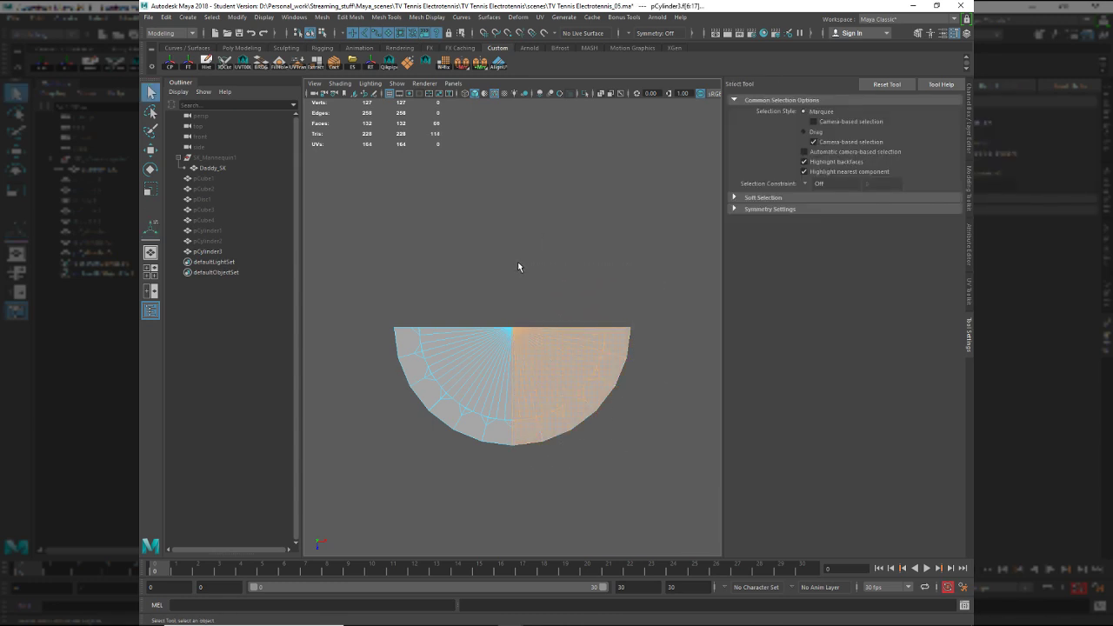
key("Delete")
Try to select every second lengthwise edge around the quarter grip, starting from two inner side edges.
key("space")
left_click_drag(496, 435, 496, 406)
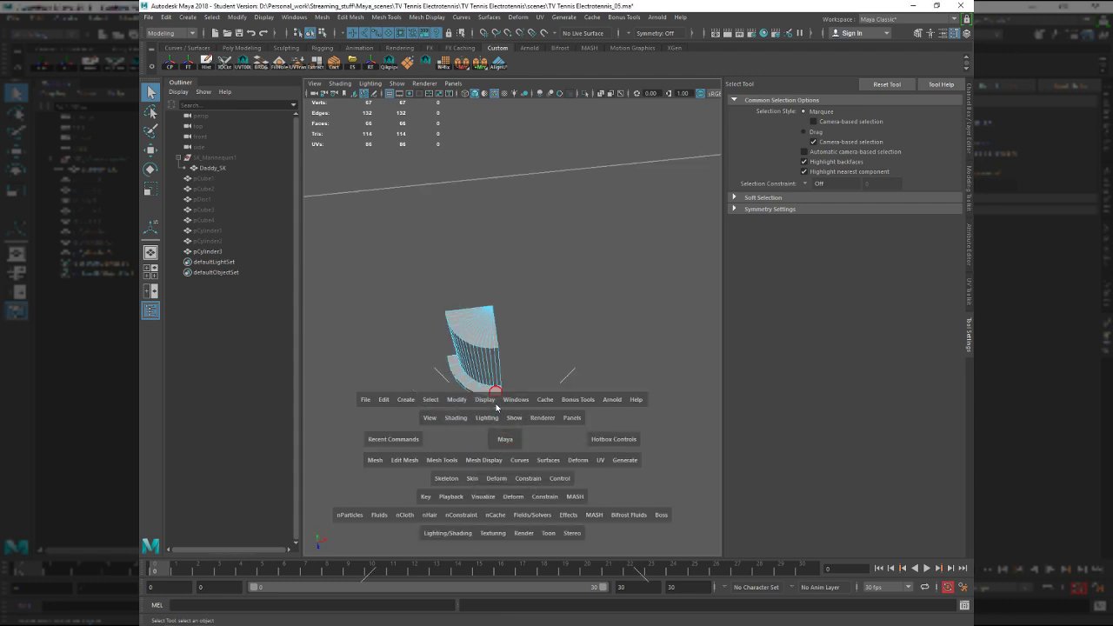
left_click_drag(568, 427, 496, 336, "alt")
scroll(496, 334, "up", 7)
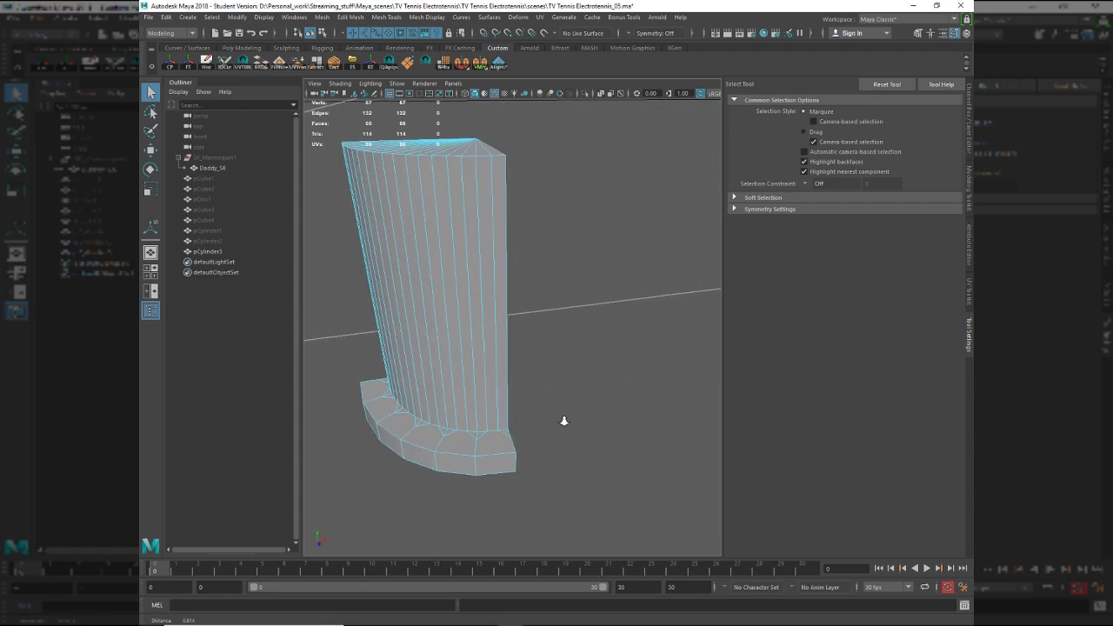
left_click_drag(564, 423, 560, 386, "alt")
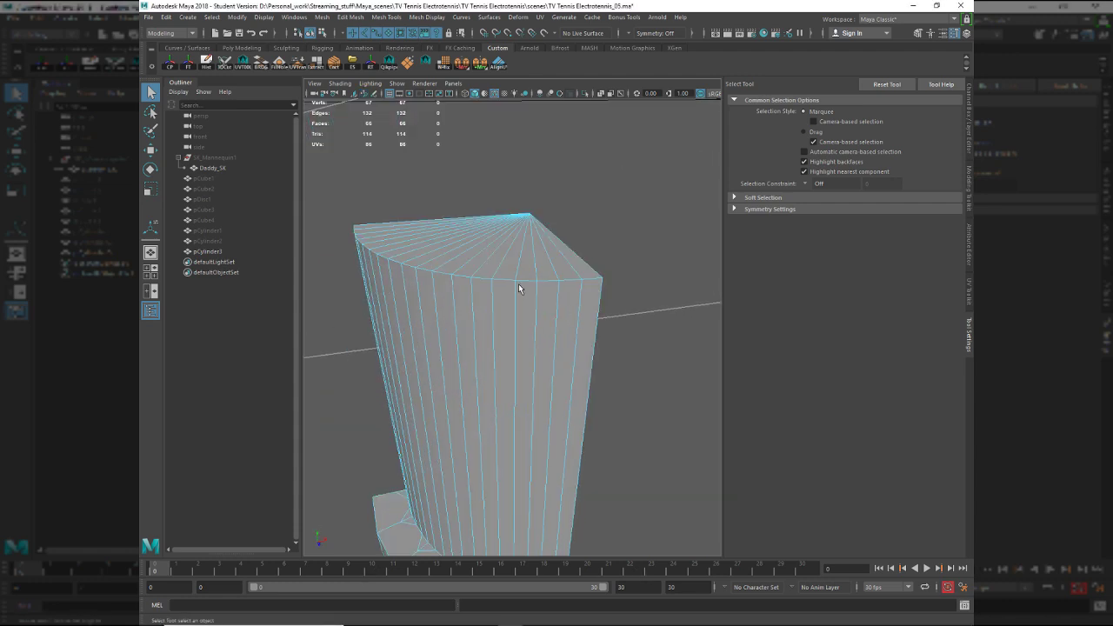
left_click(564, 344)
right_click_drag(554, 351, 558, 322)
left_click(556, 323)
left_click(520, 338, "shift")
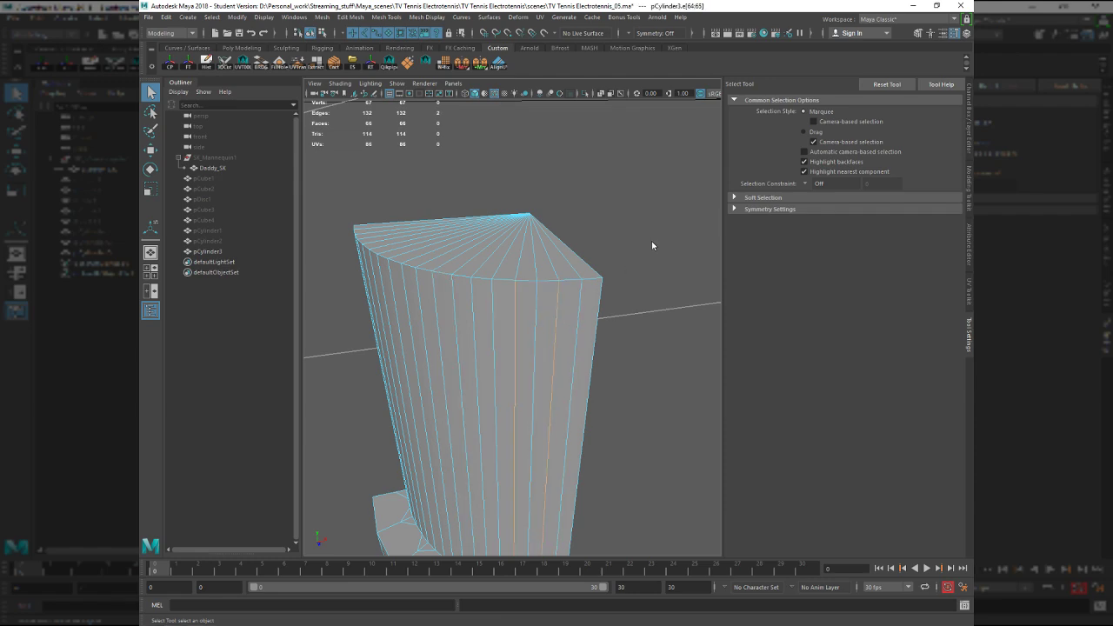
right_click(652, 241, "shift")
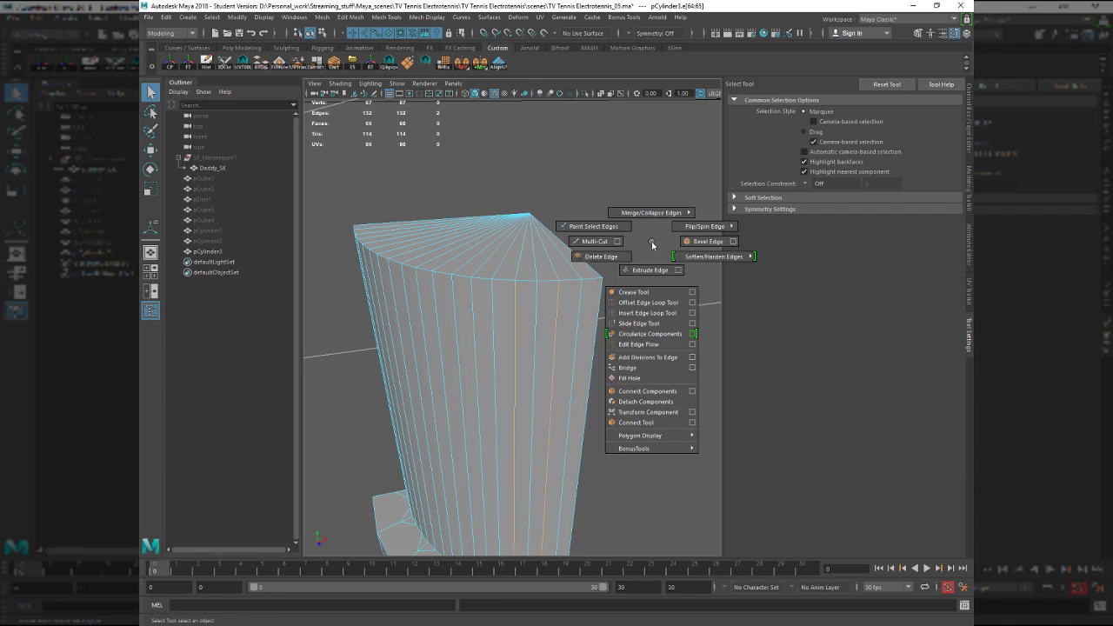
mouse_move(665, 448)
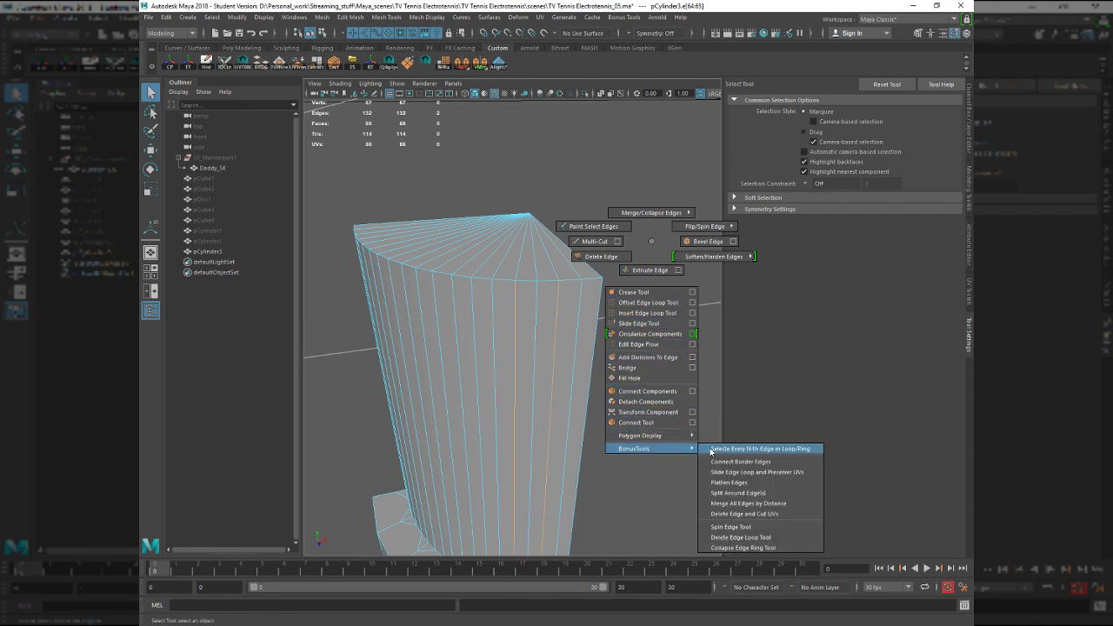
left_click(710, 451)
left_click_drag(623, 411, 627, 351, "alt")
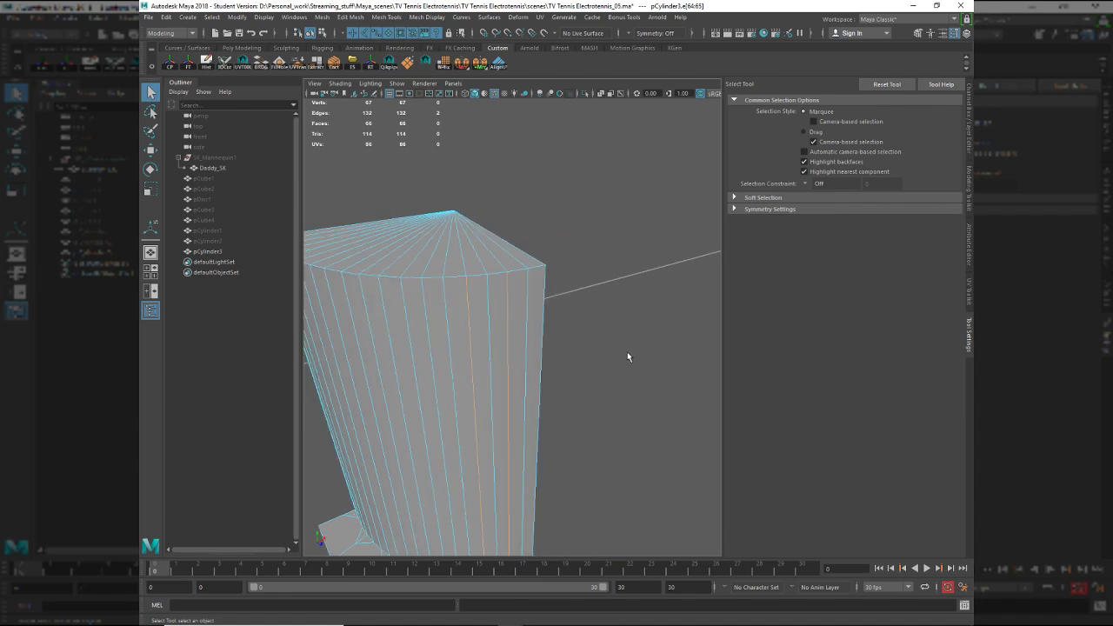
Select every second lengthwise edge around the quarter grip, starting from the cut boundary edge.
left_click(544, 322)
left_click(510, 323, "shift")
right_click_drag(603, 284, 669, 493, "shift")
mouse_move(588, 328)
left_mouse_down("alt")
mouse_move(595, 313)
mouse_move(597, 325)
left_mouse_up("alt")
Set the scale pivot to the cap's centre vertex and scale the selected side edges outward to form ridges.
key("w")
key("r")
left_click_drag(583, 380, 513, 274, "alt")
key("d")
left_click(454, 250)
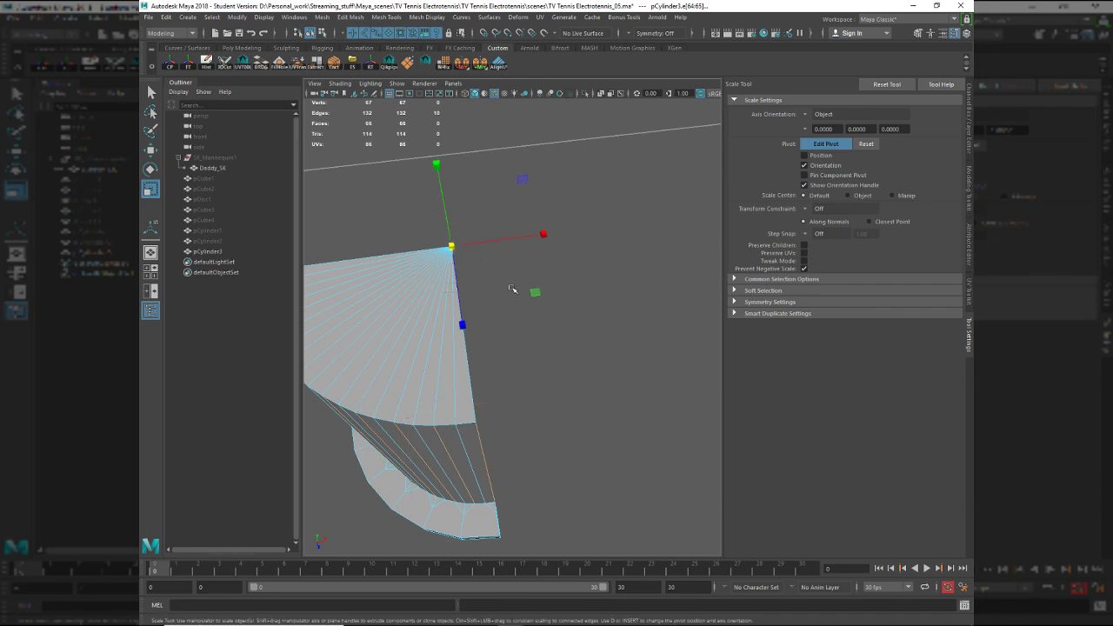
left_click_drag(541, 362, 603, 318, "alt")
middle_click_drag(605, 318, 635, 318)
left_click_drag(612, 325, 576, 348, "alt")
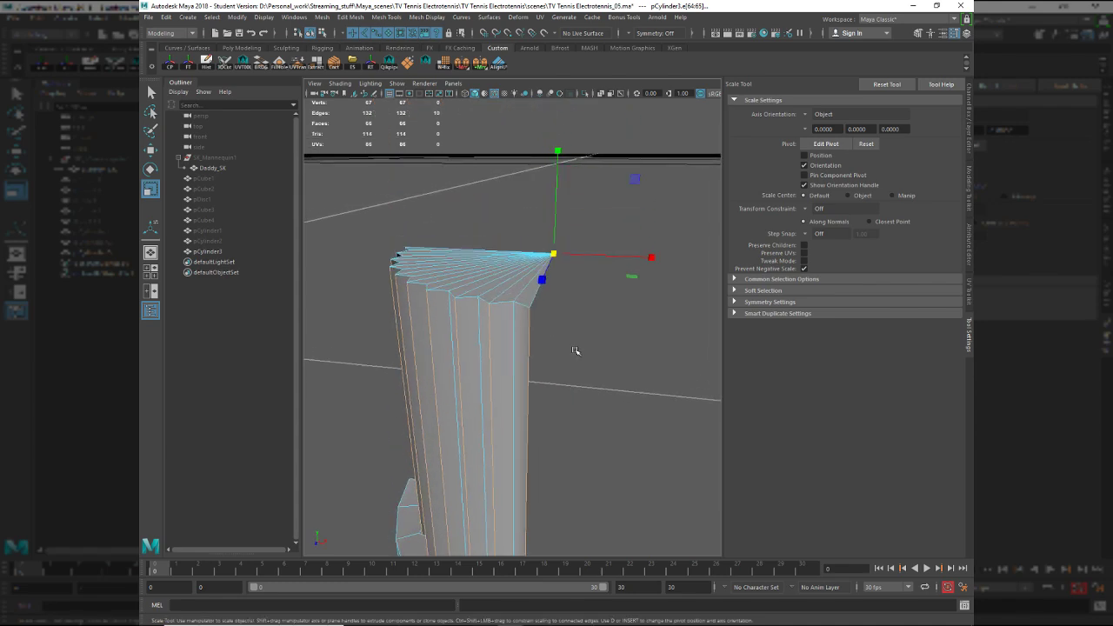
Bevel the ridge edges with 2 segments, adjust the bevel fraction and return to object selection.
key("ctrl+b")
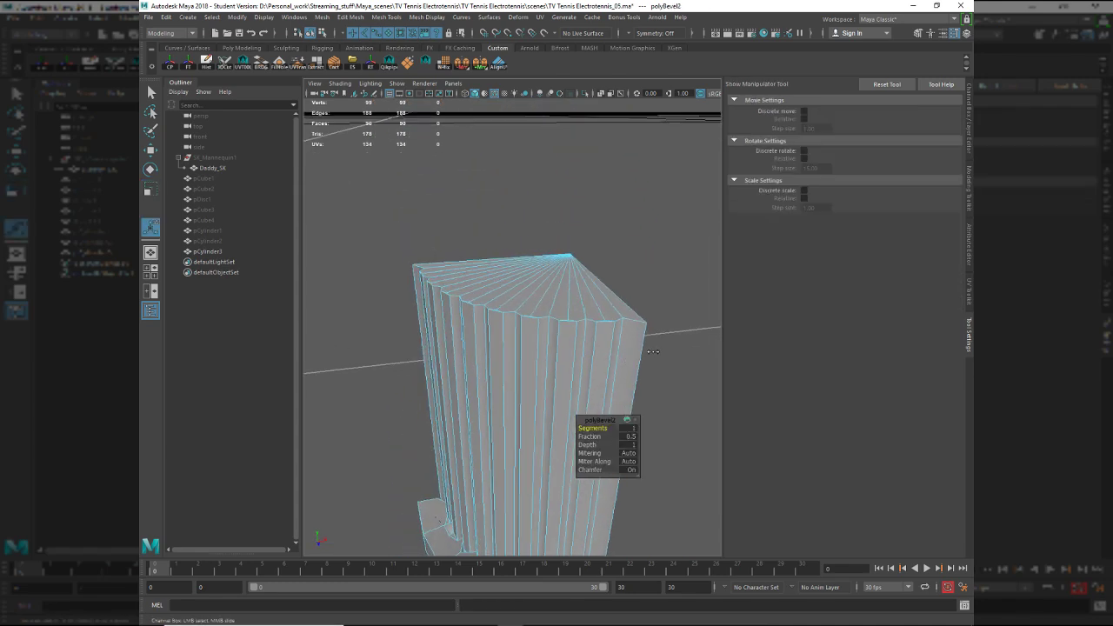
middle_click_drag(653, 352, 657, 352)
mouse_move(658, 352)
left_mouse_down("alt")
mouse_move(641, 359)
mouse_move(646, 324)
mouse_move(640, 352)
left_mouse_up("alt")
scroll(645, 347, "up", 5)
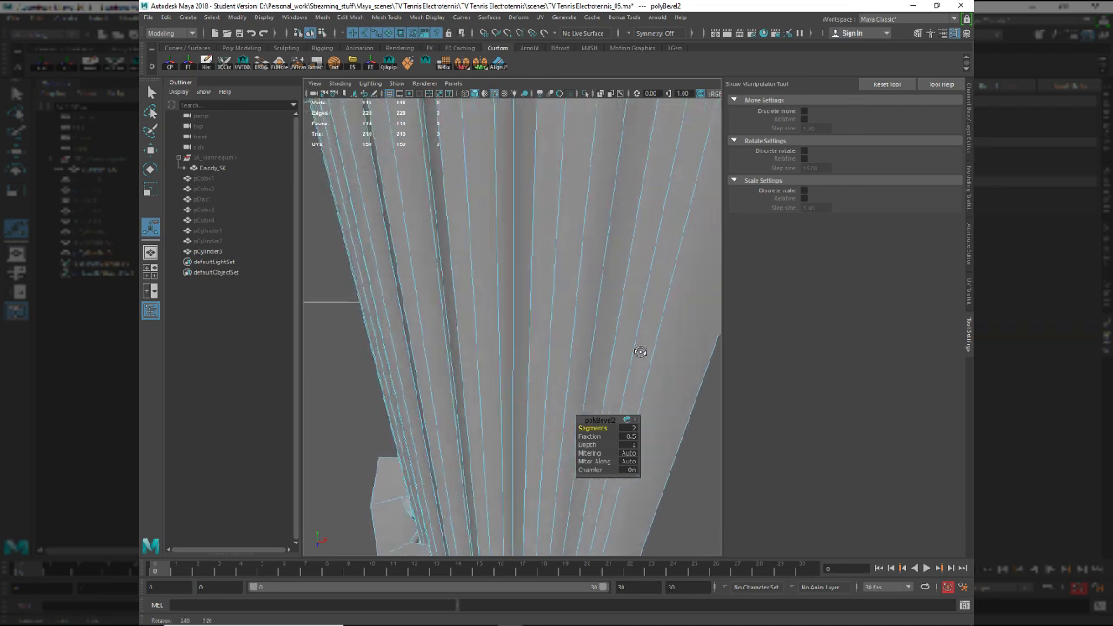
scroll(641, 352, "down", 5)
left_click_drag(590, 436, 567, 437)
right_click_drag(502, 315, 527, 295)
key("q")
left_click(520, 315, "shift")
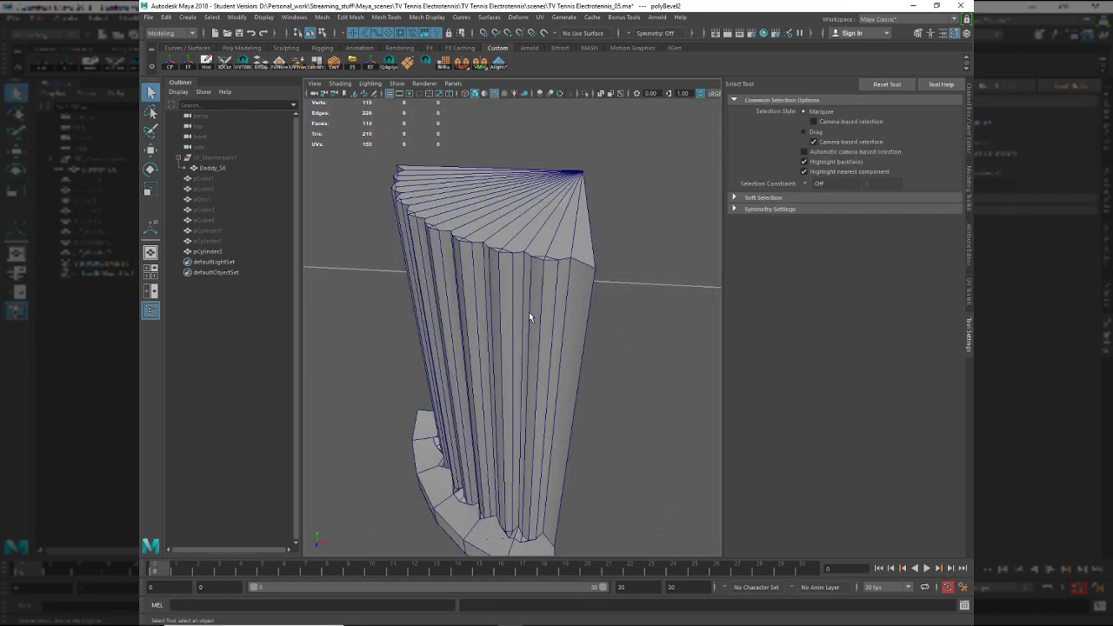
Select the uneven vertices at the foot of the ridged grip and scale them vertically to one flat level.
left_click_drag(530, 314, 544, 308, "alt")
middle_click_drag(544, 308, 568, 276, "alt")
right_click_drag(484, 251, 457, 249)
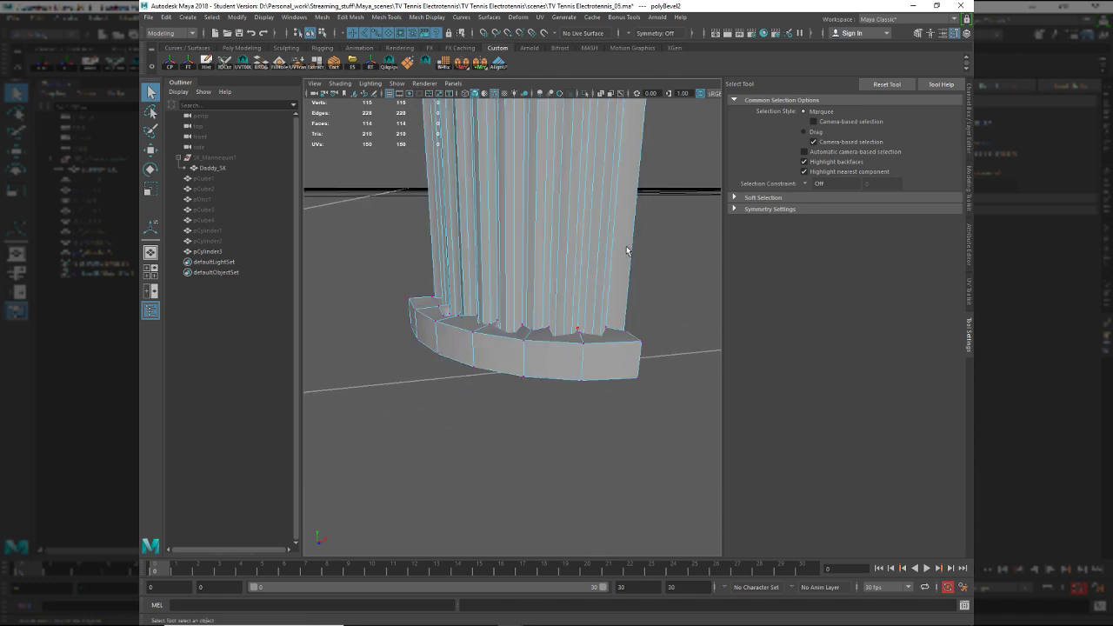
left_click_drag(633, 247, 652, 235, "alt")
middle_click_drag(653, 235, 564, 284, "alt")
left_click_drag(564, 284, 602, 272, "alt")
key("space")
left_click(601, 272)
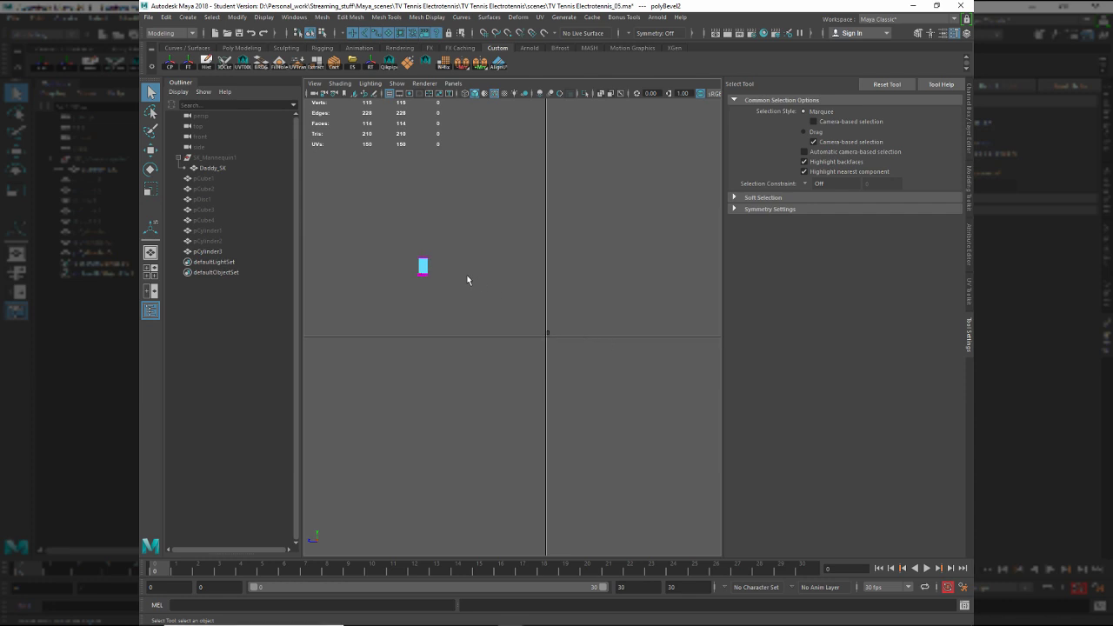
scroll(582, 428, "up", 4)
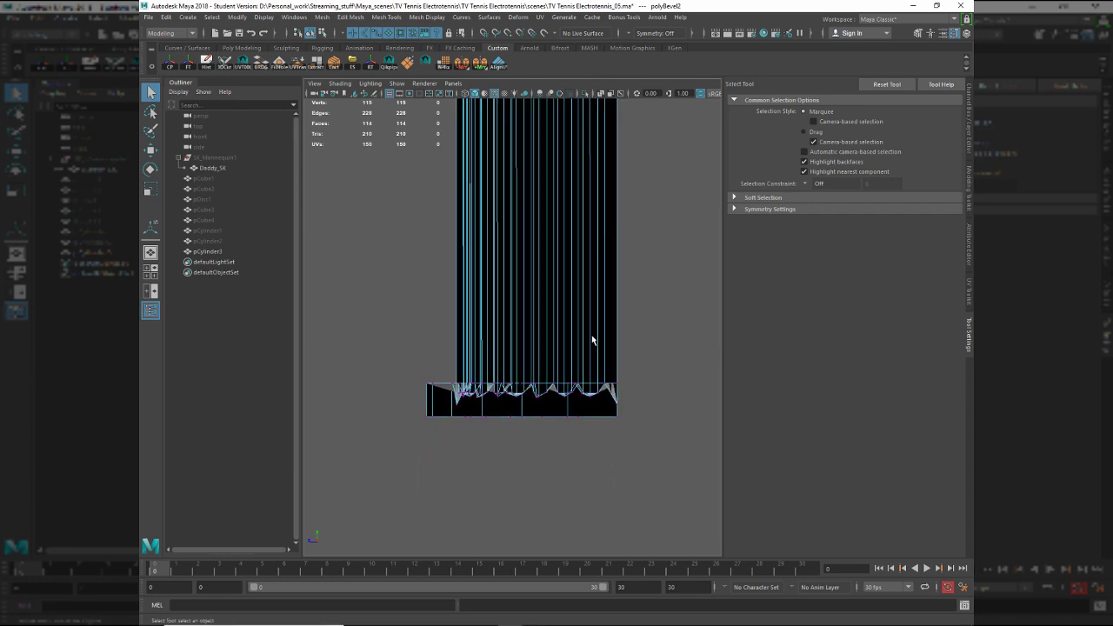
left_click_drag(670, 427, 412, 408)
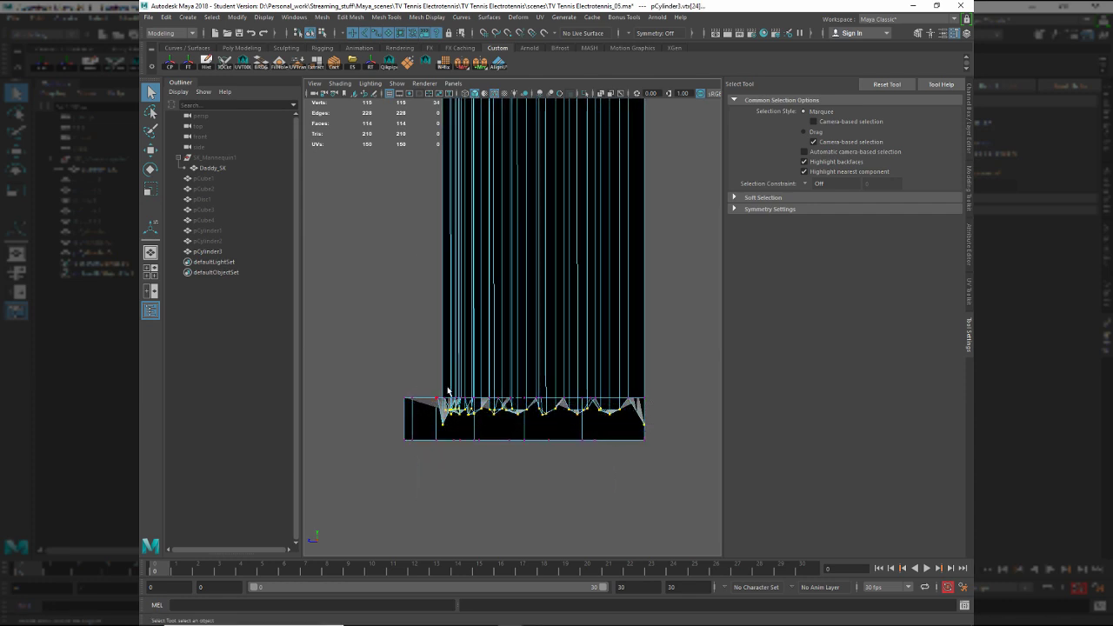
key("r")
left_click_drag(543, 321, 535, 471)
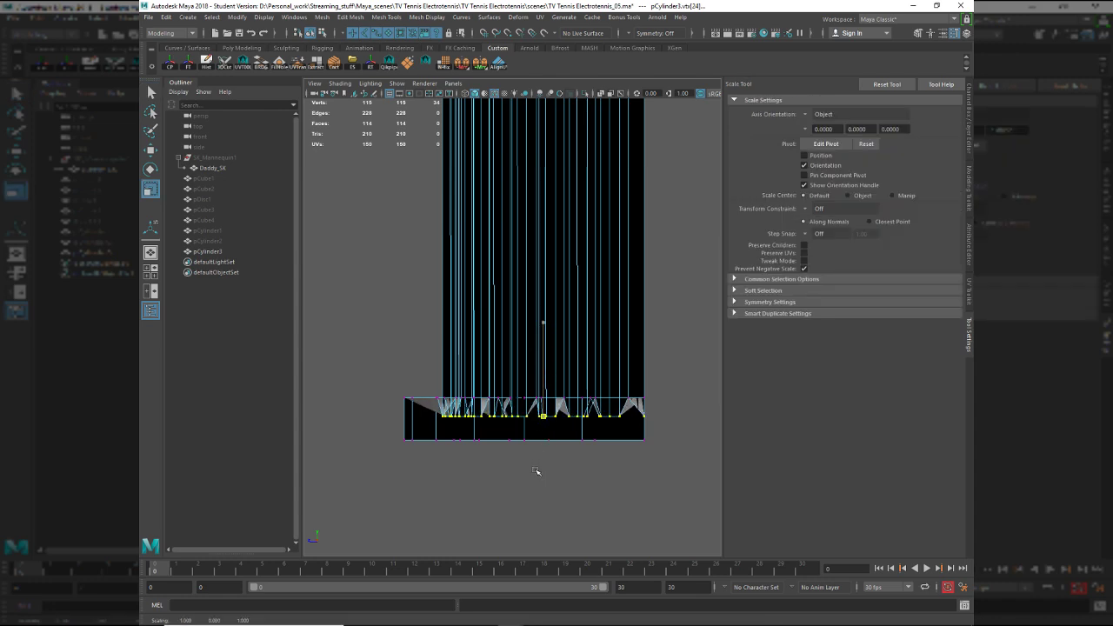
Move the flattened foot vertices up to the level of the flange's upper surface.
key("w")
left_click_drag(542, 318, 558, 402)
key("space")
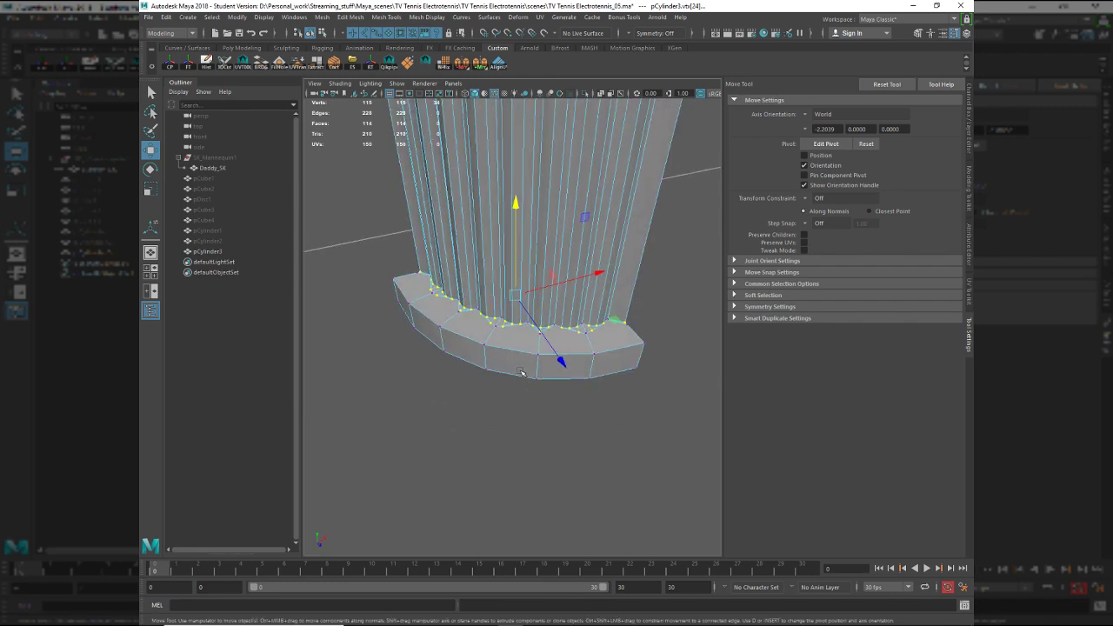
scroll(560, 390, "up", 5)
key("f")
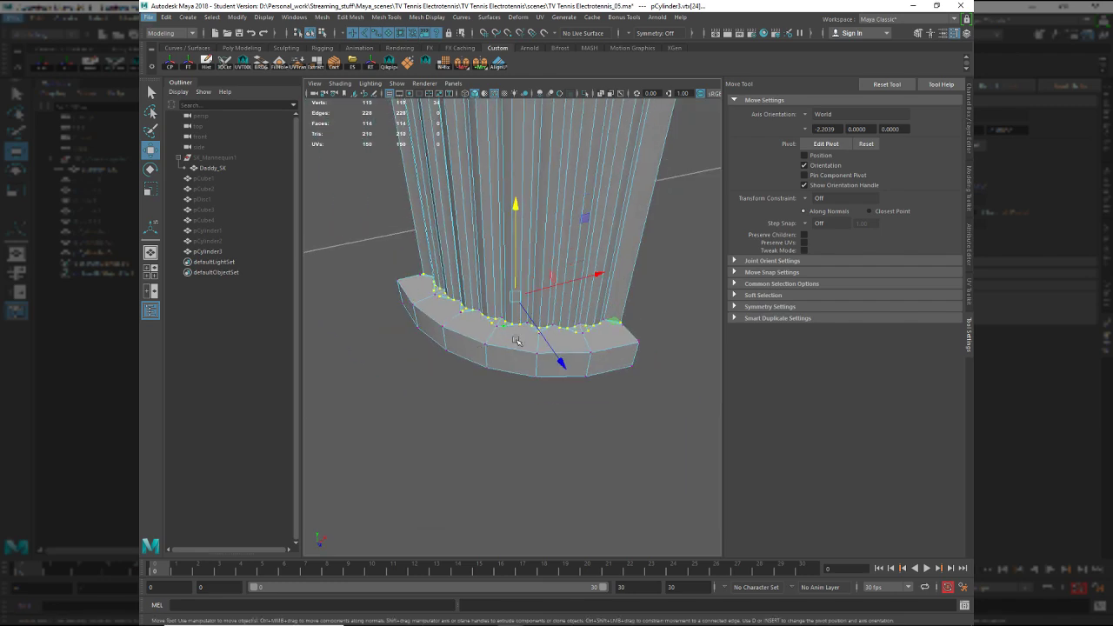
Select the row of faces along the flange's upper surface.
right_click_drag(516, 340, 517, 351)
left_click(521, 340)
left_click(566, 341, "shift")
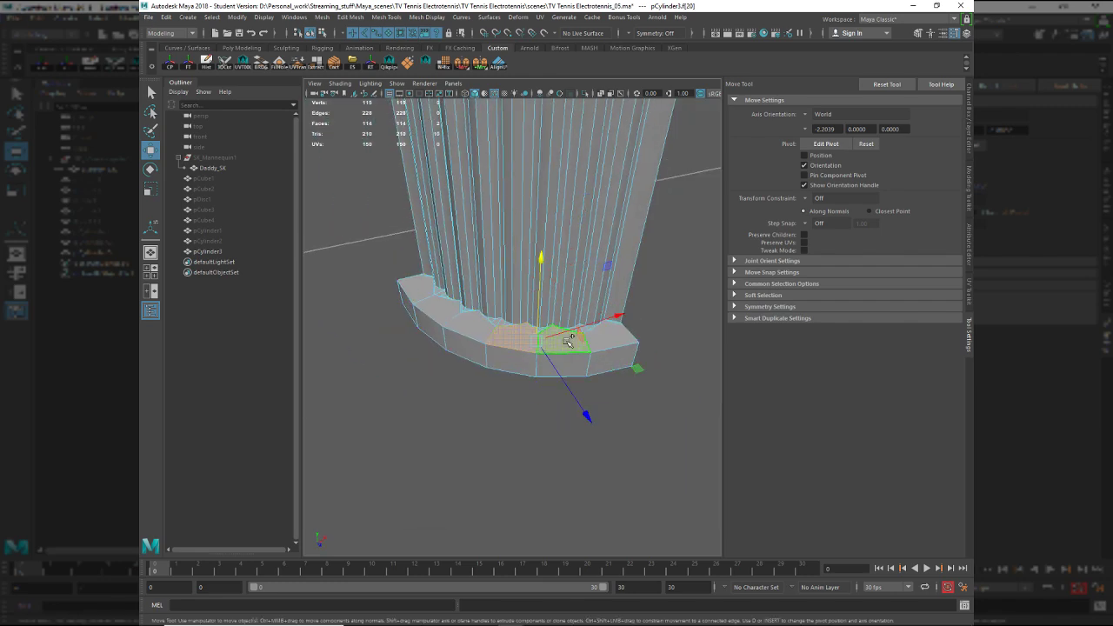
left_click(629, 337)
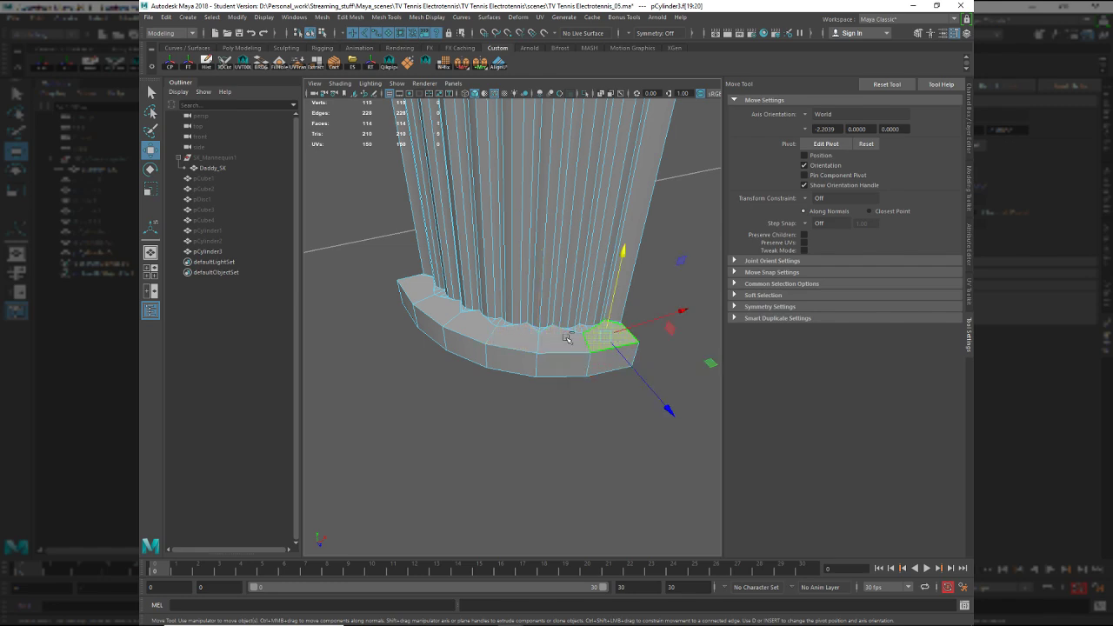
left_click(689, 313)
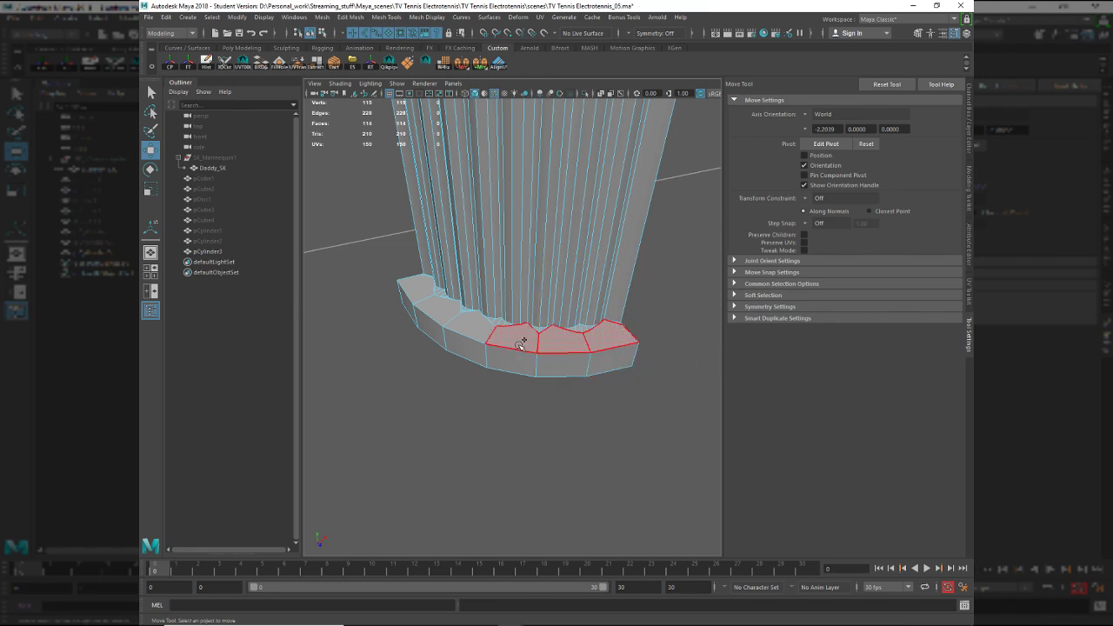
left_click_drag(418, 300, 423, 292)
Grow the face selection across the whole quarter and deselect the ridged grip's side faces.
key("shift+period")
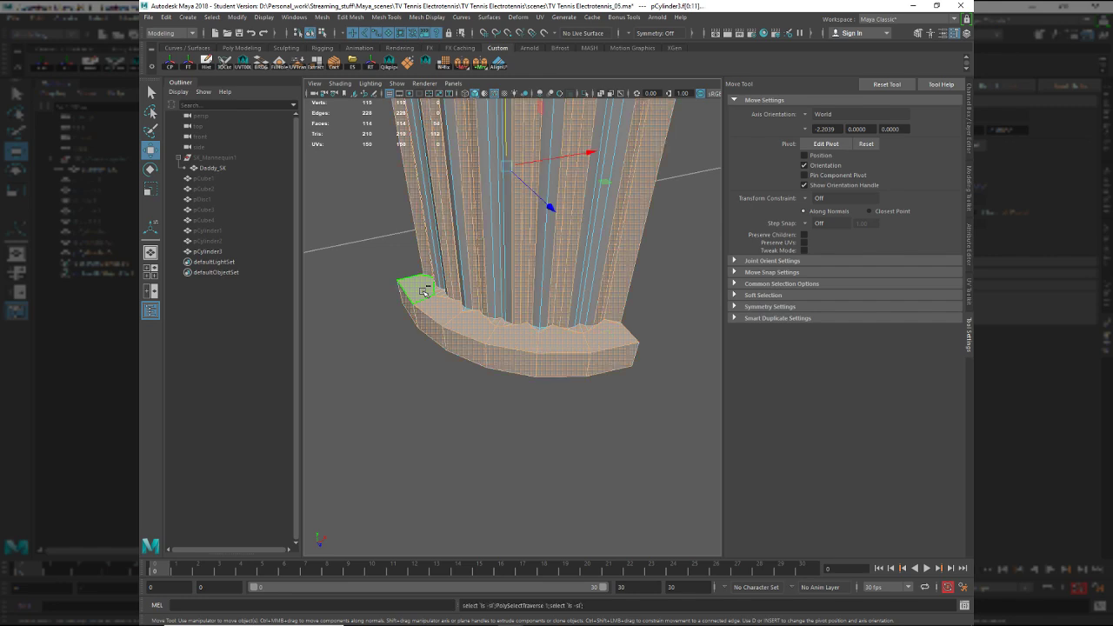
key("shift+comma")
key("shift+comma")
key("shift+comma")
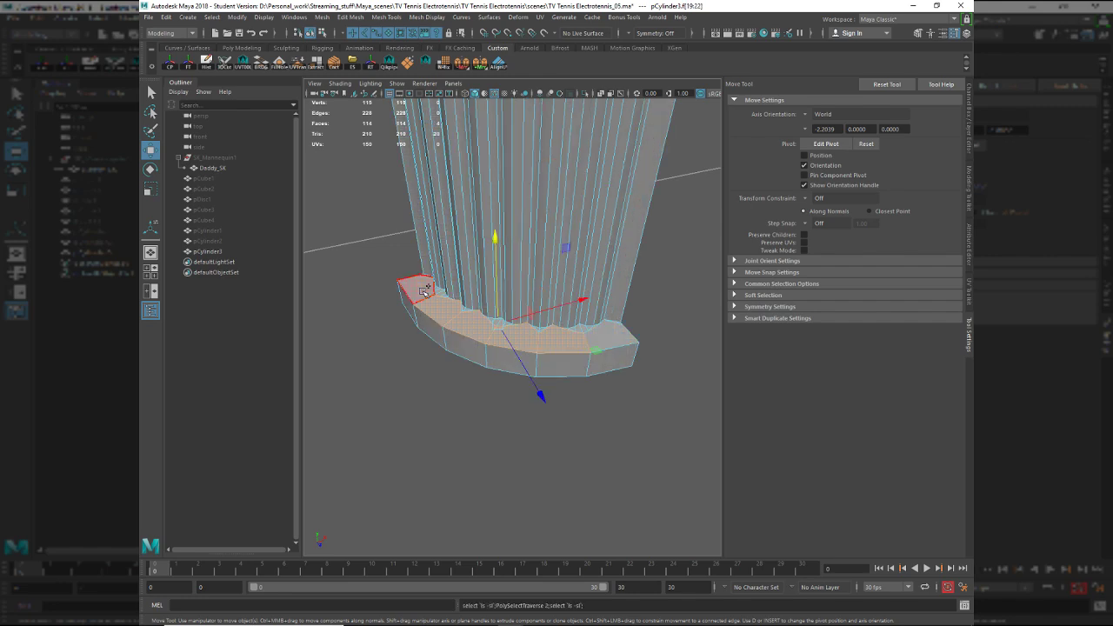
key("shift+period")
key("shift+period")
key("shift+period")
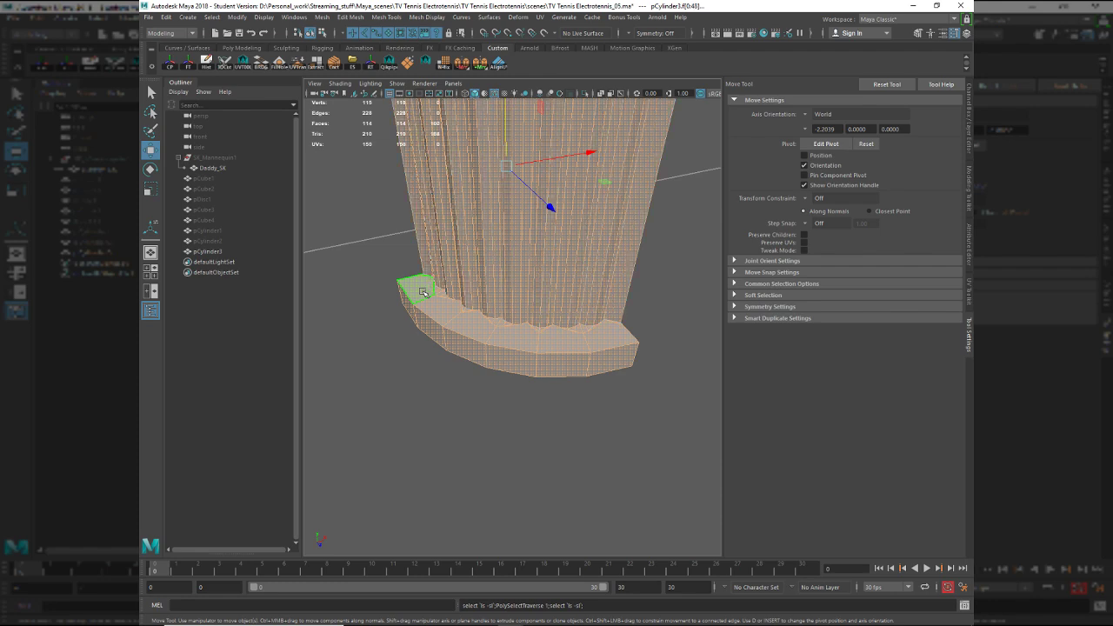
left_click_drag(419, 283, 441, 204, "alt")
left_click_drag(413, 149, 727, 178, "ctrl")
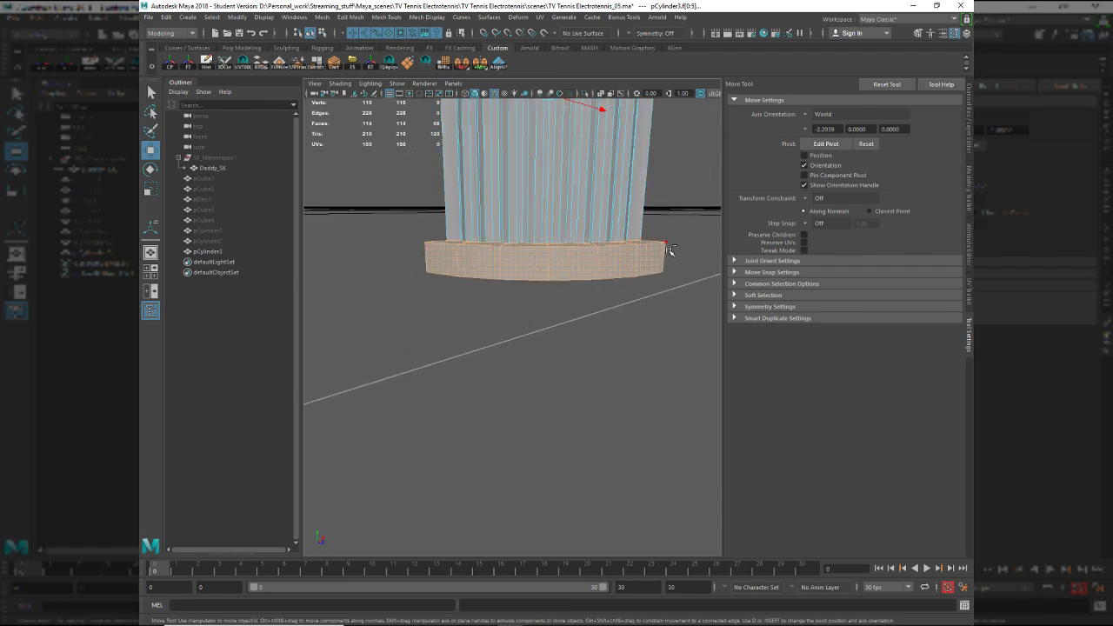
double_click(623, 263, "ctrl")
key("ctrl+z")
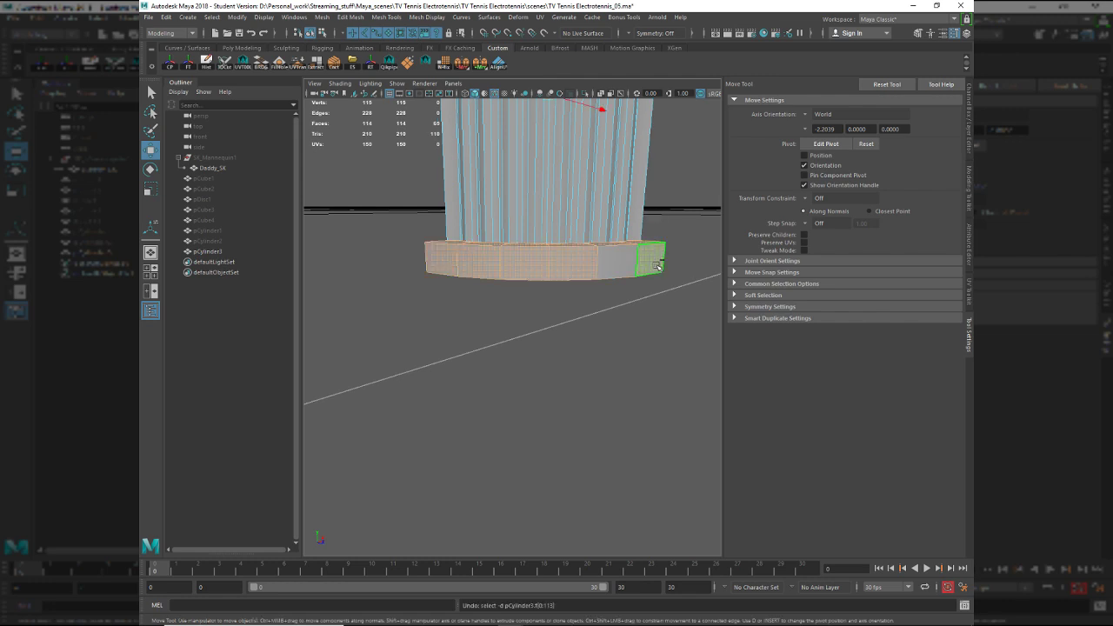
left_click(653, 261, "ctrl")
double_click(628, 267, "ctrl")
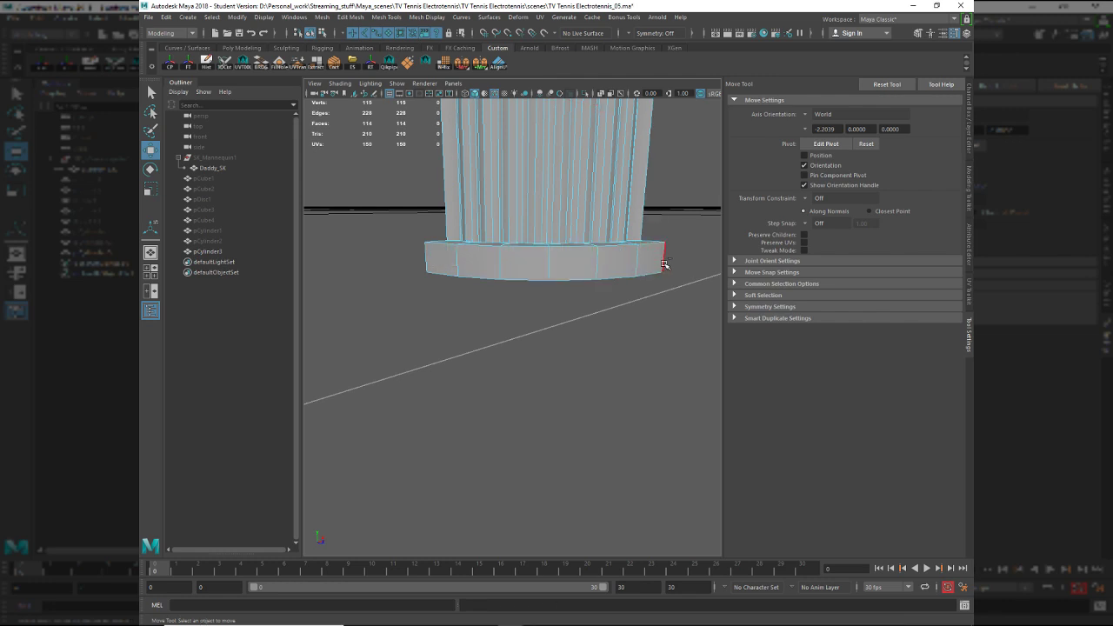
key("ctrl+z")
Deselect the flange's underside and outer rim and the grip's top cap, and delete the faces still selected.
left_click_drag(651, 278, 603, 213, "alt")
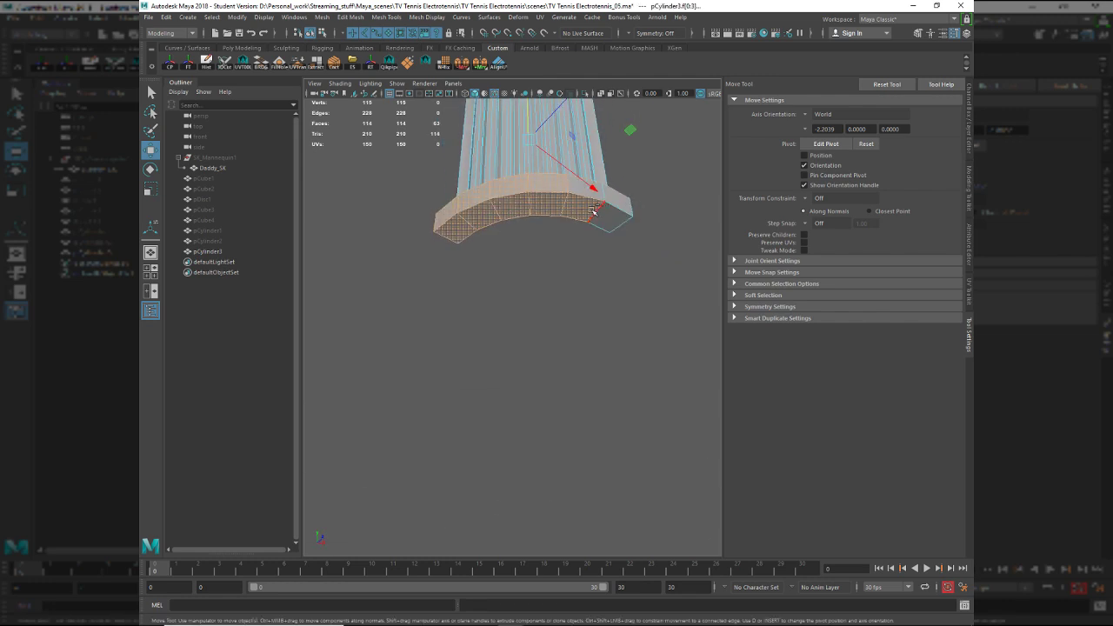
double_click(581, 205, "ctrl")
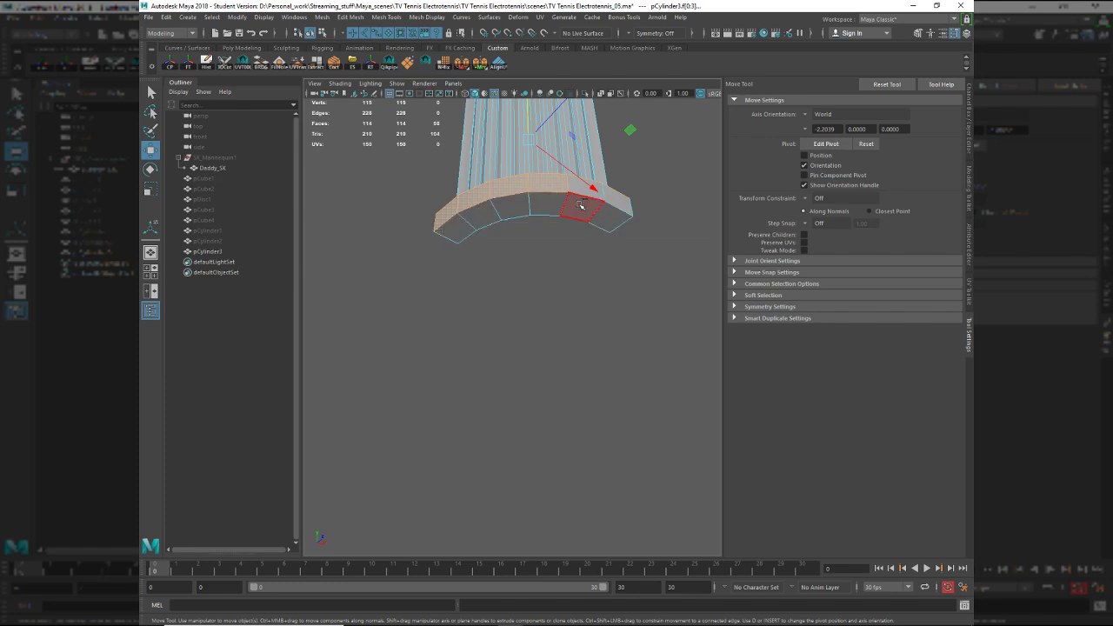
double_click(561, 185, "ctrl")
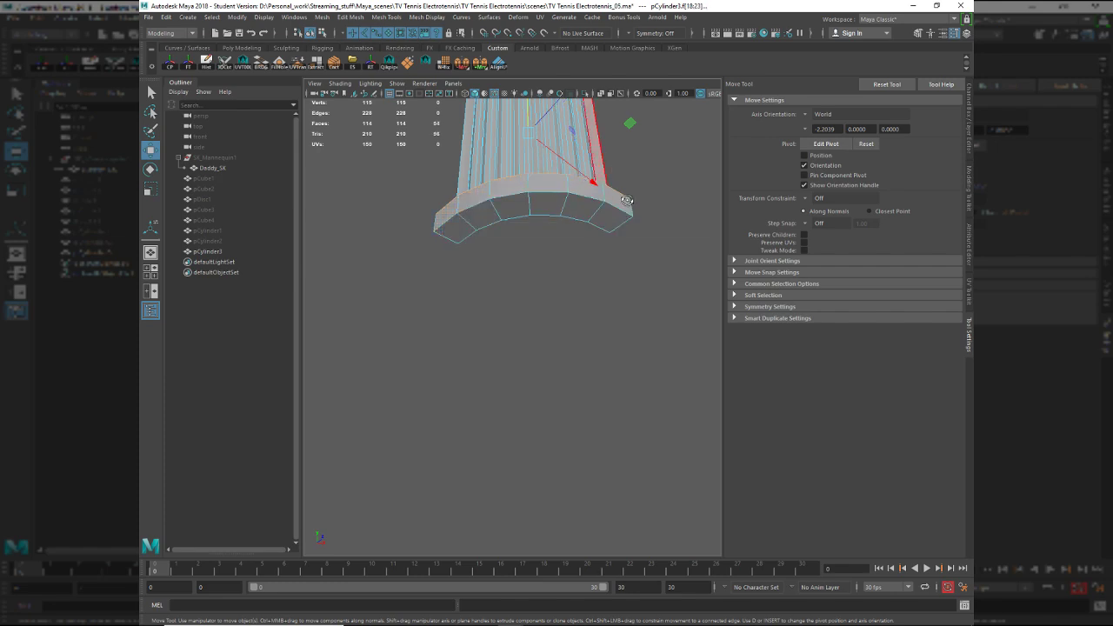
scroll(622, 166, "down", 5)
left_click_drag(623, 167, 493, 179, "alt")
left_click_drag(444, 201, 523, 258, "ctrl")
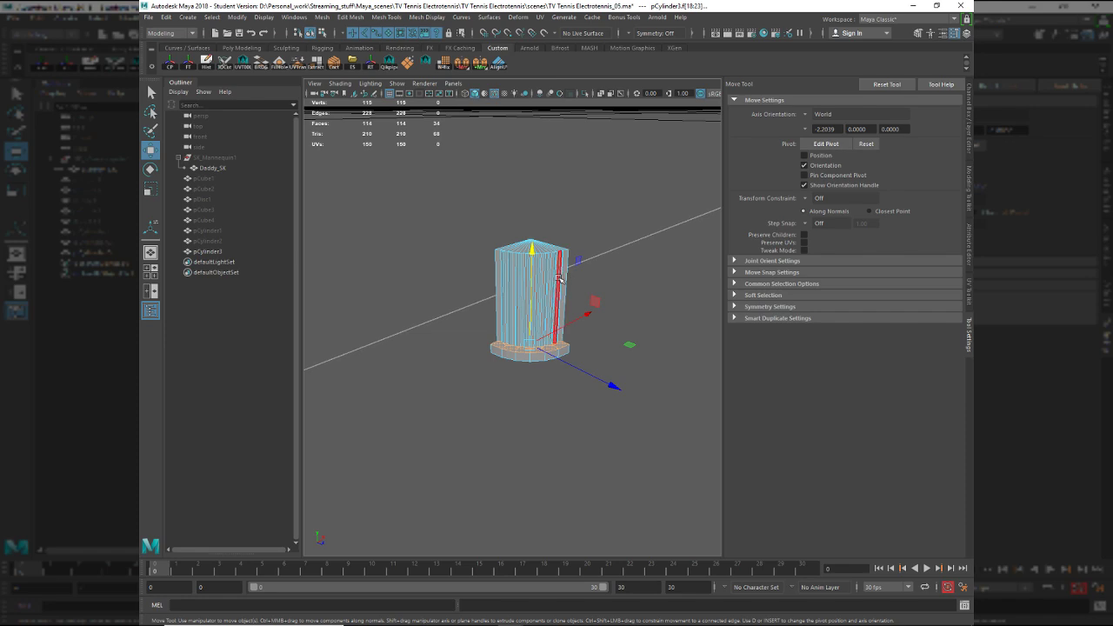
key("Delete")
Mirror the quarter mesh across both horizontal axes, including Z in the negative direction, to form the full round knob.
scroll(569, 377, "up", 3)
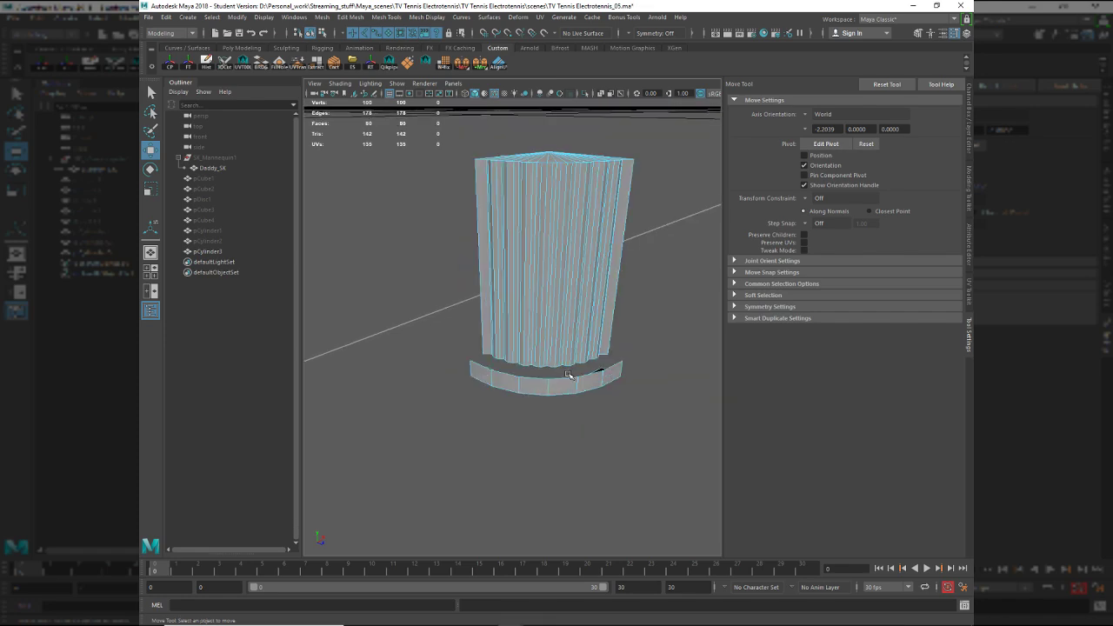
scroll(568, 376, "up", 3)
left_click(585, 323)
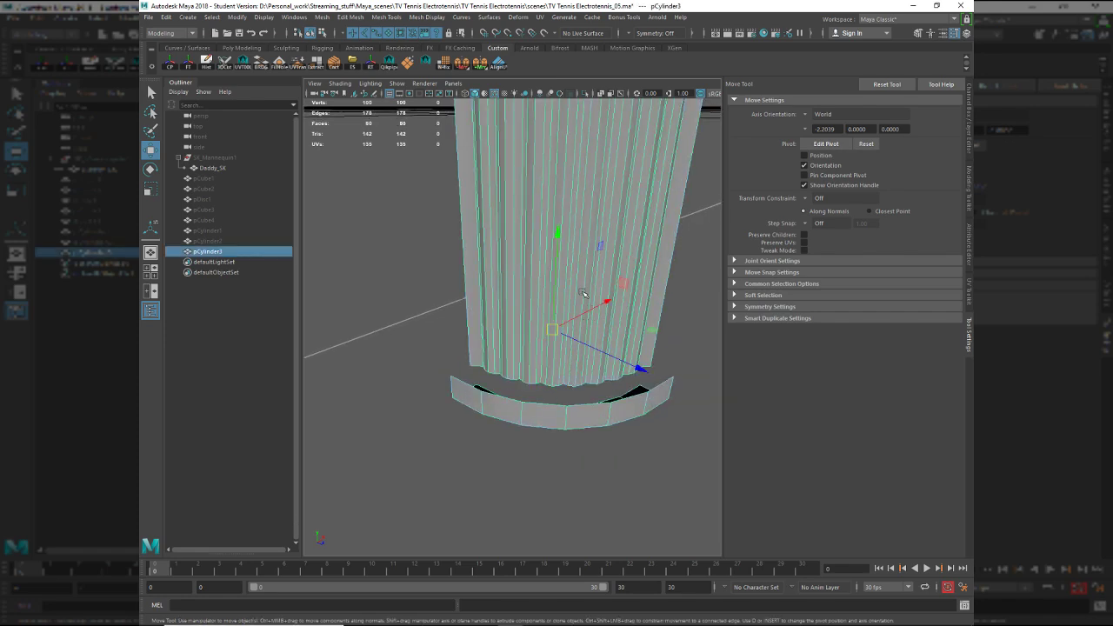
left_click_drag(576, 260, 532, 289, "alt")
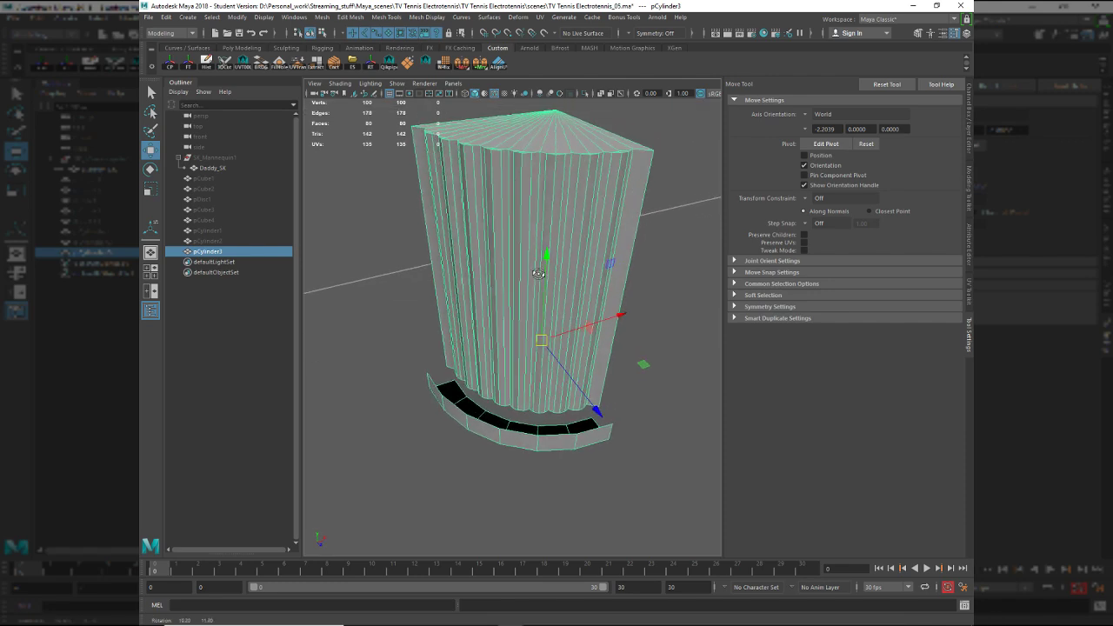
left_click(477, 69)
right_click(465, 68)
left_click(481, 136)
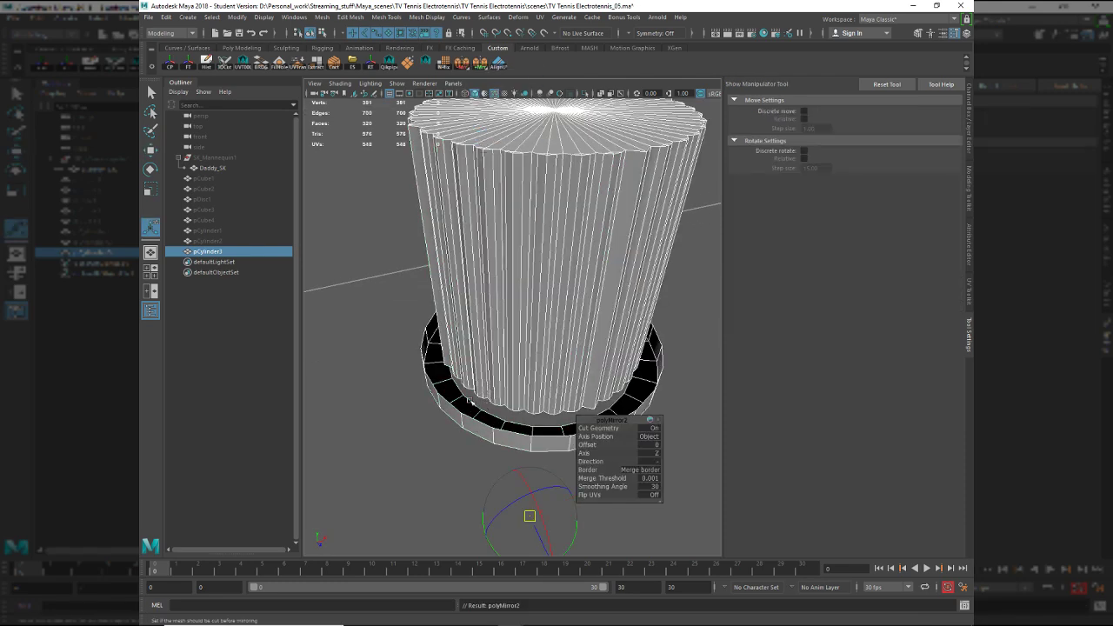
Extrude the flange rim's open upper edge loop and scale it inward under the grip to form the flange's upper surface.
key("q")
key("F10")
key("q")
left_click(477, 422)
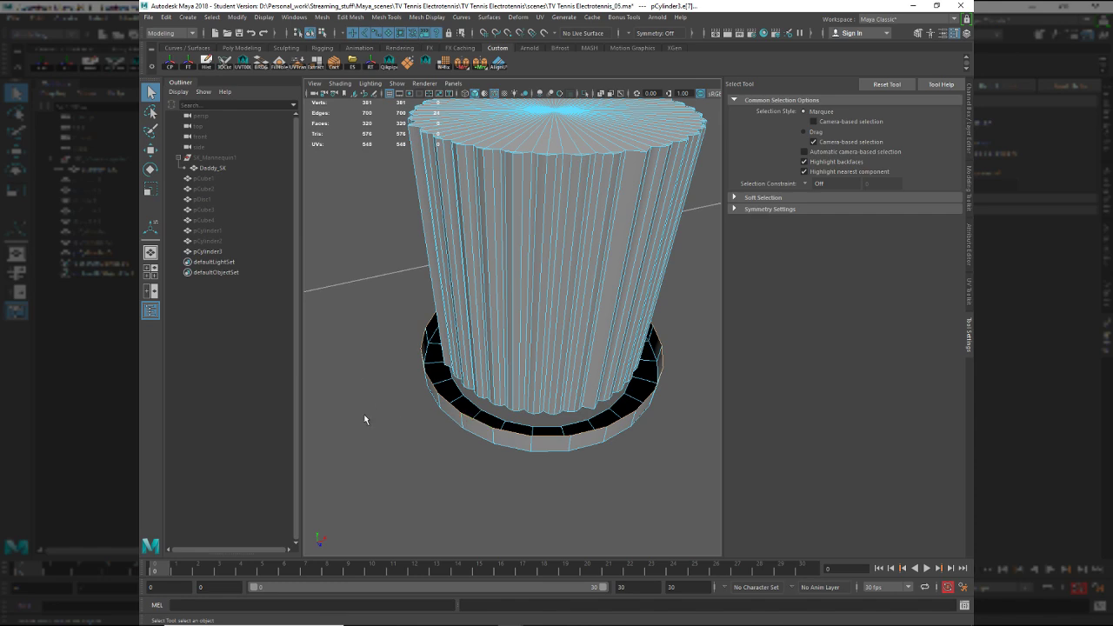
key("ctrl+e")
key("r")
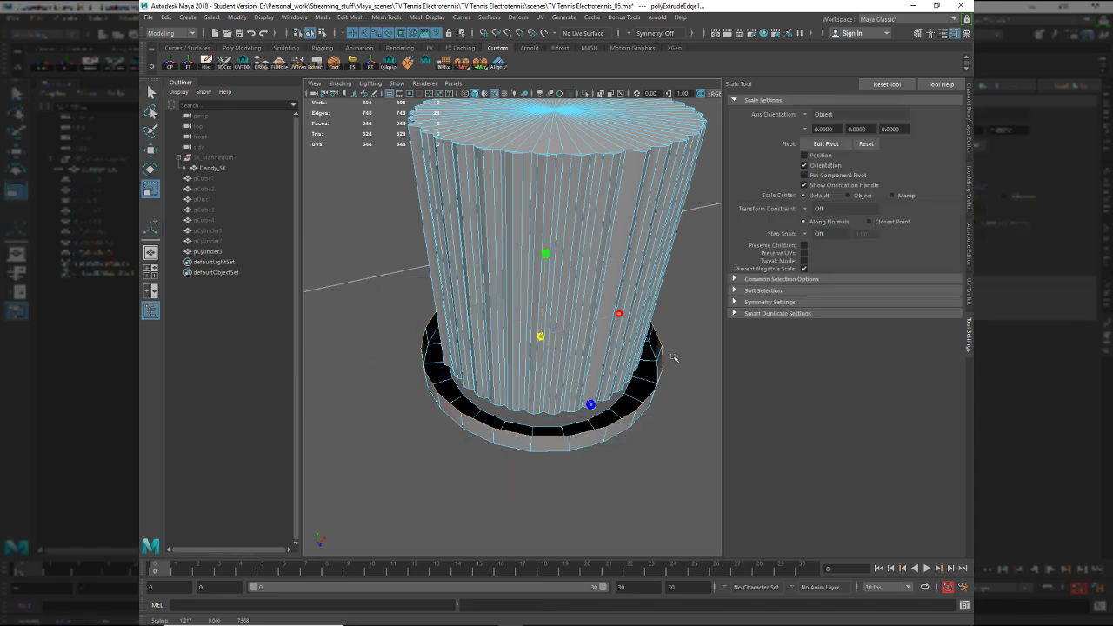
middle_click_drag(674, 358, 636, 351)
Select the four vertical grip edges where the mirrored quarters meet and bevel them.
left_click_drag(640, 355, 547, 400, "alt")
middle_click_drag(546, 400, 538, 376, "alt")
scroll(547, 408, "up", 3)
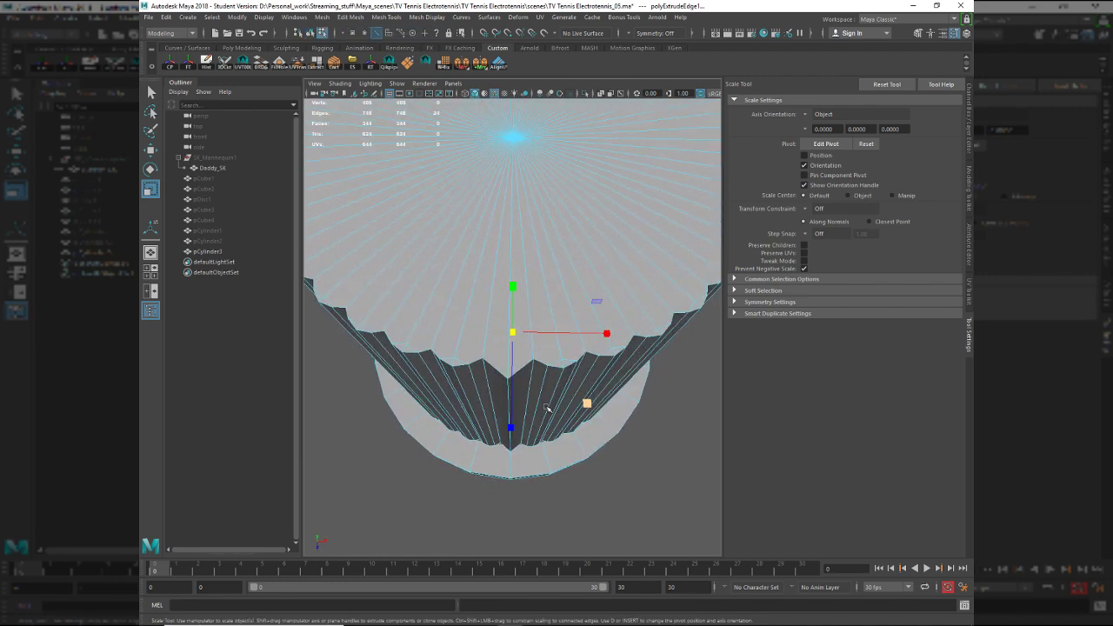
left_click(501, 394)
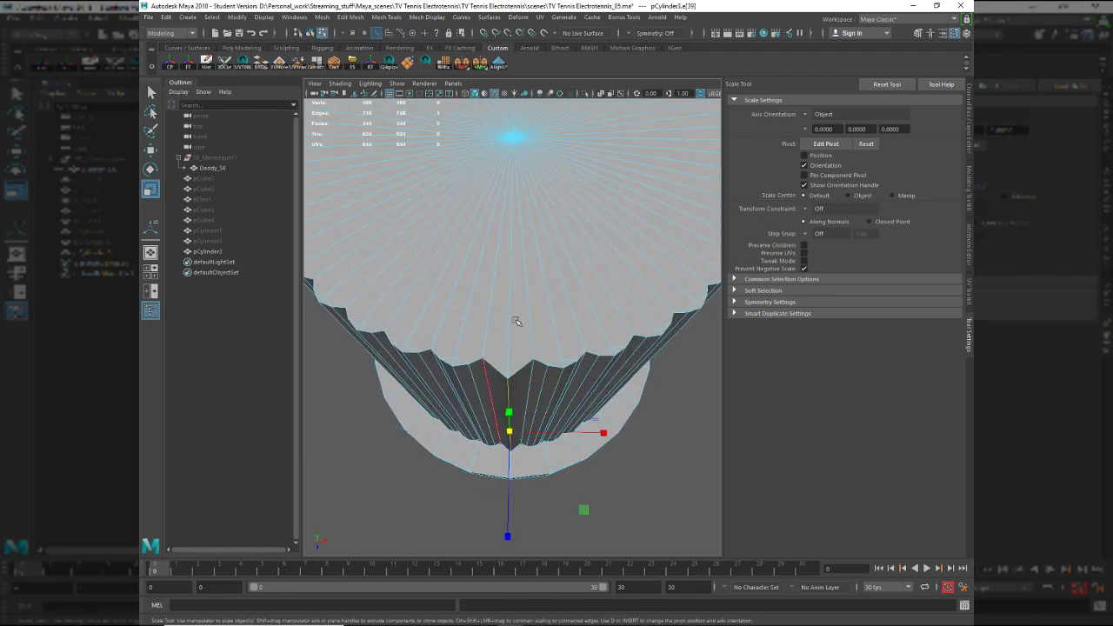
left_click_drag(530, 383, 536, 408, "alt")
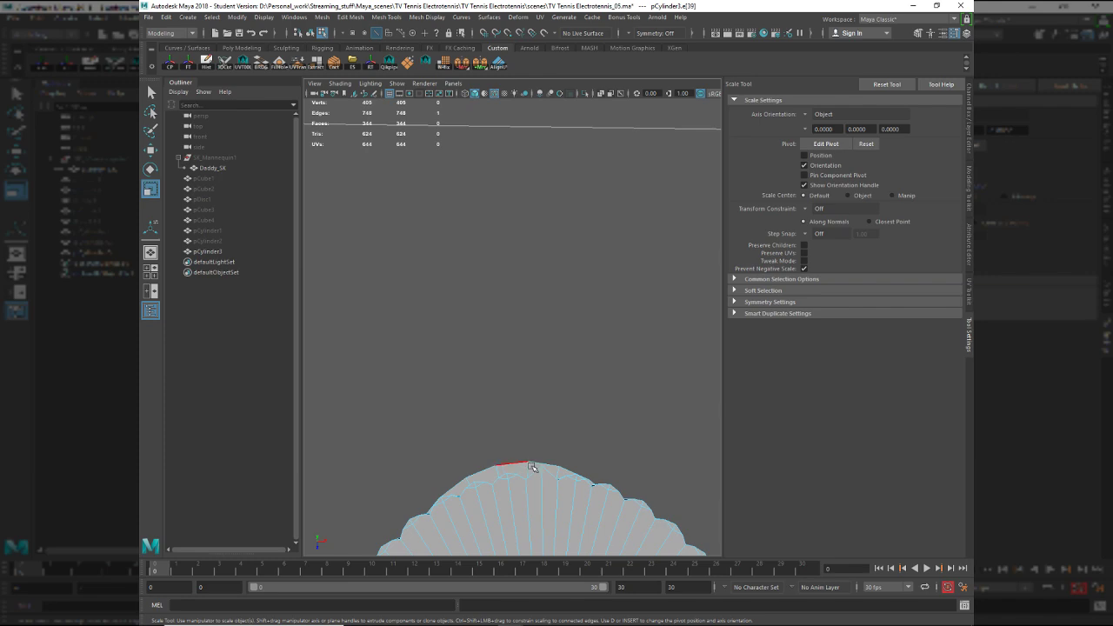
left_click_drag(532, 467, 561, 329, "alt")
left_click(560, 329, "shift")
key("ctrl+b")
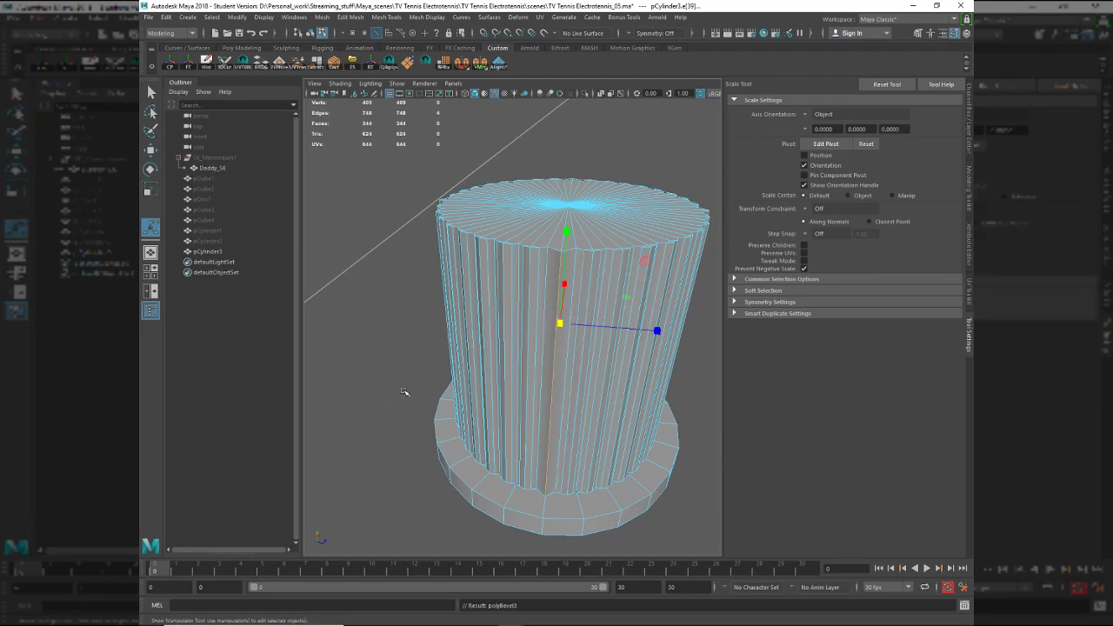
Set the seam bevel to 2 segments.
left_click_drag(420, 387, 419, 390, "alt")
right_click_drag(420, 390, 428, 414, "alt")
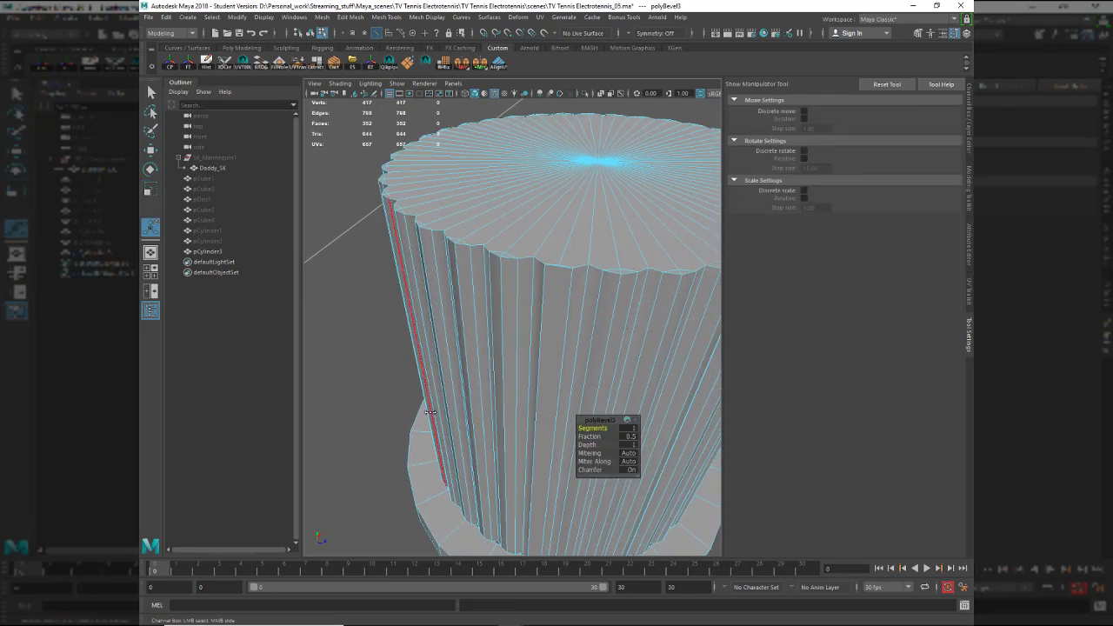
middle_click_drag(427, 412, 435, 415)
left_click_drag(577, 400, 577, 426, "alt")
right_click_drag(525, 385, 591, 350)
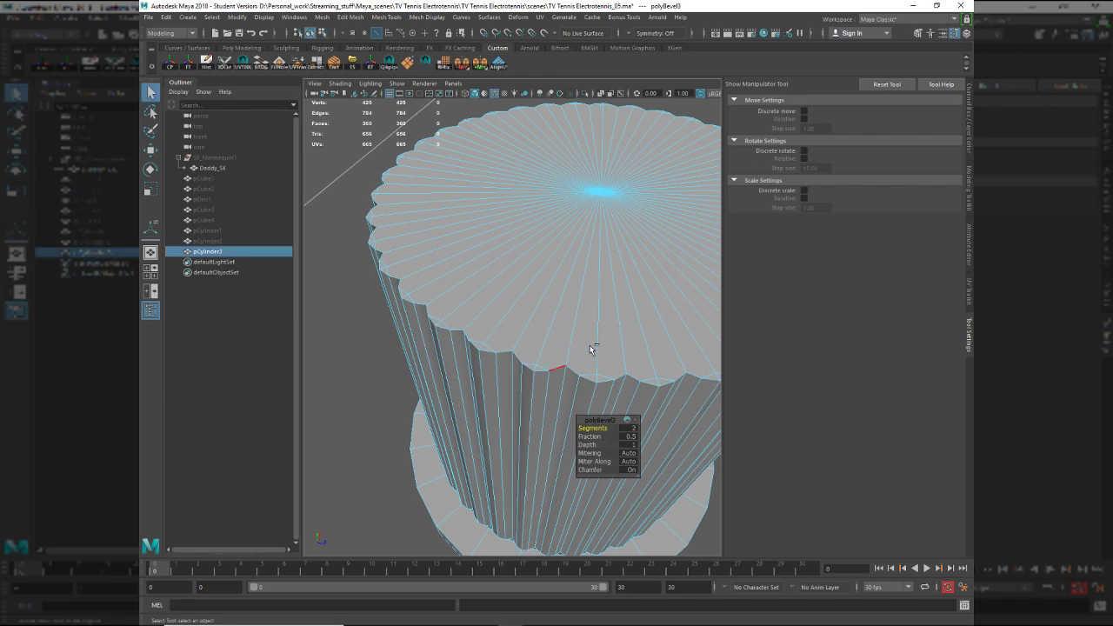
key("q")
left_click(597, 375, "ctrl")
Turn off the wireframe overlay on the shaded view and switch the knob to edge selection.
scroll(591, 368, "down", 5)
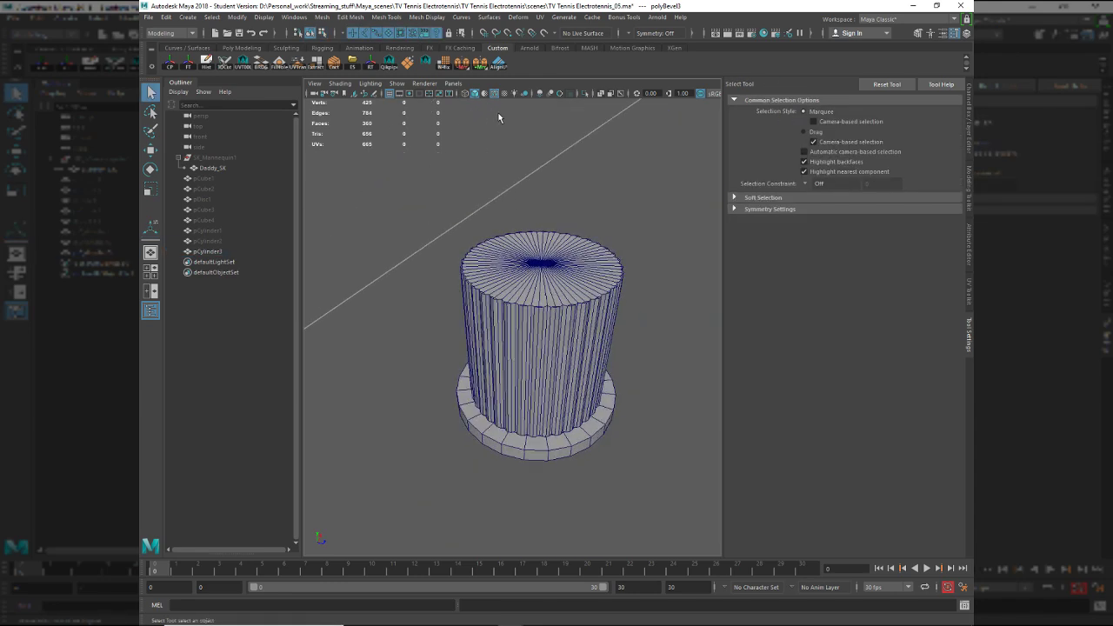
left_click(598, 93)
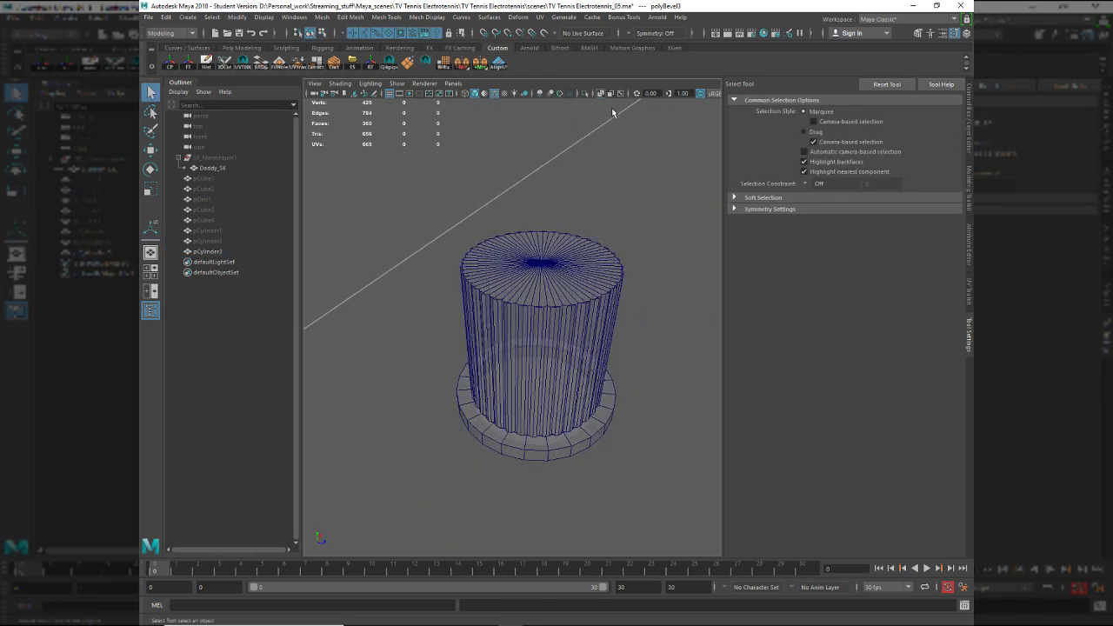
left_click(601, 93)
left_click(494, 93)
scroll(602, 326, "up", 5)
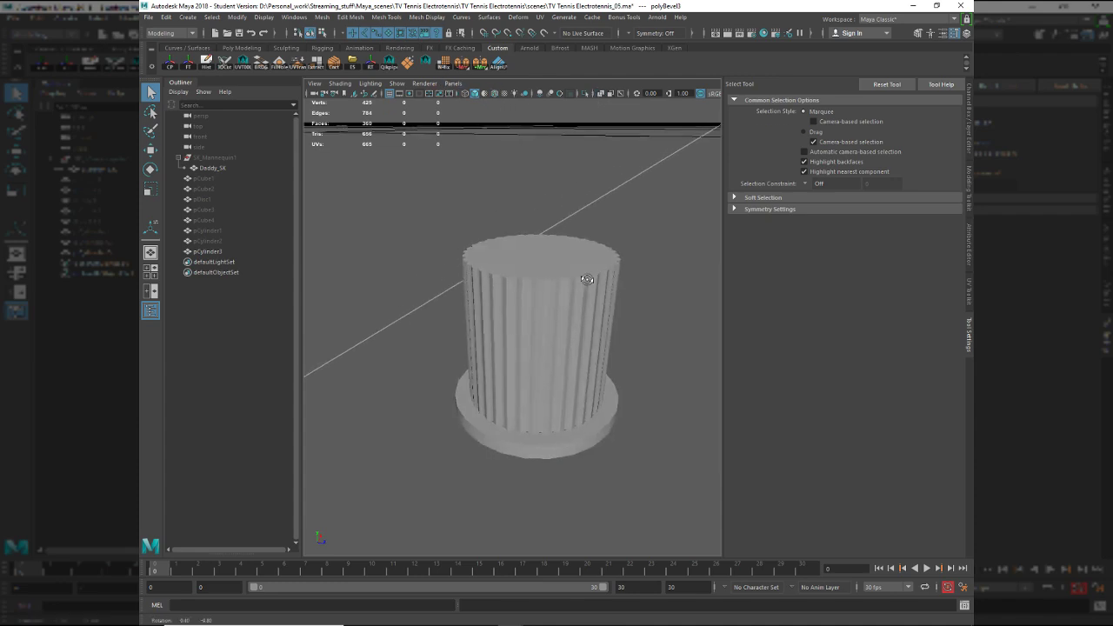
left_click_drag(602, 331, 535, 399, "alt")
left_click(517, 432)
right_click_drag(517, 431, 509, 407)
left_click_drag(501, 406, 512, 331, "alt")
left_click(513, 326)
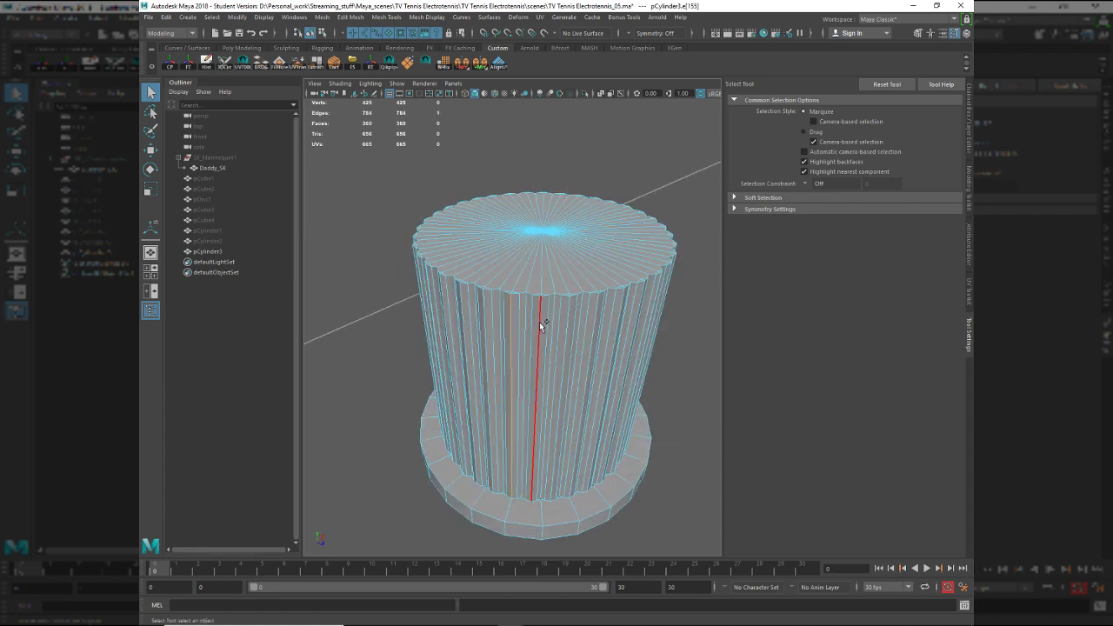
right_click_drag(670, 152, 734, 363, "shift")
key("r")
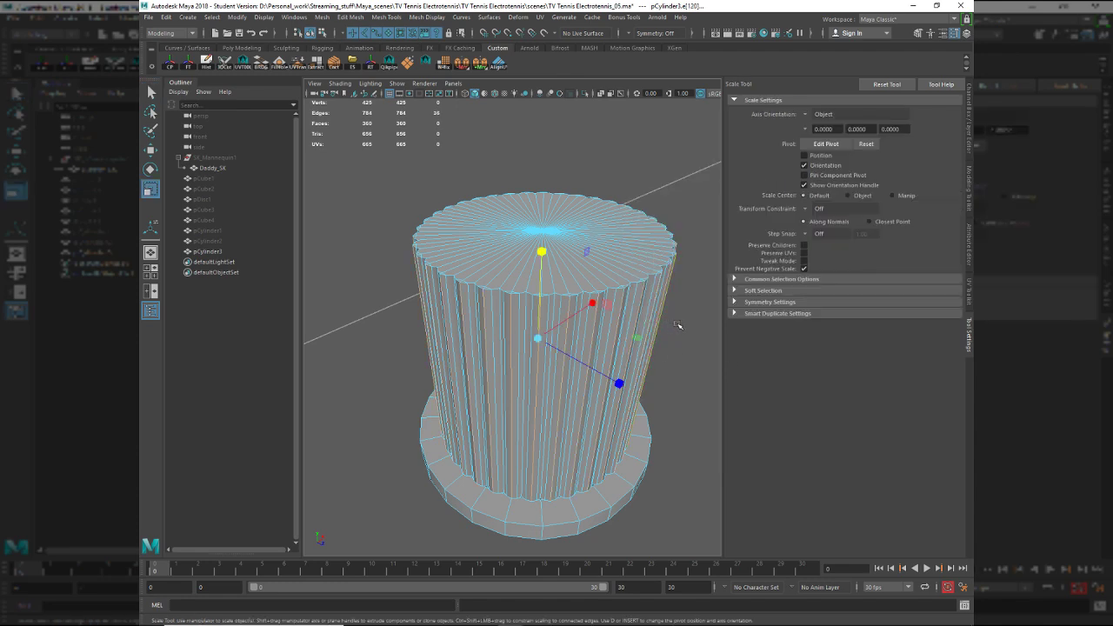
key("ctrl+z")
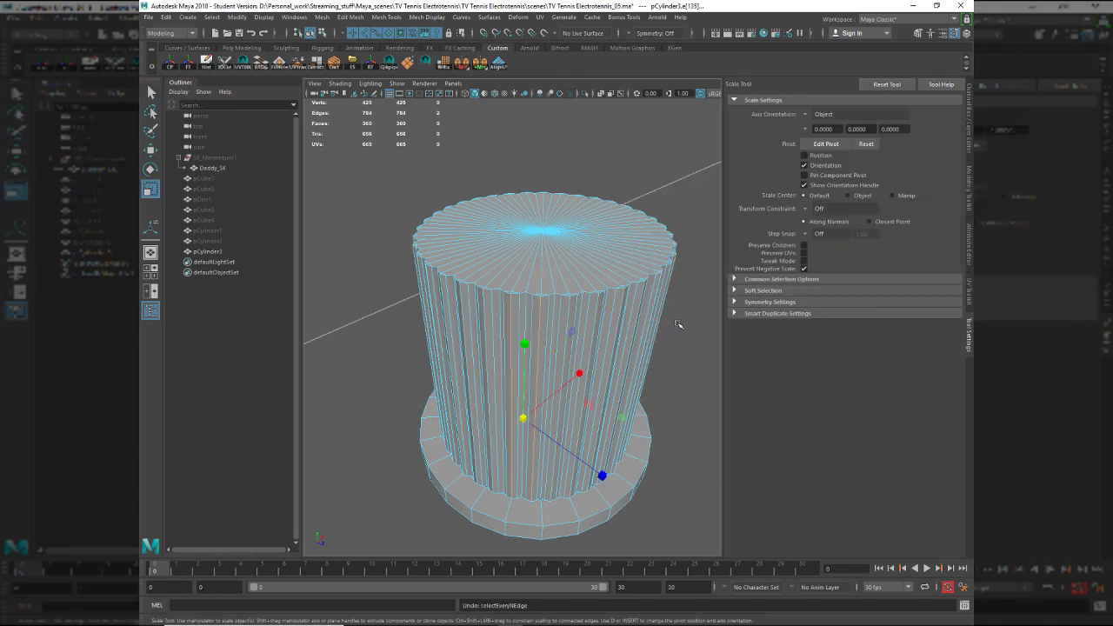
key("ctrl+z")
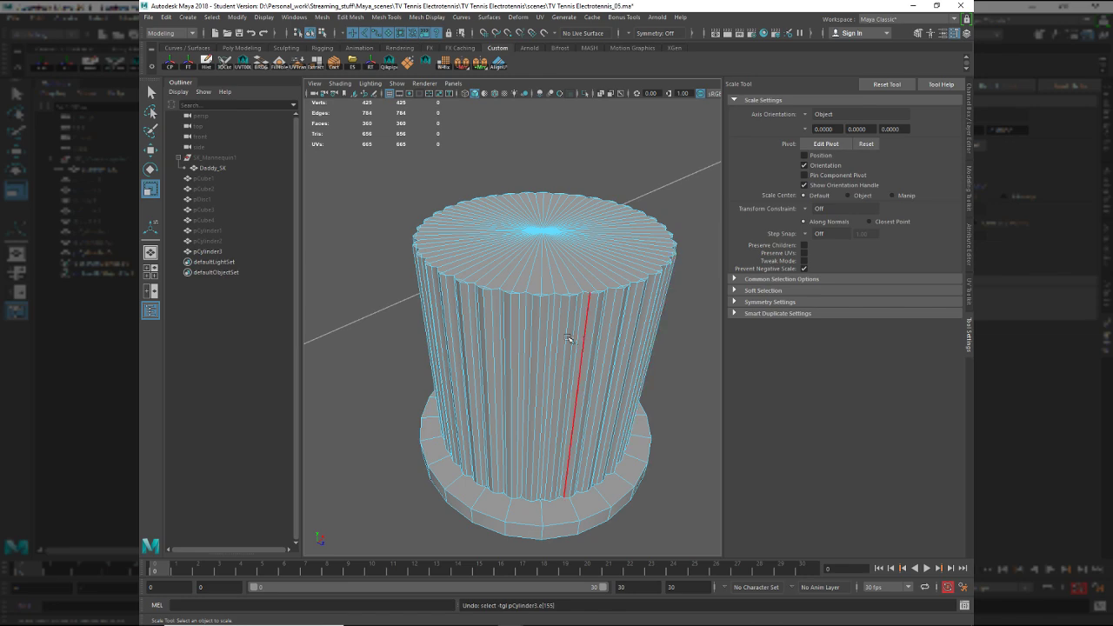
Pick two vertical edges on neighbouring ridges and extend the selection to every Nth edge around the grip.
left_click(540, 325)
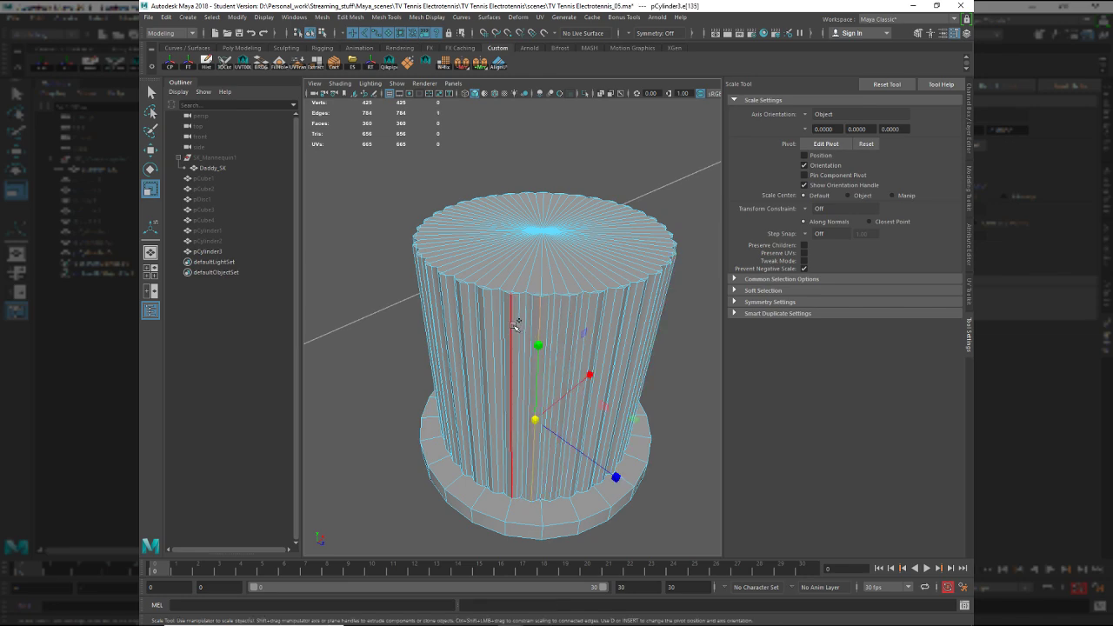
left_click(513, 325, "shift")
right_click_drag(645, 140, 693, 334, "shift")
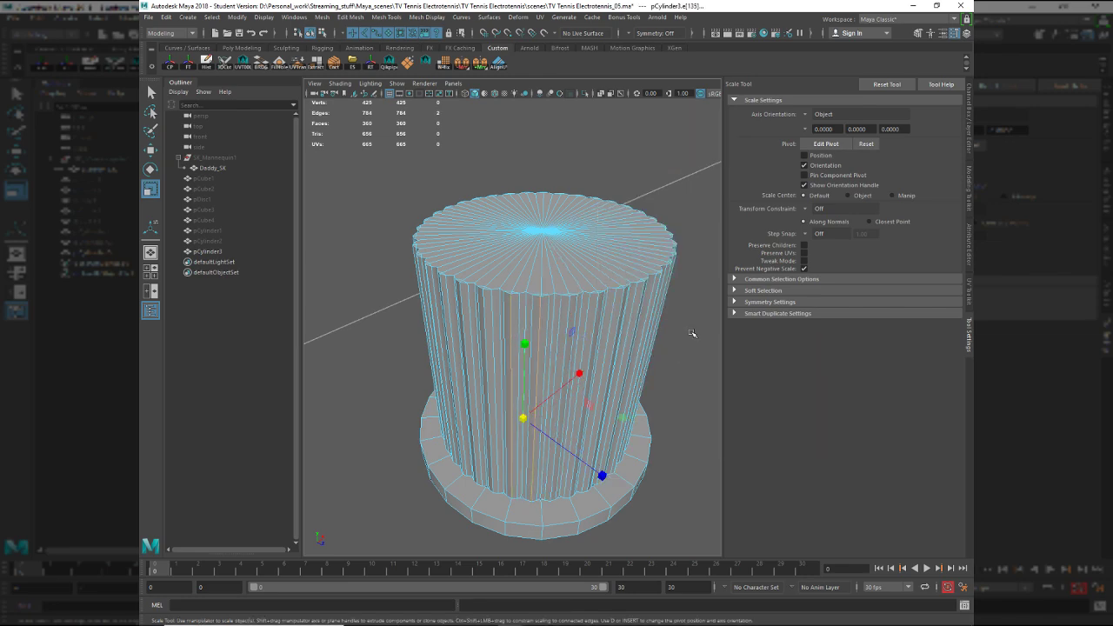
Try to scale the selected grip edges uniformly inward.
middle_click_drag(691, 332, 679, 328)
left_click_drag(603, 321, 521, 242, "alt")
right_click_drag(556, 300, 604, 324, "alt")
middle_click_drag(604, 325, 632, 403, "alt")
key("ctrl+z")
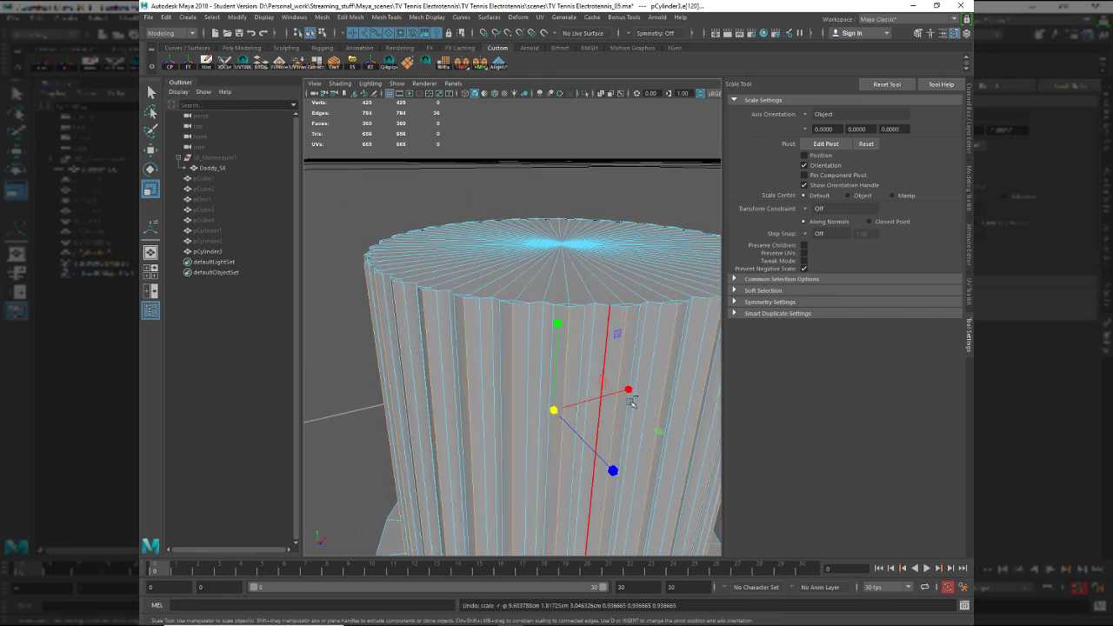
Scale the selected grip edges slightly inward in the horizontal plane only, and return to object selection.
left_click_drag(661, 430, 658, 430)
scroll(549, 401, "up", 4)
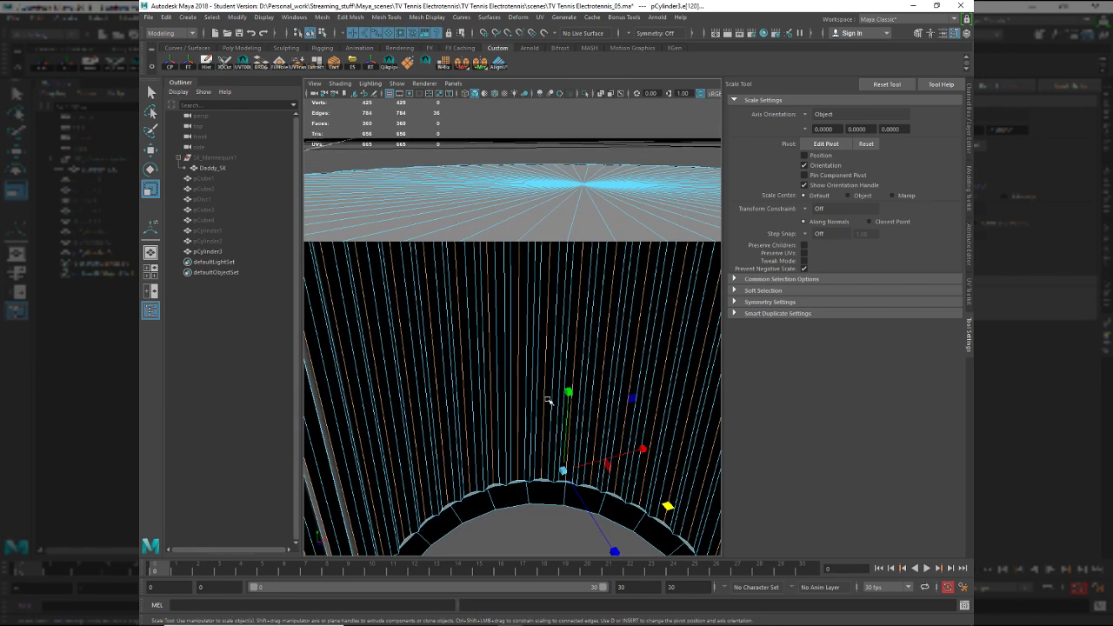
key("F8")
left_click(511, 319)
right_click_drag(540, 331, 450, 310, "alt")
left_click_drag(517, 327, 633, 445, "alt")
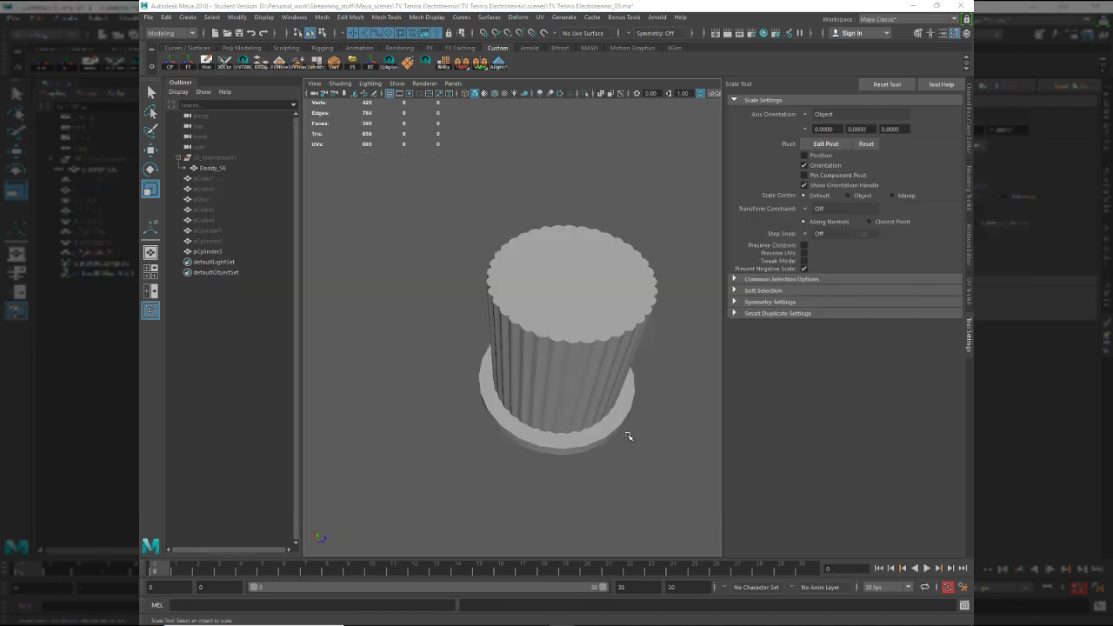
Select the knob and switch it to edge selection for editing the ridges near the grip's upper rim.
left_click(572, 370)
left_click_drag(574, 371, 564, 431, "alt")
right_click_drag(513, 448, 542, 463, "alt")
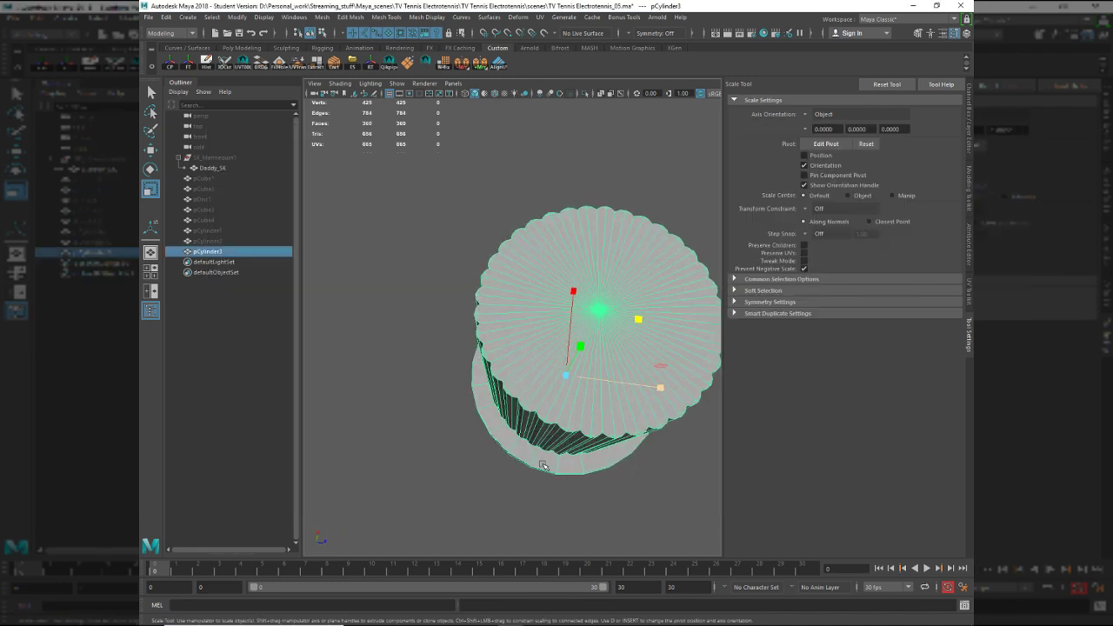
middle_click_drag(527, 410, 511, 374, "alt")
left_click_drag(511, 374, 501, 397)
key("F10")
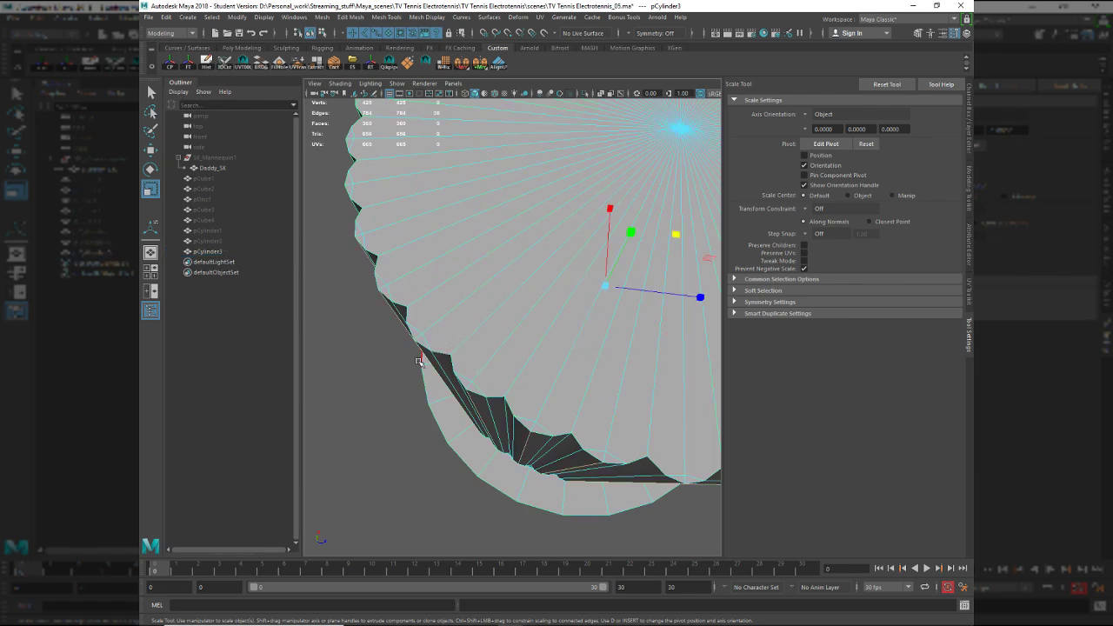
left_click_drag(435, 365, 483, 313, "alt")
left_click(496, 311, "shift")
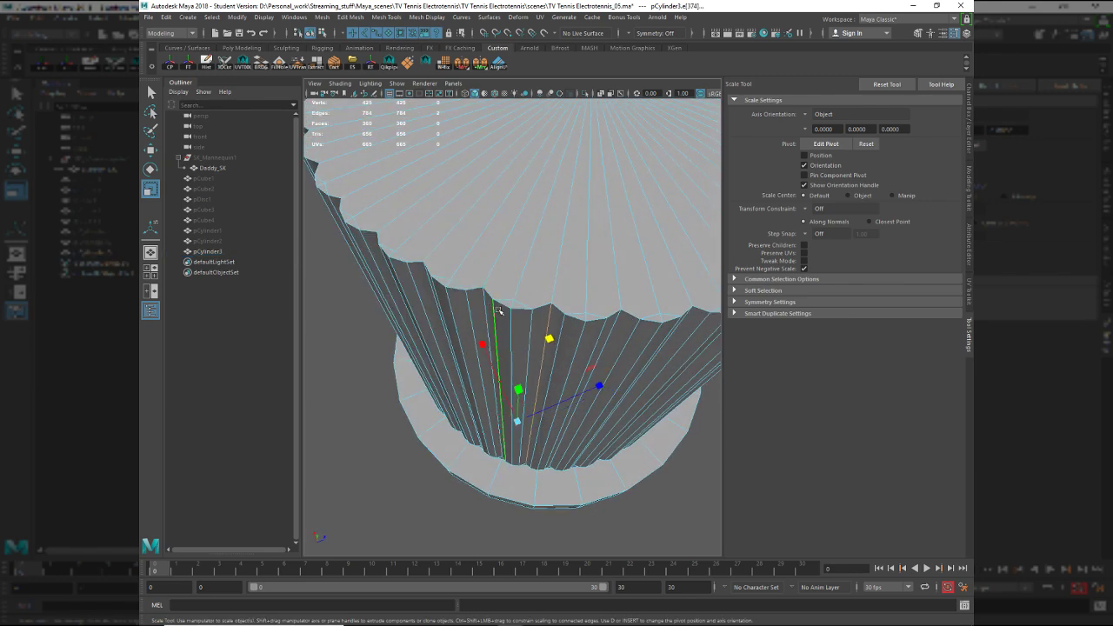
left_click(484, 304)
left_click(552, 314, "shift")
left_click_drag(503, 313, 513, 269, "alt")
Pick two vertical edges on neighbouring grip ridges and extend the selection to every Nth edge around the ring.
key("q")
left_click(511, 263)
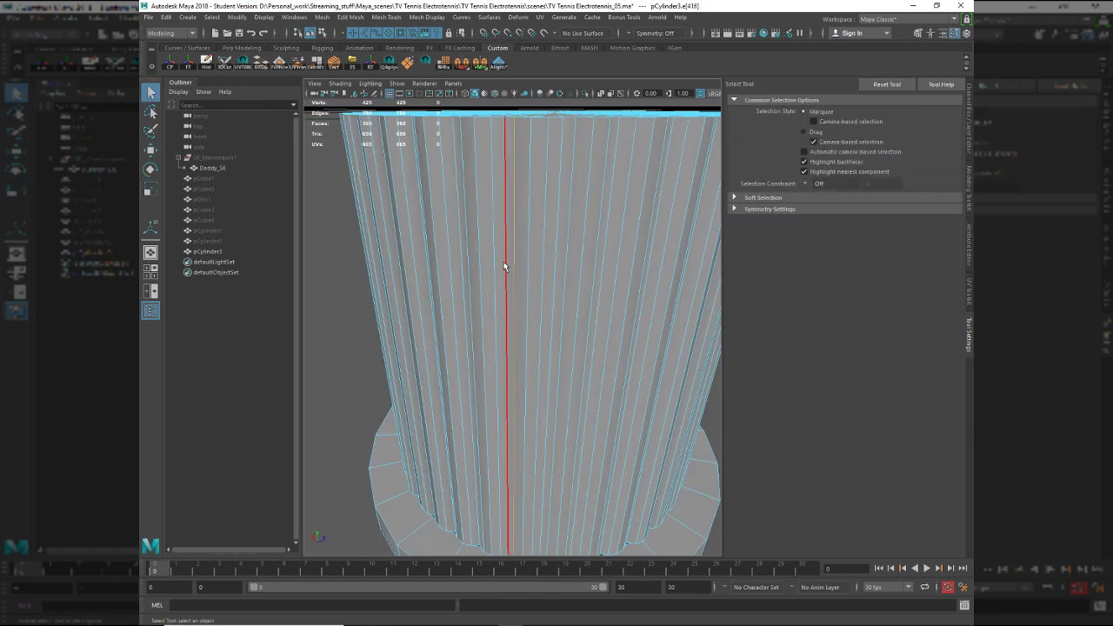
left_click(568, 212)
left_click_drag(562, 209, 592, 278, "alt")
right_click(588, 284, "shift")
mouse_move(600, 489)
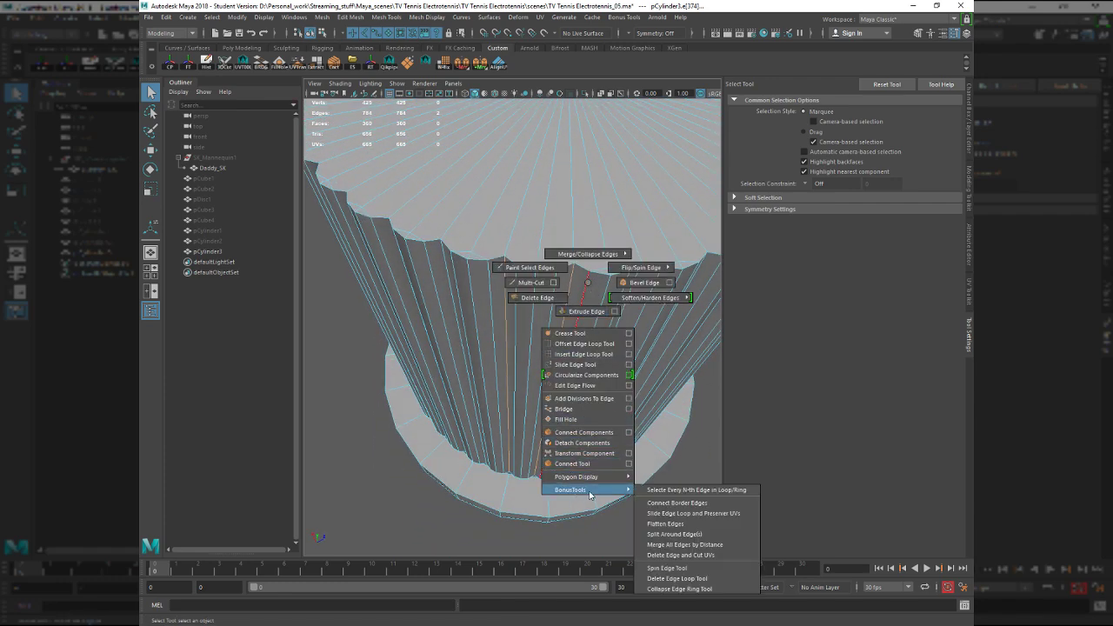
left_click(661, 493)
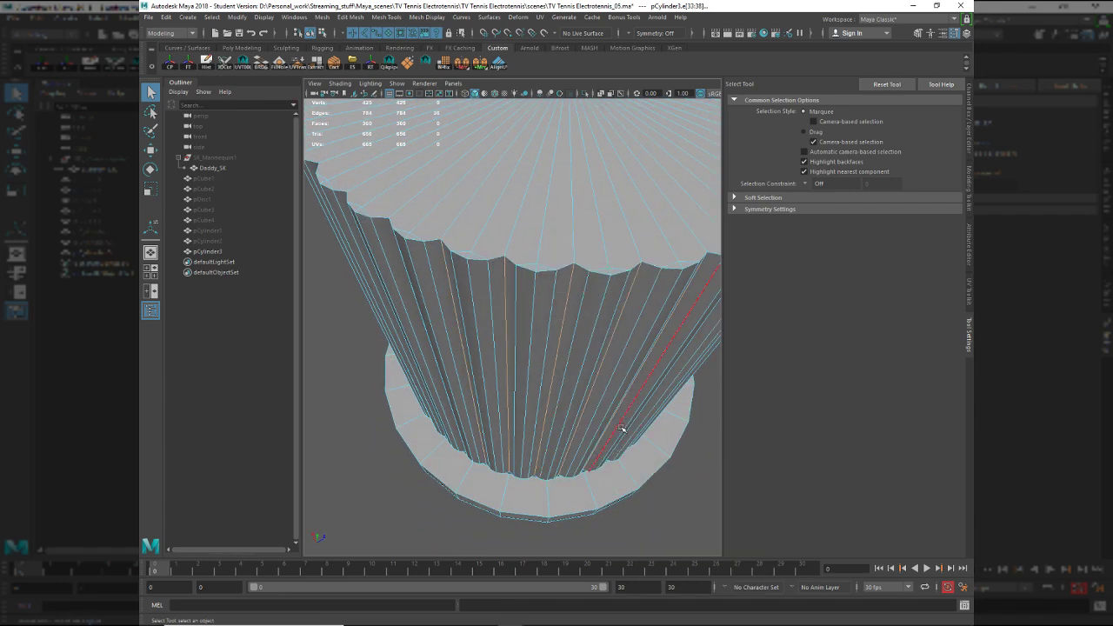
Scale the selected ridge edges slightly in the horizontal plane only and return to object selection.
key("r")
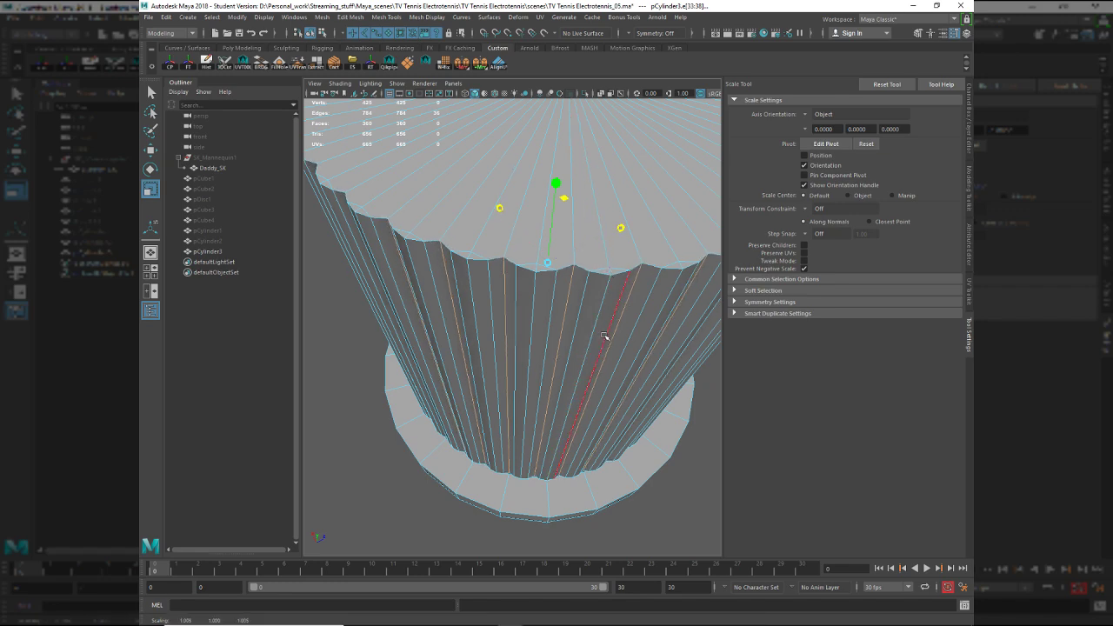
middle_click_drag(604, 336, 606, 336)
left_click_drag(608, 336, 579, 291)
left_click(616, 301)
scroll(574, 293, "down", 5)
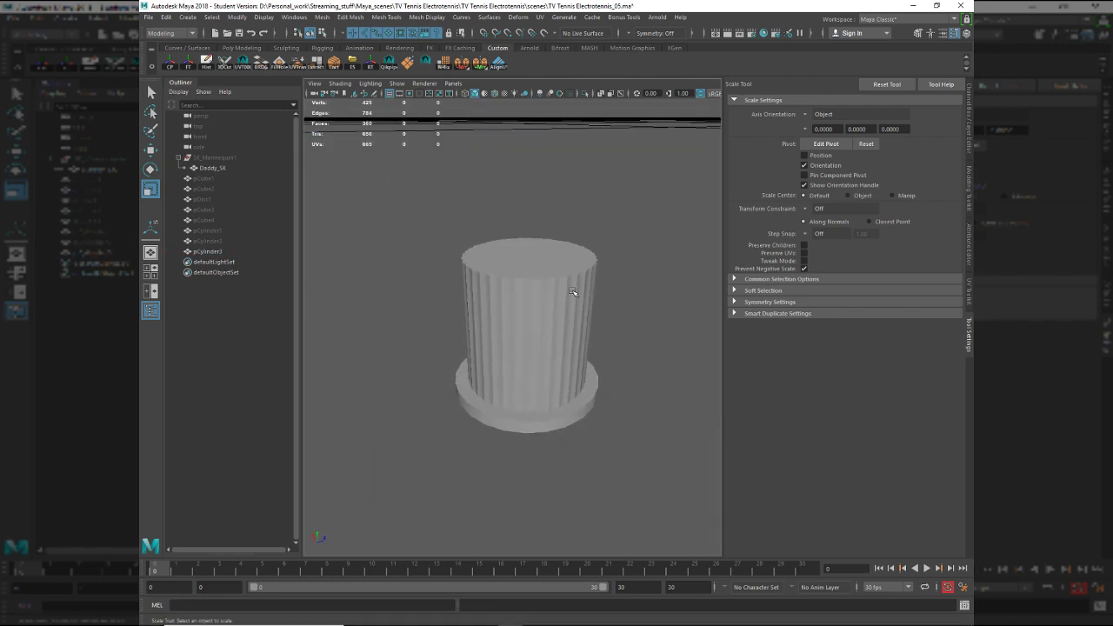
scroll(574, 368, "up", 10)
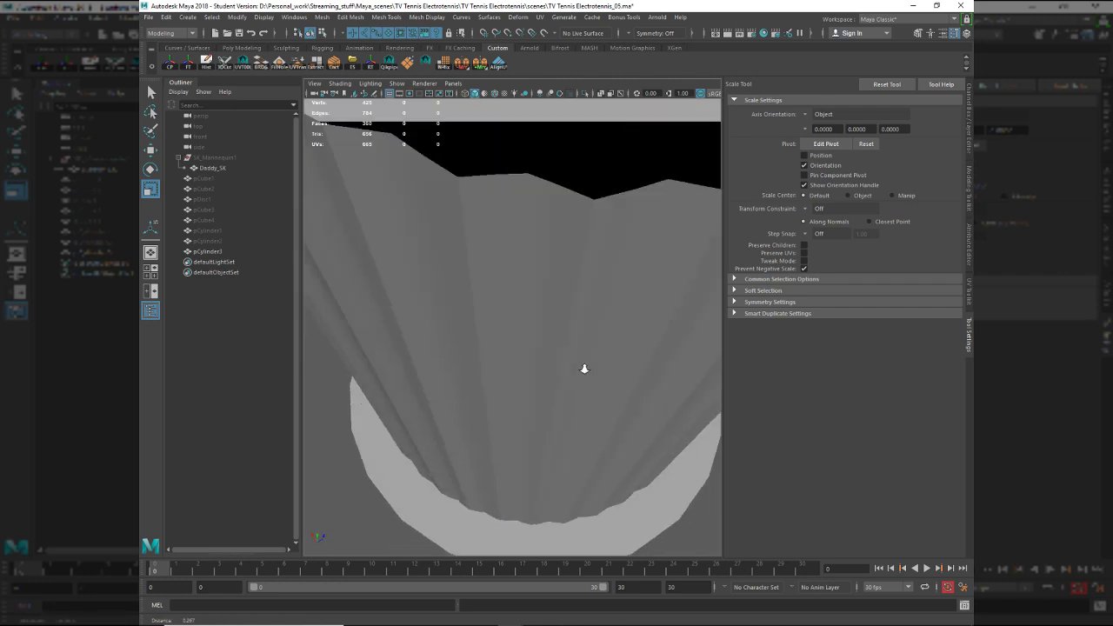
scroll(585, 369, "down", 5)
Select the faces of the knob's grip and cap, convert the selection to edges, and soften those edges.
left_click(563, 348)
right_click_drag(548, 353, 557, 377)
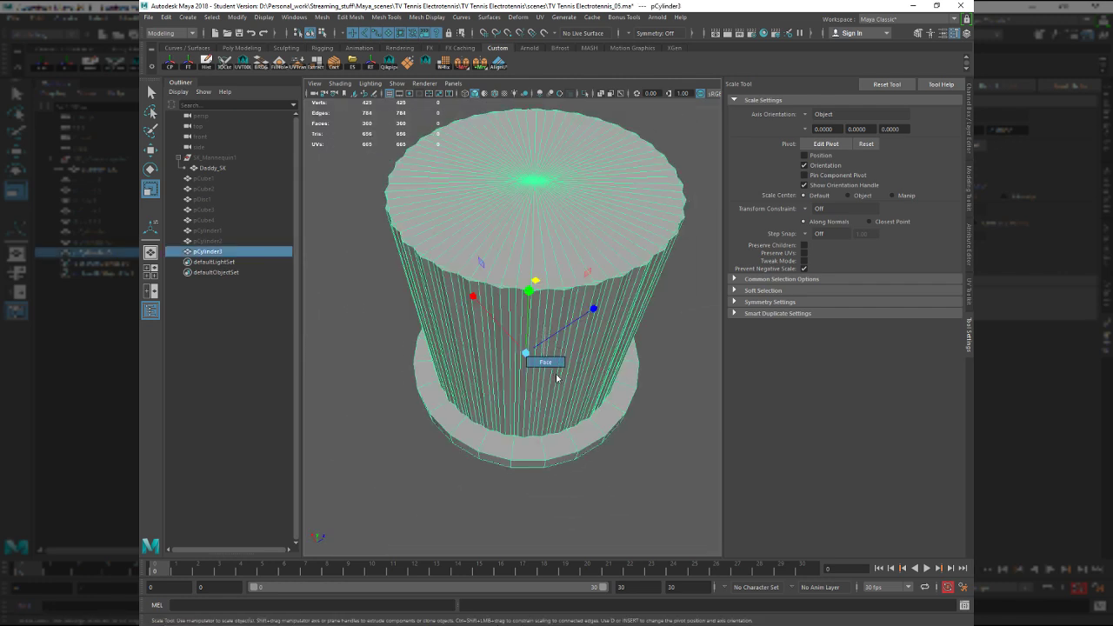
left_click(559, 384)
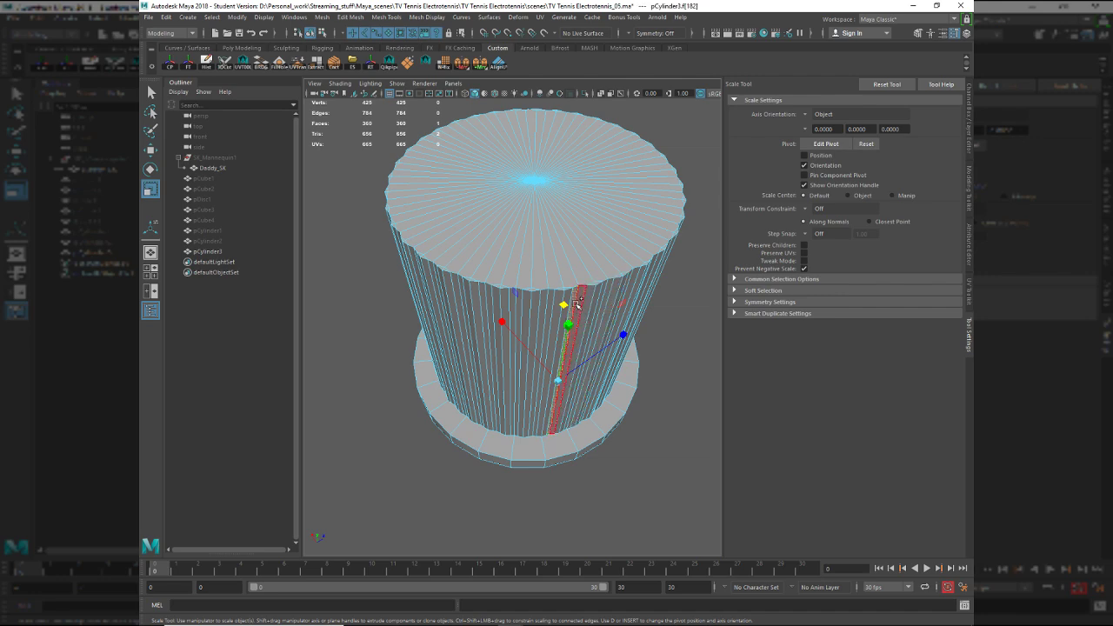
double_click(576, 306)
right_click_drag(561, 311, 629, 322, "ctrl")
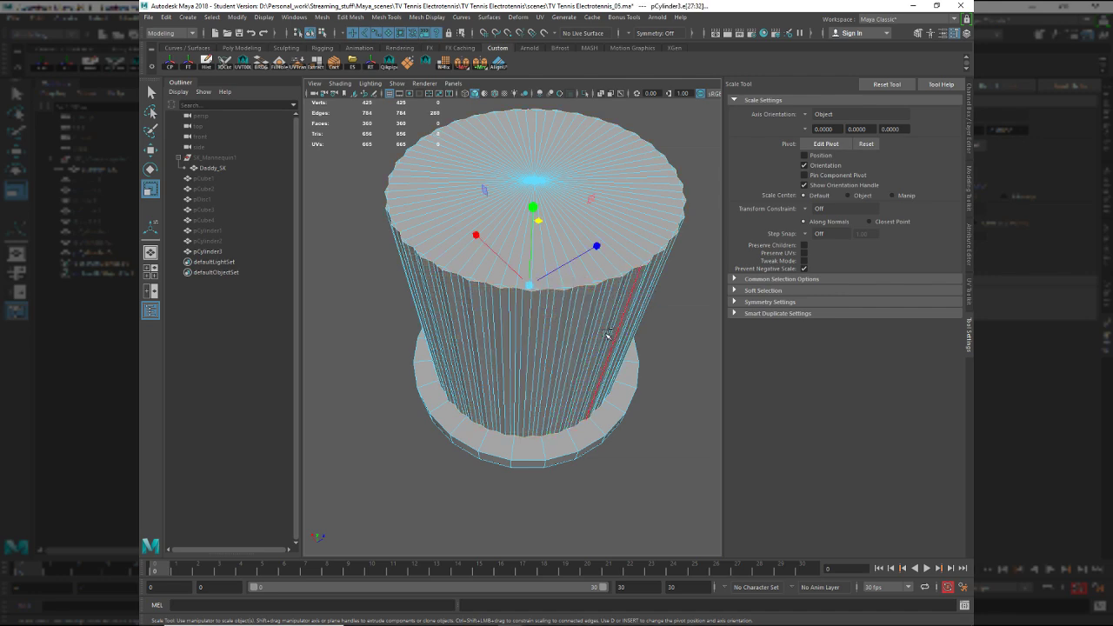
key("ctrl+z")
right_click_drag(577, 360, 685, 379, "ctrl")
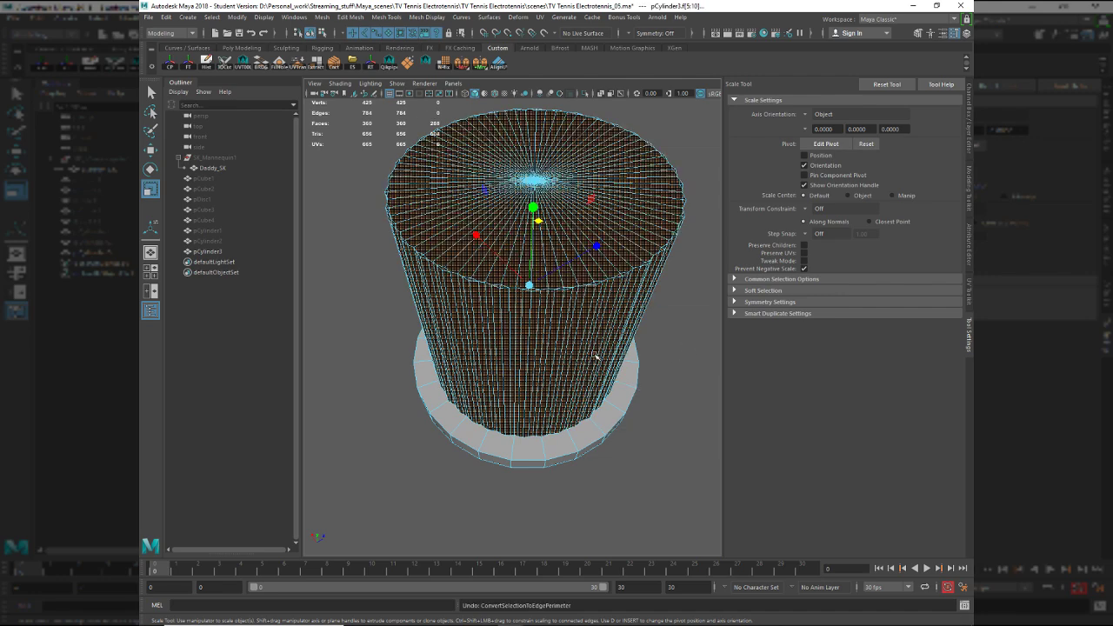
key("ctrl+z")
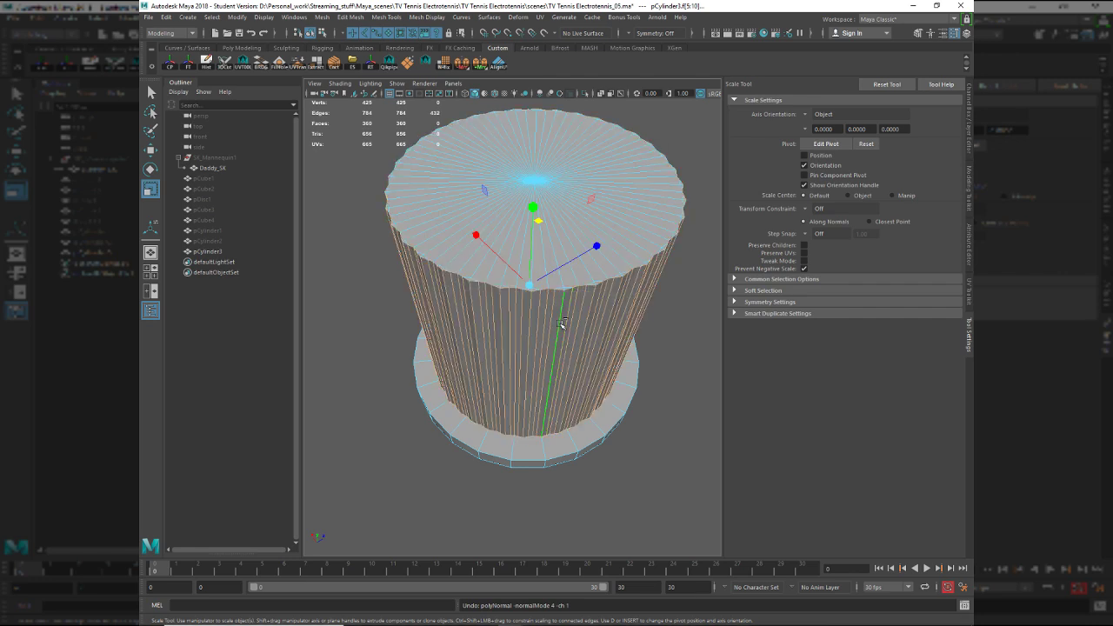
right_click_drag(613, 355, 625, 358, "shift")
right_click_drag(622, 311, 633, 279)
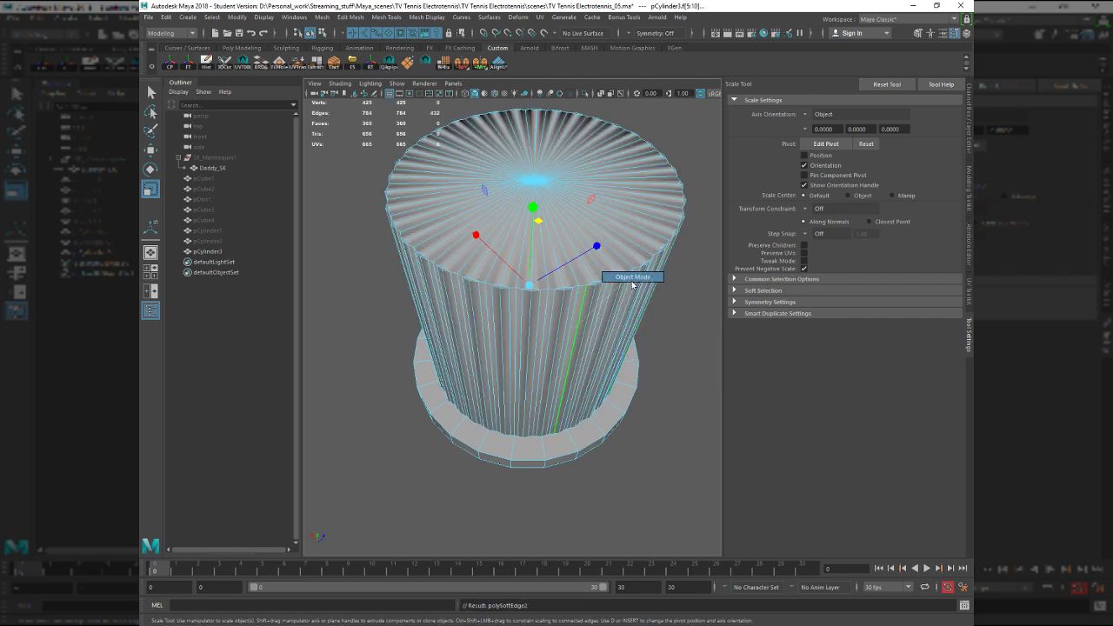
Try hardening the radial edges on the knob's top cap, and undo it.
key("F9")
left_click(564, 174)
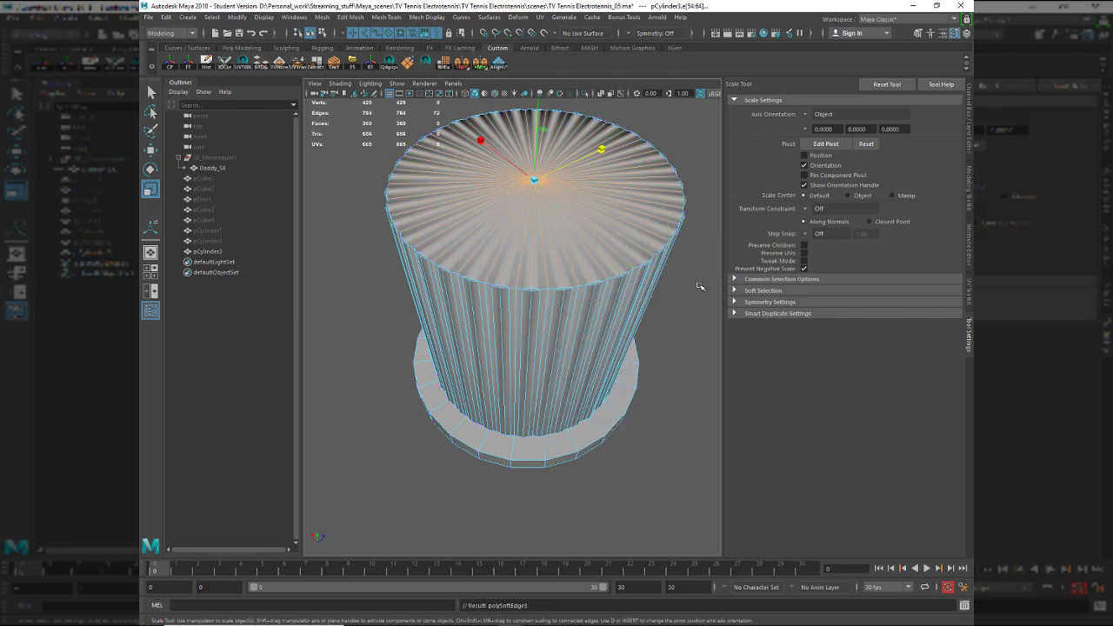
key("ctrl+z")
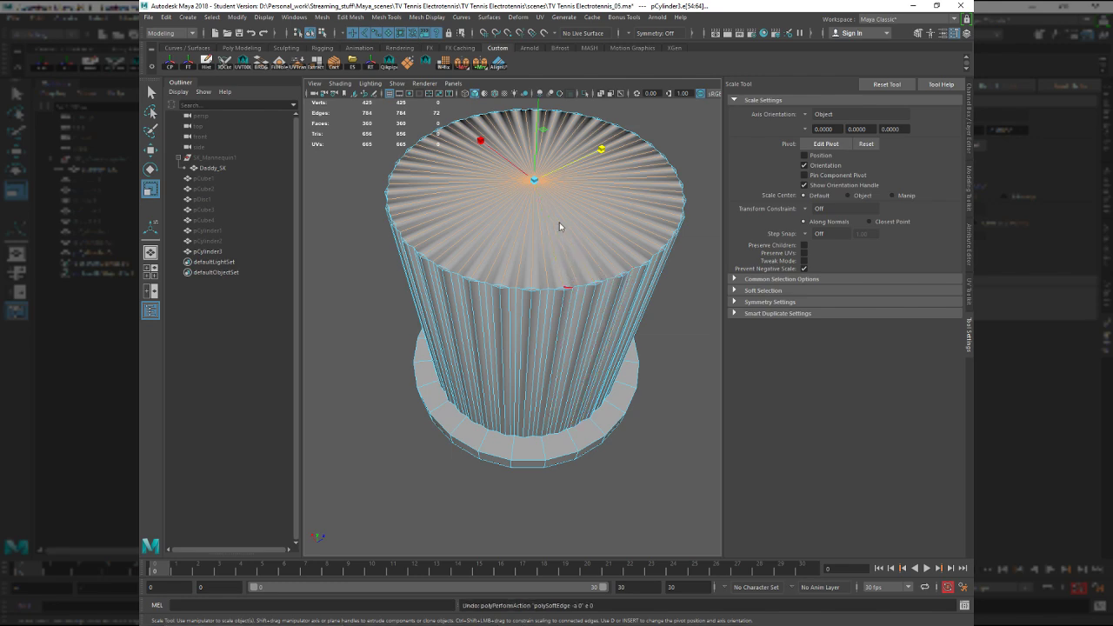
key("ctrl+z")
Harden the edges around the grip's rim and return to object selection.
right_click_drag(588, 246, 667, 292, "shift")
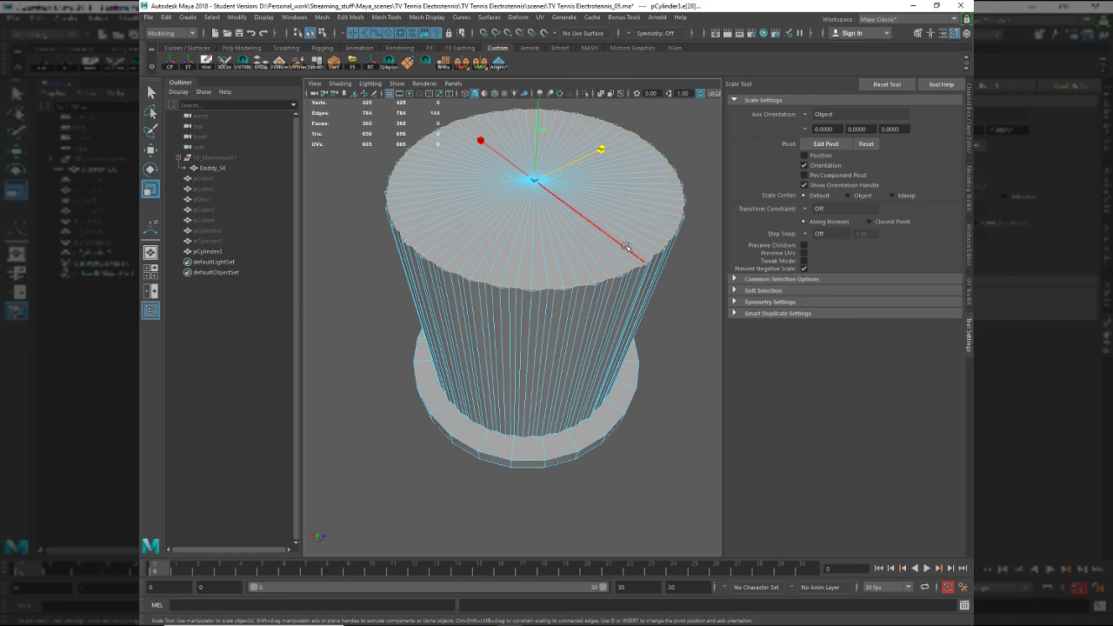
right_click_drag(582, 281, 634, 238)
left_click(631, 238, "shift")
left_click_drag(616, 265, 566, 273, "alt")
right_click_drag(566, 273, 538, 294, "alt")
key("f")
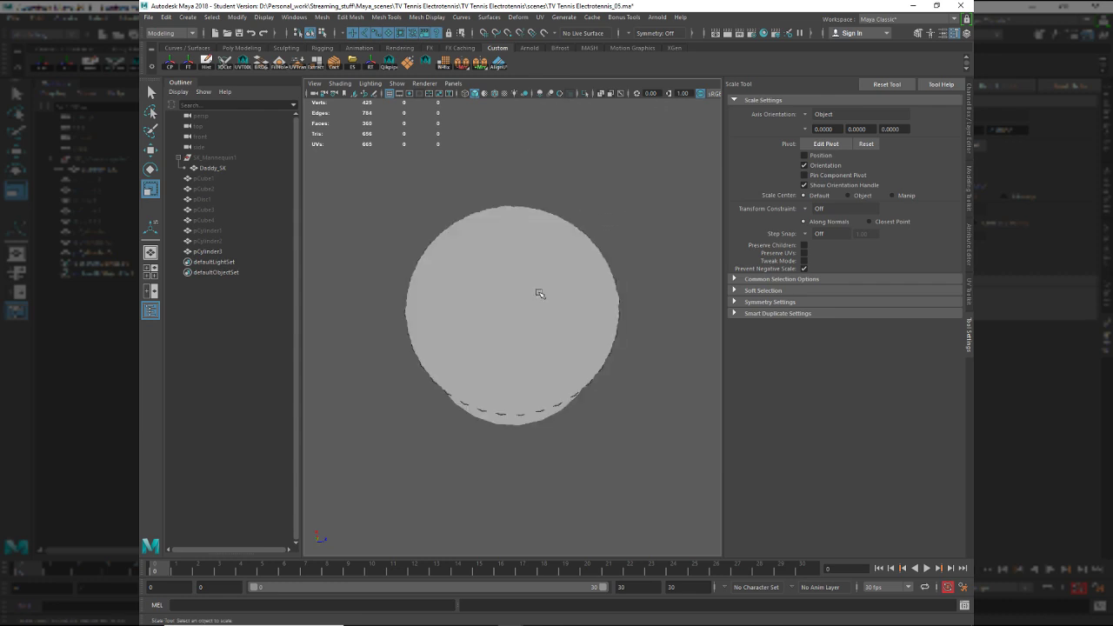
Select the components at the knob's upper end, try converting the selection to edges, and return to object selection.
left_click(518, 304)
left_click_drag(533, 327, 555, 228, "alt")
right_click_drag(616, 182, 619, 264)
left_click_drag(631, 250, 393, 169)
right_click_drag(640, 369, 672, 266, "ctrl")
right_click_drag(657, 223, 595, 278, "ctrl")
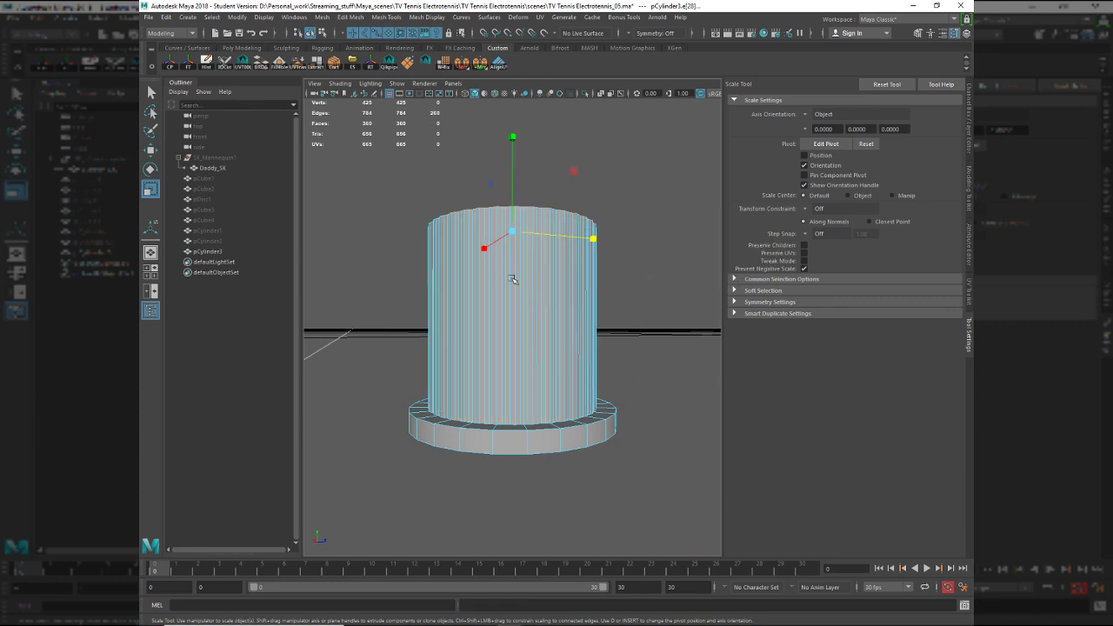
left_click_drag(675, 207, 660, 262, "alt")
key("F8")
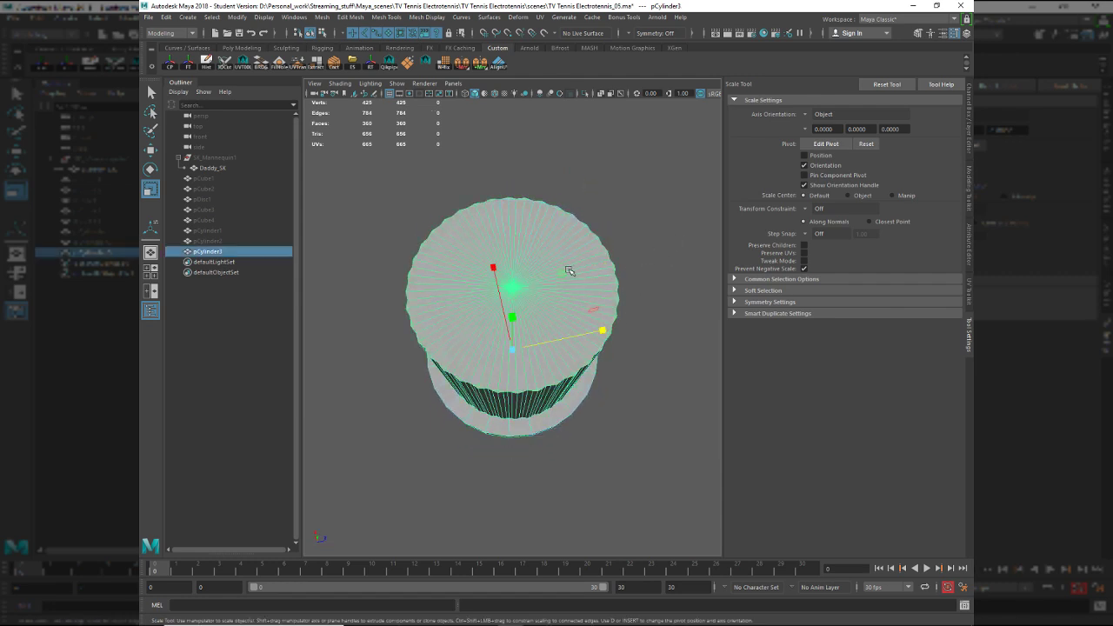
Examine the shading of the knob's cap and ridged grip from above and from the side.
left_click_drag(568, 271, 595, 282)
right_click_drag(601, 251, 613, 234)
left_click(599, 244, "ctrl")
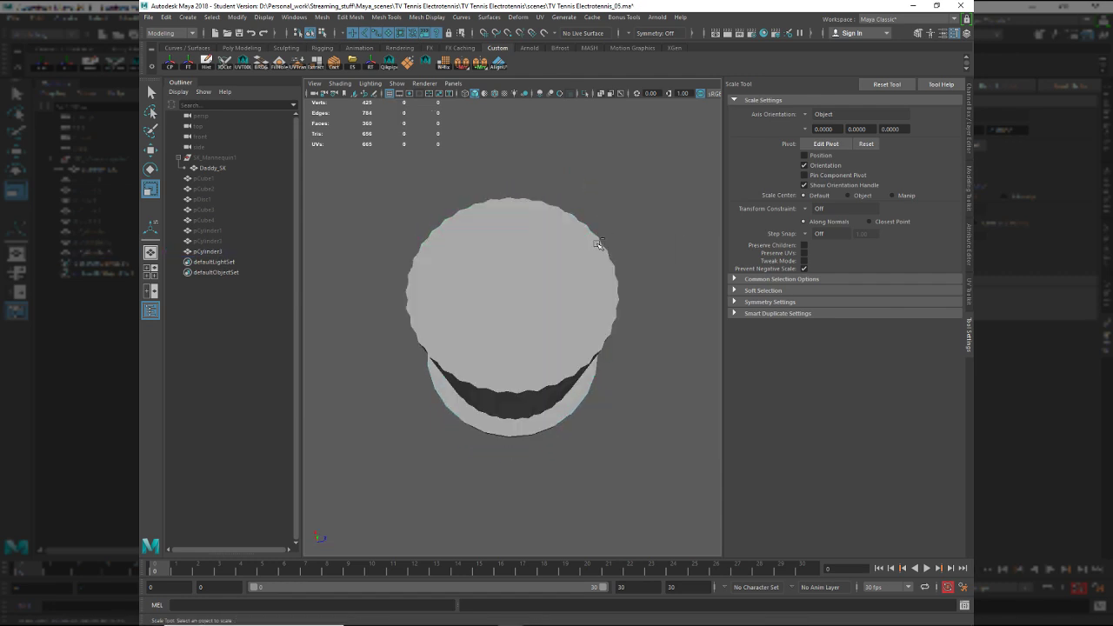
left_click_drag(548, 245, 554, 307, "alt")
scroll(535, 318, "up", 3)
left_click(535, 319)
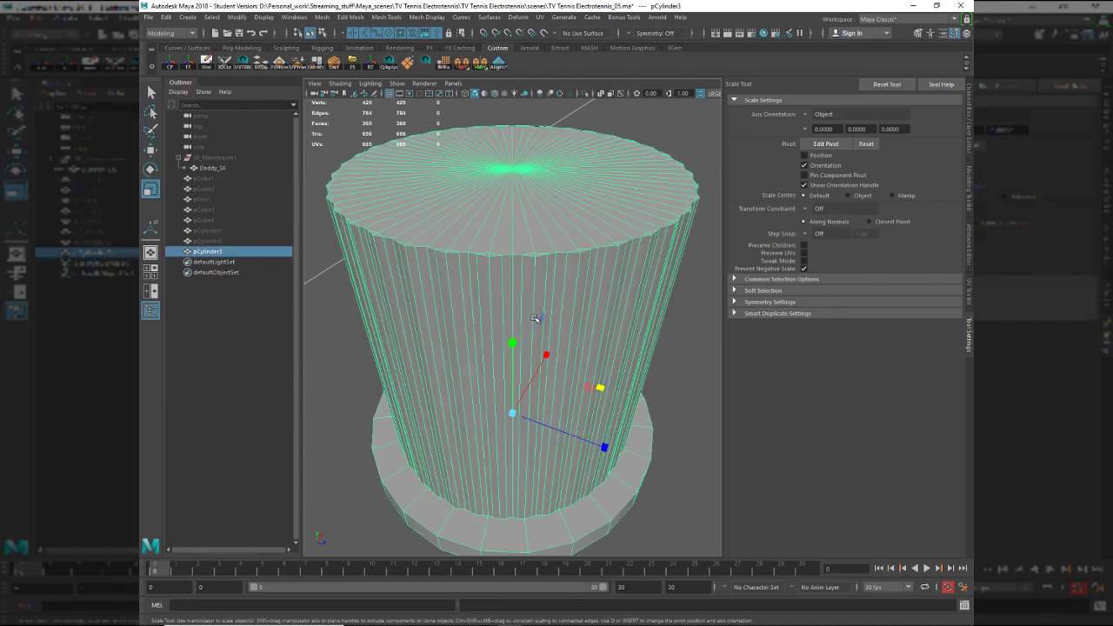
left_click(560, 271, "ctrl")
right_click_drag(562, 273, 520, 268, "alt")
left_click_drag(519, 268, 540, 237, "alt")
Switch the knob to face selection and select all faces of its base flange.
right_click_drag(515, 411, 532, 420, "alt")
middle_click_drag(531, 419, 522, 340, "alt")
right_click_drag(522, 341, 514, 378, "alt")
left_click_drag(515, 377, 511, 393, "alt")
right_click_drag(510, 393, 504, 354)
left_click(510, 404)
key("F11")
left_click(493, 421)
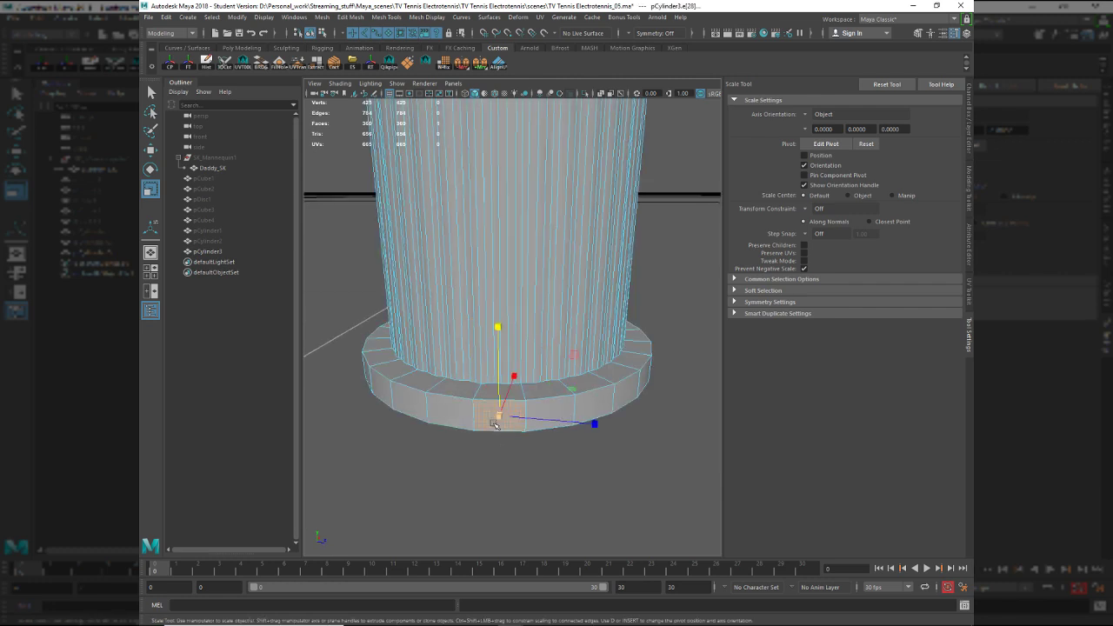
double_click(543, 405)
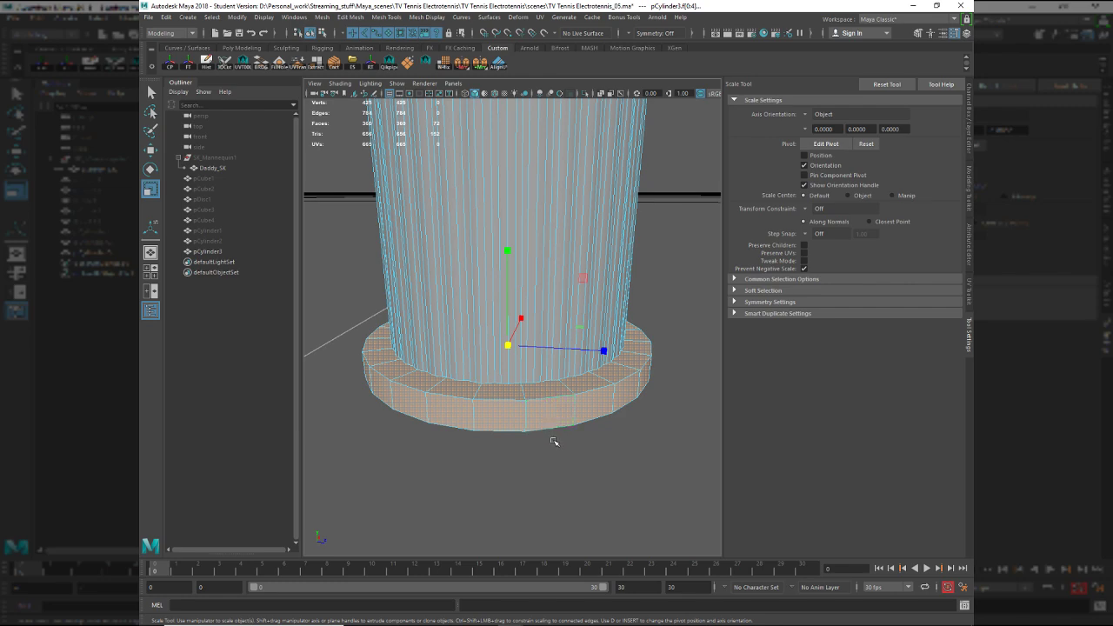
Try beveling the selected flange faces, and undo the bevel.
right_click(562, 438, "shift")
right_click_drag(564, 442, 600, 389, "shift")
key("ctrl+b")
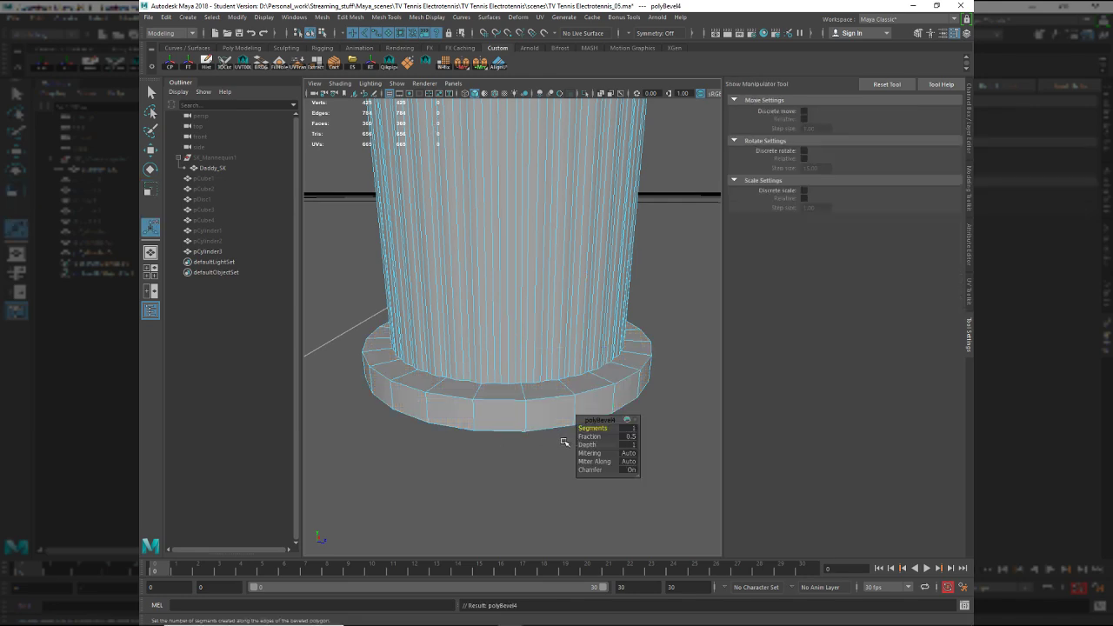
key("ctrl+z")
right_click_drag(448, 453, 511, 447, "shift")
left_click_drag(503, 379, 492, 368, "alt")
key("ctrl+z")
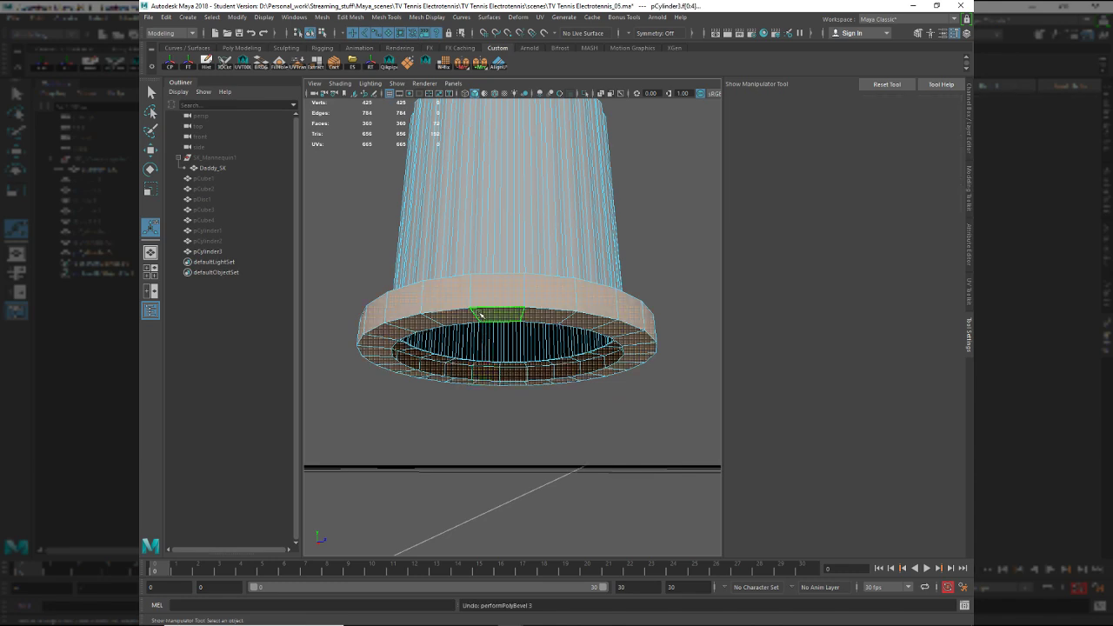
Bevel the flange's outer upper and lower edge loops with 2 segments and a fraction of 0.7.
right_click_drag(481, 313, 493, 299)
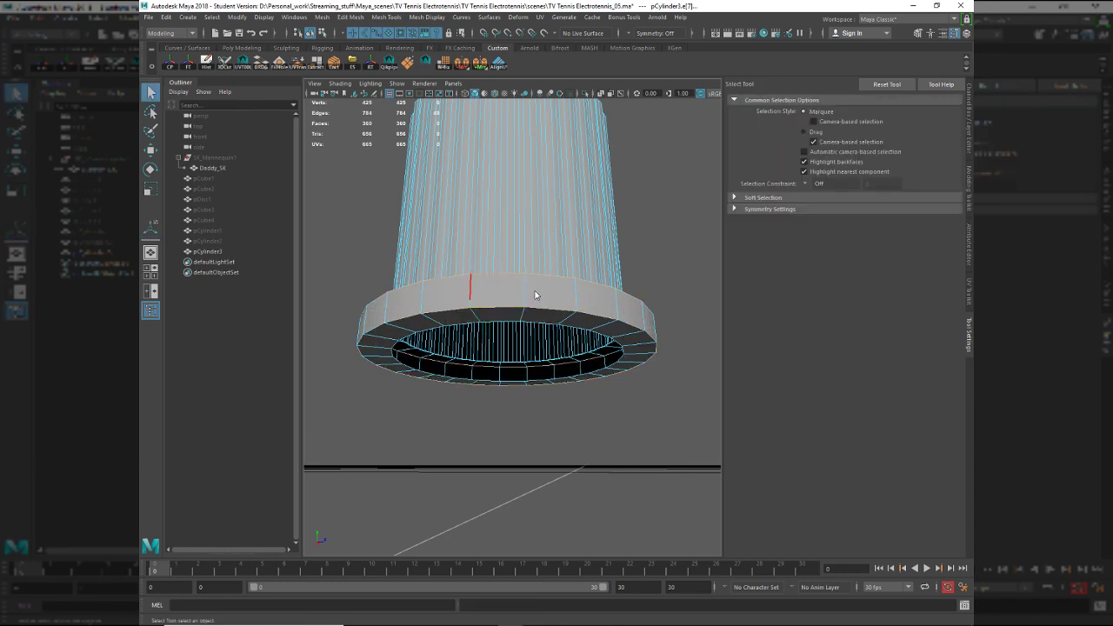
key("ctrl+b")
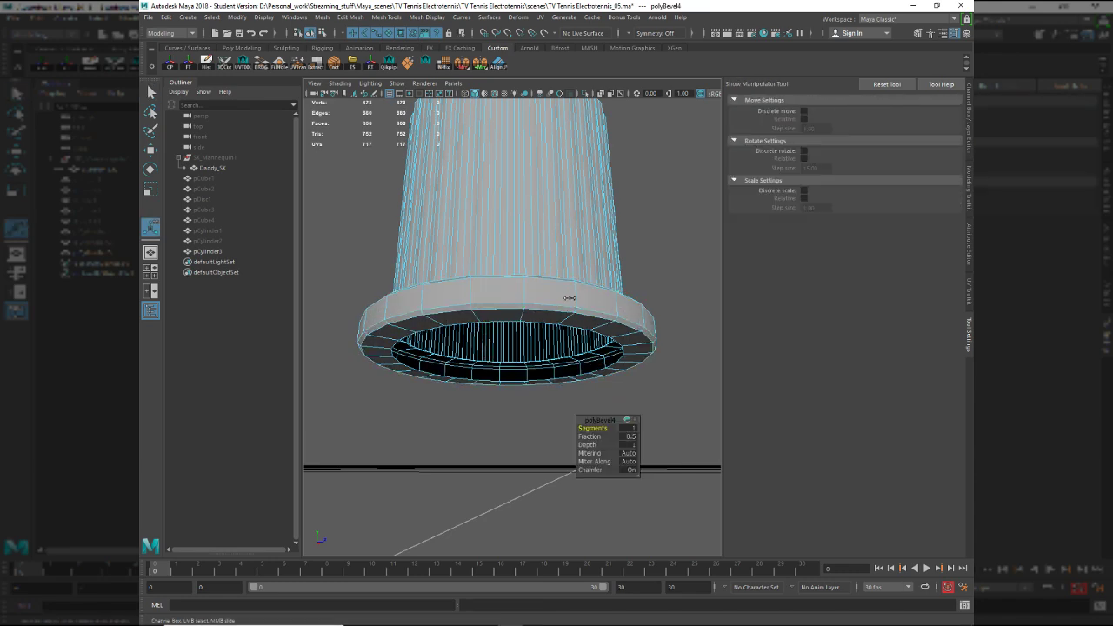
left_click_drag(572, 300, 618, 429, "alt")
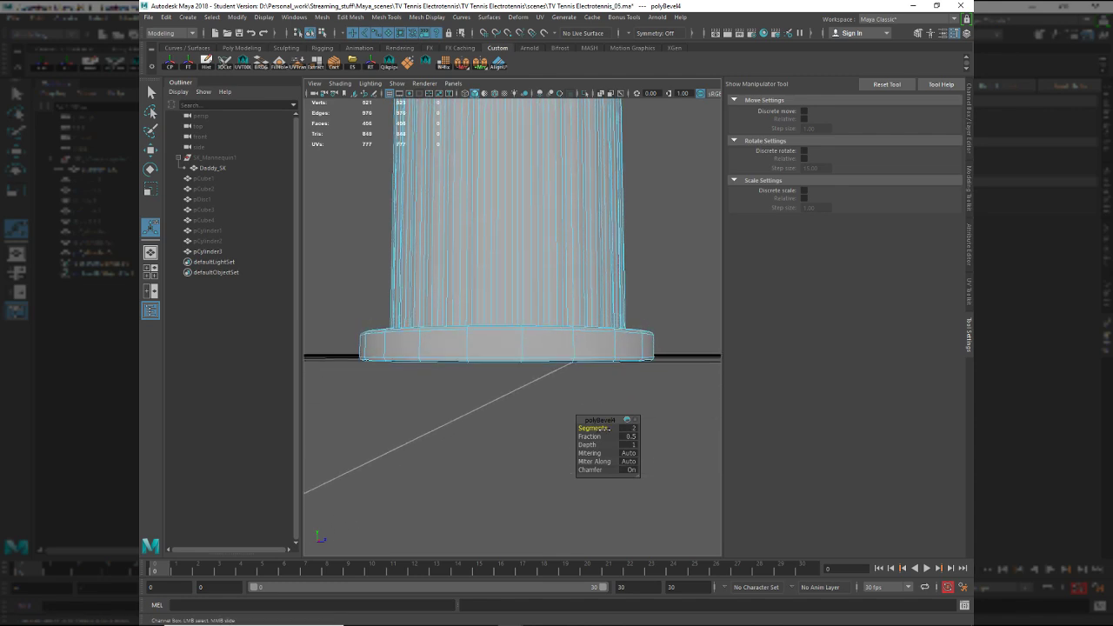
left_click_drag(543, 323, 509, 444, "alt")
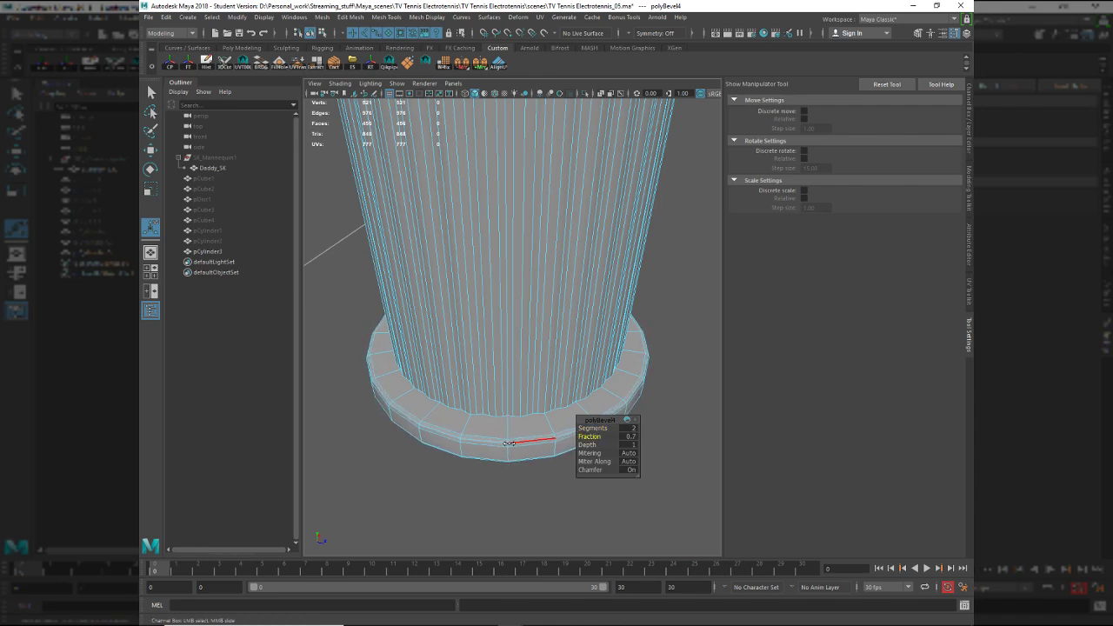
right_click_drag(496, 444, 512, 427)
key("q")
left_click(453, 474)
Switch to the reference board and examine the control knobs on the red console photo.
scroll(487, 376, "down", 8)
left_click_drag(502, 374, 541, 285, "alt")
scroll(490, 350, "down", 4)
scroll(536, 305, "down", 3)
key("alt+Tab")
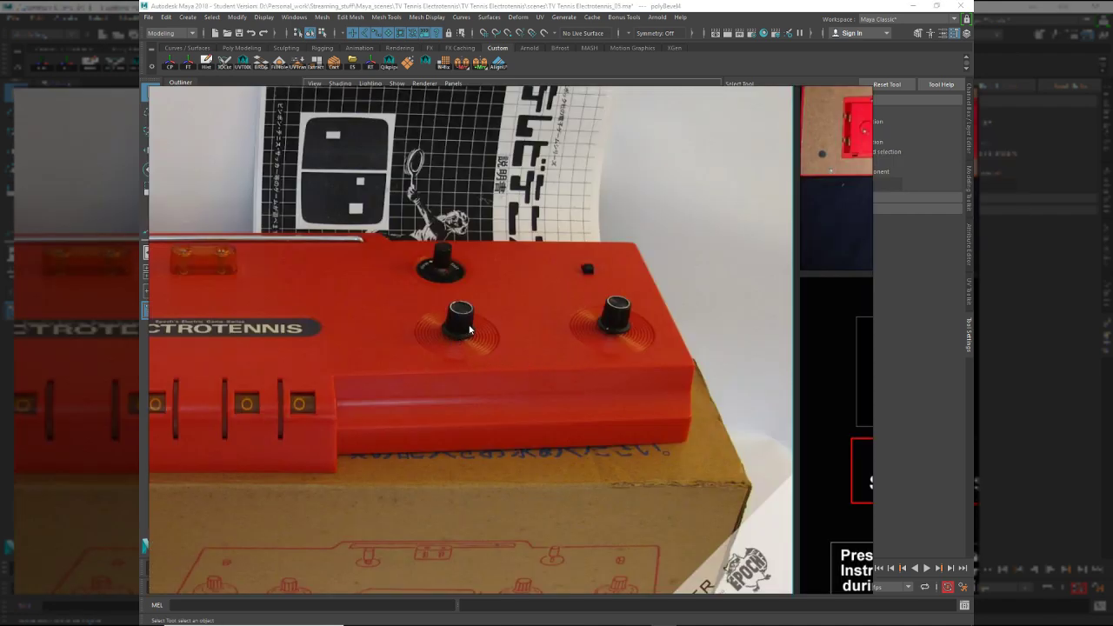
scroll(470, 329, "down", 3)
scroll(470, 329, "up", 6)
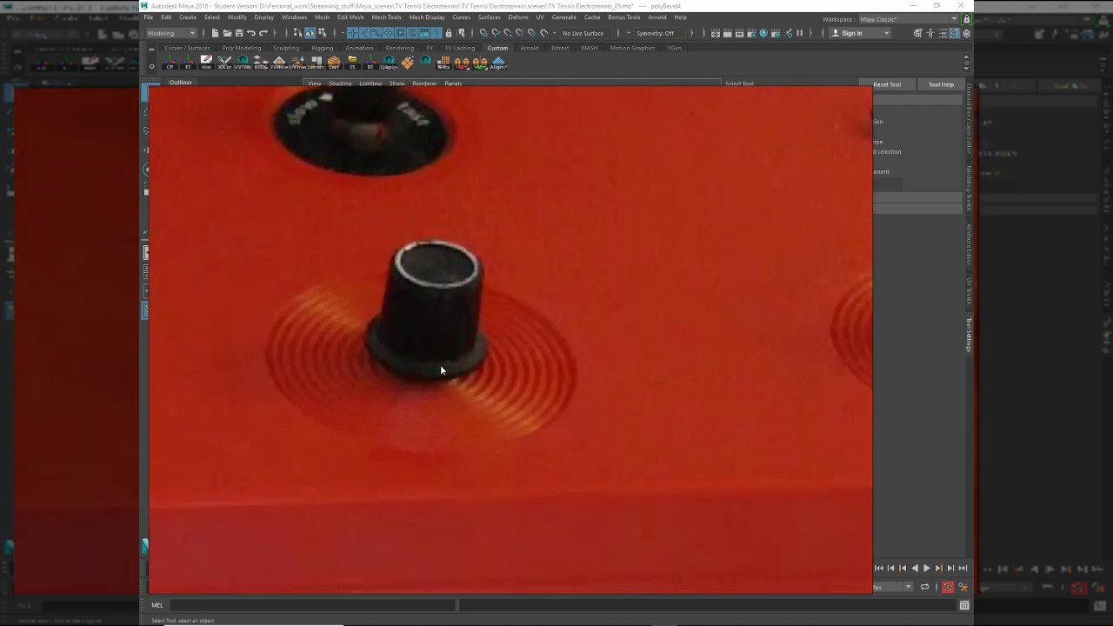
scroll(498, 323, "down", 10)
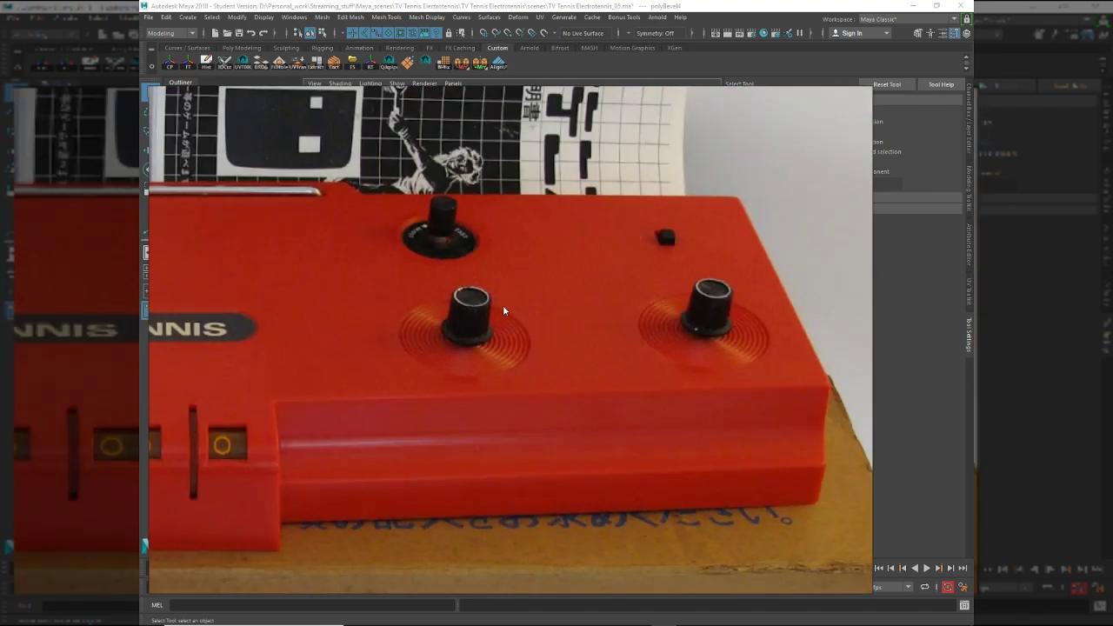
Compare the knobs in the silver console photo and the overhead photo of the red console.
middle_click_drag(470, 469, 515, 325)
scroll(476, 326, "up", 4)
scroll(541, 252, "up", 6)
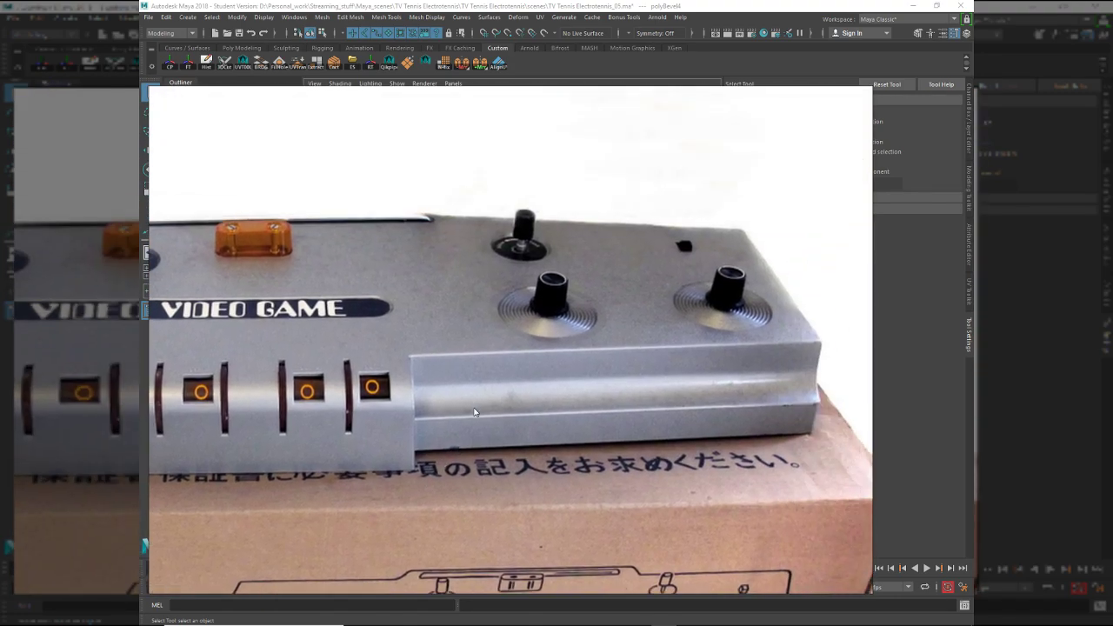
scroll(563, 228, "down", 6)
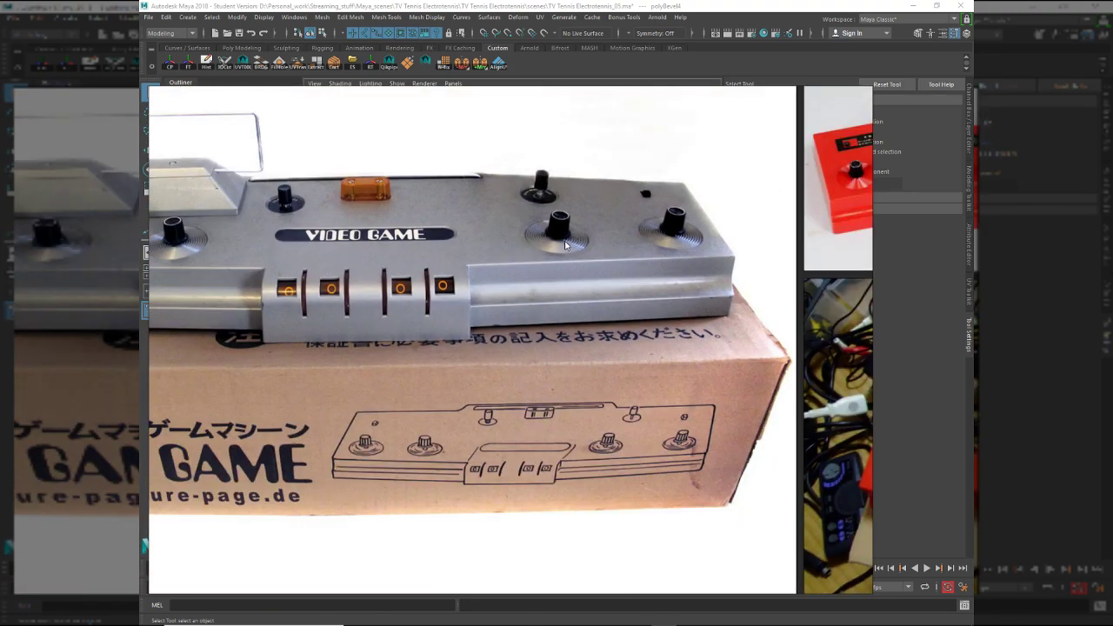
scroll(685, 221, "up", 6)
scroll(685, 224, "down", 7)
middle_click_drag(548, 407, 645, 216)
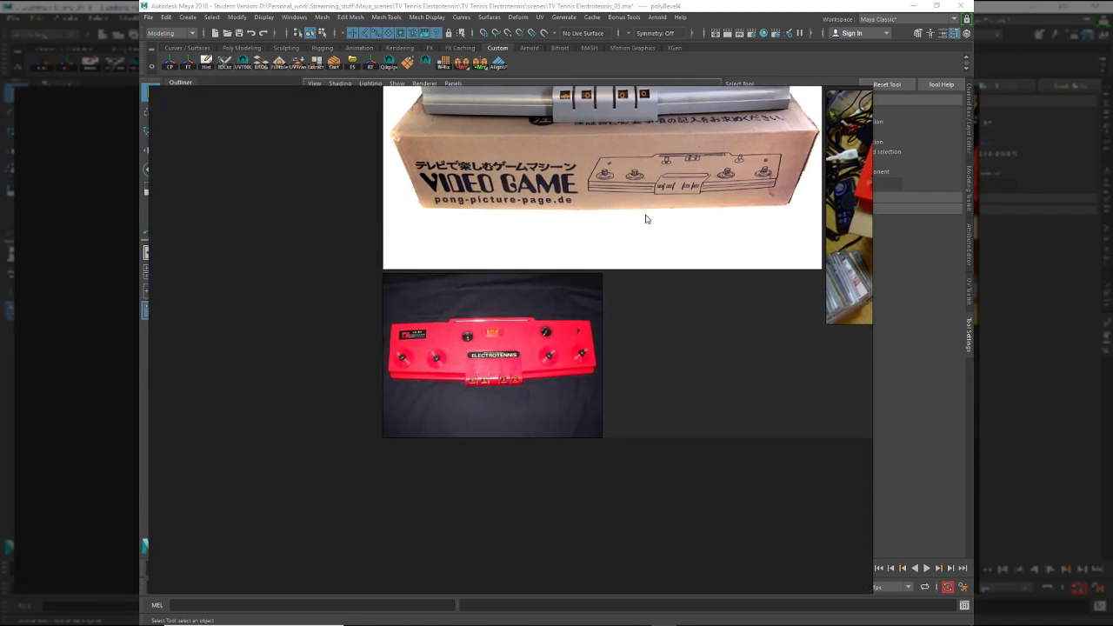
scroll(496, 361, "up", 6)
scroll(747, 297, "up", 1)
scroll(746, 298, "down", 8)
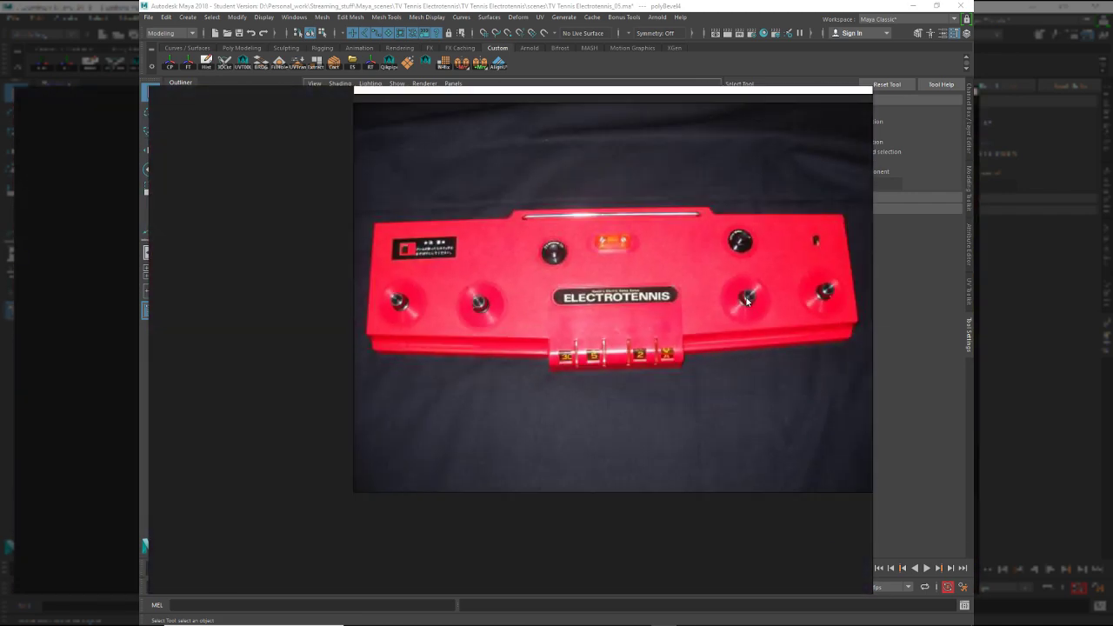
Examine the knob and its ringed base up close in the angled red console photo on the reference board.
middle_click_drag(746, 297, 523, 315)
middle_click_drag(719, 322, 328, 488)
scroll(703, 329, "down", 6)
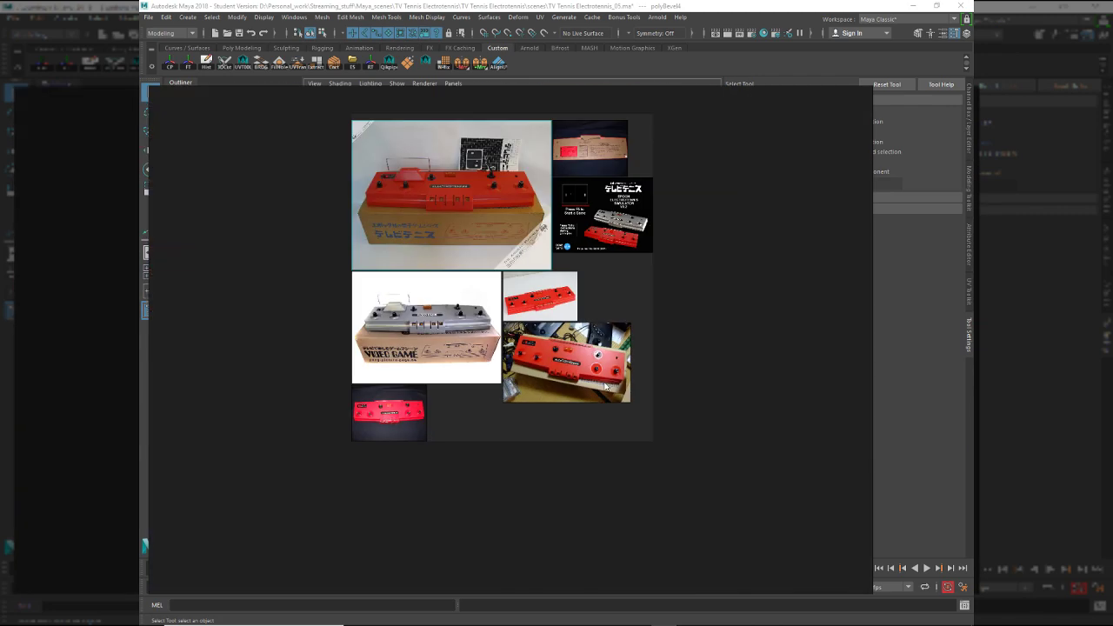
scroll(604, 370, "up", 9)
scroll(567, 337, "down", 3)
scroll(570, 351, "up", 4)
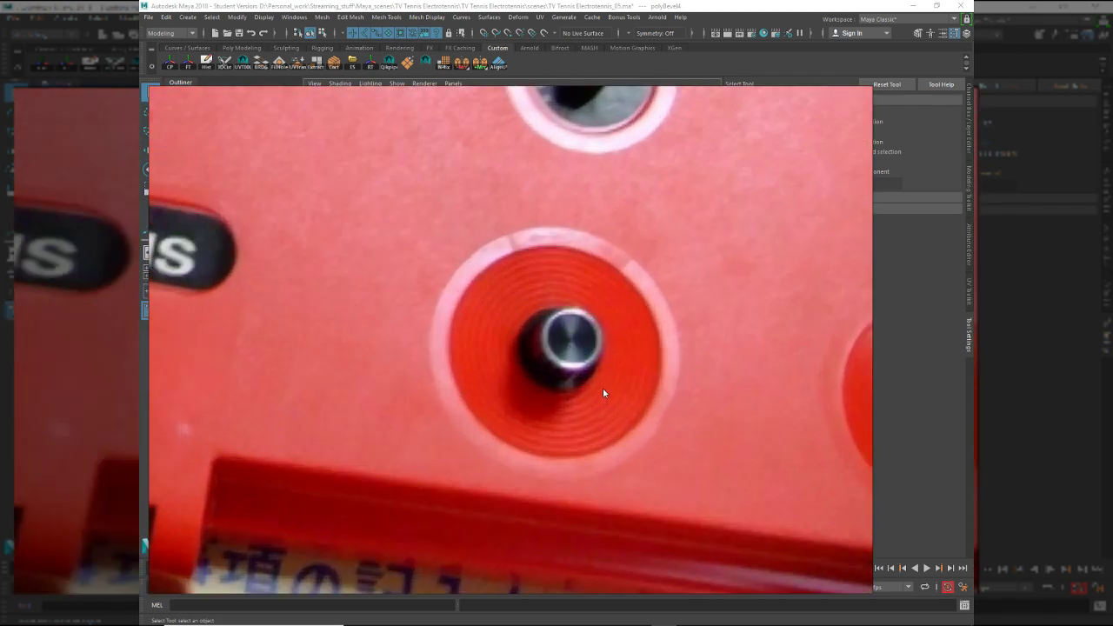
scroll(638, 369, "down", 4)
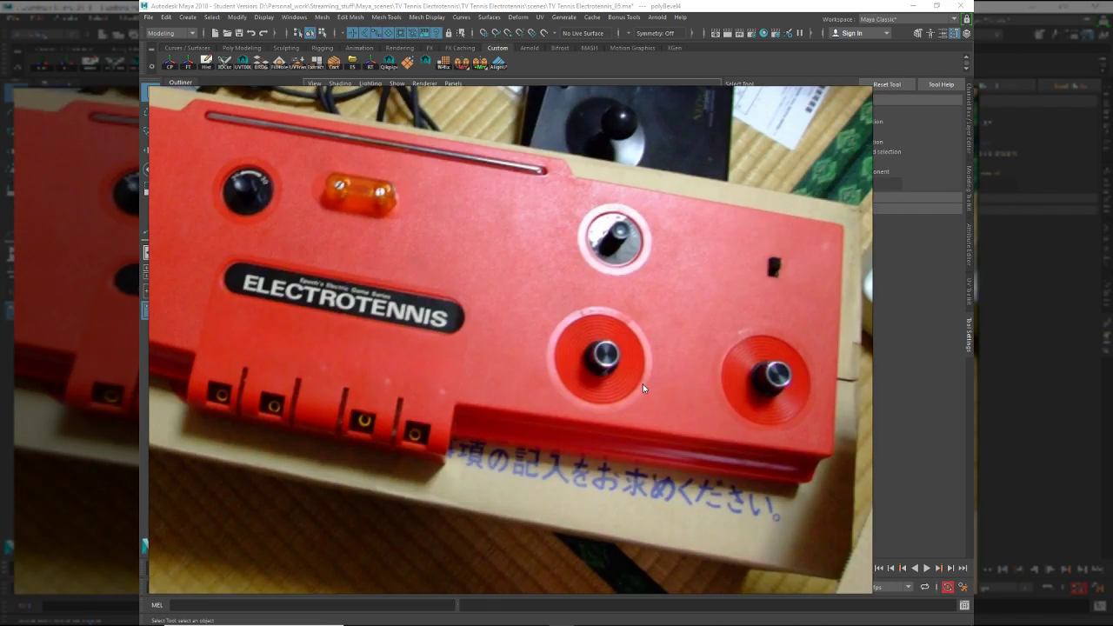
Switch back to Maya and delete the ridged knob mesh that overlaps the plain knob cylinder.
key("alt+Tab")
left_click(504, 215)
left_click_drag(530, 340, 512, 349, "alt")
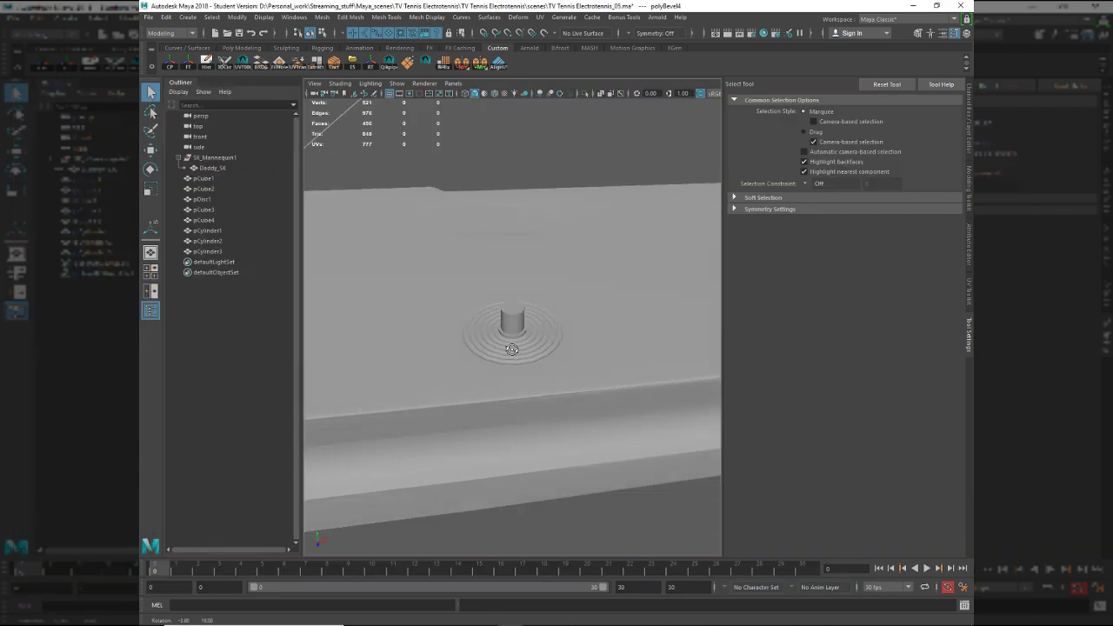
scroll(513, 349, "up", 6)
left_click(523, 352)
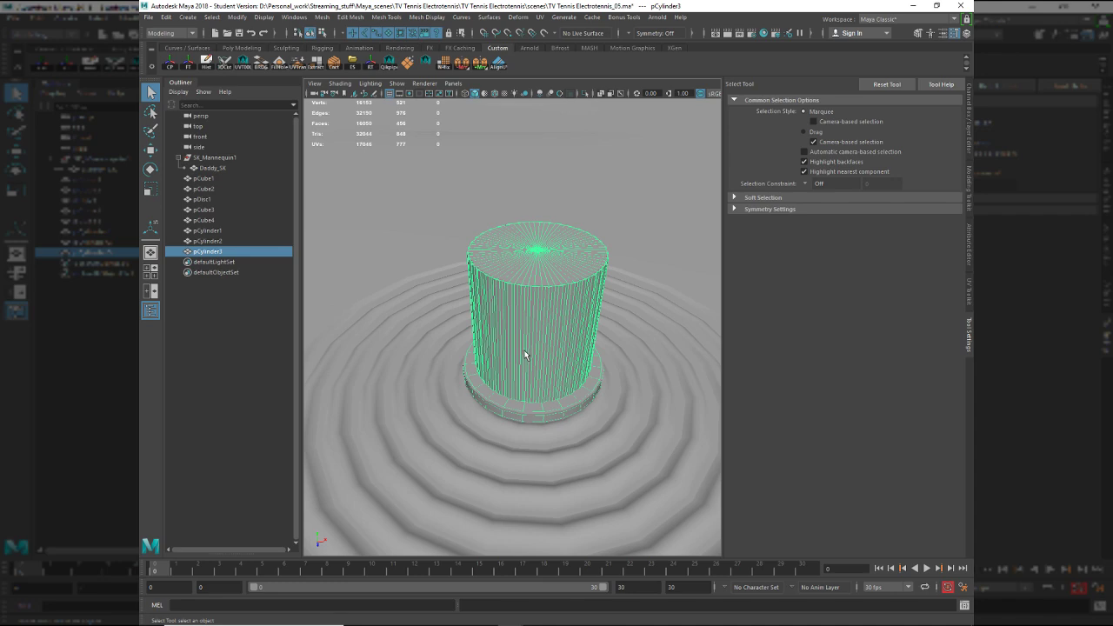
key("Delete")
Duplicate the plain knob and have every other vertical grip edge selected on the copy.
left_click(531, 350)
right_click_drag(532, 351, 564, 517)
right_click_drag(644, 524, 650, 513, "shift")
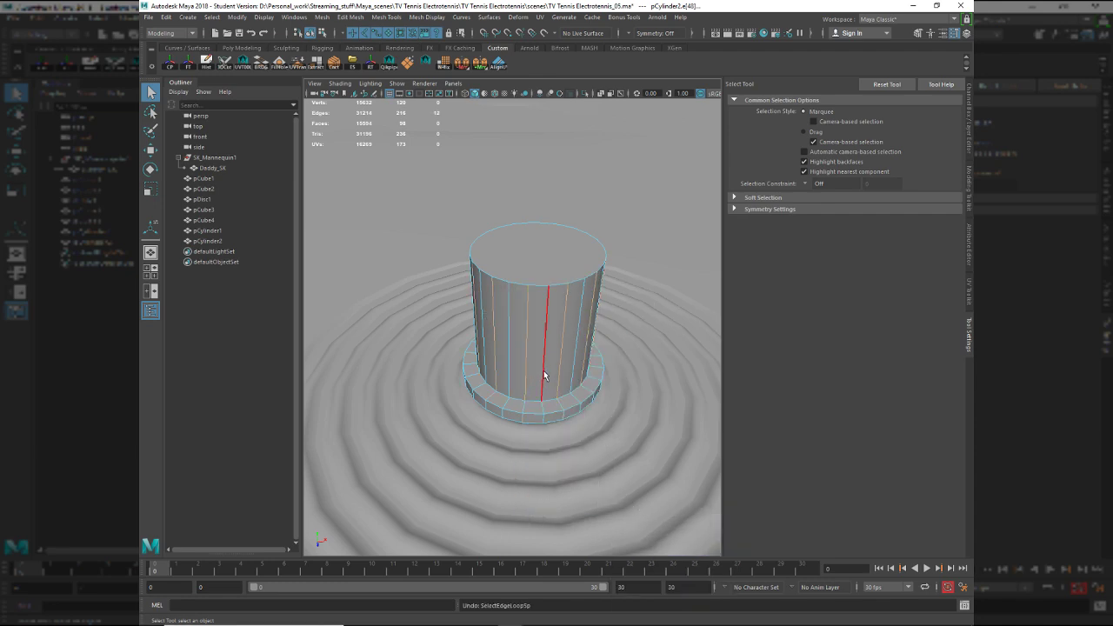
key("r")
left_click_drag(613, 395, 615, 396, "alt")
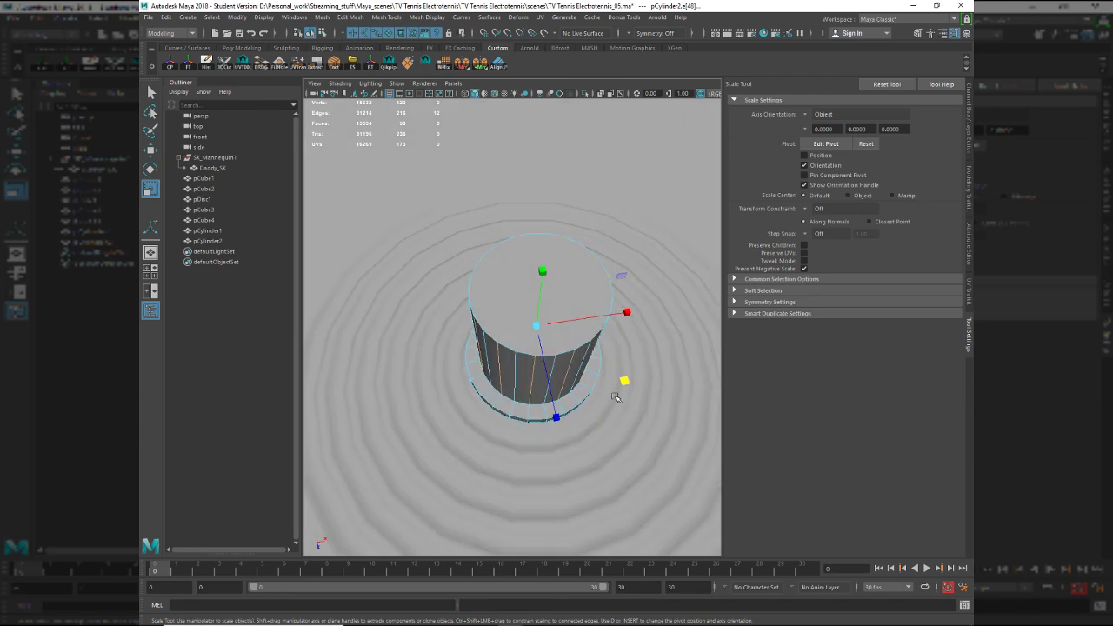
key("ctrl+d")
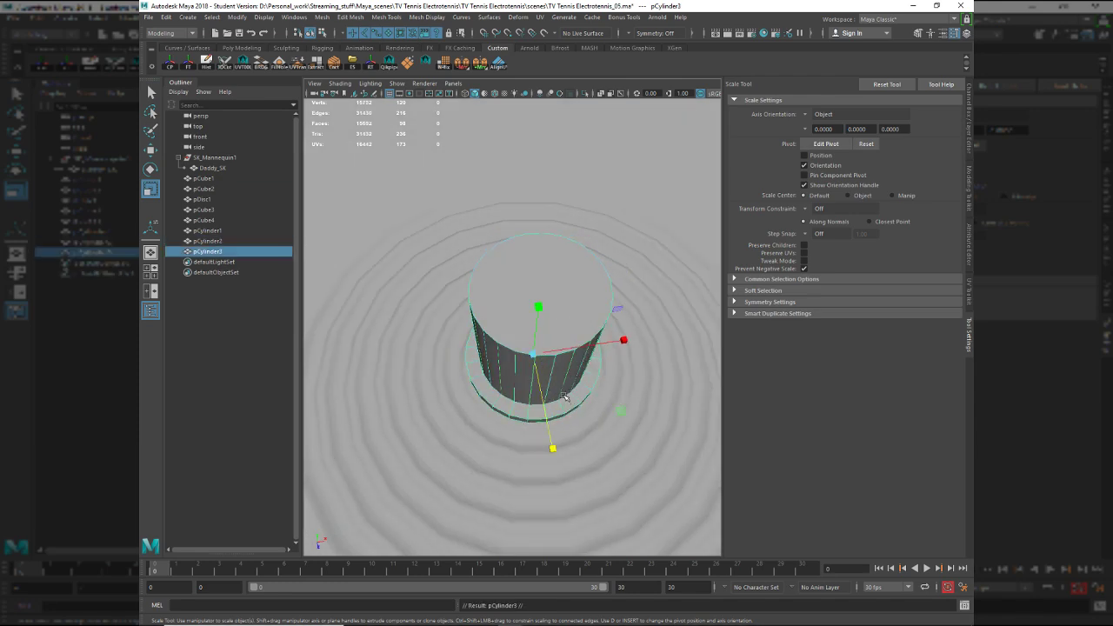
right_click_drag(563, 396, 567, 366)
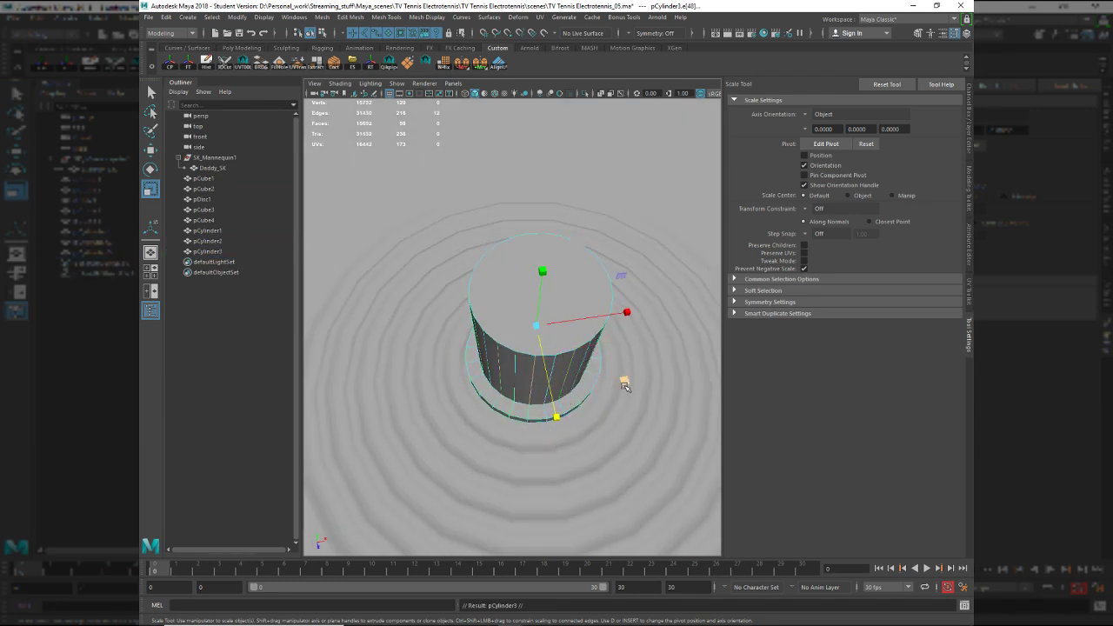
Try scaling the copy's alternate grip edges outward and beveling them with 2 segments and a fraction of 1.
left_click_drag(625, 386, 629, 389)
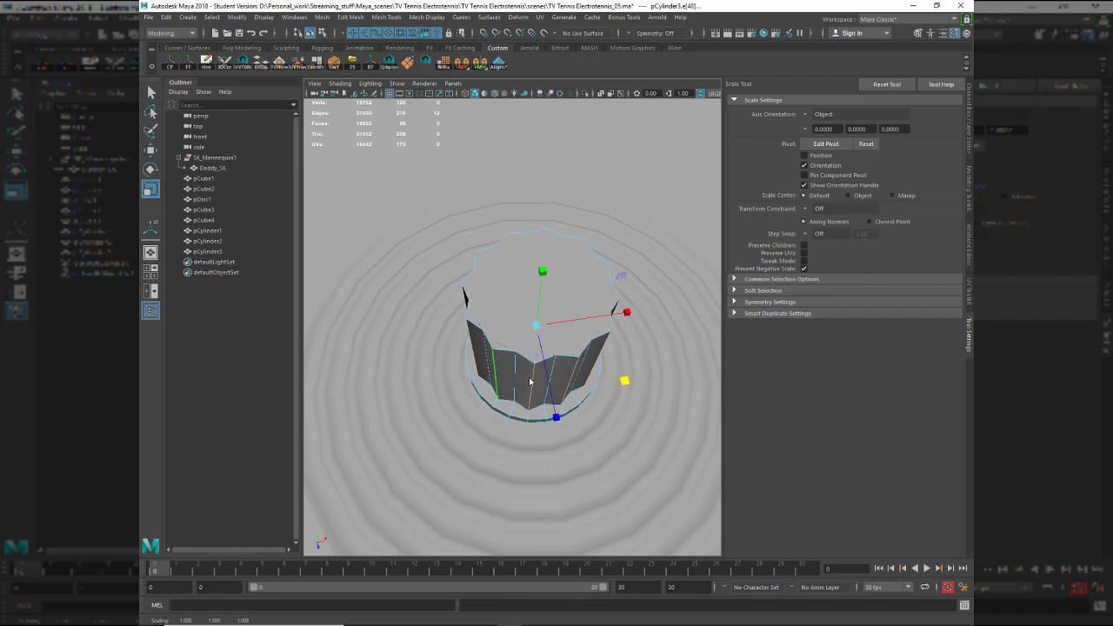
key("ctrl+b")
left_click_drag(526, 380, 522, 365, "alt")
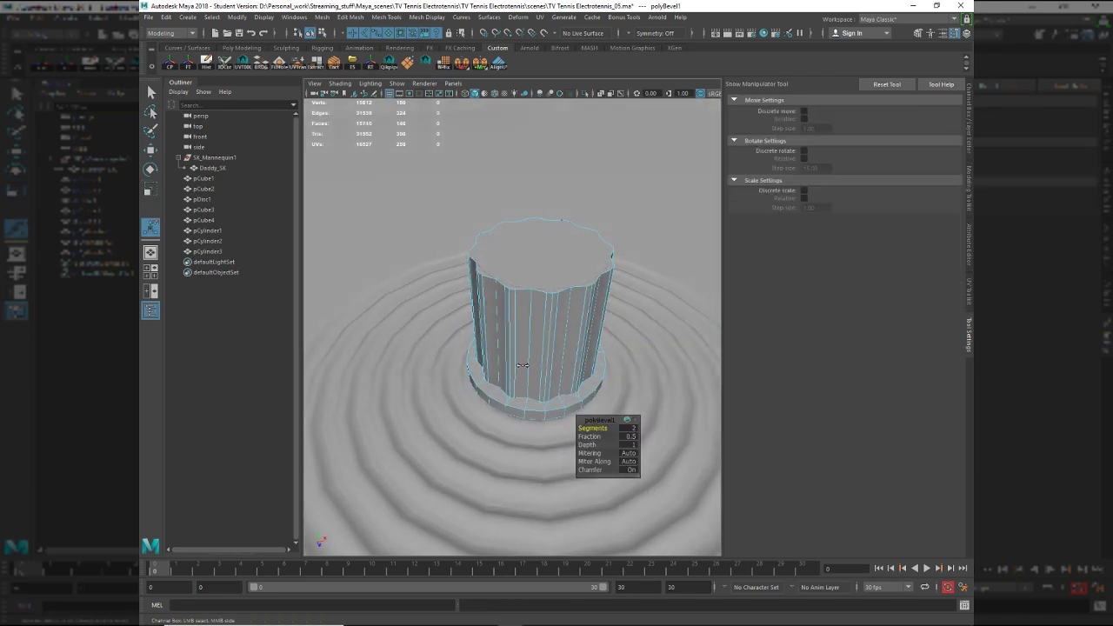
right_click_drag(546, 374, 554, 410, "alt")
left_click_drag(554, 410, 559, 425, "alt")
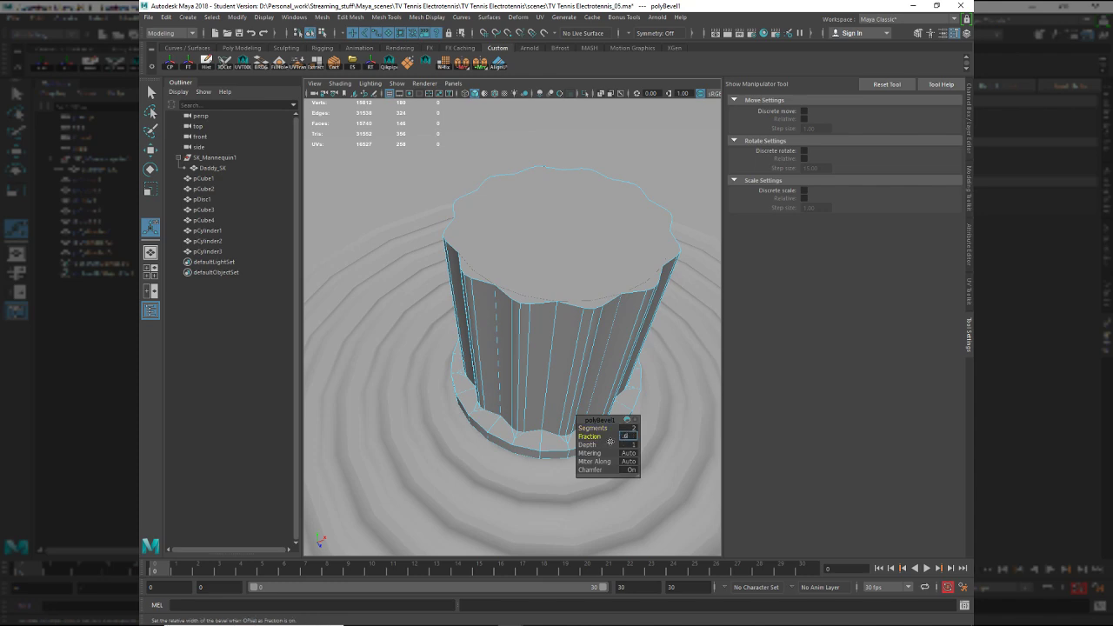
key("Return")
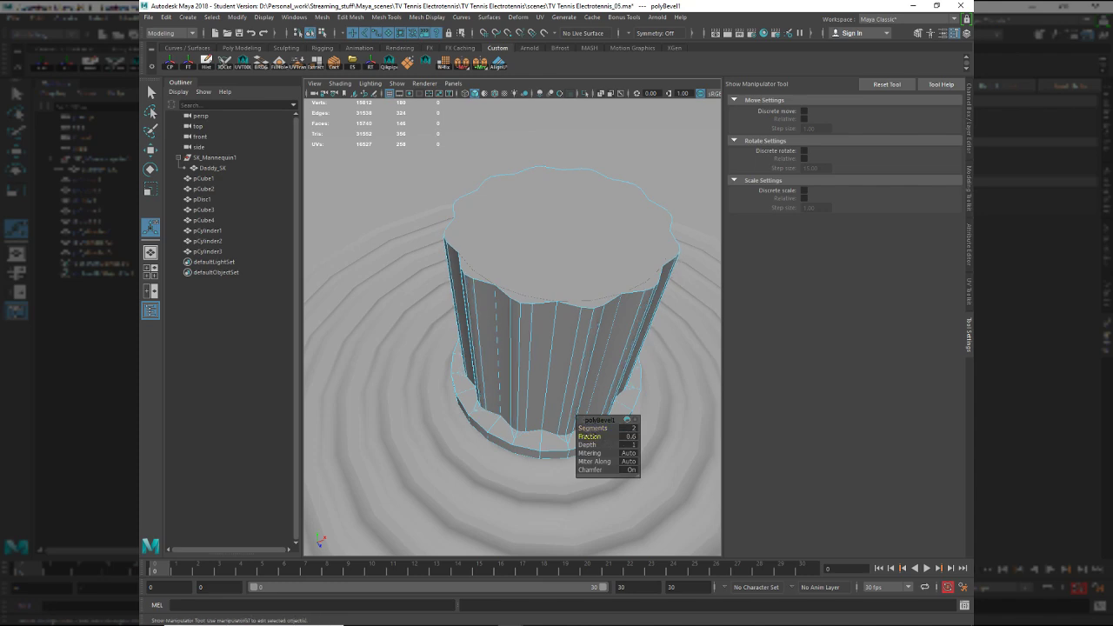
left_click_drag(591, 437, 595, 437)
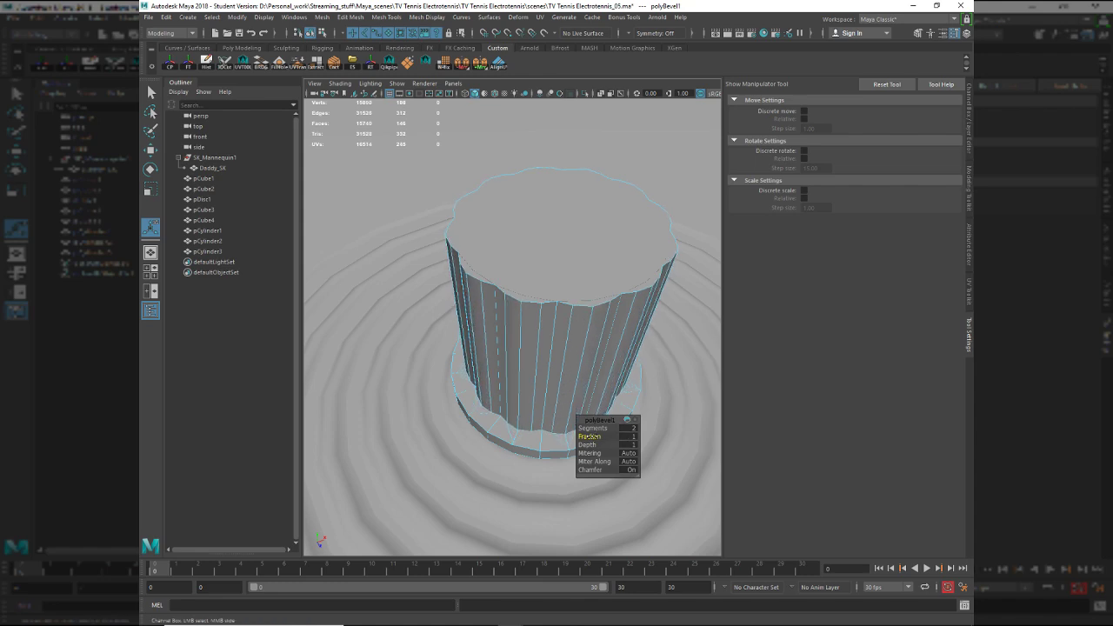
Inspect the beveled grip, and undo the bevel and the outward scaling of its alternate edges.
left_click_drag(540, 370, 554, 317, "alt")
key("q")
left_click_drag(561, 345, 529, 328, "alt")
left_click(537, 295)
right_click_drag(529, 329, 552, 348, "alt")
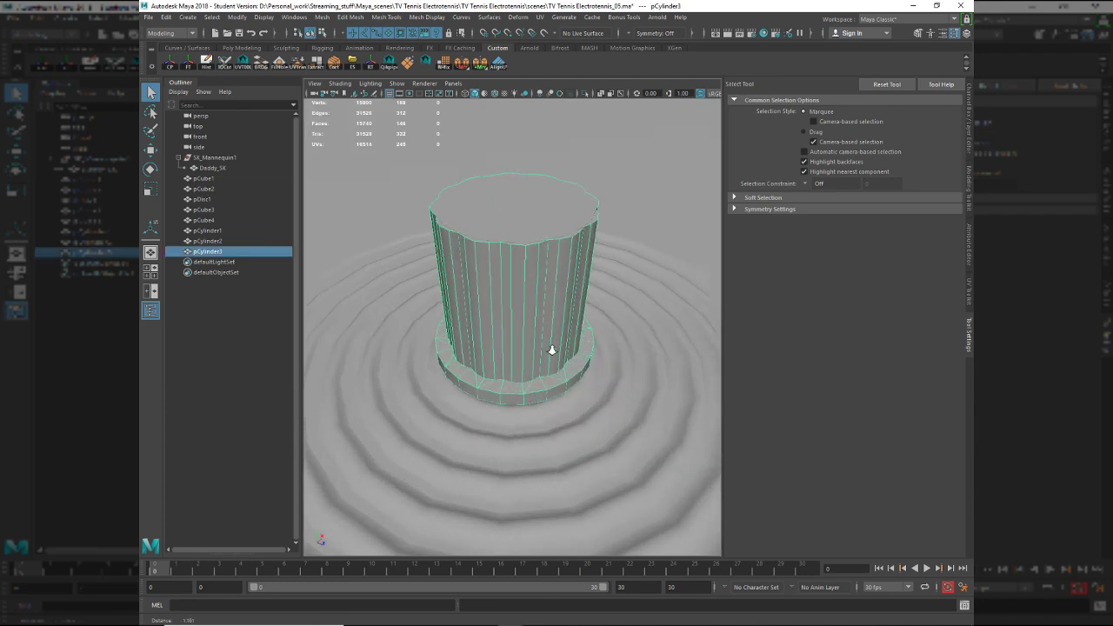
left_click_drag(551, 348, 542, 372, "alt")
right_click_drag(542, 372, 566, 403, "alt")
key("ctrl+z")
key("ctrl+z")
key("ctrl+z")
key("ctrl+z")
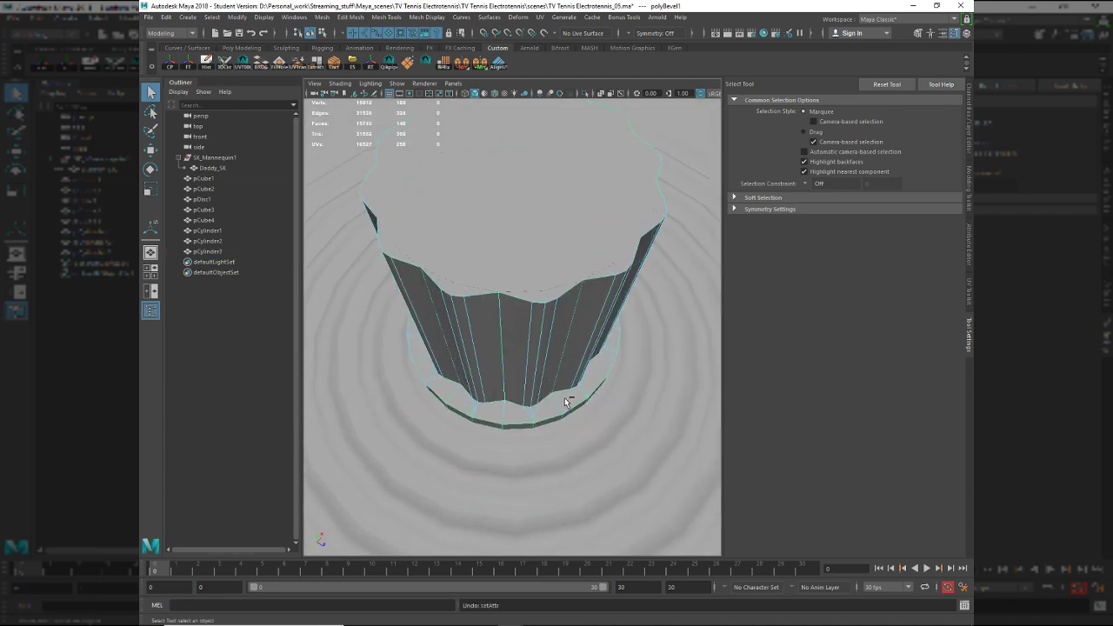
key("ctrl+y")
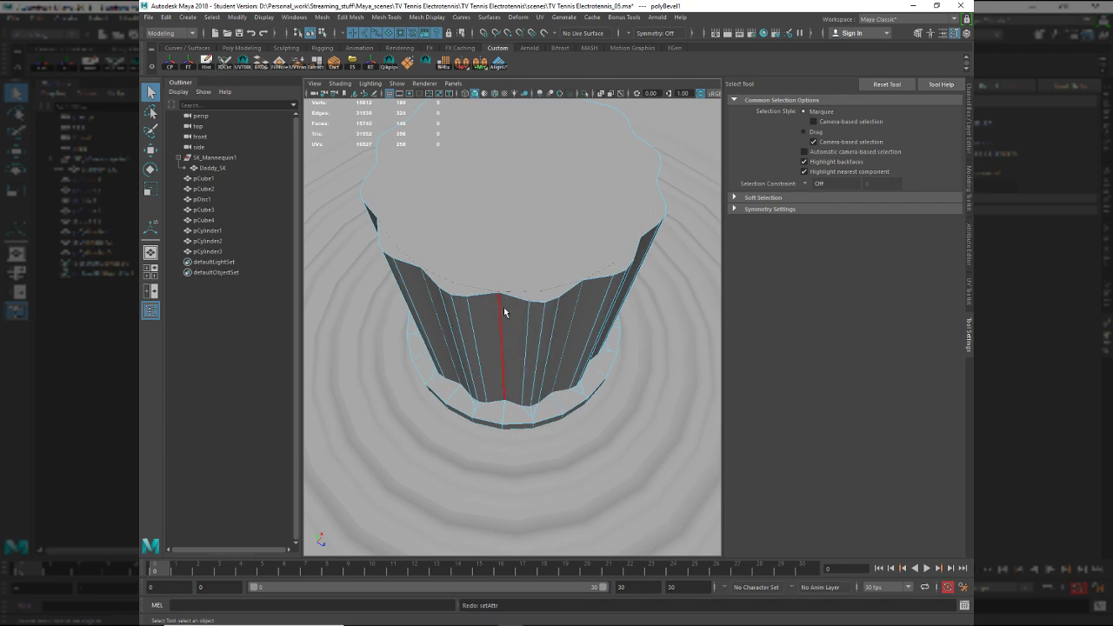
key("ctrl+z")
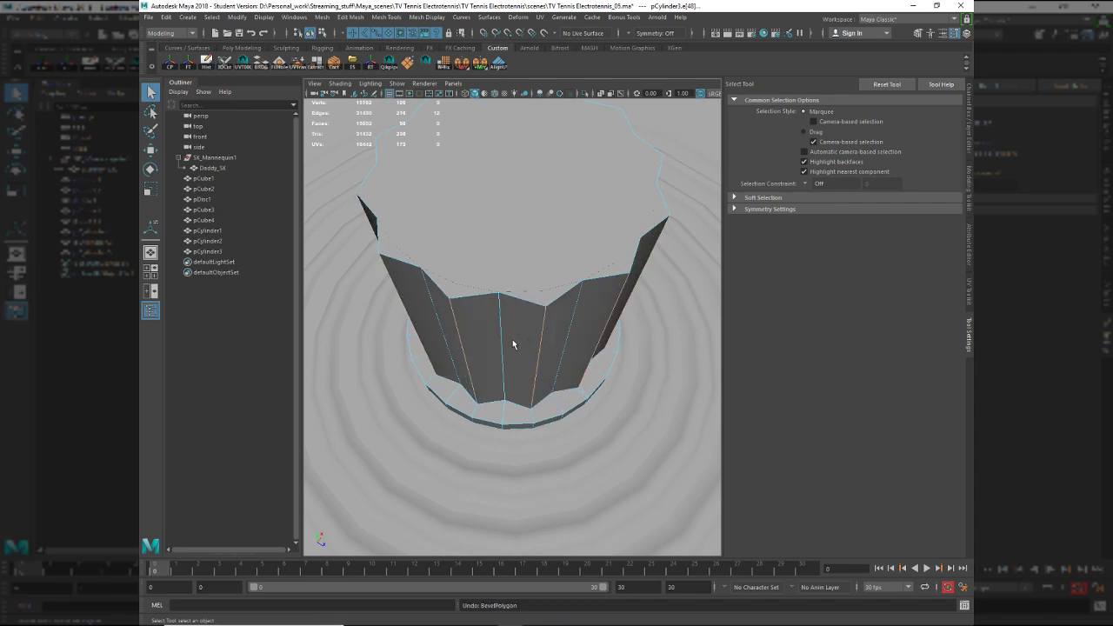
key("ctrl+z")
Scale the alternate vertical grip edges slightly outward and bevel them with 2 segments and a fraction of 0.7.
key("r")
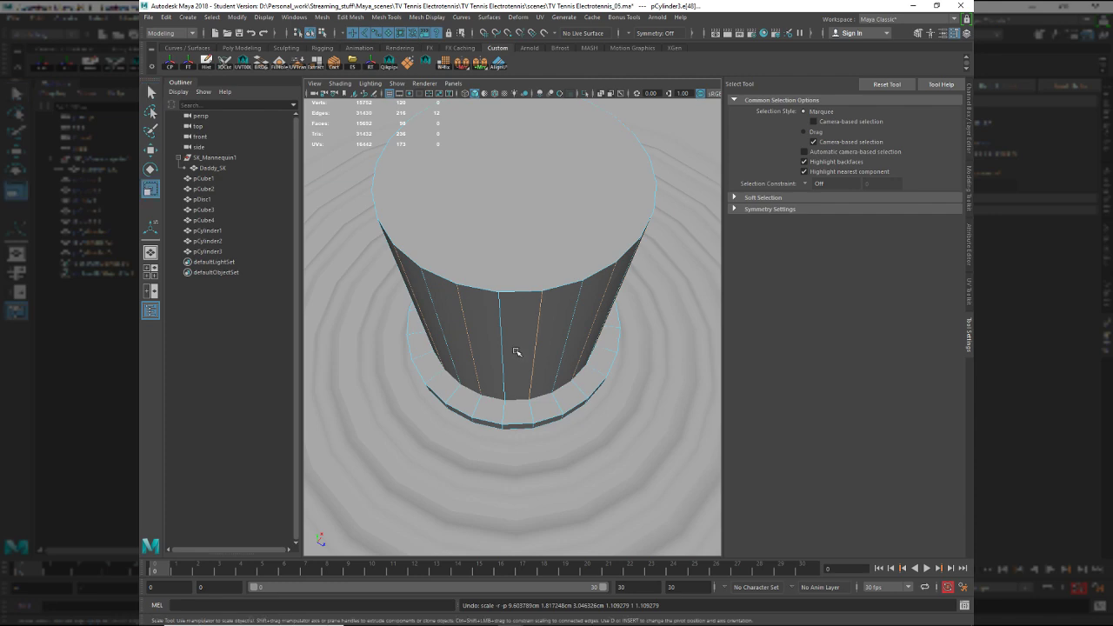
middle_click_drag(572, 371, 582, 376)
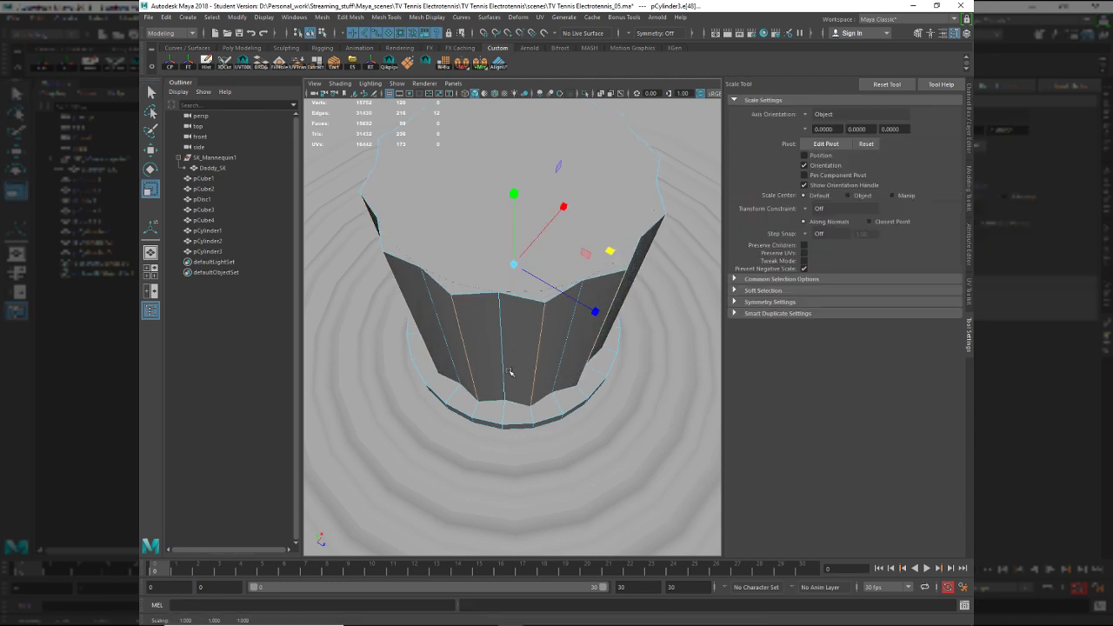
key("ctrl+b")
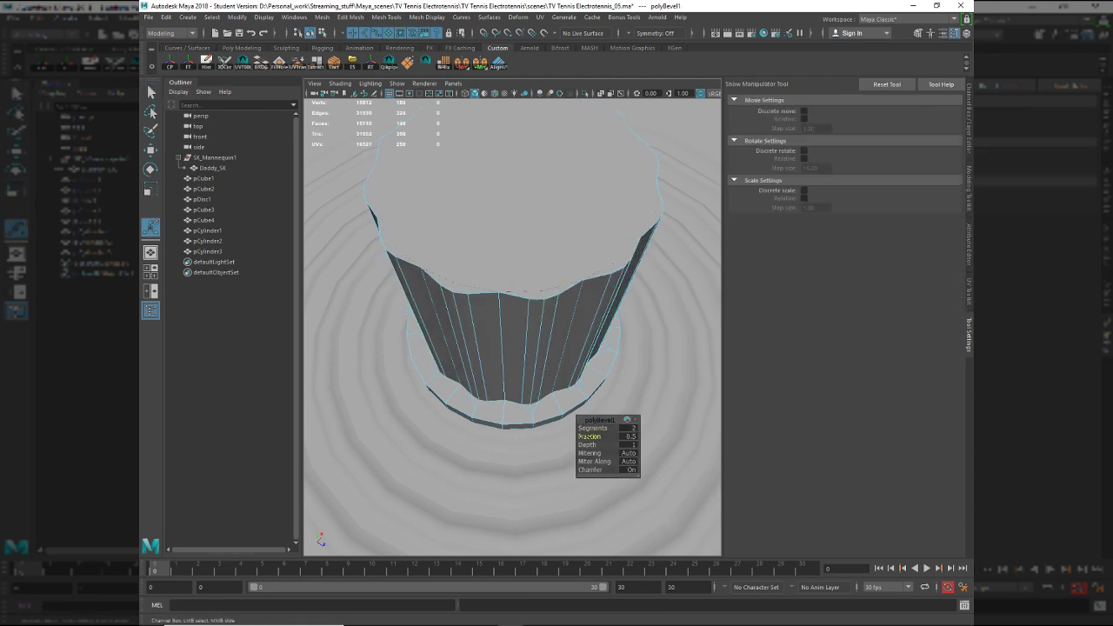
left_click_drag(587, 437, 591, 437)
key("q")
key("F8")
left_click(520, 320, "ctrl")
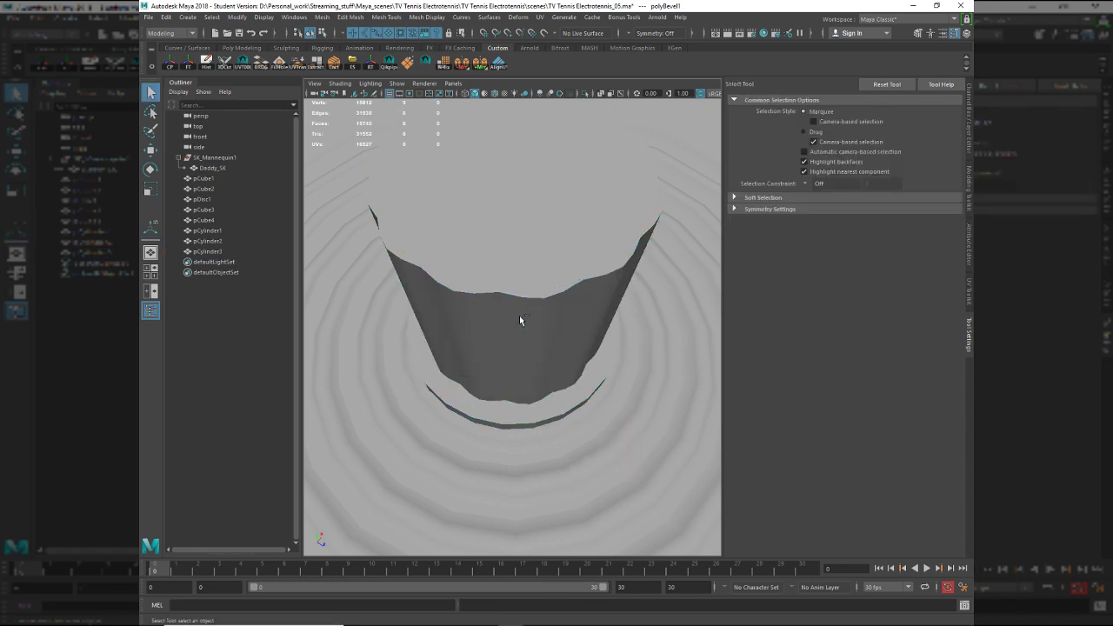
Change the grip ridge bevel to 3 segments and a fraction of 0.4.
left_click_drag(530, 297, 533, 282, "alt")
right_click_drag(532, 283, 450, 281, "alt")
left_click_drag(449, 281, 481, 320, "alt")
right_click_drag(481, 319, 475, 317, "alt")
left_click_drag(475, 318, 522, 353, "alt")
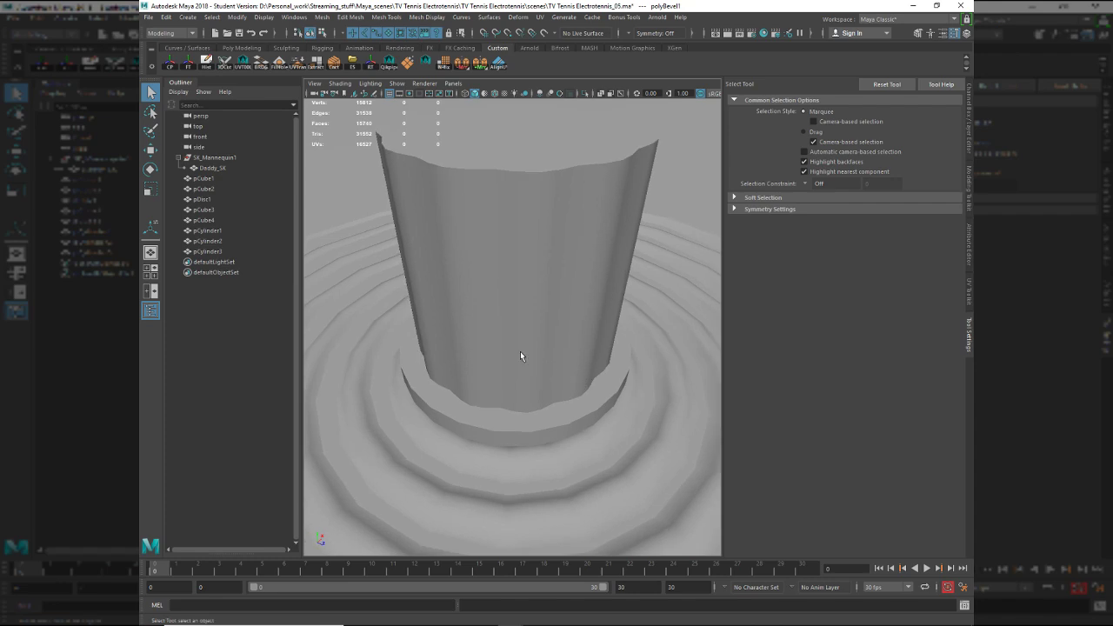
key("r")
key("t")
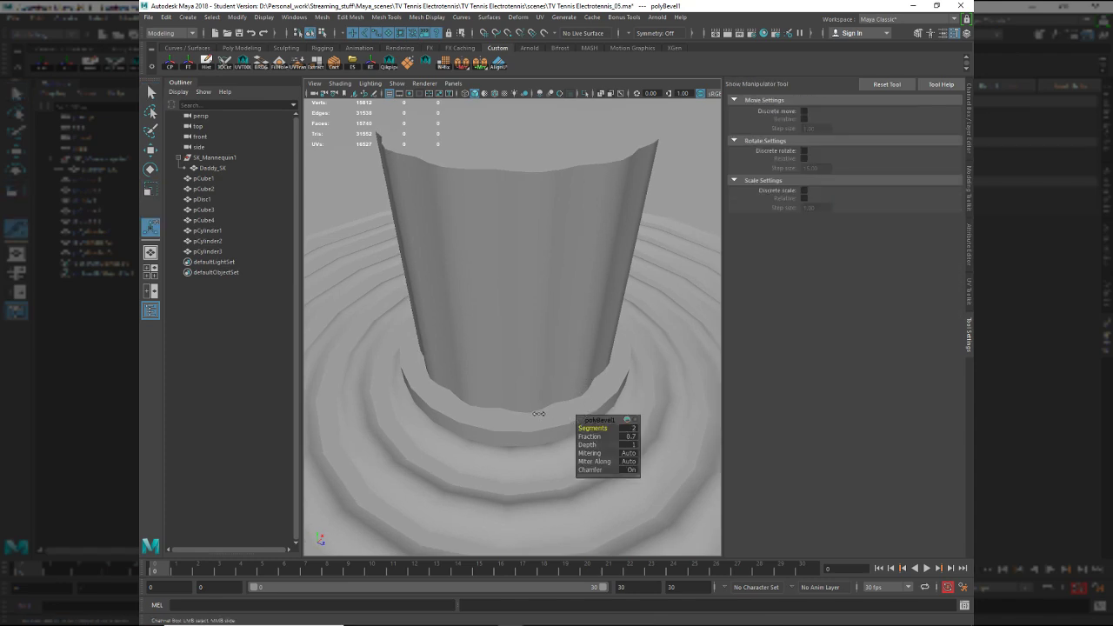
left_click_drag(586, 437, 583, 441)
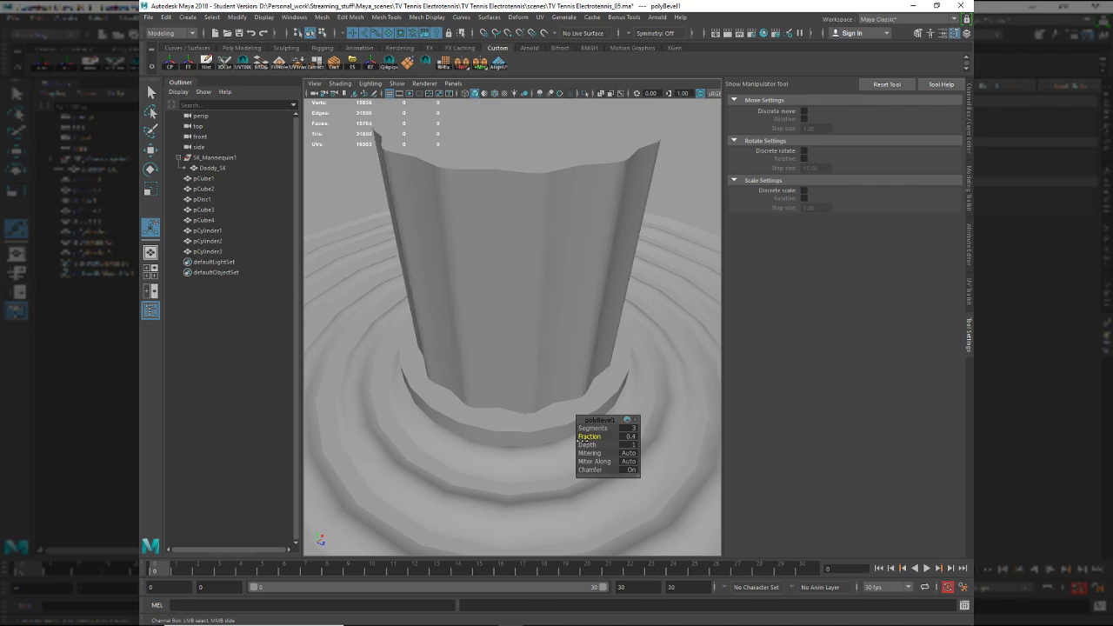
left_click_drag(542, 310, 520, 323, "alt")
key("q")
Select the vertical edges running down the middle of the valleys between the grip ridges.
left_click(522, 308)
right_click_drag(521, 308, 522, 262)
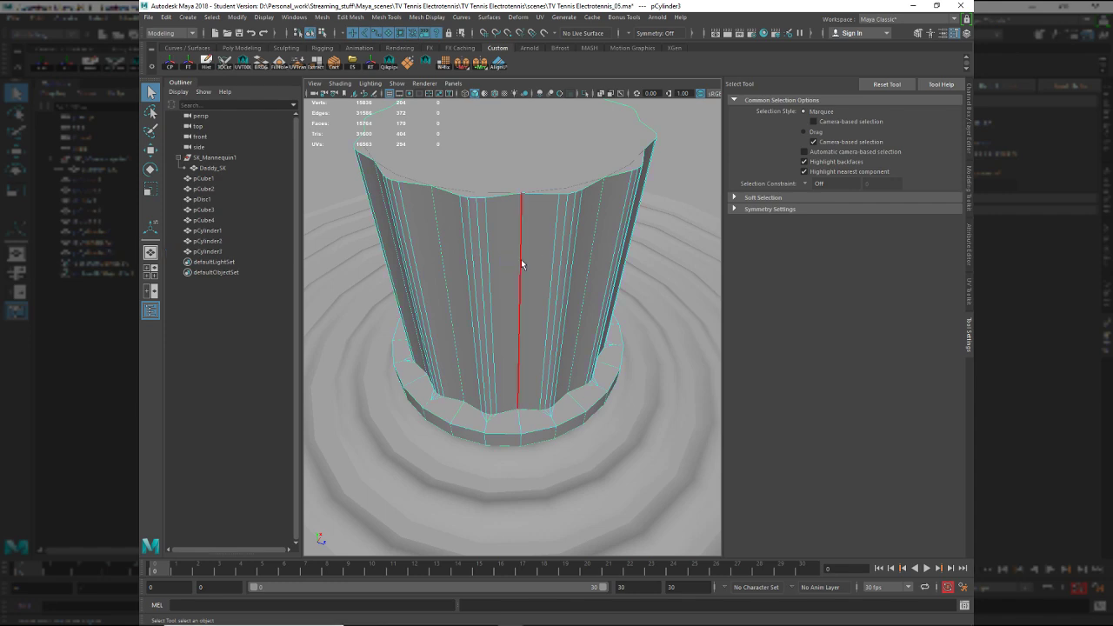
left_click(522, 260)
left_click_drag(602, 240, 593, 235, "alt")
right_click(577, 235, "shift")
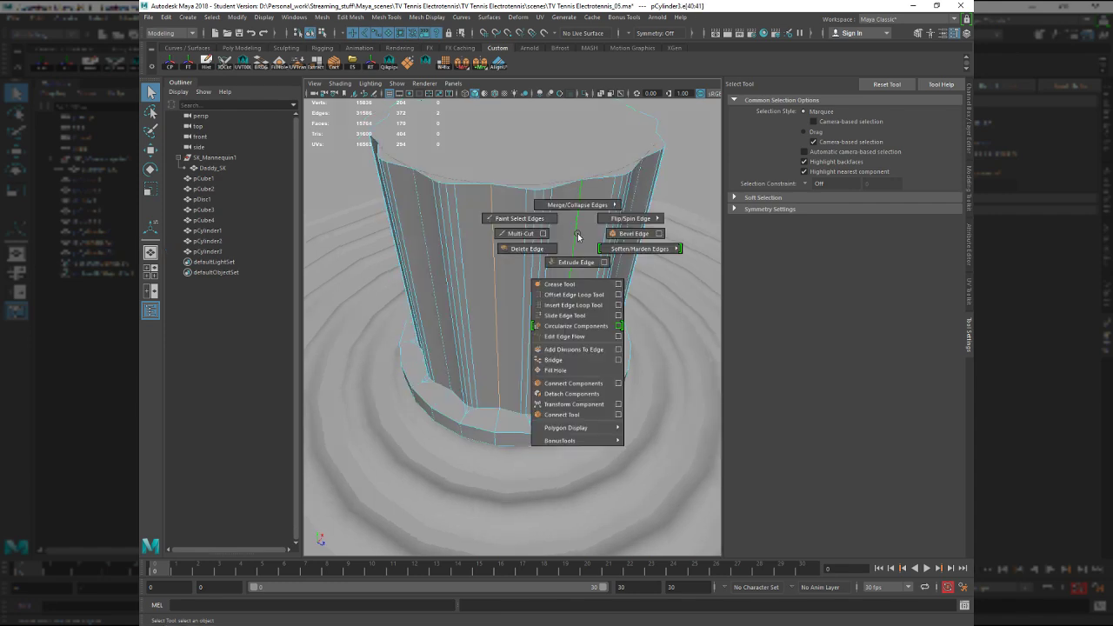
right_click_drag(628, 299, 572, 327, "shift")
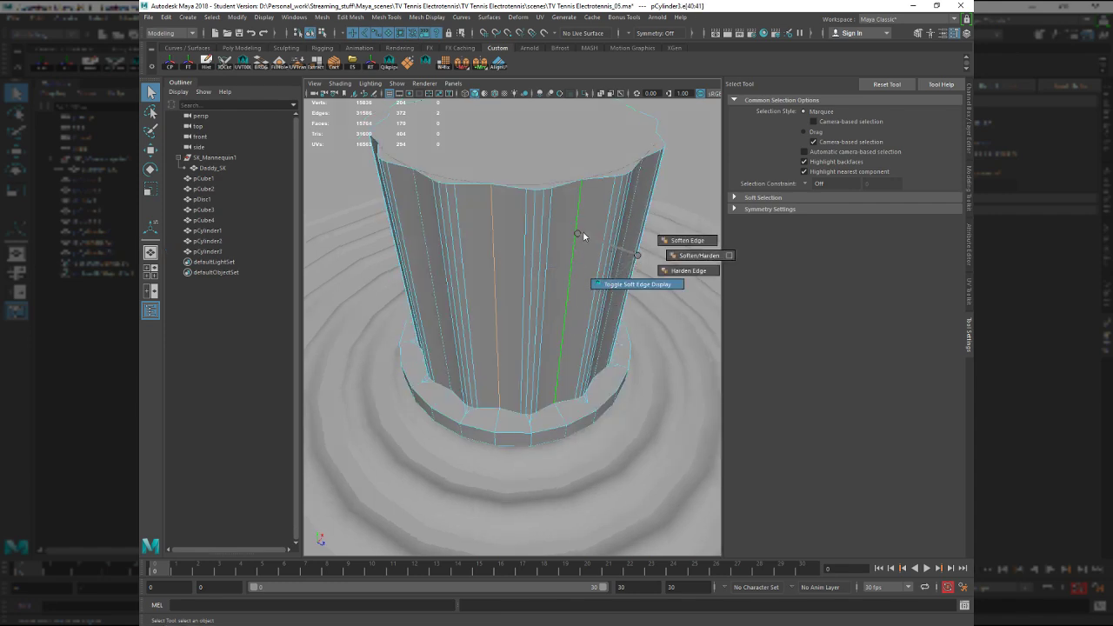
right_click_drag(584, 233, 645, 441, "shift")
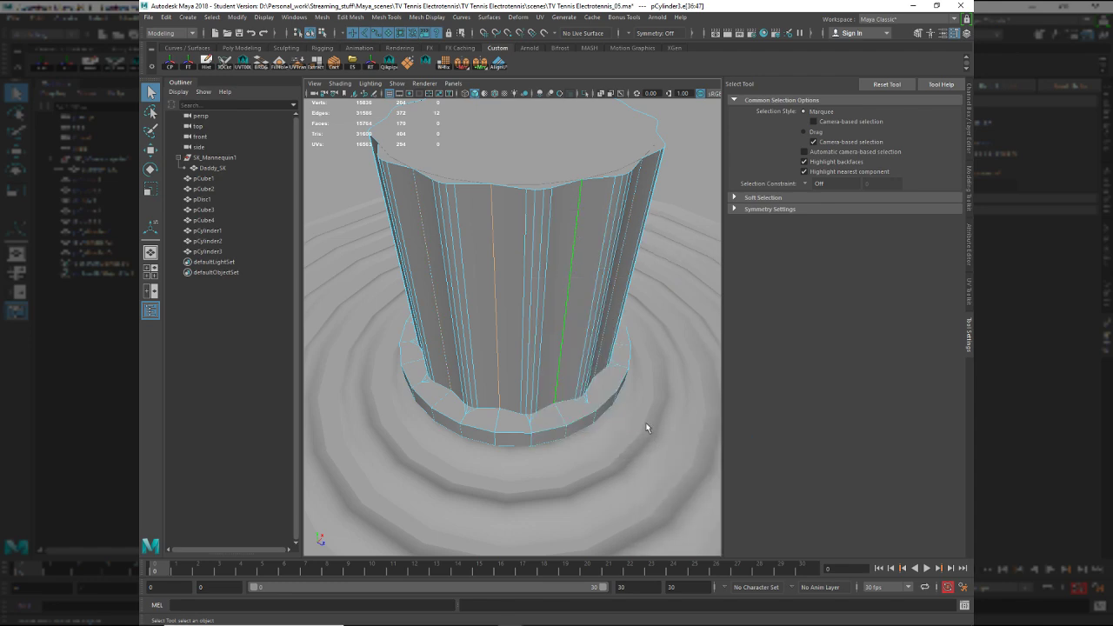
Try scaling the valley edges slightly inward and beveling them with 3 segments and a fraction of 0.6.
key("r")
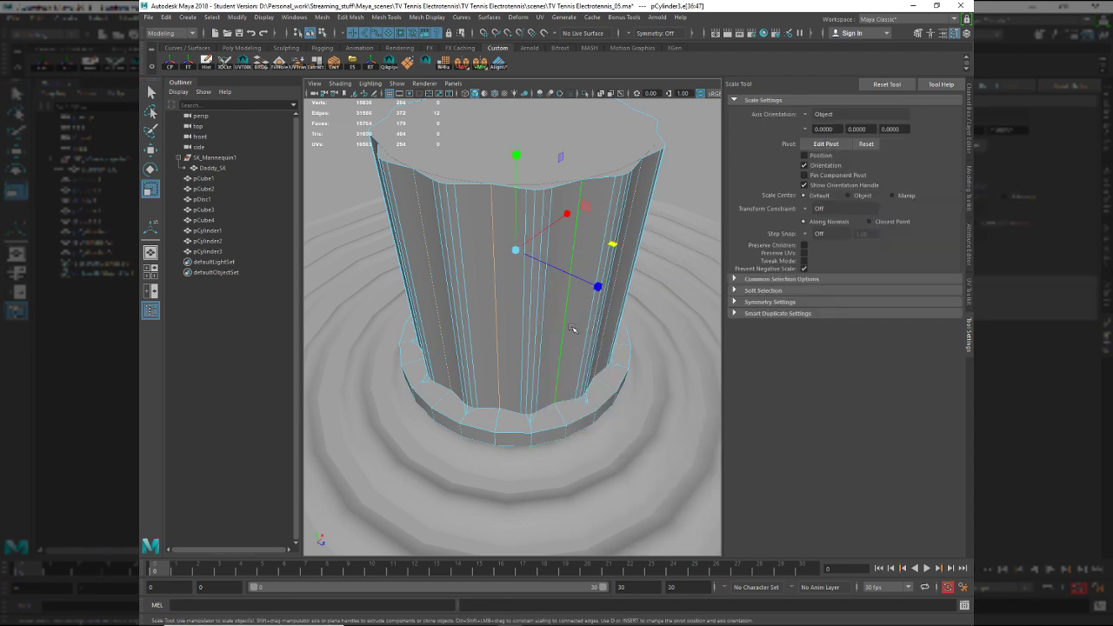
left_click_drag(573, 328, 558, 406, "alt")
middle_click_drag(558, 406, 557, 407)
left_click_drag(558, 407, 557, 407)
key("ctrl+b")
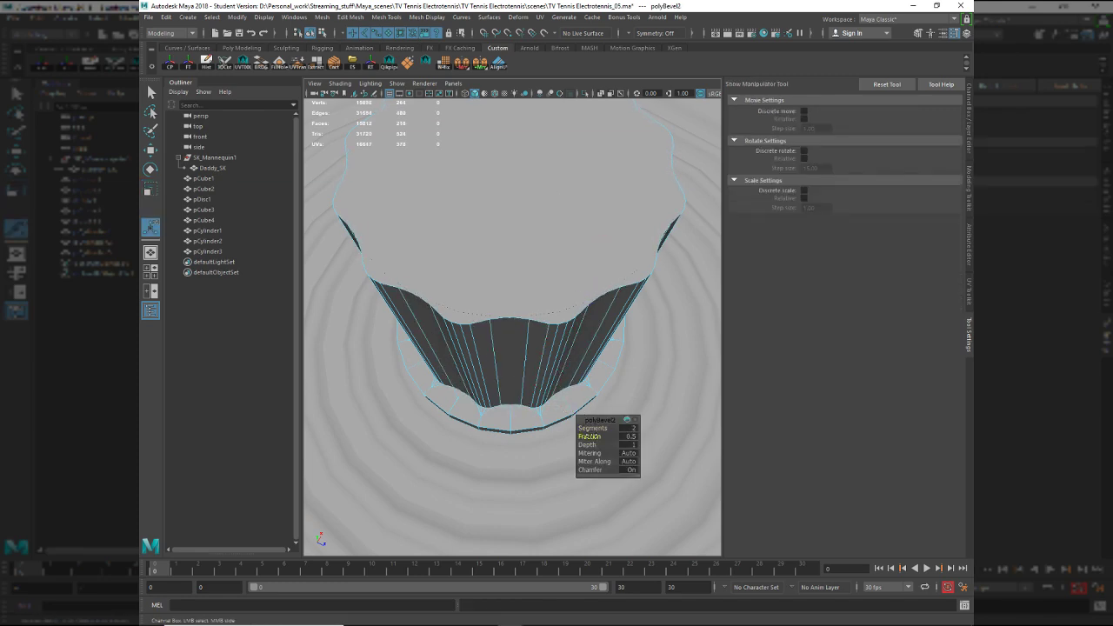
left_click_drag(594, 436, 590, 436)
middle_click_drag(534, 404, 592, 429)
left_click(590, 429)
left_click_drag(541, 394, 541, 366, "alt")
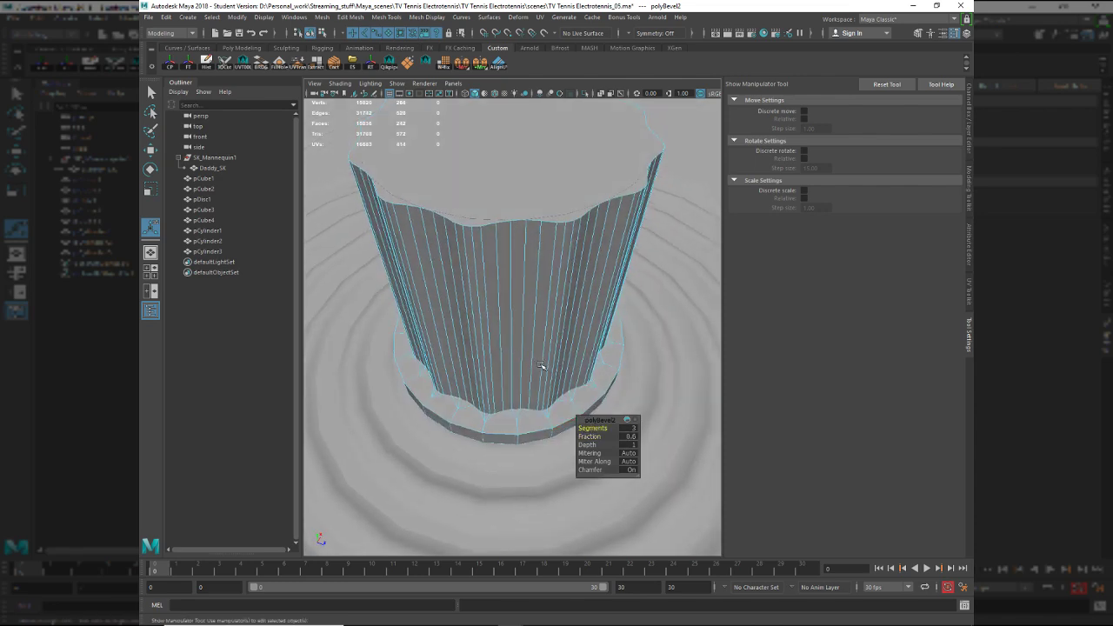
key("q")
key("F8")
left_click(548, 259)
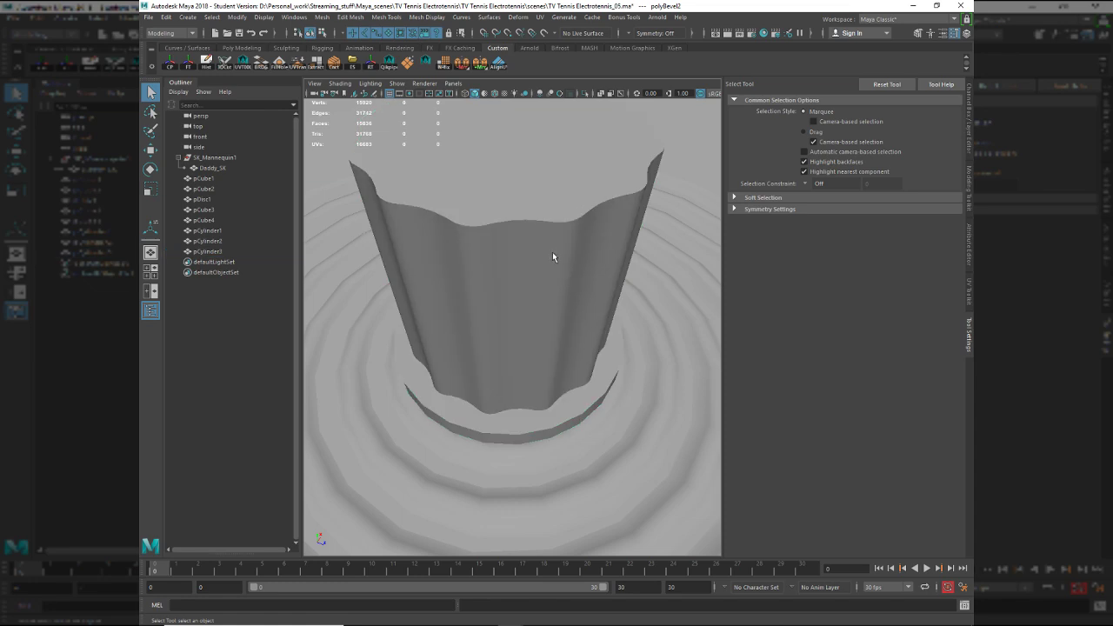
Undo the valley edge bevel, scaling and selection on the knob grip.
left_click_drag(553, 259, 558, 286, "alt")
key("ctrl+z")
key("ctrl+z")
key("ctrl+z")
key("ctrl+z")
key("ctrl+z")
key("ctrl+z")
key("ctrl+z")
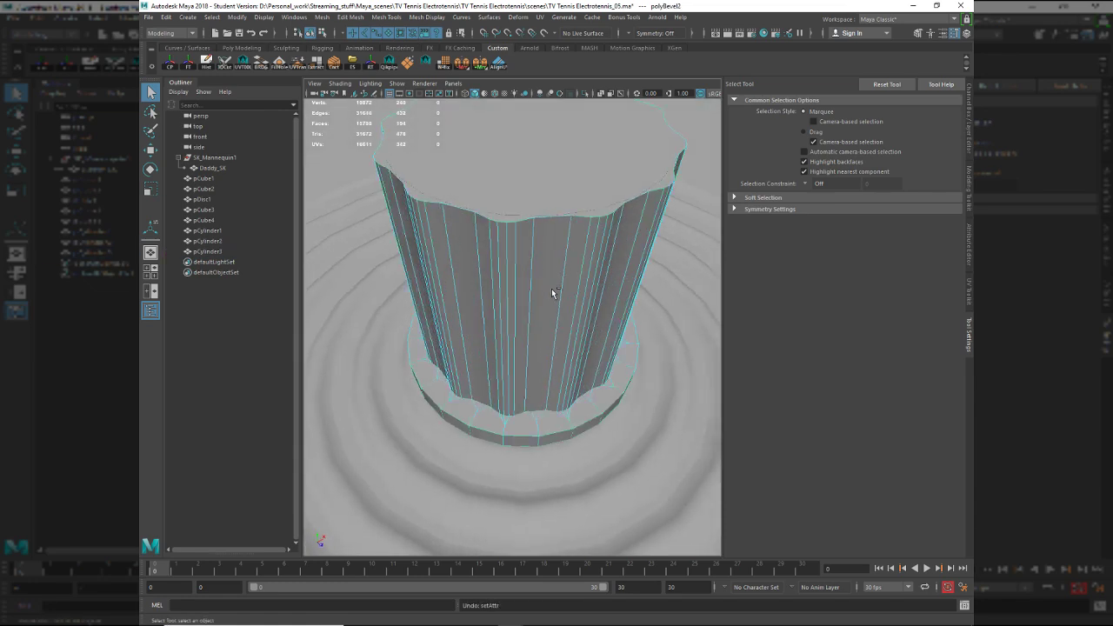
key("ctrl+z")
key("ctrl+z")
key("ctrl+z")
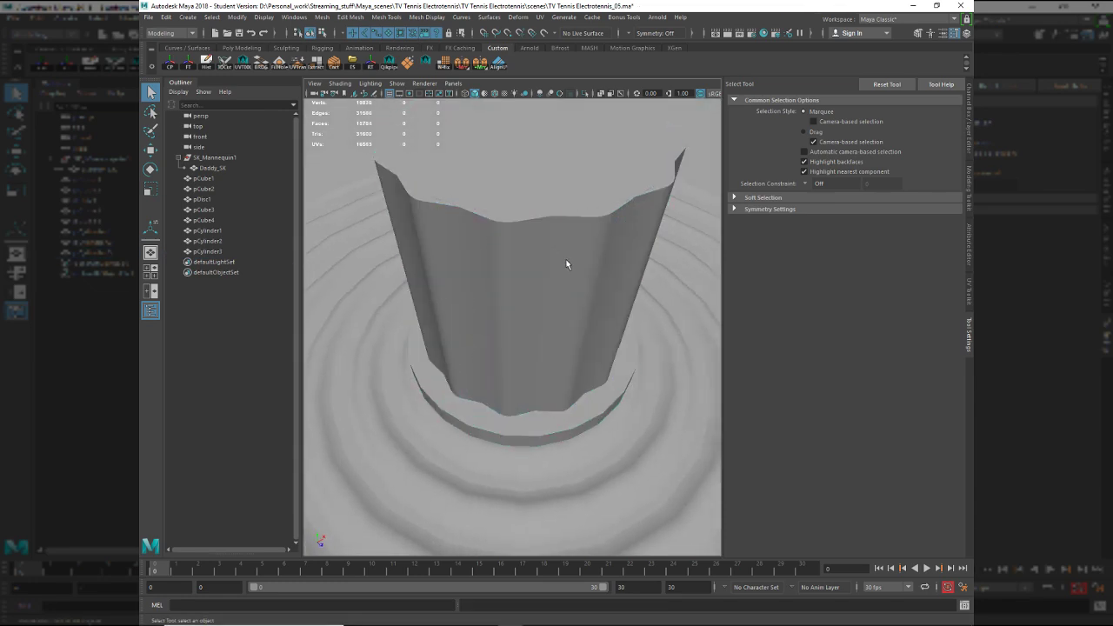
Undo the grip ridge edits until the knob is a plain tapered cylinder on its flange again.
left_click_drag(566, 260, 511, 276, "alt")
left_click(523, 284)
right_click_drag(511, 277, 551, 326, "alt")
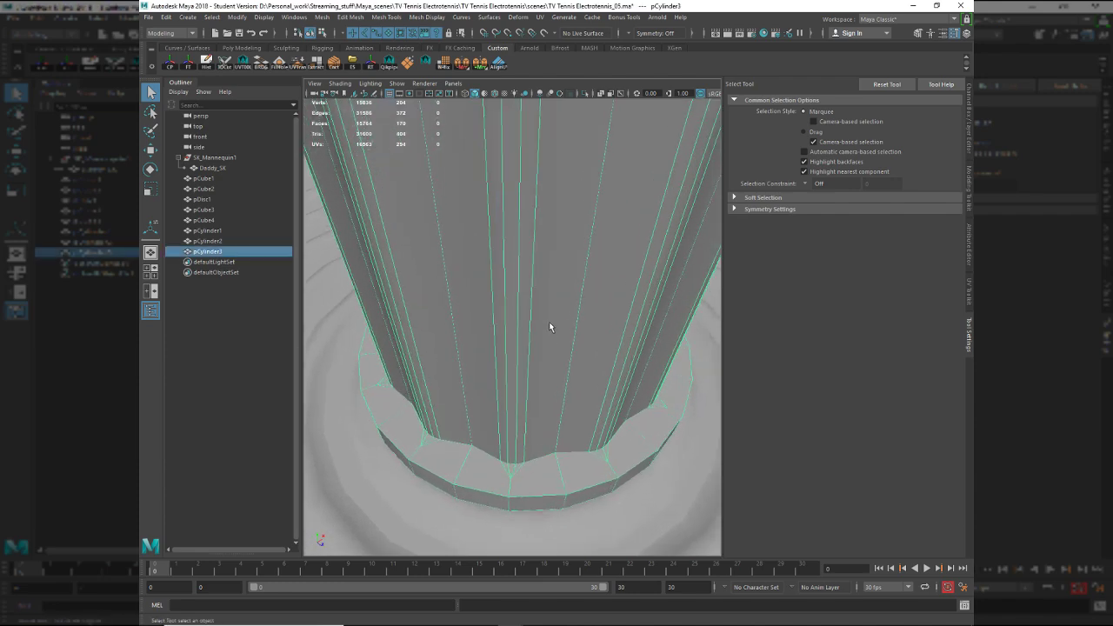
middle_click_drag(552, 325, 559, 363, "alt")
right_click_drag(560, 362, 538, 283, "alt")
key("F11")
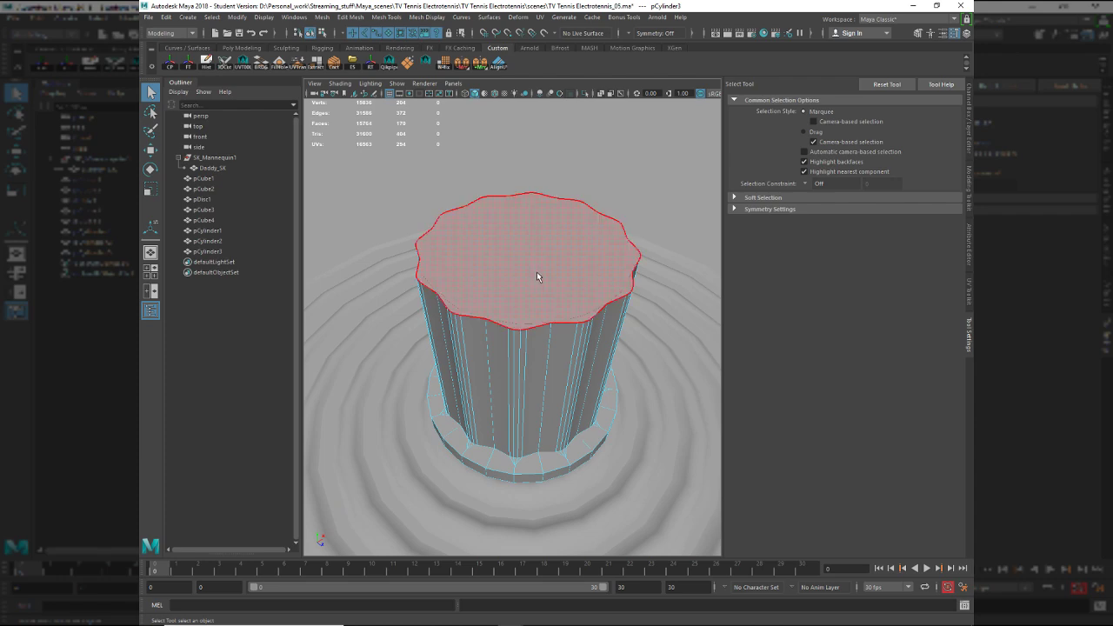
key("ctrl+z")
key("ctrl+z")
key("ctrl+z")
key("ctrl+z")
key("ctrl+z")
key("ctrl+z")
key("ctrl+z")
key("ctrl+z")
key("ctrl+z")
key("ctrl+z")
key("ctrl+z")
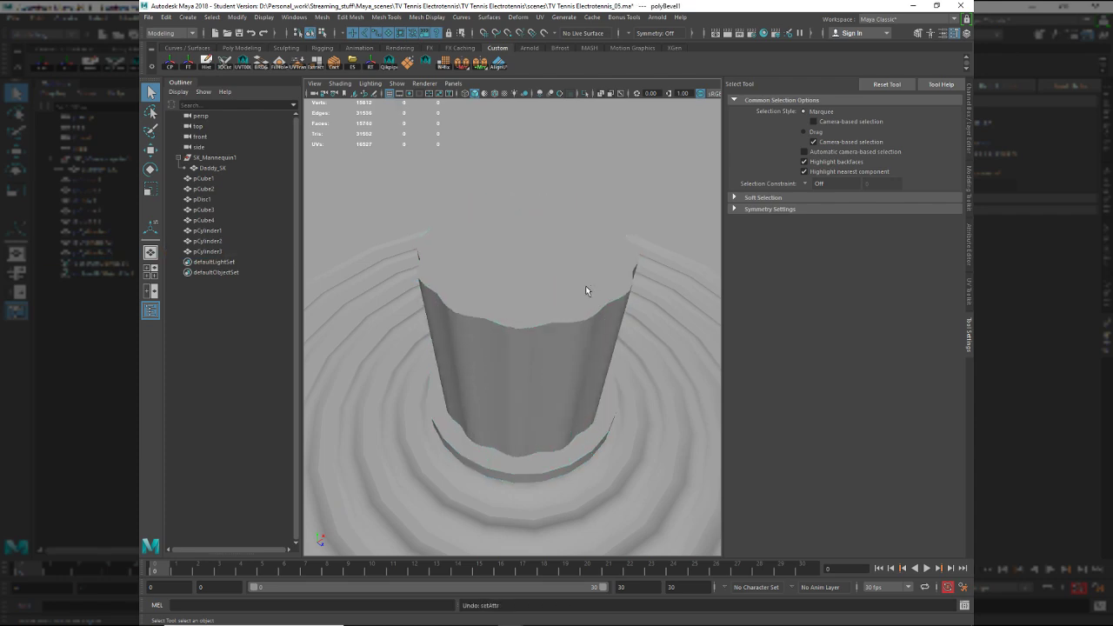
key("ctrl+z")
key("ctrl+z")
key("ctrl+z")
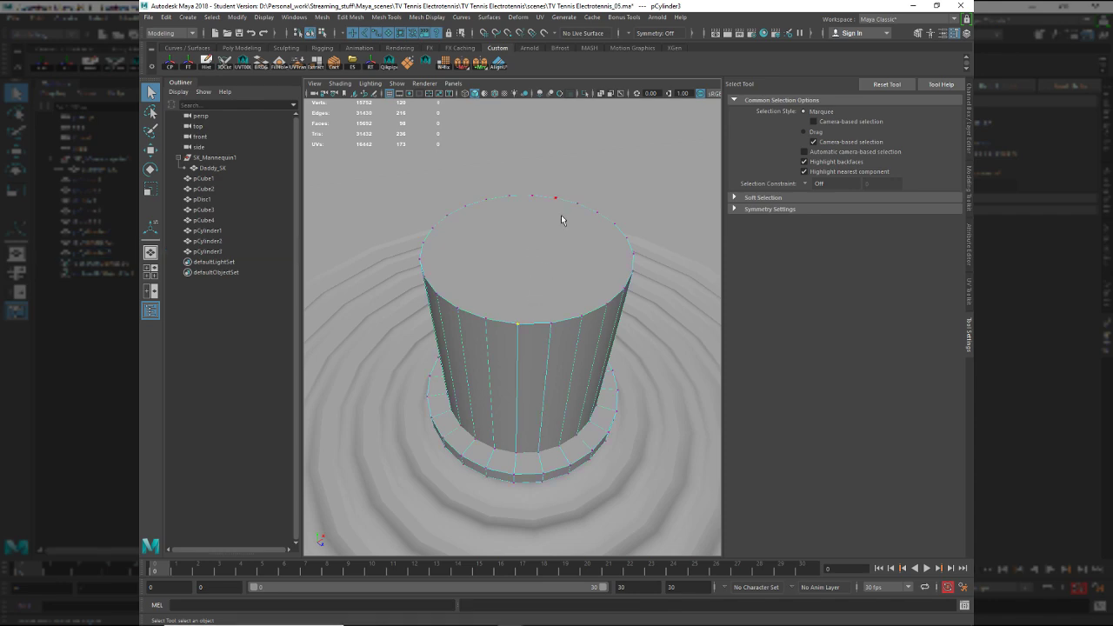
Poke the knob's top cap face so it splits into triangles meeting at the center.
right_click(532, 267)
right_click_drag(533, 269, 558, 259)
left_click(537, 285)
Try beveling every second vertical edge of the knob grip with 2 segments and a fraction of 0.1.
key("F10")
key("q")
left_click(518, 353)
key("ctrl+b")
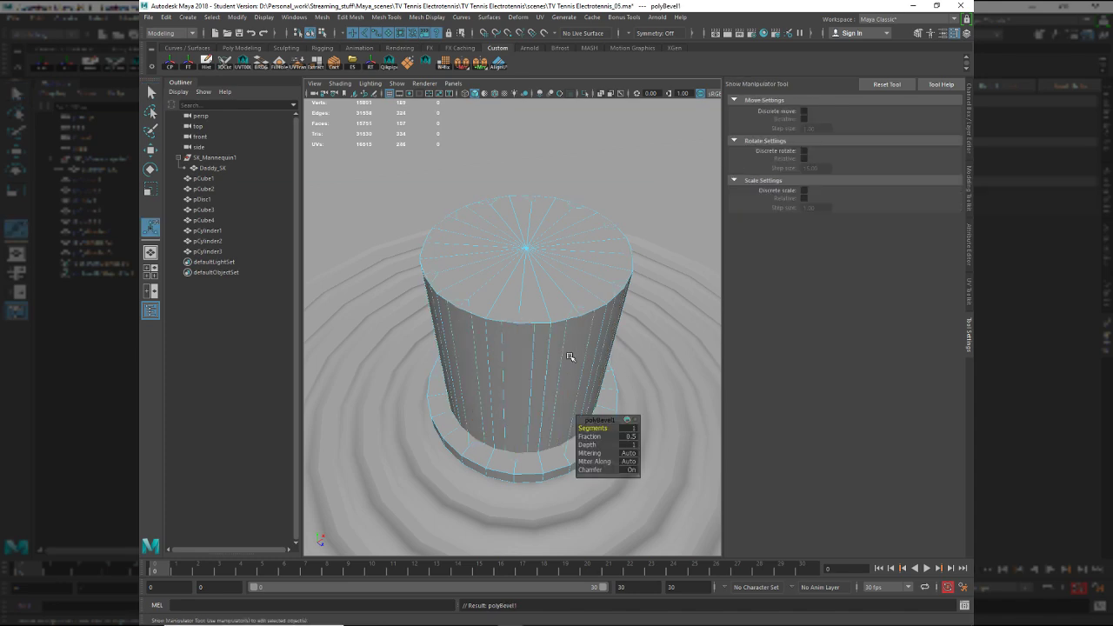
middle_click_drag(570, 357, 573, 355)
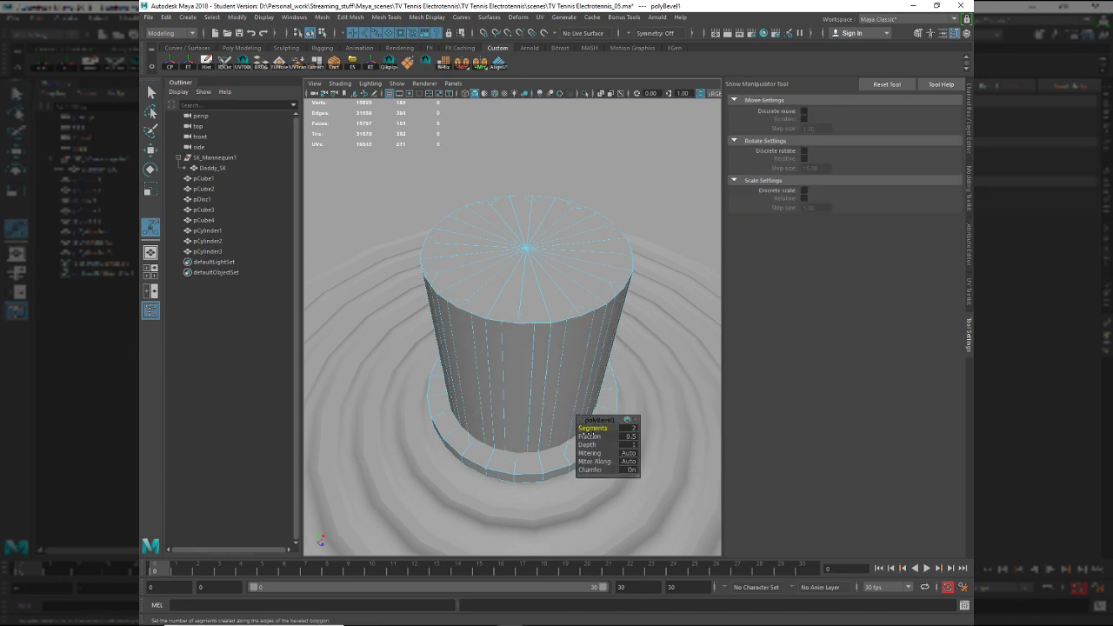
left_click(590, 436)
left_click_drag(591, 436, 584, 435)
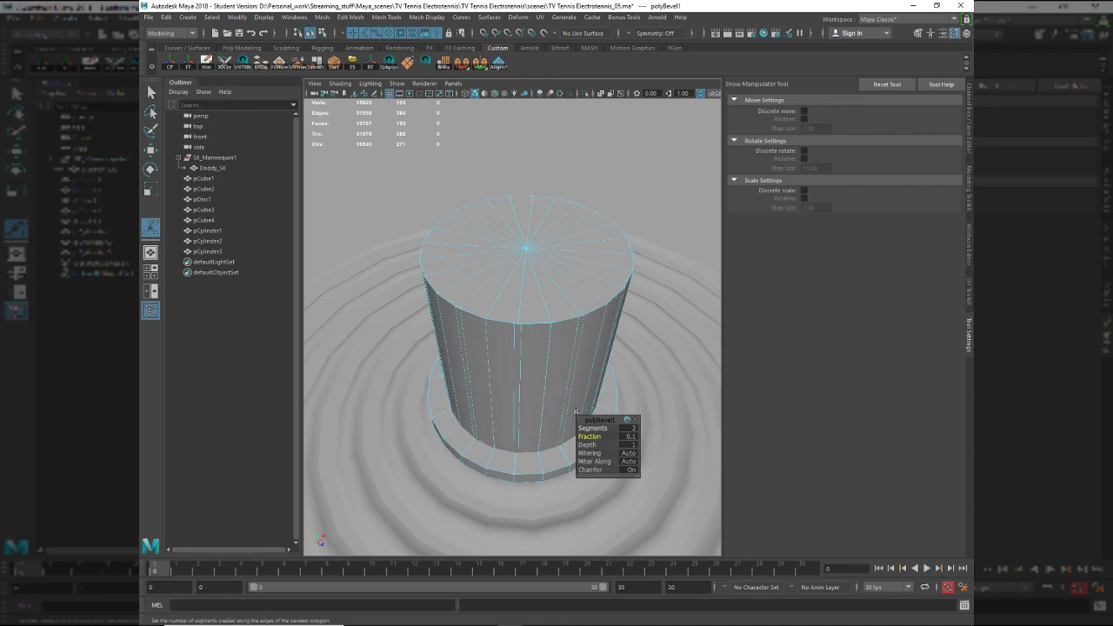
Hide all objects except the knob and widen the bevel on its alternate vertical edges.
left_click_drag(526, 366, 532, 347, "alt")
right_click_drag(532, 348, 591, 306, "alt")
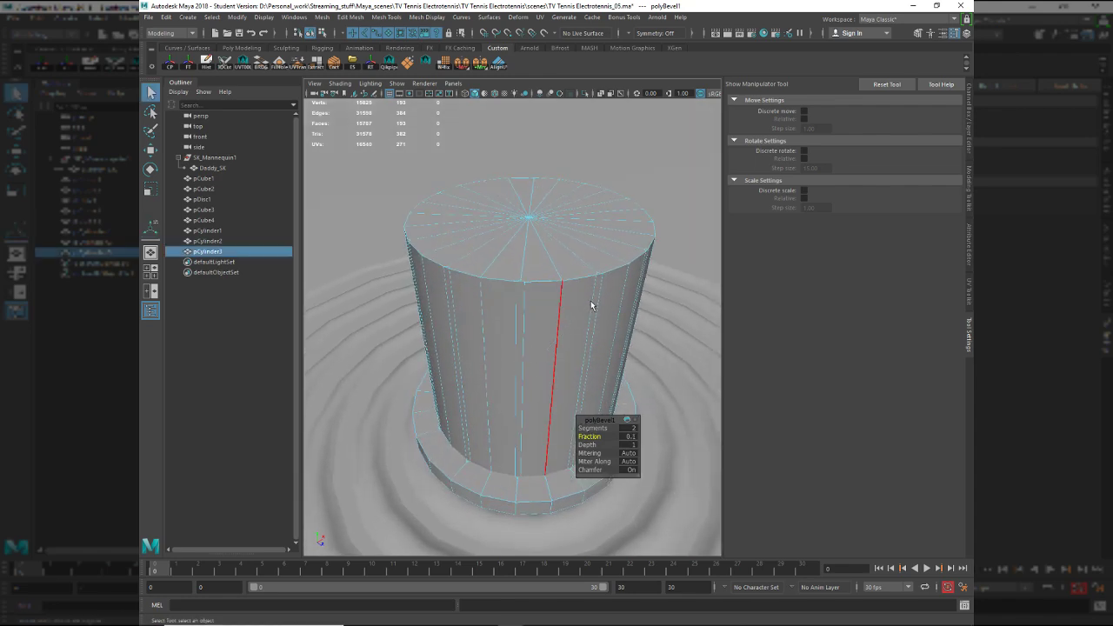
key("alt+h")
key("t")
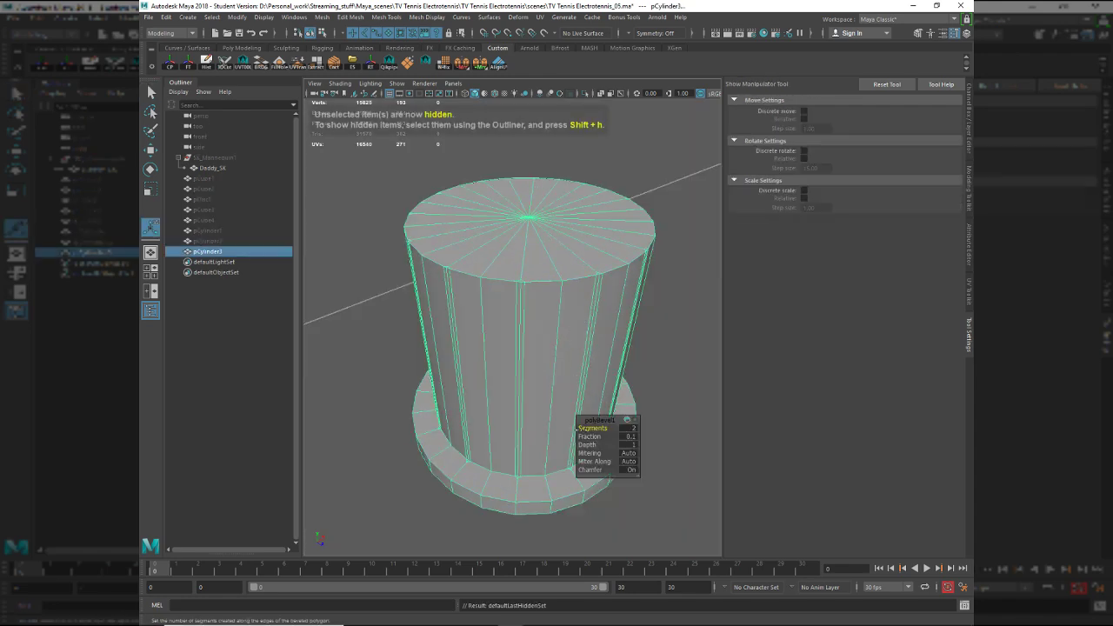
left_click(595, 436)
middle_click_drag(595, 437, 592, 437)
Select 12 evenly spaced vertical edges around the beveled grip and scale them outward horizontally into ridges.
left_click_drag(540, 334, 541, 326, "alt")
right_click_drag(540, 301, 539, 280)
key("q")
left_click(537, 281)
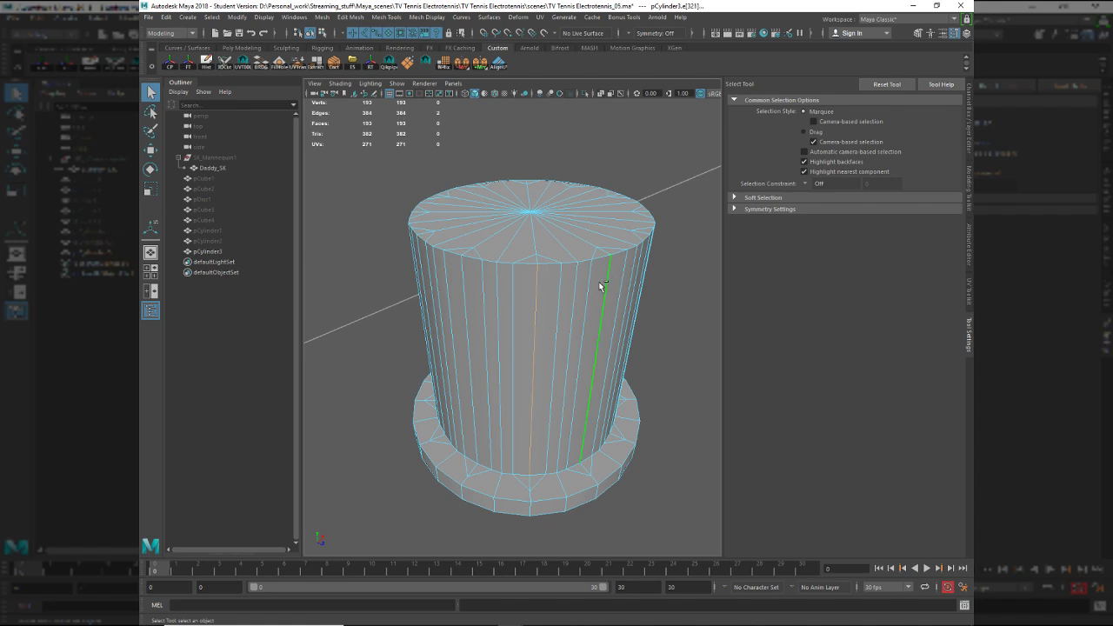
right_click_drag(555, 300, 622, 503, "shift")
left_click_drag(597, 453, 589, 450, "alt")
key("r")
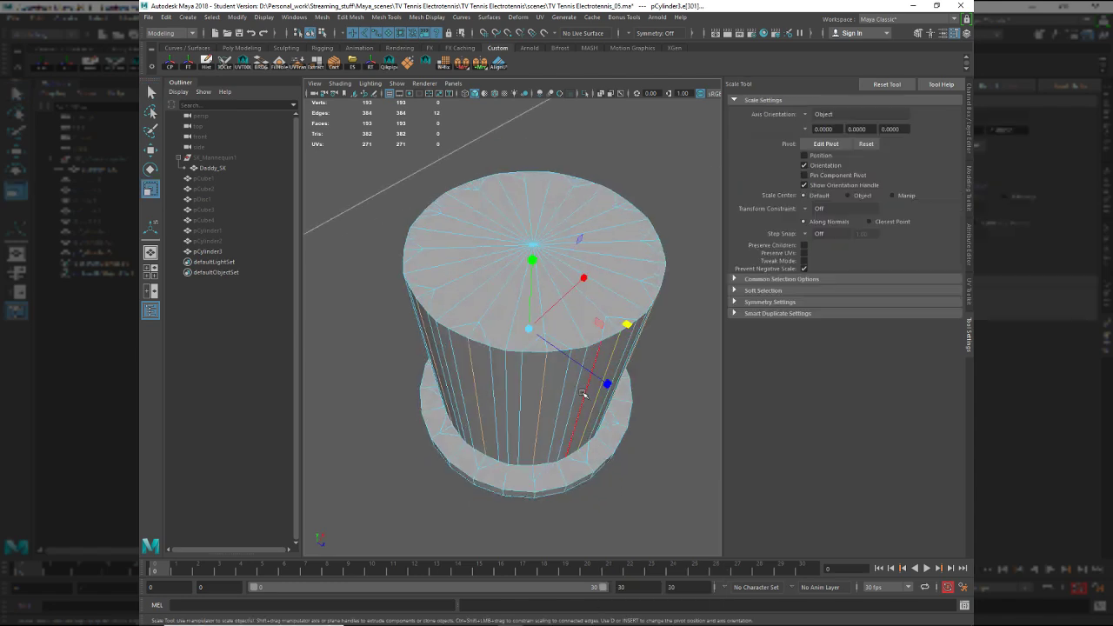
left_click_drag(630, 325, 640, 326)
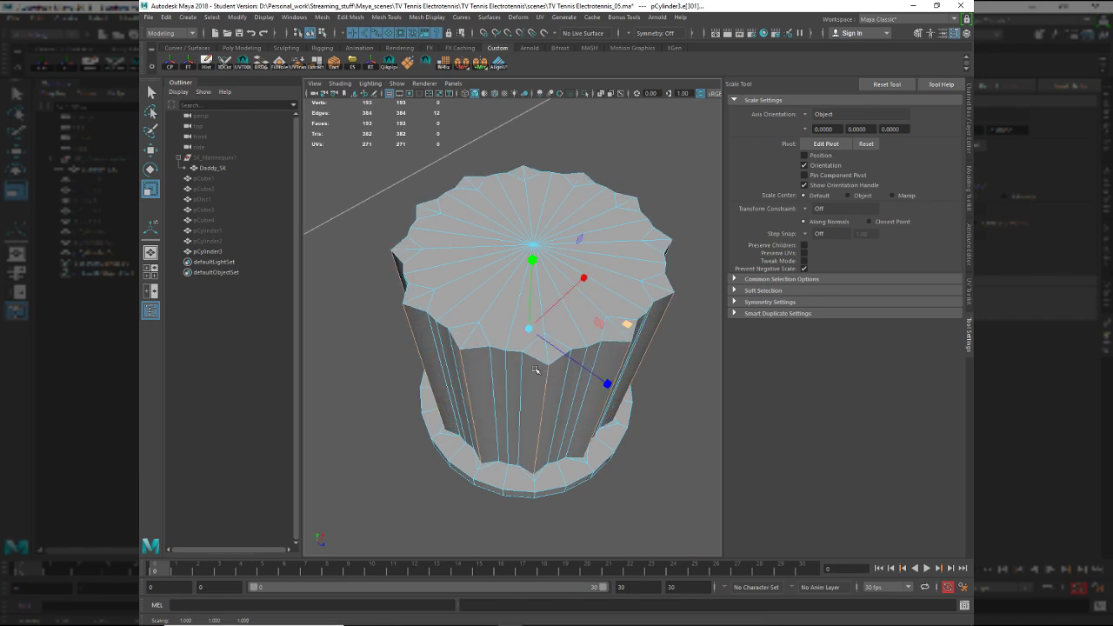
left_click_drag(538, 371, 538, 323, "alt")
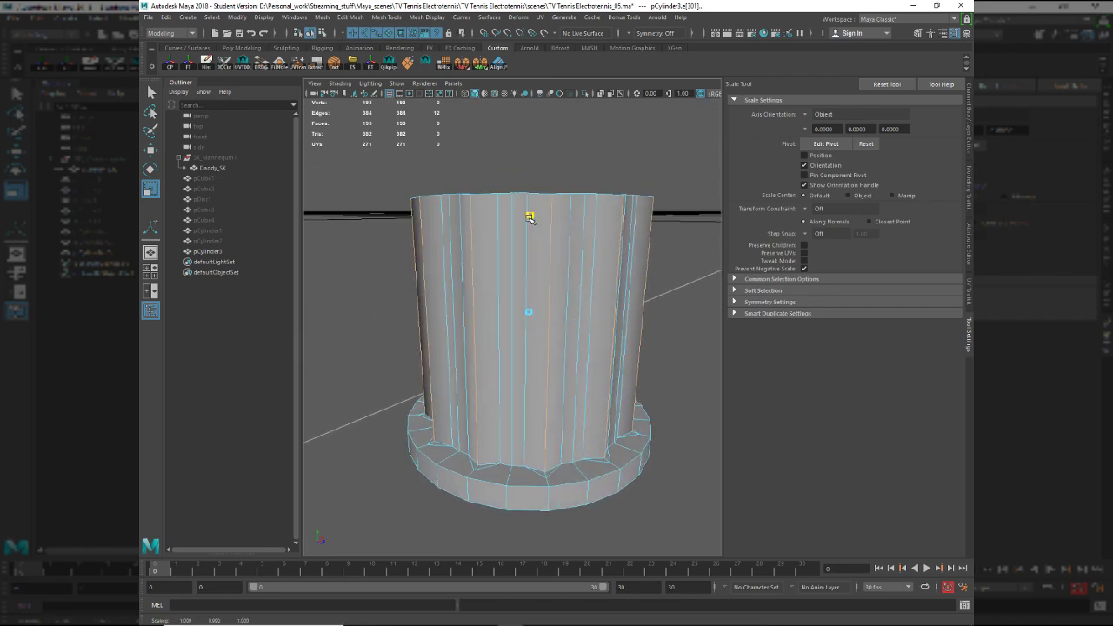
left_click_drag(501, 274, 570, 274, "alt")
key("ctrl+z")
Try beveling the protruding ridge edges with 2 segments and a fraction of 1, and deselect the knob.
key("w")
right_click_drag(570, 274, 585, 301, "alt")
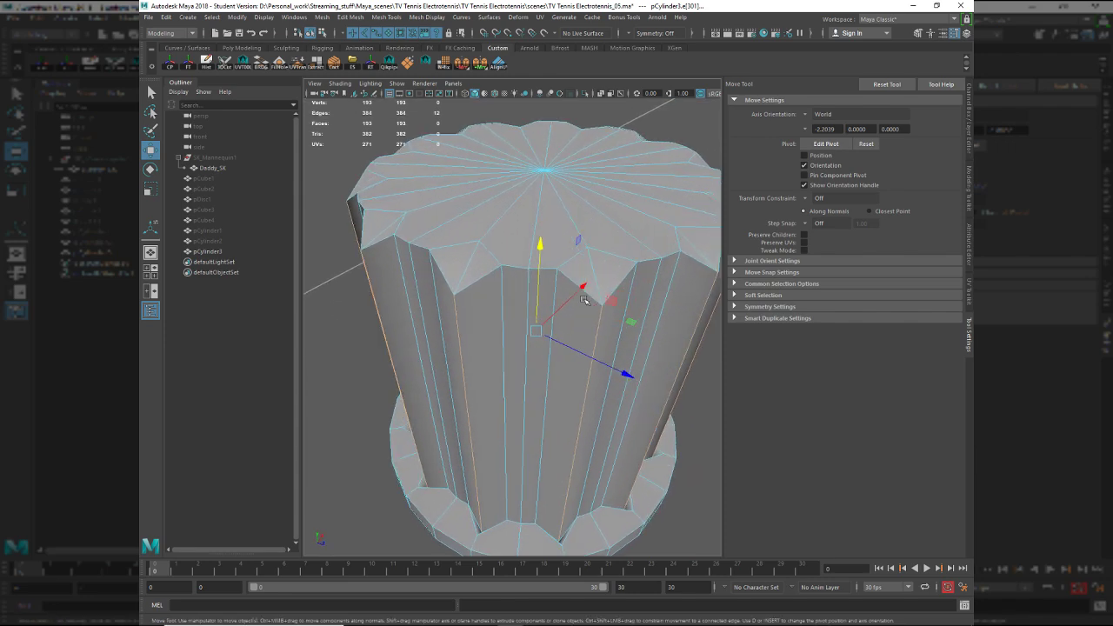
left_click_drag(590, 304, 640, 309, "alt")
key("ctrl+b")
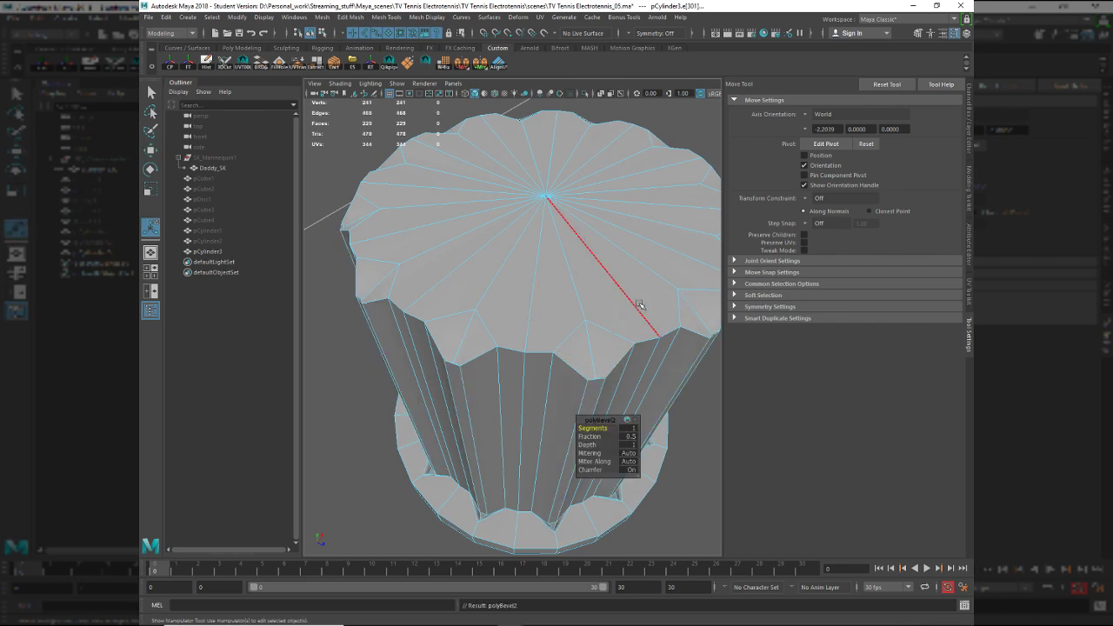
middle_click_drag(642, 305, 653, 306)
left_click_drag(598, 436, 607, 435)
left_click_drag(595, 387, 592, 303, "alt")
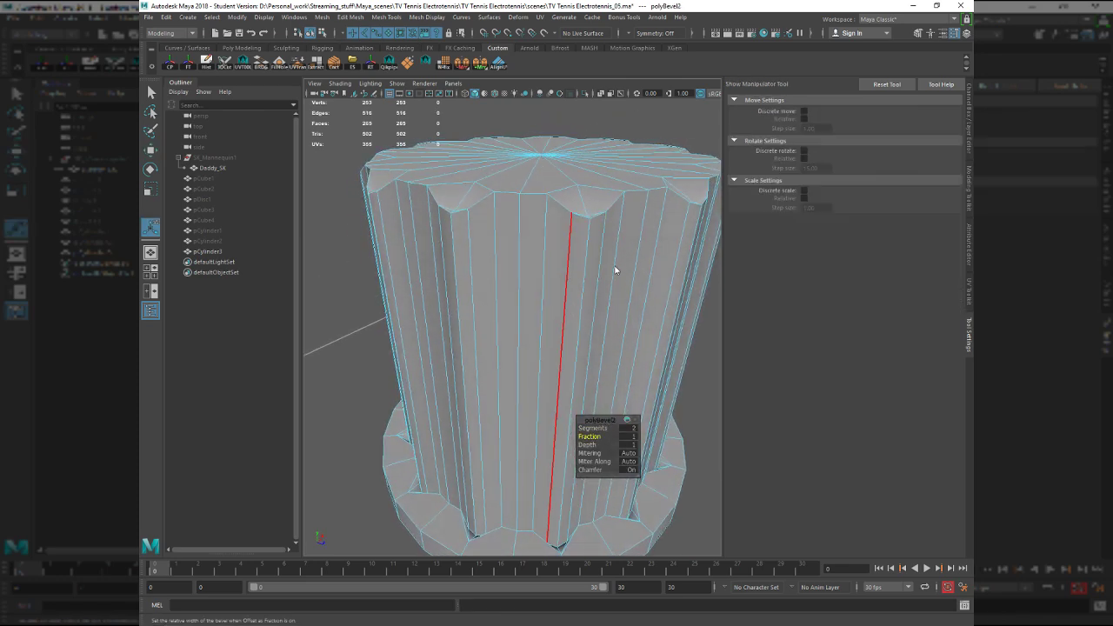
key("F8")
key("q")
left_click(614, 269, "ctrl")
Undo the ridge bevels, scaling and hiding back to the unbeveled knob with the poked top cap.
key("ctrl+z")
key("ctrl+z")
key("ctrl+z")
key("ctrl+z")
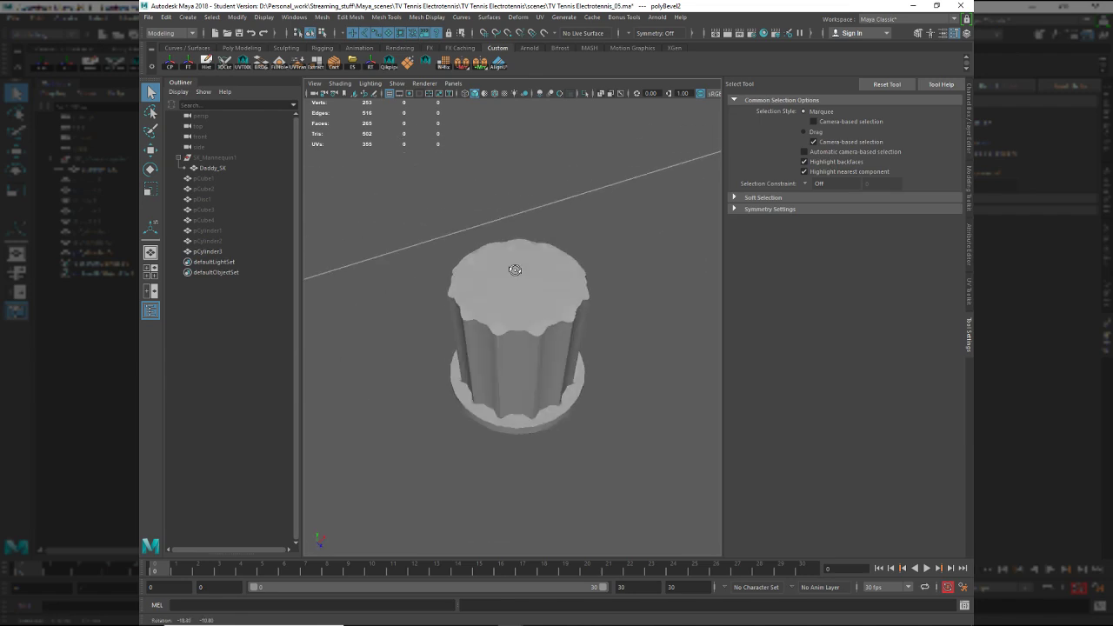
left_click(572, 300)
right_click_drag(571, 300, 590, 400, "alt")
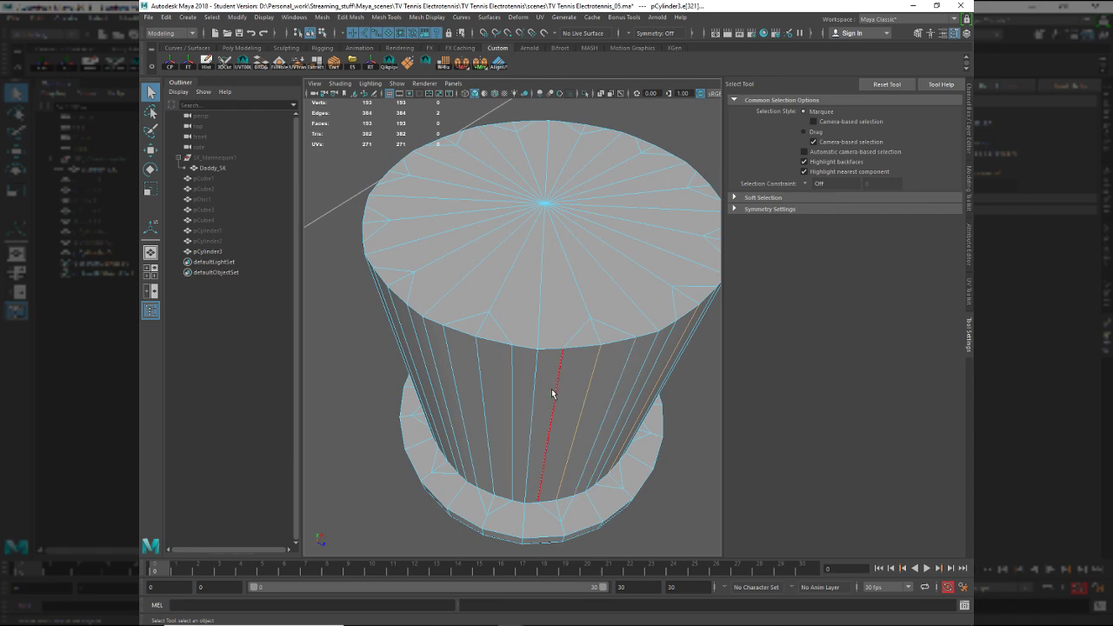
key("ctrl+z")
key("ctrl+z")
key("ctrl+z")
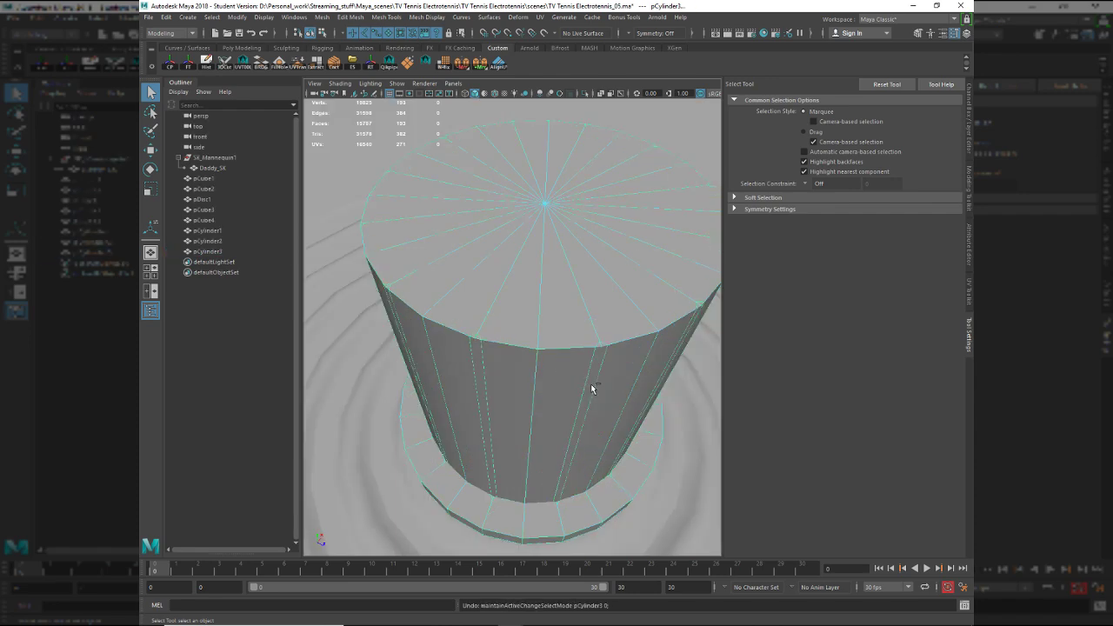
key("ctrl+z")
left_click_drag(596, 390, 584, 375, "alt")
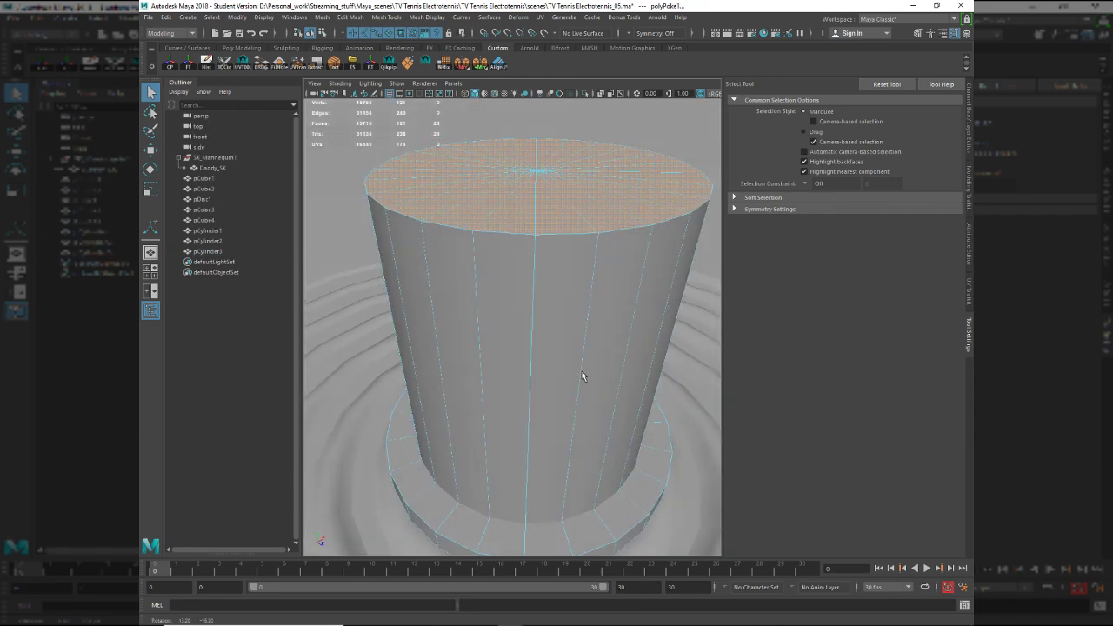
right_click_drag(583, 375, 543, 354, "alt")
key("super")
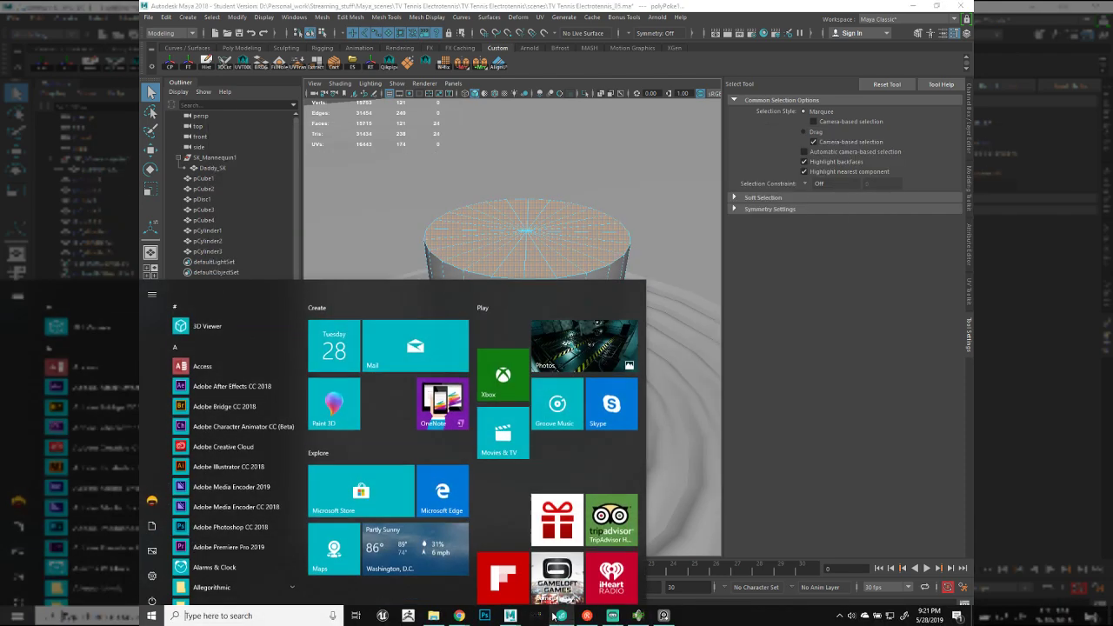
key("super")
right_click_drag(559, 394, 544, 336, "alt")
scroll(506, 306, "down", 3)
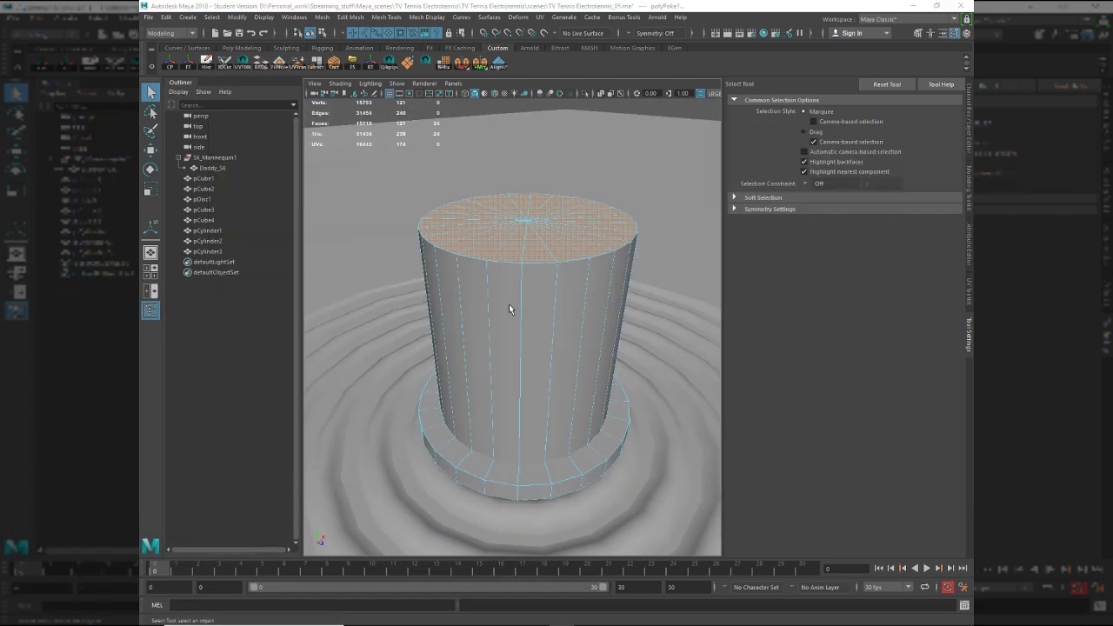
Select every second vertical edge around the knob grip and scale them slightly outward horizontally.
left_click_drag(534, 335, 515, 350, "alt")
double_click(508, 303)
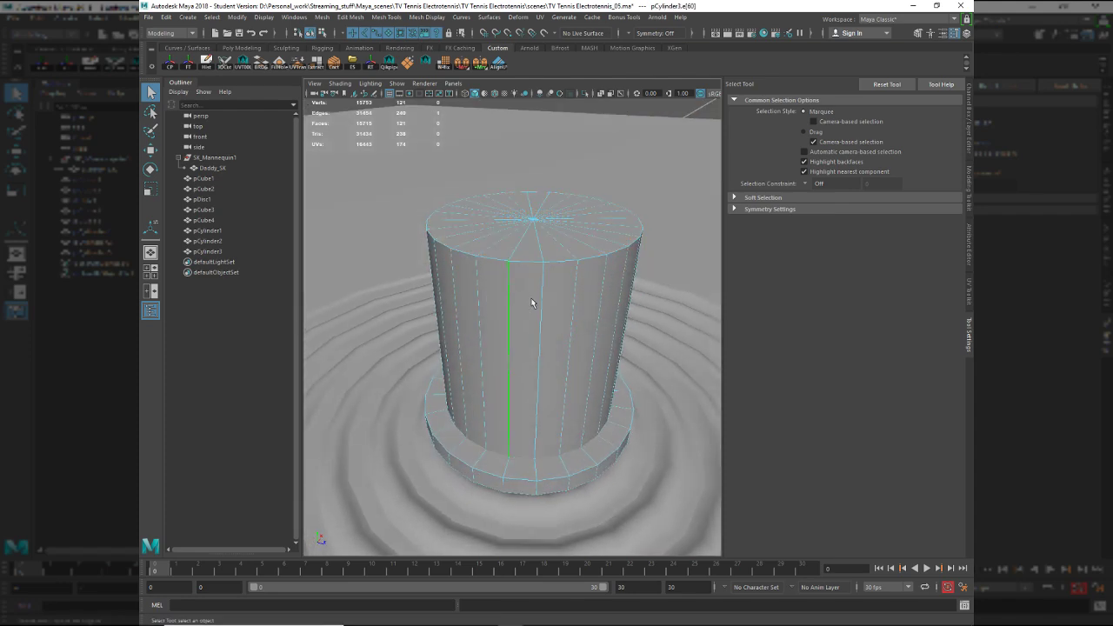
right_click_drag(597, 309, 574, 313, "shift")
key("r")
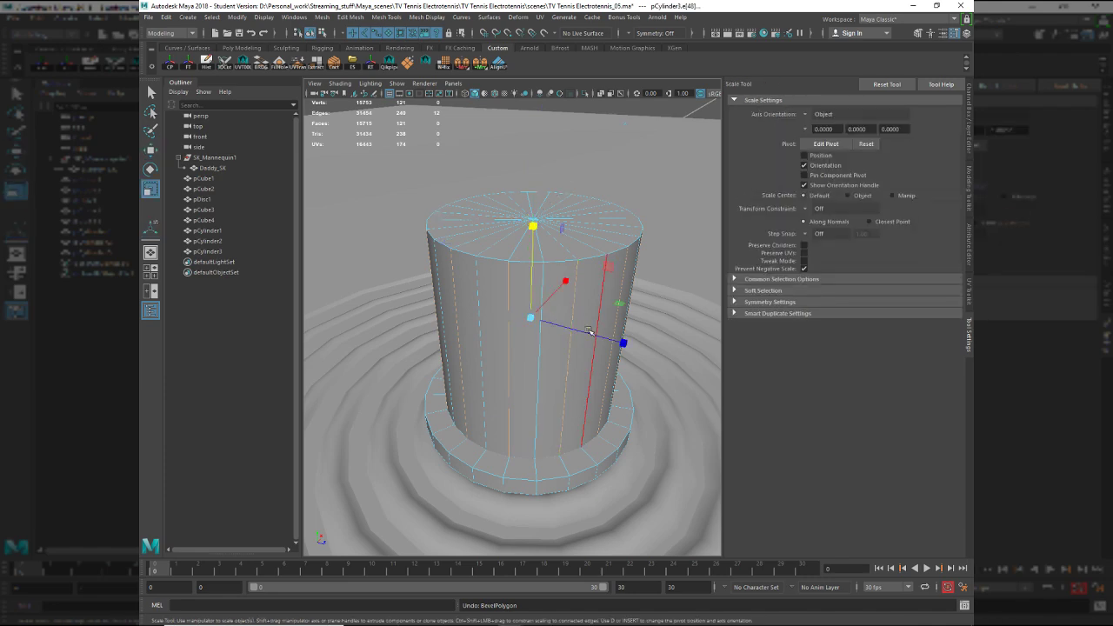
left_click_drag(548, 323, 589, 365, "alt")
left_click_drag(616, 304, 625, 331)
Try a bevel on the alternate edges, undo it, and scale those edges further outward to deepen the ridges.
key("ctrl+b")
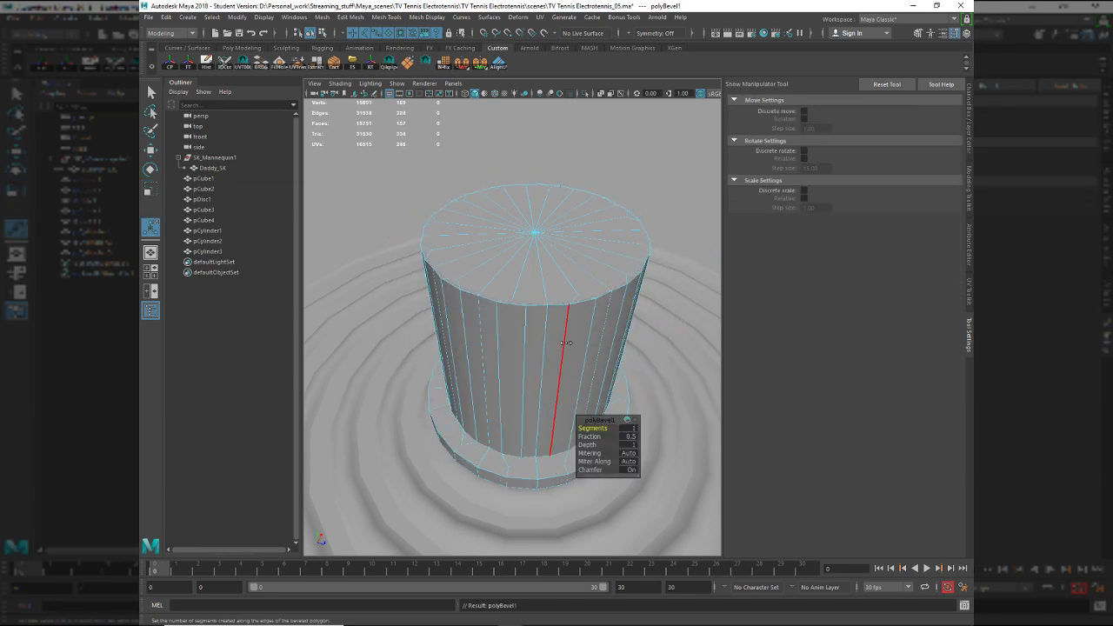
key("ctrl+z")
key("r")
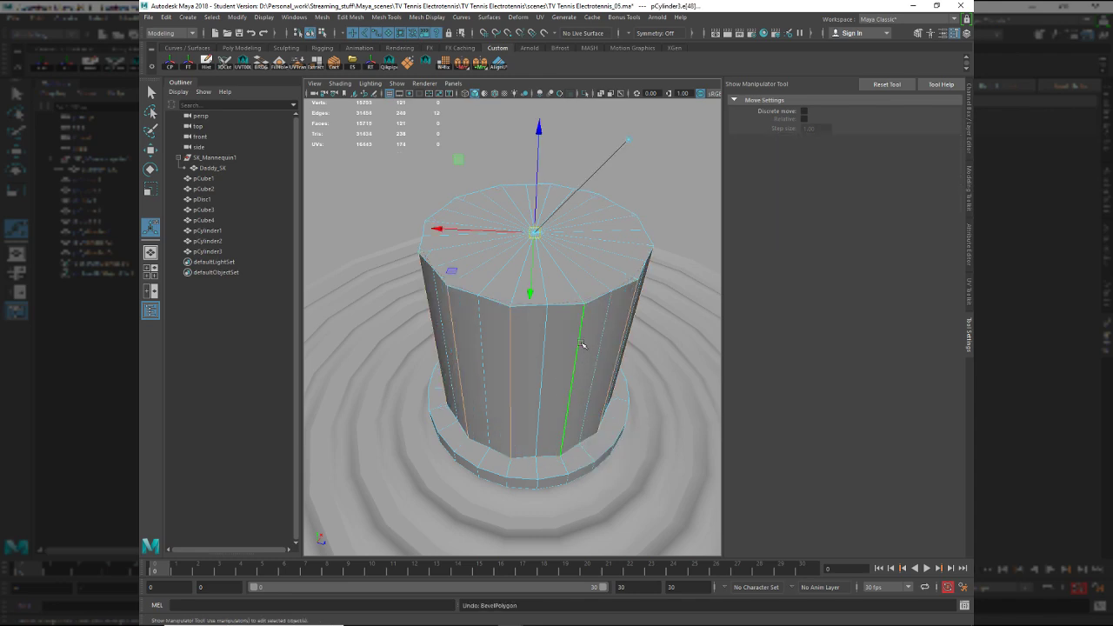
left_click_drag(615, 304, 625, 302)
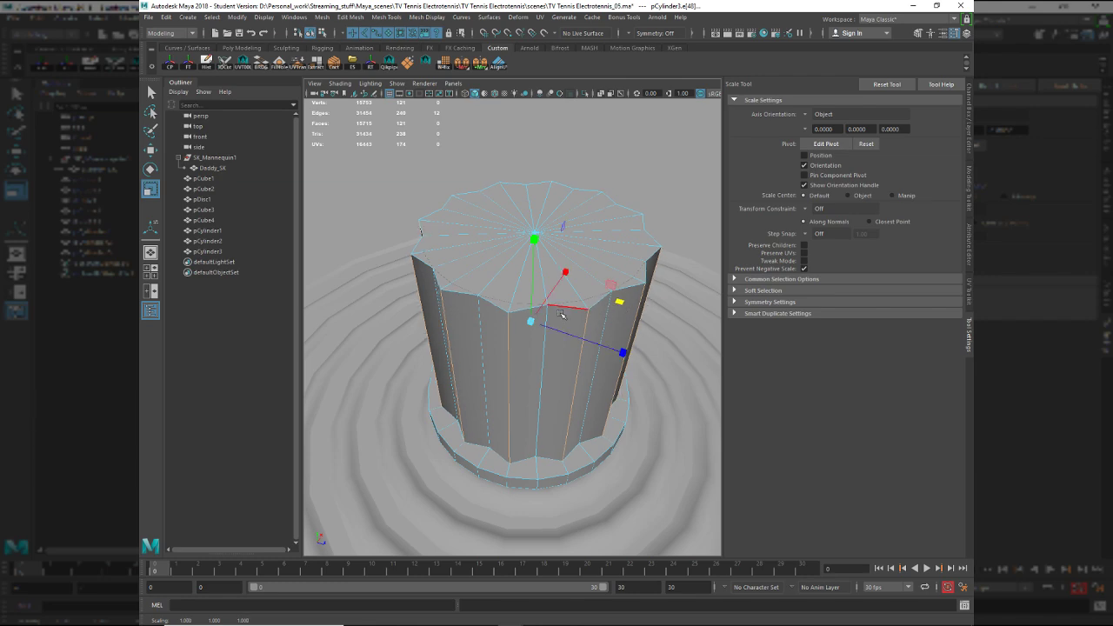
Bevel all 24 vertical edges of the grip, both ridges and valleys, with 2 segments and a narrow fraction.
left_click(510, 348)
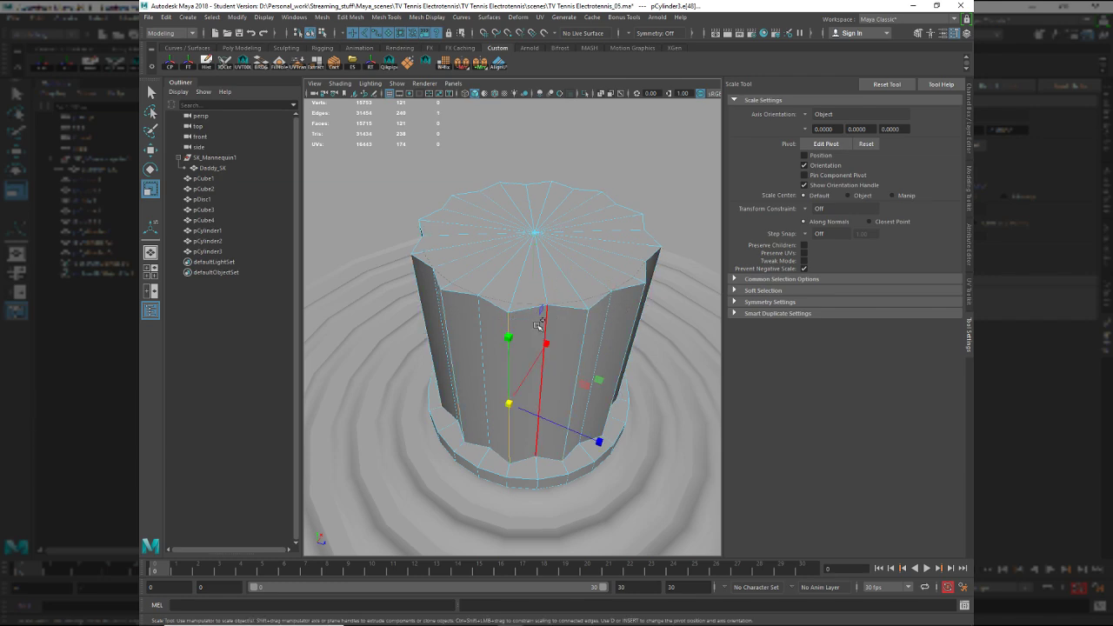
double_click(532, 315)
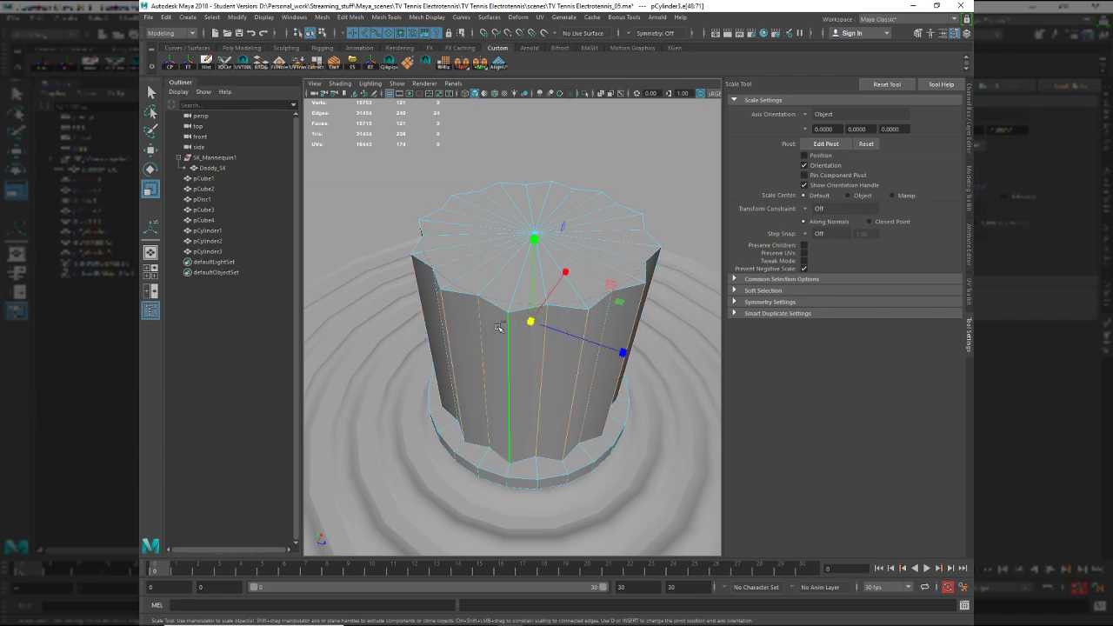
key("ctrl+b")
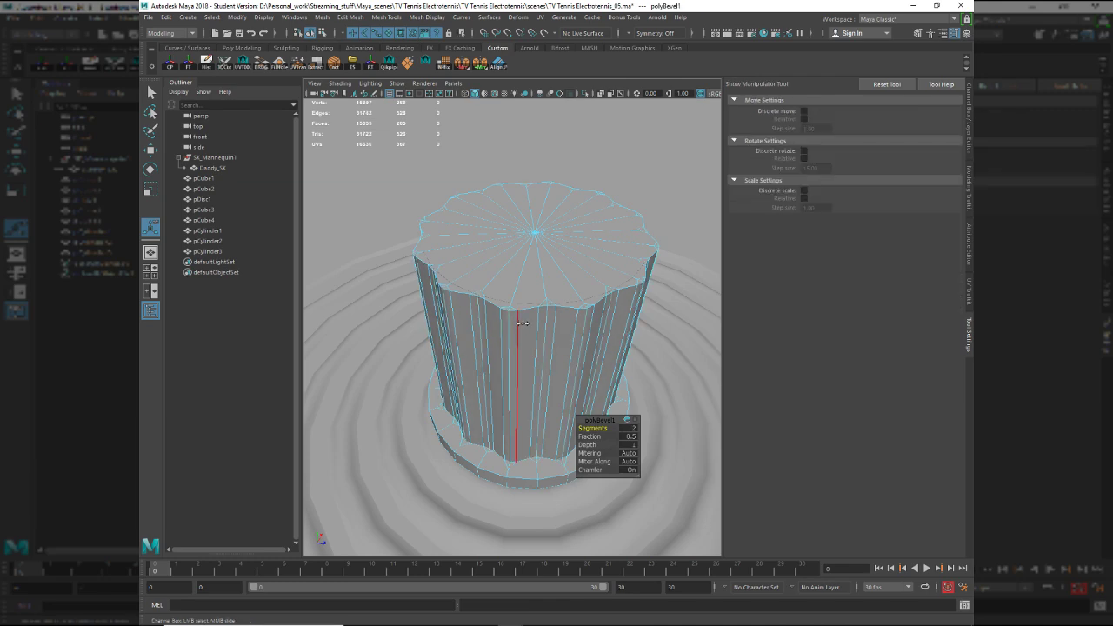
left_click_drag(588, 436, 562, 422)
right_click_drag(538, 369, 578, 325)
key("q")
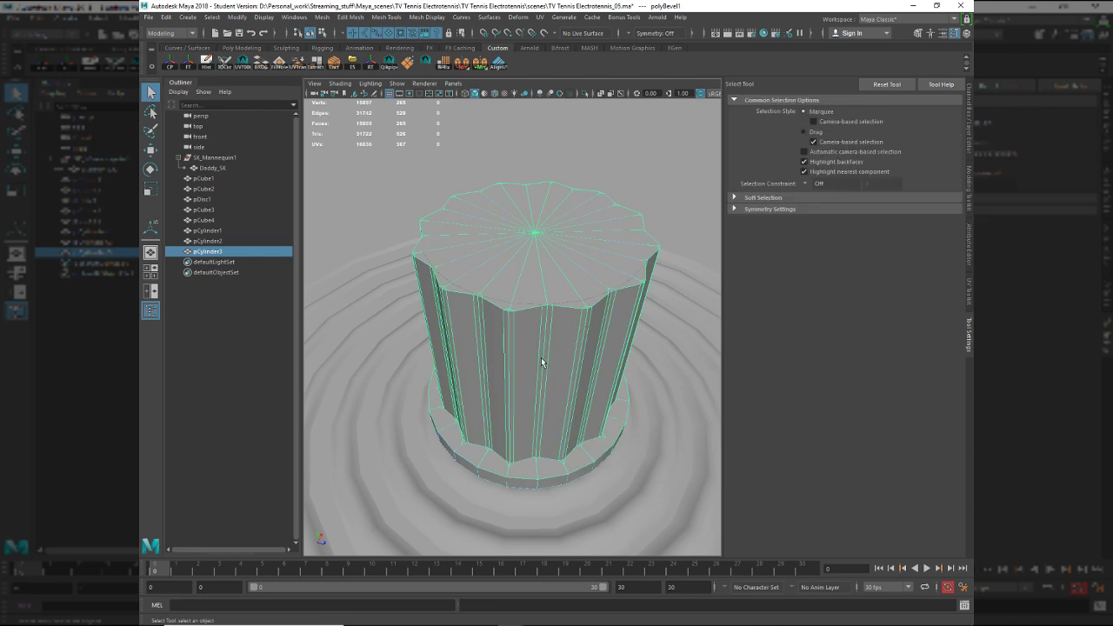
Examine the shading and shape of the beveled grip ridges with the knob deselected, and restore the face selection.
key("ctrl+z")
left_click(523, 356, "ctrl")
mouse_move(525, 346)
left_mouse_down("alt")
mouse_move(534, 316)
mouse_move(527, 357)
left_mouse_up("alt")
right_click_drag(527, 356, 461, 334, "alt")
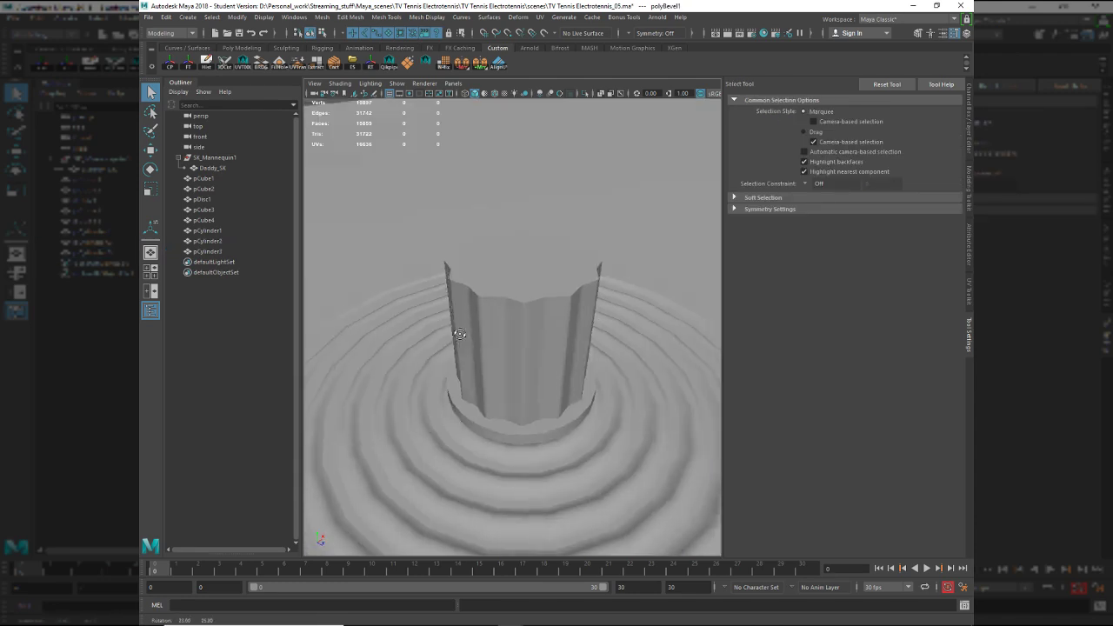
key("ctrl+z")
key("ctrl+z")
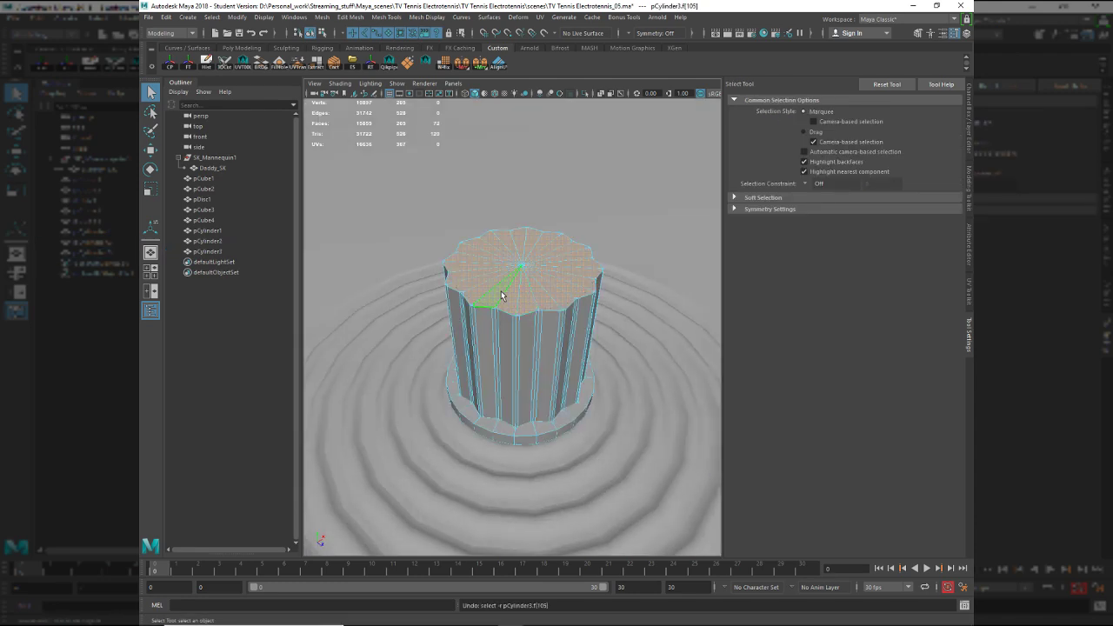
left_click_drag(522, 308, 541, 305, "alt")
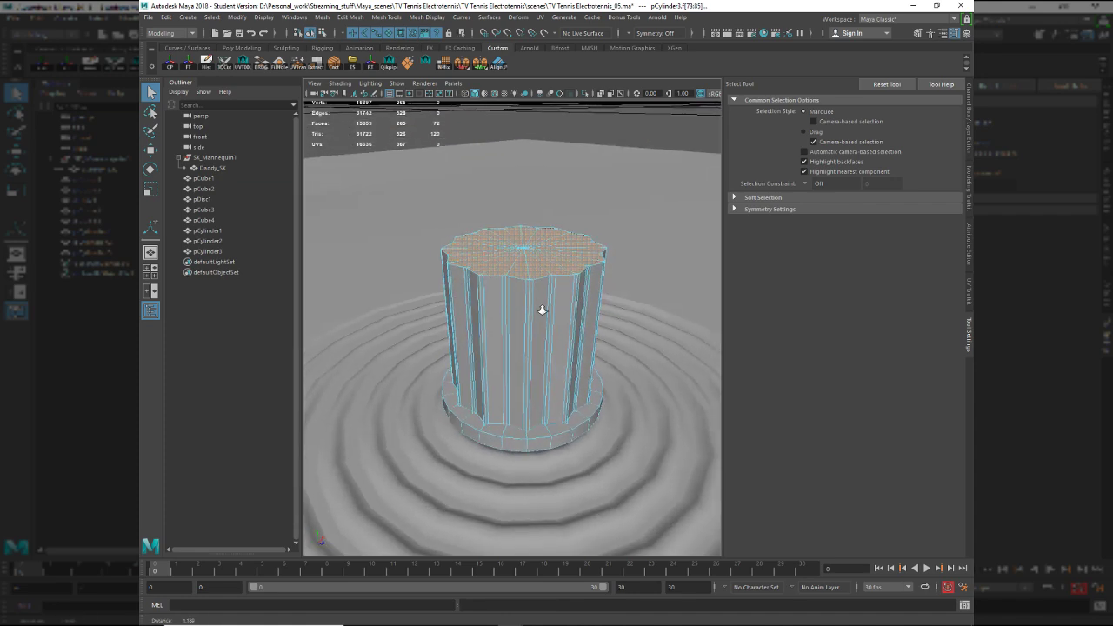
right_click_drag(541, 304, 588, 293, "alt")
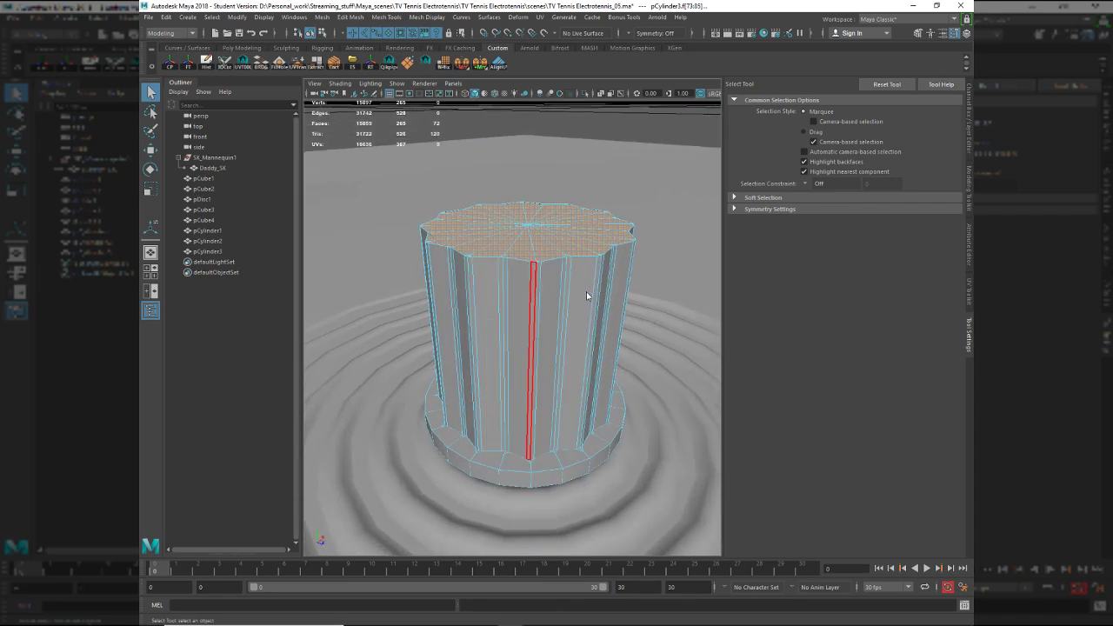
Bevel the rim around the grip's top face with 2 segments and a narrow fraction, and view the deselected knob's shading.
left_click_drag(584, 437, 588, 437)
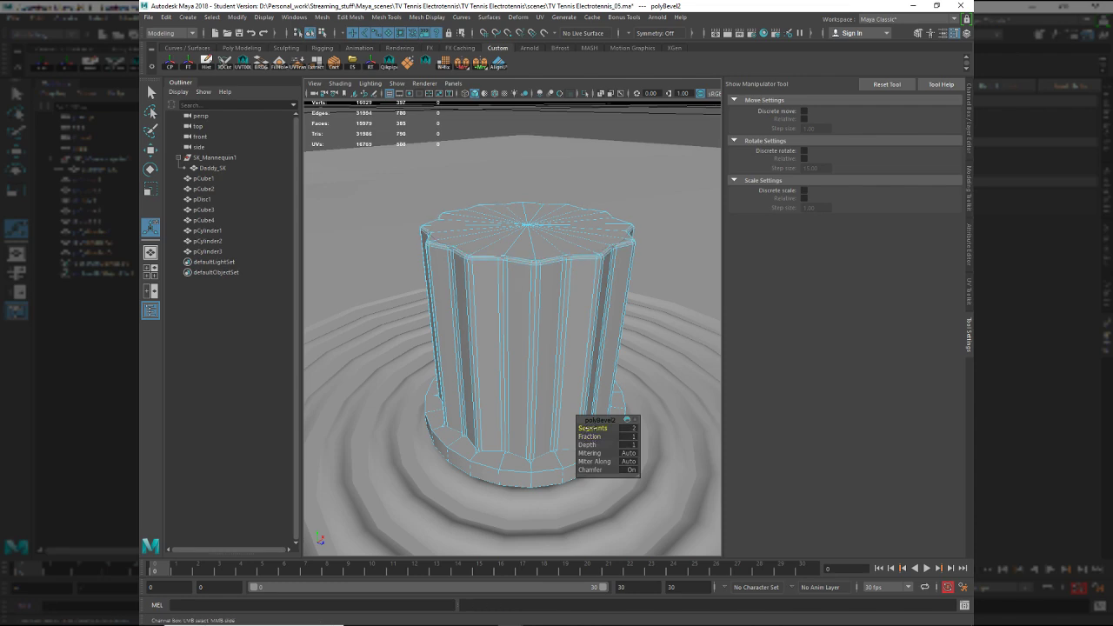
right_click_drag(509, 324, 534, 322, "alt")
left_click_drag(534, 322, 528, 391, "alt")
right_click_drag(497, 343, 532, 310)
key("q")
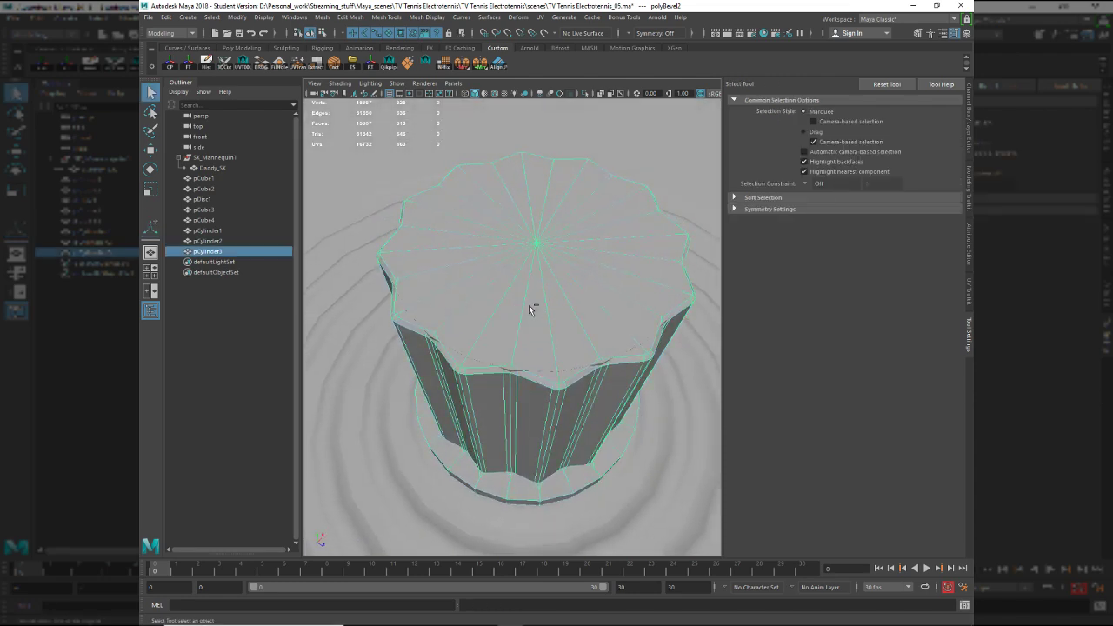
left_click(542, 323, "ctrl")
left_click_drag(542, 328, 480, 336, "alt")
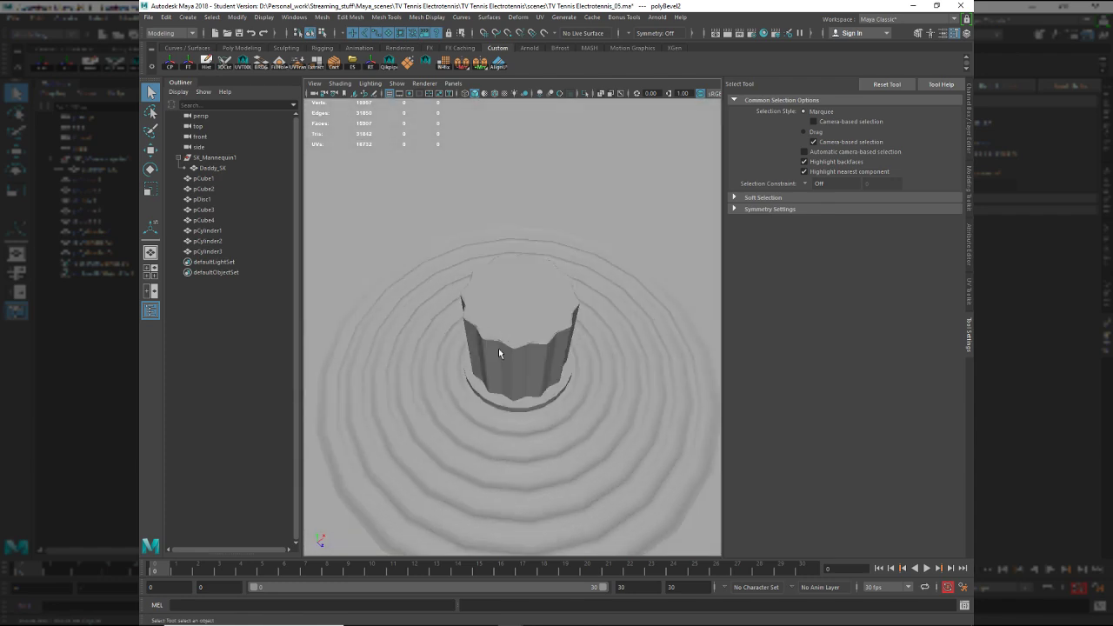
Select all the beveled vertical edges around the knob's ridged grip.
left_click(498, 354)
right_click_drag(499, 353, 582, 420, "alt")
key("r")
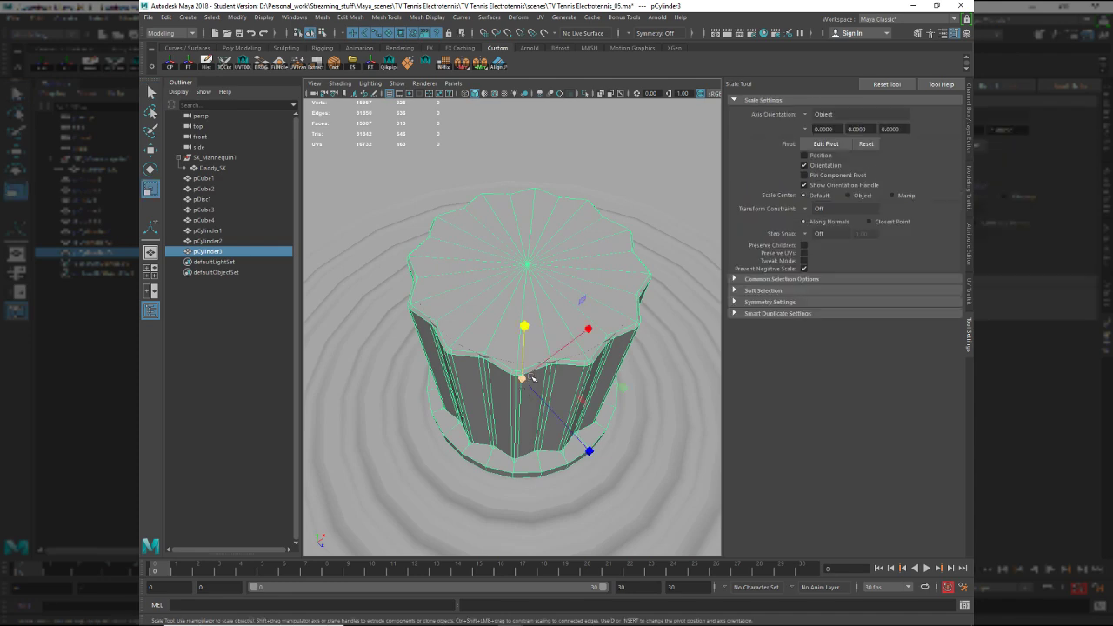
right_click_drag(530, 374, 452, 372)
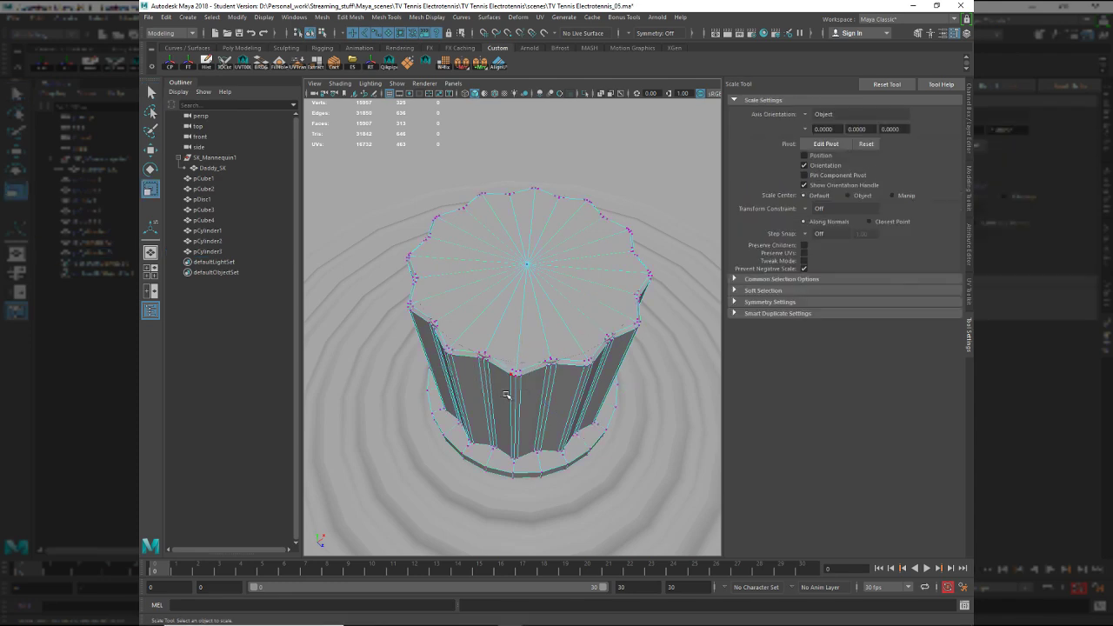
left_click(510, 397)
right_click_drag(513, 399, 532, 588)
left_click(515, 396)
key("q")
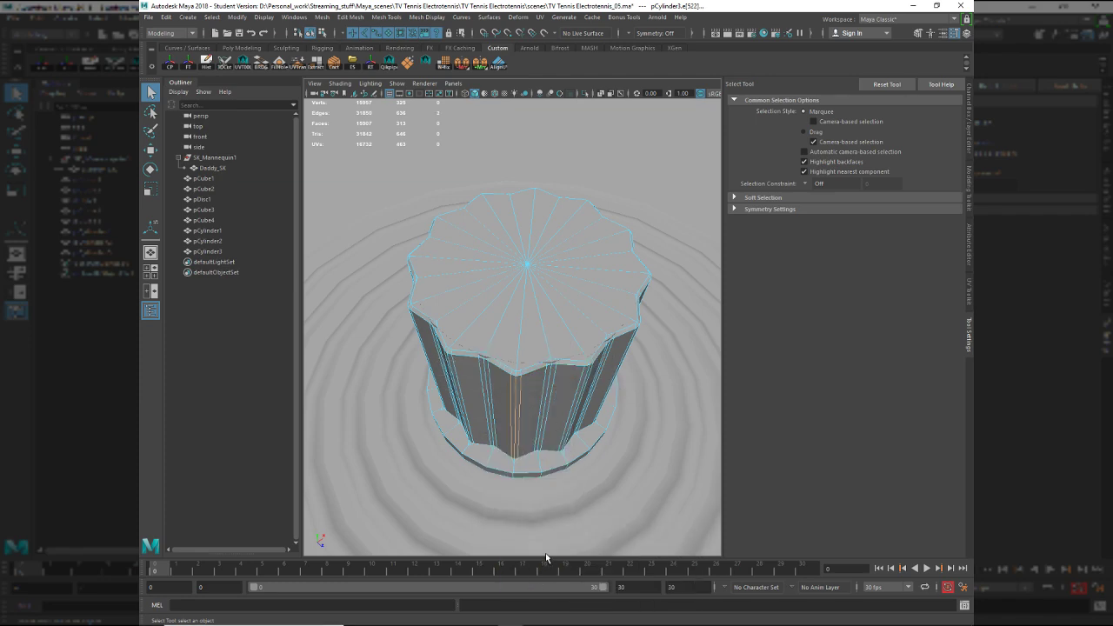
left_click_drag(553, 393, 551, 354, "alt")
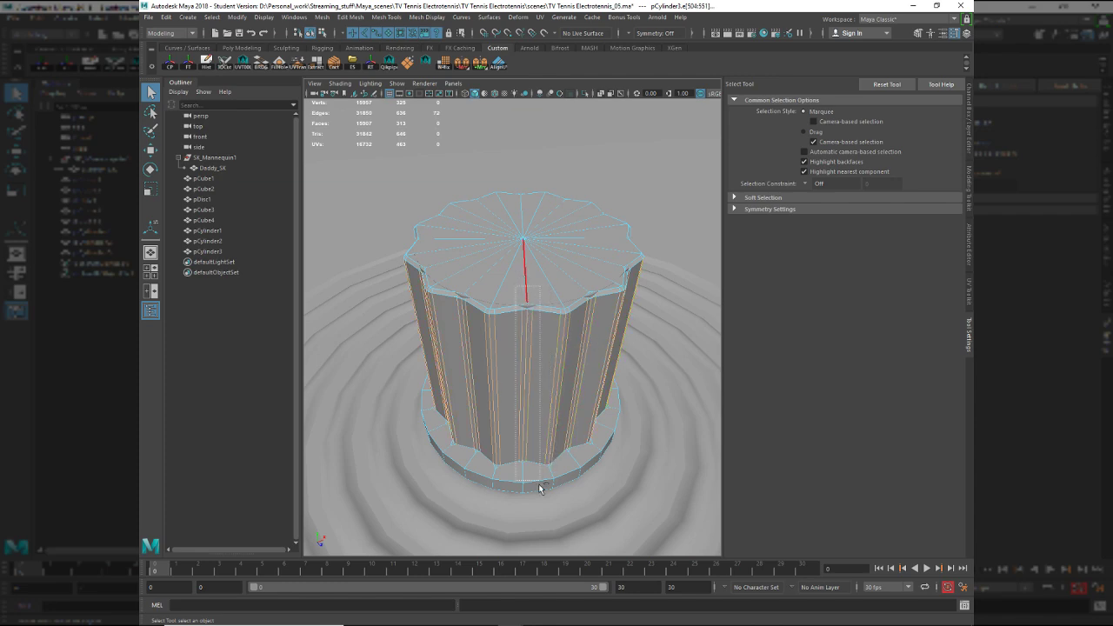
Remove the valley edge groups from the selection all around the grip, keeping only the protruding ridge edges.
left_click_drag(539, 489, 542, 502, "ctrl")
left_click_drag(470, 418, 515, 424, "alt")
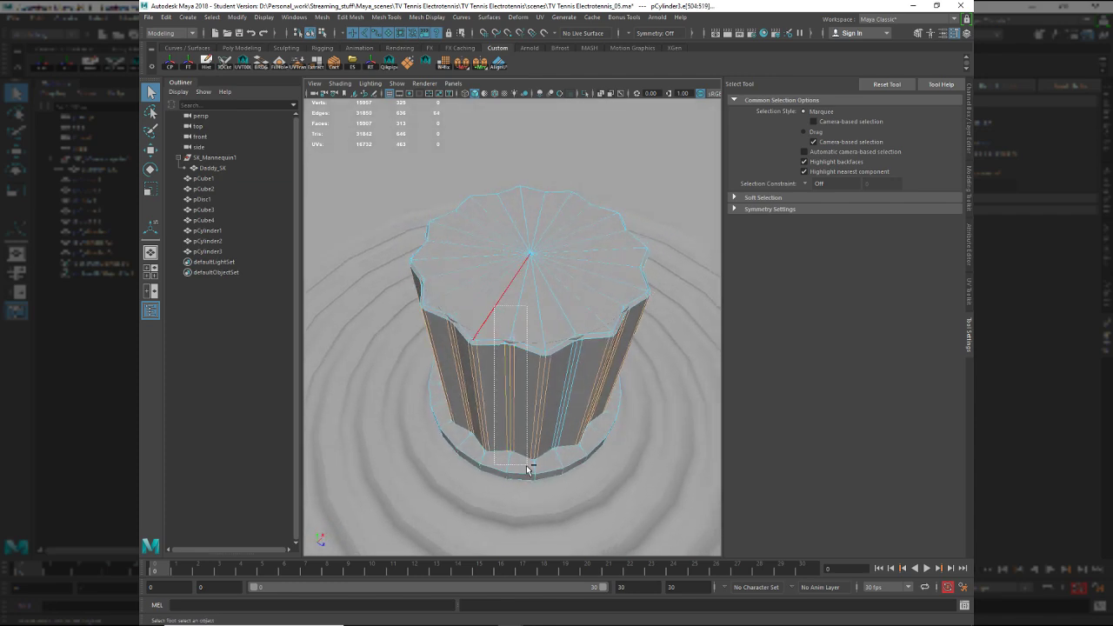
mouse_move(527, 470)
left_mouse_down("ctrl")
mouse_move(525, 449)
mouse_move(524, 475)
left_mouse_up("ctrl")
left_click_drag(491, 452, 537, 442, "alt")
left_click_drag(519, 329, 511, 402, "ctrl")
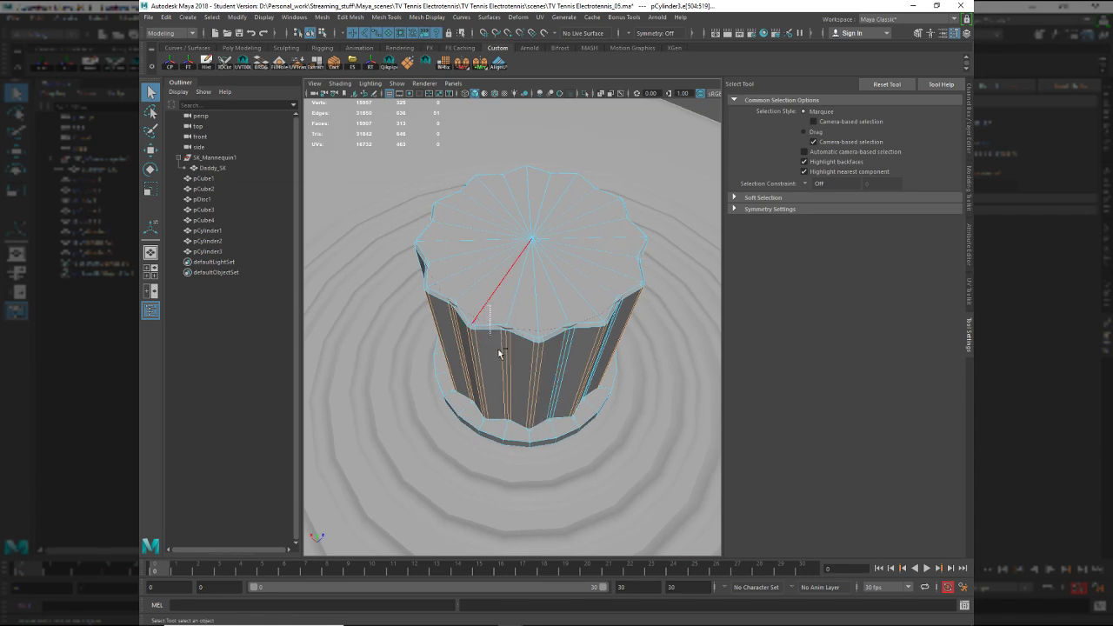
left_click_drag(514, 341, 514, 342, "ctrl")
left_click_drag(515, 342, 502, 301, "alt")
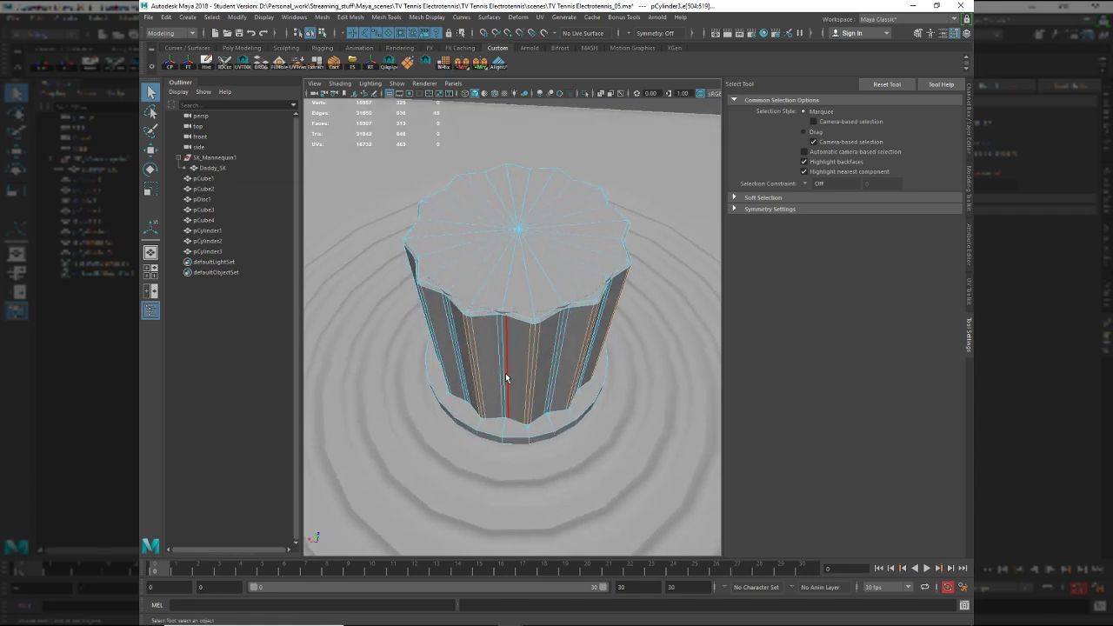
Try scaling the selected ridge edges and undo the change.
key("r")
left_click_drag(522, 372, 598, 352, "alt")
left_click_drag(429, 296, 449, 317)
key("ctrl+z")
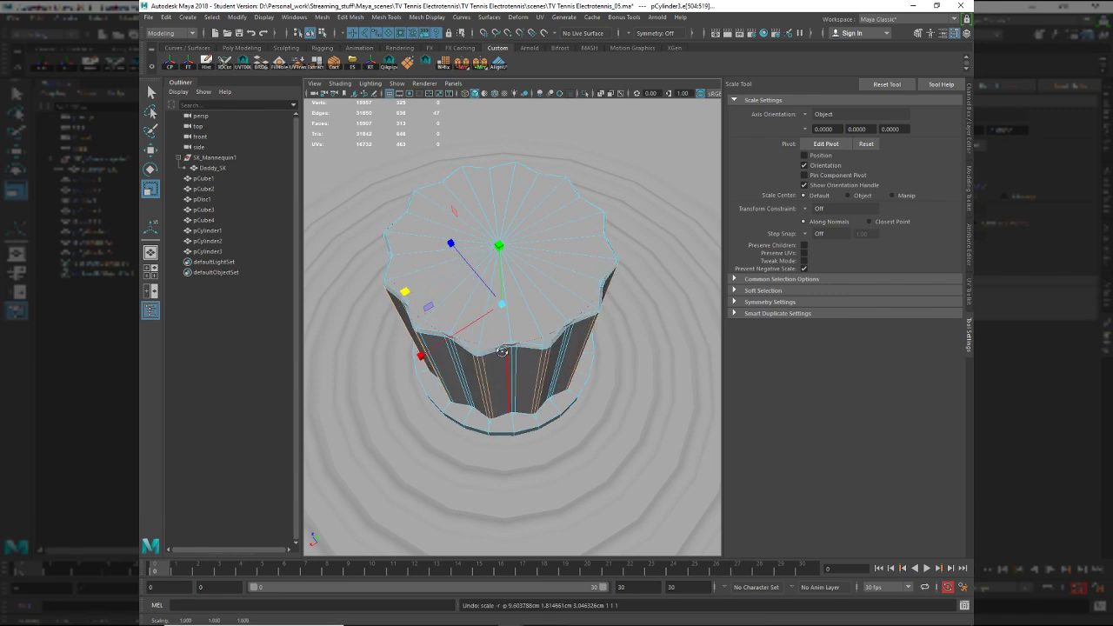
Extend the ridge edge selection onto the beveled rim, scale it slightly inward horizontally, and check the knob's shading with nothing selected.
left_click_drag(502, 352, 504, 324, "alt")
right_click_drag(505, 324, 554, 395, "alt")
middle_click_drag(555, 395, 582, 487, "alt")
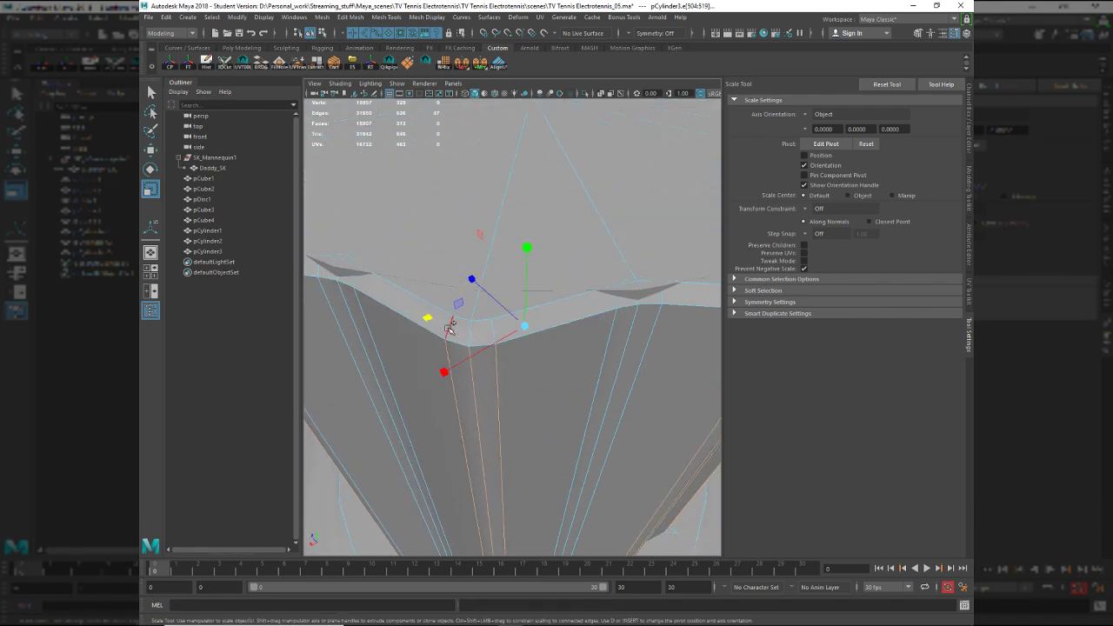
key("ctrl+period")
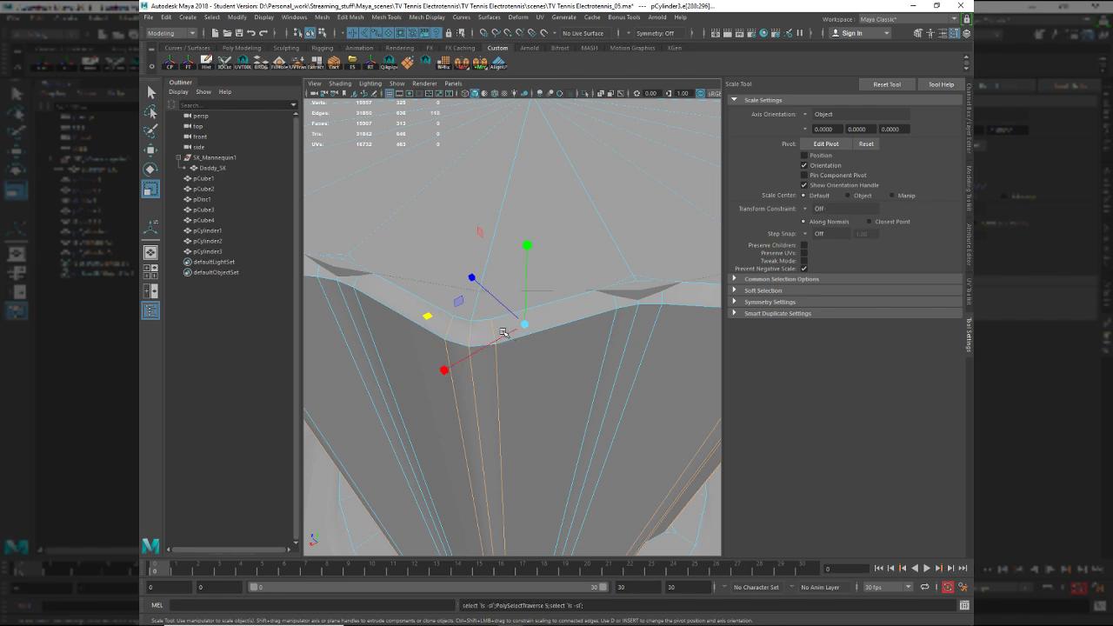
middle_click_drag(597, 368, 598, 366)
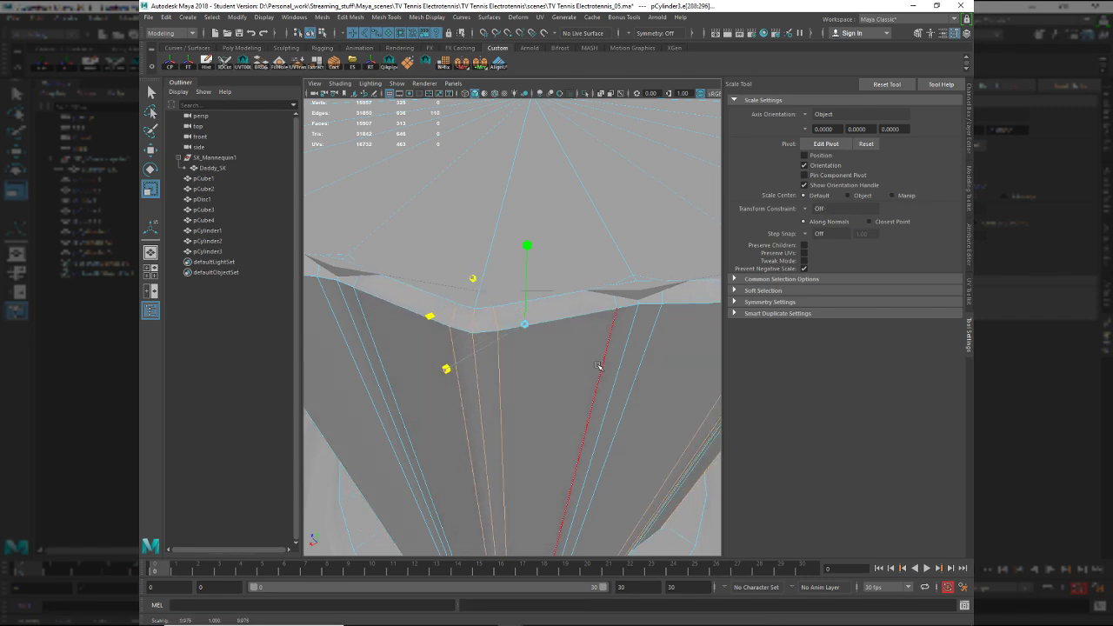
key("f")
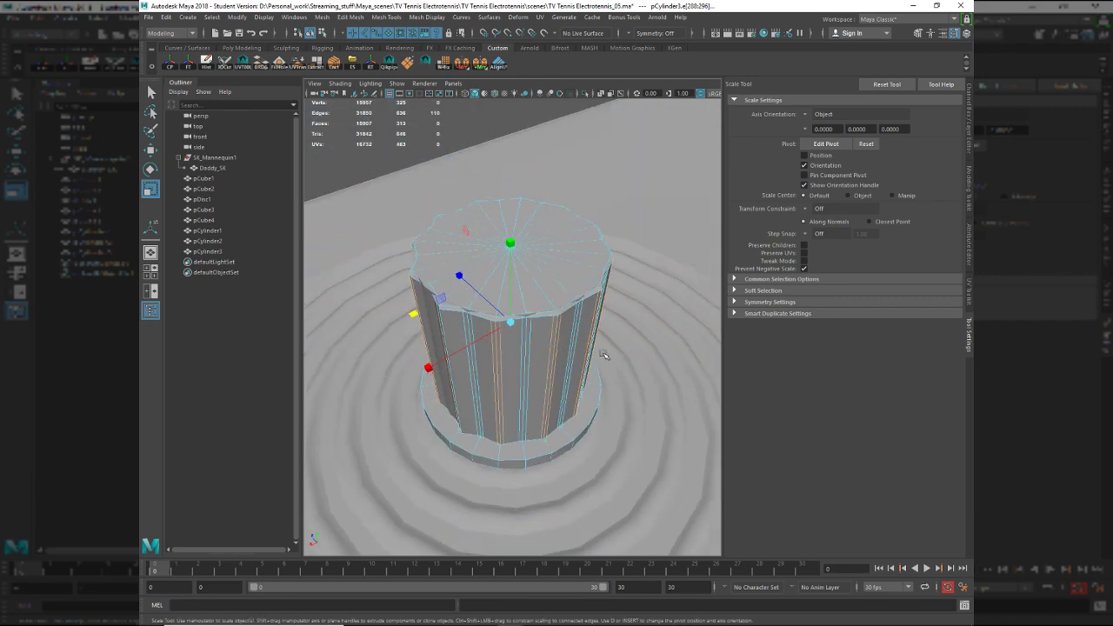
key("F8")
key("alt+d")
left_click_drag(537, 322, 579, 352, "alt")
right_click_drag(578, 351, 591, 370, "alt")
left_click(591, 372)
Undo the ridge scaling, the edge selections, the top rim bevel and the vertical edge bevel on the knob.
key("ctrl+z")
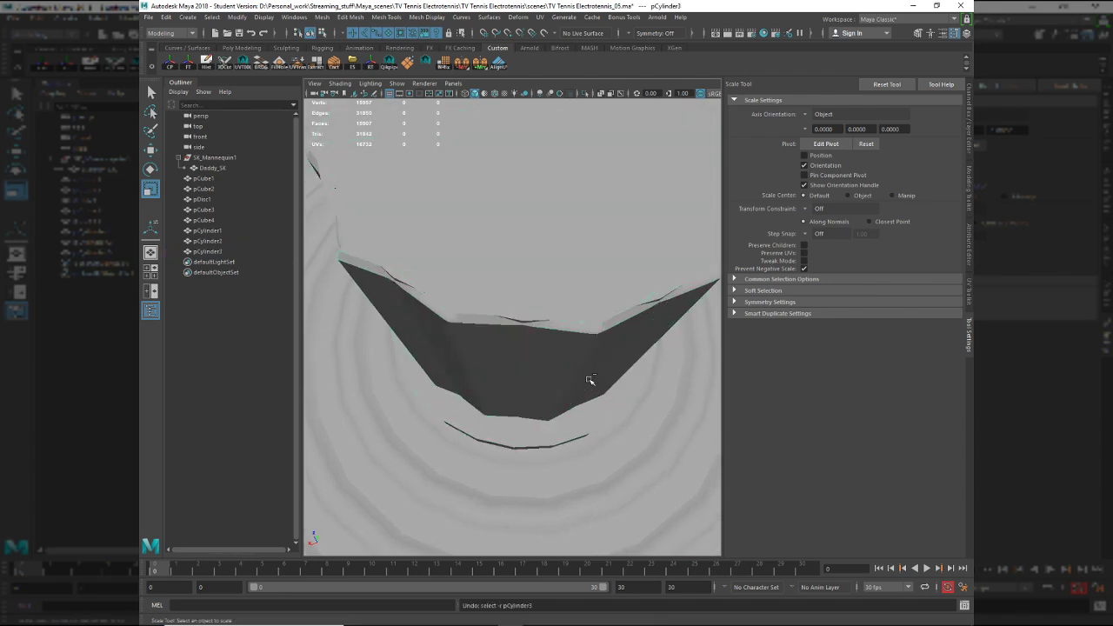
key("ctrl+z")
left_click_drag(586, 383, 561, 364, "alt")
key("ctrl+z")
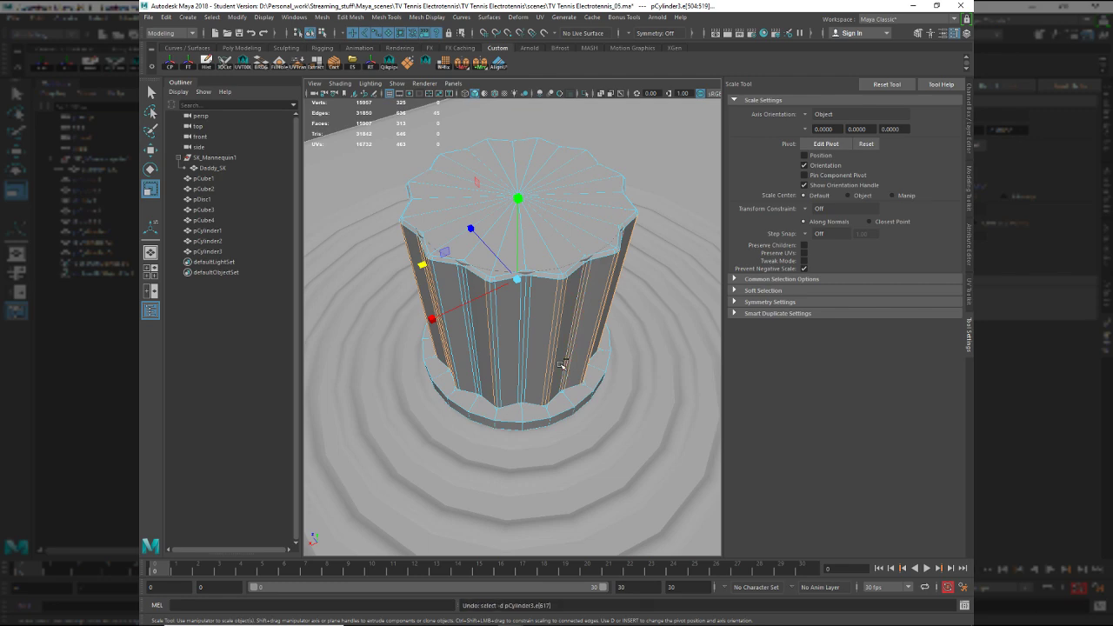
key("ctrl+z")
key("ctrl+z")
key("ctrl+z")
key("ctrl+z")
key("ctrl+z")
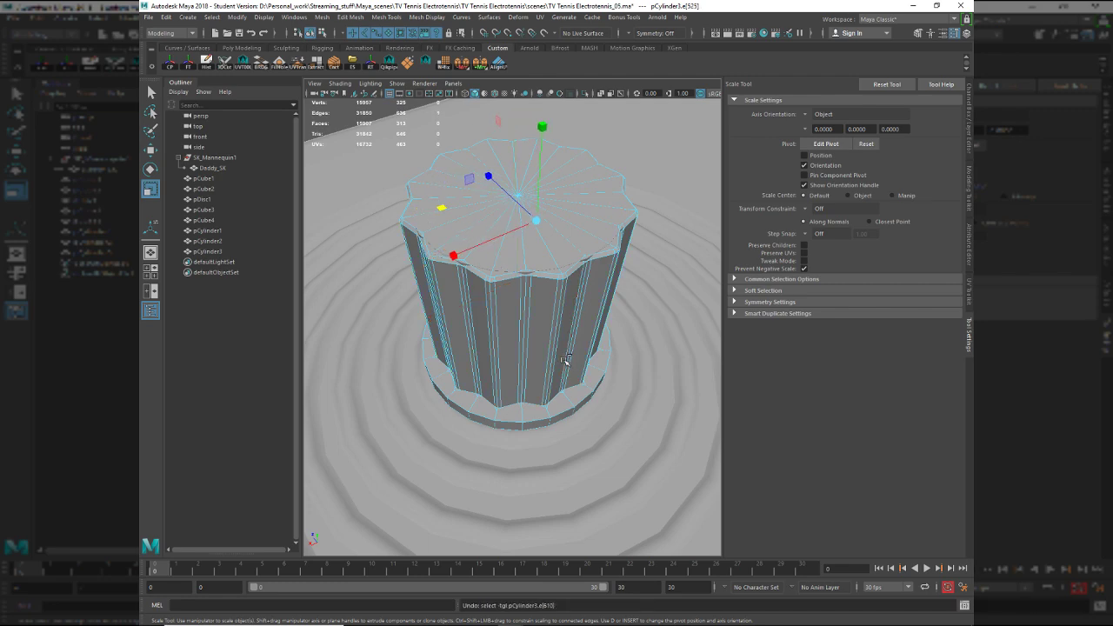
key("ctrl+z")
key("ctrl+z")
key("ctrl+z")
key("ctrl+z")
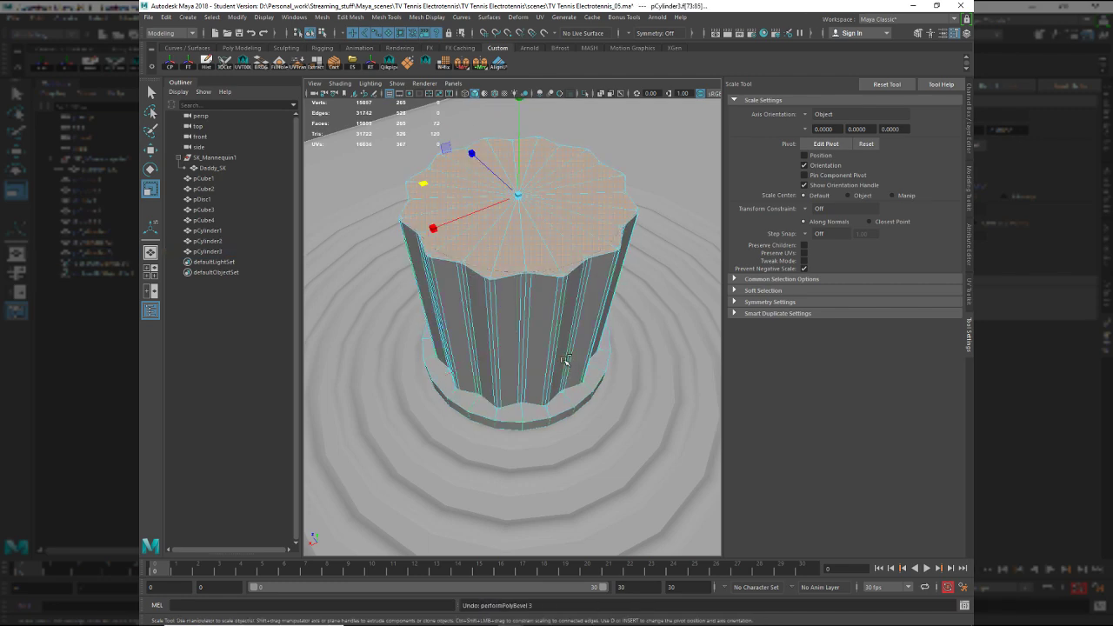
key("shift+z")
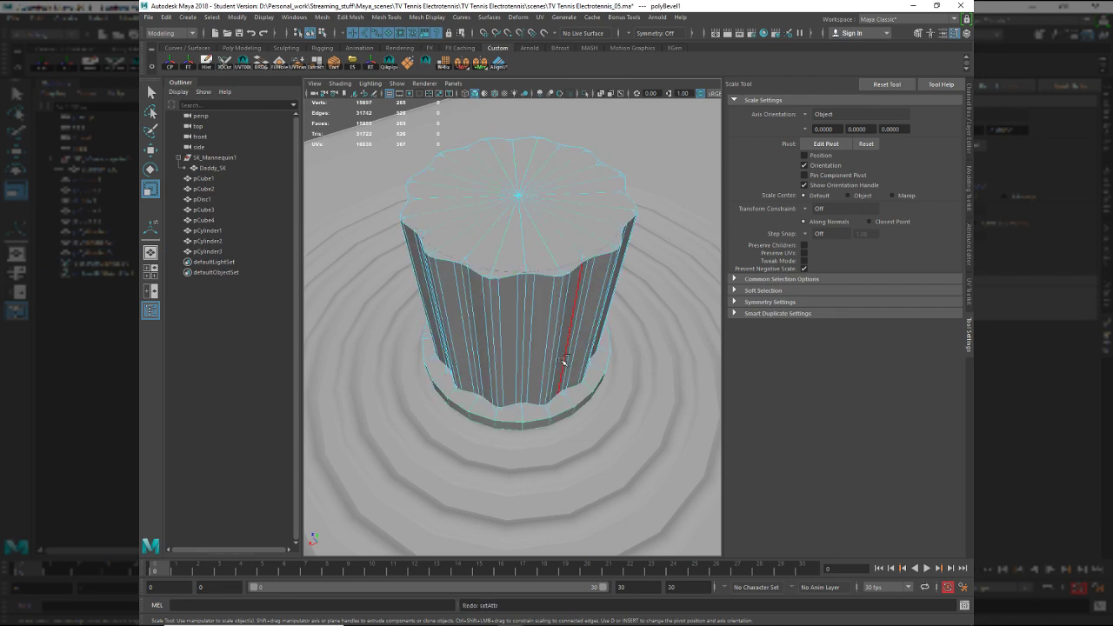
key("ctrl+z")
Examine the grip's unbeveled vertical edges and compare the knob with the reference photo of the Electrotennis console.
left_click_drag(532, 366, 484, 349, "alt")
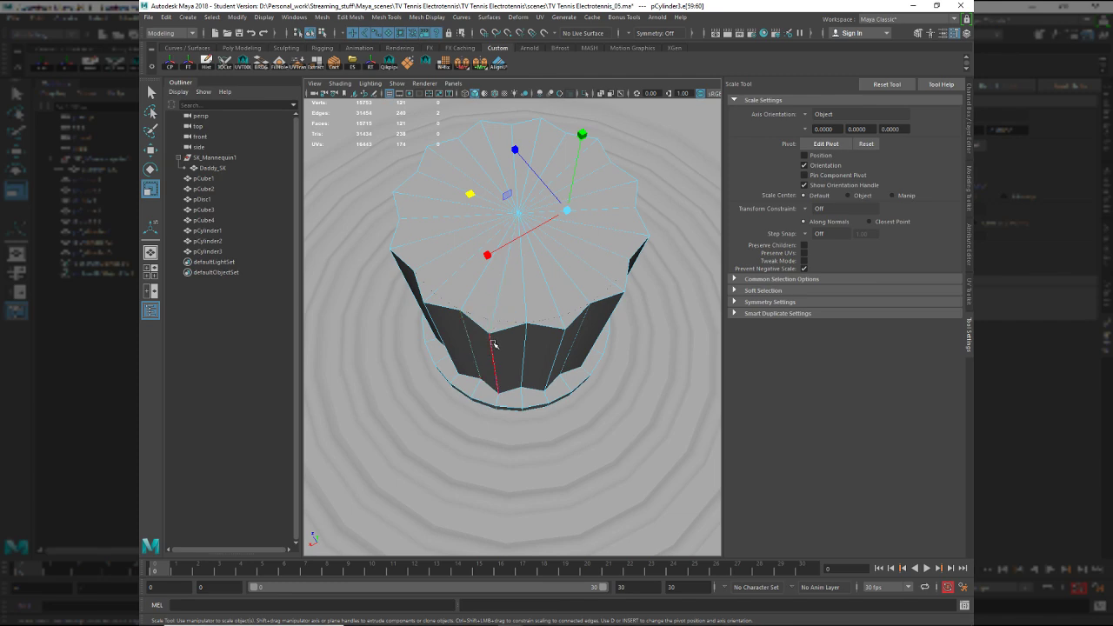
left_click(493, 345)
left_click(555, 342, "shift")
left_click(492, 359)
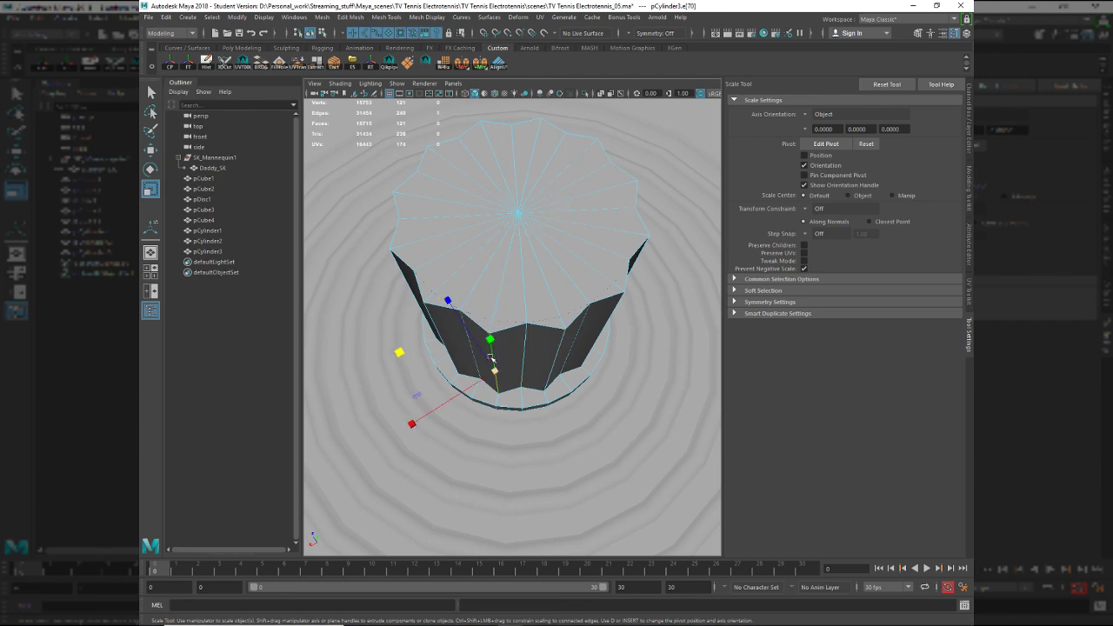
left_click_drag(533, 351, 540, 215, "alt")
left_click(527, 319)
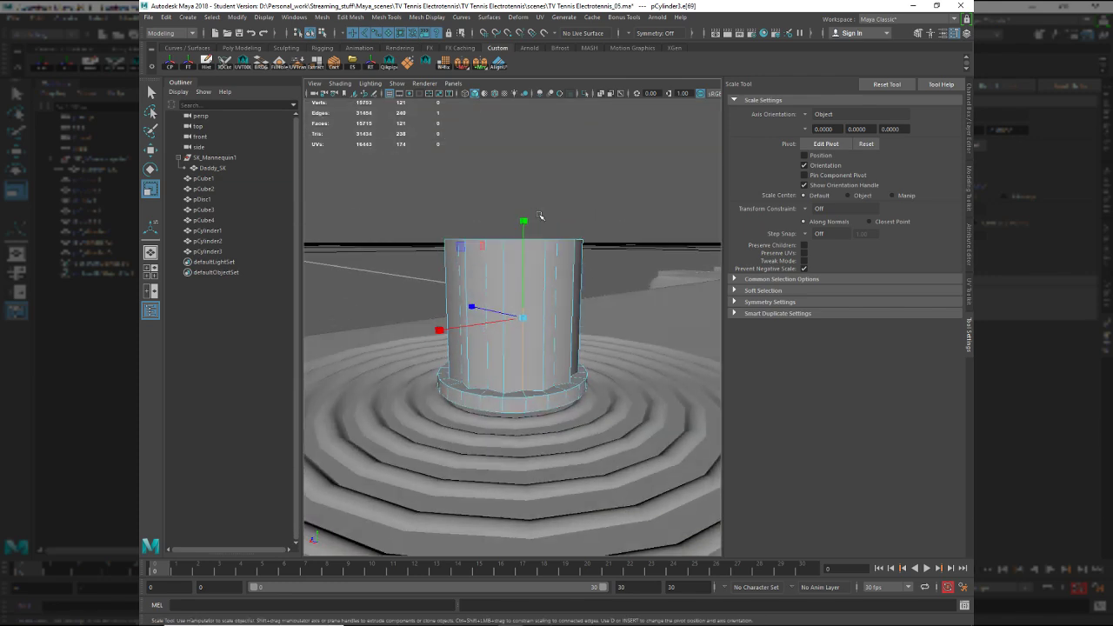
key("alt+Tab")
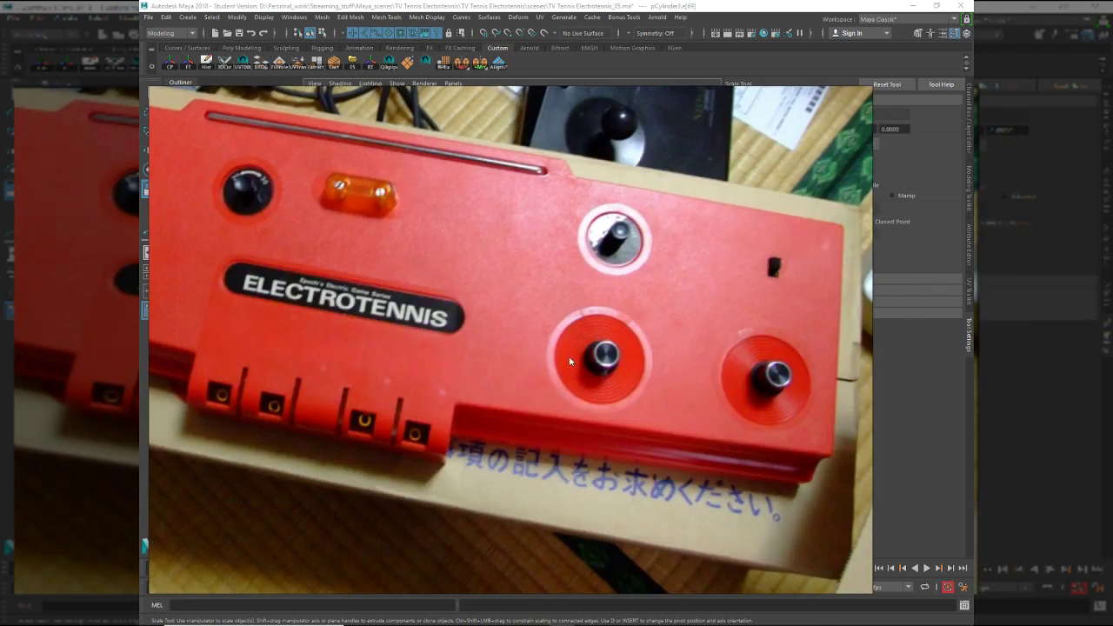
key("alt+Tab")
Delete the ridged knob, and poke the top face of the smooth flanged cylinder into triangles.
key("F8")
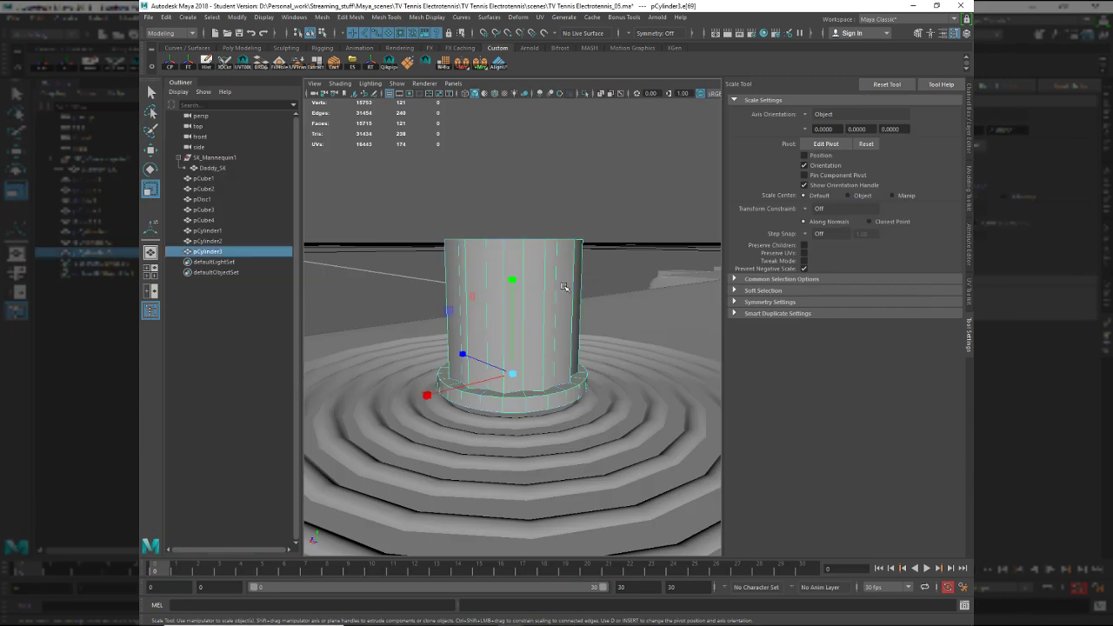
key("Delete")
left_click(526, 316)
scroll(492, 337, "down", 3)
left_click_drag(474, 305, 644, 344, "alt")
key("F11")
left_click(505, 290)
right_click_drag(506, 290, 544, 259, "shift")
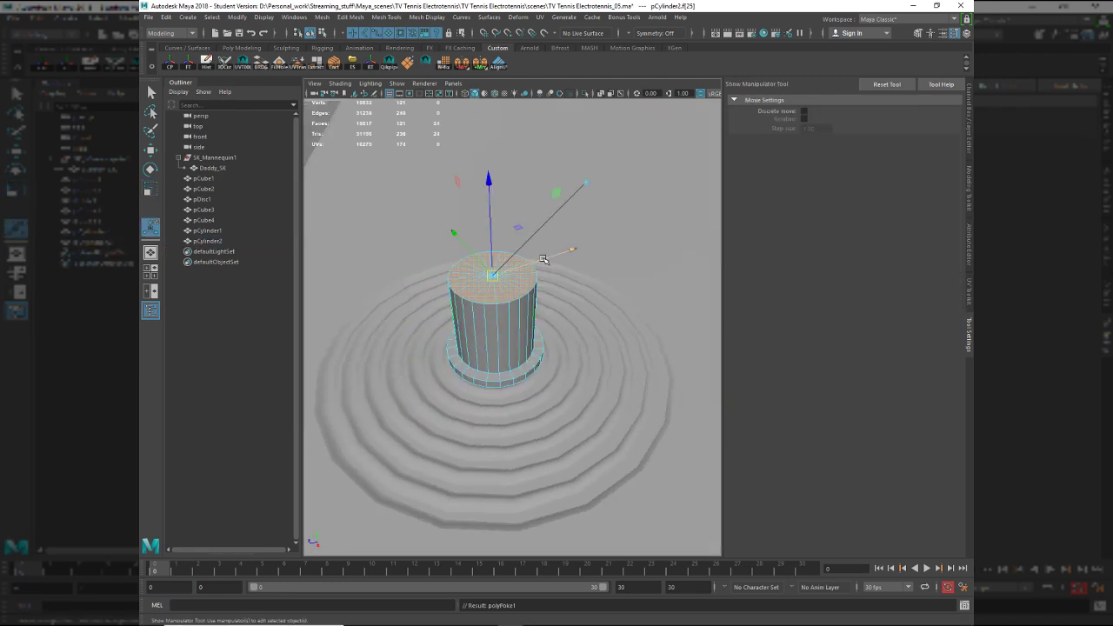
left_click_drag(457, 315, 506, 300, "alt")
right_click_drag(491, 323, 509, 305)
key("q")
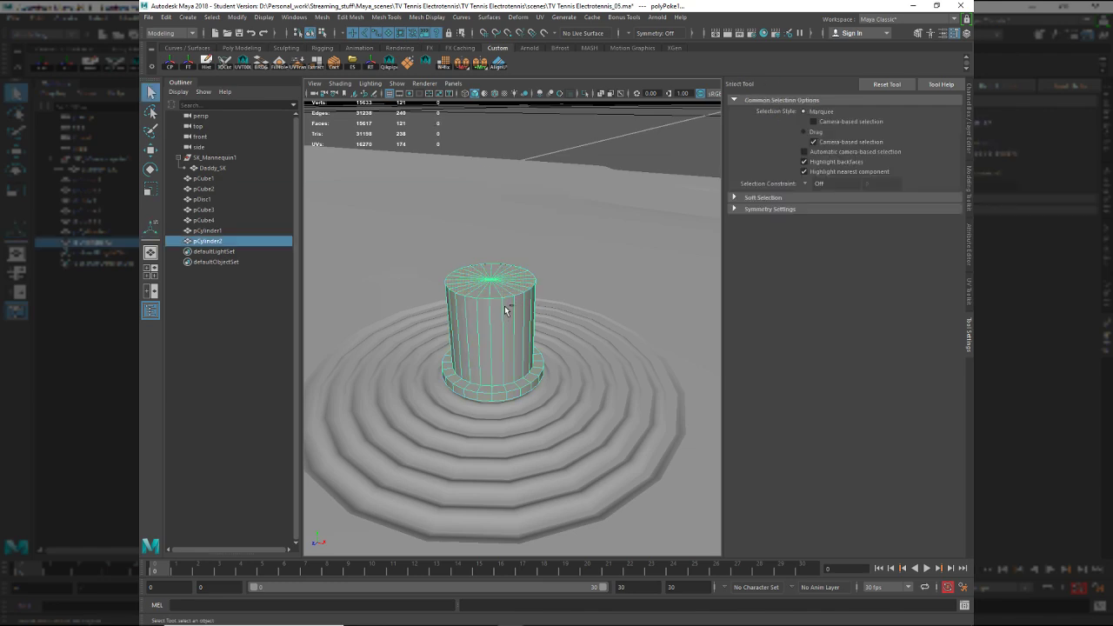
left_click(499, 322, "shift")
left_click_drag(498, 325, 552, 330, "alt")
scroll(509, 343, "up", 3)
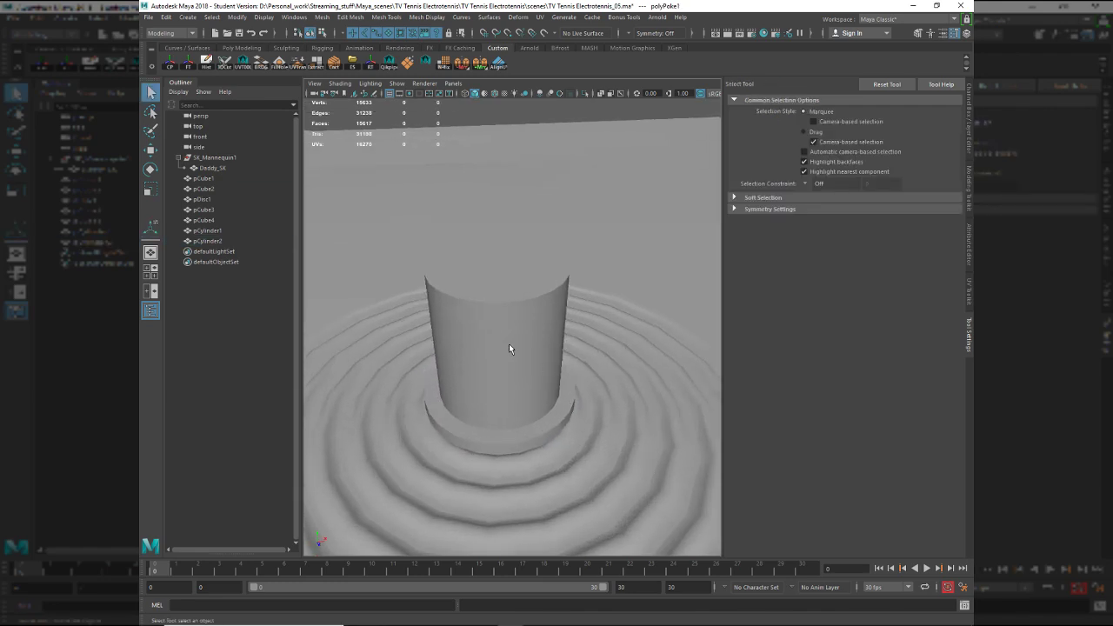
Bevel the edge loops of the smooth knob's base flange with 2 segments and a fraction of 0.3.
left_click(504, 416)
right_click_drag(505, 415, 519, 393)
double_click(487, 429)
left_click(489, 442, "shift")
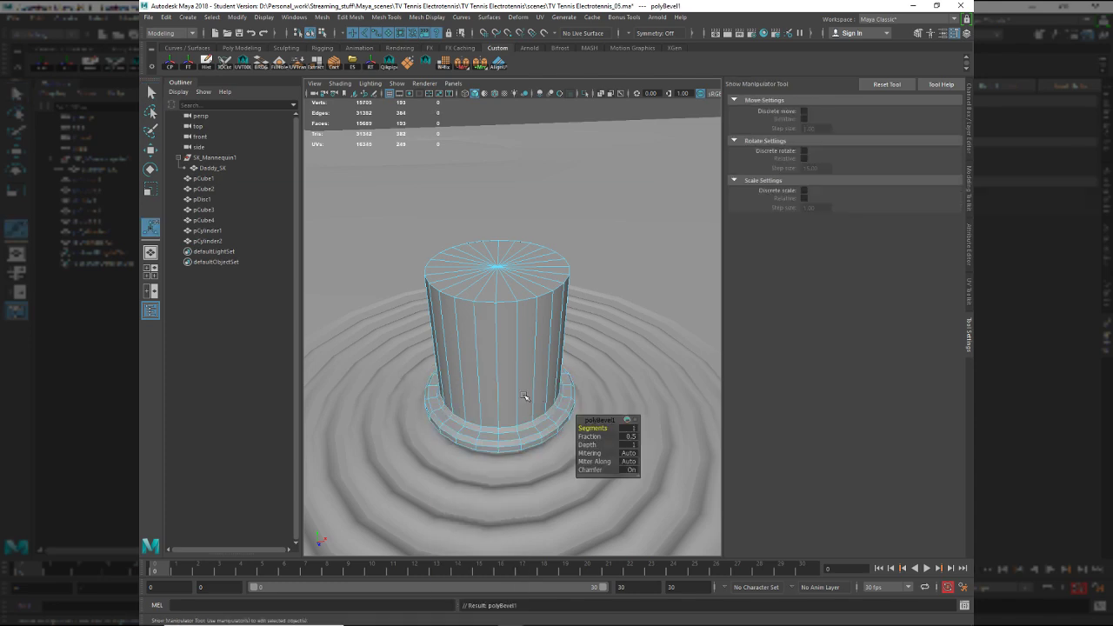
scroll(519, 392, "up", 2)
left_click_drag(519, 393, 522, 397)
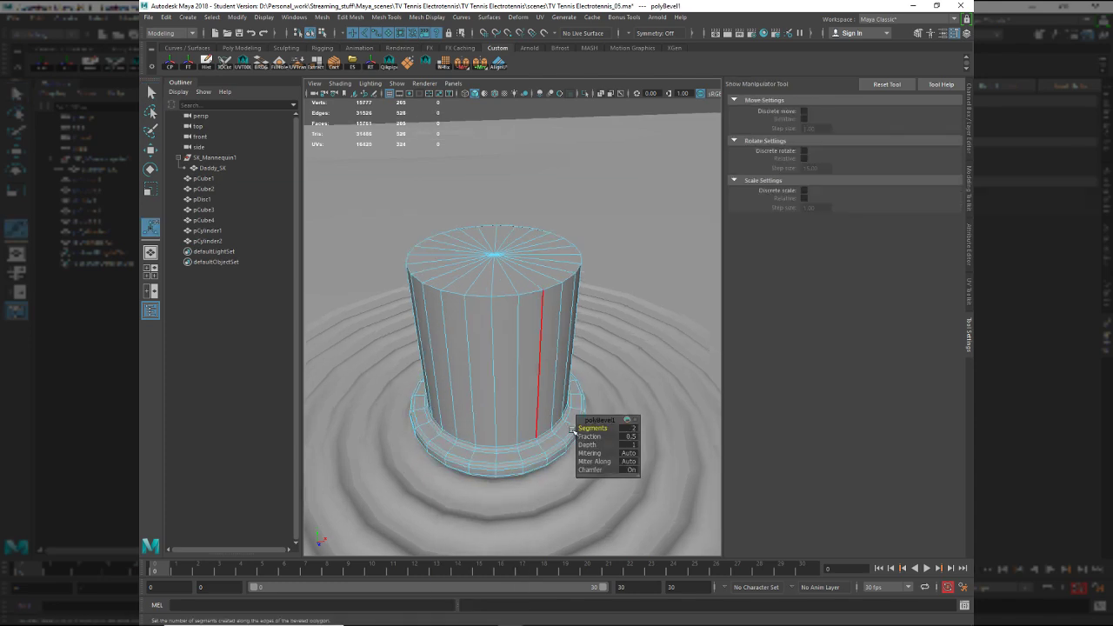
left_click_drag(581, 436, 579, 436)
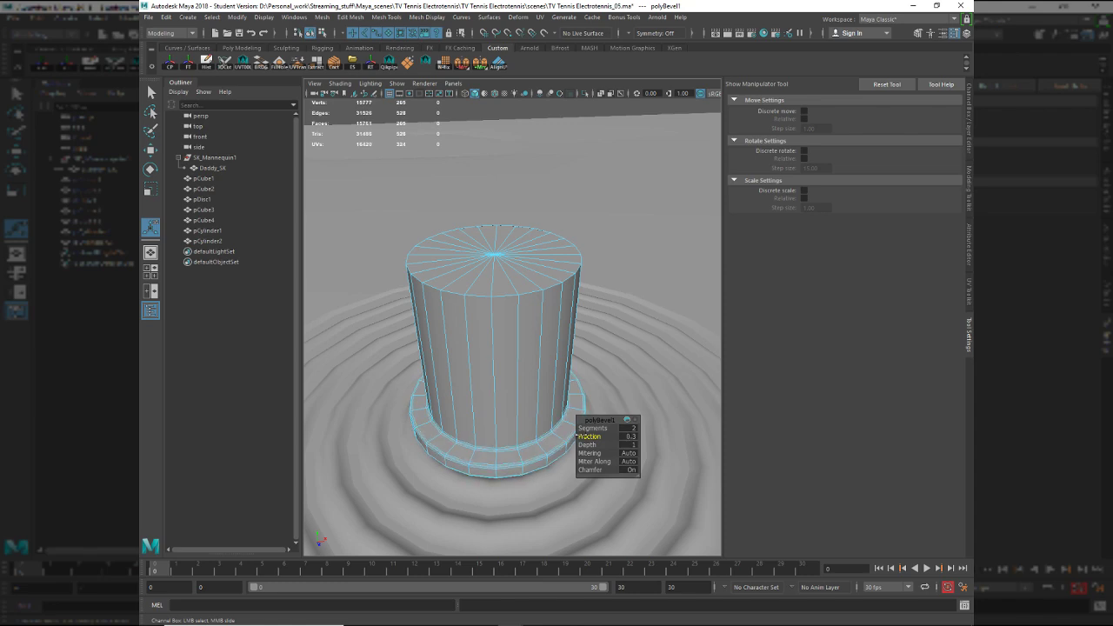
Start selecting alternating side faces of the grip on the knob with the beveled base flange.
key("q")
key("F11")
left_click(494, 357)
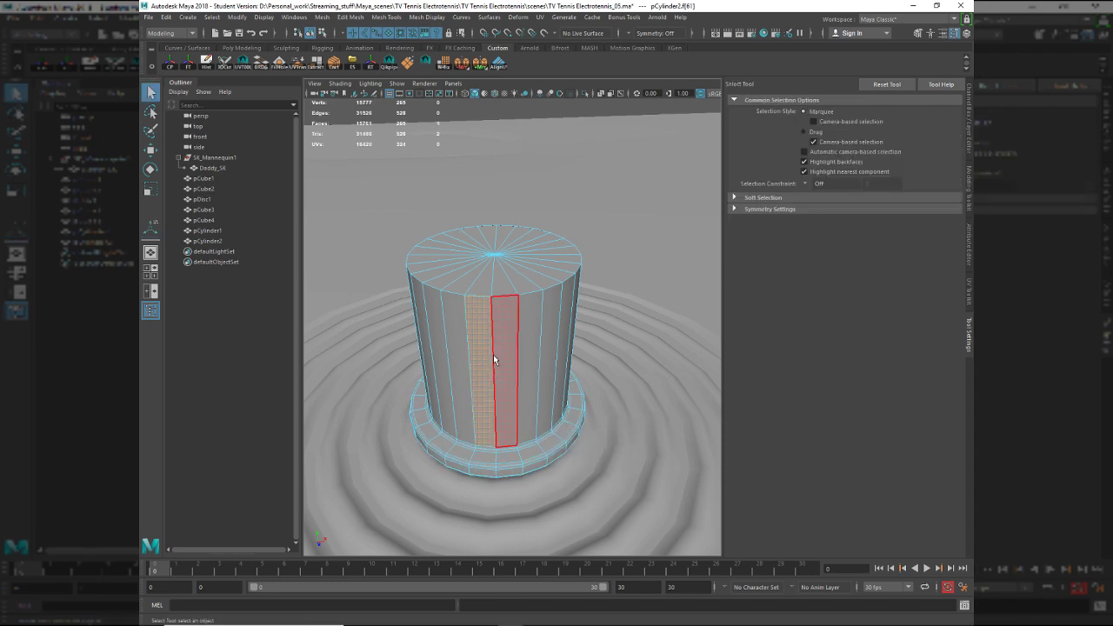
left_click(536, 357, "shift")
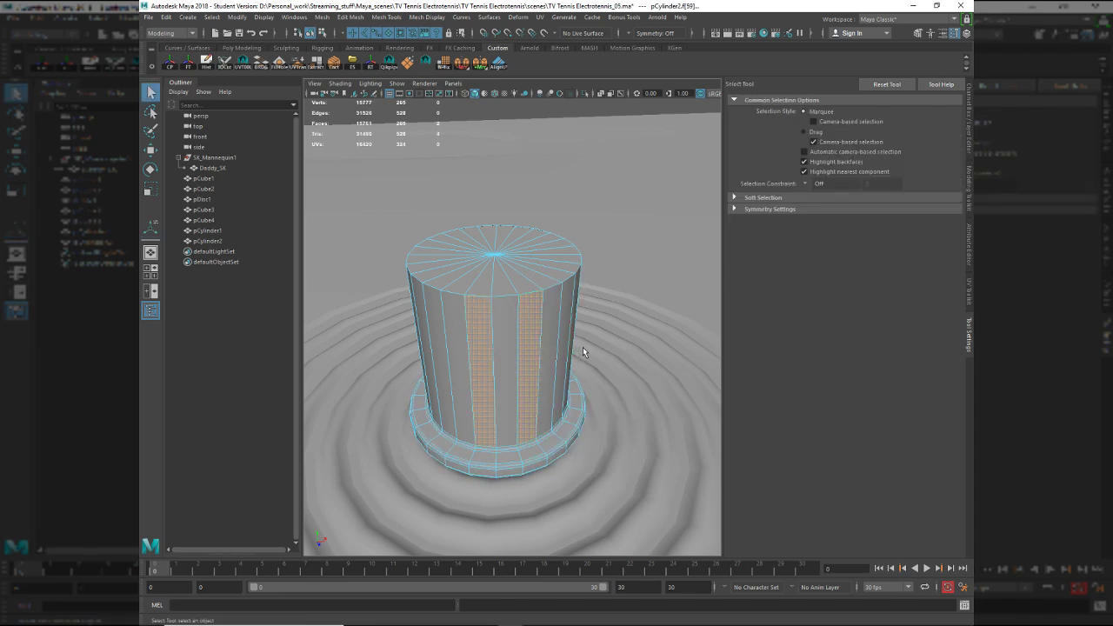
left_click_drag(536, 356, 476, 301, "alt")
left_click(511, 324, "shift")
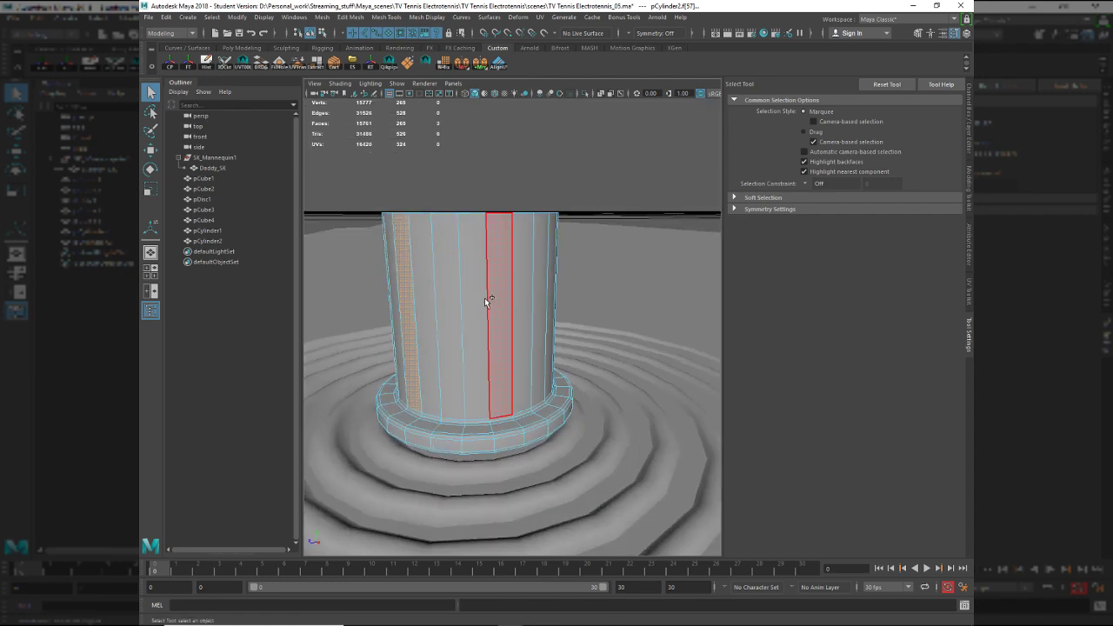
left_click(484, 301, "shift")
left_click(524, 296, "shift")
left_click_drag(559, 301, 455, 315, "alt")
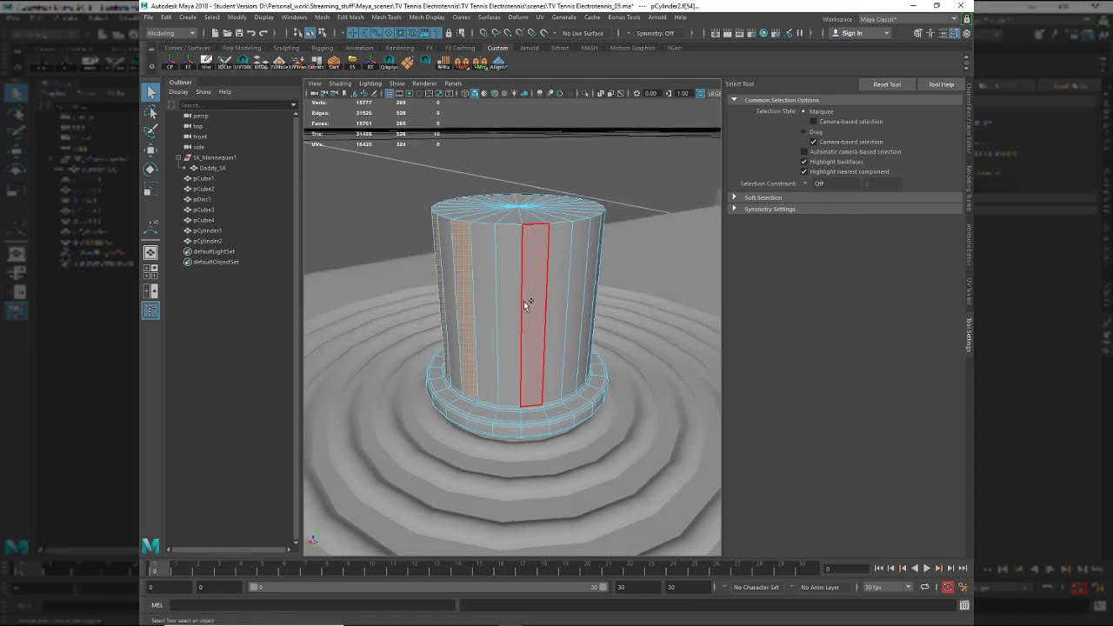
left_click(528, 305, "shift")
Undo the side face selections and the bevel on the knob's base flange.
key("ctrl+z")
key("ctrl+z")
key("ctrl+z")
key("ctrl+z")
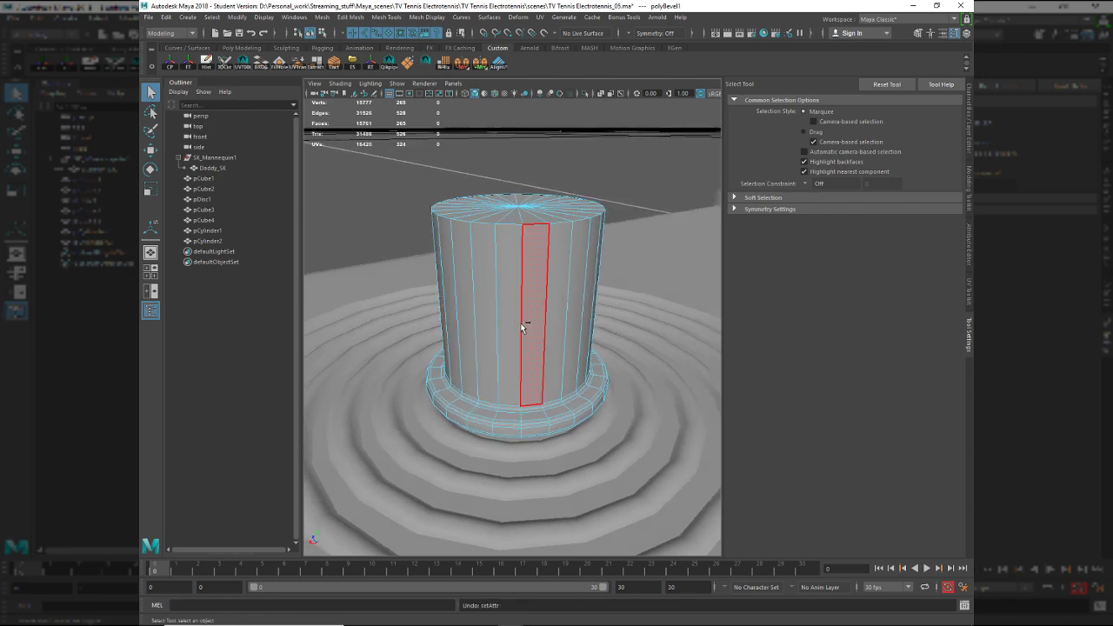
key("ctrl+z")
Select every second side face all the way around the knob's smooth grip.
left_click(472, 314)
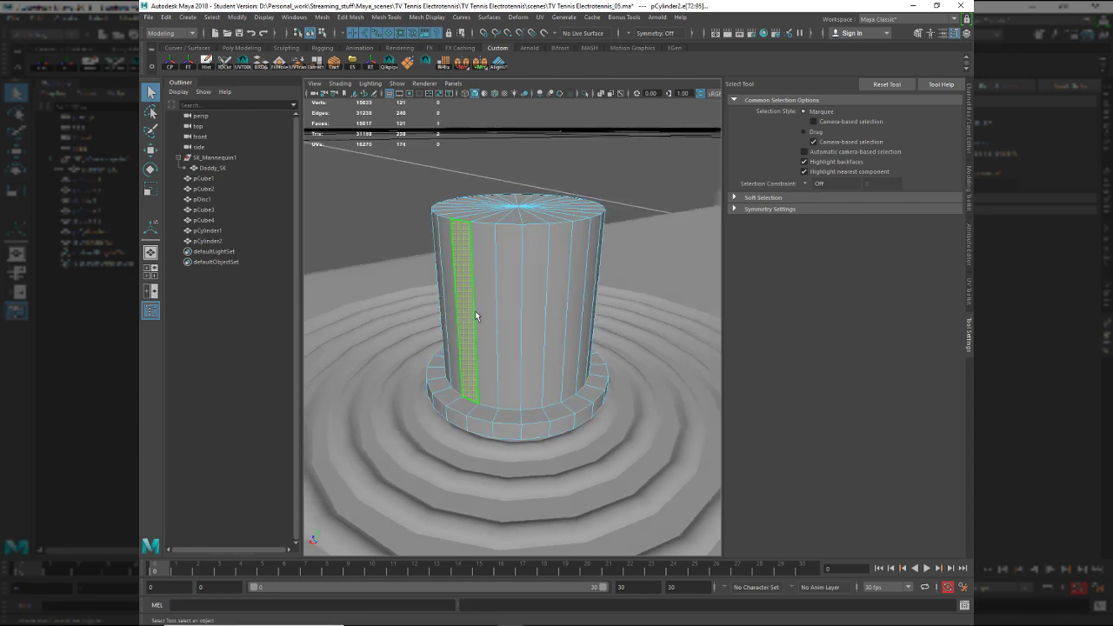
left_click(522, 311)
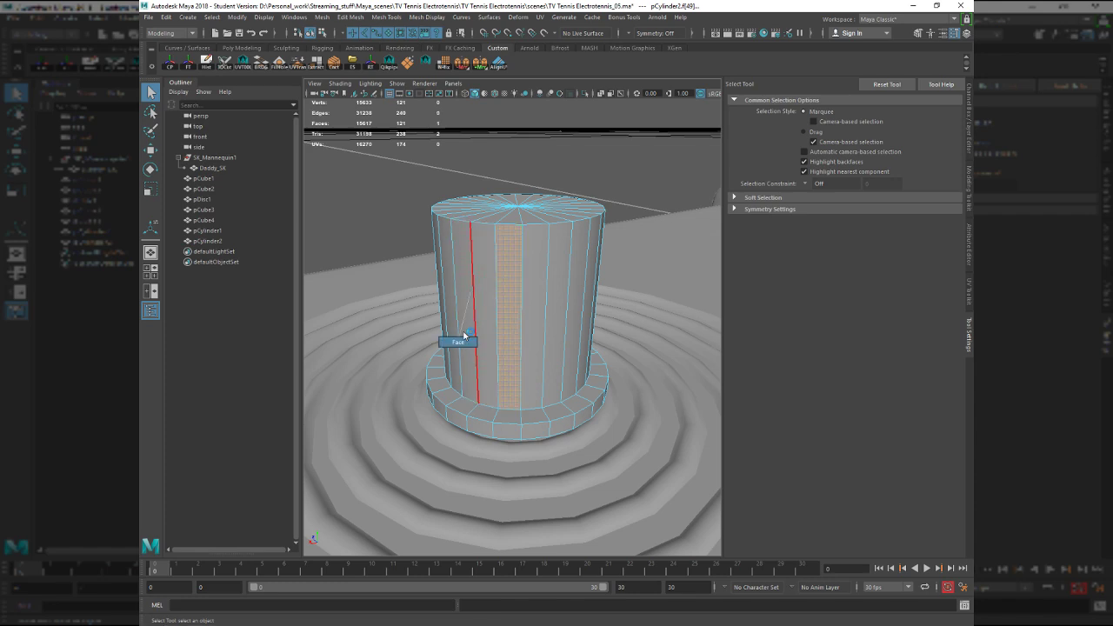
left_click(463, 337, "shift")
left_click(535, 301, "shift")
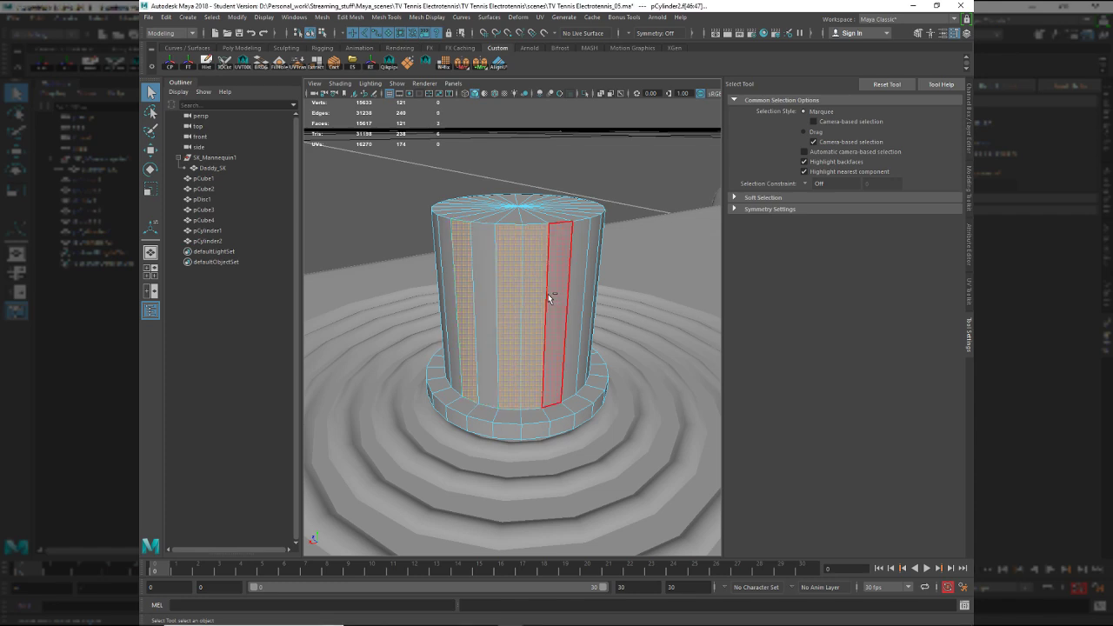
key("ctrl+z")
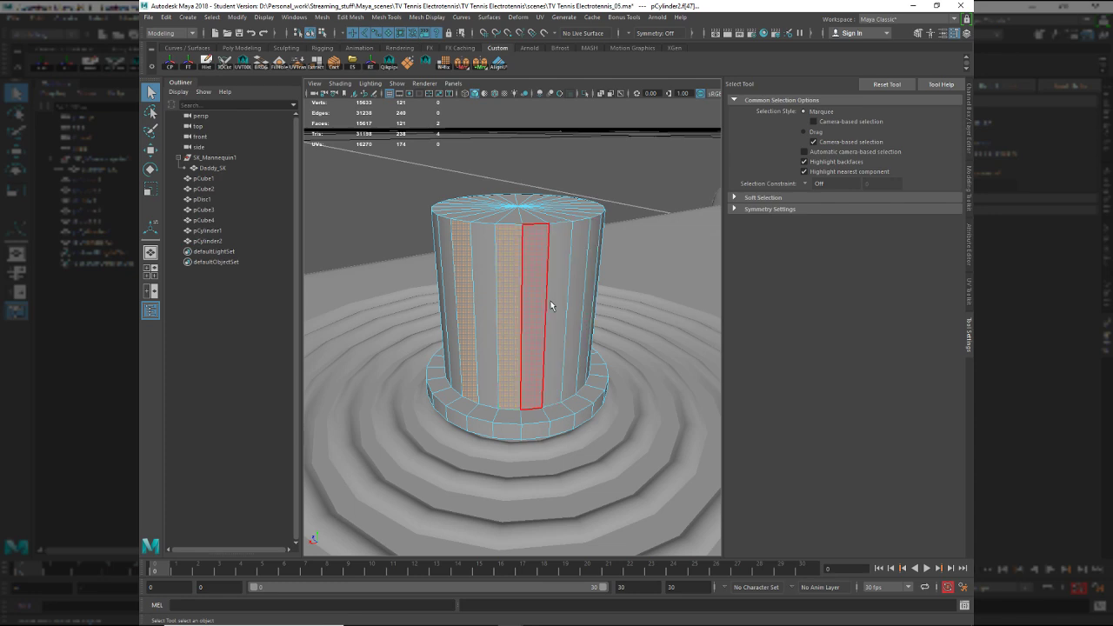
left_click(561, 300, "shift")
left_click_drag(568, 303, 476, 298, "alt")
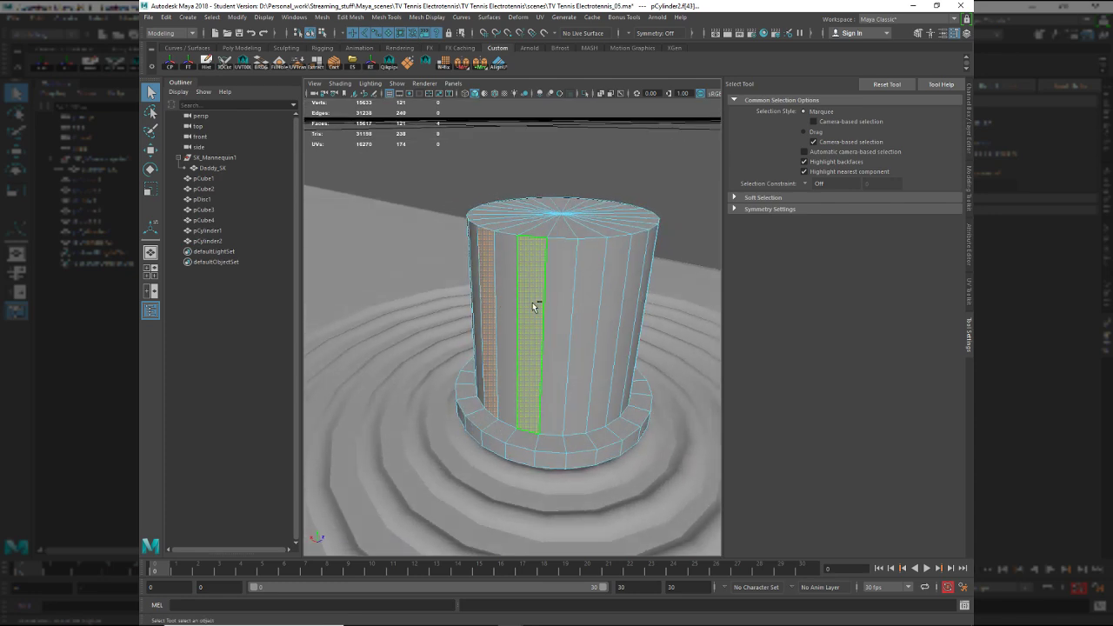
left_click(589, 303, "shift")
left_click(642, 300, "shift")
left_click_drag(648, 299, 517, 310, "alt")
left_click(505, 313, "shift")
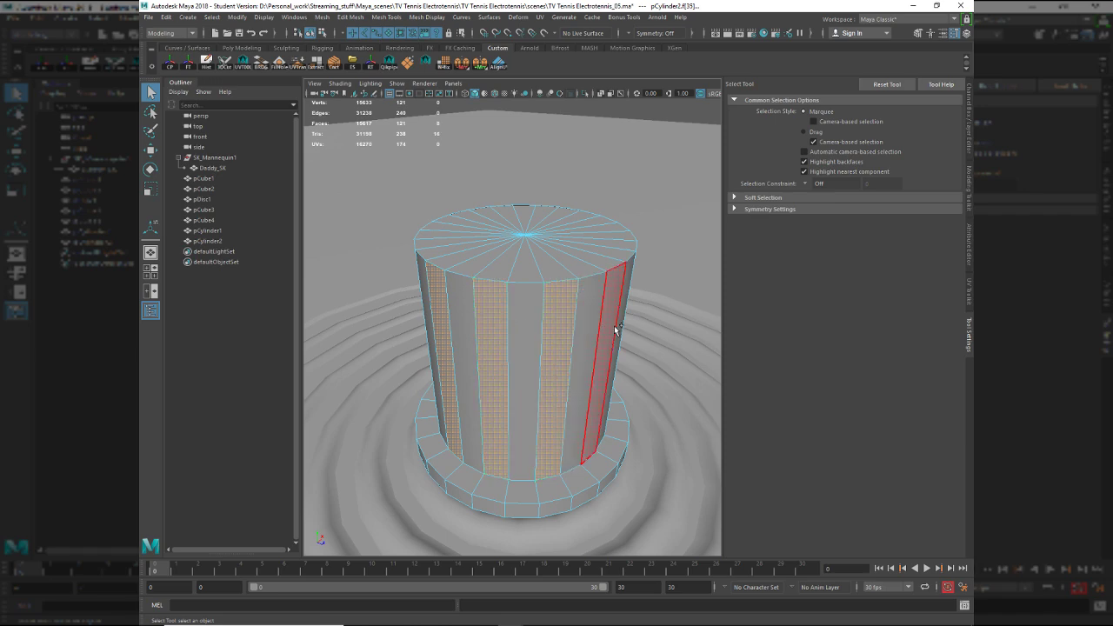
left_click(616, 331, "shift")
left_click_drag(617, 330, 513, 330, "alt")
left_click(522, 351, "shift")
left_click(565, 330, "shift")
left_click(460, 313, "shift")
Extrude the alternating side faces outward with a thickness of 0.02.
key("ctrl+e")
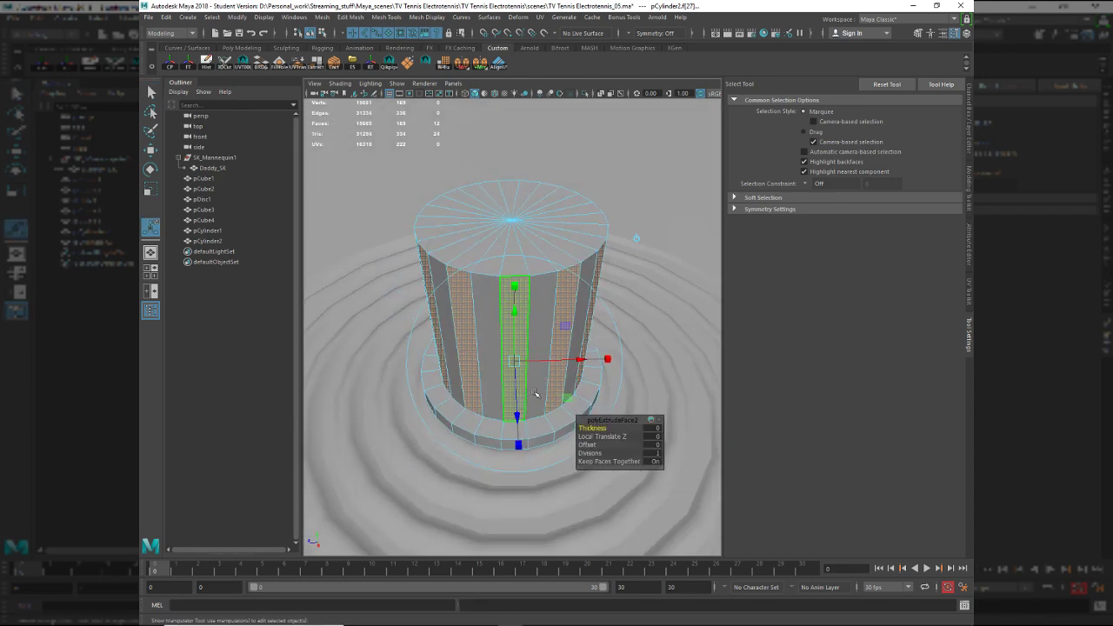
mouse_move(586, 428)
left_mouse_down()
mouse_move(643, 428)
mouse_move(586, 428)
left_mouse_up()
middle_click_drag(636, 237, 636, 237)
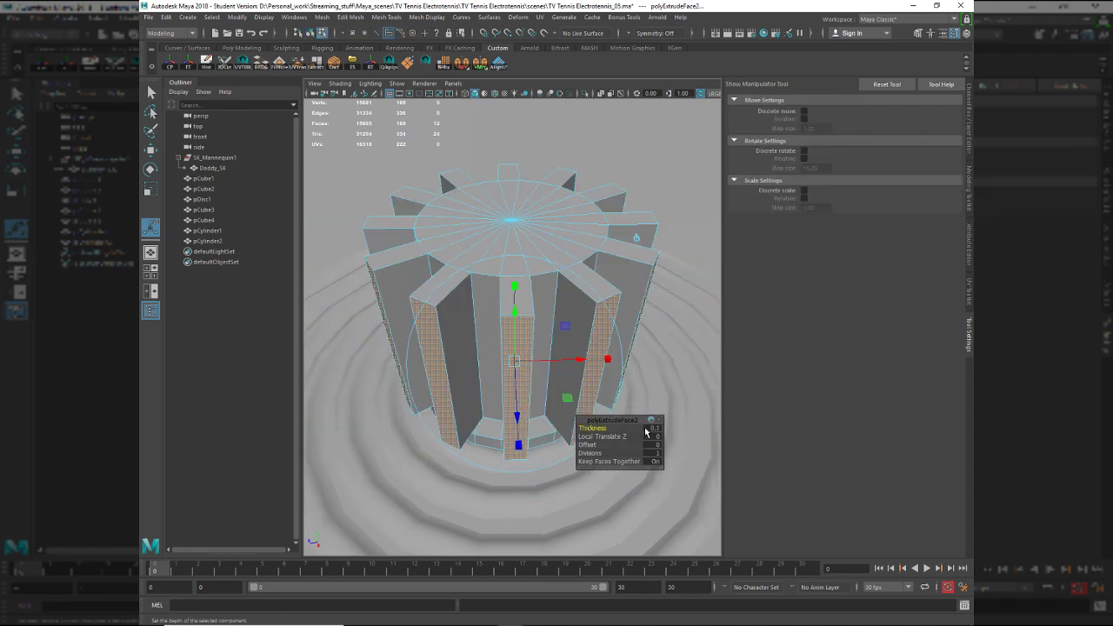
key("Return")
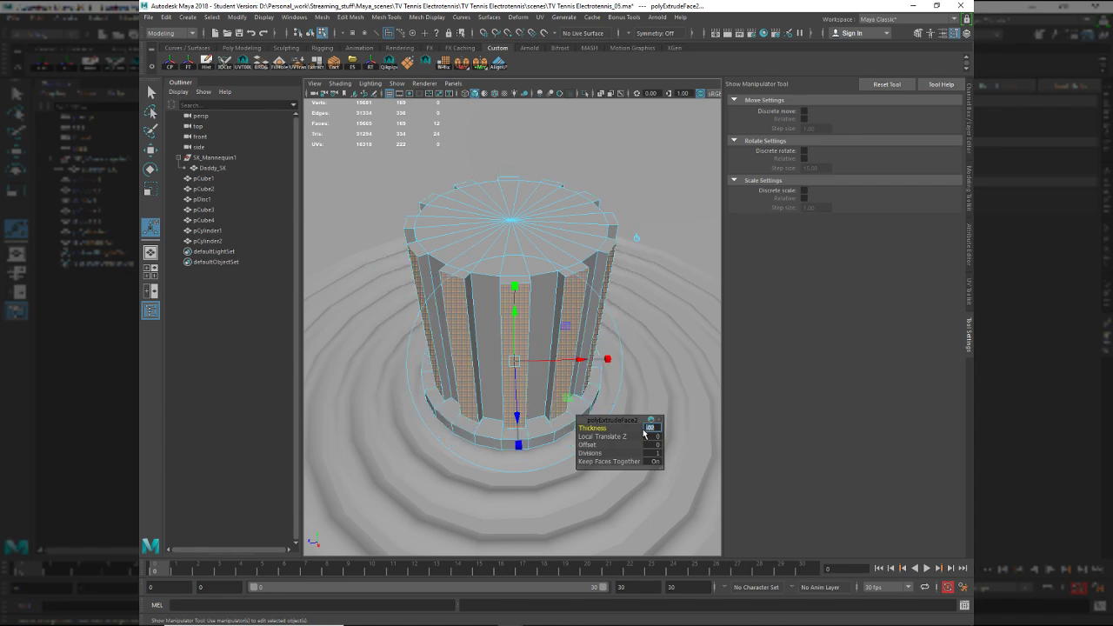
left_click_drag(645, 376, 641, 343, "alt")
right_click_drag(641, 342, 652, 380, "alt")
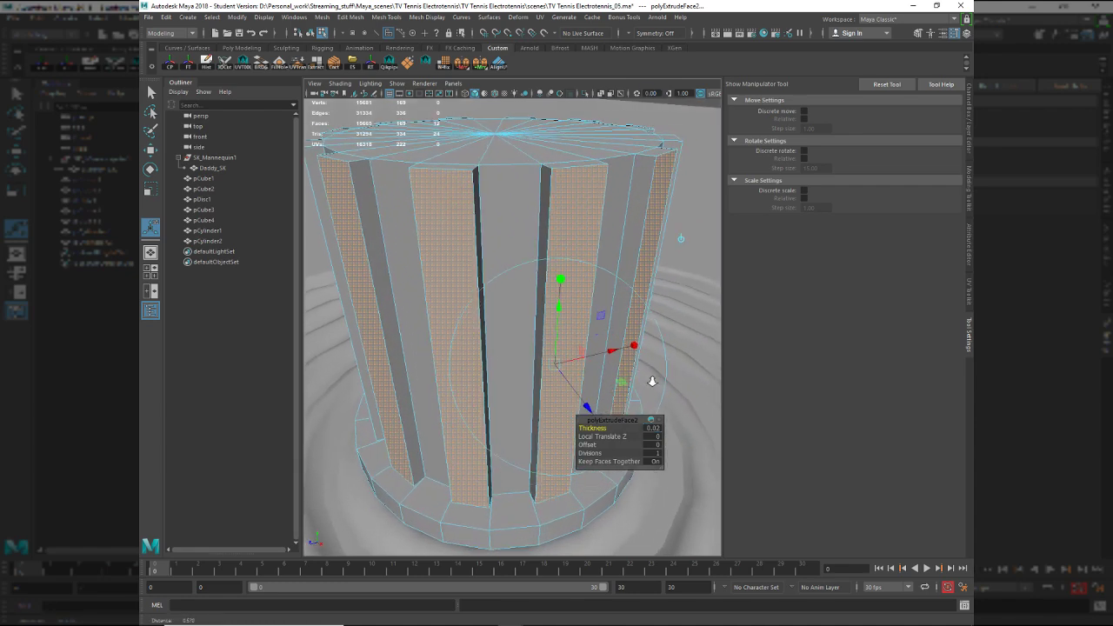
middle_click_drag(629, 327, 611, 385, "alt")
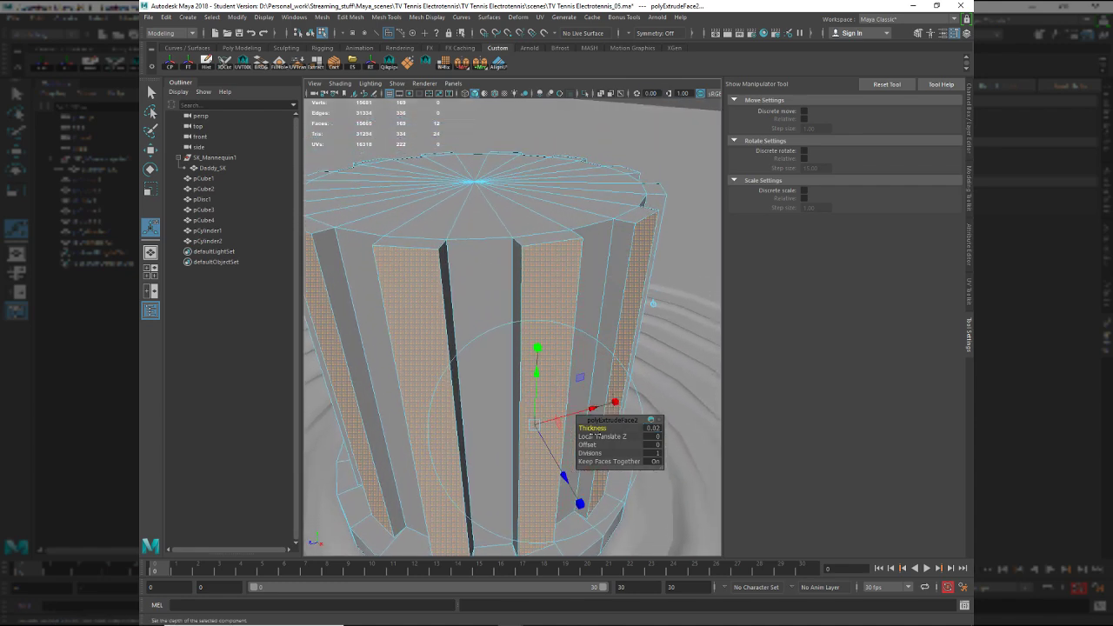
left_click_drag(591, 444, 591, 445)
Undo the extrusion of the alternating side faces.
key("ctrl+z")
key("ctrl+z")
key("ctrl+z")
key("ctrl+z")
key("ctrl+z")
key("ctrl+z")
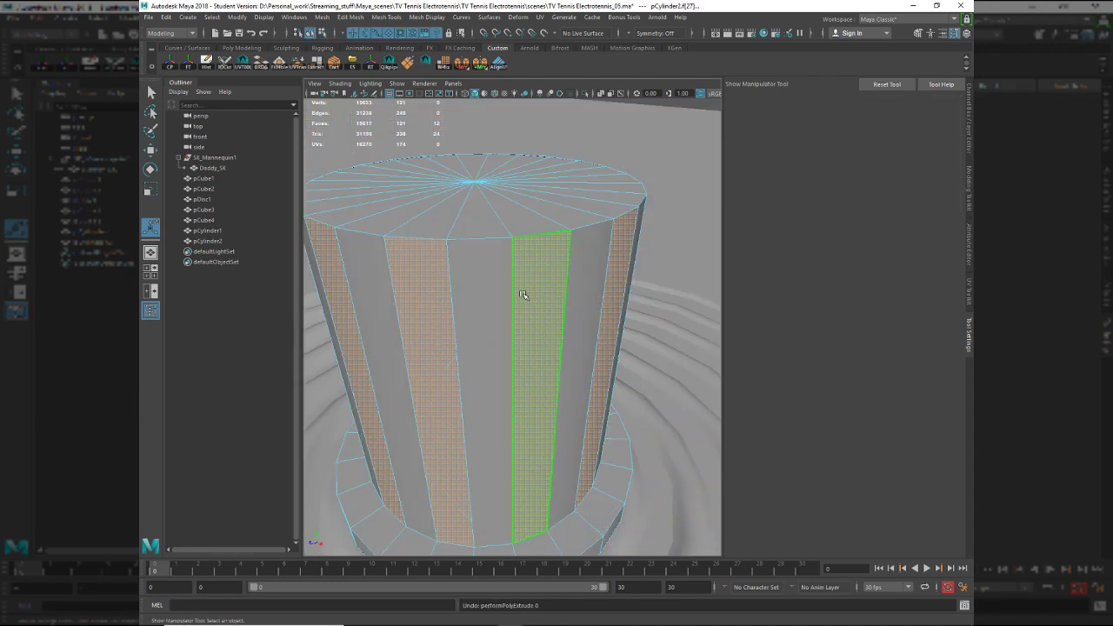
Select the full ring of side faces and extrude them individually, with Keep Faces Together off and a thickness of 0.02.
right_click_drag(489, 312, 492, 365)
left_click(492, 330)
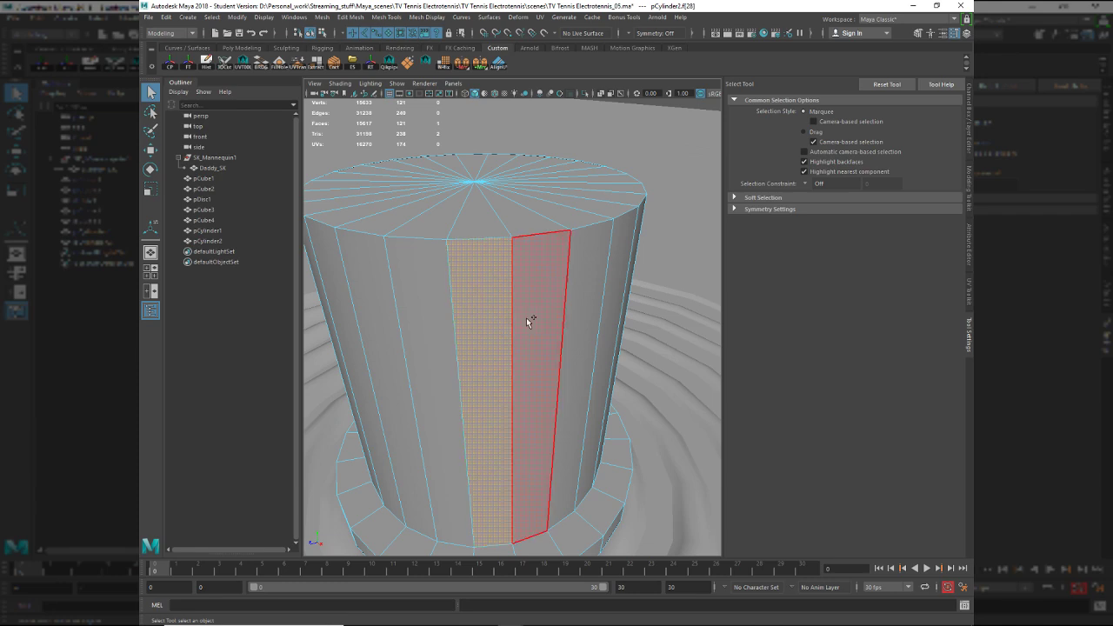
double_click(527, 317, "shift")
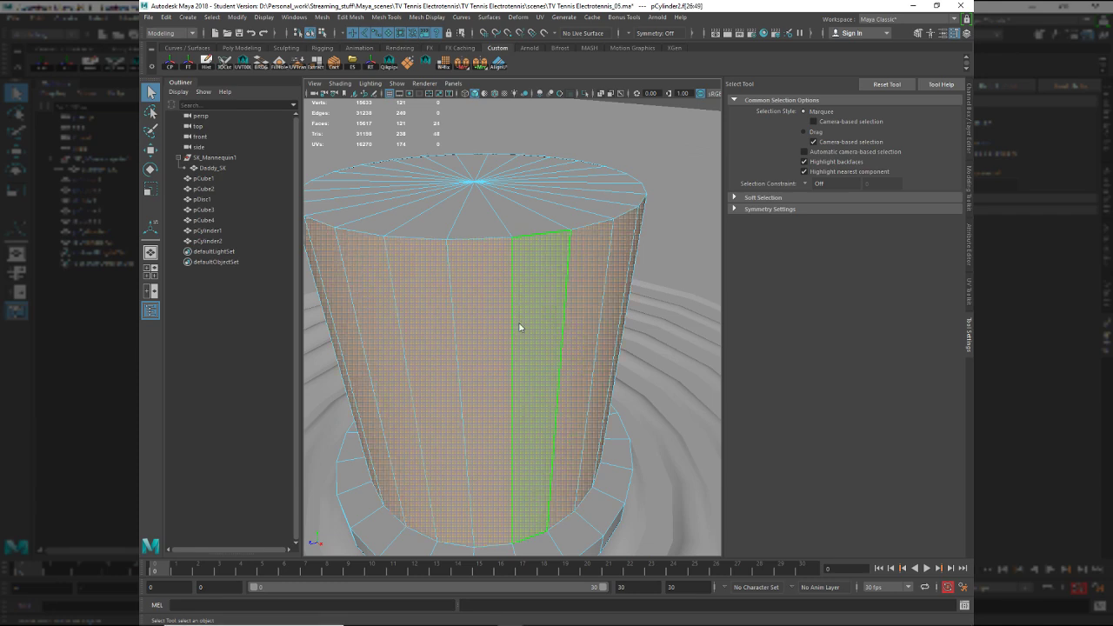
key("ctrl+e")
left_click(607, 461)
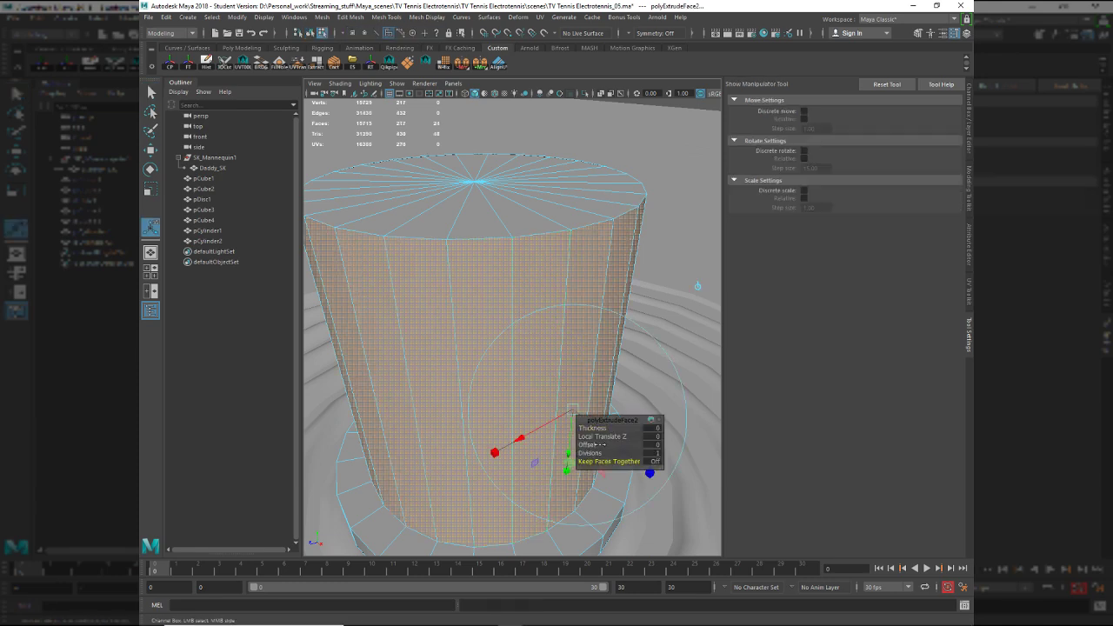
left_click_drag(602, 428, 595, 428)
type(".02")
key("Return")
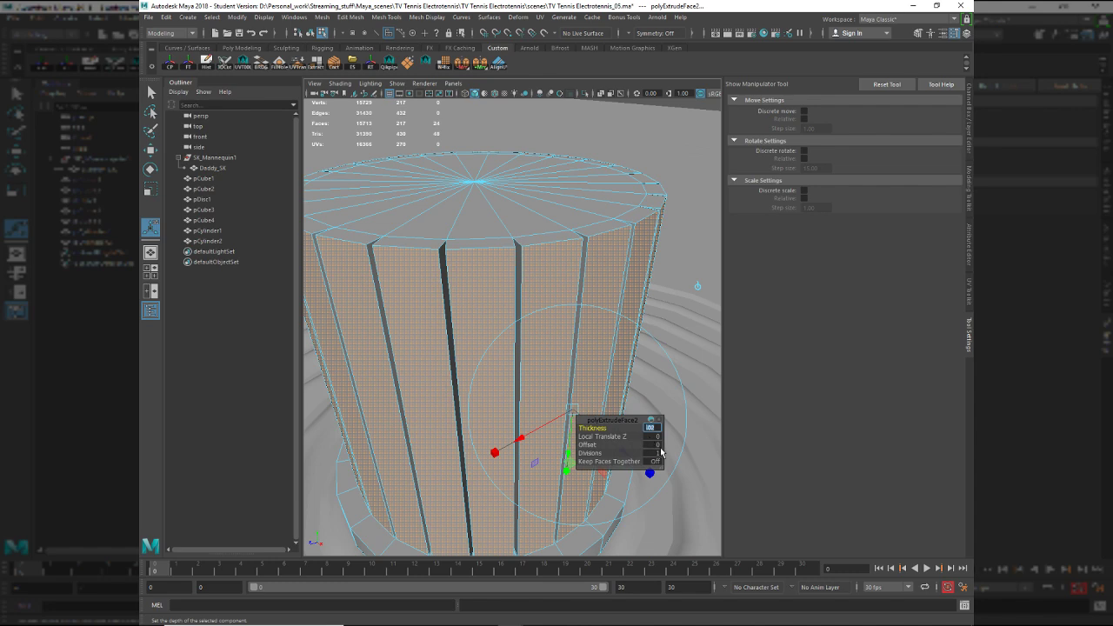
Try several offset values for the side face extrusion and settle on 0.01 to narrow the ridges.
left_click(652, 444)
type("0")
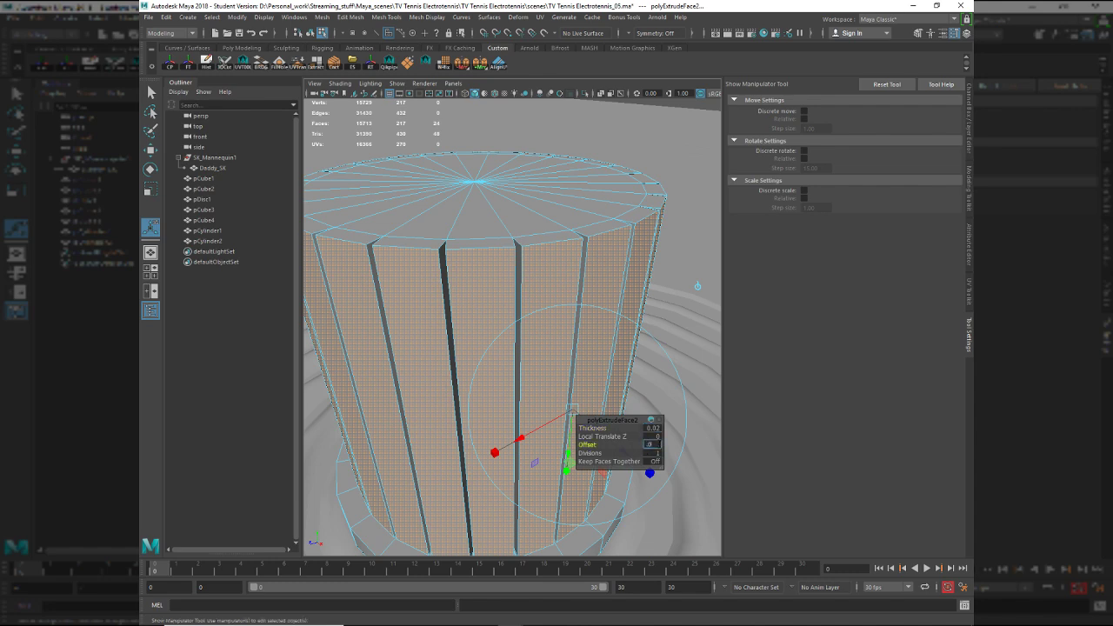
type(".05")
key("Return")
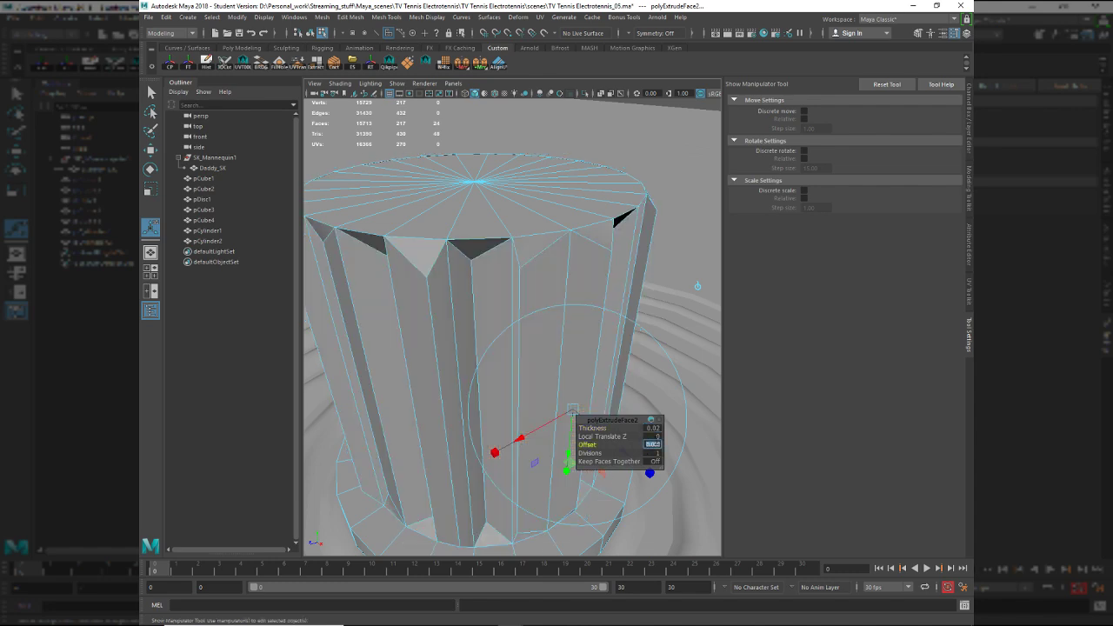
key("Return")
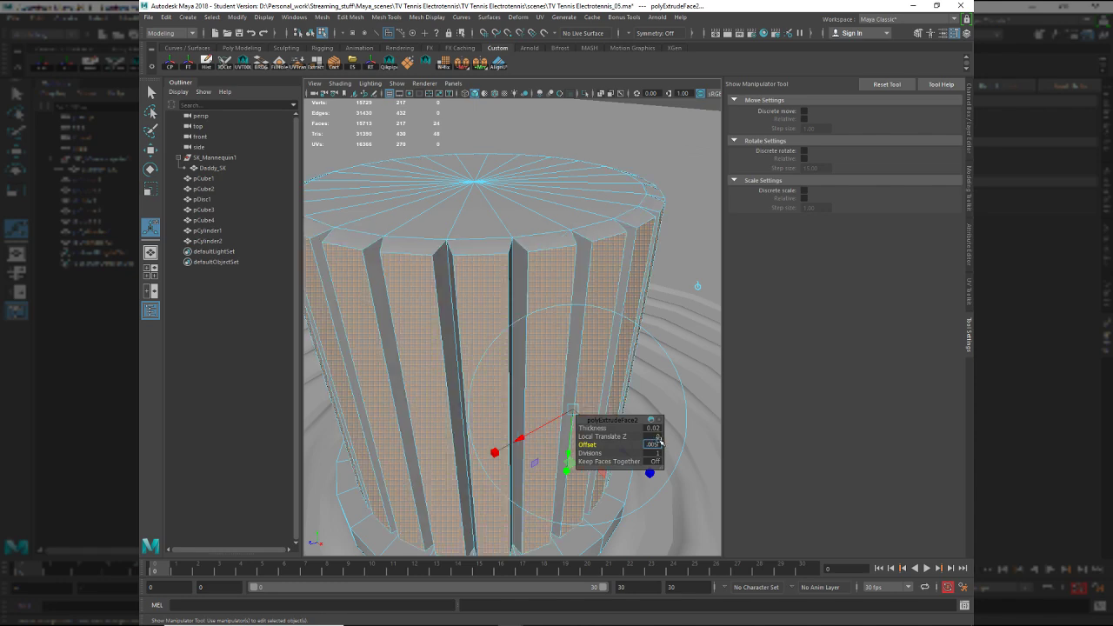
type(".005")
key("Return")
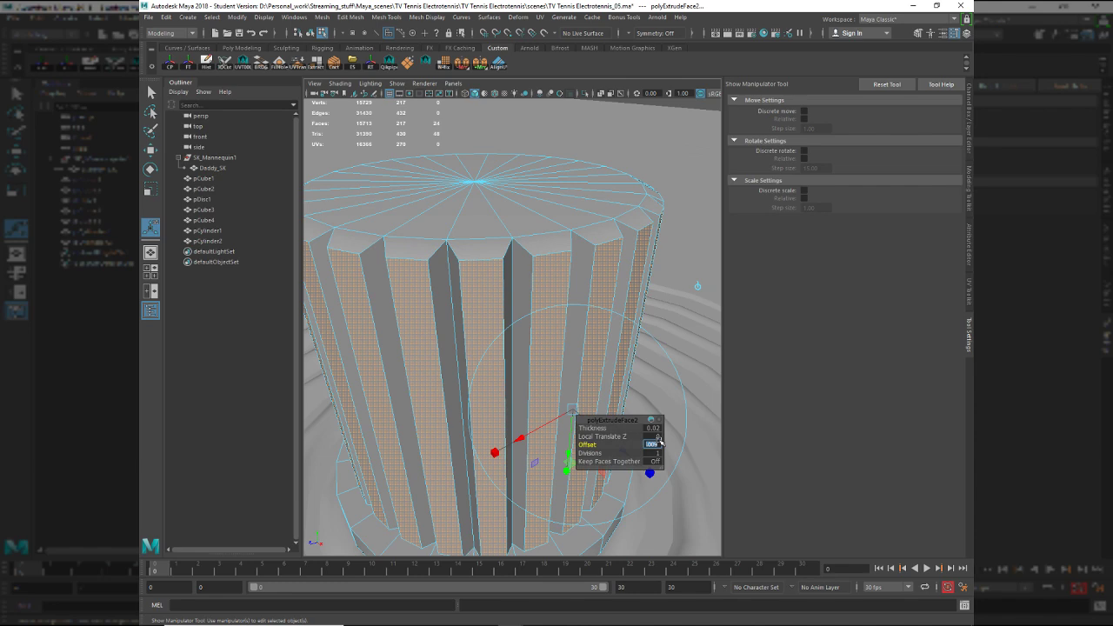
type("0.00")
key("Return")
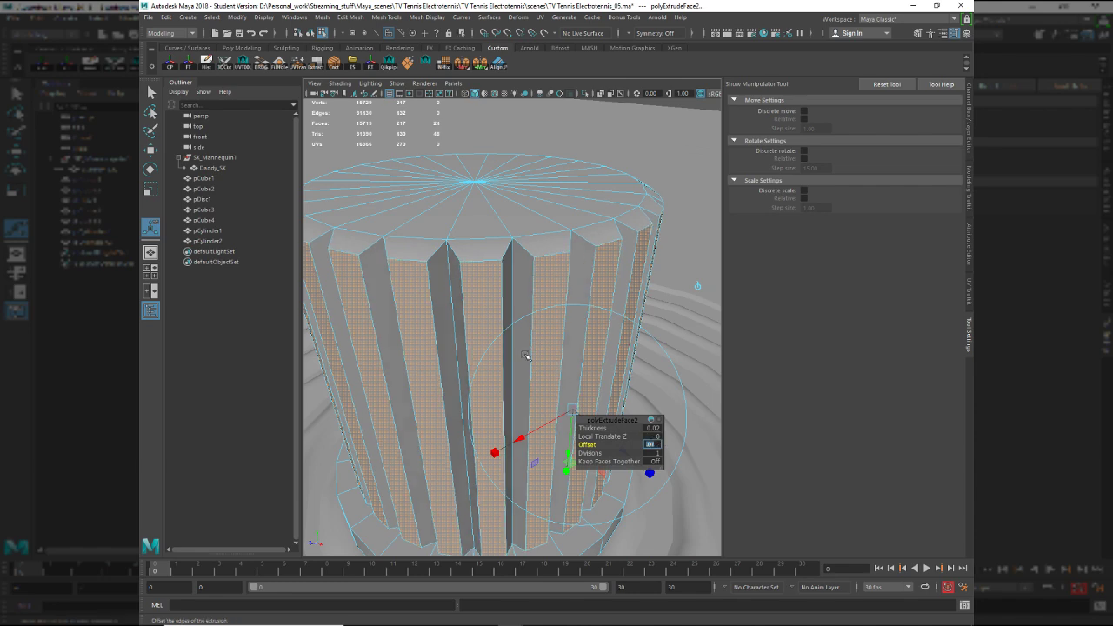
Examine the narrowed ridges and the top rim of the knob from several angles.
right_click_drag(394, 288, 472, 248)
key("q")
left_click(471, 276, "ctrl")
left_click_drag(501, 309, 479, 294, "alt")
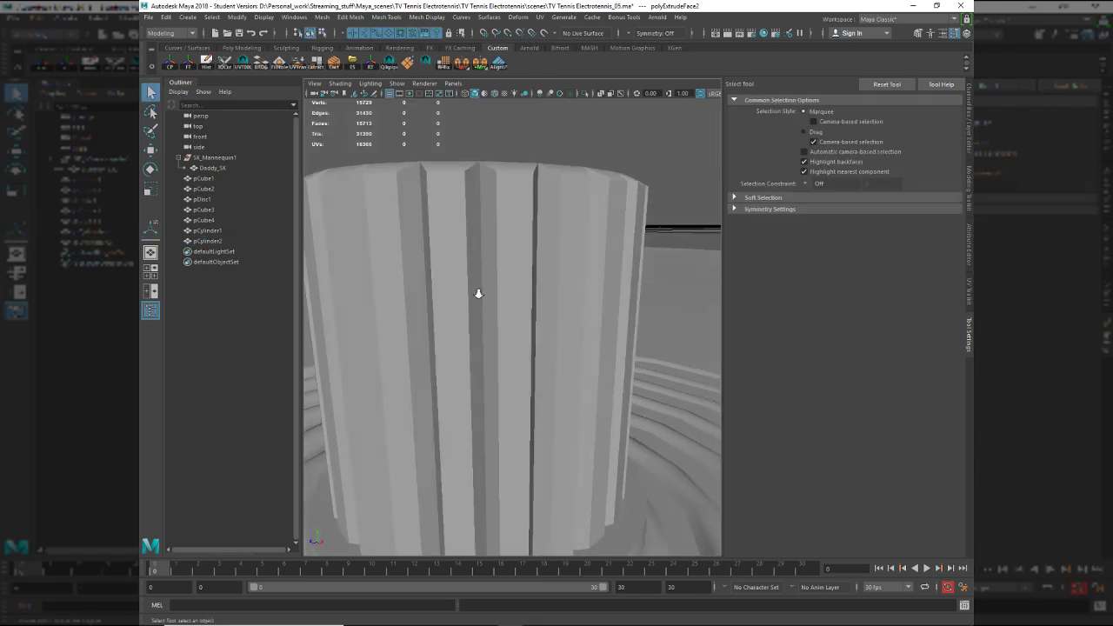
right_click_drag(479, 294, 452, 276, "alt")
left_click_drag(452, 277, 509, 329, "alt")
right_click_drag(508, 329, 561, 387, "alt")
left_click(528, 371)
right_click_drag(515, 358, 526, 396, "alt")
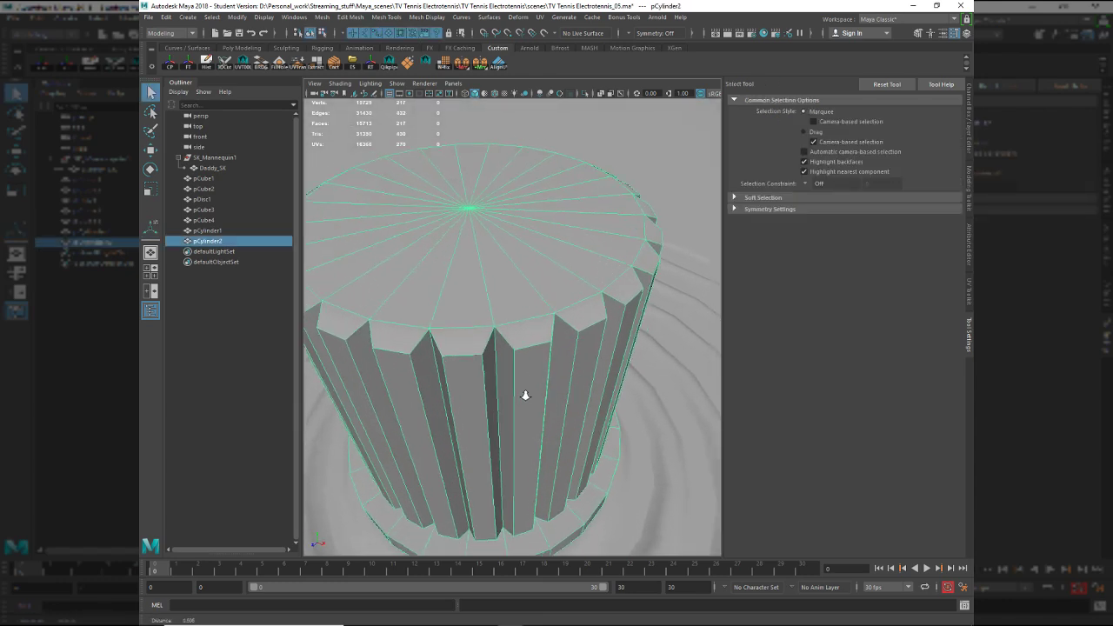
left_click_drag(526, 396, 516, 406, "alt")
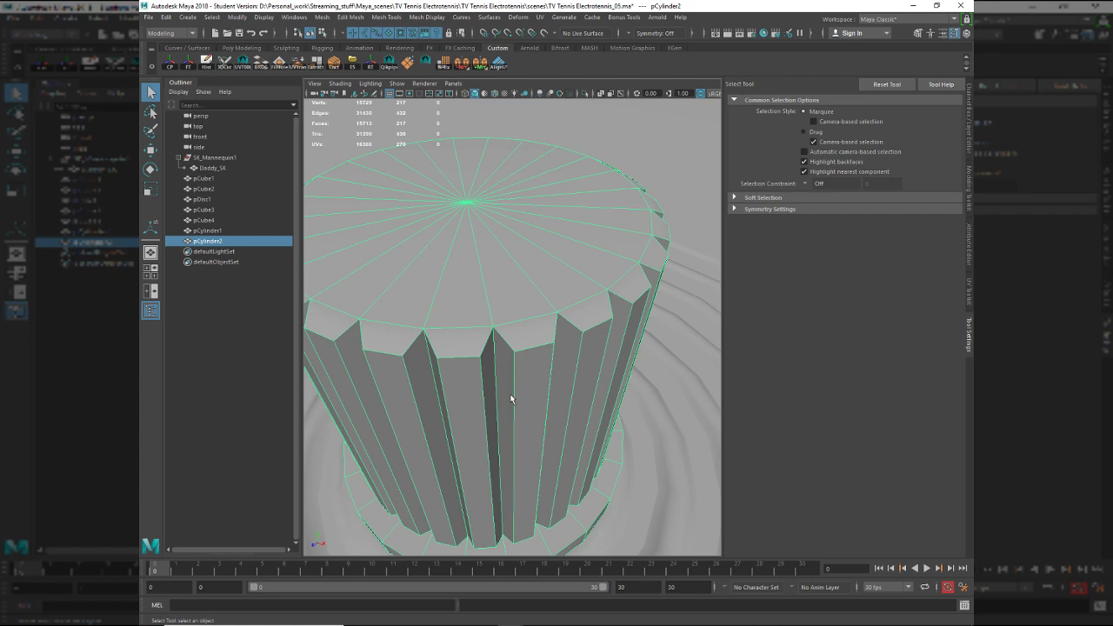
Select all the ridge and groove faces running around the knob's grip.
key("F10")
left_click(499, 374)
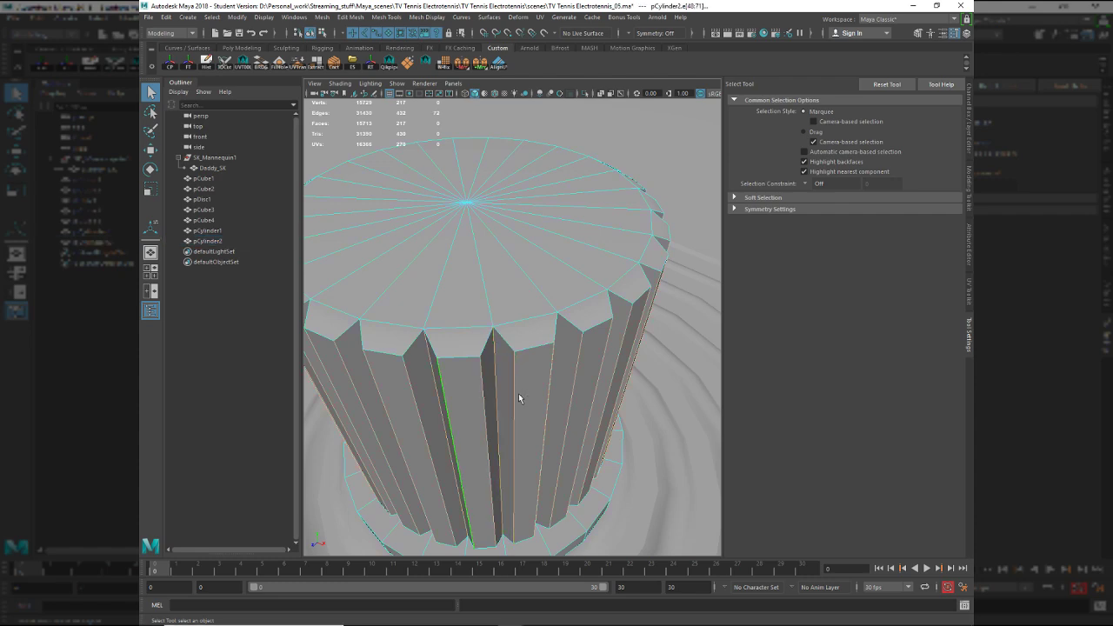
left_click_drag(526, 406, 465, 352, "alt")
key("F11")
left_click(527, 386)
double_click(464, 353, "shift")
Bevel the selected grip faces, adjust the bevel settings, and check the shape of the ridges.
key("ctrl+b")
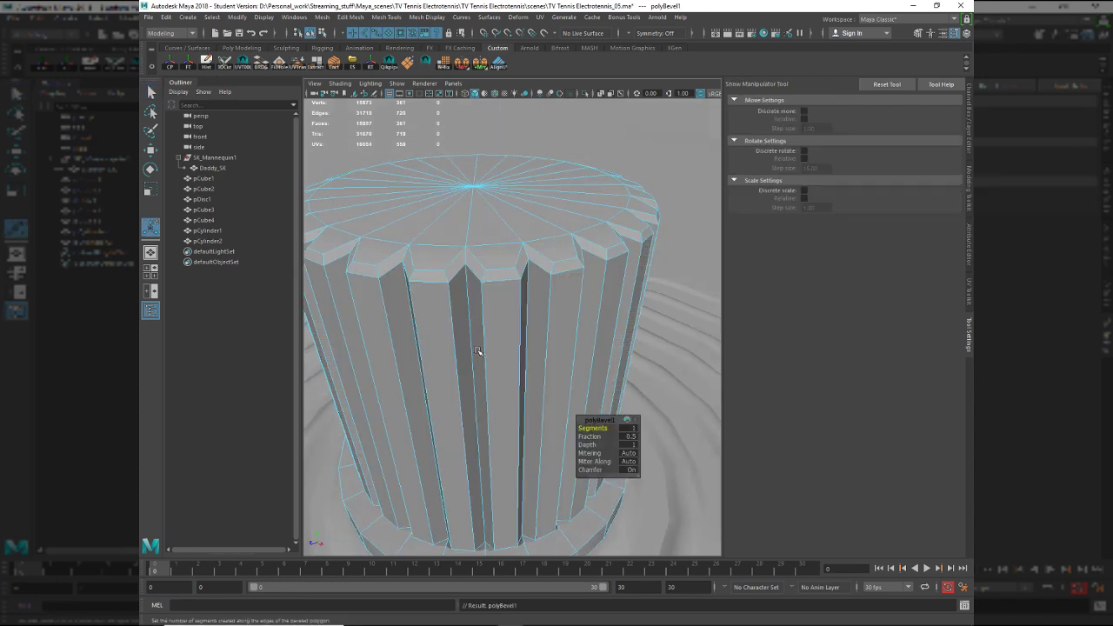
left_click_drag(592, 436, 635, 437)
key("q")
right_click_drag(432, 372, 458, 319)
left_click(481, 335, "shift")
left_click_drag(457, 318, 484, 359, "alt")
right_click_drag(484, 358, 516, 383, "alt")
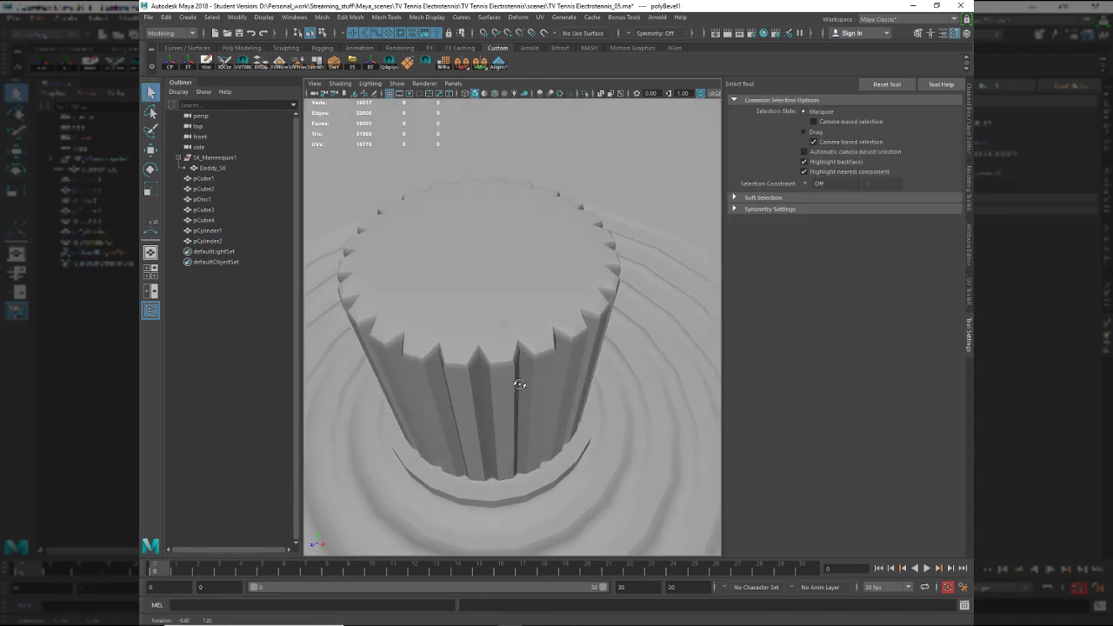
Undo the bevel on the grip faces, returning to the ridge and groove face selection.
key("ctrl+z")
key("ctrl+z")
key("ctrl+z")
key("ctrl+z")
left_click_drag(501, 417, 486, 387, "alt")
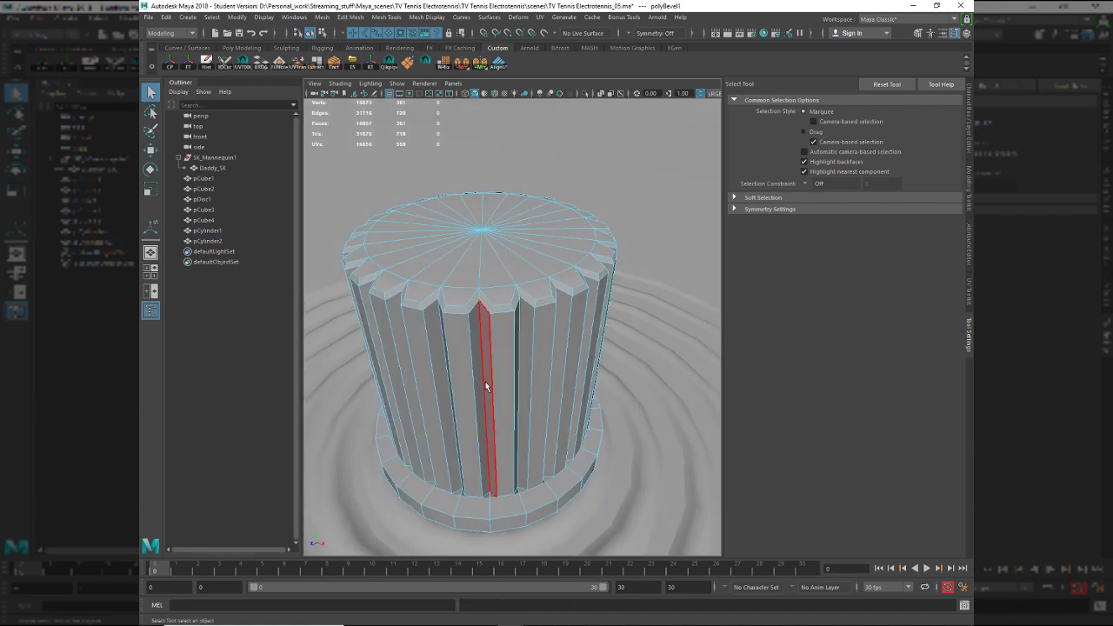
left_click(484, 355)
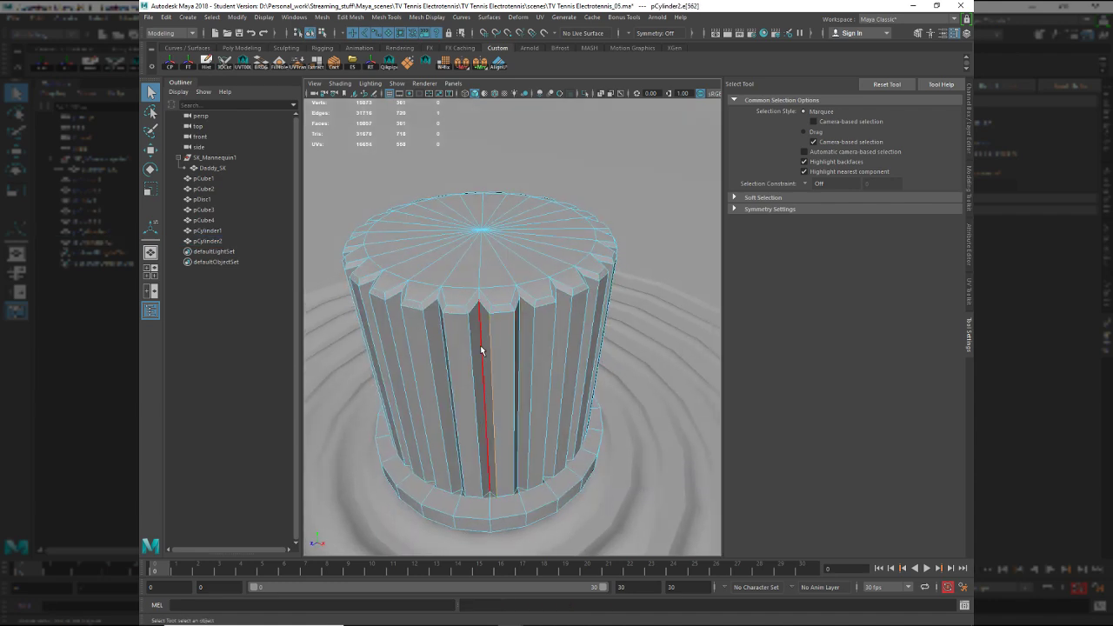
key("ctrl+z")
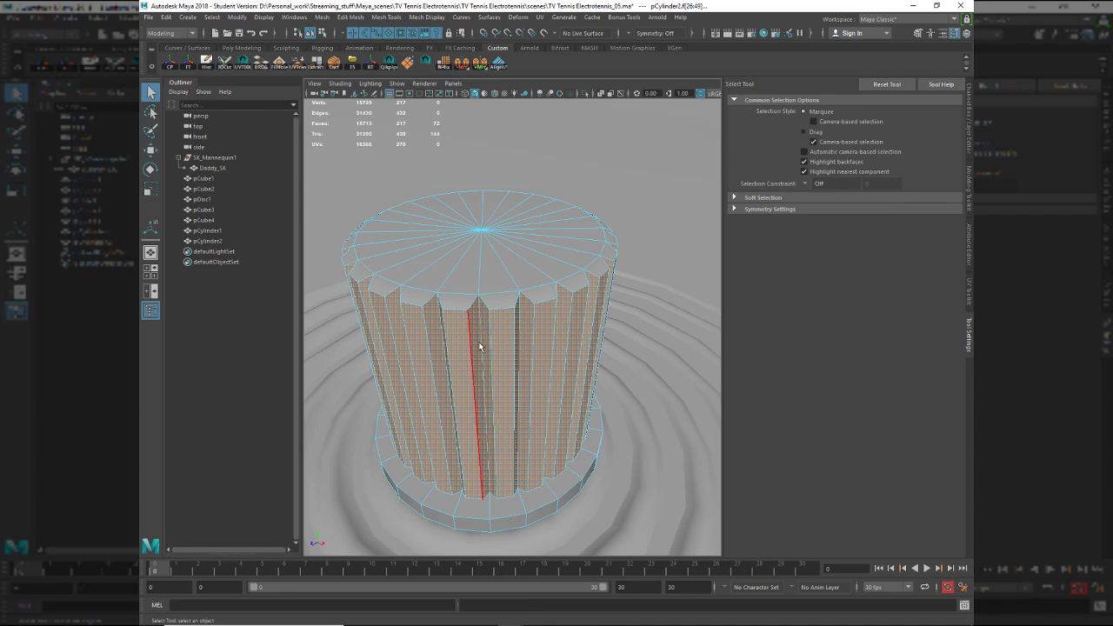
Select the vertical edge in the middle of every groove around the knob's grip.
left_click(481, 346)
left_click_drag(497, 357, 487, 329, "alt")
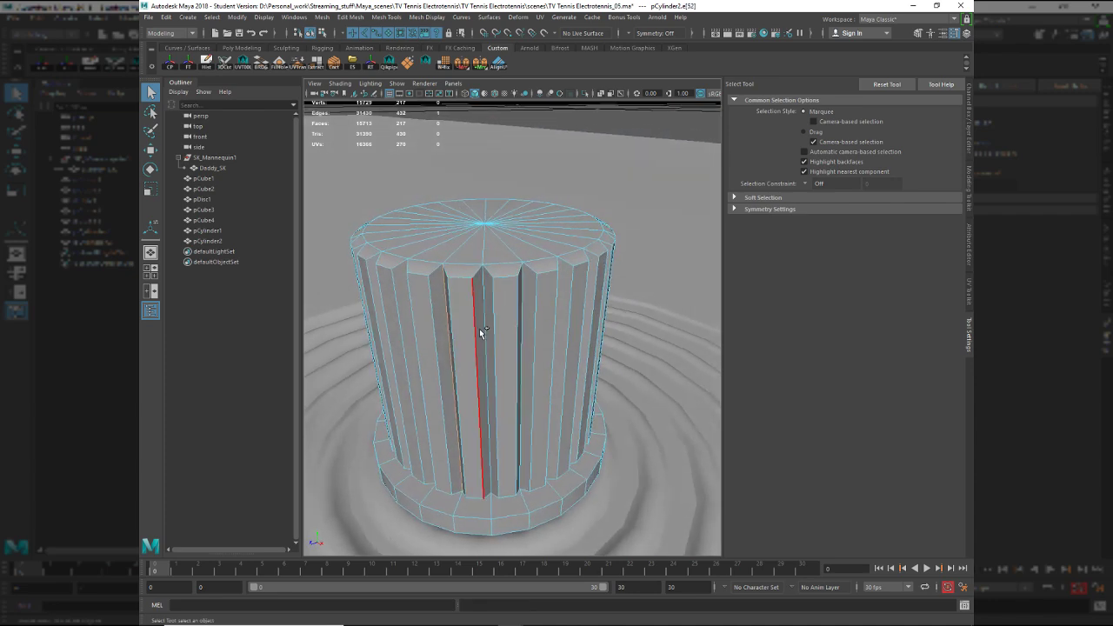
right_click(485, 327, "shift")
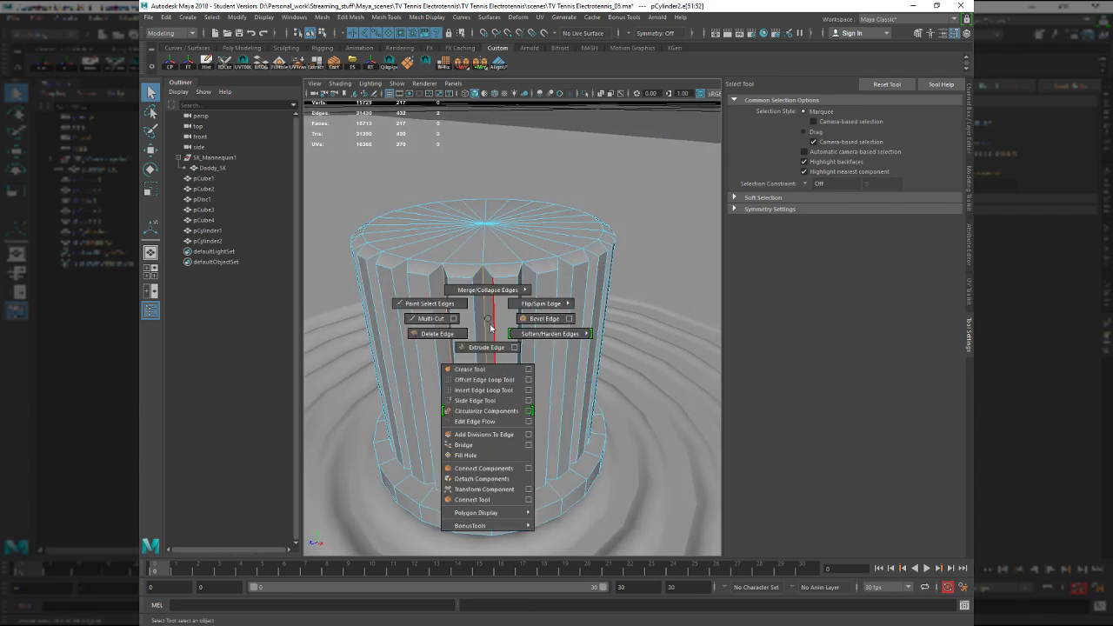
mouse_move(470, 526)
left_click(554, 518)
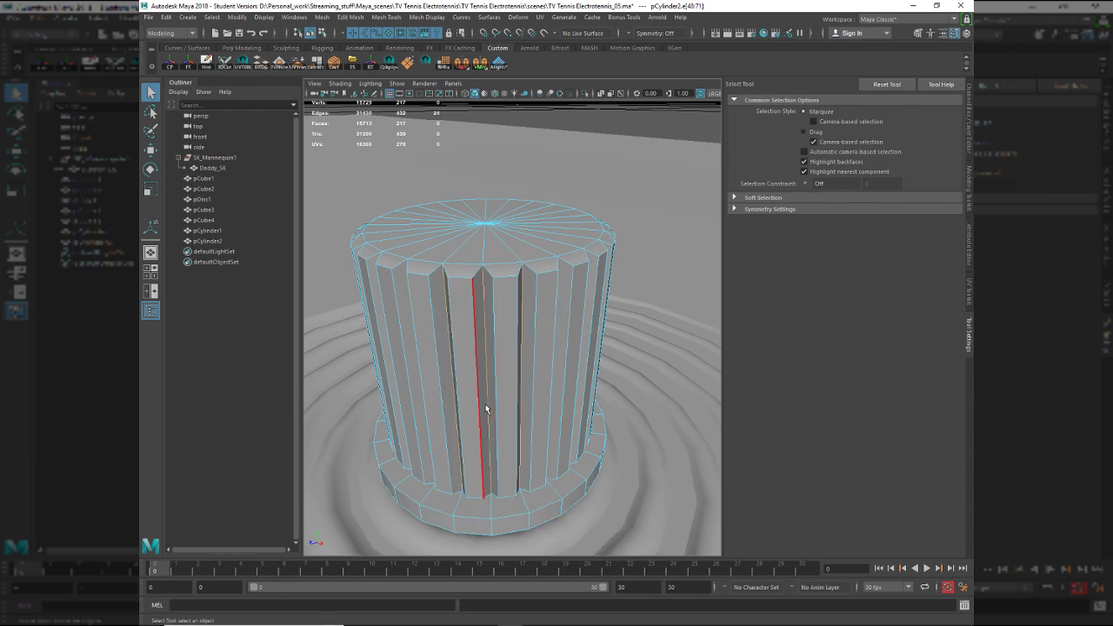
Bevel the selected groove edges with 2 segments, adjust the bevel fraction, and return to object mode.
mouse_move(478, 395)
left_mouse_down("alt")
mouse_move(462, 396)
mouse_move(494, 404)
left_mouse_up("alt")
key("ctrl+b")
middle_click_drag(496, 405, 498, 404)
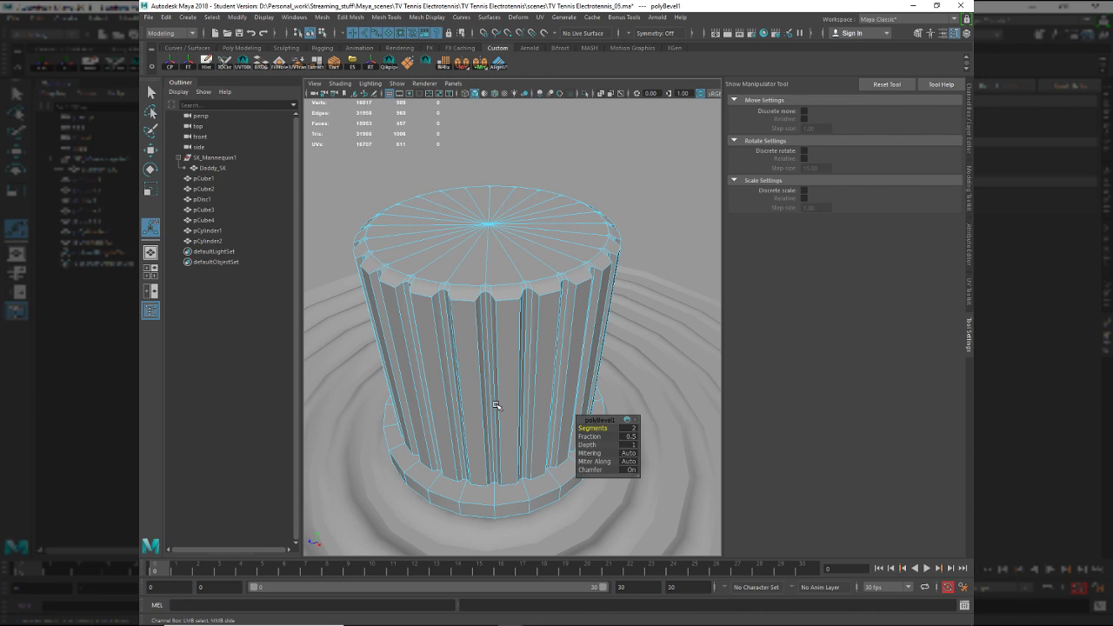
left_click(590, 436)
middle_click_drag(546, 348, 557, 348)
key("F8")
key("q")
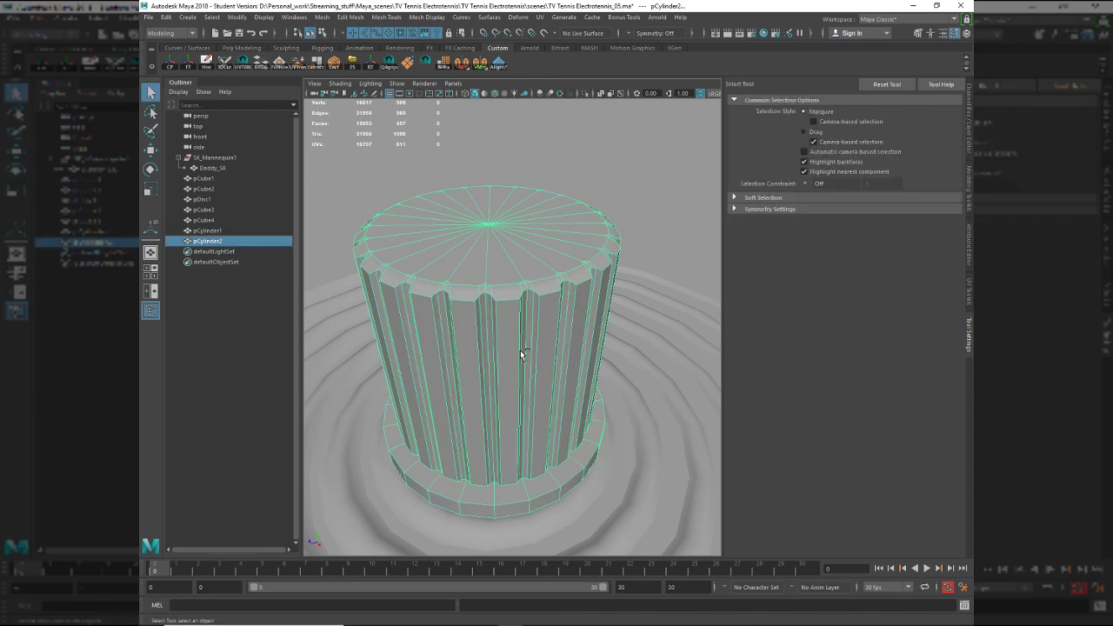
Examine the rounded grooves, the top rim, and the joint between the grip and the base flange from several angles.
key("alt+d")
mouse_move(491, 383)
left_mouse_down("alt")
mouse_move(511, 400)
mouse_move(520, 385)
mouse_move(552, 400)
mouse_move(507, 374)
left_mouse_up("alt")
left_click(507, 375)
right_click_drag(494, 392, 492, 390, "alt")
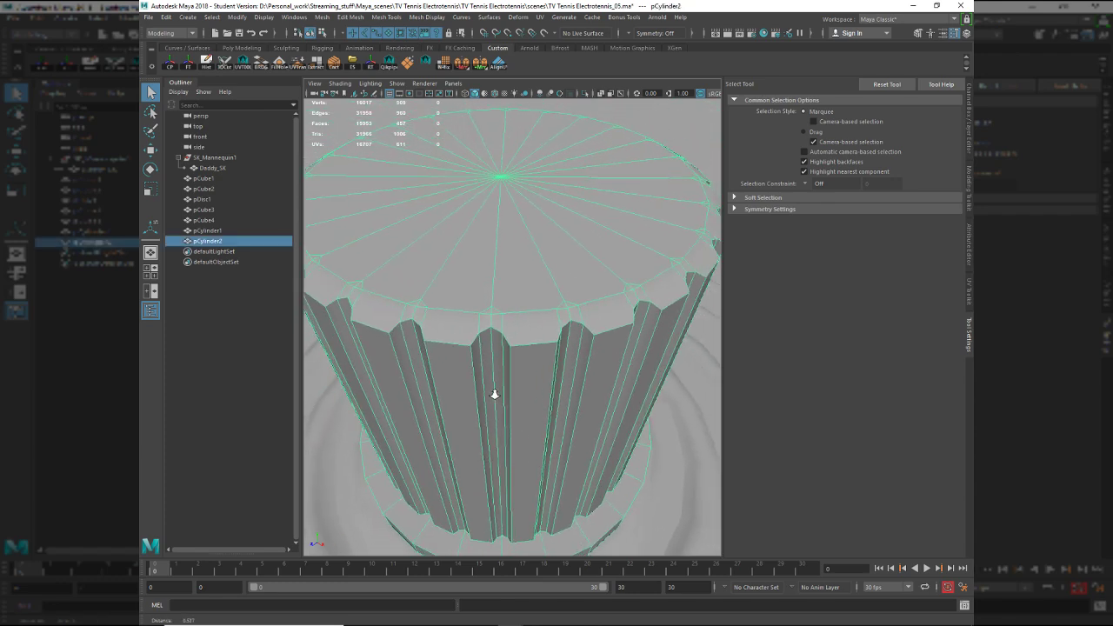
left_click_drag(493, 391, 492, 377, "alt")
right_click_drag(493, 377, 485, 375, "alt")
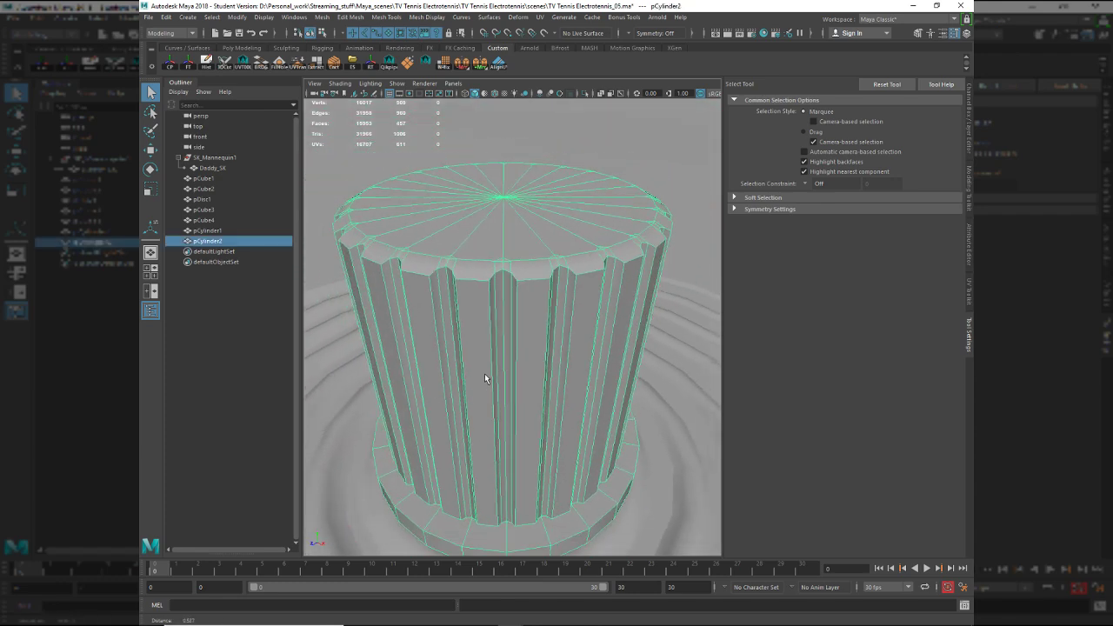
left_click_drag(485, 379, 490, 368, "alt")
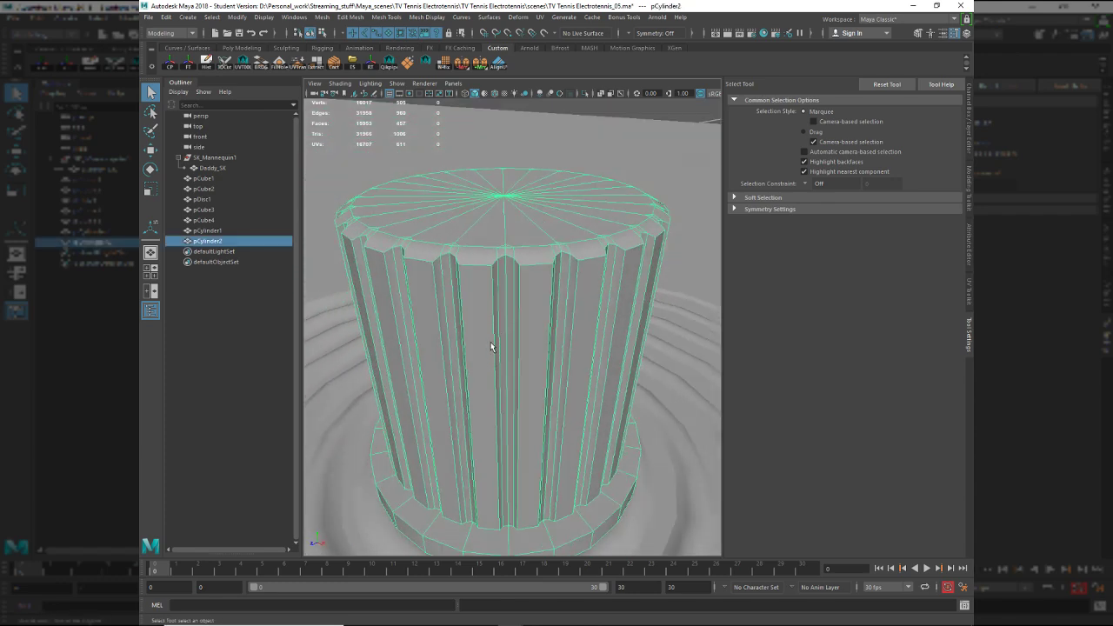
right_click_drag(491, 346, 488, 358)
middle_click_drag(488, 358, 512, 376, "alt")
right_click_drag(512, 376, 515, 413, "alt")
left_click_drag(514, 413, 505, 389, "alt")
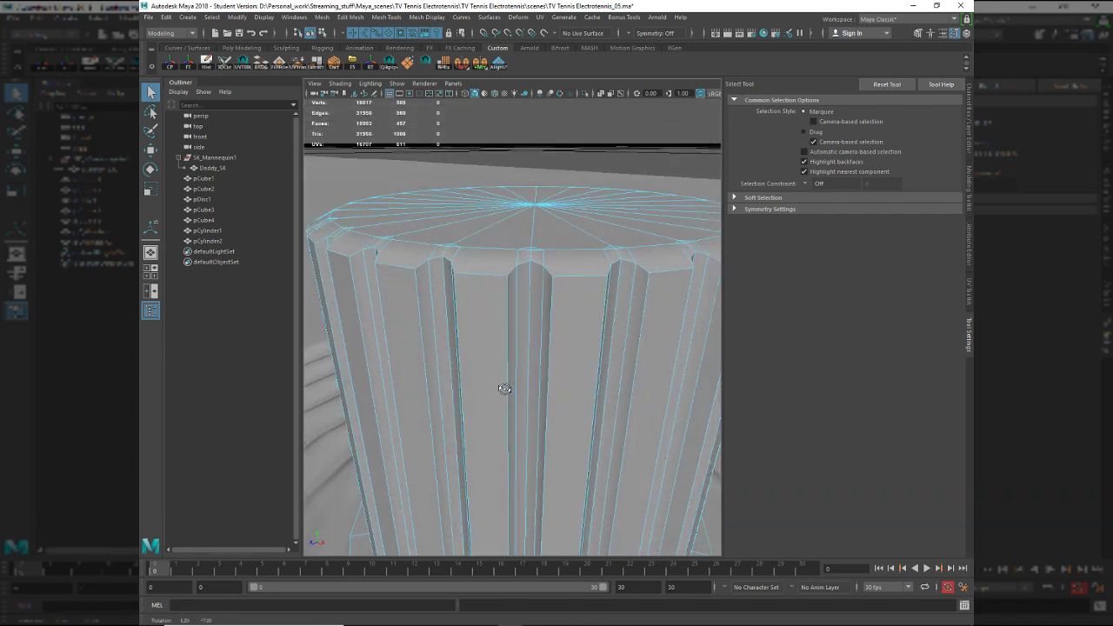
right_click_drag(505, 389, 502, 348, "alt")
left_click_drag(502, 348, 542, 353, "alt")
right_click_drag(542, 353, 555, 397, "alt")
middle_click_drag(533, 430, 530, 397, "alt")
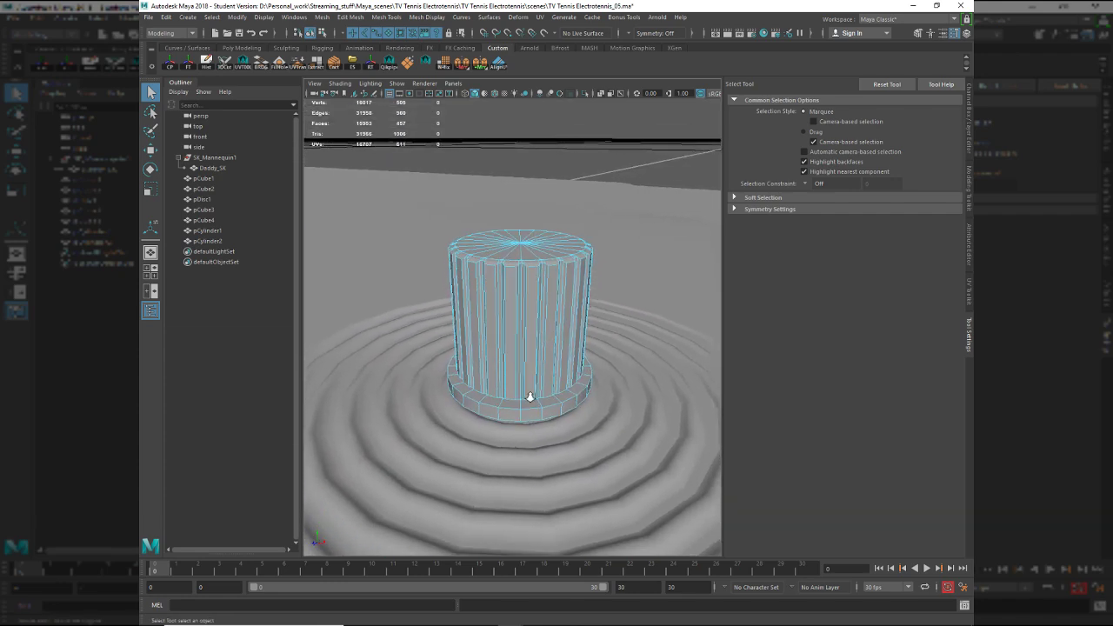
right_click_drag(530, 397, 567, 427, "alt")
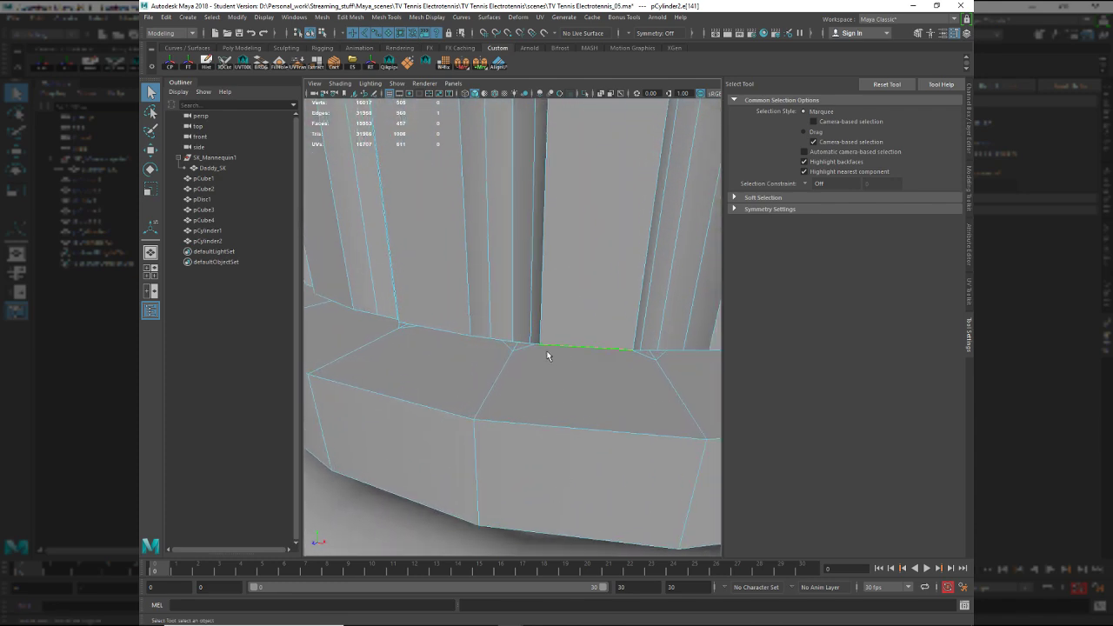
Try scaling ridge faces on the front of the grip individually.
right_click_drag(548, 355, 542, 410)
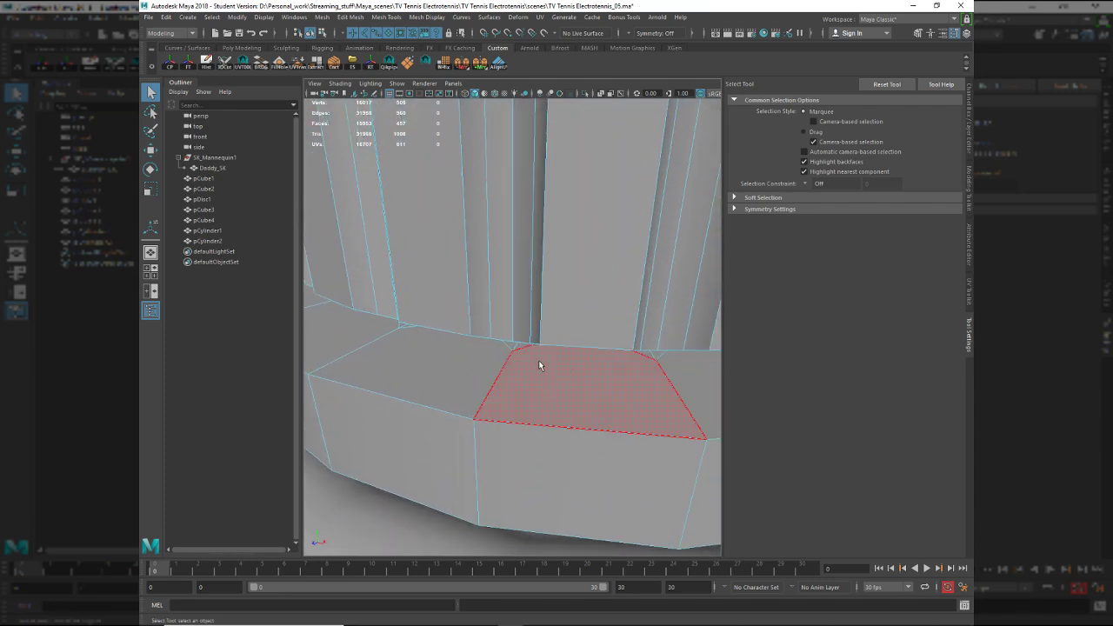
right_click_drag(560, 359, 463, 350, "alt")
left_click_drag(522, 357, 489, 347, "alt")
left_click(518, 353)
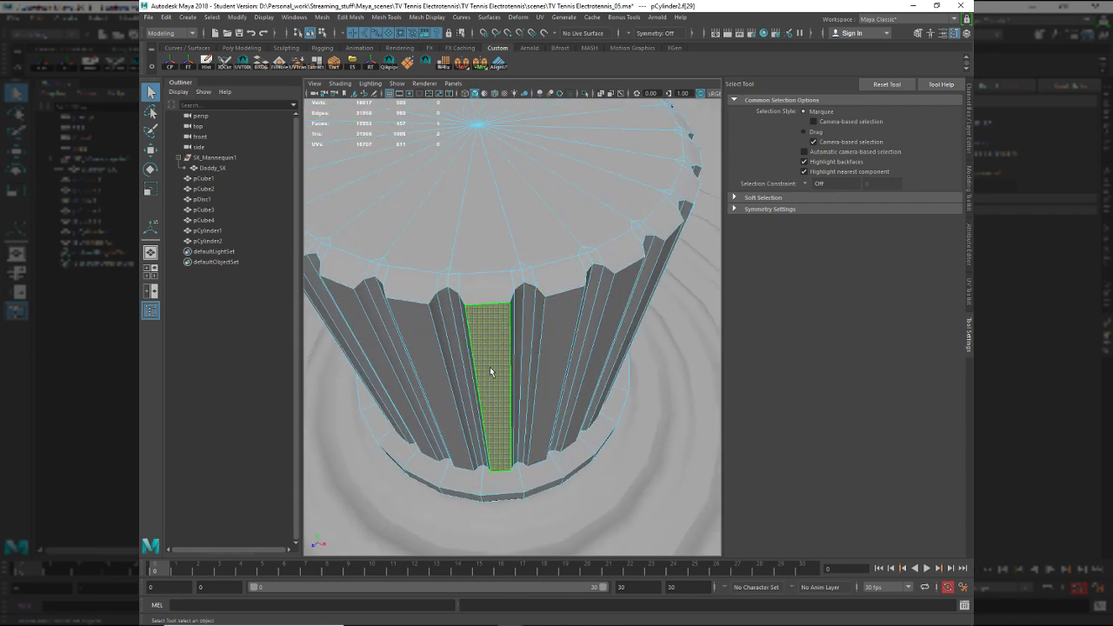
key("r")
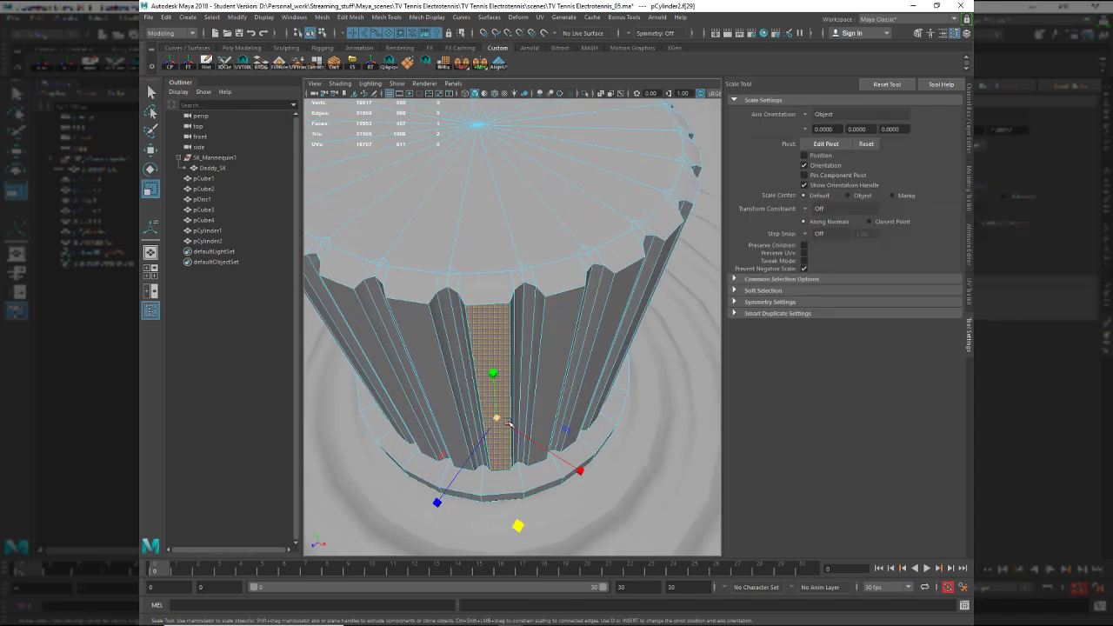
left_click_drag(498, 419, 565, 461)
key("ctrl+z")
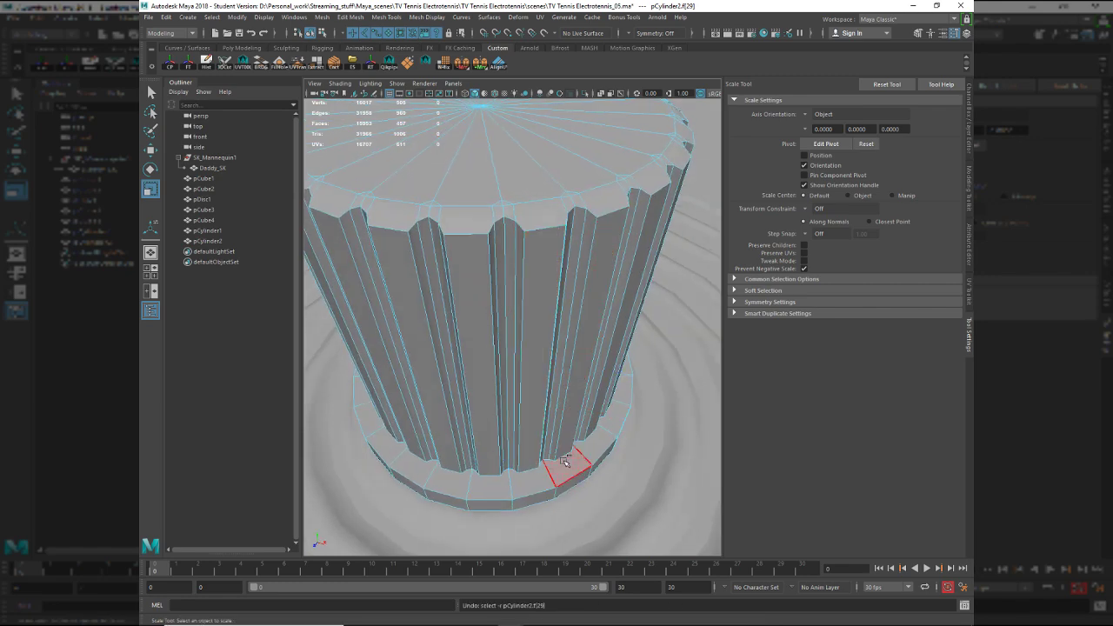
left_click(548, 342)
left_click_drag(582, 485, 545, 368)
right_click_drag(544, 369, 545, 370)
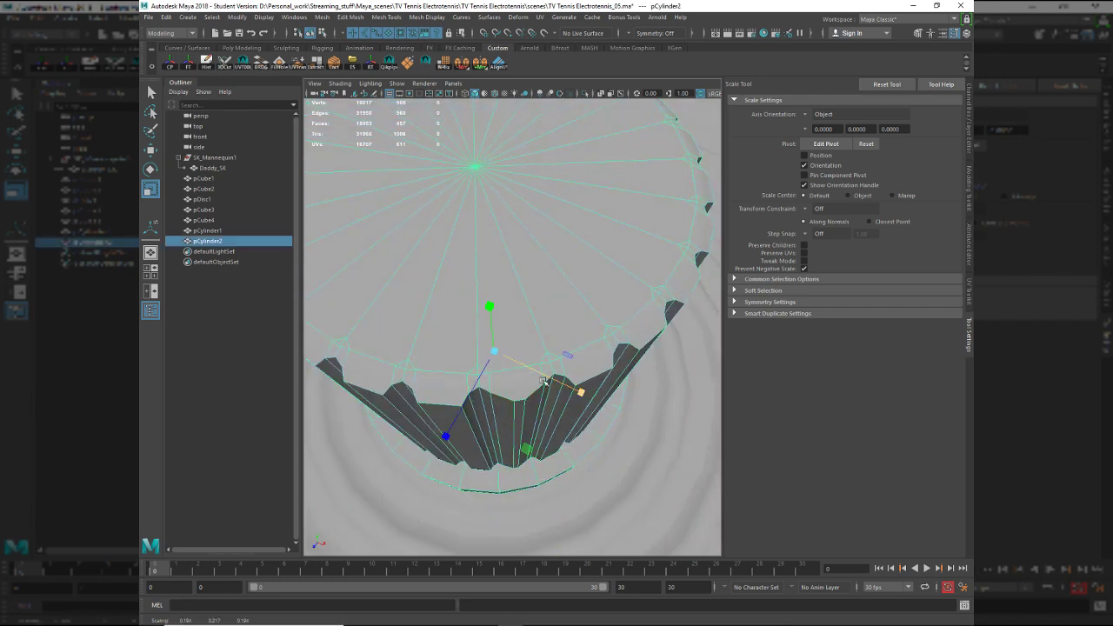
left_click(556, 338)
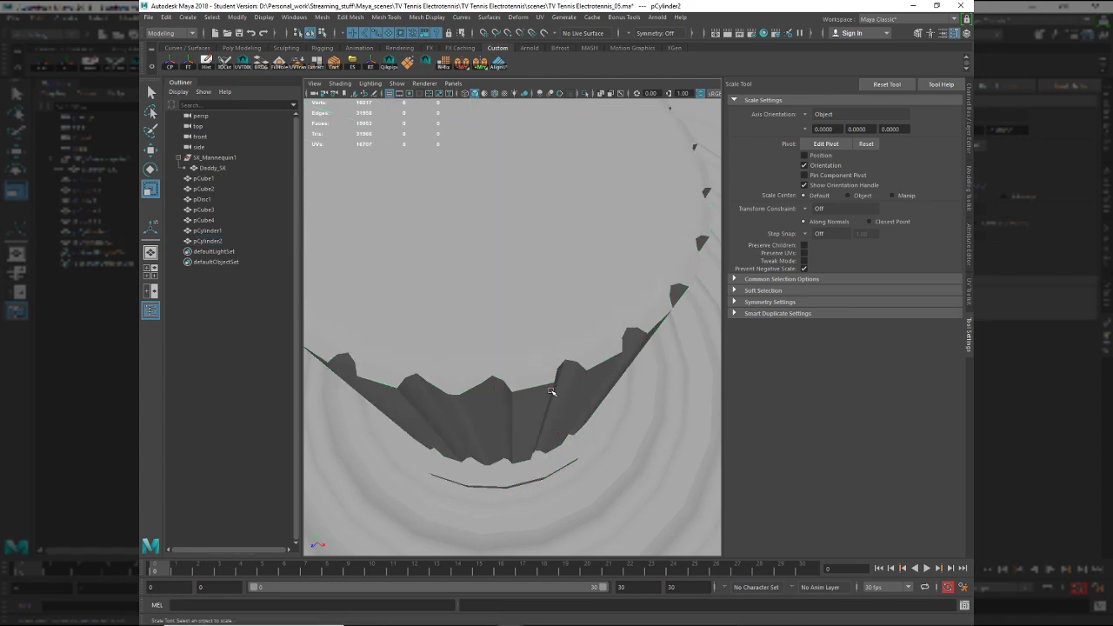
Undo the ridge face scaling and the groove edge bevel.
left_click_drag(557, 353, 544, 406, "alt")
right_click_drag(544, 406, 551, 404, "alt")
key("ctrl+z")
key("ctrl+z")
key("ctrl+z")
key("ctrl+z")
key("ctrl+z")
key("ctrl+z")
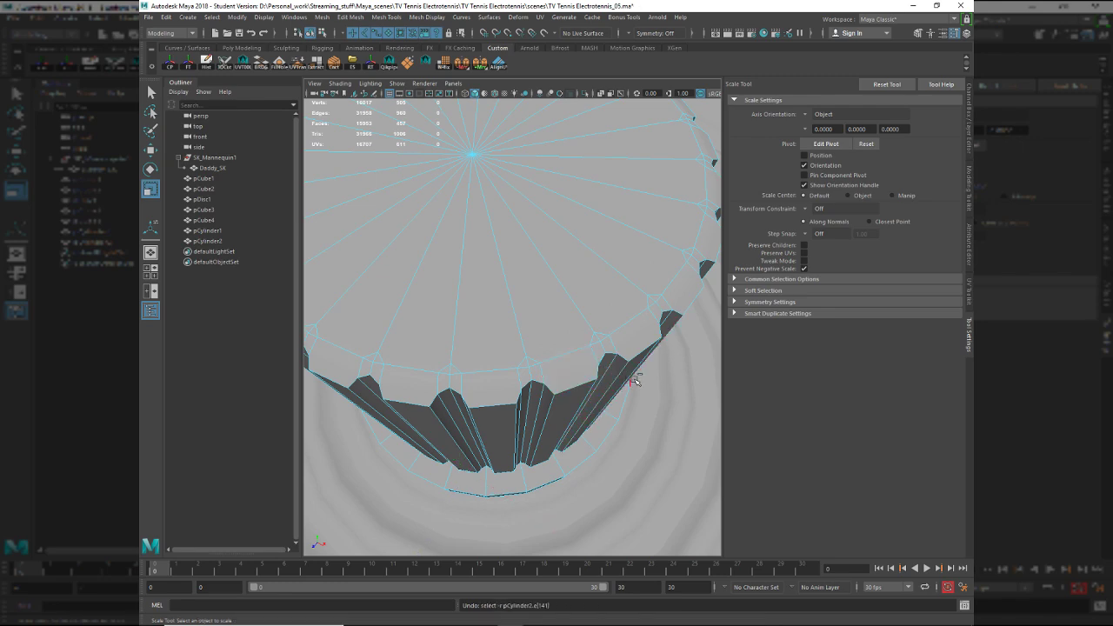
key("ctrl+z")
key("ctrl+z")
key("ctrl+z")
key("ctrl+z")
key("ctrl+z")
key("ctrl+z")
key("ctrl+z")
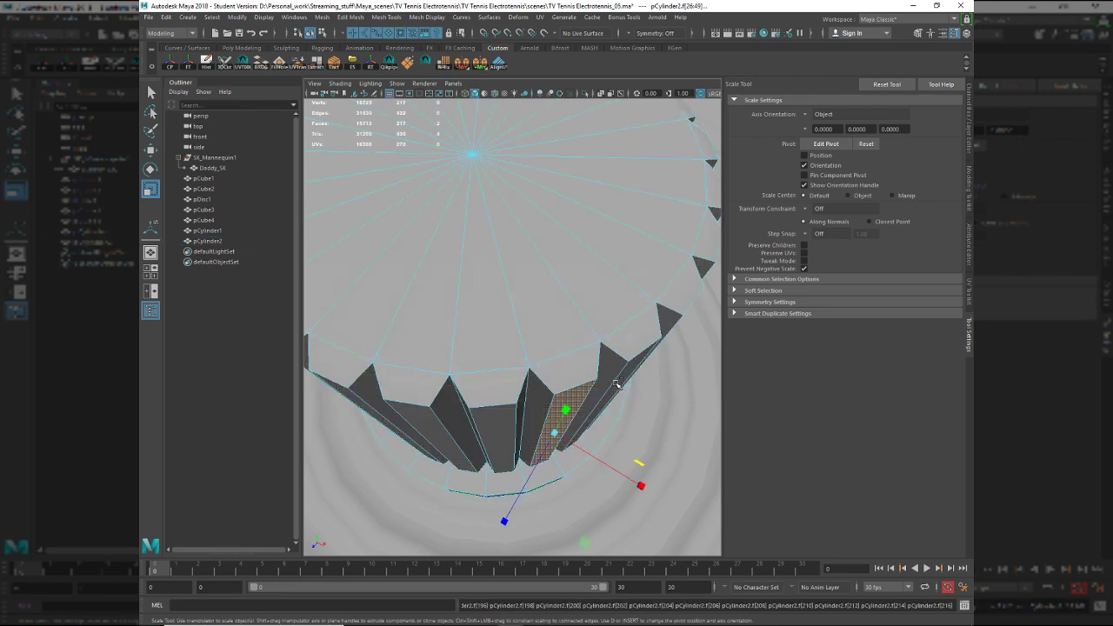
Undo the earlier face selections back to the editable settings of the ridge face extrusion.
key("ctrl+z")
key("ctrl+z")
key("ctrl+z")
key("ctrl+z")
key("ctrl+z")
key("ctrl+z")
key("ctrl+z")
key("ctrl+z")
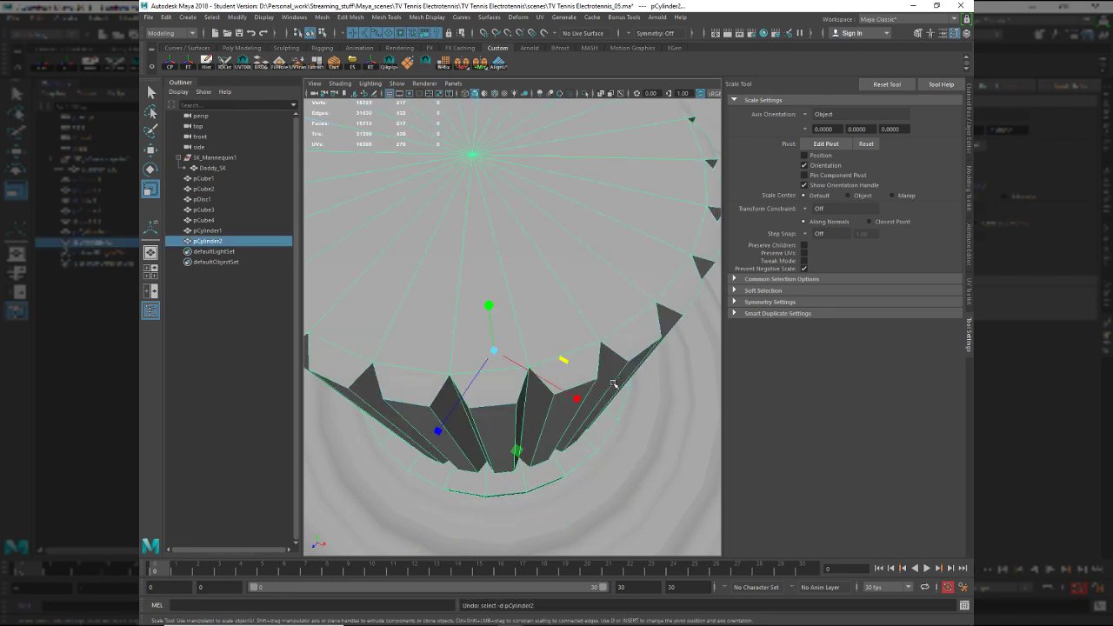
key("ctrl+e")
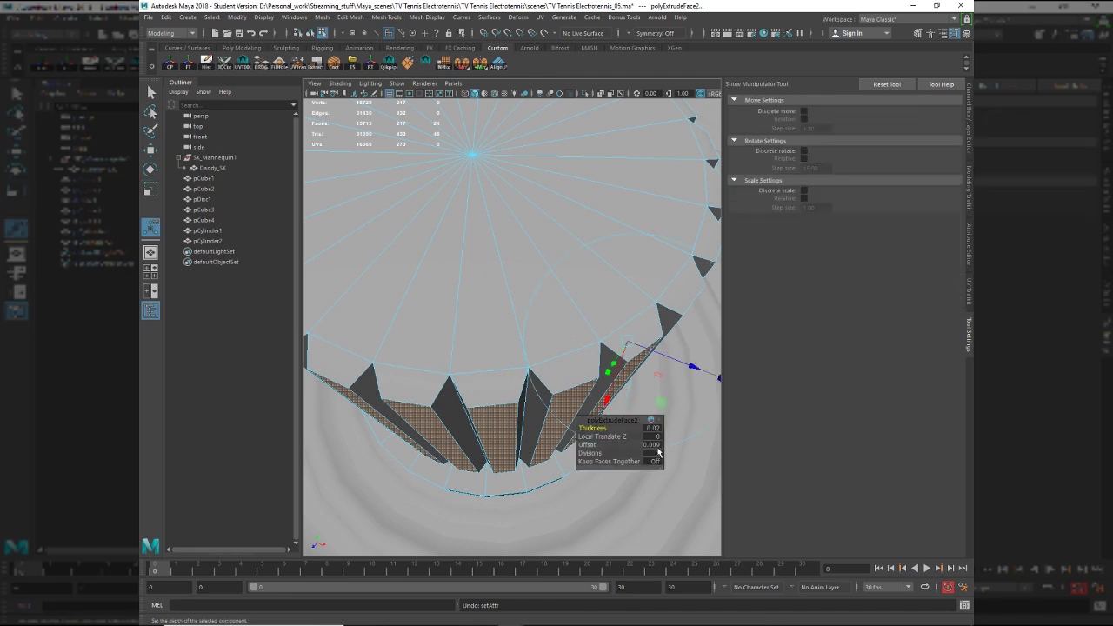
Try several offset values, including 0.01 and 0.05, for the ridge face extrusion and compare the groove widths.
left_click(653, 444)
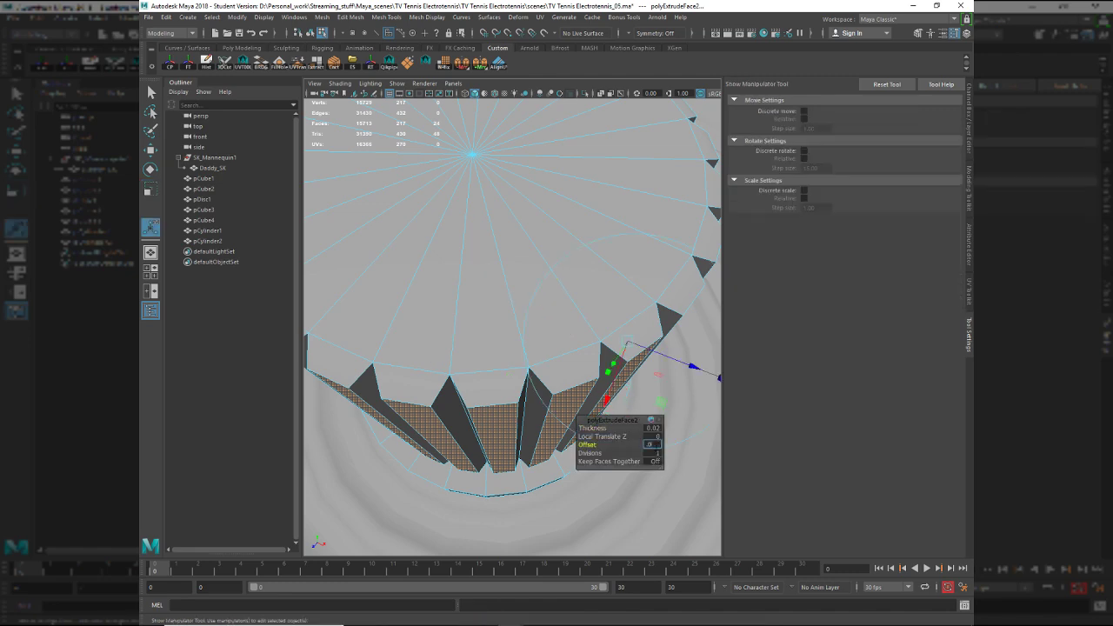
type(".04")
key("Return")
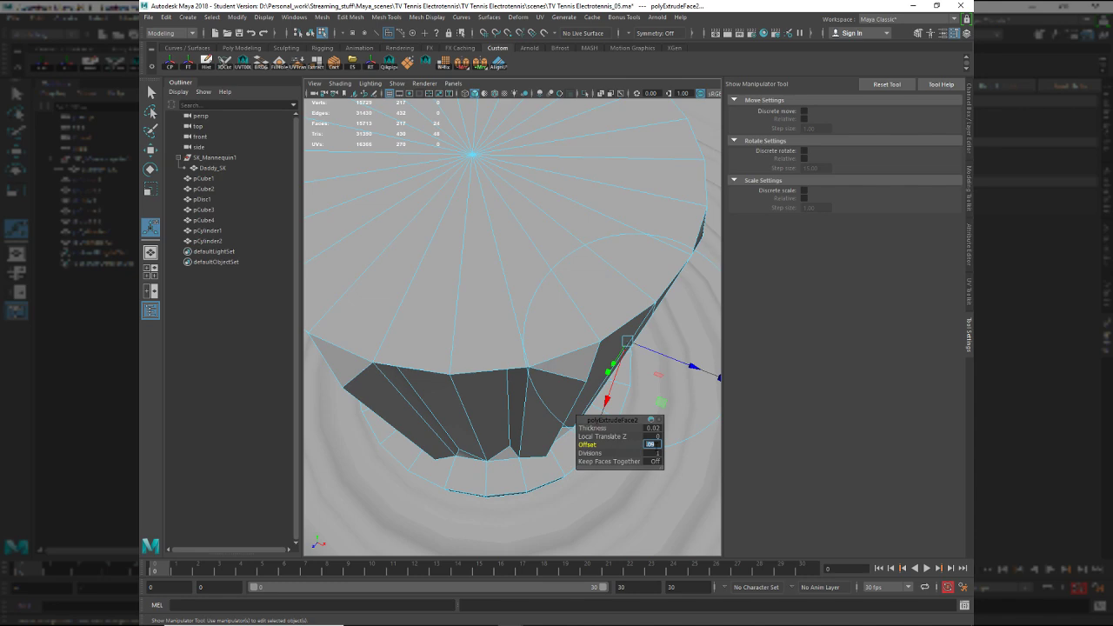
type(".01")
key("Return")
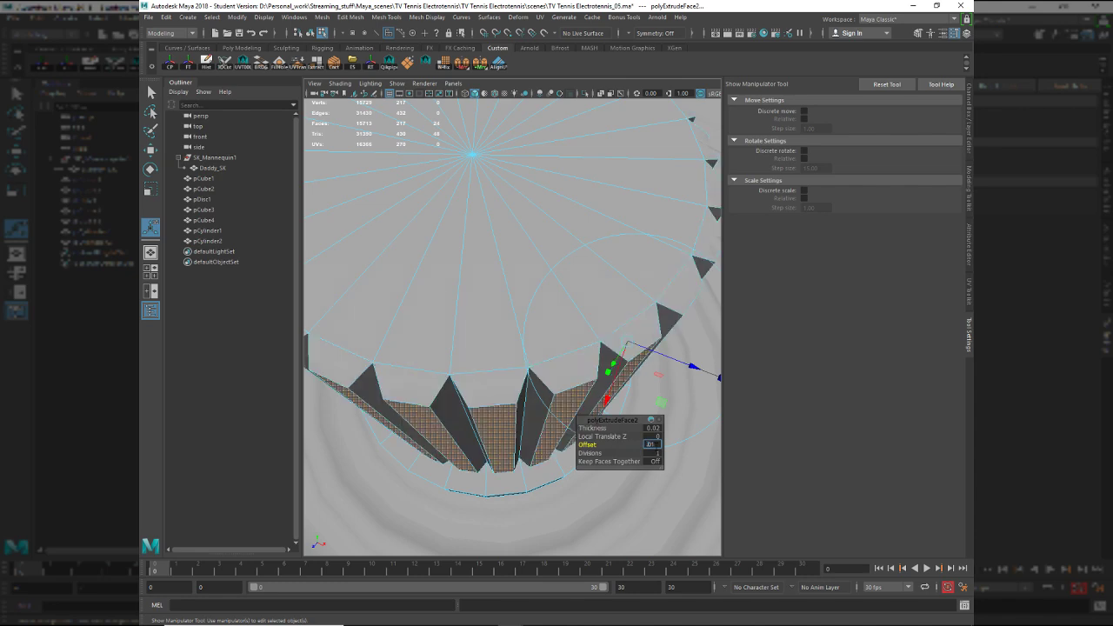
type(".05")
key("Return")
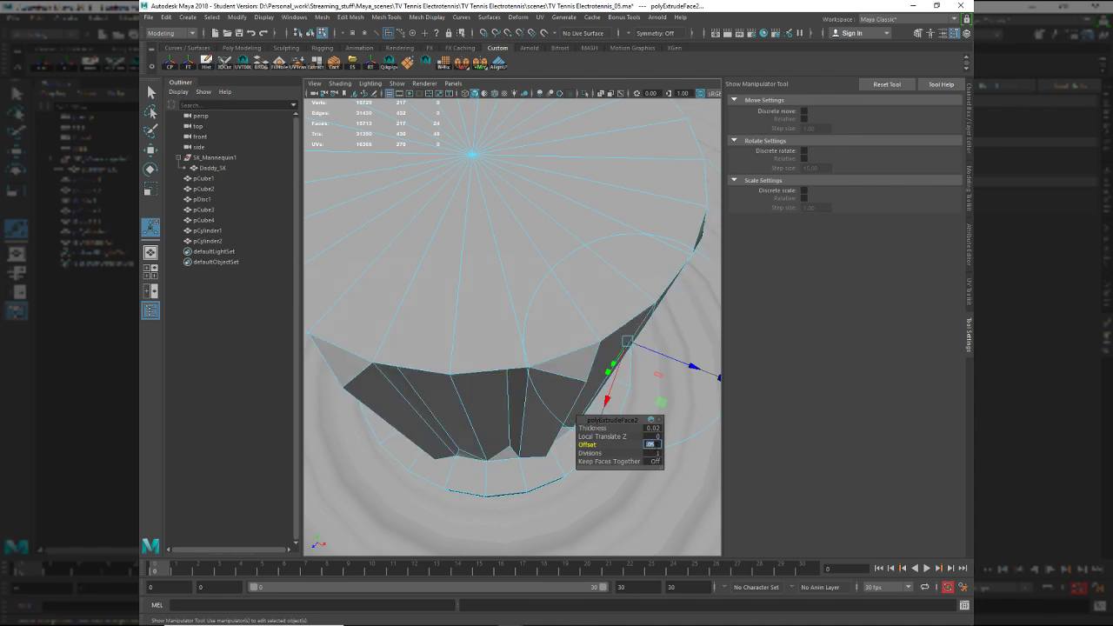
type(".01")
key("Return")
type(".0")
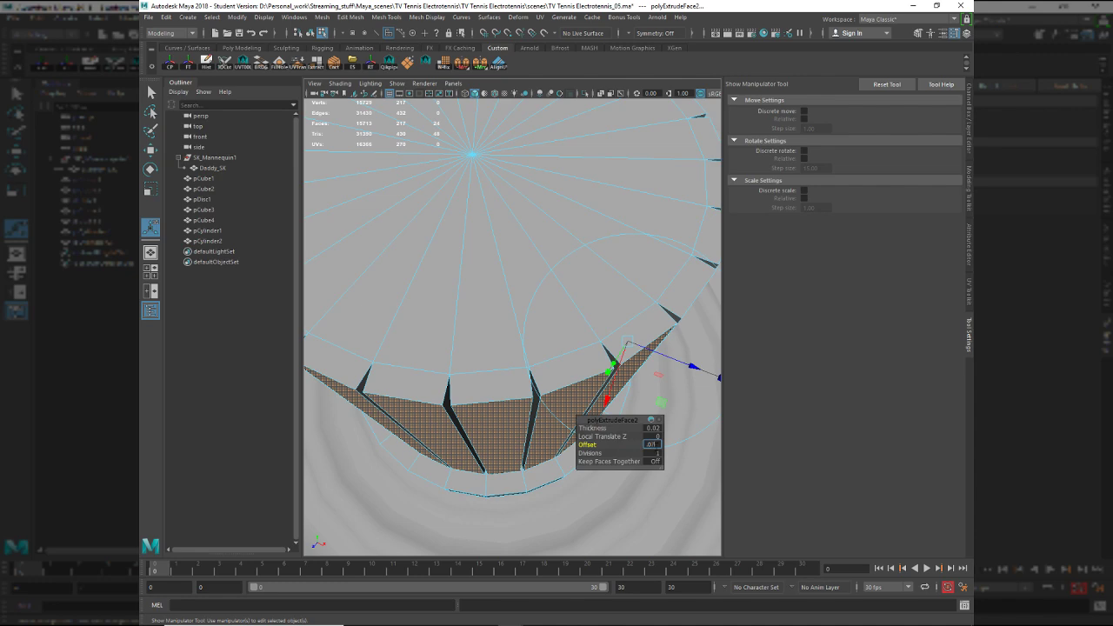
type("7")
key("Return")
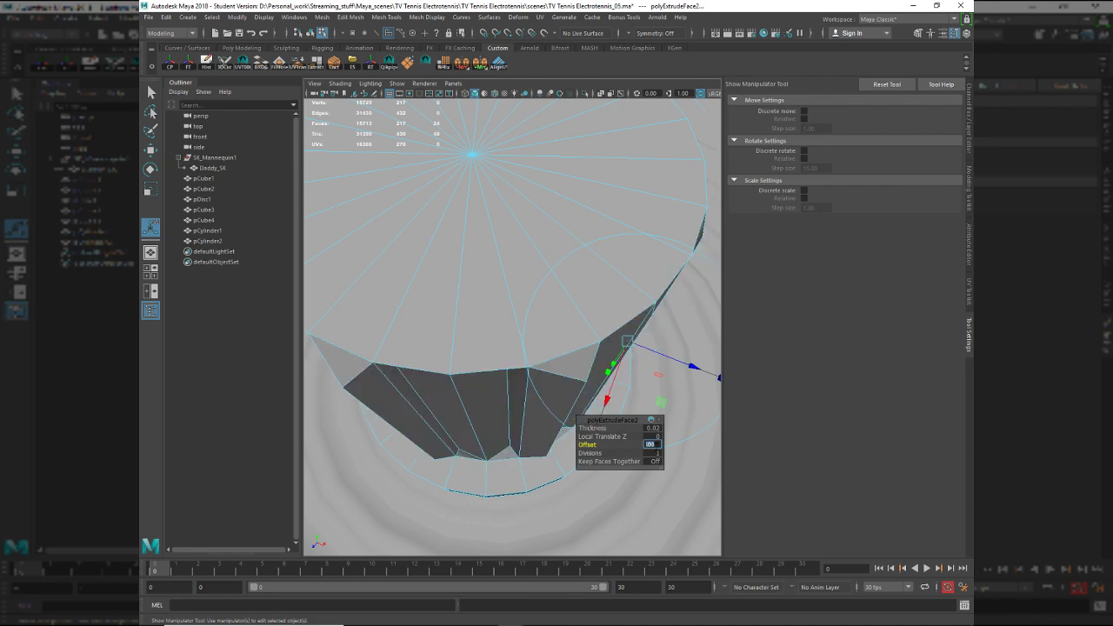
Set the ridge face extrusion's offset to 0.02 and check the narrowed ridges around the grip.
type(".02")
key("Return")
left_click_drag(591, 403, 462, 378, "alt")
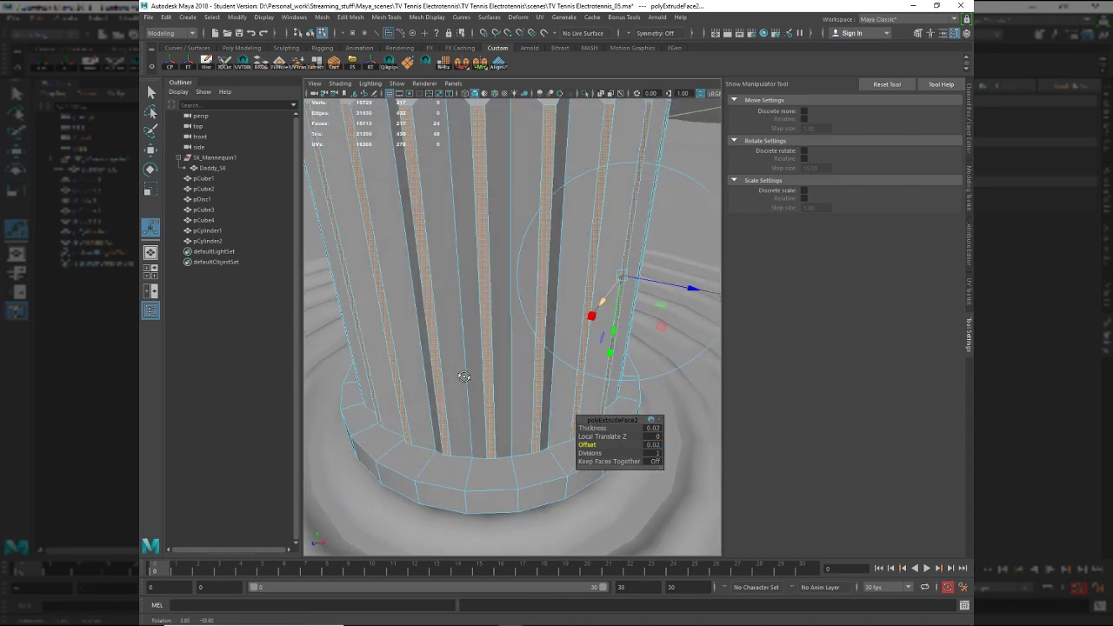
mouse_move(462, 378)
right_mouse_down("alt")
mouse_move(499, 406)
mouse_move(479, 380)
right_mouse_up("alt")
left_click_drag(479, 380, 483, 405, "alt")
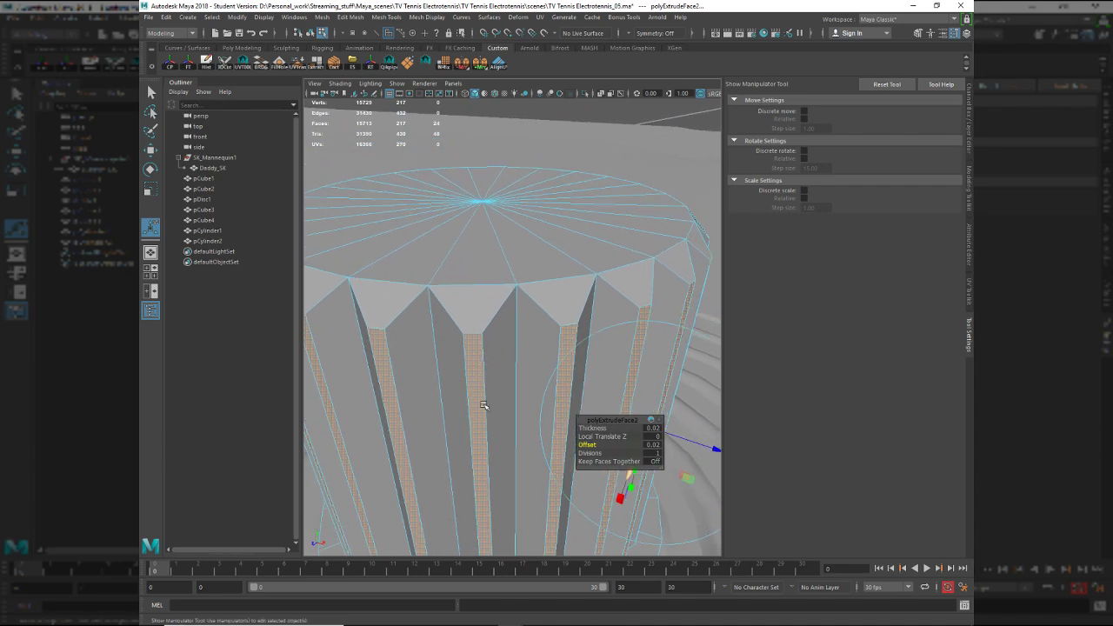
Select the vertical edges in the middle of the grooves between the narrowed ridges, all around the grip.
mouse_move(458, 357)
right_mouse_down()
mouse_move(481, 331)
mouse_move(464, 364)
right_mouse_up()
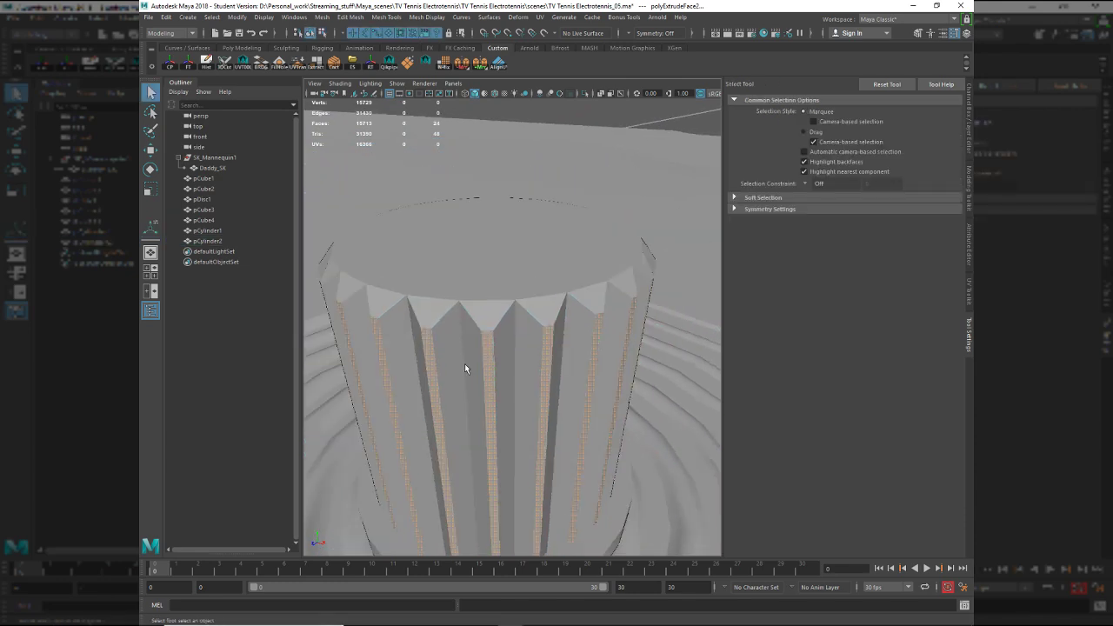
left_click(464, 376)
key("F10")
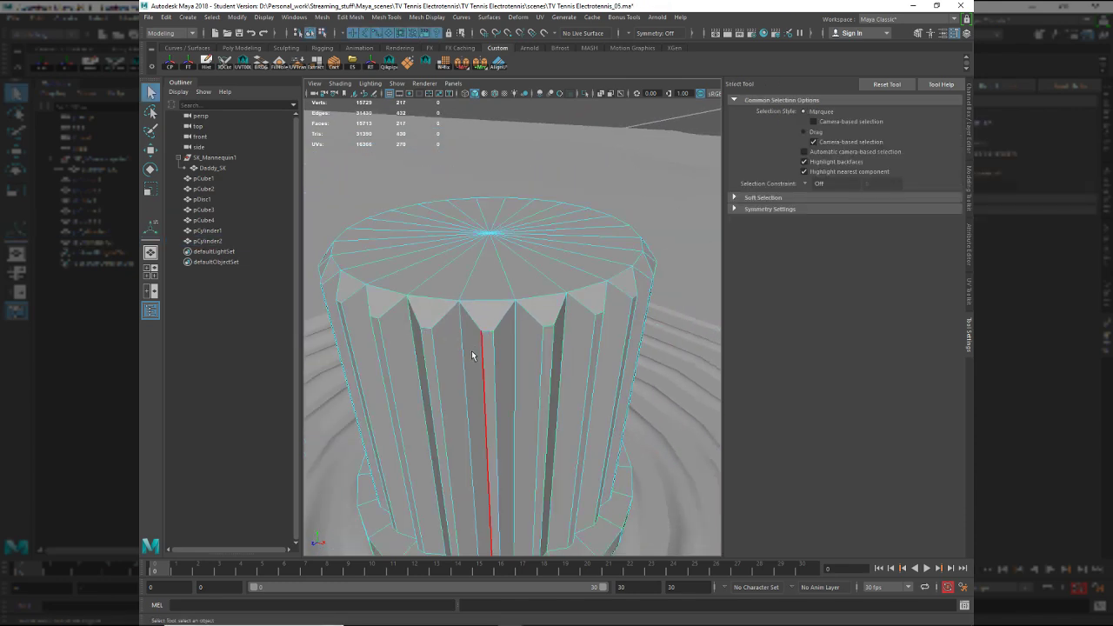
key("ctrl+z")
key("ctrl+z")
key("ctrl+z")
key("F10")
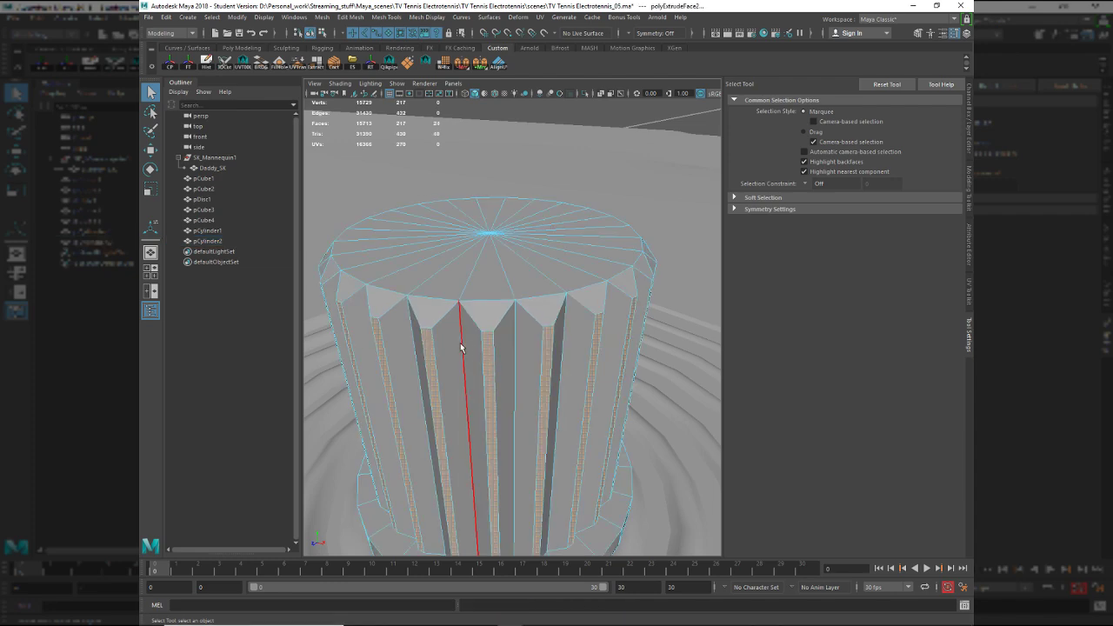
left_click(465, 361)
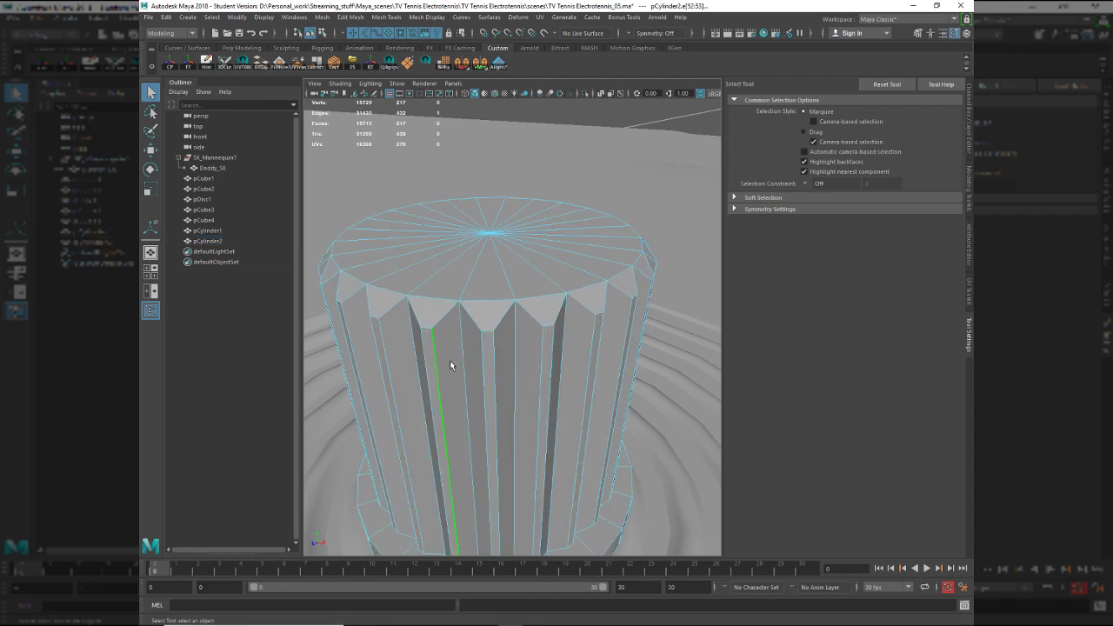
right_click_drag(518, 343, 620, 518, "shift")
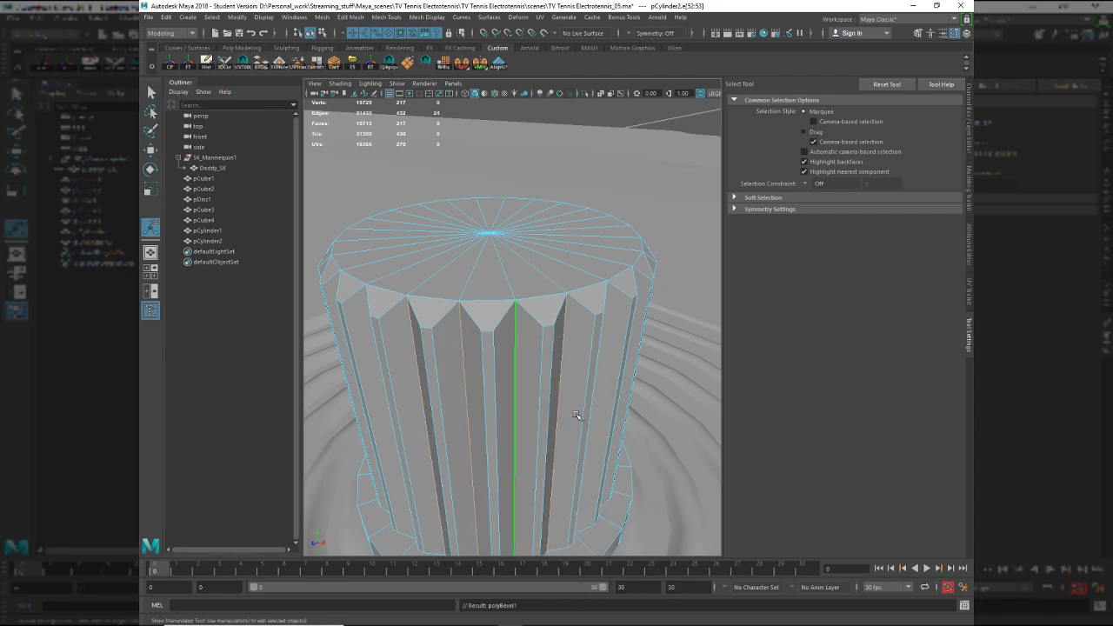
Bevel the selected groove edges with added segments at a 0.5 fraction to round the grooves, and clear the selection.
key("ctrl+b")
middle_click_drag(533, 416, 545, 416)
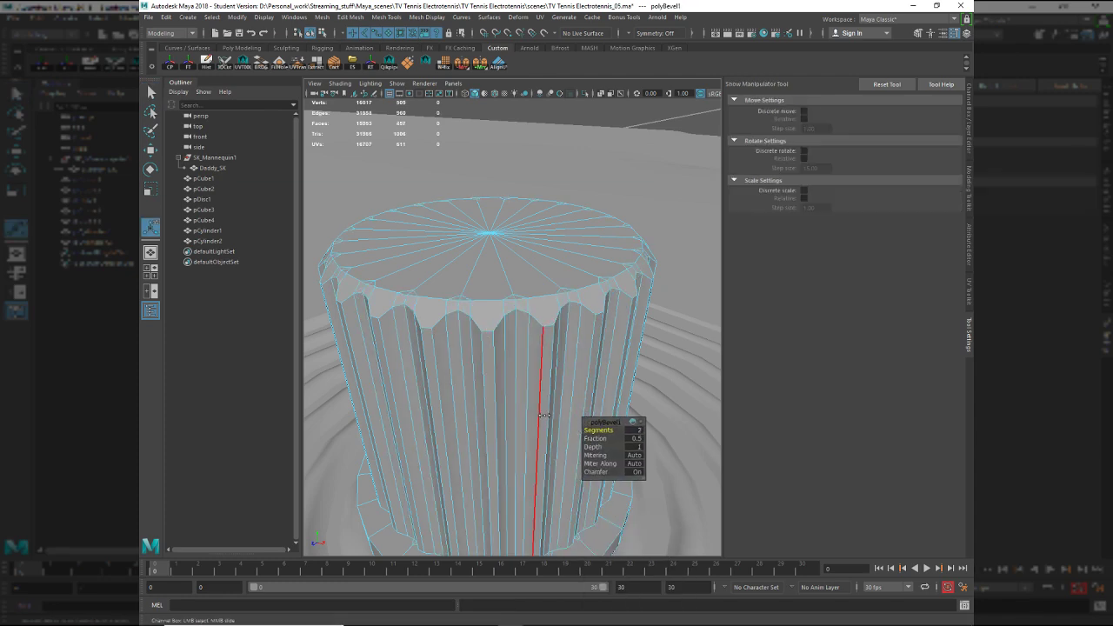
right_click_drag(512, 361, 551, 339)
key("q")
key("alt+d")
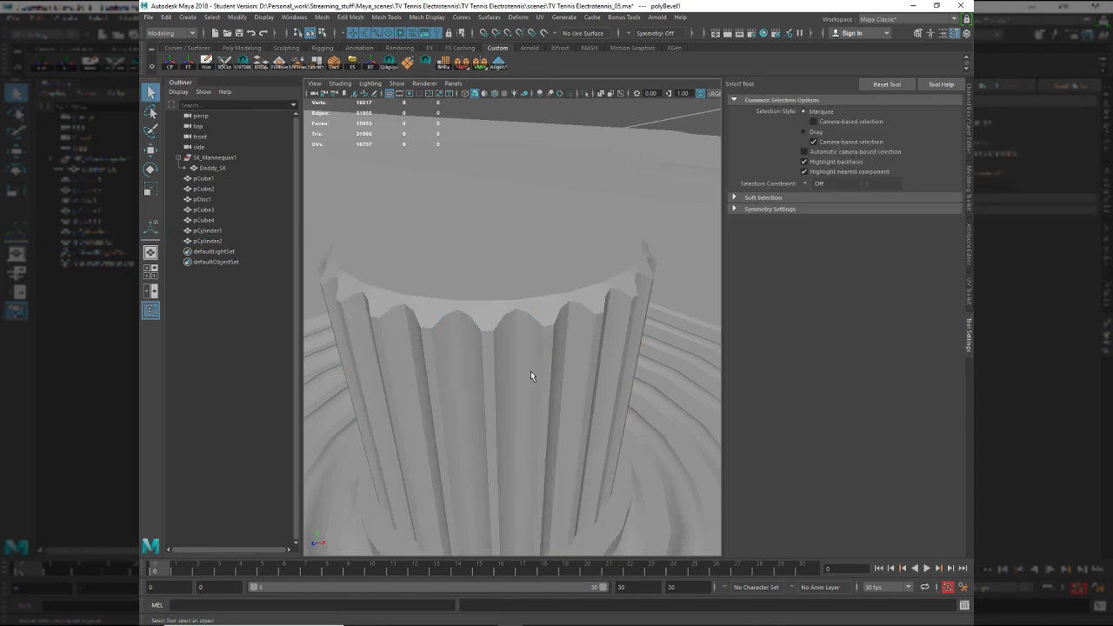
Inspect the rounded grooves on the knob's grip up close, from a distance and from the side.
scroll(530, 371, "down", 4)
left_click_drag(525, 371, 501, 365, "alt")
scroll(501, 364, "up", 10)
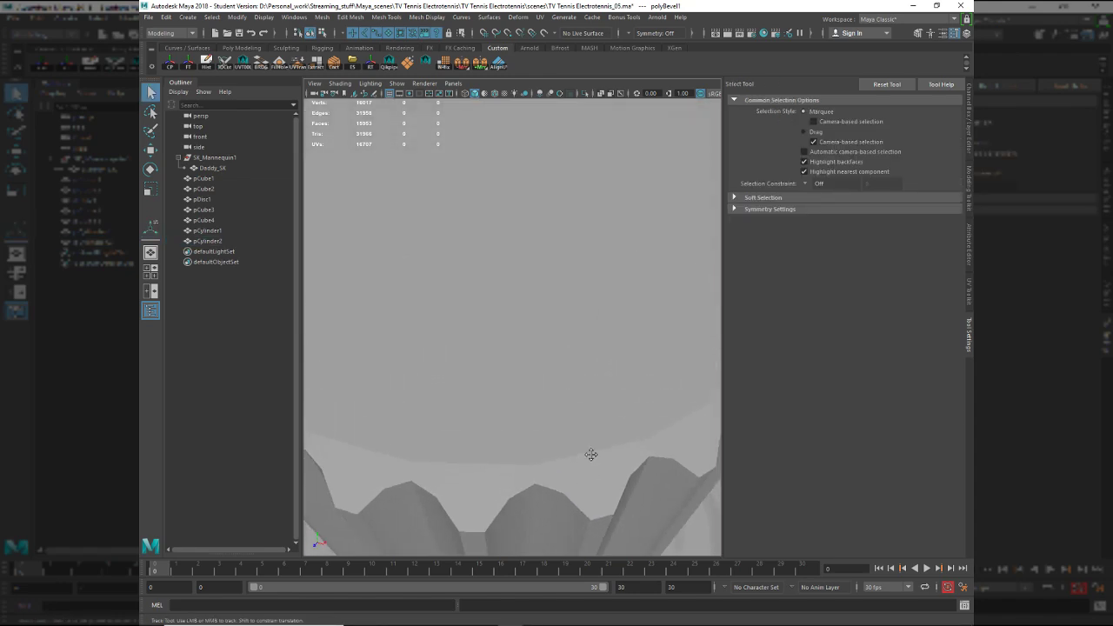
left_click(511, 428)
key("alt+d")
right_click_drag(481, 402, 435, 384, "alt")
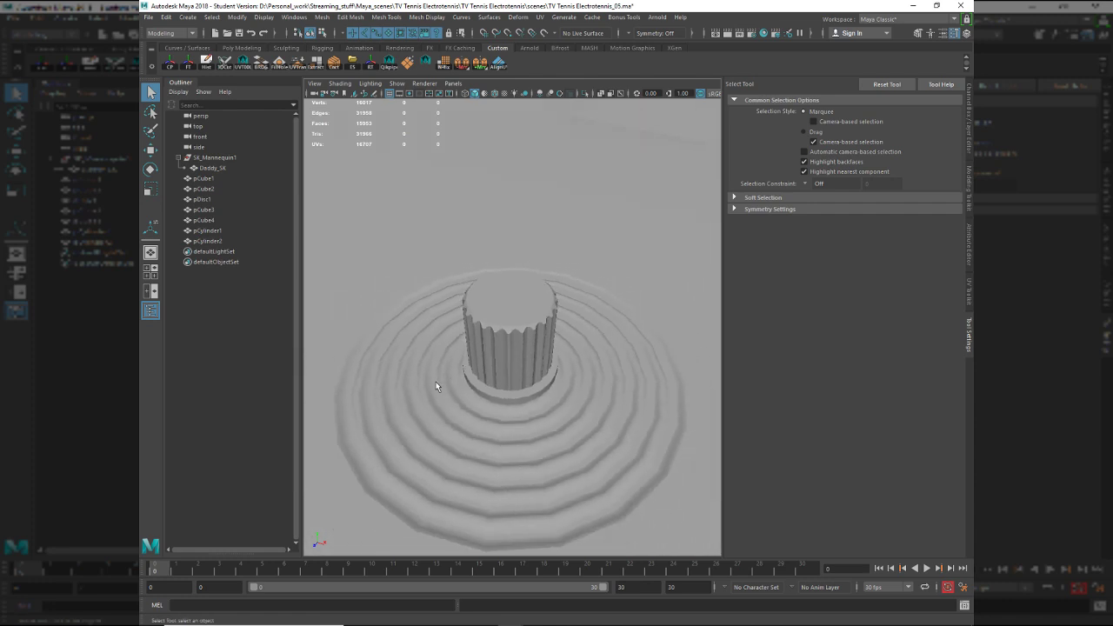
left_click_drag(436, 384, 489, 351, "alt")
scroll(489, 351, "up", 10)
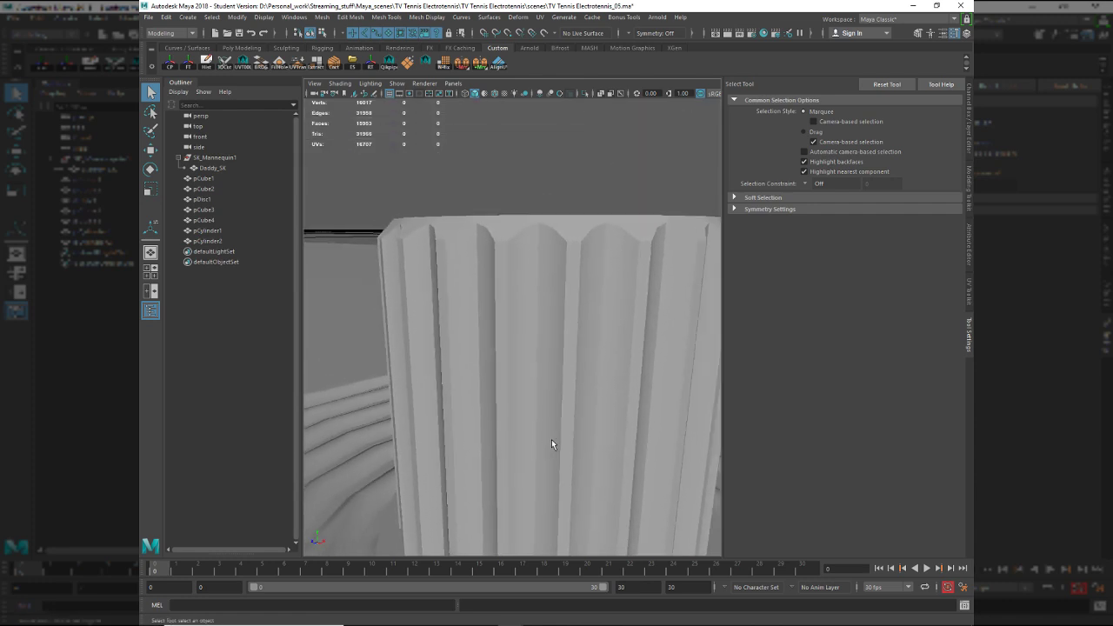
Reopen the groove bevel's settings on the knob and try adjusting the fraction.
left_click(553, 426)
key("ctrl+b")
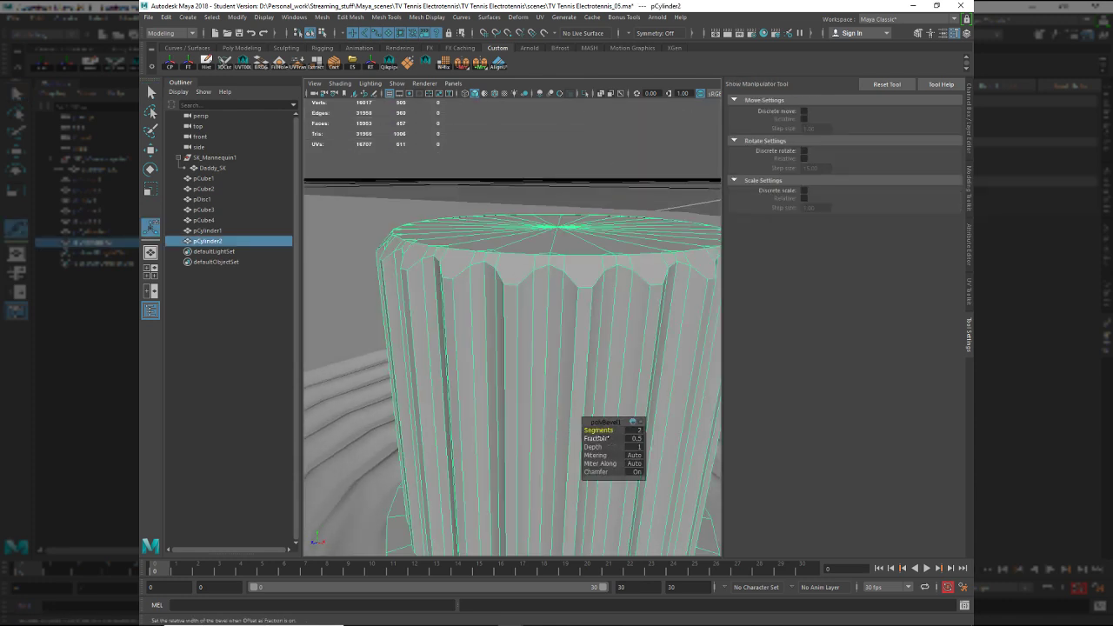
left_click_drag(610, 439, 612, 440)
right_click_drag(527, 361, 527, 335)
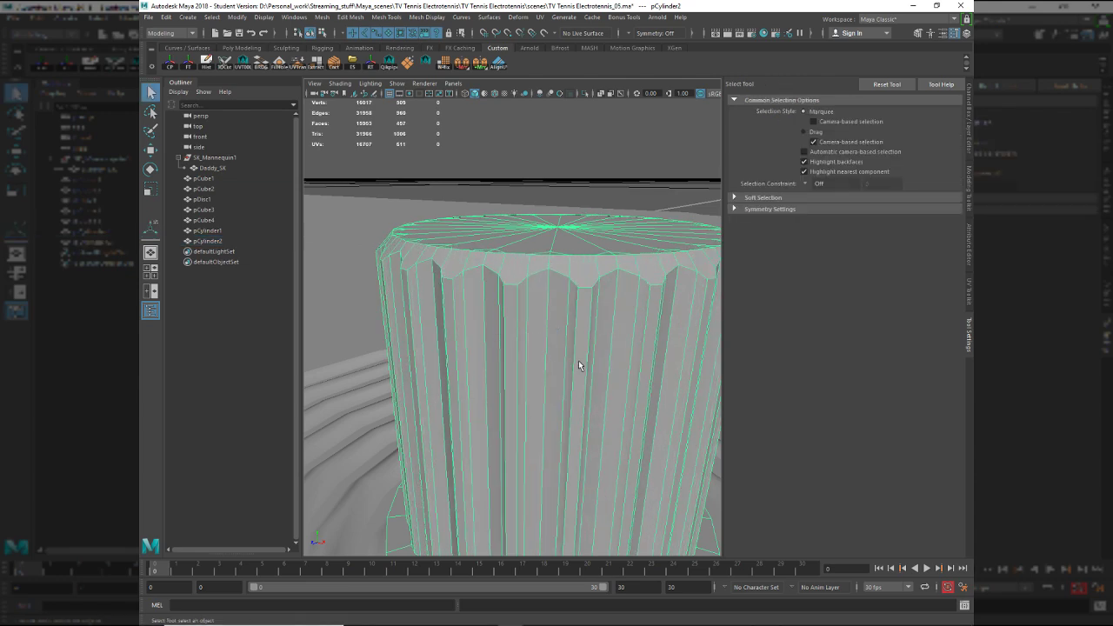
left_click(574, 361, "ctrl")
scroll(566, 361, "down", 4)
mouse_move(566, 361)
left_mouse_down("alt")
mouse_move(582, 393)
mouse_move(596, 371)
mouse_move(582, 358)
left_mouse_up("alt")
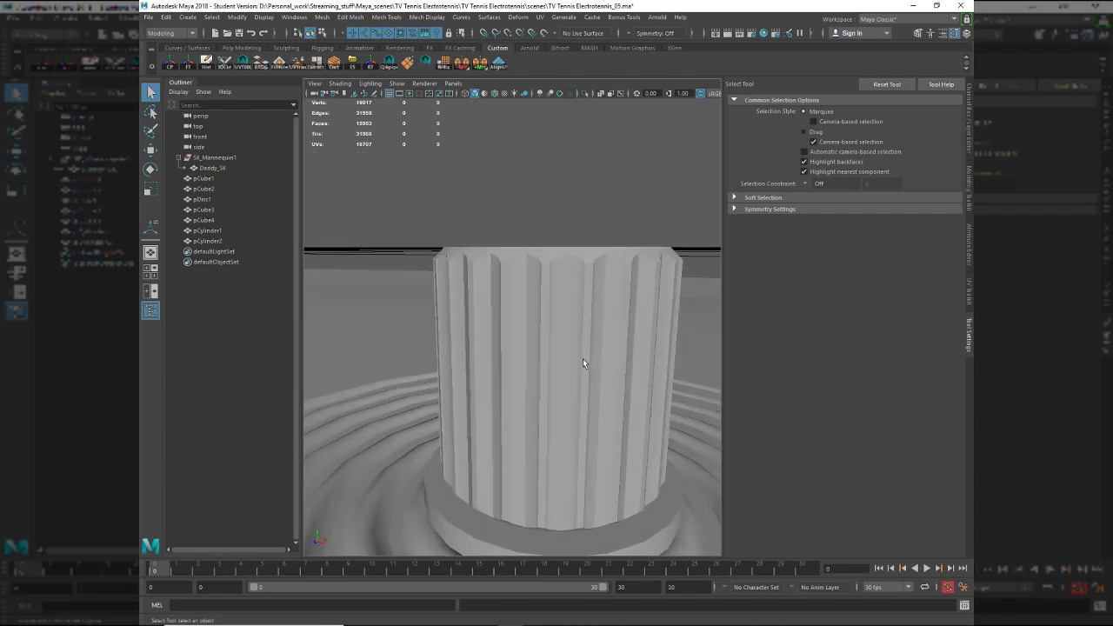
Select the edges of the knob's grip and soften them to smooth the shading of the ridges and grooves.
right_click_drag(583, 358, 579, 376)
left_click(576, 371)
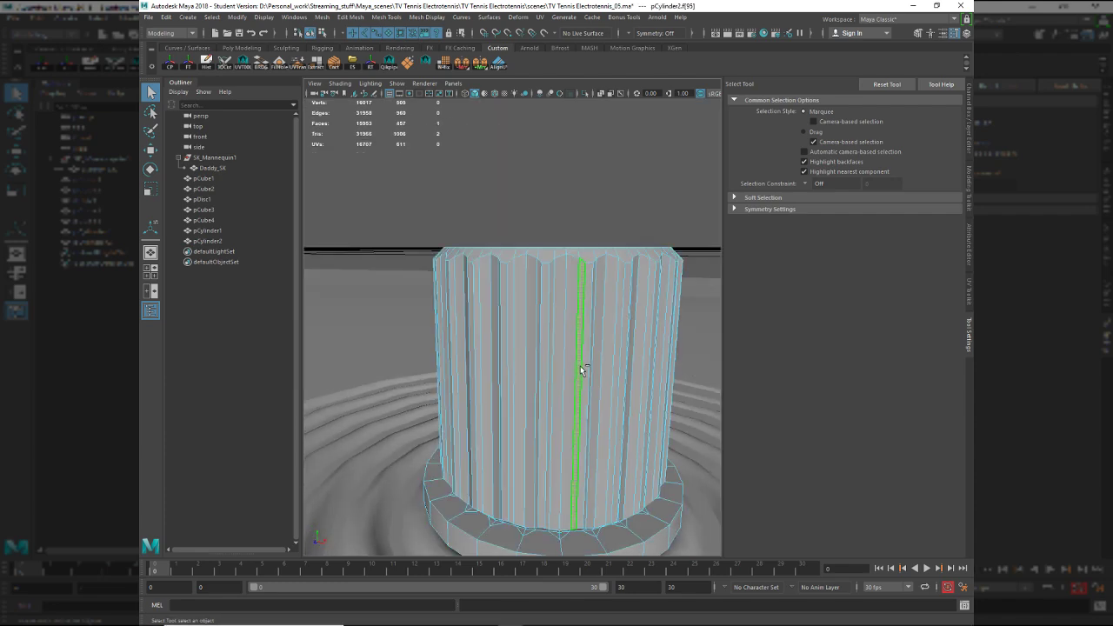
right_click_drag(582, 370, 648, 335)
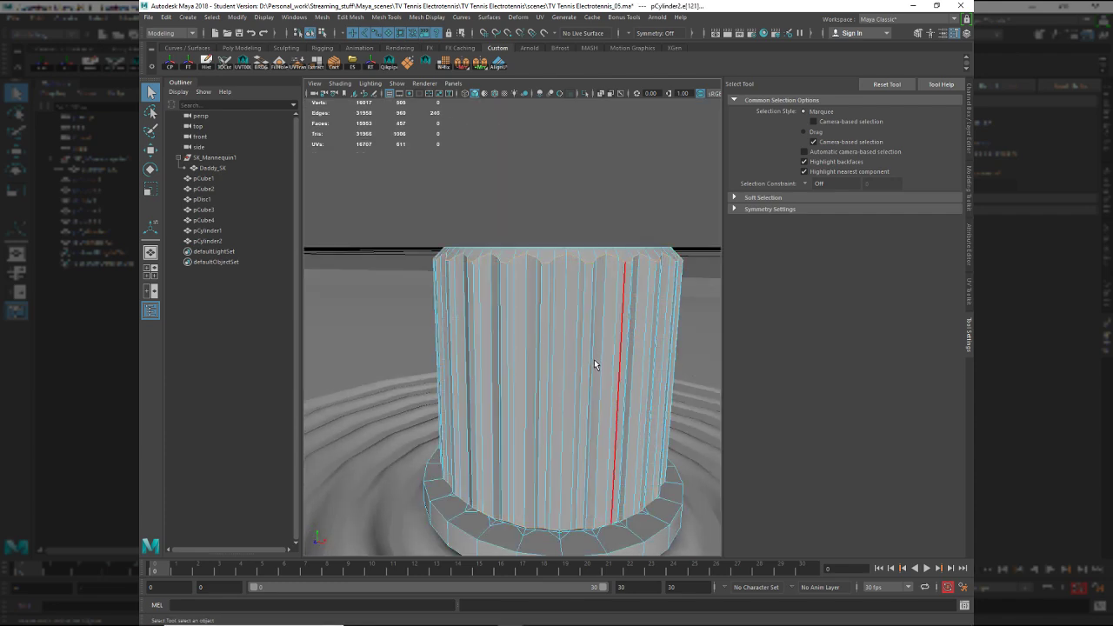
key("ctrl+z")
key("ctrl+F10")
right_click_drag(582, 362, 697, 371, "shift")
right_click_drag(598, 341, 639, 303)
left_click(640, 328, "shift")
Examine the softened shading along the grip's upper rim and down its sides.
left_click_drag(641, 328, 552, 392, "alt")
scroll(557, 409, "up", 5)
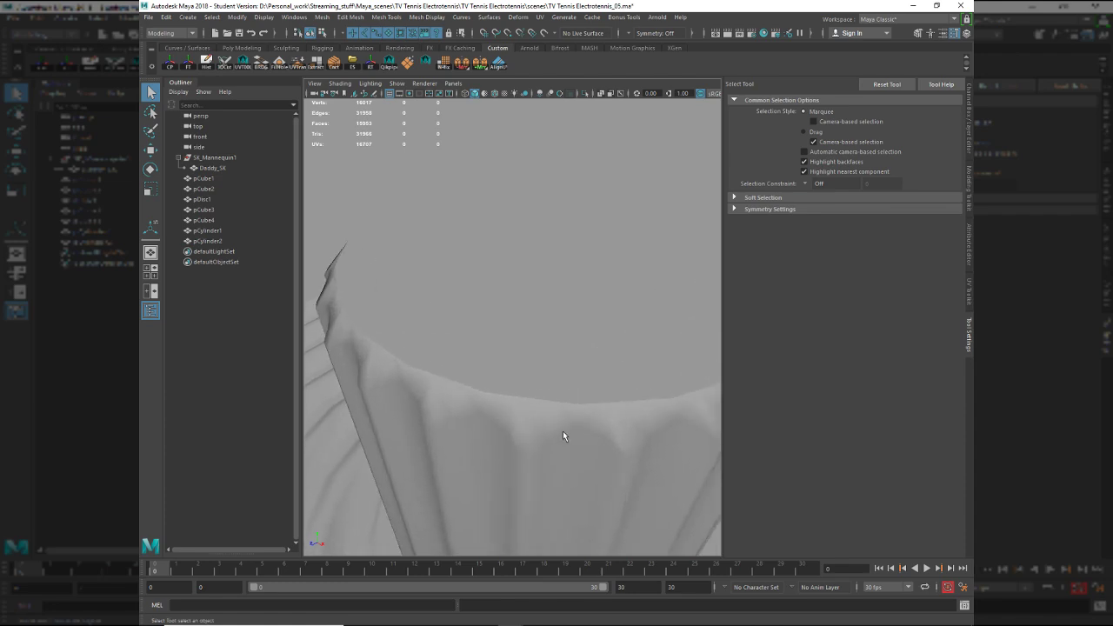
left_click(562, 431)
left_click_drag(547, 459, 582, 445, "alt")
scroll(581, 435, "down", 5)
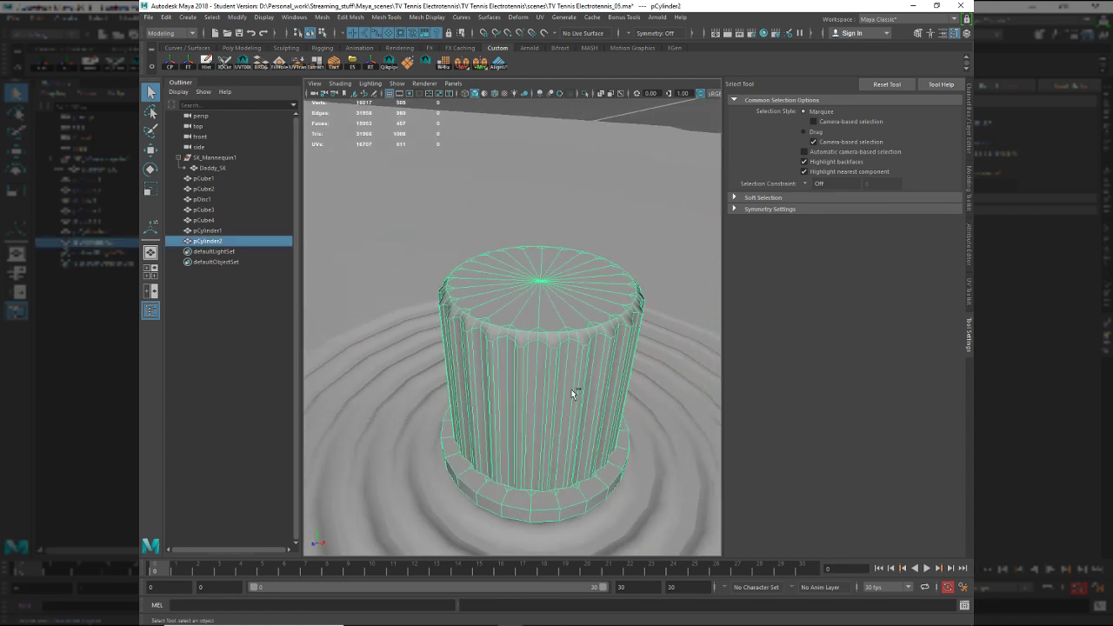
left_click(563, 394, "shift")
mouse_move(555, 400)
left_mouse_down("alt")
mouse_move(551, 365)
mouse_move(549, 392)
left_mouse_up("alt")
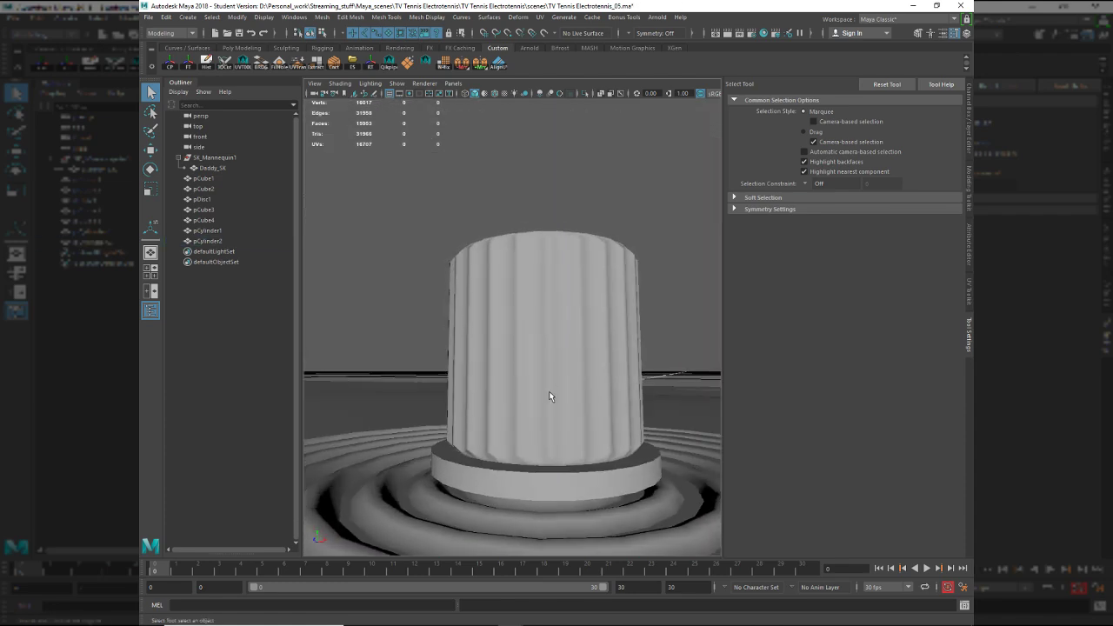
Select the faces around the lower end of the grip in the front view, just above the flange.
left_click(529, 426)
scroll(533, 418, "up", 4)
key("F10")
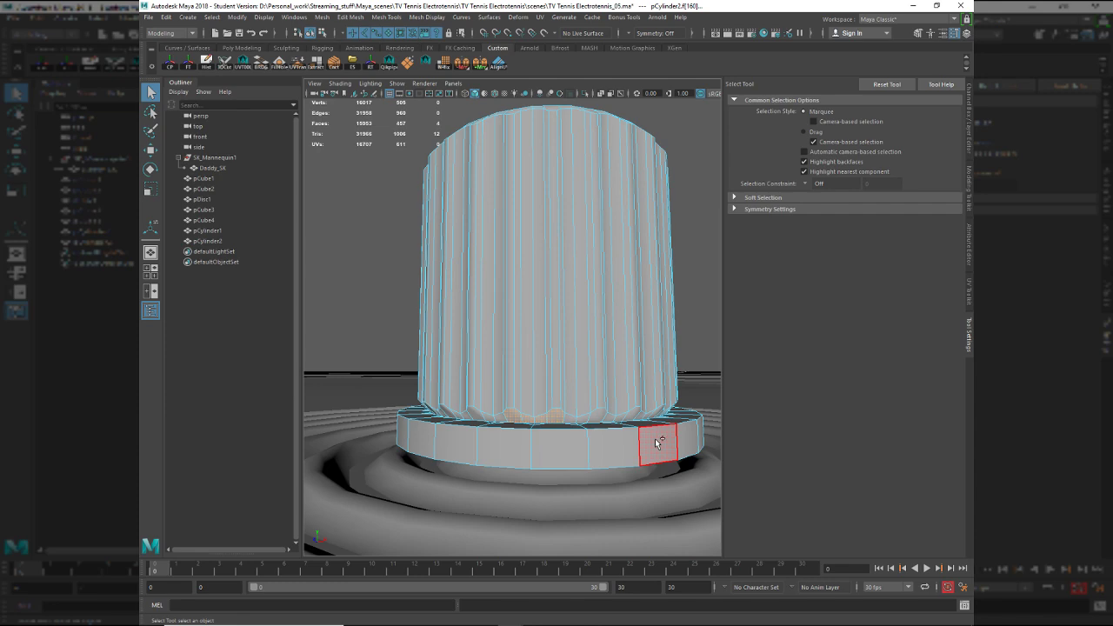
key("space")
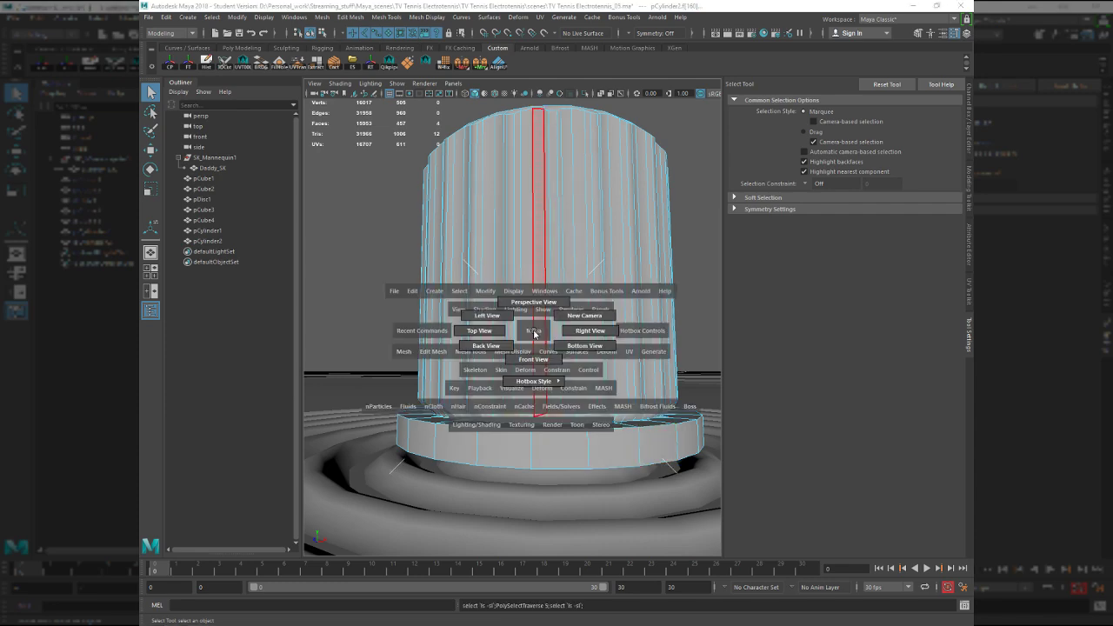
left_click_drag(530, 323, 533, 394)
key("f")
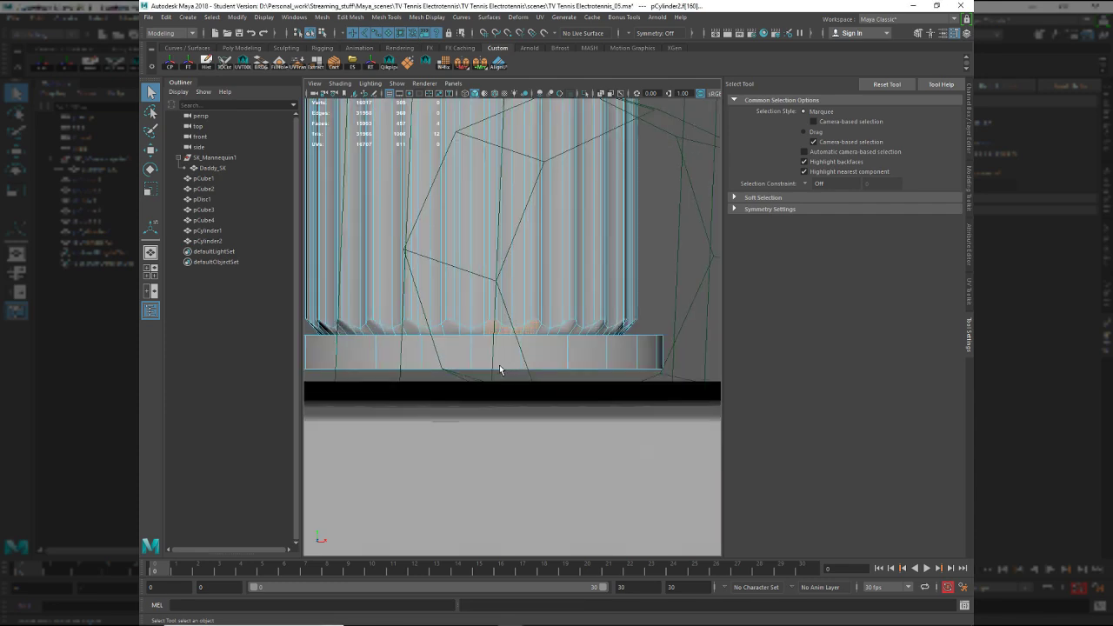
middle_click_drag(366, 308, 465, 303, "alt")
left_click_drag(388, 294, 778, 336)
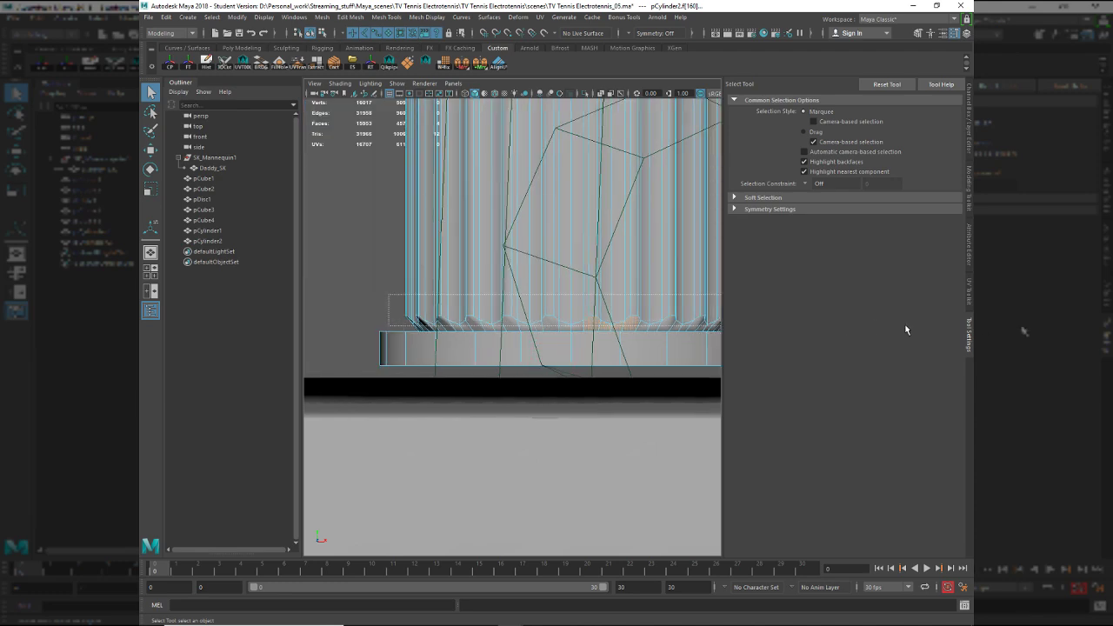
left_click_drag(905, 330, 909, 329)
middle_click_drag(581, 355, 487, 378, "alt")
key("ctrl+a")
key("ctrl+a")
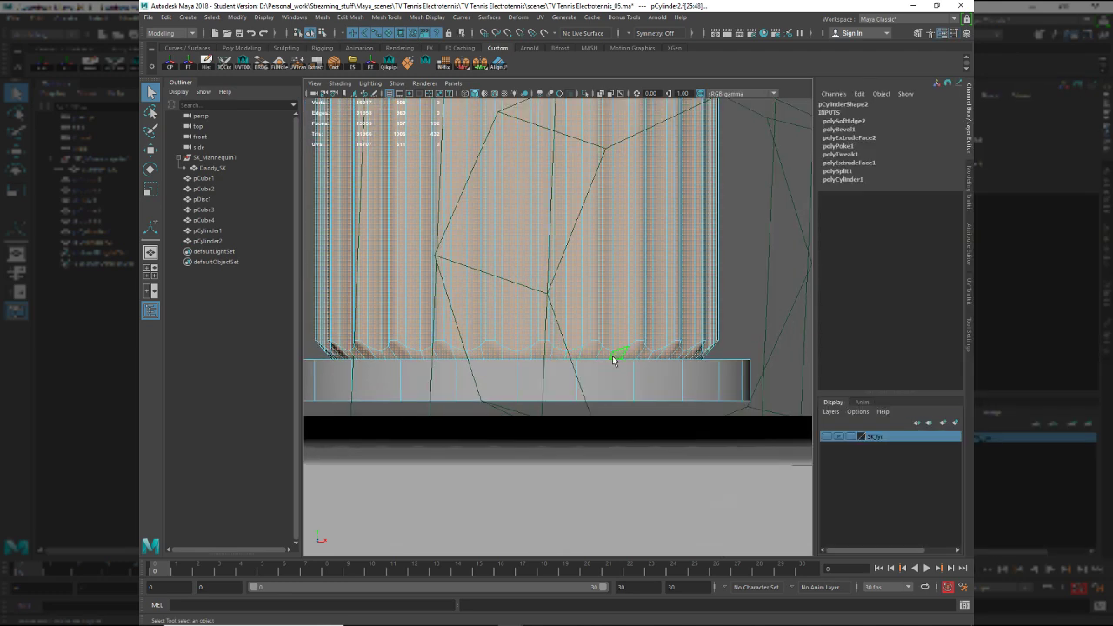
Exclude the long grip faces from the selection and delete the small slanted faces between the grip and the flange.
scroll(613, 361, "up", 3)
scroll(554, 328, "up", 4)
scroll(554, 328, "down", 20)
scroll(546, 318, "up", 5)
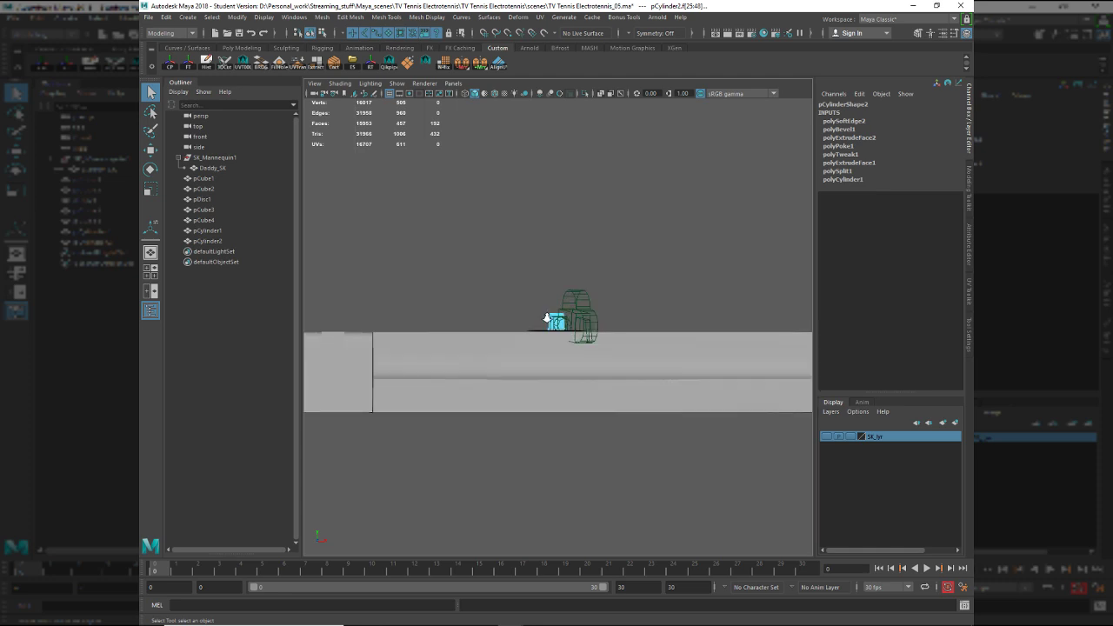
scroll(547, 318, "up", 5)
scroll(637, 300, "up", 4)
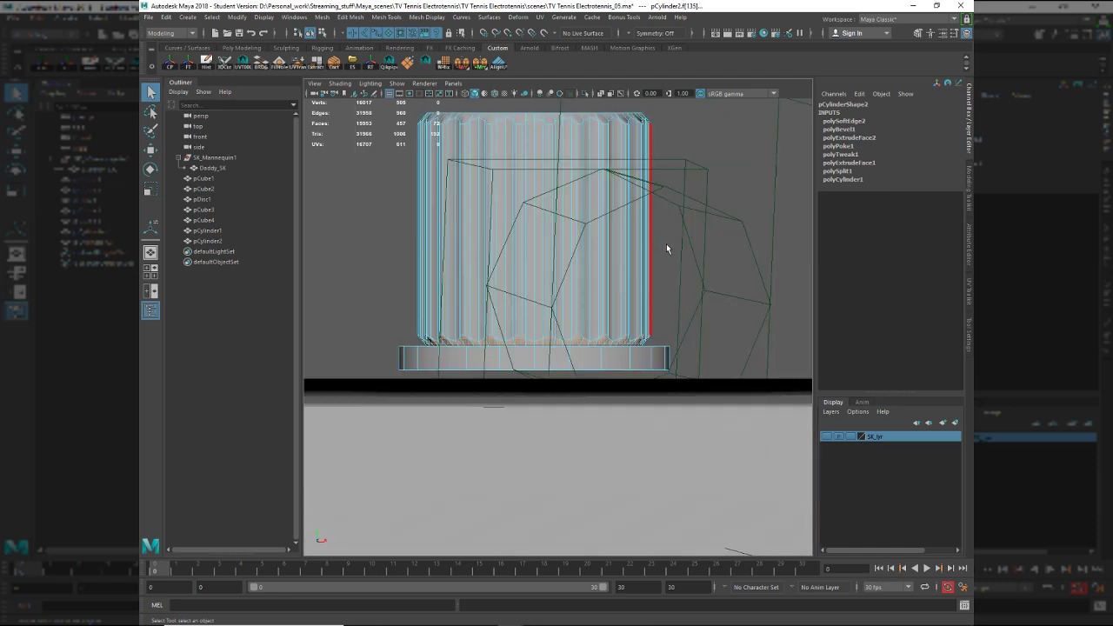
key("space")
left_click_drag(671, 274, 669, 251)
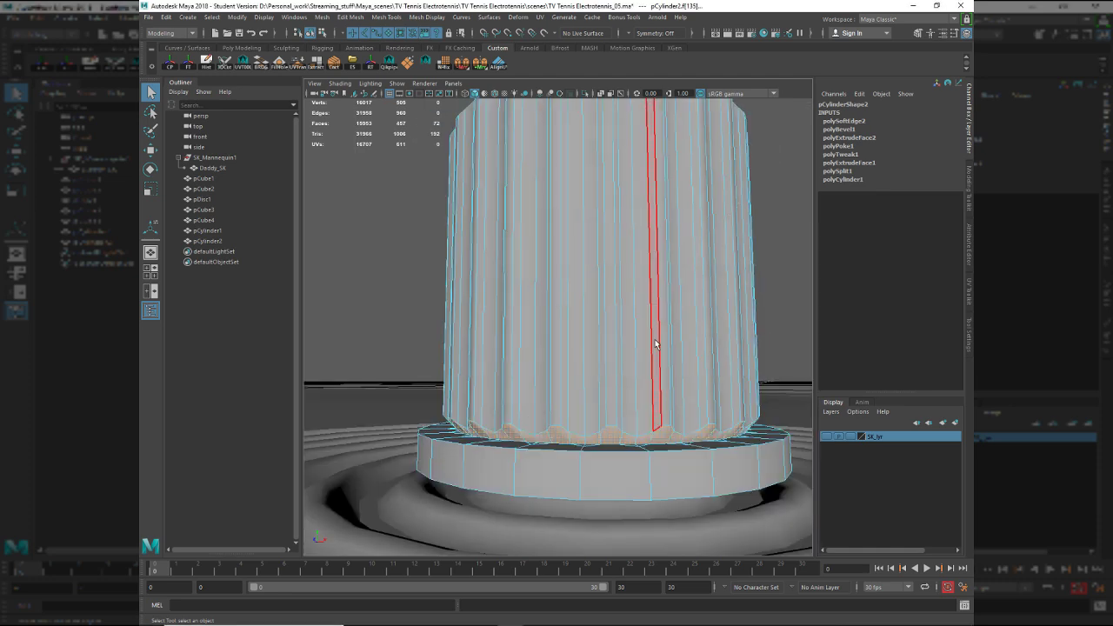
key("Delete")
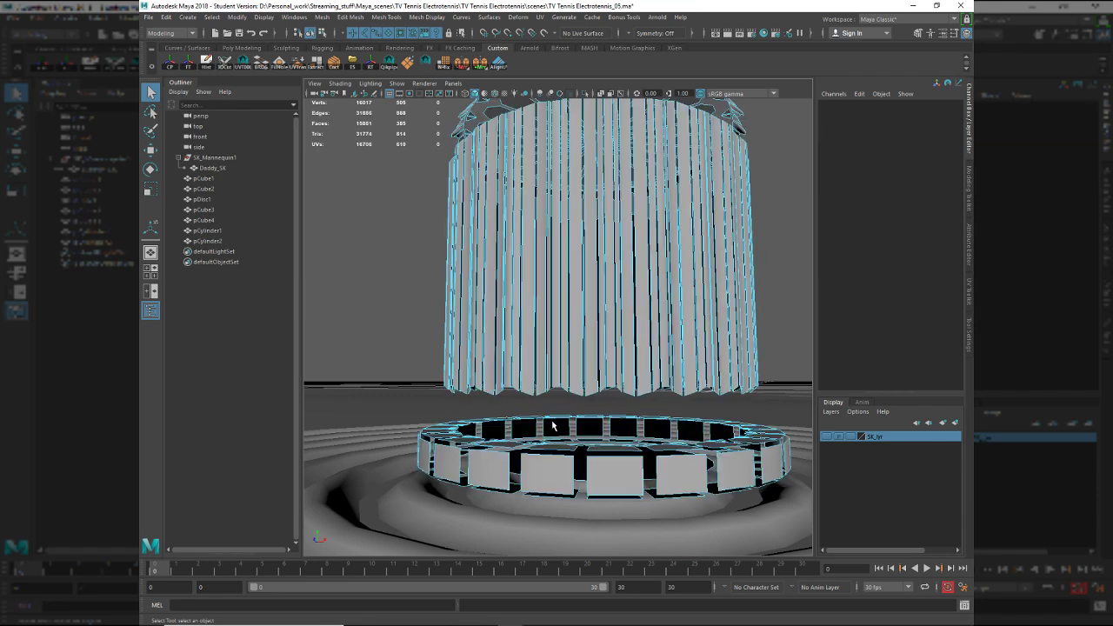
Select the open border edges at the grip's lower end and move them down onto the flange.
key("F10")
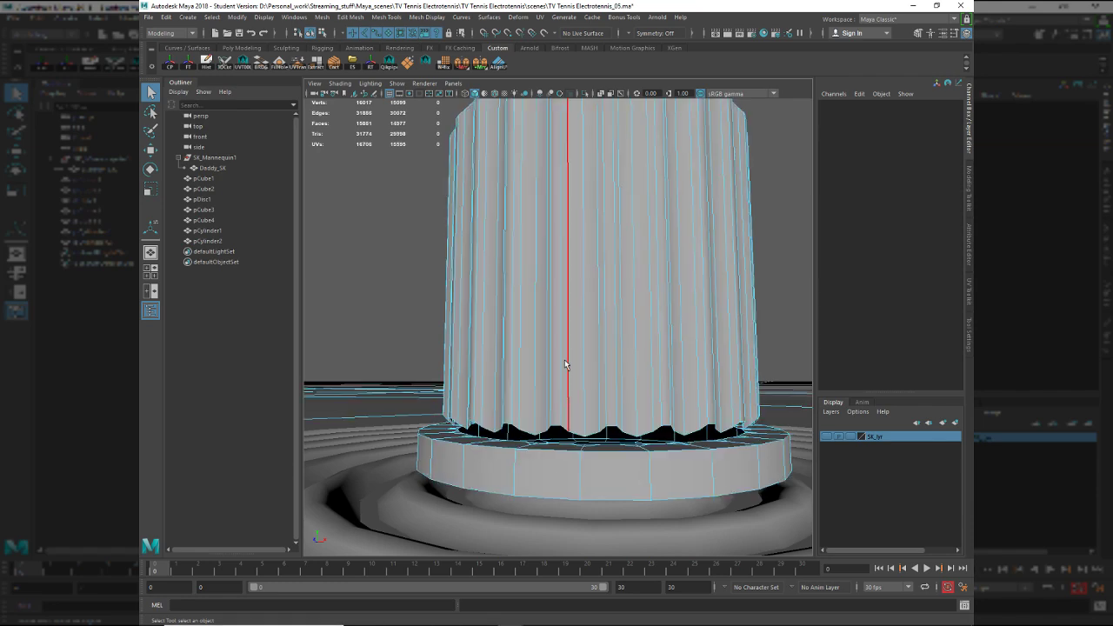
double_click(553, 425)
key("r")
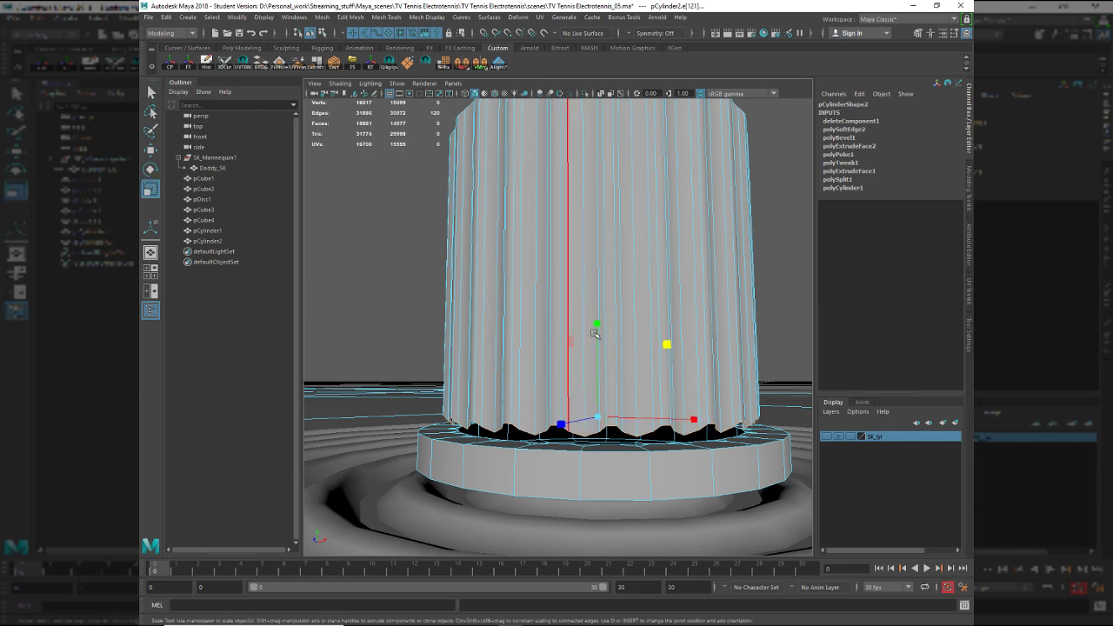
key("w")
left_click(589, 395)
middle_click_drag(585, 457, 586, 449)
left_click_drag(553, 440, 579, 514, "alt")
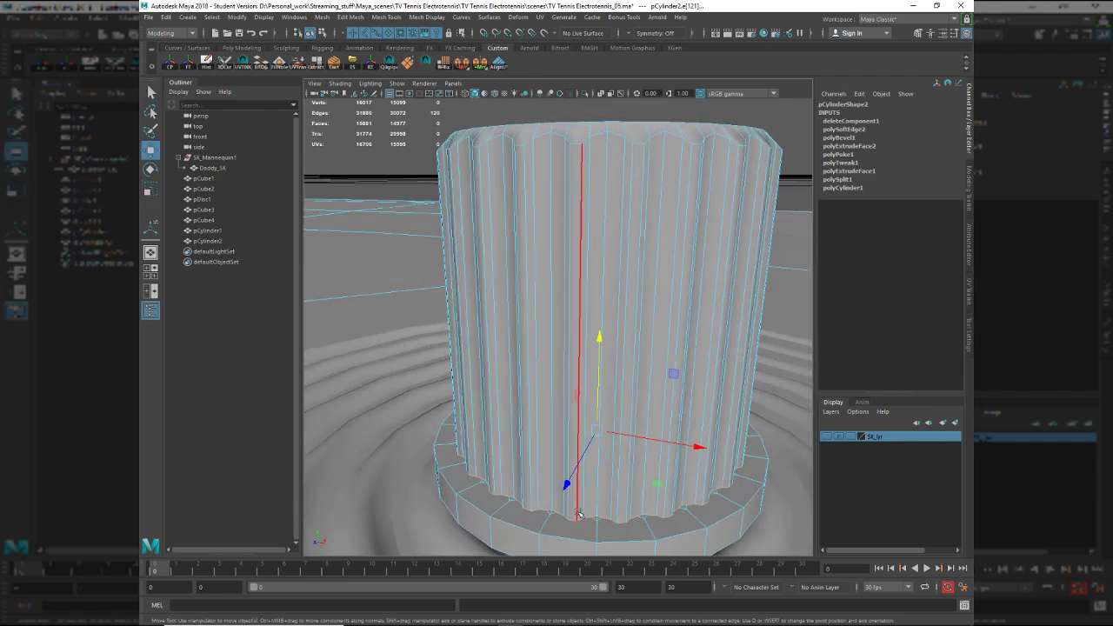
Select the flange's top and side faces all the way around the base of the knob.
key("F11")
left_click(587, 529)
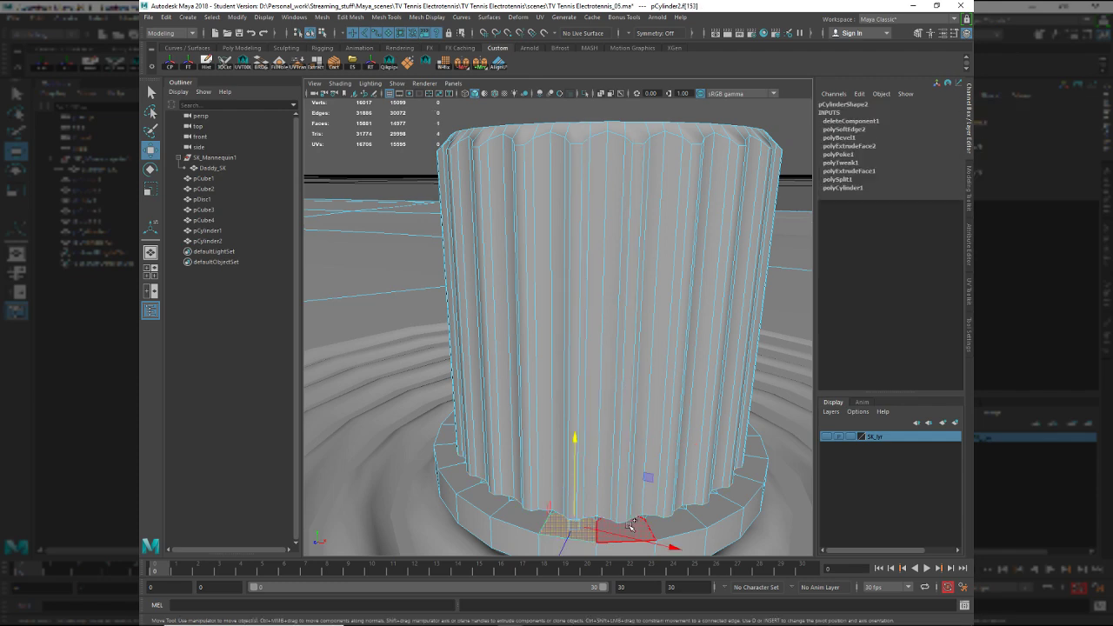
left_click(631, 527, "shift")
left_click_drag(631, 483, 633, 461, "alt")
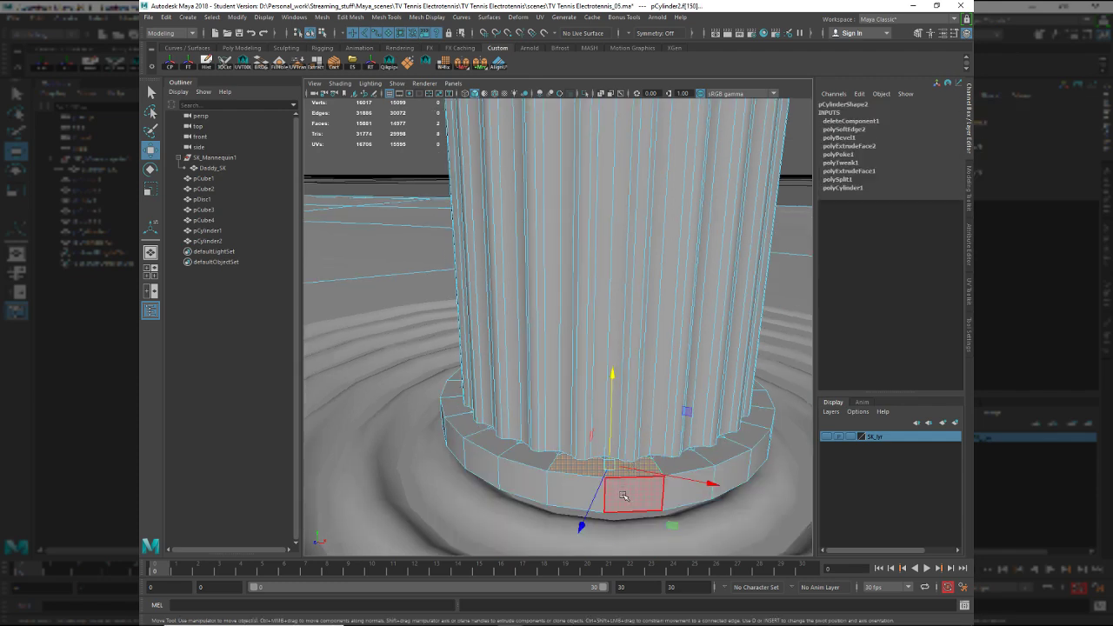
double_click(583, 488)
key("shift+period")
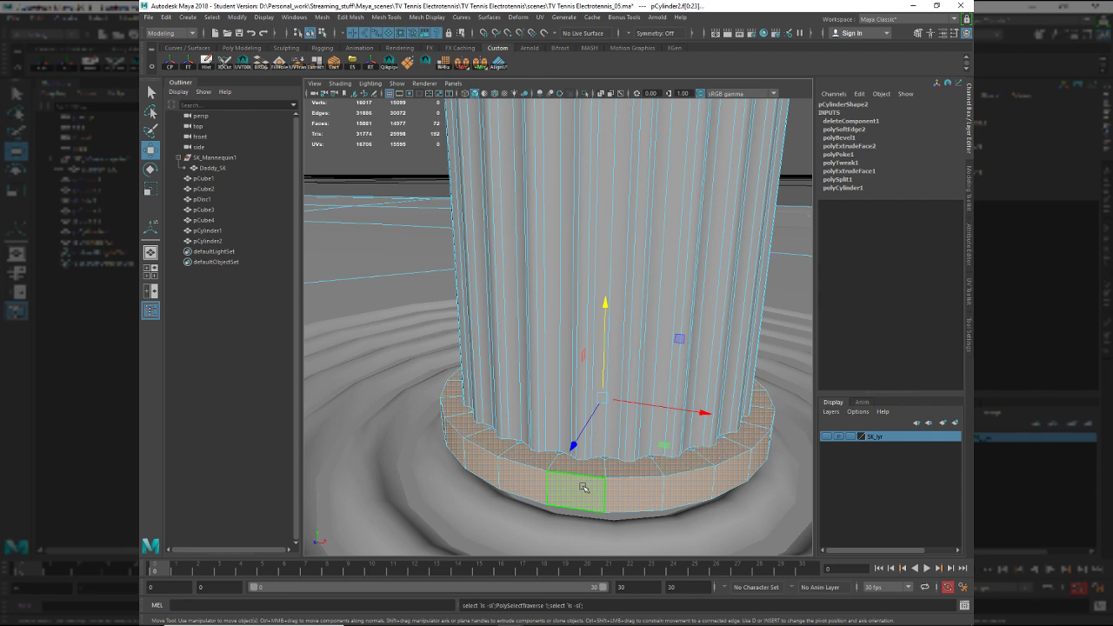
left_click_drag(584, 489, 601, 471, "alt")
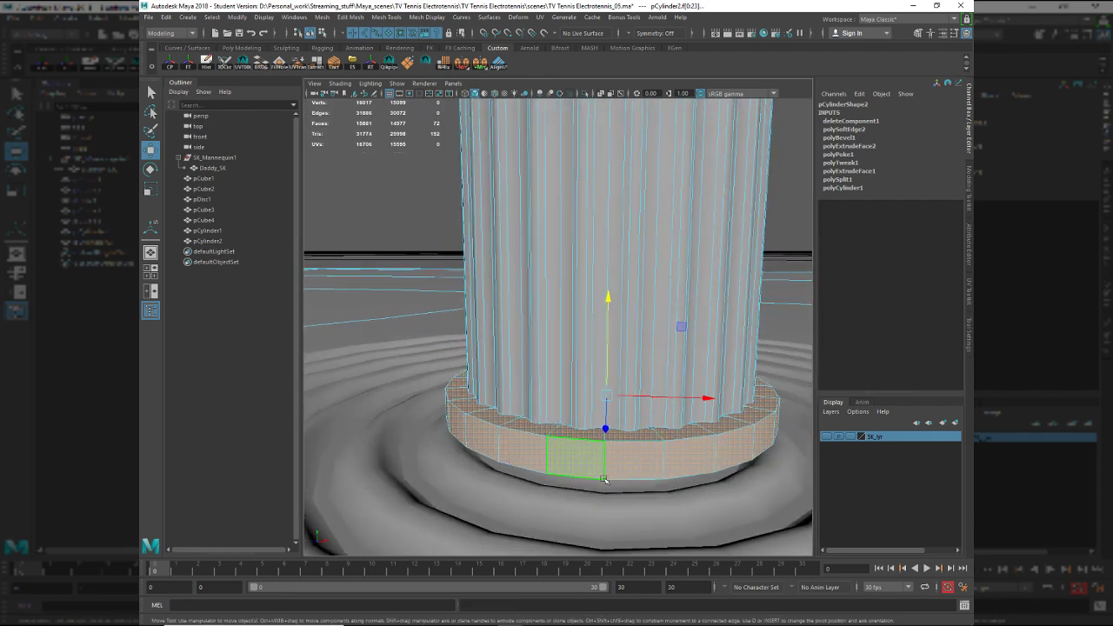
Switch to the split layout with the UV editor and restore the single perspective view of the flange.
right_click_drag(580, 441, 581, 434)
key("space")
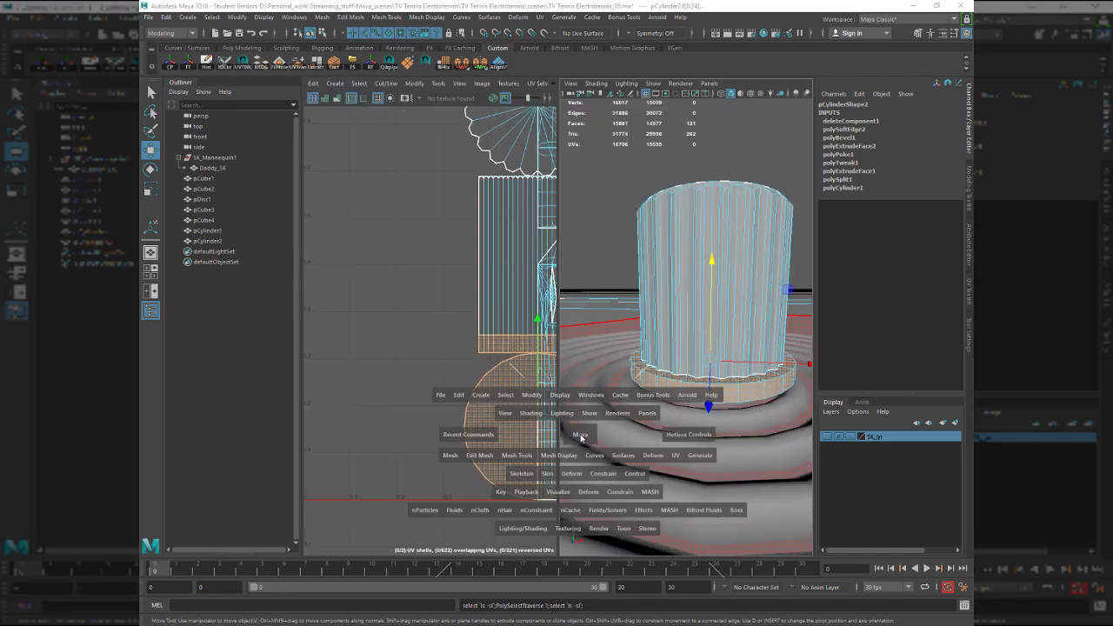
key("space")
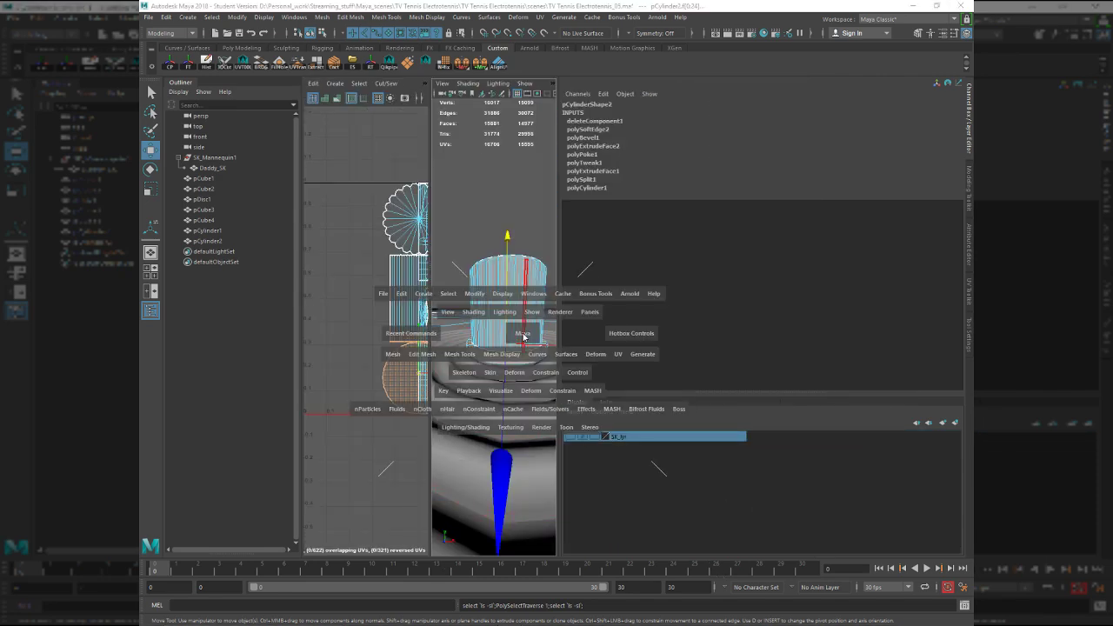
left_click_drag(560, 306, 826, 306)
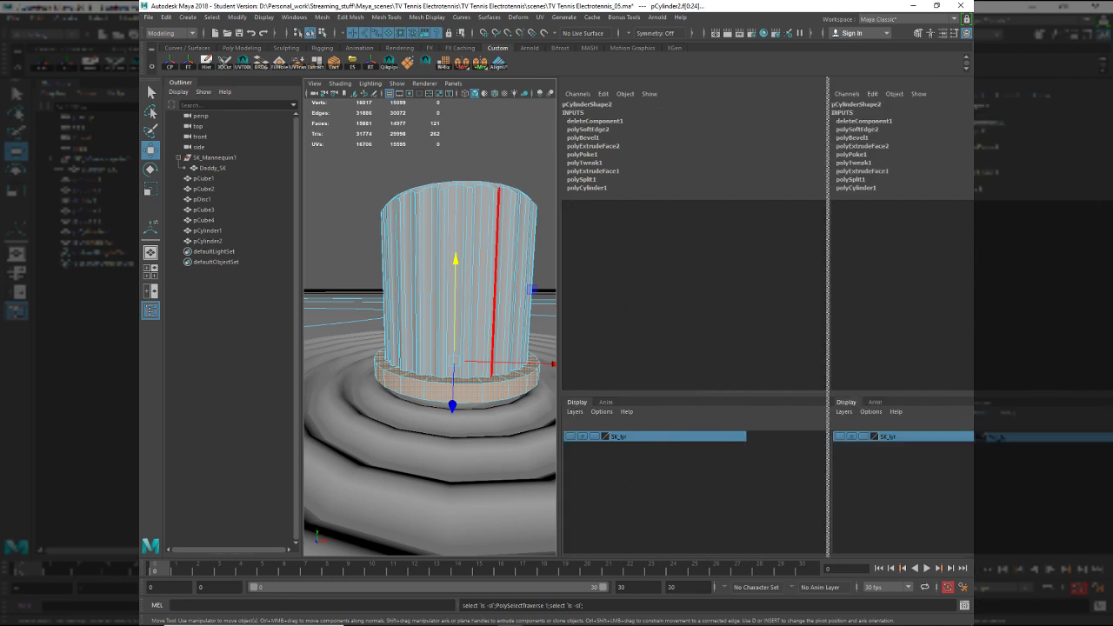
left_click_drag(611, 436, 568, 374, "alt")
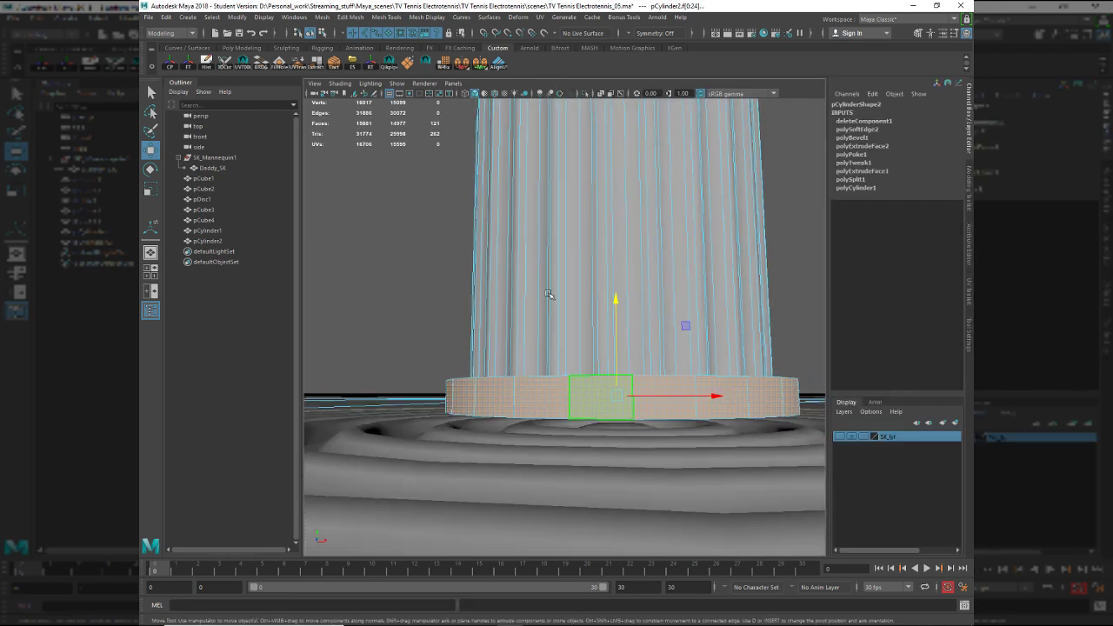
key("space")
key("space")
left_click(550, 281)
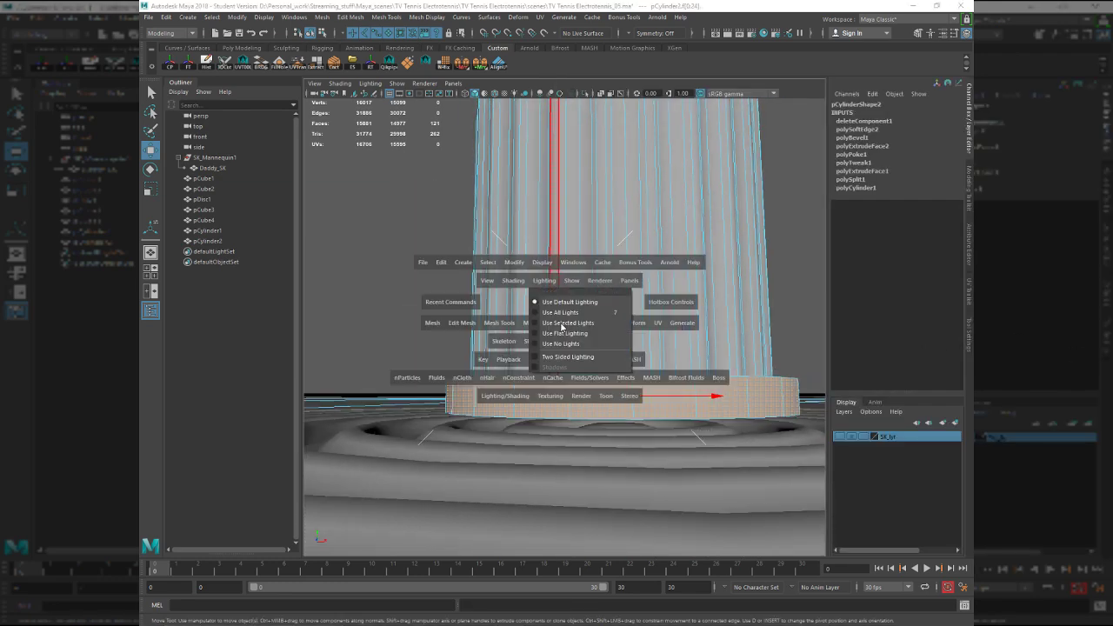
left_click(575, 211)
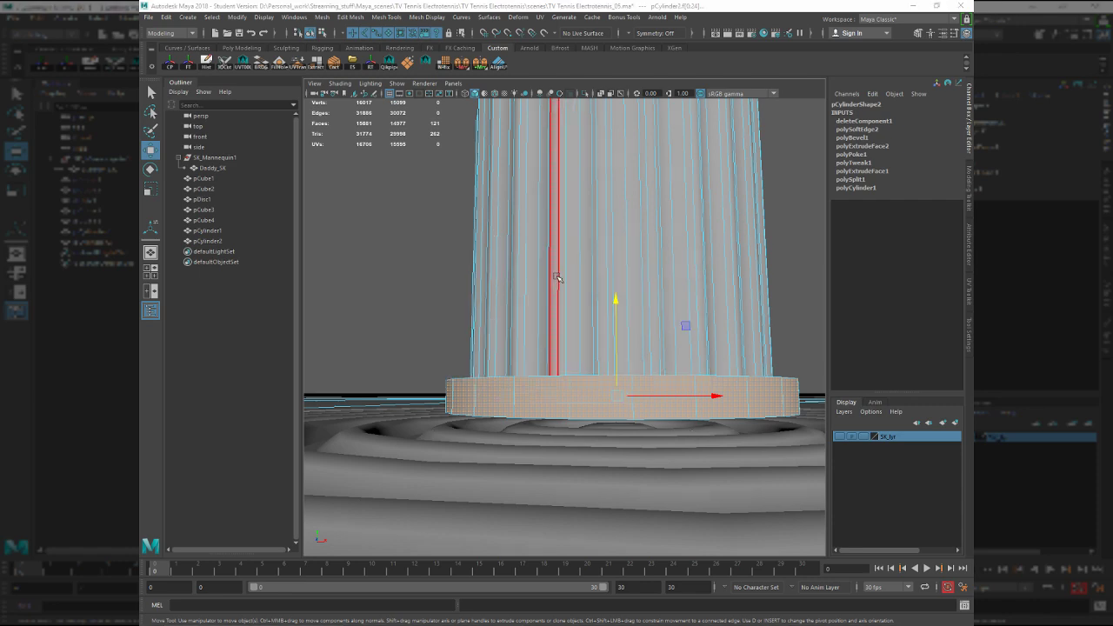
Remove the flange's lower and side faces from the selection and delete the remaining top-ring faces around the grip.
key("space")
left_click_drag(557, 277, 559, 322)
left_click_drag(381, 367, 750, 406, "ctrl")
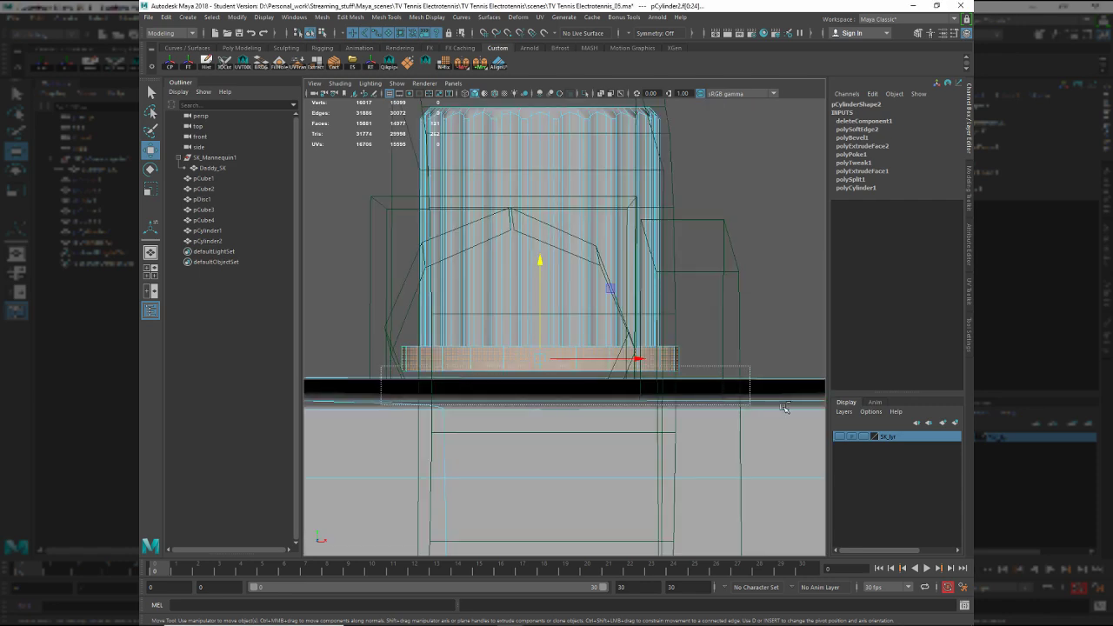
key("space")
left_click_drag(630, 413, 630, 376)
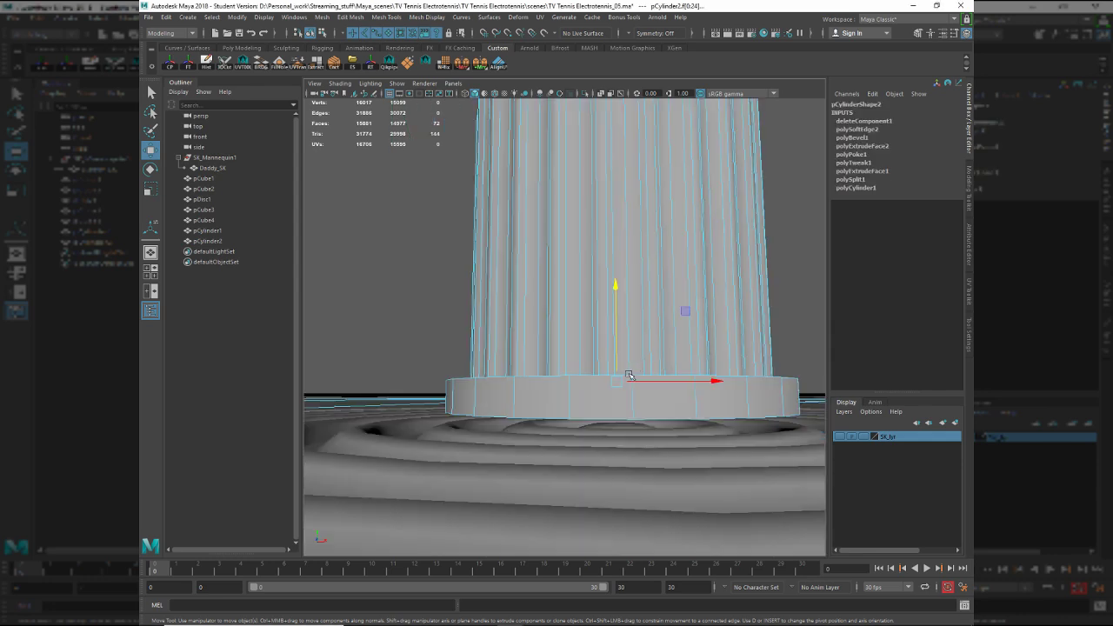
left_click_drag(628, 415, 624, 502, "alt")
key("Delete")
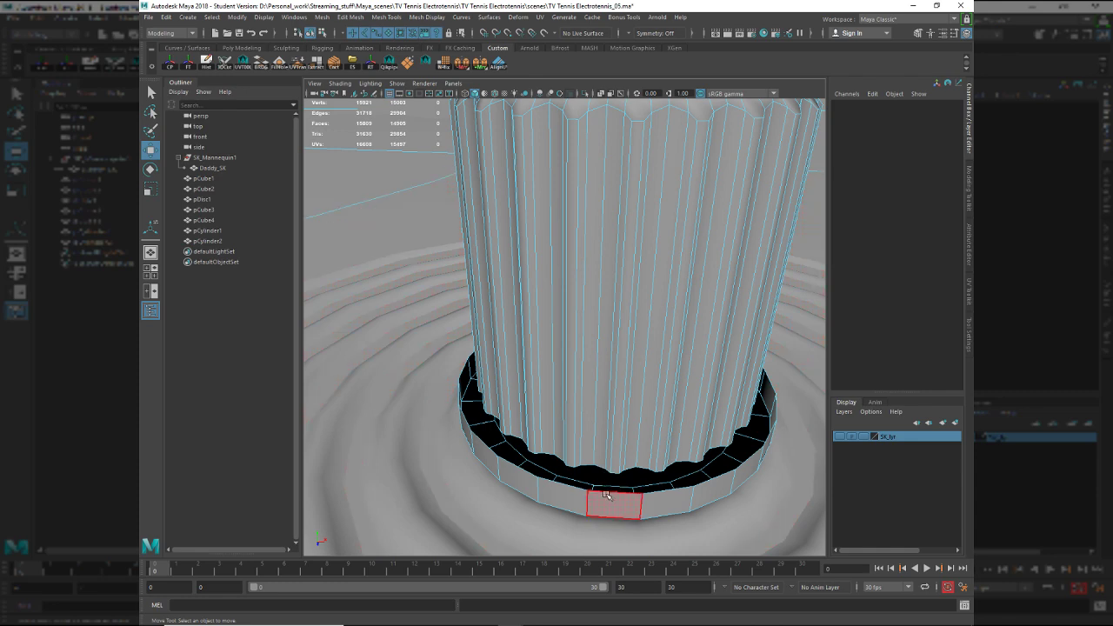
Select the flange's open upper edge loop and extrude it inward toward the grip with a thickness of -0.2.
left_click(581, 408)
right_click(582, 409, "shift")
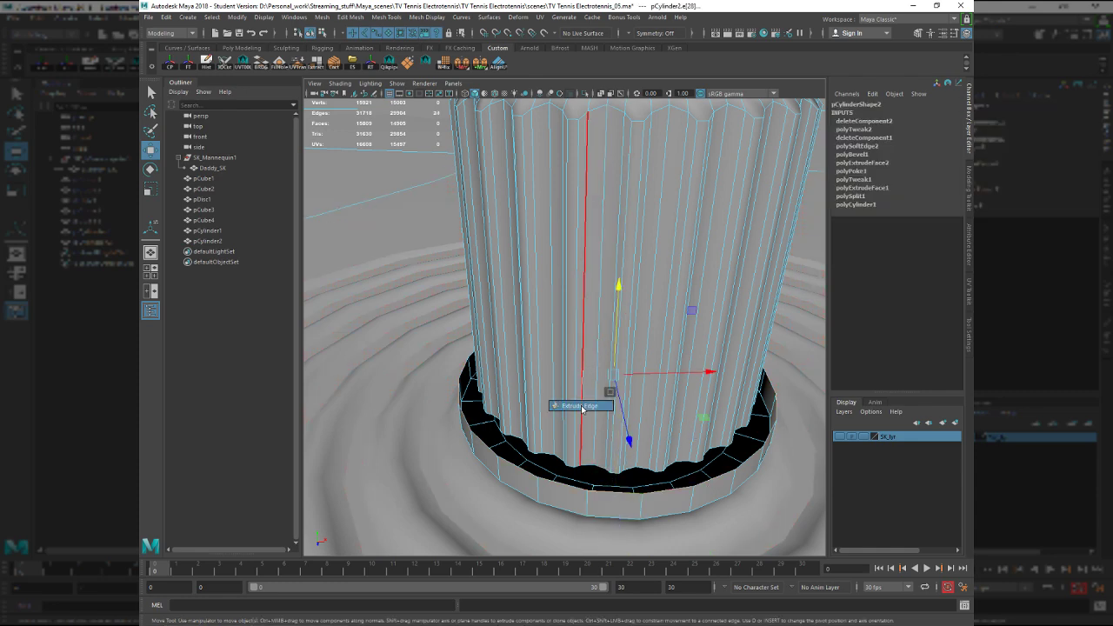
middle_click_drag(601, 412, 599, 411)
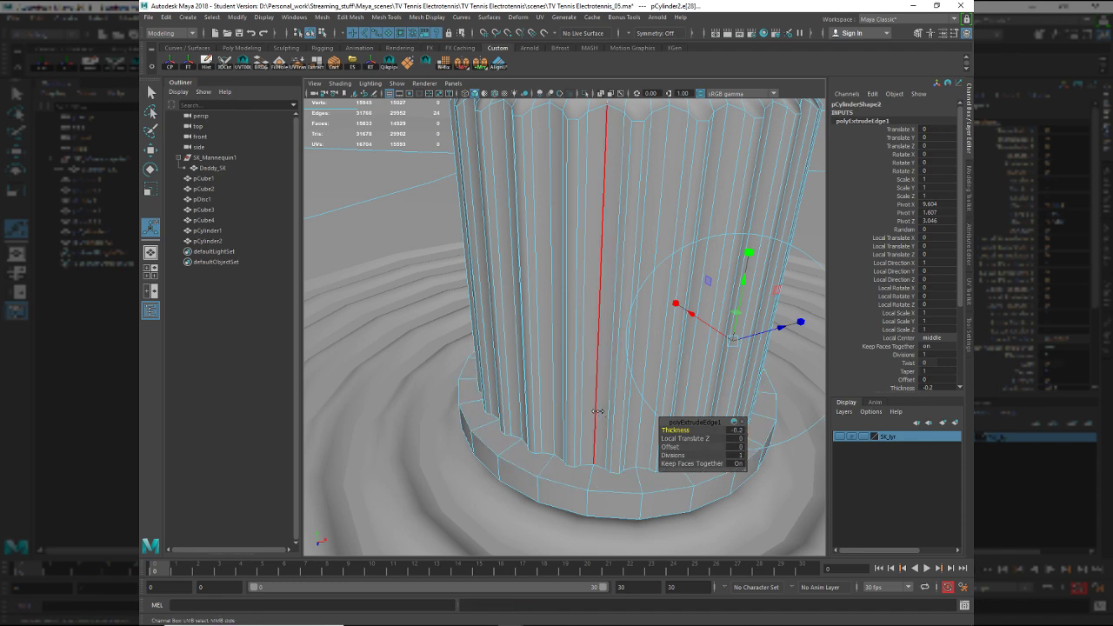
left_click_drag(600, 412, 599, 455, "alt")
mouse_move(584, 449)
middle_mouse_down()
mouse_move(703, 450)
mouse_move(577, 438)
mouse_move(591, 430)
middle_mouse_up()
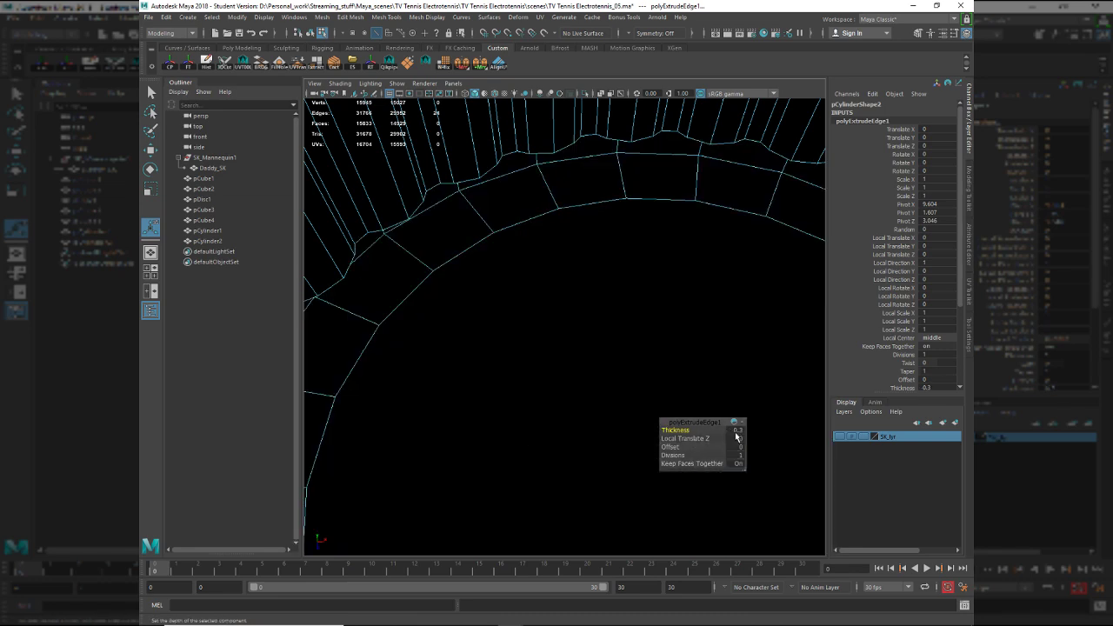
Set the edge extrusion's thickness to -0.05 so the flange's new top ring reaches under the grip.
type("0.3")
key("Return")
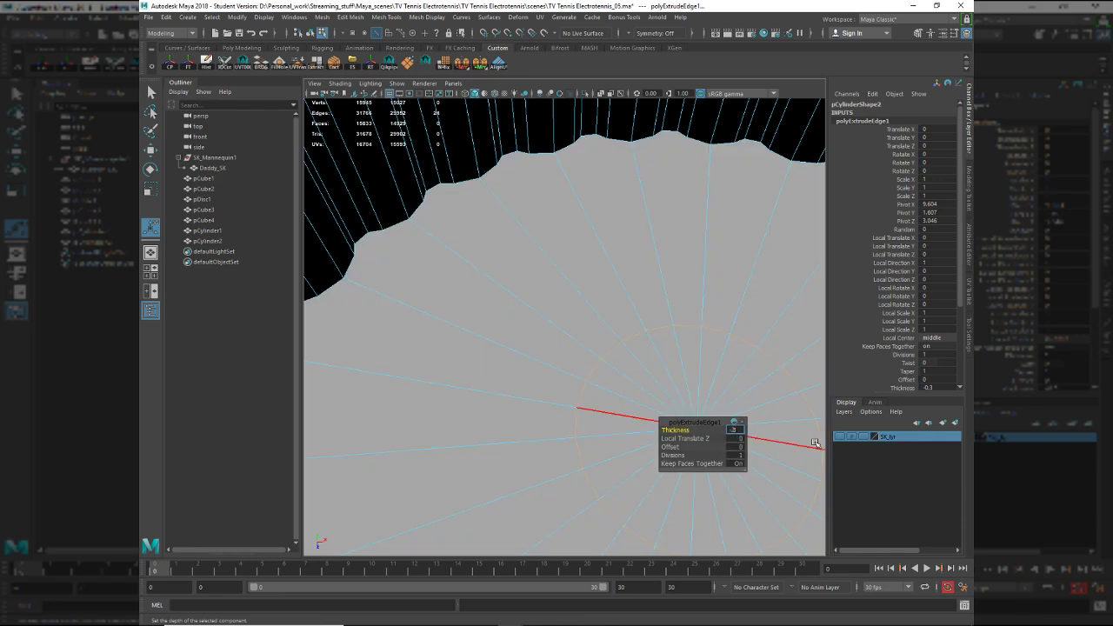
type("0")
key("Return")
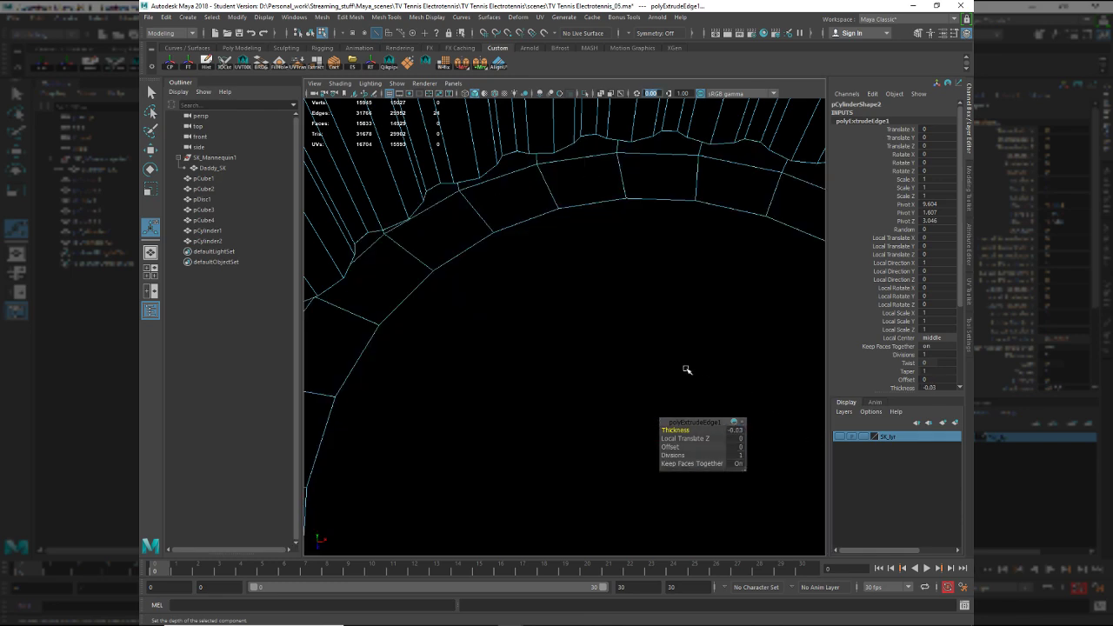
right_click_drag(687, 370, 606, 461, "alt")
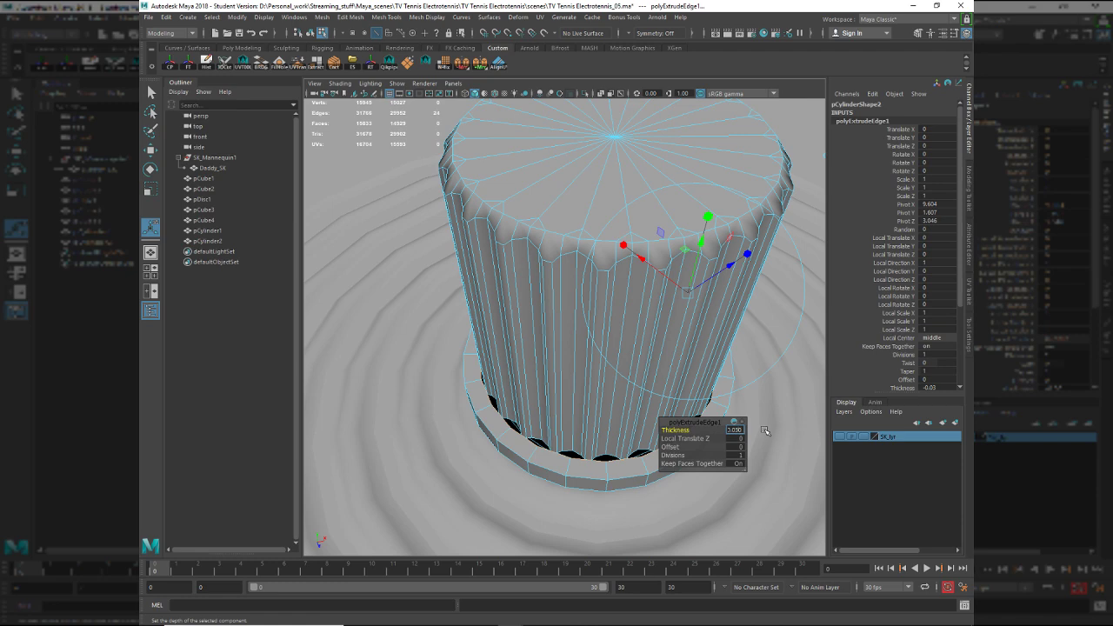
key("Return")
right_click_drag(550, 340, 533, 336, "alt")
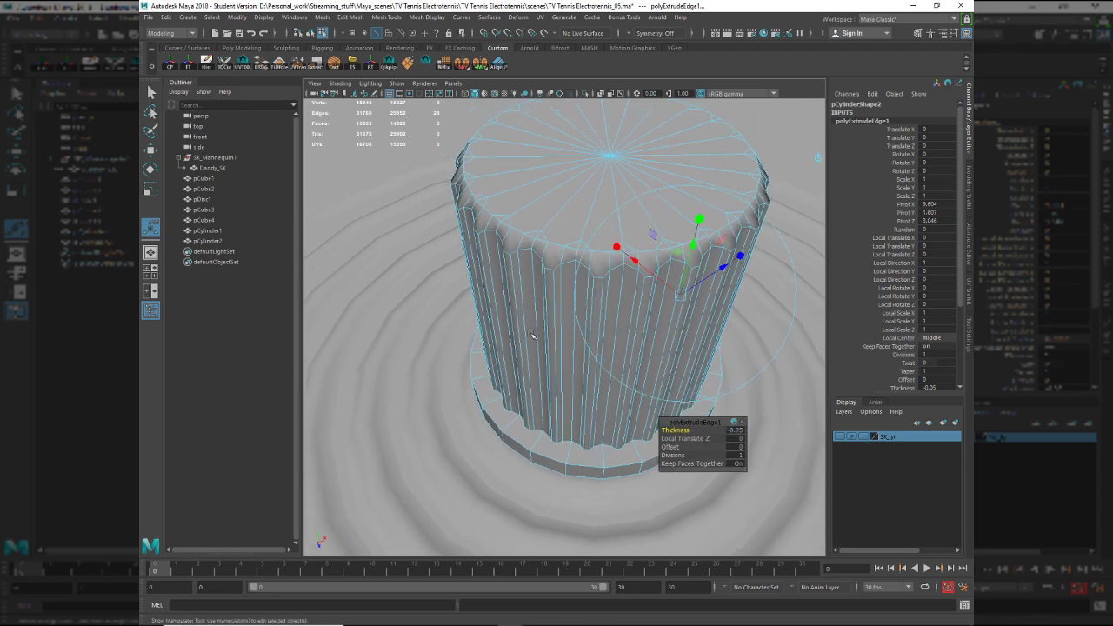
Return to object selection mode and select the whole knob.
left_click_drag(532, 336, 528, 330, "alt")
key("F8")
left_click(583, 321, "shift")
left_click(583, 324)
key("f")
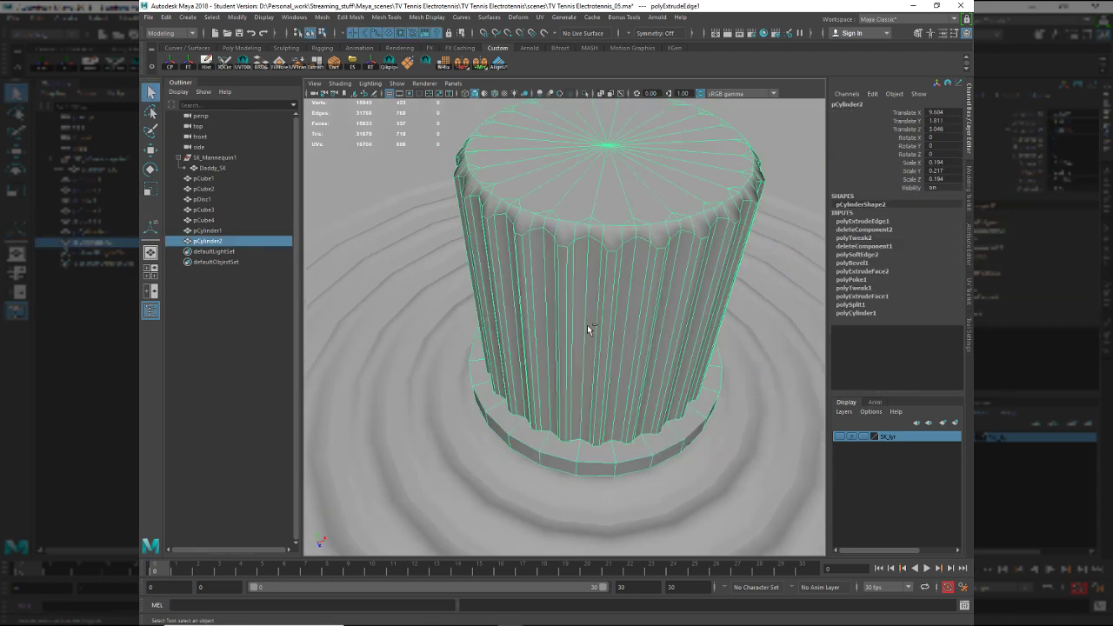
Hide the knob to check the surface beneath it, show and reselect it, and inspect the joint between grip and flange.
left_click_drag(520, 324, 583, 370, "alt")
key("ctrl+h")
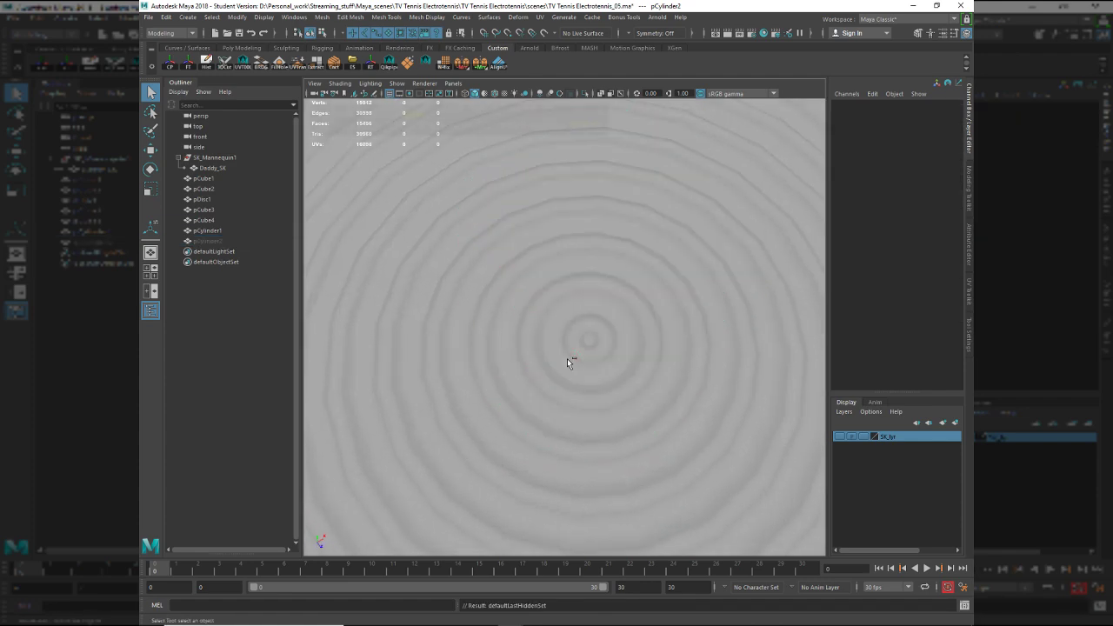
key("ctrl+shift+h")
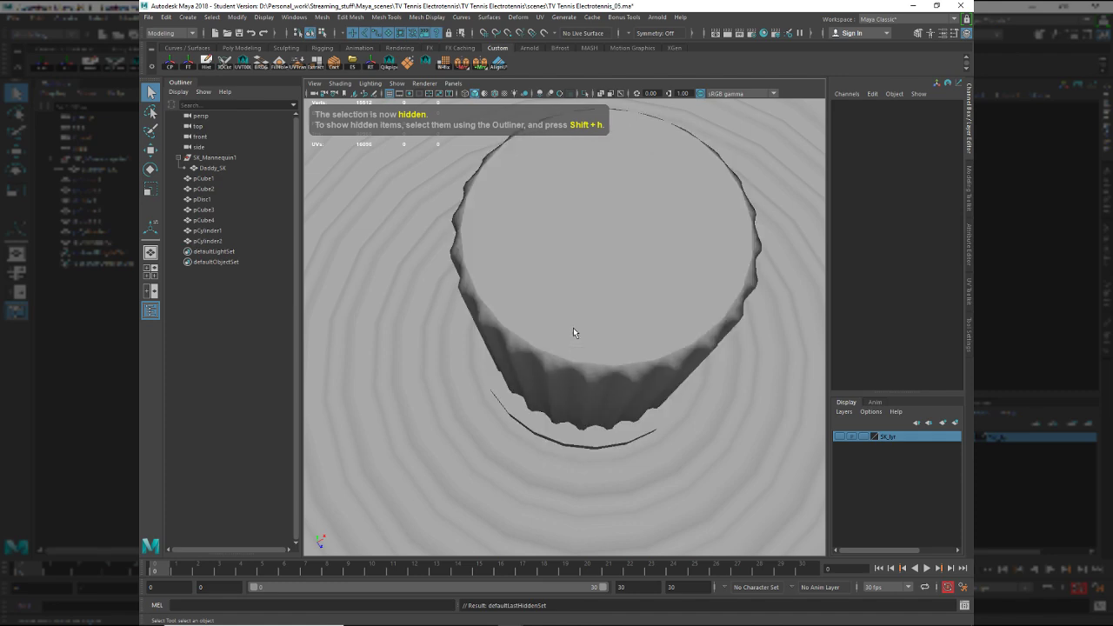
key("space")
left_click(574, 326)
left_click_drag(575, 336, 584, 317, "alt")
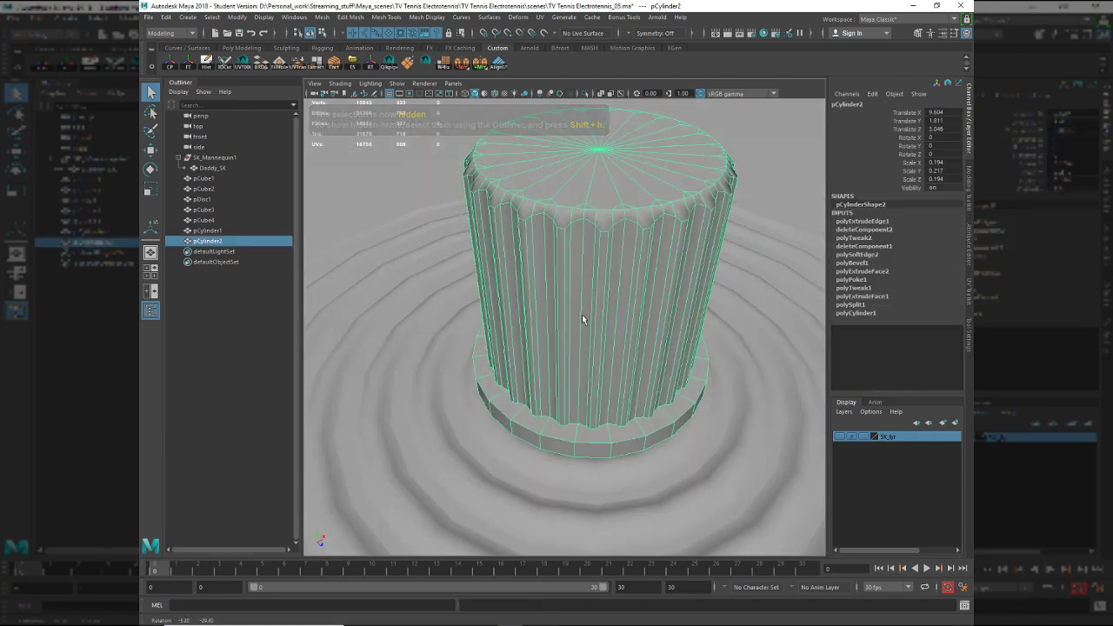
mouse_move(561, 448)
left_mouse_down("alt")
mouse_move(559, 393)
mouse_move(570, 428)
left_mouse_up("alt")
right_click_drag(570, 431, 595, 465, "alt")
key("f")
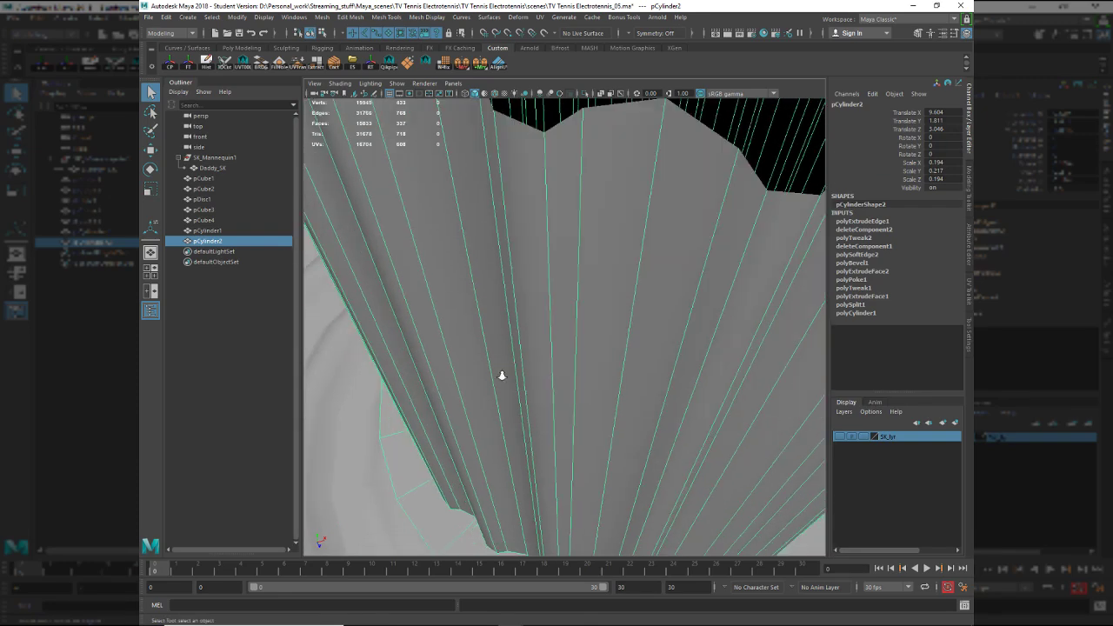
key("space")
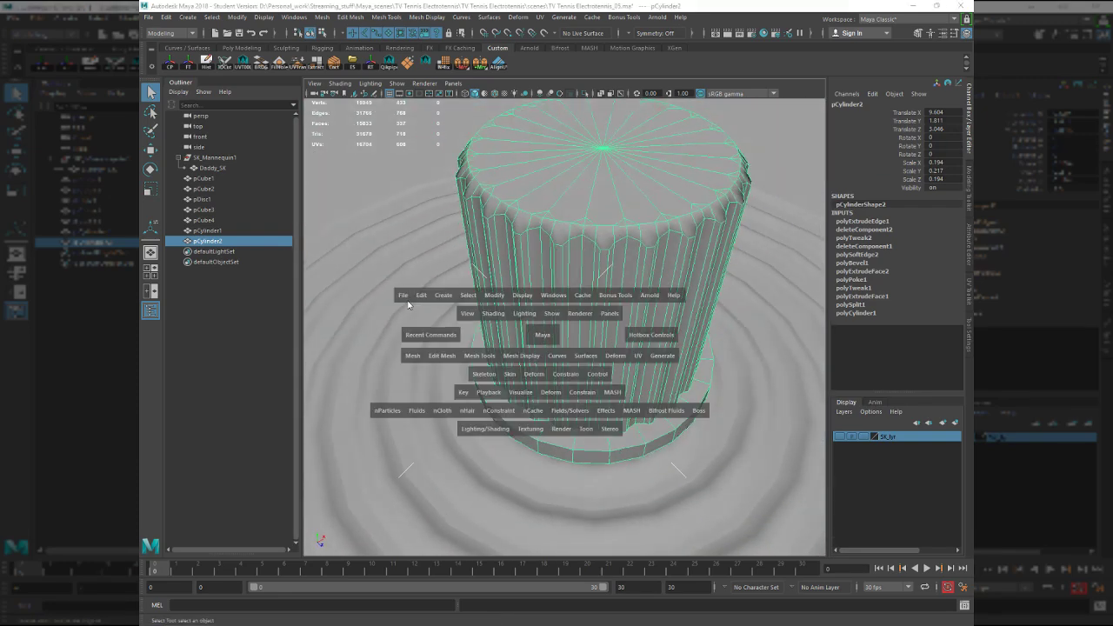